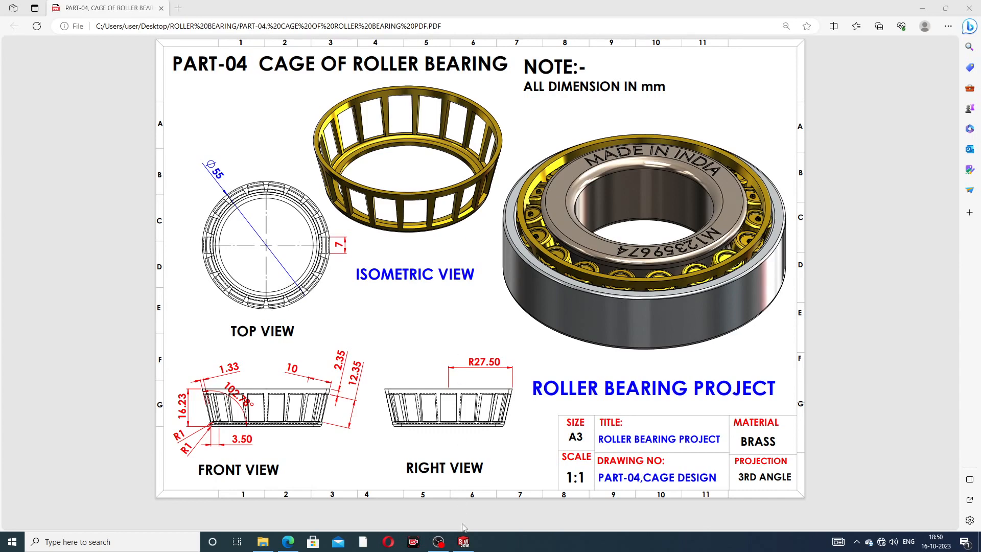
# - Switch to SOLIDWORKS and examine the finished bearing cage model from several sides, ending in the isometric view
pyautogui.click(465, 542)
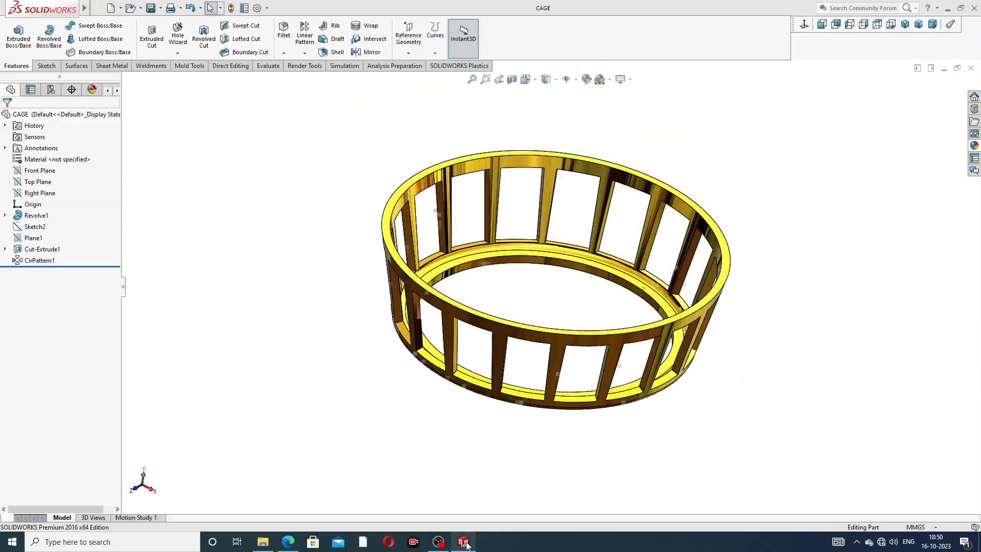
pyautogui.moveTo(614, 263); pyautogui.dragTo(588, 320, button='middle')
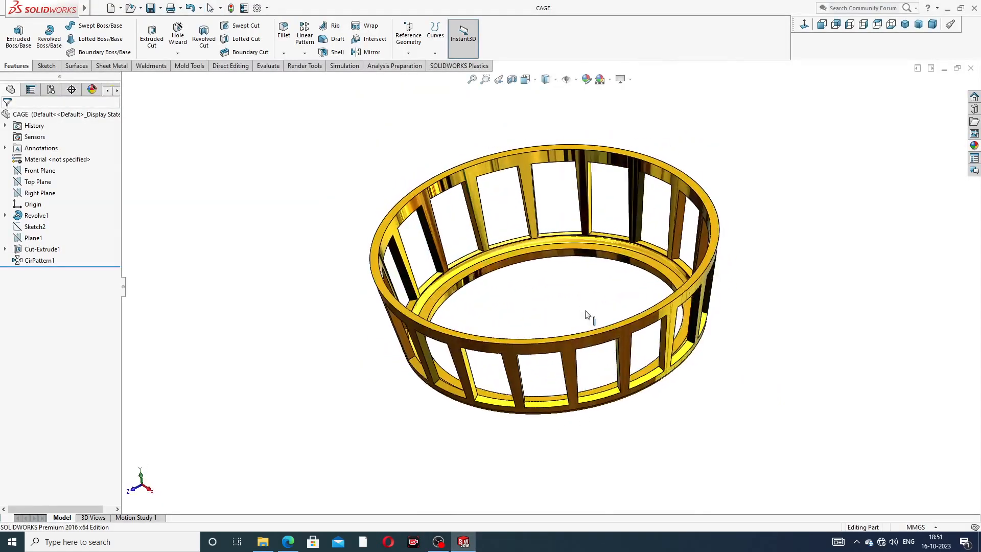
pyautogui.scroll(-1, 576, 265)
pyautogui.scroll(2, 582, 270)
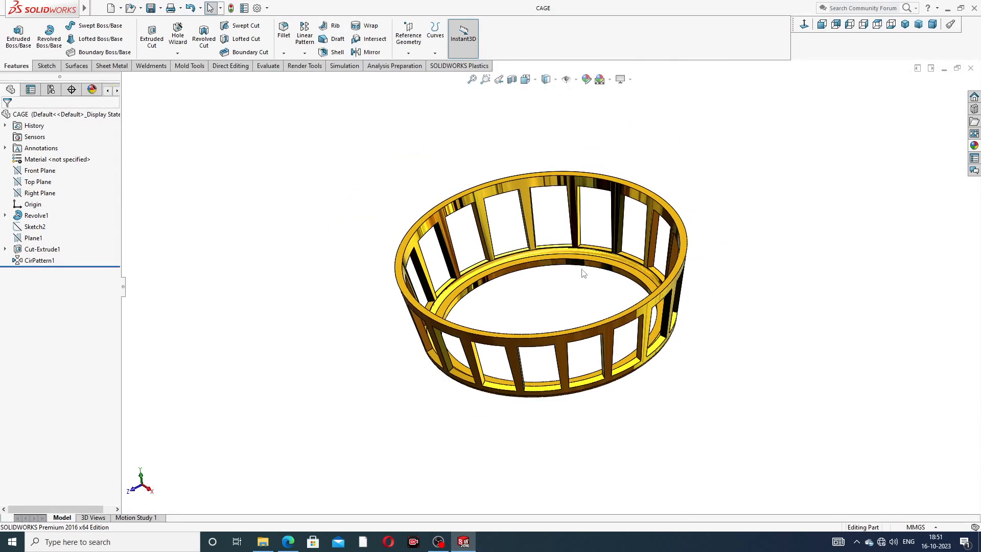
pyautogui.moveTo(543, 273); pyautogui.dragTo(594, 339, button='middle')
pyautogui.moveTo(778, 260); pyautogui.dragTo(671, 222, button='middle')
pyautogui.moveTo(592, 162); pyautogui.dragTo(594, 34, button='middle')
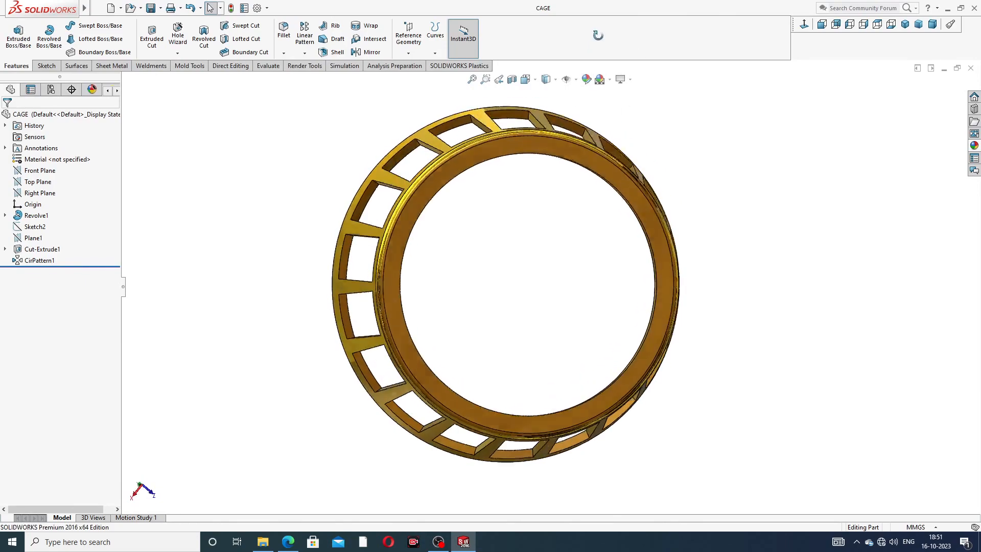
pyautogui.moveTo(611, 198); pyautogui.dragTo(757, 241, button='middle')
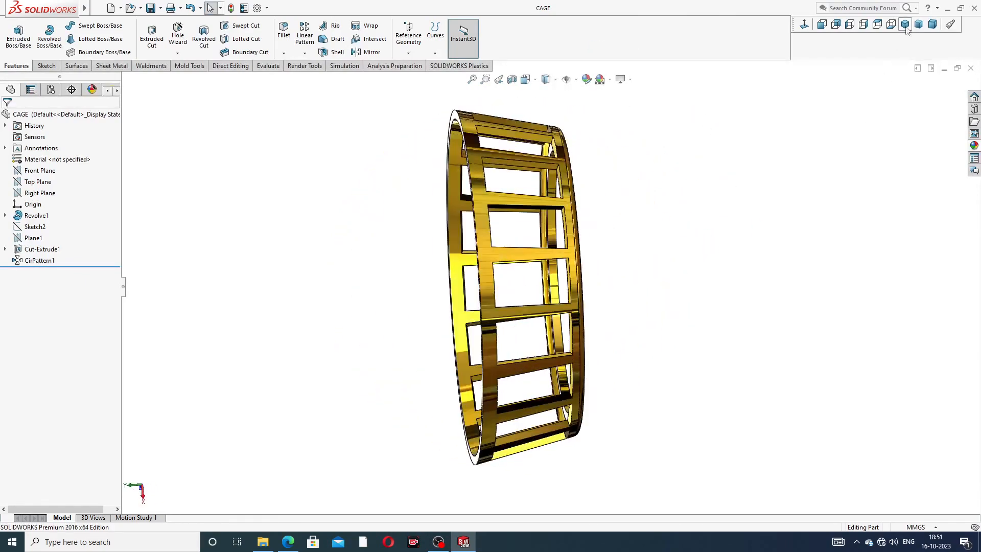
pyautogui.click(906, 25)
pyautogui.scroll(-3, 620, 234)
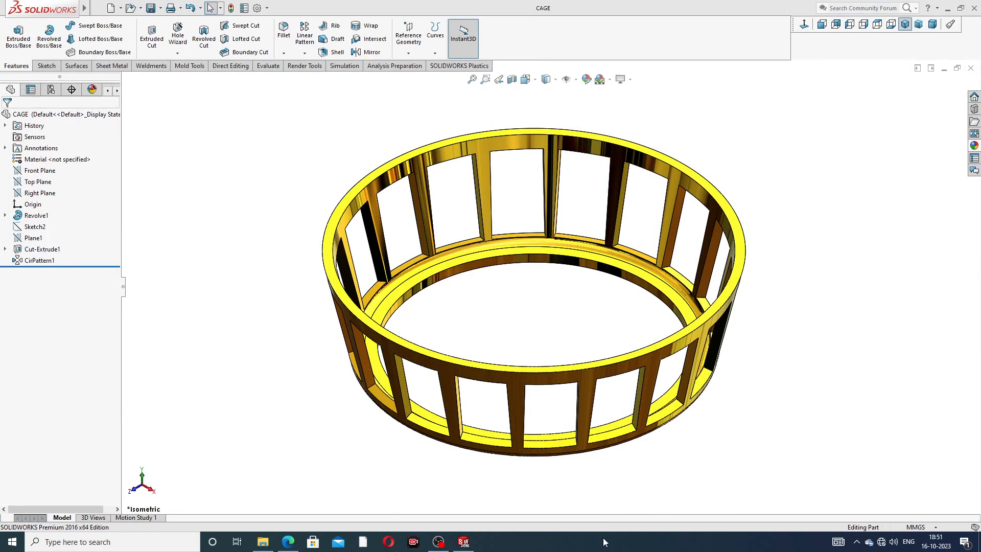
# - Close the cage model and create a new part document with the Plain White scene
pyautogui.click(971, 68)
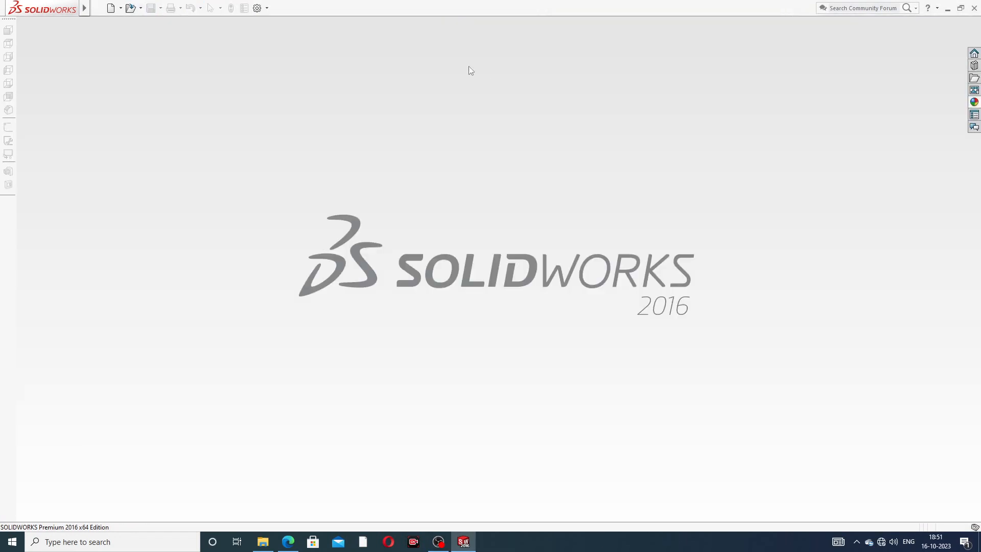
pyautogui.click(111, 8)
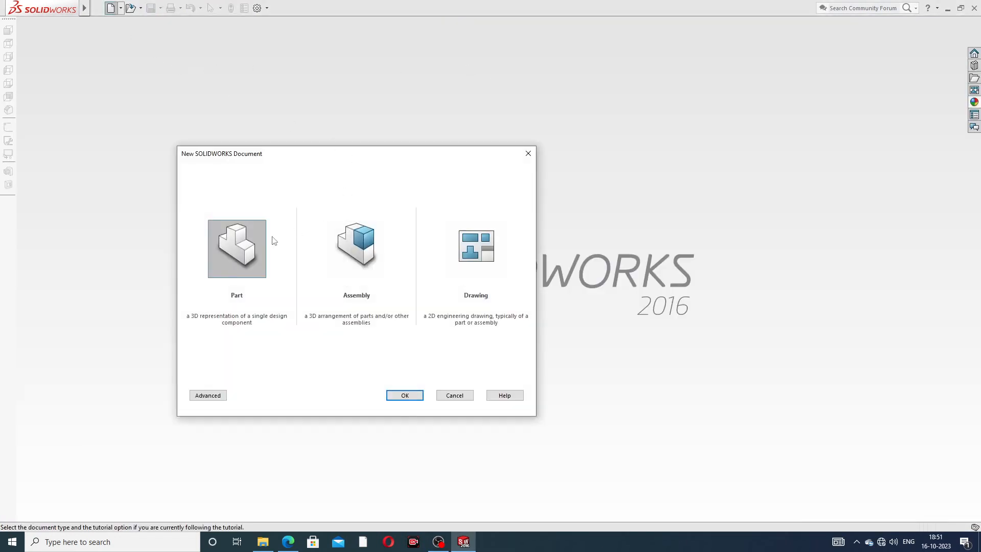
pyautogui.click(404, 395)
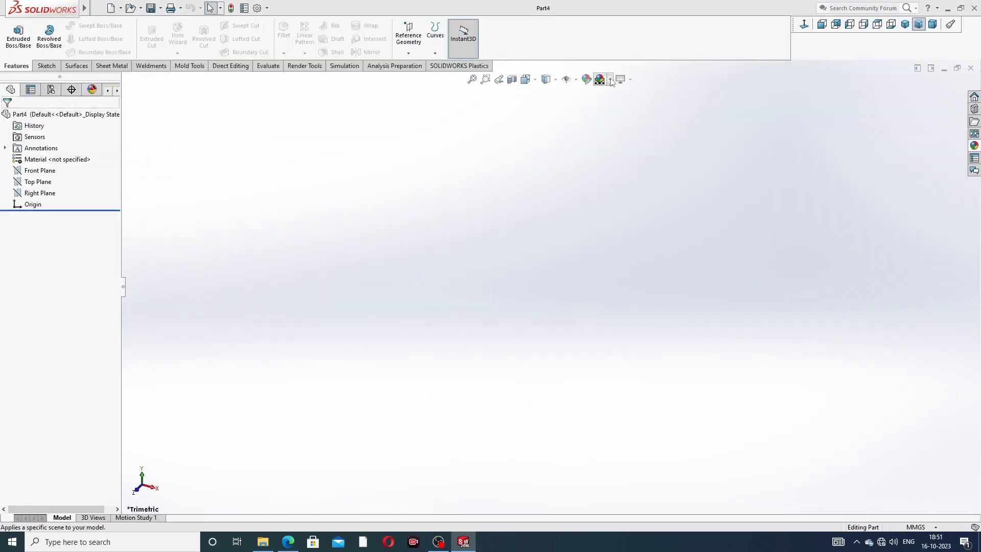
pyautogui.click(611, 80)
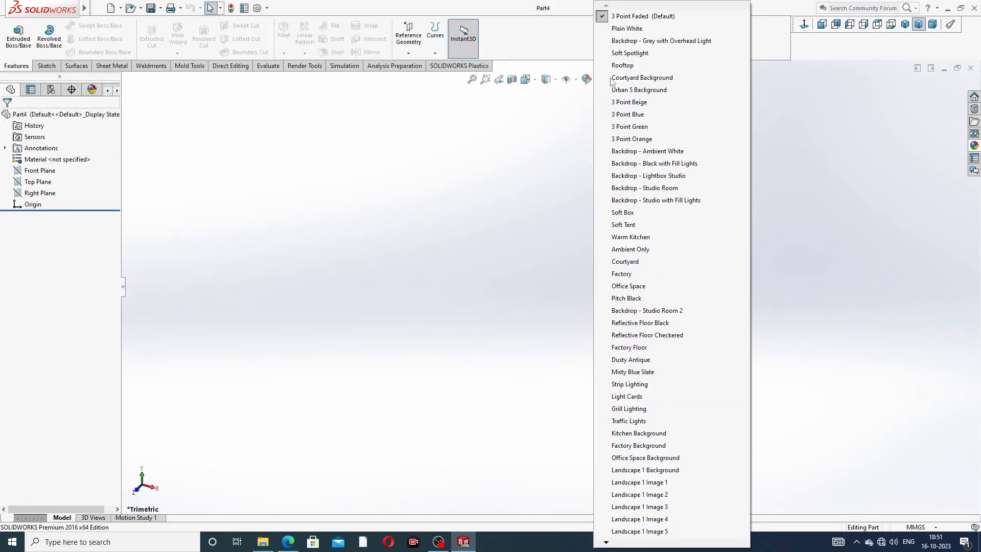
pyautogui.click(626, 29)
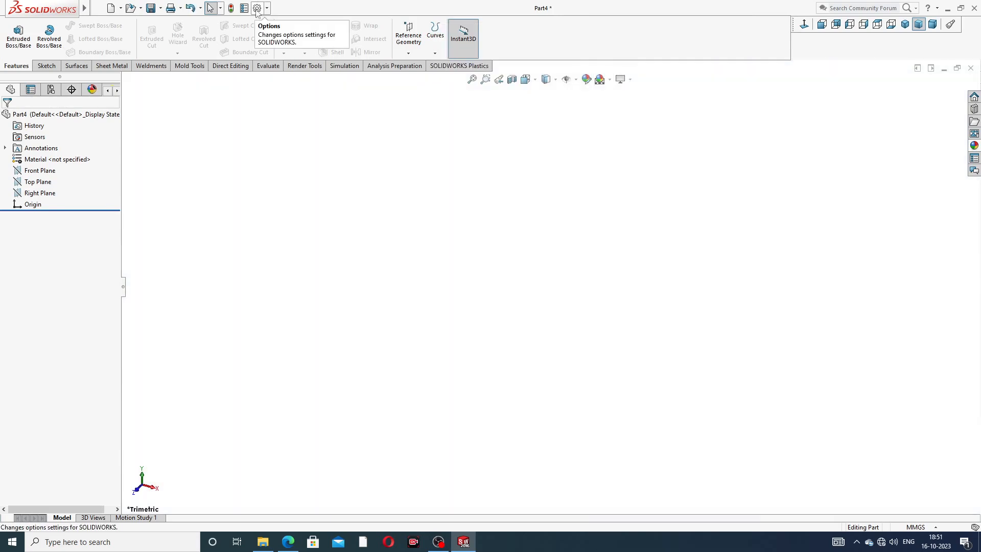
# - Raise the document's image quality to the highest setting for both shaded and wireframe resolution
pyautogui.click(257, 9)
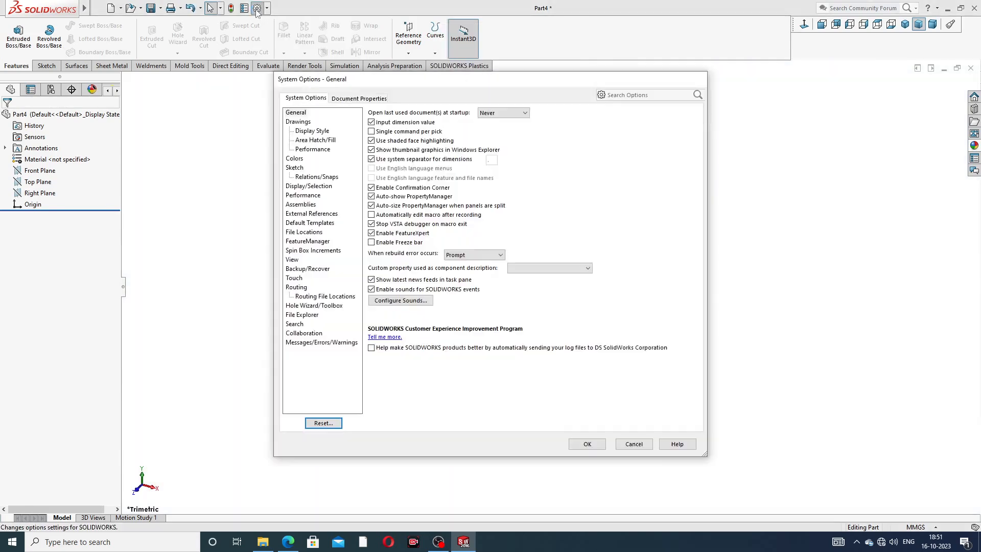
pyautogui.click(341, 100)
pyautogui.click(313, 215)
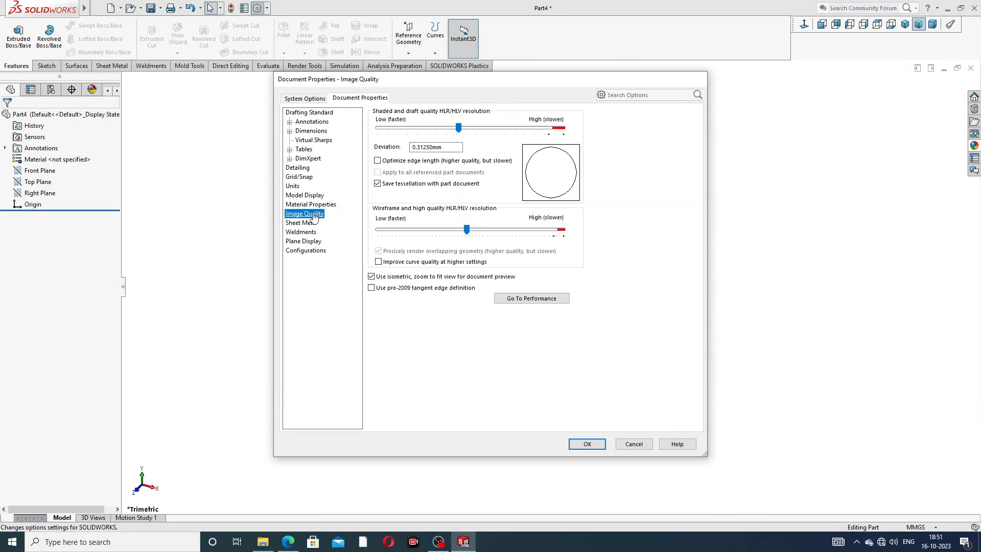
pyautogui.moveTo(458, 127); pyautogui.dragTo(563, 127)
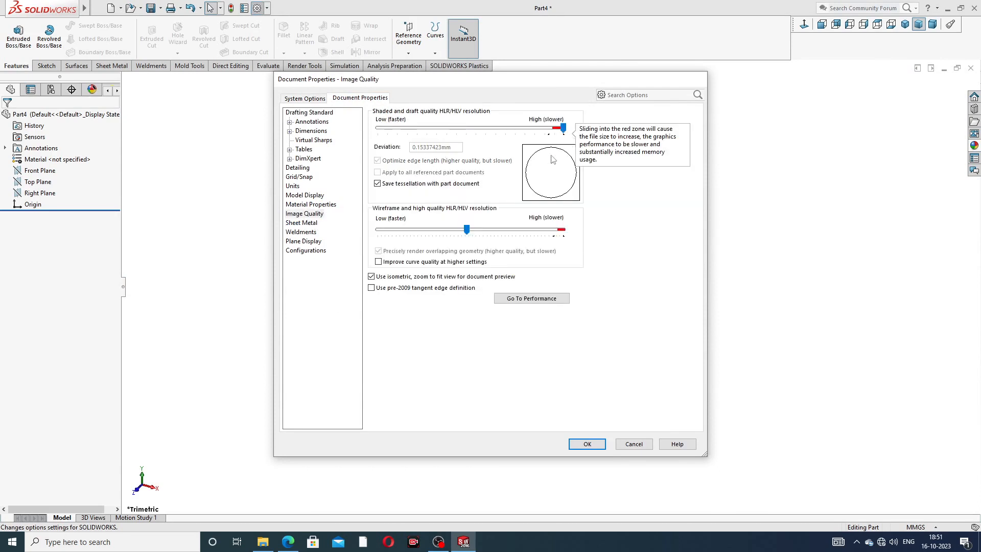
pyautogui.moveTo(467, 229); pyautogui.dragTo(563, 229)
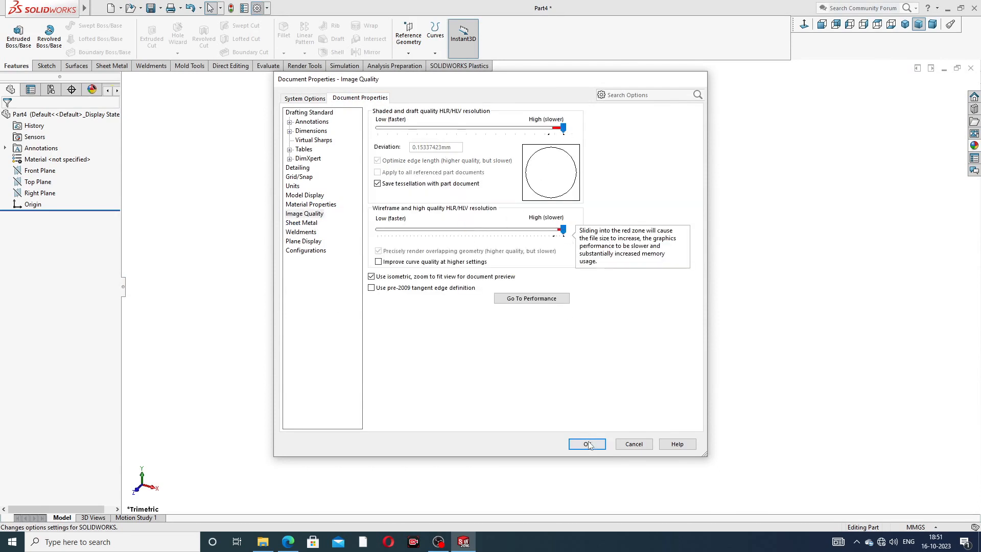
pyautogui.click(588, 444)
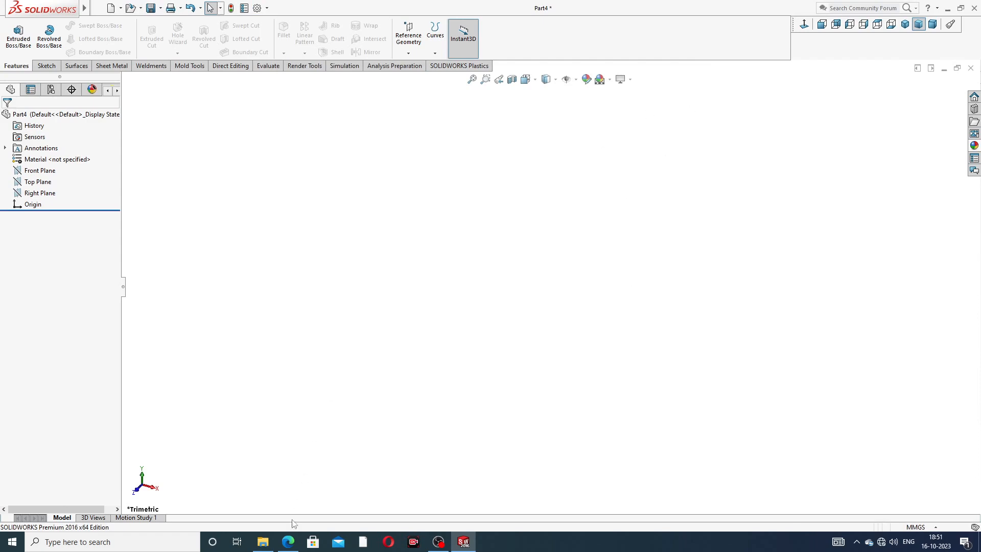
# - Consult the cage drawing PDF in the Edge browser and open a sketch on the Front Plane in SOLIDWORKS
pyautogui.click(288, 541)
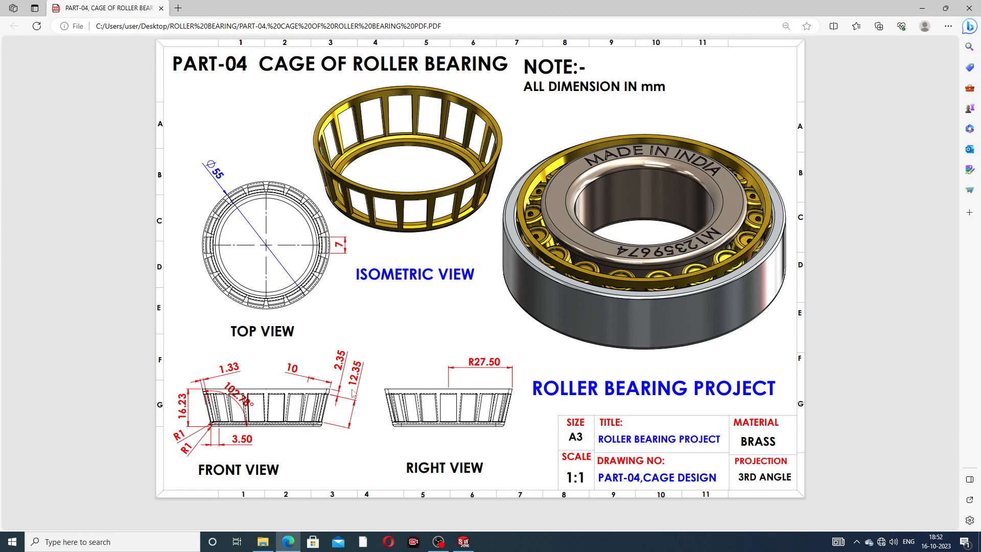
pyautogui.click(464, 542)
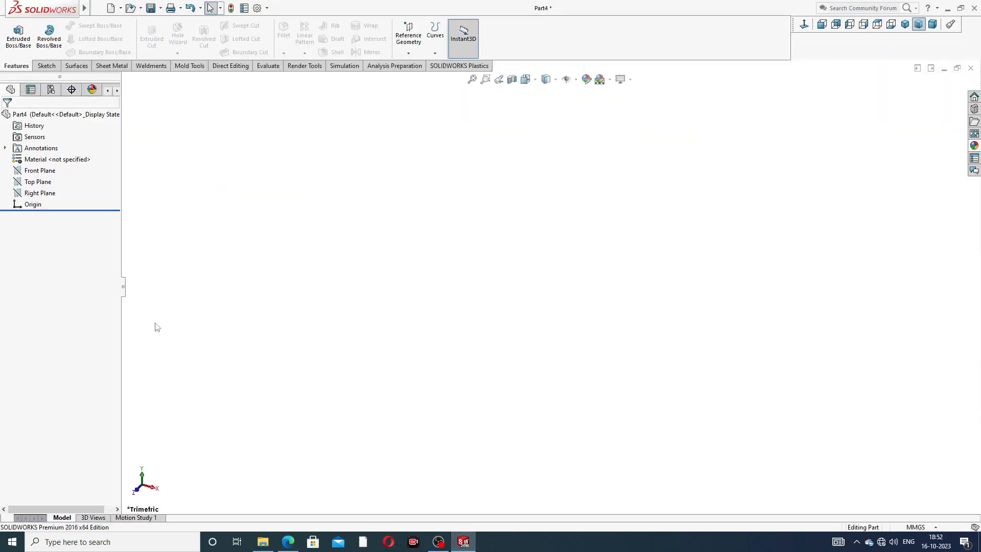
pyautogui.click(46, 170)
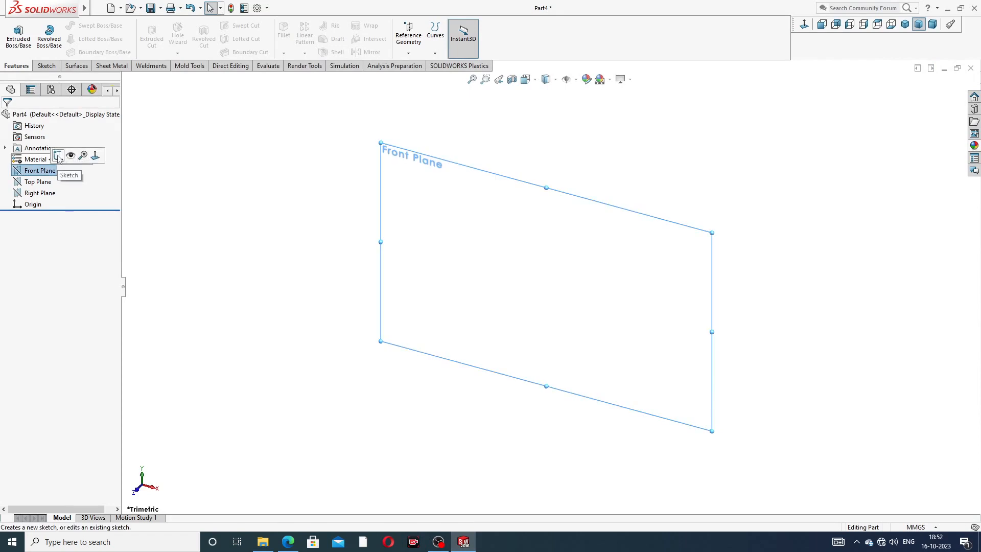
pyautogui.click(59, 157)
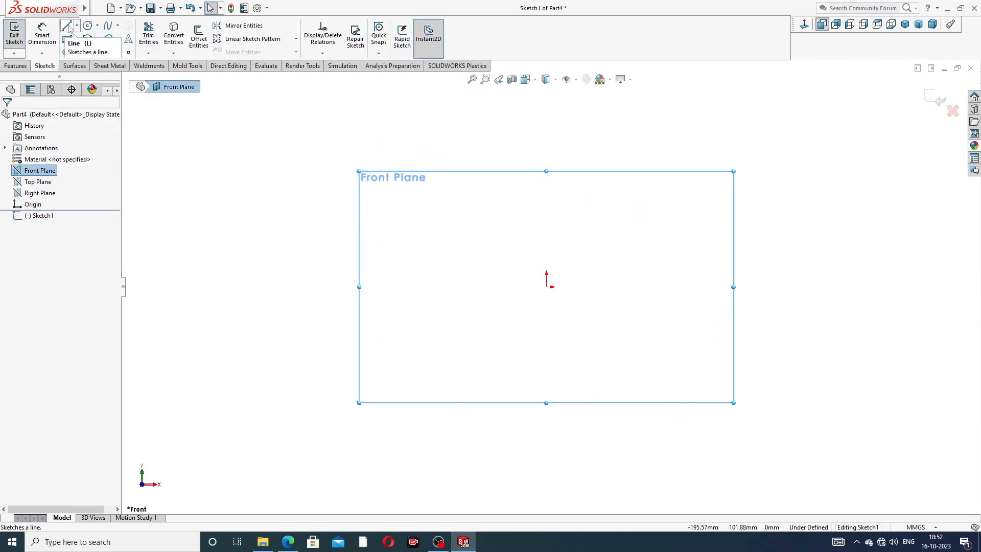
# - Sketch a vertical centerline about 74 mm long down to the origin and a horizontal centerline about 116 mm long leftward from it
pyautogui.click(77, 26)
pyautogui.click(83, 48)
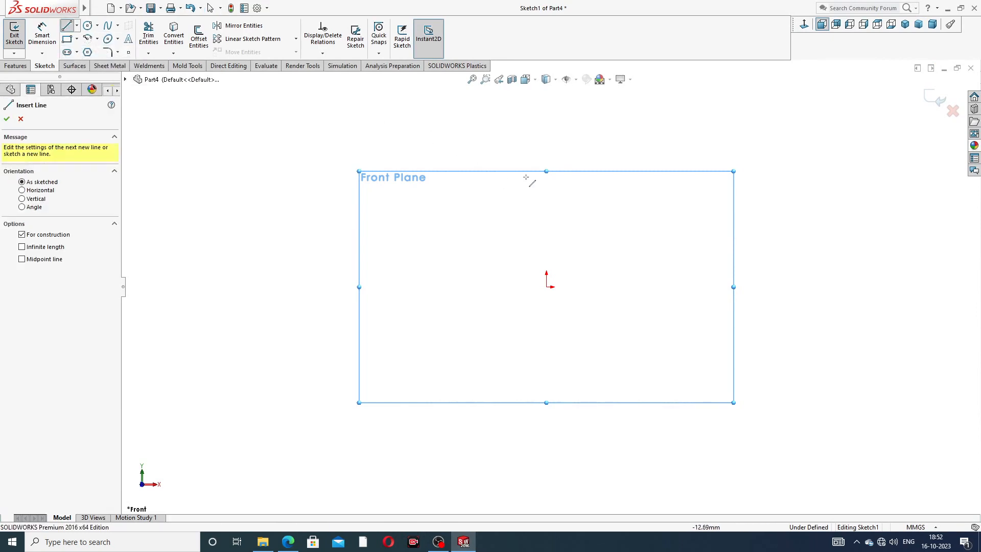
pyautogui.click(547, 131)
pyautogui.click(547, 286)
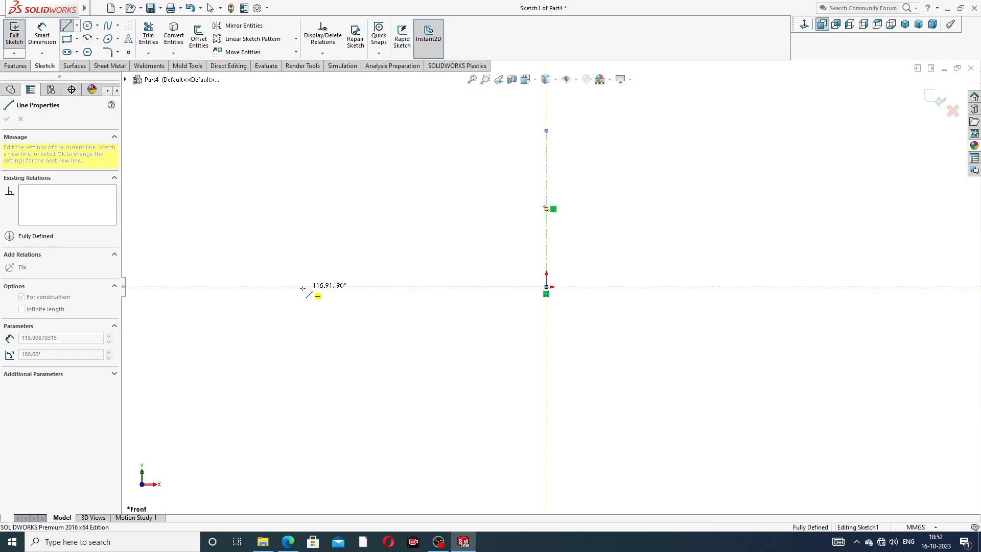
pyautogui.click(302, 287)
pyautogui.rightClick(377, 241)
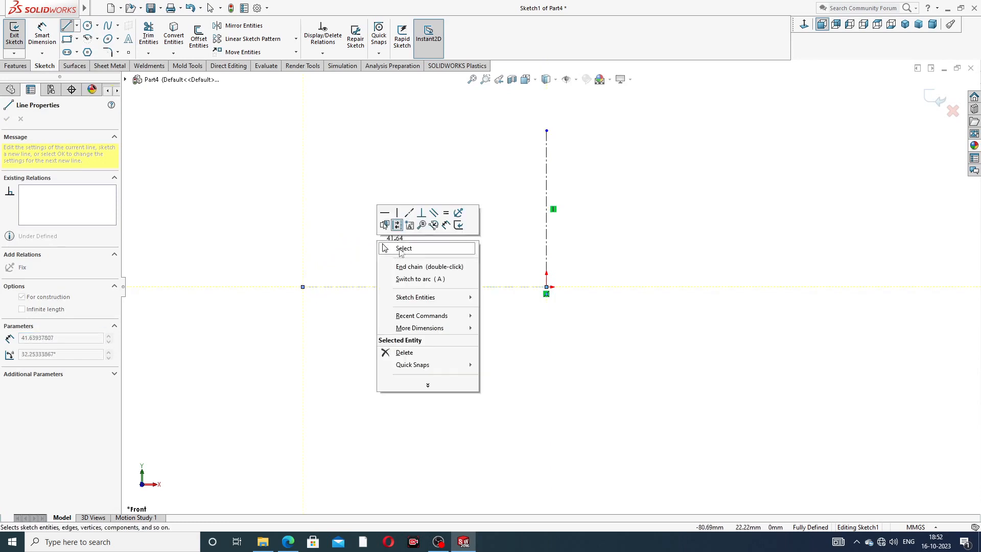
pyautogui.click(402, 249)
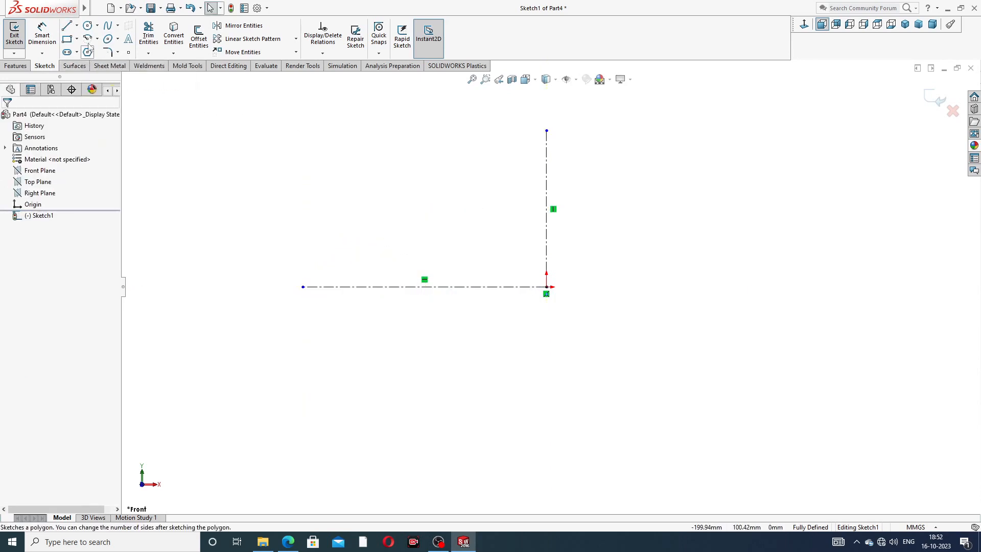
# - Sketch a slanted line about 71 mm long down to the horizontal centerline's outer end, continuing with a short horizontal line along that centerline
pyautogui.click(67, 25)
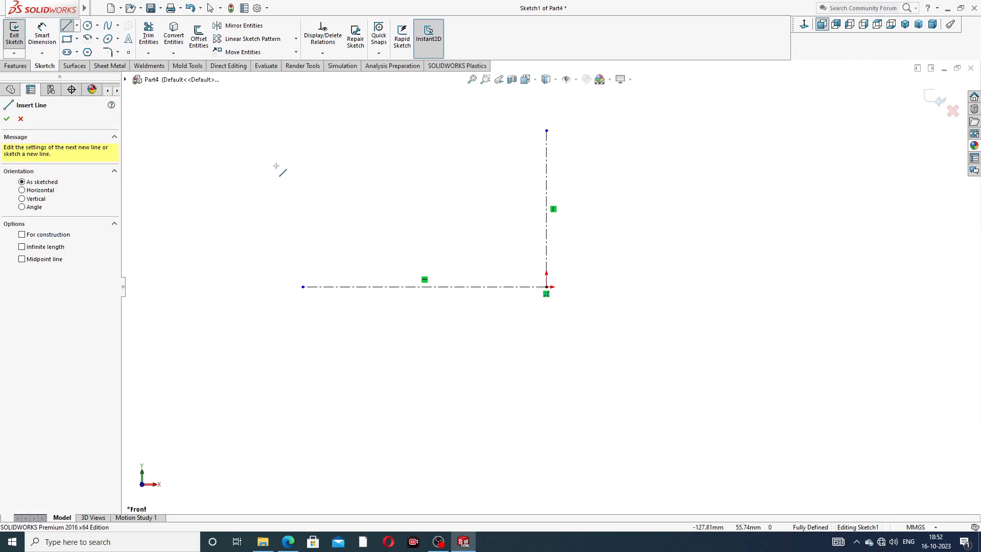
pyautogui.click(250, 147)
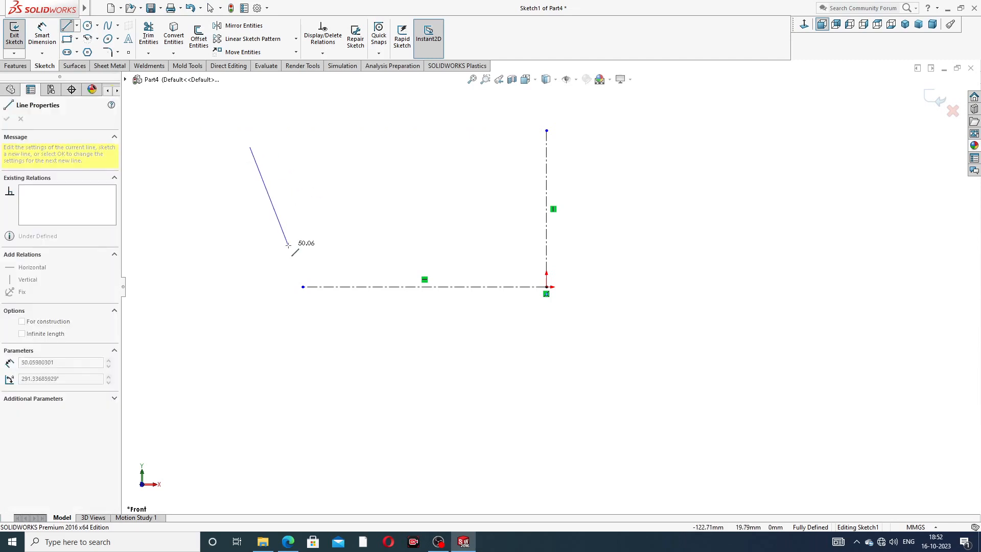
pyautogui.click(303, 287)
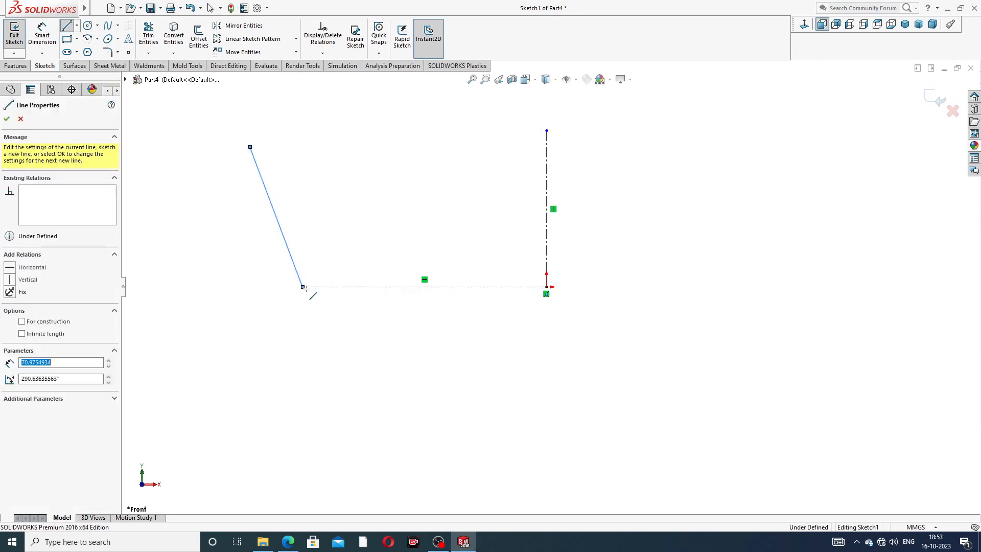
pyautogui.click(361, 286)
pyautogui.rightClick(383, 247)
pyautogui.click(402, 255)
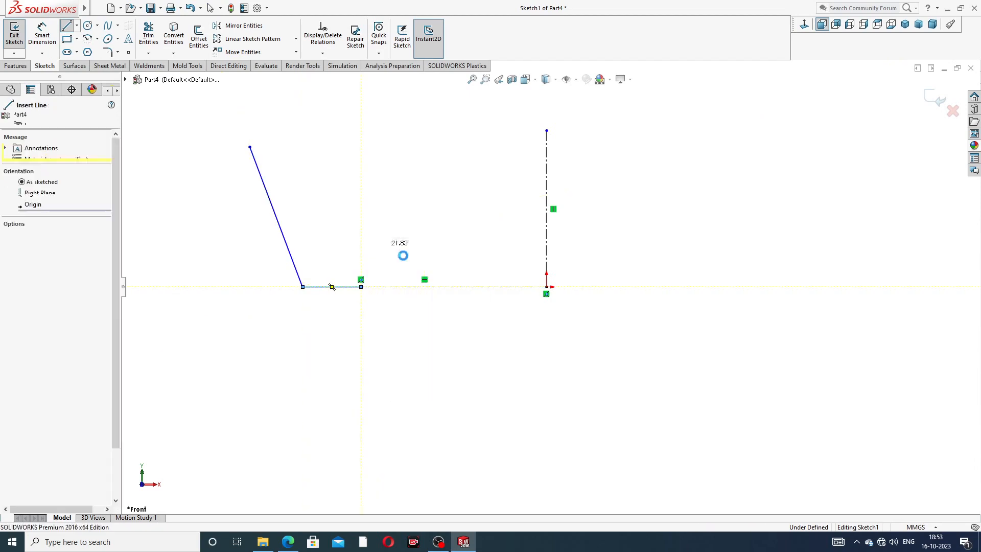
# - Dimension the distance from the slanted line's upper endpoint to the vertical centerline as 27.5 mm
pyautogui.click(52, 45)
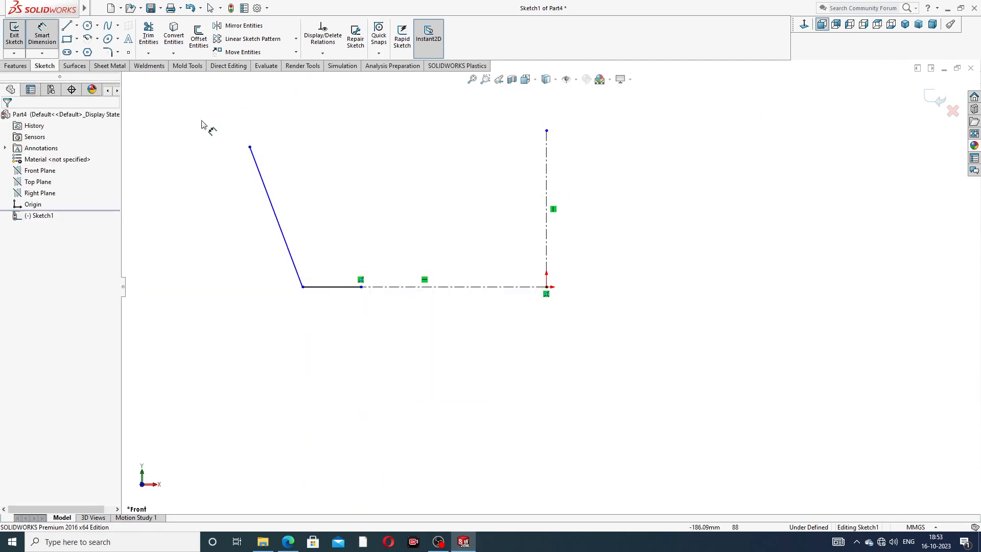
pyautogui.click(250, 148)
pyautogui.click(547, 160)
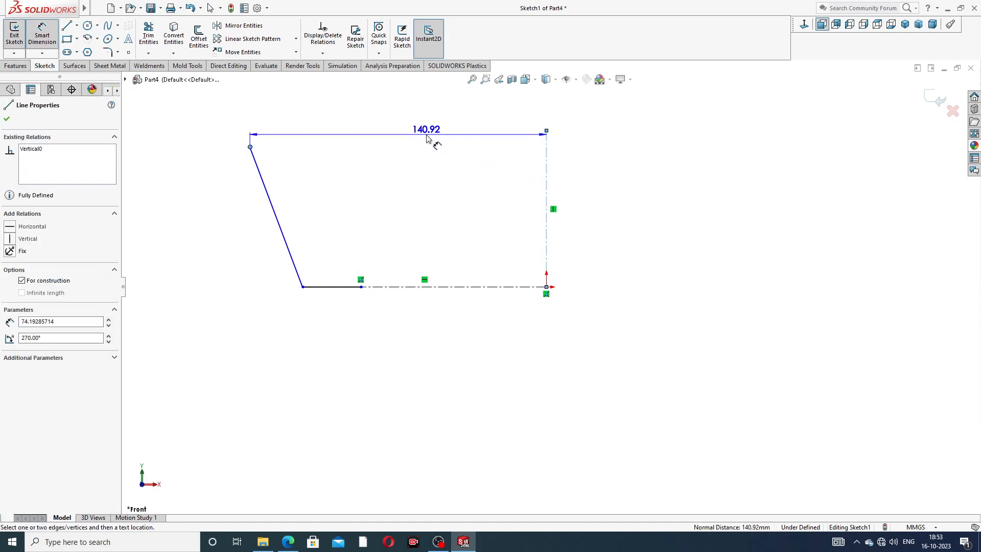
pyautogui.click(430, 137)
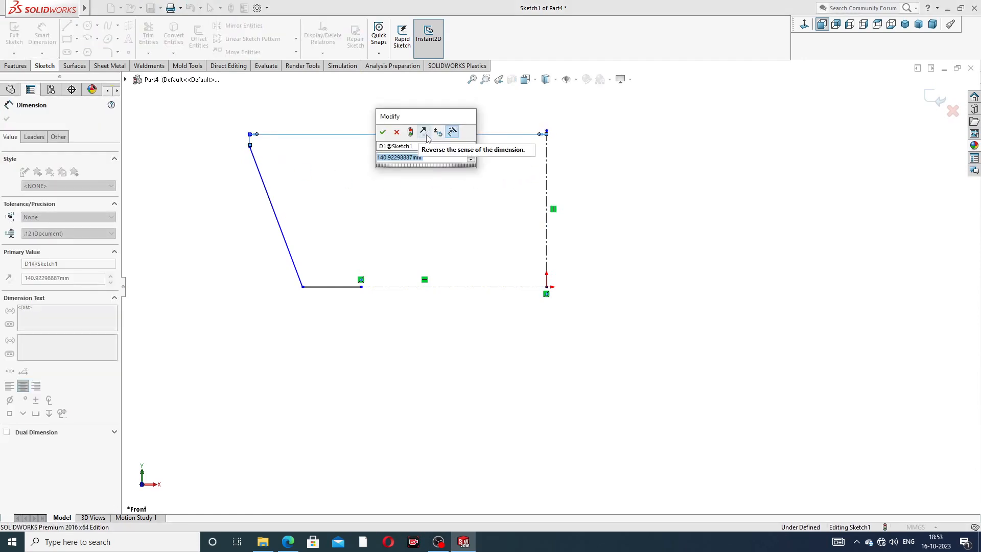
pyautogui.write('27.5')
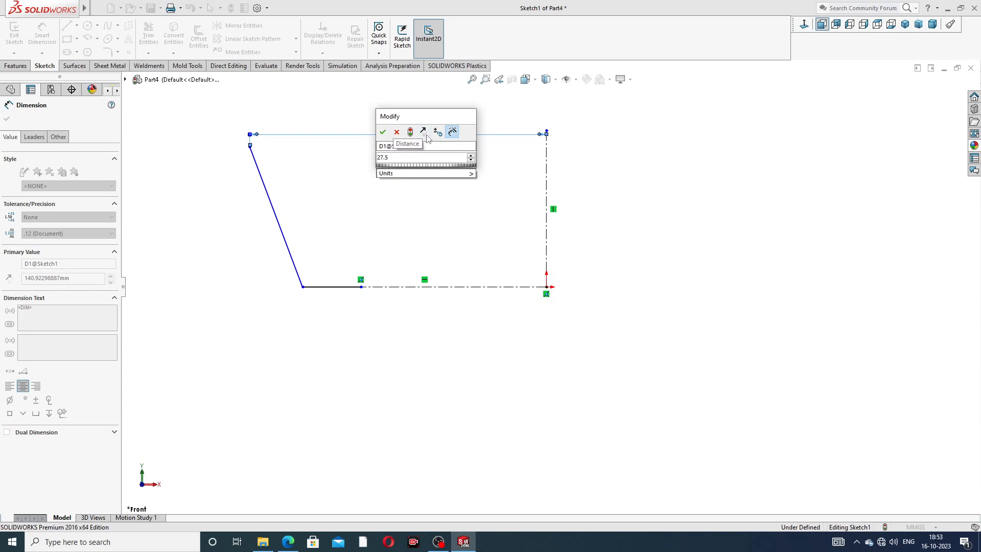
pyautogui.press('Return')
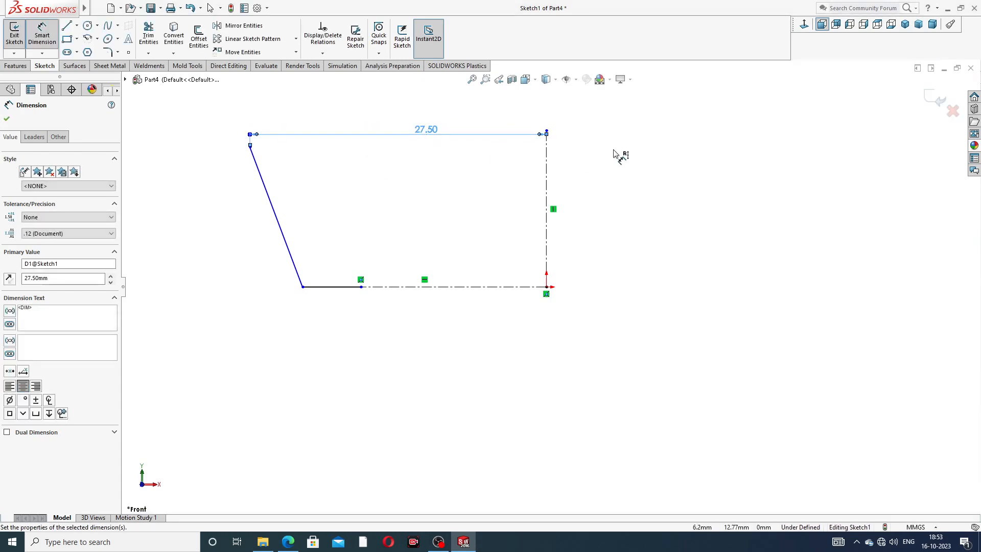
pyautogui.click(617, 153)
# - Dimension the short horizontal line at the foot of the profile as 3.5 mm
pyautogui.click(344, 288)
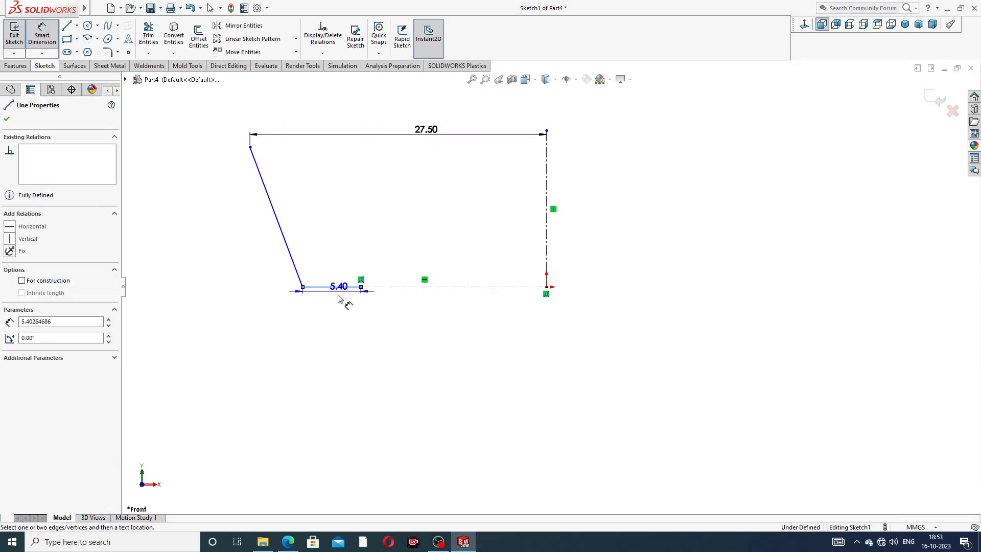
pyautogui.click(332, 313)
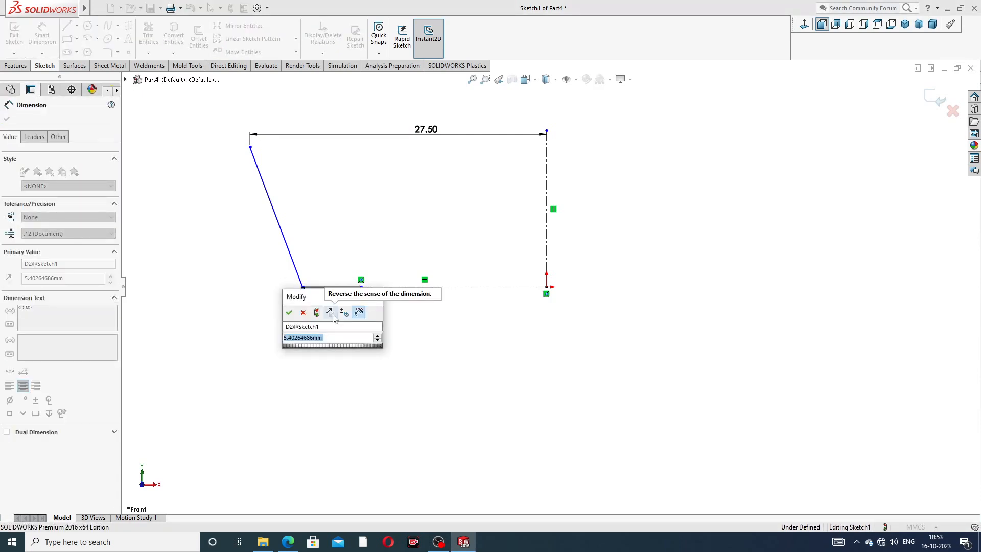
pyautogui.write('3.5')
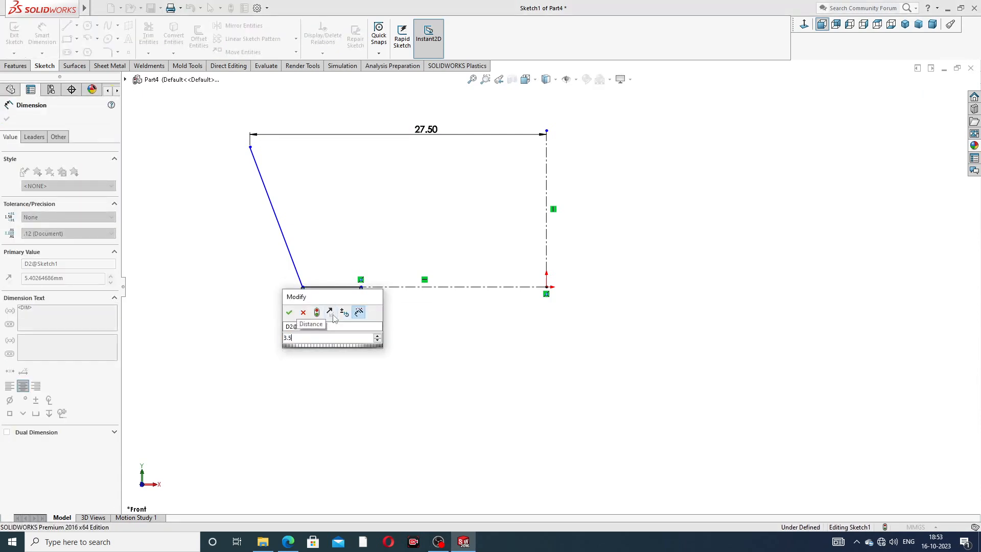
pyautogui.press('Return')
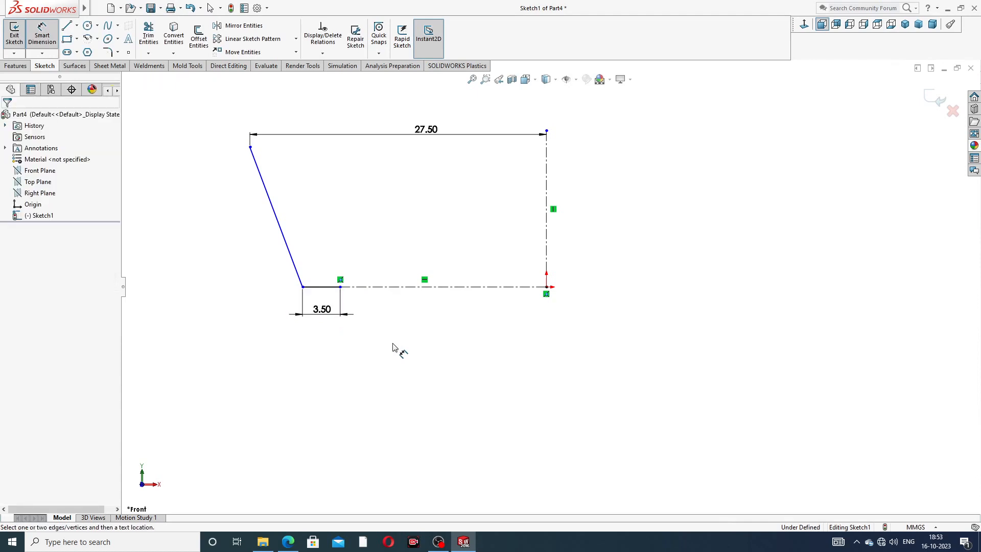
# - Dimension the vertical height between the slanted line's upper and lower endpoints as 16.23 mm
pyautogui.click(250, 147)
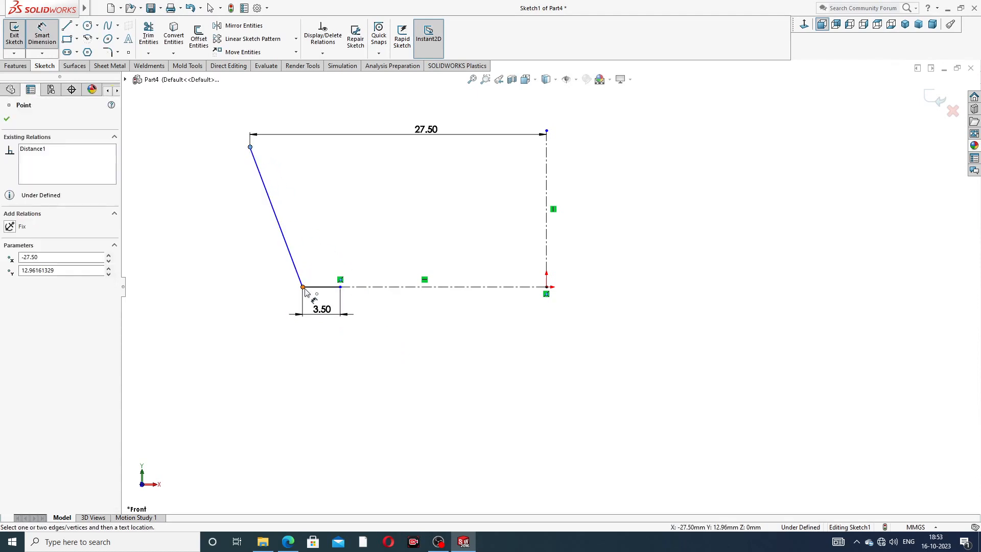
pyautogui.click(302, 286)
pyautogui.click(237, 233)
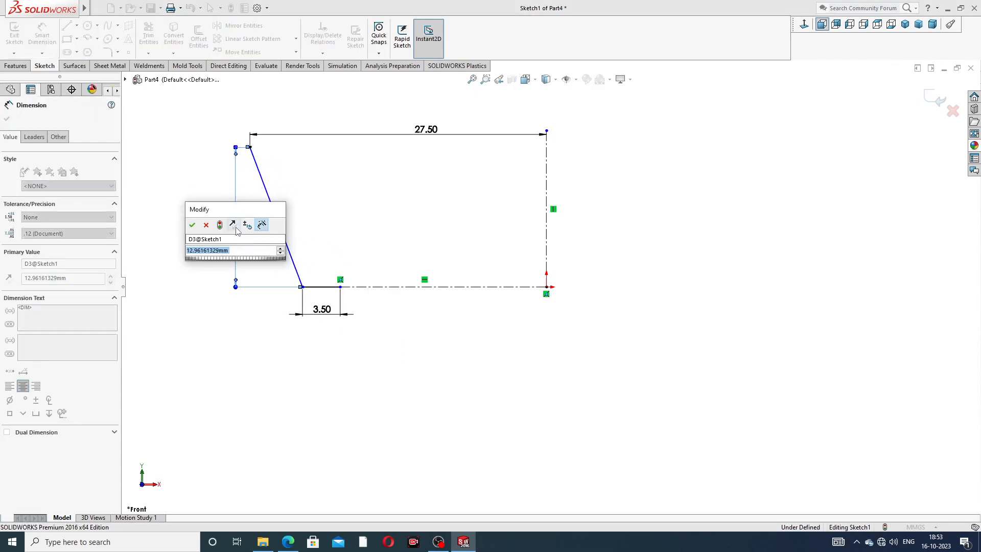
pyautogui.write('16.23')
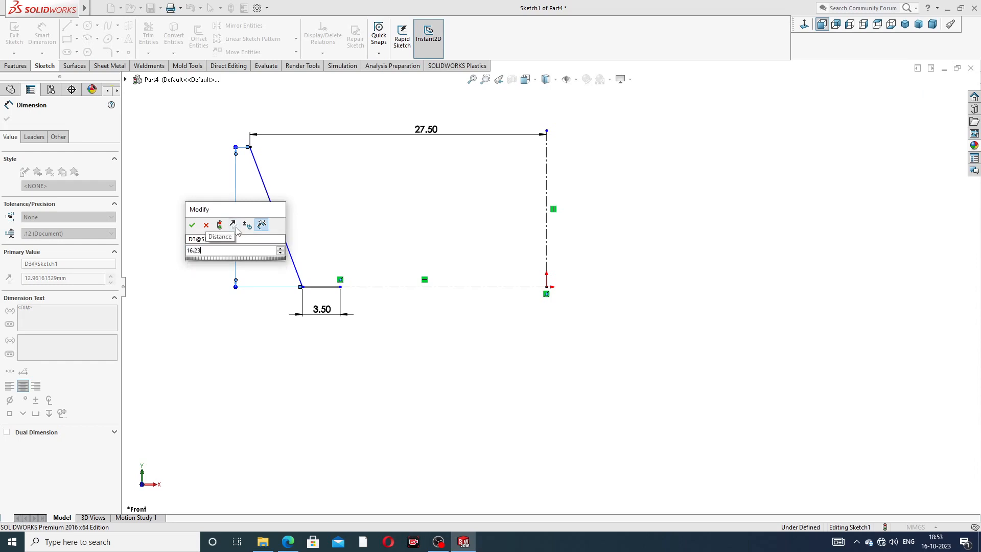
pyautogui.press('Return')
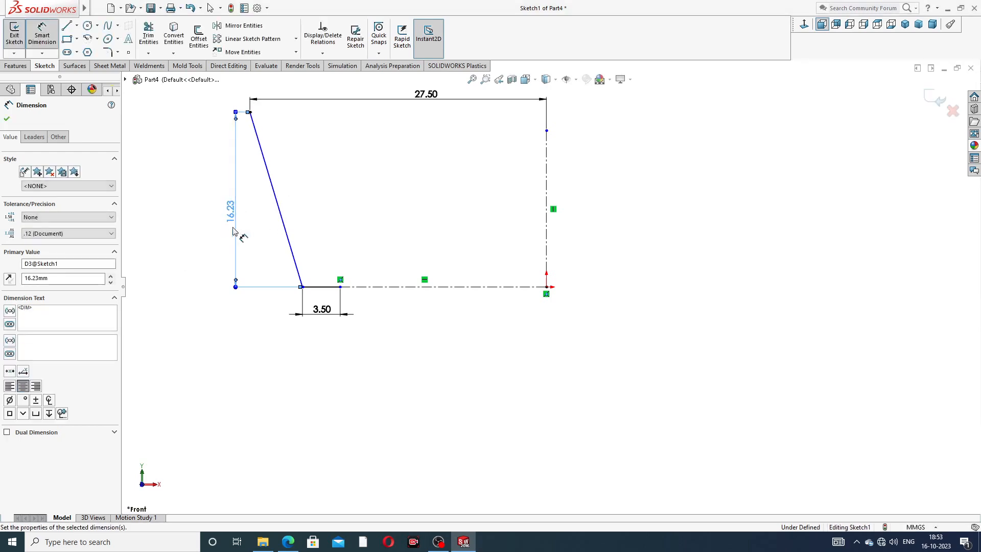
# - Dimension the angle between the slanted line and the short horizontal line as 102.78° and move its label farther outward from the corner
pyautogui.scroll(-3, 353, 263)
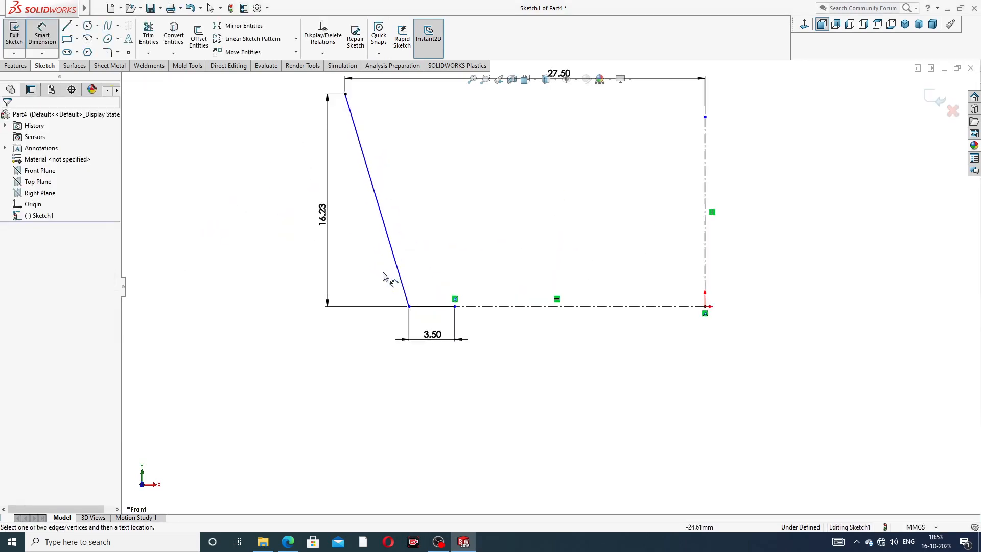
pyautogui.click(401, 278)
pyautogui.click(430, 306)
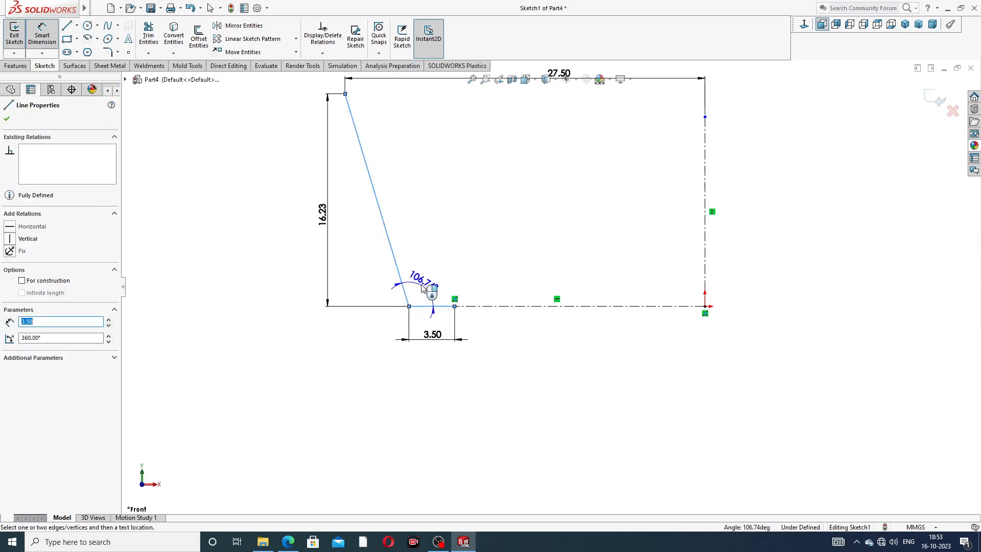
pyautogui.click(420, 282)
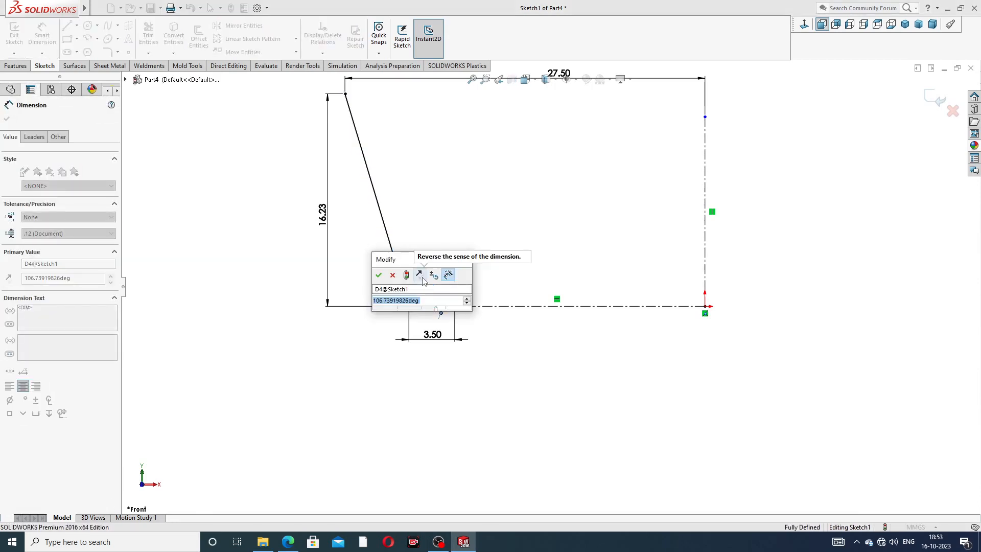
pyautogui.write('10')
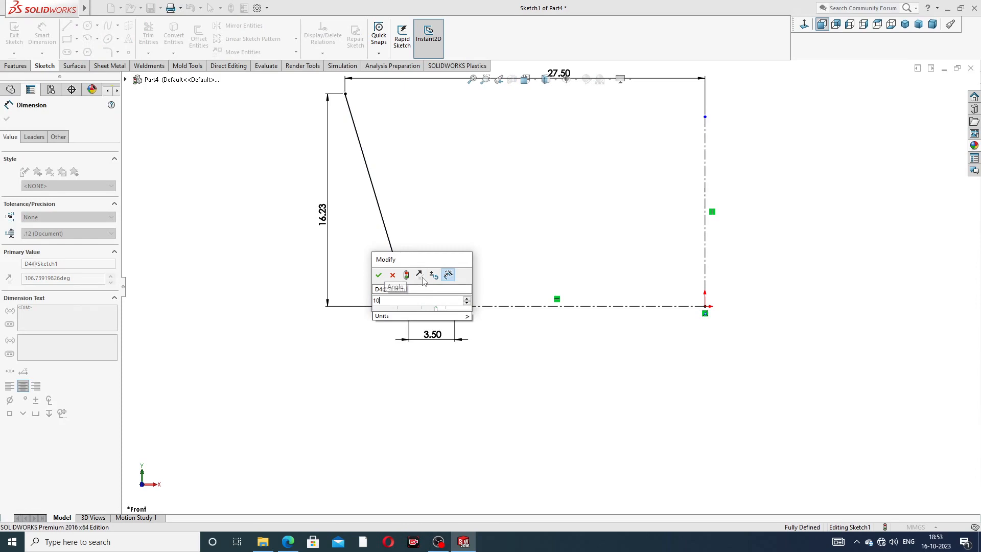
pyautogui.write('2.')
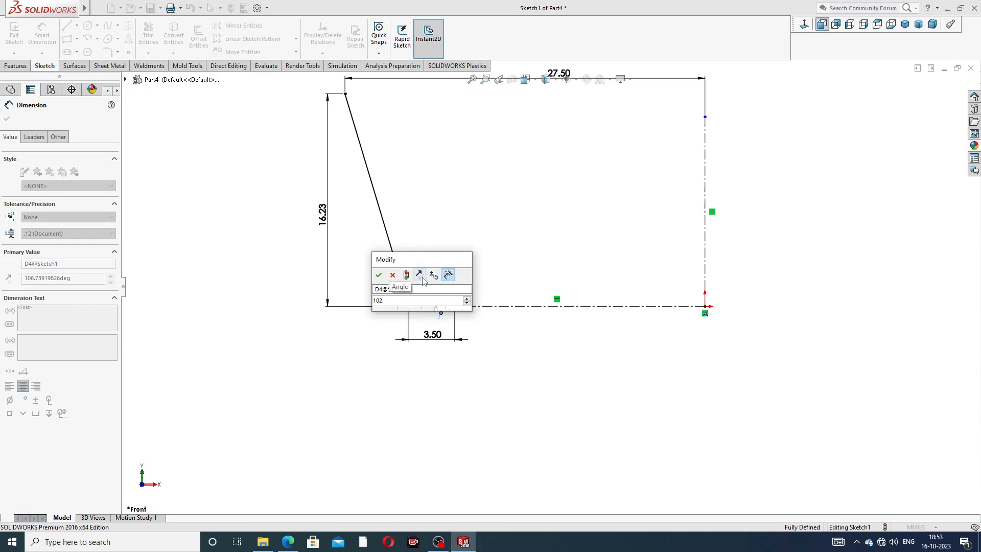
pyautogui.write('78')
pyautogui.press('Return')
pyautogui.click(447, 241)
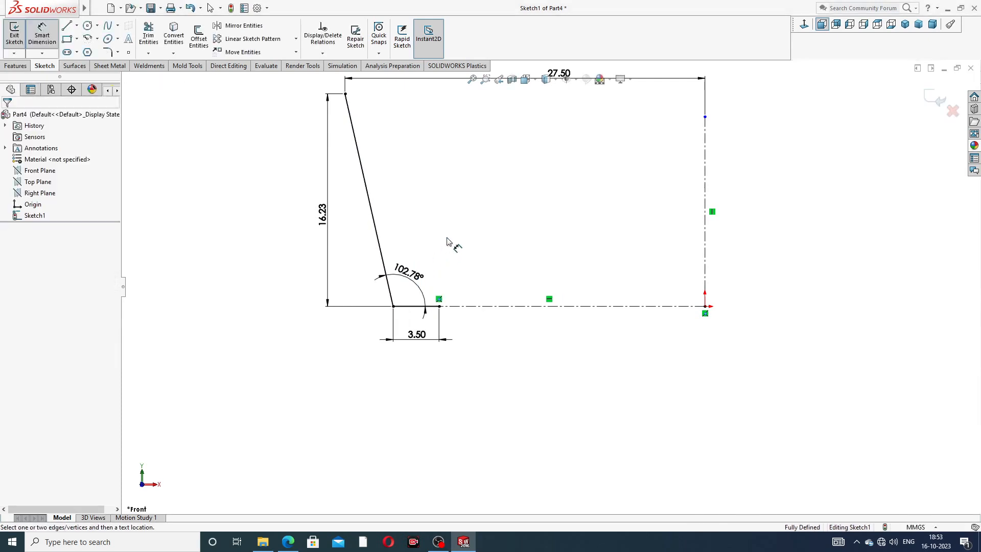
pyautogui.moveTo(409, 272); pyautogui.dragTo(432, 265)
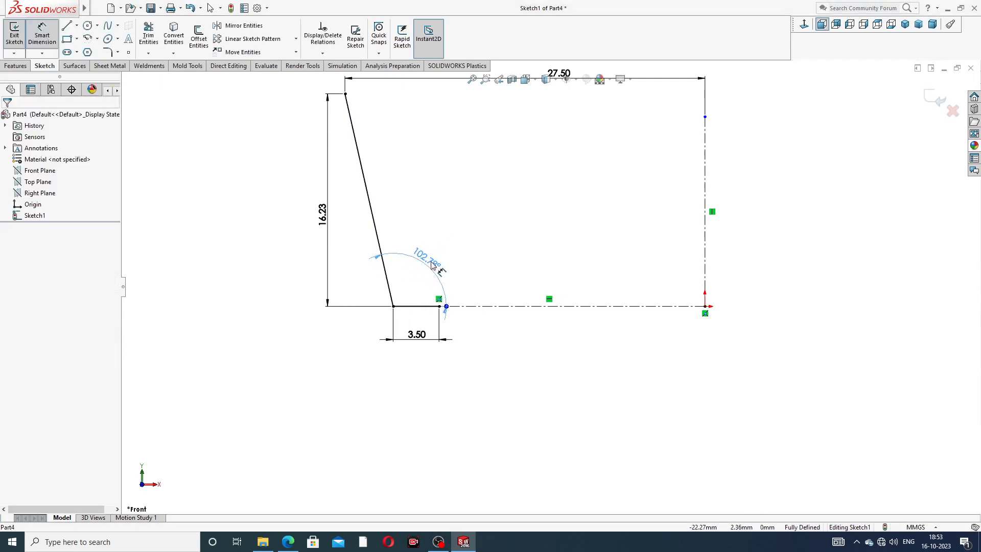
pyautogui.click(495, 235)
pyautogui.scroll(2, 530, 221)
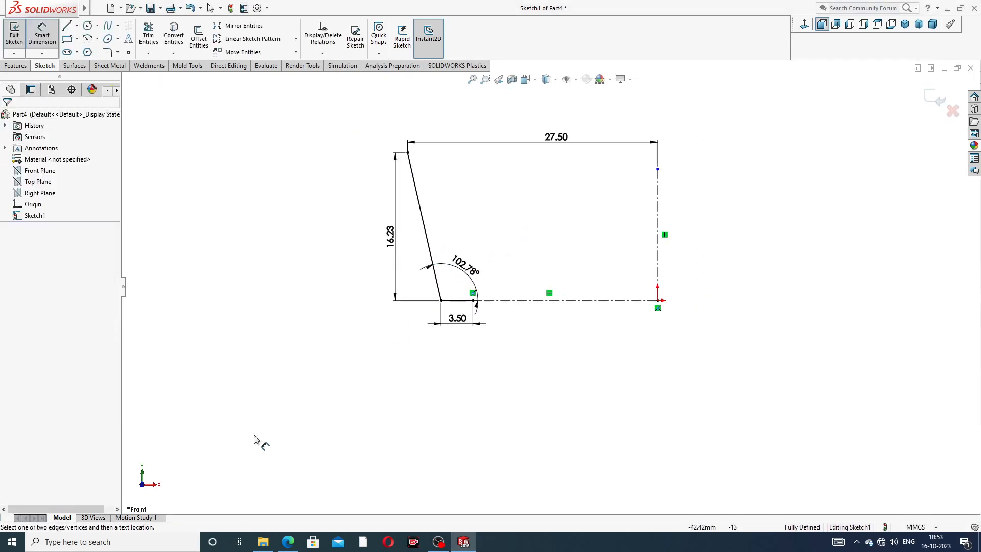
# - Check the cage drawing PDF in Edge and, back in SOLIDWORKS, round the corner between the slanted and short horizontal lines with a 1 mm sketch fillet
pyautogui.click(288, 542)
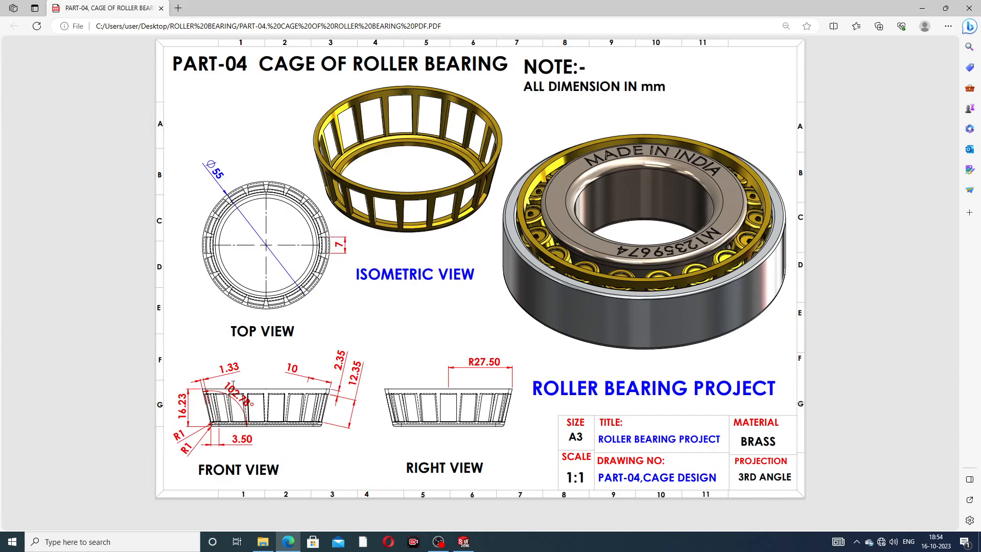
pyautogui.click(286, 542)
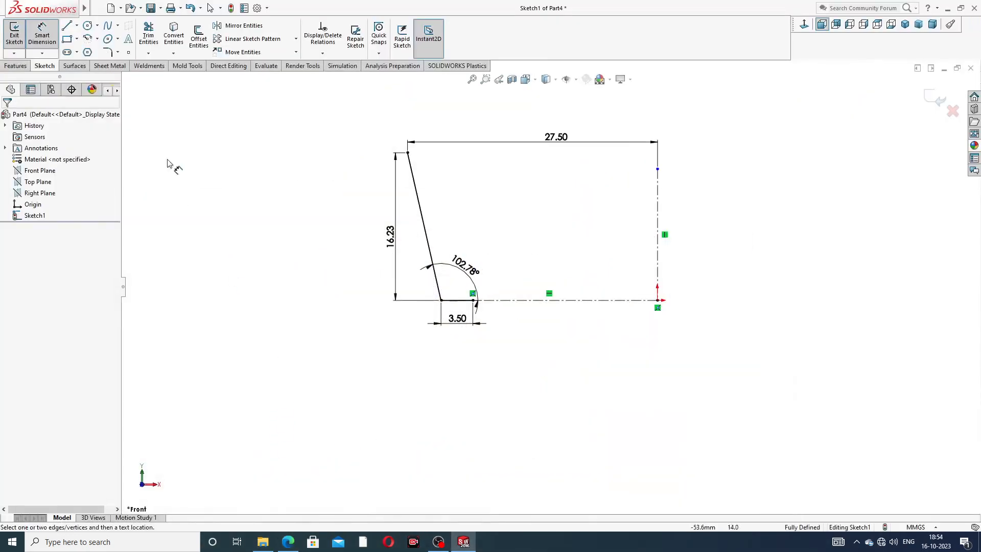
pyautogui.rightClick(191, 121)
pyautogui.click(216, 153)
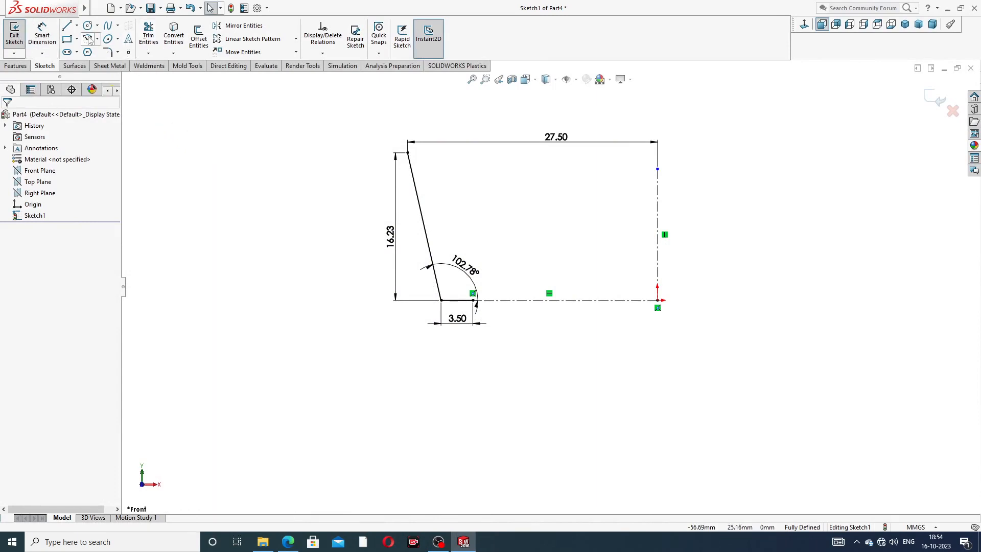
pyautogui.click(119, 52)
pyautogui.click(145, 64)
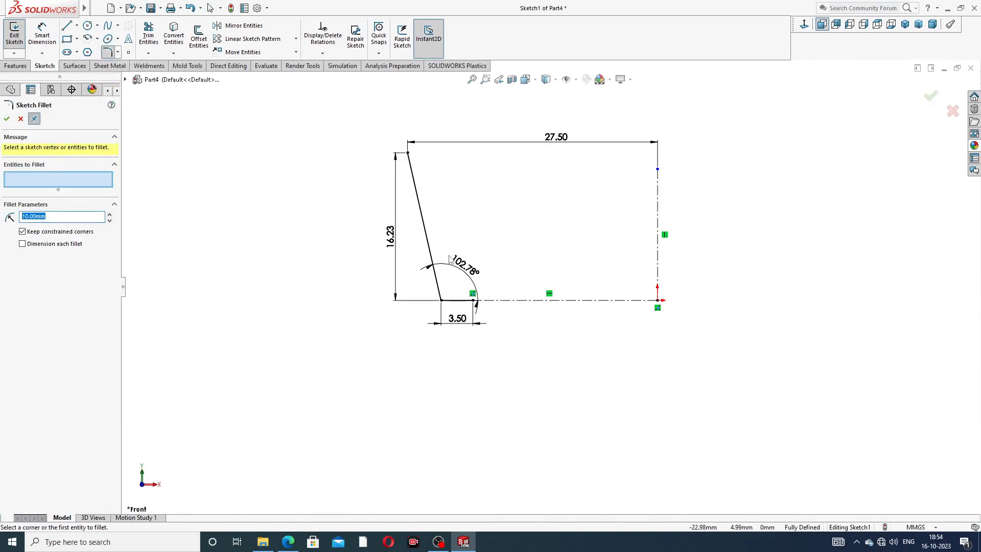
pyautogui.click(442, 300)
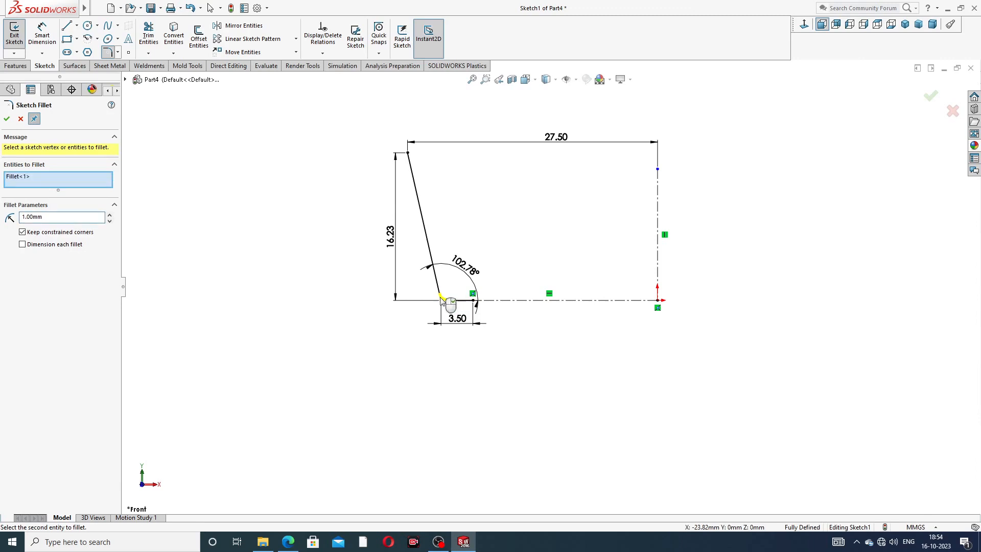
pyautogui.click(8, 119)
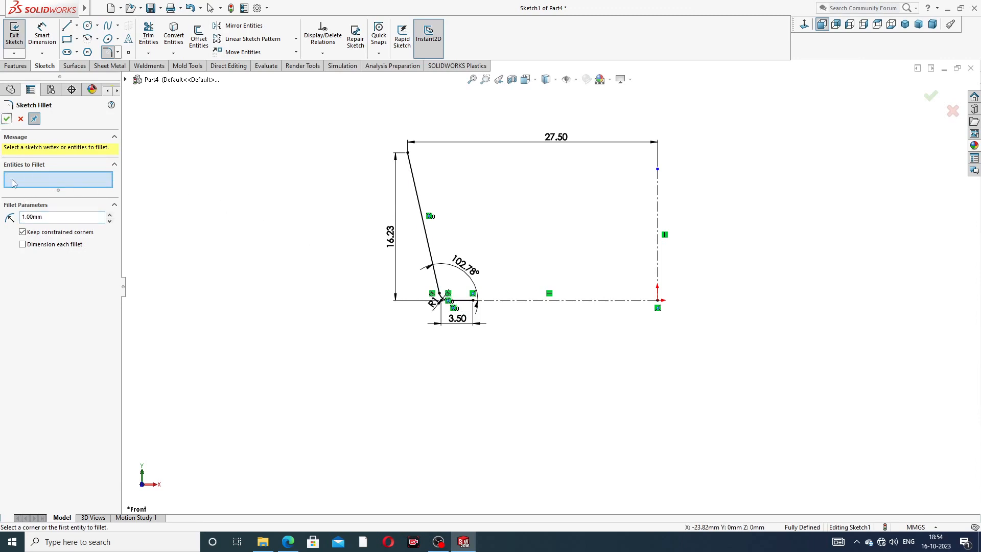
pyautogui.click(7, 118)
# - Move the fillet's radius dimension label away from the corner, below and outside the profile
pyautogui.scroll(-3, 457, 312)
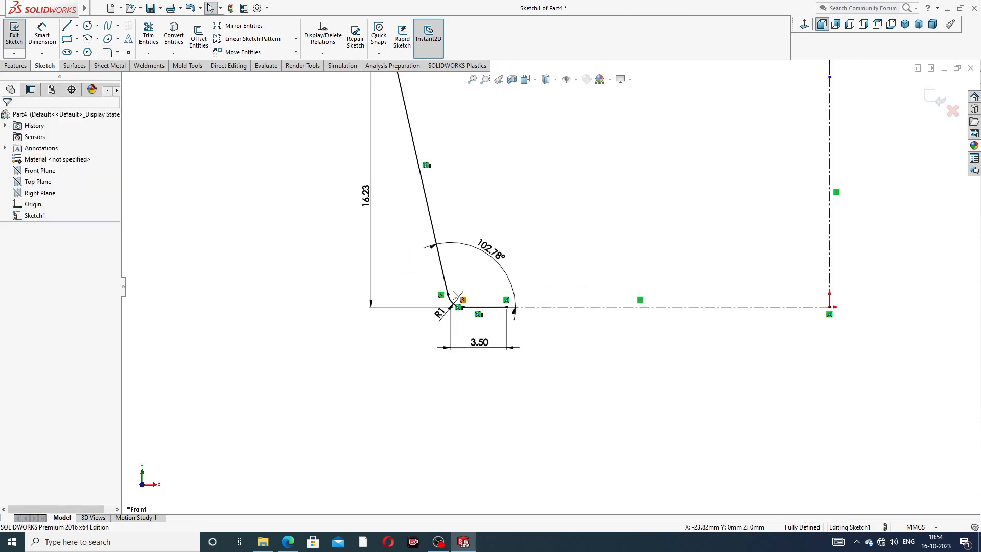
pyautogui.moveTo(439, 313); pyautogui.dragTo(428, 333)
pyautogui.click(378, 373)
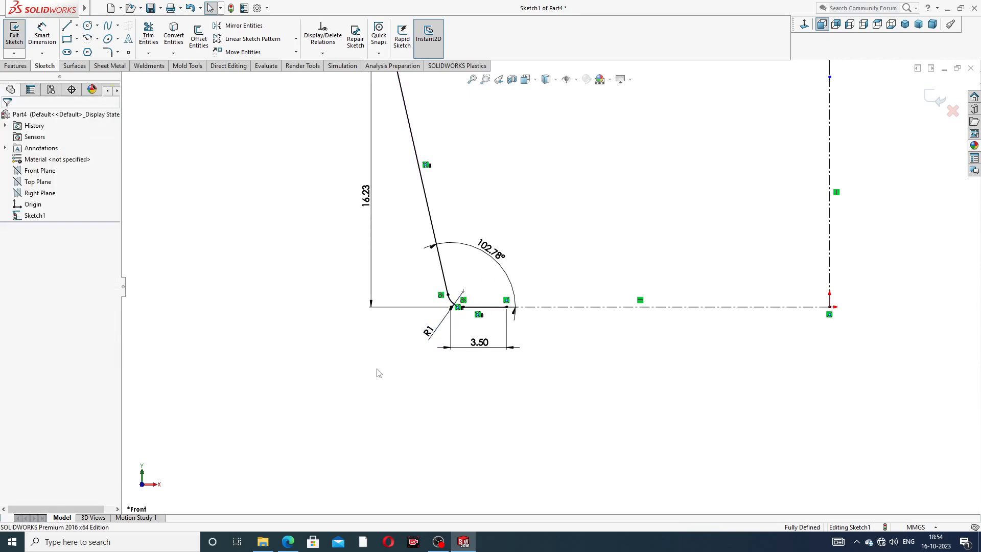
pyautogui.scroll(3, 408, 215)
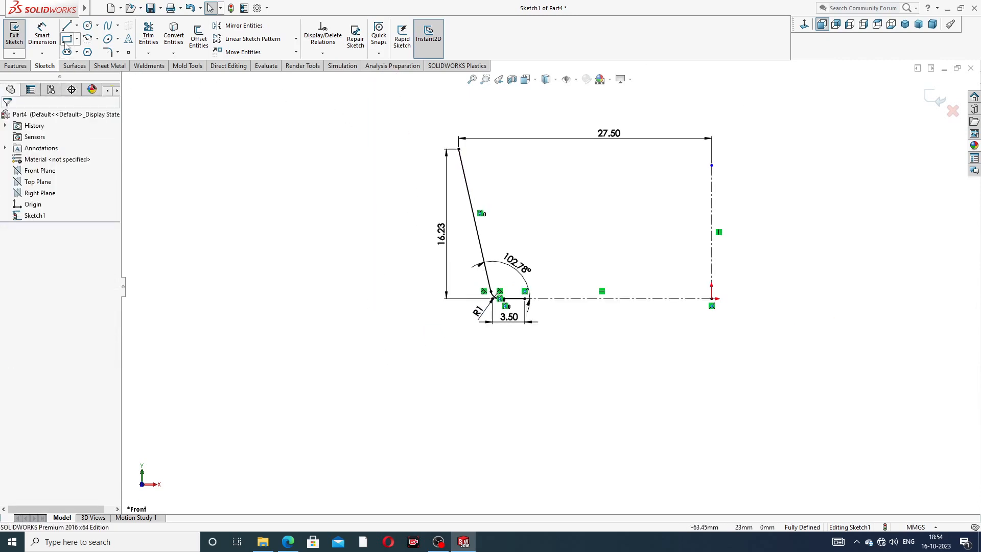
# - Offset the chain of slanted line, fillet and short horizontal line 1.33 mm toward the inside, and move the offset's dimension label clear of the lines
pyautogui.click(174, 39)
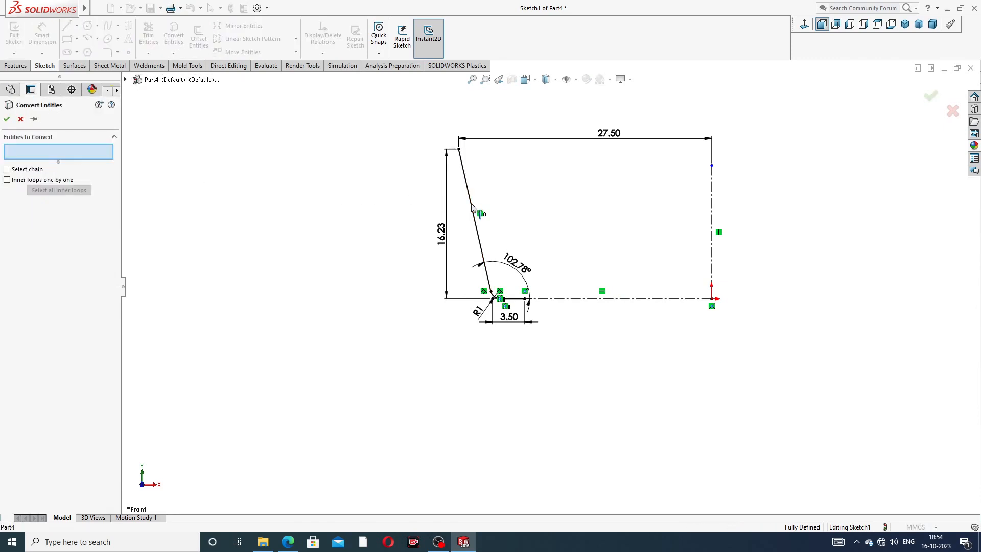
pyautogui.click(20, 119)
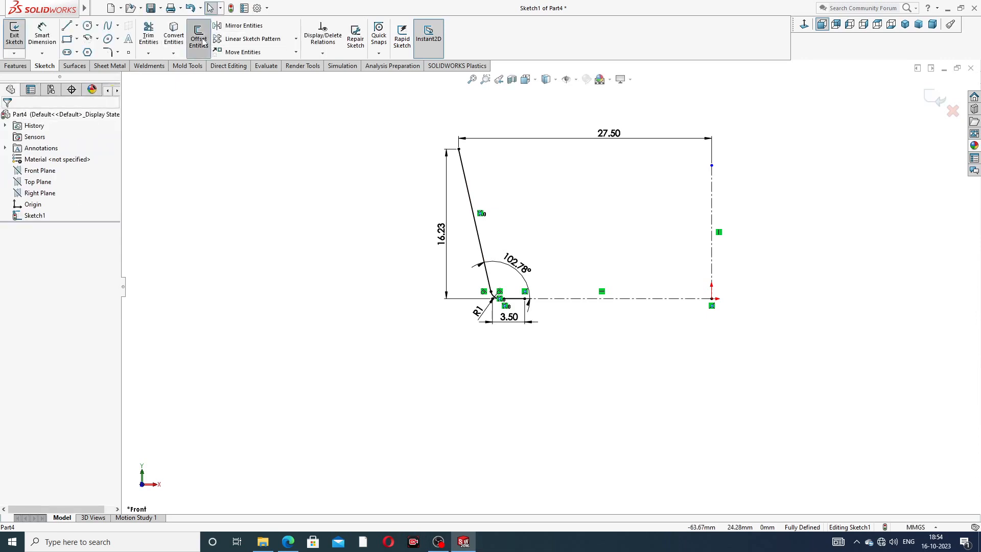
pyautogui.click(199, 39)
pyautogui.click(472, 207)
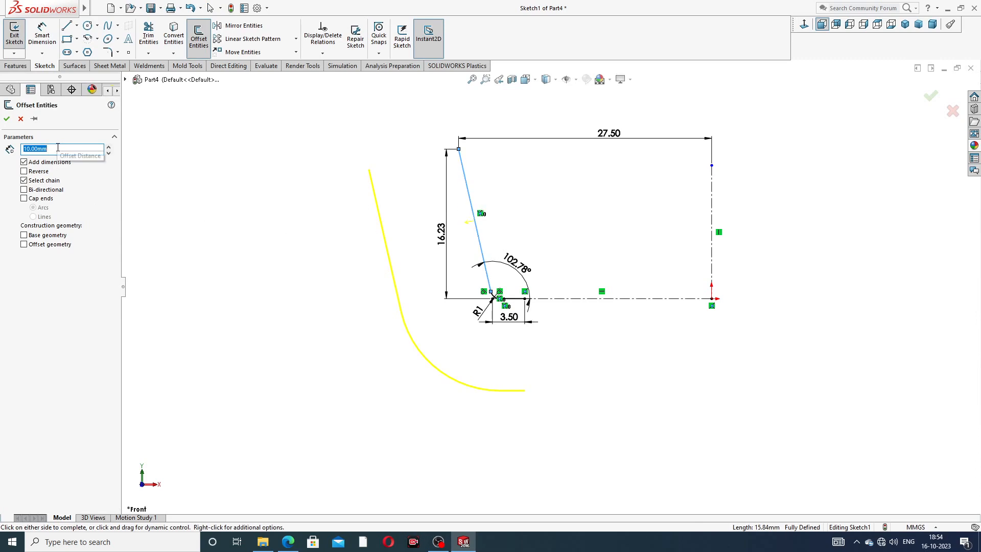
pyautogui.write('1.')
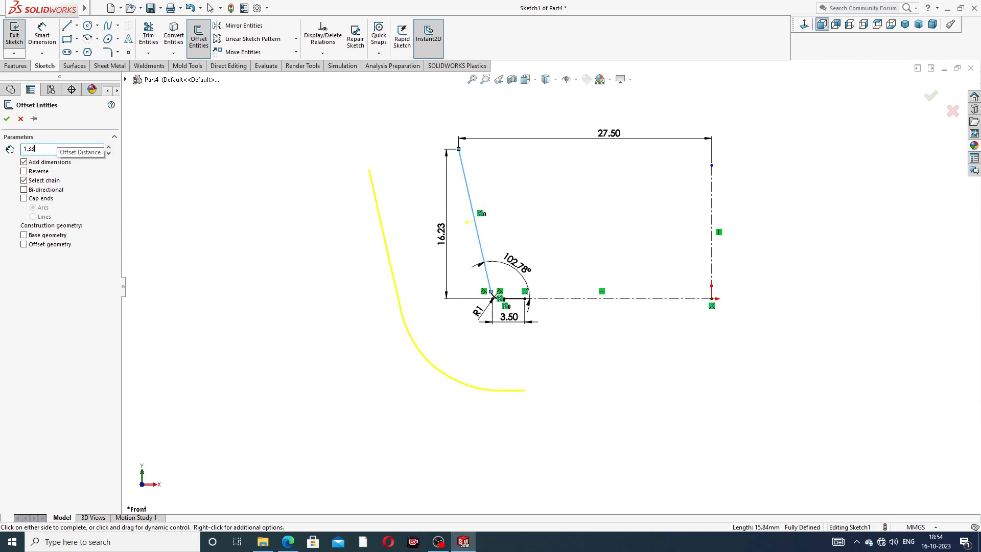
pyautogui.write('33')
pyautogui.press('Return')
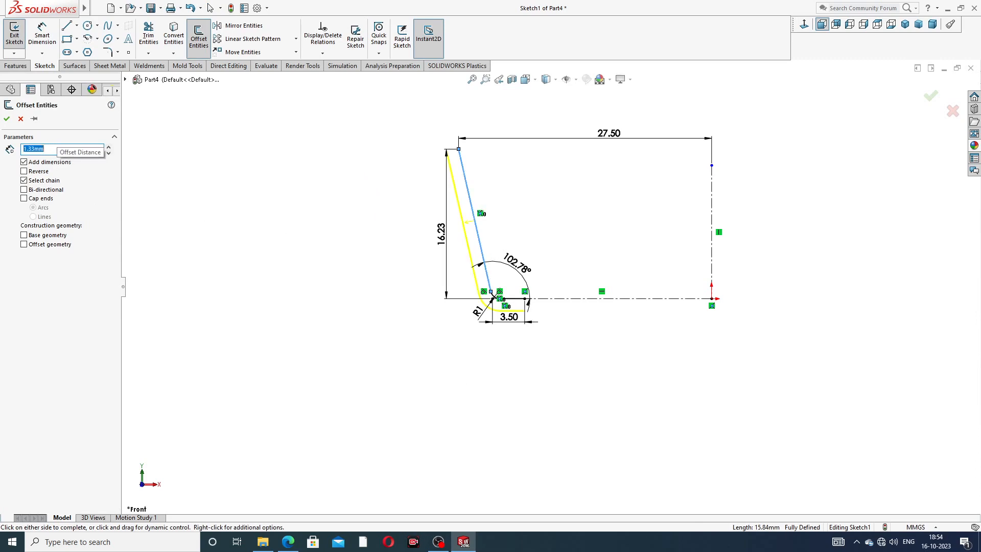
pyautogui.click(24, 171)
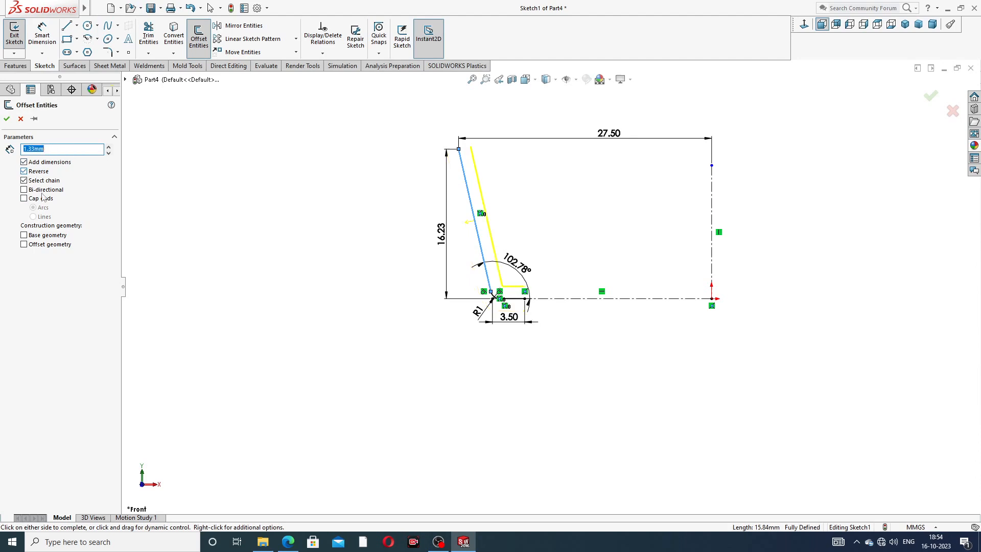
pyautogui.click(7, 119)
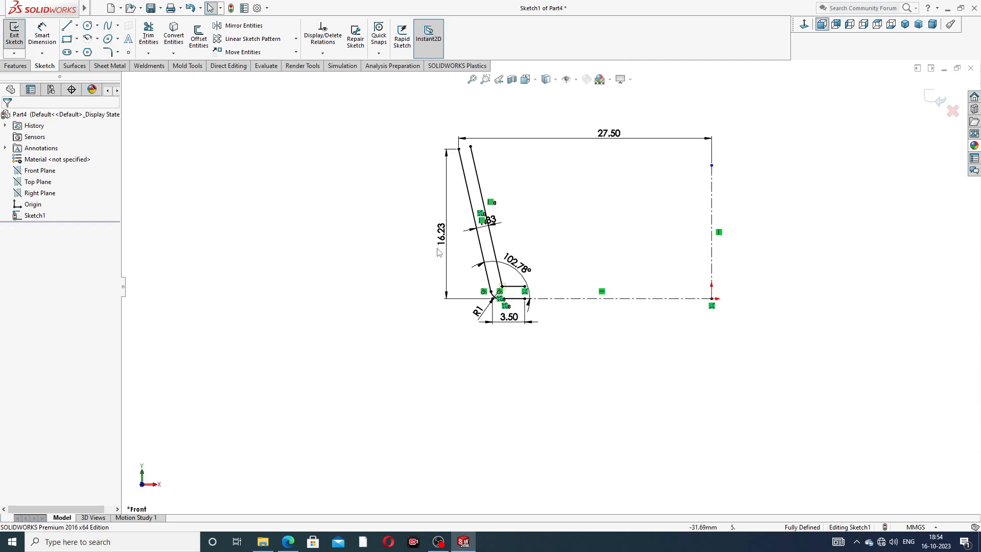
pyautogui.moveTo(490, 219); pyautogui.dragTo(508, 216)
pyautogui.click(536, 238)
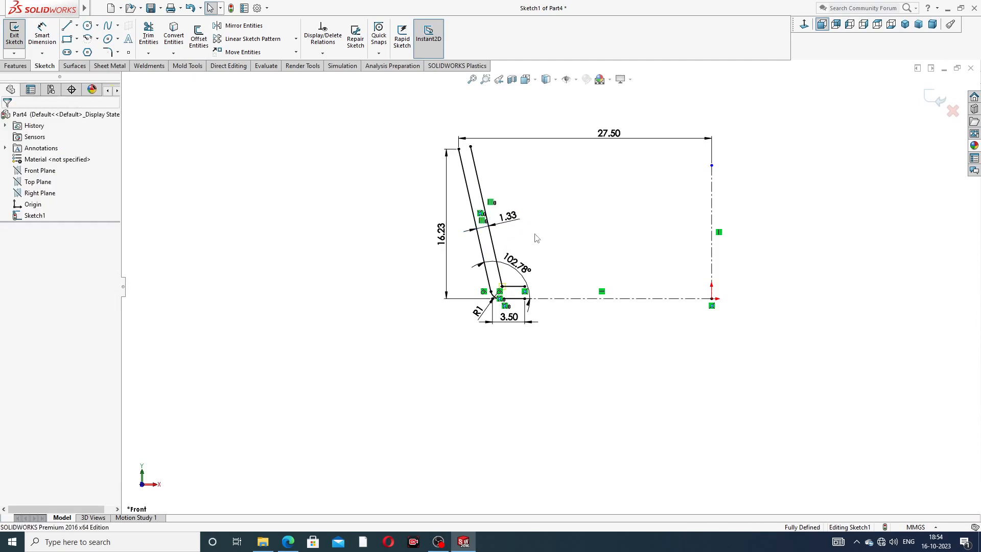
# - Close the profile's lower end with a vertical line from the short offset line's free end to the bottom line's end
pyautogui.scroll(-4, 517, 291)
pyautogui.scroll(3, 520, 252)
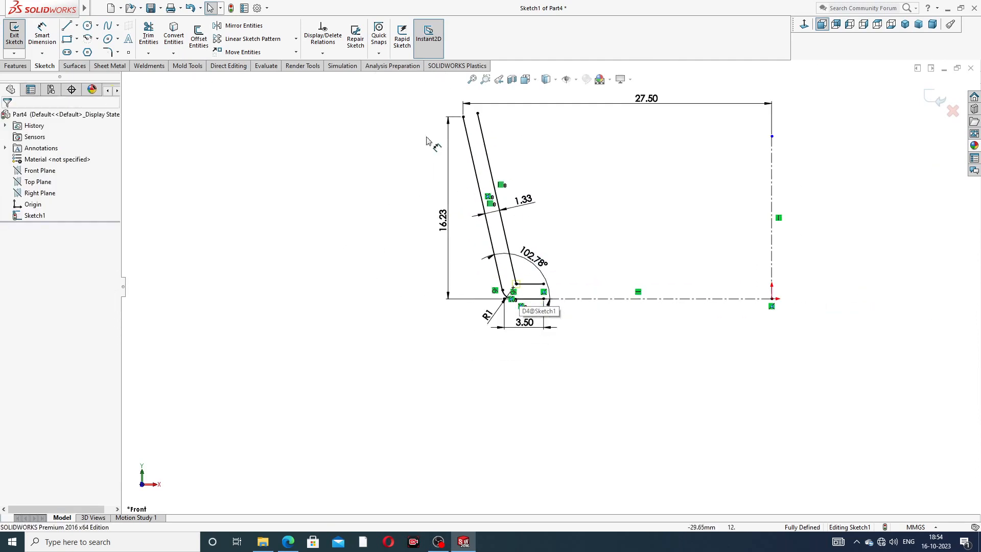
pyautogui.click(67, 26)
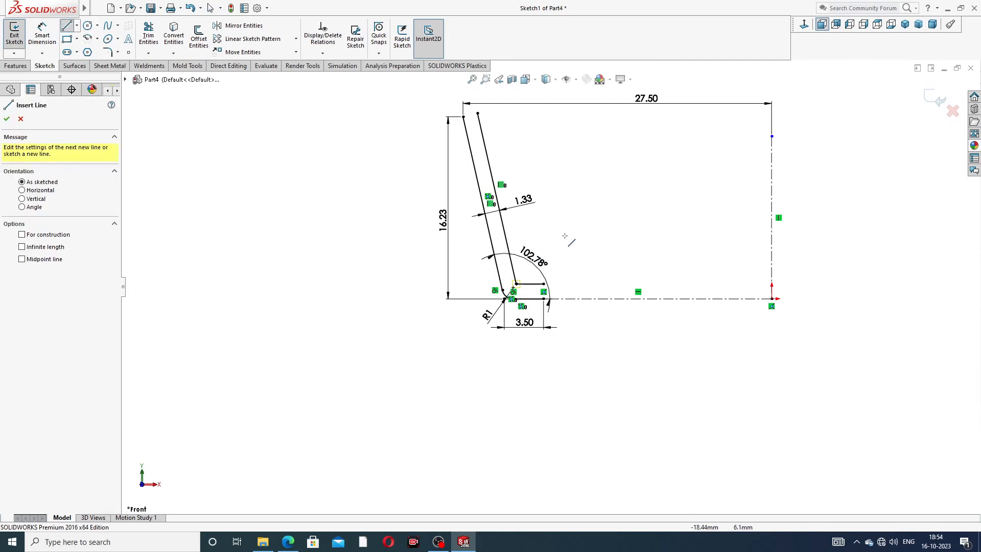
pyautogui.scroll(-4, 548, 285)
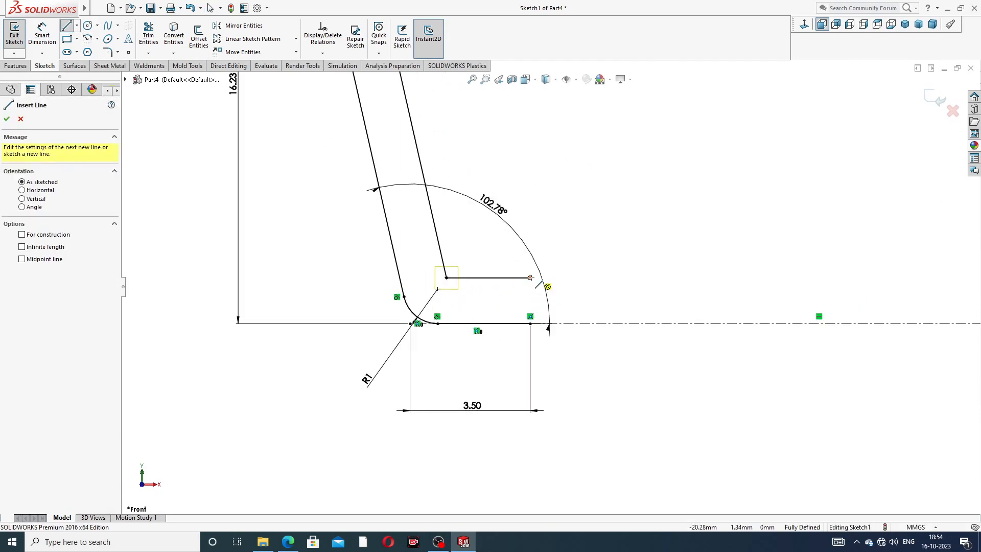
pyautogui.moveTo(530, 277); pyautogui.dragTo(530, 323)
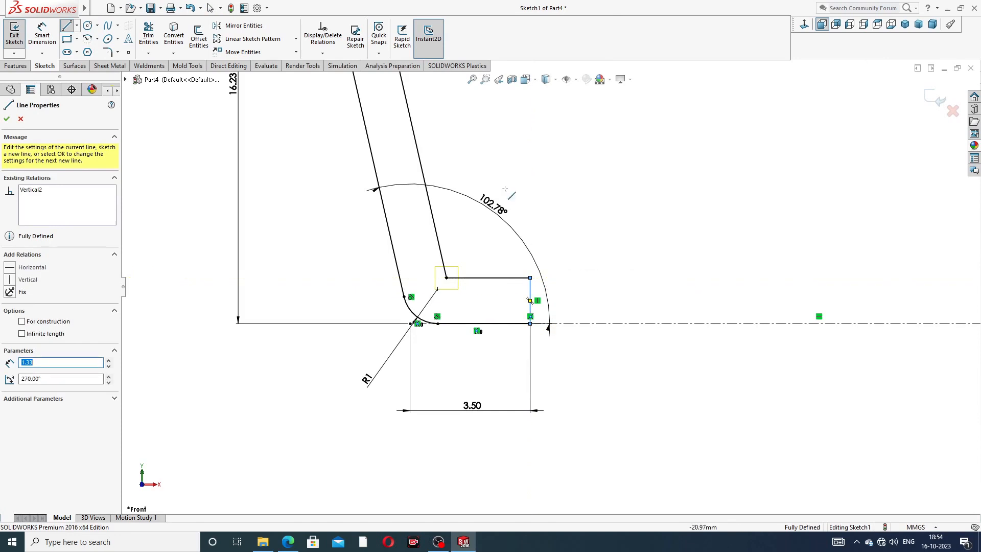
# - Draw a horizontal line from the outer slanted line's upper endpoint to the inner slanted line, and end the line chain
pyautogui.scroll(5, 505, 190)
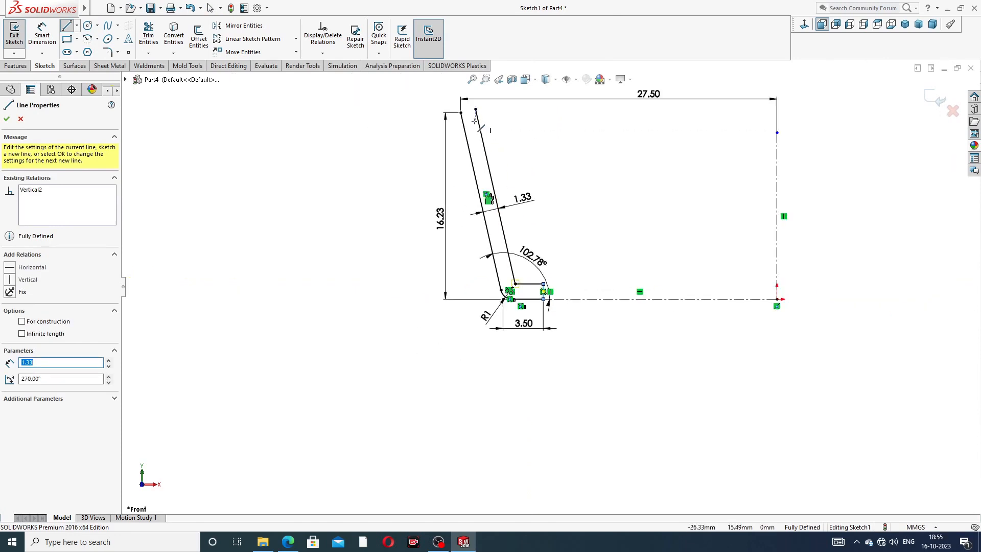
pyautogui.scroll(-5, 457, 81)
pyautogui.click(474, 198)
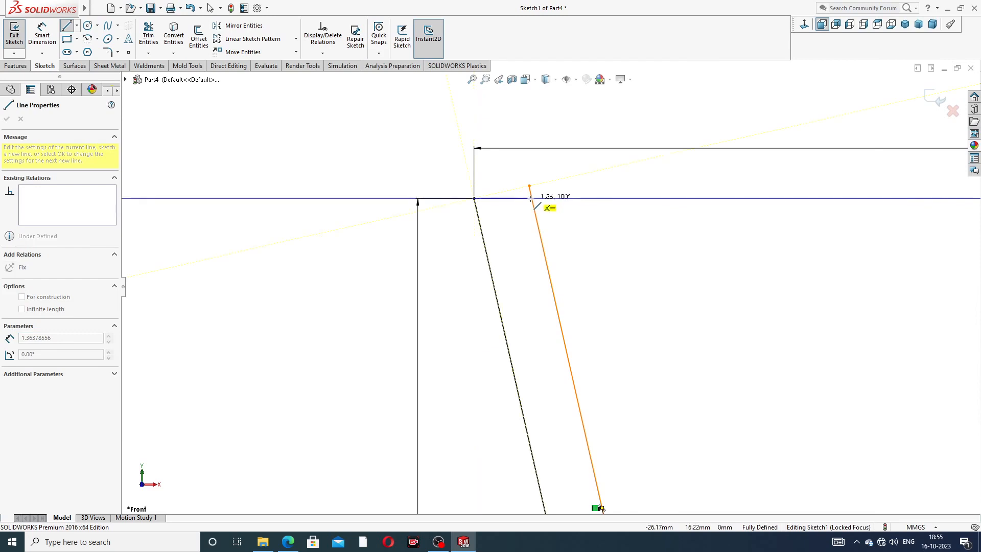
pyautogui.click(532, 198)
pyautogui.rightClick(583, 192)
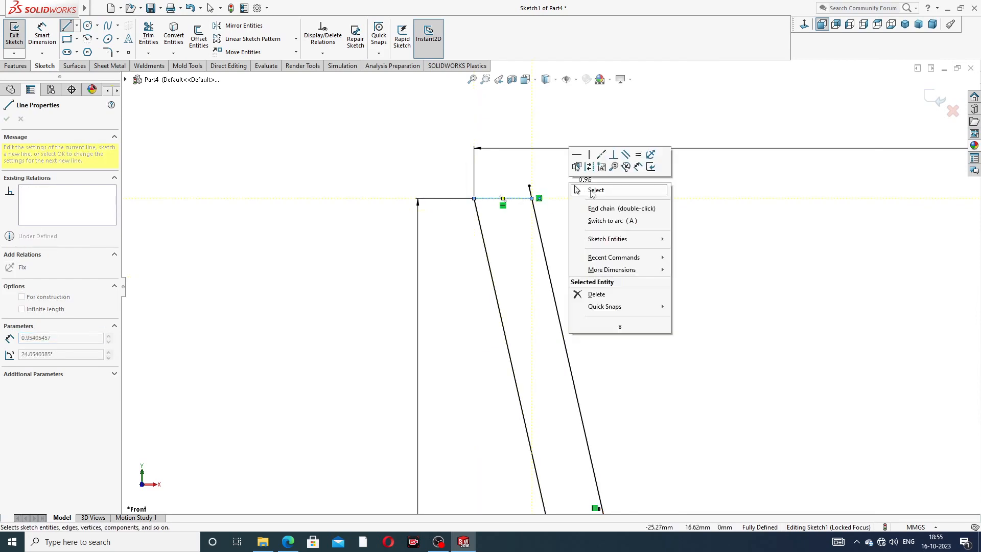
pyautogui.click(593, 193)
pyautogui.scroll(-3, 540, 199)
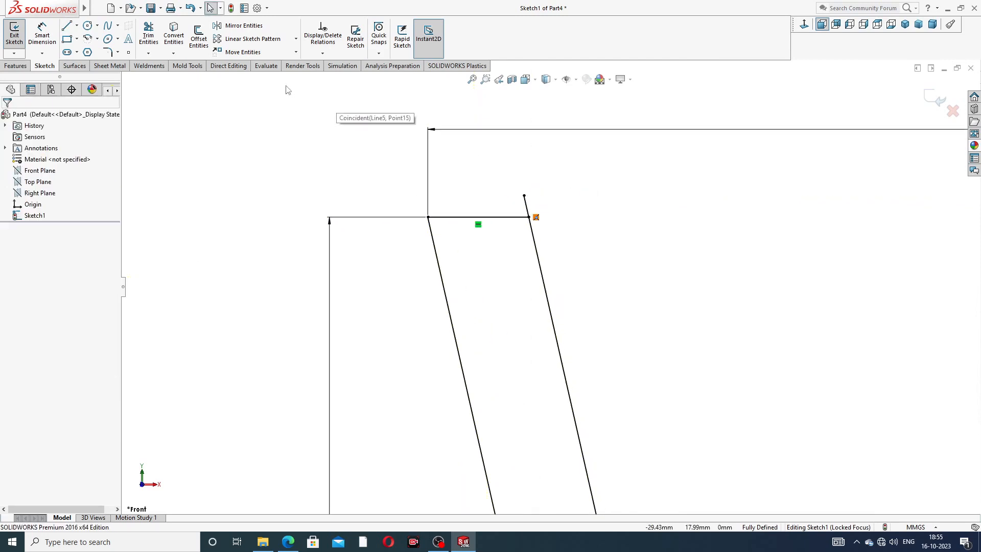
# - Trim the piece of the inner slanted line that sticks out above the horizontal top line
pyautogui.click(148, 36)
pyautogui.click(527, 204)
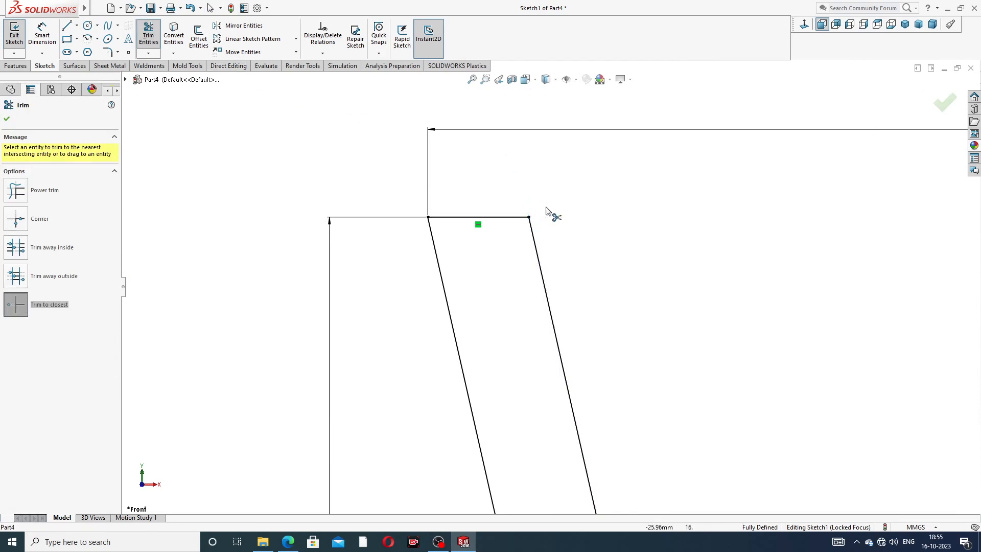
pyautogui.scroll(5, 495, 201)
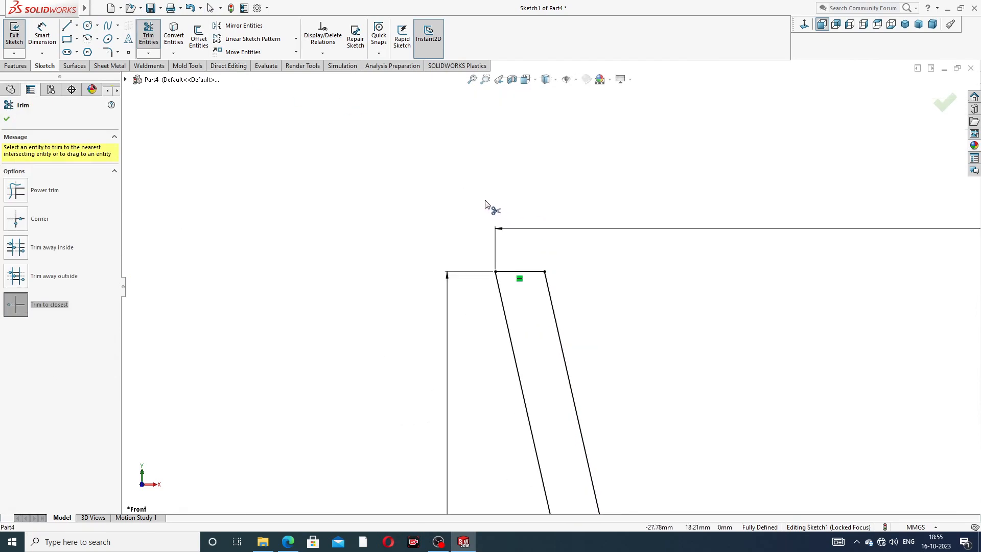
pyautogui.scroll(4, 552, 287)
pyautogui.scroll(-3, 616, 439)
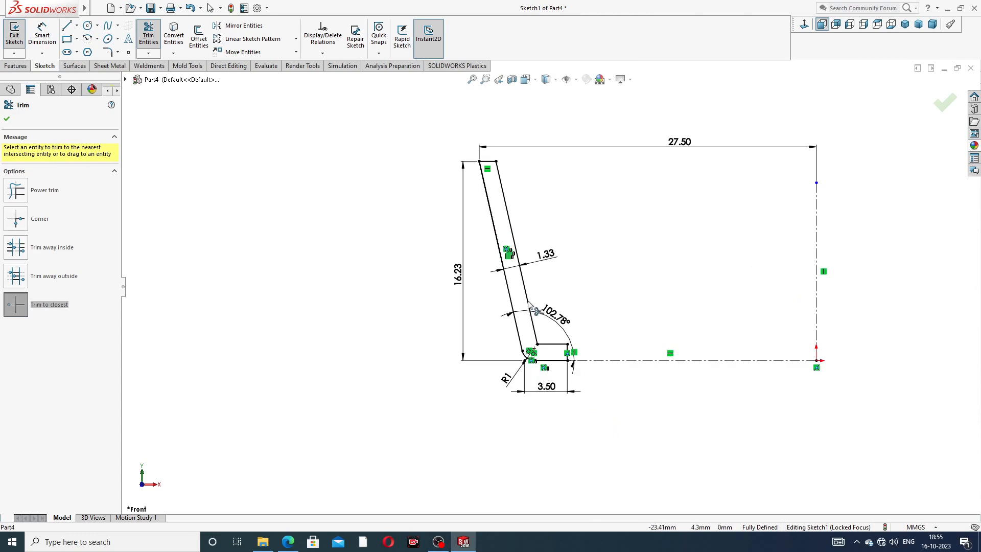
pyautogui.rightClick(378, 229)
pyautogui.click(409, 159)
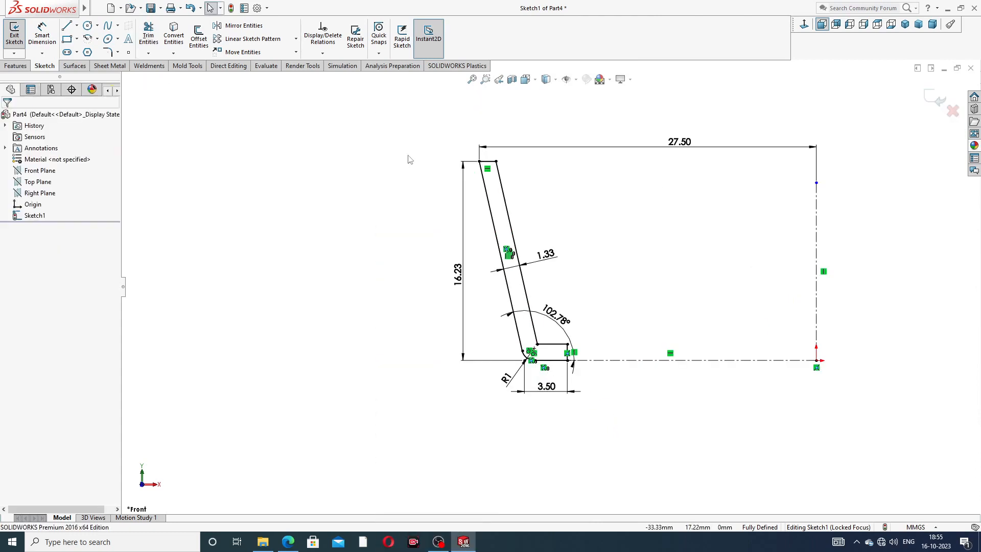
# - Round the inner corner between the offset slanted line and the short offset line with a 1 mm sketch fillet
pyautogui.click(112, 52)
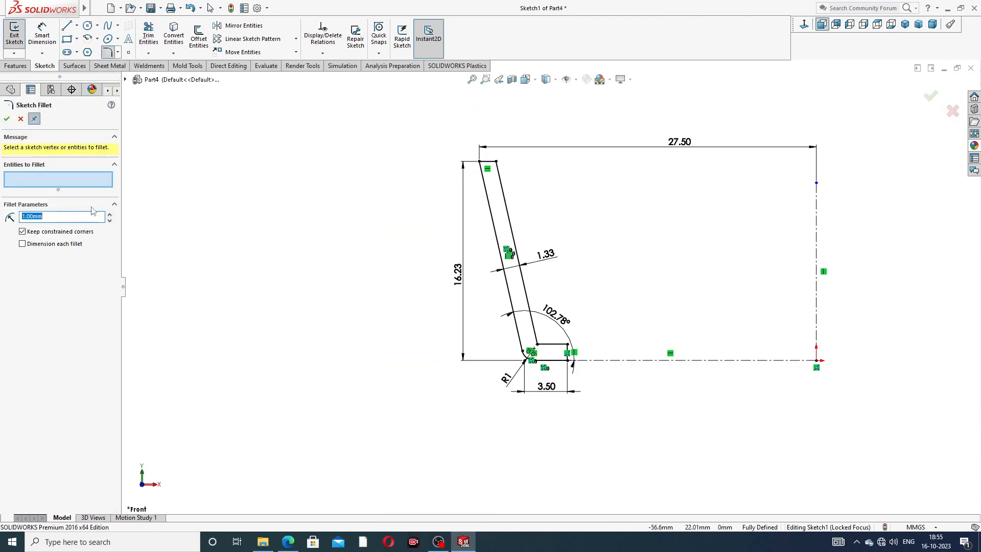
pyautogui.scroll(-5, 546, 356)
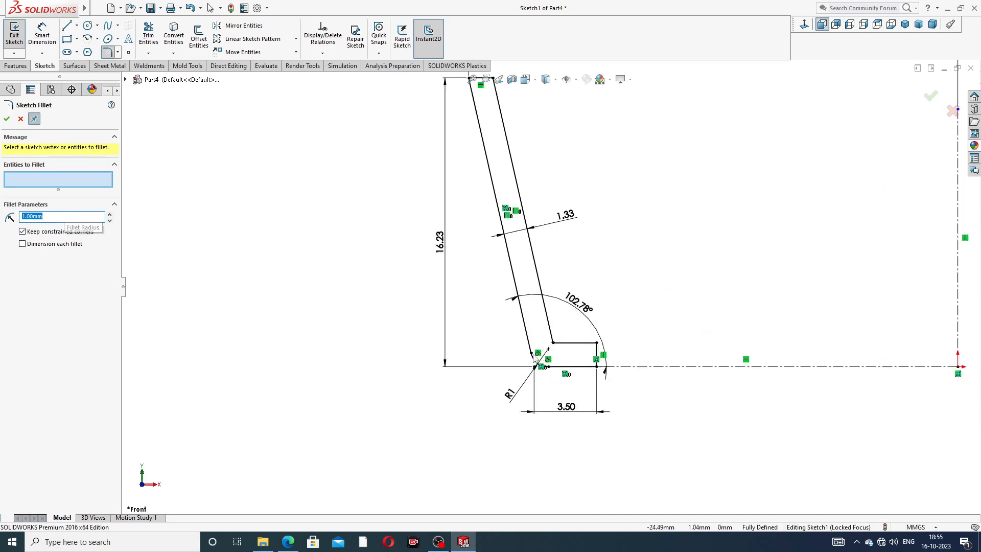
pyautogui.click(580, 299)
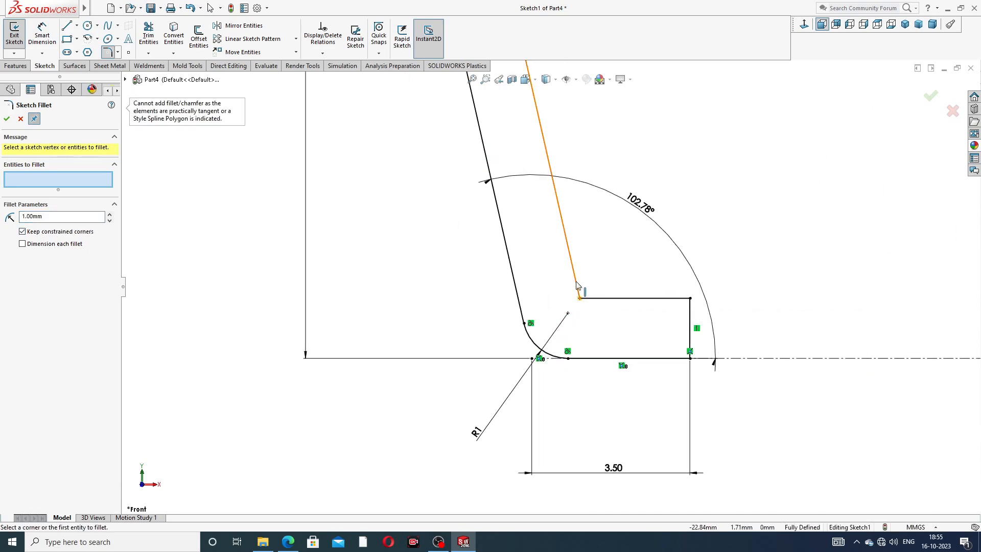
pyautogui.click(579, 286)
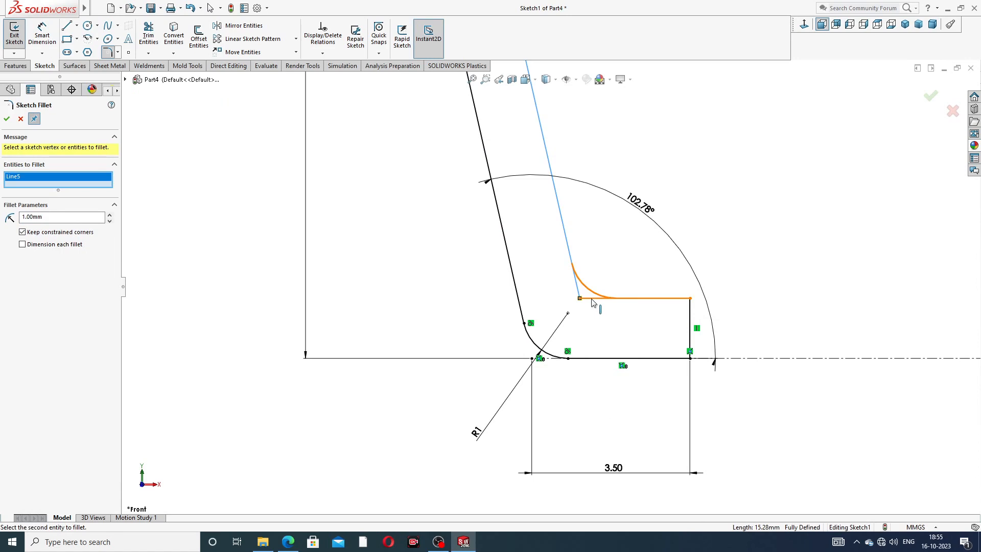
pyautogui.click(7, 119)
pyautogui.click(7, 119)
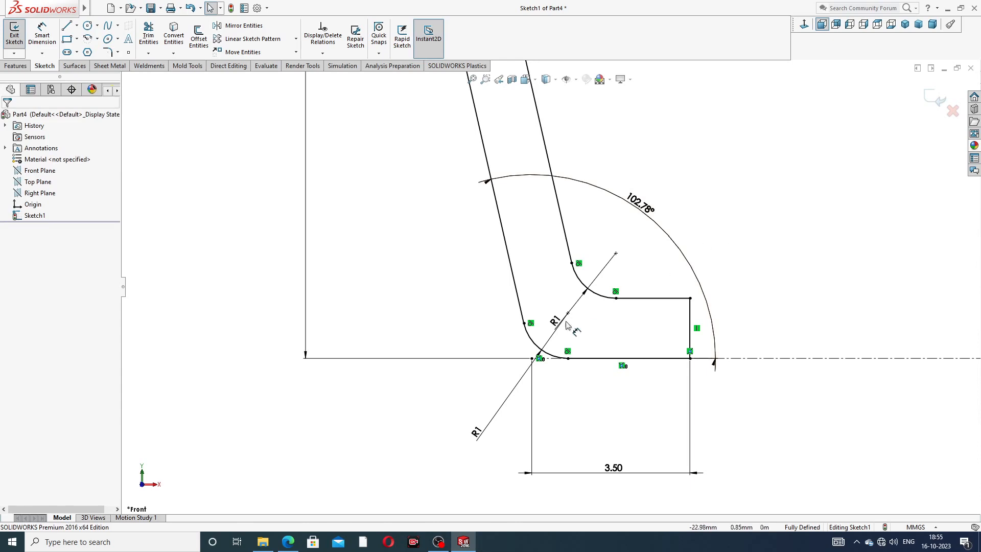
# - Move the radius labels of the inner and outer fillets so that they stand clear of each other
pyautogui.moveTo(554, 321); pyautogui.dragTo(548, 296)
pyautogui.click(643, 291)
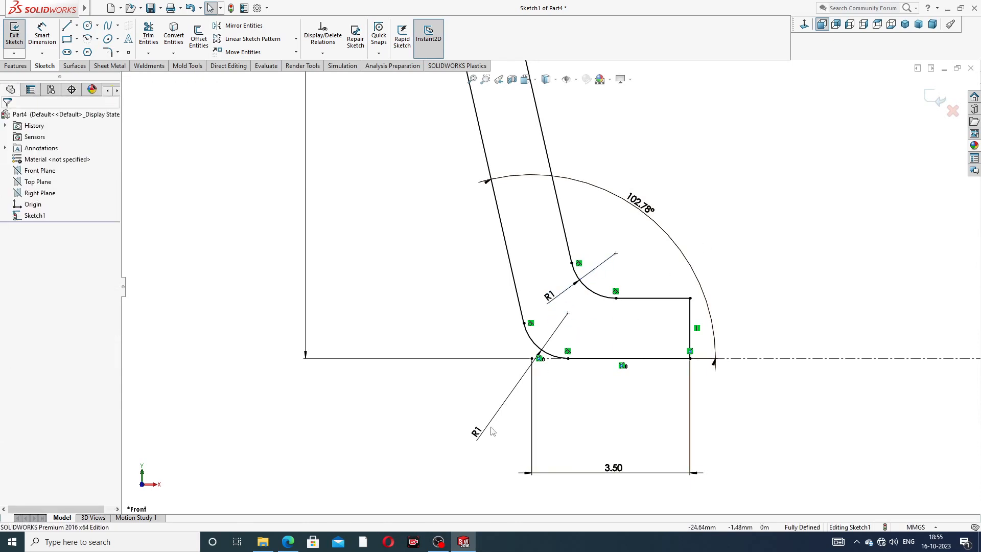
pyautogui.moveTo(476, 431); pyautogui.dragTo(476, 401)
pyautogui.click(743, 228)
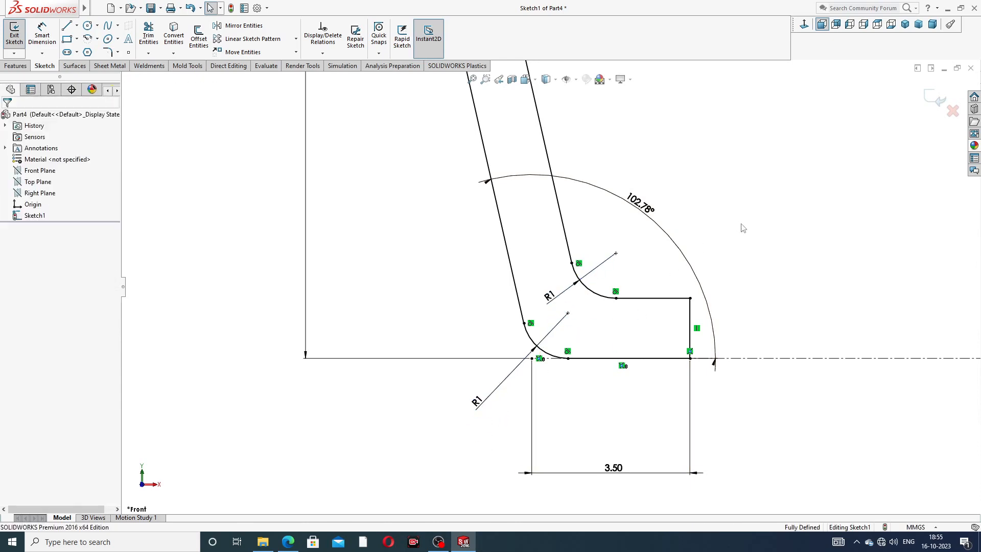
# - Tidy the labels of the 3.50 mm, 102.78° and 27.50 mm dimensions, bringing the 3.50 mm one closer to the profile
pyautogui.scroll(3, 550, 288)
pyautogui.moveTo(583, 391); pyautogui.dragTo(577, 364)
pyautogui.moveTo(603, 241); pyautogui.dragTo(613, 235)
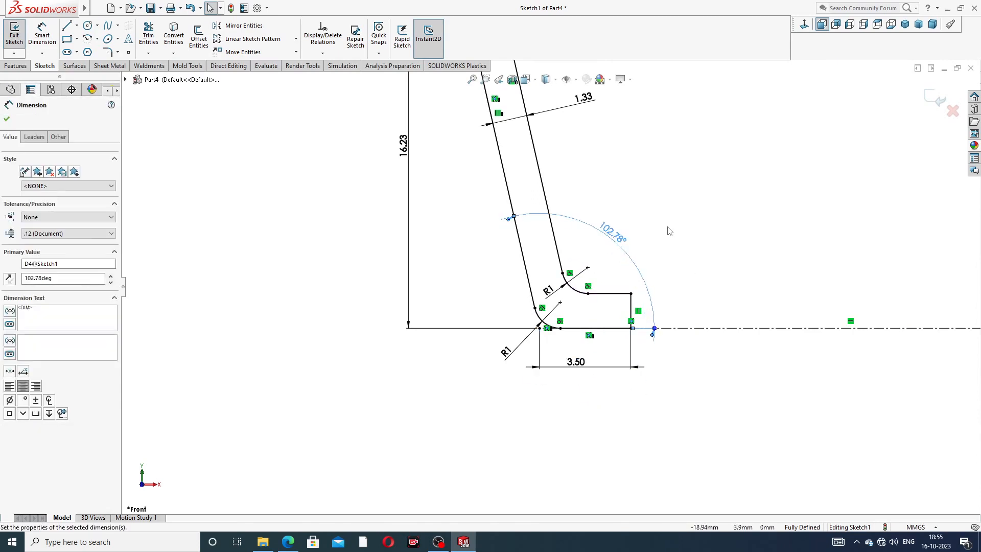
pyautogui.click(701, 198)
pyautogui.scroll(3, 710, 165)
pyautogui.scroll(2, 712, 169)
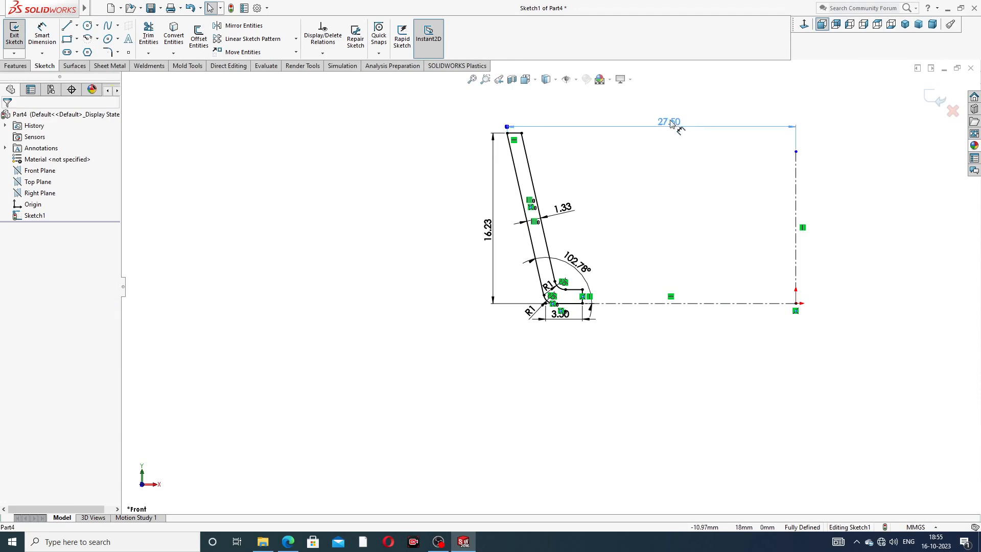
pyautogui.moveTo(677, 120); pyautogui.dragTo(664, 120)
pyautogui.click(666, 181)
# - Check the cage drawing PDF in Edge and, back in SOLIDWORKS, revolve the profile 360° about the vertical centerline
pyautogui.scroll(-2, 666, 182)
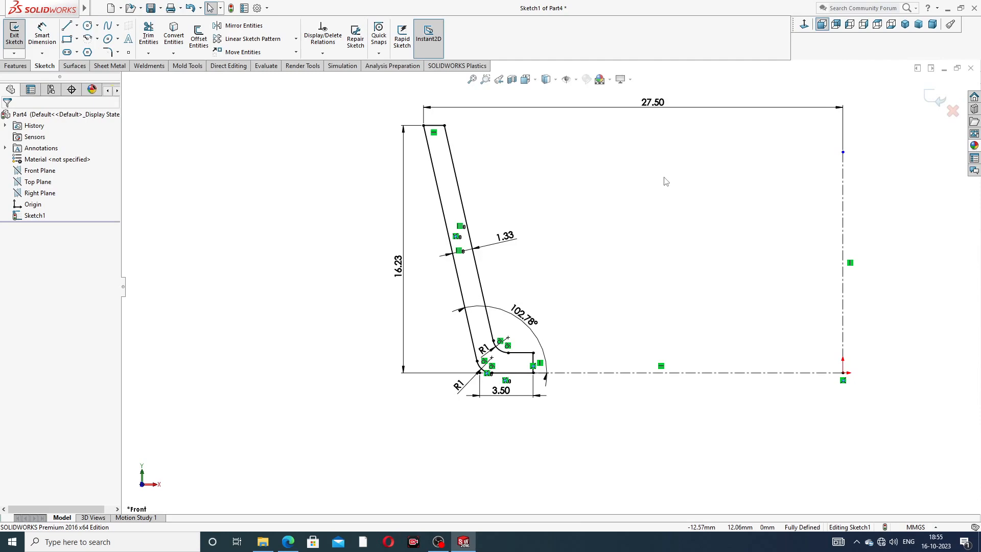
pyautogui.click(288, 542)
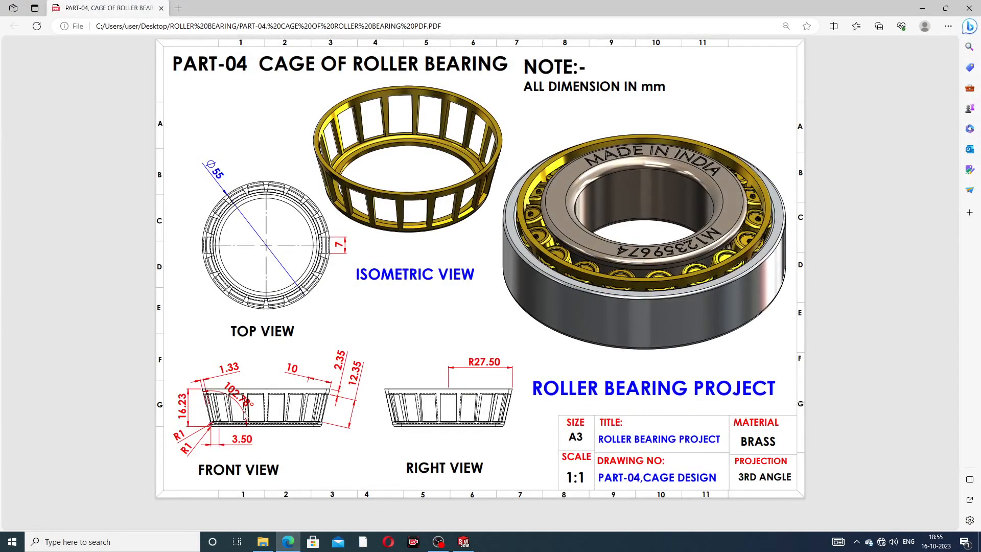
pyautogui.click(287, 541)
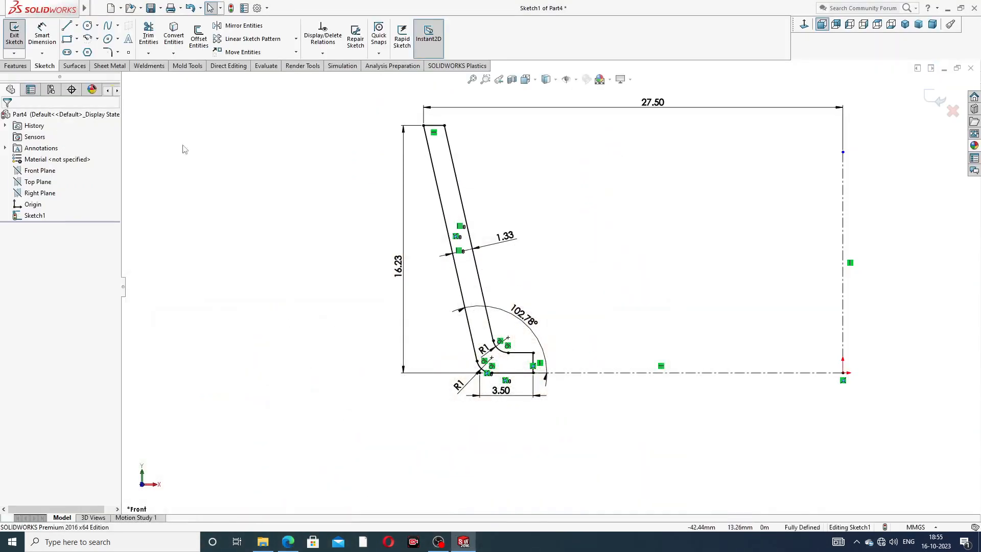
pyautogui.click(15, 66)
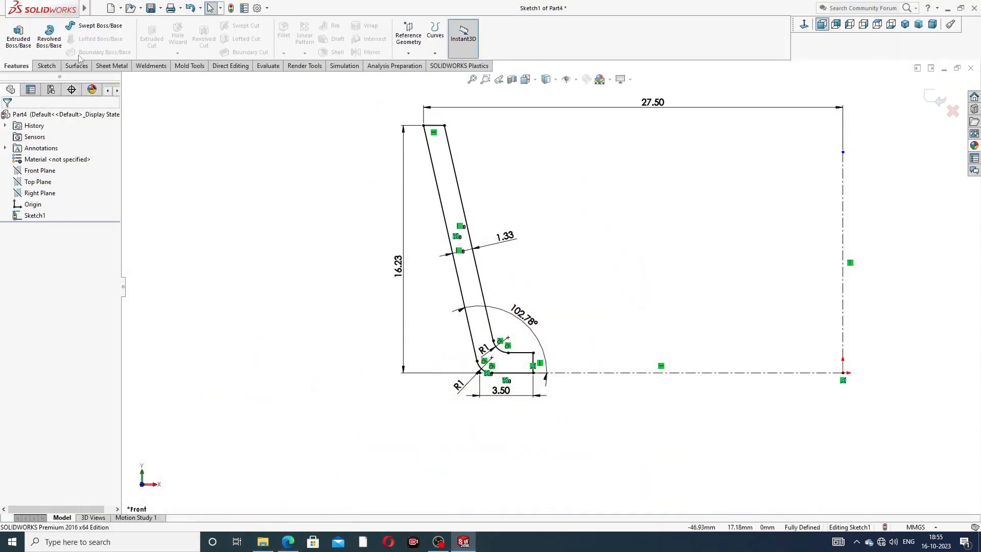
pyautogui.click(49, 39)
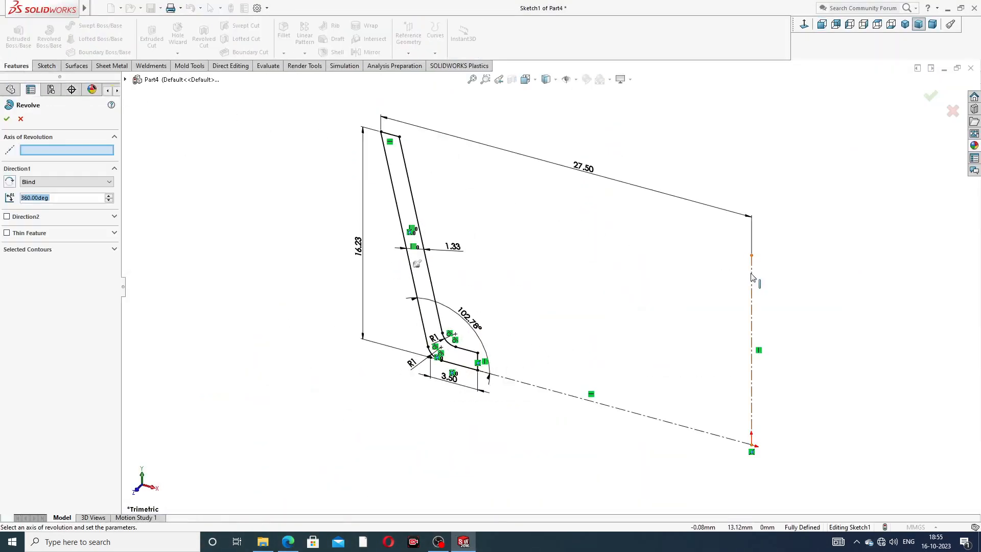
pyautogui.click(752, 283)
pyautogui.scroll(3, 550, 287)
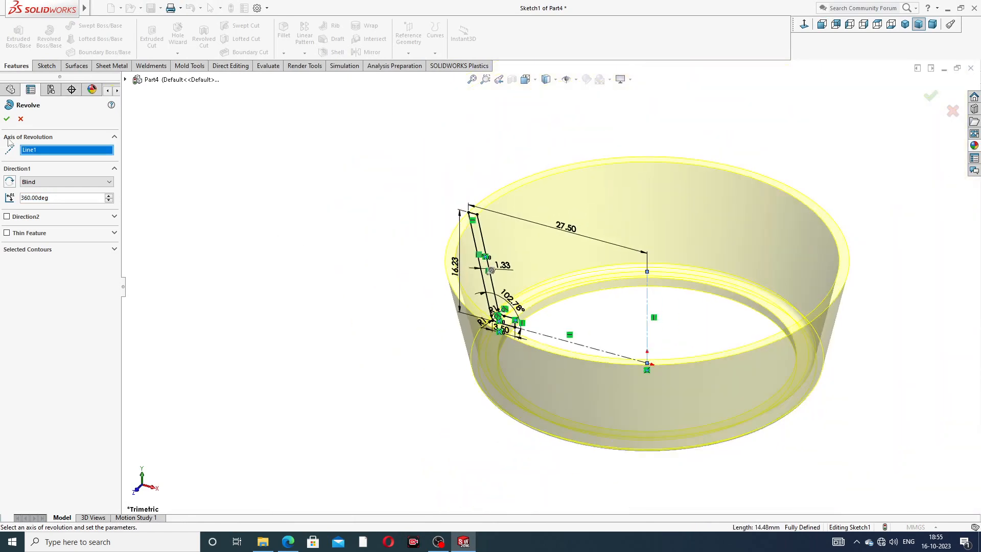
pyautogui.click(7, 120)
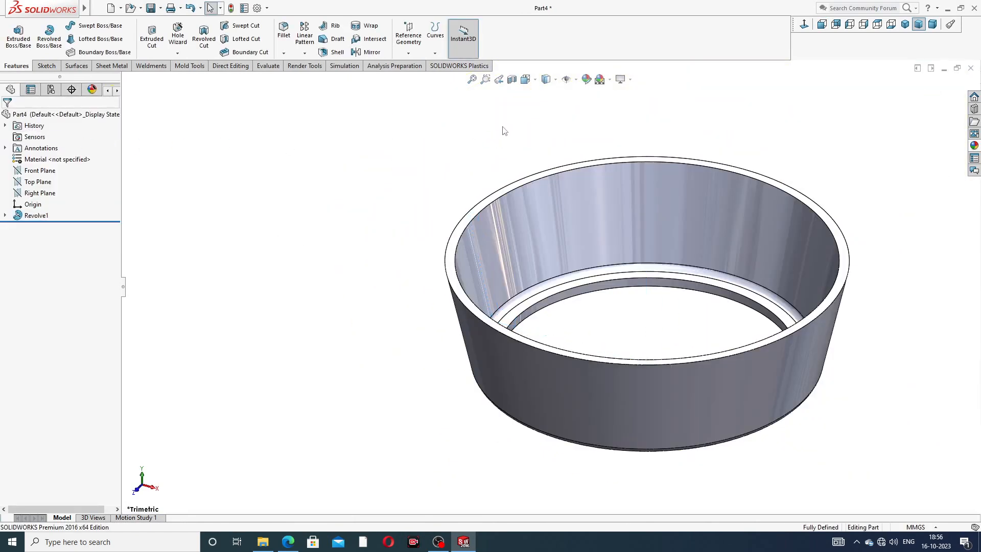
# - Inspect the revolved ring from several angles and start a new sketch on the Front Plane
pyautogui.moveTo(727, 246); pyautogui.dragTo(749, 225, button='middle')
pyautogui.moveTo(744, 274); pyautogui.dragTo(781, 346, button='middle')
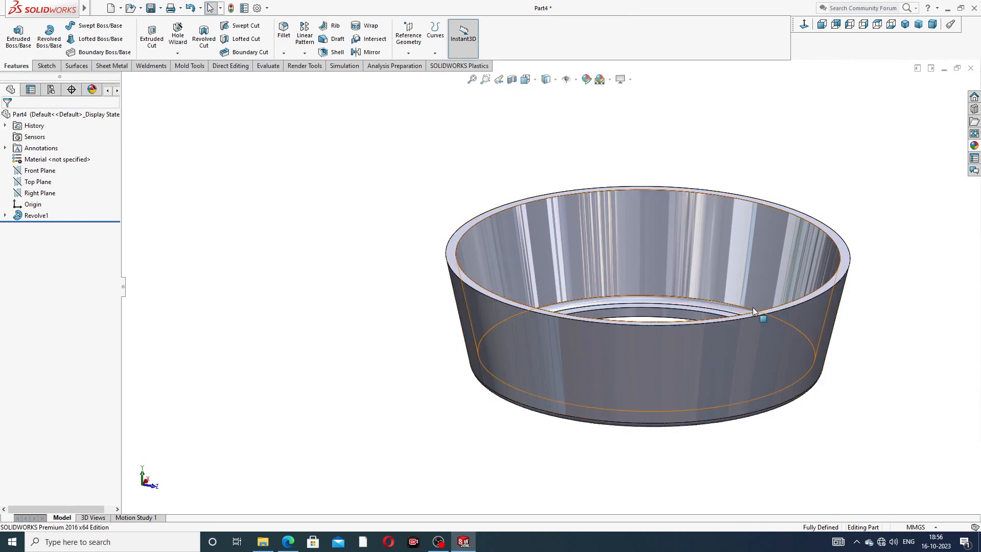
pyautogui.press('z')
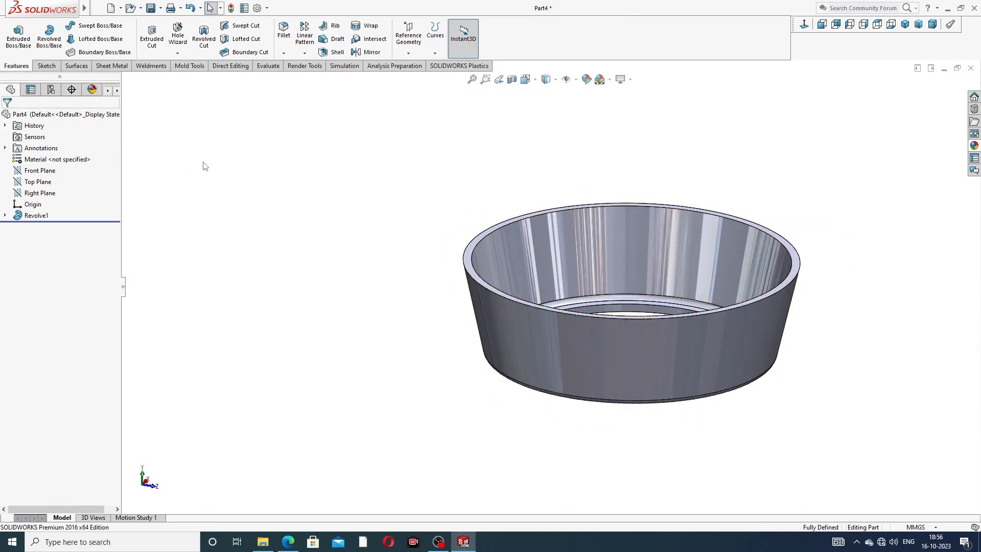
pyautogui.click(44, 171)
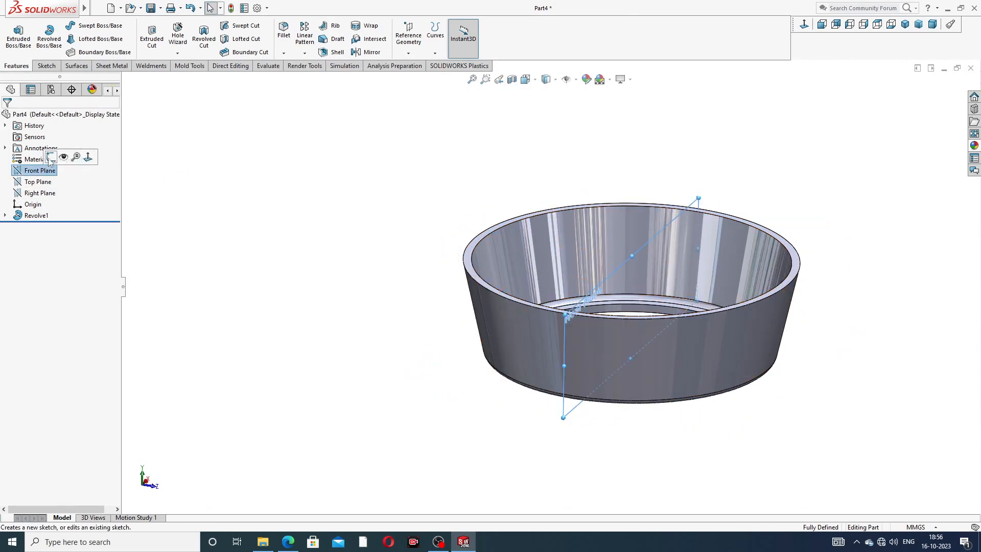
pyautogui.click(50, 158)
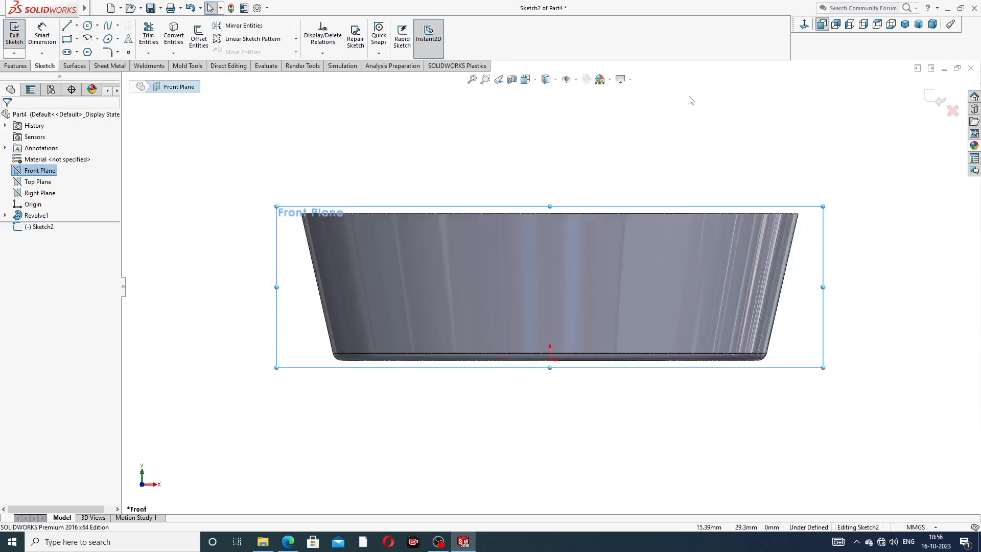
# - Convert the ring's slanted outer silhouette edge on the positive X side into a construction line and exit the sketch
pyautogui.click(791, 255)
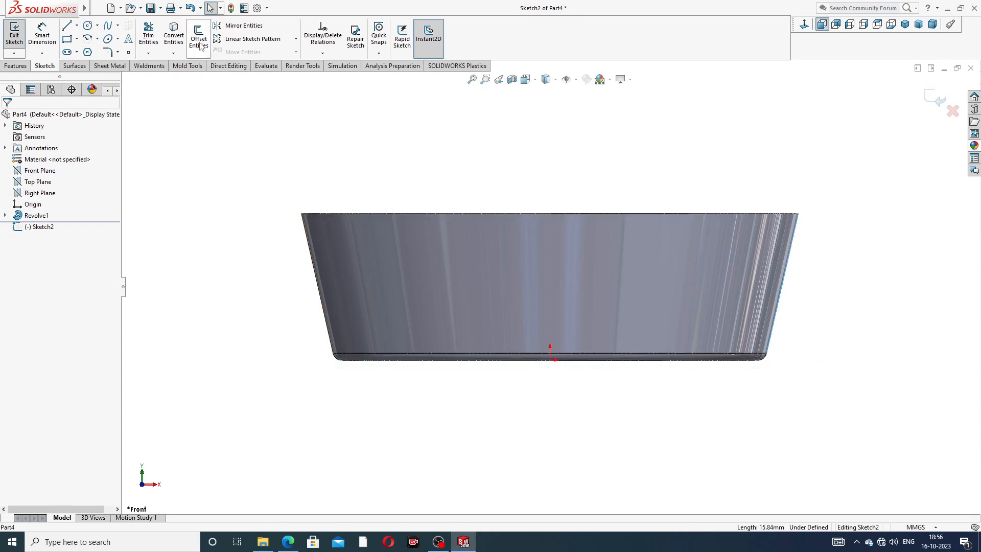
pyautogui.click(174, 36)
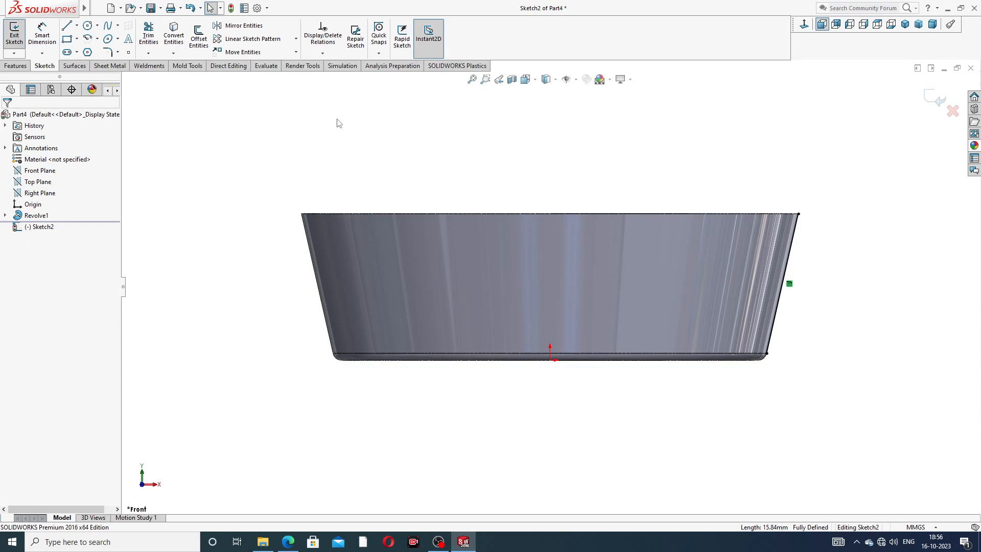
pyautogui.scroll(-2, 802, 267)
pyautogui.click(762, 248)
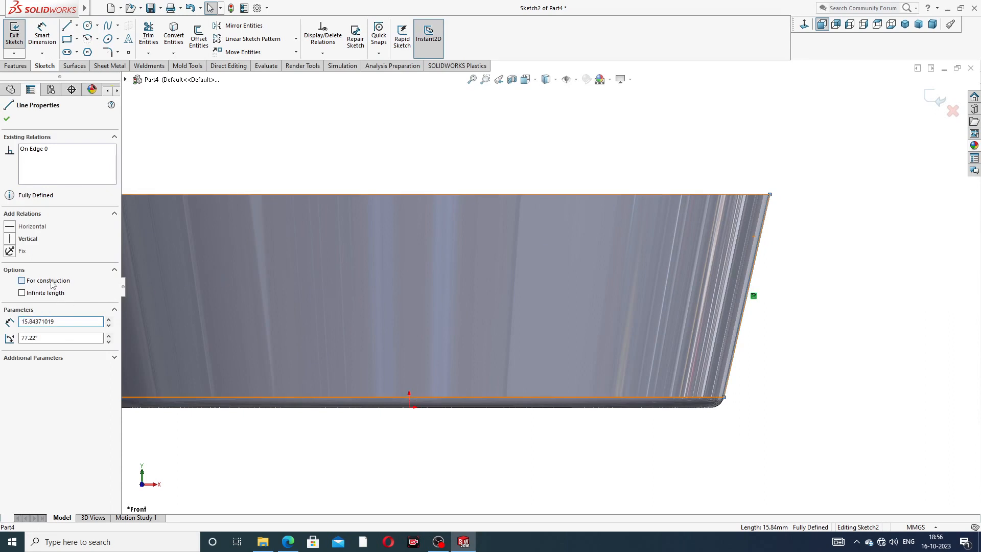
pyautogui.click(525, 151)
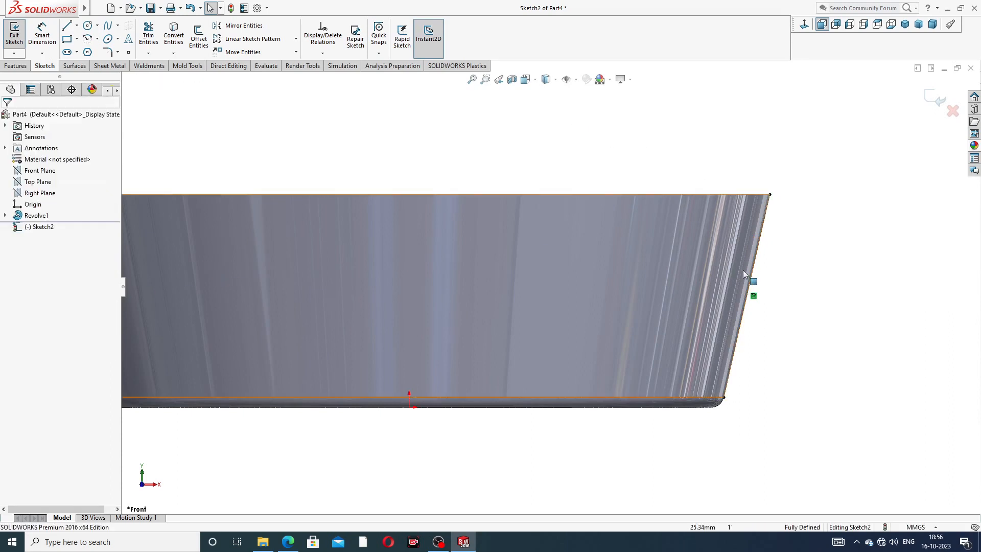
pyautogui.scroll(3, 746, 271)
pyautogui.moveTo(692, 288); pyautogui.dragTo(658, 316, button='middle')
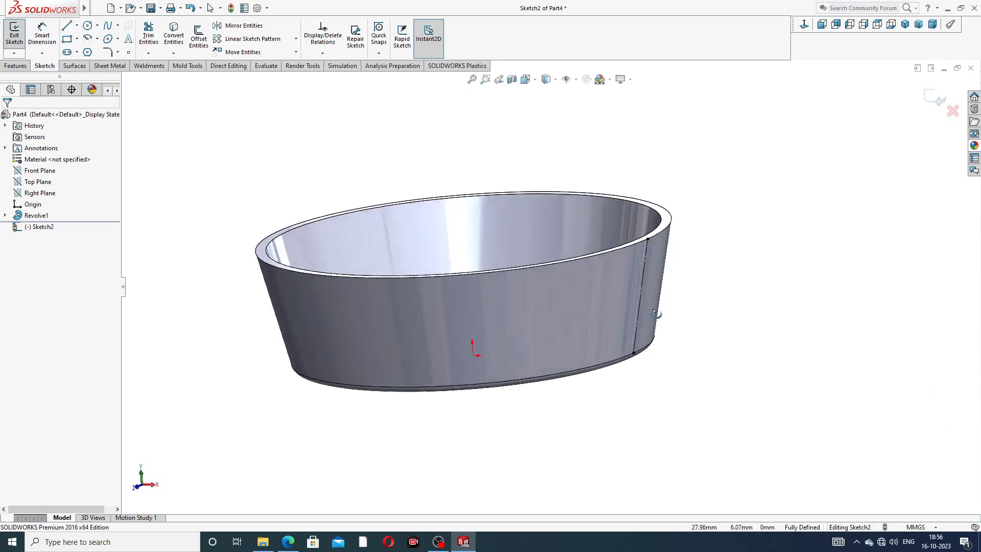
pyautogui.click(932, 100)
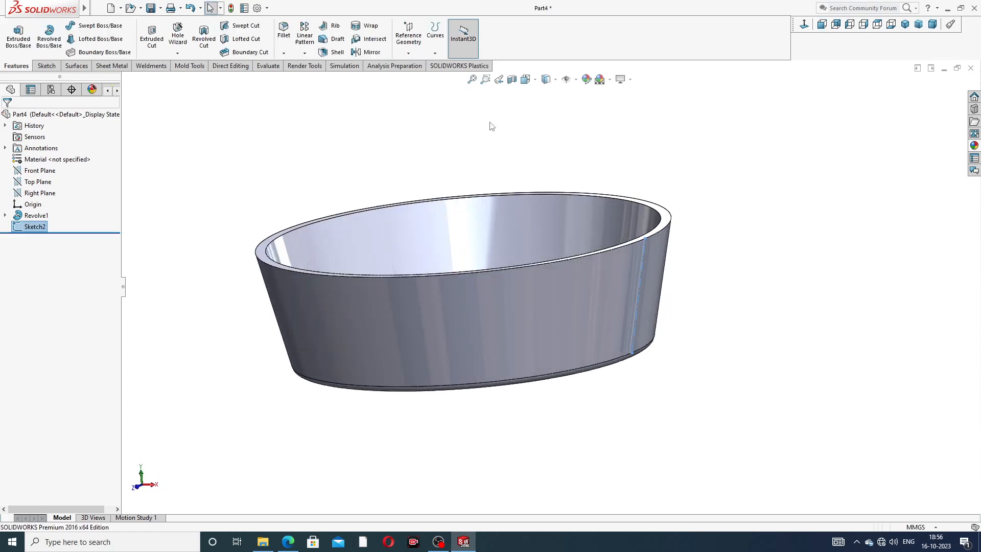
# - Create a reference plane perpendicular to the Front Plane and coincident with the converted slanted line
pyautogui.click(407, 56)
pyautogui.click(418, 64)
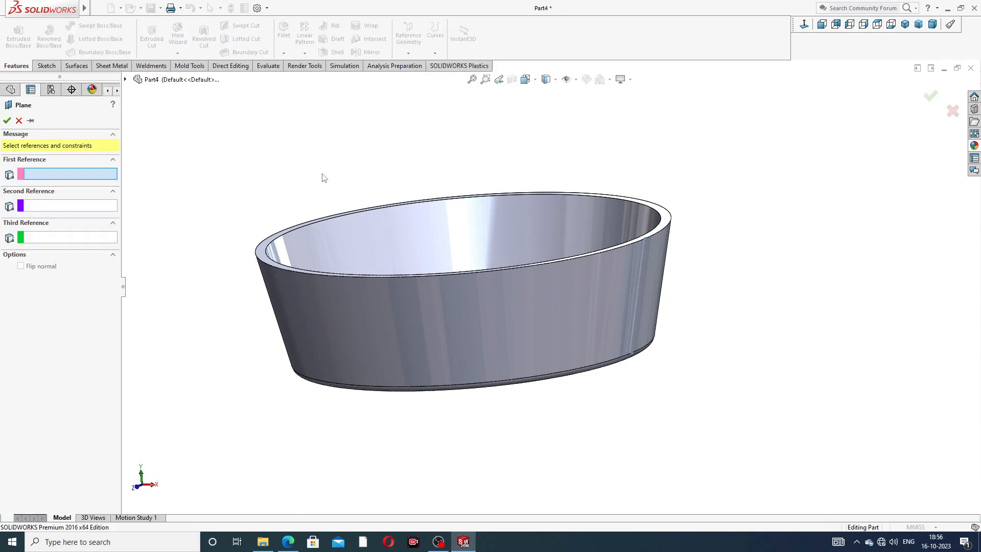
pyautogui.click(125, 80)
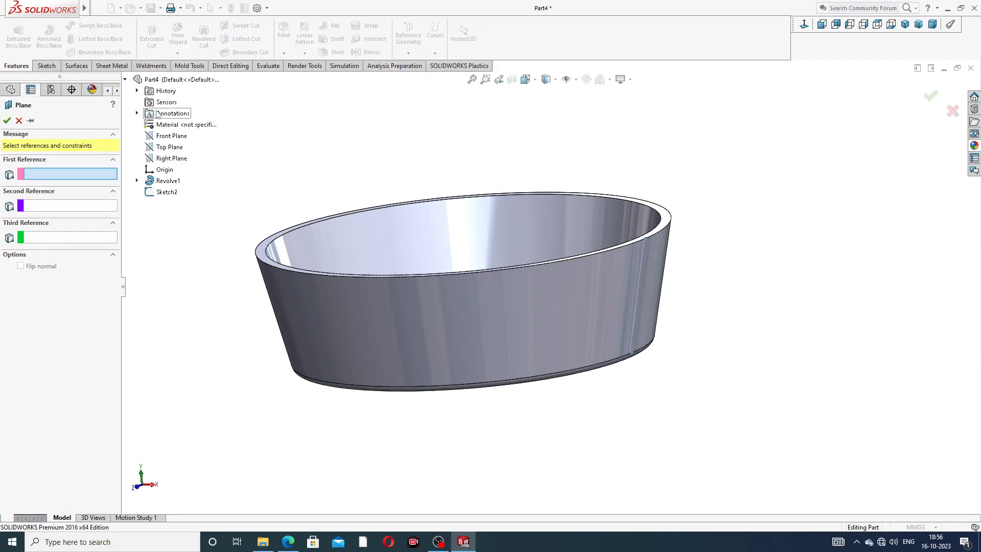
pyautogui.click(168, 136)
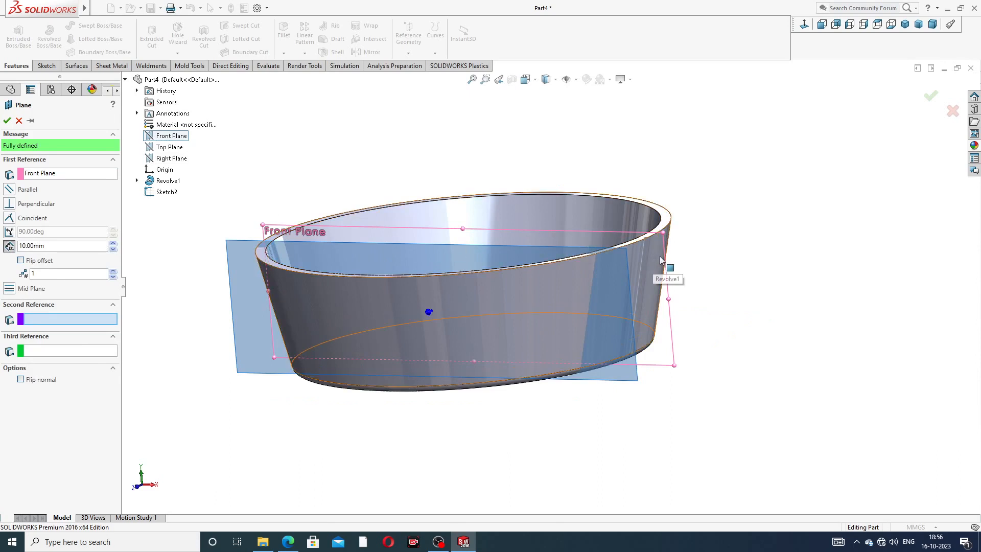
pyautogui.click(643, 248)
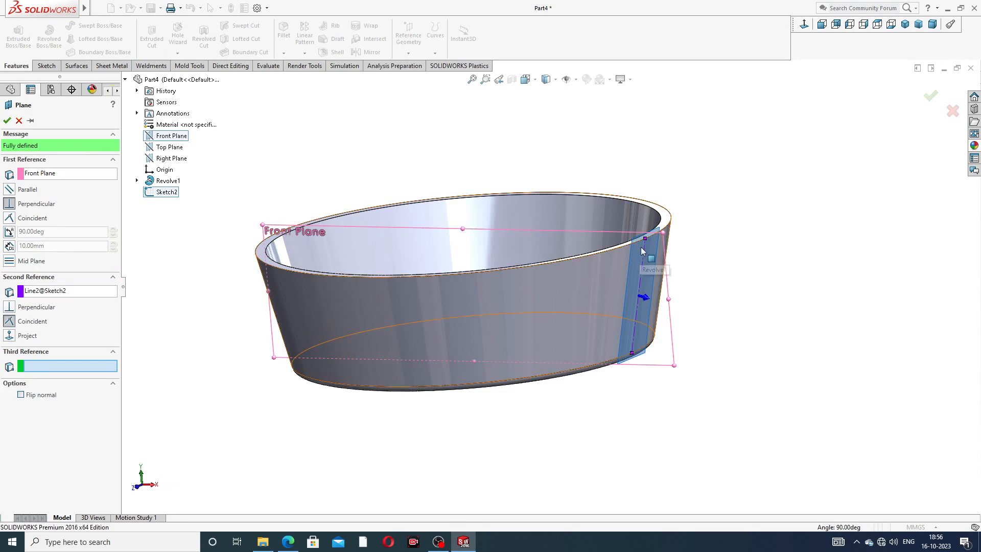
pyautogui.click(7, 121)
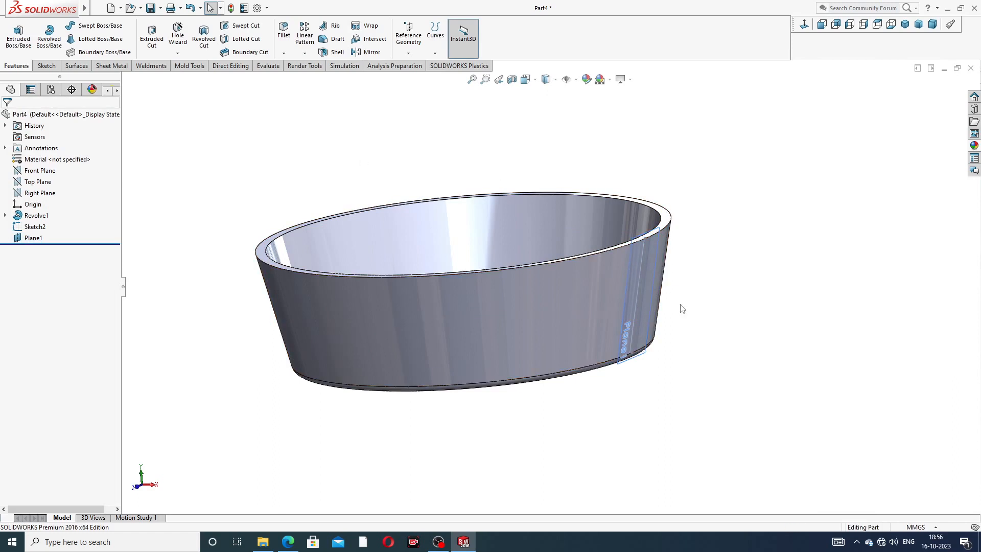
# - Start a sketch on the new slanted plane, viewed face-on, and stretch the plane's border toward the origin
pyautogui.click(655, 278)
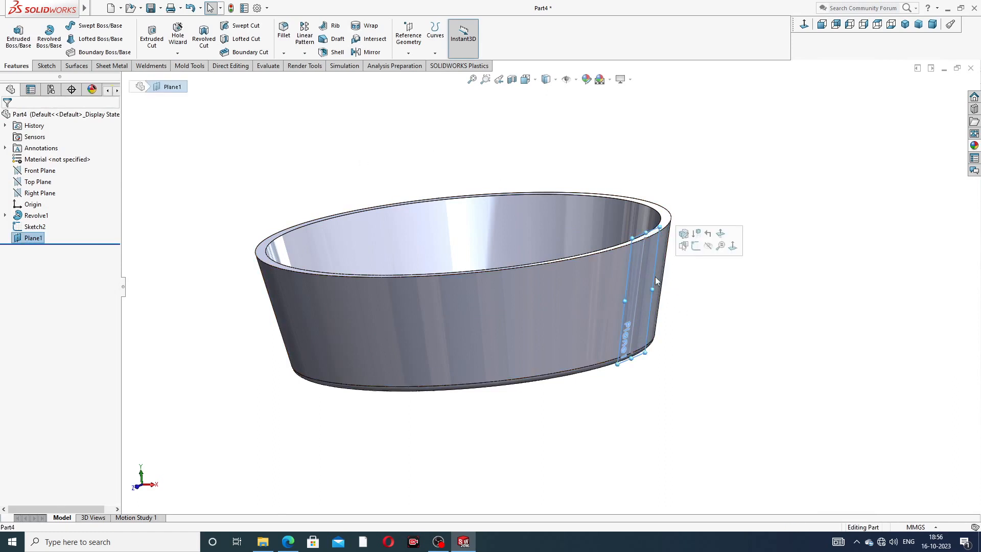
pyautogui.click(692, 248)
pyautogui.click(805, 24)
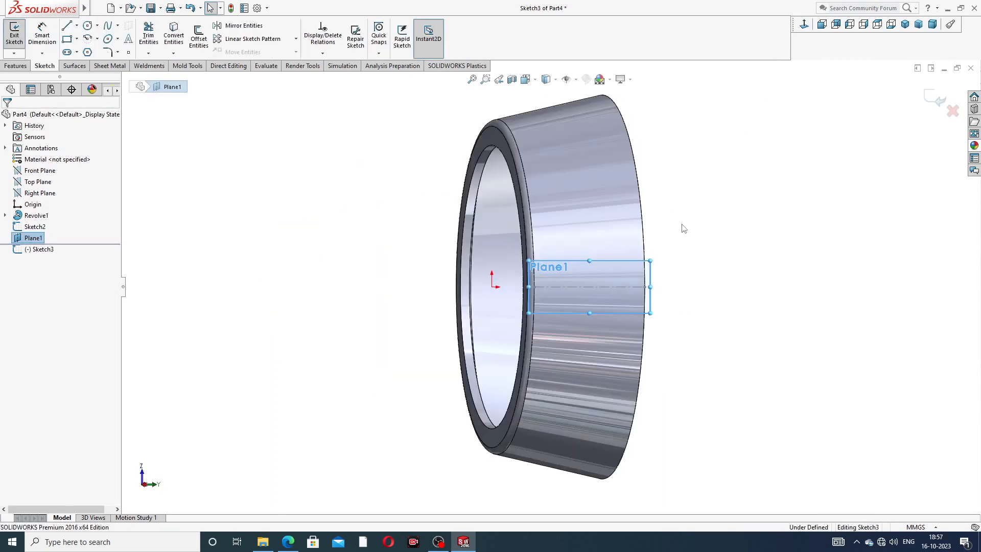
pyautogui.scroll(-2, 597, 295)
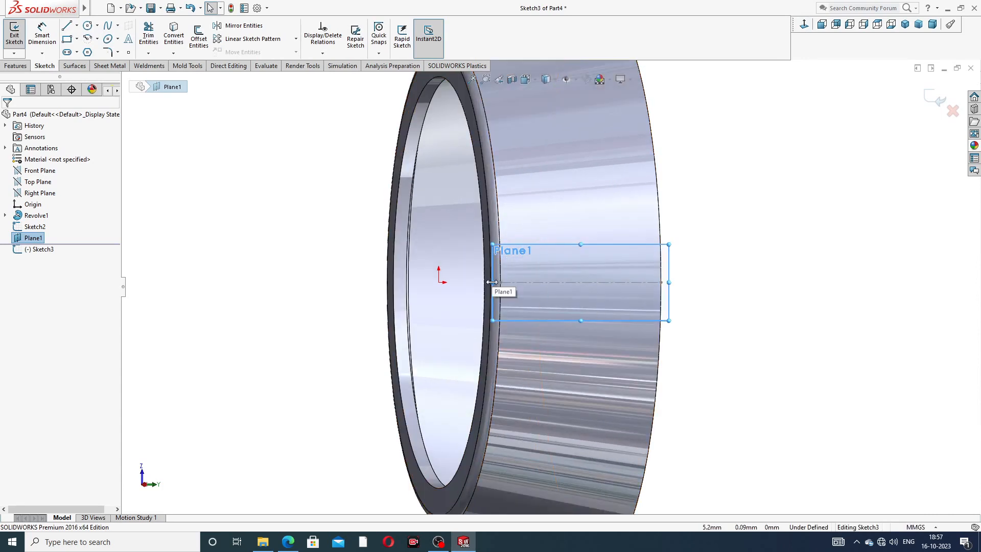
pyautogui.moveTo(492, 282); pyautogui.dragTo(467, 282)
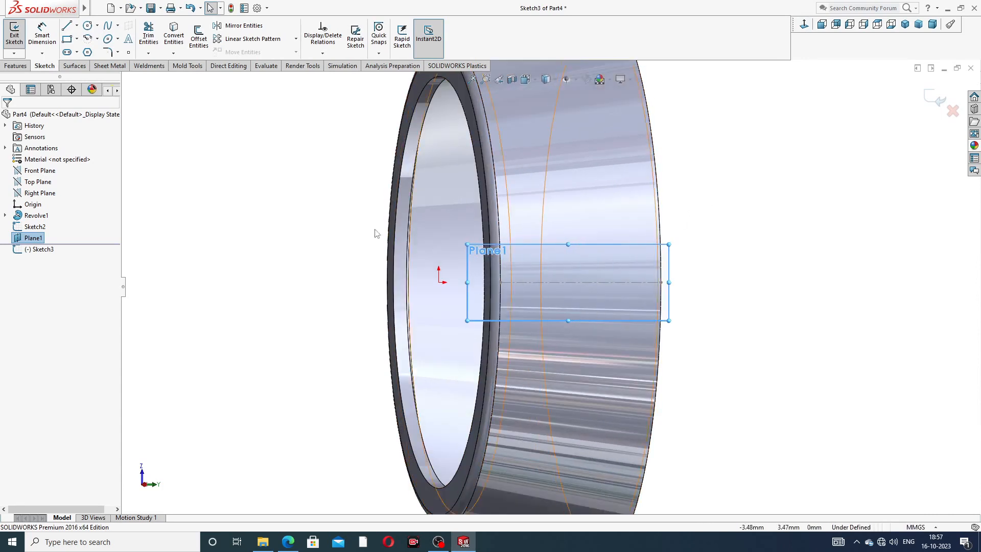
# - Draw a horizontal centerline from the origin to the ring's wide rim at the end of the converted line
pyautogui.click(76, 26)
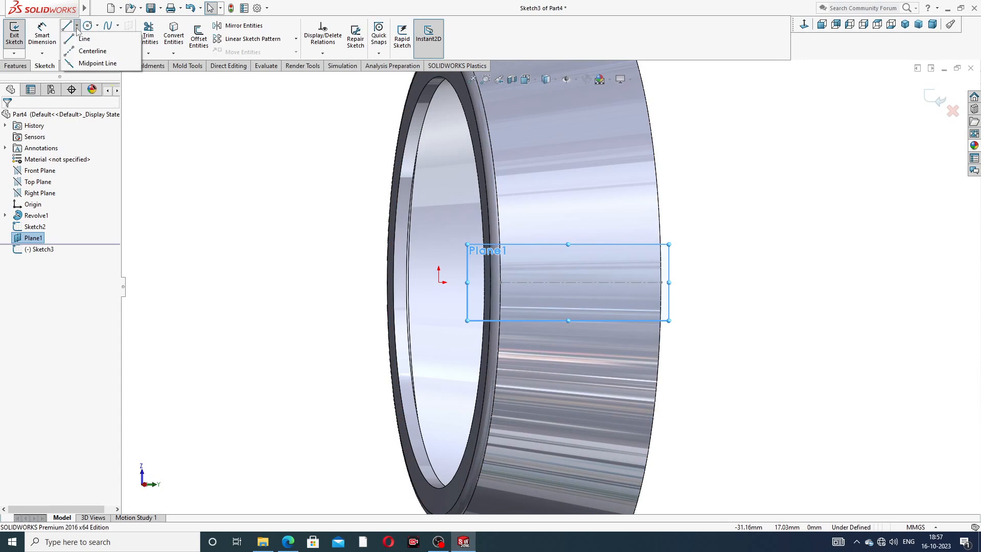
pyautogui.click(90, 52)
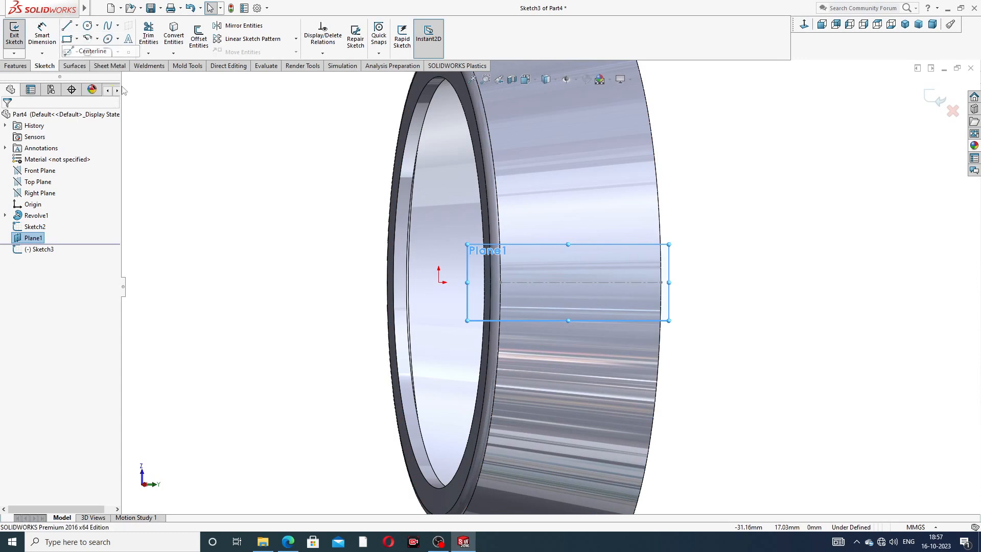
pyautogui.click(439, 282)
pyautogui.click(662, 283)
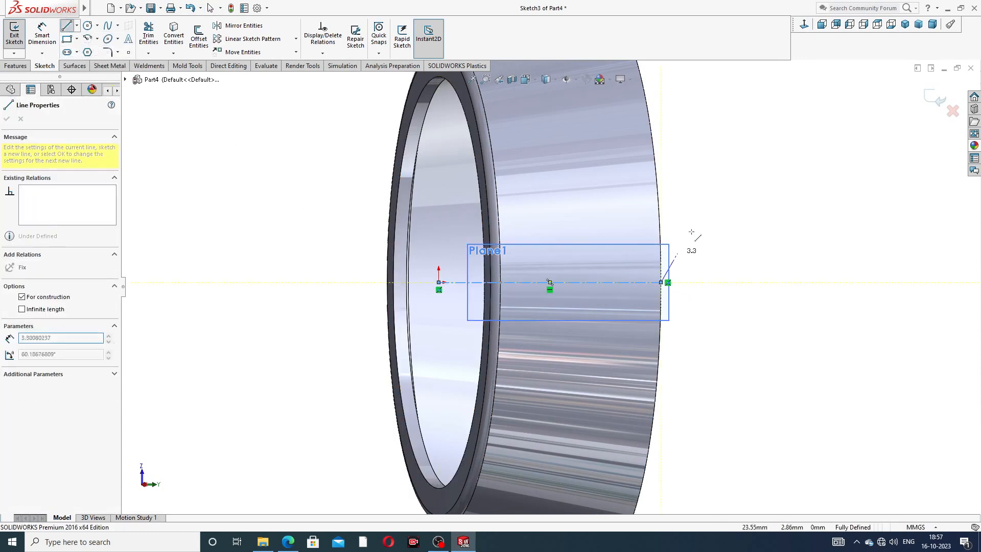
pyautogui.rightClick(708, 213)
pyautogui.click(725, 220)
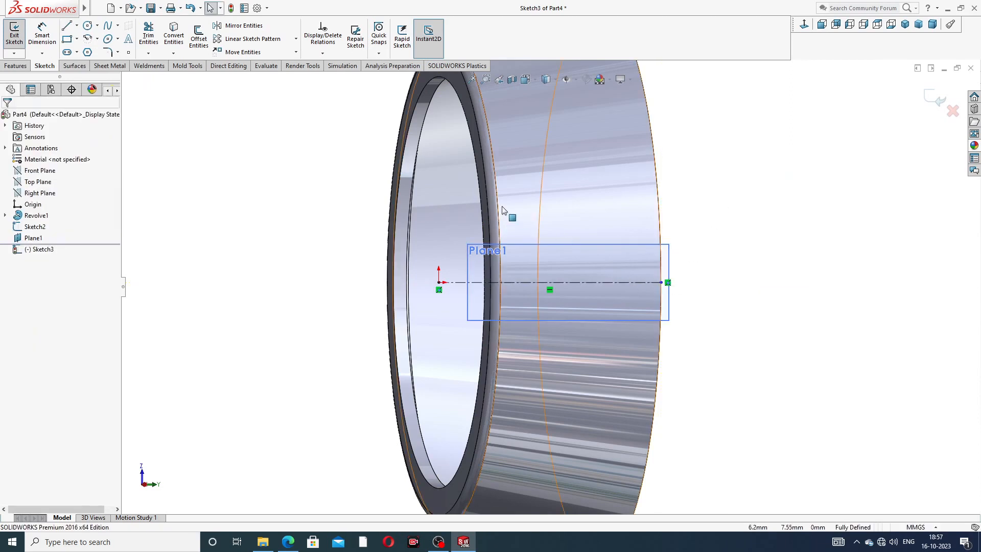
# - Sketch a corner rectangle about 12.4 mm by 4.9 mm across the centerline, between the ring's two rims
pyautogui.click(76, 39)
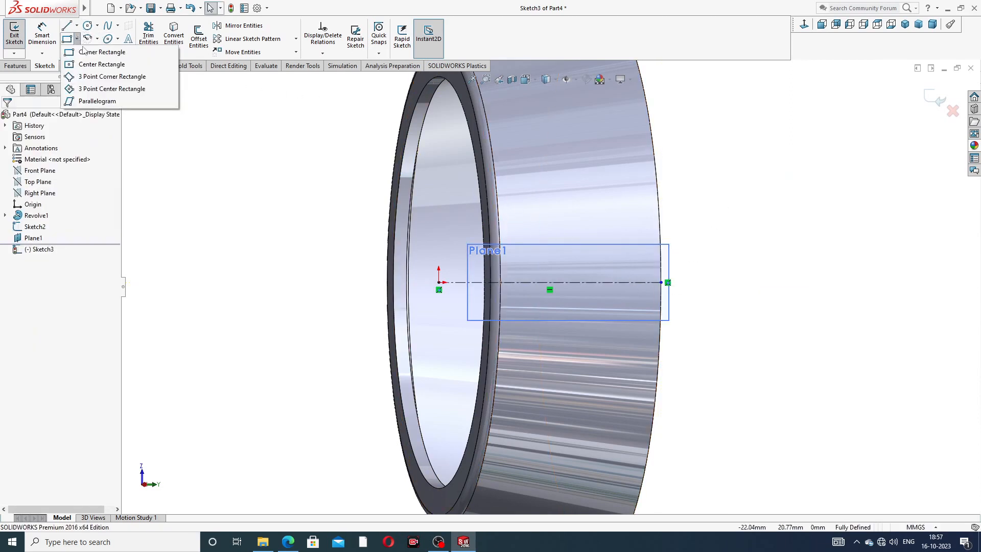
pyautogui.click(87, 49)
pyautogui.scroll(-2, 596, 264)
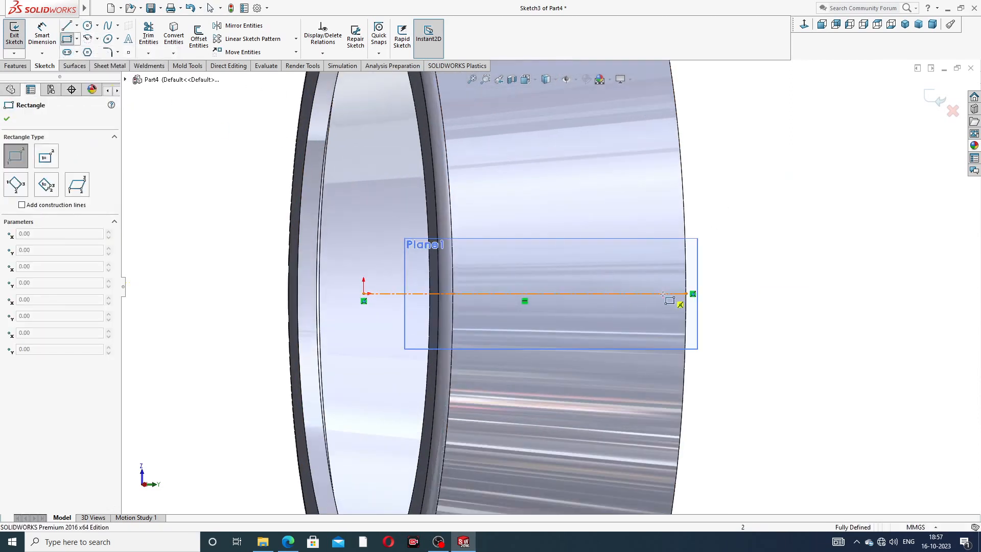
pyautogui.click(663, 260)
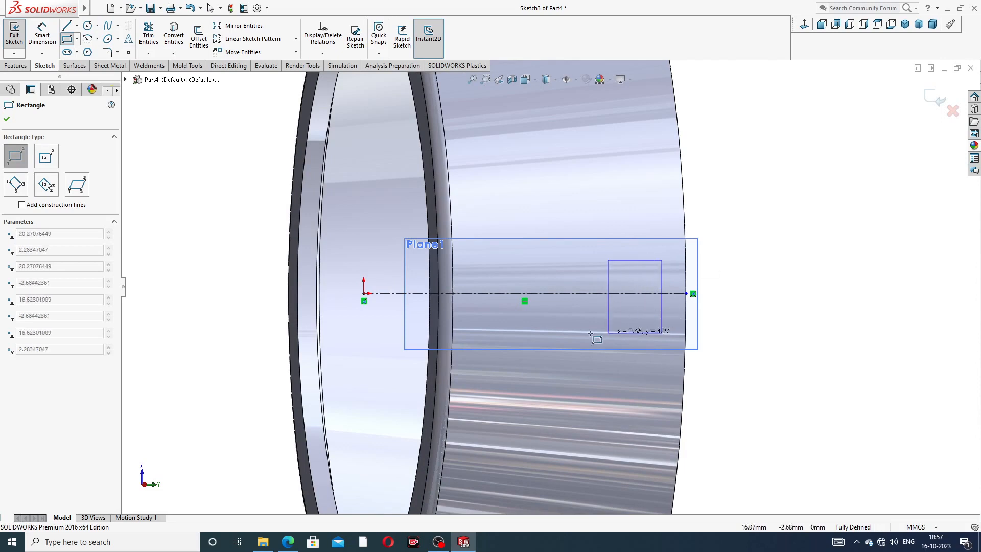
pyautogui.click(480, 331)
pyautogui.rightClick(719, 205)
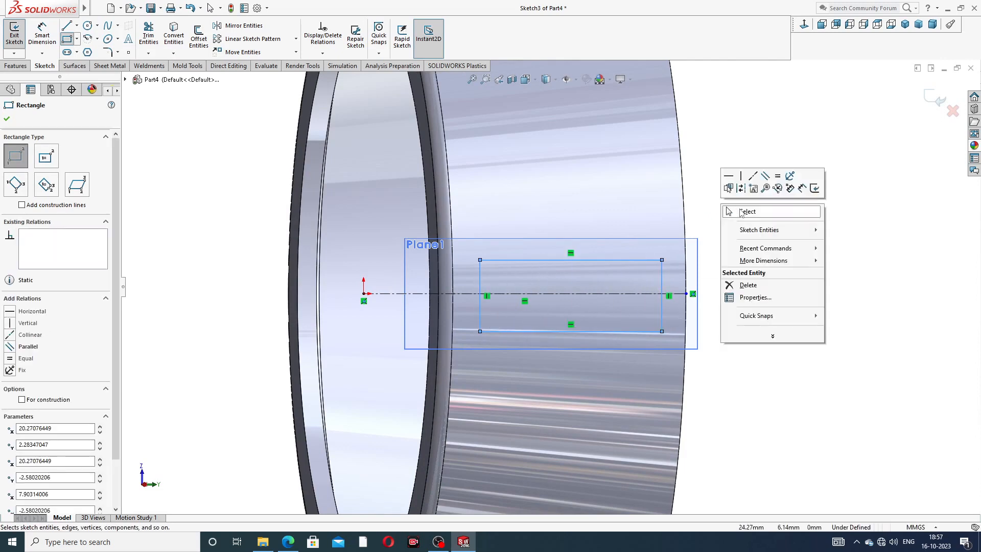
pyautogui.click(740, 212)
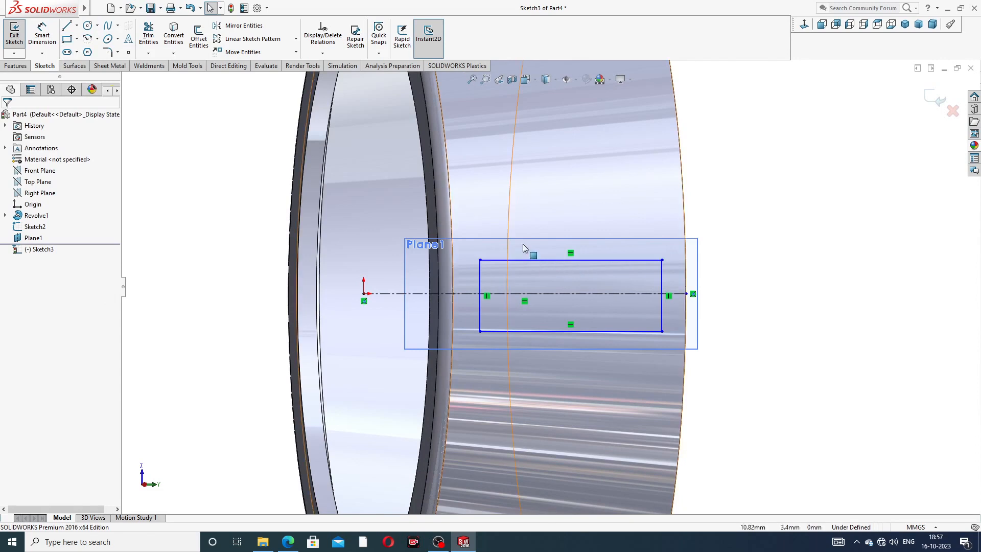
# - Make the rectangle's two long sides symmetric about the centerline
pyautogui.moveTo(523, 245)
pyautogui.mouseDown()
pyautogui.moveTo(576, 340)
pyautogui.moveTo(610, 320)
pyautogui.moveTo(621, 298)
pyautogui.mouseUp()
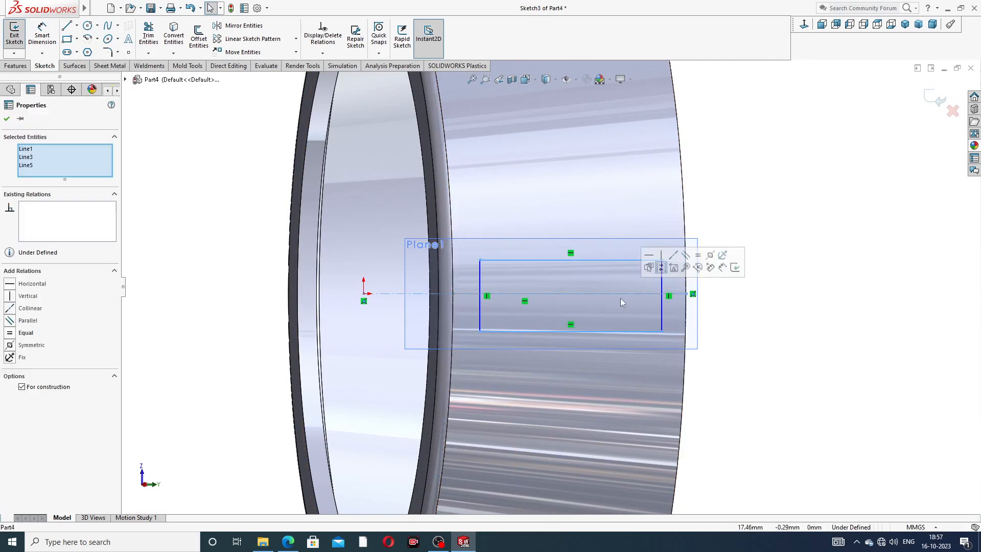
pyautogui.click(711, 255)
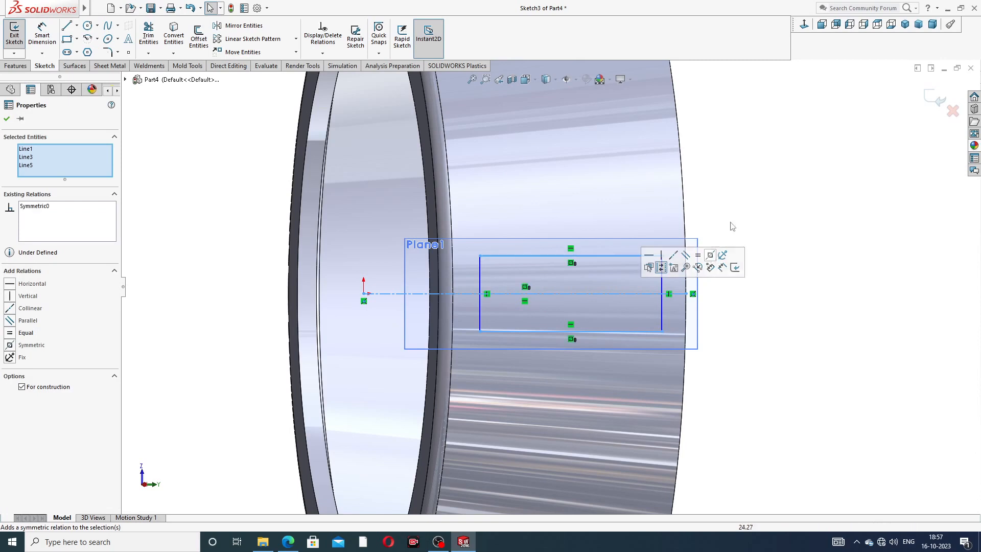
pyautogui.click(738, 211)
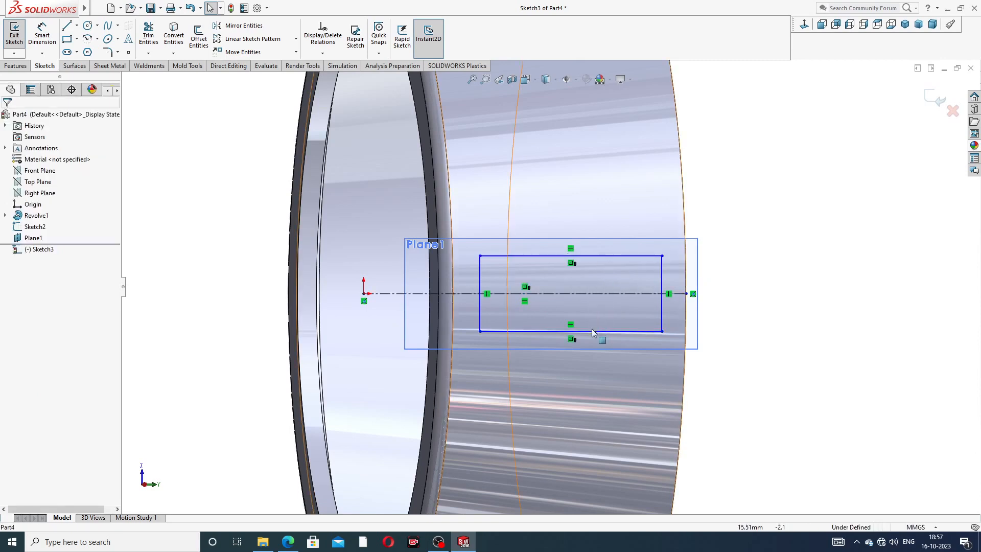
# - Check the pocket dimensions in the cage drawing PDF in Edge and return to SOLIDWORKS with Smart Dimension ready
pyautogui.click(45, 39)
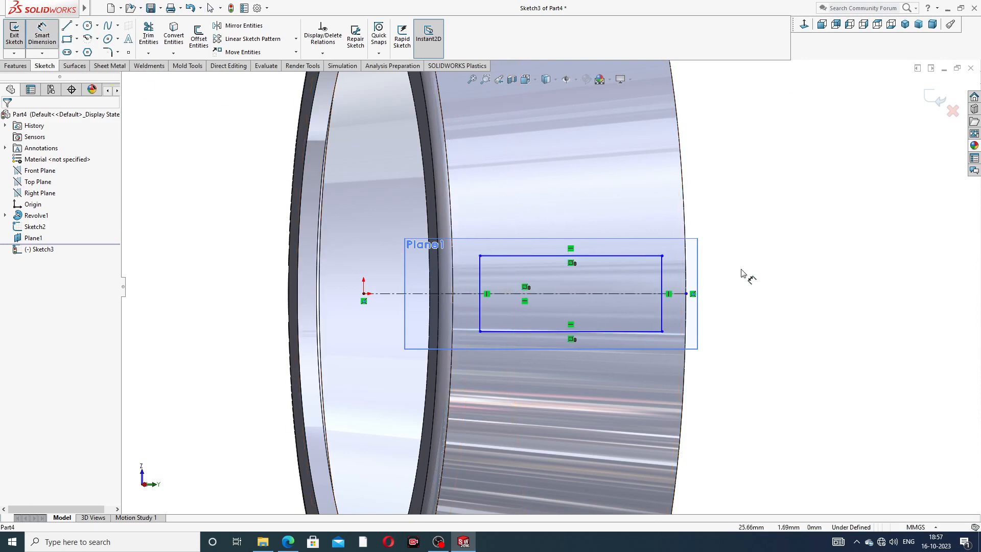
pyautogui.click(288, 542)
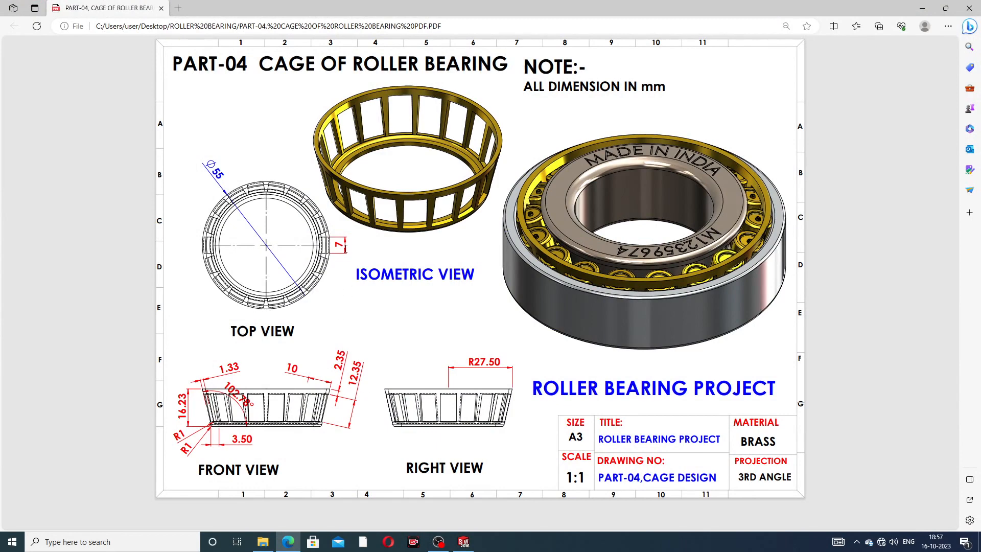
pyautogui.click(292, 536)
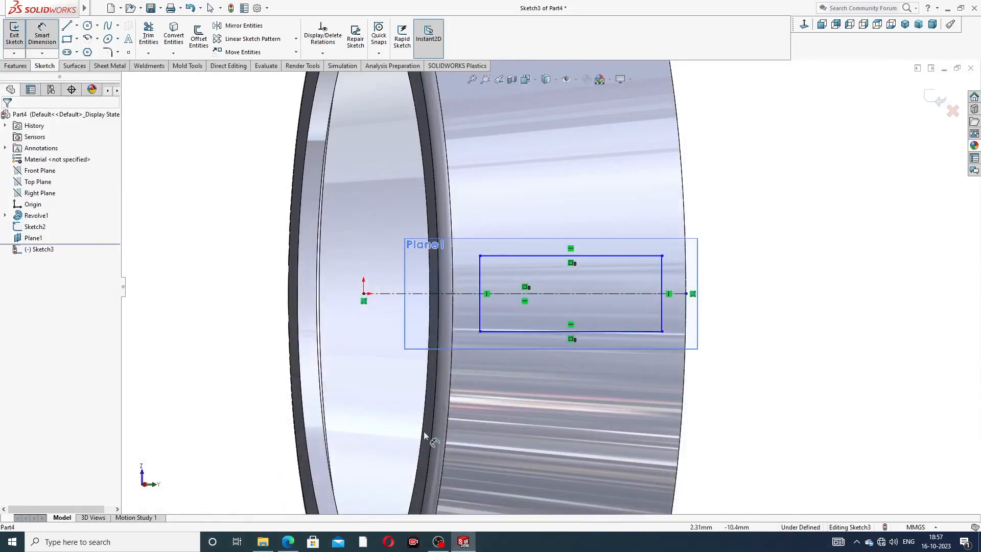
pyautogui.click(663, 257)
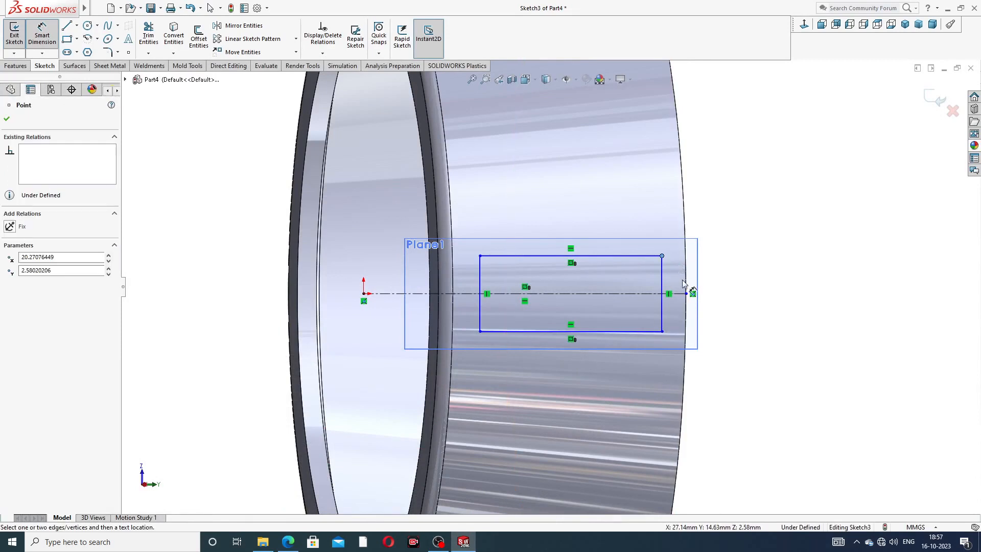
pyautogui.click(686, 295)
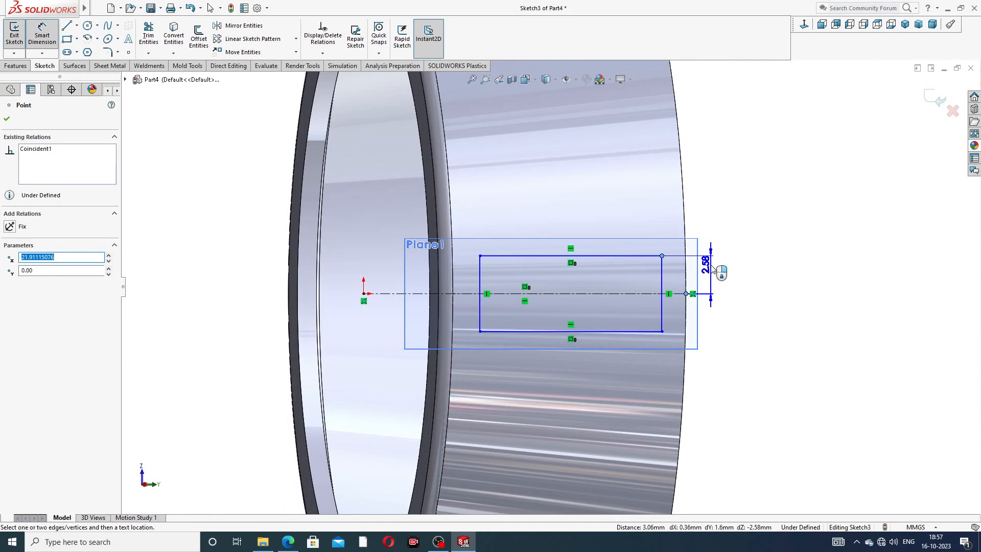
pyautogui.press('Escape')
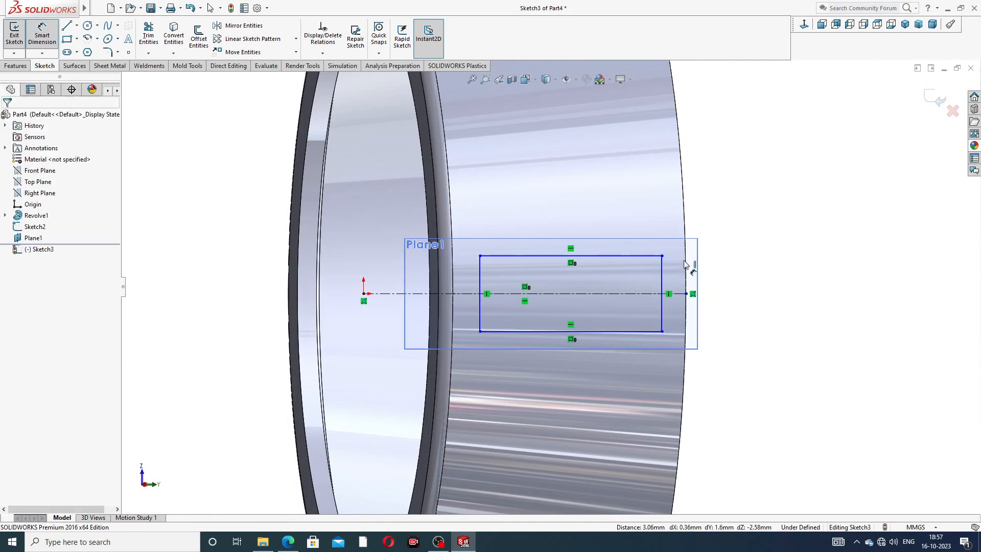
# - Dimension the gap between the rectangle's short side nearest the wide rim and the centerline's end point at 2.35 mm
pyautogui.click(662, 273)
pyautogui.click(687, 294)
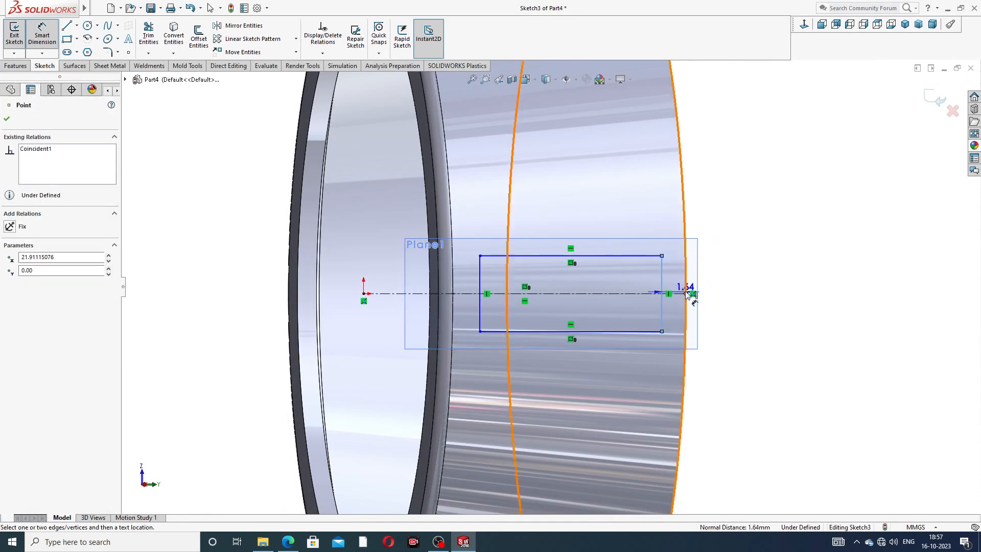
pyautogui.click(709, 232)
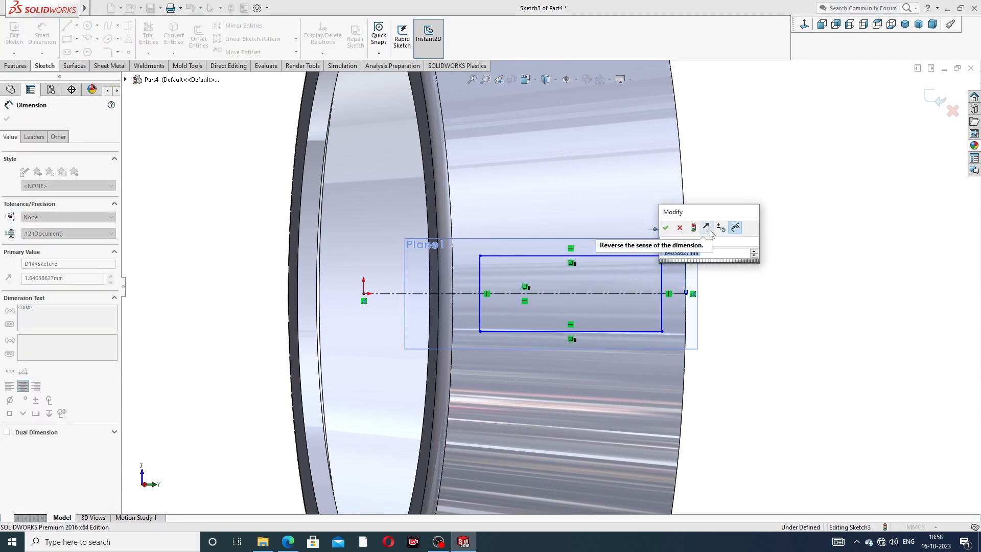
pyautogui.write('2.')
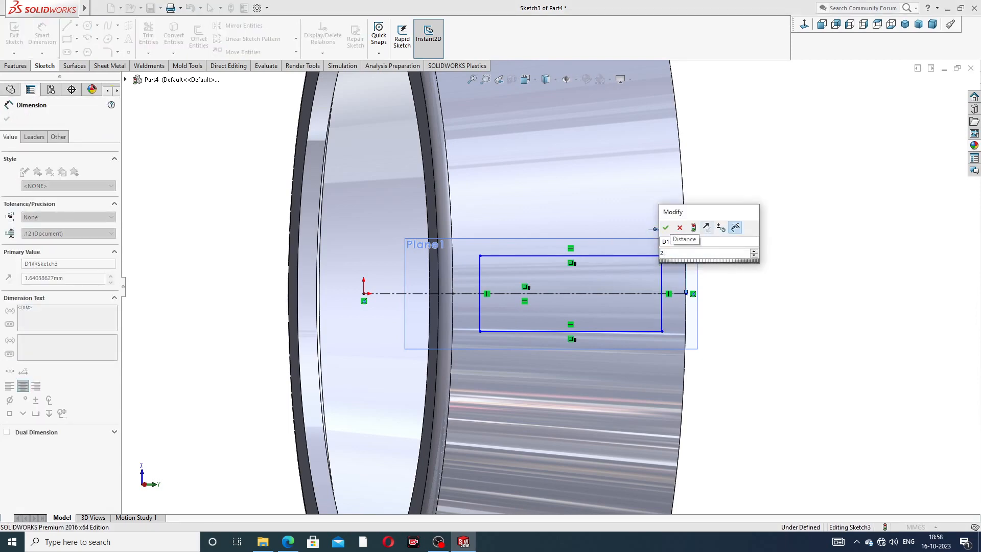
pyautogui.write('35')
pyautogui.press('Return')
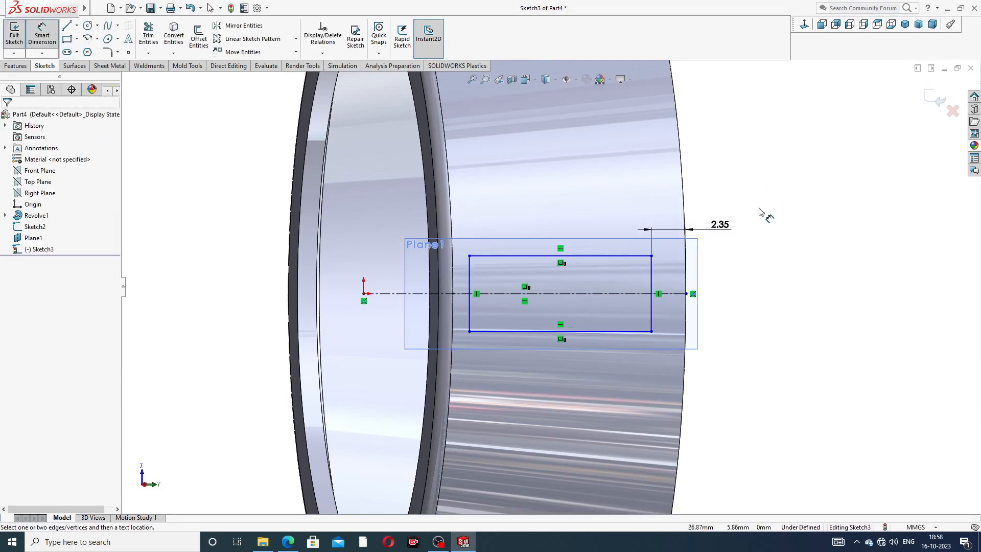
pyautogui.moveTo(723, 225); pyautogui.dragTo(731, 221)
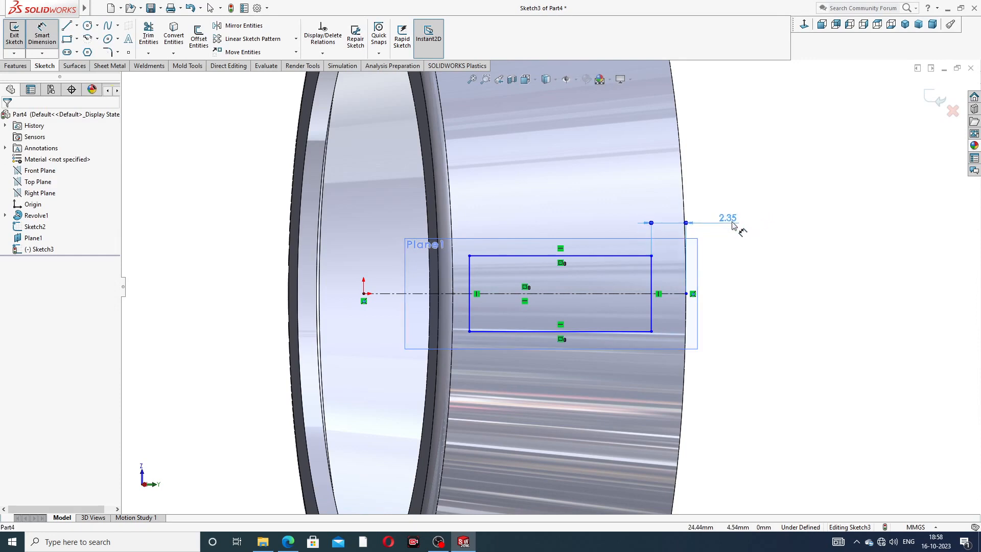
# - Dimension the rectangle's length along the centerline at 12.35 mm
pyautogui.click(612, 256)
pyautogui.click(581, 225)
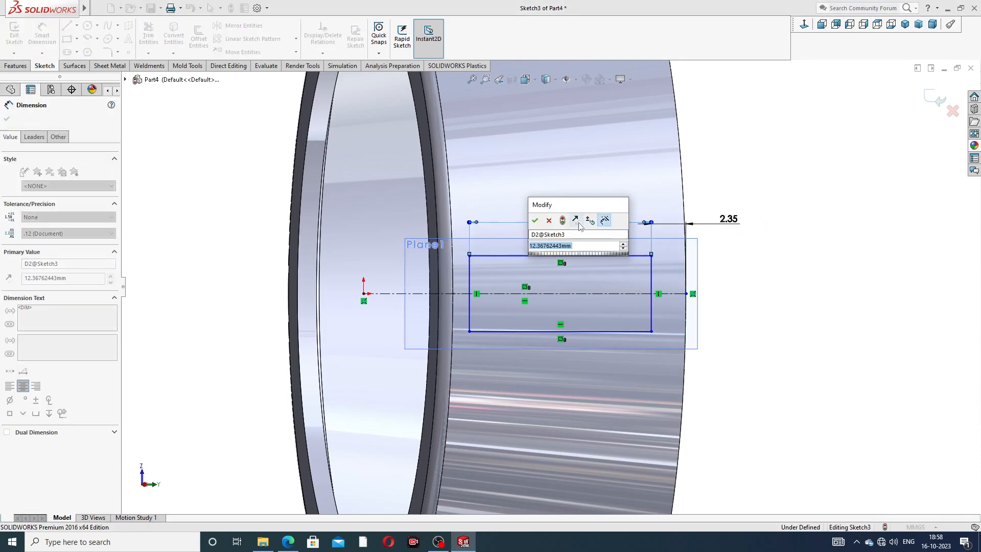
pyautogui.write('12.3')
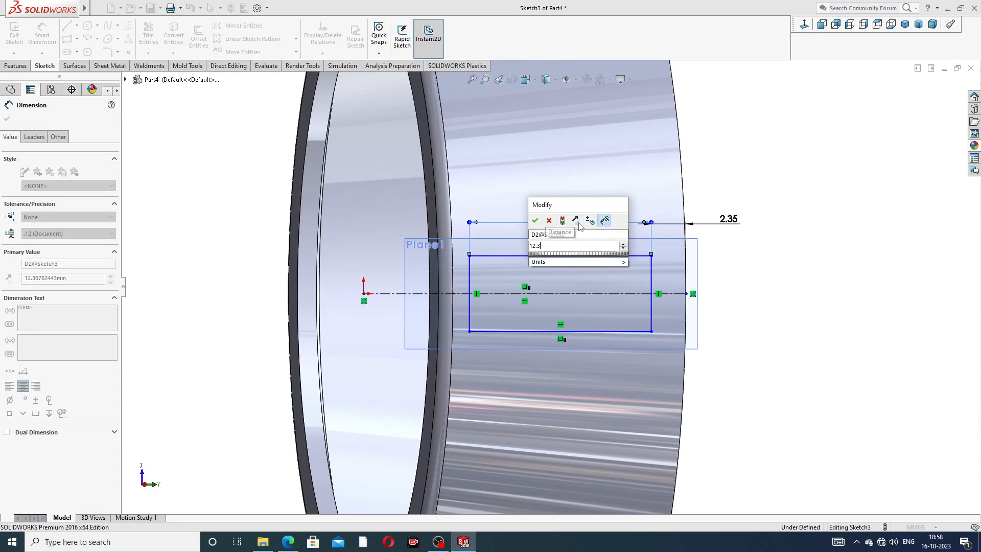
pyautogui.write('5')
pyautogui.press('Return')
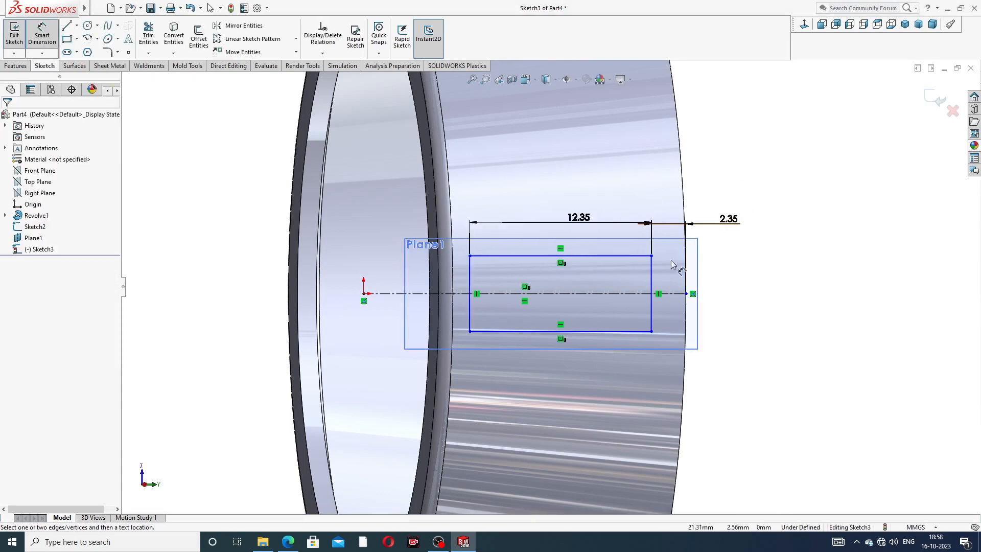
# - Dimension the rectangle's width across the centerline at 7 mm and finish dimensioning
pyautogui.click(652, 273)
pyautogui.click(736, 286)
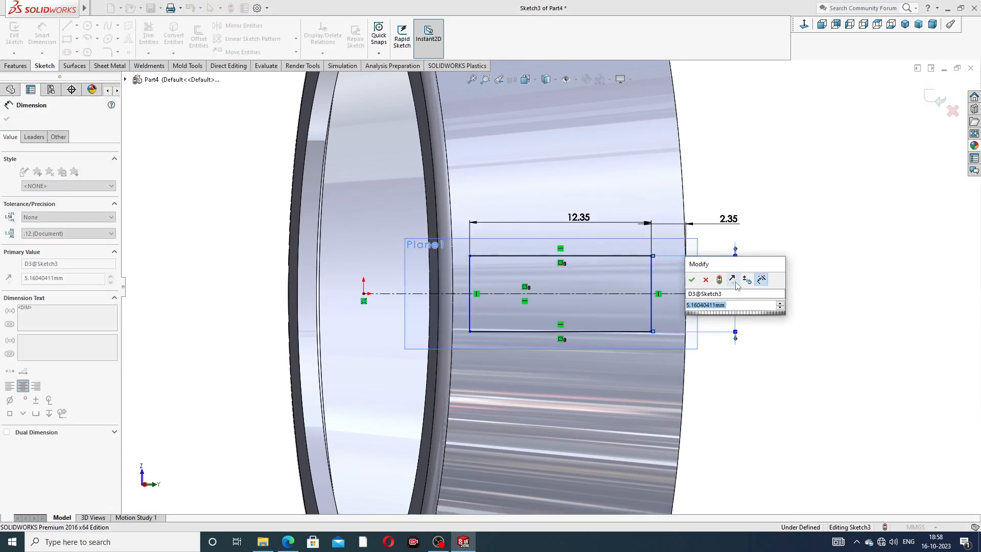
pyautogui.write('7')
pyautogui.press('Return')
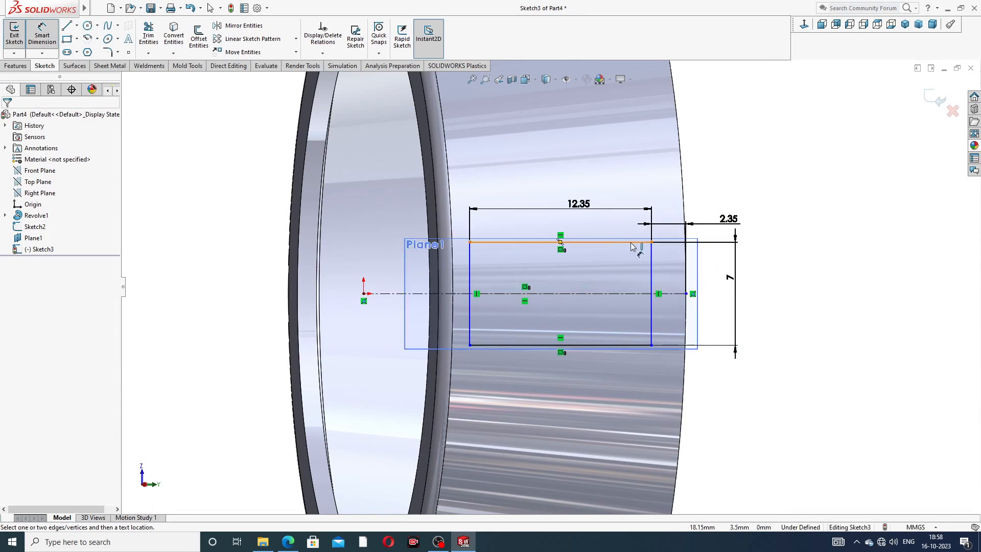
pyautogui.rightClick(734, 172)
pyautogui.click(756, 148)
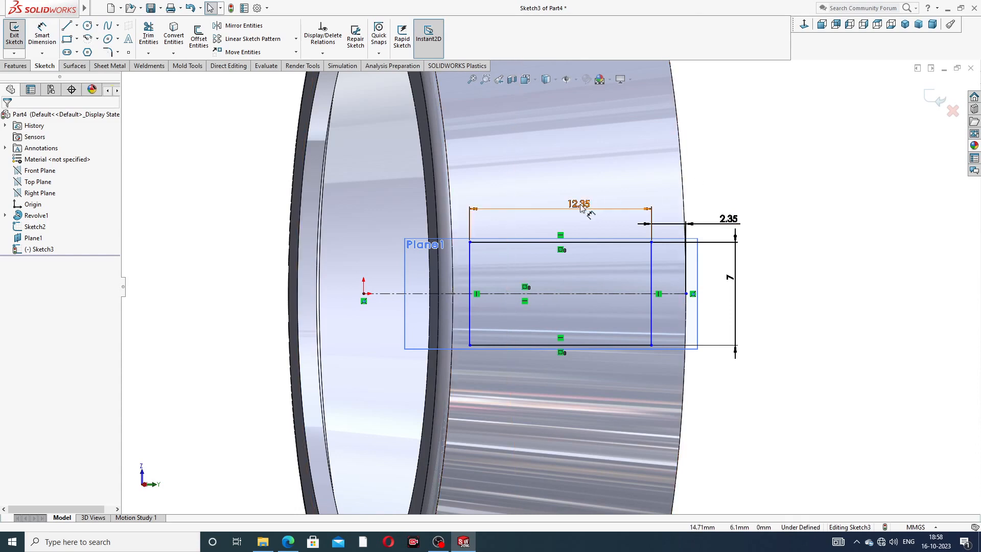
# - Reposition the 12.35, 2.35 and 7 mm dimension labels so they sit neatly around the rectangle
pyautogui.moveTo(581, 207); pyautogui.dragTo(558, 213)
pyautogui.moveTo(728, 219); pyautogui.dragTo(730, 208)
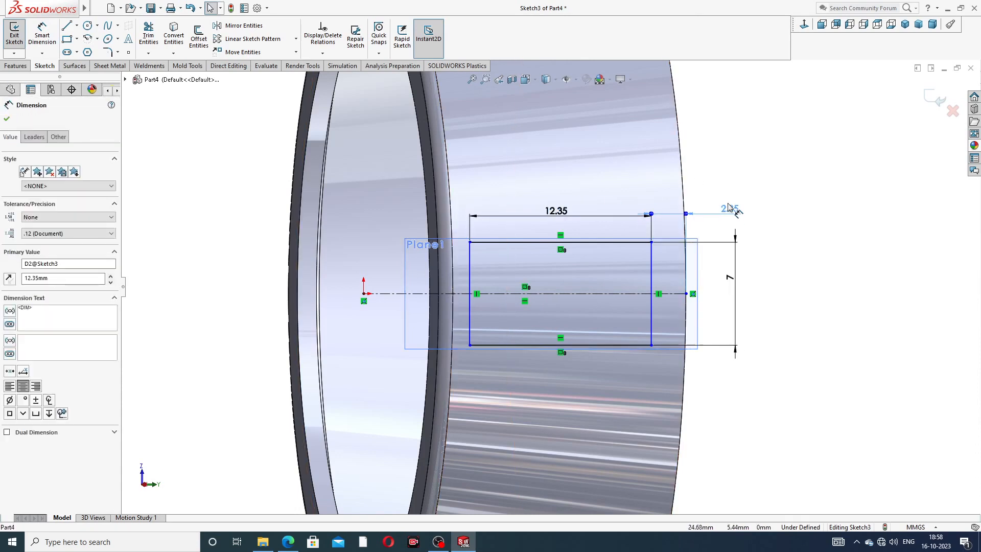
pyautogui.click(752, 239)
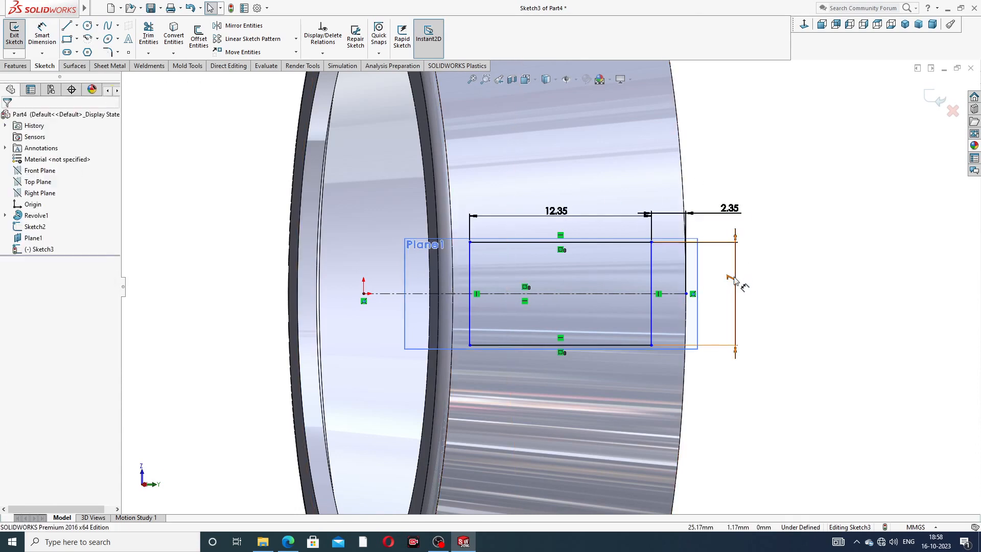
pyautogui.moveTo(735, 278); pyautogui.dragTo(736, 296)
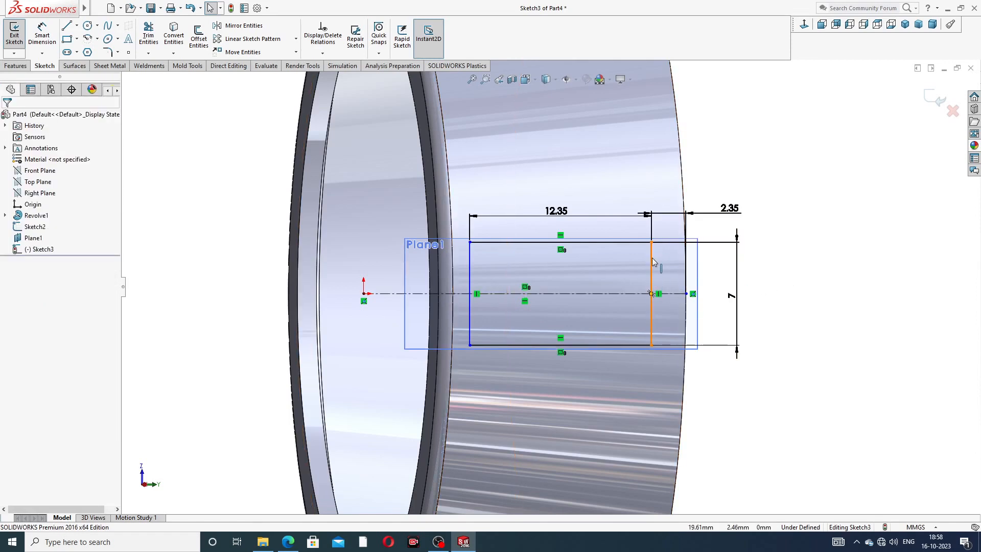
# - Reapply the symmetric relation between the rectangle's two long sides and the centerline
pyautogui.click(570, 242)
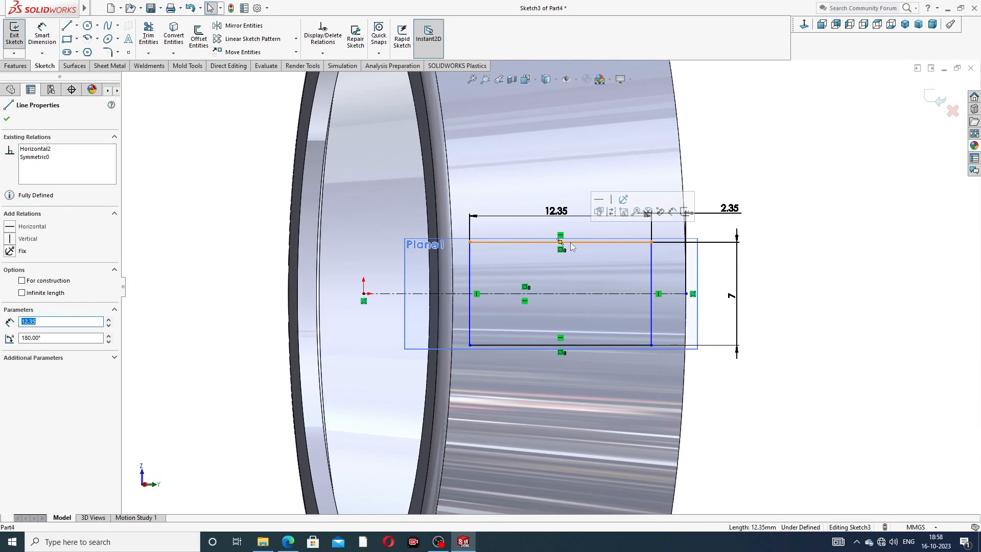
pyautogui.keyDown('ctrl'); pyautogui.click(578, 293); pyautogui.keyUp('ctrl')
pyautogui.keyDown('ctrl'); pyautogui.click(580, 345); pyautogui.keyUp('ctrl')
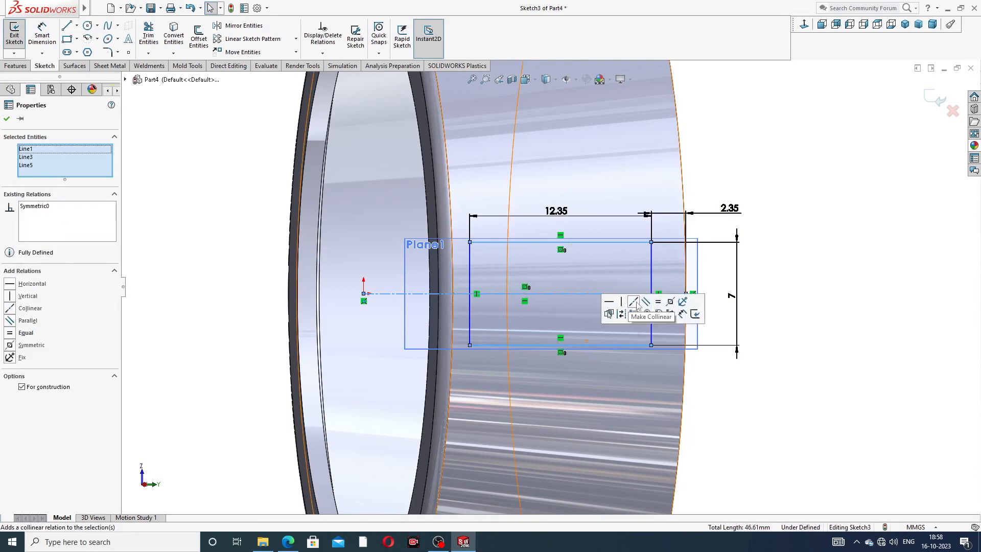
pyautogui.click(673, 303)
pyautogui.click(792, 267)
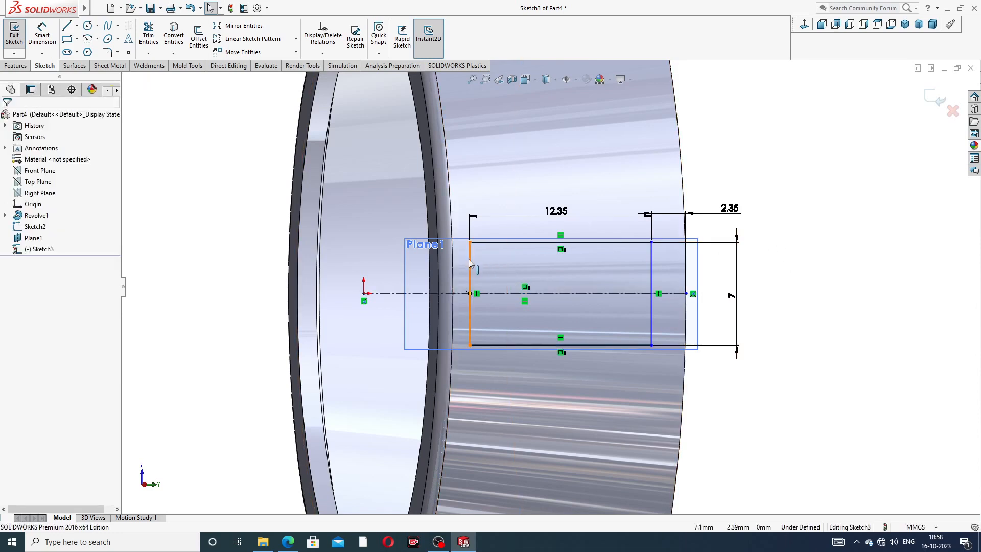
# - Shift the rectangle about 1.2 mm toward the wide rim and delete the 2.35 mm offset dimension
pyautogui.moveTo(470, 259)
pyautogui.mouseDown()
pyautogui.moveTo(497, 260)
pyautogui.moveTo(476, 263)
pyautogui.moveTo(495, 262)
pyautogui.moveTo(486, 266)
pyautogui.mouseUp()
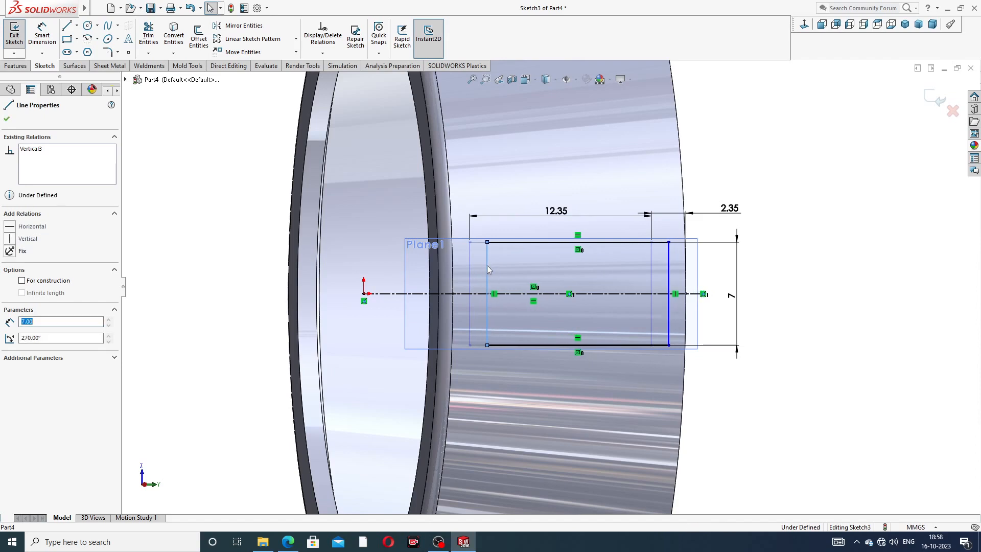
pyautogui.click(799, 170)
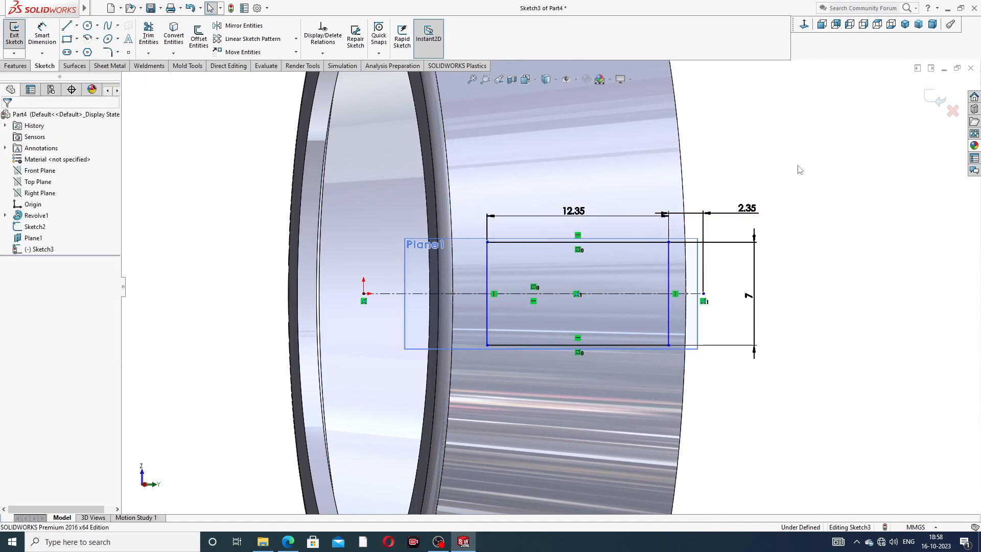
pyautogui.doubleClick(755, 212)
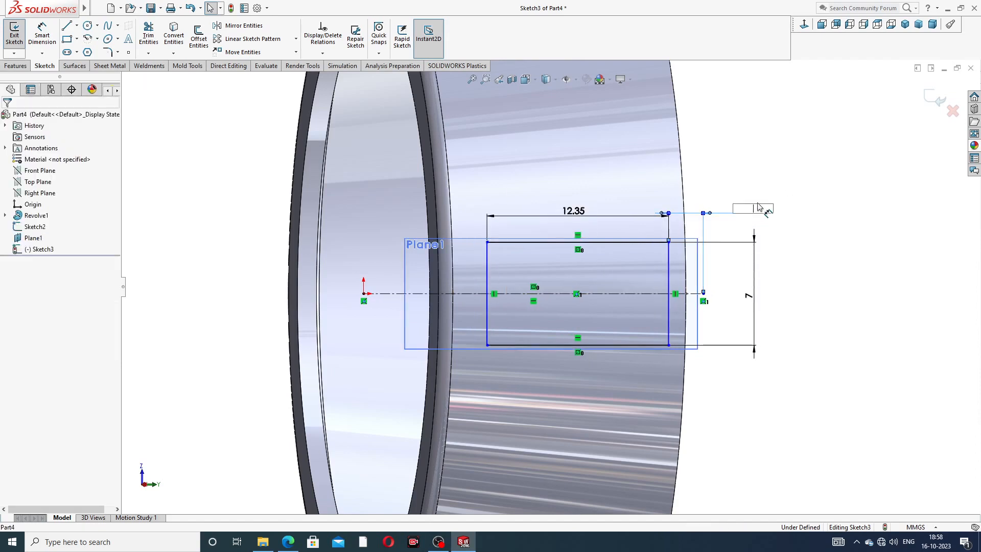
pyautogui.click(769, 178)
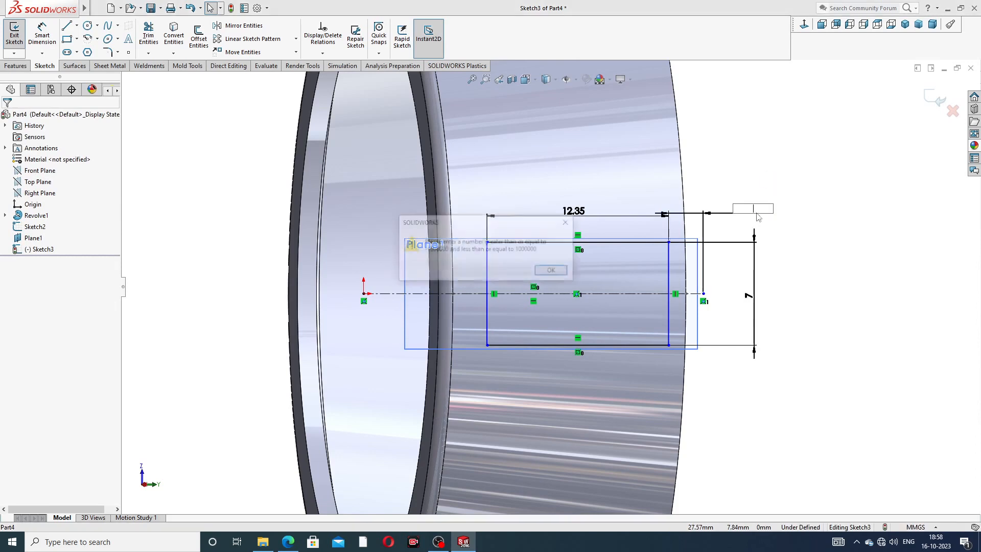
pyautogui.click(567, 223)
pyautogui.click(707, 215)
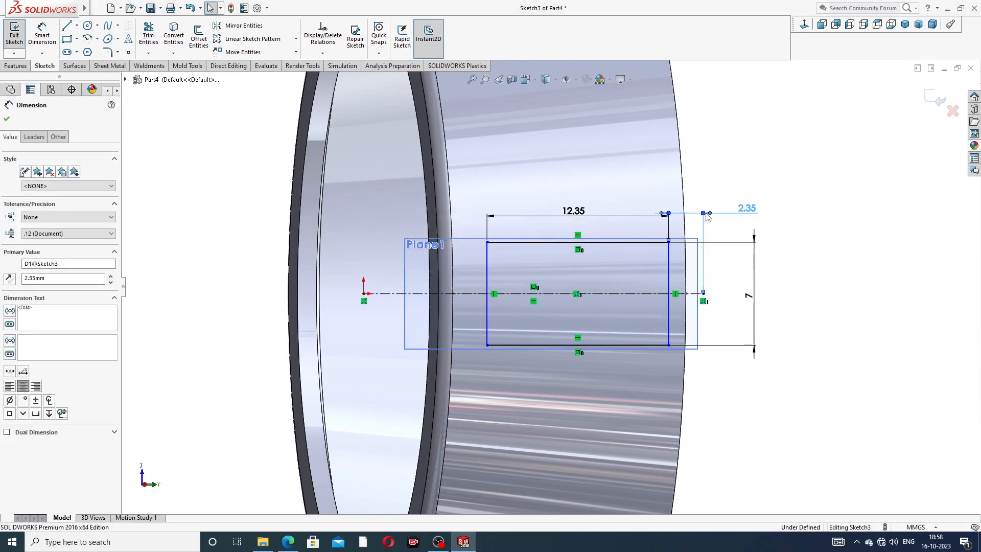
pyautogui.press('Delete')
# - Try to dimension the offset from the rectangle's corner to the ring's wide rim
pyautogui.scroll(-3, 693, 271)
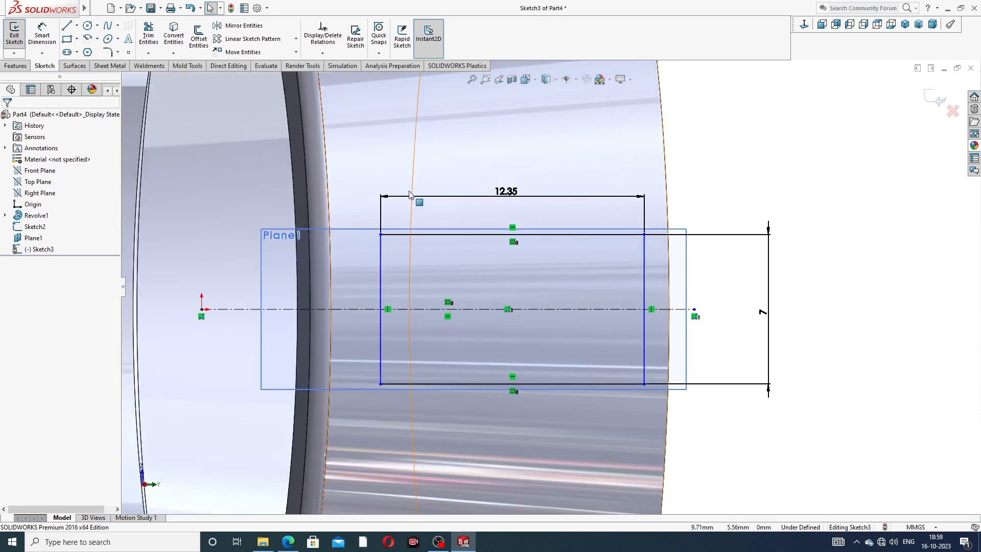
pyautogui.click(42, 35)
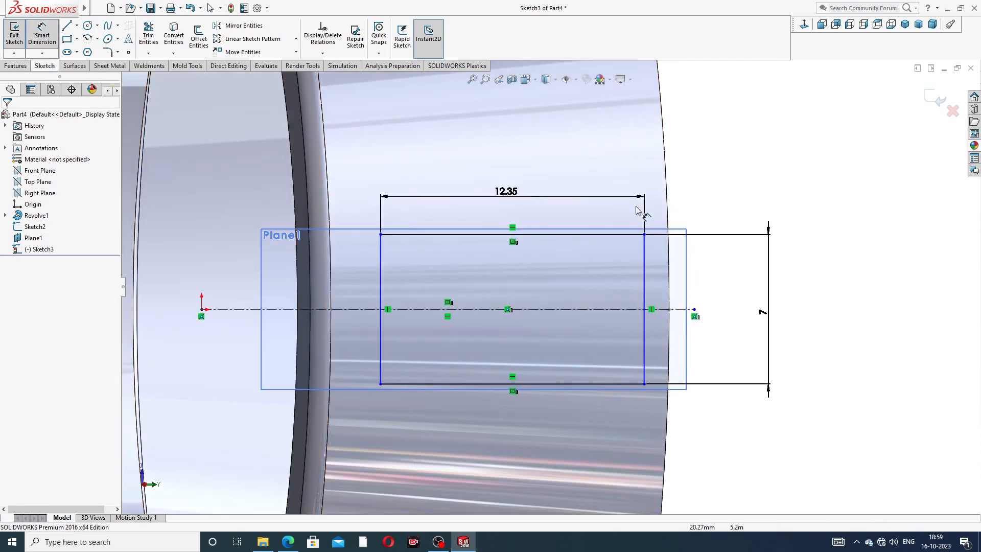
pyautogui.click(644, 235)
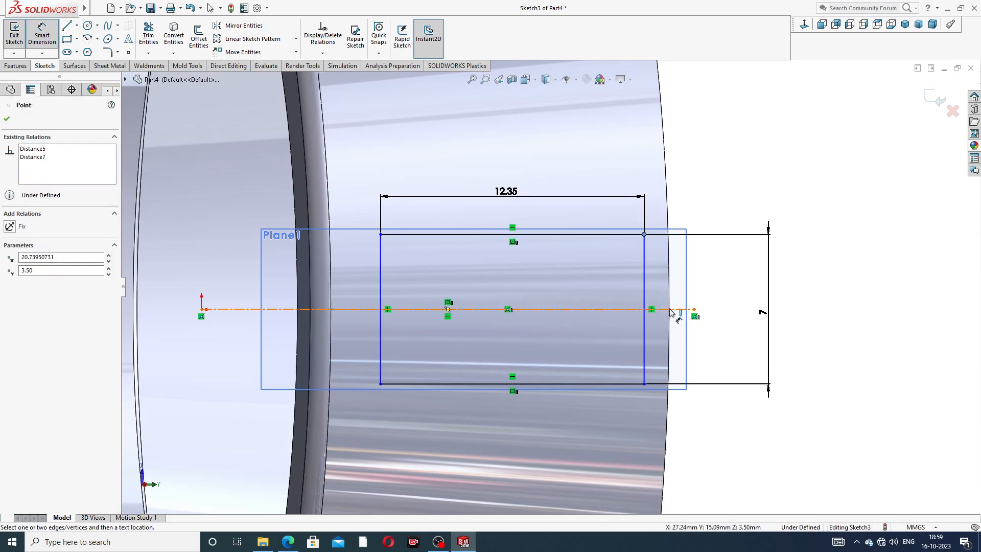
pyautogui.click(805, 27)
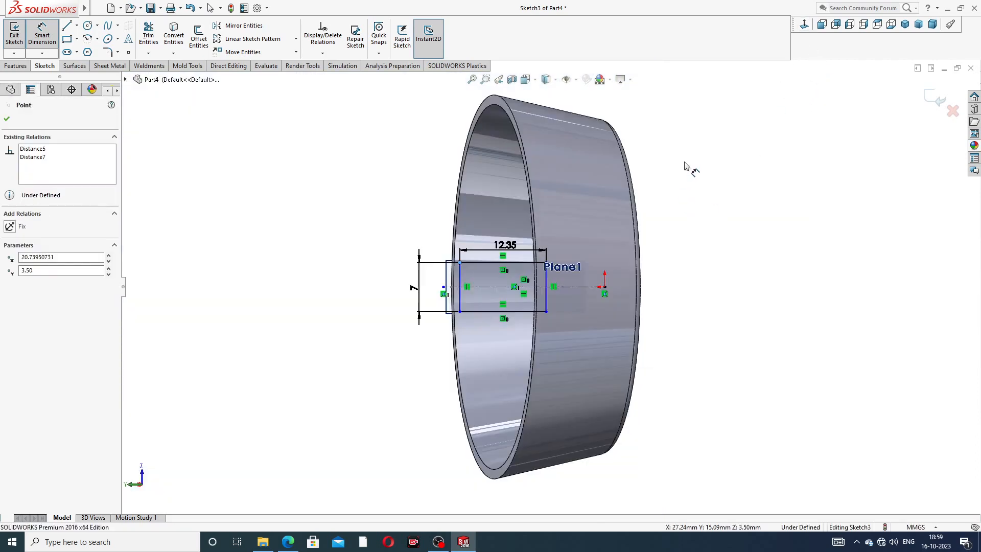
pyautogui.click(806, 27)
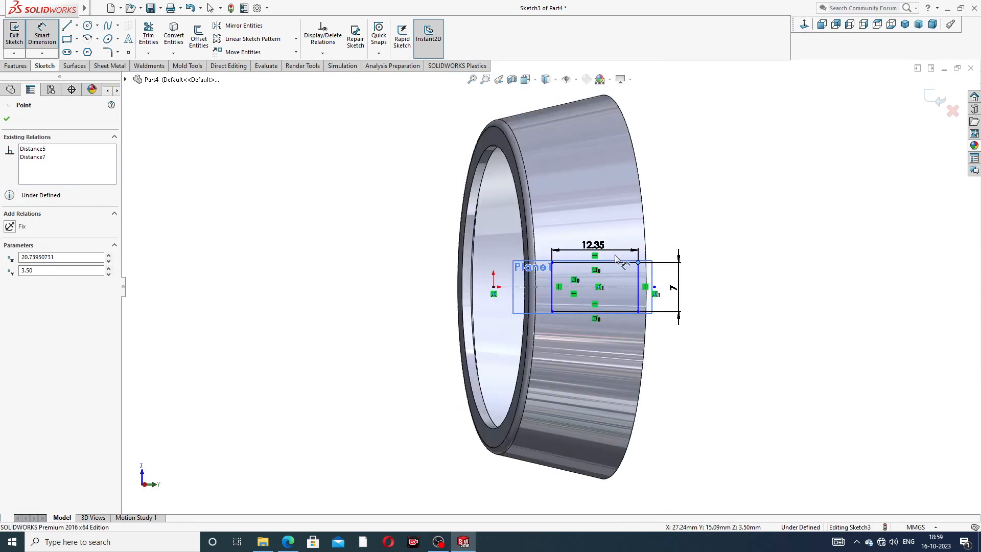
pyautogui.scroll(-2, 644, 302)
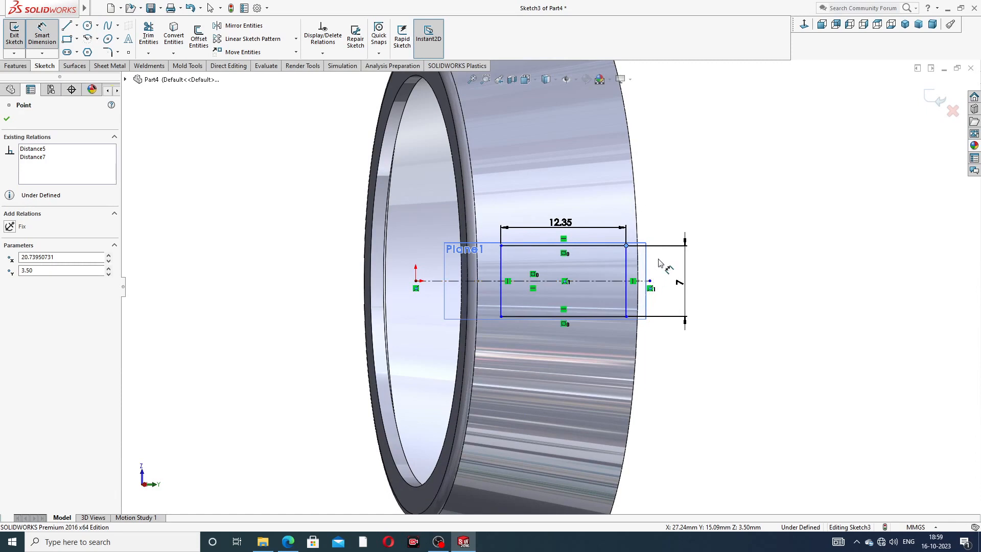
pyautogui.rightClick(698, 172)
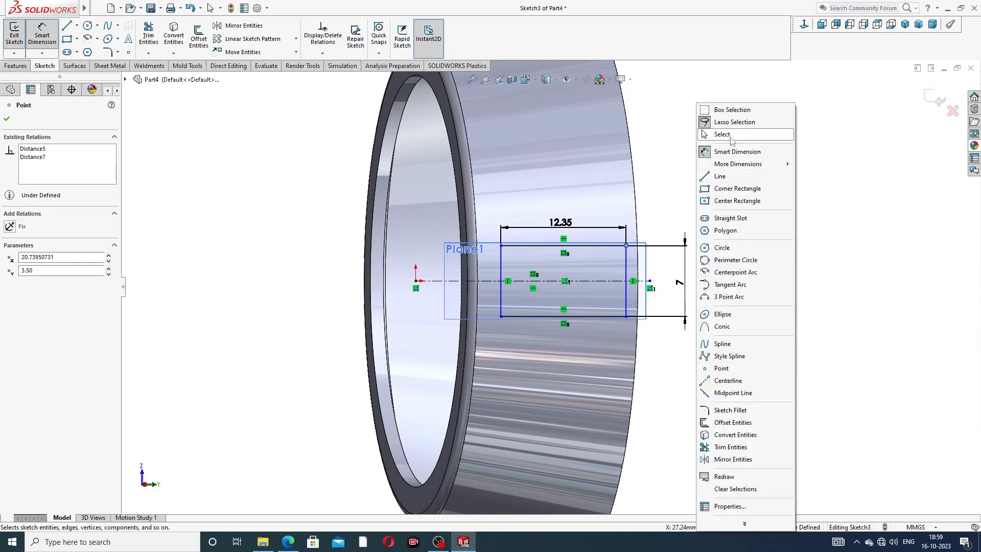
pyautogui.click(726, 135)
pyautogui.moveTo(650, 282)
pyautogui.mouseDown()
pyautogui.moveTo(631, 282)
pyautogui.moveTo(650, 281)
pyautogui.mouseUp()
pyautogui.click(723, 199)
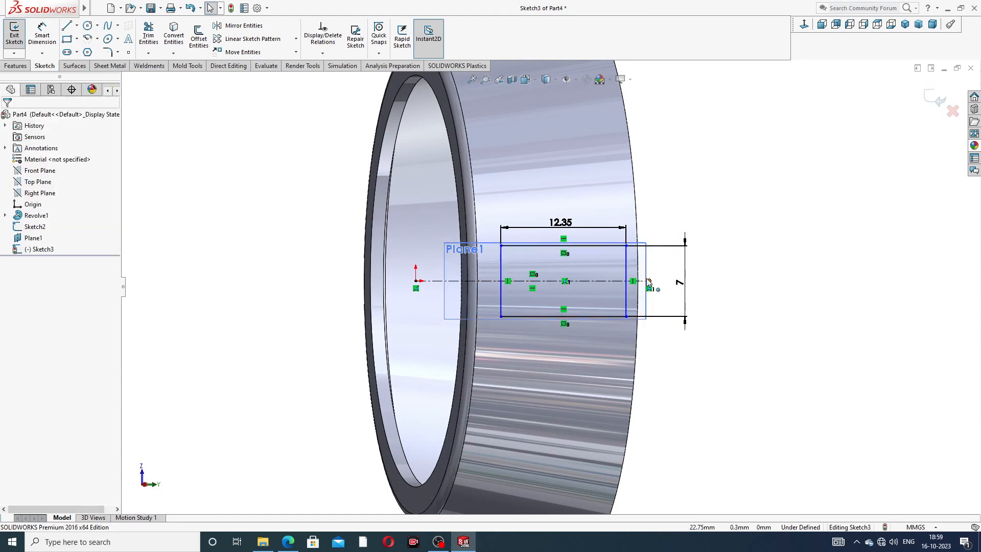
pyautogui.moveTo(650, 281); pyautogui.dragTo(635, 281, button='middle')
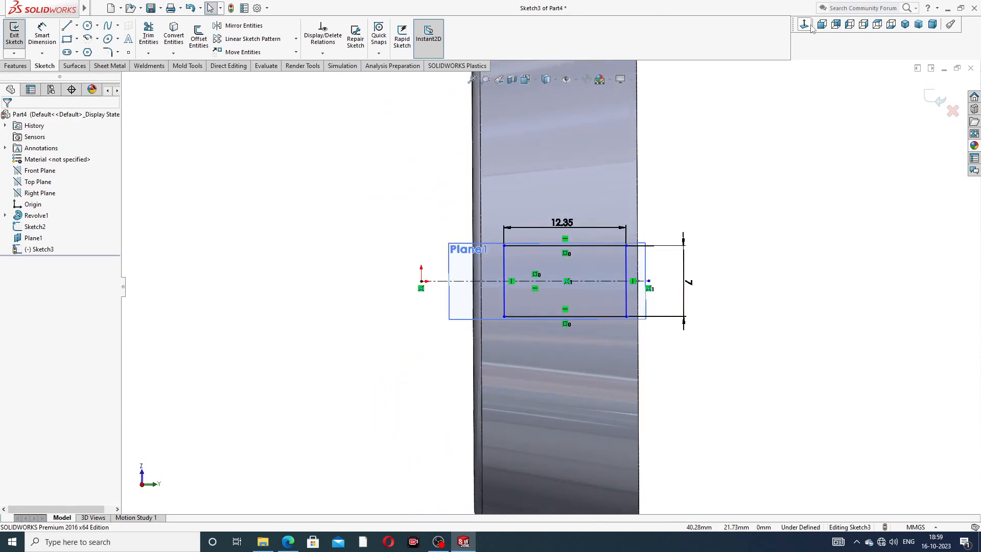
pyautogui.click(803, 24)
pyautogui.scroll(-2, 654, 308)
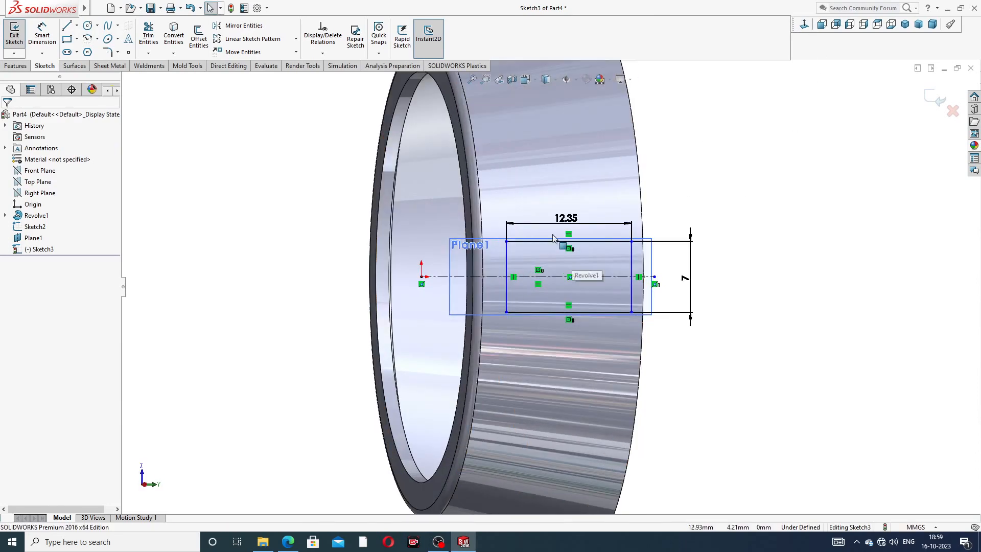
pyautogui.click(42, 34)
pyautogui.scroll(-4, 638, 292)
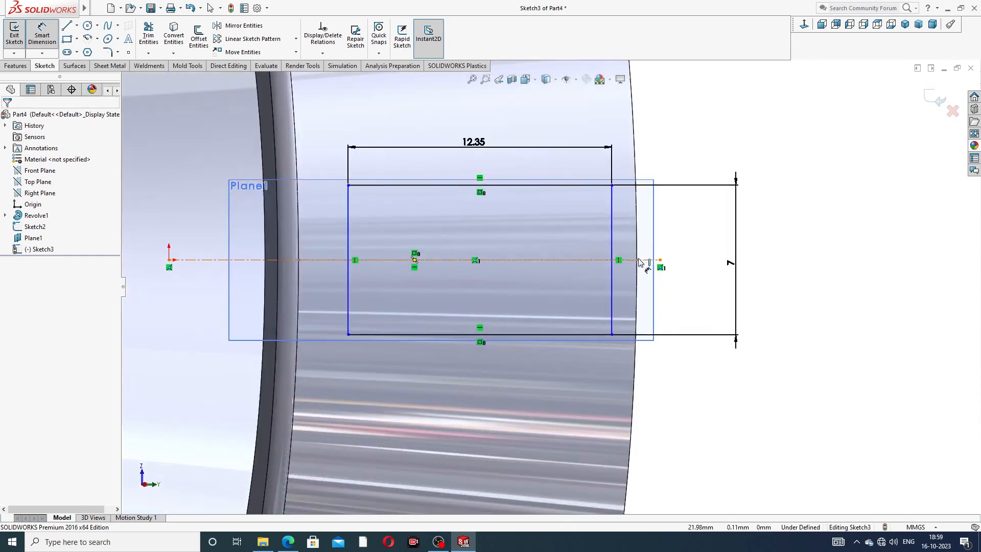
pyautogui.click(612, 185)
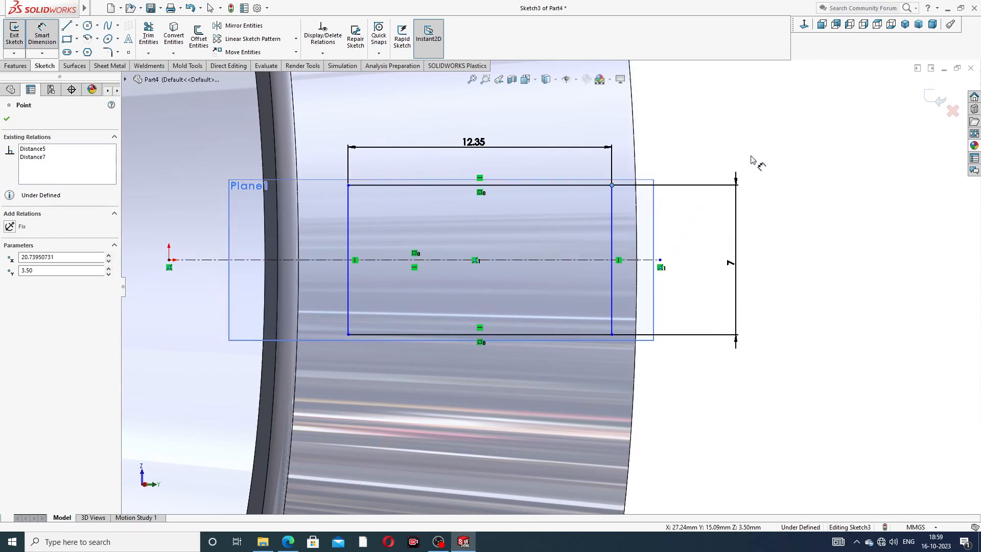
pyautogui.rightClick(778, 179)
pyautogui.click(801, 134)
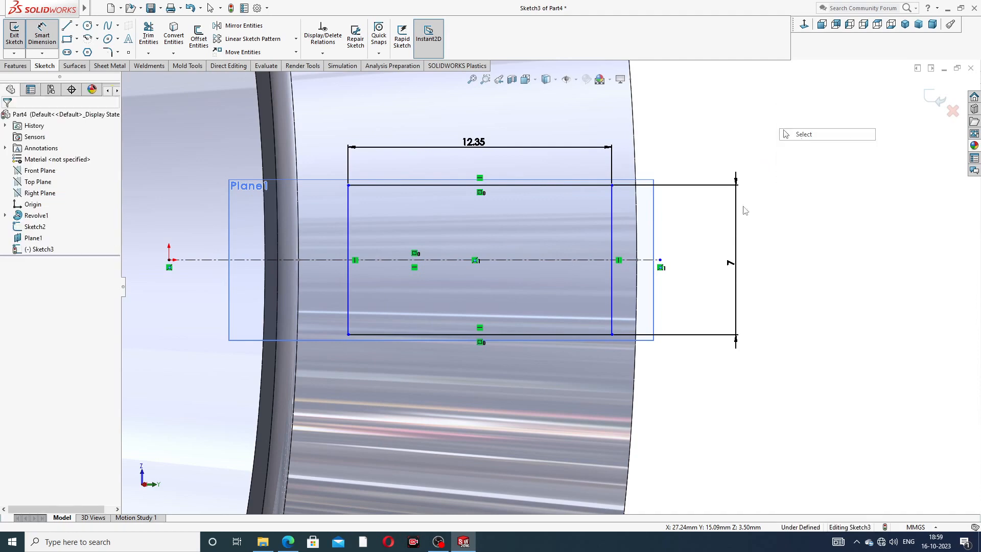
# - Pull the centerline's free endpoint back to the ring's wide rim and dimension it 2.35 mm from the rectangle's nearest corner
pyautogui.moveTo(660, 260); pyautogui.dragTo(637, 260)
pyautogui.click(685, 270)
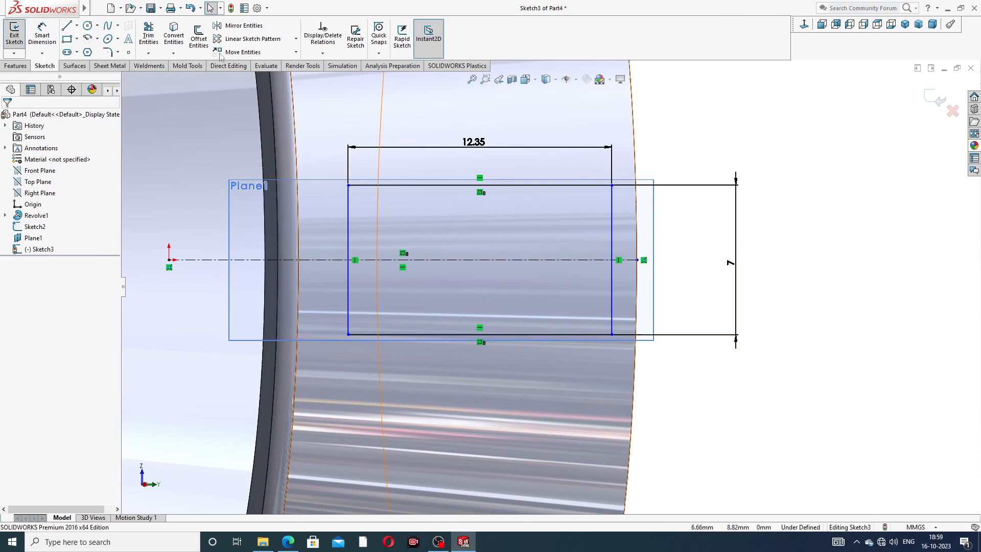
pyautogui.click(41, 34)
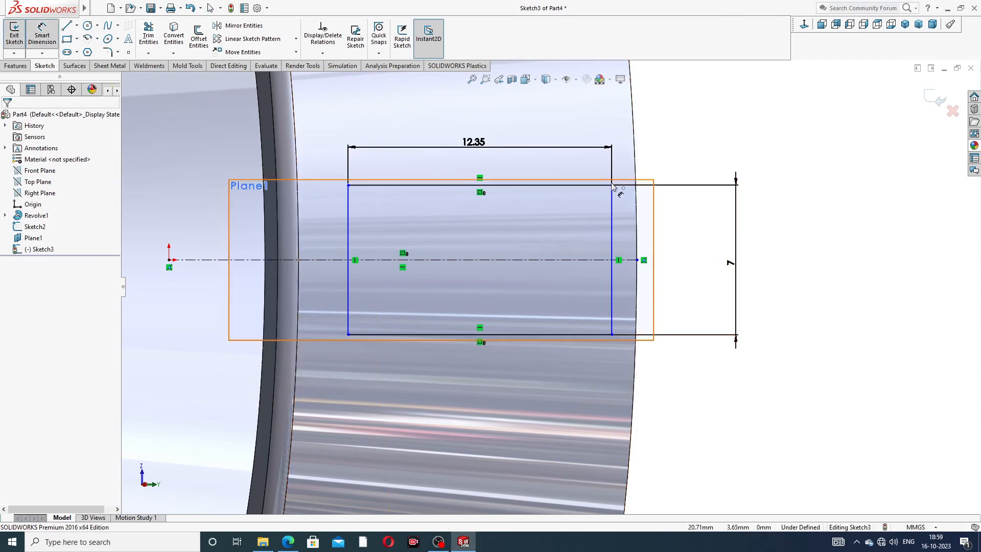
pyautogui.click(639, 260)
pyautogui.click(612, 185)
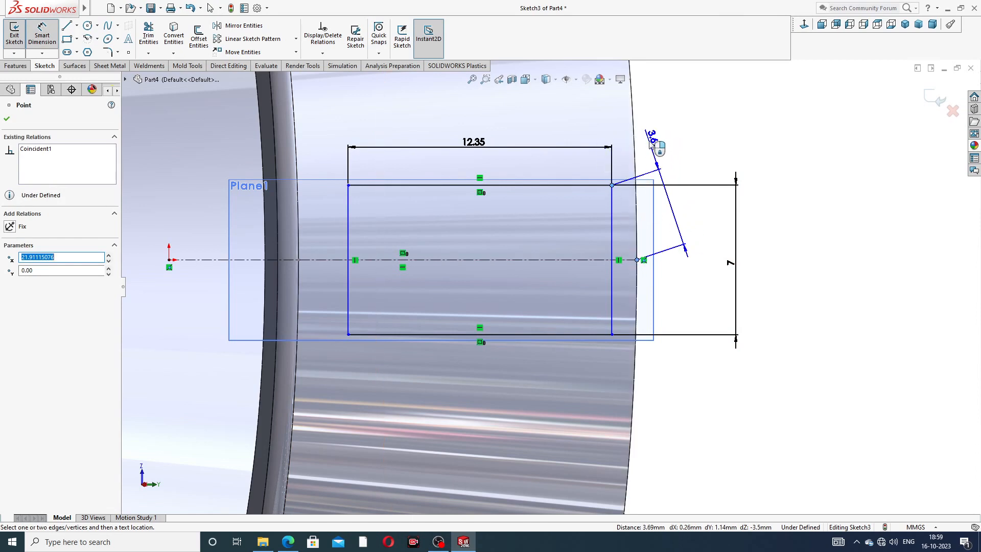
pyautogui.click(628, 145)
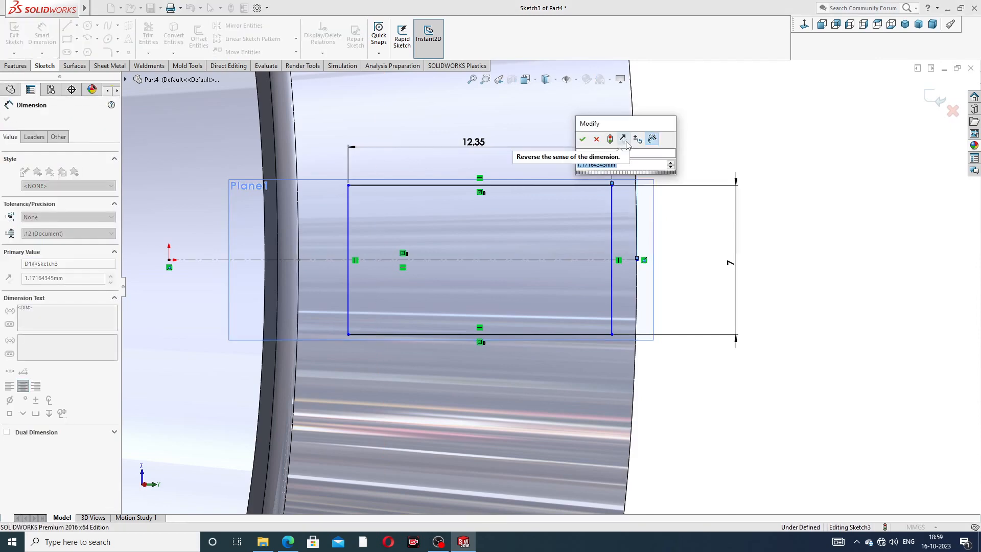
pyautogui.write('2.')
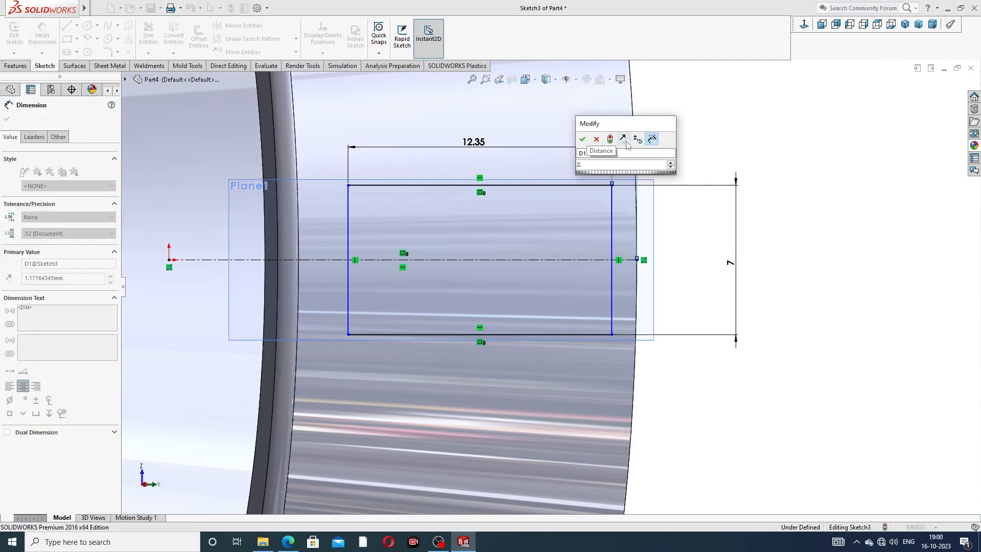
pyautogui.write('35')
pyautogui.press('Return')
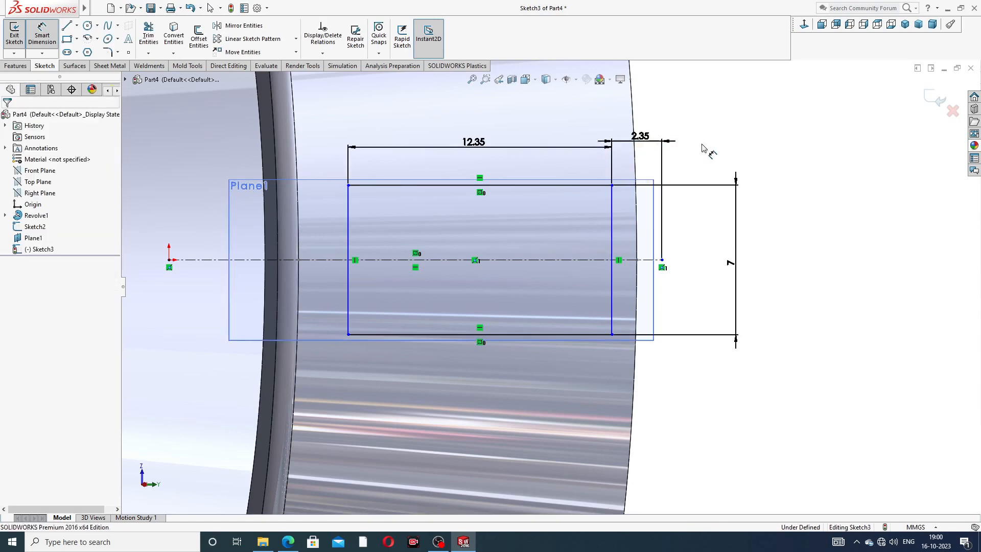
pyautogui.moveTo(641, 137); pyautogui.dragTo(659, 139)
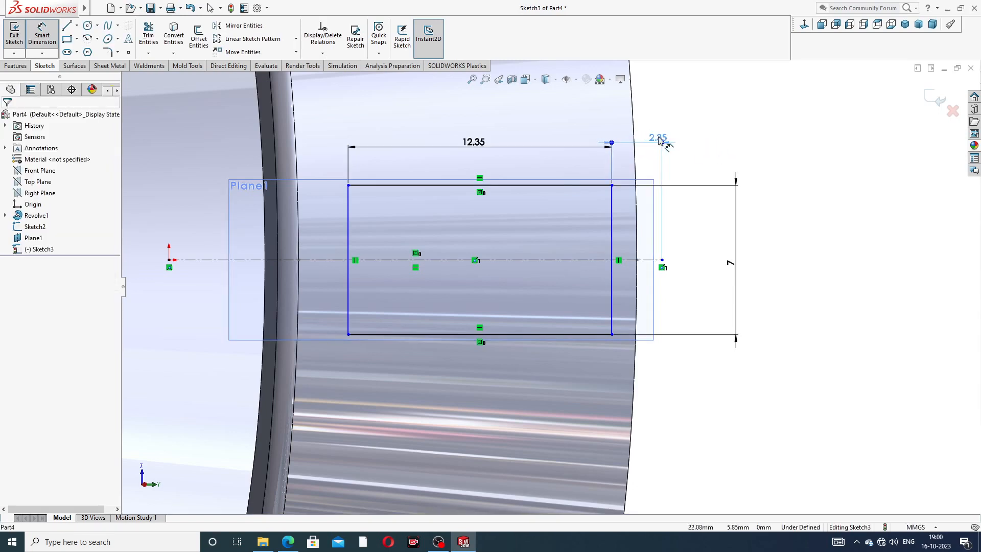
pyautogui.rightClick(787, 151)
pyautogui.click(817, 153)
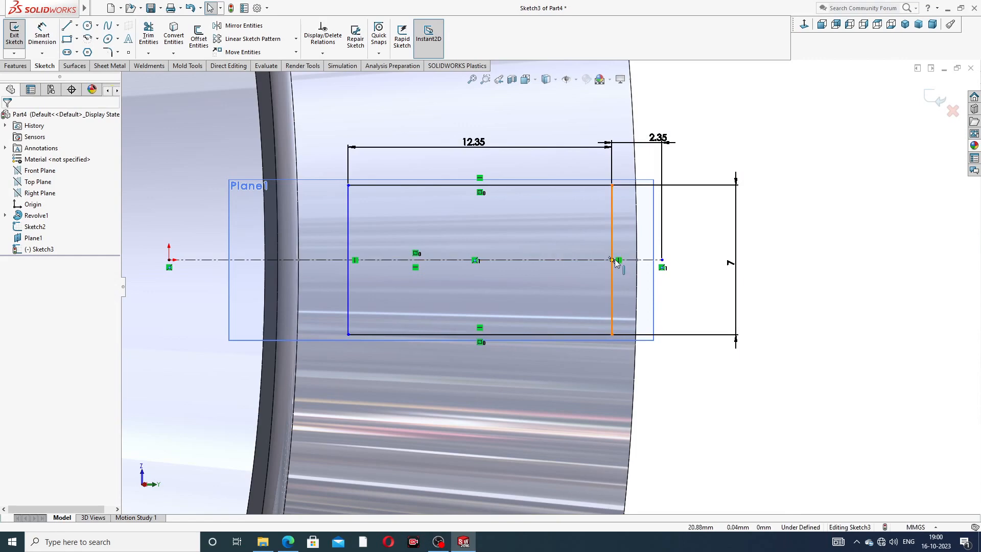
# - Shift the rectangle about 1.2 mm toward the narrow rim so the centerline ends at the wide rim, and move the 2.35 mm label outward
pyautogui.scroll(2, 616, 264)
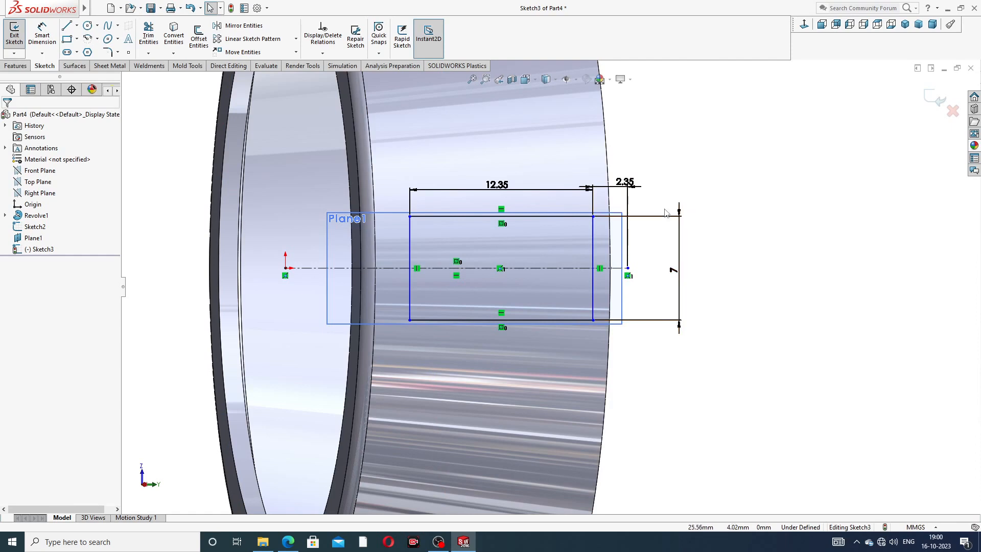
pyautogui.click(628, 269)
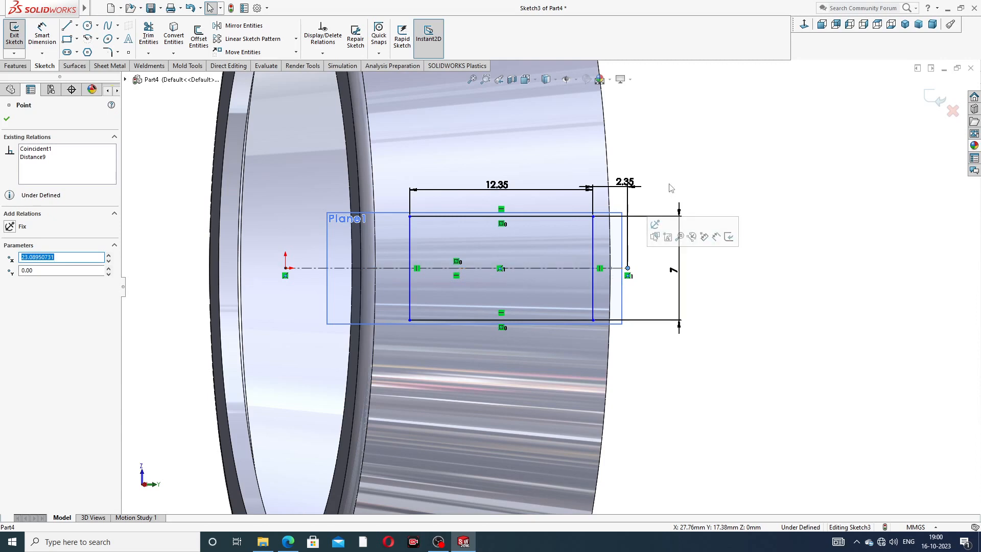
pyautogui.click(805, 25)
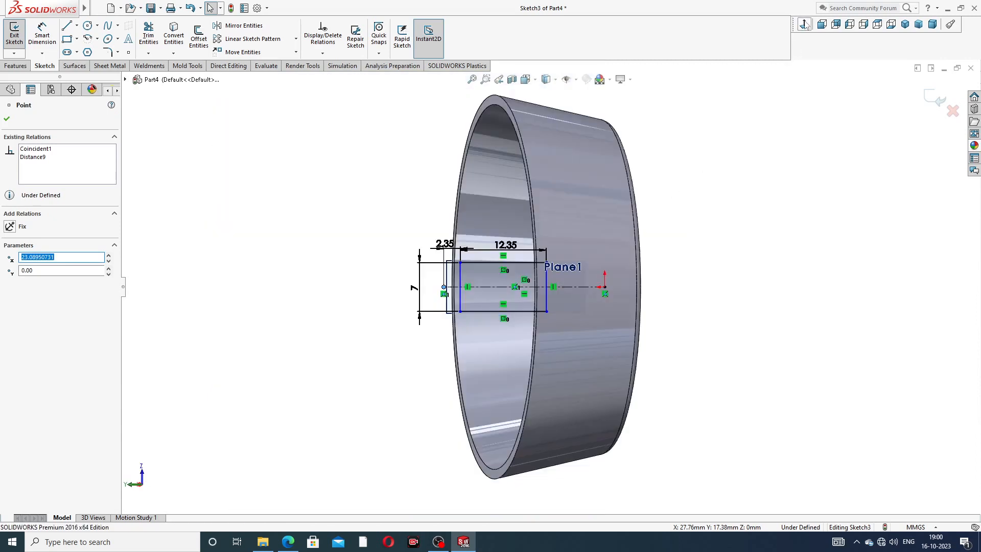
pyautogui.click(805, 24)
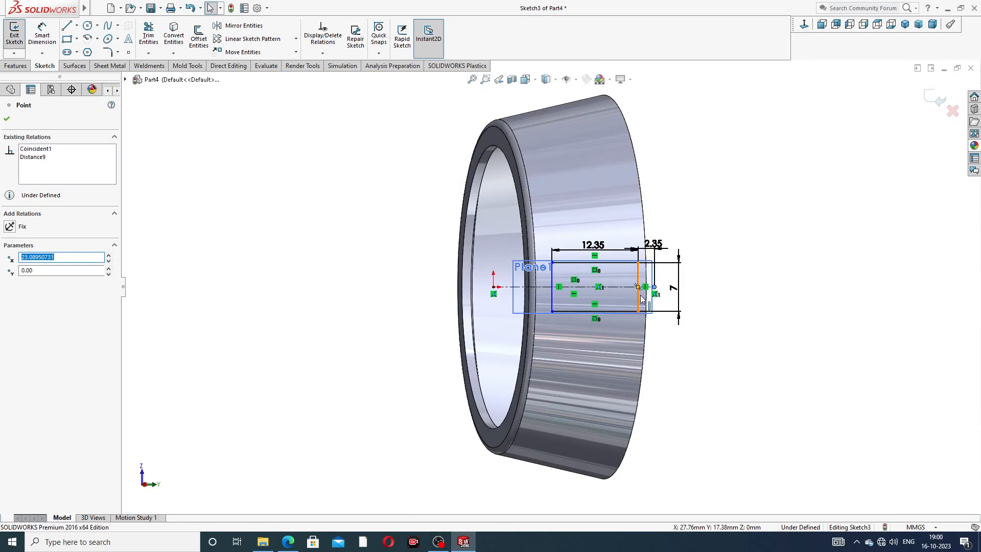
pyautogui.scroll(-5, 663, 296)
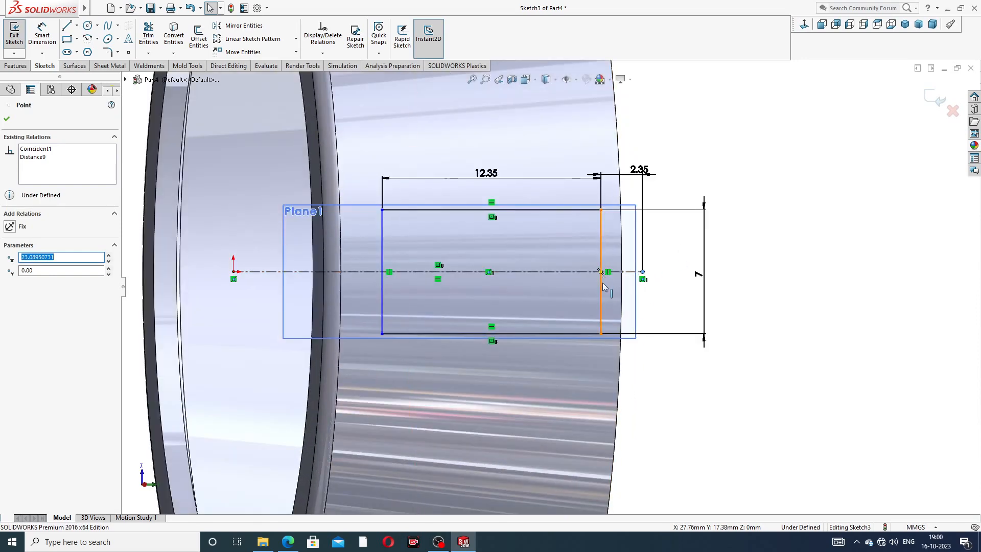
pyautogui.moveTo(602, 284); pyautogui.dragTo(580, 283)
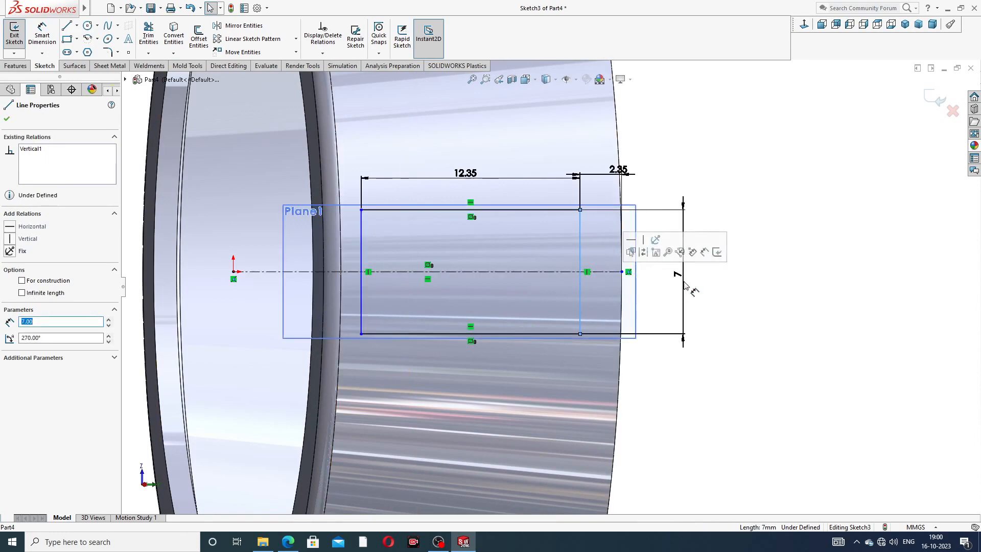
pyautogui.click(753, 265)
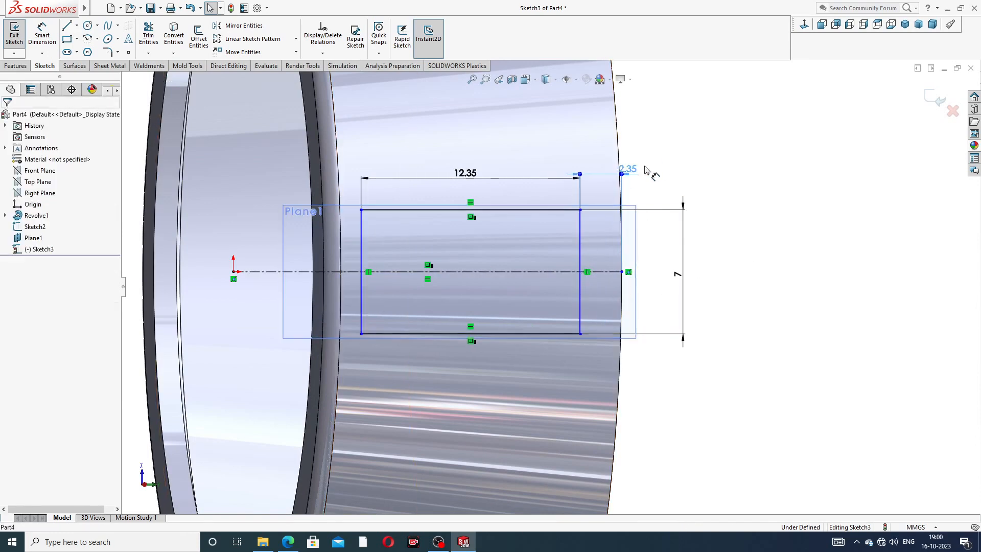
pyautogui.moveTo(645, 170); pyautogui.dragTo(677, 165)
pyautogui.click(723, 187)
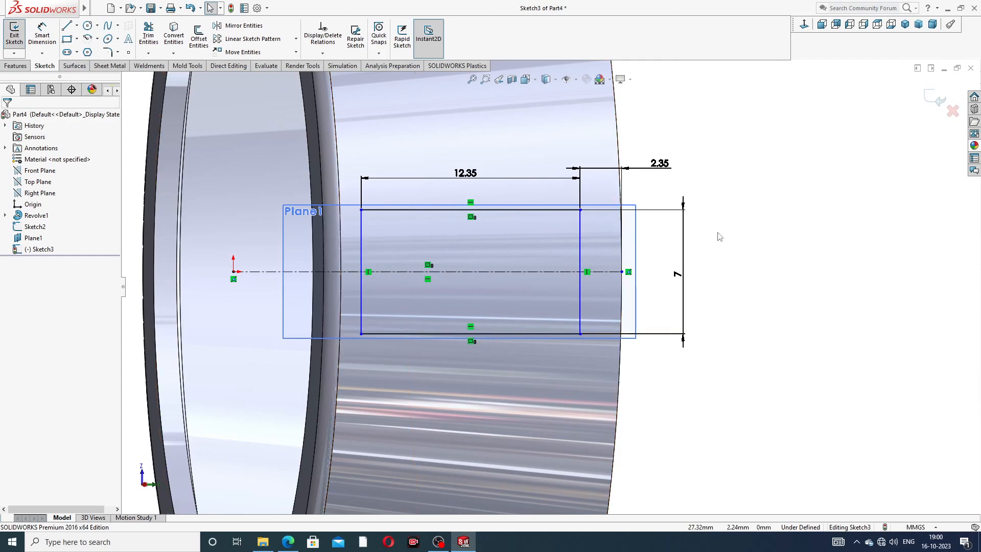
# - Inspect the centerline and compare the pocket sketch with the Part-04 cage drawing open in the browser
pyautogui.click(457, 271)
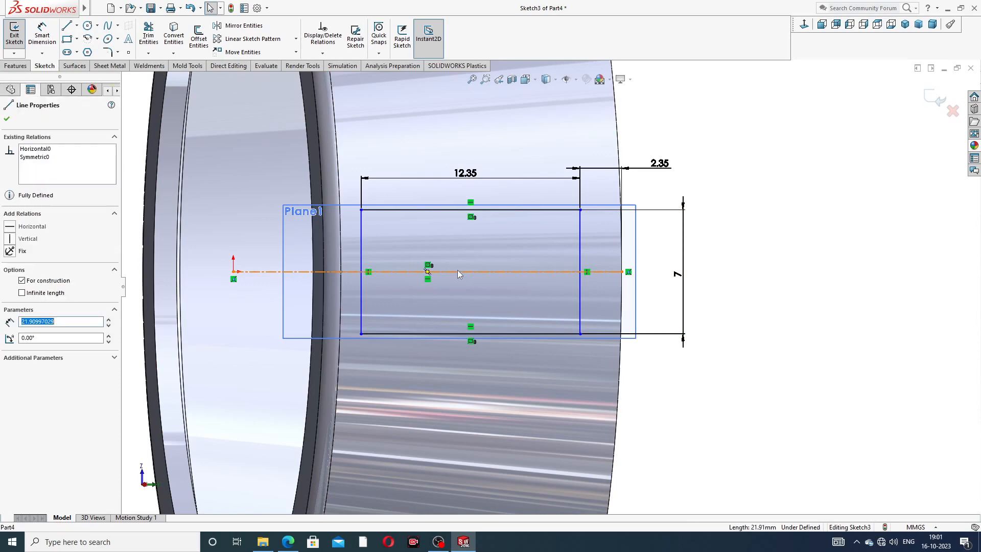
pyautogui.click(751, 222)
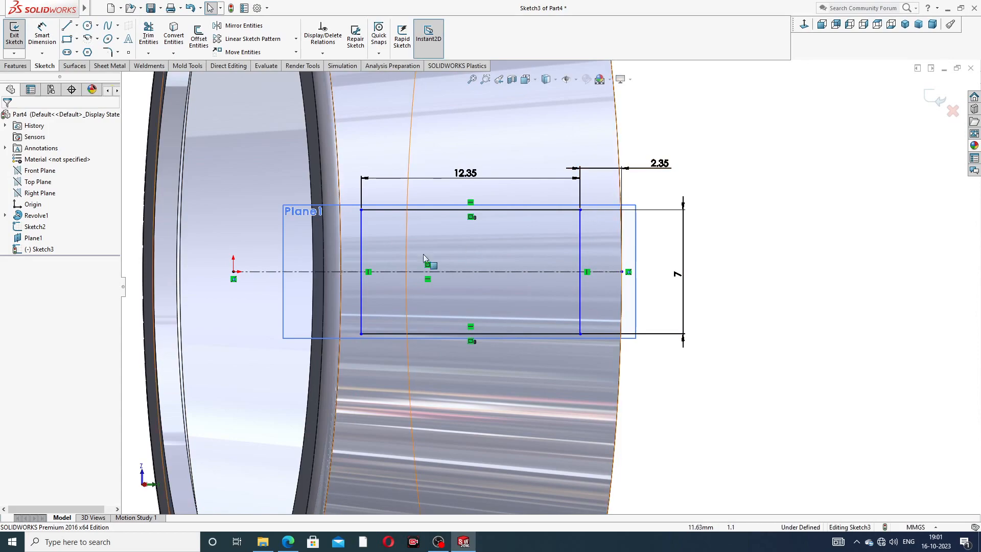
pyautogui.click(288, 541)
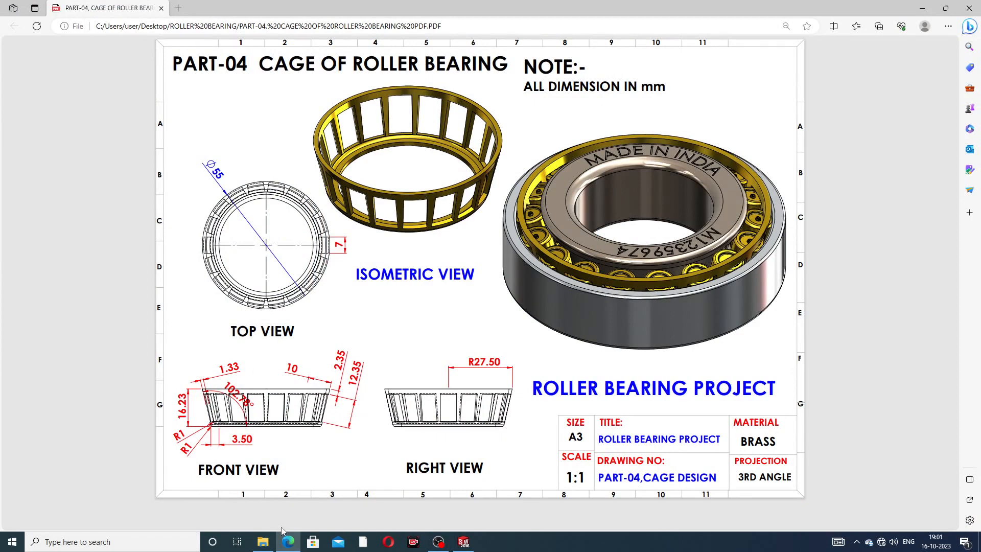
pyautogui.click(287, 542)
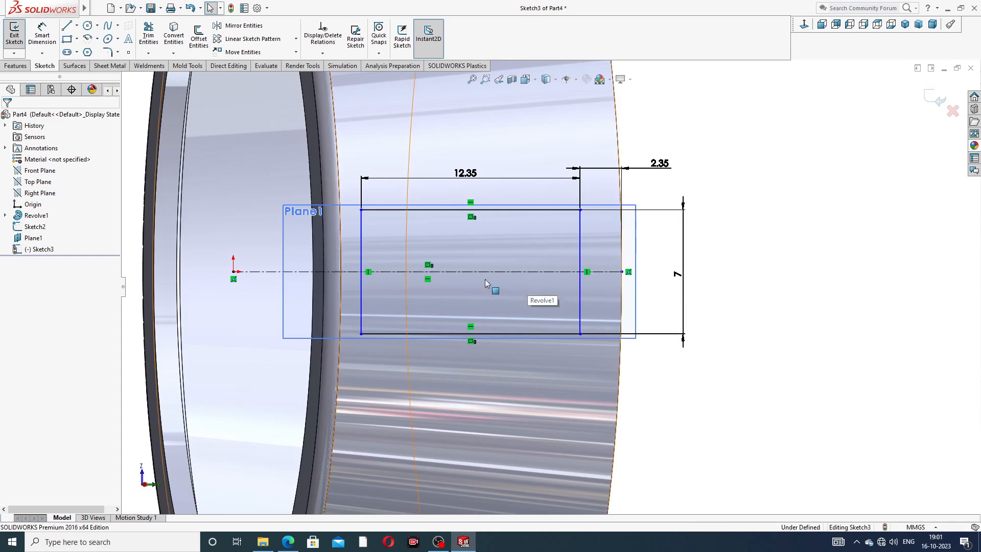
pyautogui.scroll(2, 685, 235)
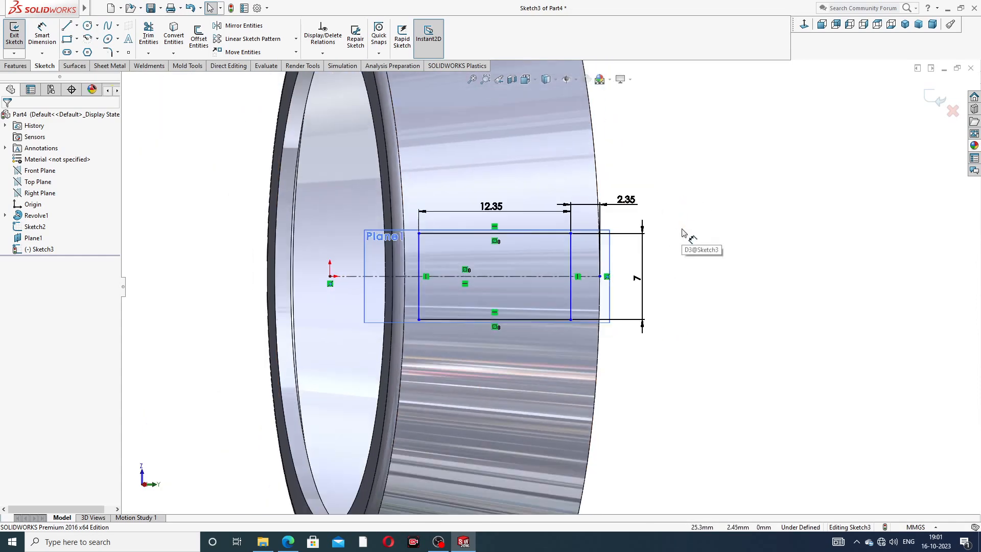
pyautogui.moveTo(688, 269)
pyautogui.mouseDown(button='middle')
pyautogui.moveTo(745, 252)
pyautogui.moveTo(776, 268)
pyautogui.moveTo(682, 285)
pyautogui.moveTo(550, 289)
pyautogui.moveTo(686, 276)
pyautogui.moveTo(695, 272)
pyautogui.moveTo(687, 264)
pyautogui.moveTo(685, 286)
pyautogui.mouseUp(button='middle')
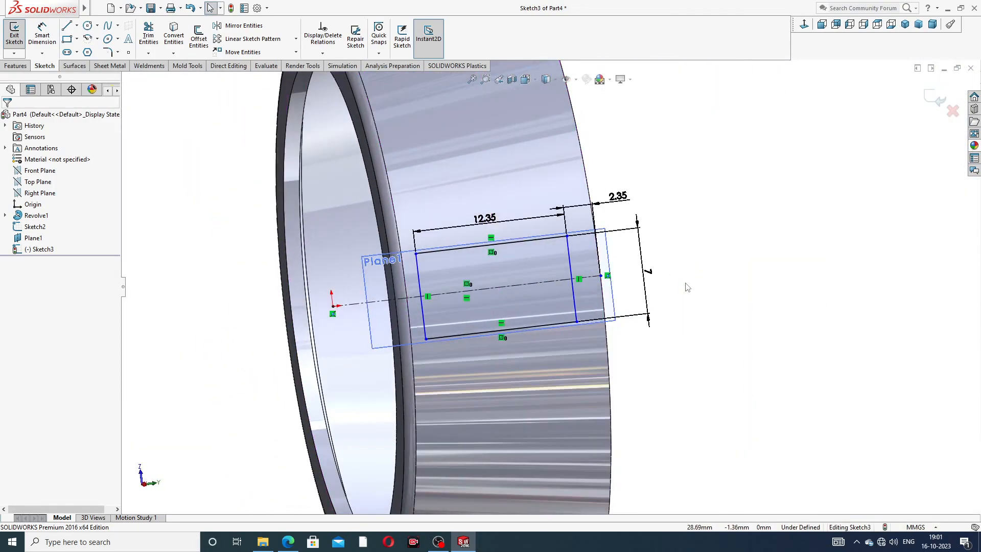
pyautogui.click(805, 24)
pyautogui.scroll(-3, 601, 322)
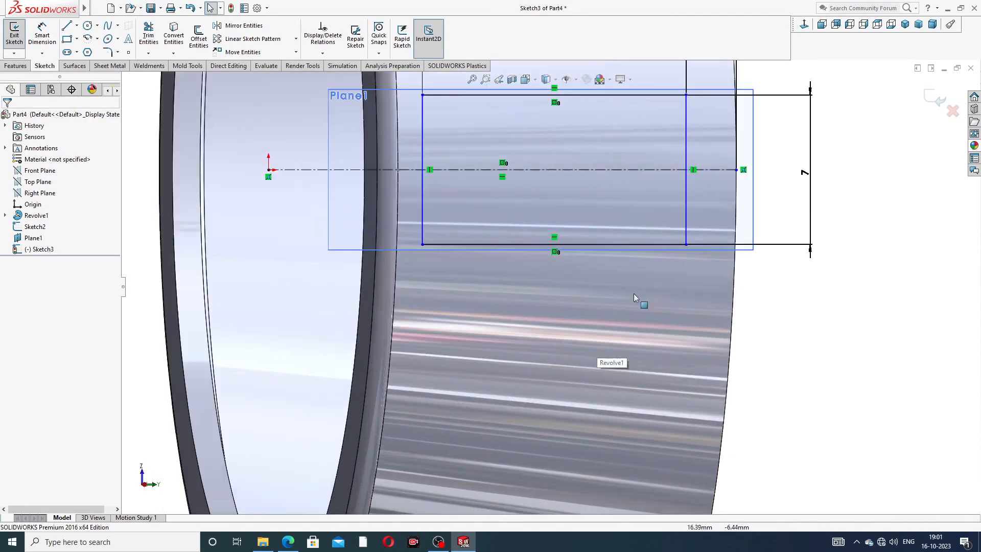
pyautogui.scroll(3, 664, 240)
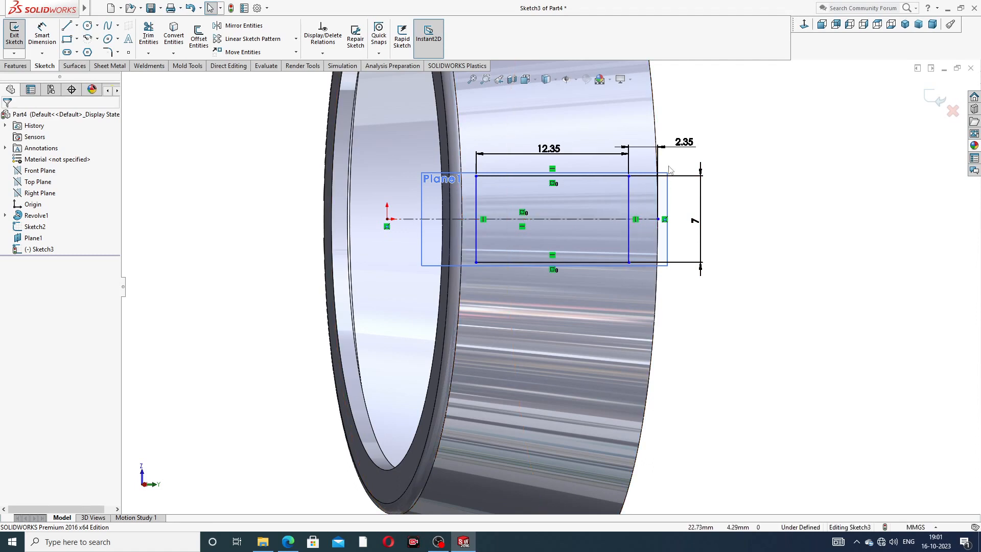
# - Replace the 2.35 mm offset dimension with one from the rectangle's short side to the centerline's endpoint at the wide rim
pyautogui.click(666, 148)
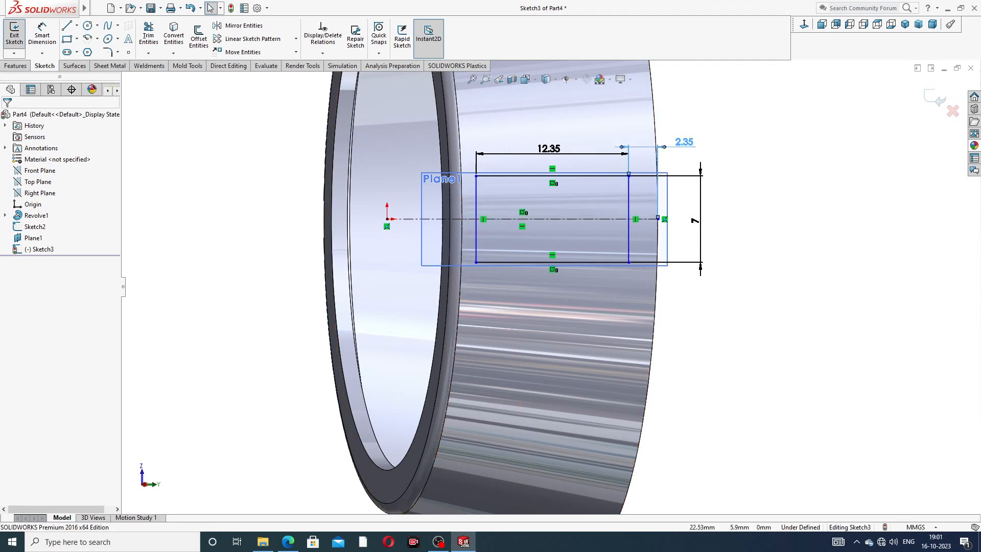
pyautogui.press('Delete')
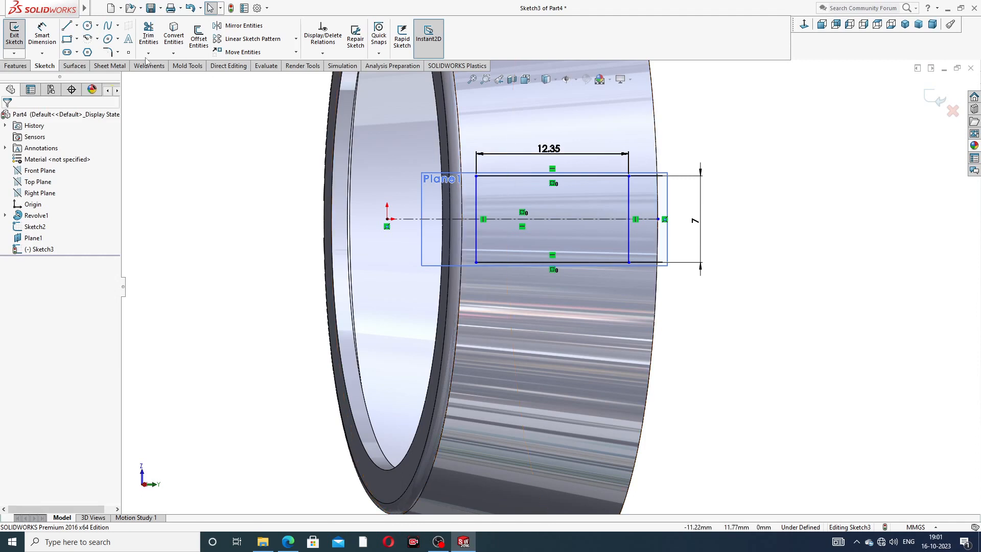
pyautogui.click(43, 34)
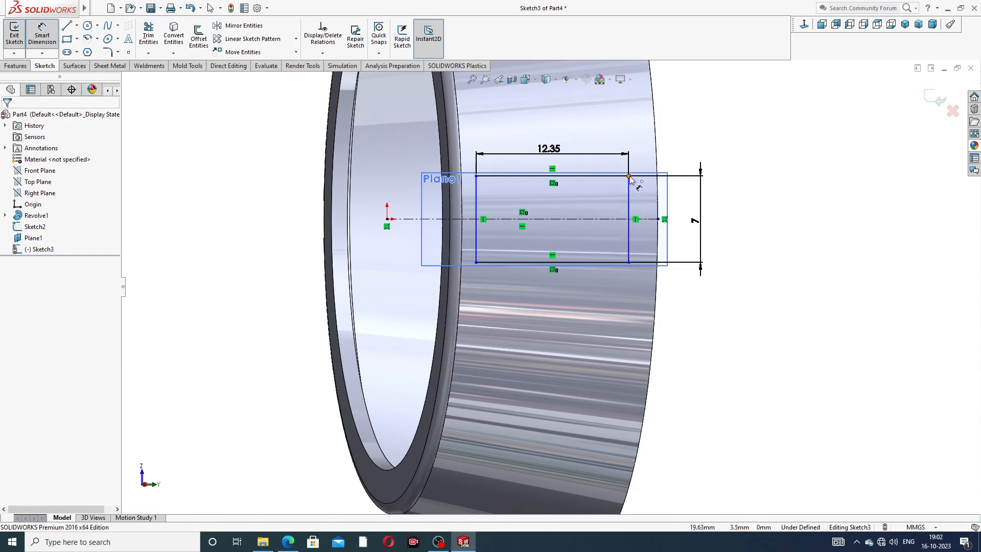
pyautogui.click(630, 198)
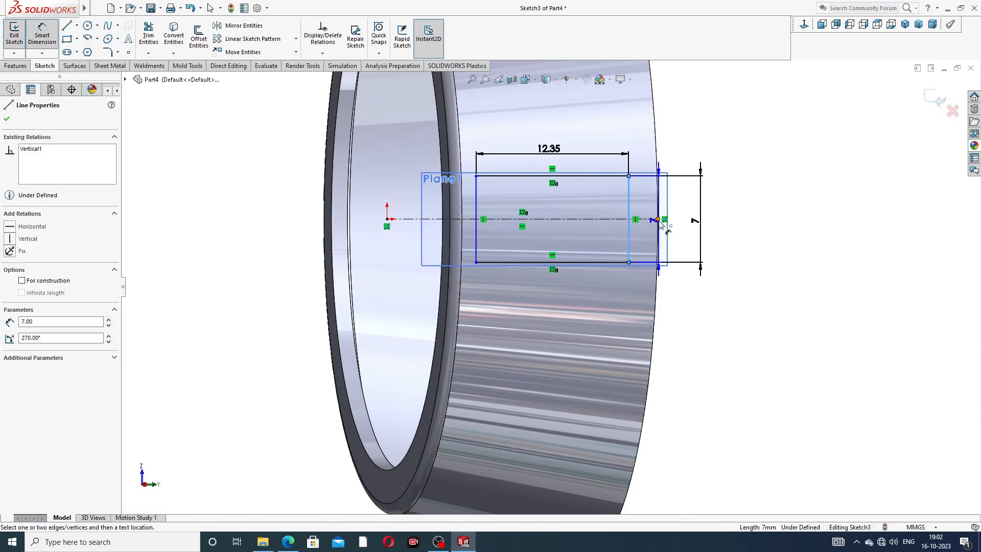
pyautogui.click(658, 219)
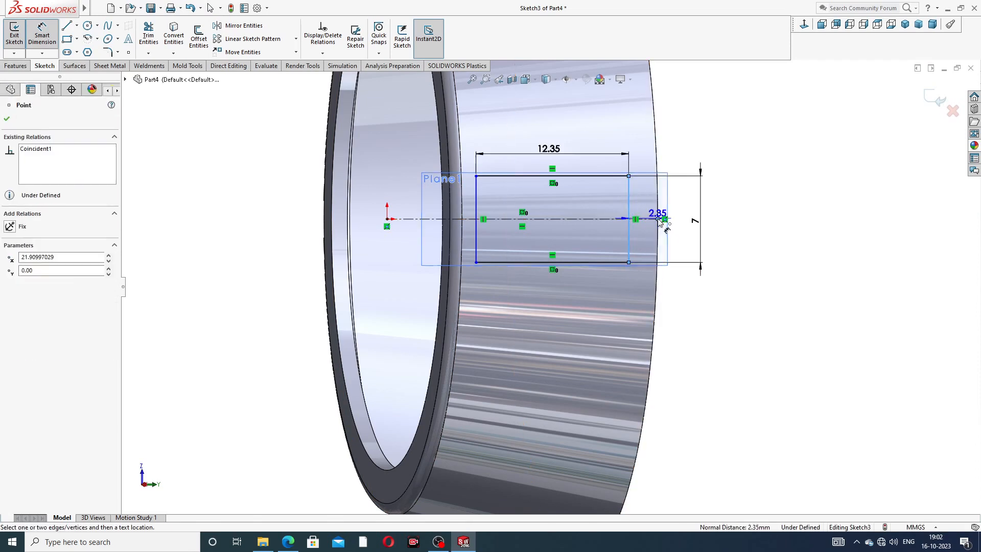
pyautogui.click(673, 162)
pyautogui.click(629, 157)
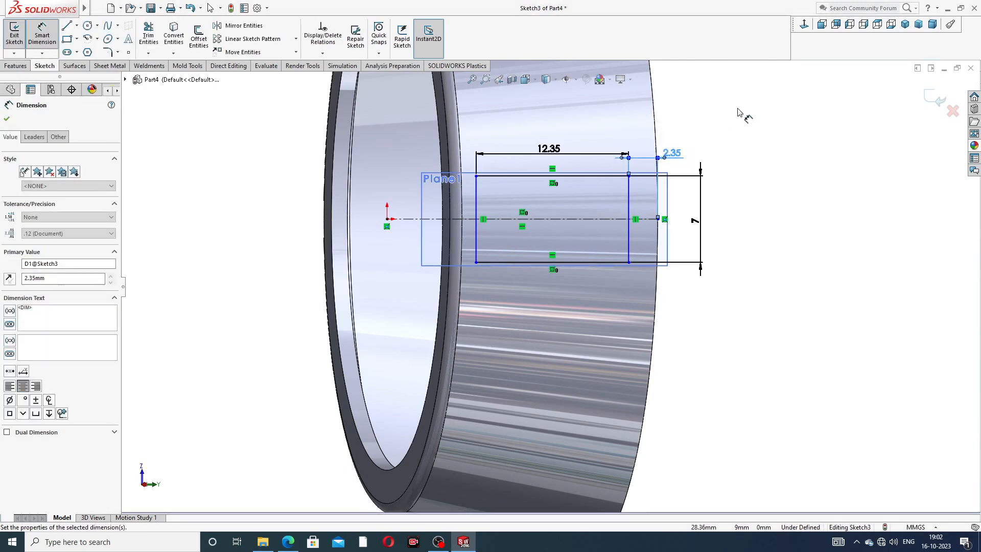
pyautogui.rightClick(759, 142)
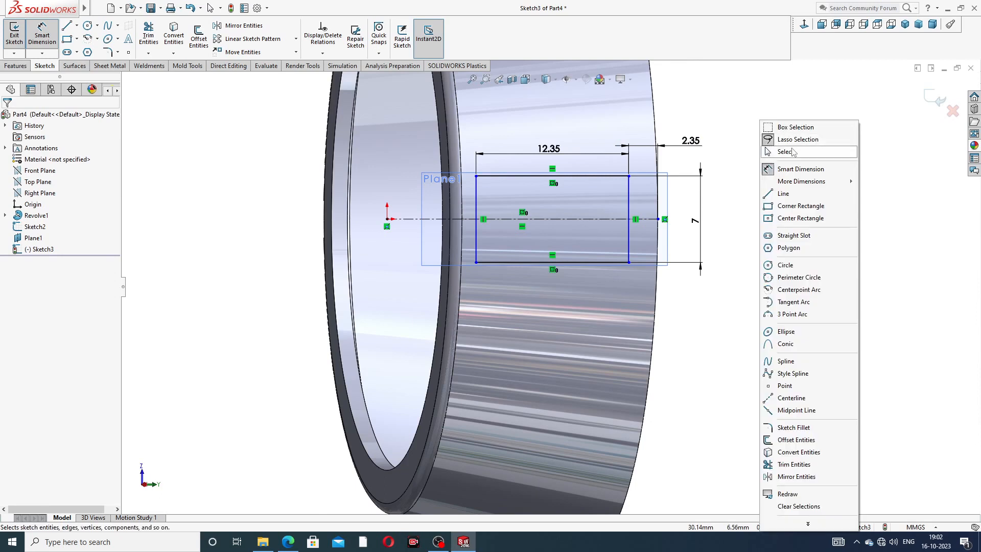
pyautogui.click(787, 152)
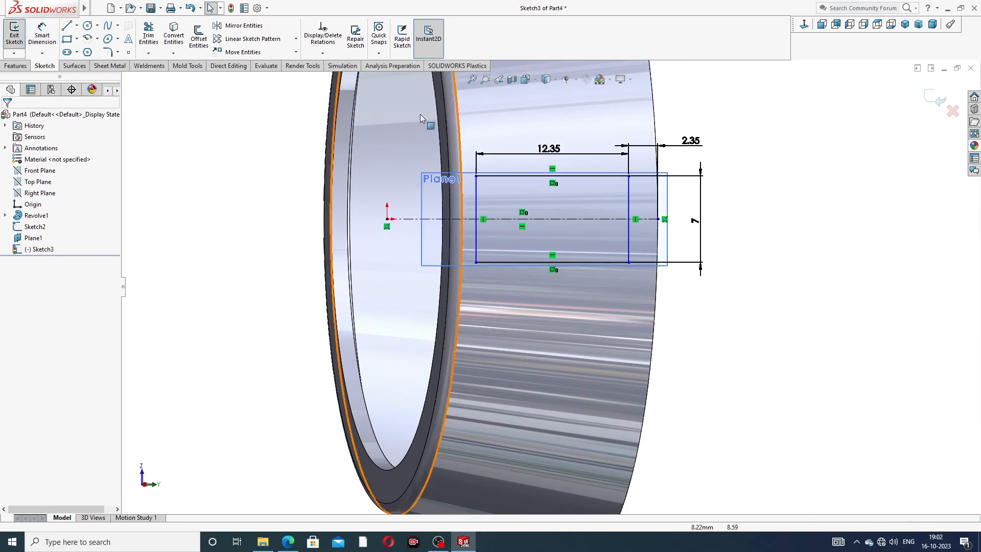
# - Cut-extrude the pocket rectangle 10 mm through the ring wall with a Blind end condition
pyautogui.click(15, 65)
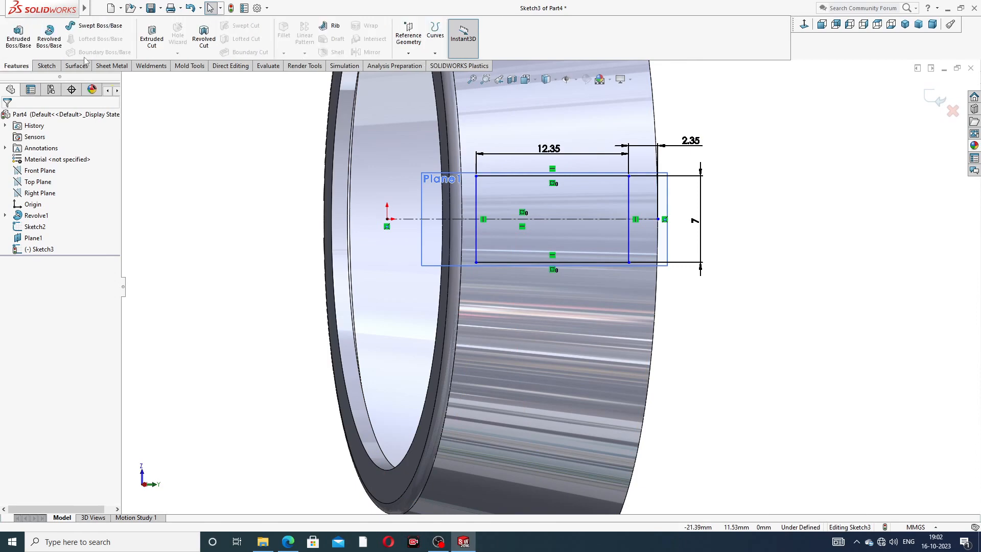
pyautogui.click(151, 35)
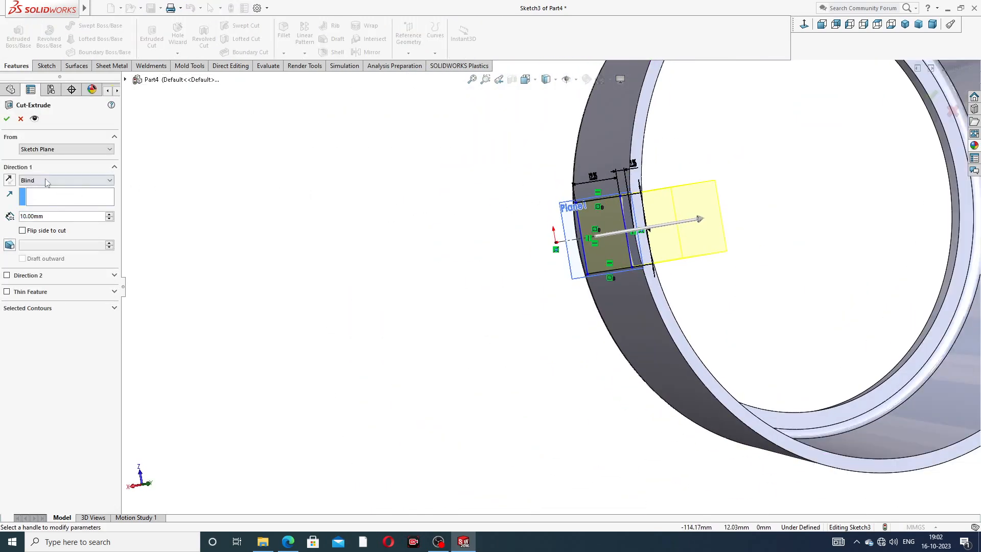
pyautogui.click(6, 119)
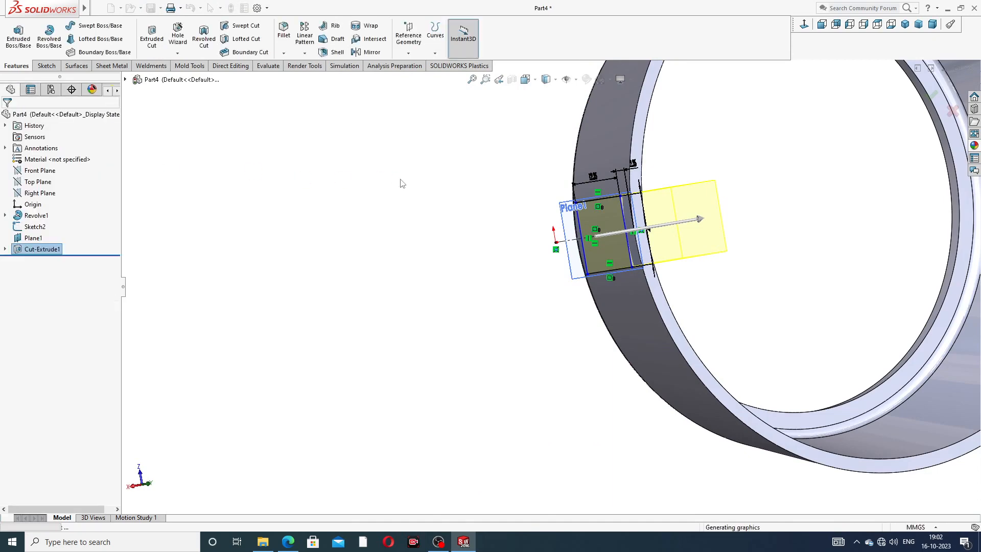
pyautogui.moveTo(669, 283); pyautogui.dragTo(786, 223, button='middle')
pyautogui.scroll(3, 786, 223)
pyautogui.moveTo(780, 176); pyautogui.dragTo(898, 149, button='middle')
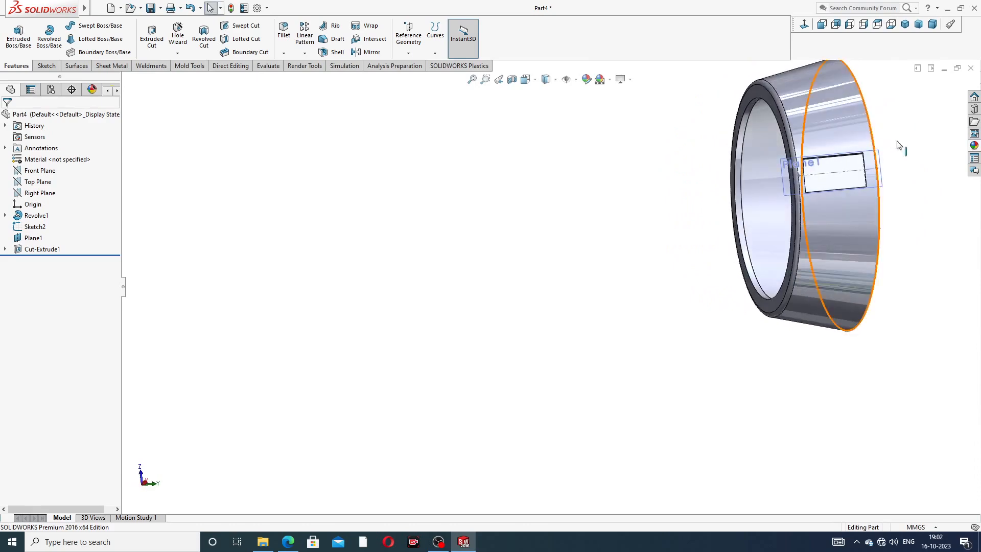
pyautogui.scroll(-4, 795, 191)
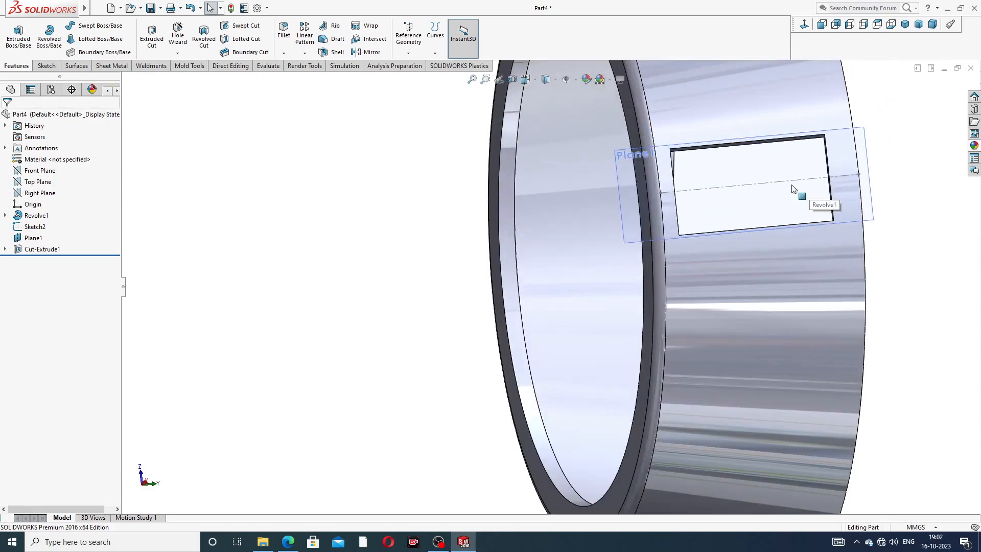
pyautogui.click(751, 133)
pyautogui.click(804, 101)
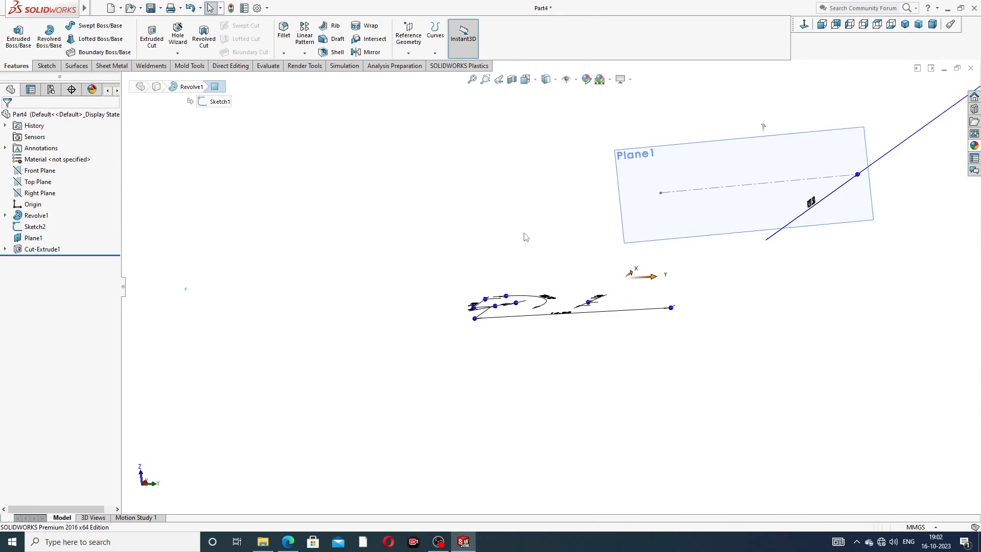
pyautogui.hotkey('ctrl', 'z')
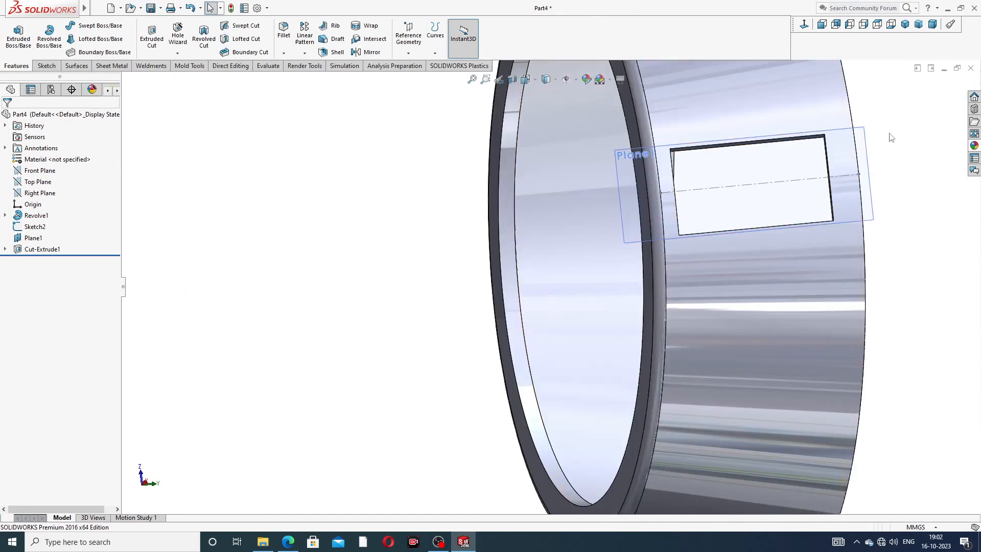
# - Hide the reference plane and the centerline sketch at the roller pocket
pyautogui.click(866, 153)
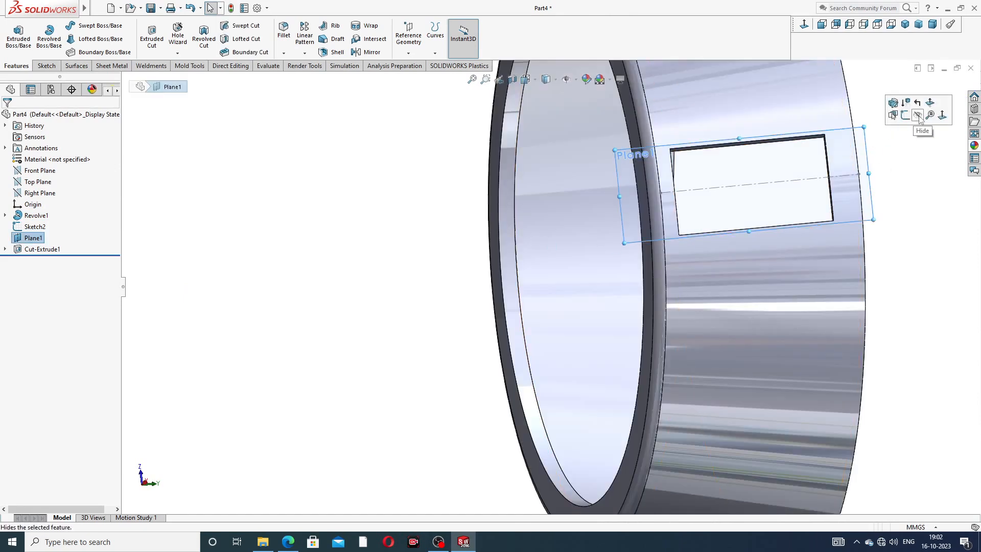
pyautogui.click(919, 117)
pyautogui.click(841, 176)
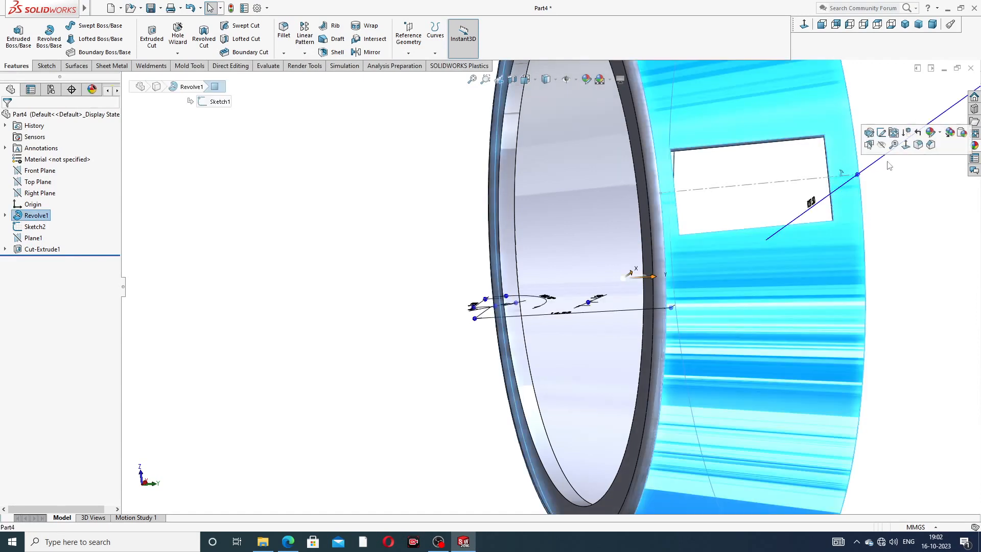
pyautogui.click(889, 166)
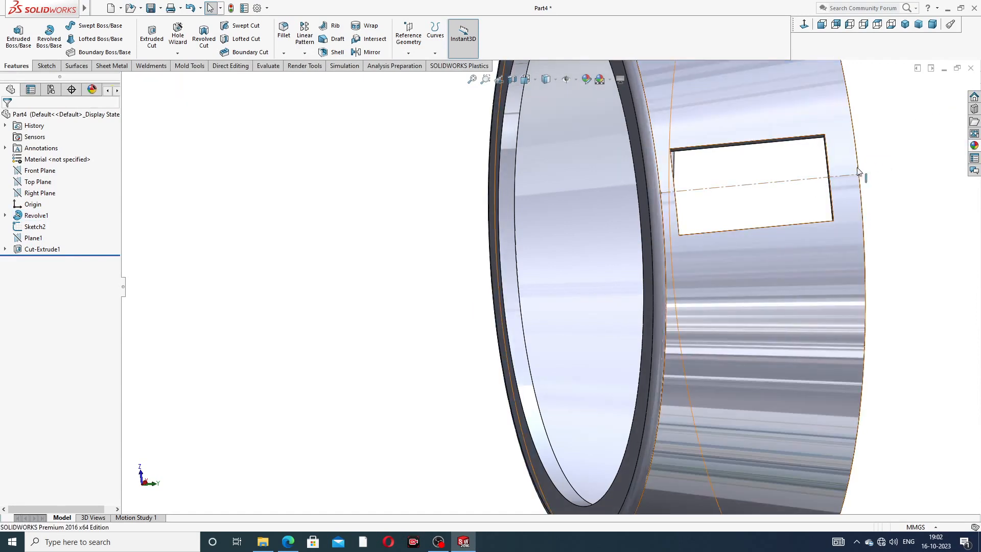
pyautogui.click(802, 183)
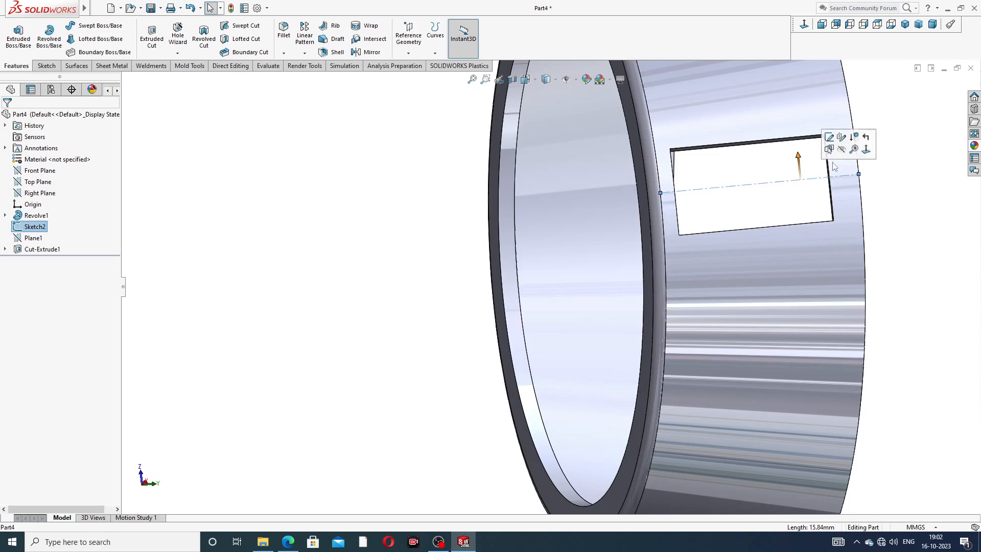
pyautogui.scroll(5, 913, 184)
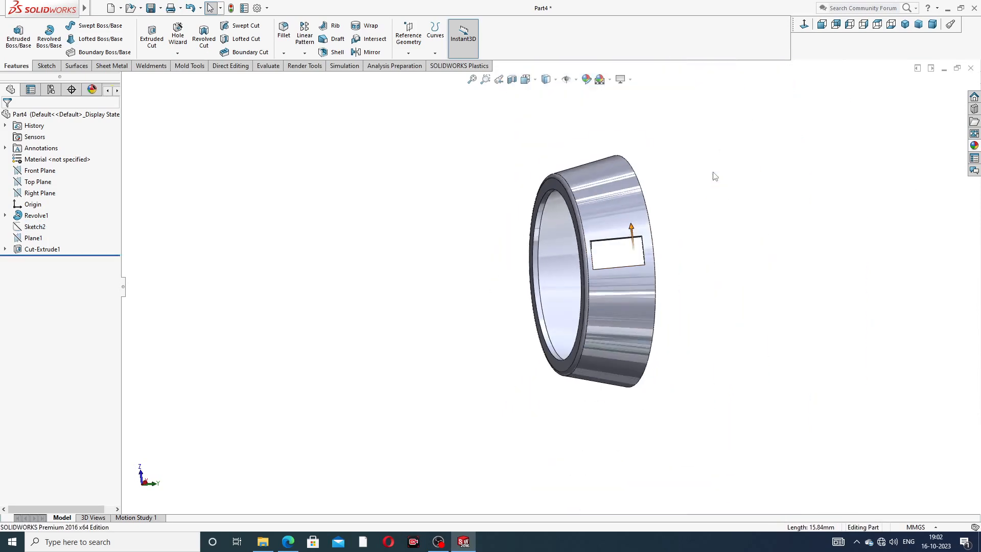
# - Circular-pattern the pocket cut about the ring's inner rim face with 18 equally spaced instances over 360 degrees
pyautogui.moveTo(706, 204); pyautogui.dragTo(678, 197, button='middle')
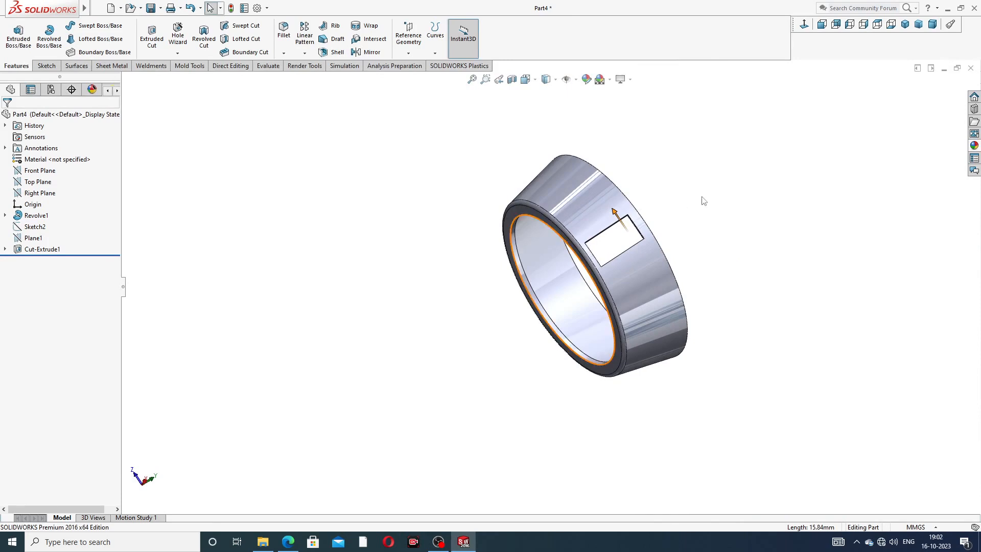
pyautogui.scroll(-2, 644, 250)
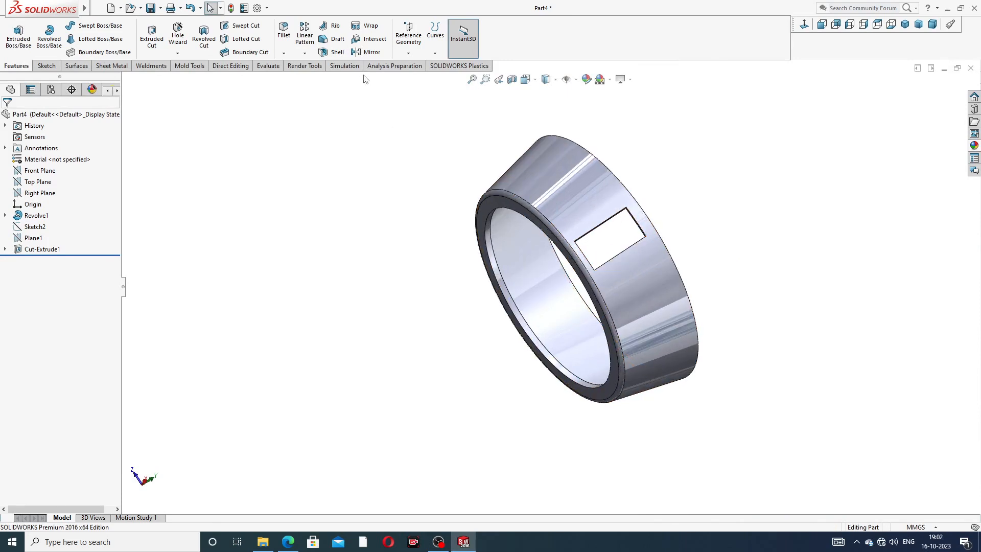
pyautogui.click(306, 54)
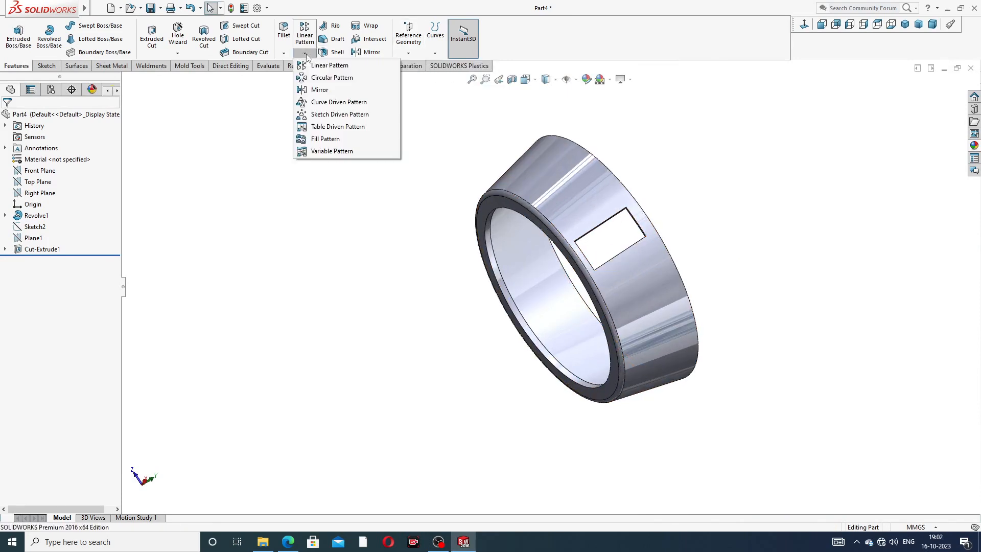
pyautogui.click(332, 79)
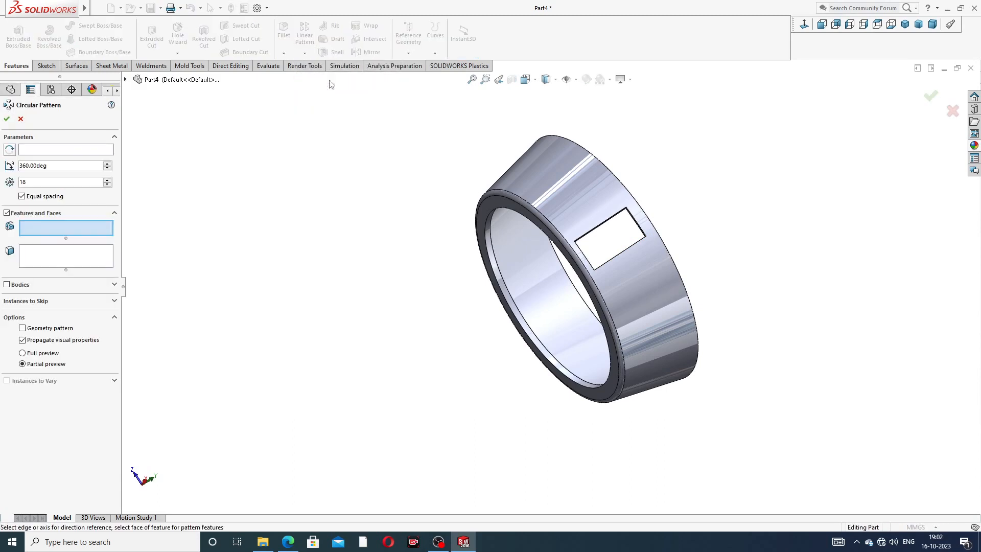
pyautogui.click(125, 79)
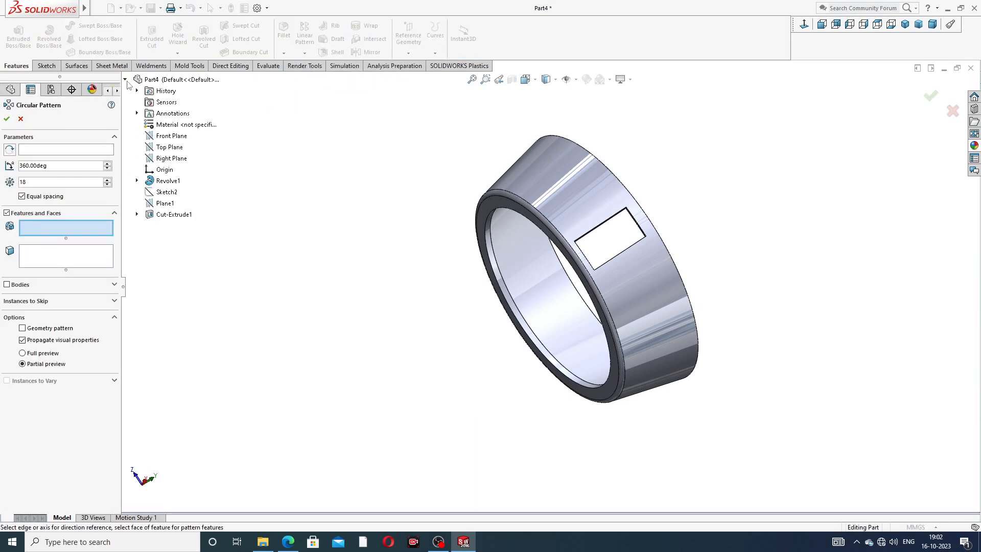
pyautogui.click(172, 214)
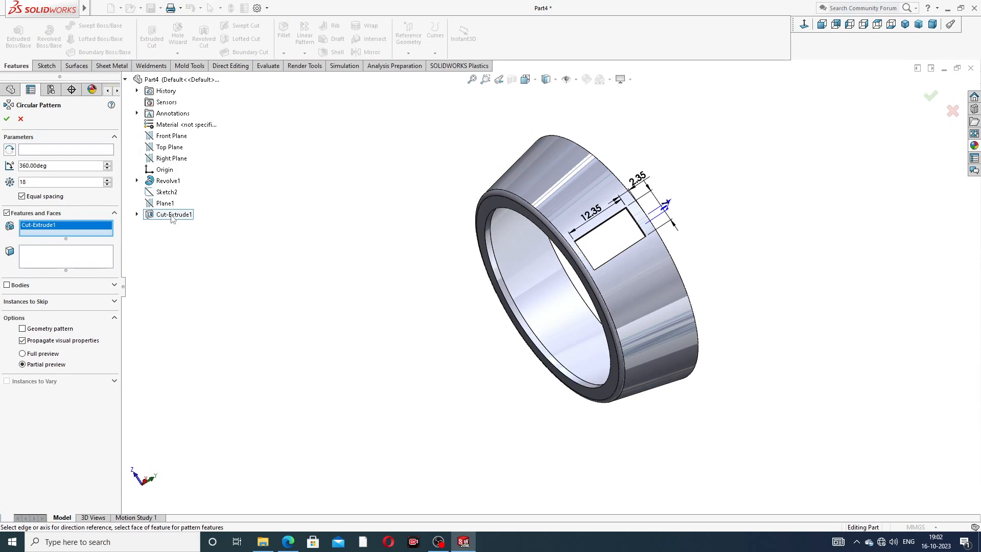
pyautogui.click(74, 149)
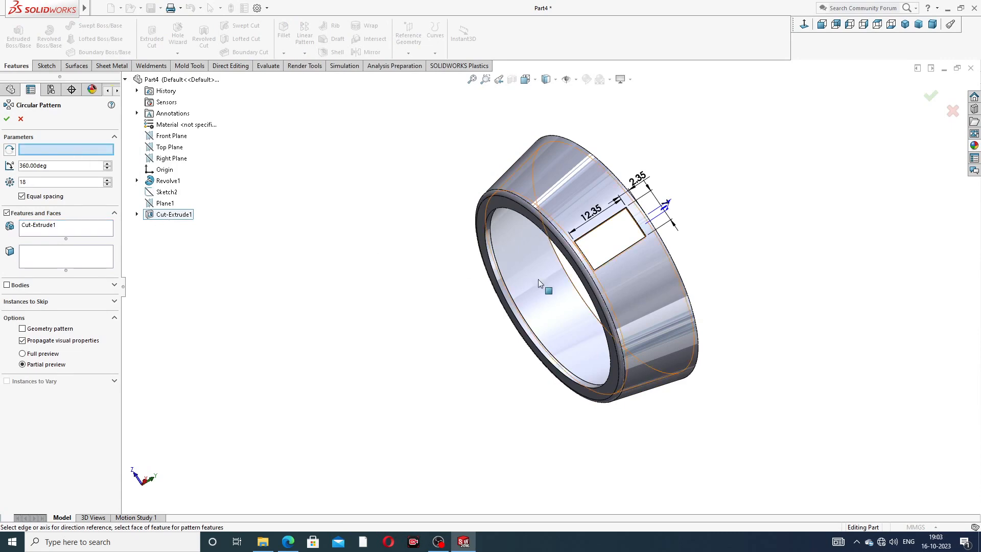
pyautogui.scroll(-2, 517, 281)
pyautogui.click(483, 281)
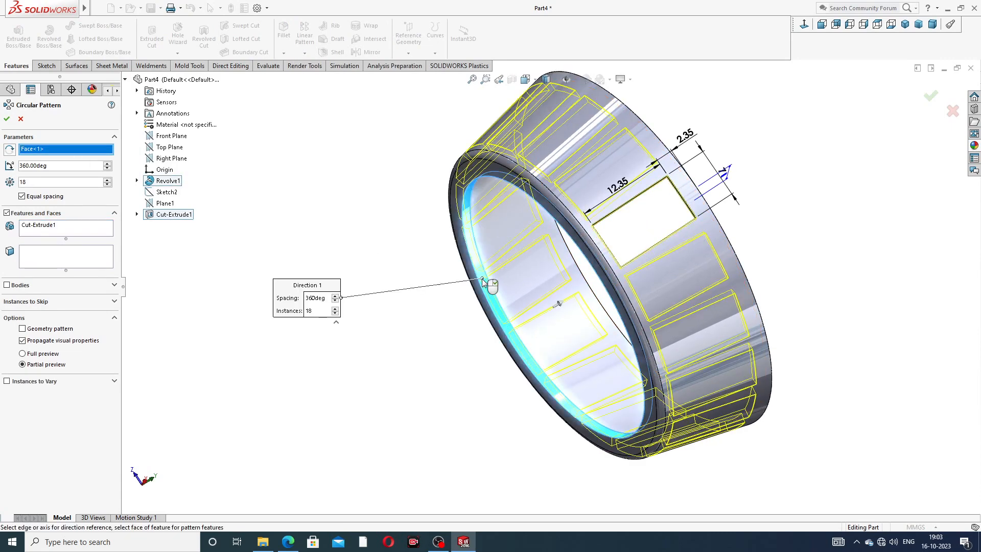
pyautogui.scroll(2, 483, 281)
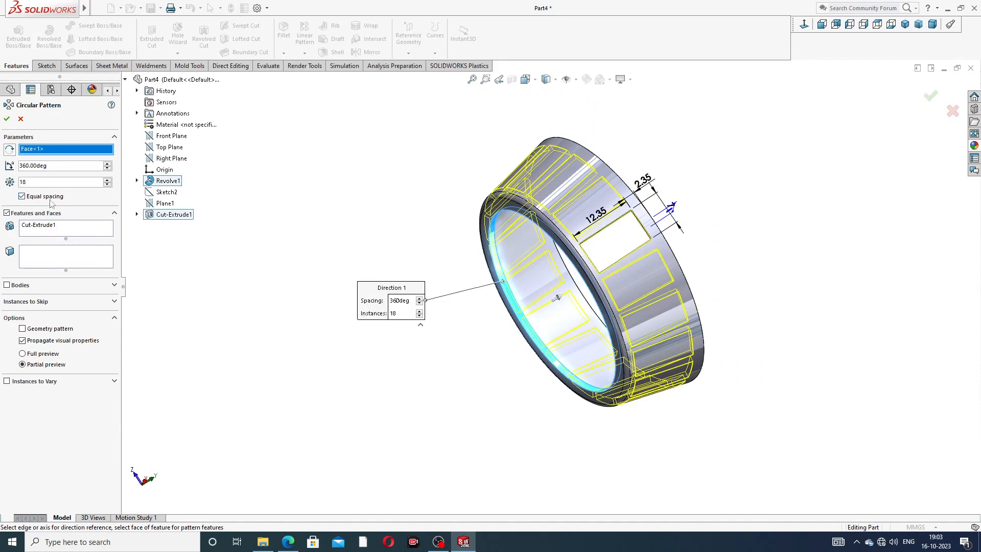
pyautogui.click(7, 119)
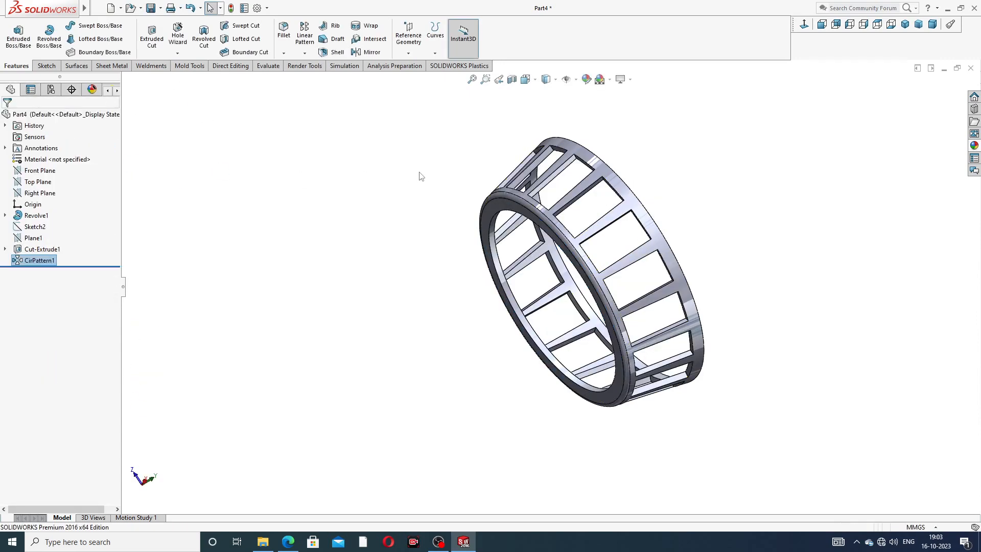
# - Apply the polished brass appearance to the whole bearing cage
pyautogui.moveTo(752, 216); pyautogui.dragTo(568, 229, button='middle')
pyautogui.scroll(-5, 597, 219)
pyautogui.scroll(5, 569, 229)
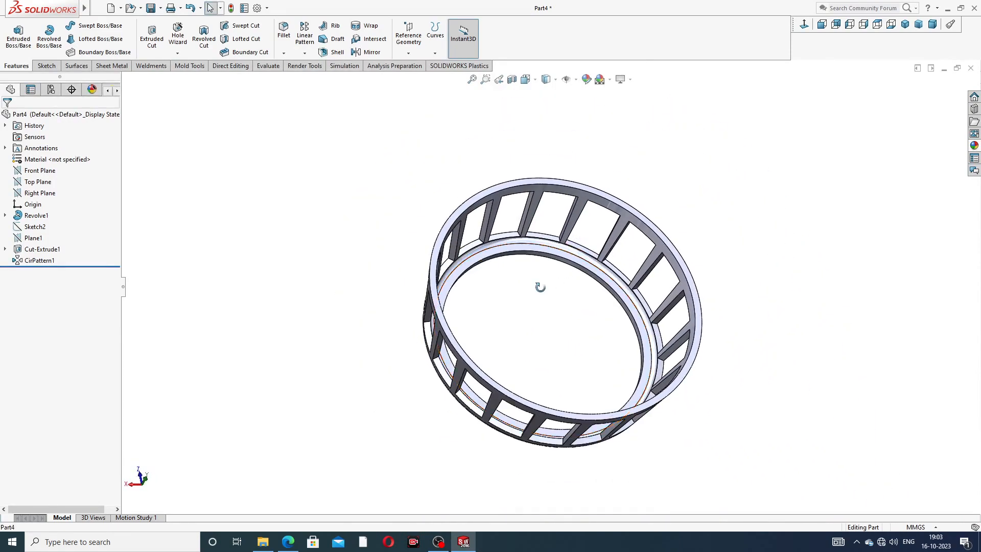
pyautogui.moveTo(536, 284); pyautogui.dragTo(485, 316, button='middle')
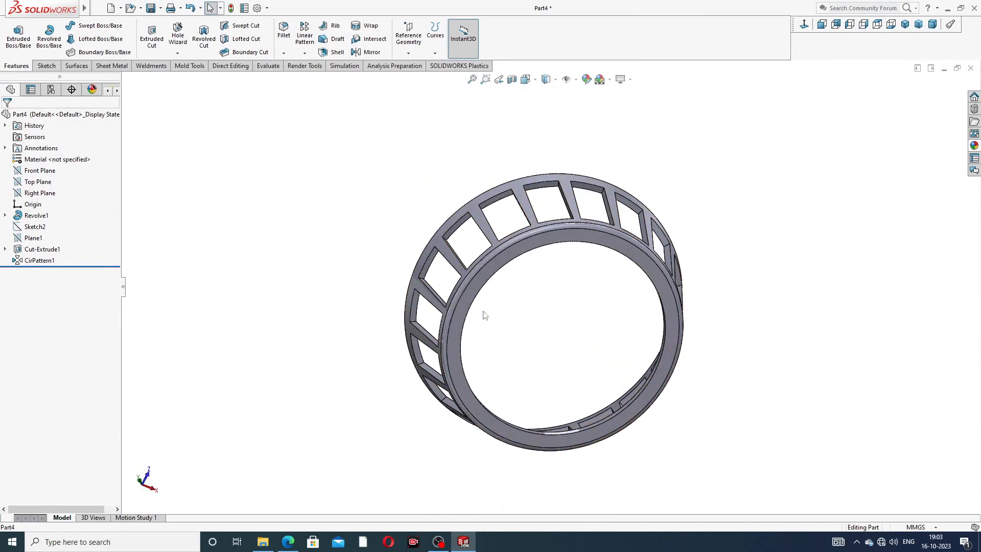
pyautogui.moveTo(543, 297); pyautogui.dragTo(797, 280, button='middle')
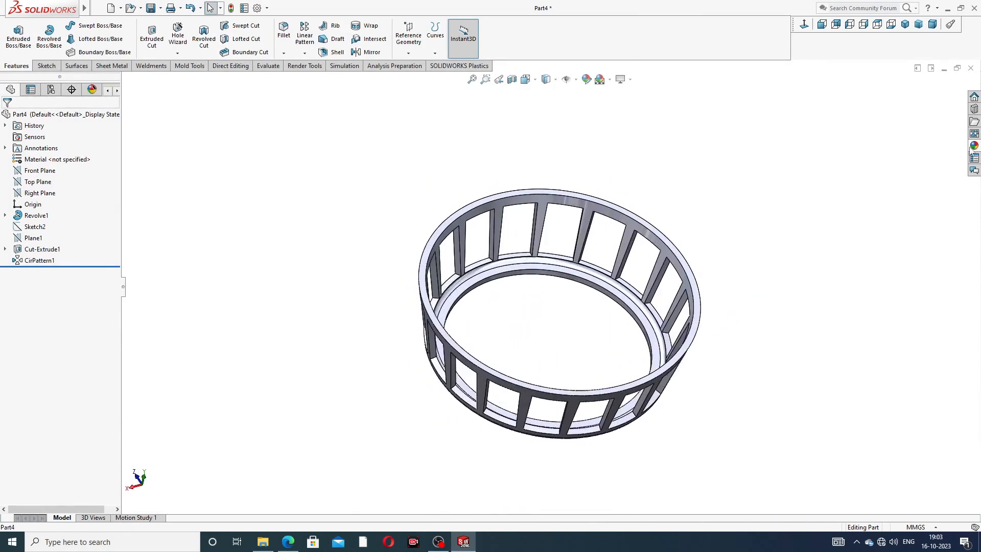
pyautogui.click(974, 146)
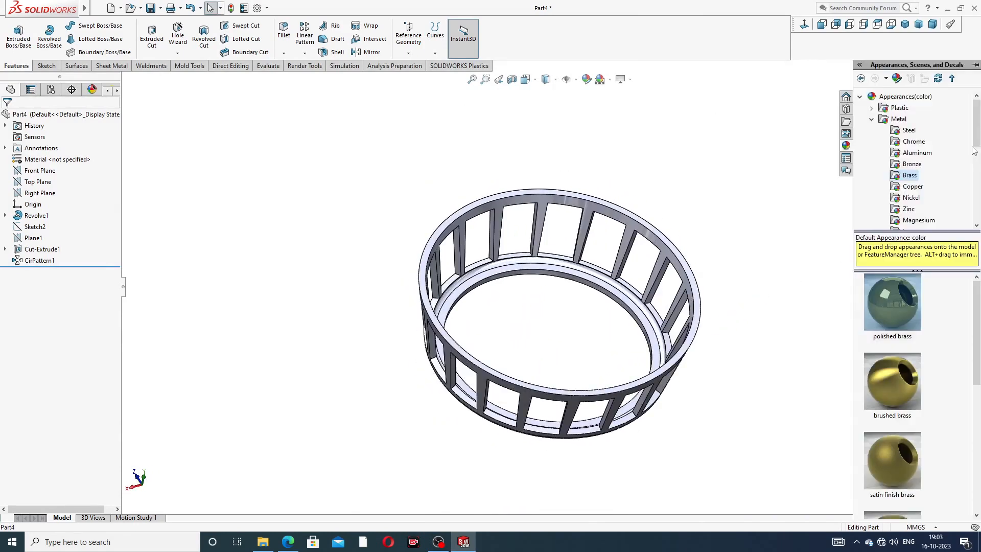
pyautogui.doubleClick(898, 292)
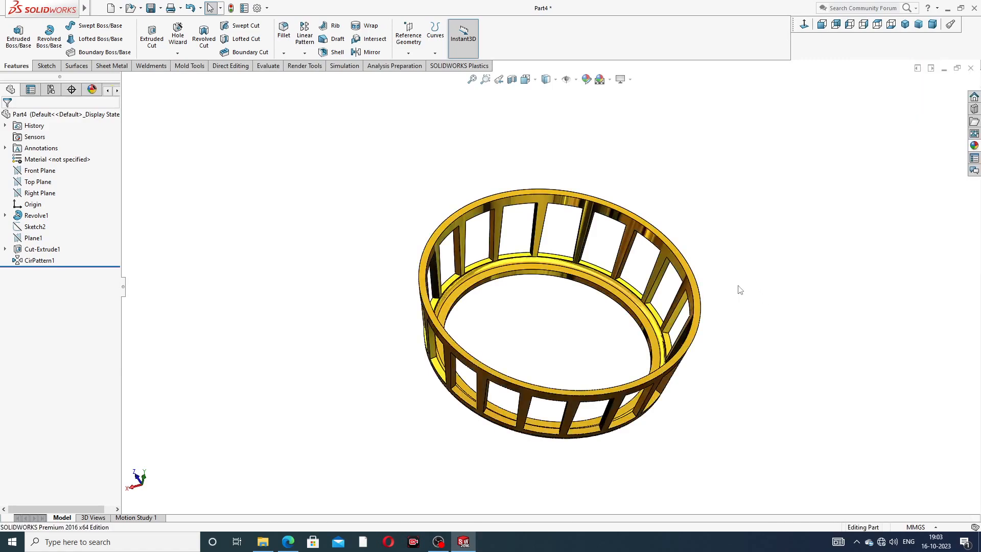
# - Inspect the brass cage's pockets and rims from several angles, ending in the isometric view
pyautogui.scroll(-3, 530, 350)
pyautogui.moveTo(573, 402); pyautogui.dragTo(589, 342, button='middle')
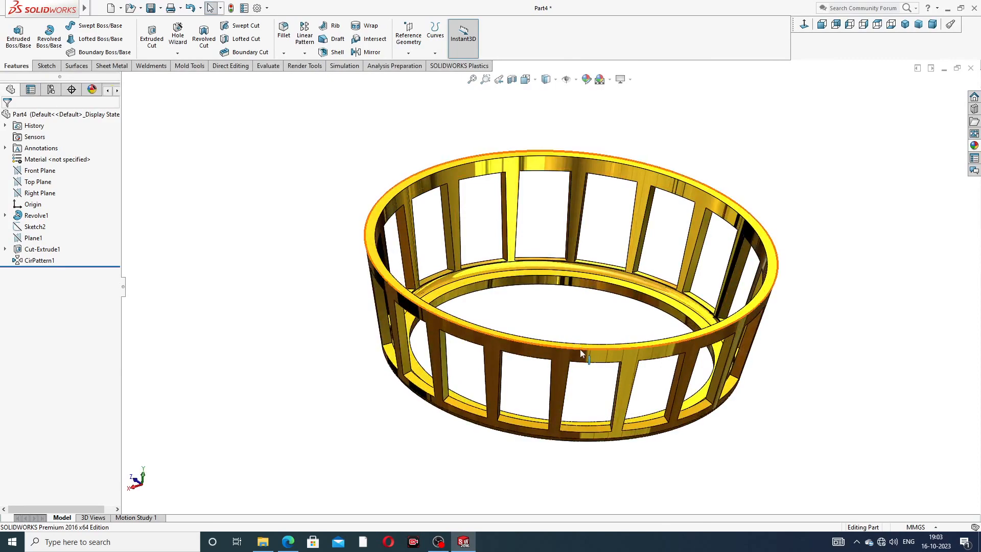
pyautogui.scroll(2, 581, 349)
pyautogui.scroll(-2, 569, 309)
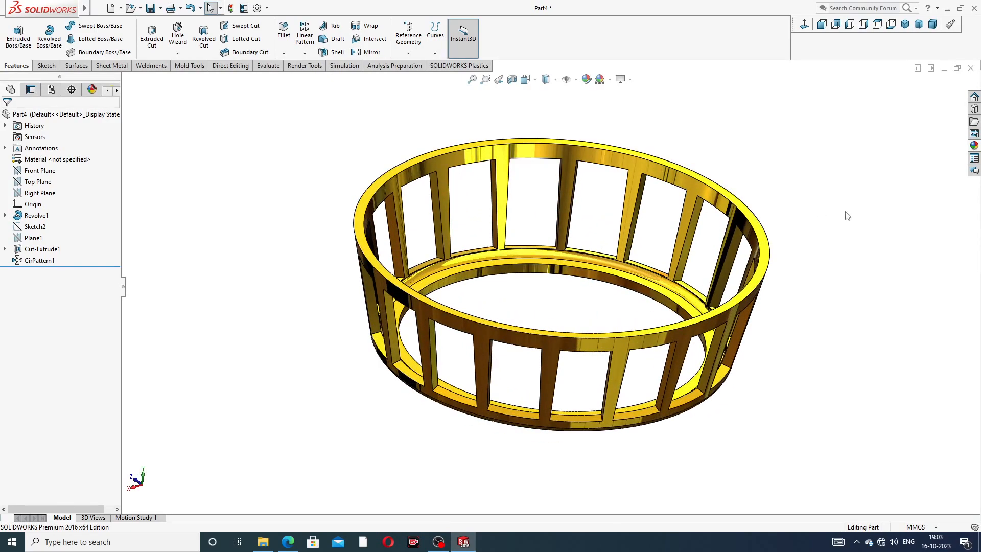
pyautogui.moveTo(720, 317); pyautogui.dragTo(700, 332, button='middle')
pyautogui.click(905, 24)
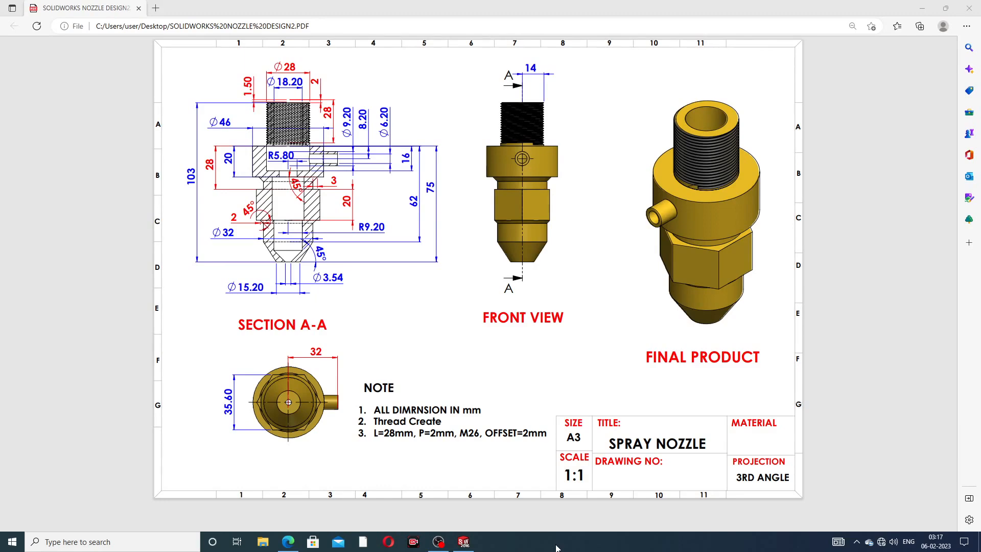
# - Review the Spray Nozzle drawing's section dimensions and thread note in the browser, and return to the empty SOLIDWORKS part
pyautogui.click(464, 544)
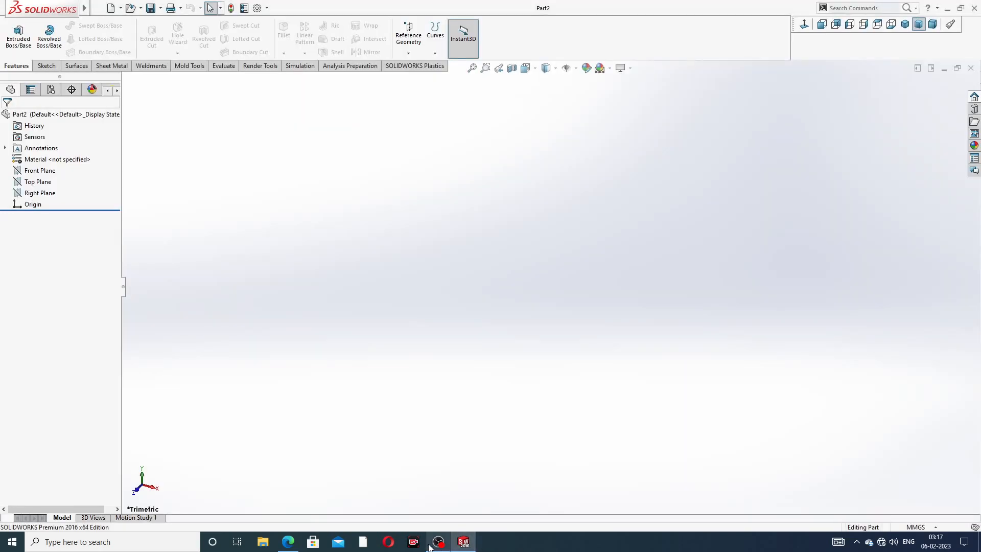
pyautogui.click(287, 542)
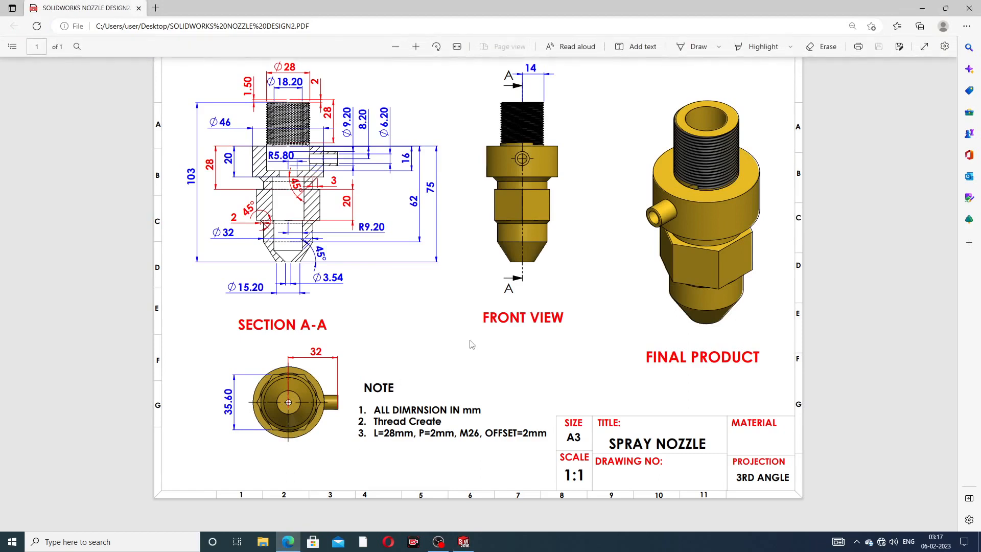
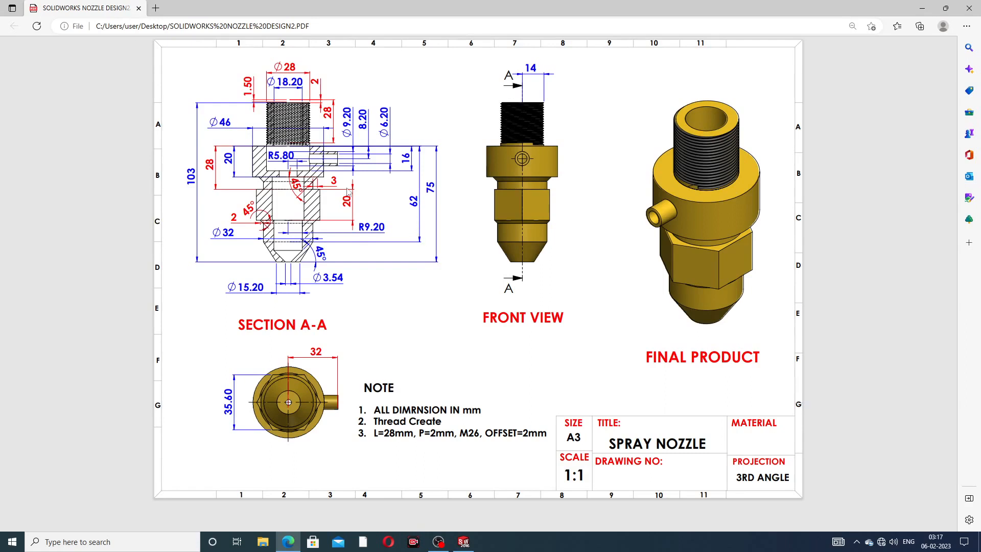
pyautogui.click(291, 542)
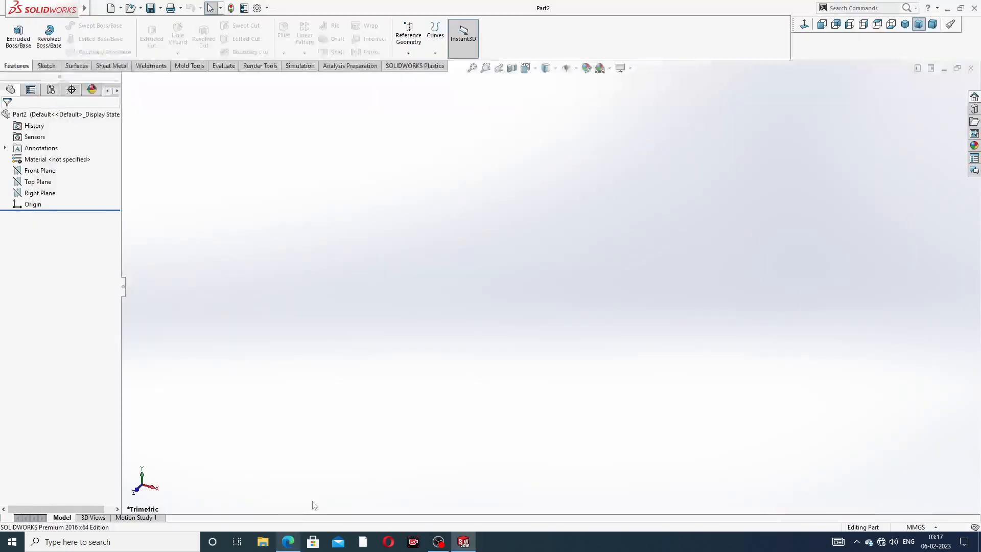
# - Start a sketch on the Front Plane and draw a vertical line about 79 mm long upward from the origin
pyautogui.click(49, 171)
pyautogui.click(56, 159)
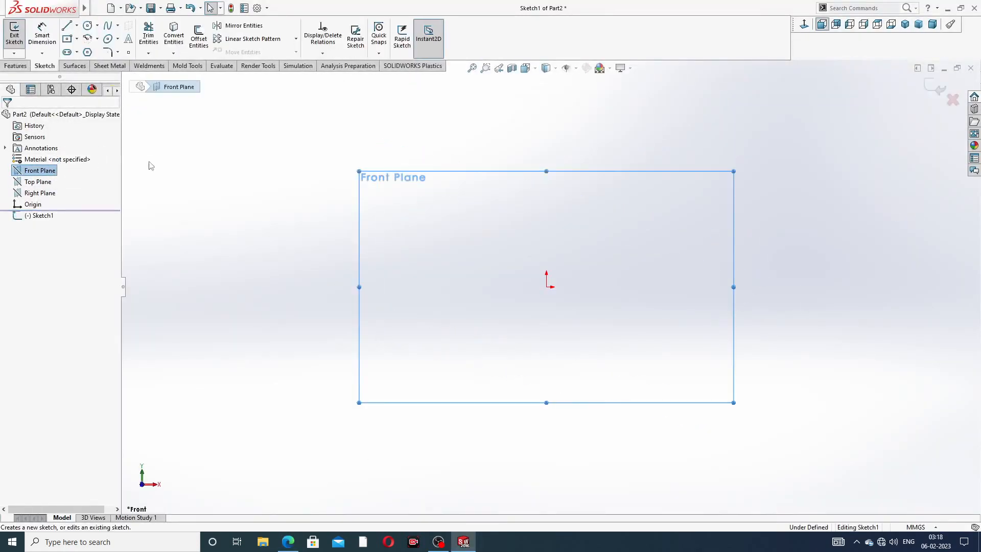
pyautogui.click(66, 26)
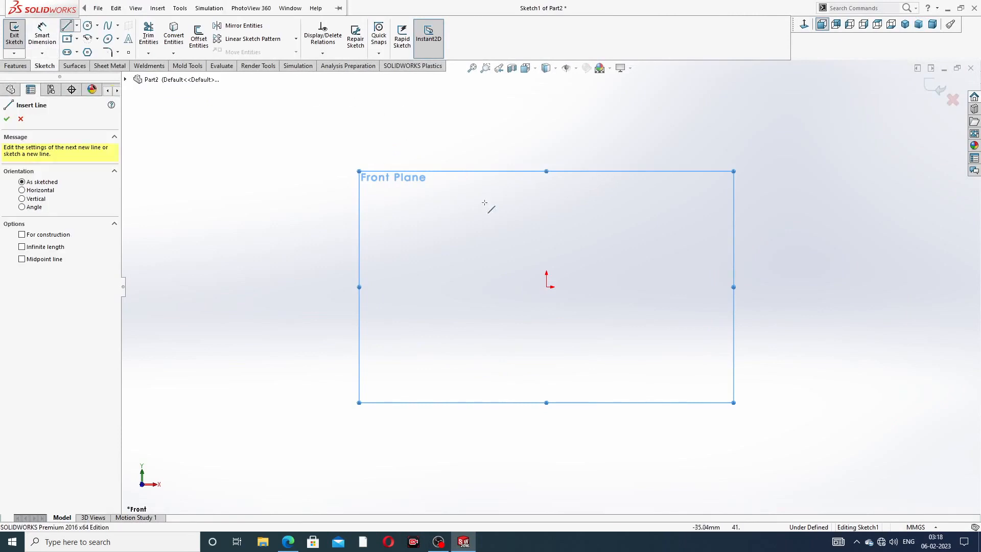
pyautogui.click(547, 287)
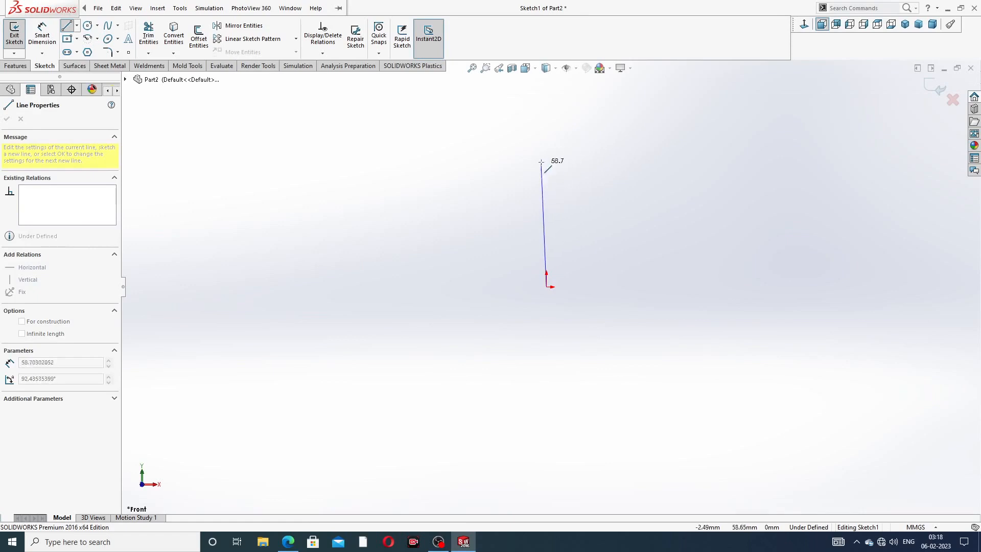
pyautogui.click(546, 121)
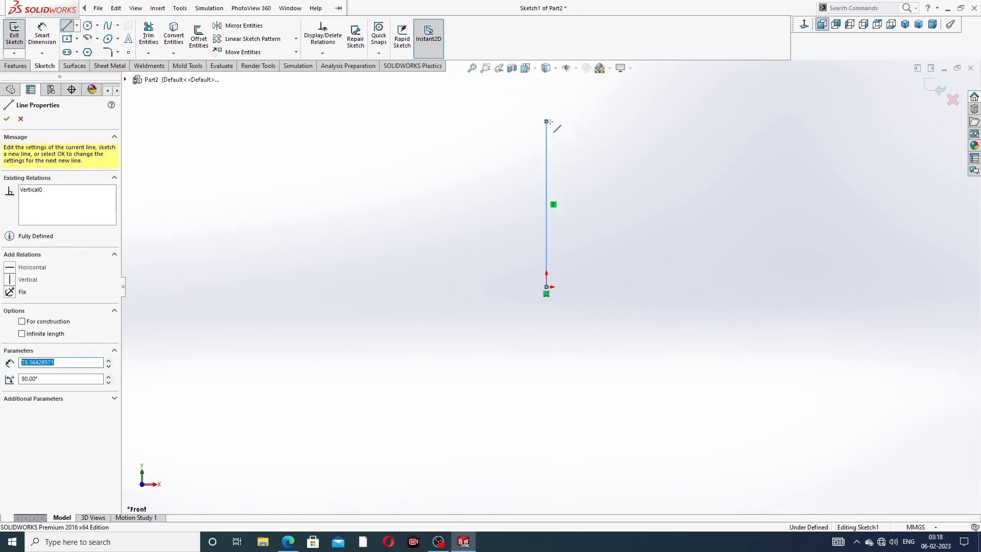
# - Sketch the stepped outline from the vertical line's upper end: about 23 mm across, down, 16 mm out, 27 mm down and 14 mm back in
pyautogui.doubleClick(595, 121)
pyautogui.click(595, 122)
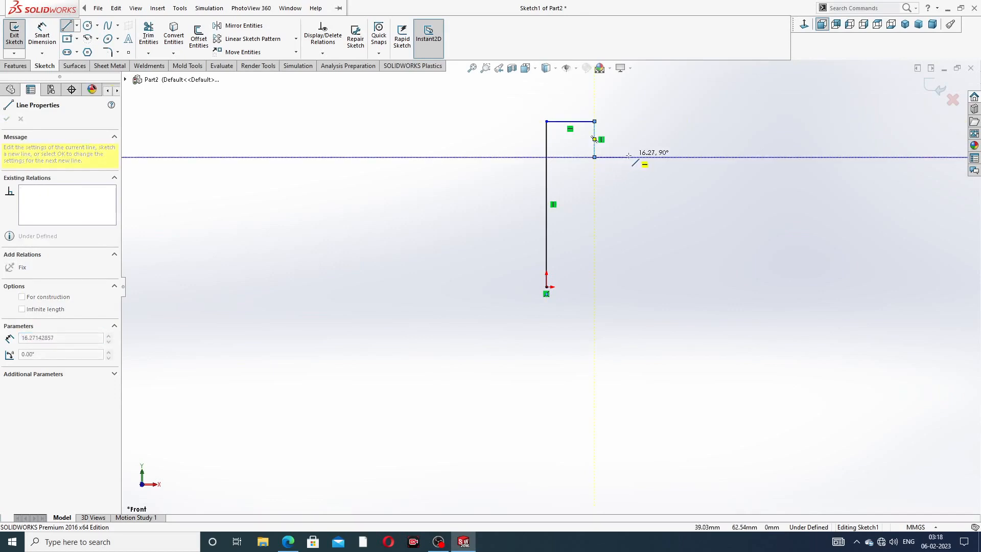
pyautogui.click(594, 157)
pyautogui.click(629, 157)
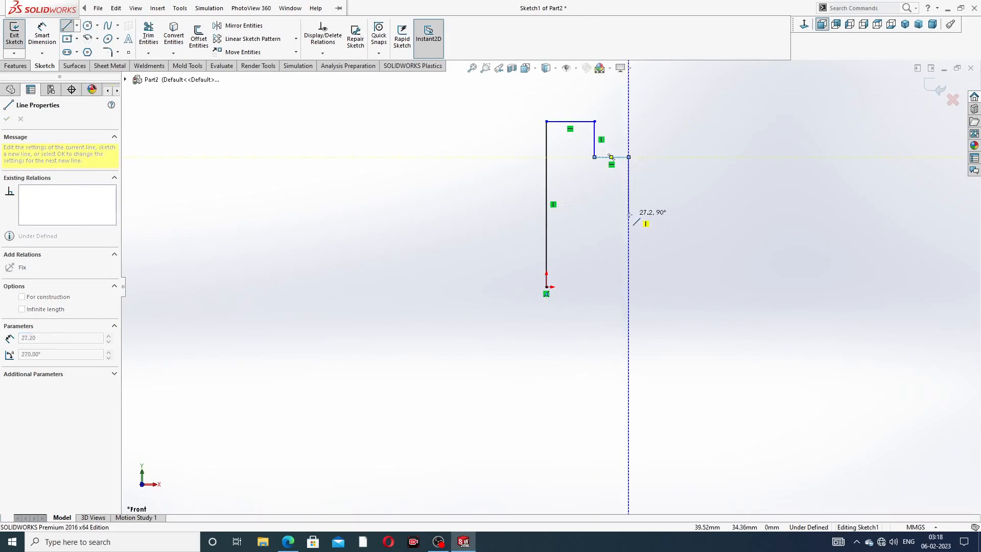
pyautogui.click(629, 215)
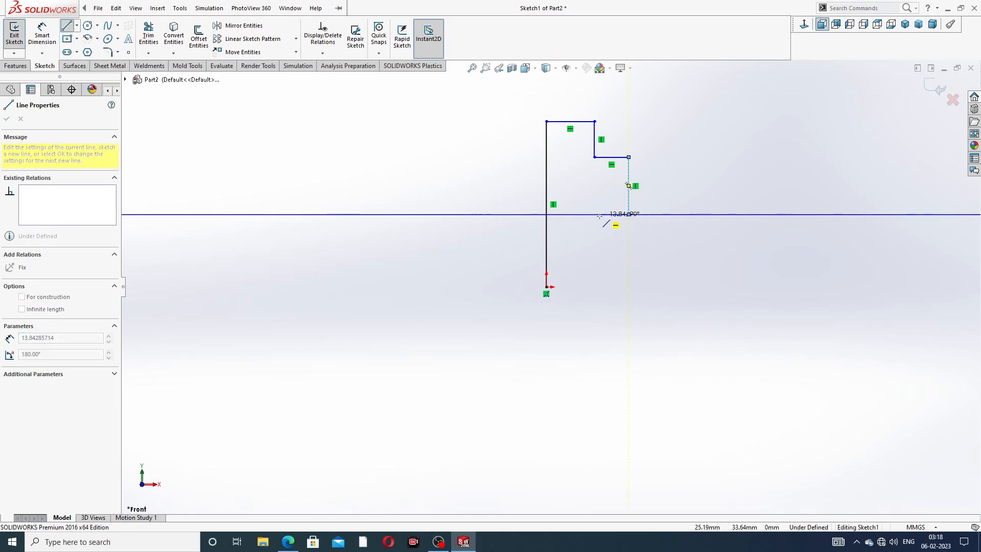
pyautogui.click(600, 214)
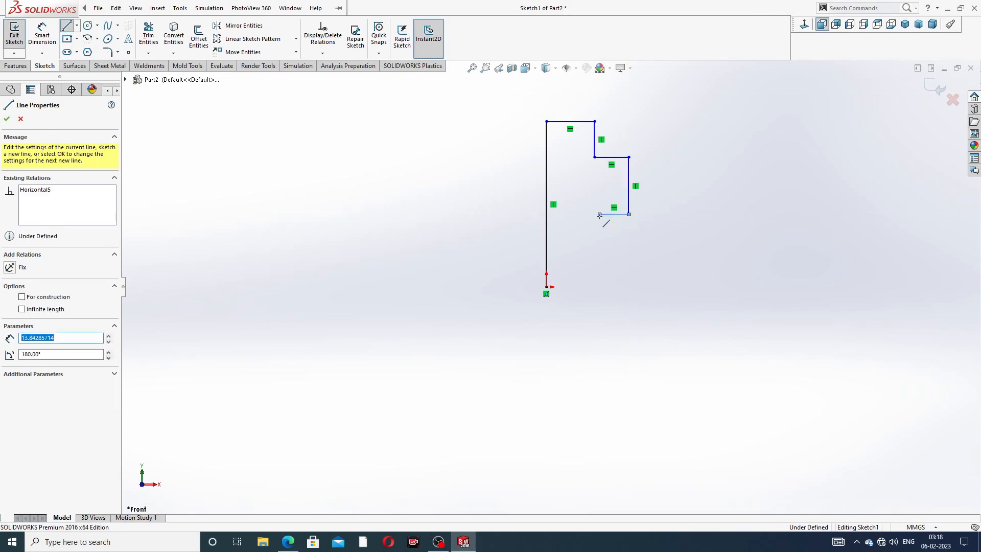
# - Complete the outline with a vertical line, a slanted line about 12 mm long and a bottom line about 15 mm long closing at the origin
pyautogui.click(598, 274)
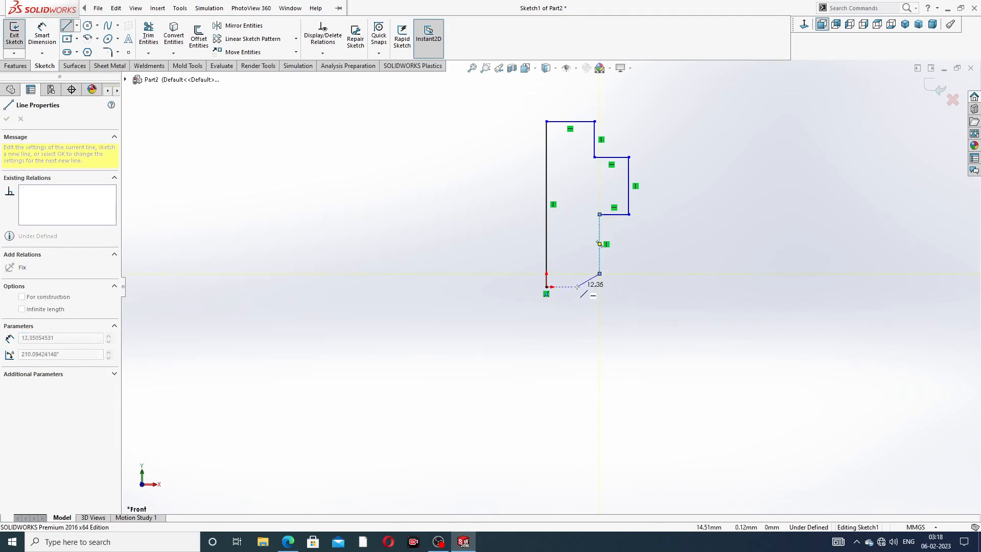
pyautogui.click(577, 287)
pyautogui.click(547, 287)
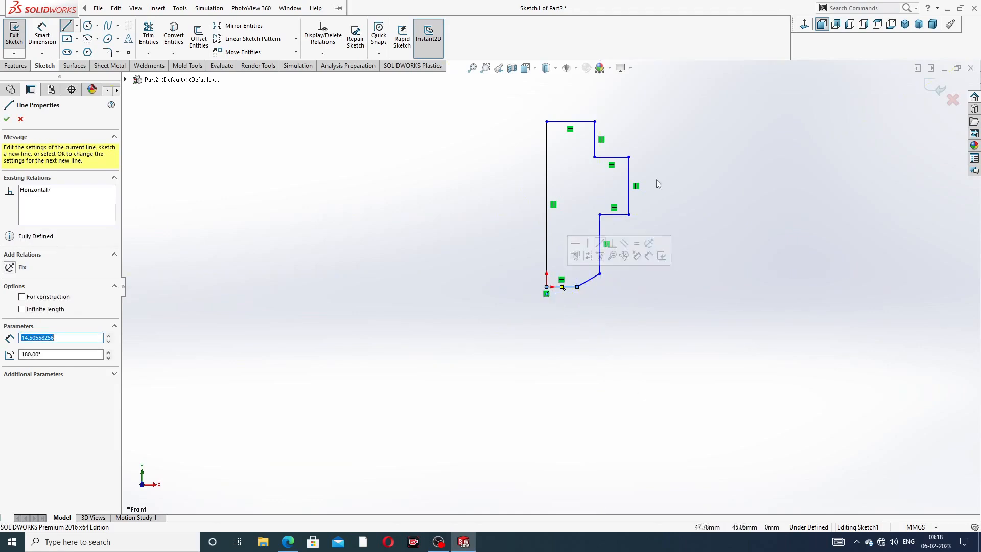
pyautogui.rightClick(674, 154)
pyautogui.click(687, 161)
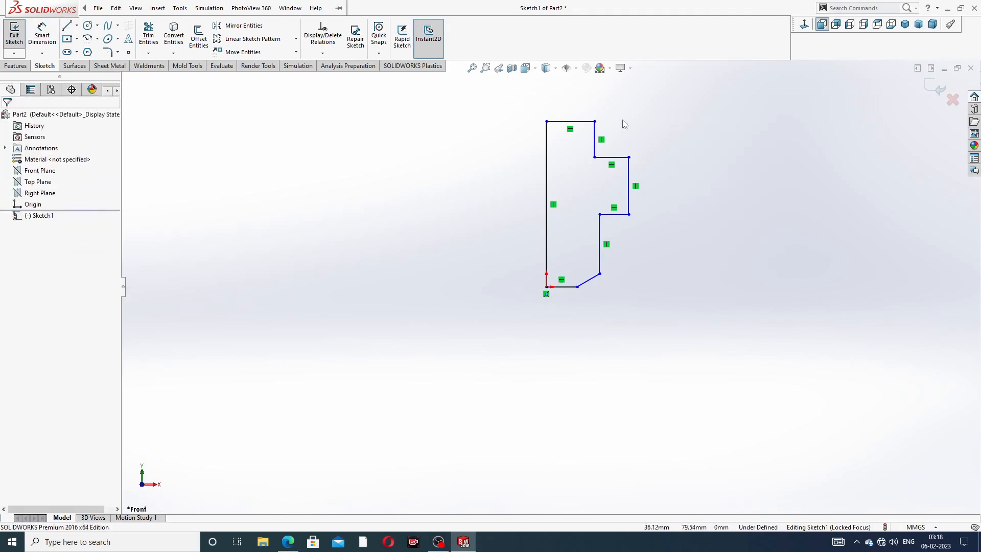
pyautogui.scroll(1, 573, 198)
pyautogui.scroll(-2, 572, 198)
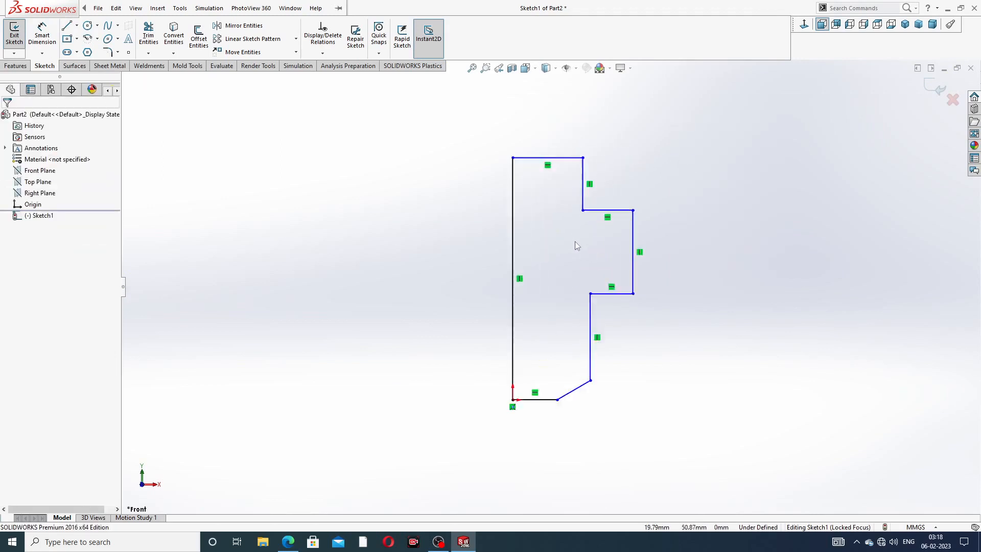
# - Convert the profile's vertical line through the origin to construction geometry as the centerline
pyautogui.click(499, 235)
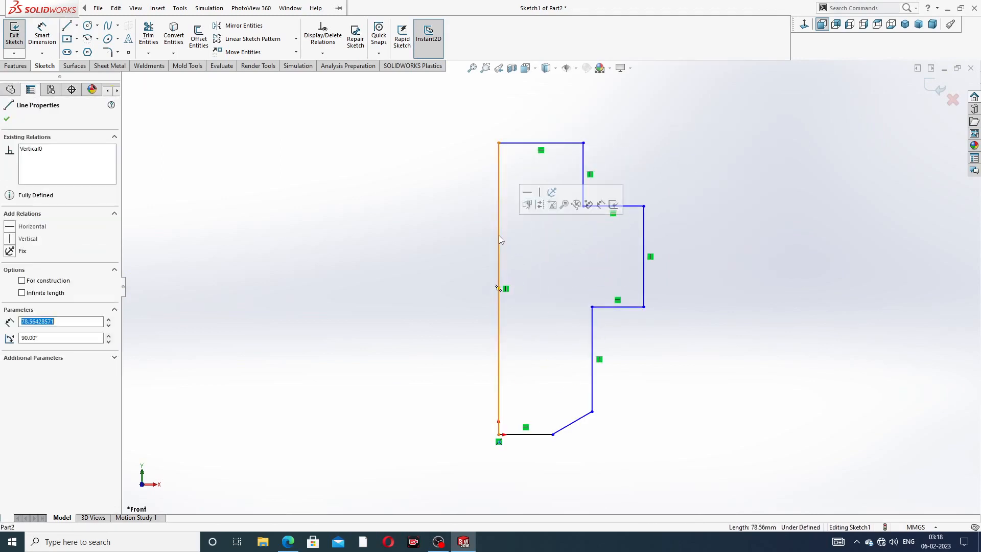
pyautogui.click(540, 205)
pyautogui.press('z')
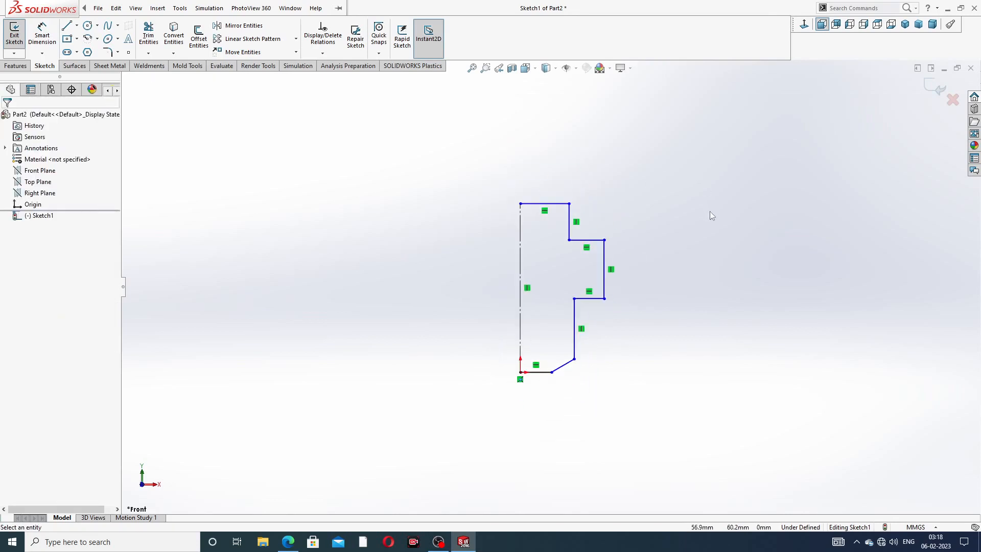
pyautogui.scroll(-3, 588, 369)
pyautogui.scroll(2, 613, 171)
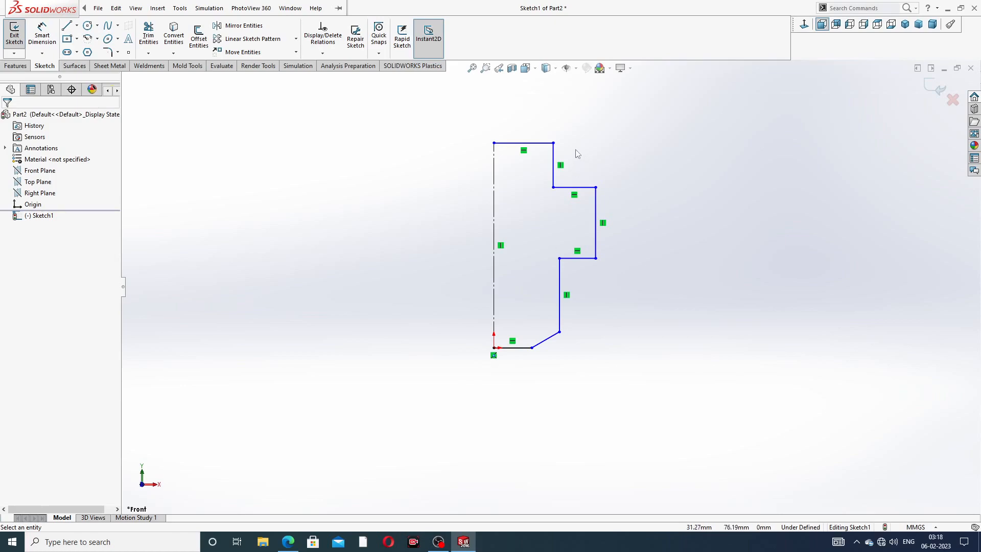
# - Check the Spray Nozzle drawing in the browser, return to SOLIDWORKS, and dimension the profile's top end to a 28 mm diameter about the centerline
pyautogui.click(288, 542)
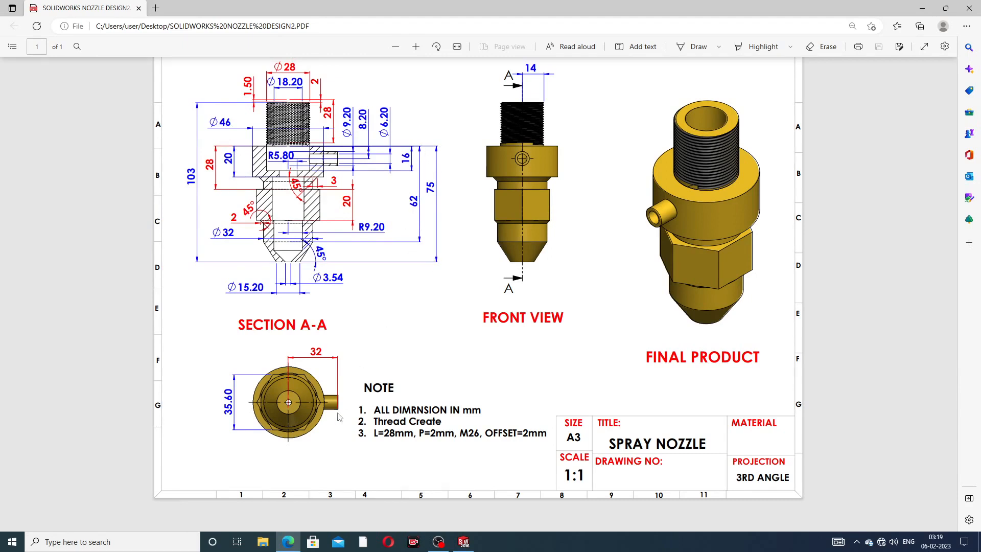
pyautogui.click(289, 540)
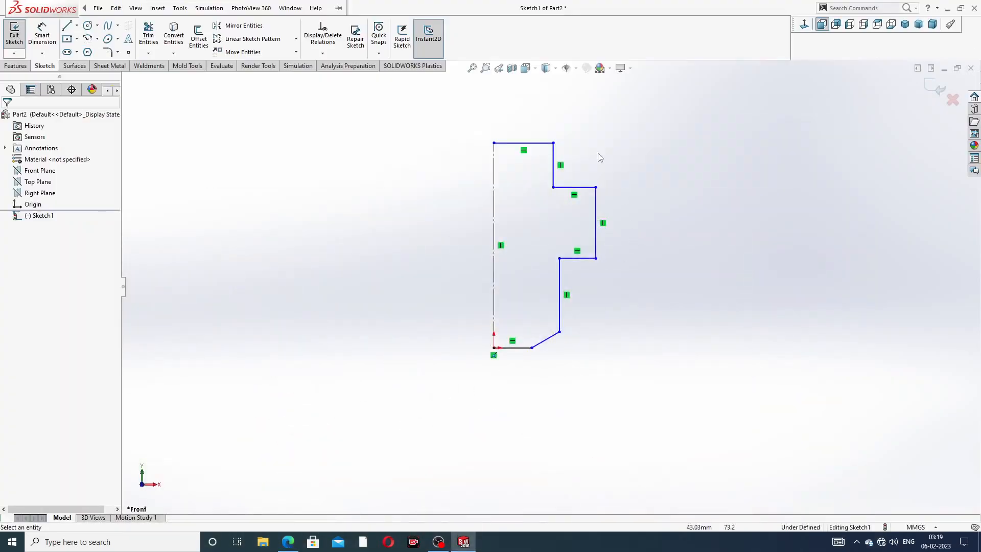
pyautogui.scroll(3, 579, 149)
pyautogui.scroll(-2, 578, 148)
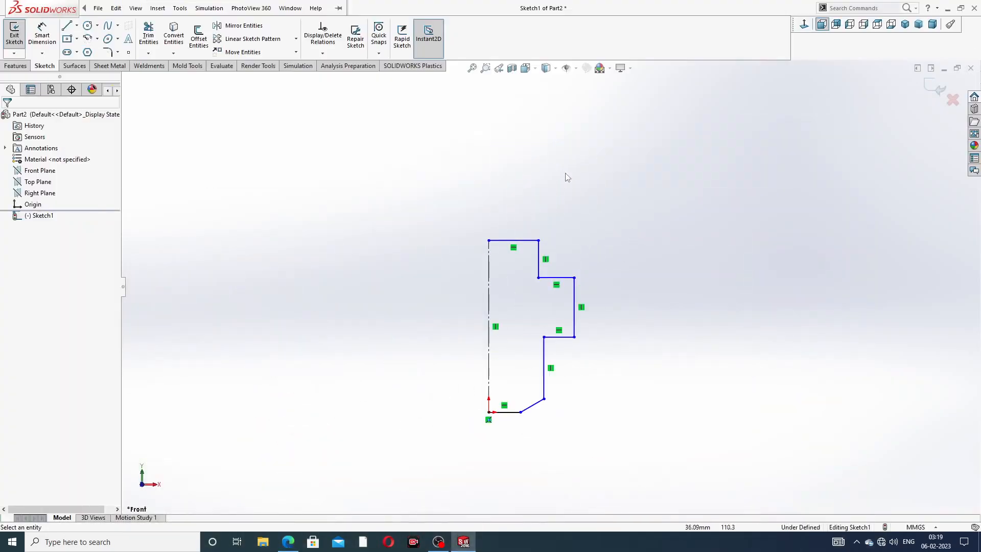
pyautogui.click(42, 35)
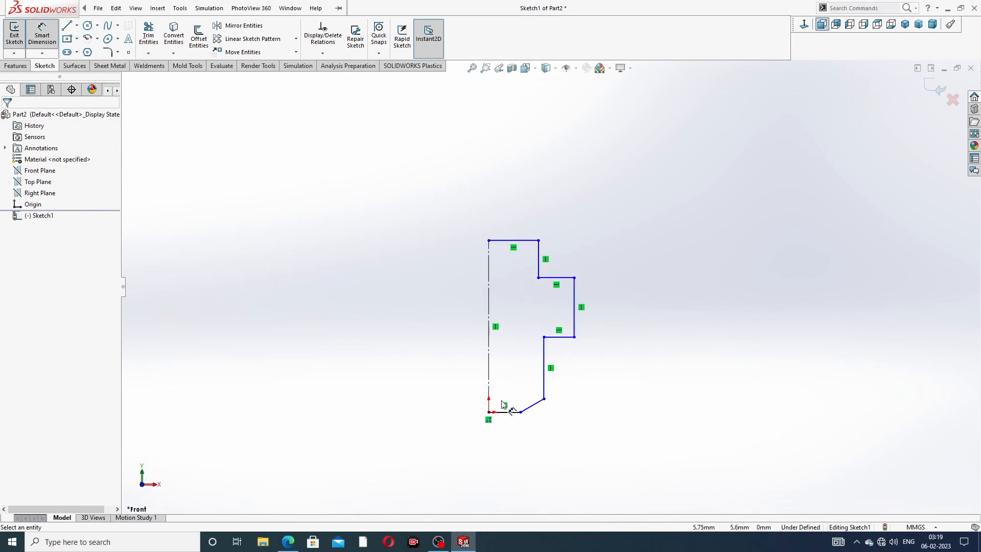
pyautogui.scroll(-2, 506, 403)
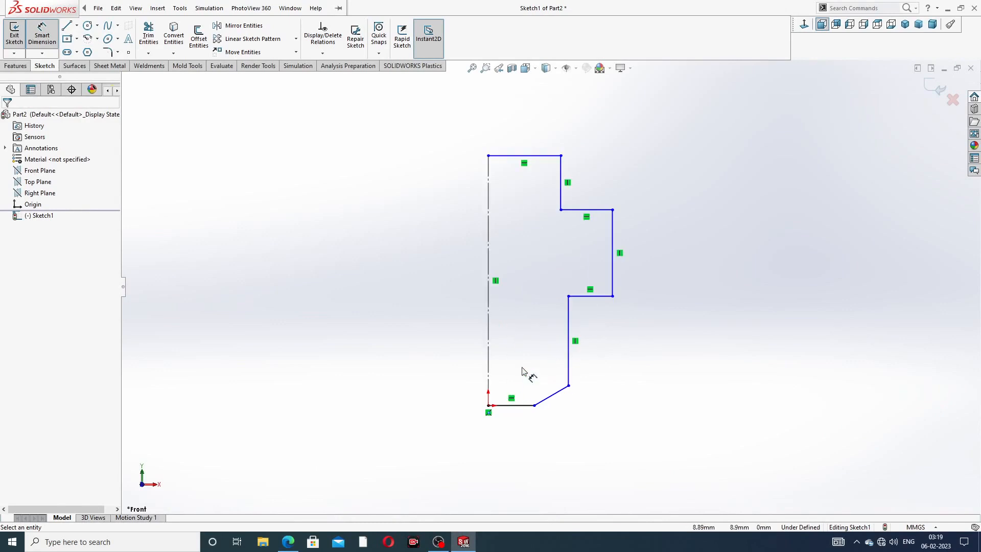
pyautogui.click(561, 156)
pyautogui.click(489, 176)
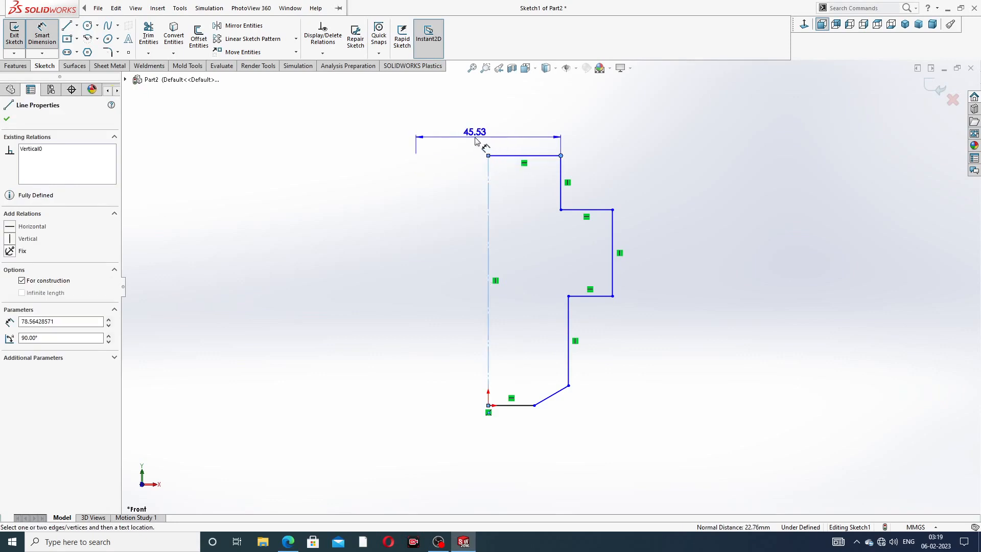
pyautogui.click(474, 133)
pyautogui.write('2')
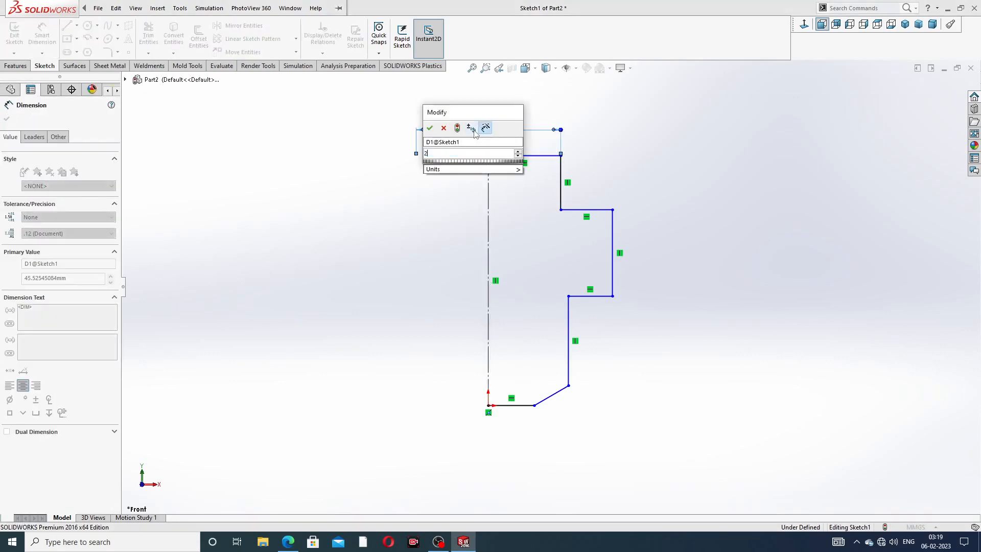
pyautogui.write('8')
pyautogui.press('Return')
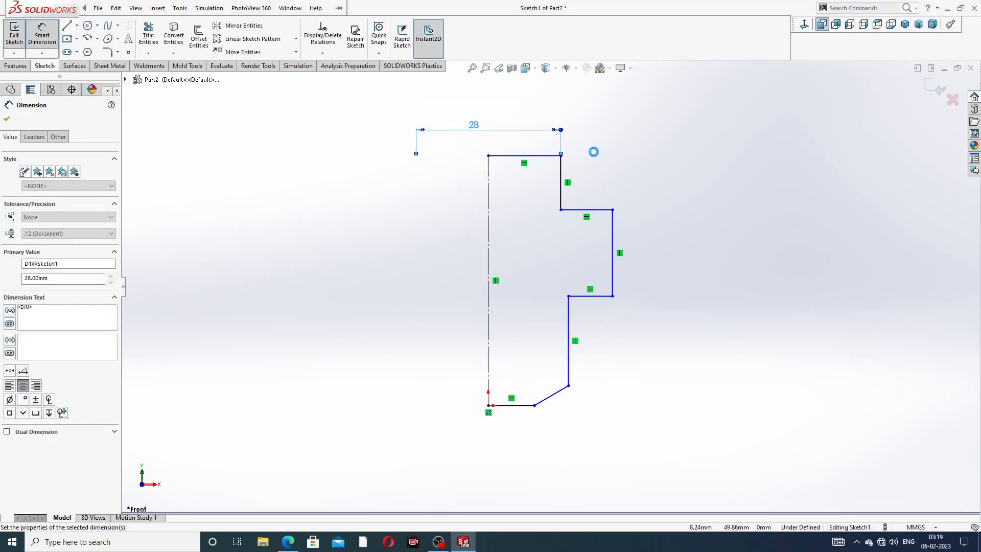
# - Dimension the centerline's length to 103 mm as the nozzle's overall height
pyautogui.click(490, 209)
pyautogui.click(429, 249)
pyautogui.write('1')
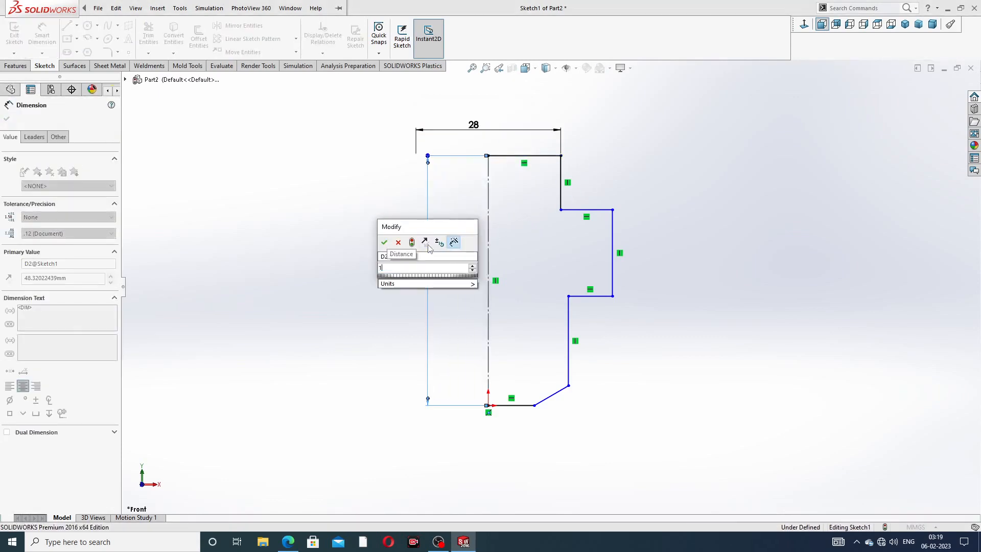
pyautogui.write('03')
pyautogui.press('Return')
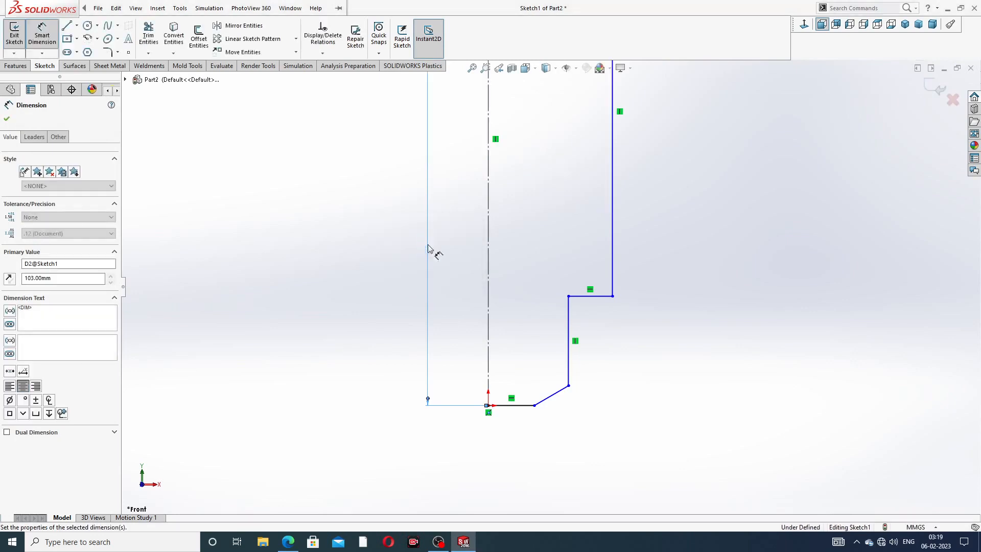
pyautogui.scroll(5, 642, 164)
pyautogui.scroll(-4, 556, 194)
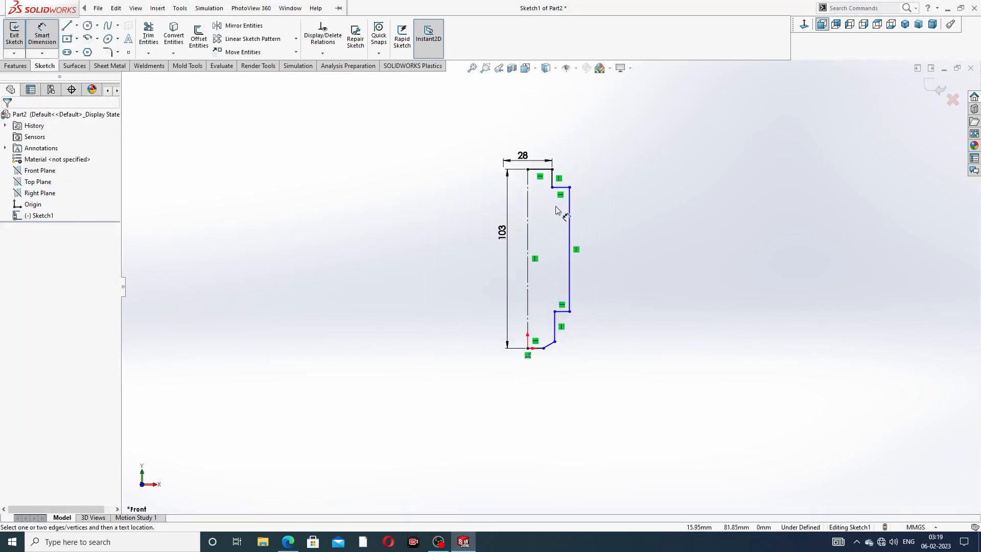
# - Dimension the projecting collar's outer vertical line to 20 mm
pyautogui.click(578, 250)
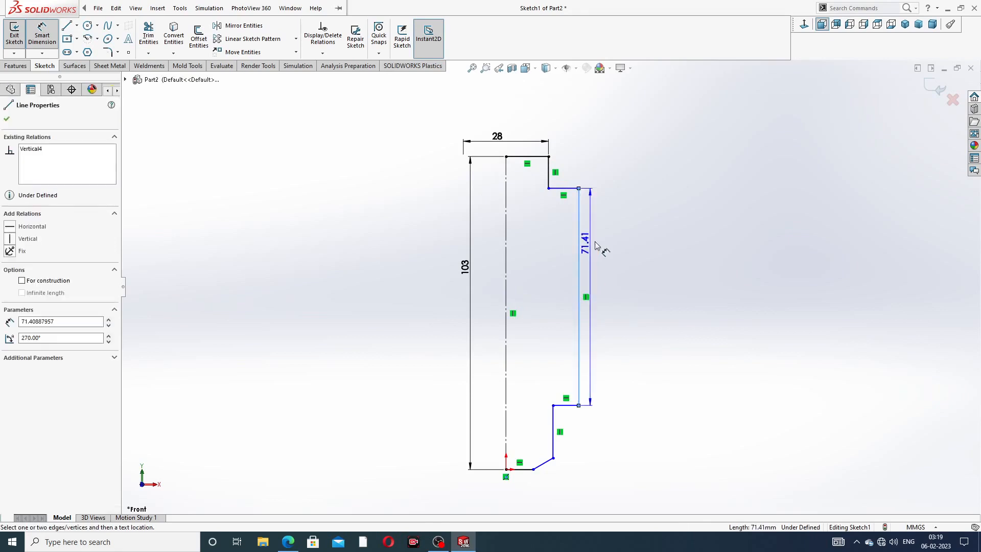
pyautogui.click(613, 258)
pyautogui.write('64')
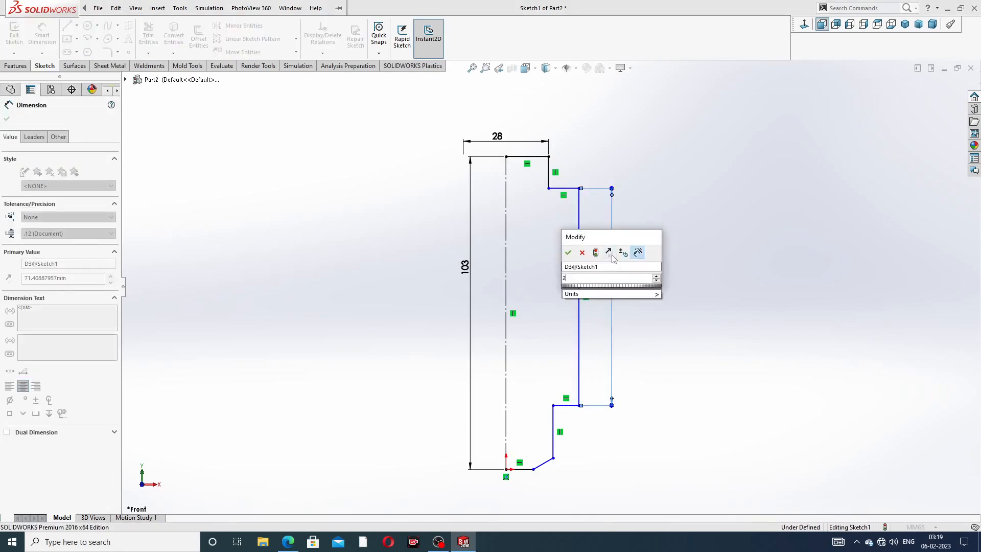
pyautogui.press('Return')
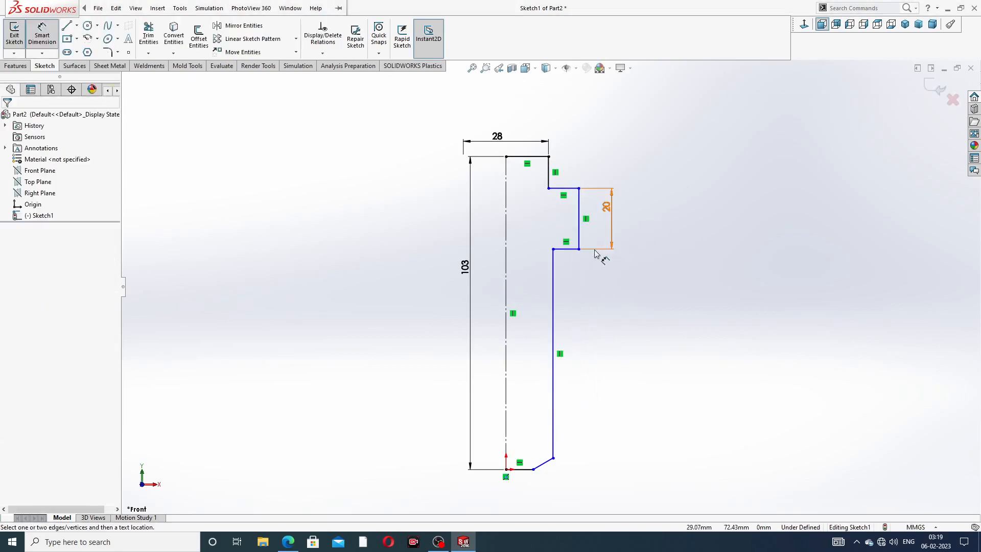
# - Dimension the collar's outer line to a 46 mm diameter about the centerline
pyautogui.scroll(-2, 607, 245)
pyautogui.scroll(2, 593, 221)
pyautogui.scroll(1, 593, 224)
pyautogui.scroll(-1, 564, 351)
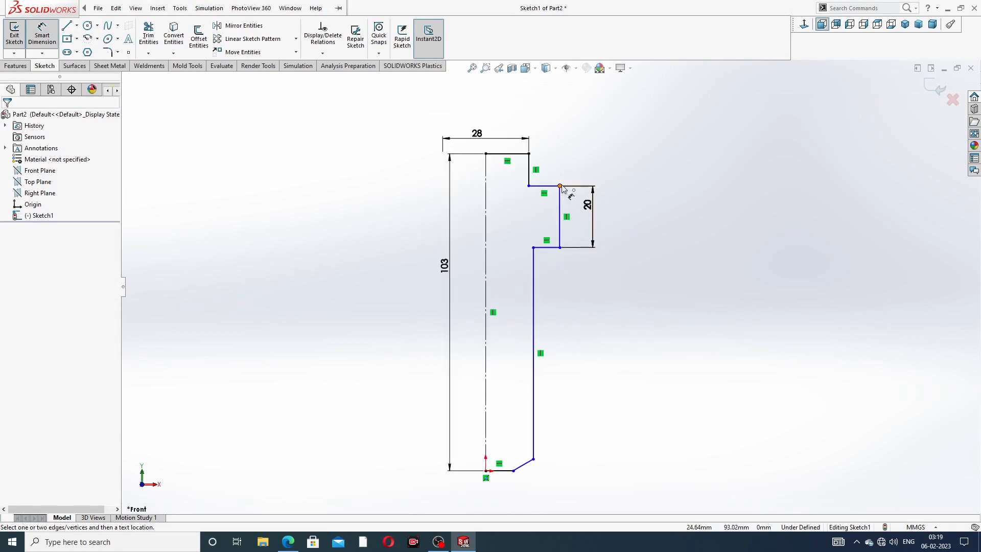
pyautogui.click(561, 214)
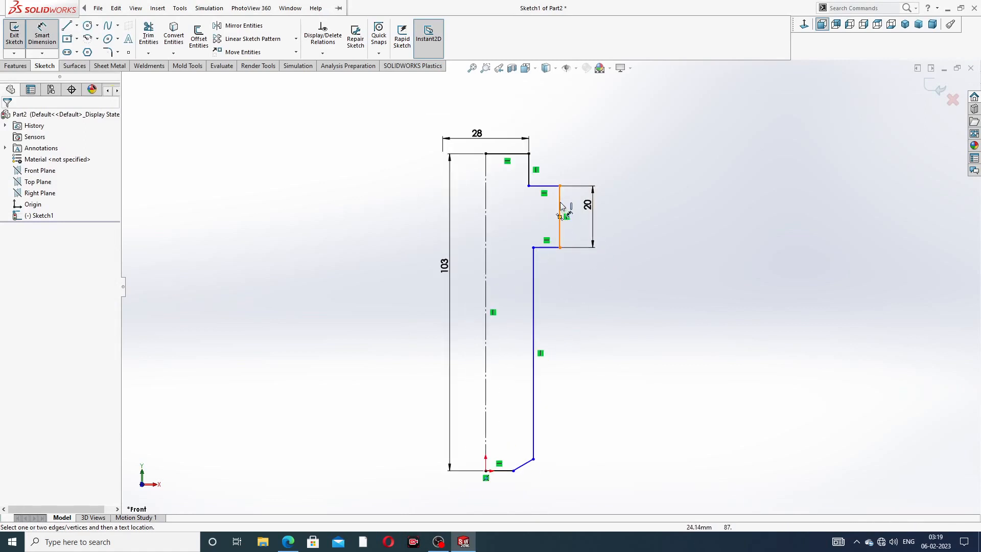
pyautogui.click(486, 215)
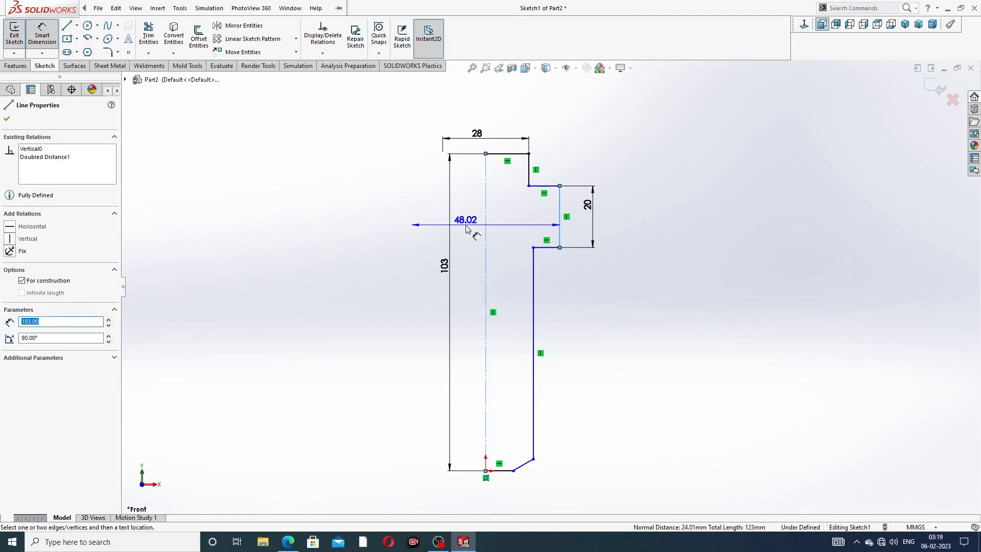
pyautogui.click(467, 230)
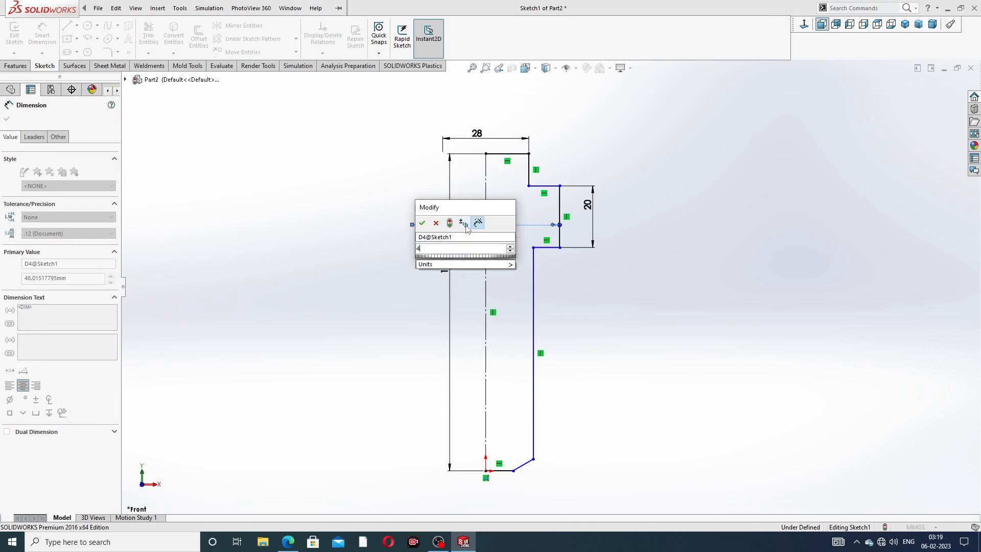
pyautogui.write('46')
pyautogui.press('Return')
pyautogui.click(650, 149)
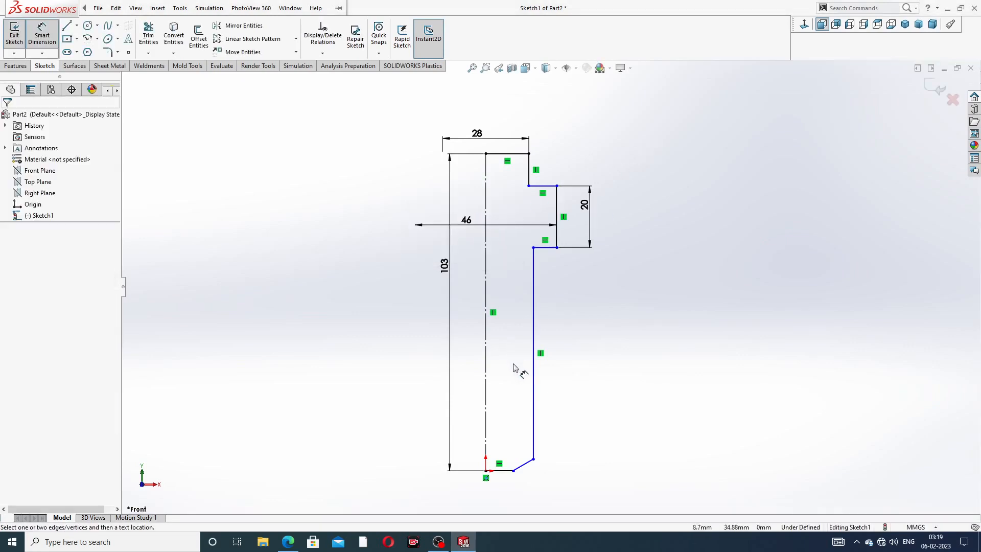
# - Dimension the long vertical line below the collar to a 32 mm diameter about the centerline
pyautogui.click(534, 337)
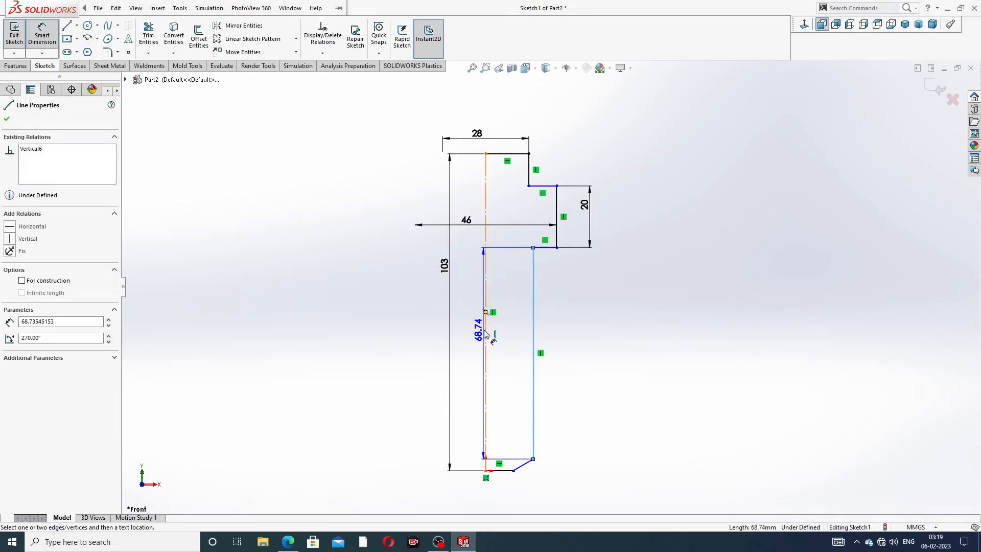
pyautogui.click(485, 331)
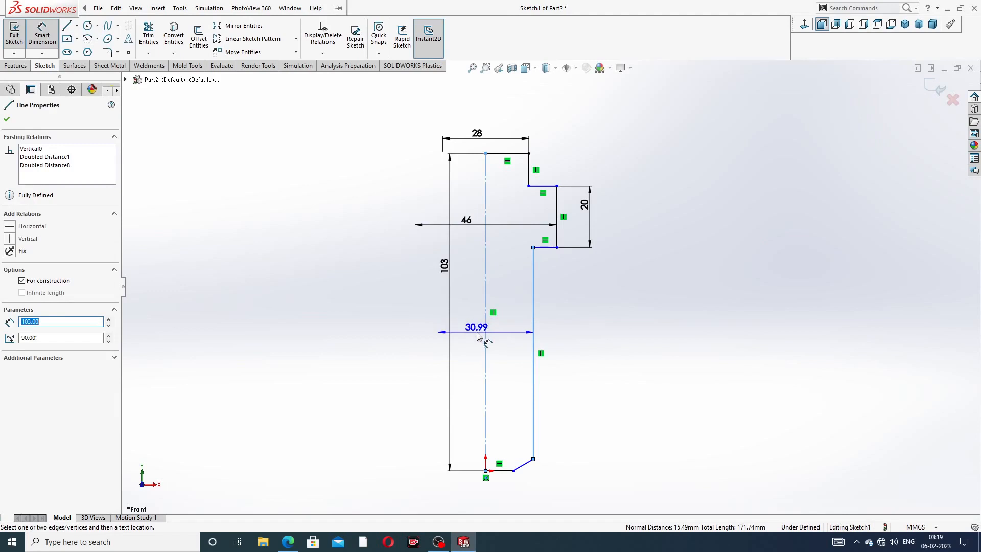
pyautogui.click(477, 335)
pyautogui.write('32')
pyautogui.press('Return')
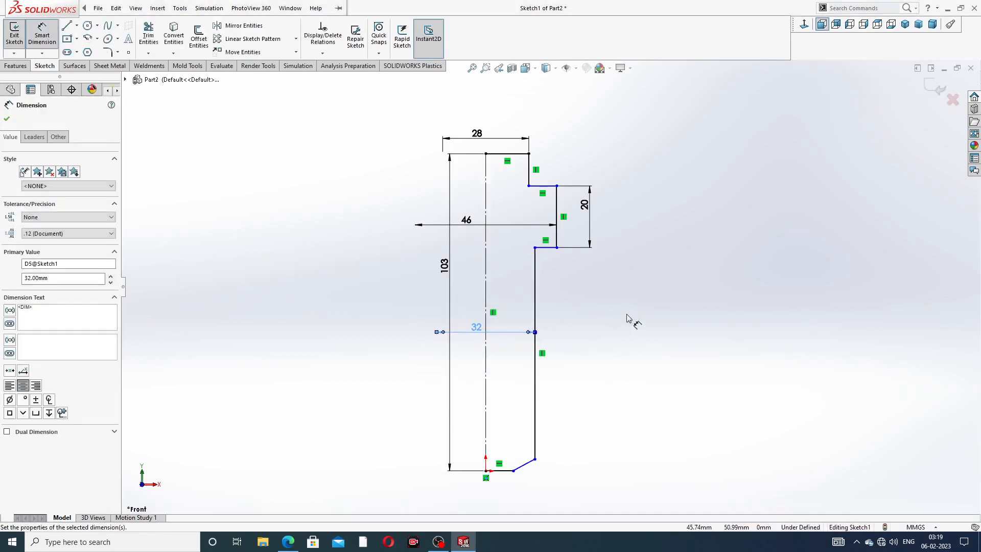
pyautogui.click(627, 318)
# - Dimension the vertical distance from the collar's upper edge to the top of the lower taper as 62 mm
pyautogui.click(553, 190)
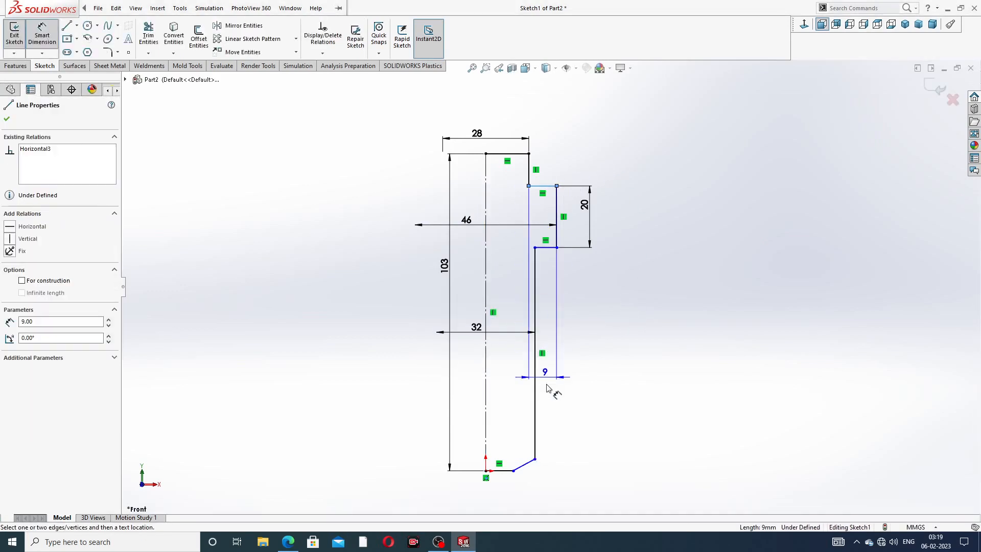
pyautogui.click(535, 459)
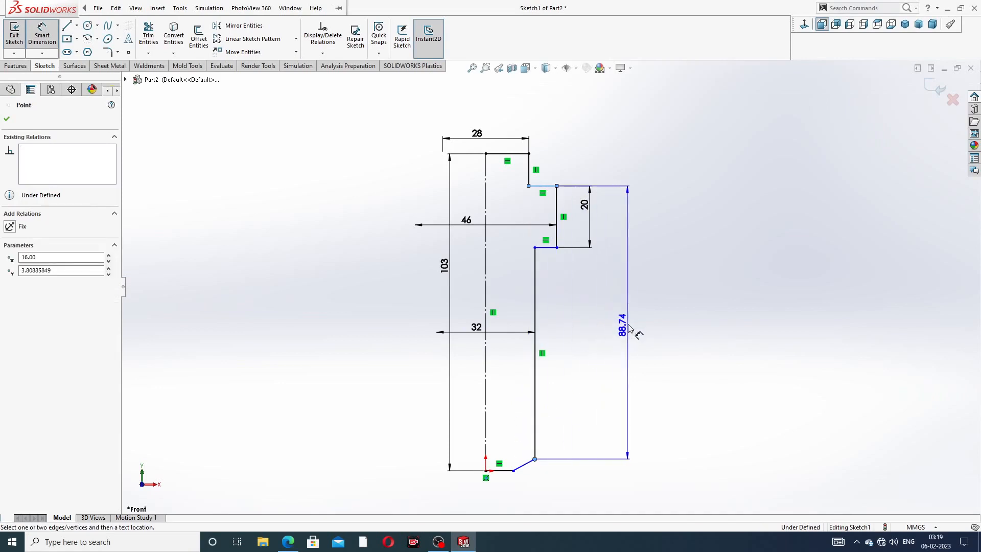
pyautogui.click(636, 331)
pyautogui.write('62')
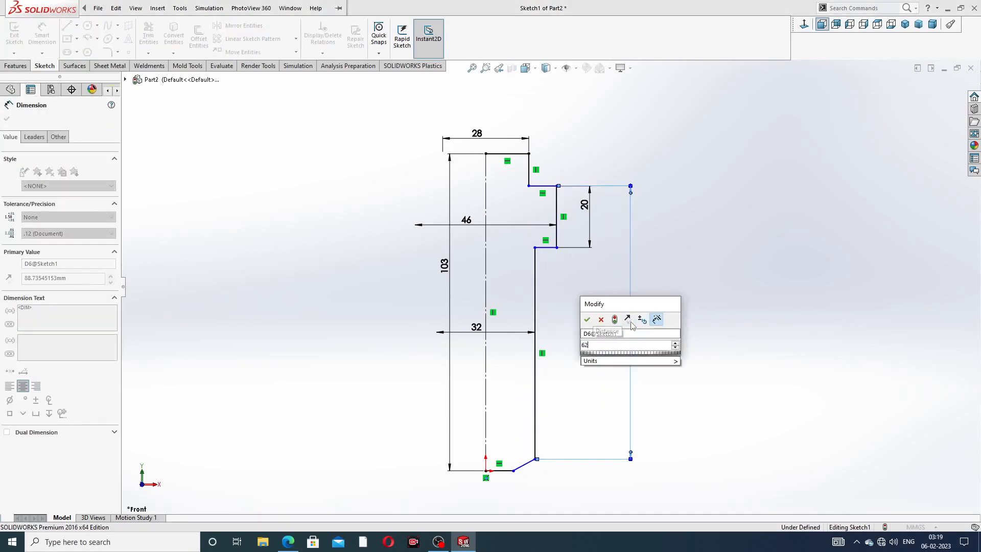
pyautogui.press('Return')
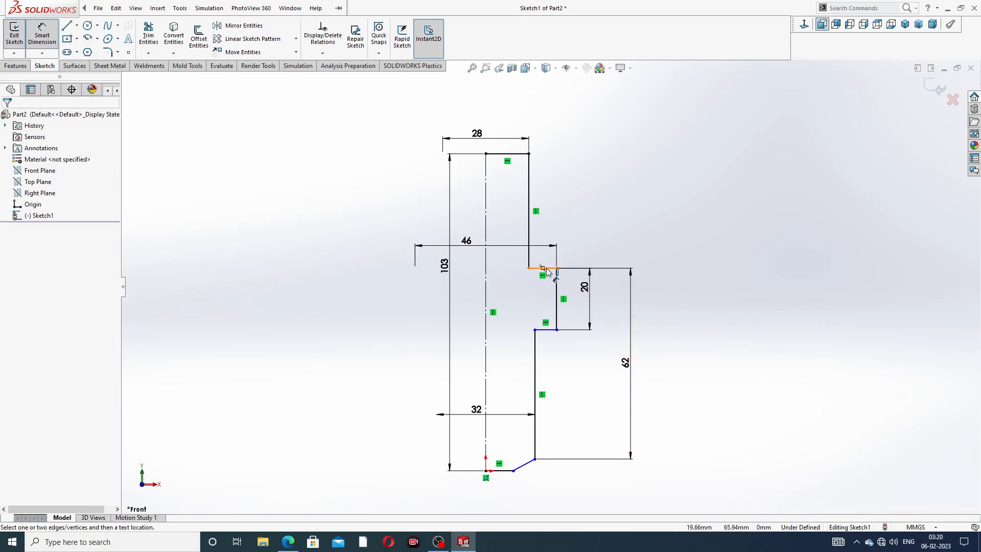
# - Dimension the vertical distance from the collar's upper edge to the profile's bottom corner as 75 mm
pyautogui.click(544, 269)
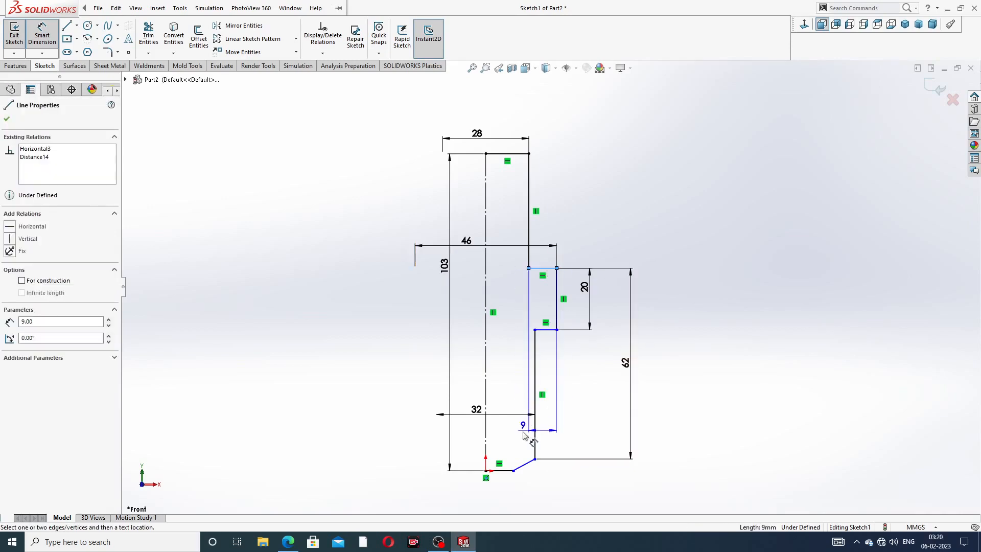
pyautogui.click(514, 470)
pyautogui.click(664, 329)
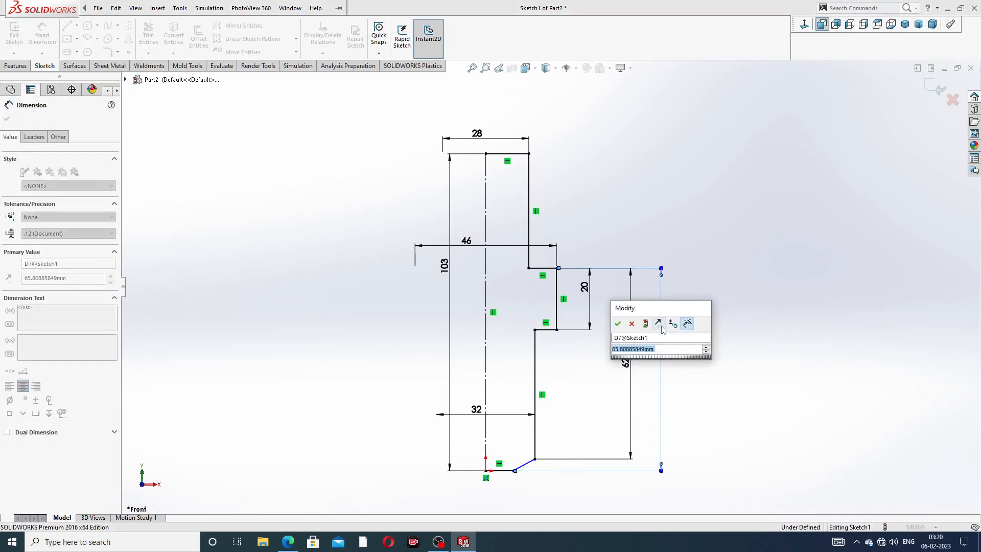
pyautogui.write('75')
pyautogui.press('Return')
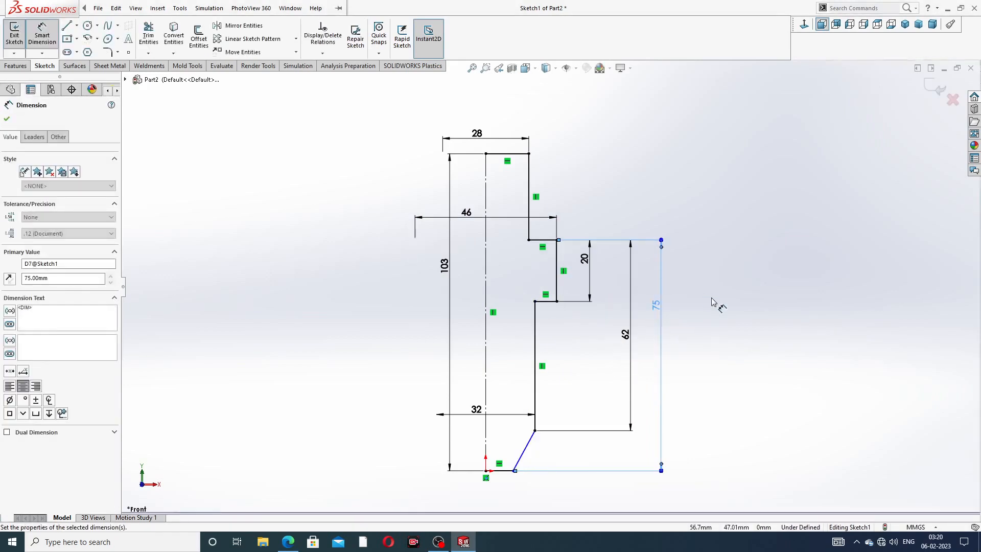
pyautogui.click(712, 302)
# - Dimension the profile's bottom corner to a 15.5 mm diameter about the centerline
pyautogui.scroll(-3, 525, 499)
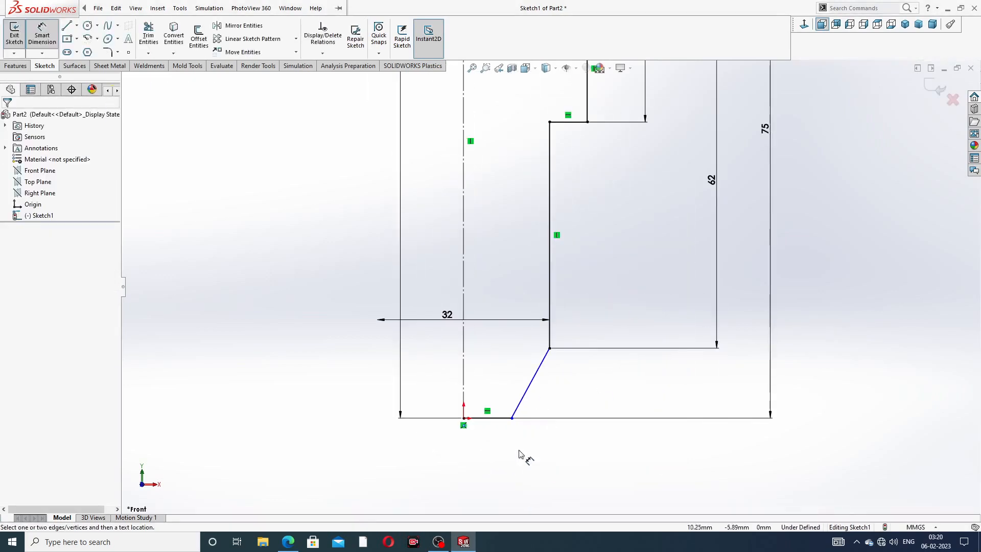
pyautogui.scroll(-2, 511, 434)
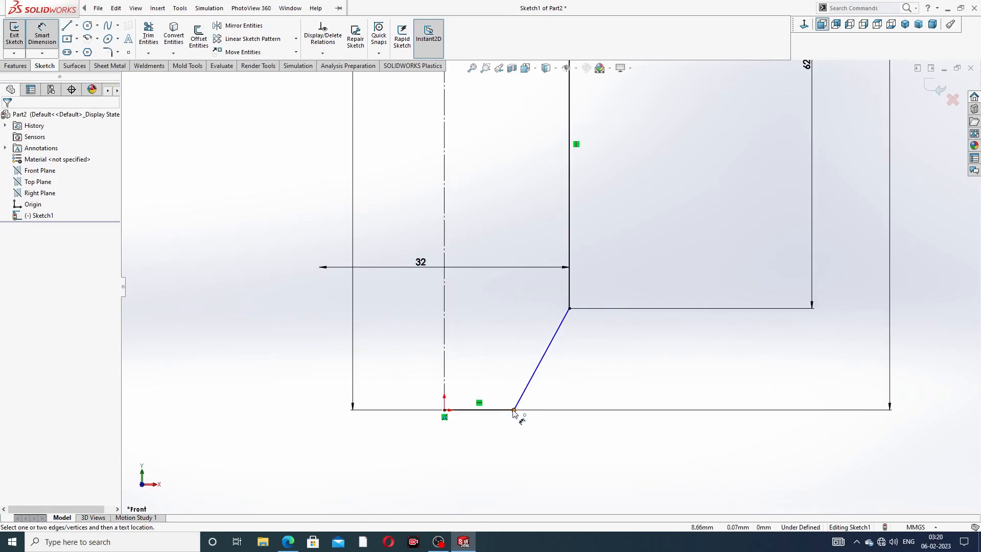
pyautogui.click(514, 411)
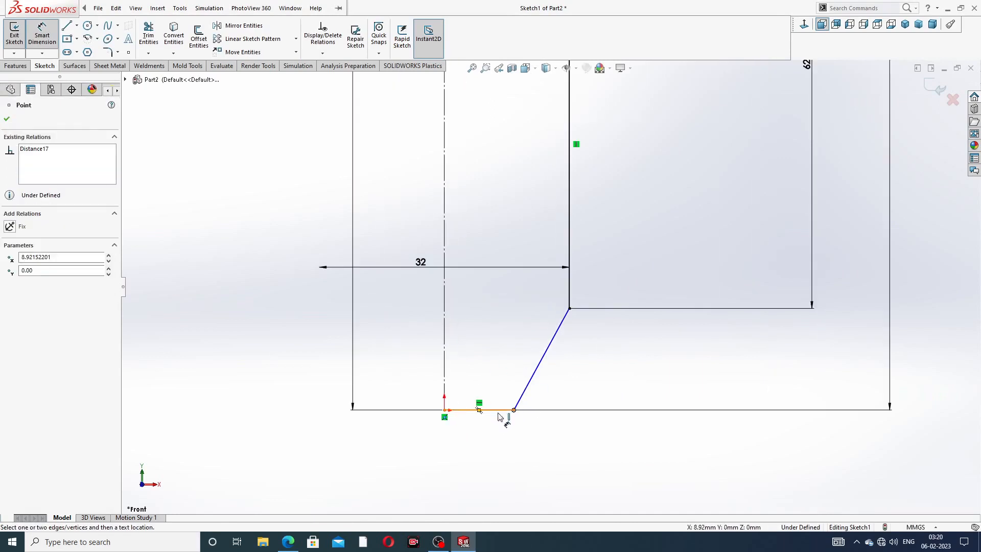
pyautogui.click(444, 384)
pyautogui.click(440, 439)
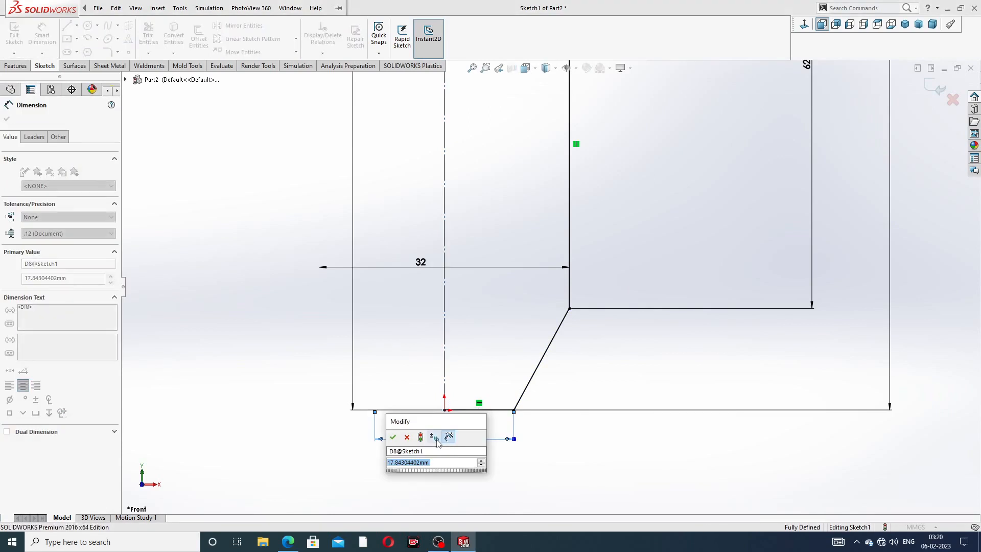
pyautogui.write('15')
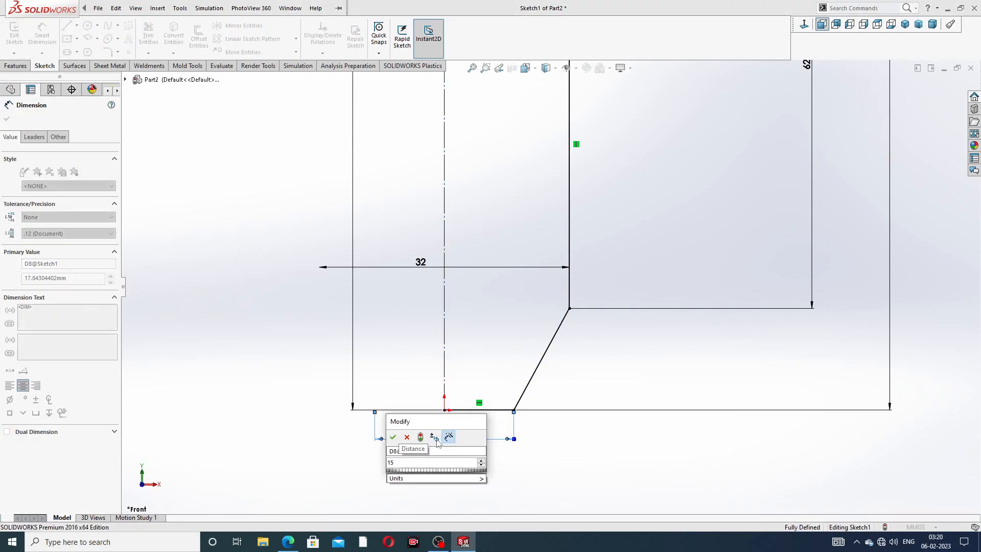
pyautogui.write('.5')
pyautogui.press('Return')
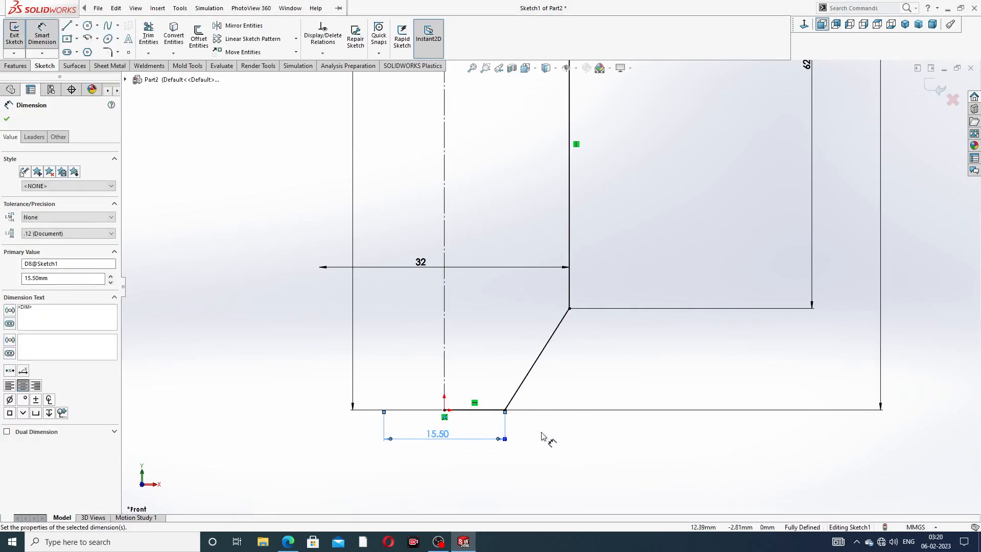
pyautogui.click(541, 437)
# - Leave the dimension command and tidy the placement of the 62 mm and 75 mm height dimensions beside the profile
pyautogui.scroll(8, 587, 350)
pyautogui.scroll(-2, 583, 225)
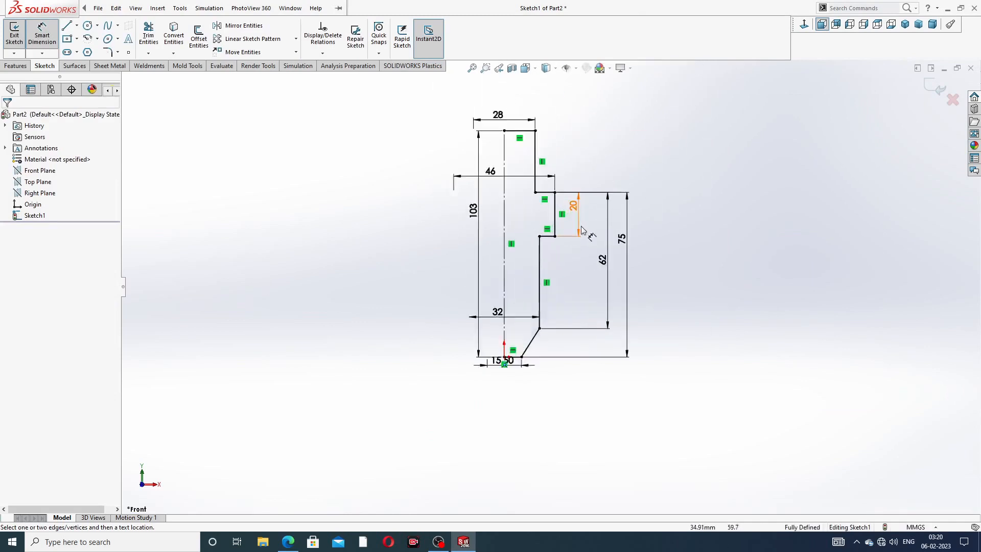
pyautogui.scroll(-2, 582, 230)
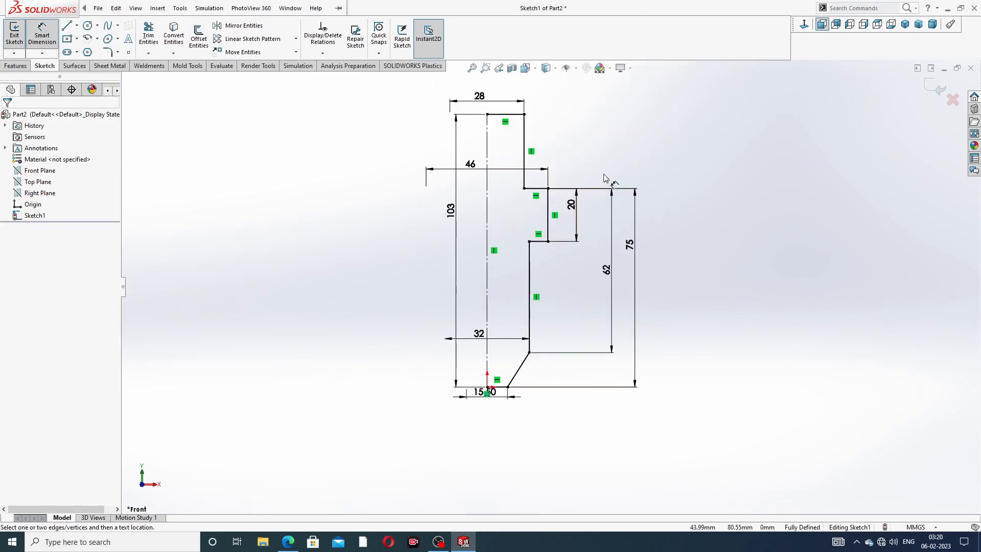
pyautogui.rightClick(681, 155)
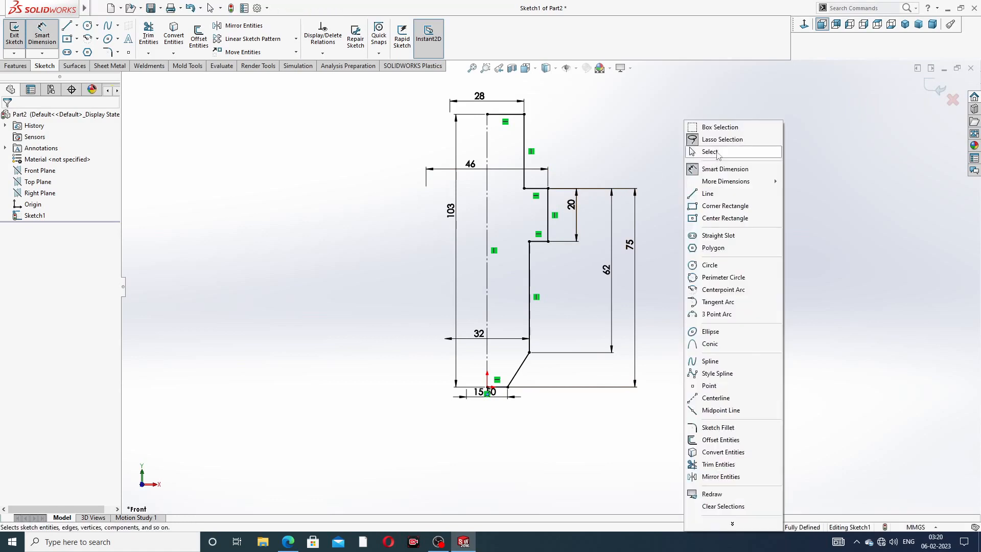
pyautogui.click(713, 152)
pyautogui.click(607, 273)
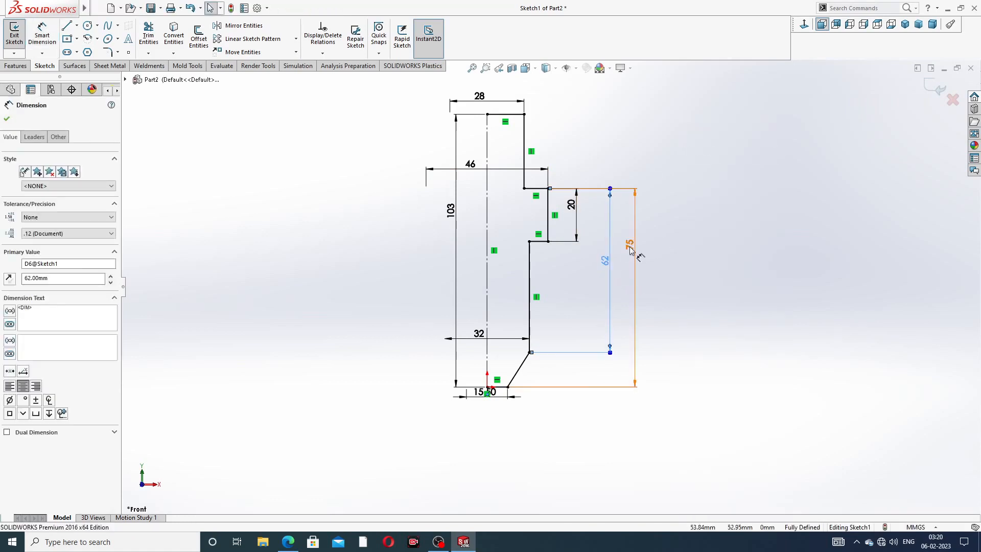
pyautogui.click(683, 264)
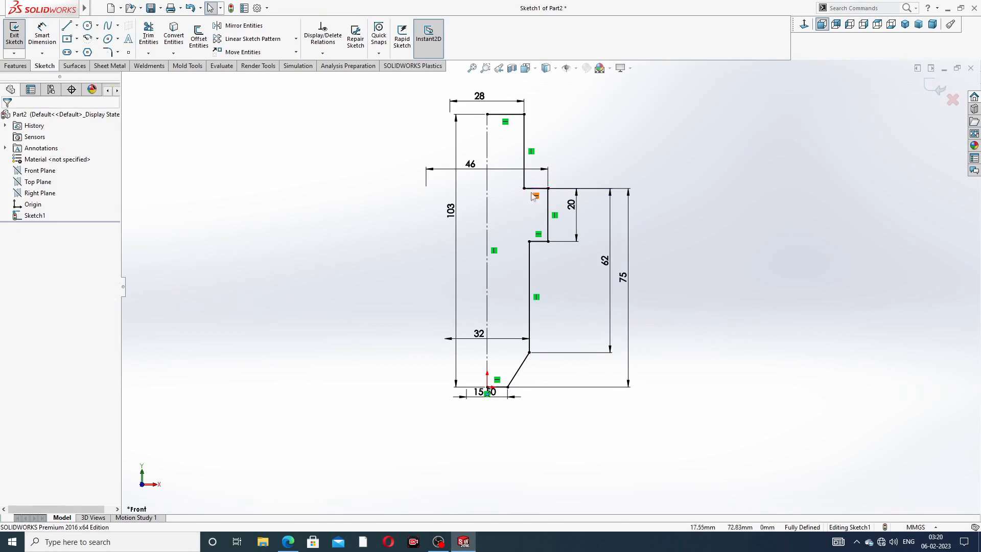
# - Revolve the half-profile 360 degrees about the centerline into a solid, letting the open sketch be closed automatically
pyautogui.scroll(-1, 536, 190)
pyautogui.scroll(-10, 478, 429)
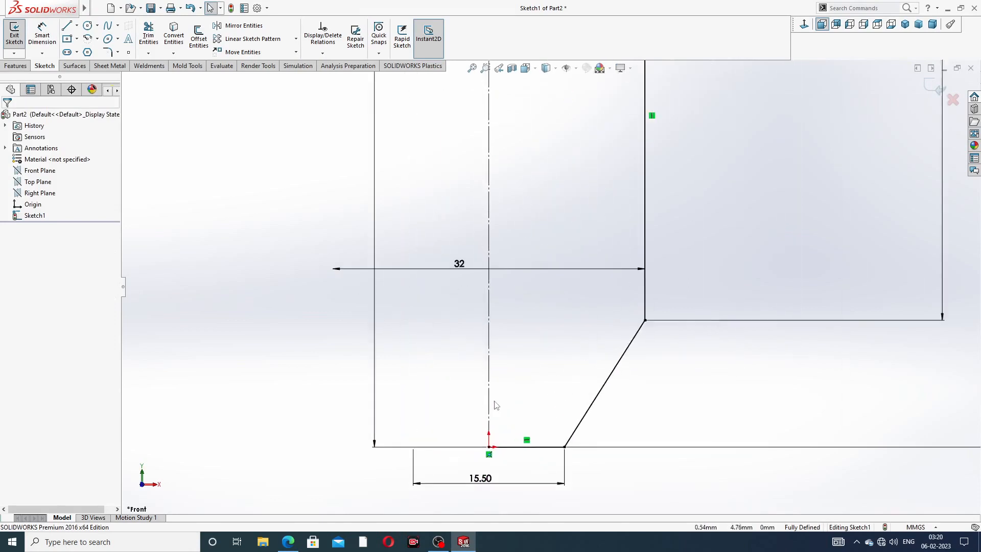
pyautogui.scroll(-3, 505, 464)
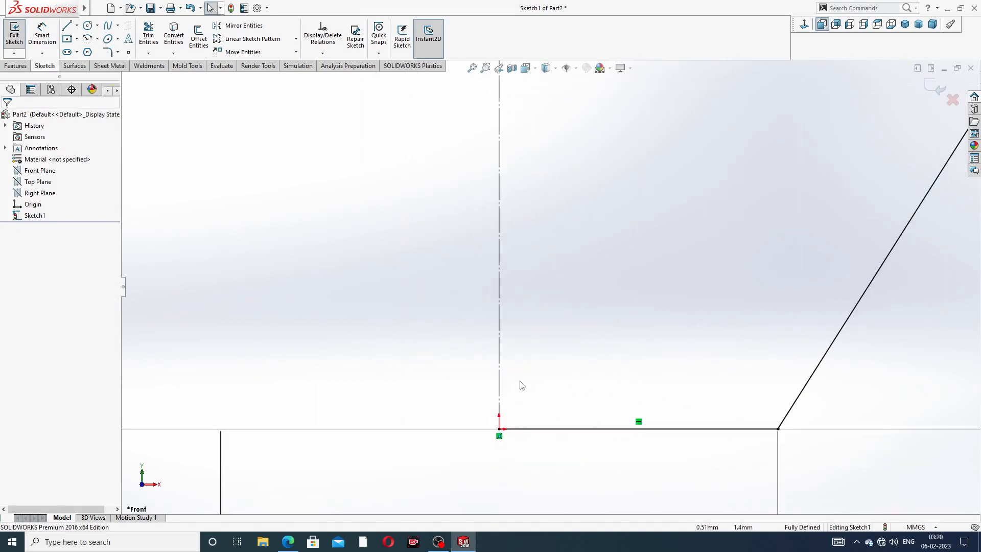
pyautogui.scroll(15, 521, 385)
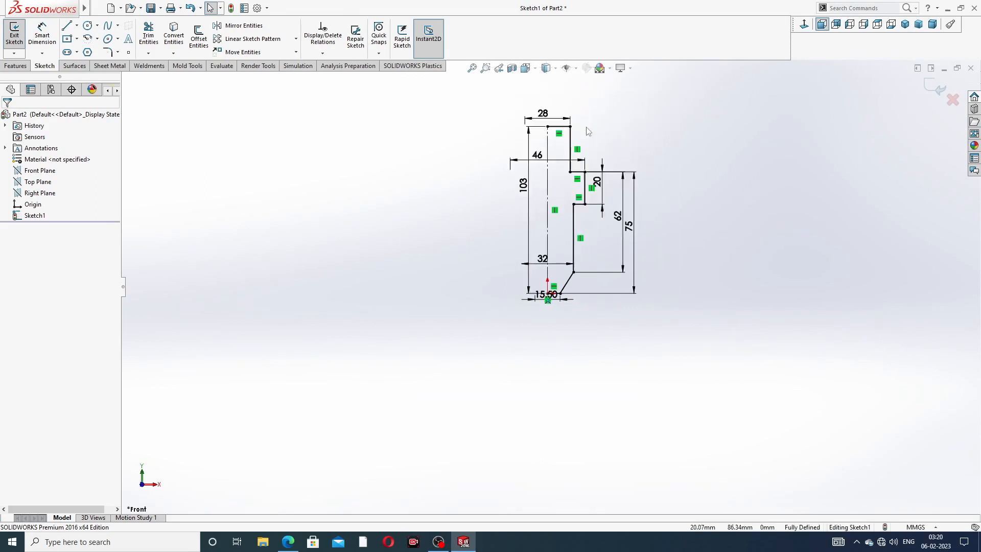
pyautogui.scroll(-3, 583, 147)
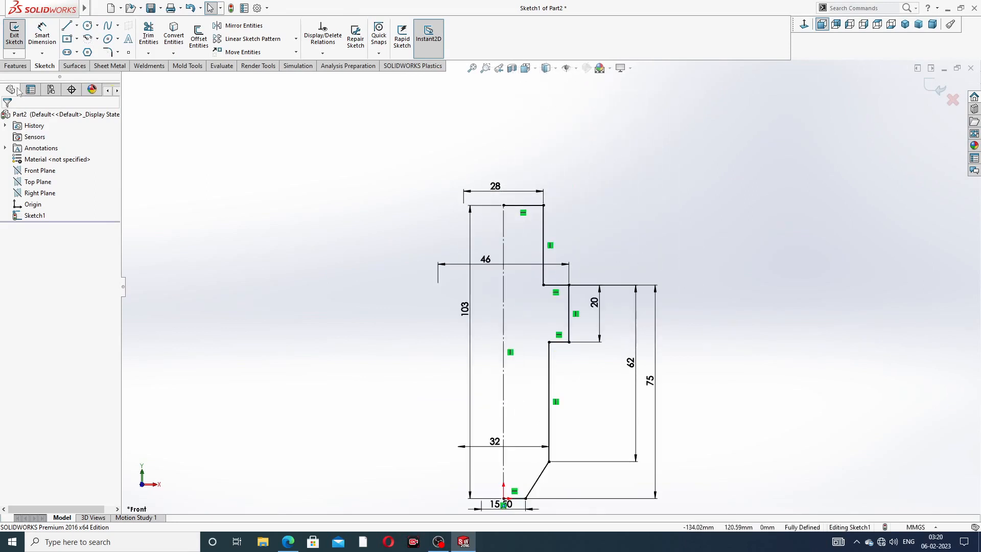
pyautogui.click(15, 66)
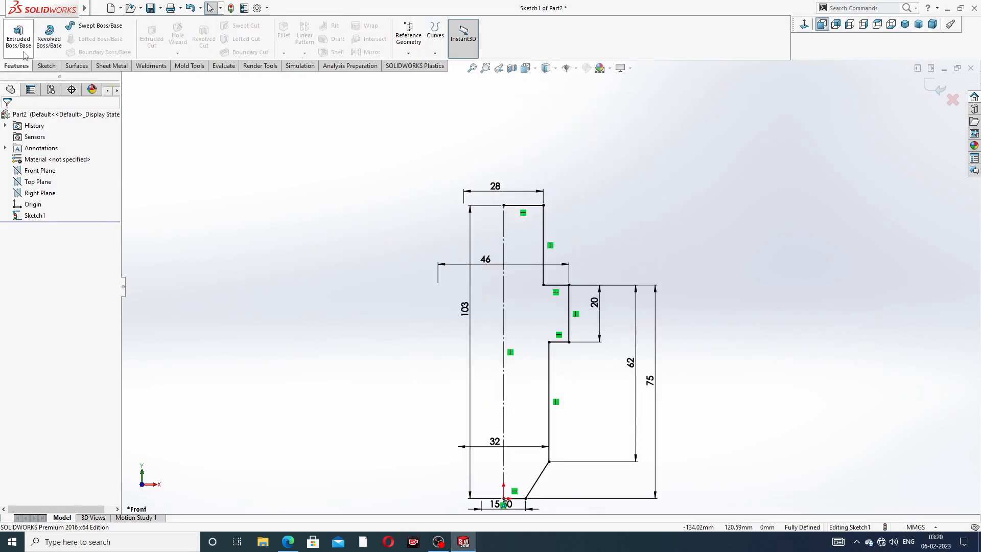
pyautogui.click(49, 36)
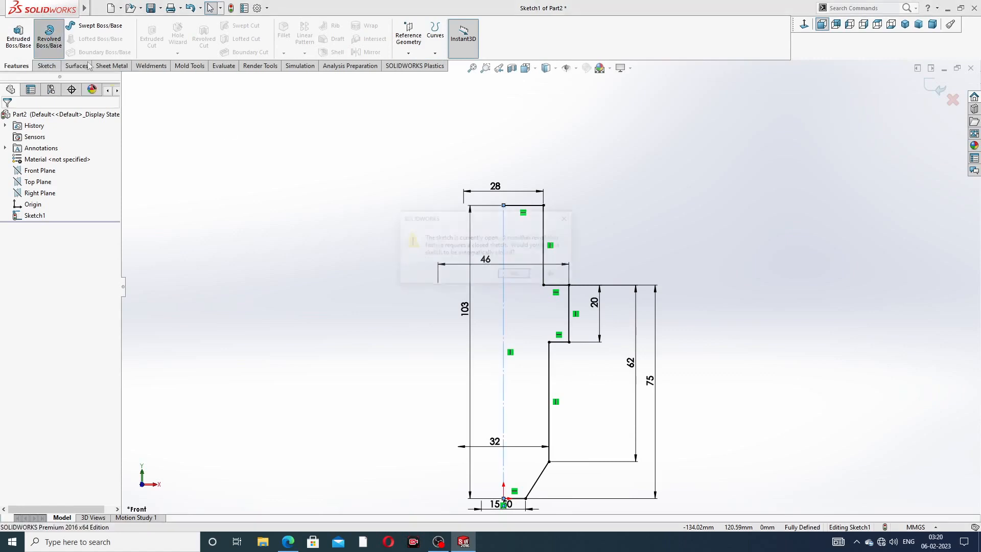
pyautogui.click(515, 274)
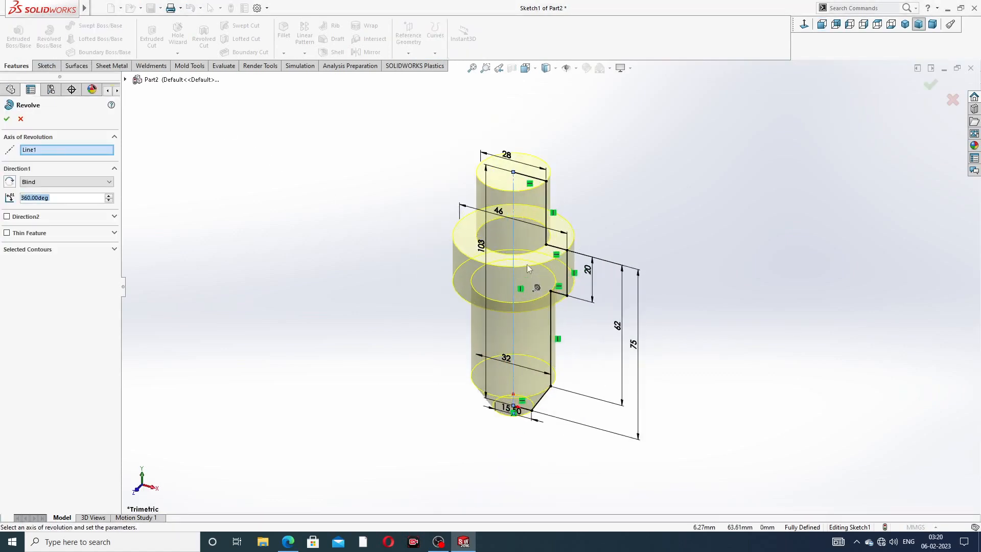
pyautogui.scroll(-2, 528, 268)
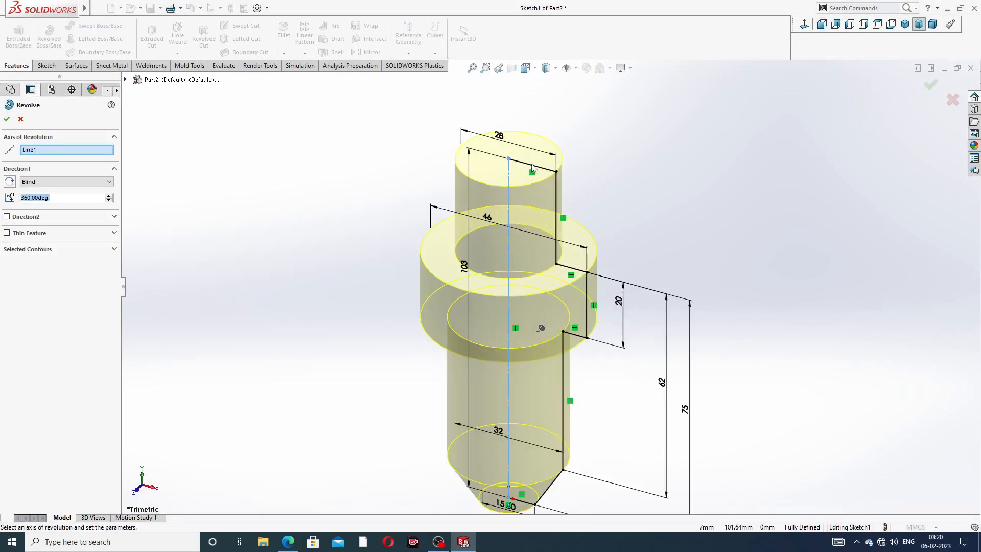
pyautogui.click(931, 85)
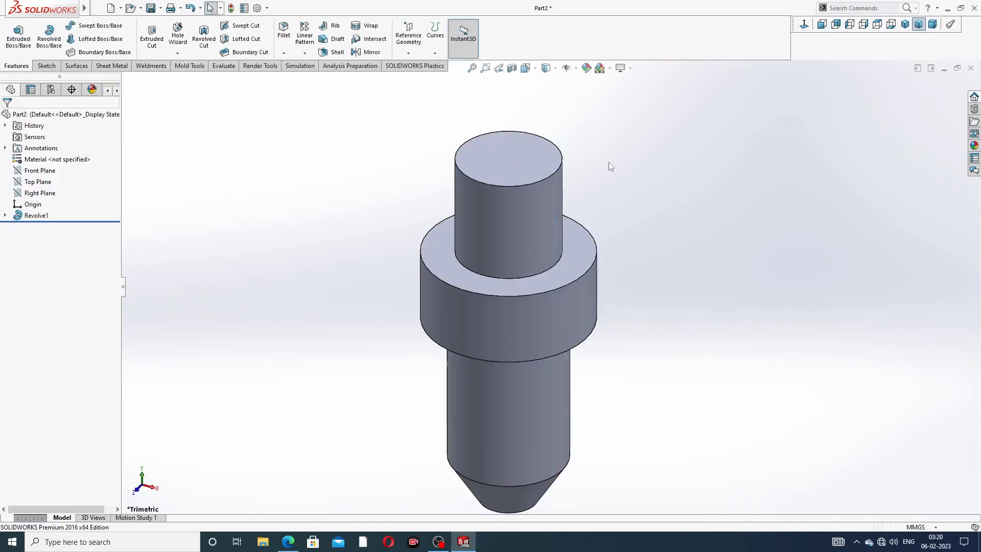
# - Set the document's image quality to the highest resolution for both shaded/draft and wireframe display
pyautogui.click(257, 8)
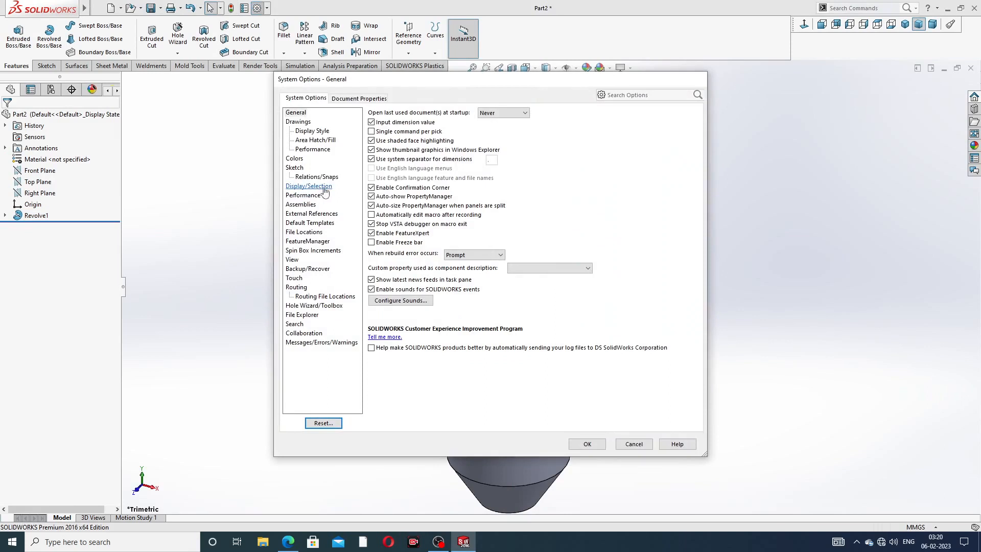
pyautogui.click(364, 99)
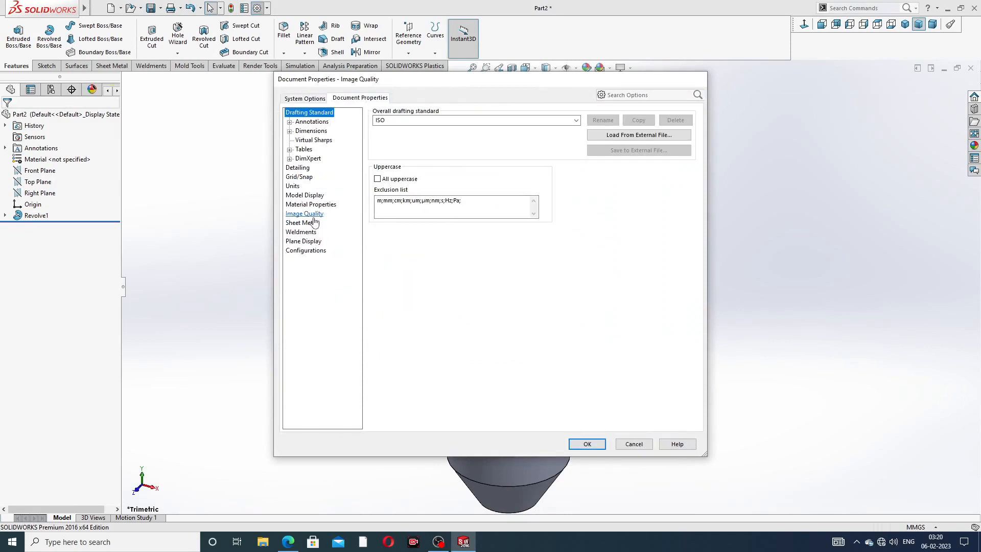
pyautogui.click(313, 215)
pyautogui.moveTo(458, 128); pyautogui.dragTo(563, 127)
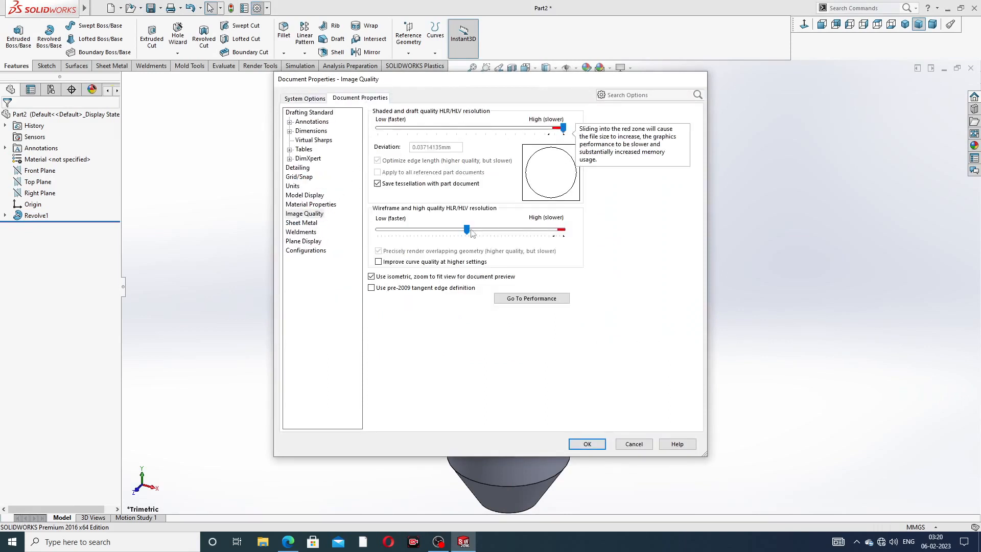
pyautogui.moveTo(466, 229); pyautogui.dragTo(563, 229)
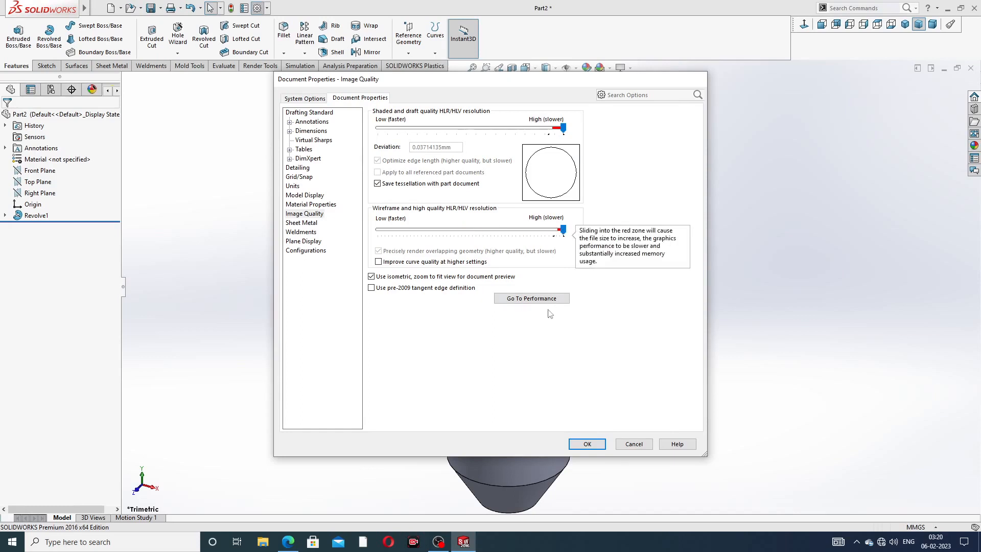
pyautogui.click(587, 444)
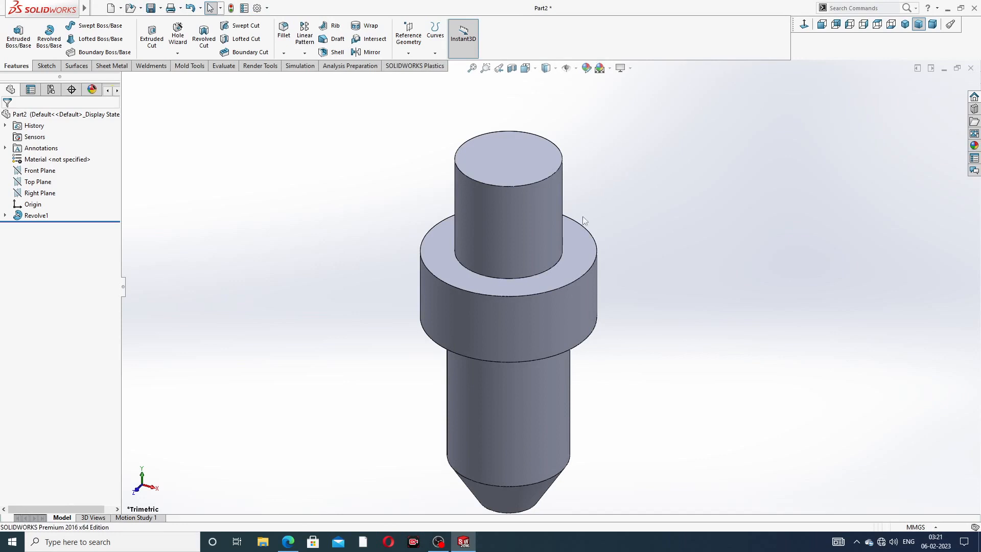
# - Apply the Plain White scene as the background and orbit around the revolved nozzle body
pyautogui.scroll(4, 582, 263)
pyautogui.moveTo(587, 269); pyautogui.dragTo(625, 259, button='middle')
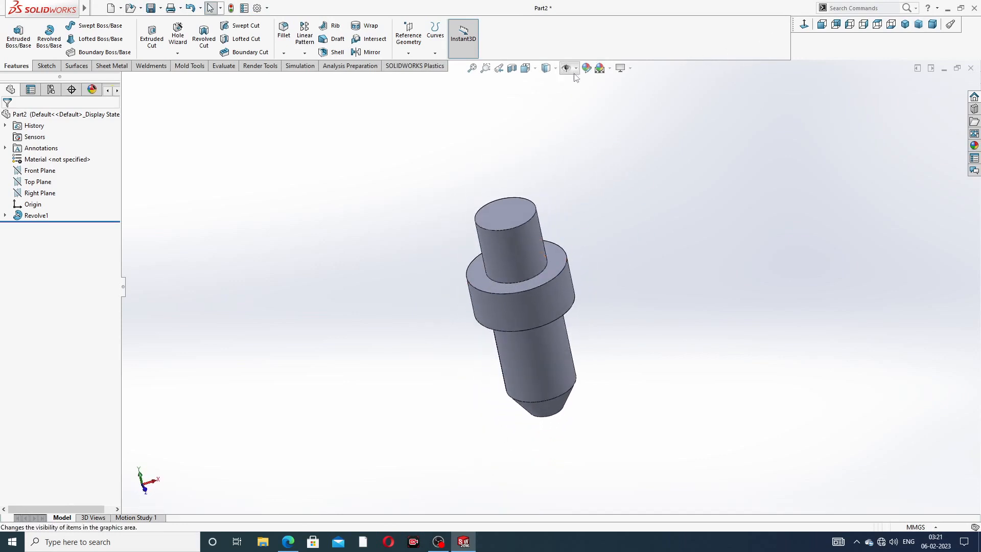
pyautogui.click(610, 68)
pyautogui.click(638, 32)
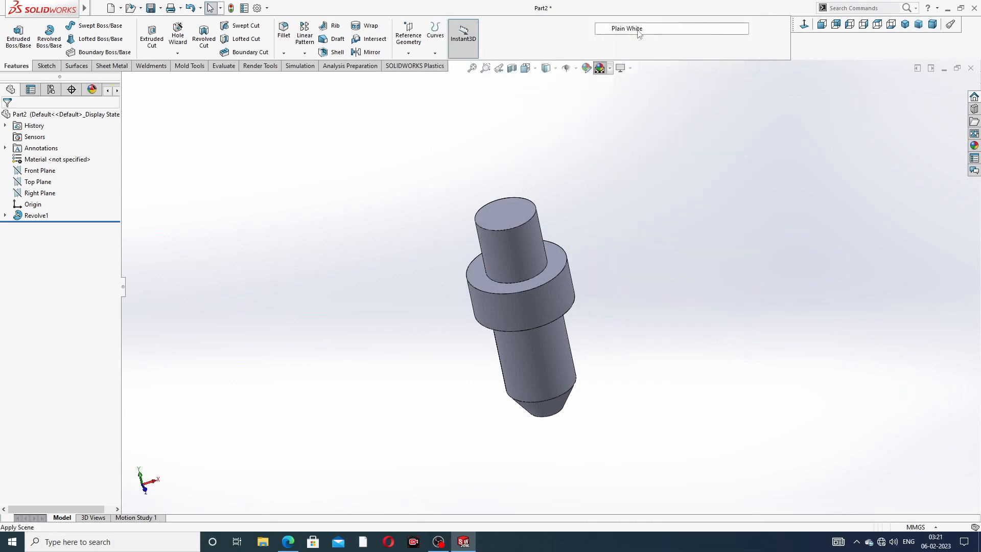
pyautogui.moveTo(563, 264); pyautogui.dragTo(584, 200, button='middle')
pyautogui.scroll(-2, 532, 289)
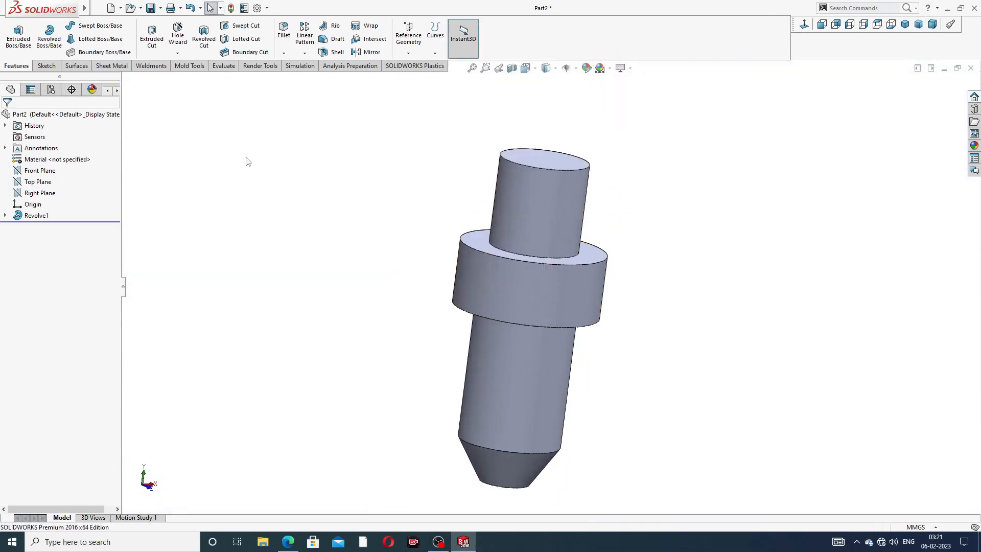
# - Check the PDF drawing and create a reference plane offset 28 mm below the collar's upper face
pyautogui.scroll(2, 504, 195)
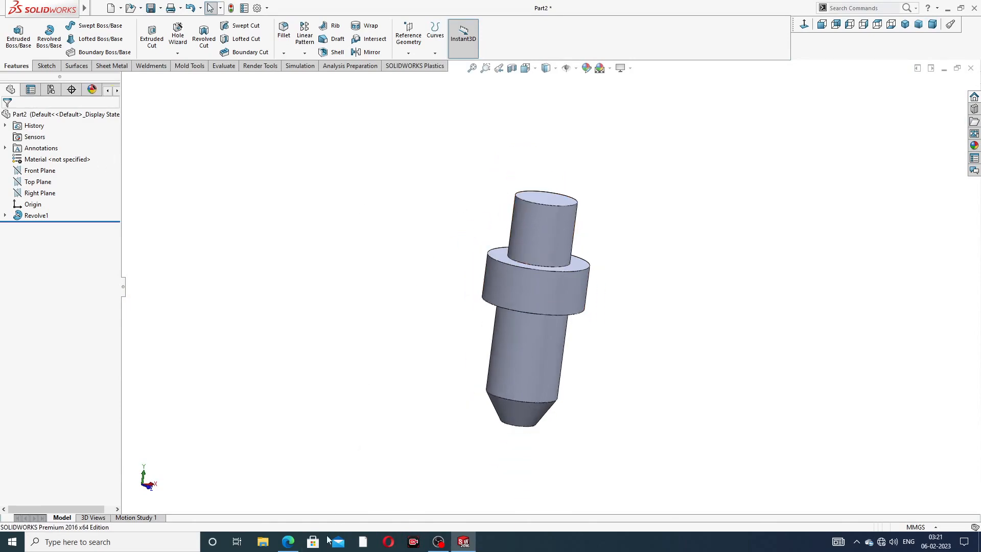
pyautogui.click(288, 542)
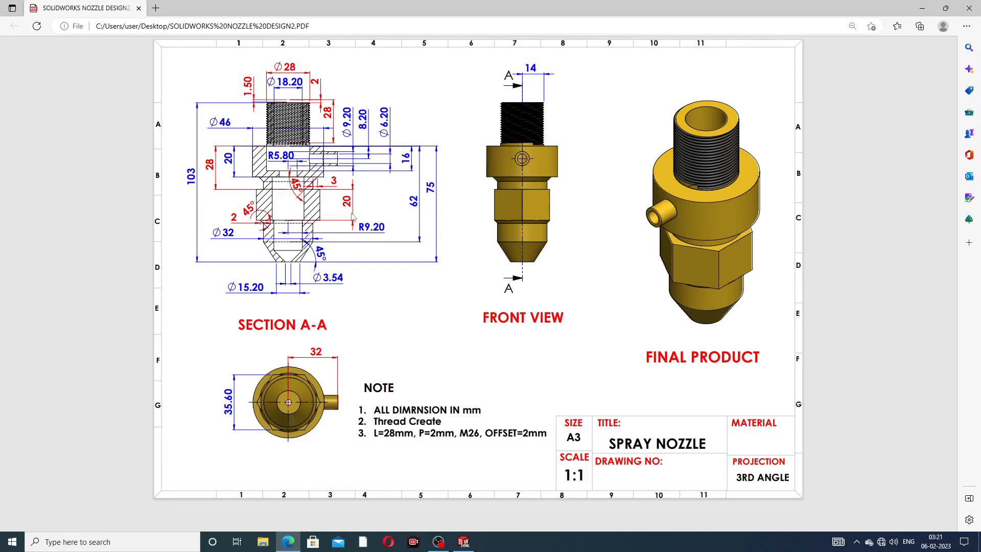
pyautogui.click(288, 542)
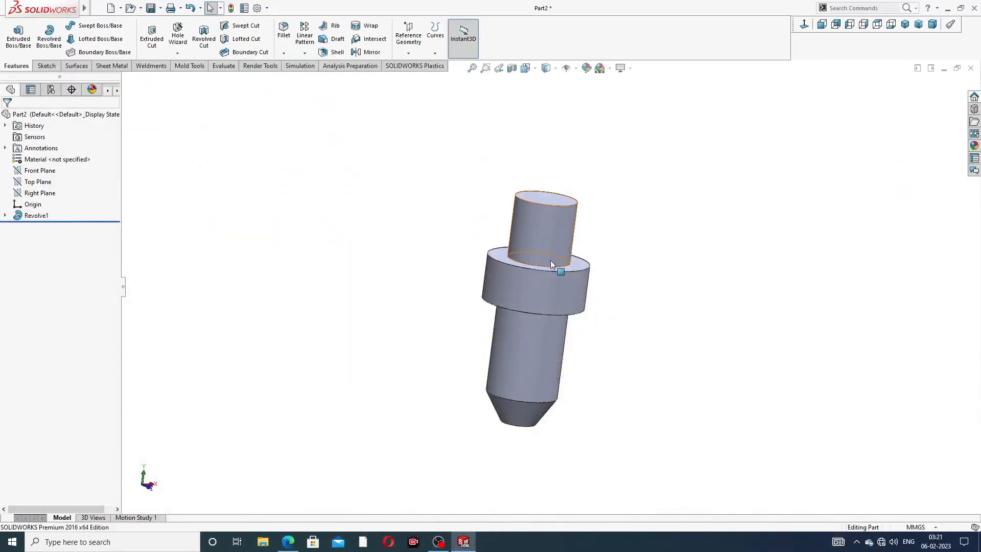
pyautogui.moveTo(550, 260); pyautogui.dragTo(526, 297, button='middle')
pyautogui.scroll(-1, 526, 273)
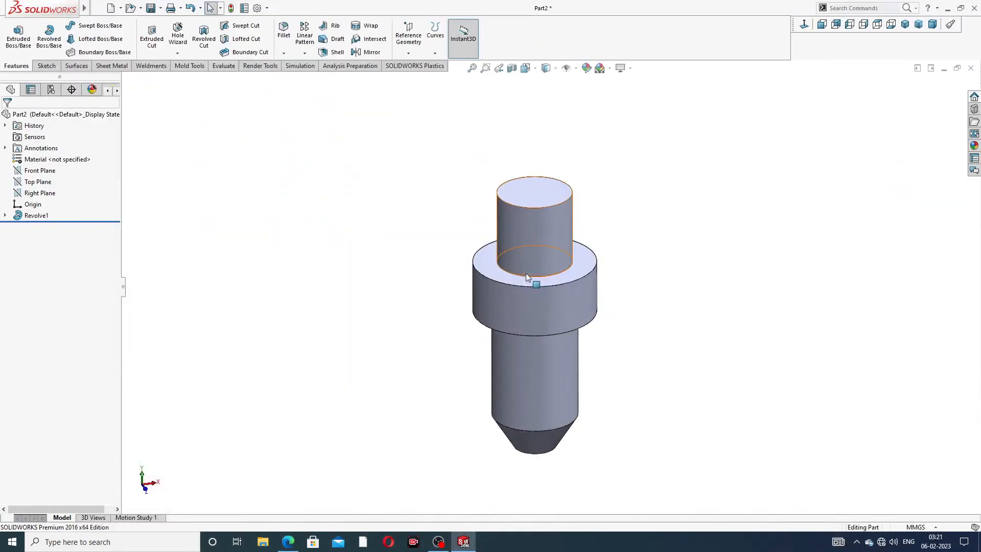
pyautogui.click(409, 53)
pyautogui.click(416, 66)
pyautogui.scroll(-2, 536, 261)
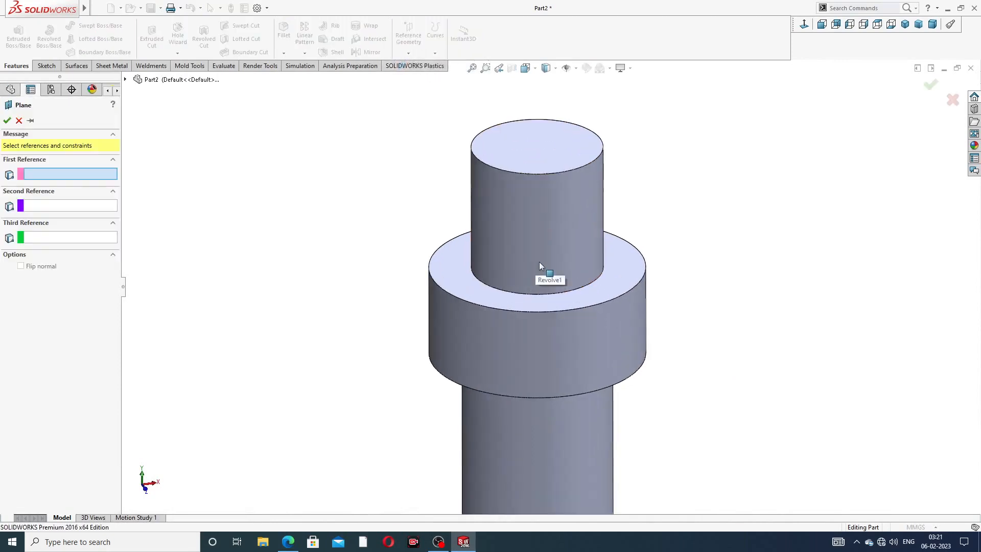
pyautogui.click(469, 281)
pyautogui.scroll(2, 501, 317)
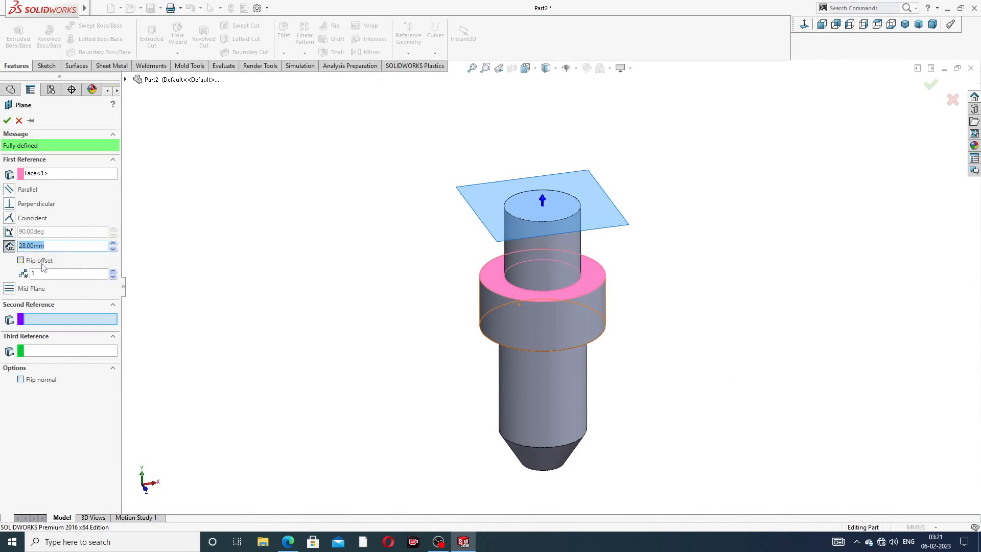
pyautogui.click(22, 261)
pyautogui.moveTo(329, 340); pyautogui.dragTo(353, 287, button='middle')
pyautogui.click(7, 121)
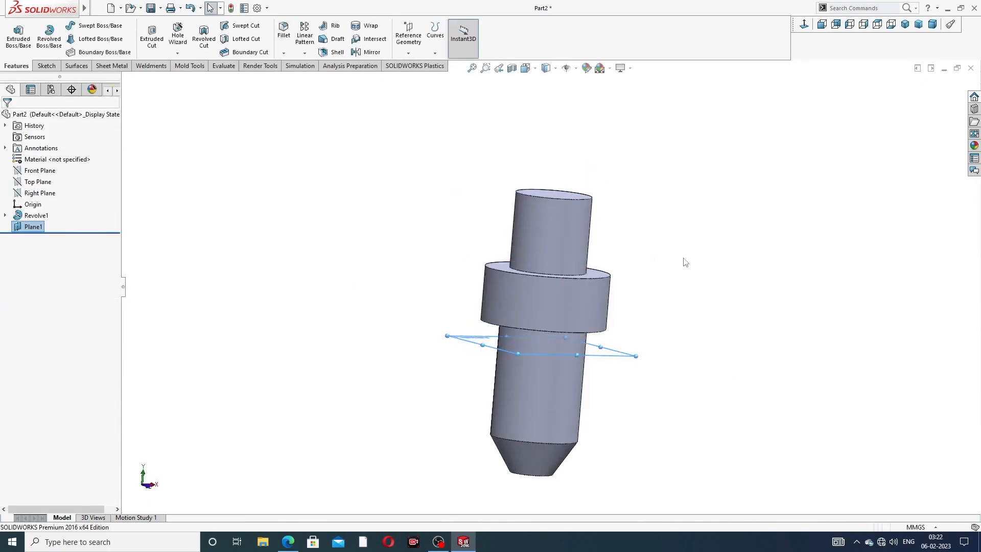
# - Start a sketch on the new offset plane and draw a hexagon about 54 mm across flats, centered on the origin
pyautogui.click(632, 357)
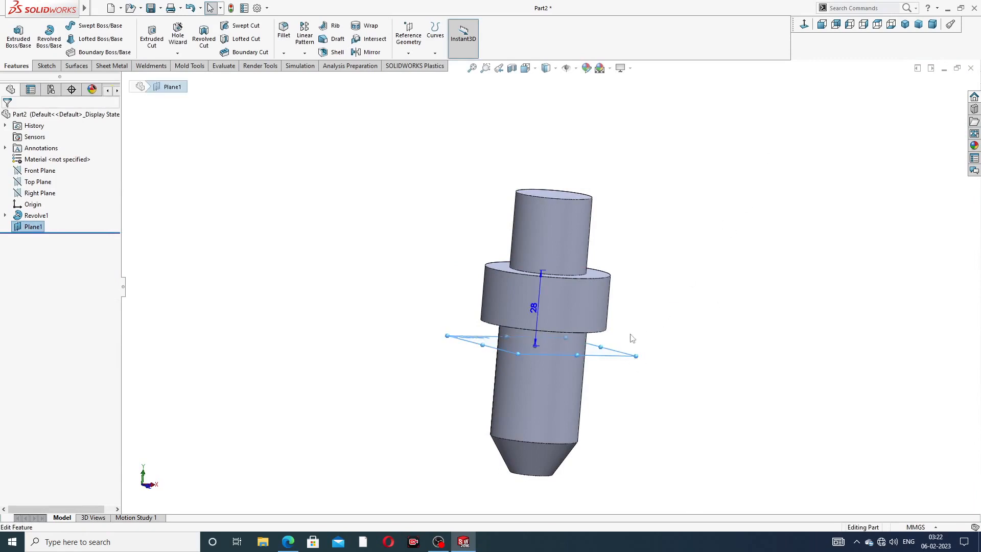
pyautogui.click(656, 323)
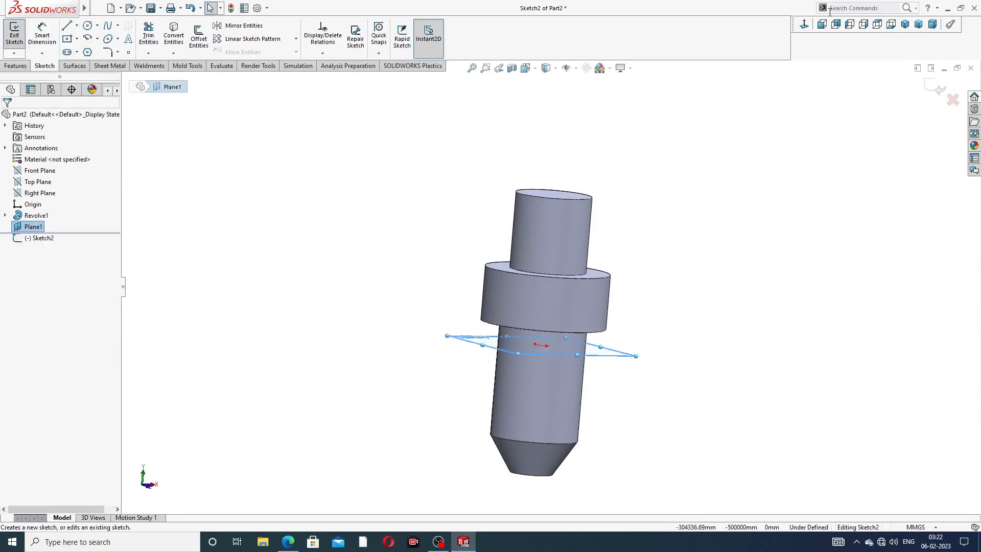
pyautogui.click(804, 26)
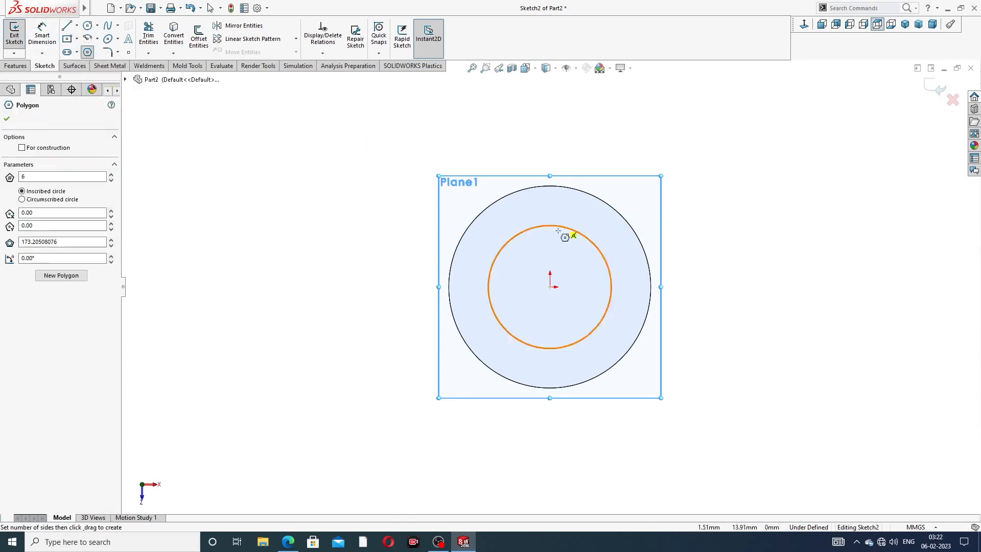
pyautogui.click(550, 286)
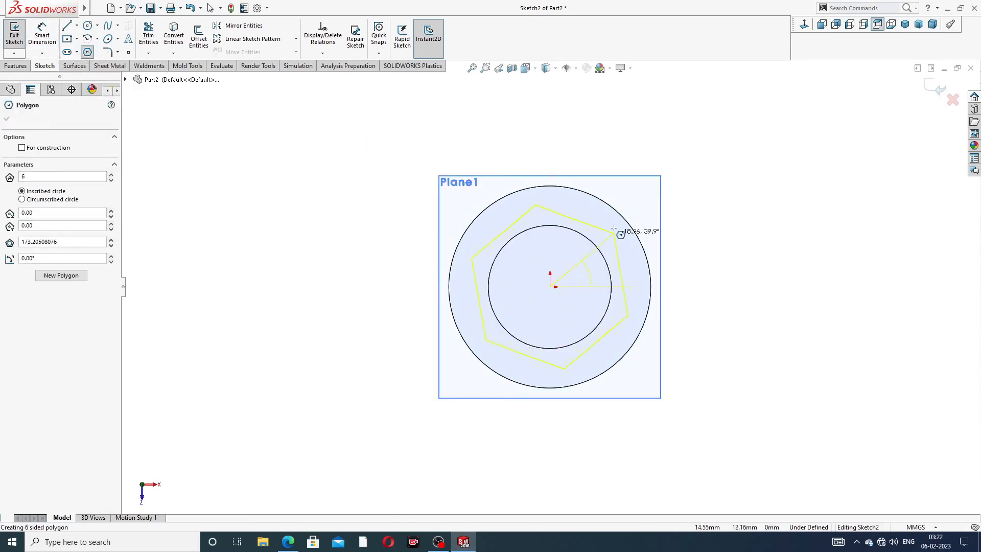
pyautogui.click(549, 148)
pyautogui.rightClick(681, 144)
pyautogui.click(701, 149)
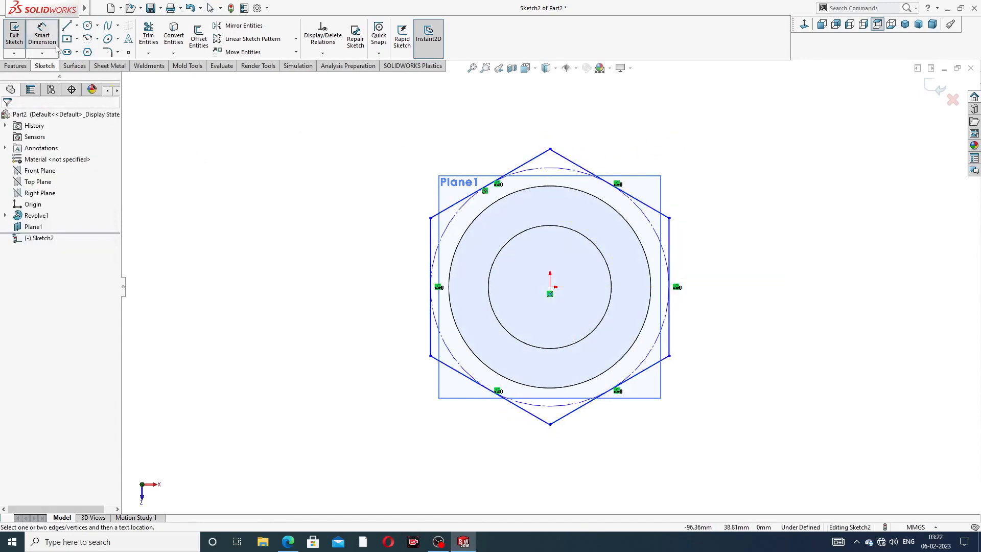
# - Leave the dimension command and add a vertical relation to one upright side of the hexagon
pyautogui.click(42, 34)
pyautogui.rightClick(548, 114)
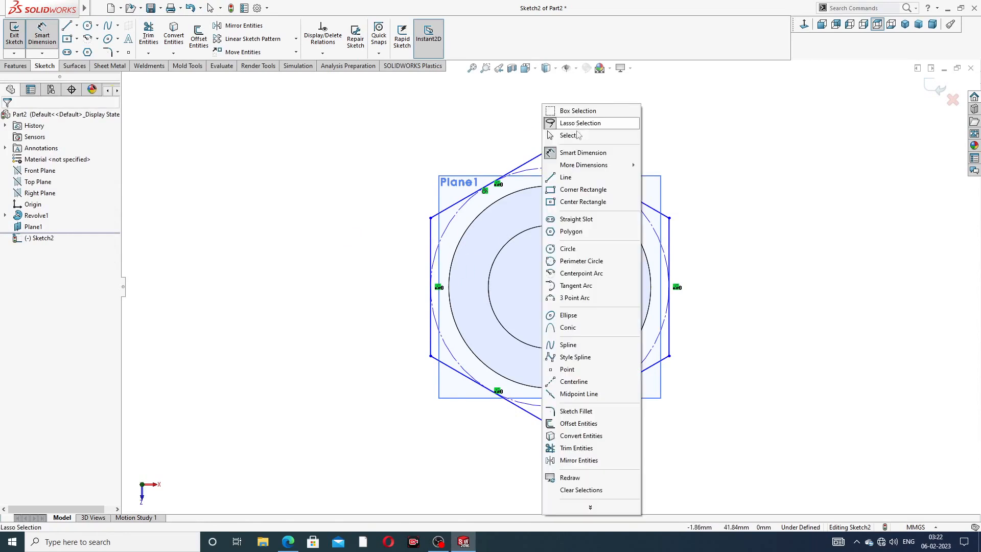
pyautogui.click(570, 135)
pyautogui.click(429, 235)
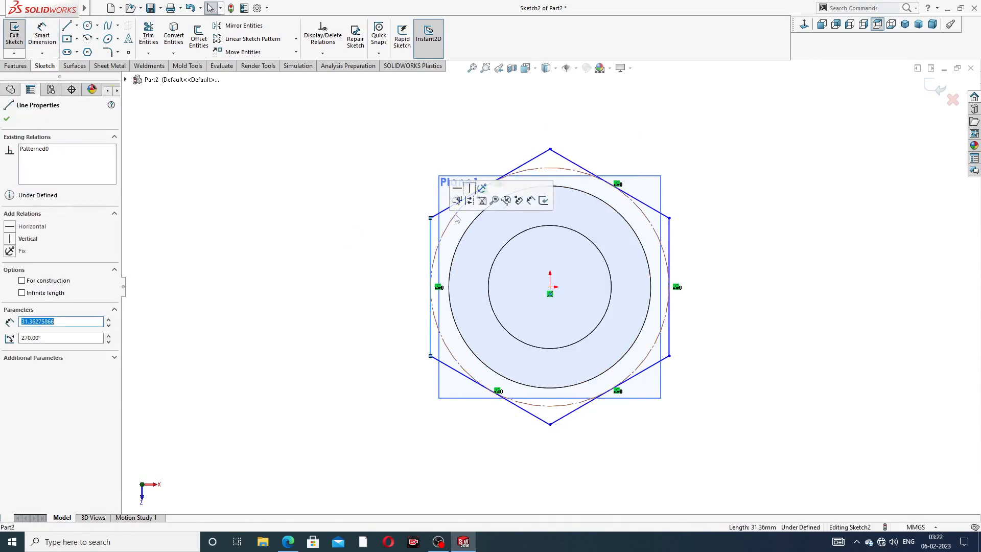
pyautogui.click(470, 189)
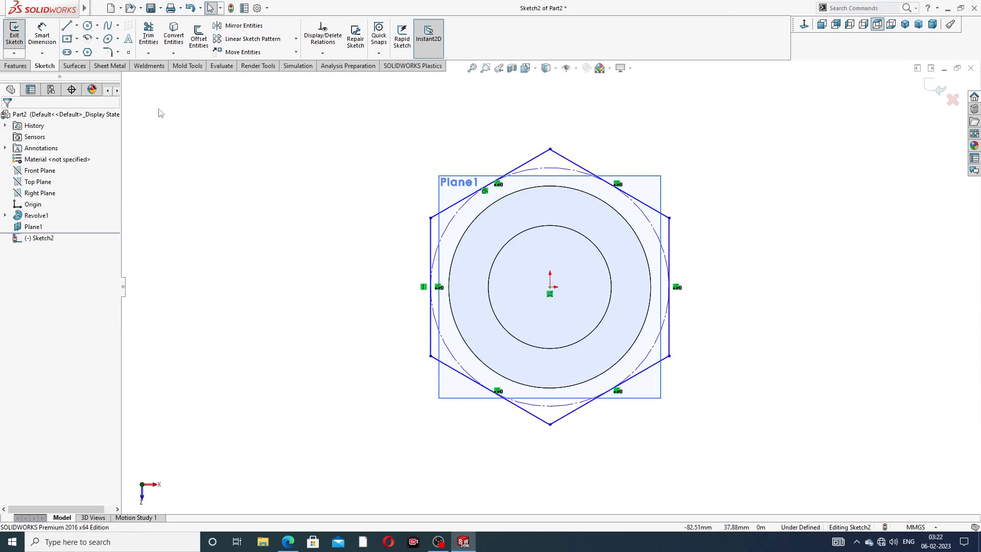
# - Dimension the distance between the hexagon's two vertical sides as 356 mm
pyautogui.click(42, 33)
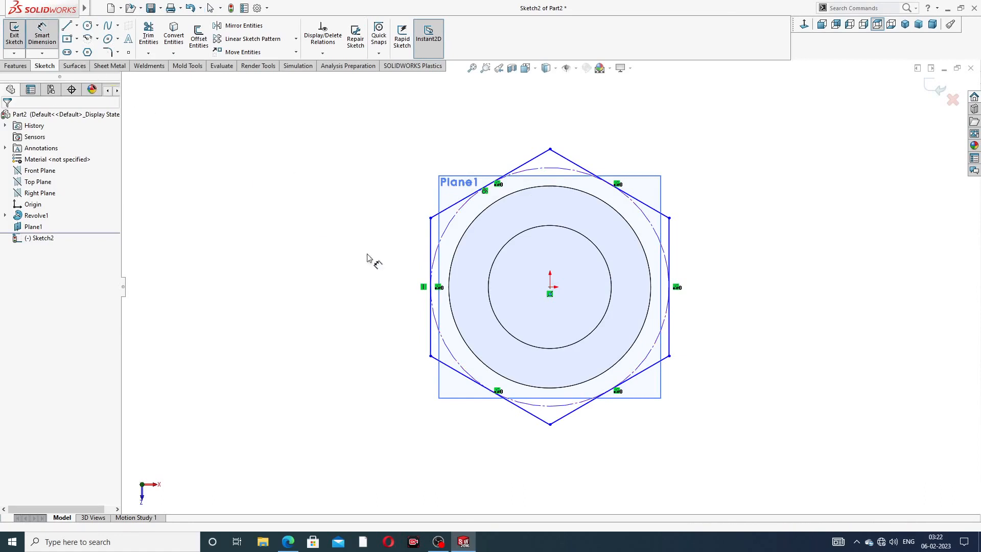
pyautogui.click(432, 248)
pyautogui.click(670, 225)
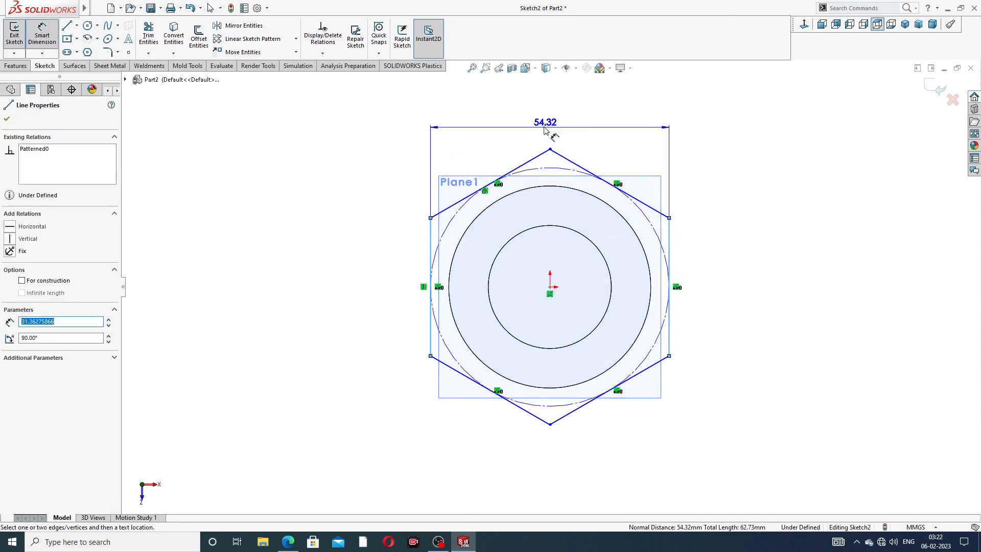
pyautogui.click(537, 122)
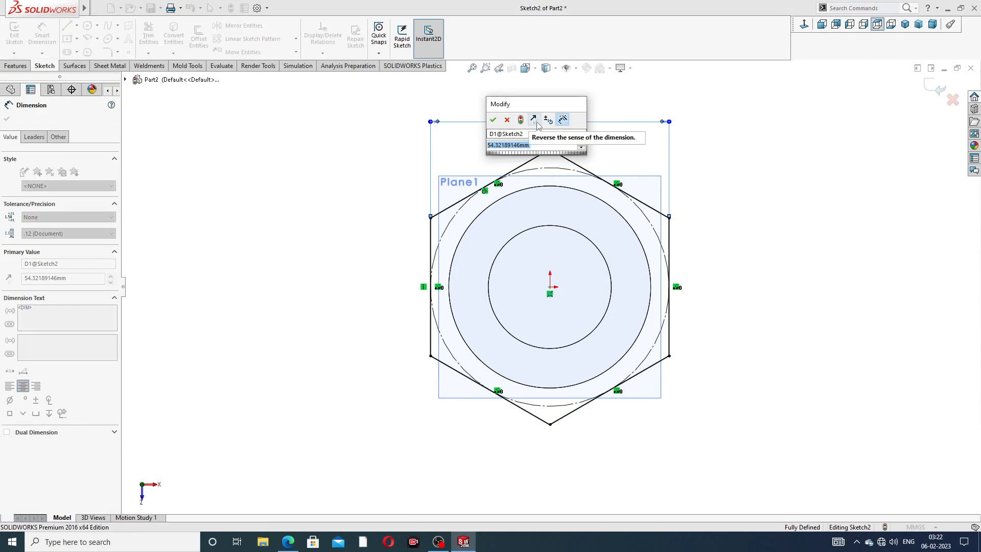
pyautogui.write('356')
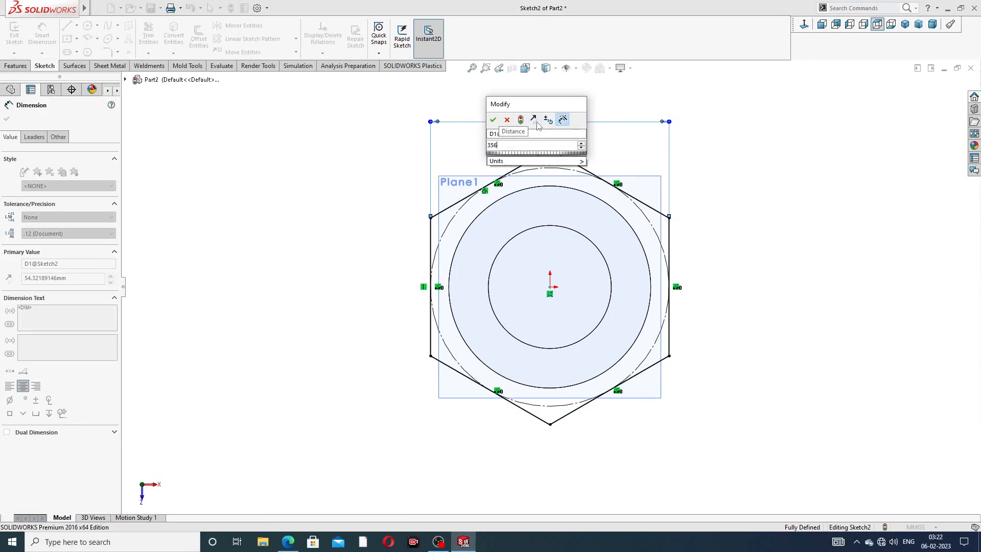
pyautogui.press('Return')
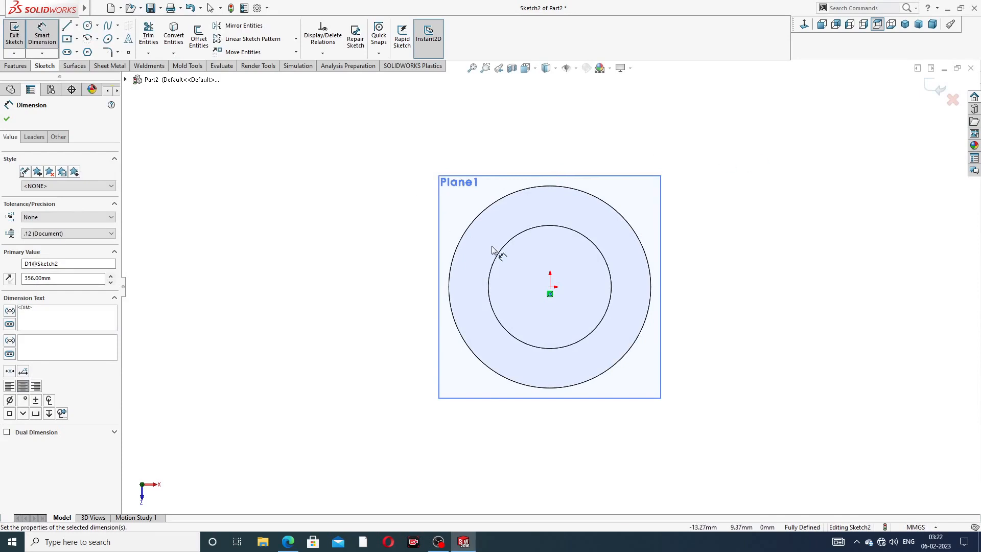
# - Correct the hexagon's across-flats dimension to 35.6 mm
pyautogui.moveTo(500, 254)
pyautogui.mouseDown(button='middle')
pyautogui.moveTo(491, 276)
pyautogui.moveTo(477, 245)
pyautogui.moveTo(502, 204)
pyautogui.moveTo(489, 214)
pyautogui.mouseUp(button='middle')
pyautogui.click(7, 120)
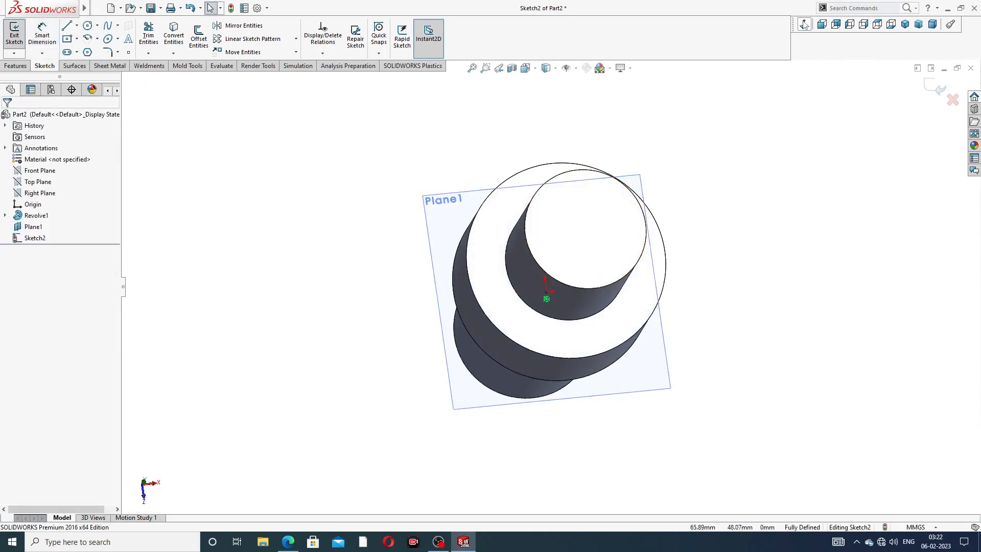
pyautogui.click(804, 24)
pyautogui.scroll(2, 762, 148)
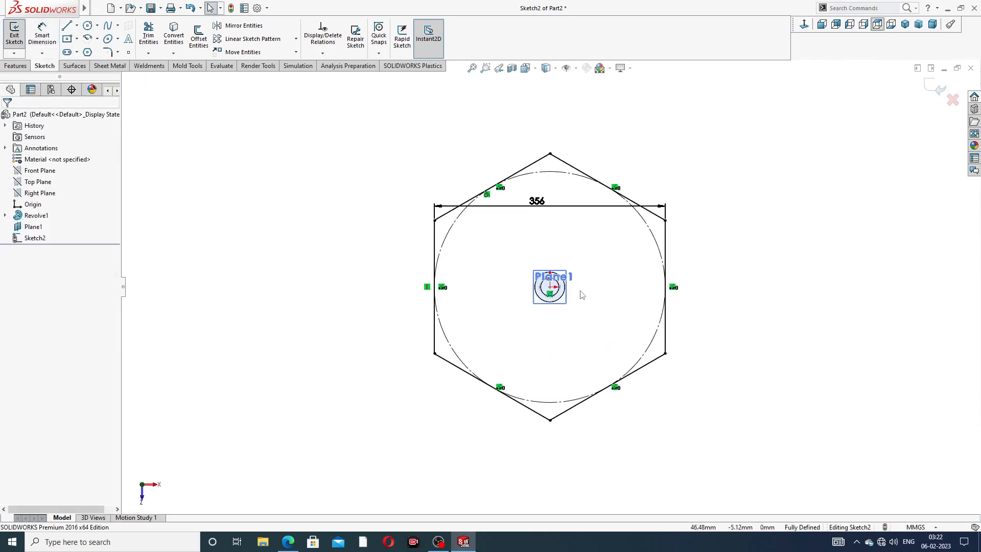
pyautogui.click(537, 202)
pyautogui.doubleClick(537, 202)
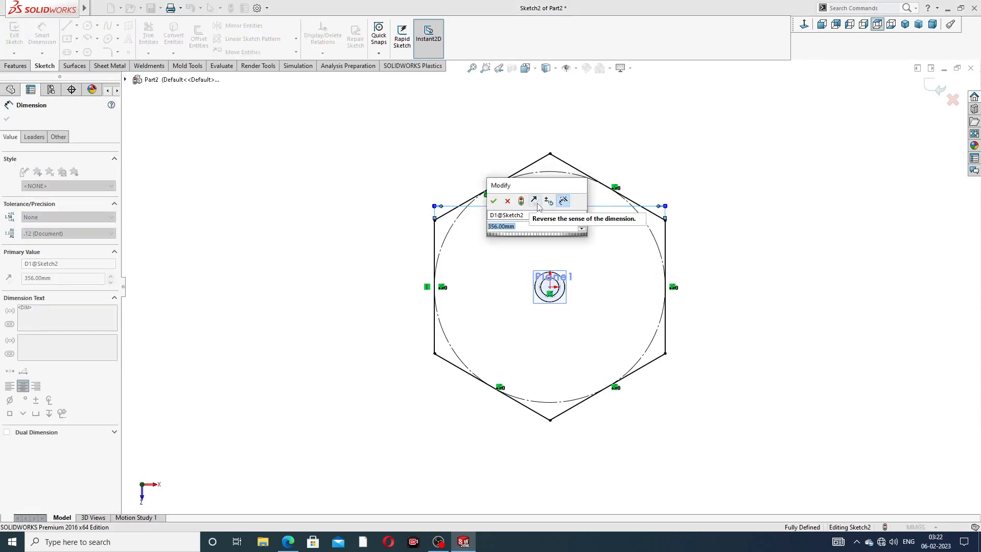
pyautogui.write('36')
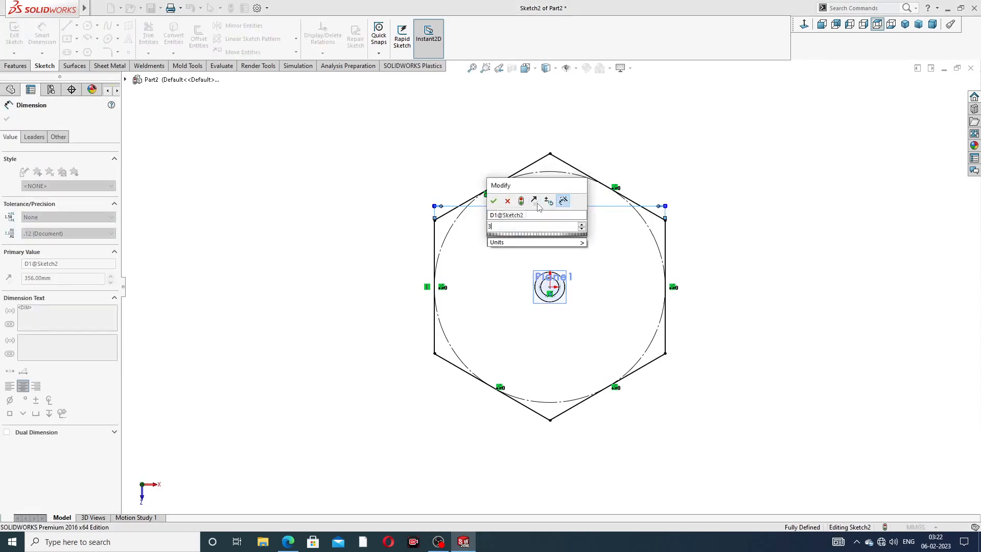
pyautogui.press('BackSpace')
pyautogui.write('5.6')
pyautogui.press('Return')
pyautogui.scroll(-6, 472, 370)
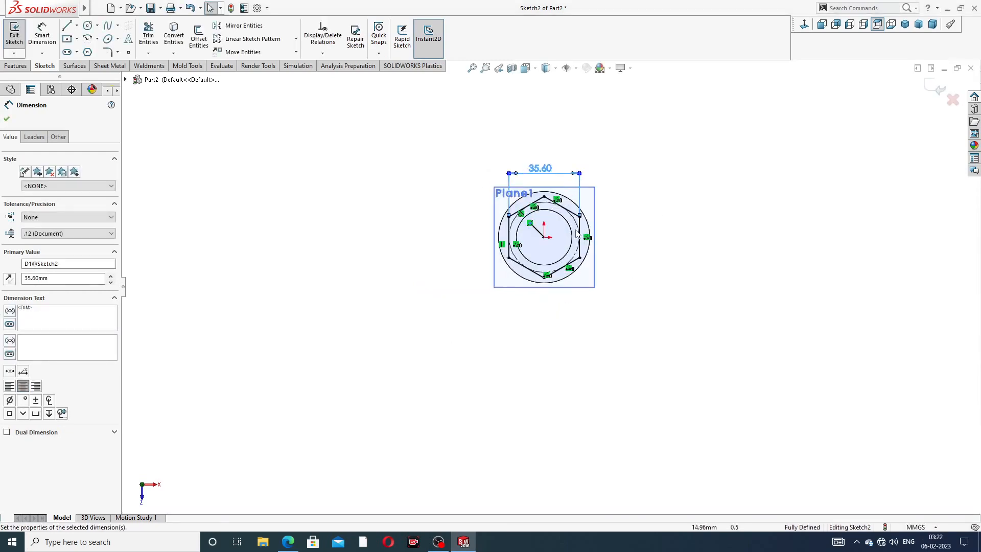
pyautogui.click(740, 225)
# - Consult the PDF drawing for the hexagonal section and exit the hexagon sketch
pyautogui.click(288, 542)
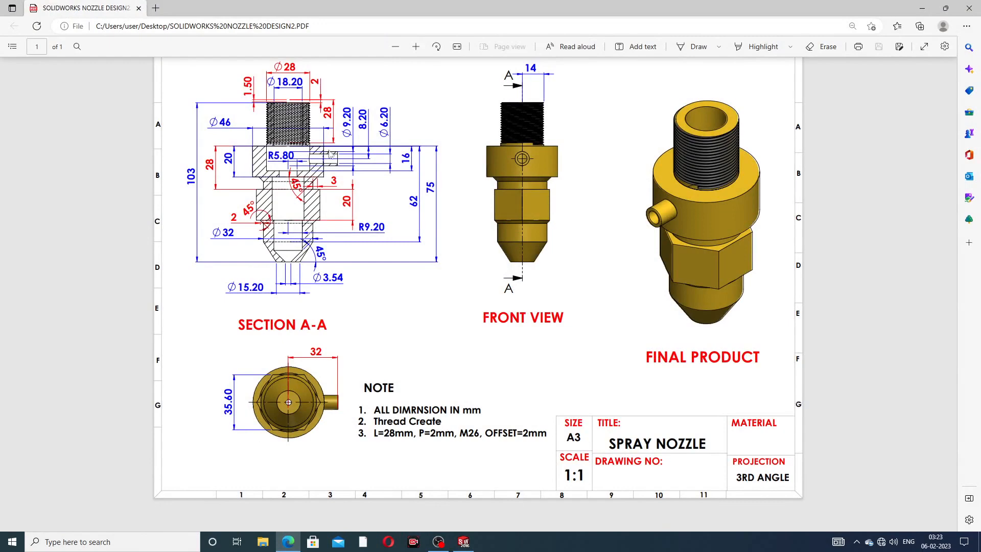
pyautogui.click(286, 542)
pyautogui.scroll(-1, 535, 333)
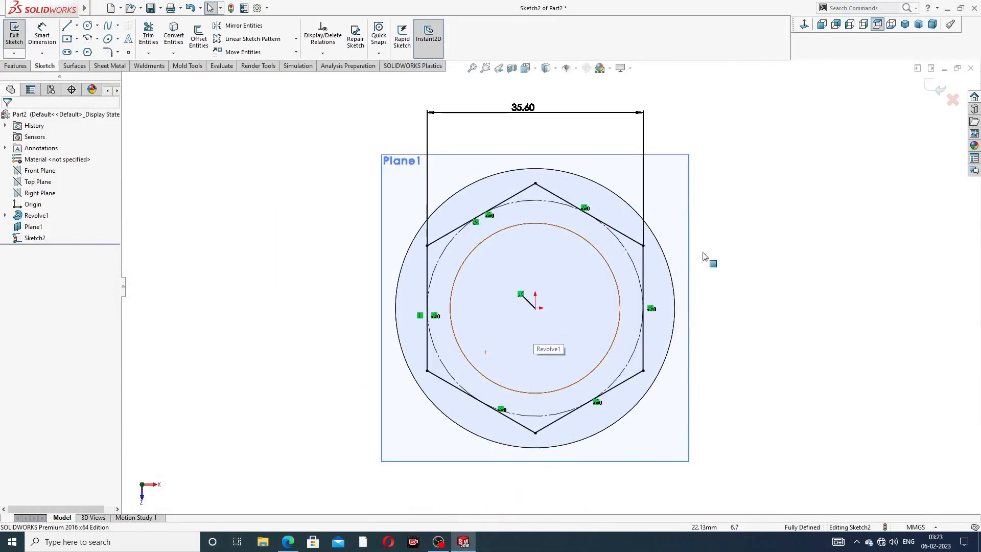
pyautogui.rightClick(784, 115)
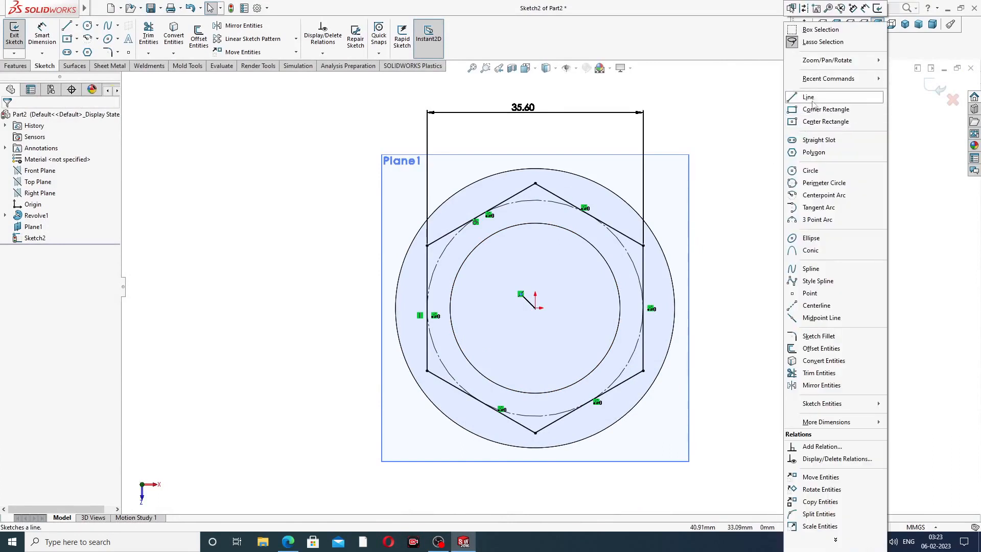
pyautogui.click(762, 104)
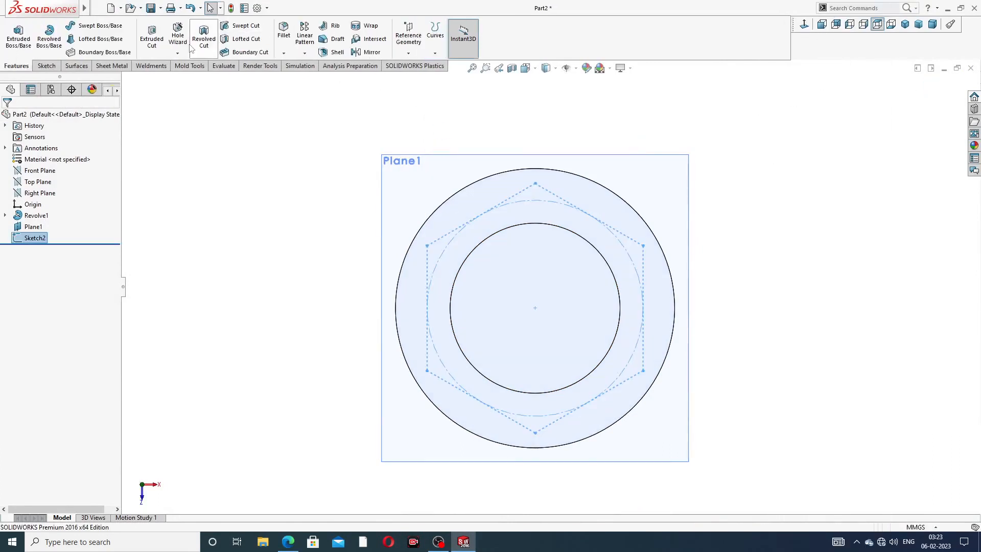
# - Extrude the hexagon sketch 20 mm in the reversed direction, toward the nozzle's conical tip, merging it with the body
pyautogui.click(20, 39)
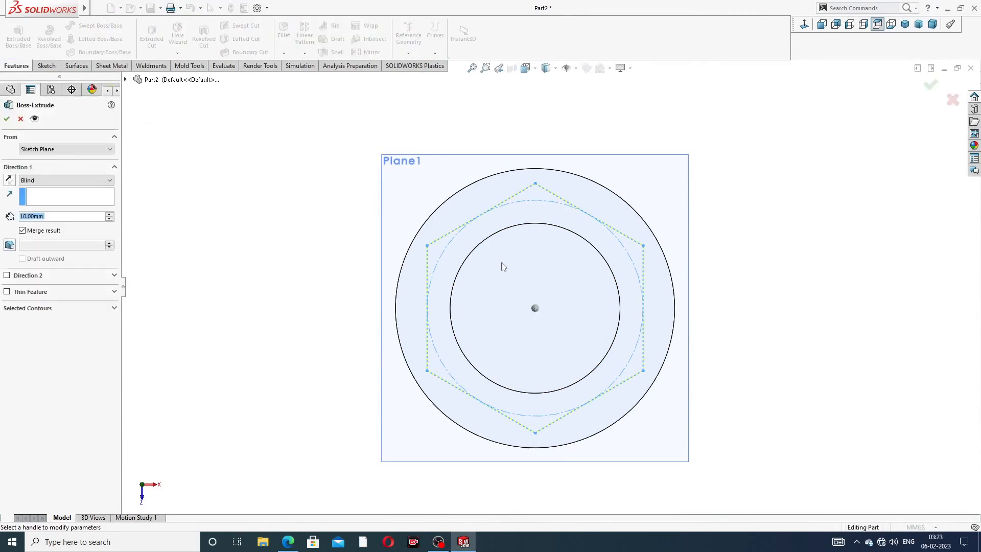
pyautogui.scroll(4, 543, 197)
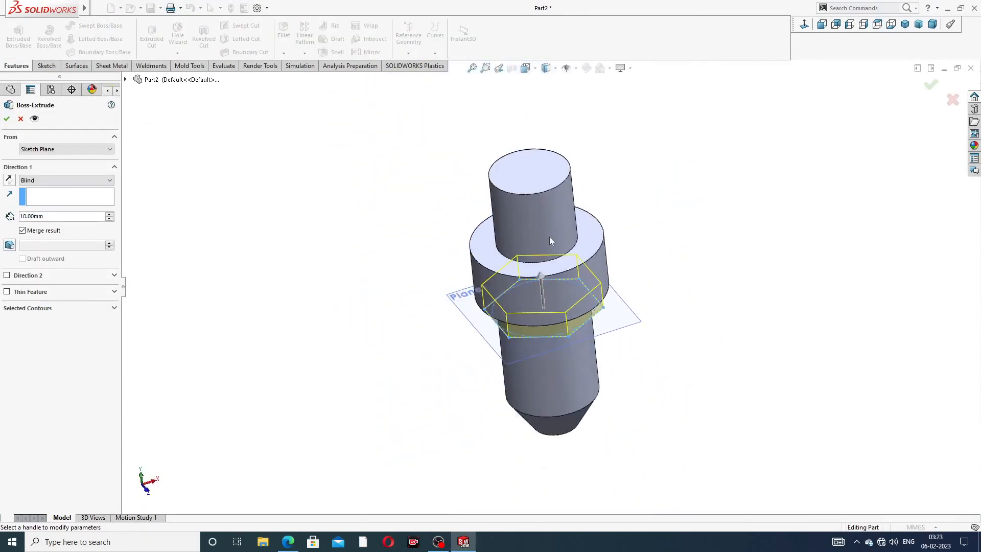
pyautogui.moveTo(549, 238); pyautogui.dragTo(568, 156, button='middle')
pyautogui.scroll(-1, 564, 304)
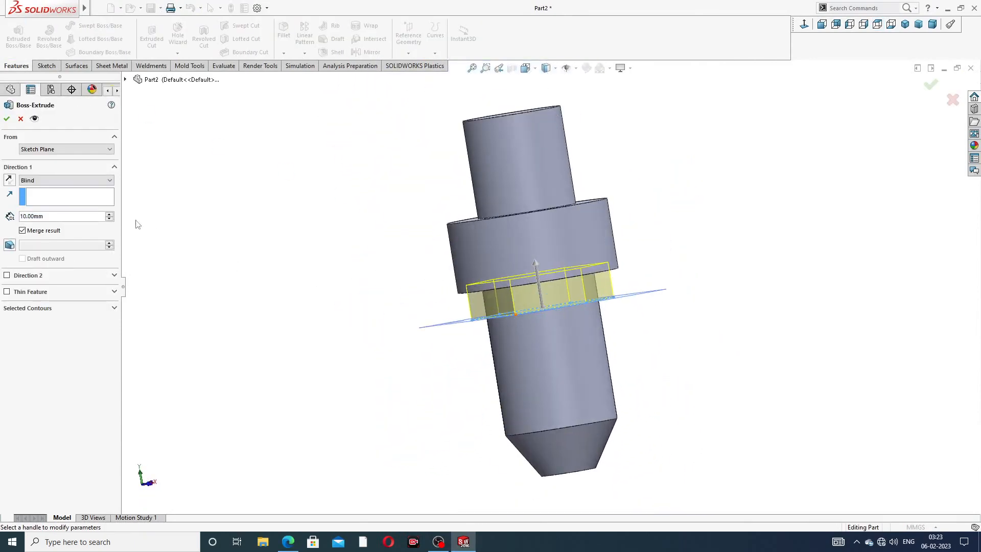
pyautogui.doubleClick(53, 218)
pyautogui.write('20')
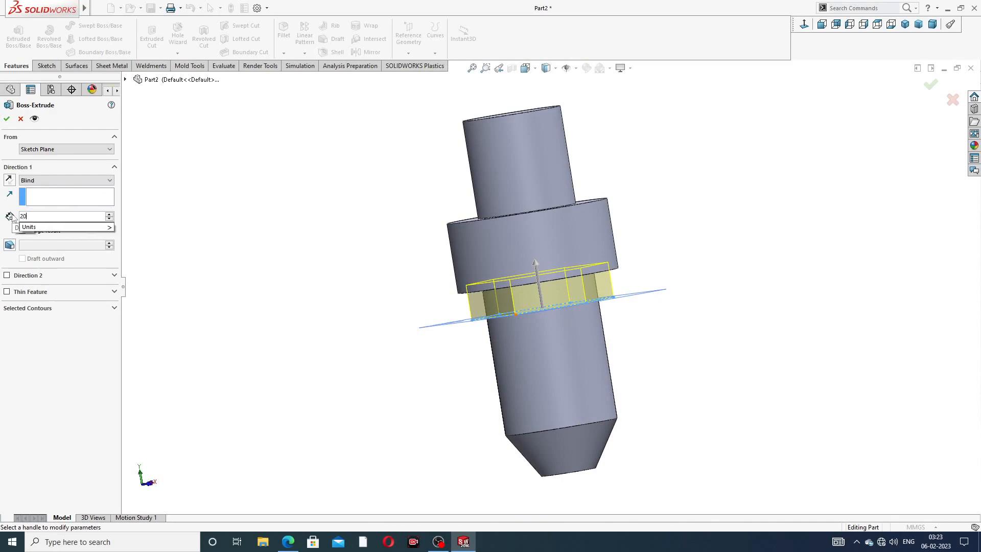
pyautogui.press('Return')
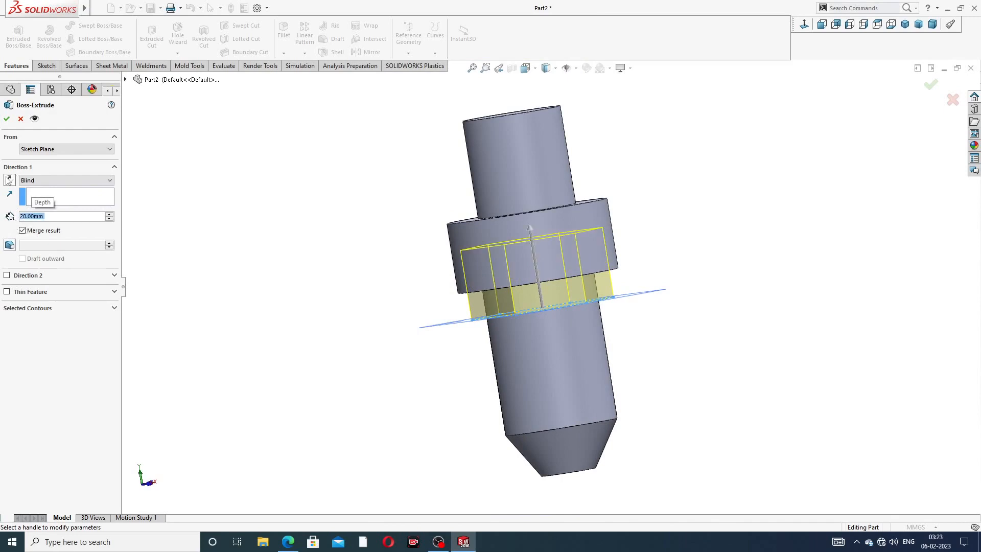
pyautogui.click(9, 180)
pyautogui.moveTo(342, 273); pyautogui.dragTo(282, 254, button='middle')
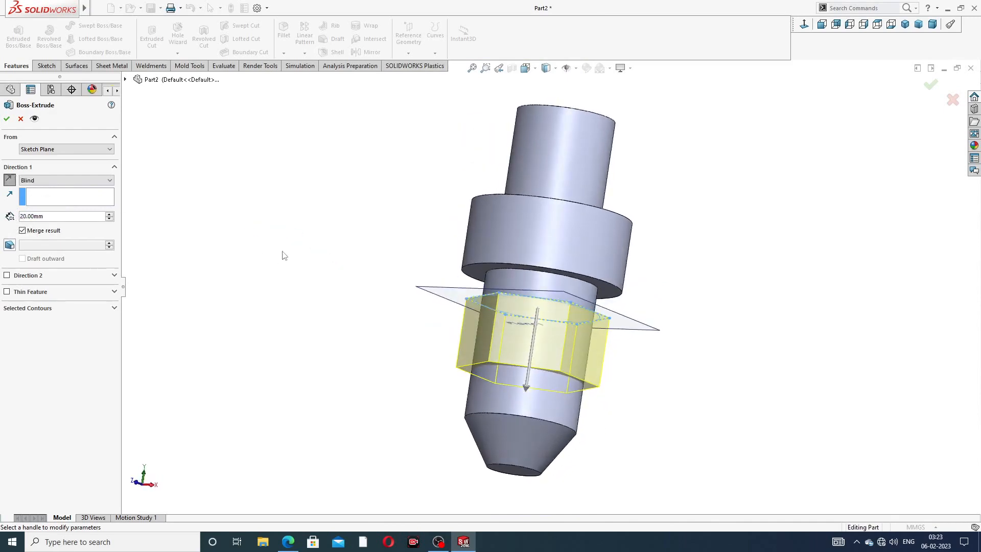
pyautogui.click(7, 119)
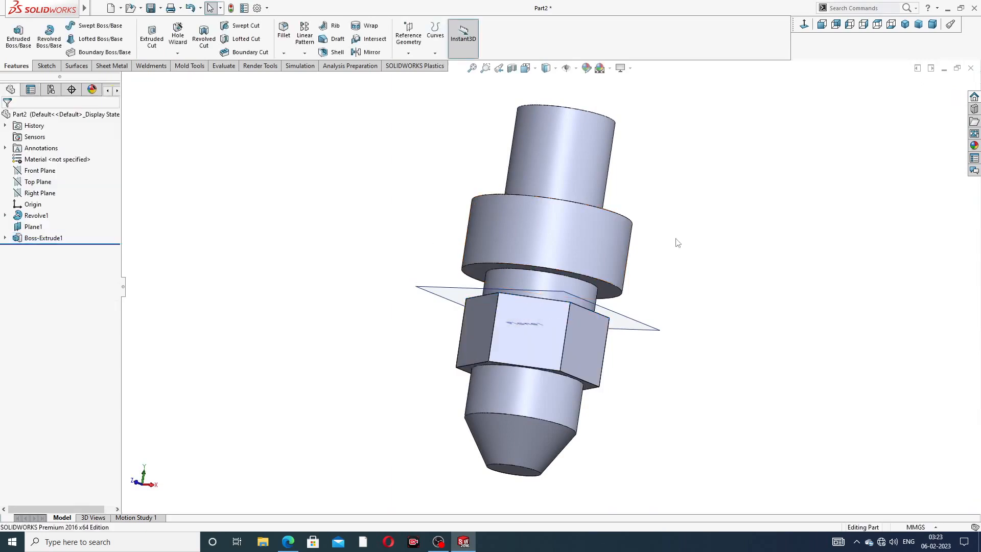
# - Hide the reference plane above the hexagonal section and face the part from the front
pyautogui.moveTo(648, 264); pyautogui.dragTo(661, 331, button='middle')
pyautogui.click(645, 312)
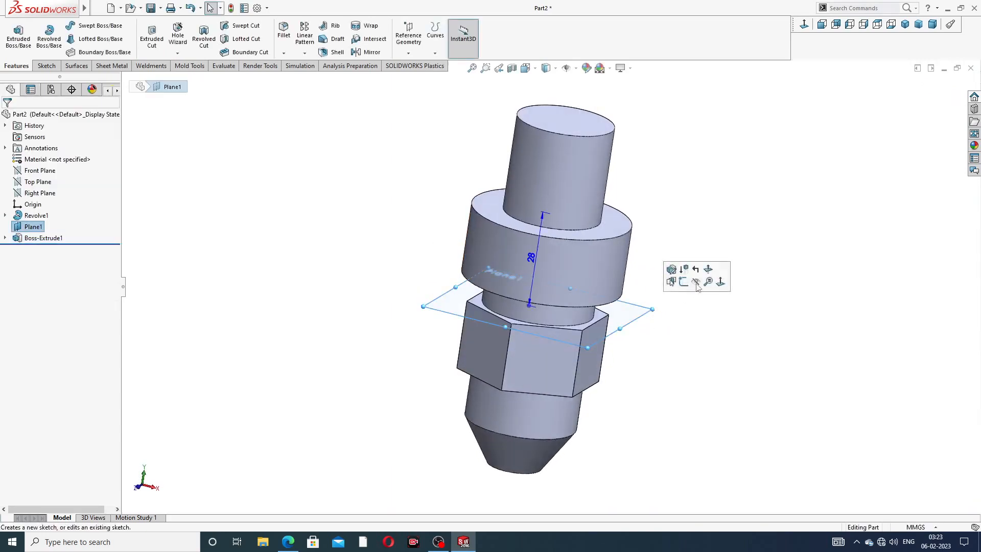
pyautogui.click(695, 282)
pyautogui.hotkey('ctrl', '1')
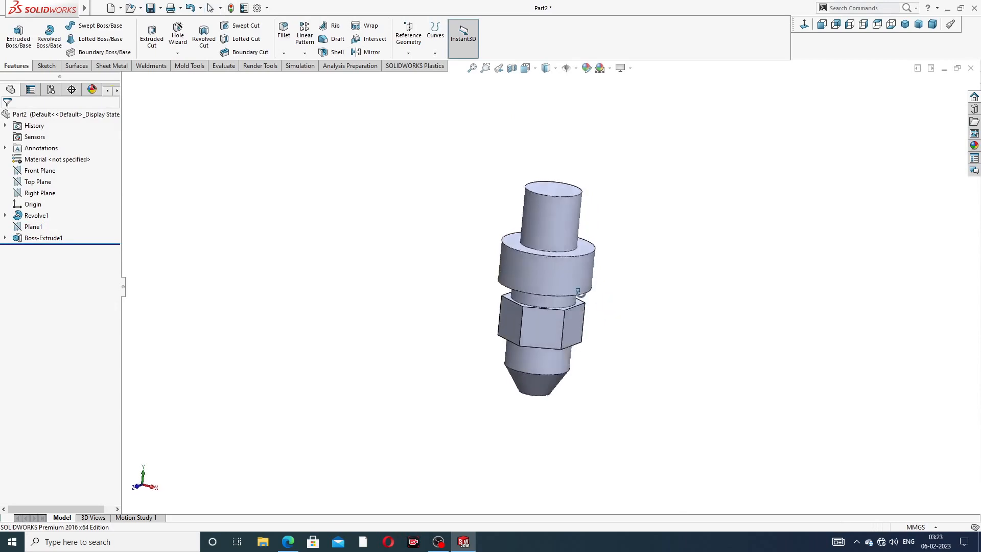
pyautogui.scroll(-2, 552, 285)
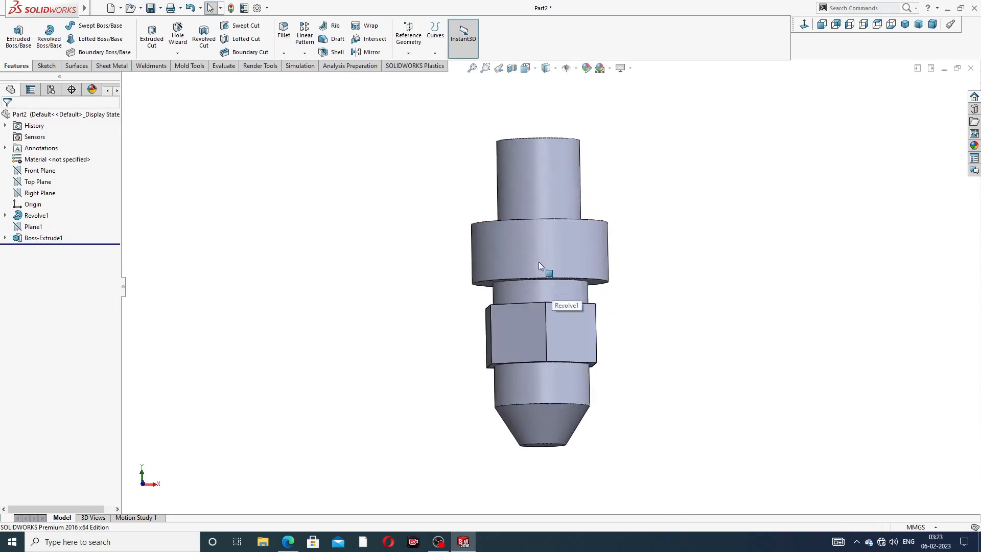
# - Start a sketch on the Front Plane, viewed head-on, and check the side port's dimensions in the PDF drawing
pyautogui.click(40, 171)
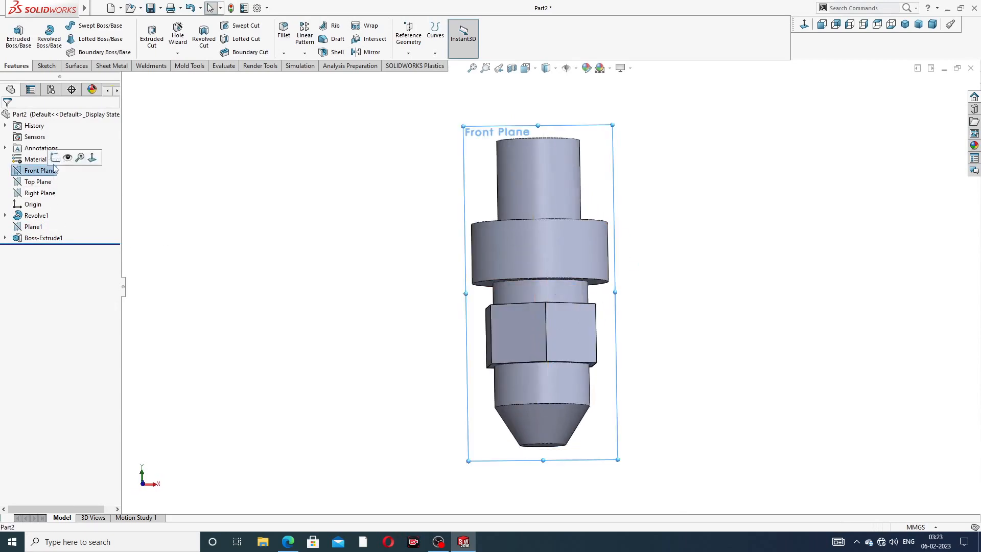
pyautogui.click(67, 155)
pyautogui.click(804, 24)
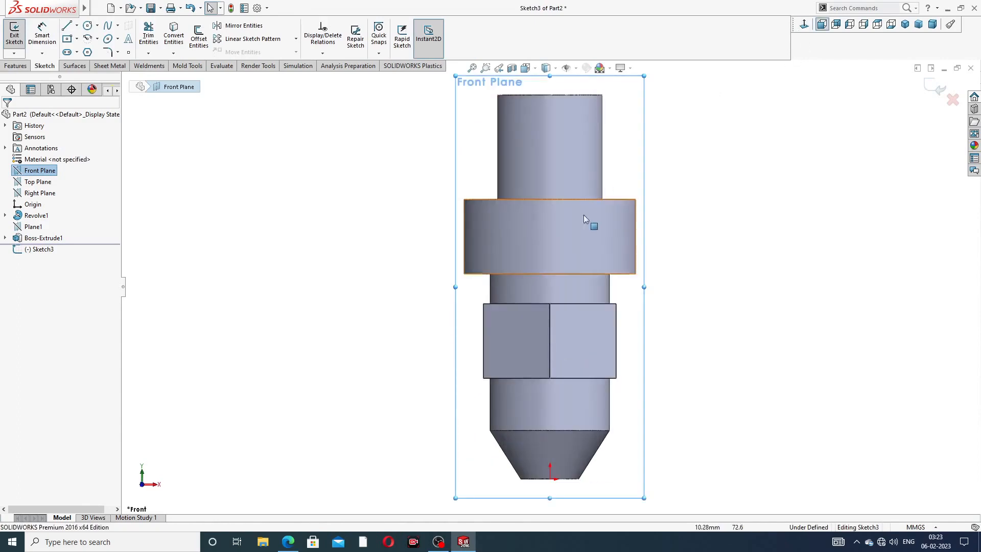
pyautogui.click(288, 543)
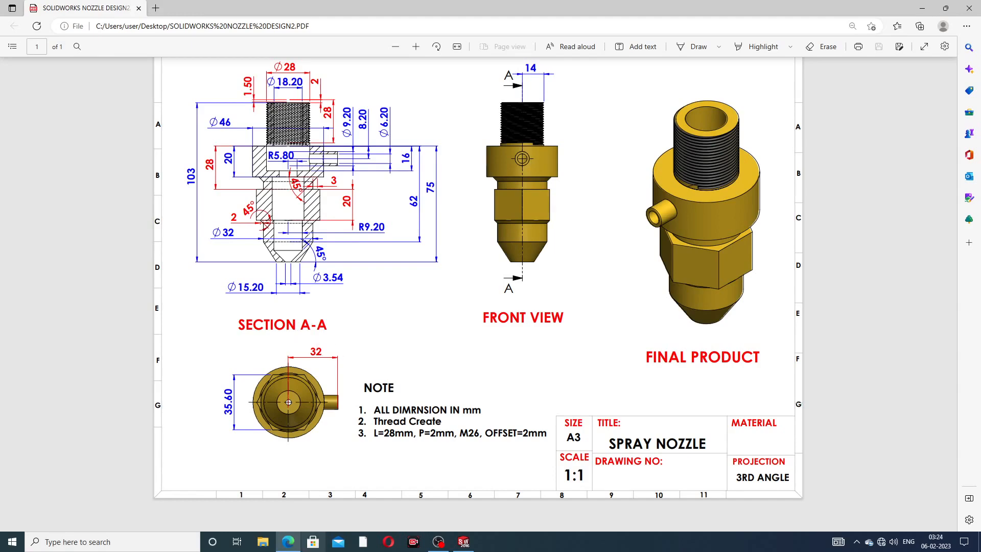
pyautogui.click(289, 542)
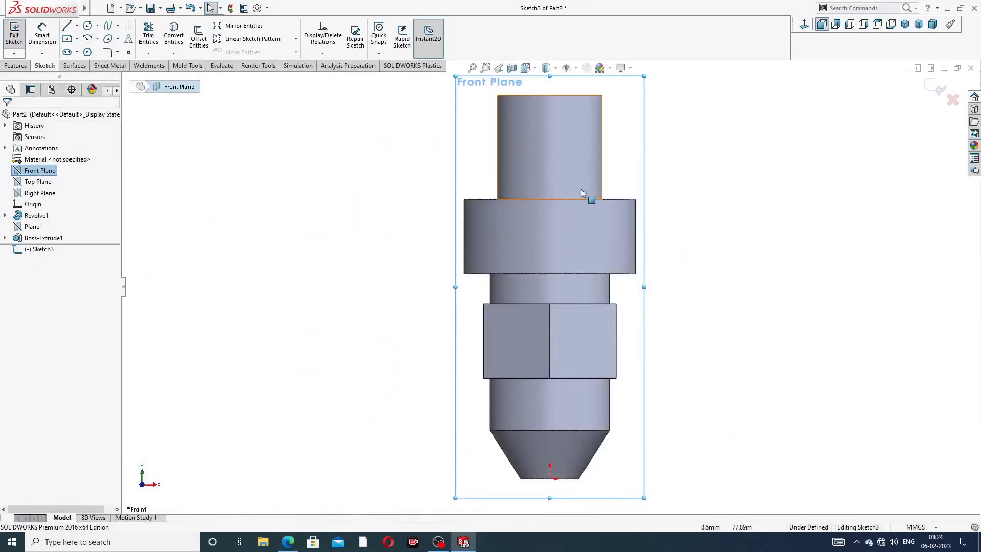
pyautogui.scroll(2, 566, 207)
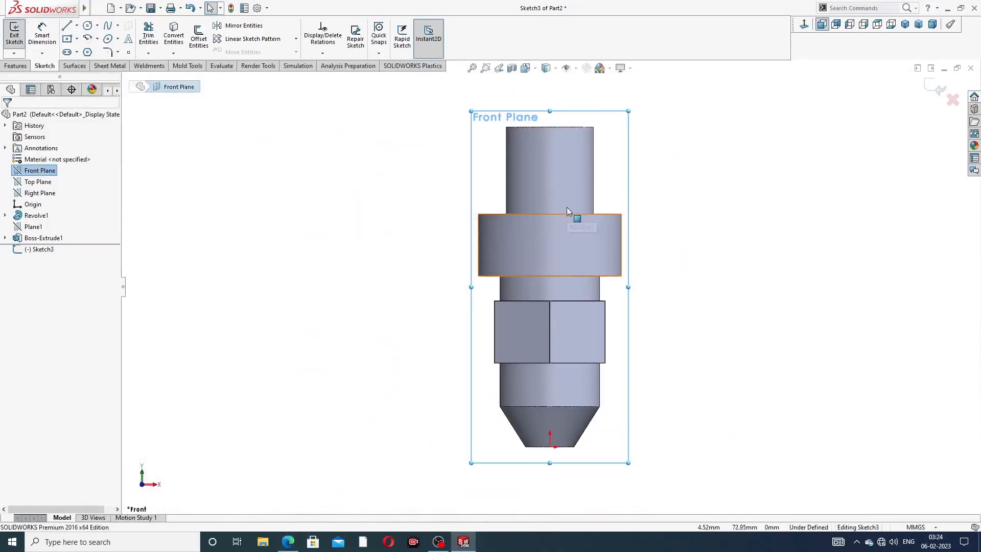
# - Sketch a circle of about 4.6 mm radius on the large collar, centred on the nozzle's axis
pyautogui.click(87, 25)
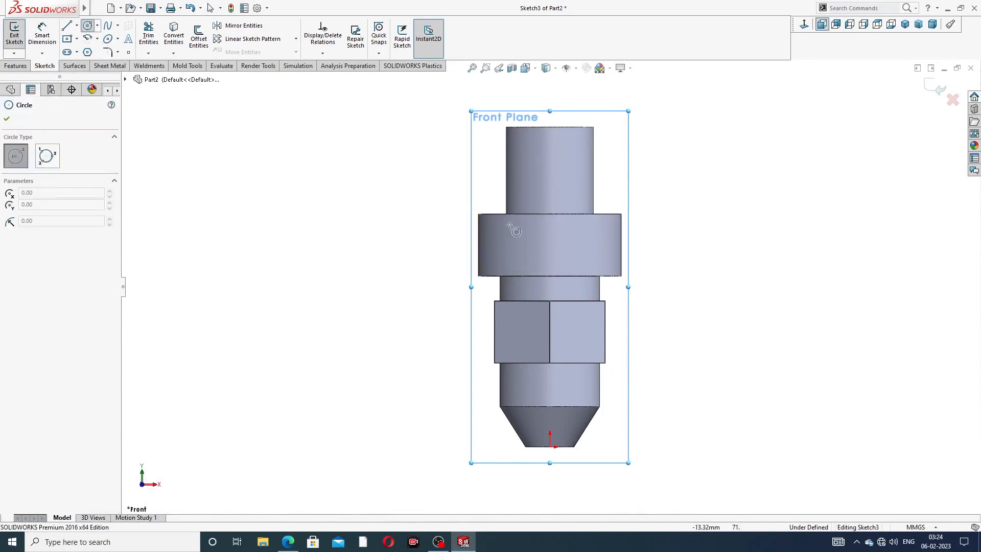
pyautogui.click(550, 246)
pyautogui.click(561, 237)
pyautogui.rightClick(631, 179)
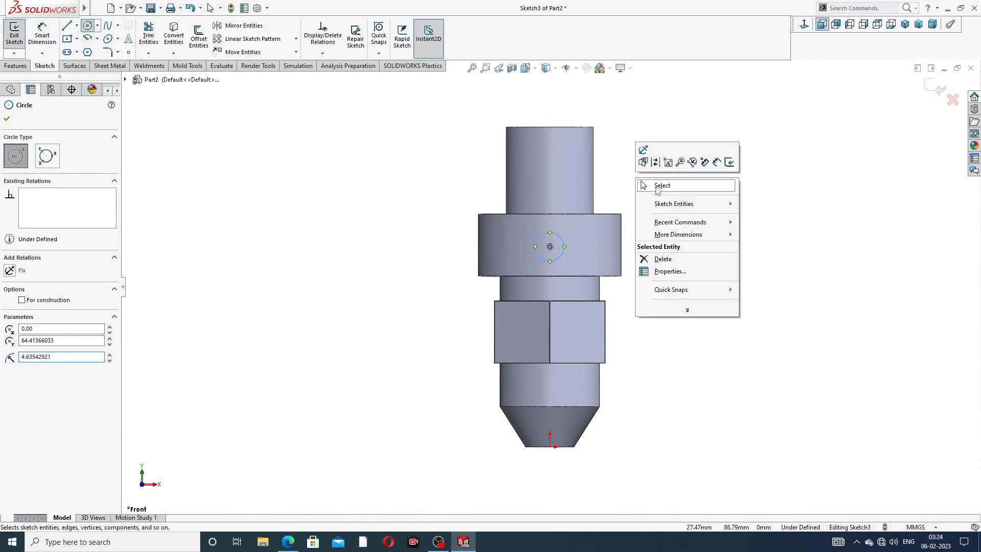
pyautogui.click(659, 188)
# - Dimension the collar circle's diameter as 9.2 mm
pyautogui.click(42, 35)
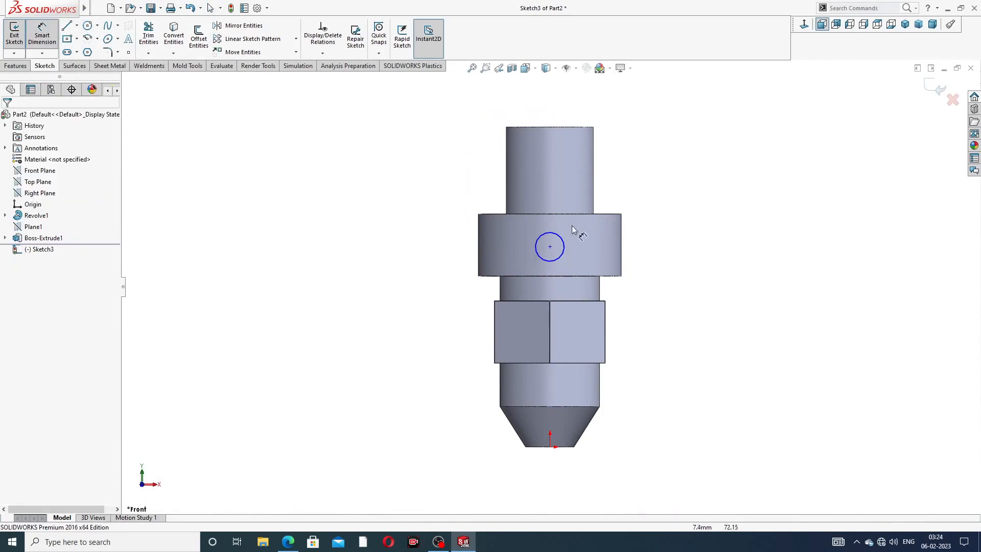
pyautogui.click(562, 238)
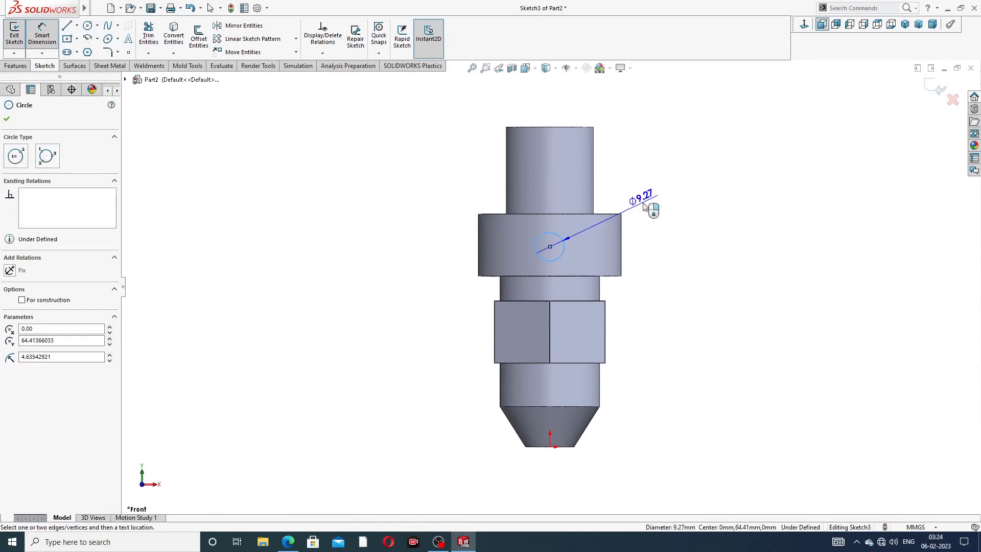
pyautogui.click(650, 205)
pyautogui.write('9.2')
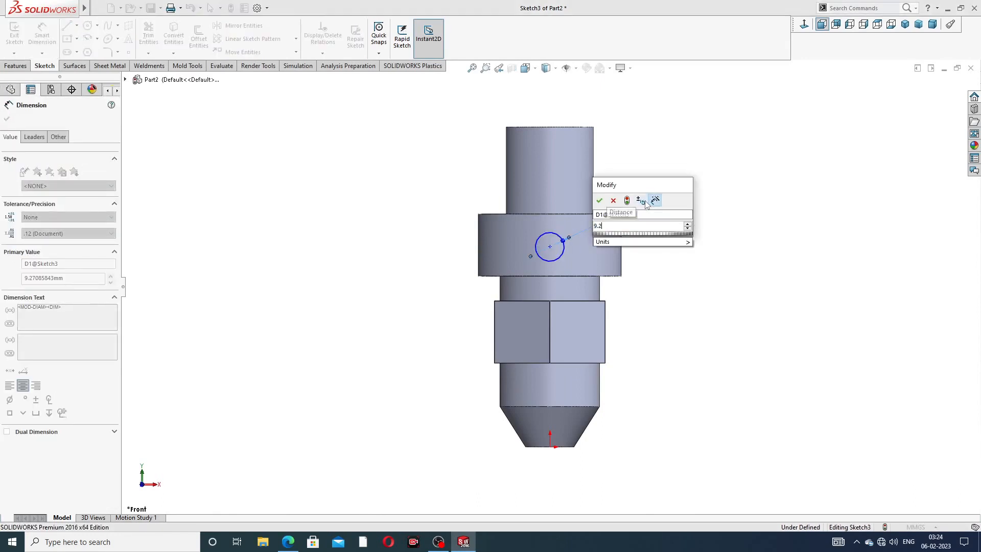
pyautogui.press('Return')
pyautogui.click(685, 201)
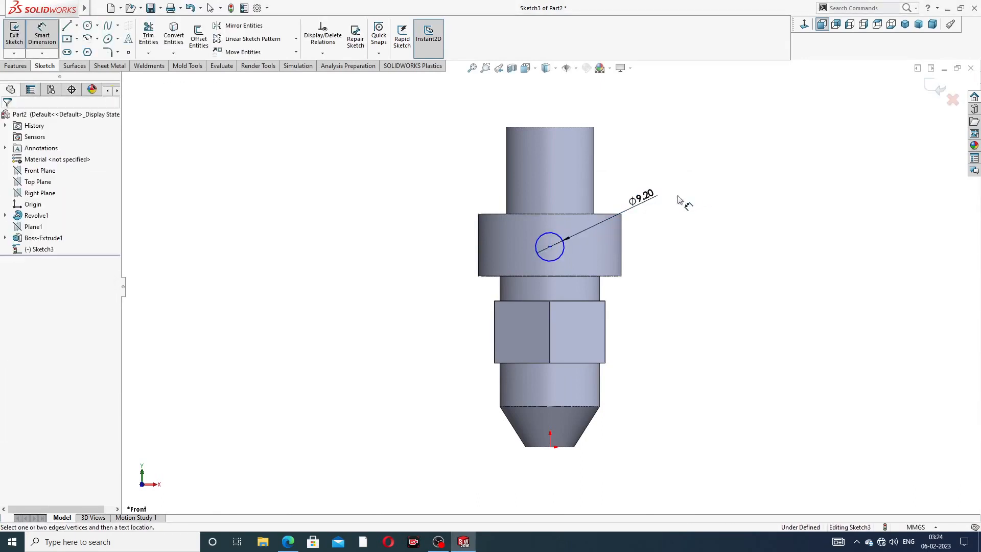
# - Dimension the circle's centre 8.2 mm below the collar's upper edge and leave the dimension command
pyautogui.scroll(-2, 557, 273)
pyautogui.click(556, 190)
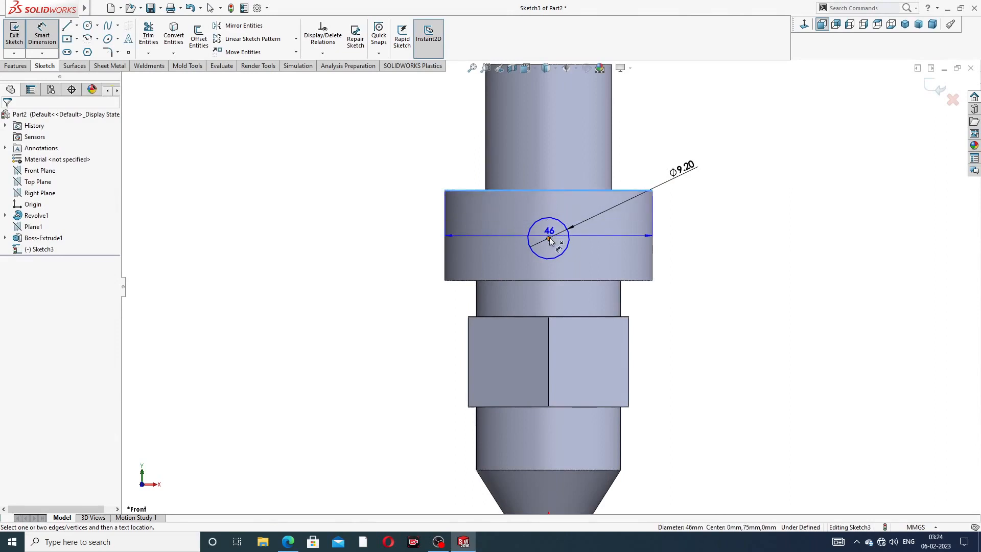
pyautogui.click(549, 238)
pyautogui.click(675, 219)
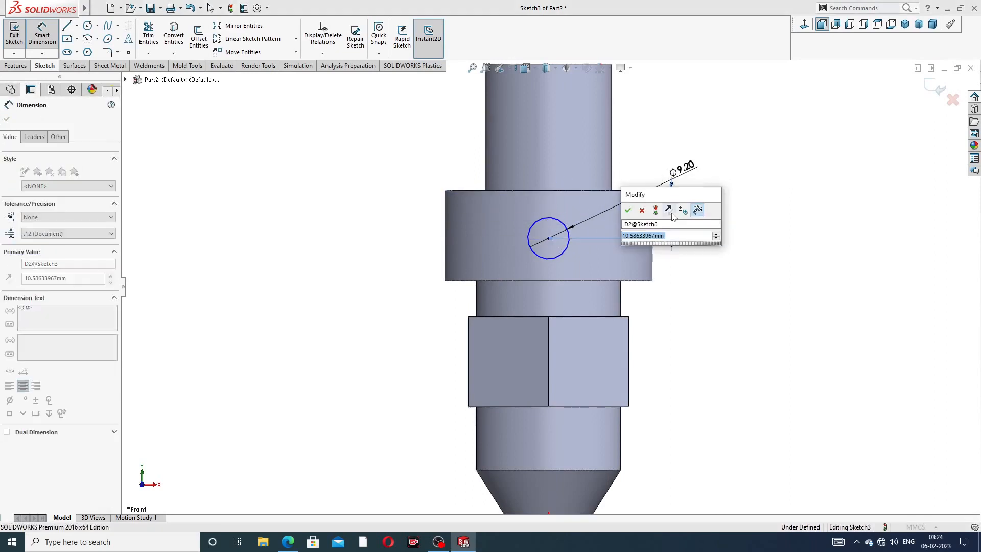
pyautogui.write('8.2')
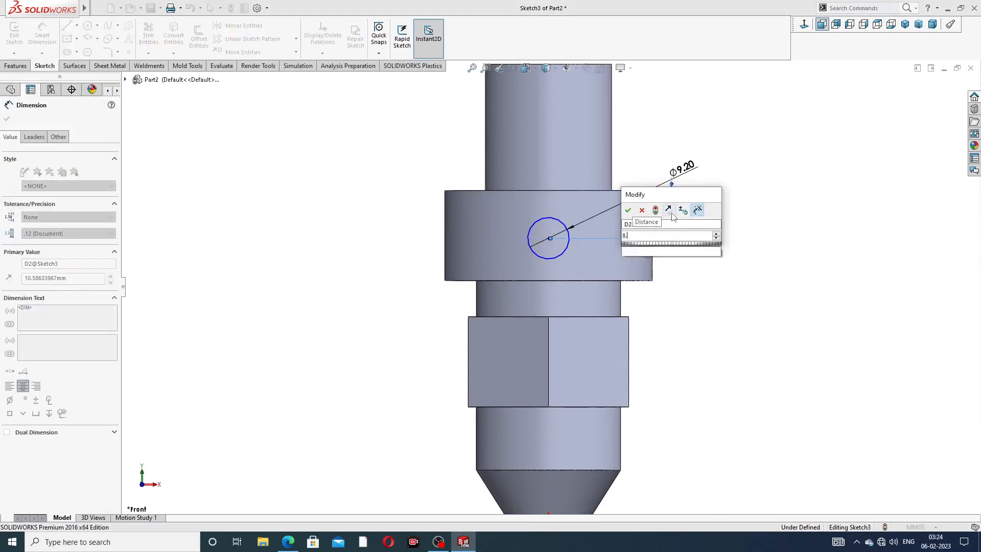
pyautogui.press('Return')
pyautogui.rightClick(723, 228)
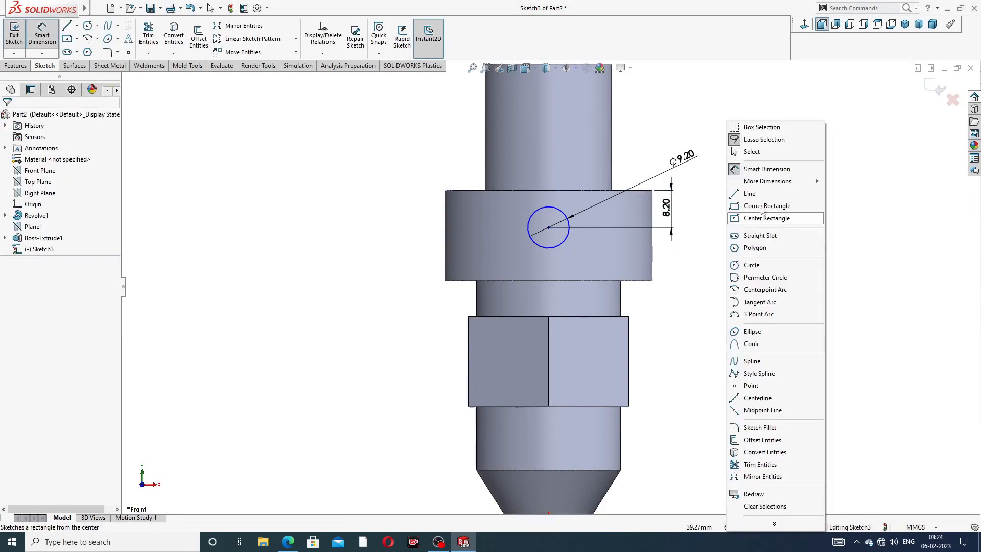
pyautogui.click(743, 151)
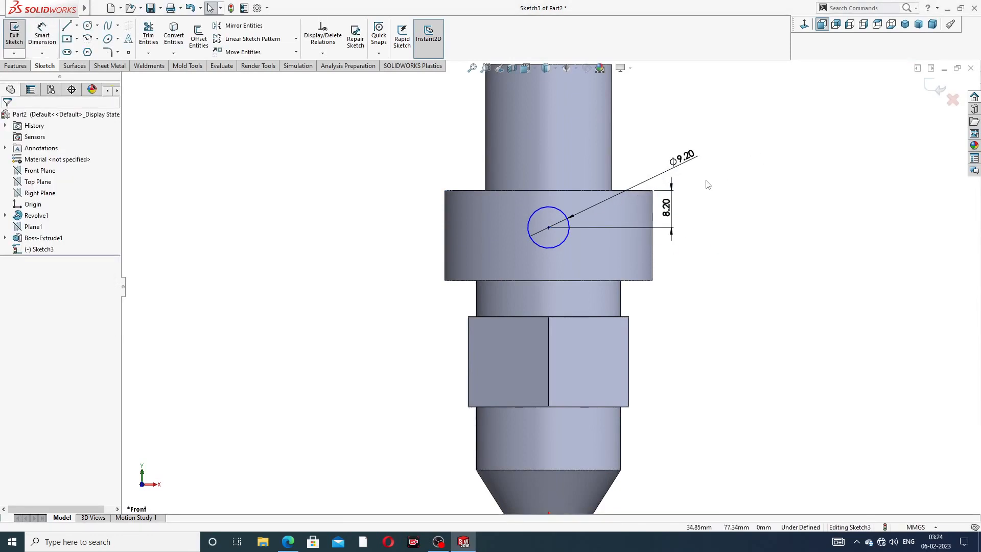
# - Add a vertical relation between the circle's centre and the origin, and exit the sketch
pyautogui.click(548, 227)
pyautogui.scroll(3, 551, 286)
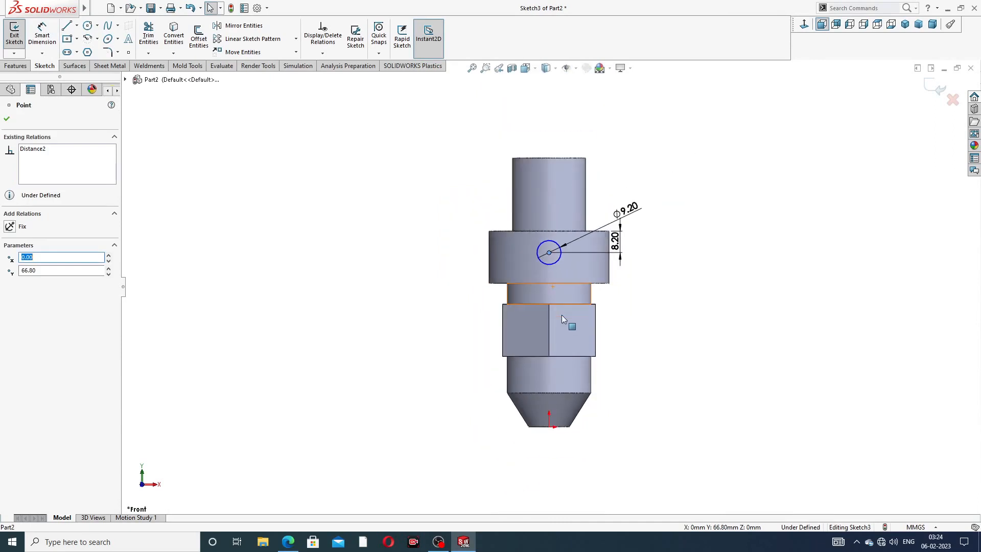
pyautogui.keyDown('ctrl'); pyautogui.click(549, 427); pyautogui.keyUp('ctrl')
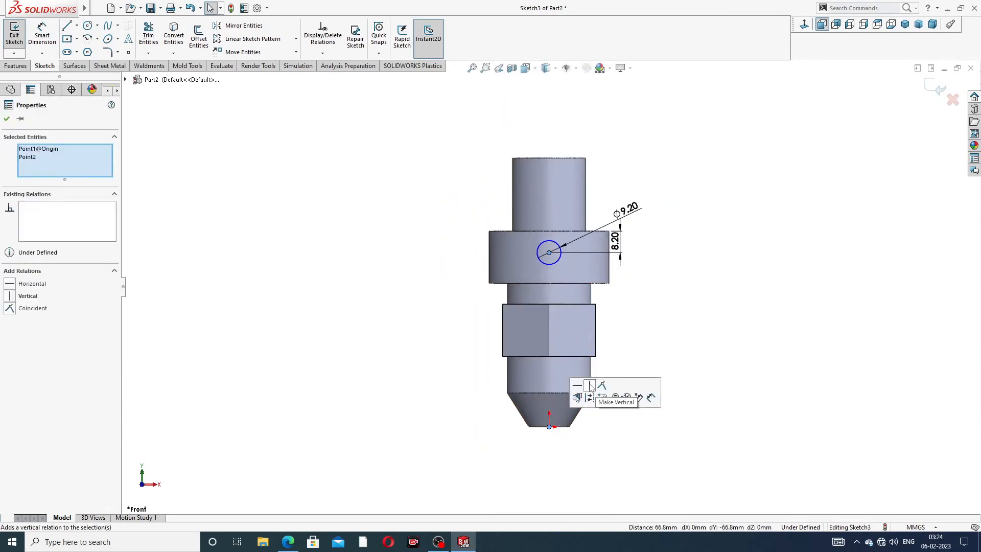
pyautogui.click(590, 387)
pyautogui.click(658, 329)
pyautogui.scroll(-3, 535, 259)
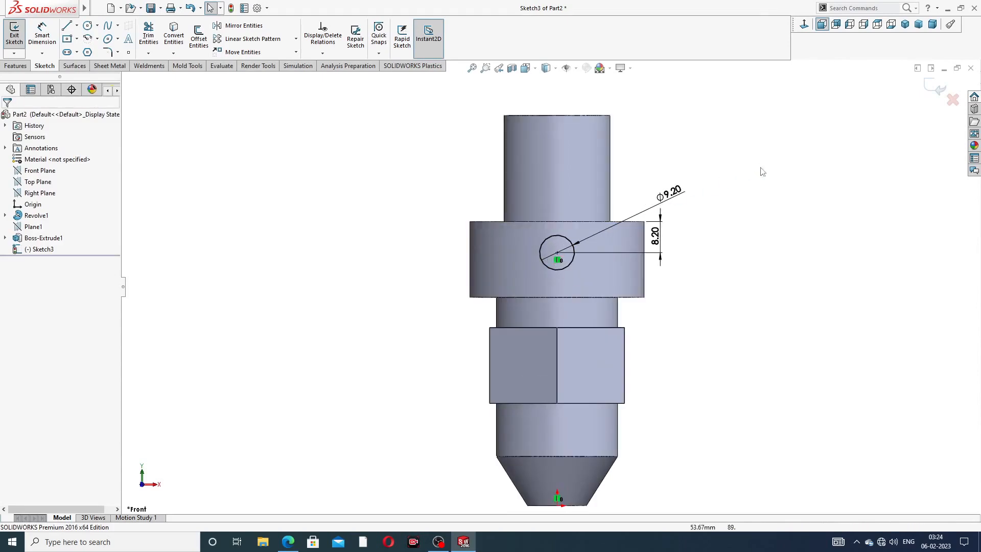
pyautogui.click(937, 88)
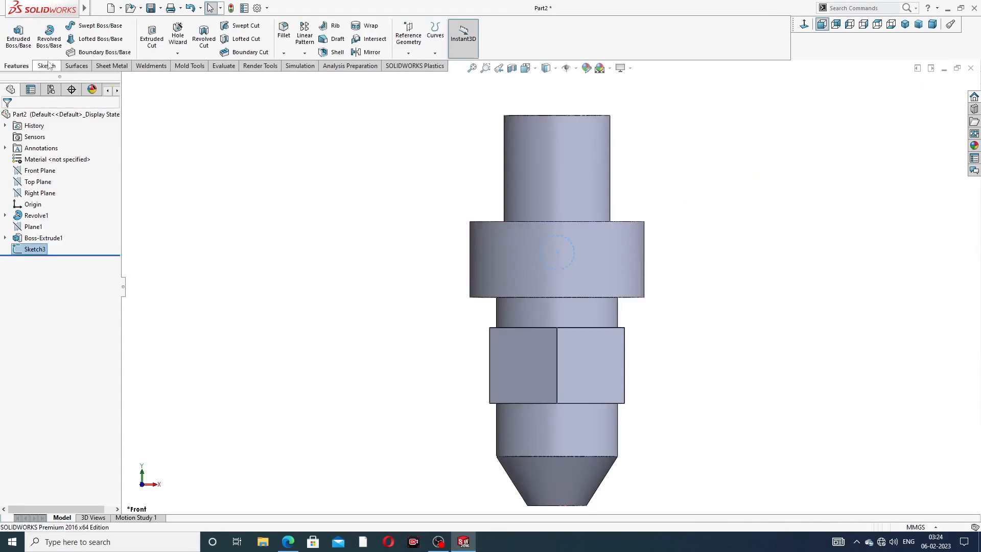
# - Start a boss extrusion of the collar circle from a 32 mm offset of the sketch plane and open its end condition choices
pyautogui.click(18, 35)
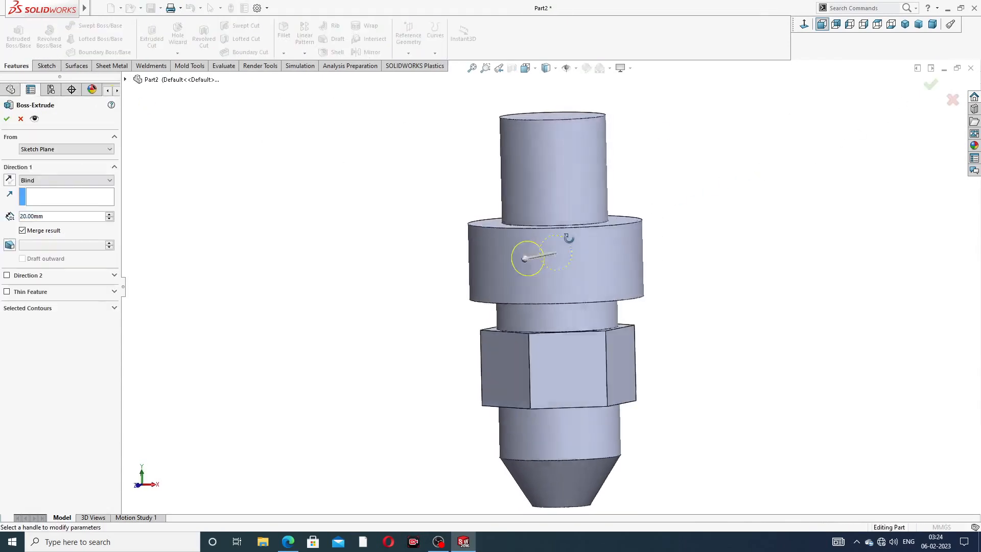
pyautogui.moveTo(569, 238); pyautogui.dragTo(467, 252, button='middle')
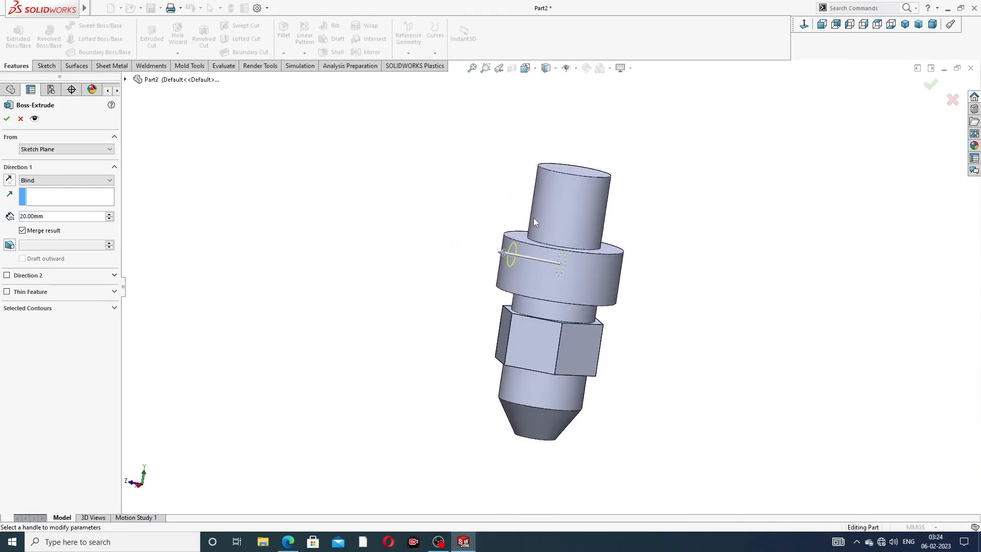
pyautogui.moveTo(535, 219); pyautogui.dragTo(436, 241, button='middle')
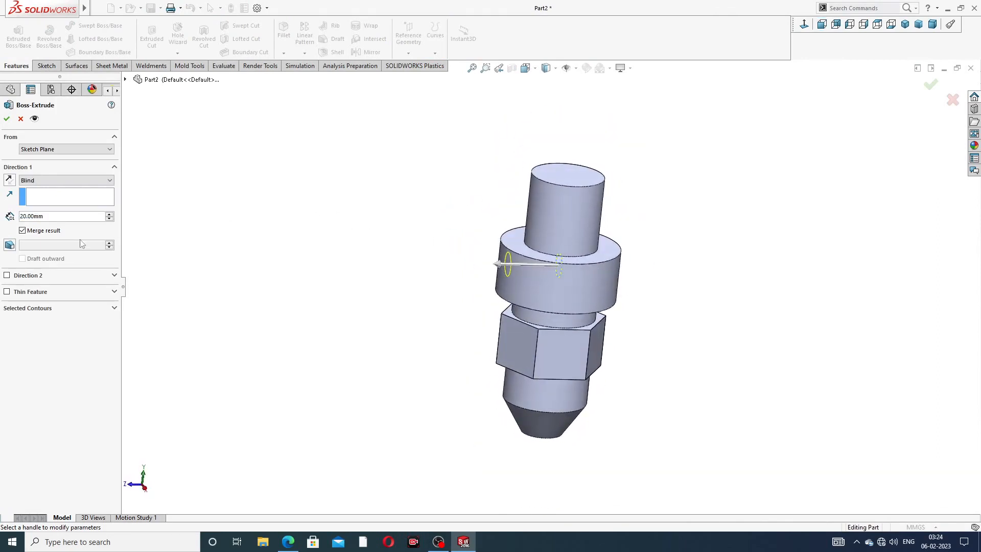
pyautogui.click(51, 149)
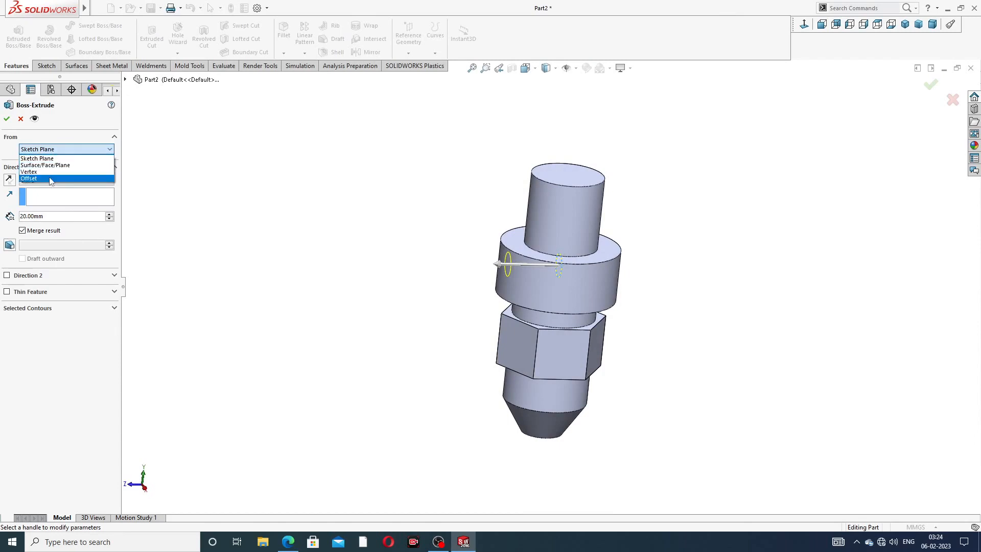
pyautogui.click(46, 178)
pyautogui.click(49, 166)
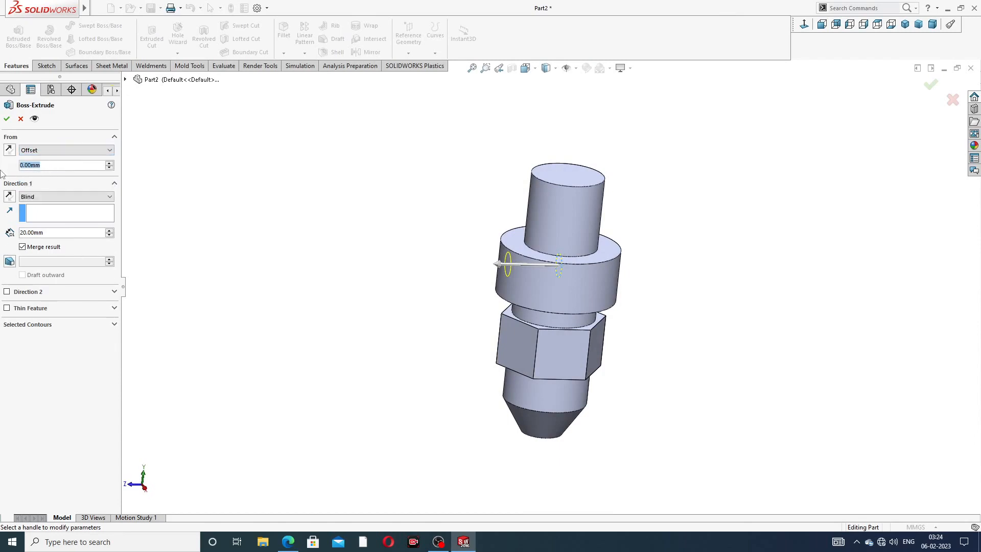
pyautogui.write('32')
pyautogui.press('Return')
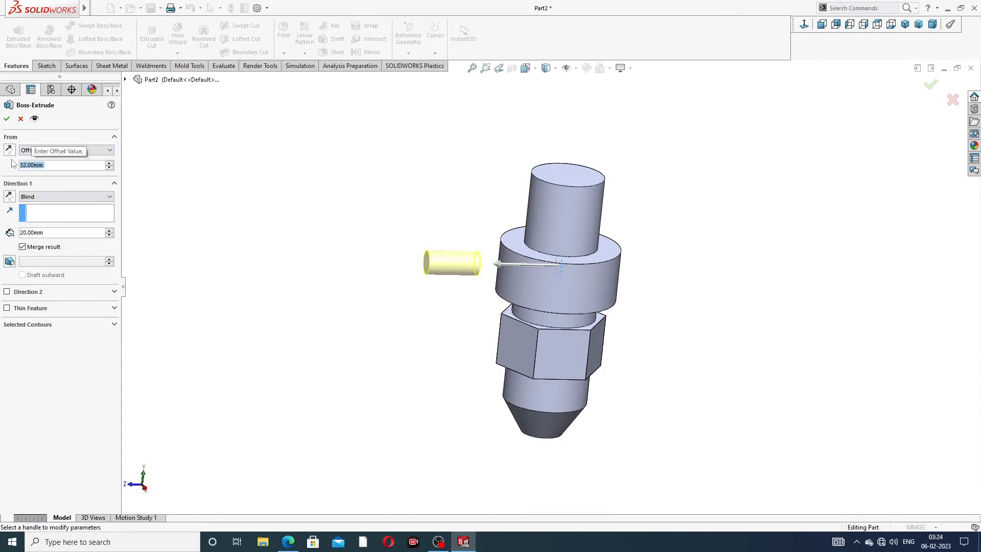
pyautogui.click(9, 150)
pyautogui.click(9, 149)
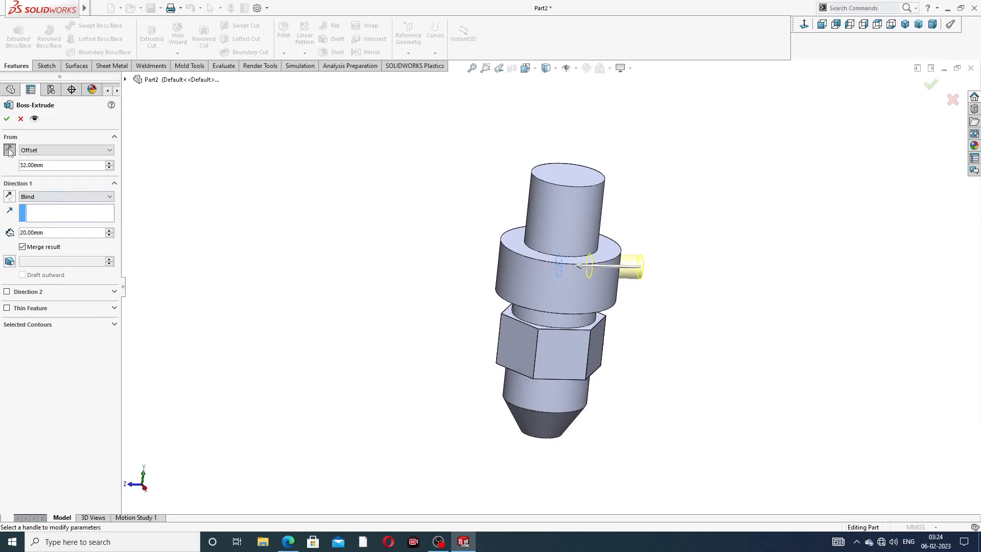
pyautogui.moveTo(204, 278); pyautogui.dragTo(171, 256, button='middle')
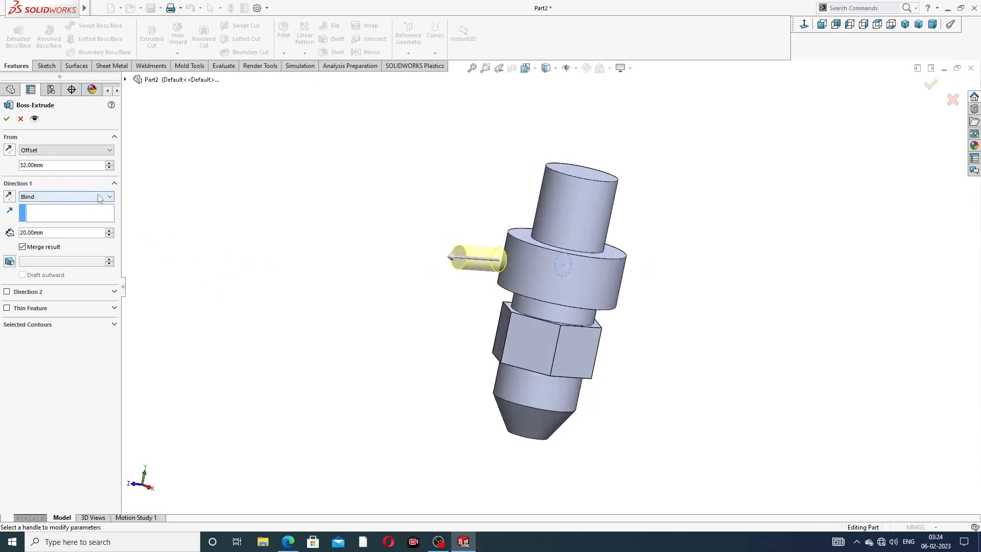
pyautogui.click(66, 197)
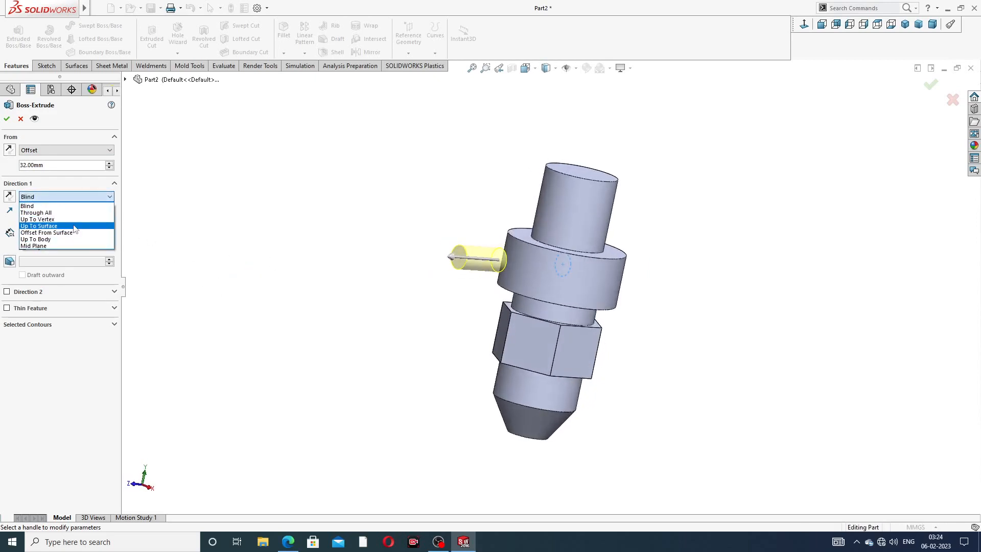
# - Extrude the offset circle up to the collar's outer cylindrical face to form the side pipe
pyautogui.click(74, 226)
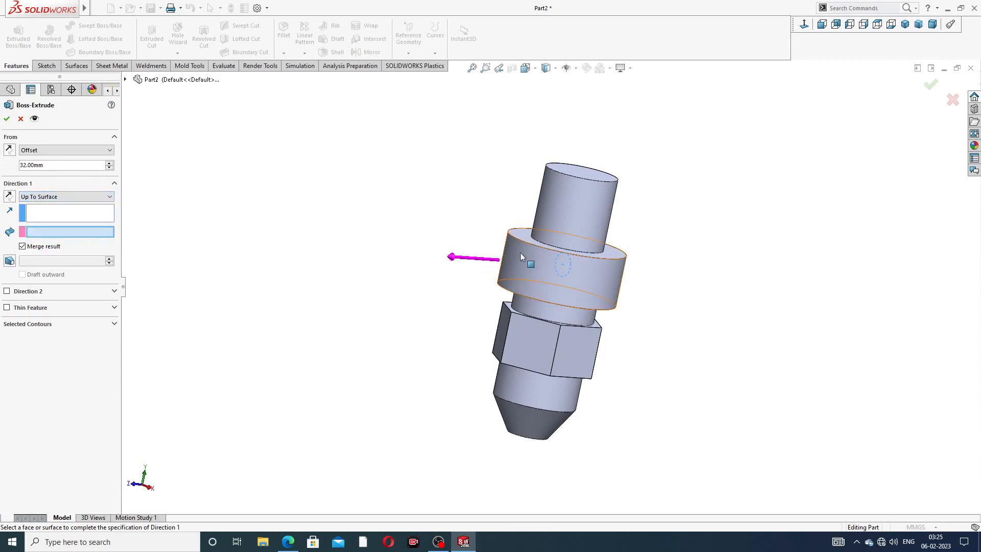
pyautogui.click(524, 288)
pyautogui.scroll(-2, 528, 276)
pyautogui.moveTo(529, 276); pyautogui.dragTo(502, 238, button='middle')
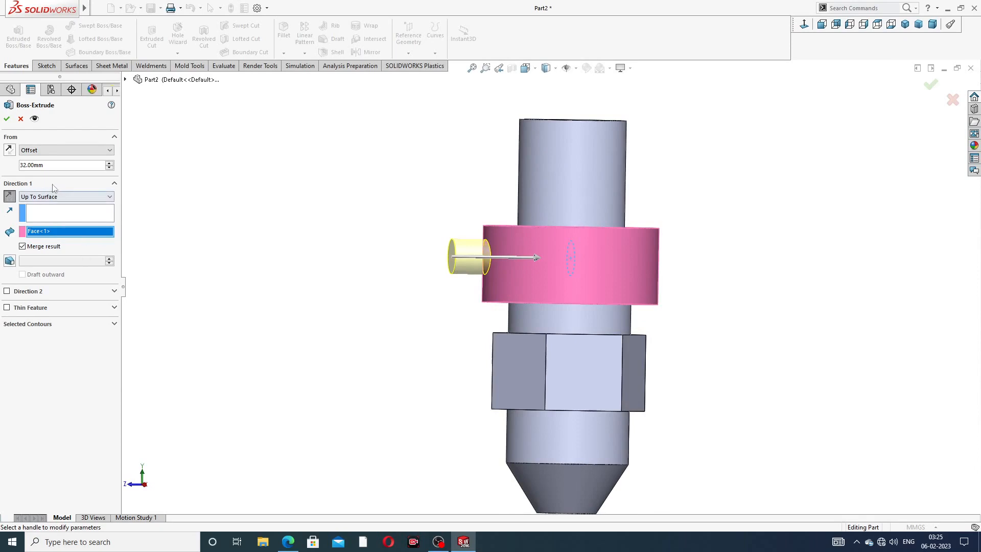
pyautogui.click(7, 118)
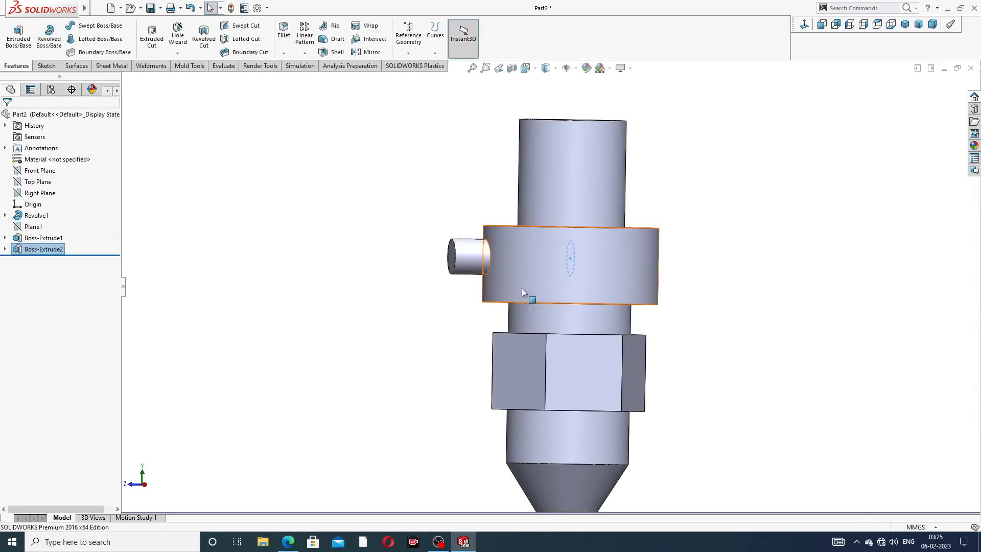
# - Inspect the side pipe from several angles and check the spray nozzle drawing for the internal dimensions
pyautogui.moveTo(465, 317); pyautogui.dragTo(550, 280, button='middle')
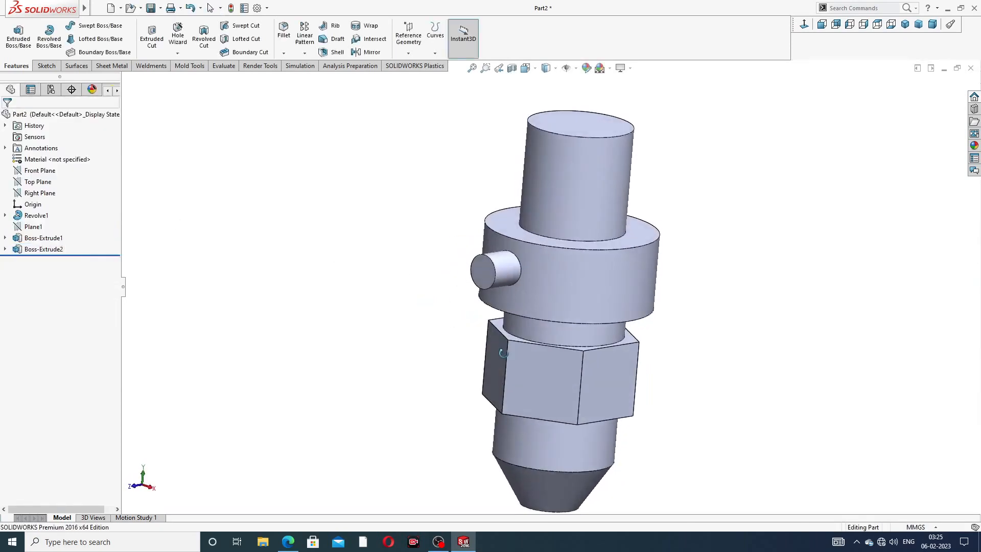
pyautogui.scroll(3, 566, 229)
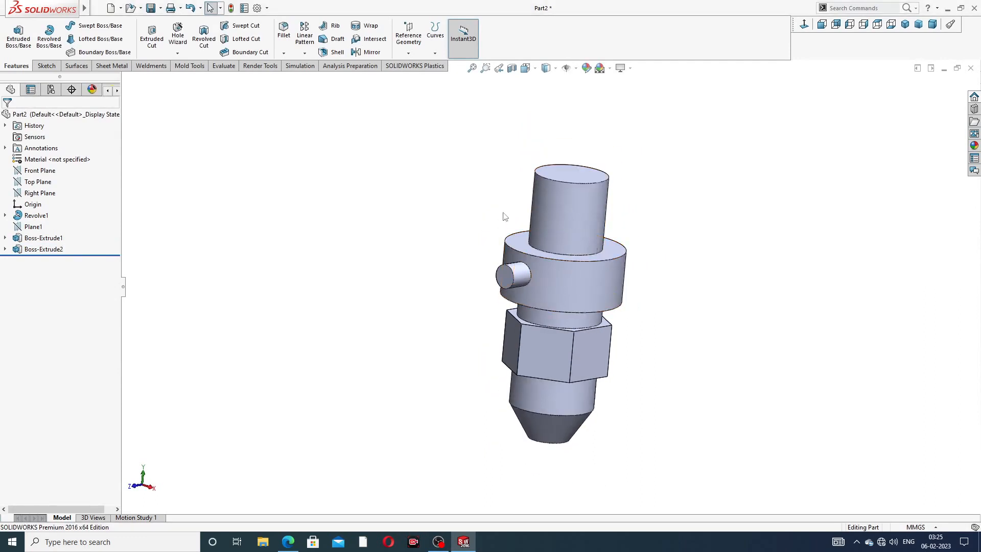
pyautogui.moveTo(574, 249); pyautogui.dragTo(624, 324, button='middle')
pyautogui.scroll(2, 624, 324)
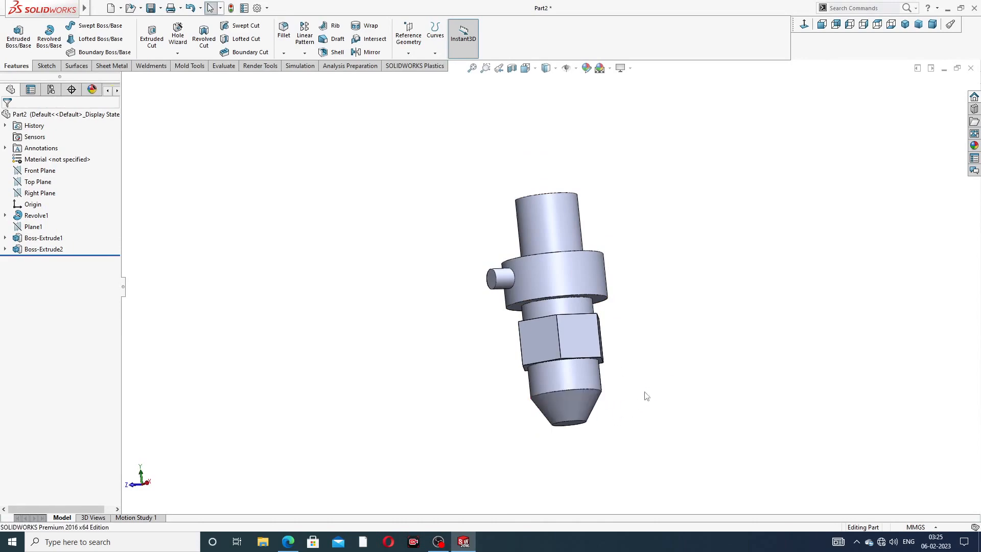
pyautogui.moveTo(646, 397); pyautogui.dragTo(607, 423, button='middle')
pyautogui.click(288, 542)
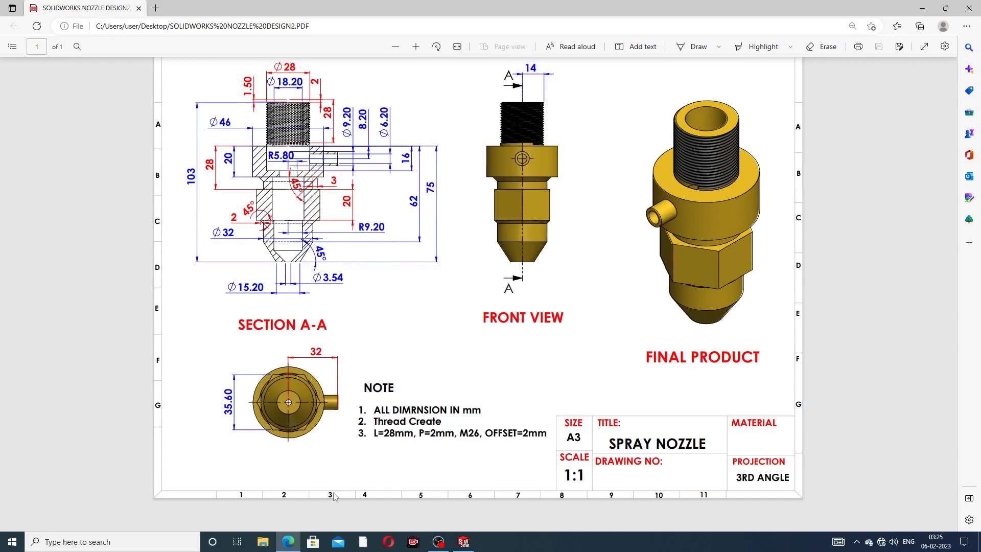
pyautogui.click(289, 540)
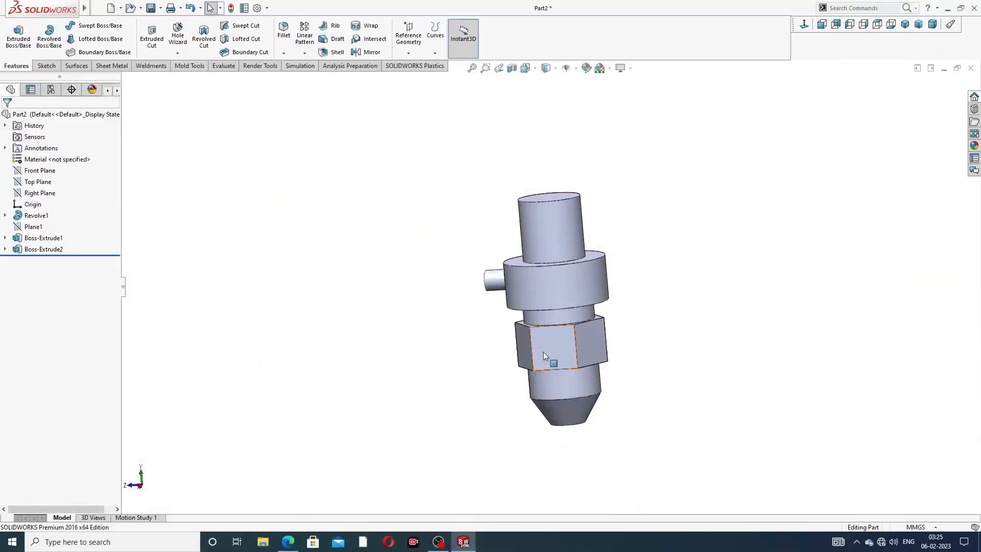
# - Start a new sketch on the Right Plane, viewed face-on
pyautogui.click(50, 195)
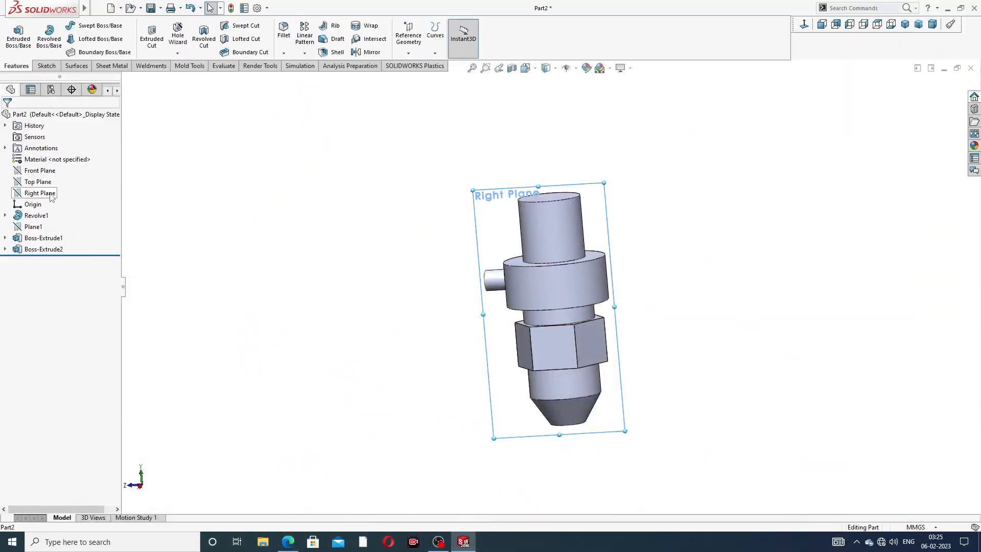
pyautogui.click(51, 194)
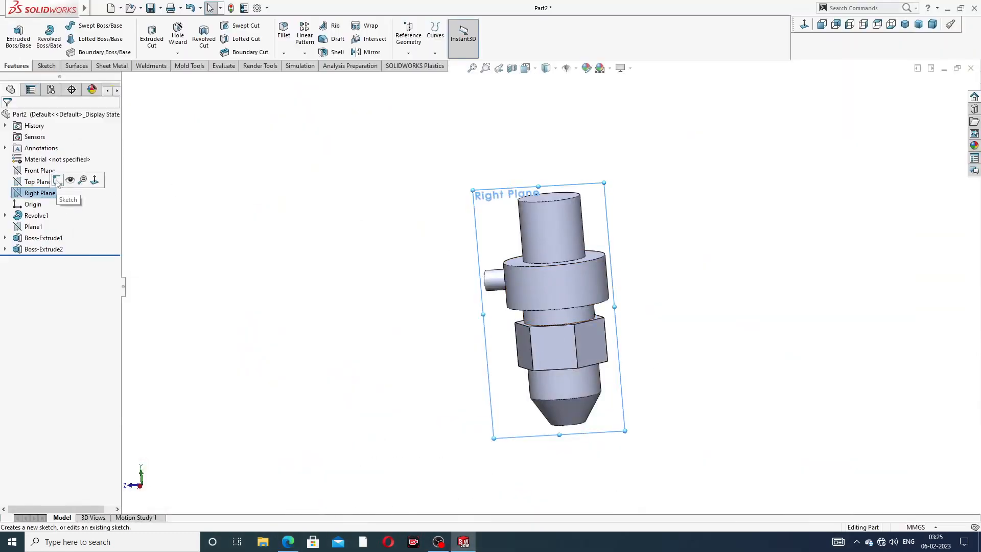
pyautogui.click(207, 190)
pyautogui.click(54, 172)
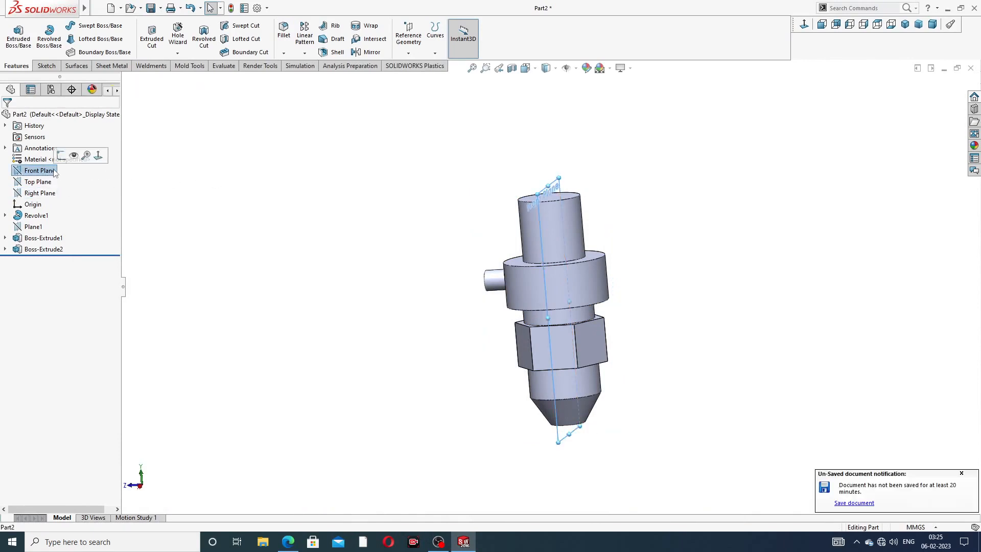
pyautogui.click(312, 208)
pyautogui.click(52, 193)
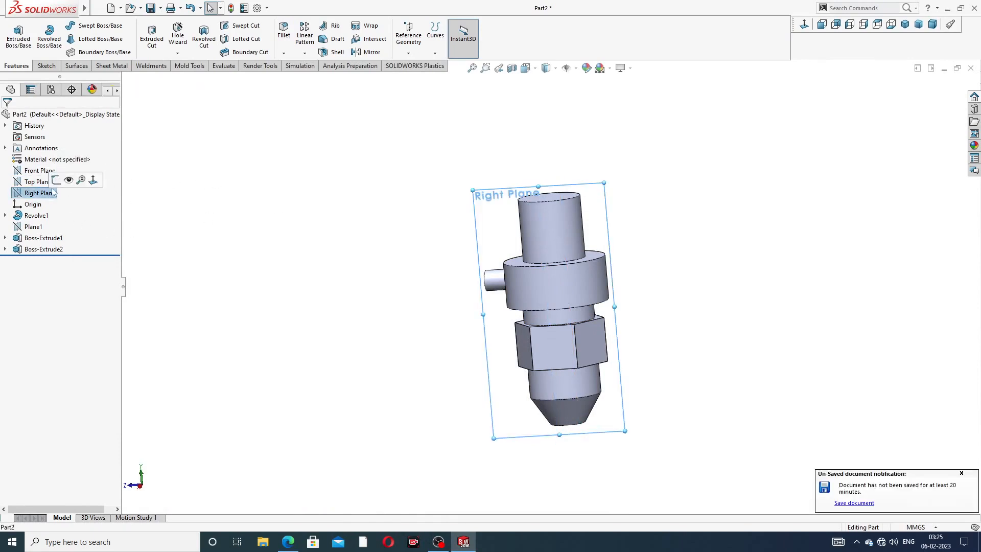
pyautogui.click(57, 179)
pyautogui.hotkey('ctrl', '8')
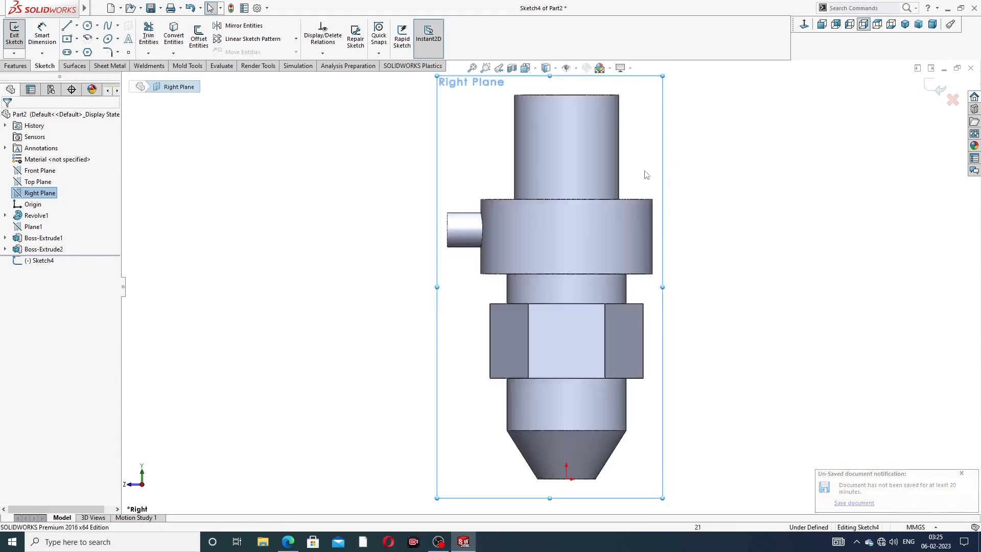
# - Sketch a vertical line along the nozzle's axis from the midpoint of the top edge down to the origin
pyautogui.scroll(-2, 609, 194)
pyautogui.scroll(3, 587, 213)
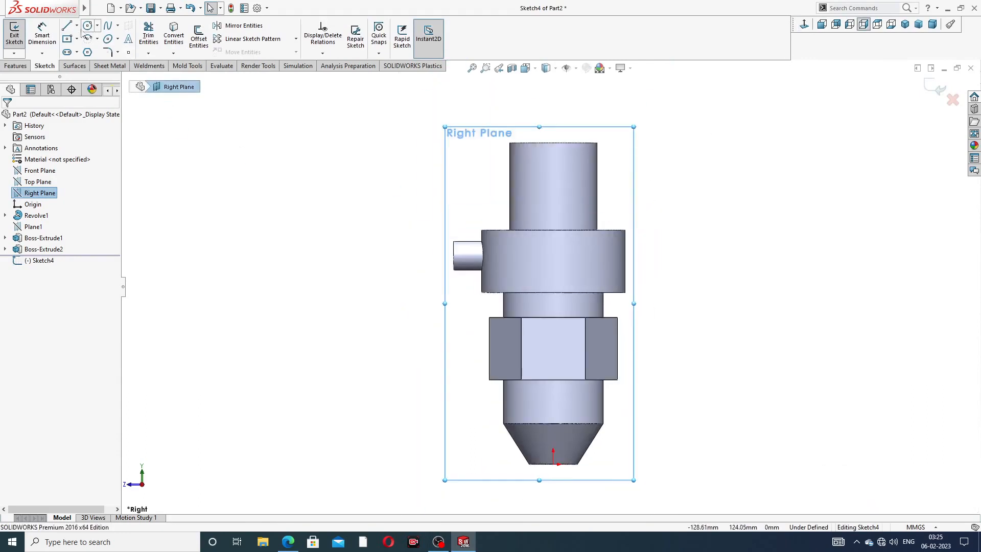
pyautogui.click(66, 25)
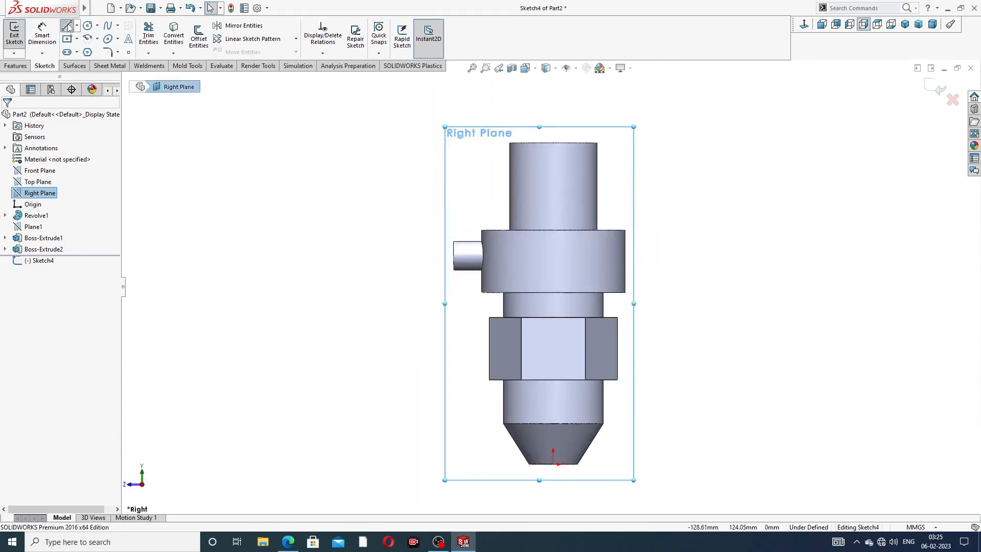
pyautogui.click(553, 143)
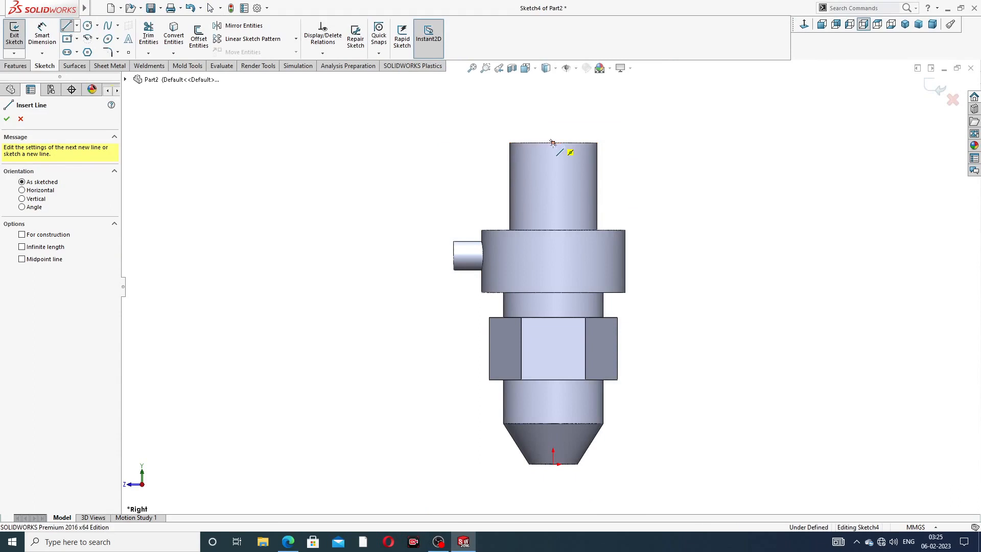
pyautogui.click(554, 464)
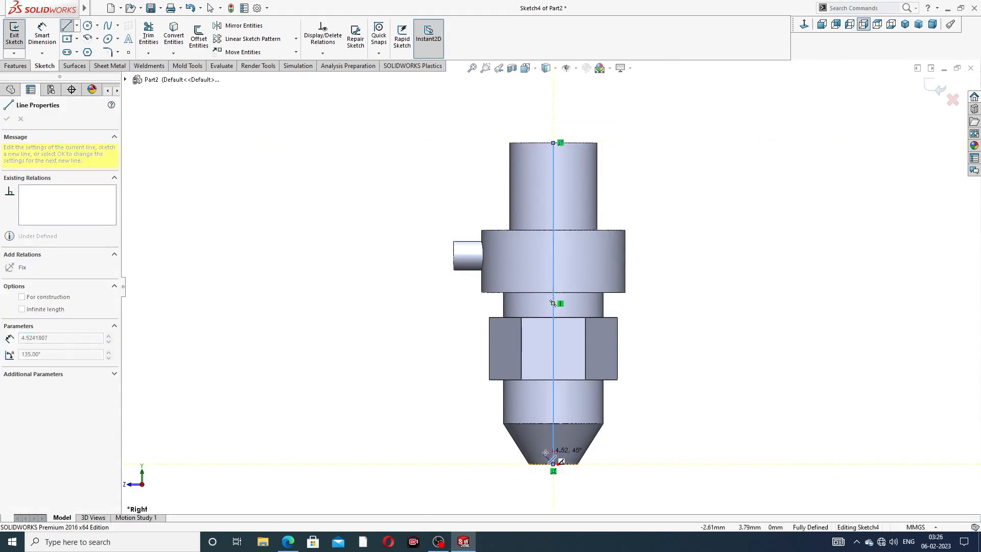
# - Sketch a 135° line from the origin to about 5.2 mm off-axis, a vertical to the cone's upper edge and an outward horizontal of about 3.4 mm
pyautogui.scroll(-3, 542, 488)
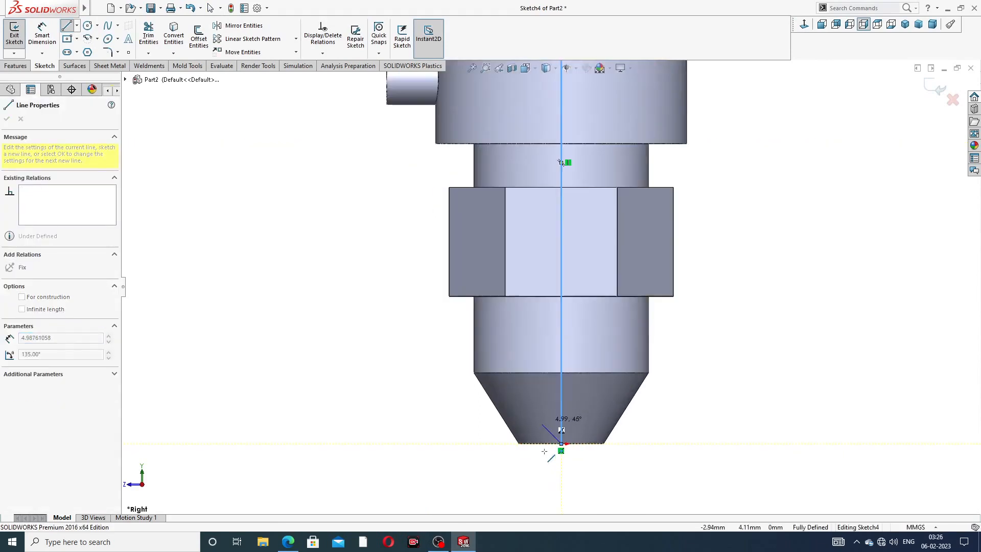
pyautogui.click(533, 415)
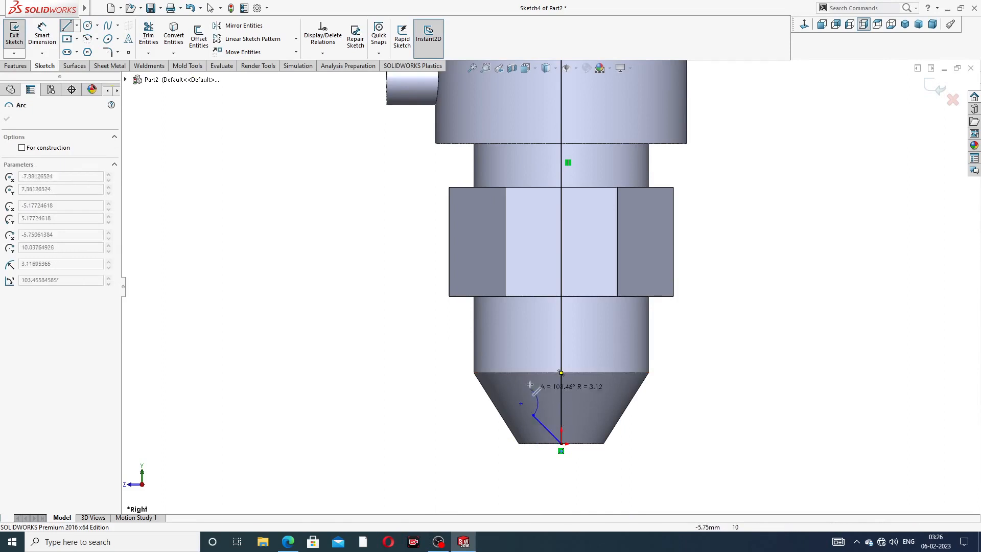
pyautogui.press('Escape')
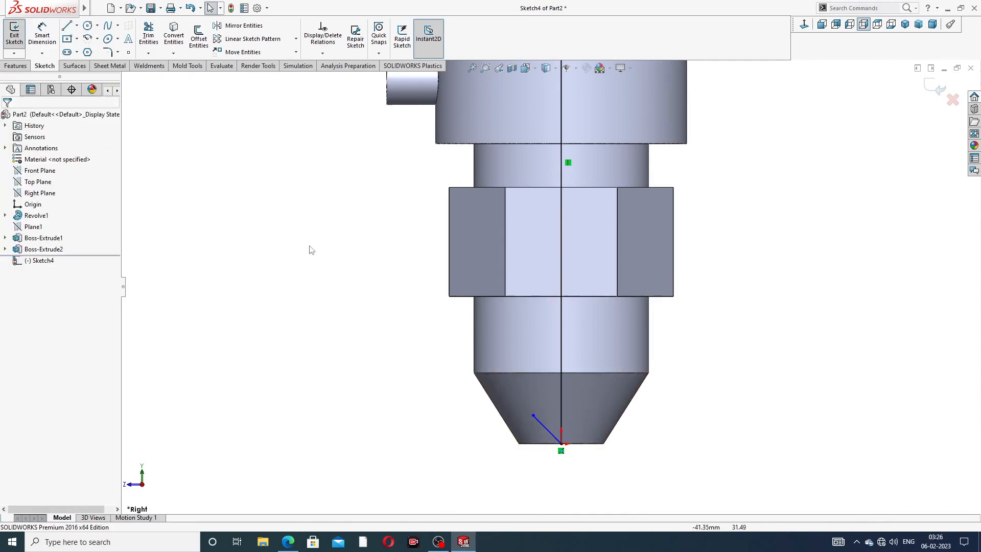
pyautogui.click(66, 25)
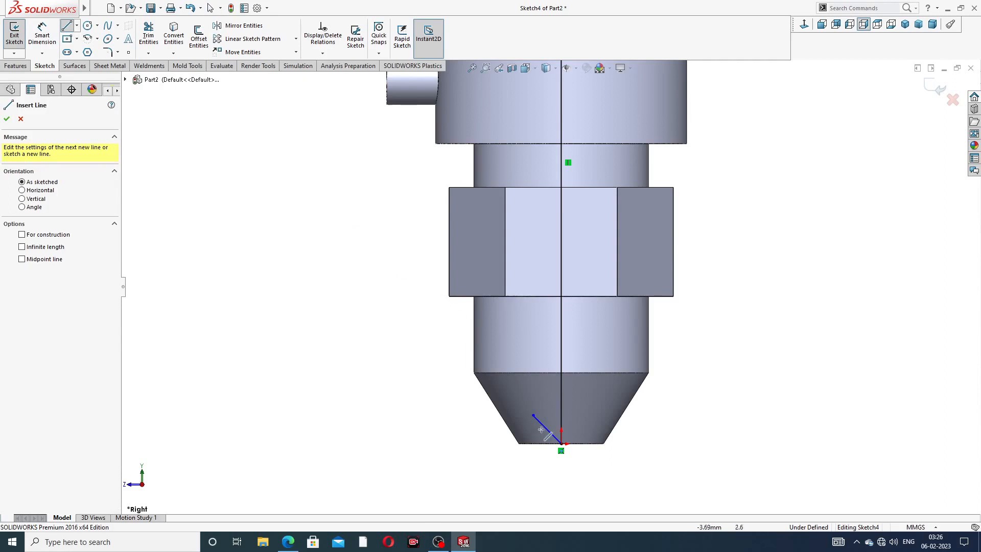
pyautogui.click(533, 415)
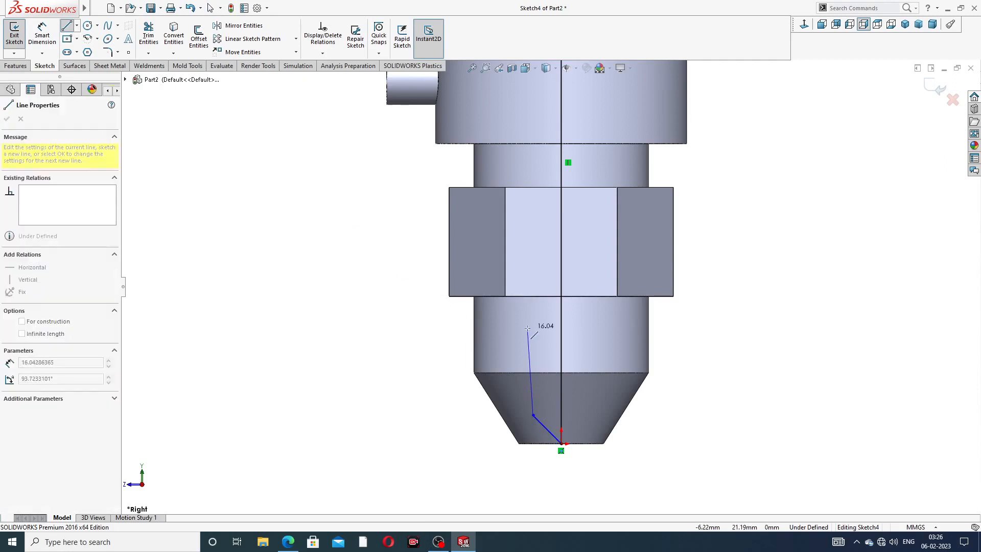
pyautogui.click(533, 373)
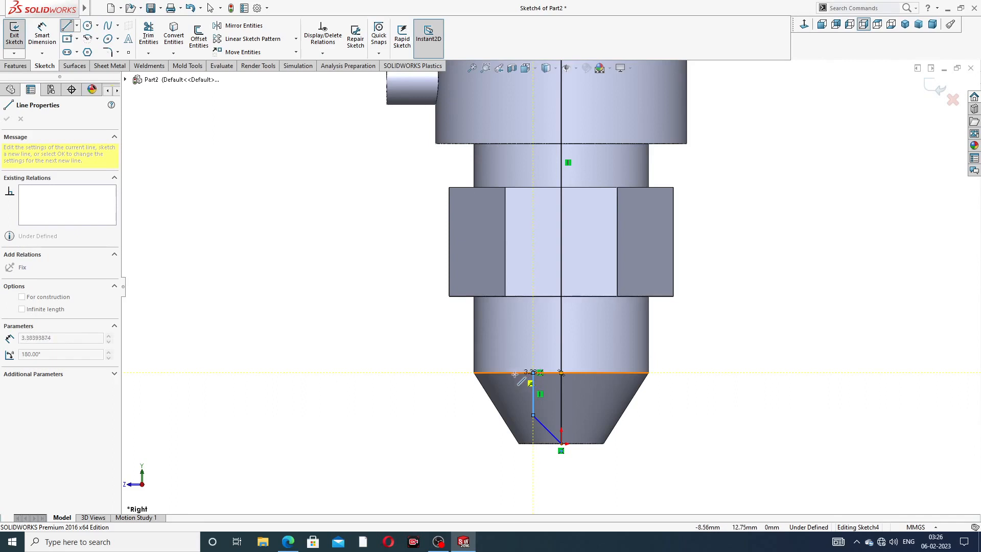
pyautogui.click(514, 373)
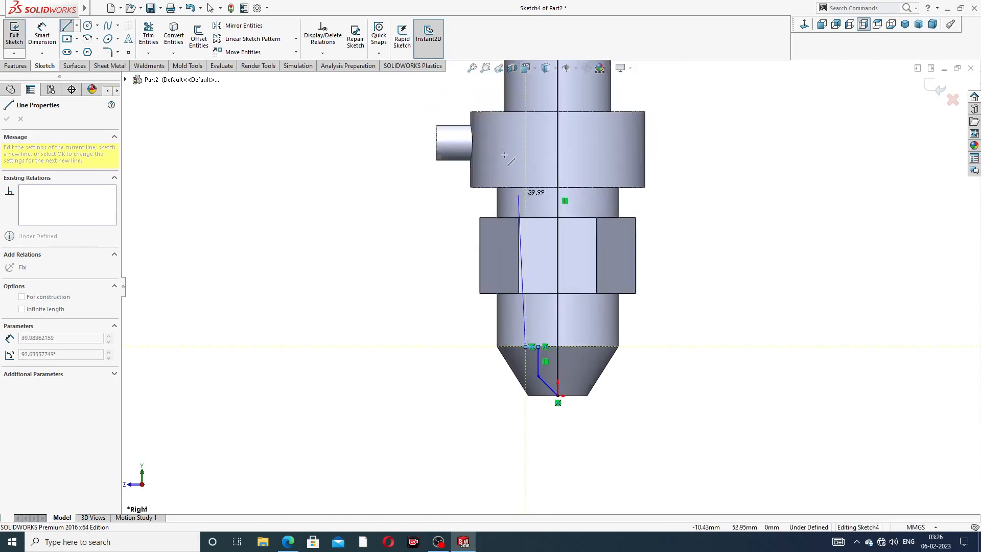
# - Continue the profile with a 42 mm vertical line to the collar's lower edge and an inward line ending about 4 mm from the axis
pyautogui.scroll(3, 508, 168)
pyautogui.scroll(1, 536, 188)
pyautogui.scroll(-3, 536, 214)
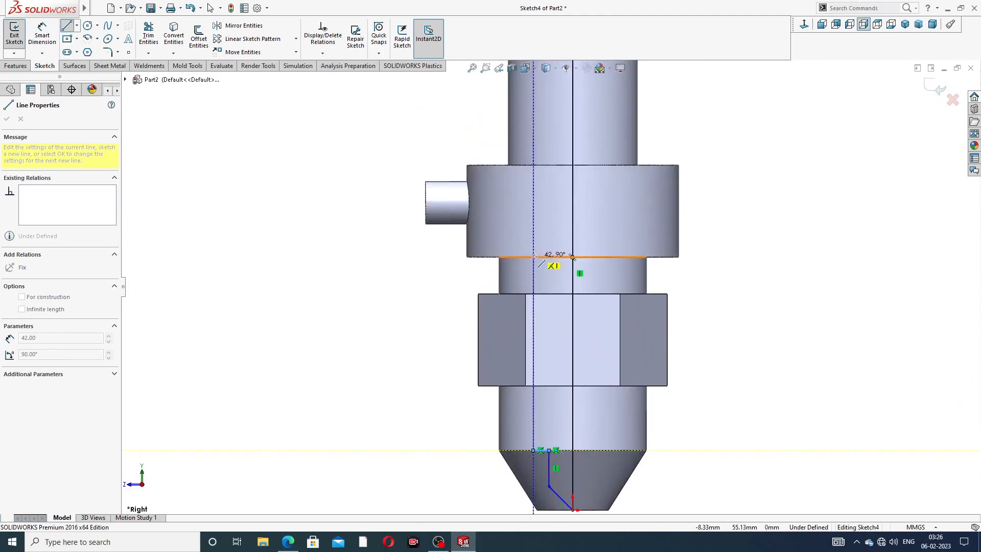
pyautogui.click(533, 257)
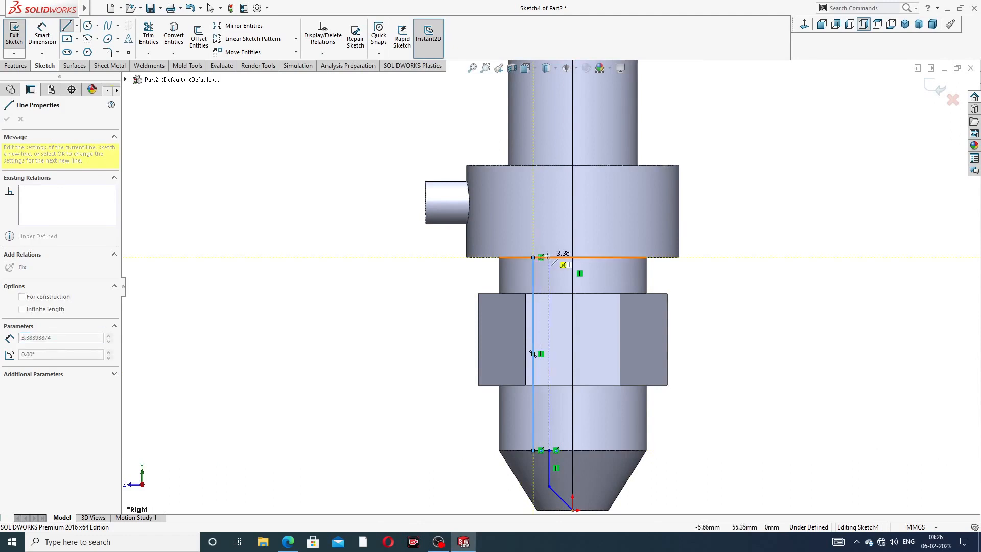
pyautogui.click(555, 257)
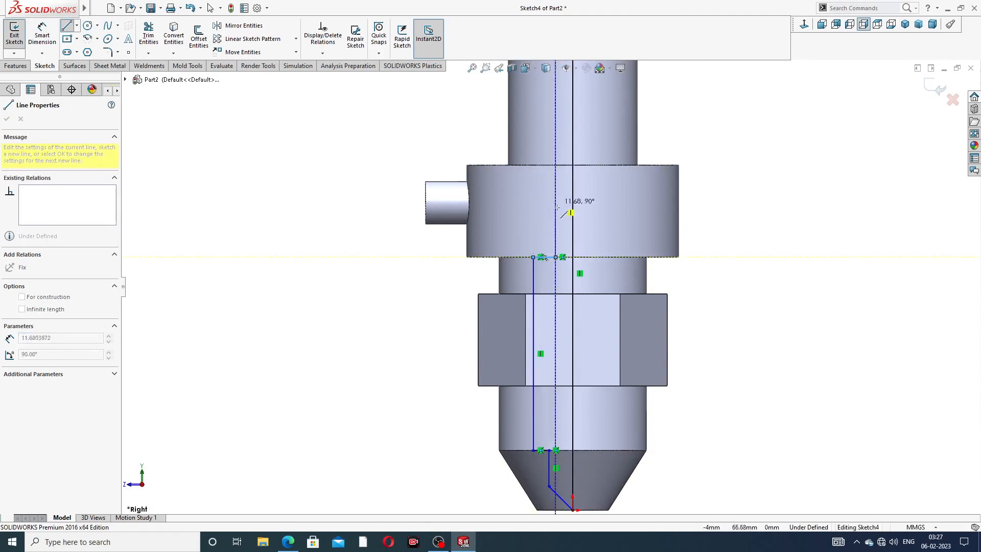
# - Sketch the collar cavity profile: about 4.9 mm up, outward to about 14 mm from the axis, and about 15.1 mm up to the collar's top edge
pyautogui.click(555, 235)
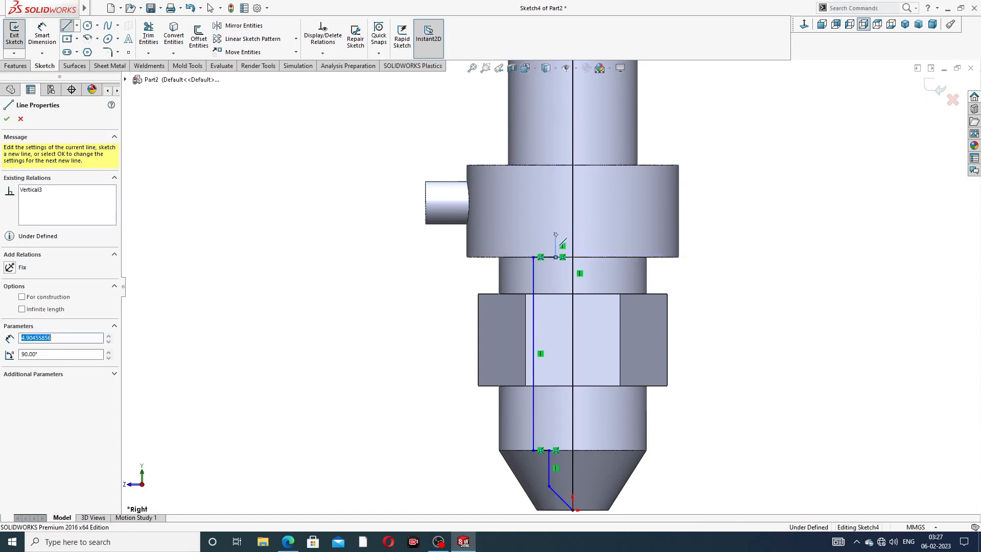
pyautogui.click(508, 235)
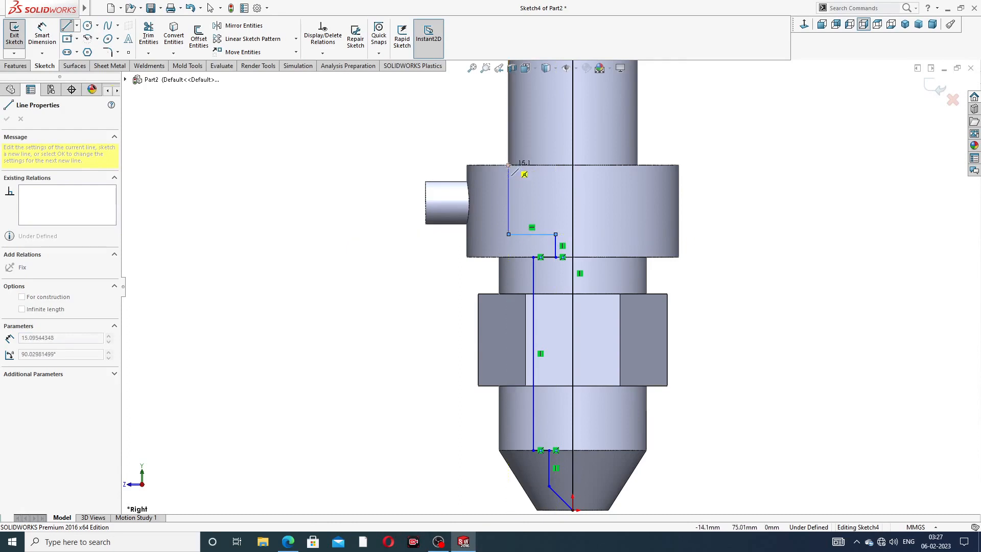
pyautogui.click(509, 165)
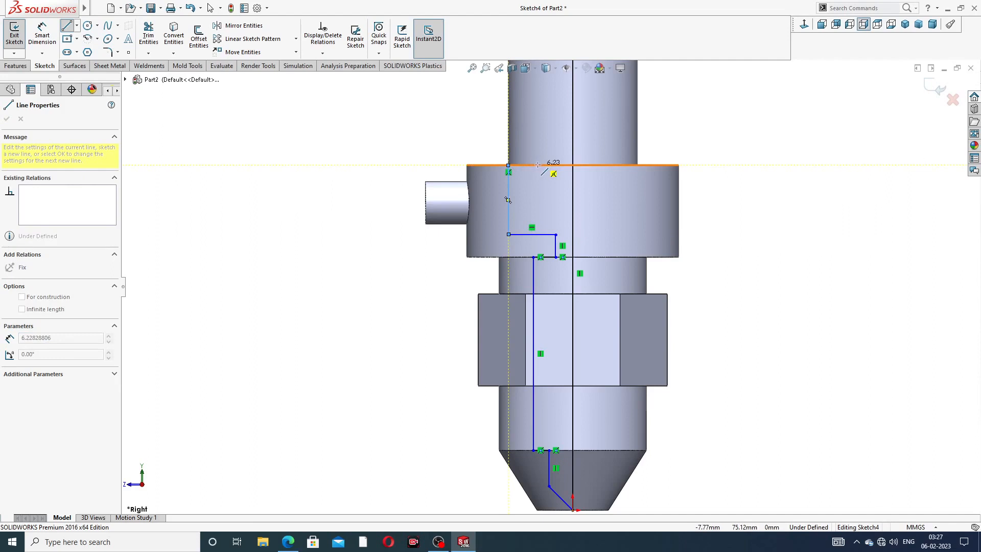
# - Close the profile with an inward line on the collar's top edge, a vertical to the nozzle's top and a horizontal of about 7.7 mm to the axis
pyautogui.scroll(4, 537, 165)
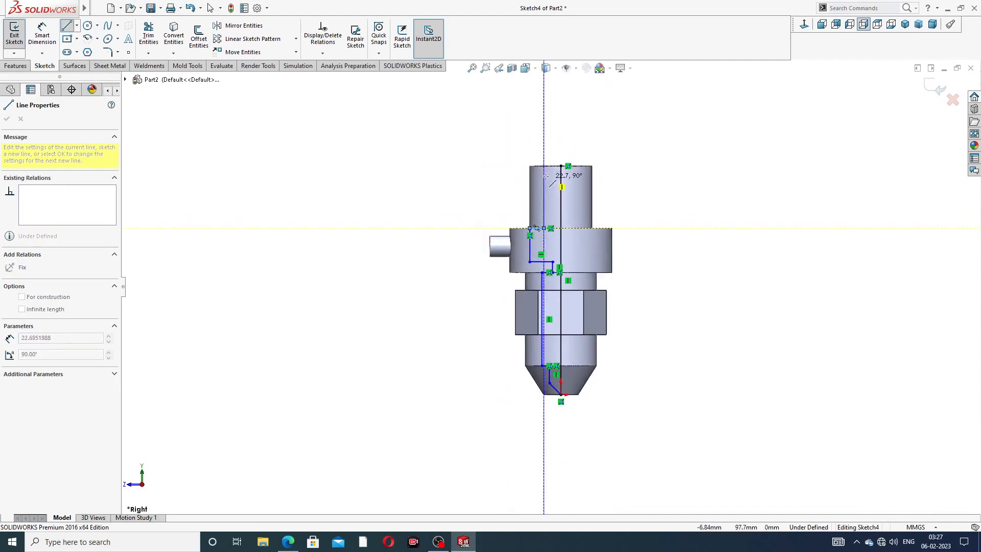
pyautogui.scroll(-5, 561, 167)
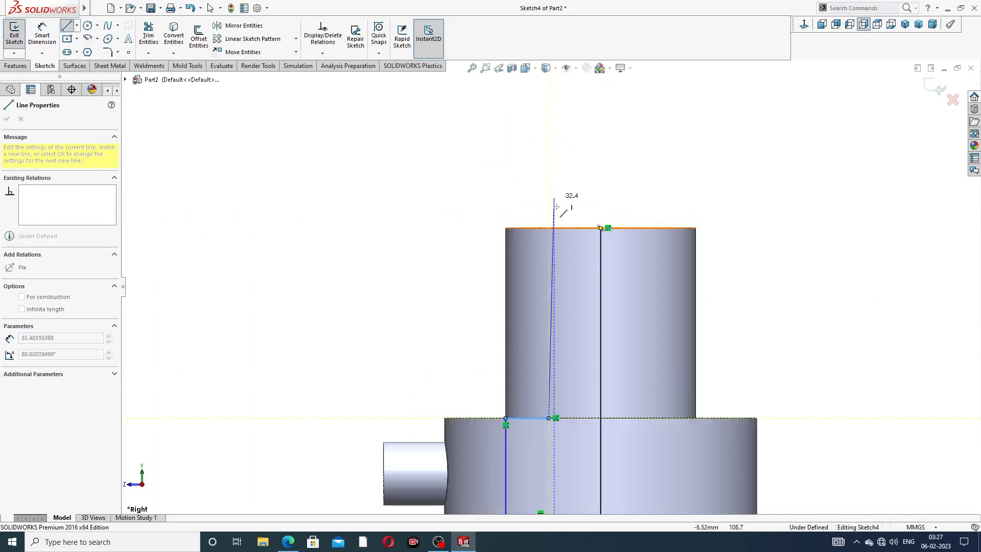
pyautogui.click(549, 228)
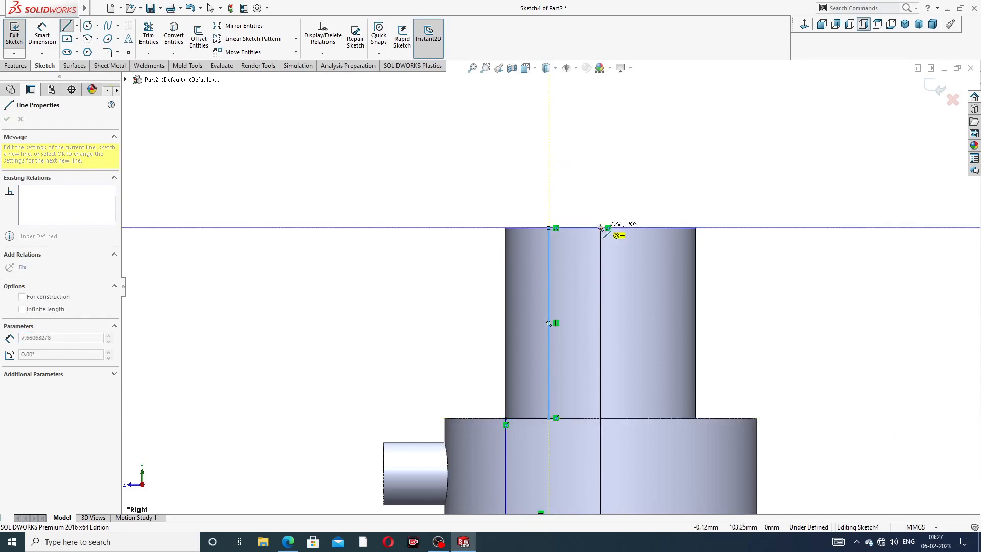
pyautogui.click(600, 228)
pyautogui.rightClick(692, 161)
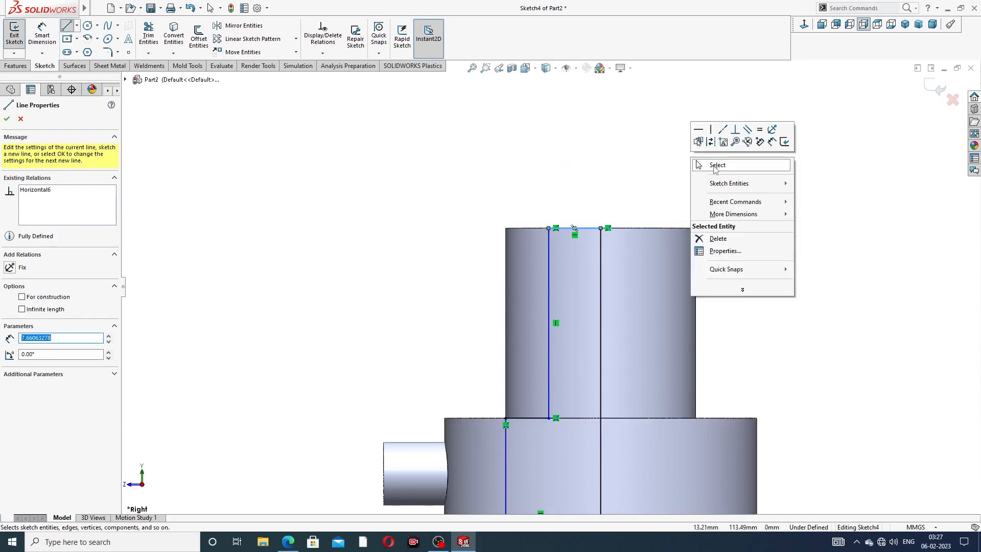
pyautogui.click(711, 164)
pyautogui.scroll(2, 591, 375)
pyautogui.scroll(2, 591, 375)
pyautogui.scroll(-5, 566, 391)
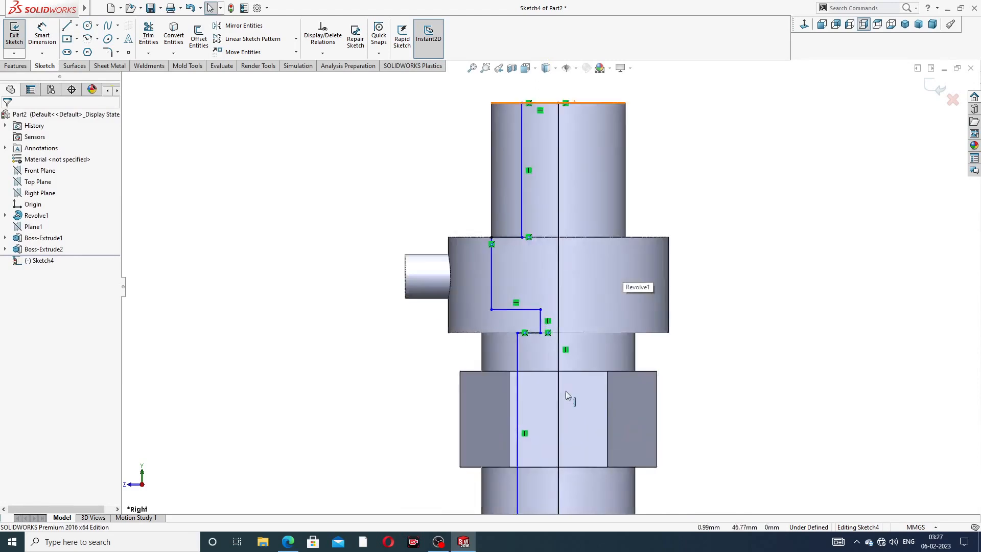
# - Make the collar cavity's outer vertical line collinear with the silhouette edge of the upper neck
pyautogui.scroll(2, 499, 198)
pyautogui.scroll(-2, 495, 217)
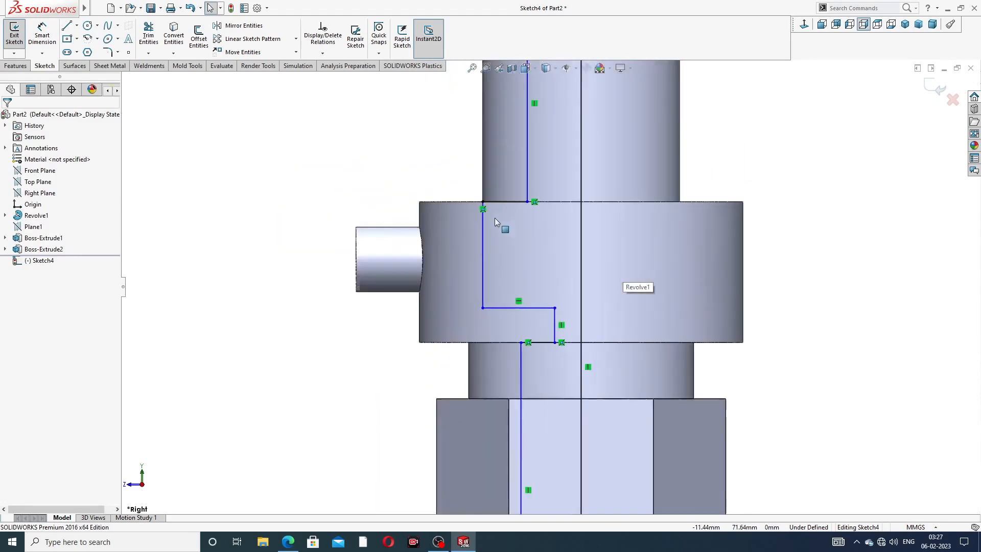
pyautogui.click(483, 173)
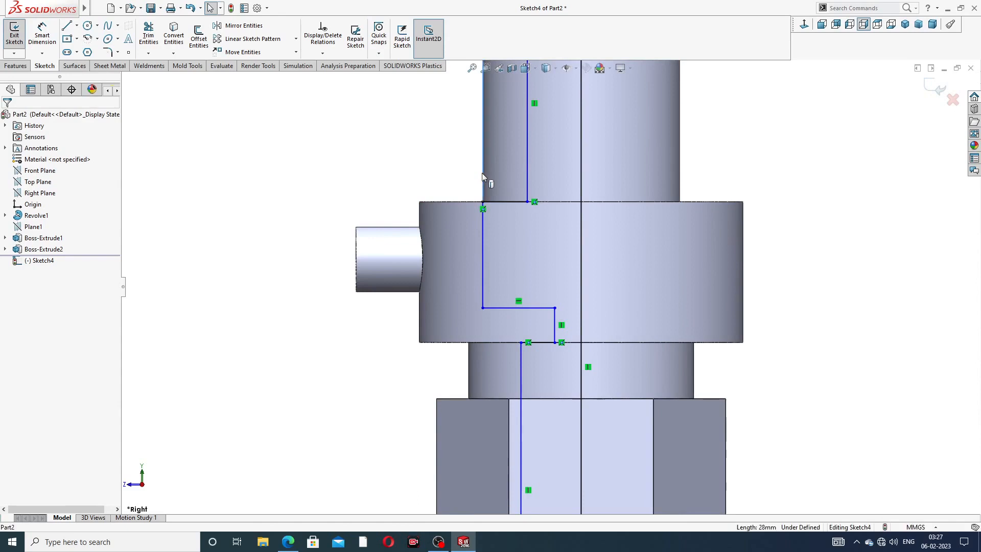
pyautogui.keyDown('ctrl'); pyautogui.click(480, 225); pyautogui.keyUp('ctrl')
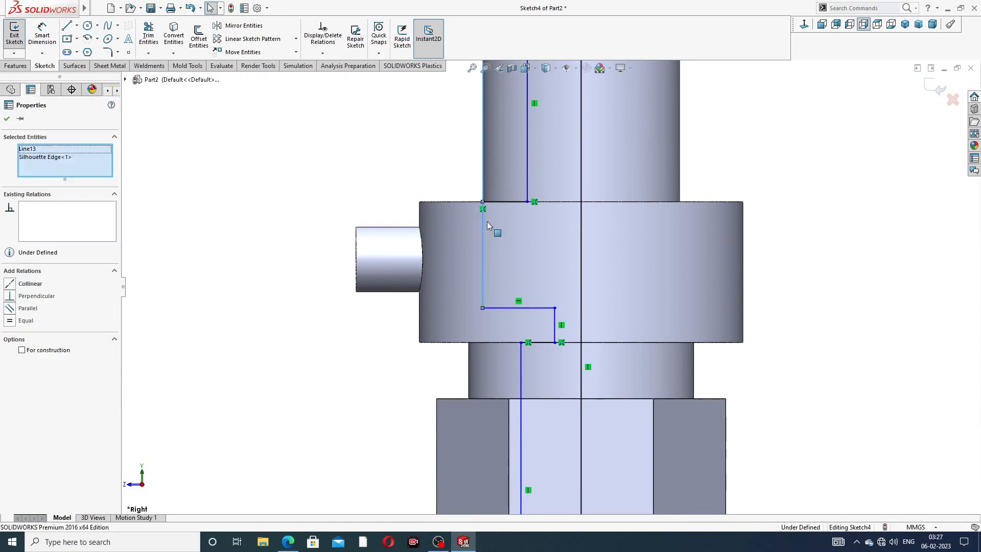
pyautogui.click(790, 151)
# - Make the long vertical line below the collar collinear with the collar cavity's outer vertical line
pyautogui.scroll(4, 784, 153)
pyautogui.scroll(-2, 552, 378)
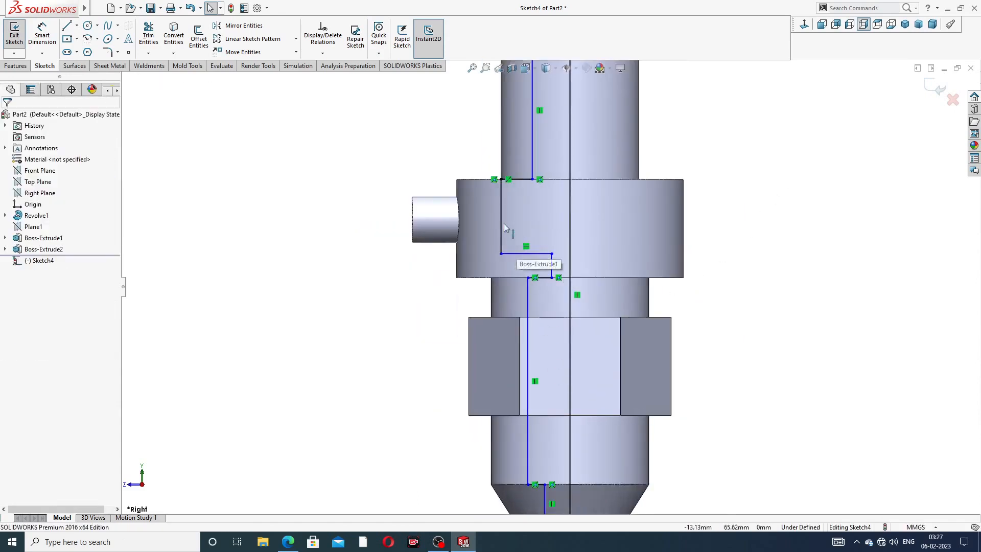
pyautogui.click(501, 229)
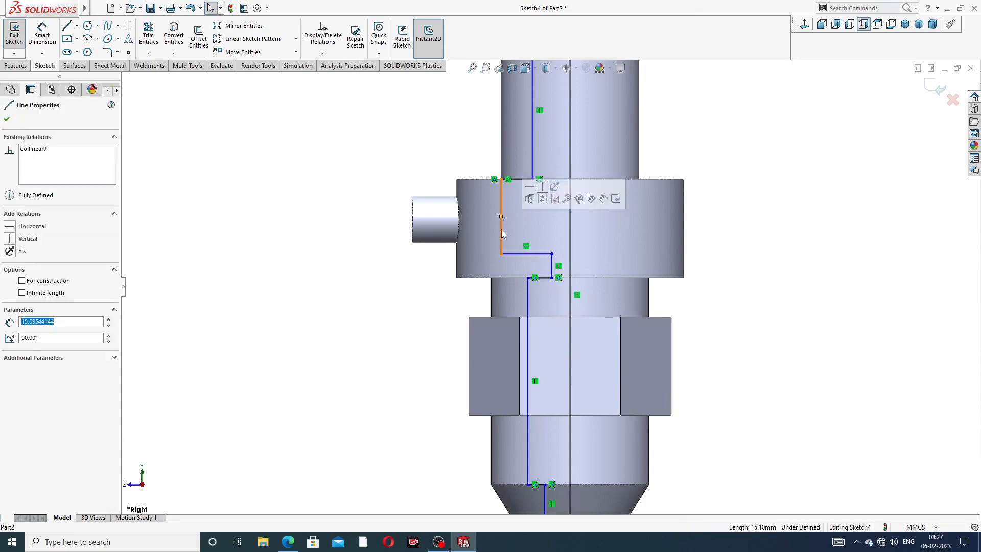
pyautogui.keyDown('ctrl'); pyautogui.click(528, 337); pyautogui.keyUp('ctrl')
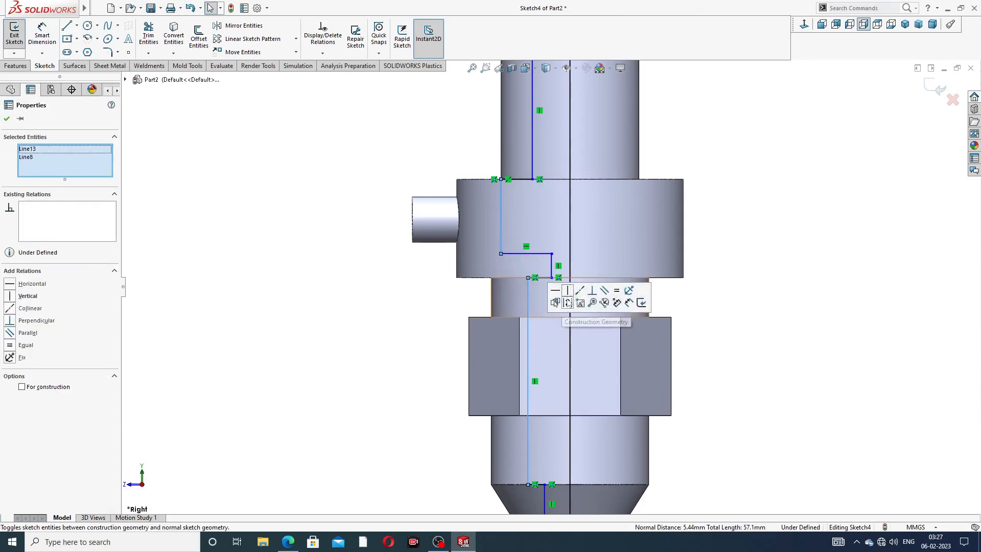
pyautogui.click(569, 289)
pyautogui.click(755, 274)
pyautogui.press('z')
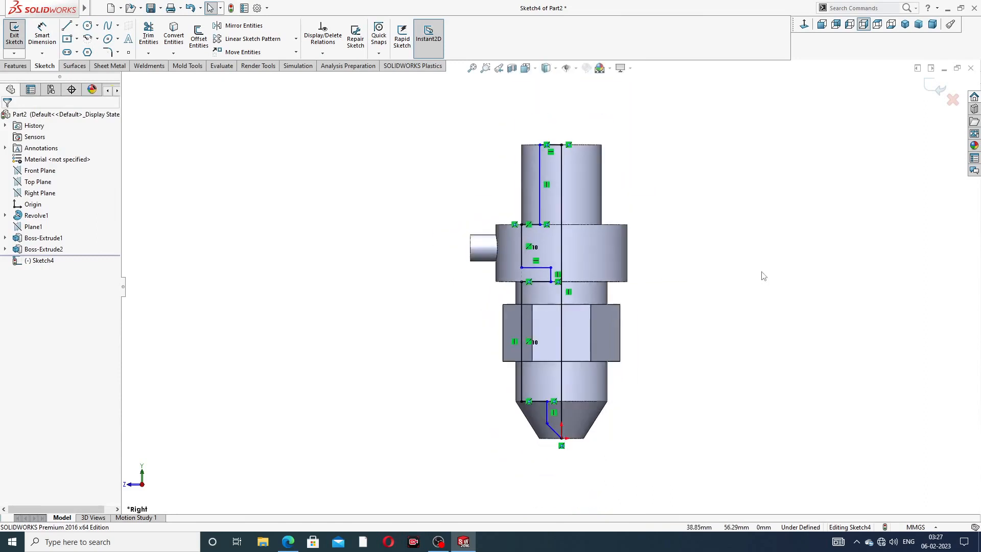
# - Delete the slanted line joining the origin to the short vertical inside the cone tip
pyautogui.scroll(-2, 628, 395)
pyautogui.scroll(2, 668, 284)
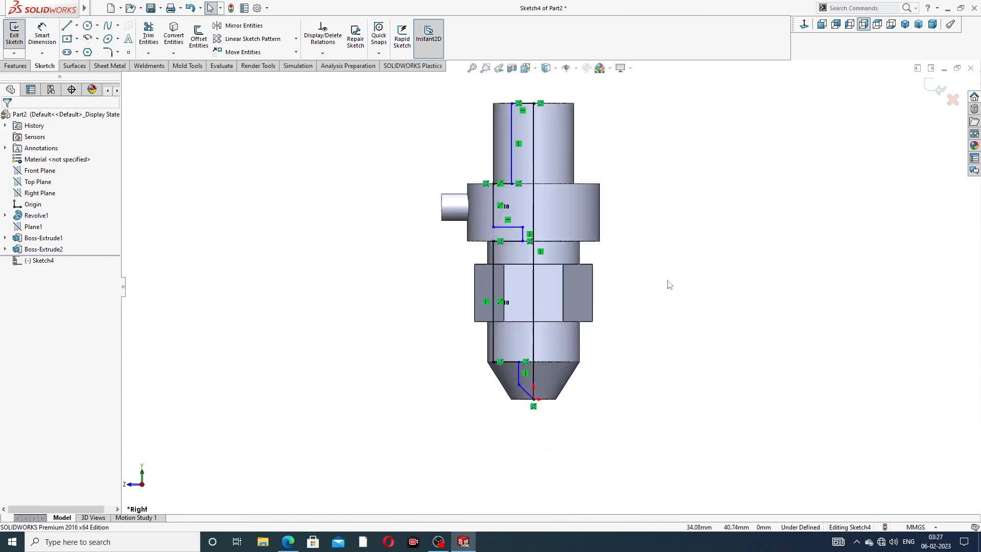
pyautogui.scroll(-1, 547, 407)
pyautogui.scroll(-3, 546, 398)
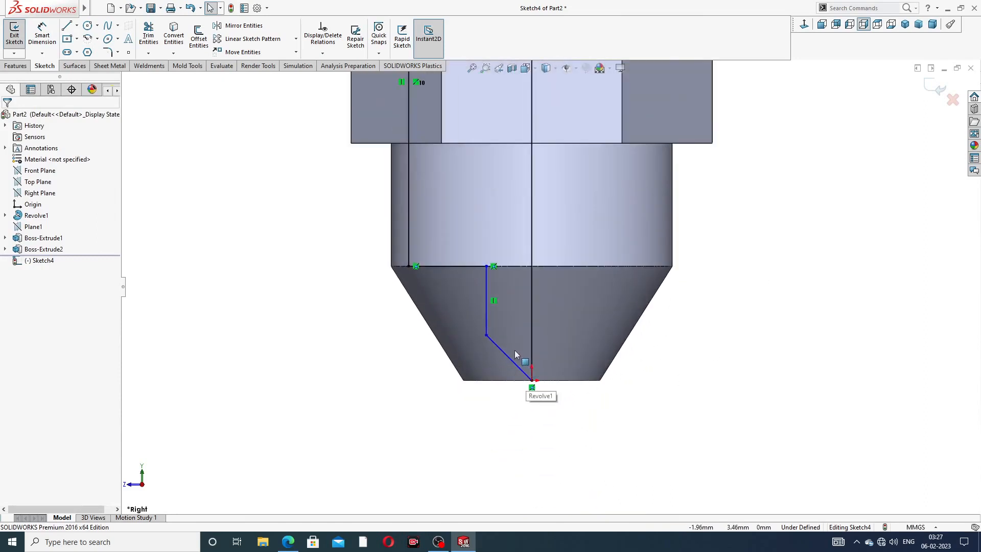
pyautogui.scroll(-2, 520, 348)
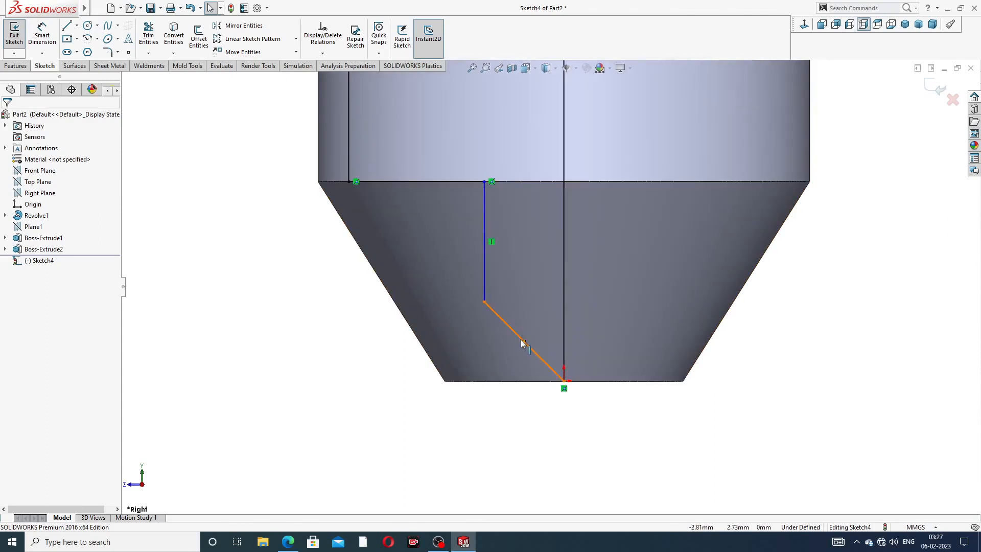
pyautogui.click(522, 343)
pyautogui.press('Delete')
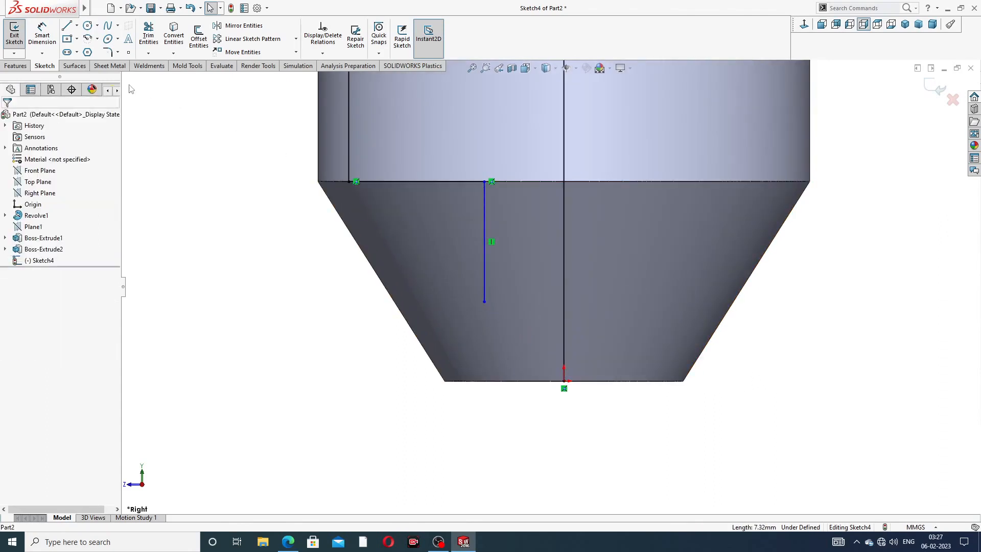
# - Sketch a line about 5.8 mm long from the short vertical's lower end to the tip's bottom edge, and a horizontal of about 2.5 mm to the axis
pyautogui.click(72, 28)
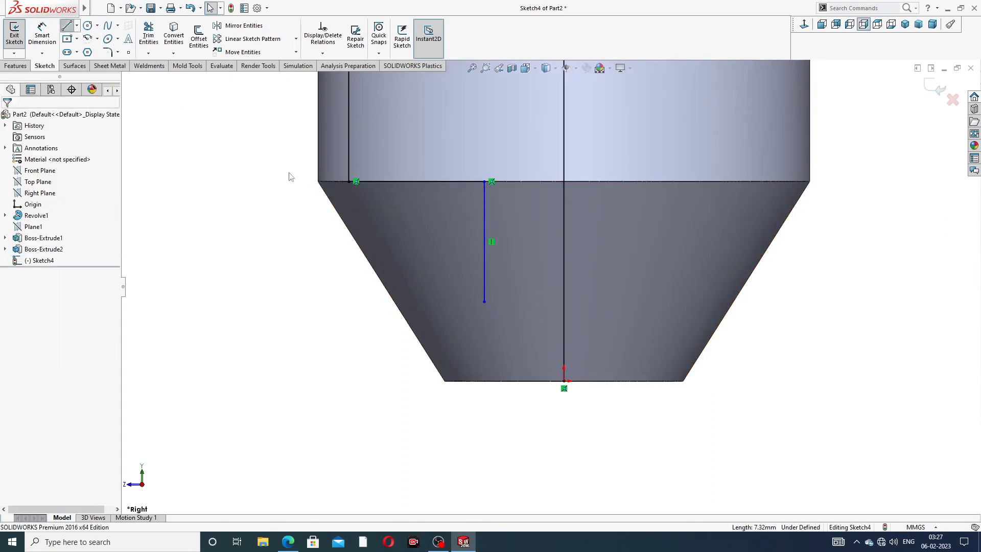
pyautogui.click(484, 302)
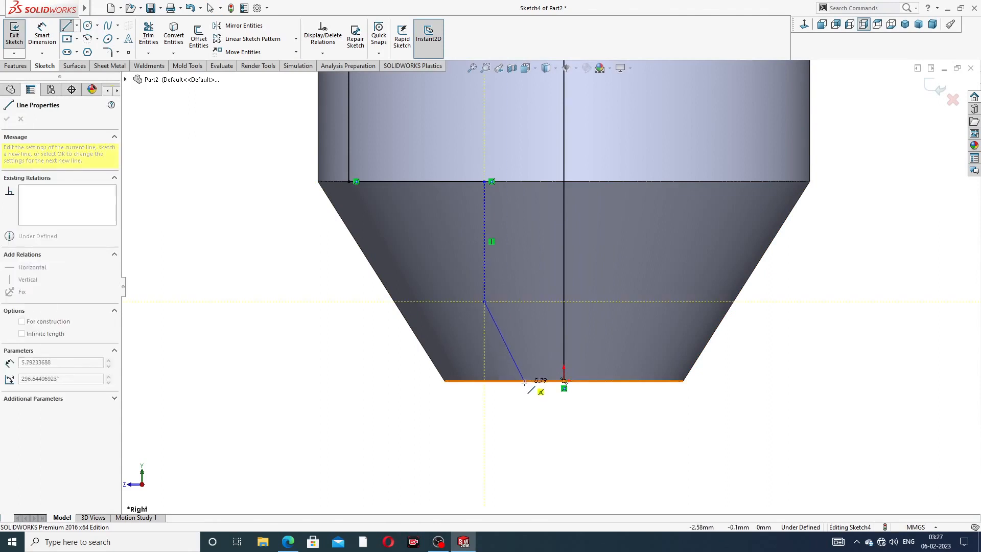
pyautogui.click(526, 380)
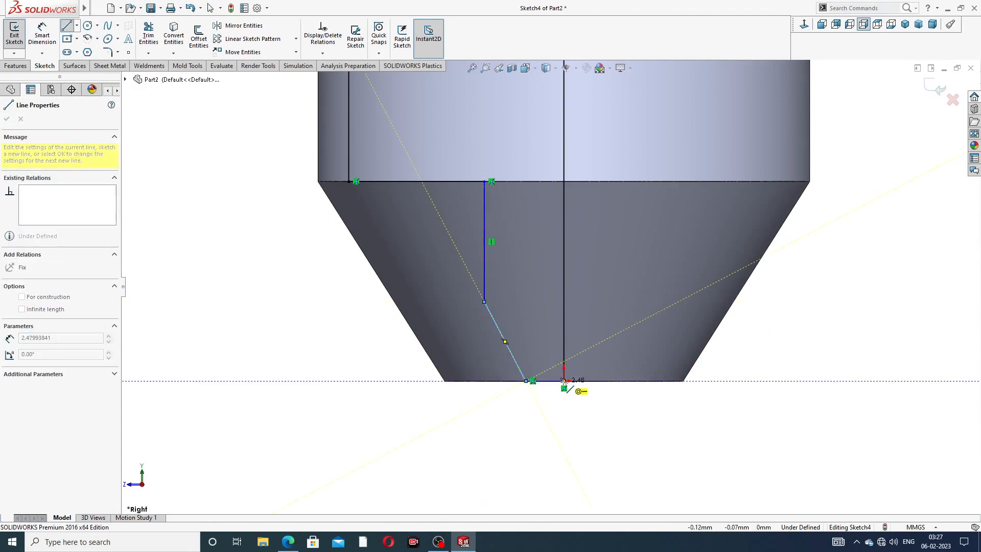
pyautogui.rightClick(809, 268)
pyautogui.click(838, 276)
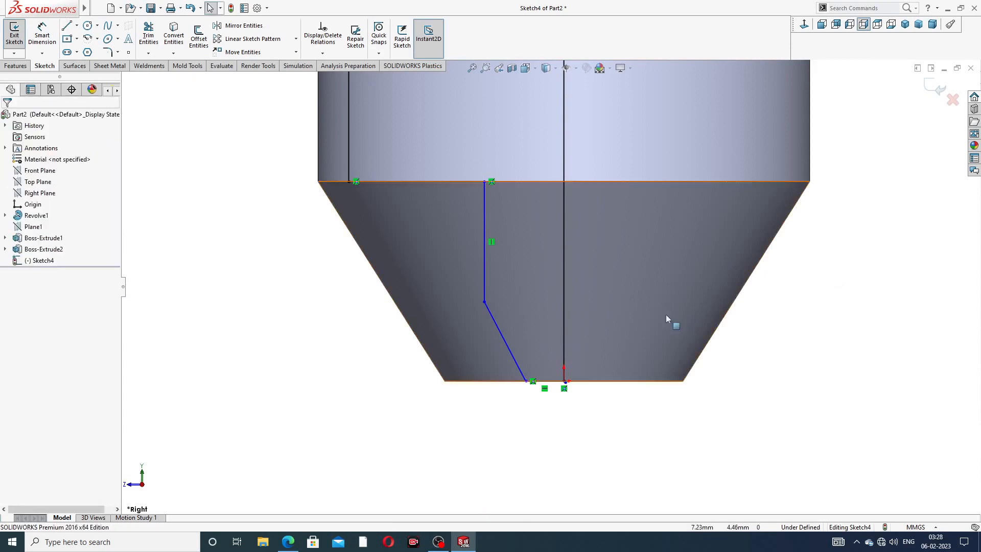
# - Delete the stray line about 0.1 mm long at the origin
pyautogui.scroll(-3, 583, 377)
pyautogui.scroll(-5, 566, 373)
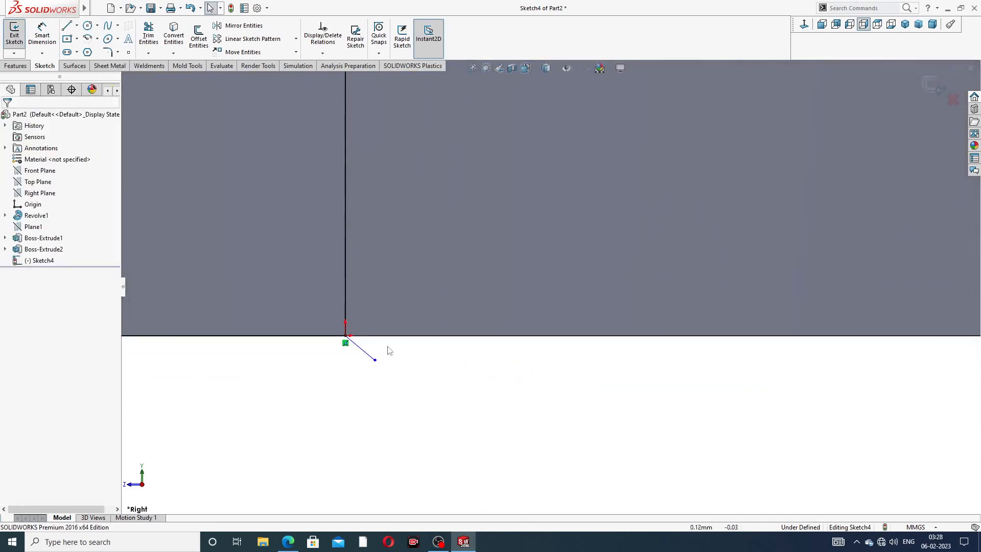
pyautogui.click(367, 359)
pyautogui.press('Escape')
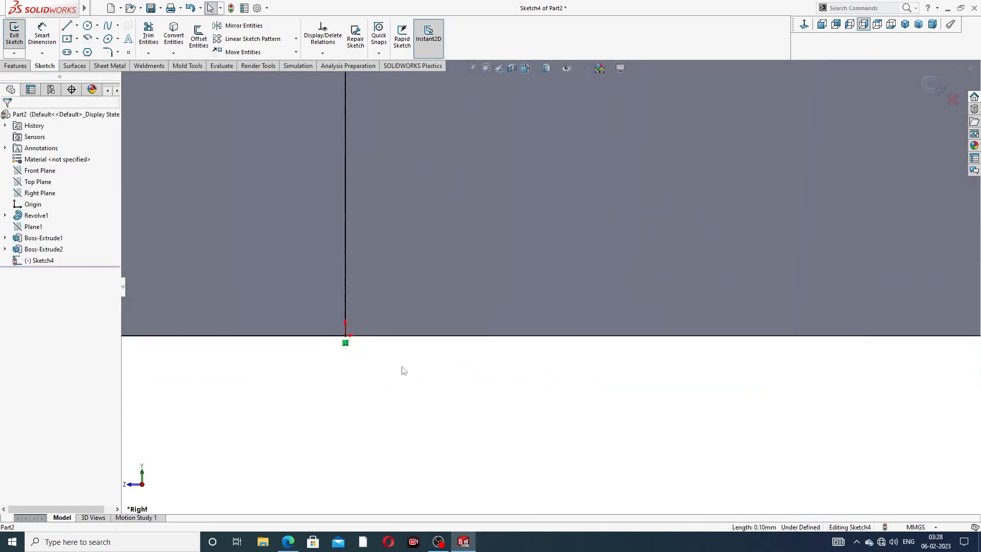
# - Check the bore diameters in section A-A of the PDF drawing in the browser and return to the SOLIDWORKS sketch
pyautogui.scroll(6, 418, 359)
pyautogui.scroll(8, 503, 177)
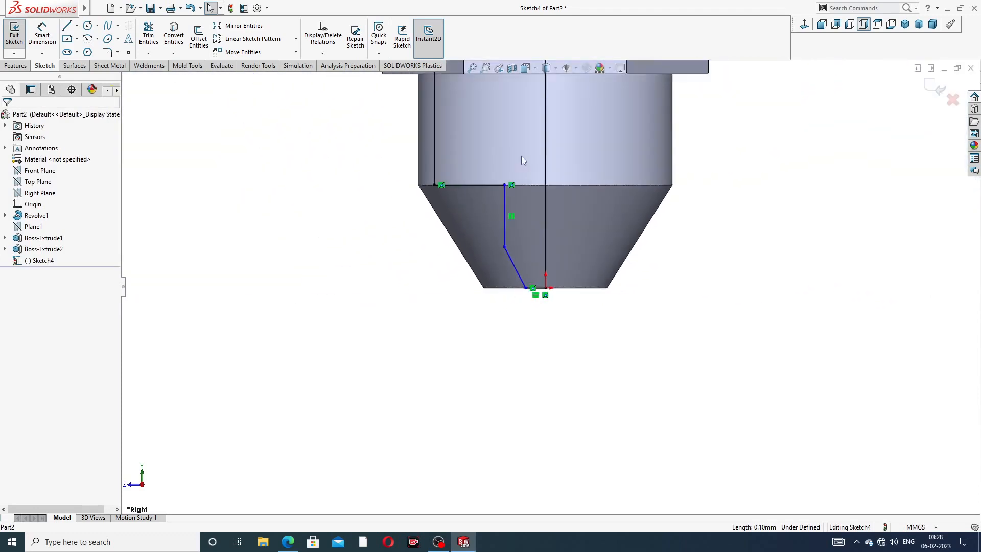
pyautogui.scroll(-2, 572, 164)
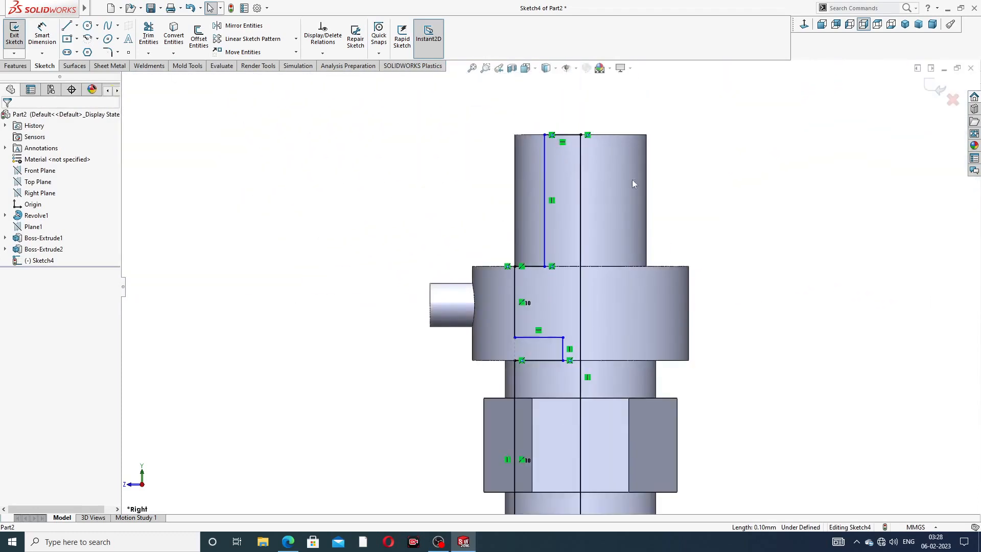
pyautogui.click(42, 36)
pyautogui.scroll(-3, 578, 112)
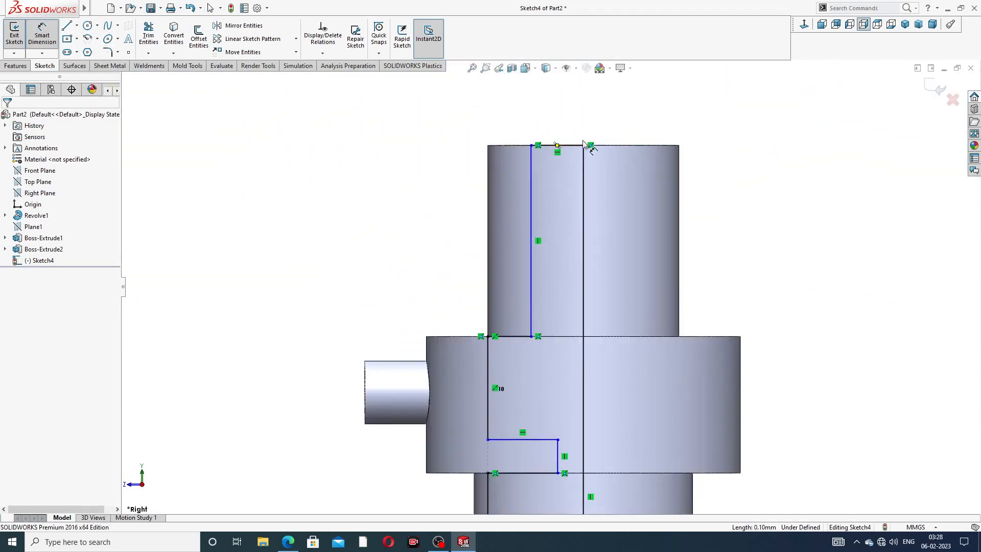
pyautogui.click(287, 543)
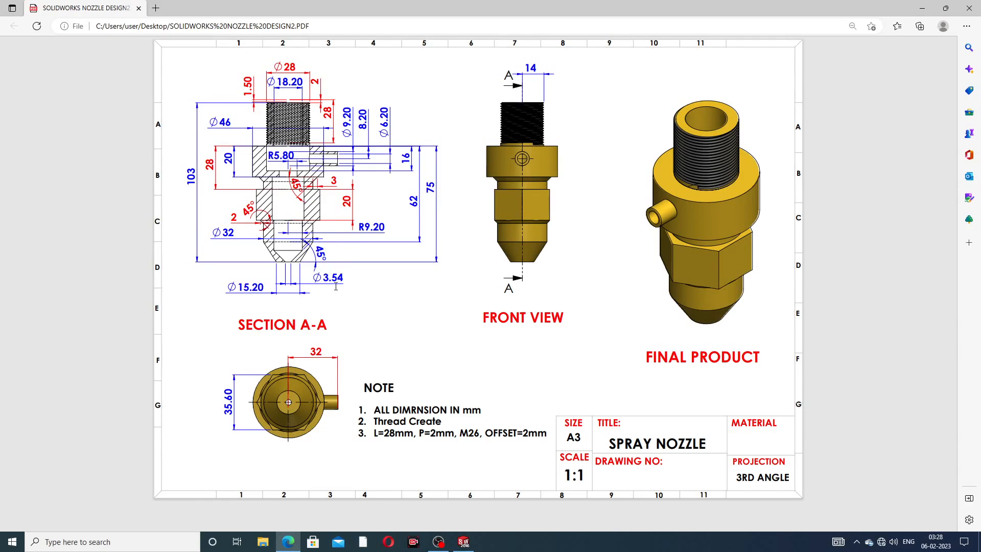
pyautogui.click(288, 542)
pyautogui.scroll(-2, 580, 167)
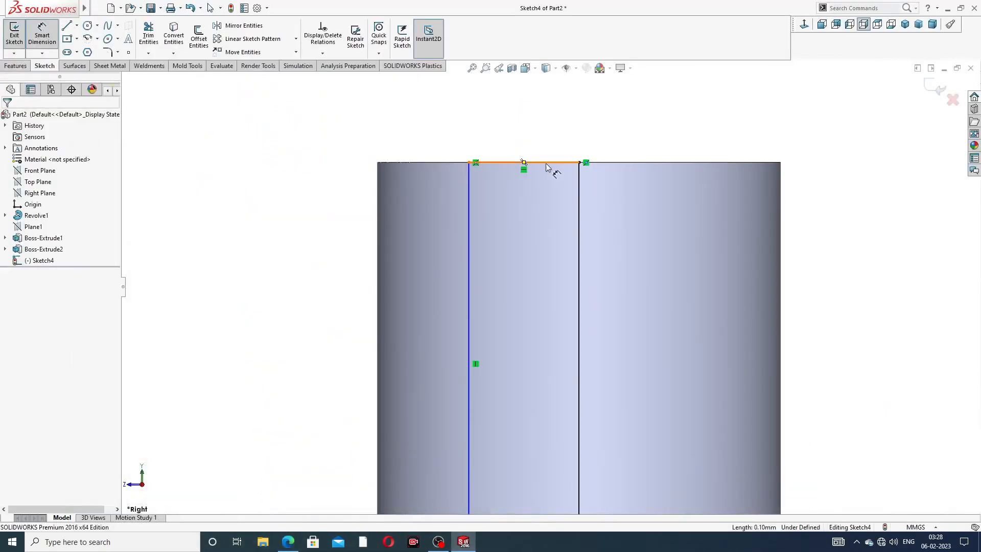
pyautogui.click(470, 163)
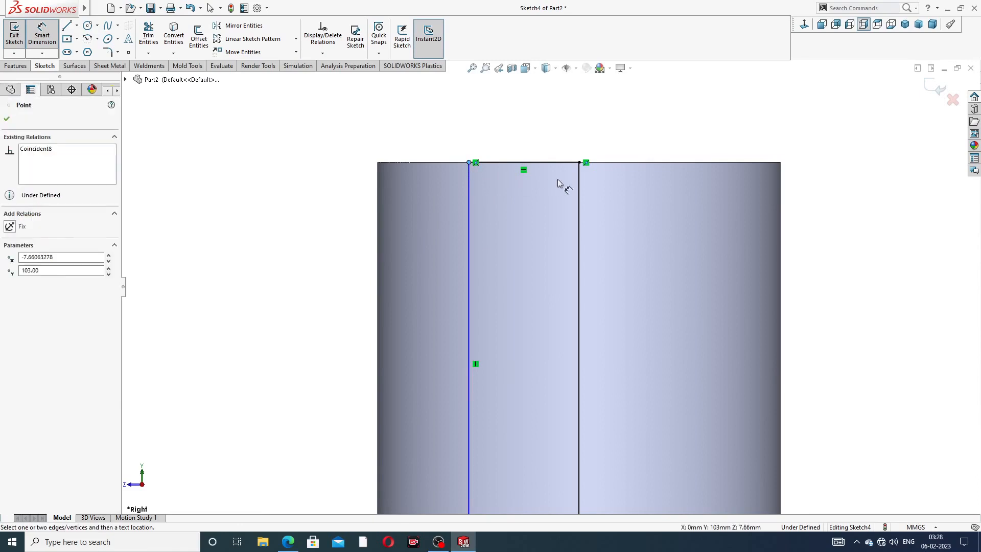
pyautogui.click(578, 180)
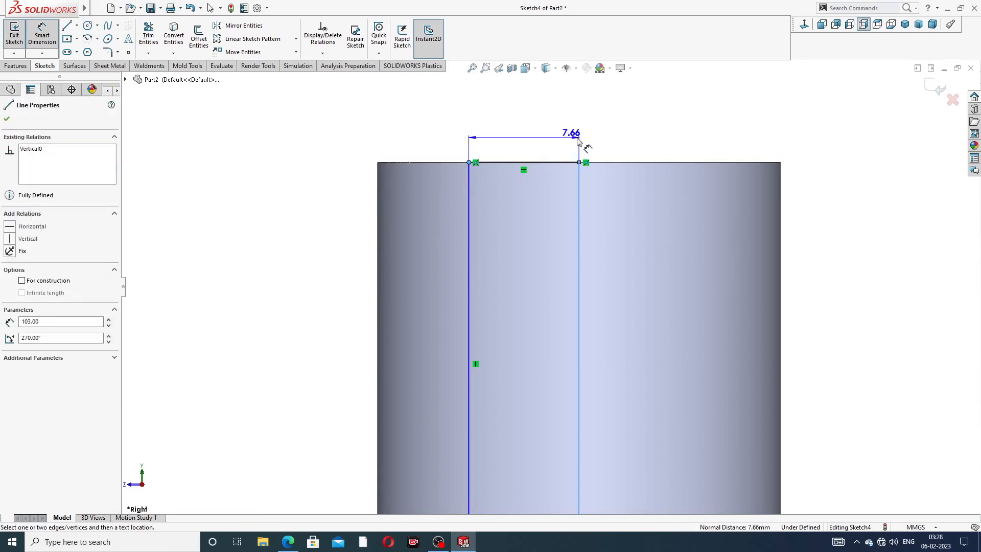
pyautogui.press('Escape')
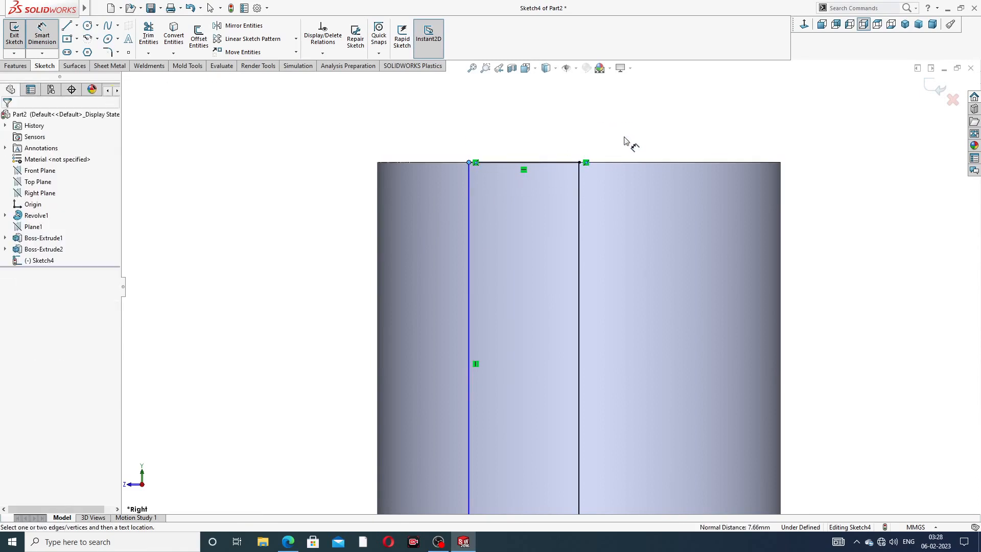
pyautogui.rightClick(623, 141)
pyautogui.click(634, 134)
# - Convert the vertical axis line to construction geometry and start Smart Dimension
pyautogui.click(580, 179)
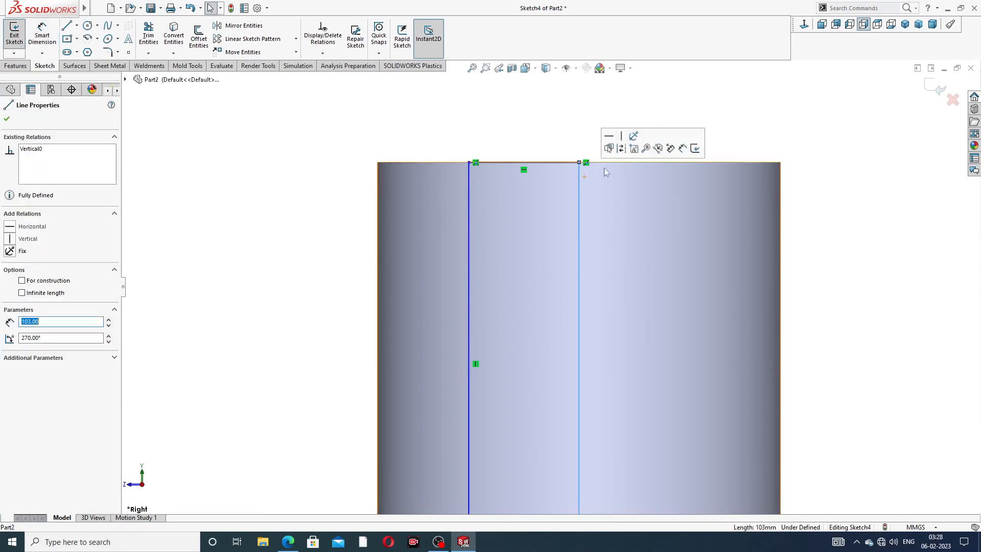
pyautogui.click(622, 148)
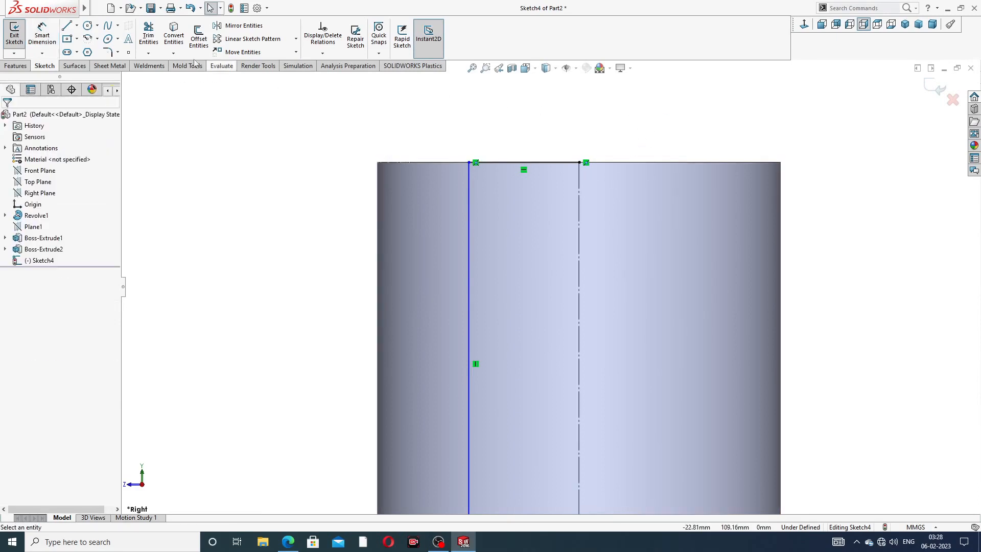
pyautogui.click(42, 35)
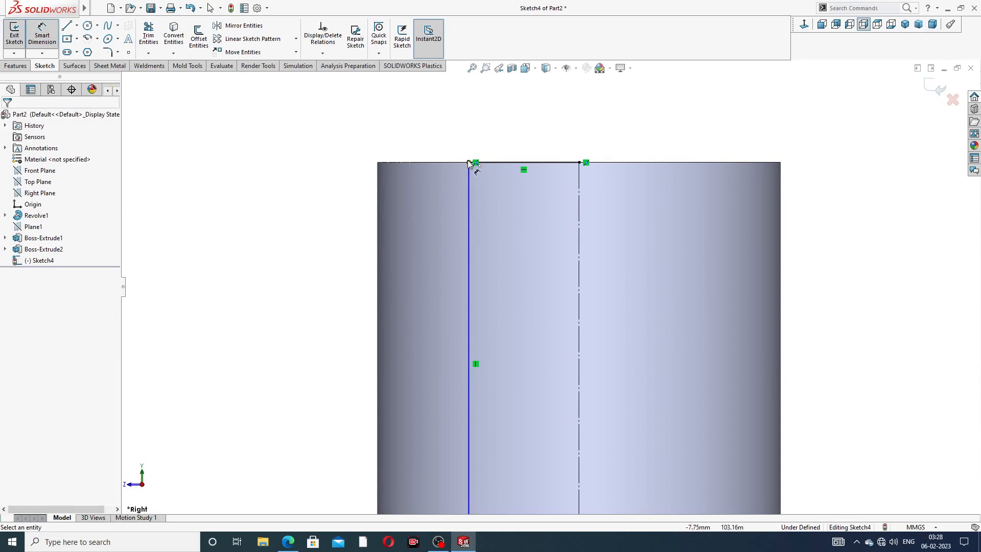
pyautogui.click(468, 163)
pyautogui.click(583, 177)
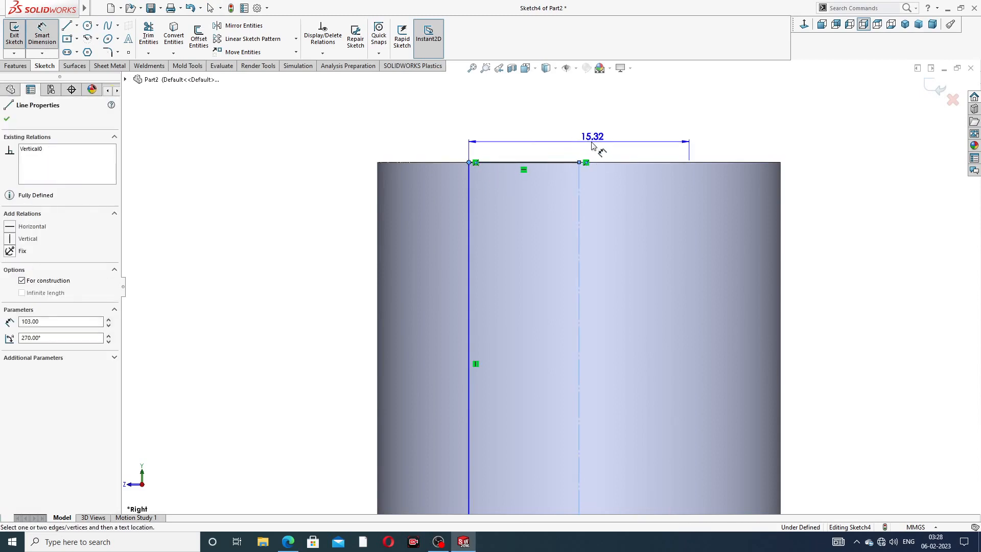
pyautogui.click(582, 148)
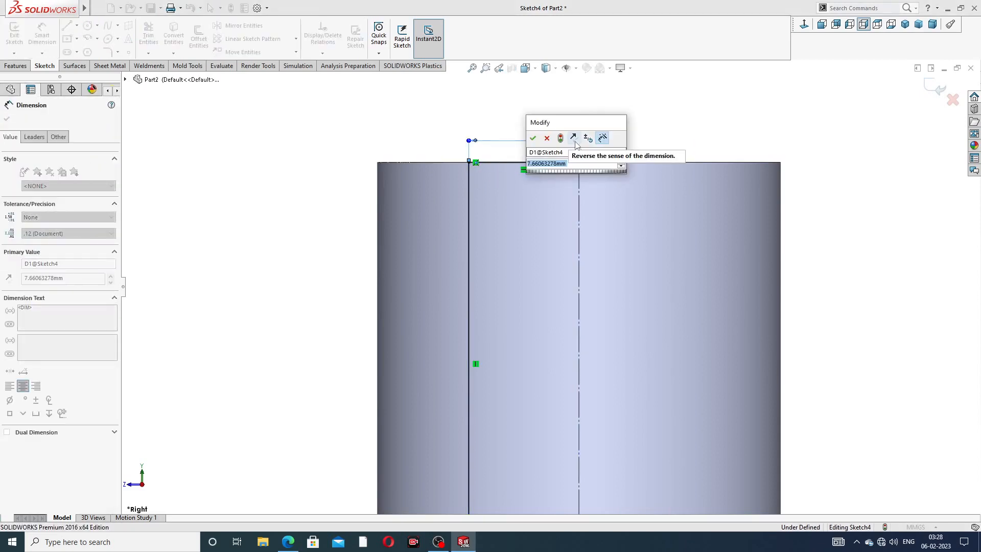
pyautogui.click(546, 138)
pyautogui.press('Delete')
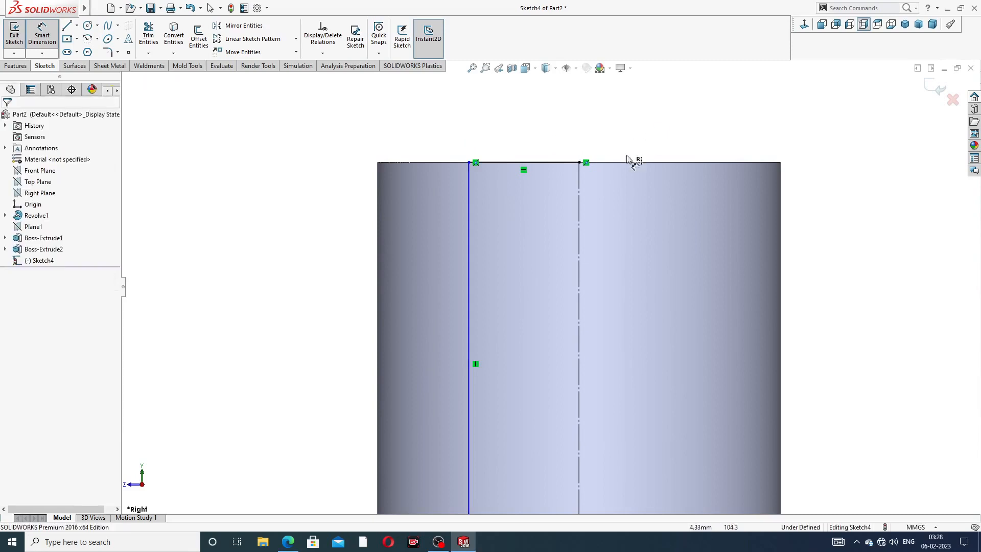
# - Dimension the upper bore as a diameter of 18.2 mm between the profile's top outer corner and the centerline
pyautogui.click(469, 163)
pyautogui.click(579, 185)
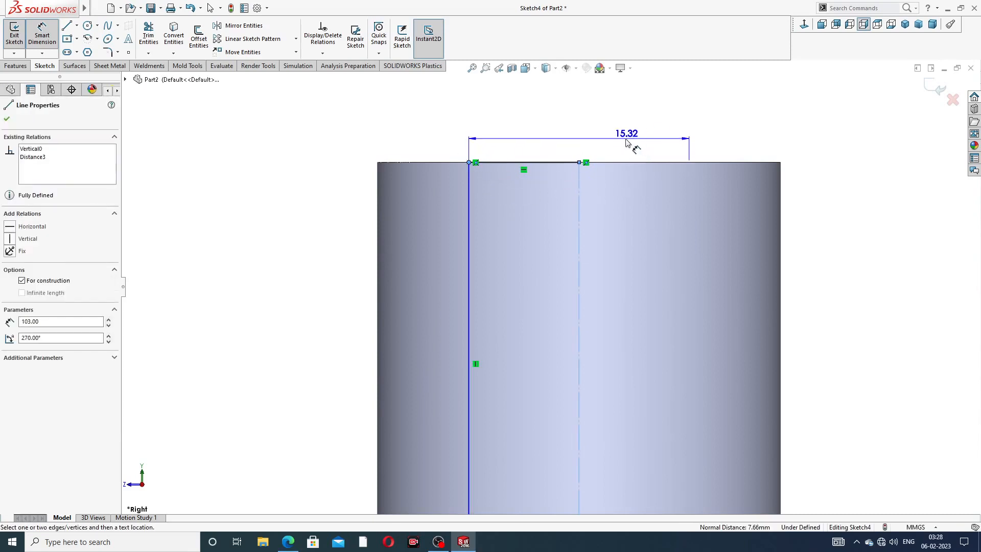
pyautogui.click(628, 145)
pyautogui.write('18.3')
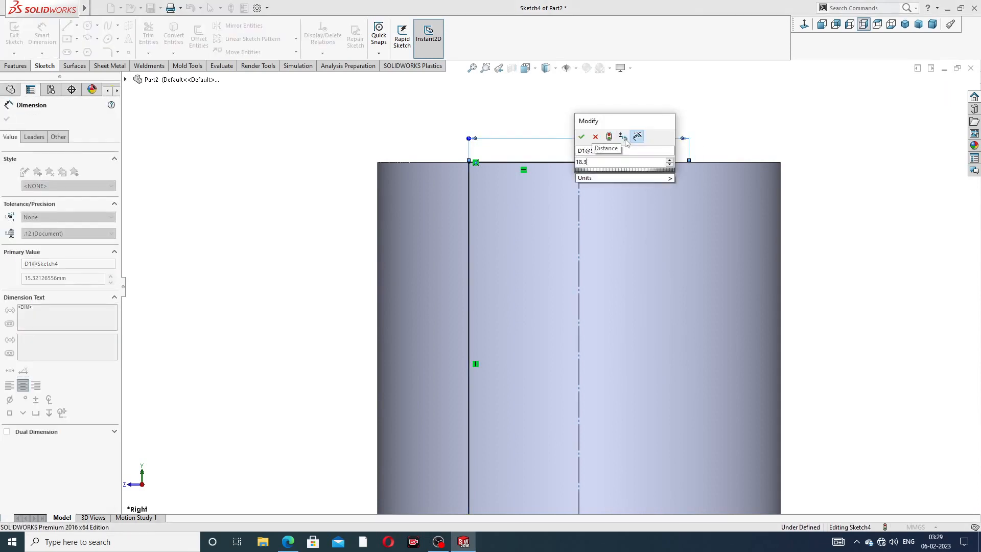
pyautogui.press('BackSpace')
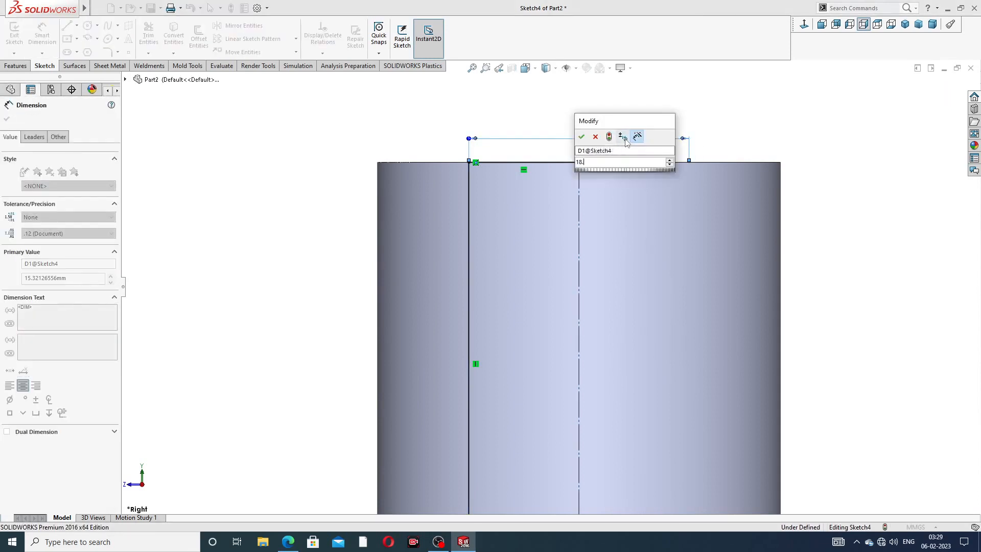
pyautogui.write('2')
pyautogui.press('Return')
pyautogui.click(736, 121)
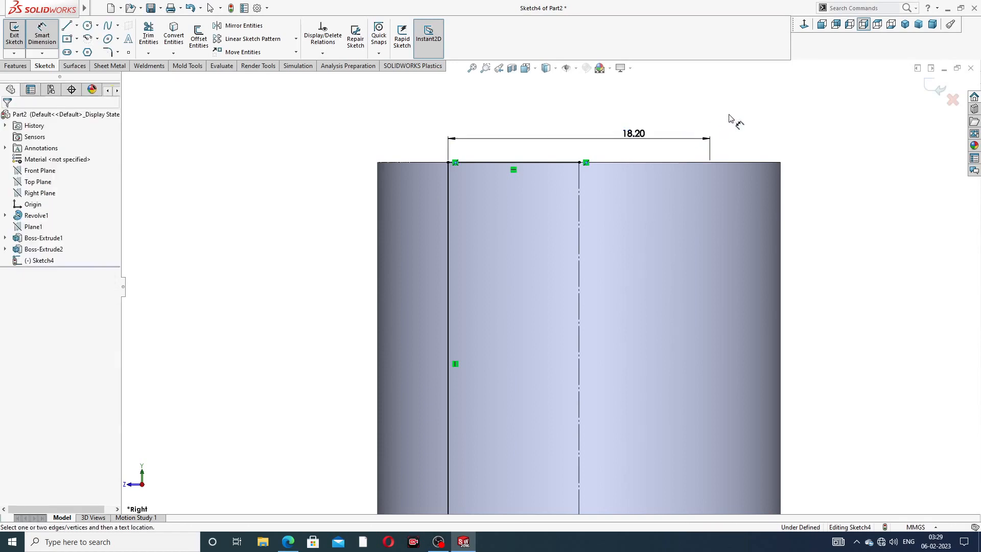
# - Check the next bore size in section A-A of the PDF drawing in the browser and return to the SOLIDWORKS sketch
pyautogui.scroll(4, 588, 285)
pyautogui.scroll(-5, 573, 298)
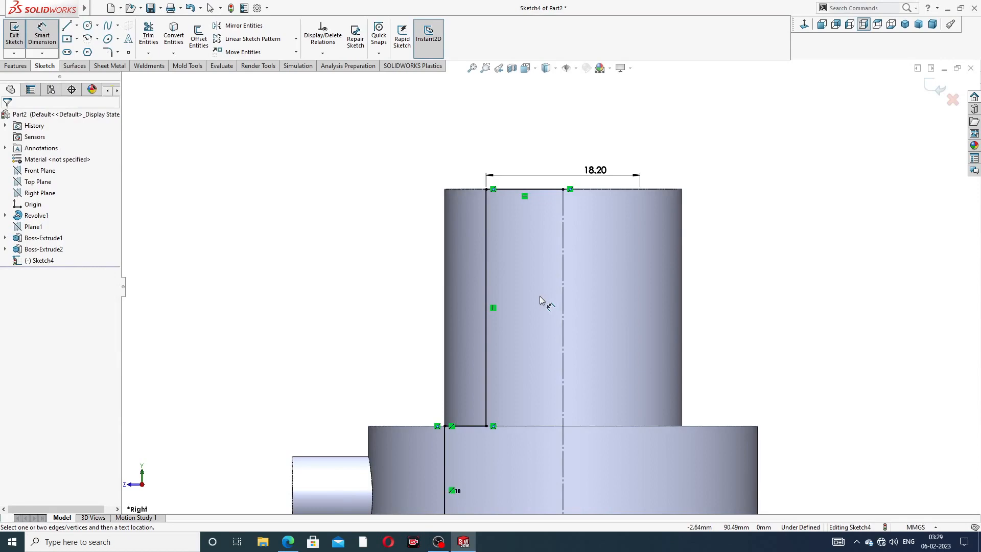
pyautogui.click(287, 544)
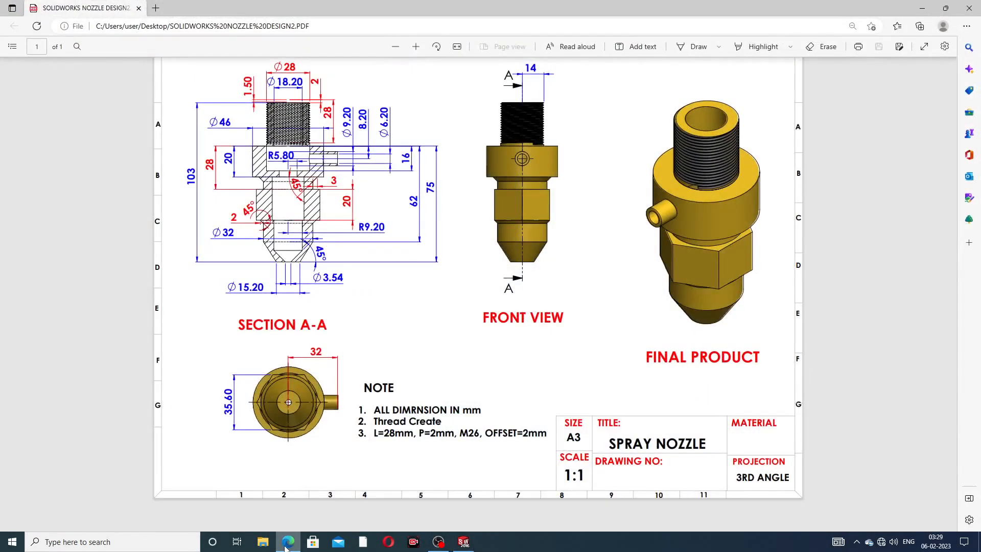
pyautogui.click(287, 545)
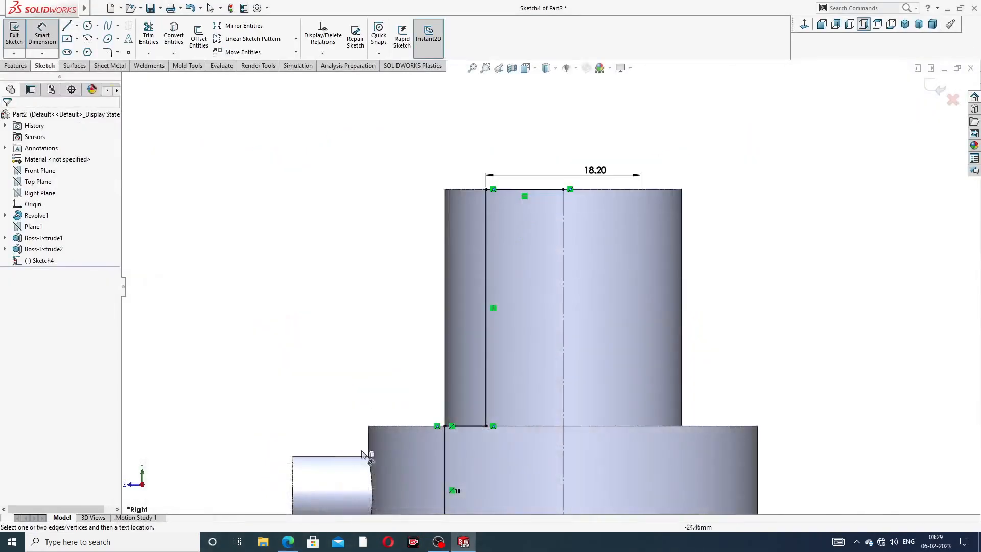
# - Dimension the narrow middle bore as a diameter of 5.7 mm between its upper inner corner and the centerline
pyautogui.scroll(1, 494, 388)
pyautogui.scroll(-3, 494, 404)
pyautogui.scroll(4, 495, 406)
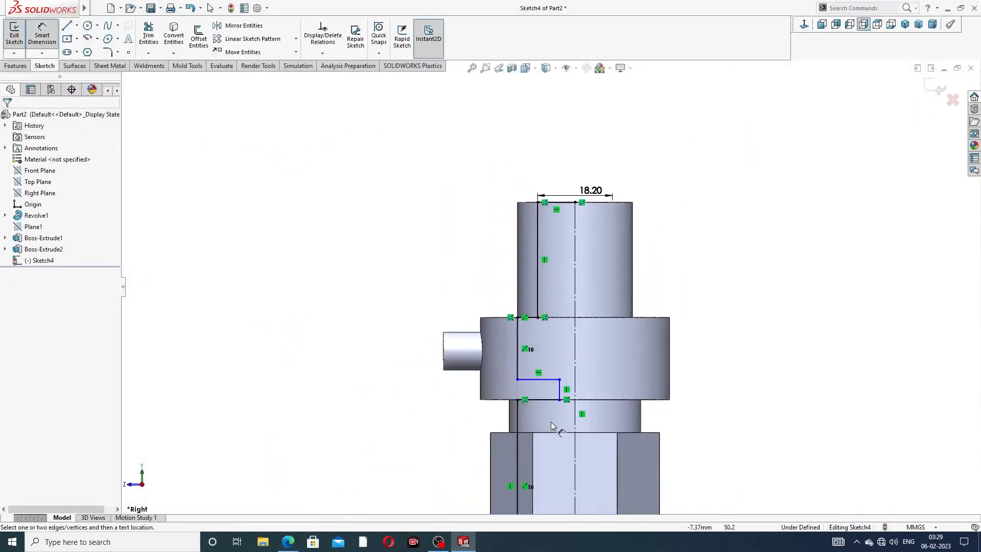
pyautogui.scroll(-4, 587, 390)
pyautogui.scroll(4, 588, 393)
pyautogui.scroll(-1, 589, 396)
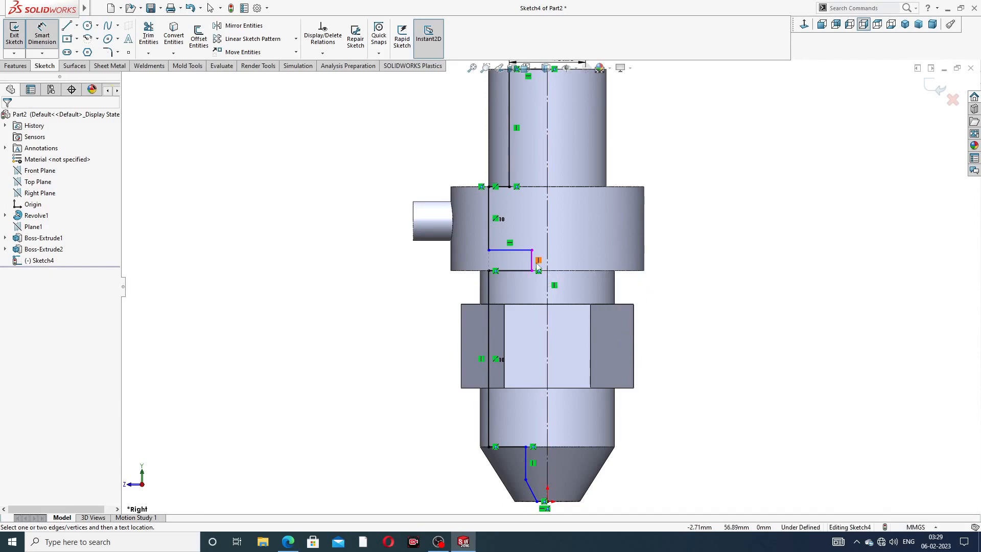
pyautogui.scroll(-2, 536, 263)
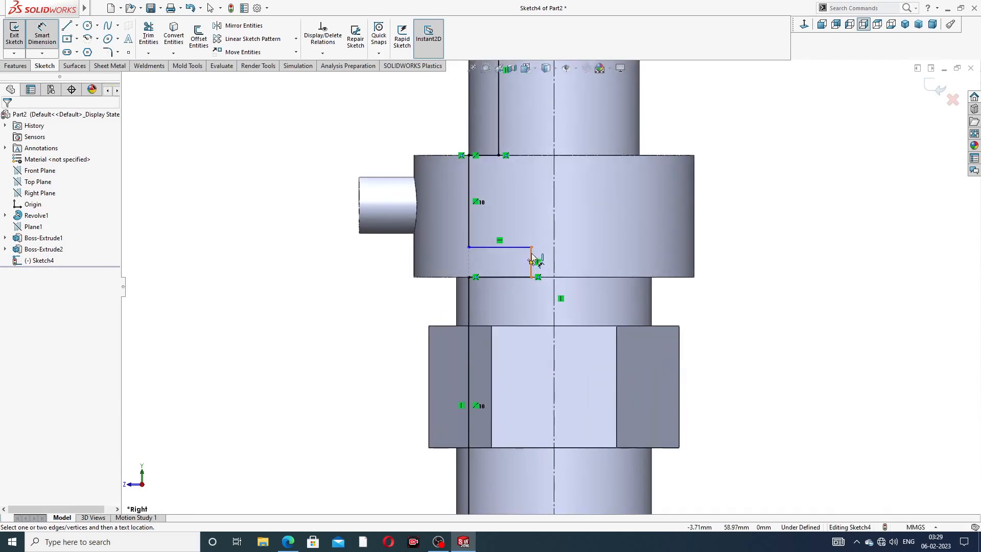
pyautogui.click(531, 257)
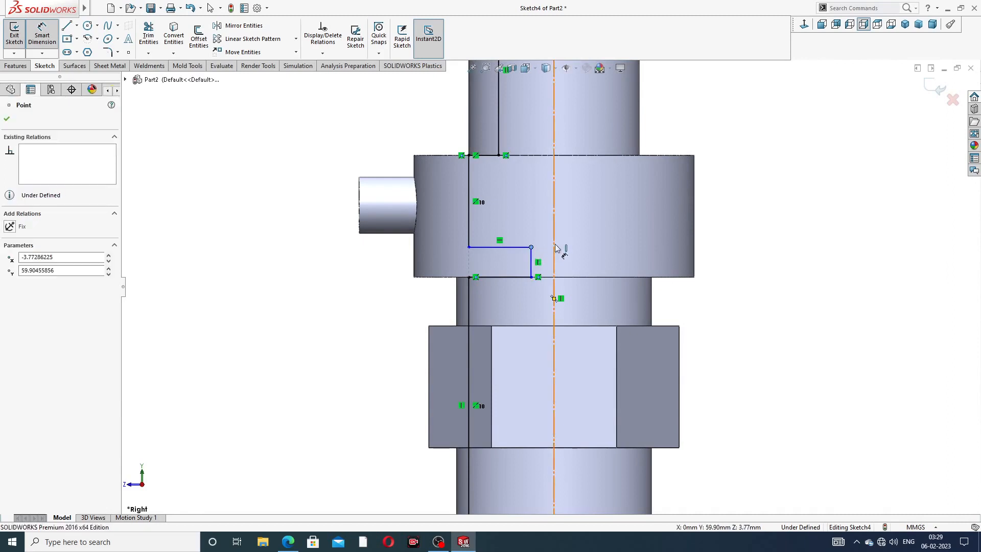
pyautogui.click(566, 219)
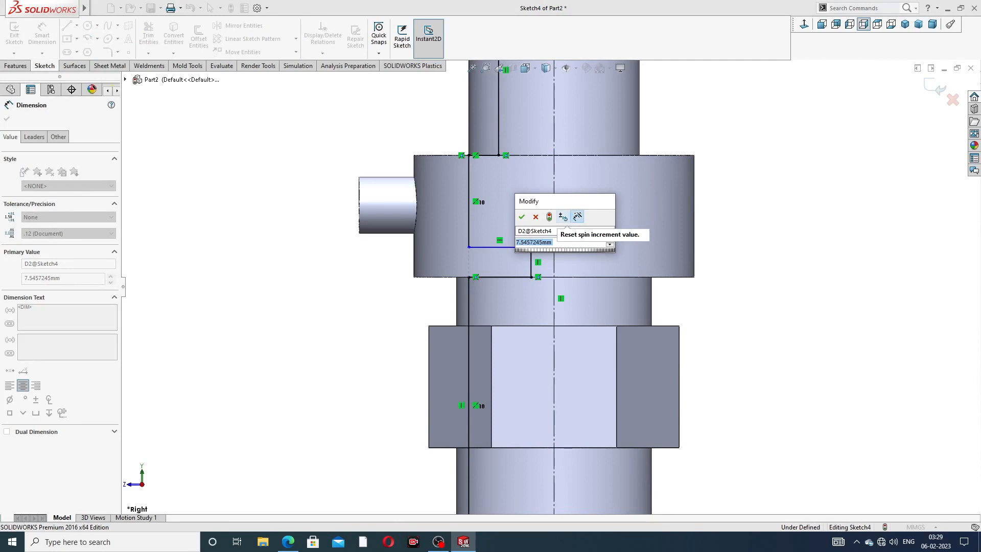
pyautogui.write('5.')
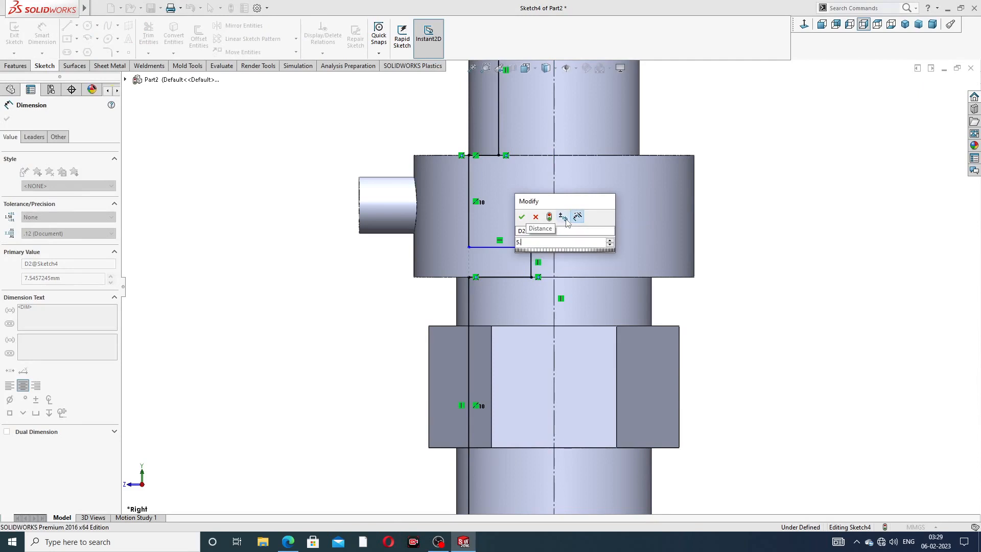
pyautogui.write('7')
pyautogui.press('Return')
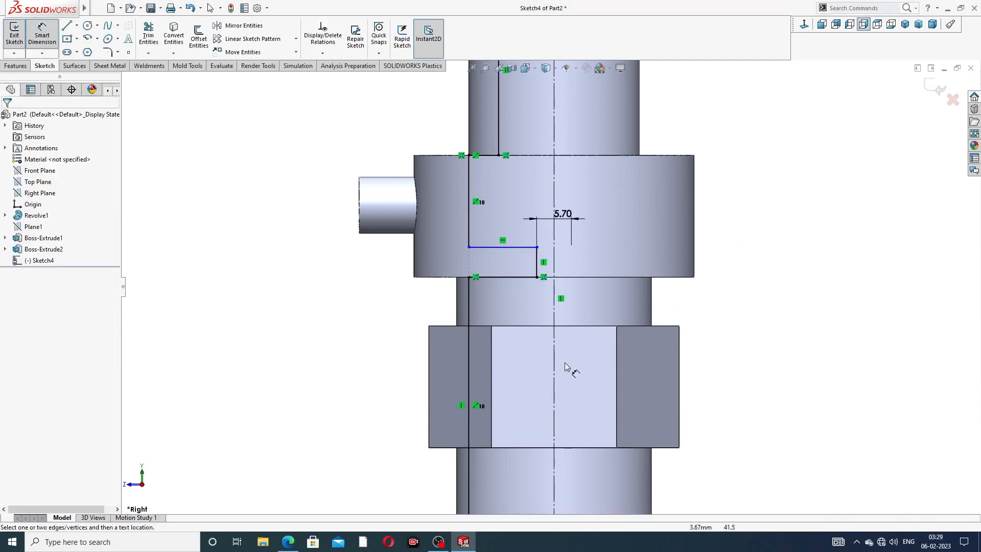
# - Recheck the middle bore in the PDF drawing and set its diameter dimension to 5.8 mm in the SOLIDWORKS sketch
pyautogui.click(290, 543)
pyautogui.click(289, 544)
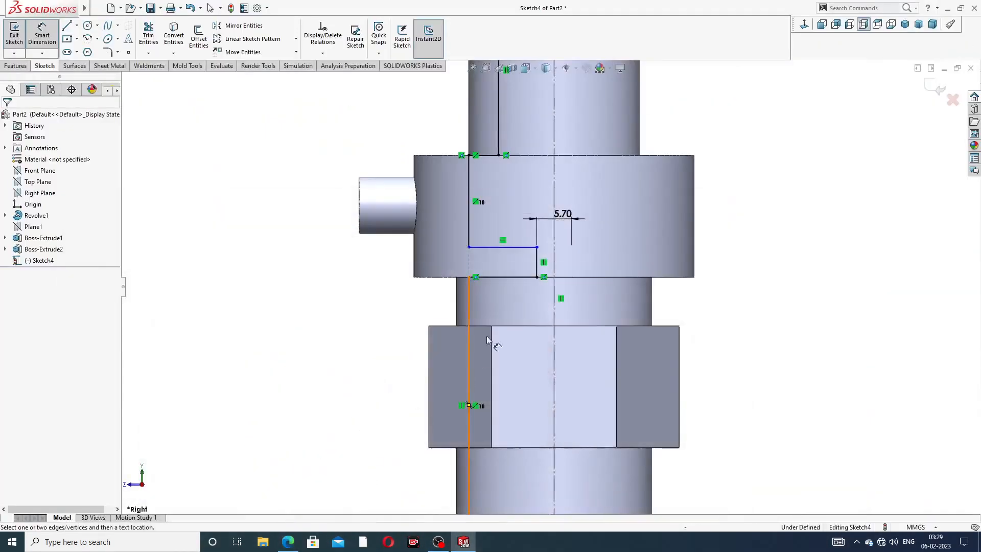
pyautogui.doubleClick(562, 214)
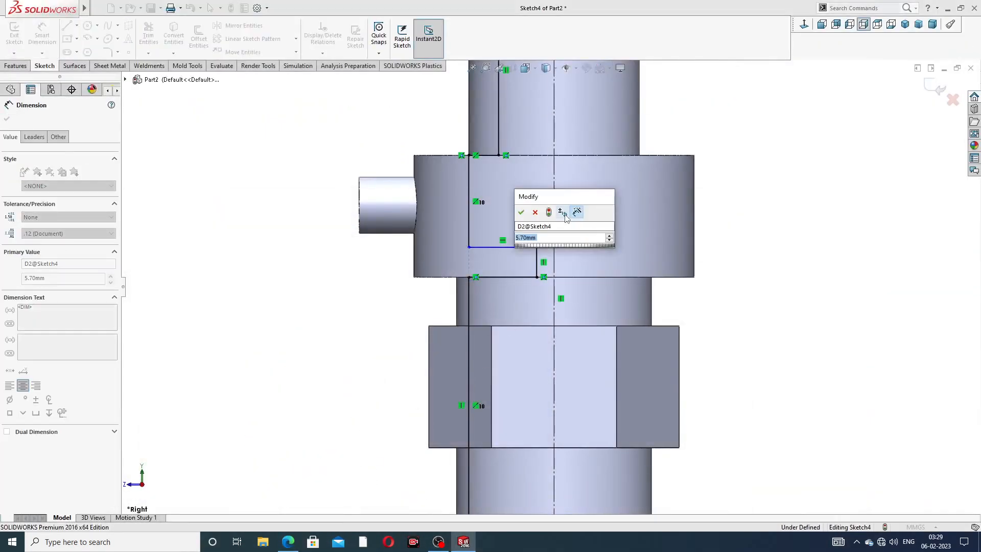
pyautogui.write('5')
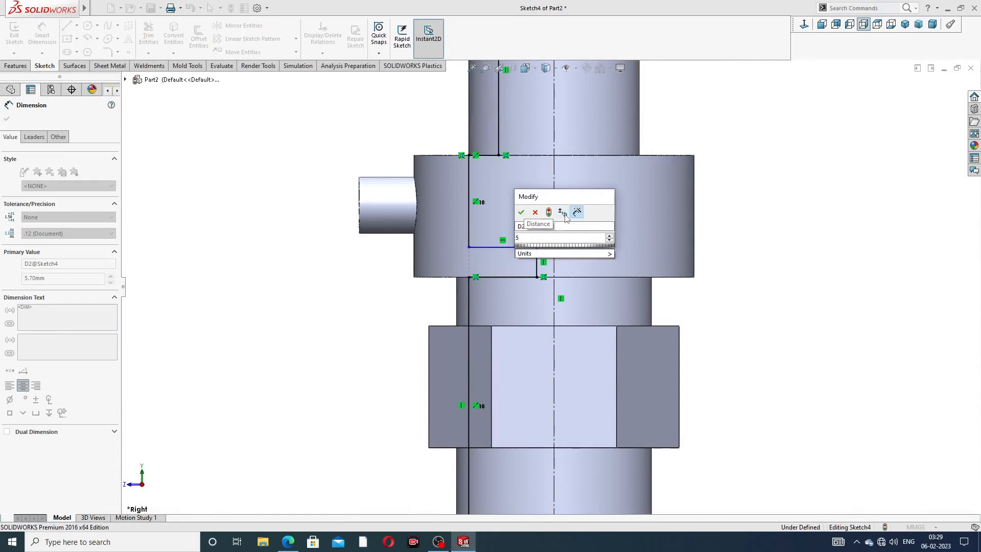
pyautogui.write('.8')
pyautogui.press('Return')
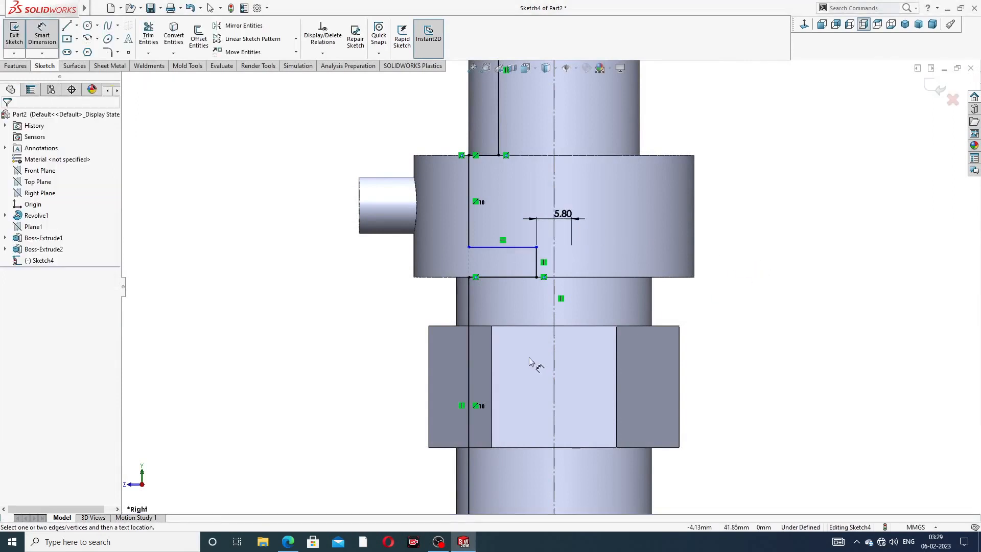
# - Dimension the lower bore as a diameter of 9.60 mm between its upper corner at the cone's top edge and the centerline
pyautogui.scroll(-3, 535, 419)
pyautogui.scroll(5, 534, 424)
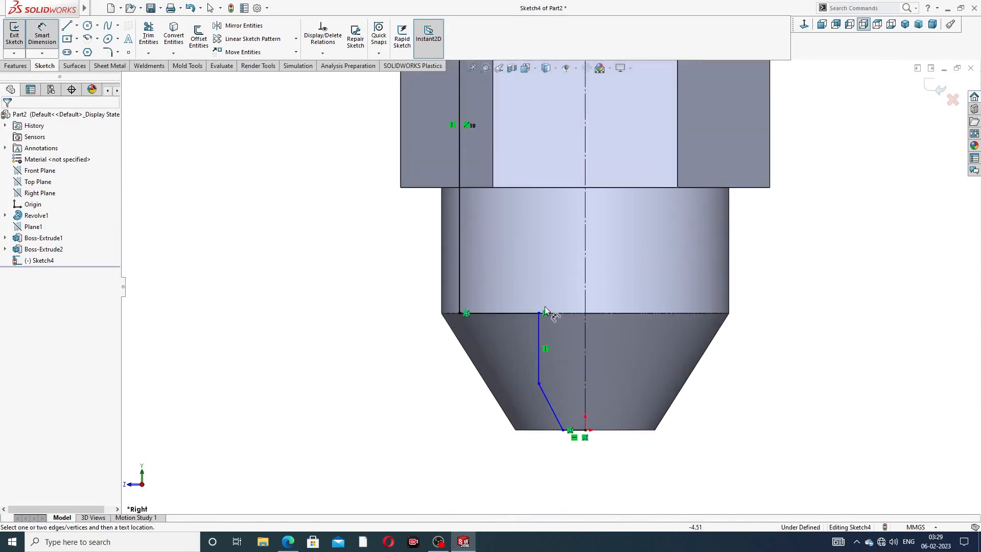
pyautogui.click(539, 315)
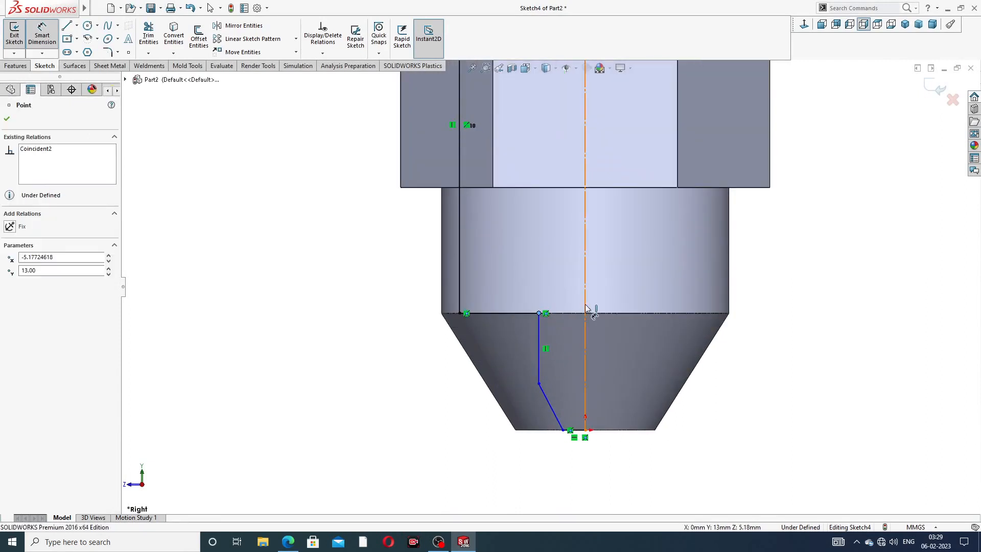
pyautogui.click(586, 327)
pyautogui.click(607, 287)
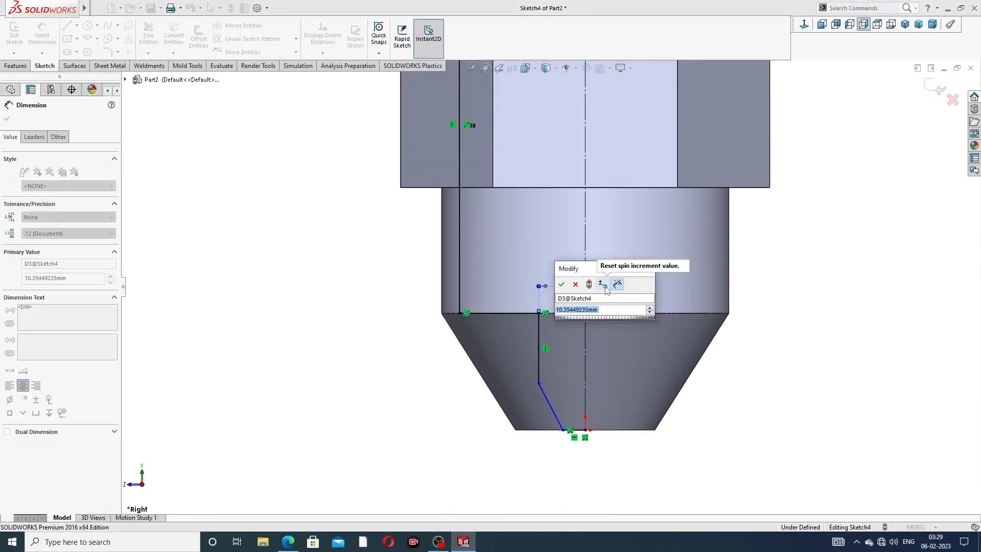
pyautogui.write('9.')
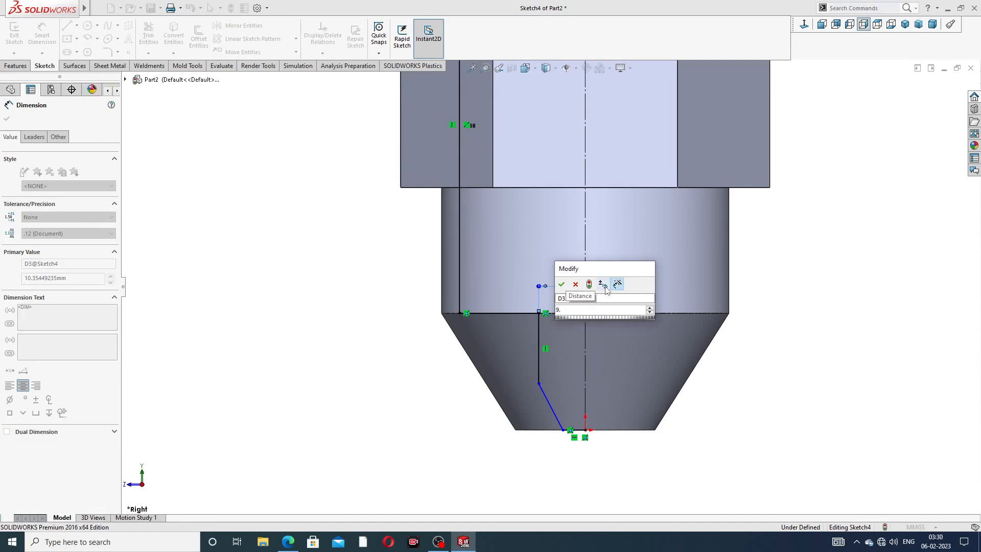
pyautogui.write('60')
pyautogui.press('Return')
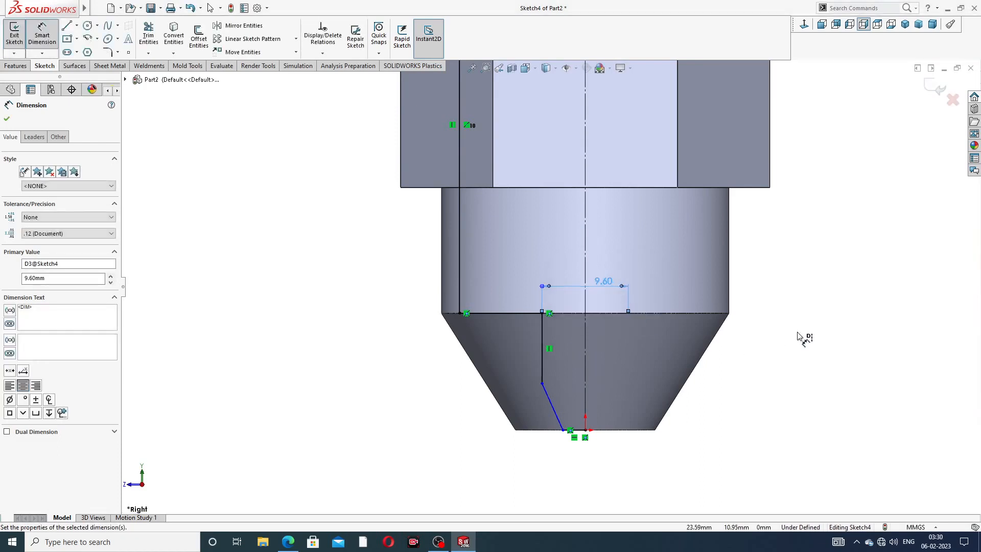
# - Check the outlet diameter at the nozzle tip in the PDF drawing in the browser and return to the SOLIDWORKS sketch
pyautogui.click(288, 542)
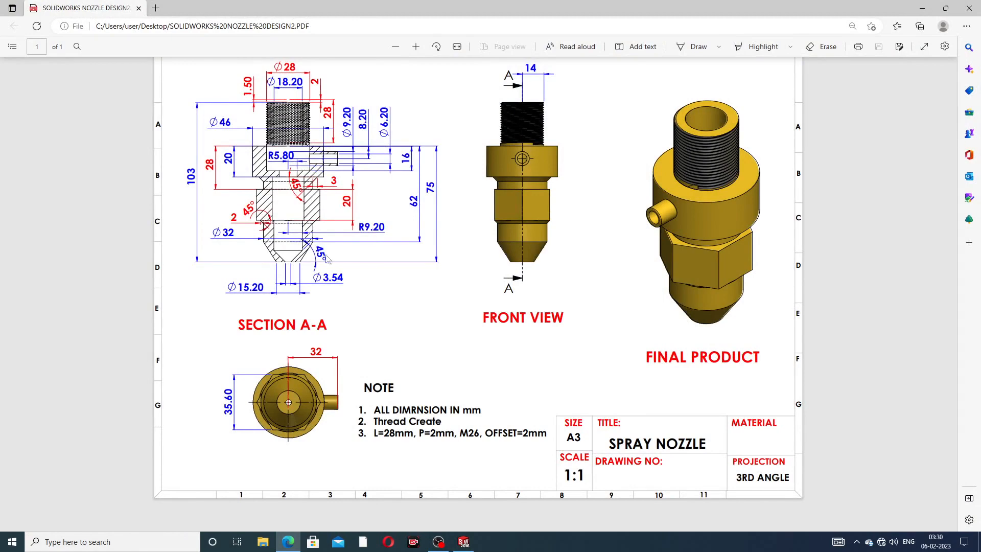
pyautogui.click(288, 542)
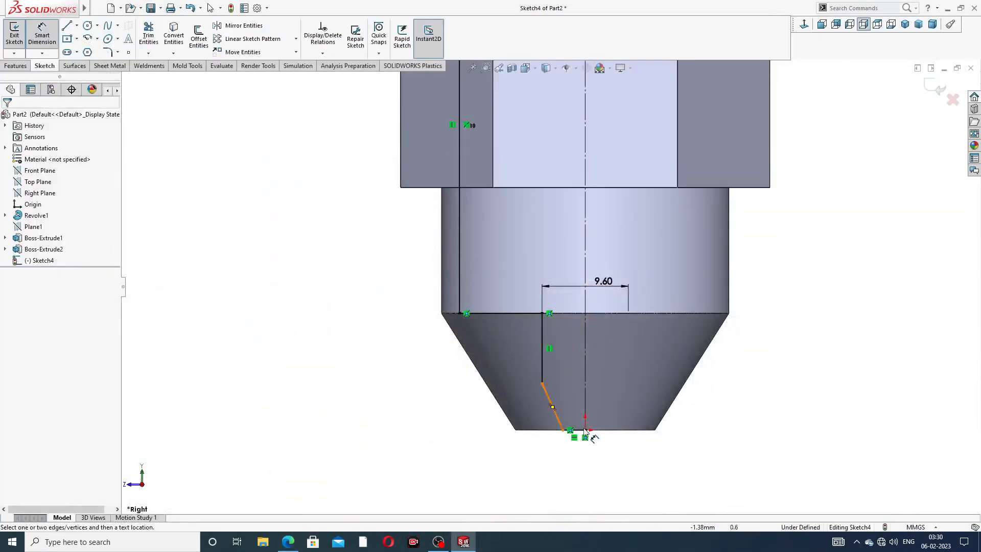
pyautogui.scroll(-3, 562, 411)
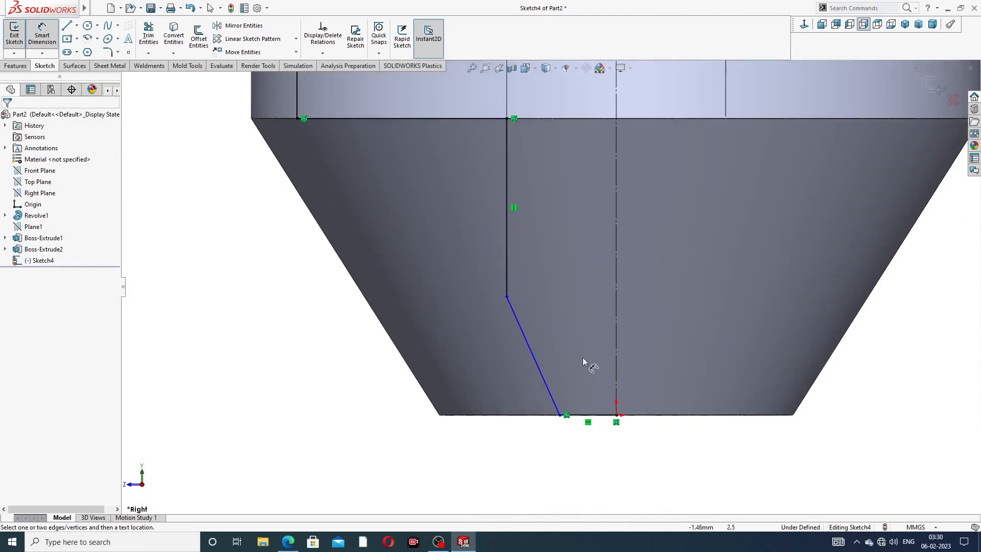
pyautogui.click(617, 415)
pyautogui.click(560, 415)
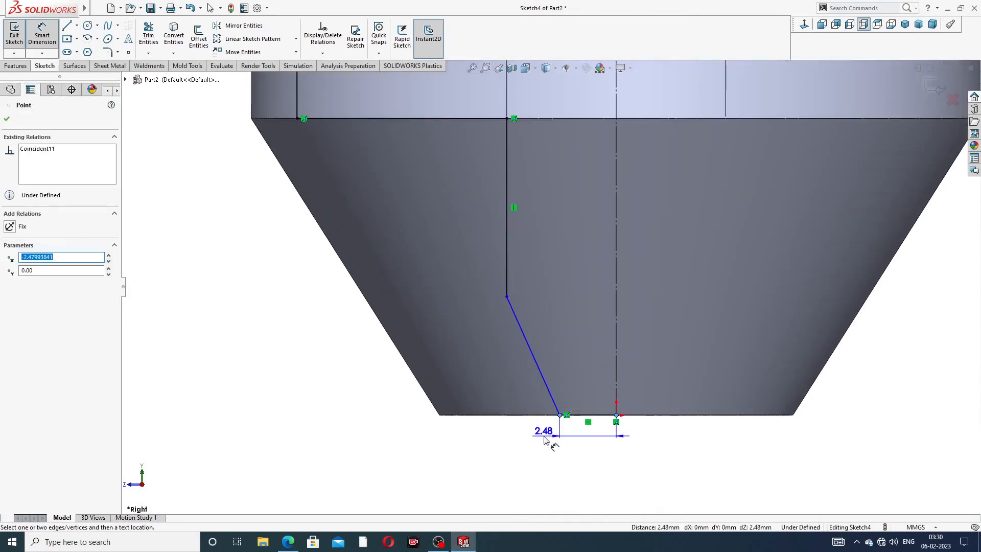
pyautogui.press('Escape')
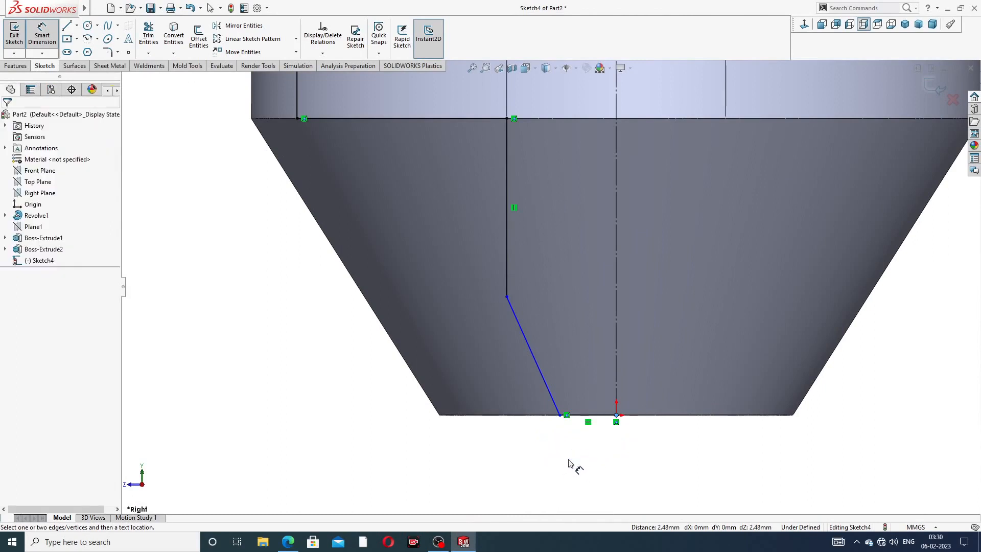
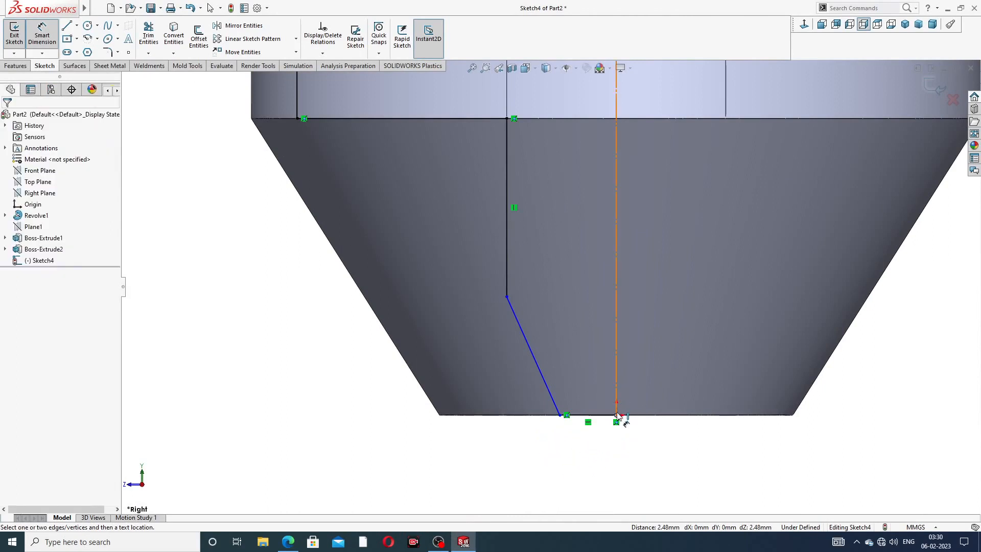
pyautogui.click(559, 414)
pyautogui.click(617, 409)
pyautogui.press('Escape')
# - Dimension the outlet at the nozzle tip as a diameter of 3.45 mm between the slanted line's lower end and the centerline
pyautogui.click(560, 415)
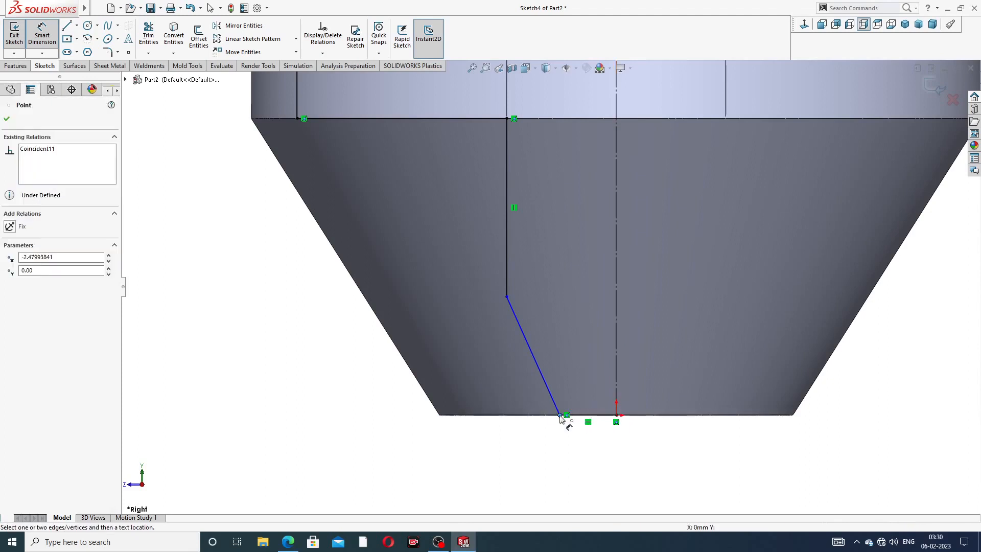
pyautogui.click(617, 394)
pyautogui.click(633, 445)
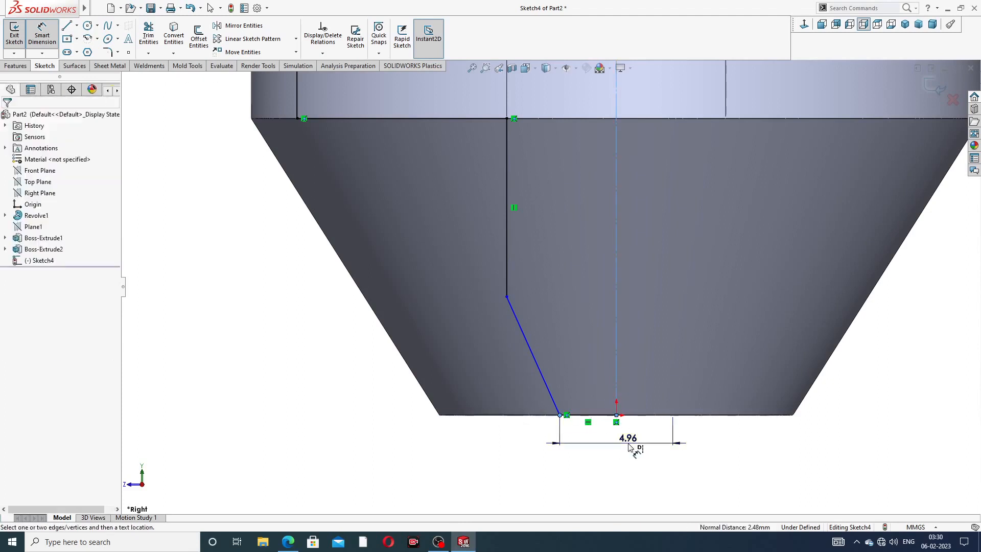
pyautogui.write('3')
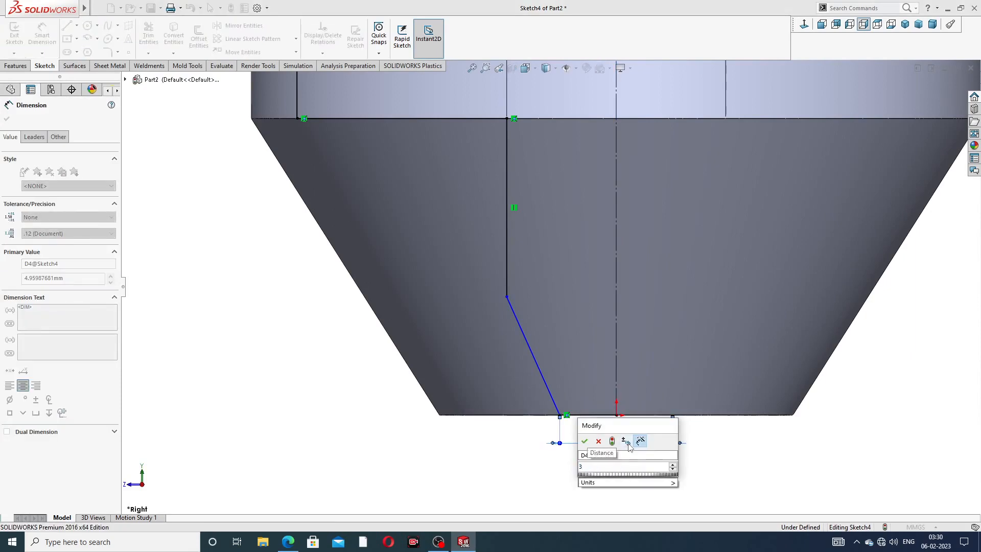
pyautogui.write('.45')
pyautogui.press('Return')
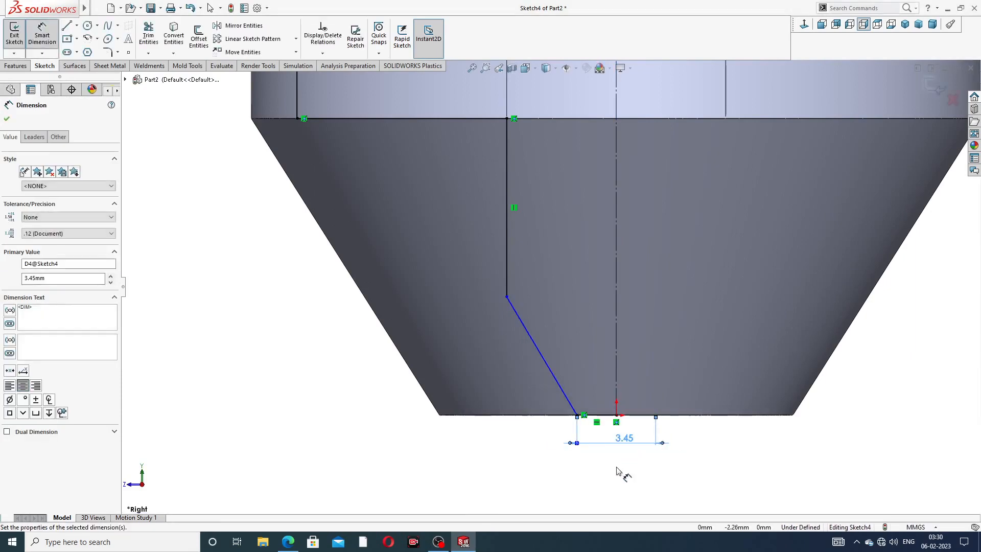
pyautogui.press('Escape')
# - Recheck the outlet size in the PDF drawing and set its diameter dimension to 3.54 mm in the SOLIDWORKS sketch
pyautogui.click(288, 542)
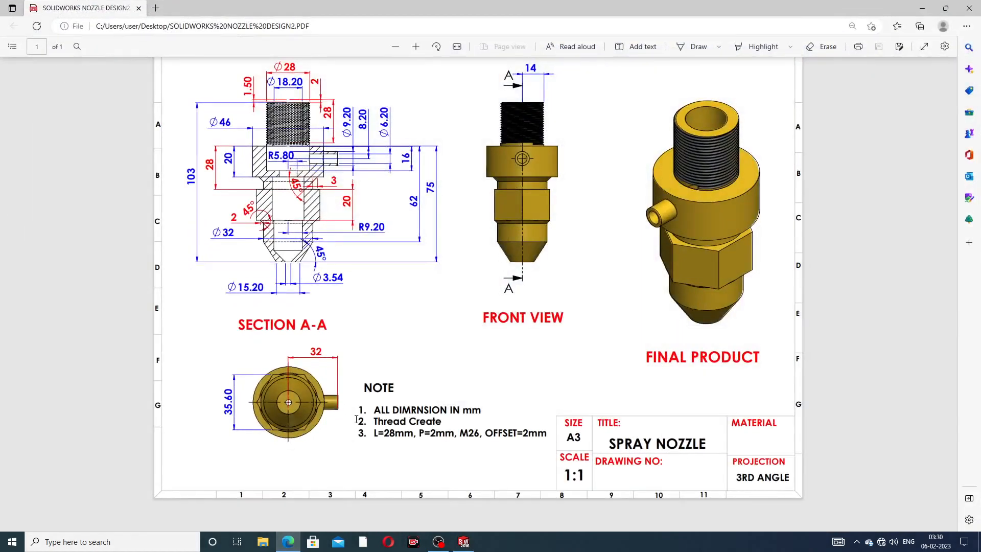
pyautogui.click(288, 542)
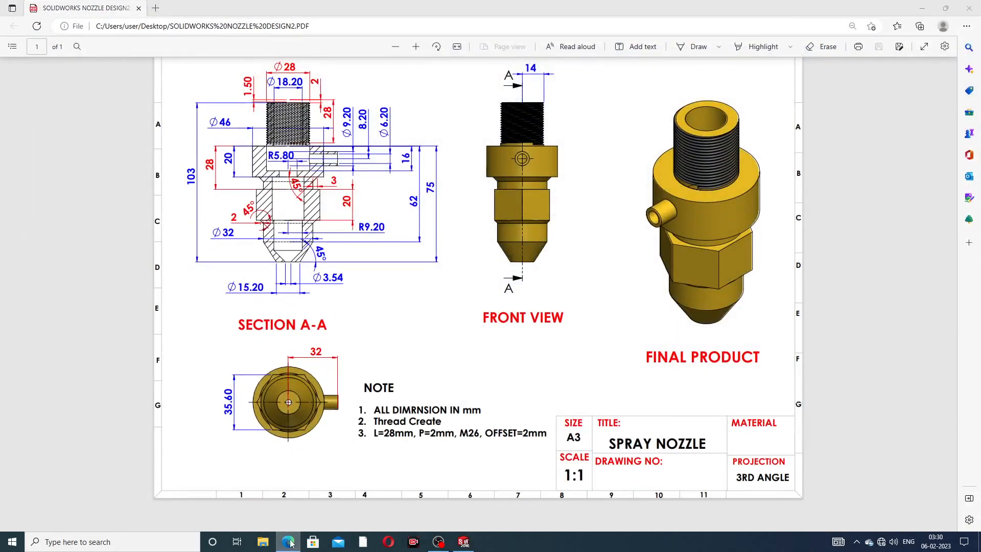
pyautogui.doubleClick(622, 443)
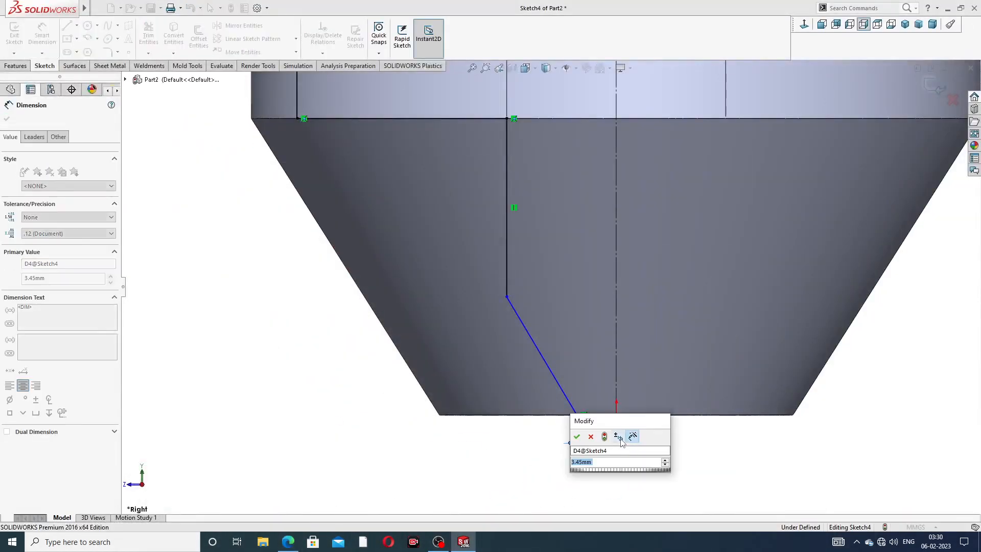
pyautogui.write('3.54')
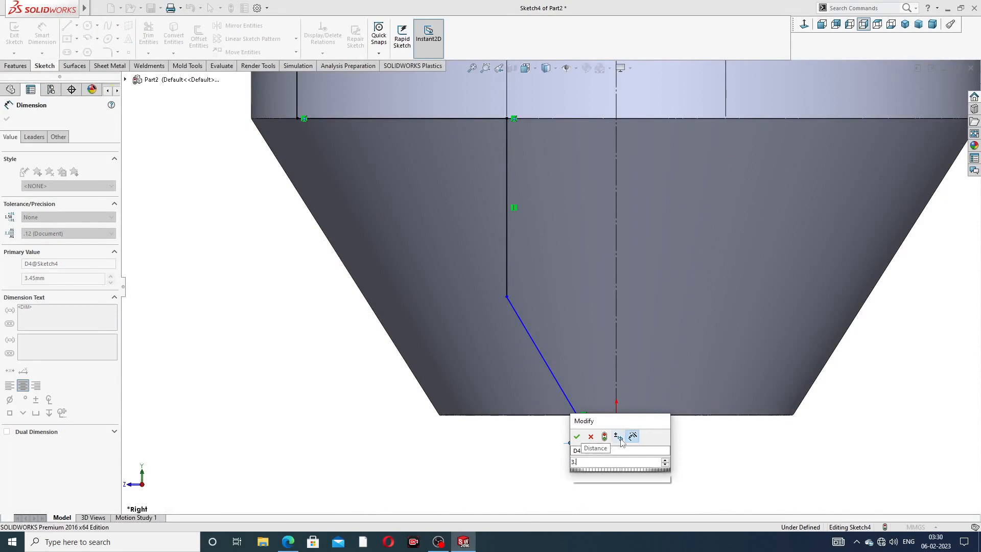
pyautogui.press('Return')
pyautogui.press('Escape')
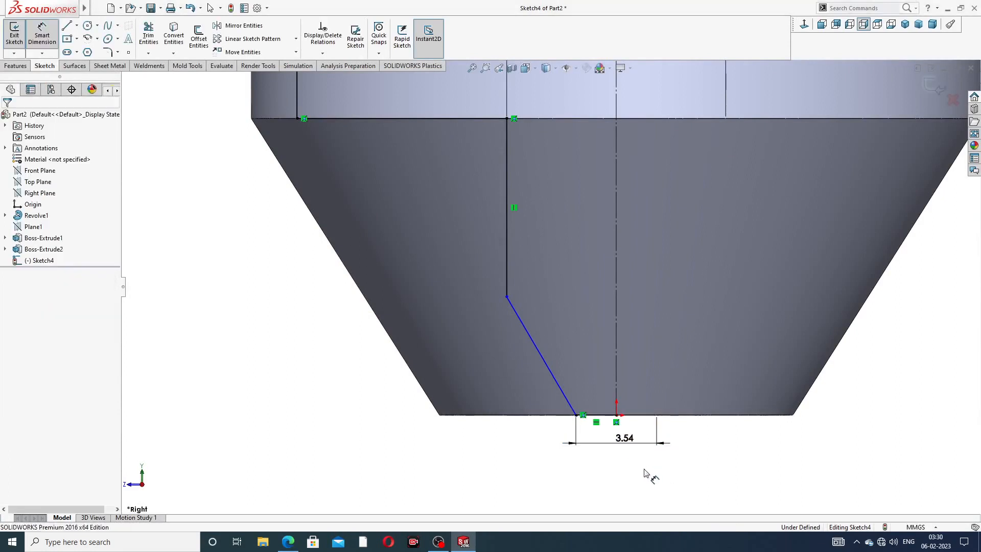
# - Dimension the angle between the slanted tip line and the nozzle's bottom edge as 45°
pyautogui.click(566, 400)
pyautogui.click(546, 415)
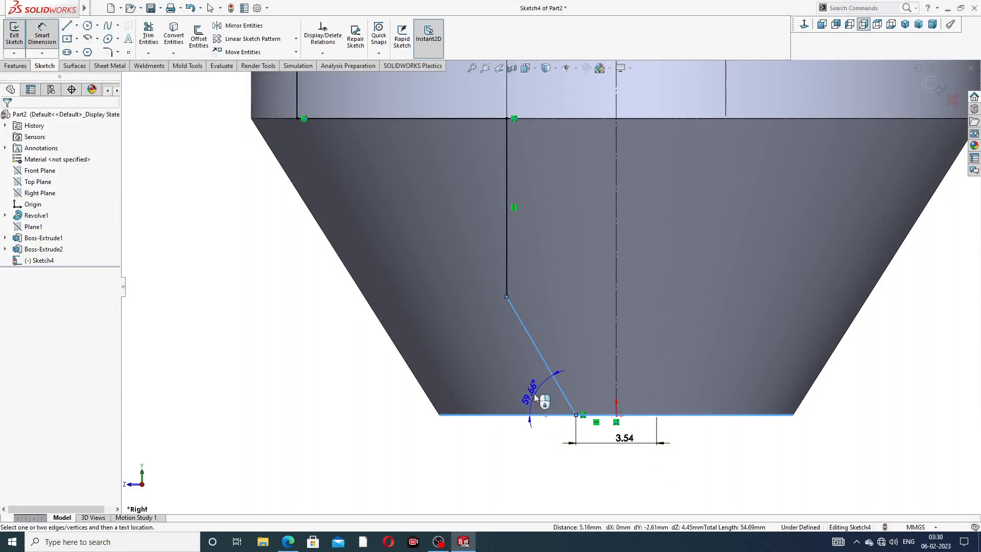
pyautogui.click(530, 392)
pyautogui.write('4')
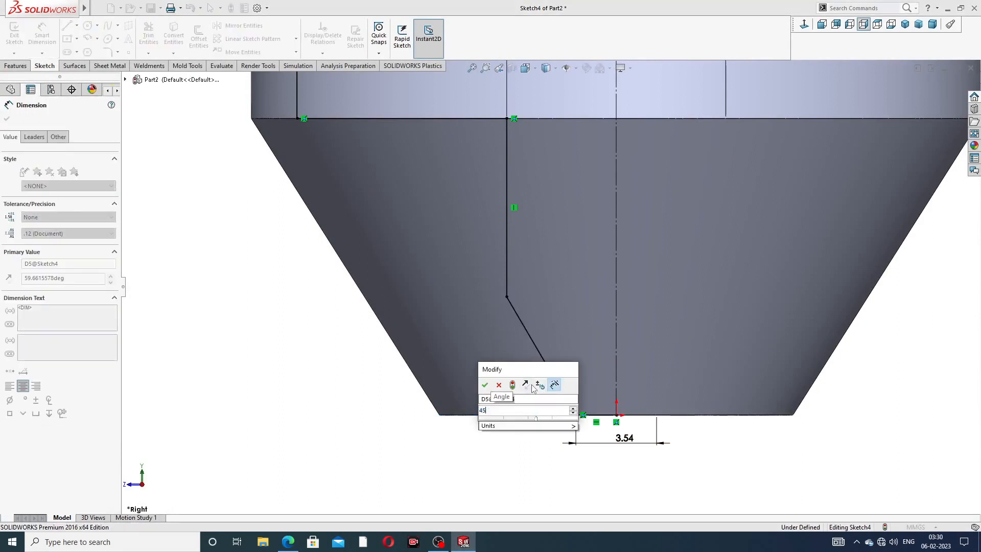
pyautogui.write('5')
pyautogui.press('Return')
# - Dimension the vertical bore line inside the collar, running down from the collar's top edge, as 16 mm long
pyautogui.scroll(5, 596, 271)
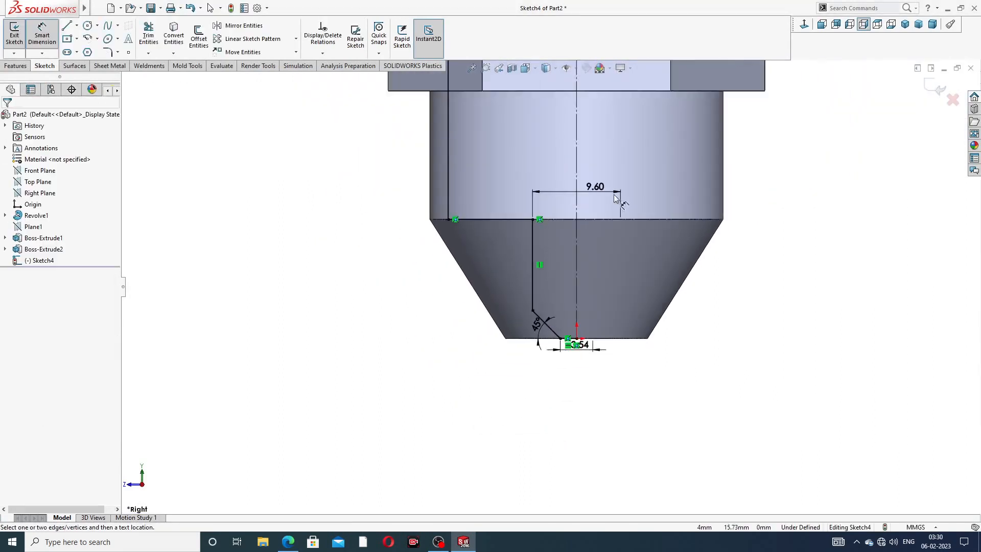
pyautogui.scroll(6, 606, 212)
pyautogui.scroll(-4, 559, 173)
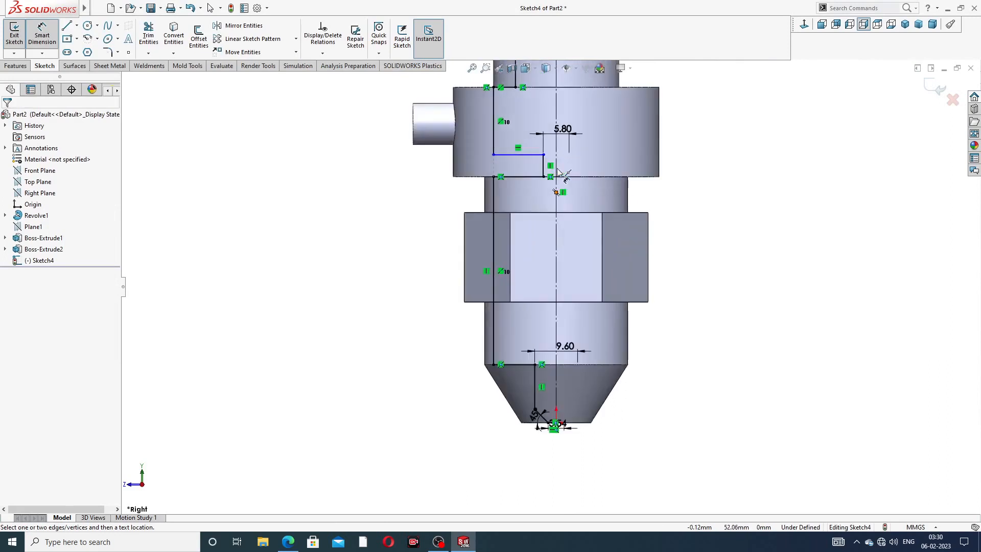
pyautogui.scroll(-2, 558, 172)
pyautogui.scroll(3, 503, 182)
pyautogui.click(499, 194)
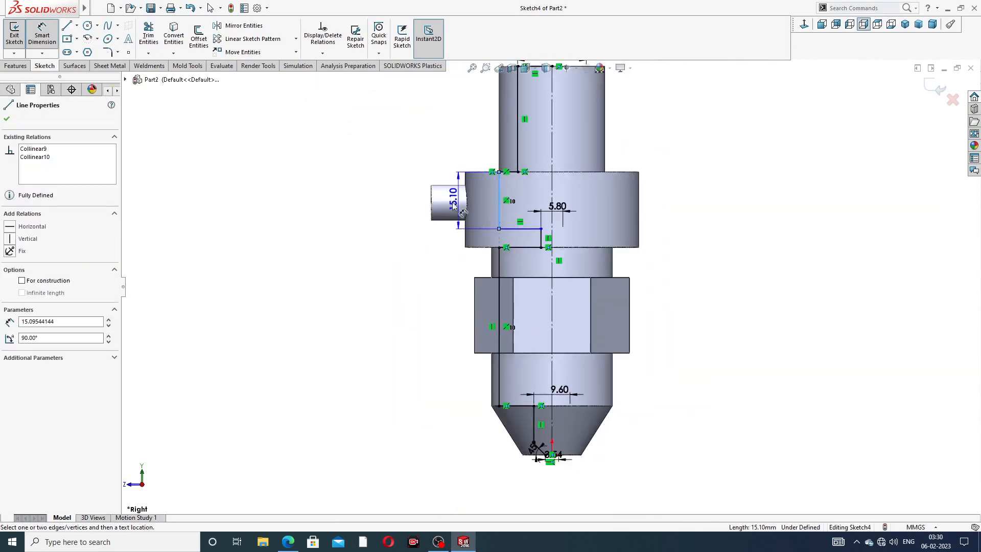
pyautogui.click(400, 205)
pyautogui.write('1')
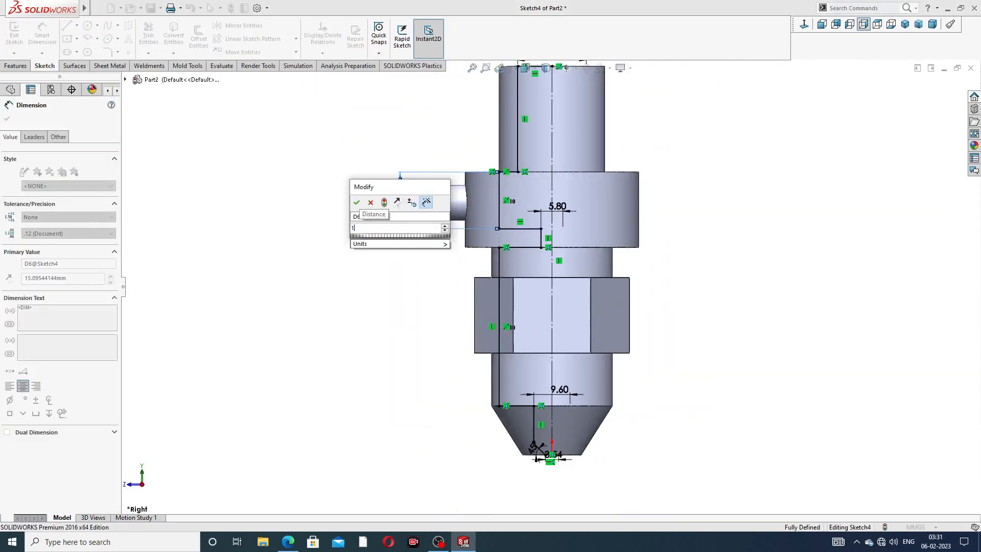
pyautogui.write('6')
pyautogui.press('Return')
# - End dimensioning, compare the bore profile with the section view in the browser's PDF drawing and return to the SOLIDWORKS sketch
pyautogui.scroll(2, 588, 217)
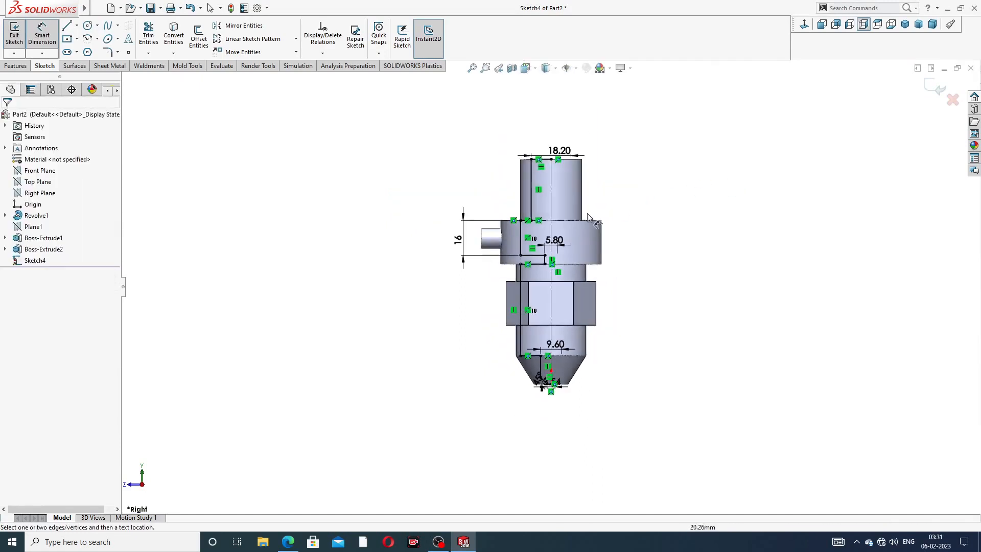
pyautogui.scroll(-4, 575, 182)
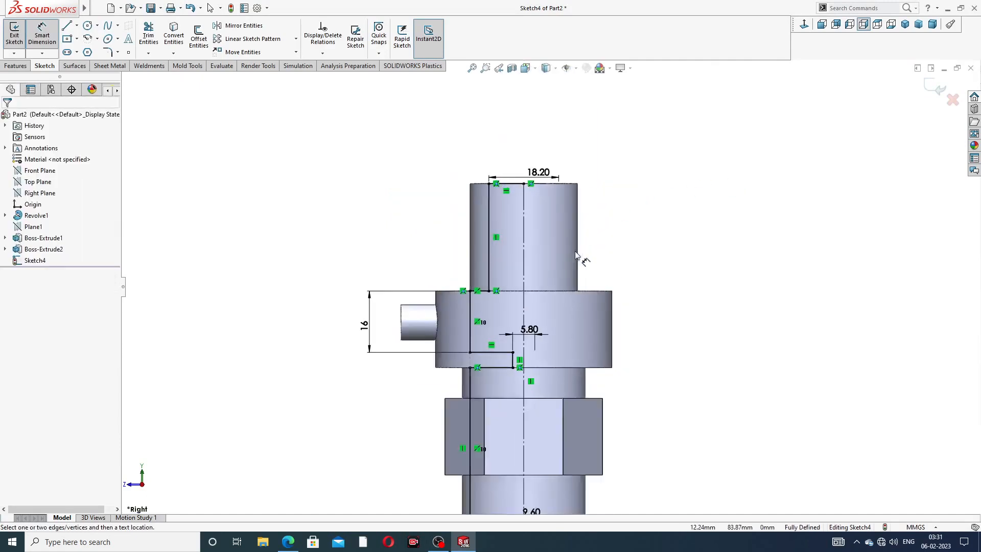
pyautogui.scroll(4, 571, 295)
pyautogui.scroll(-4, 531, 429)
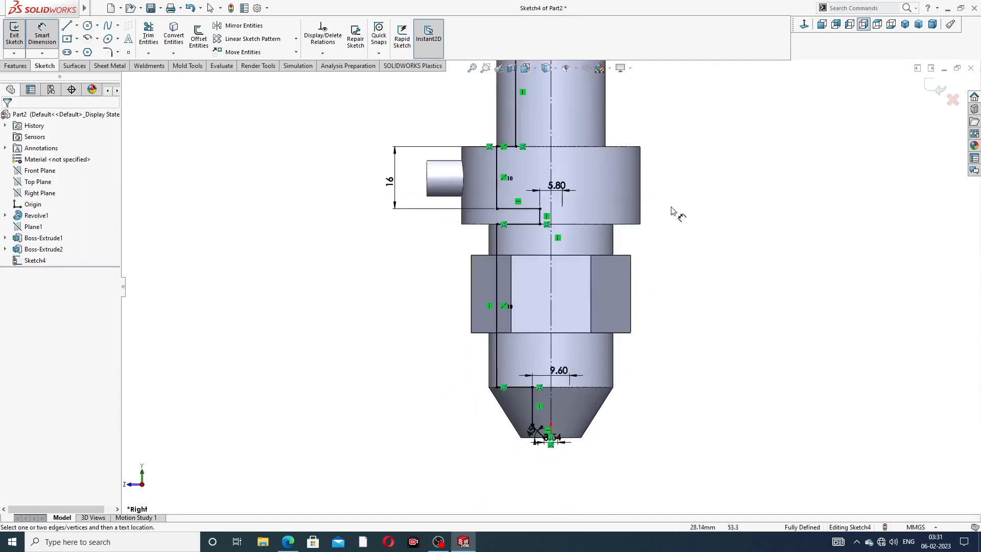
pyautogui.scroll(3, 696, 141)
pyautogui.rightClick(688, 168)
pyautogui.click(715, 152)
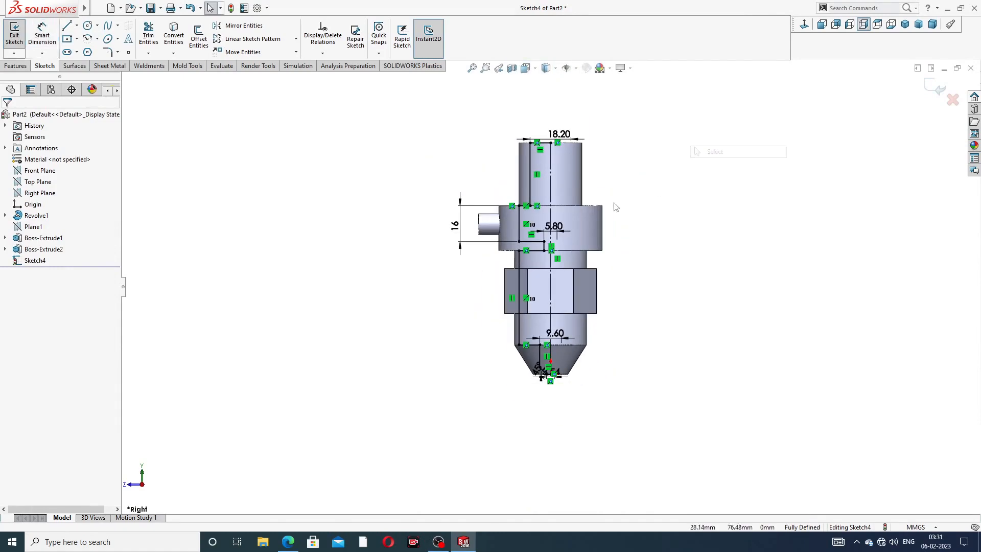
pyautogui.scroll(-1, 615, 206)
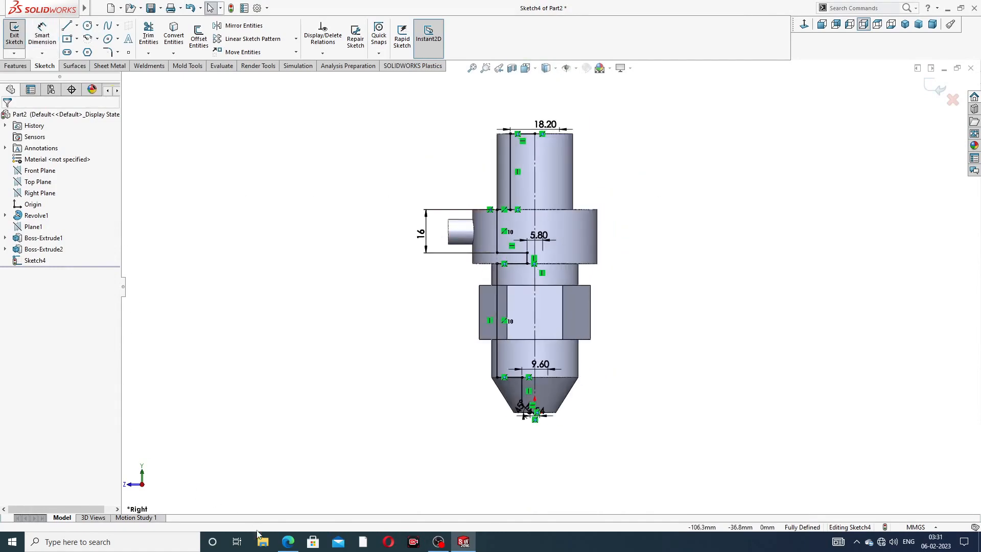
pyautogui.click(288, 541)
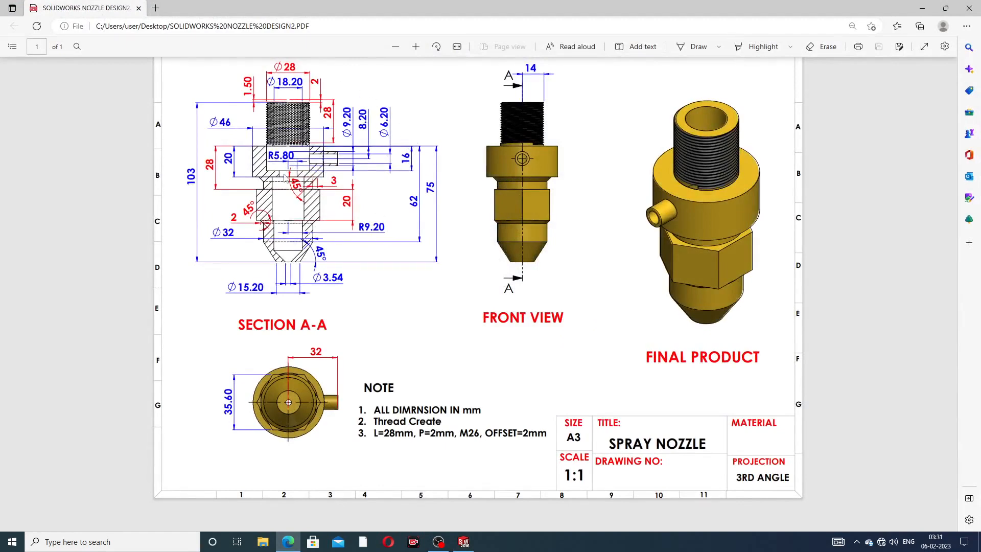
pyautogui.click(287, 542)
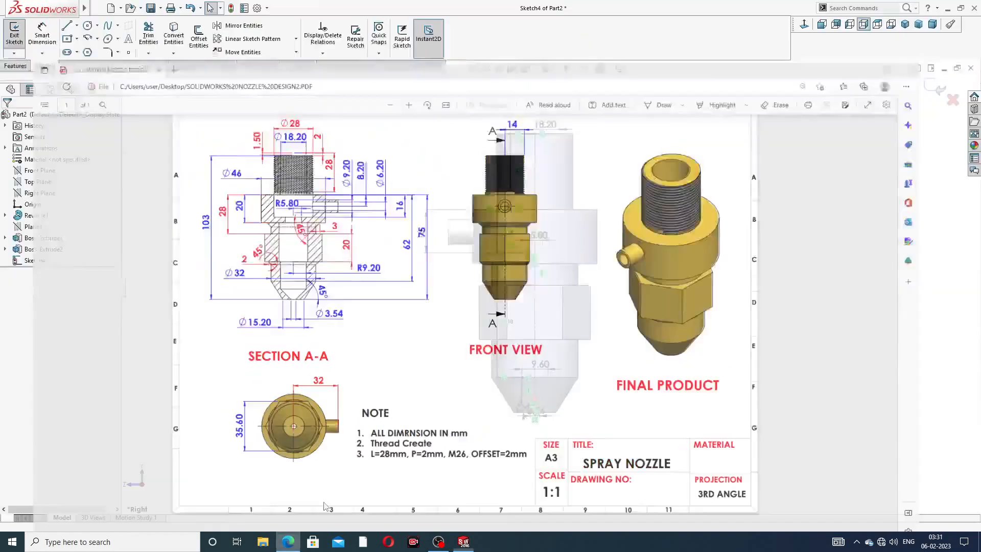
# - Make a 360° Revolved Cut of the bore profile around the vertical centerline, keeping all bodies
pyautogui.click(16, 66)
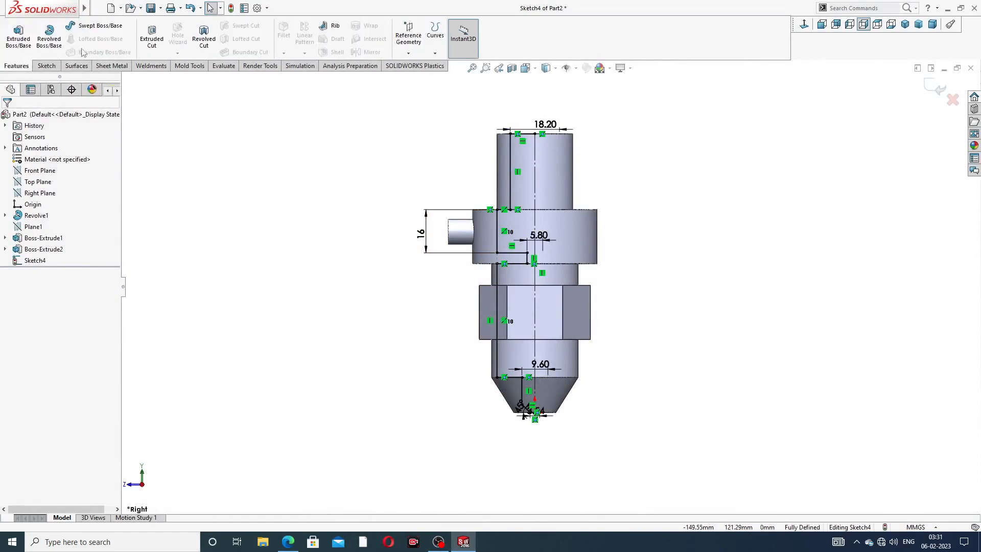
pyautogui.click(207, 36)
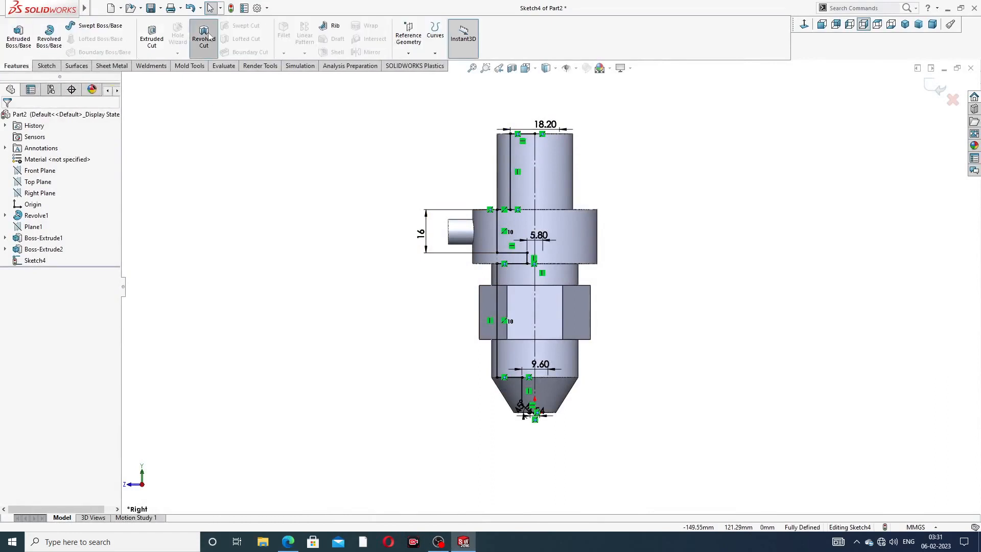
pyautogui.click(515, 275)
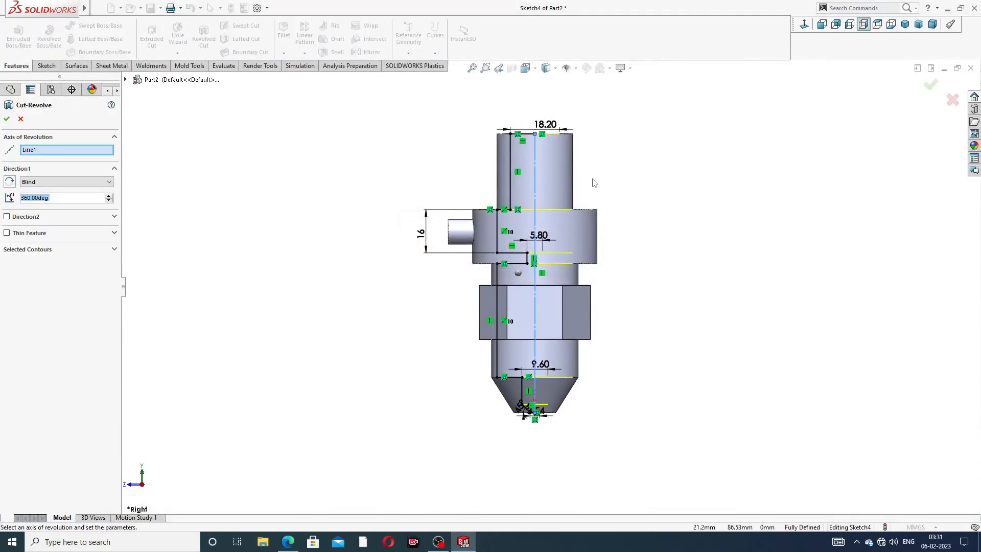
pyautogui.moveTo(546, 259); pyautogui.dragTo(449, 219, button='middle')
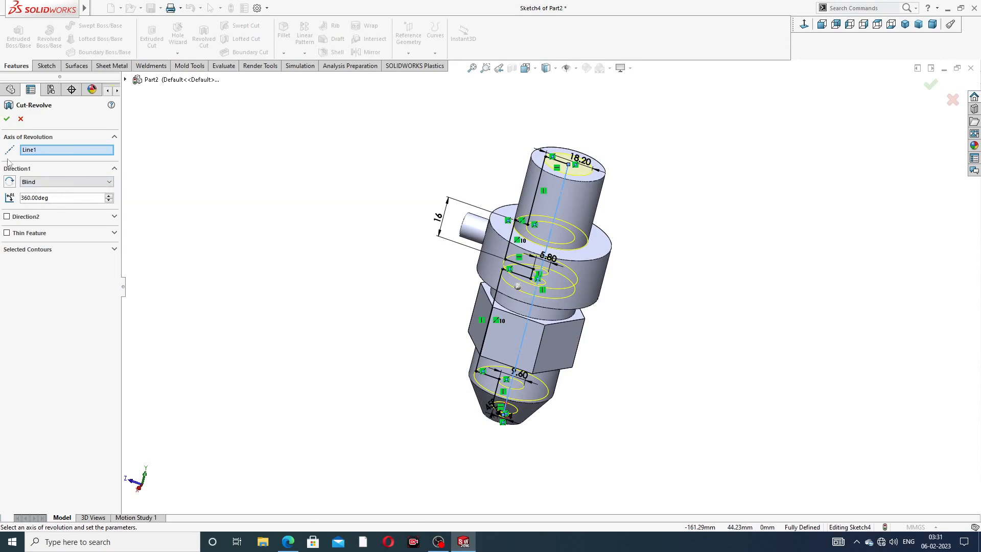
pyautogui.click(6, 119)
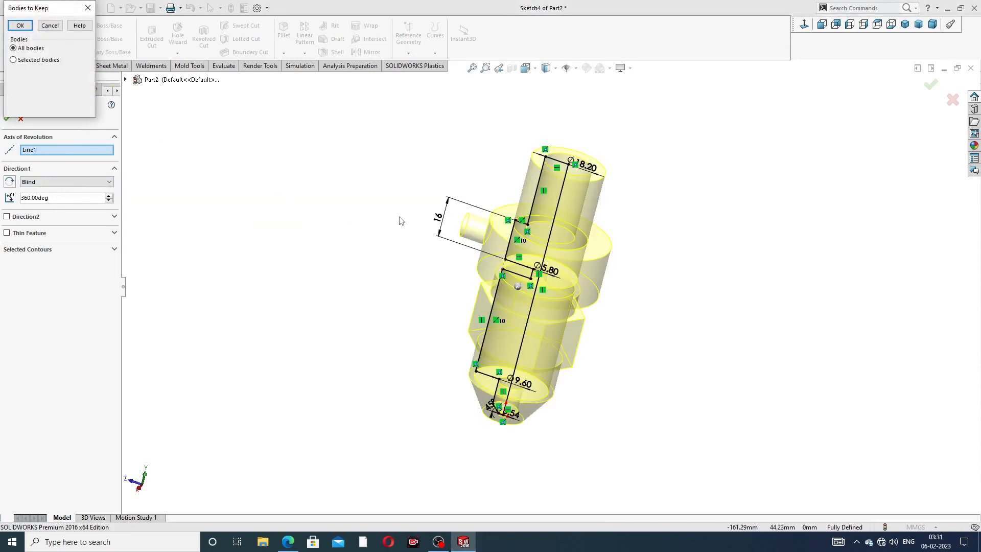
pyautogui.click(27, 27)
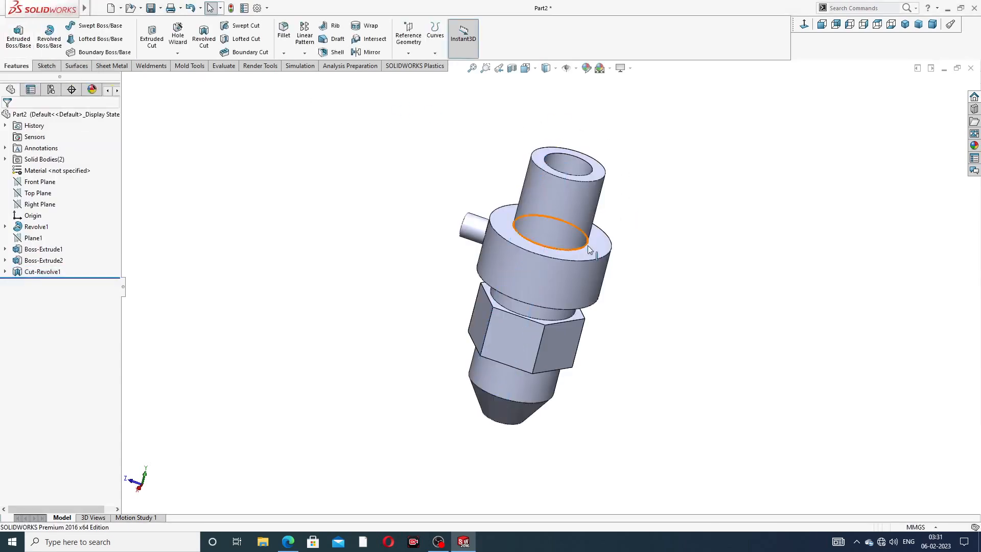
# - Turn the view normal to the Right Plane and apply a section view through that plane
pyautogui.moveTo(589, 250); pyautogui.dragTo(613, 260, button='middle')
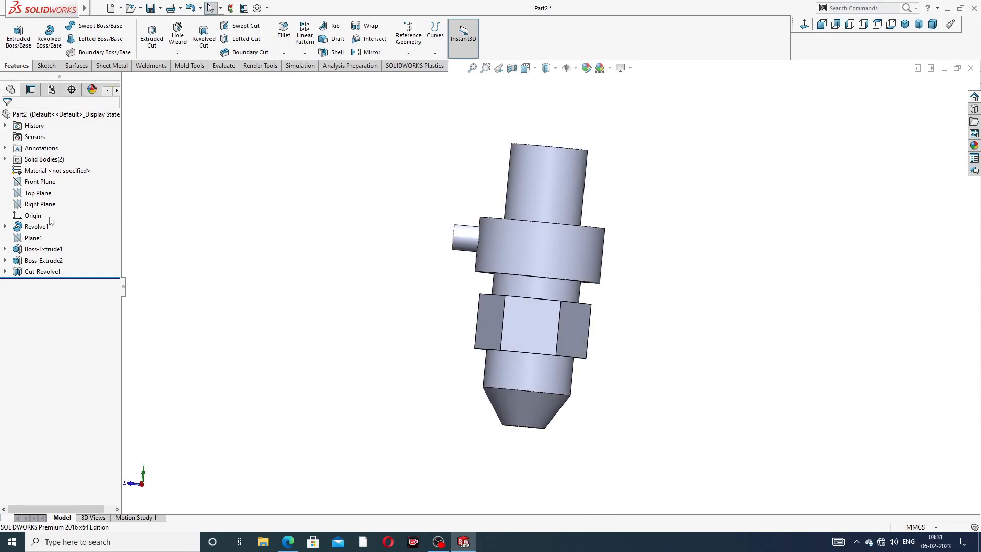
pyautogui.click(40, 204)
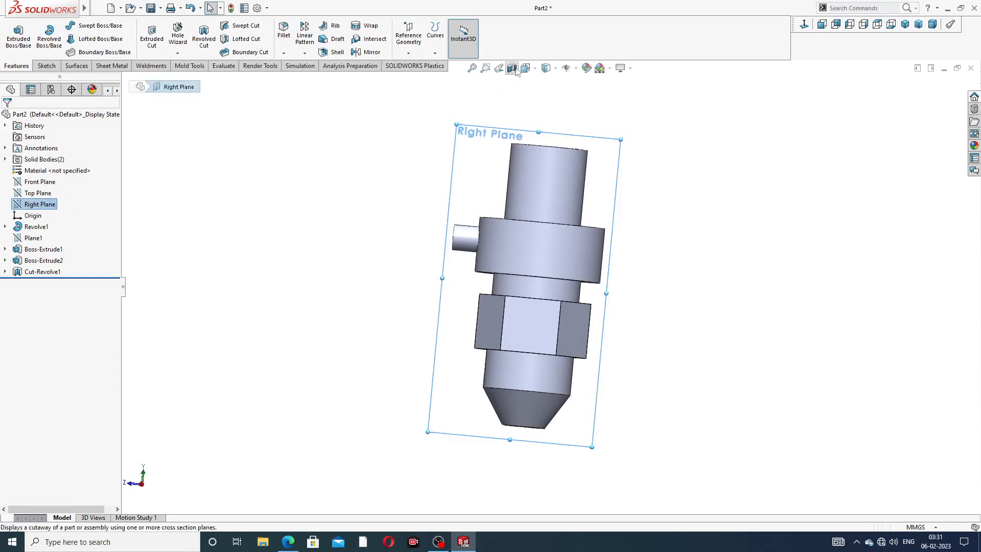
pyautogui.click(805, 25)
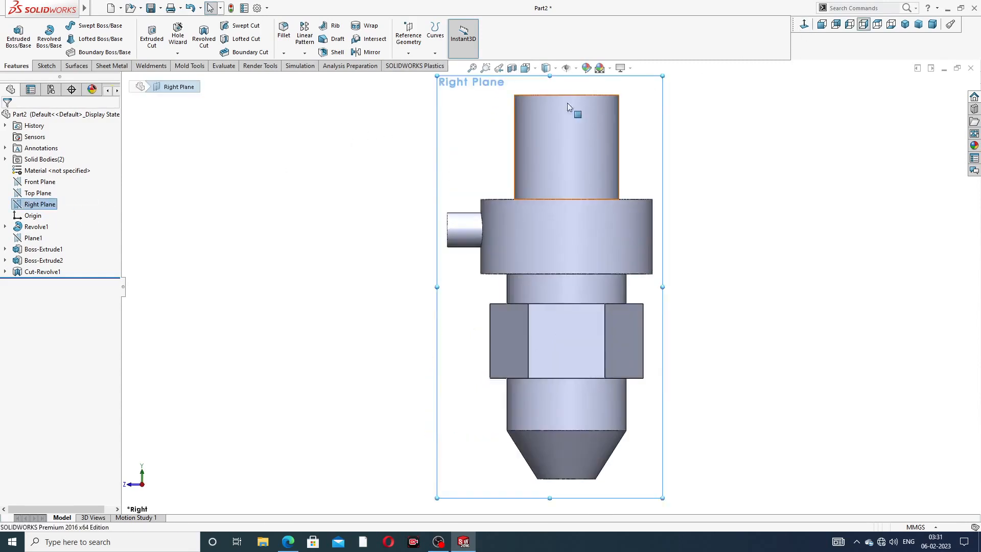
pyautogui.click(512, 68)
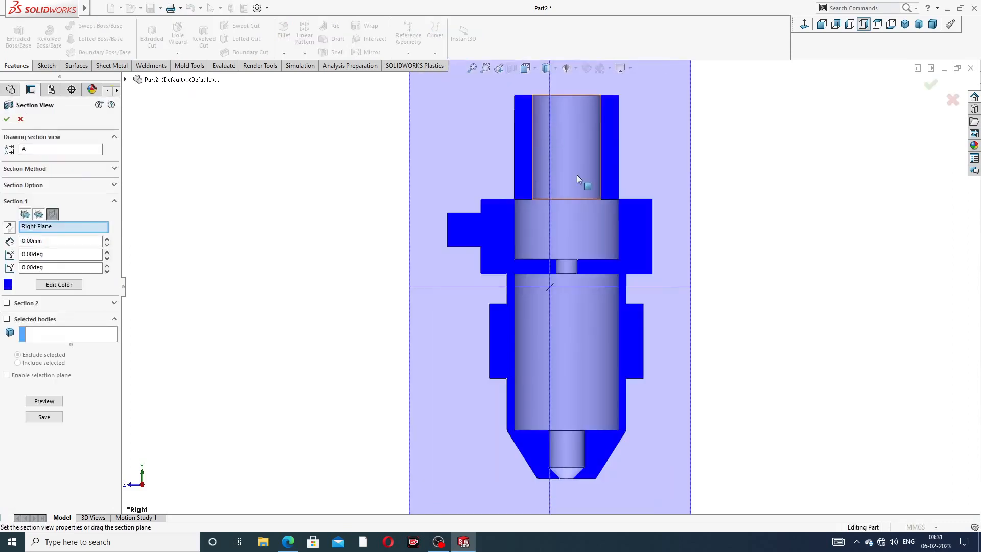
pyautogui.click(931, 85)
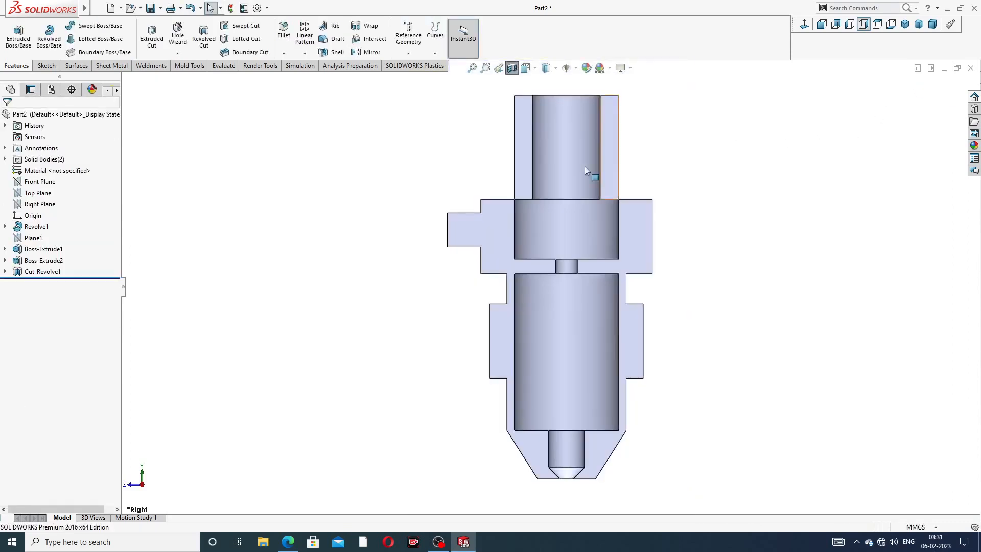
# - Start a sketch on the side tube's end face and draw a circle about 5.75 mm in diameter, concentric with the tube
pyautogui.scroll(3, 584, 167)
pyautogui.moveTo(559, 196); pyautogui.dragTo(618, 216, button='middle')
pyautogui.scroll(-2, 504, 263)
pyautogui.scroll(-2, 504, 263)
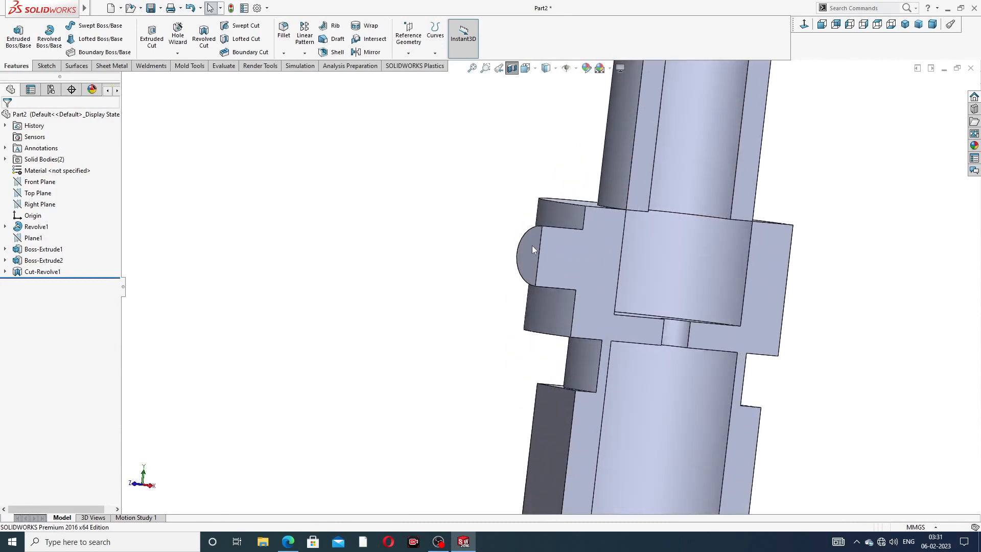
pyautogui.click(532, 245)
pyautogui.click(576, 217)
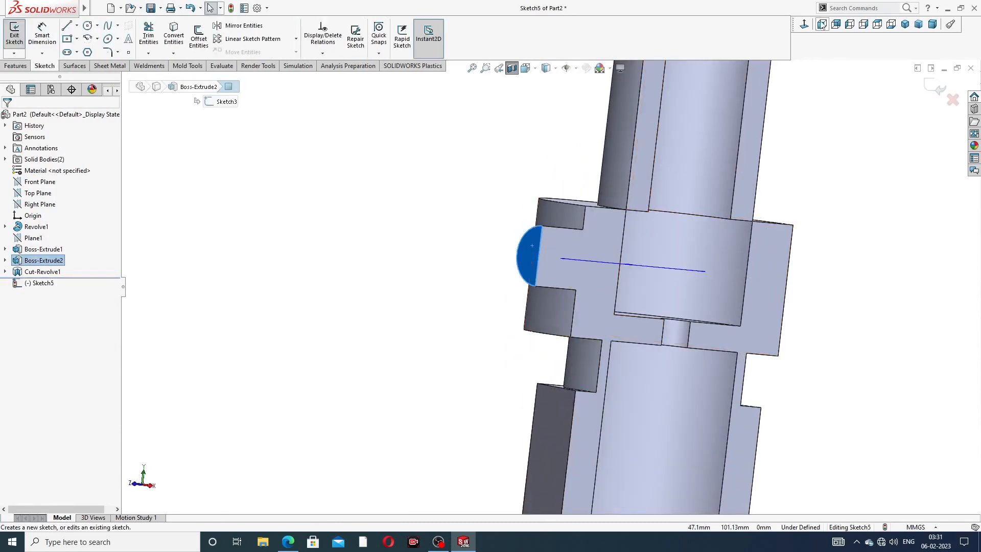
pyautogui.click(804, 24)
pyautogui.scroll(-4, 574, 197)
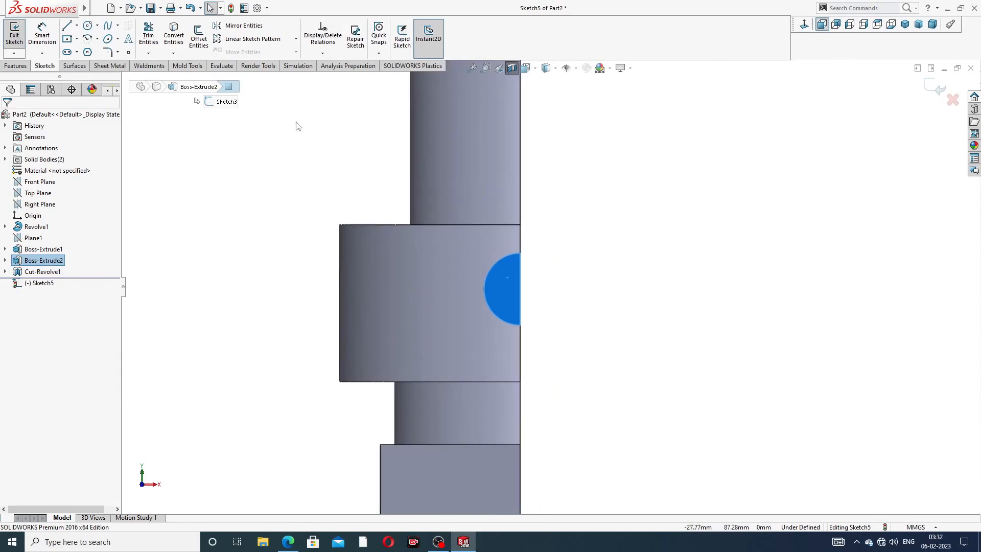
pyautogui.click(88, 26)
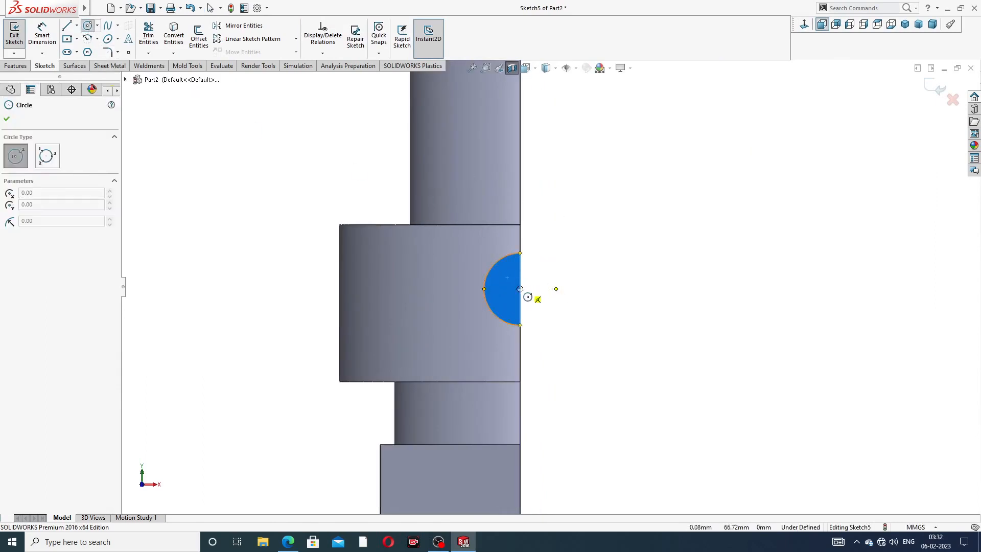
pyautogui.click(520, 289)
pyautogui.click(532, 270)
pyautogui.rightClick(572, 238)
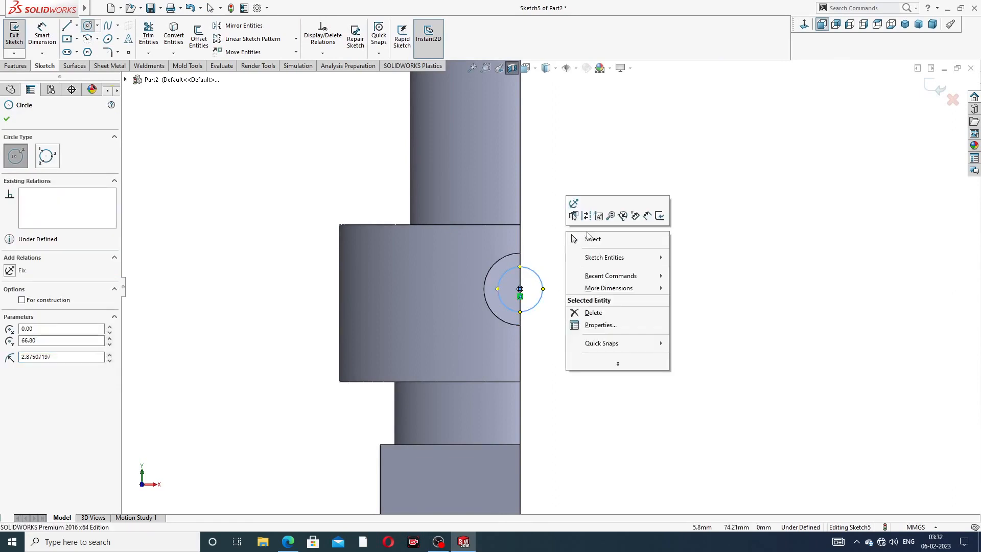
pyautogui.click(582, 240)
# - Dimension the circle on the side tube's end face with a diameter of 6.20 mm
pyautogui.click(42, 34)
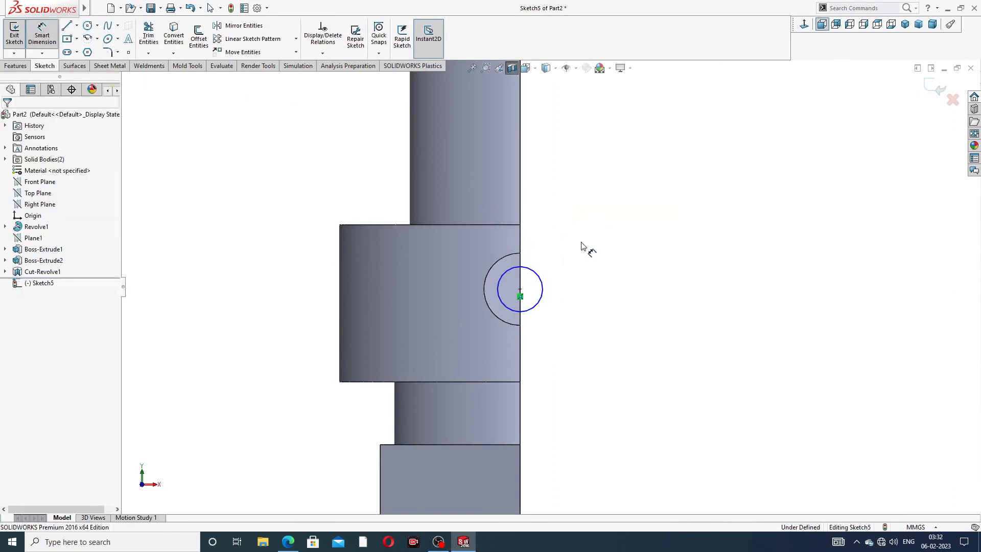
pyautogui.click(542, 279)
pyautogui.click(561, 252)
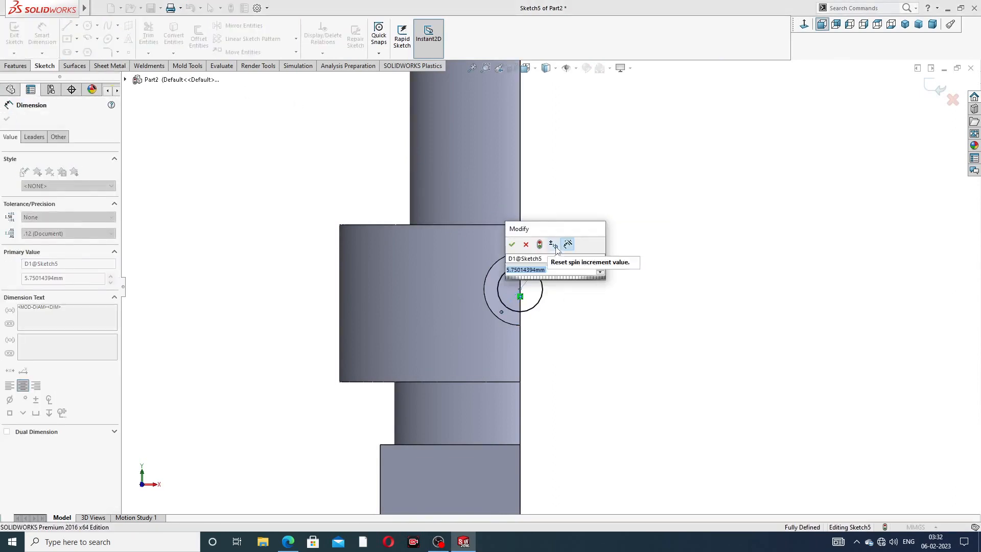
pyautogui.write('6.2')
pyautogui.press('Return')
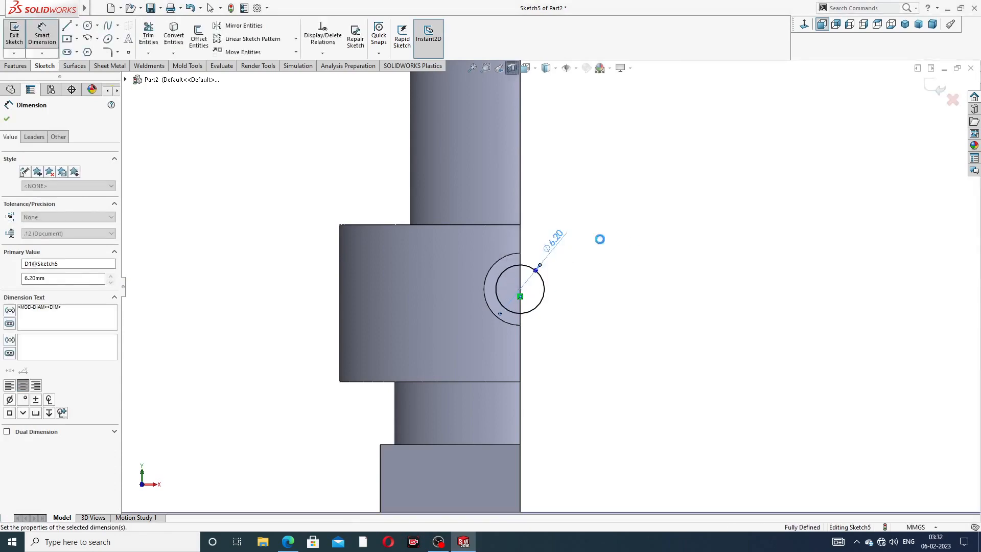
pyautogui.rightClick(683, 186)
pyautogui.click(703, 153)
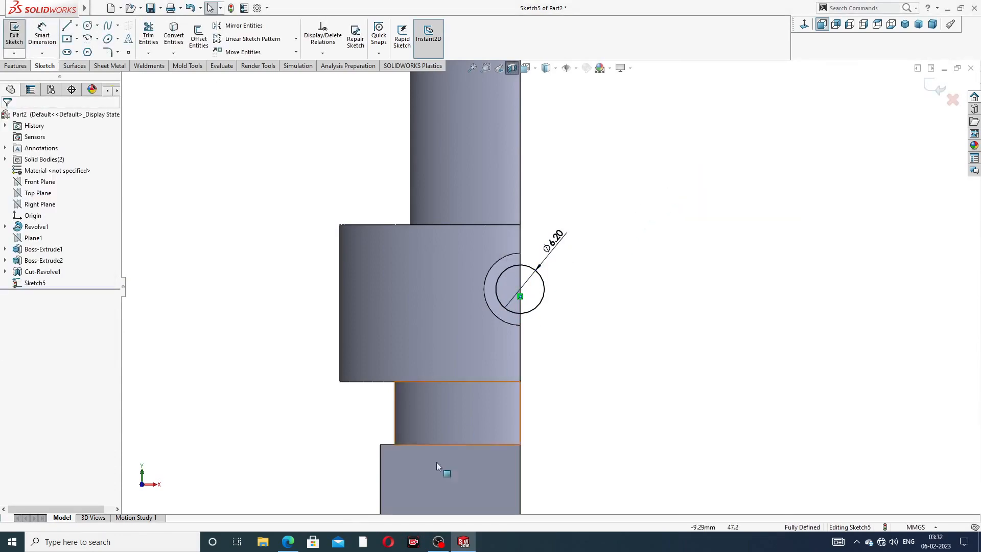
# - Check the side tube's bore in the PDF drawing in the browser and return to the SOLIDWORKS sketch
pyautogui.click(288, 542)
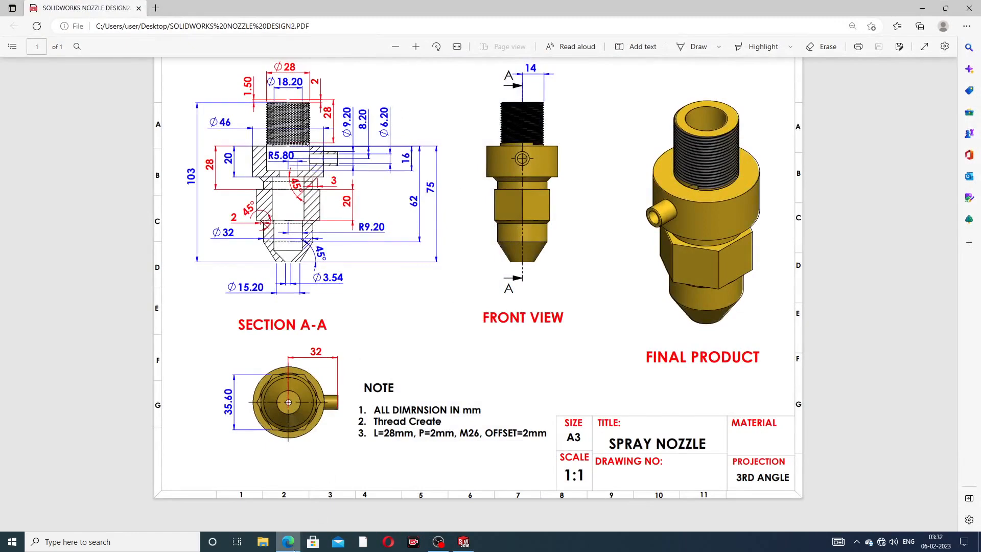
pyautogui.click(291, 541)
pyautogui.scroll(-2, 537, 291)
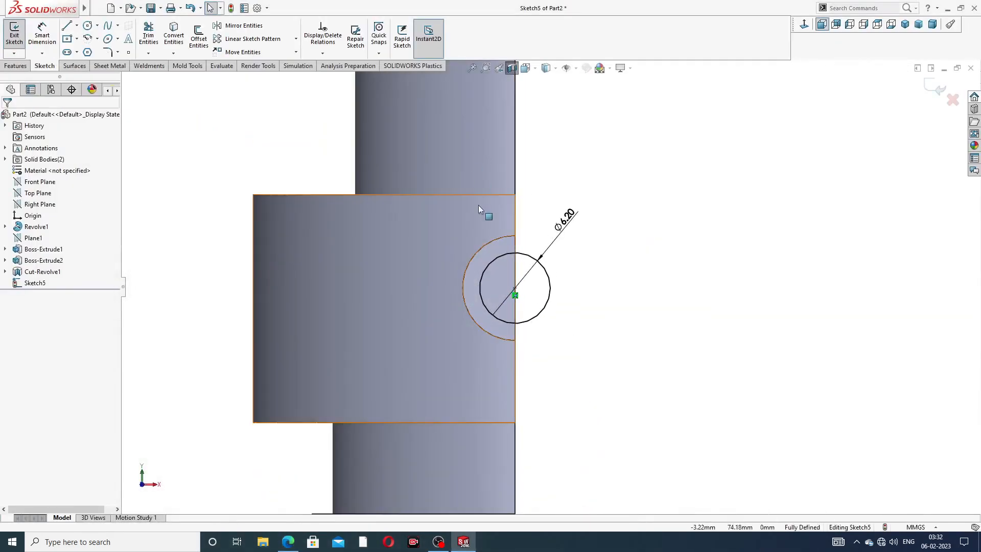
# - Cut-extrude the 6.20 mm circle Up To Next through the side tube into the internal bore
pyautogui.click(18, 67)
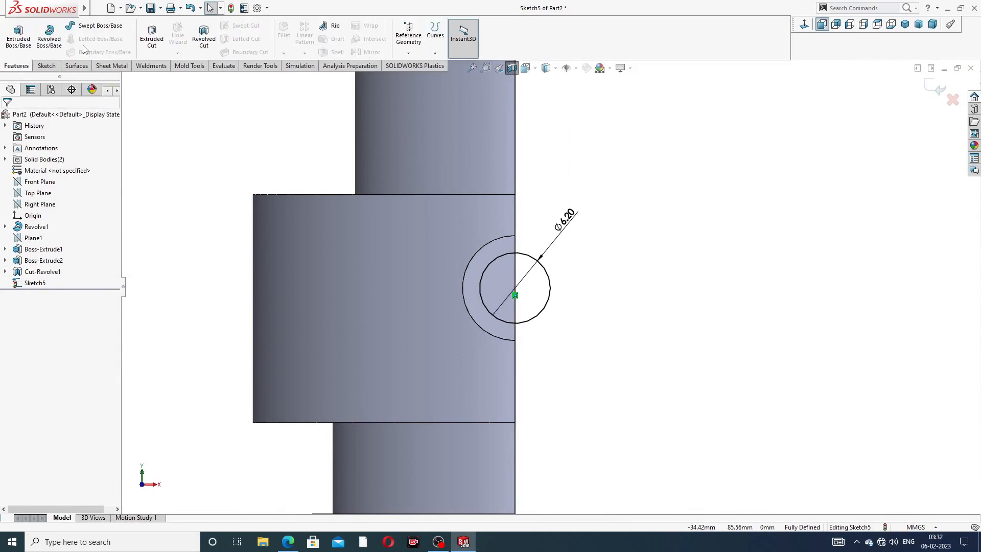
pyautogui.click(152, 34)
pyautogui.moveTo(572, 255); pyautogui.dragTo(546, 258, button='middle')
pyautogui.scroll(2, 547, 261)
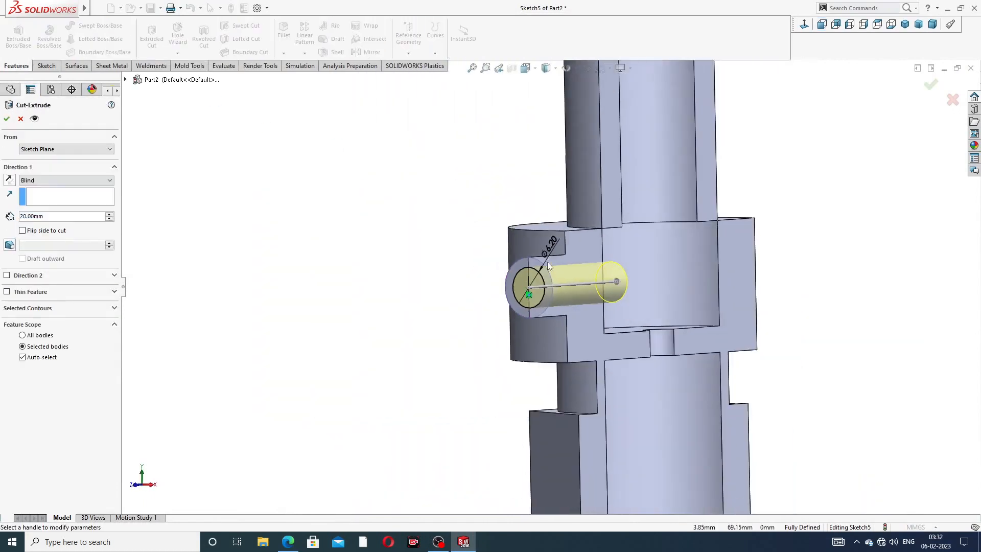
pyautogui.click(77, 182)
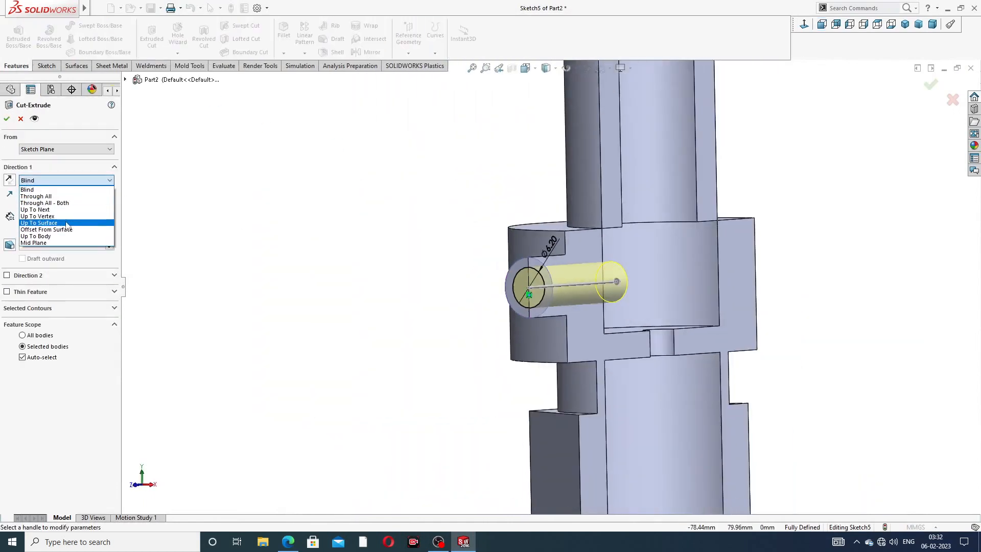
pyautogui.click(65, 210)
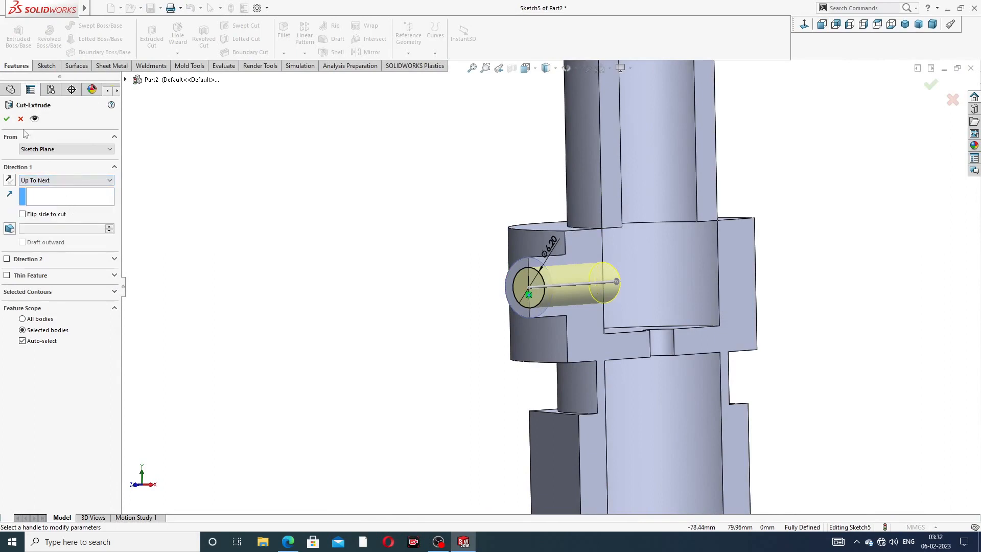
pyautogui.click(6, 119)
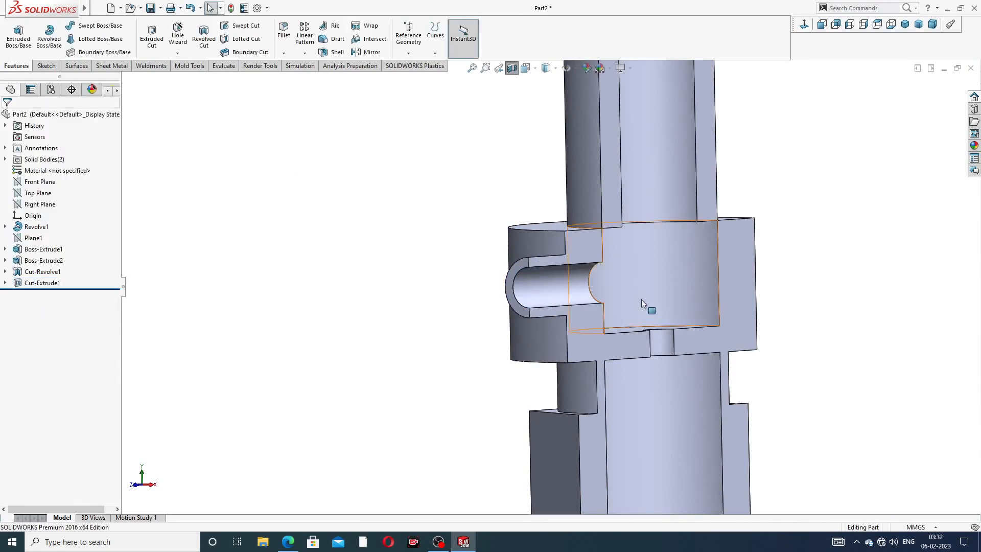
# - Turn off the section view and inspect the whole nozzle from the side tube and upper end
pyautogui.scroll(3, 648, 285)
pyautogui.moveTo(649, 284); pyautogui.dragTo(590, 338, button='middle')
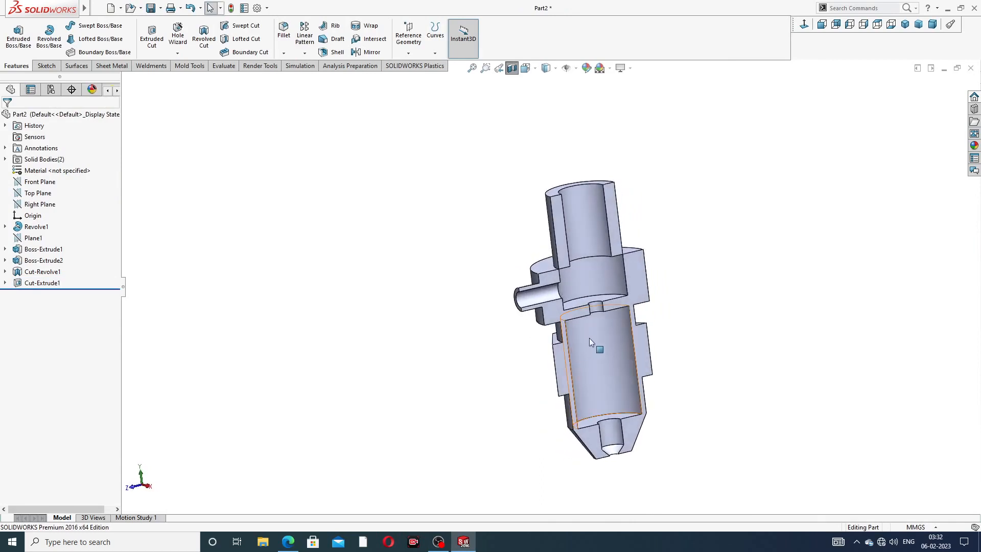
pyautogui.click(511, 68)
pyautogui.moveTo(663, 167); pyautogui.dragTo(706, 154, button='middle')
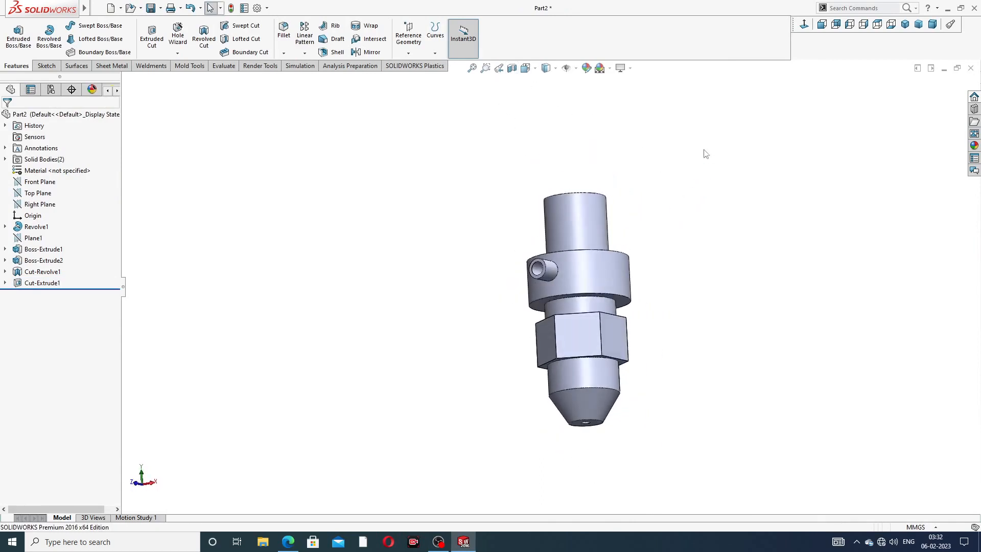
pyautogui.moveTo(654, 205); pyautogui.dragTo(890, 177, button='middle')
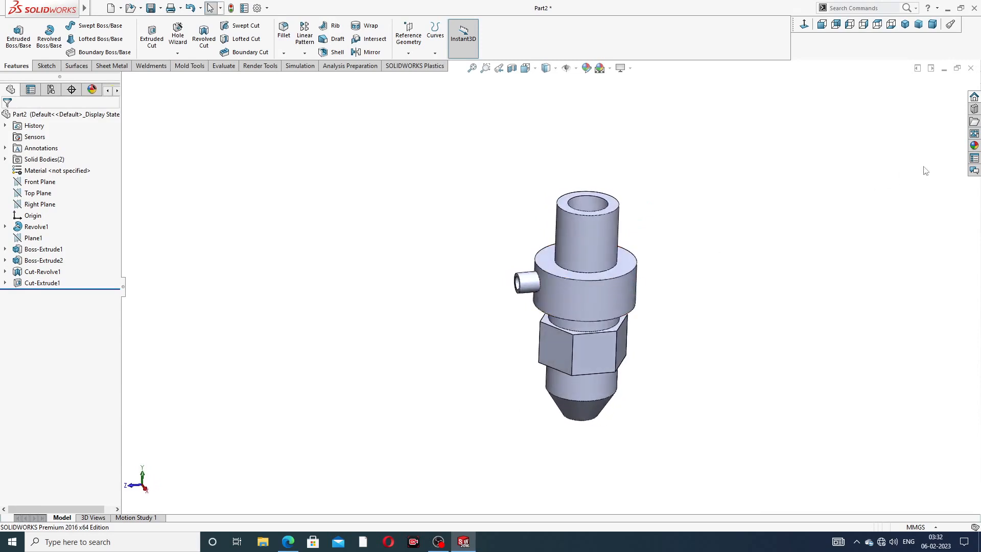
pyautogui.click(976, 148)
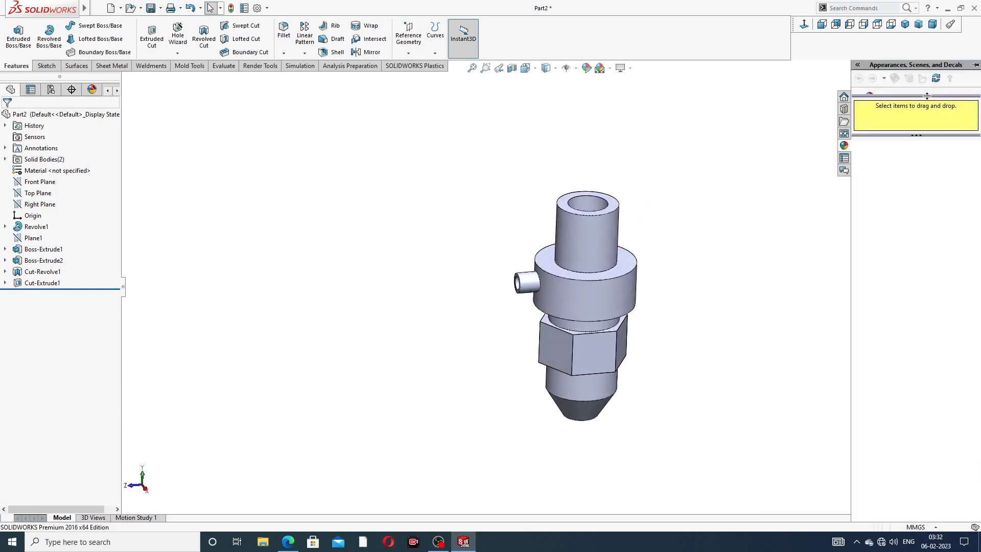
pyautogui.moveTo(927, 96); pyautogui.dragTo(928, 226)
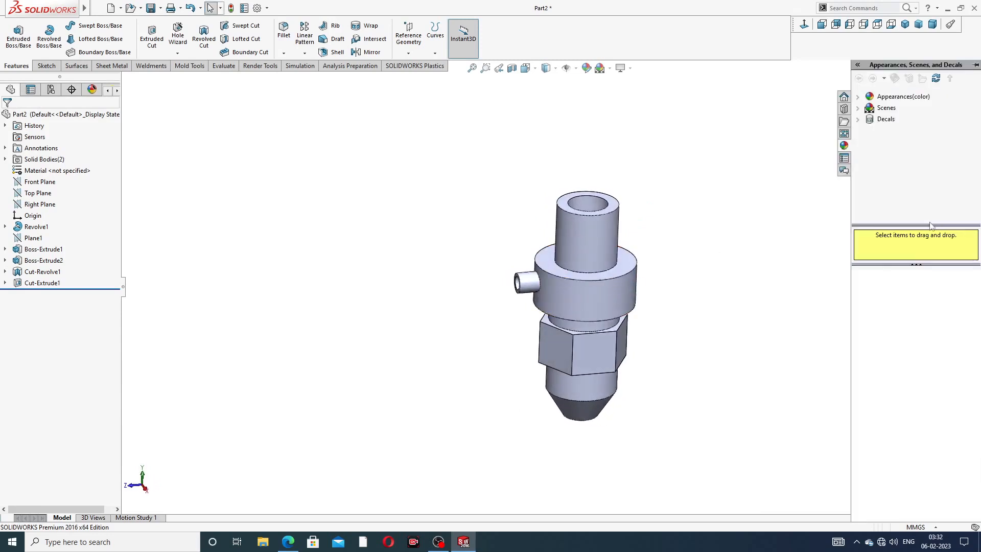
pyautogui.click(904, 96)
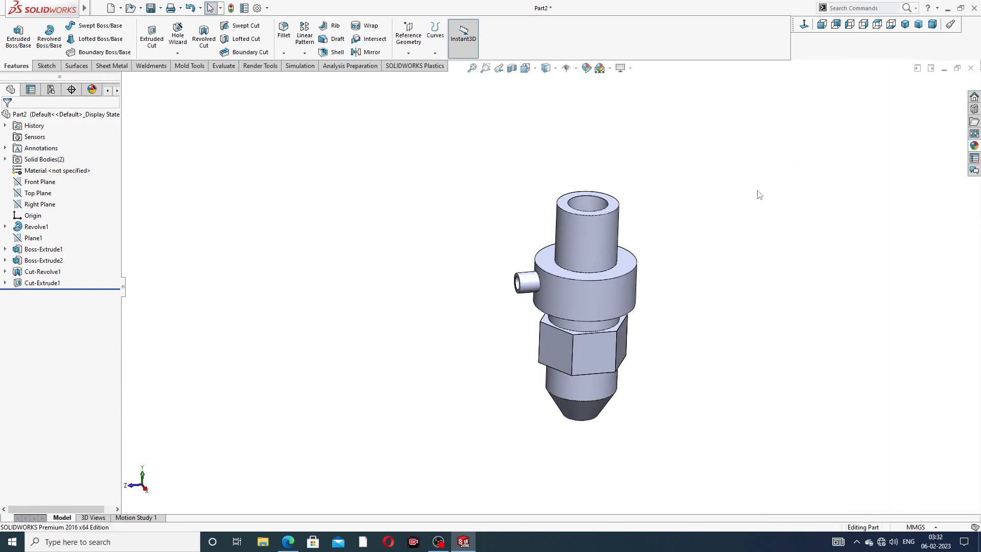
# - Start the Thread feature, check the thread note in the browser's PDF drawing, and return to SOLIDWORKS
pyautogui.moveTo(643, 135); pyautogui.dragTo(660, 158, button='middle')
pyautogui.scroll(-1, 626, 178)
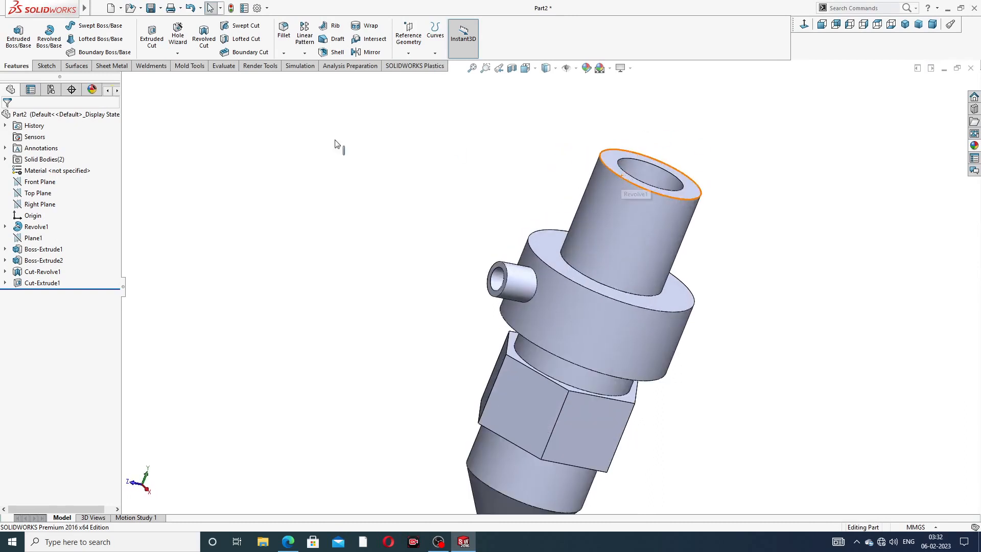
pyautogui.click(178, 54)
pyautogui.click(195, 78)
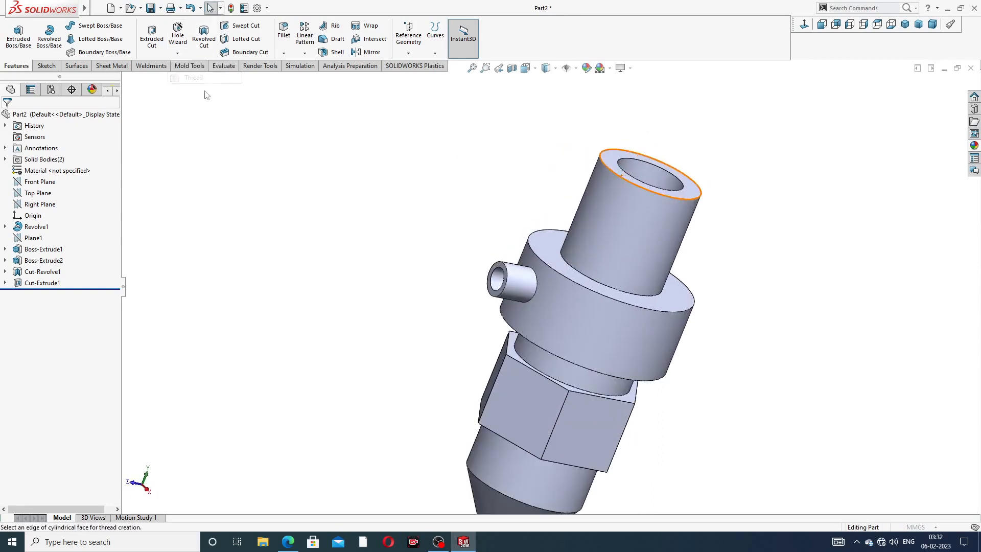
pyautogui.click(288, 542)
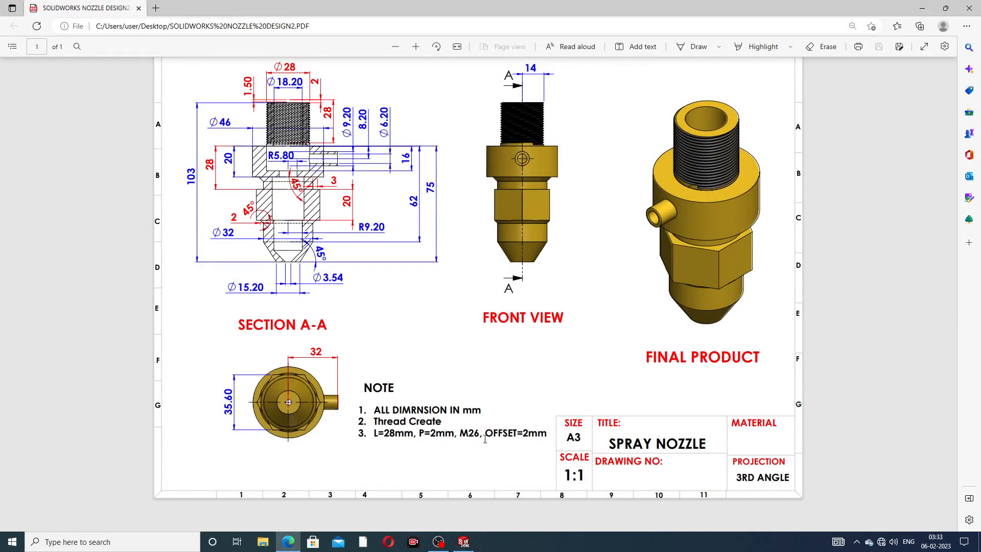
pyautogui.click(287, 542)
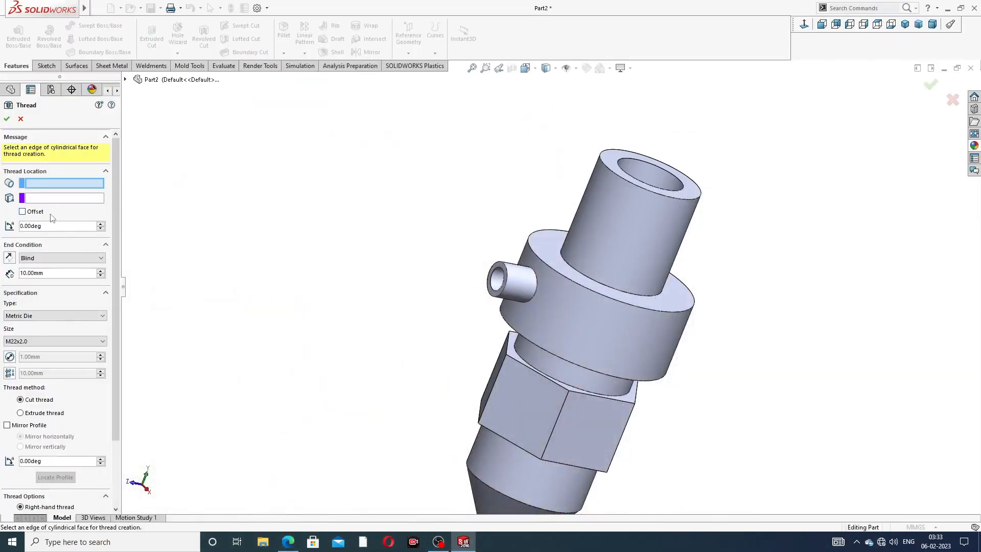
# - Place the thread on the outer edge of the upper cylinder's end face and choose Metric Die size M27x2.0
pyautogui.scroll(-3, 657, 201)
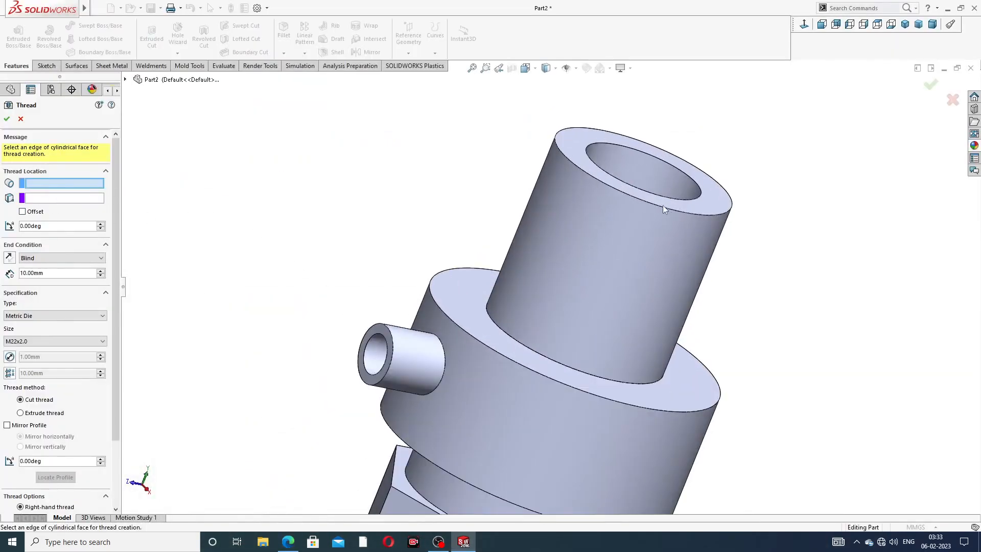
pyautogui.click(664, 209)
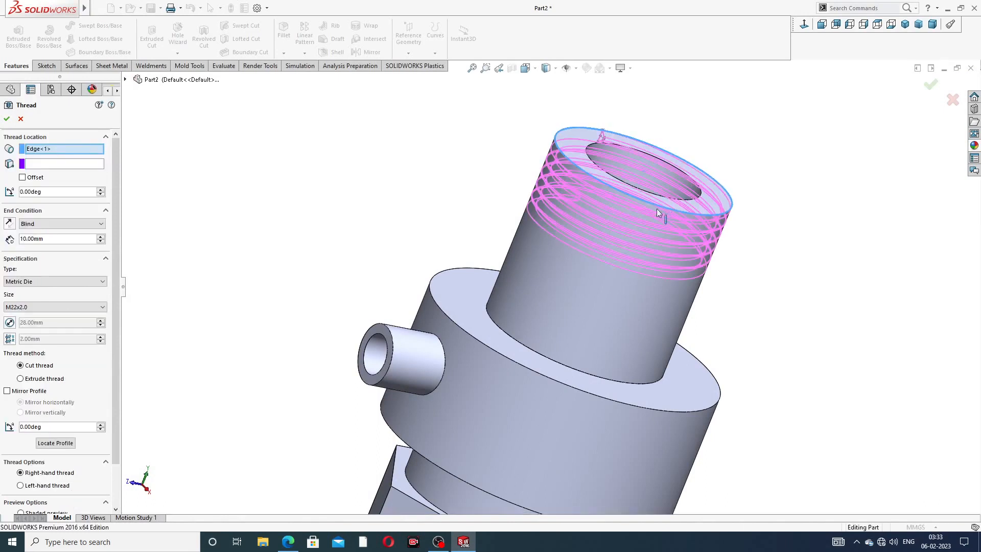
pyautogui.click(40, 308)
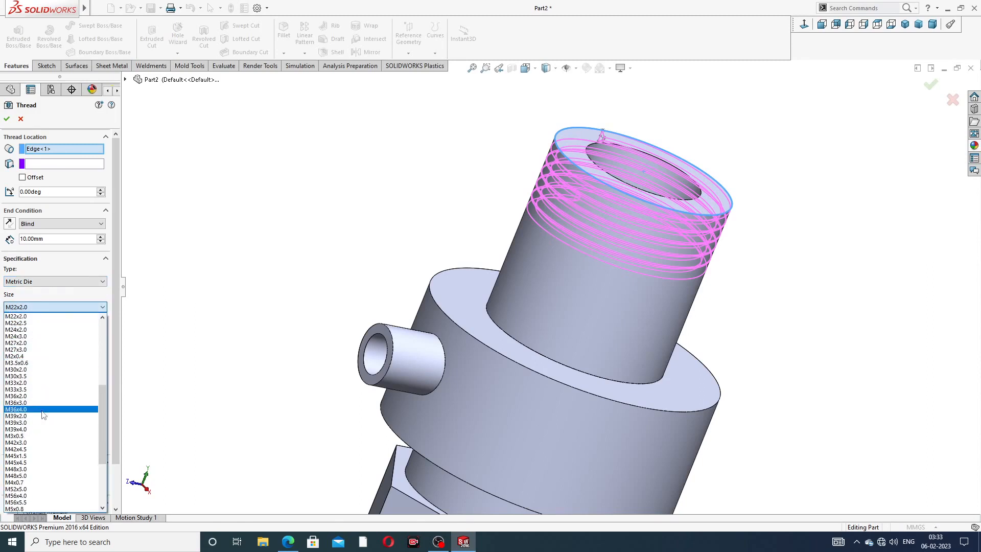
pyautogui.scroll(1, 43, 327)
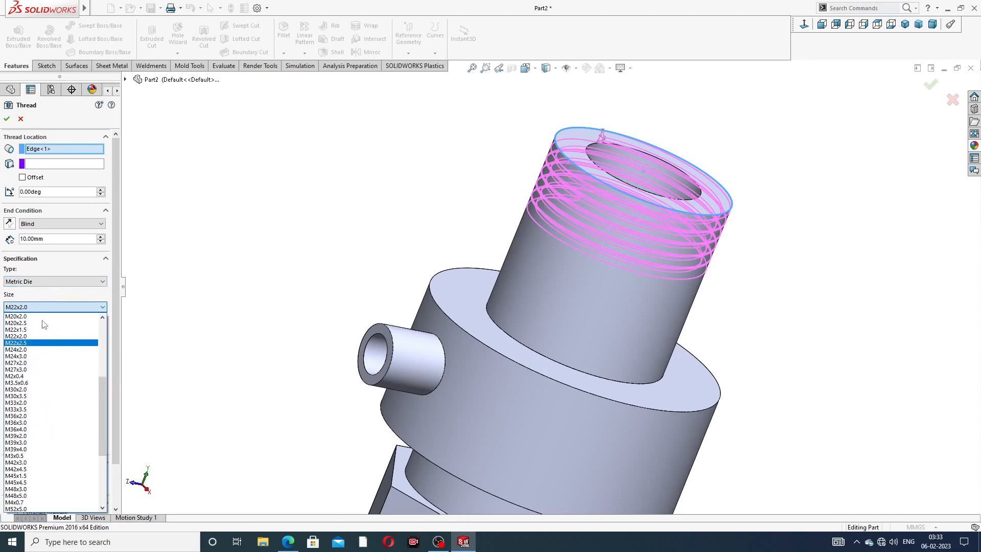
pyautogui.scroll(-1, 43, 326)
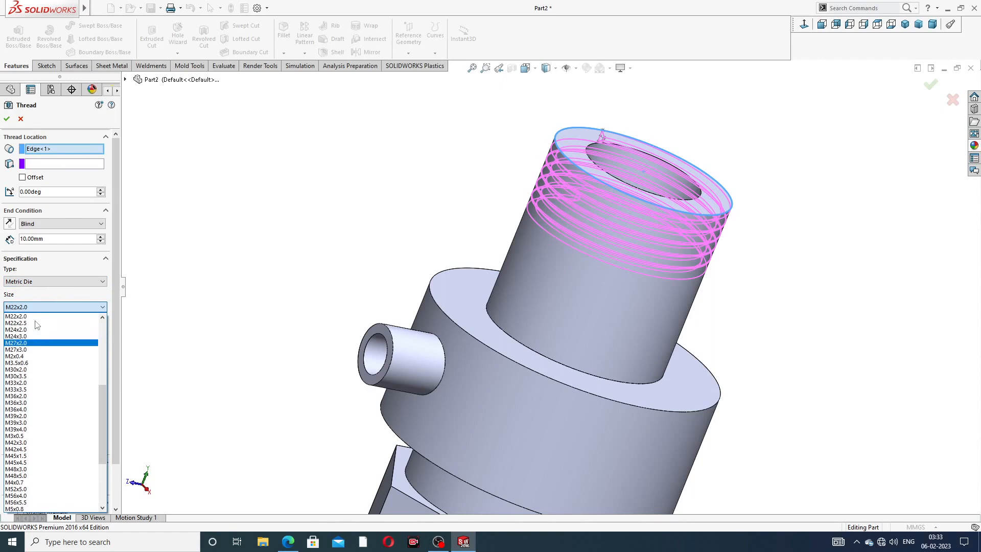
pyautogui.click(36, 348)
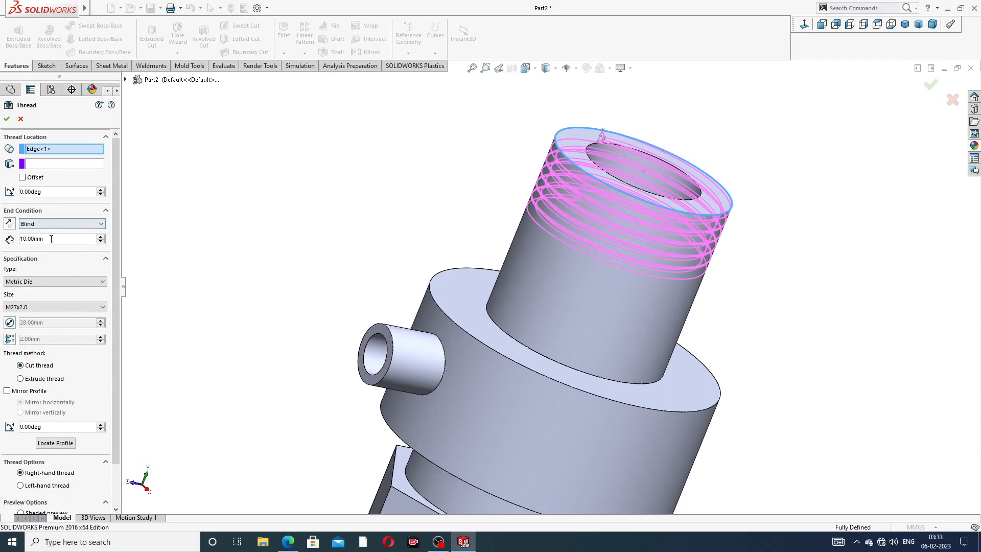
# - Set the thread depth to 28 mm with a 2 mm start offset reversed to begin beyond the end face, and create the cut thread
pyautogui.moveTo(49, 238); pyautogui.dragTo(1, 240)
pyautogui.write('28')
pyautogui.press('Return')
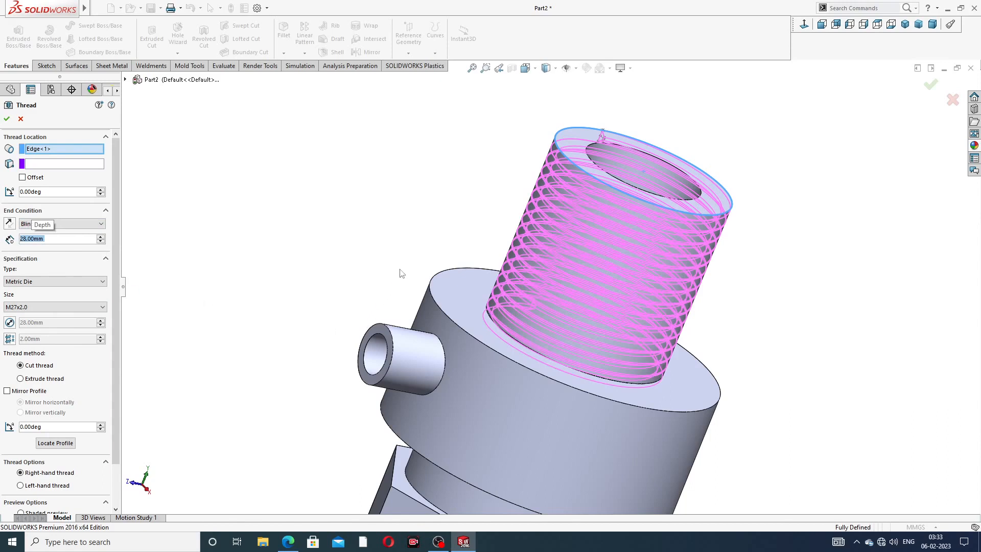
pyautogui.click(29, 176)
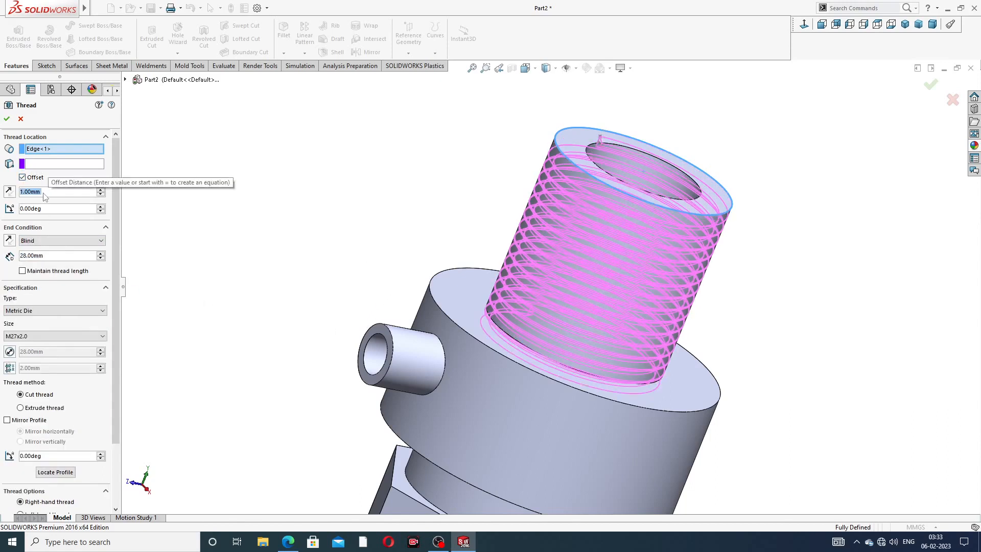
pyautogui.write('2')
pyautogui.press('Return')
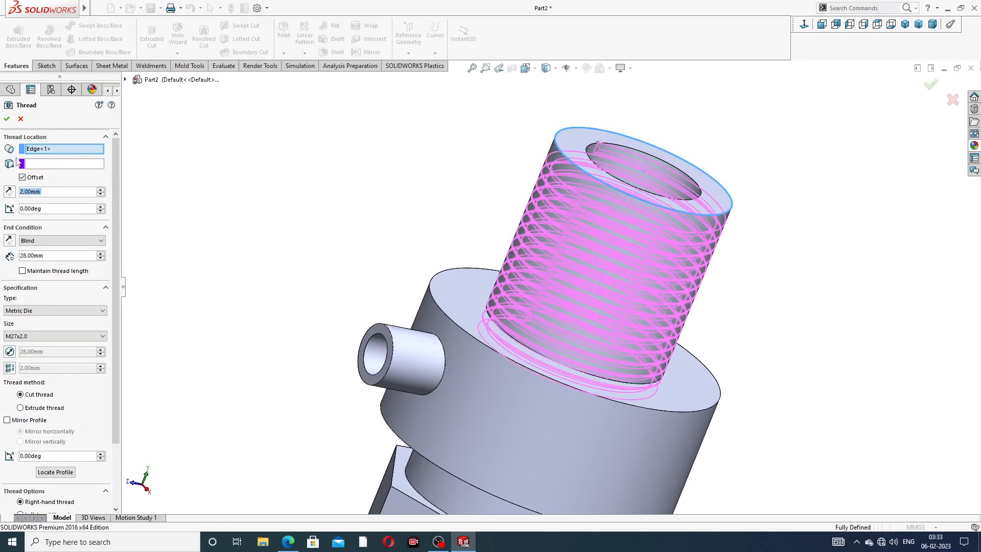
pyautogui.click(9, 191)
pyautogui.moveTo(331, 262); pyautogui.dragTo(349, 296, button='middle')
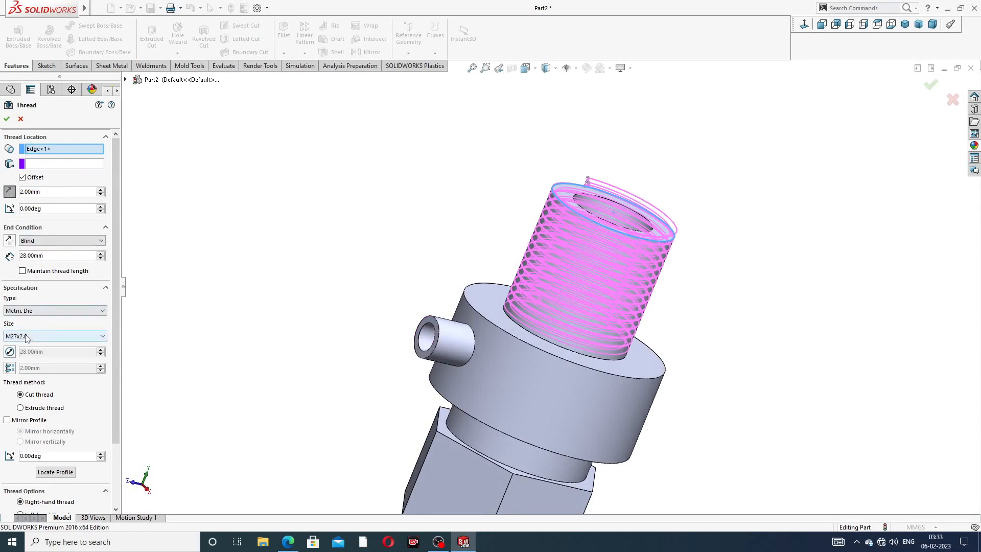
pyautogui.click(8, 120)
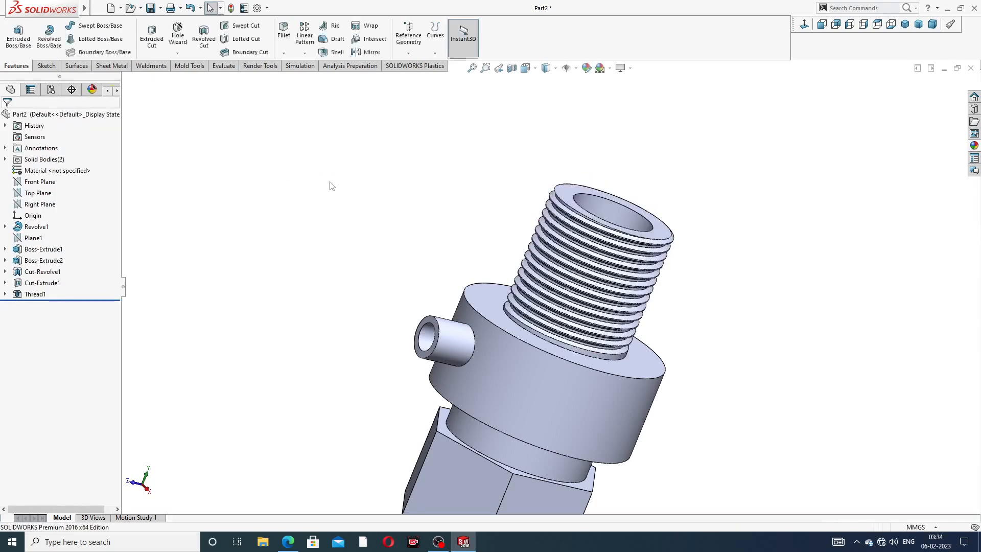
# - Colour the thread feature dark grey with RGB 64, 64, 64
pyautogui.click(42, 300)
pyautogui.click(586, 67)
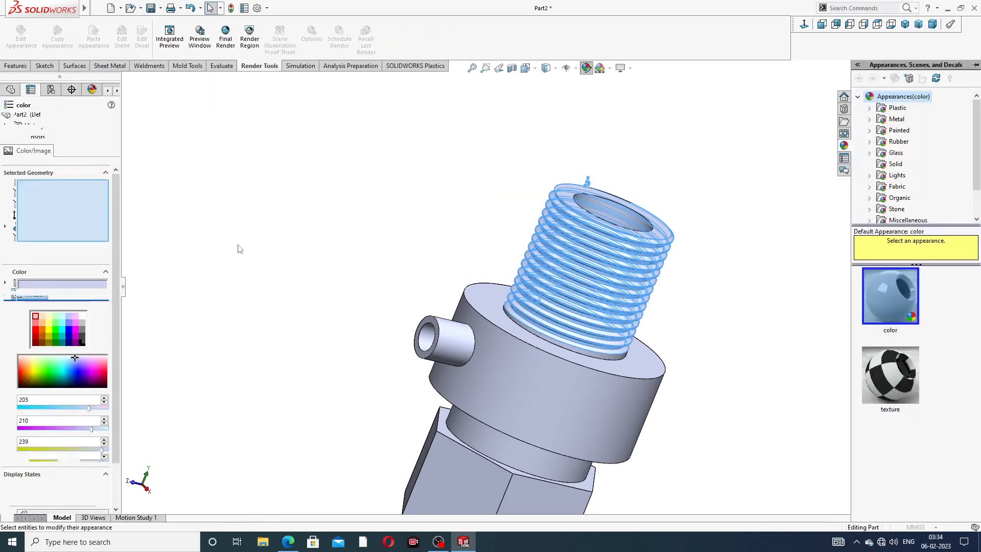
pyautogui.click(83, 337)
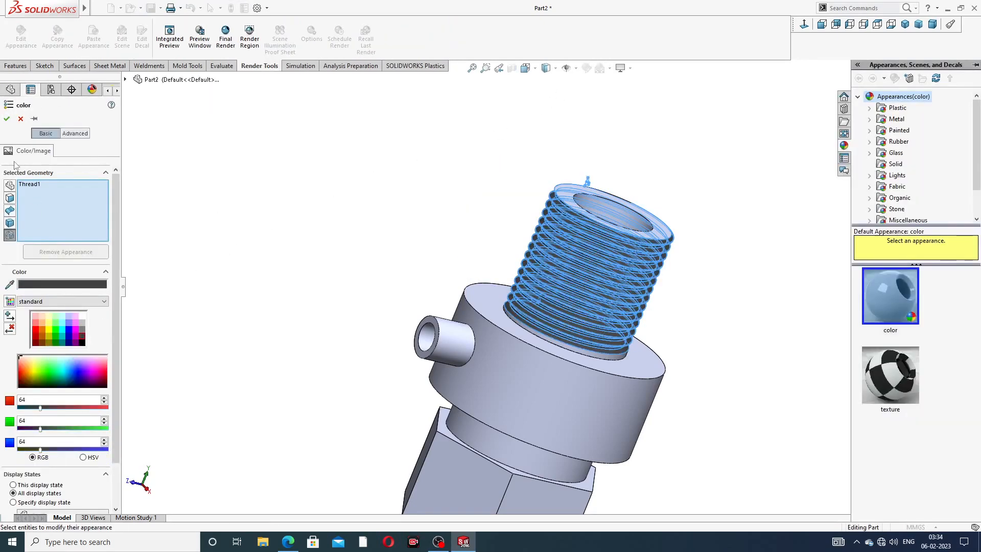
pyautogui.click(7, 119)
# - Examine the dark thread, side tube and hexagonal section of the nozzle from several angles
pyautogui.scroll(3, 416, 213)
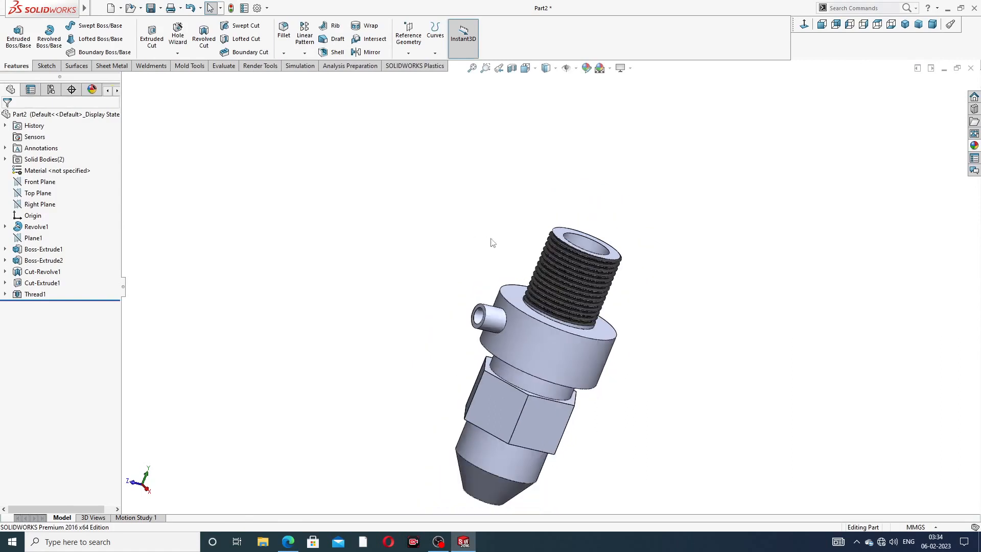
pyautogui.moveTo(494, 245); pyautogui.dragTo(535, 380, button='middle')
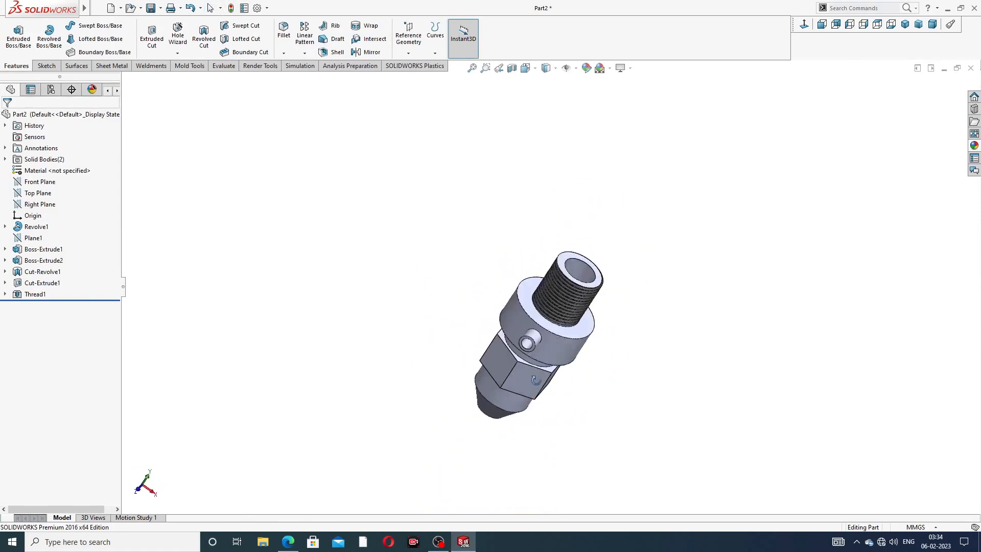
pyautogui.scroll(-5, 559, 345)
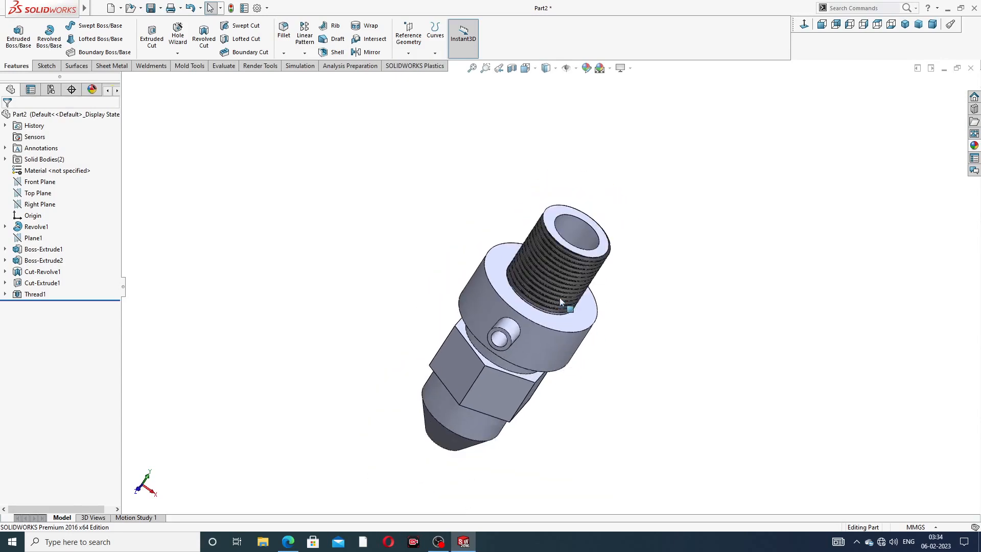
pyautogui.moveTo(561, 301); pyautogui.dragTo(635, 355, button='middle')
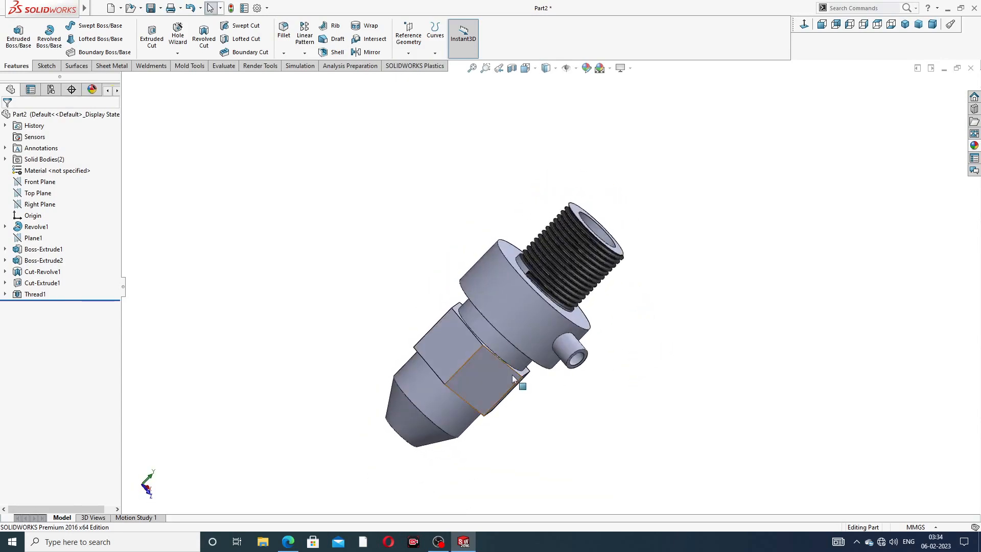
pyautogui.scroll(-2, 524, 366)
pyautogui.scroll(2, 557, 302)
pyautogui.moveTo(557, 302); pyautogui.dragTo(459, 240, button='middle')
pyautogui.scroll(-2, 514, 321)
pyautogui.scroll(2, 592, 275)
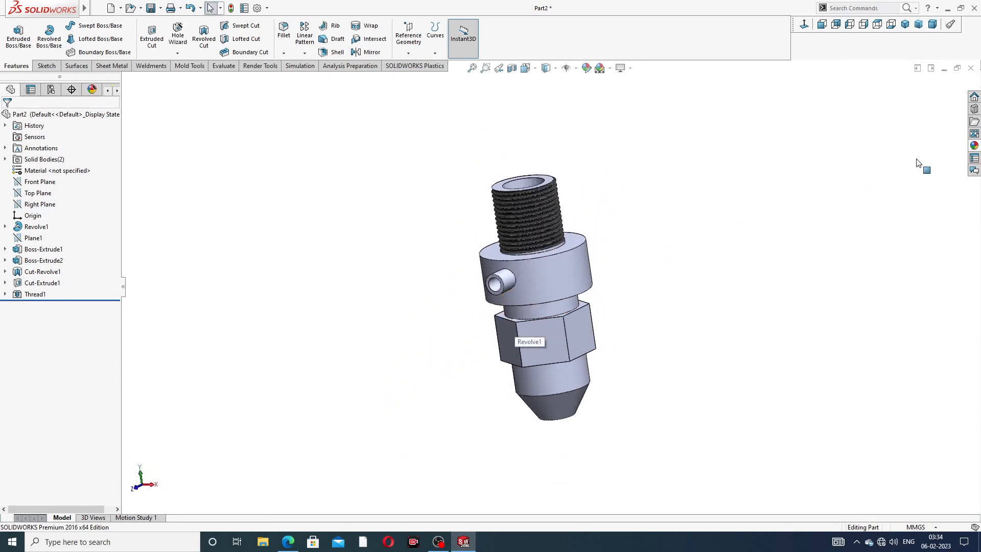
# - Apply the polished brass appearance from the metal appearance library to the whole nozzle
pyautogui.click(974, 145)
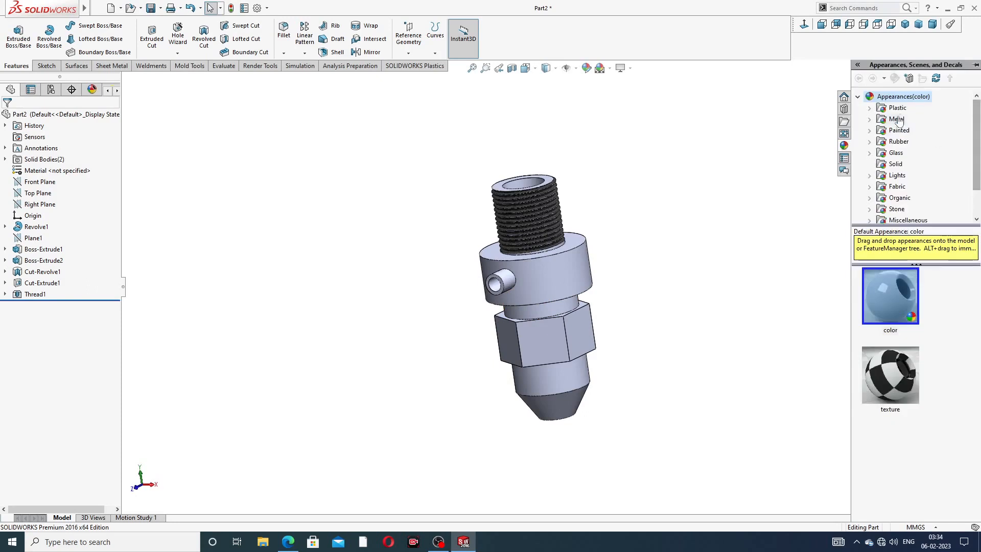
pyautogui.click(900, 119)
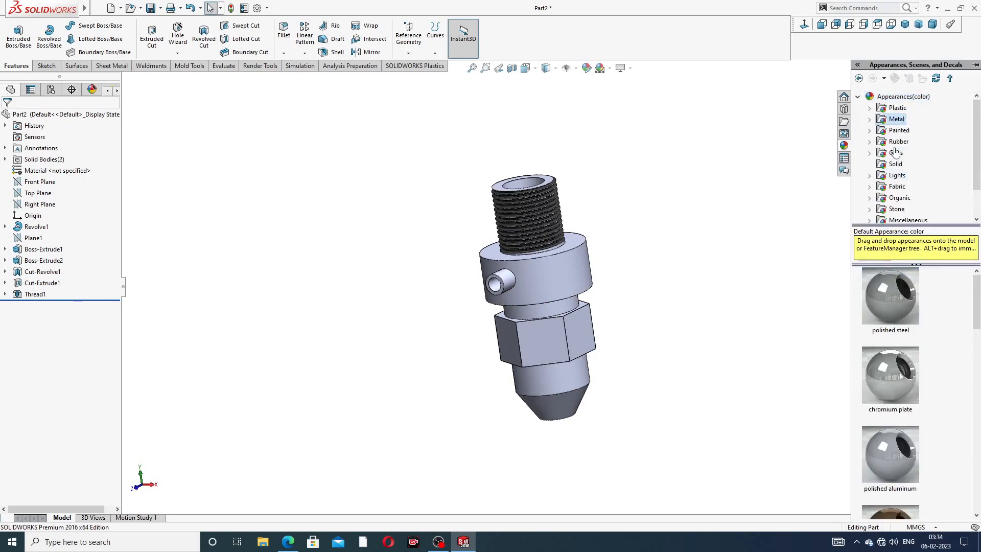
pyautogui.click(899, 130)
pyautogui.click(898, 141)
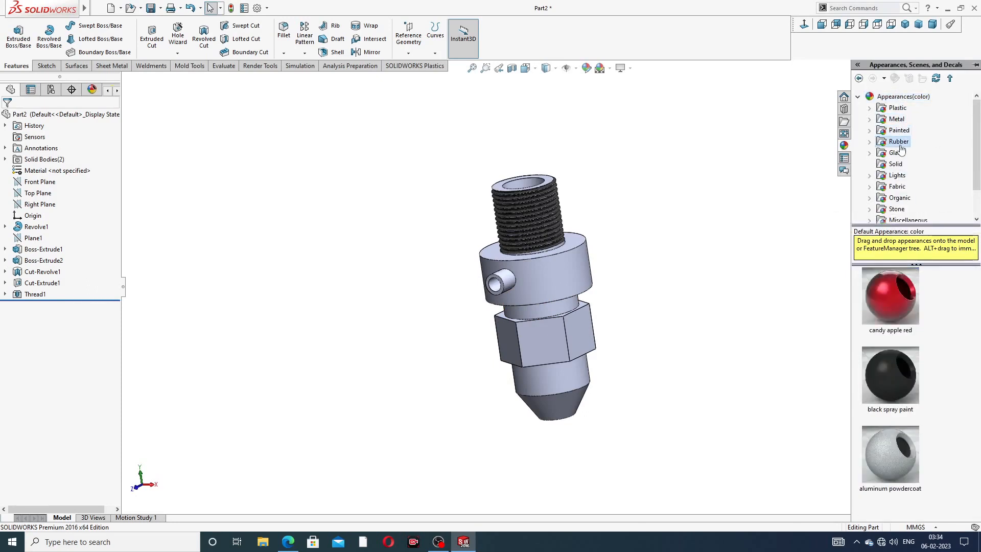
pyautogui.click(898, 154)
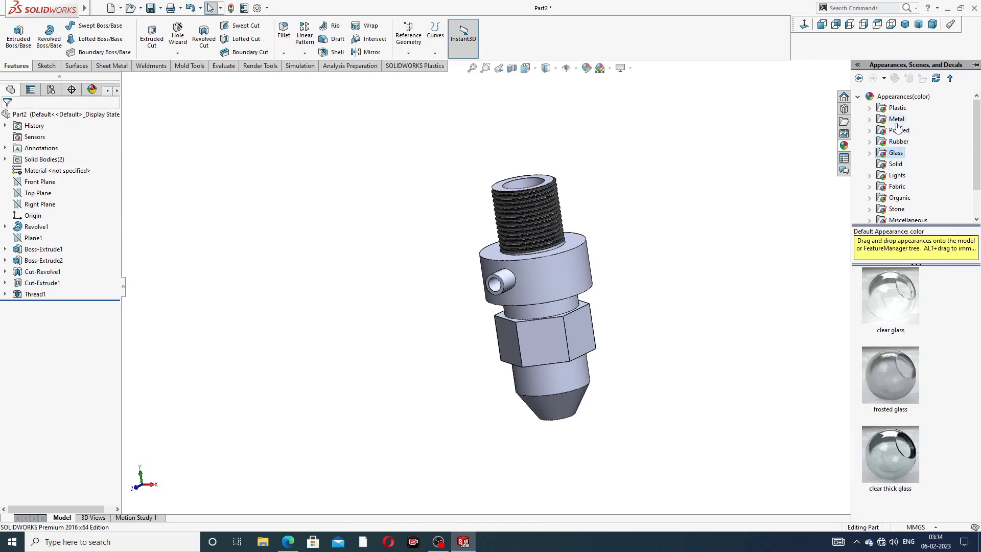
pyautogui.click(898, 119)
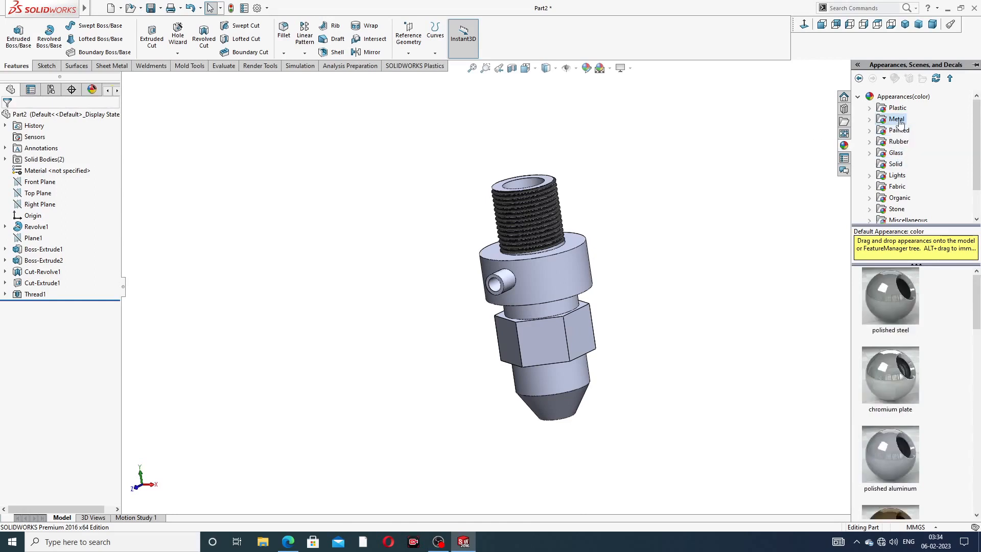
pyautogui.doubleClick(898, 121)
pyautogui.click(903, 122)
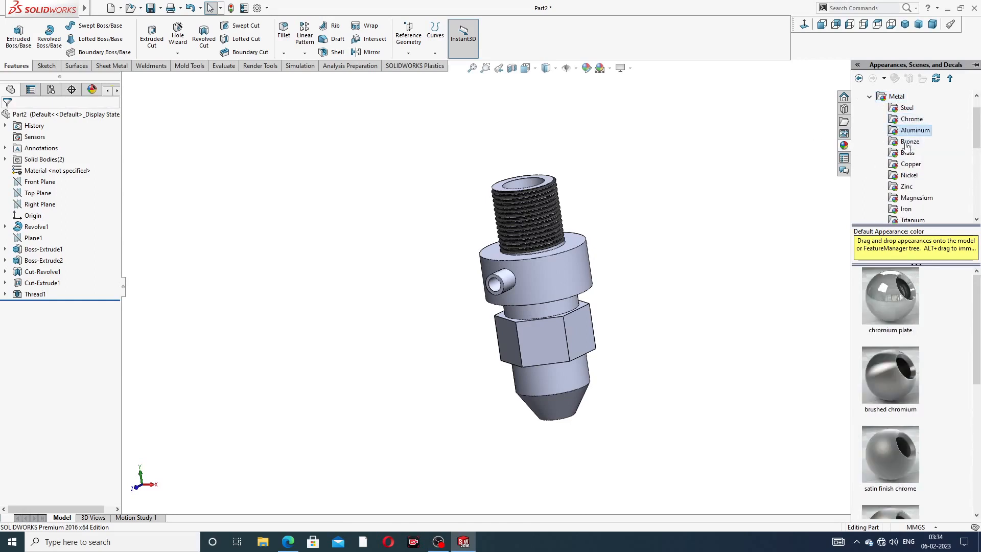
pyautogui.click(907, 142)
pyautogui.click(907, 153)
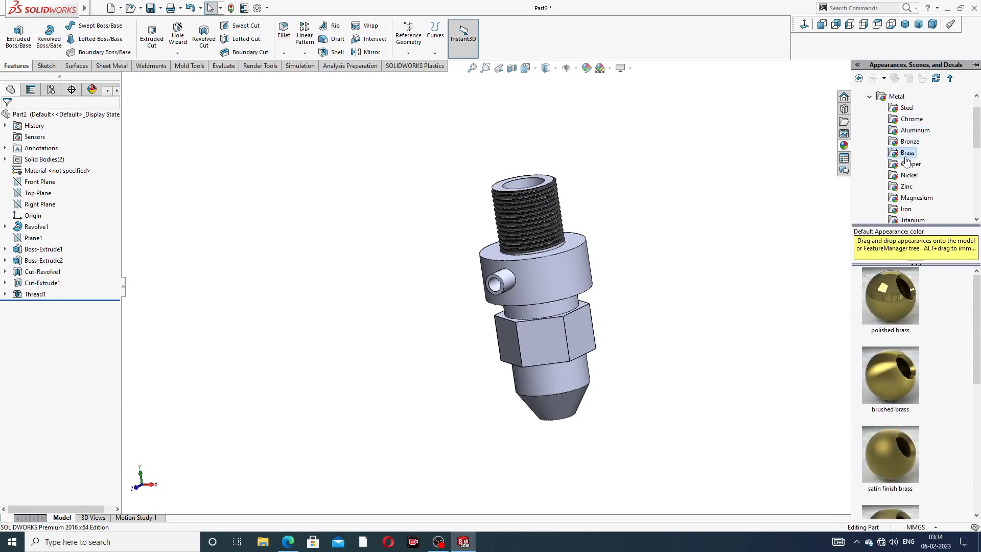
pyautogui.doubleClick(891, 292)
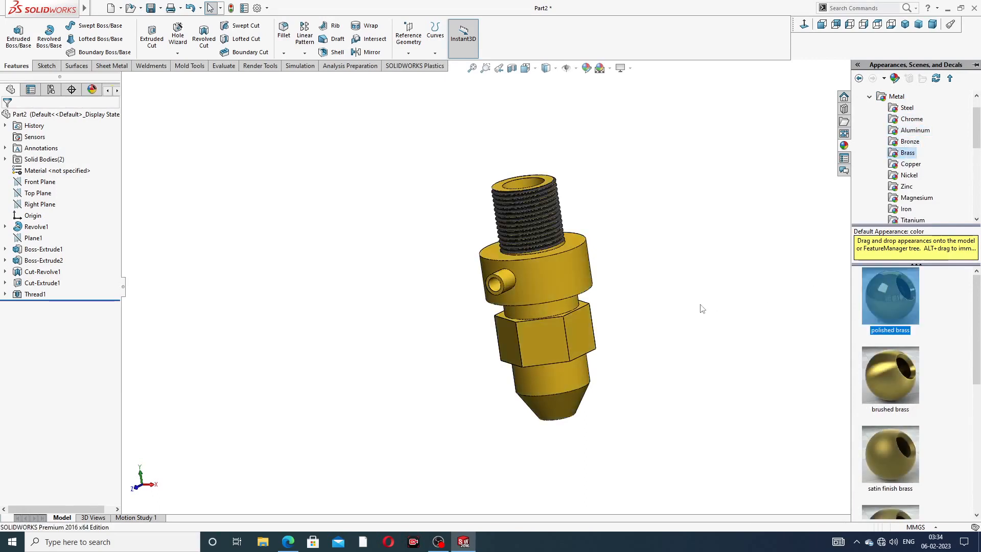
# - Turn on the Cartoon display effect for the nozzle model
pyautogui.click(621, 68)
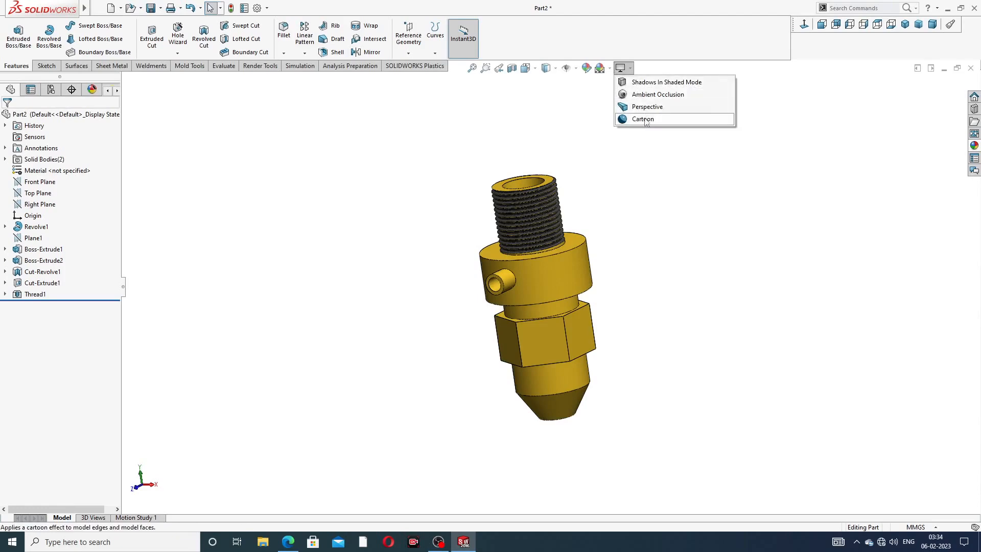
pyautogui.click(646, 120)
pyautogui.click(549, 277)
pyautogui.scroll(-2, 550, 273)
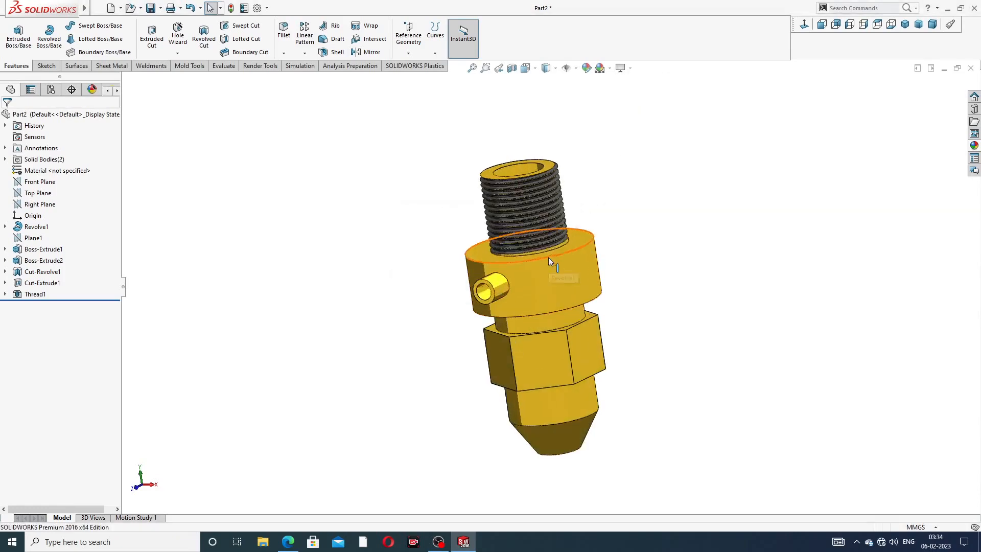
pyautogui.scroll(-1, 548, 258)
pyautogui.moveTo(556, 275); pyautogui.dragTo(479, 275, button='middle')
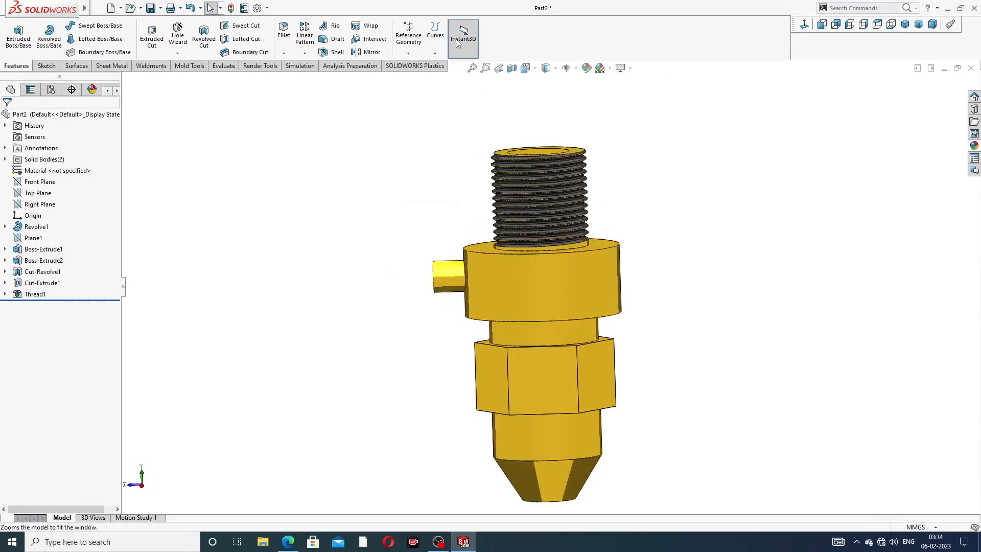
# - Examine the nozzle's internal bores in a temporary section view through the Right Plane, and leave it without keeping the section
pyautogui.click(512, 68)
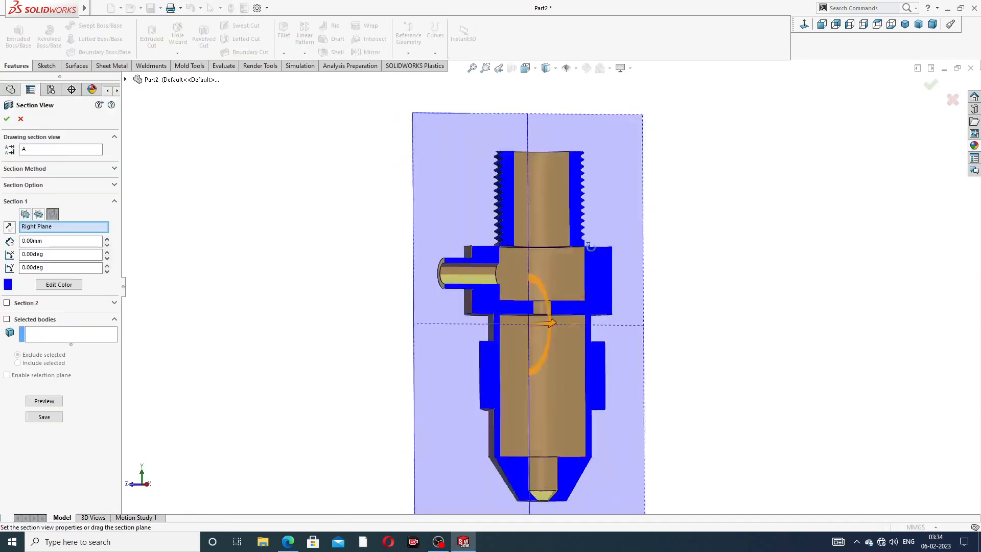
pyautogui.moveTo(590, 246); pyautogui.dragTo(555, 264, button='middle')
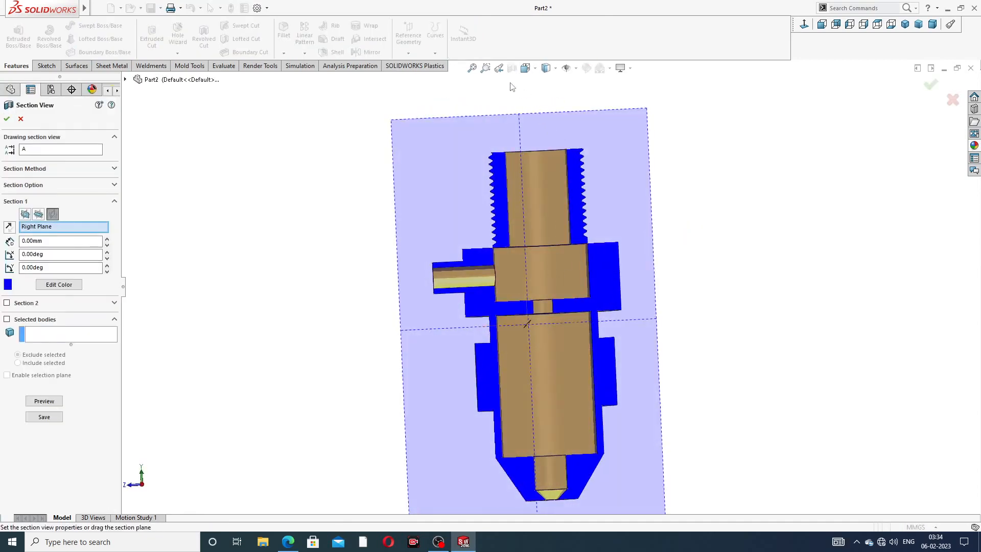
pyautogui.click(953, 100)
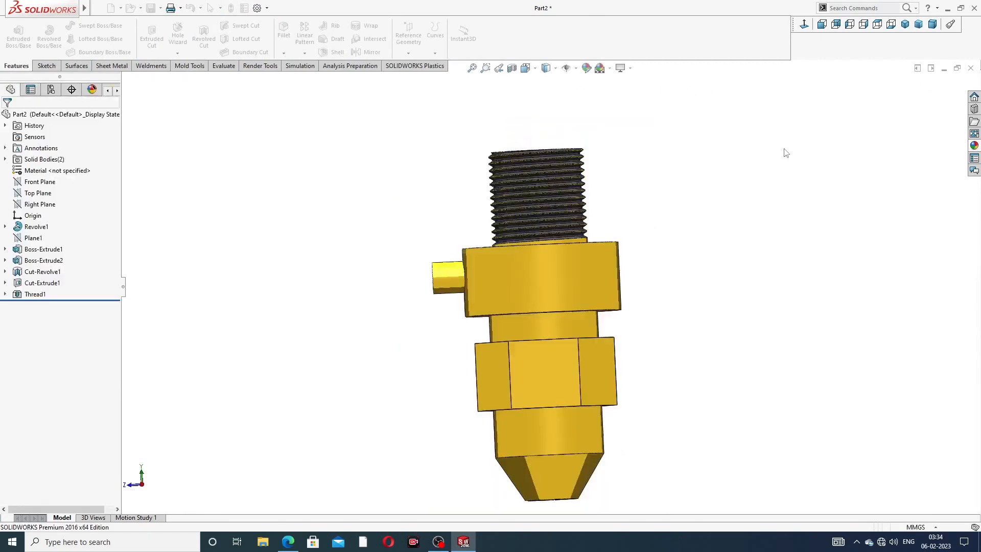
# - Colour the inner faces of the main bore and the side tube hole light grey with RGB 192, 192, 192
pyautogui.moveTo(620, 212); pyautogui.dragTo(687, 358, button='middle')
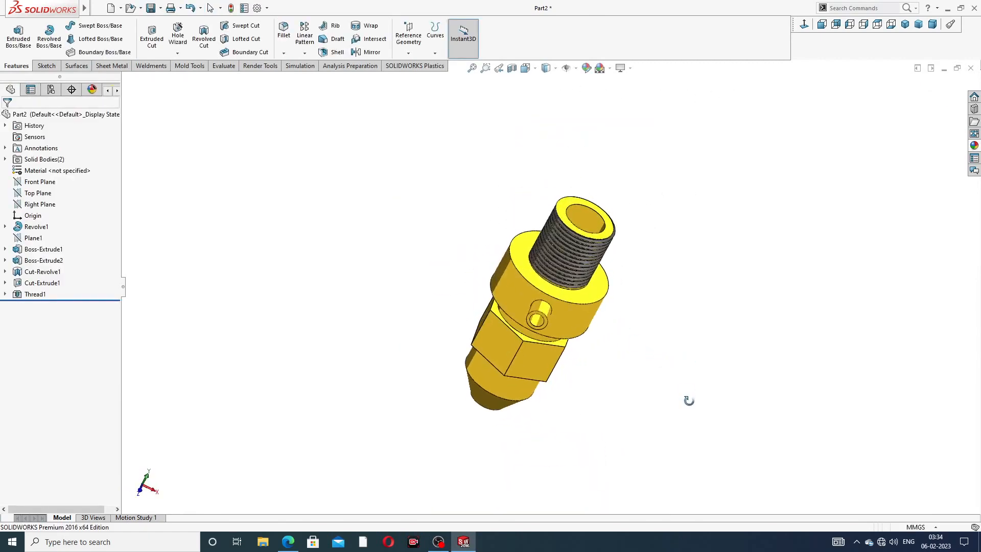
pyautogui.scroll(-3, 526, 309)
pyautogui.middleClick(596, 238)
pyautogui.moveTo(596, 237); pyautogui.dragTo(642, 210, button='middle')
pyautogui.scroll(2, 653, 165)
pyautogui.click(624, 224)
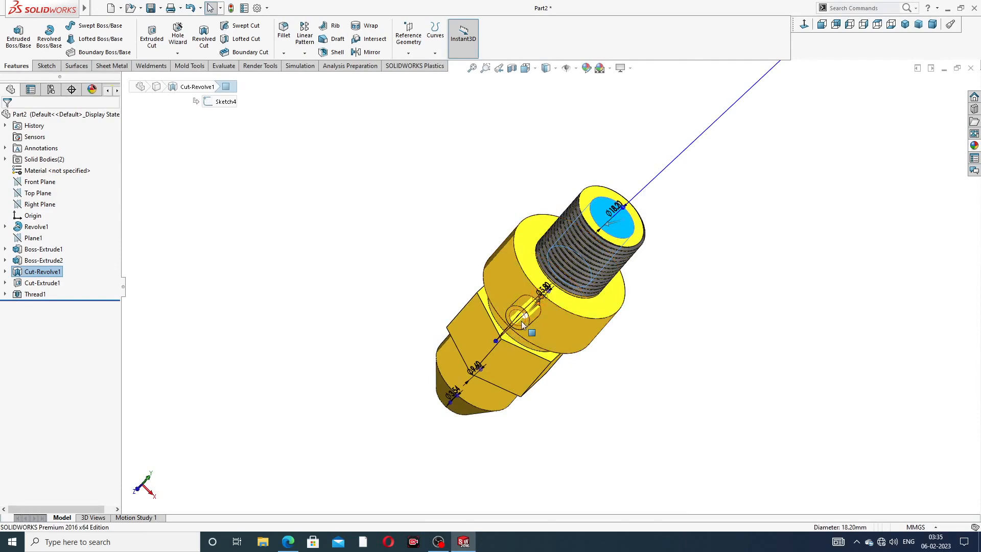
pyautogui.scroll(-5, 524, 323)
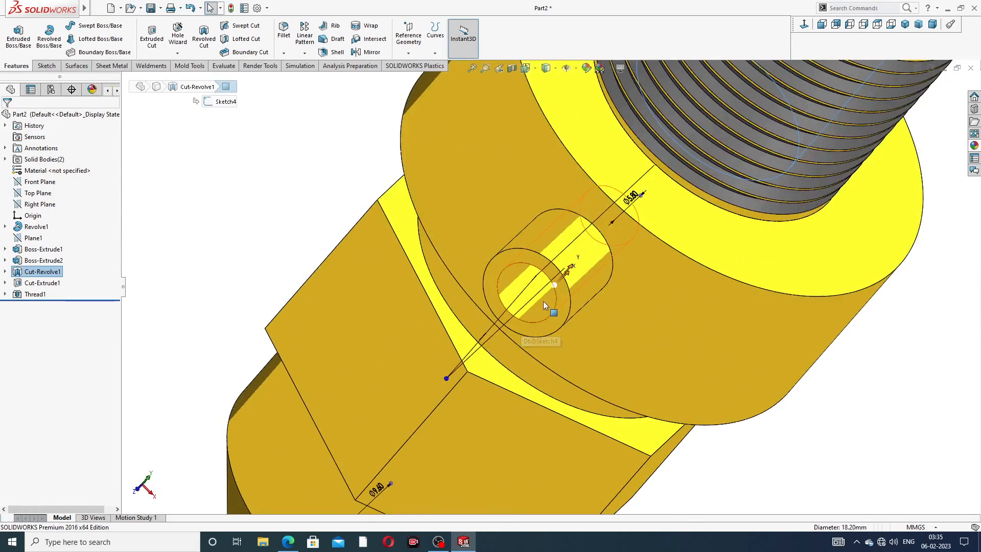
pyautogui.keyDown('ctrl'); pyautogui.click(543, 301); pyautogui.keyUp('ctrl')
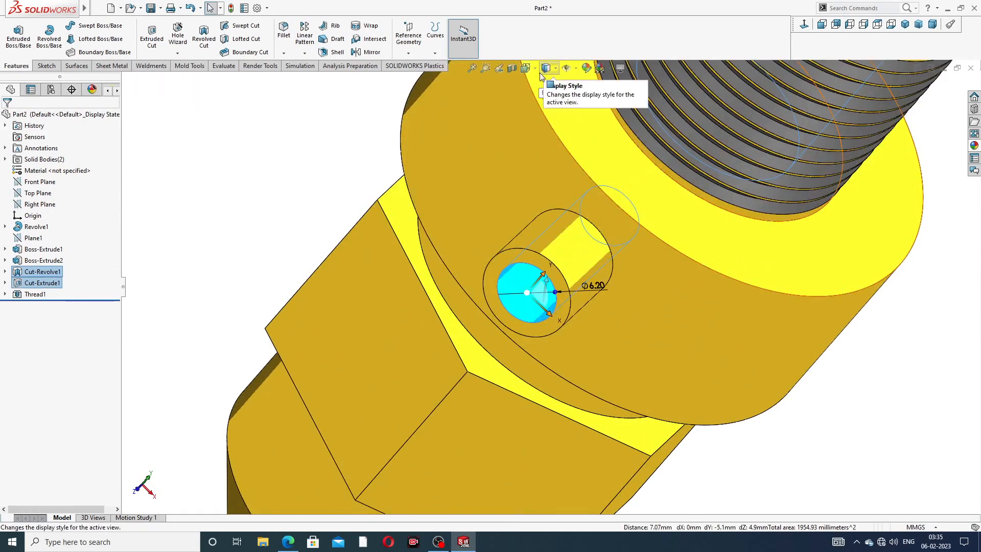
pyautogui.click(587, 68)
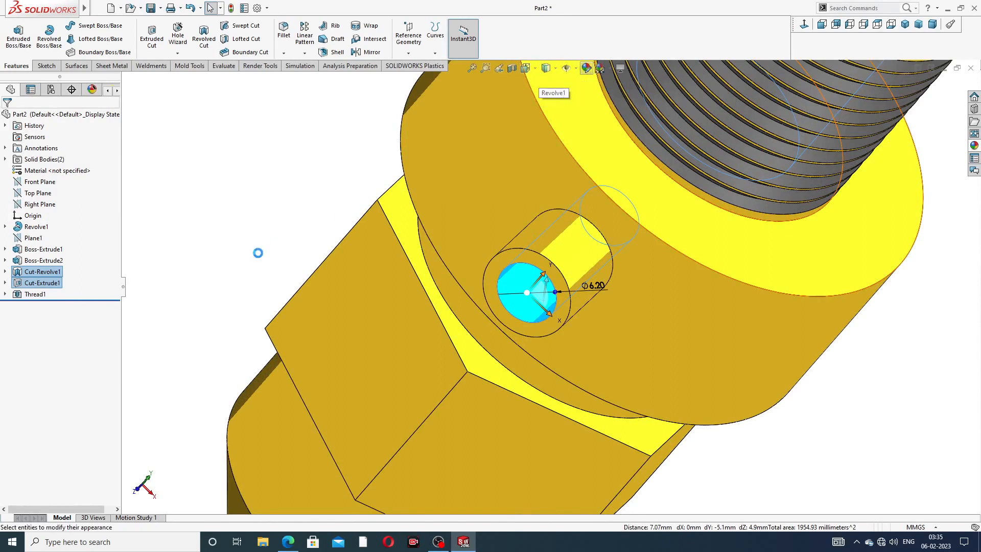
pyautogui.click(83, 324)
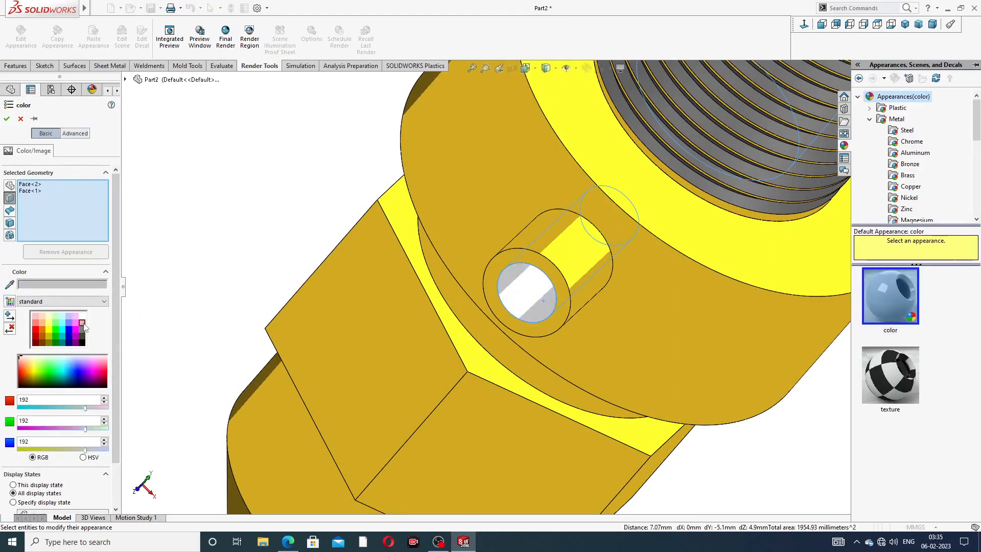
pyautogui.click(7, 118)
pyautogui.press('f')
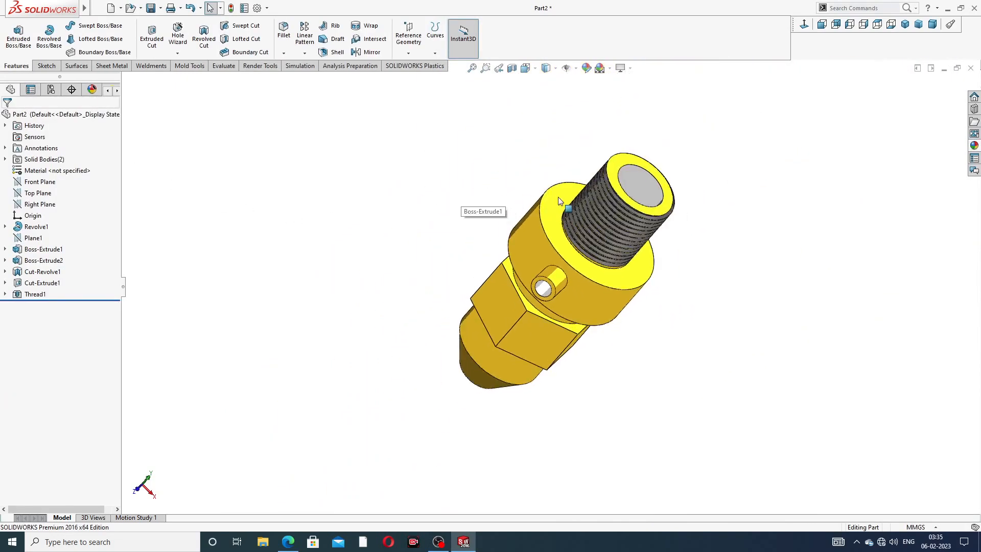
# - Examine the finished nozzle end-on and from the isometric view, including the grey bore, dark thread and brass body
pyautogui.moveTo(626, 204); pyautogui.dragTo(749, 106, button='middle')
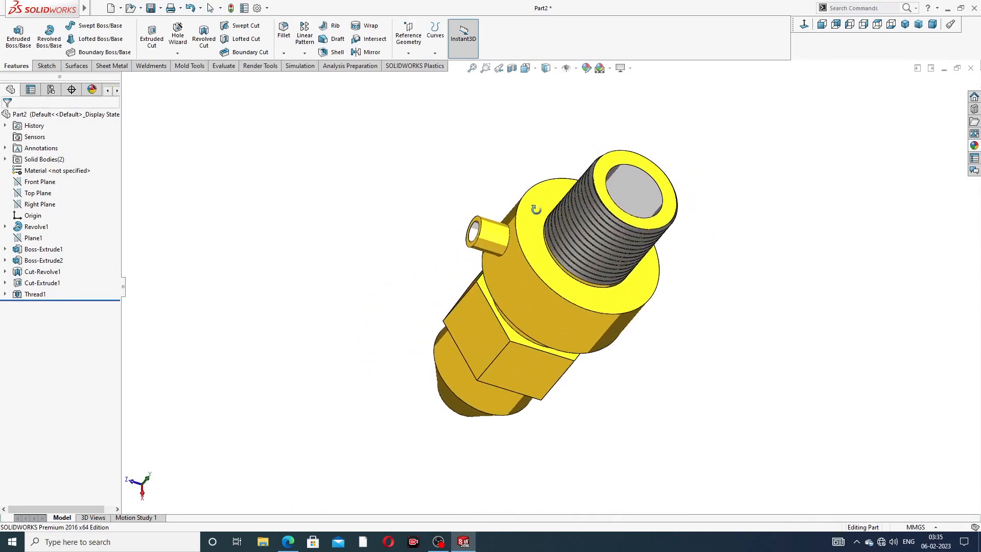
pyautogui.click(804, 25)
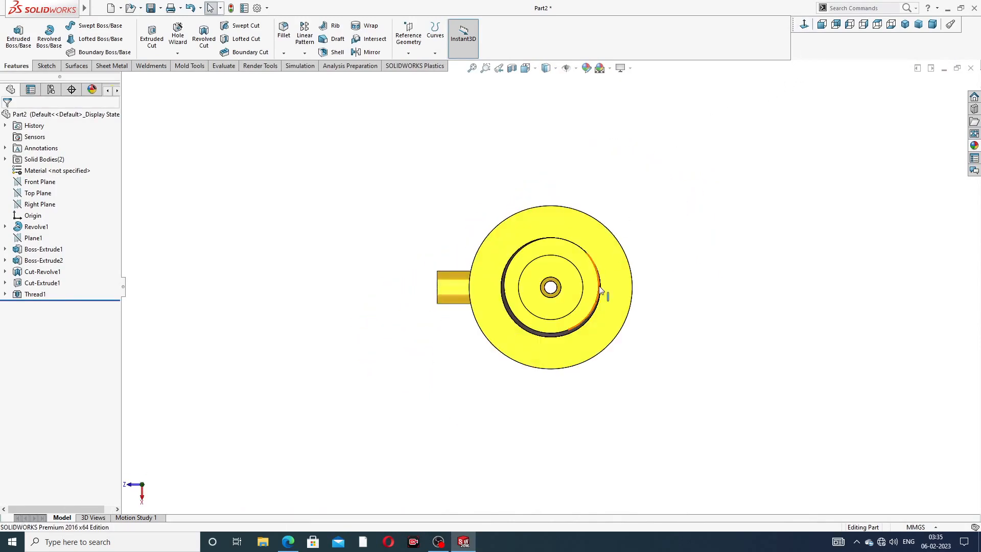
pyautogui.moveTo(637, 203); pyautogui.dragTo(636, 238, button='middle')
pyautogui.click(905, 24)
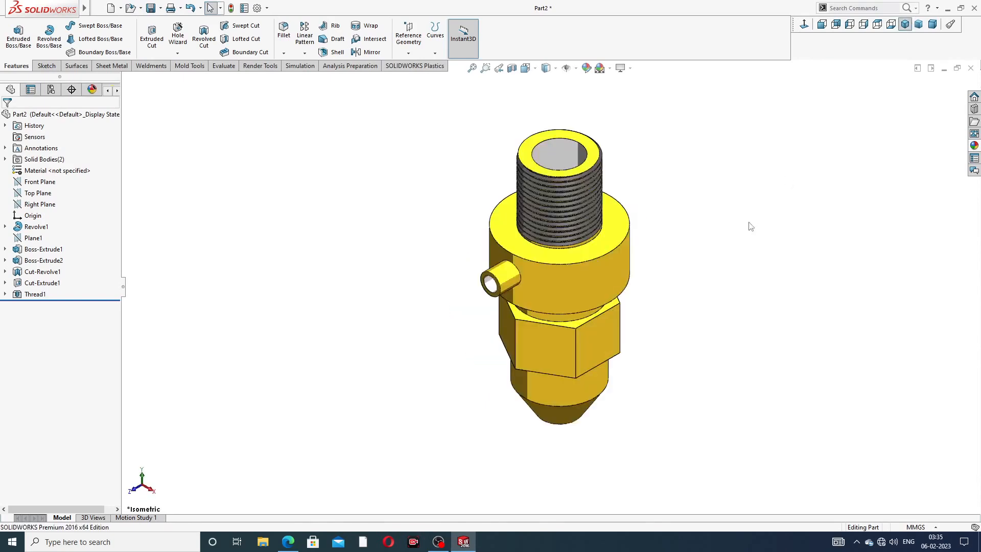
pyautogui.moveTo(689, 149)
pyautogui.mouseDown(button='middle')
pyautogui.moveTo(659, 160)
pyautogui.moveTo(649, 124)
pyautogui.moveTo(675, 149)
pyautogui.mouseUp(button='middle')
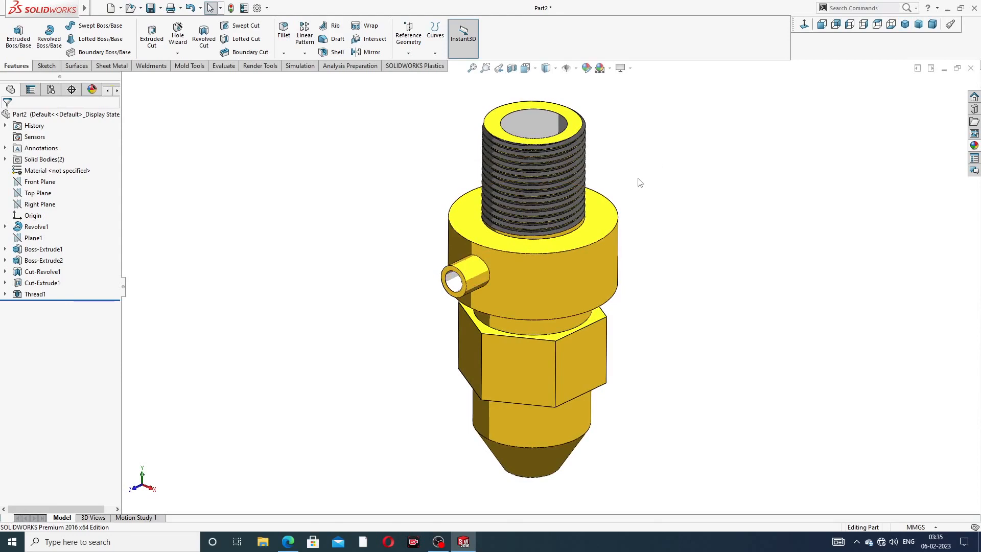
pyautogui.scroll(-2, 640, 182)
pyautogui.scroll(1, 645, 177)
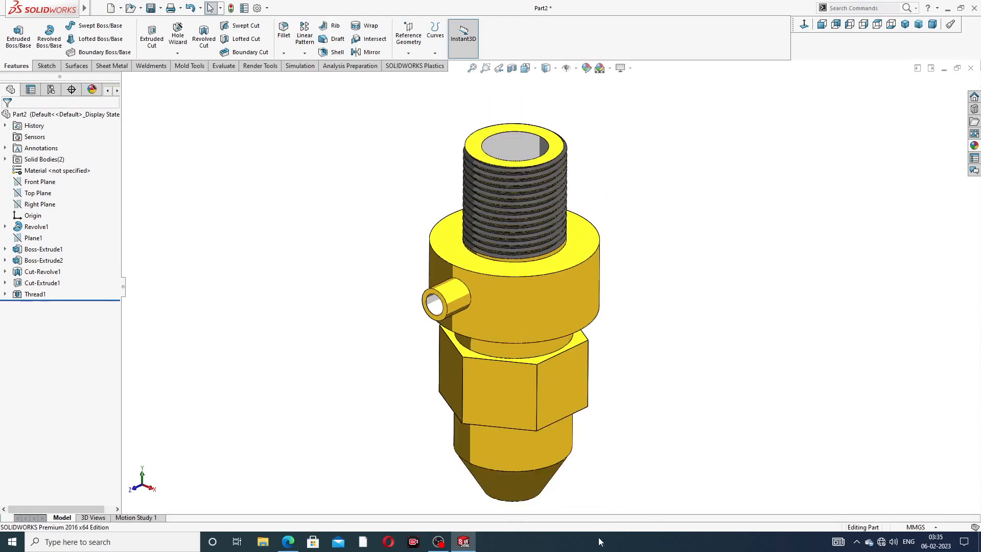
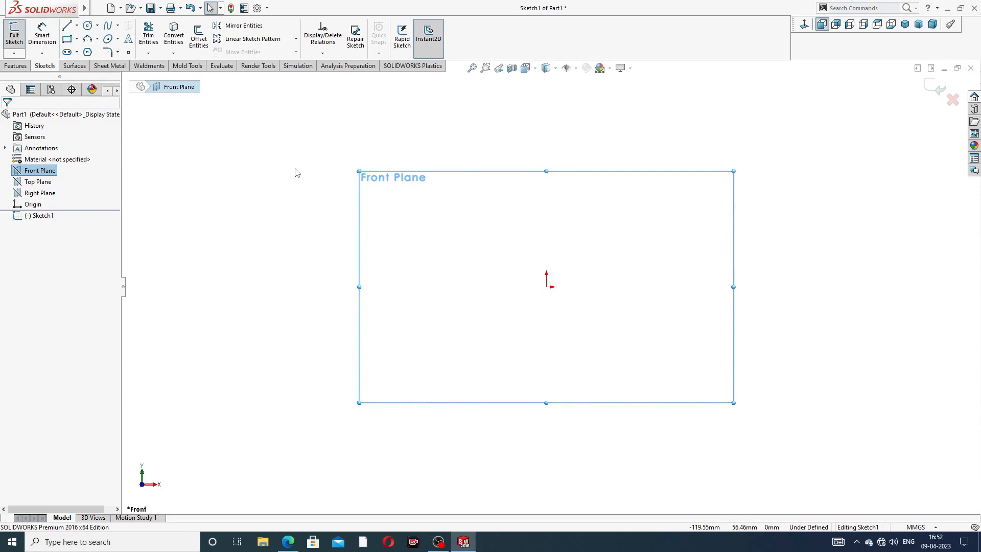
# - Sketch a vertical centerline on the Front Plane running through the origin and extending above and below it
pyautogui.click(78, 26)
pyautogui.click(88, 48)
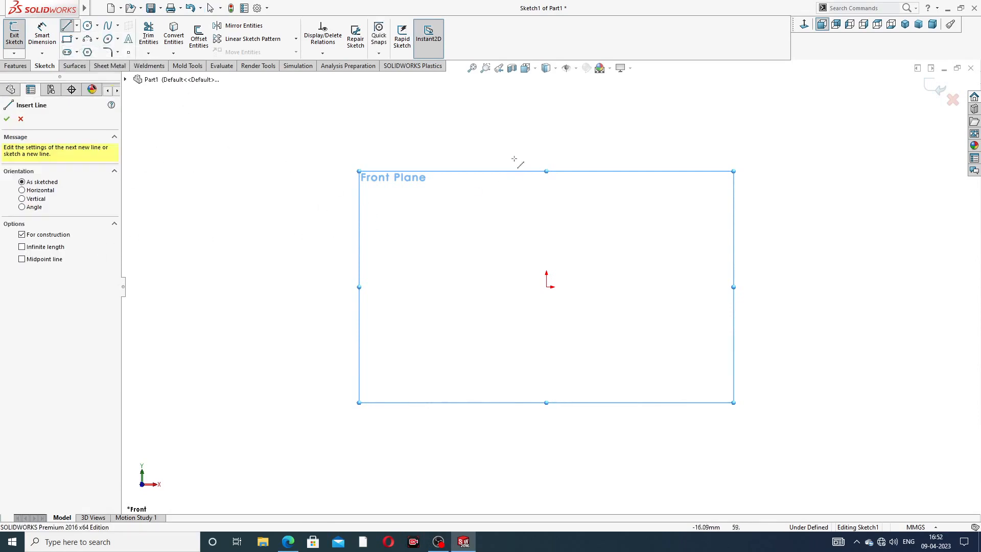
pyautogui.click(546, 102)
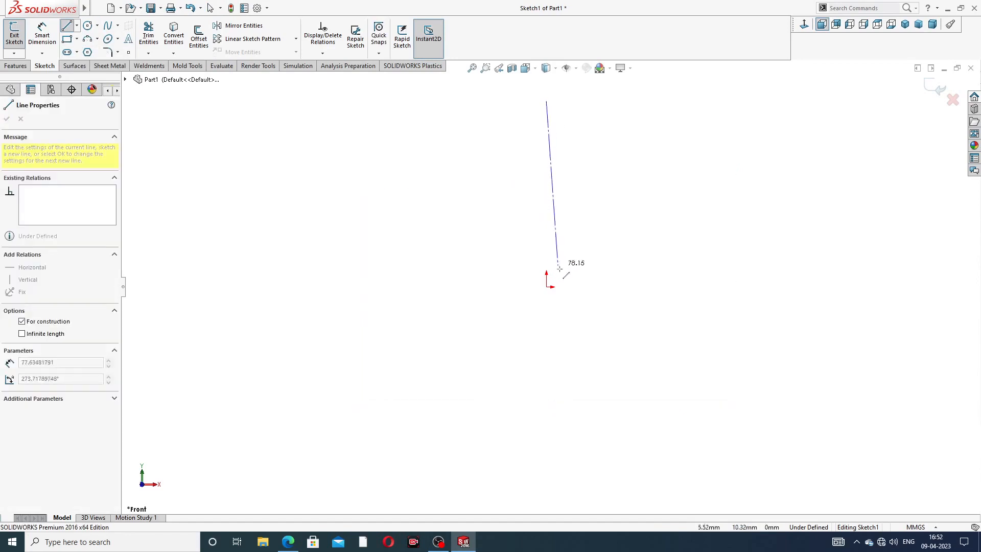
pyautogui.click(546, 415)
pyautogui.rightClick(670, 204)
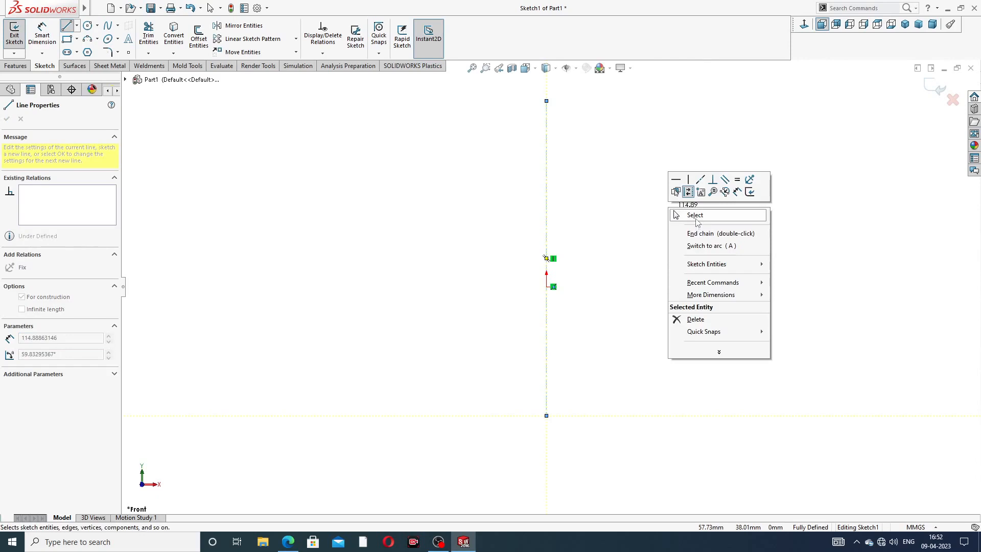
pyautogui.click(696, 216)
# - Sketch a diagonal centerline about 129 mm long, sloping down to the right across the origin, and select it
pyautogui.click(77, 26)
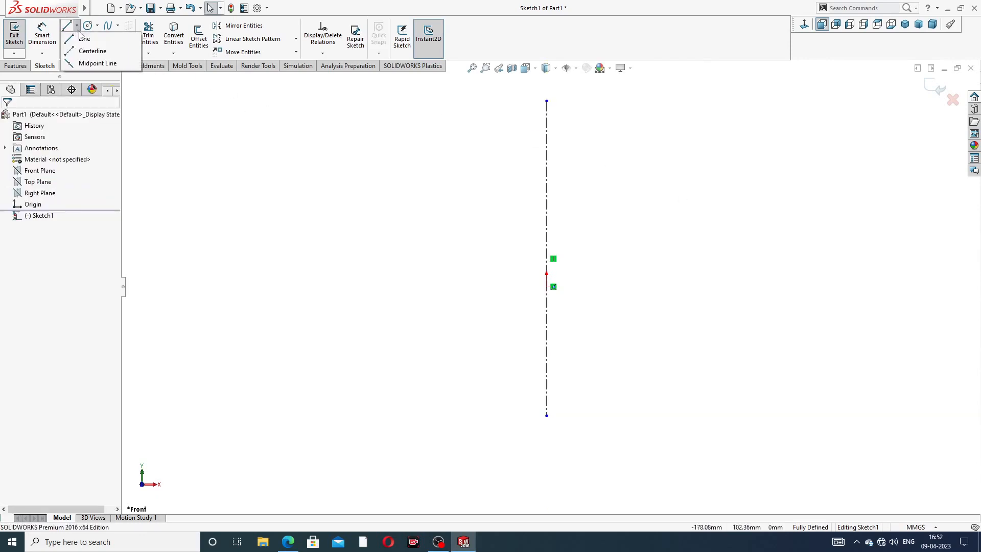
pyautogui.click(89, 49)
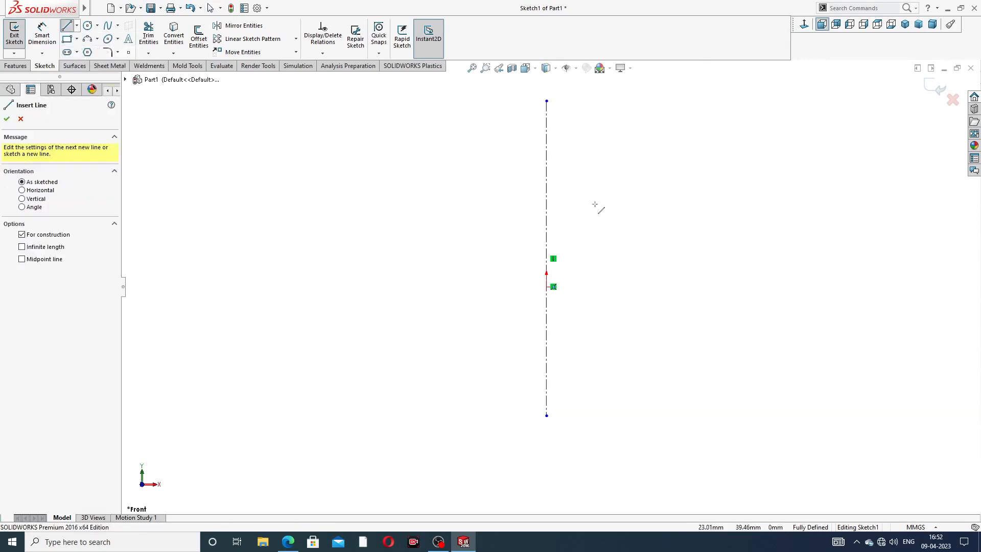
pyautogui.click(430, 184)
pyautogui.click(632, 363)
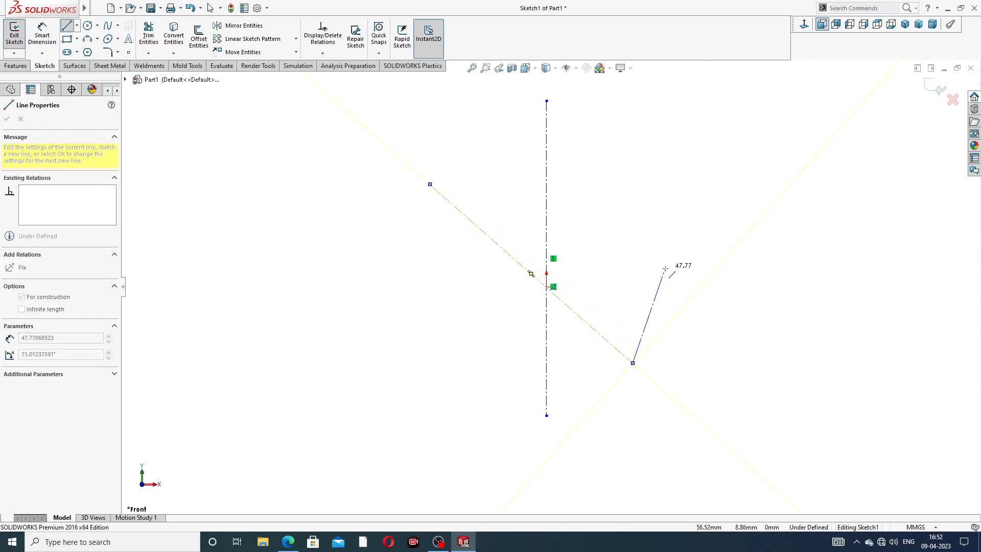
pyautogui.rightClick(666, 269)
pyautogui.click(695, 276)
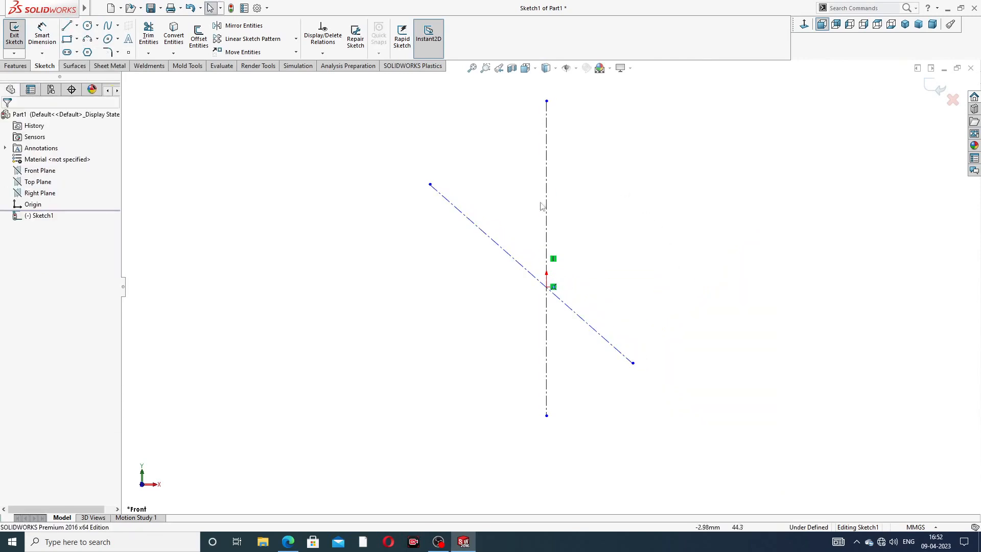
pyautogui.click(515, 262)
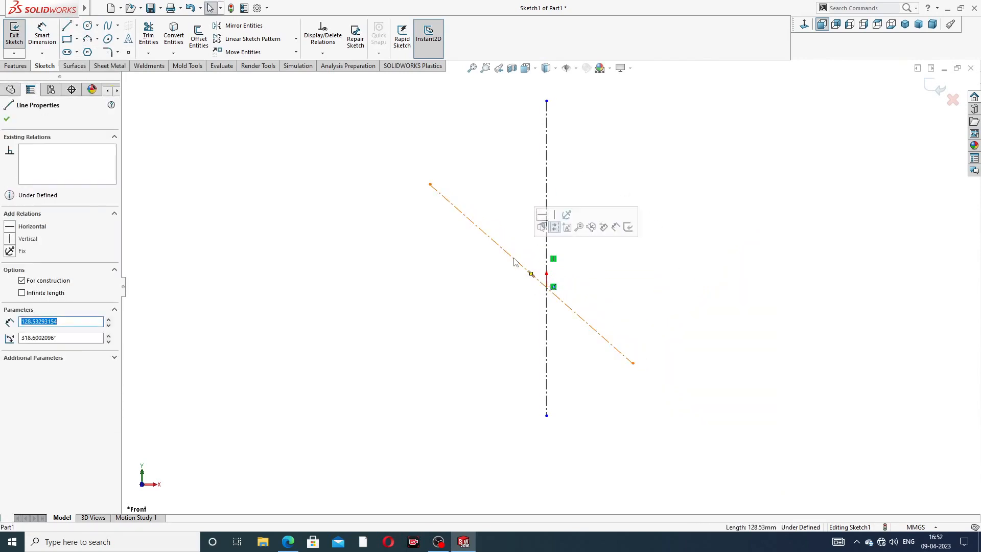
# - Make the diagonal centerline coincident with the origin and add a midpoint relation so it is centred there
pyautogui.keyDown('ctrl'); pyautogui.click(547, 287); pyautogui.keyUp('ctrl')
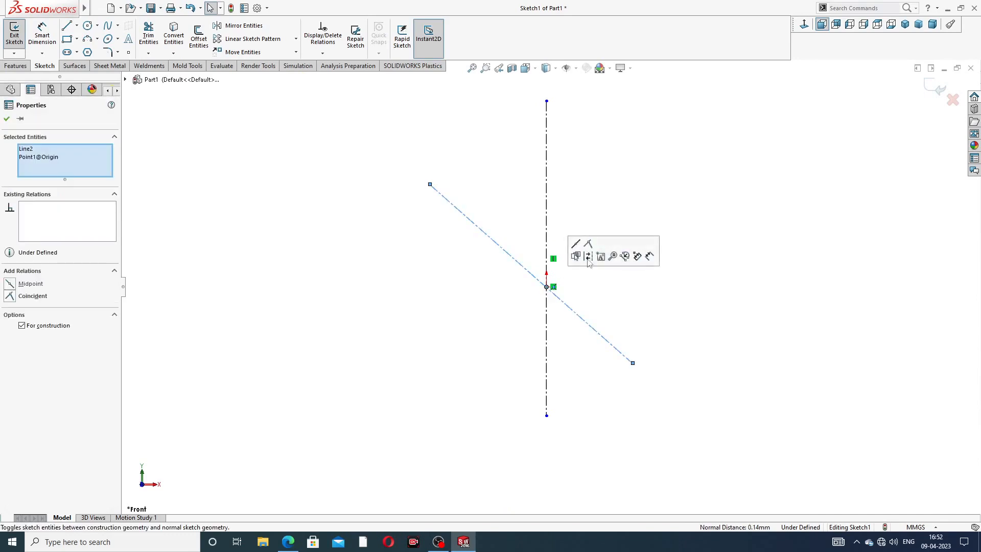
pyautogui.click(588, 245)
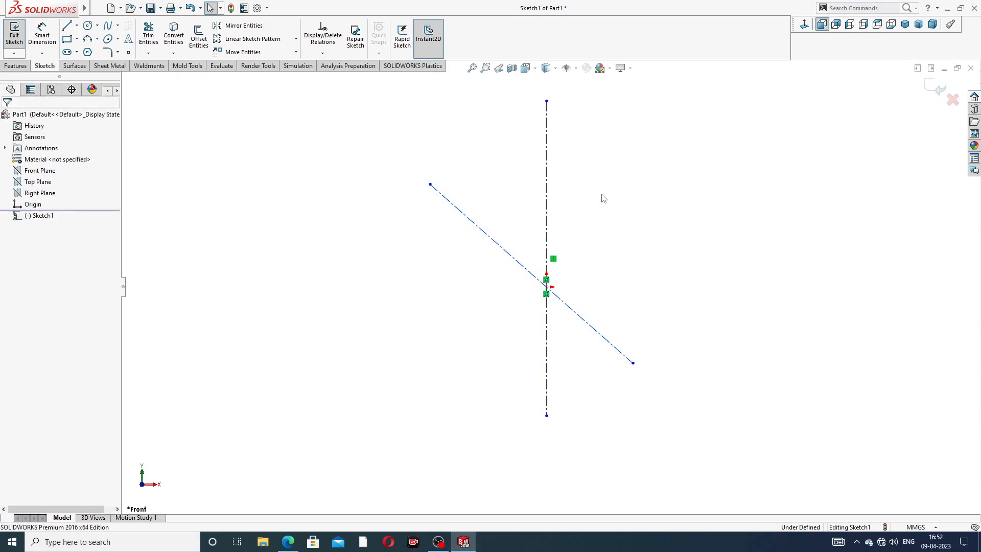
pyautogui.click(511, 261)
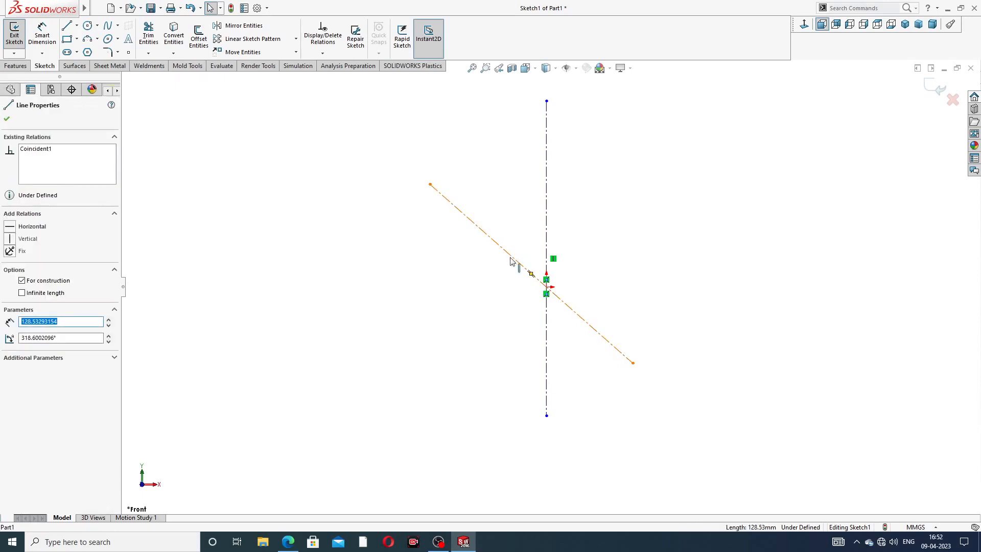
pyautogui.keyDown('ctrl'); pyautogui.click(547, 287); pyautogui.keyUp('ctrl')
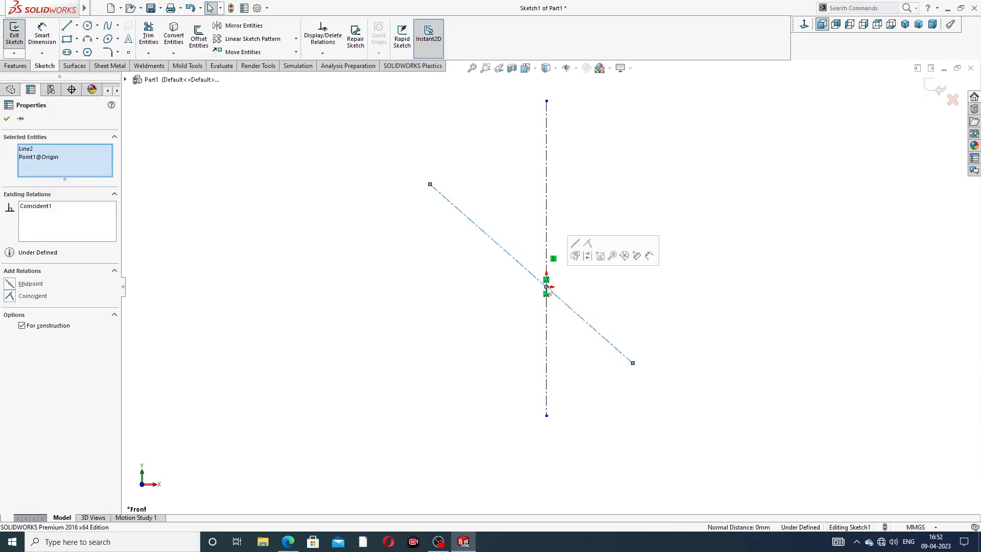
pyautogui.click(575, 244)
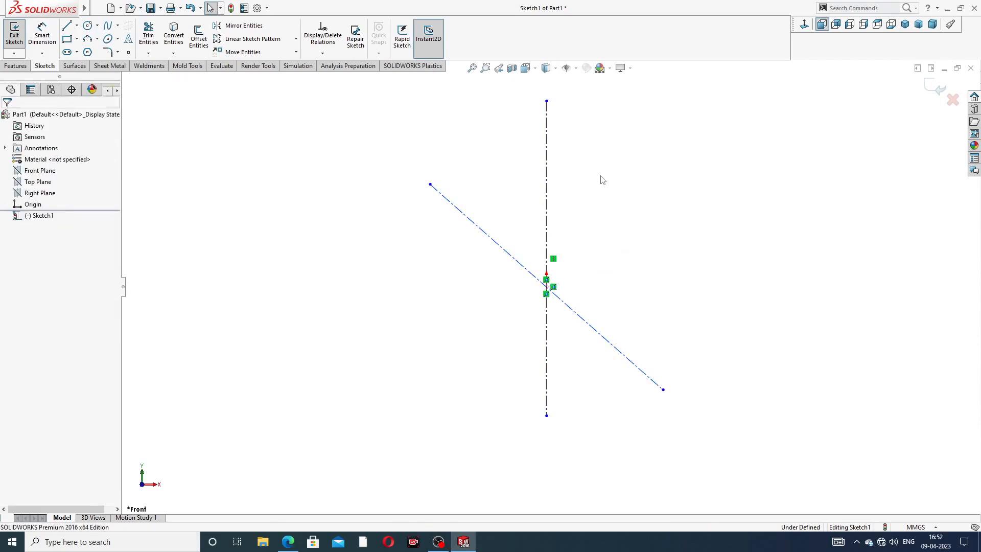
# - Reposition both endpoints of the diagonal centerline, making it about 141 mm long across the origin
pyautogui.moveTo(430, 187); pyautogui.dragTo(412, 168)
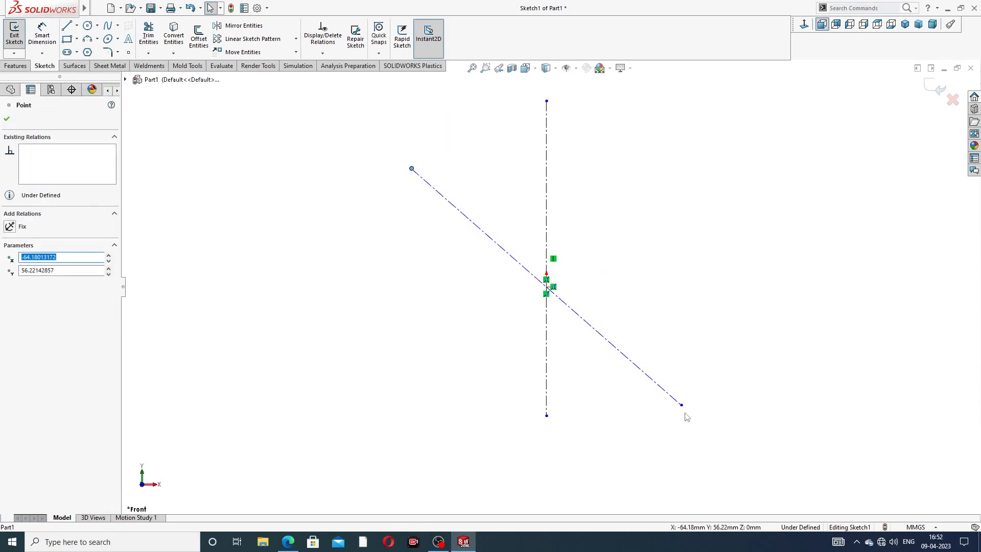
pyautogui.moveTo(682, 405); pyautogui.dragTo(656, 388)
pyautogui.click(218, 100)
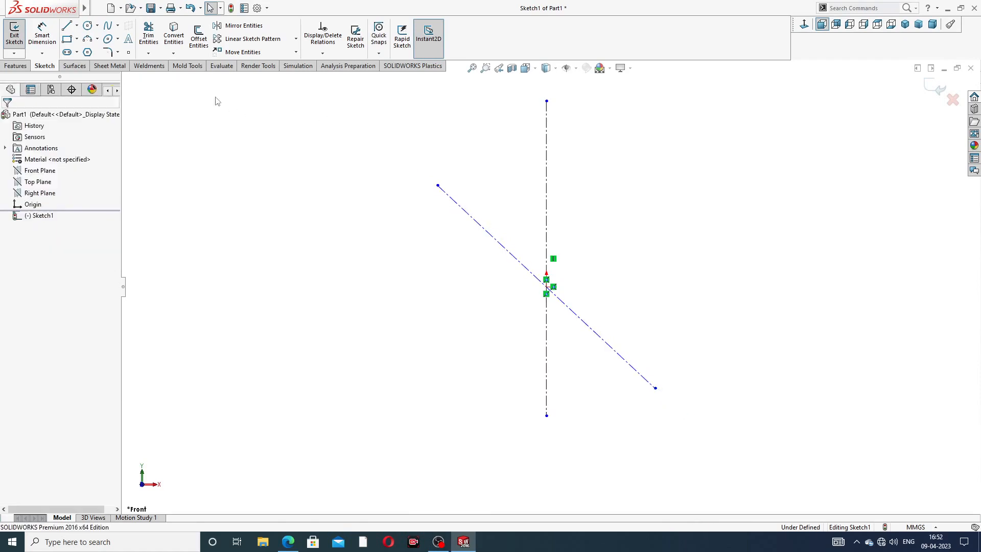
# - Dimension the angle between the diagonal and vertical centerlines above the origin as 38°
pyautogui.click(44, 35)
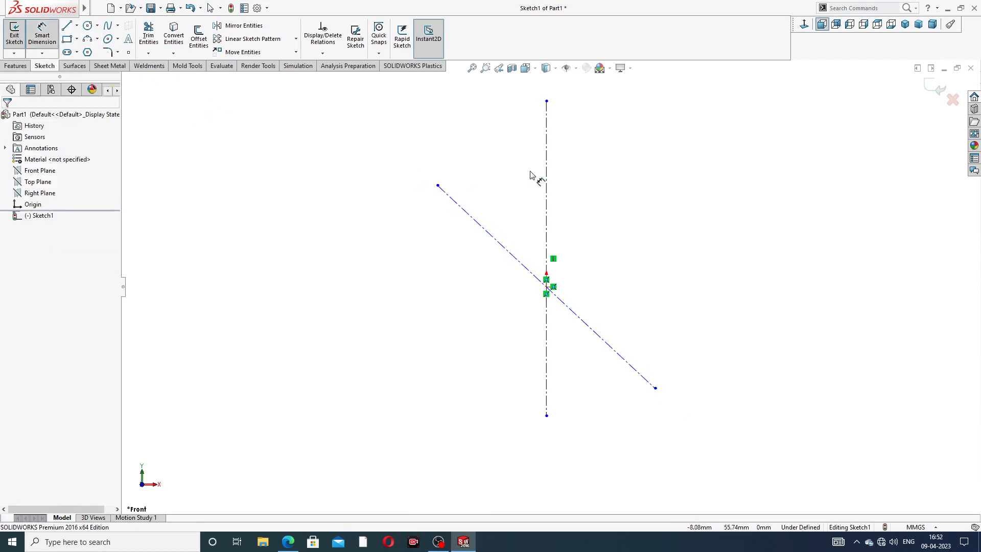
pyautogui.click(509, 251)
pyautogui.click(547, 227)
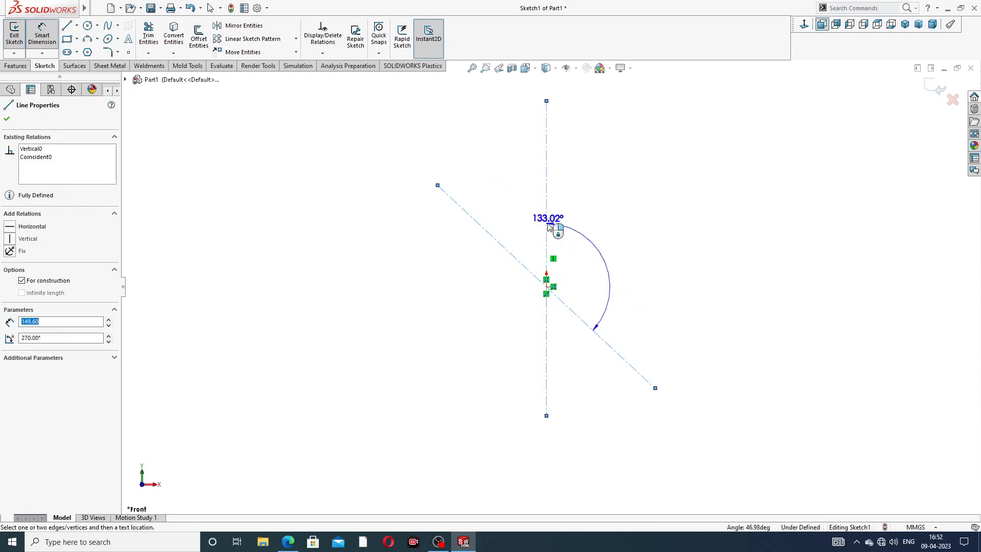
pyautogui.click(532, 220)
pyautogui.write('38')
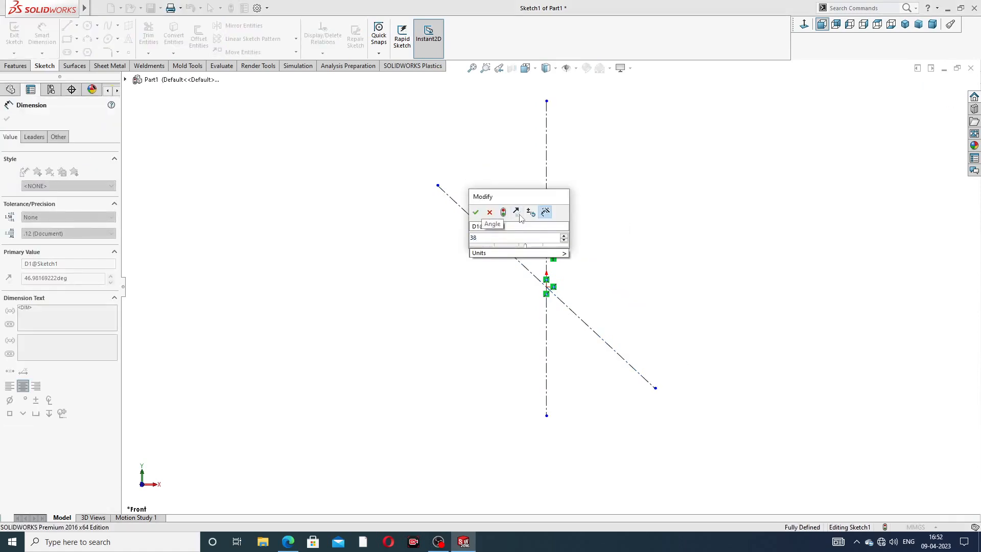
pyautogui.press('Return')
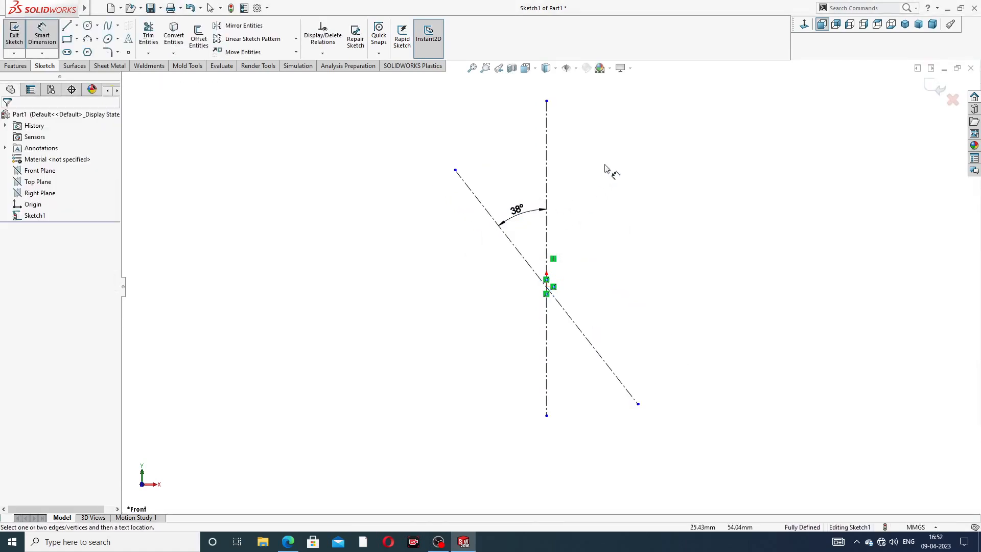
pyautogui.rightClick(608, 165)
pyautogui.click(638, 152)
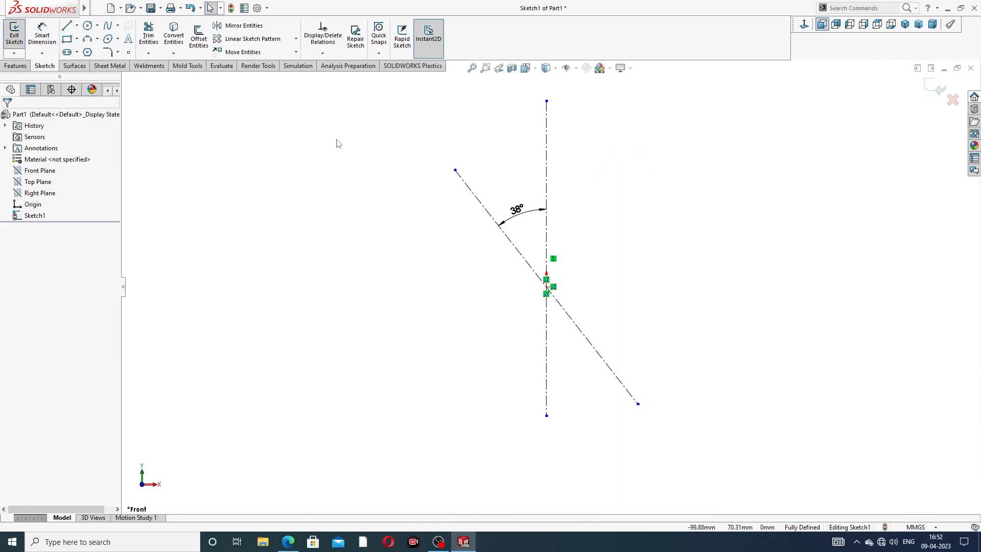
# - Sketch a circle about 31 mm in radius at the origin and circles about 3 mm and 10.6 mm in radius at the diagonal's upper and lower ends
pyautogui.click(88, 26)
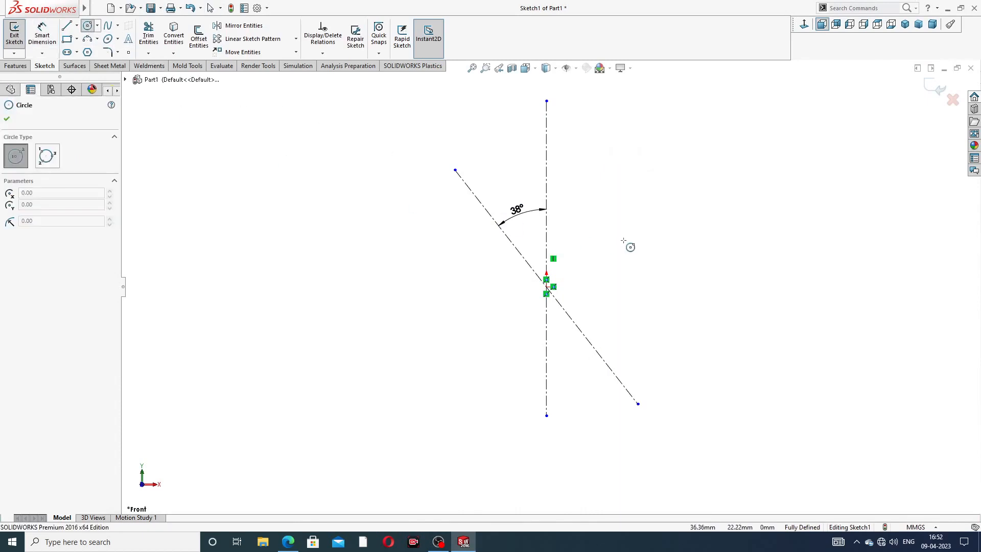
pyautogui.click(546, 287)
pyautogui.click(583, 232)
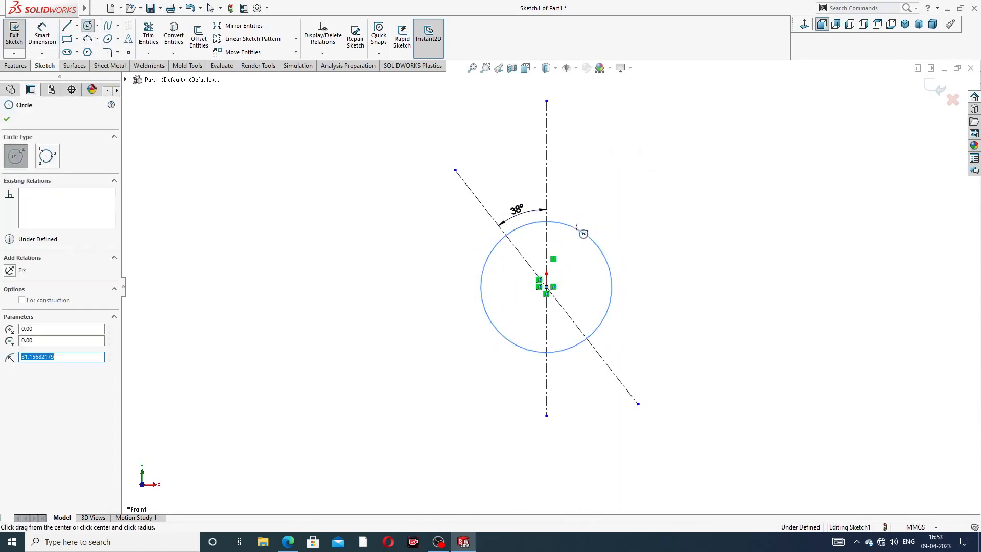
pyautogui.click(455, 169)
pyautogui.click(451, 164)
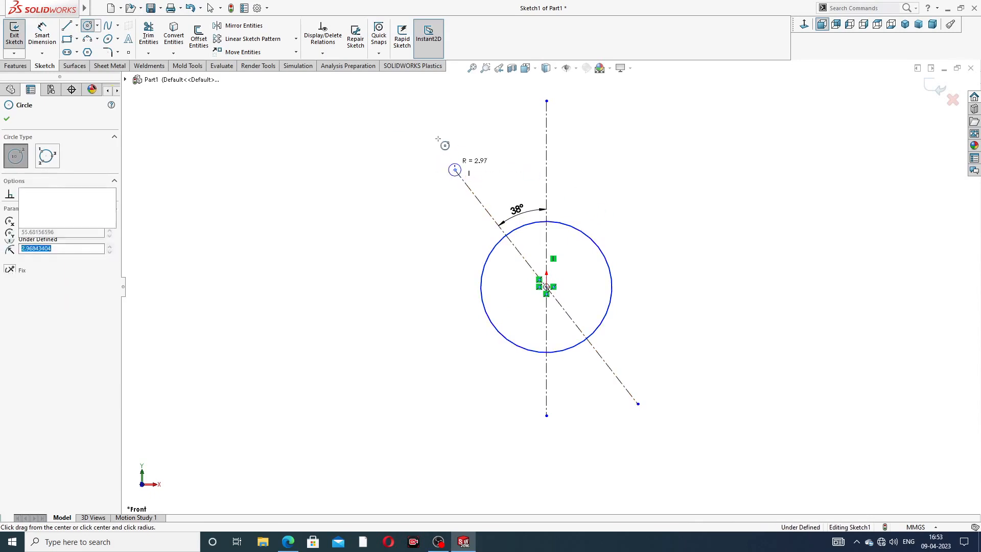
pyautogui.click(638, 404)
pyautogui.click(654, 390)
pyautogui.rightClick(650, 287)
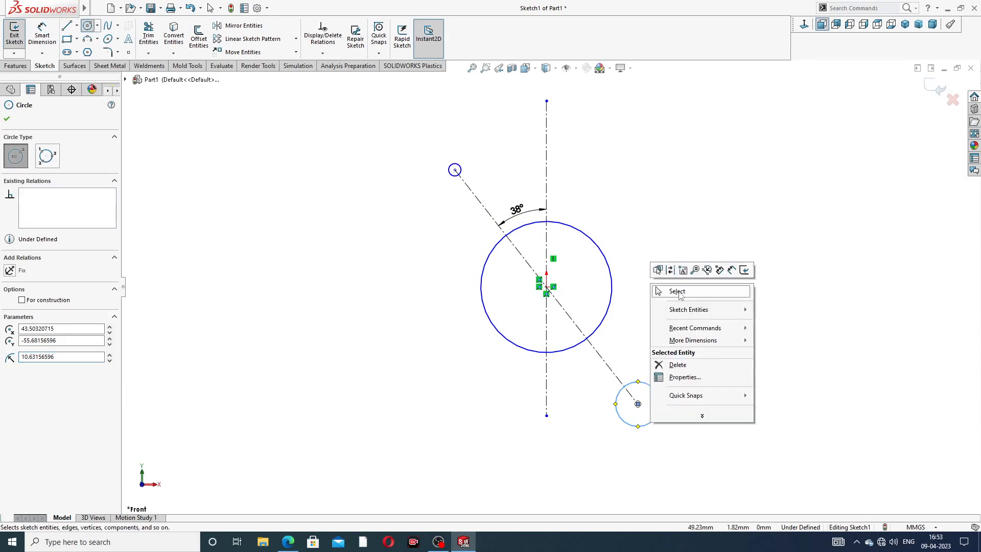
pyautogui.click(678, 292)
# - Enlarge the upper end circle to about 10.5 mm radius and make it equal to the lower end circle
pyautogui.click(455, 171)
pyautogui.click(473, 158)
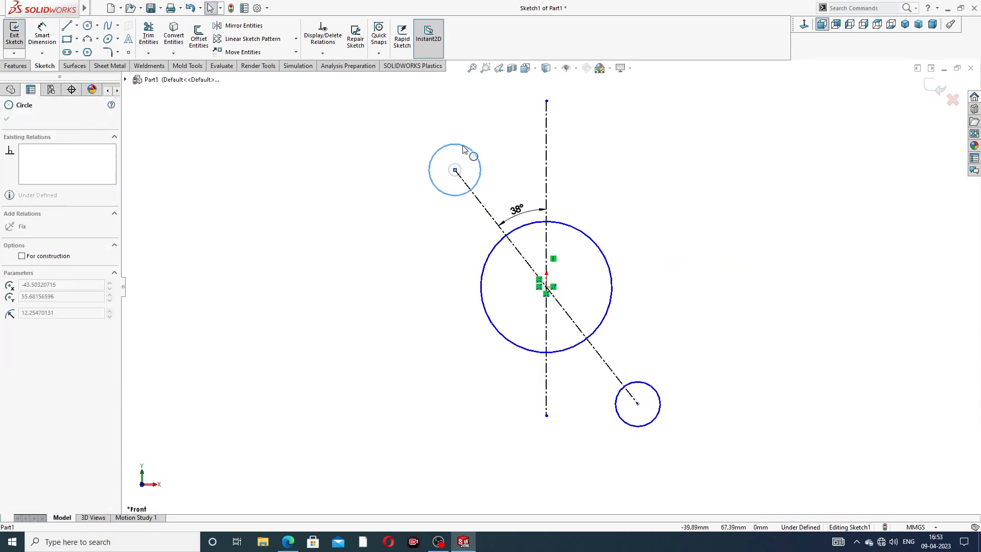
pyautogui.press('Escape')
pyautogui.click(476, 171)
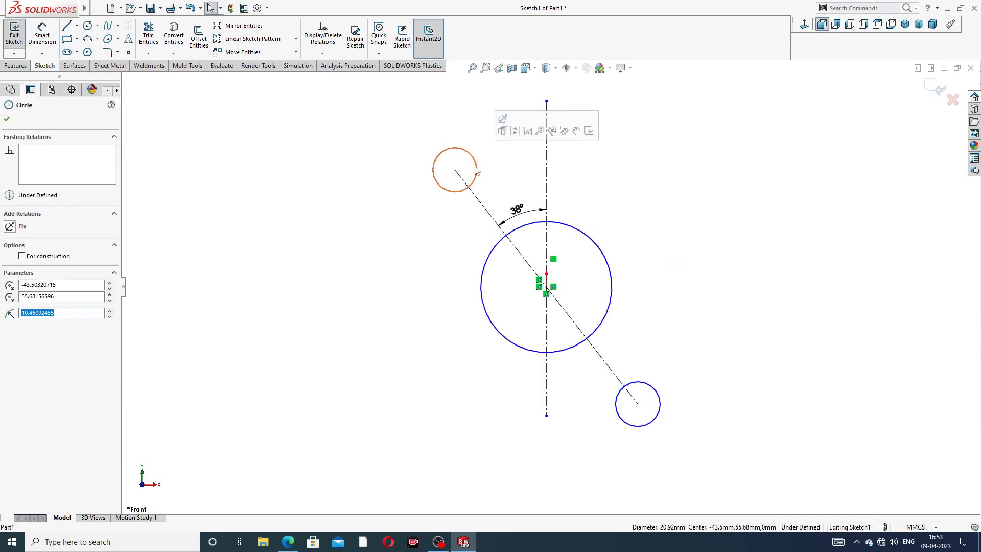
pyautogui.keyDown('ctrl'); pyautogui.click(649, 389); pyautogui.keyUp('ctrl')
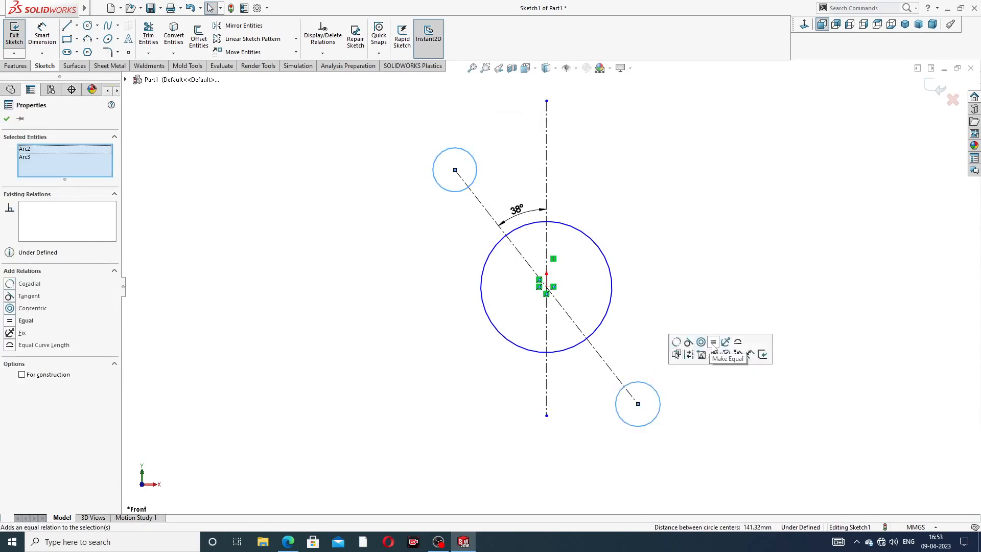
pyautogui.click(713, 345)
pyautogui.click(678, 161)
# - Sketch a line about 74 mm long from the upper small circle's upper-right side to the large circle's upper-right side
pyautogui.scroll(3, 686, 171)
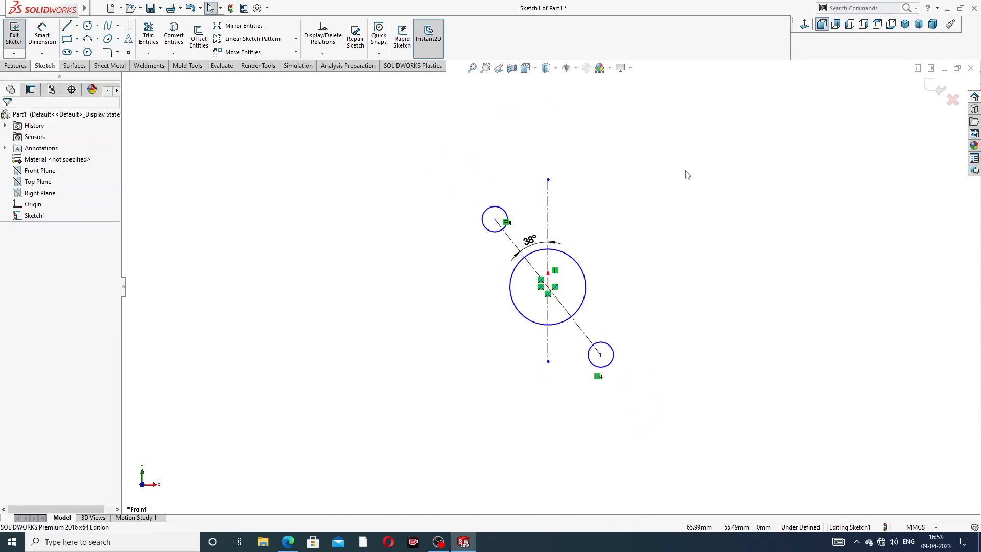
pyautogui.scroll(-2, 654, 301)
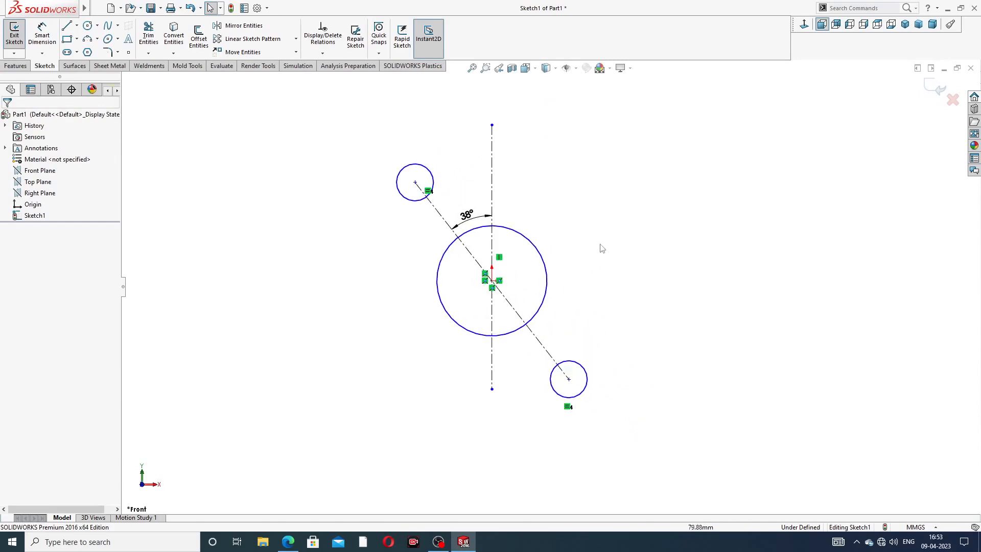
pyautogui.click(68, 26)
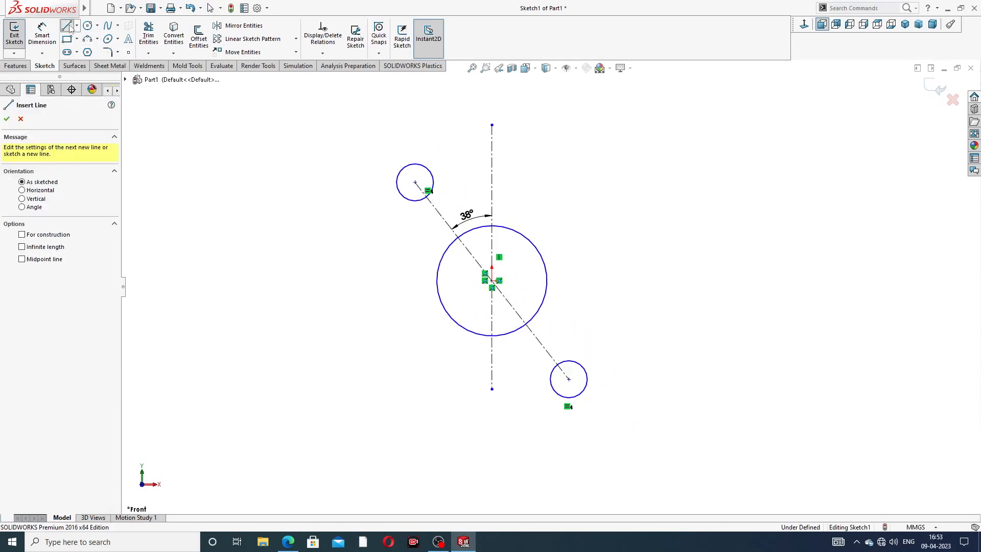
pyautogui.click(425, 167)
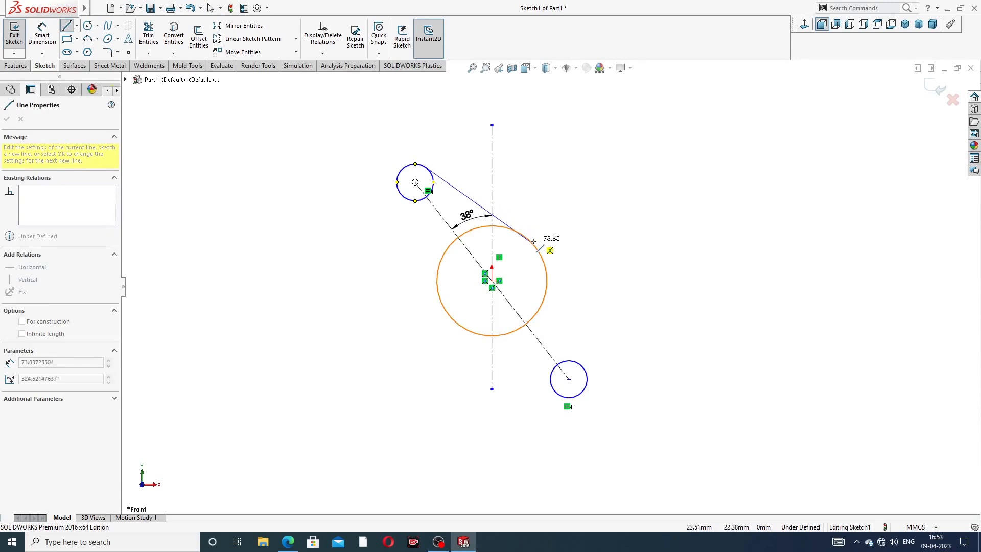
pyautogui.click(532, 244)
pyautogui.rightClick(567, 191)
pyautogui.click(591, 207)
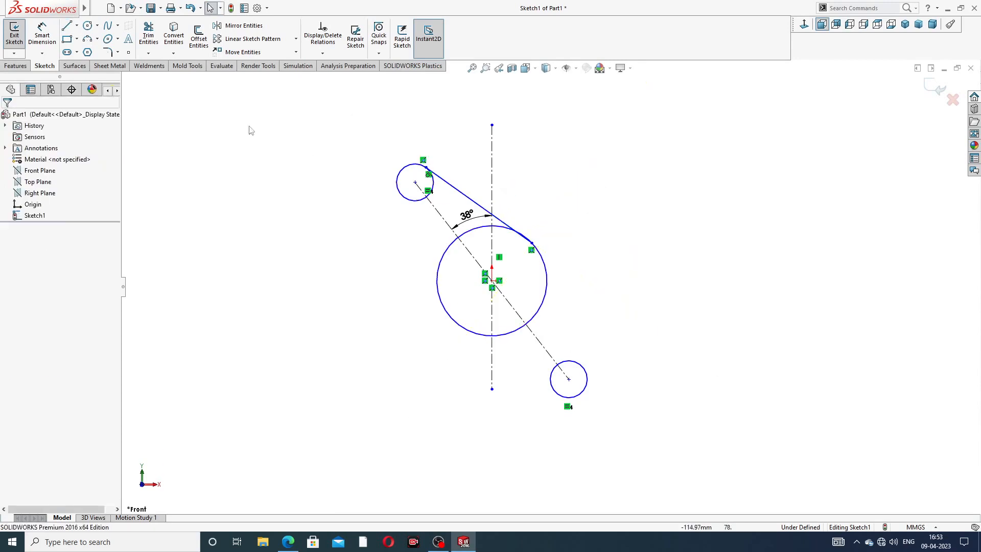
# - Sketch a line about 67 mm long from the upper small circle's lower-left side to the large circle's lower-left side
pyautogui.click(67, 26)
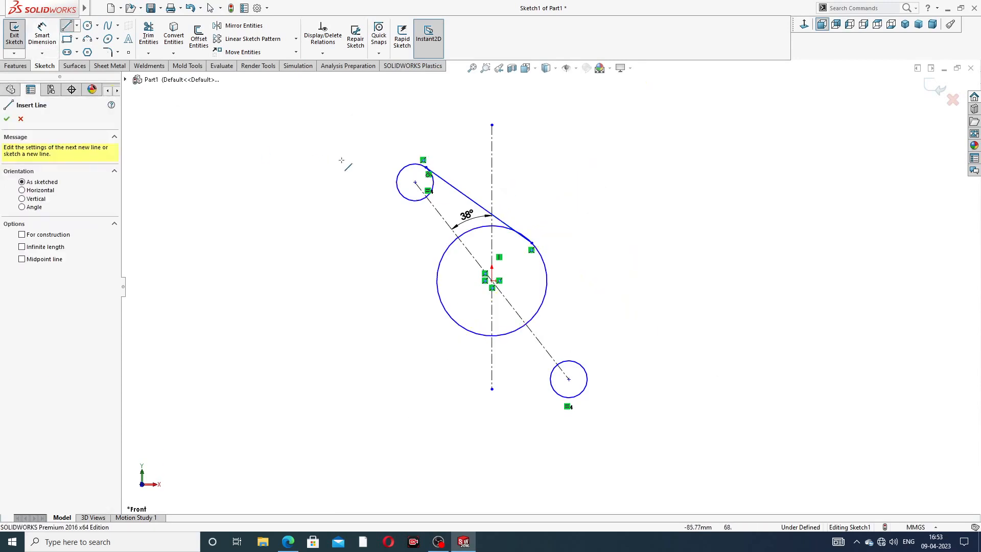
pyautogui.click(404, 198)
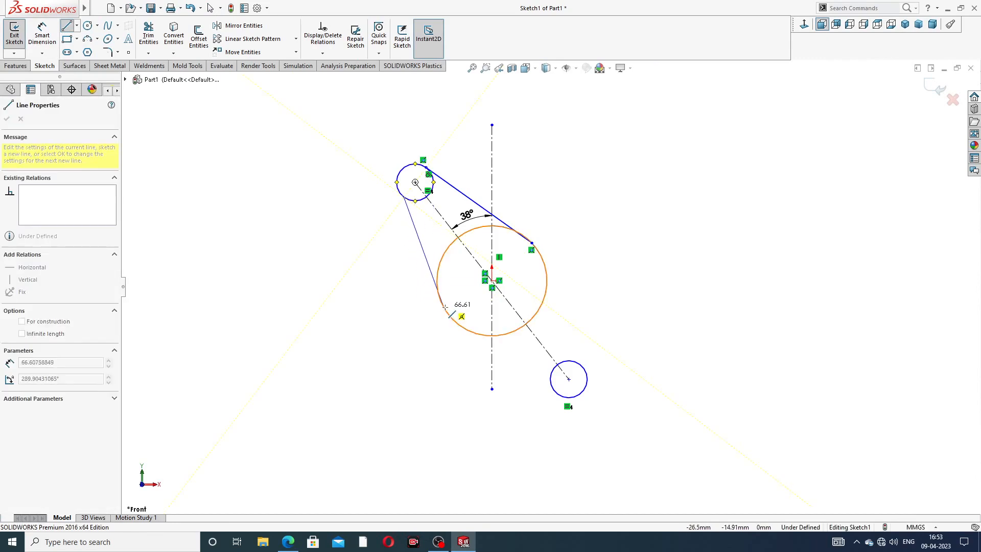
pyautogui.click(444, 307)
pyautogui.rightClick(377, 281)
pyautogui.click(399, 288)
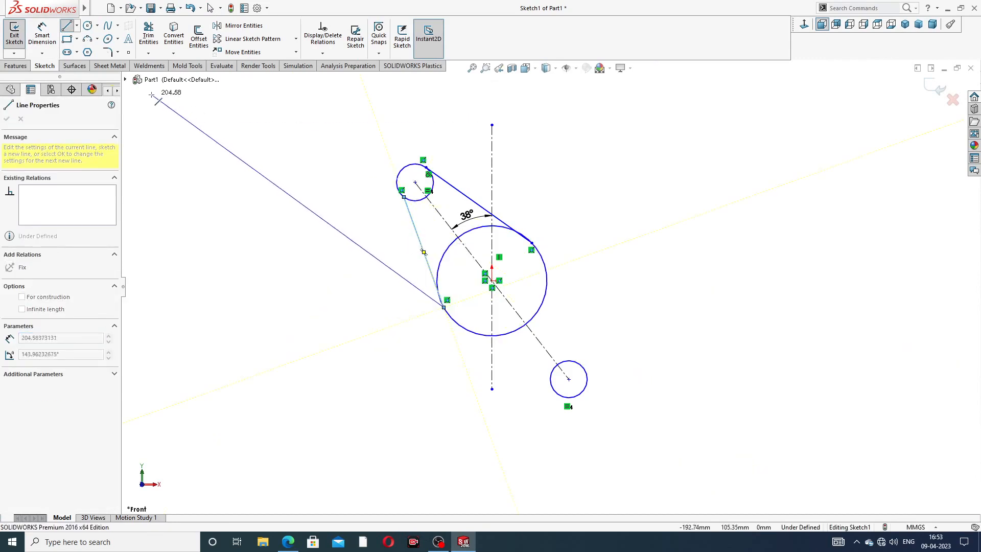
pyautogui.rightClick(202, 145)
pyautogui.click(238, 160)
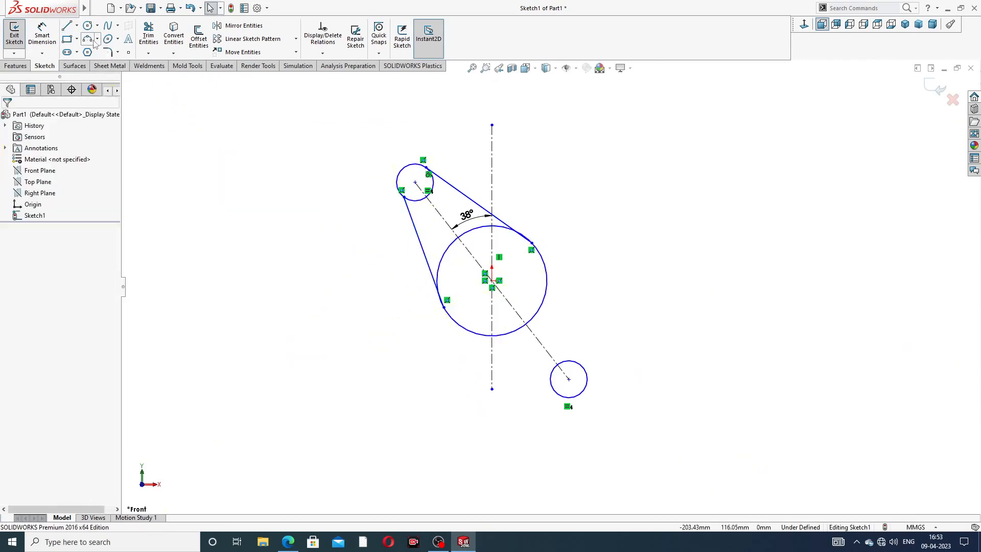
# - Sketch a line from the large circle's right side to the right side of the lower small circle
pyautogui.click(67, 26)
pyautogui.click(555, 263)
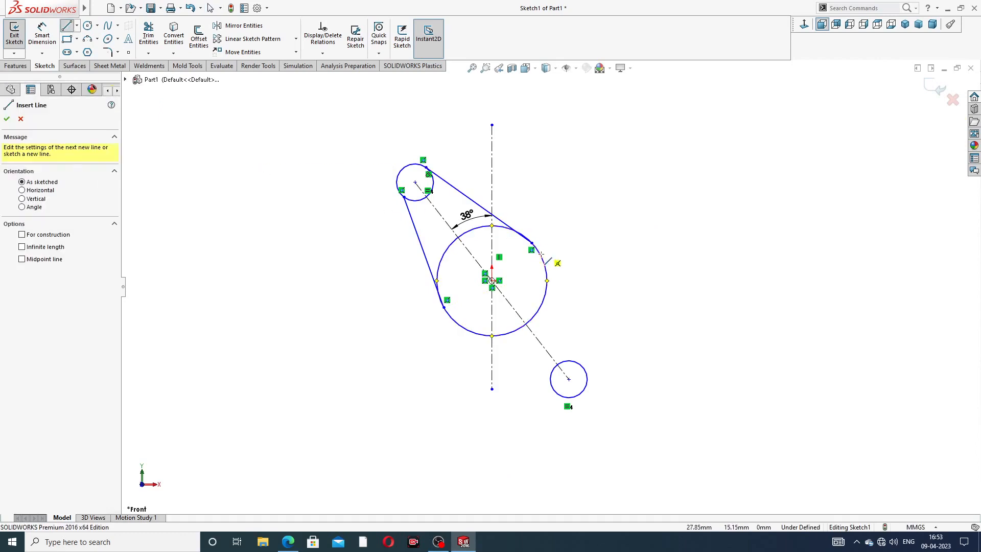
pyautogui.click(586, 373)
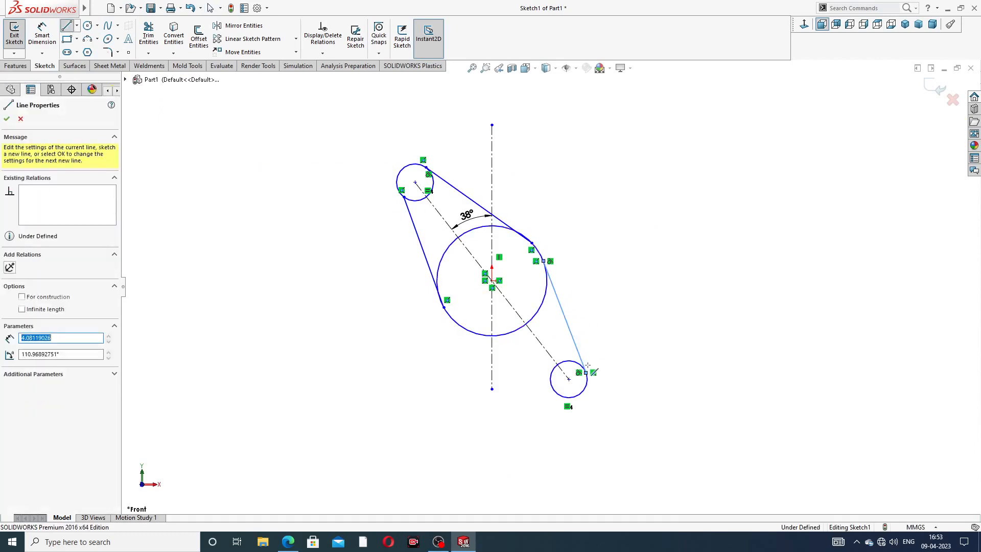
pyautogui.rightClick(610, 313)
pyautogui.click(635, 321)
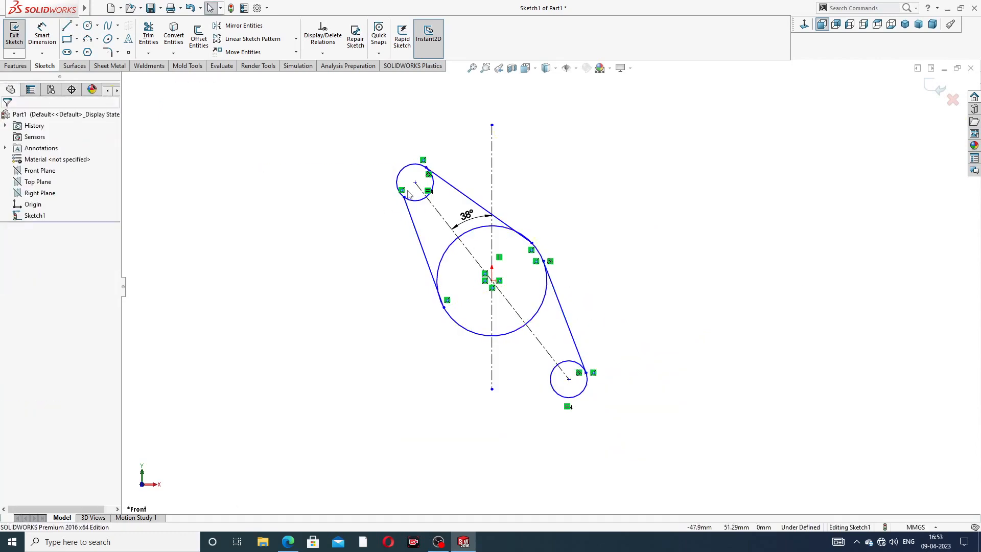
# - Sketch a line from the large circle's lower-left side to the lower-left side of the lower small circle
pyautogui.click(67, 26)
pyautogui.click(460, 325)
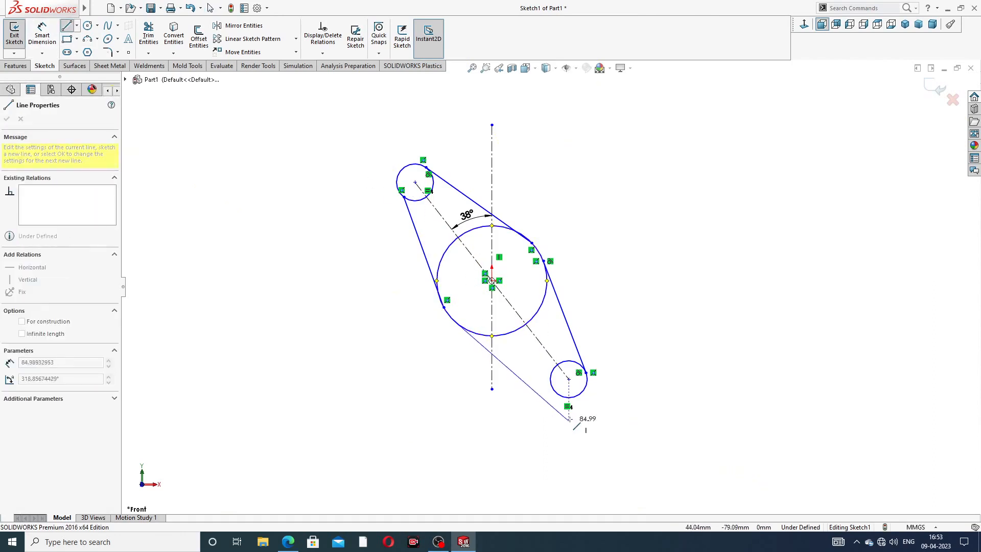
pyautogui.click(558, 394)
pyautogui.rightClick(645, 280)
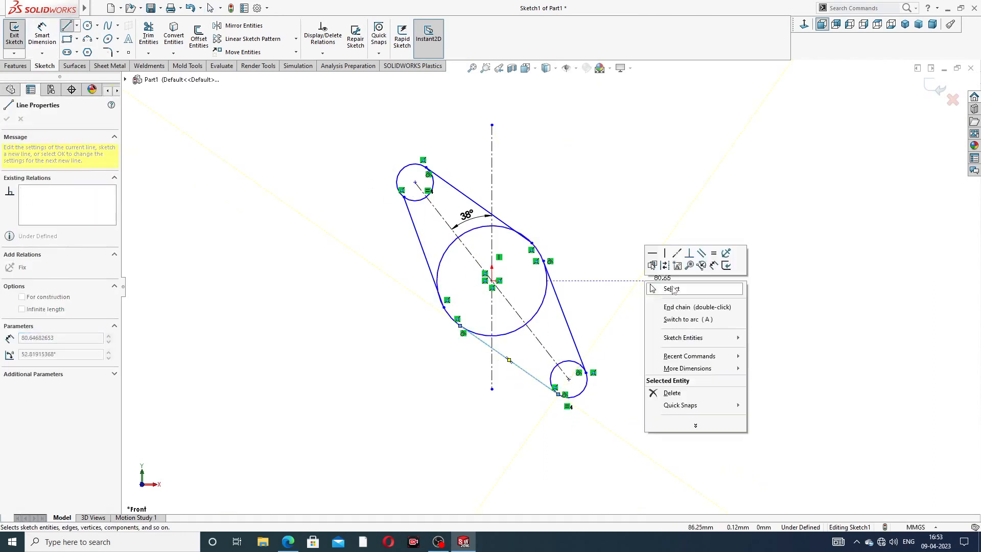
pyautogui.click(659, 287)
pyautogui.scroll(-2, 532, 229)
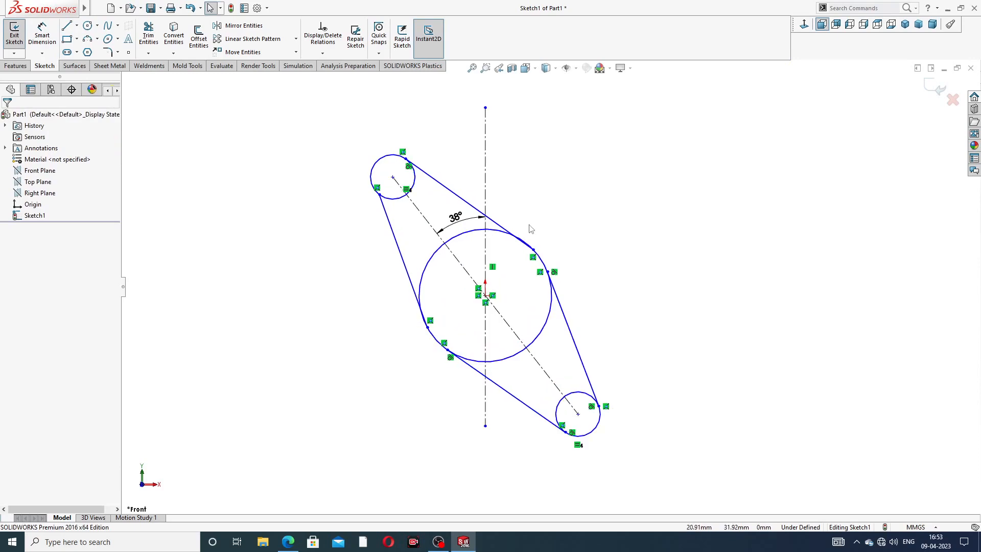
pyautogui.scroll(-2, 532, 244)
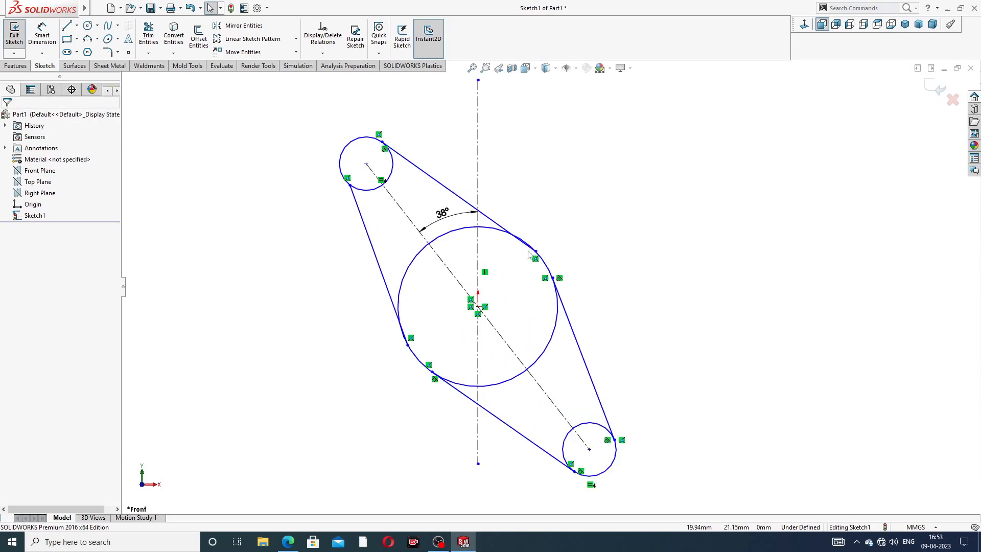
# - Make the line on the upper-right side tangent to the large central circle
pyautogui.moveTo(529, 246)
pyautogui.mouseDown()
pyautogui.moveTo(498, 267)
pyautogui.moveTo(556, 203)
pyautogui.mouseUp()
pyautogui.click(565, 147)
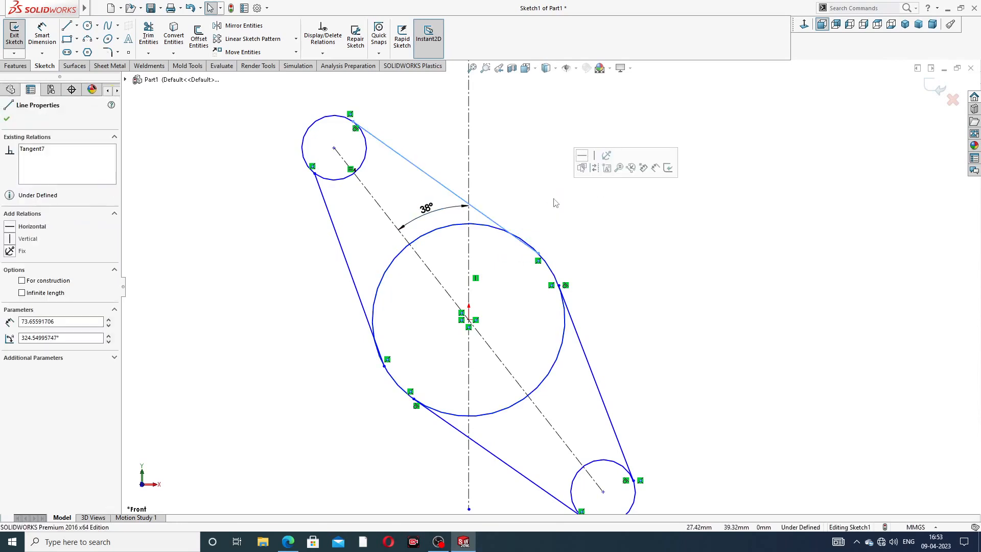
pyautogui.click(556, 202)
pyautogui.click(487, 229)
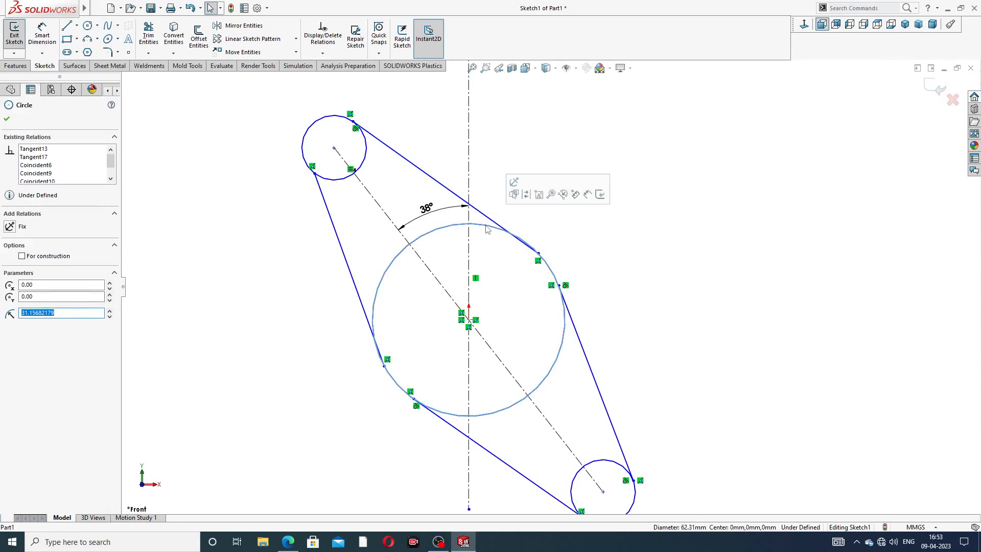
pyautogui.keyDown('ctrl'); pyautogui.click(511, 233); pyautogui.keyUp('ctrl')
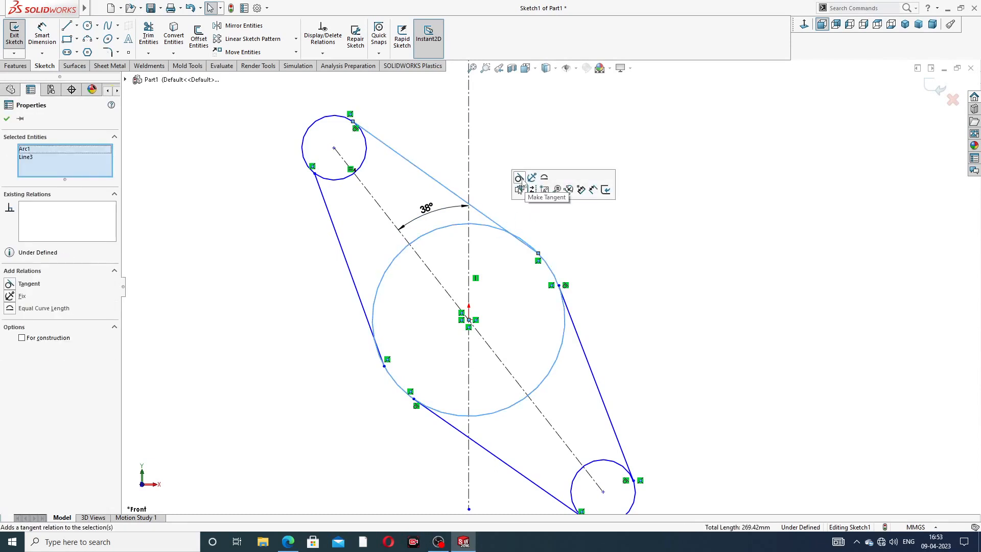
pyautogui.click(520, 177)
# - Make the line on the upper-left side tangent to the large central circle
pyautogui.click(344, 329)
pyautogui.click(364, 316)
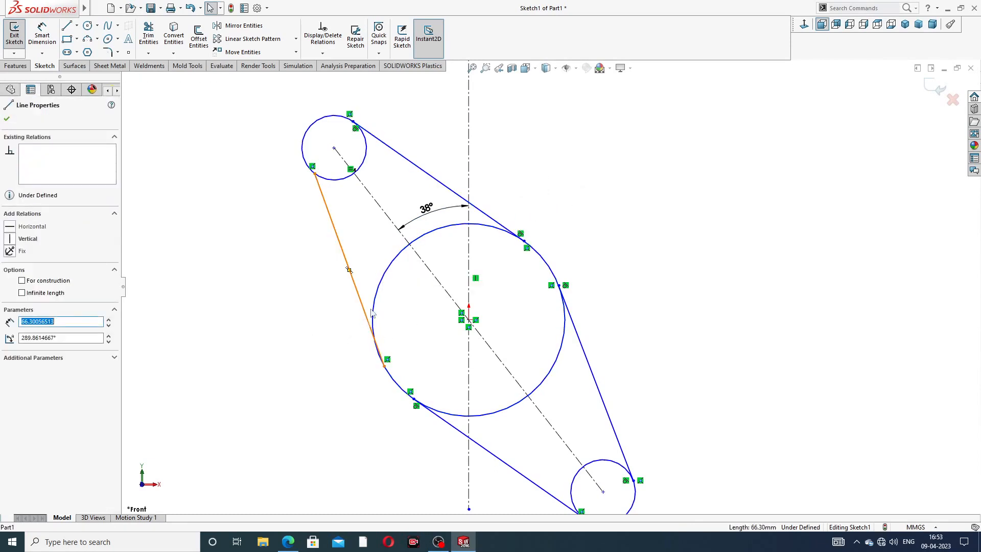
pyautogui.keyDown('ctrl'); pyautogui.click(376, 301); pyautogui.keyUp('ctrl')
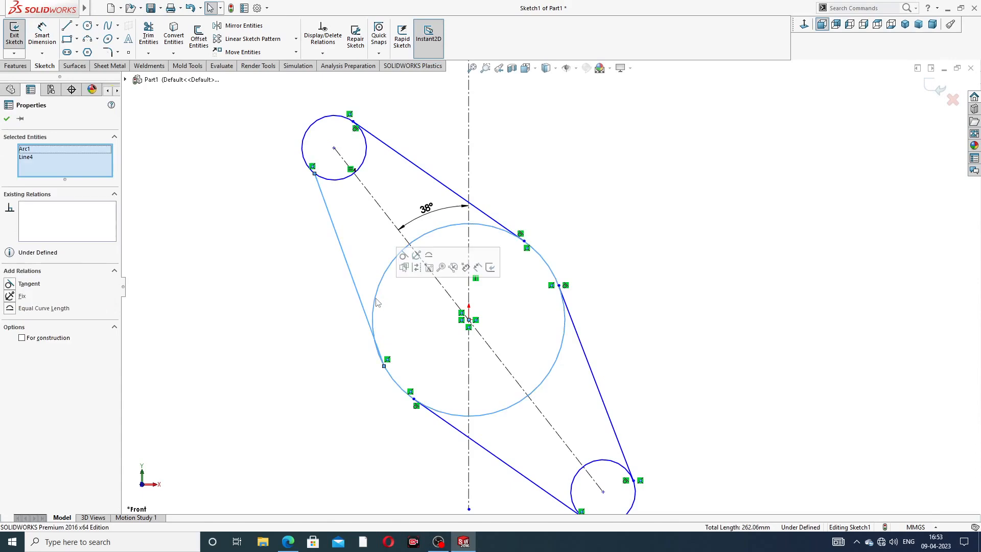
pyautogui.click(403, 267)
pyautogui.click(543, 170)
# - Make the upper-left side line tangent to the upper small circle as well
pyautogui.click(333, 180)
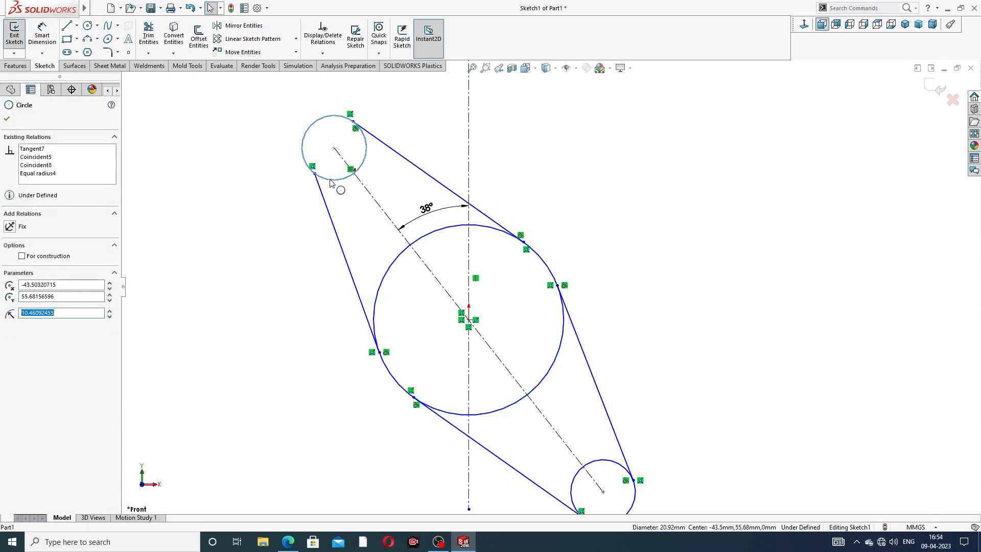
pyautogui.keyDown('ctrl'); pyautogui.click(330, 214); pyautogui.keyUp('ctrl')
pyautogui.click(348, 154)
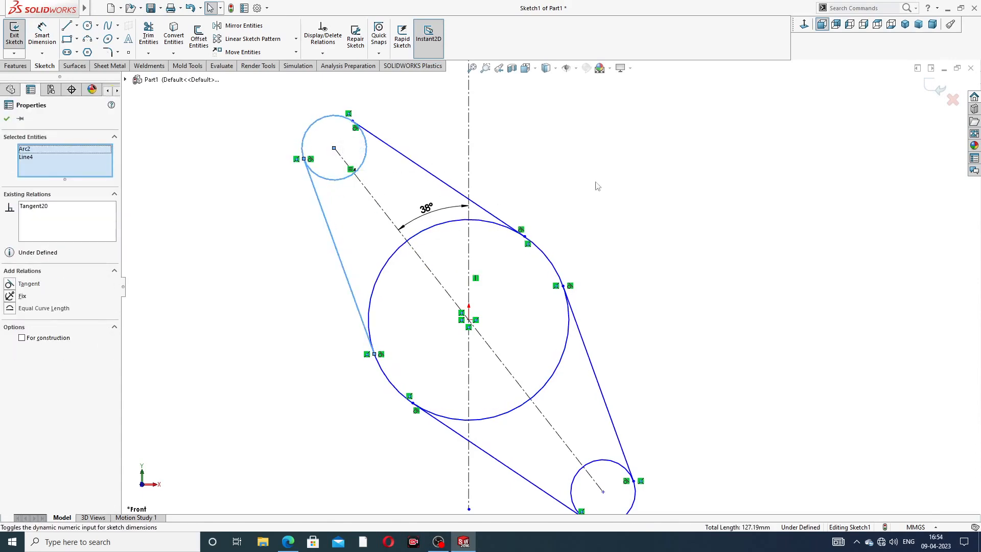
pyautogui.click(672, 304)
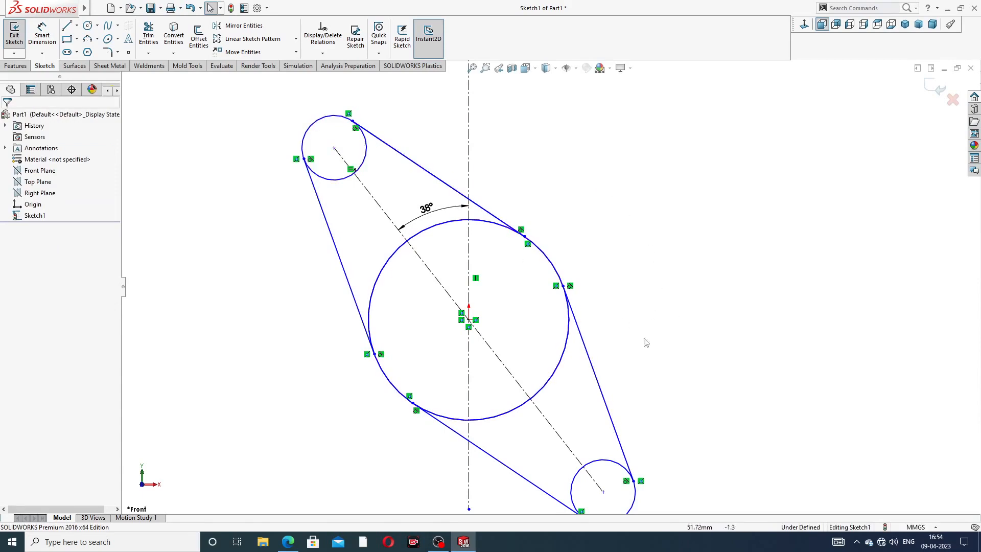
# - Check the flange size in the exhaust manifold PDF drawing and dimension the large central circle's diameter as 104 mm
pyautogui.press('f')
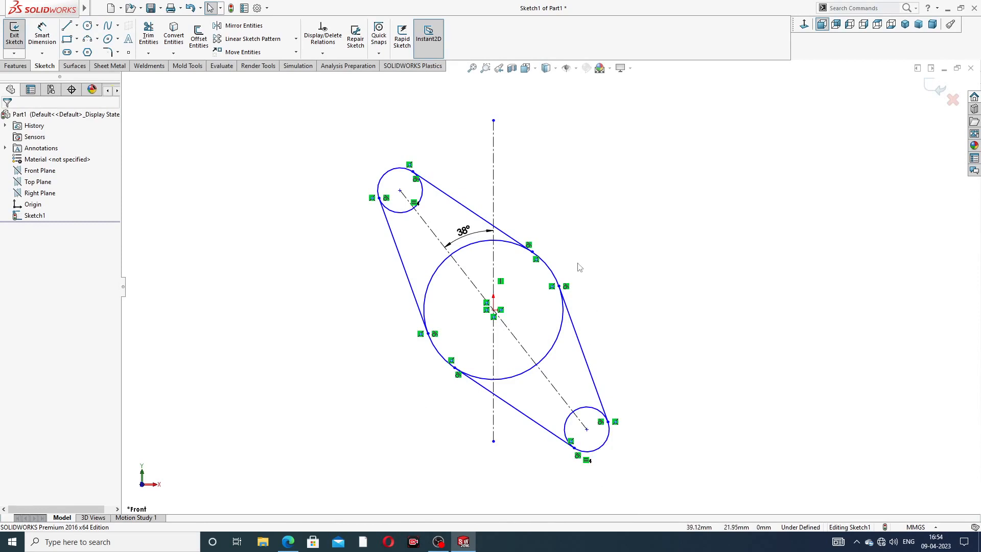
pyautogui.click(42, 34)
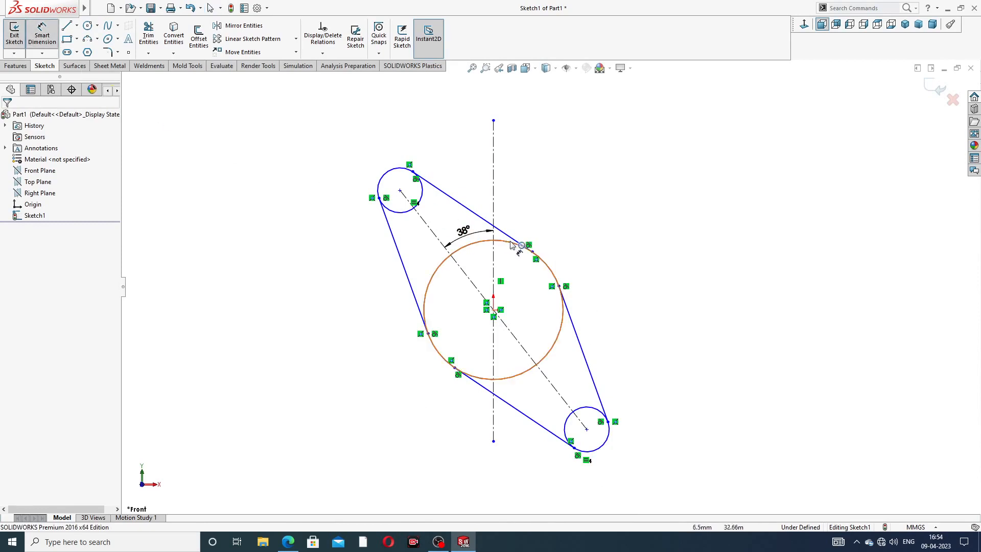
pyautogui.click(513, 249)
pyautogui.click(594, 227)
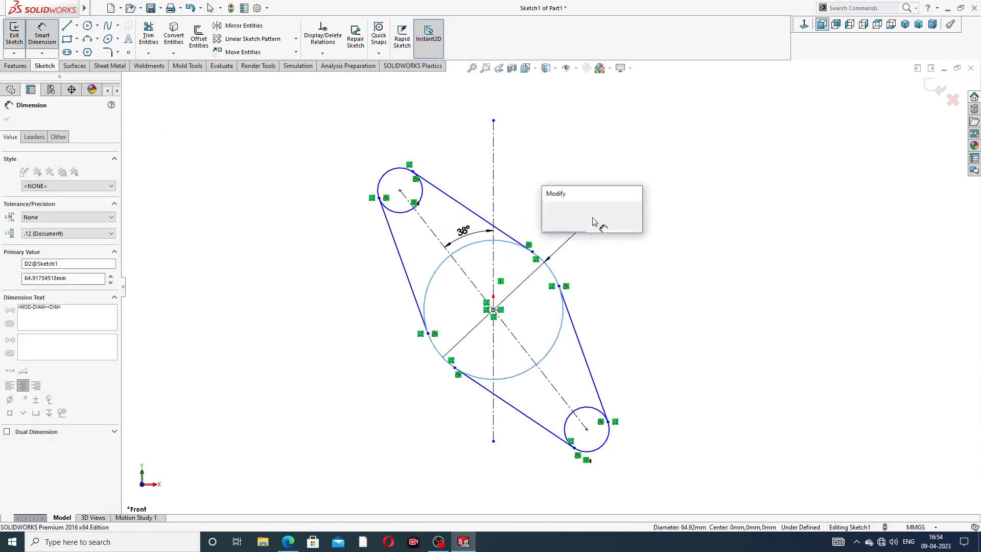
pyautogui.click(288, 542)
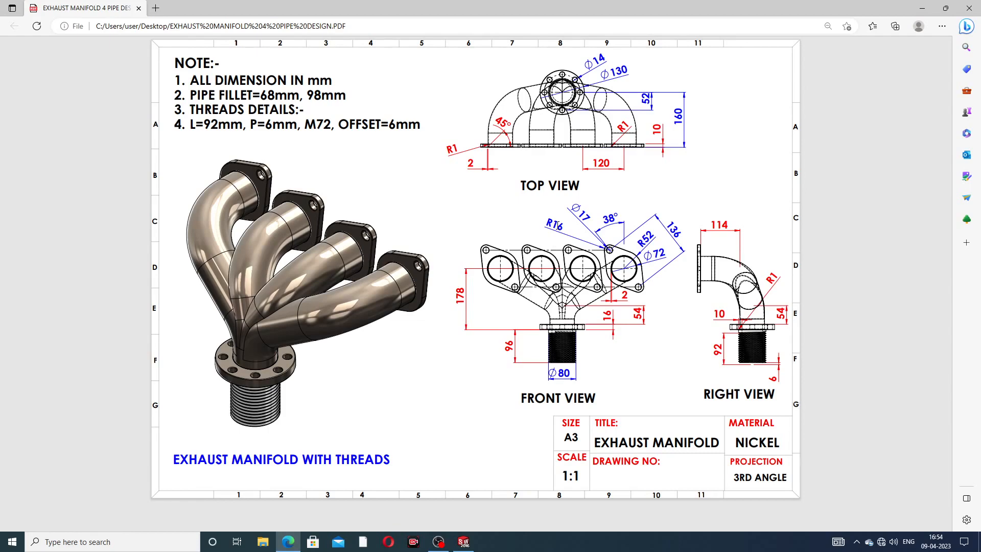
pyautogui.click(288, 543)
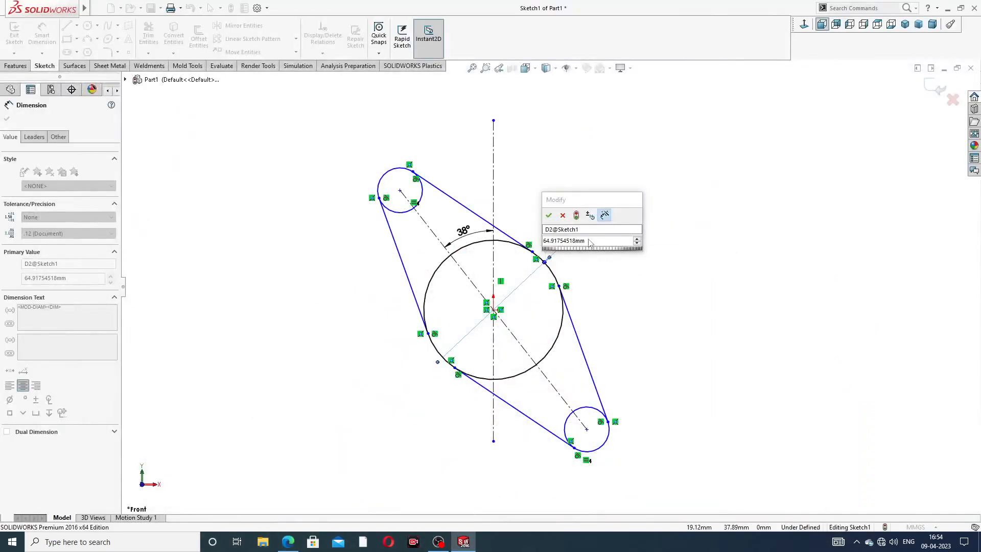
pyautogui.write('140')
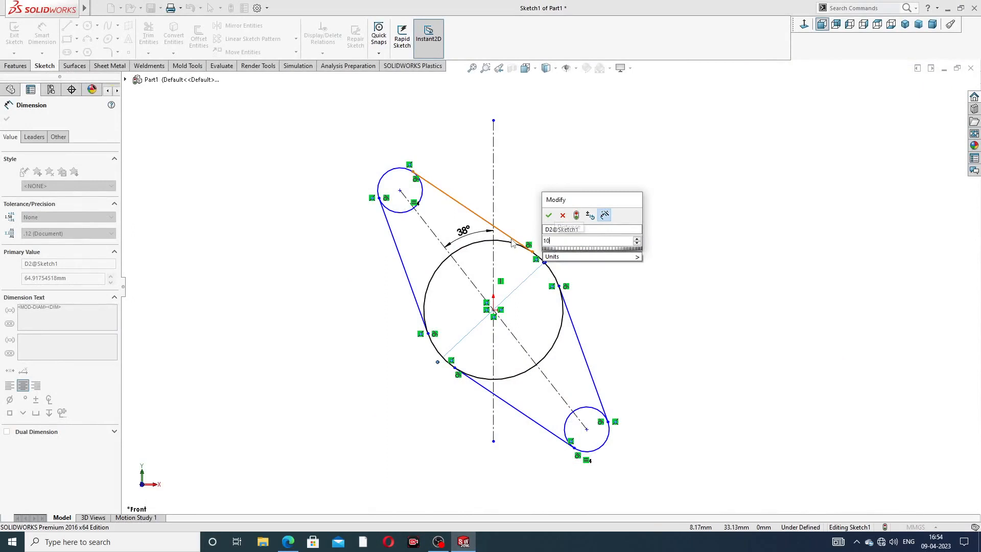
pyautogui.press('Return')
pyautogui.click(656, 215)
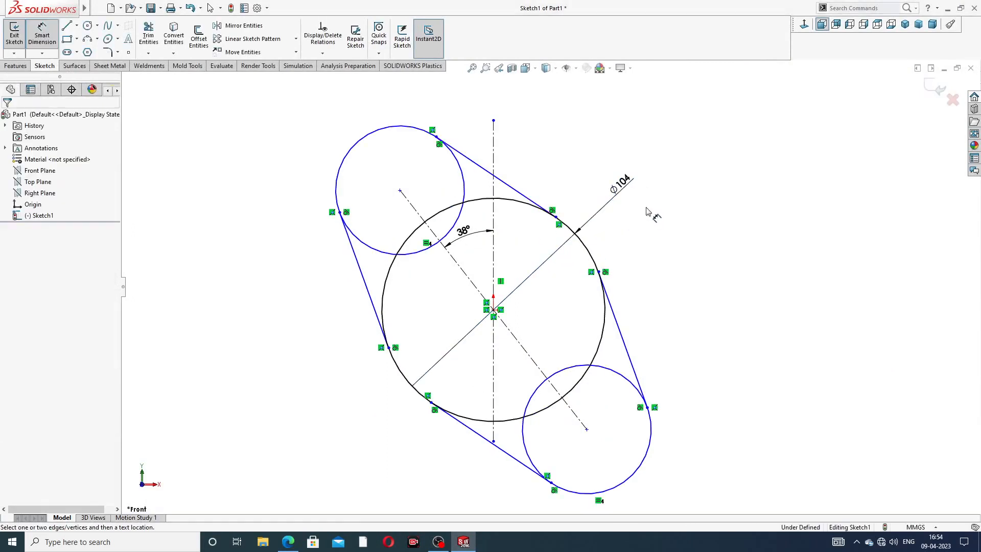
pyautogui.click(376, 132)
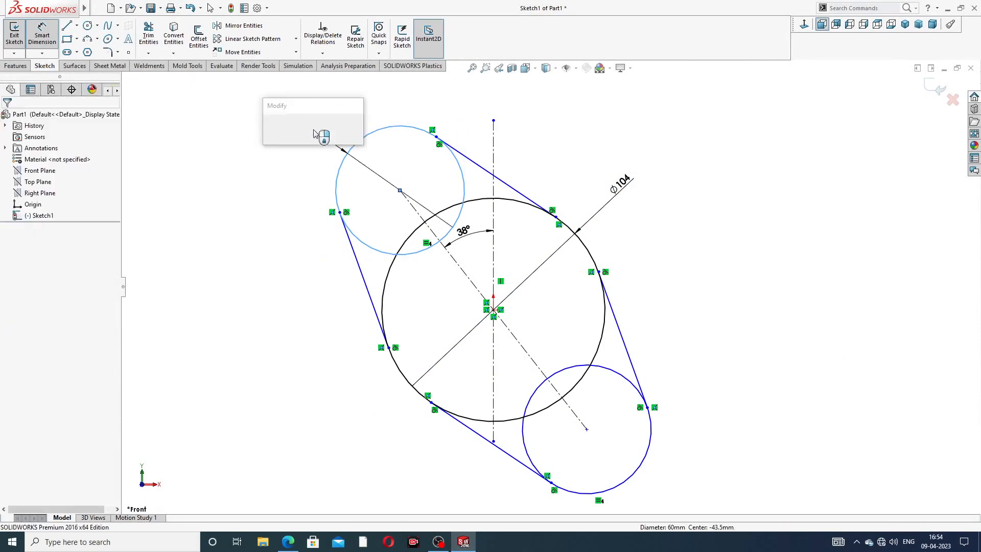
pyautogui.click(314, 132)
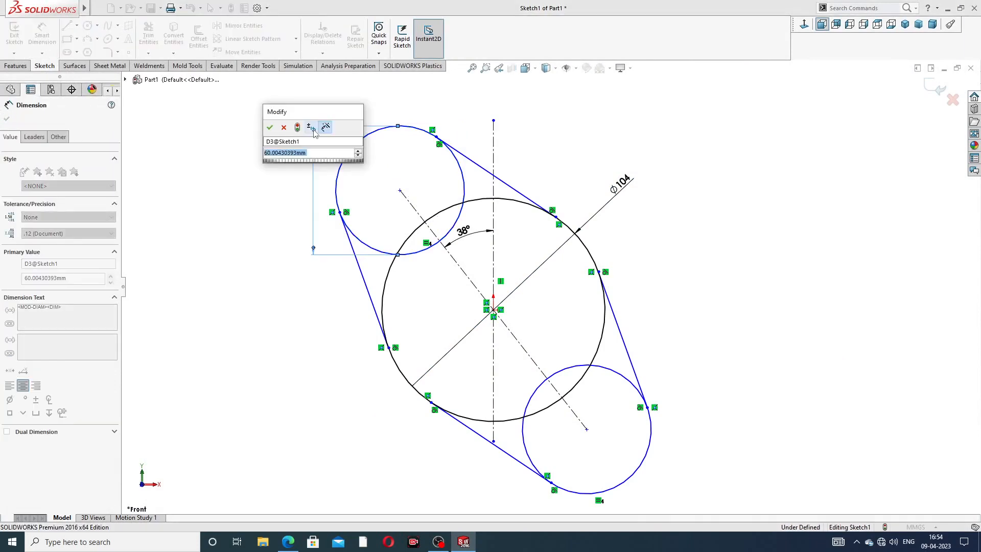
pyautogui.click(284, 127)
pyautogui.press('Delete')
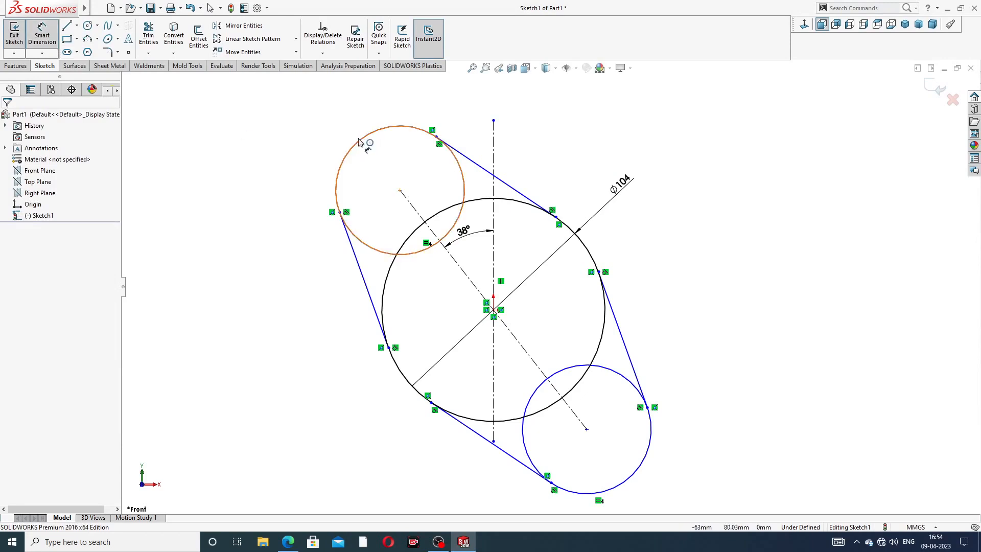
# - Dimension the upper small circle's diameter as 32 mm
pyautogui.click(359, 138)
pyautogui.click(306, 133)
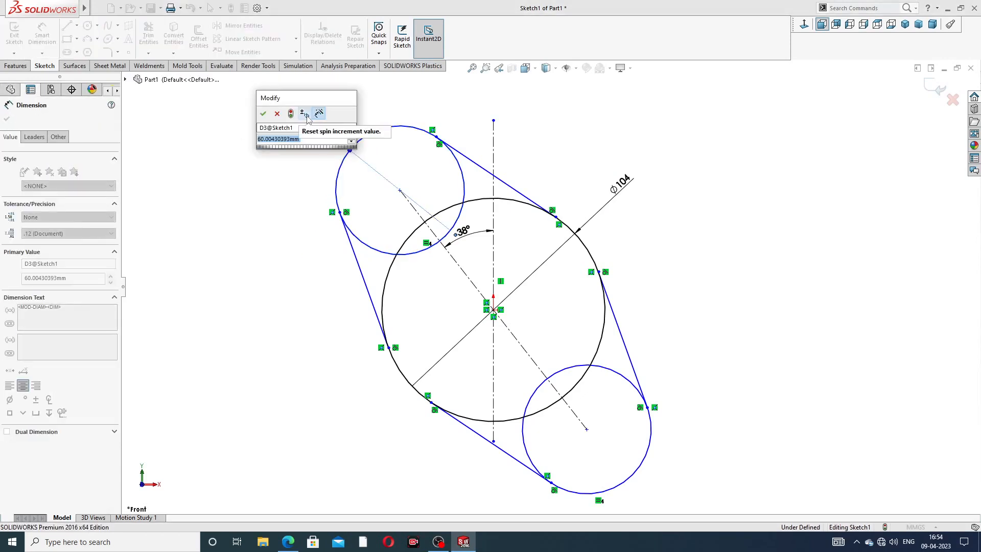
pyautogui.write('32')
pyautogui.press('Return')
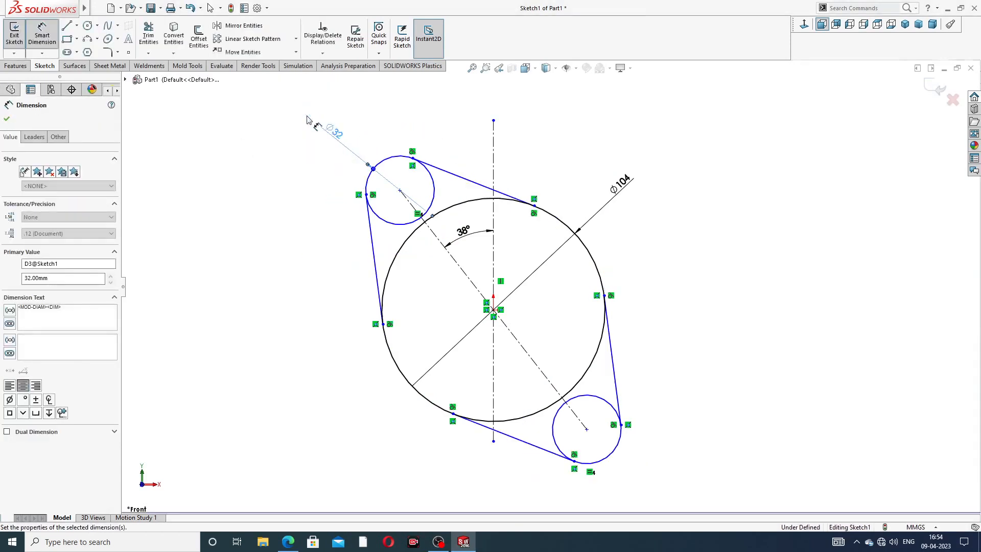
pyautogui.click(703, 222)
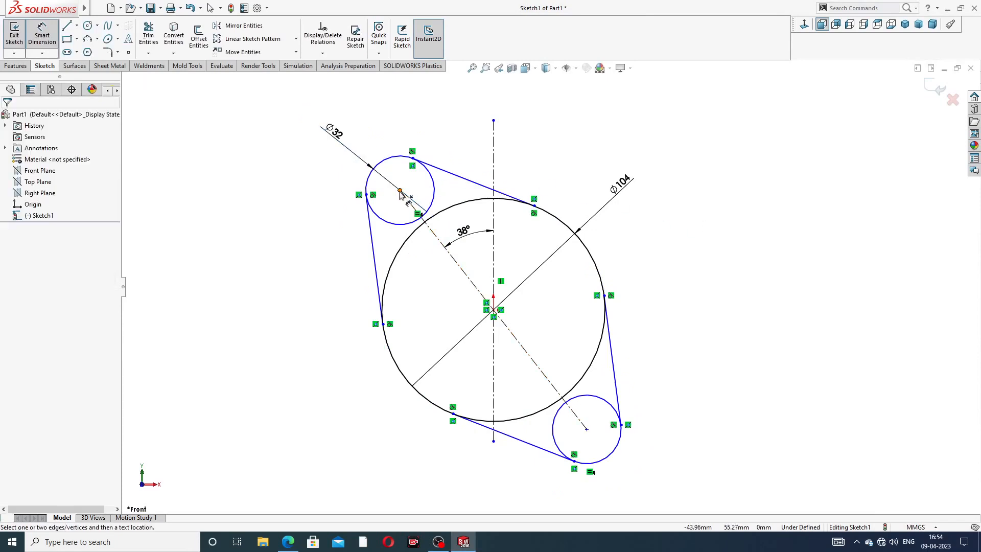
# - Dimension the aligned distance between the centers of the two small circles as 136 mm
pyautogui.click(400, 191)
pyautogui.click(587, 429)
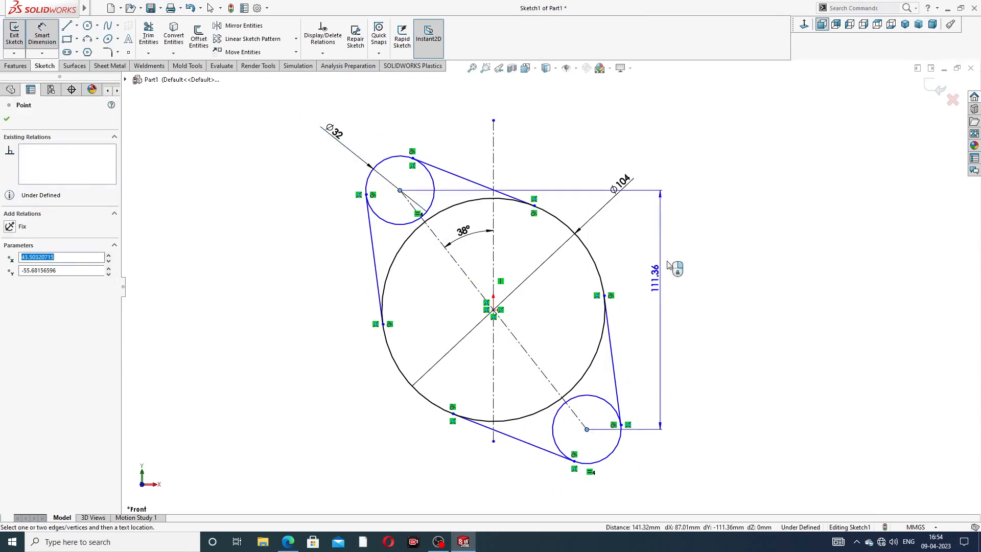
pyautogui.click(643, 152)
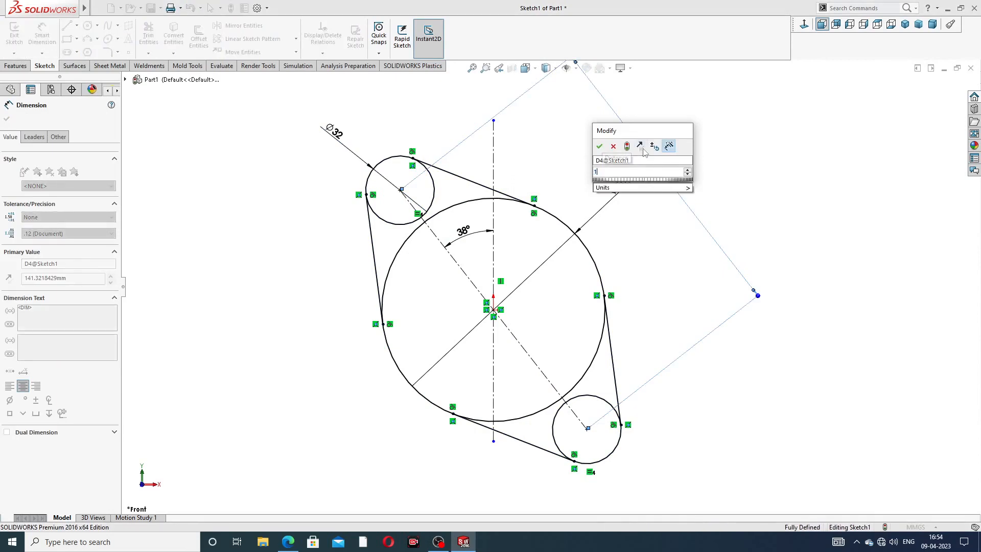
pyautogui.write('136')
pyautogui.press('Return')
pyautogui.scroll(3, 665, 225)
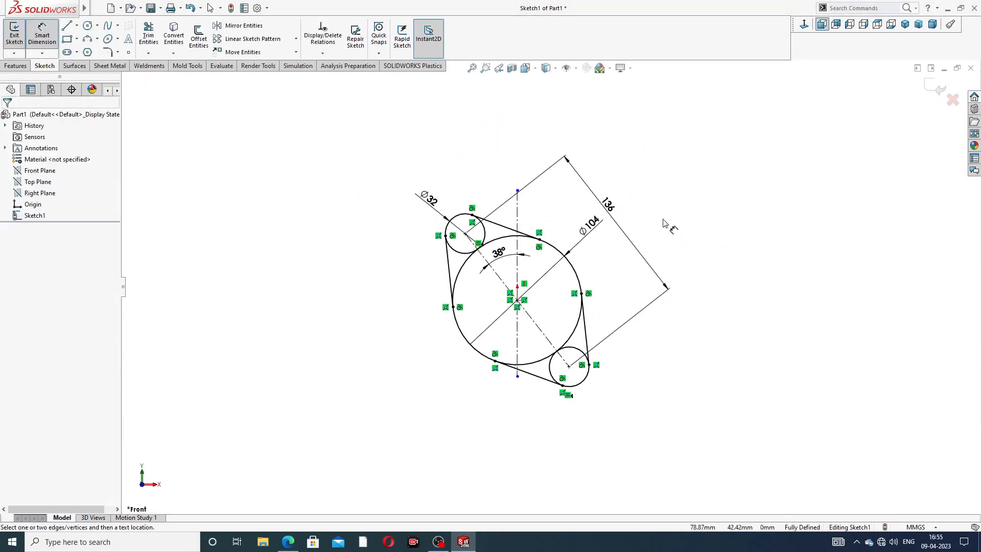
# - Leave dimensioning and move the 104 mm diameter and 136 mm distance dimensions closer to the profile
pyautogui.rightClick(688, 160)
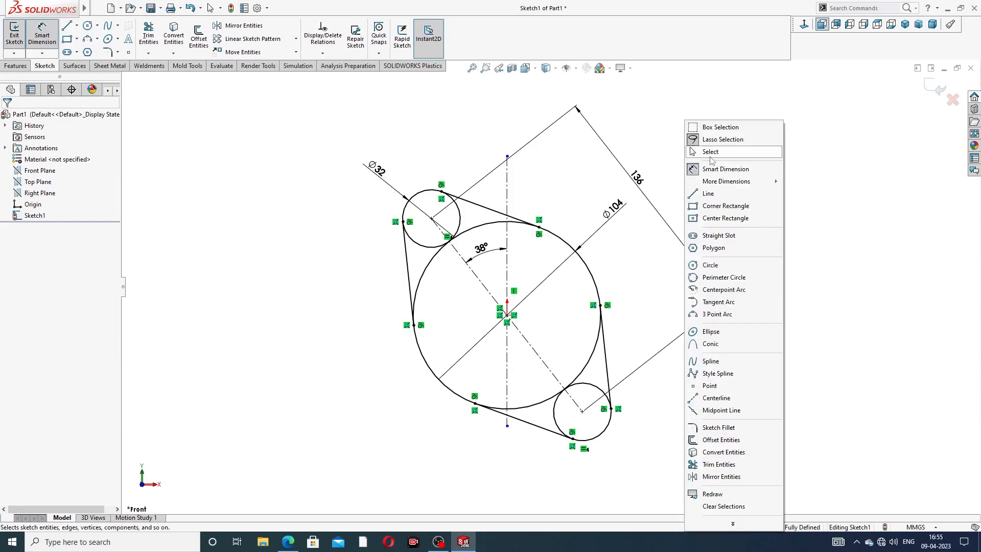
pyautogui.click(709, 151)
pyautogui.moveTo(624, 203); pyautogui.dragTo(592, 210)
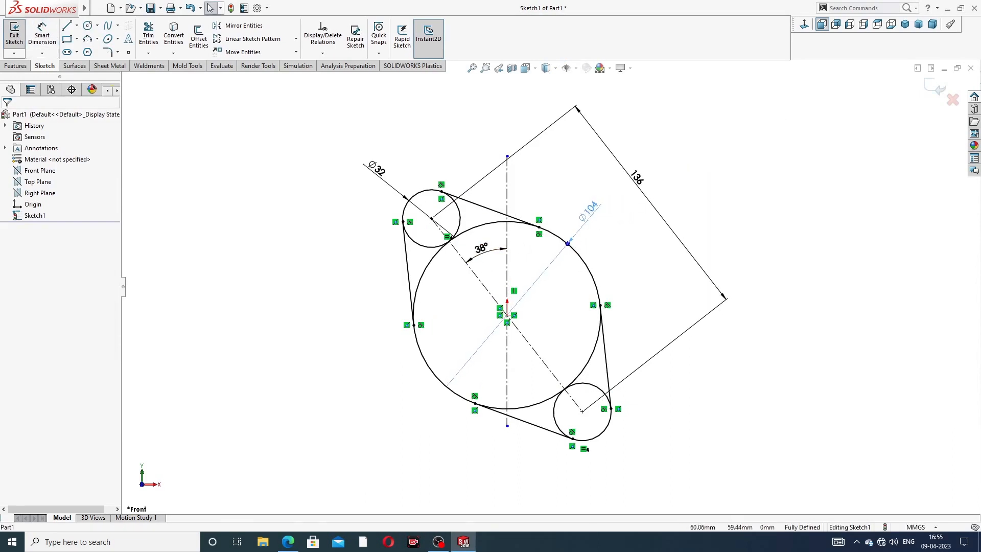
pyautogui.click(679, 175)
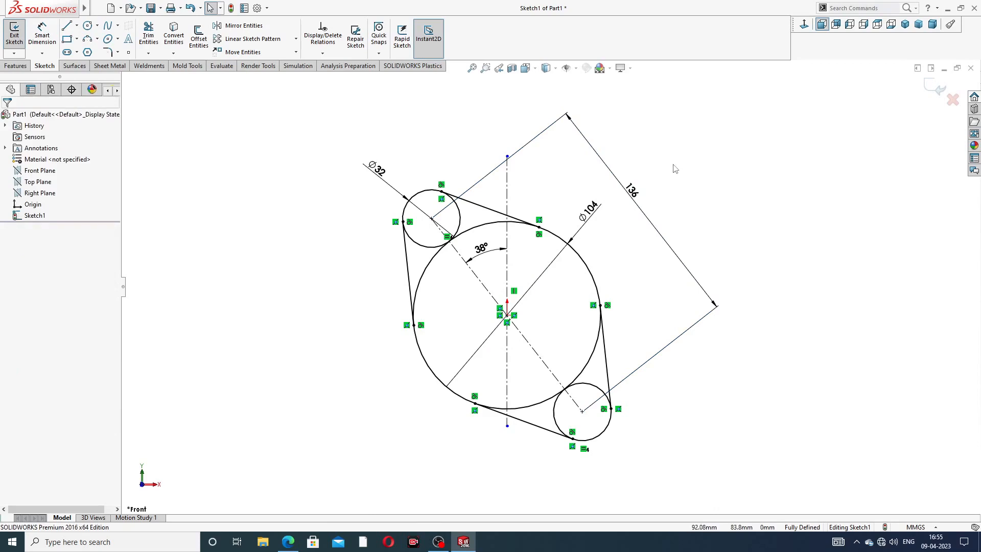
# - Power-trim the inner arcs of the large circle and both small circles, leaving only the flange's closed outer outline
pyautogui.click(147, 41)
pyautogui.moveTo(443, 276)
pyautogui.mouseDown()
pyautogui.moveTo(438, 241)
pyautogui.moveTo(478, 236)
pyautogui.moveTo(453, 222)
pyautogui.mouseUp()
pyautogui.moveTo(535, 389)
pyautogui.mouseDown()
pyautogui.moveTo(562, 395)
pyautogui.moveTo(582, 373)
pyautogui.moveTo(574, 354)
pyautogui.mouseUp()
pyautogui.scroll(-3, 561, 342)
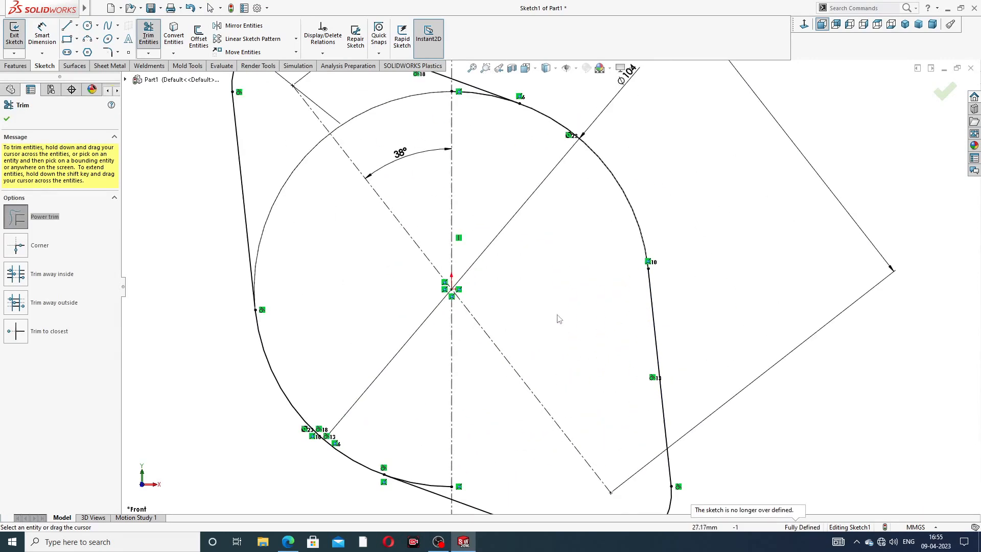
pyautogui.scroll(2, 509, 132)
pyautogui.scroll(-2, 495, 163)
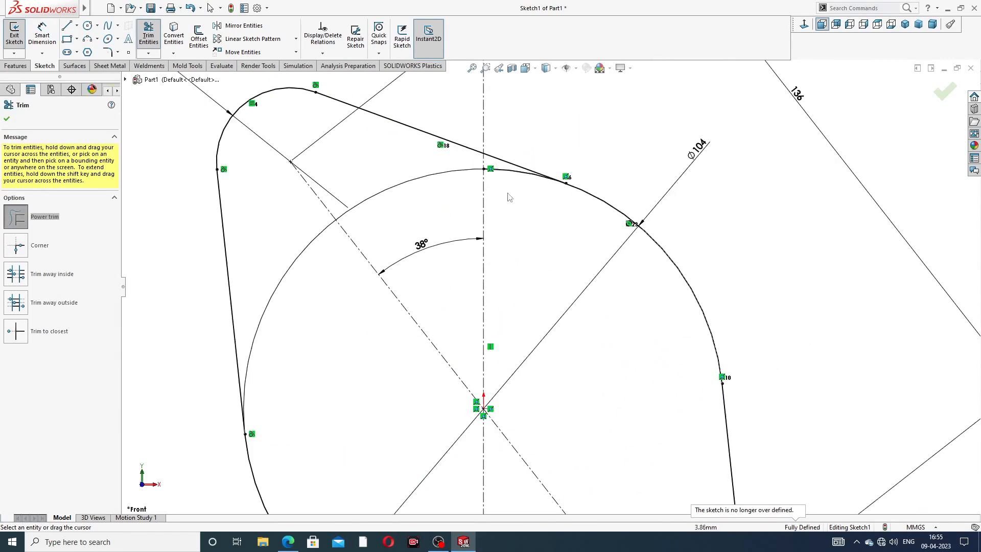
pyautogui.scroll(2, 521, 186)
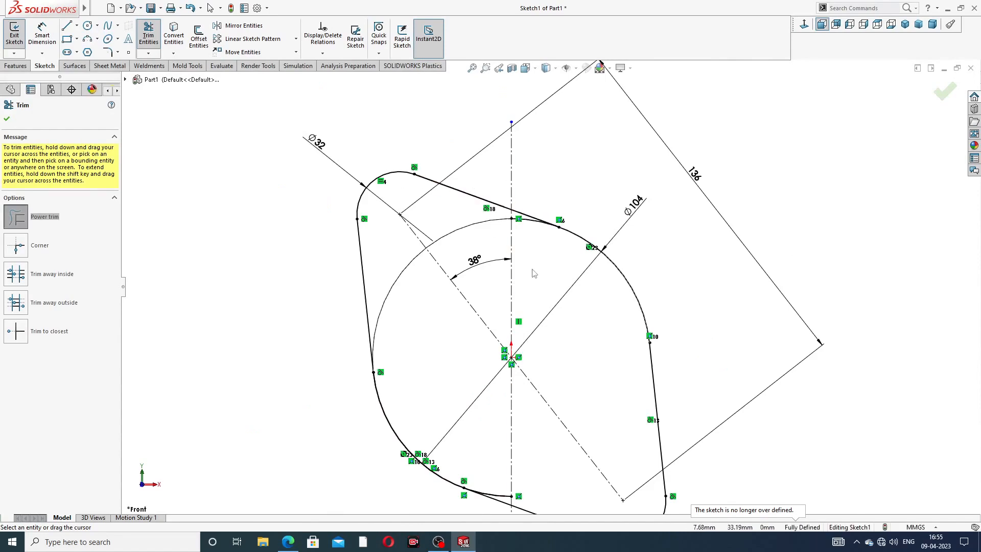
pyautogui.scroll(-2, 532, 271)
pyautogui.scroll(4, 527, 186)
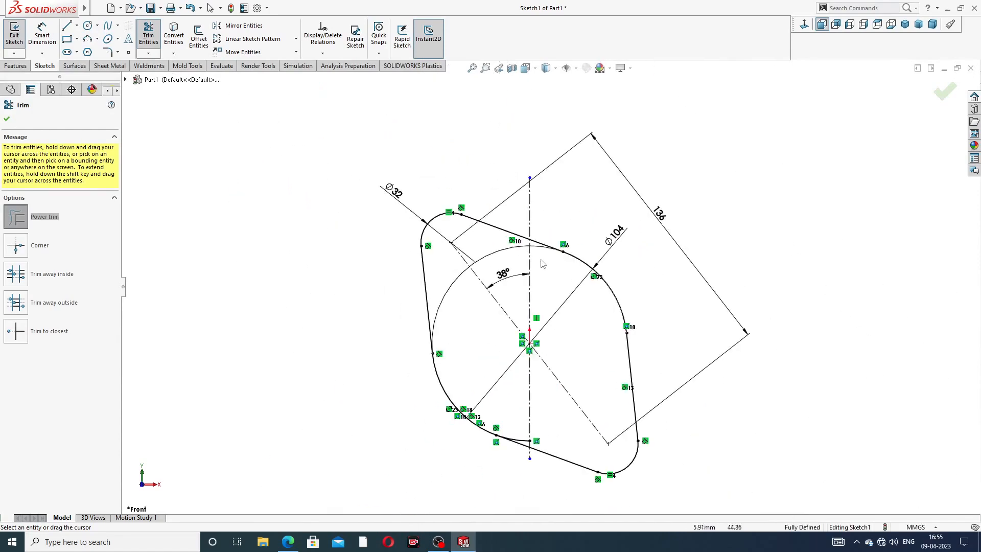
pyautogui.scroll(-4, 534, 433)
pyautogui.scroll(4, 534, 433)
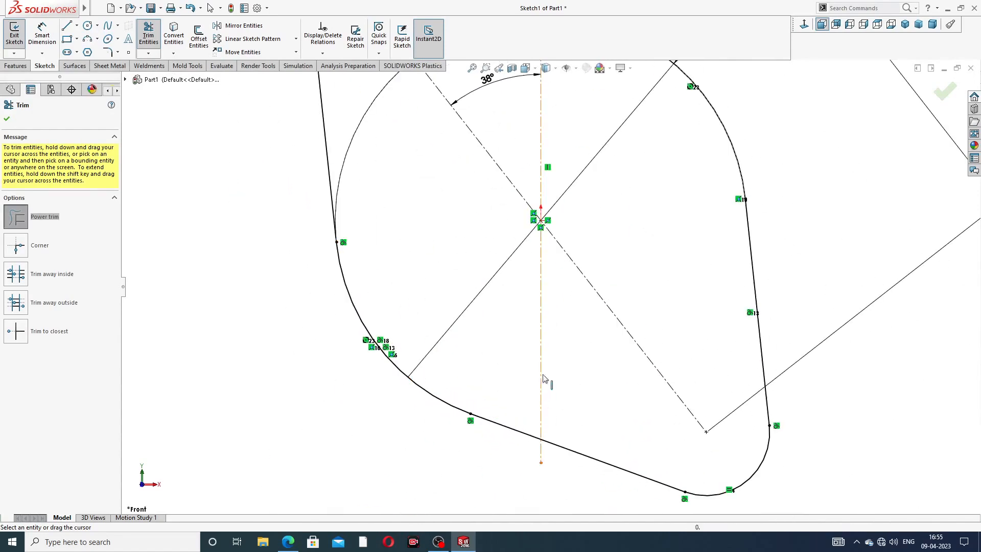
pyautogui.click(7, 119)
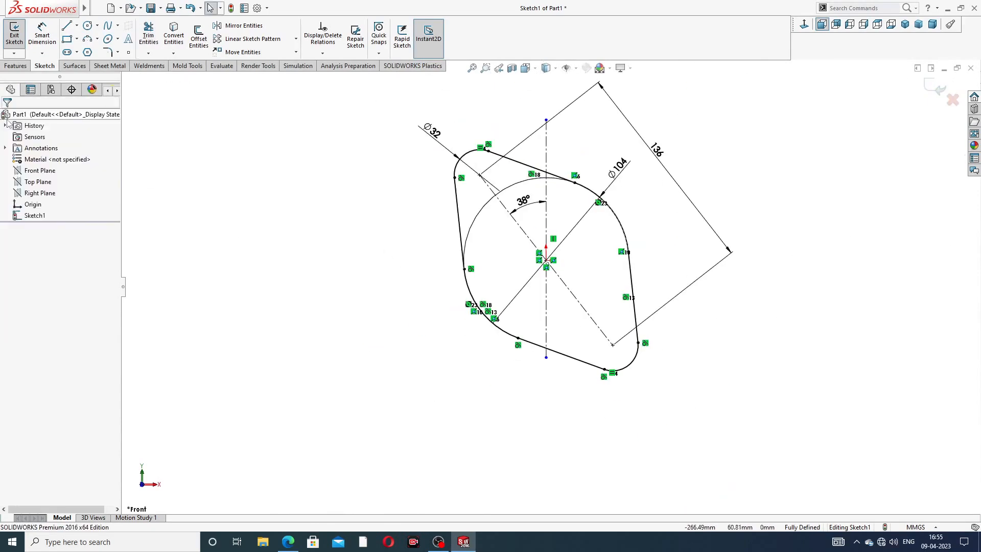
# - Extrude the flange outline as a blind 10 mm boss, checking the thickness against the PDF drawing
pyautogui.click(15, 66)
pyautogui.click(25, 46)
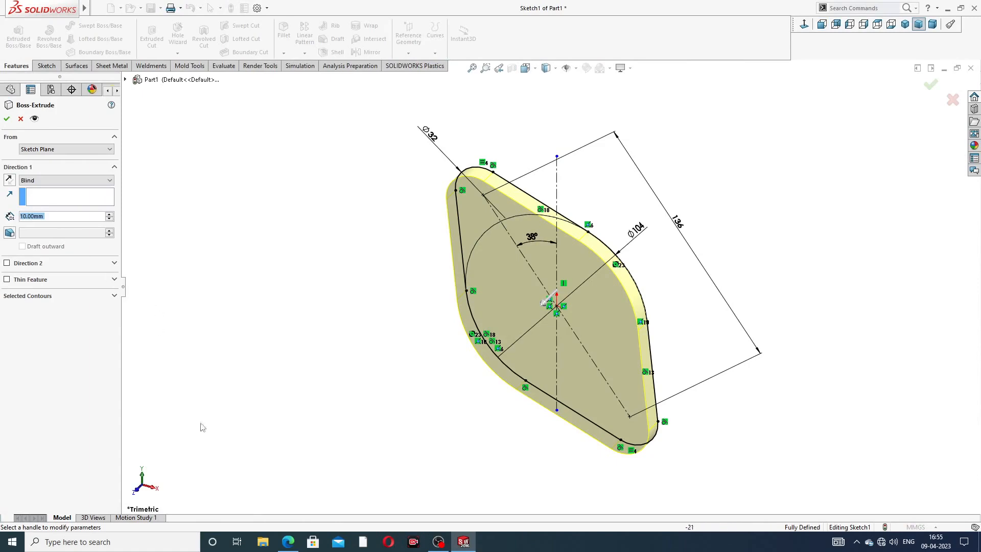
pyautogui.click(289, 542)
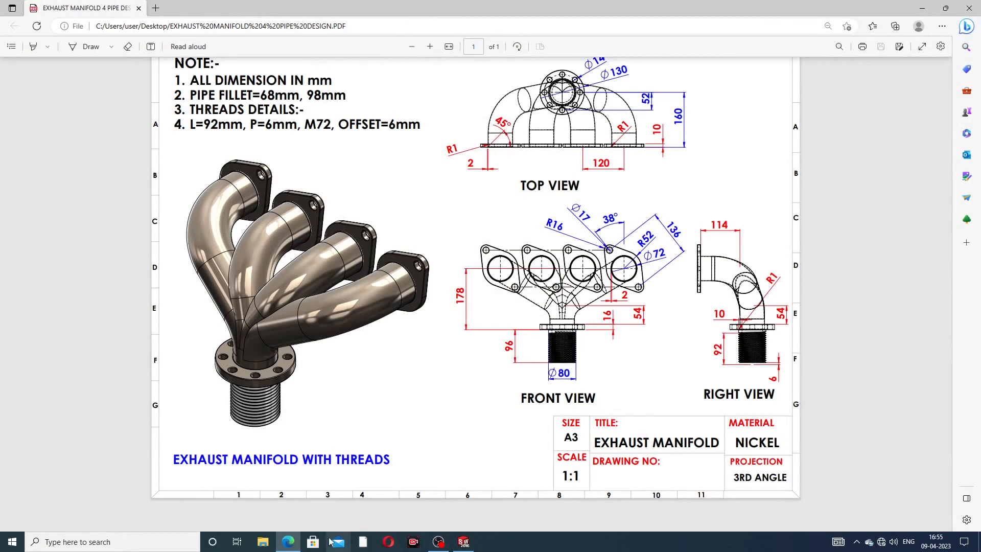
pyautogui.click(288, 541)
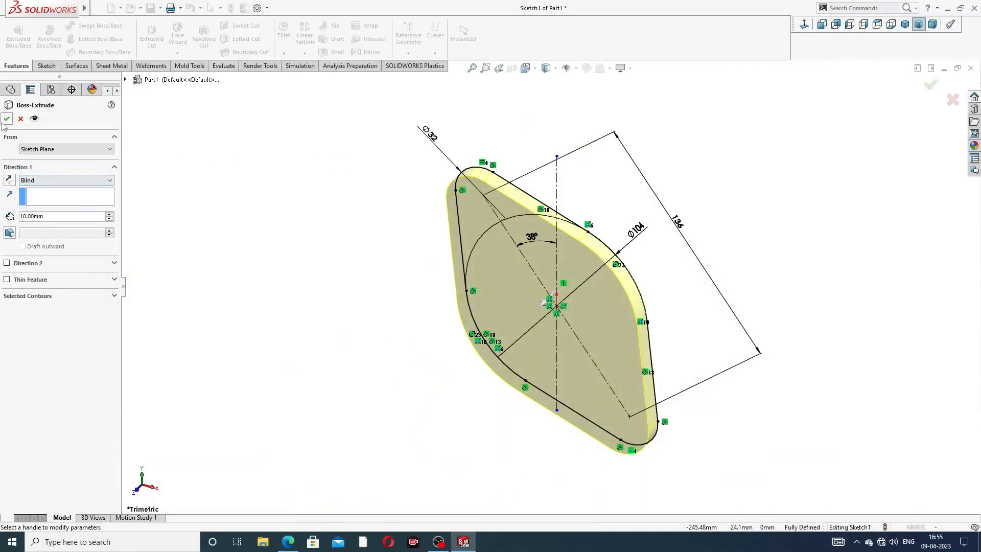
pyautogui.press('Return')
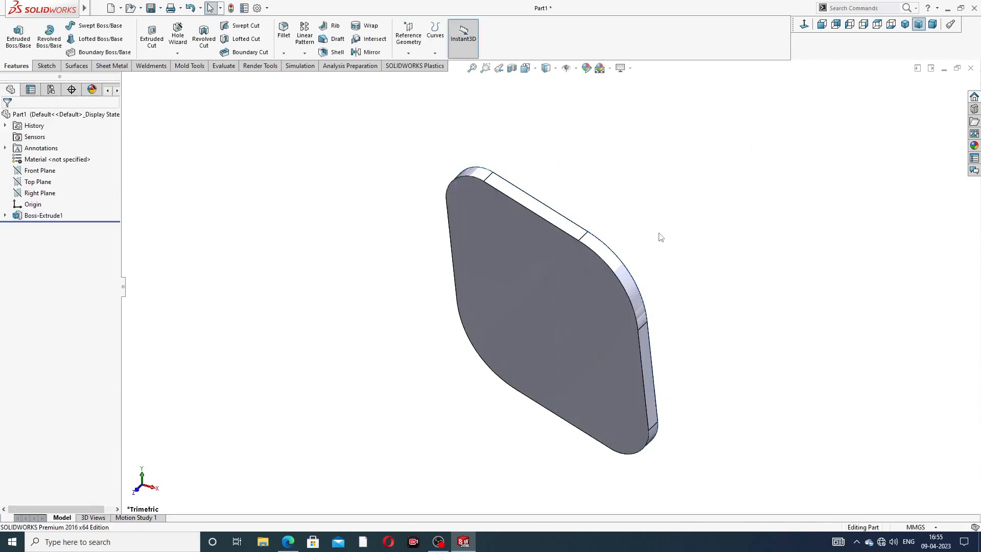
# - Start a sketch on the flange's front face and draw a circle about 45 mm in diameter centered on the origin
pyautogui.moveTo(657, 234); pyautogui.dragTo(615, 258, button='middle')
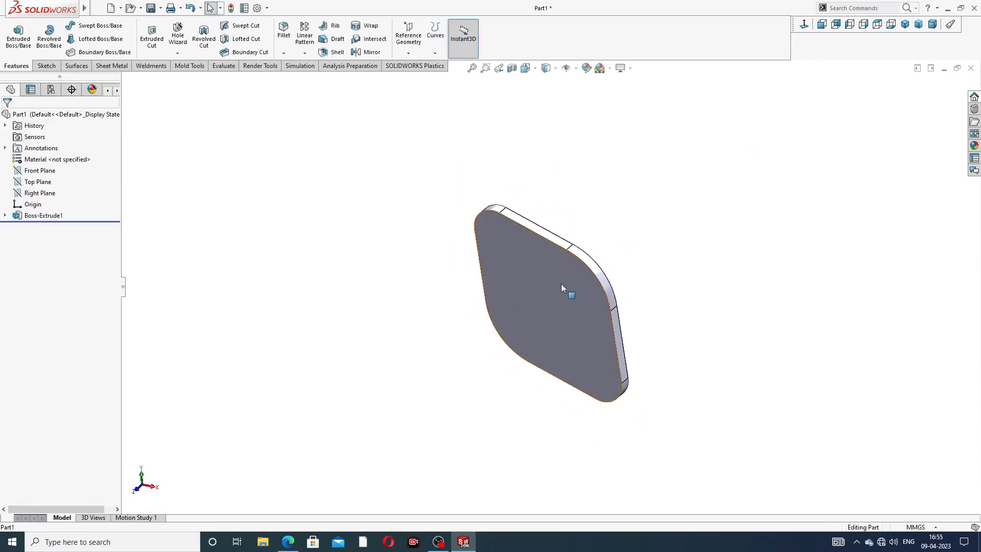
pyautogui.click(561, 284)
pyautogui.click(602, 254)
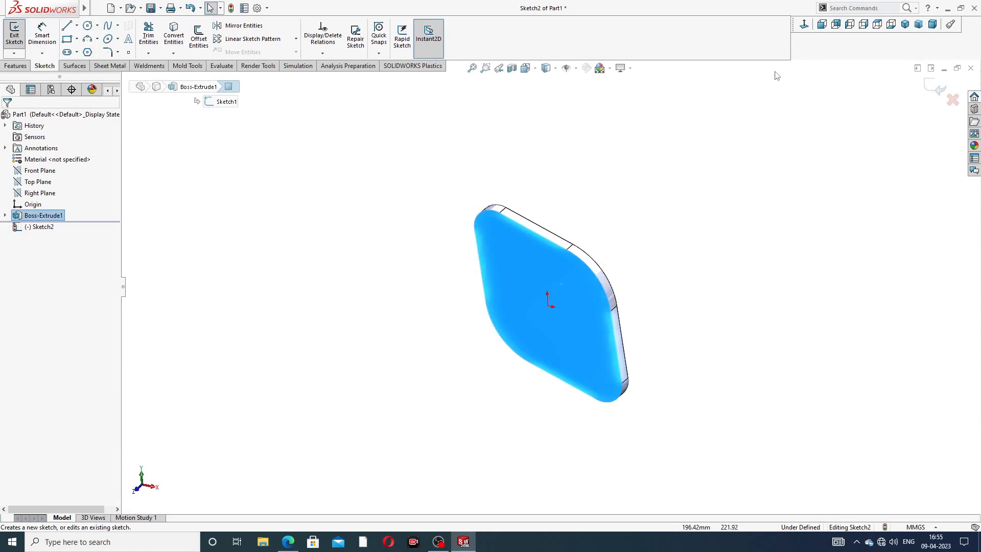
pyautogui.click(805, 26)
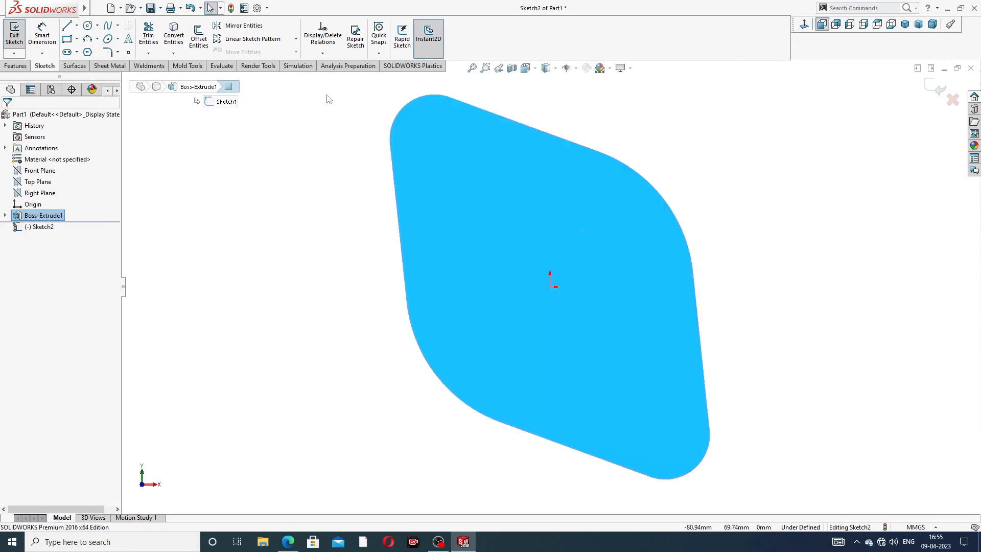
pyautogui.click(86, 26)
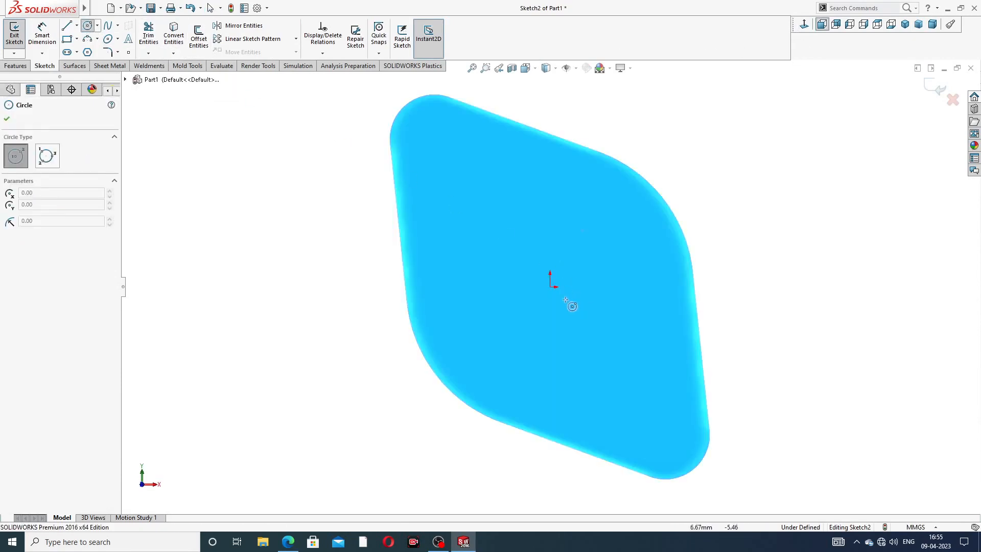
pyautogui.click(550, 287)
pyautogui.click(564, 227)
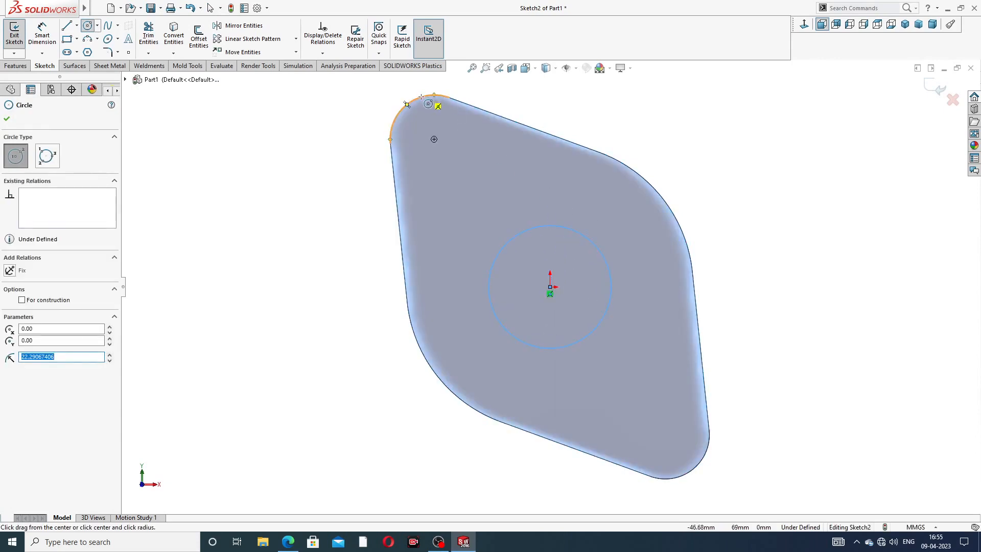
# - Sketch a small circle at the center of each rounded end, about 13 mm in diameter on the upper and 14 mm on the lower
pyautogui.click(434, 139)
pyautogui.click(433, 122)
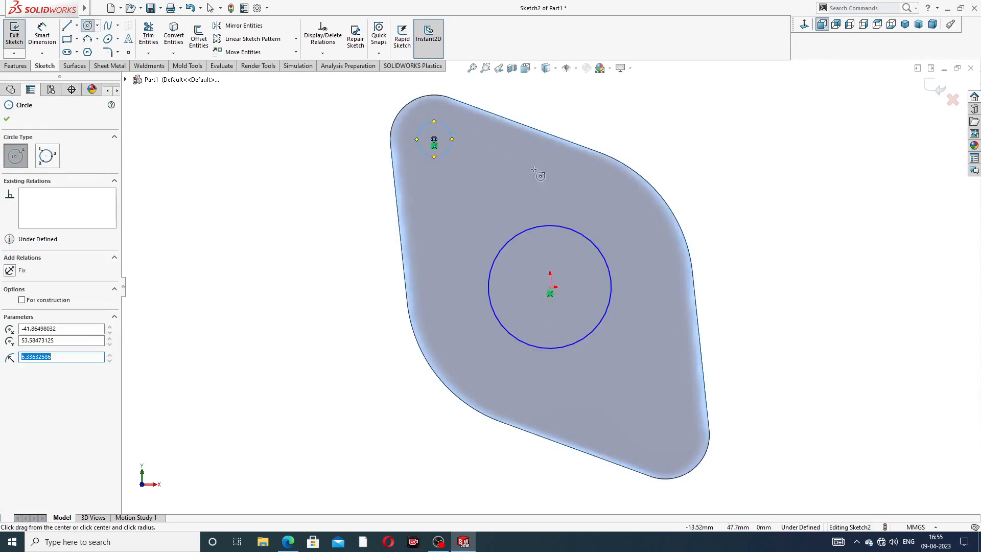
pyautogui.click(665, 435)
pyautogui.click(680, 420)
pyautogui.rightClick(755, 188)
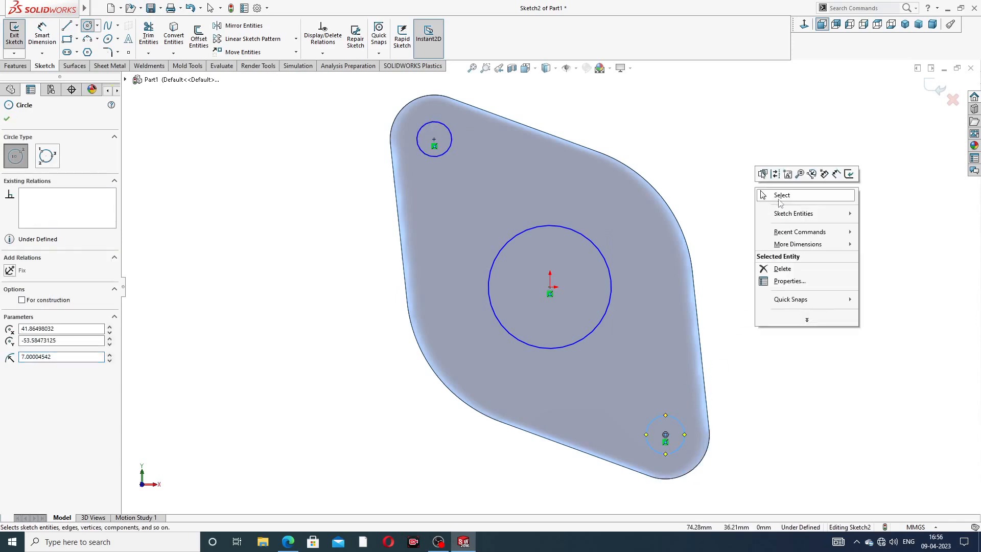
pyautogui.click(777, 197)
# - Make the two small end circles equal in size
pyautogui.click(451, 148)
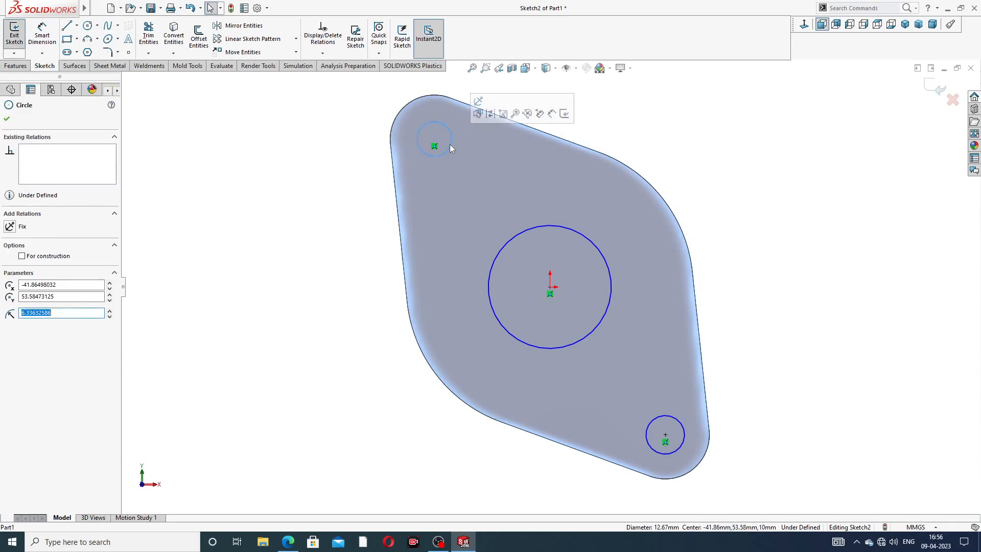
pyautogui.keyDown('ctrl'); pyautogui.click(664, 415); pyautogui.keyUp('ctrl')
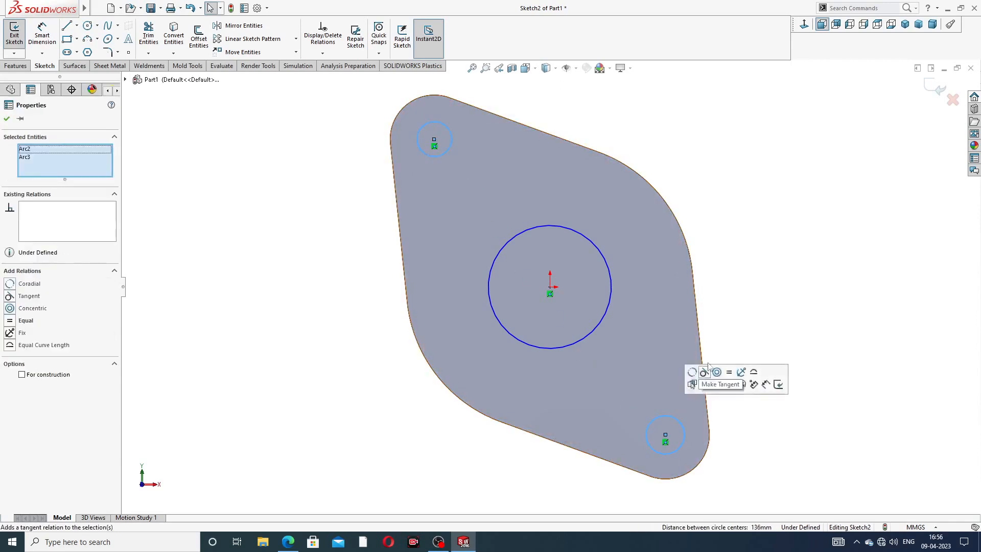
pyautogui.click(730, 372)
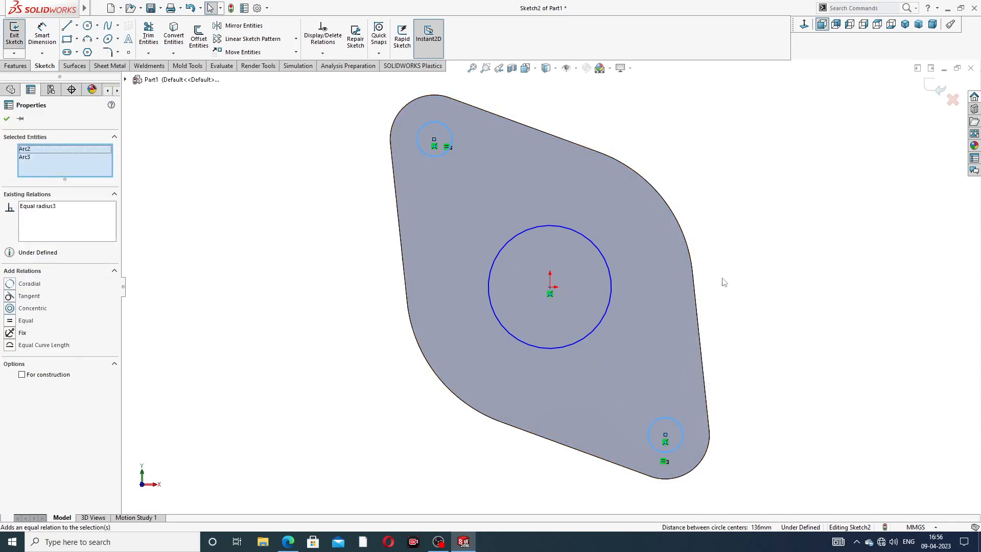
pyautogui.press('Escape')
# - Dimension the central circle's diameter as 72 mm
pyautogui.click(40, 37)
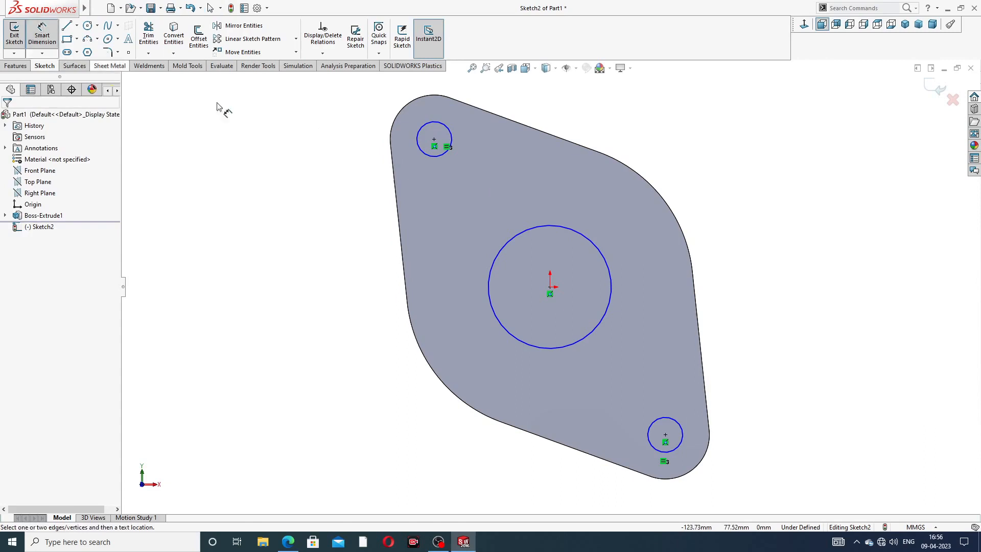
pyautogui.click(597, 239)
pyautogui.click(686, 155)
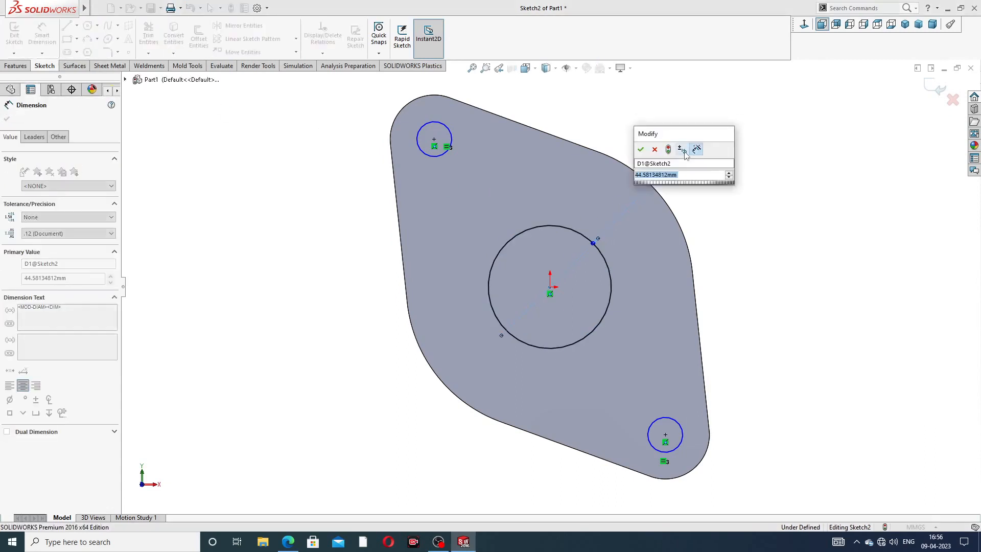
pyautogui.write('72')
pyautogui.press('Return')
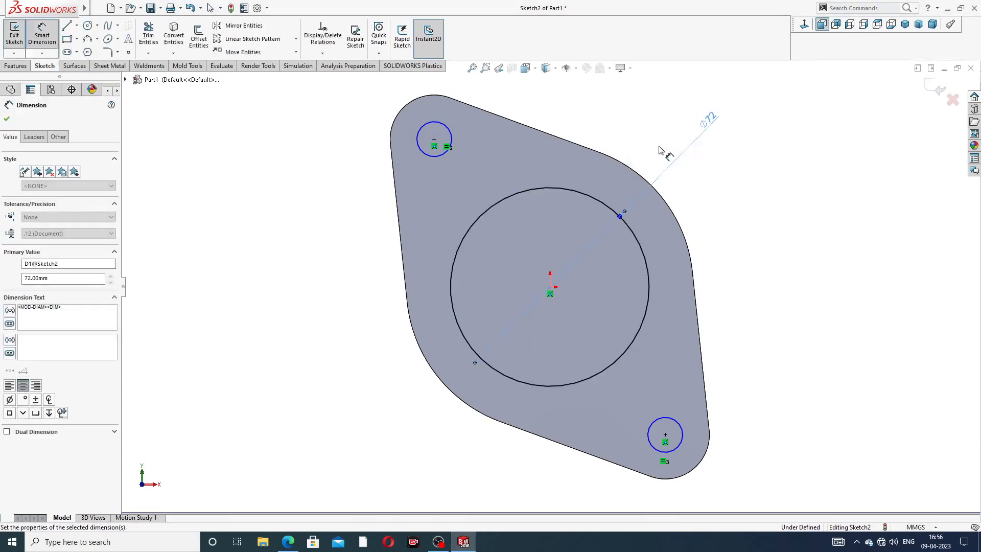
# - Dimension the upper small circle's diameter as 17 mm and leave dimensioning
pyautogui.click(448, 128)
pyautogui.click(362, 120)
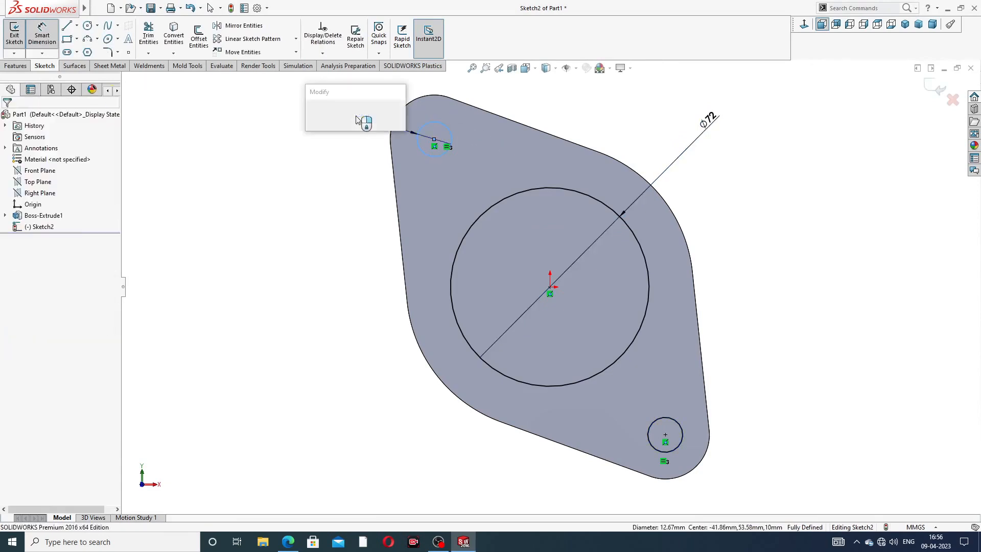
pyautogui.write('1')
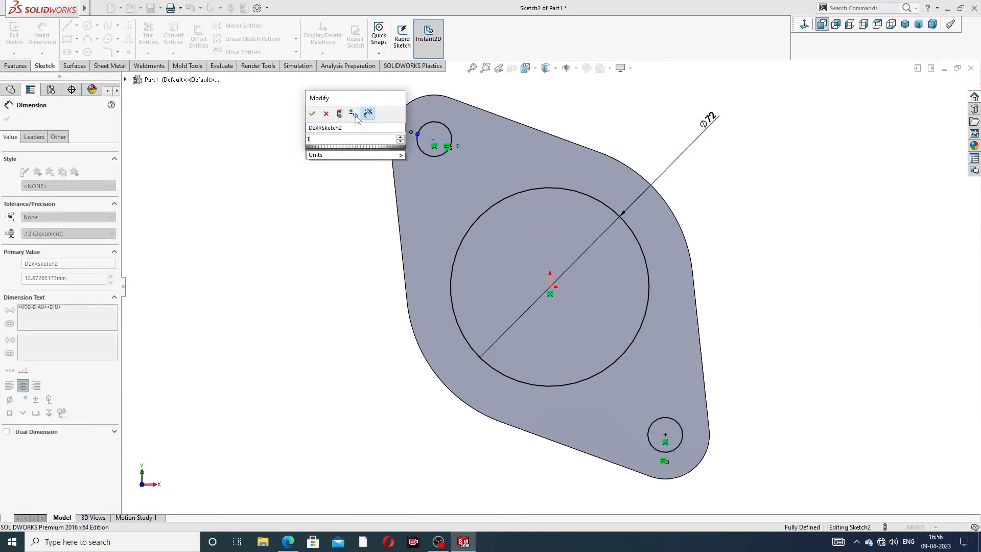
pyautogui.write('7')
pyautogui.press('Return')
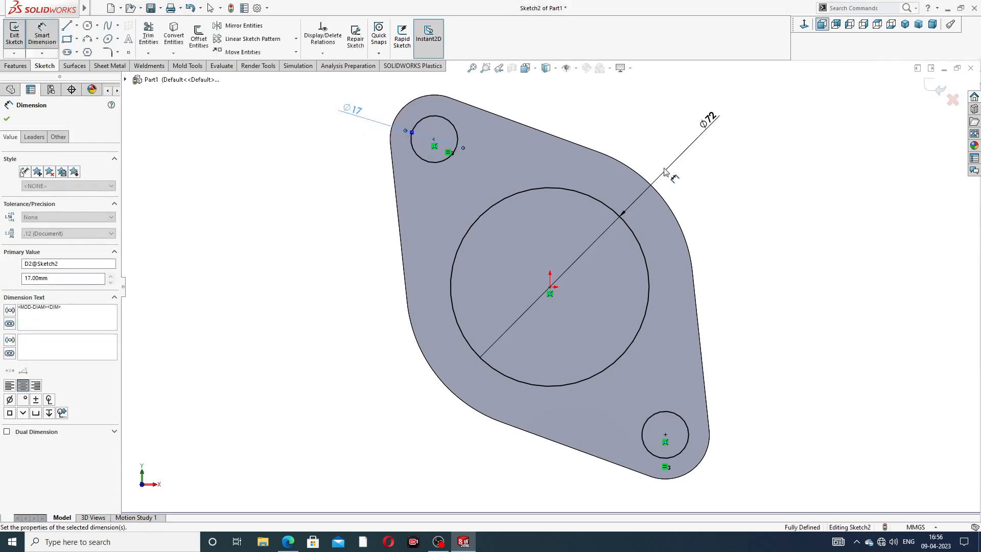
pyautogui.press('Escape')
pyautogui.rightClick(797, 153)
pyautogui.click(823, 151)
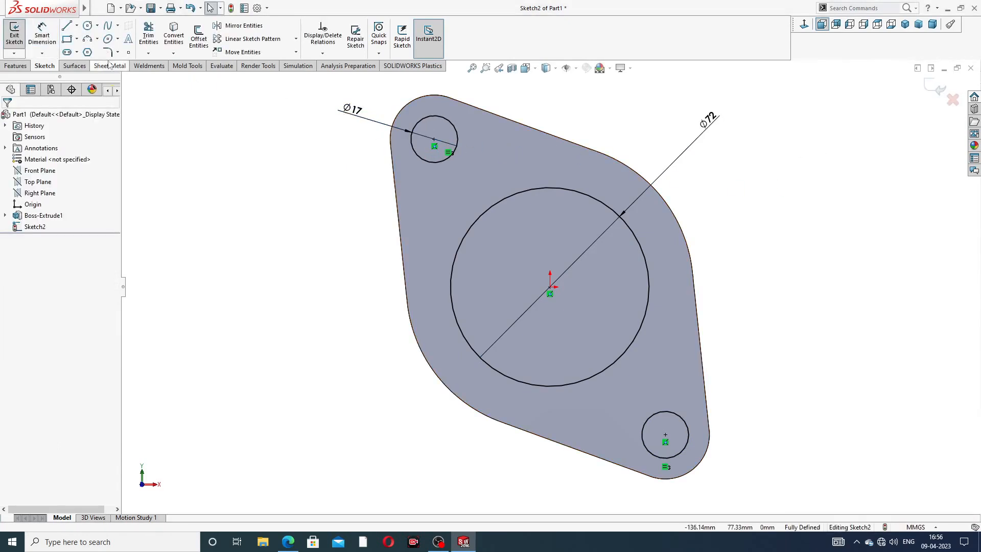
# - Cut the central circle and both small circles 10 mm blind through the flange
pyautogui.click(15, 66)
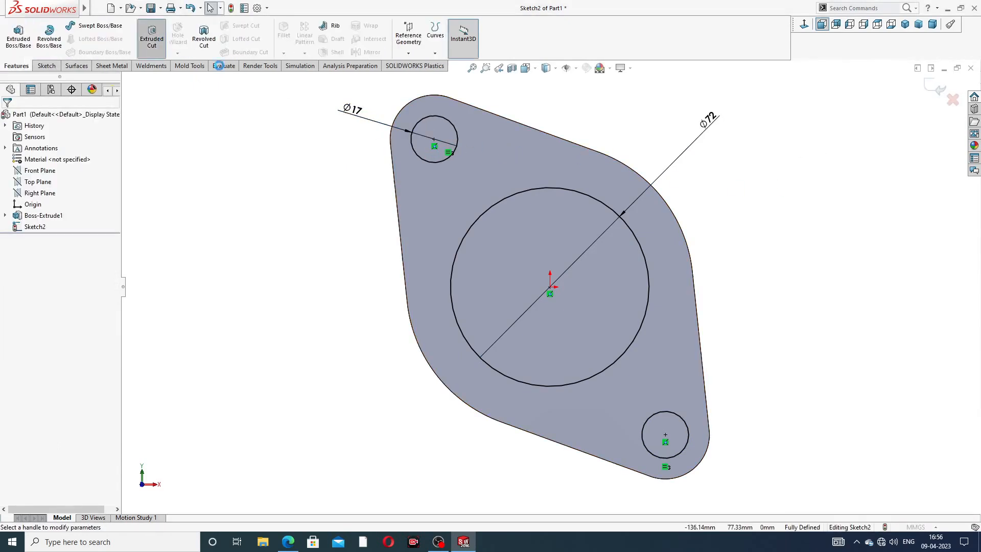
pyautogui.click(152, 36)
pyautogui.moveTo(746, 170)
pyautogui.mouseDown(button='middle')
pyautogui.moveTo(608, 192)
pyautogui.moveTo(629, 197)
pyautogui.mouseUp(button='middle')
pyautogui.click(932, 88)
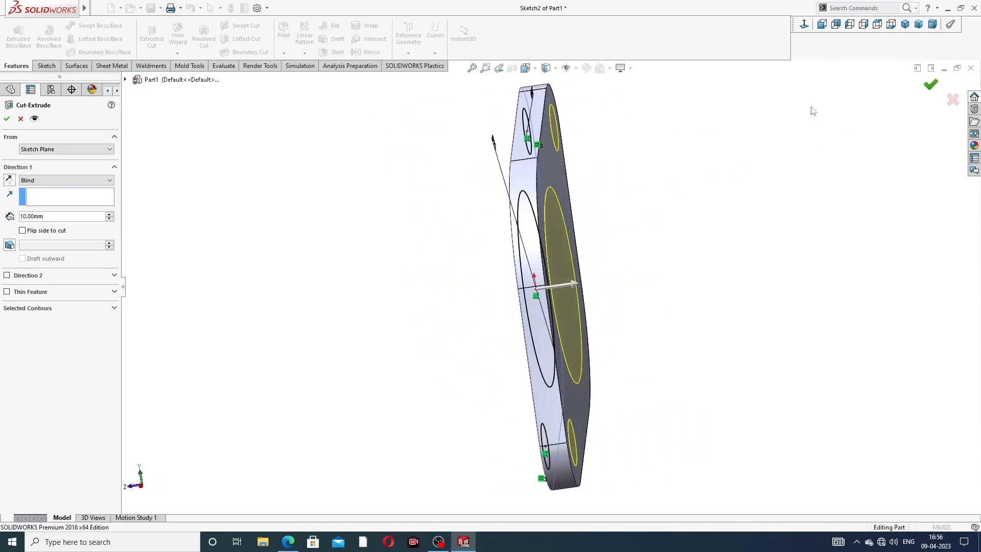
# - Inspect the flange plate and its three cut holes from several angles
pyautogui.scroll(3, 667, 190)
pyautogui.moveTo(667, 190); pyautogui.dragTo(734, 145, button='middle')
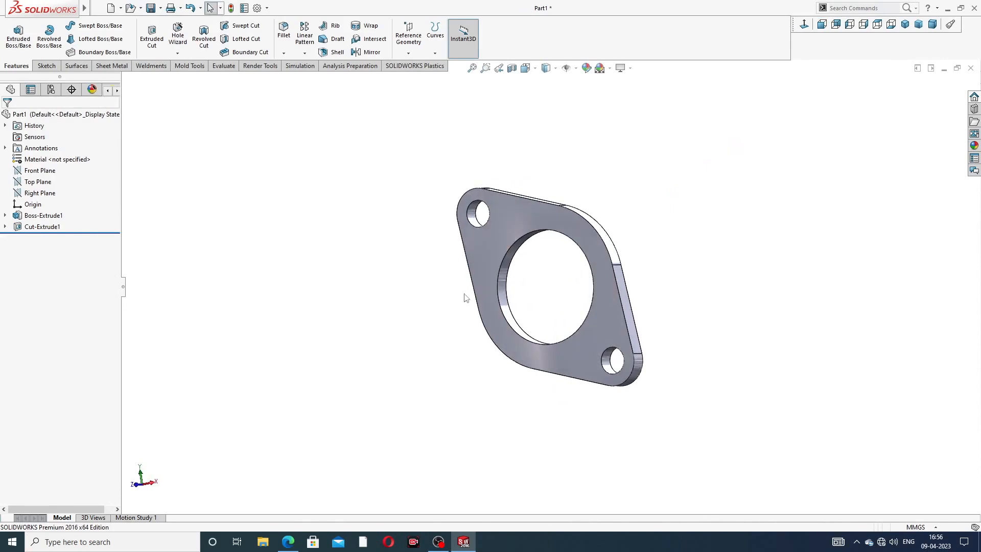
pyautogui.scroll(-2, 546, 300)
pyautogui.scroll(2, 546, 299)
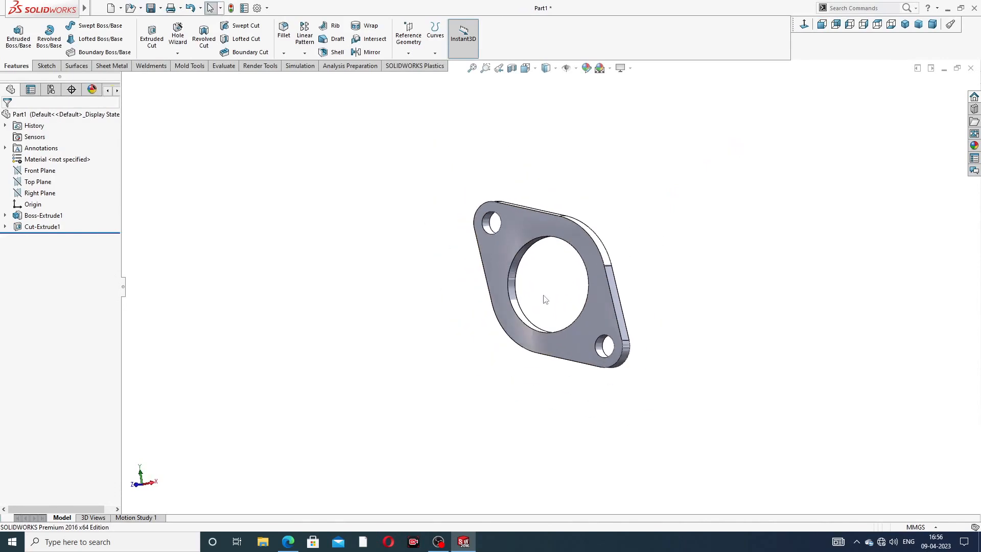
pyautogui.moveTo(553, 300); pyautogui.dragTo(522, 312, button='middle')
pyautogui.scroll(-2, 524, 321)
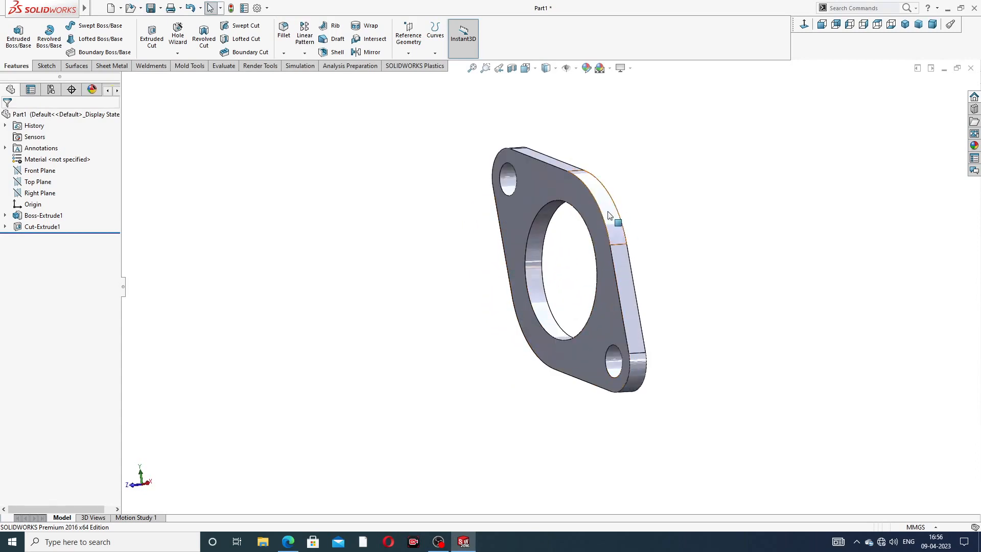
pyautogui.scroll(2, 607, 216)
pyautogui.scroll(-2, 597, 273)
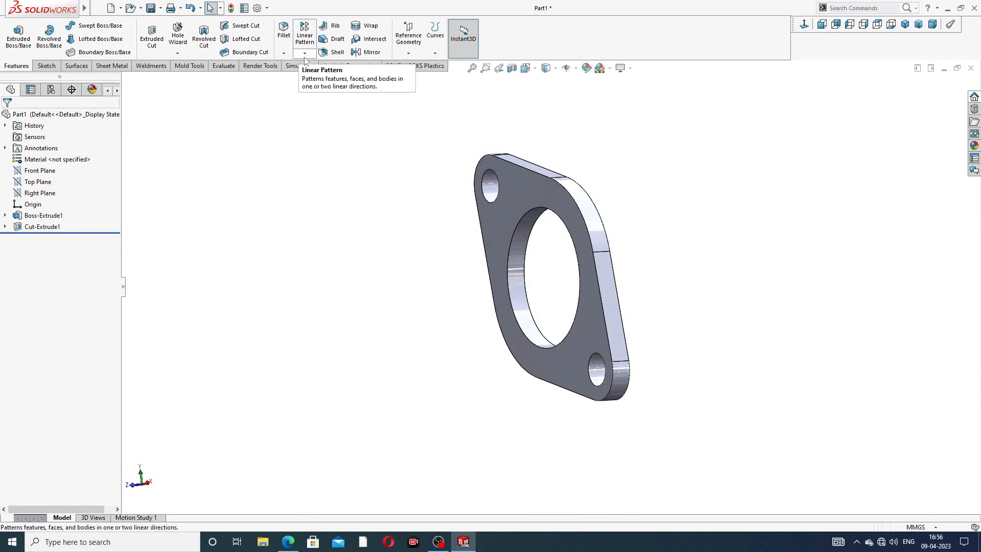
# - Start a sketch on the flange's front face and draw a horizontal centerline about 104 mm long from the origin in the negative X direction
pyautogui.click(510, 187)
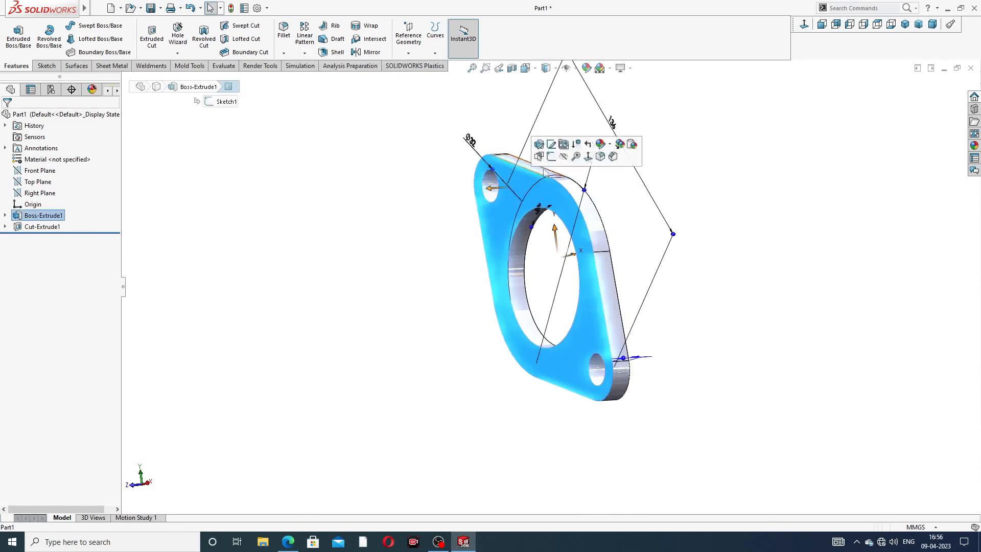
pyautogui.click(552, 157)
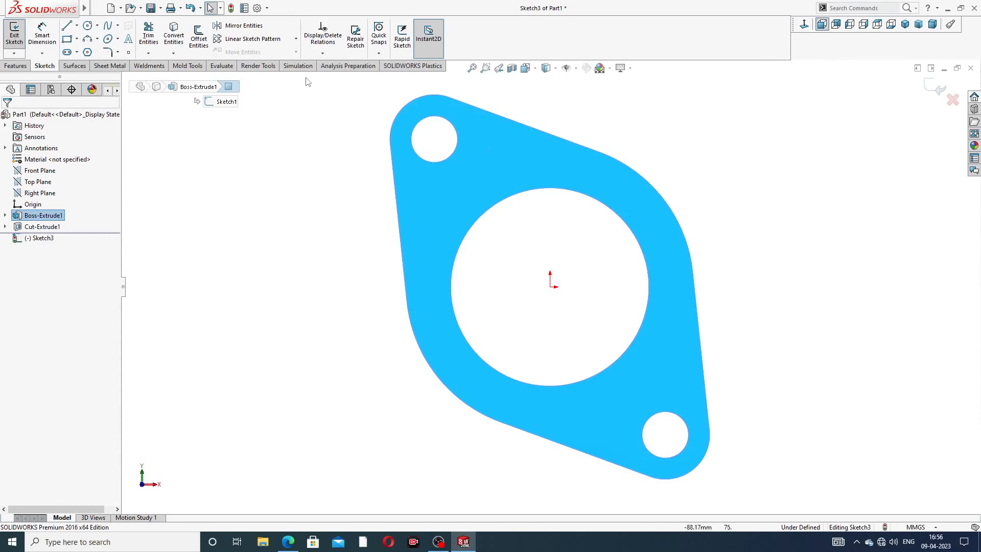
pyautogui.click(76, 26)
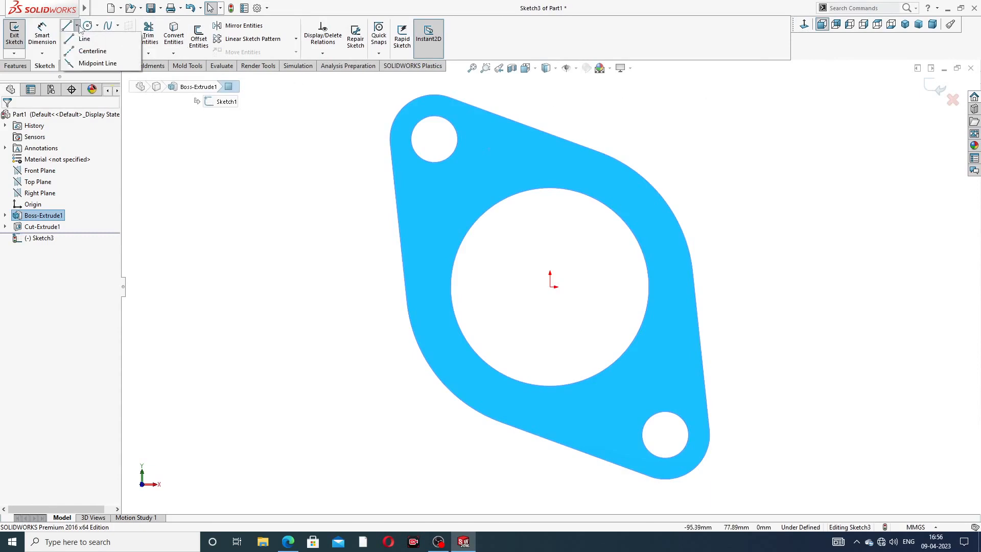
pyautogui.click(96, 53)
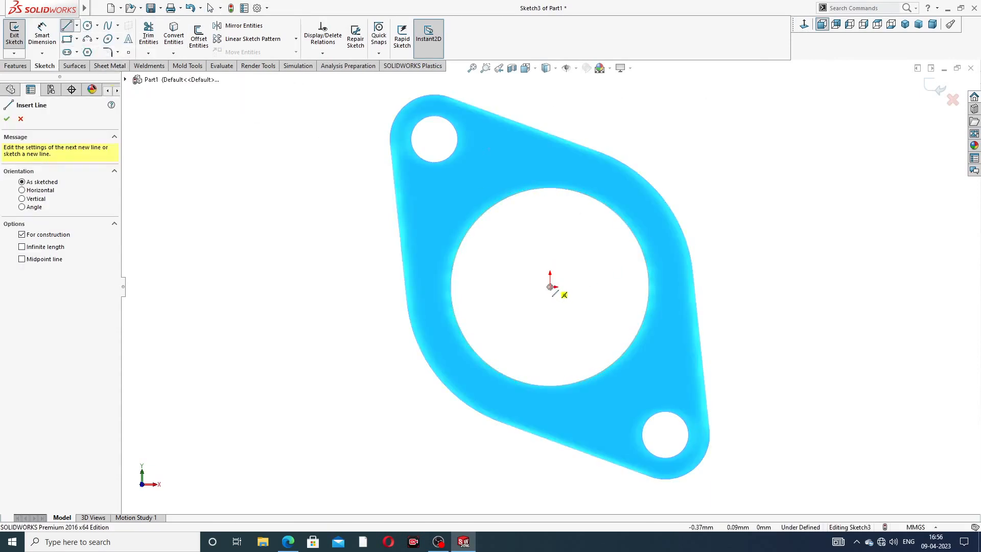
pyautogui.click(550, 287)
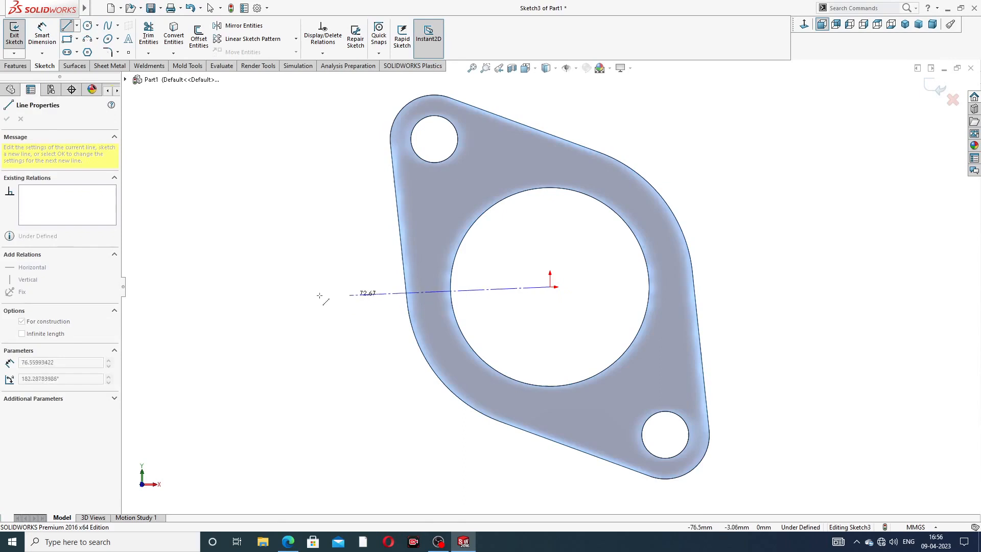
pyautogui.click(262, 286)
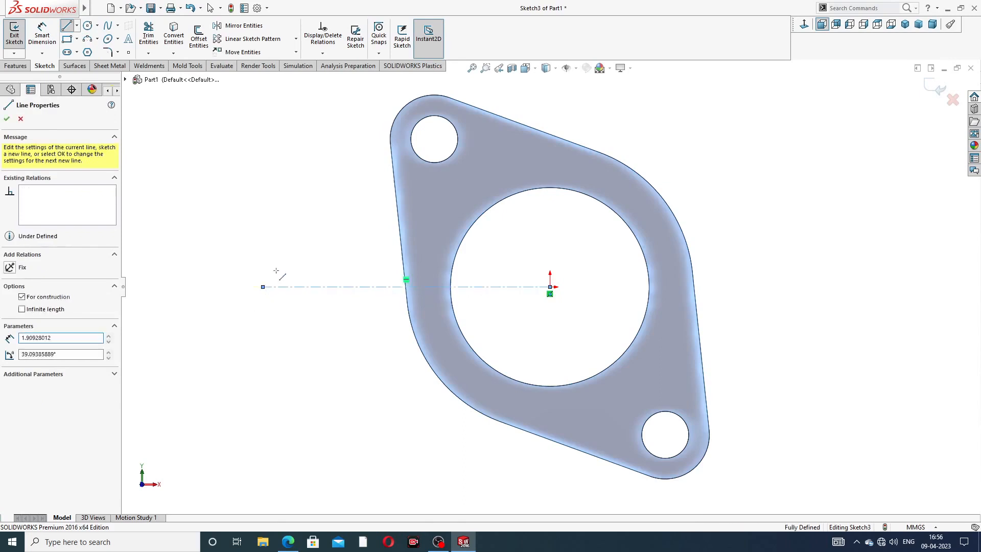
pyautogui.rightClick(318, 240)
pyautogui.click(324, 250)
pyautogui.click(344, 287)
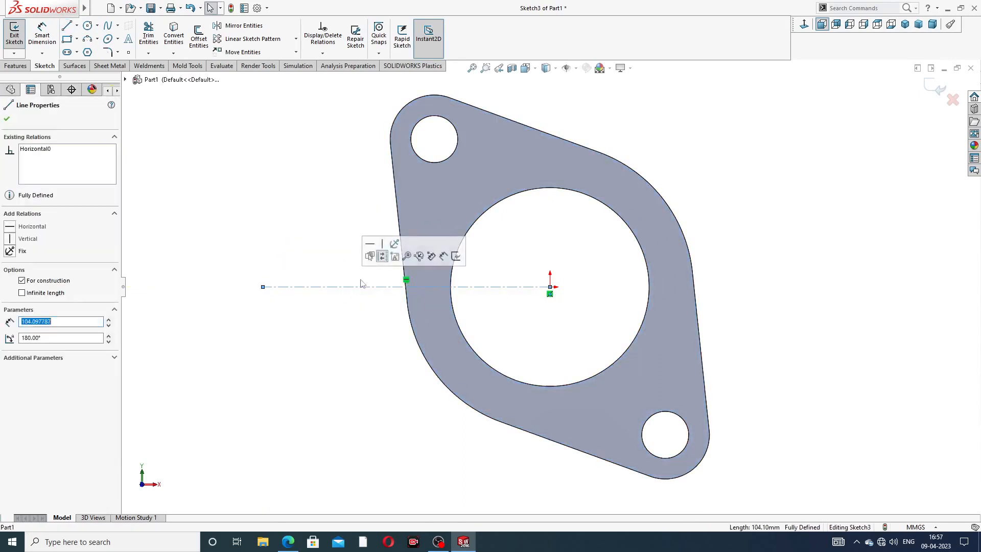
pyautogui.click(319, 211)
pyautogui.scroll(3, 373, 206)
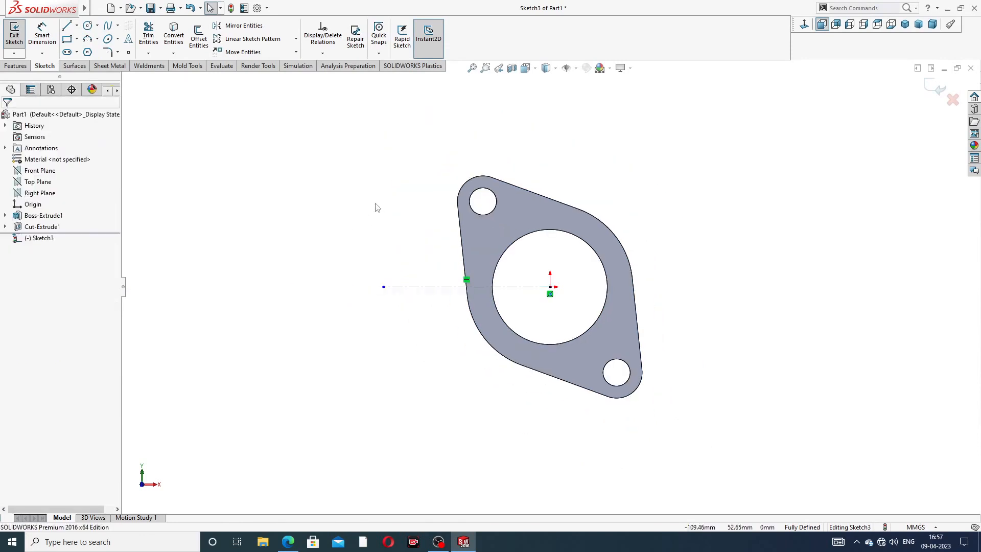
# - Exit the centerline sketch and set up a linear pattern along the centerline with 120 mm spacing
pyautogui.scroll(2, 311, 165)
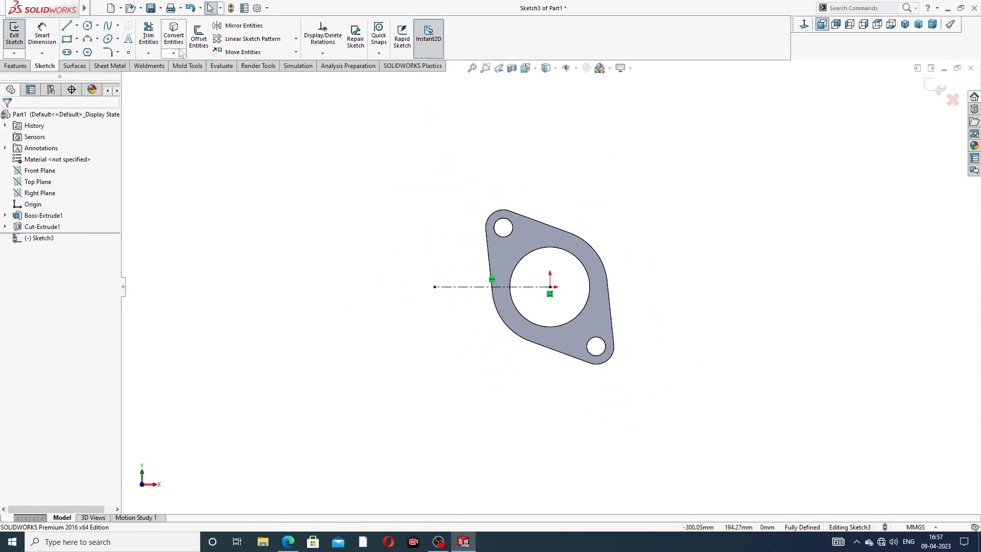
pyautogui.click(939, 88)
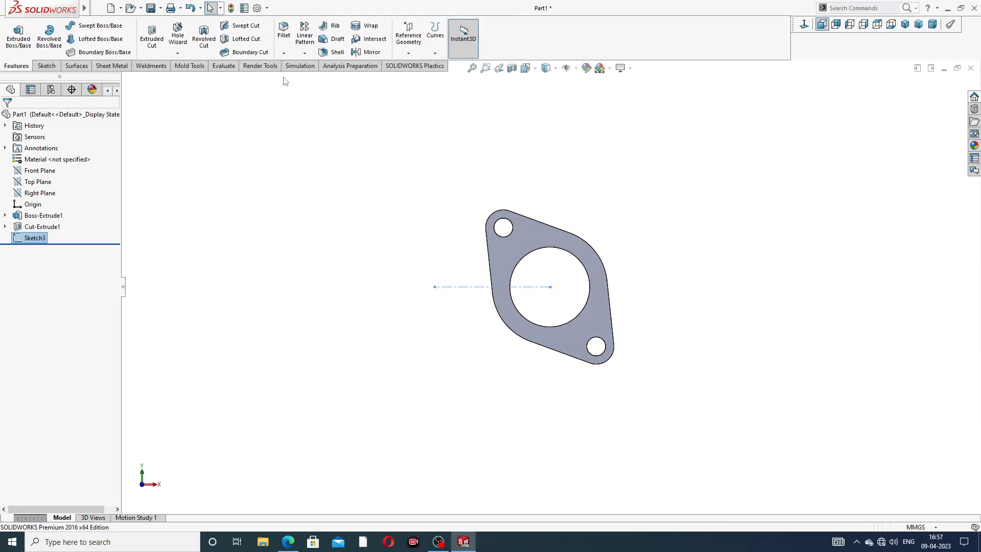
pyautogui.click(305, 54)
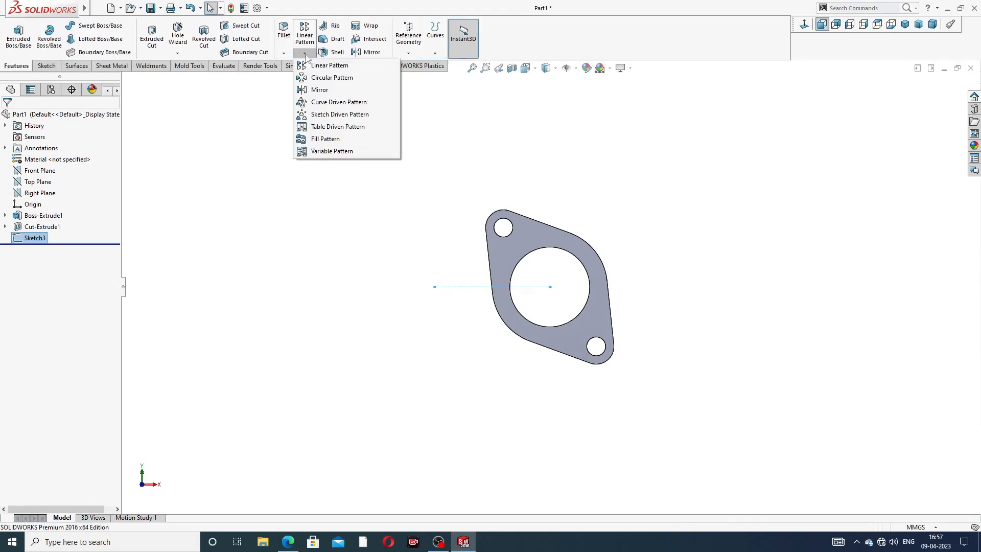
pyautogui.click(344, 67)
pyautogui.scroll(-2, 475, 313)
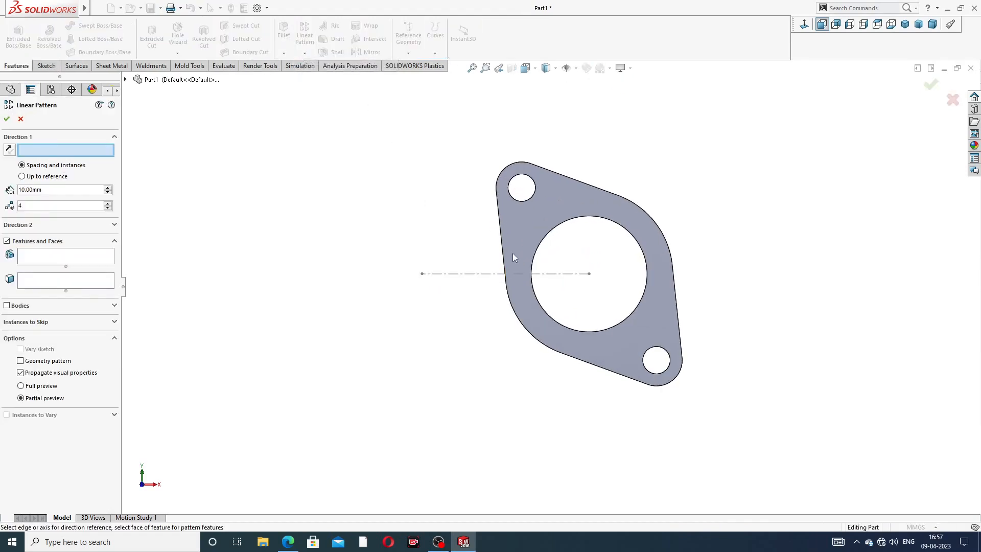
pyautogui.click(488, 276)
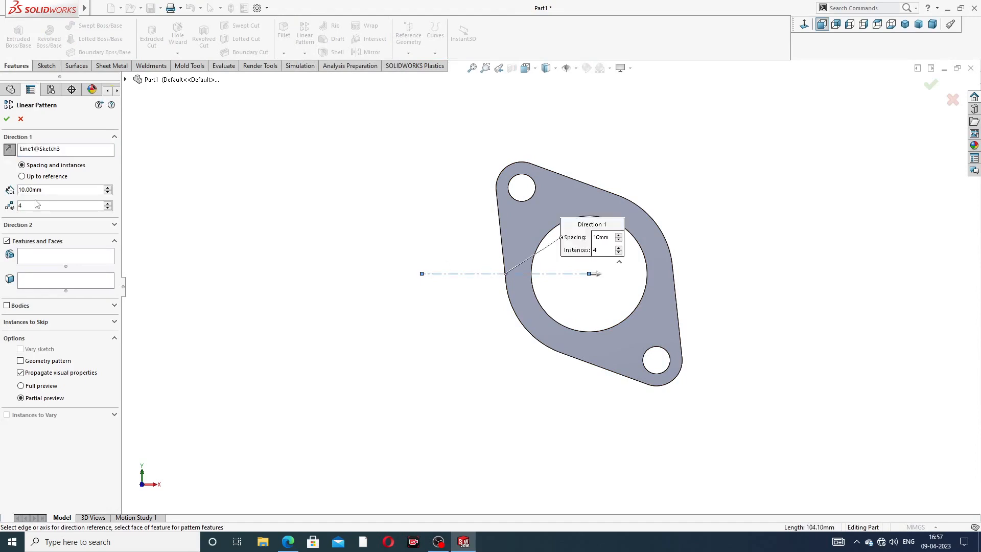
pyautogui.moveTo(49, 190); pyautogui.dragTo(13, 191)
pyautogui.write('120')
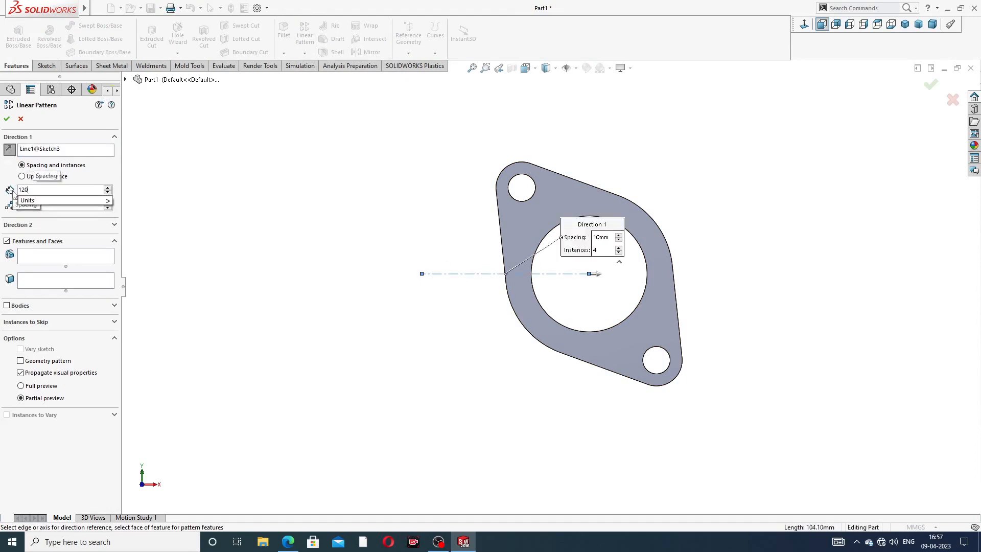
pyautogui.press('Return')
# - Pattern the flange body as 4 instances in the negative X direction, after checking the PDF drawing
pyautogui.click(288, 542)
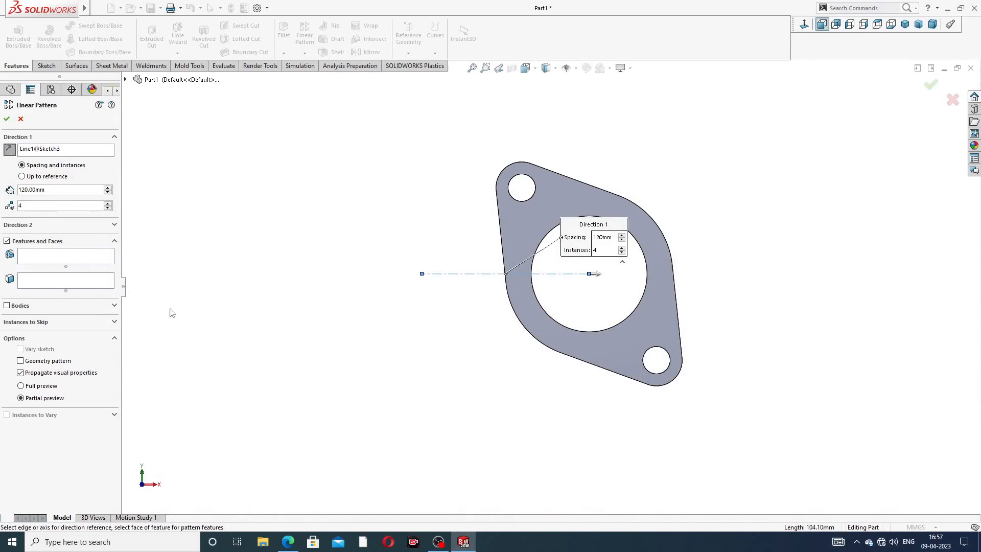
pyautogui.click(6, 306)
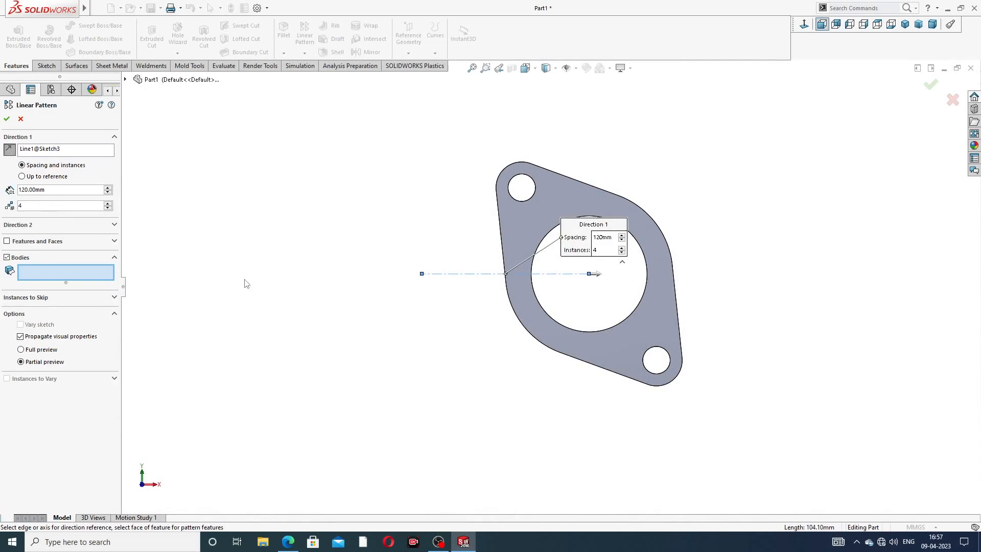
pyautogui.click(507, 218)
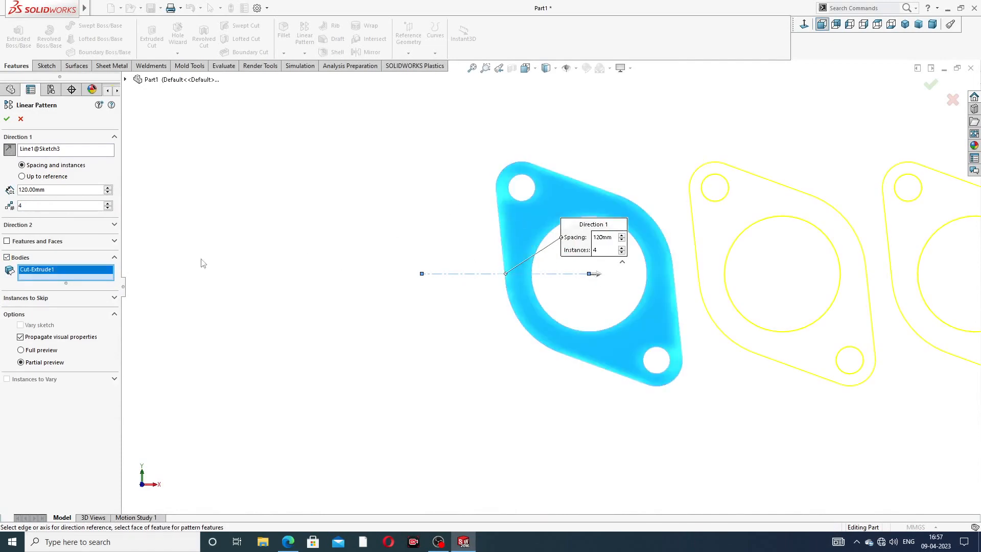
pyautogui.click(9, 149)
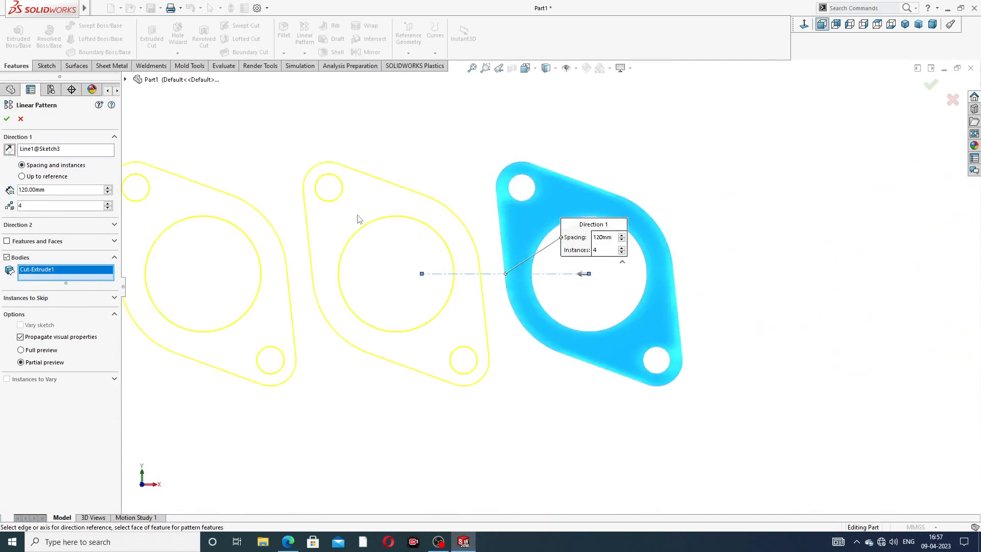
pyautogui.scroll(4, 402, 231)
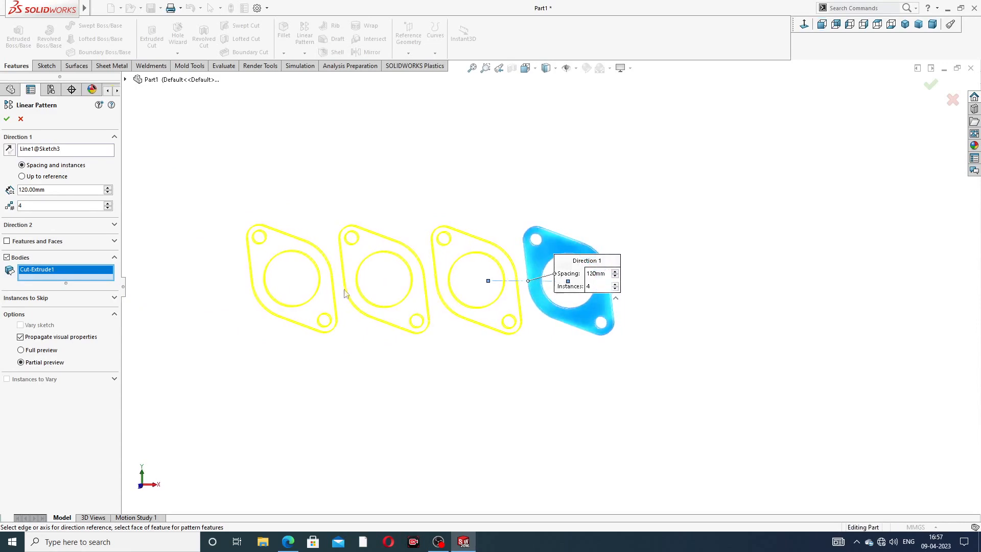
pyautogui.click(7, 120)
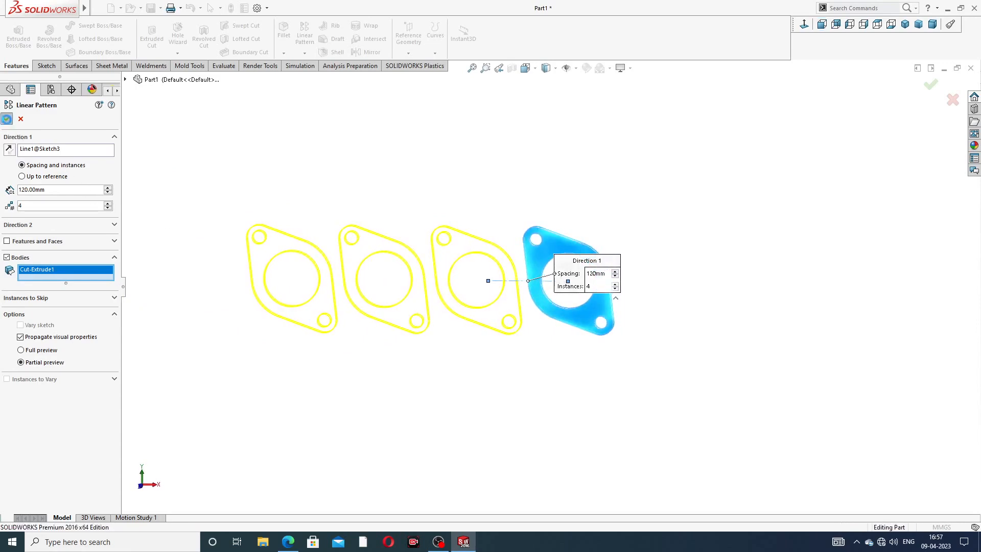
# - Hide the sketch containing the pattern's direction centerline and show the four flanges in isometric view
pyautogui.scroll(-4, 525, 292)
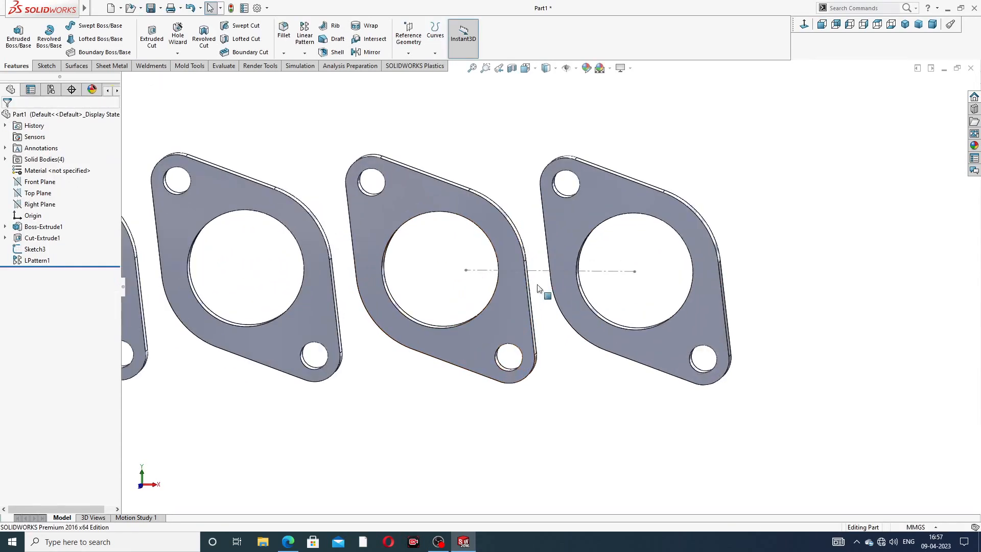
pyautogui.click(538, 271)
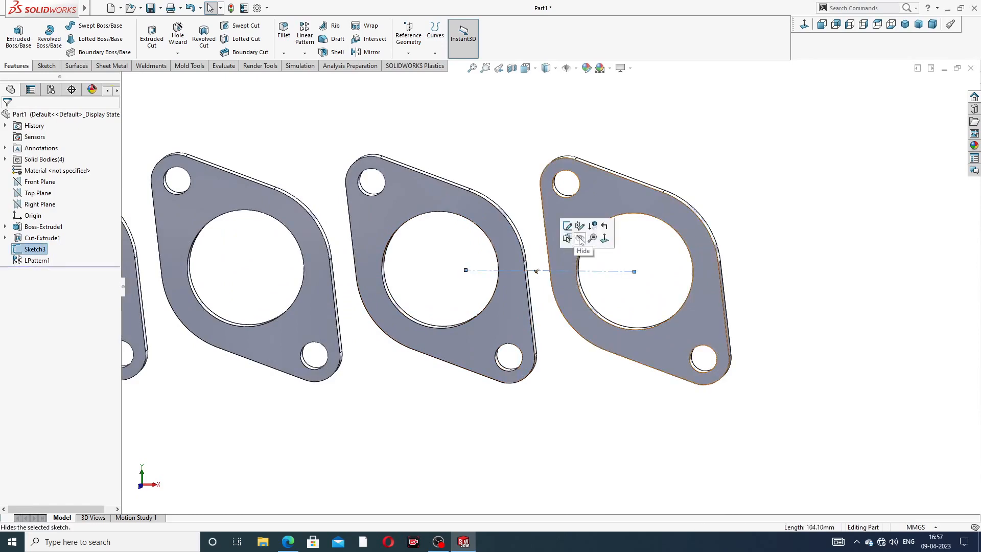
pyautogui.click(580, 238)
pyautogui.scroll(4, 602, 215)
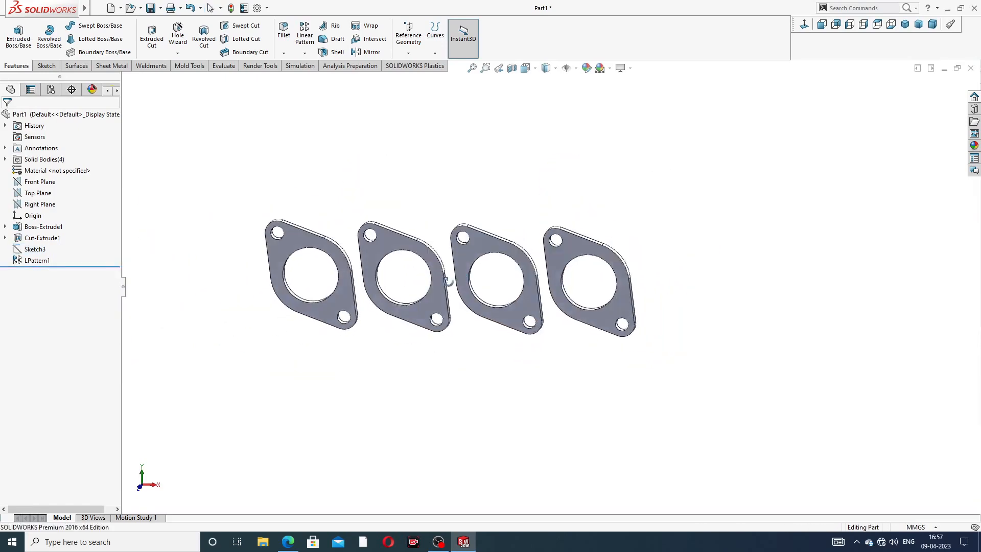
pyautogui.click(905, 24)
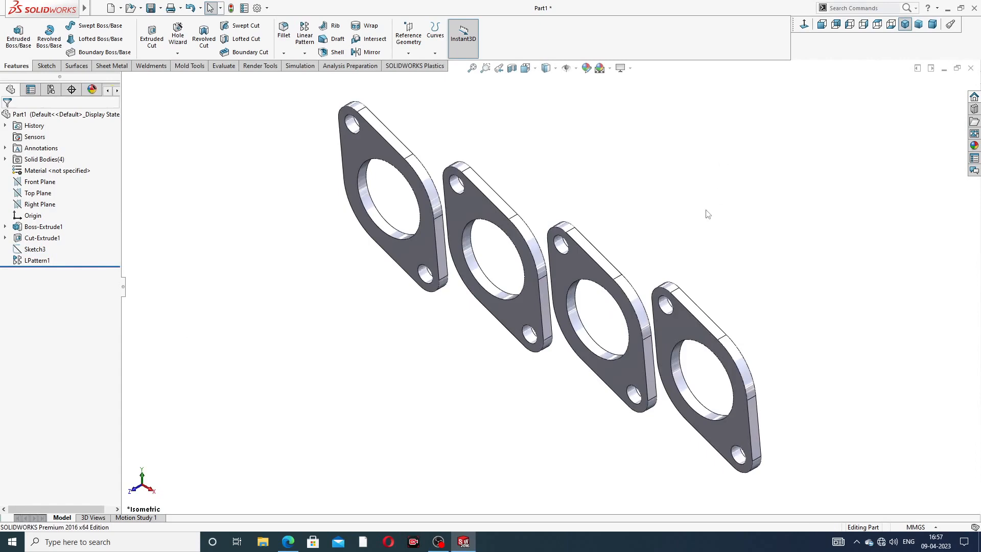
pyautogui.scroll(3, 670, 243)
pyautogui.moveTo(662, 248); pyautogui.dragTo(673, 236, button='middle')
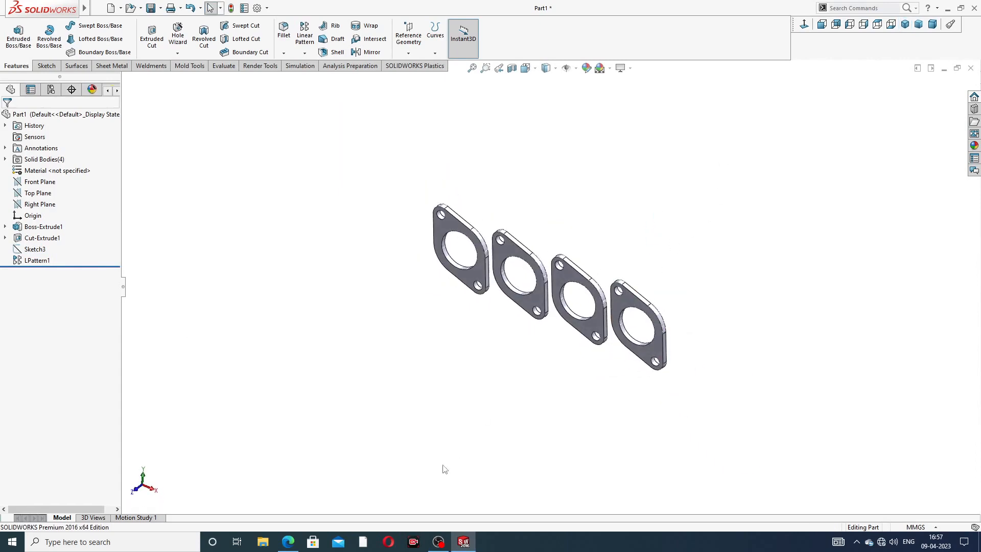
# - Consult the PDF drawing and create a reference plane offset 178 mm below the Top Plane
pyautogui.click(289, 542)
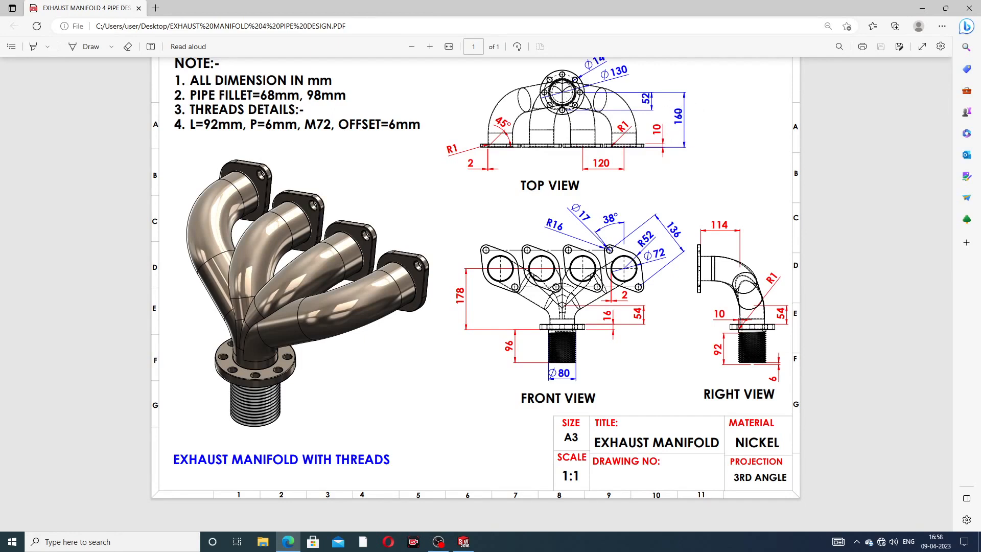
pyautogui.click(304, 531)
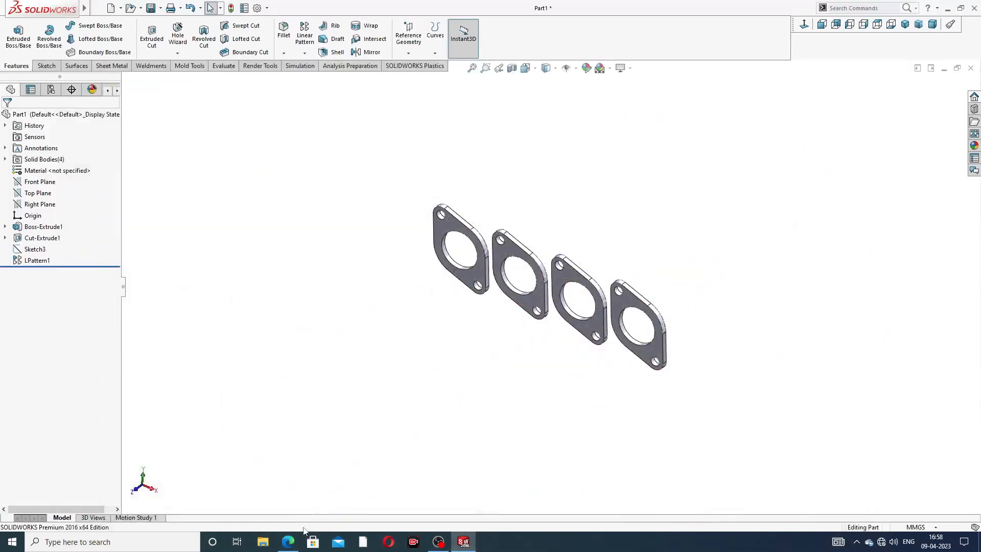
pyautogui.click(288, 542)
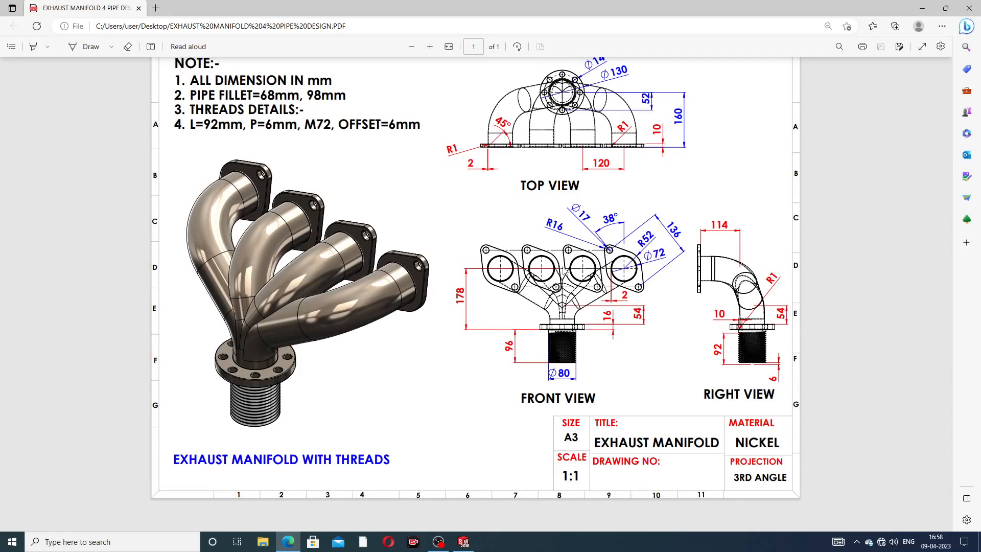
pyautogui.click(289, 542)
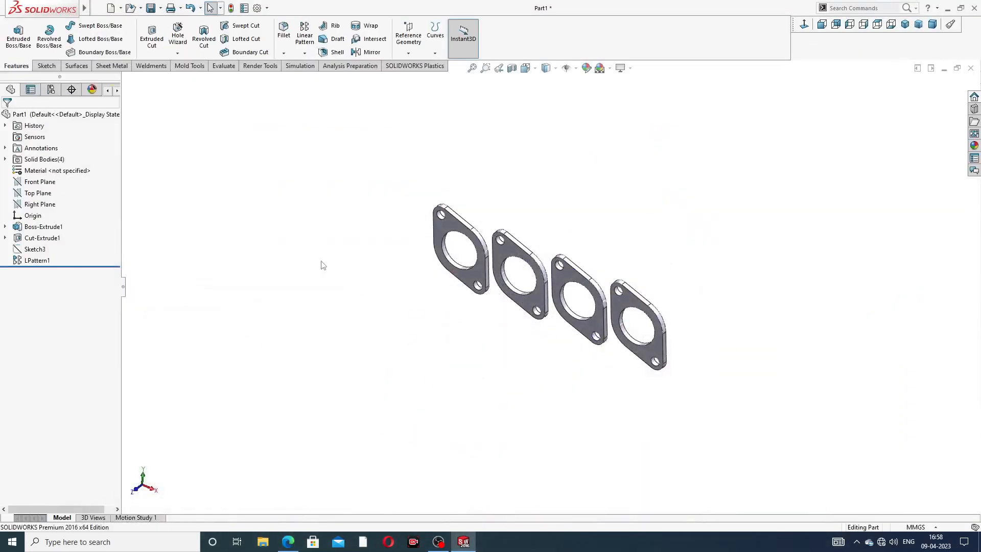
pyautogui.click(46, 195)
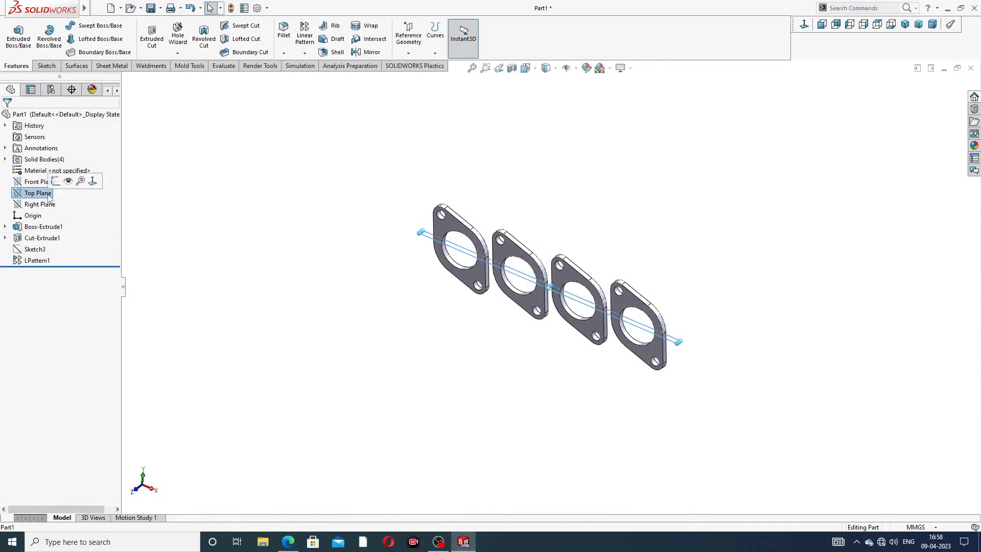
pyautogui.click(409, 53)
pyautogui.click(418, 64)
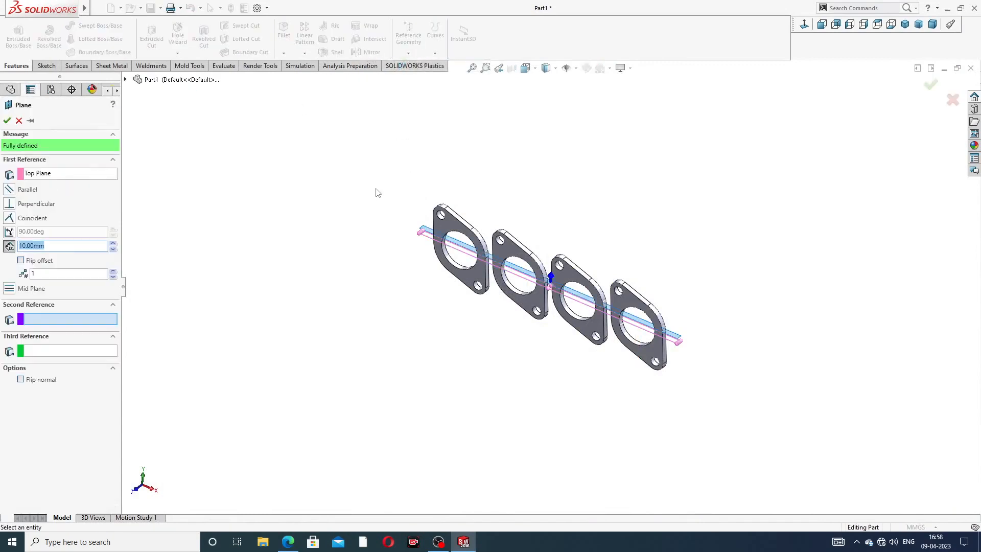
pyautogui.write('1')
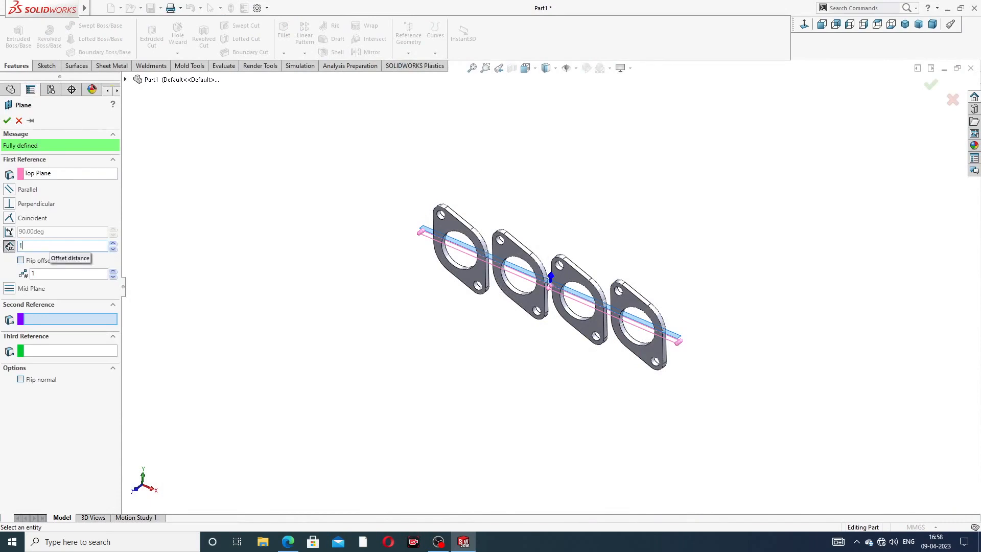
pyautogui.write('78')
pyautogui.press('Return')
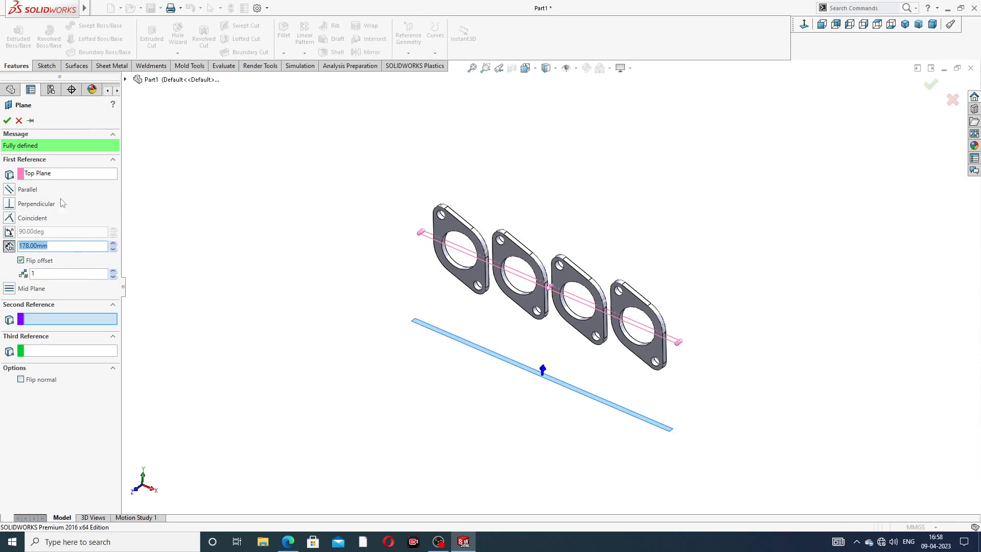
pyautogui.click(6, 120)
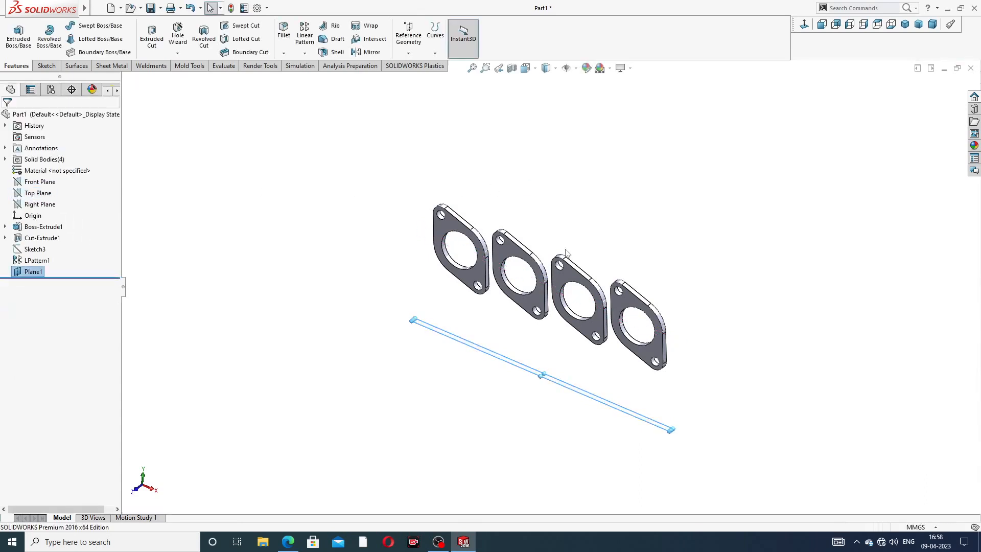
# - Widen the displayed outline of the offset plane toward the back of the flanges
pyautogui.moveTo(556, 253); pyautogui.dragTo(564, 351, button='middle')
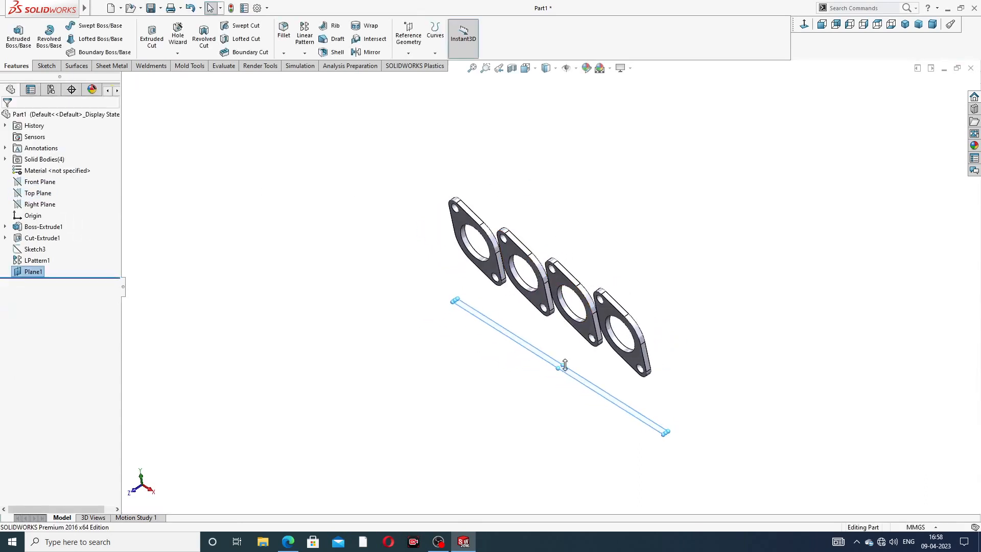
pyautogui.moveTo(565, 365); pyautogui.dragTo(606, 336)
pyautogui.moveTo(672, 223); pyautogui.dragTo(710, 201, button='middle')
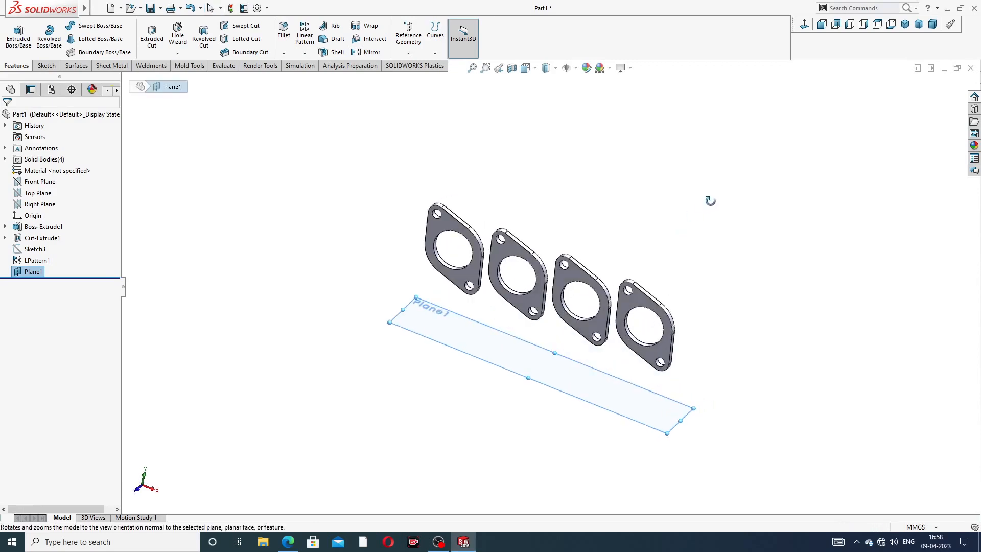
# - Start a sketch on the offset plane and draw a centerline about 4.27 mm long across the gap between the two middle flanges' facing front corners
pyautogui.click(624, 389)
pyautogui.click(659, 358)
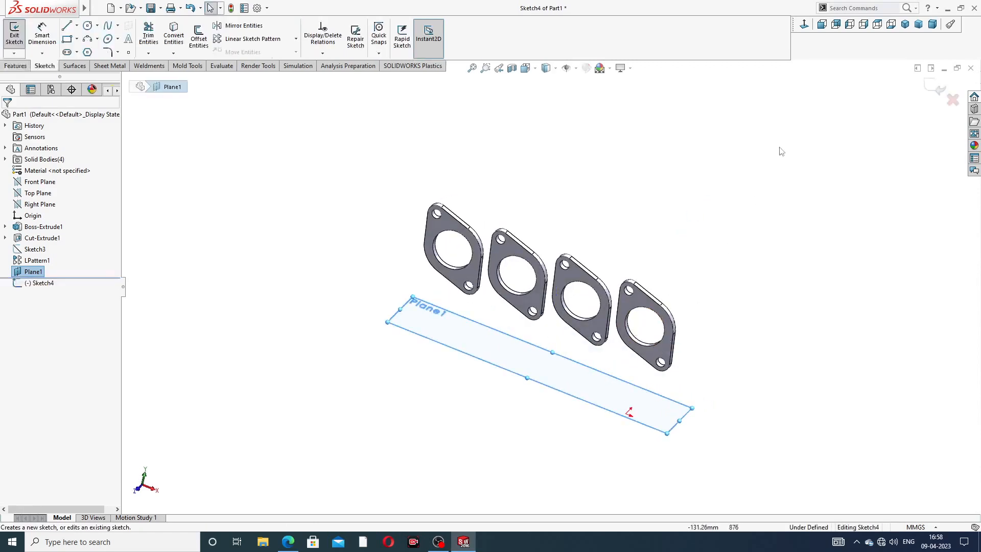
pyautogui.click(804, 24)
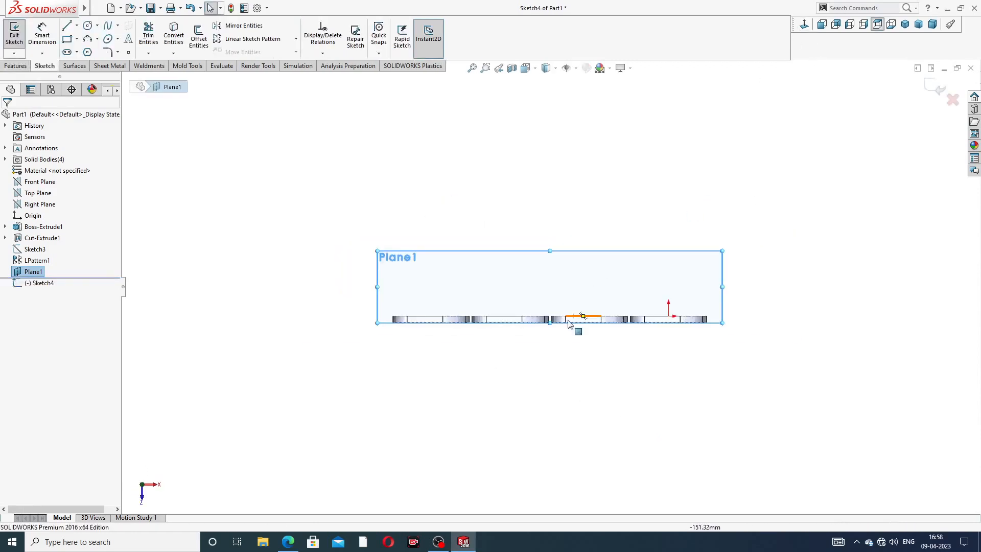
pyautogui.scroll(-3, 567, 330)
pyautogui.scroll(-5, 546, 304)
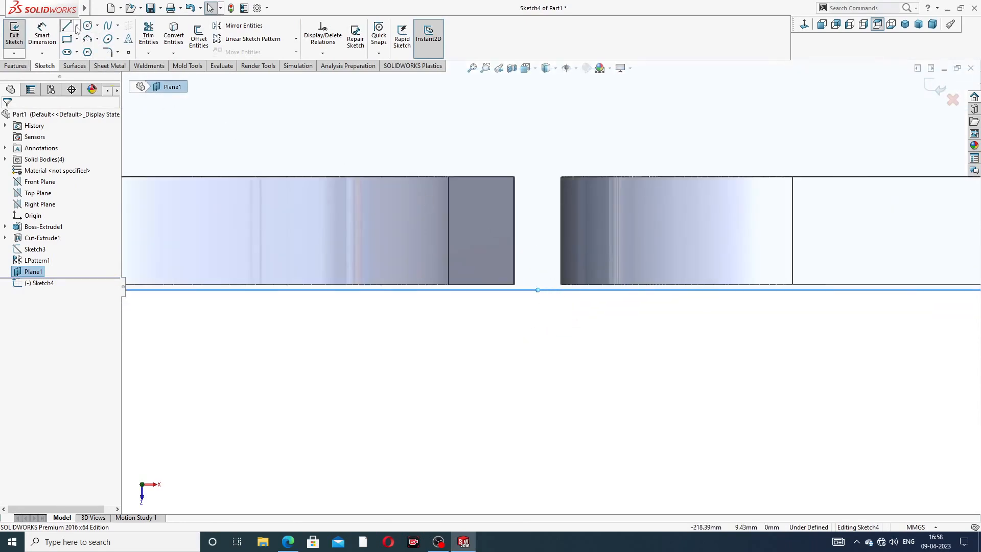
pyautogui.click(77, 26)
pyautogui.click(94, 50)
pyautogui.scroll(-2, 506, 317)
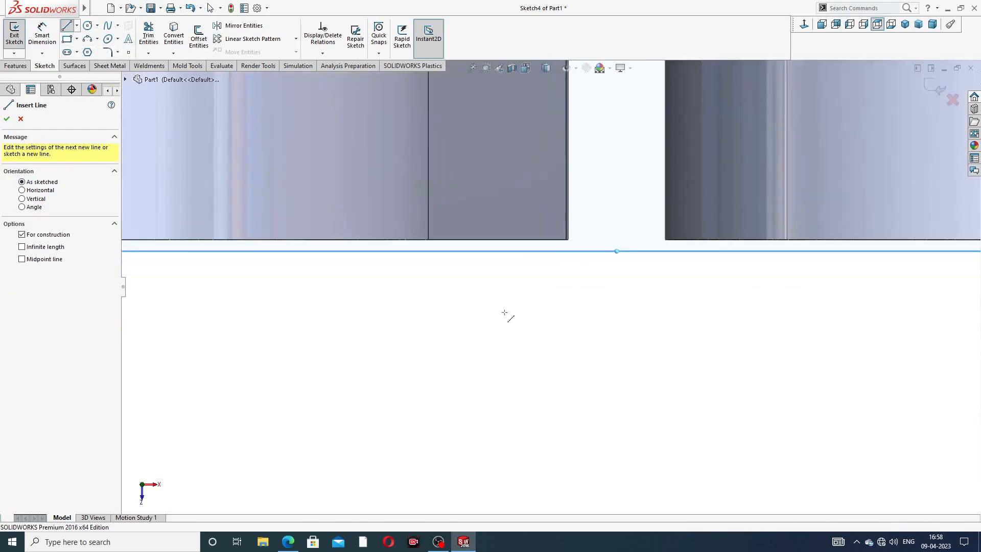
pyautogui.click(569, 239)
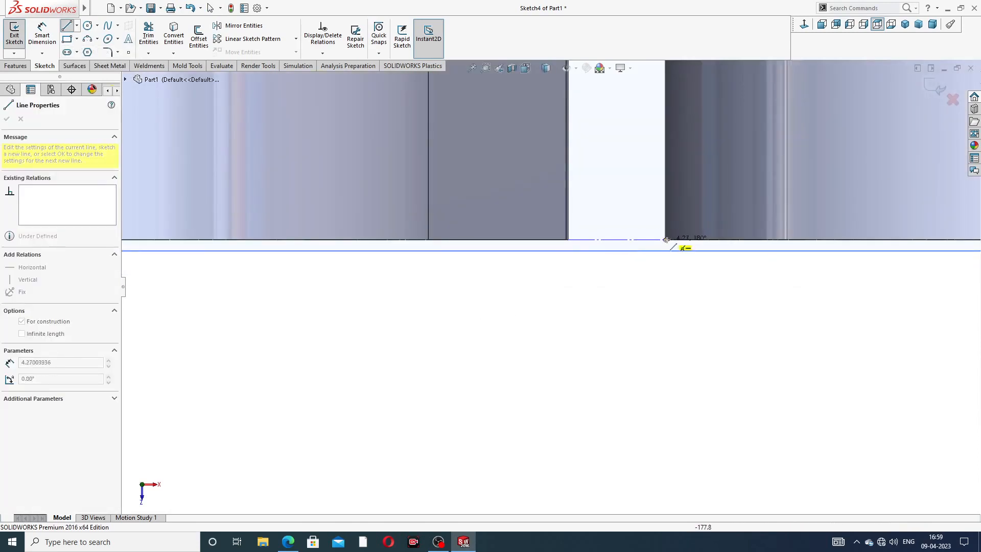
pyautogui.click(666, 239)
pyautogui.scroll(4, 557, 289)
pyautogui.rightClick(631, 153)
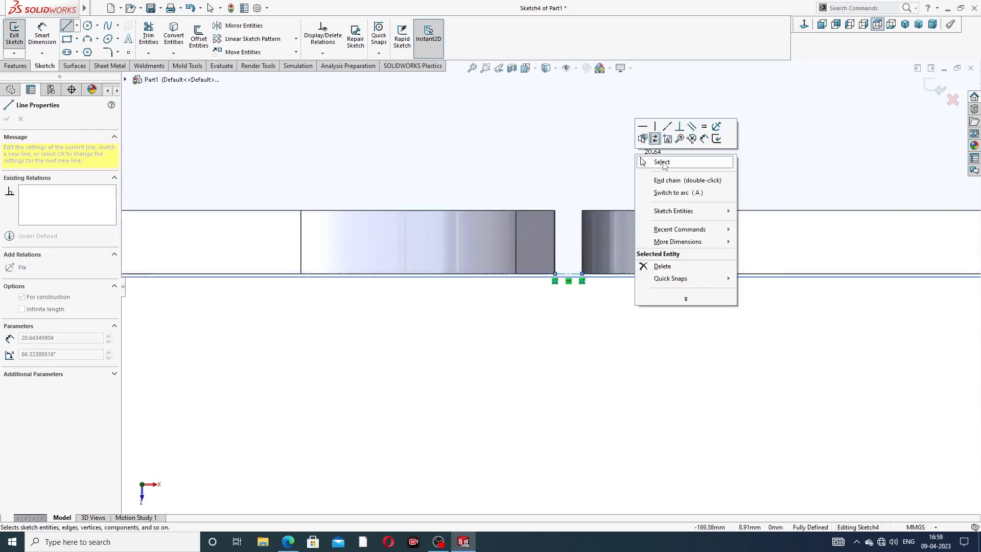
pyautogui.click(657, 160)
# - Draw a vertical centerline about 88 mm long upward from the midpoint of the short centerline between the two middle flanges
pyautogui.click(77, 26)
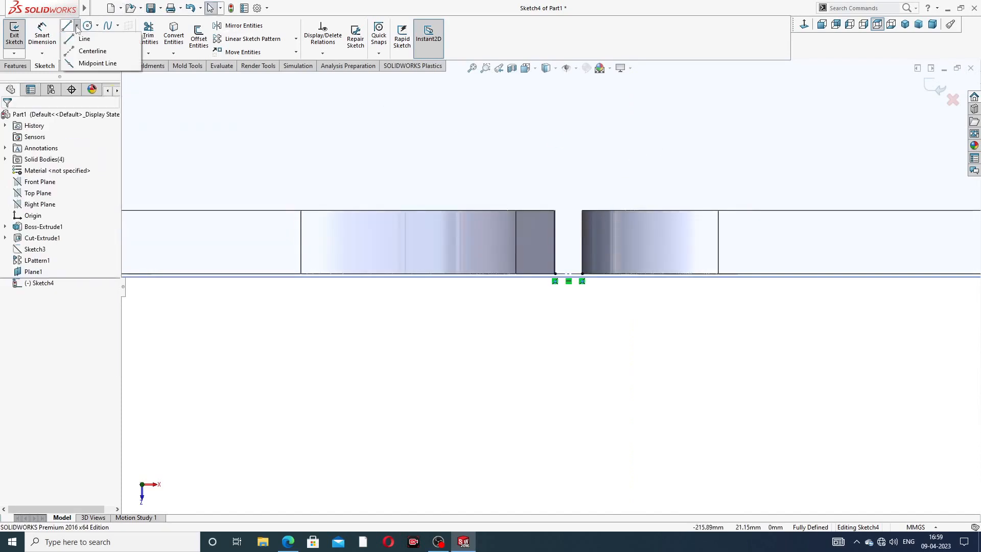
pyautogui.click(84, 52)
pyautogui.scroll(-5, 562, 276)
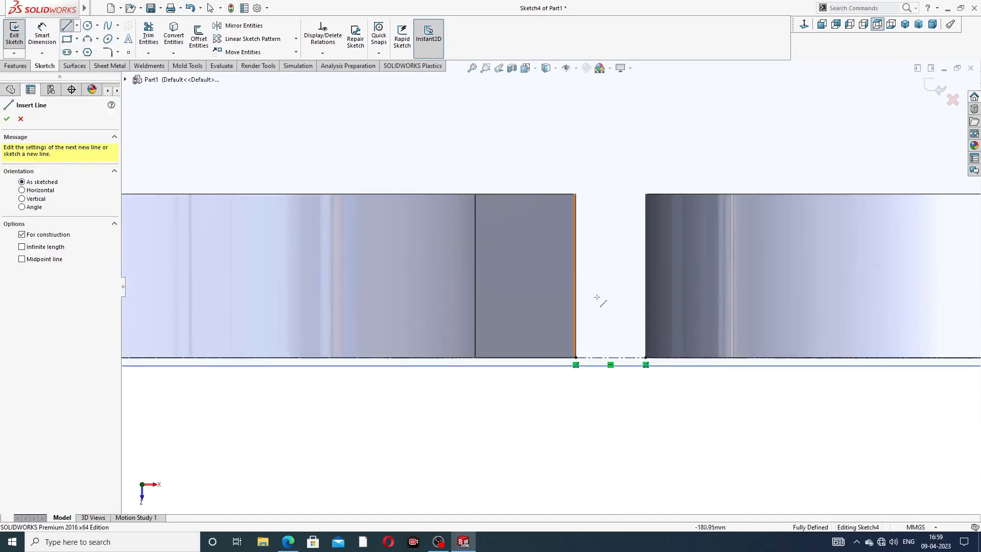
pyautogui.click(611, 356)
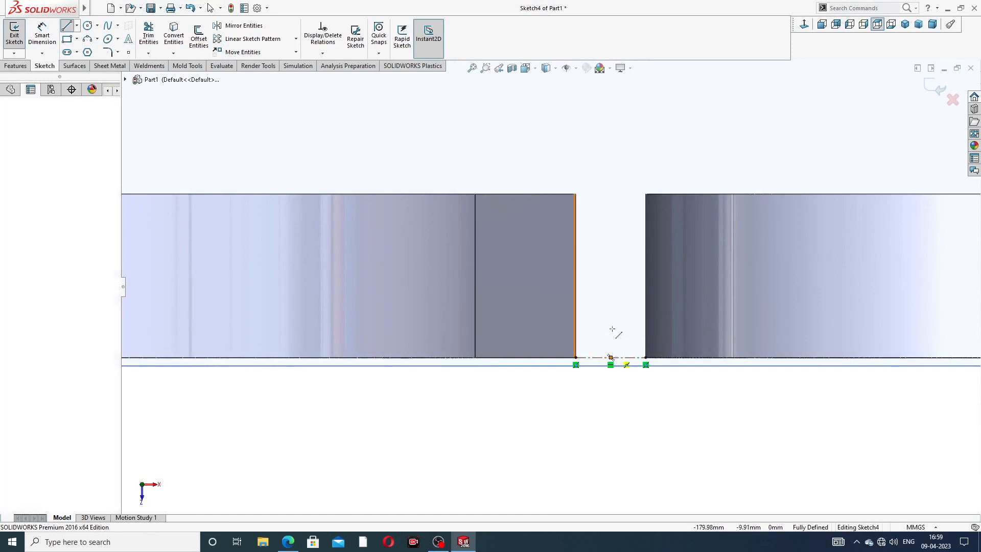
pyautogui.scroll(5, 616, 135)
pyautogui.scroll(3, 573, 122)
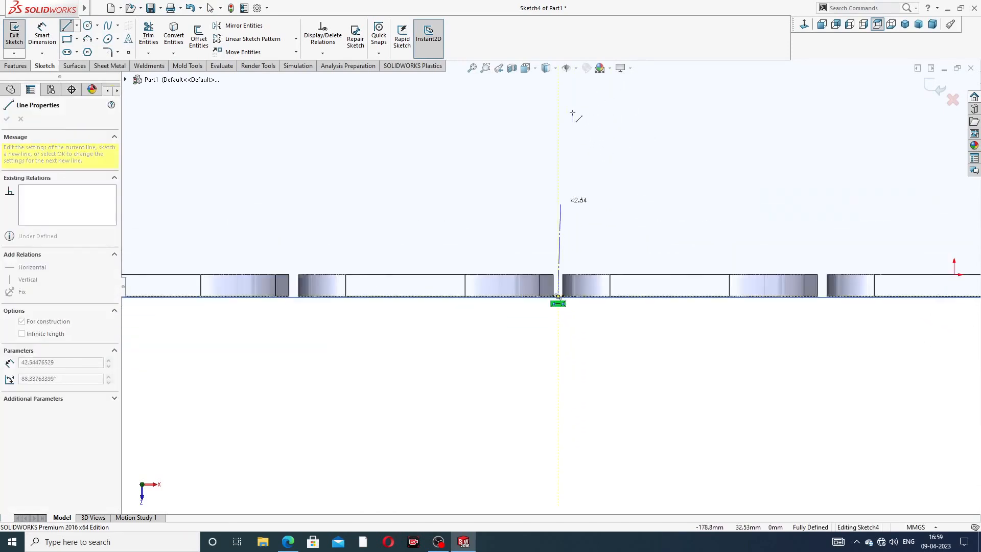
pyautogui.click(559, 103)
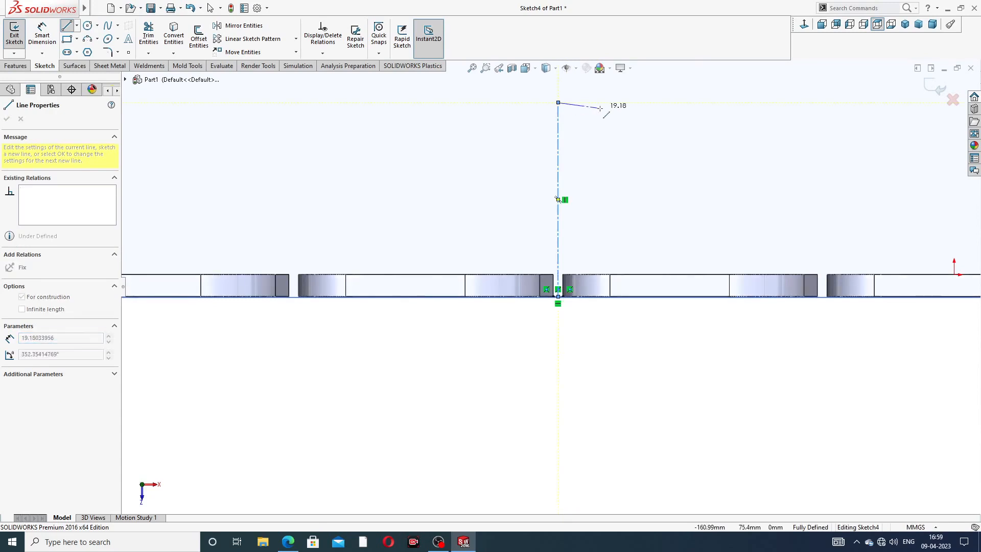
pyautogui.rightClick(604, 109)
pyautogui.click(643, 125)
# - Hide the offset reference plane
pyautogui.scroll(5, 637, 130)
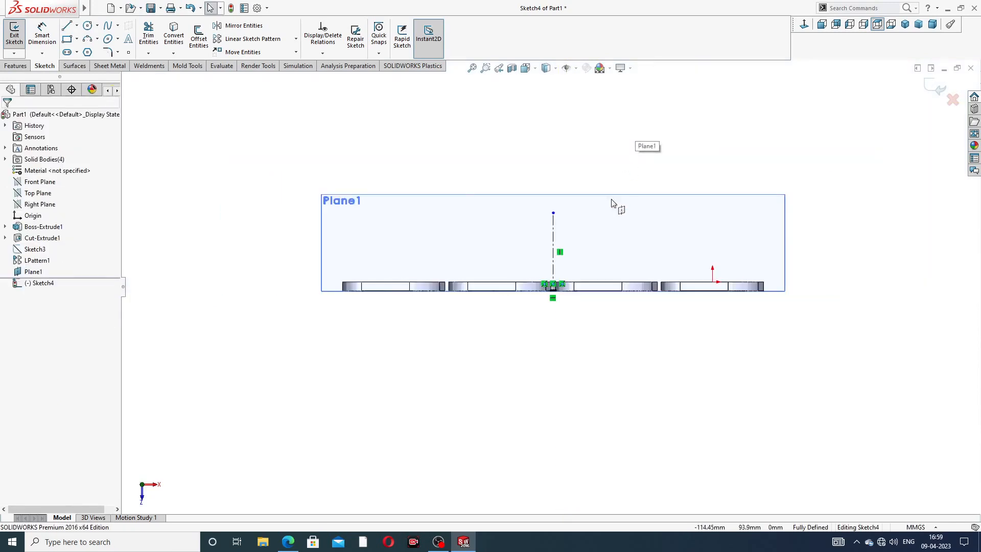
pyautogui.click(355, 255)
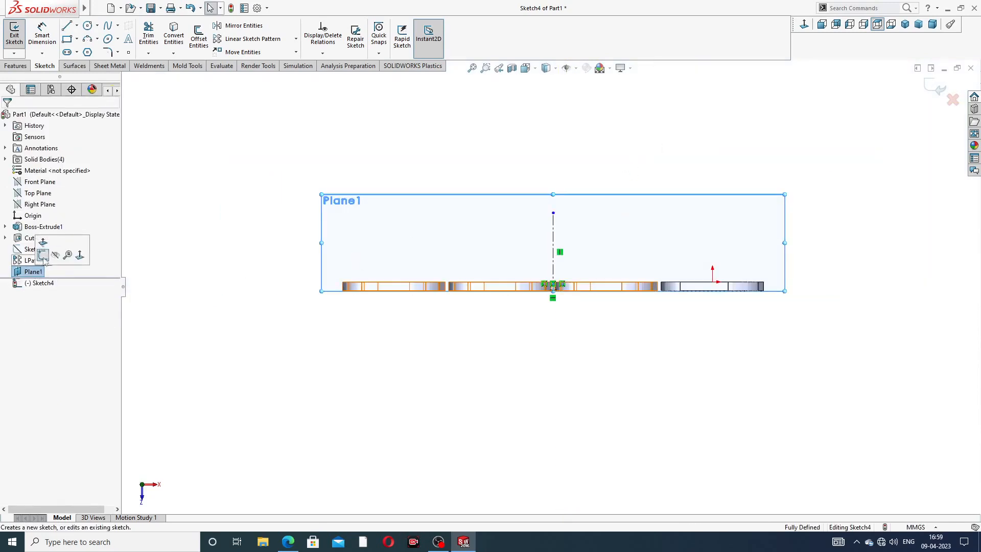
pyautogui.click(377, 142)
# - Draw a circle of about 36.5 mm radius centered on the upper end of the vertical centerline
pyautogui.scroll(-4, 532, 228)
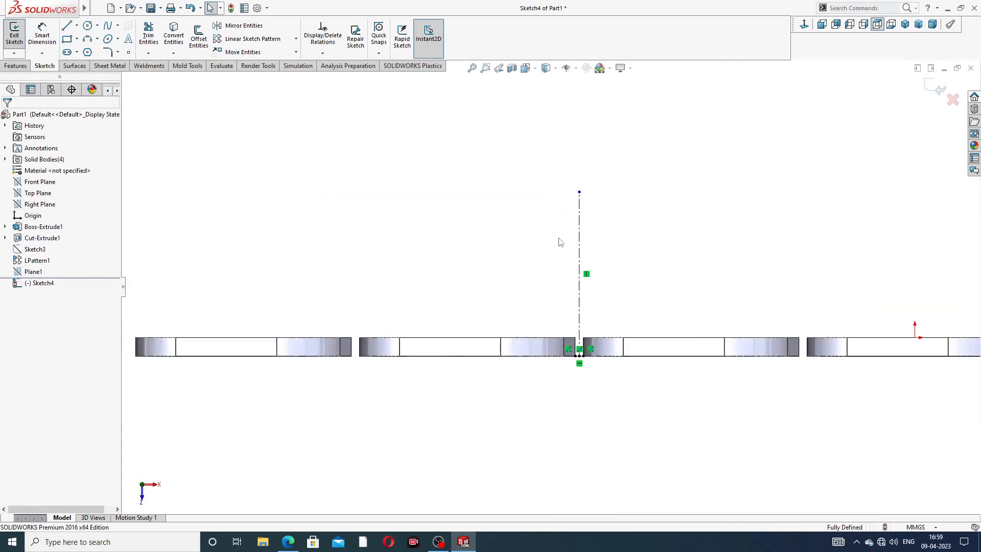
pyautogui.click(87, 27)
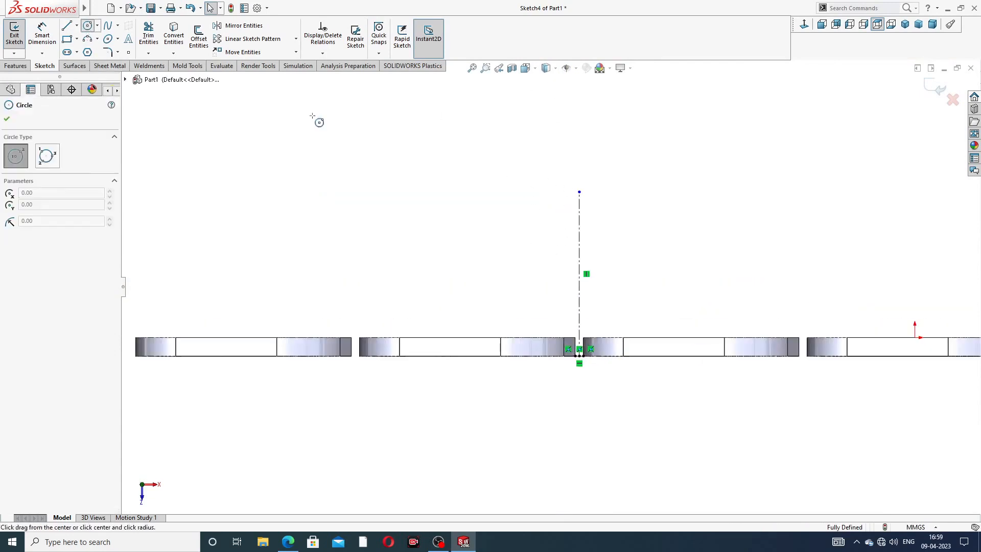
pyautogui.click(579, 192)
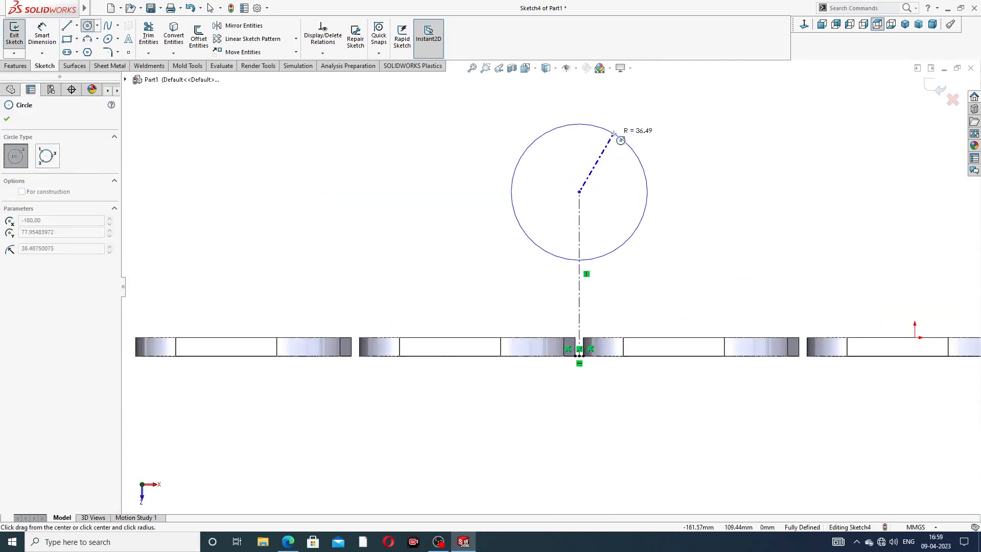
pyautogui.click(620, 137)
pyautogui.rightClick(688, 115)
pyautogui.click(707, 115)
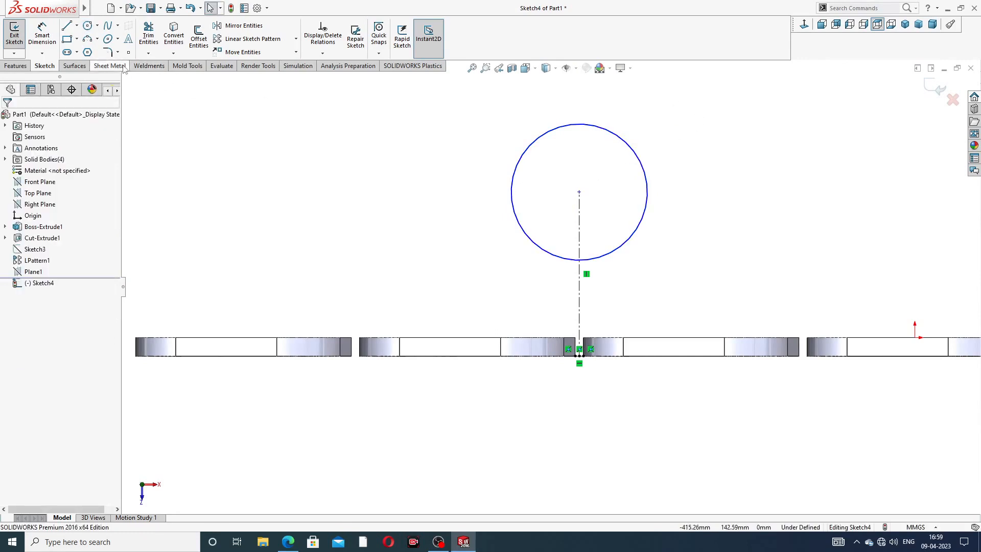
# - Try a vertical 130 mm diameter dimension on the circle, placing it inside the outline, and remove it
pyautogui.click(42, 35)
pyautogui.click(608, 136)
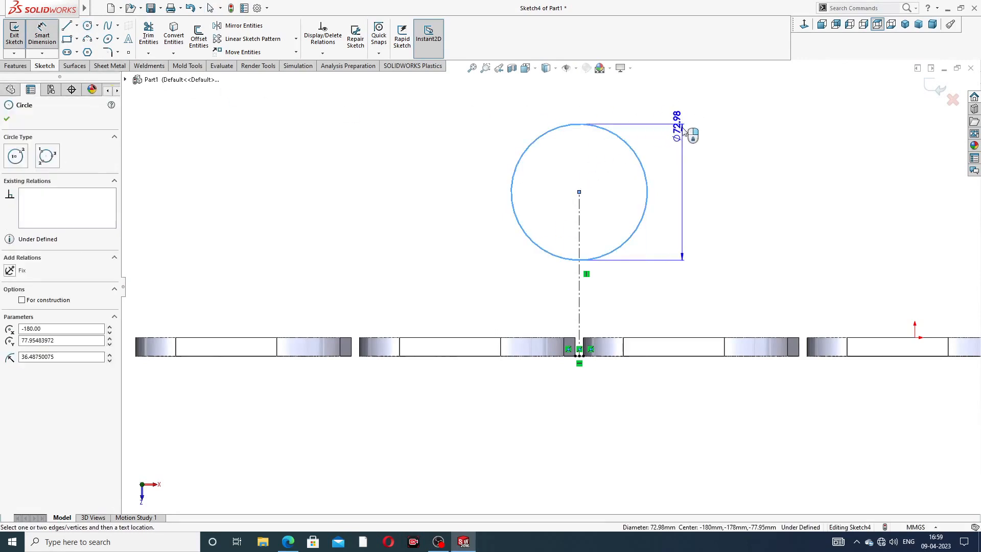
pyautogui.click(685, 130)
pyautogui.write('130')
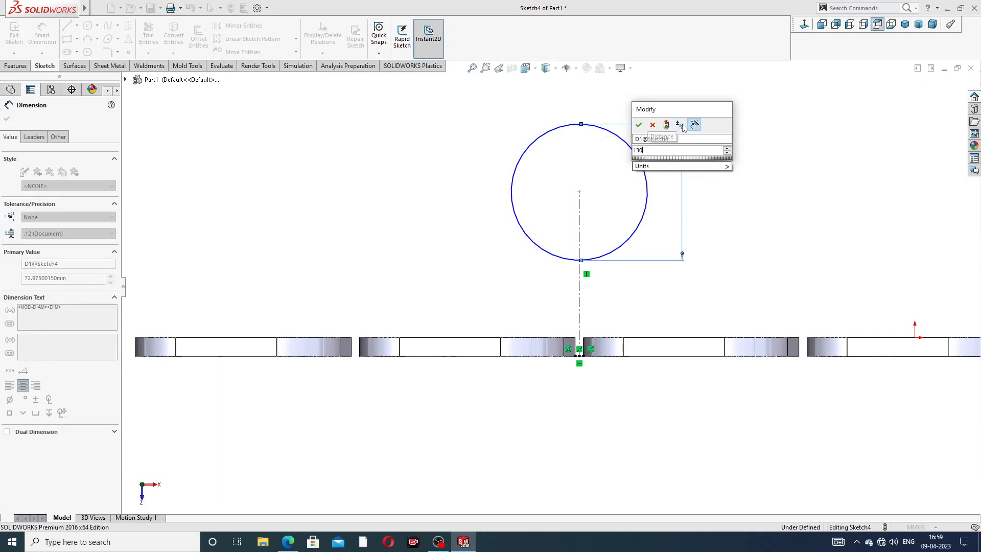
pyautogui.press('Return')
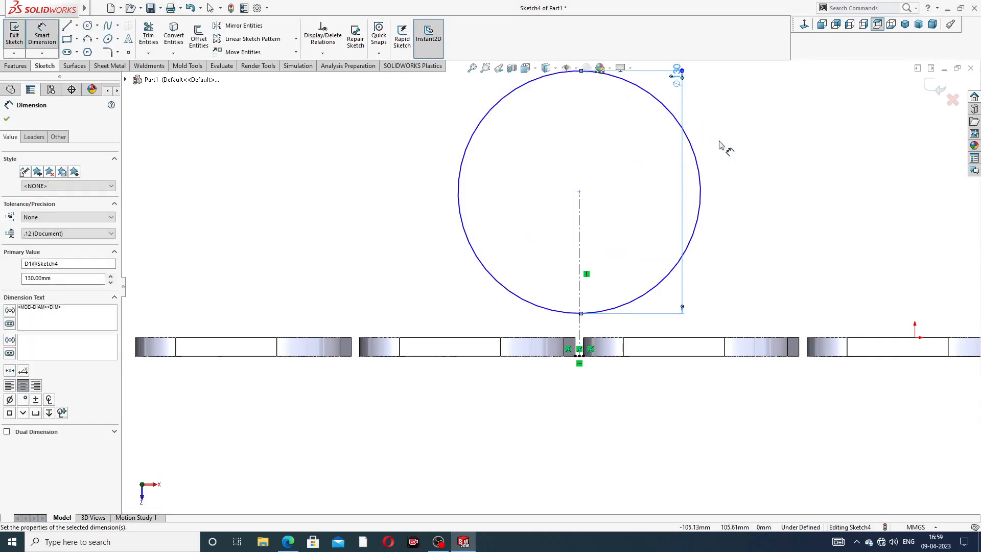
pyautogui.moveTo(680, 77); pyautogui.dragTo(655, 191)
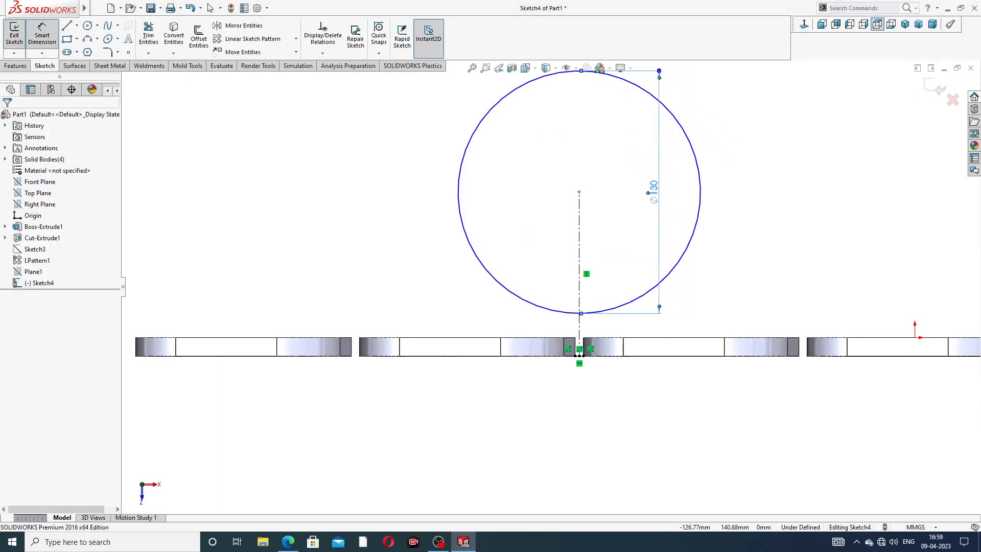
pyautogui.press('Delete')
pyautogui.scroll(4, 750, 157)
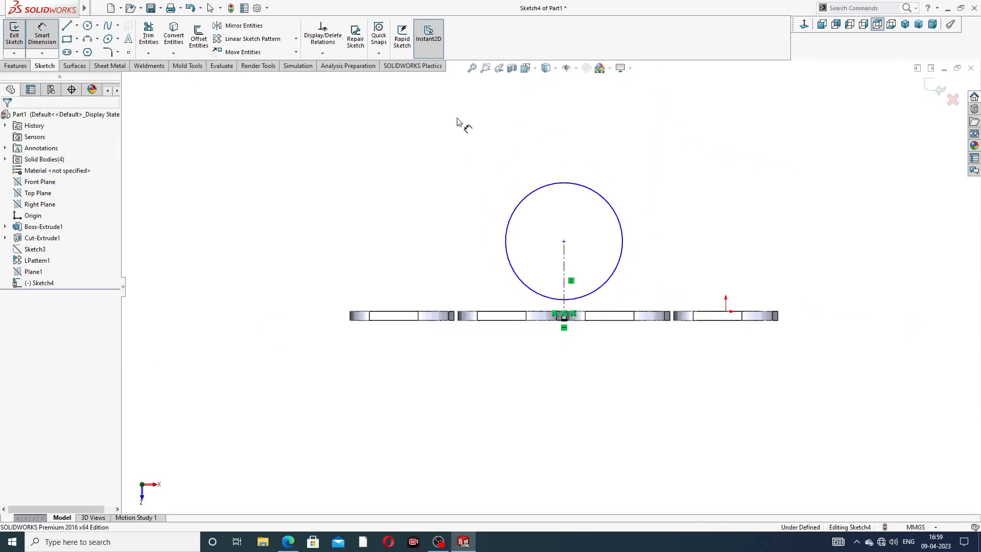
# - Dimension the circle's diameter as 130 mm with a diagonal dimension line and its value outside the circle
pyautogui.click(597, 195)
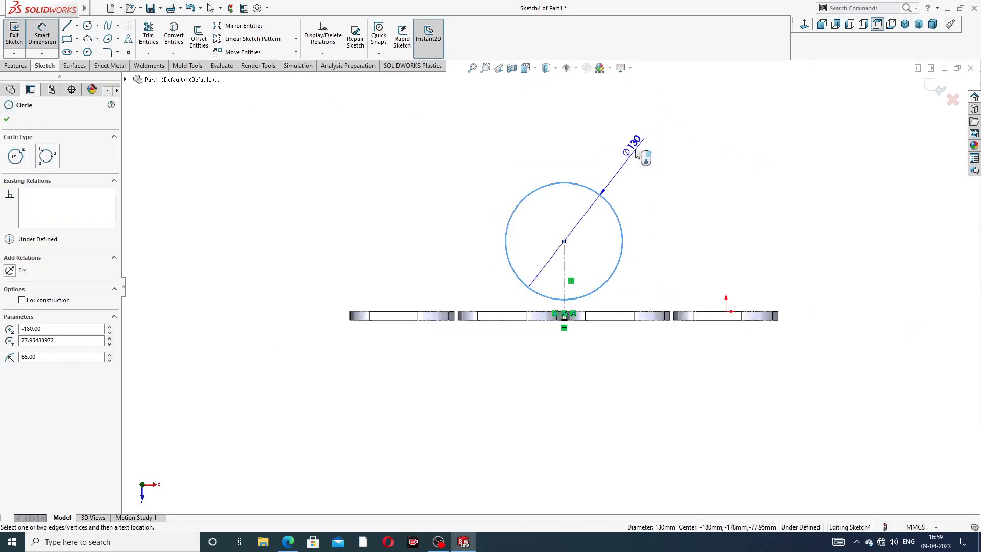
pyautogui.click(636, 149)
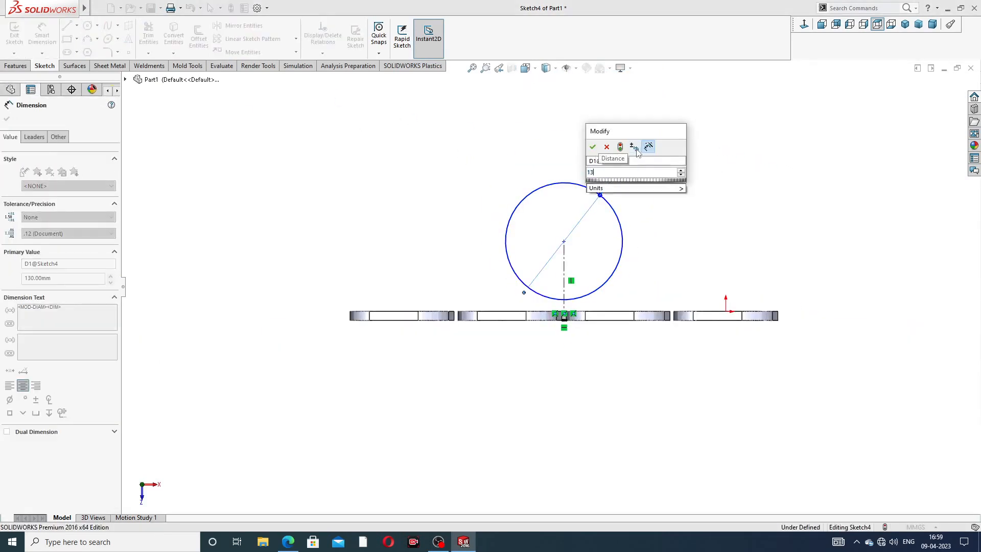
pyautogui.press('Return')
pyautogui.click(671, 215)
# - Set the vertical distance from the circle's center to the midpoint of the short centerline to 160 mm
pyautogui.scroll(-3, 591, 215)
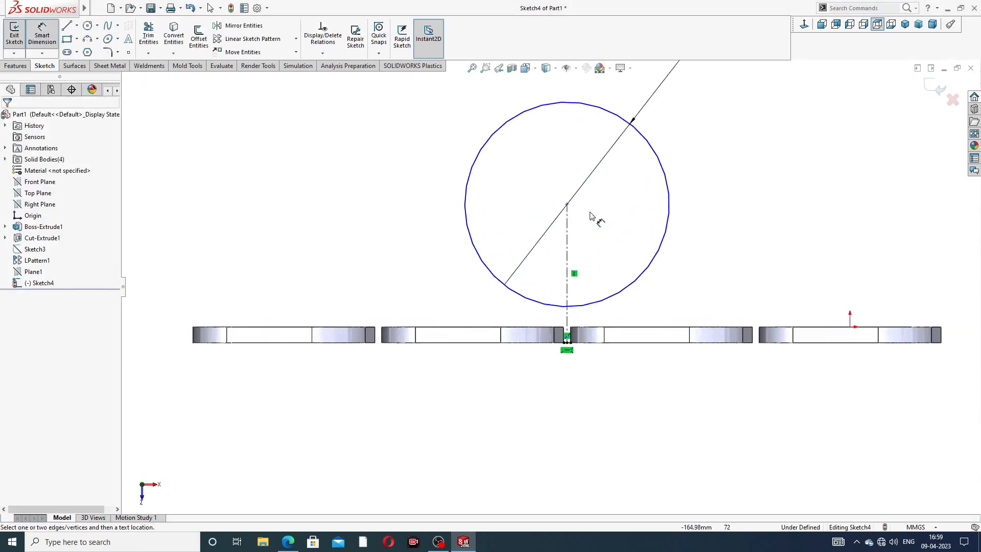
pyautogui.click(567, 205)
pyautogui.scroll(-6, 569, 349)
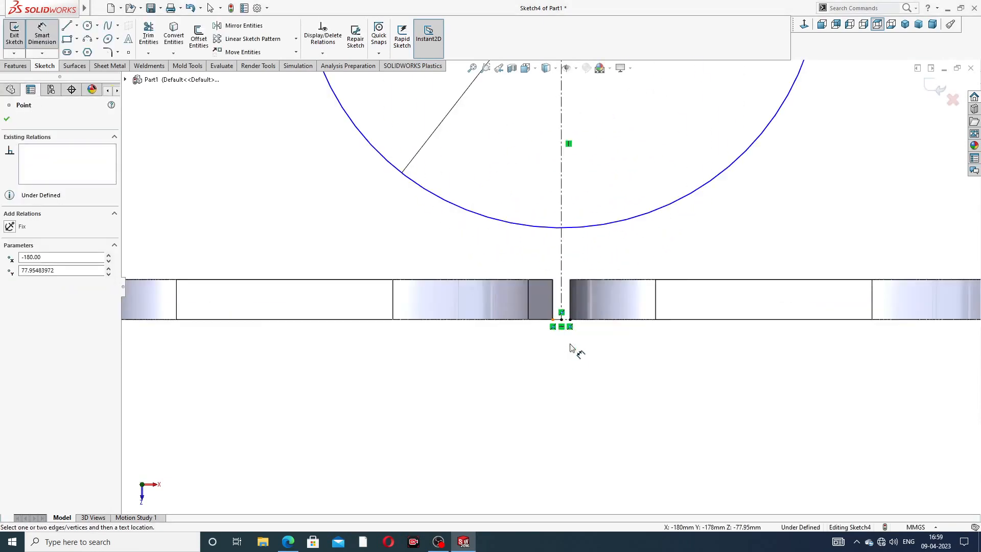
pyautogui.click(555, 303)
pyautogui.scroll(3, 810, 179)
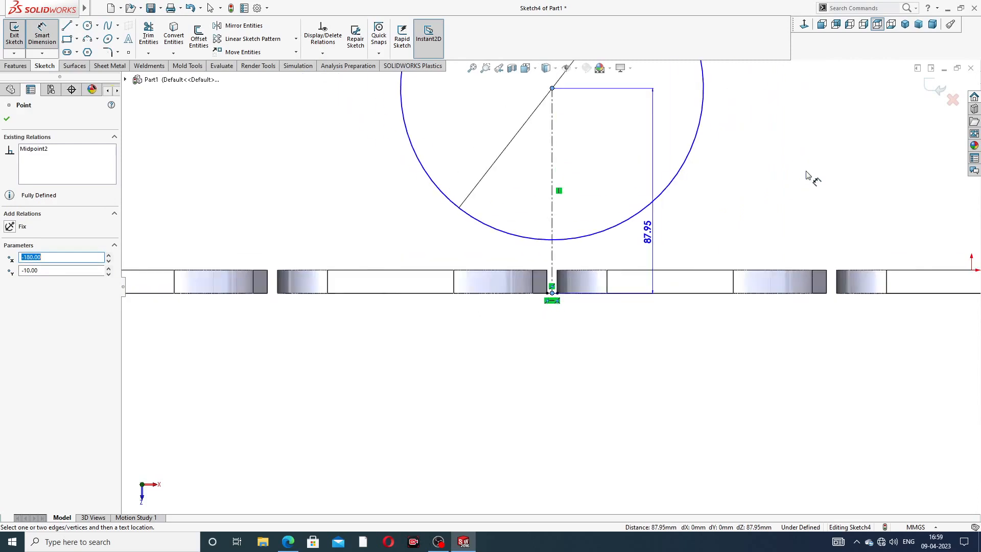
pyautogui.click(780, 178)
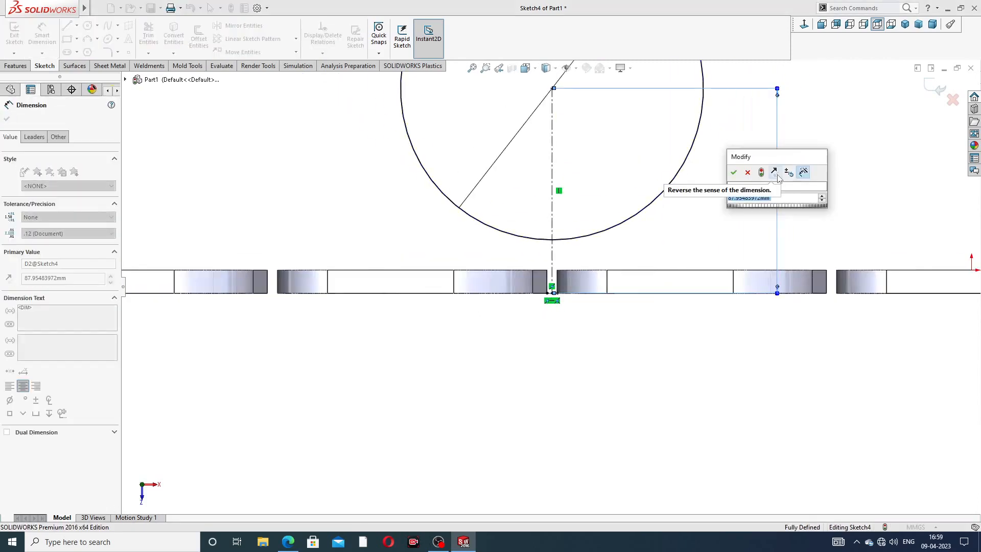
pyautogui.write('1')
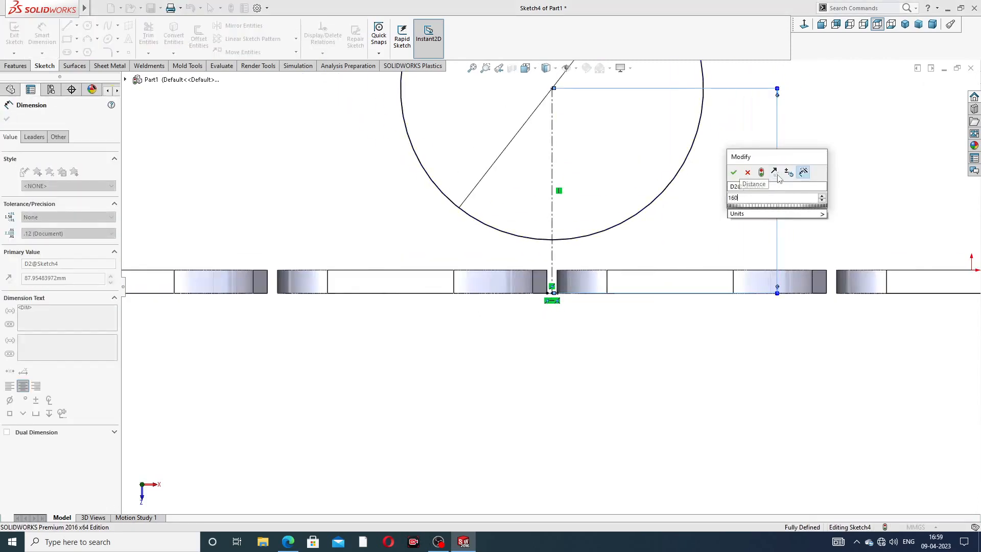
pyautogui.write('60')
pyautogui.press('Return')
pyautogui.scroll(3, 668, 142)
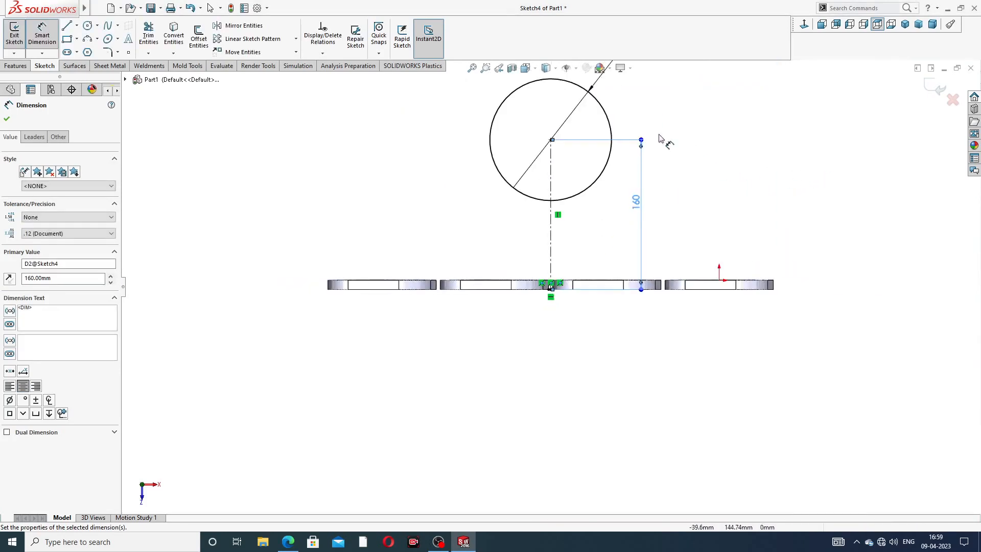
pyautogui.rightClick(693, 111)
pyautogui.click(720, 143)
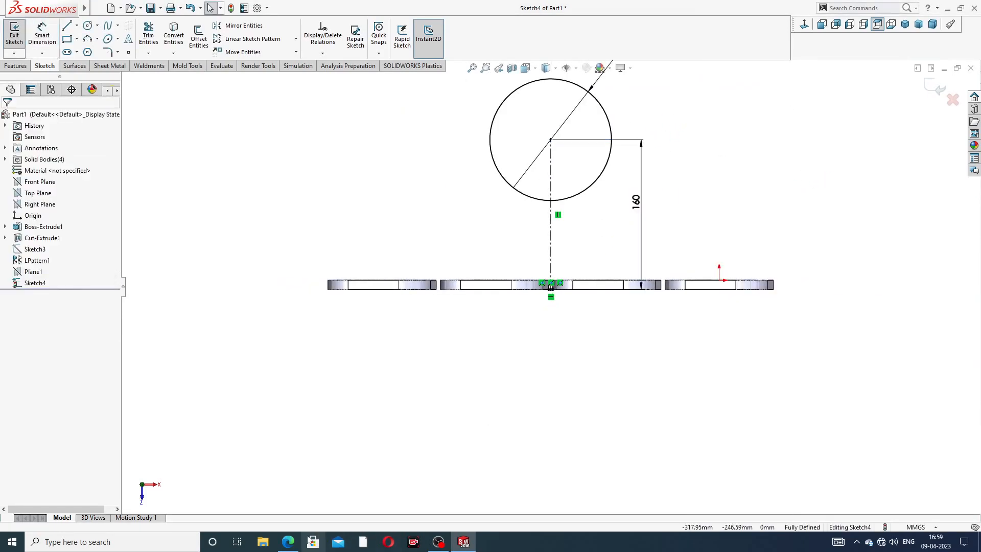
# - Consult the outlet flange dimensions in the PDF drawing in the browser and return to the sketch in SolidWorks
pyautogui.click(289, 542)
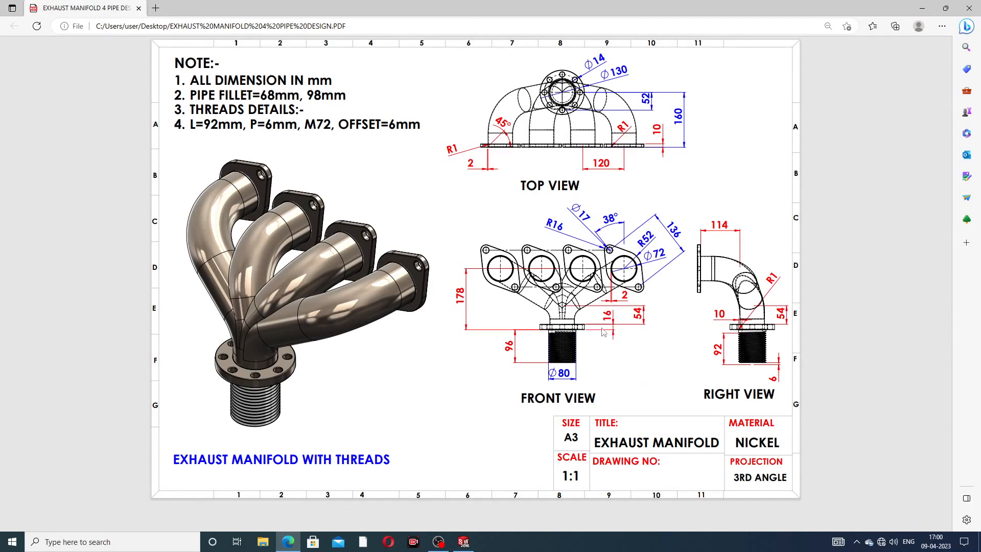
pyautogui.click(288, 542)
pyautogui.press('z')
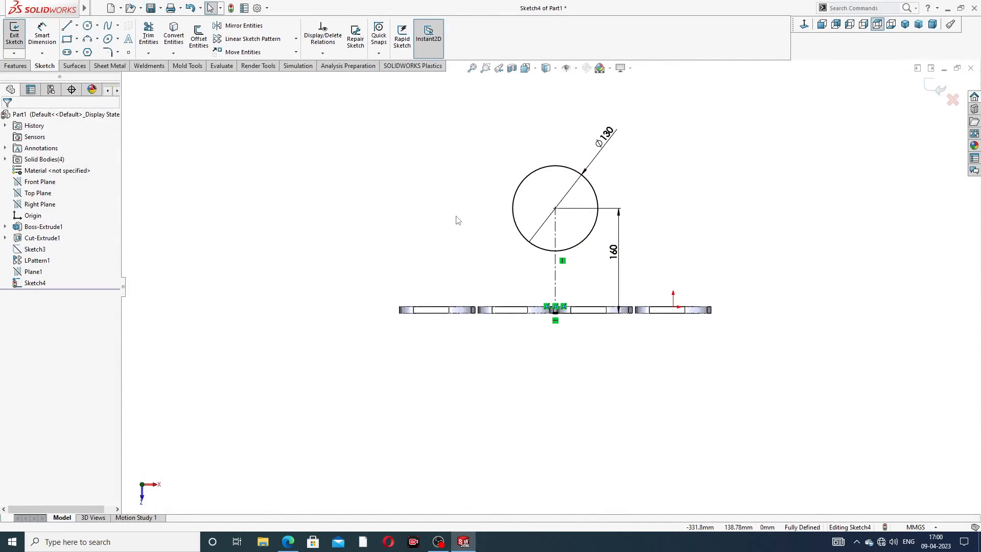
# - Extrude the 130 mm circle sketch as a blind boss 16 mm deep
pyautogui.click(16, 66)
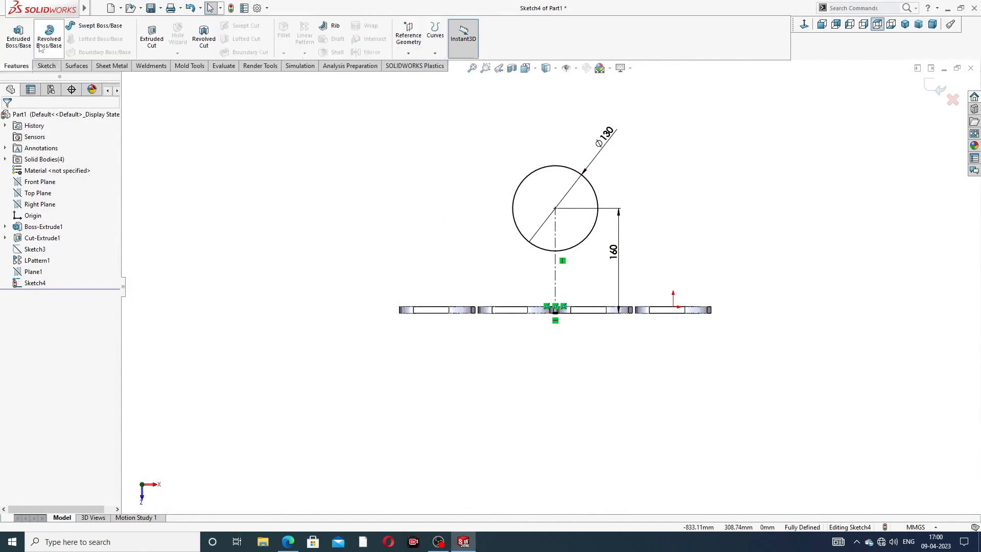
pyautogui.click(18, 36)
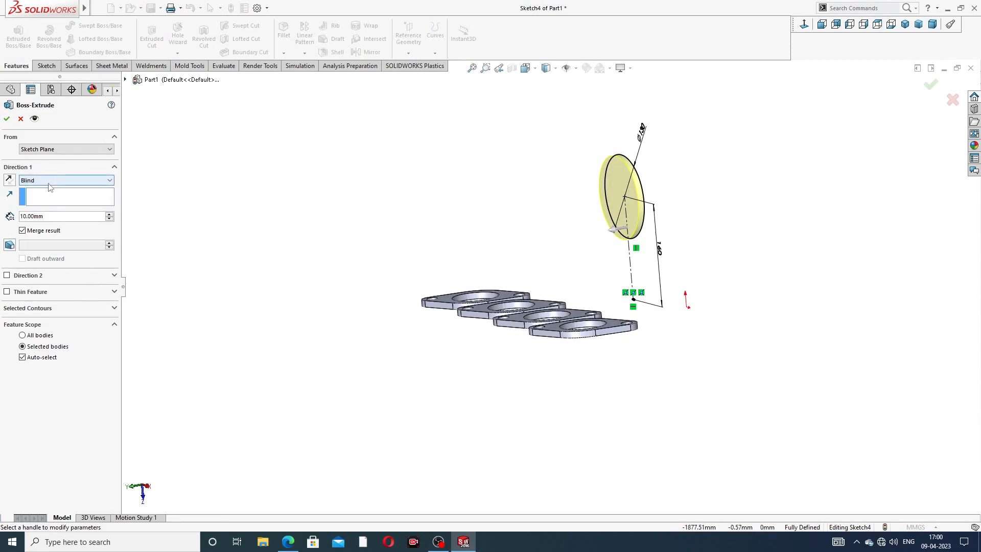
pyautogui.write('16')
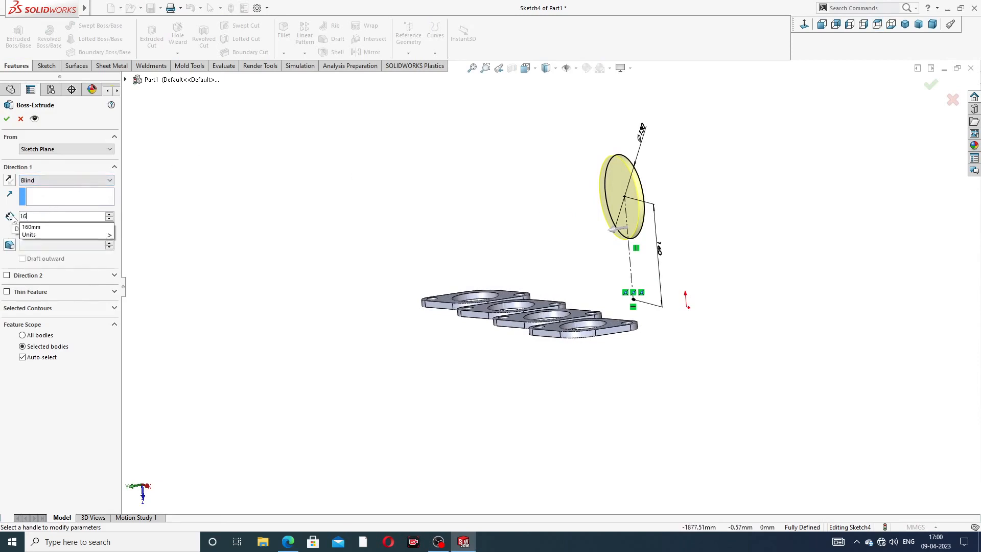
pyautogui.press('Return')
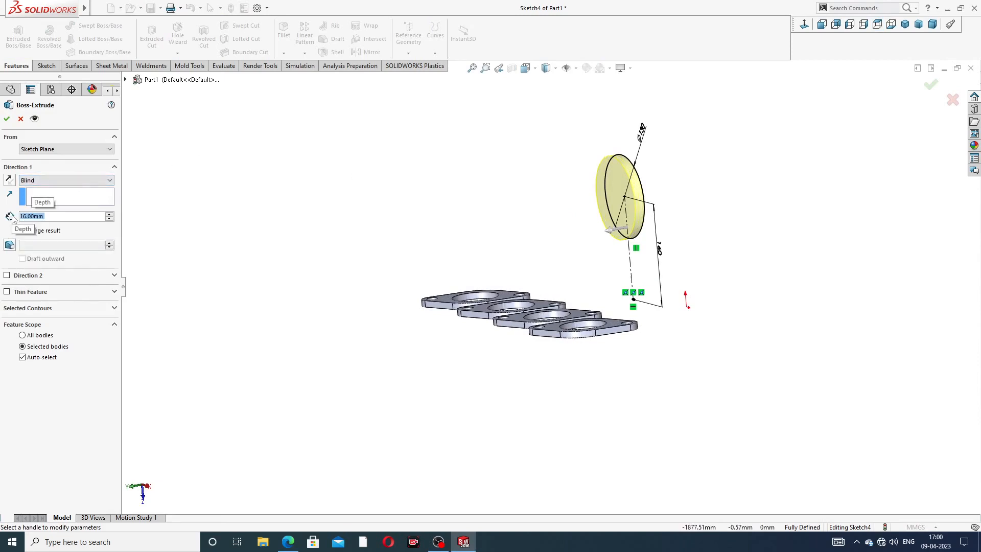
pyautogui.click(6, 119)
# - Start a sketch on the disc's flat face and draw a concentric circle about 81 mm in diameter
pyautogui.moveTo(715, 190)
pyautogui.mouseDown(button='middle')
pyautogui.moveTo(668, 189)
pyautogui.moveTo(674, 199)
pyautogui.moveTo(615, 208)
pyautogui.mouseUp(button='middle')
pyautogui.click(615, 190)
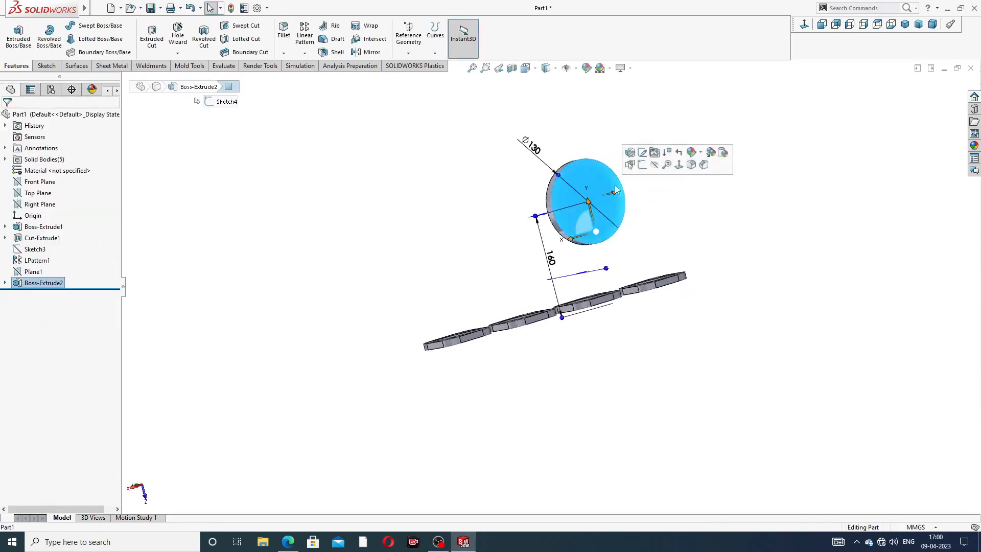
pyautogui.click(642, 165)
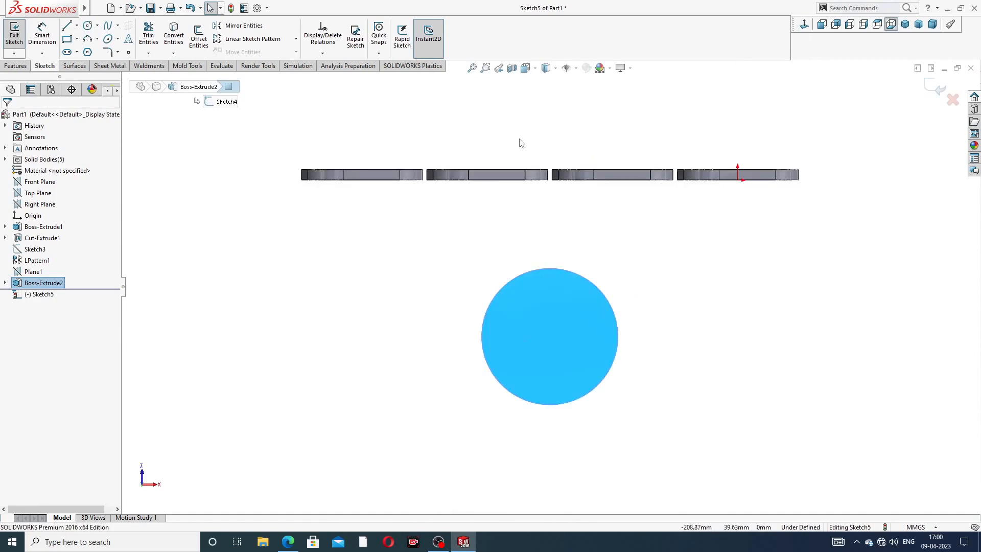
pyautogui.click(88, 26)
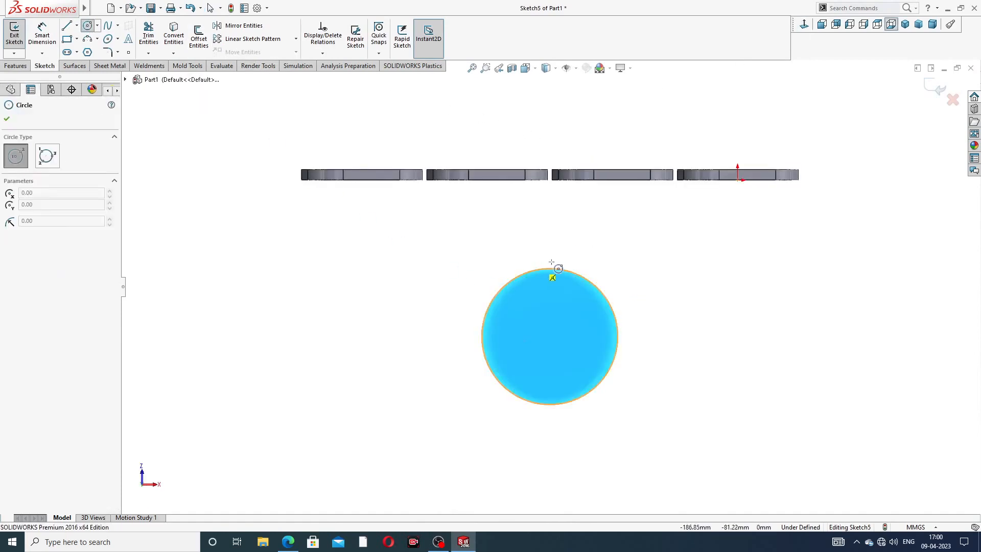
pyautogui.click(549, 336)
pyautogui.click(564, 296)
pyautogui.rightClick(650, 211)
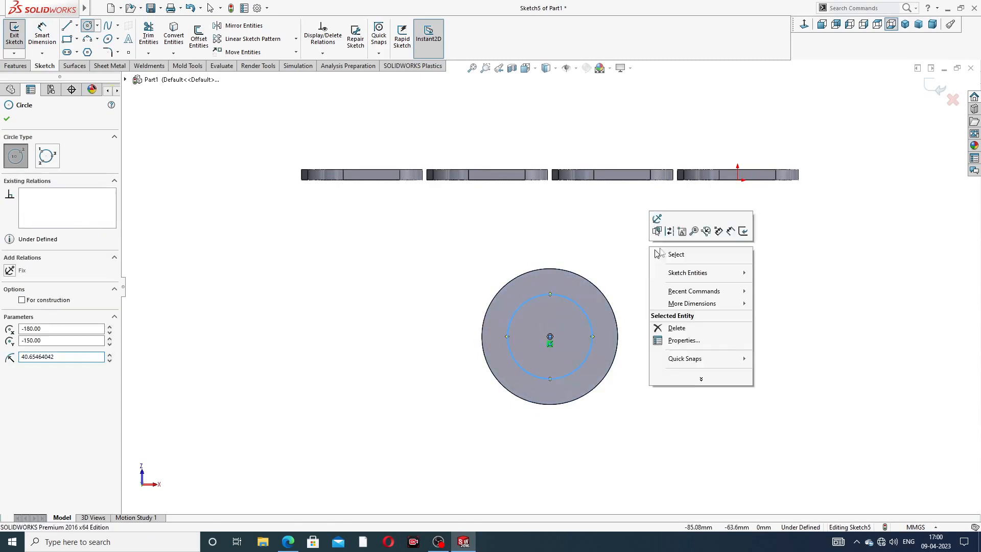
pyautogui.click(672, 253)
# - Dimension the inner circle's diameter as 72 mm
pyautogui.click(37, 43)
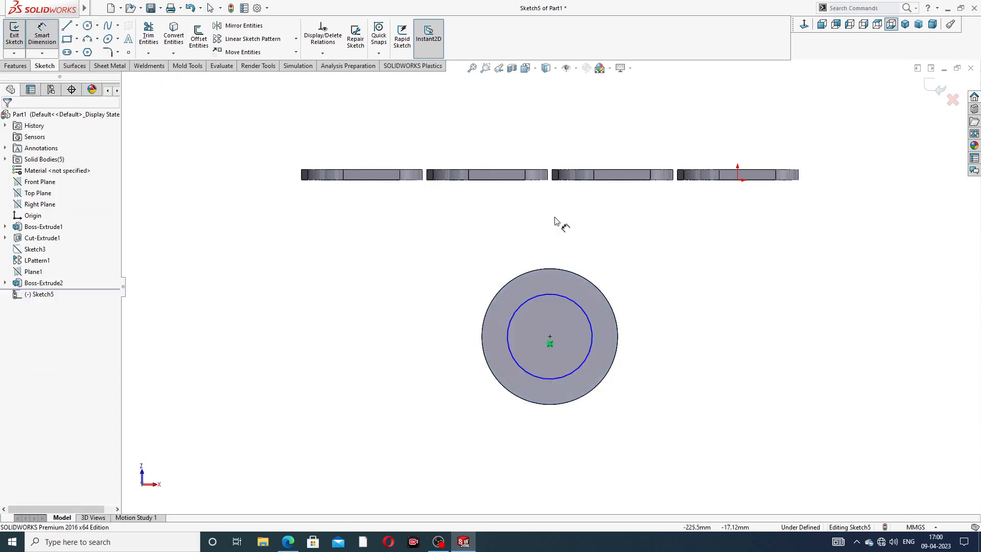
pyautogui.click(589, 310)
pyautogui.click(666, 273)
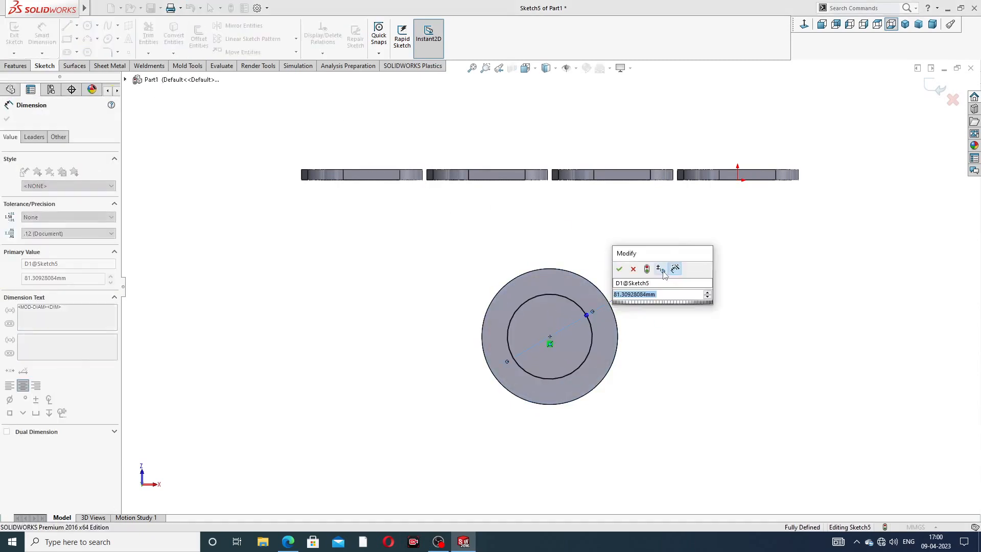
pyautogui.write('72')
pyautogui.press('Return')
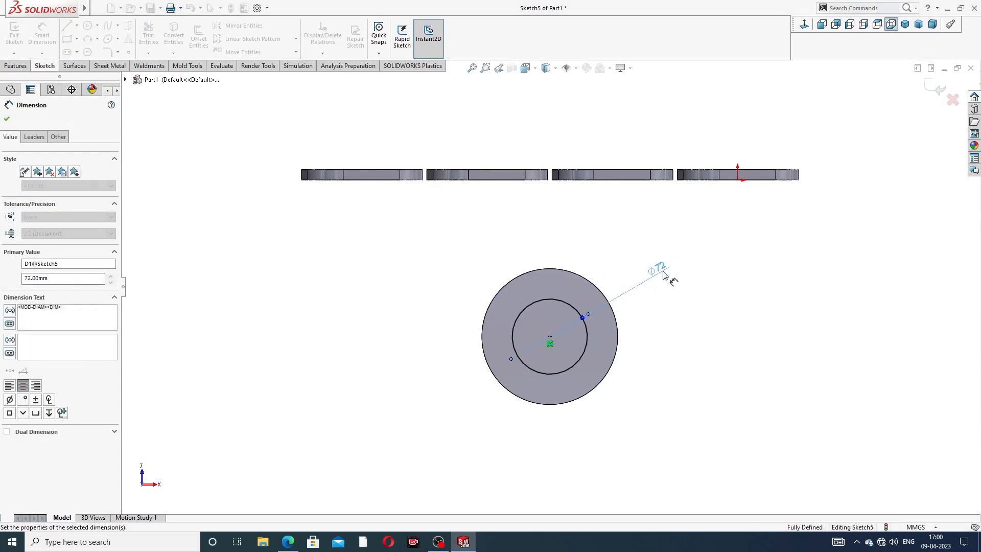
pyautogui.rightClick(739, 240)
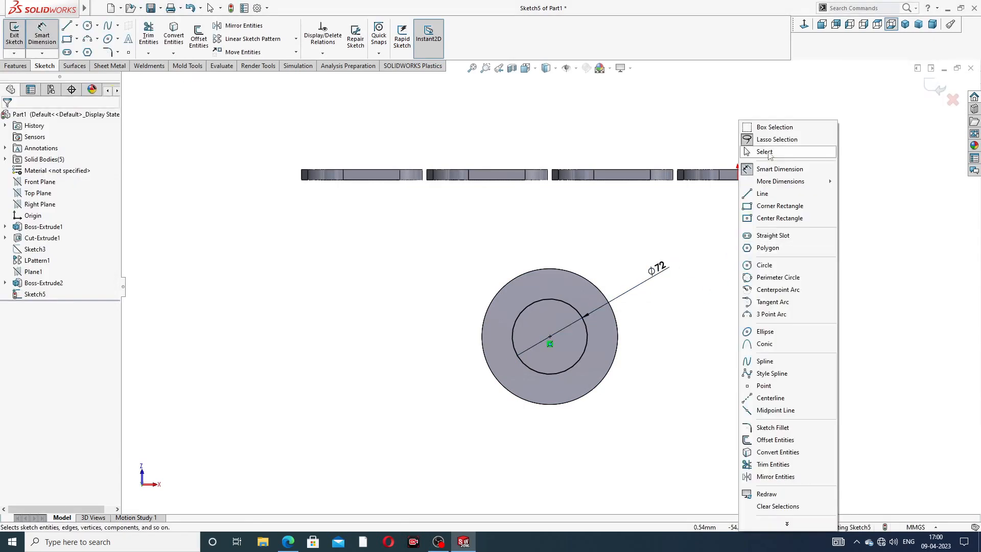
pyautogui.click(762, 152)
# - Cut the 72 mm circle out of the disc with an extruded cut set to Through All
pyautogui.click(19, 68)
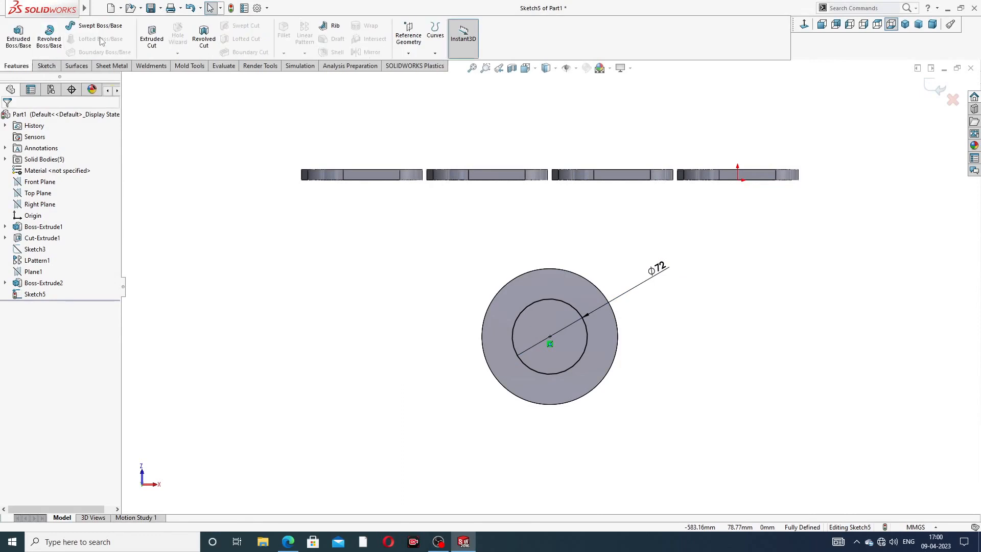
pyautogui.click(152, 37)
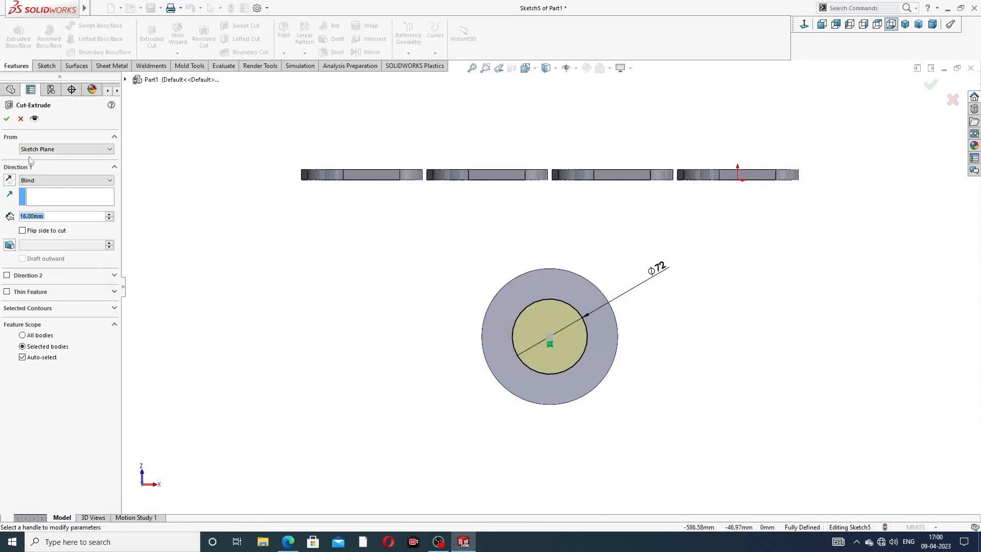
pyautogui.click(46, 180)
pyautogui.click(44, 197)
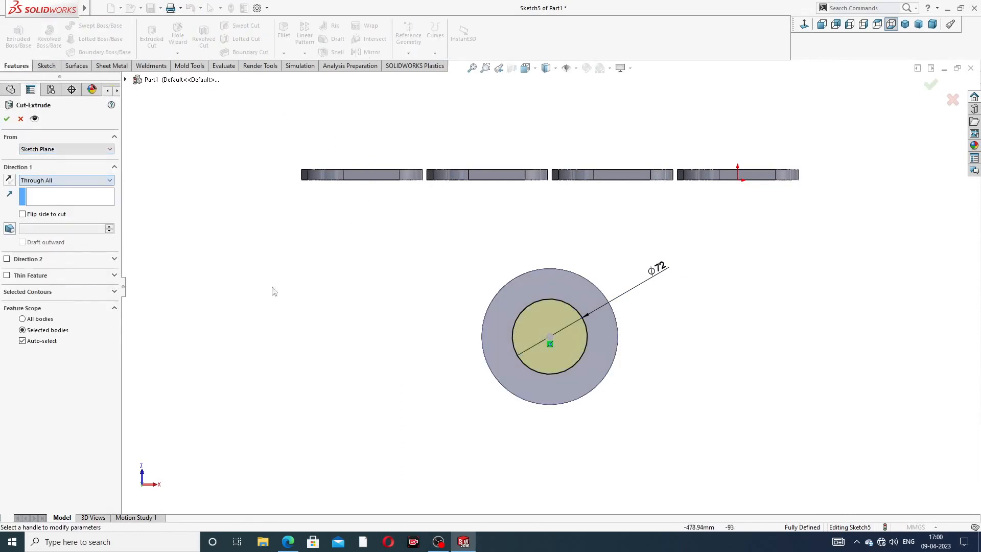
pyautogui.moveTo(272, 291); pyautogui.dragTo(544, 328, button='middle')
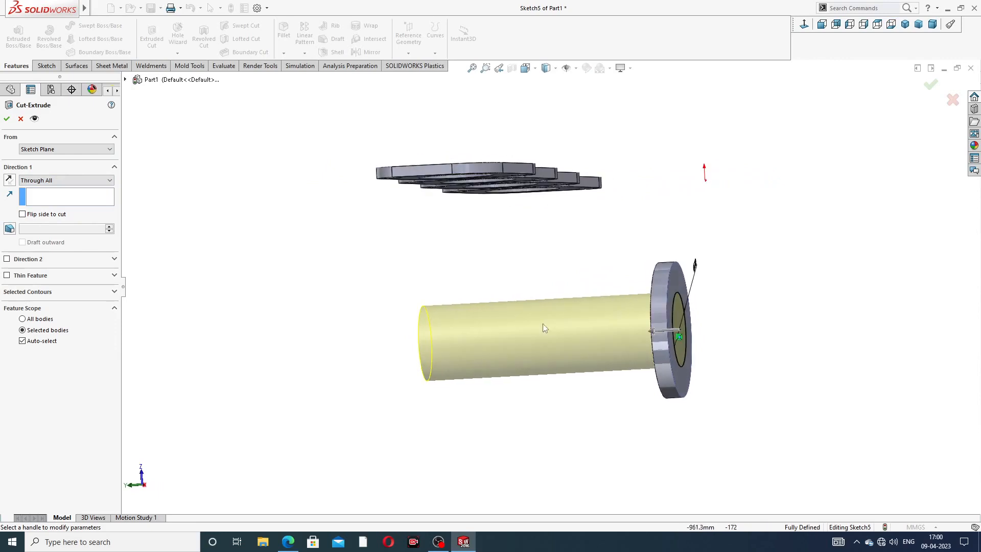
pyautogui.click(7, 119)
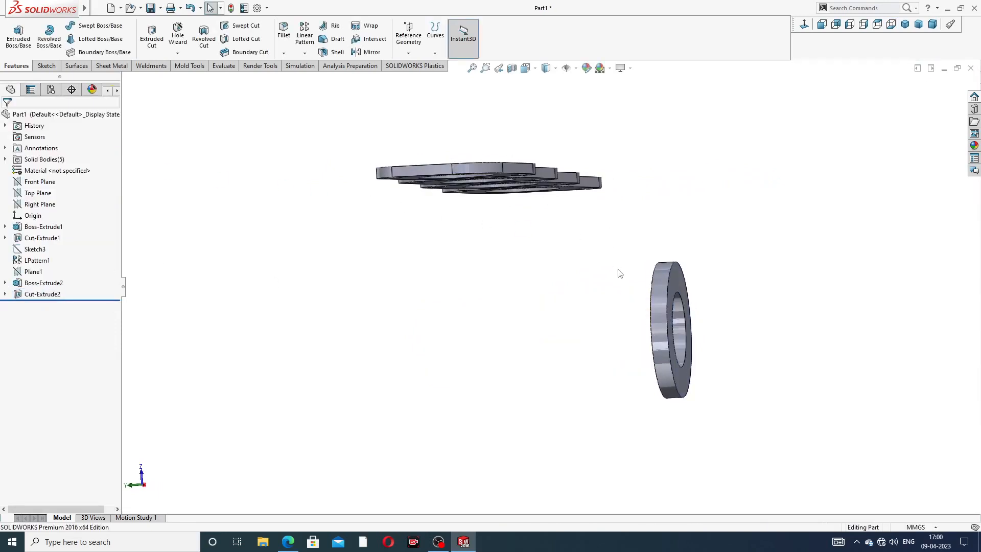
# - Start a sketch on the ring's flat face and draw a vertical centerline from the outer edge's top point to the ring's centre
pyautogui.moveTo(619, 273); pyautogui.dragTo(587, 263, button='middle')
pyautogui.click(587, 263)
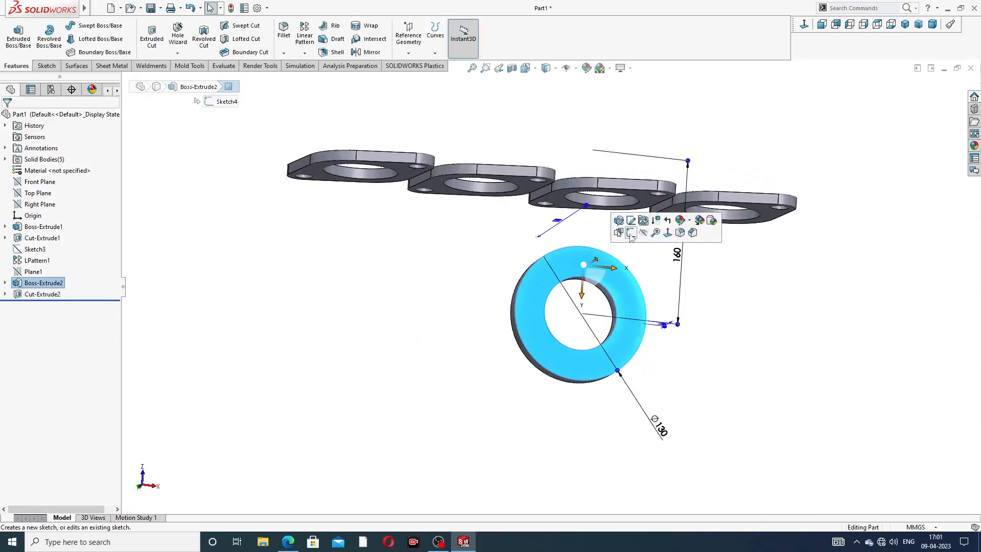
pyautogui.click(630, 233)
pyautogui.click(803, 25)
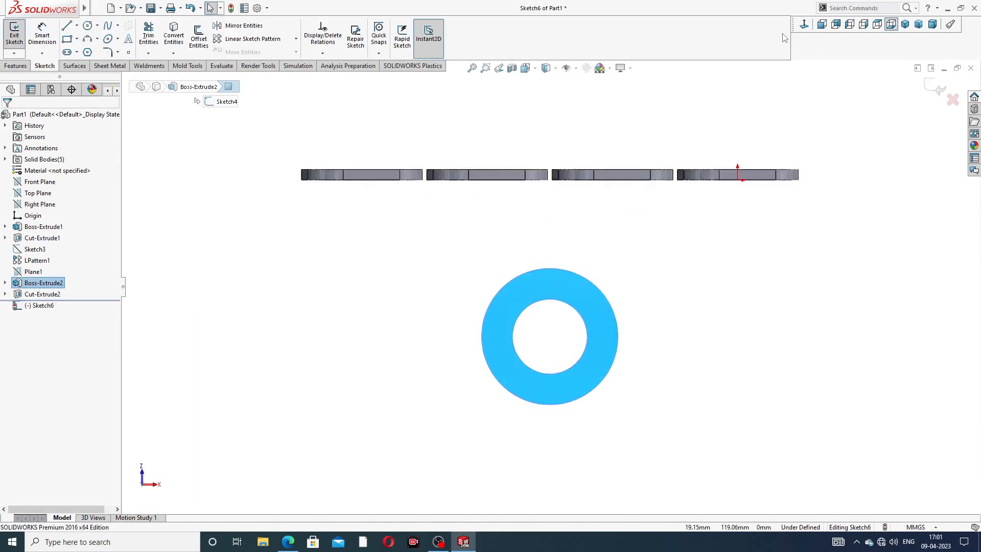
pyautogui.click(77, 25)
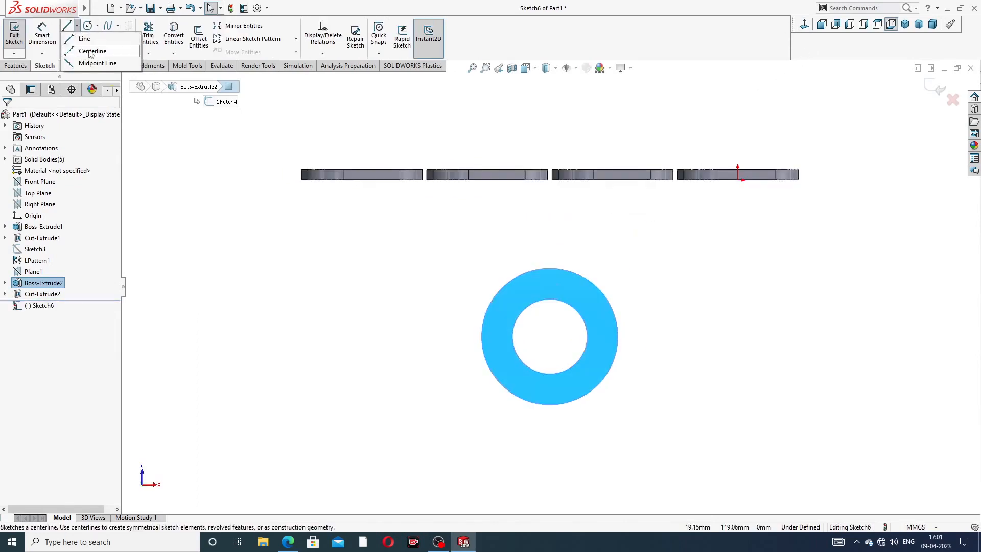
pyautogui.click(90, 48)
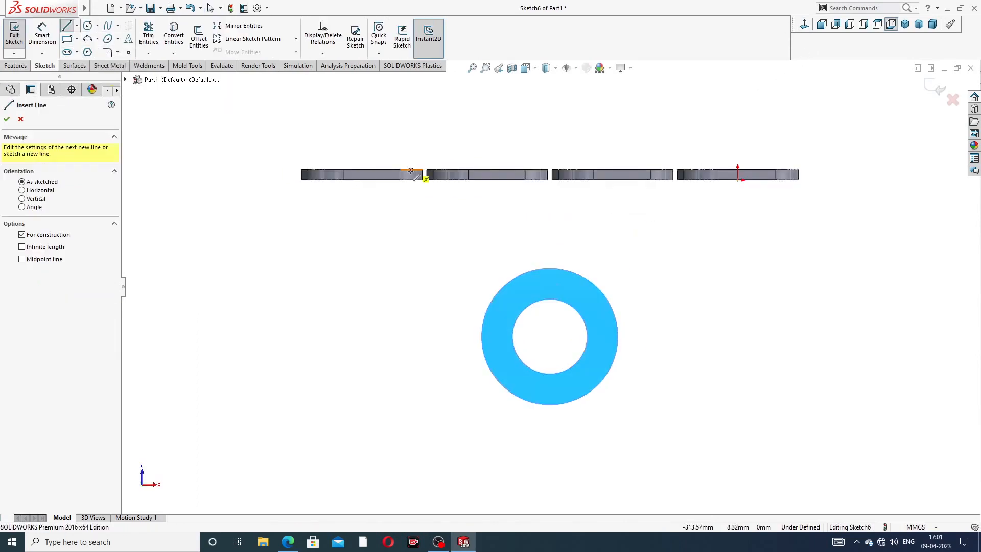
pyautogui.click(551, 268)
pyautogui.click(550, 337)
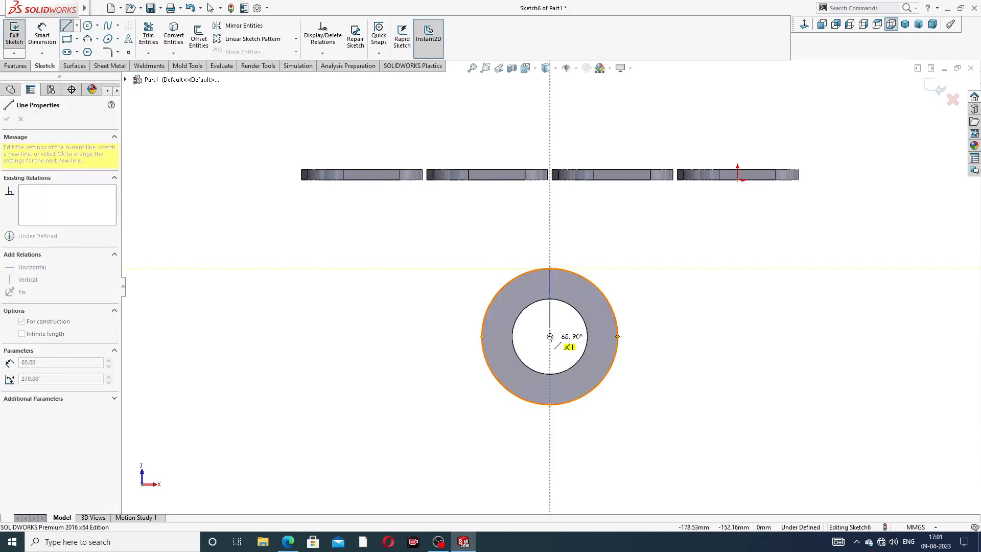
pyautogui.click(550, 336)
pyautogui.rightClick(646, 250)
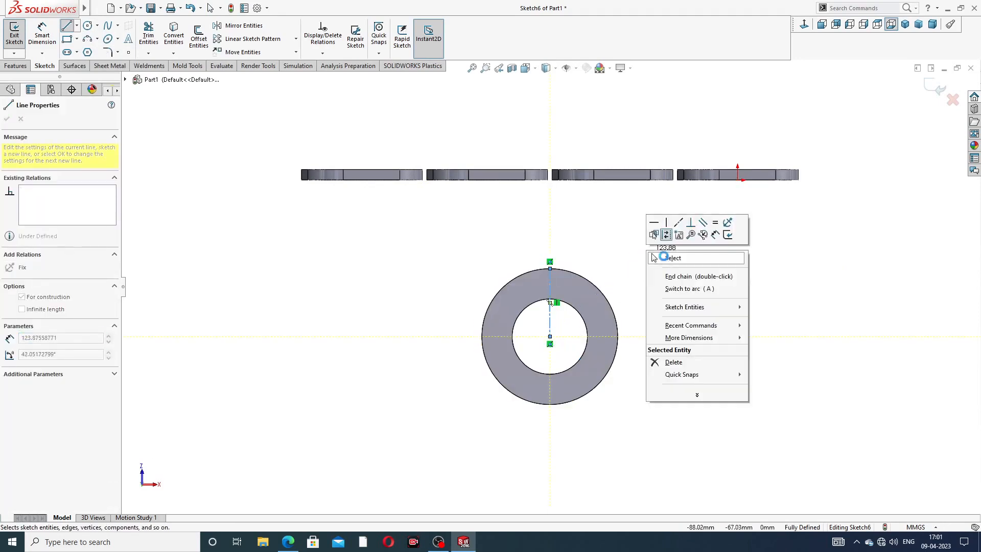
pyautogui.click(662, 258)
# - Sketch a circle about 10.5 mm in diameter centred on the centerline, between the ring's inner and outer edges
pyautogui.scroll(-1, 562, 265)
pyautogui.scroll(-2, 563, 275)
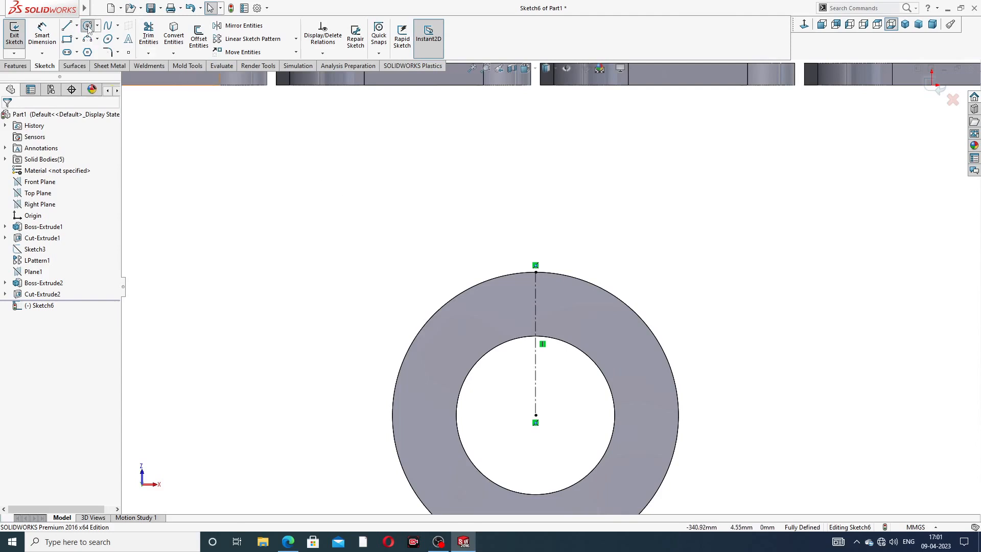
pyautogui.click(87, 26)
pyautogui.scroll(-2, 540, 298)
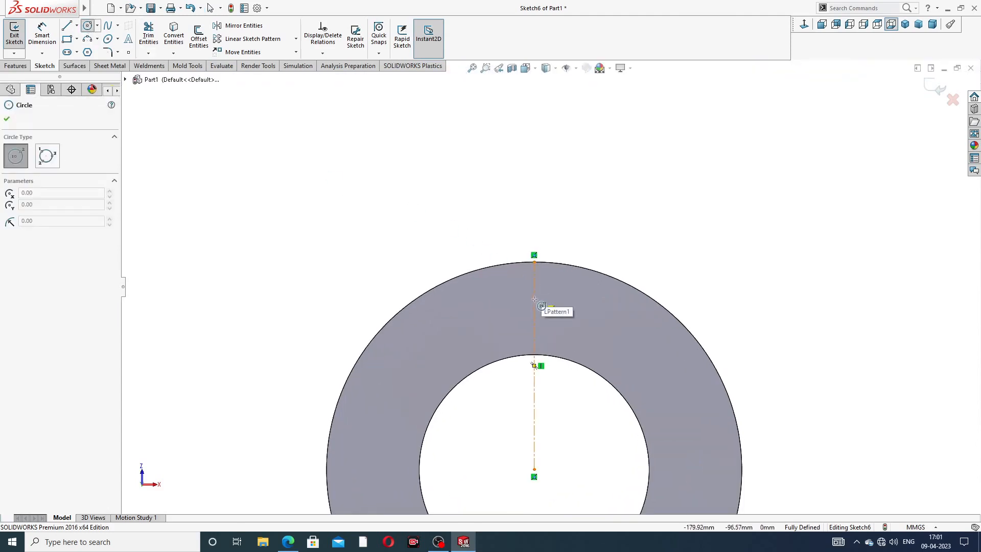
pyautogui.click(534, 299)
pyautogui.click(549, 291)
pyautogui.rightClick(597, 236)
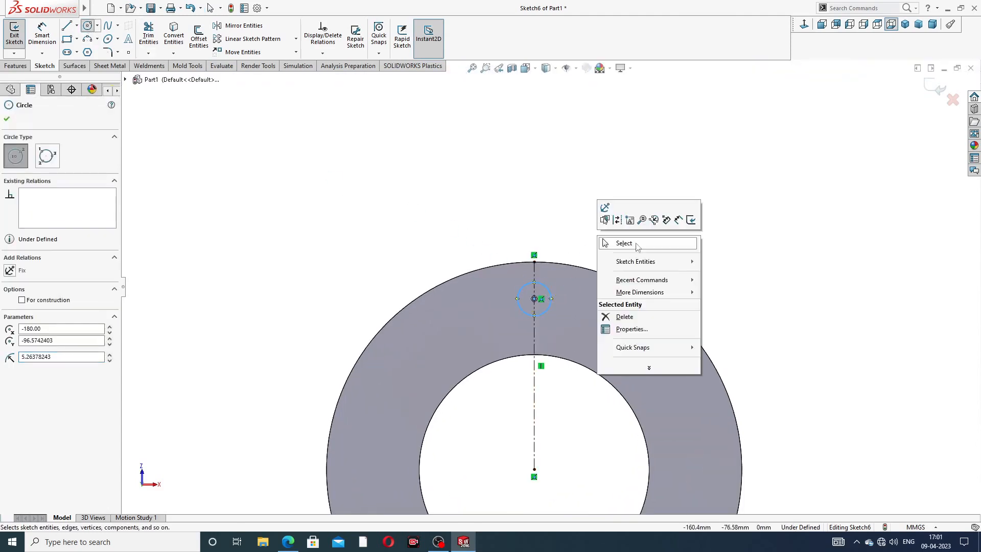
pyautogui.click(624, 243)
# - Dimension the small circle's diameter as 14 mm
pyautogui.click(42, 33)
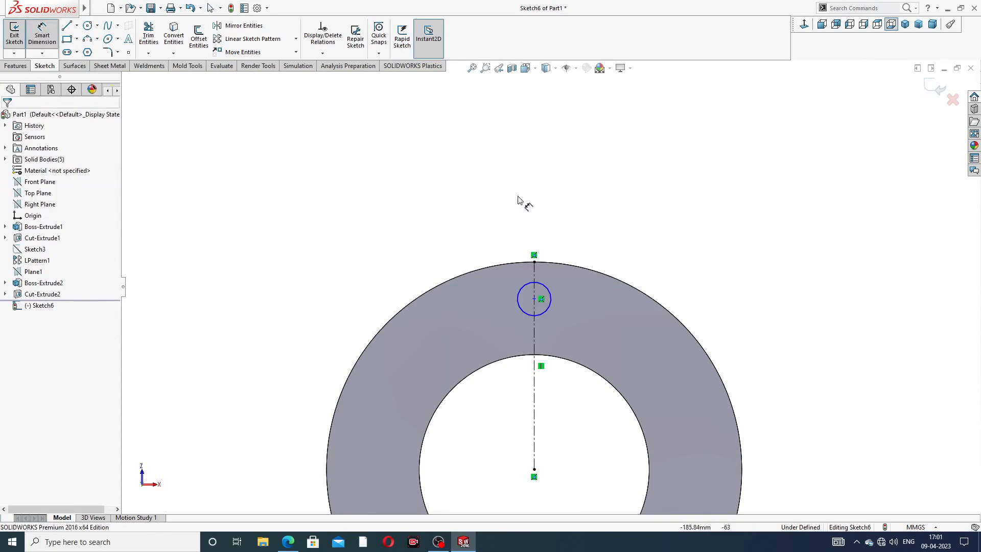
pyautogui.click(544, 287)
pyautogui.click(575, 233)
pyautogui.write('14')
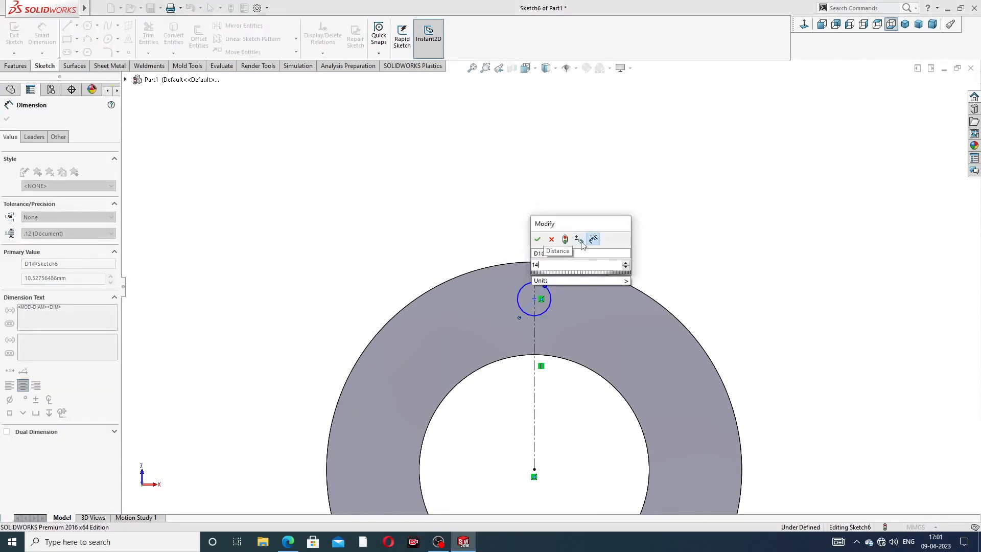
pyautogui.press('Return')
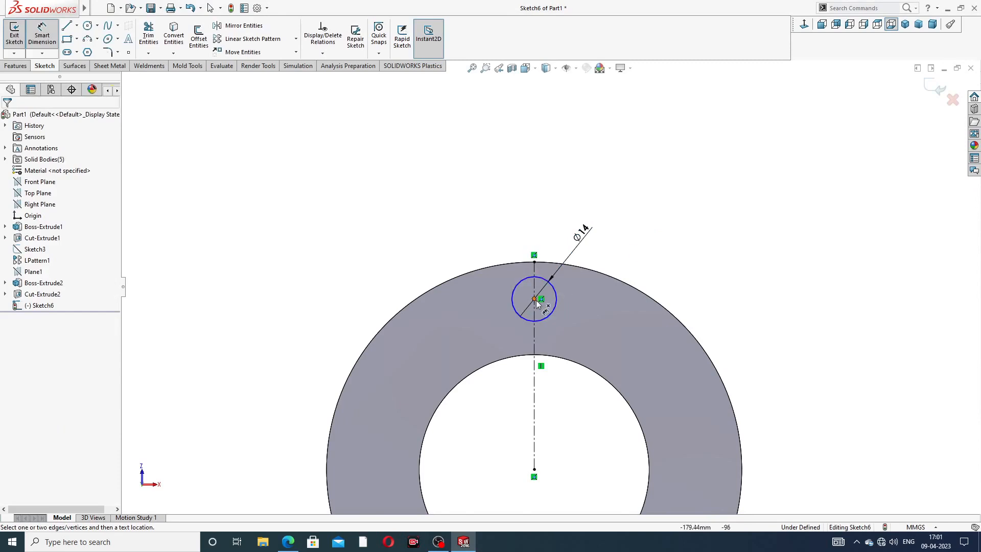
# - Dimension the distance from the small circle's centre to the ring's centre as 50 mm
pyautogui.click(535, 299)
pyautogui.click(535, 470)
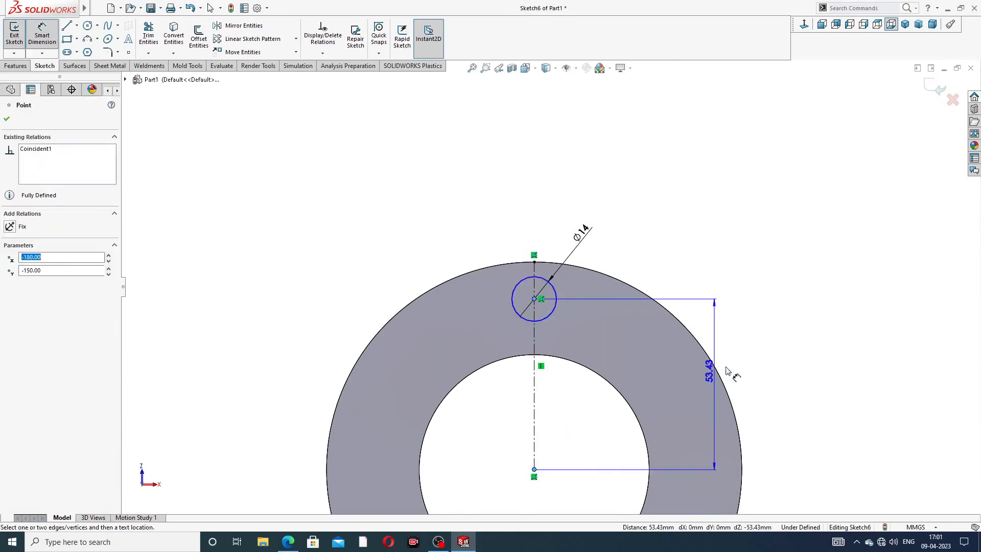
pyautogui.click(760, 380)
pyautogui.write('5')
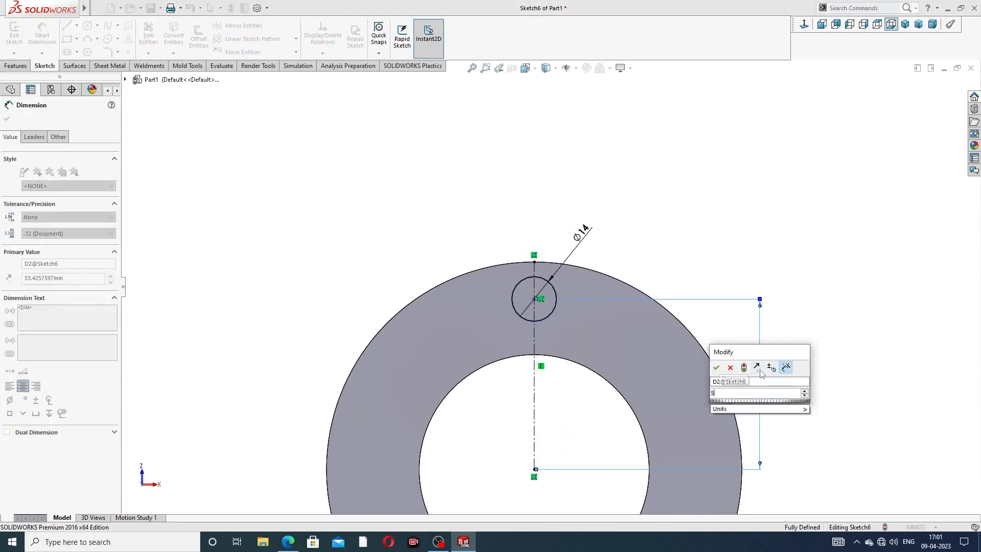
pyautogui.write('0')
pyautogui.press('Return')
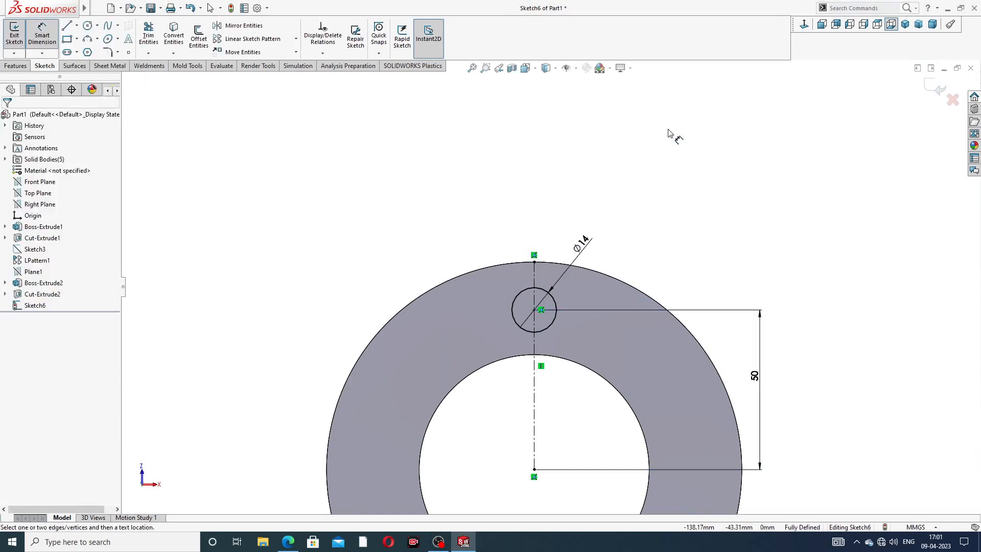
pyautogui.rightClick(668, 133)
pyautogui.click(695, 151)
pyautogui.scroll(1, 622, 304)
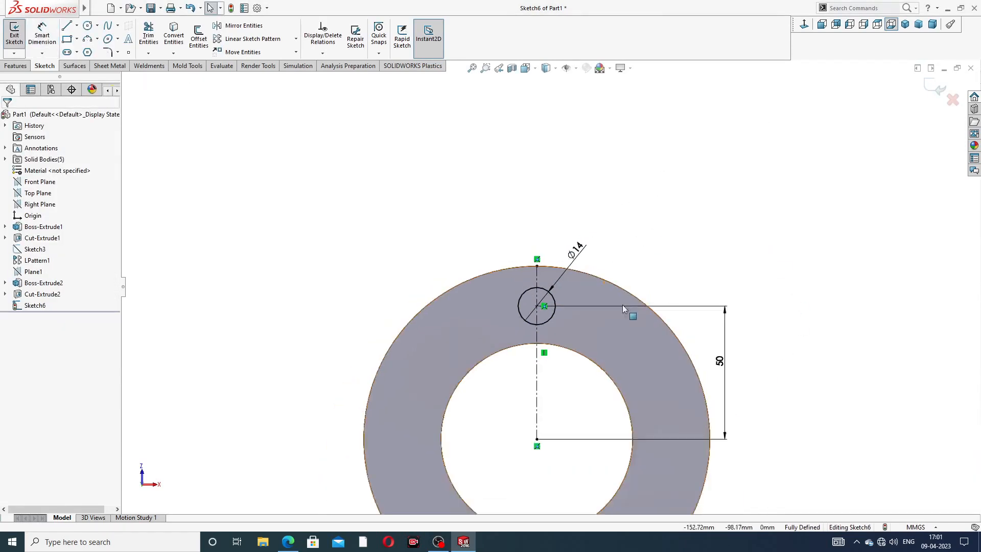
pyautogui.scroll(2, 622, 305)
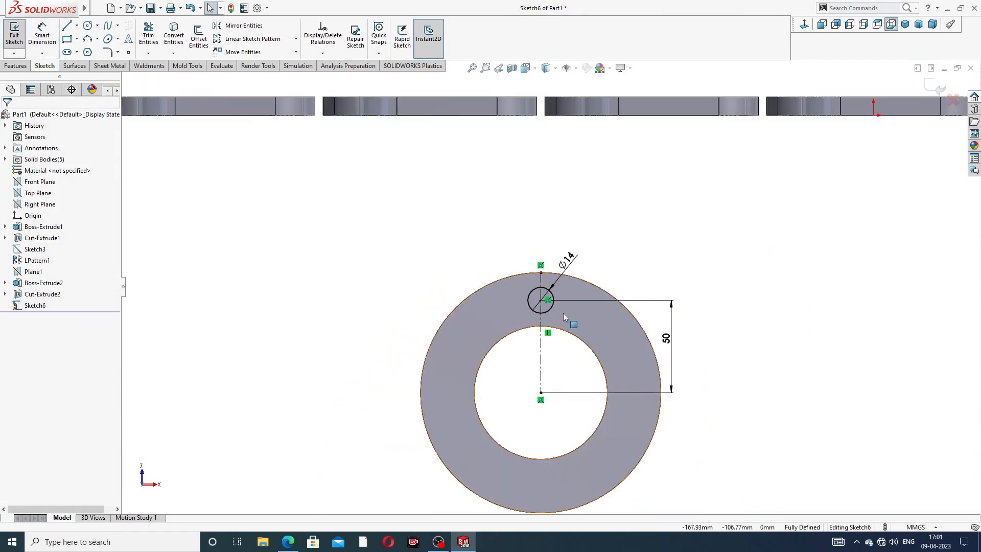
pyautogui.scroll(2, 563, 312)
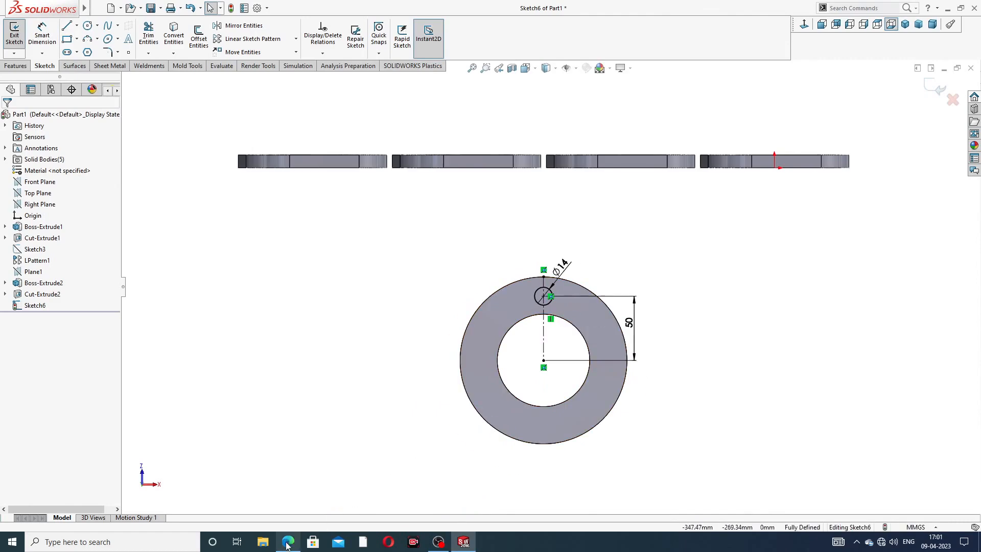
# - Check the bolt-circle dimension in the exhaust manifold PDF, then set the small circle's distance from the ring's centre to 52 mm
pyautogui.click(288, 544)
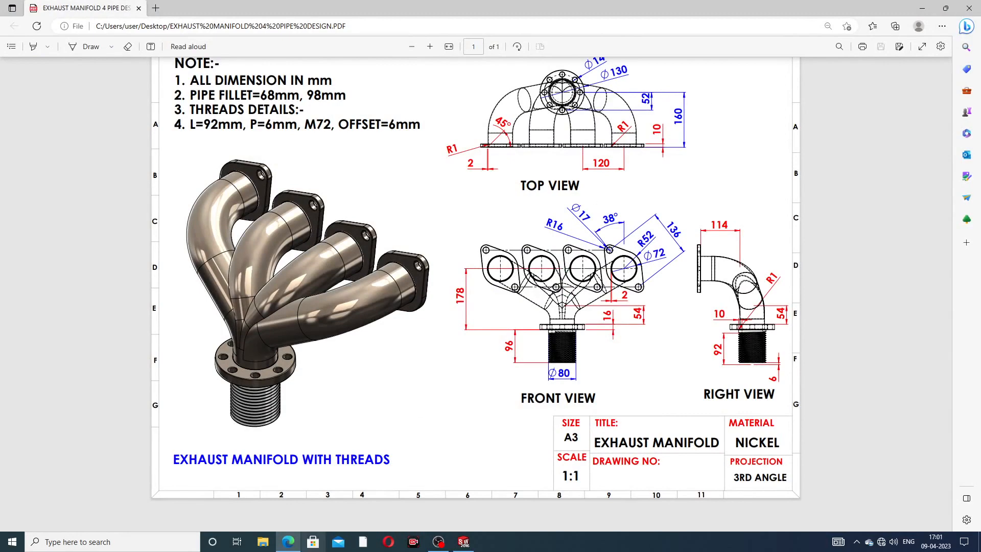
pyautogui.click(288, 543)
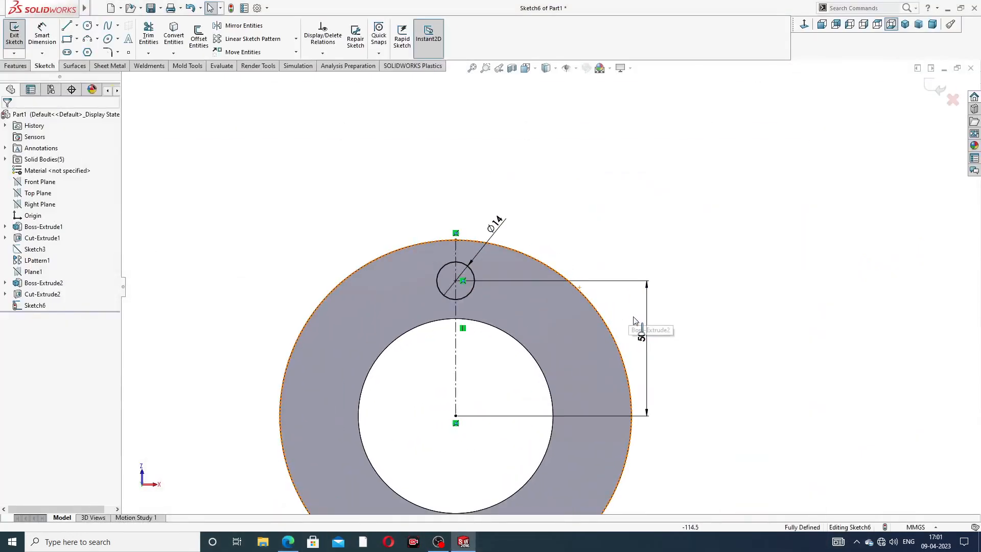
pyautogui.doubleClick(641, 334)
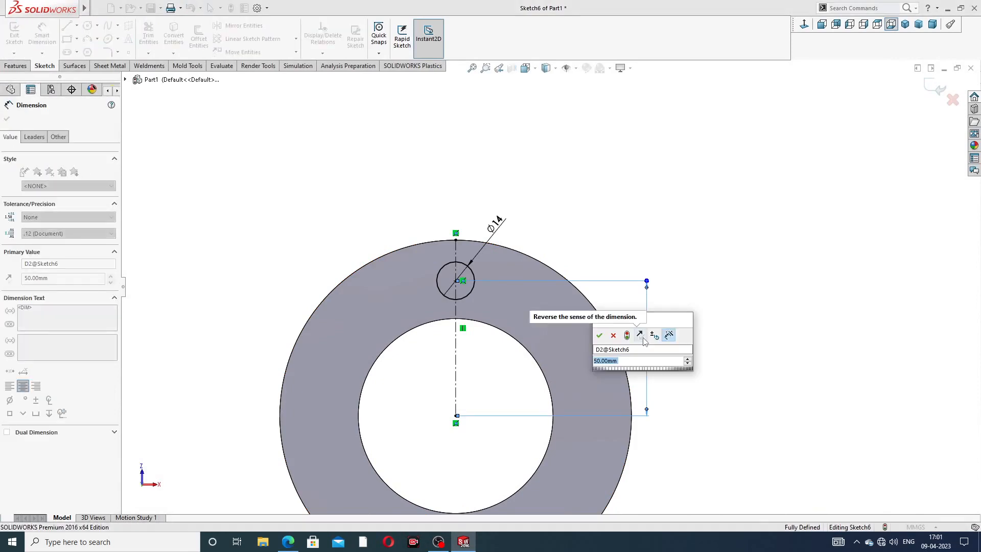
pyautogui.write('52')
pyautogui.press('Return')
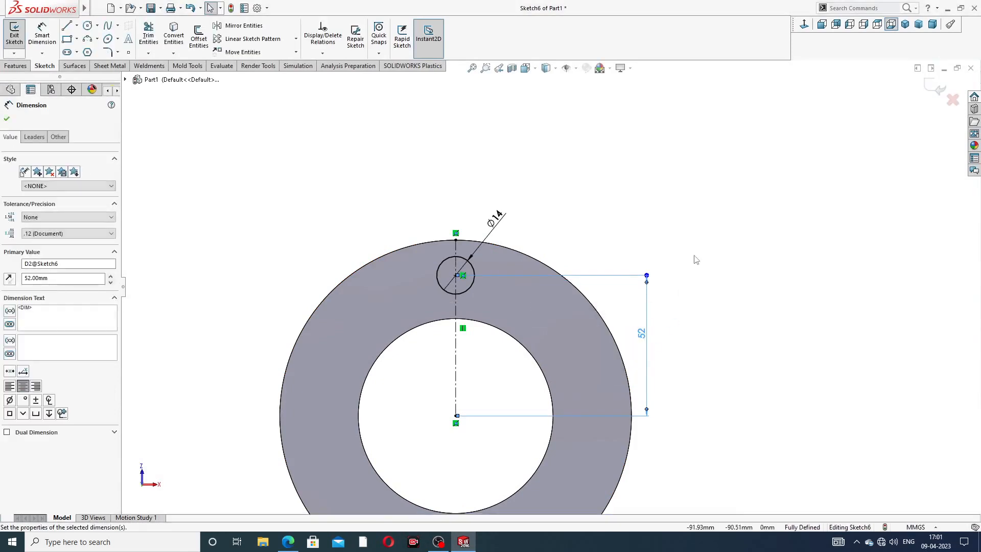
pyautogui.click(711, 240)
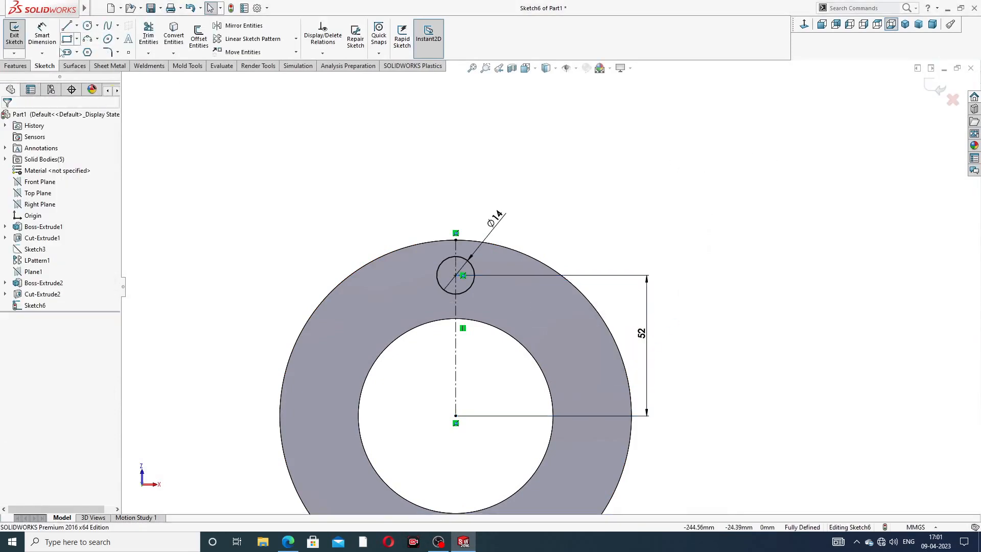
# - Cut the 14 mm circle through the whole ring with an Extruded Cut set to Through All
pyautogui.click(17, 66)
pyautogui.click(152, 38)
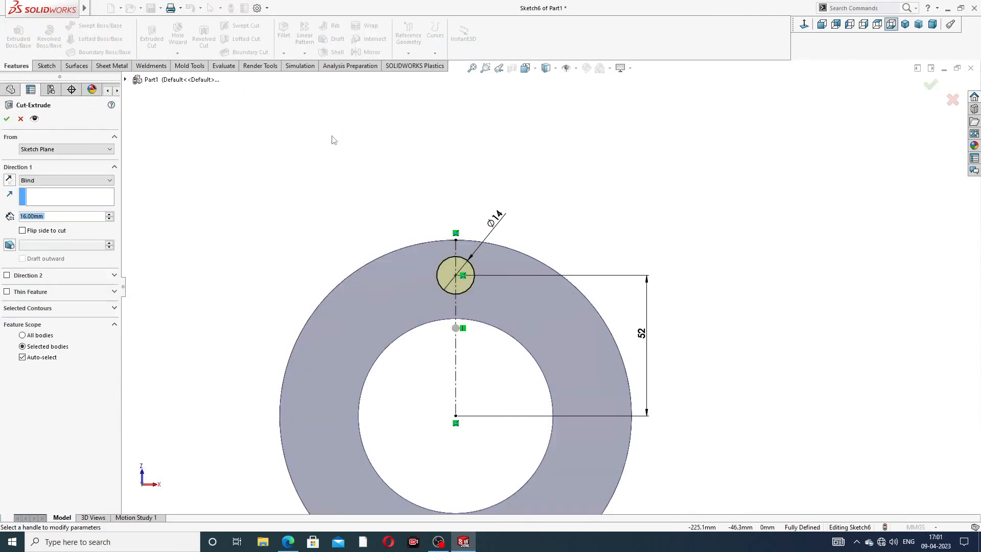
pyautogui.click(60, 181)
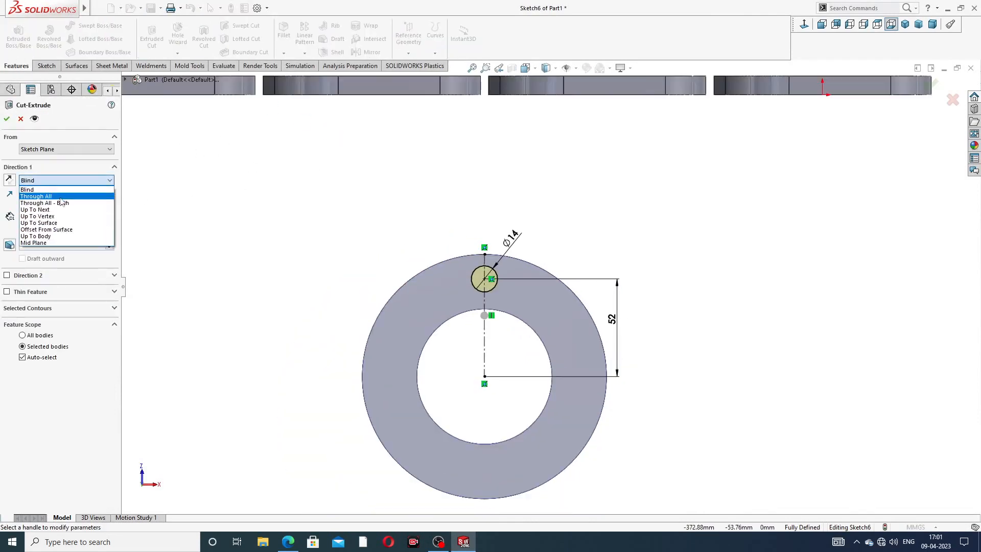
pyautogui.click(41, 195)
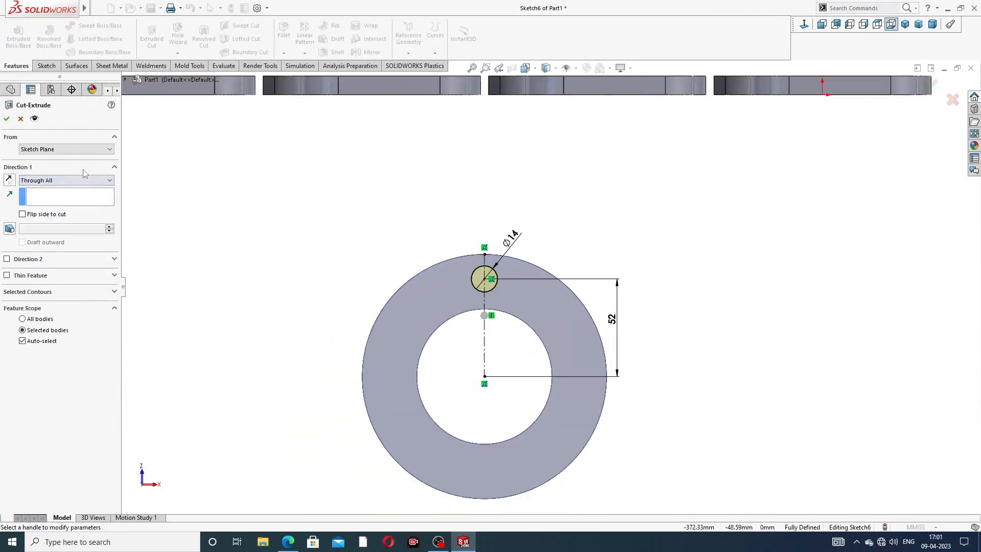
pyautogui.click(6, 119)
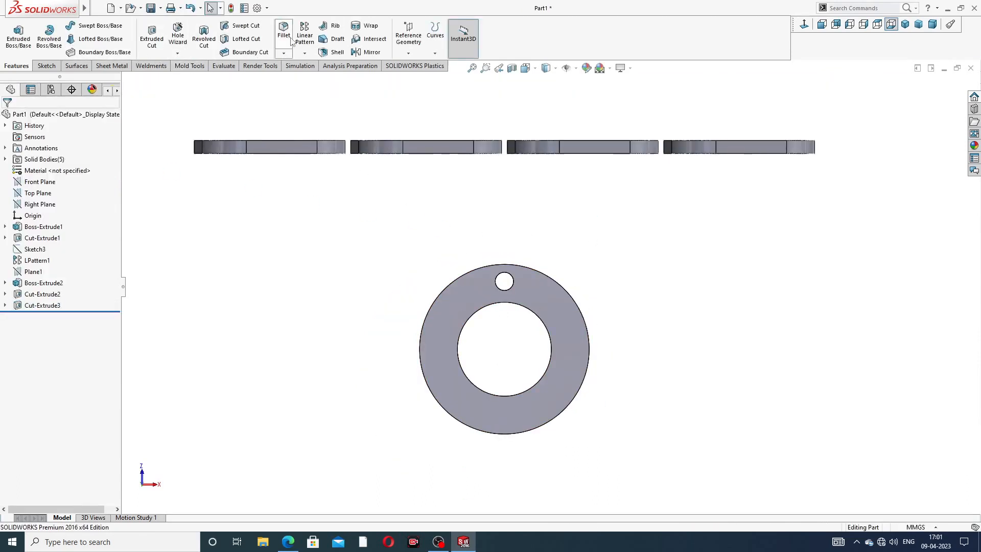
# - Circular-pattern the bolt hole's face about the ring's outer edge, with 8 equally spaced instances over 360 degrees
pyautogui.click(305, 53)
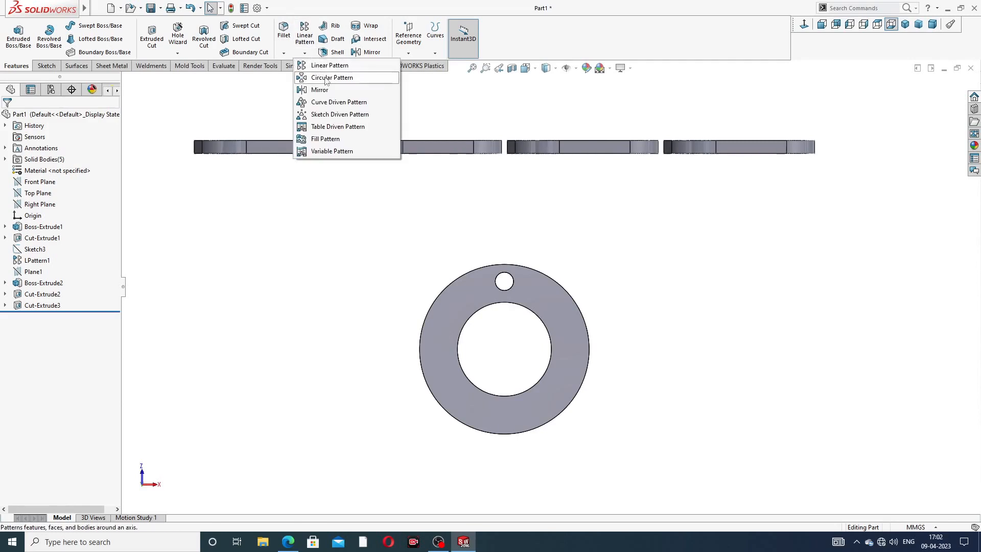
pyautogui.click(334, 76)
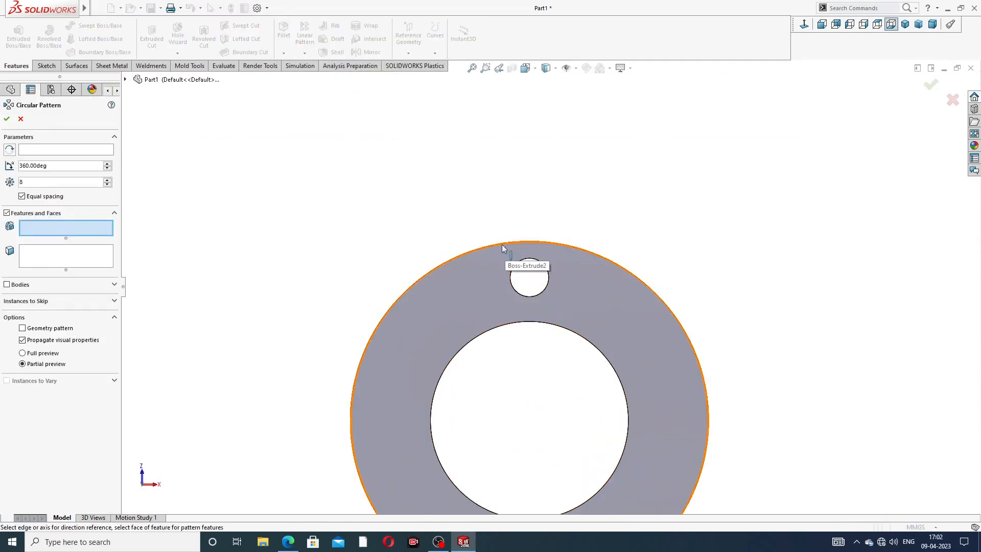
pyautogui.click(104, 149)
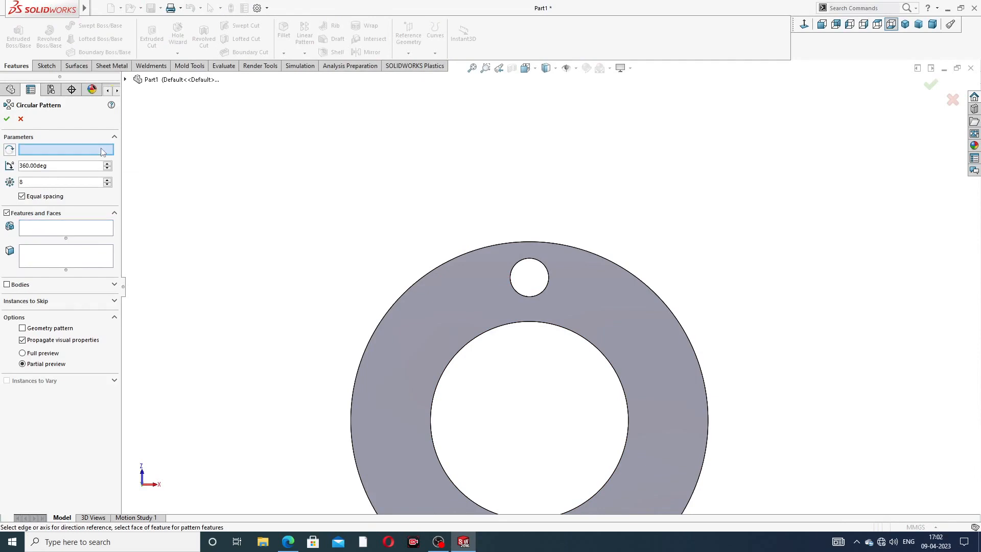
pyautogui.click(443, 262)
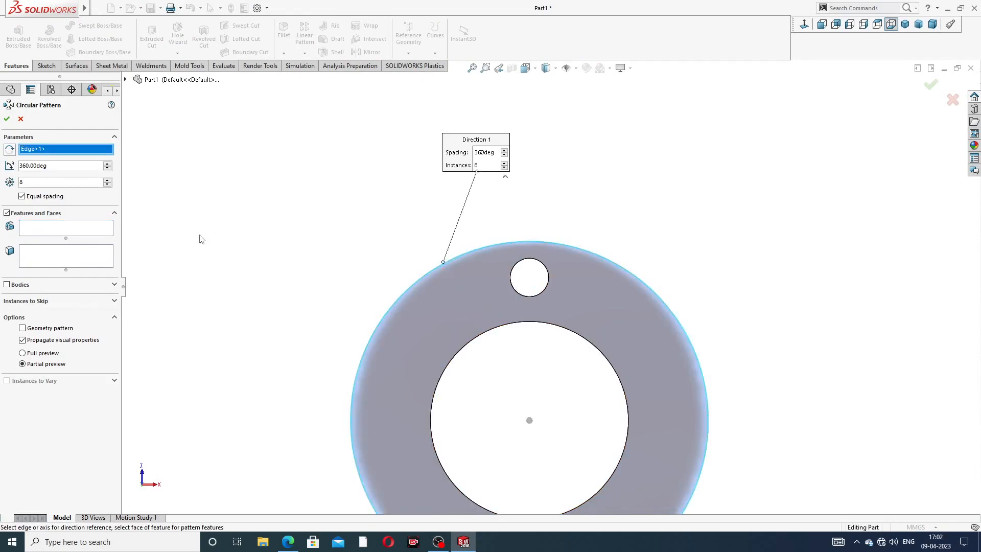
pyautogui.click(58, 256)
pyautogui.scroll(2, 475, 236)
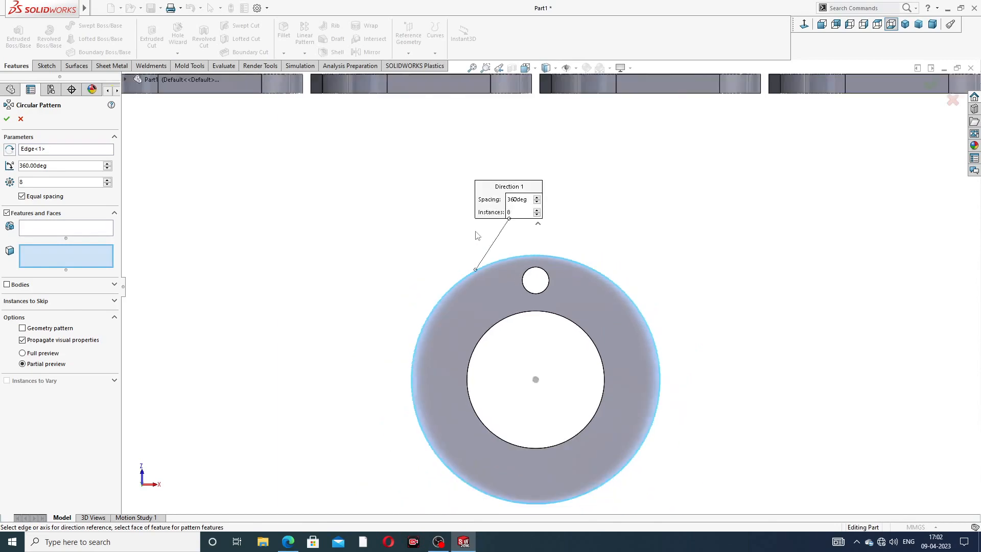
pyautogui.moveTo(476, 235); pyautogui.dragTo(486, 288, button='middle')
pyautogui.click(568, 370)
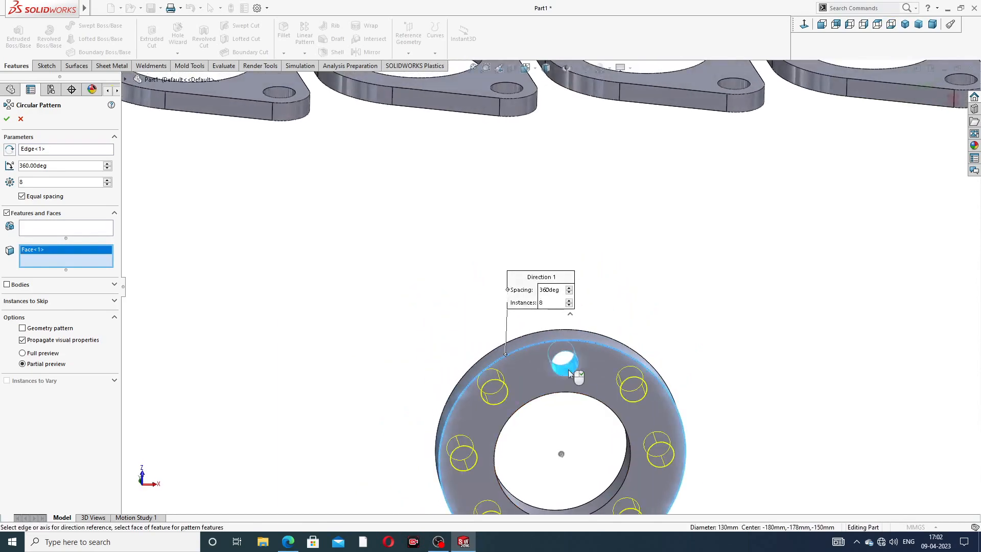
pyautogui.press('f')
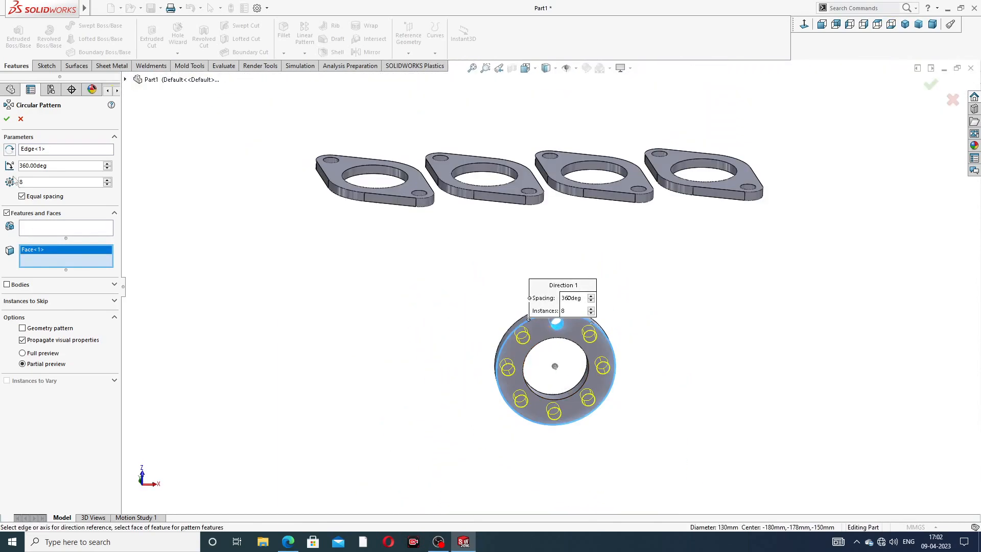
pyautogui.click(6, 119)
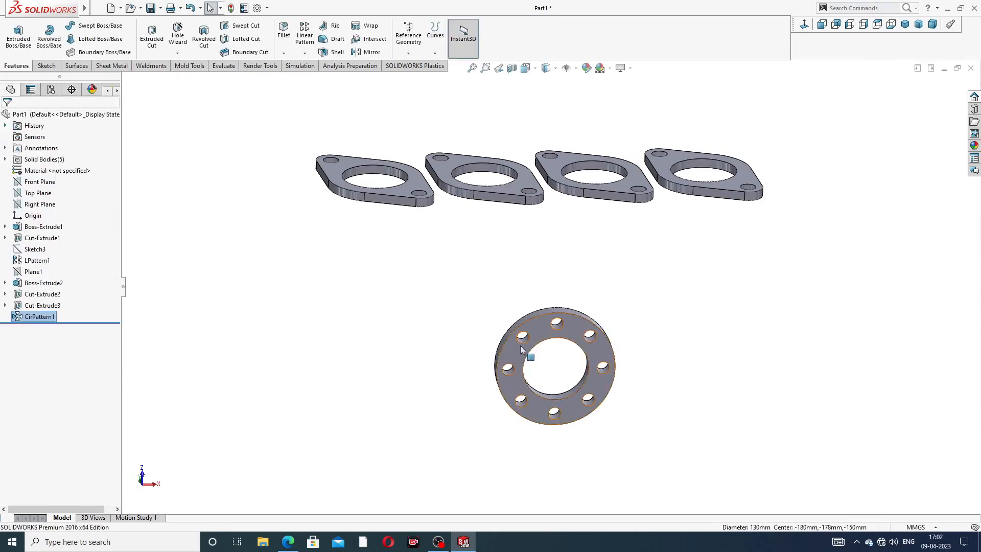
pyautogui.moveTo(534, 336); pyautogui.dragTo(614, 191, button='middle')
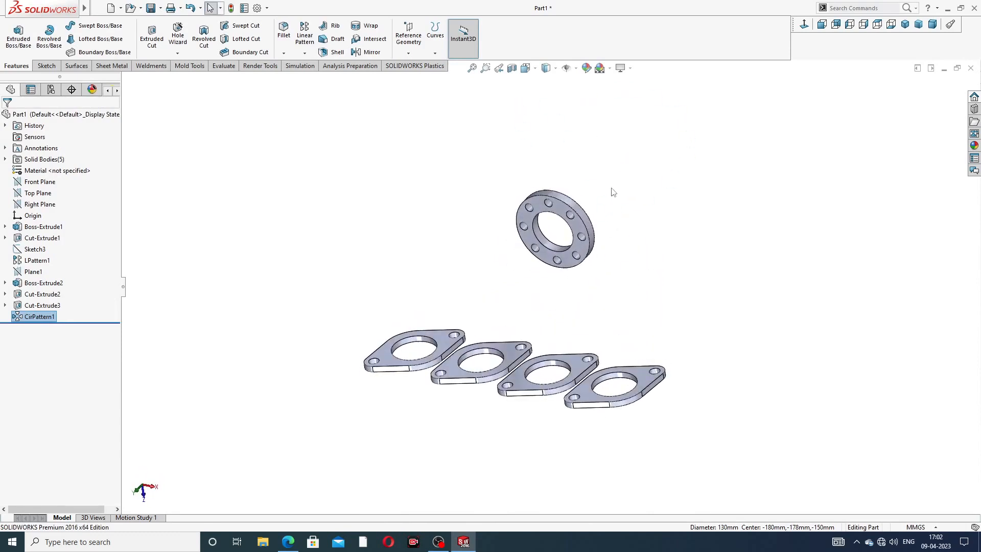
# - Check the exhaust manifold drawing in the PDF and start a new 3D sketch in the part
pyautogui.click(289, 540)
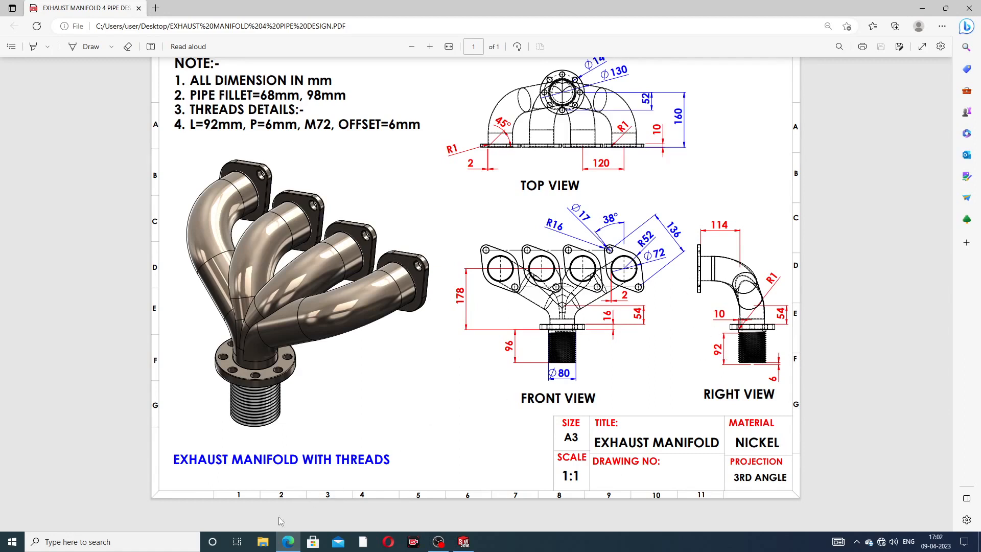
pyautogui.click(288, 541)
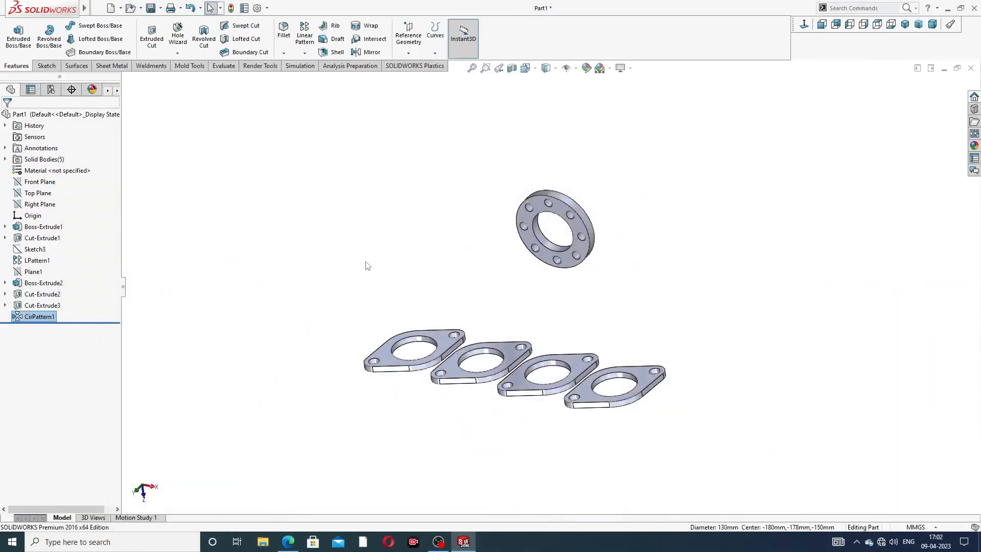
pyautogui.click(46, 66)
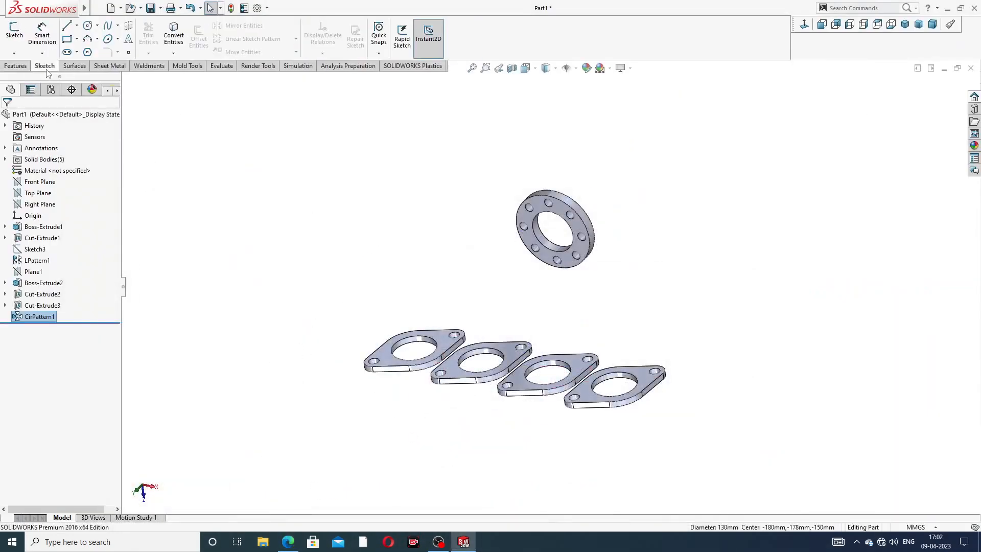
pyautogui.click(14, 53)
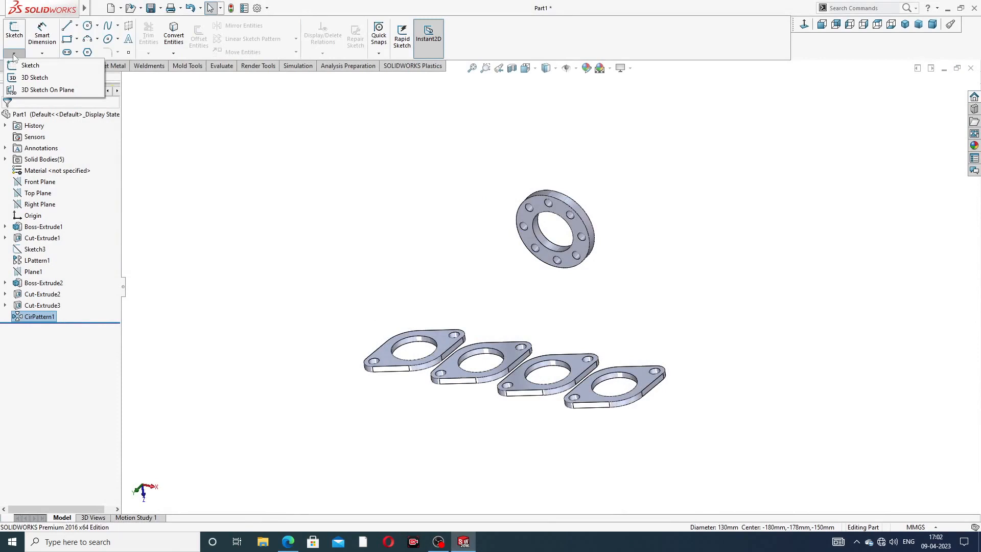
pyautogui.click(35, 77)
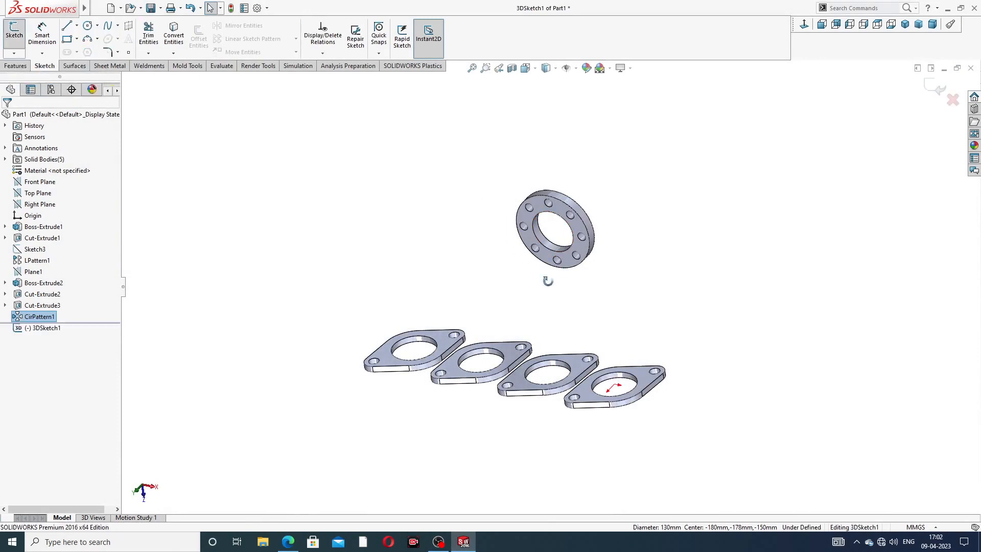
pyautogui.moveTo(548, 281); pyautogui.dragTo(559, 307, button='middle')
pyautogui.scroll(-1, 551, 292)
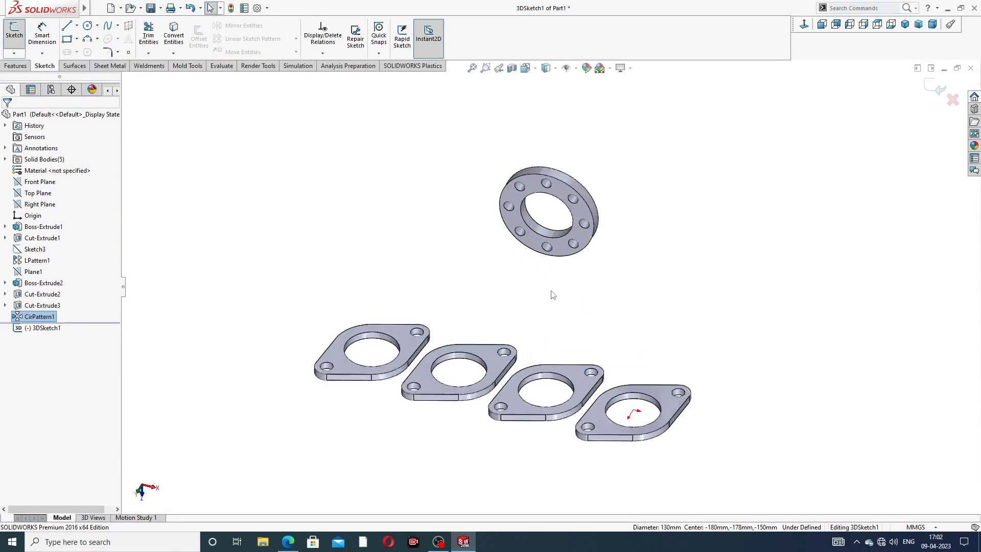
pyautogui.scroll(-1, 552, 295)
# - Draw a line from the round flange's bore centre outward along the flange's axis
pyautogui.click(67, 27)
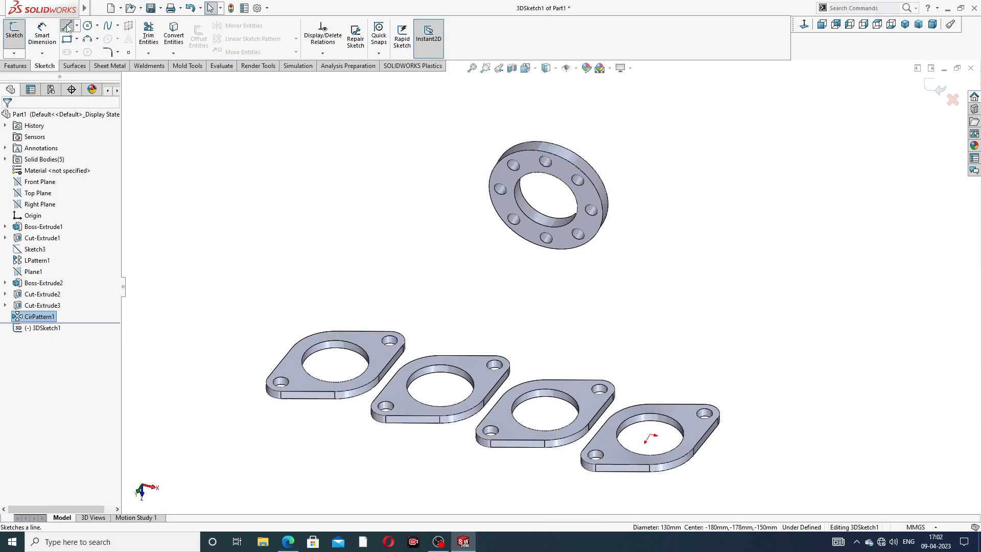
pyautogui.moveTo(547, 224); pyautogui.dragTo(644, 313, button='middle')
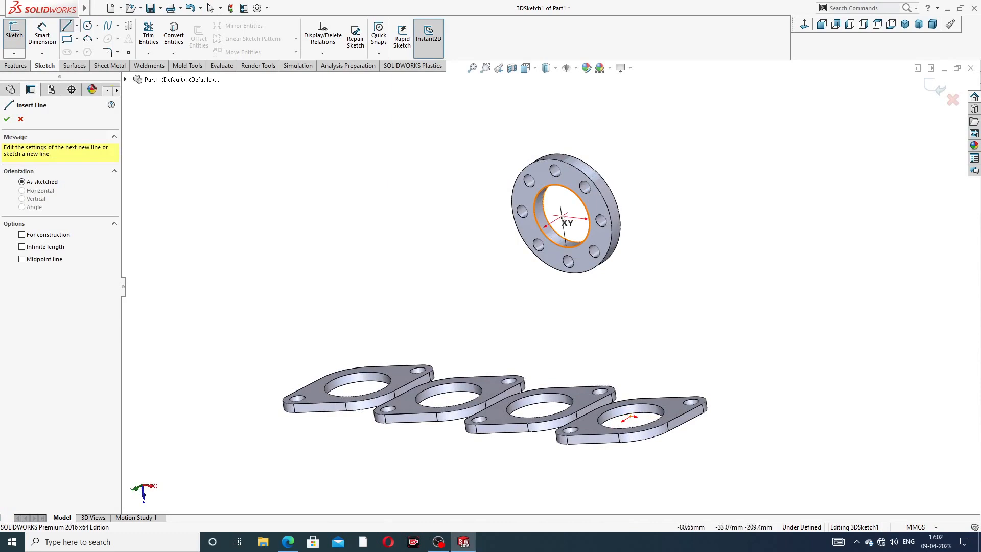
pyautogui.click(563, 217)
pyautogui.moveTo(479, 265)
pyautogui.mouseDown(button='middle')
pyautogui.moveTo(445, 267)
pyautogui.moveTo(478, 271)
pyautogui.mouseUp(button='middle')
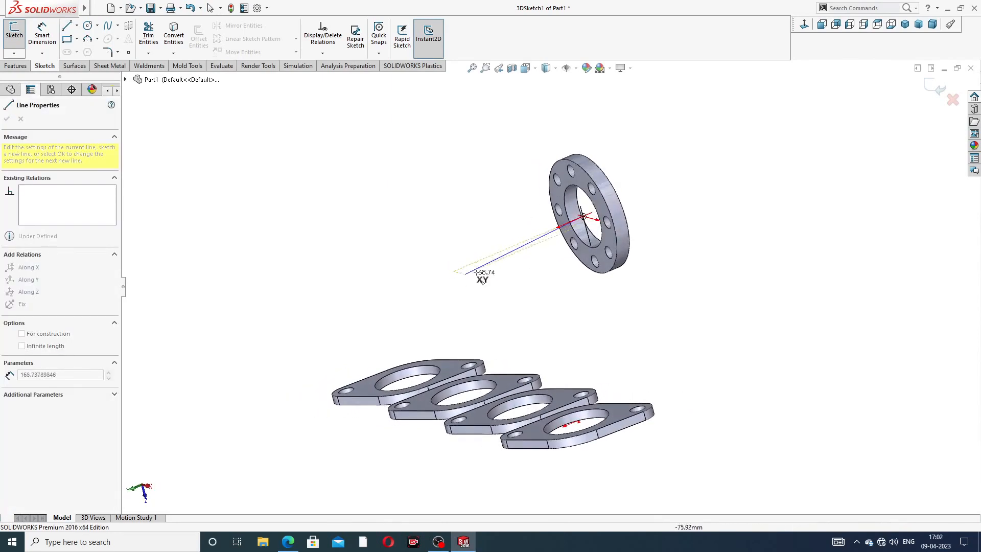
pyautogui.click(533, 237)
pyautogui.rightClick(624, 172)
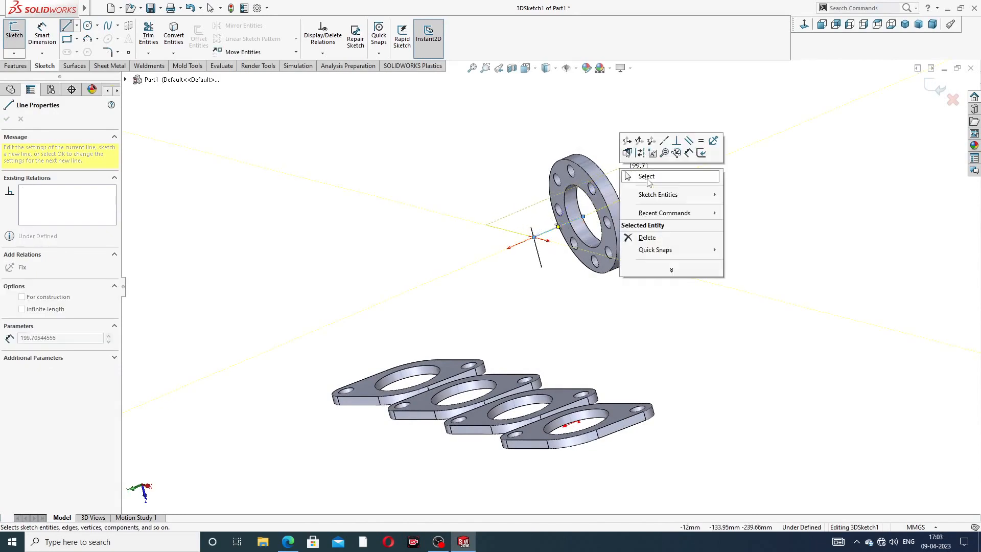
pyautogui.click(647, 178)
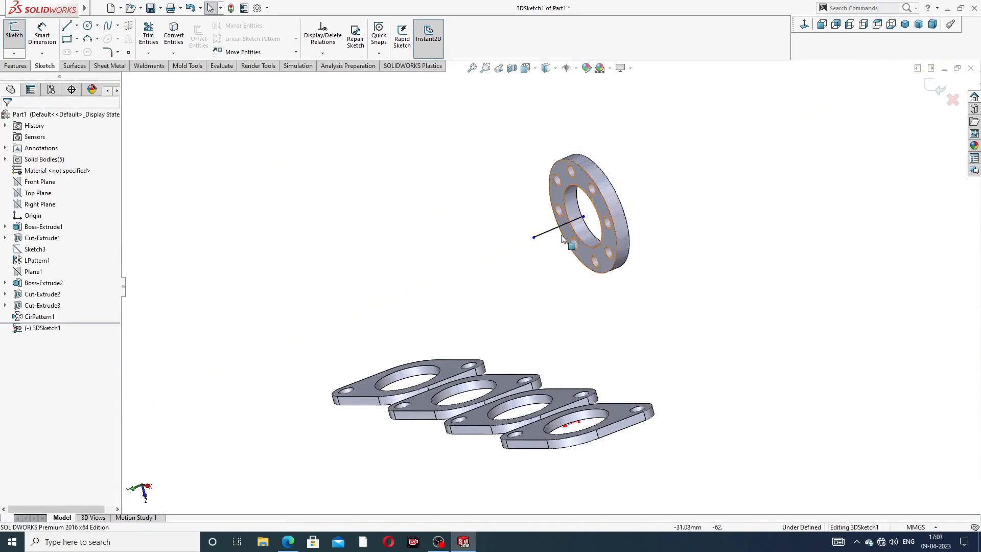
# - Draw a line along Z from the bore centre of the oval flange farthest from the origin, and move its free end to about Z -68.68 mm
pyautogui.click(69, 28)
pyautogui.moveTo(438, 323); pyautogui.dragTo(396, 217, button='middle')
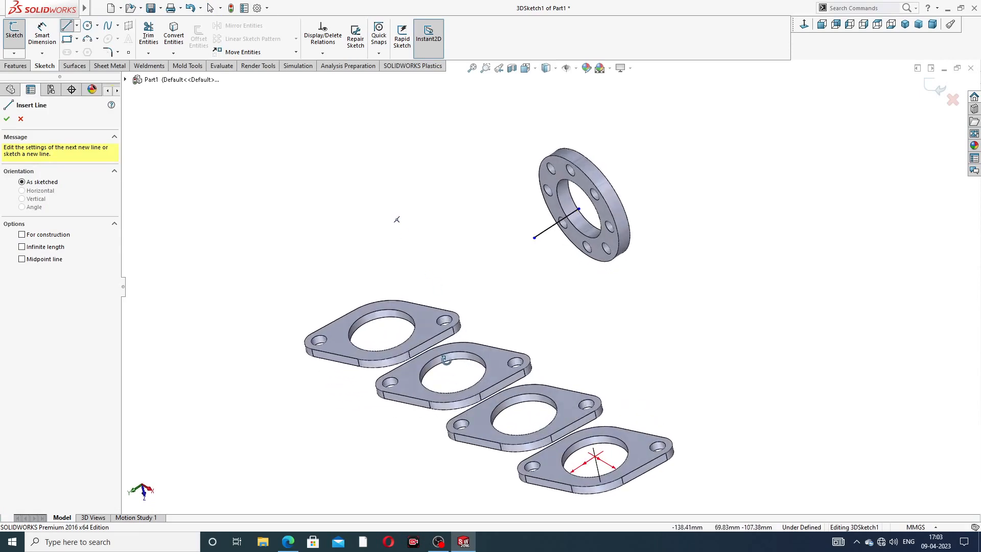
pyautogui.click(383, 331)
pyautogui.moveTo(372, 225); pyautogui.dragTo(405, 212, button='middle')
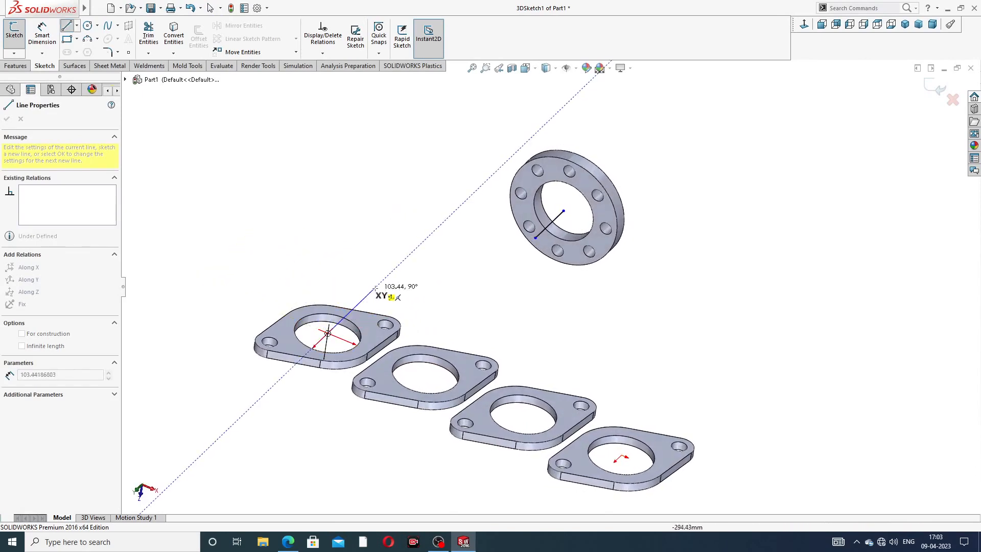
pyautogui.moveTo(375, 289); pyautogui.dragTo(391, 261, button='middle')
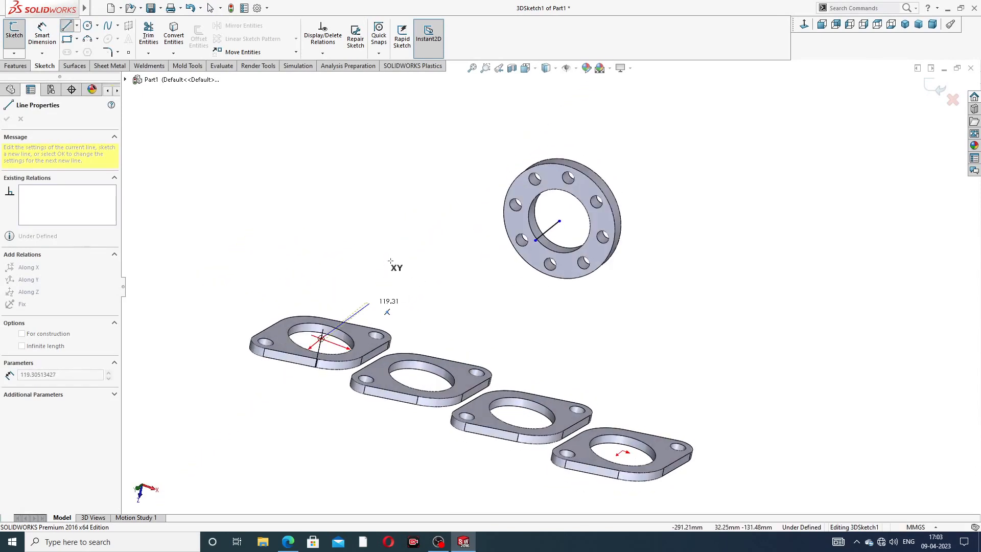
pyautogui.click(338, 262)
pyautogui.rightClick(375, 234)
pyautogui.click(398, 241)
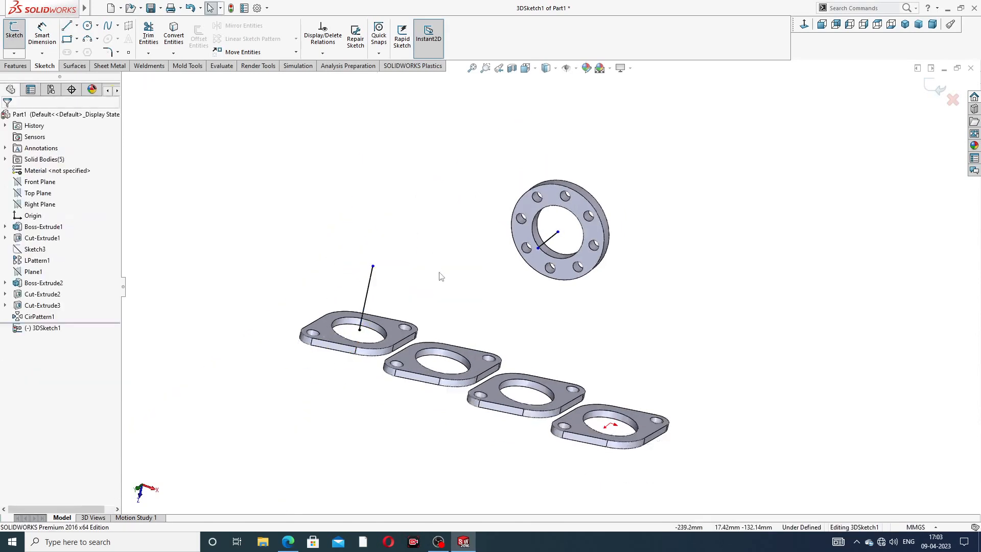
pyautogui.moveTo(438, 276)
pyautogui.mouseDown(button='middle')
pyautogui.moveTo(440, 256)
pyautogui.moveTo(437, 292)
pyautogui.mouseUp(button='middle')
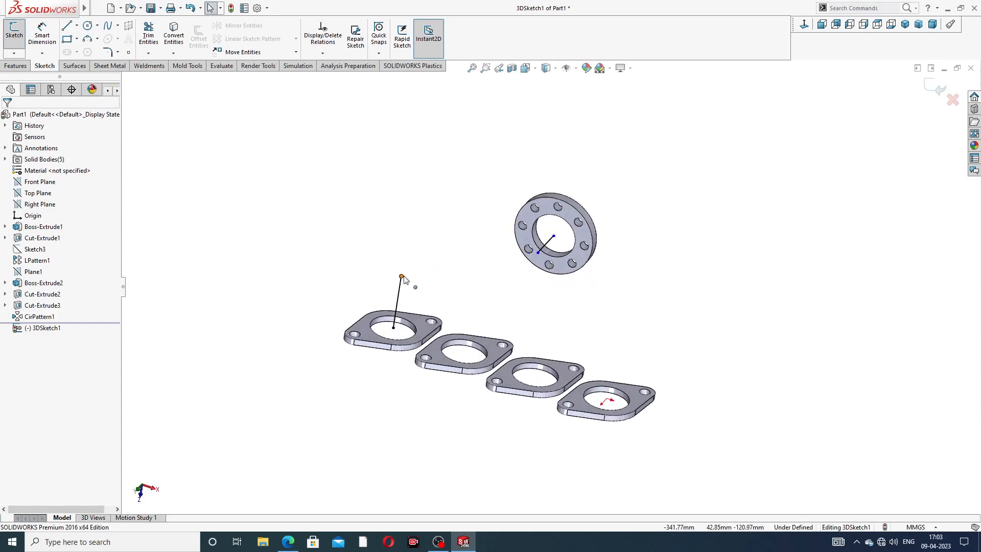
pyautogui.moveTo(402, 276); pyautogui.dragTo(401, 289)
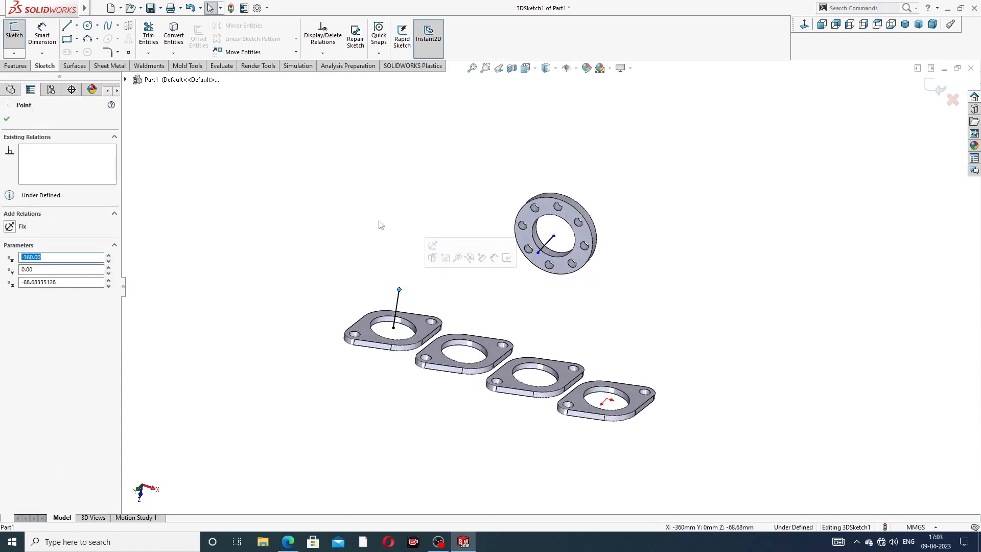
# - Draw a line joining the free end of the oval flange's vertical line to the free end of the round flange's axis line
pyautogui.click(284, 182)
pyautogui.click(67, 25)
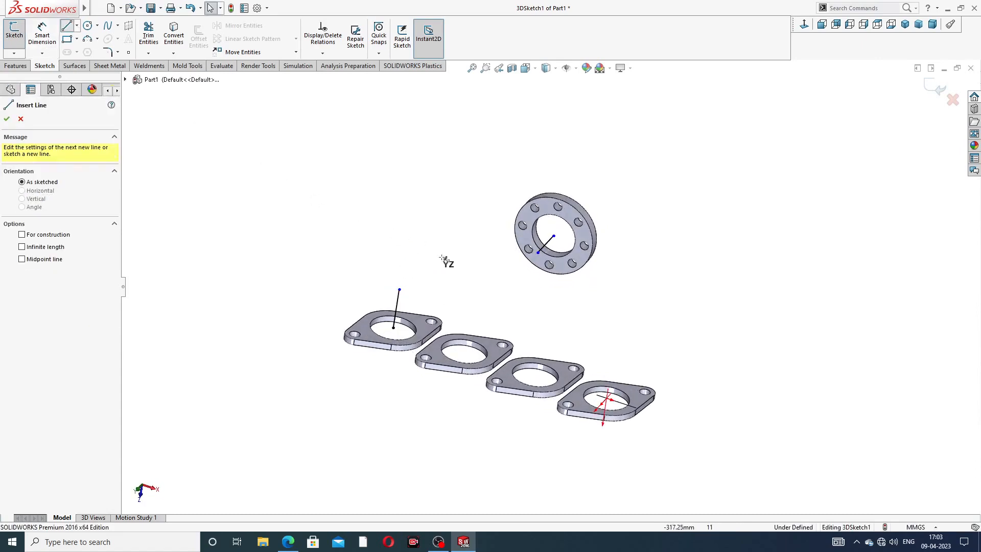
pyautogui.click(399, 289)
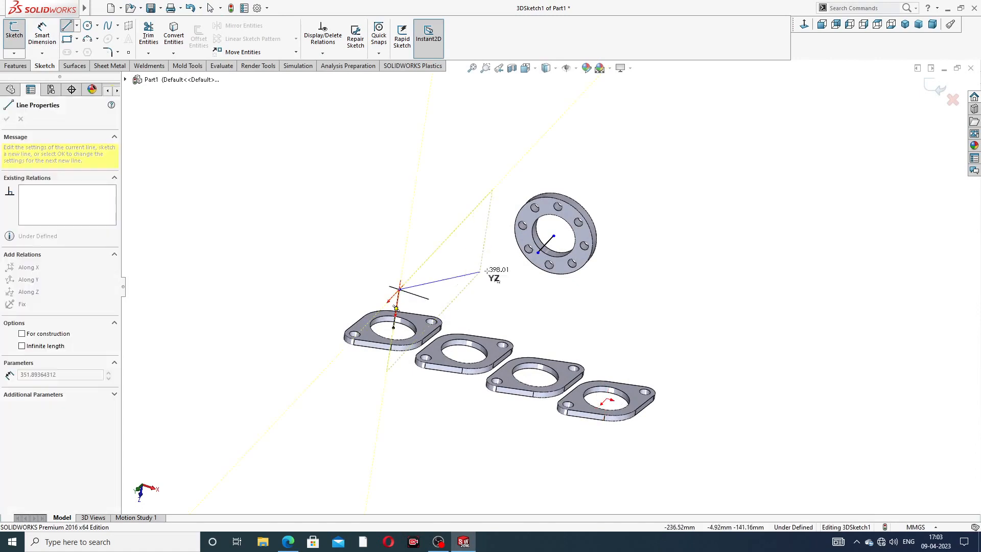
pyautogui.click(538, 253)
pyautogui.rightClick(684, 149)
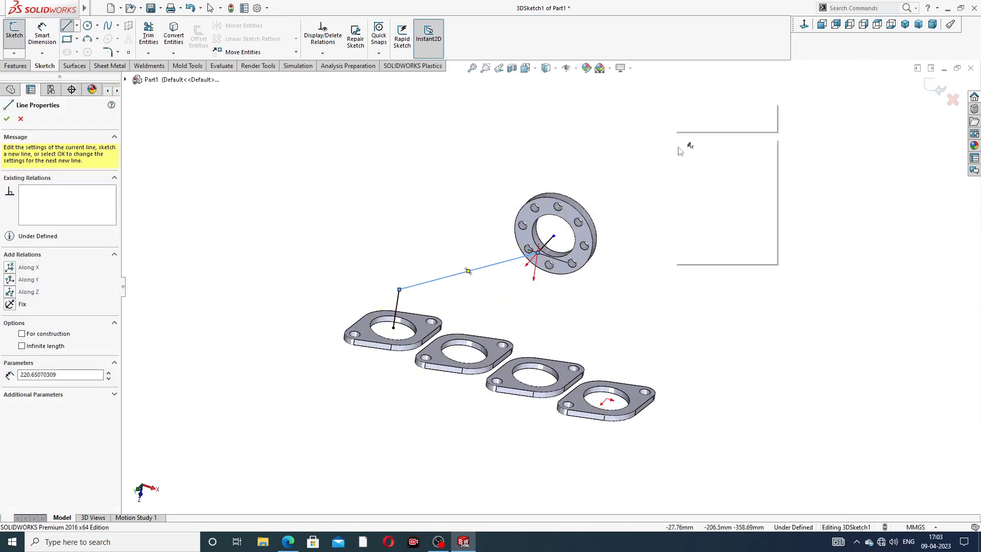
pyautogui.click(703, 145)
# - Check the exhaust manifold drawing and dimension the line rising from the oval flange to 114 mm
pyautogui.moveTo(641, 275); pyautogui.dragTo(644, 244, button='middle')
pyautogui.scroll(-3, 542, 275)
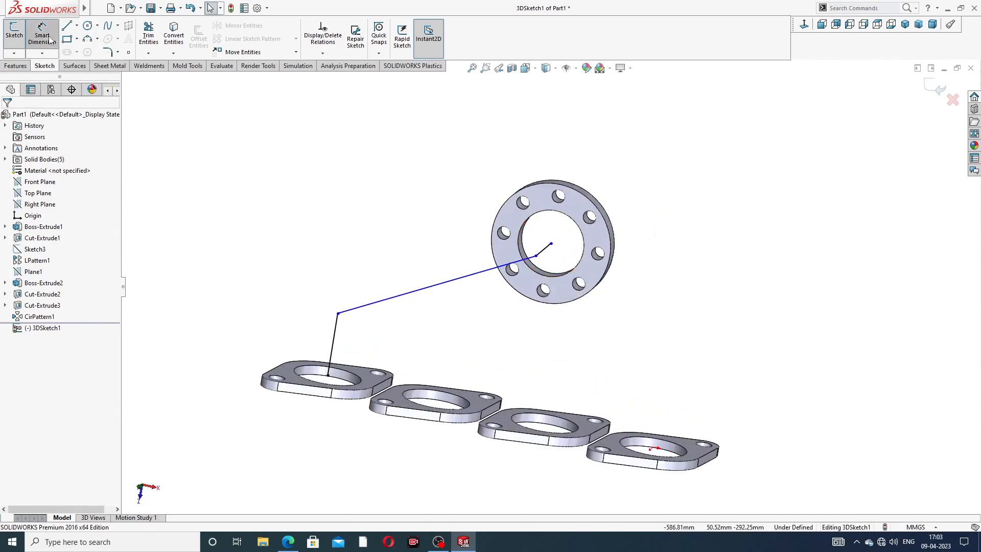
pyautogui.click(288, 542)
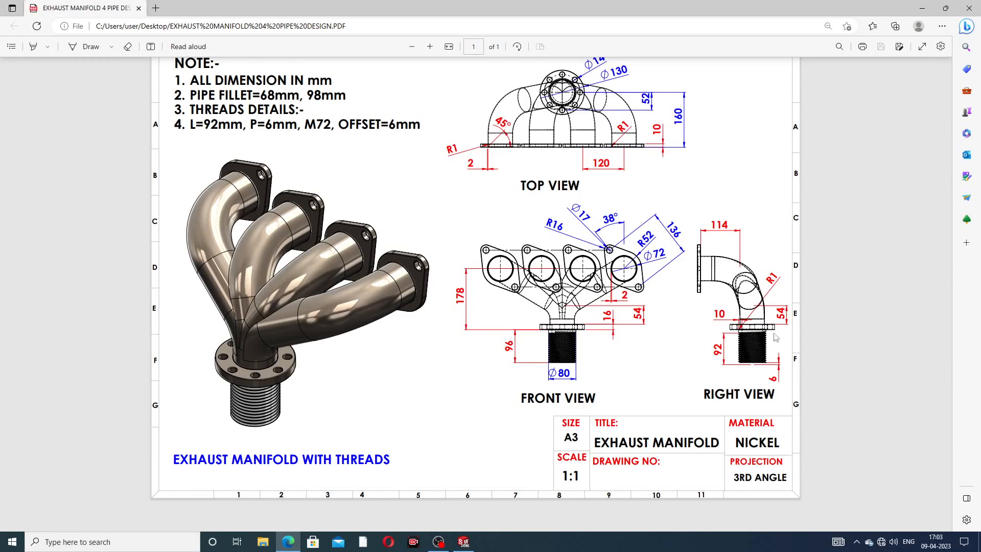
pyautogui.click(289, 542)
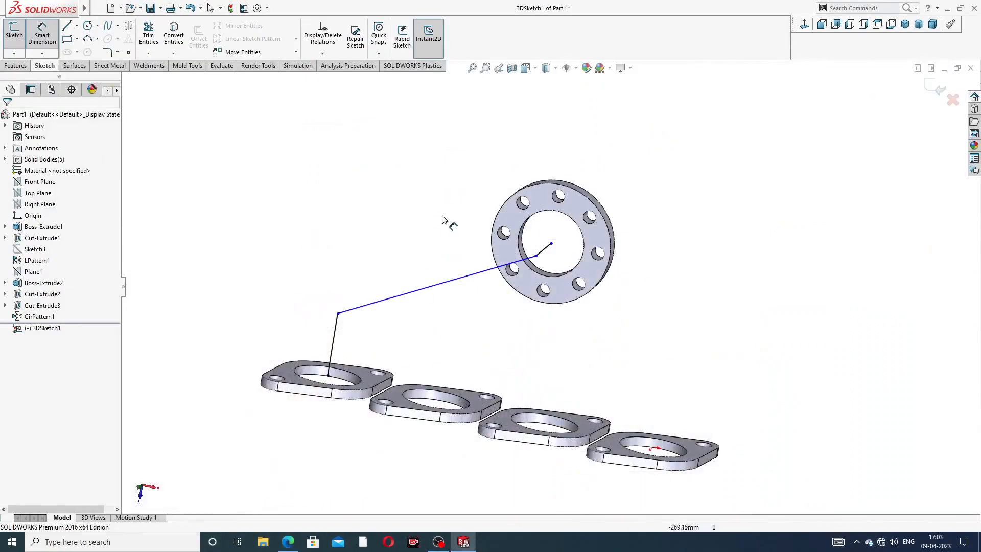
pyautogui.click(335, 332)
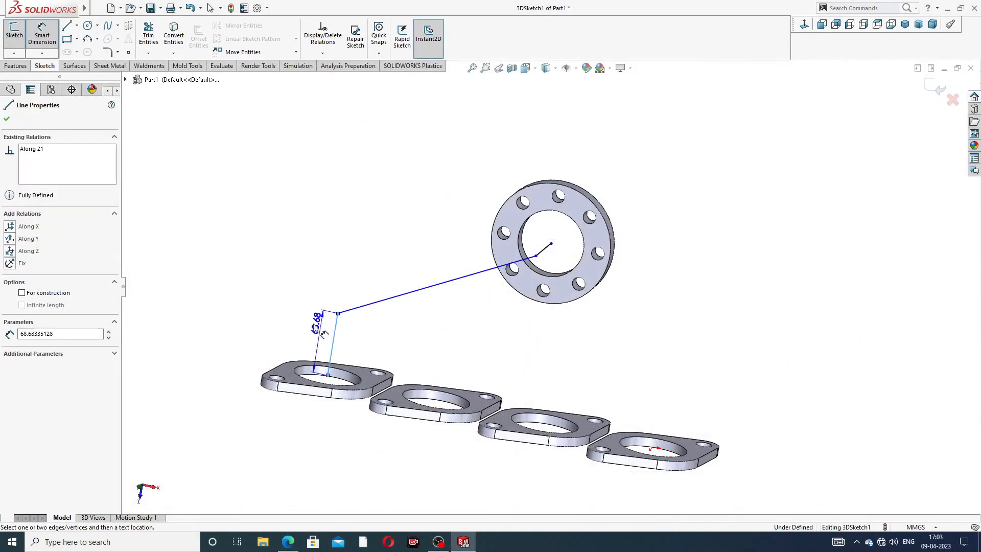
pyautogui.click(287, 326)
pyautogui.write('114')
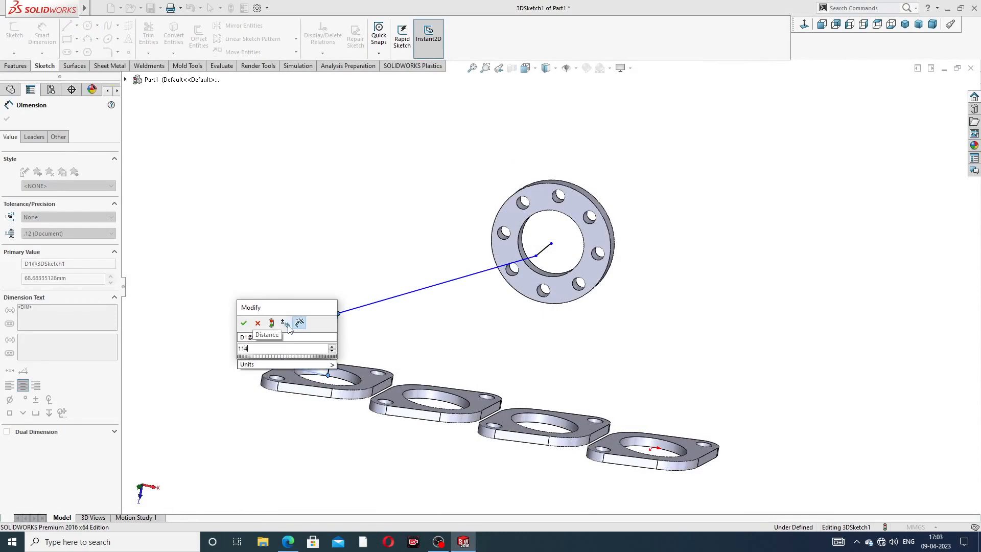
pyautogui.press('Return')
# - Dimension the line along the round flange's axis to 54 mm and end dimensioning
pyautogui.moveTo(492, 322); pyautogui.dragTo(552, 268, button='middle')
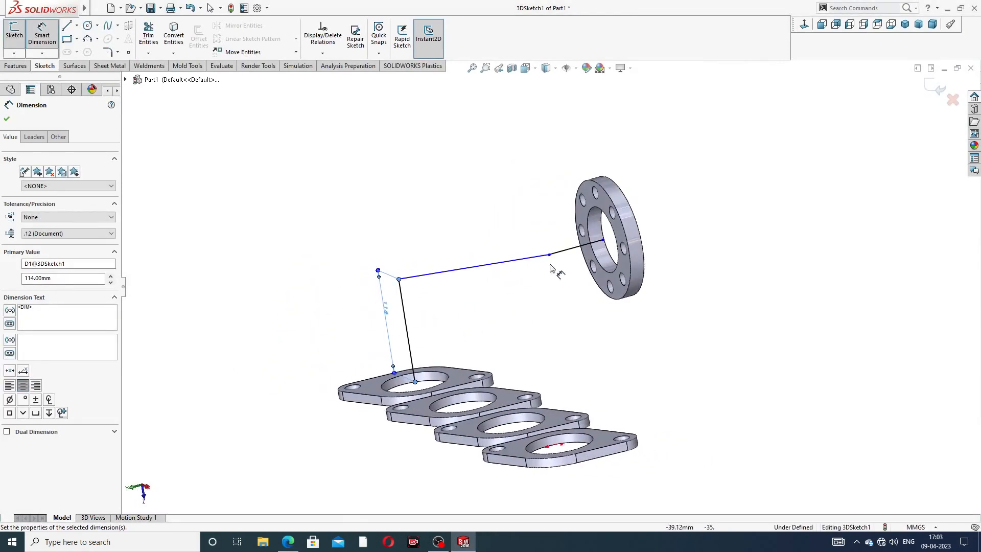
pyautogui.click(562, 251)
pyautogui.click(537, 162)
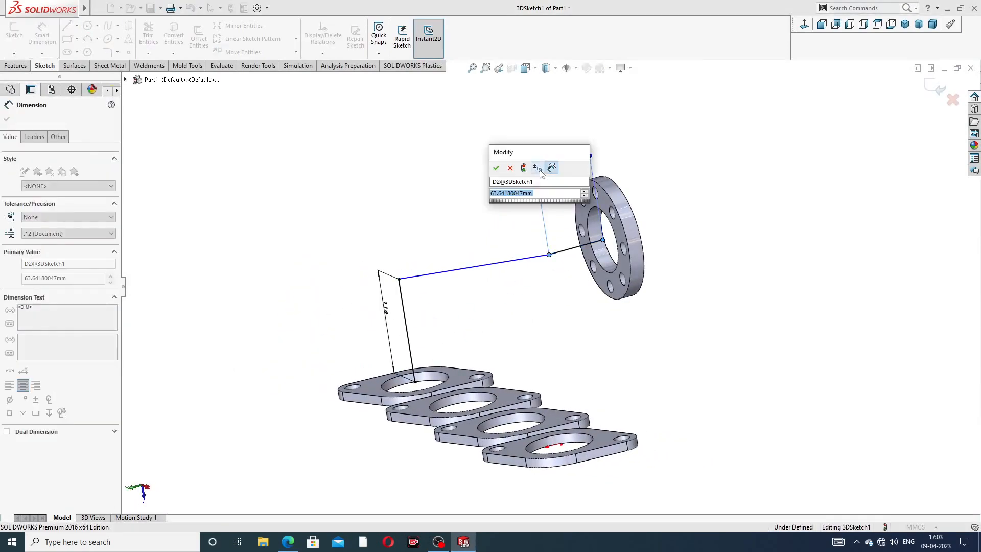
pyautogui.write('54')
pyautogui.press('Return')
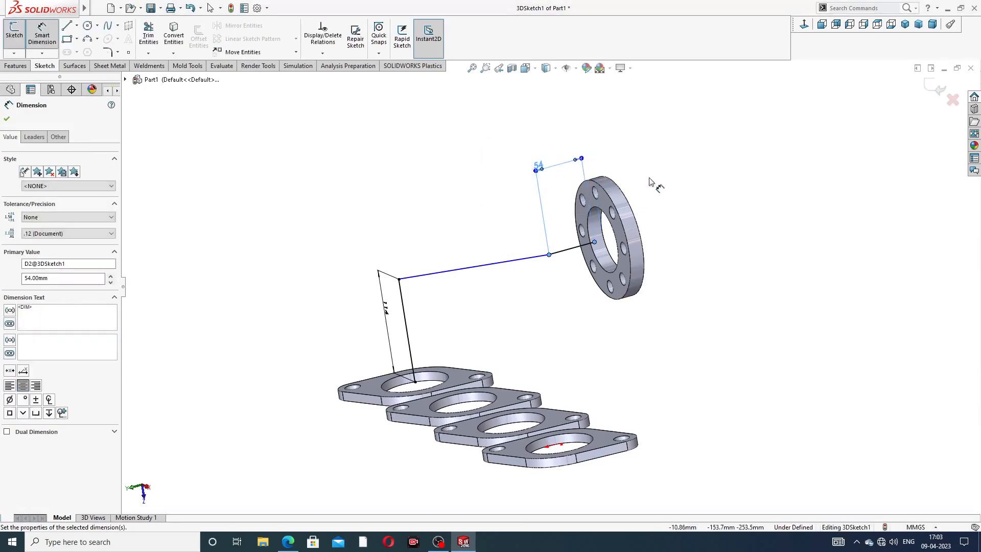
pyautogui.click(649, 181)
pyautogui.scroll(-2, 571, 273)
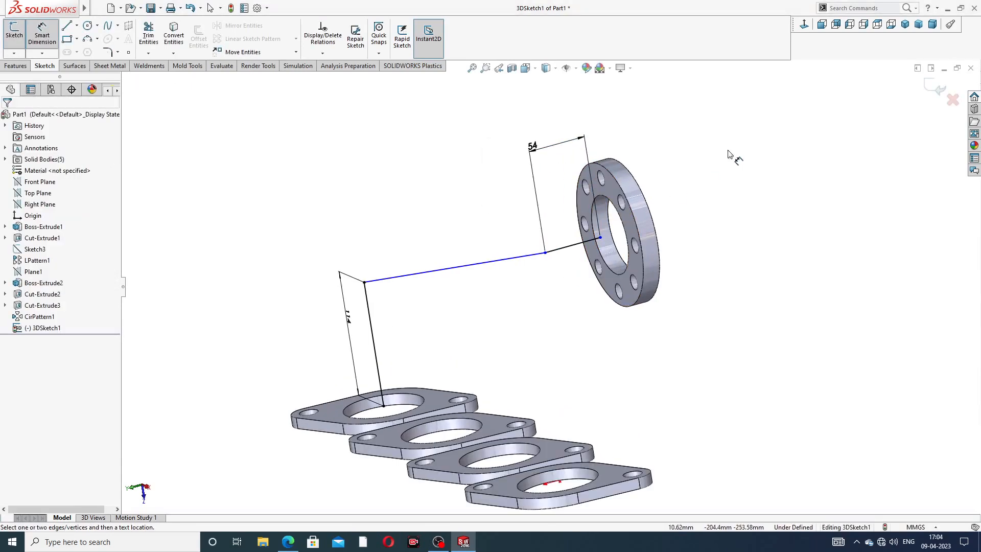
pyautogui.rightClick(728, 150)
pyautogui.click(750, 182)
# - Move the 54 mm line's end at the round flange onto the centre of the bore edge on the face towards the path
pyautogui.moveTo(653, 247); pyautogui.dragTo(659, 201, button='middle')
pyautogui.click(584, 244)
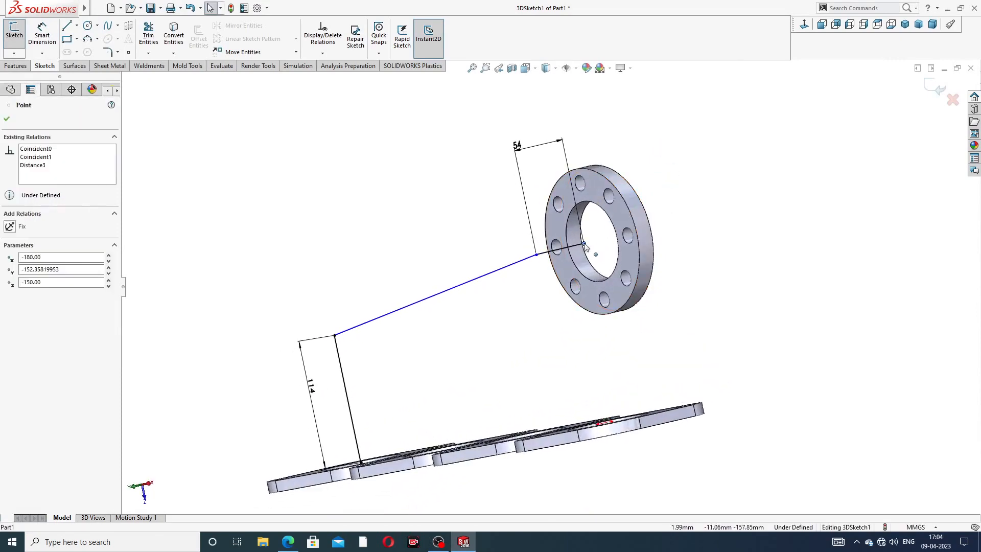
pyautogui.moveTo(587, 248)
pyautogui.mouseDown()
pyautogui.moveTo(616, 229)
pyautogui.moveTo(593, 241)
pyautogui.mouseUp()
pyautogui.press('Escape')
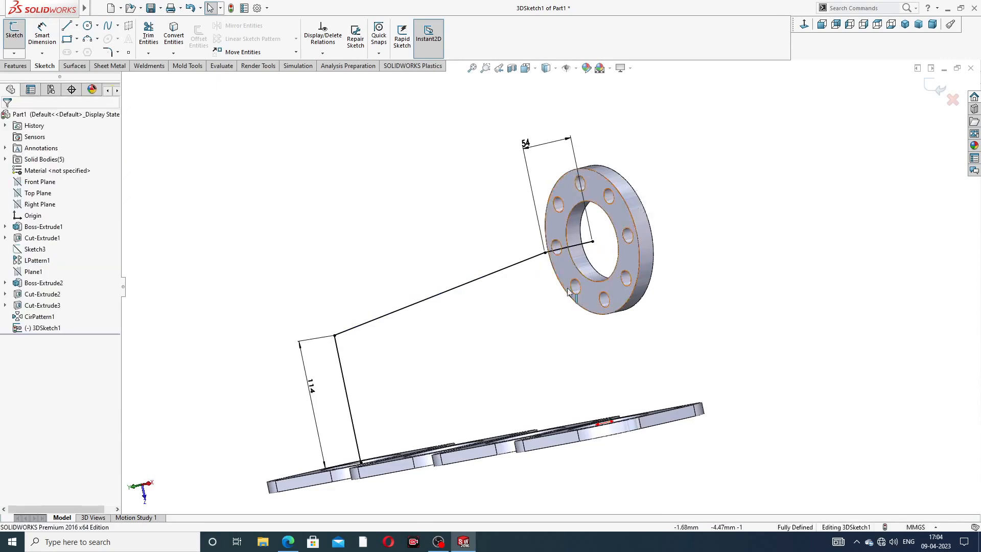
# - Reposition the 54 mm and 114 mm dimensions beside their lines
pyautogui.scroll(-2, 569, 291)
pyautogui.scroll(4, 569, 291)
pyautogui.click(562, 157)
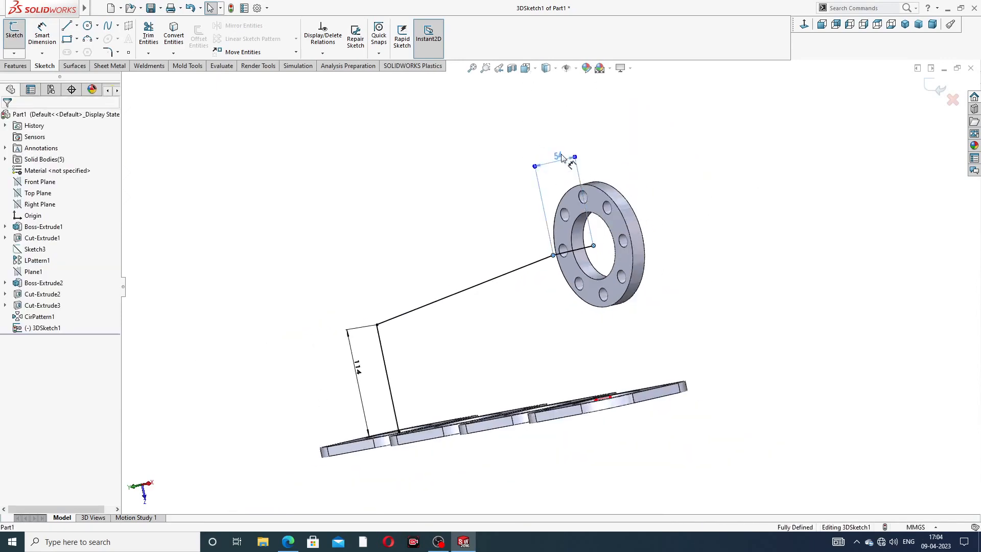
pyautogui.moveTo(562, 157); pyautogui.dragTo(563, 173)
pyautogui.click(352, 377)
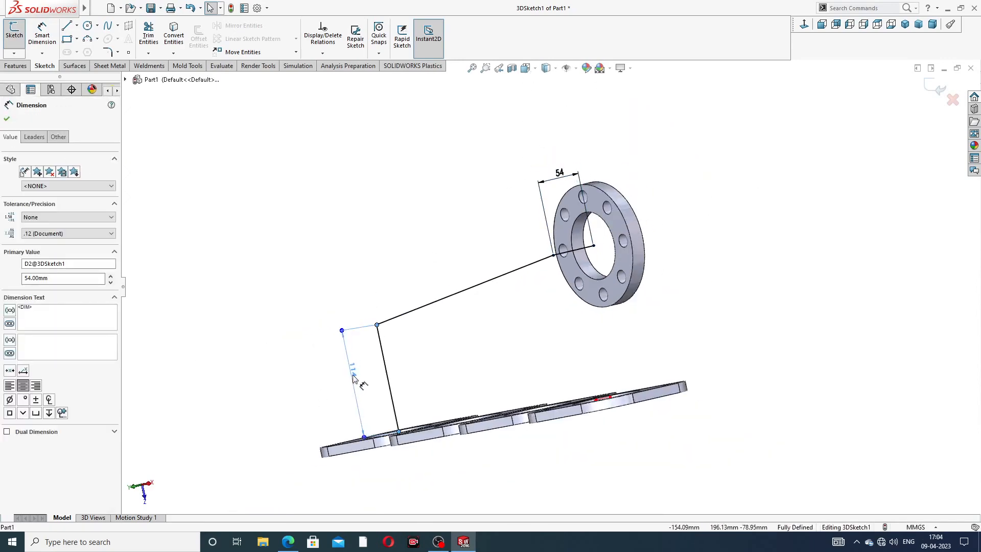
pyautogui.moveTo(353, 377); pyautogui.dragTo(350, 377)
pyautogui.click(399, 182)
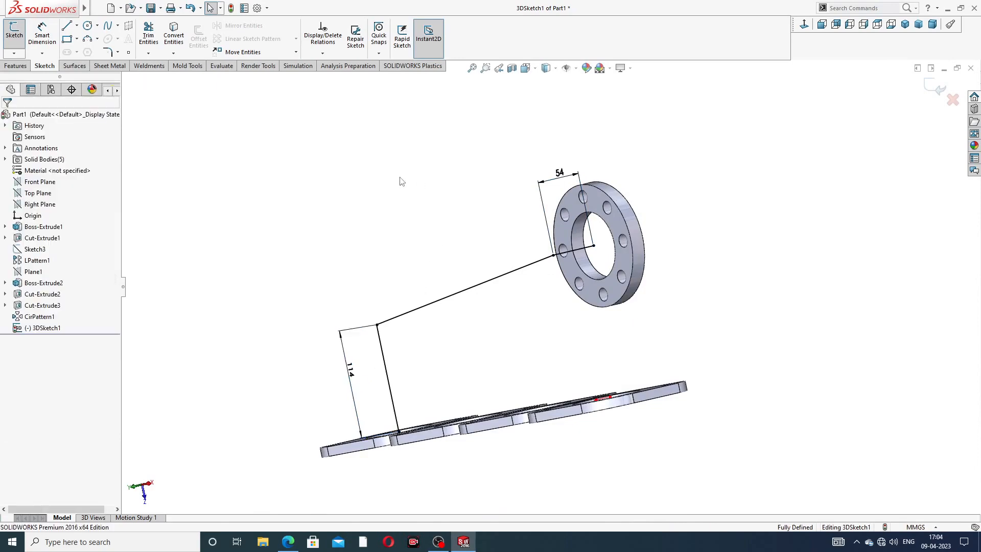
# - Check the pipe fillet radii in the drawing and add a 98 mm sketch fillet to the path corner above the oval flange
pyautogui.click(288, 543)
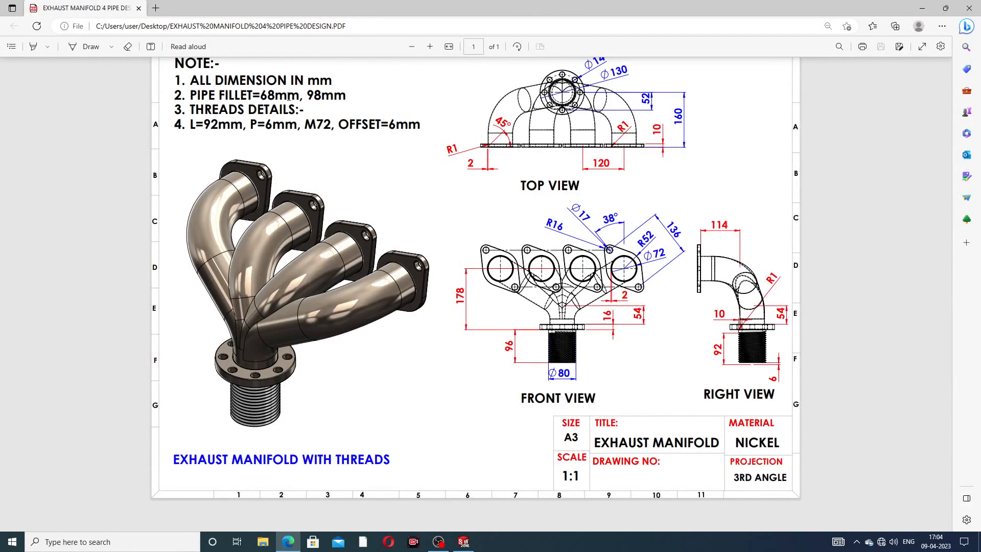
pyautogui.click(286, 543)
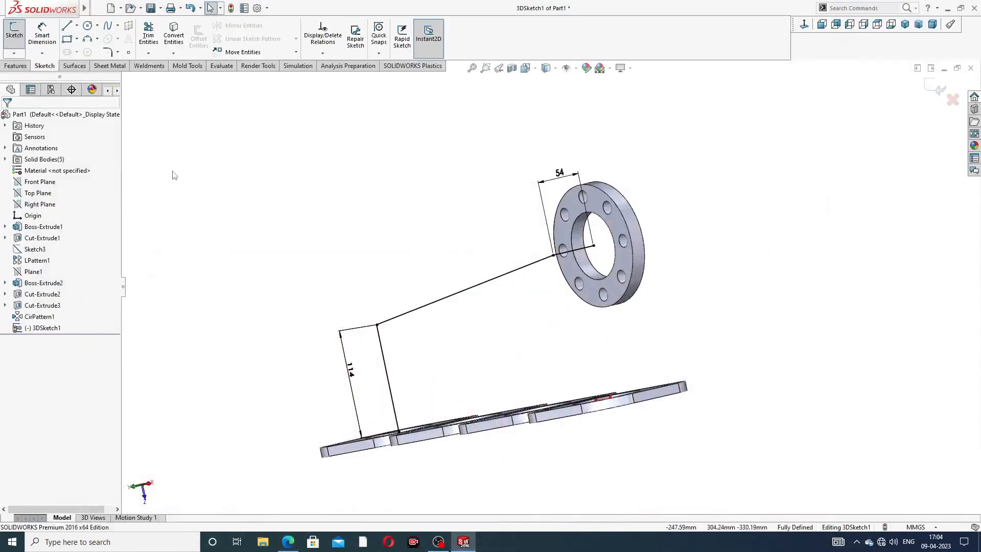
pyautogui.click(108, 52)
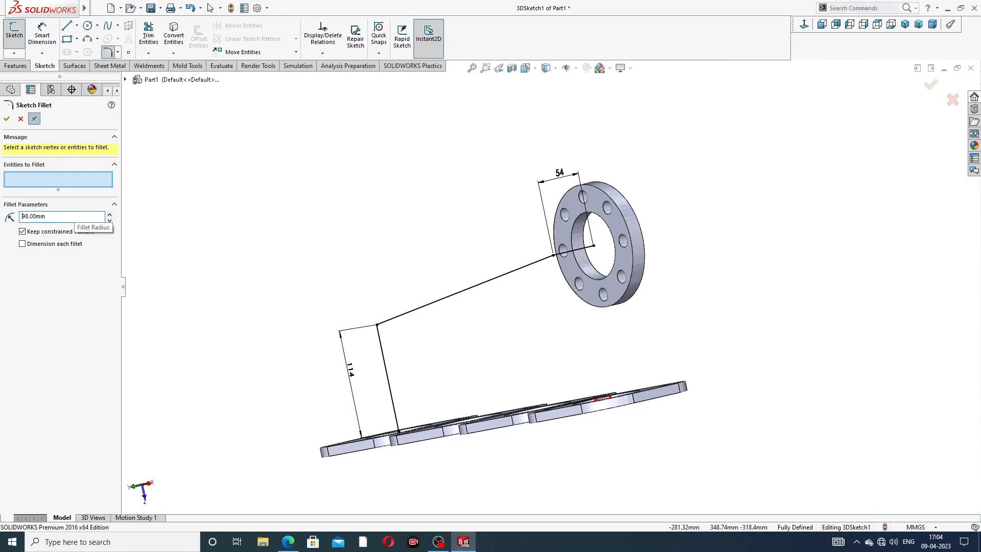
pyautogui.click(377, 325)
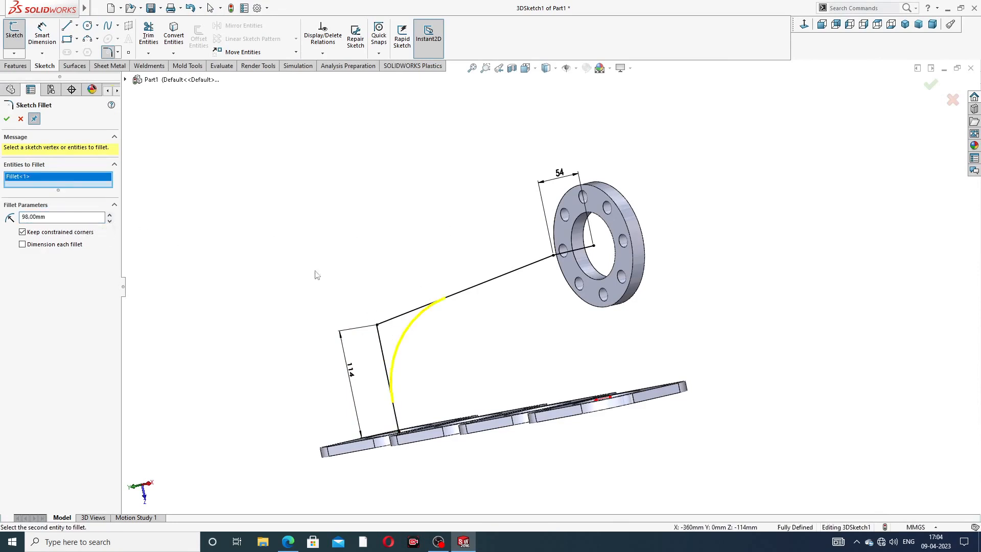
pyautogui.click(7, 120)
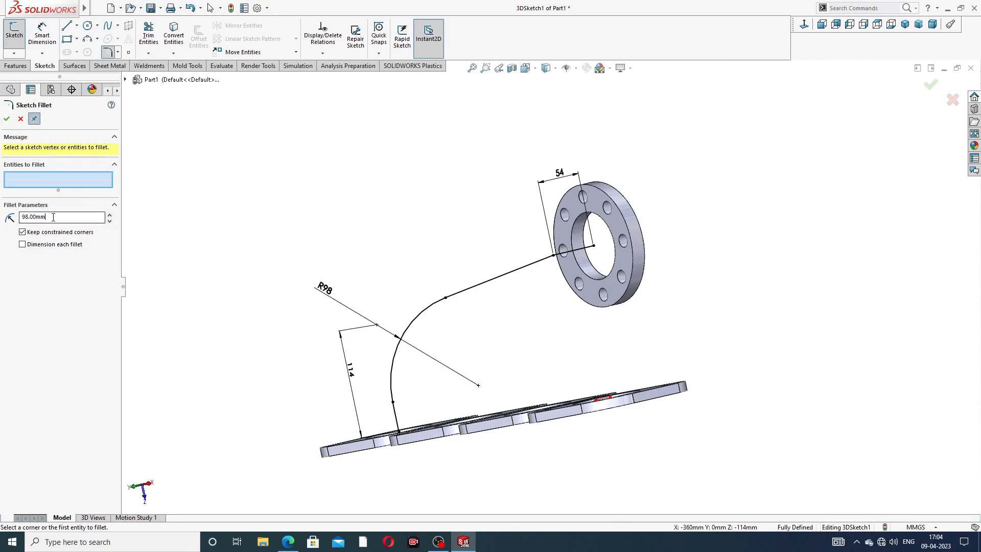
# - Add a 68 mm sketch fillet to the path corner near the round flange and exit the 3D sketch
pyautogui.moveTo(53, 217); pyautogui.dragTo(7, 220)
pyautogui.write('68')
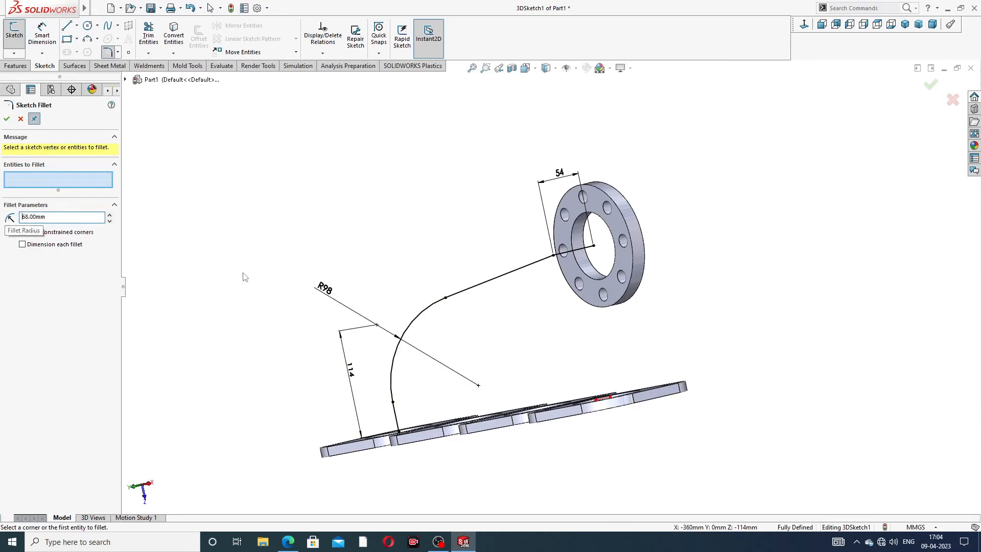
pyautogui.click(554, 259)
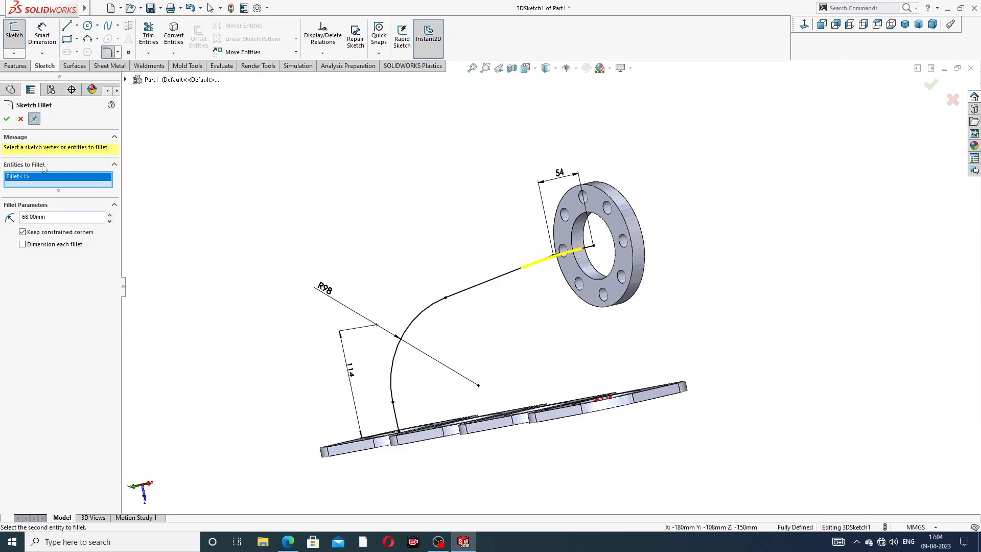
pyautogui.click(6, 119)
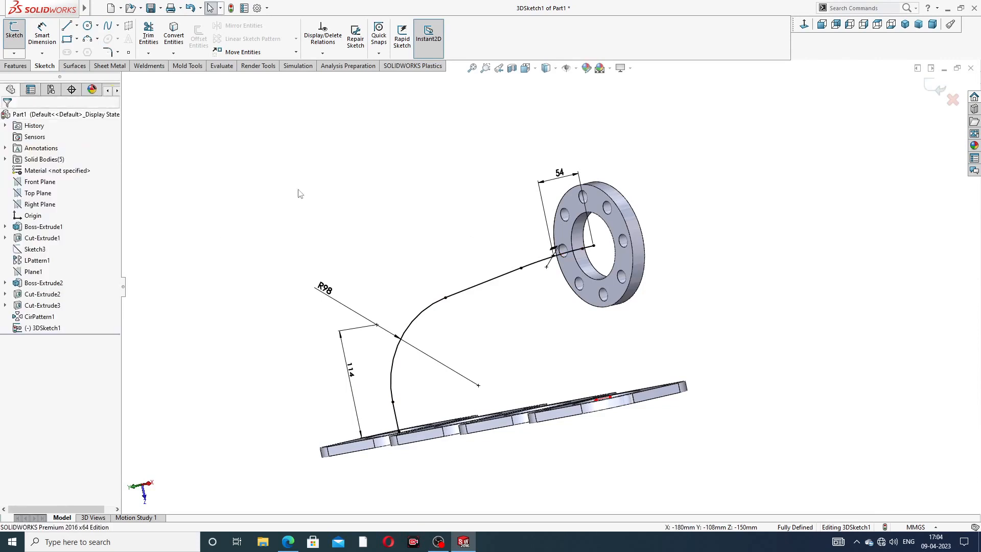
pyautogui.moveTo(496, 230)
pyautogui.mouseDown(button='middle')
pyautogui.moveTo(516, 236)
pyautogui.moveTo(490, 174)
pyautogui.moveTo(532, 298)
pyautogui.mouseUp(button='middle')
pyautogui.scroll(-3, 588, 267)
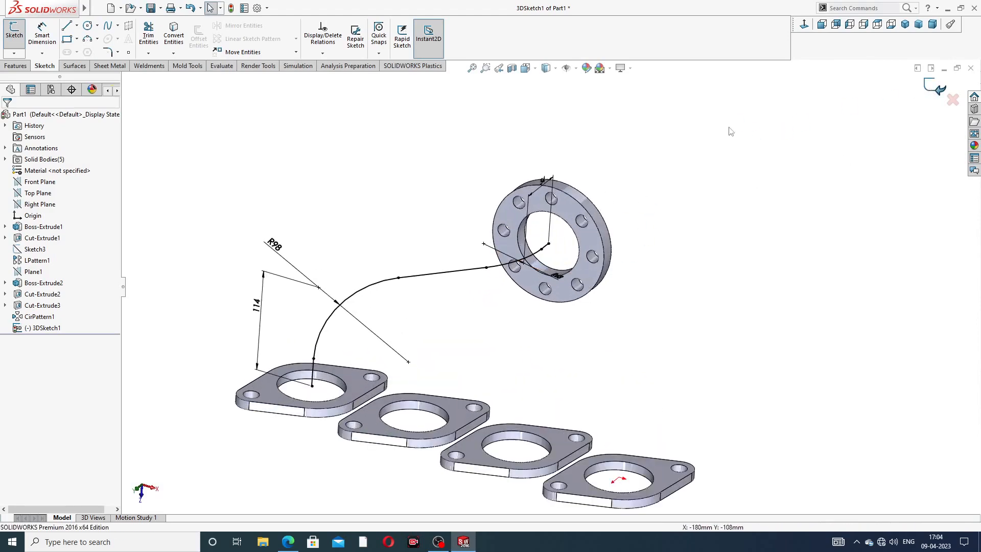
pyautogui.click(931, 91)
# - Sketch the pipe profile on the round flange's face by converting its 72 mm bore edge, and exit the sketch
pyautogui.scroll(-2, 561, 206)
pyautogui.click(561, 206)
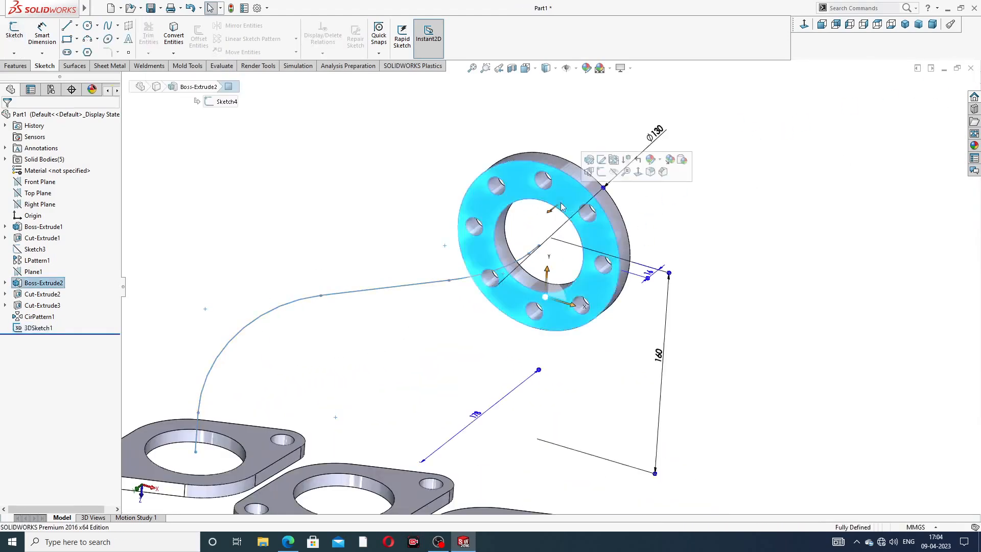
pyautogui.click(611, 164)
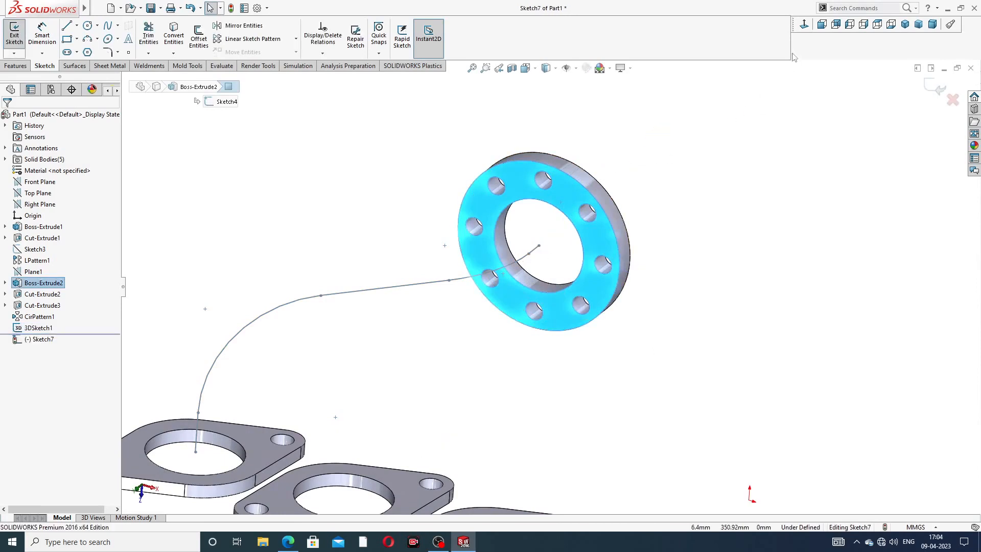
pyautogui.click(557, 211)
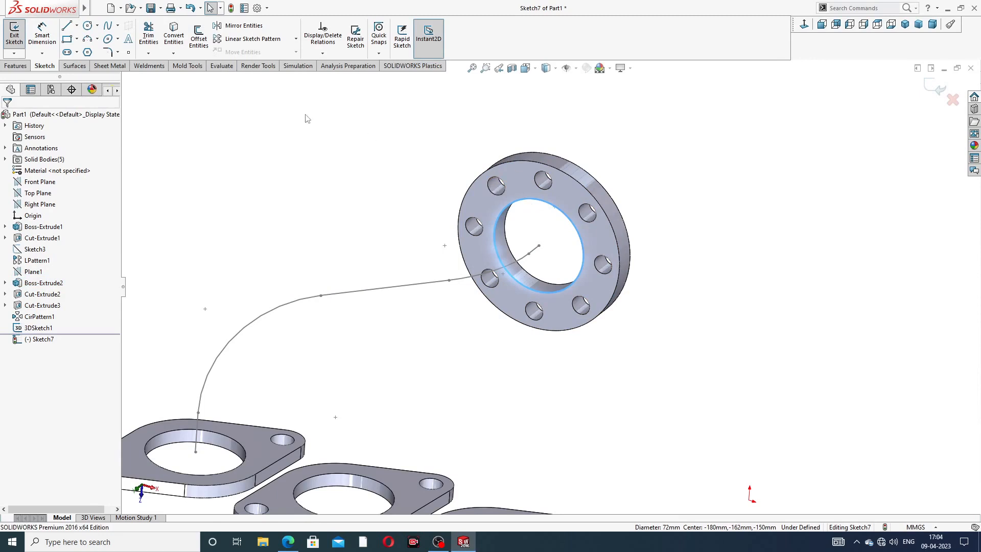
pyautogui.click(174, 35)
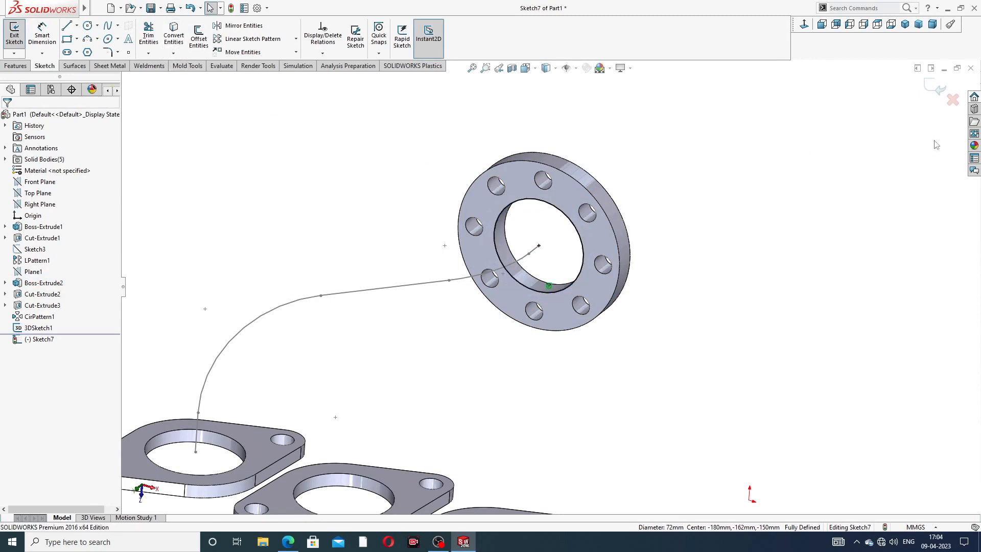
pyautogui.click(933, 91)
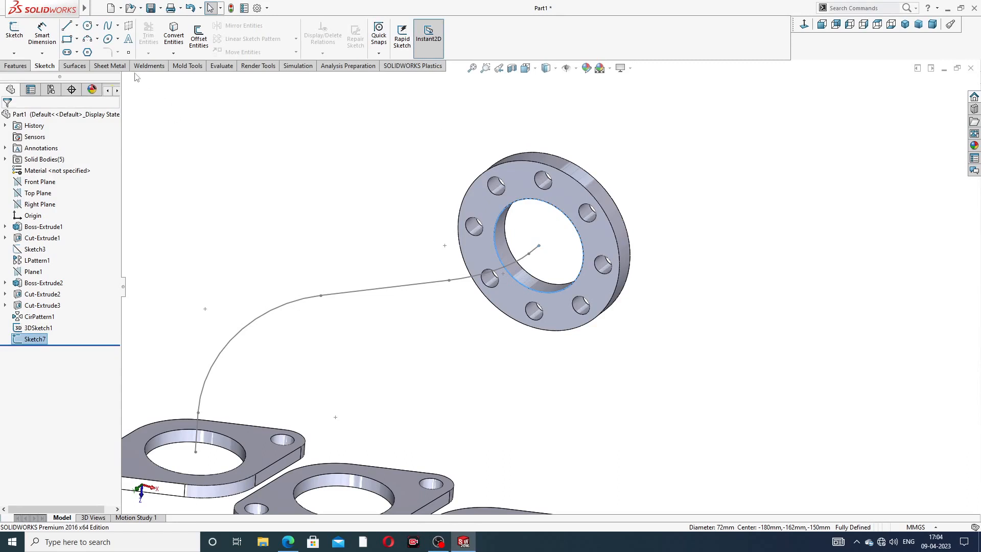
# - Sweep the 72 mm circular profile on the round flange along the filleted 3D sketch path to form the first pipe
pyautogui.click(27, 67)
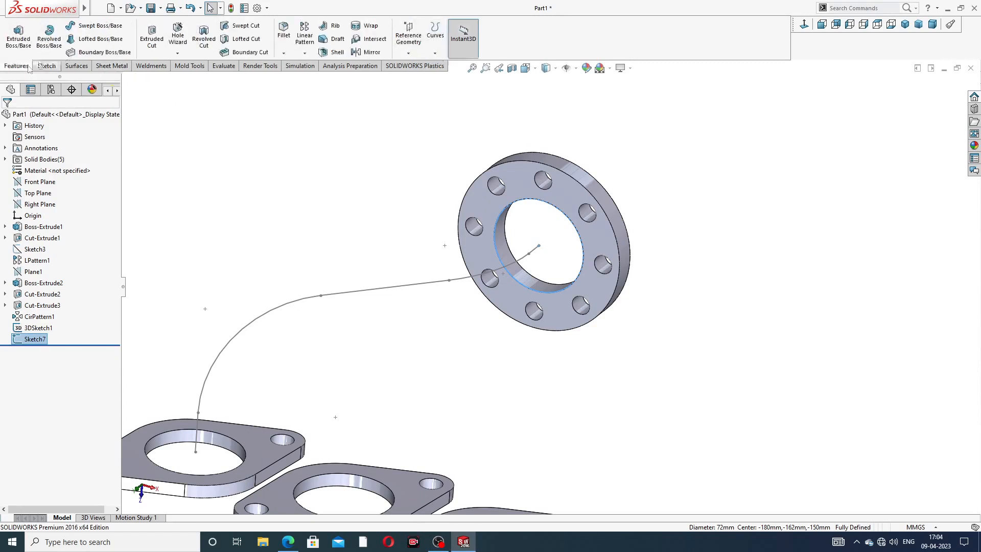
pyautogui.click(98, 26)
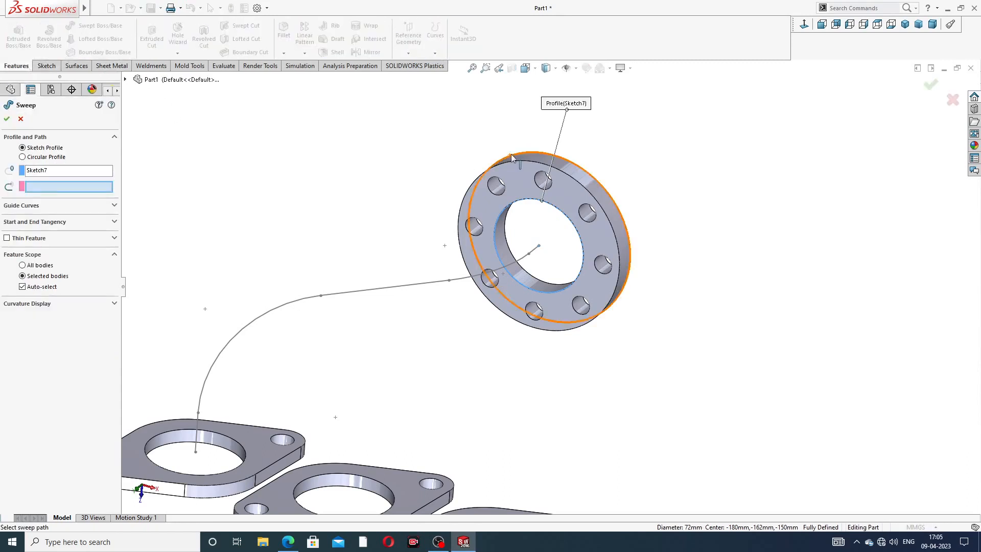
pyautogui.moveTo(260, 227); pyautogui.dragTo(245, 190, button='middle')
pyautogui.click(377, 305)
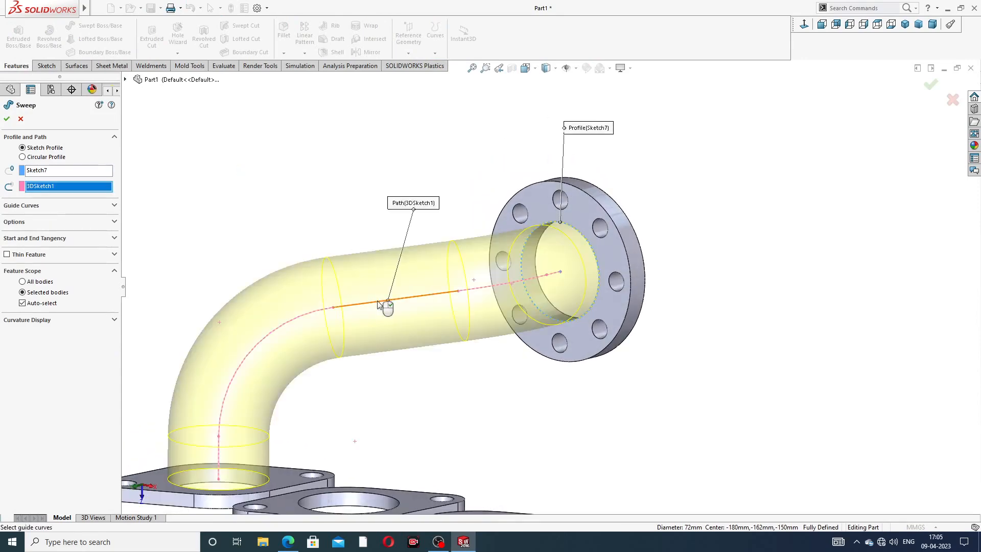
pyautogui.scroll(4, 383, 307)
pyautogui.moveTo(403, 332); pyautogui.dragTo(424, 351, button='middle')
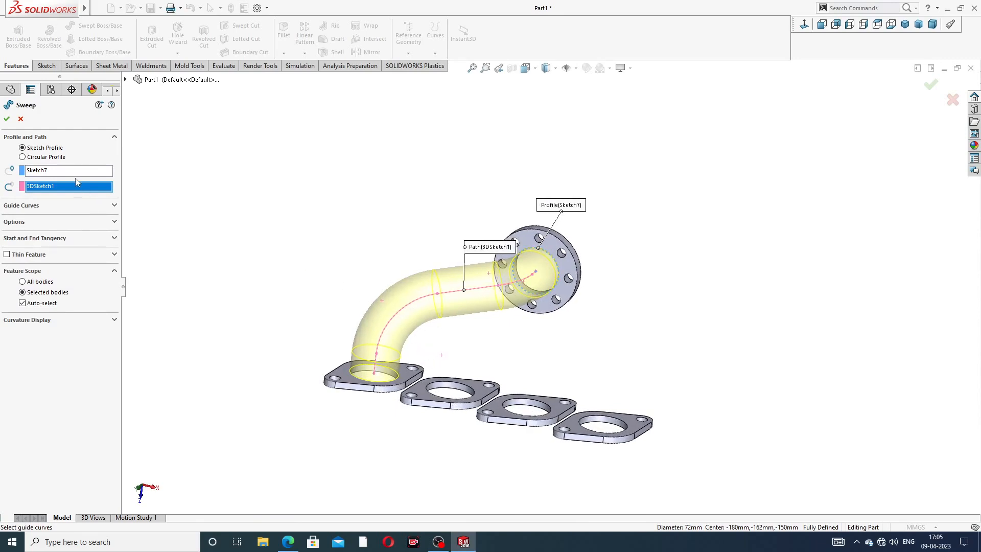
pyautogui.click(7, 121)
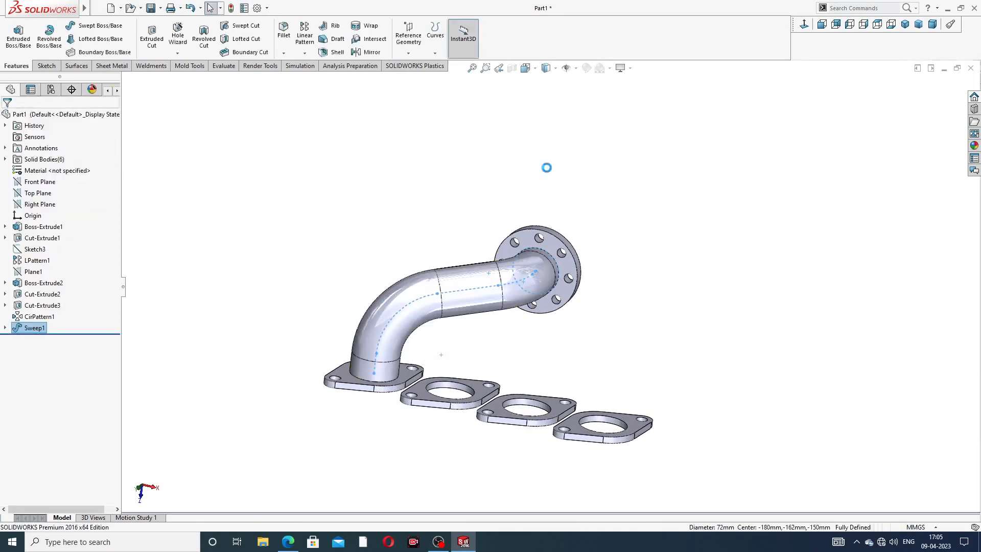
# - Start a new 3D sketch for the second pipe's path
pyautogui.moveTo(593, 329)
pyautogui.mouseDown(button='middle')
pyautogui.moveTo(447, 300)
pyautogui.moveTo(600, 284)
pyautogui.moveTo(579, 315)
pyautogui.mouseUp(button='middle')
pyautogui.scroll(-2, 590, 304)
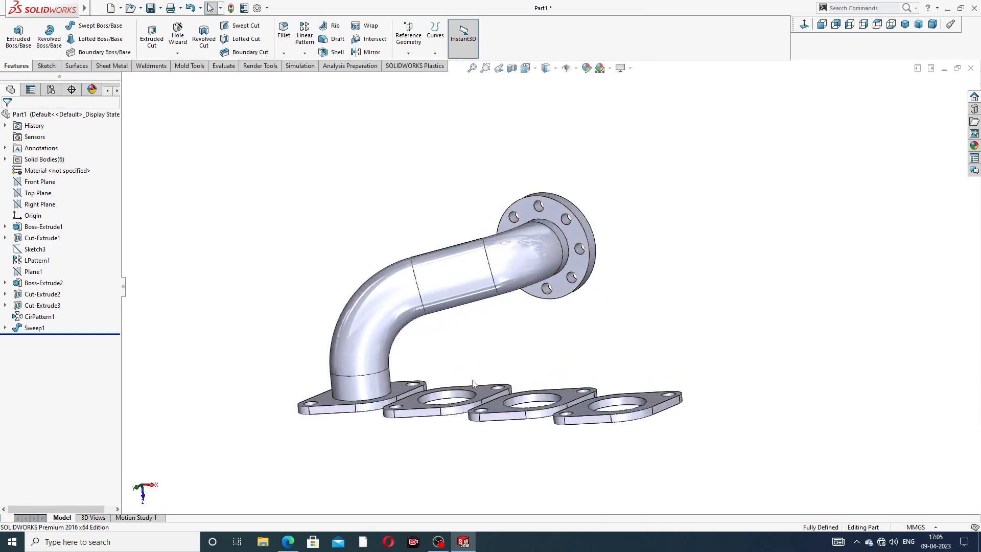
pyautogui.scroll(-2, 511, 329)
pyautogui.scroll(-1, 516, 316)
pyautogui.scroll(4, 521, 263)
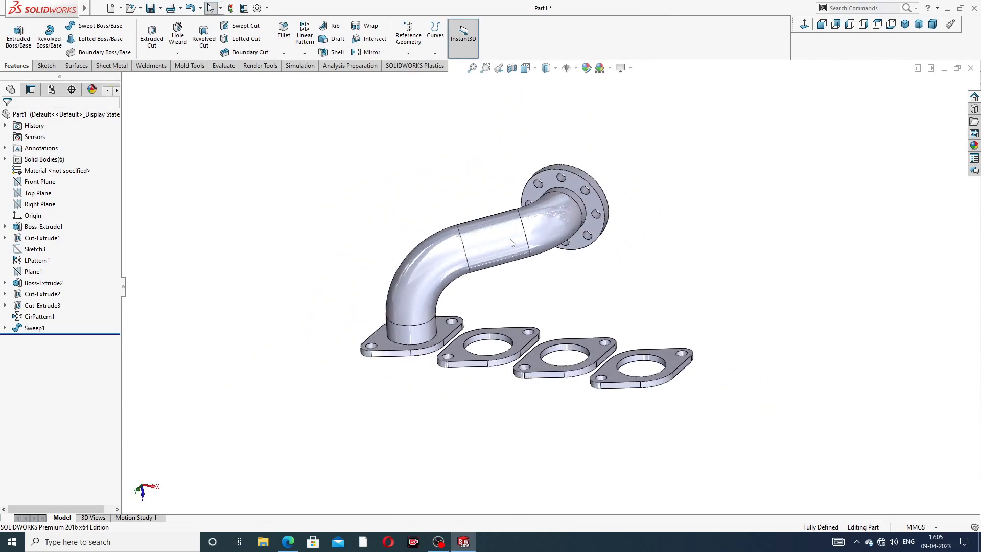
pyautogui.click(47, 65)
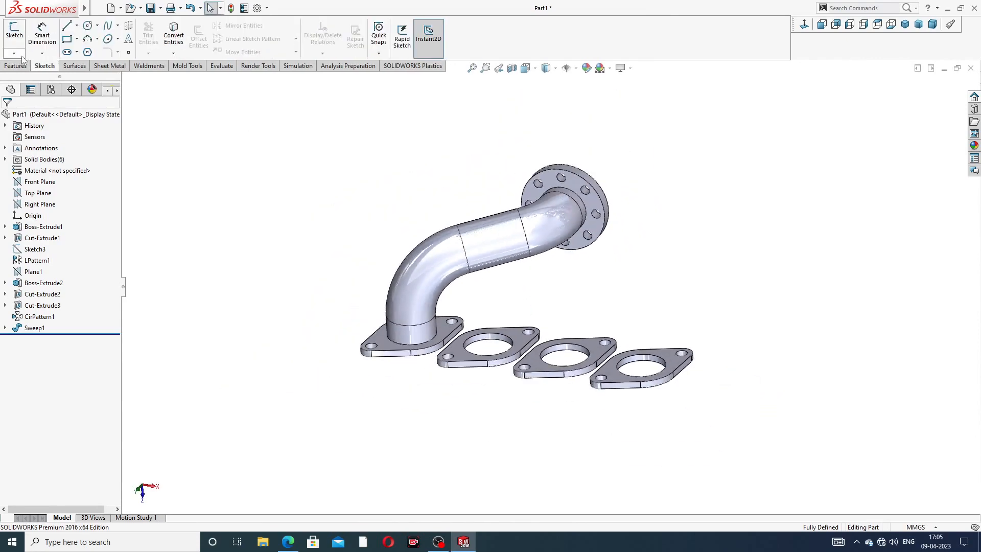
pyautogui.click(14, 53)
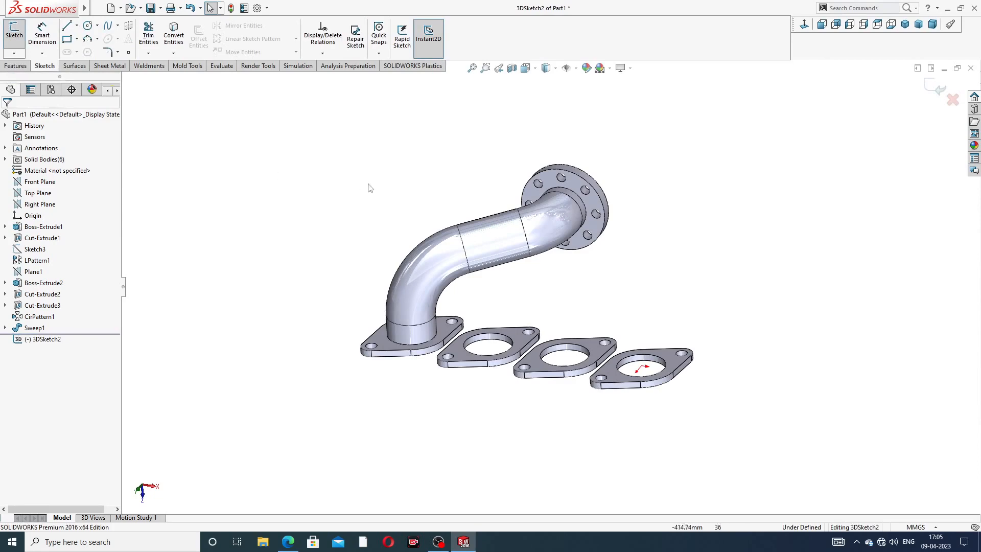
pyautogui.click(69, 27)
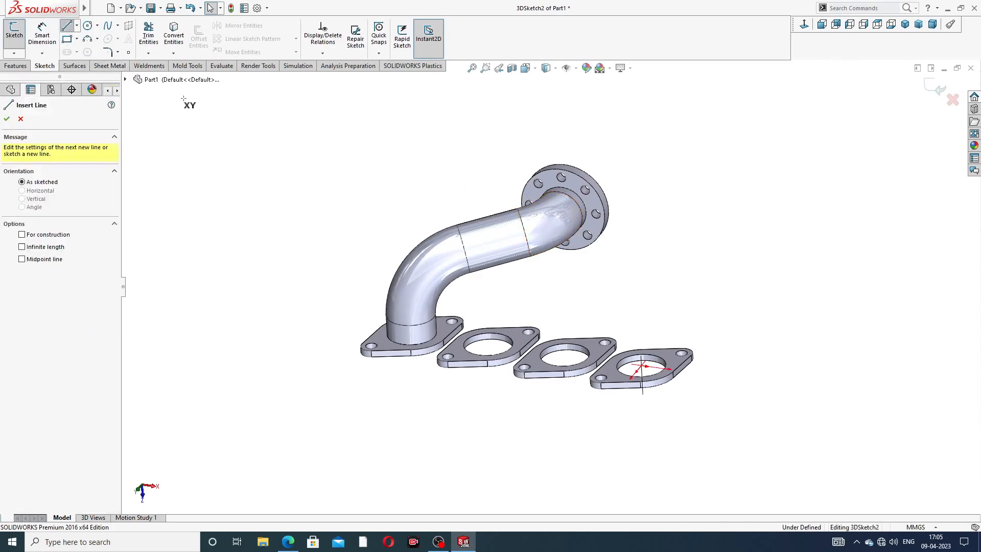
pyautogui.moveTo(637, 226); pyautogui.dragTo(611, 237, button='middle')
pyautogui.scroll(-5, 588, 232)
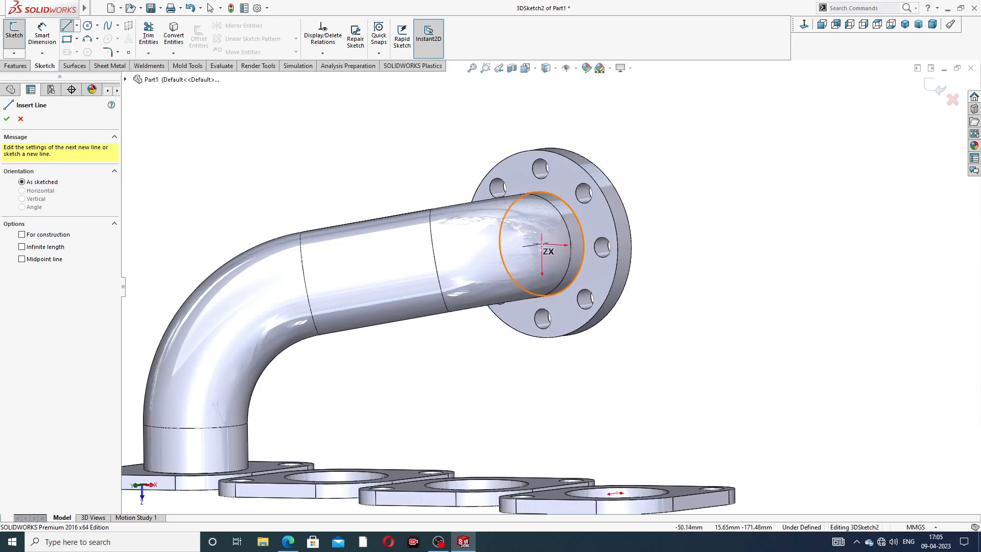
pyautogui.click(543, 246)
pyautogui.moveTo(511, 276); pyautogui.dragTo(525, 259, button='middle')
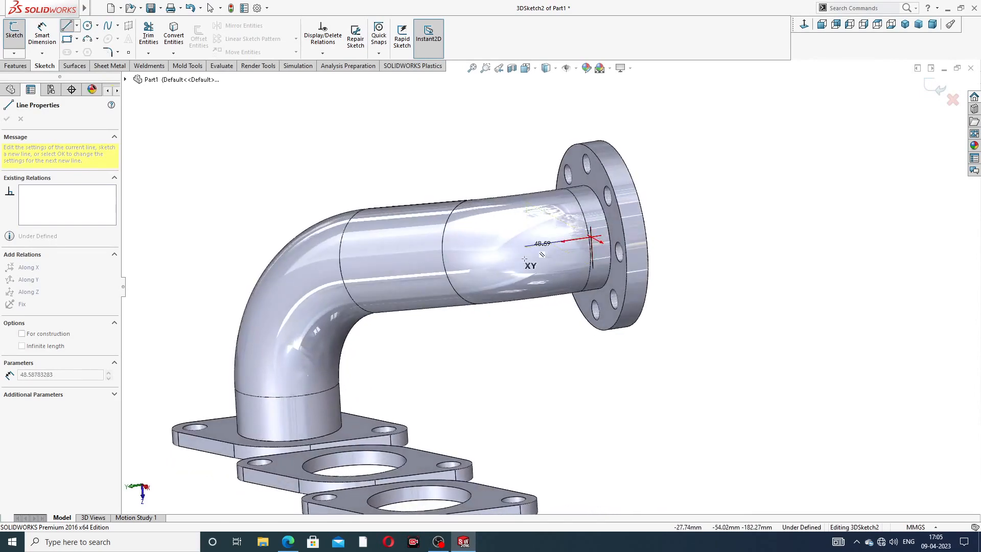
pyautogui.click(552, 242)
pyautogui.rightClick(696, 172)
pyautogui.click(715, 185)
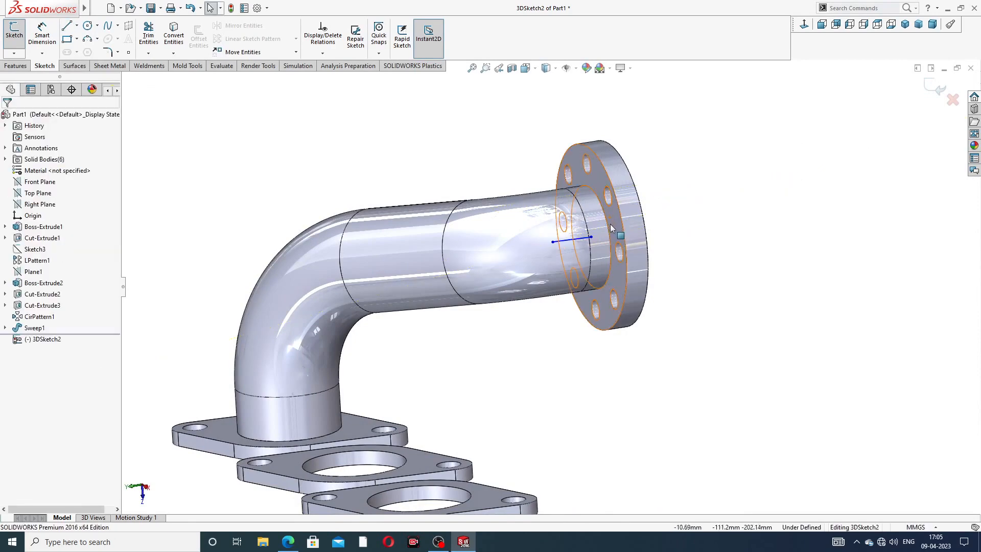
pyautogui.moveTo(612, 228)
pyautogui.mouseDown(button='middle')
pyautogui.moveTo(647, 195)
pyautogui.moveTo(564, 243)
pyautogui.mouseUp(button='middle')
pyautogui.click(550, 238)
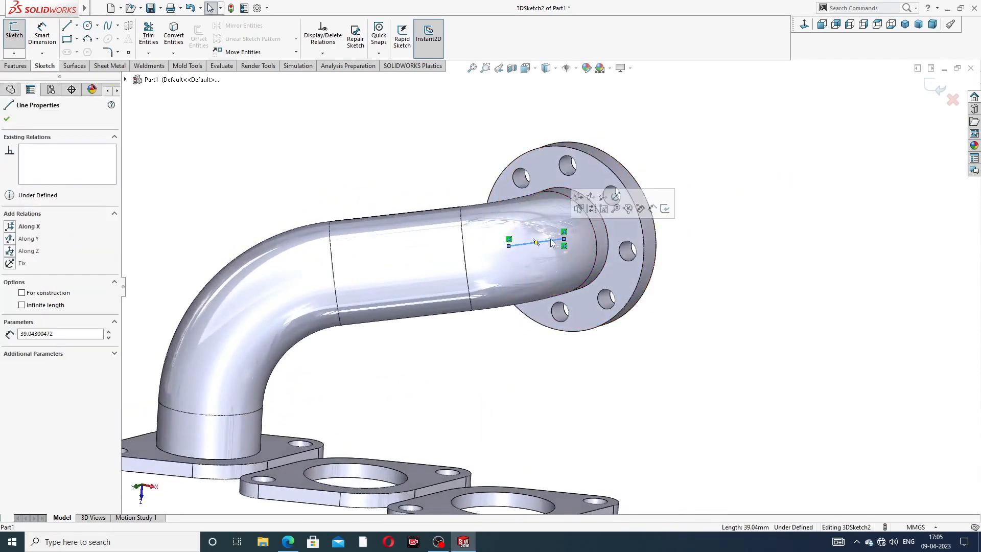
pyautogui.press('Delete')
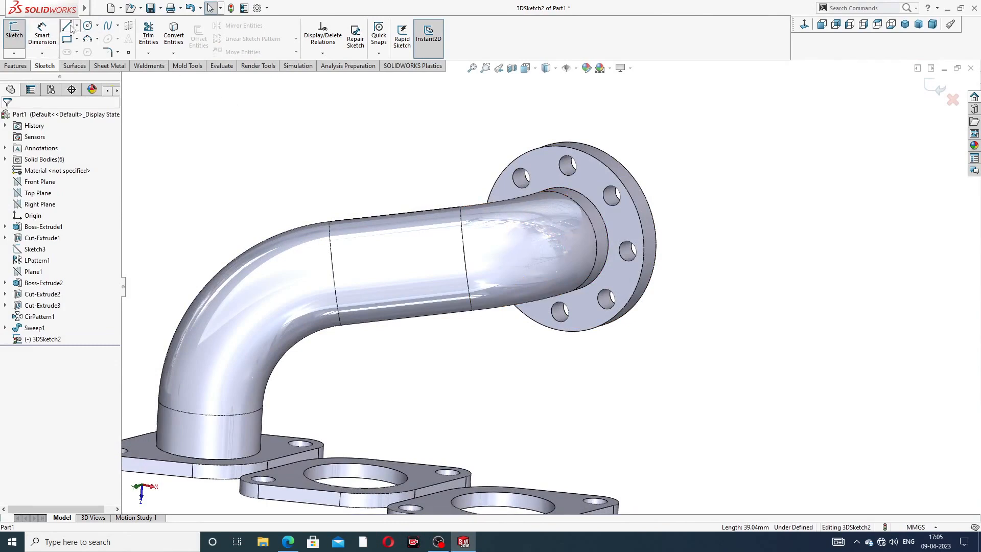
# - Sketch a line about 45 mm long along Y from the centre of the round flange's bore toward the pipe side
pyautogui.click(68, 26)
pyautogui.scroll(-2, 570, 249)
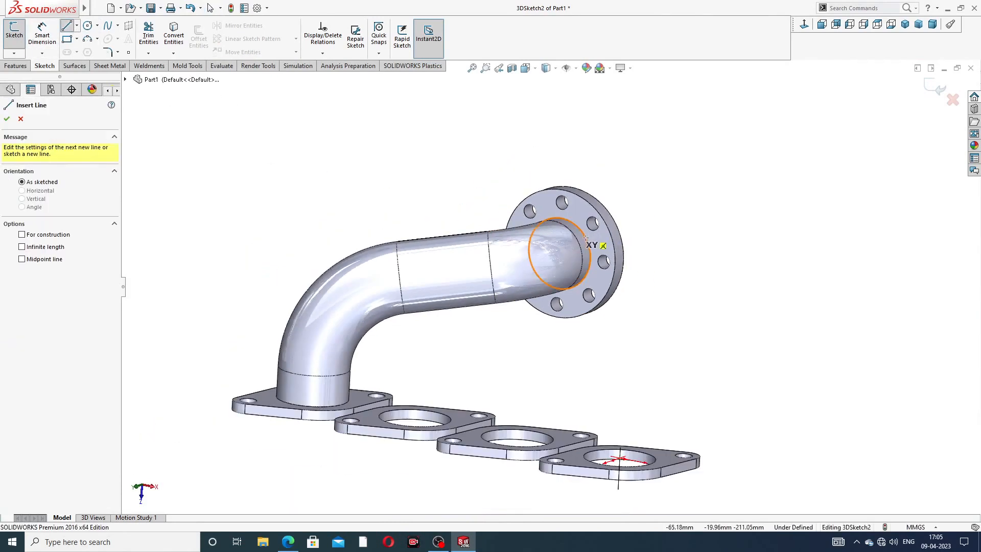
pyautogui.click(560, 253)
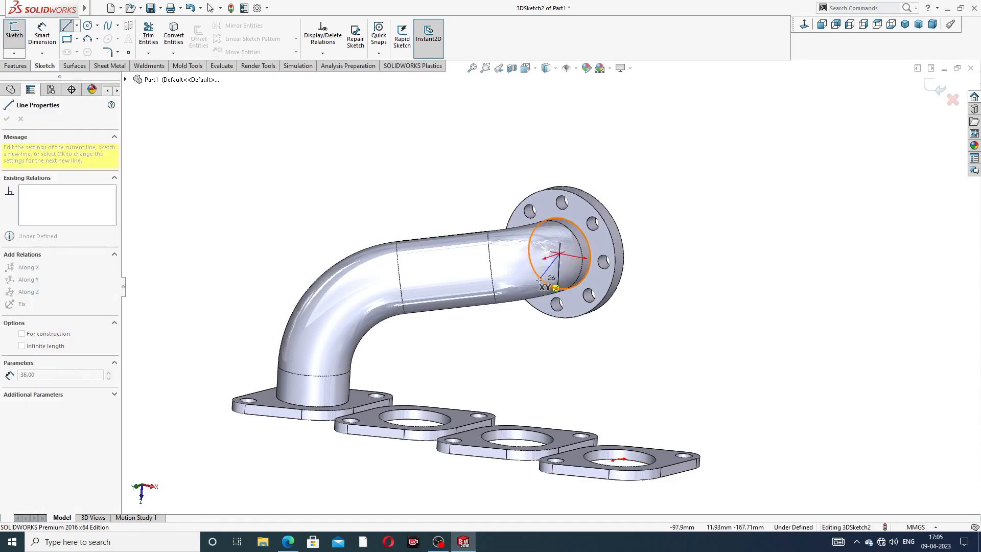
pyautogui.moveTo(548, 285); pyautogui.dragTo(558, 258, button='middle')
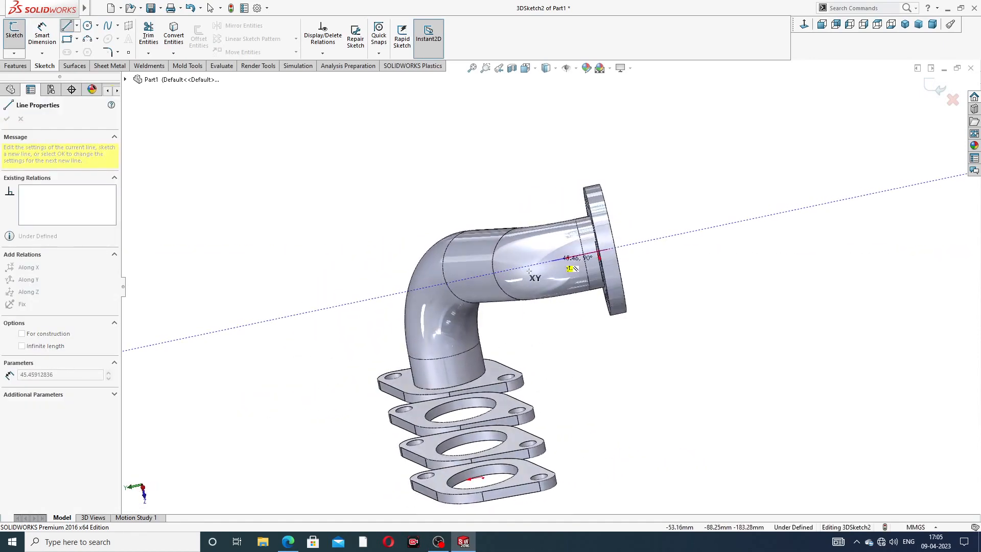
pyautogui.click(555, 261)
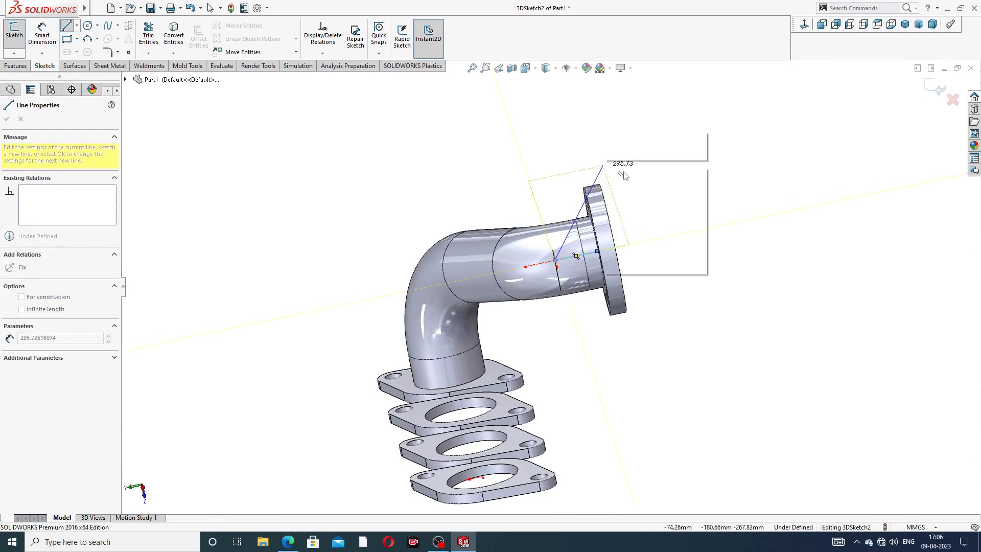
pyautogui.click(624, 174)
pyautogui.moveTo(639, 234)
pyautogui.mouseDown(button='middle')
pyautogui.moveTo(653, 249)
pyautogui.moveTo(632, 193)
pyautogui.moveTo(654, 222)
pyautogui.moveTo(633, 217)
pyautogui.mouseUp(button='middle')
# - Sketch a vertical line about 43 mm long along Z, upward from the bore centre of the second oval flange
pyautogui.click(67, 28)
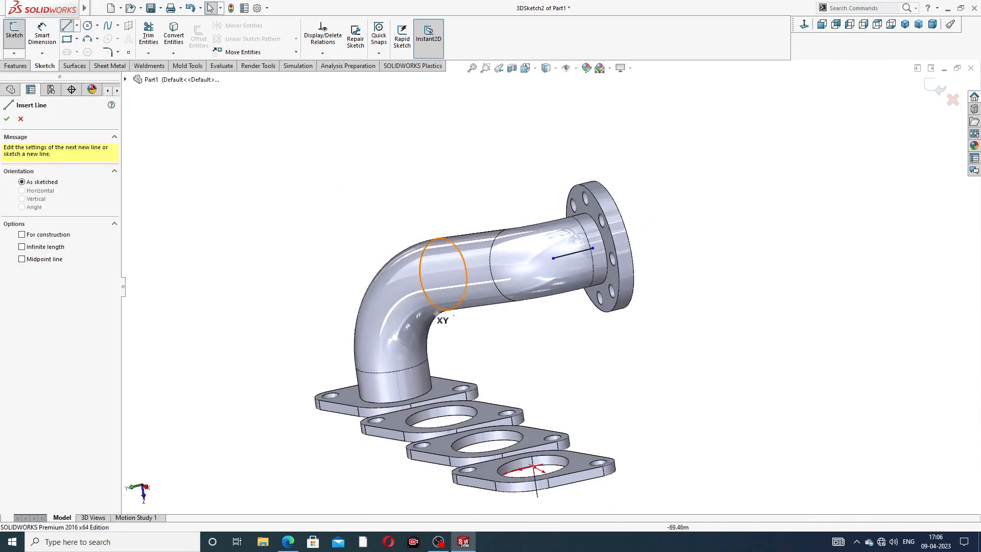
pyautogui.scroll(2, 490, 352)
pyautogui.scroll(-6, 500, 340)
pyautogui.scroll(-3, 506, 327)
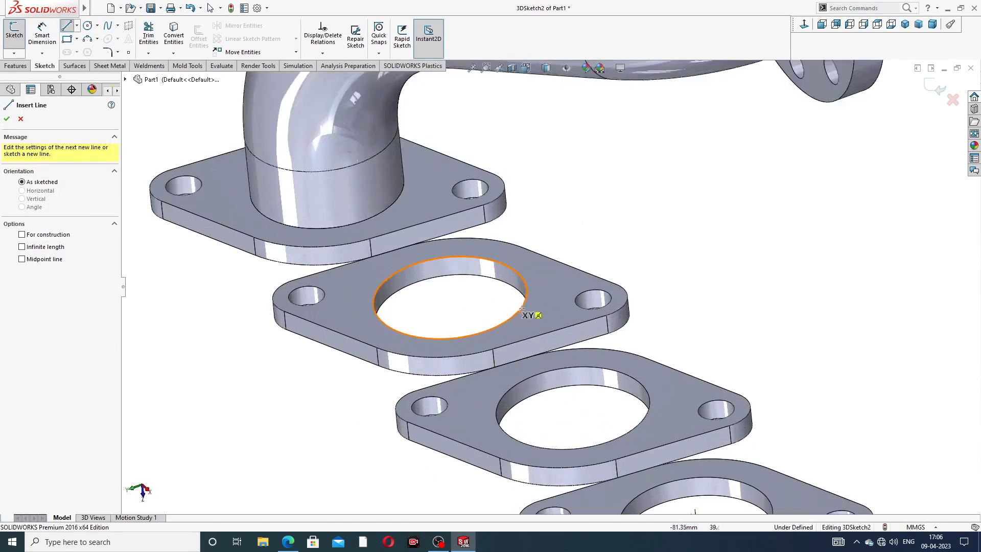
pyautogui.click(450, 298)
pyautogui.scroll(3, 477, 240)
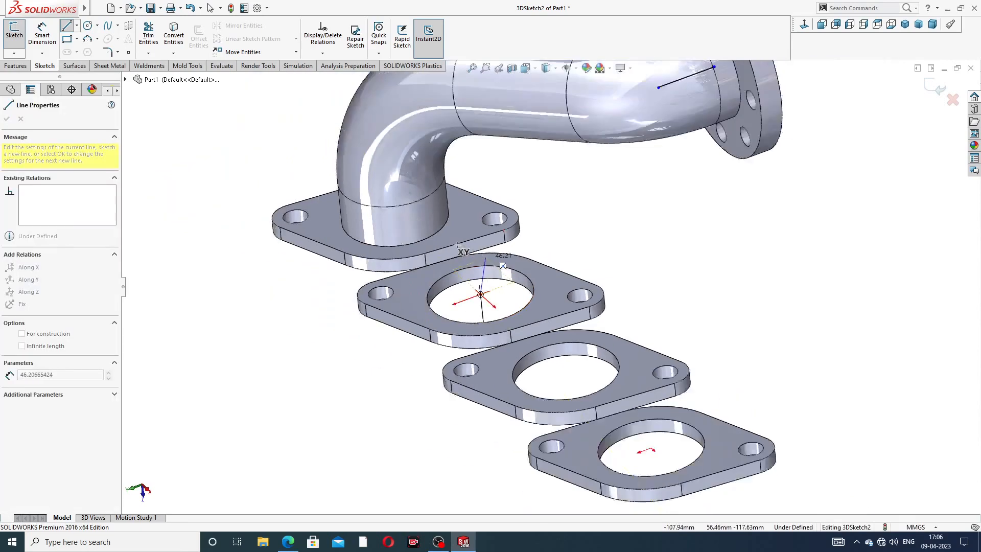
pyautogui.moveTo(478, 249); pyautogui.dragTo(502, 164, button='middle')
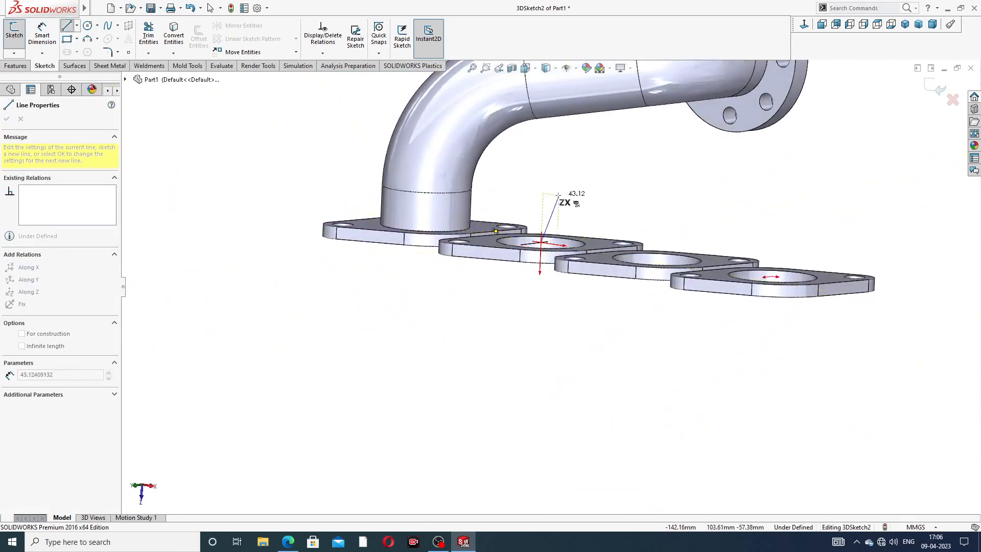
pyautogui.click(543, 190)
pyautogui.rightClick(605, 163)
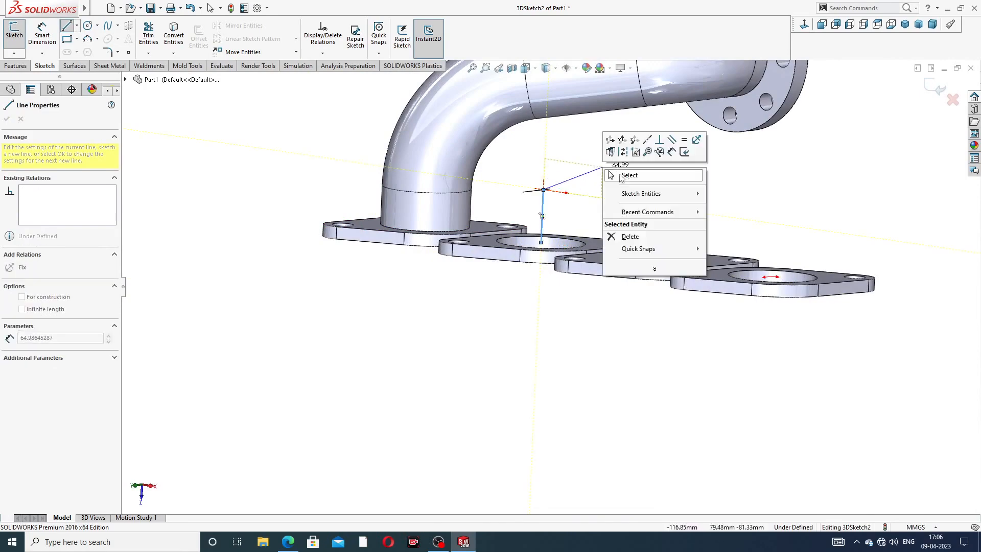
pyautogui.click(620, 175)
# - Connect the free ends of the vertical line and the round flange's line with a diagonal line
pyautogui.scroll(3, 623, 169)
pyautogui.moveTo(623, 169); pyautogui.dragTo(622, 190, button='middle')
pyautogui.scroll(-2, 622, 190)
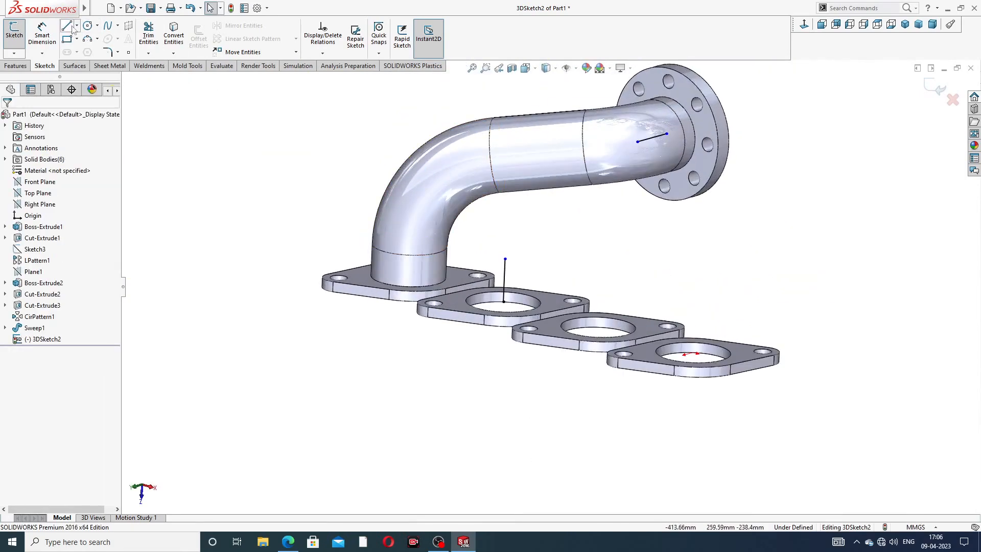
pyautogui.click(72, 26)
pyautogui.click(505, 259)
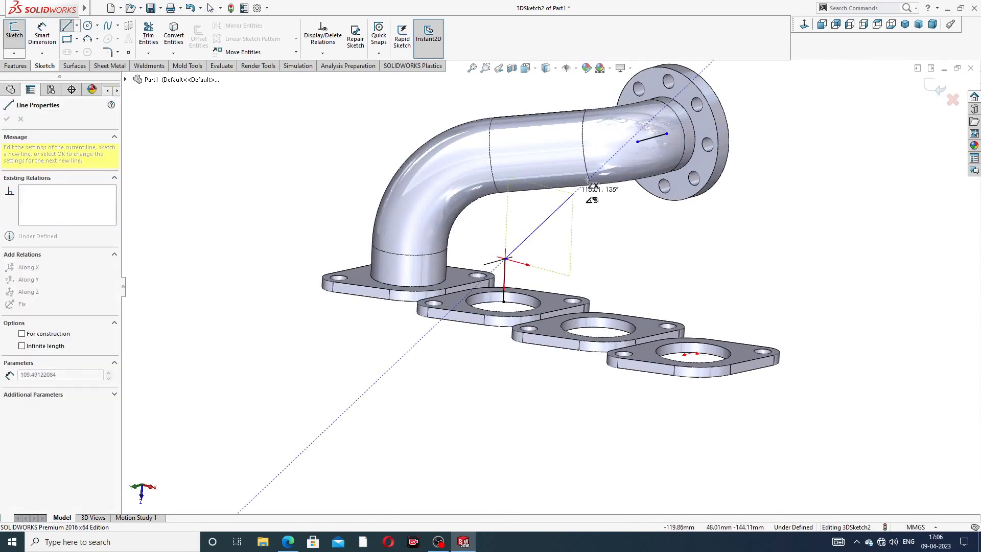
pyautogui.click(637, 142)
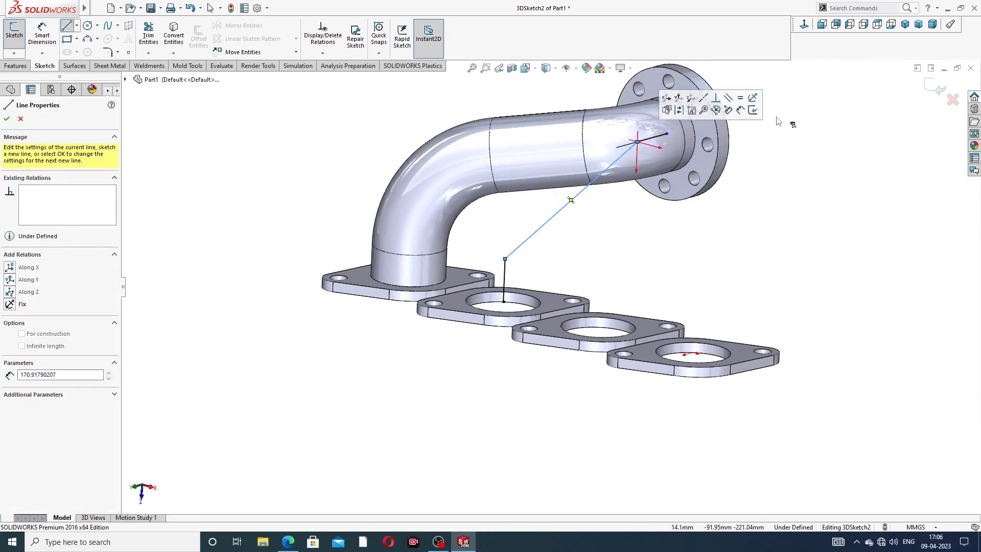
pyautogui.rightClick(781, 121)
pyautogui.click(802, 128)
# - Dimension the vertical line above the second oval flange to 114 mm
pyautogui.scroll(-8, 693, 136)
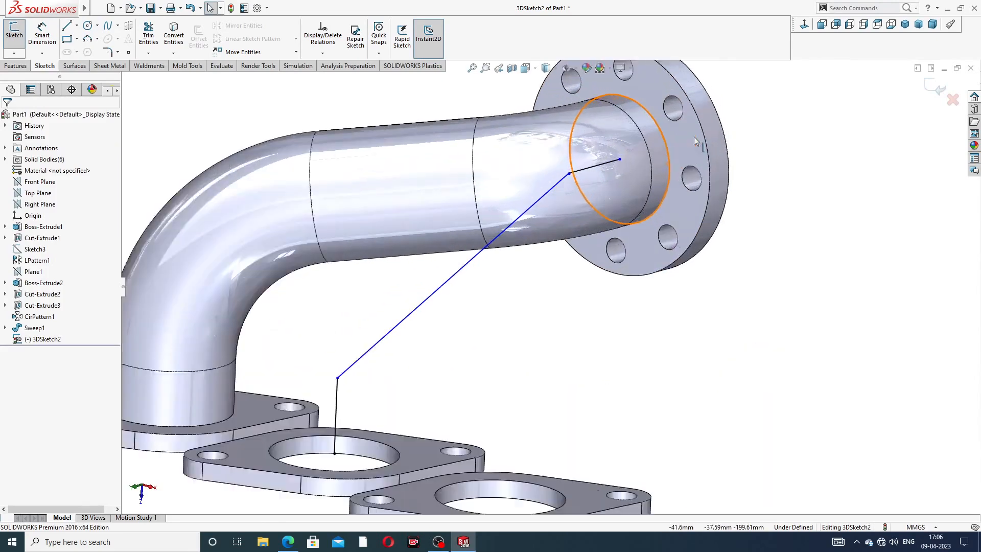
pyautogui.scroll(-6, 562, 213)
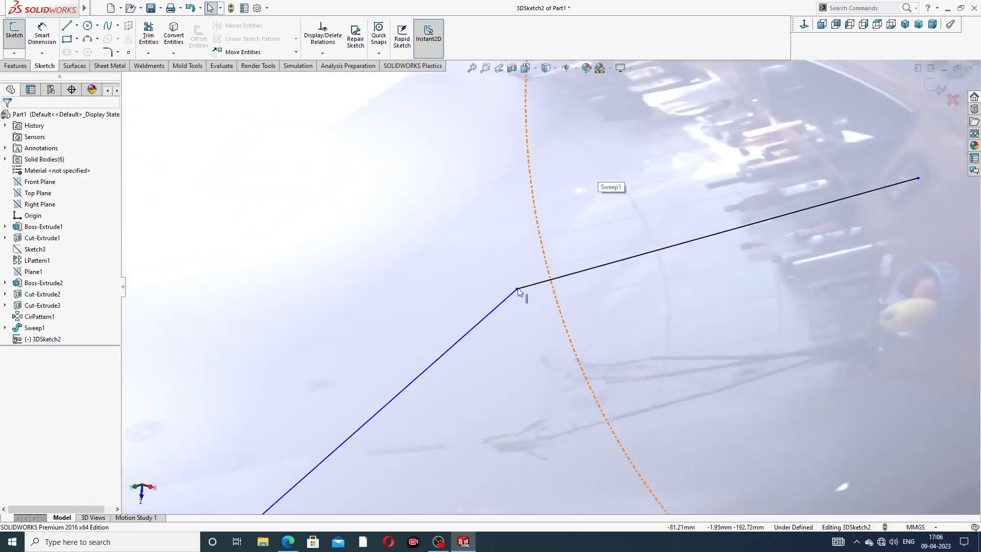
pyautogui.scroll(-3, 547, 294)
pyautogui.scroll(6, 578, 278)
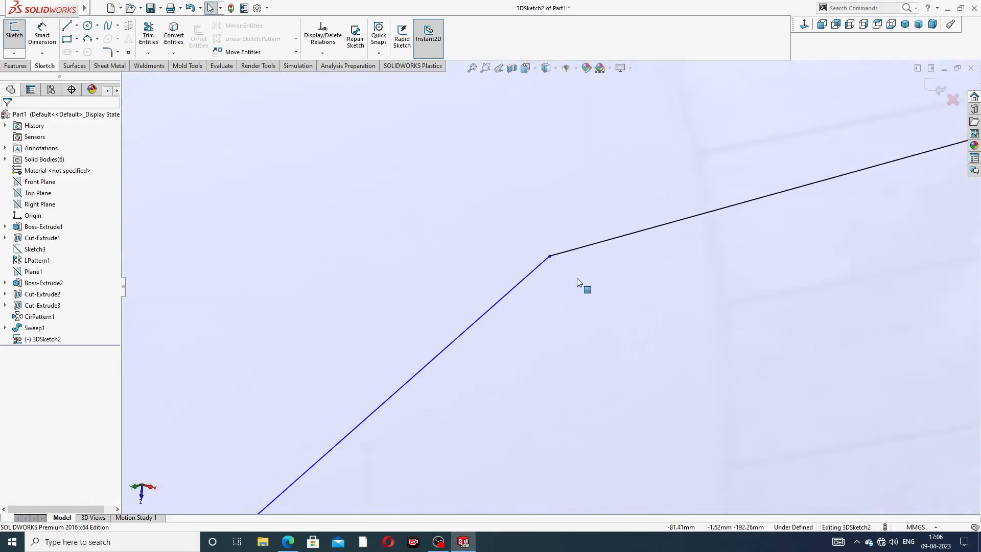
pyautogui.scroll(5, 589, 274)
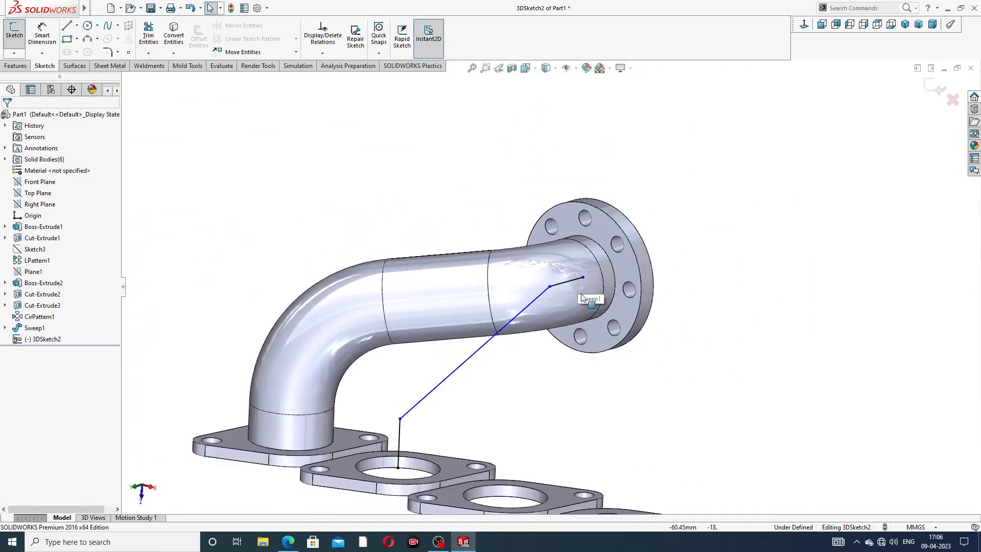
pyautogui.scroll(2, 515, 400)
pyautogui.moveTo(516, 390); pyautogui.dragTo(462, 340, button='middle')
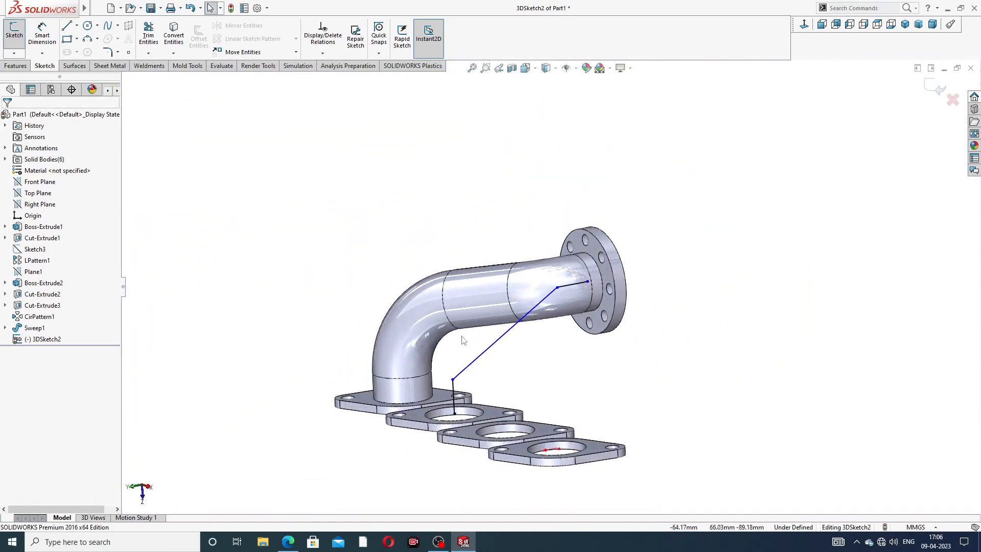
pyautogui.click(40, 43)
pyautogui.scroll(-3, 501, 406)
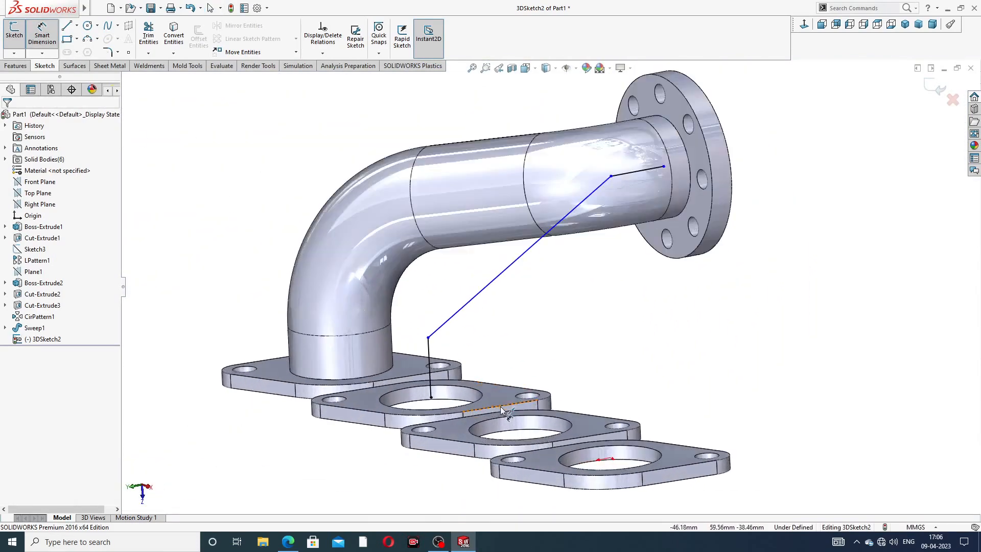
pyautogui.click(429, 346)
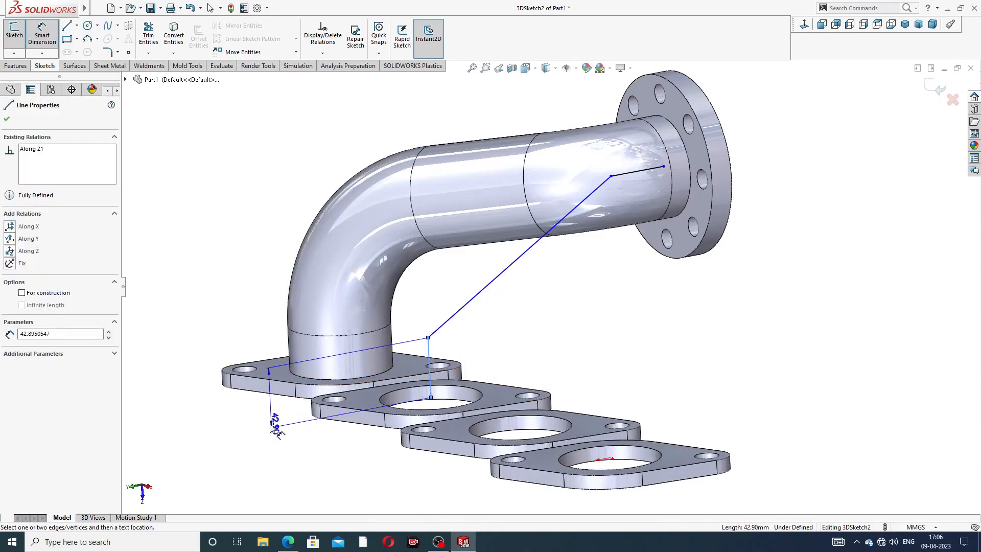
pyautogui.click(265, 419)
pyautogui.write('1')
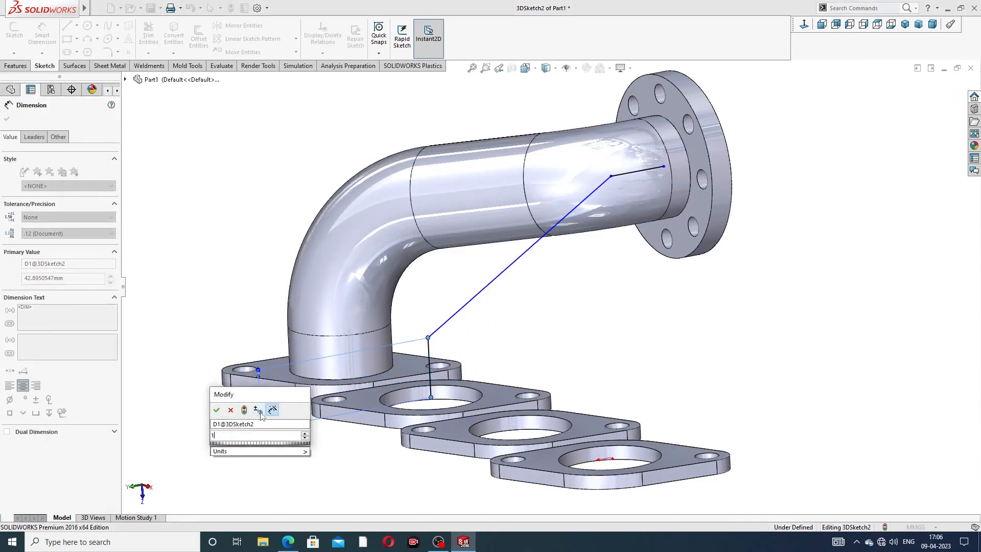
pyautogui.write('14')
pyautogui.press('Return')
pyautogui.click(542, 340)
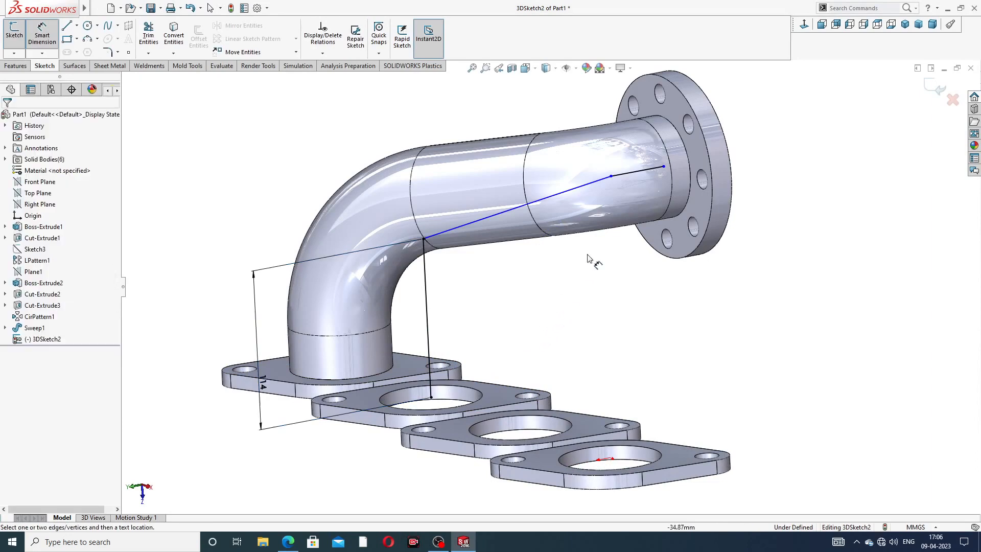
# - Dimension the short path line at the round flange to 54 mm
pyautogui.scroll(2, 588, 258)
pyautogui.scroll(4, 638, 185)
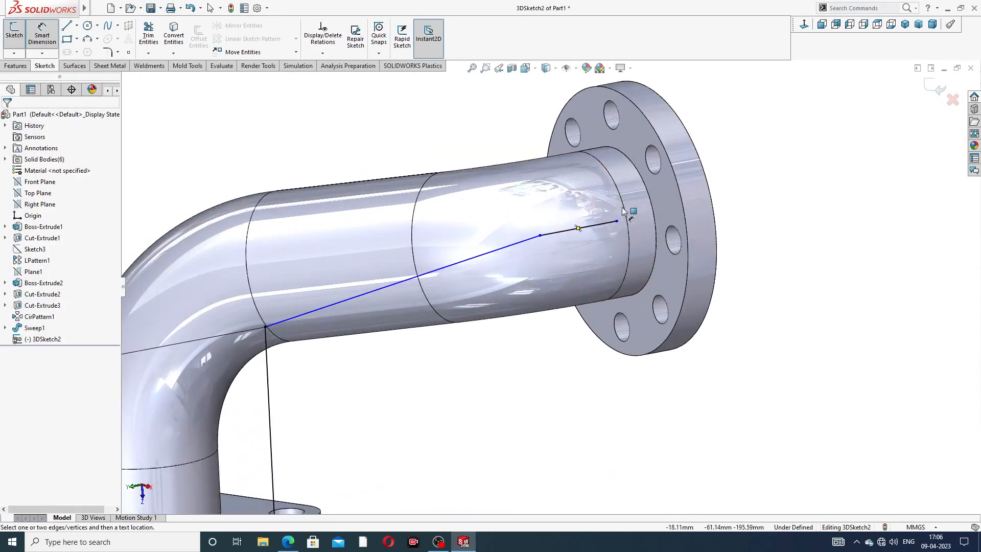
pyautogui.click(587, 226)
pyautogui.click(491, 130)
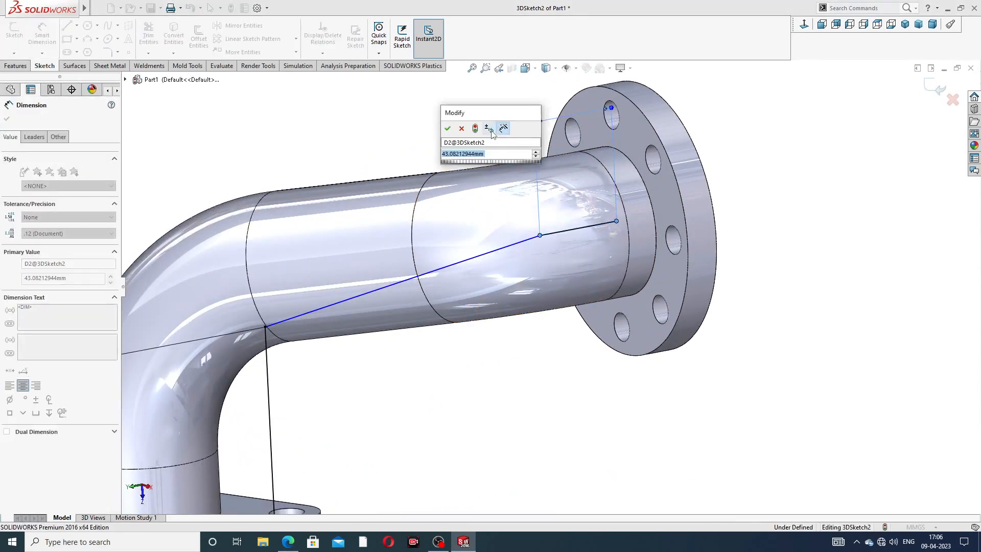
pyautogui.write('54')
pyautogui.press('Return')
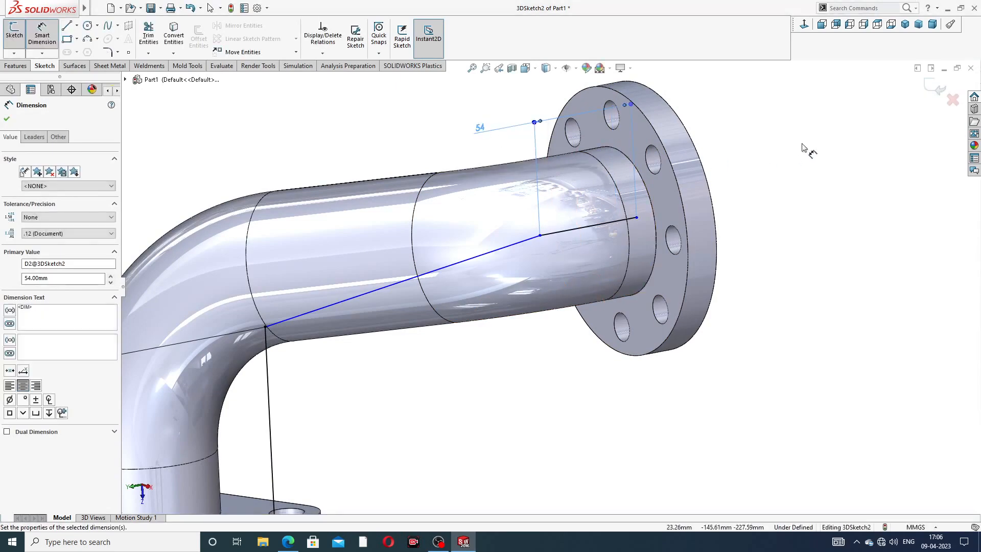
pyautogui.scroll(3, 745, 157)
pyautogui.rightClick(701, 171)
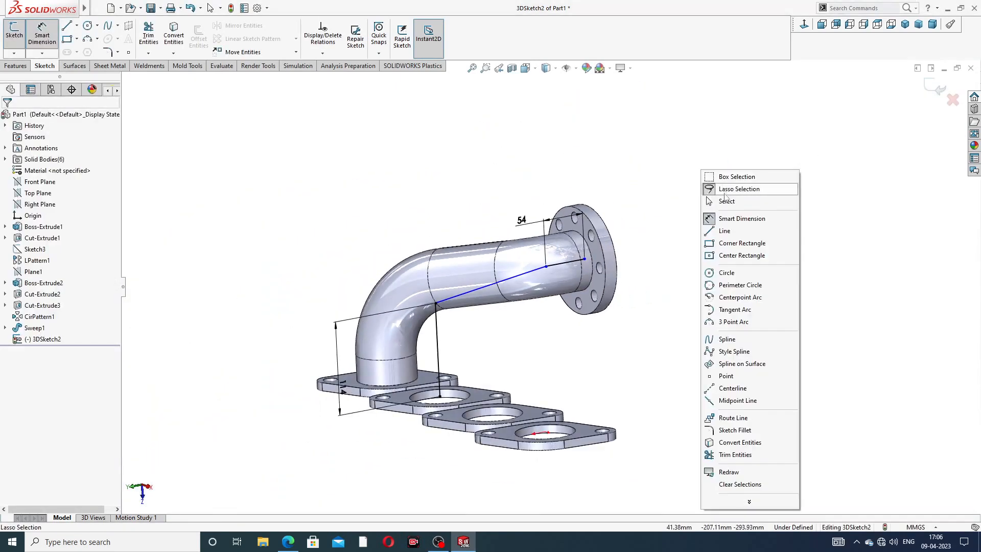
pyautogui.click(701, 201)
# - Snap the flange-side endpoint of the 54 mm line onto the centre of the round flange's bore
pyautogui.scroll(3, 596, 271)
pyautogui.scroll(2, 595, 267)
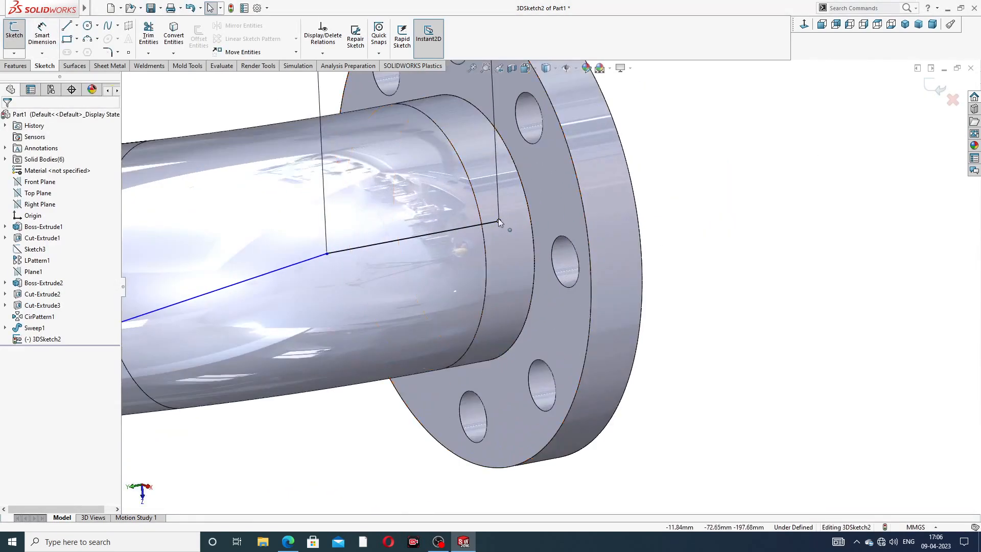
pyautogui.moveTo(499, 222)
pyautogui.mouseDown()
pyautogui.moveTo(529, 209)
pyautogui.moveTo(465, 227)
pyautogui.mouseUp()
pyautogui.click(760, 184)
pyautogui.scroll(6, 530, 256)
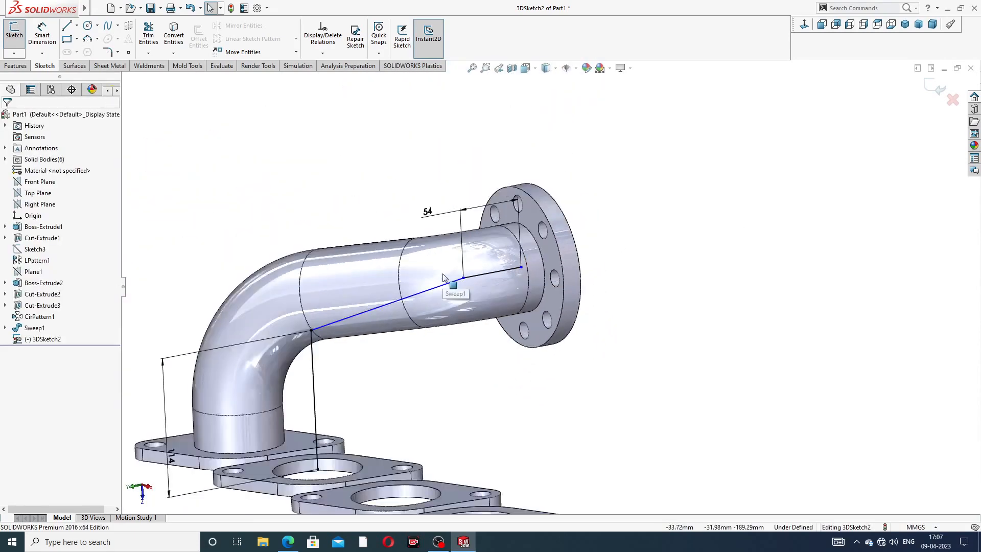
pyautogui.scroll(-3, 420, 229)
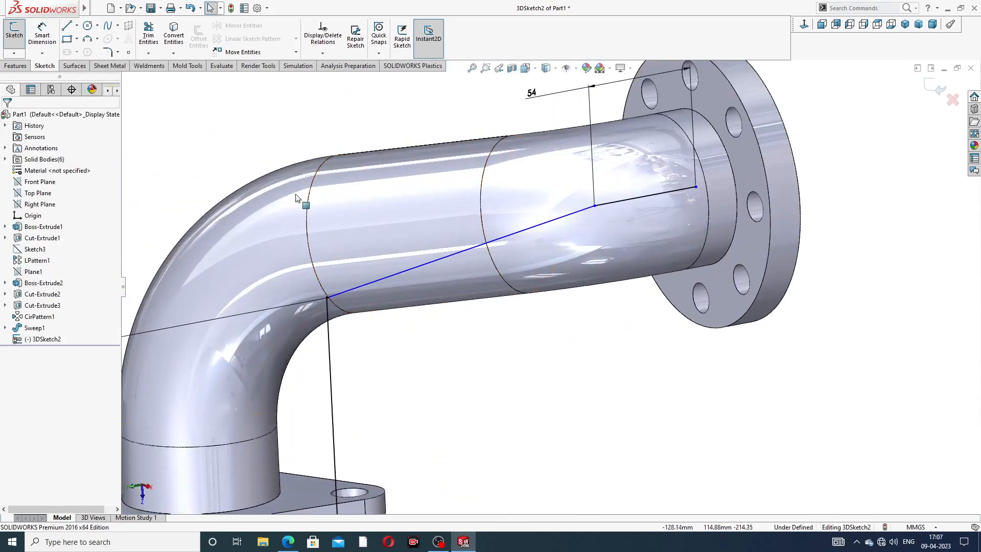
pyautogui.scroll(-3, 676, 193)
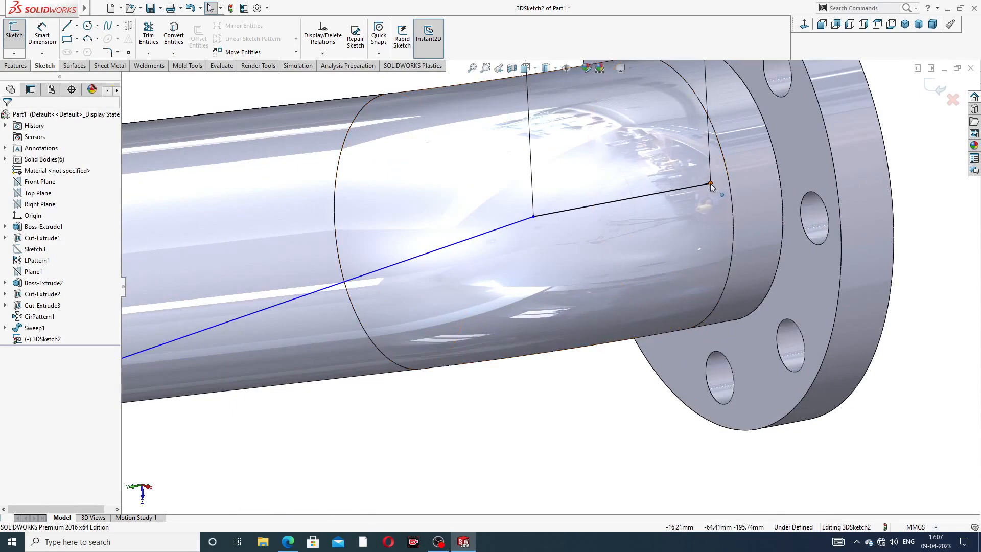
pyautogui.moveTo(710, 183)
pyautogui.mouseDown()
pyautogui.moveTo(777, 170)
pyautogui.moveTo(712, 182)
pyautogui.mouseUp()
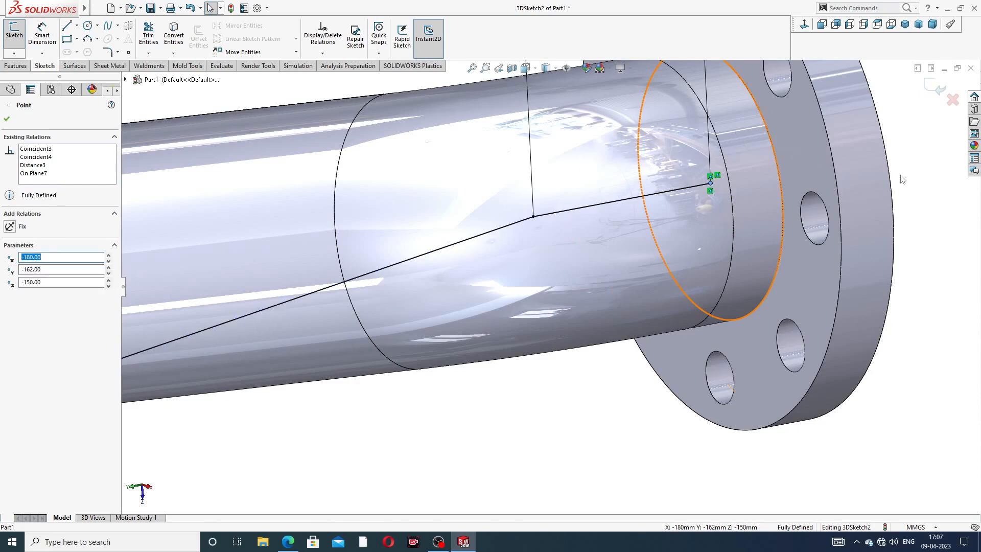
pyautogui.click(918, 173)
# - Fillet the path's corner near the round flange at 68 mm radius and its lower corner at 98 mm, and close the 3D sketch
pyautogui.scroll(5, 565, 258)
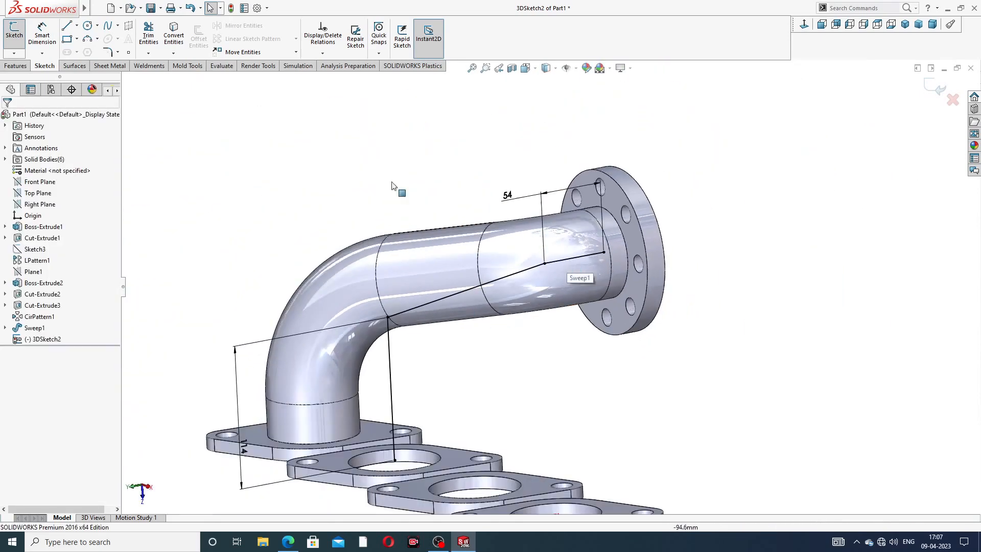
pyautogui.click(108, 52)
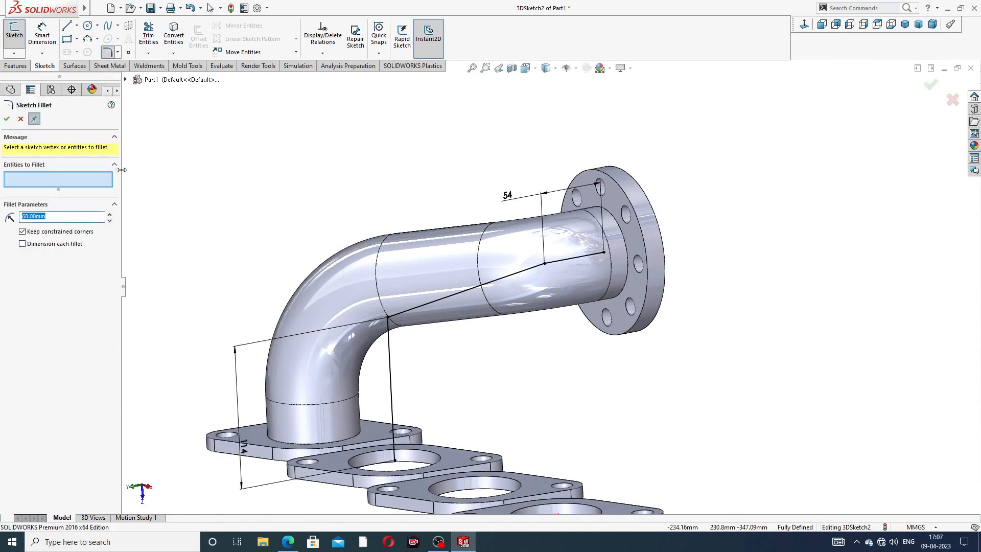
pyautogui.click(547, 262)
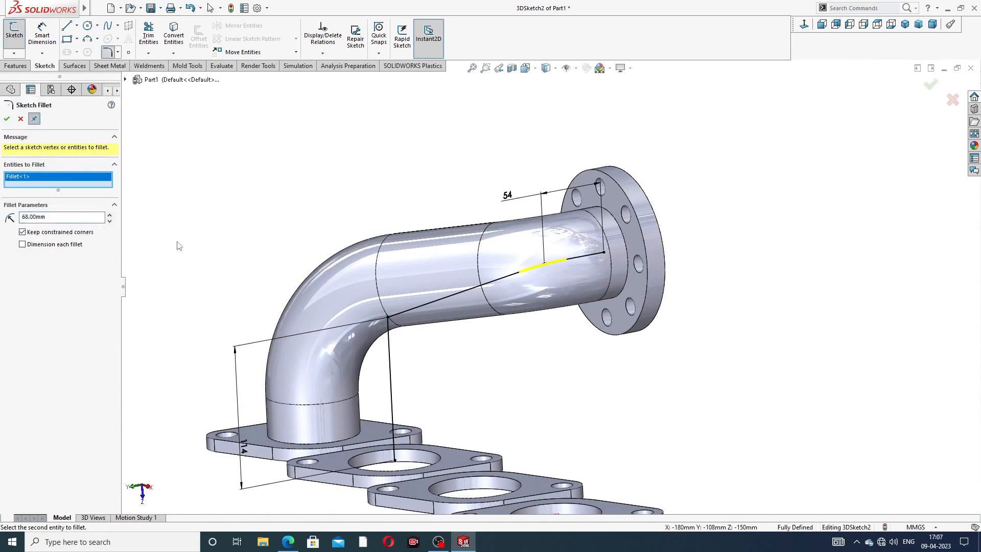
pyautogui.click(7, 120)
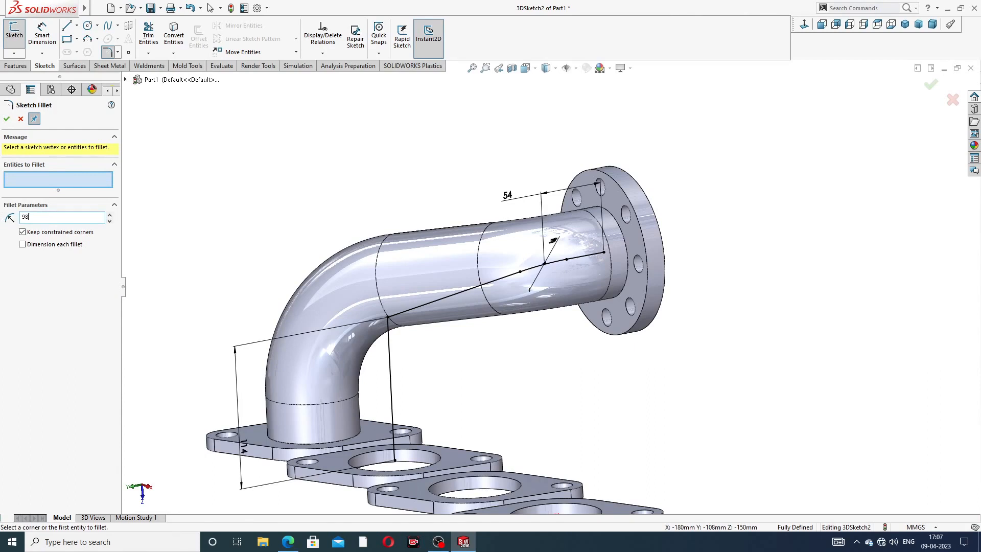
pyautogui.click(391, 318)
pyautogui.click(7, 119)
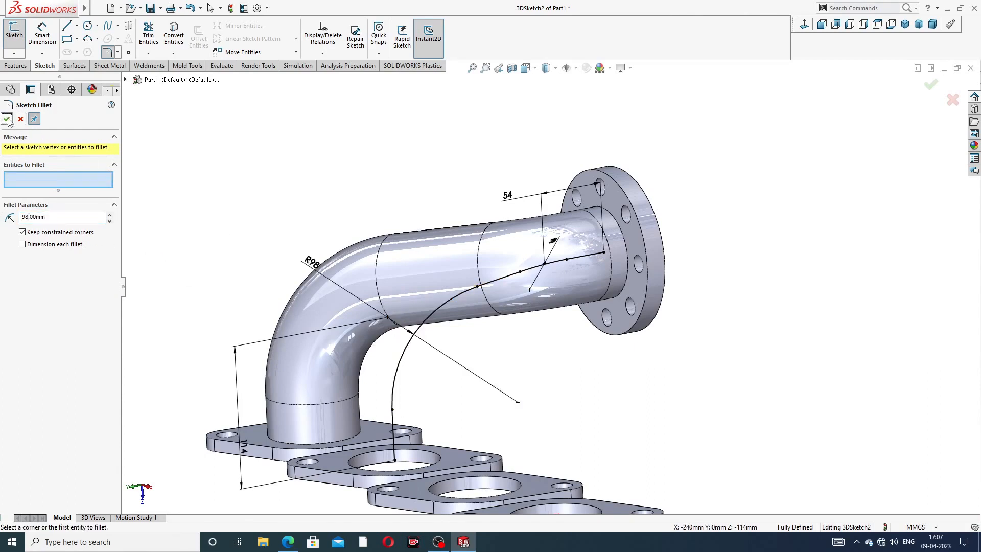
pyautogui.click(7, 120)
pyautogui.scroll(2, 475, 163)
pyautogui.moveTo(499, 239); pyautogui.dragTo(534, 230, button='middle')
pyautogui.scroll(-1, 506, 287)
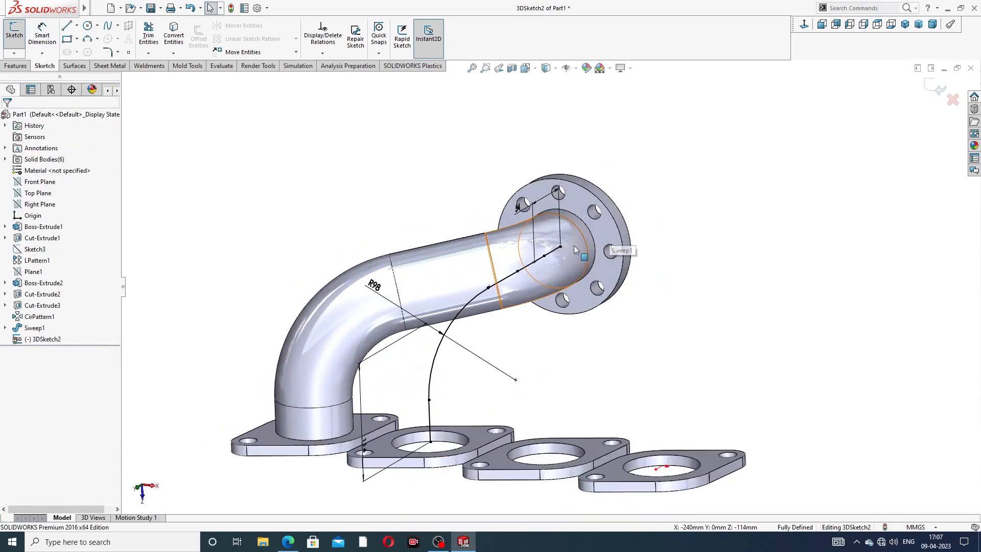
pyautogui.scroll(-2, 574, 245)
pyautogui.click(933, 94)
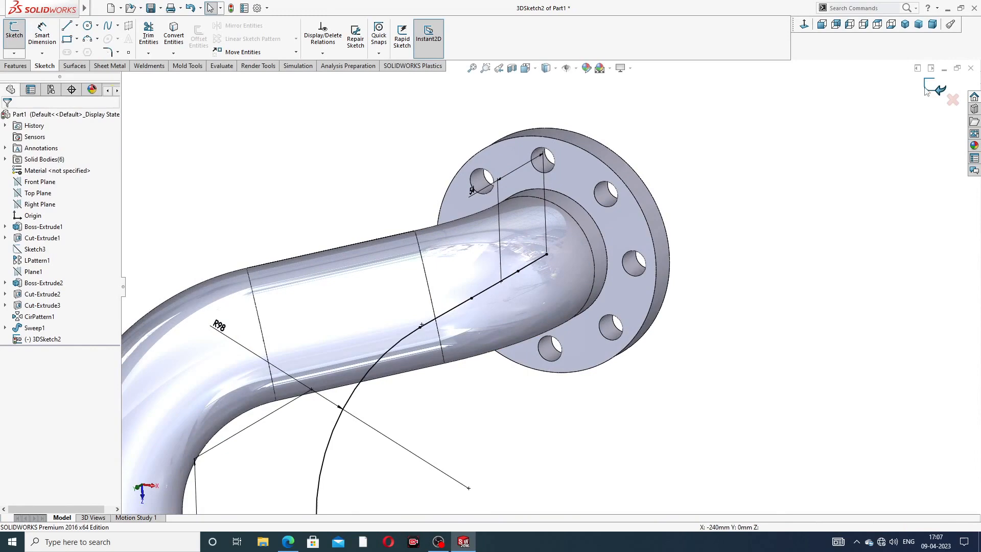
# - Create a sketch on the round flange's pipe-side face by converting its 72 mm bore edge into the sweep profile
pyautogui.click(620, 225)
pyautogui.click(660, 192)
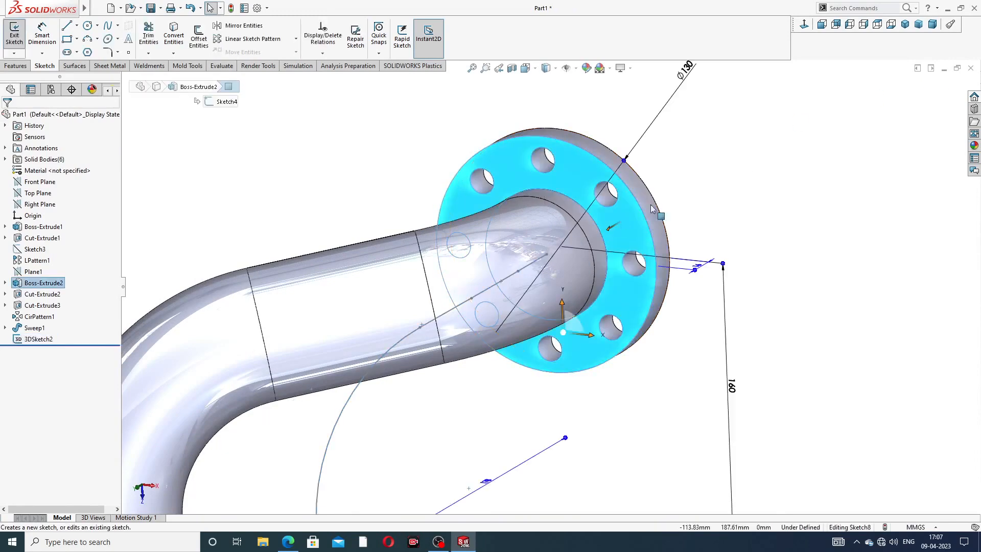
pyautogui.click(605, 221)
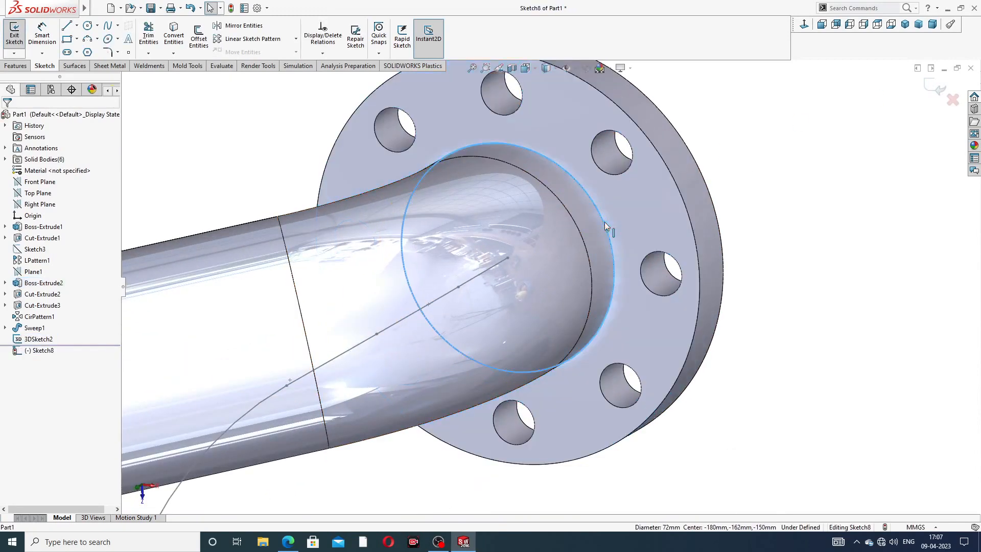
pyautogui.click(180, 45)
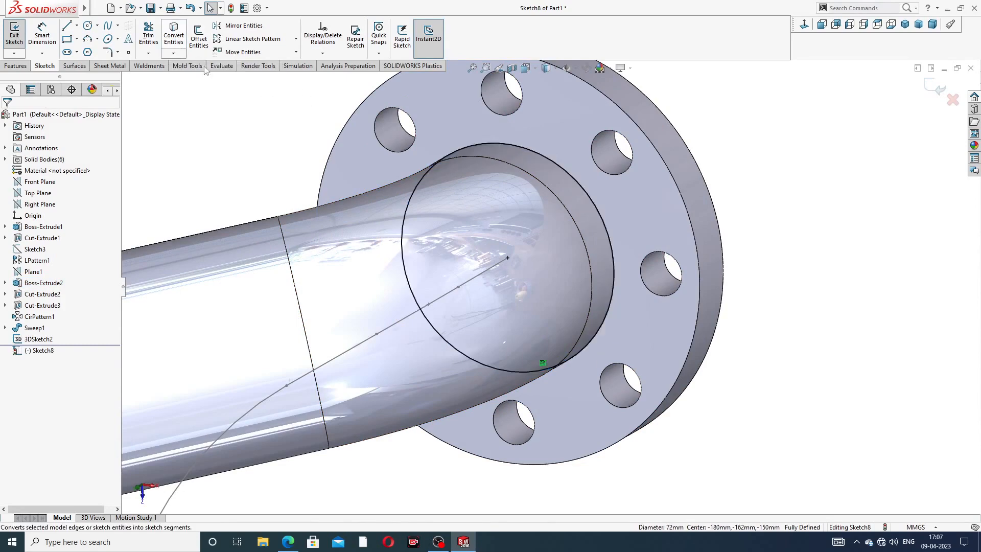
pyautogui.click(939, 90)
# - Sweep the circular profile along the second pipe's 3D sketch path to form a solid pipe down to the second oval flange
pyautogui.moveTo(760, 164); pyautogui.dragTo(733, 98, button='middle')
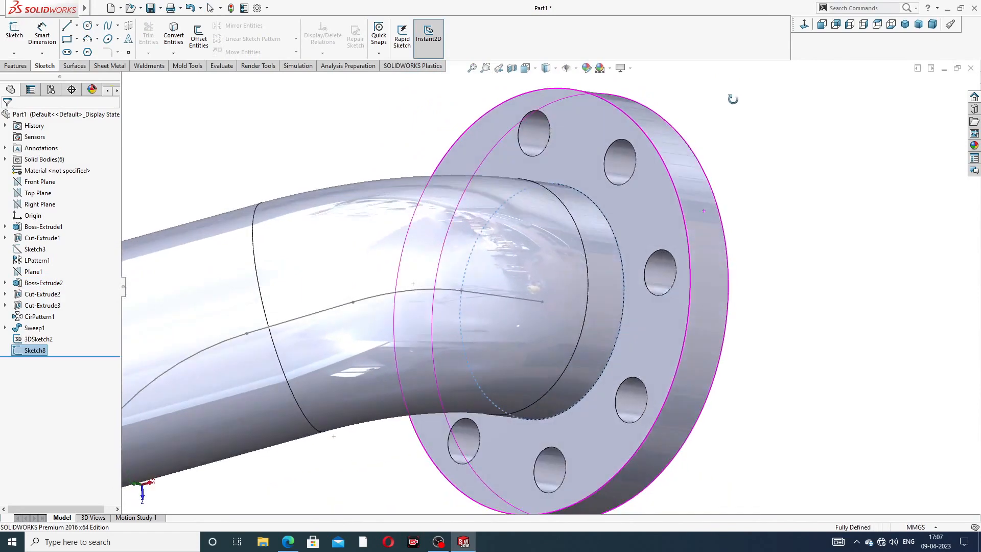
pyautogui.click(12, 67)
pyautogui.click(97, 25)
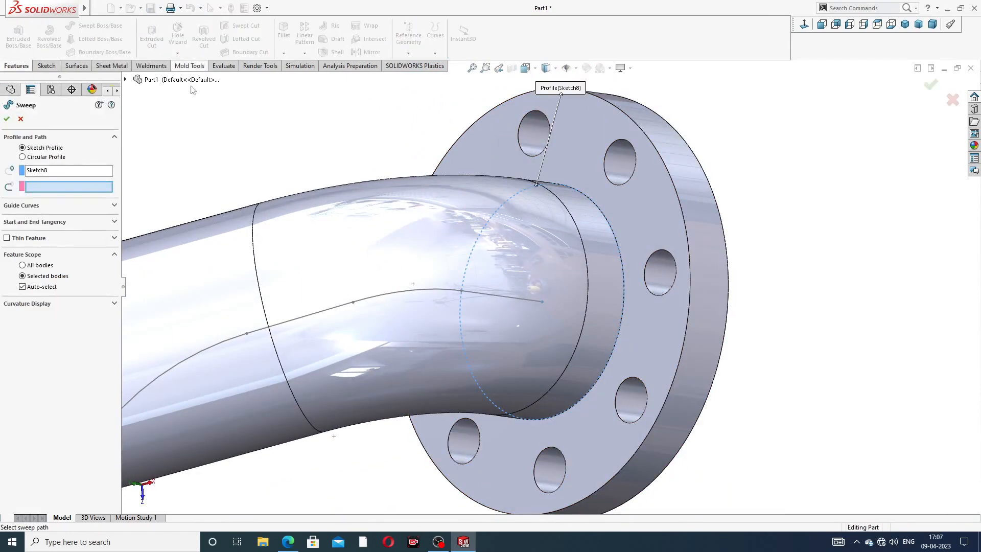
pyautogui.scroll(5, 327, 183)
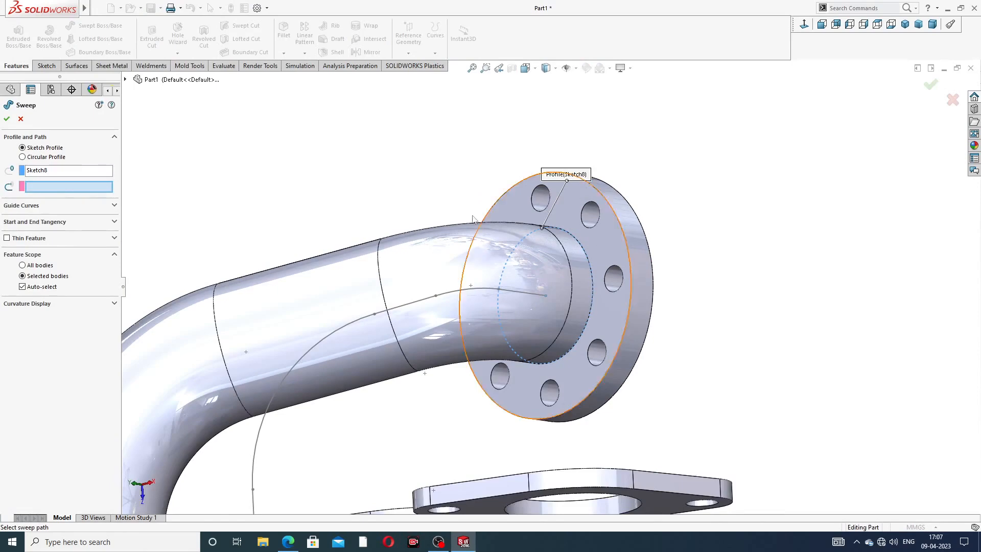
pyautogui.moveTo(452, 345); pyautogui.dragTo(398, 327, button='middle')
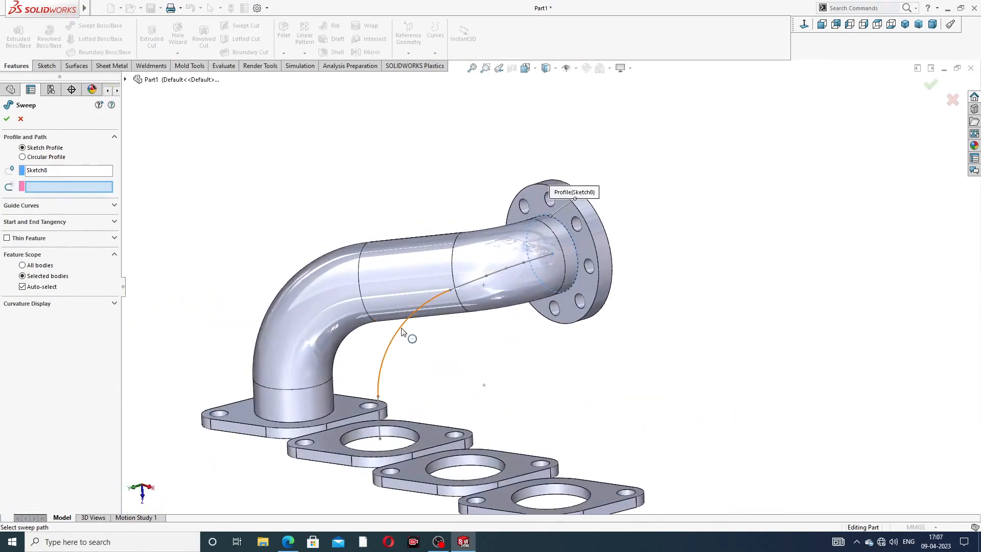
pyautogui.click(402, 331)
pyautogui.moveTo(502, 339); pyautogui.dragTo(568, 318, button='middle')
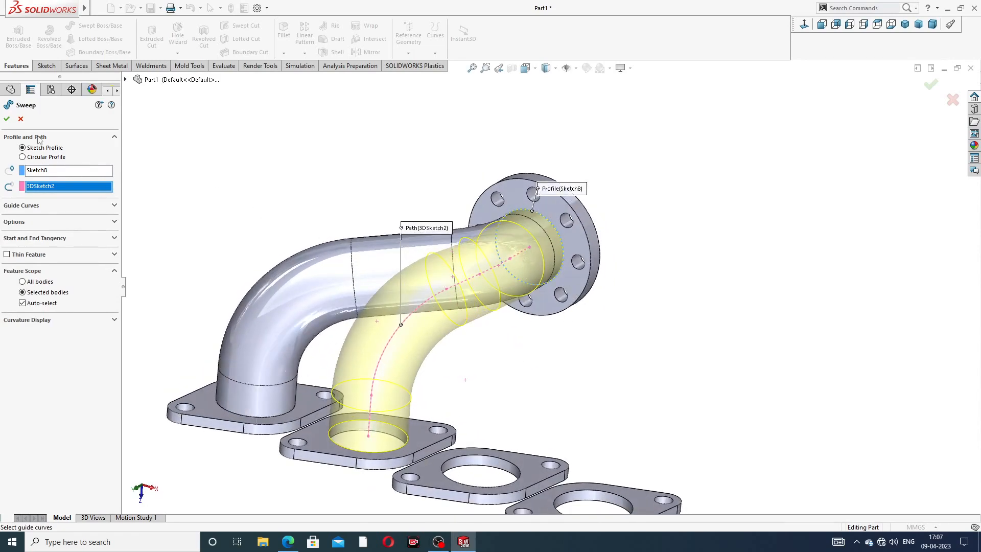
pyautogui.click(7, 120)
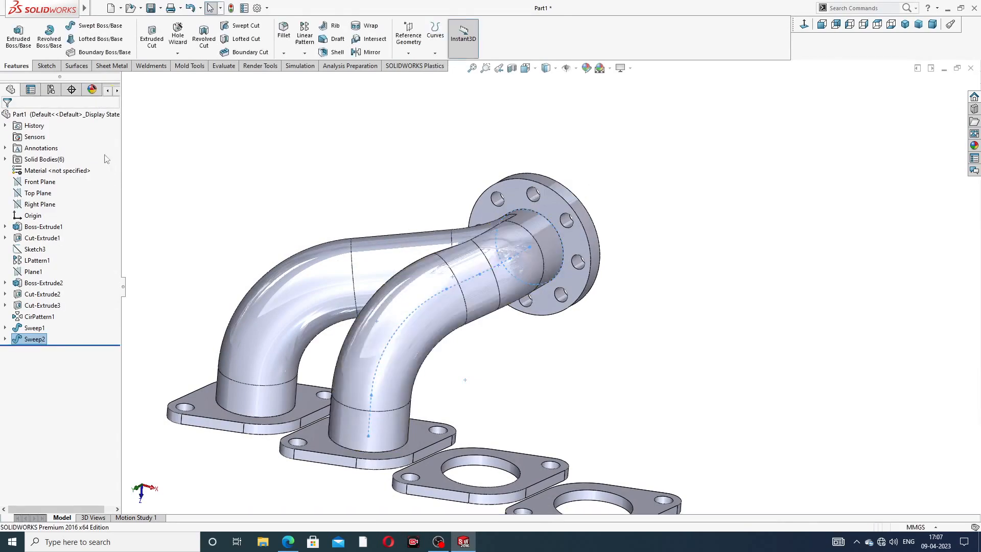
pyautogui.click(628, 191)
pyautogui.scroll(3, 610, 279)
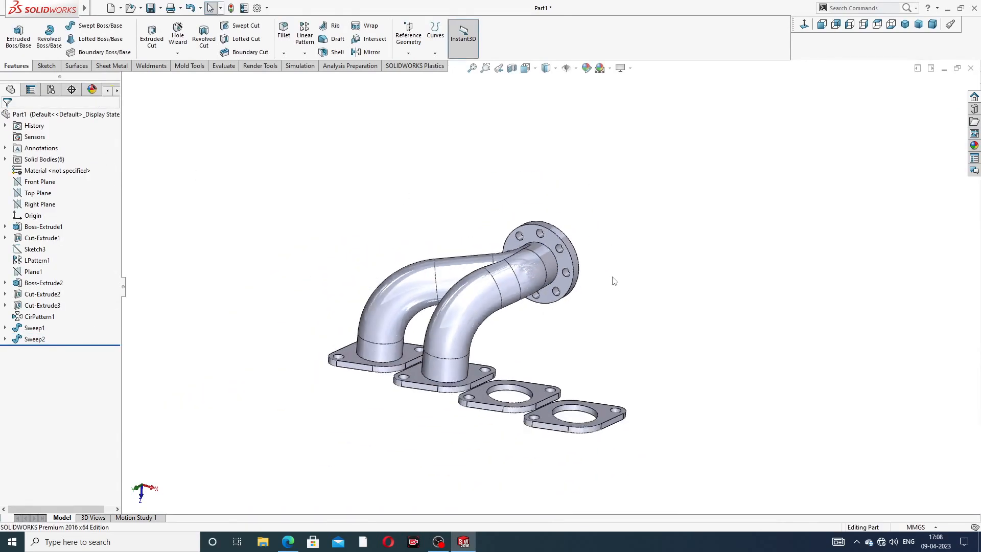
# - Start a new 3D sketch in the part for the third pipe's construction geometry
pyautogui.scroll(-3, 504, 356)
pyautogui.moveTo(536, 286); pyautogui.dragTo(538, 327, button='middle')
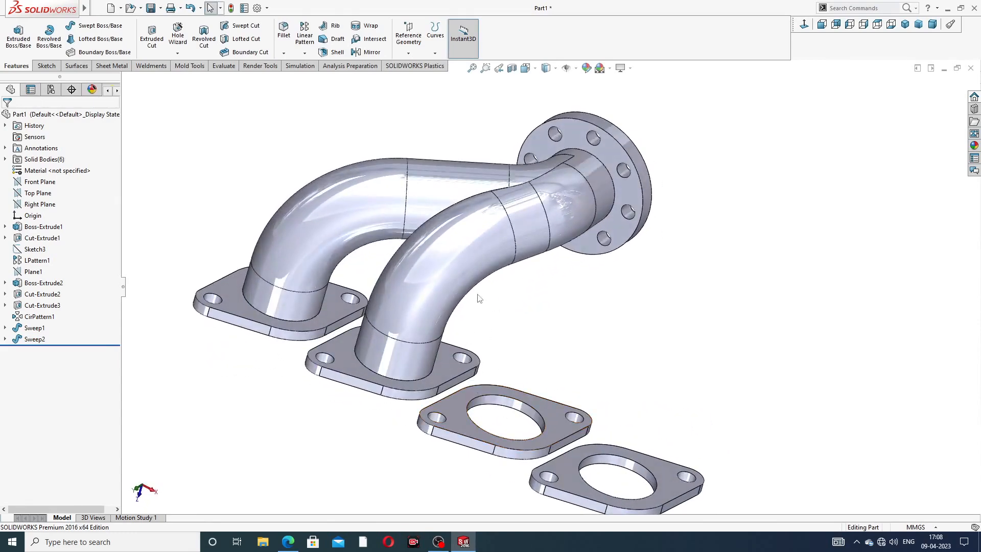
pyautogui.scroll(3, 511, 273)
pyautogui.moveTo(524, 273); pyautogui.dragTo(573, 233, button='middle')
pyautogui.scroll(-3, 540, 267)
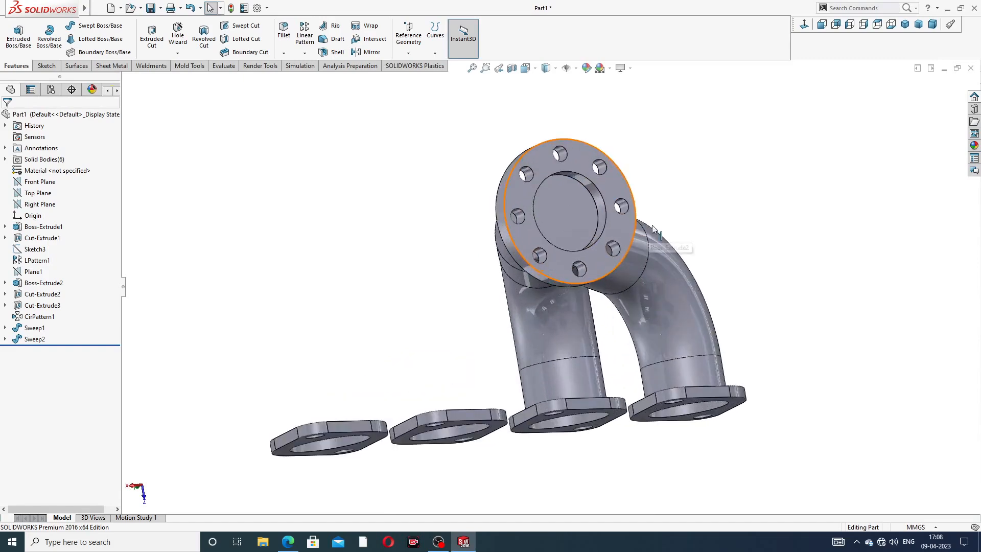
pyautogui.moveTo(653, 226); pyautogui.dragTo(621, 264, button='middle')
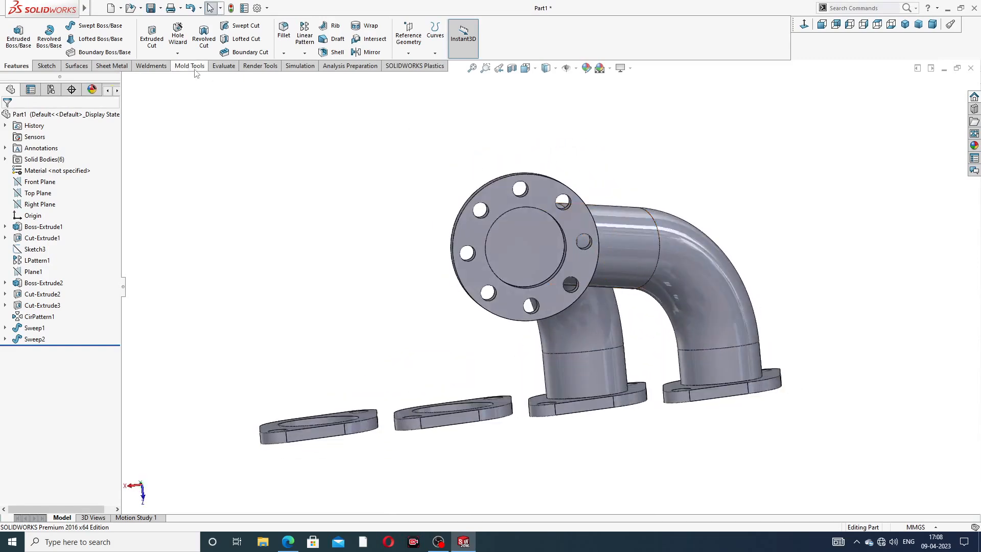
pyautogui.click(52, 67)
pyautogui.click(14, 55)
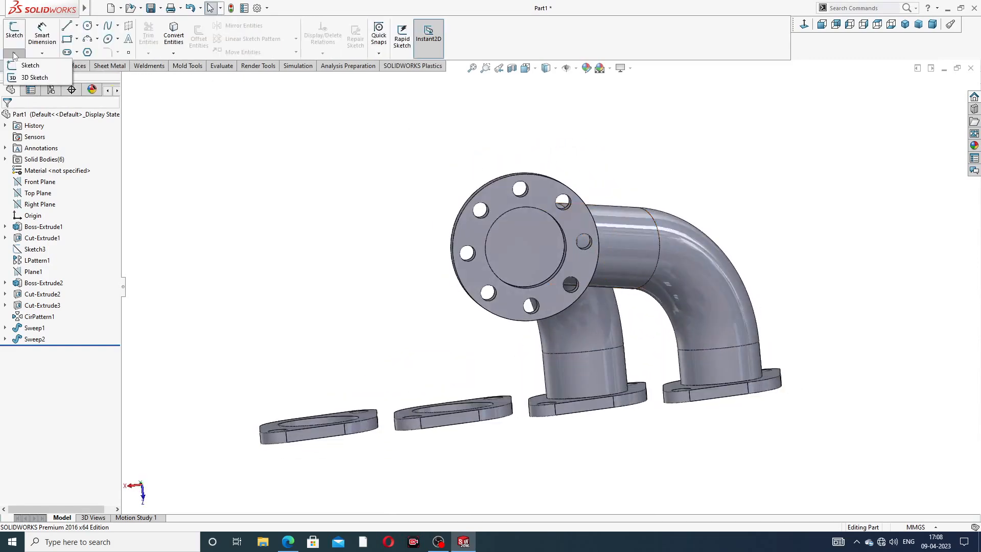
pyautogui.click(35, 78)
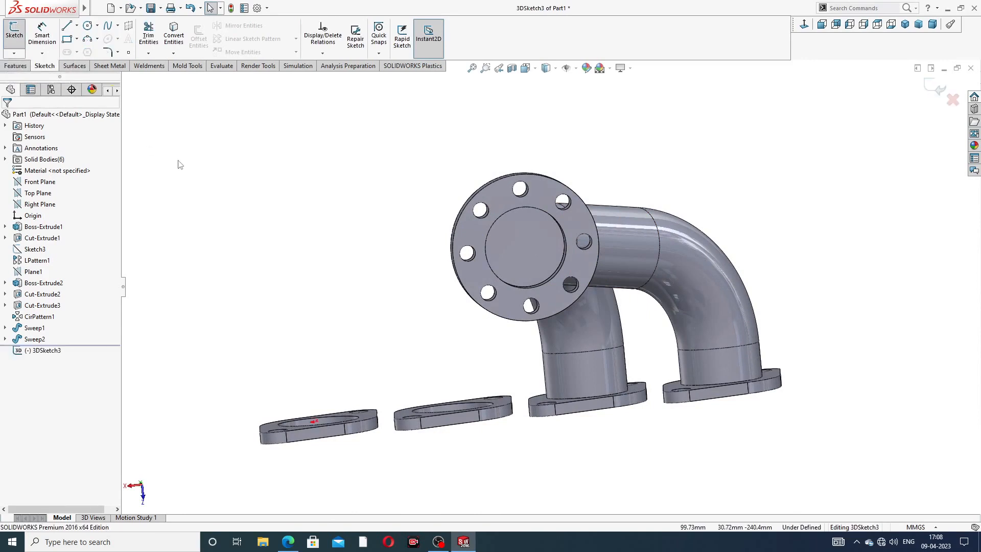
# - Draw a construction centerline about 118 mm long straight down from the centre of the round flange's bore
pyautogui.moveTo(529, 256); pyautogui.dragTo(588, 250, button='middle')
pyautogui.scroll(-5, 571, 225)
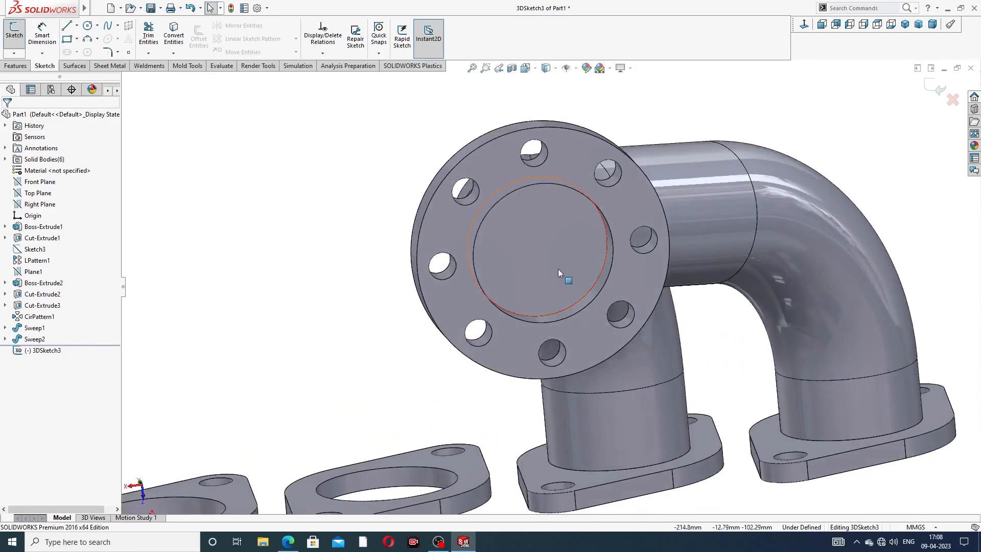
pyautogui.scroll(4, 558, 268)
pyautogui.moveTo(559, 289); pyautogui.dragTo(584, 265, button='middle')
pyautogui.scroll(-4, 607, 287)
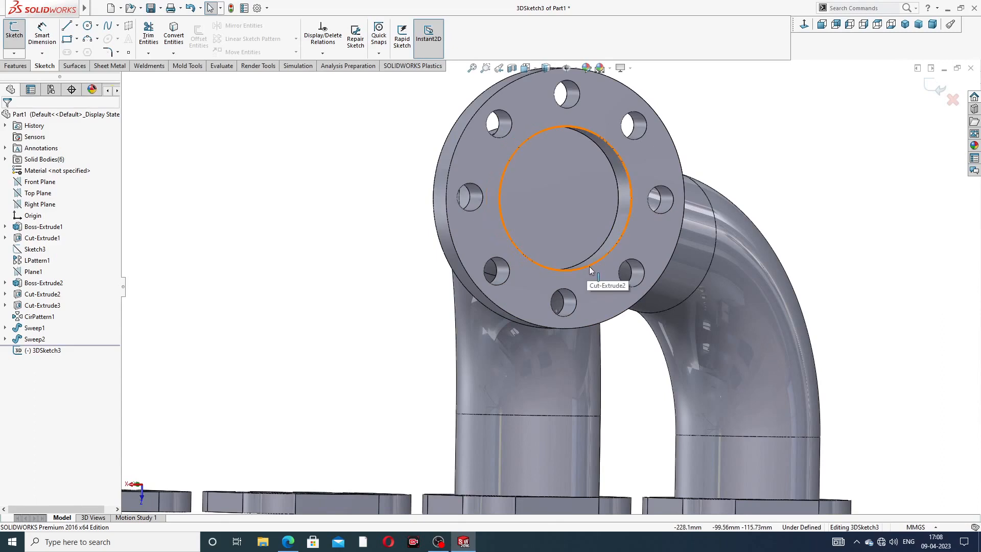
pyautogui.click(77, 26)
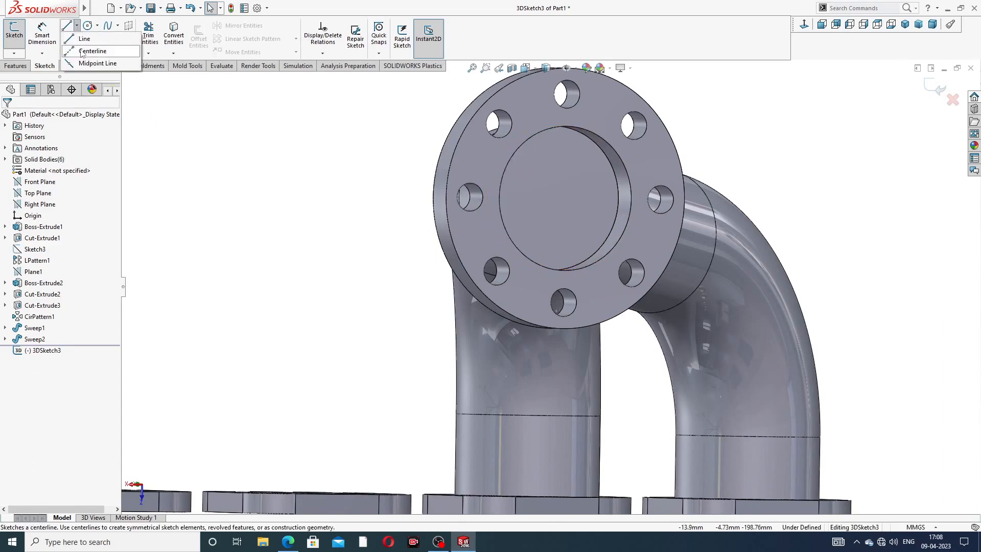
pyautogui.click(87, 51)
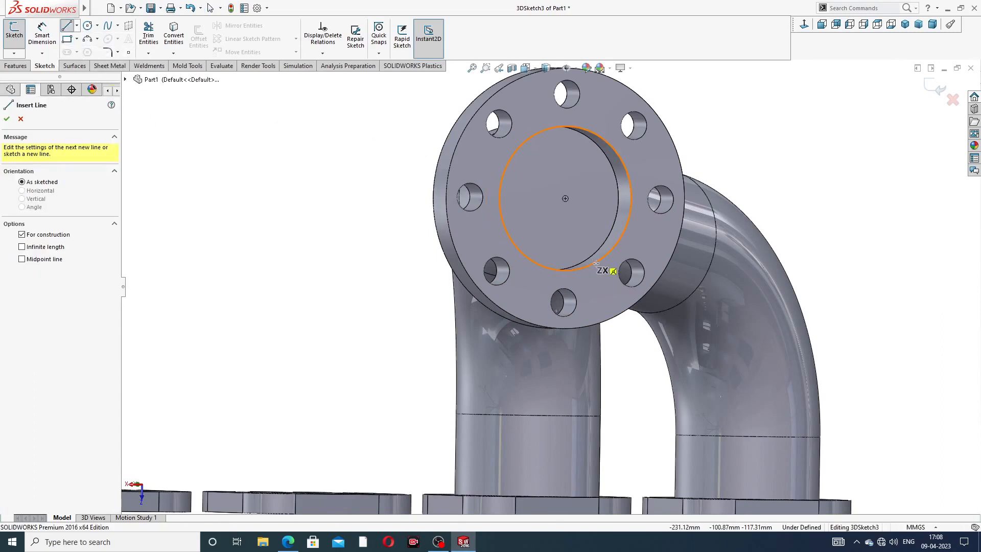
pyautogui.click(566, 198)
pyautogui.scroll(2, 577, 343)
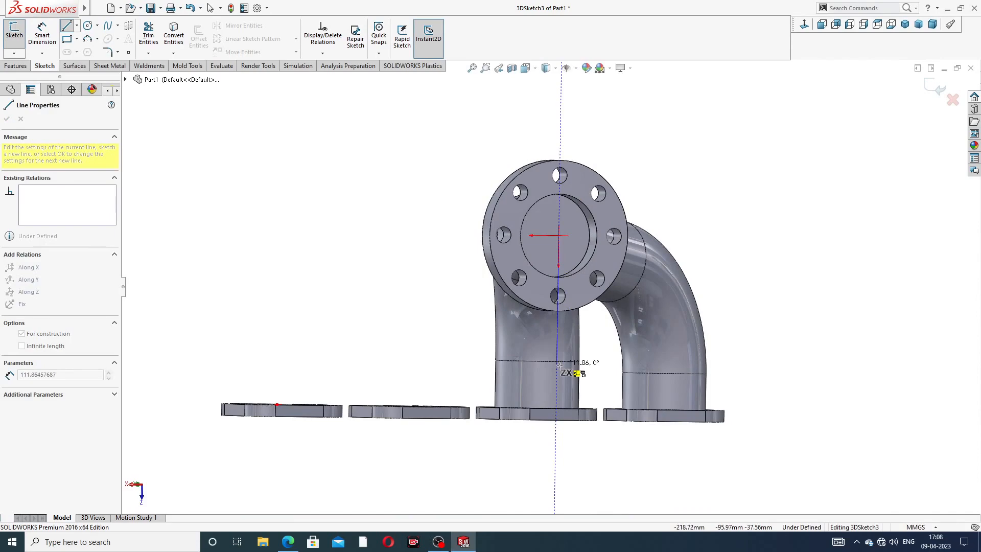
pyautogui.click(560, 365)
# - Draw a second construction line from the vertical centerline's lower end toward the pipes, and delete it
pyautogui.moveTo(568, 365); pyautogui.dragTo(651, 365, button='middle')
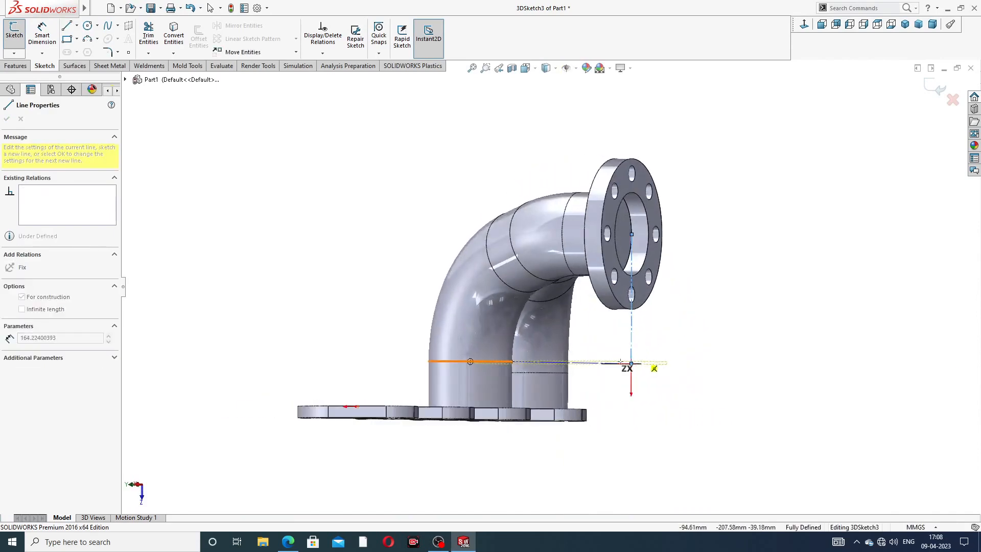
pyautogui.click(576, 361)
pyautogui.rightClick(667, 286)
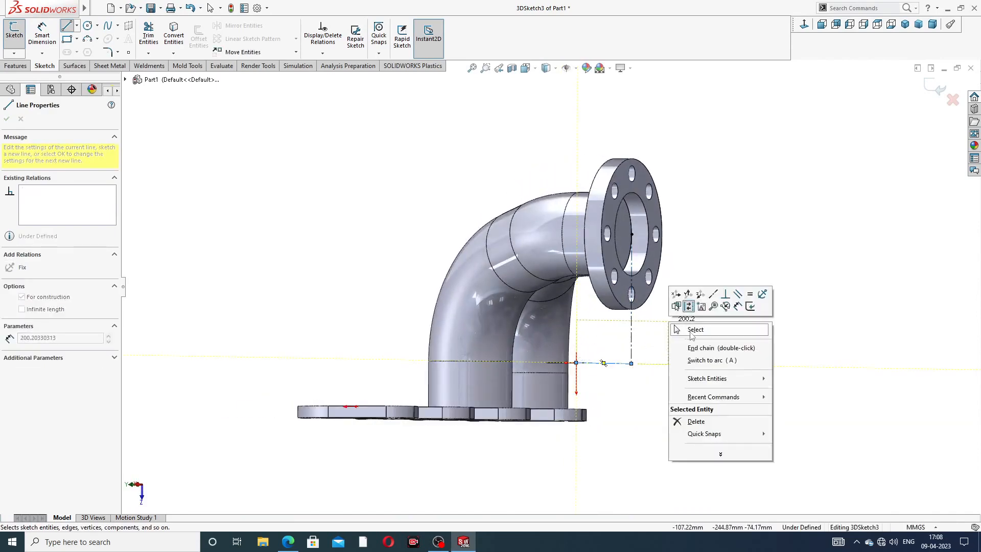
pyautogui.click(691, 332)
pyautogui.moveTo(672, 284); pyautogui.dragTo(735, 310, button='middle')
pyautogui.moveTo(767, 298); pyautogui.dragTo(694, 319, button='middle')
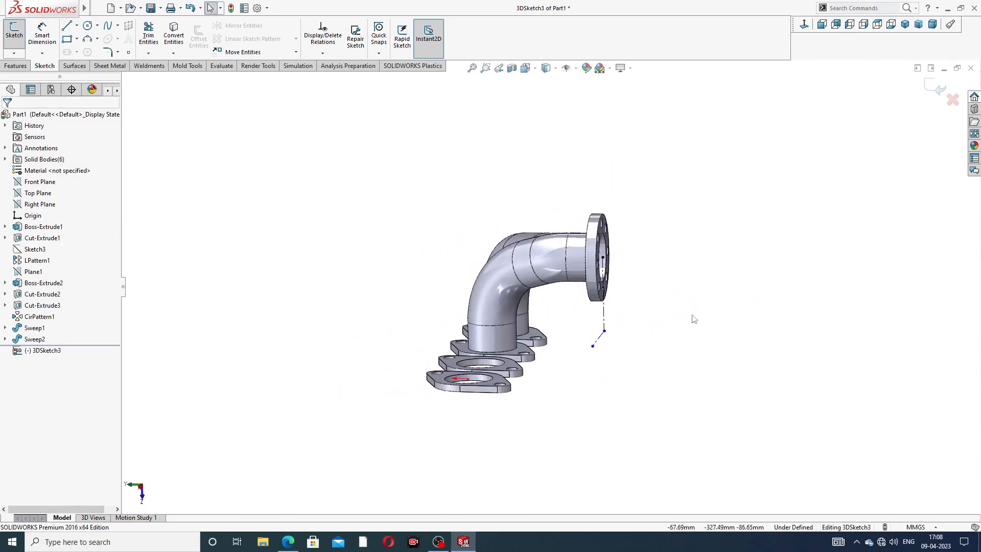
pyautogui.click(601, 337)
pyautogui.press('Delete')
pyautogui.moveTo(645, 333); pyautogui.dragTo(617, 327, button='middle')
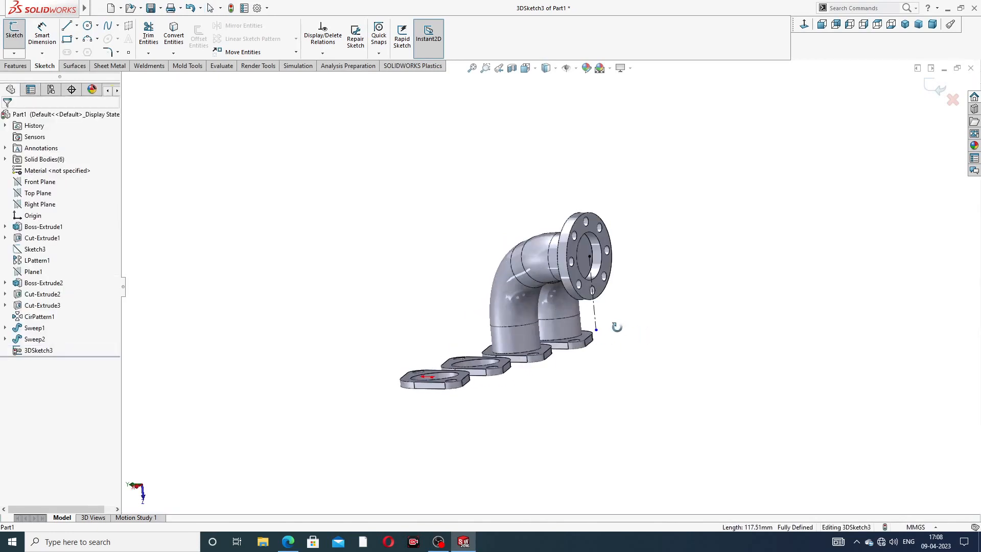
# - Switch the 3D sketching plane to XY for a centerline starting at the vertical centerline's lower end
pyautogui.click(76, 26)
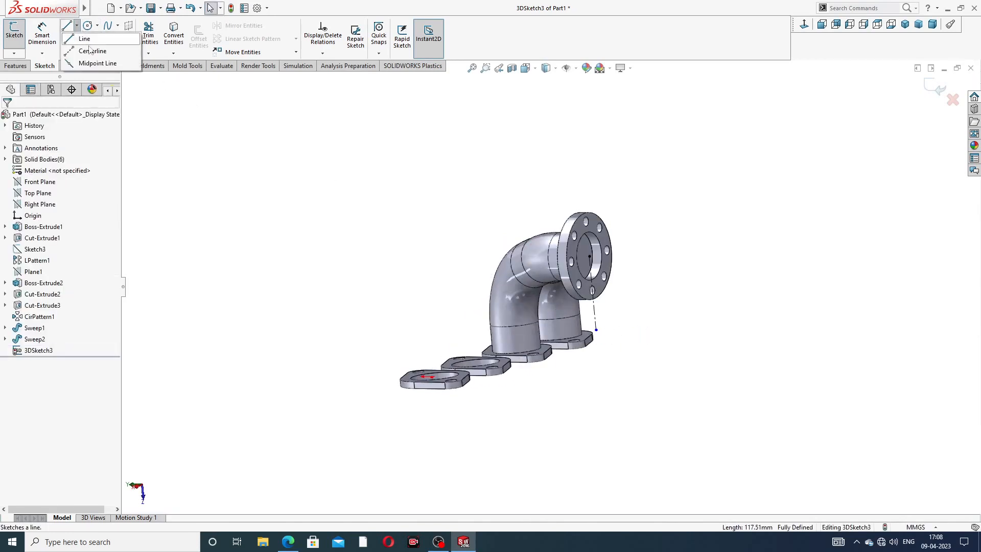
pyautogui.click(88, 51)
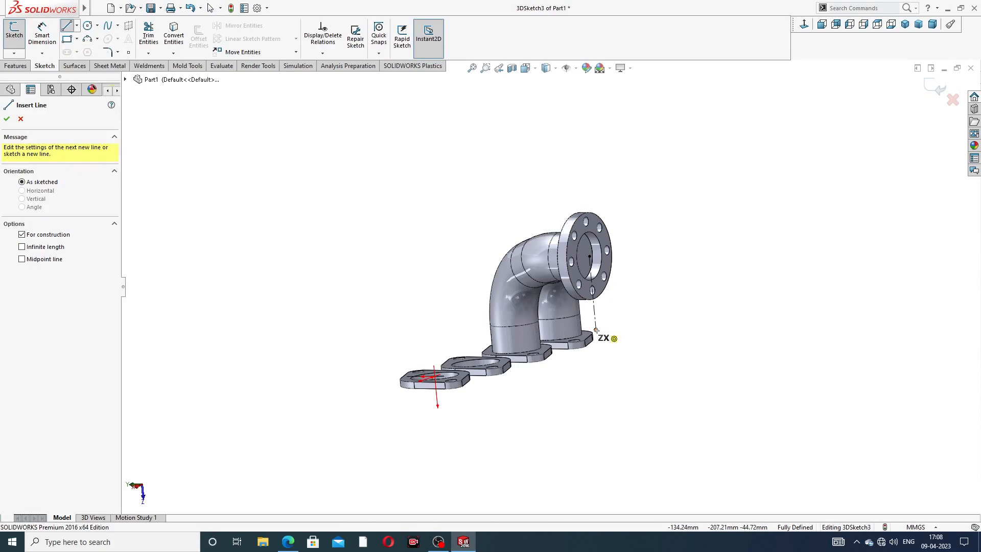
pyautogui.click(596, 330)
pyautogui.moveTo(611, 337); pyautogui.dragTo(659, 341, button='middle')
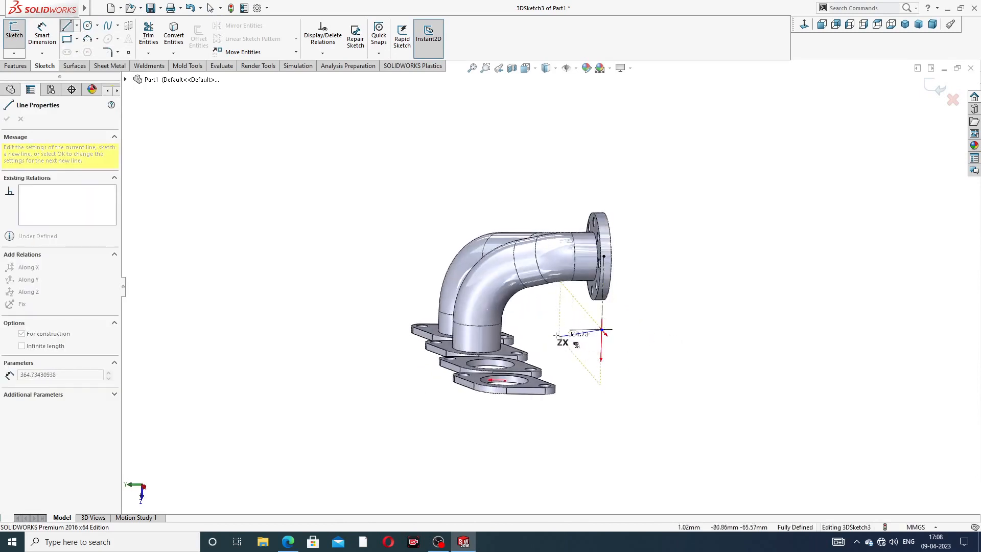
pyautogui.moveTo(568, 331); pyautogui.dragTo(606, 340, button='middle')
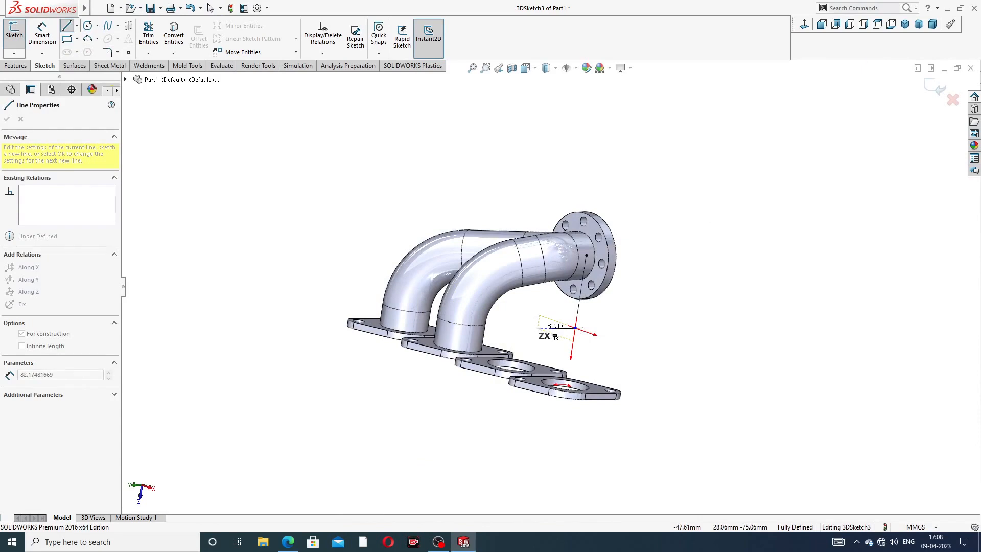
pyautogui.press('Tab')
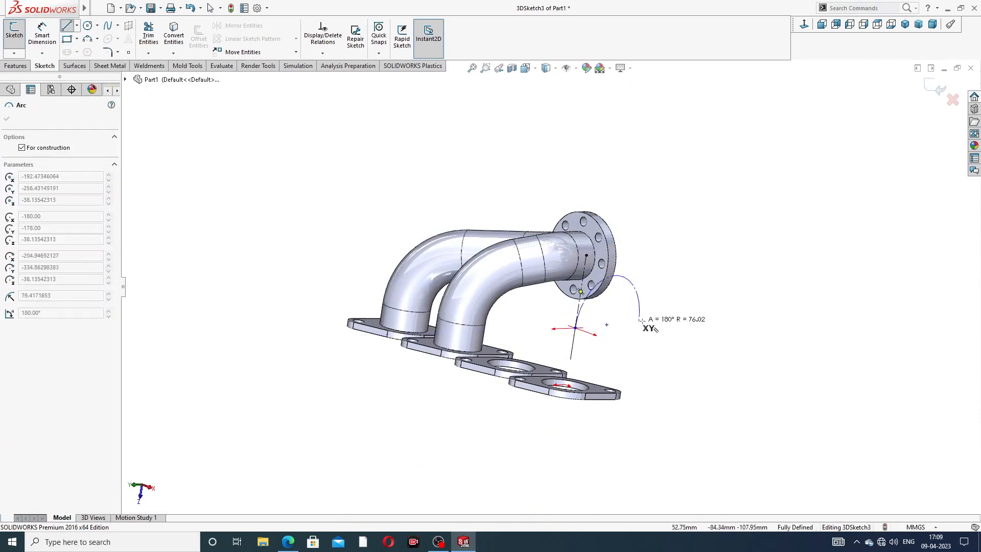
pyautogui.scroll(-6, 588, 342)
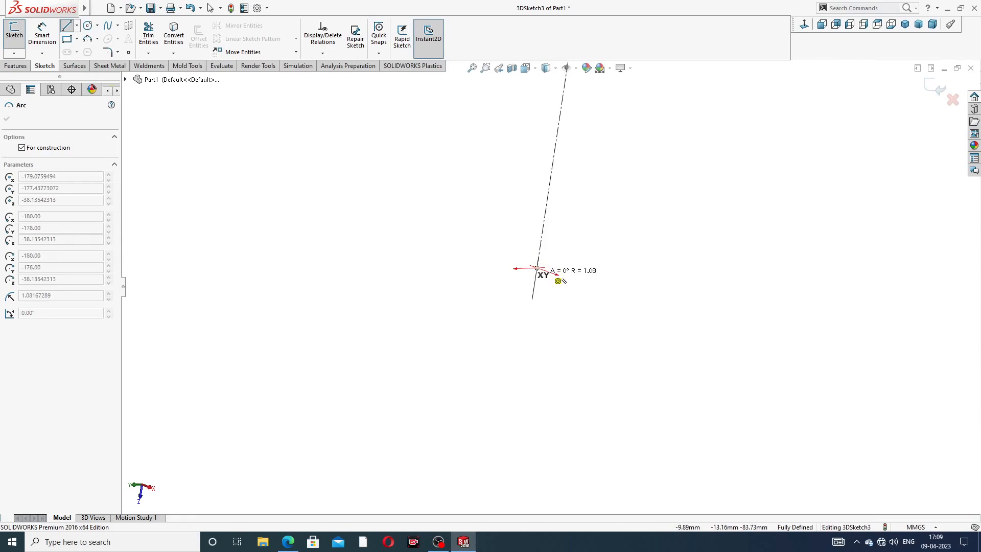
pyautogui.press('Escape')
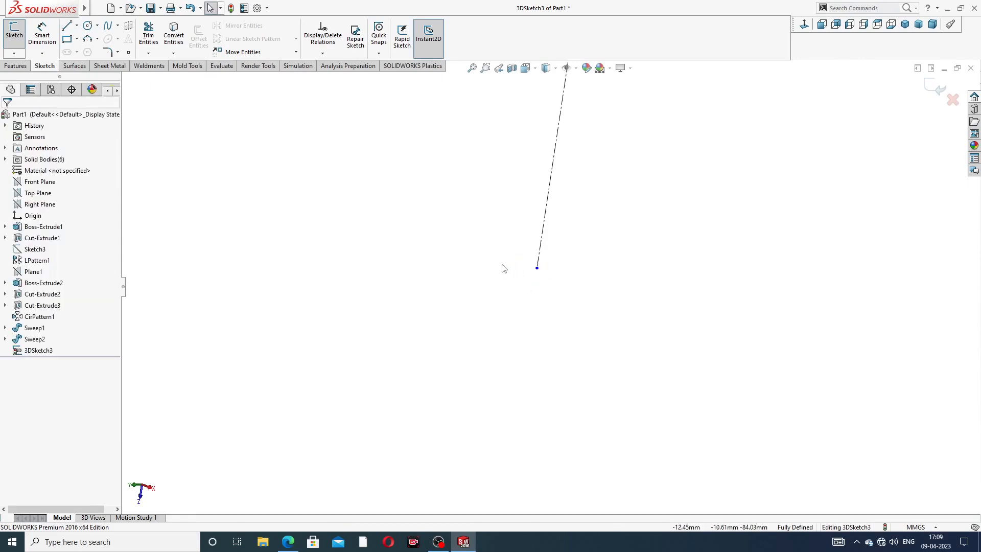
# - Draw a construction centerline along Y from the vertical centerline's lower end toward the pipe side, and close the 3D sketch
pyautogui.click(77, 25)
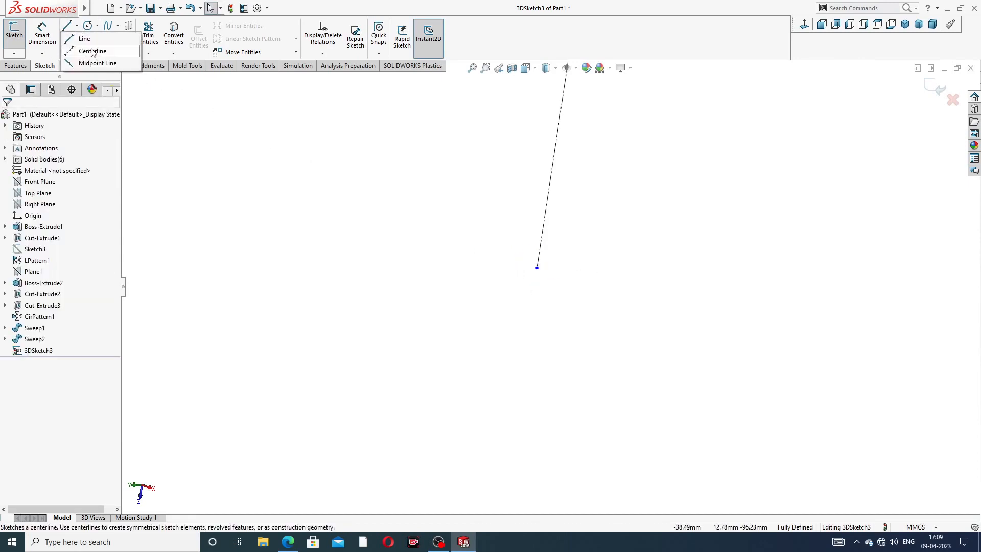
pyautogui.click(91, 51)
pyautogui.click(536, 268)
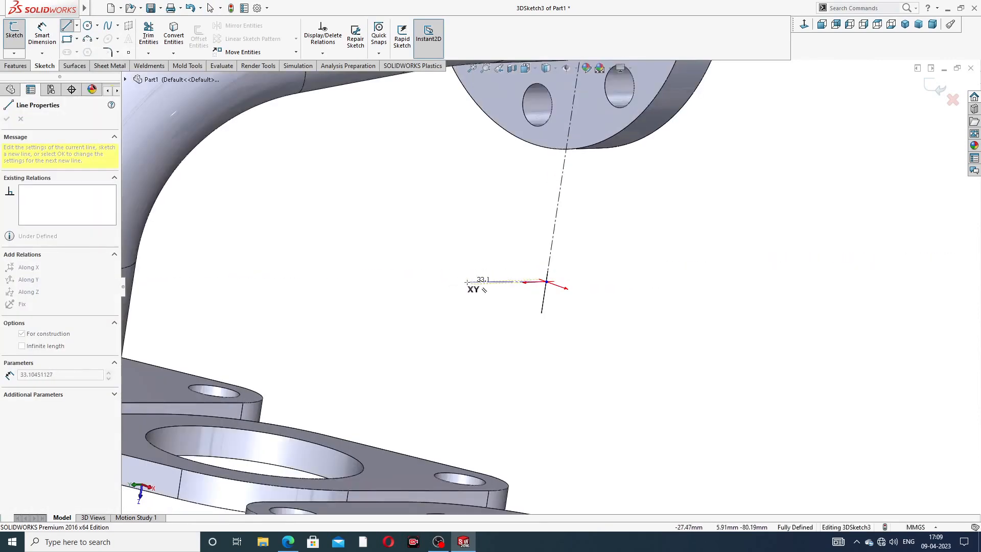
pyautogui.moveTo(467, 283); pyautogui.dragTo(411, 284, button='middle')
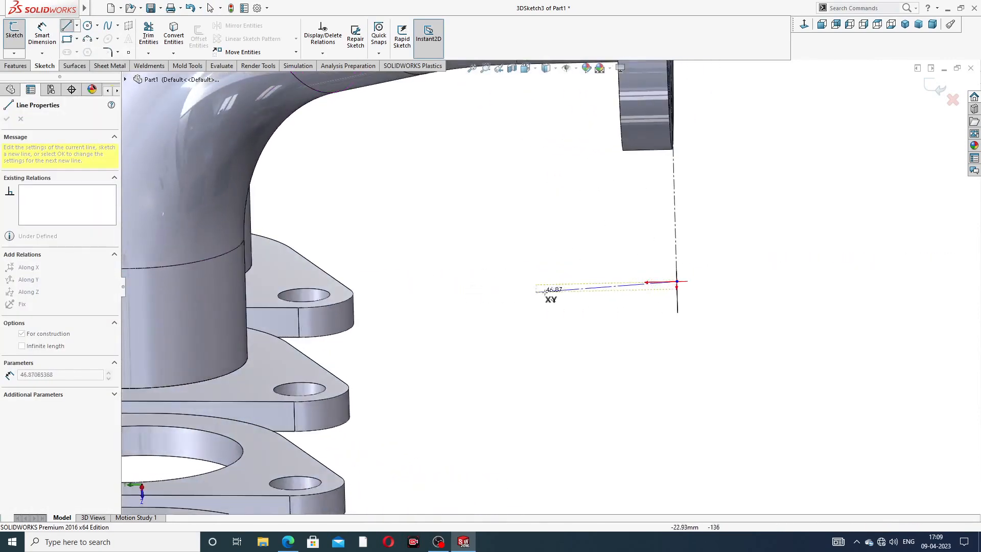
pyautogui.click(563, 284)
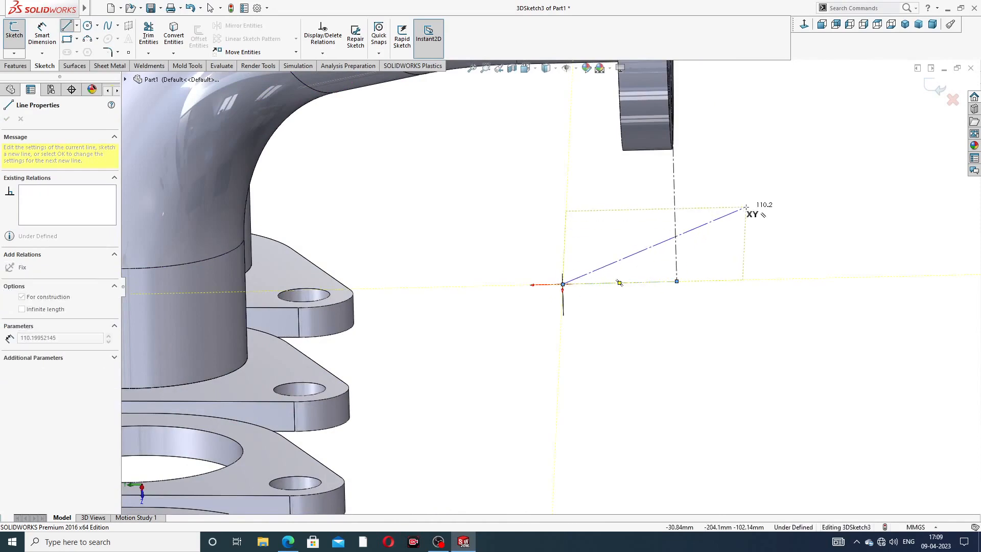
pyautogui.rightClick(747, 208)
pyautogui.click(775, 216)
pyautogui.moveTo(741, 240); pyautogui.dragTo(593, 295, button='middle')
pyautogui.scroll(4, 658, 225)
pyautogui.scroll(-4, 618, 255)
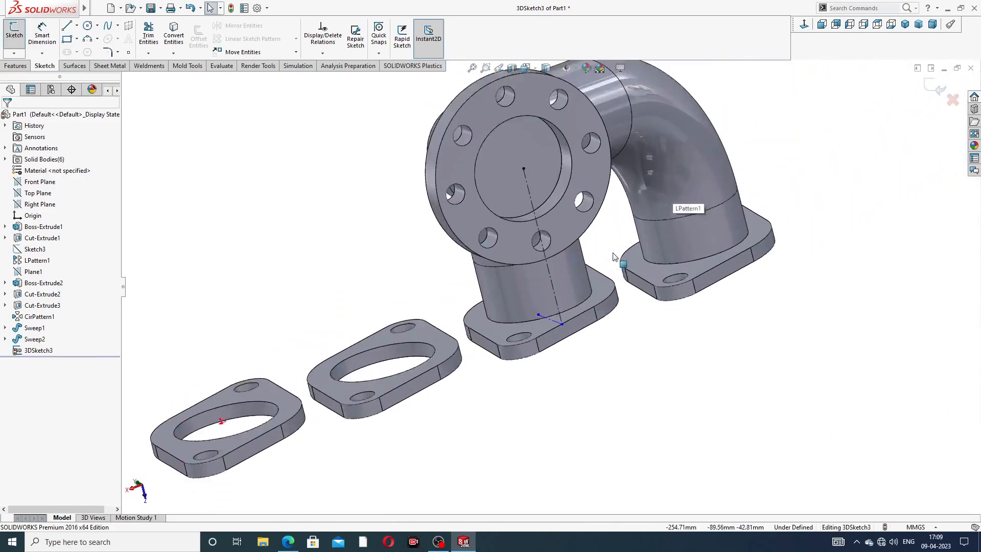
pyautogui.moveTo(618, 257); pyautogui.dragTo(678, 238, button='middle')
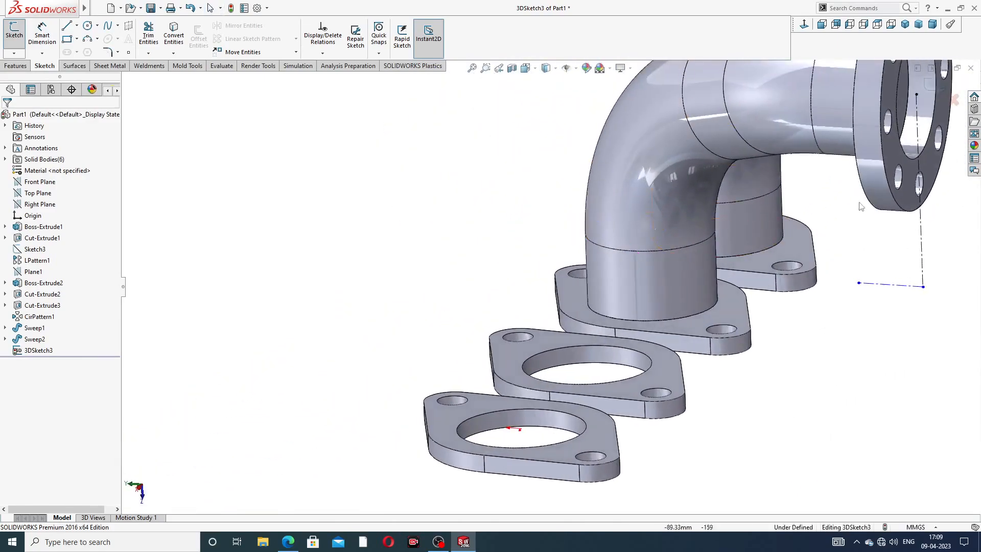
pyautogui.scroll(4, 860, 206)
pyautogui.scroll(-1, 775, 221)
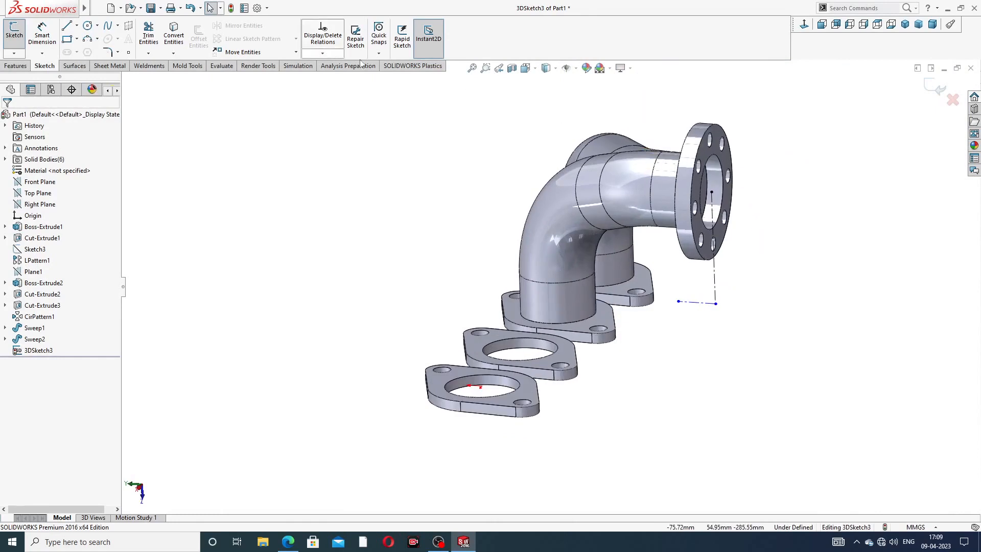
pyautogui.click(930, 91)
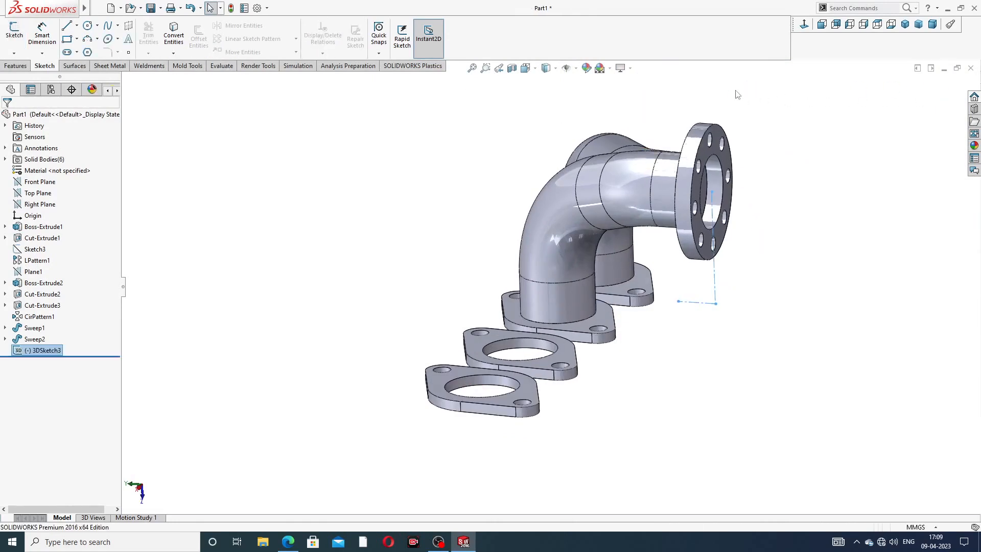
# - Create a reference plane coincident with both construction centerlines of the new 3D sketch
pyautogui.click(17, 66)
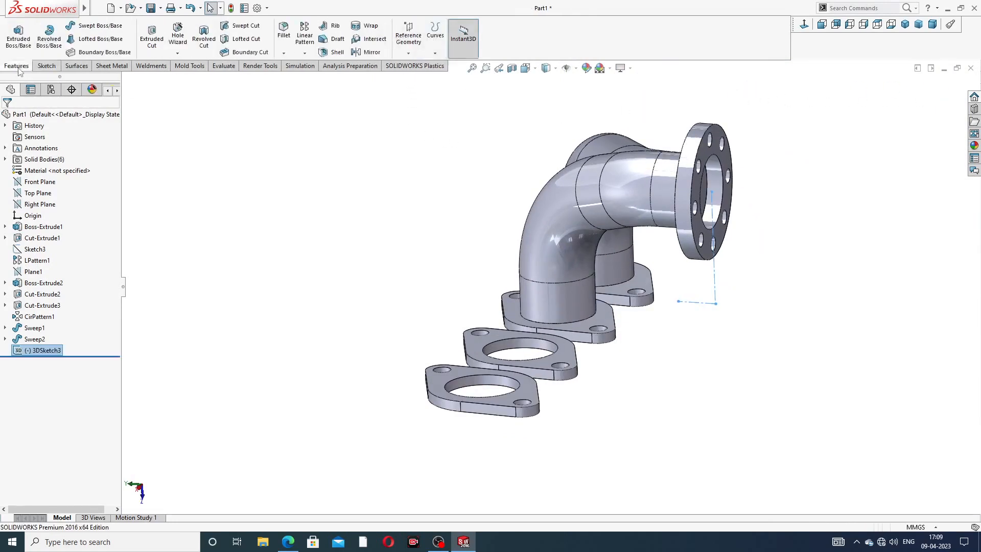
pyautogui.click(409, 36)
pyautogui.click(418, 65)
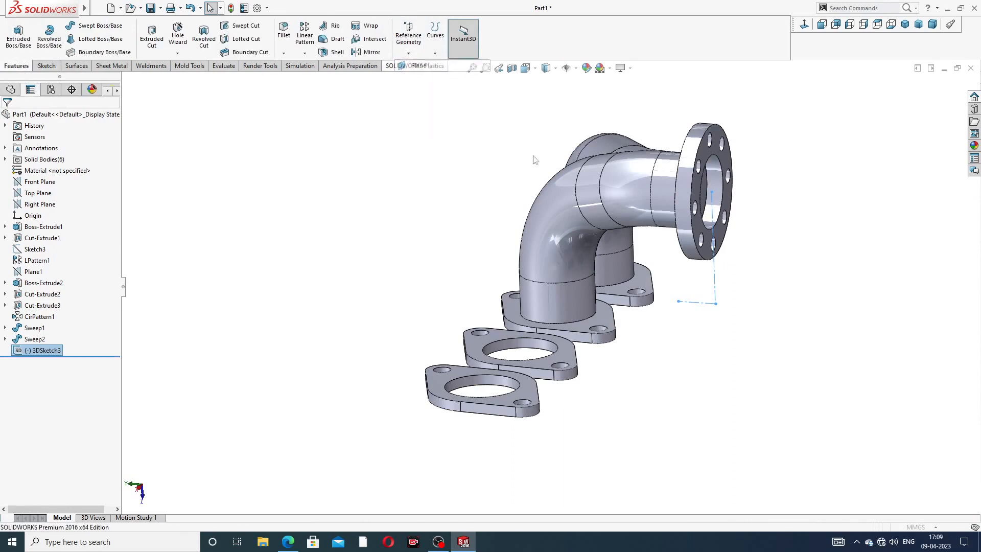
pyautogui.scroll(-5, 680, 214)
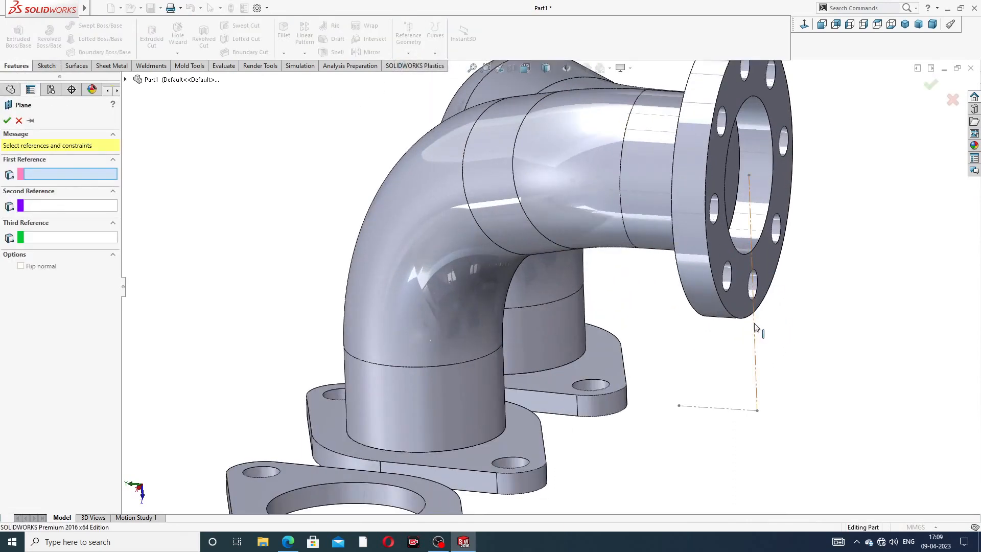
pyautogui.click(756, 328)
pyautogui.click(719, 409)
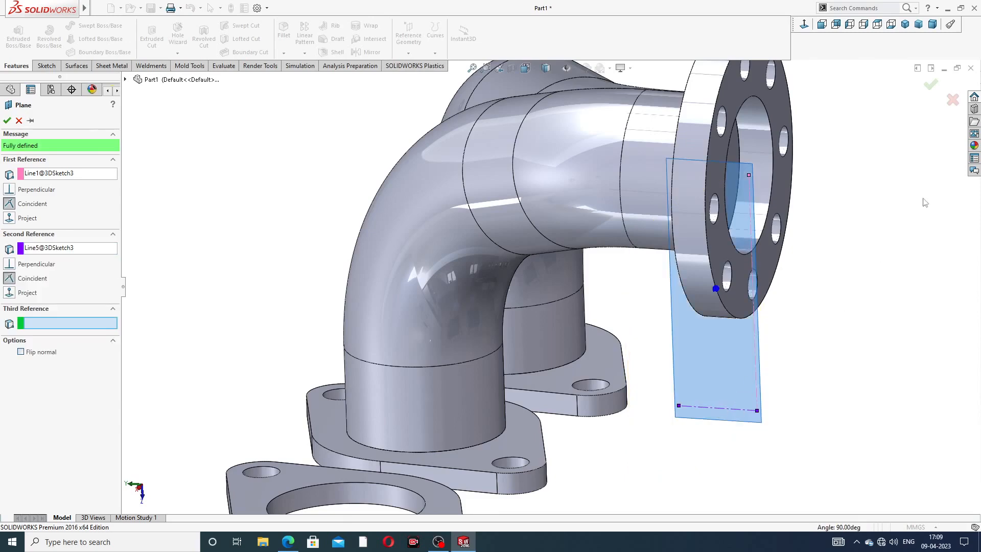
pyautogui.click(931, 85)
pyautogui.scroll(3, 832, 210)
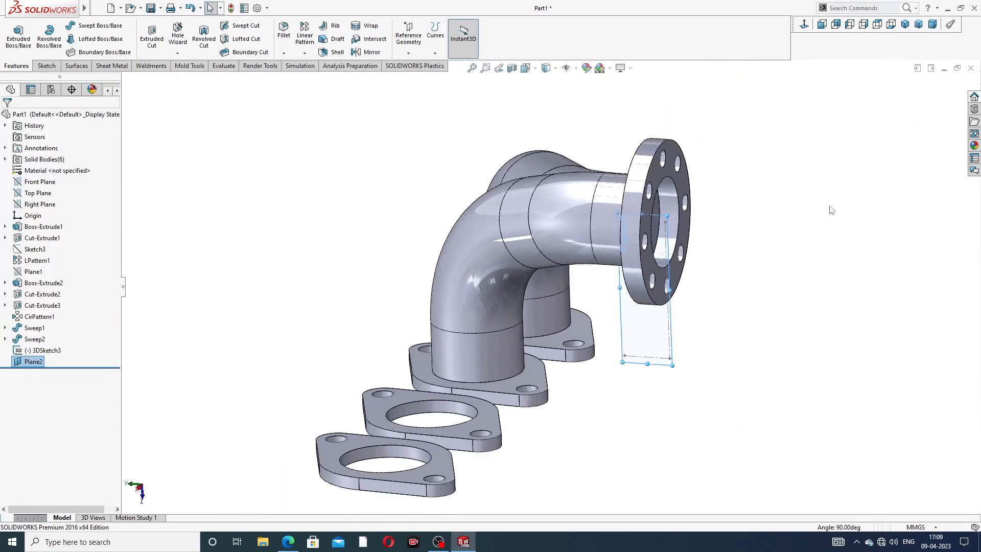
pyautogui.moveTo(767, 210); pyautogui.dragTo(807, 216, button='middle')
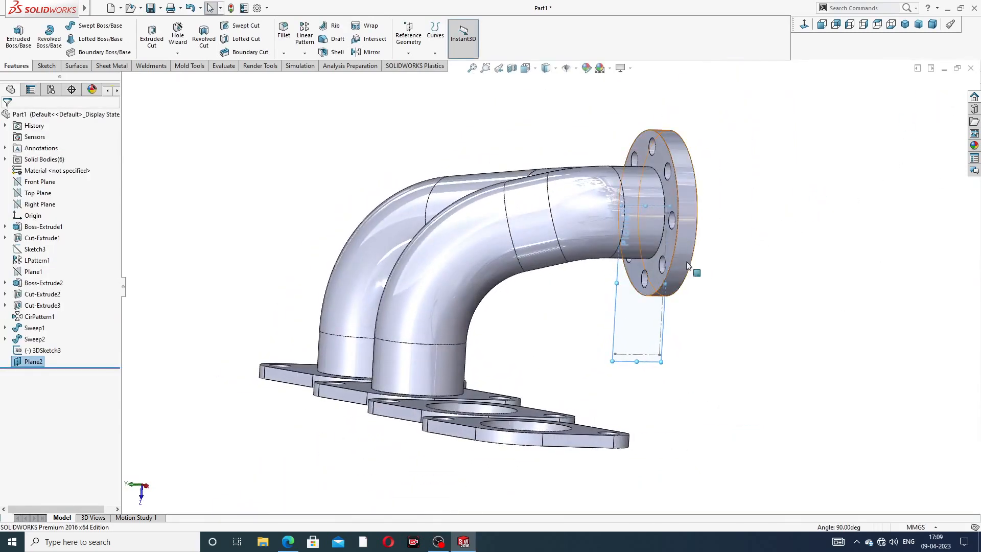
# - Mirror both swept pipes about the reference plane through the round flange to create the other two pipes
pyautogui.click(368, 53)
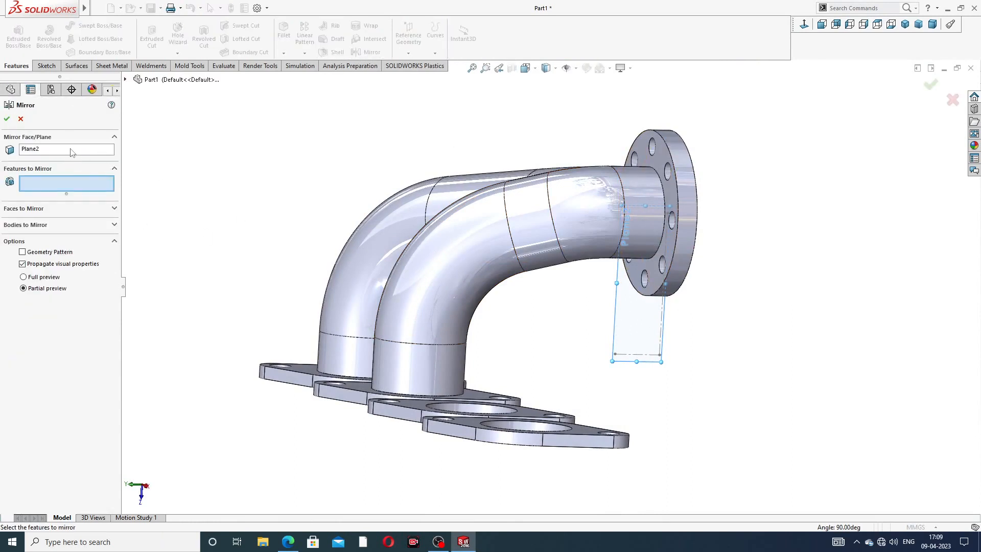
pyautogui.click(126, 80)
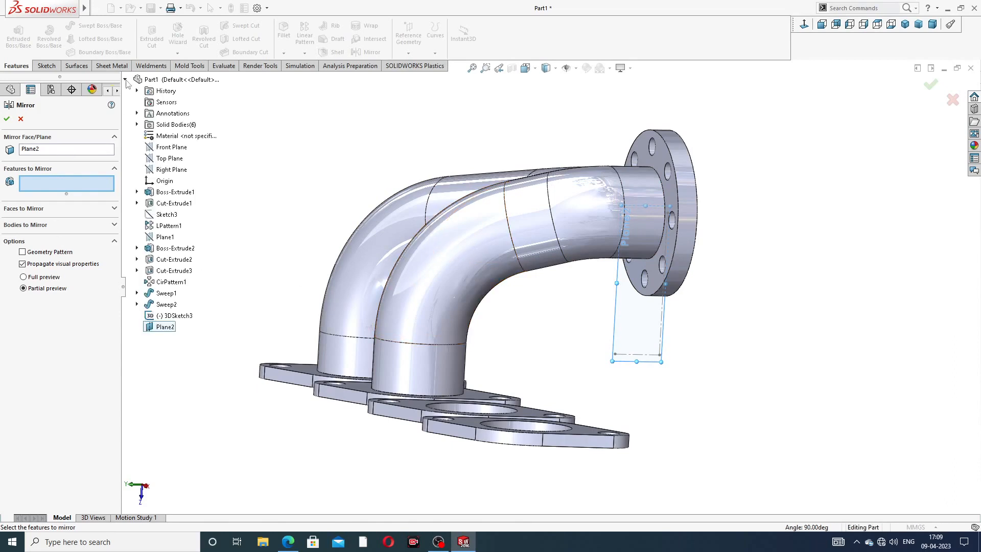
pyautogui.click(169, 297)
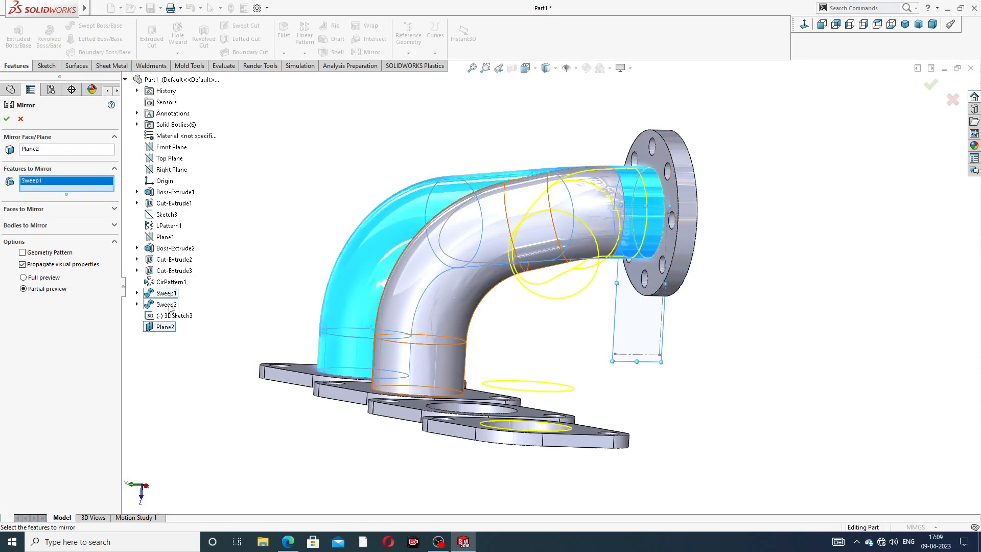
pyautogui.click(168, 305)
pyautogui.moveTo(295, 309); pyautogui.dragTo(461, 361, button='middle')
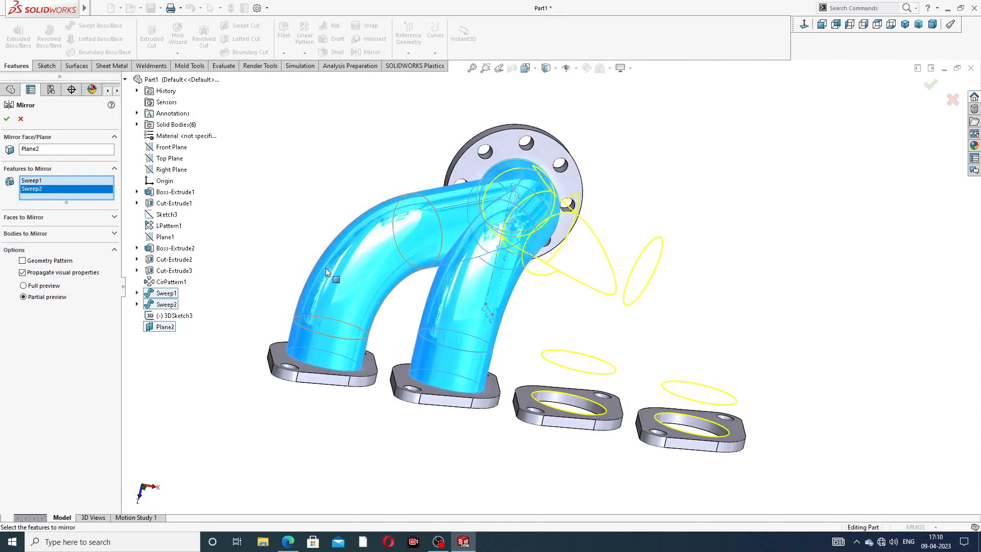
pyautogui.click(7, 119)
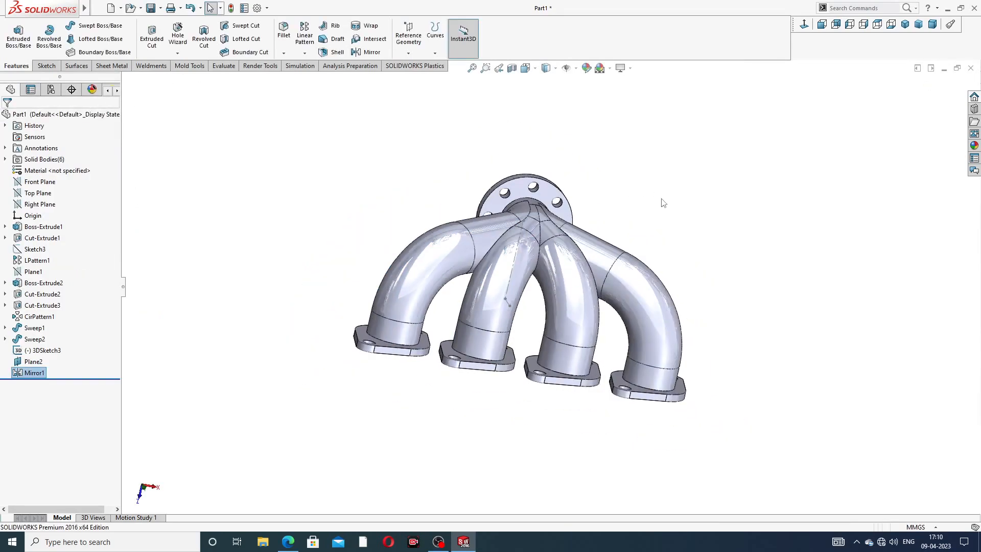
# - Hide the mirror reference plane and the 3D sketch with its construction centerlines
pyautogui.moveTo(662, 202); pyautogui.dragTo(483, 255, button='middle')
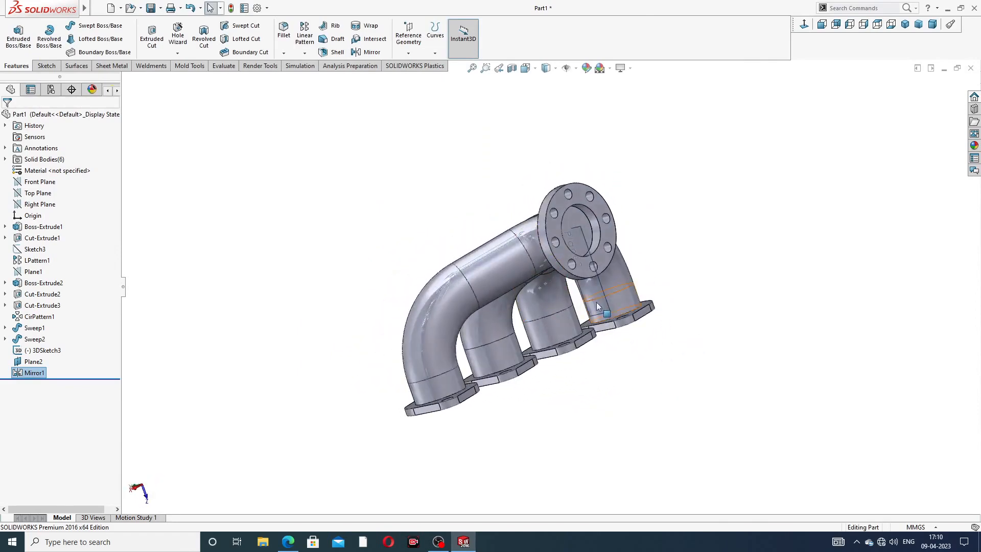
pyautogui.scroll(-8, 597, 302)
pyautogui.scroll(8, 690, 251)
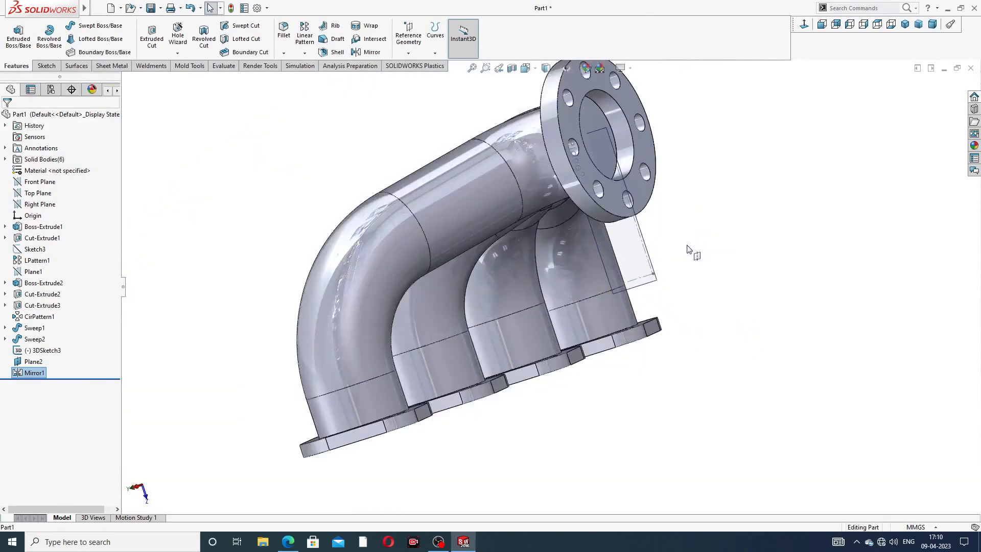
pyautogui.click(647, 257)
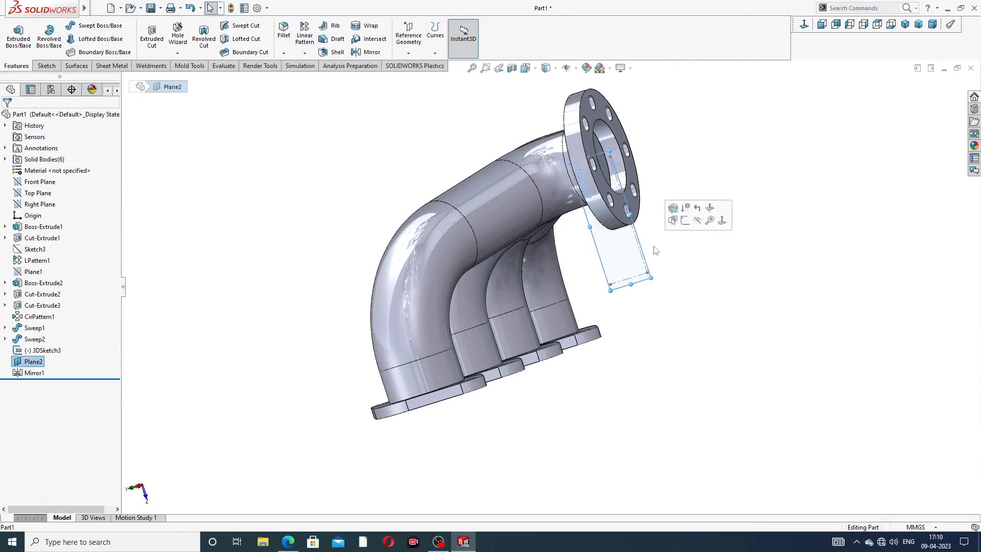
pyautogui.scroll(-4, 646, 258)
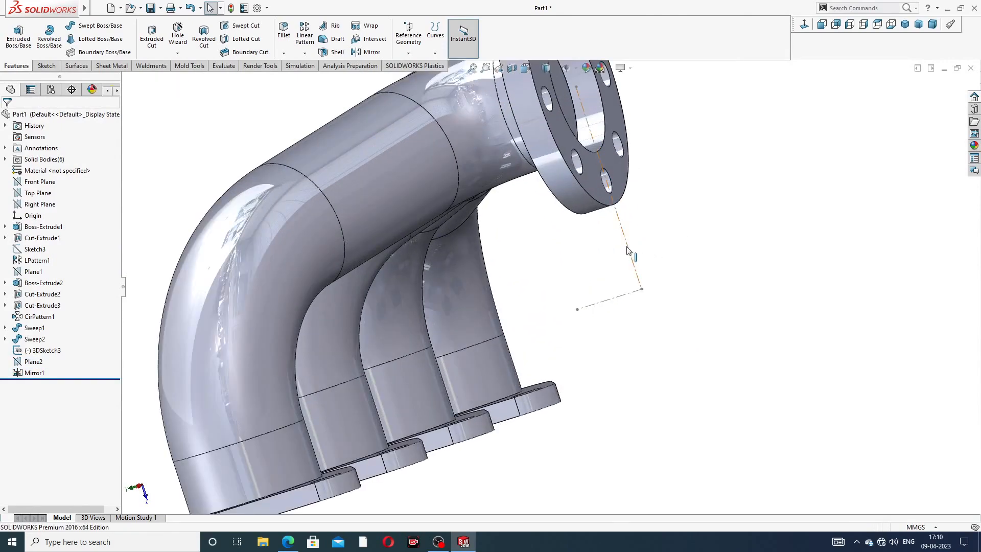
pyautogui.click(628, 251)
pyautogui.click(670, 217)
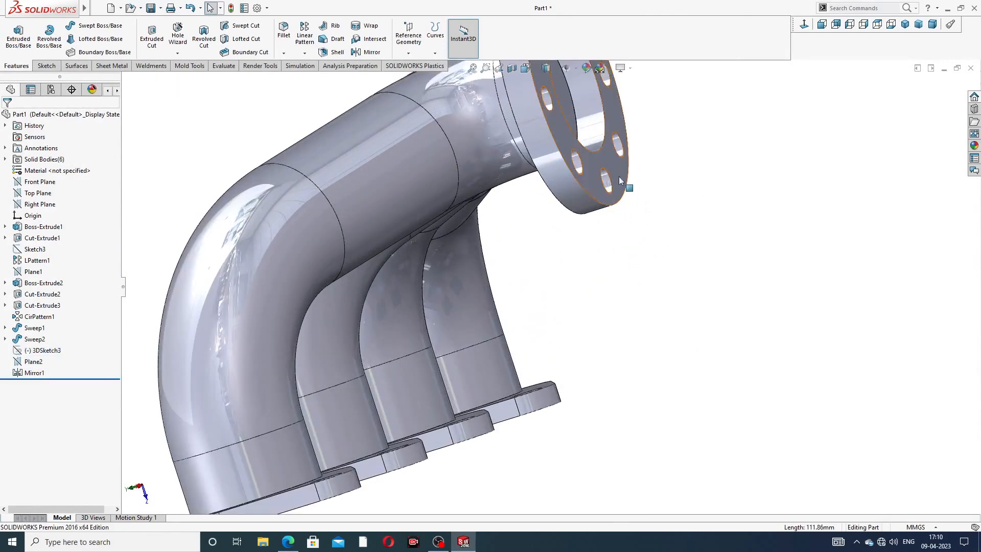
# - Start a shell with 1 mm wall thickness and choose the pipe end face inside the round flange for removal
pyautogui.scroll(5, 628, 193)
pyautogui.moveTo(629, 193); pyautogui.dragTo(546, 184, button='middle')
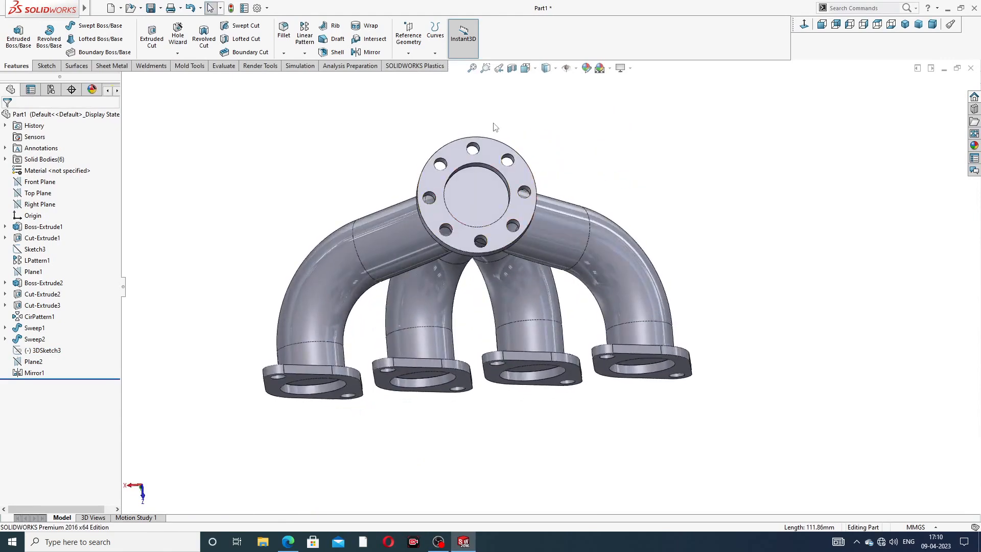
pyautogui.click(337, 52)
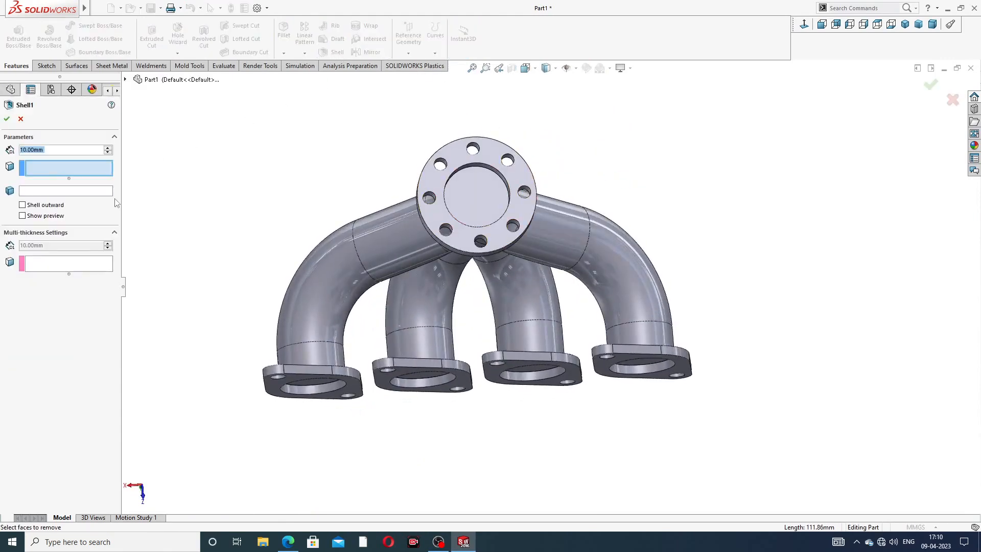
pyautogui.write('1')
pyautogui.press('Return')
pyautogui.scroll(-3, 486, 309)
pyautogui.click(483, 142)
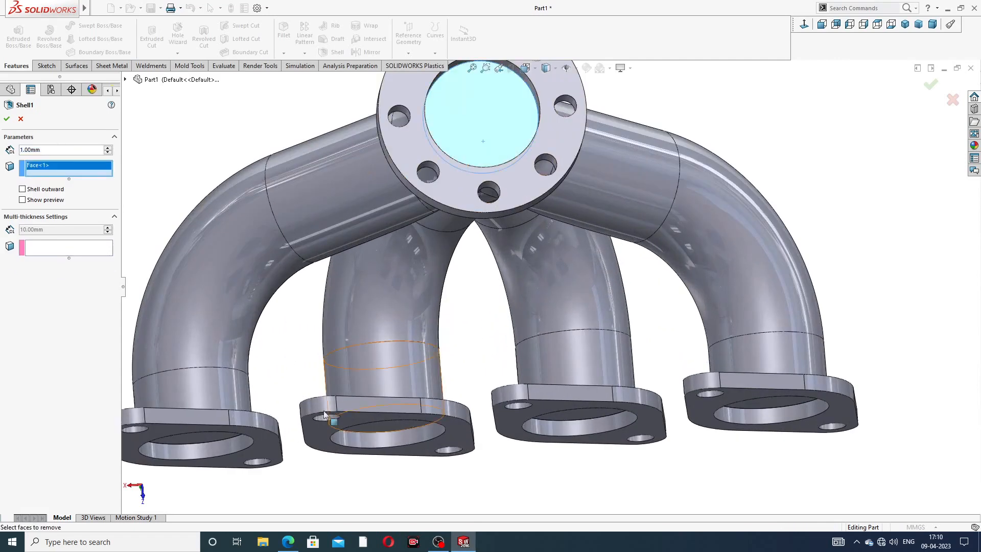
# - Add the pipe end faces inside the four mounting flanges to the faces to remove, and complete the shell
pyautogui.scroll(2, 269, 456)
pyautogui.moveTo(269, 456); pyautogui.dragTo(266, 406, button='middle')
pyautogui.click(280, 406)
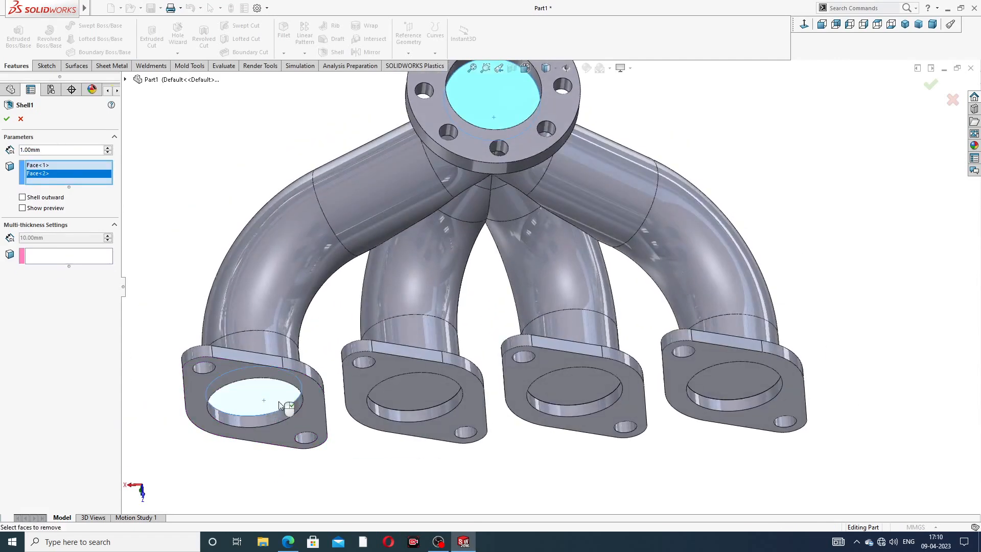
pyautogui.click(429, 384)
pyautogui.scroll(5, 508, 401)
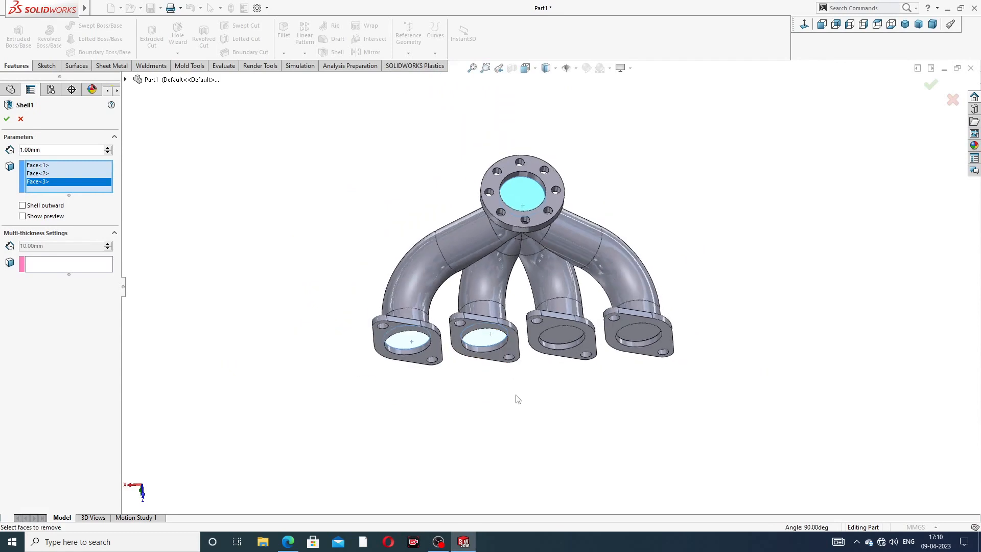
pyautogui.click(552, 318)
pyautogui.click(630, 321)
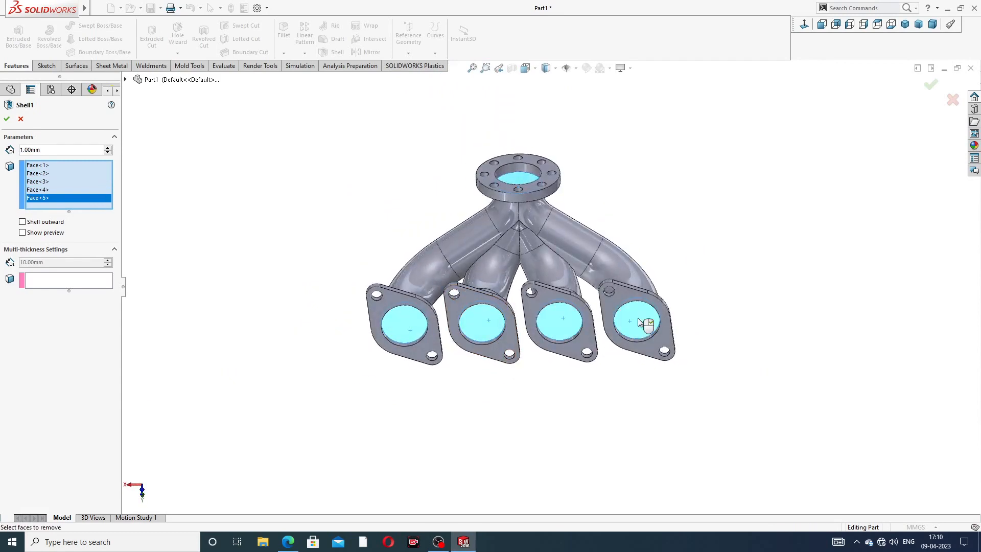
pyautogui.click(931, 85)
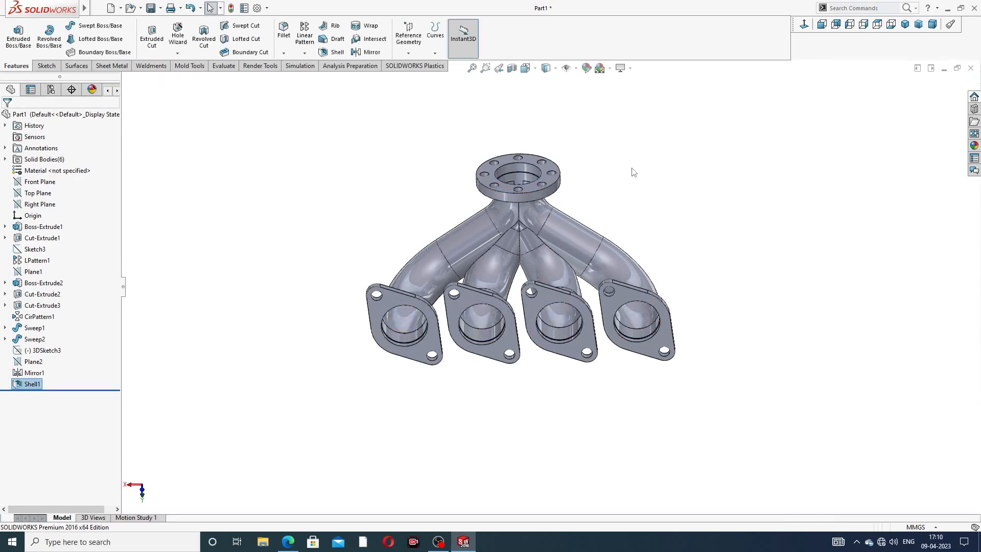
# - Check the threaded outlet's dimensions in the exhaust manifold PDF drawing, and open a sketch on the round flange's outer face in SolidWorks
pyautogui.moveTo(528, 187); pyautogui.dragTo(539, 296, button='middle')
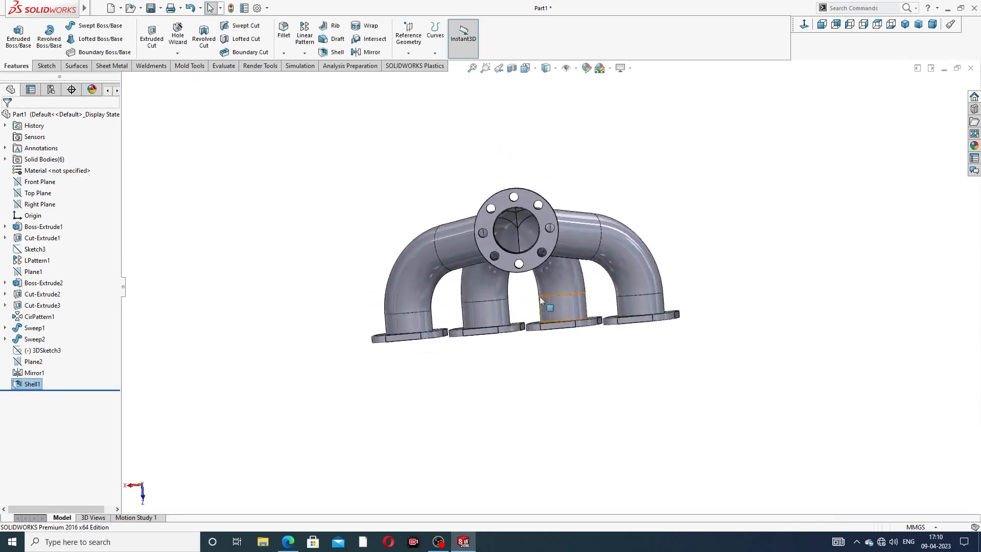
pyautogui.moveTo(495, 226); pyautogui.dragTo(612, 231, button='middle')
pyautogui.scroll(-4, 590, 223)
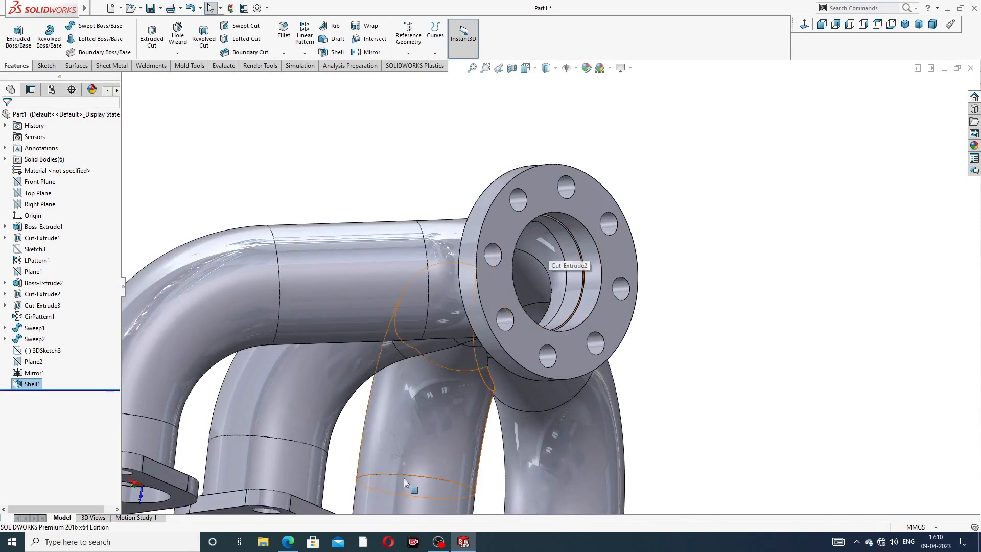
pyautogui.click(290, 544)
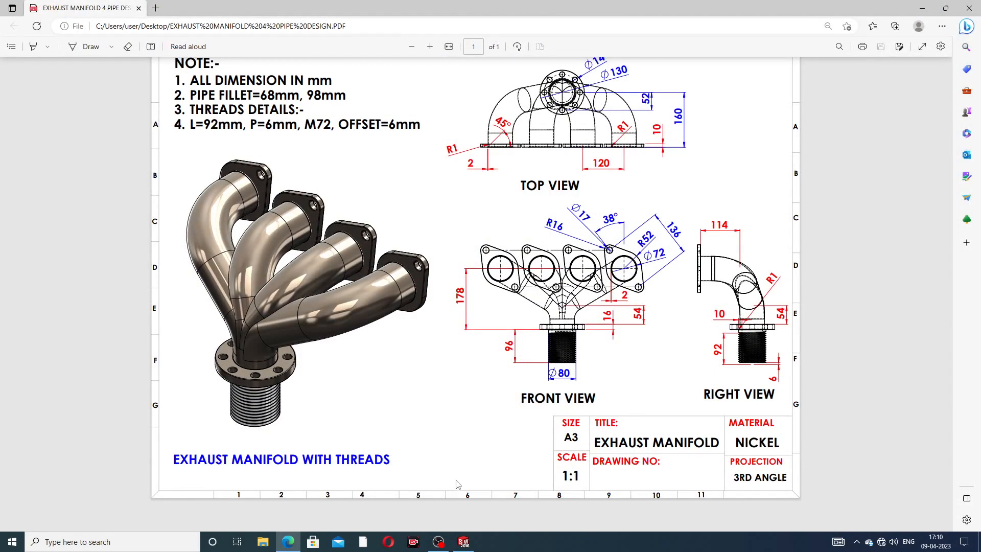
pyautogui.click(463, 542)
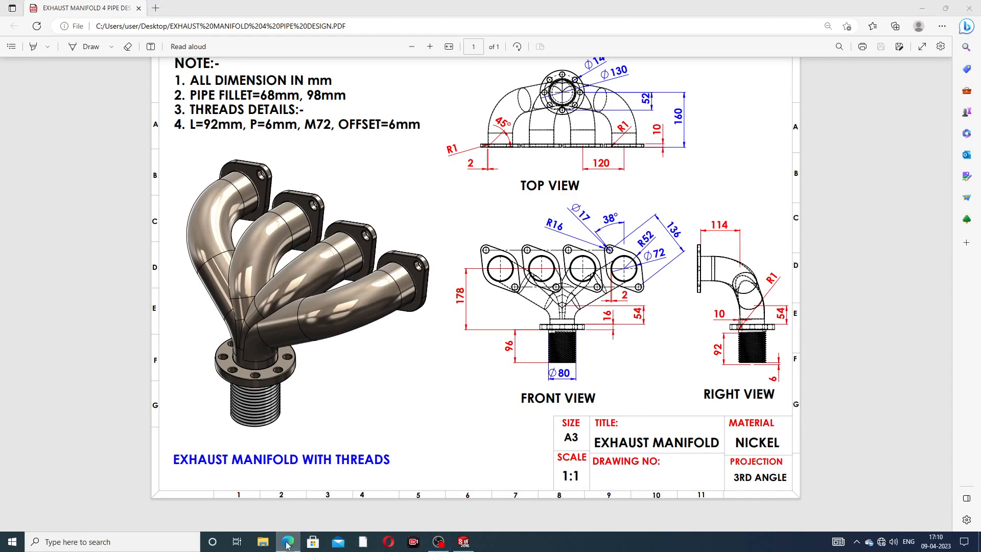
pyautogui.scroll(-3, 578, 219)
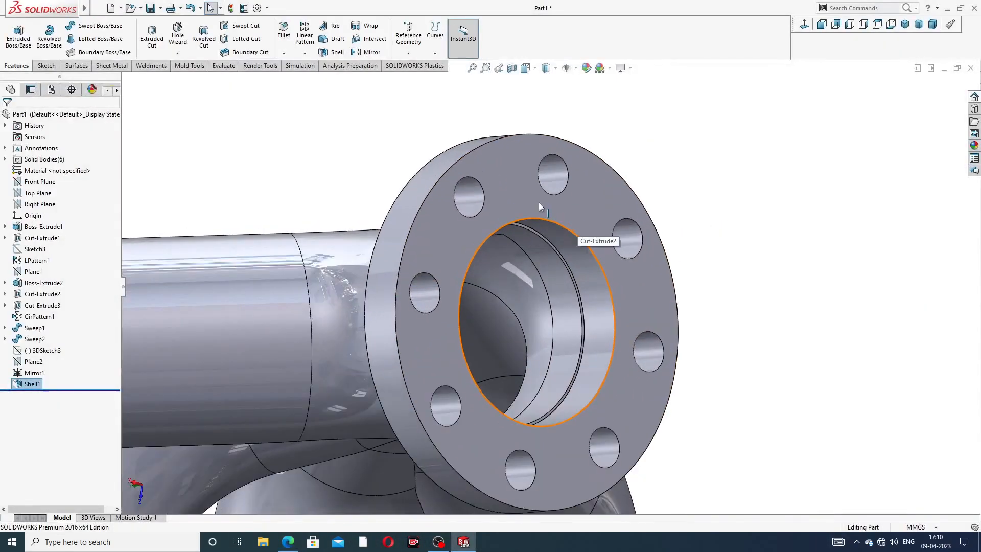
pyautogui.click(523, 198)
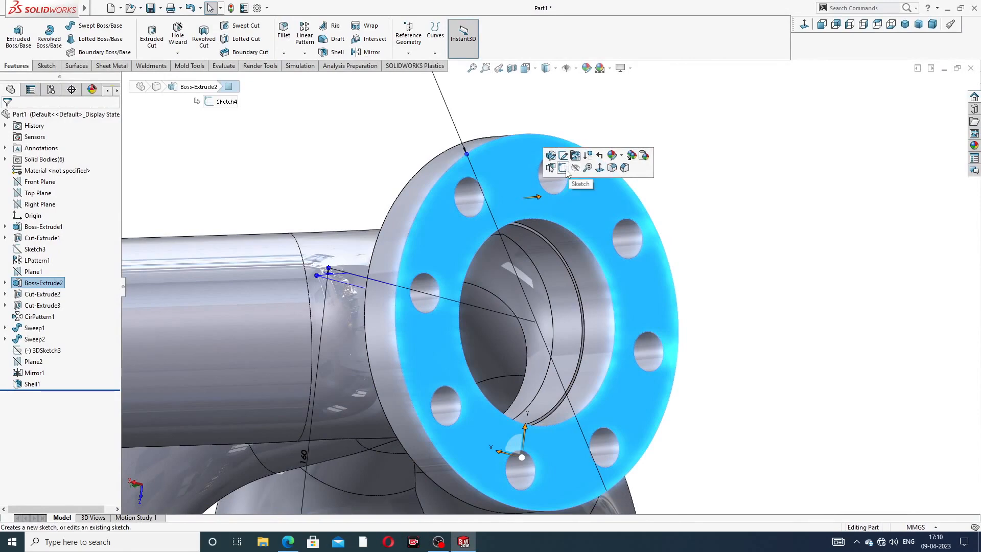
pyautogui.click(567, 169)
pyautogui.click(804, 24)
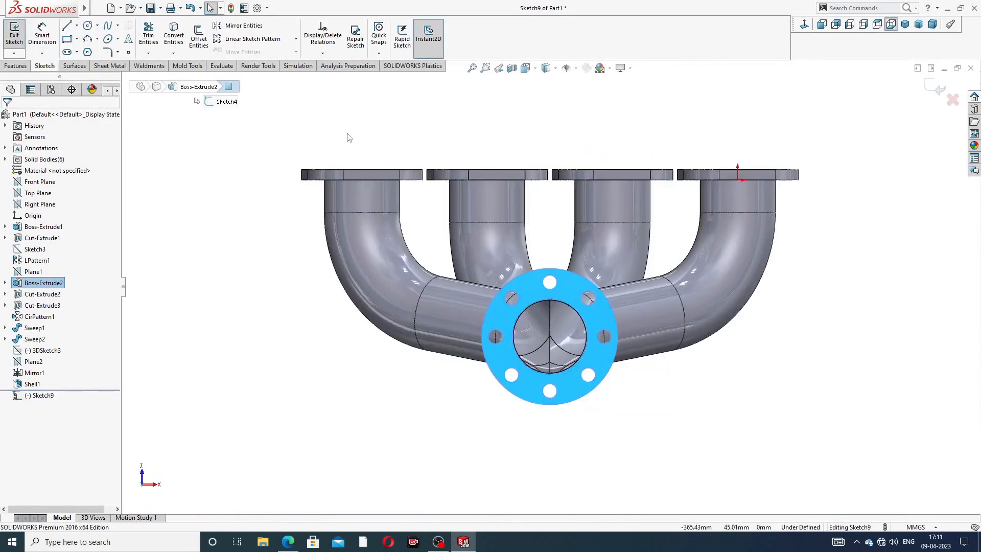
# - Sketch a circle about 84 mm in diameter at the round flange's centre, between its bore and bolt holes
pyautogui.click(88, 26)
pyautogui.scroll(-3, 563, 342)
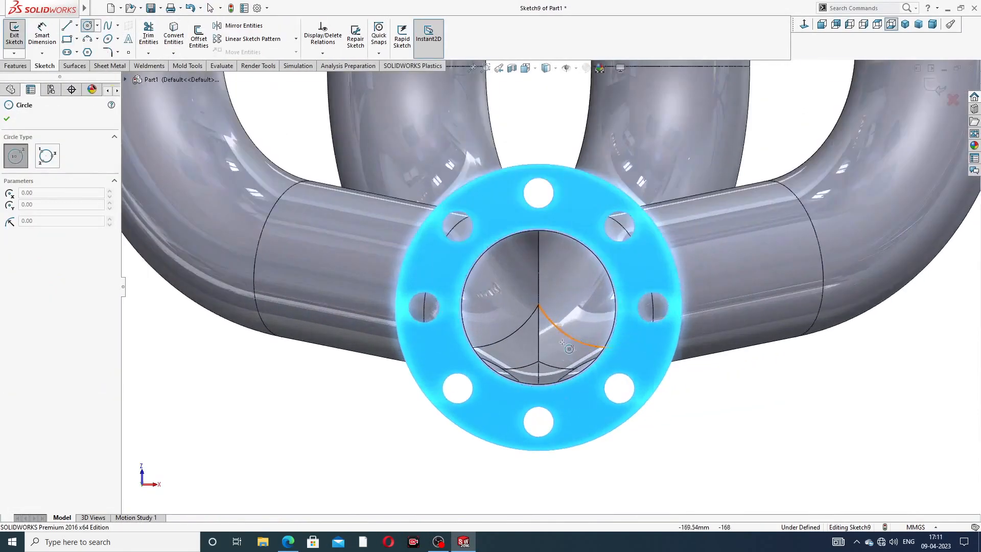
pyautogui.click(539, 308)
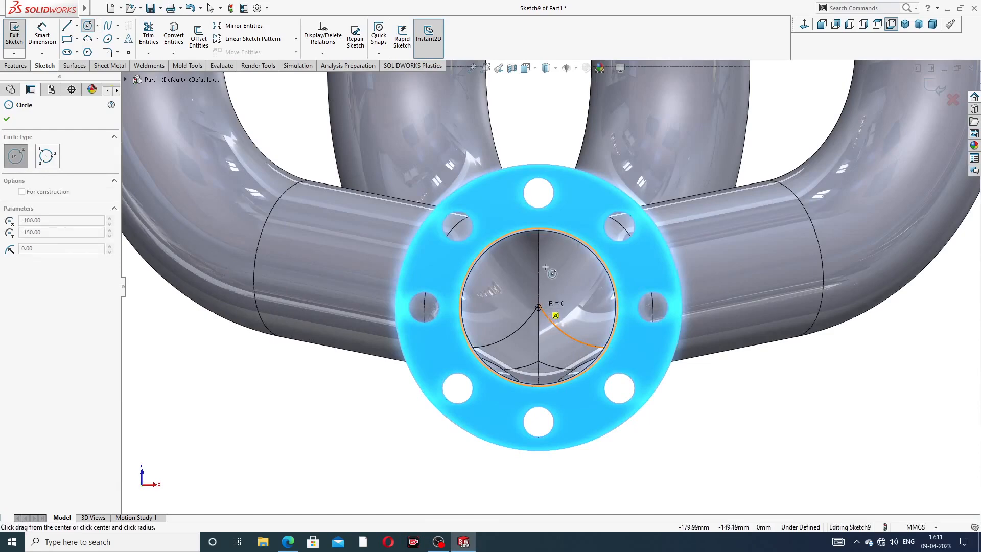
pyautogui.click(565, 218)
pyautogui.rightClick(569, 138)
pyautogui.click(594, 149)
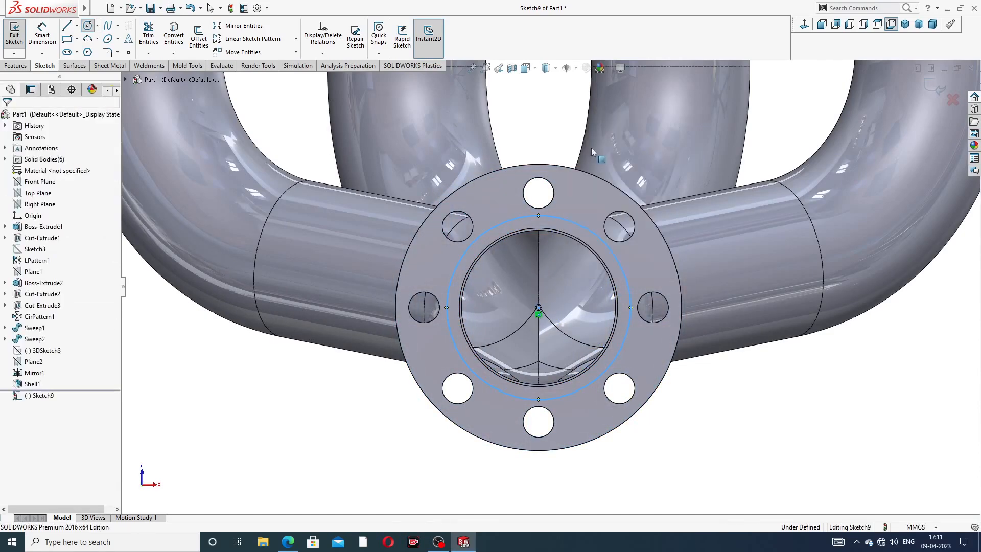
# - Set the sketched circle's diameter to 80 mm
pyautogui.click(50, 41)
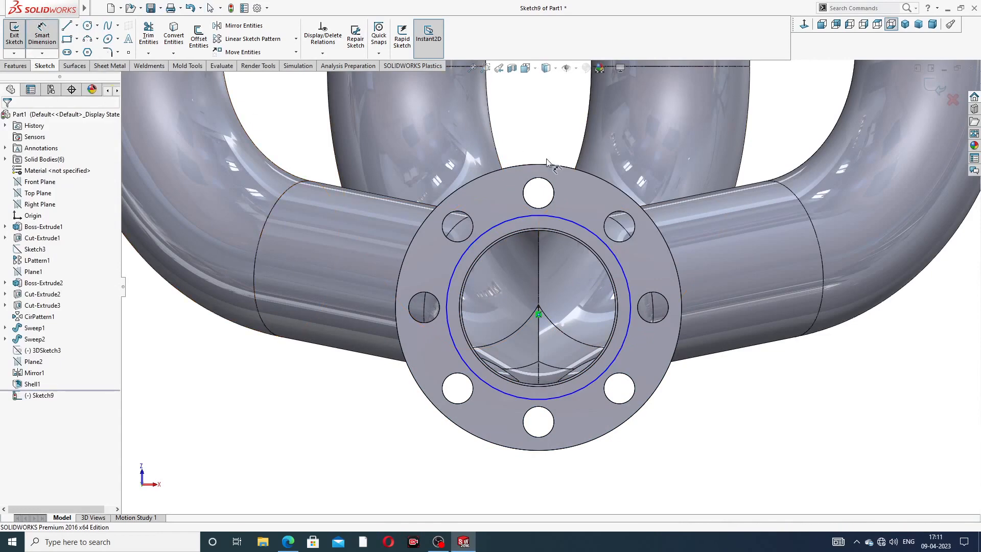
pyautogui.click(586, 228)
pyautogui.click(786, 165)
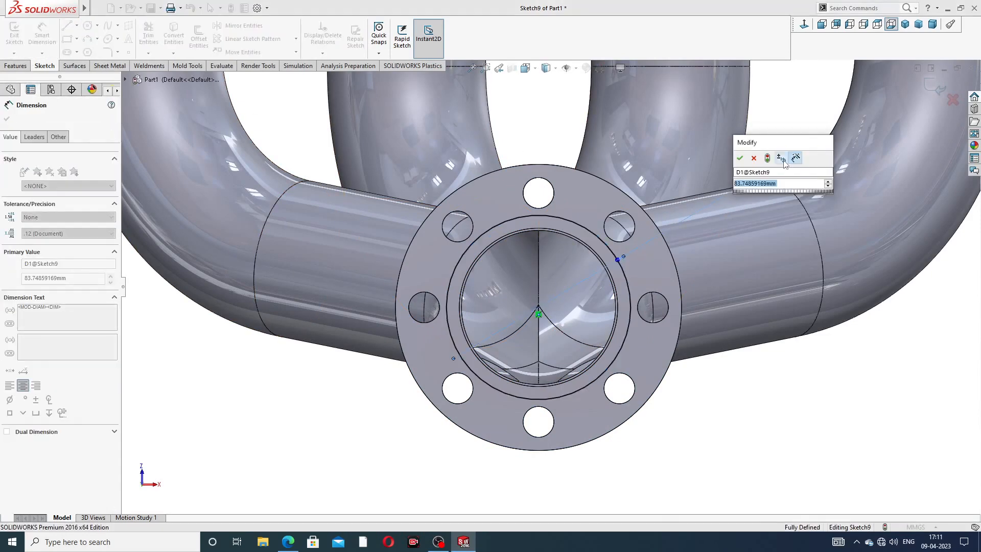
pyautogui.write('80')
pyautogui.press('Return')
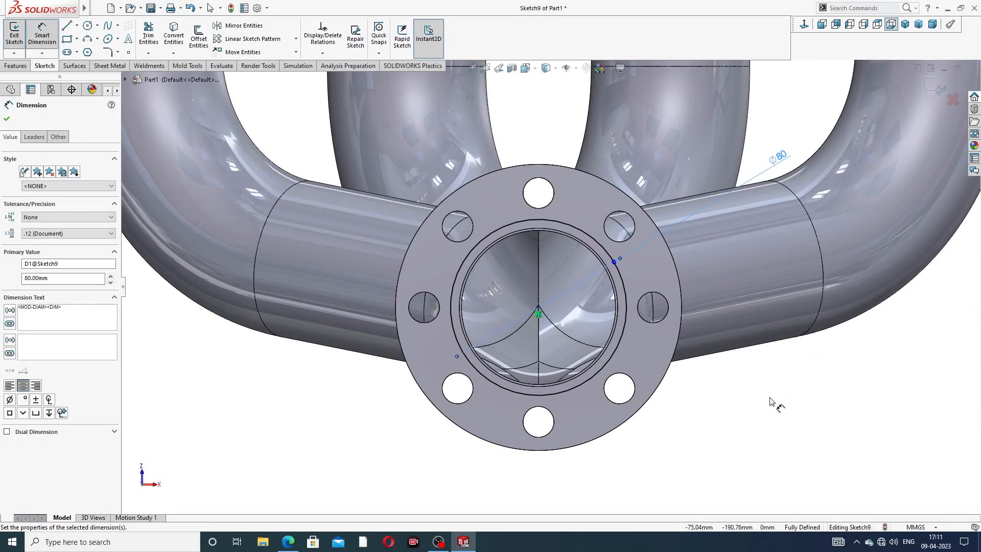
pyautogui.press('Escape')
pyautogui.rightClick(777, 401)
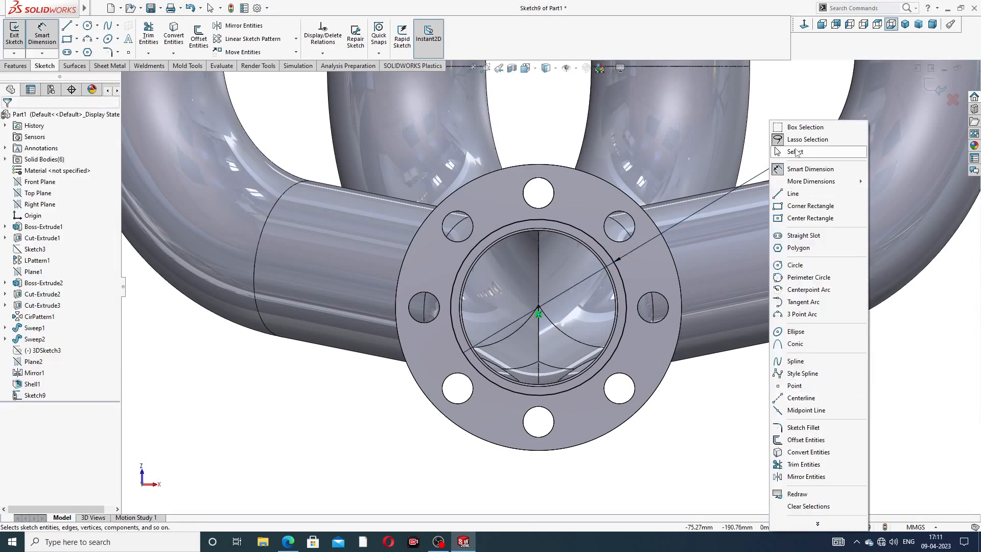
pyautogui.click(796, 152)
# - Start a blind boss extrusion of the 80 mm circle outward from the round flange, with a depth of 96 mm
pyautogui.click(16, 65)
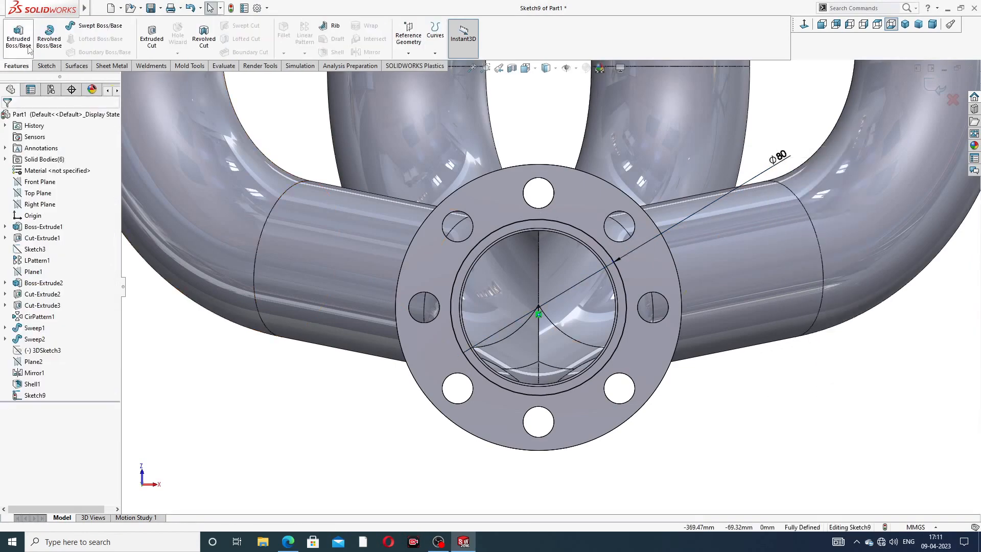
pyautogui.click(28, 48)
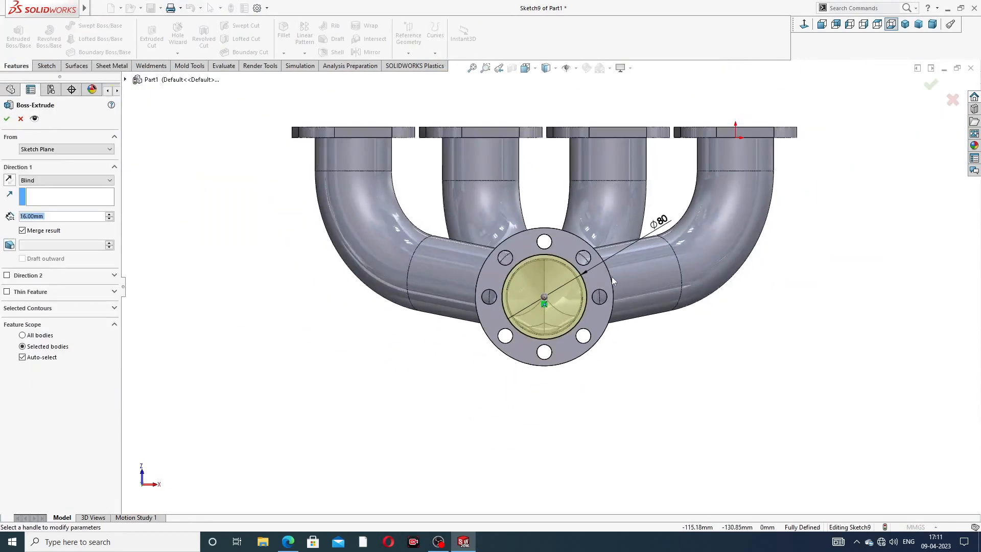
pyautogui.moveTo(611, 277); pyautogui.dragTo(498, 311, button='middle')
pyautogui.scroll(-3, 479, 297)
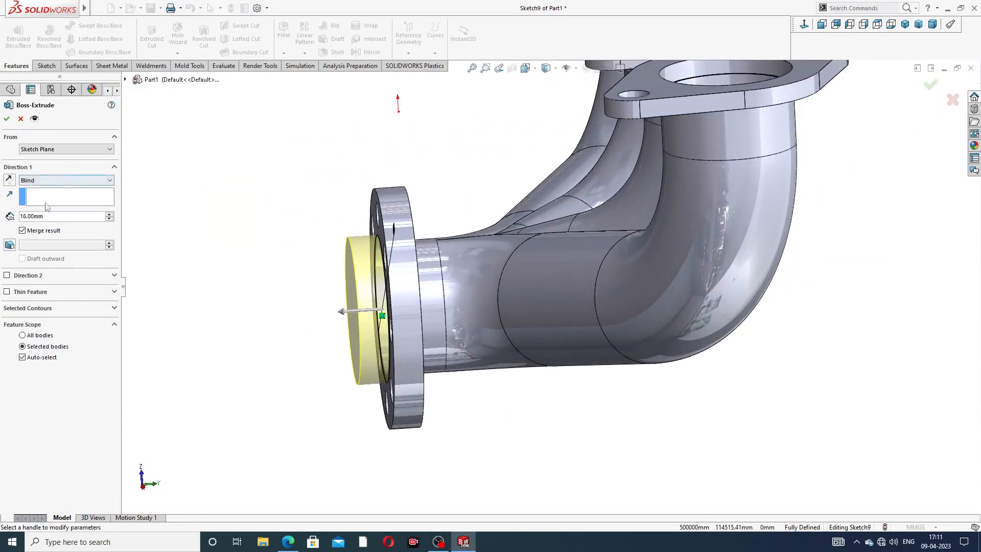
pyautogui.write('9')
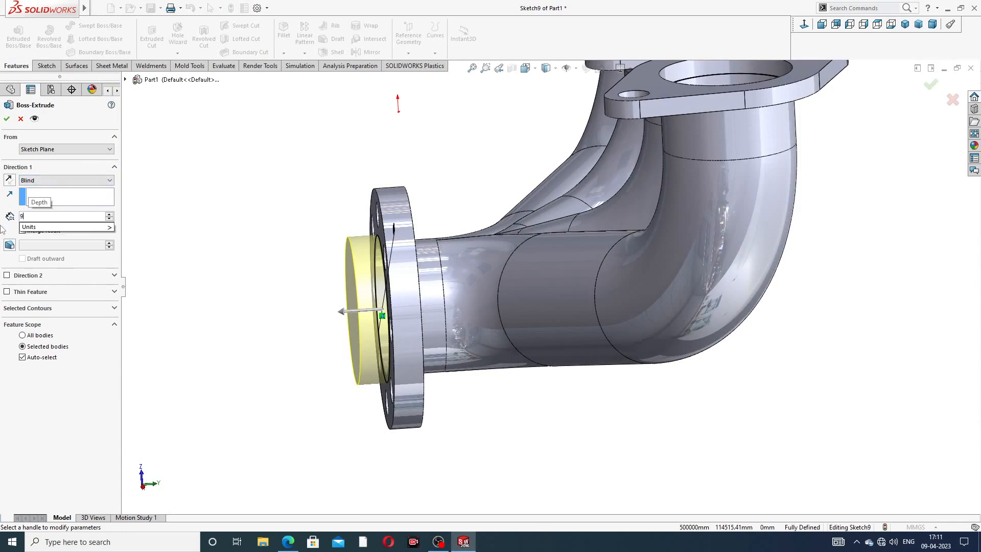
pyautogui.write('6')
pyautogui.press('Return')
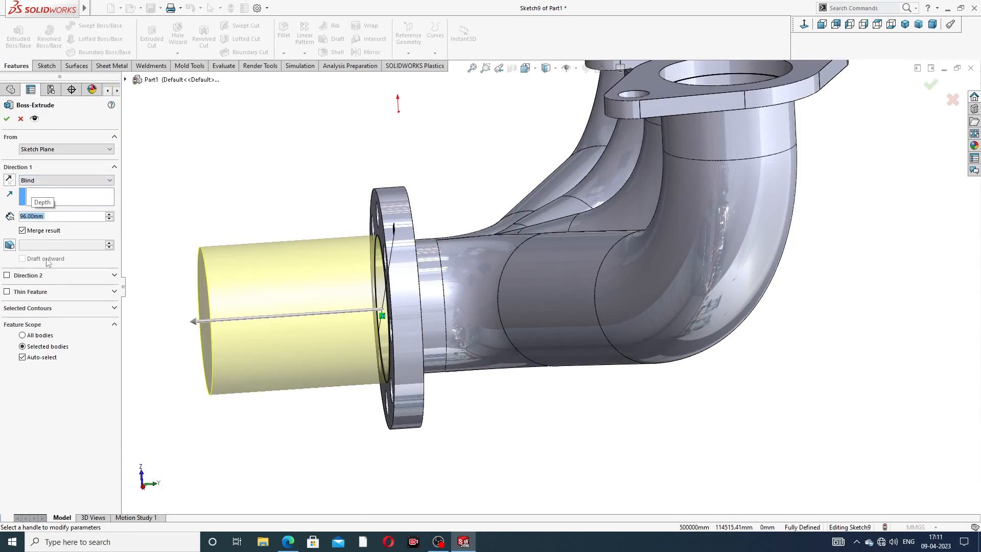
# - Make the outlet extrusion a one-direction thin feature with a 10 mm wall directed inward from the circle, and complete it
pyautogui.click(21, 293)
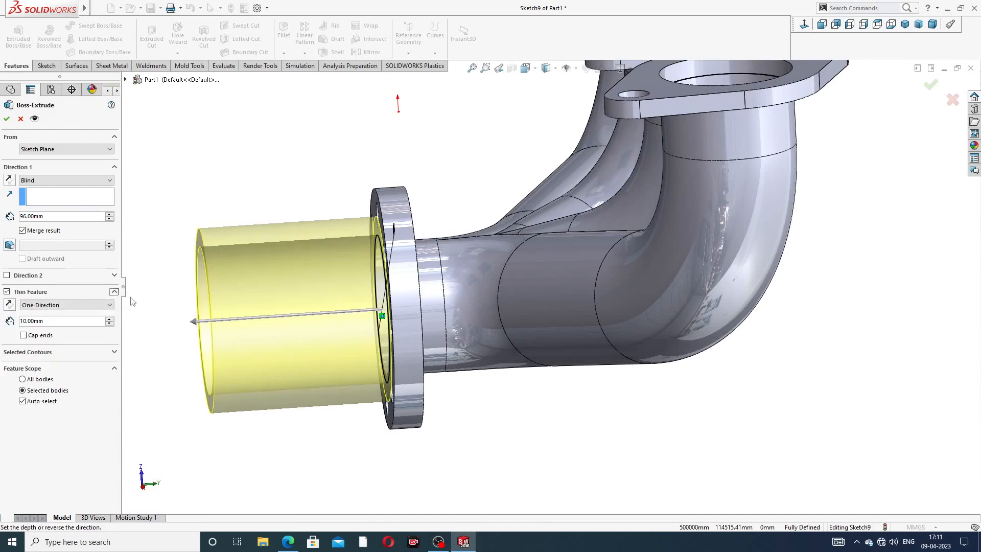
pyautogui.scroll(2, 236, 293)
pyautogui.moveTo(289, 297); pyautogui.dragTo(312, 286, button='middle')
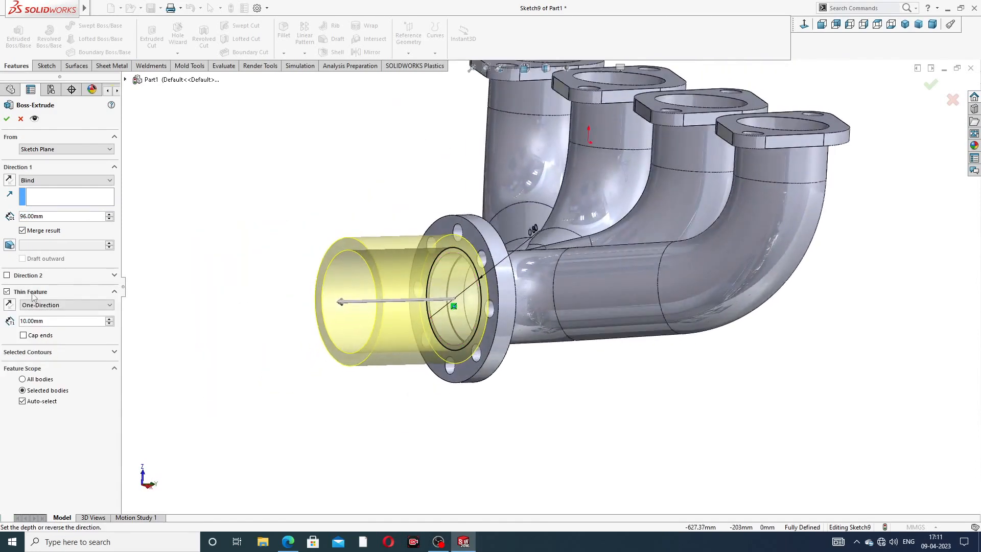
pyautogui.click(9, 305)
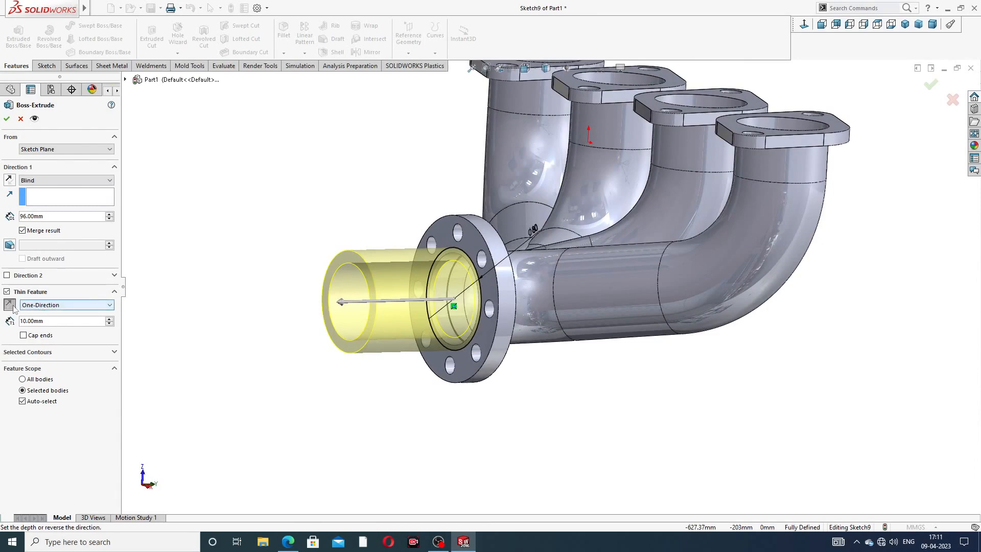
pyautogui.moveTo(310, 271)
pyautogui.mouseDown(button='middle')
pyautogui.moveTo(287, 271)
pyautogui.moveTo(353, 259)
pyautogui.moveTo(307, 268)
pyautogui.mouseUp(button='middle')
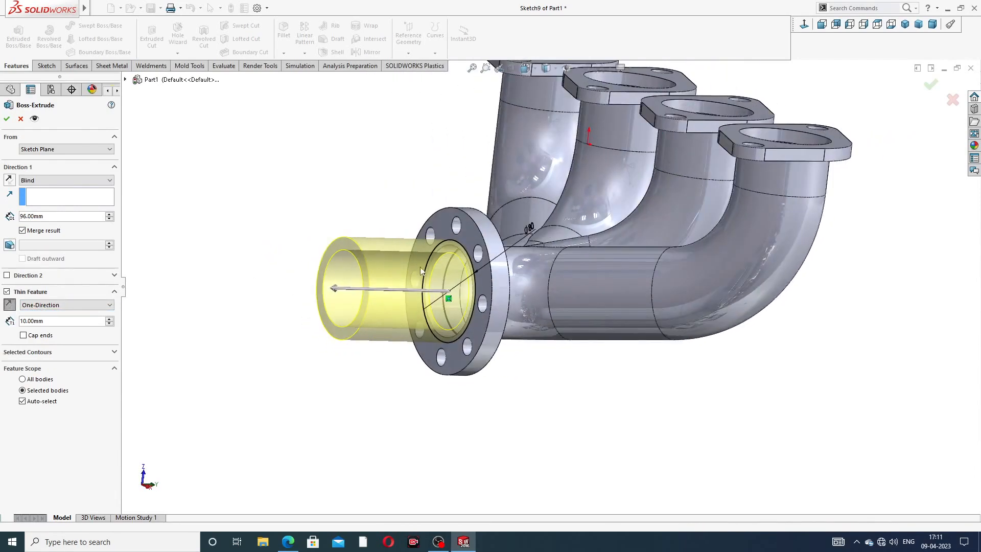
pyautogui.scroll(-4, 450, 271)
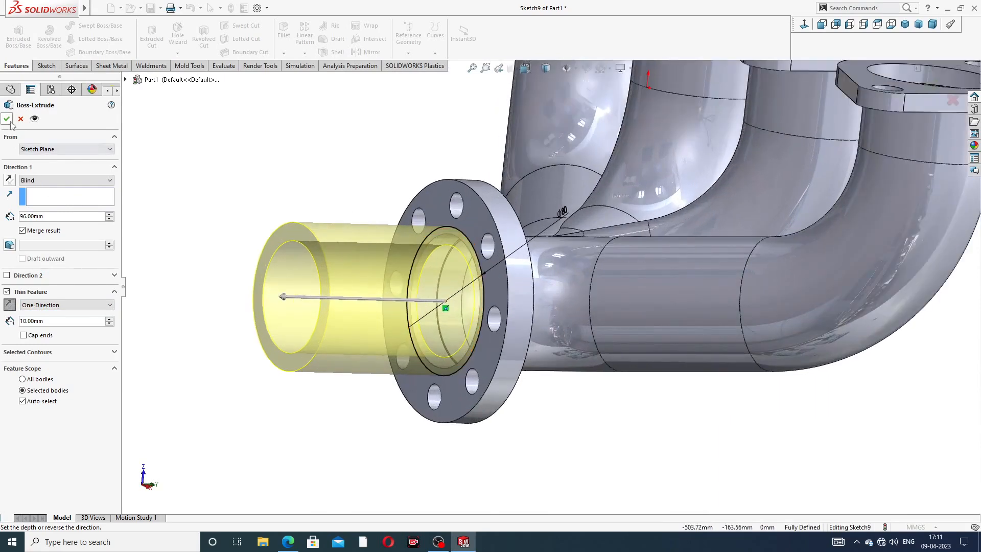
pyautogui.click(8, 120)
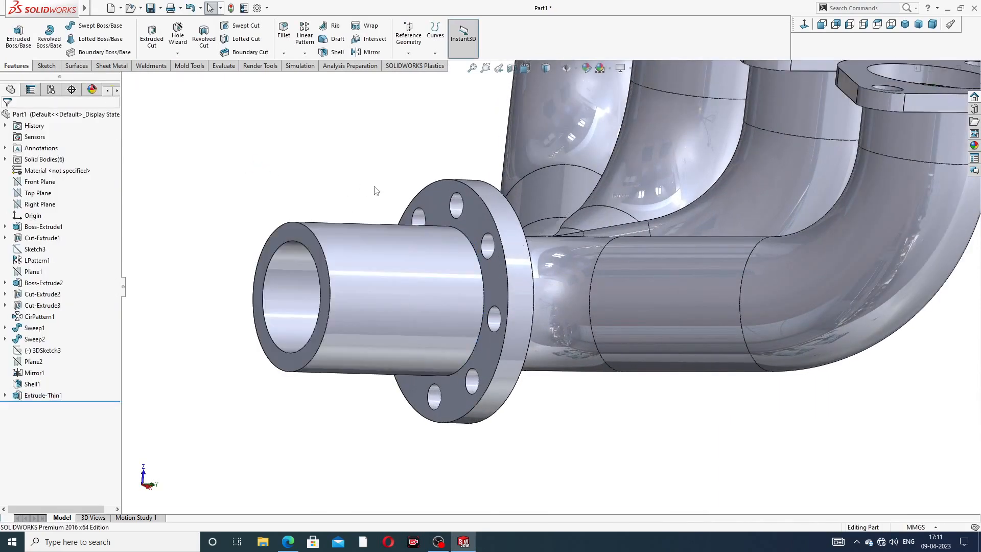
# - Check the fillet radius around the outlet in the exhaust manifold PDF drawing, and return to the SolidWorks model
pyautogui.scroll(4, 469, 272)
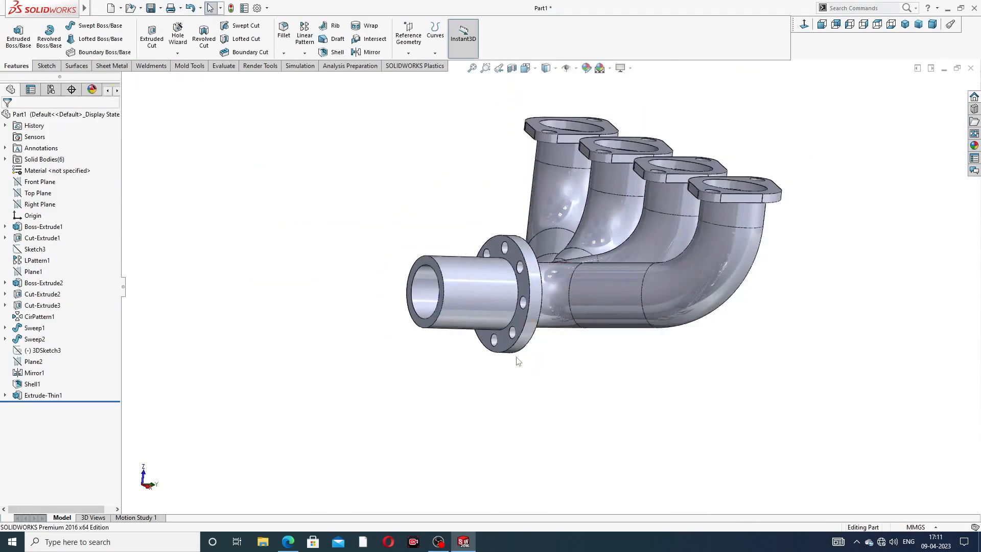
pyautogui.click(289, 541)
pyautogui.click(288, 542)
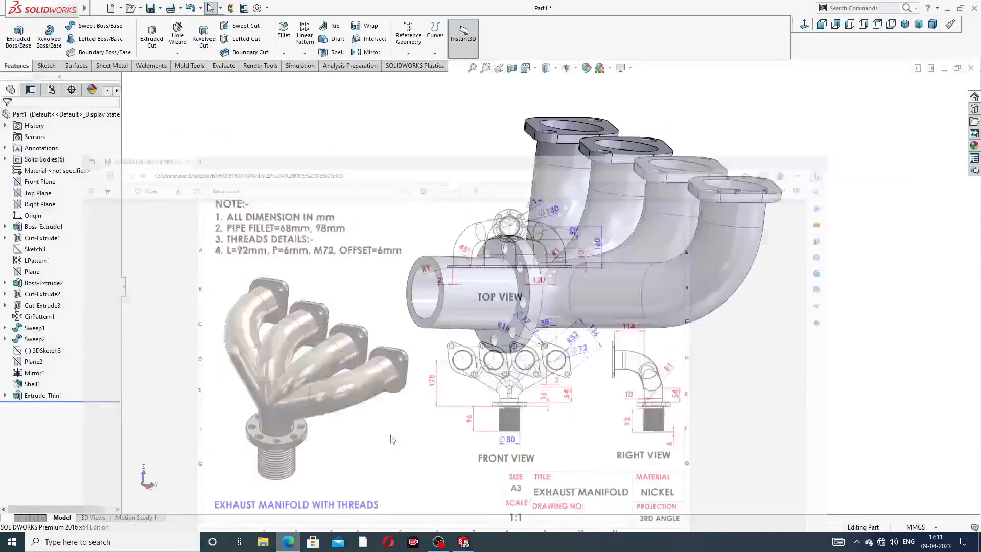
# - Fillet the edge where the outlet pipe meets the round flange's outer face with a 1 mm radius
pyautogui.moveTo(612, 213); pyautogui.dragTo(532, 268, button='middle')
pyautogui.scroll(-5, 531, 267)
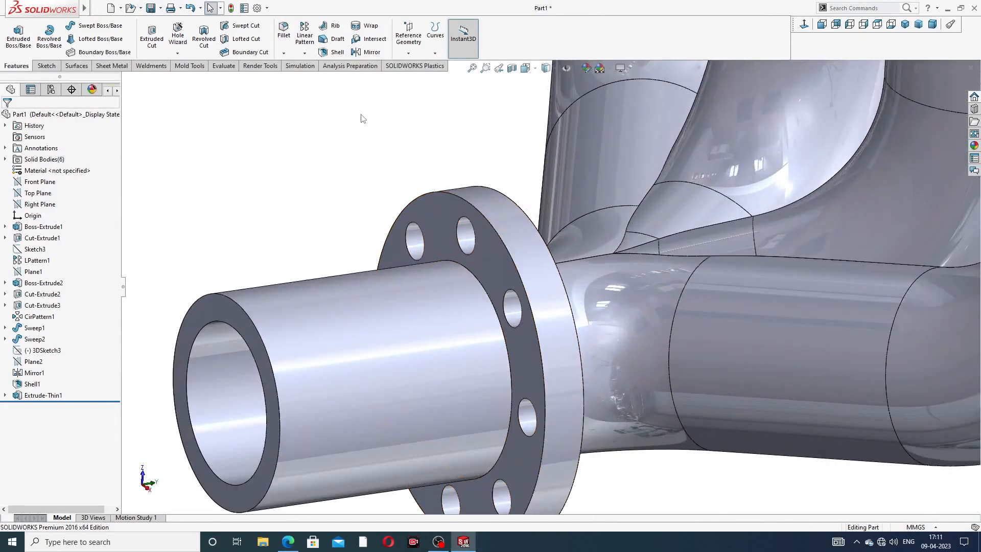
pyautogui.click(285, 34)
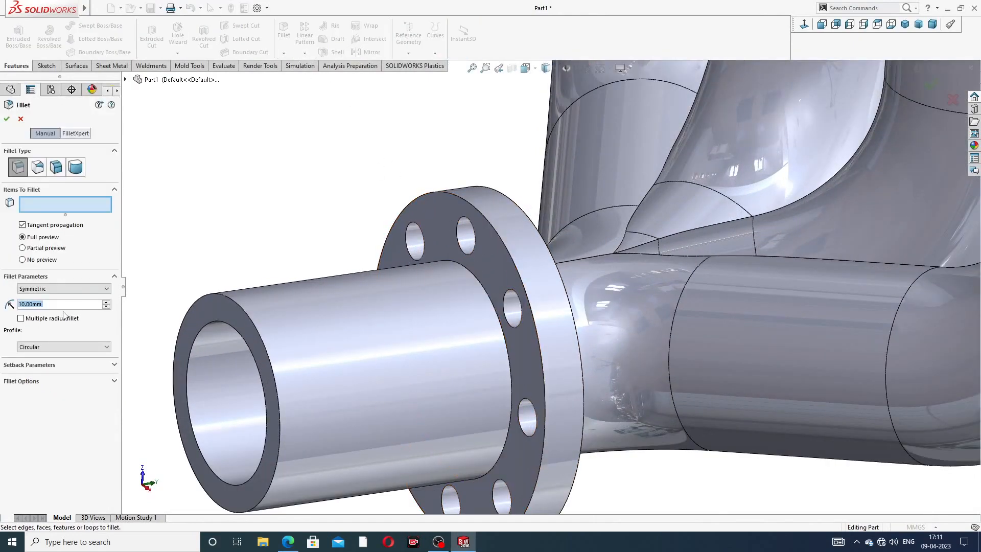
pyautogui.write('1')
pyautogui.press('Return')
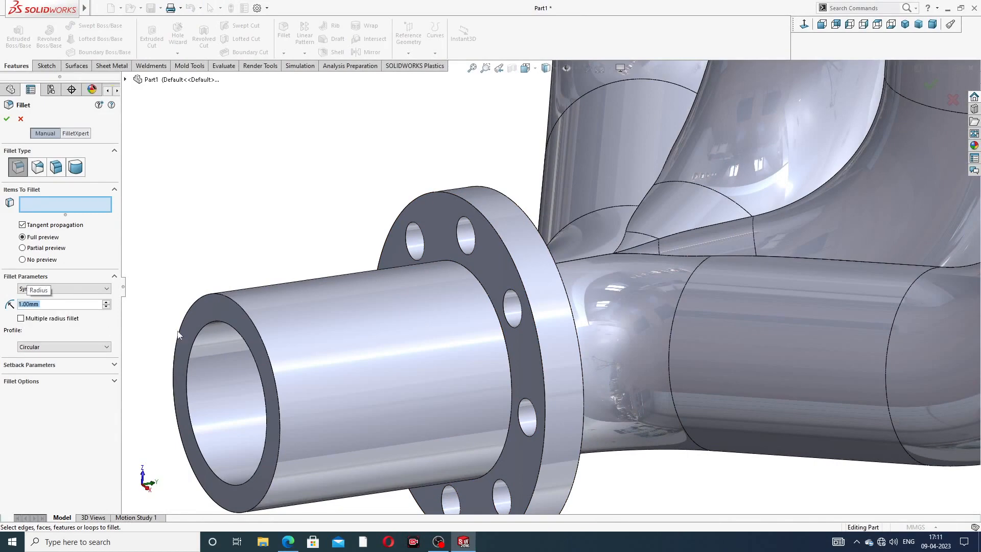
pyautogui.click(480, 286)
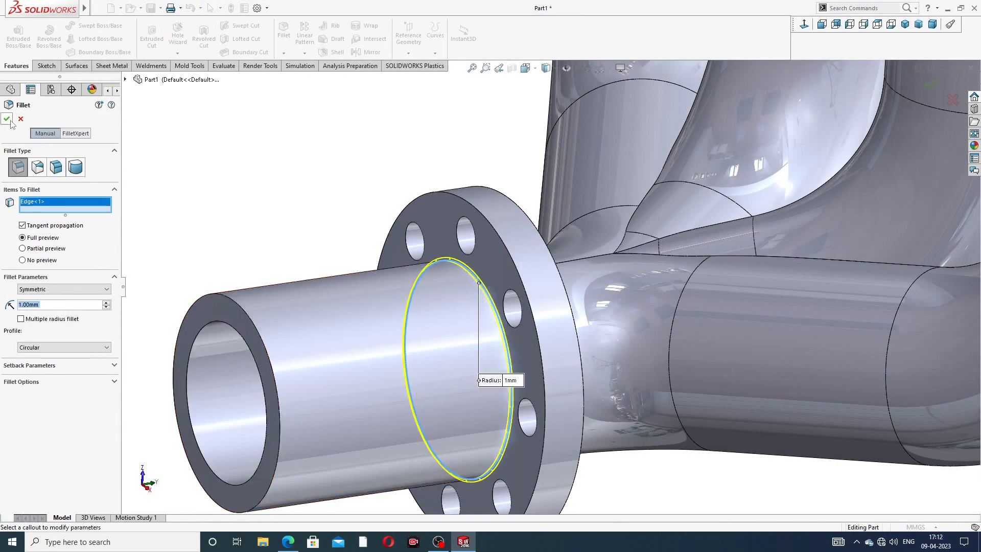
pyautogui.press('Return')
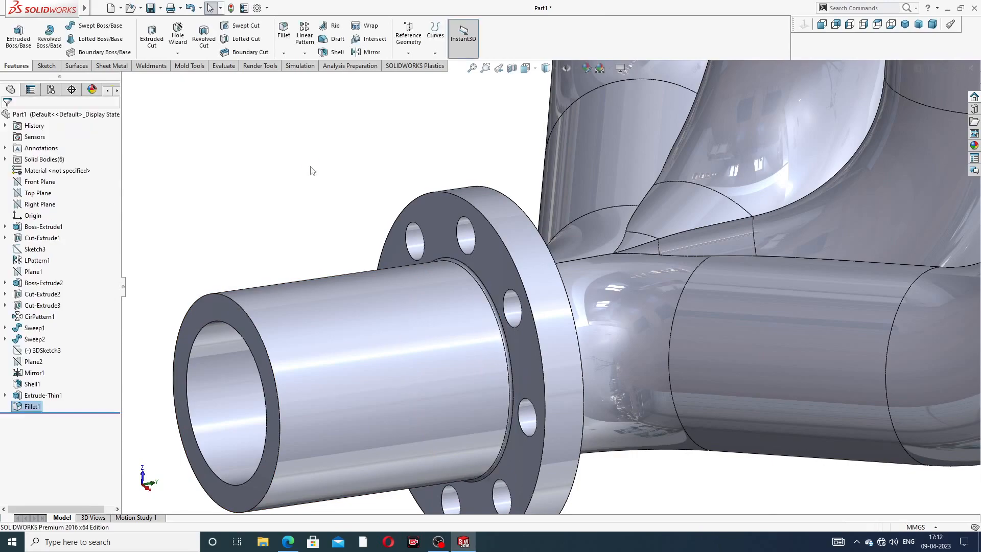
# - Delete the fillet feature at the base of the outlet pipe
pyautogui.scroll(3, 351, 181)
pyautogui.moveTo(346, 196); pyautogui.dragTo(315, 199, button='middle')
pyautogui.scroll(-3, 534, 294)
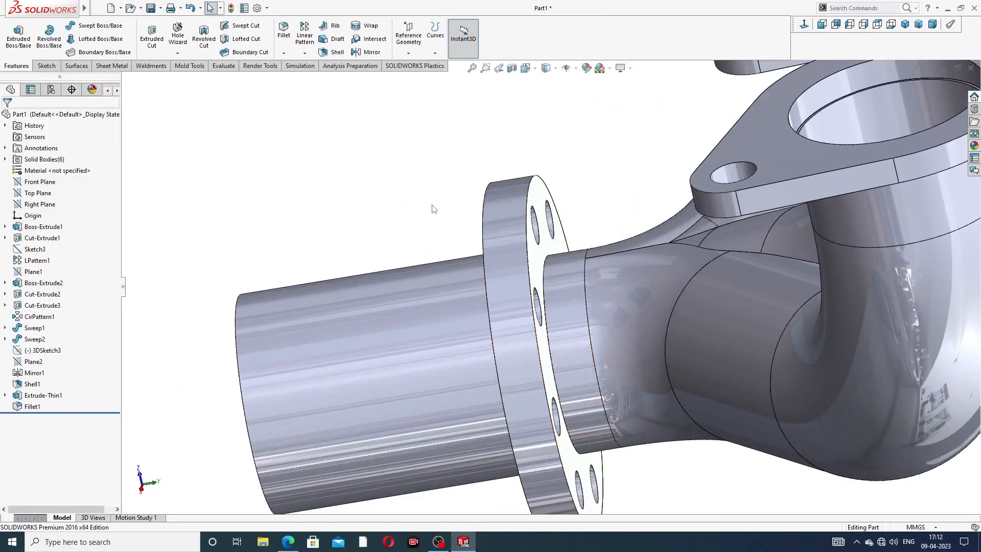
pyautogui.scroll(2, 435, 198)
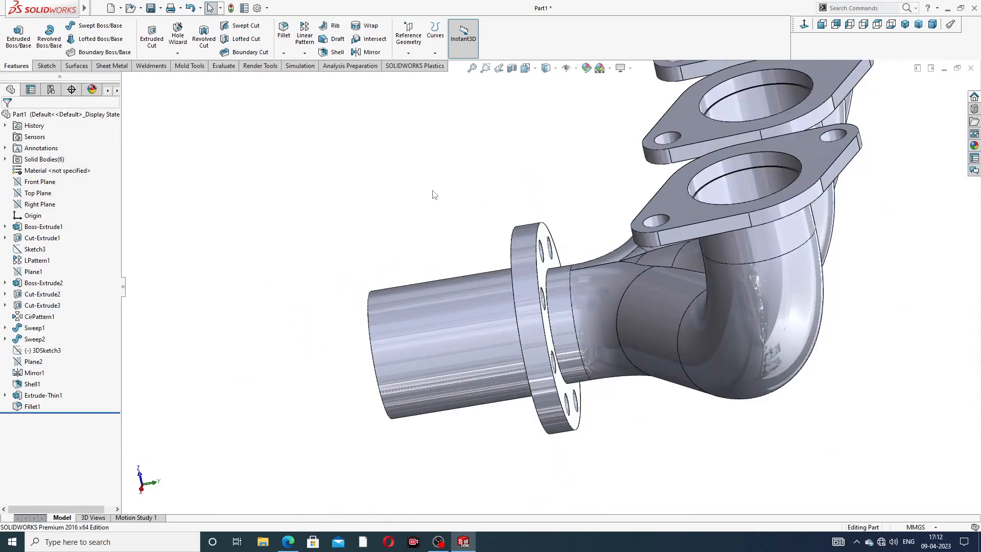
pyautogui.moveTo(434, 194); pyautogui.dragTo(459, 185, button='middle')
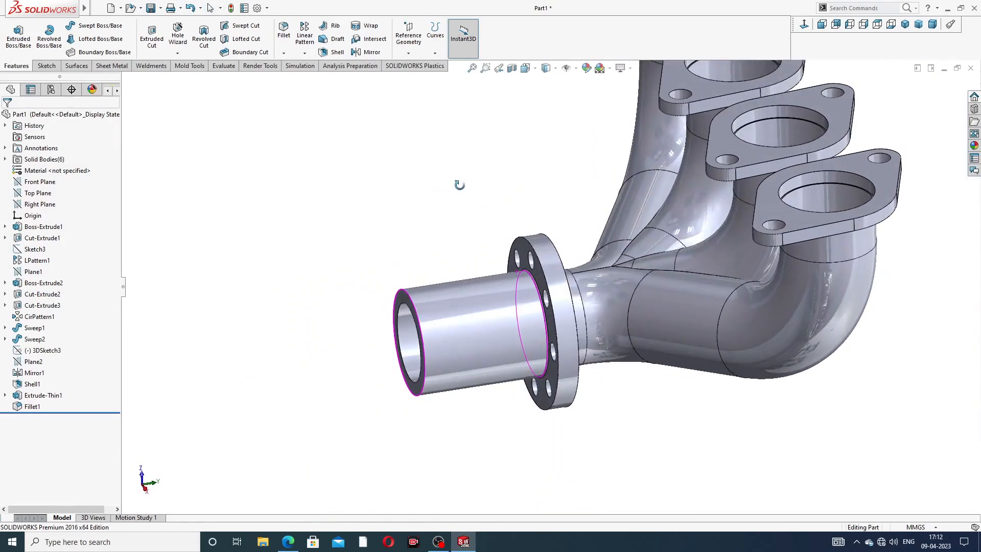
pyautogui.scroll(-3, 483, 274)
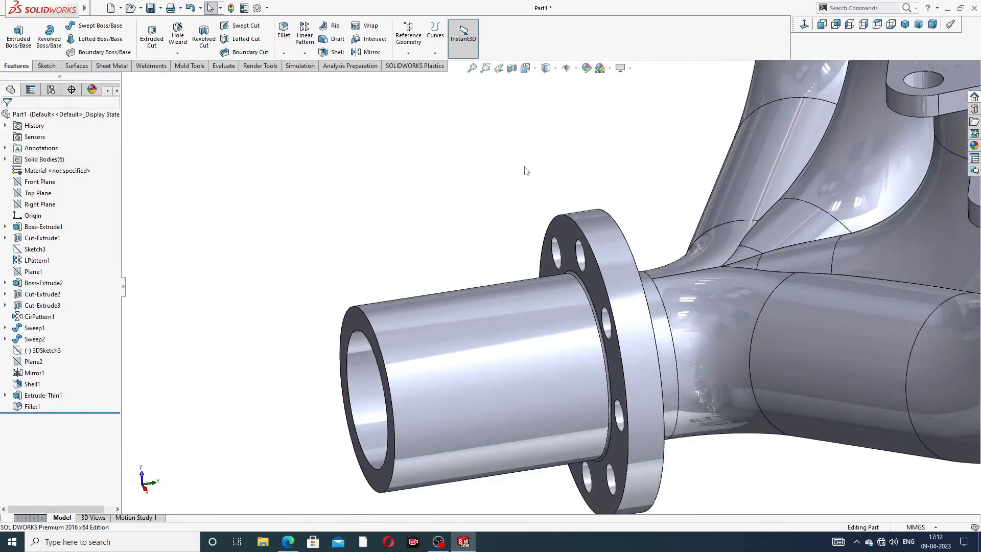
pyautogui.click(34, 407)
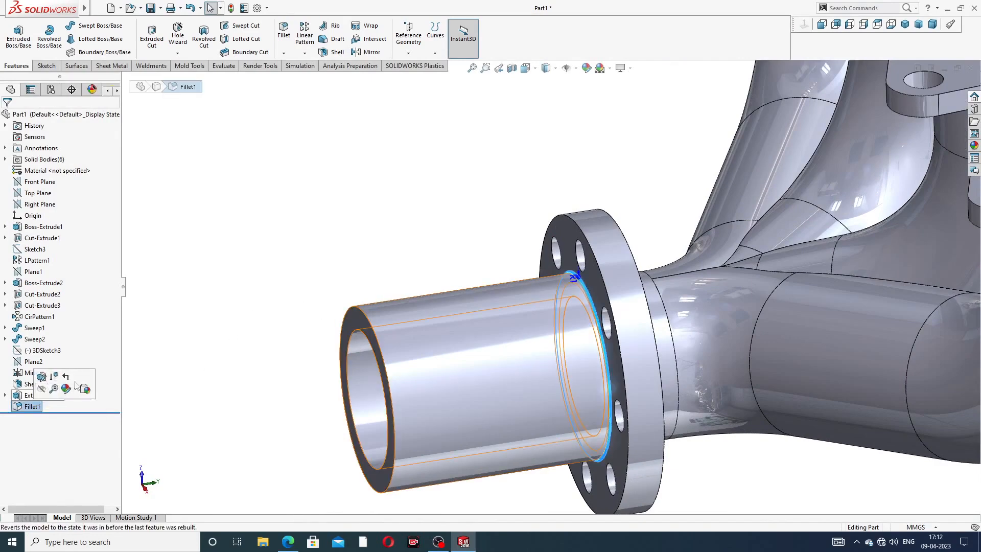
pyautogui.click(189, 348)
pyautogui.click(34, 407)
pyautogui.rightClick(34, 407)
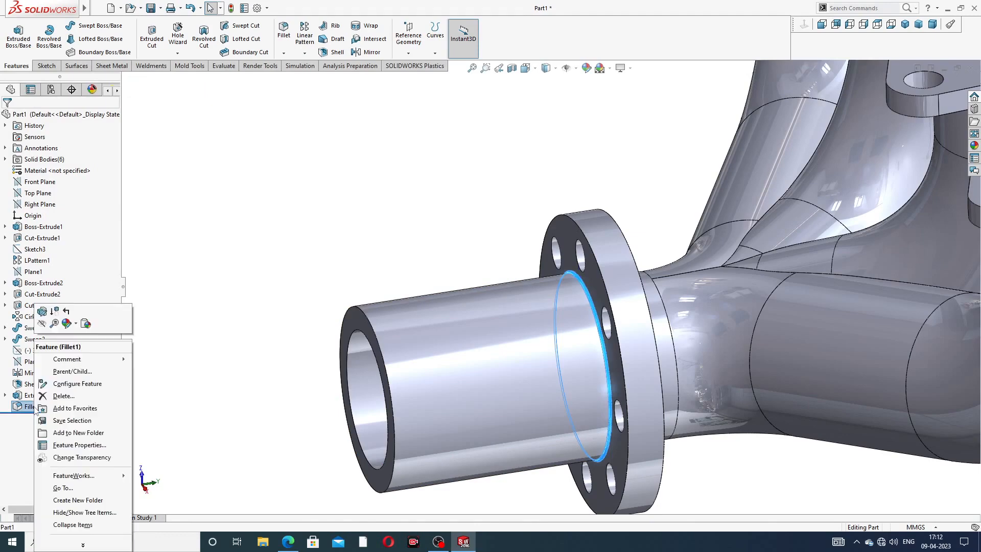
pyautogui.click(64, 396)
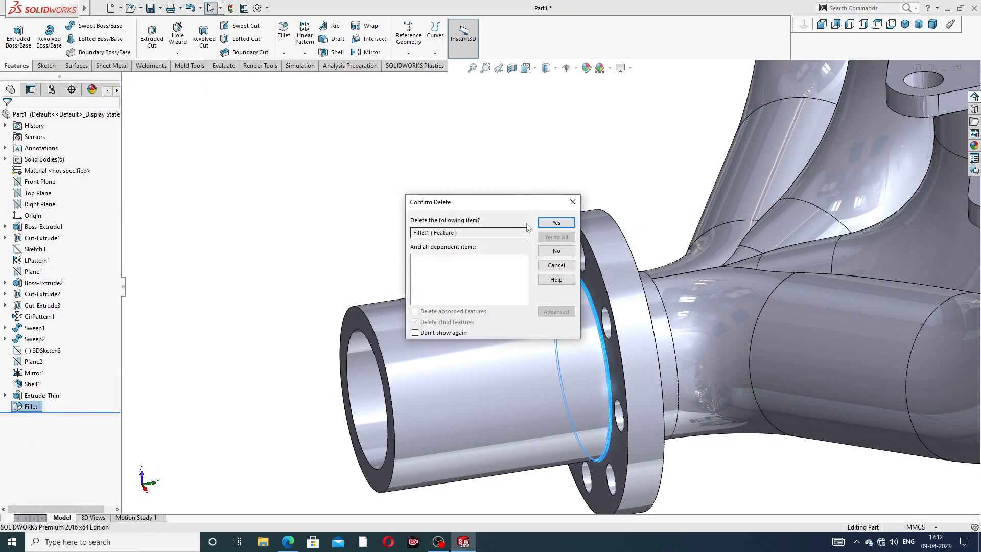
pyautogui.click(556, 224)
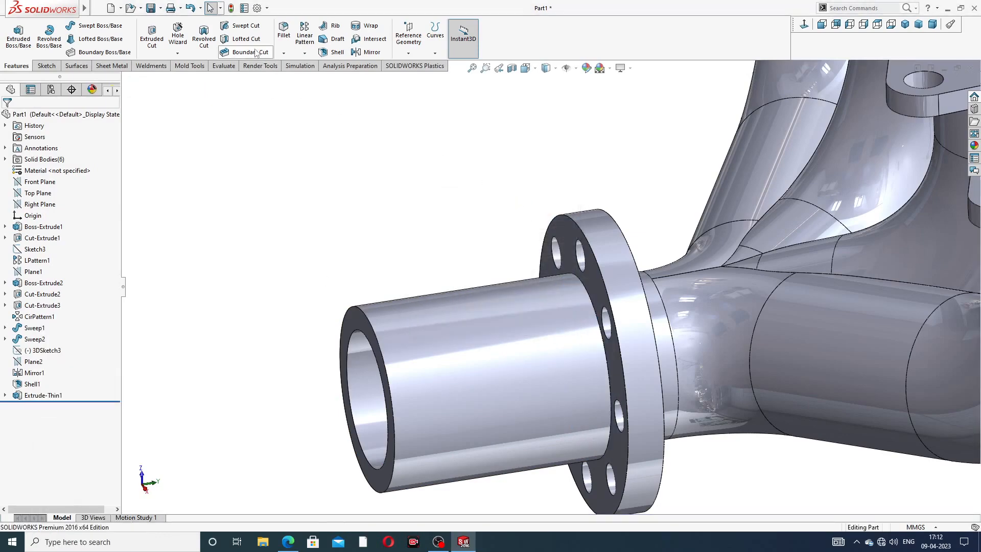
# - Fillet all edges of the round flange's outer and inner faces, including the bolt holes, with a 1 mm radius
pyautogui.click(284, 30)
pyautogui.scroll(-4, 646, 264)
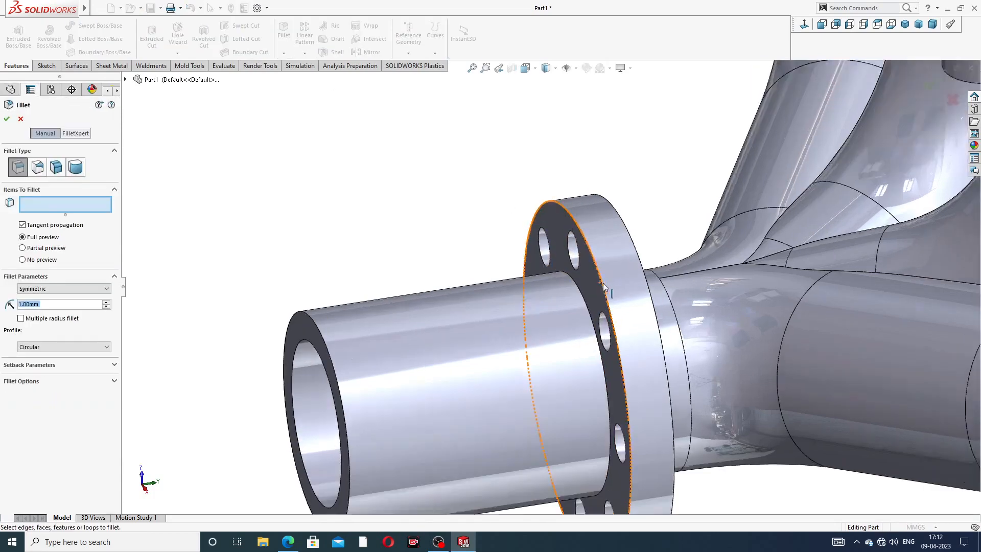
pyautogui.moveTo(646, 264); pyautogui.dragTo(592, 274, button='middle')
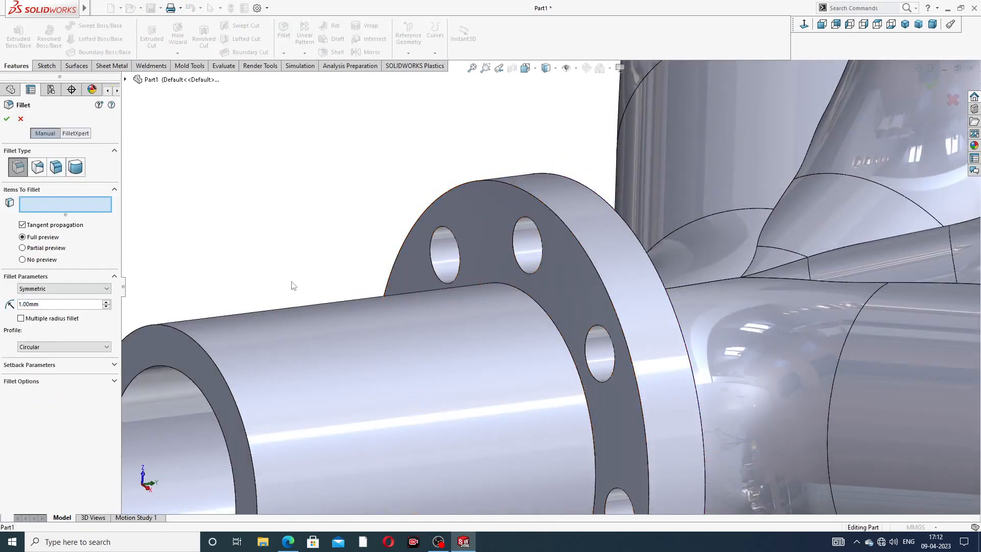
pyautogui.click(585, 272)
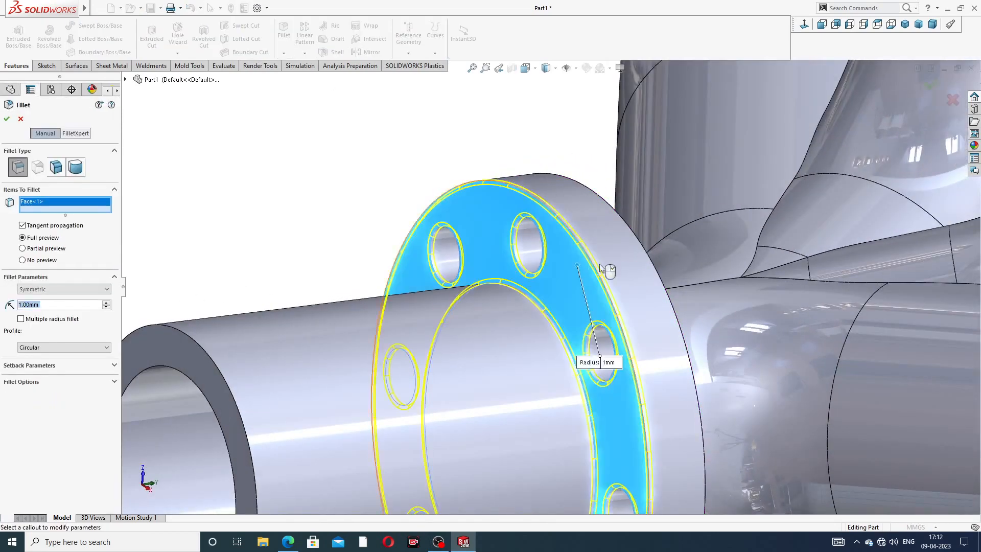
pyautogui.scroll(3, 626, 268)
pyautogui.moveTo(627, 268); pyautogui.dragTo(511, 253, button='middle')
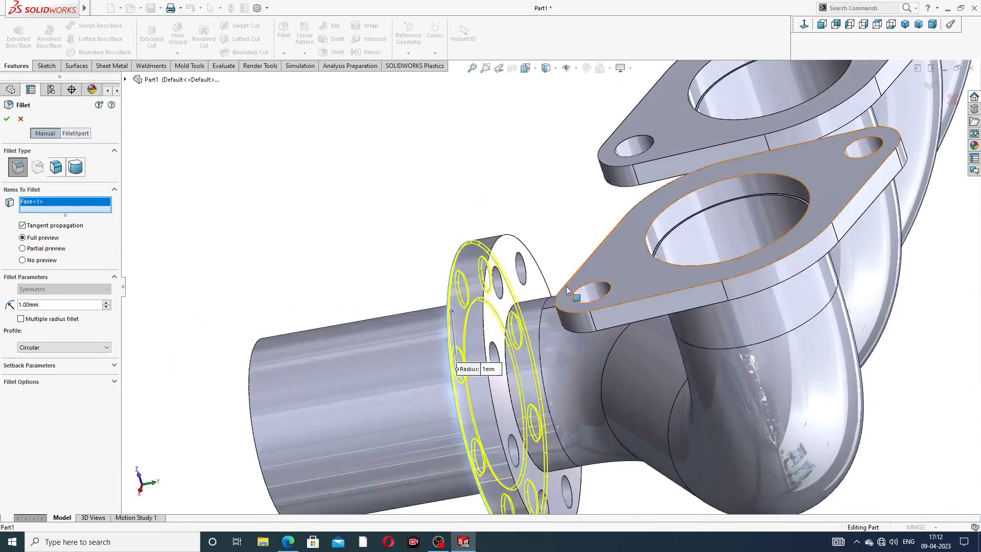
pyautogui.click(509, 253)
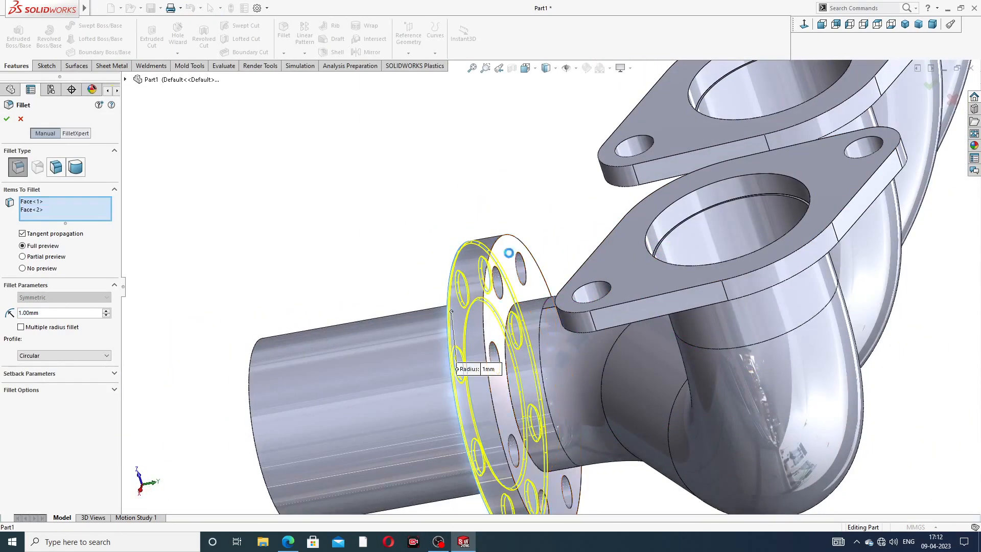
pyautogui.click(7, 121)
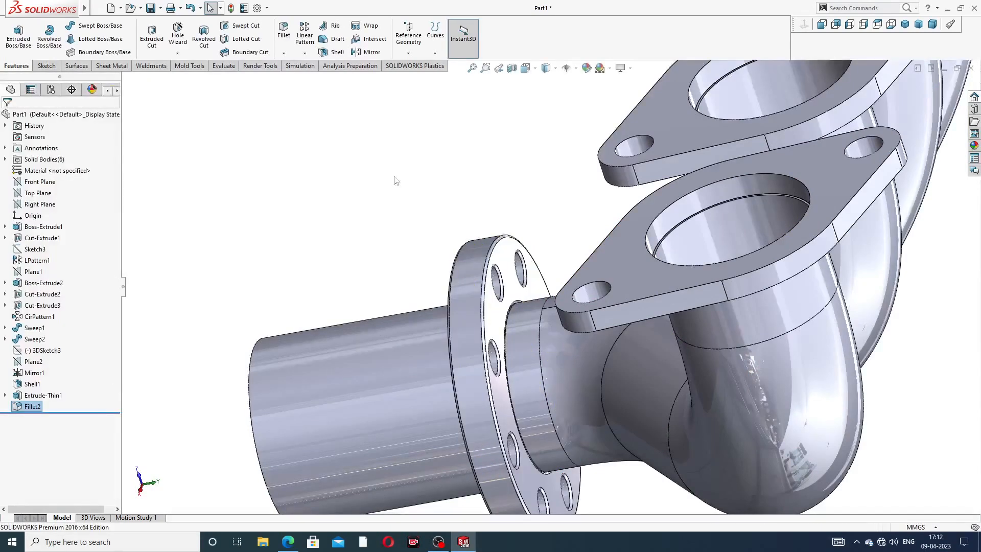
# - Inspect the filleted round flange, and switch to the exhaust manifold PDF drawing to check the outlet's thread details
pyautogui.scroll(3, 395, 186)
pyautogui.moveTo(457, 216); pyautogui.dragTo(520, 204, button='middle')
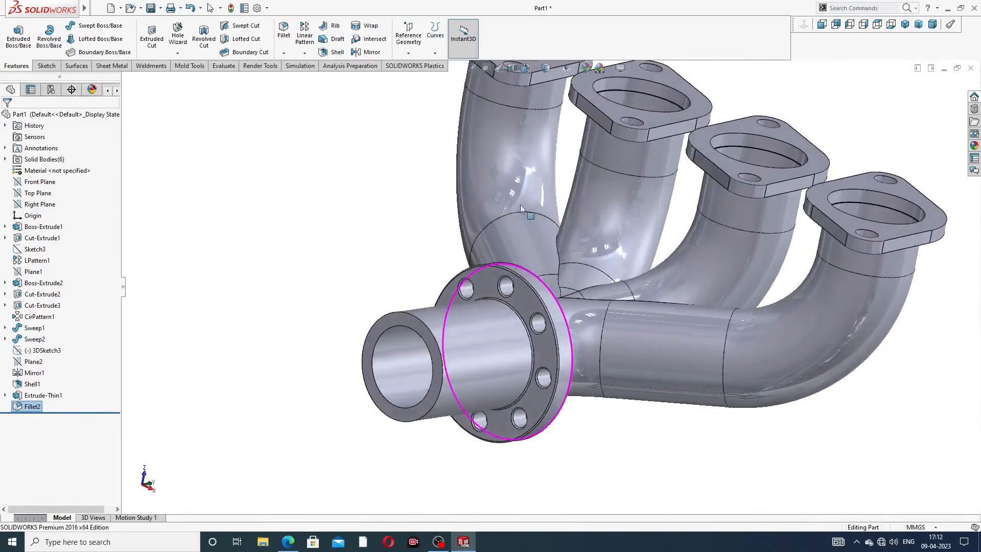
pyautogui.scroll(6, 532, 313)
pyautogui.moveTo(578, 268); pyautogui.dragTo(510, 248, button='middle')
pyautogui.scroll(3, 475, 288)
pyautogui.moveTo(476, 288); pyautogui.dragTo(397, 259, button='middle')
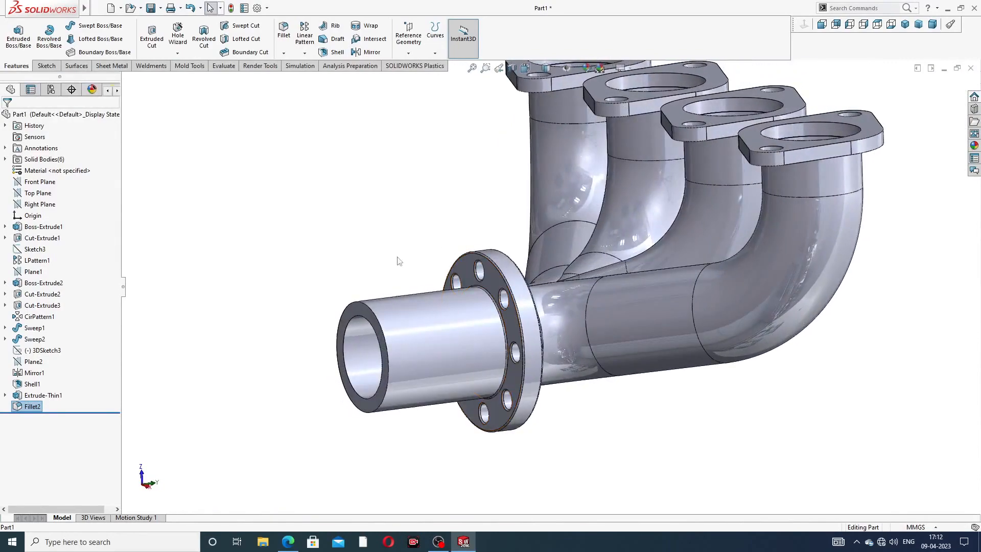
pyautogui.click(288, 543)
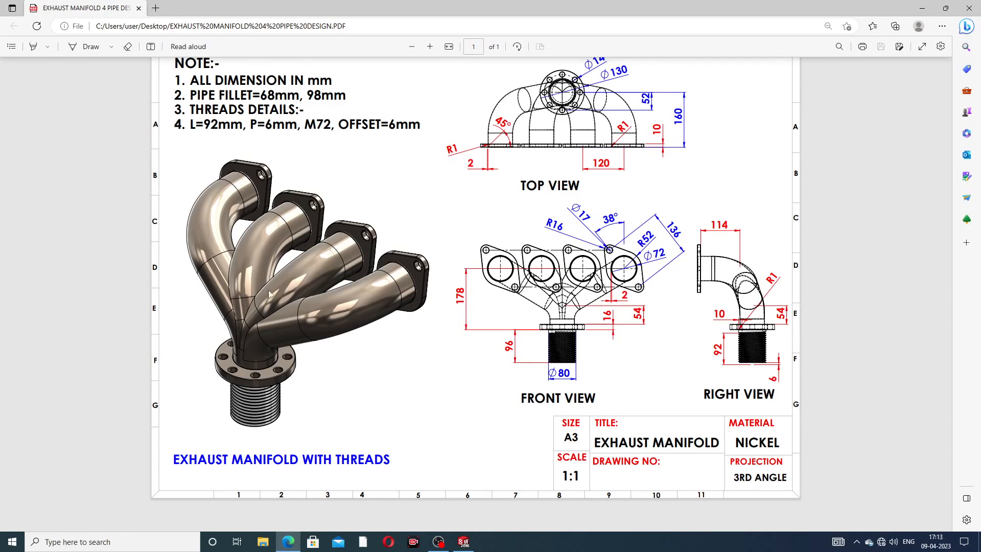
# - Switch to SolidWorks and cut a 92 mm long M72x6.0 metric die thread from the outlet pipe's outer end edge, with a reversed 6 mm offset
pyautogui.click(290, 541)
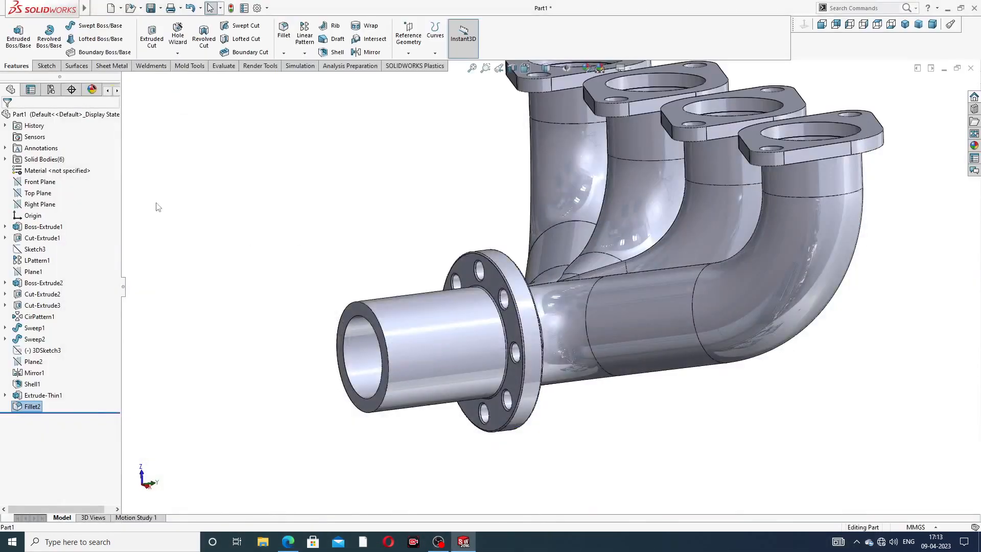
pyautogui.click(177, 52)
pyautogui.click(191, 79)
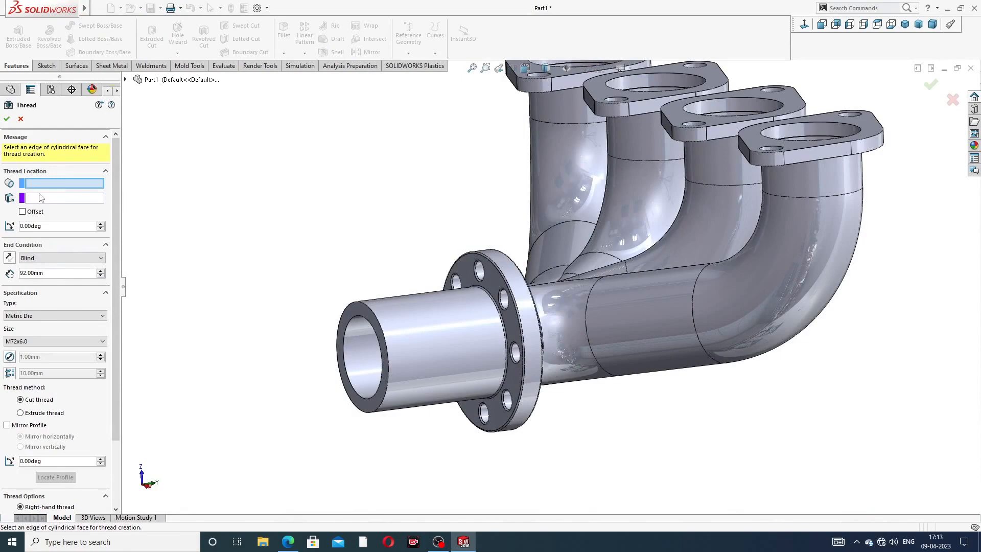
pyautogui.click(377, 319)
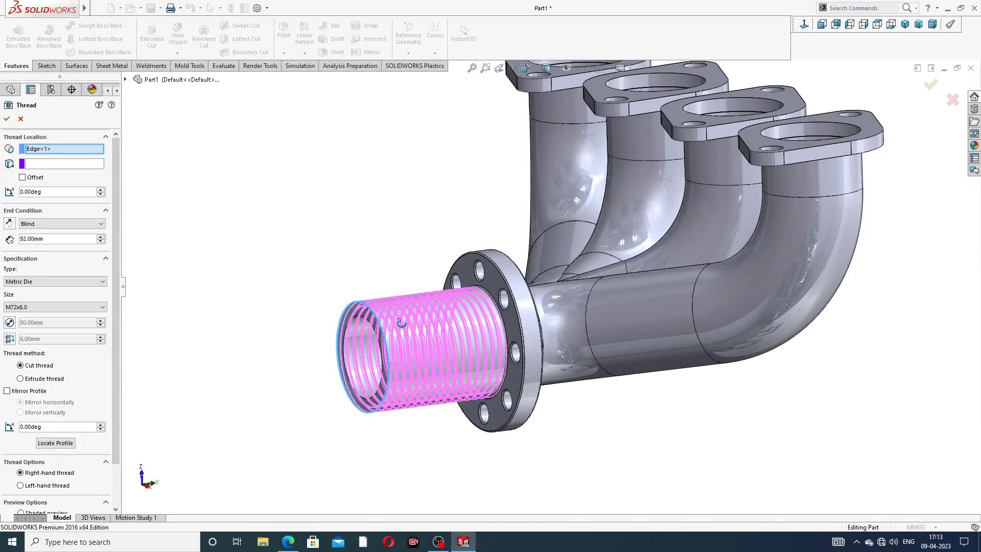
pyautogui.moveTo(401, 323)
pyautogui.mouseDown(button='middle')
pyautogui.moveTo(379, 333)
pyautogui.moveTo(373, 320)
pyautogui.moveTo(386, 325)
pyautogui.mouseUp(button='middle')
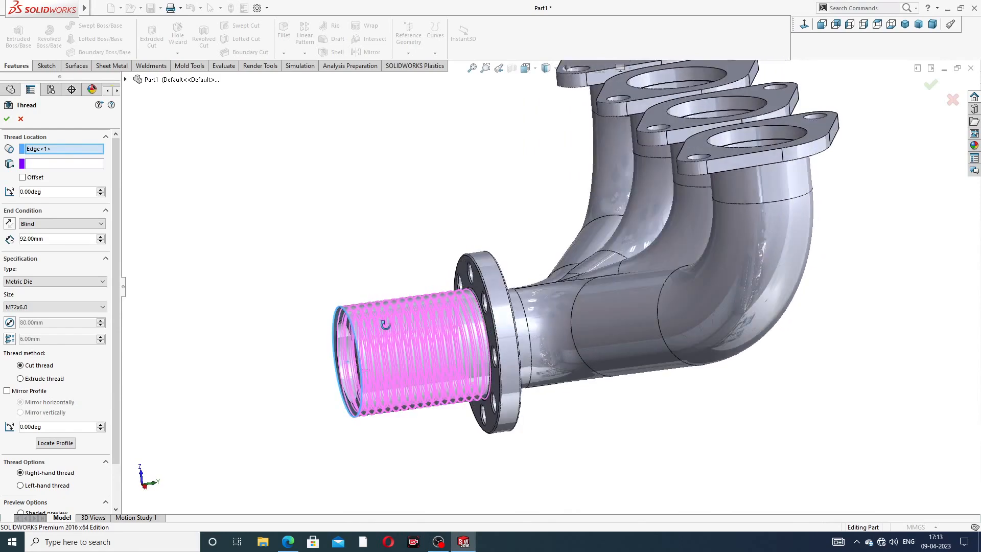
pyautogui.click(22, 178)
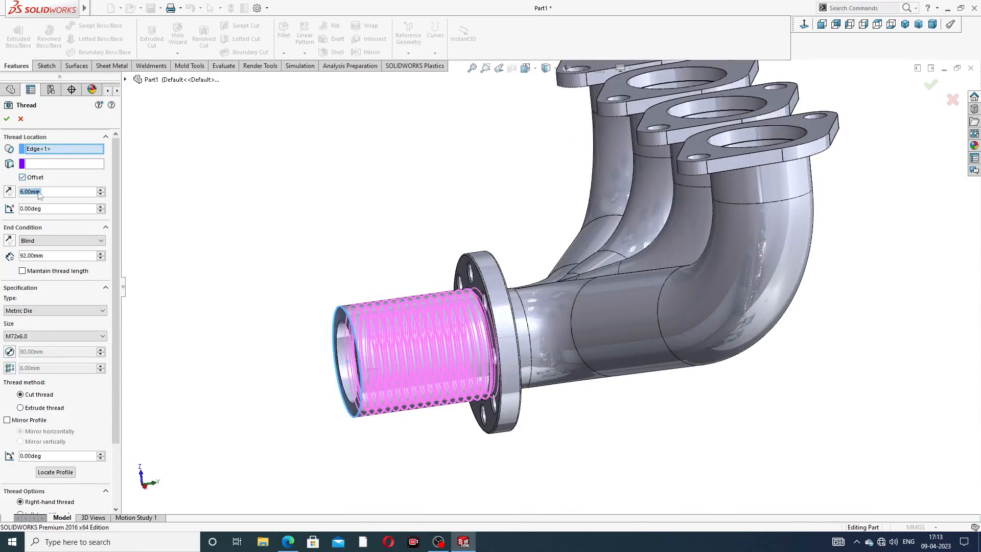
pyautogui.click(9, 192)
pyautogui.moveTo(347, 256)
pyautogui.mouseDown(button='middle')
pyautogui.moveTo(331, 263)
pyautogui.moveTo(343, 272)
pyautogui.mouseUp(button='middle')
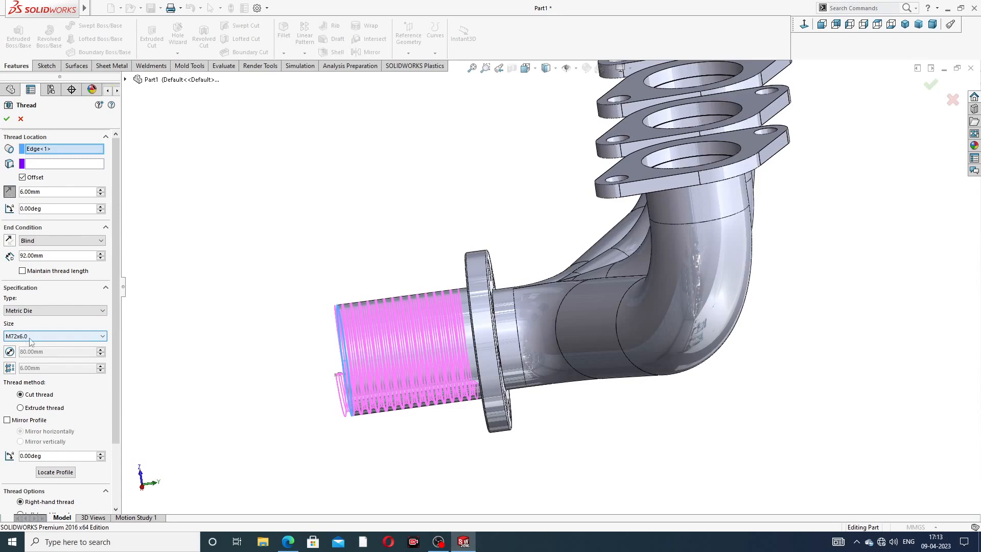
pyautogui.moveTo(115, 340); pyautogui.dragTo(112, 400)
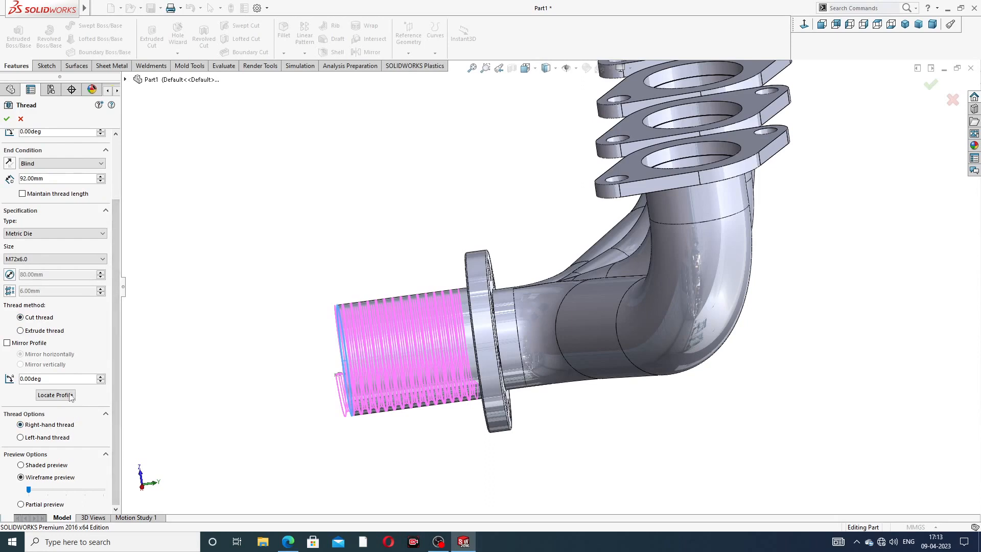
pyautogui.click(7, 119)
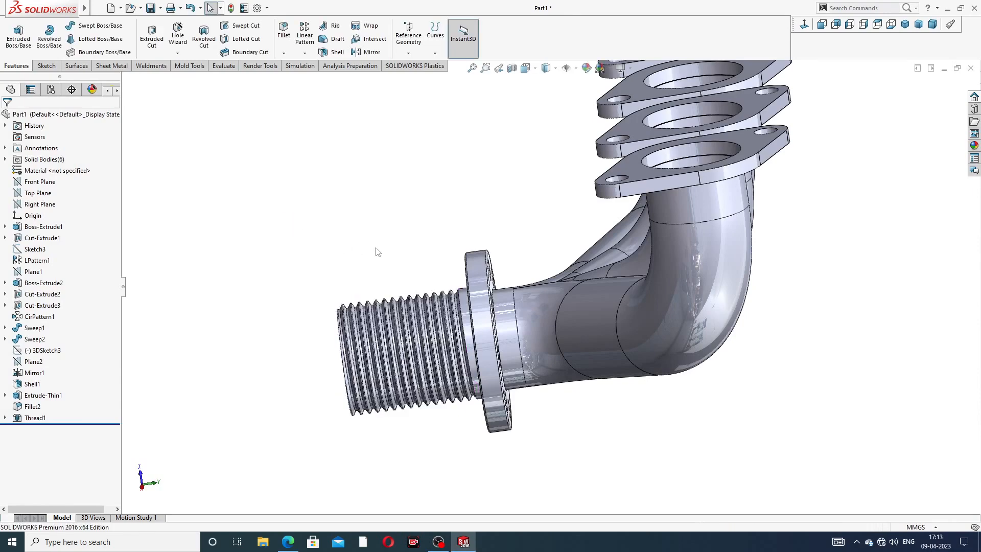
# - Color the outlet's thread feature mid-grey with RGB 128, 128, 128
pyautogui.moveTo(377, 251); pyautogui.dragTo(462, 221, button='middle')
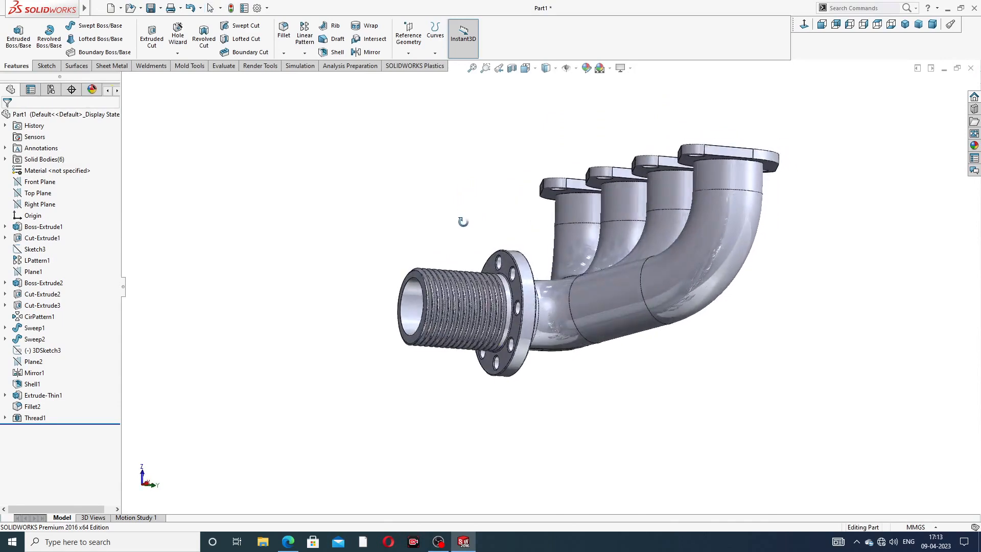
pyautogui.scroll(-3, 480, 308)
pyautogui.scroll(3, 531, 178)
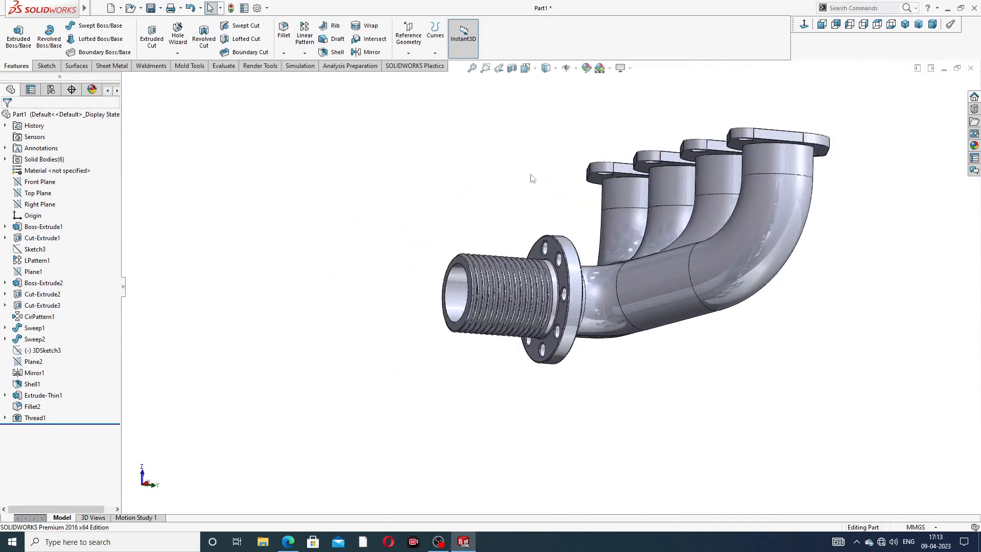
pyautogui.moveTo(532, 178)
pyautogui.mouseDown(button='middle')
pyautogui.moveTo(516, 184)
pyautogui.moveTo(537, 186)
pyautogui.mouseUp(button='middle')
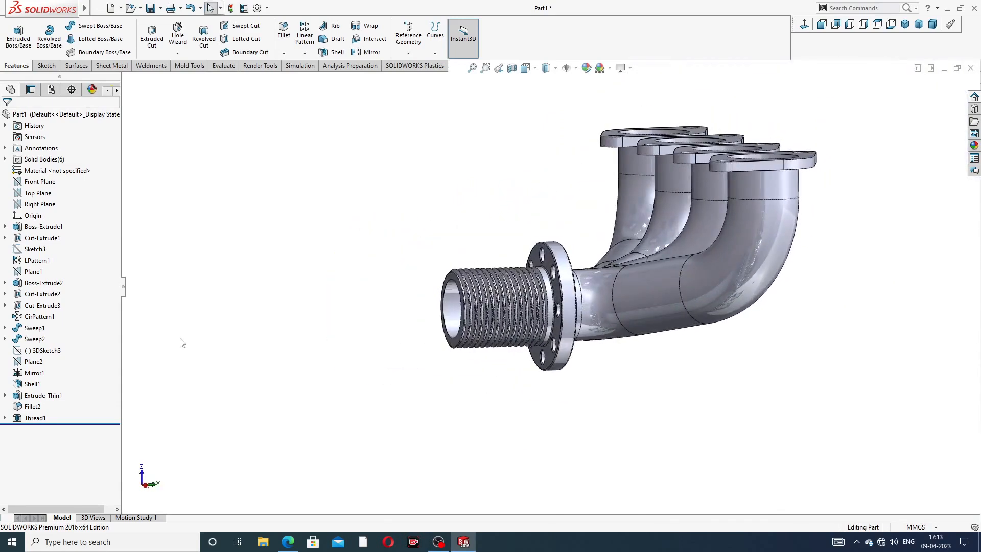
pyautogui.click(35, 417)
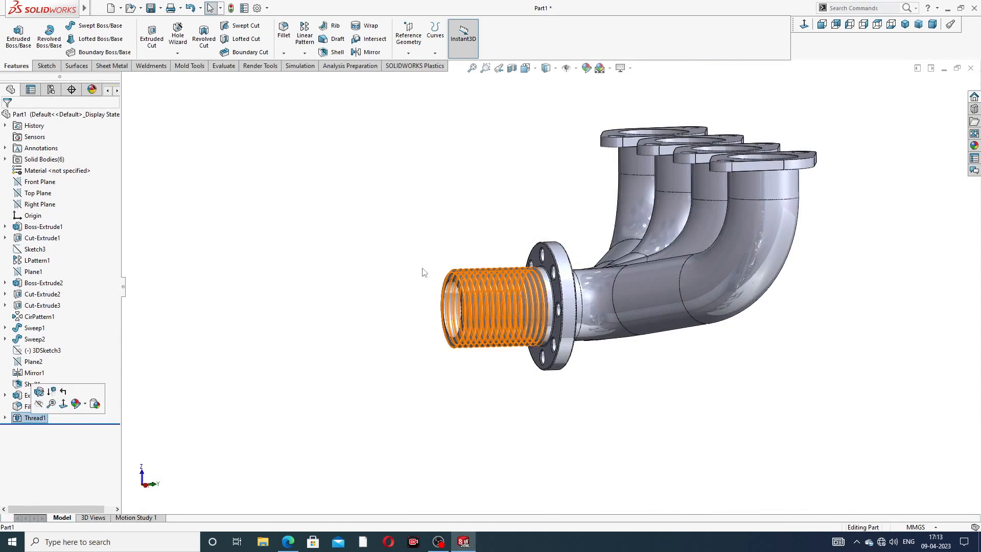
pyautogui.click(587, 68)
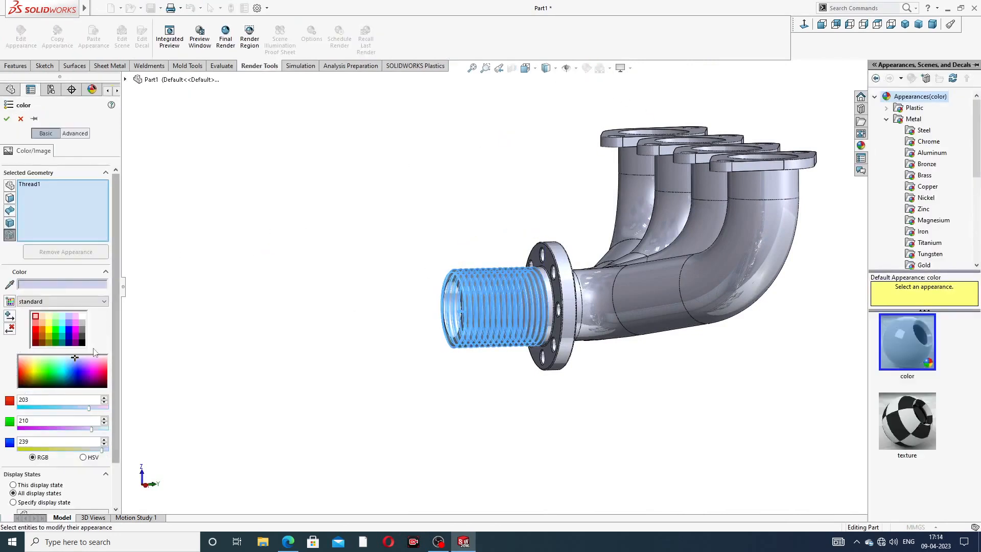
pyautogui.click(82, 330)
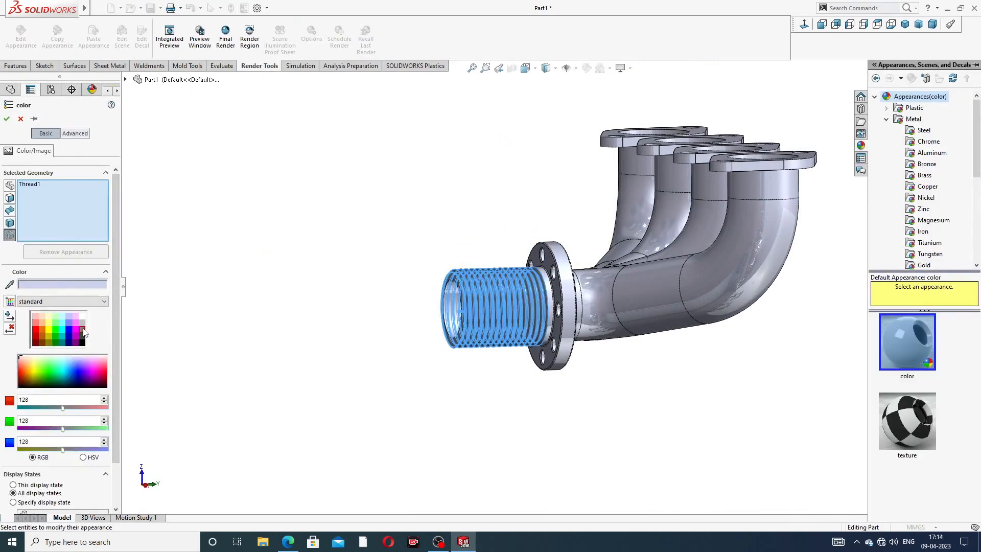
pyautogui.click(7, 119)
# - Apply the polished nickel metal appearance to the whole manifold part
pyautogui.scroll(-3, 507, 317)
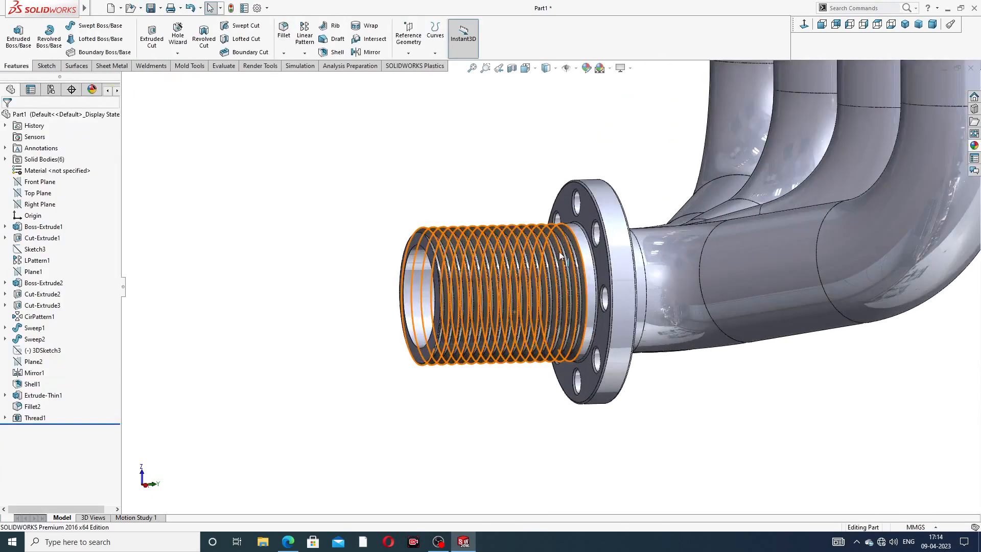
pyautogui.scroll(3, 558, 259)
pyautogui.moveTo(766, 191); pyautogui.dragTo(808, 208, button='middle')
pyautogui.click(974, 147)
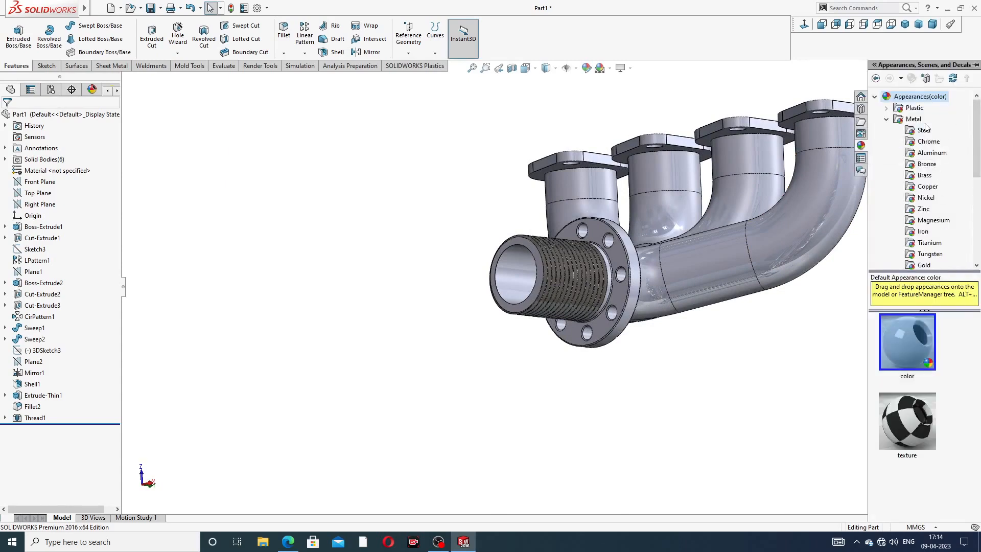
pyautogui.click(926, 198)
pyautogui.click(901, 339)
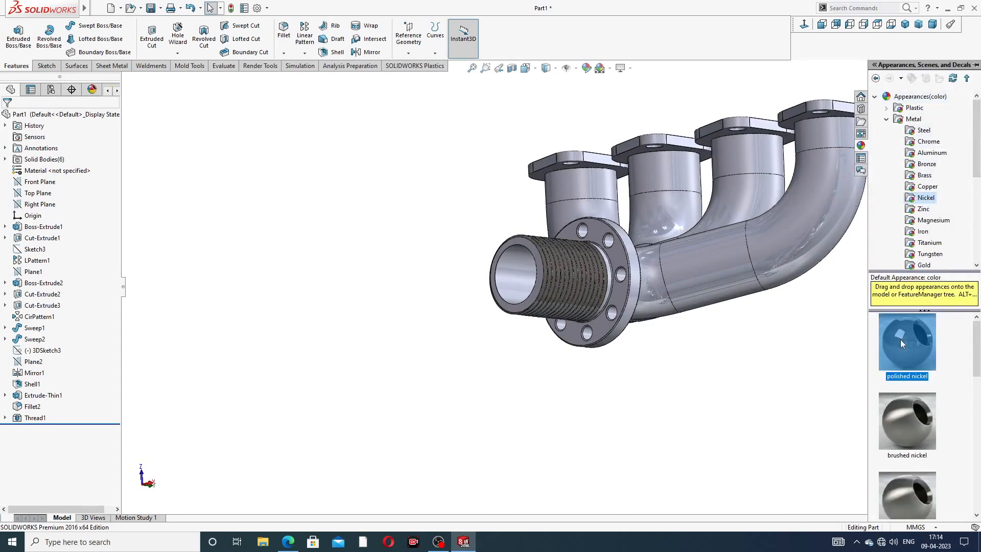
pyautogui.doubleClick(900, 340)
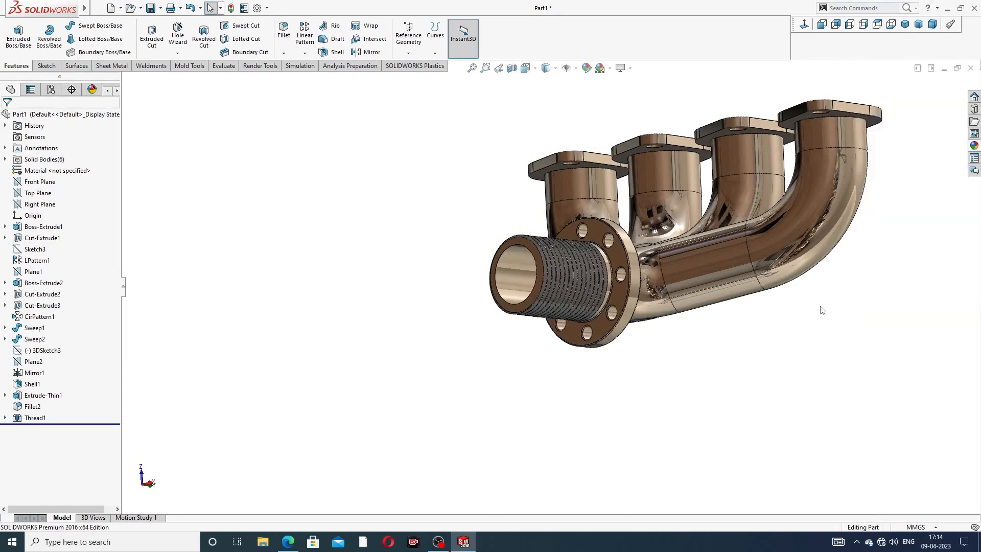
pyautogui.scroll(3, 851, 230)
pyautogui.moveTo(807, 193); pyautogui.dragTo(537, 184, button='middle')
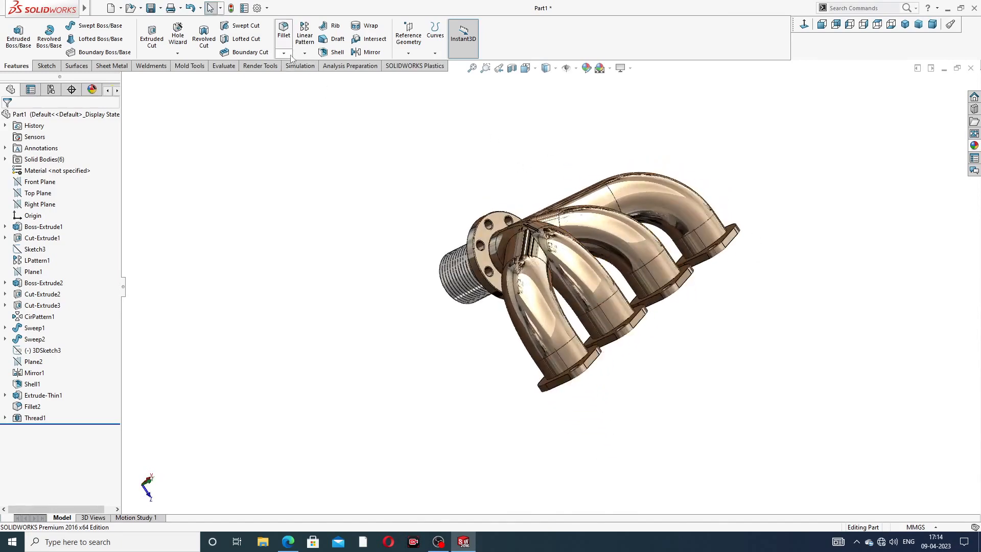
# - Check the PDF drawing, and chamfer the large opening's outer edge on the inlet flange at the negative-X end by 2 mm at 45°
pyautogui.click(288, 542)
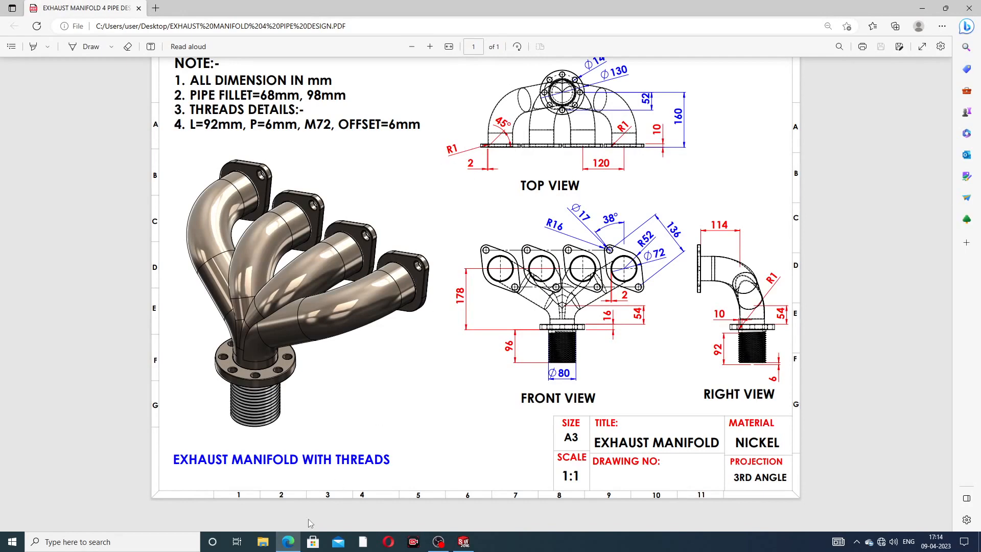
pyautogui.click(464, 542)
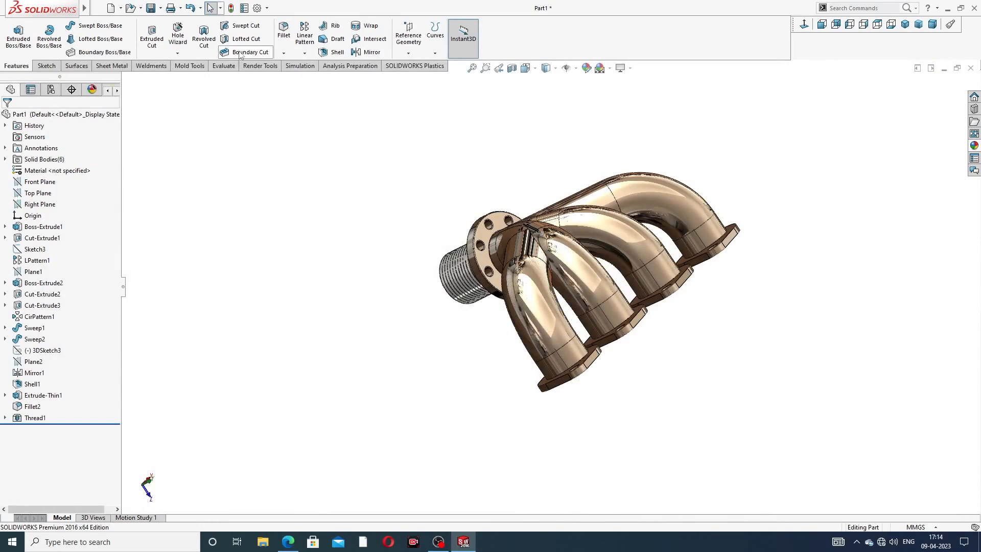
pyautogui.click(283, 53)
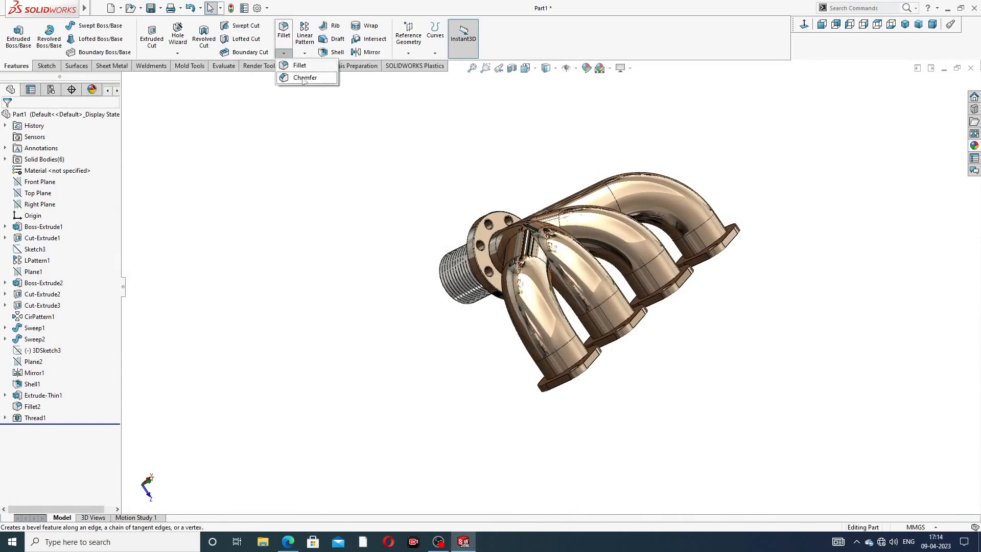
pyautogui.click(306, 77)
pyautogui.moveTo(616, 354); pyautogui.dragTo(483, 204, button='middle')
pyautogui.scroll(-3, 483, 205)
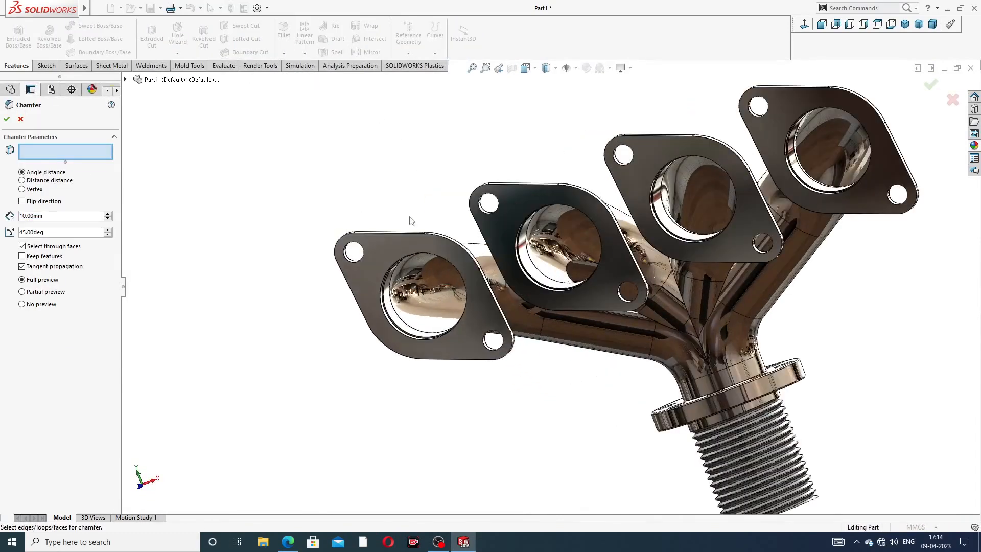
pyautogui.scroll(-4, 404, 259)
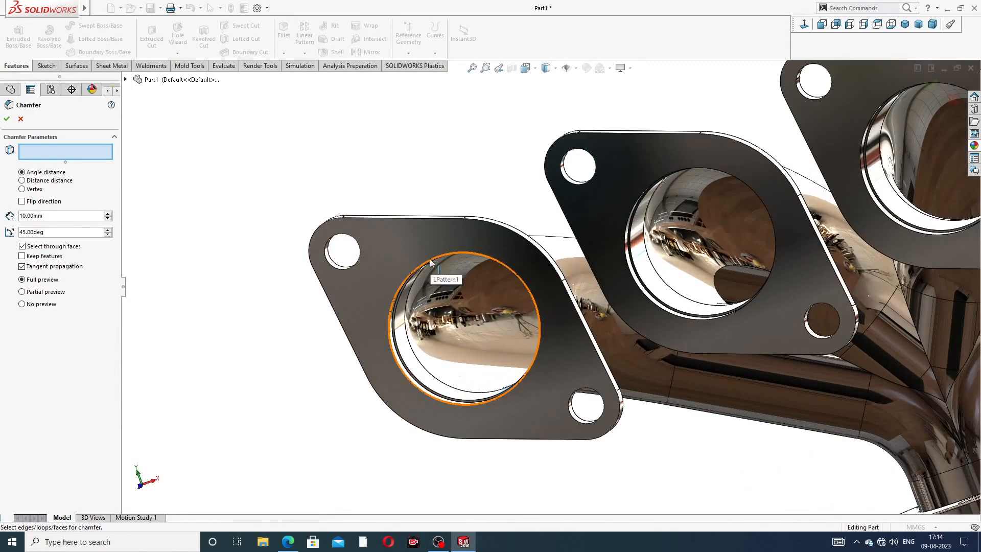
pyautogui.moveTo(53, 217); pyautogui.dragTo(3, 215)
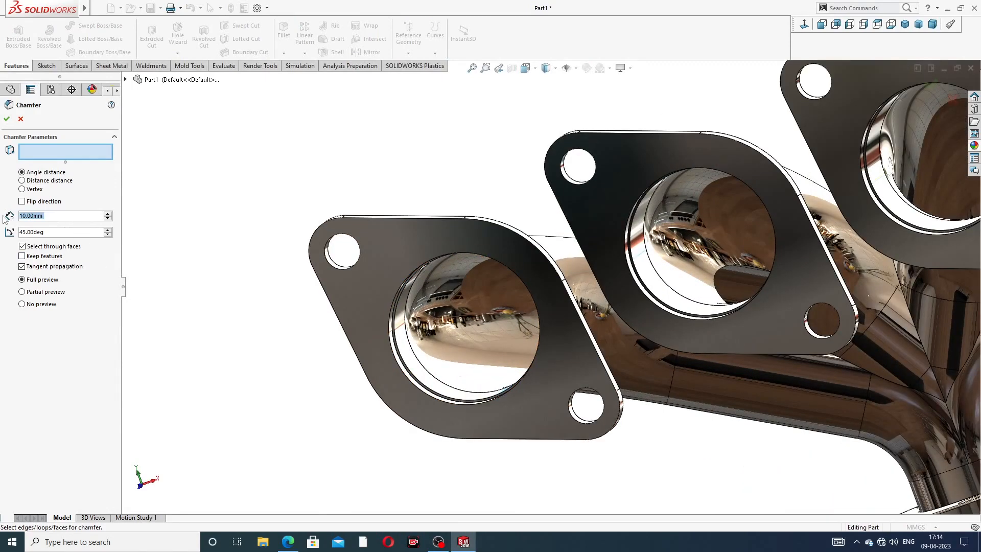
pyautogui.write('2')
pyautogui.press('Return')
pyautogui.scroll(-3, 447, 271)
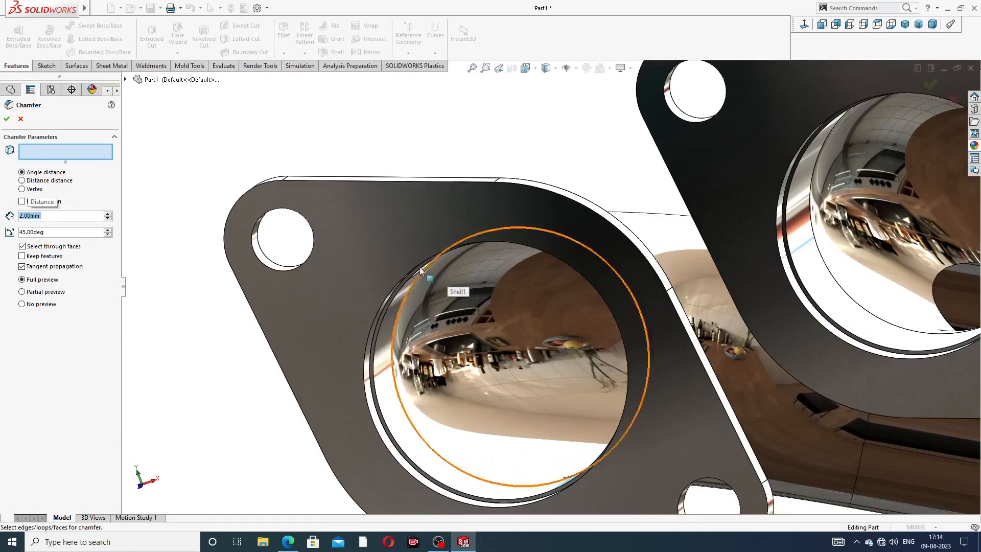
pyautogui.click(394, 283)
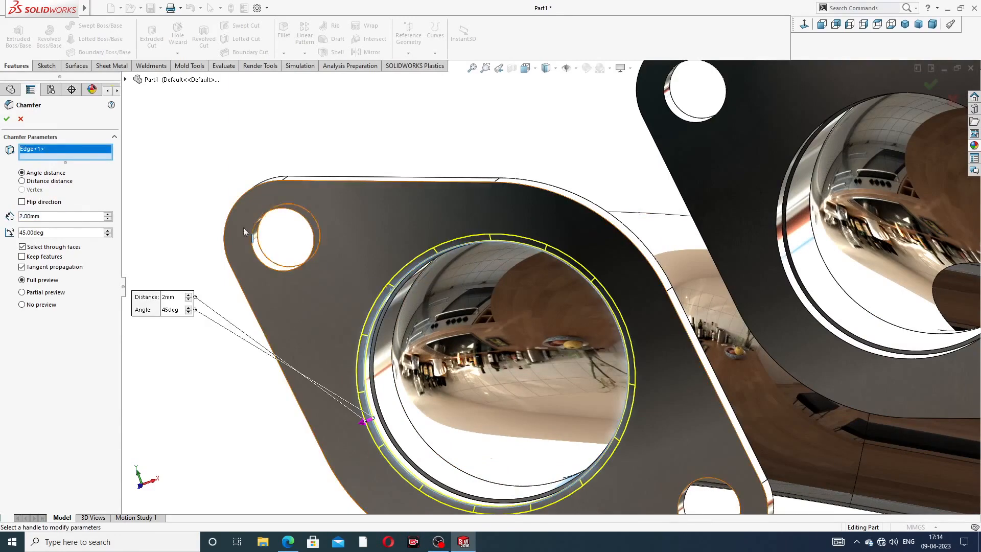
pyautogui.click(7, 118)
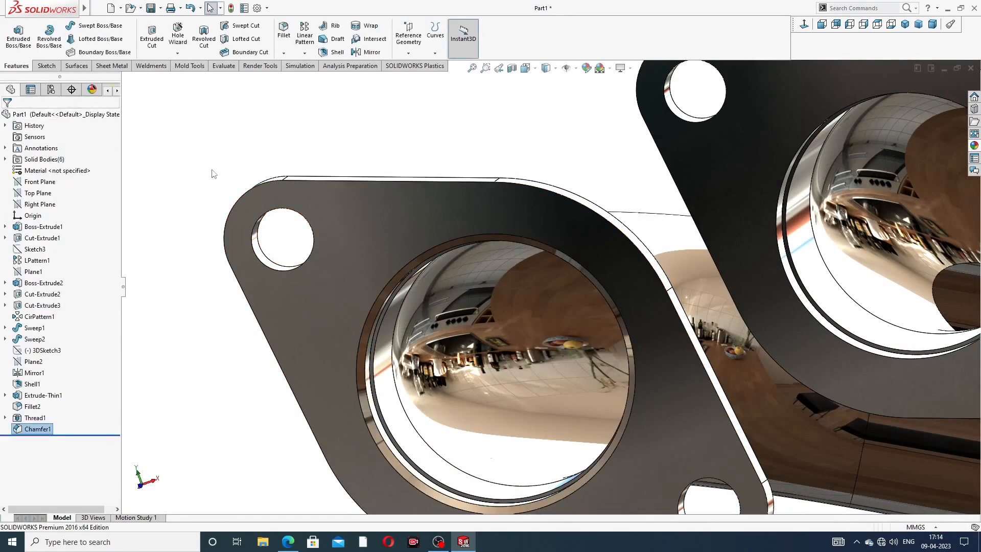
# - Chamfer the large opening's outer edge on the second inlet flange from the negative-X end by 2 mm at 45°
pyautogui.click(284, 53)
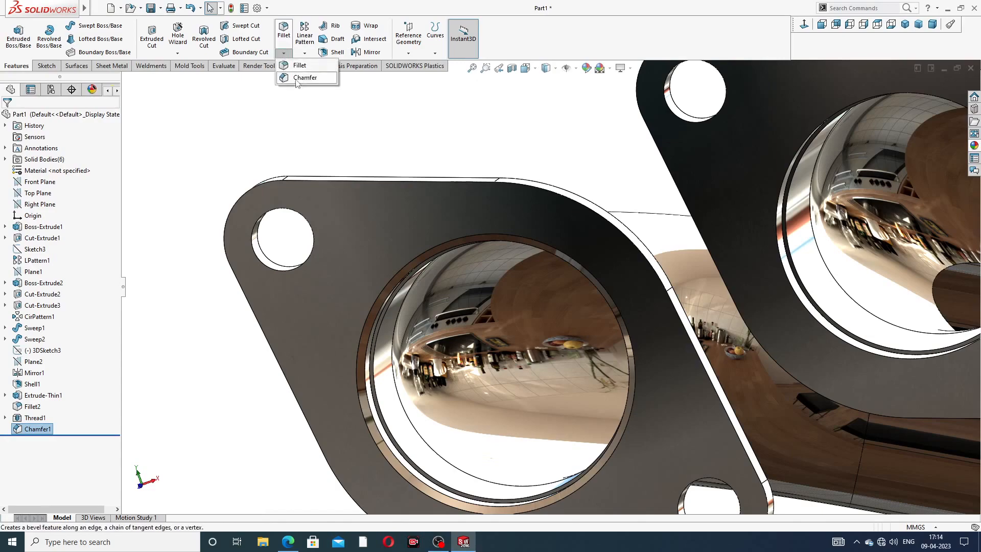
pyautogui.click(303, 78)
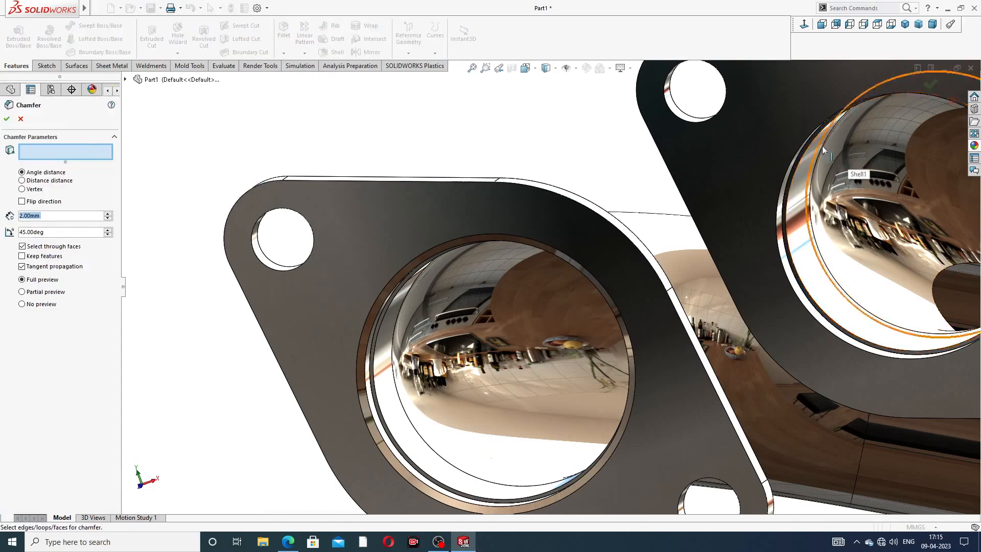
pyautogui.scroll(5, 813, 156)
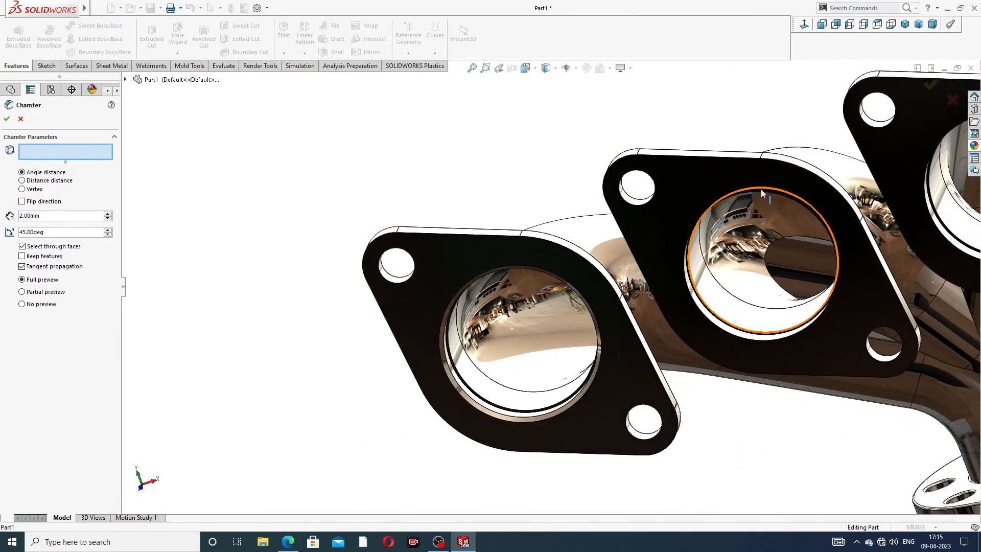
pyautogui.click(762, 191)
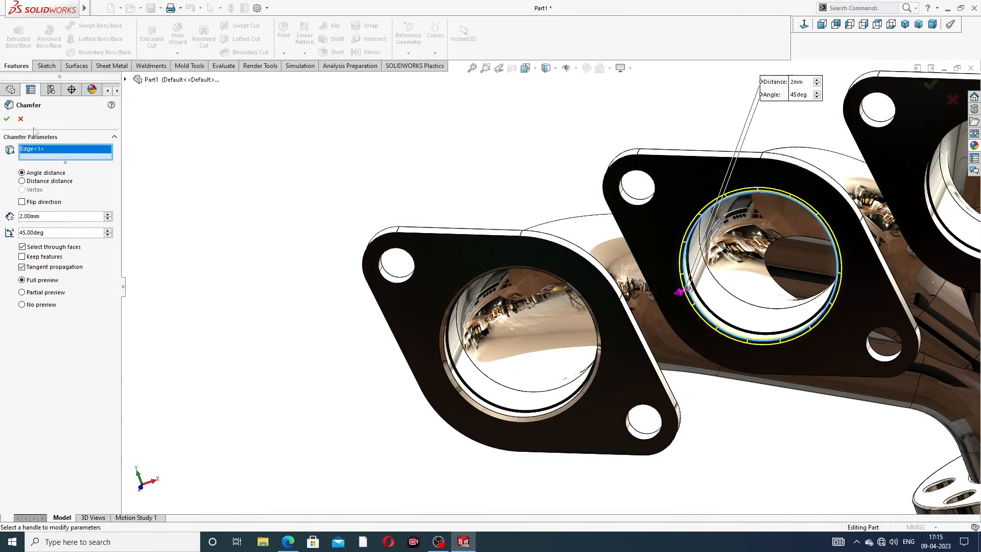
pyautogui.click(7, 120)
pyautogui.scroll(10, 675, 158)
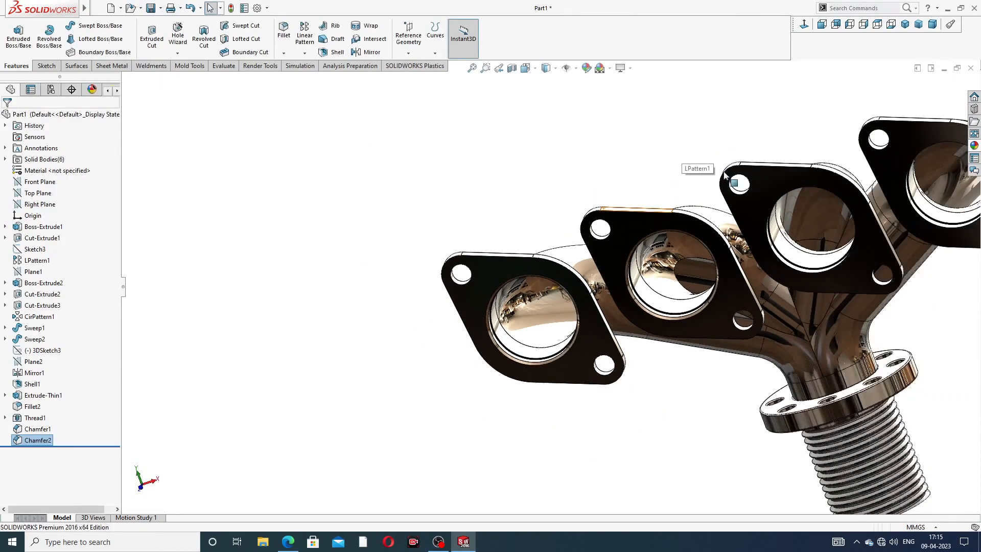
pyautogui.moveTo(746, 213); pyautogui.dragTo(660, 194, button='middle')
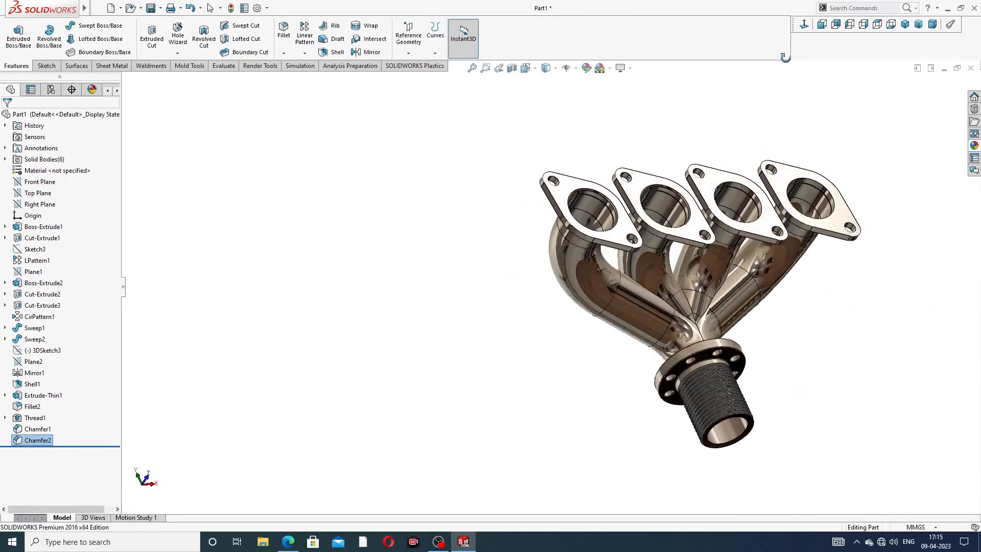
pyautogui.scroll(-5, 660, 195)
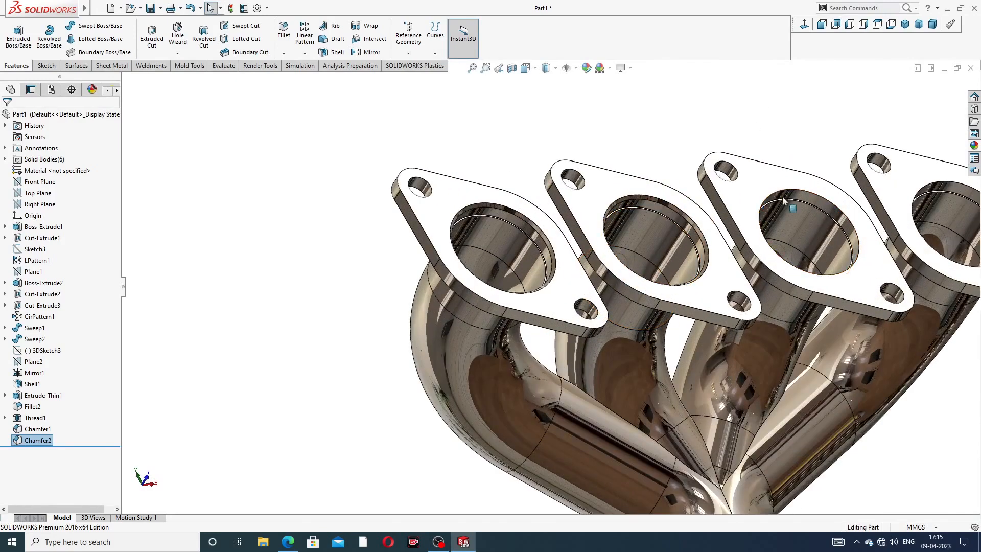
# - Chamfer the large opening's outer edge on the third inlet flange from the negative-X end by 2 mm at 45°
pyautogui.click(283, 52)
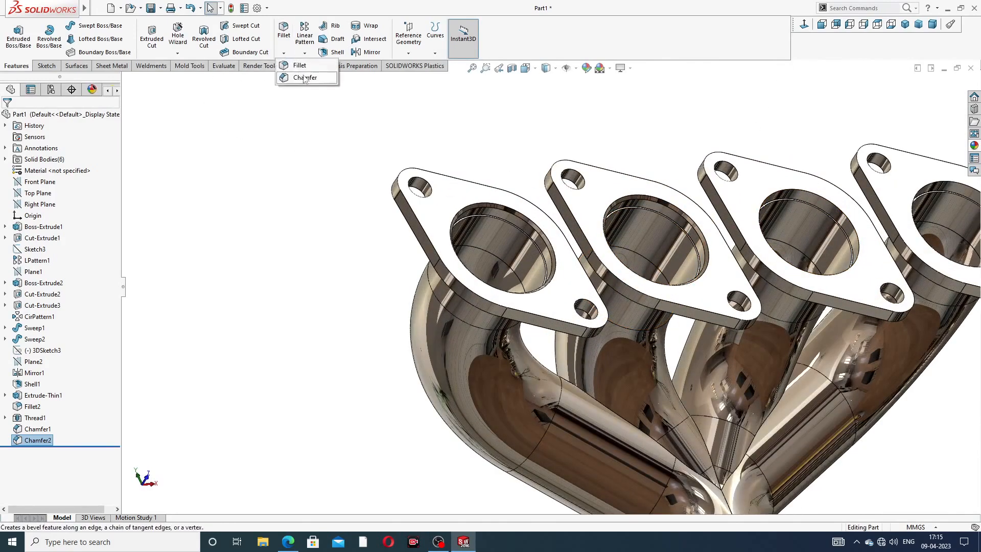
pyautogui.click(305, 77)
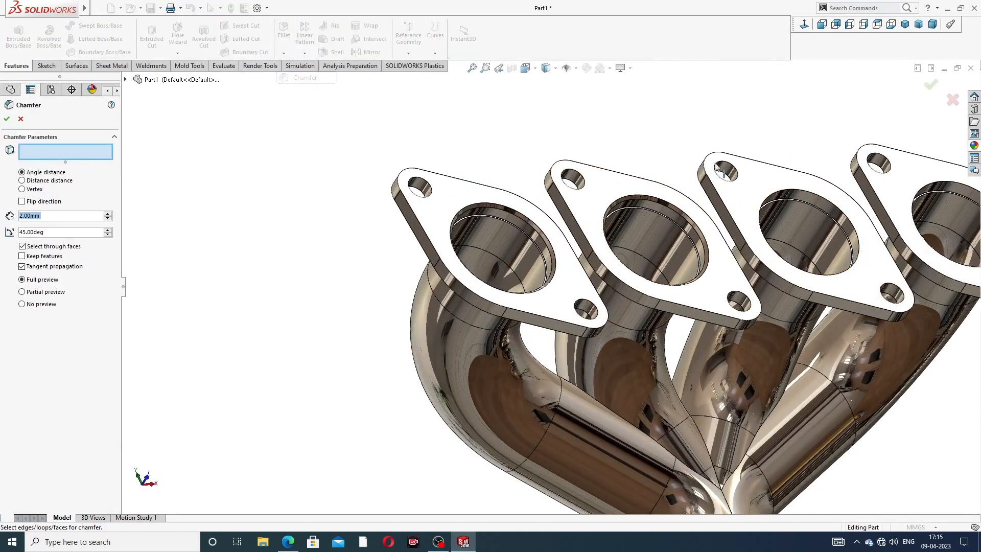
pyautogui.click(792, 192)
pyautogui.scroll(2, 913, 180)
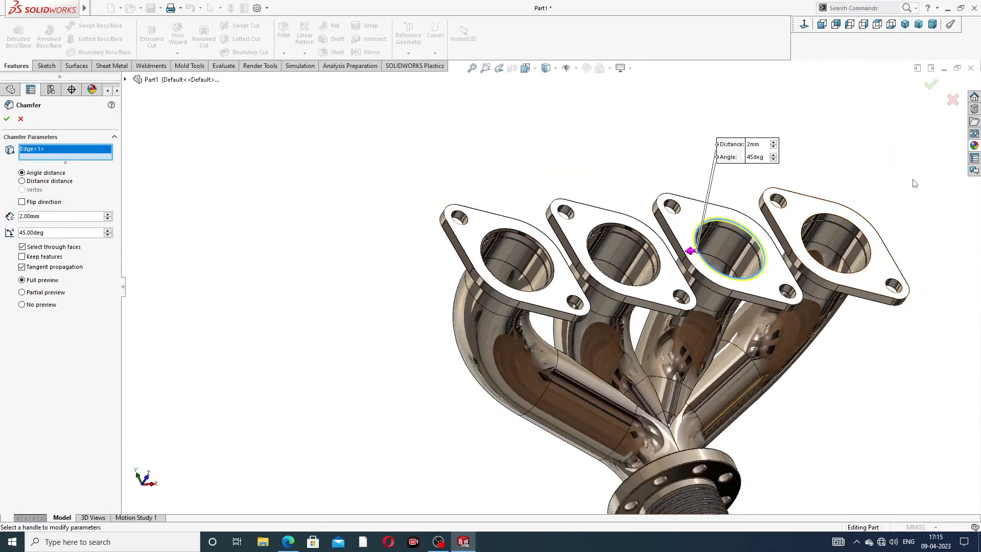
pyautogui.scroll(-2, 843, 231)
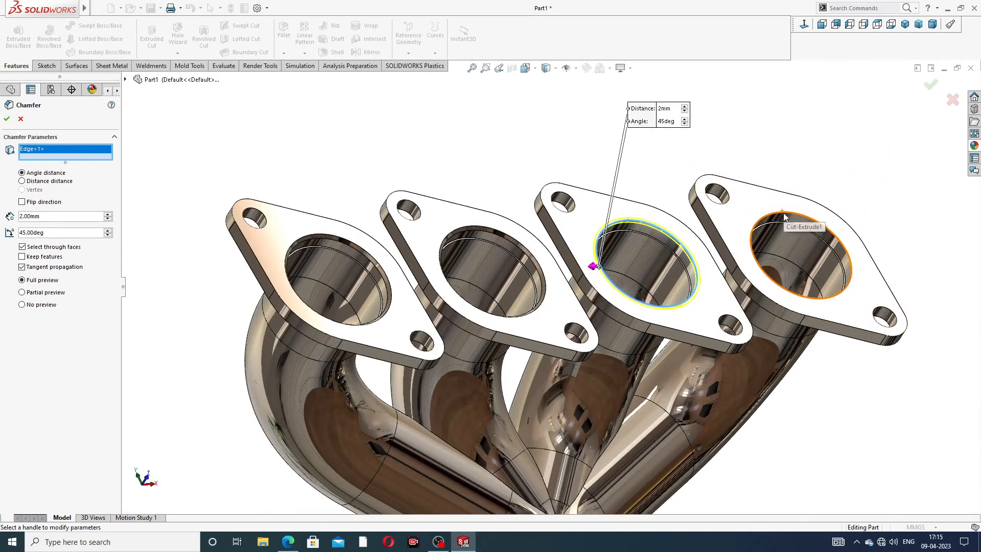
pyautogui.click(6, 119)
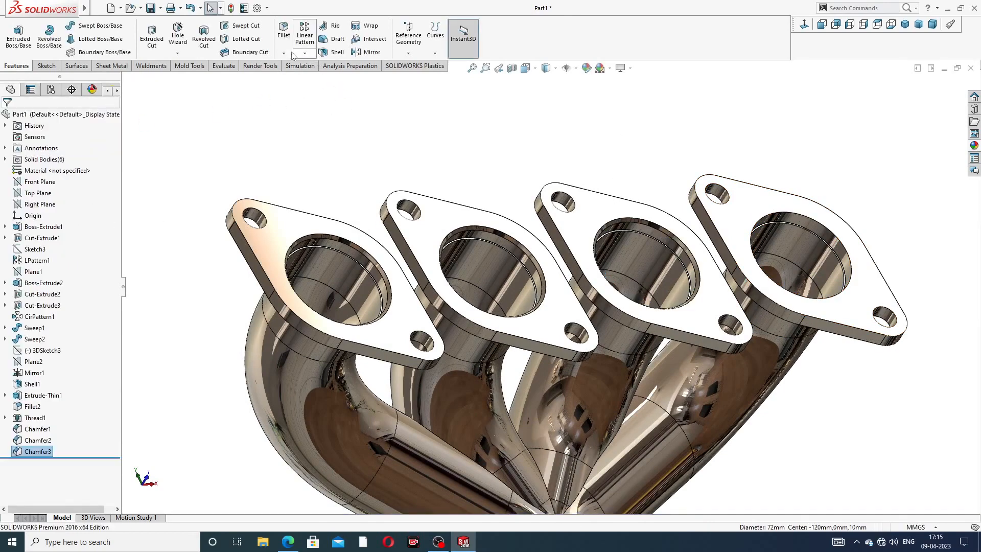
# - Chamfer the large opening's outer edge on the inlet flange at the positive-X end by 2 mm at 45°
pyautogui.click(284, 53)
pyautogui.click(305, 76)
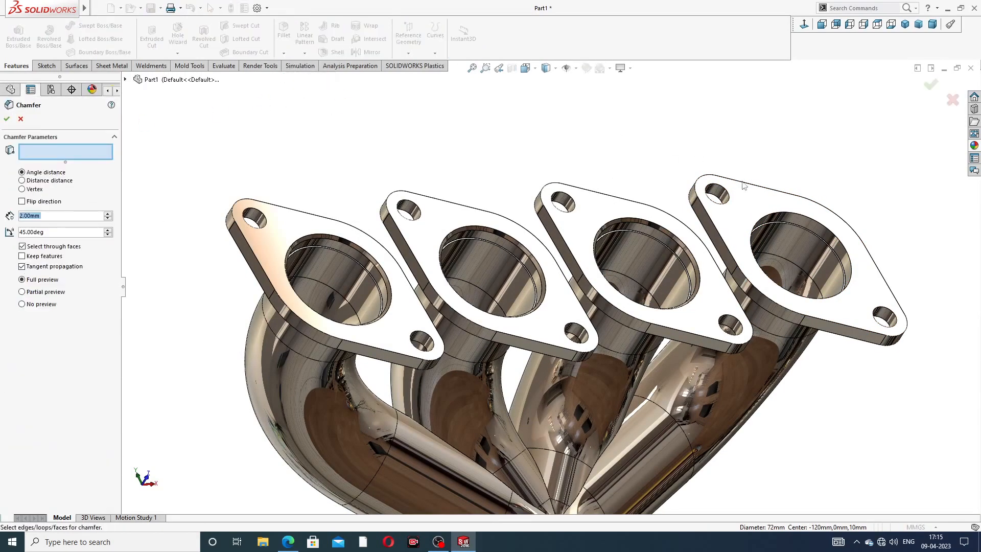
pyautogui.click(752, 257)
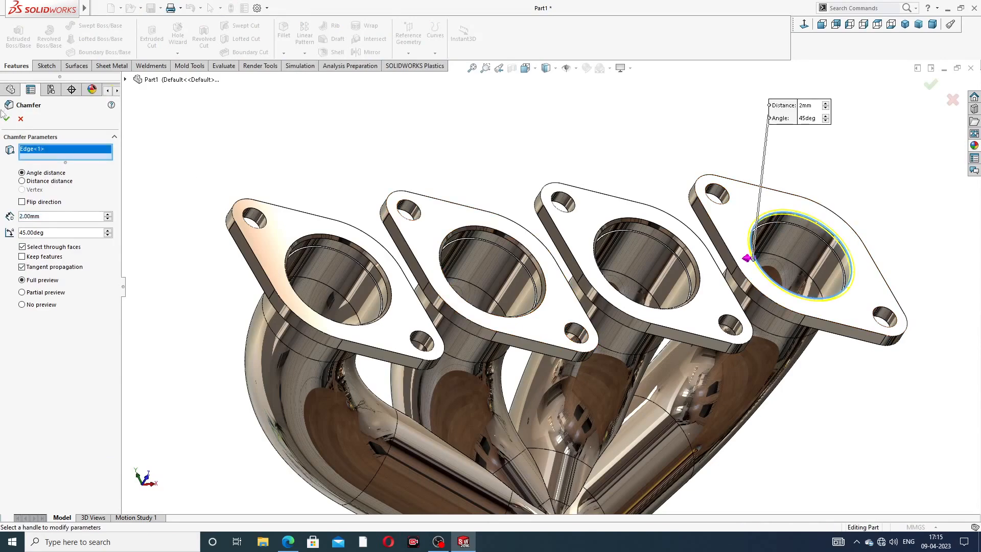
pyautogui.scroll(3, 623, 174)
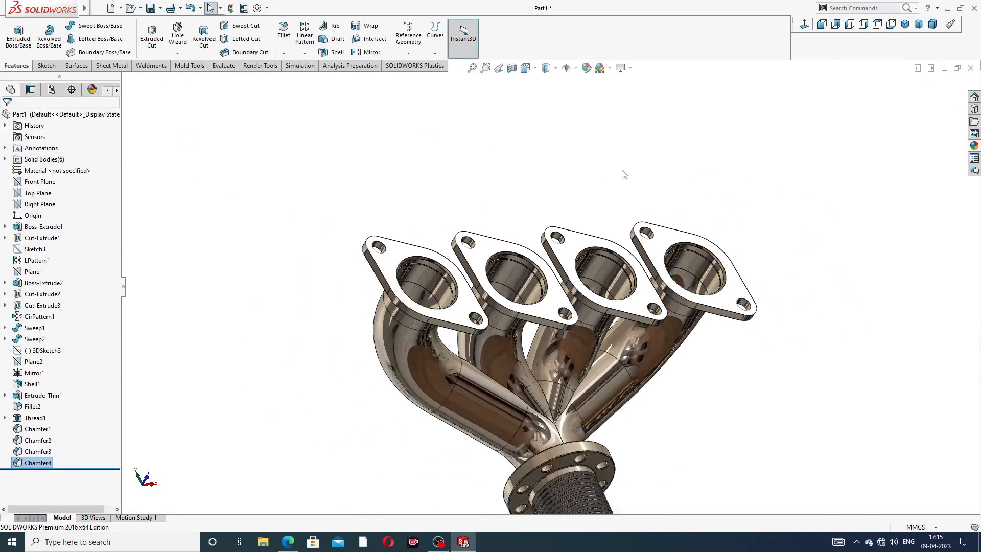
# - Fillet the edges of the front and back faces of the inlet flange at the negative-X end with a 1 mm radius
pyautogui.moveTo(636, 203); pyautogui.dragTo(583, 215, button='middle')
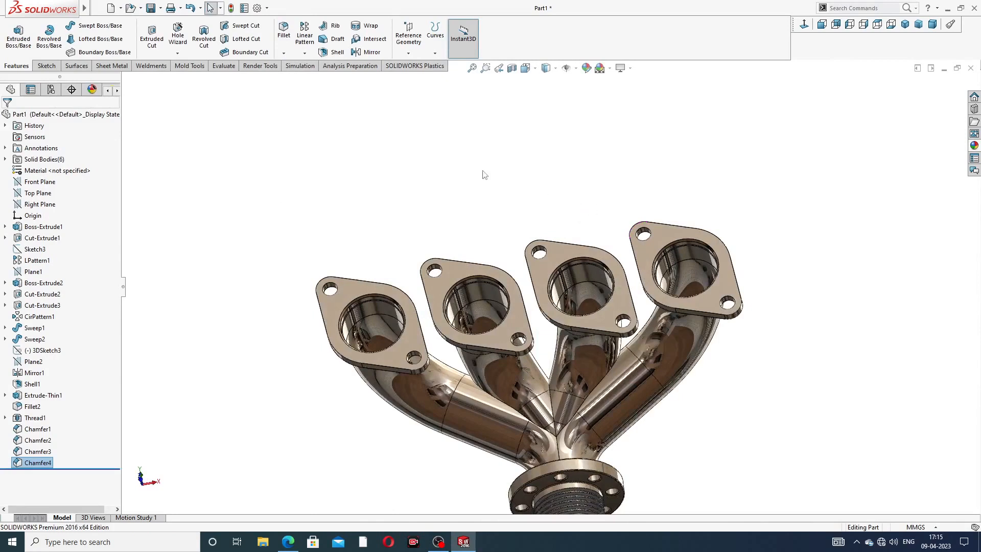
pyautogui.click(284, 53)
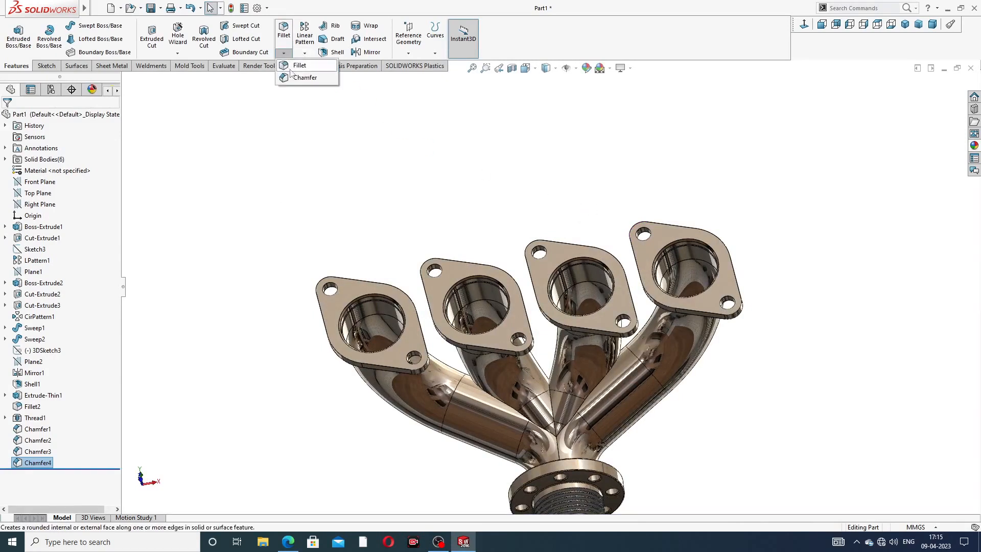
pyautogui.click(300, 65)
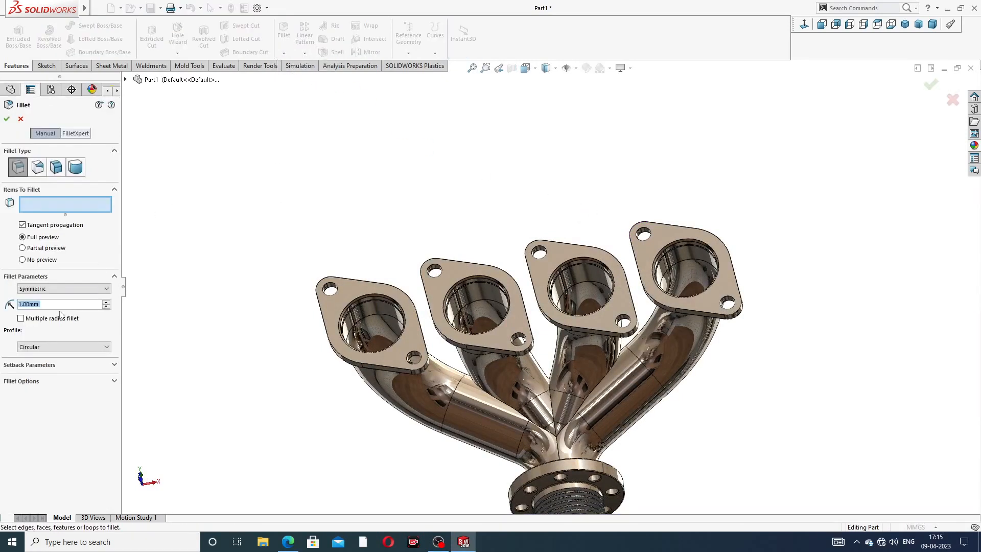
pyautogui.click(357, 295)
pyautogui.moveTo(372, 276); pyautogui.dragTo(489, 146, button='middle')
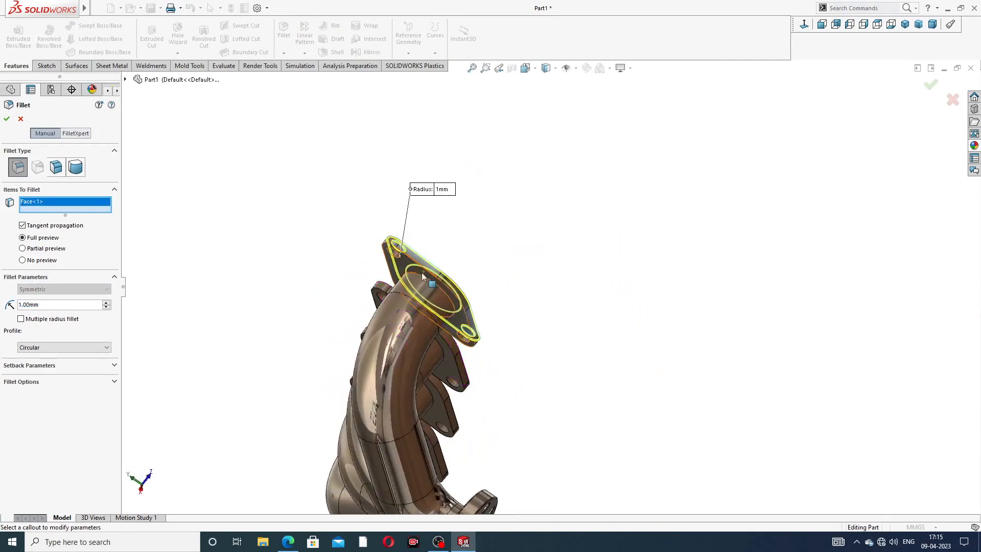
pyautogui.scroll(-4, 428, 283)
pyautogui.click(422, 252)
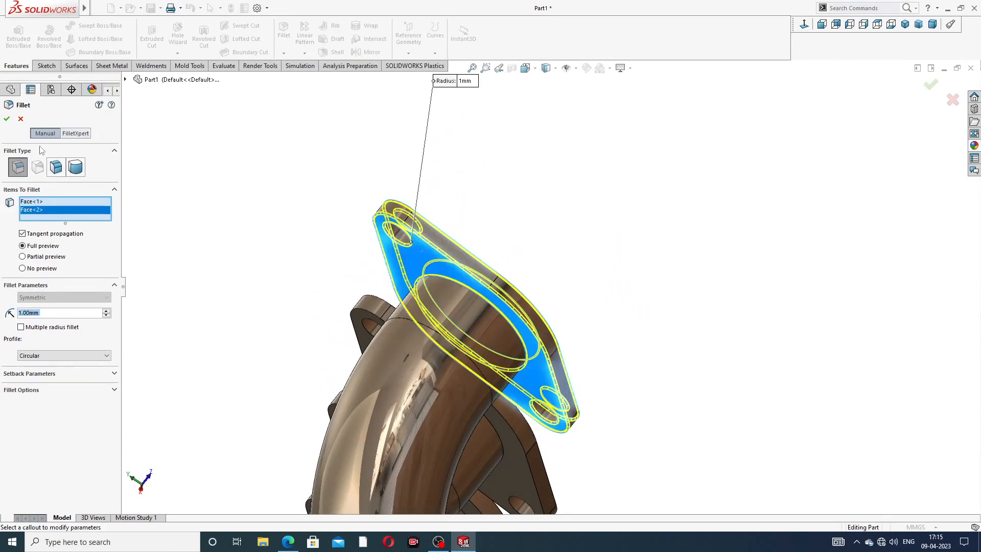
pyautogui.click(7, 119)
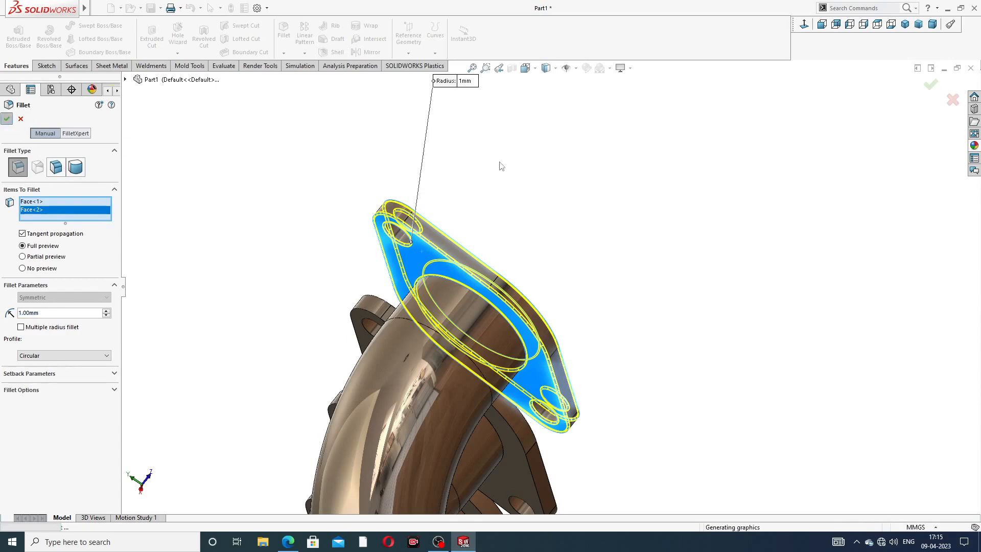
# - Fillet the front and back face edges of the second inlet flange from the negative-X end with a 1 mm radius
pyautogui.moveTo(501, 166); pyautogui.dragTo(433, 344, button='middle')
pyautogui.scroll(1, 434, 344)
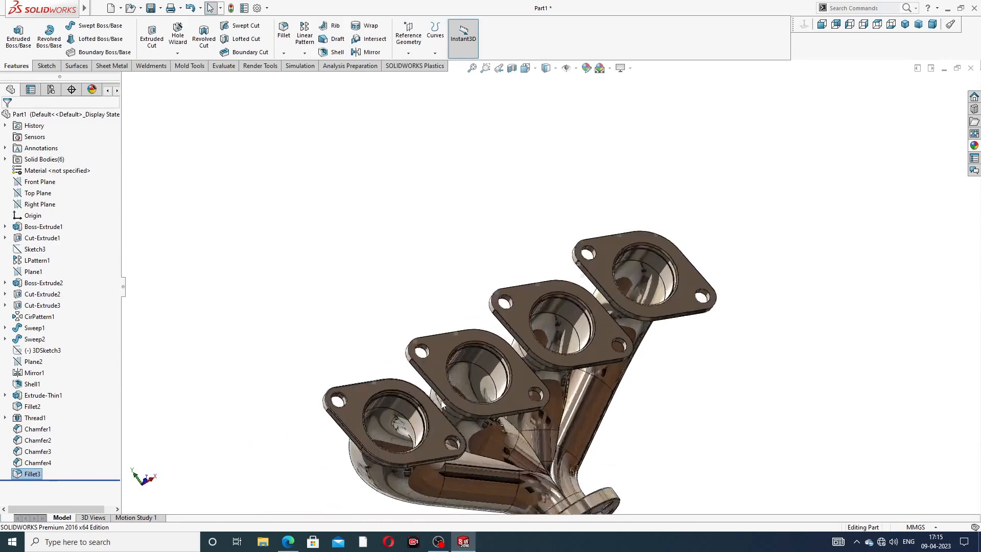
pyautogui.scroll(-5, 442, 352)
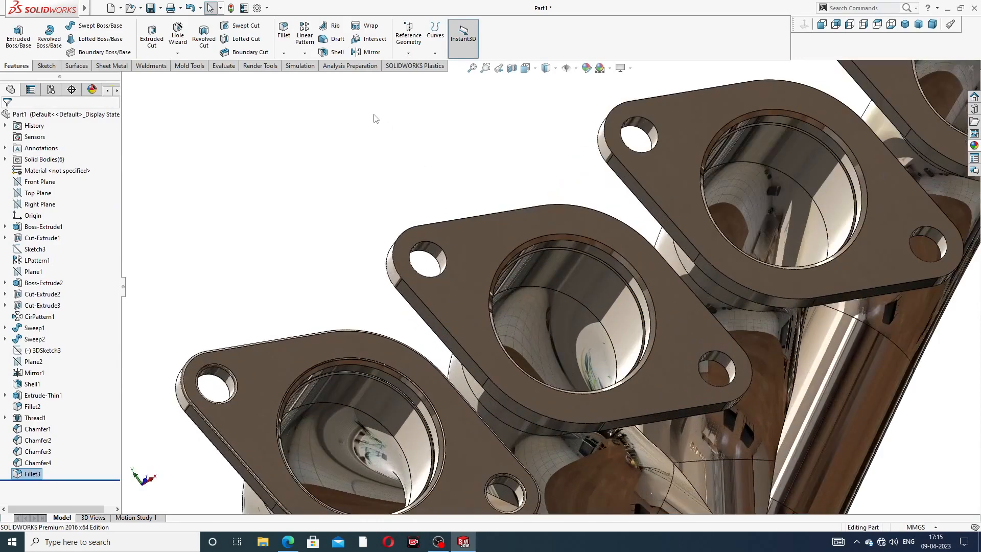
pyautogui.click(283, 31)
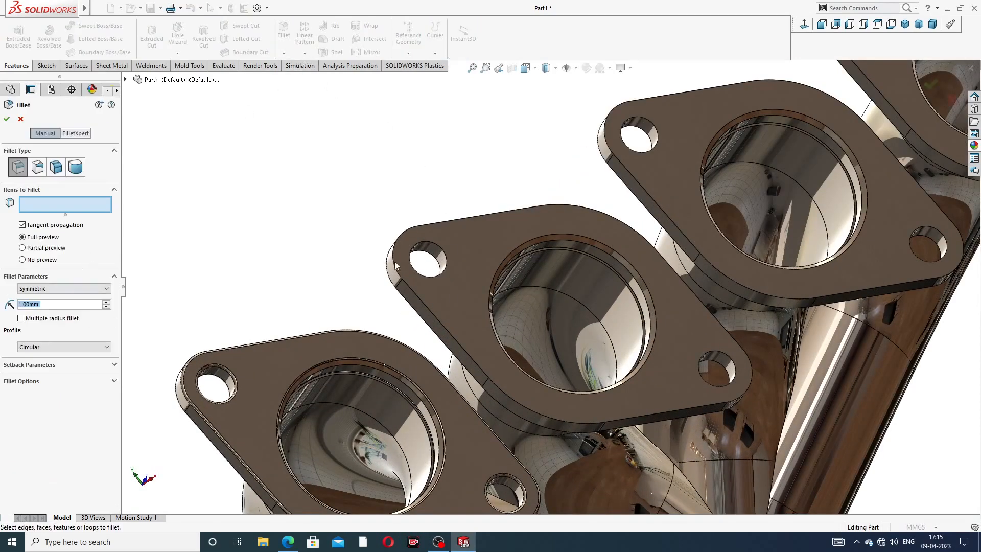
pyautogui.click(488, 244)
pyautogui.moveTo(488, 244); pyautogui.dragTo(613, 184, button='middle')
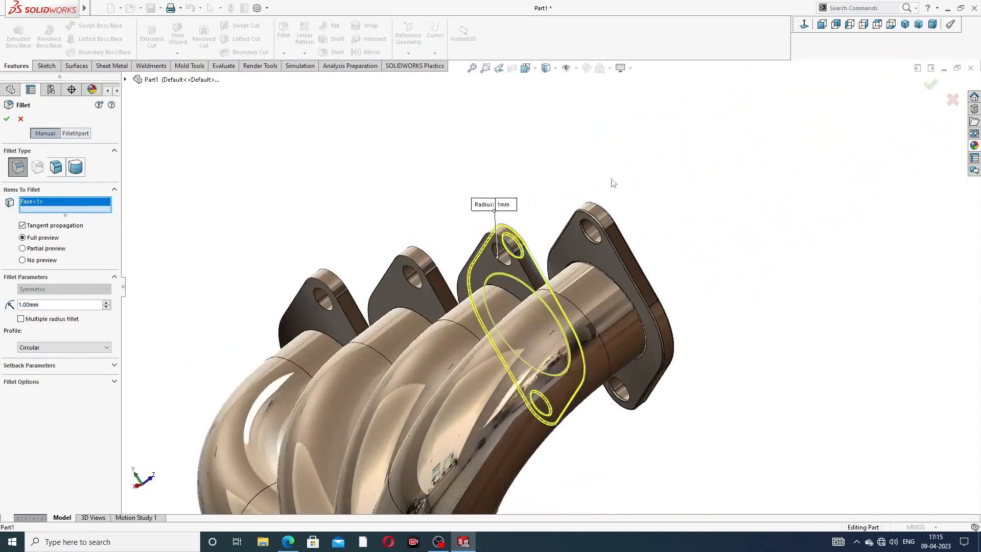
pyautogui.scroll(-4, 510, 263)
pyautogui.click(512, 264)
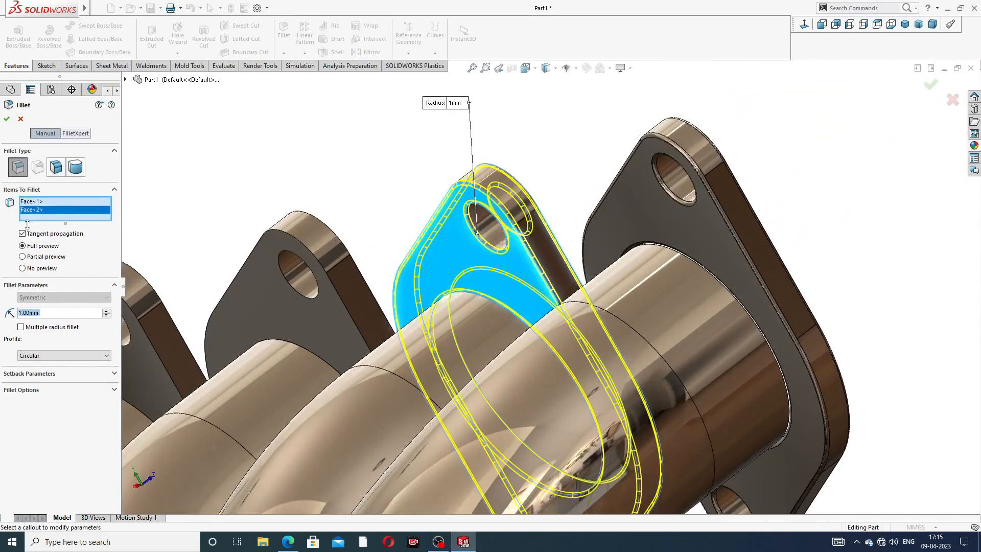
pyautogui.click(7, 119)
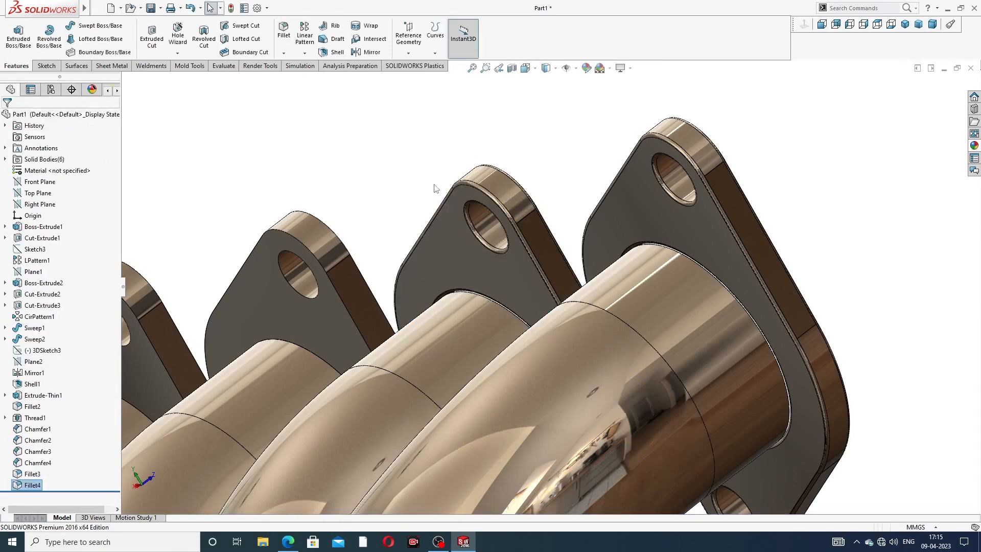
# - Fillet the front and back face edges of the third inlet flange from the negative-X end with a 1 mm radius
pyautogui.scroll(3, 473, 182)
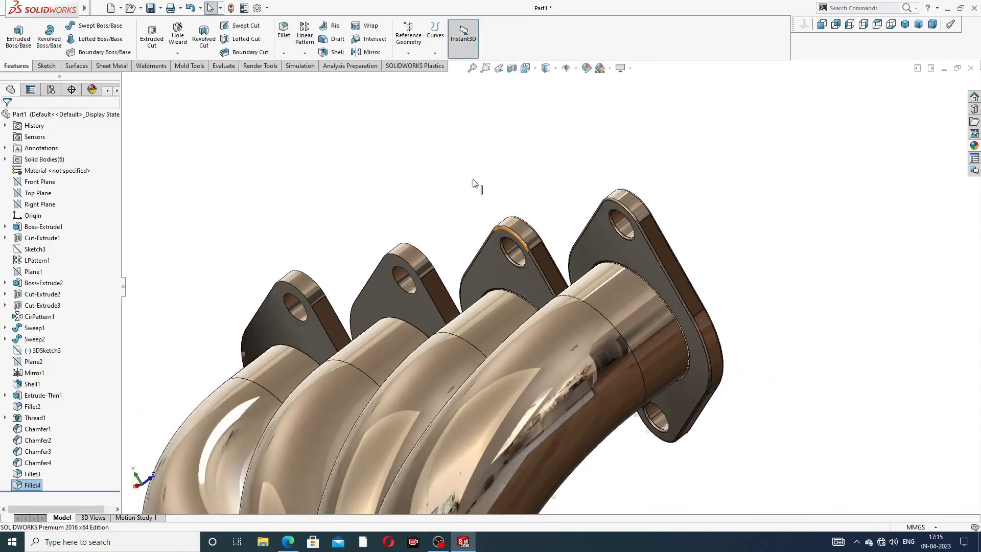
pyautogui.click(283, 29)
pyautogui.click(387, 293)
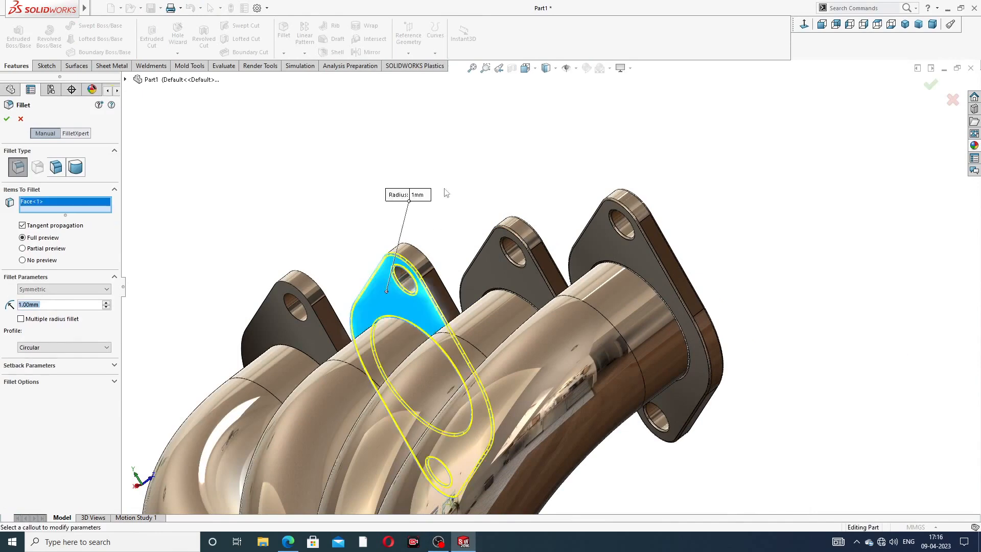
pyautogui.moveTo(444, 193); pyautogui.dragTo(349, 315, button='middle')
pyautogui.scroll(-4, 253, 412)
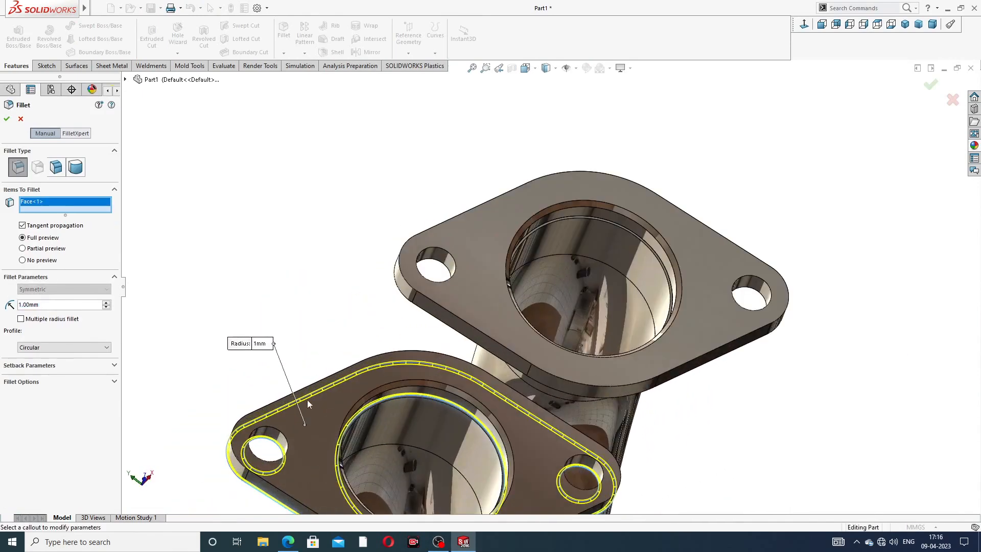
pyautogui.click(314, 408)
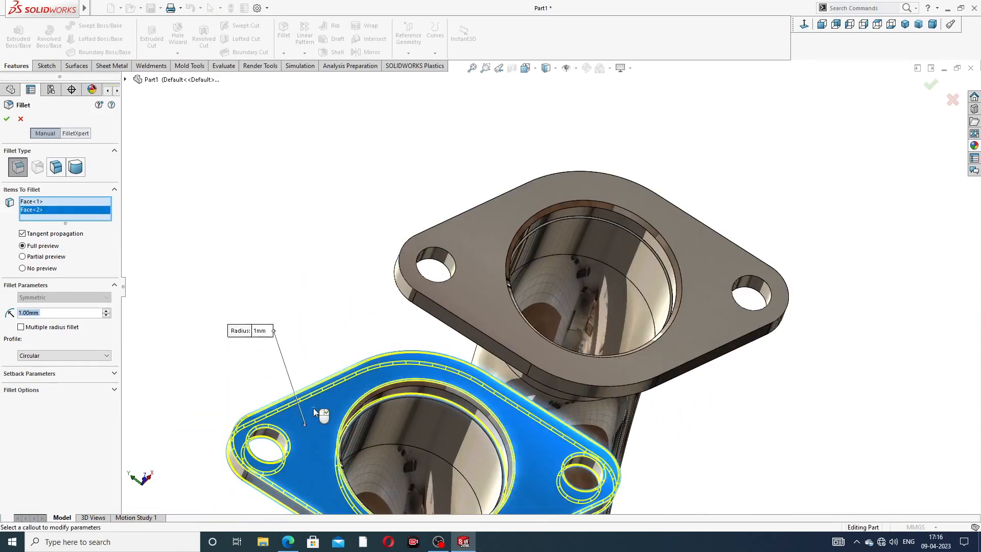
pyautogui.click(8, 119)
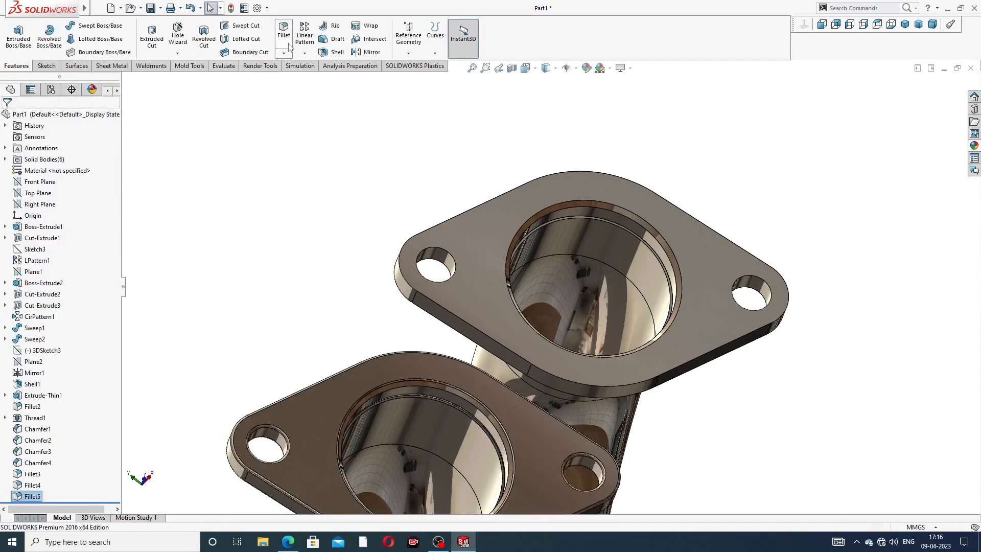
# - Fillet the front and back face edges of the inlet flange at the positive-X end with a 1 mm radius
pyautogui.click(498, 214)
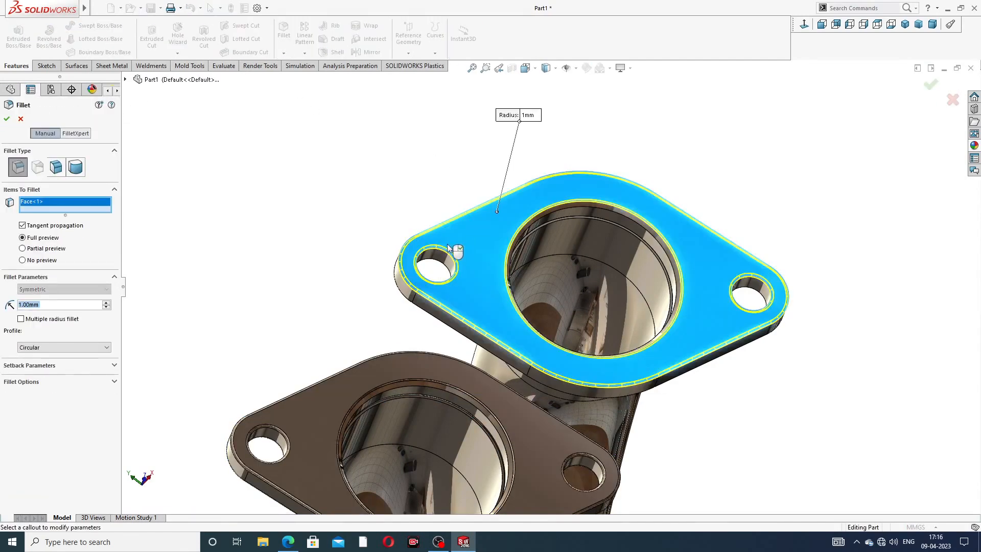
pyautogui.moveTo(453, 247)
pyautogui.mouseDown(button='middle')
pyautogui.moveTo(493, 196)
pyautogui.moveTo(458, 258)
pyautogui.mouseUp(button='middle')
pyautogui.click(458, 259)
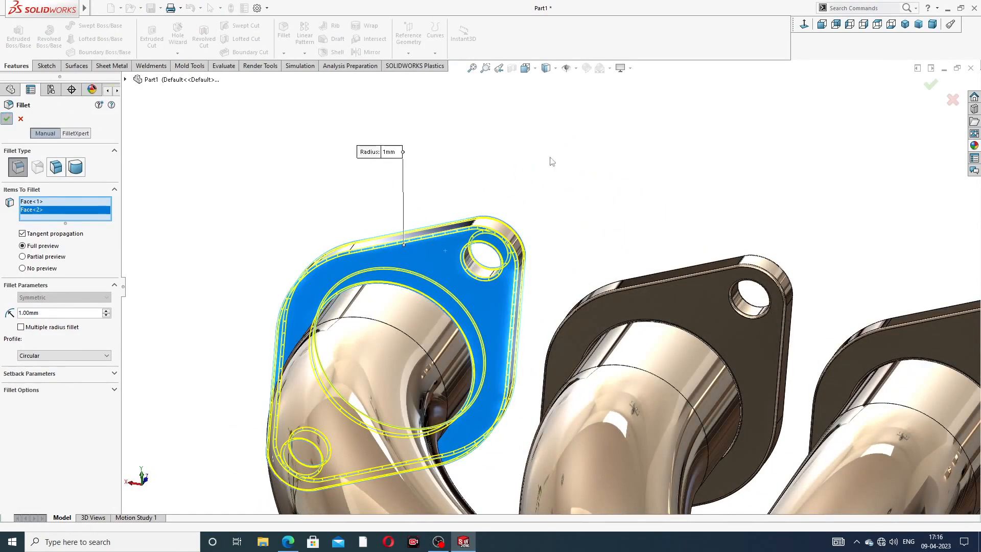
pyautogui.press('Return')
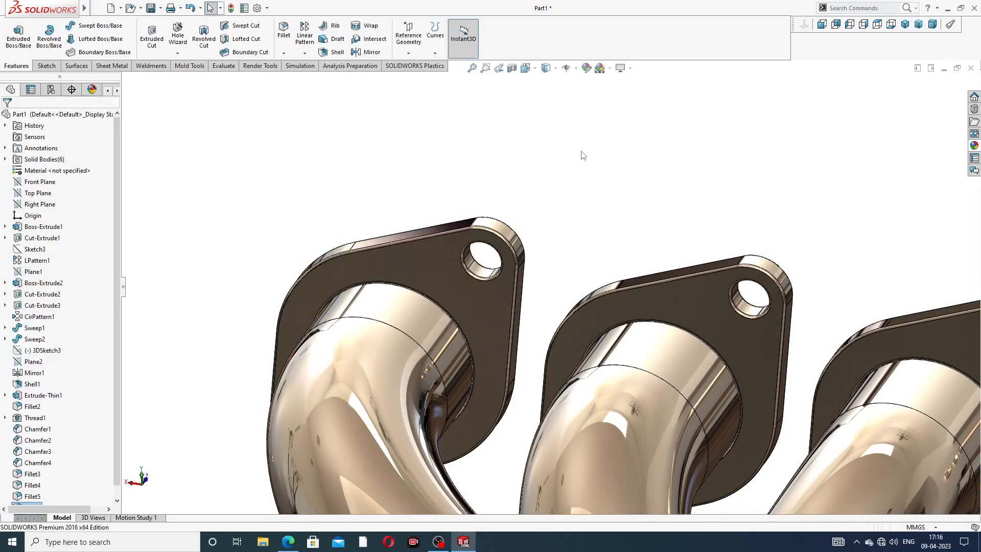
# - Examine the whole manifold from several angles, including the isometric, back and front views
pyautogui.scroll(6, 584, 153)
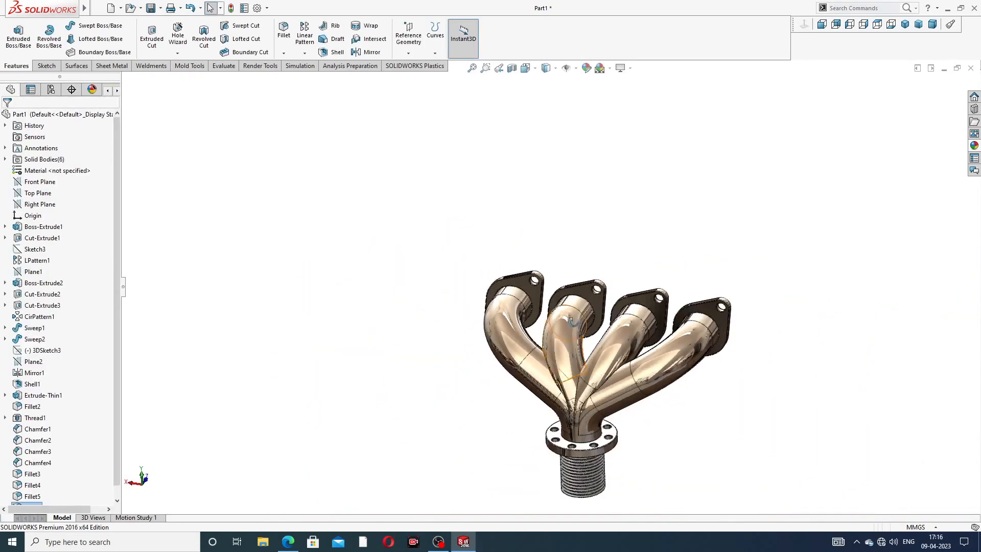
pyautogui.moveTo(572, 320); pyautogui.dragTo(572, 429, button='middle')
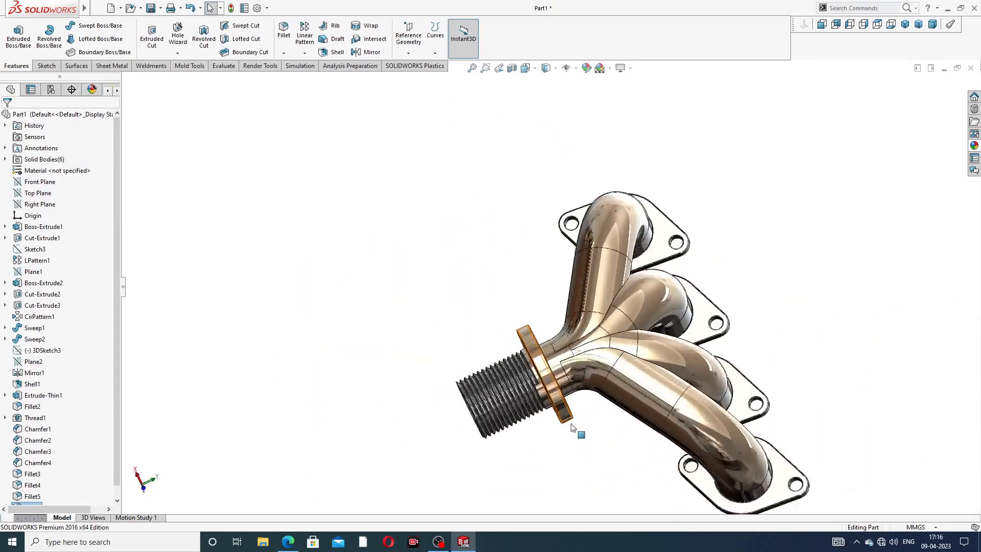
pyautogui.scroll(-2, 572, 427)
pyautogui.click(905, 25)
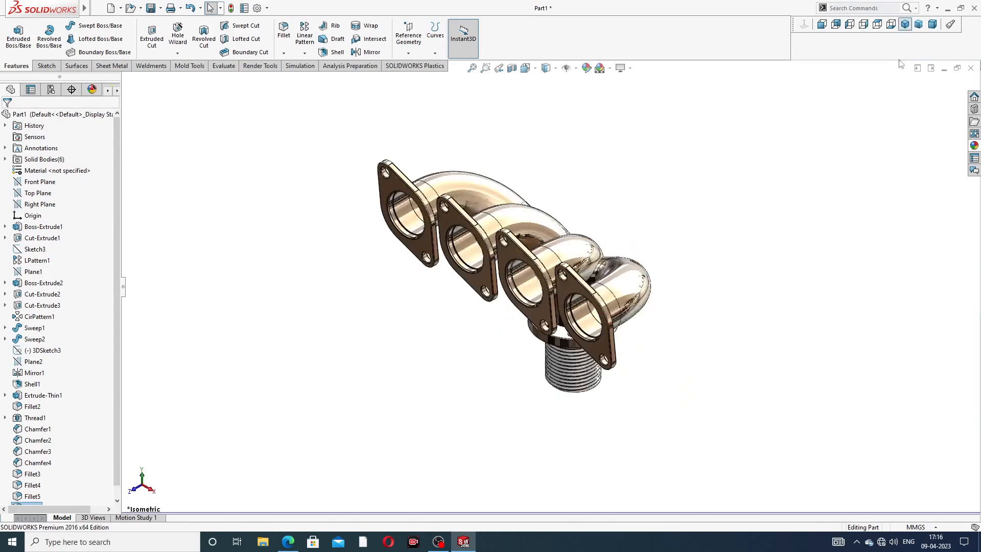
pyautogui.moveTo(546, 248); pyautogui.dragTo(475, 209, button='middle')
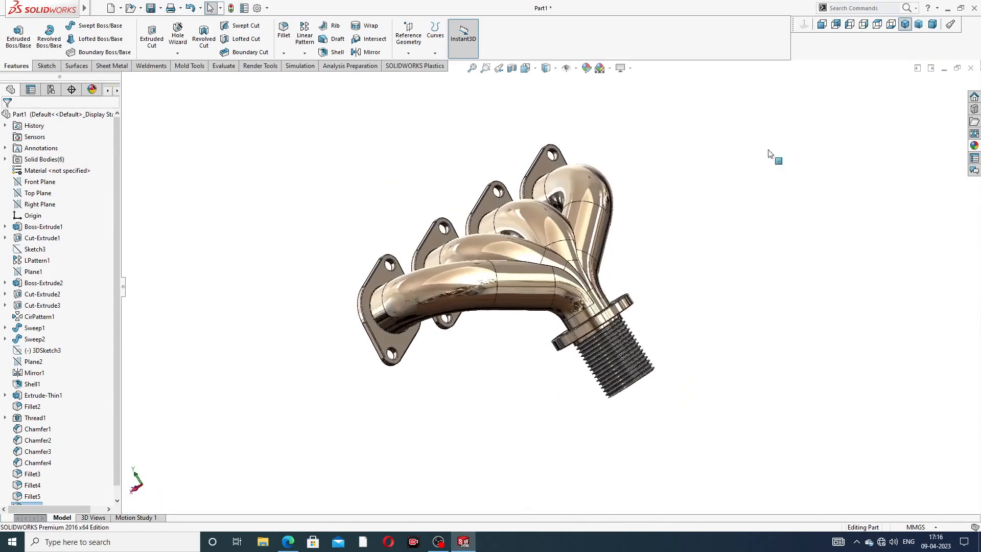
pyautogui.click(821, 24)
pyautogui.click(837, 25)
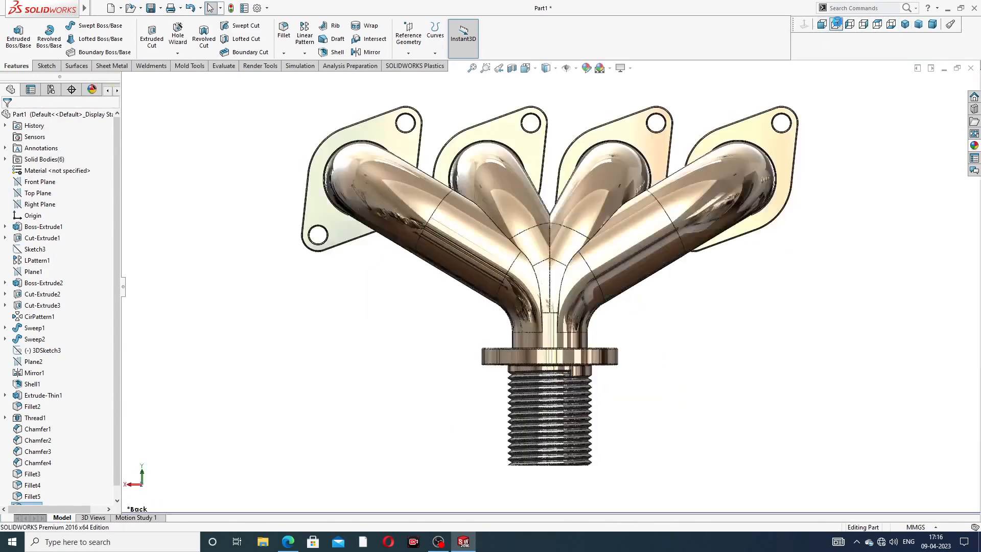
pyautogui.scroll(-1, 559, 95)
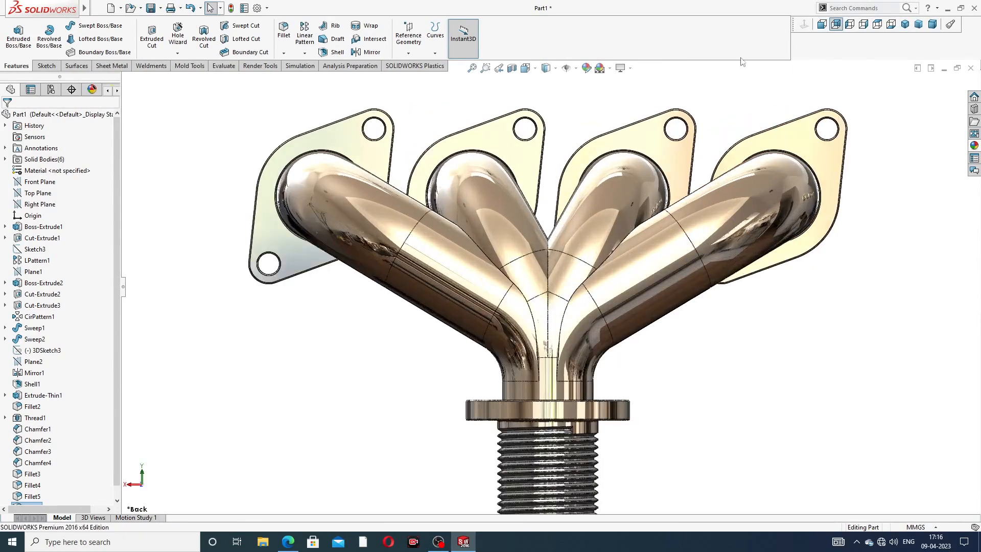
pyautogui.click(823, 25)
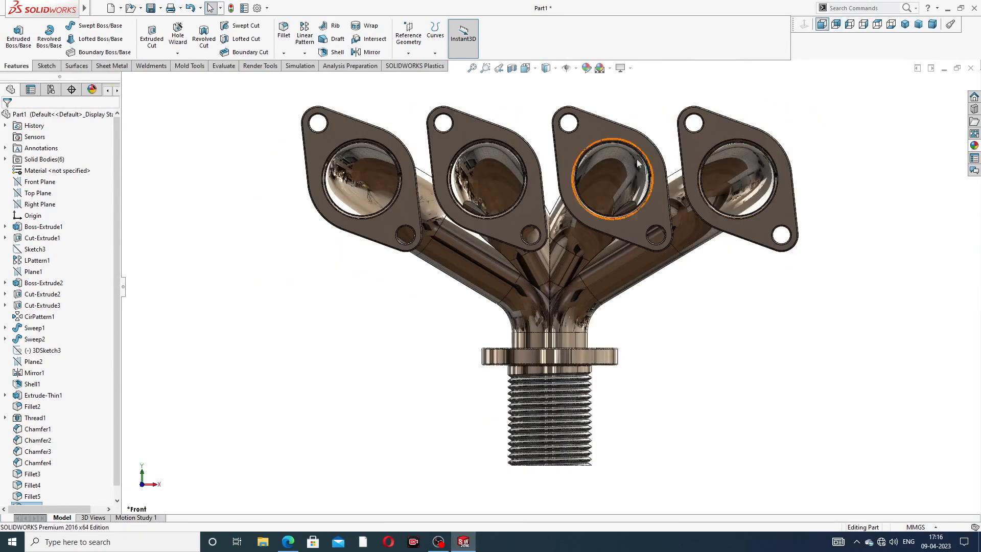
# - Save the manifold part on the Desktop under the name Part1 and switch to the Edge browser
pyautogui.scroll(1, 609, 229)
pyautogui.moveTo(609, 229); pyautogui.dragTo(633, 268, button='middle')
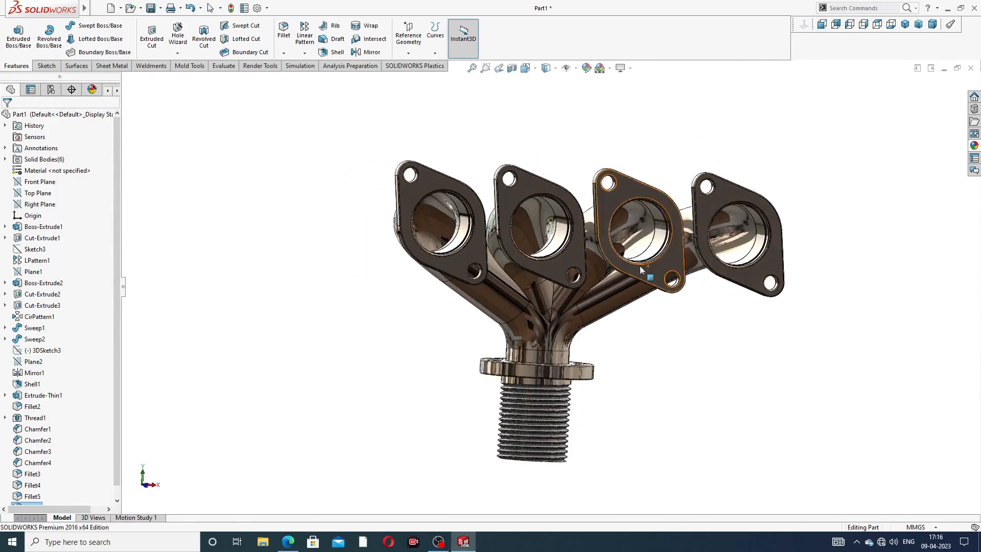
pyautogui.scroll(-1, 592, 268)
pyautogui.moveTo(761, 226); pyautogui.dragTo(869, 266, button='middle')
pyautogui.scroll(-1, 795, 273)
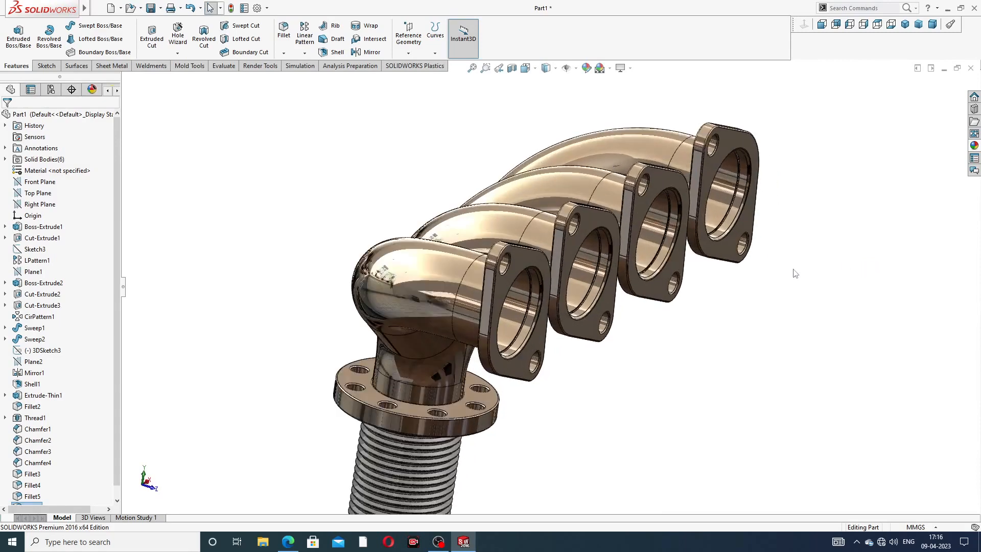
pyautogui.scroll(2, 588, 425)
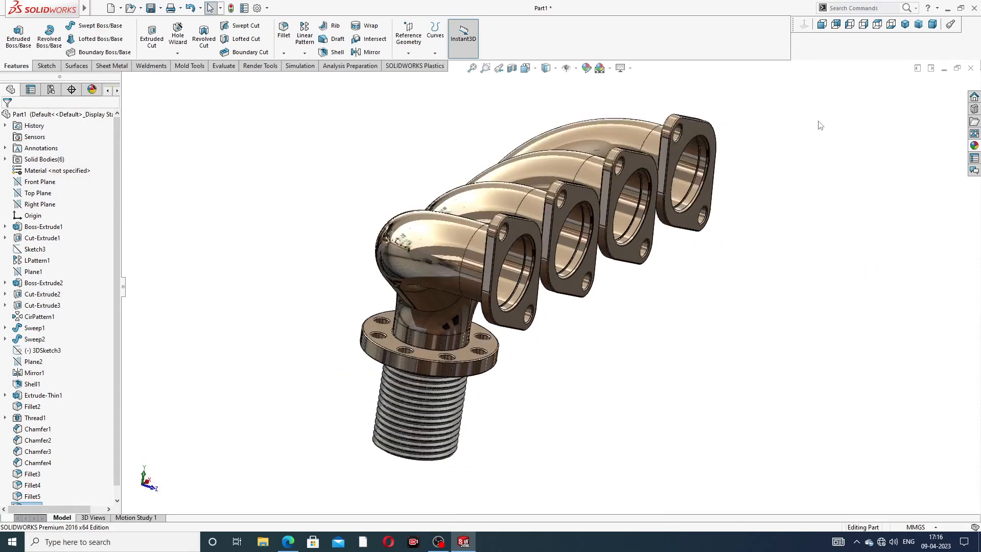
pyautogui.hotkey('ctrl', 's')
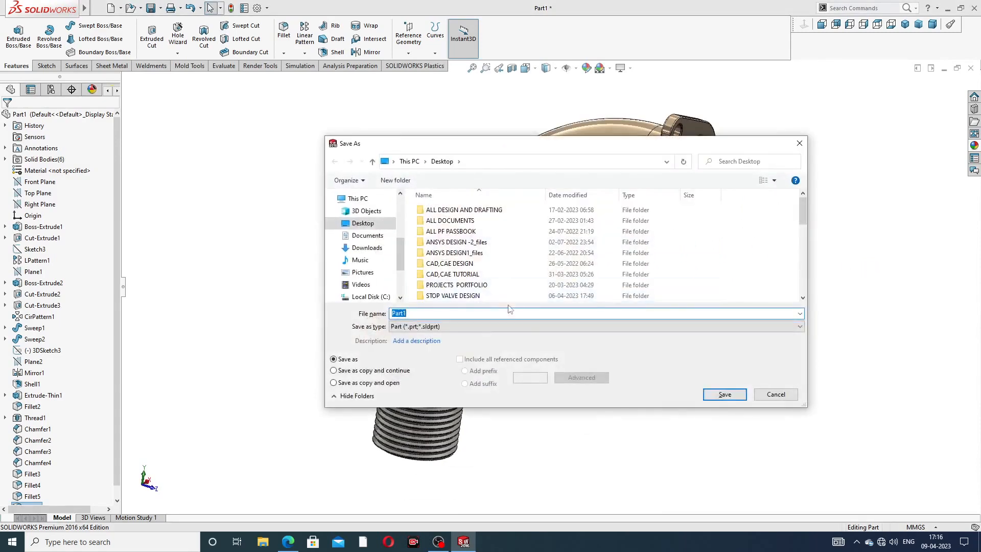
pyautogui.click(724, 394)
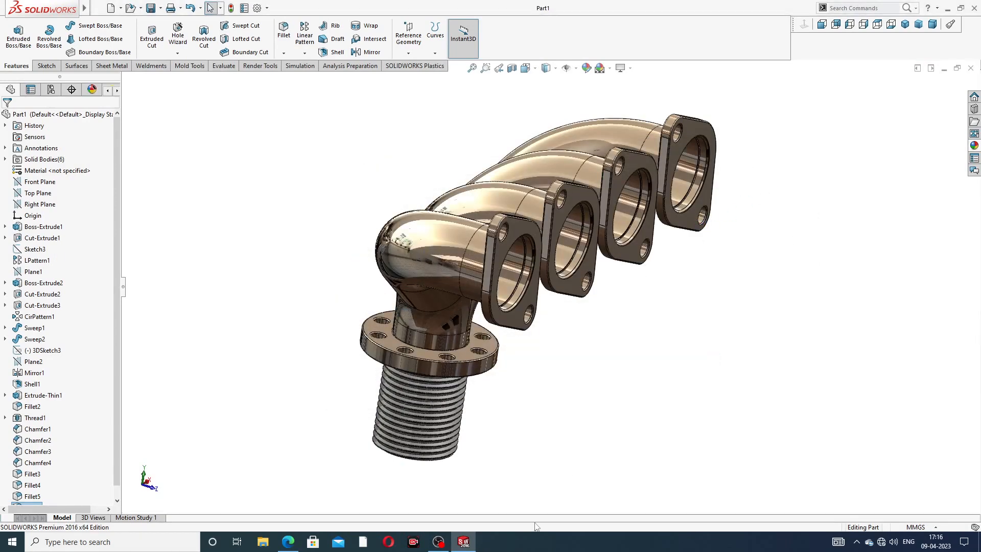
pyautogui.click(288, 542)
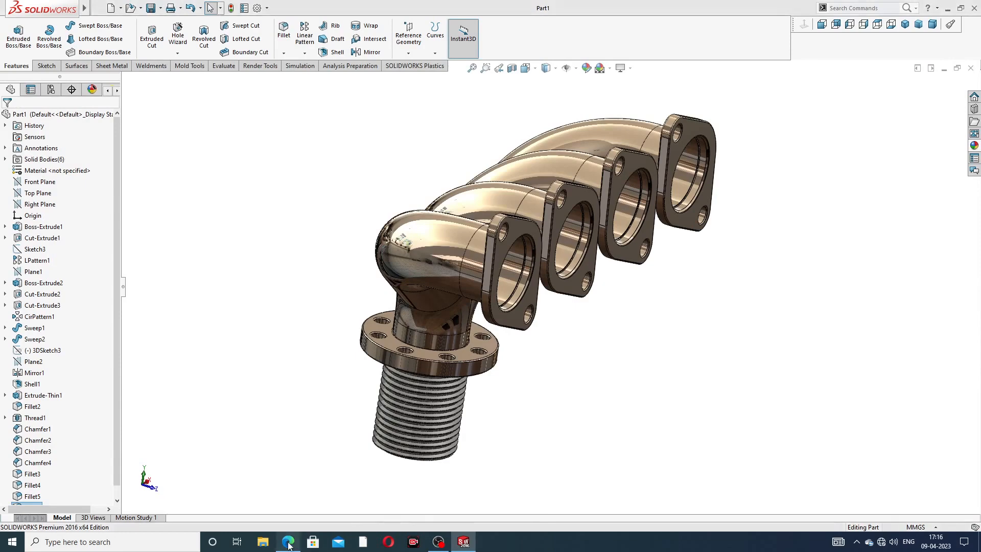
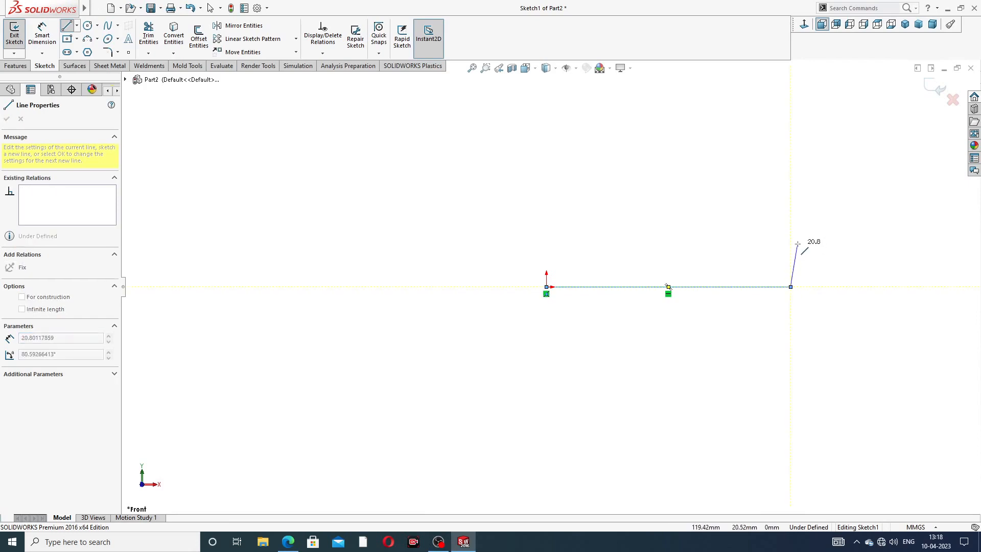
# - Continue the profile from the base line's far end with a 45° line, a horizontal line, a 5.4 mm drop and a 30.6 mm horizontal line
pyautogui.click(758, 256)
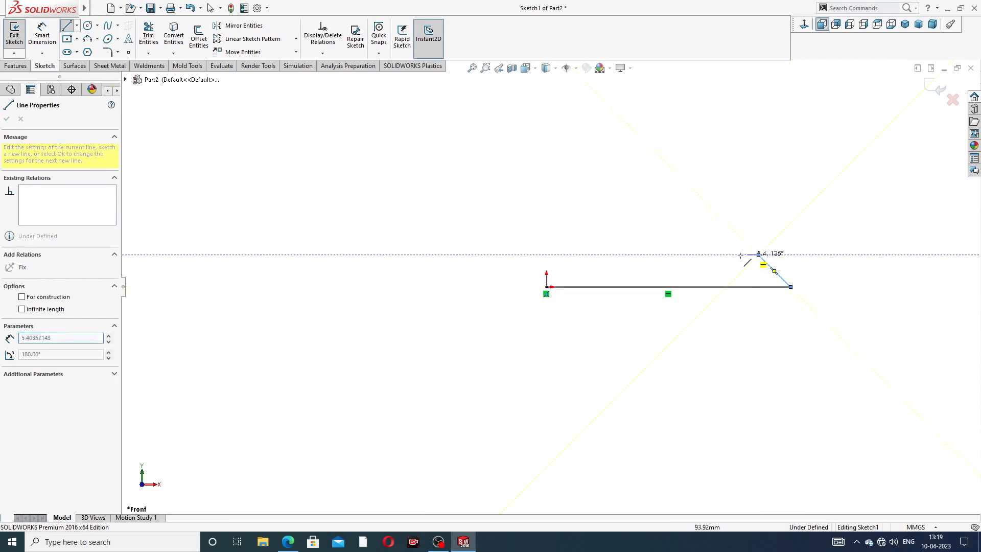
pyautogui.click(707, 255)
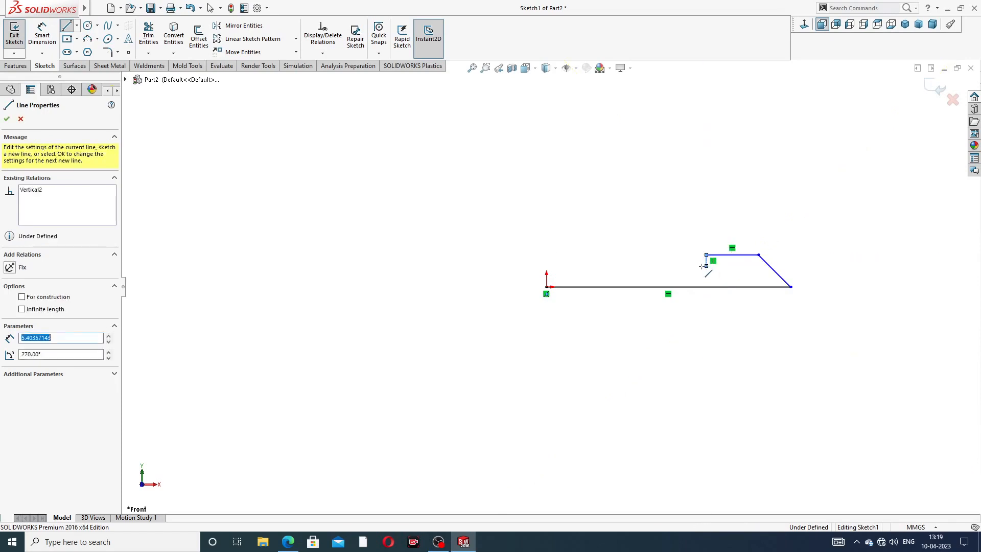
pyautogui.click(706, 266)
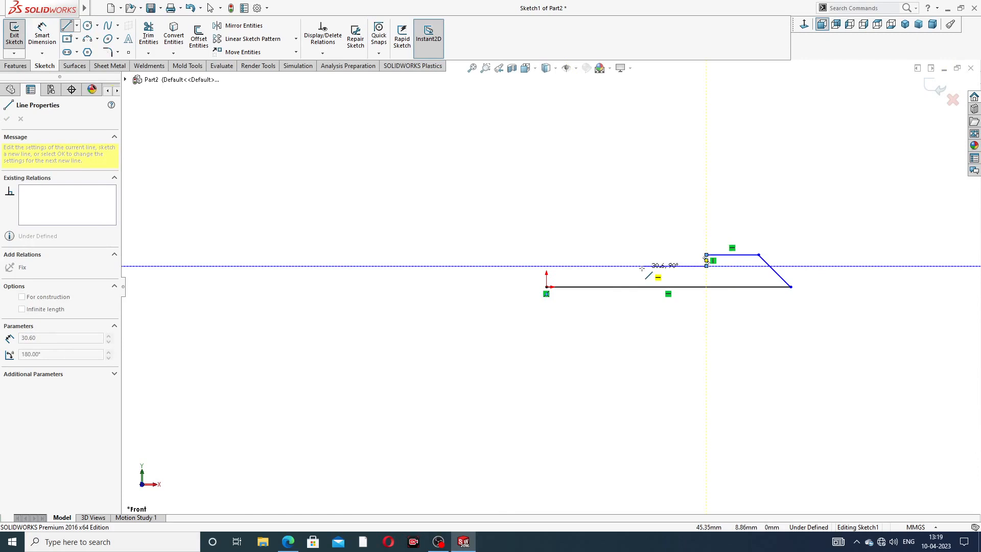
pyautogui.click(642, 265)
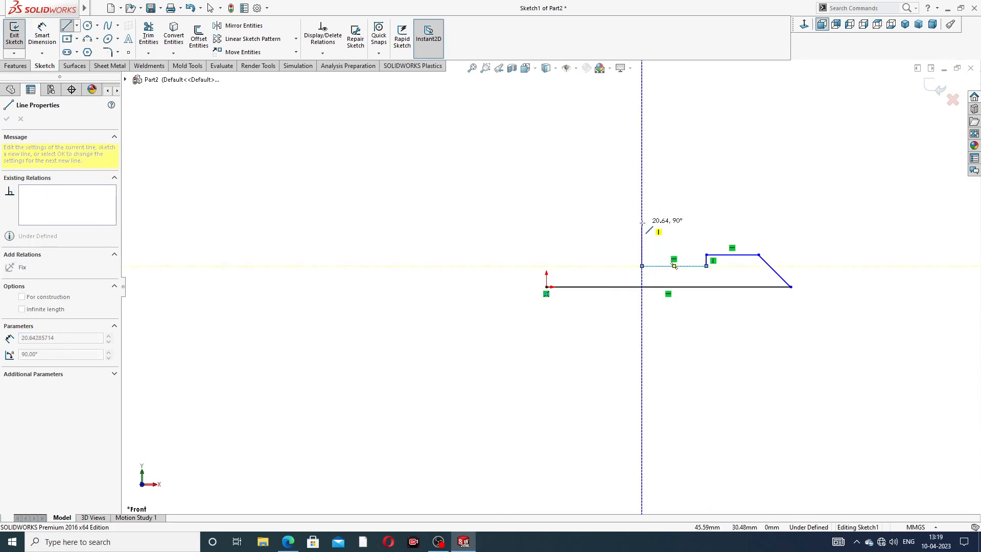
# - Sketch the upper hook: about 20.6 mm up, a short horizontal line in +X, a short vertical, and about 47.6 mm horizontally in -X
pyautogui.click(641, 222)
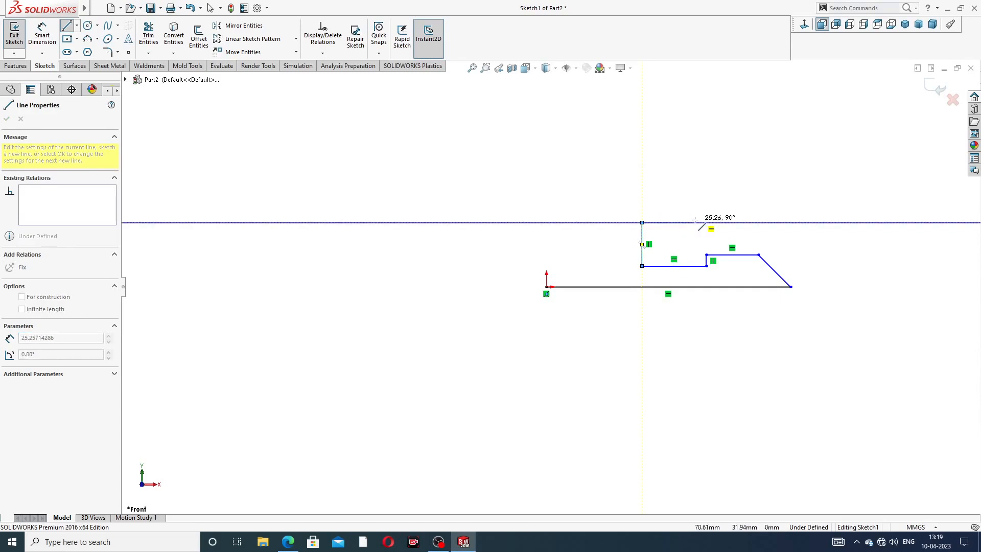
pyautogui.click(684, 223)
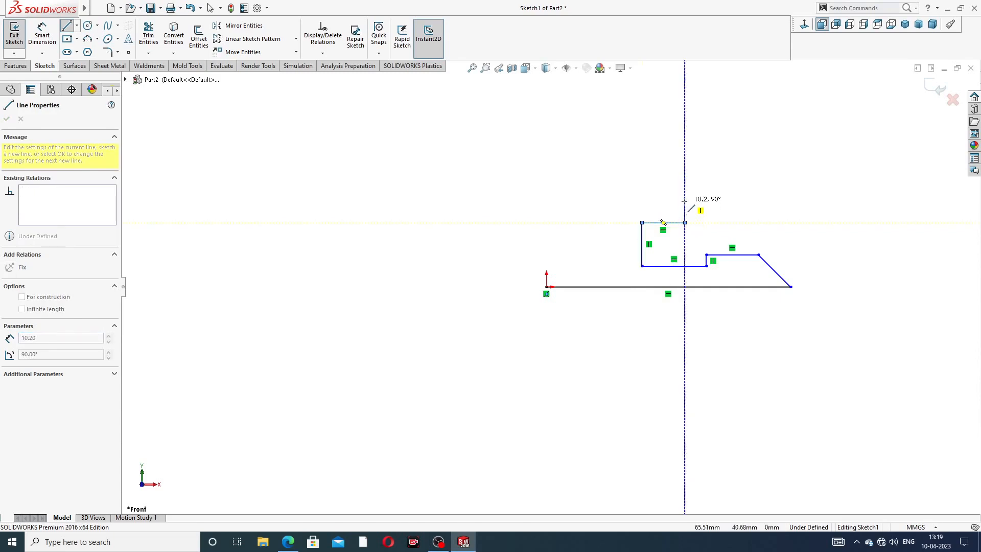
pyautogui.click(685, 204)
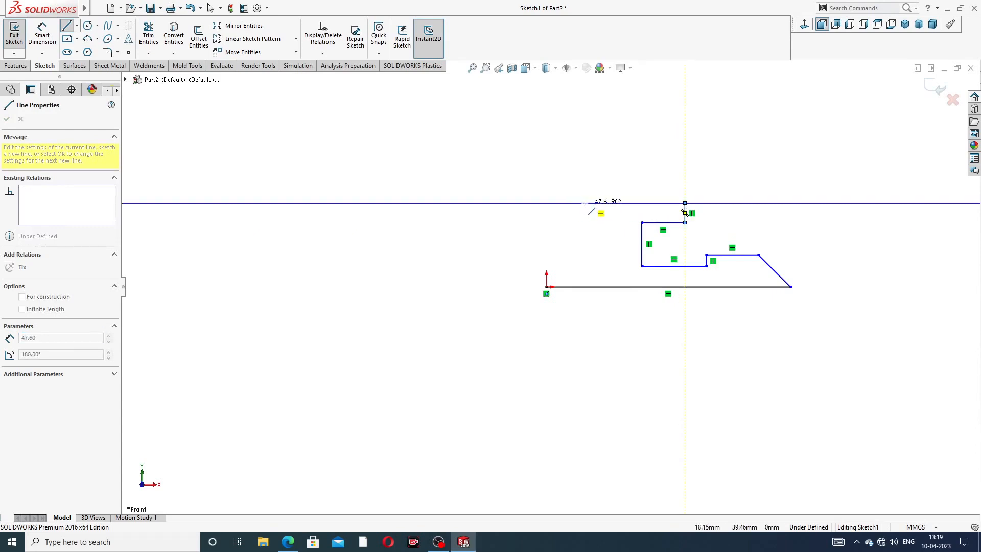
pyautogui.click(585, 203)
pyautogui.rightClick(602, 179)
pyautogui.click(628, 188)
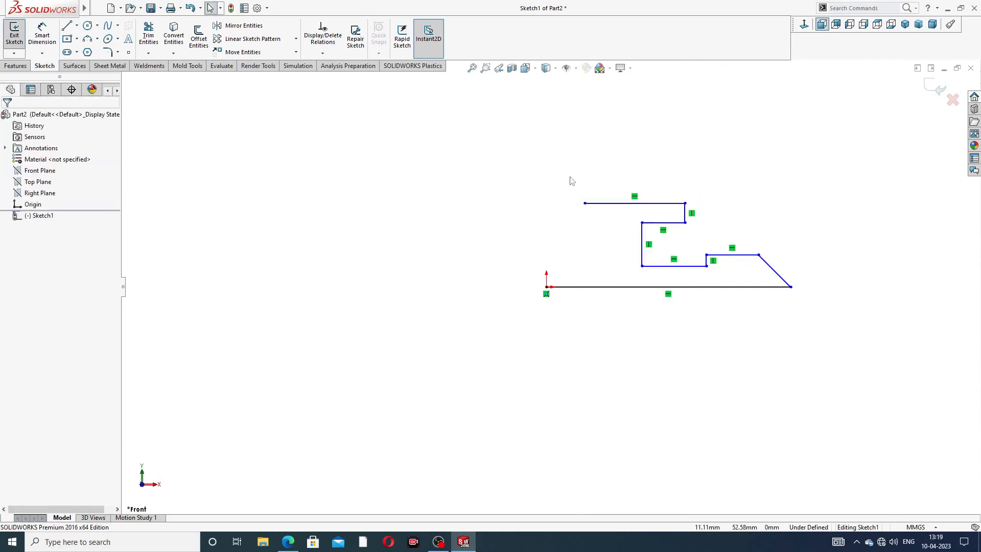
# - Close the profile with a three-point arc of about 43.4 mm radius from the upper horizontal line's free end to the origin
pyautogui.click(96, 39)
pyautogui.click(107, 76)
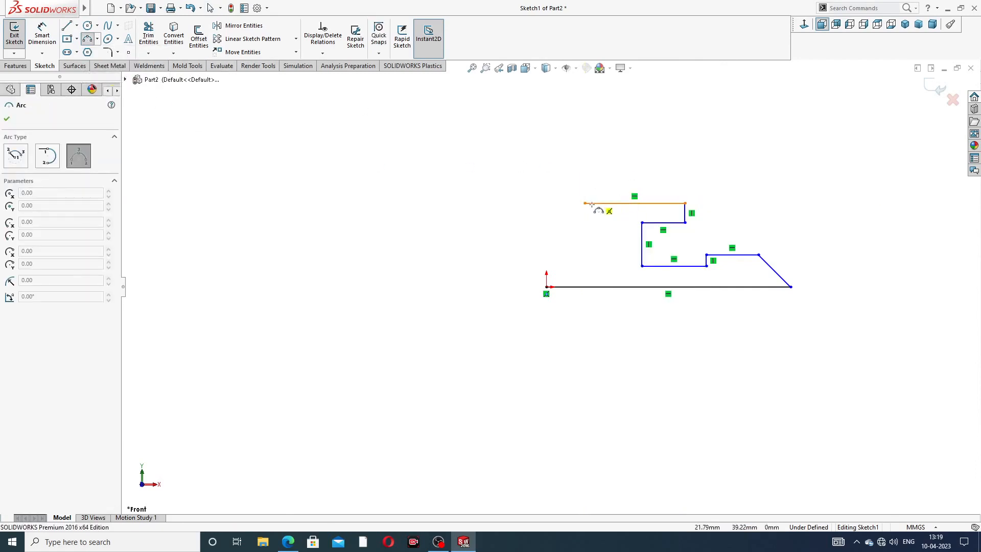
pyautogui.moveTo(584, 203); pyautogui.dragTo(547, 286)
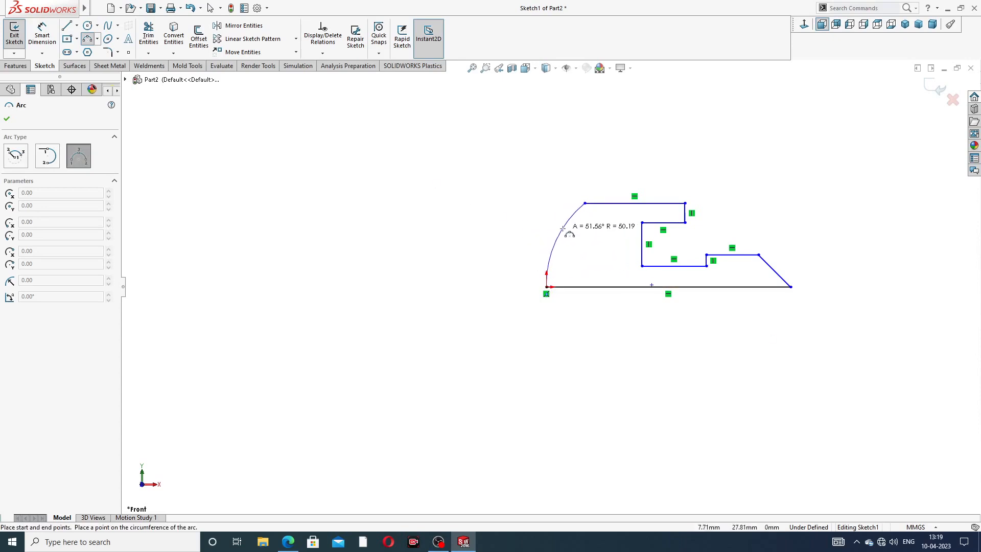
pyautogui.click(562, 227)
pyautogui.rightClick(620, 146)
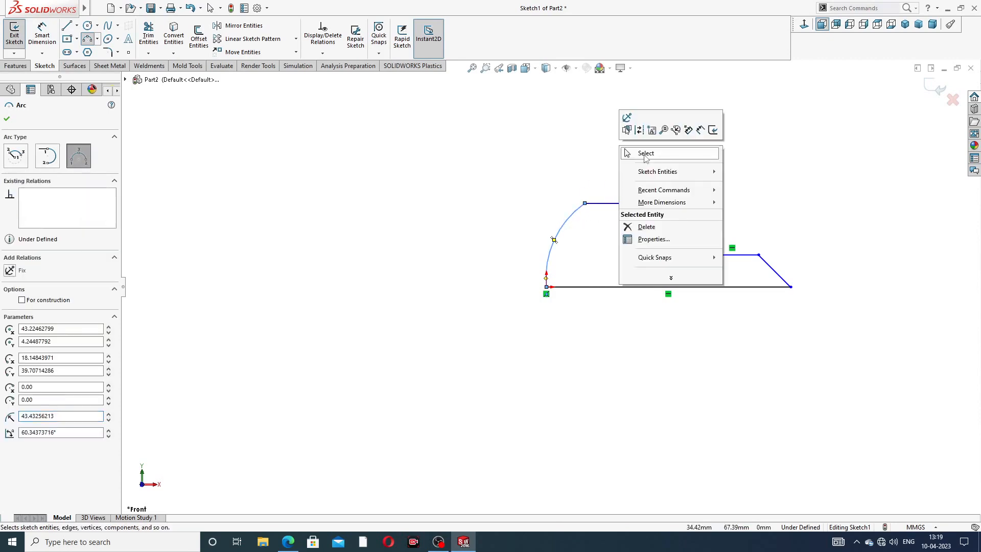
pyautogui.click(643, 155)
# - Dimension the profile's horizontal base line to 32 mm
pyautogui.scroll(2, 581, 231)
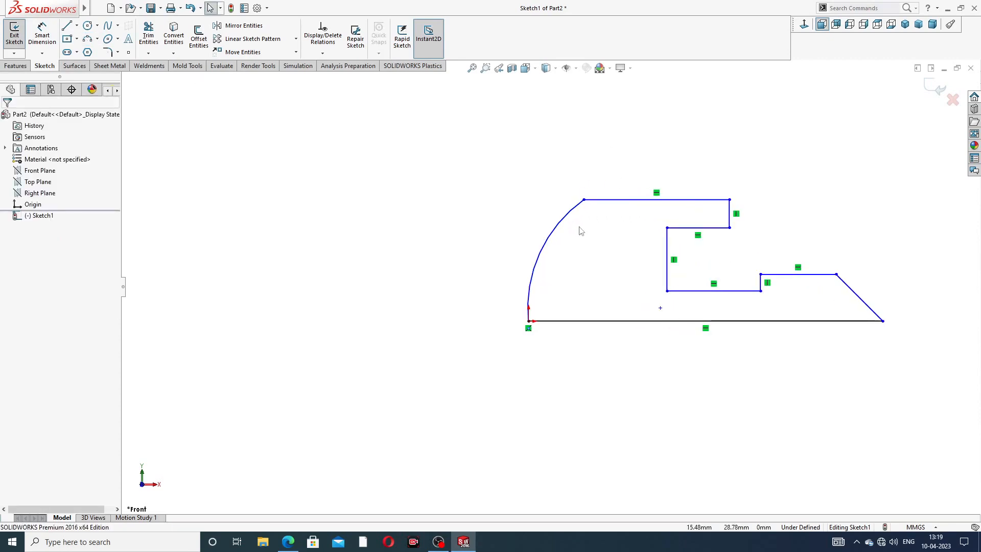
pyautogui.scroll(1, 762, 273)
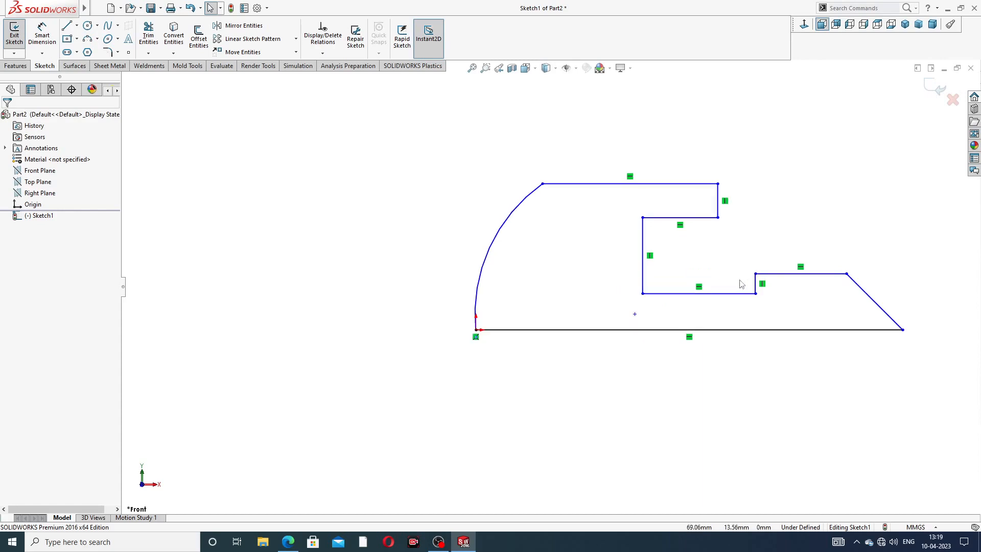
pyautogui.scroll(-3, 638, 286)
pyautogui.scroll(2, 664, 283)
pyautogui.scroll(3, 506, 215)
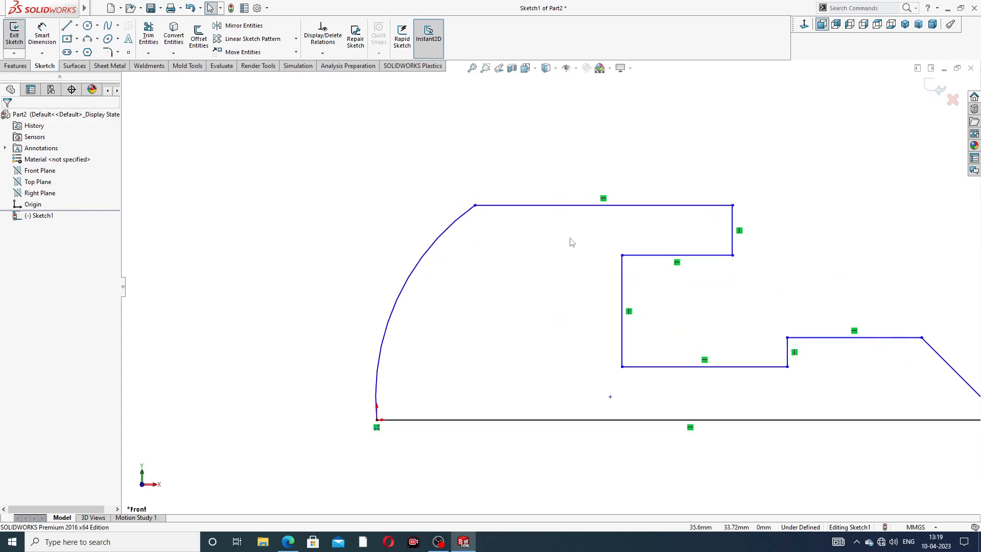
pyautogui.scroll(-3, 588, 251)
pyautogui.scroll(2, 588, 333)
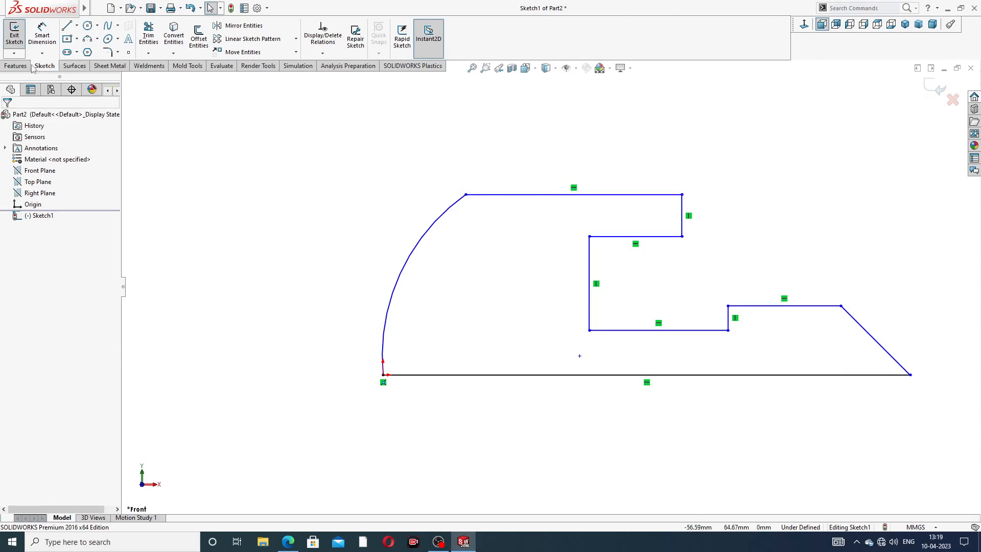
pyautogui.click(42, 34)
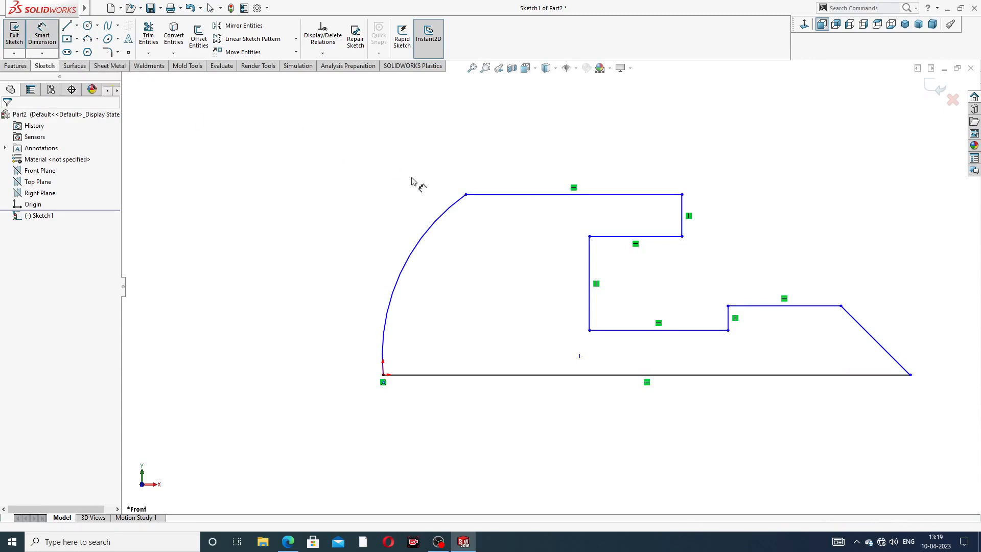
pyautogui.click(602, 376)
pyautogui.click(616, 440)
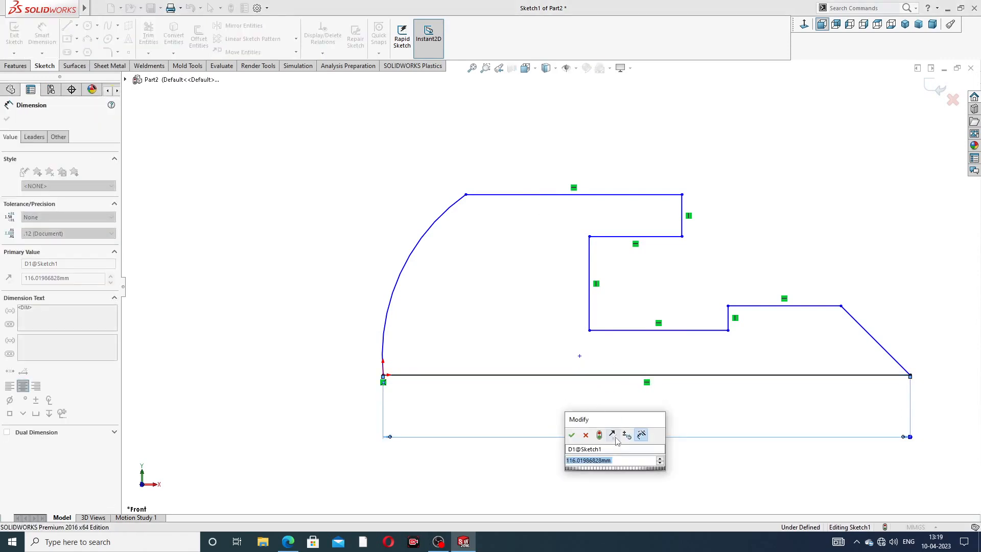
pyautogui.write('32')
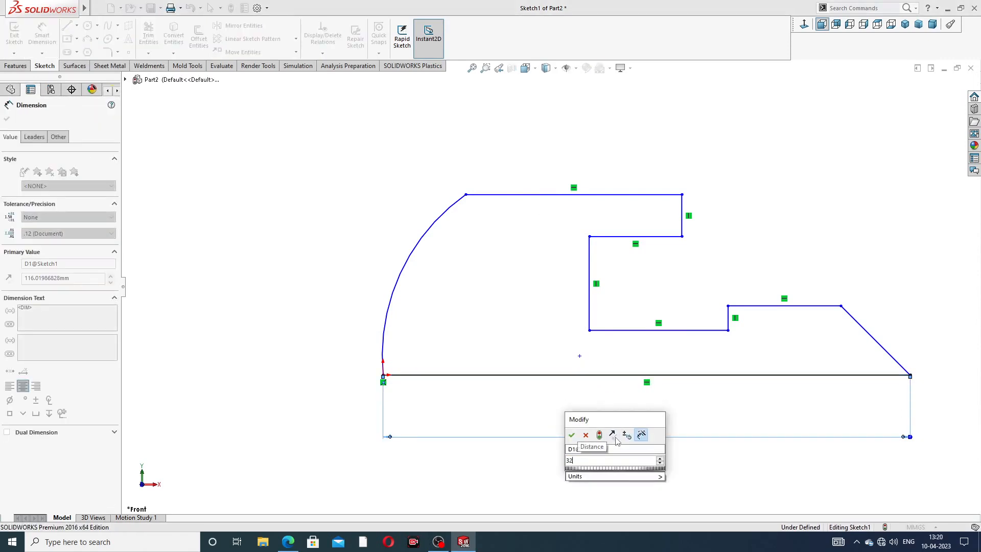
pyautogui.press('Return')
pyautogui.click(823, 252)
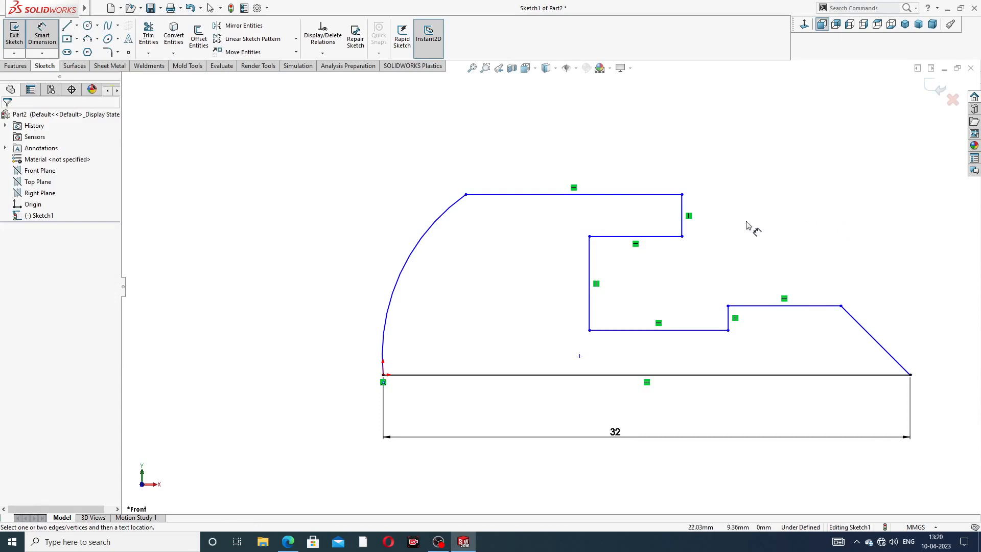
# - Dimension the horizontal distance from the notch's inner vertical line to the base line's far end as 26 mm
pyautogui.scroll(1, 746, 225)
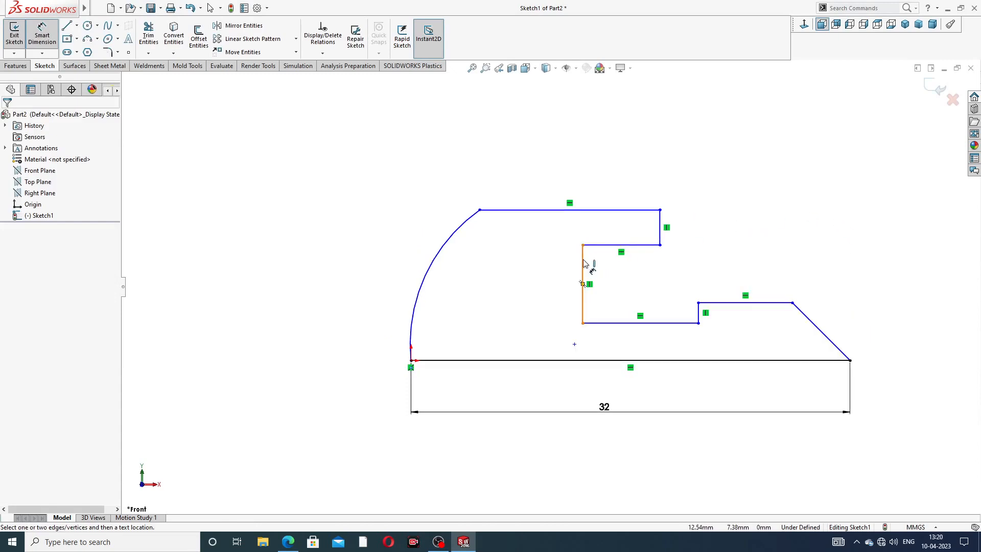
pyautogui.click(583, 265)
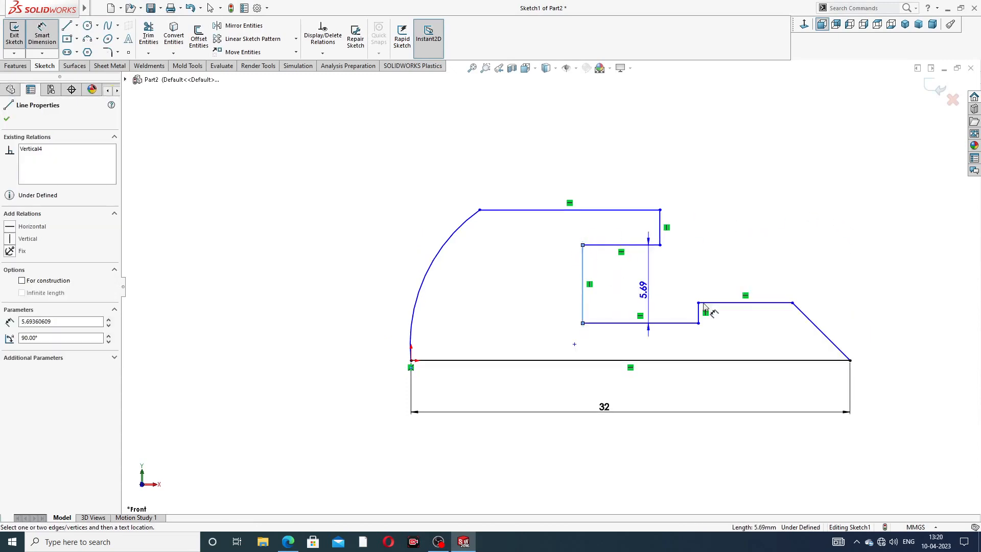
pyautogui.click(850, 360)
pyautogui.click(735, 188)
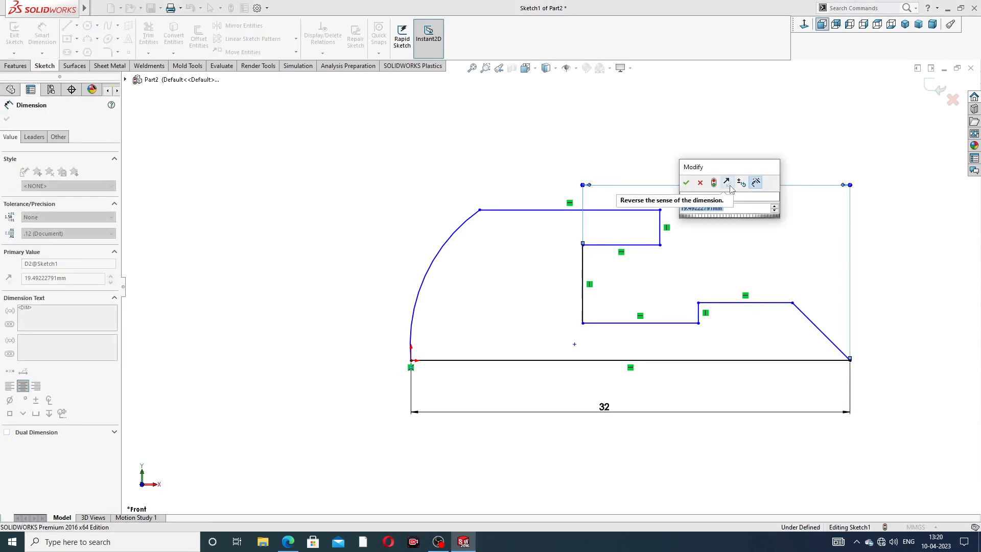
pyautogui.write('26')
pyautogui.press('Return')
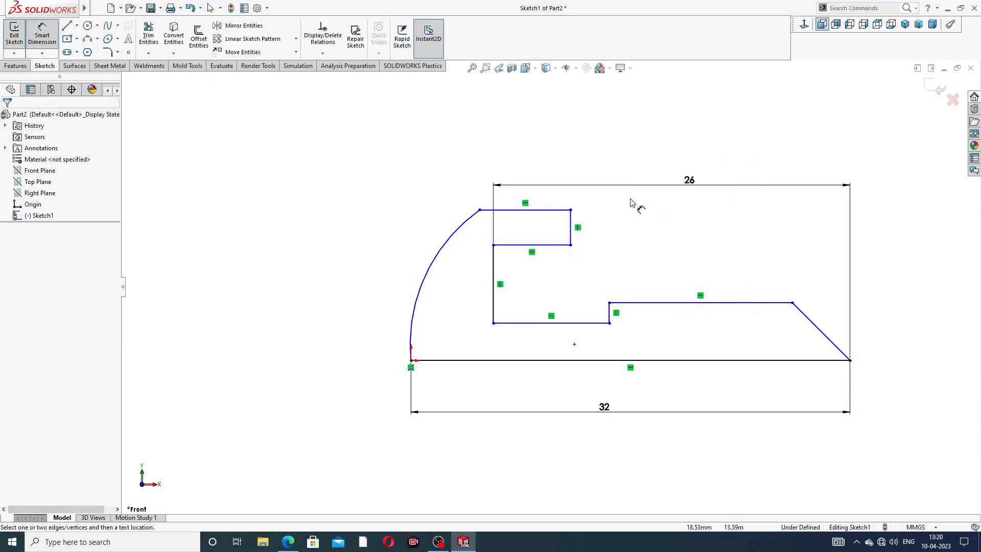
# - Dimension the horizontal distance between the notch's inner vertical line and the hook's short end line as 5 mm
pyautogui.press('z')
pyautogui.scroll(-3, 557, 255)
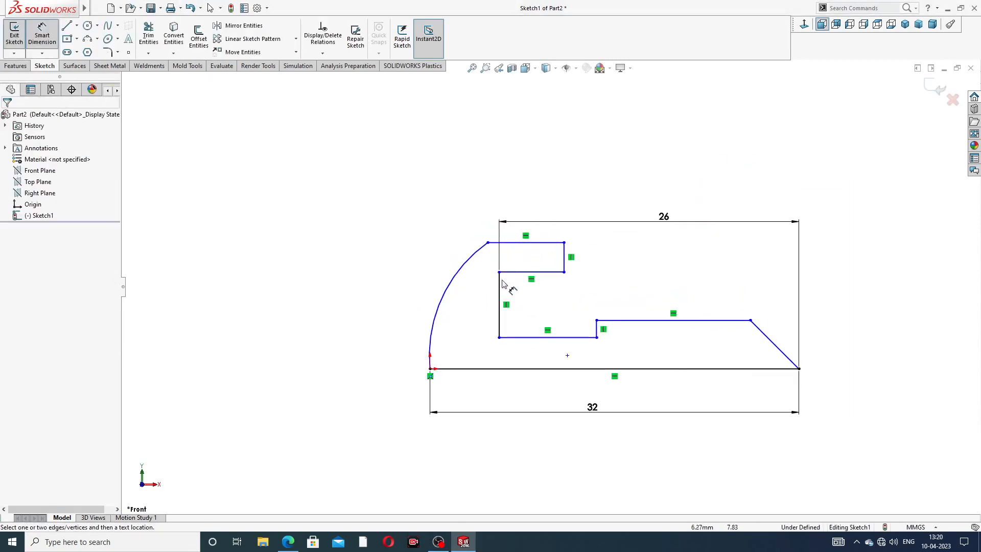
pyautogui.click(563, 253)
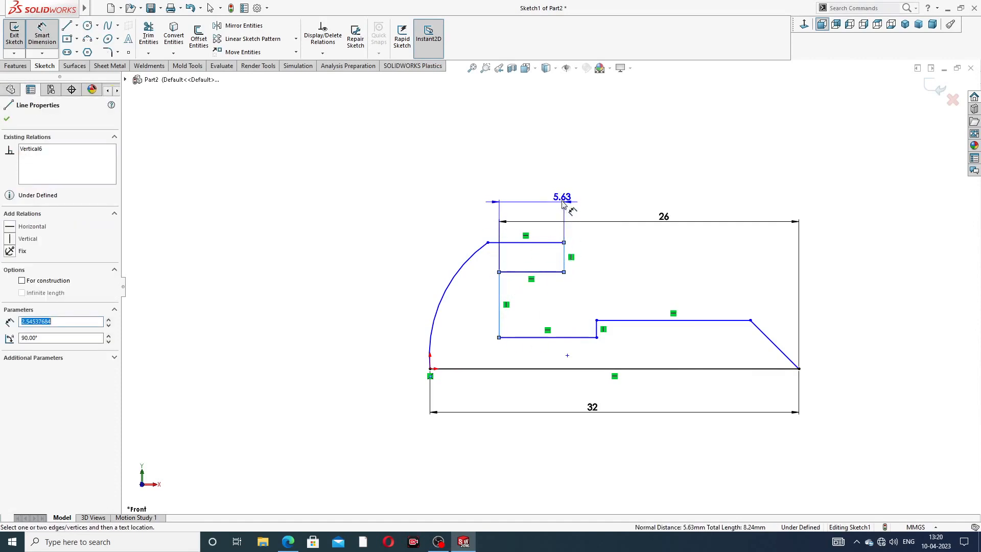
pyautogui.click(538, 198)
pyautogui.write('5')
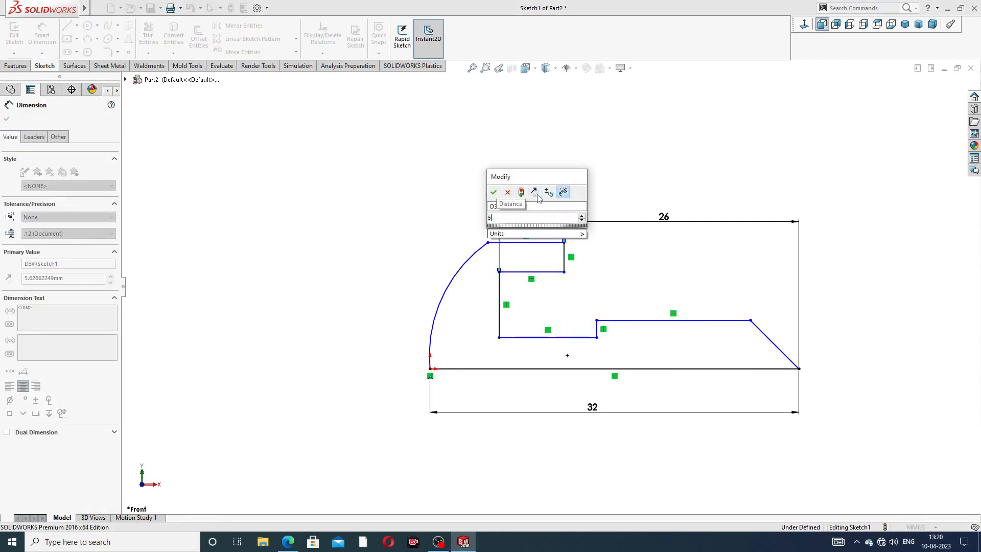
pyautogui.press('Return')
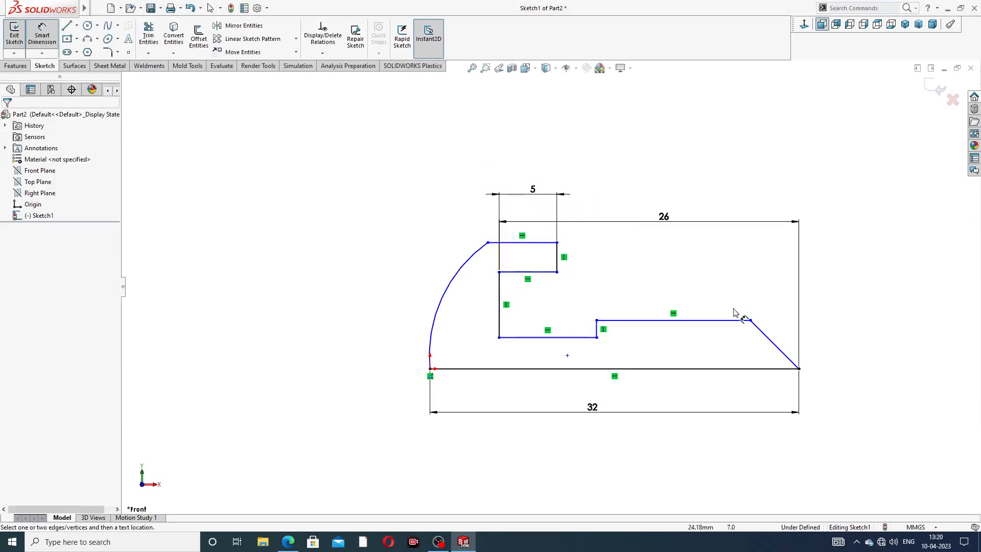
# - Dimension the angle between the slanted end line and the base line as 45°
pyautogui.click(793, 363)
pyautogui.click(776, 369)
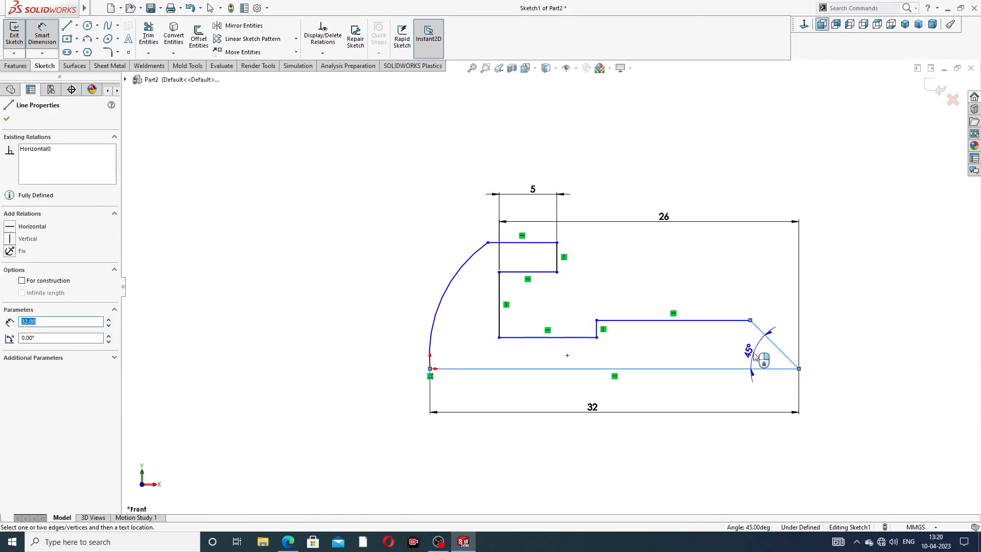
pyautogui.click(755, 354)
pyautogui.write('45')
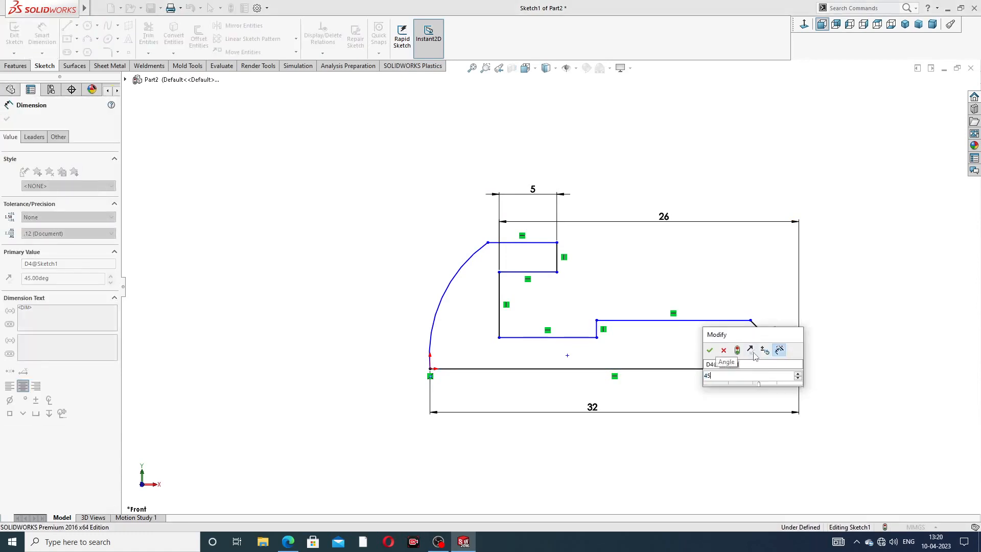
pyautogui.click(710, 350)
# - Start a dimension from the upper endpoint of the slanted line
pyautogui.click(750, 321)
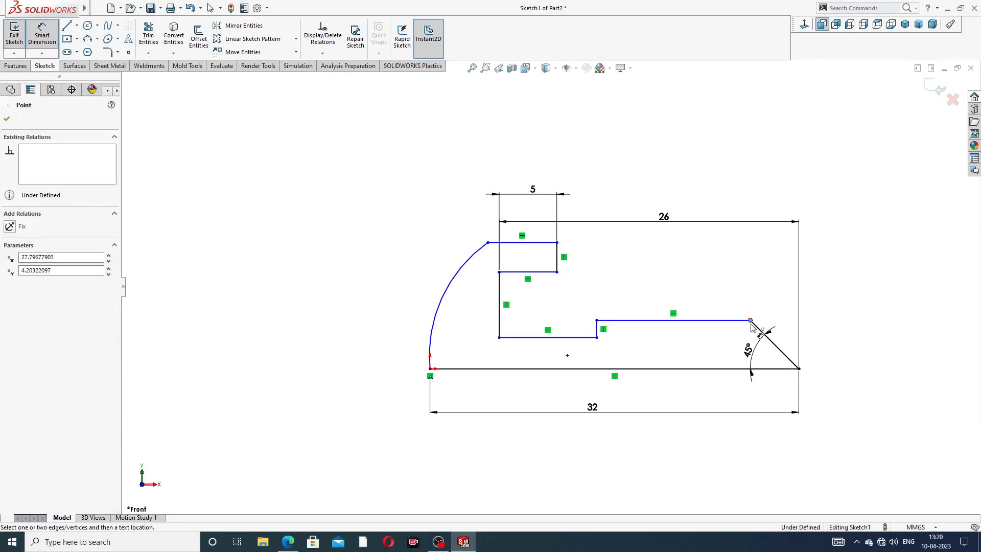
# - Dimension the height of the sloped tip's upper end above the base line as 3 mm
pyautogui.click(782, 369)
pyautogui.click(819, 352)
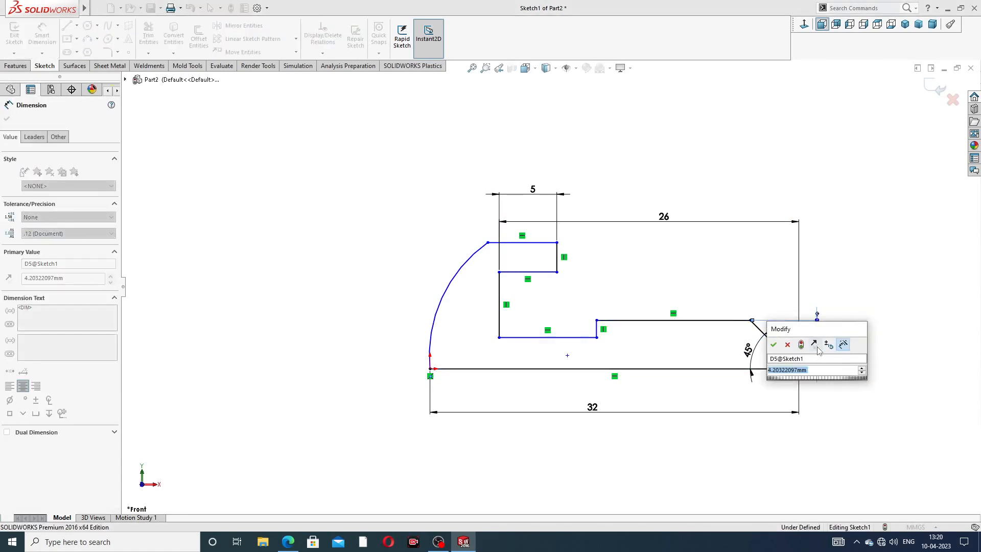
pyautogui.write('3')
pyautogui.press('Return')
pyautogui.click(852, 287)
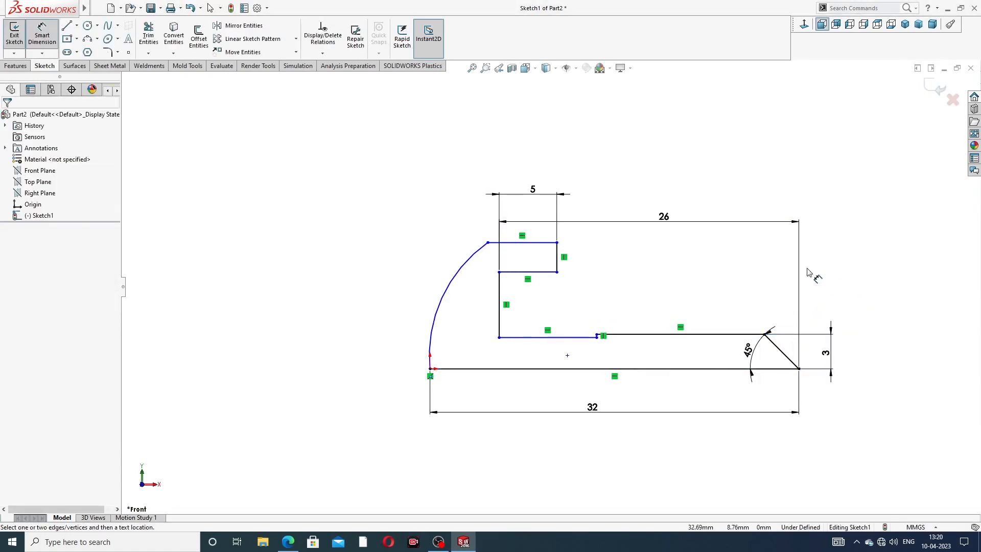
# - Dimension the shank's lower horizontal line at 2 mm above the base line
pyautogui.scroll(-3, 593, 342)
pyautogui.click(575, 328)
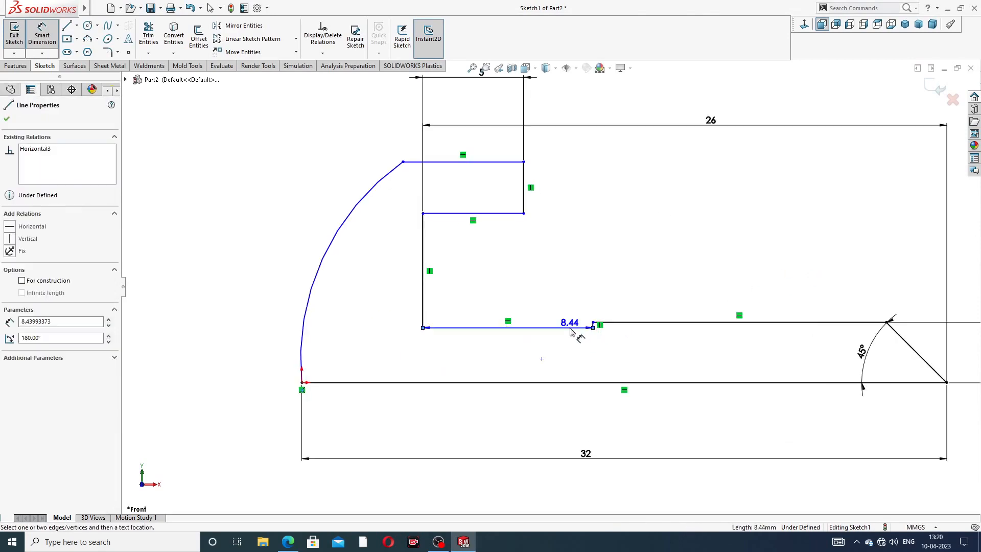
pyautogui.click(569, 386)
pyautogui.click(565, 365)
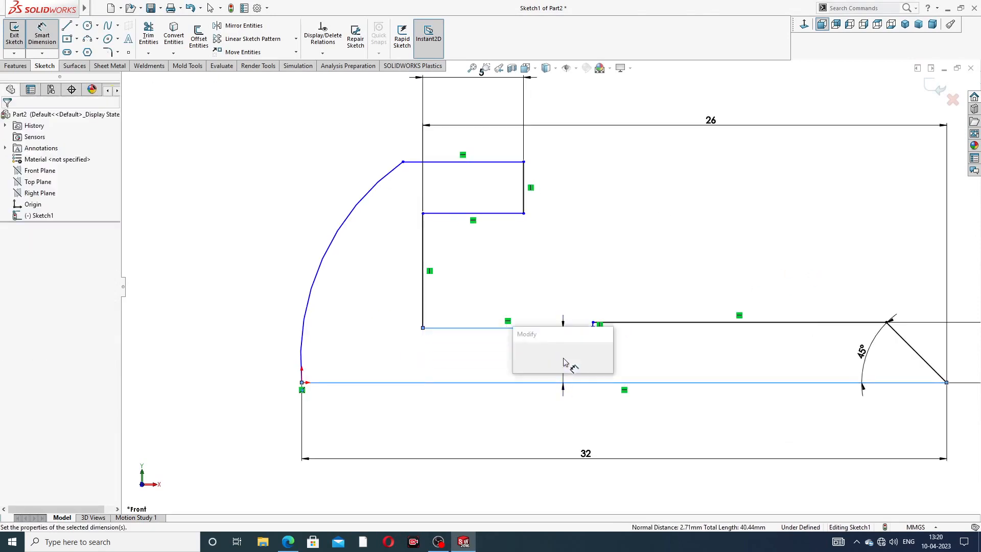
pyautogui.write('2')
pyautogui.press('Return')
pyautogui.click(622, 262)
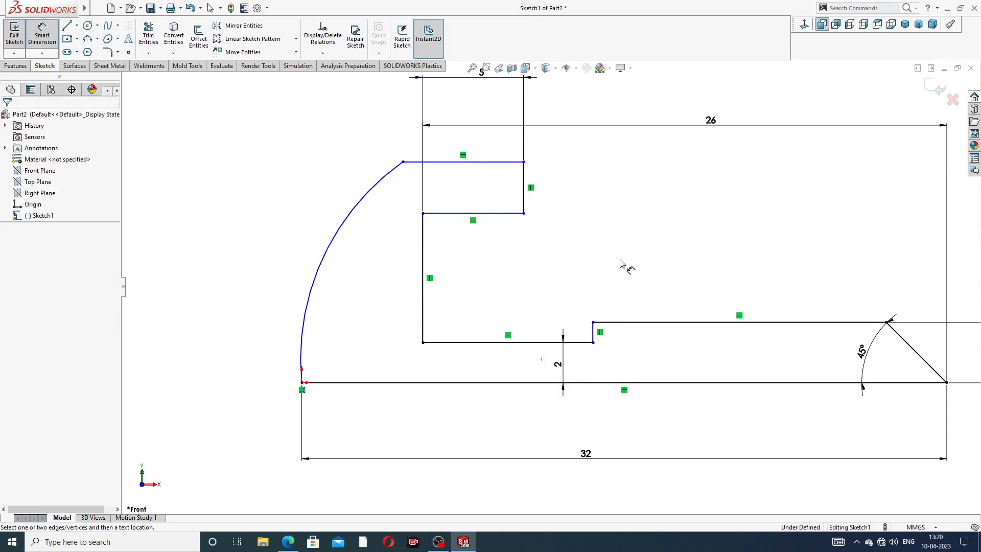
# - Dimension the height of the horizontal line that meets the arc, measured from the base line, as 8 mm
pyautogui.scroll(3, 532, 205)
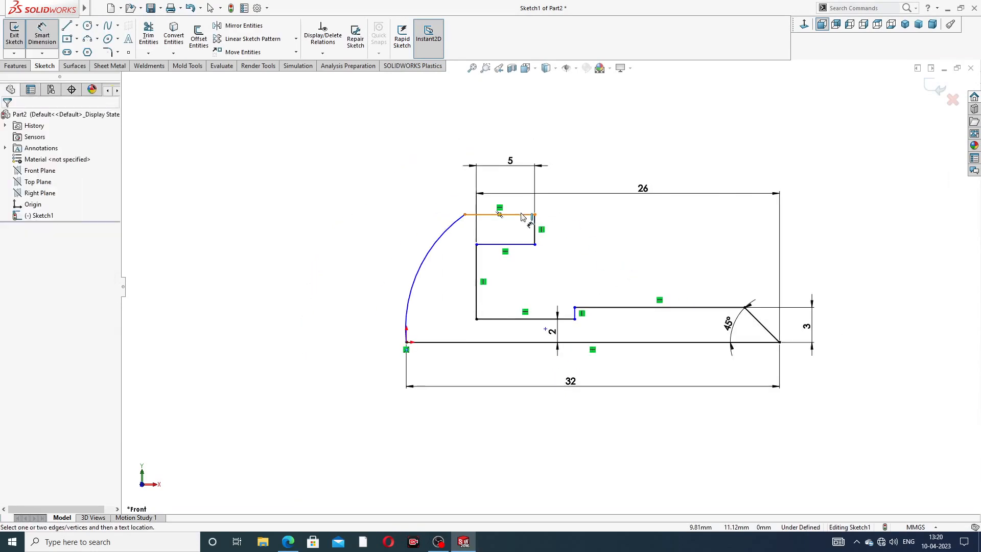
pyautogui.click(511, 215)
pyautogui.click(495, 345)
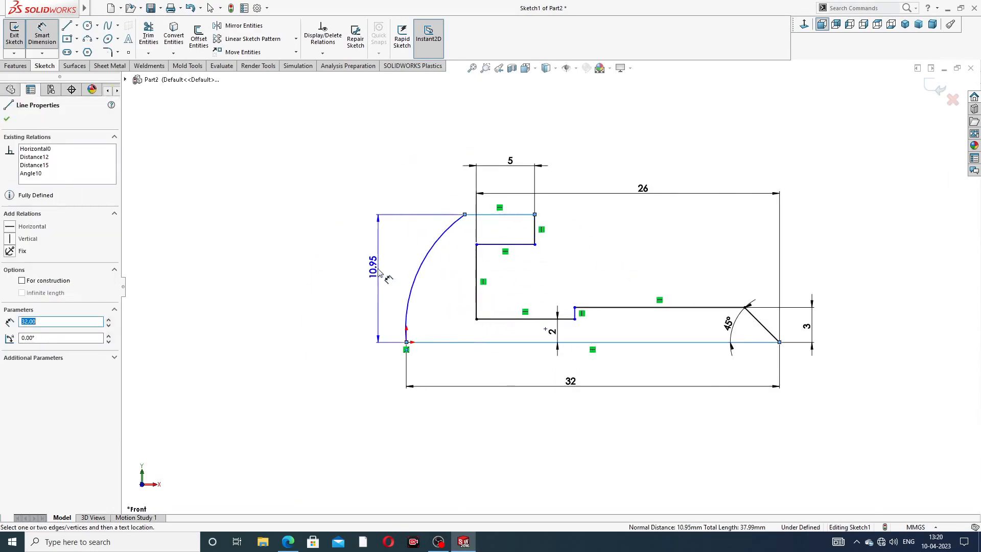
pyautogui.click(379, 276)
pyautogui.write('8')
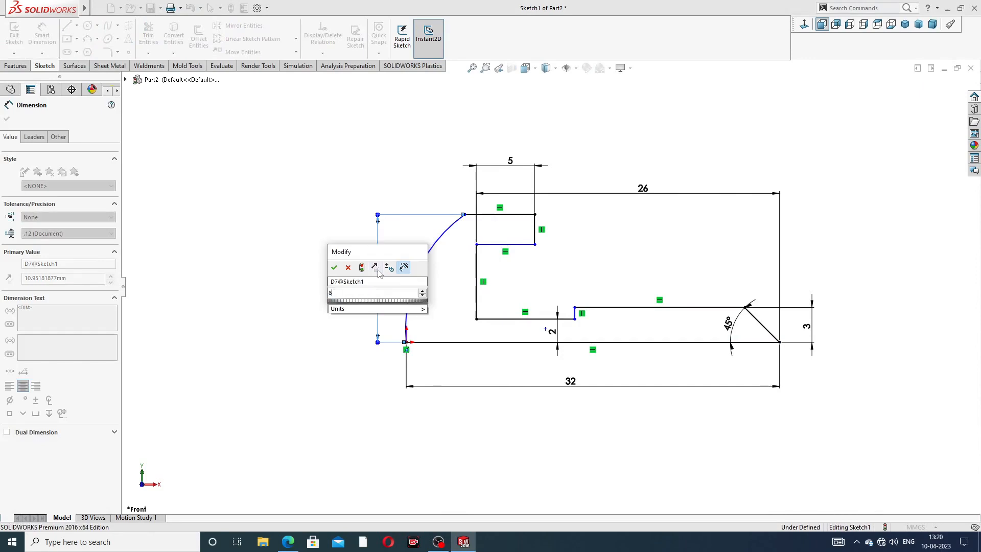
pyautogui.press('Return')
pyautogui.click(317, 247)
# - Set the height of the horizontal line that meets the arc to 6 mm
pyautogui.scroll(-4, 482, 255)
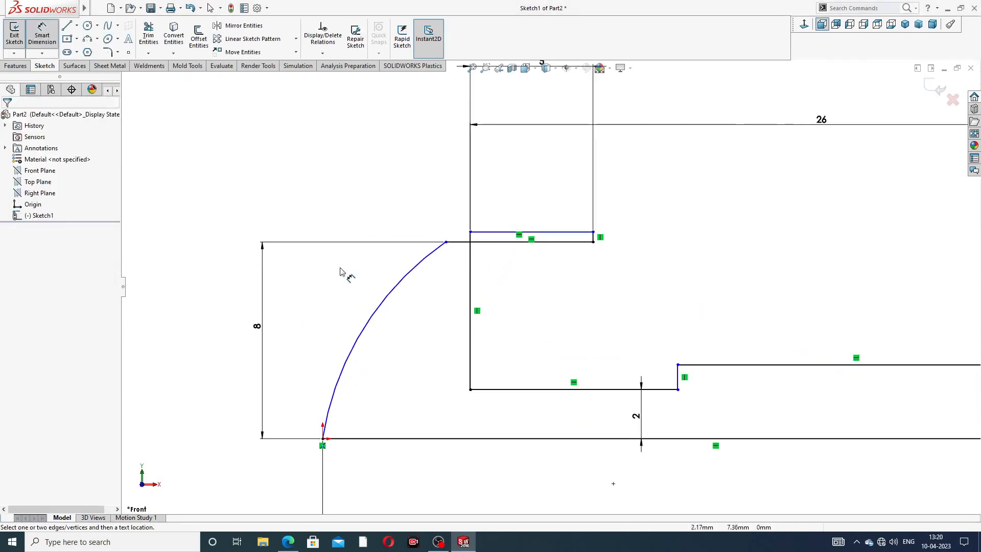
pyautogui.doubleClick(257, 328)
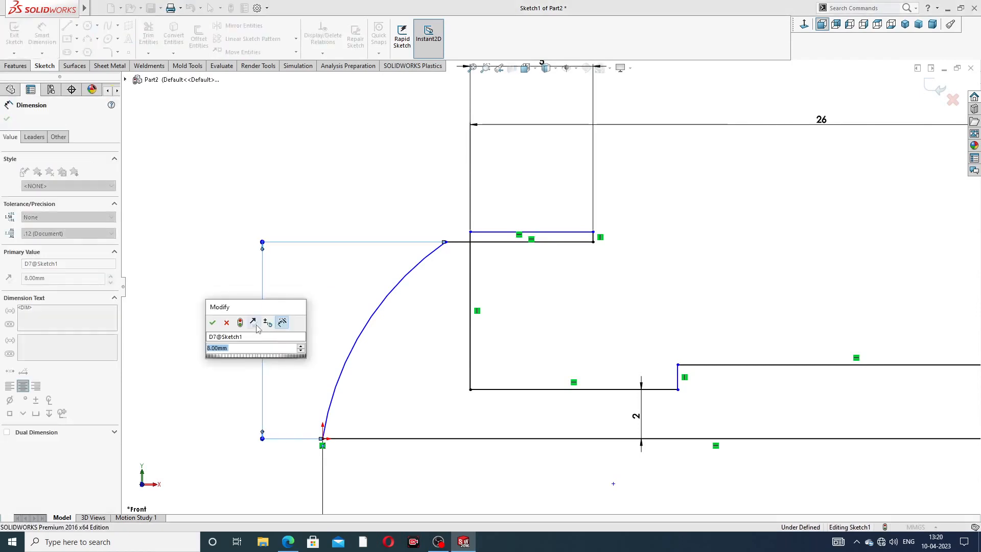
pyautogui.write('6')
pyautogui.press('Return')
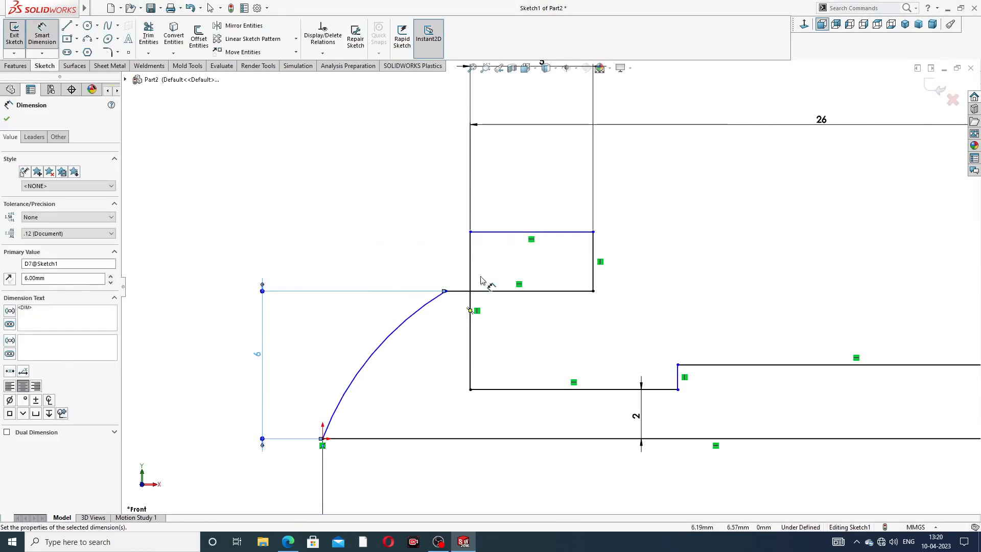
# - Dimension the head's 5 mm wide horizontal line at 8 mm above the base line
pyautogui.click(513, 233)
pyautogui.click(468, 439)
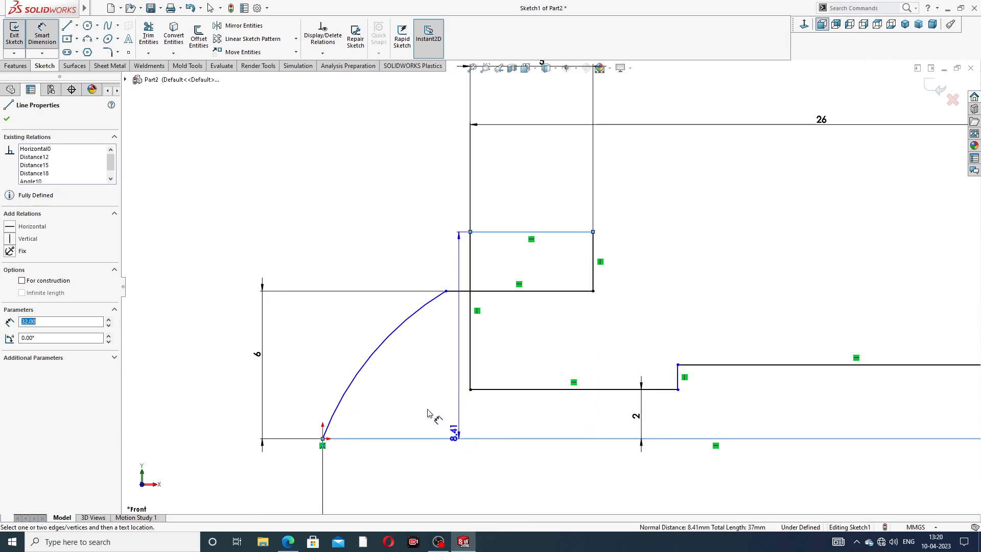
pyautogui.click(225, 332)
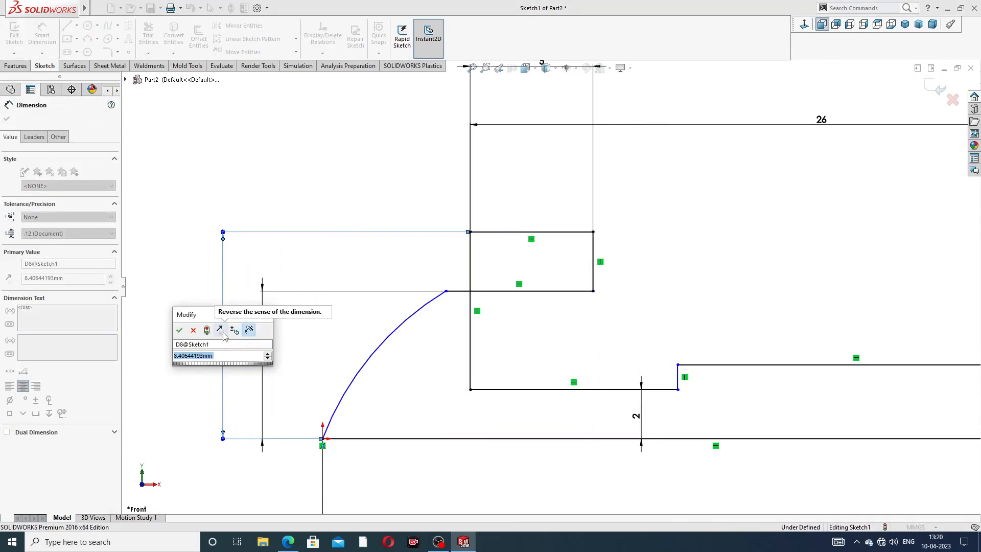
pyautogui.write('8')
pyautogui.press('Return')
pyautogui.click(720, 203)
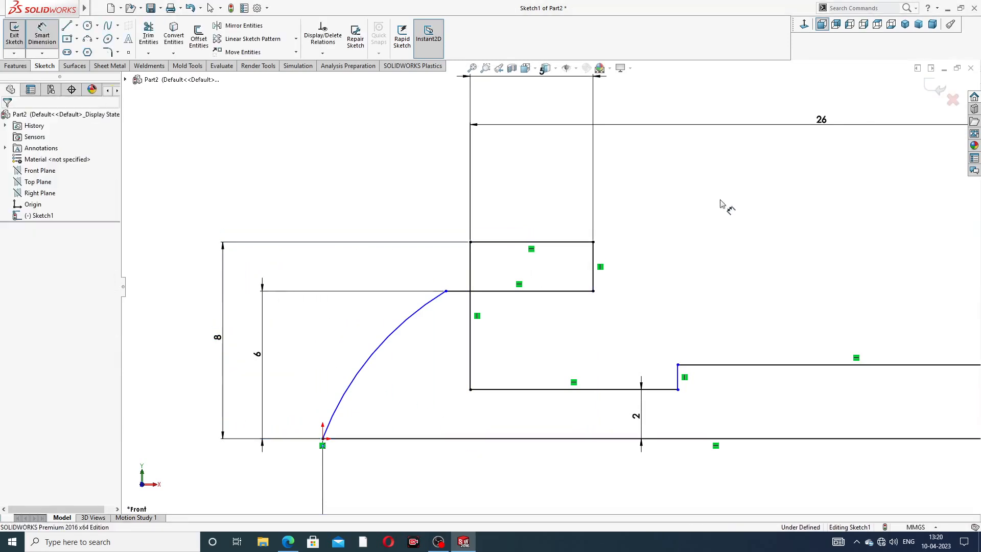
# - Dimension the head arc's radius as 26 mm and place the radius label outside the arc
pyautogui.scroll(5, 685, 202)
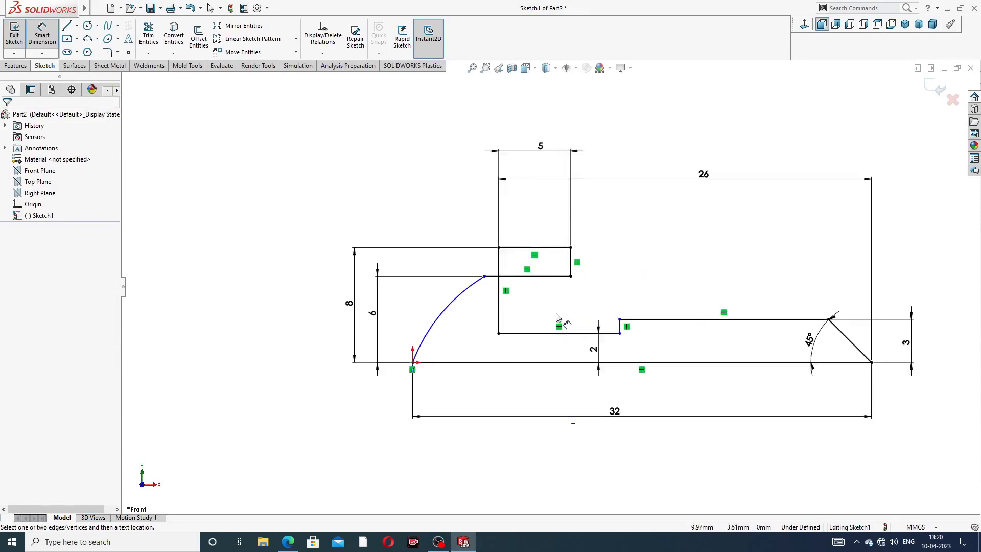
pyautogui.scroll(-4, 560, 314)
pyautogui.click(413, 285)
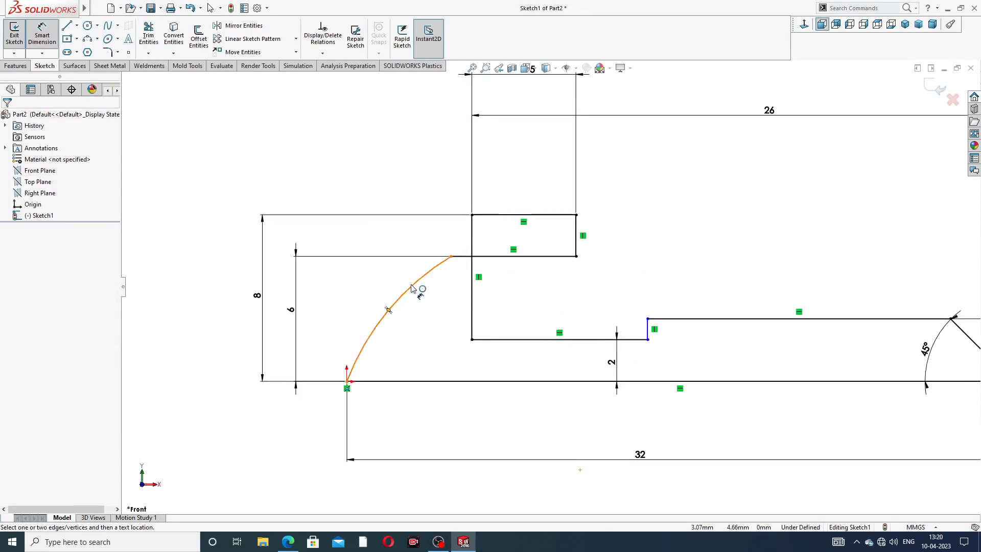
pyautogui.click(378, 181)
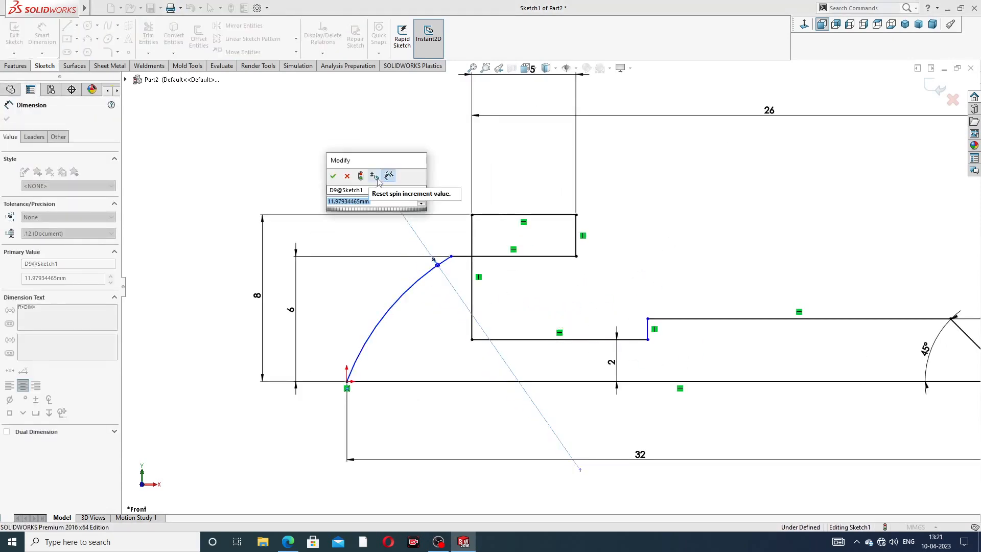
pyautogui.write('26')
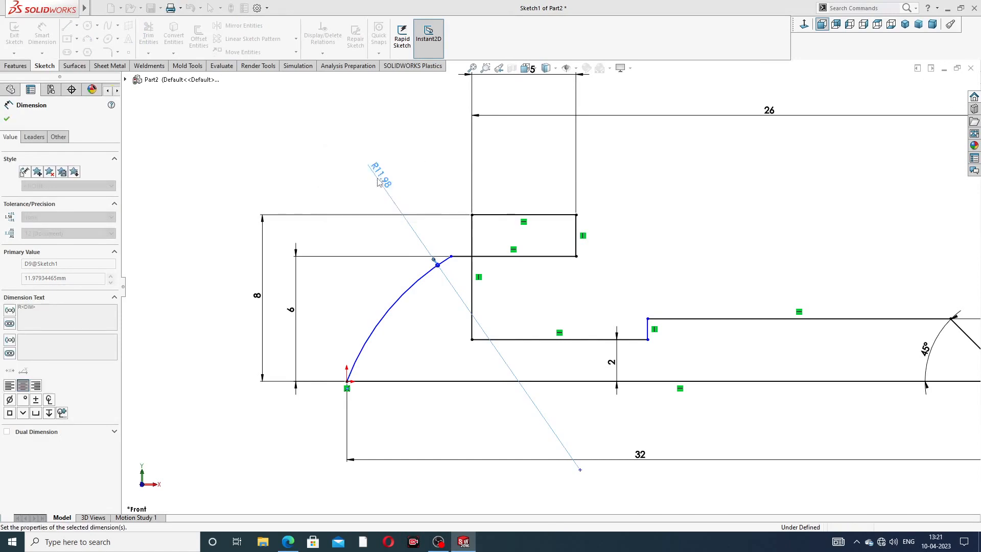
pyautogui.press('Return')
pyautogui.click(696, 220)
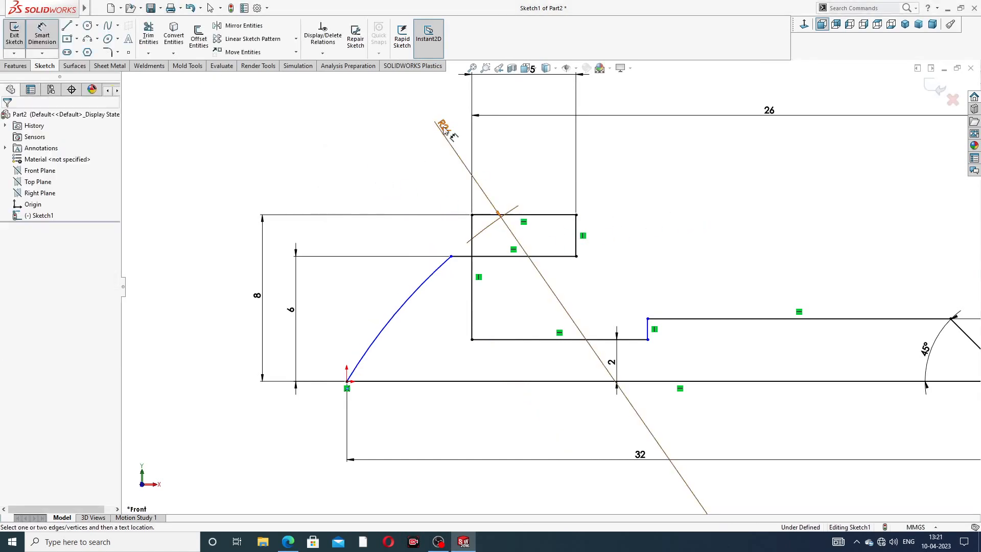
pyautogui.moveTo(439, 128); pyautogui.dragTo(354, 160)
pyautogui.click(756, 223)
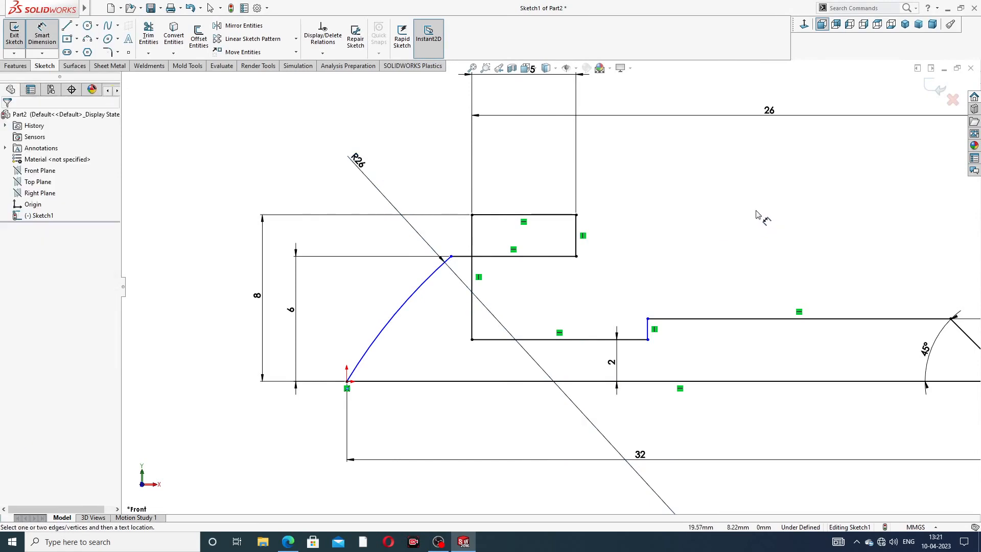
# - Consult the screw drawing PDF in the browser, and dimension the raised horizontal line next to the sloped tip as 12 mm in SOLIDWORKS
pyautogui.click(287, 541)
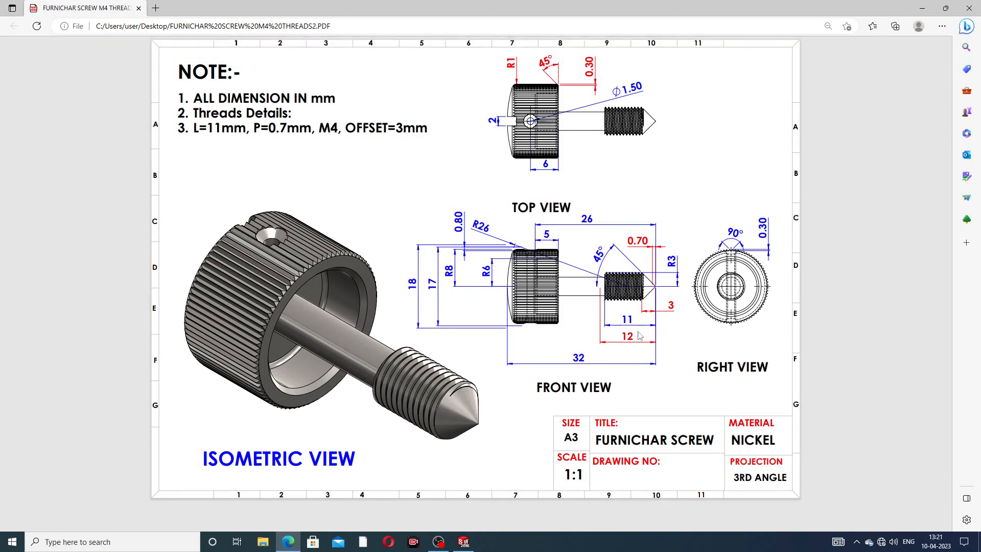
pyautogui.click(288, 542)
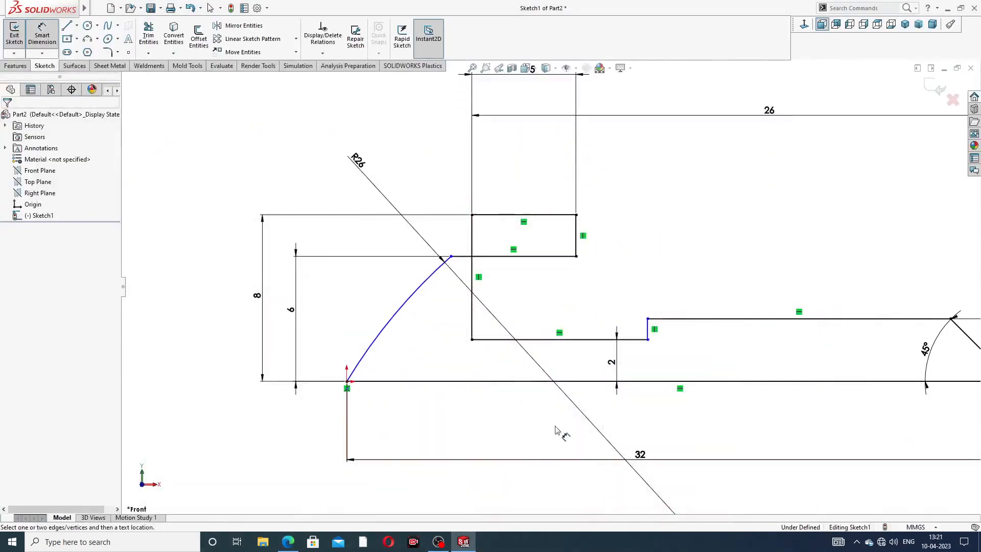
pyautogui.scroll(3, 763, 346)
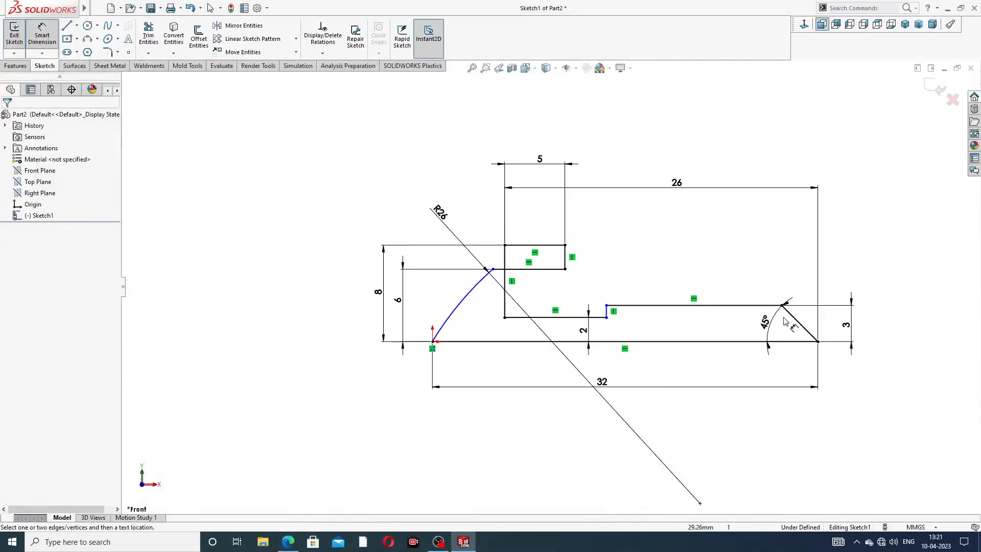
pyautogui.click(690, 305)
pyautogui.click(676, 369)
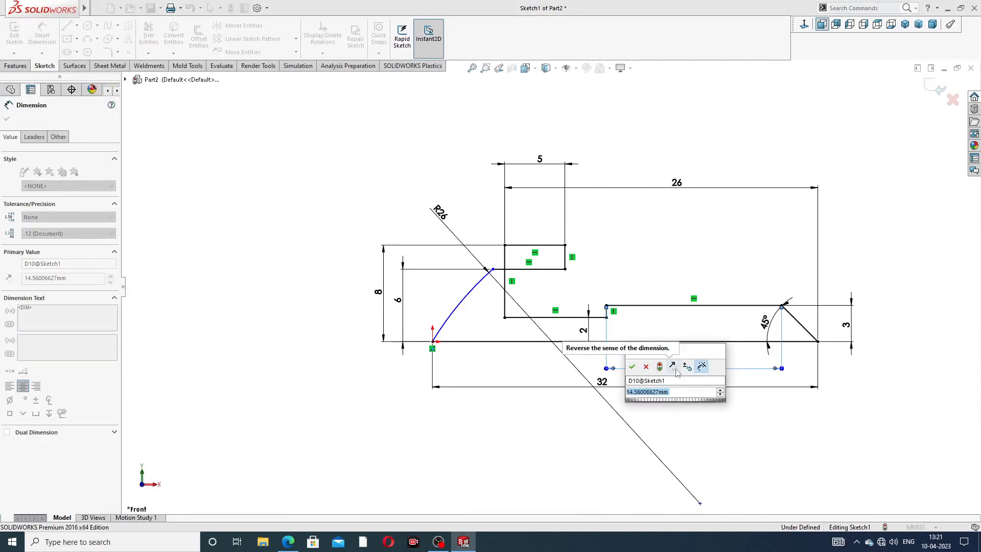
pyautogui.write('12')
pyautogui.press('Return')
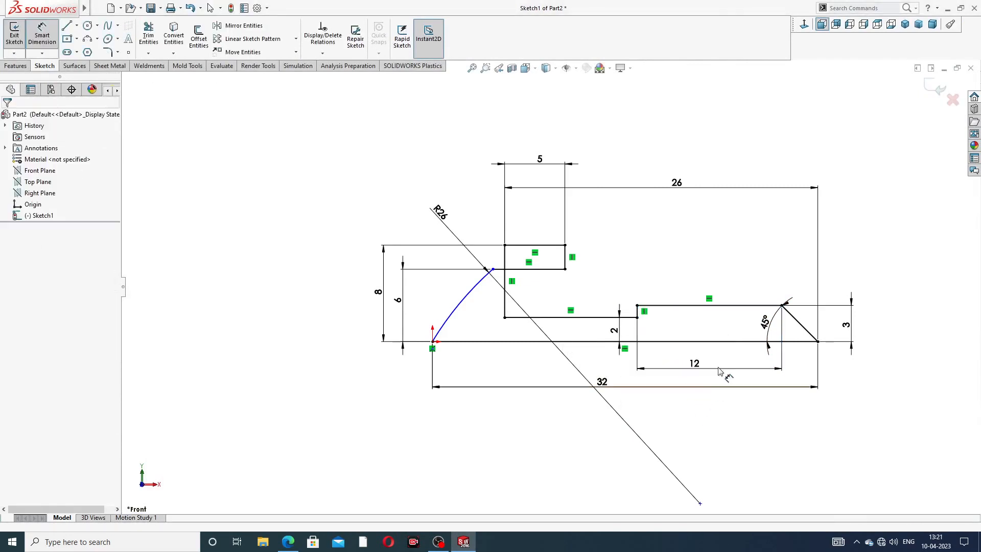
# - Move the 5, 26, R26, 6 and 8 mm dimensions closer to the profile and leave Smart Dimension
pyautogui.scroll(2, 749, 246)
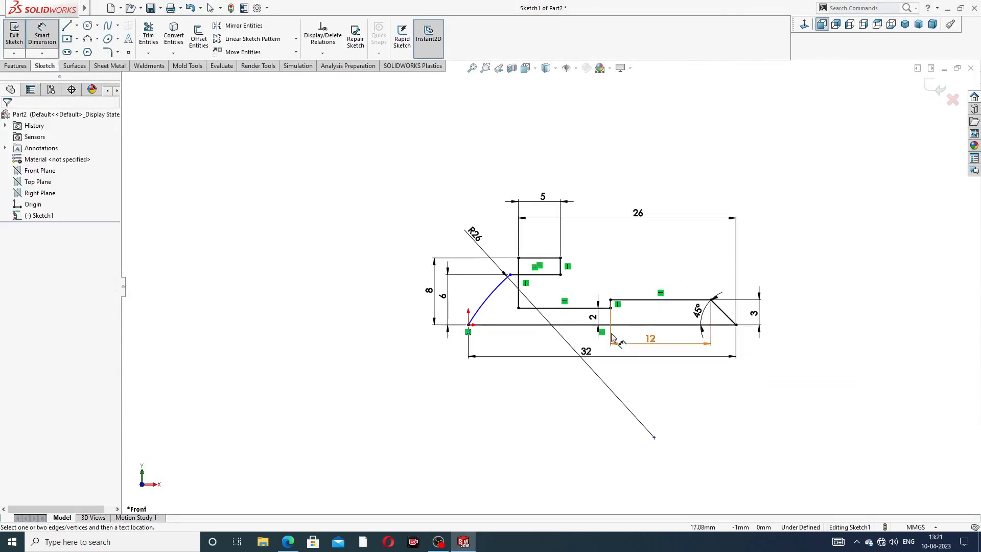
pyautogui.scroll(-2, 620, 340)
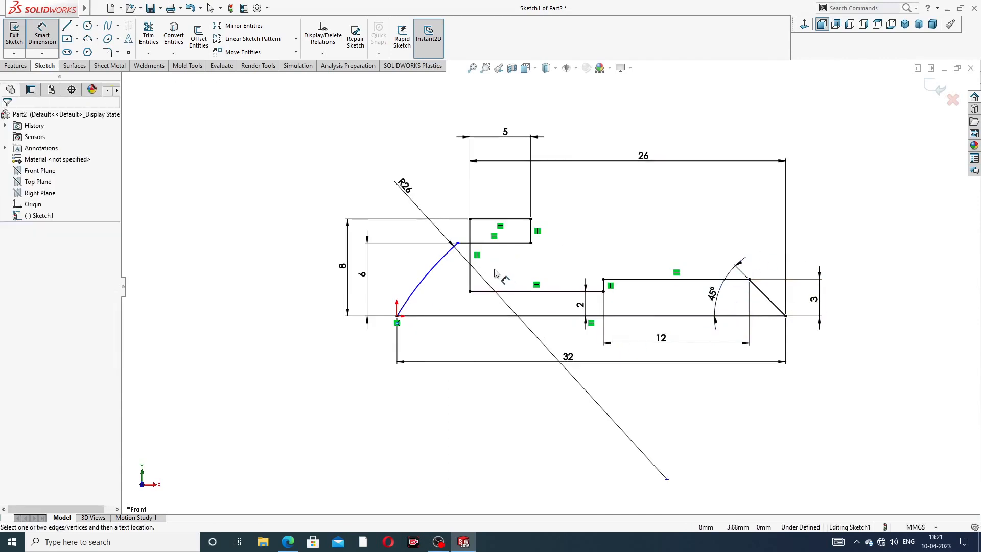
pyautogui.scroll(-1, 494, 273)
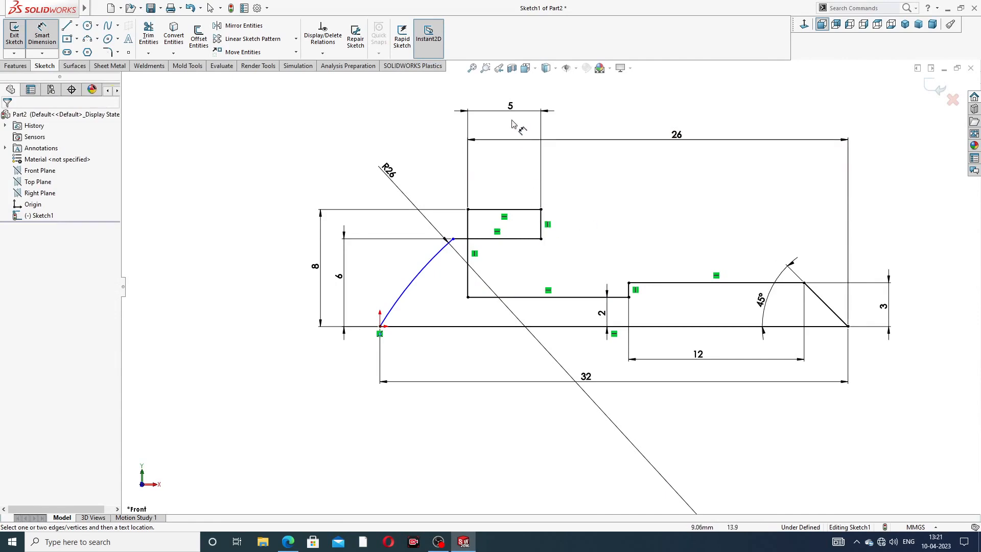
pyautogui.moveTo(510, 109); pyautogui.dragTo(508, 184)
pyautogui.moveTo(671, 139); pyautogui.dragTo(678, 159)
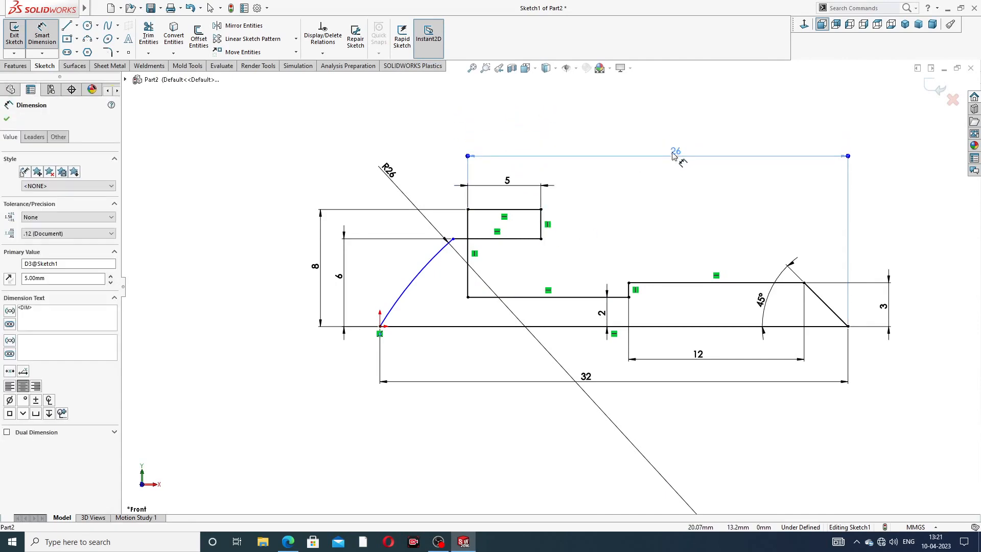
pyautogui.click(713, 100)
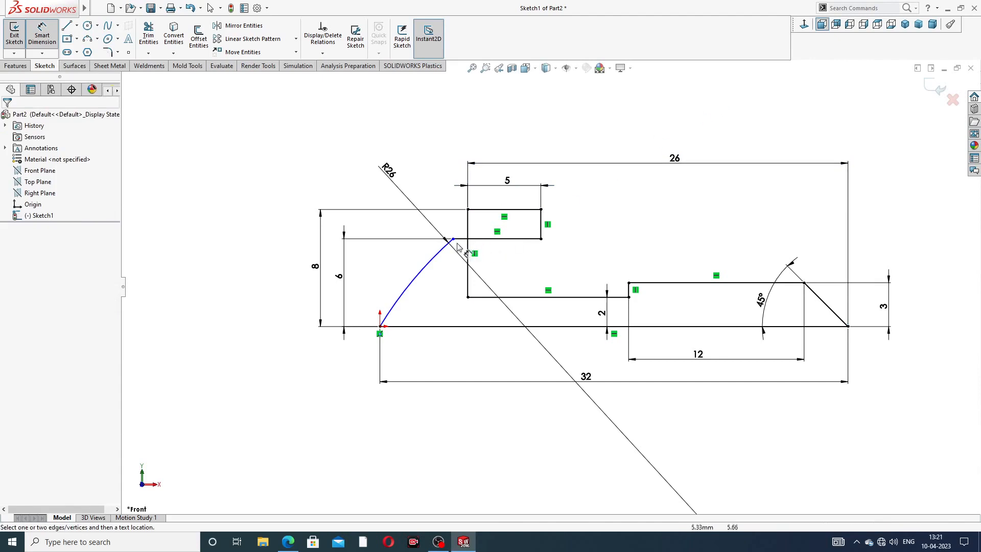
pyautogui.click(390, 176)
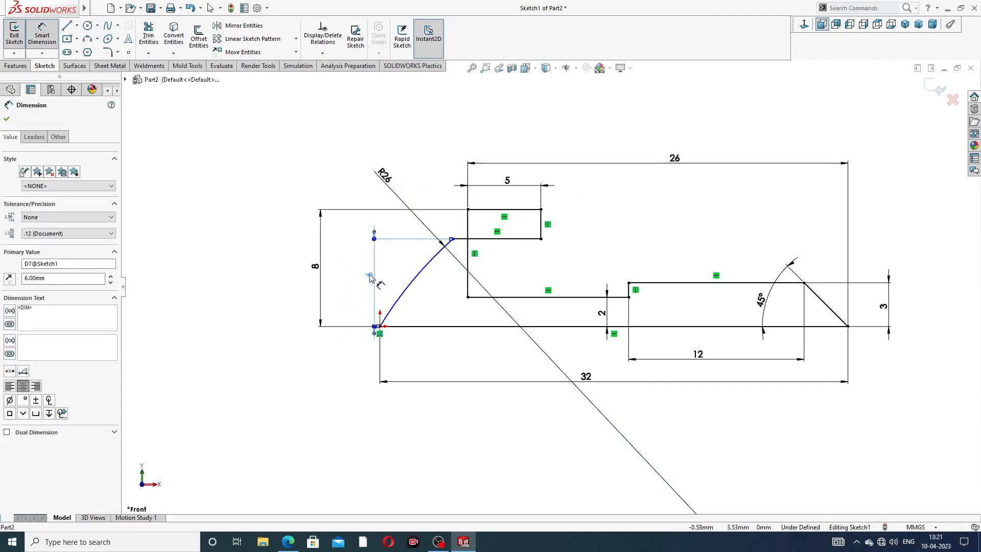
pyautogui.moveTo(370, 276); pyautogui.dragTo(330, 267)
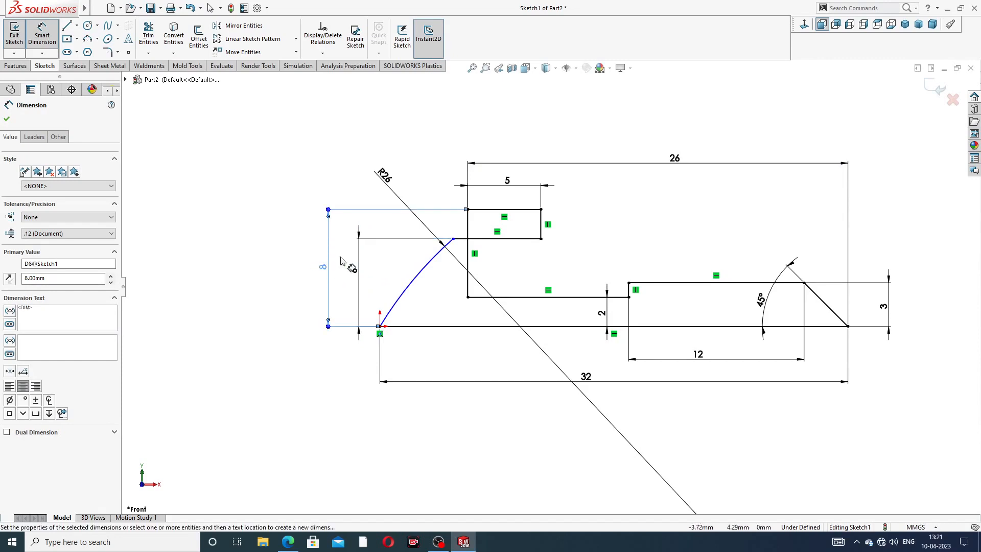
pyautogui.click(572, 126)
pyautogui.rightClick(571, 126)
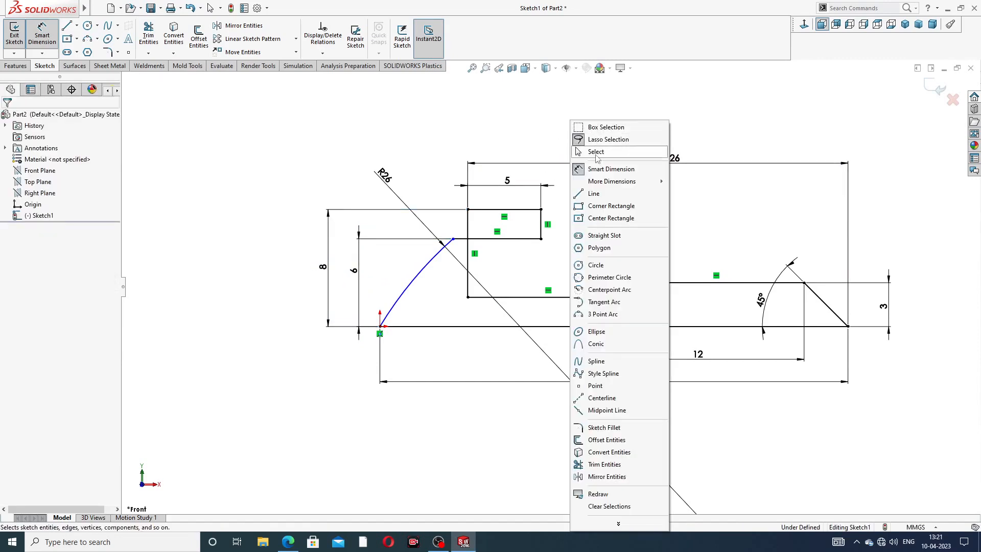
pyautogui.click(588, 147)
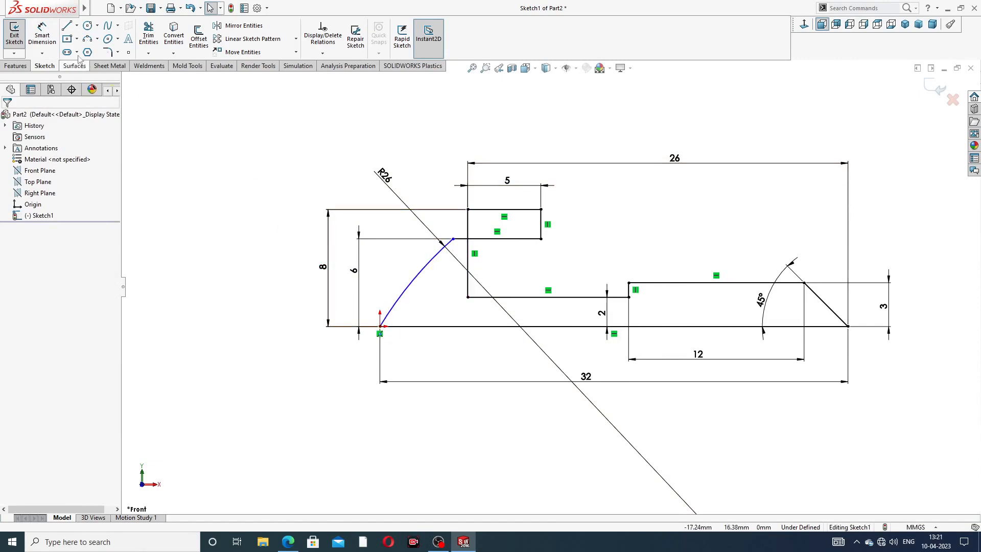
# - Draw a vertical construction centerline about 3.2 mm long upward from the origin at the head arc's lower end
pyautogui.click(76, 26)
pyautogui.click(89, 49)
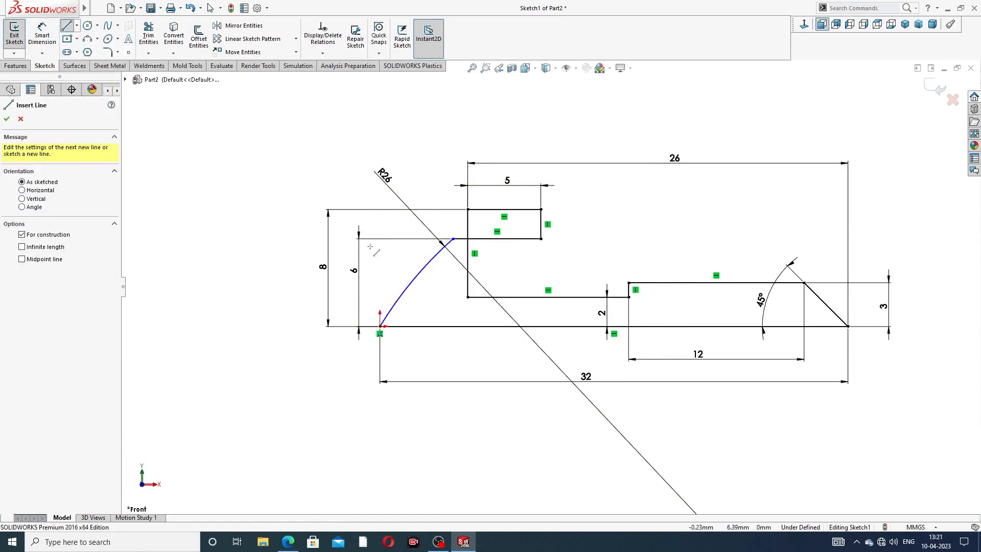
pyautogui.click(379, 326)
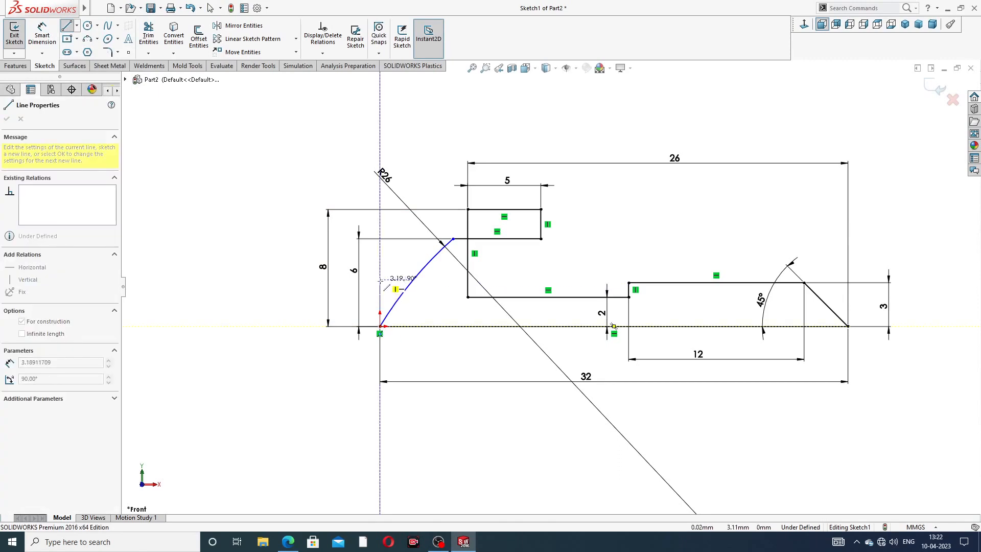
pyautogui.click(381, 280)
pyautogui.rightClick(398, 258)
pyautogui.click(411, 267)
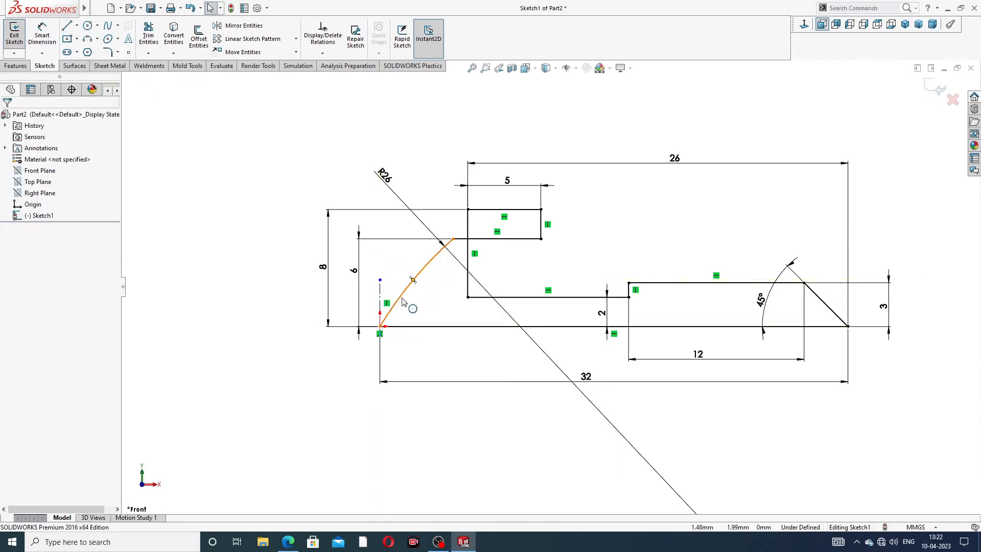
# - Add a tangent relation between the head arc and the vertical centerline at the origin
pyautogui.click(402, 302)
pyautogui.keyDown('ctrl'); pyautogui.click(380, 297); pyautogui.keyUp('ctrl')
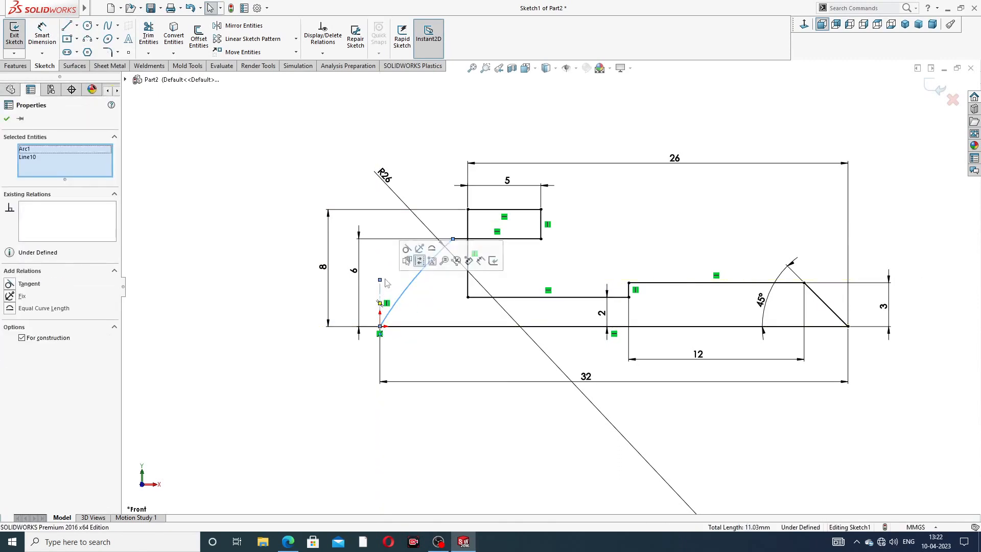
pyautogui.click(403, 269)
pyautogui.click(501, 134)
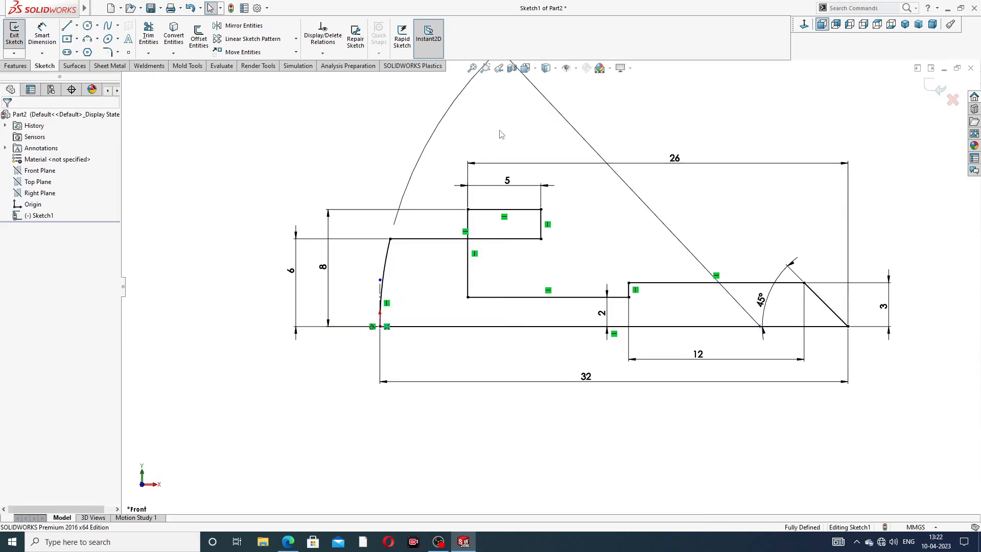
pyautogui.scroll(3, 513, 152)
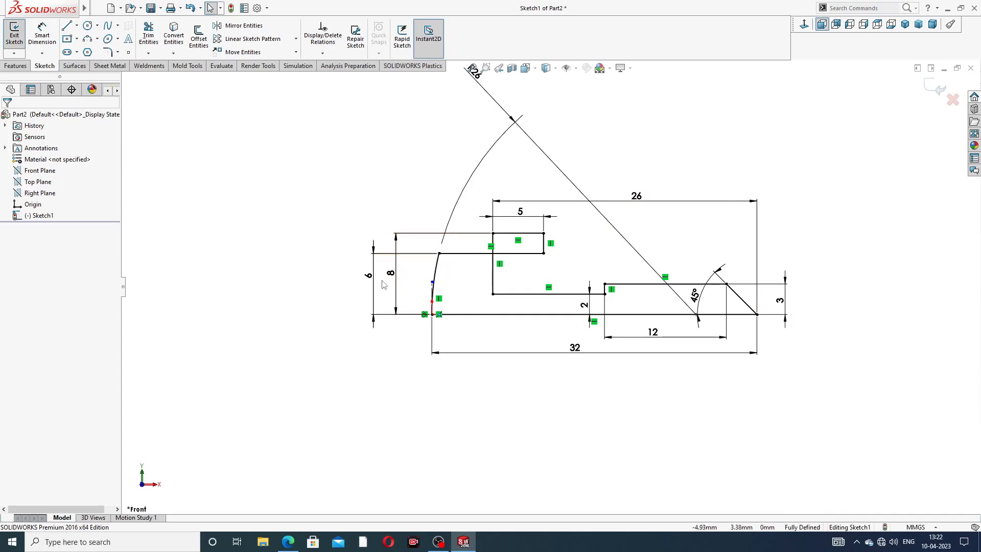
# - Rearrange the 6 and 8 mm height dimensions beside the head arc, with the 6 mm one nearest the profile
pyautogui.moveTo(368, 276)
pyautogui.mouseDown()
pyautogui.moveTo(407, 274)
pyautogui.moveTo(374, 271)
pyautogui.mouseUp()
pyautogui.click(330, 259)
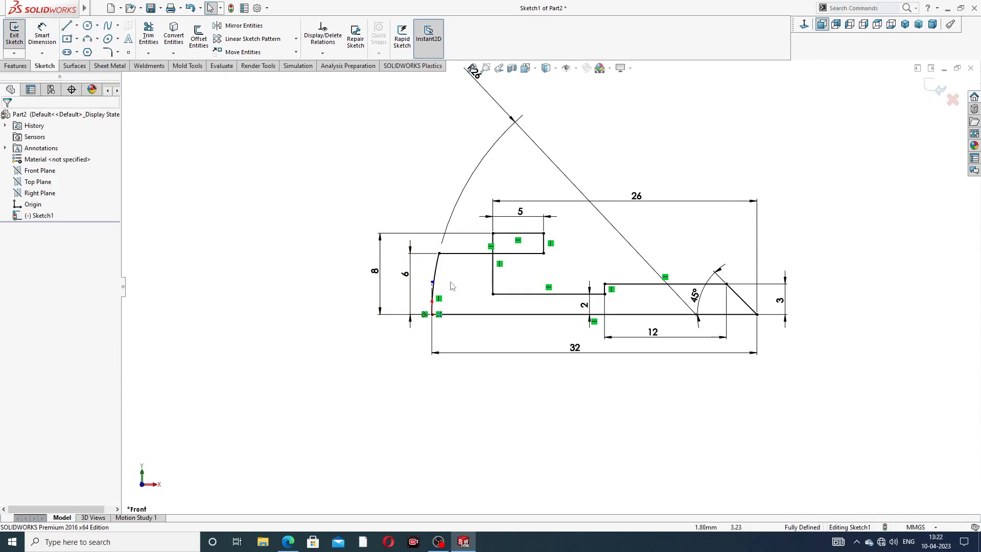
pyautogui.scroll(-2, 464, 280)
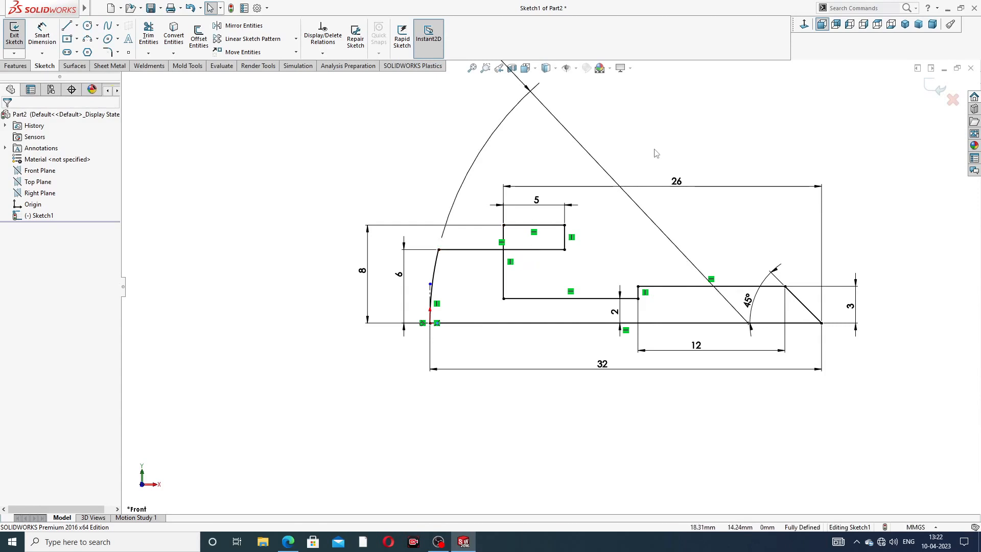
# - Undo the latest dimension moves, the arc's tangent relation and the vertical centerline
pyautogui.hotkey('ctrl', 'z')
pyautogui.hotkey('ctrl', 'z')
pyautogui.hotkey('ctrl', 'z')
pyautogui.hotkey('ctrl', 'z')
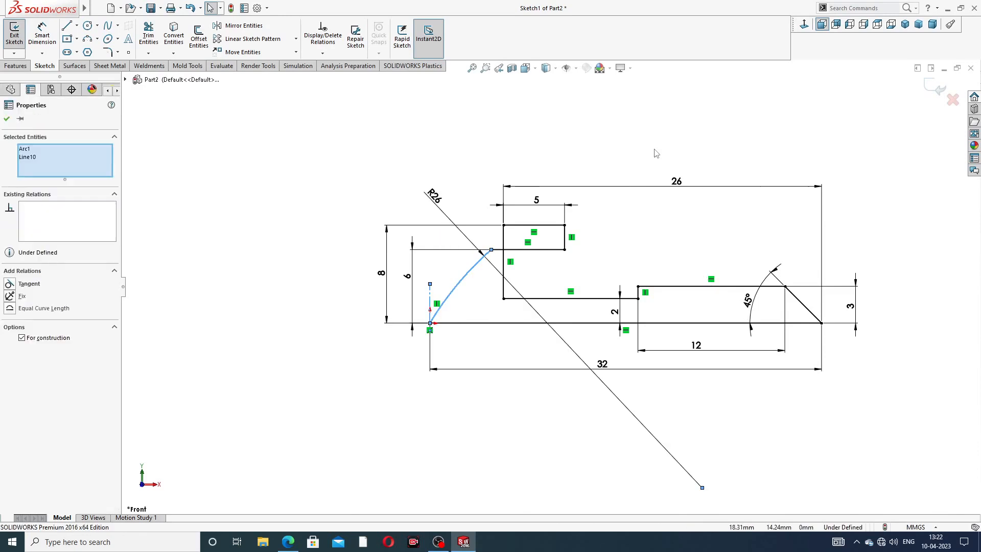
pyautogui.hotkey('ctrl', 'z')
pyautogui.hotkey('ctrl', 'z')
pyautogui.hotkey('ctrl', 'z')
pyautogui.hotkey('ctrl', 'z')
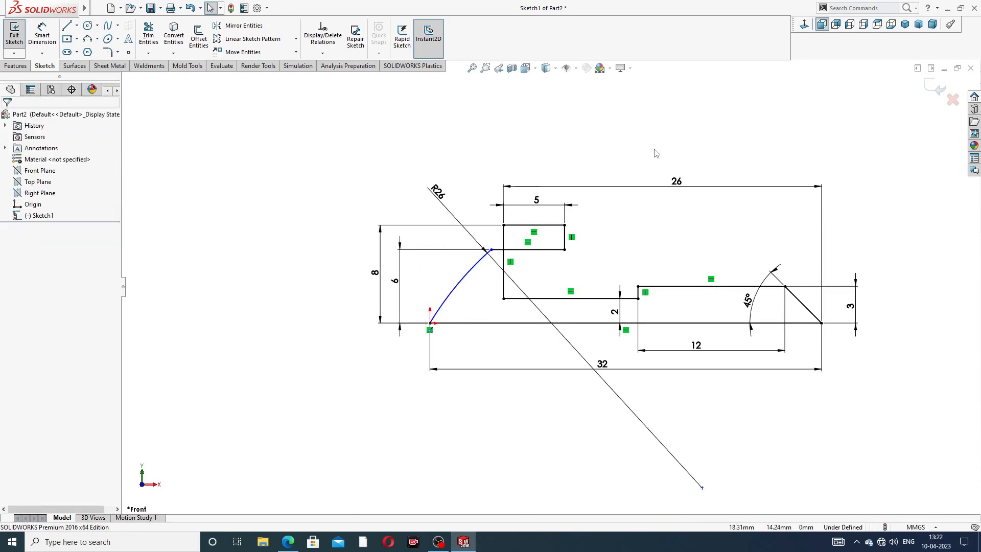
# - Undo the profile's dimensioning back to only the 32 mm base length and the unedited 19.49 mm shank length
pyautogui.hotkey('ctrl', 'z')
pyautogui.hotkey('ctrl', 'z')
pyautogui.hotkey('ctrl', 'z')
pyautogui.hotkey('ctrl', 'z')
pyautogui.hotkey('ctrl', 'z')
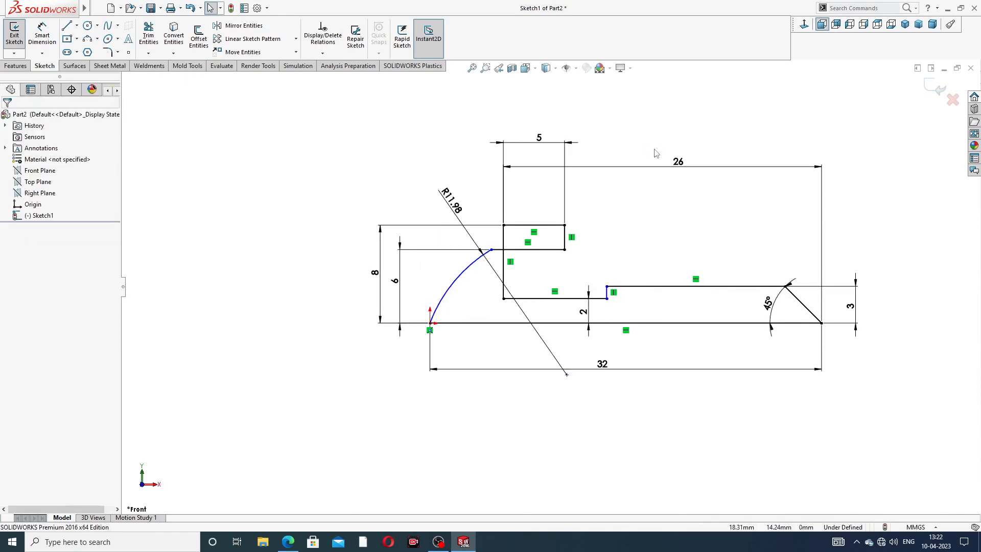
pyautogui.hotkey('ctrl', 'z')
pyautogui.hotkey('ctrl', 'z')
pyautogui.hotkey('ctrl', 'z')
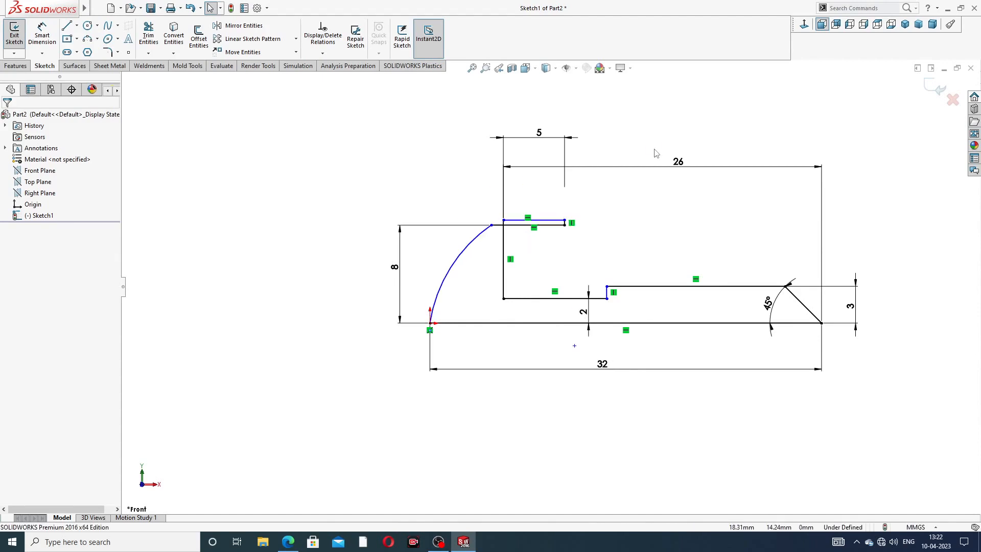
pyautogui.hotkey('ctrl', 'z')
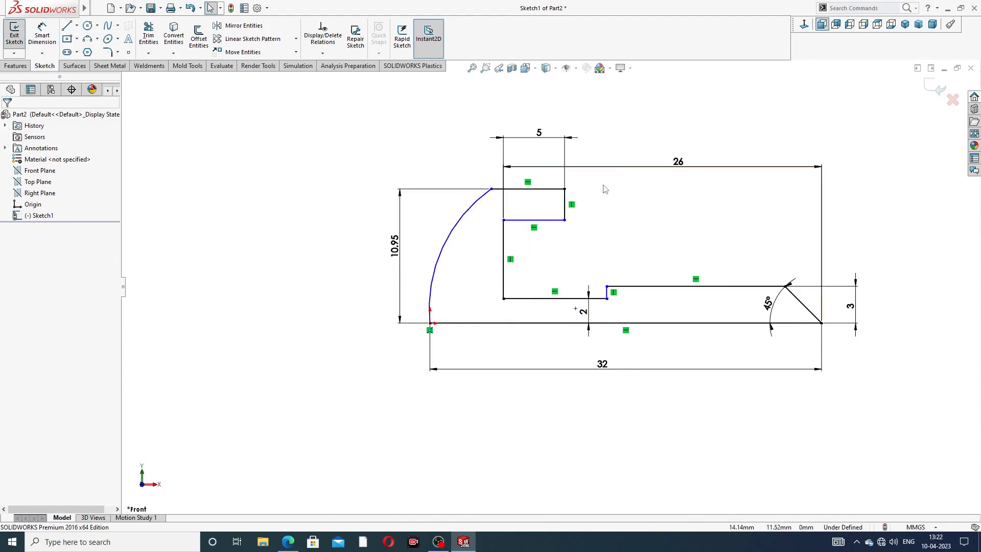
pyautogui.click(491, 190)
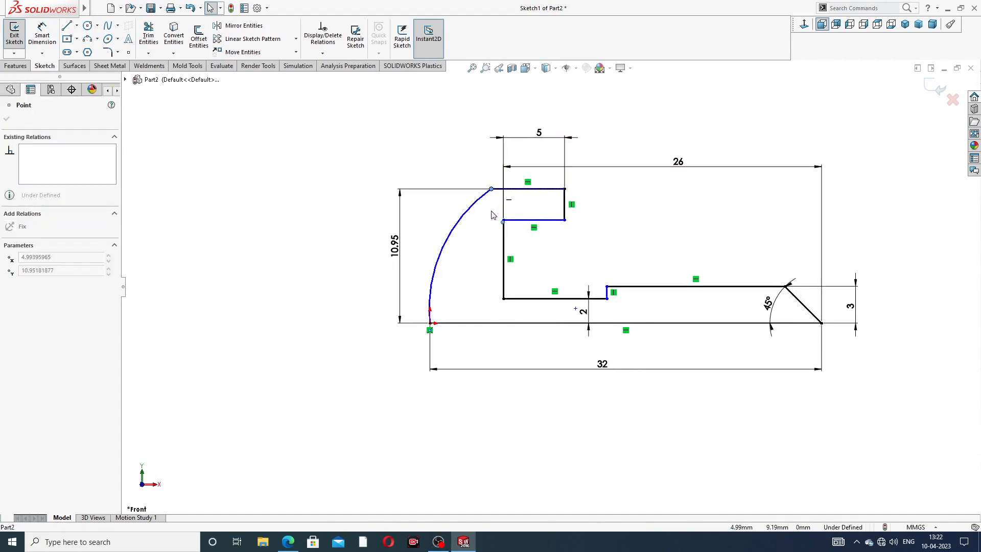
pyautogui.hotkey('ctrl', 'z')
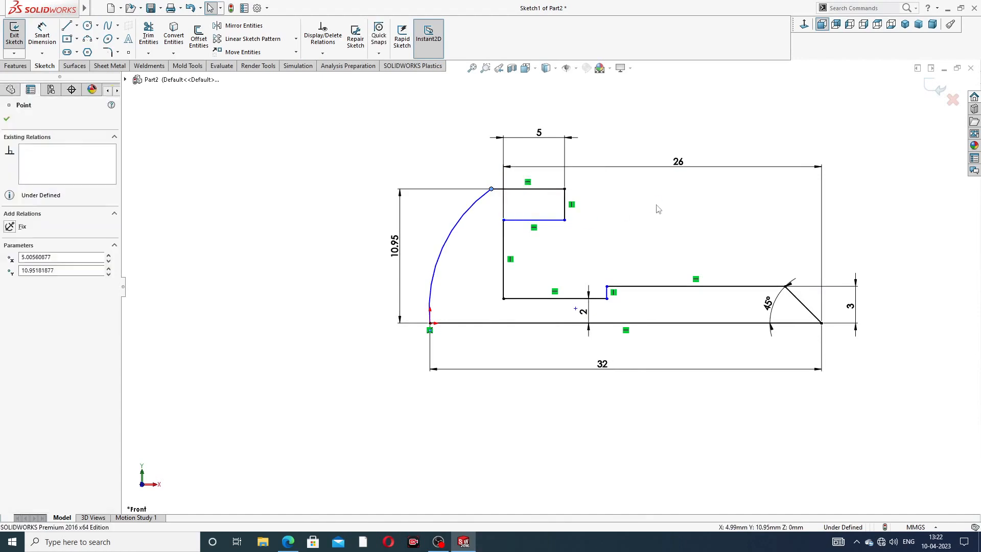
pyautogui.hotkey('ctrl', 'z')
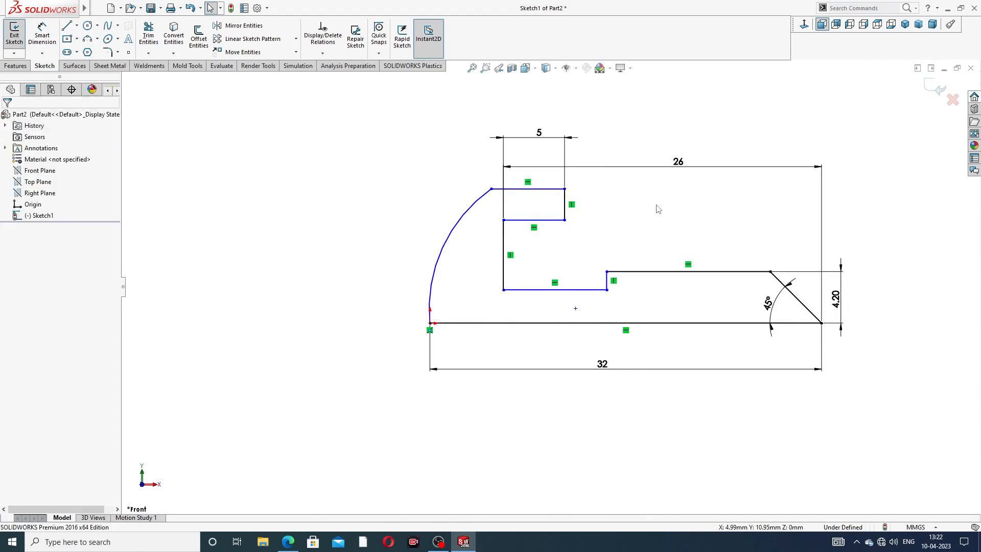
pyautogui.hotkey('ctrl', 'z')
pyautogui.hotkey('ctrl', 'z')
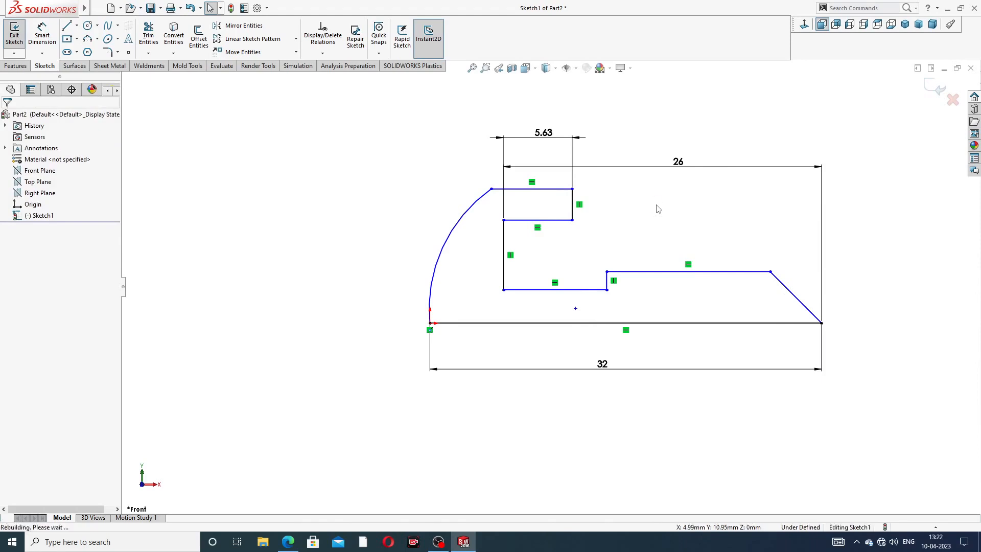
pyautogui.hotkey('ctrl', 'z')
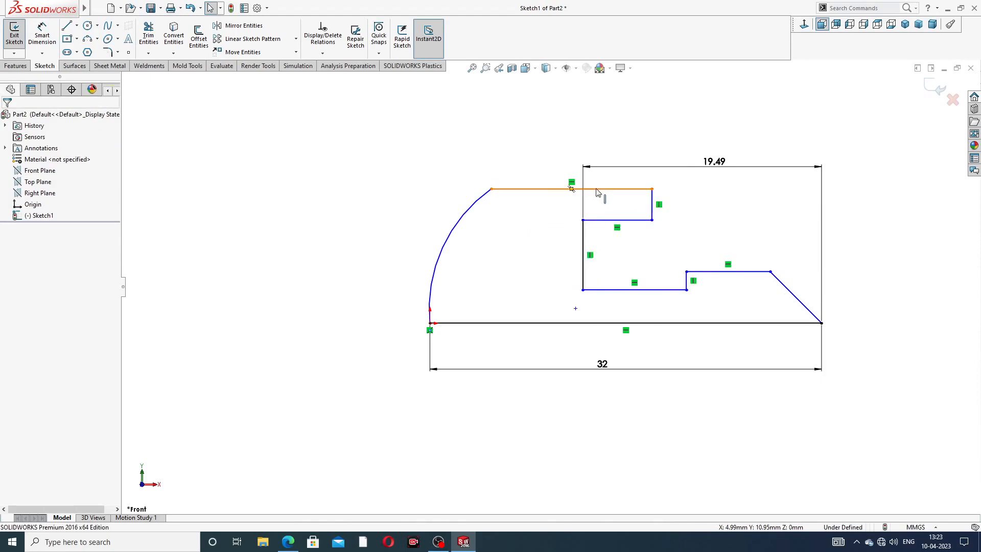
# - Lower the head's long horizontal line to about 6 mm above the base line and raise the short one to about 9.4 mm
pyautogui.moveTo(534, 190); pyautogui.dragTo(536, 250)
pyautogui.click(616, 209)
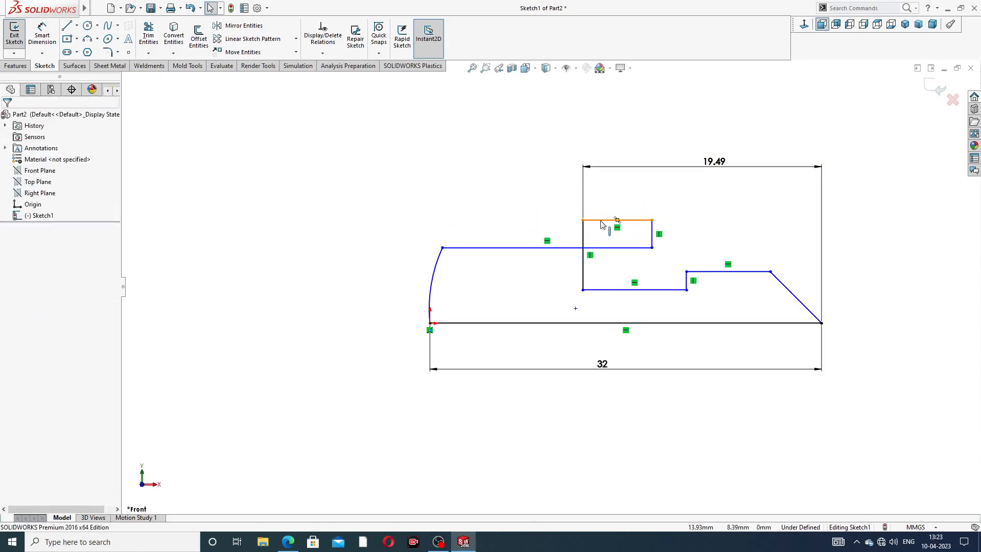
pyautogui.moveTo(618, 219); pyautogui.dragTo(585, 210)
pyautogui.click(695, 221)
pyautogui.scroll(2, 695, 221)
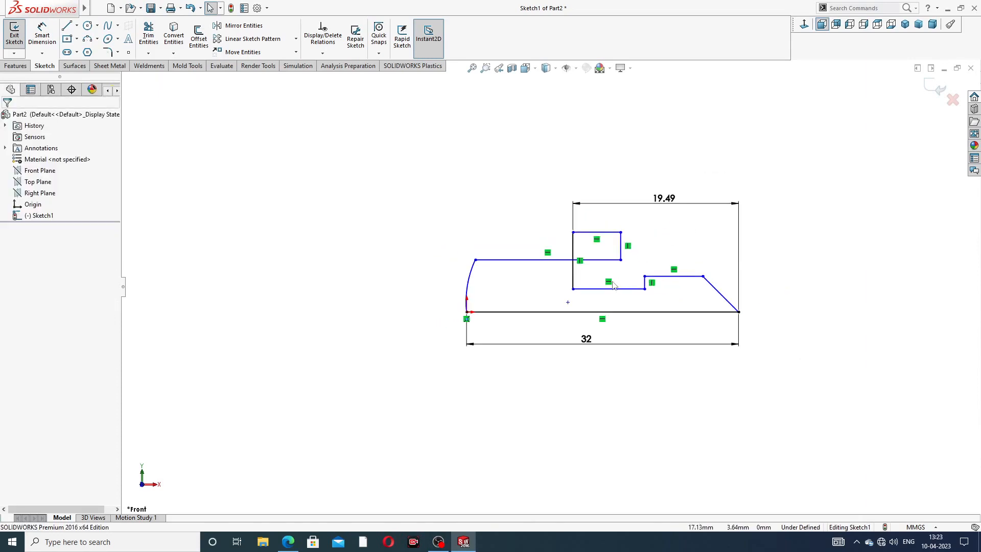
pyautogui.scroll(-2, 613, 286)
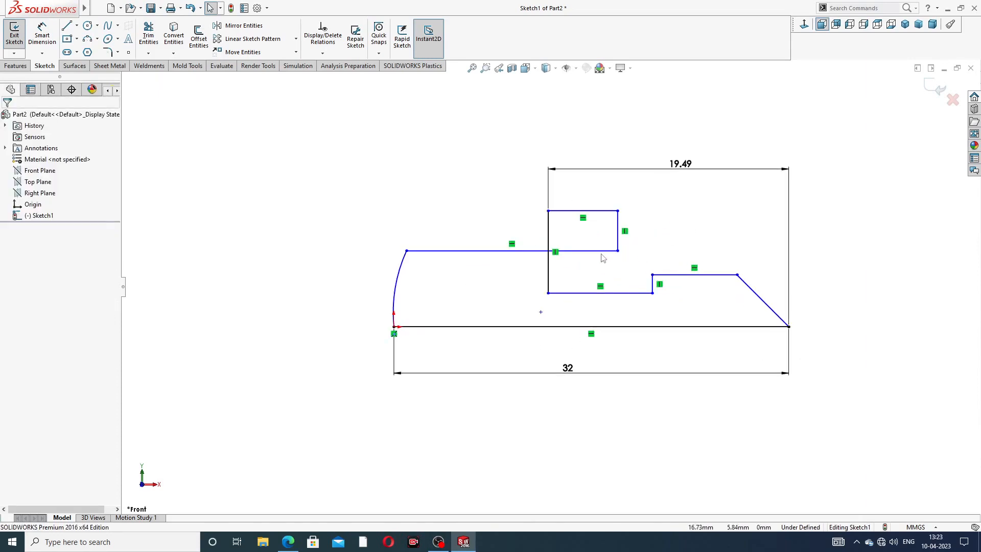
# - Delete the 19.49 mm dimension between the head's vertical line and the pointed tip
pyautogui.click(550, 230)
pyautogui.click(509, 220)
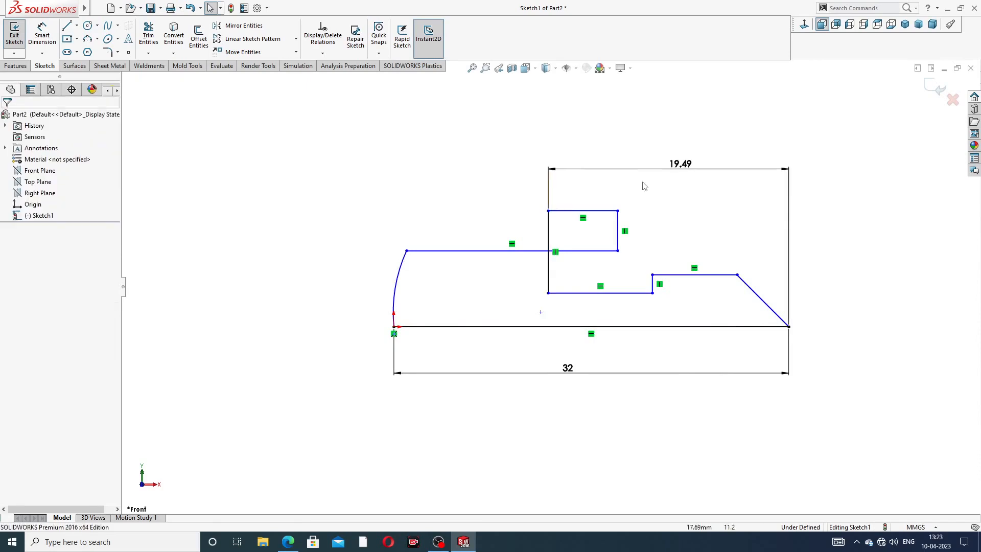
pyautogui.click(682, 165)
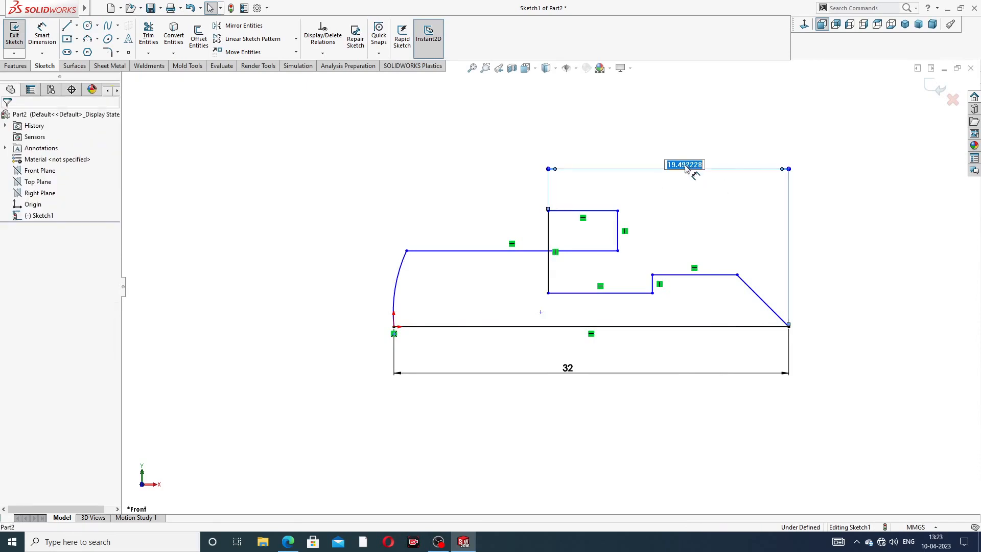
pyautogui.click(782, 171)
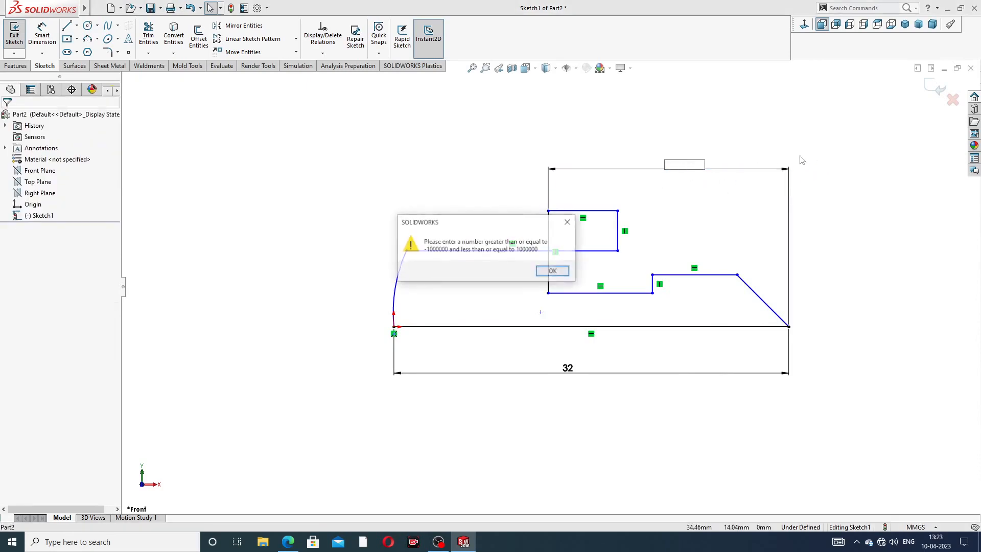
pyautogui.click(572, 223)
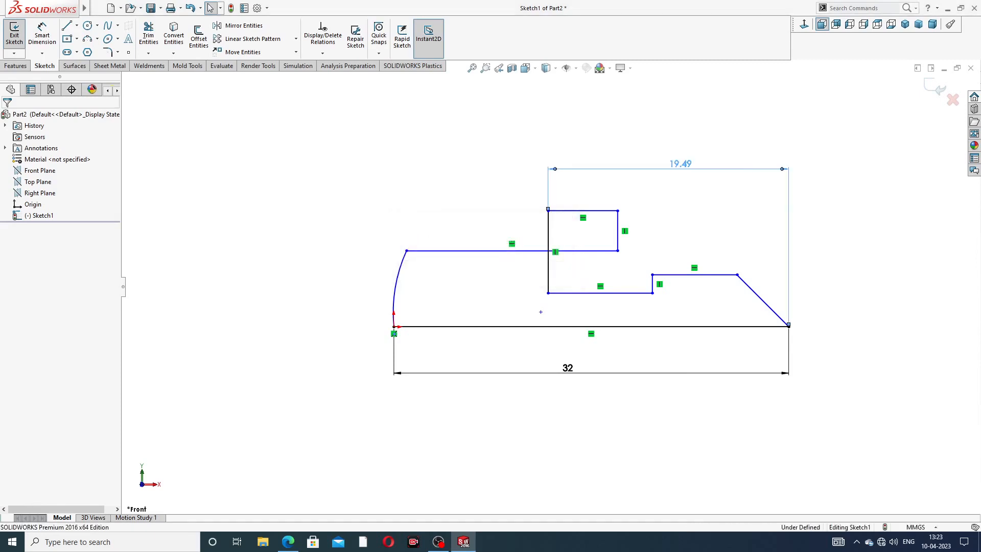
pyautogui.click(751, 175)
pyautogui.press('Delete')
pyautogui.scroll(2, 633, 272)
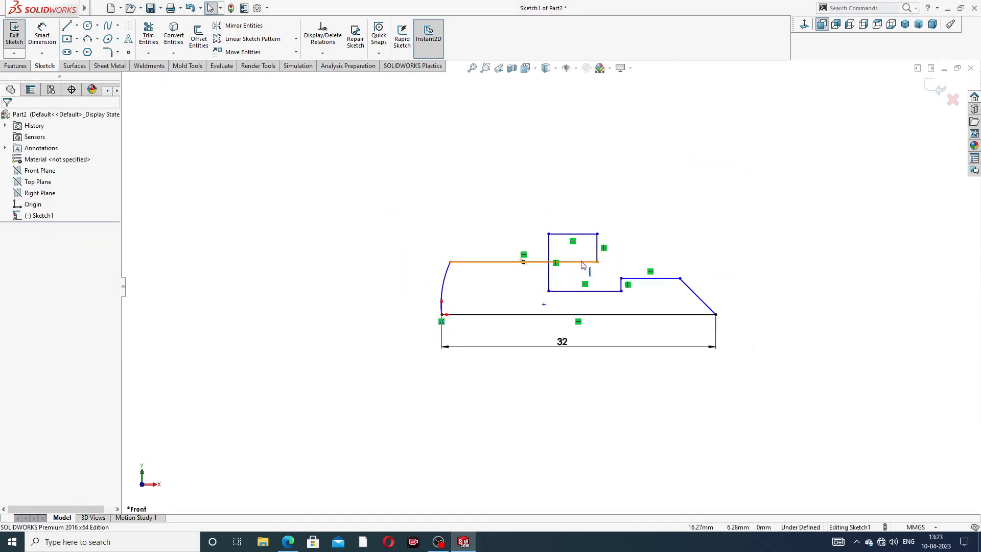
# - Raise the head's long horizontal line above the short one and adjust its arc endpoint to about 11 mm above the base line
pyautogui.moveTo(581, 263); pyautogui.dragTo(576, 211)
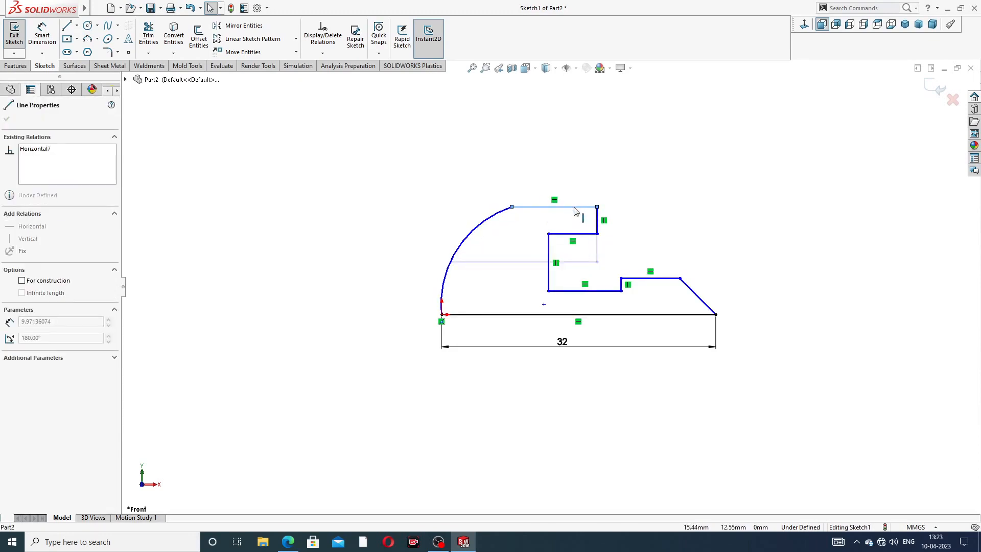
pyautogui.moveTo(576, 212); pyautogui.dragTo(577, 212)
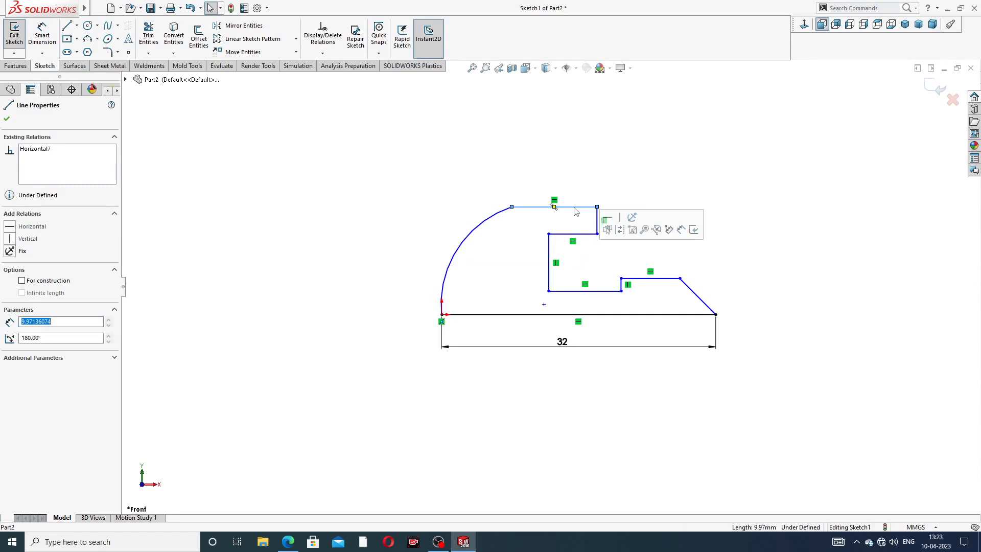
pyautogui.click(661, 184)
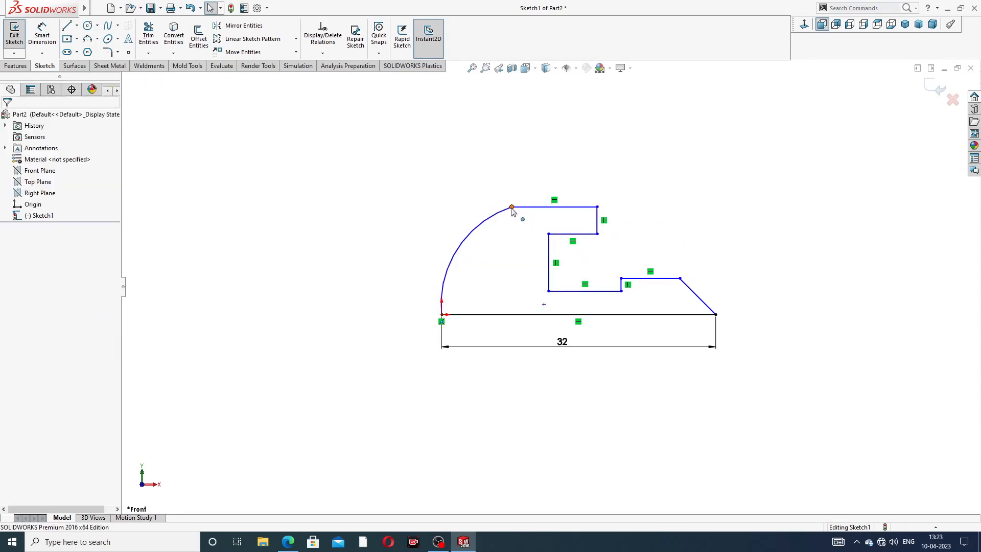
pyautogui.moveTo(512, 207); pyautogui.dragTo(485, 219)
pyautogui.click(632, 145)
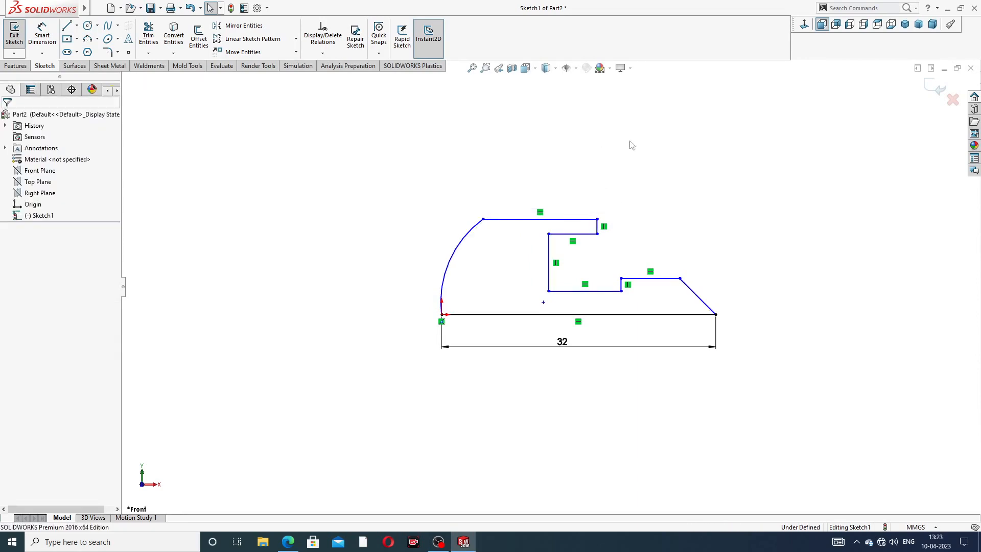
# - Draw a vertical construction centerline about 3 mm long upward from the origin beside the reshaped head arc
pyautogui.scroll(-1, 584, 267)
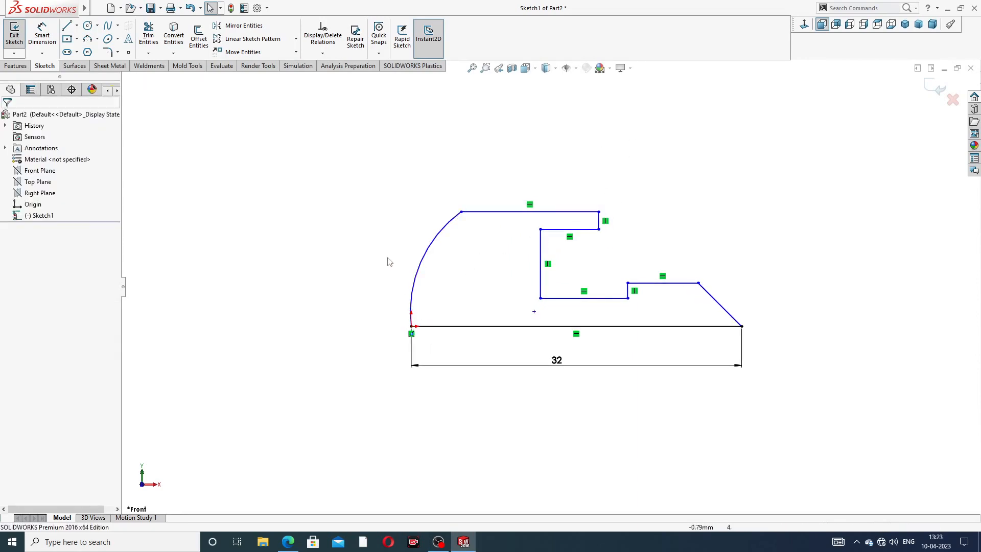
pyautogui.click(76, 25)
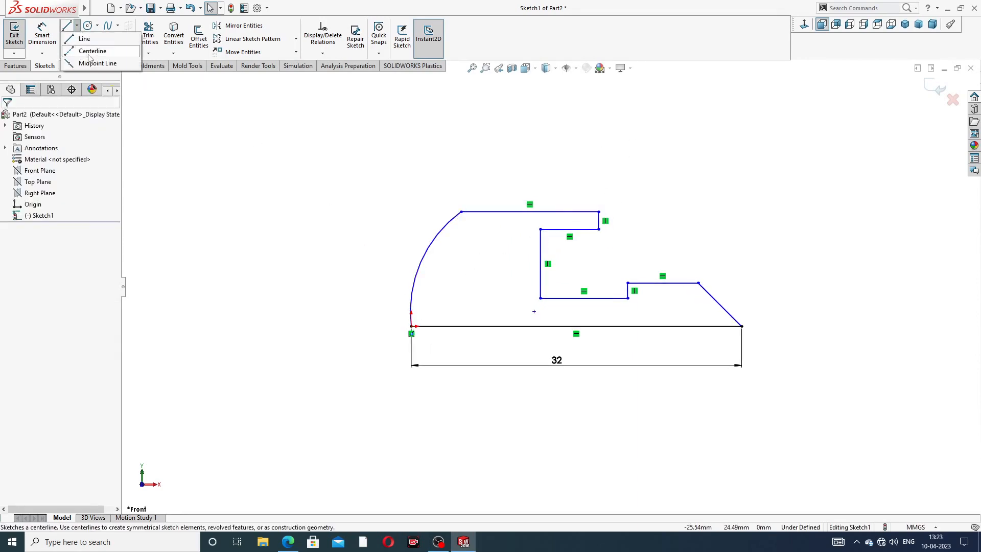
pyautogui.click(86, 49)
pyautogui.scroll(-5, 415, 305)
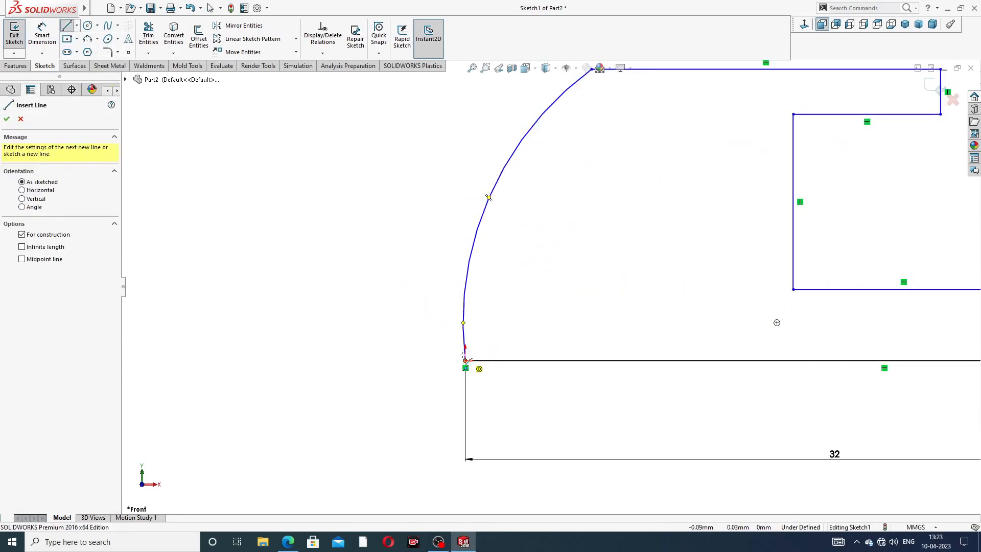
pyautogui.click(465, 359)
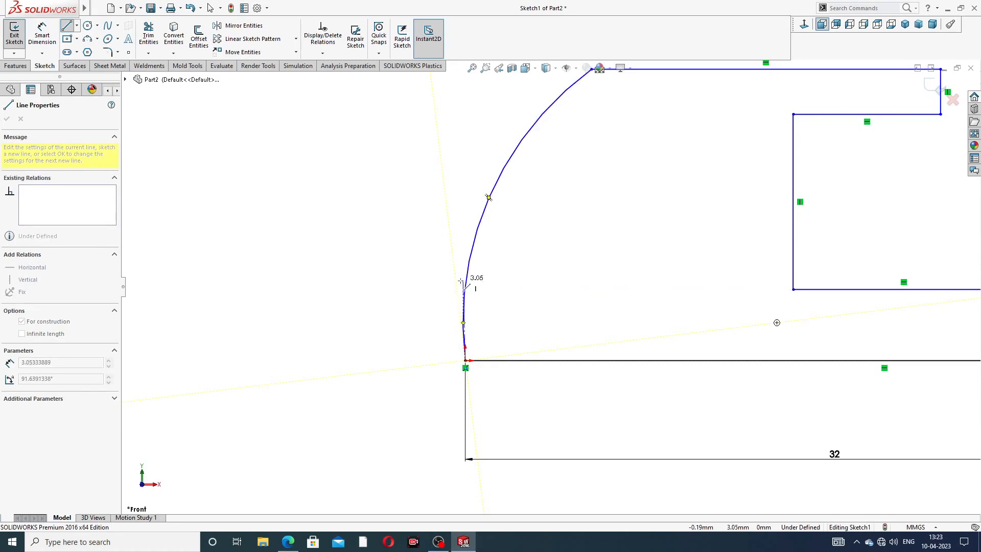
pyautogui.click(465, 279)
pyautogui.rightClick(507, 238)
pyautogui.click(519, 249)
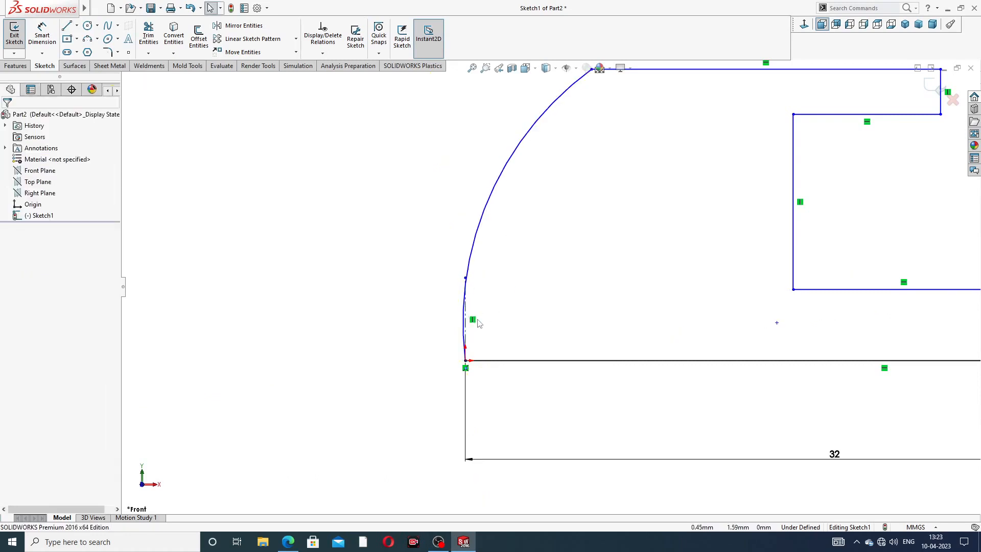
pyautogui.scroll(-3, 479, 323)
pyautogui.click(473, 317)
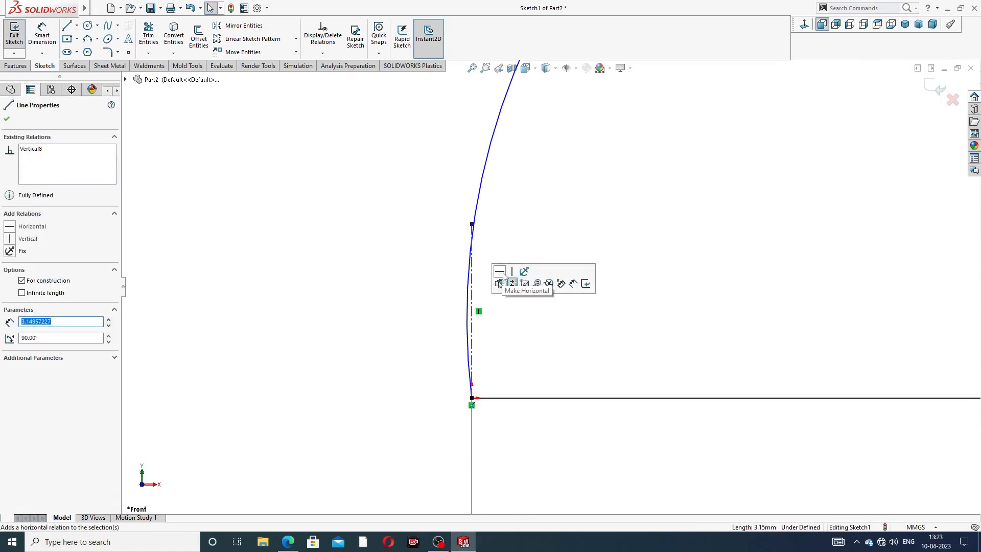
pyautogui.click(7, 119)
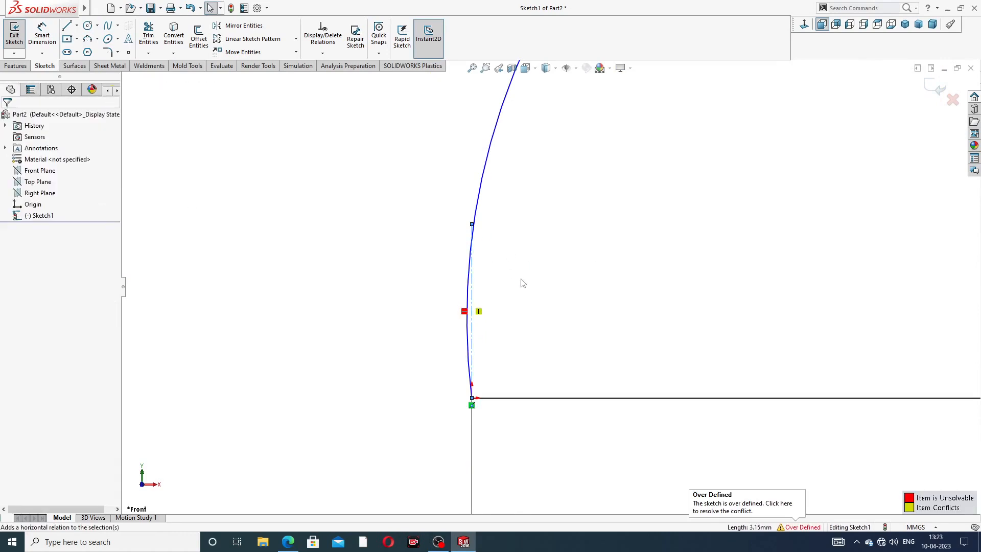
pyautogui.hotkey('ctrl', 'z')
pyautogui.click(477, 292)
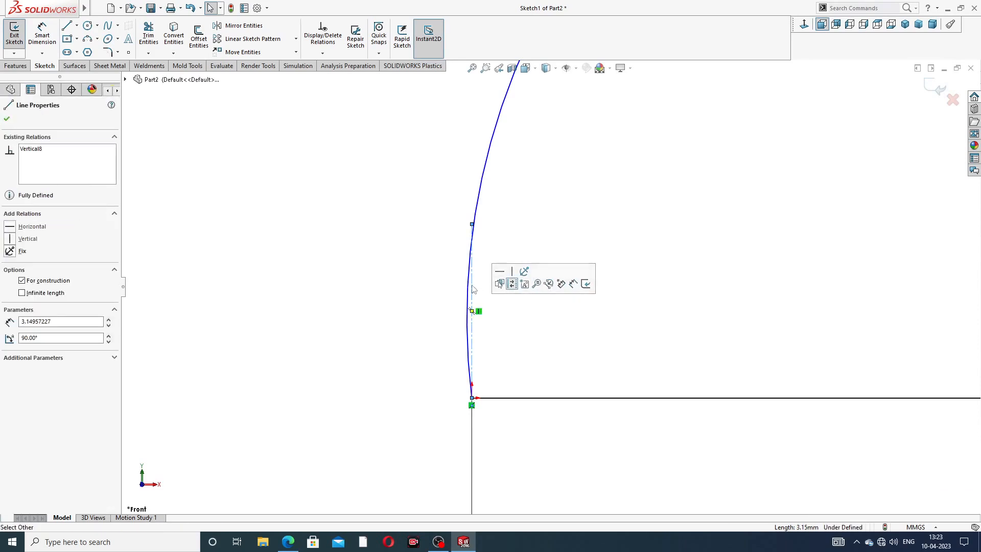
pyautogui.click(611, 178)
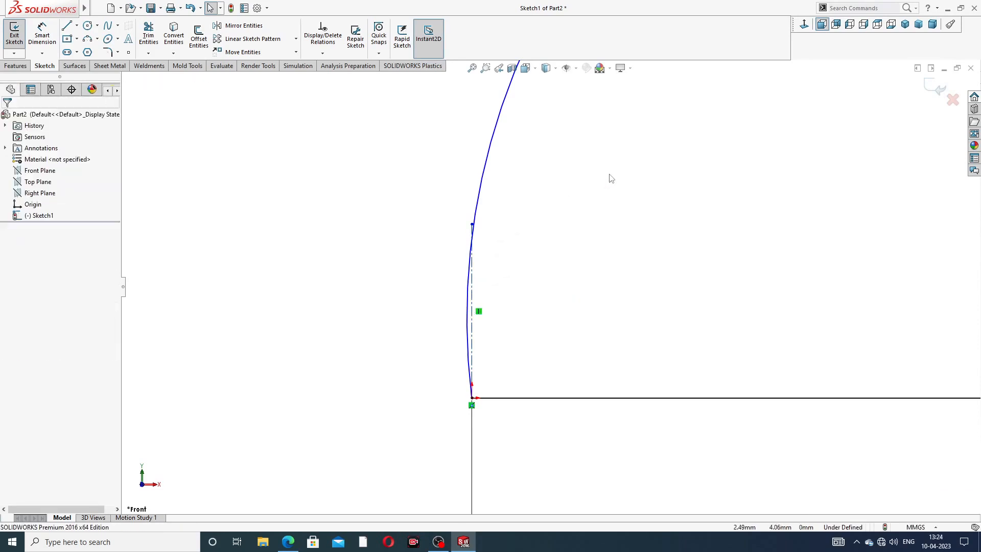
# - Make the head arc tangent to the vertical construction centerline at the origin
pyautogui.click(485, 190)
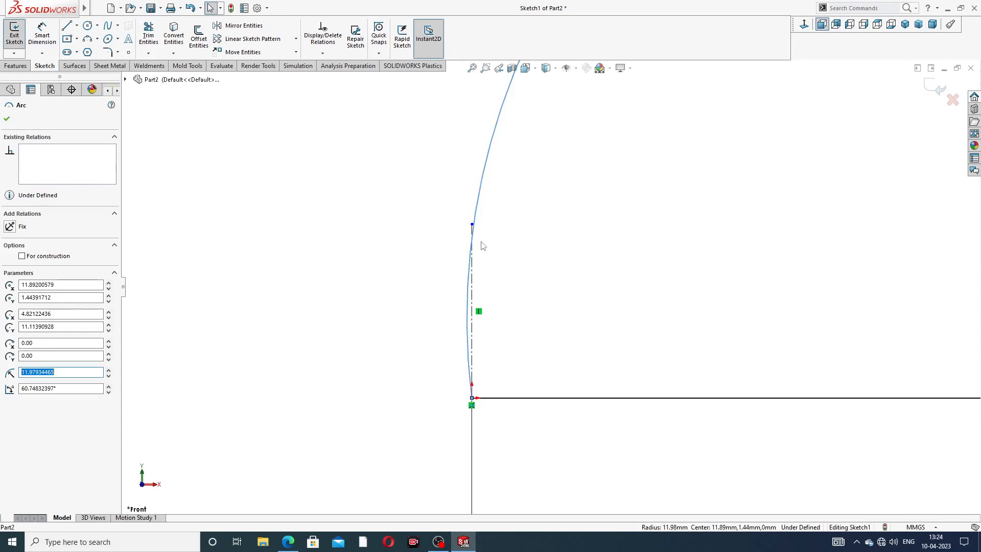
pyautogui.click(485, 263)
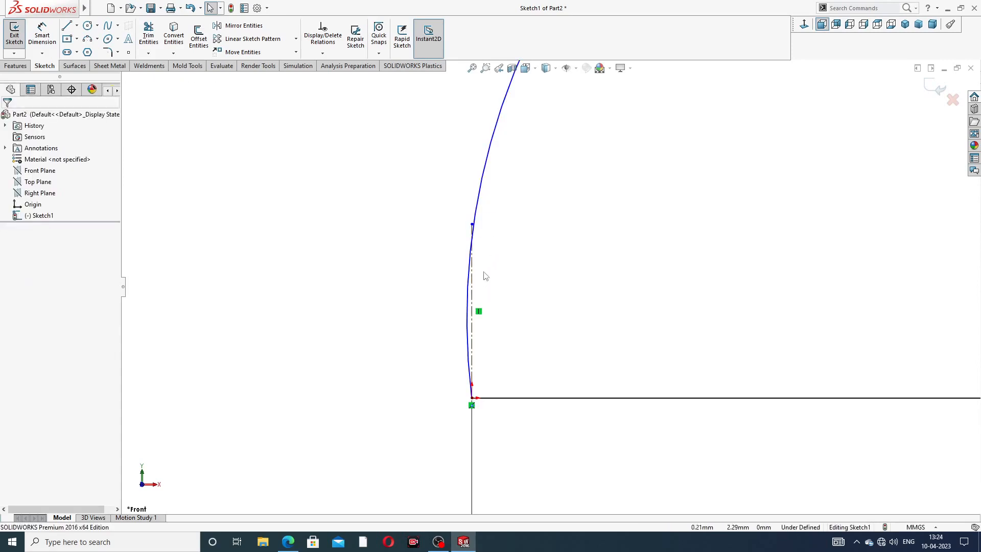
pyautogui.click(474, 281)
pyautogui.keyDown('ctrl'); pyautogui.click(474, 280); pyautogui.keyUp('ctrl')
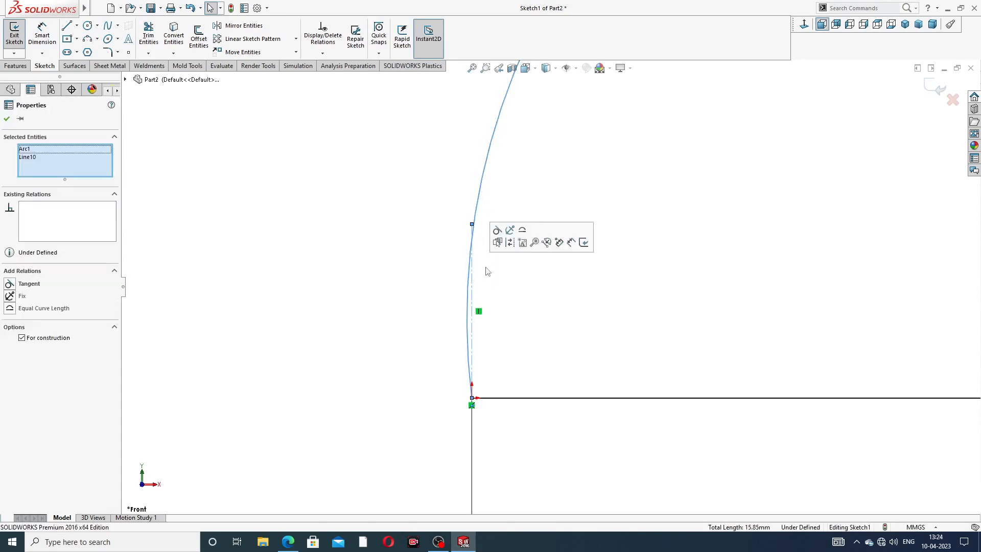
pyautogui.click(496, 230)
pyautogui.click(620, 263)
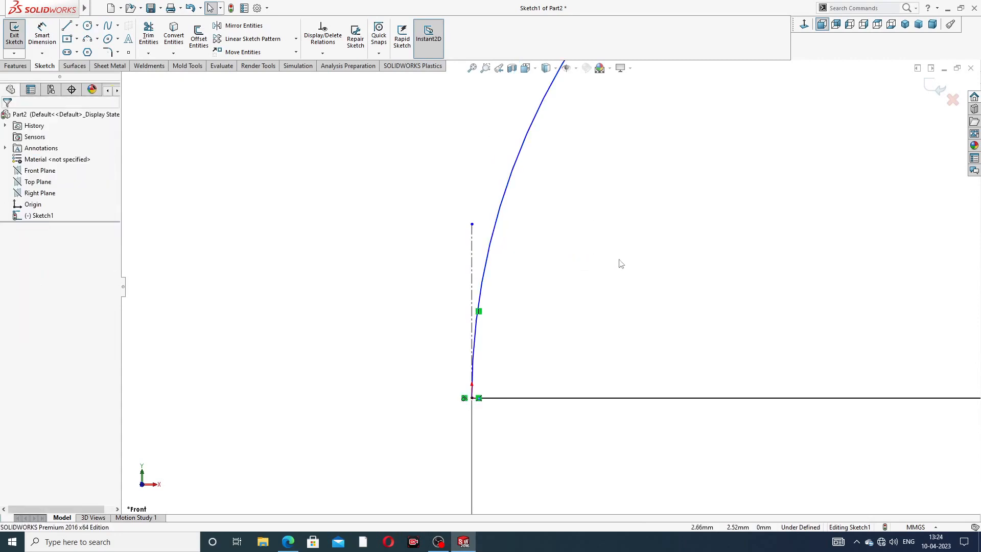
# - Dimension the height from the pointed tip to the upper end of the sloped tip line as 3 mm
pyautogui.scroll(2, 620, 263)
pyautogui.scroll(3, 685, 189)
pyautogui.scroll(-2, 710, 271)
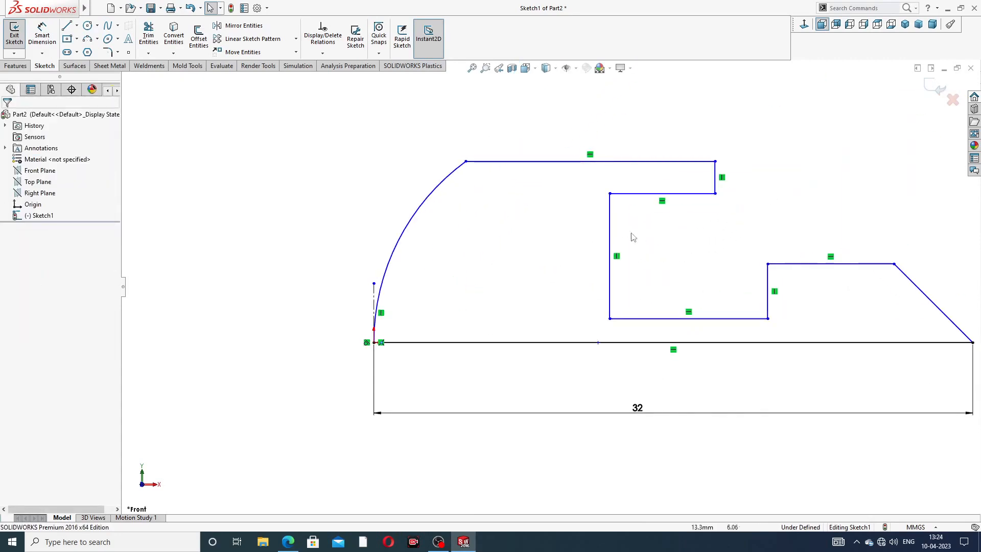
pyautogui.scroll(2, 550, 287)
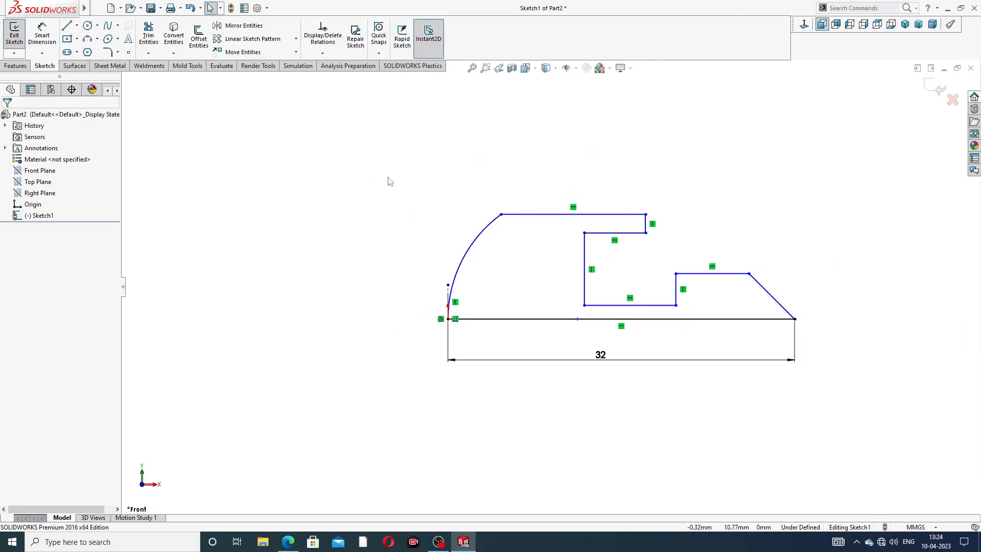
pyautogui.click(42, 35)
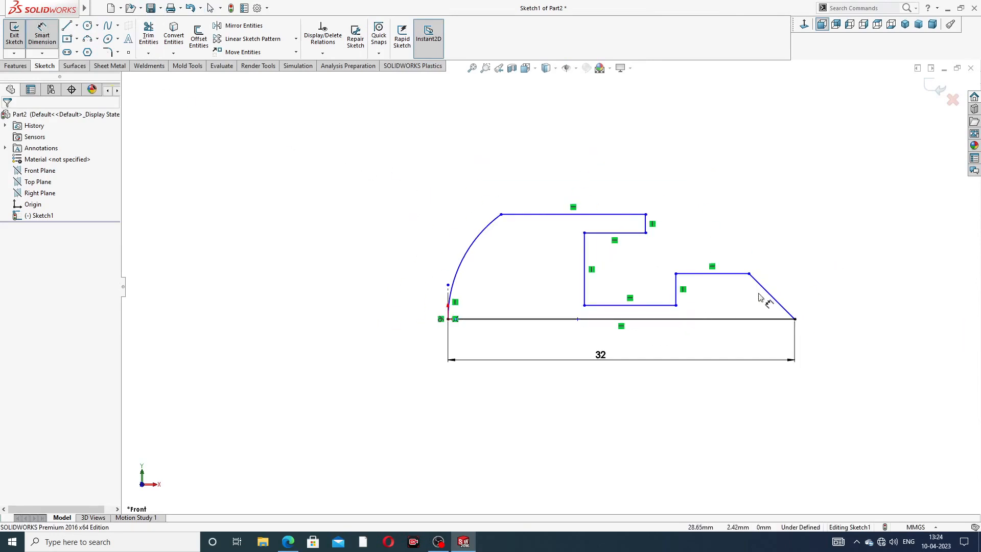
pyautogui.click(794, 320)
pyautogui.click(749, 274)
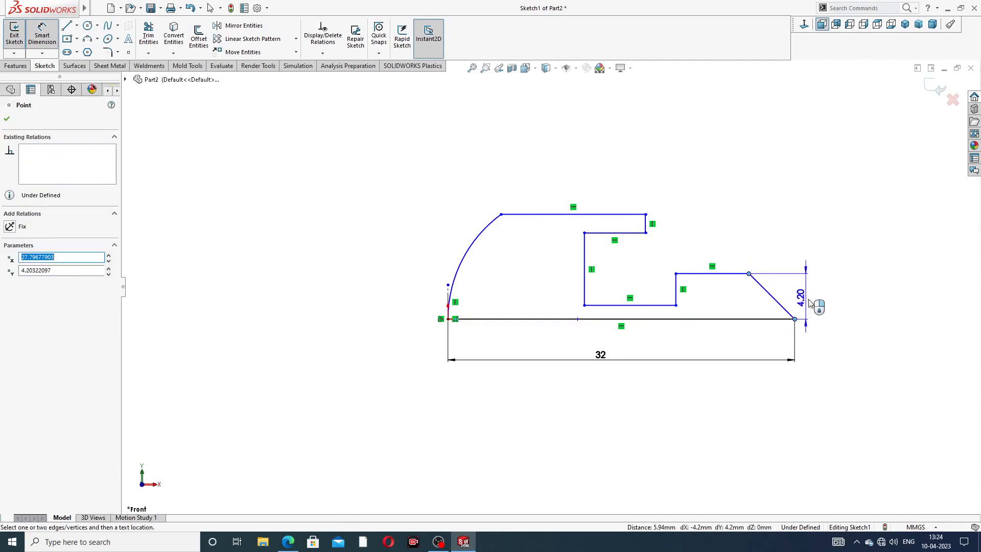
pyautogui.click(815, 302)
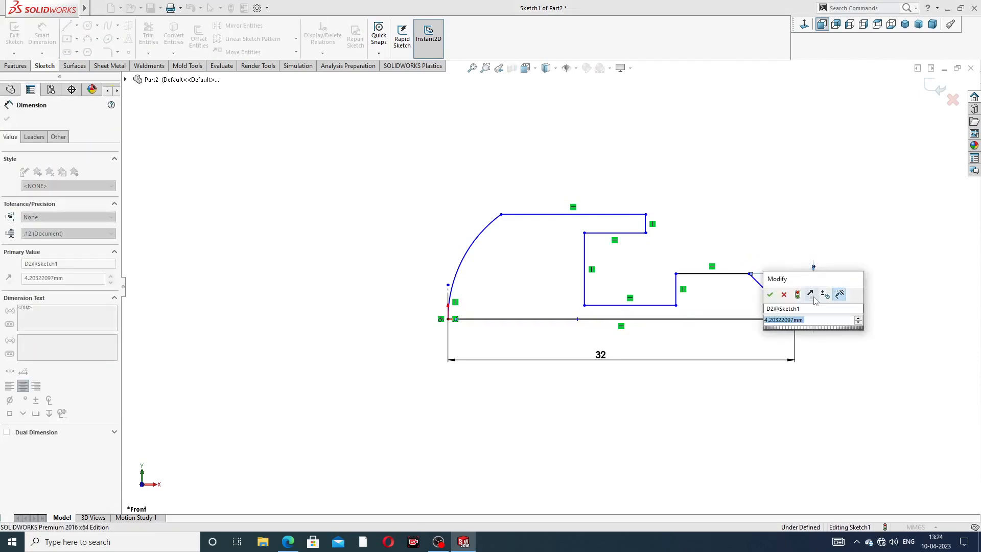
pyautogui.write('3')
pyautogui.press('Return')
pyautogui.press('Escape')
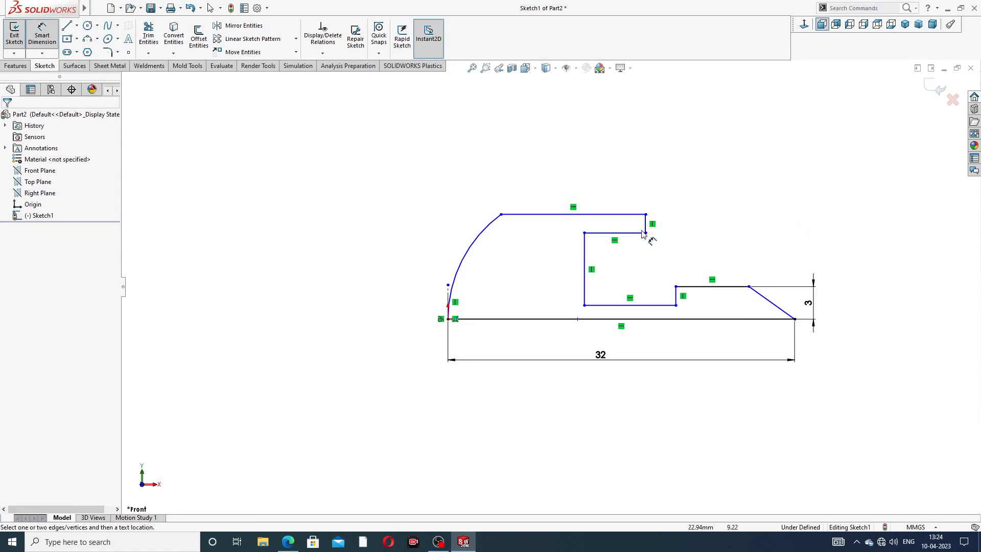
# - Dimension the shank's lower horizontal line at 2 mm above the base line
pyautogui.click(613, 305)
pyautogui.click(616, 319)
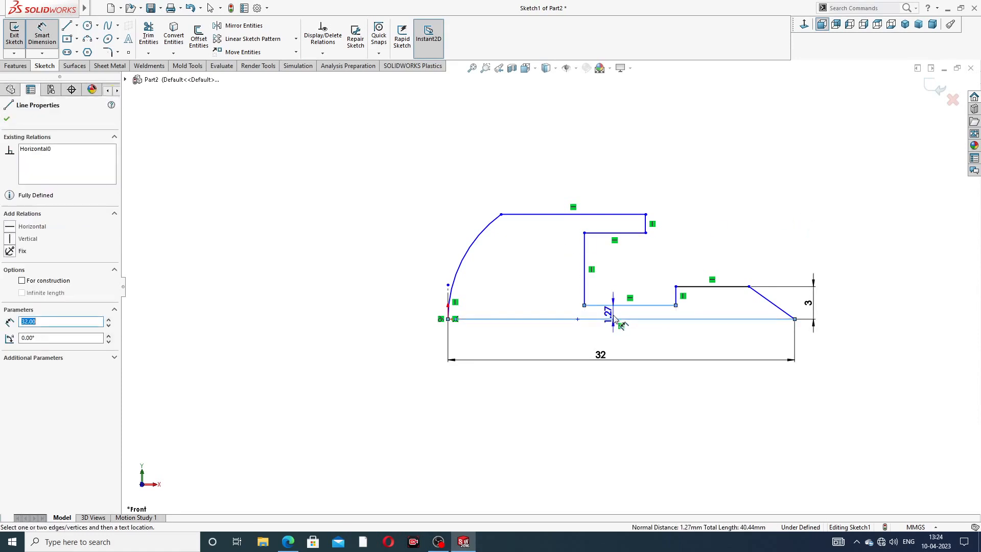
pyautogui.click(616, 319)
pyautogui.write('2')
pyautogui.press('Return')
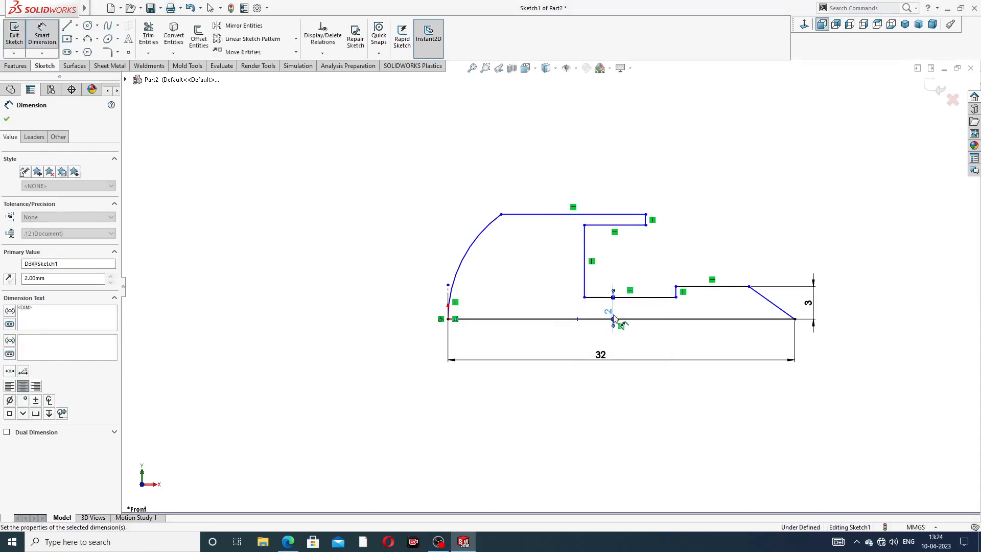
pyautogui.click(675, 238)
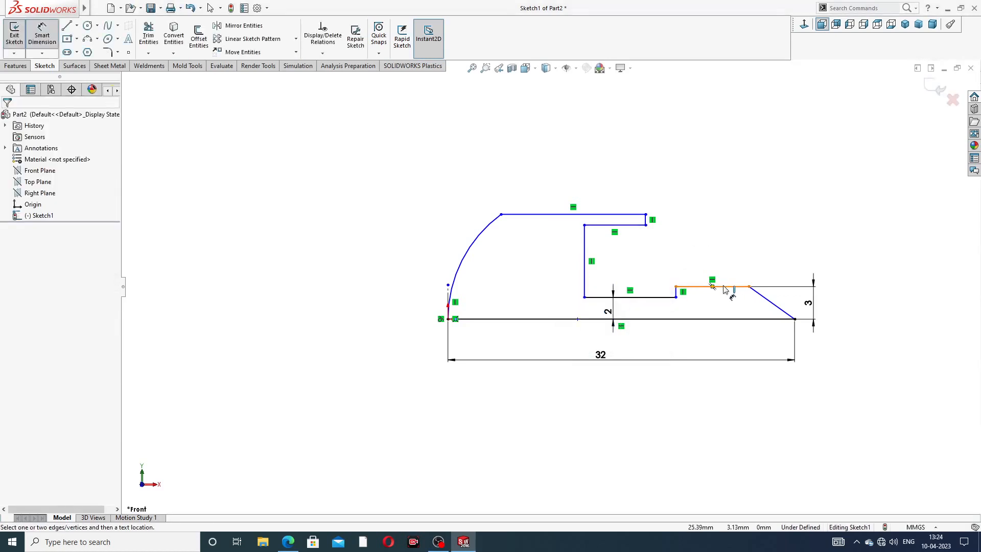
# - Dimension the horizontal distance from the shank's vertical step line to the pointed tip as 12 mm
pyautogui.click(676, 290)
pyautogui.click(794, 319)
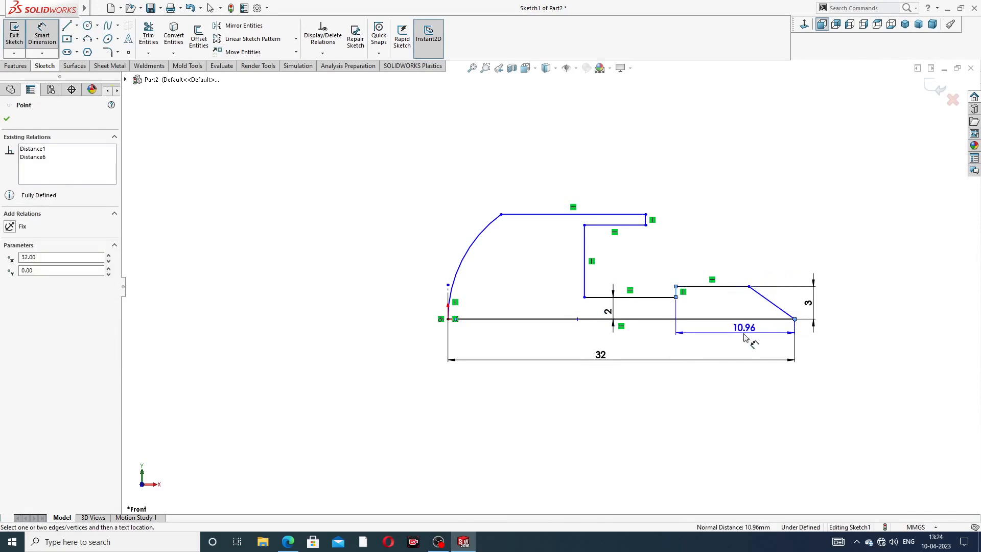
pyautogui.click(745, 337)
pyautogui.write('12')
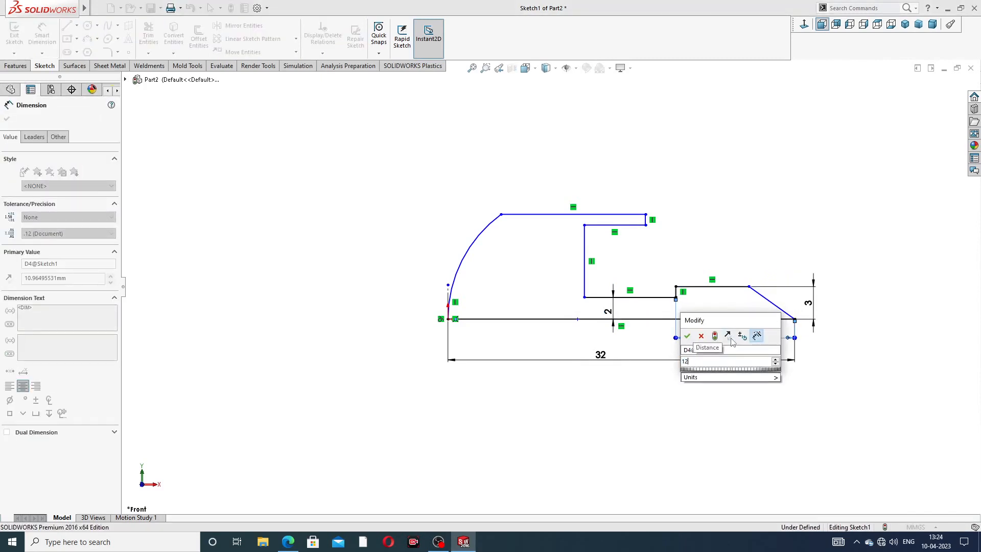
pyautogui.press('Return')
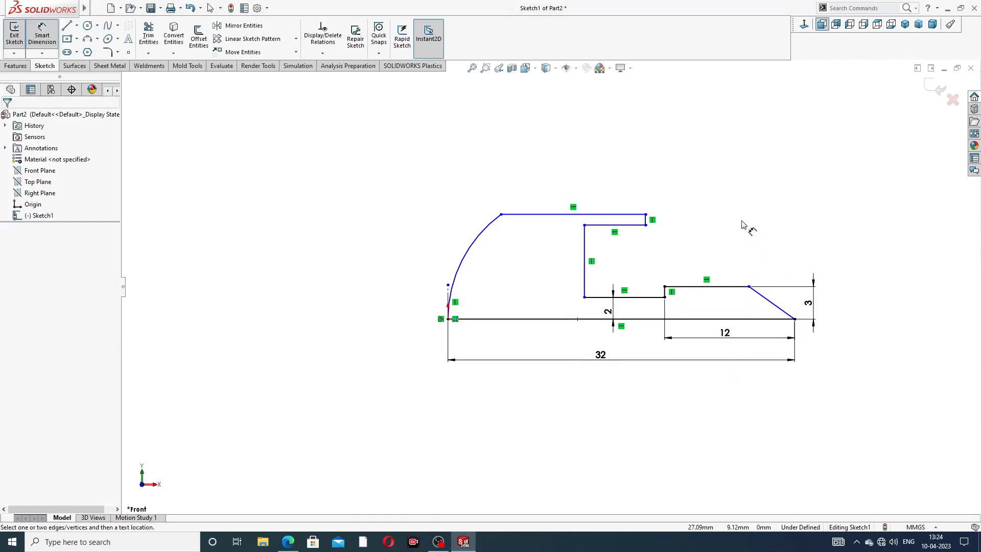
# - Dimension the angle between the sloped tip line and the base line as 45 degrees
pyautogui.click(766, 300)
pyautogui.click(762, 319)
pyautogui.click(756, 320)
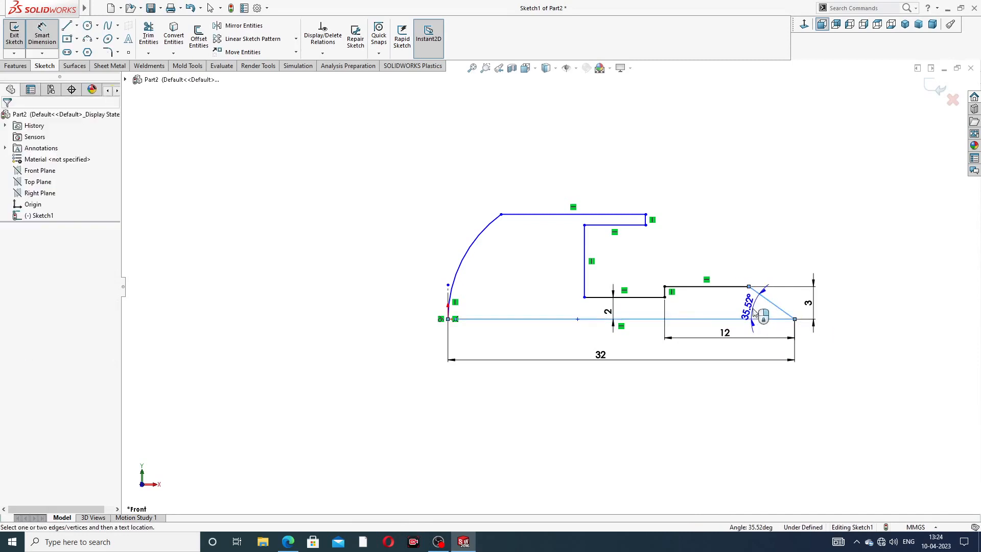
pyautogui.write('45')
pyautogui.press('Return')
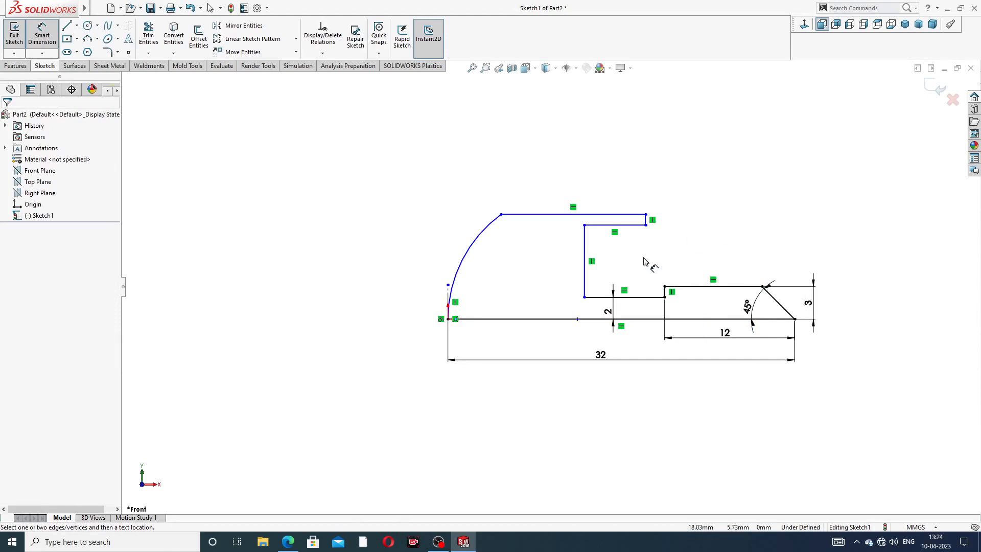
# - Dimension the length of the short horizontal line under the head's overhang as 5 mm
pyautogui.scroll(-2, 645, 262)
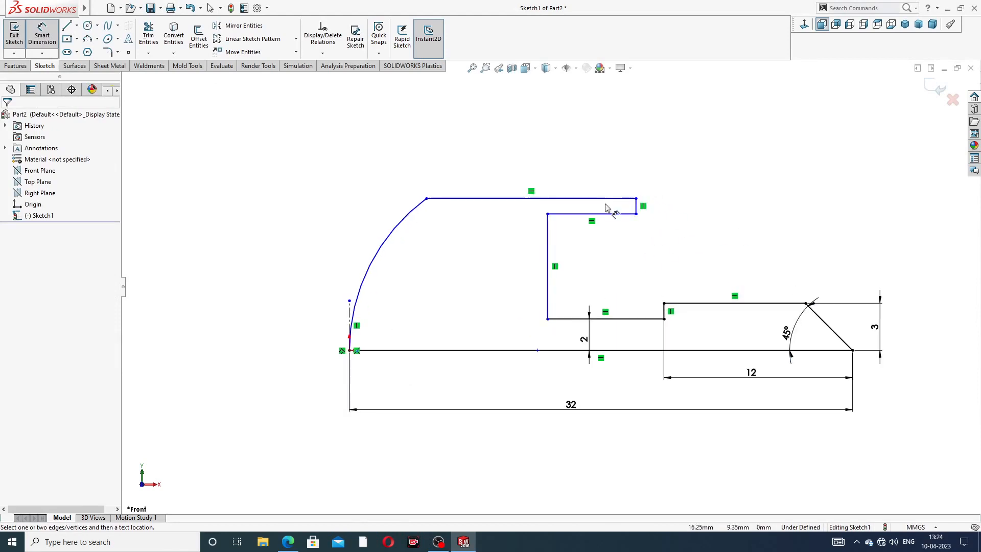
pyautogui.click(568, 214)
pyautogui.click(580, 184)
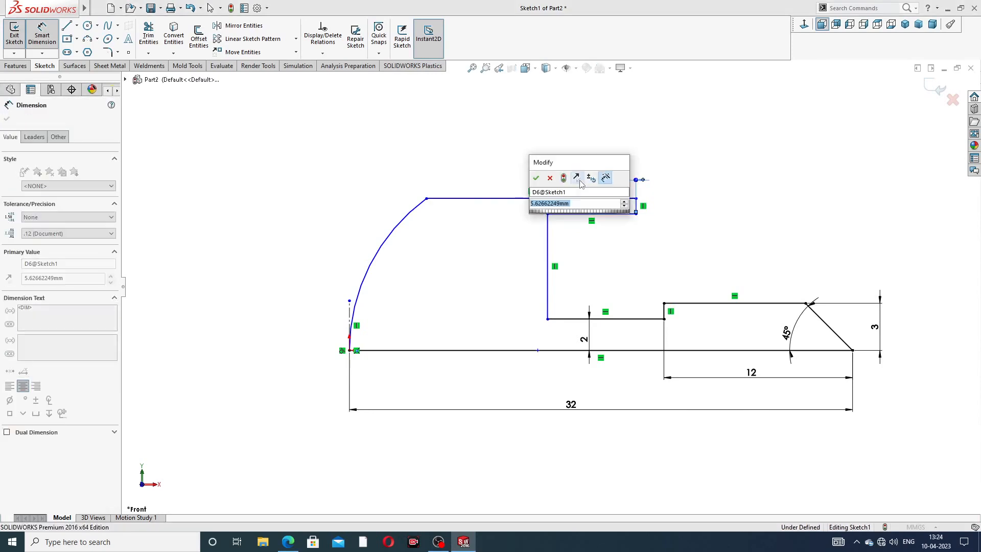
pyautogui.write('5')
pyautogui.press('Return')
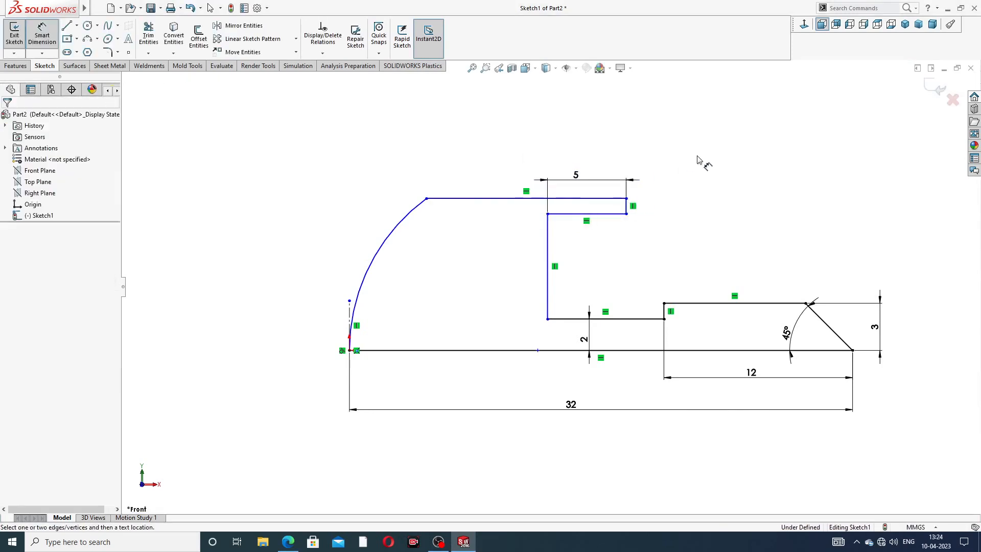
# - Dimension the horizontal distance from the long vertical line under the head to the pointed tip as 26 mm
pyautogui.click(548, 227)
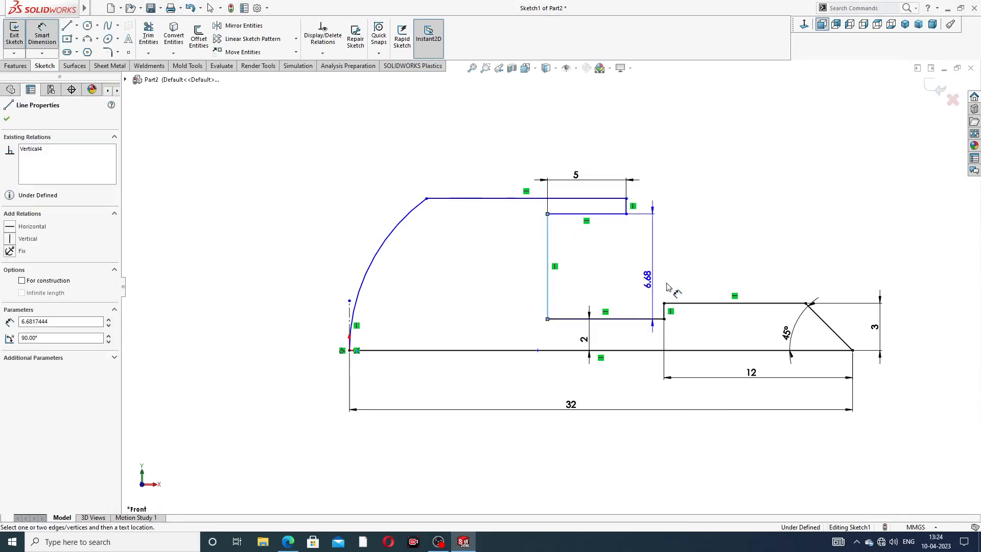
pyautogui.click(852, 351)
pyautogui.click(664, 150)
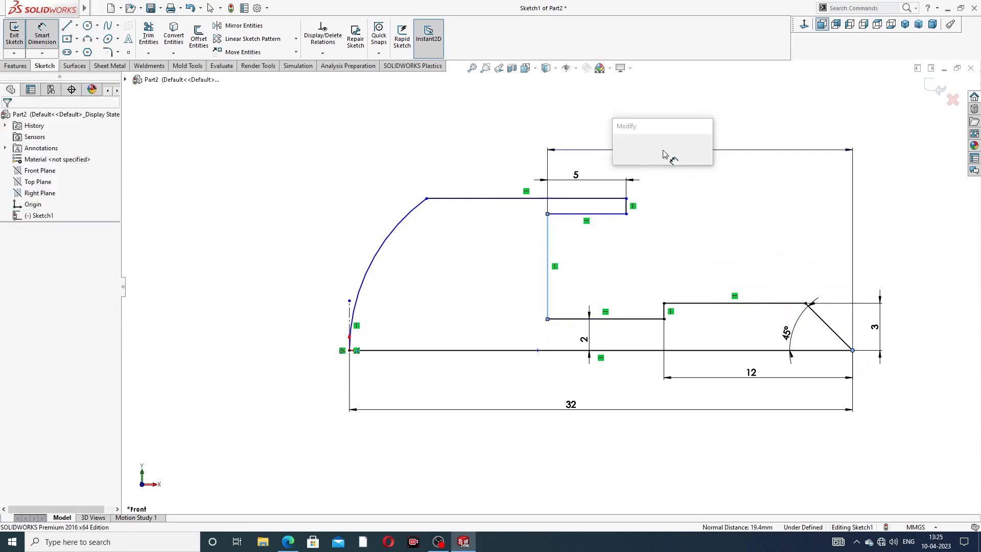
pyautogui.write('26')
pyautogui.press('Return')
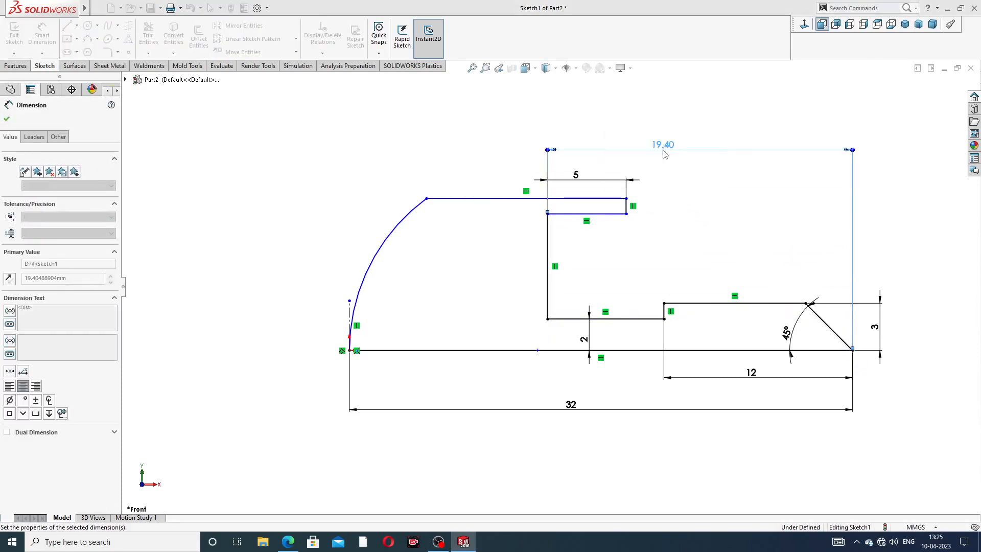
pyautogui.click(664, 196)
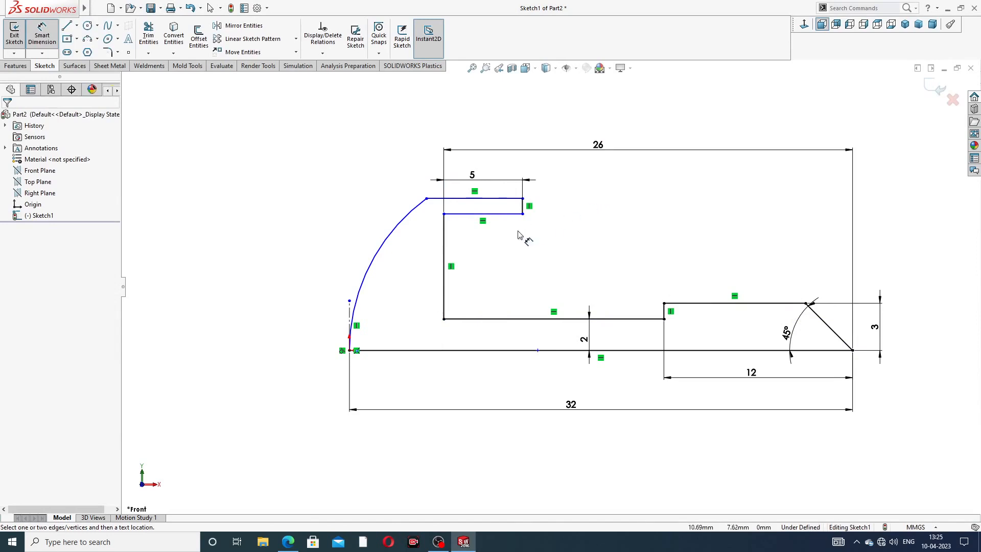
# - Dimension the head's upper horizontal line, which meets the arc, at 8 mm above the base line
pyautogui.click(508, 199)
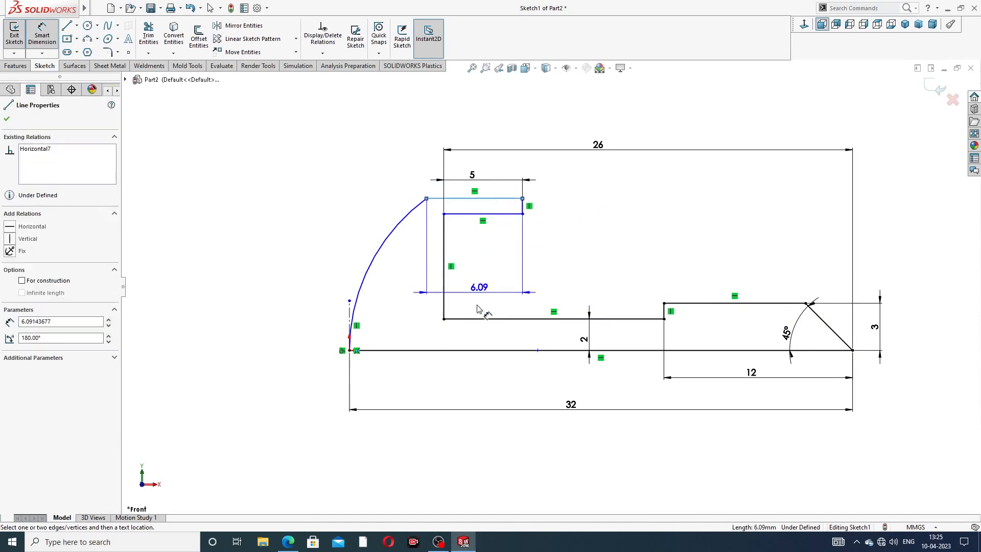
pyautogui.click(467, 351)
pyautogui.click(320, 271)
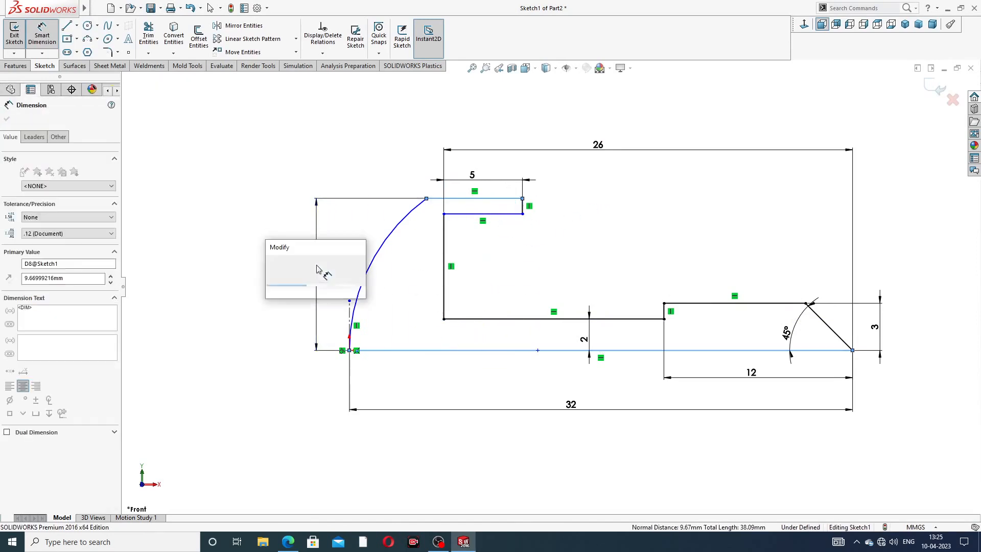
pyautogui.write('8')
pyautogui.press('Return')
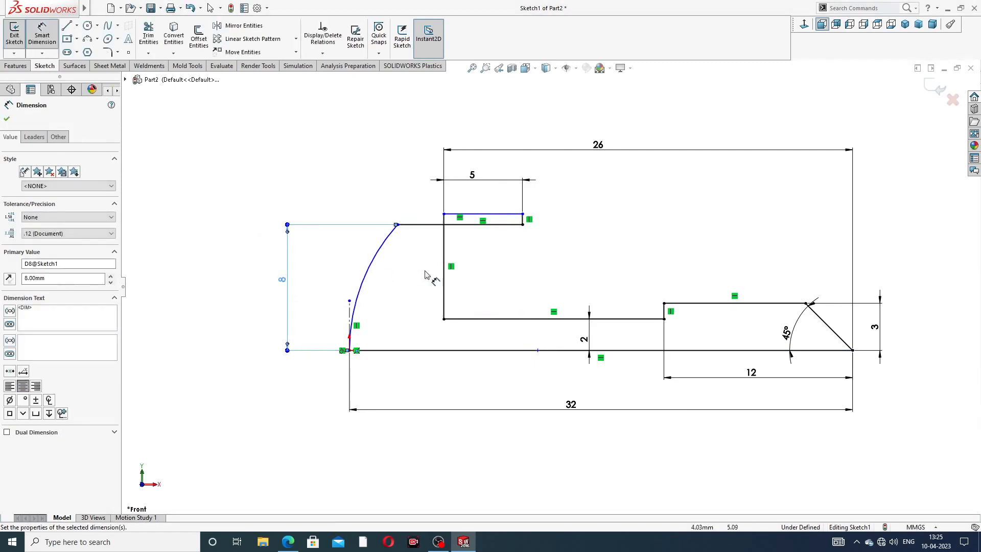
pyautogui.click(498, 264)
# - Dimension the 5 mm horizontal overhang line at 6 mm above the base line
pyautogui.click(503, 215)
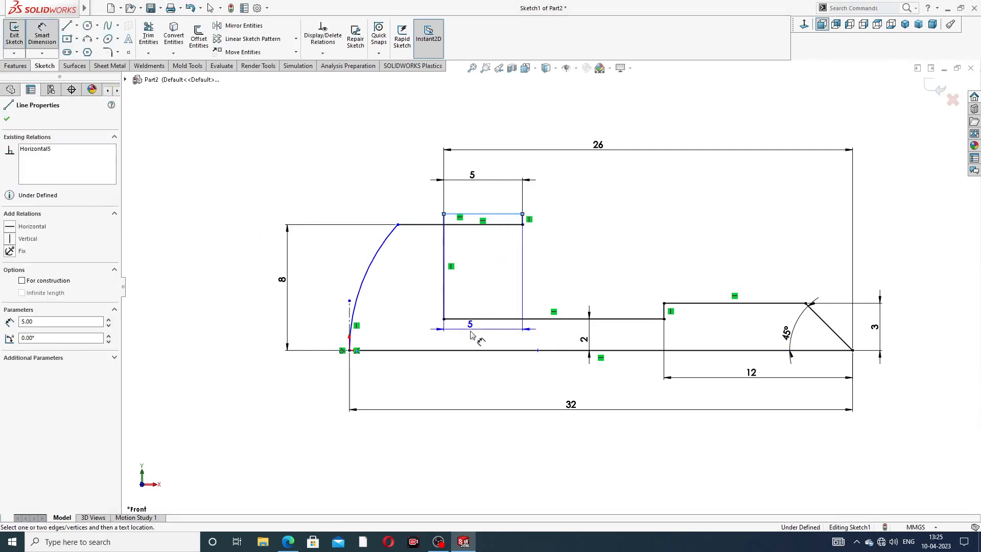
pyautogui.click(470, 351)
pyautogui.click(330, 285)
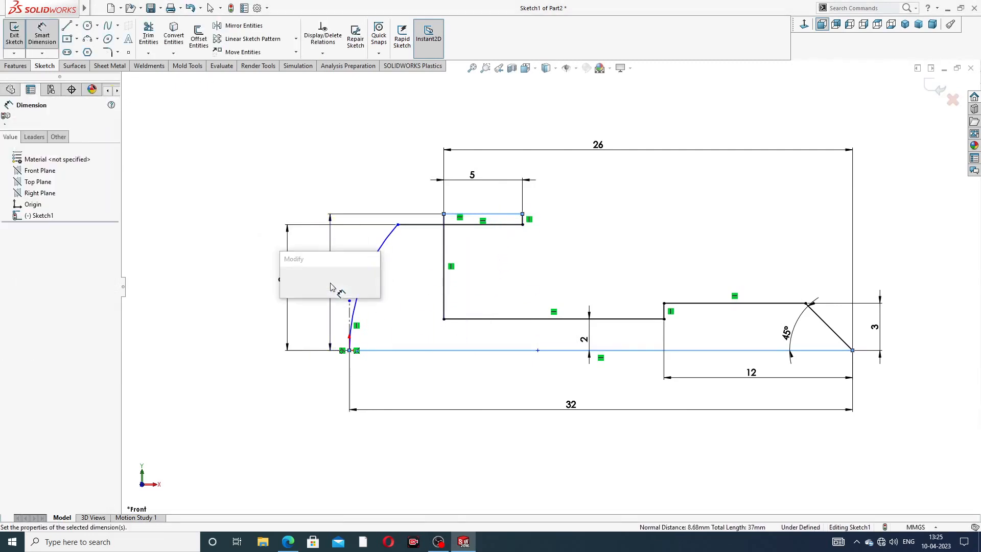
pyautogui.write('6')
pyautogui.press('Return')
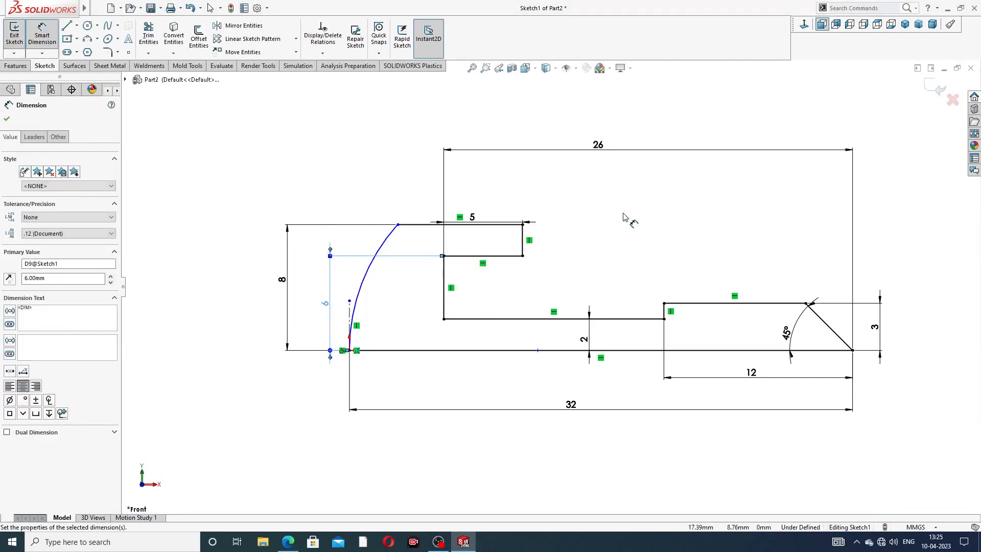
# - Dimension the head's arc with a radius of 26 mm
pyautogui.click(623, 217)
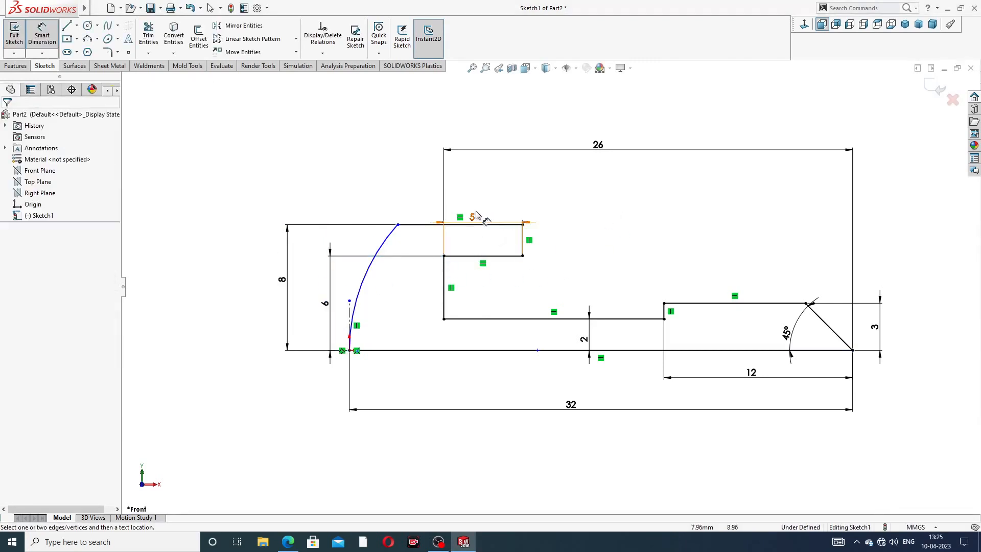
pyautogui.click(386, 246)
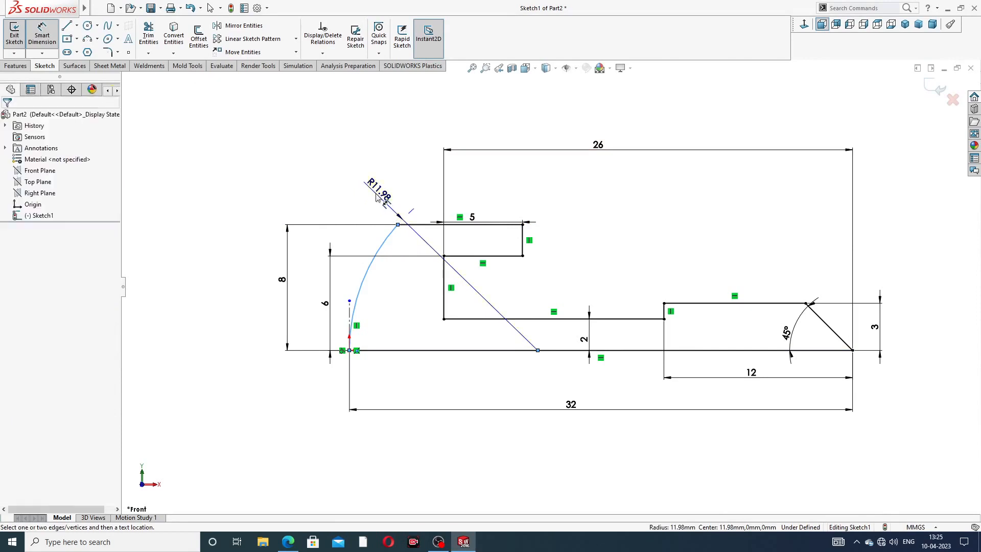
pyautogui.click(378, 200)
pyautogui.write('26')
pyautogui.press('Return')
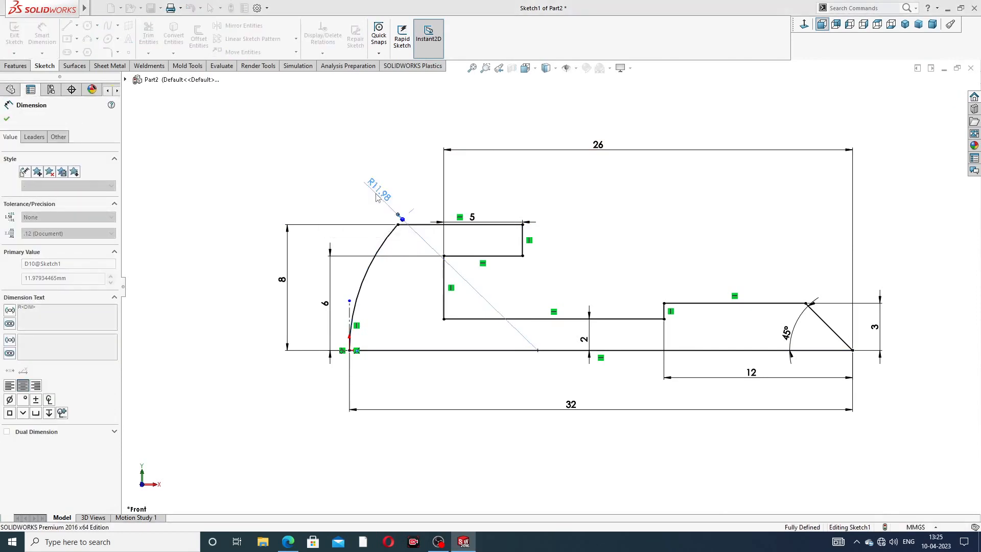
pyautogui.click(588, 233)
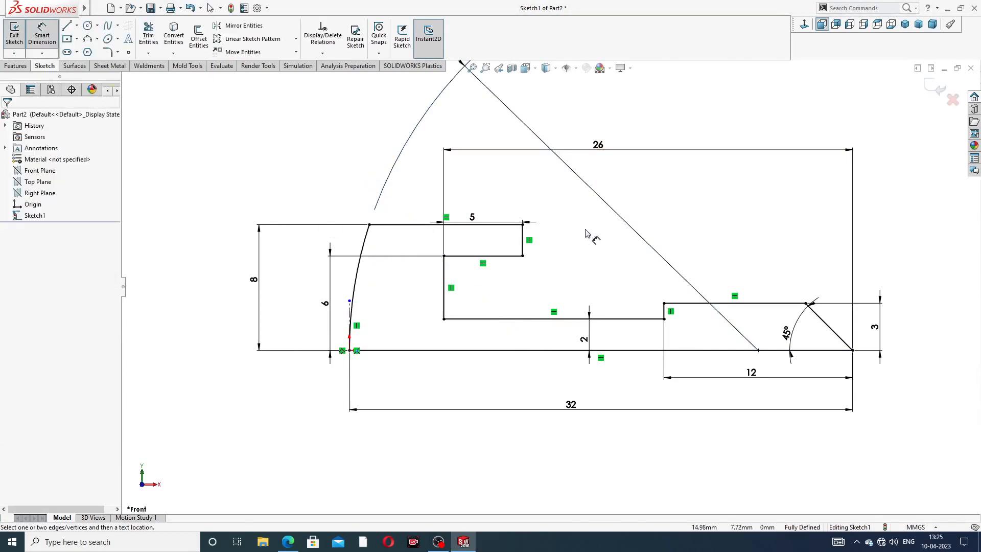
# - Reposition the arc radius, 5 mm, 26 mm and 6 mm dimension labels clear of the profile and finish dimensioning
pyautogui.scroll(2, 474, 108)
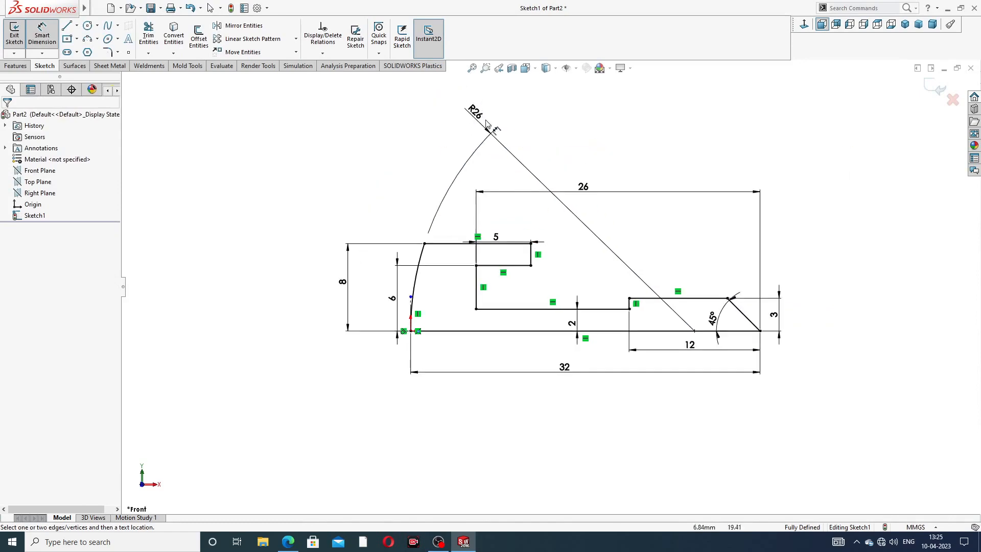
pyautogui.moveTo(483, 119); pyautogui.dragTo(411, 239)
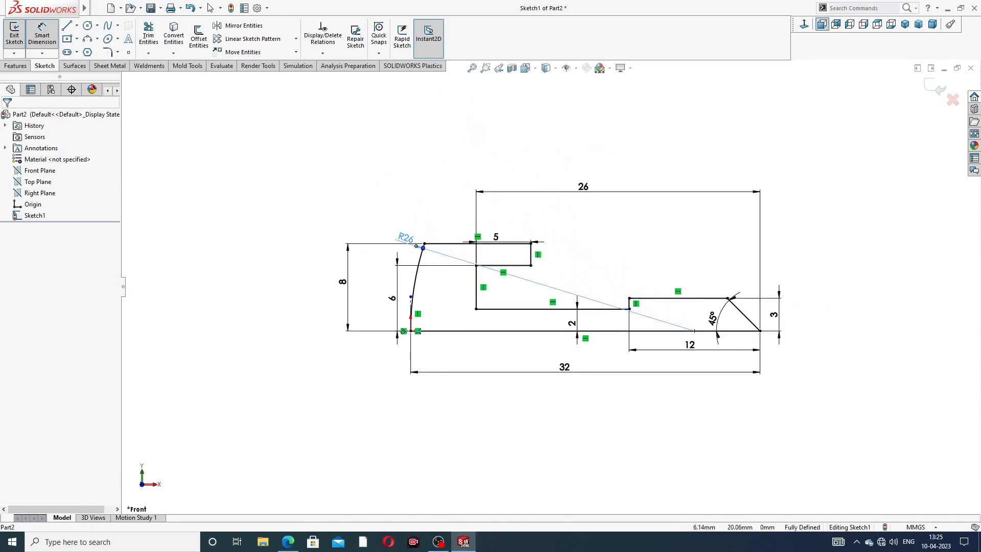
pyautogui.click(519, 136)
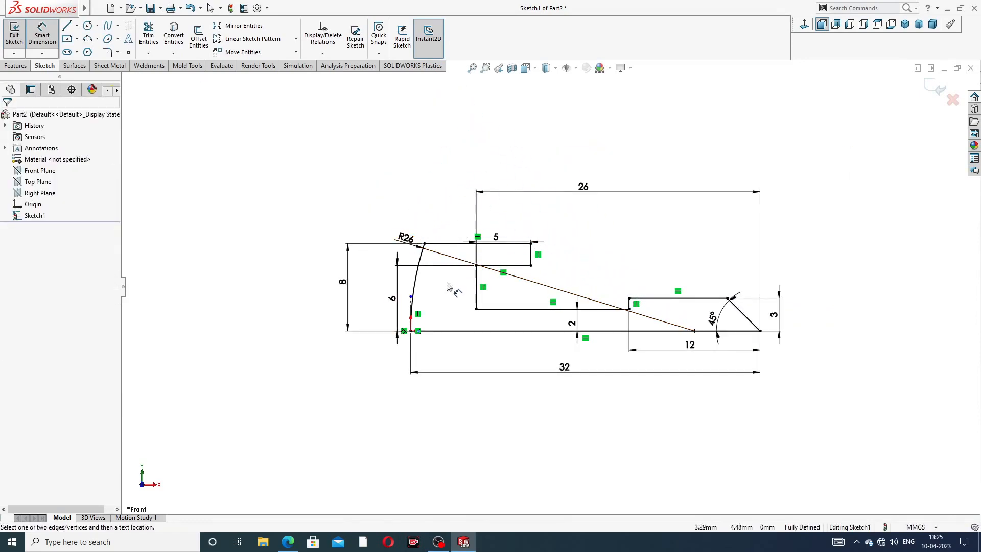
pyautogui.press('f')
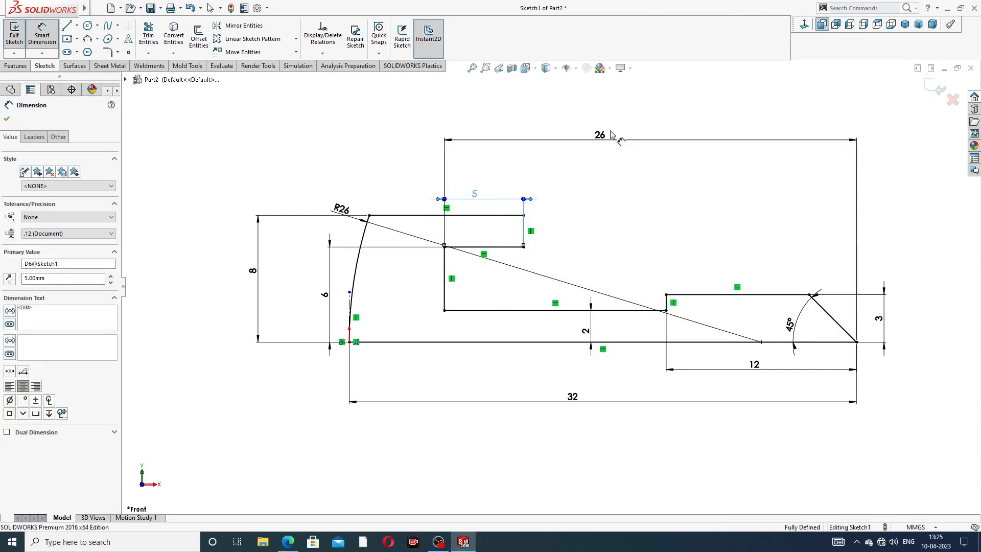
pyautogui.moveTo(597, 140); pyautogui.dragTo(600, 162)
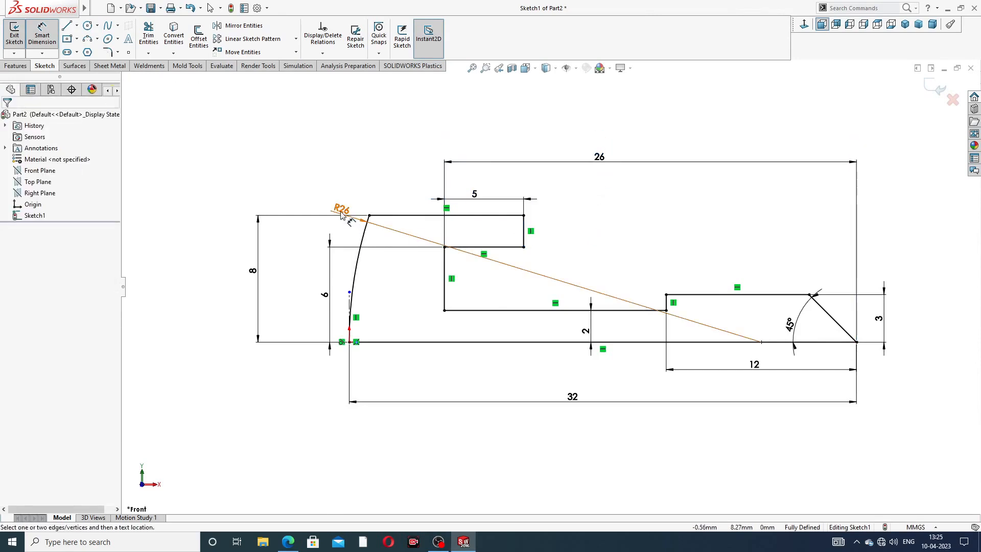
pyautogui.moveTo(340, 209); pyautogui.dragTo(342, 190)
pyautogui.click(677, 120)
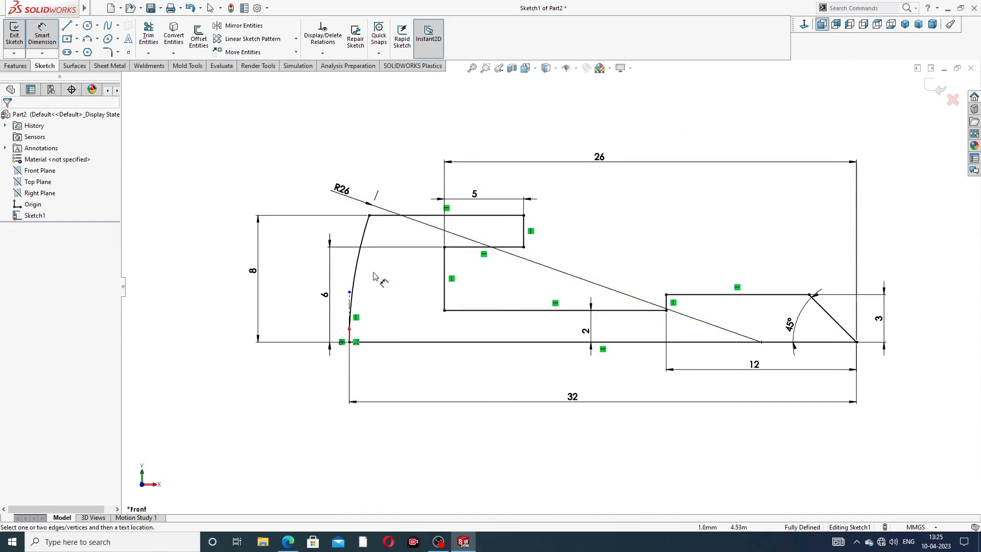
pyautogui.moveTo(325, 295); pyautogui.dragTo(303, 284)
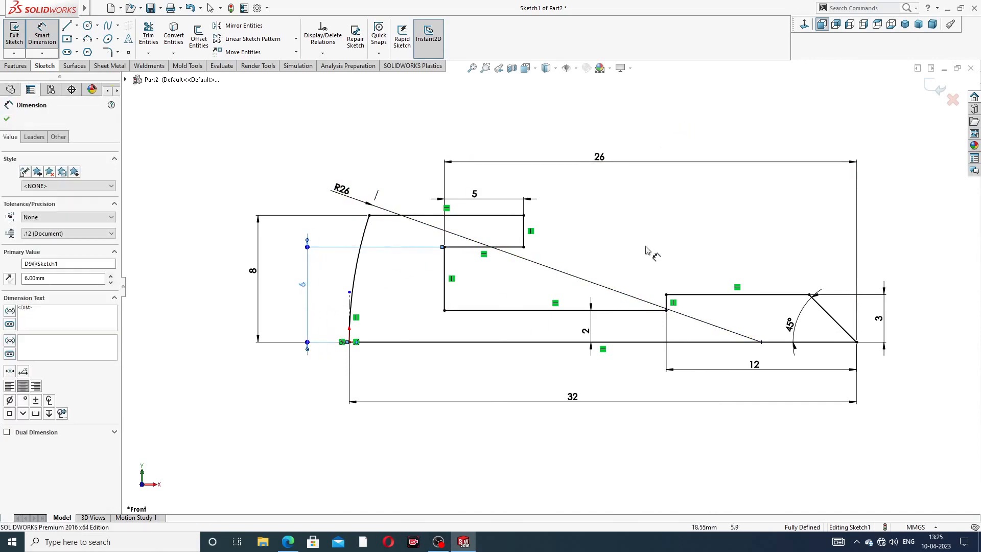
pyautogui.rightClick(895, 222)
pyautogui.click(907, 151)
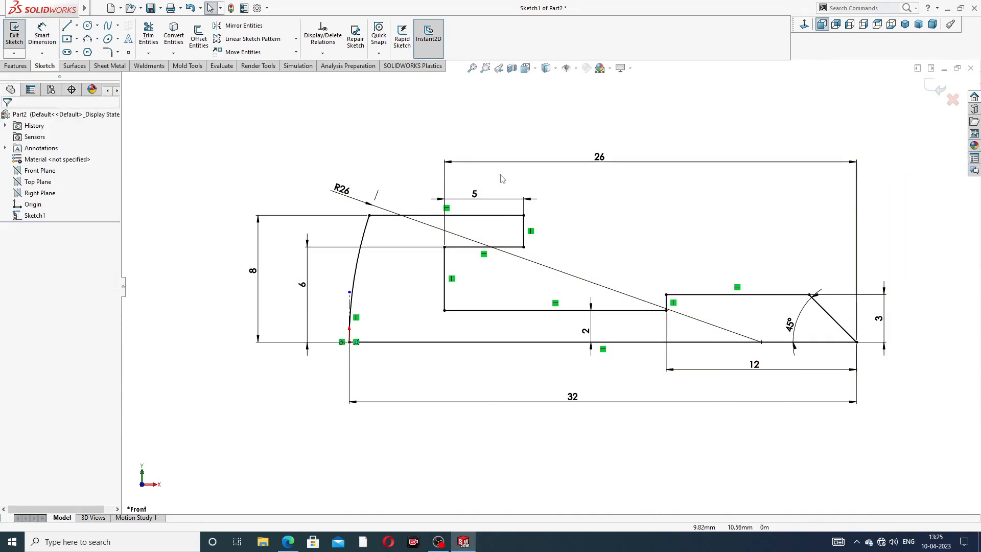
# - Revolve the half-profile 360 degrees about its long horizontal base line into a solid screw body
pyautogui.click(25, 68)
pyautogui.click(49, 35)
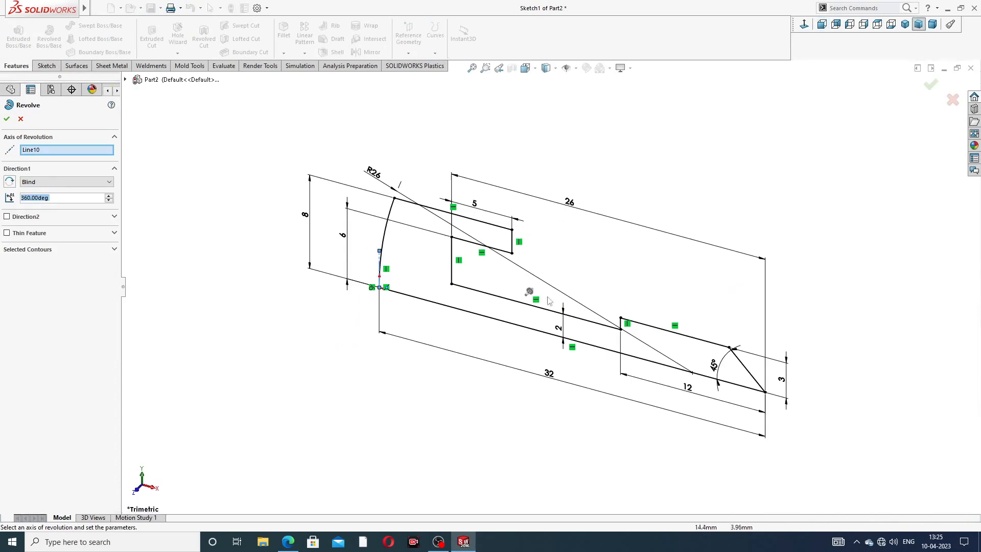
pyautogui.click(529, 331)
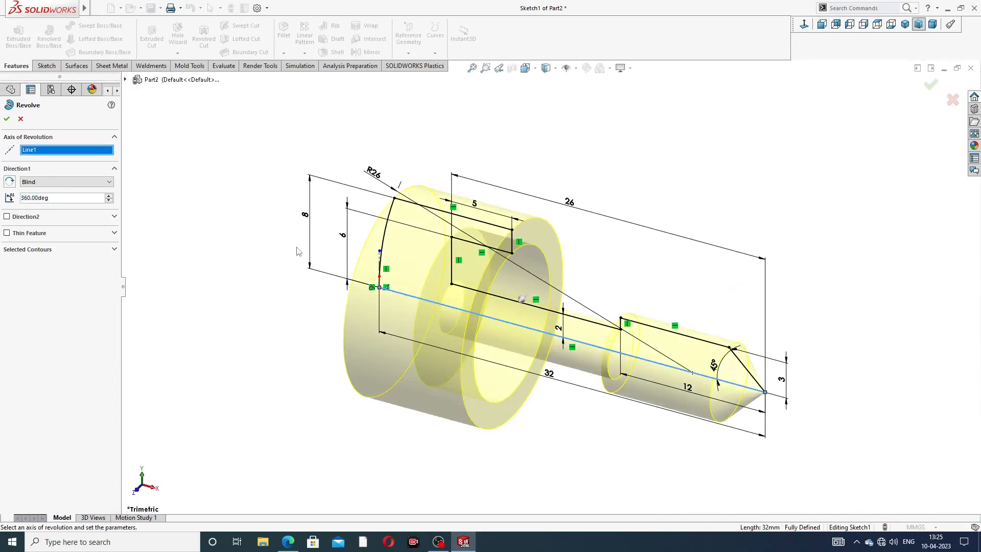
pyautogui.click(7, 120)
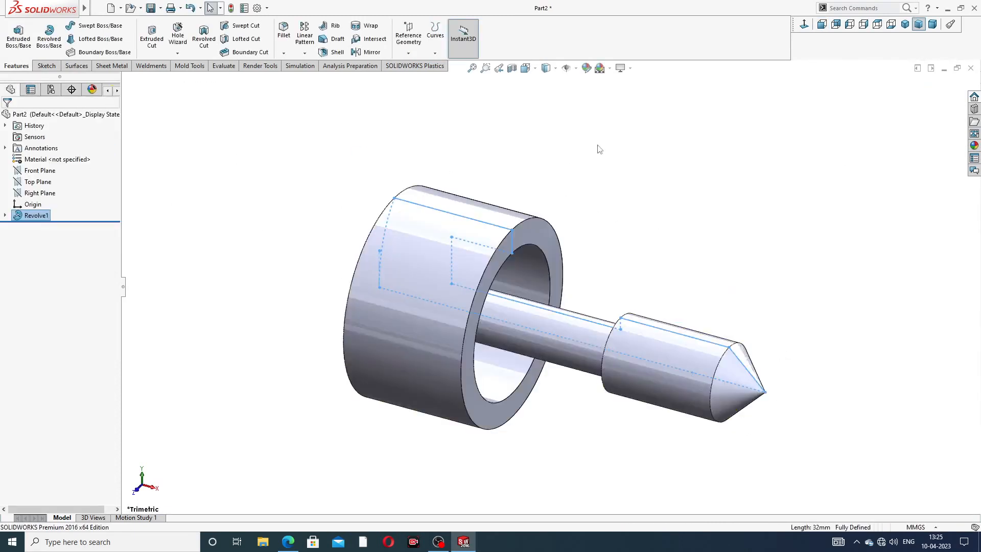
pyautogui.moveTo(611, 255); pyautogui.dragTo(603, 221, button='middle')
pyautogui.scroll(-2, 565, 337)
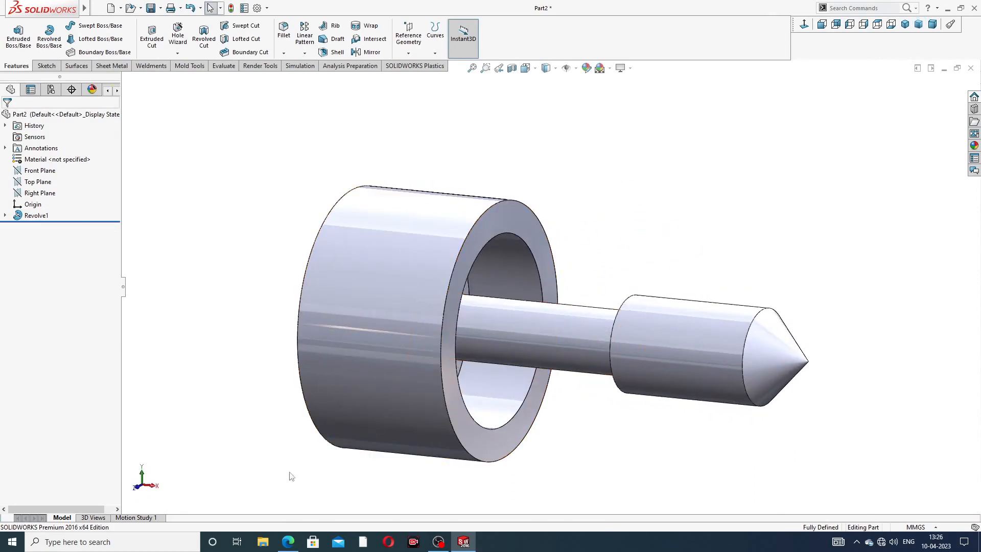
# - Following the PDF drawing, add a 1 mm symmetric fillet to the outer edge of the head's domed end
pyautogui.click(289, 542)
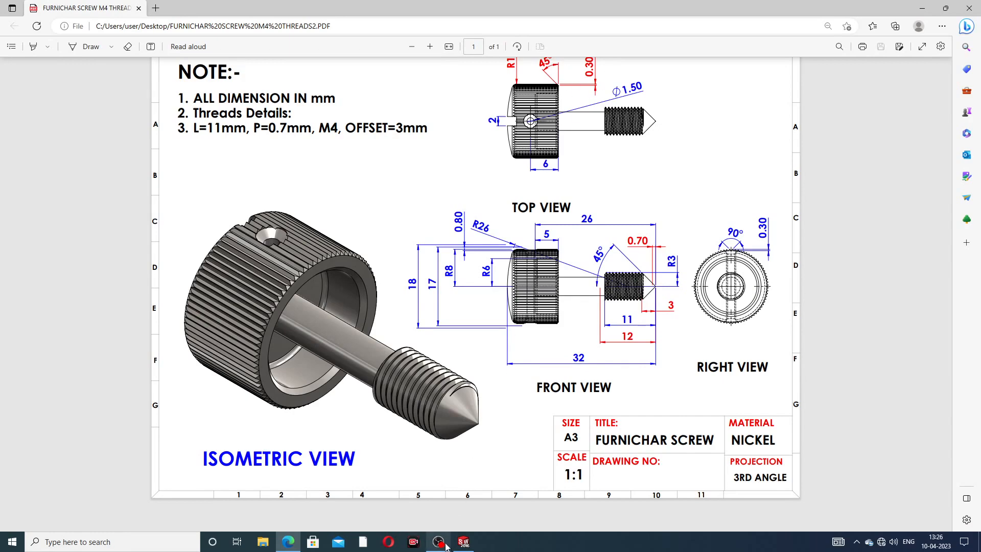
pyautogui.click(465, 503)
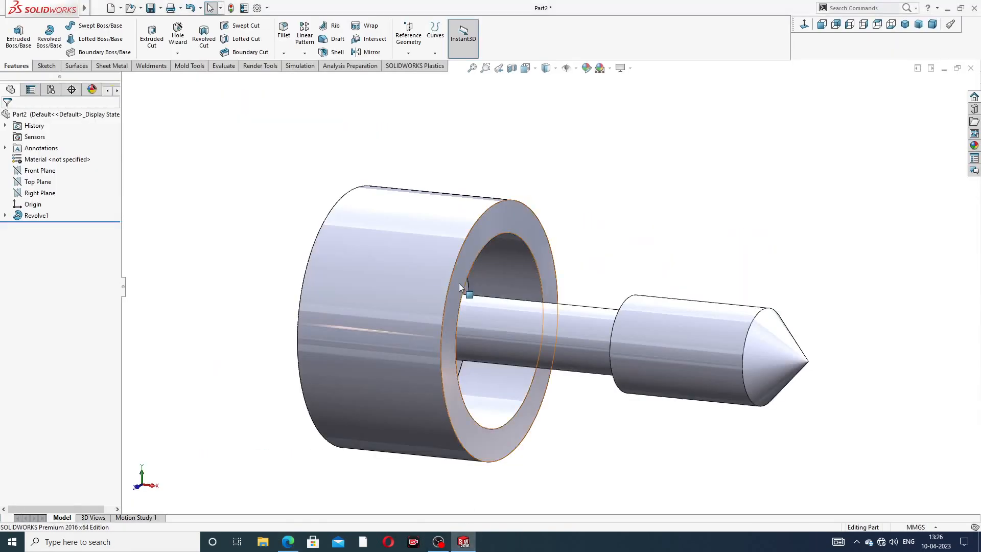
pyautogui.click(284, 31)
pyautogui.moveTo(358, 146); pyautogui.dragTo(362, 194, button='middle')
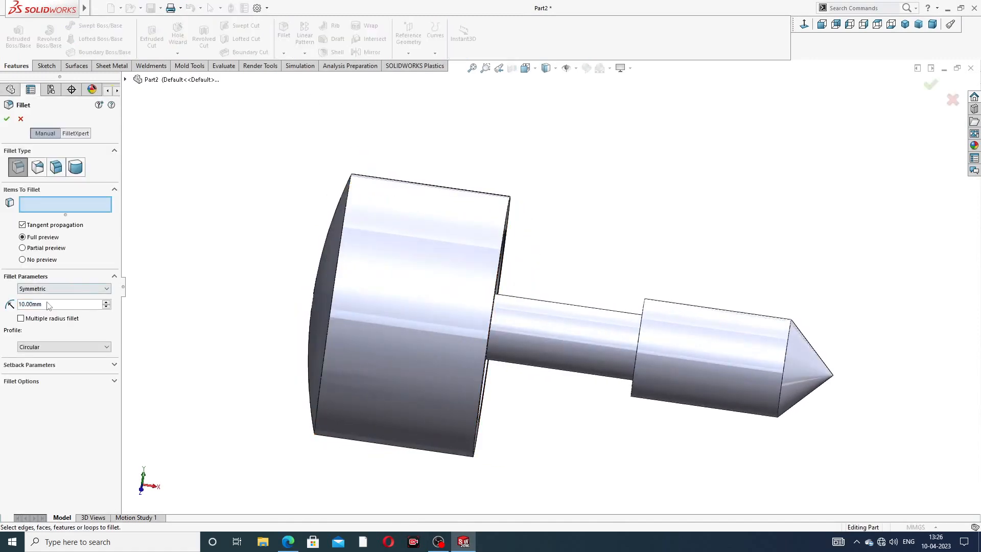
pyautogui.write('1')
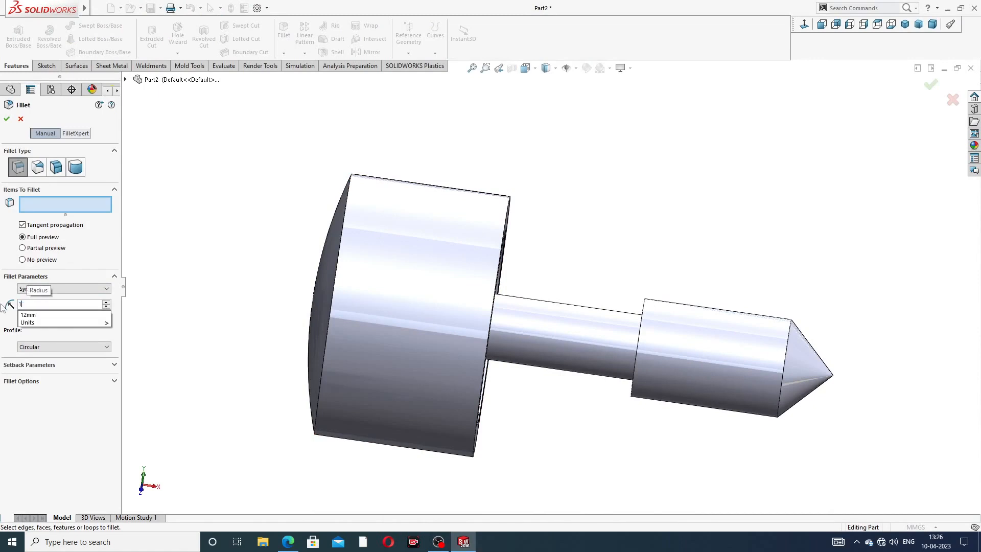
pyautogui.press('Return')
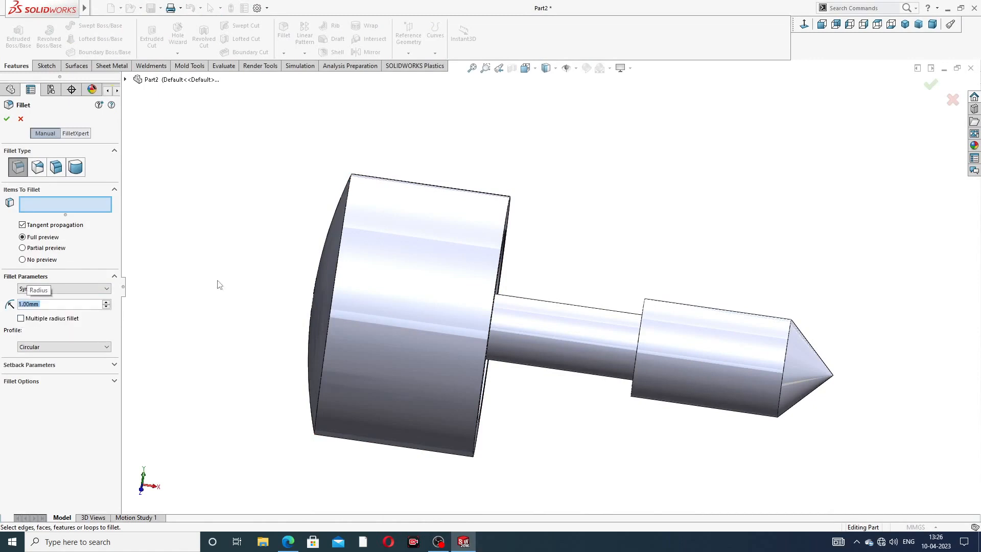
pyautogui.click(338, 219)
pyautogui.moveTo(394, 160)
pyautogui.mouseDown(button='middle')
pyautogui.moveTo(412, 154)
pyautogui.moveTo(376, 167)
pyautogui.mouseUp(button='middle')
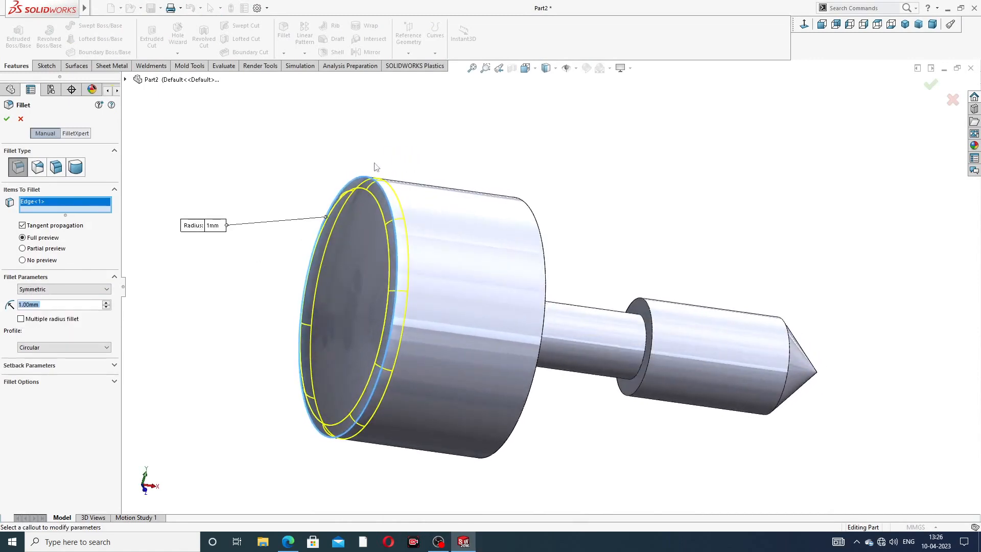
pyautogui.click(7, 119)
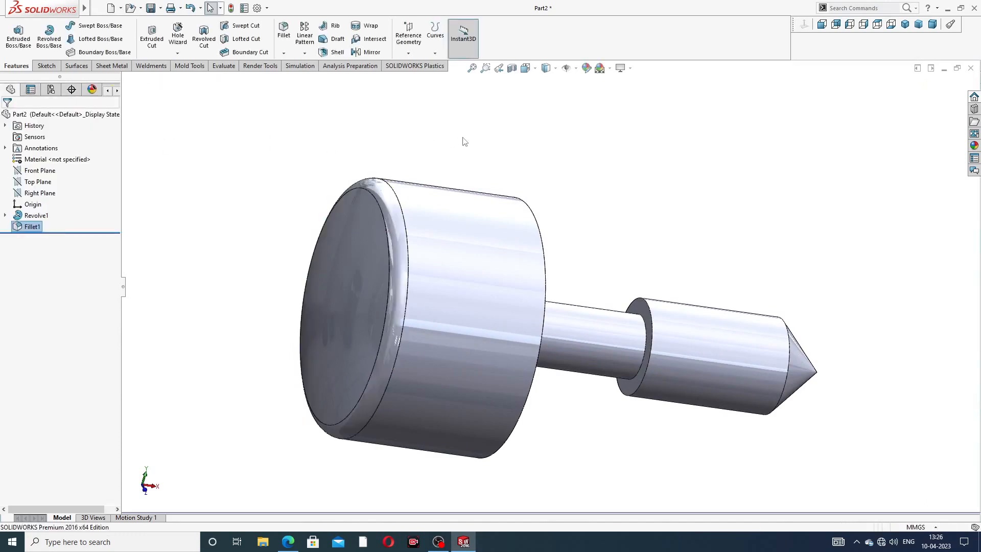
# - Chamfer the inner circular edge of the head's open rim by 0.3 mm at 45 degrees
pyautogui.press('f')
pyautogui.moveTo(508, 184); pyautogui.dragTo(465, 149, button='middle')
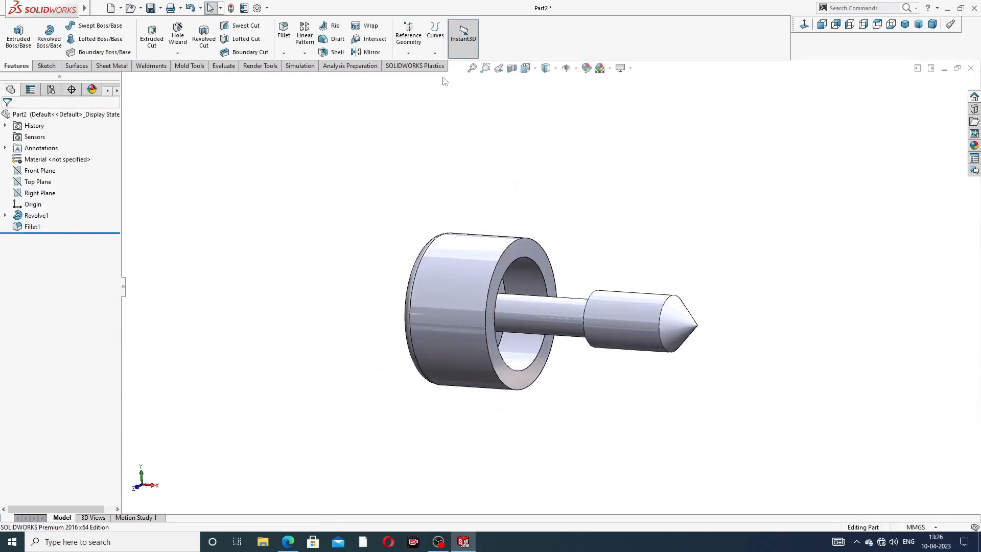
pyautogui.click(283, 53)
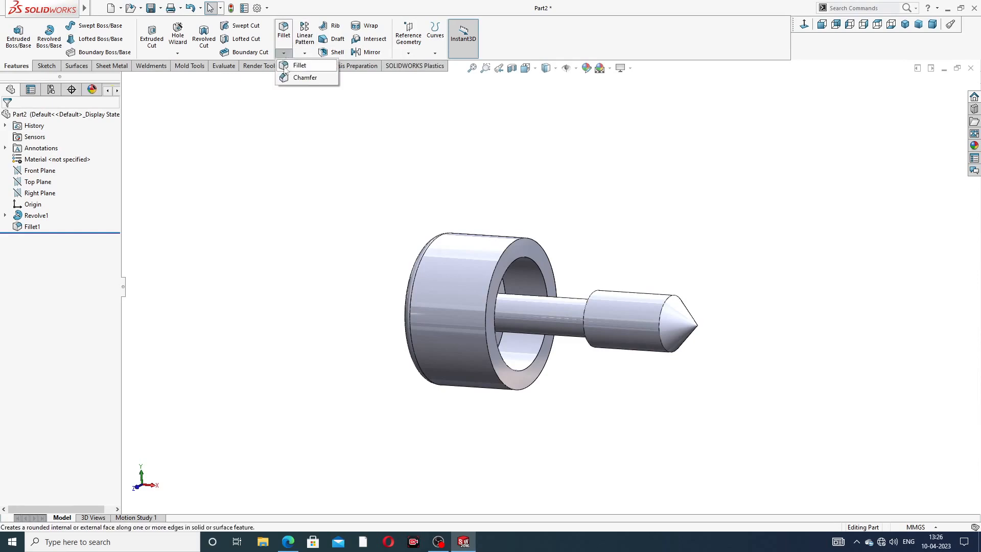
pyautogui.click(313, 81)
pyautogui.scroll(-3, 529, 272)
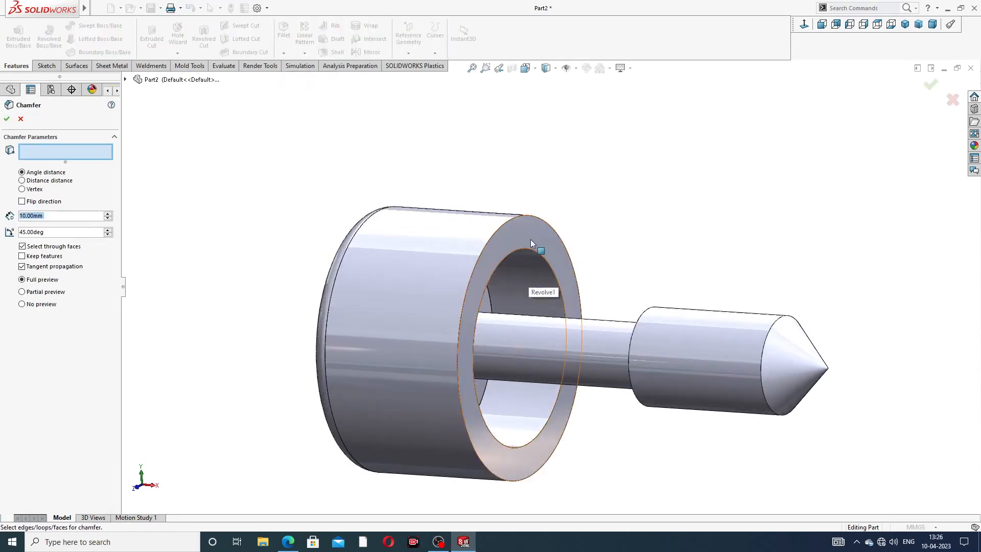
pyautogui.scroll(-3, 532, 271)
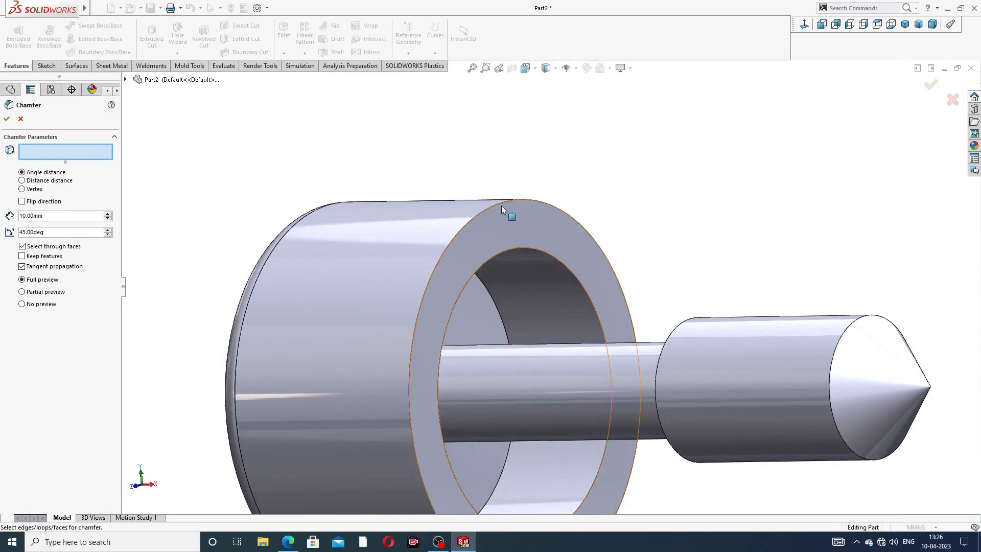
pyautogui.click(510, 250)
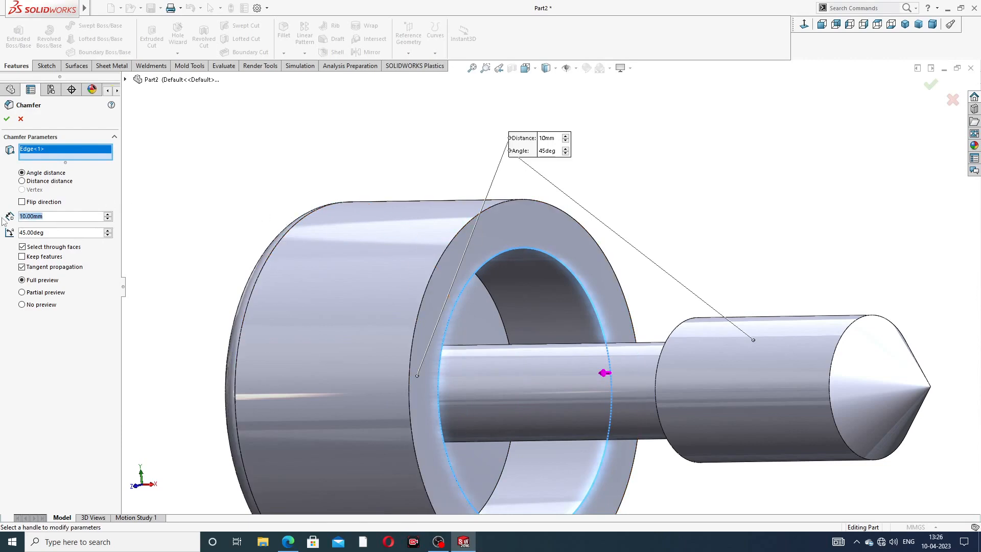
pyautogui.write('.')
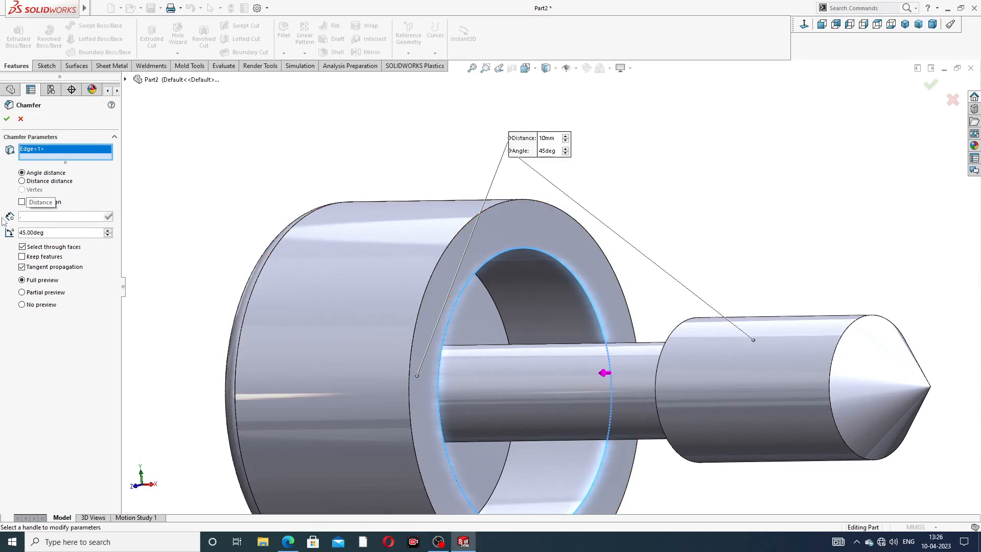
pyautogui.write('3')
pyautogui.press('Return')
pyautogui.click(6, 118)
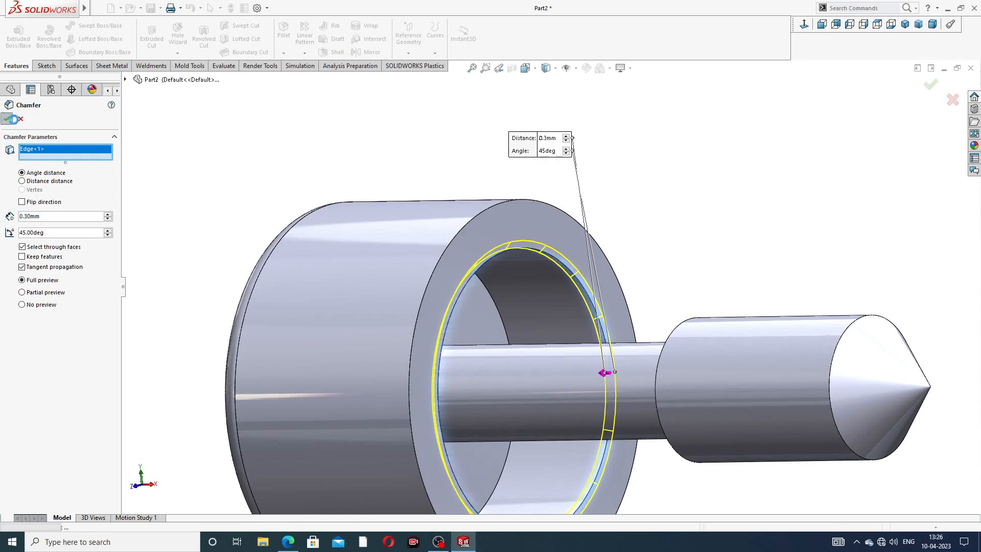
# - Consult the PDF drawing and start a new sketch on the flat annular face of the head's open rim
pyautogui.scroll(3, 630, 228)
pyautogui.moveTo(632, 233); pyautogui.dragTo(645, 185, button='middle')
pyautogui.scroll(2, 571, 247)
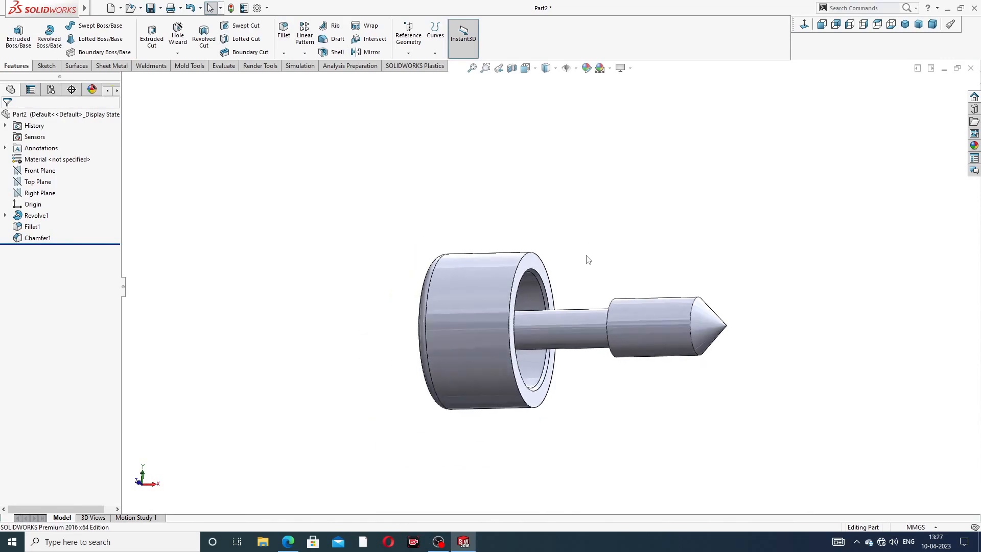
pyautogui.moveTo(587, 256); pyautogui.dragTo(576, 218, button='middle')
pyautogui.scroll(-2, 570, 317)
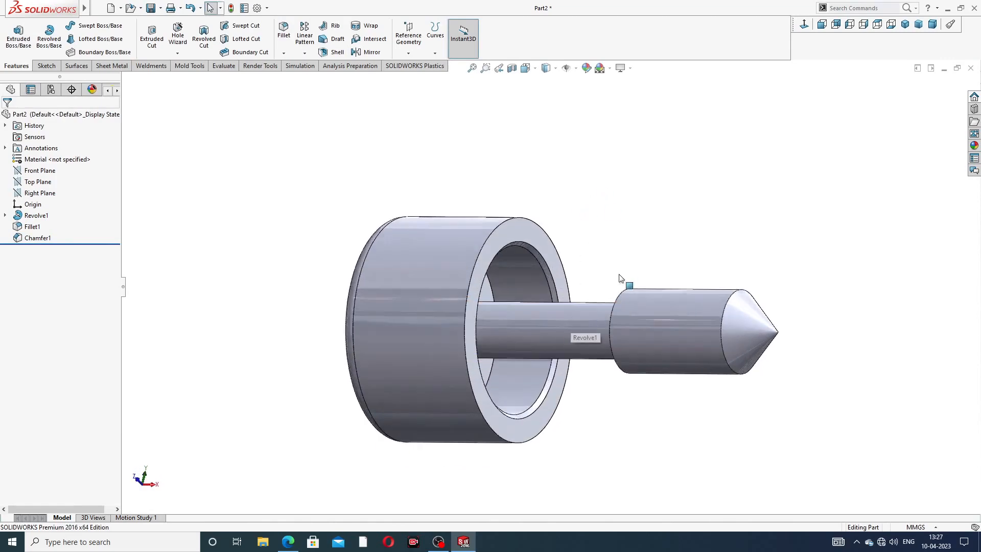
pyautogui.moveTo(620, 278); pyautogui.dragTo(591, 256, button='middle')
pyautogui.click(288, 541)
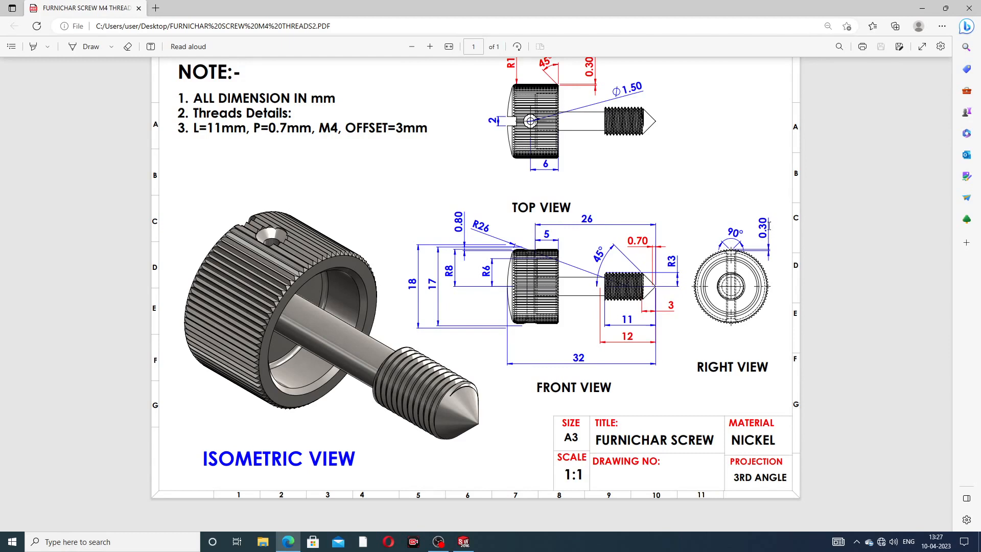
pyautogui.click(463, 541)
pyautogui.moveTo(532, 268)
pyautogui.mouseDown(button='middle')
pyautogui.moveTo(516, 276)
pyautogui.moveTo(529, 286)
pyautogui.moveTo(549, 273)
pyautogui.mouseUp(button='middle')
pyautogui.click(549, 228)
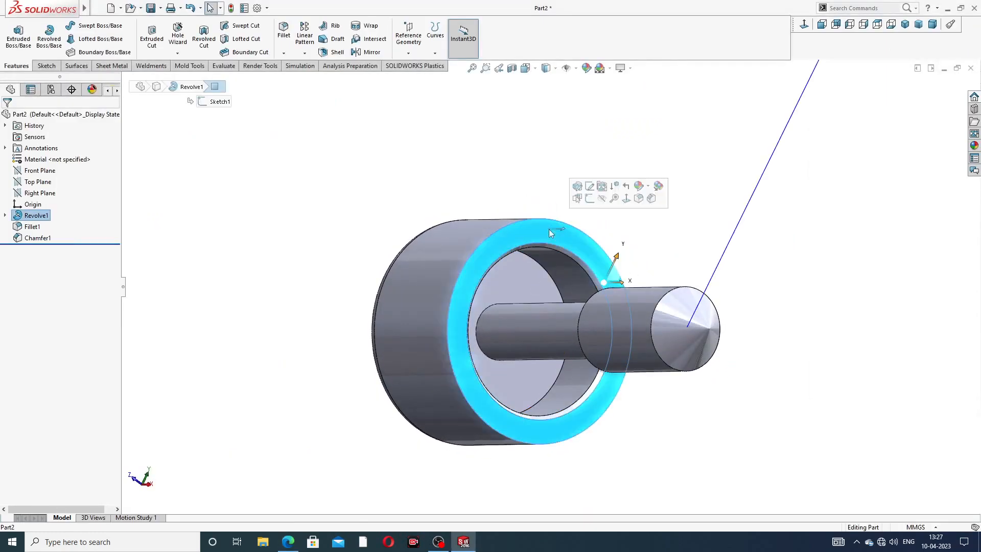
pyautogui.click(600, 203)
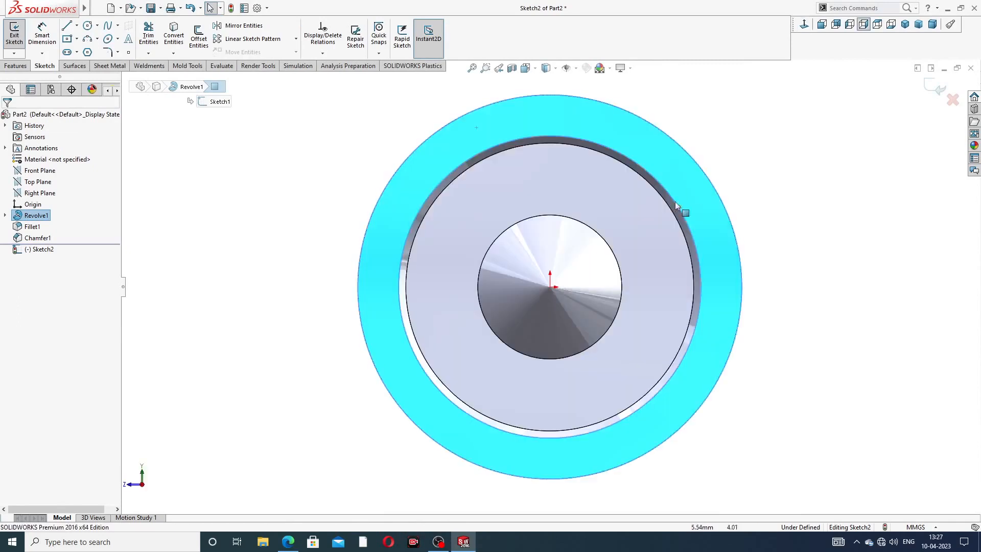
# - Sketch a vertical centerline from the top quadrant of the head's outer circular edge down to the origin
pyautogui.click(76, 25)
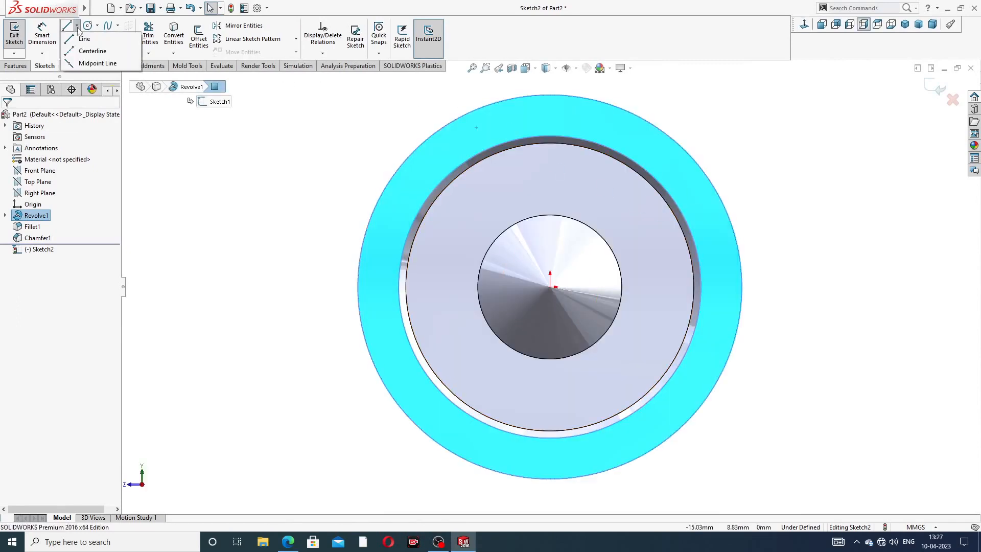
pyautogui.click(90, 51)
pyautogui.press('z')
pyautogui.press('z')
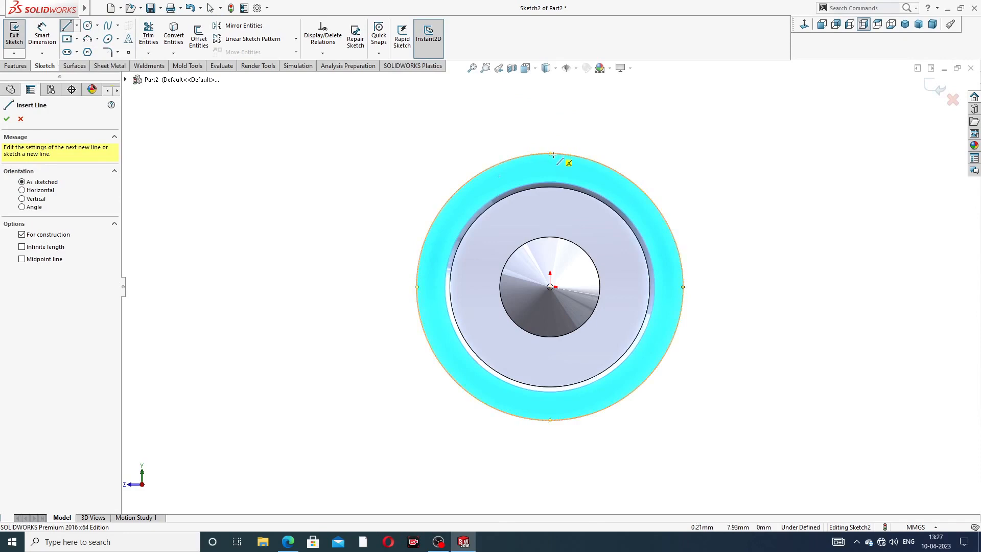
pyautogui.click(550, 153)
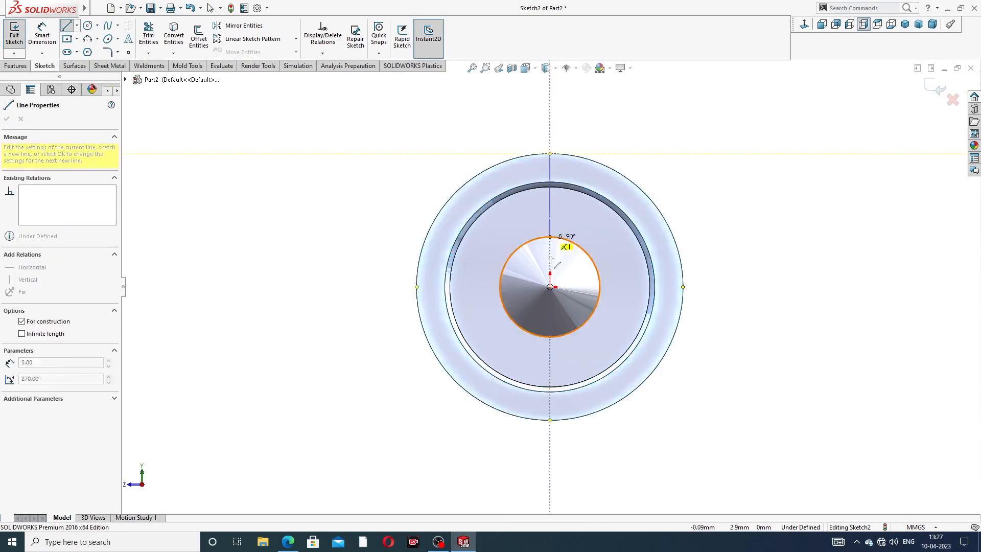
pyautogui.click(550, 287)
pyautogui.rightClick(665, 135)
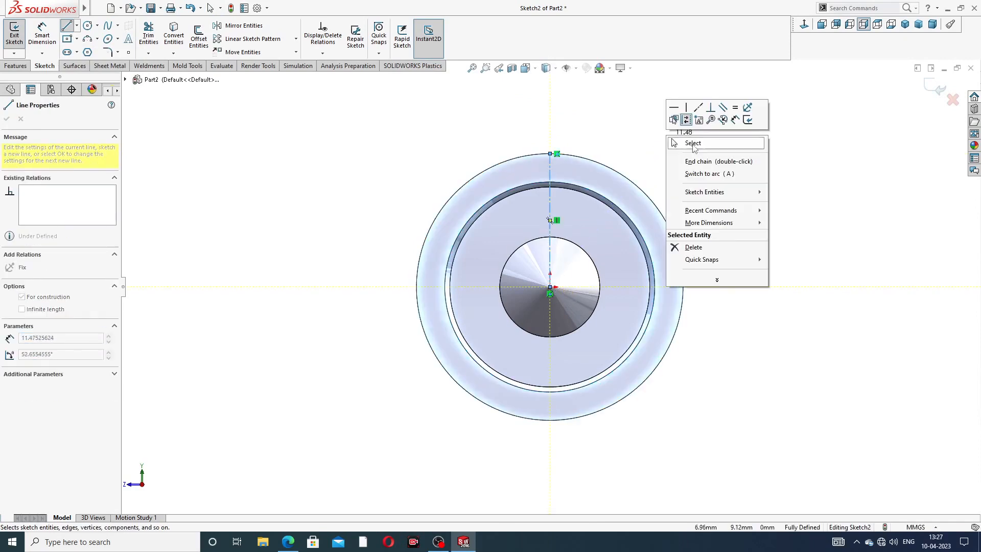
pyautogui.click(693, 144)
# - Sketch a closed inverted triangle across the rim's outer edge, with a horizontal top about 1.45 mm long and its lower vertex on the centerline
pyautogui.scroll(-1, 557, 219)
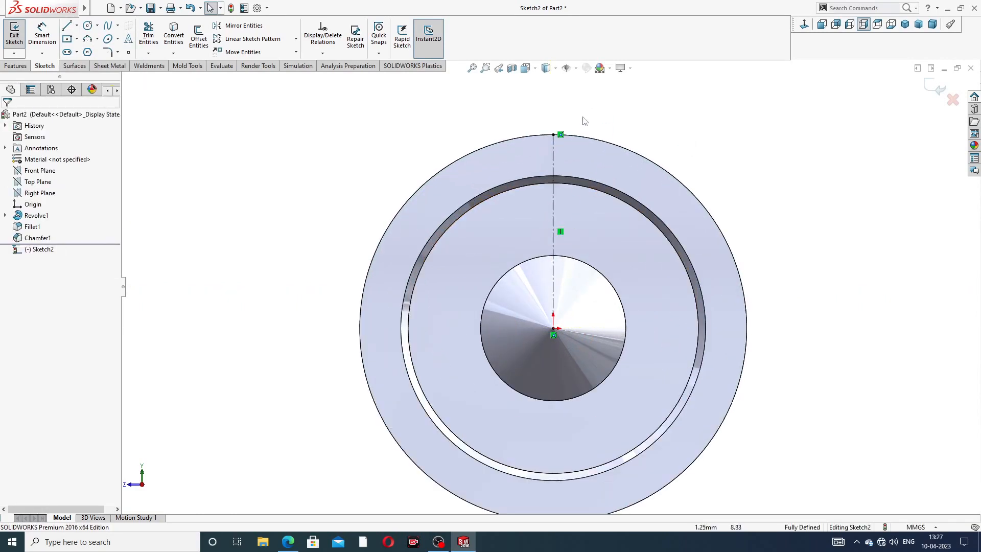
pyautogui.scroll(-3, 580, 133)
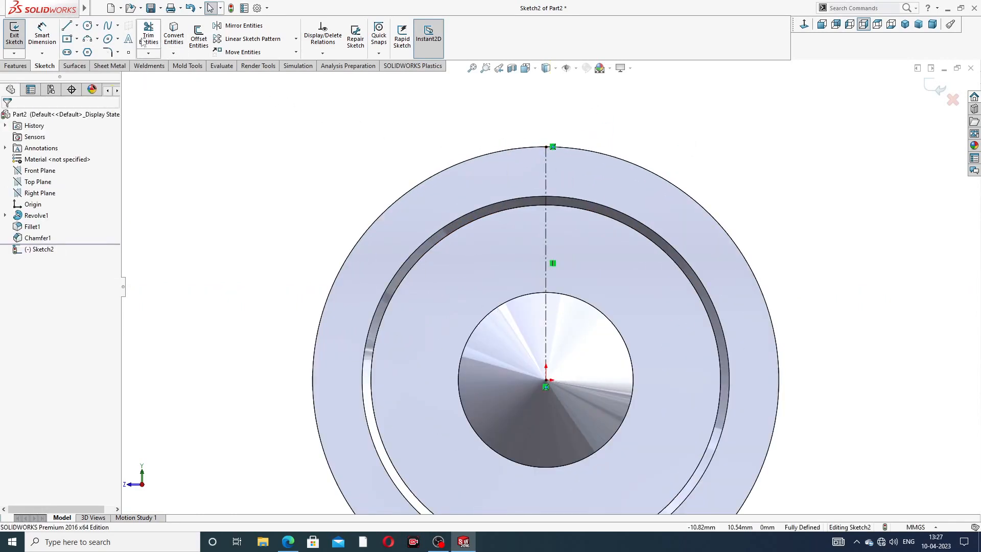
pyautogui.click(71, 28)
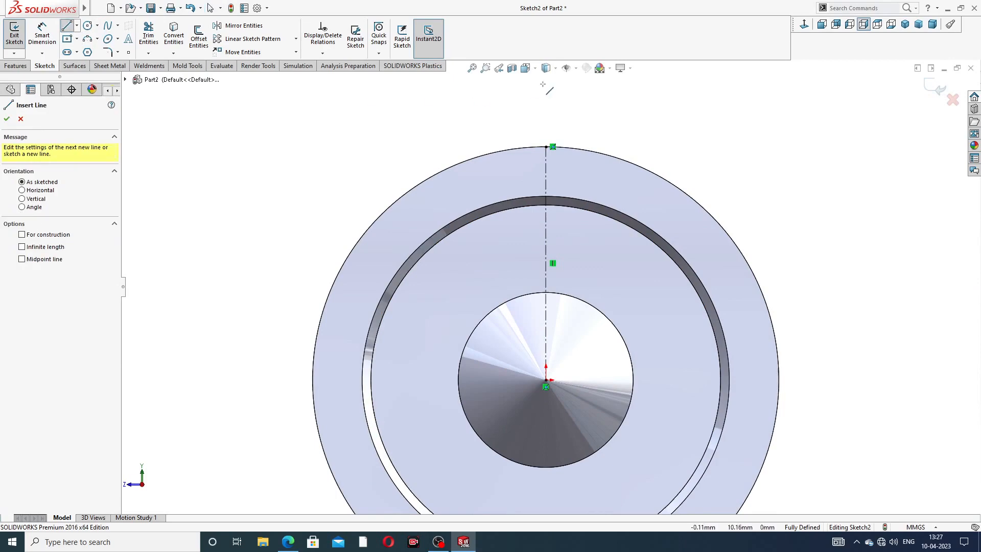
pyautogui.scroll(-3, 544, 174)
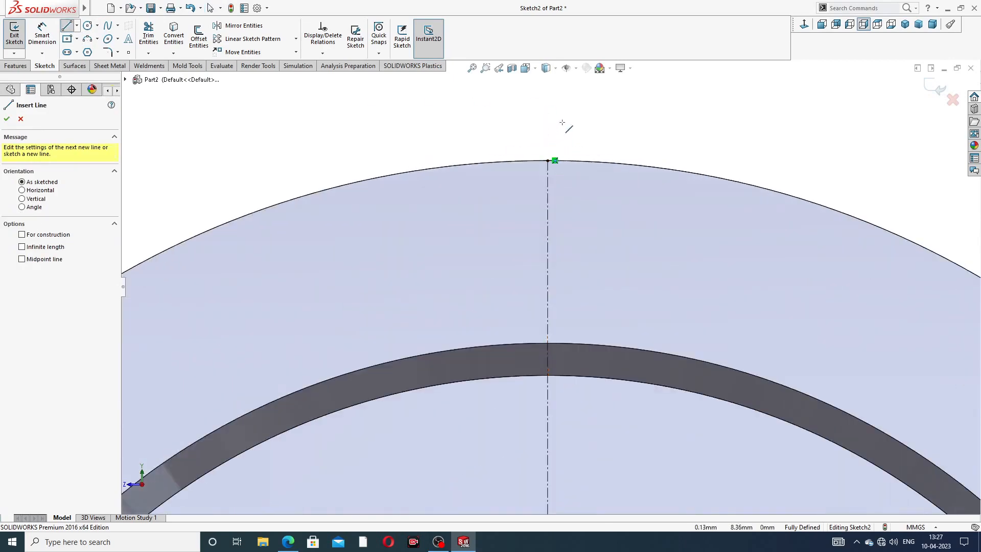
pyautogui.click(548, 228)
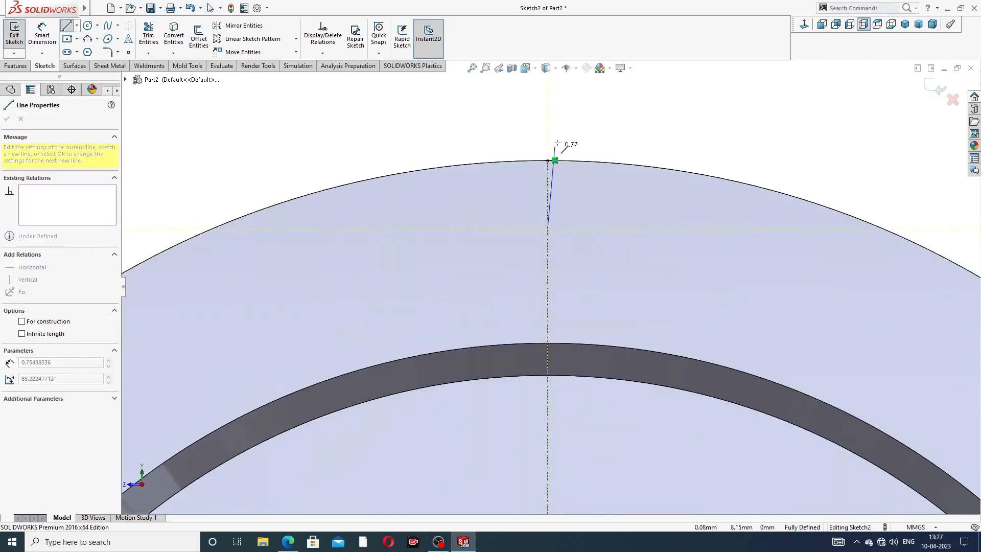
pyautogui.click(606, 140)
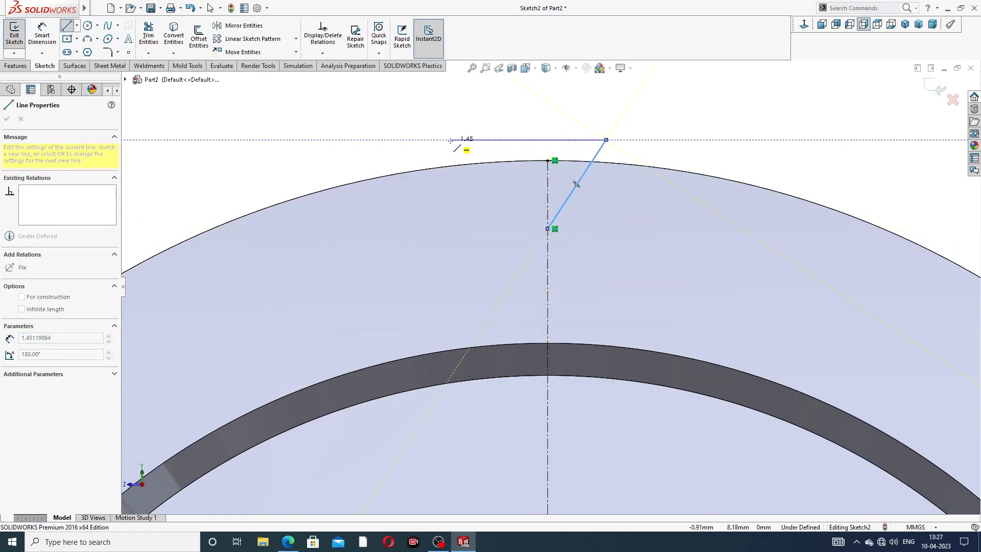
pyautogui.click(450, 140)
pyautogui.click(547, 228)
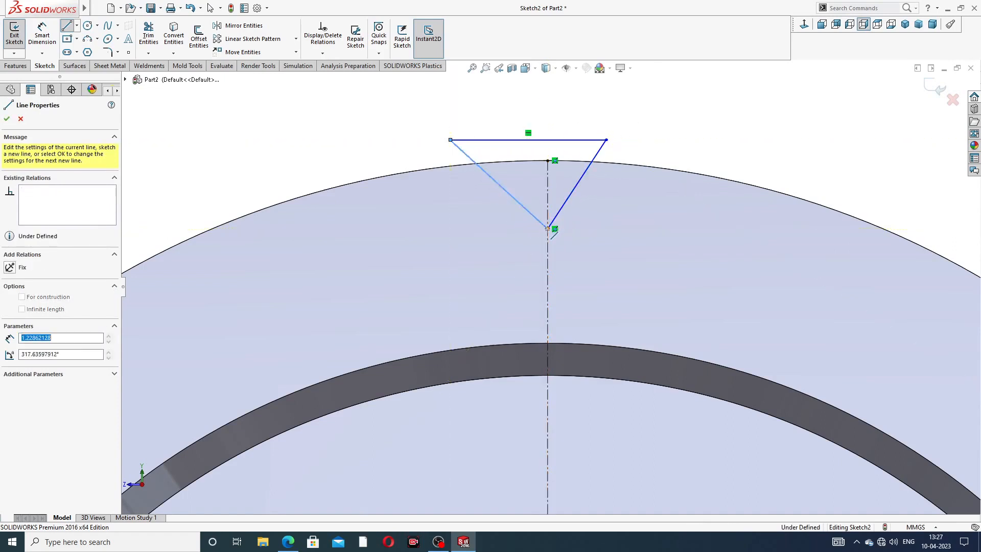
pyautogui.rightClick(674, 125)
pyautogui.click(691, 132)
# - Add a midpoint relation between the triangle's horizontal top line and the centerline's upper endpoint
pyautogui.scroll(-3, 539, 159)
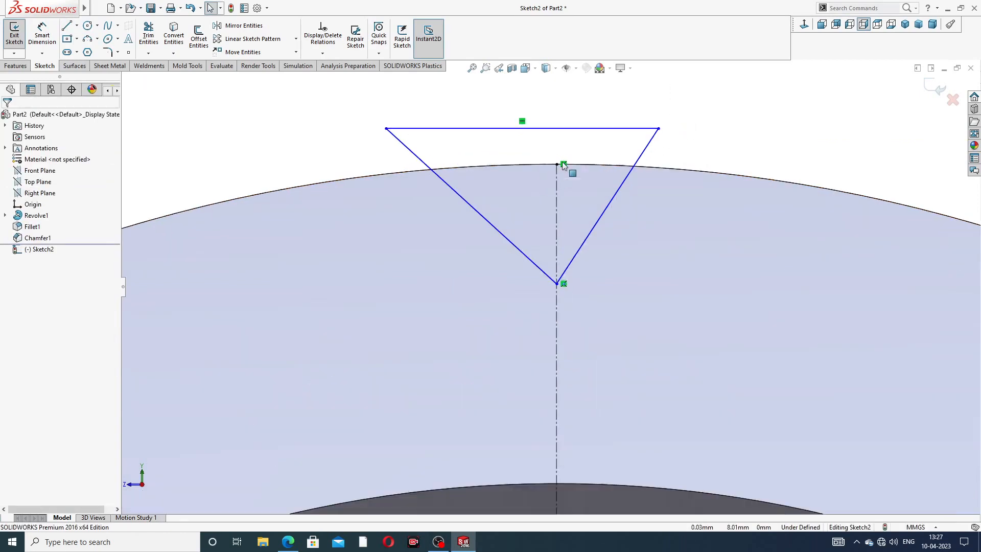
pyautogui.click(557, 129)
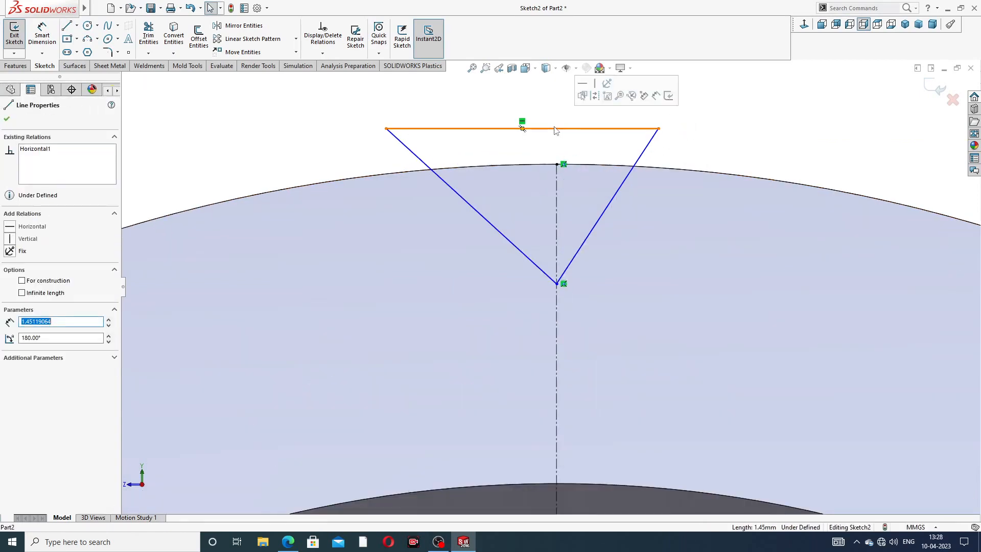
pyautogui.click(556, 163)
pyautogui.keyDown('ctrl'); pyautogui.click(576, 129); pyautogui.keyUp('ctrl')
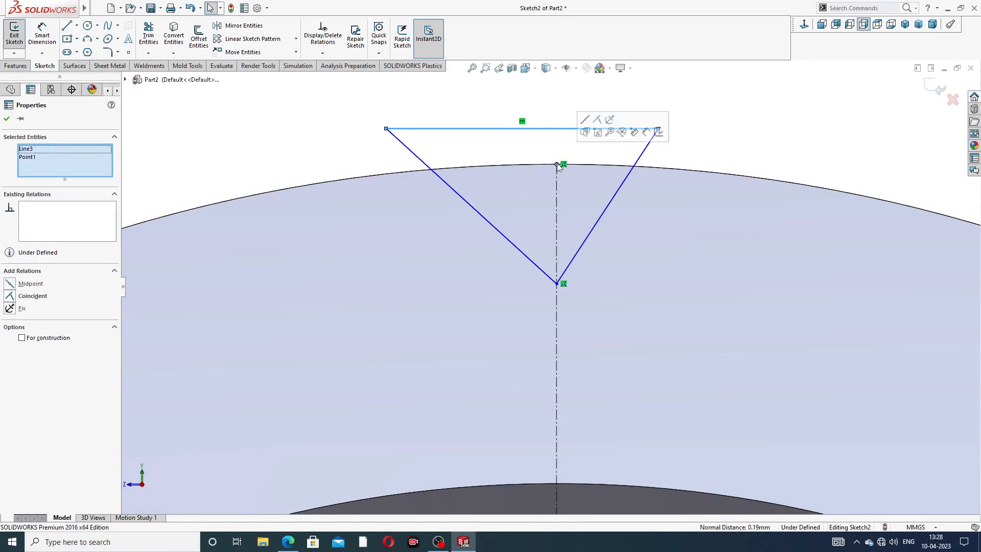
pyautogui.click(585, 123)
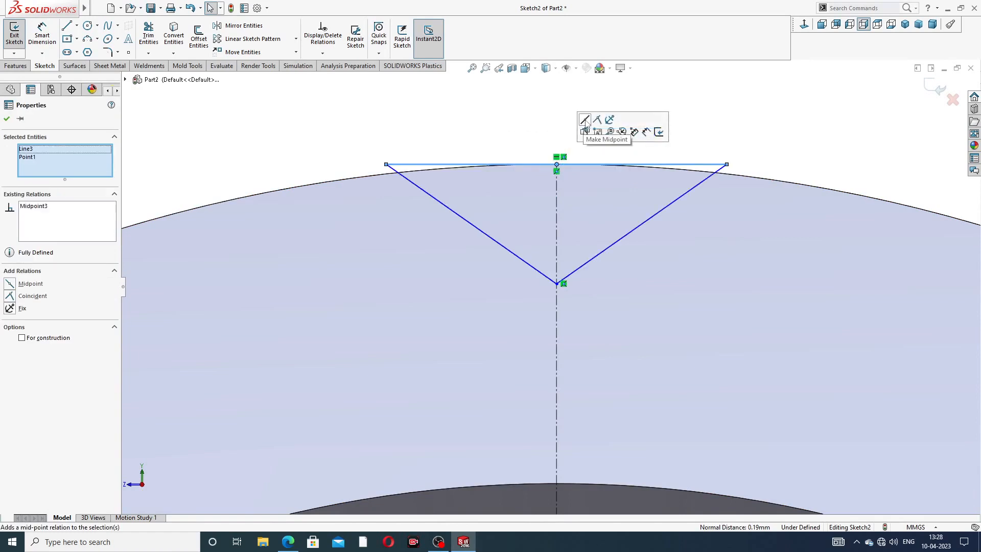
pyautogui.press('Escape')
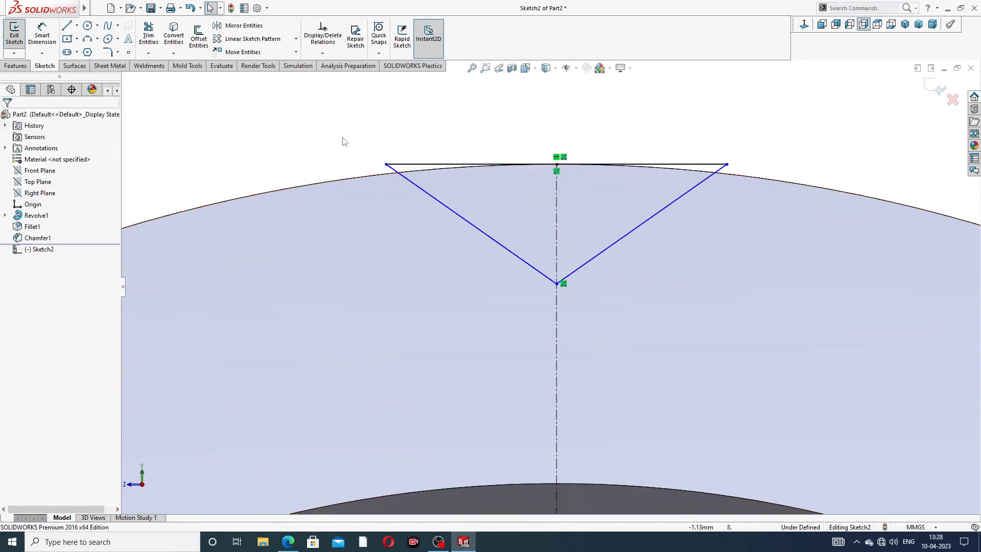
# - Dimension the angle between the triangle's two slanted sides as 90 degrees
pyautogui.click(42, 33)
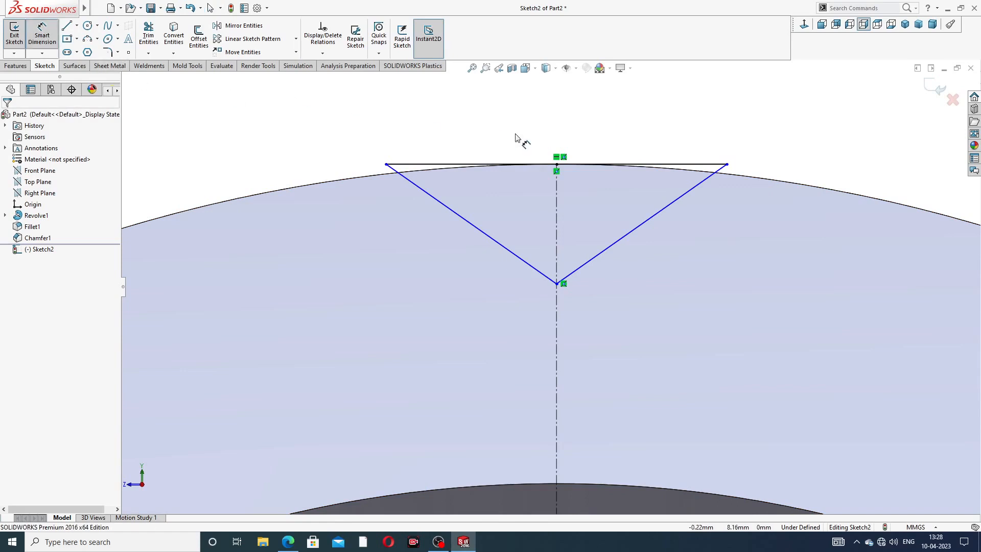
pyautogui.click(532, 266)
pyautogui.click(609, 247)
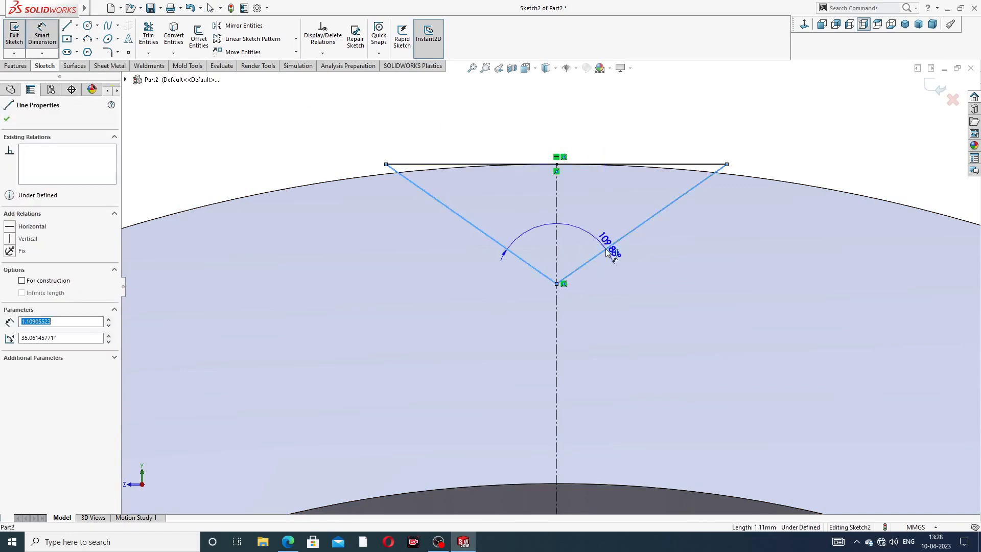
pyautogui.click(569, 217)
pyautogui.write('9')
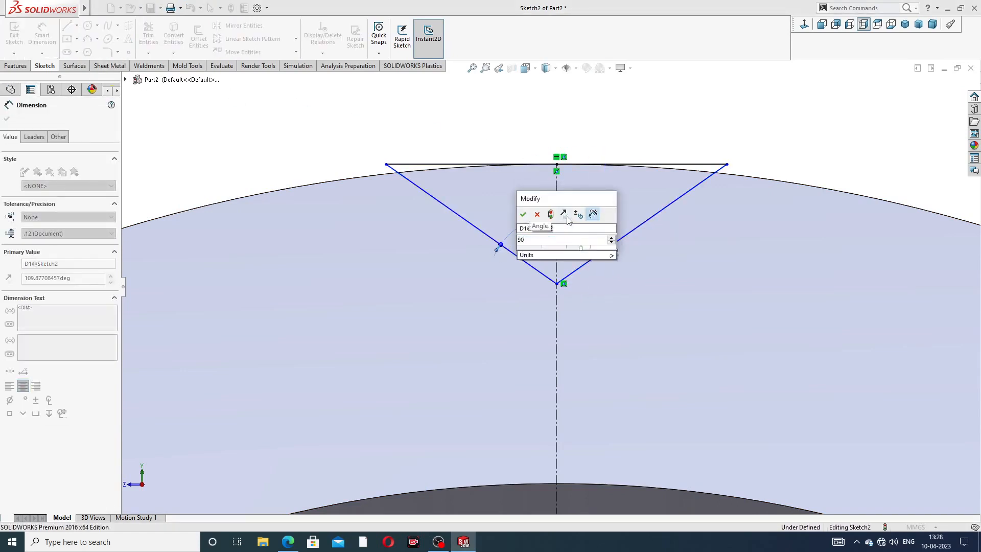
pyautogui.write('0')
pyautogui.press('Return')
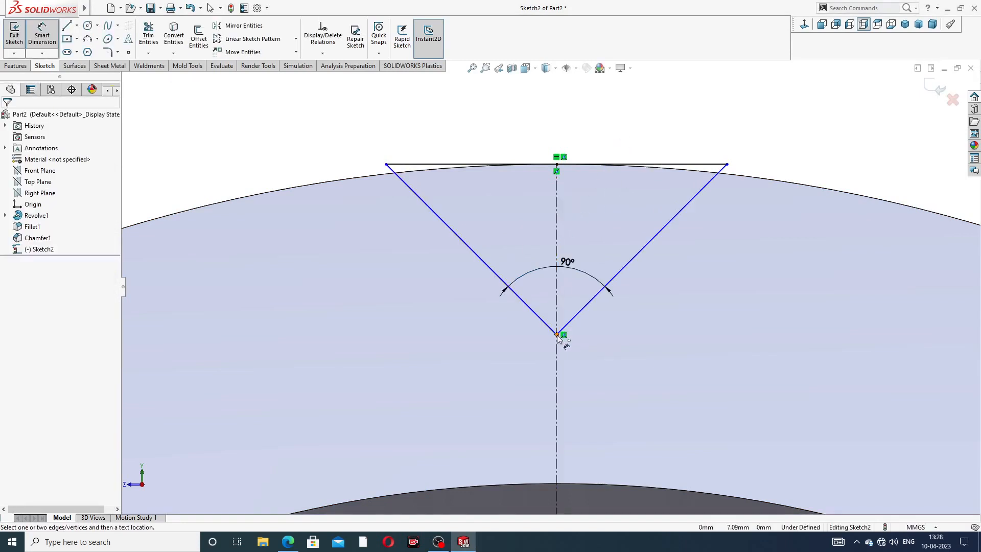
# - Dimension the triangle's depth from its top midpoint to its lower vertex as 0.3 mm, and reposition both dimensions clear of the profile
pyautogui.click(557, 336)
pyautogui.click(558, 165)
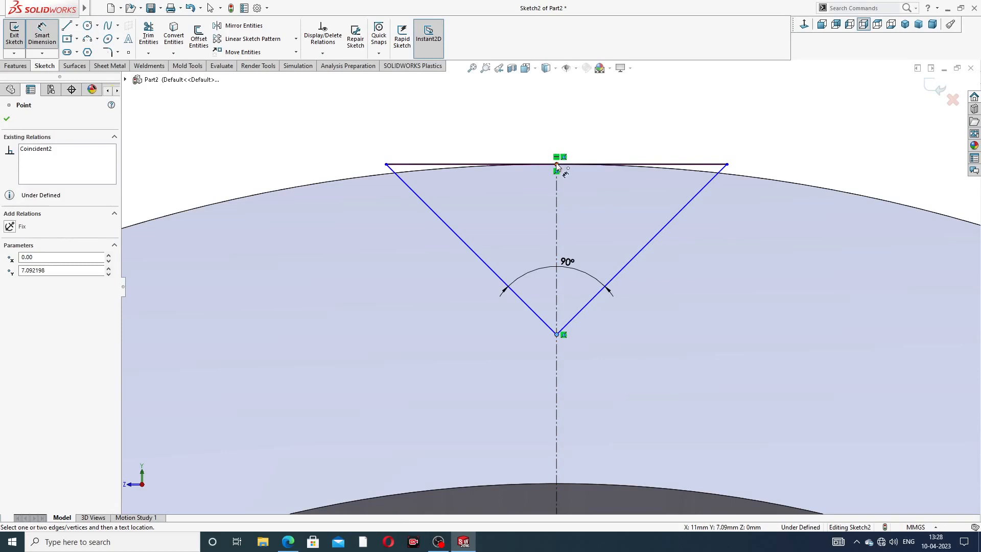
pyautogui.click(718, 238)
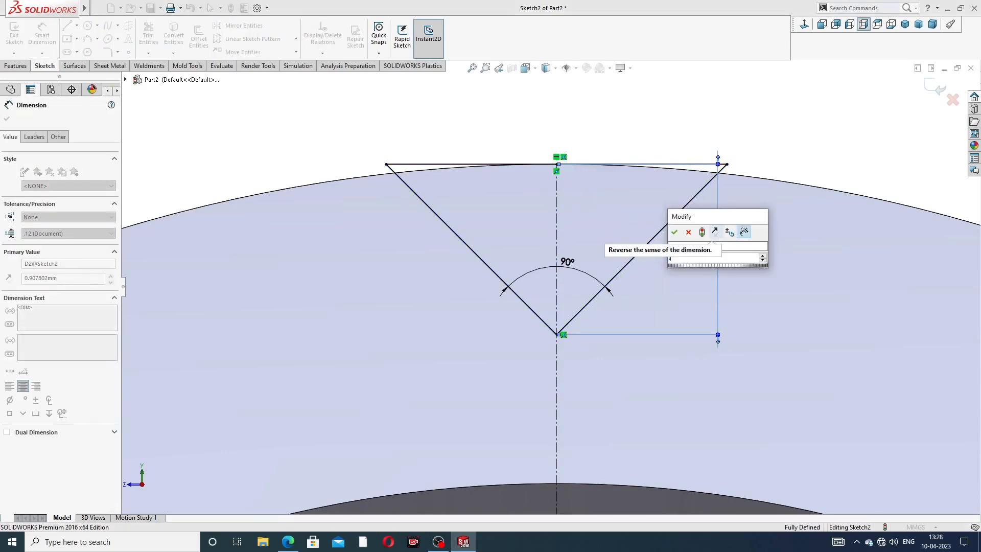
pyautogui.write('.3')
pyautogui.press('Return')
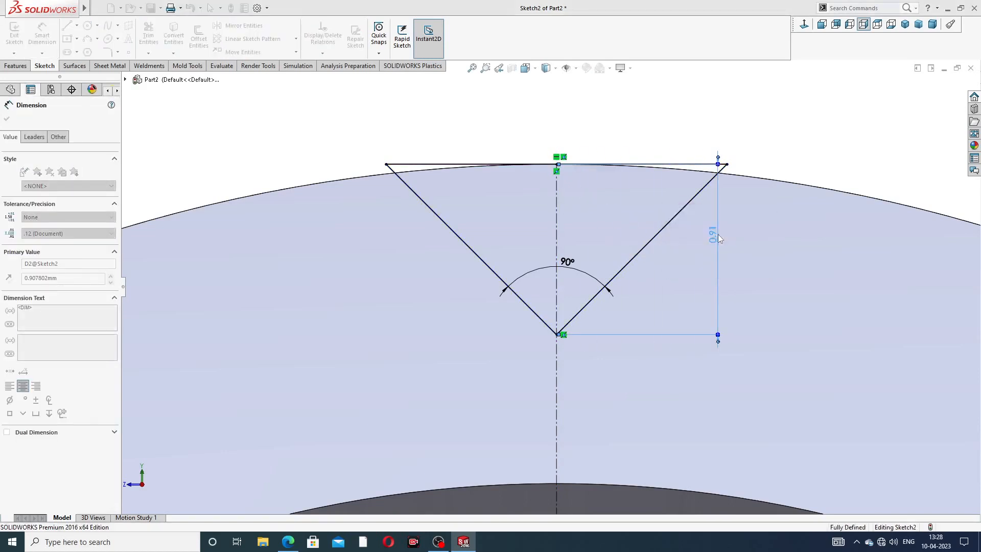
pyautogui.click(659, 120)
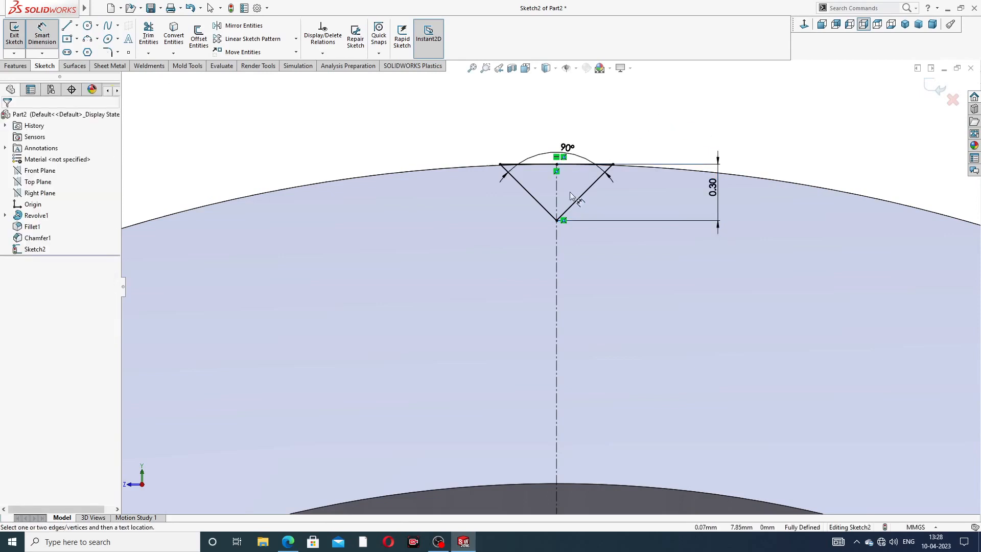
pyautogui.moveTo(567, 148); pyautogui.dragTo(564, 126)
pyautogui.moveTo(713, 188); pyautogui.dragTo(684, 188)
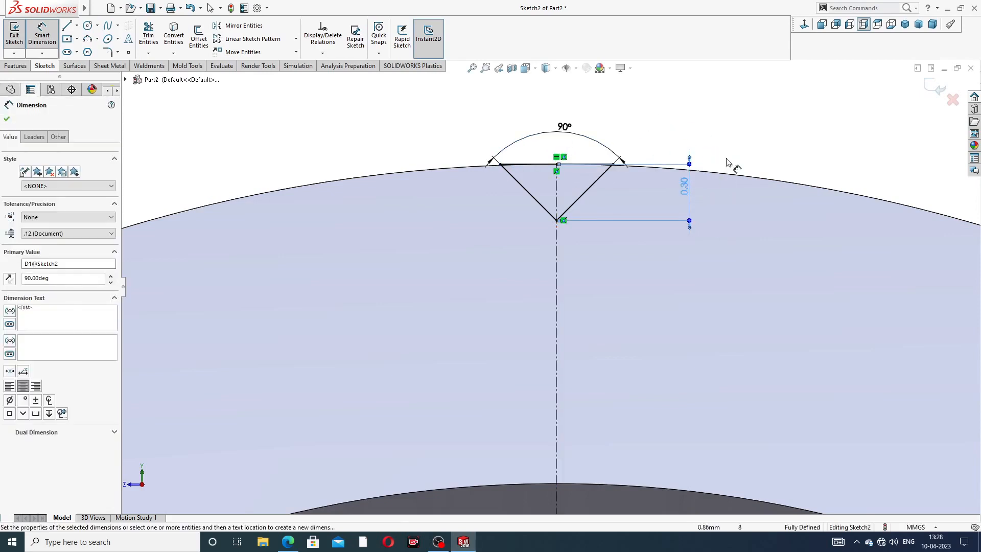
pyautogui.click(738, 149)
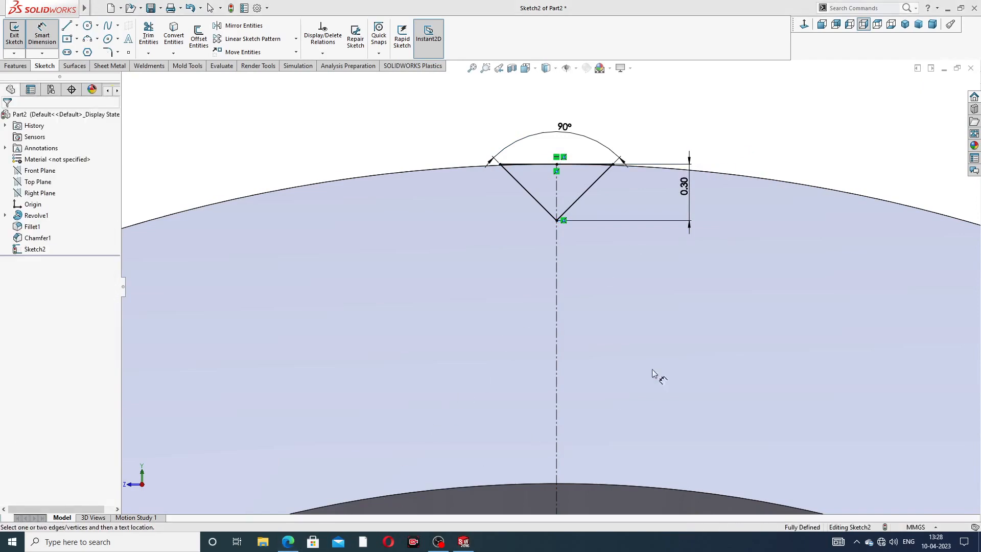
# - Compare the notch's angle and depth with the right view in the PDF drawing, and end dimensioning in SOLIDWORKS
pyautogui.click(289, 542)
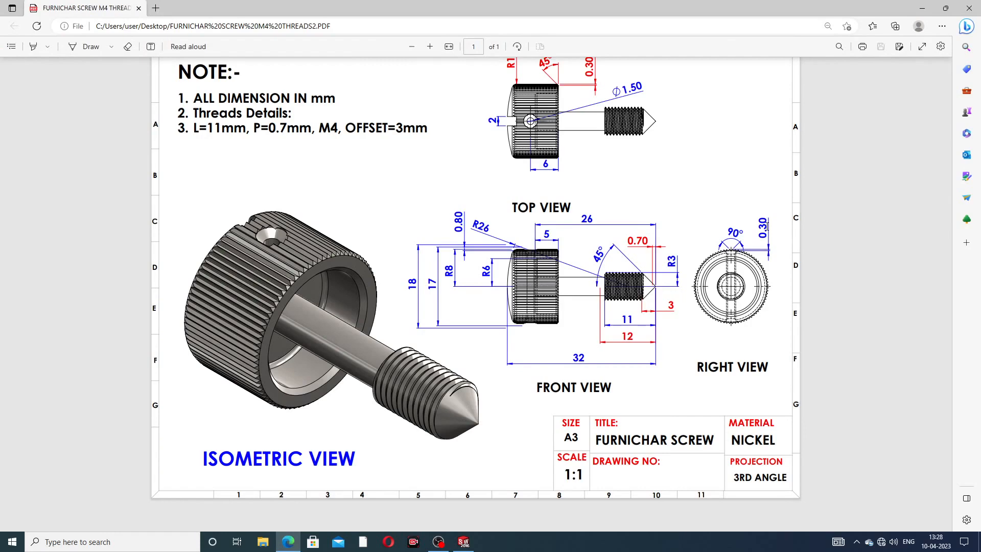
pyautogui.click(288, 542)
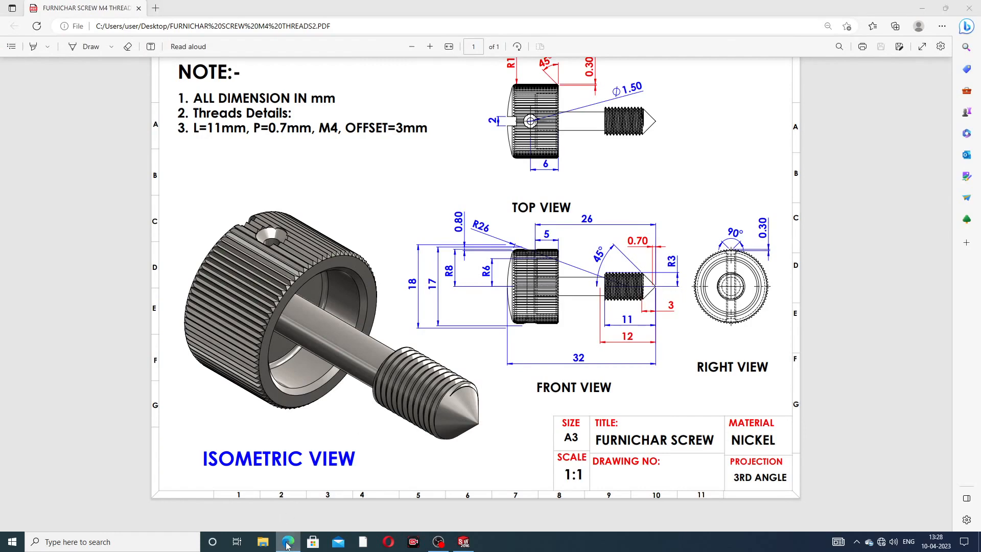
pyautogui.rightClick(679, 90)
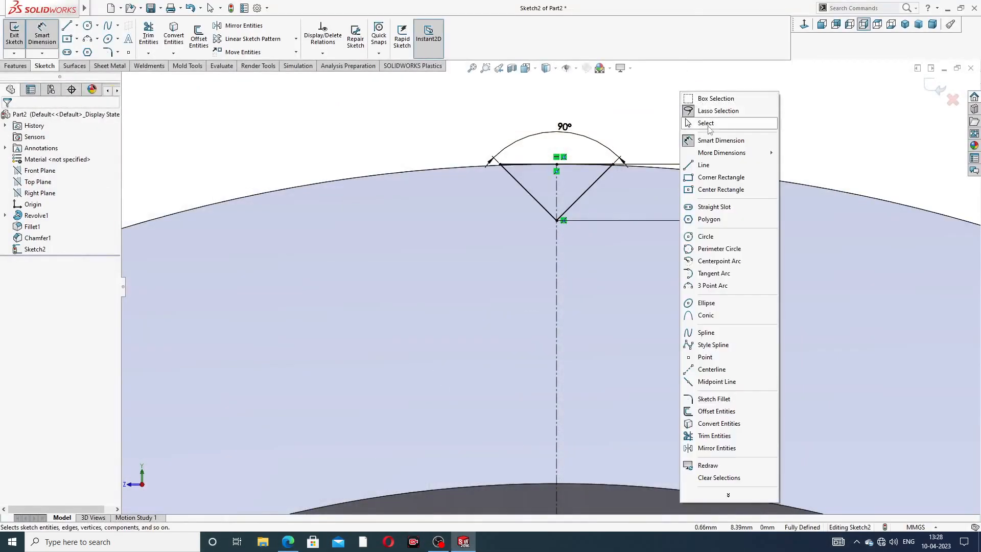
pyautogui.click(708, 124)
# - Extrude-cut the triangular profile with the Through All end condition to form a V-groove along the head's outer surface
pyautogui.press('z')
pyautogui.press('z')
pyautogui.press('z')
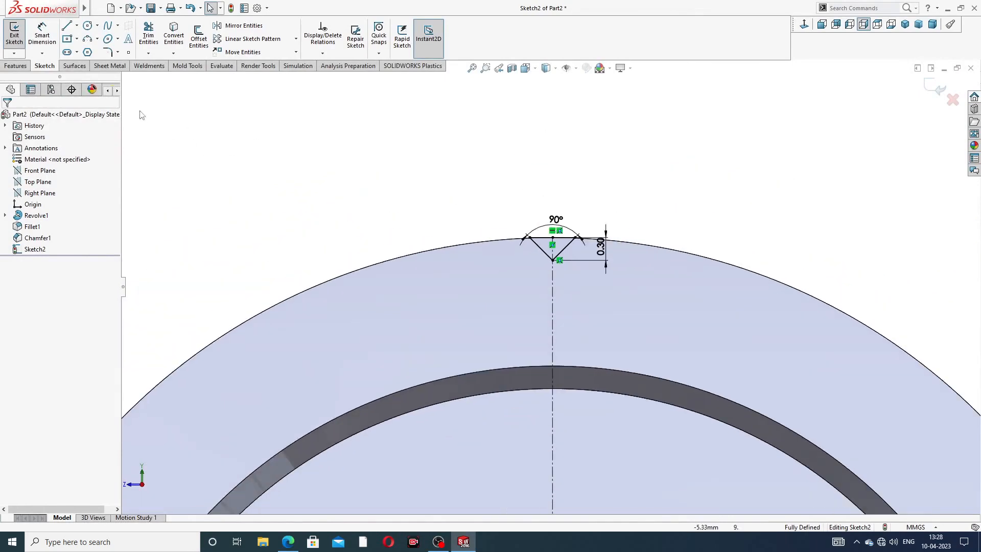
pyautogui.click(15, 65)
pyautogui.click(156, 45)
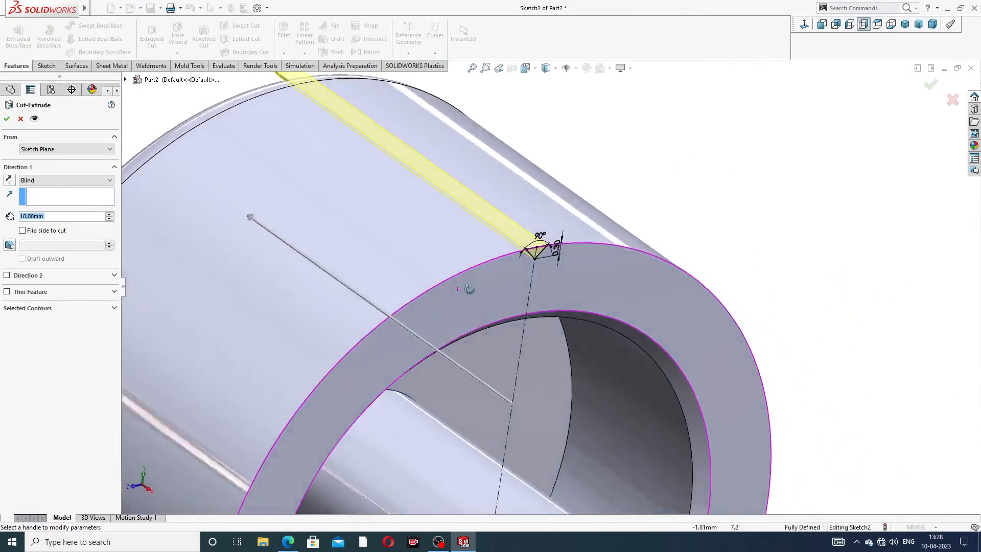
pyautogui.click(47, 183)
pyautogui.click(49, 196)
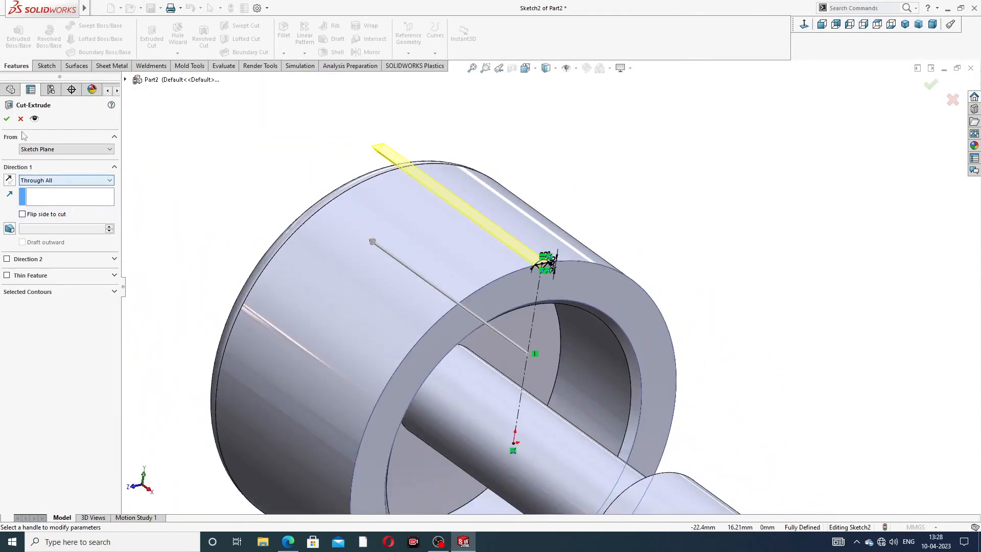
pyautogui.click(6, 121)
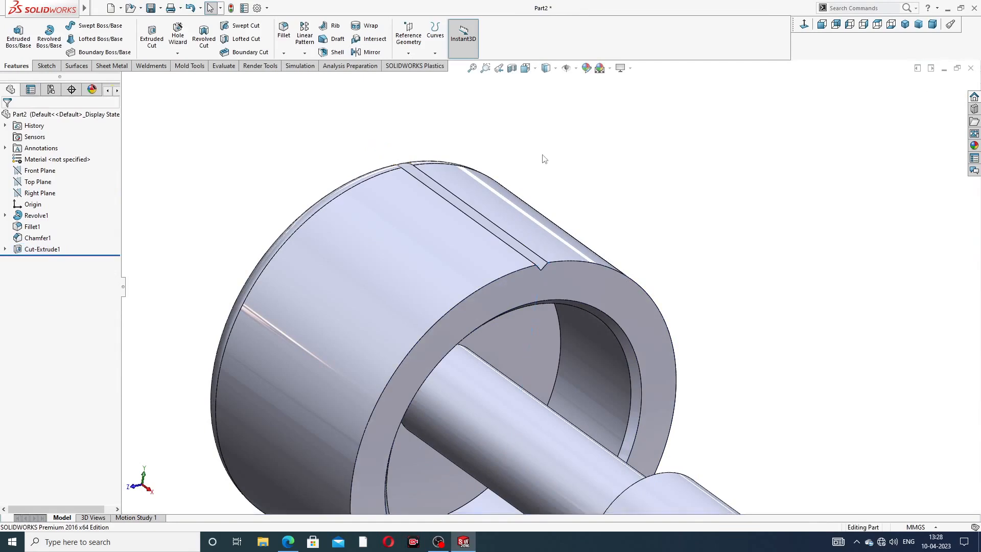
# - Circular-pattern the V-groove cut around the head's outer circular edge with 80 equally spaced instances over 360 degrees
pyautogui.moveTo(479, 247); pyautogui.dragTo(450, 243, button='middle')
pyautogui.scroll(-2, 493, 247)
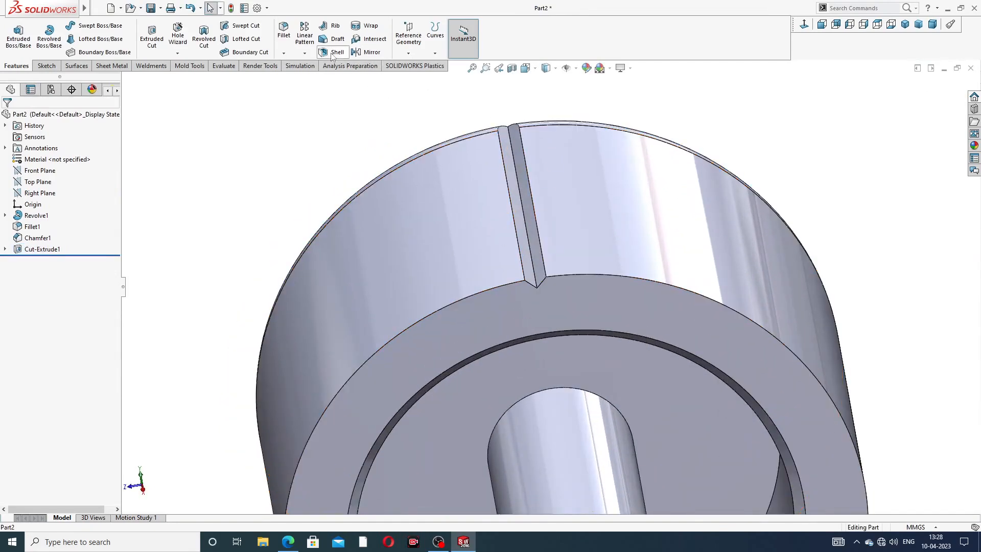
pyautogui.click(306, 54)
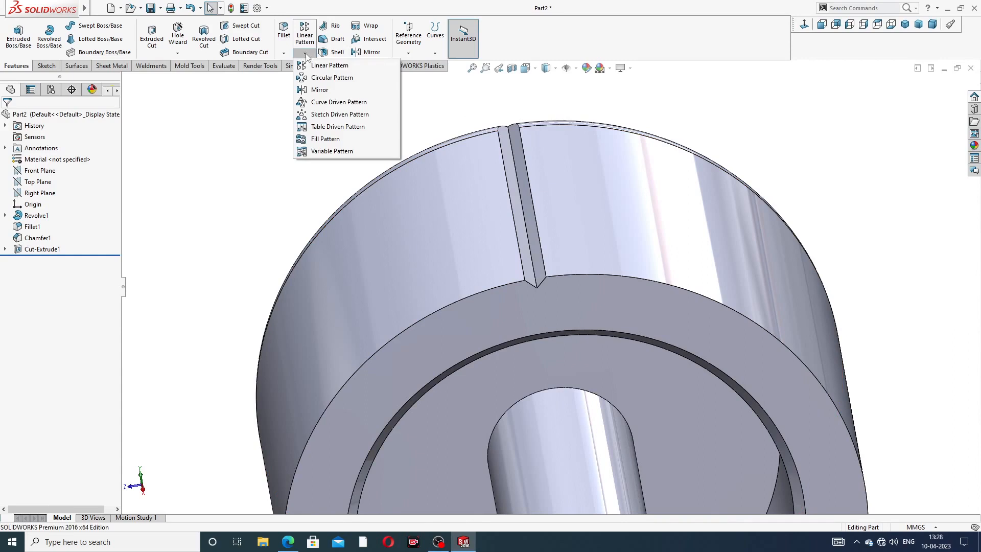
pyautogui.click(329, 76)
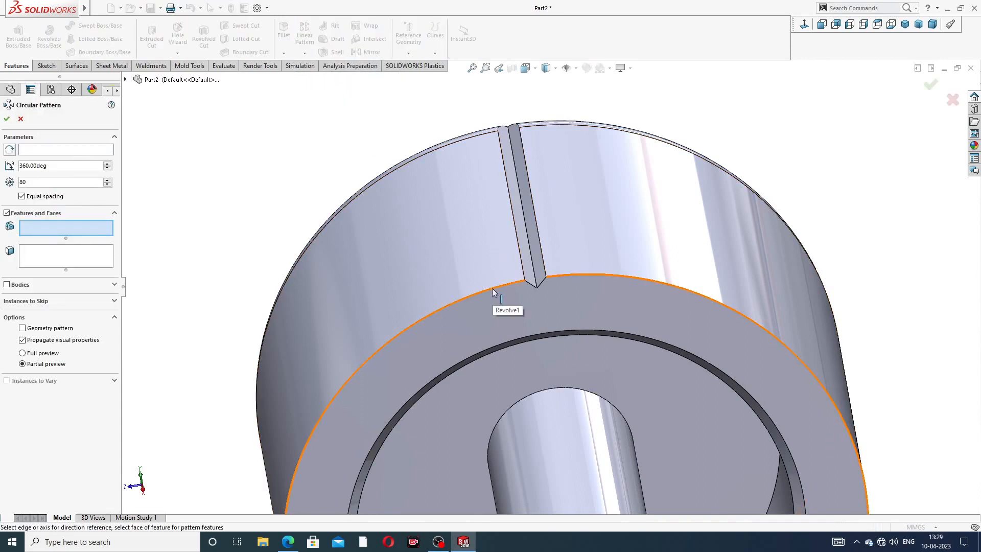
pyautogui.click(103, 149)
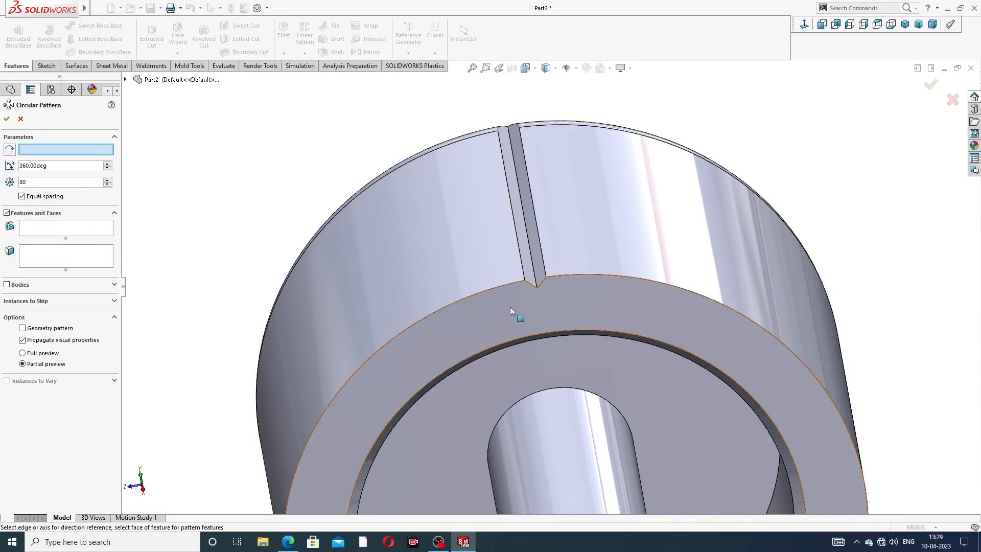
pyautogui.click(486, 290)
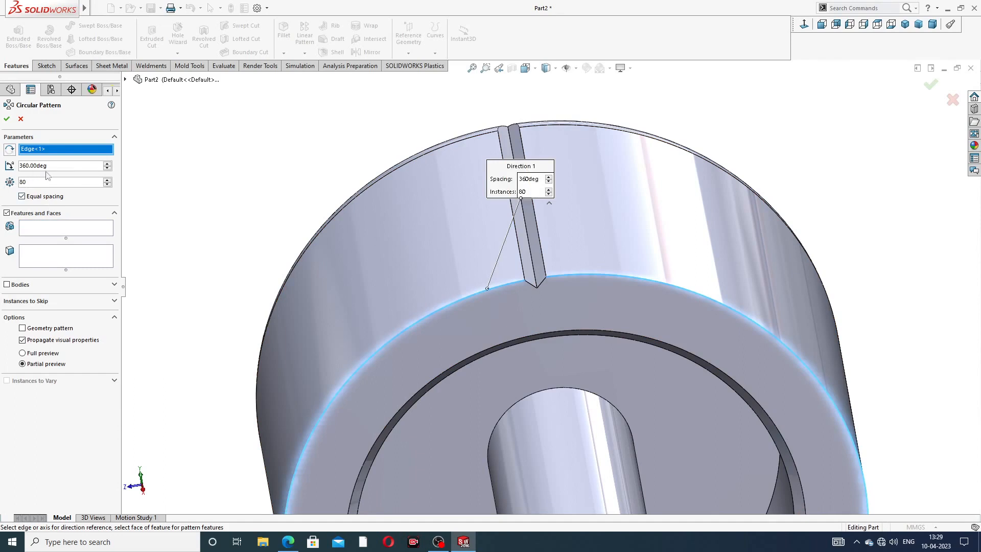
pyautogui.click(55, 228)
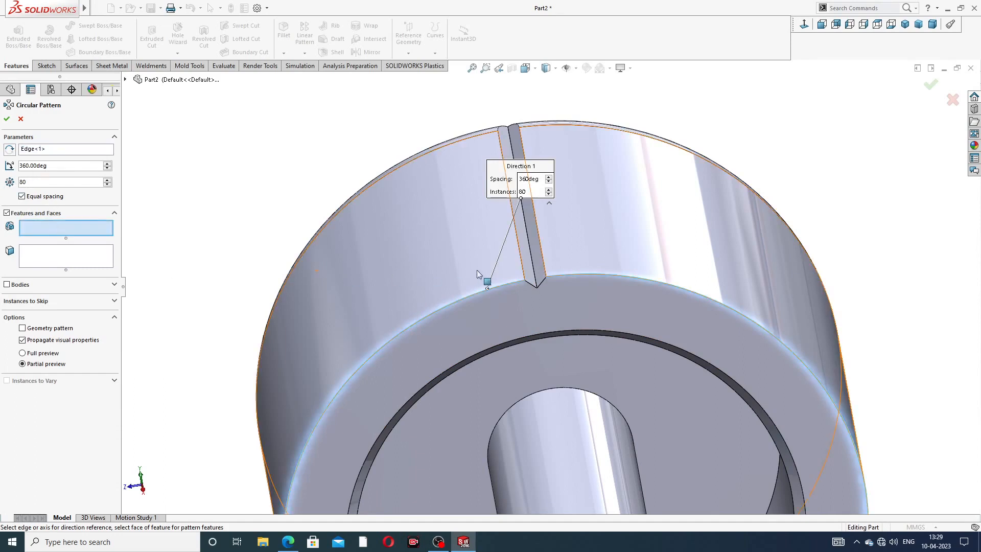
pyautogui.click(126, 80)
pyautogui.click(171, 215)
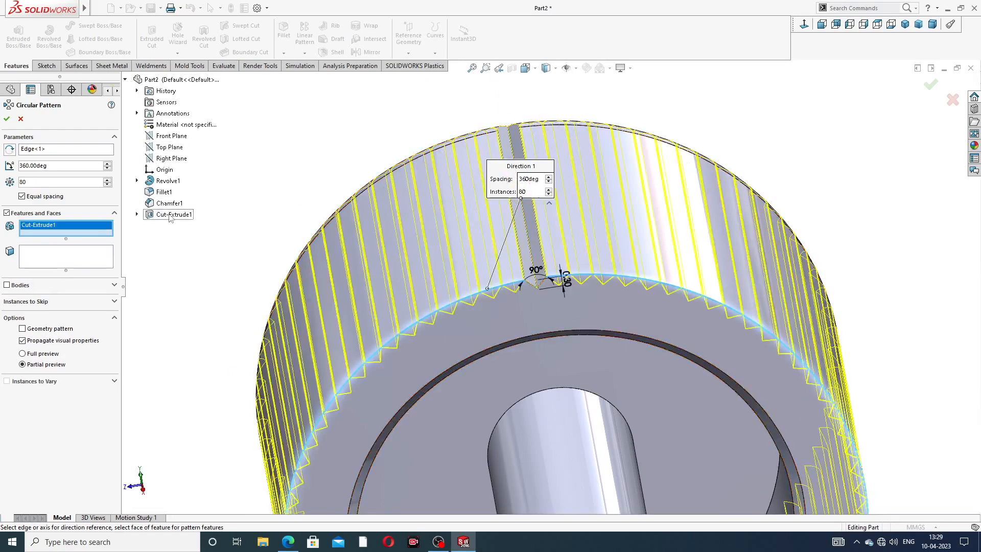
pyautogui.scroll(4, 394, 228)
pyautogui.moveTo(473, 257); pyautogui.dragTo(517, 248, button='middle')
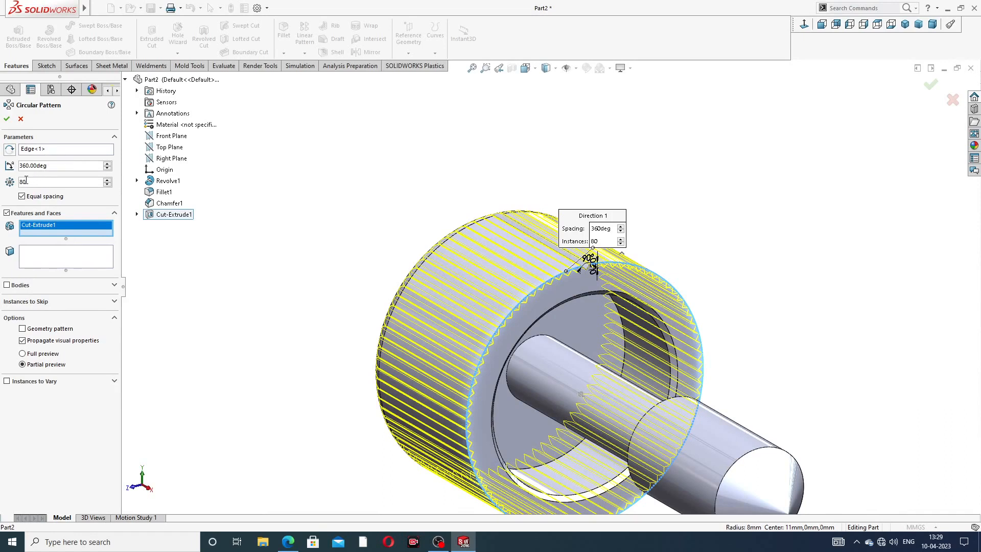
pyautogui.click(6, 119)
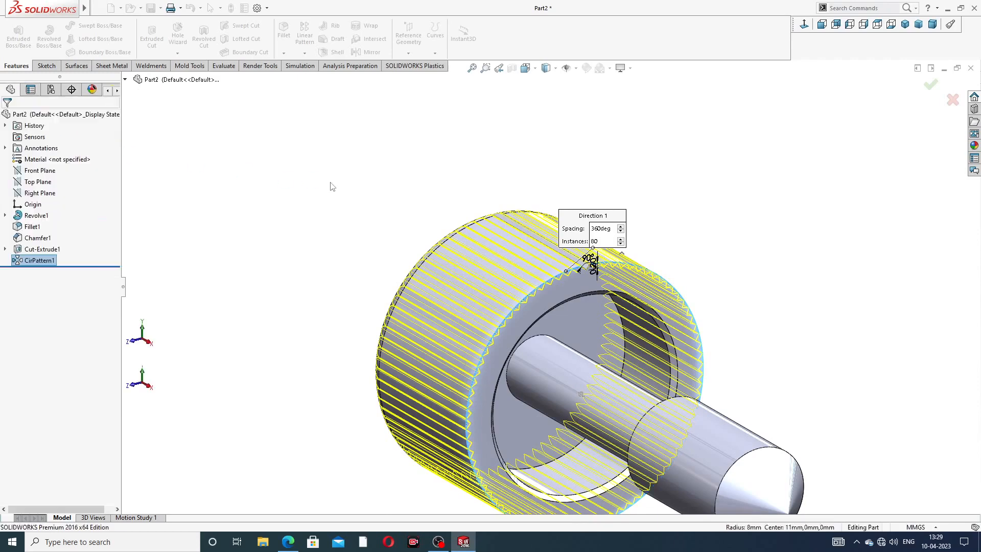
# - Inspect the knurled head and shank from several angles, compare them with the views in the PDF drawing, and return to SOLIDWORKS
pyautogui.scroll(4, 536, 291)
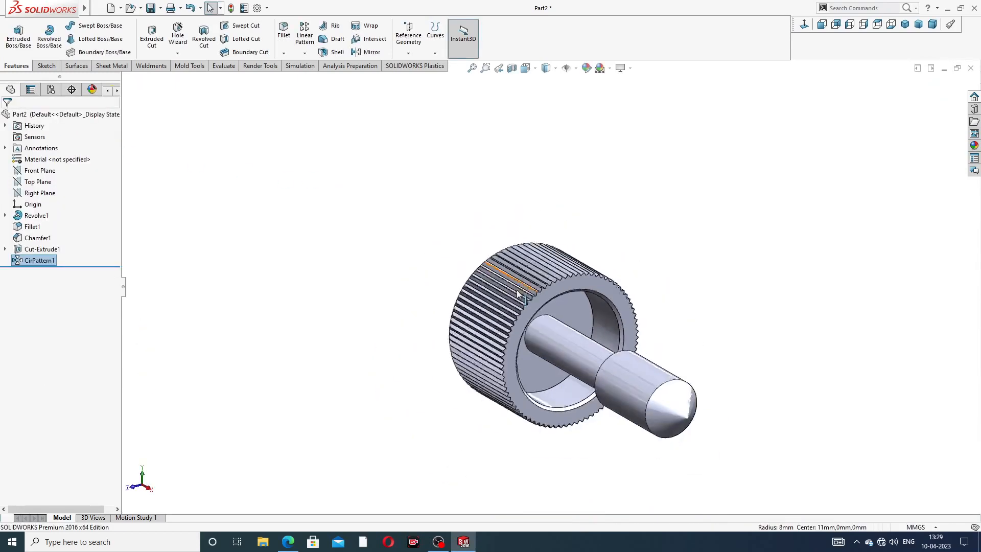
pyautogui.moveTo(521, 299); pyautogui.dragTo(557, 290, button='middle')
pyautogui.scroll(-3, 534, 332)
pyautogui.scroll(-3, 546, 329)
pyautogui.scroll(5, 631, 284)
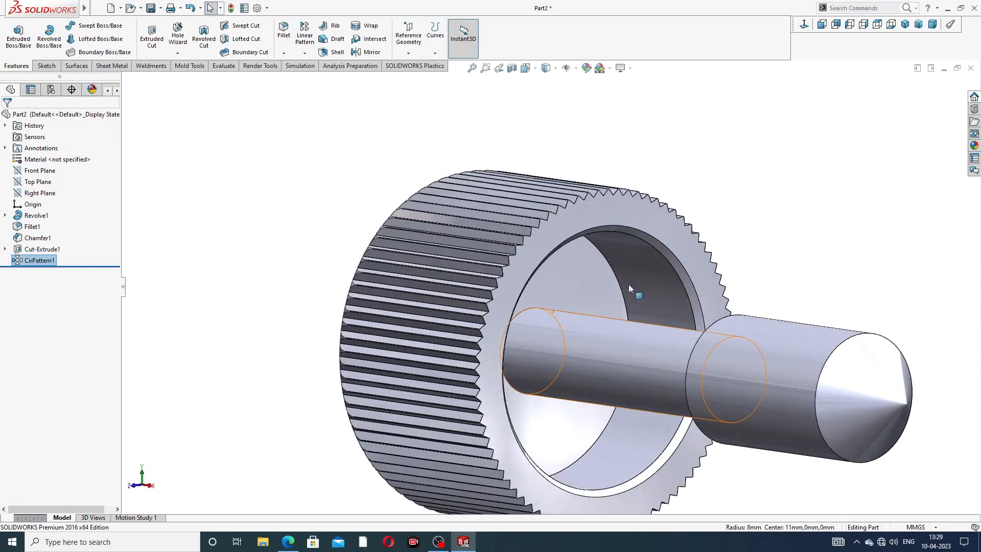
pyautogui.moveTo(634, 286); pyautogui.dragTo(513, 253, button='middle')
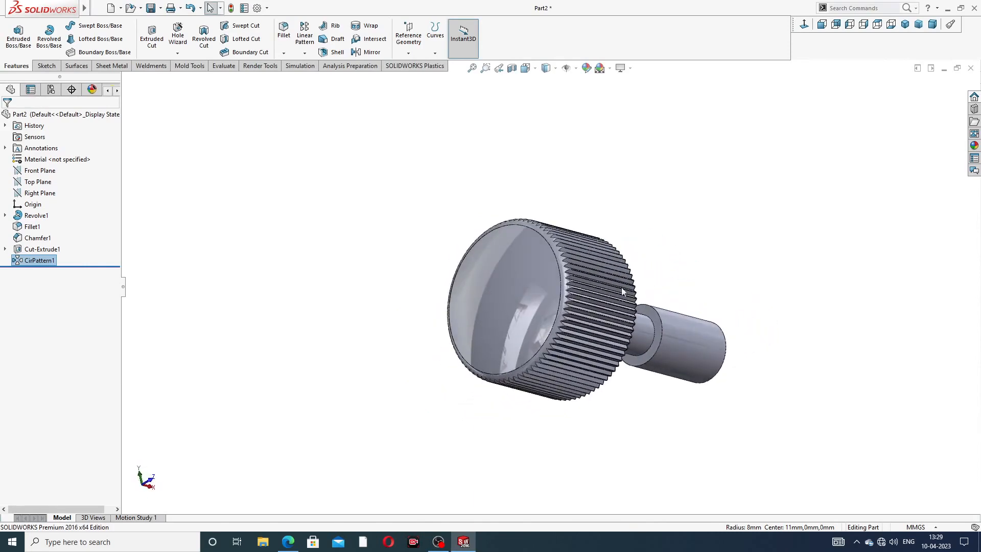
pyautogui.click(287, 545)
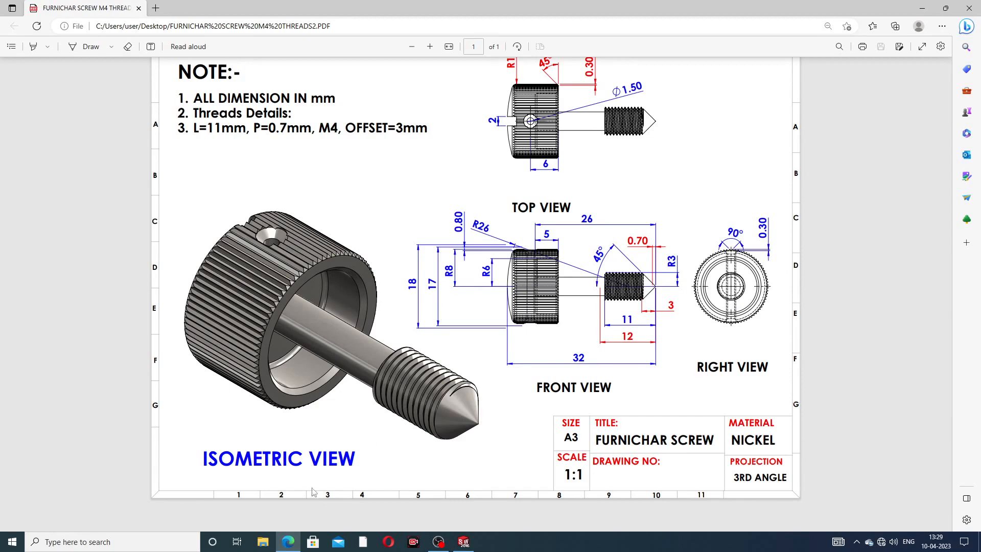
pyautogui.click(463, 542)
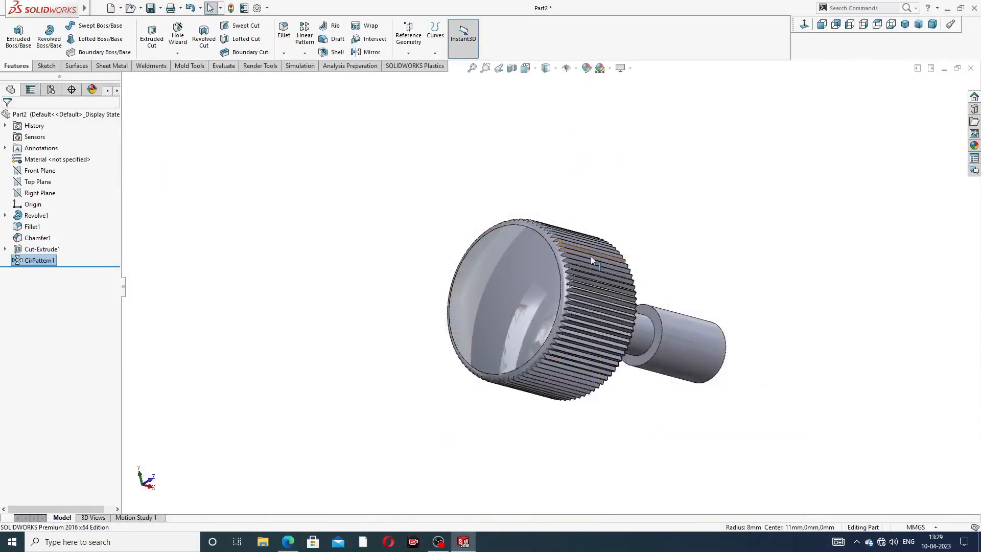
# - Create a reference plane parallel to the head's flat annular face and tangent to its domed end face
pyautogui.moveTo(591, 260); pyautogui.dragTo(536, 277, button='middle')
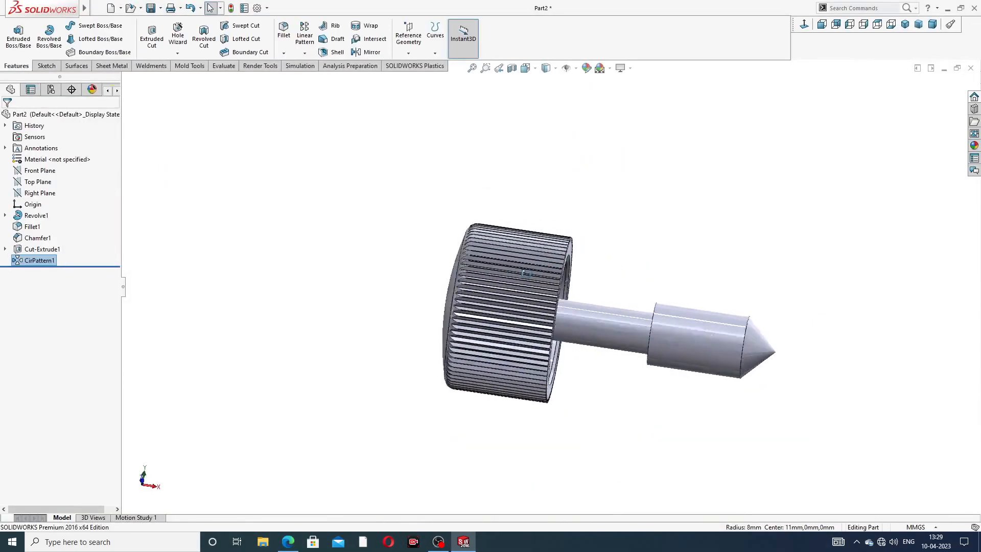
pyautogui.click(407, 54)
pyautogui.click(418, 66)
pyautogui.moveTo(593, 274); pyautogui.dragTo(545, 272, button='middle')
pyautogui.click(570, 251)
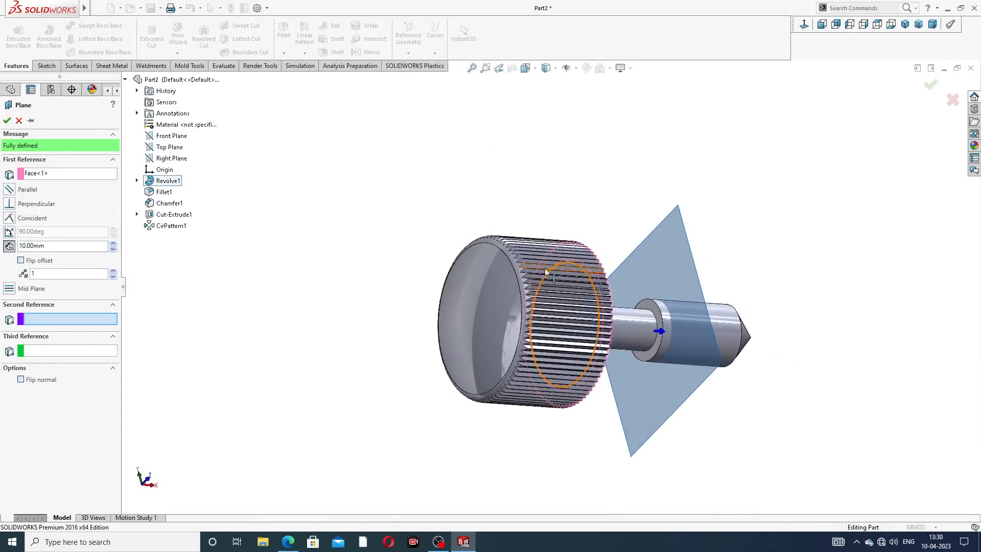
pyautogui.click(501, 273)
pyautogui.moveTo(634, 265); pyautogui.dragTo(600, 280, button='middle')
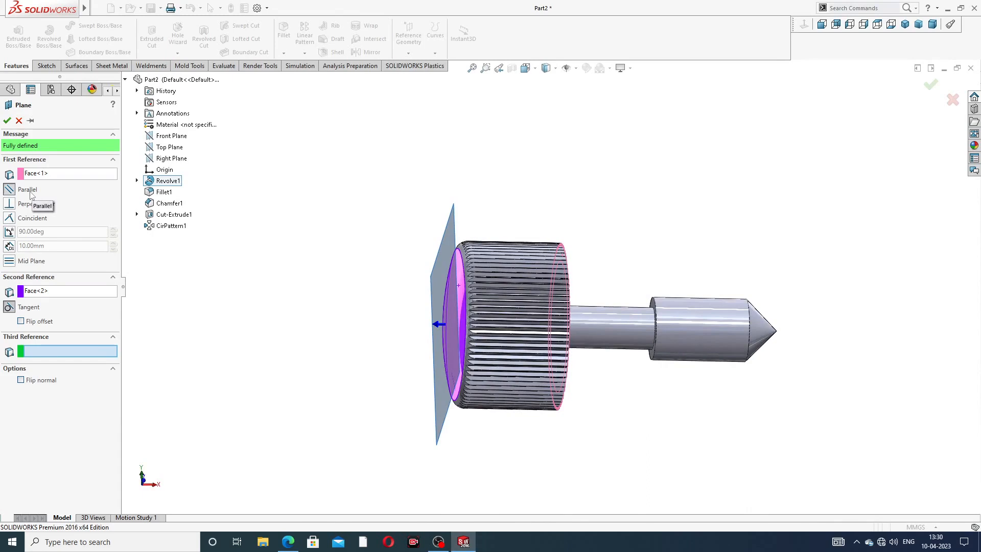
pyautogui.click(7, 120)
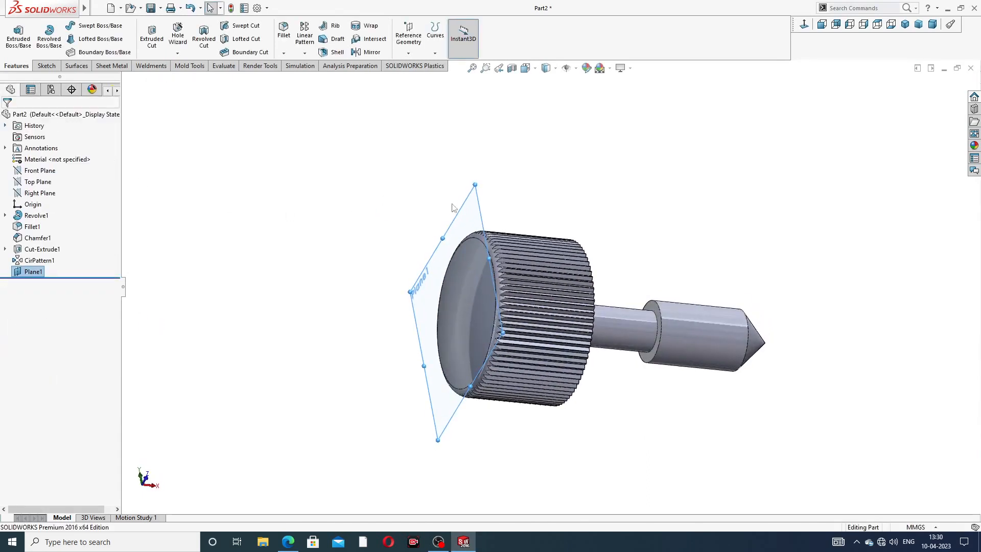
# - Start a sketch on the tangent plane, view it straight on, and draw a center rectangle about 23 by 2.8 mm from the origin across the head
pyautogui.click(461, 211)
pyautogui.click(506, 169)
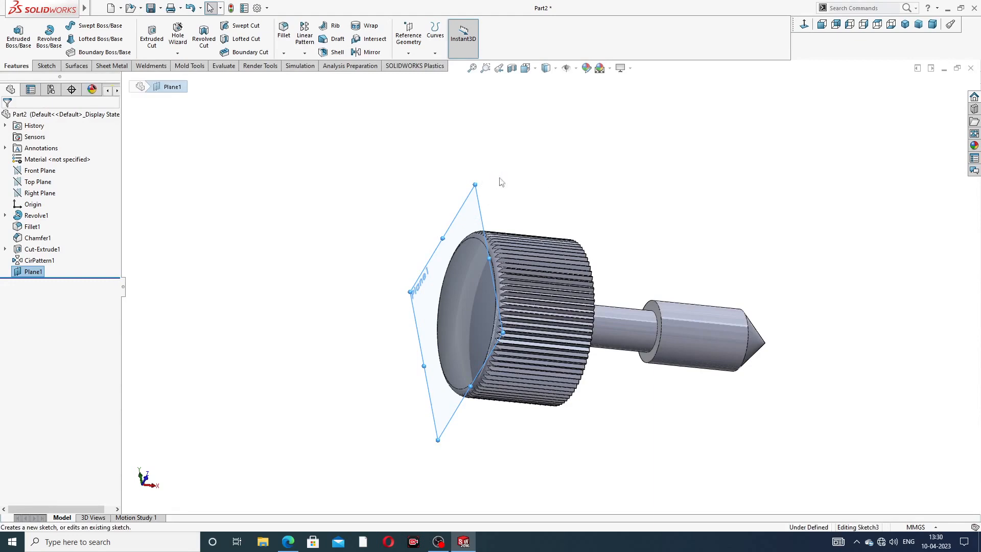
pyautogui.click(805, 25)
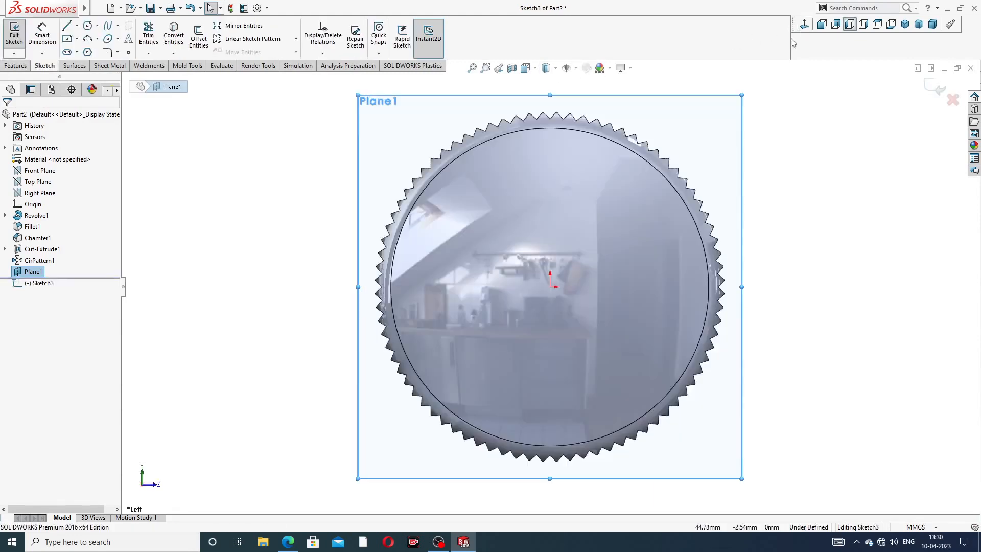
pyautogui.scroll(2, 644, 149)
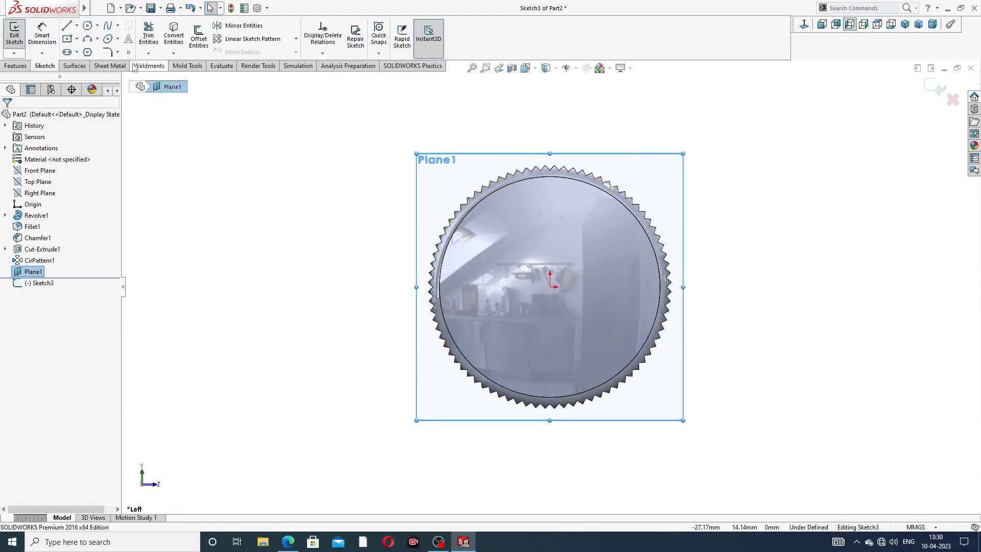
pyautogui.click(77, 39)
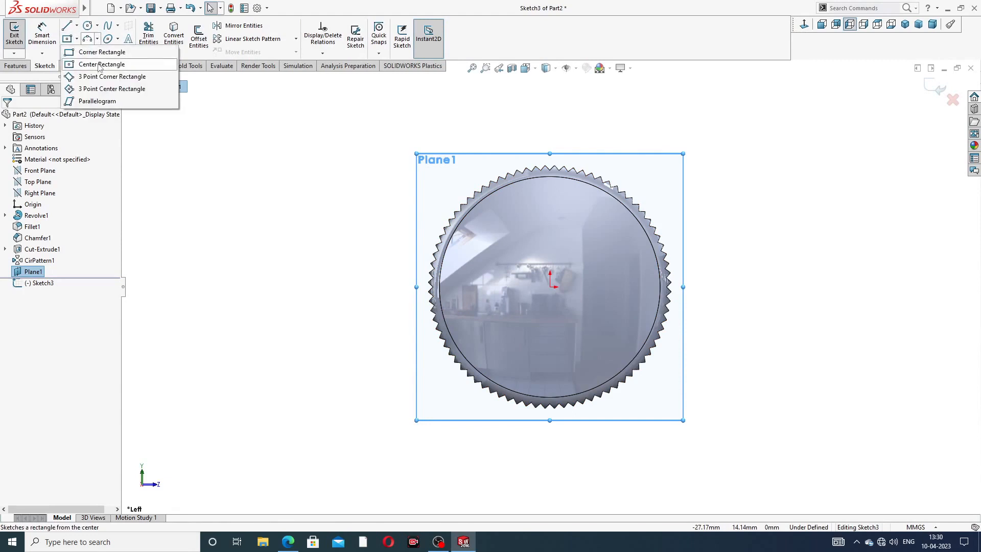
pyautogui.click(89, 64)
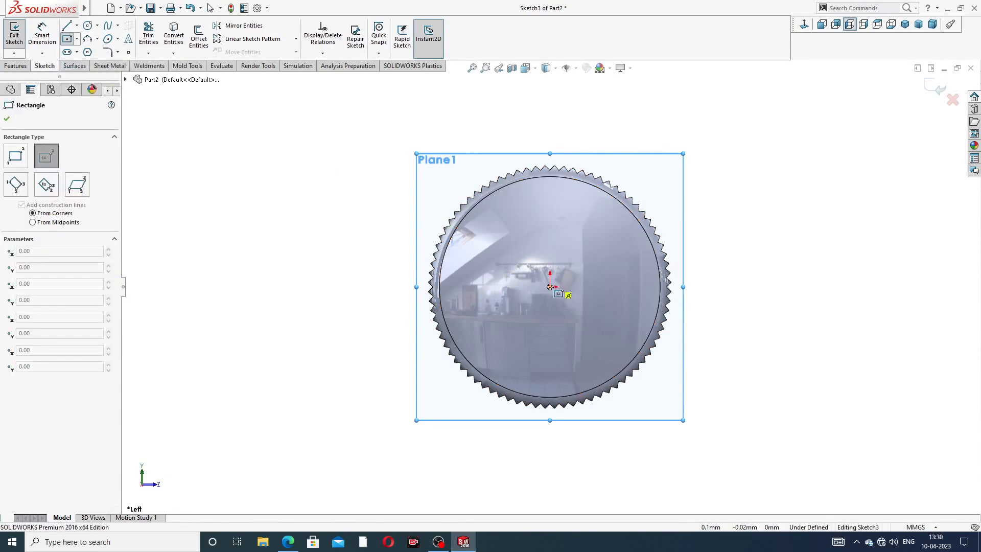
pyautogui.click(550, 286)
pyautogui.click(725, 265)
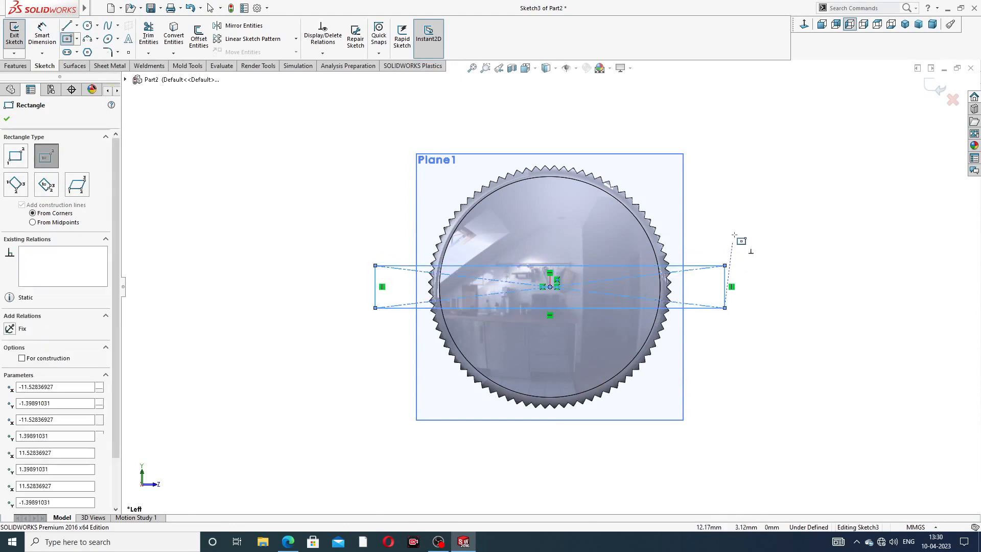
pyautogui.rightClick(749, 166)
pyautogui.click(774, 176)
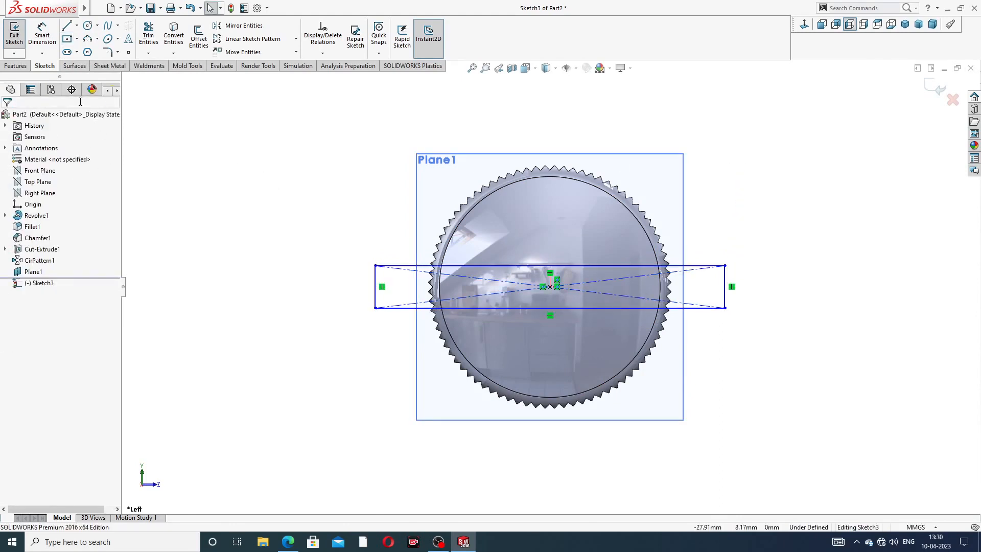
# - Dimension the rectangle's horizontal length as 18 mm and its vertical height as 3 mm
pyautogui.click(41, 33)
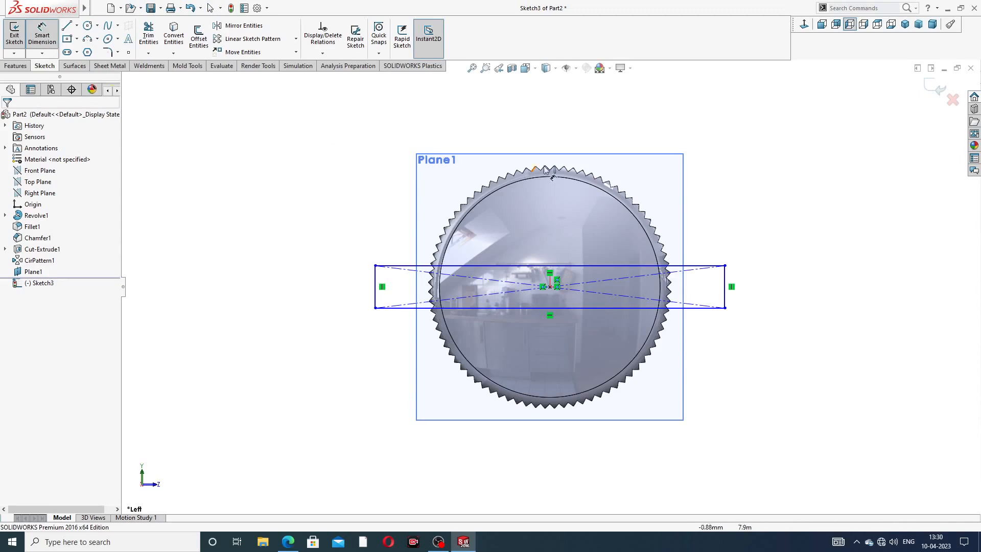
pyautogui.click(593, 268)
pyautogui.click(586, 136)
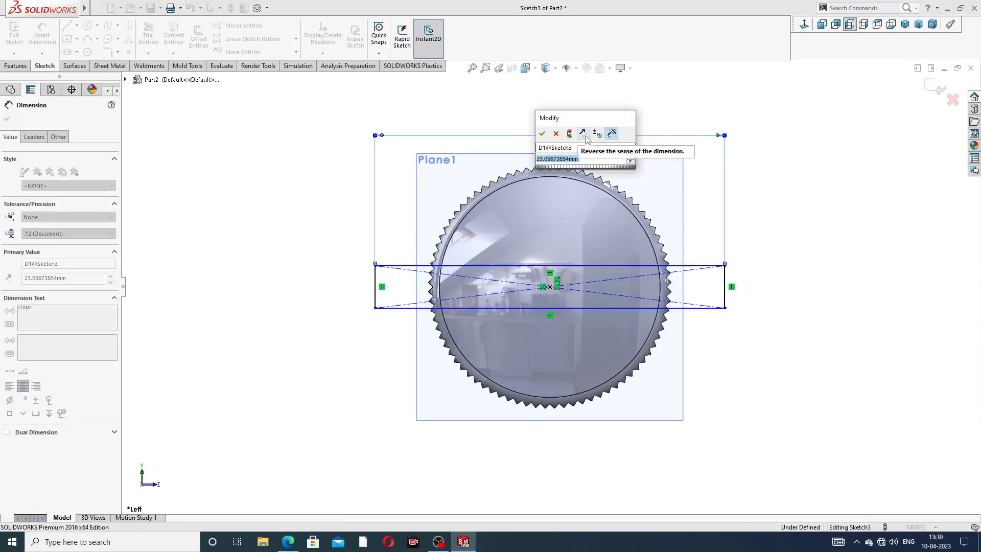
pyautogui.write('18')
pyautogui.press('Return')
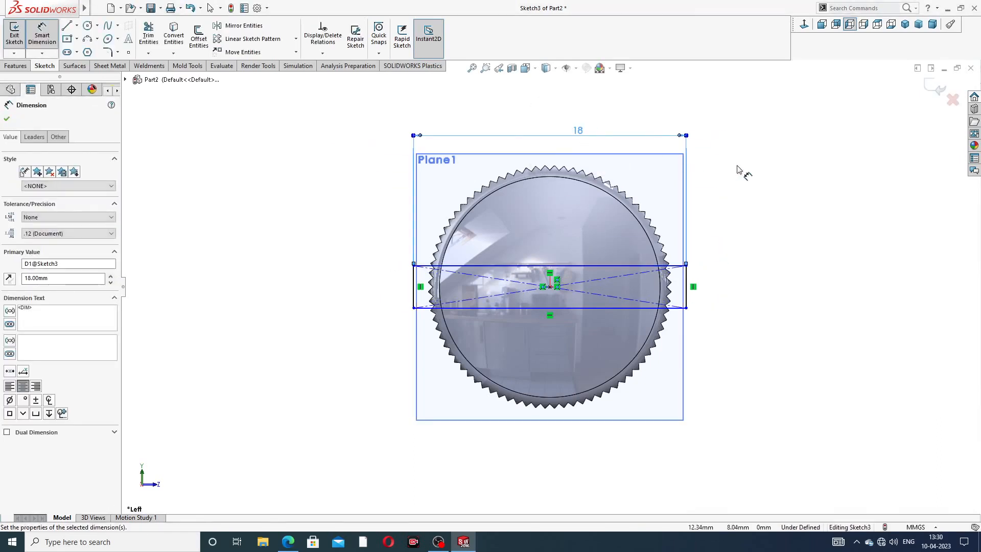
pyautogui.click(686, 280)
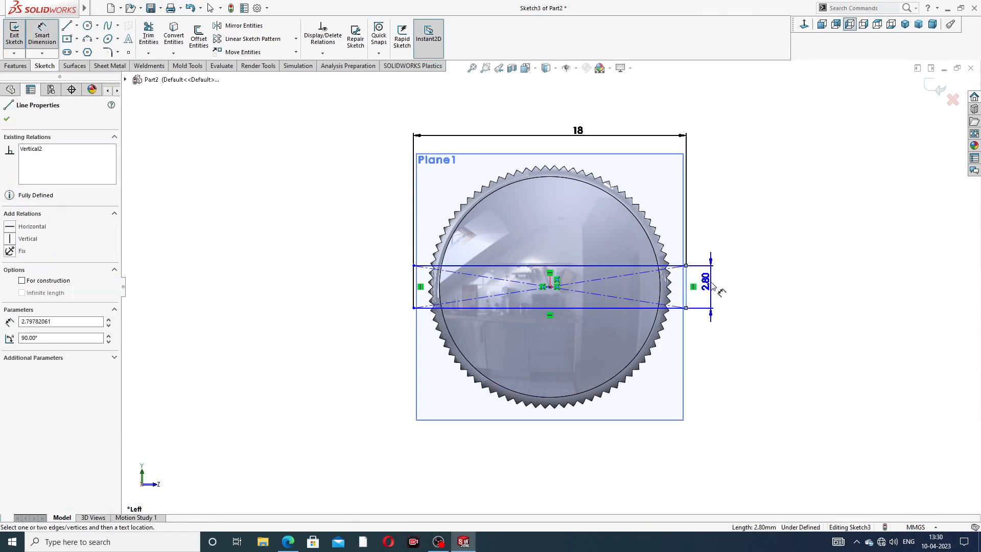
pyautogui.click(712, 284)
pyautogui.write('3')
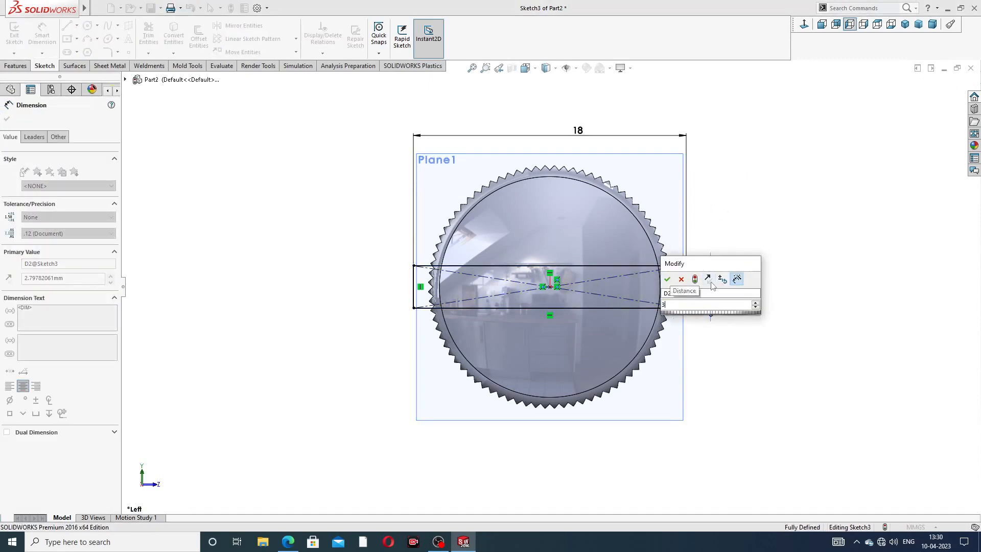
pyautogui.press('Return')
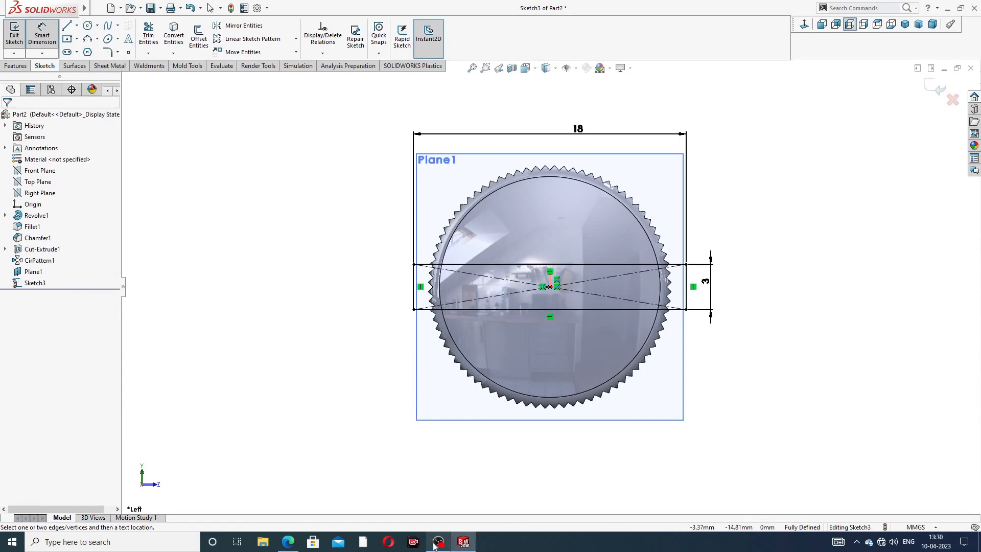
# - Check the slot width in the PDF drawing's top view and set the rectangle's height to 2 mm
pyautogui.click(288, 541)
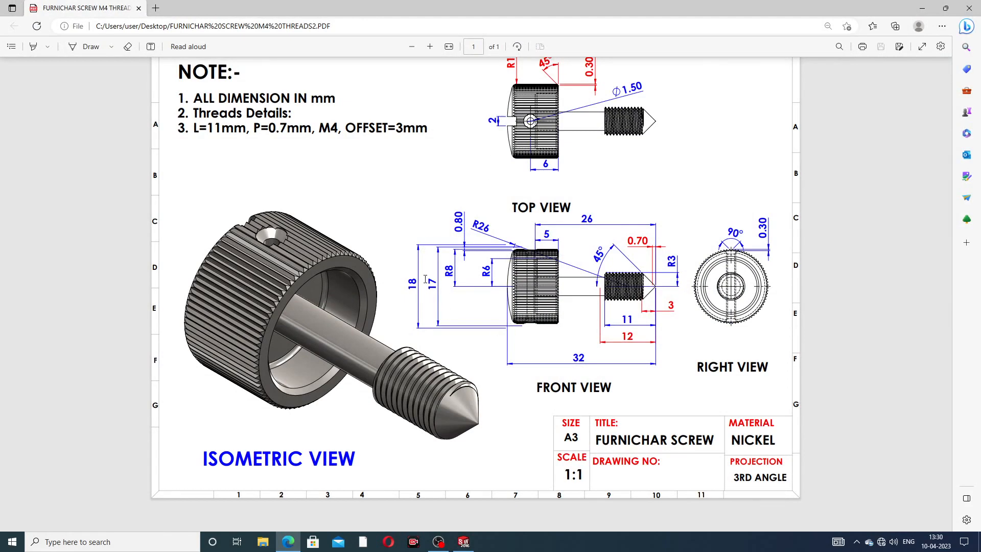
pyautogui.click(288, 541)
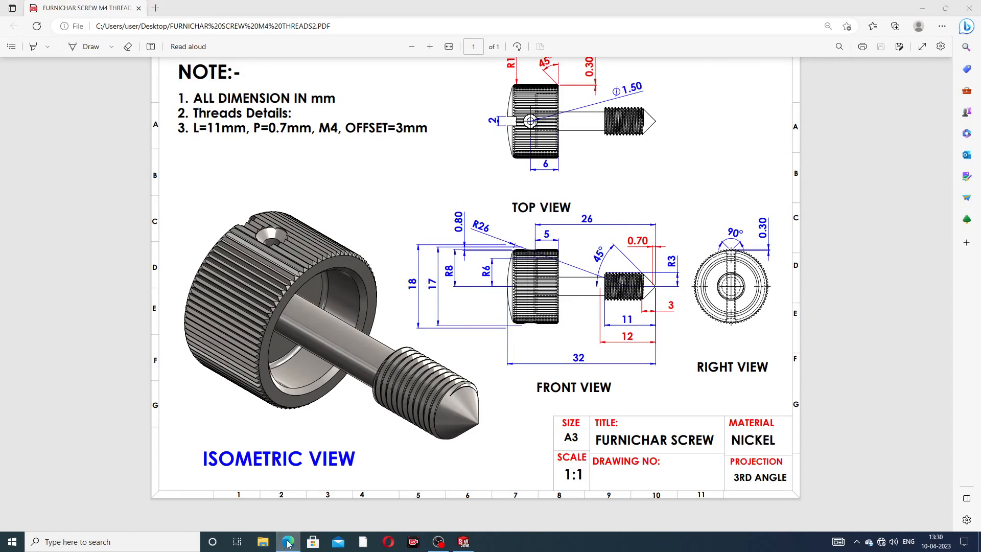
pyautogui.doubleClick(712, 284)
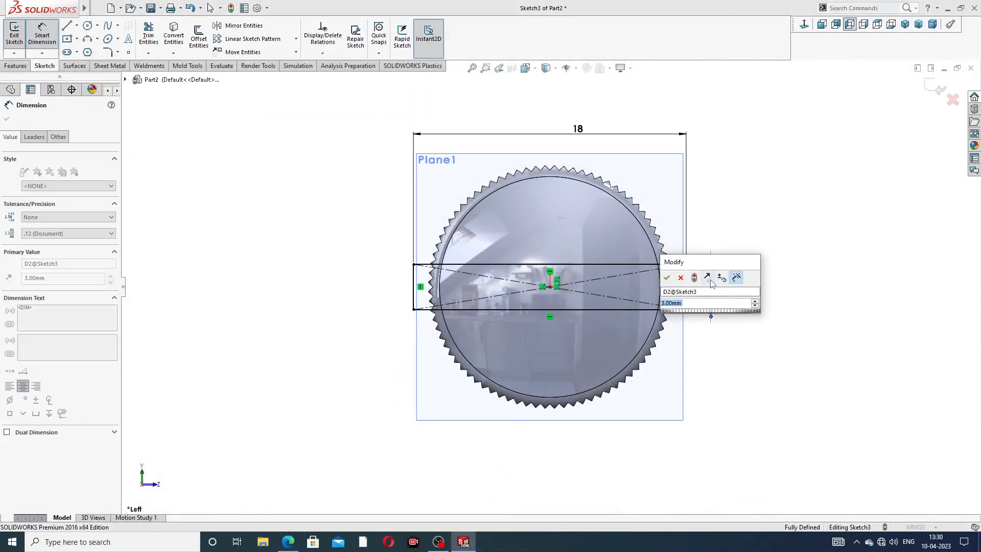
pyautogui.write('2')
pyautogui.press('Return')
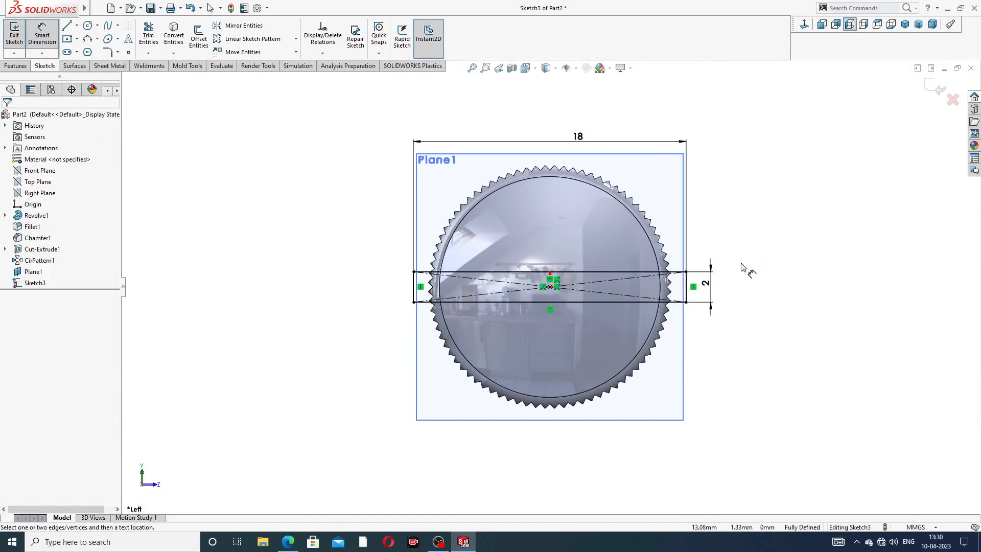
# - Start an Extruded Cut from the slot sketch with the Offset From Surface end condition, referenced to the head's flat annular face
pyautogui.rightClick(771, 128)
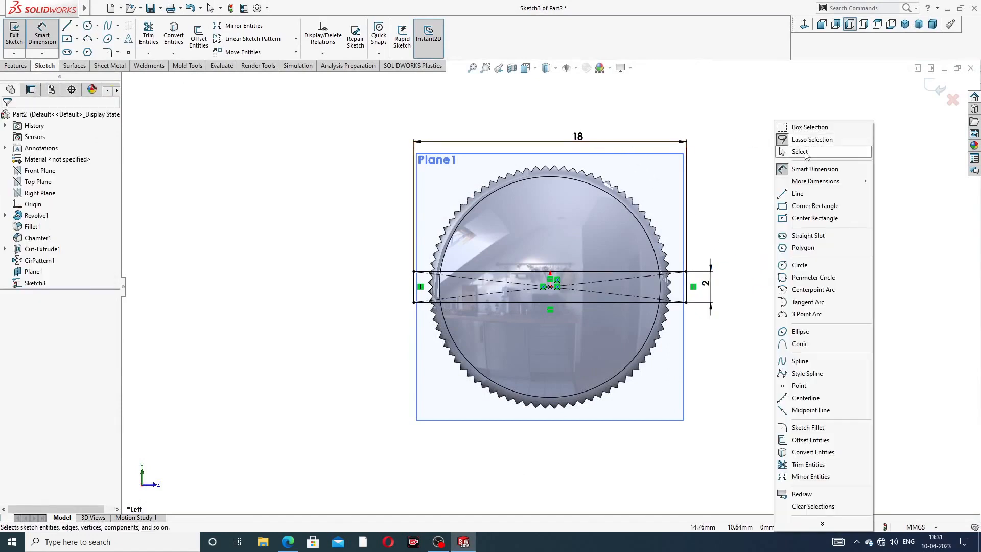
pyautogui.click(802, 152)
pyautogui.click(15, 65)
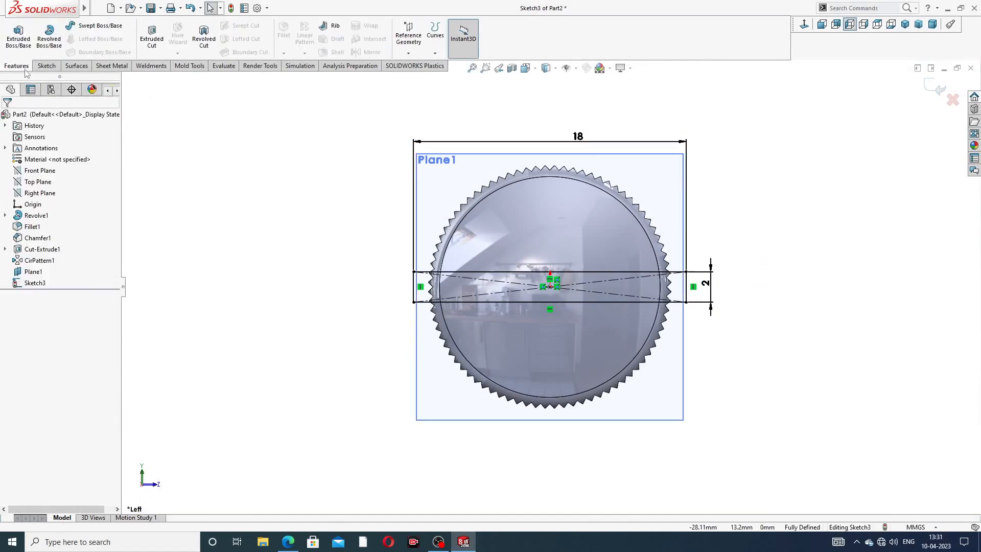
pyautogui.click(152, 36)
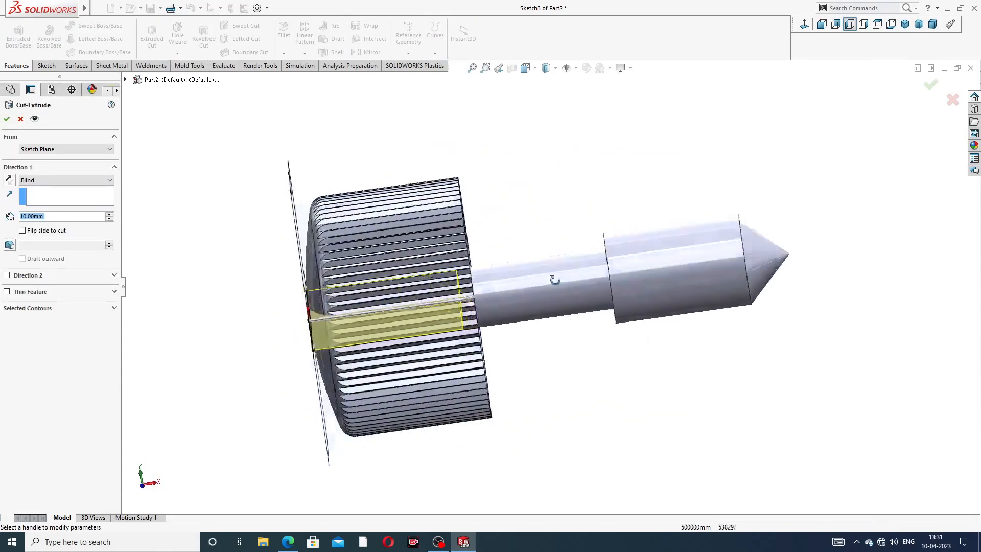
pyautogui.scroll(-2, 476, 302)
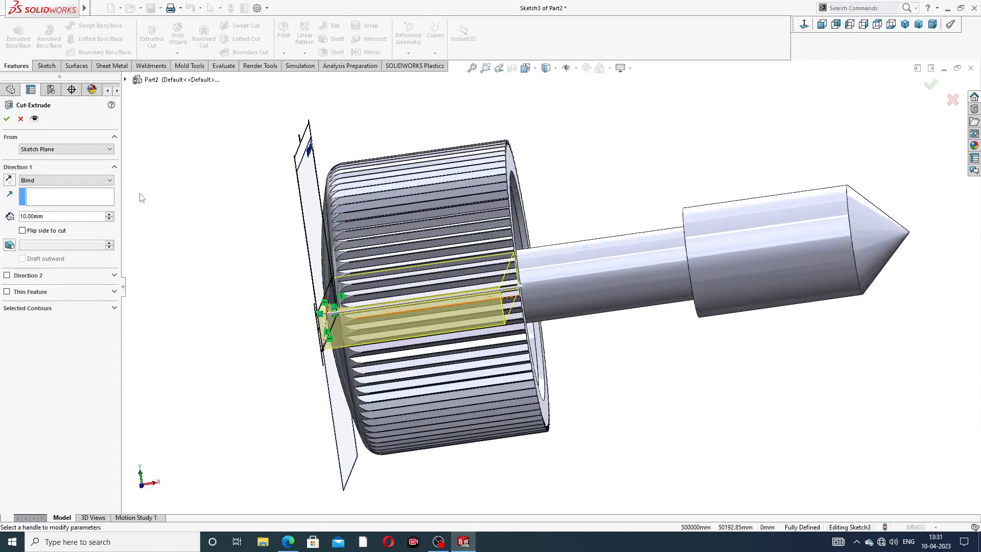
pyautogui.scroll(4, 481, 297)
pyautogui.moveTo(481, 300); pyautogui.dragTo(455, 208, button='middle')
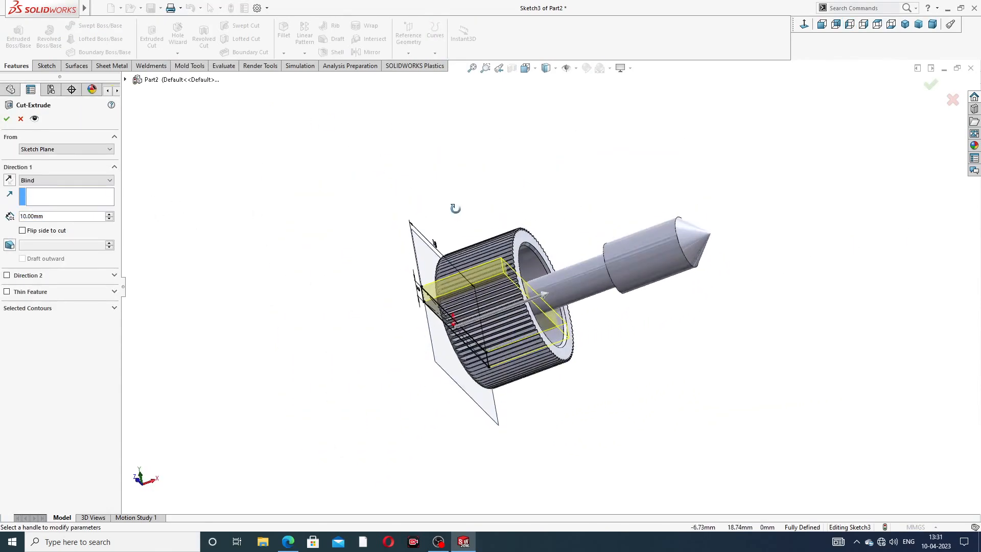
pyautogui.scroll(-2, 437, 267)
pyautogui.click(57, 180)
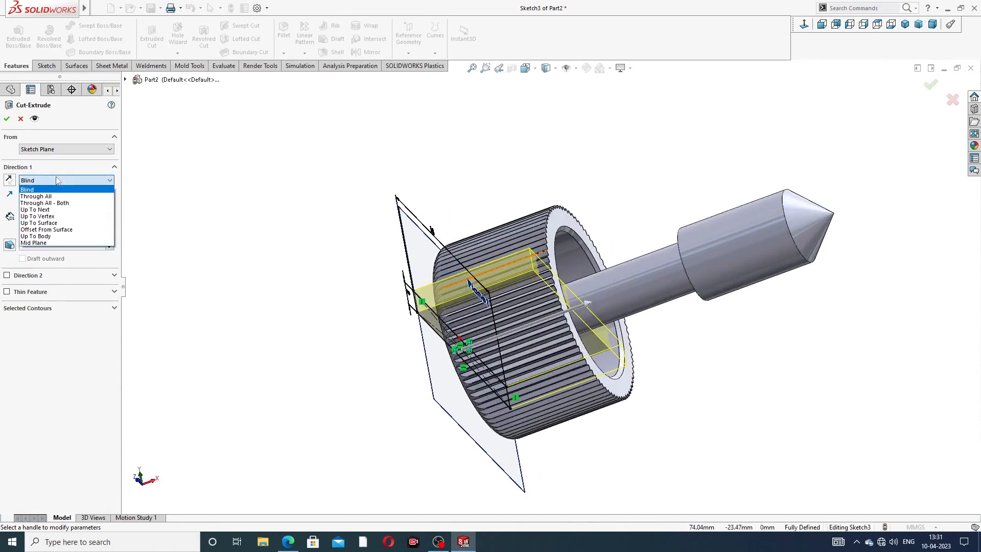
pyautogui.click(83, 230)
pyautogui.scroll(-3, 569, 245)
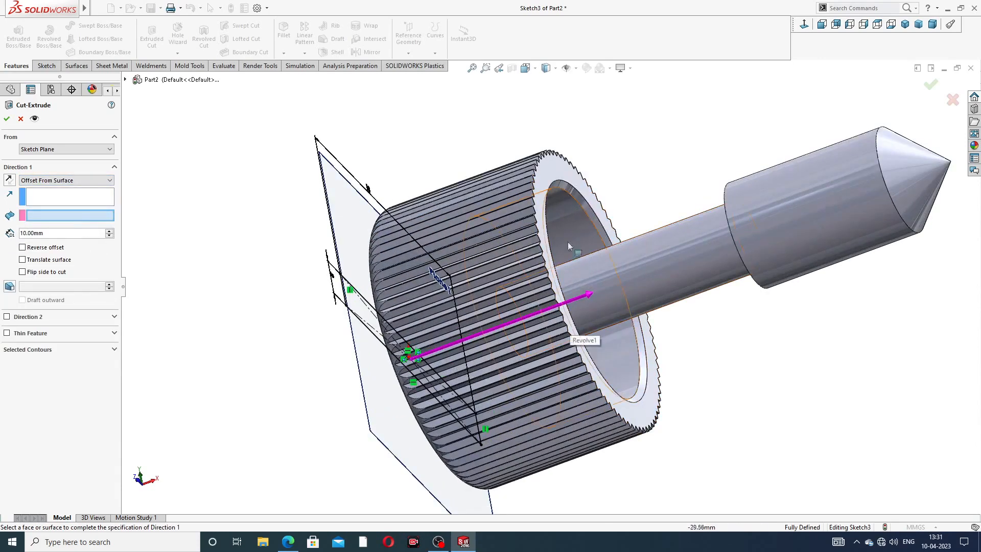
pyautogui.click(542, 209)
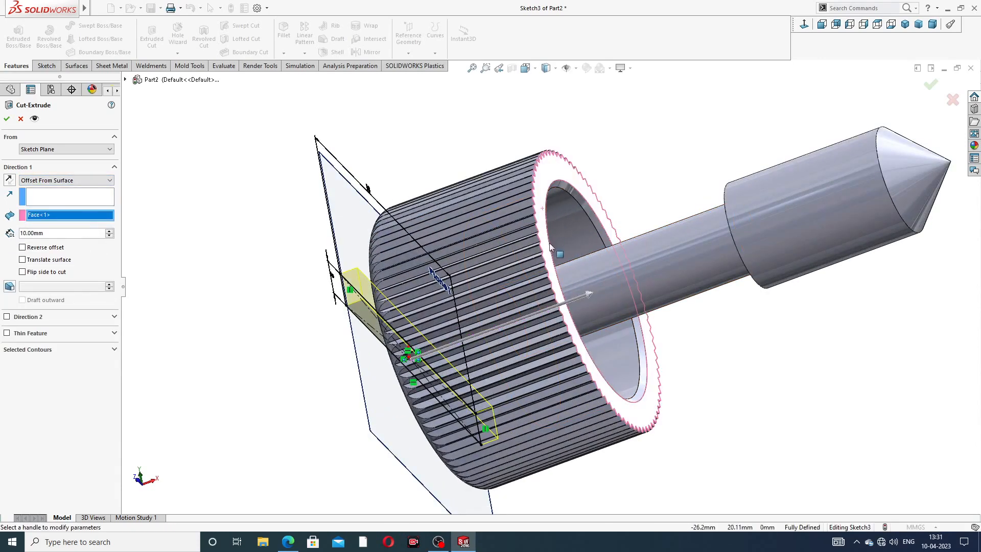
# - Set the slot cut's offset distance to 7 mm and apply the cut across the domed head
pyautogui.moveTo(550, 243); pyautogui.dragTo(542, 215, button='middle')
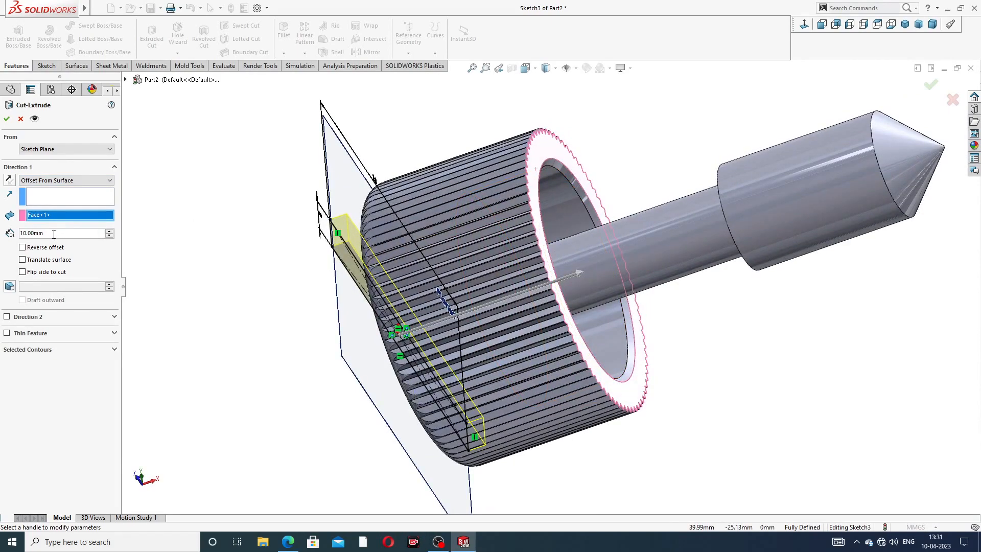
pyautogui.write('7')
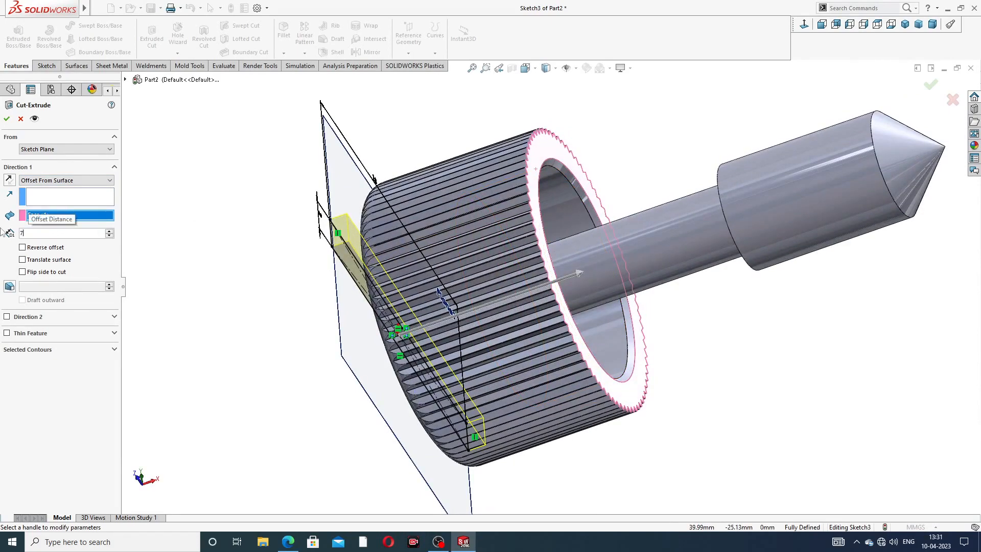
pyautogui.press('Return')
pyautogui.moveTo(204, 262); pyautogui.dragTo(445, 210, button='middle')
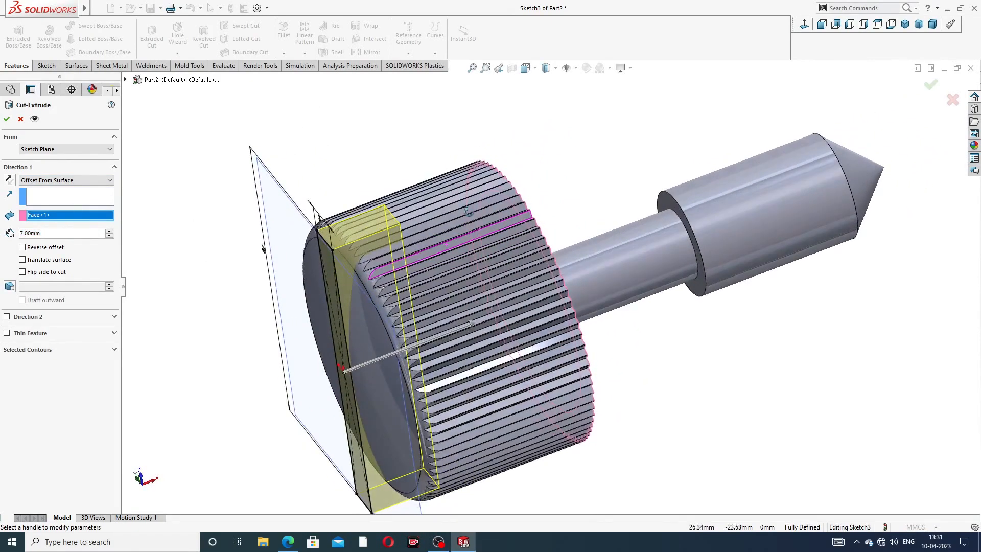
pyautogui.click(7, 120)
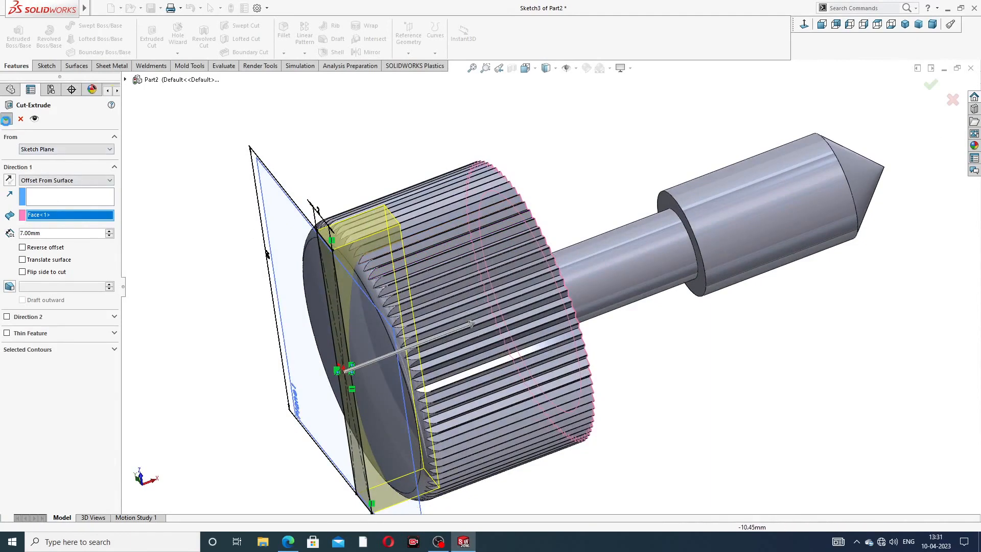
# - Hide the reference plane tangent to the domed head
pyautogui.scroll(2, 434, 249)
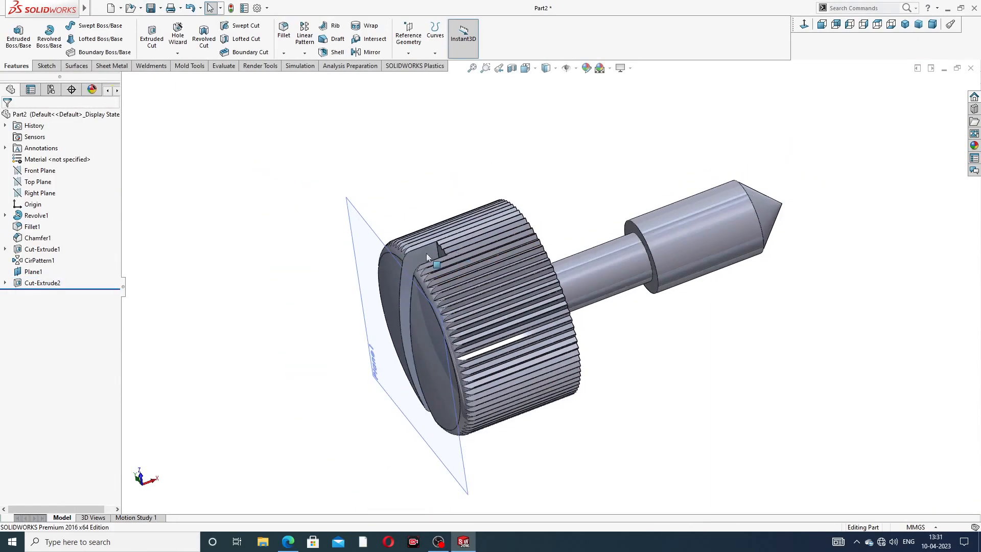
pyautogui.click(377, 230)
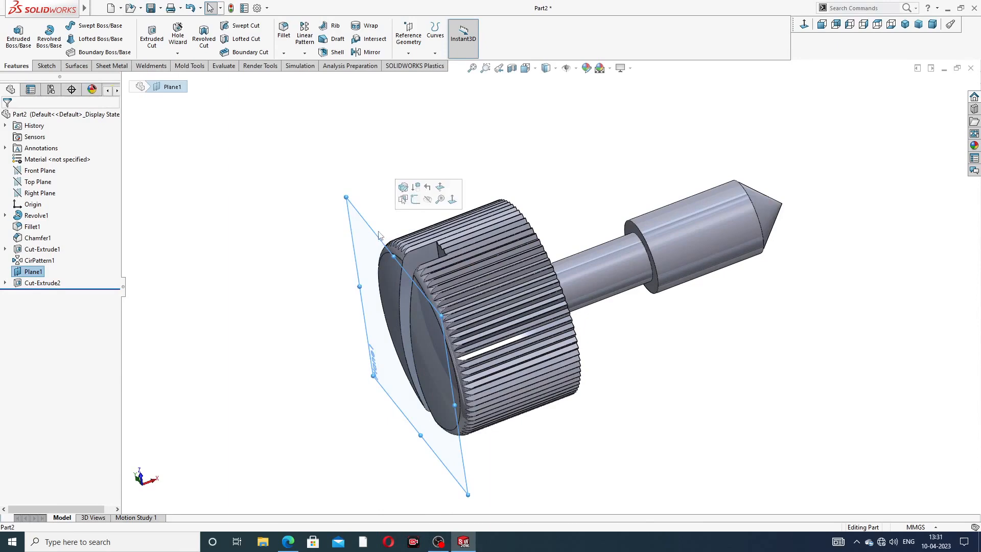
pyautogui.click(427, 199)
# - Apply the polished nickel appearance from the Metal category to the whole screw
pyautogui.moveTo(455, 240); pyautogui.dragTo(656, 197, button='middle')
pyautogui.scroll(-2, 569, 263)
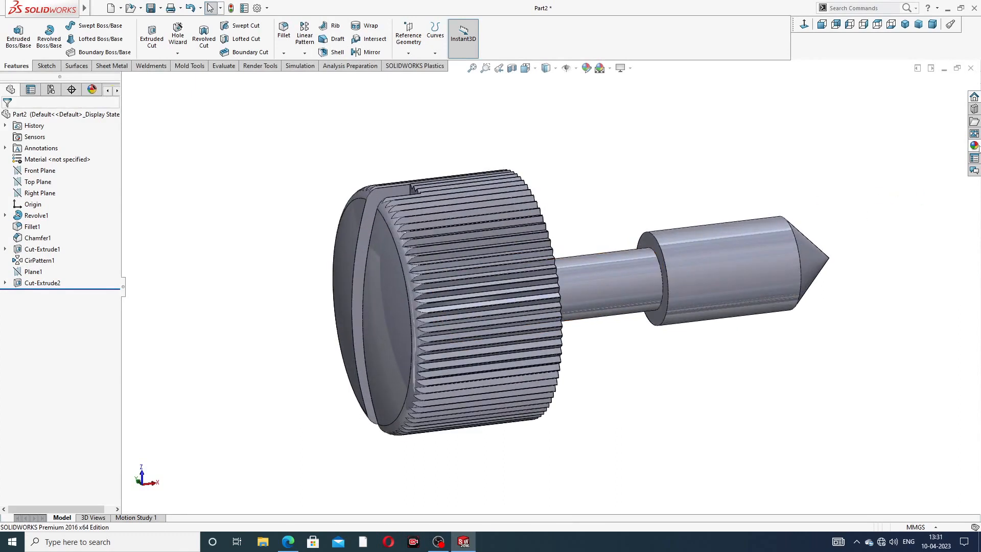
pyautogui.click(975, 146)
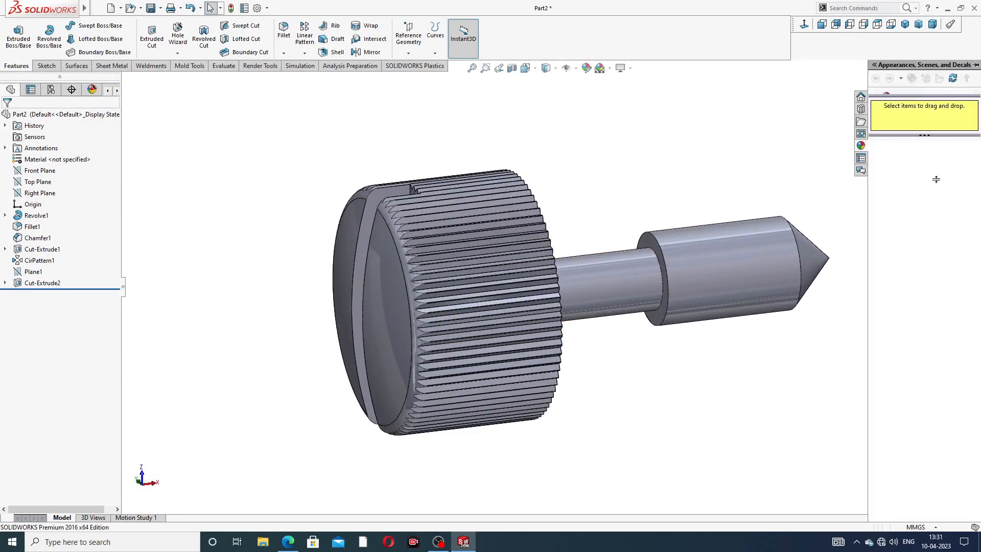
pyautogui.click(917, 97)
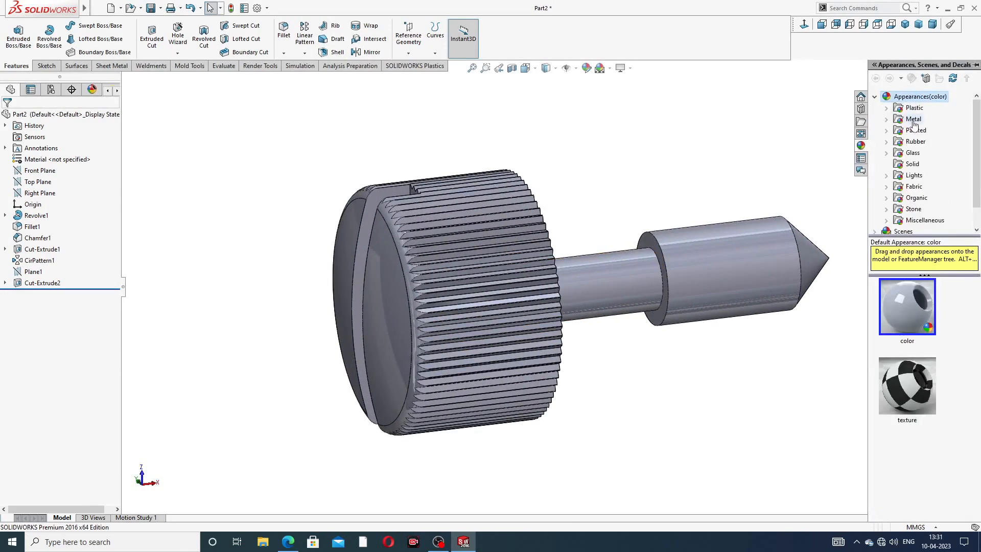
pyautogui.click(914, 120)
pyautogui.doubleClick(919, 124)
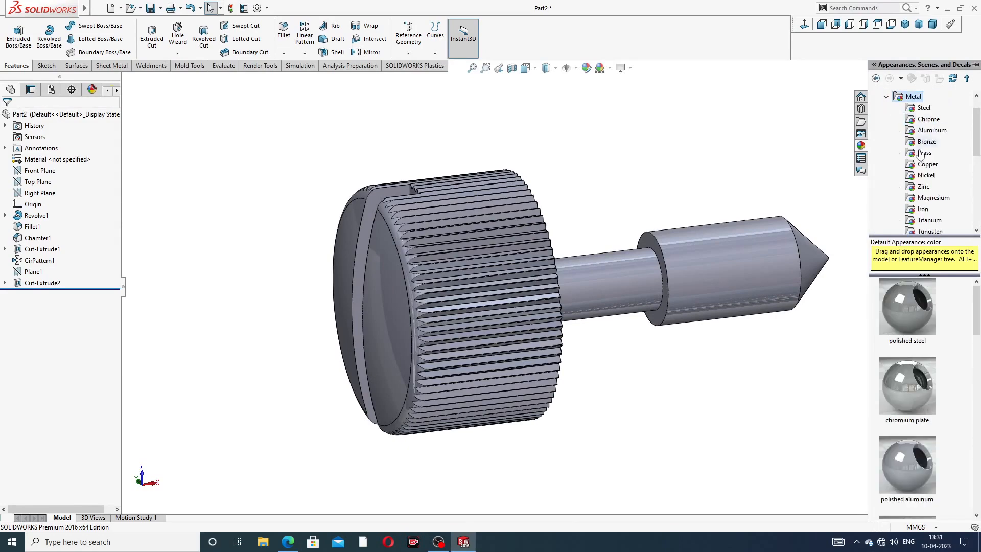
pyautogui.click(927, 176)
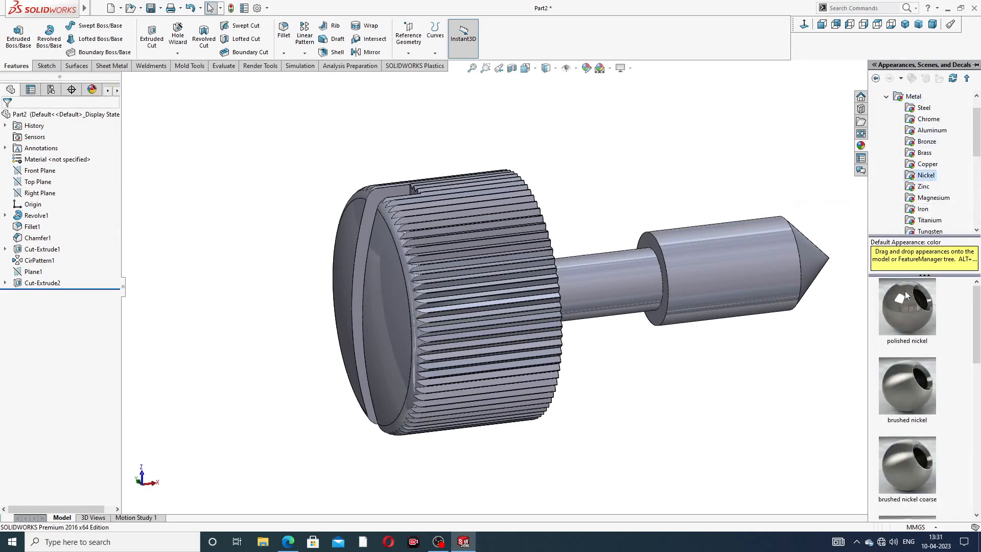
pyautogui.doubleClick(906, 295)
pyautogui.moveTo(705, 335); pyautogui.dragTo(659, 329, button='middle')
pyautogui.click(697, 231)
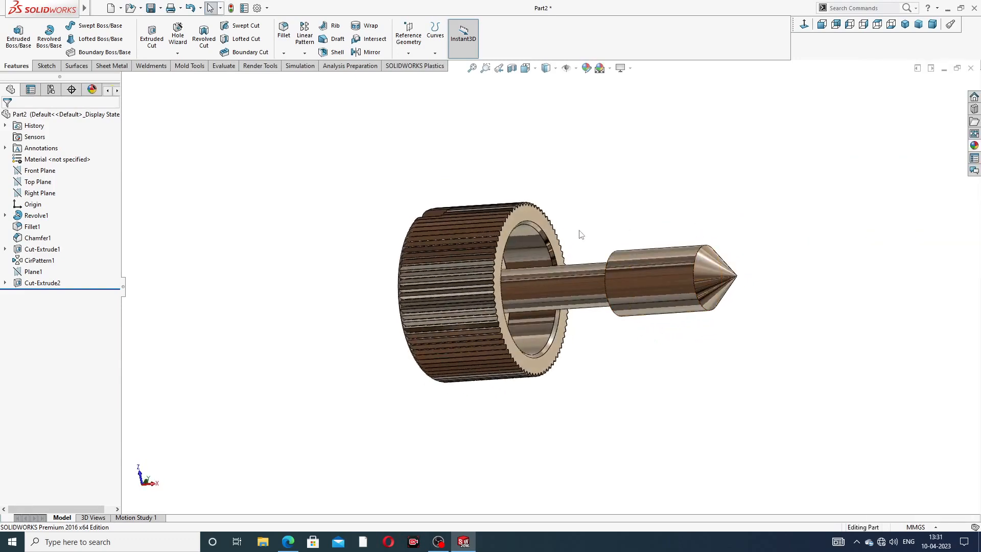
pyautogui.scroll(-2, 575, 241)
pyautogui.moveTo(564, 251); pyautogui.dragTo(609, 342, button='middle')
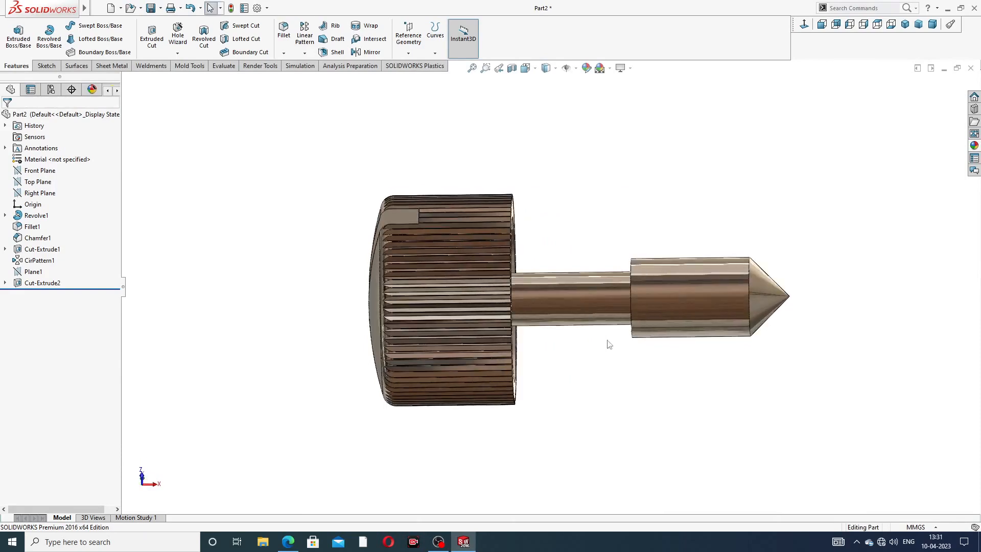
# - Check the cross hole in the PDF drawing's top view, and start a sketch on the Top Plane viewed straight on
pyautogui.click(289, 541)
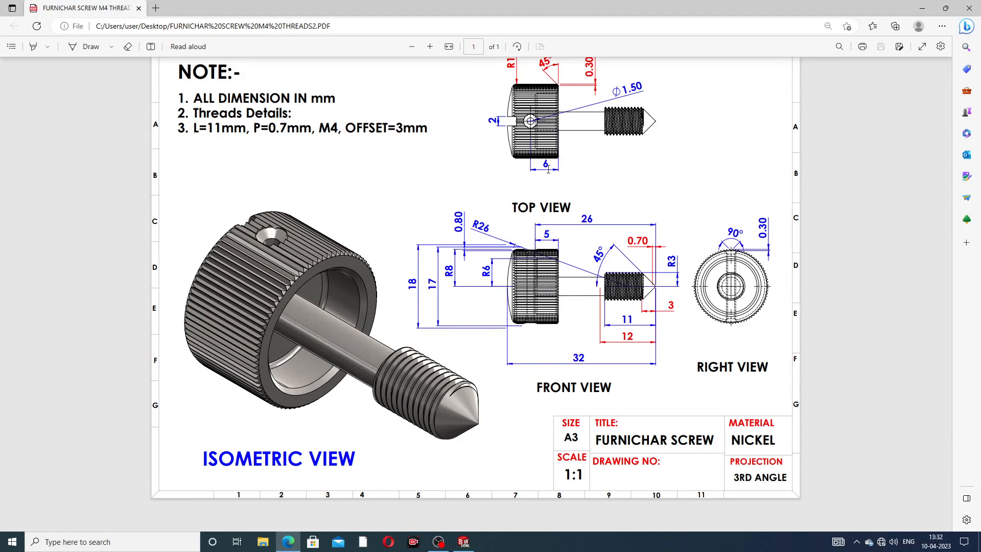
pyautogui.click(289, 542)
pyautogui.moveTo(343, 190); pyautogui.dragTo(357, 168, button='middle')
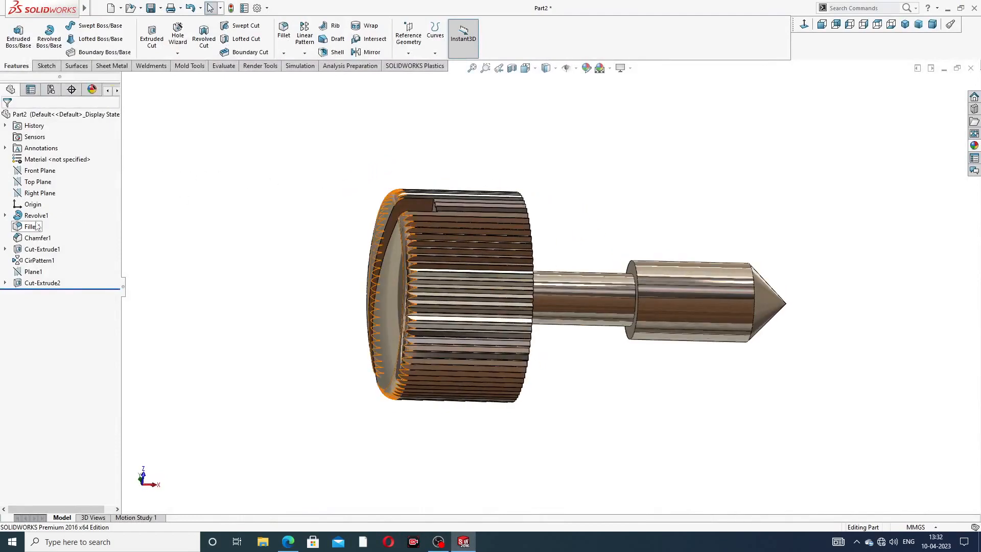
pyautogui.click(39, 183)
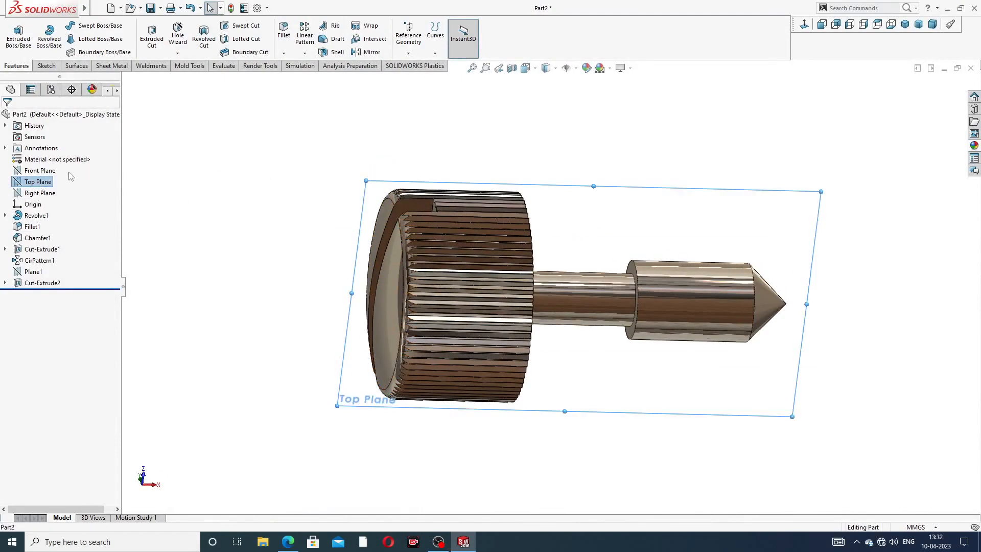
pyautogui.click(47, 169)
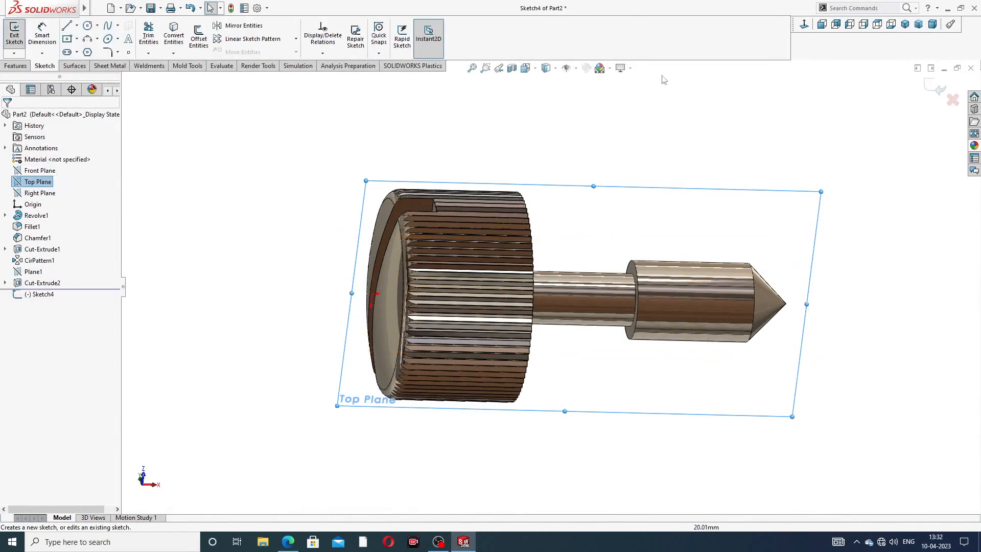
pyautogui.click(804, 24)
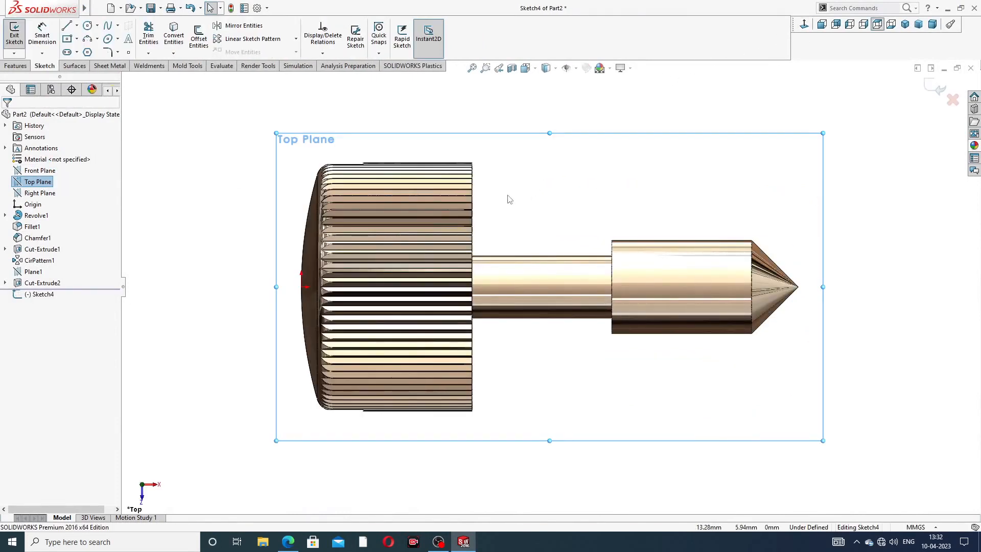
pyautogui.click(88, 26)
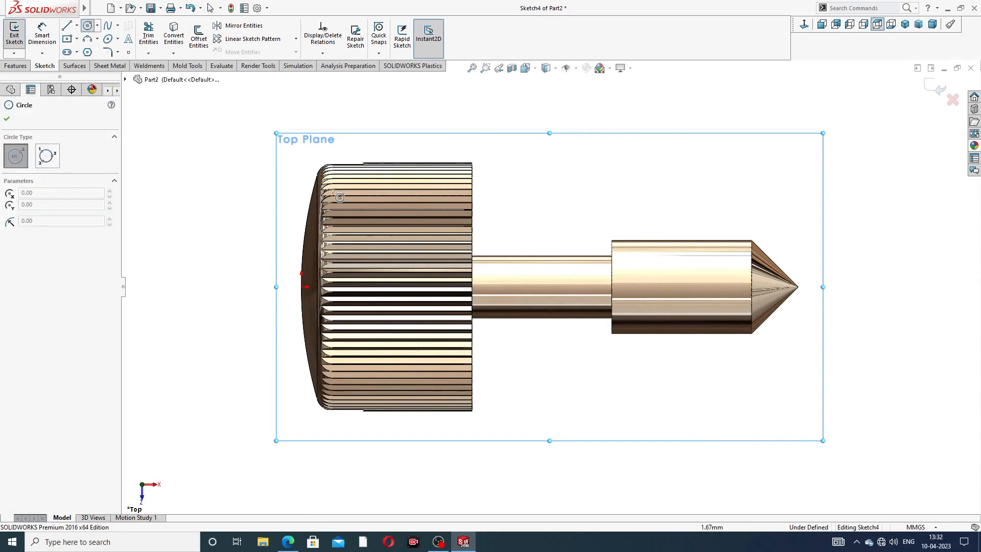
pyautogui.rightClick(587, 154)
pyautogui.click(609, 159)
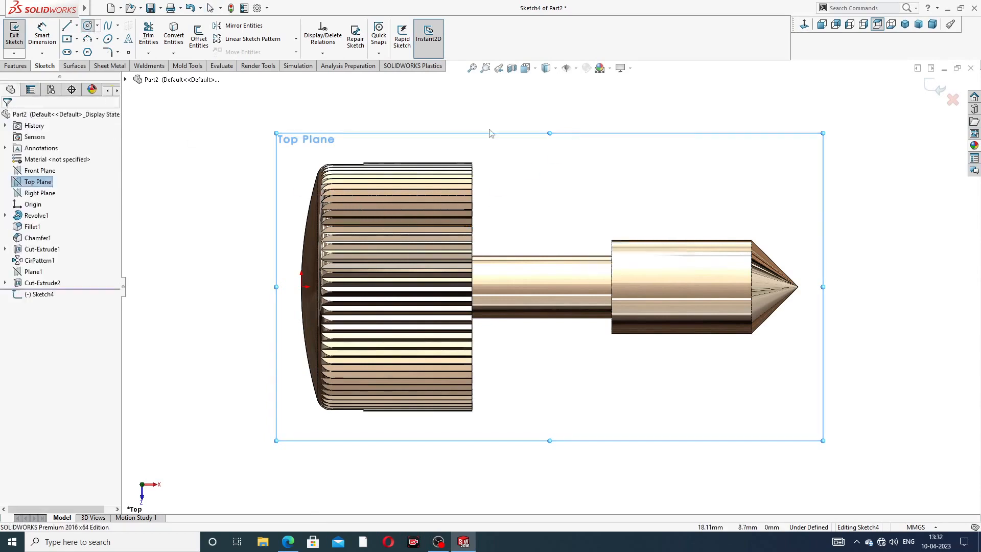
# - Draw a horizontal centerline along the screw axis from the origin to the conical tip
pyautogui.click(76, 26)
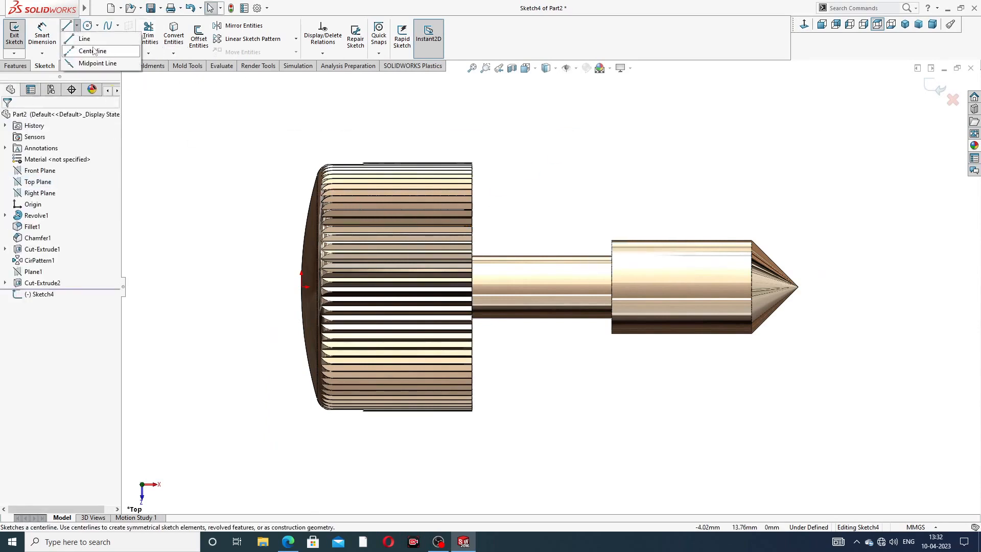
pyautogui.click(85, 50)
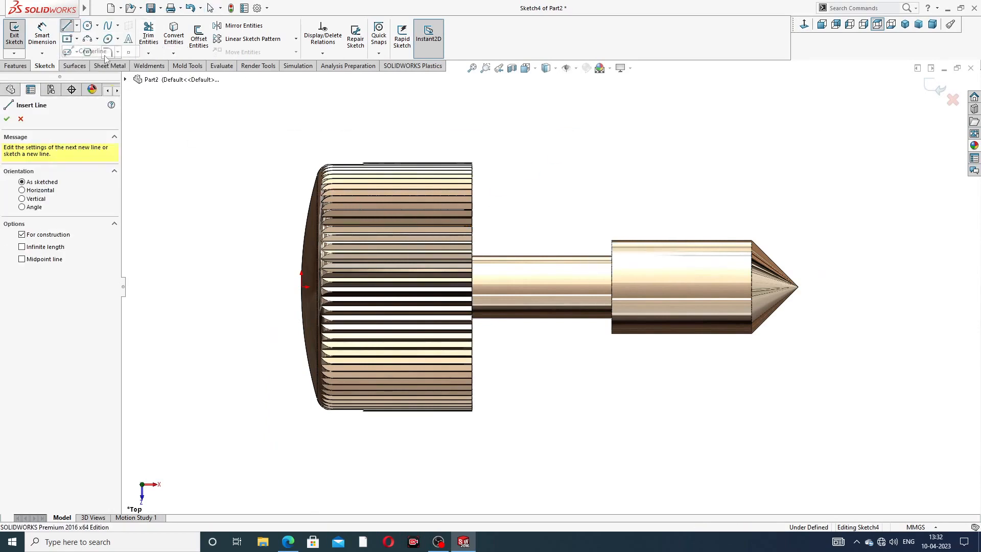
pyautogui.click(301, 287)
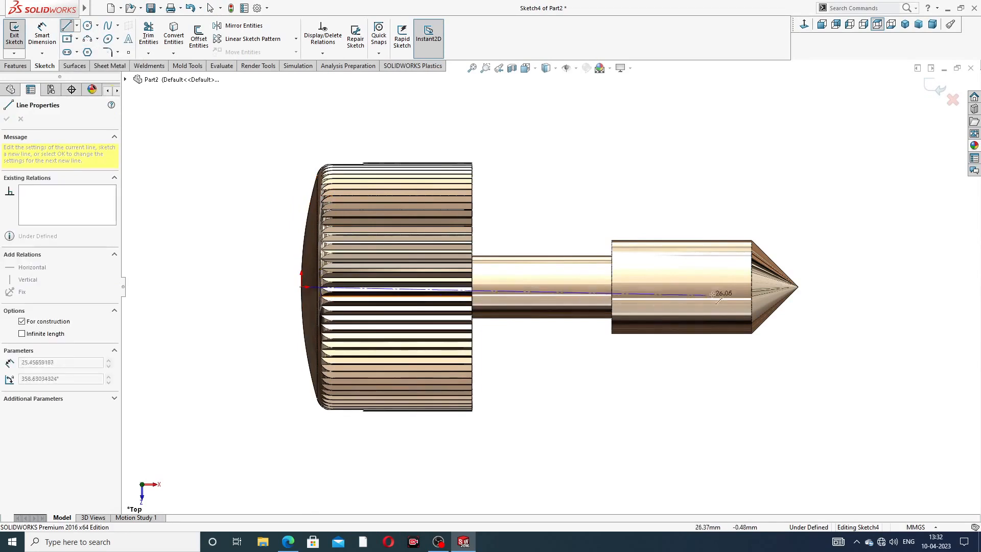
pyautogui.click(798, 287)
pyautogui.rightClick(806, 163)
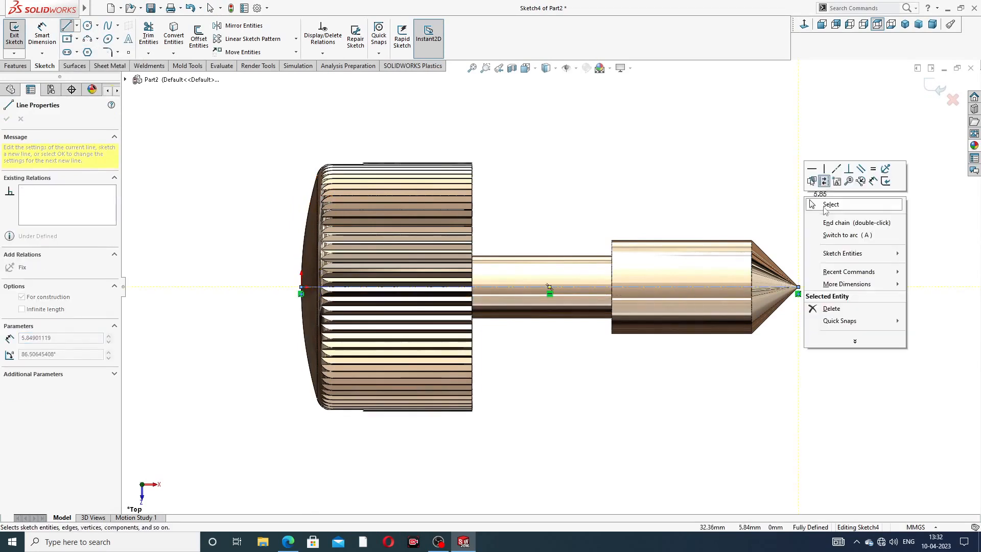
pyautogui.click(815, 203)
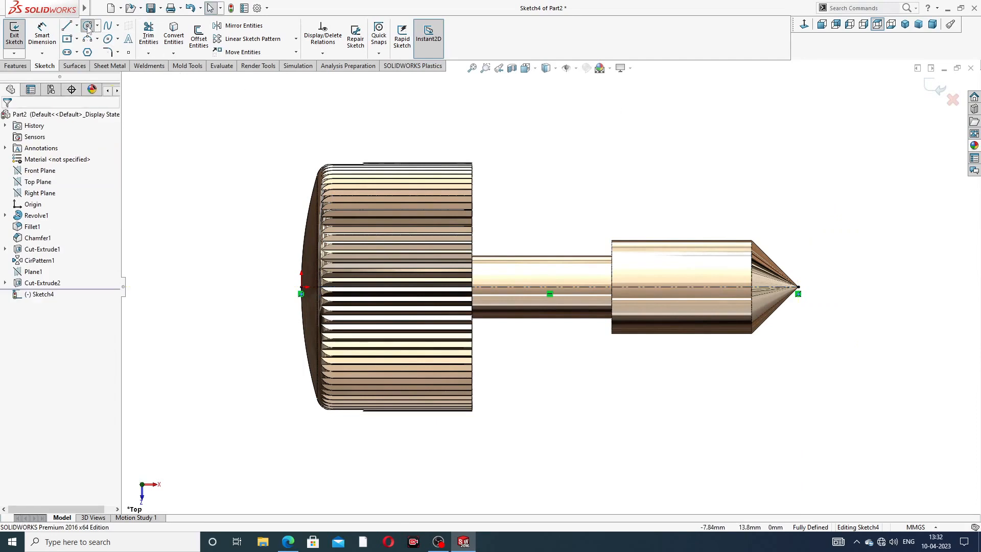
# - Sketch a circle of about 0.96 mm radius on the centerline within the knurled head
pyautogui.click(88, 26)
pyautogui.scroll(-3, 411, 285)
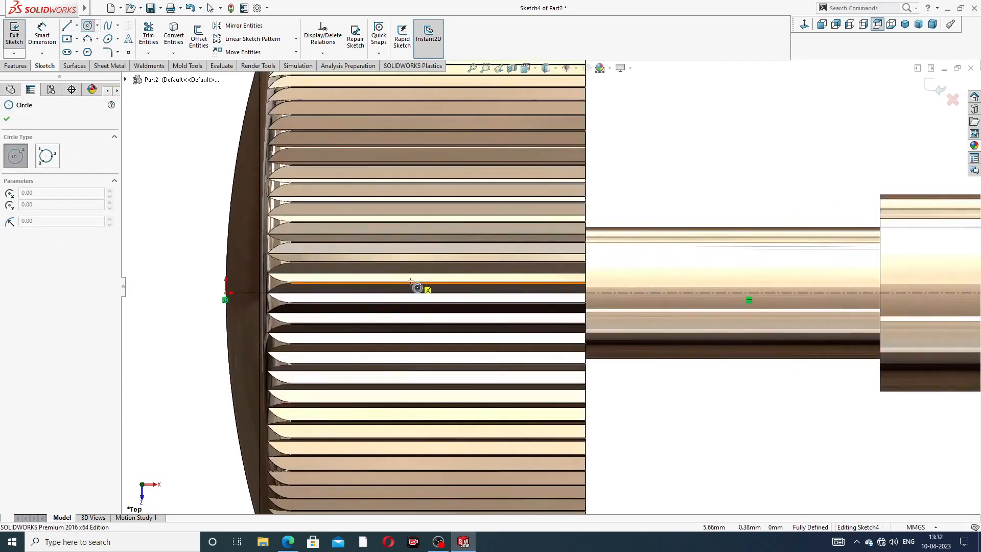
pyautogui.click(399, 293)
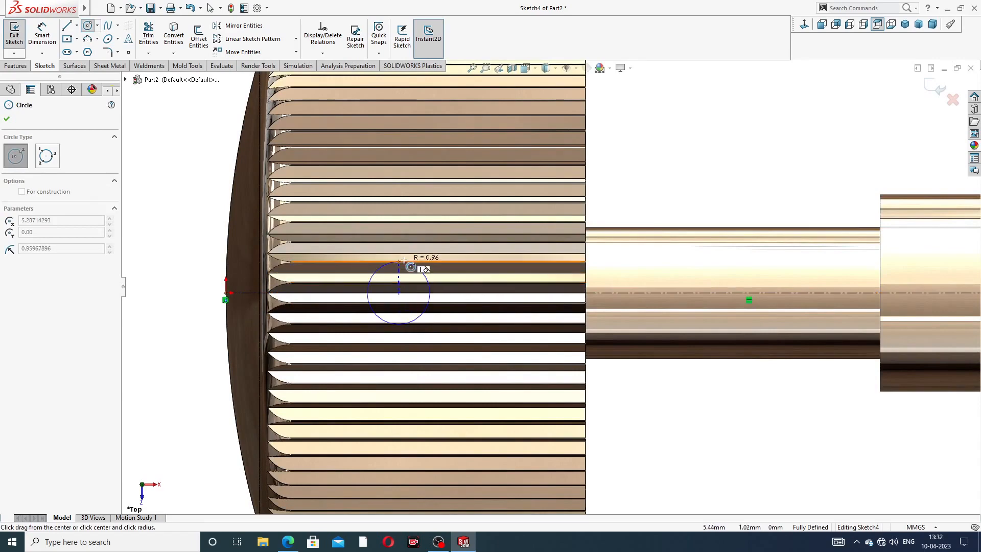
pyautogui.click(404, 260)
pyautogui.rightClick(440, 238)
pyautogui.click(460, 244)
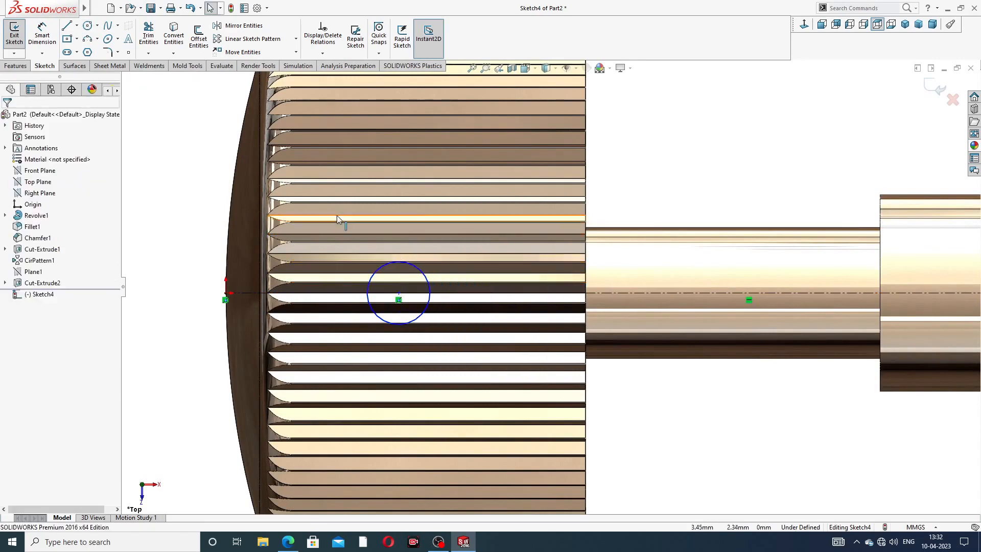
pyautogui.click(42, 35)
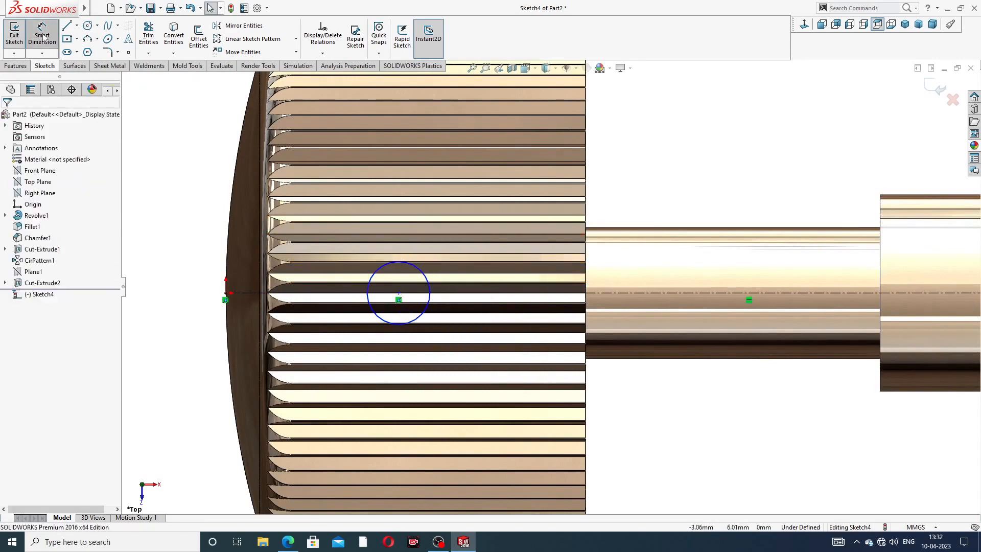
pyautogui.click(430, 285)
pyautogui.click(421, 272)
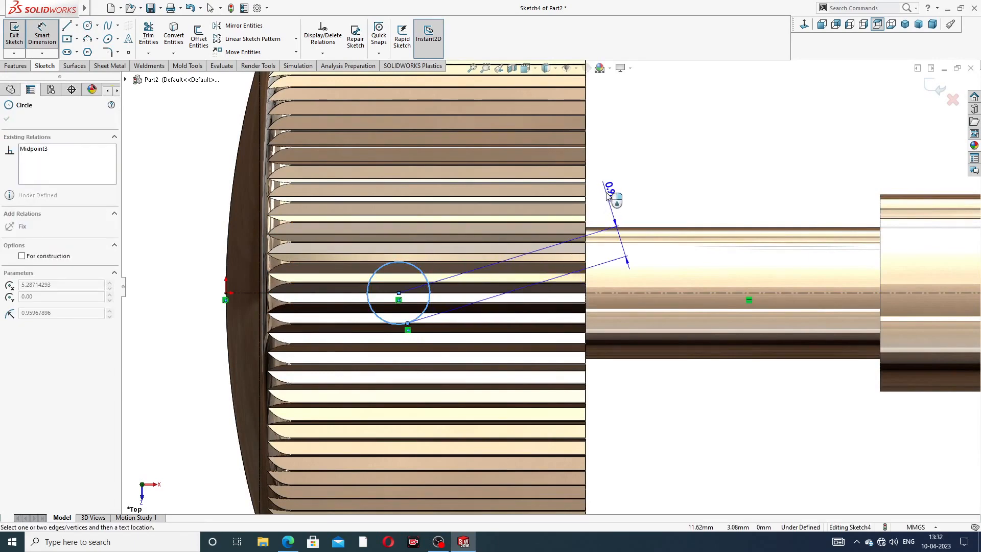
pyautogui.click(608, 195)
pyautogui.write('1')
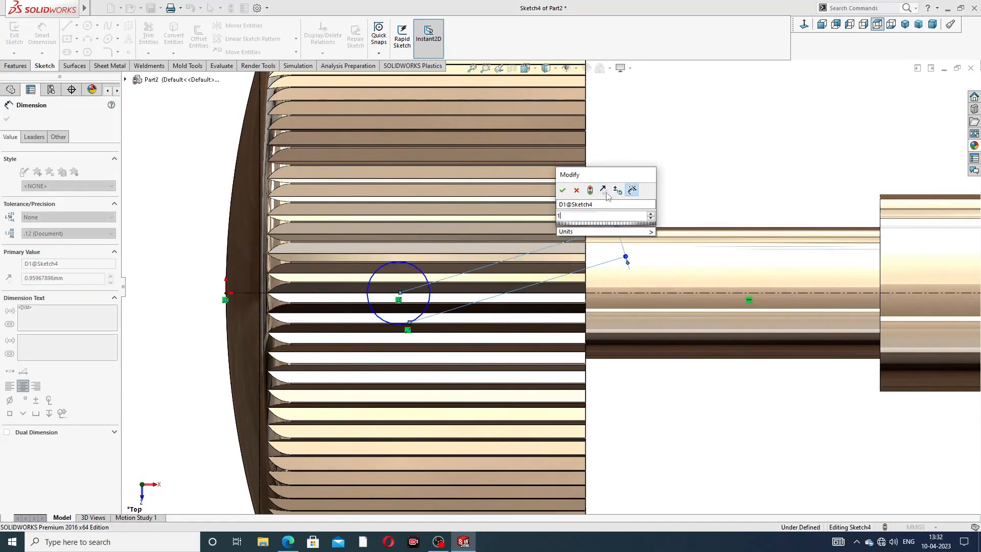
pyautogui.write('.5')
pyautogui.press('Return')
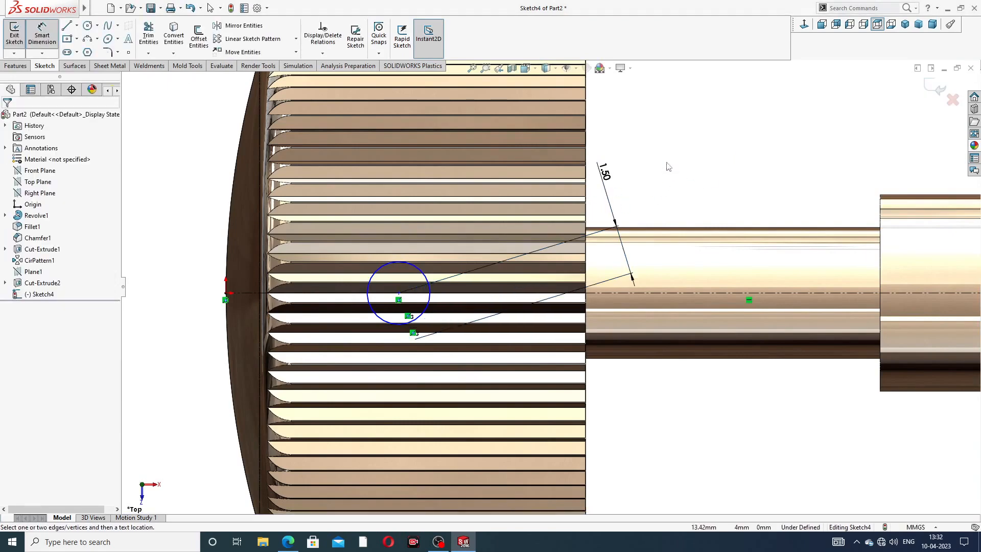
pyautogui.rightClick(666, 177)
pyautogui.click(701, 154)
pyautogui.doubleClick(607, 174)
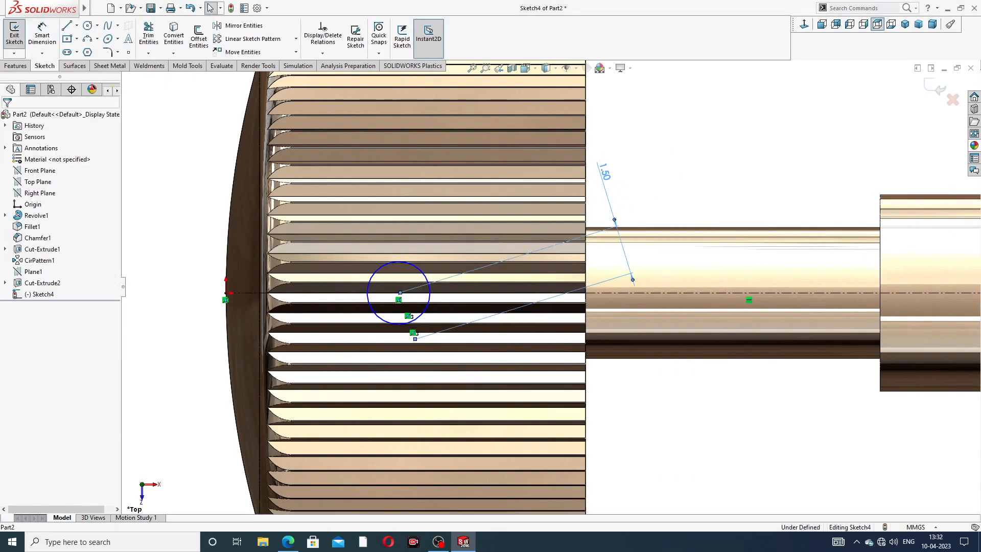
pyautogui.press('BackSpace')
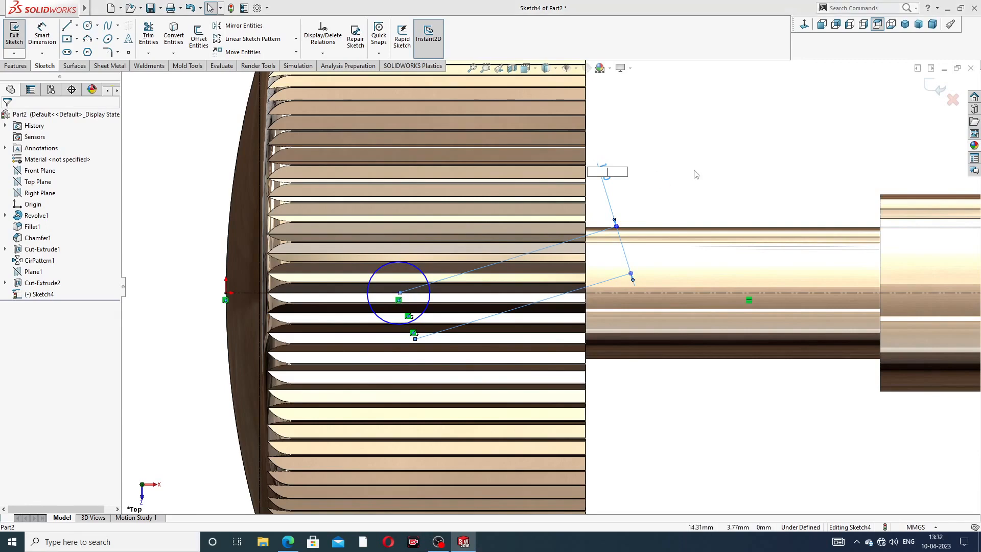
pyautogui.press('Return')
pyautogui.click(566, 270)
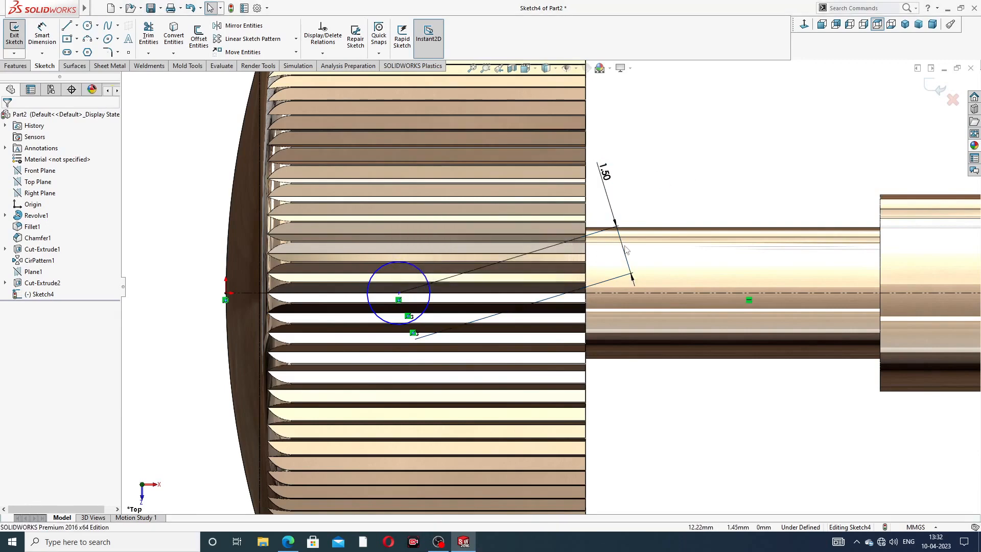
pyautogui.press('Delete')
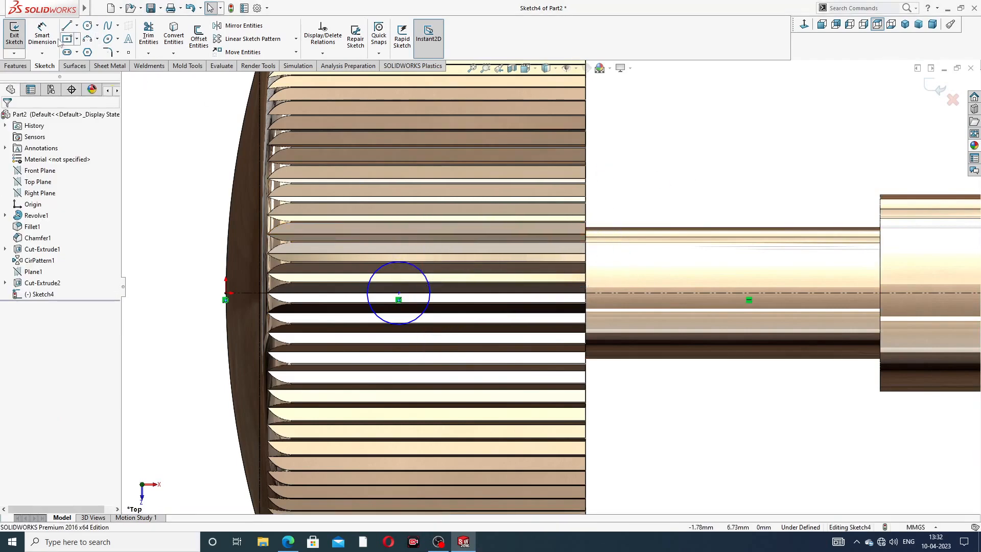
# - Dimension the circle's diameter as 1.5 mm
pyautogui.click(42, 34)
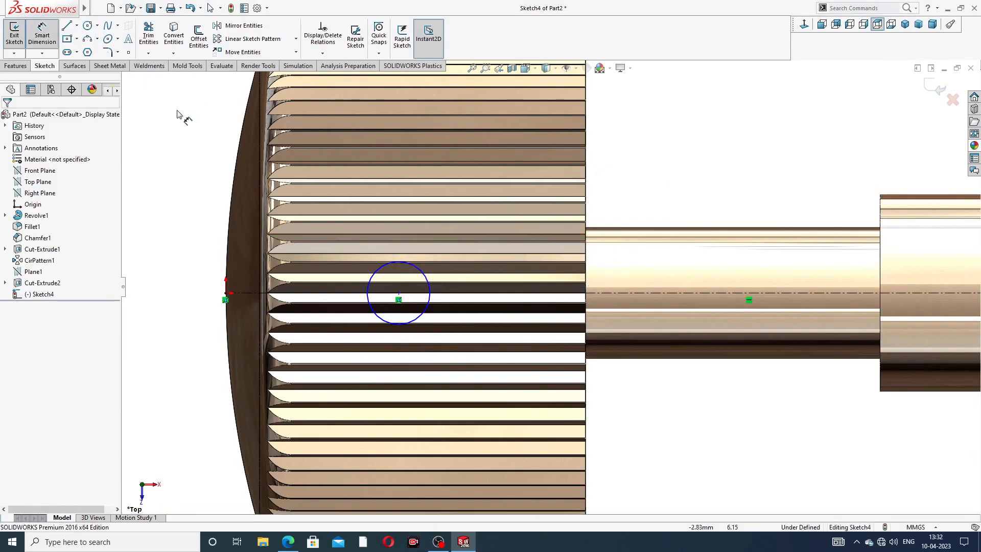
pyautogui.click(431, 284)
pyautogui.click(630, 187)
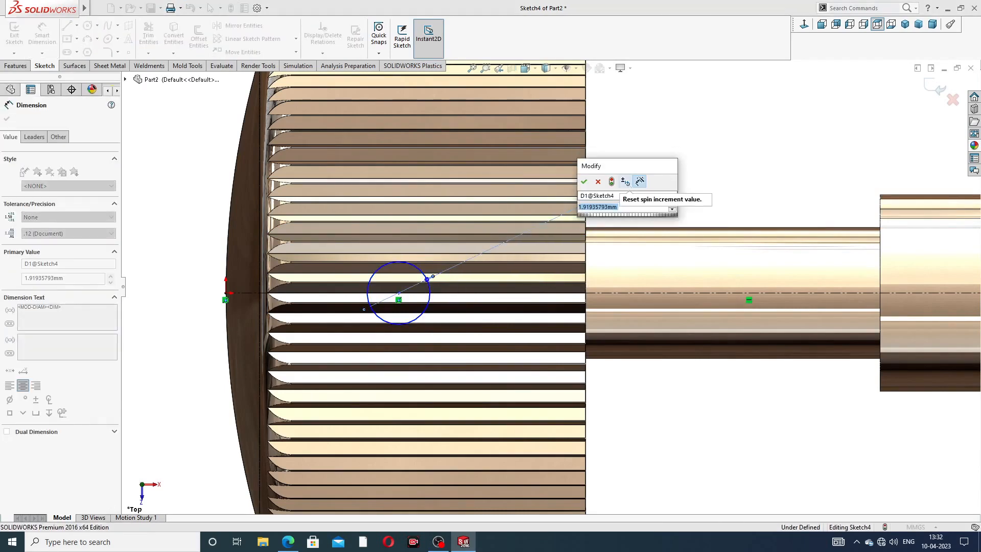
pyautogui.write('1.5')
pyautogui.press('Return')
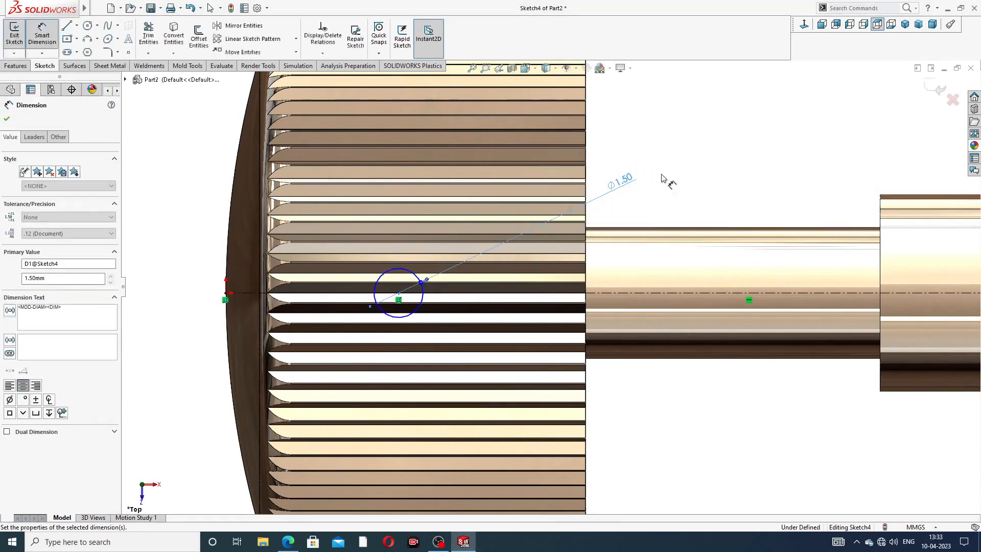
# - Set the distance between the circle's center and the shank-side face of the knurled head to 6 mm
pyautogui.click(400, 294)
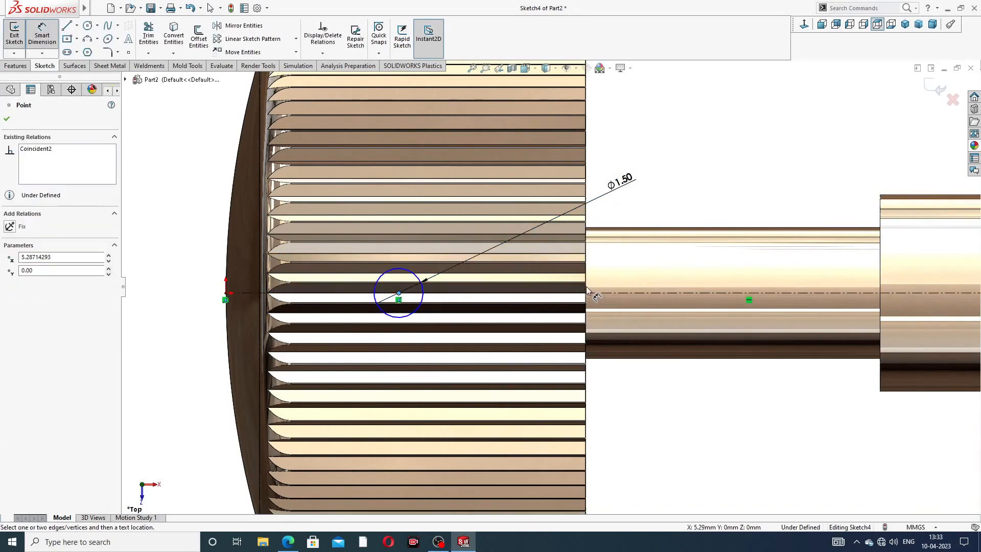
pyautogui.scroll(-2, 592, 328)
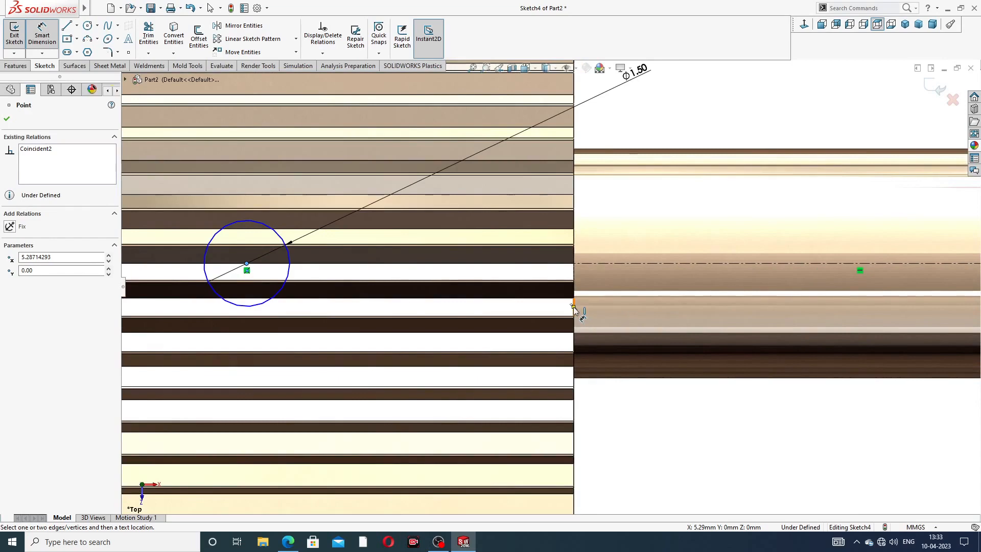
pyautogui.click(574, 307)
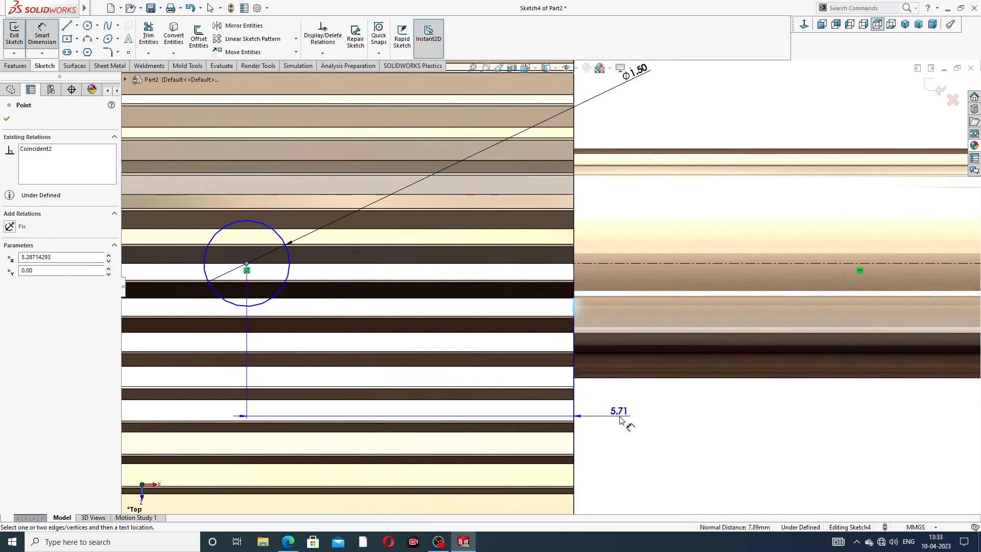
pyautogui.click(620, 419)
pyautogui.write('6')
pyautogui.press('Return')
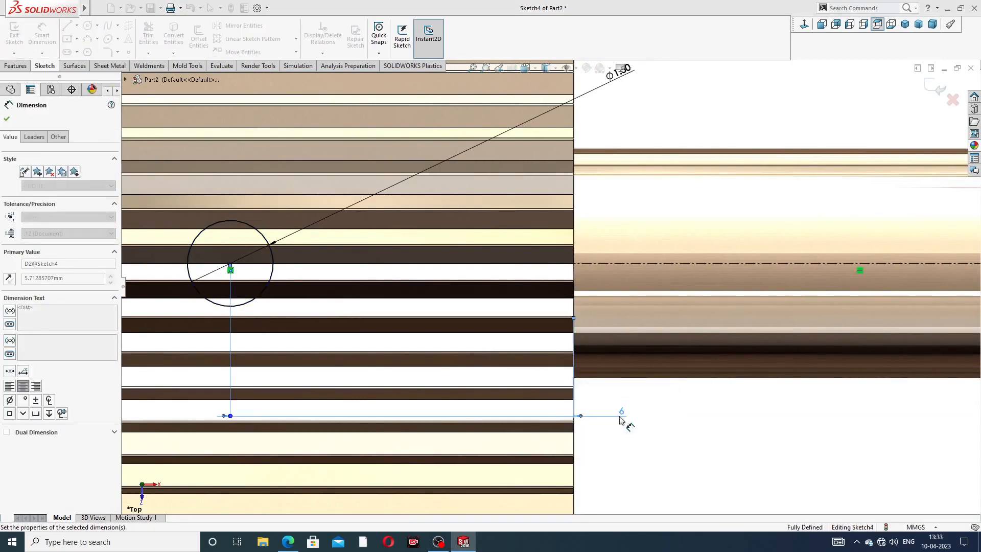
pyautogui.click(662, 448)
pyautogui.scroll(5, 670, 437)
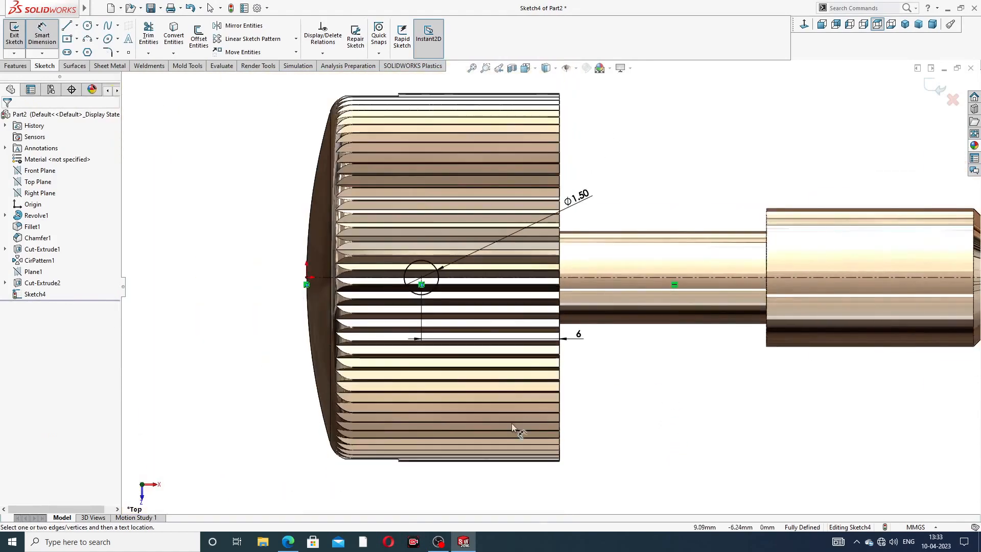
# - Check the cross hole in the PDF drawing and cut the circle through the head with Through All - Both
pyautogui.click(288, 542)
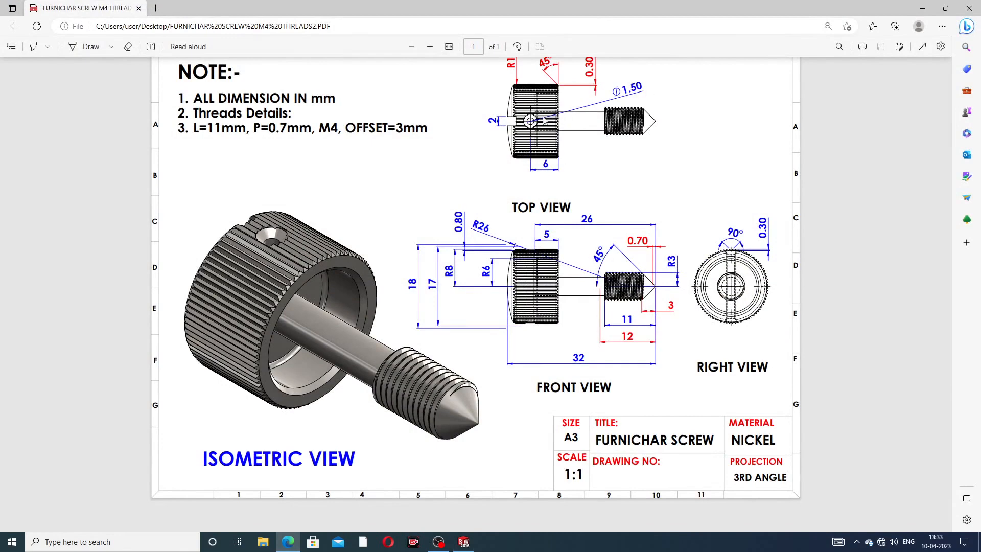
pyautogui.click(288, 542)
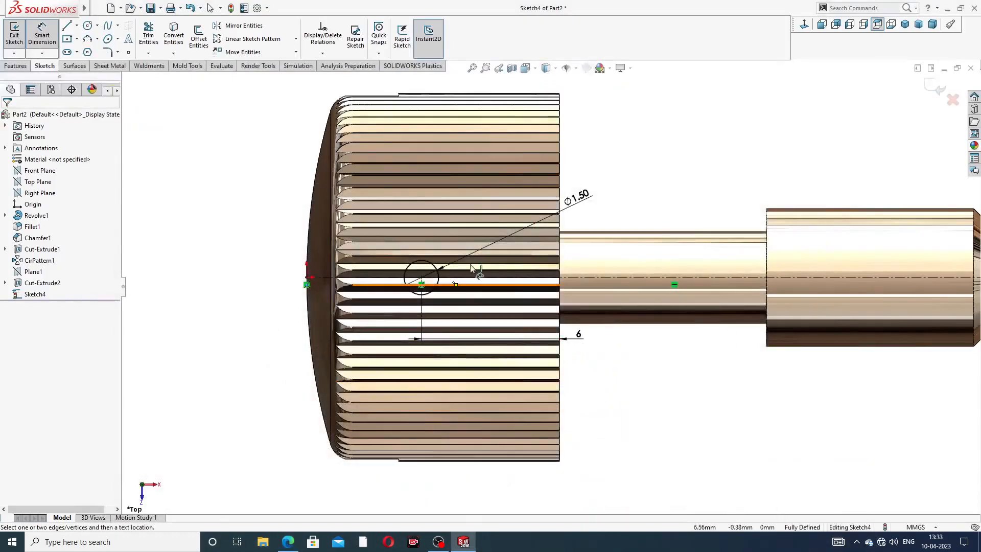
pyautogui.rightClick(708, 180)
pyautogui.click(741, 152)
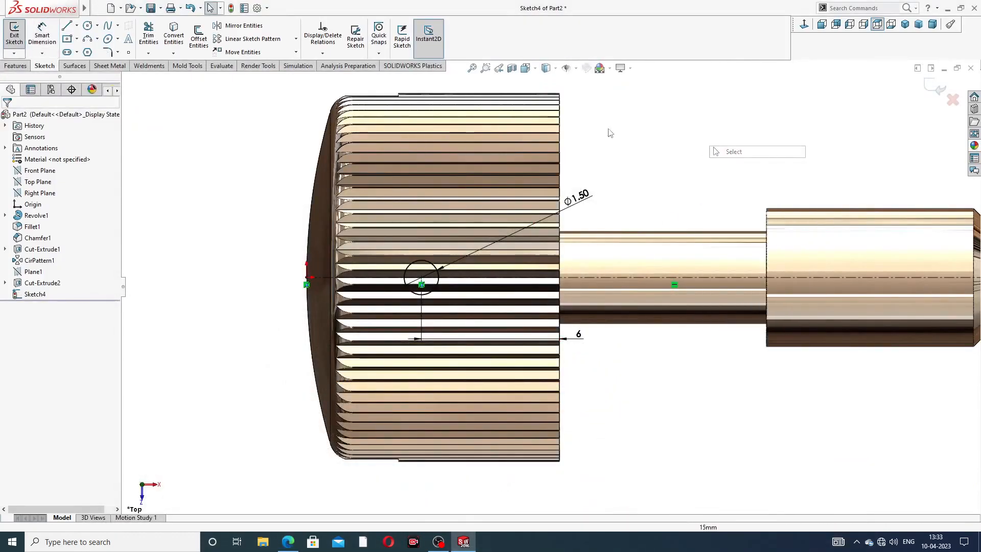
pyautogui.click(15, 65)
pyautogui.click(152, 35)
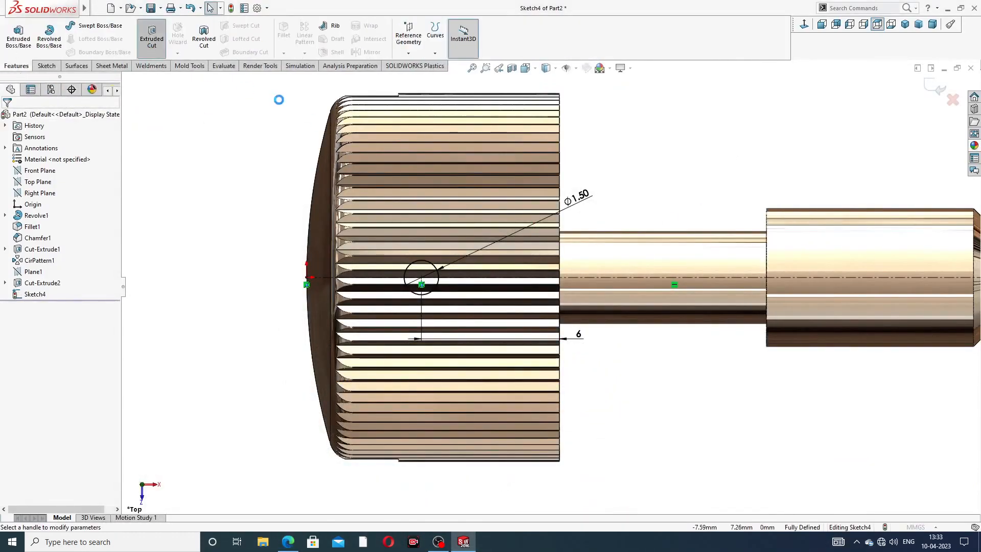
pyautogui.click(55, 182)
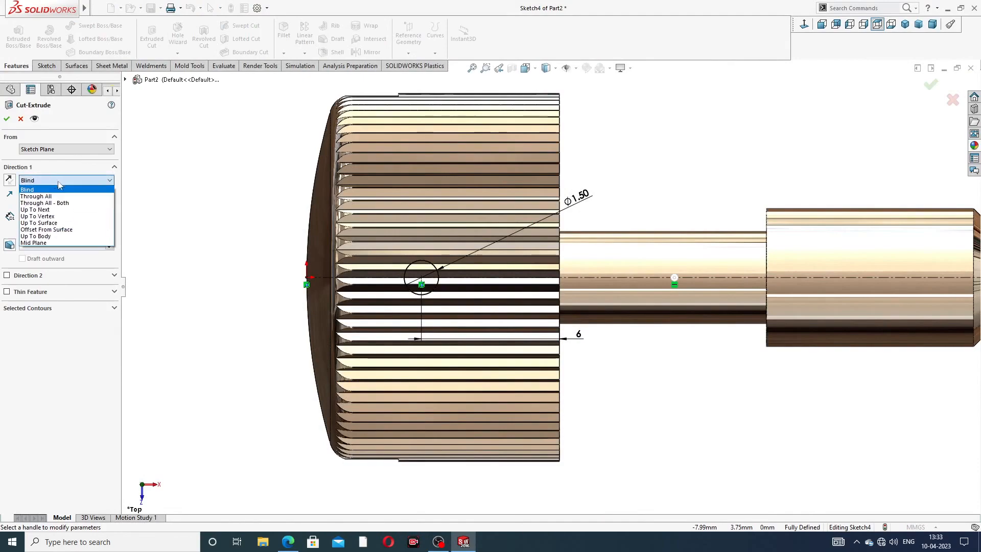
pyautogui.click(68, 204)
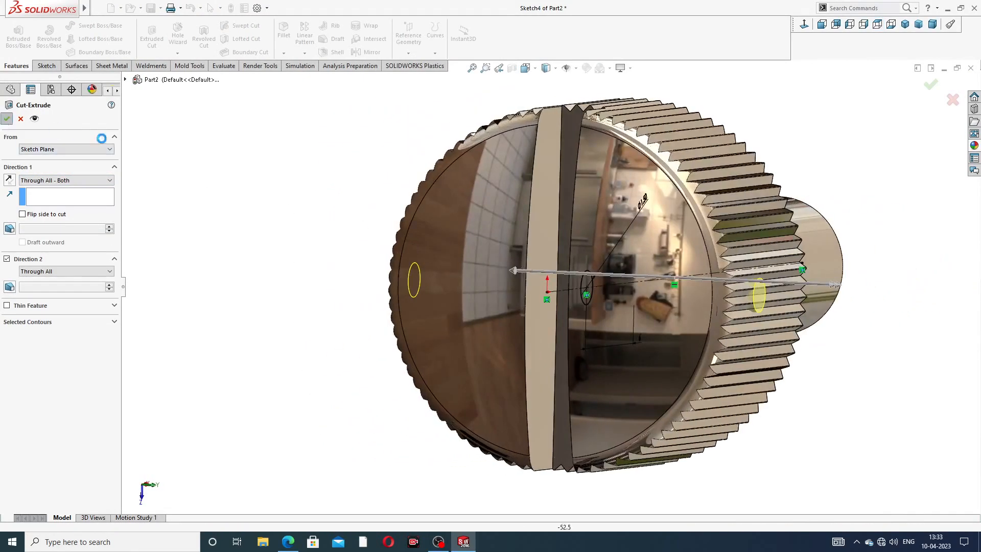
pyautogui.click(7, 119)
pyautogui.moveTo(781, 216); pyautogui.dragTo(690, 230, button='middle')
pyautogui.click(633, 210)
pyautogui.scroll(-4, 495, 281)
pyautogui.scroll(3, 628, 243)
pyautogui.moveTo(677, 322)
pyautogui.mouseDown(button='middle')
pyautogui.moveTo(659, 276)
pyautogui.moveTo(690, 213)
pyautogui.moveTo(678, 290)
pyautogui.moveTo(662, 278)
pyautogui.mouseUp(button='middle')
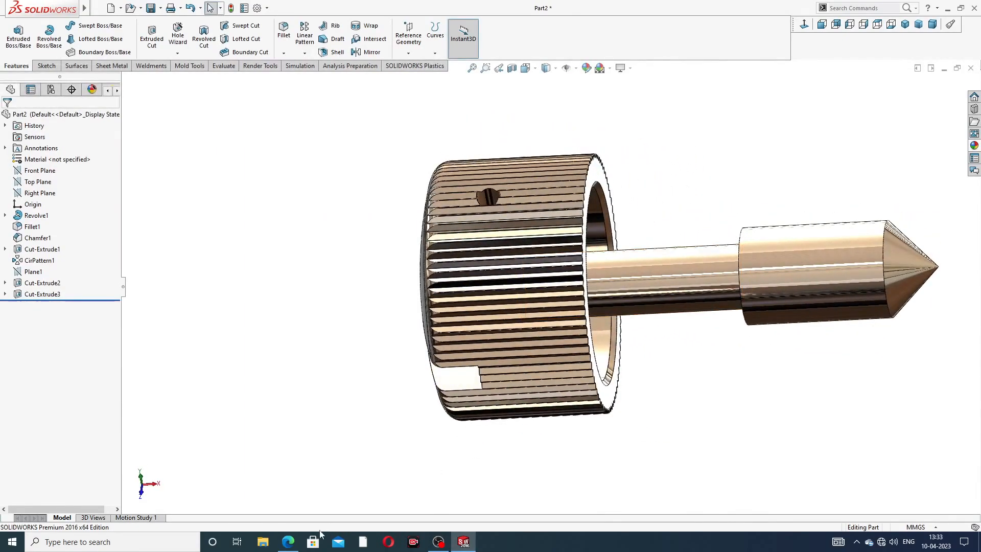
# - Check the thread details in the PDF drawing and start an 11 mm blind M4x0.7 cut thread from the edge at the cone's base
pyautogui.click(287, 541)
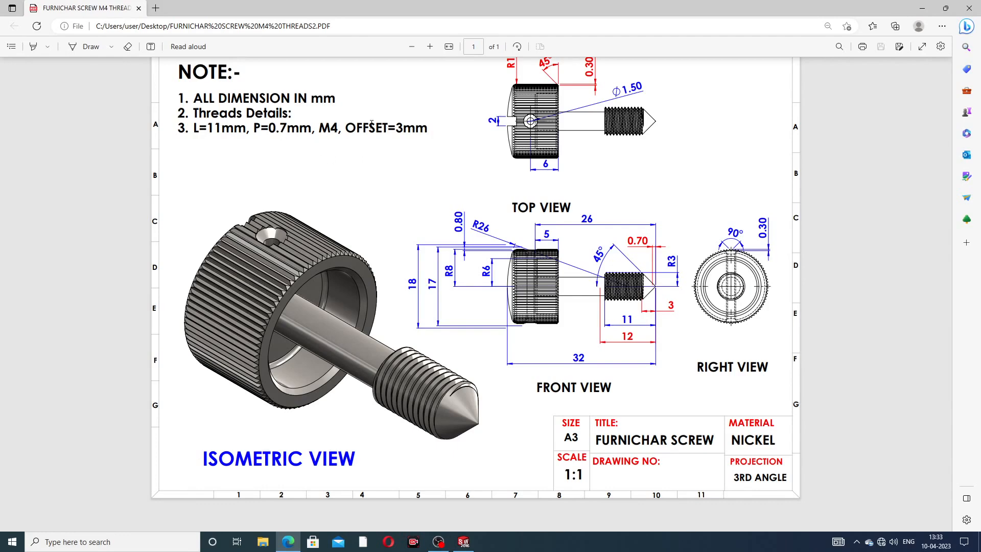
pyautogui.click(289, 542)
pyautogui.scroll(2, 762, 276)
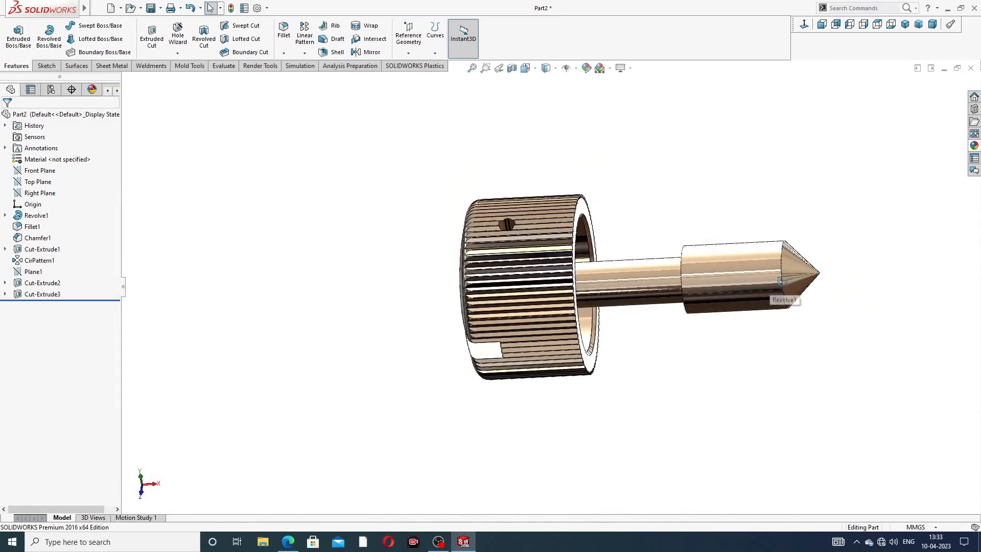
pyautogui.moveTo(763, 276); pyautogui.dragTo(786, 272, button='middle')
pyautogui.scroll(-3, 787, 272)
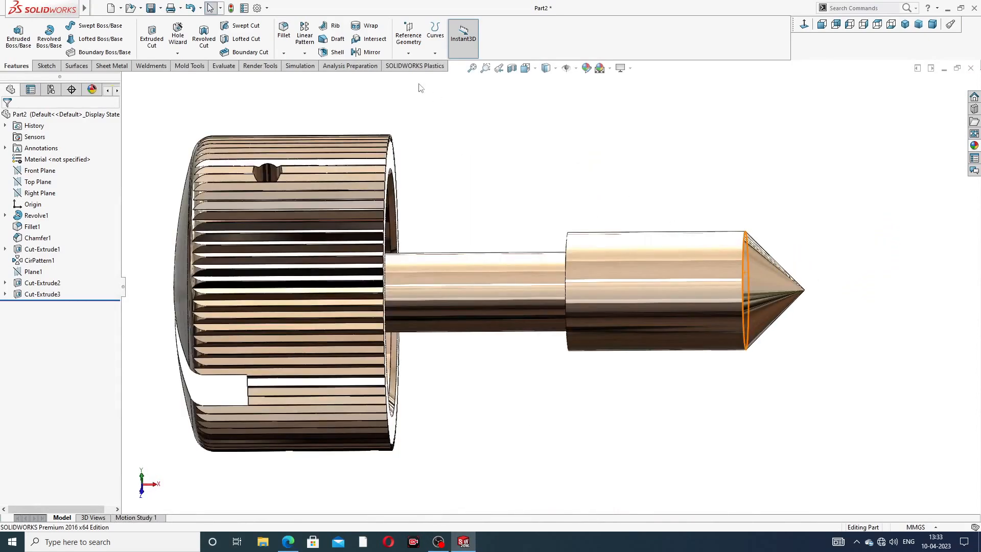
pyautogui.click(178, 53)
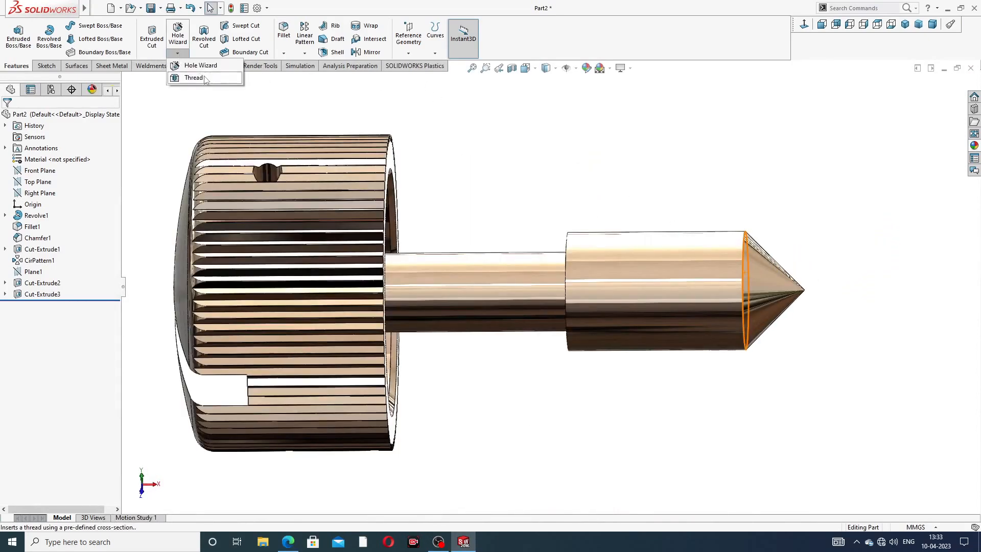
pyautogui.click(187, 77)
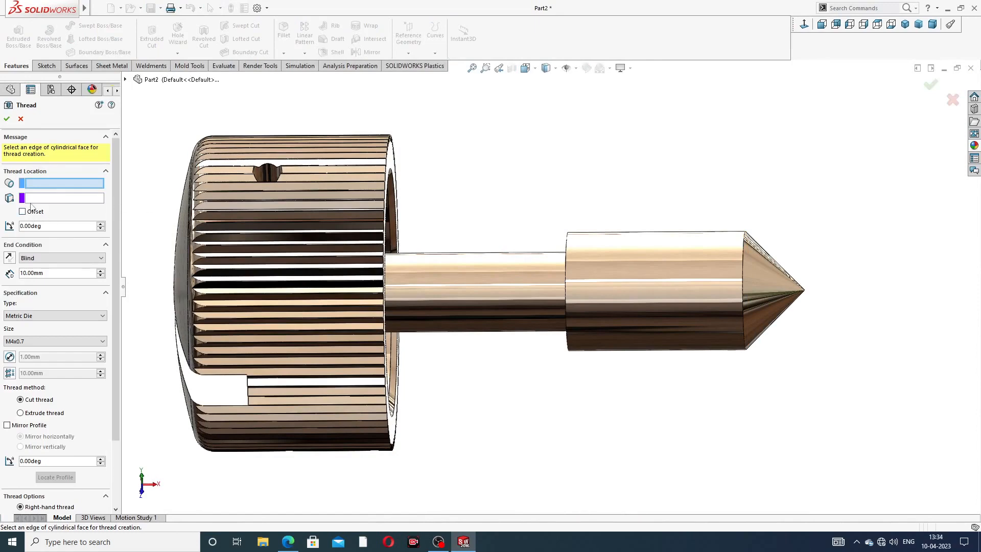
pyautogui.moveTo(46, 273); pyautogui.dragTo(2, 272)
pyautogui.write('11')
pyautogui.press('Return')
pyautogui.click(742, 257)
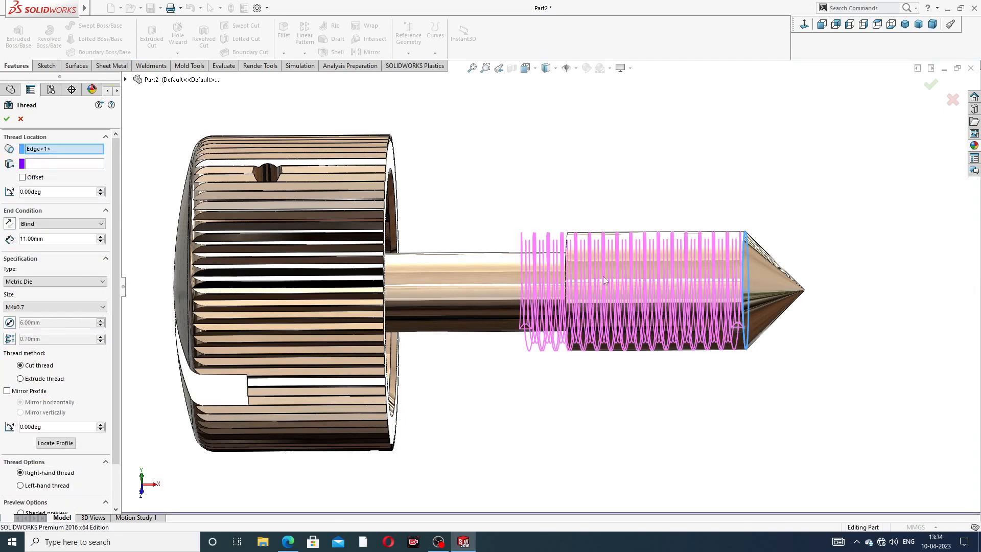
# - Offset the thread start by 2 mm, reversed so that it begins beyond the cone's base edge toward the tip
pyautogui.click(23, 178)
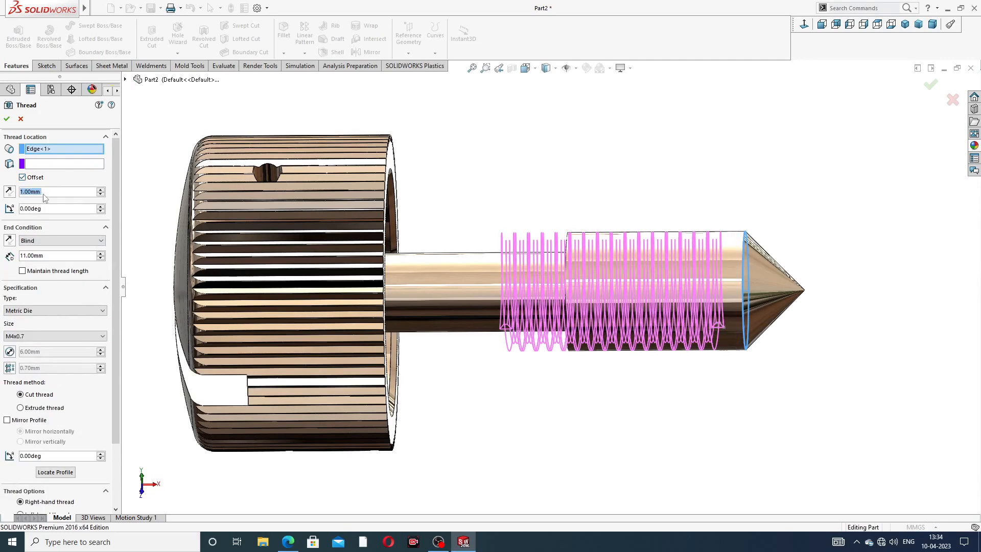
pyautogui.click(9, 192)
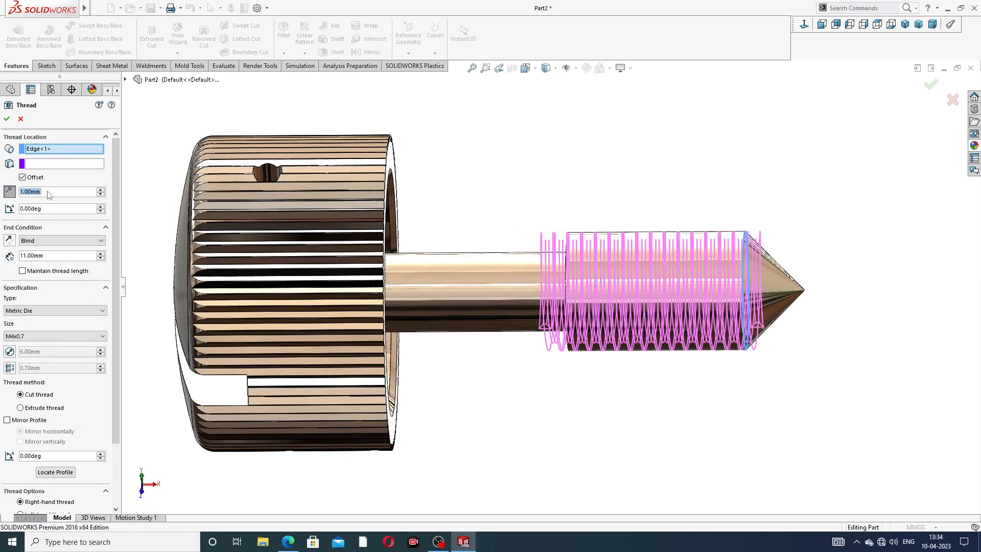
pyautogui.write('2')
pyautogui.press('Return')
pyautogui.moveTo(544, 236)
pyautogui.mouseDown(button='middle')
pyautogui.moveTo(554, 219)
pyautogui.moveTo(545, 245)
pyautogui.moveTo(537, 219)
pyautogui.moveTo(551, 224)
pyautogui.mouseUp(button='middle')
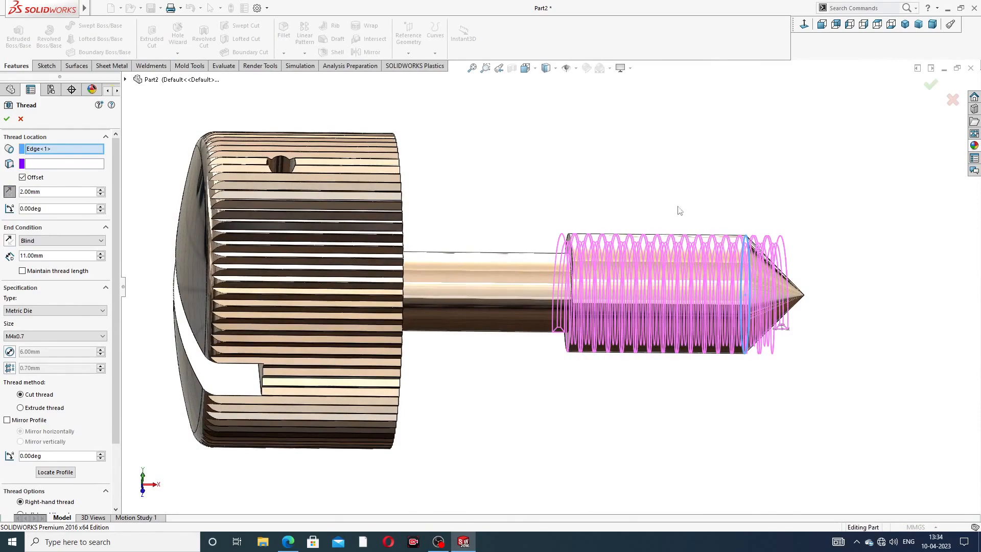
# - Check the thread length, pitch and offset against the front view and notes in the furniture screw PDF drawing
pyautogui.click(288, 542)
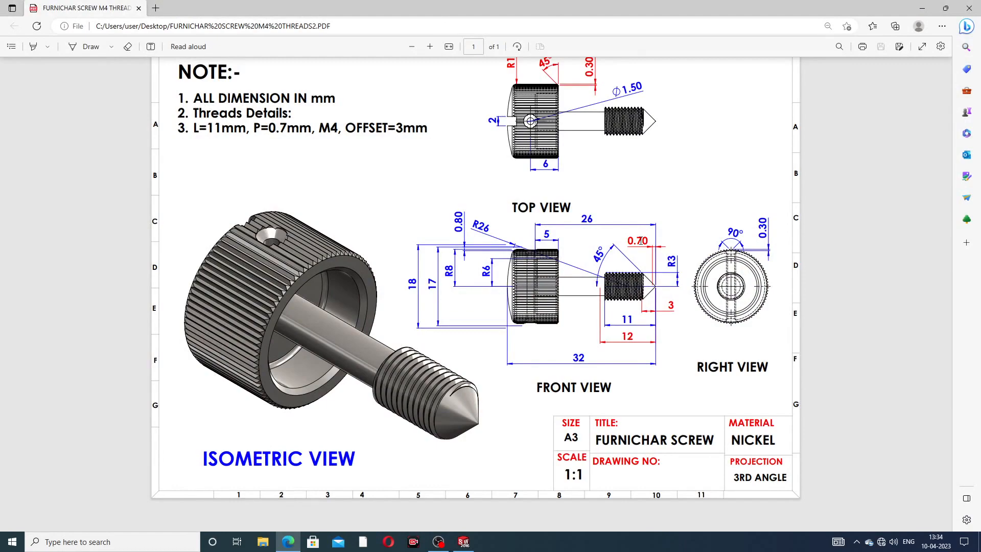
pyautogui.click(288, 542)
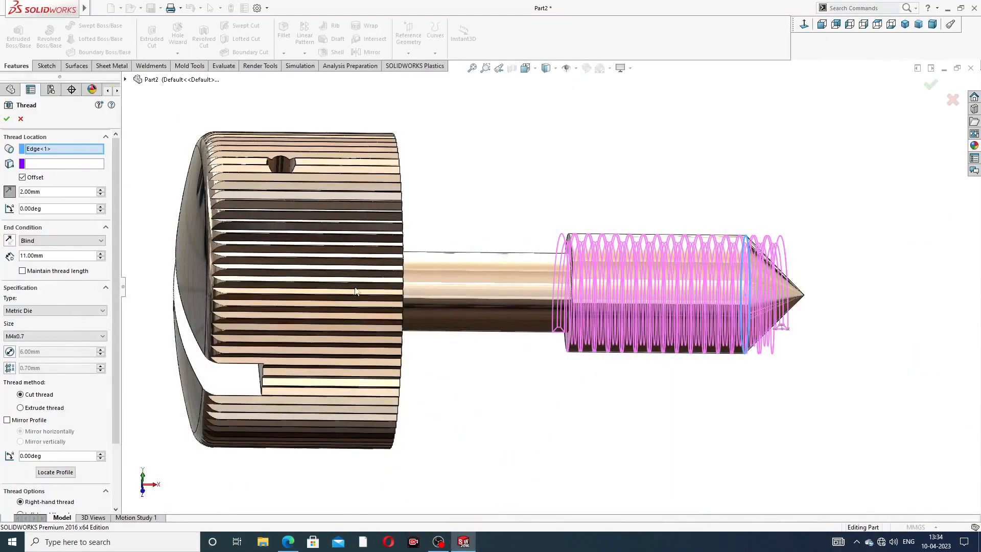
pyautogui.click(288, 541)
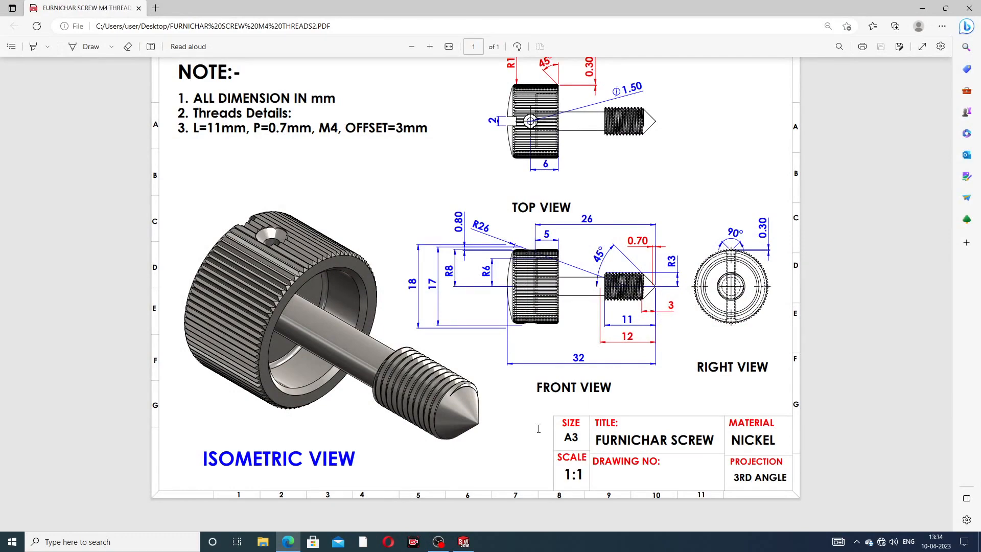
pyautogui.click(288, 541)
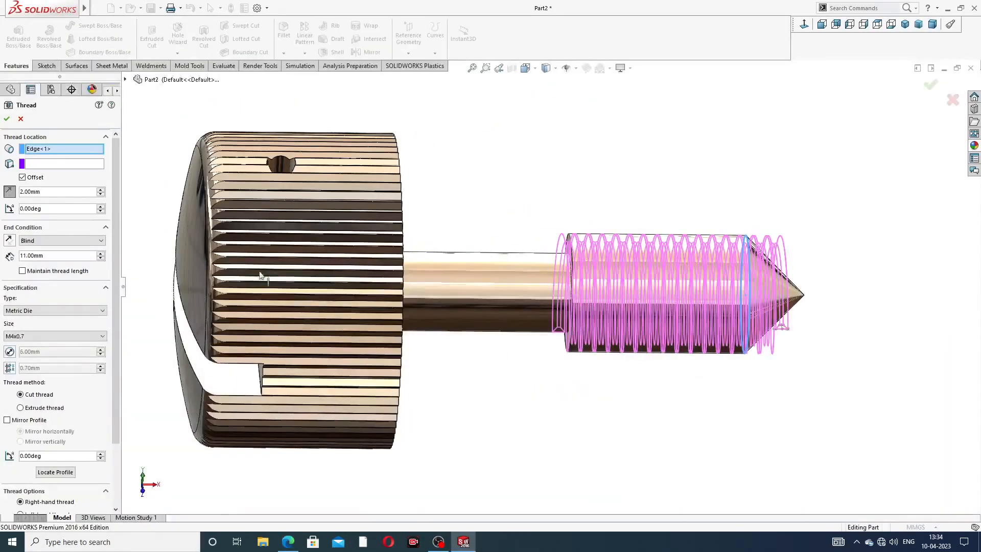
# - Try a 1 mm start offset for the M4x0.7 thread beyond the cone's base edge
pyautogui.moveTo(51, 192); pyautogui.dragTo(1, 192)
pyautogui.write('1')
pyautogui.press('Return')
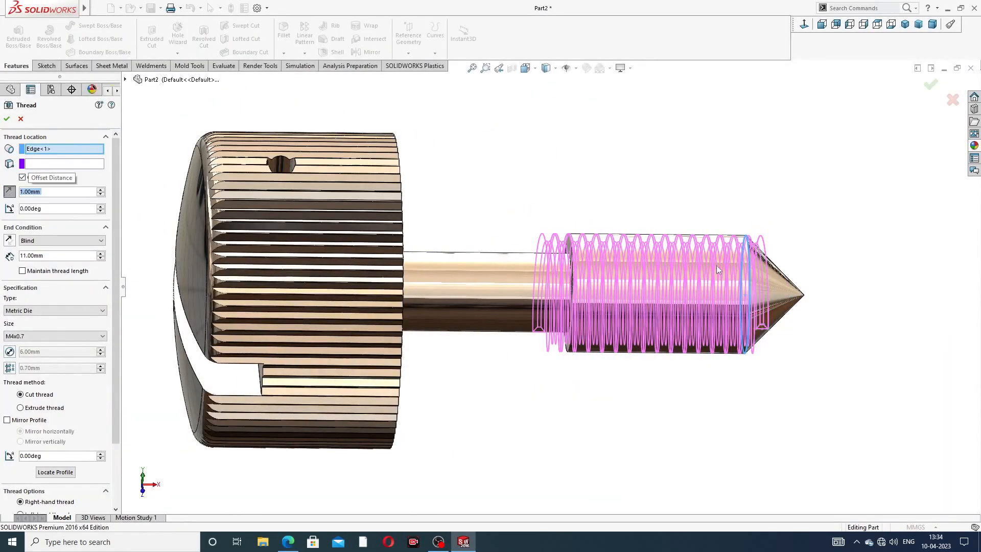
pyautogui.moveTo(716, 265)
pyautogui.mouseDown(button='middle')
pyautogui.moveTo(681, 252)
pyautogui.moveTo(707, 254)
pyautogui.mouseUp(button='middle')
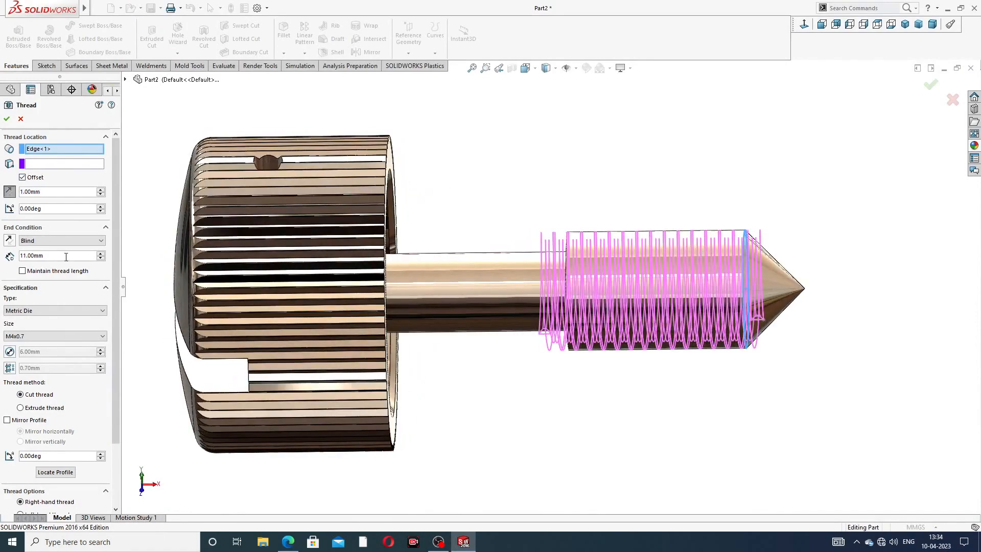
# - Set the thread's start offset to 3 mm and its blind depth to 14 mm, and create the thread
pyautogui.click(49, 193)
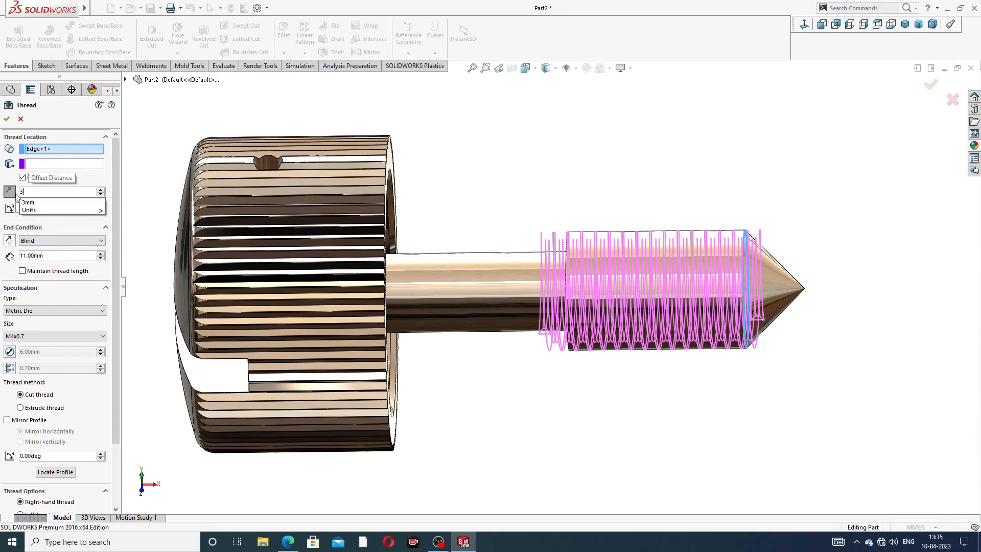
pyautogui.write('3')
pyautogui.press('Return')
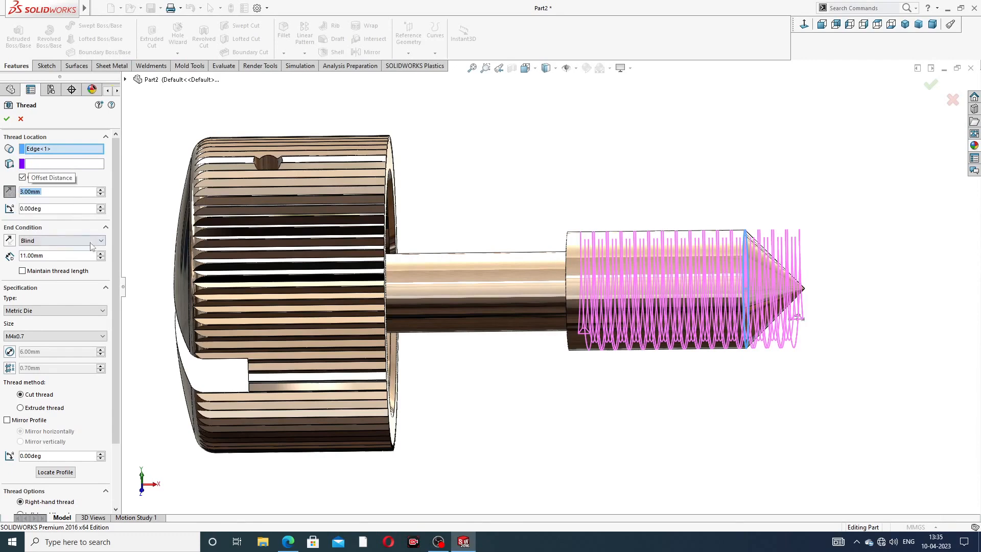
pyautogui.click(52, 257)
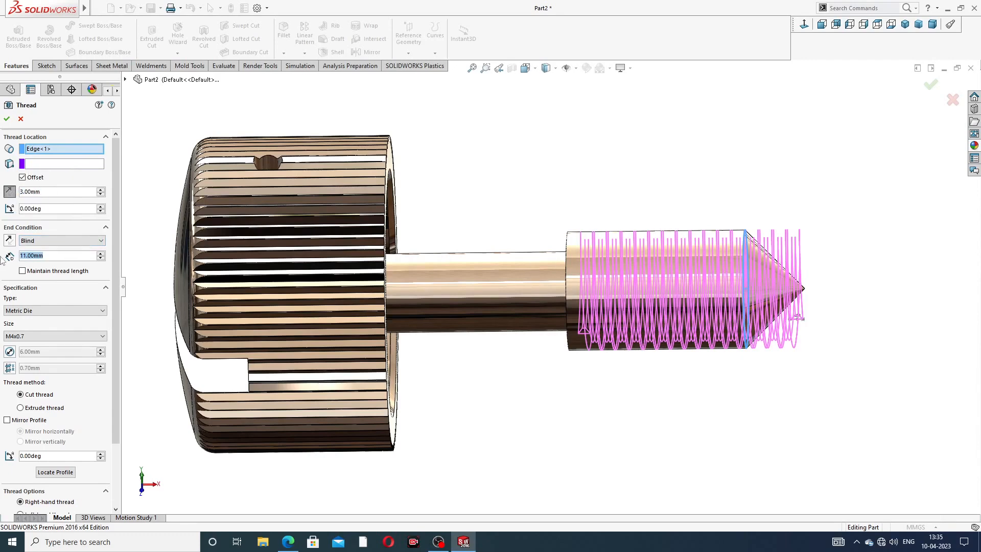
pyautogui.write('14')
pyautogui.press('Return')
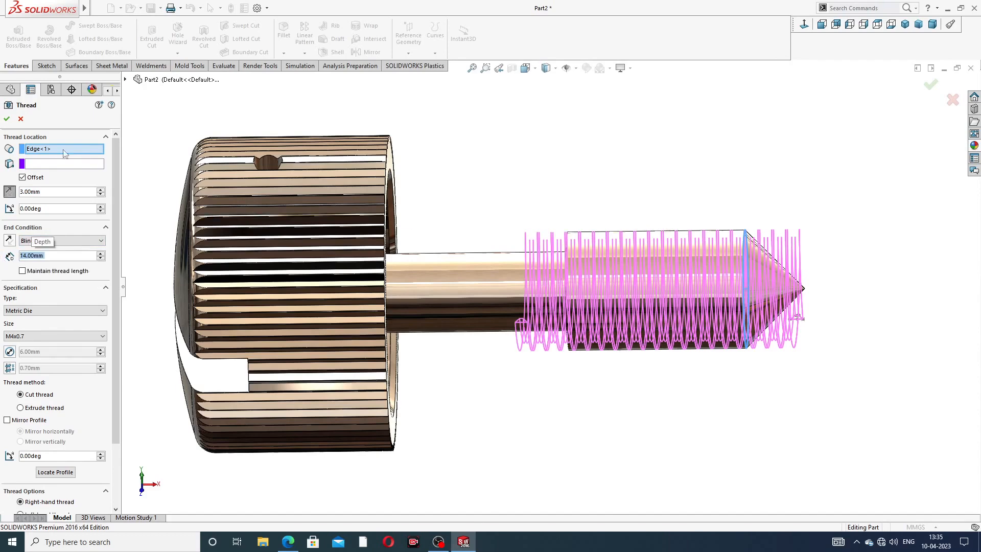
pyautogui.click(7, 119)
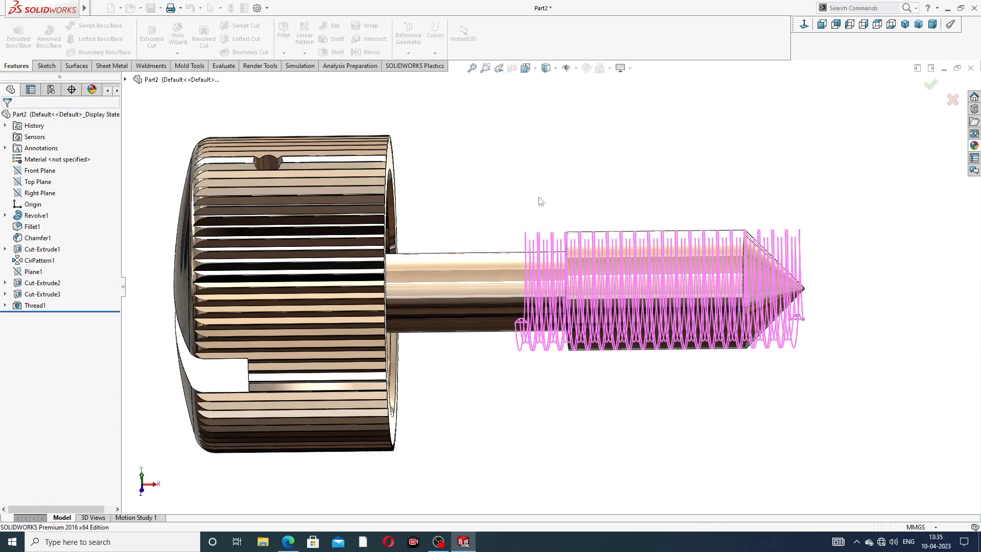
# - Compare the threaded screw with the PDF drawing and inspect its thread, shank and slotted head from several angles
pyautogui.moveTo(785, 276); pyautogui.dragTo(769, 258, button='middle')
pyautogui.click(288, 541)
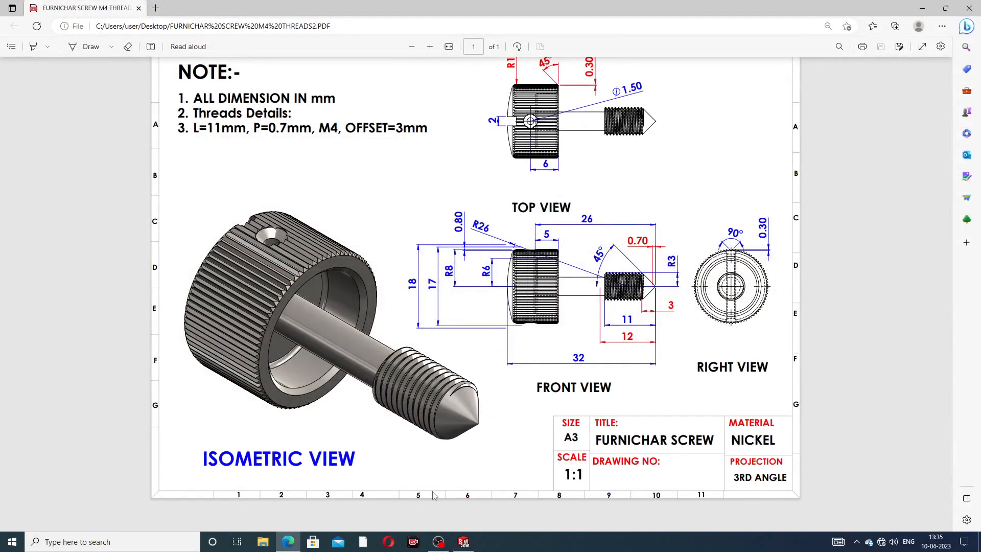
pyautogui.click(288, 542)
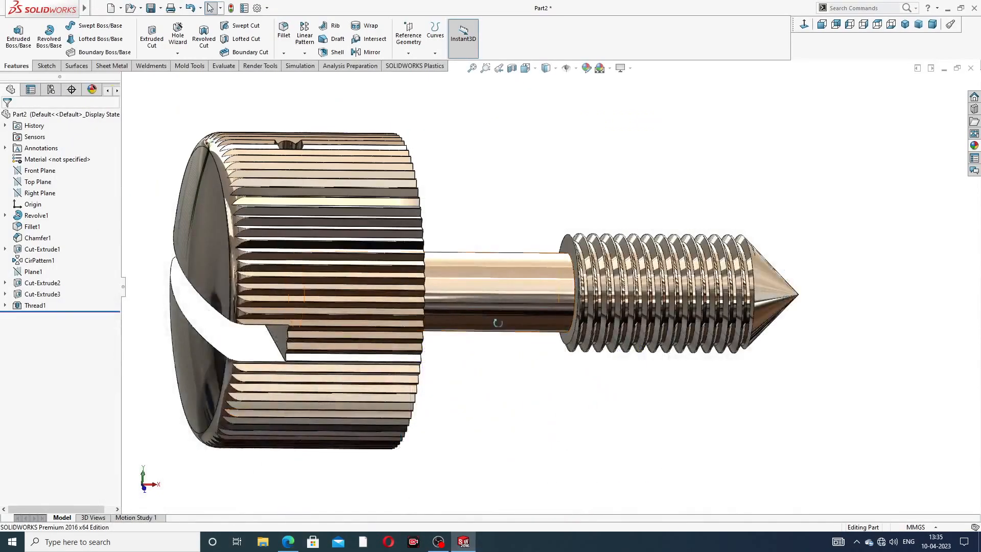
pyautogui.moveTo(498, 323); pyautogui.dragTo(503, 285, button='middle')
pyautogui.scroll(3, 511, 295)
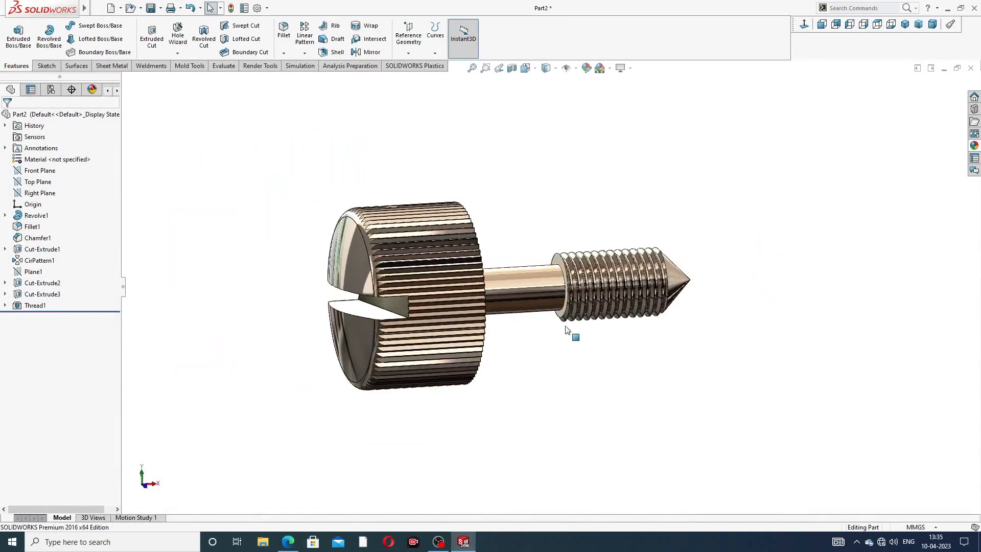
pyautogui.moveTo(567, 330); pyautogui.dragTo(545, 288, button='middle')
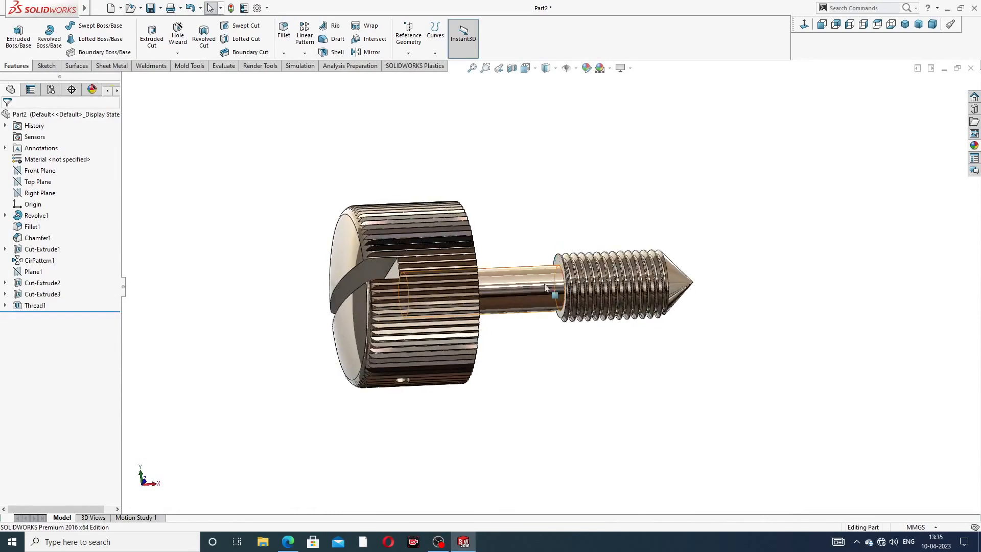
pyautogui.scroll(-3, 526, 313)
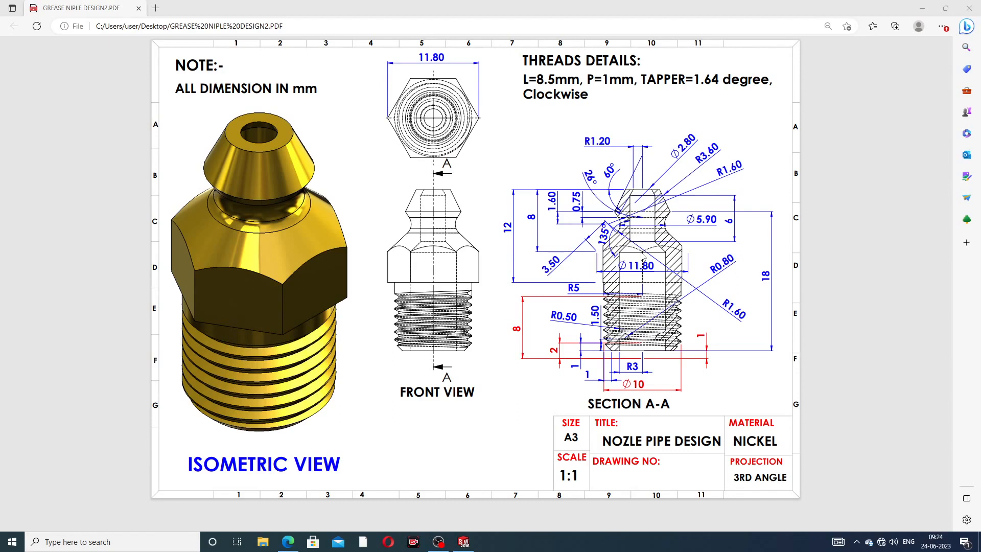
# - Examine the finished GREASE NIPPLE 4 model from both ends, including its tapered nose, hex body, external thread and bore
pyautogui.click(289, 542)
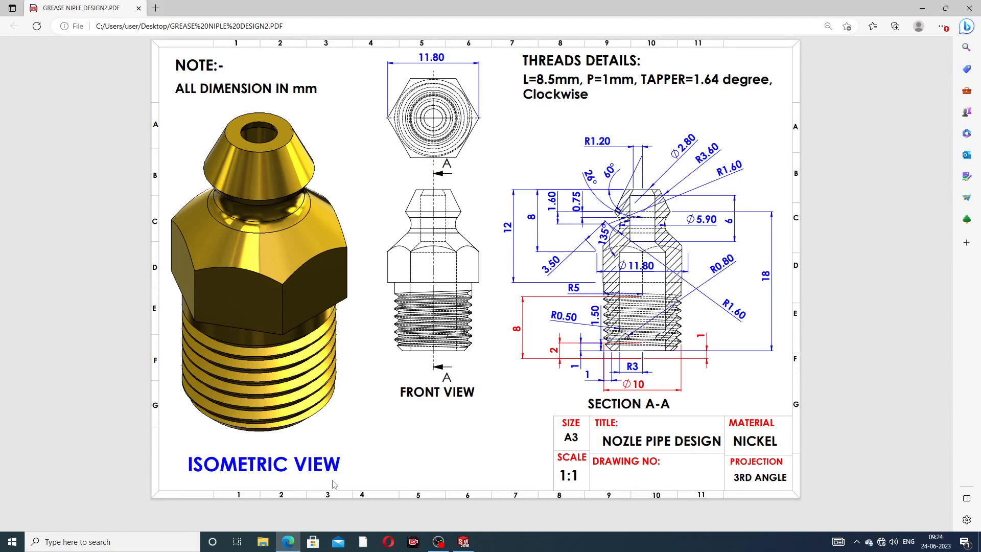
pyautogui.click(463, 541)
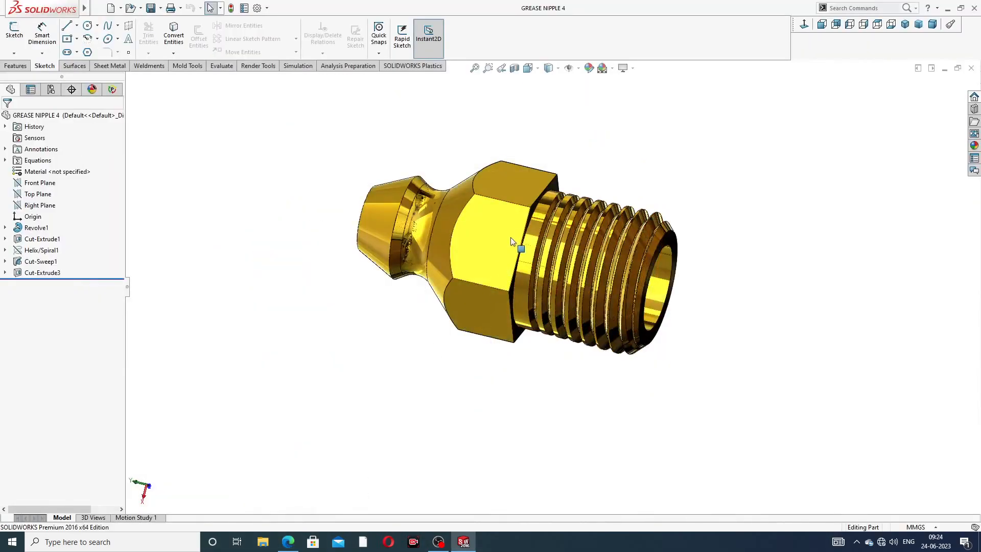
pyautogui.moveTo(515, 250); pyautogui.dragTo(649, 228, button='middle')
pyautogui.scroll(-3, 657, 255)
pyautogui.scroll(3, 722, 280)
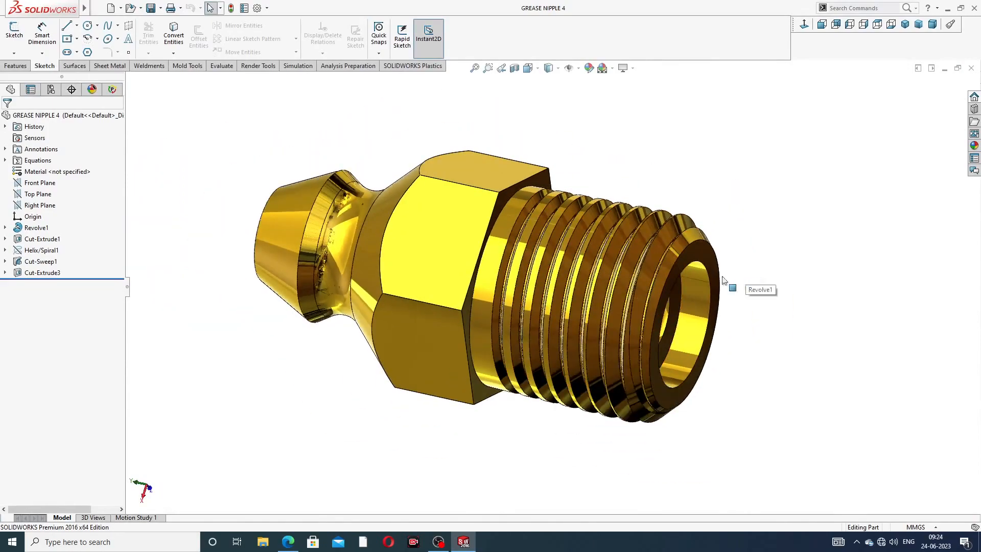
pyautogui.moveTo(723, 280); pyautogui.dragTo(509, 225, button='middle')
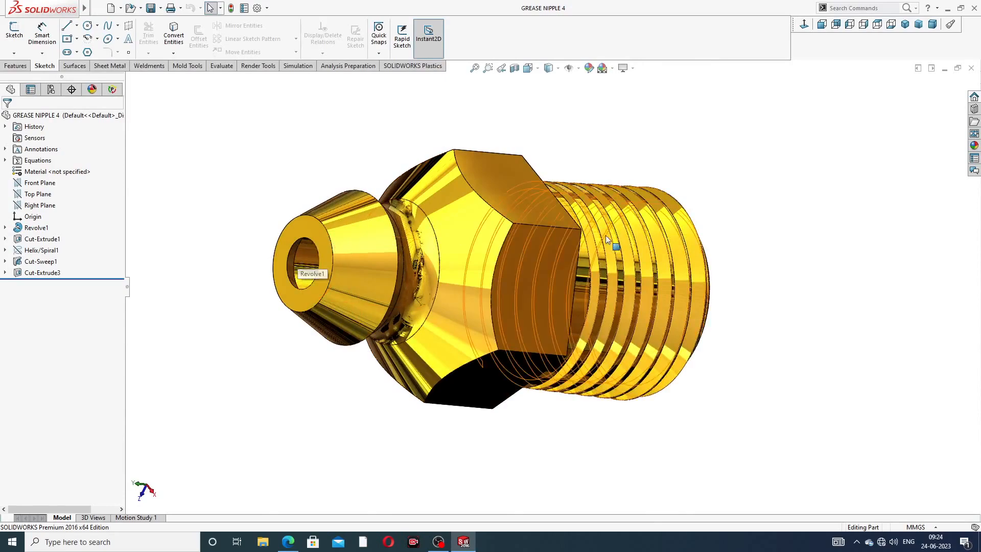
pyautogui.moveTo(606, 236); pyautogui.dragTo(662, 244, button='middle')
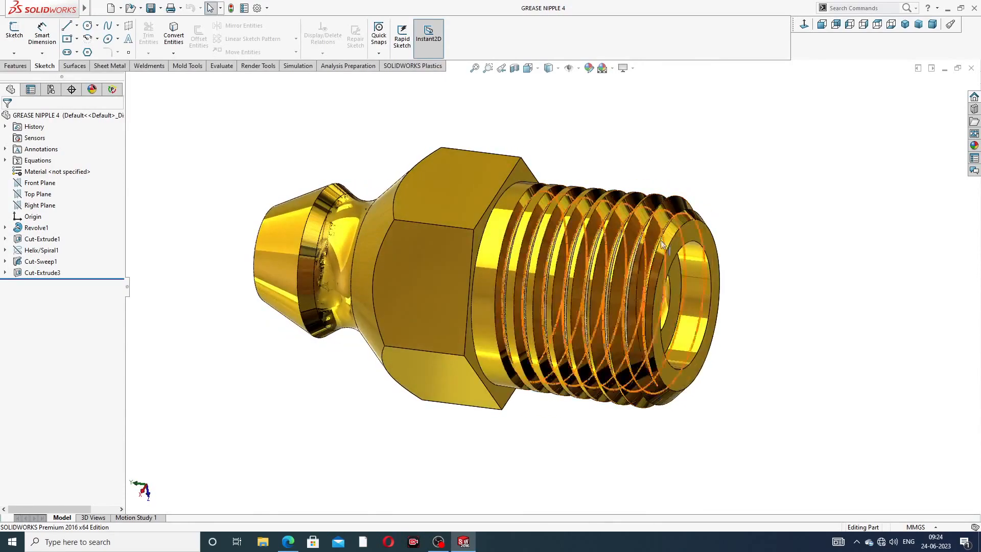
pyautogui.scroll(-3, 697, 281)
pyautogui.scroll(3, 695, 283)
pyautogui.moveTo(692, 284); pyautogui.dragTo(499, 259, button='middle')
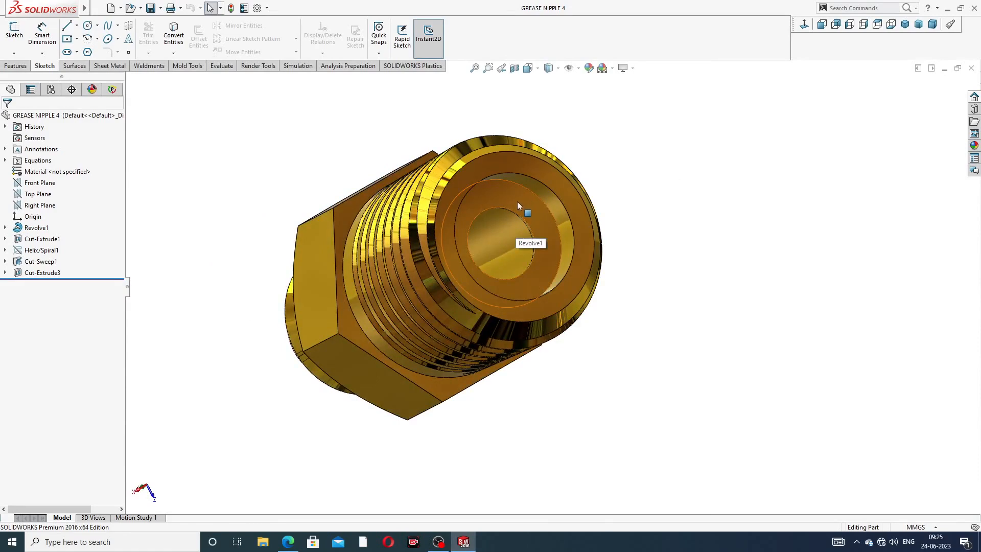
pyautogui.moveTo(518, 202); pyautogui.dragTo(529, 249, button='middle')
pyautogui.scroll(-3, 511, 304)
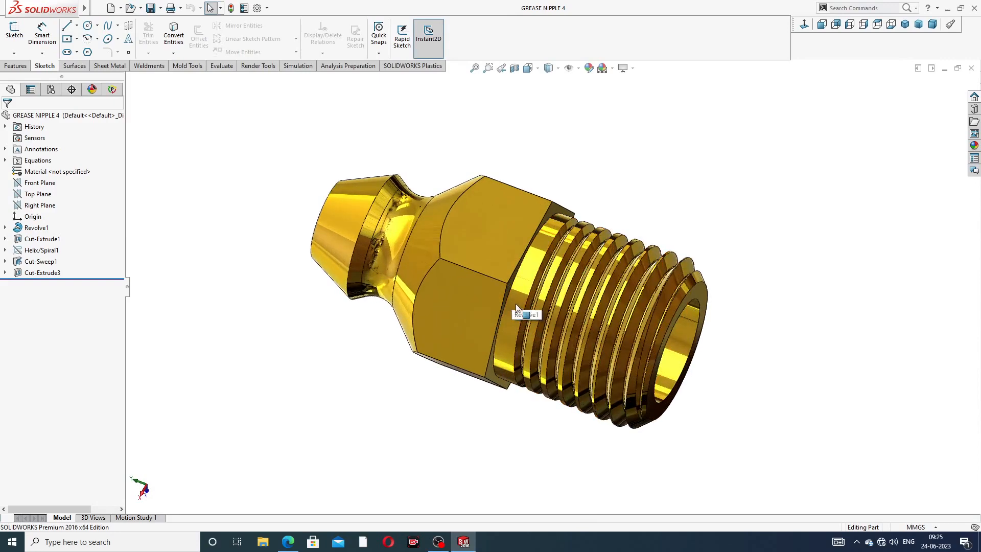
pyautogui.moveTo(611, 271); pyautogui.dragTo(585, 287, button='middle')
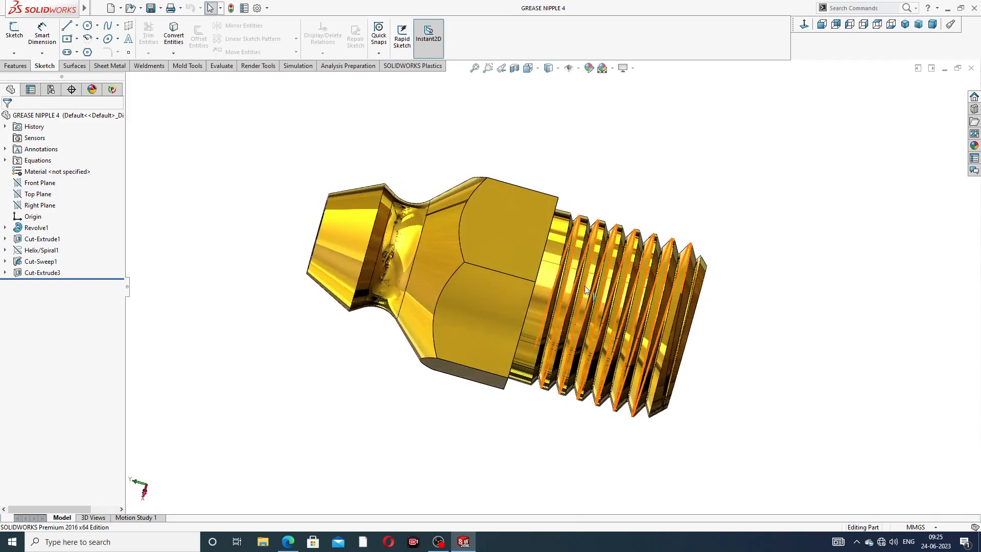
pyautogui.scroll(-2, 585, 290)
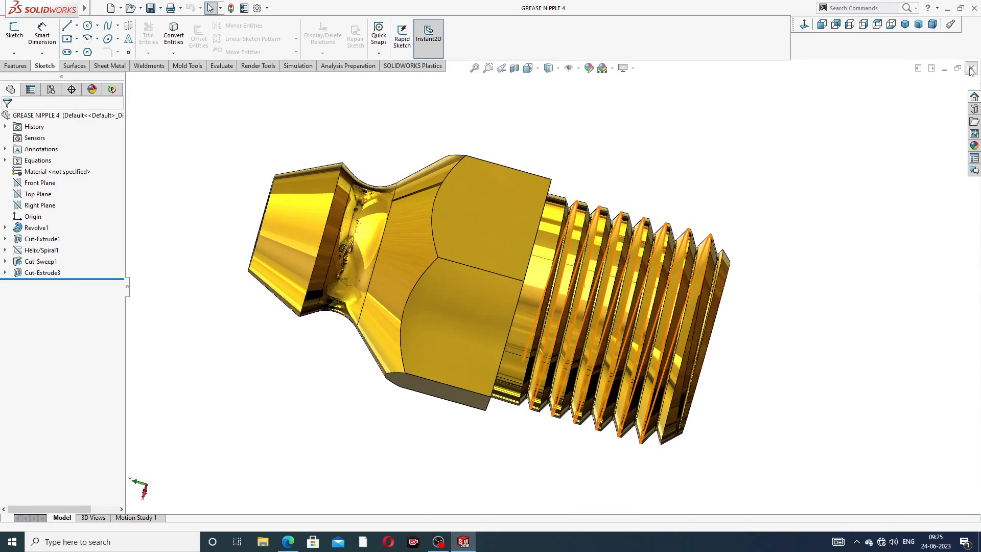
# - Close the GREASE NIPPLE 4 part, create a new part and apply the Plain White scene
pyautogui.click(971, 68)
pyautogui.click(111, 8)
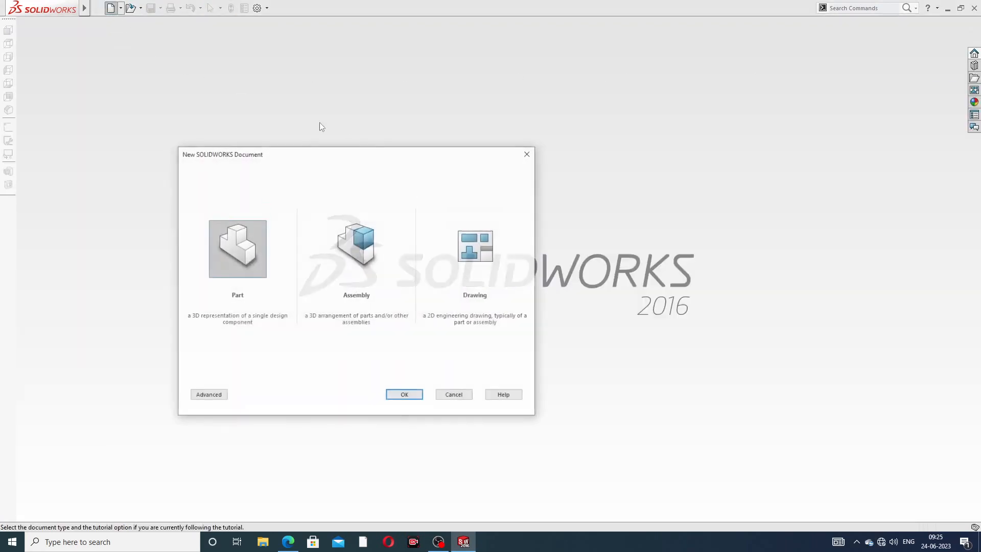
pyautogui.click(404, 396)
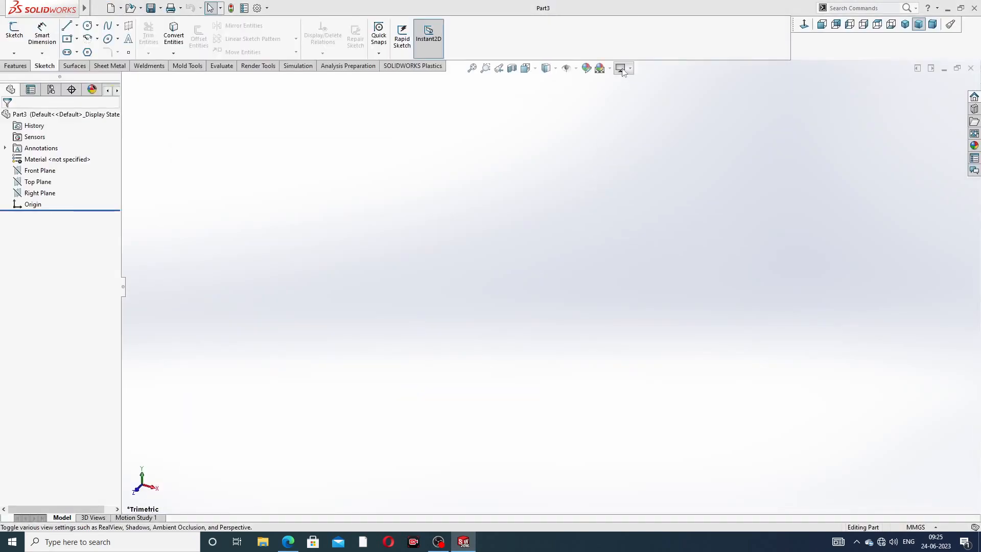
pyautogui.click(610, 68)
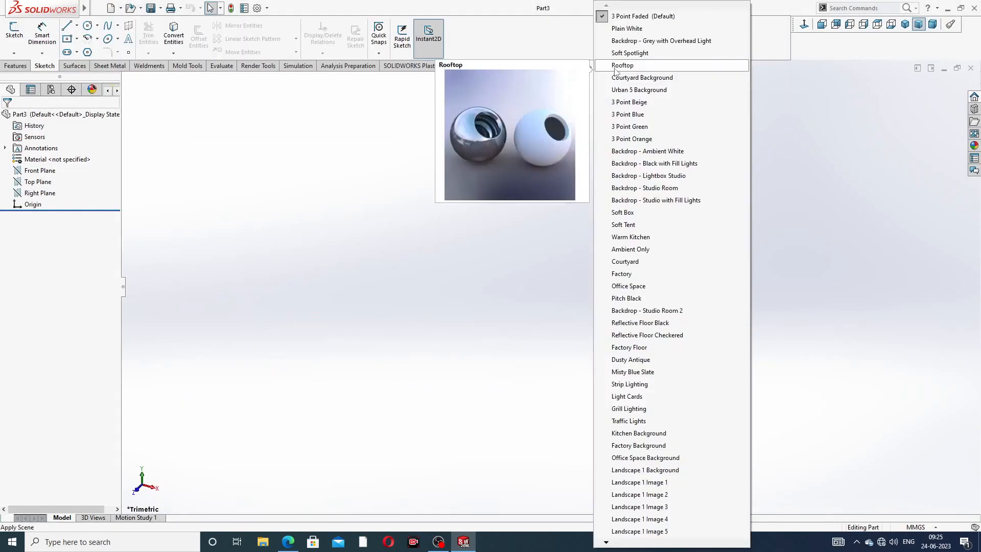
pyautogui.click(627, 29)
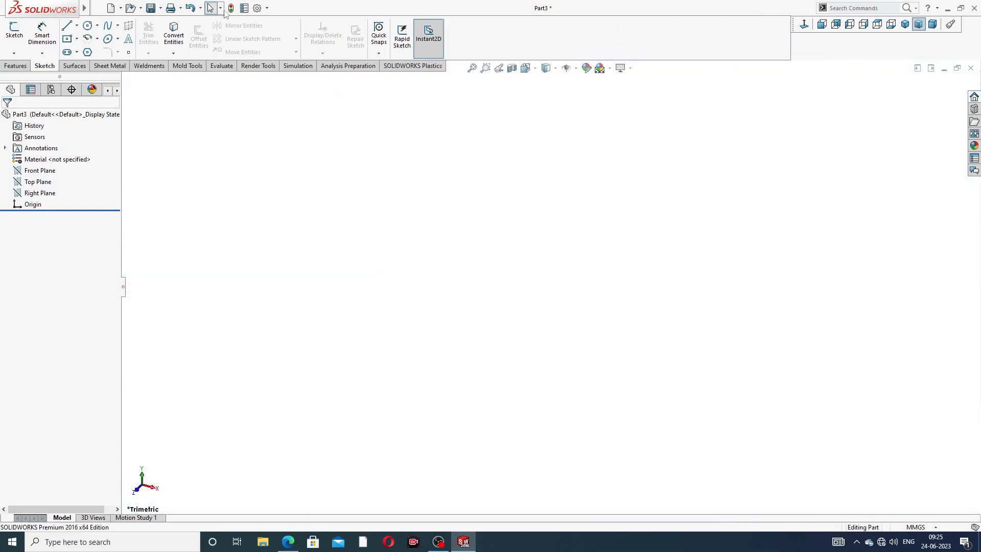
# - Set both the shaded and the wireframe image quality resolution of the new part to the highest level
pyautogui.click(258, 8)
pyautogui.click(357, 97)
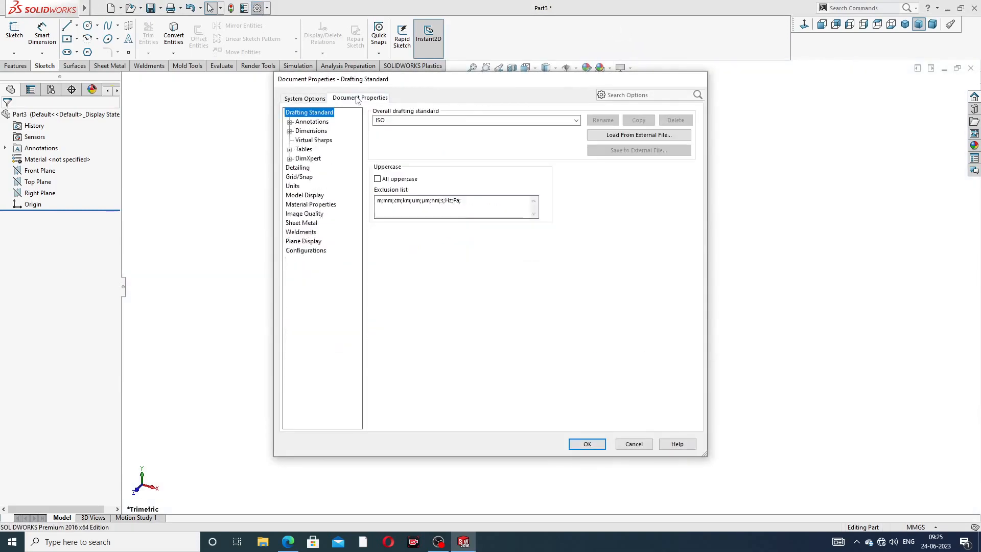
pyautogui.click(306, 214)
pyautogui.moveTo(458, 128); pyautogui.dragTo(563, 127)
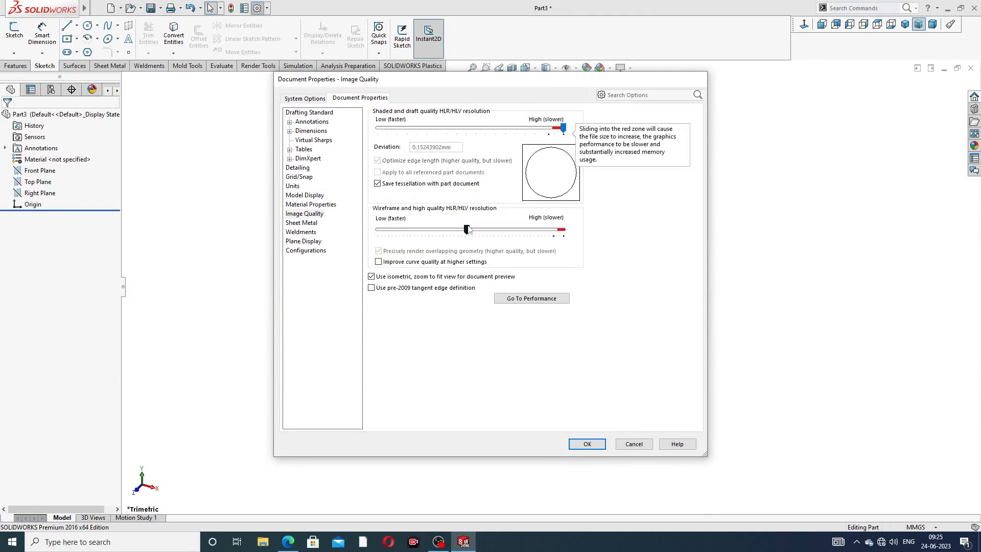
pyautogui.moveTo(466, 230); pyautogui.dragTo(562, 229)
pyautogui.click(587, 443)
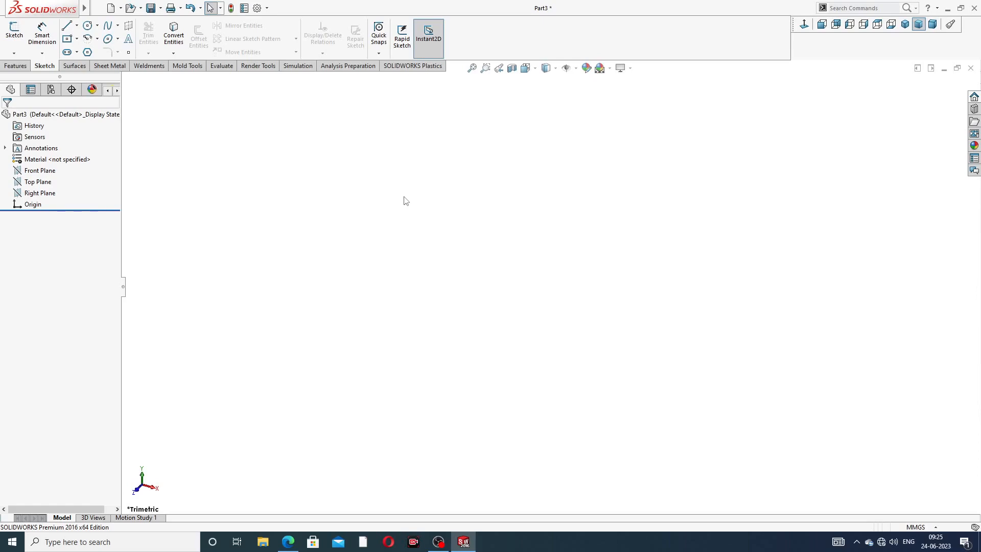
# - Start a sketch on the Right Plane and draw a vertical centerline about 85 mm long above the origin, ending at it
pyautogui.click(288, 542)
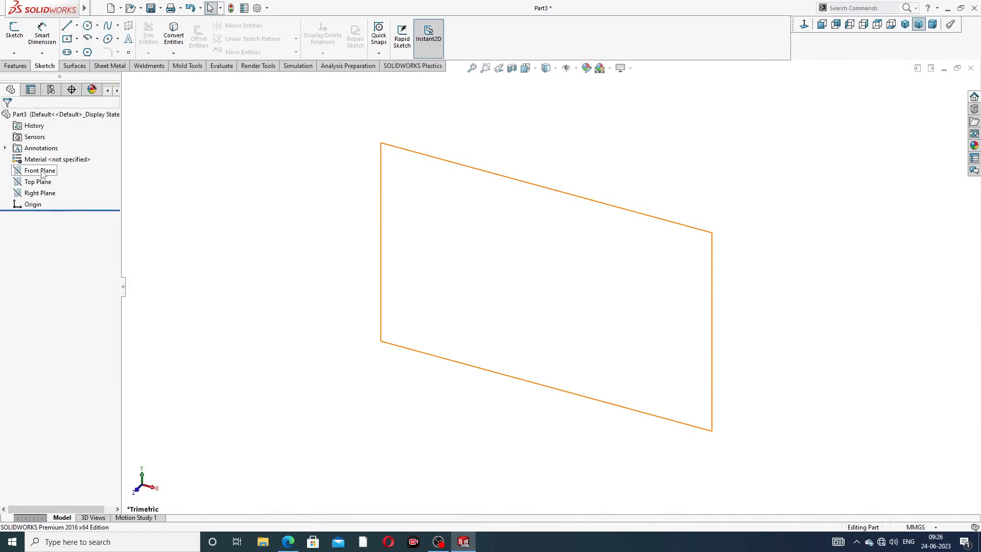
pyautogui.click(42, 193)
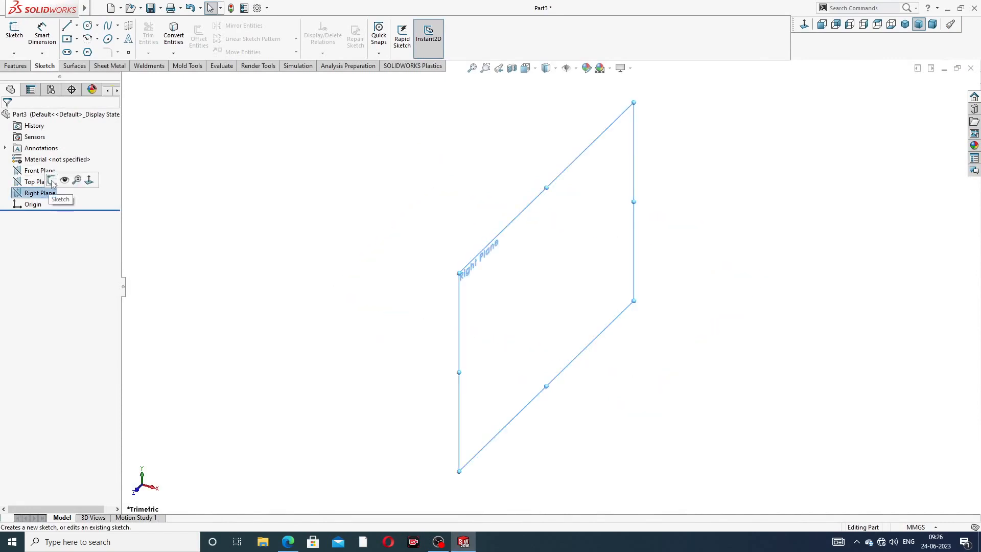
pyautogui.click(51, 179)
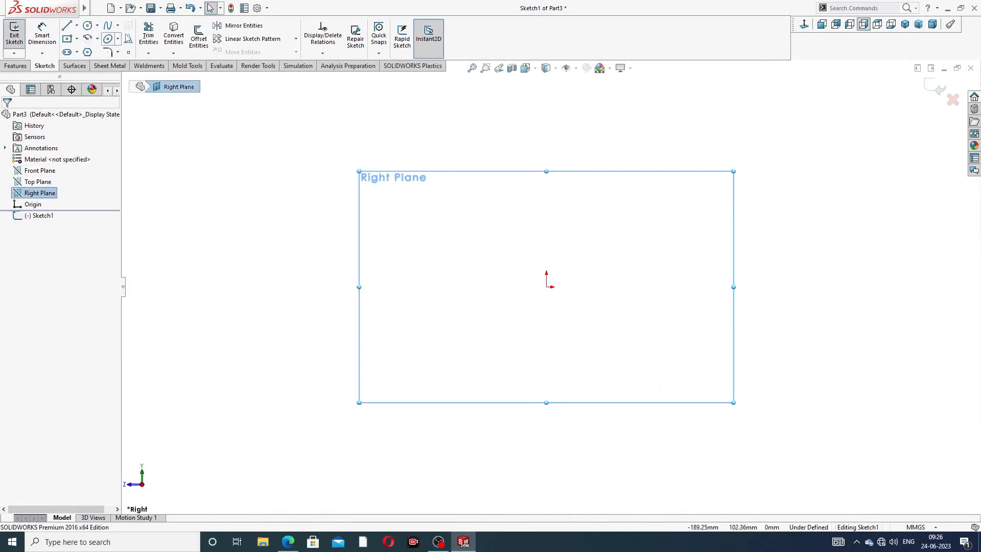
pyautogui.click(77, 25)
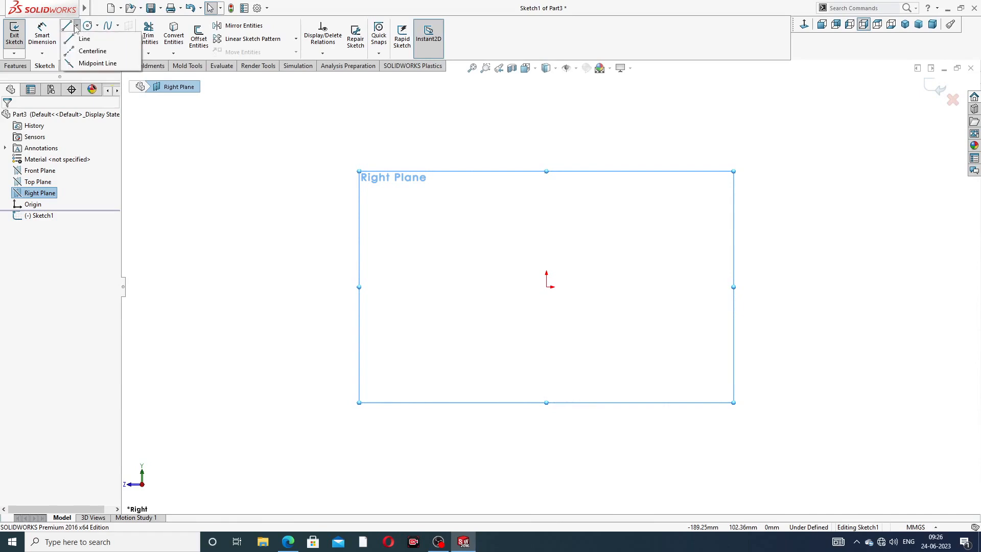
pyautogui.click(87, 51)
pyautogui.click(546, 286)
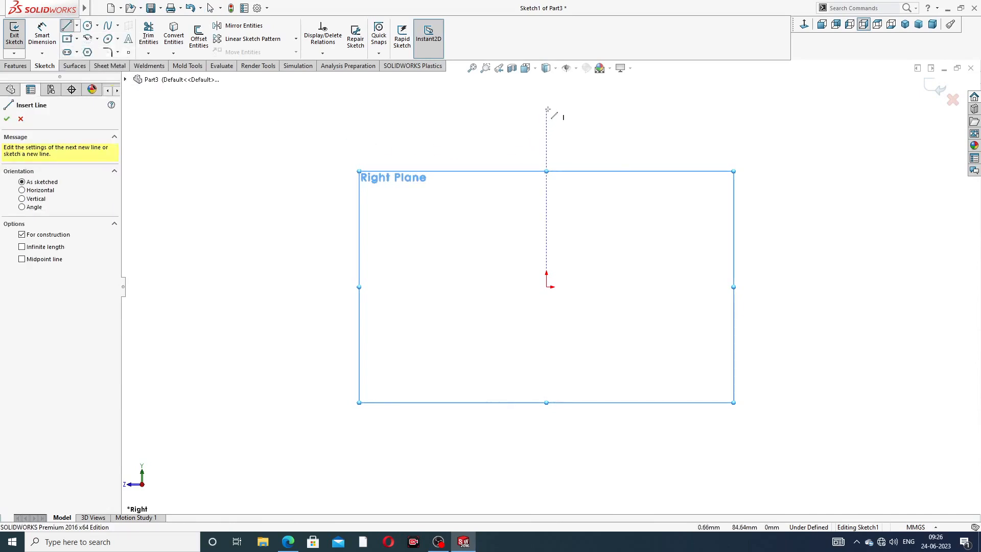
pyautogui.click(547, 109)
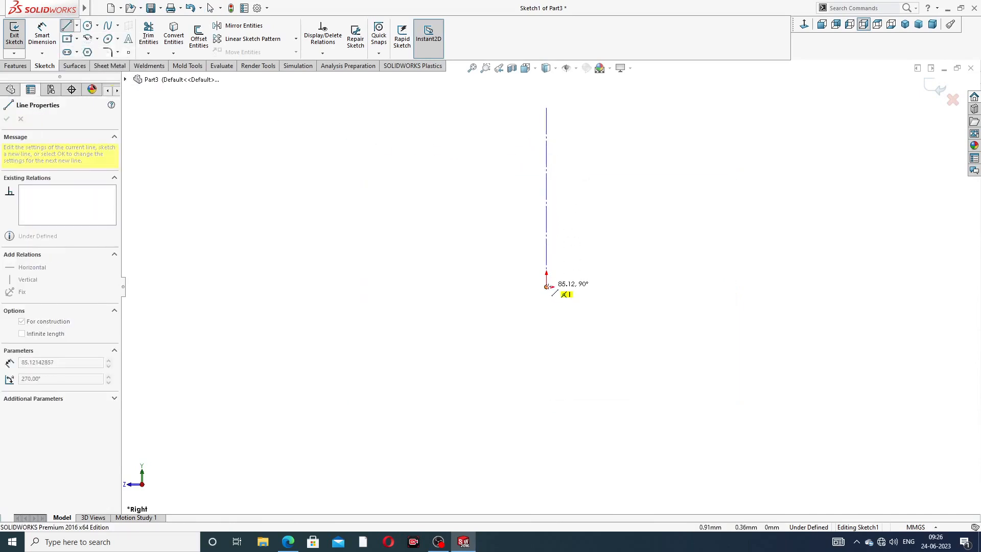
pyautogui.click(547, 287)
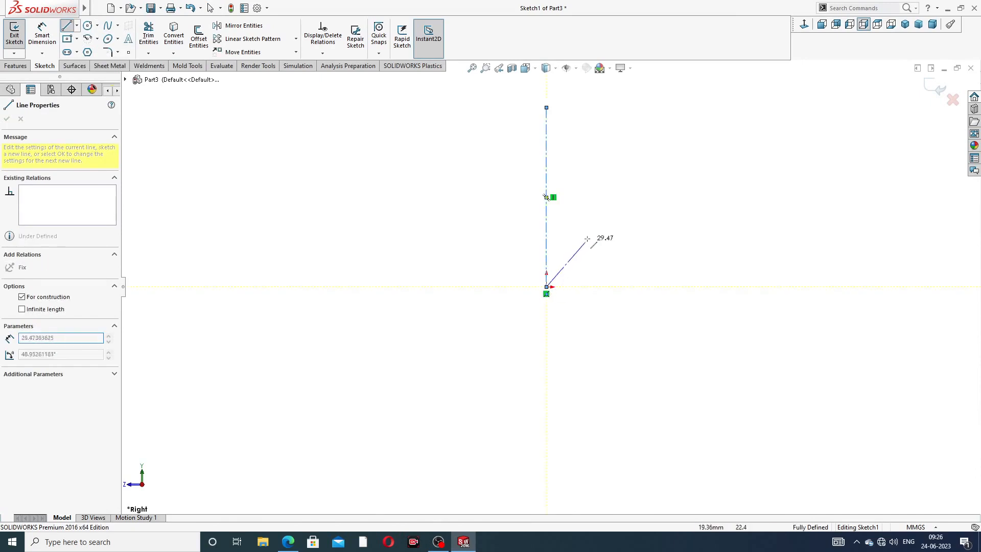
pyautogui.rightClick(628, 137)
pyautogui.click(639, 138)
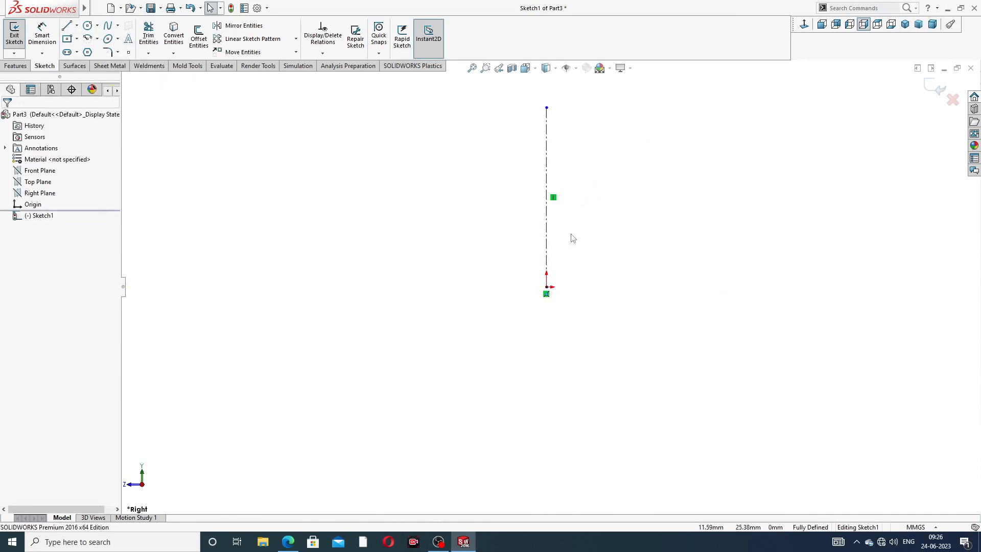
# - Lengthen the vertical centerline by moving its upper endpoint further up, away from the origin
pyautogui.scroll(3, 586, 156)
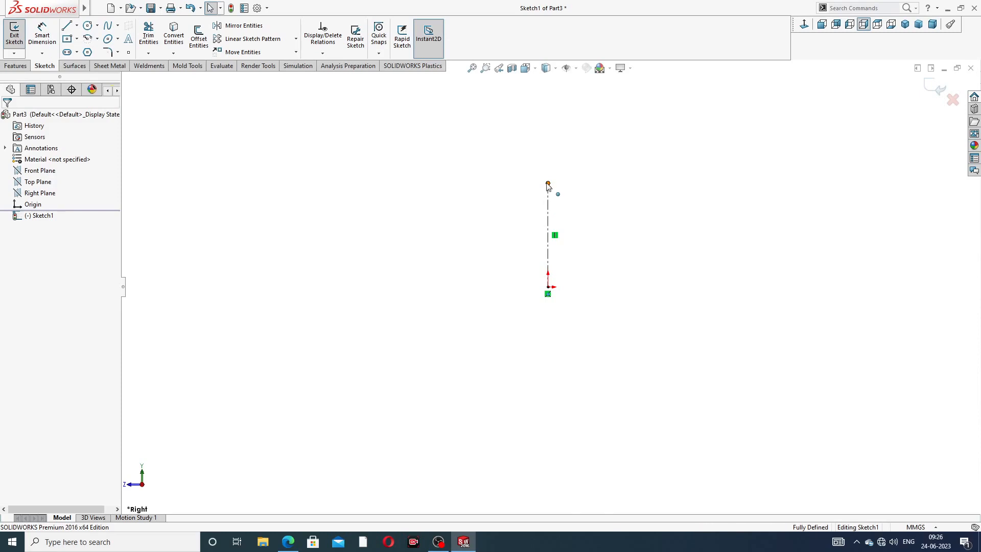
pyautogui.moveTo(547, 185); pyautogui.dragTo(549, 126)
pyautogui.click(609, 147)
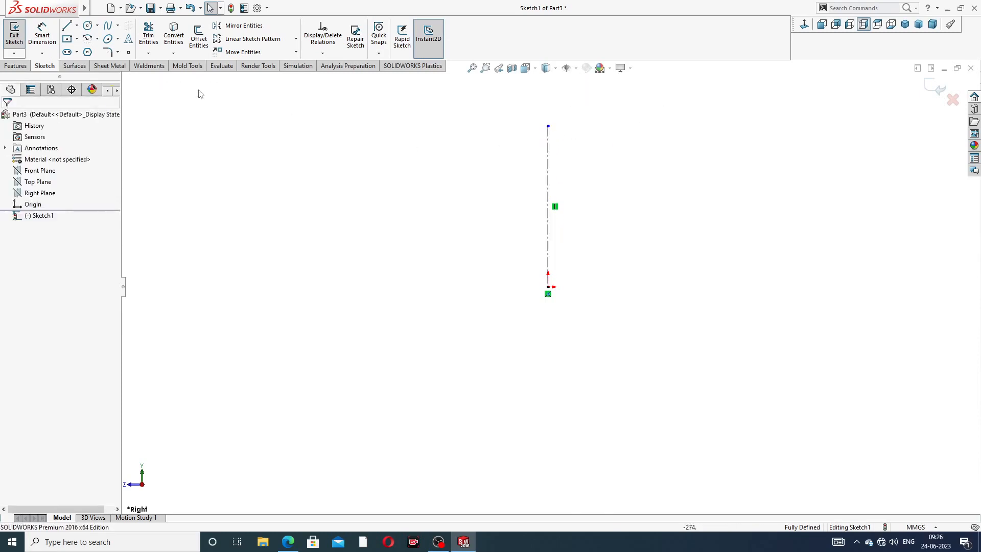
# - Draw a horizontal centerline about 92 mm long across the upper part of the vertical centerline
pyautogui.click(76, 26)
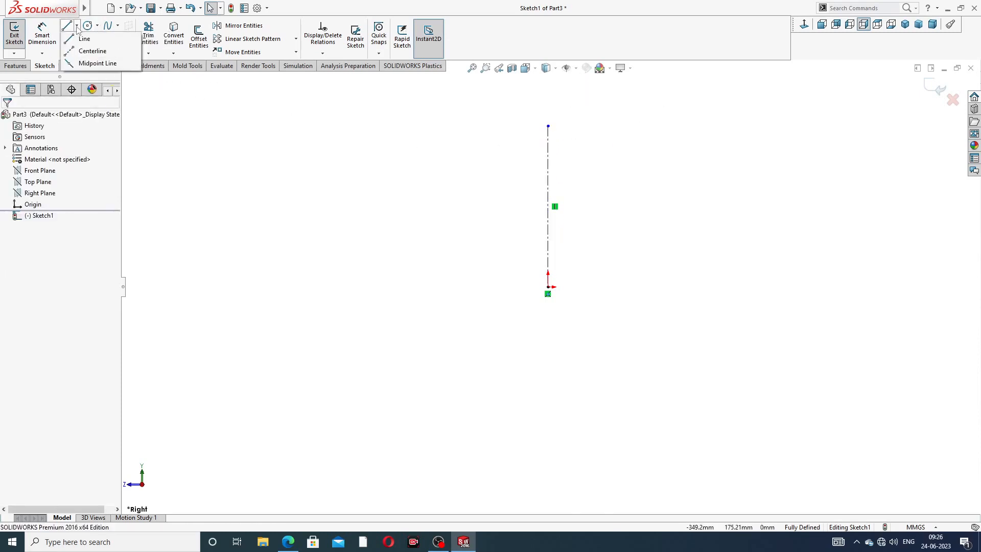
pyautogui.click(92, 51)
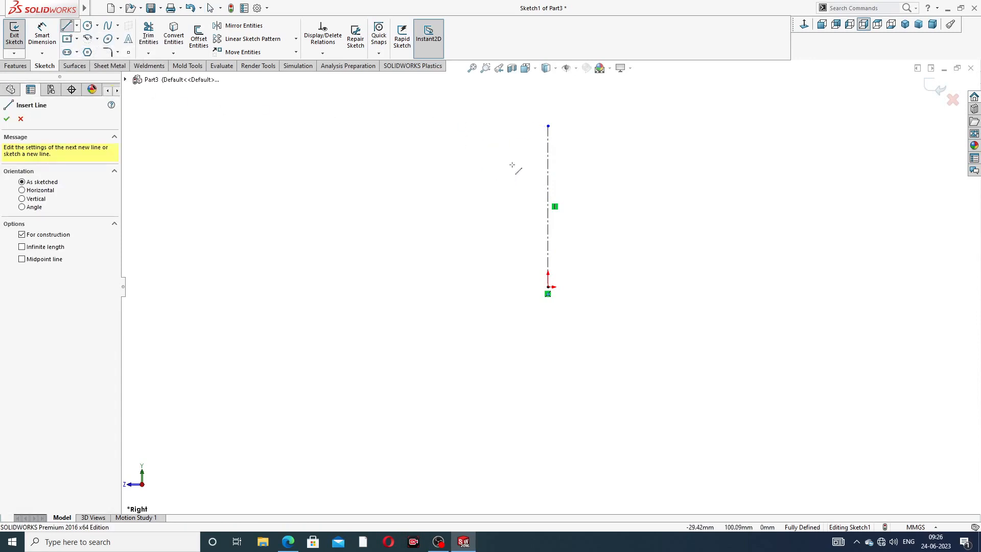
pyautogui.click(493, 161)
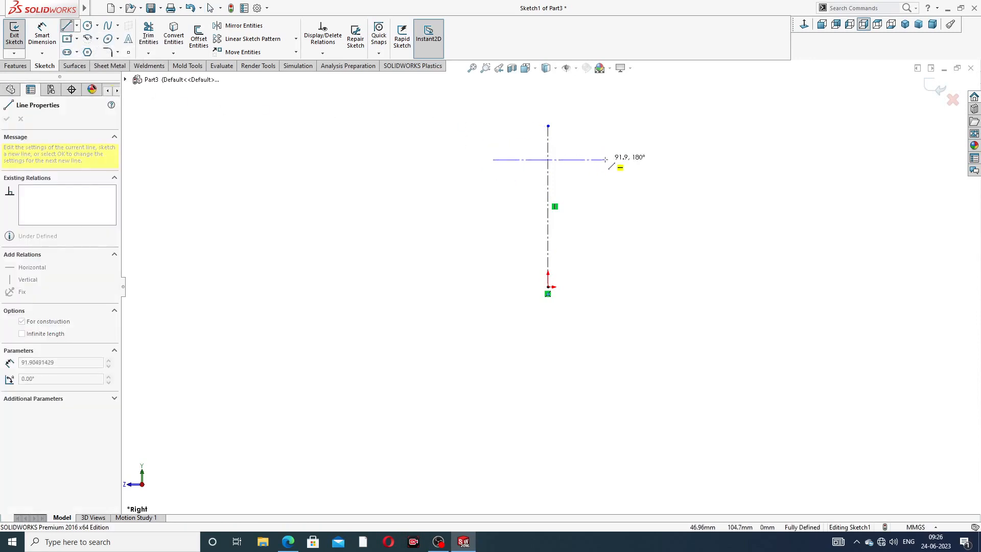
pyautogui.click(605, 160)
pyautogui.rightClick(636, 144)
pyautogui.click(648, 151)
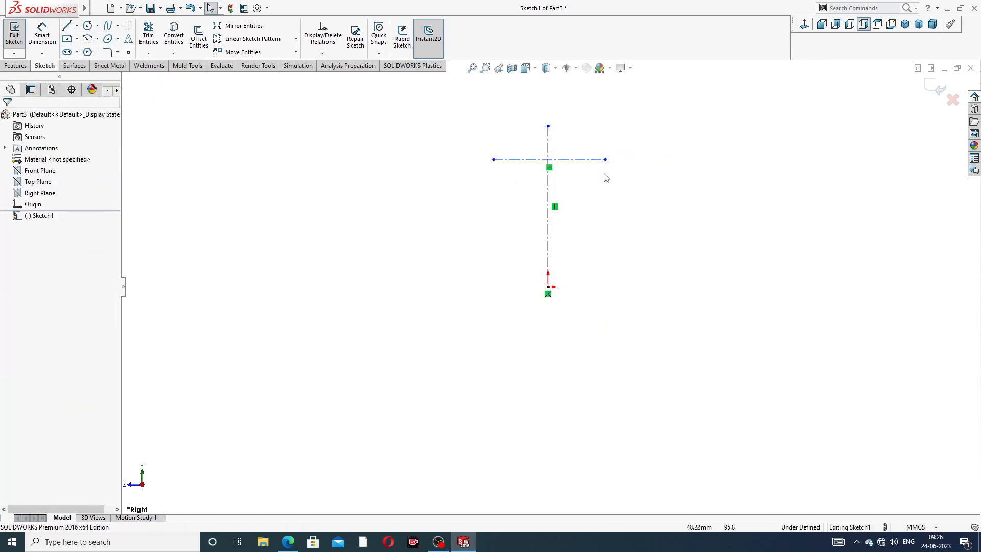
# - Extend the vertical centerline's upper endpoint to about 158 mm above the origin
pyautogui.scroll(-3, 593, 185)
pyautogui.scroll(2, 514, 110)
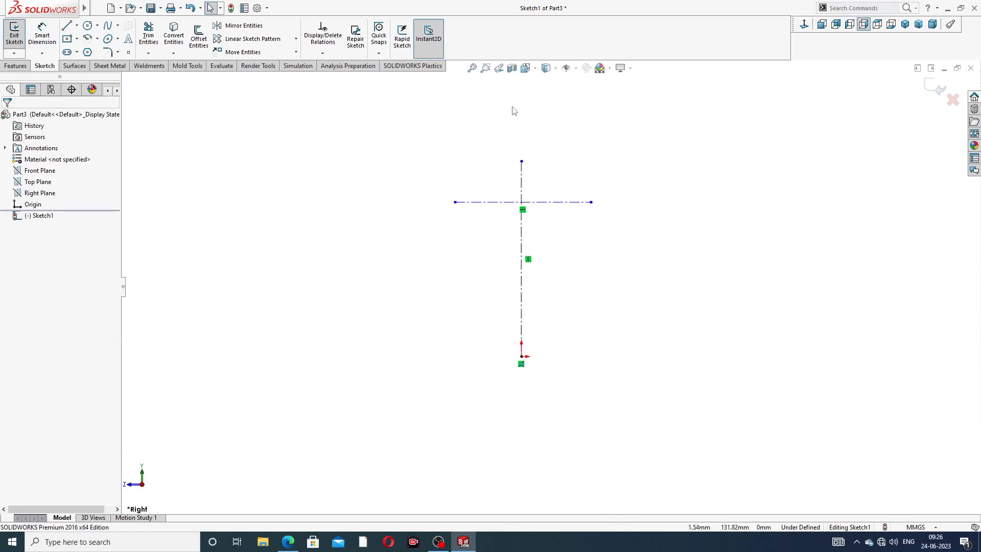
pyautogui.moveTo(521, 161); pyautogui.dragTo(521, 123)
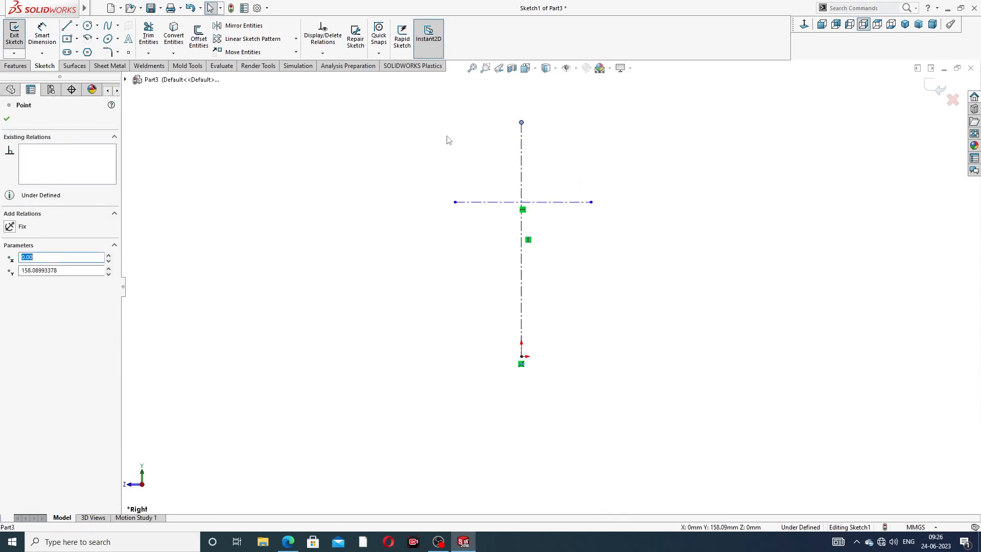
pyautogui.click(298, 143)
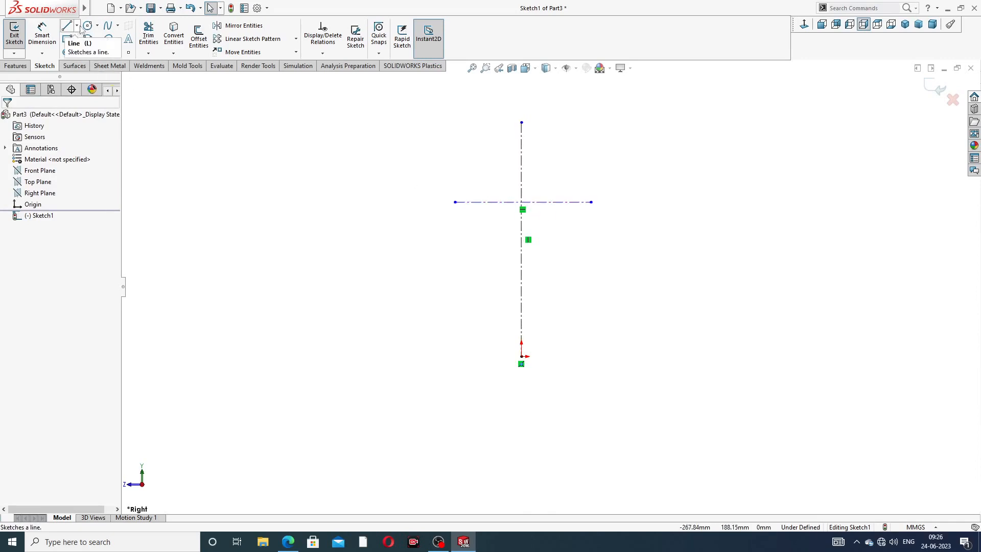
# - Draw an upper 180° centerpoint arc of about 45 mm radius, centred where the two centerlines cross and ending on the horizontal centerline
pyautogui.click(97, 39)
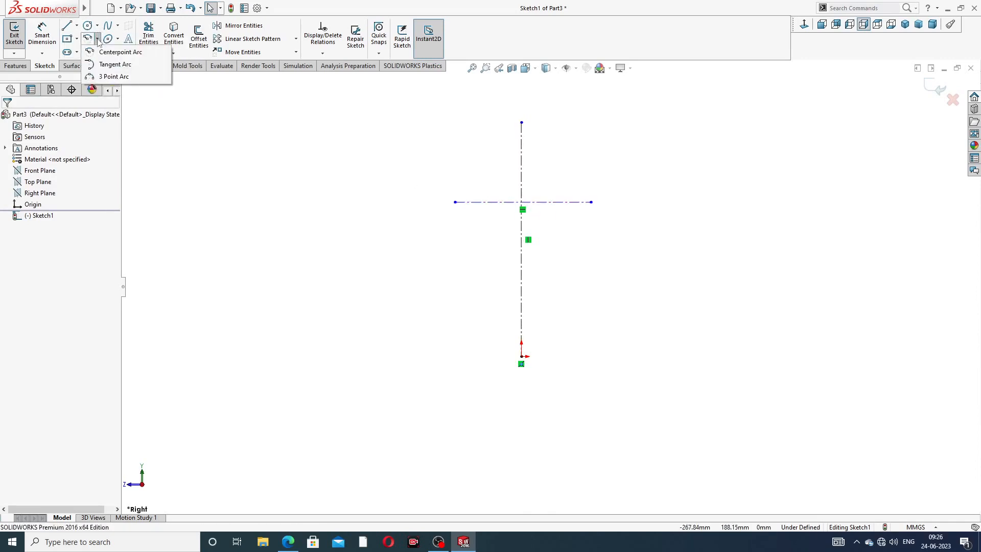
pyautogui.click(118, 52)
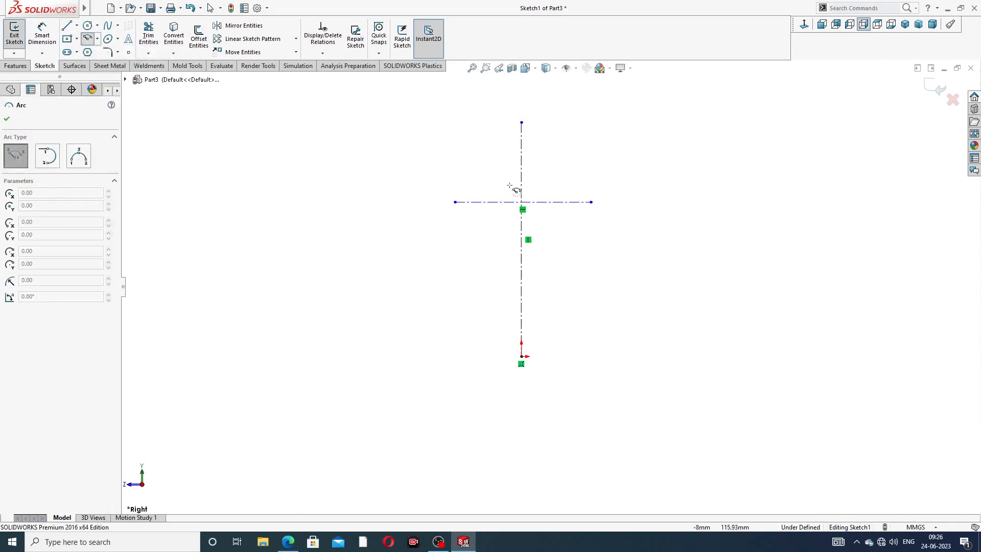
pyautogui.scroll(-3, 519, 189)
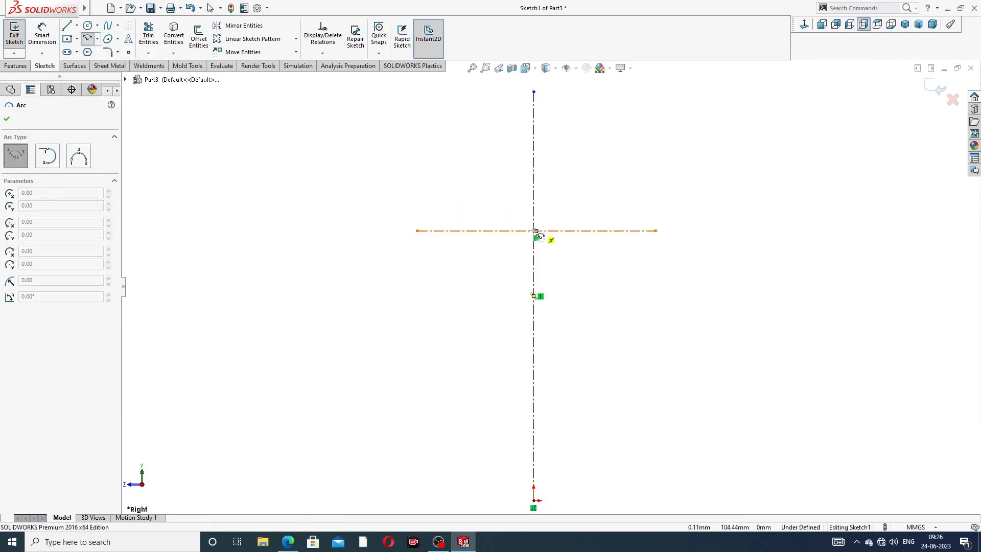
pyautogui.scroll(-2, 550, 232)
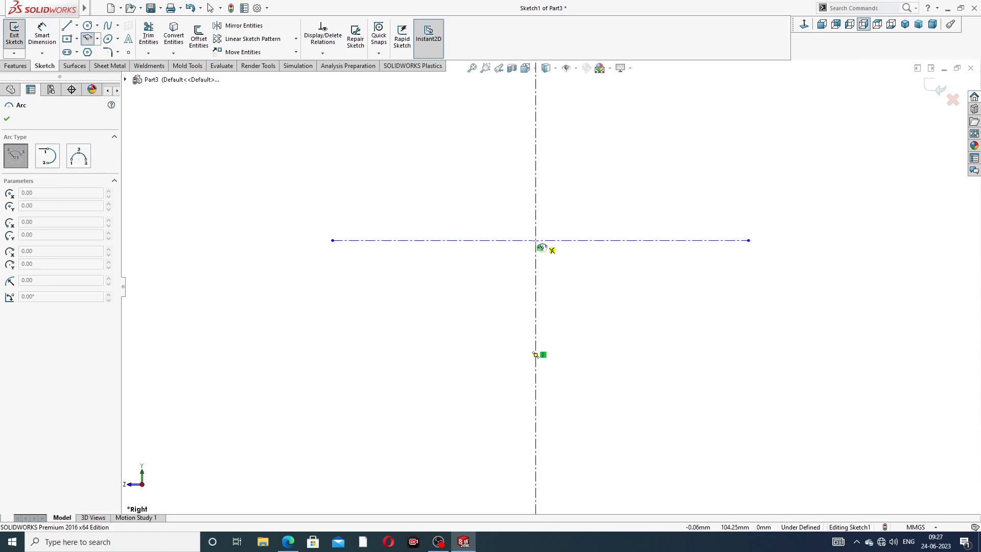
pyautogui.click(536, 240)
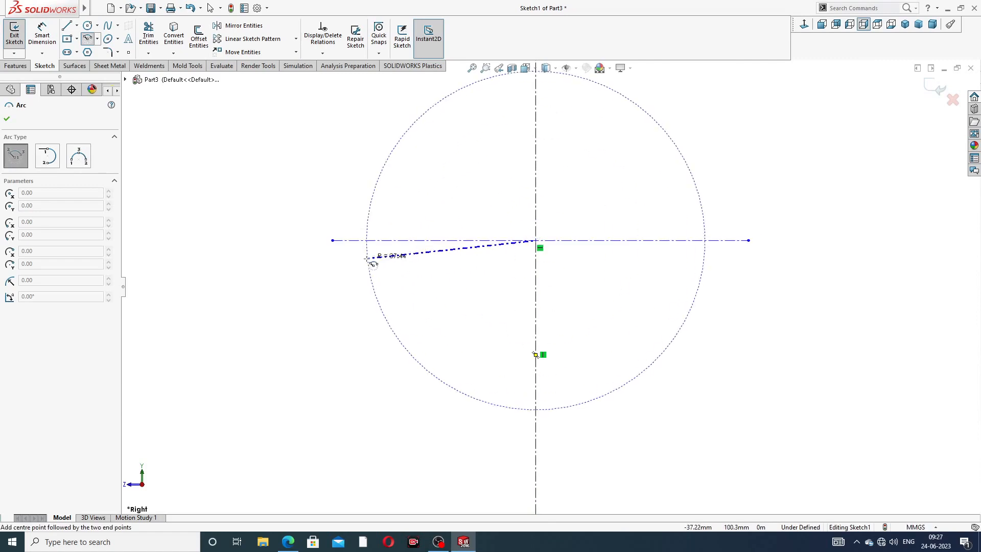
pyautogui.click(332, 240)
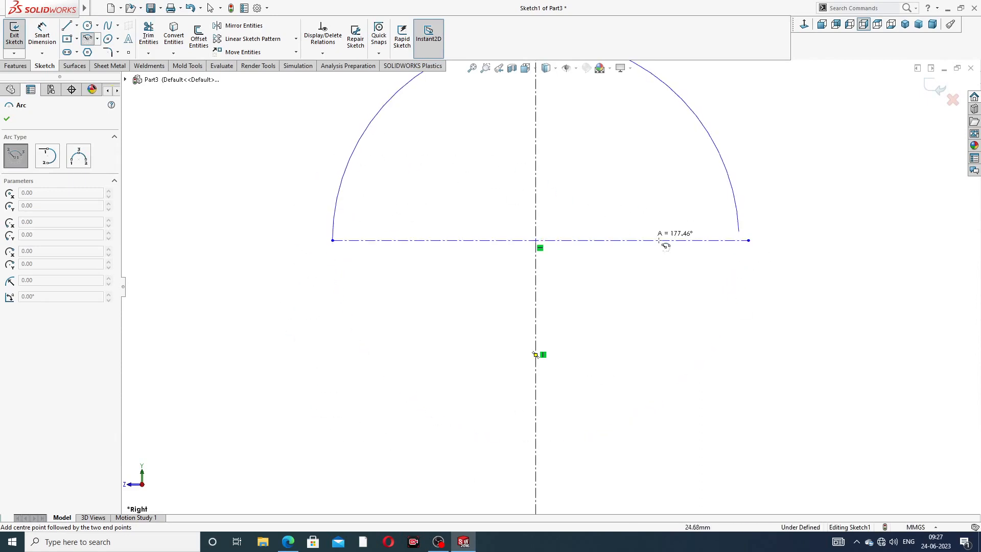
pyautogui.click(739, 241)
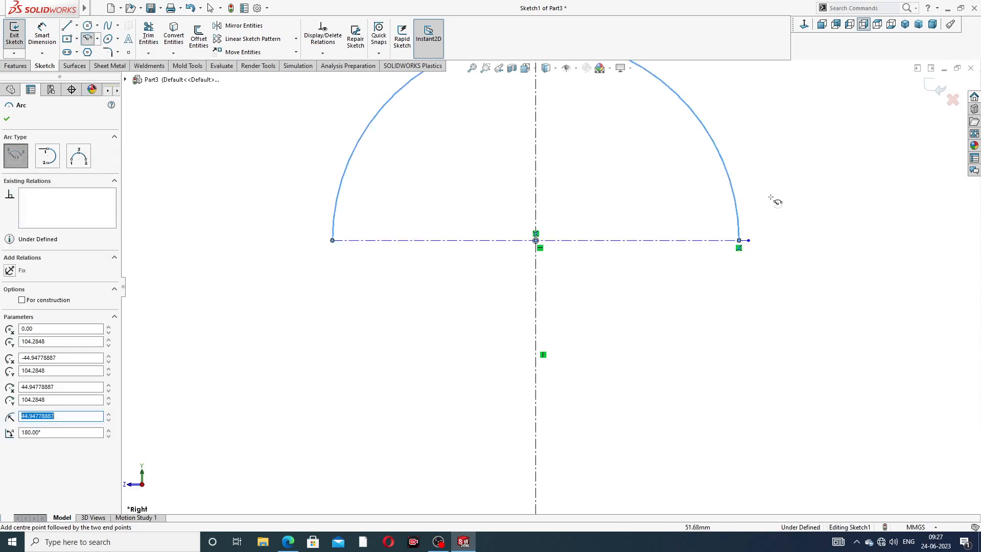
pyautogui.rightClick(777, 199)
pyautogui.click(790, 202)
# - Attach the horizontal centerline's overhanging end to the arc's endpoint and convert the arc to construction geometry
pyautogui.scroll(-3, 758, 246)
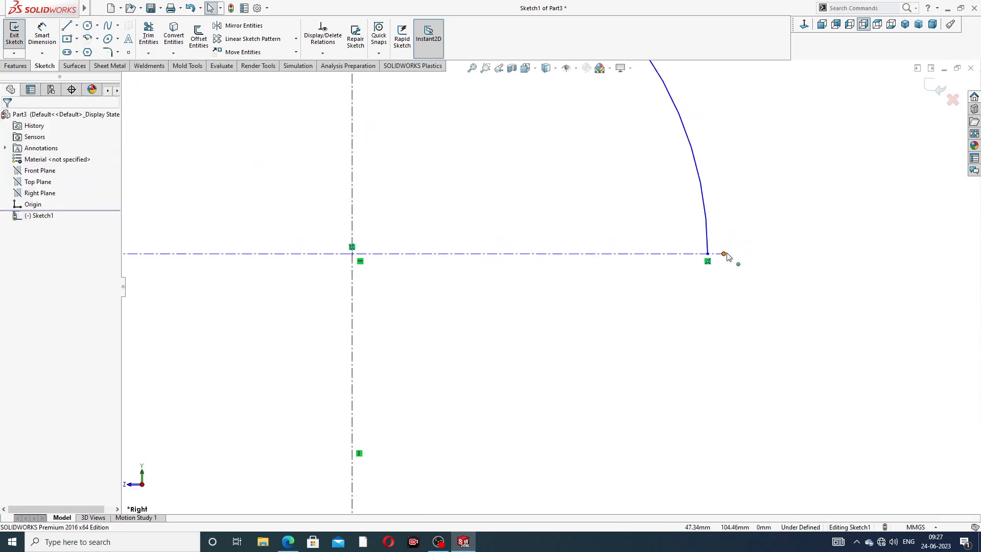
pyautogui.moveTo(724, 254); pyautogui.dragTo(708, 254)
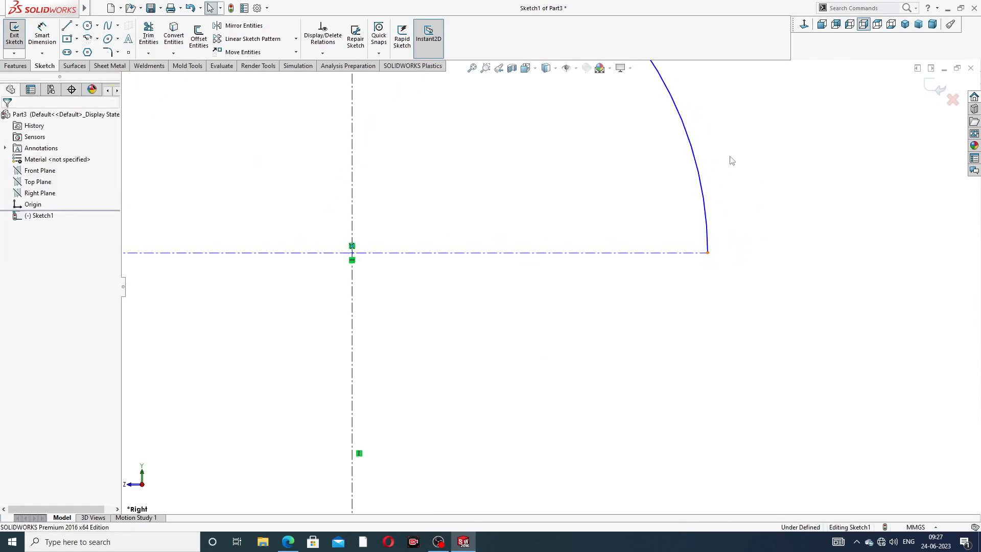
pyautogui.scroll(4, 679, 160)
pyautogui.click(585, 159)
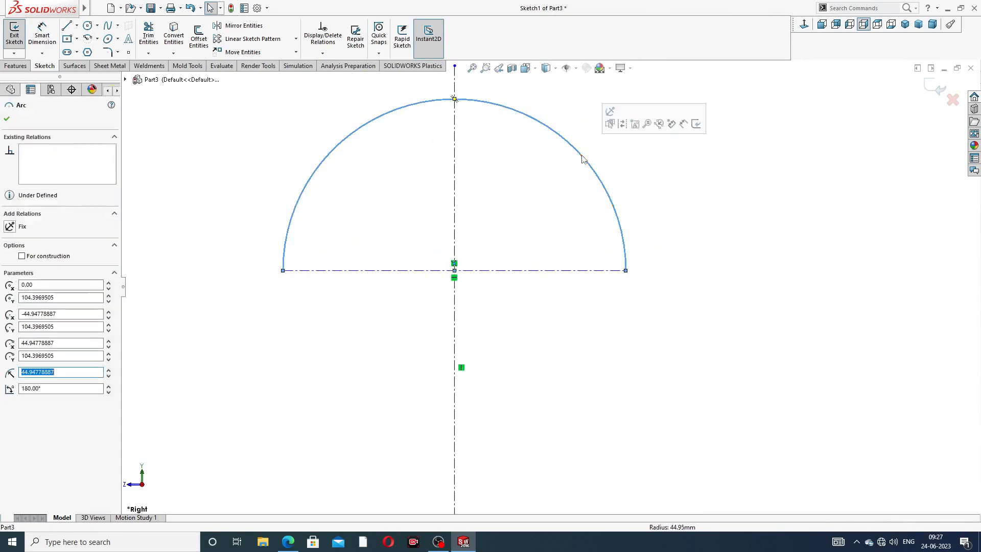
pyautogui.click(623, 125)
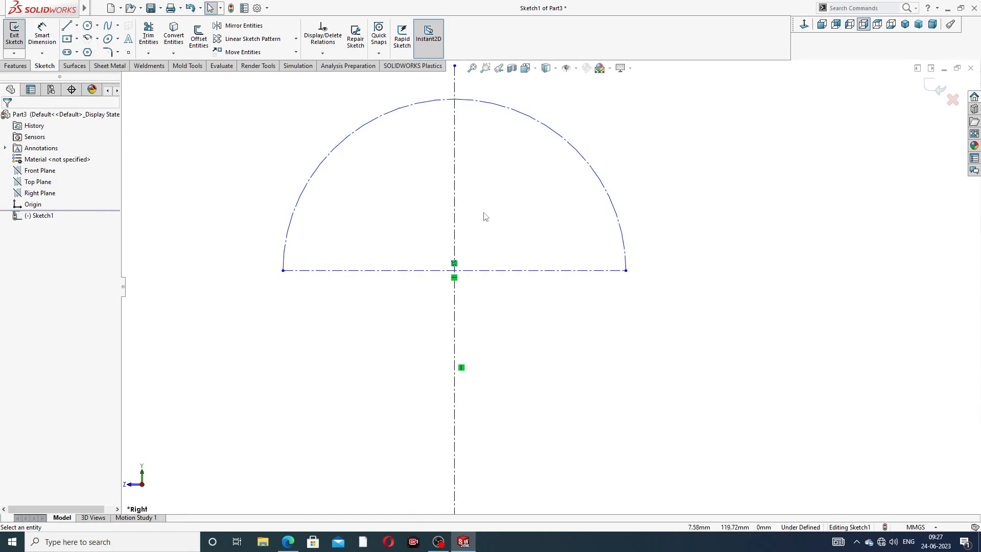
# - Dimension the height of the horizontal centerline above the origin as 18 mm
pyautogui.press('f')
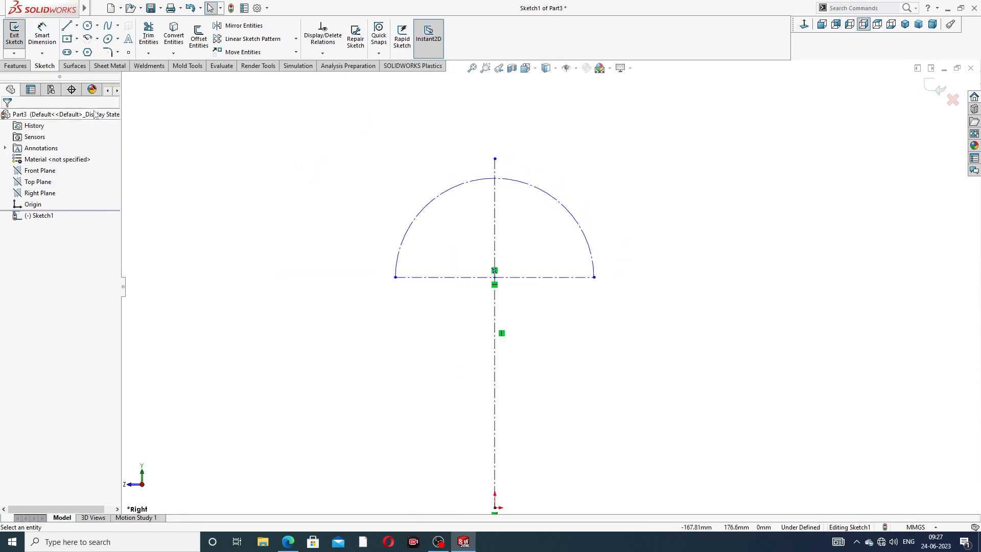
pyautogui.scroll(4, 324, 153)
pyautogui.scroll(-2, 523, 463)
pyautogui.scroll(-1, 530, 444)
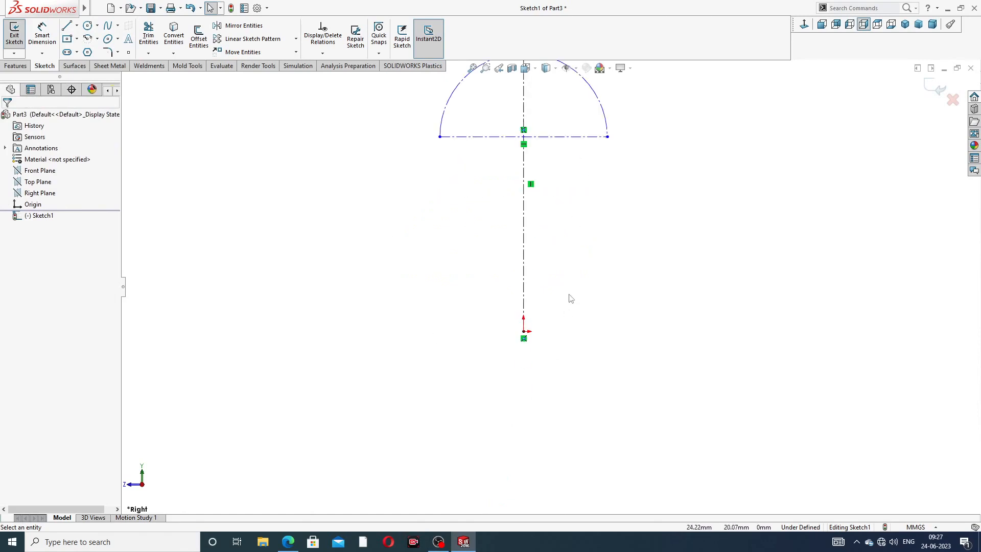
pyautogui.scroll(2, 569, 296)
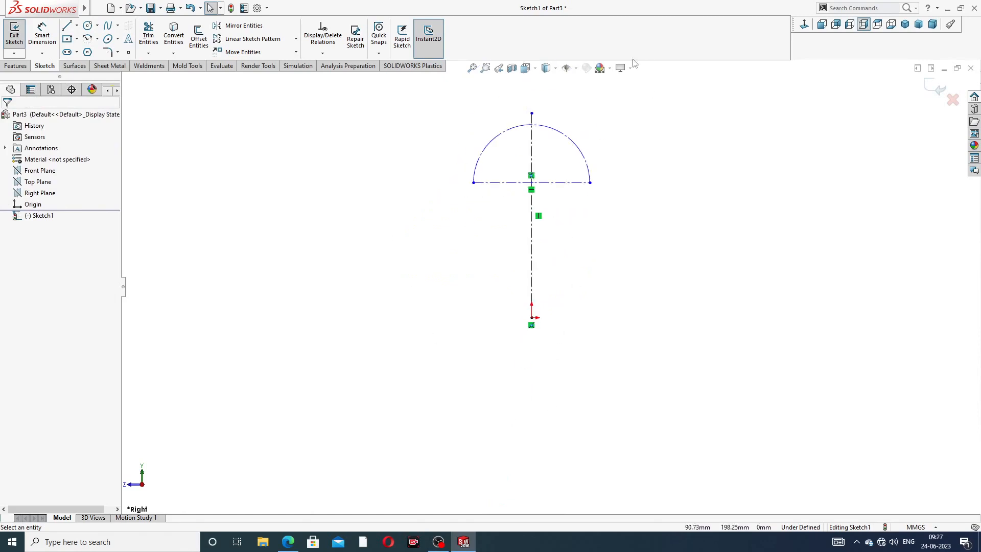
pyautogui.click(42, 35)
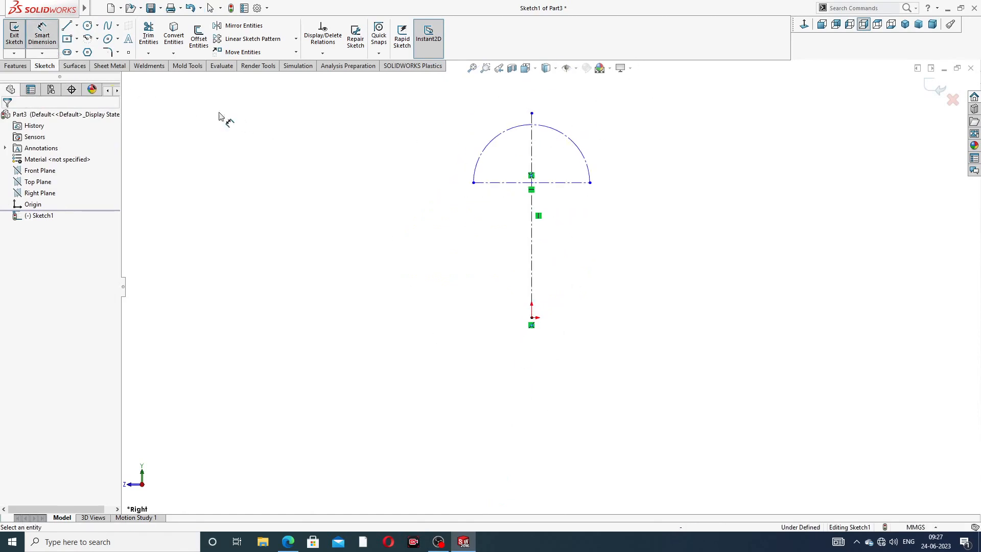
pyautogui.click(565, 183)
pyautogui.click(531, 317)
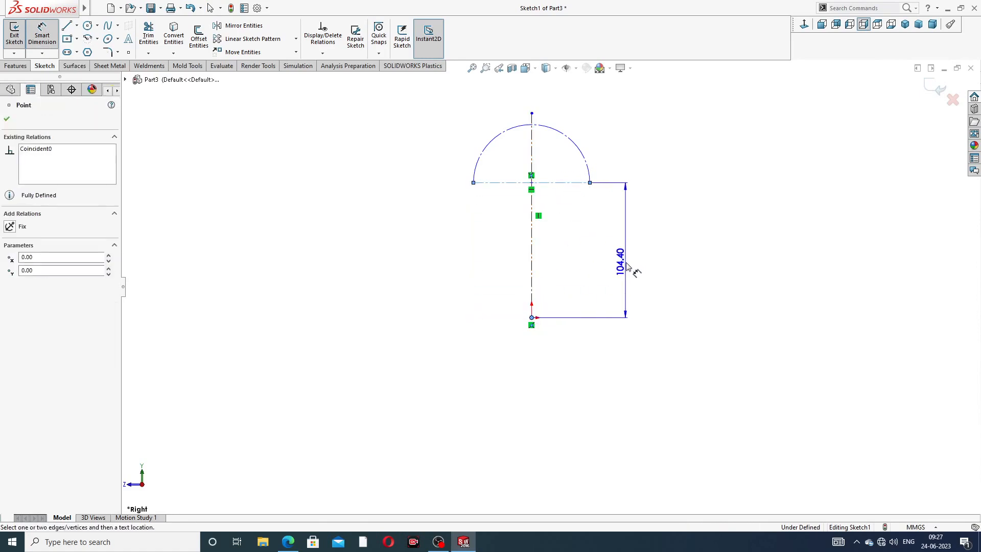
pyautogui.click(633, 267)
pyautogui.write('18')
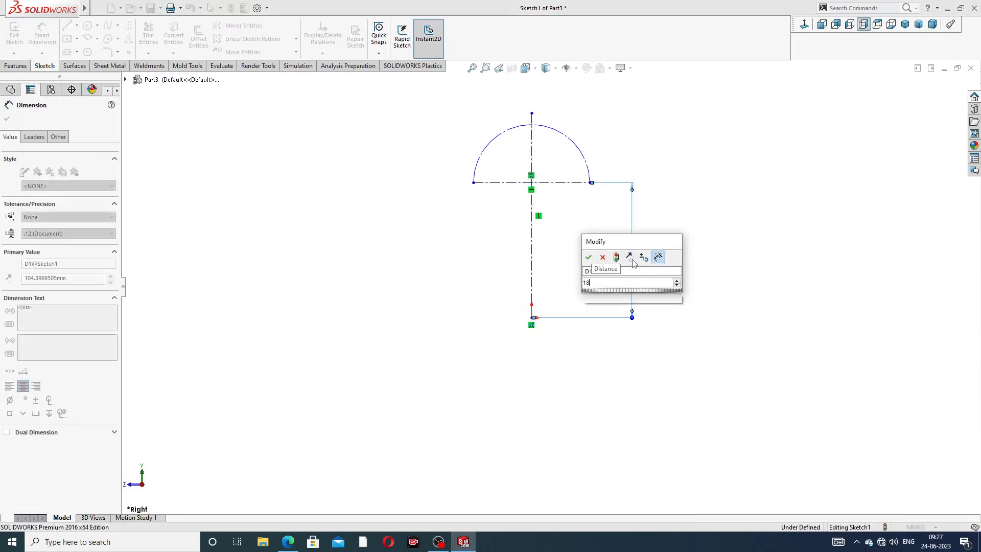
pyautogui.press('Return')
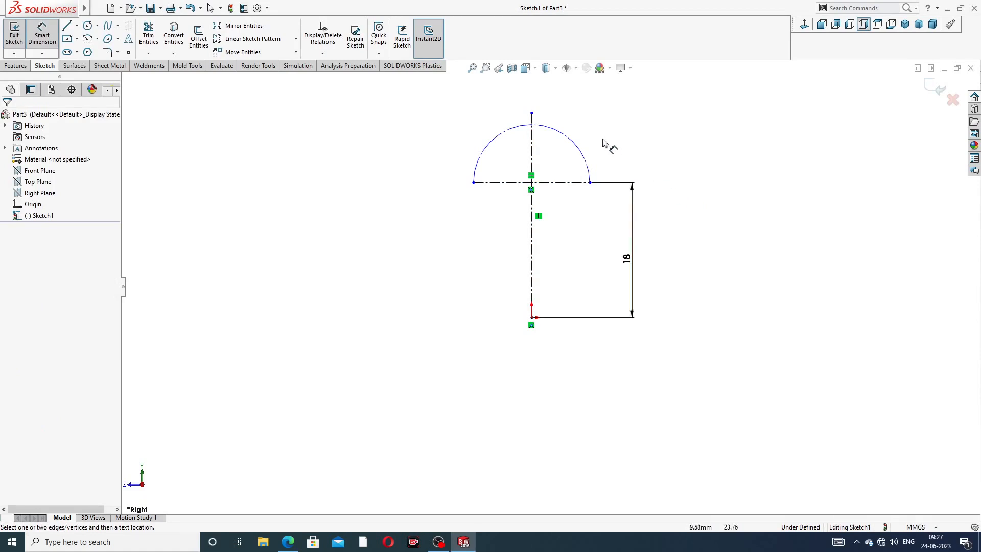
# - Check the arc's radius in the PDF drawing and dimension the construction arc's radius as 3.60 mm
pyautogui.click(581, 150)
pyautogui.click(615, 136)
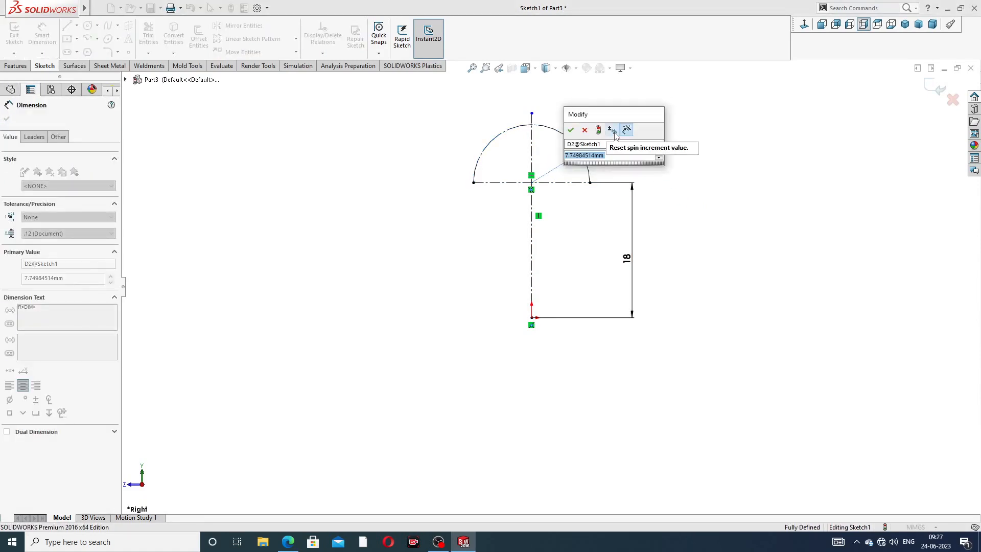
pyautogui.click(287, 541)
pyautogui.rightClick(288, 542)
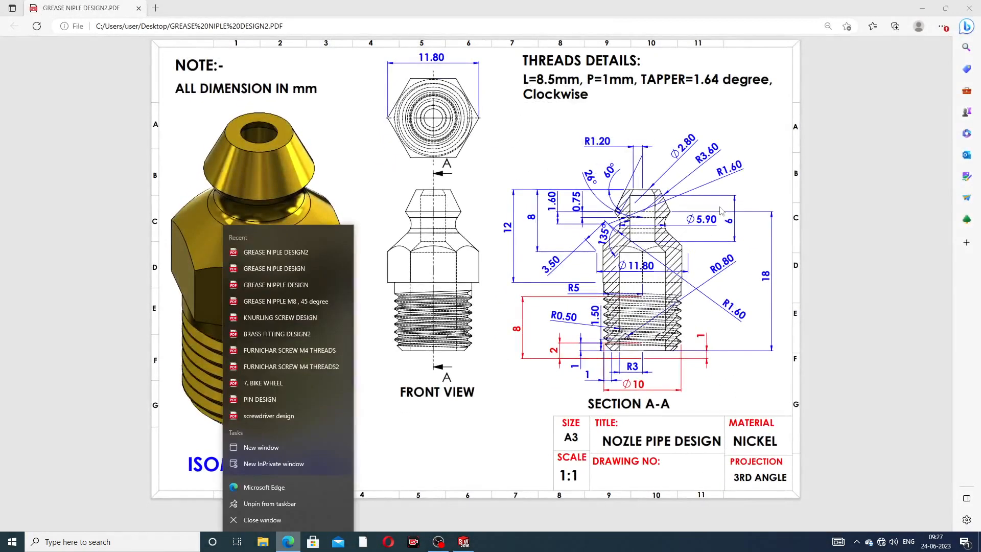
pyautogui.click(423, 448)
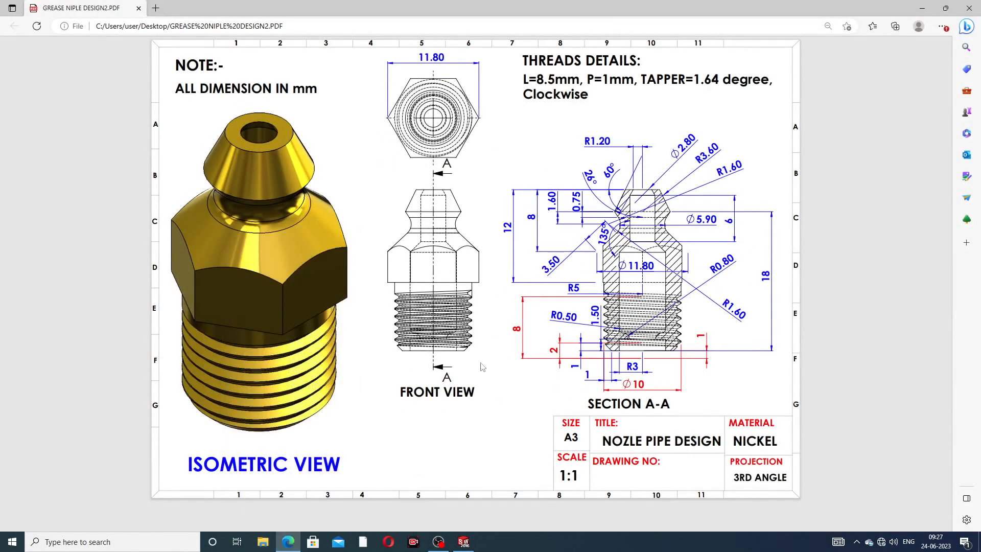
pyautogui.click(288, 542)
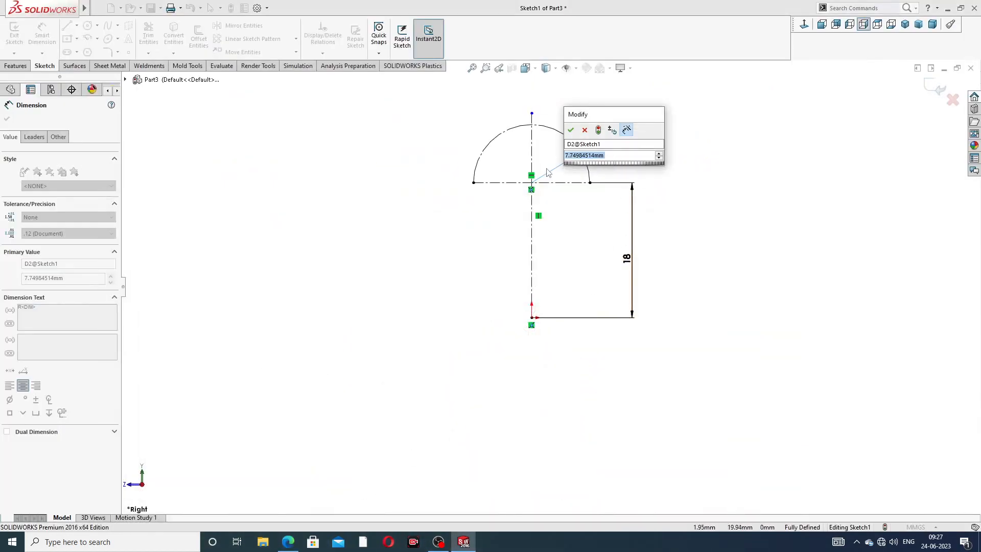
pyautogui.write('7.75')
pyautogui.press('Return')
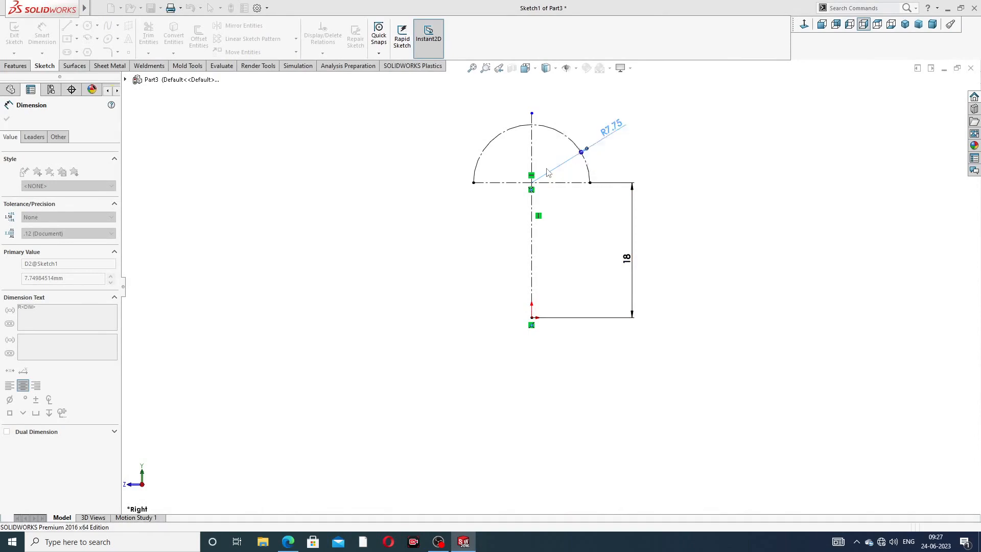
pyautogui.click(685, 159)
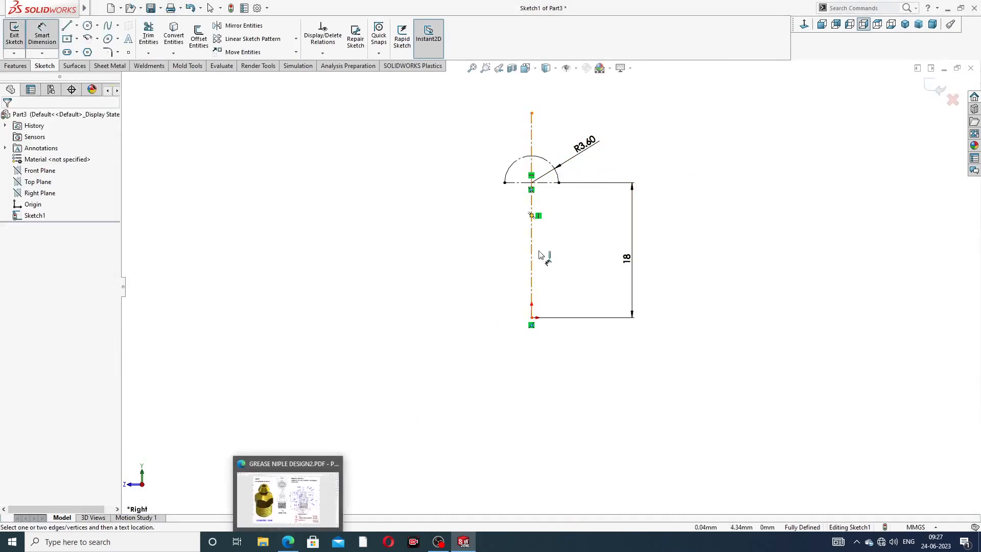
pyautogui.scroll(-5, 535, 190)
pyautogui.rightClick(296, 169)
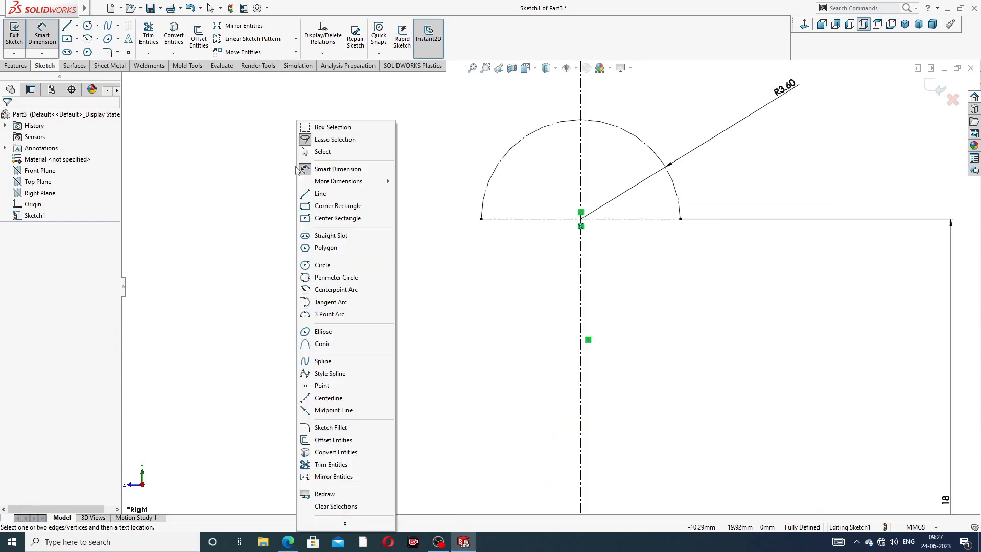
pyautogui.click(323, 152)
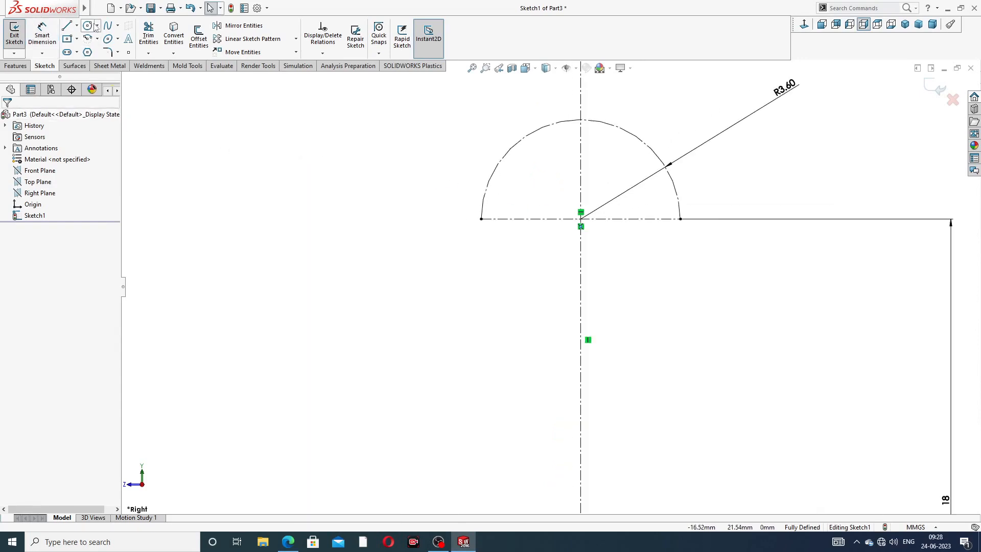
# - Draw a circle of about 0.84 mm radius inside the arc, centred on the vertical centerline about 20.35 mm above the origin
pyautogui.click(97, 26)
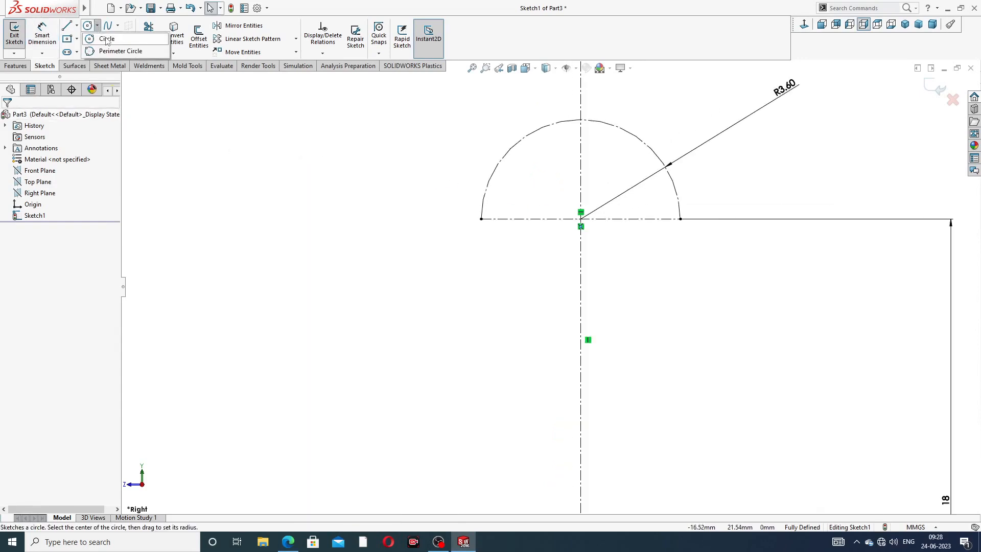
pyautogui.click(106, 40)
pyautogui.scroll(-2, 653, 146)
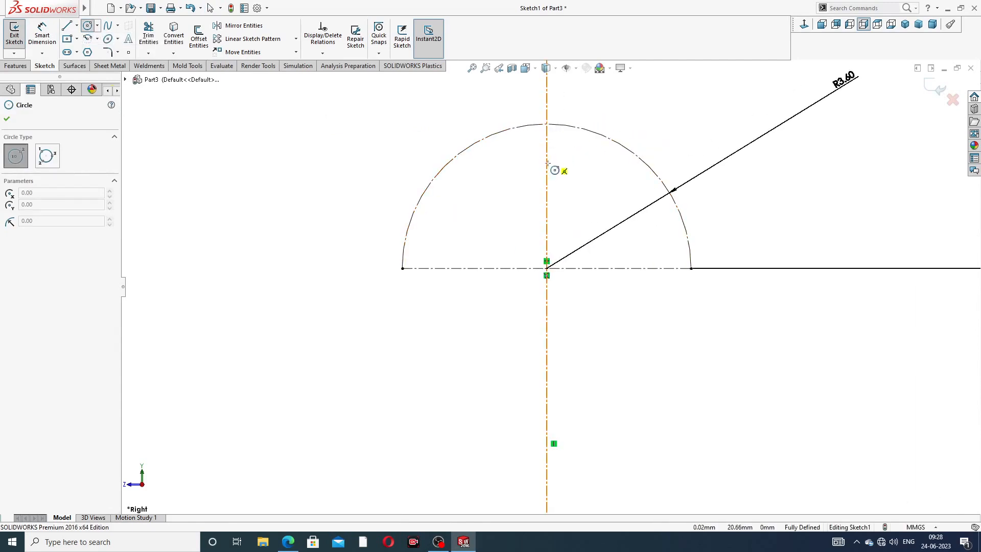
pyautogui.click(547, 175)
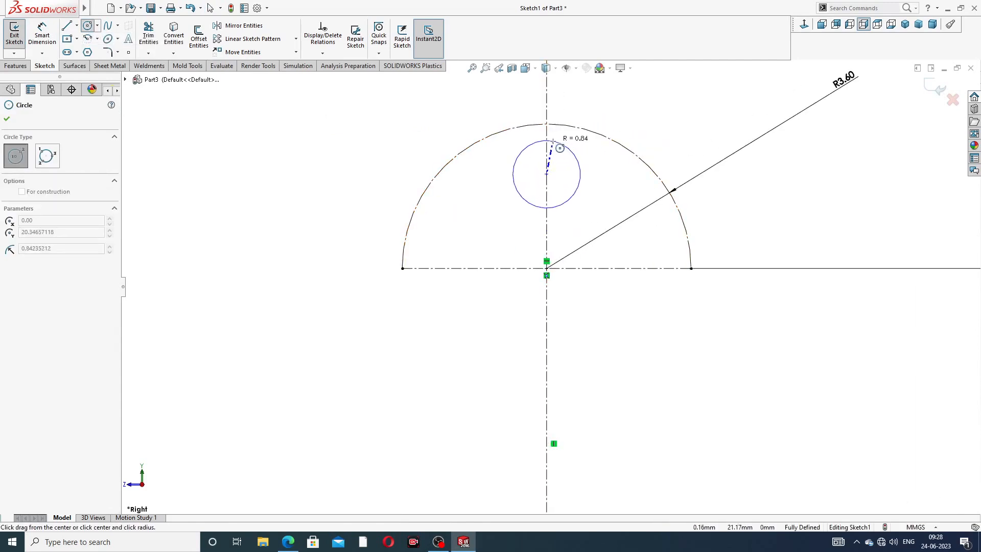
pyautogui.click(572, 150)
pyautogui.rightClick(658, 128)
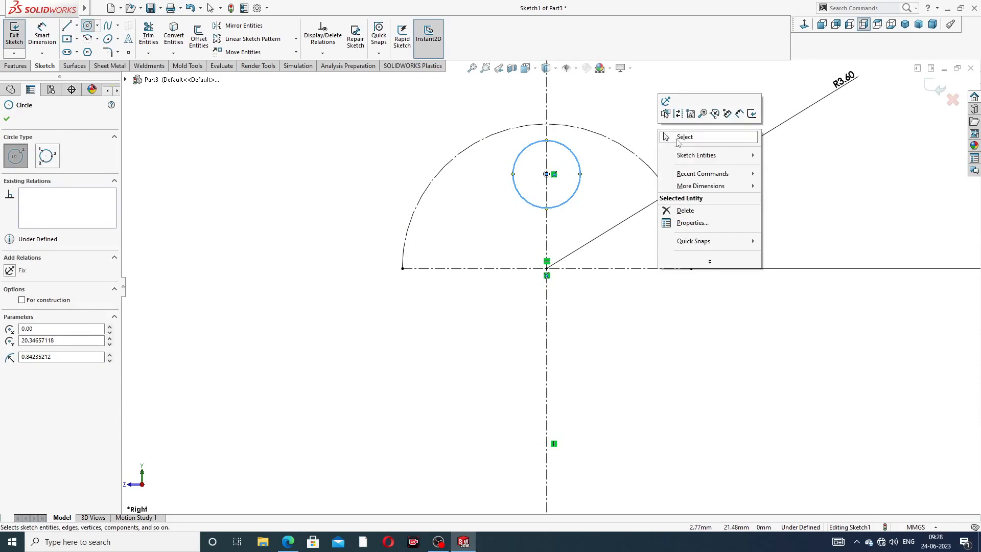
pyautogui.click(685, 136)
# - Dimension the small circle's diameter as 2.80 mm
pyautogui.click(42, 34)
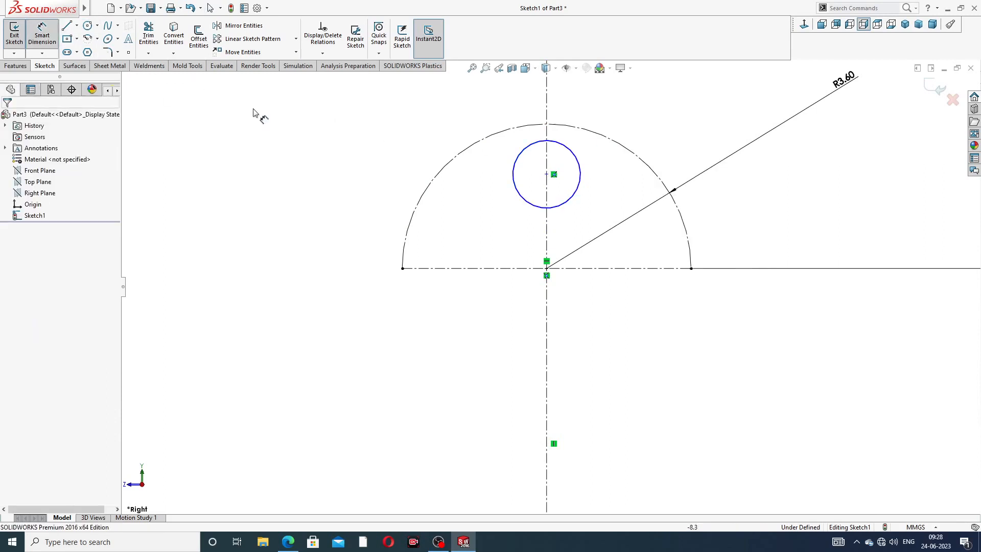
pyautogui.click(562, 148)
pyautogui.click(629, 122)
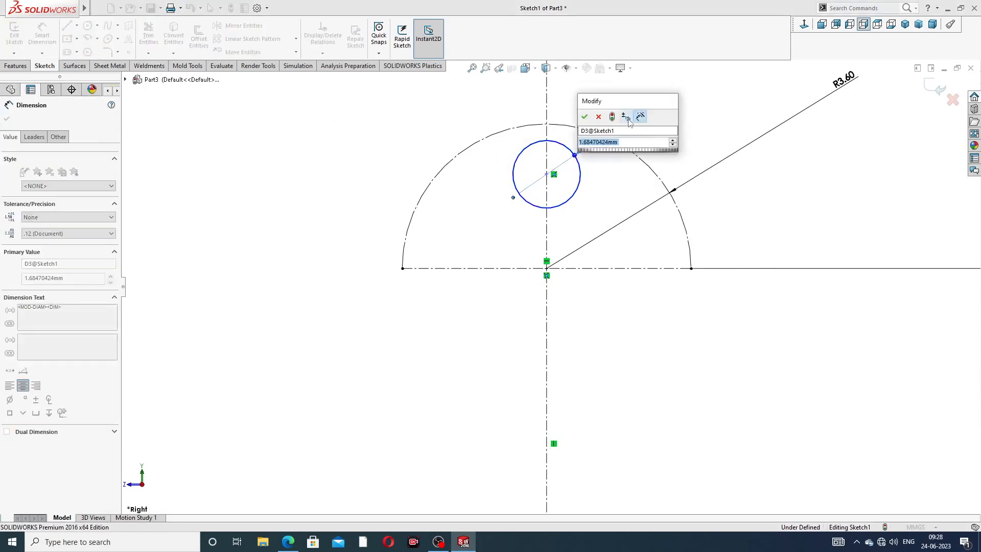
pyautogui.write('2.')
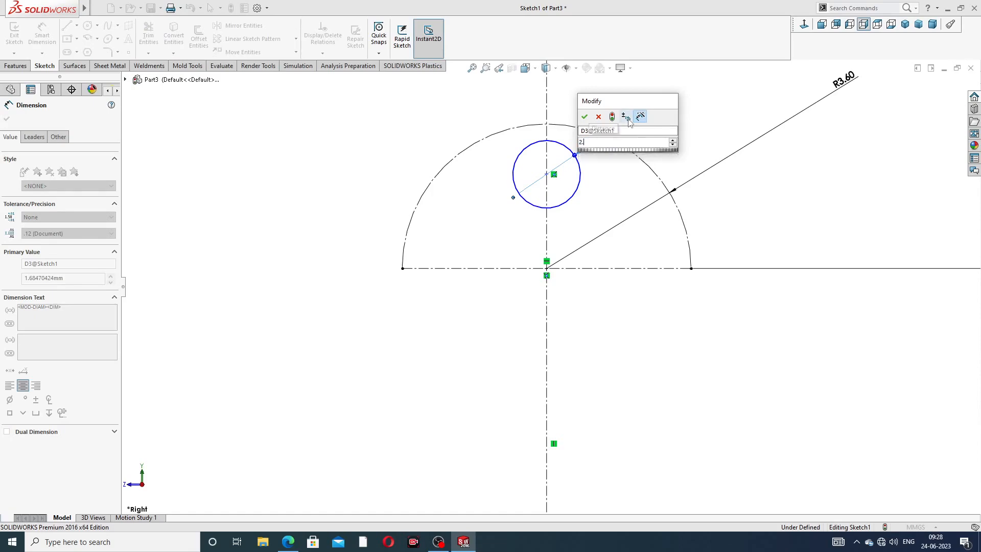
pyautogui.write('8')
pyautogui.press('Return')
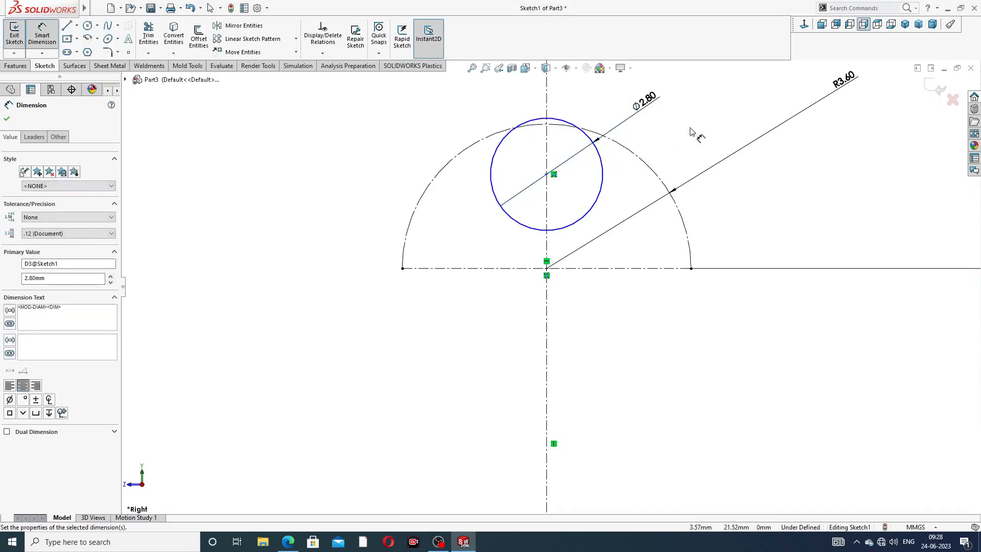
# - Check the section view in the PDF drawing and lower the circle's centre along the centerline to about 19.94 mm above the origin
pyautogui.click(289, 542)
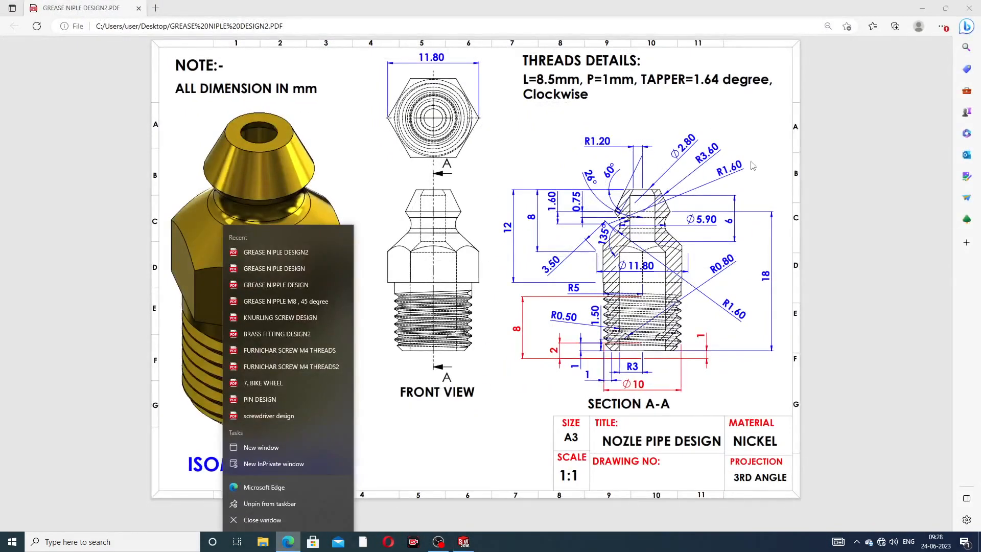
pyautogui.click(734, 136)
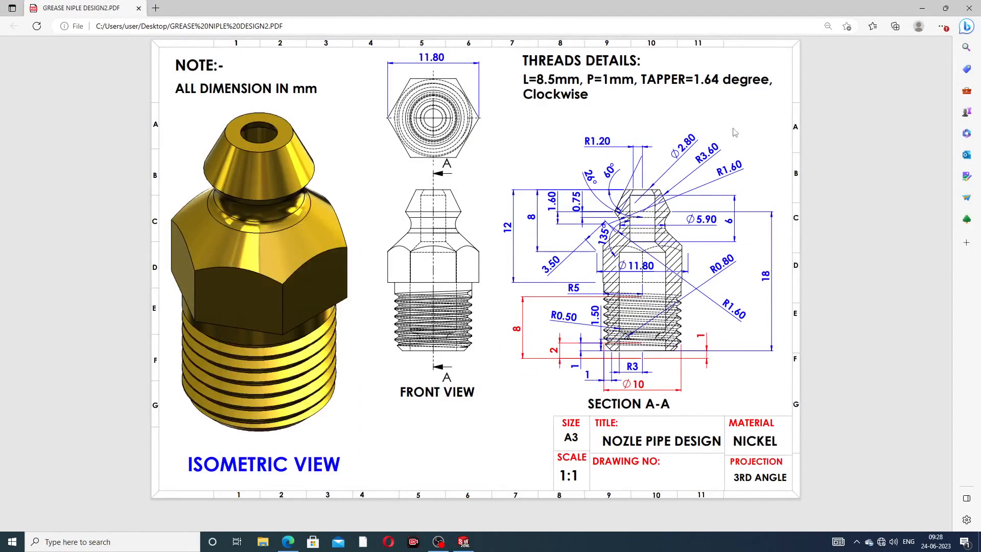
pyautogui.rightClick(289, 541)
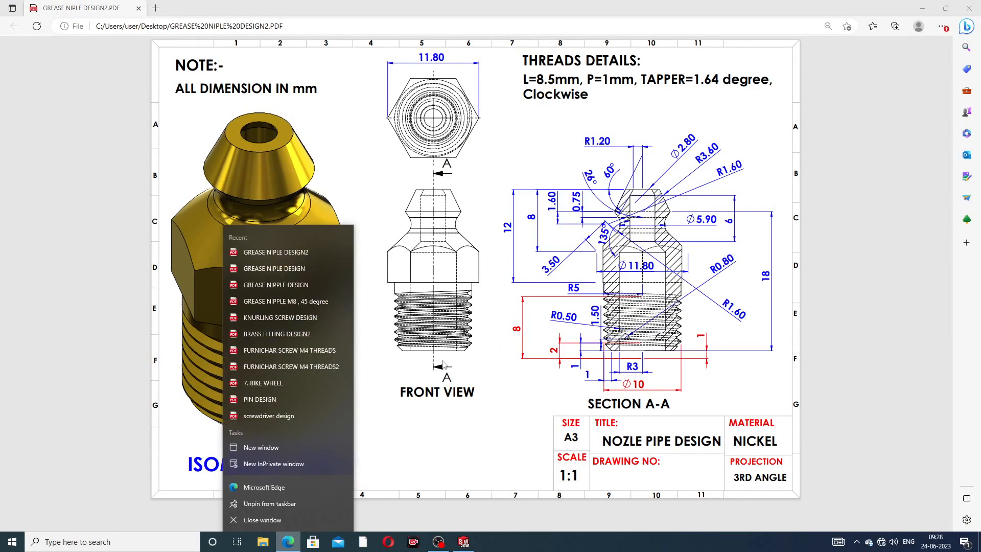
pyautogui.click(288, 541)
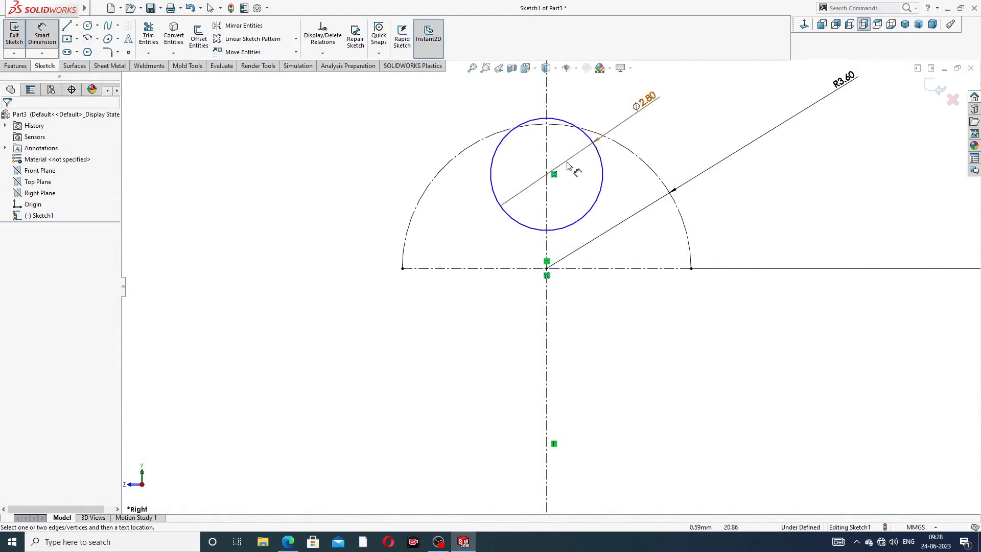
pyautogui.click(547, 174)
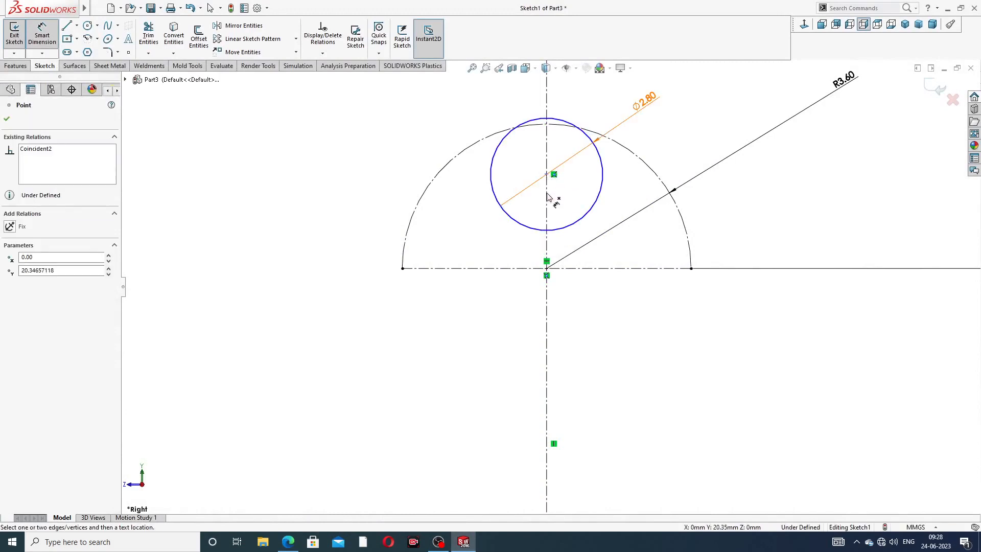
pyautogui.rightClick(677, 129)
pyautogui.click(696, 135)
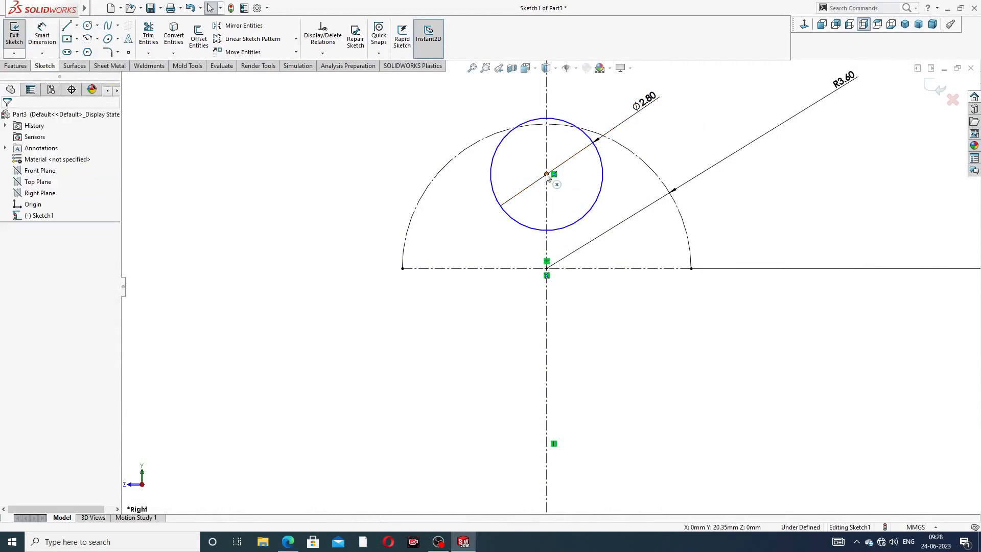
pyautogui.moveTo(548, 175); pyautogui.dragTo(554, 194)
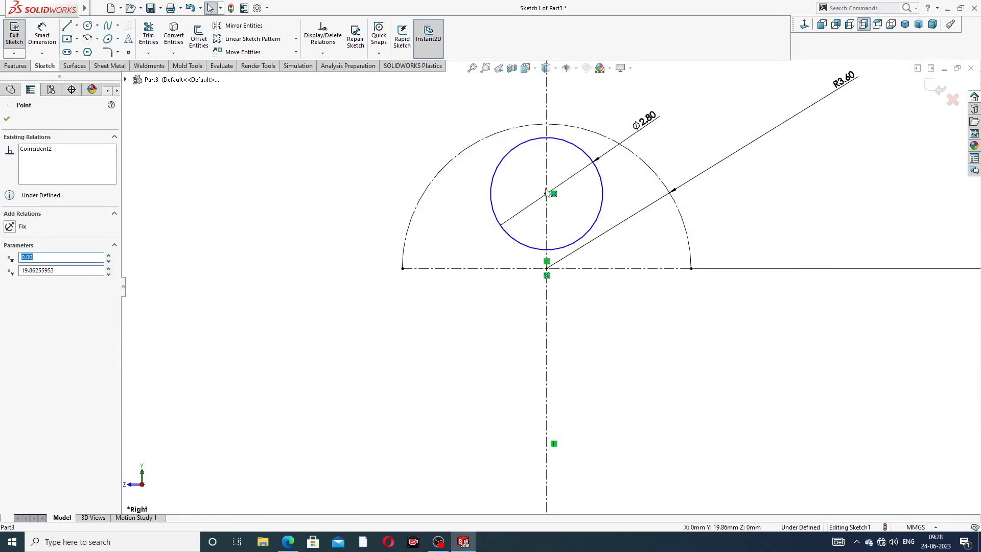
pyautogui.moveTo(547, 193)
pyautogui.mouseDown()
pyautogui.moveTo(549, 181)
pyautogui.moveTo(547, 191)
pyautogui.mouseUp()
pyautogui.click(546, 180)
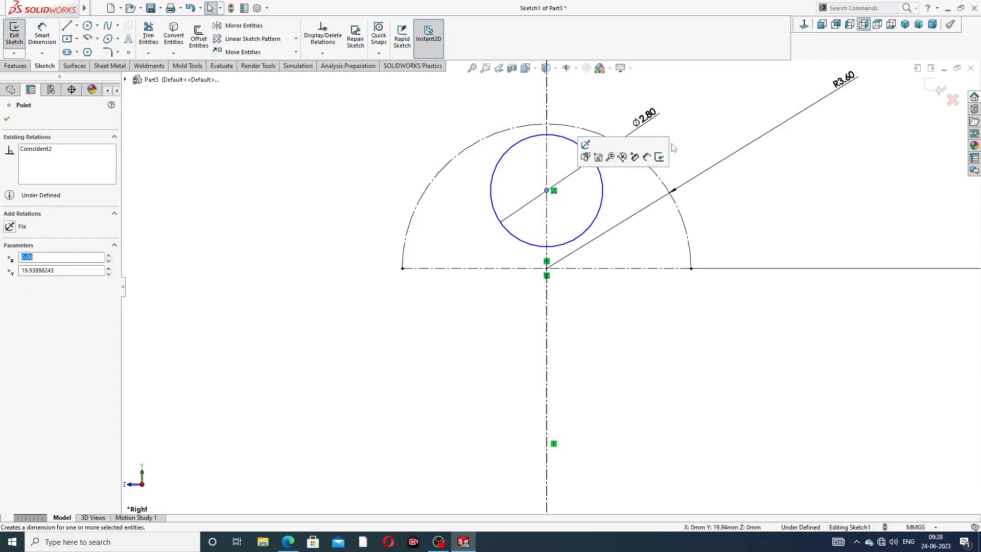
# - Convert the small circle inside the arc to construction geometry
pyautogui.click(586, 145)
pyautogui.click(599, 171)
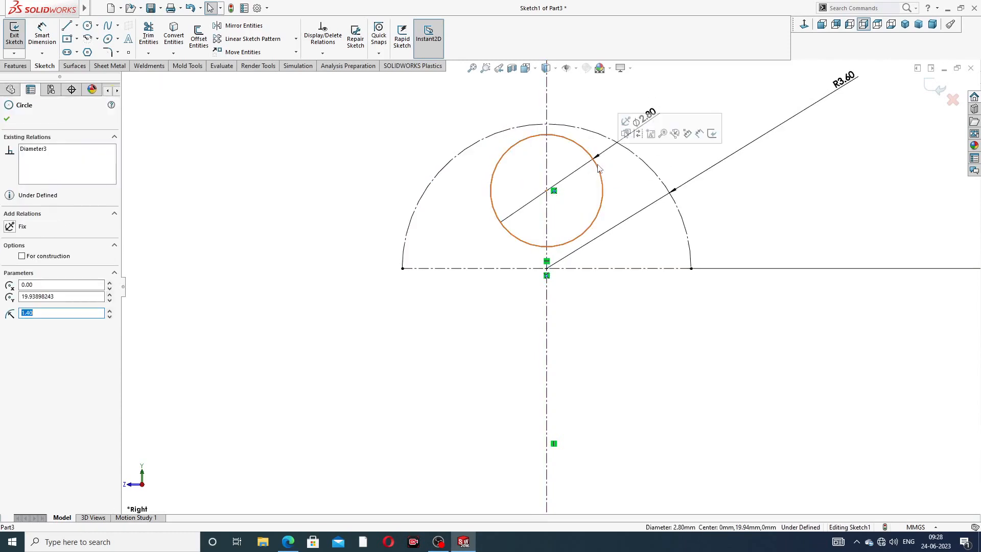
pyautogui.click(638, 133)
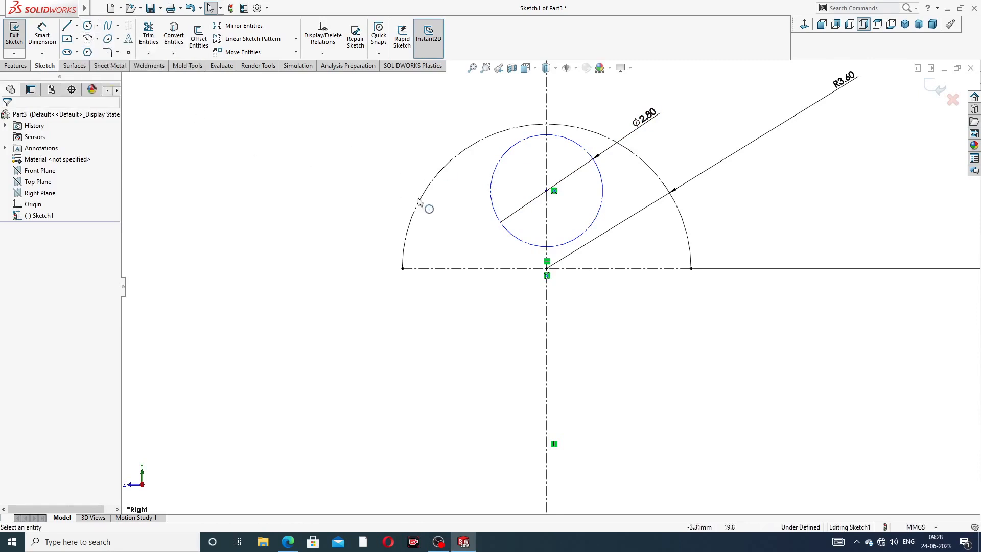
# - Start a line about 2.9 mm to the left of the vertical centerline, running about 1.1 mm straight down to origin level
pyautogui.scroll(10, 555, 291)
pyautogui.scroll(-5, 562, 357)
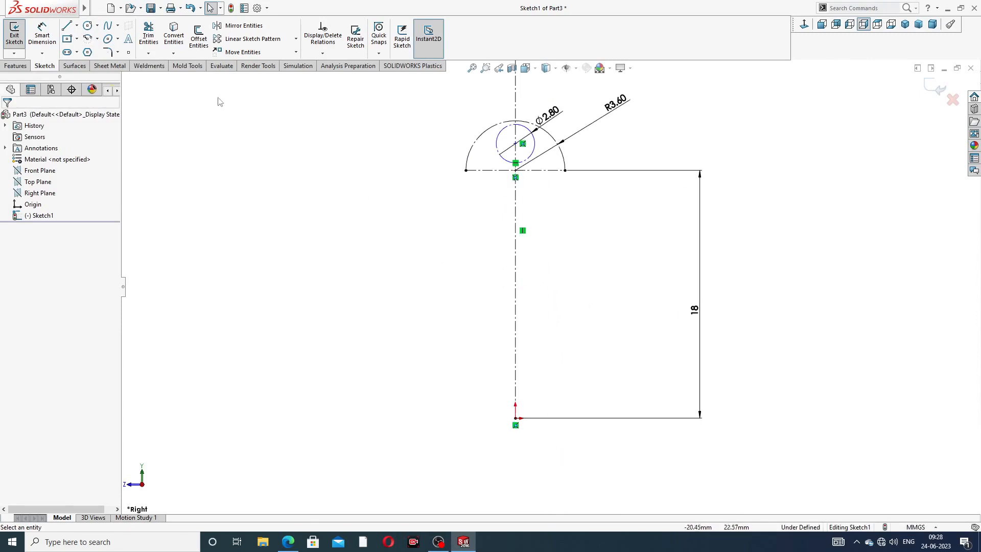
pyautogui.click(66, 26)
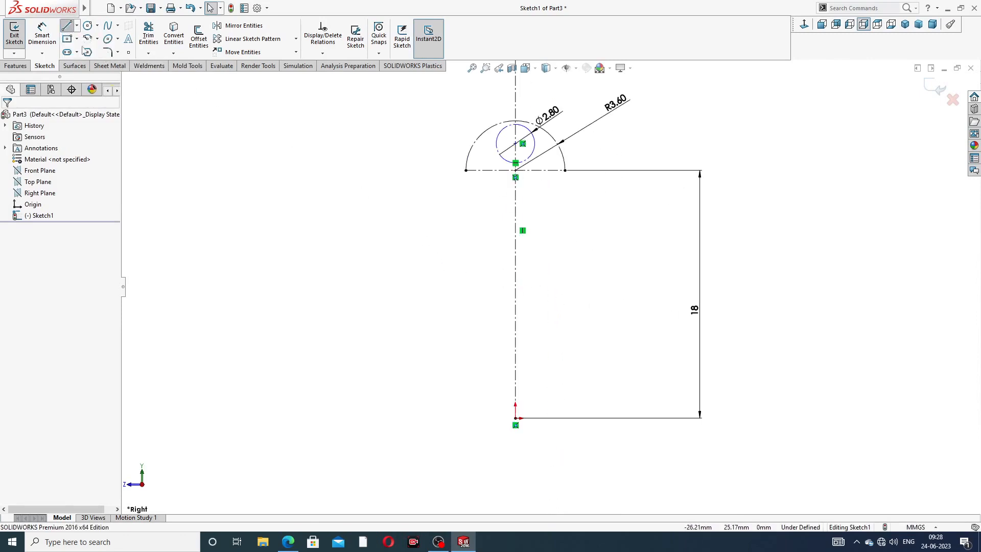
pyautogui.scroll(-2, 503, 425)
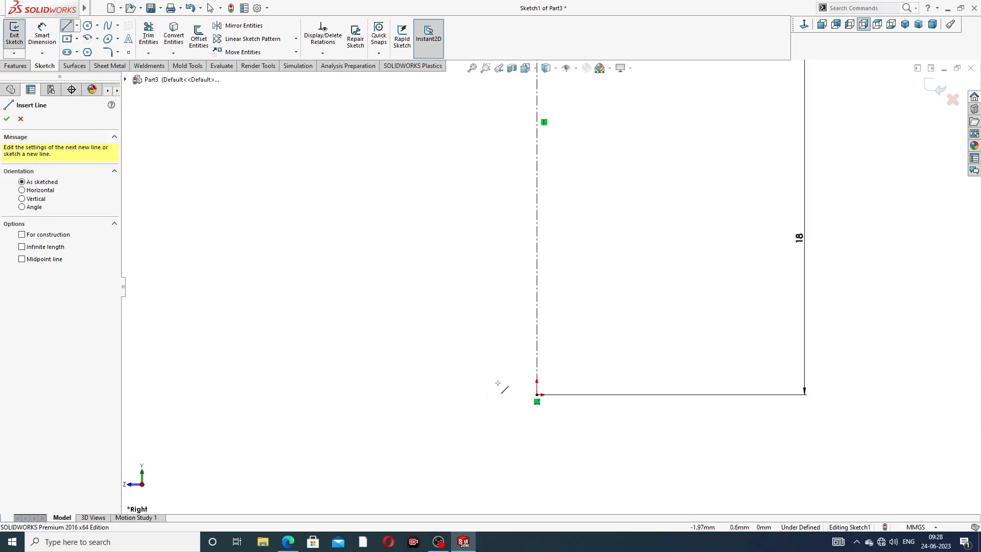
pyautogui.click(479, 373)
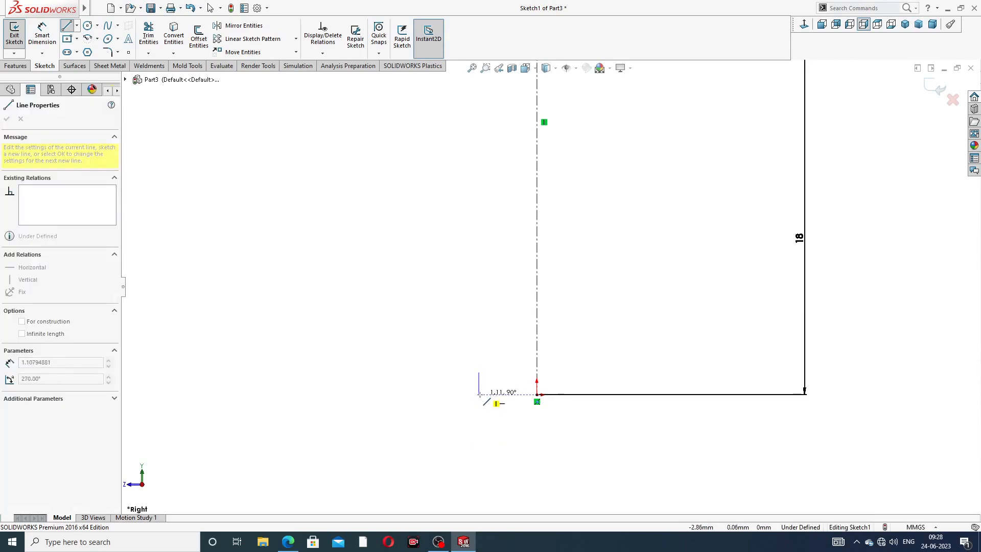
# - Sketch a stepped chain beside the centerline's base: 1.1 mm vertical, horizontal outward, 5 mm vertical, short horizontal and 3.6 mm vertical, all approximate
pyautogui.click(478, 394)
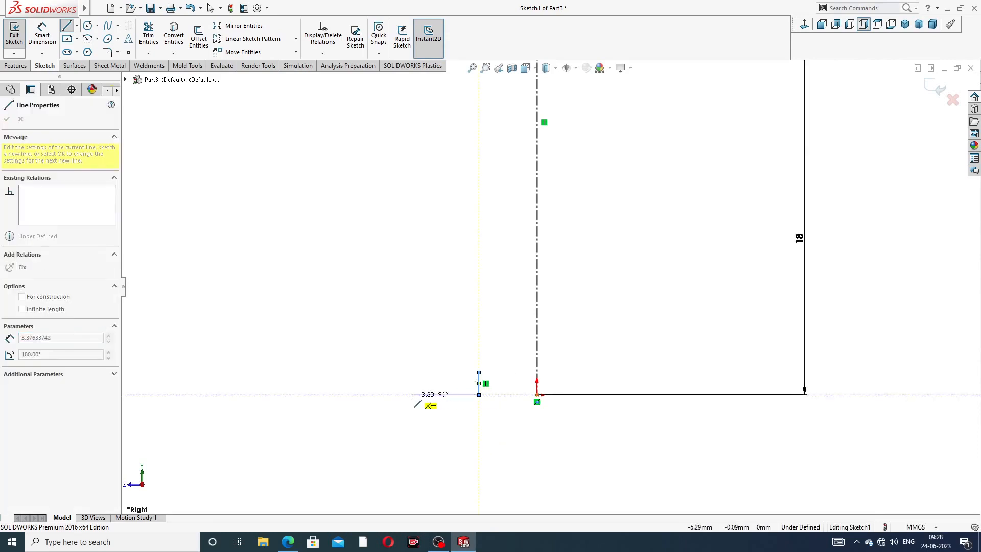
pyautogui.click(427, 394)
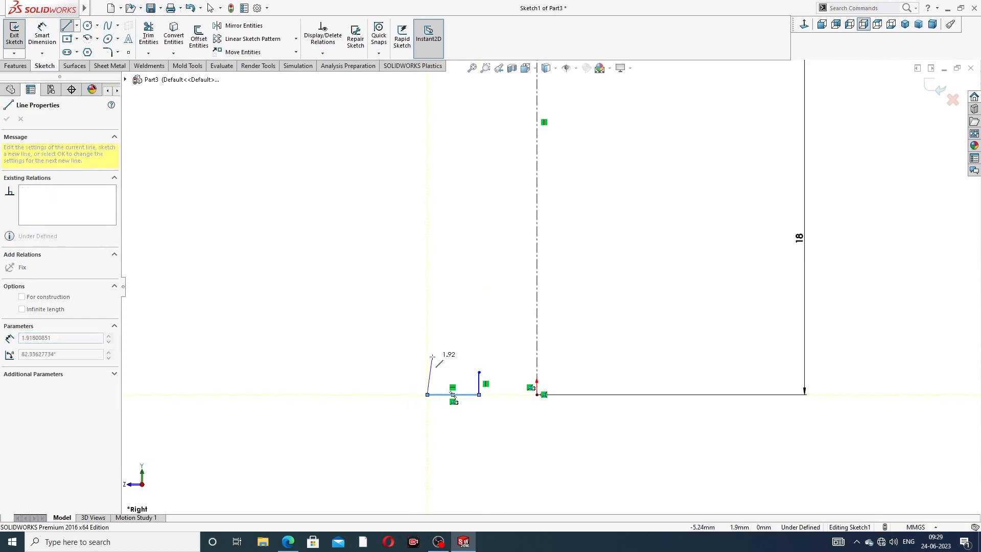
pyautogui.click(427, 294)
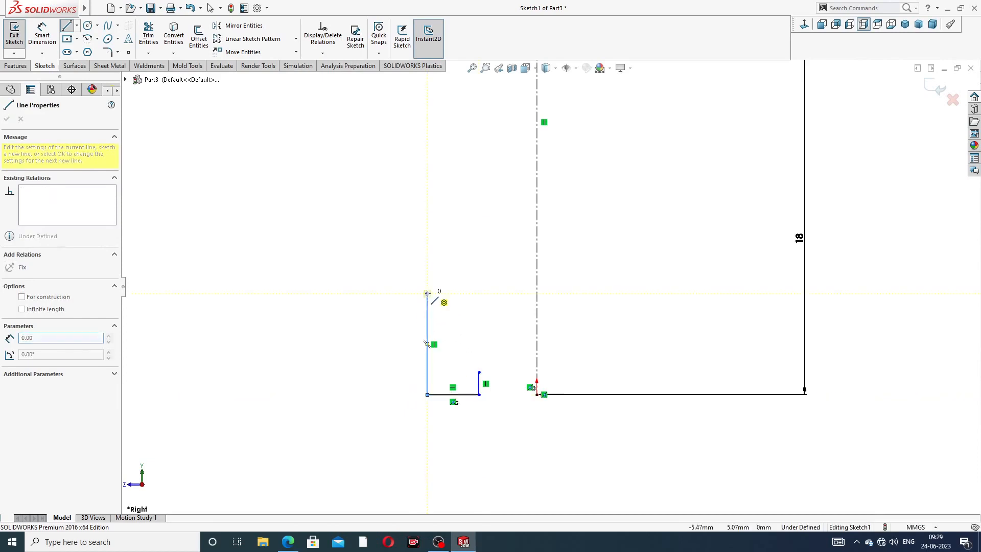
pyautogui.click(397, 294)
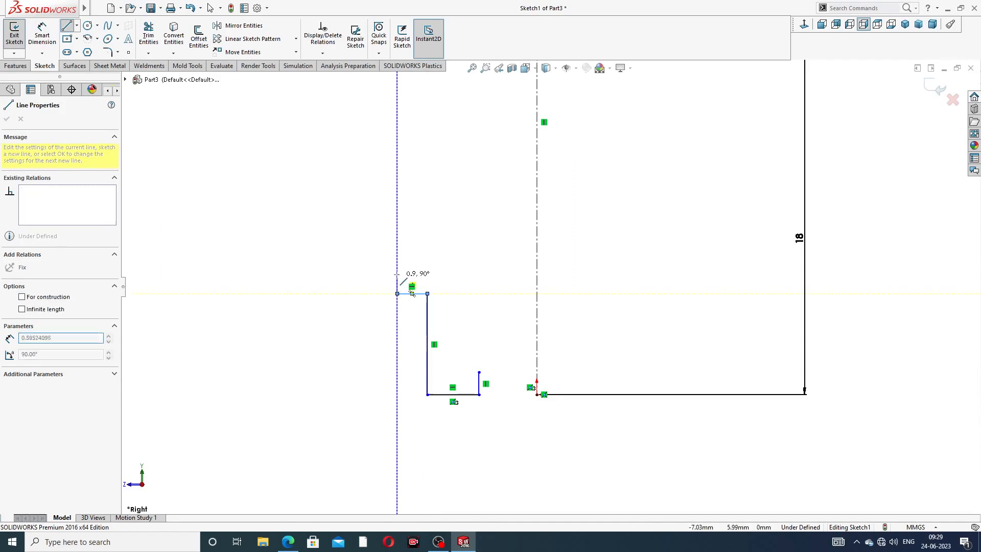
pyautogui.click(398, 222)
pyautogui.rightClick(444, 225)
pyautogui.click(461, 234)
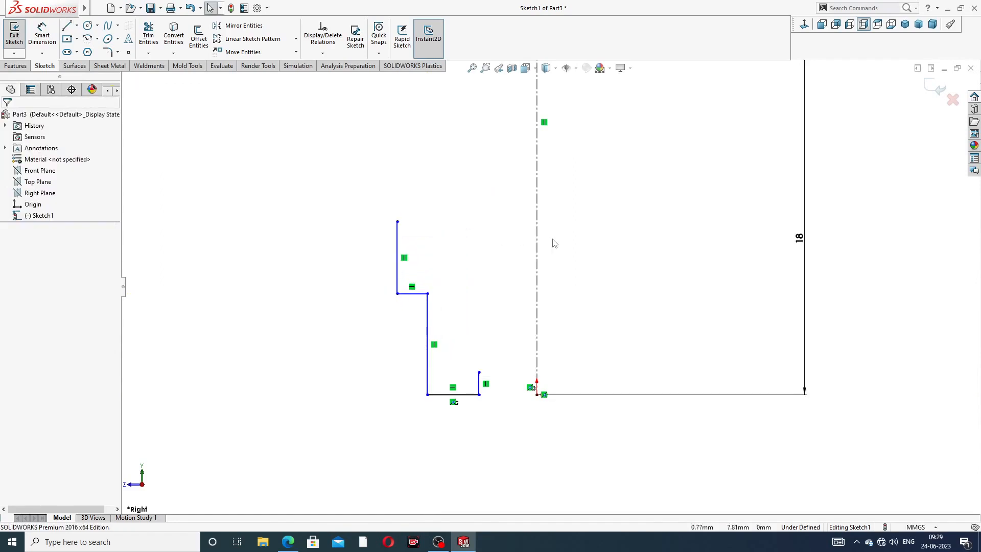
# - Replace the uppermost vertical line of the stepped chain with a slanted line leaning slightly outward from the step's outer end
pyautogui.scroll(2, 628, 232)
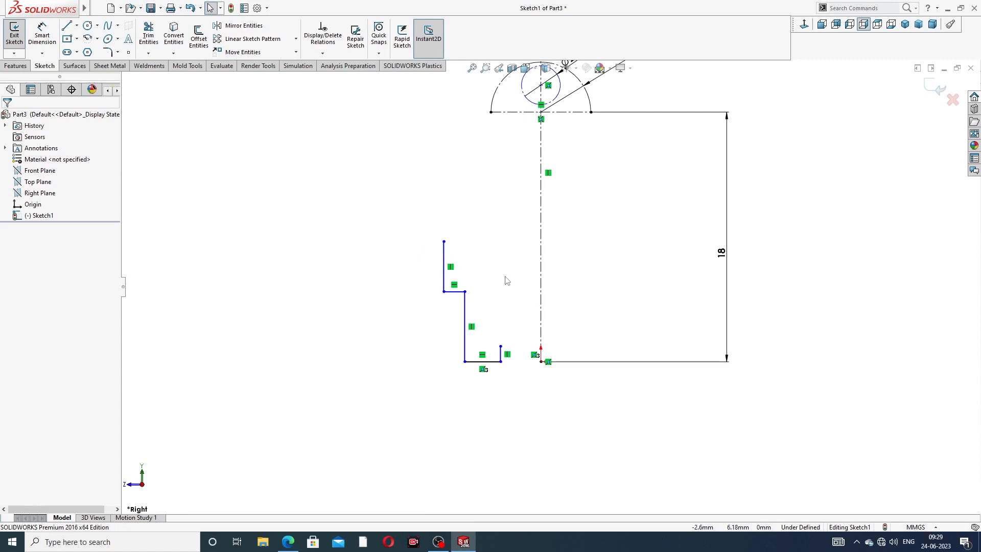
pyautogui.scroll(-2, 505, 276)
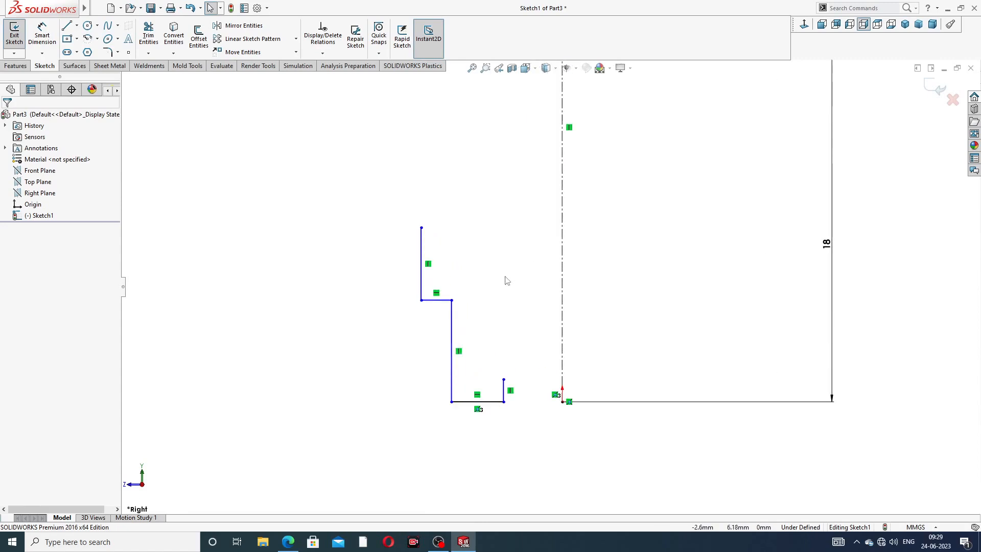
pyautogui.click(422, 243)
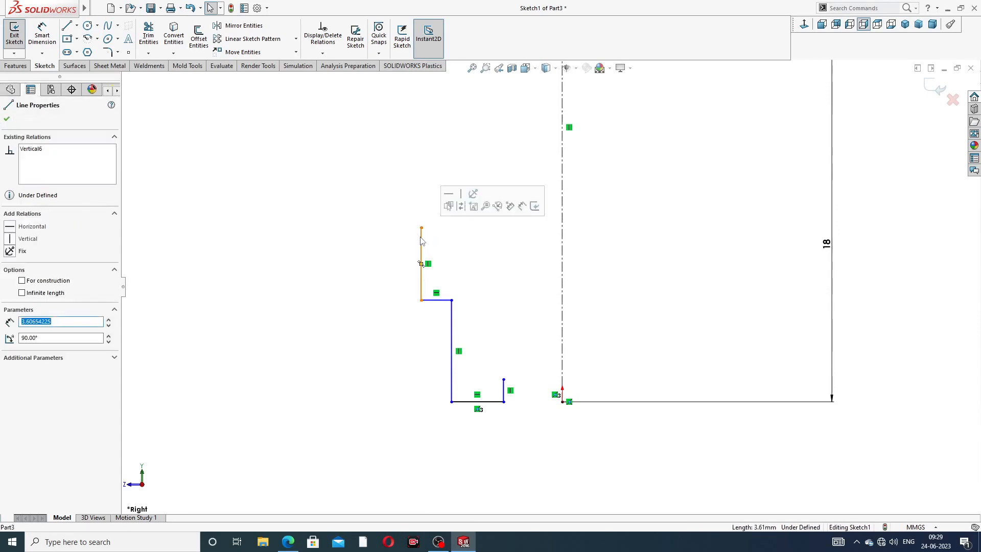
pyautogui.press('Delete')
pyautogui.click(66, 25)
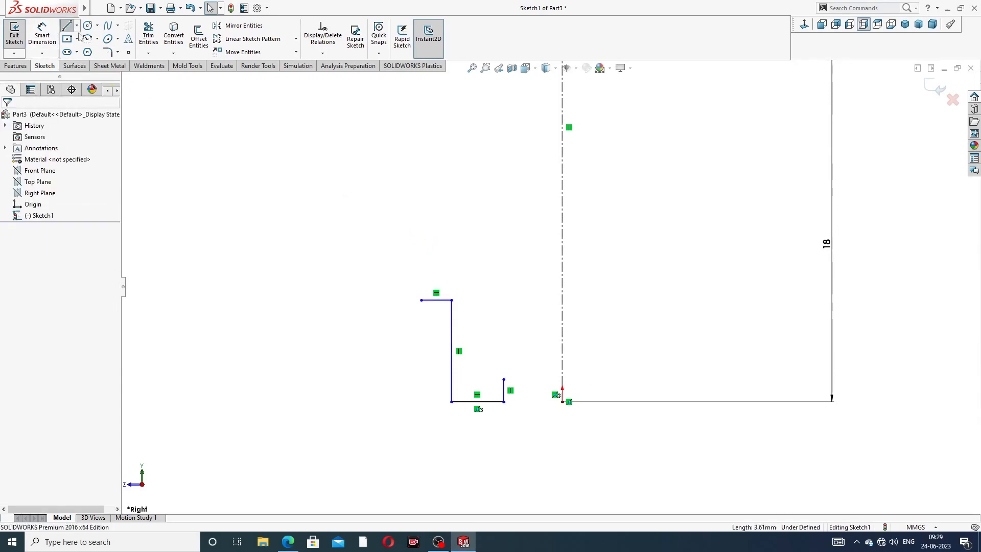
pyautogui.click(421, 301)
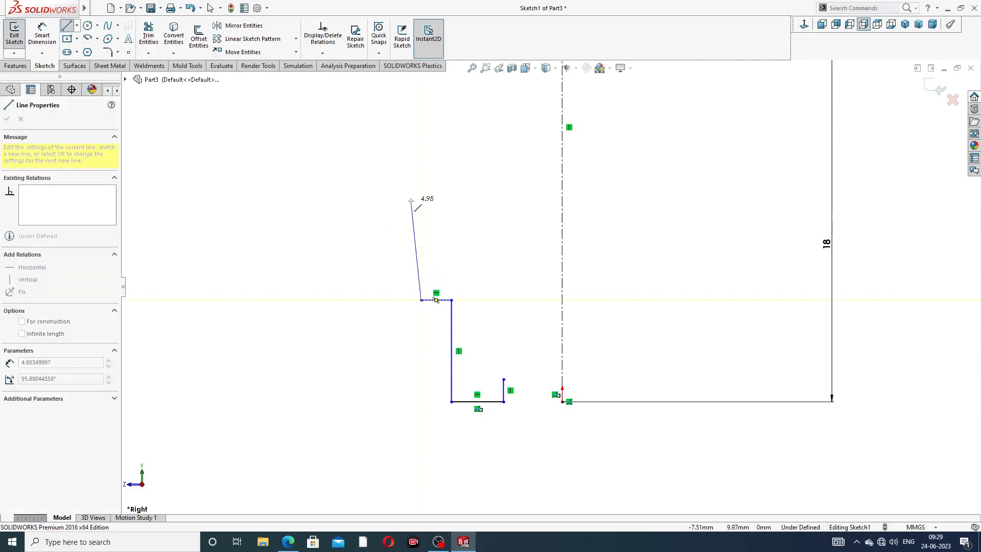
pyautogui.click(411, 213)
pyautogui.rightClick(450, 207)
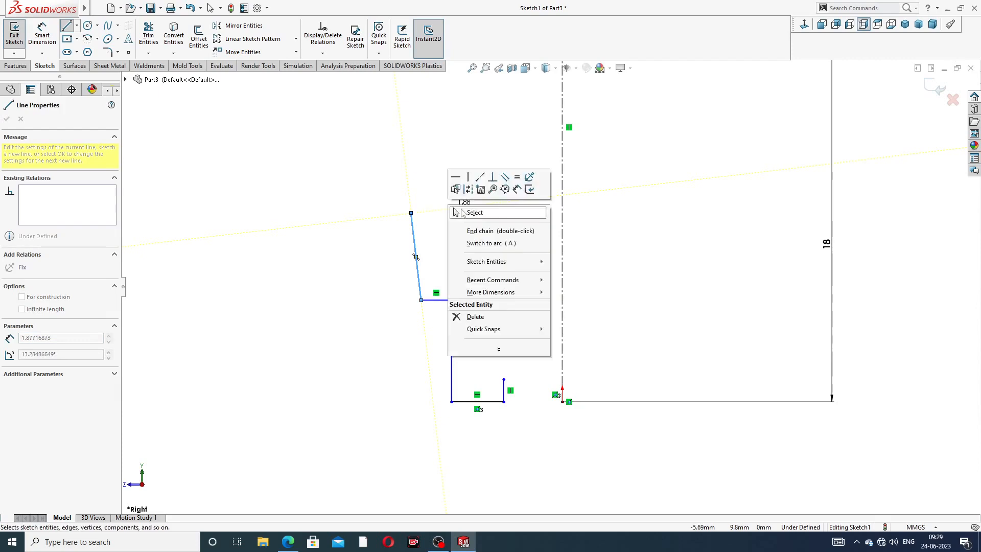
pyautogui.click(473, 212)
# - From the top of the short base vertical, sketch a horizontal line about 1 mm toward the centerline, followed by two arcs forming an S-curve
pyautogui.scroll(4, 578, 221)
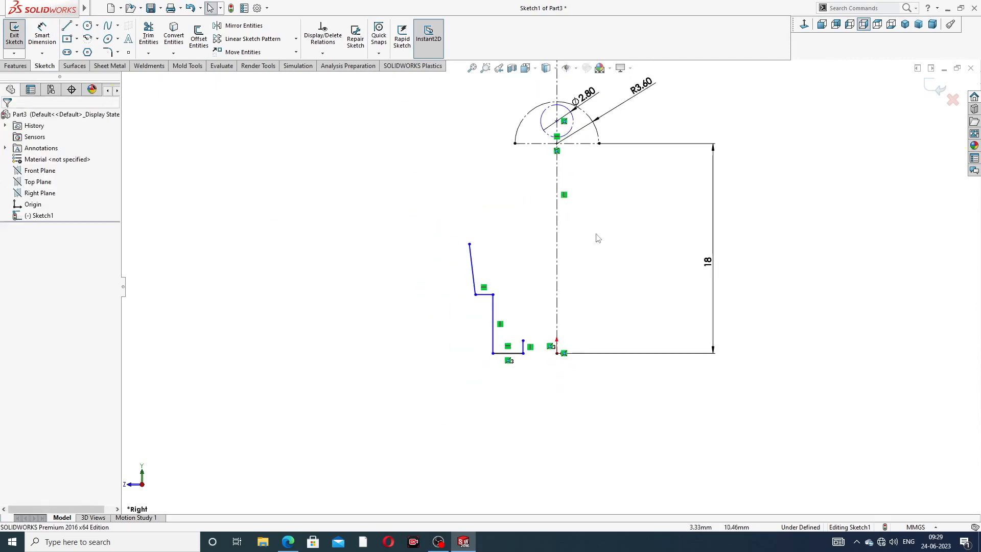
pyautogui.scroll(-2, 525, 339)
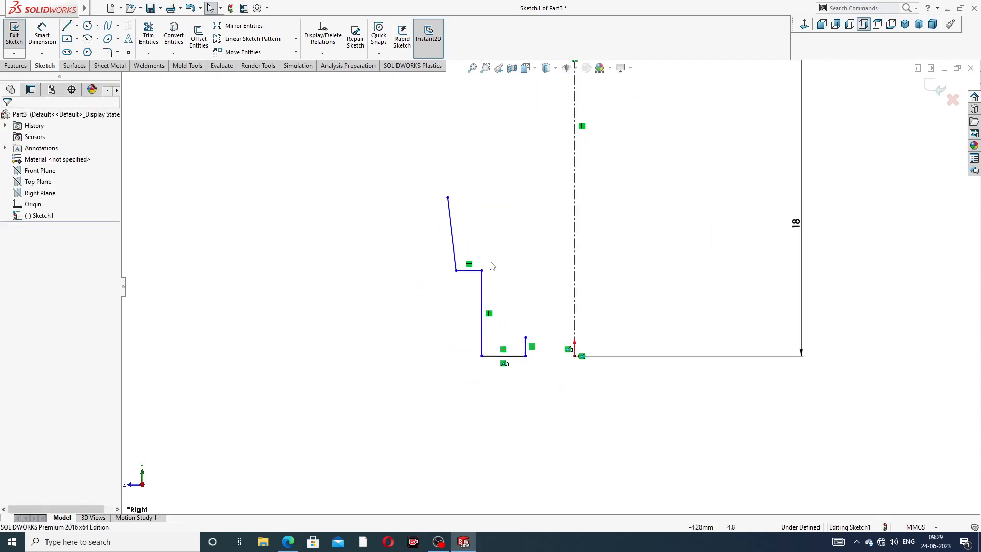
pyautogui.click(66, 25)
pyautogui.scroll(-2, 516, 335)
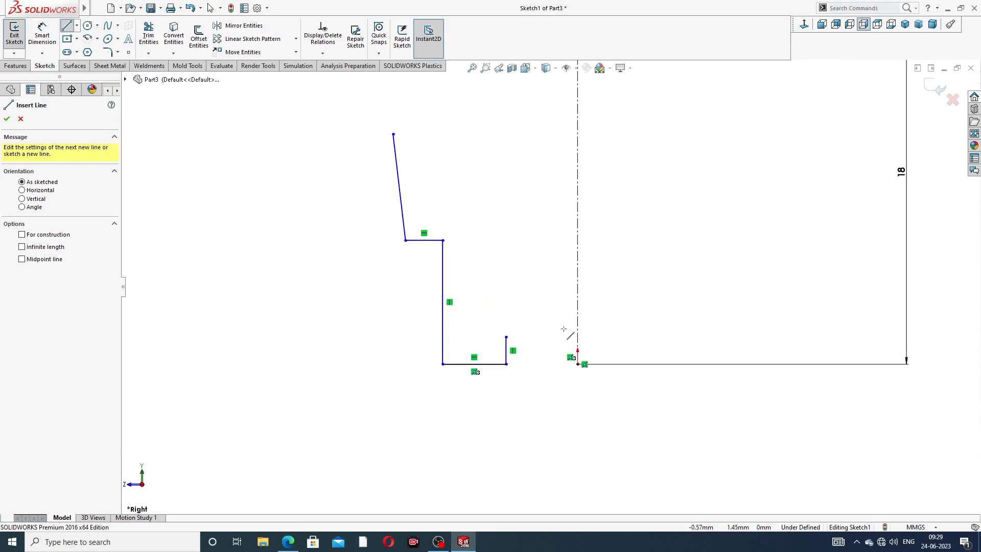
pyautogui.click(506, 337)
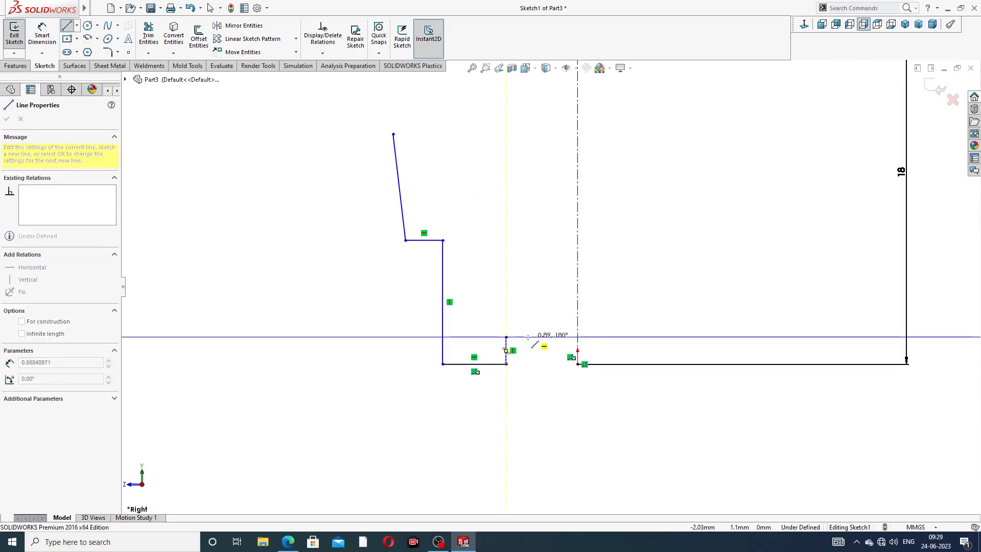
pyautogui.click(532, 337)
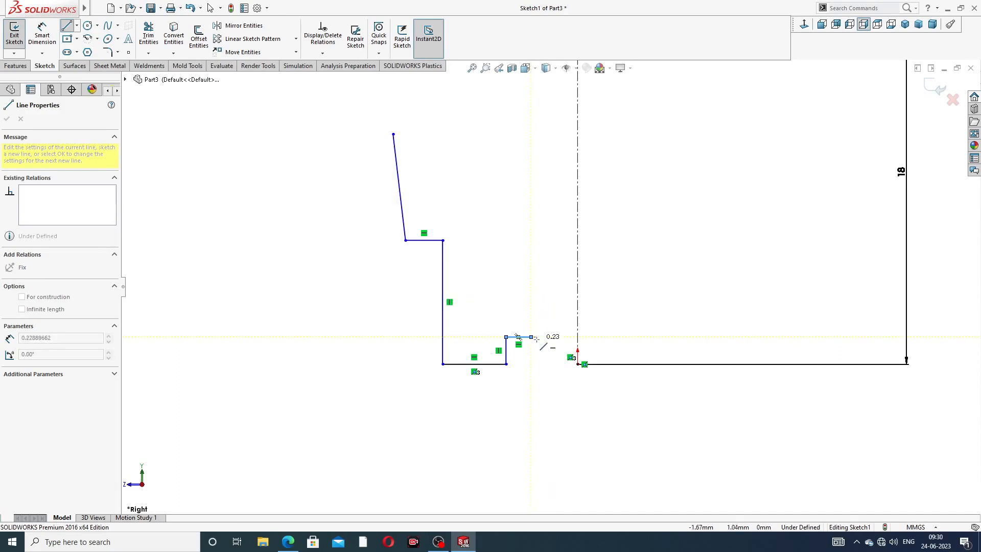
pyautogui.scroll(-3, 532, 338)
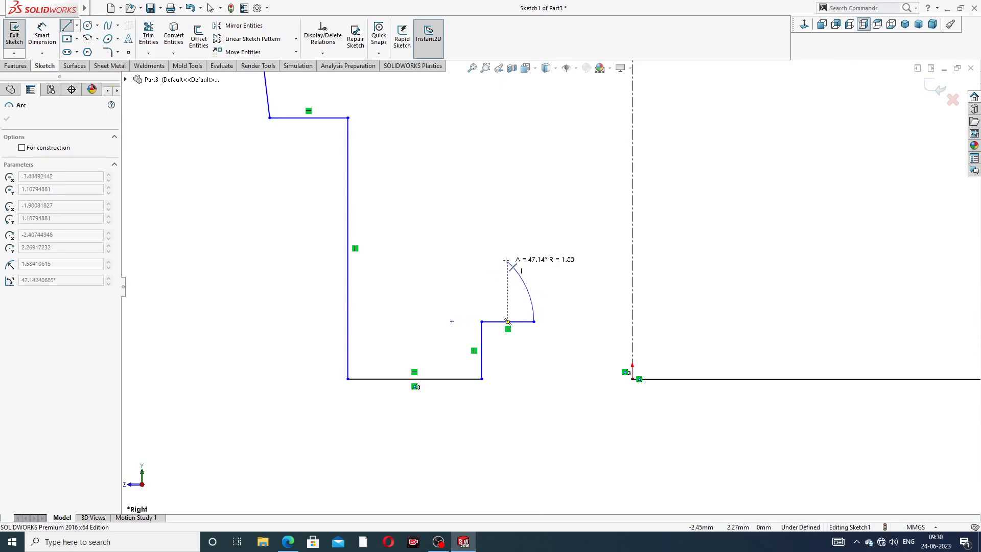
pyautogui.click(513, 265)
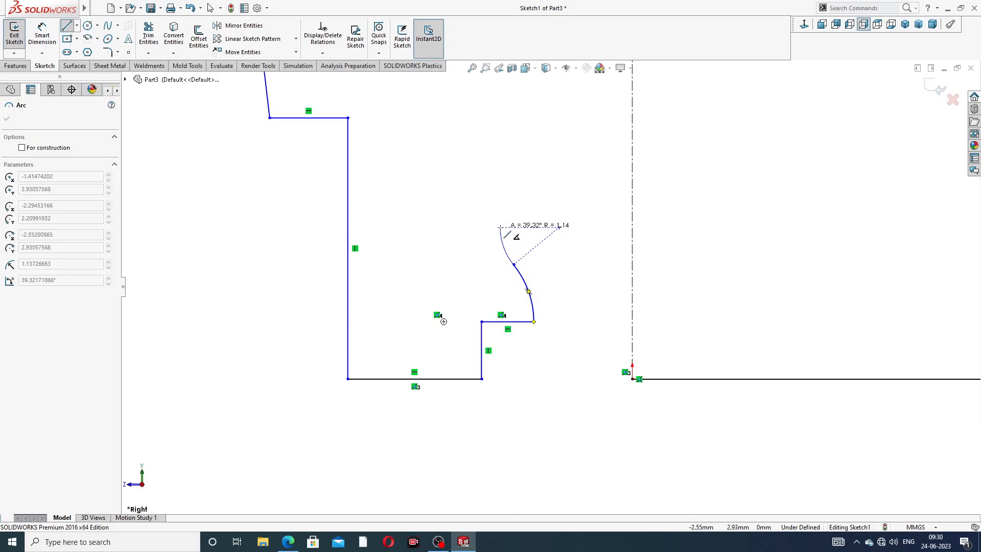
pyautogui.click(503, 199)
# - Continue from the S-curve with a vertical line about 8.4 mm, an inward slant about 3 mm and a vertical about 3.7 mm into the half circle
pyautogui.scroll(3, 562, 281)
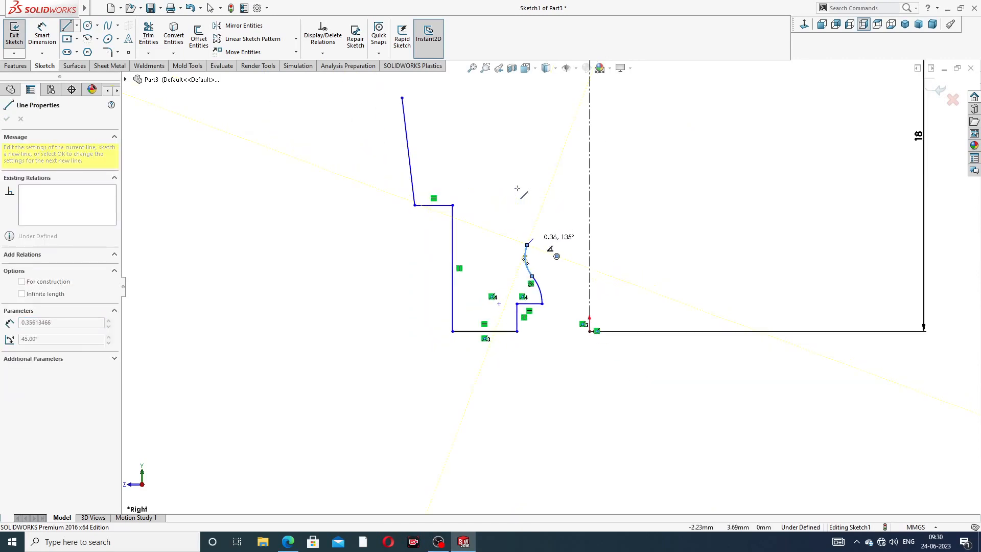
pyautogui.scroll(3, 542, 283)
pyautogui.scroll(3, 531, 169)
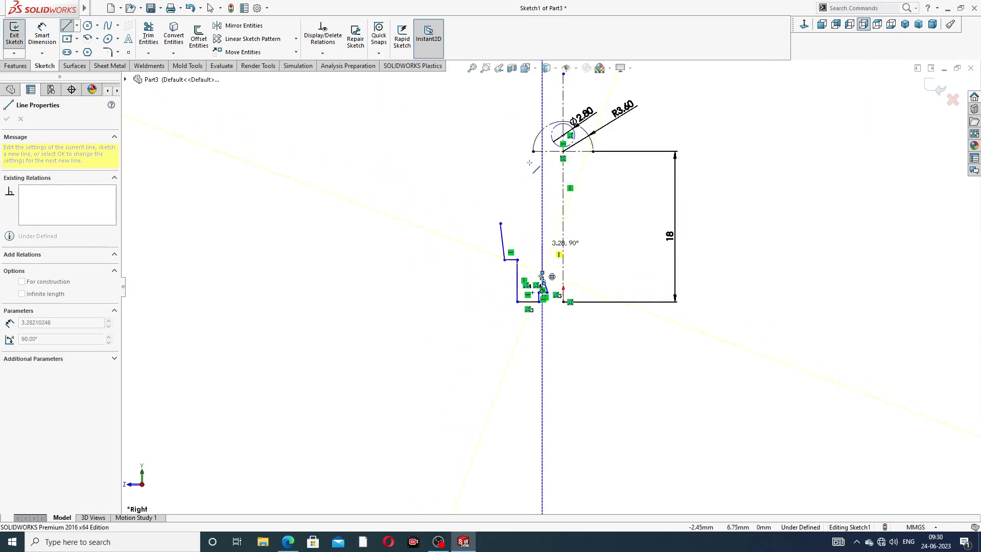
pyautogui.click(542, 202)
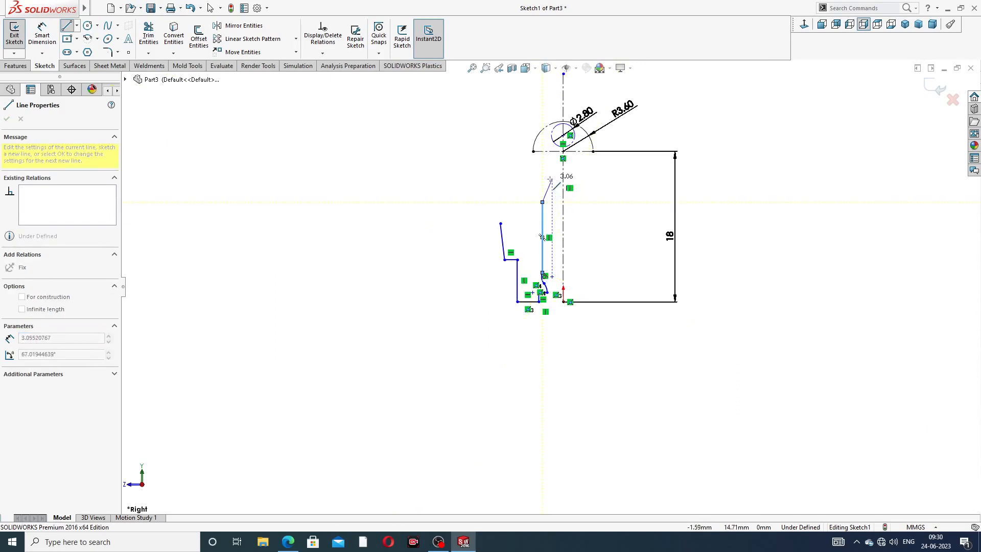
pyautogui.click(551, 179)
pyautogui.scroll(-5, 552, 164)
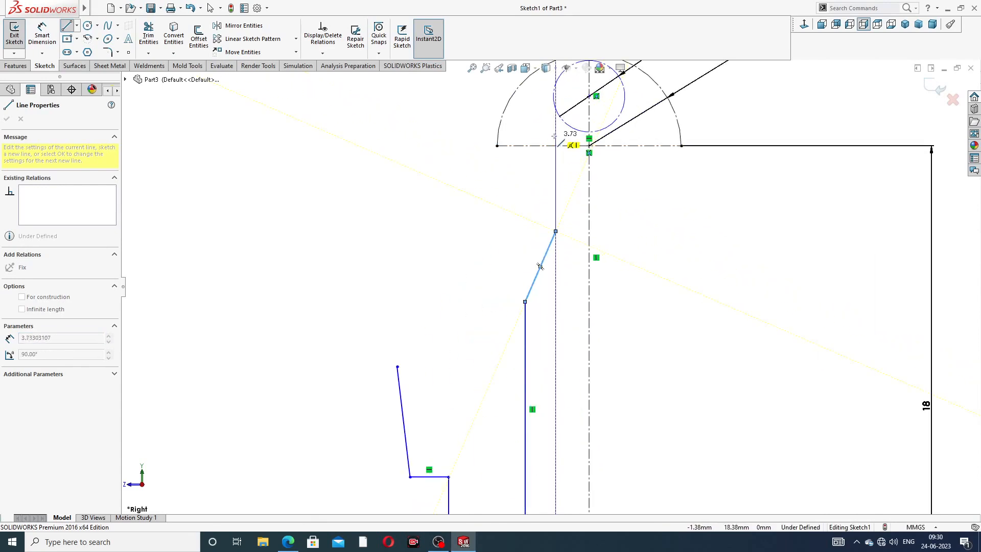
pyautogui.click(555, 135)
pyautogui.rightClick(655, 203)
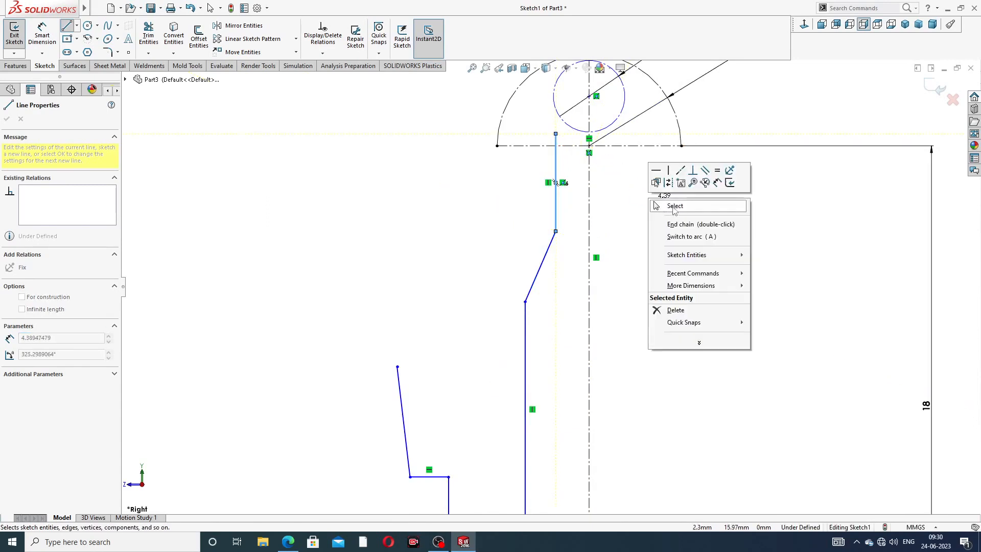
pyautogui.click(675, 206)
# - Reposition the slant's upper corner downward to shorten the slant, and move the upper vertical's free end to about -1.91, 19.01 mm
pyautogui.scroll(-2, 567, 278)
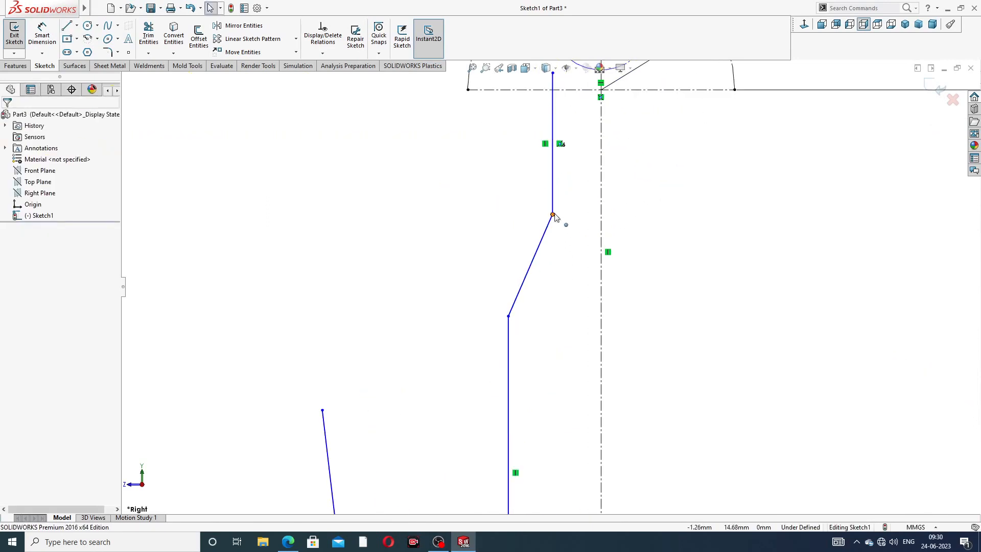
pyautogui.moveTo(553, 215)
pyautogui.mouseDown()
pyautogui.moveTo(521, 260)
pyautogui.moveTo(538, 299)
pyautogui.mouseUp()
pyautogui.click(664, 214)
pyautogui.scroll(3, 580, 197)
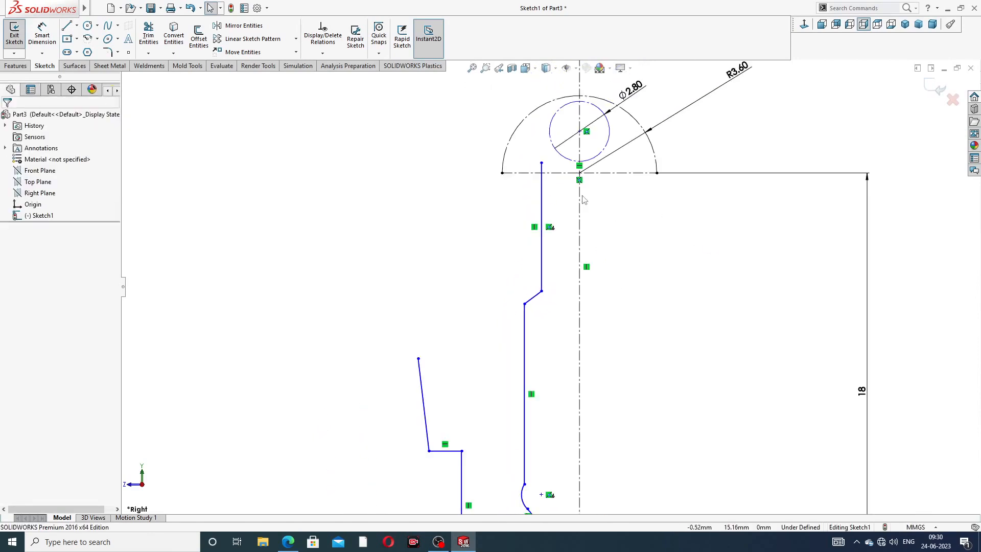
pyautogui.click(542, 164)
pyautogui.moveTo(540, 159); pyautogui.dragTo(539, 151)
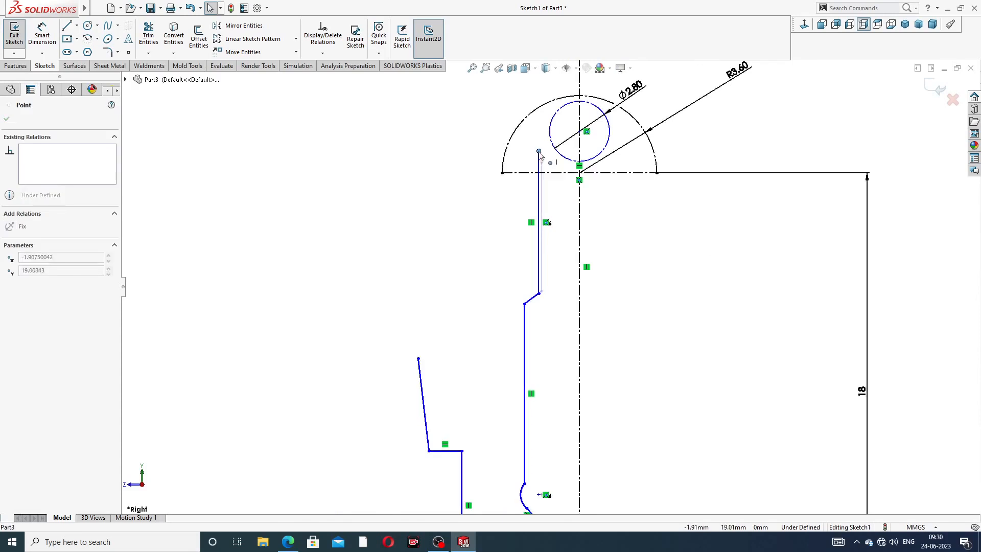
pyautogui.click(630, 213)
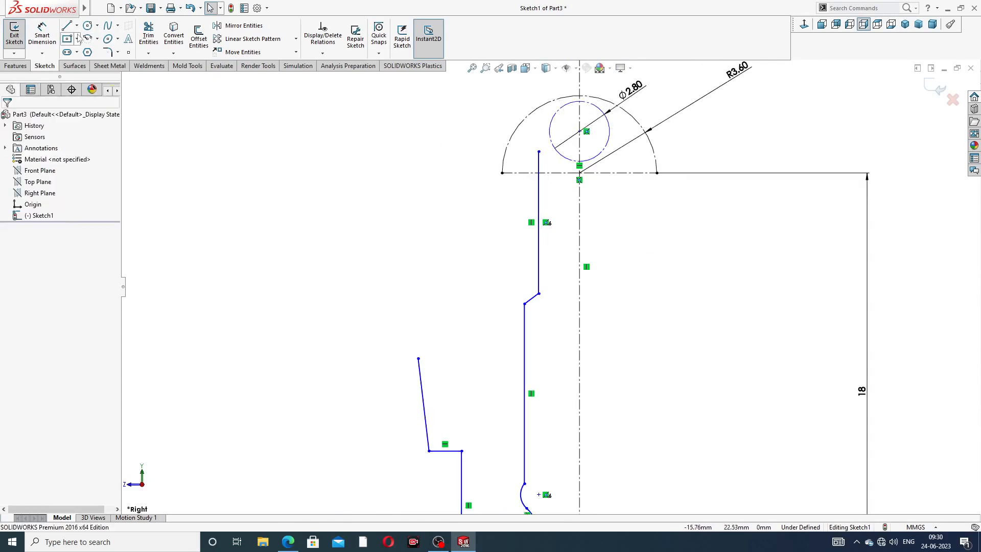
# - Sketch a slanted line about 1.2 mm long from the upper vertical's free end to the 2.80 mm construction circle
pyautogui.click(66, 26)
pyautogui.scroll(-2, 558, 148)
pyautogui.scroll(-1, 557, 149)
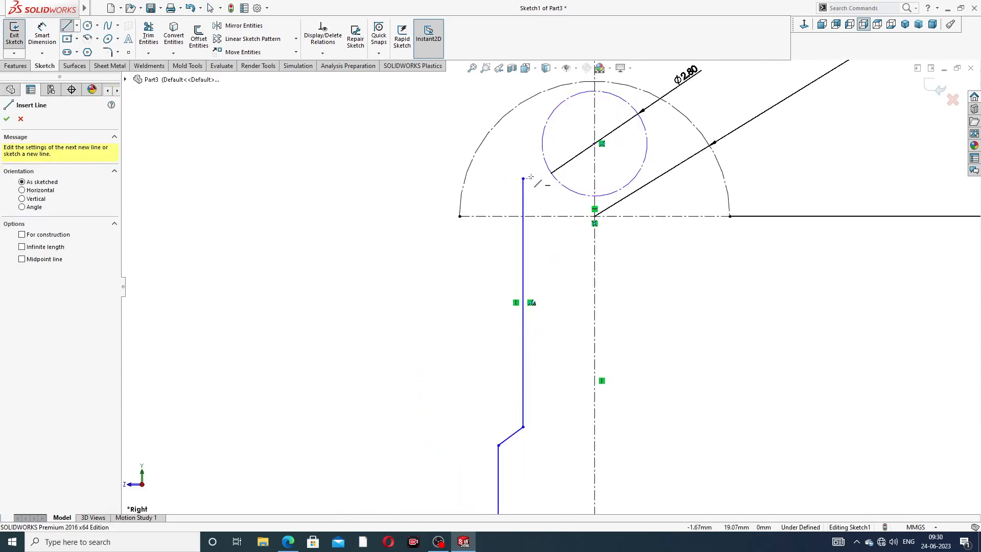
pyautogui.click(523, 179)
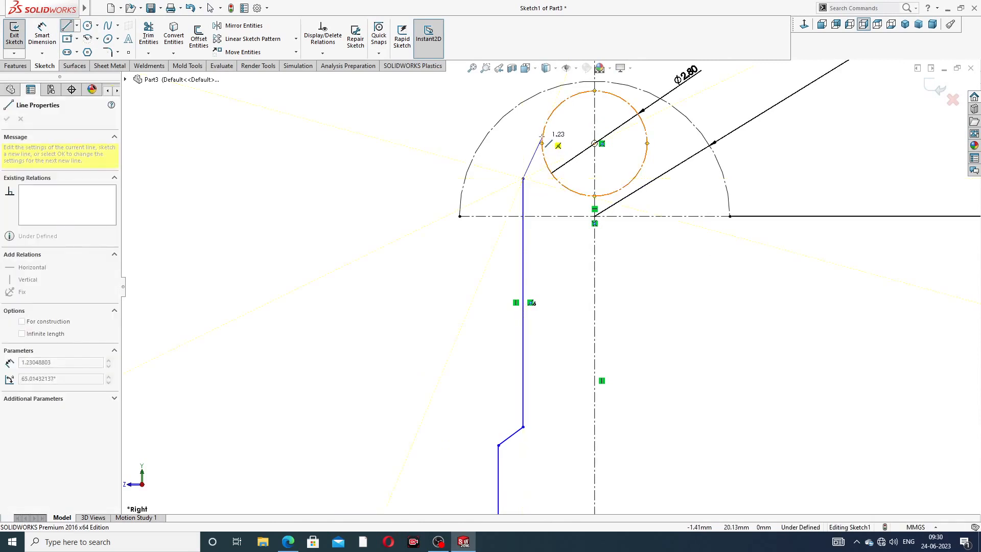
pyautogui.click(542, 137)
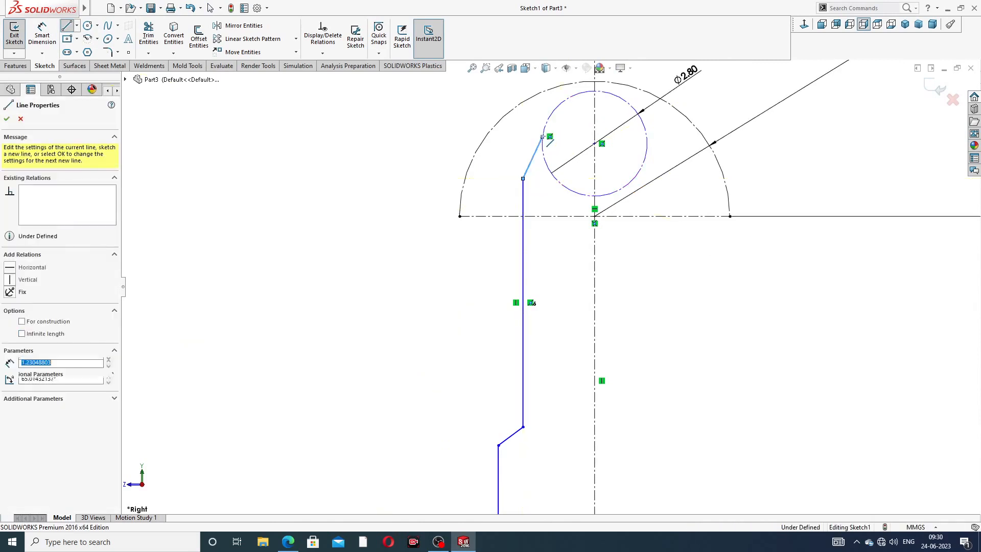
pyautogui.rightClick(666, 137)
pyautogui.click(680, 147)
# - Make the long inner vertical line above the S-curve collinear with the short vertical line at the base
pyautogui.scroll(2, 566, 227)
pyautogui.scroll(3, 566, 227)
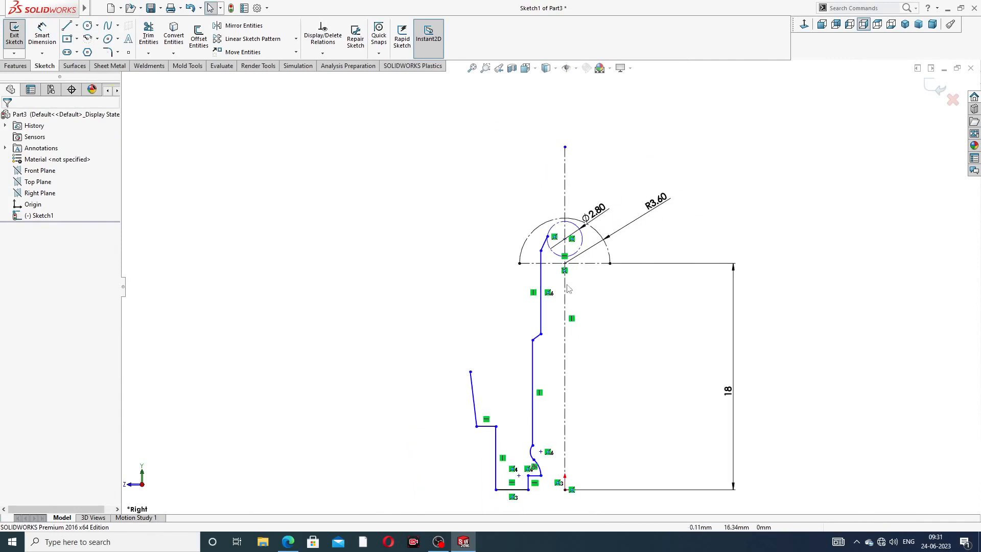
pyautogui.scroll(-2, 542, 436)
pyautogui.scroll(-2, 542, 436)
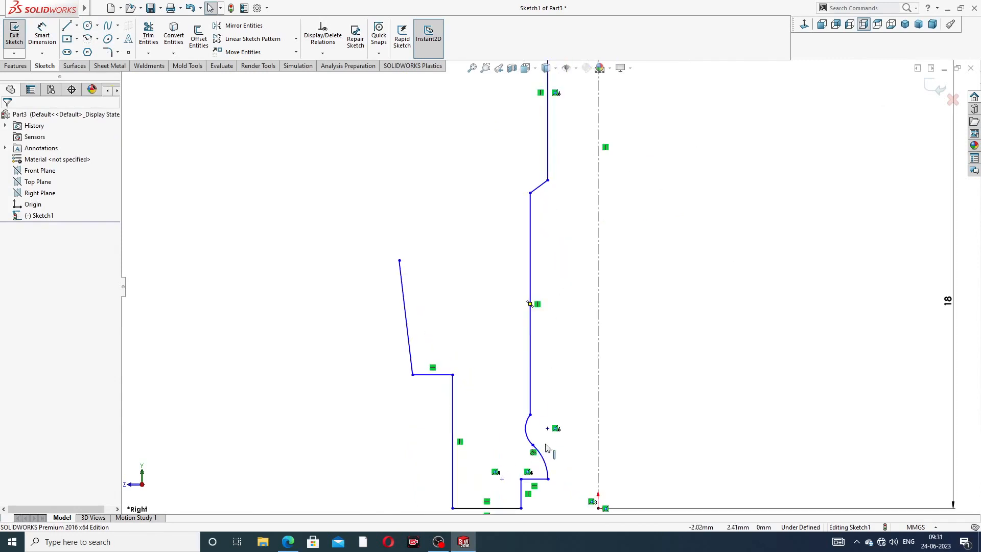
pyautogui.click(531, 407)
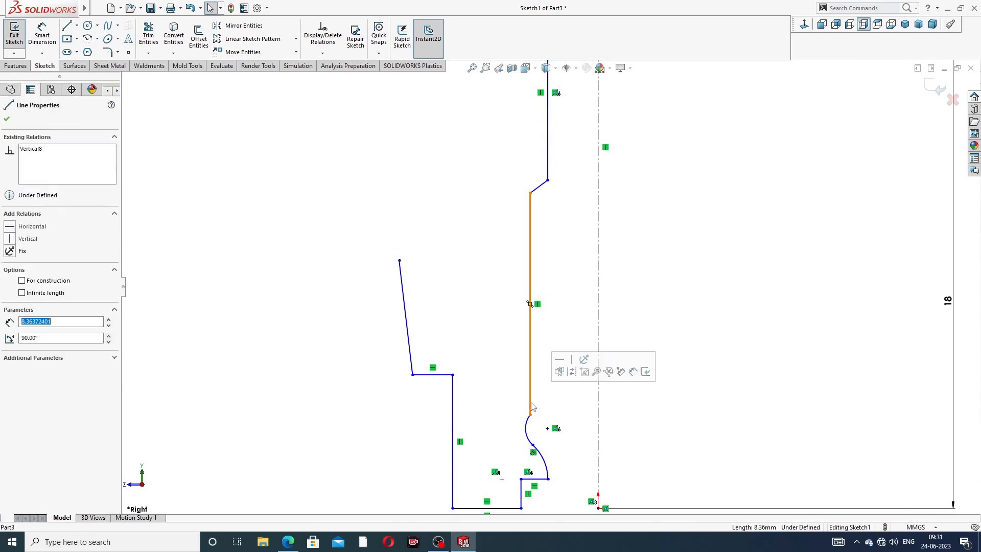
pyautogui.keyDown('ctrl'); pyautogui.click(521, 491); pyautogui.keyUp('ctrl')
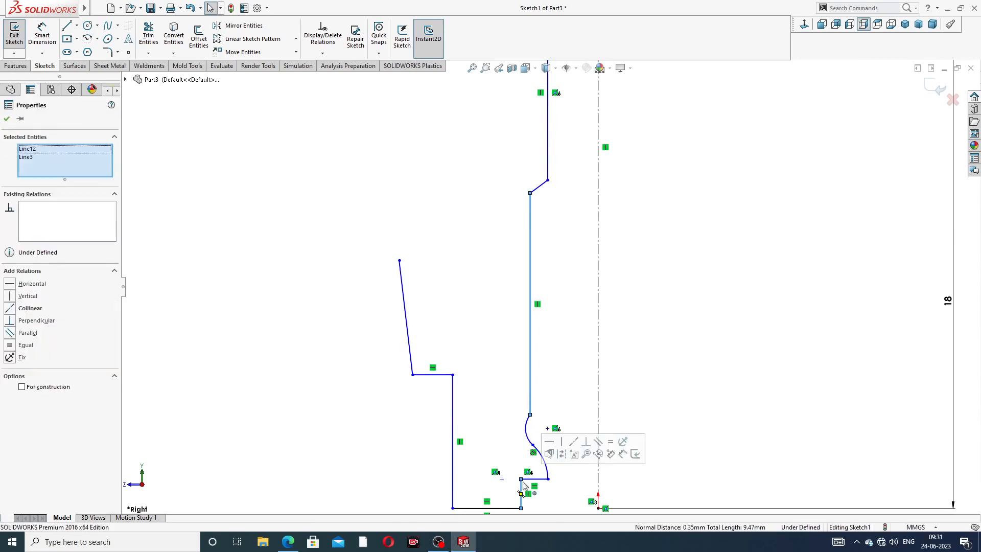
pyautogui.click(574, 442)
pyautogui.click(697, 385)
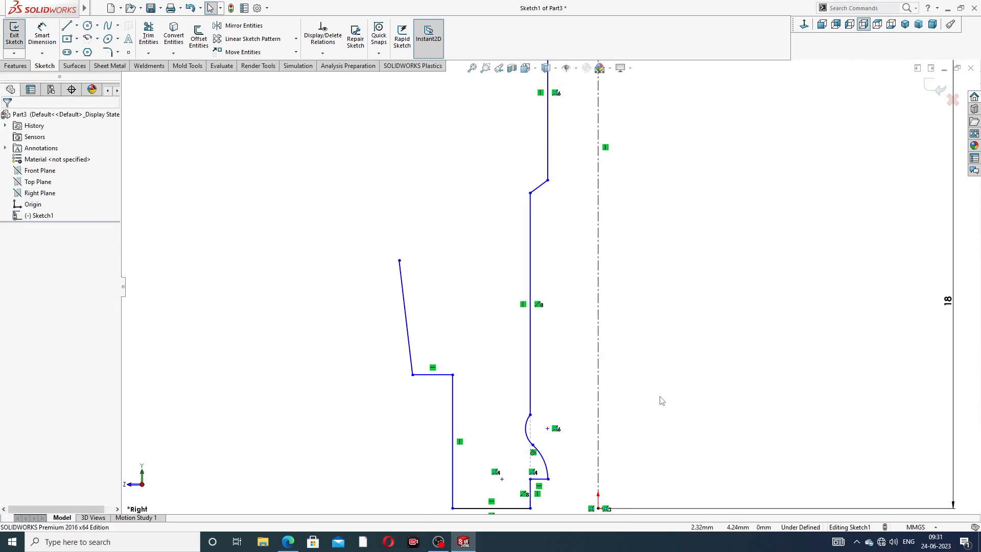
# - Draw a horizontal construction line from the lower end of the short inner vertical at the base to the origin
pyautogui.scroll(3, 662, 401)
pyautogui.scroll(-5, 564, 330)
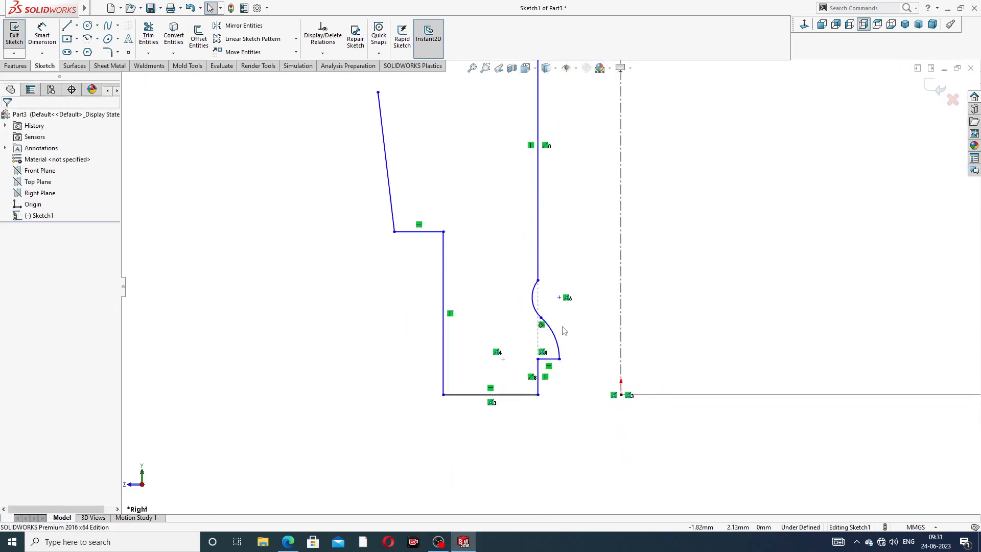
pyautogui.click(76, 25)
pyautogui.click(93, 51)
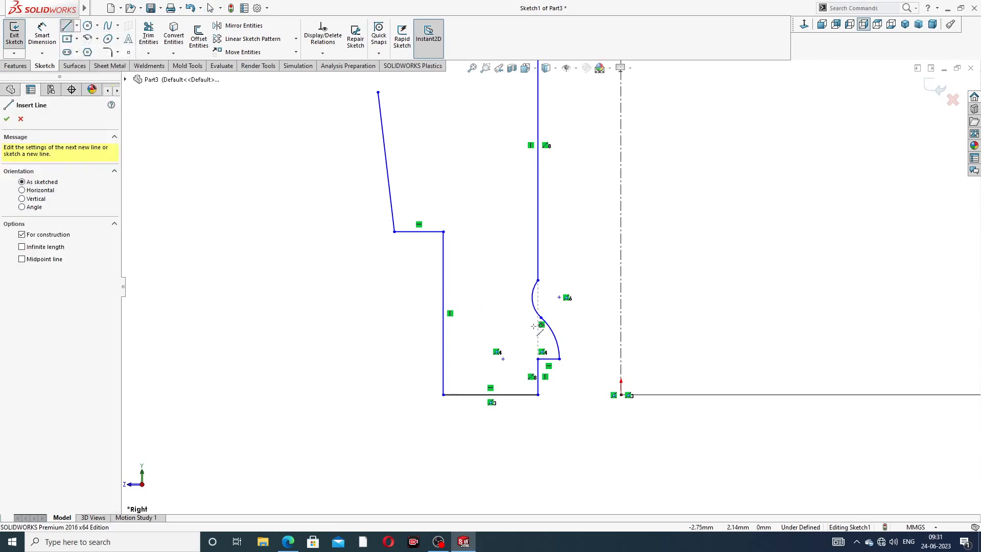
pyautogui.click(538, 395)
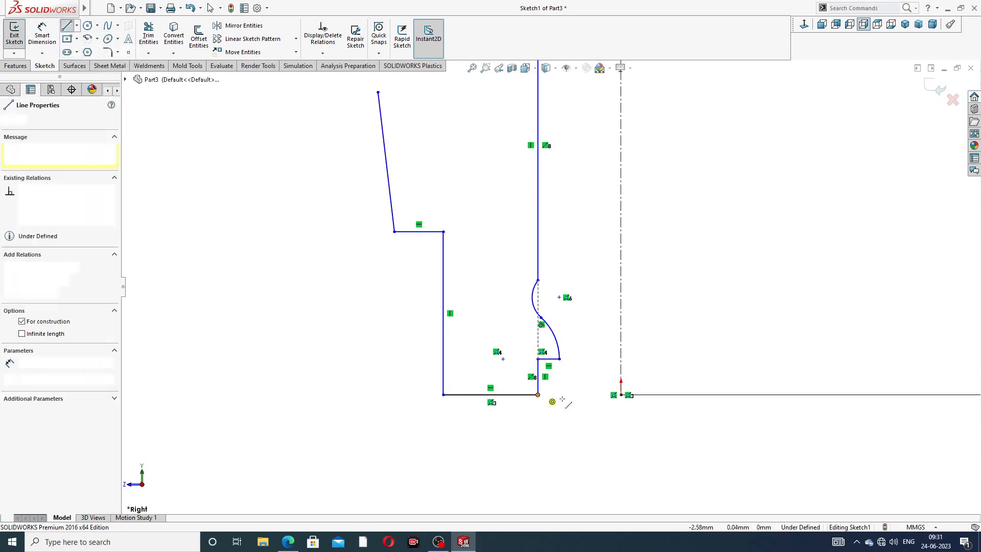
pyautogui.click(621, 395)
pyautogui.rightClick(678, 334)
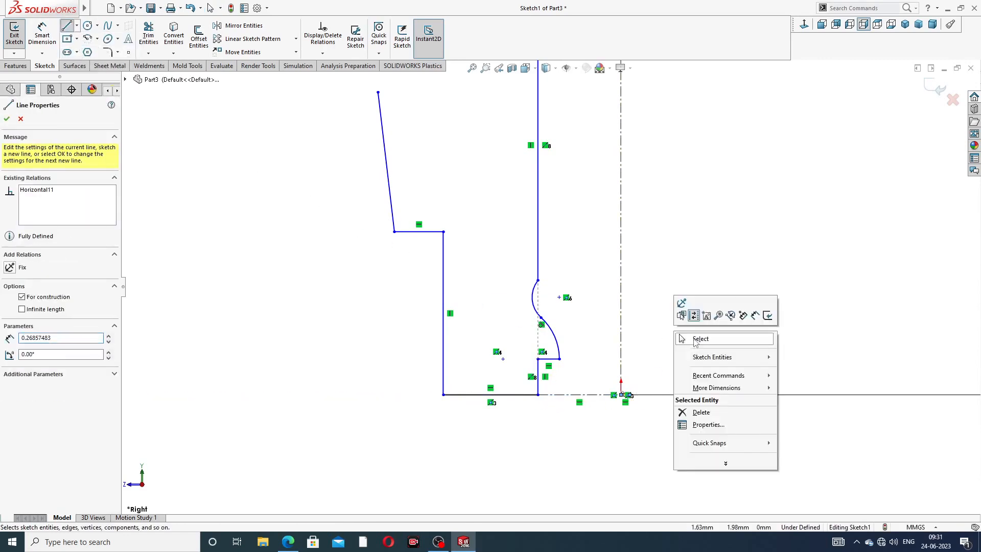
pyautogui.click(687, 336)
# - Make the horizontal base line collinear with the construction line that runs to the origin
pyautogui.scroll(-3, 583, 403)
pyautogui.click(496, 372)
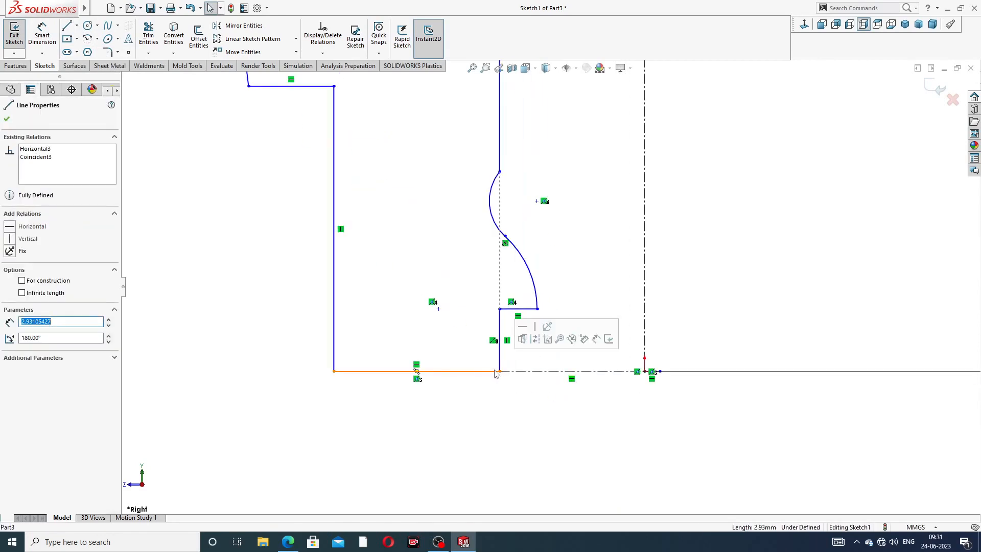
pyautogui.keyDown('ctrl'); pyautogui.click(547, 371); pyautogui.keyUp('ctrl')
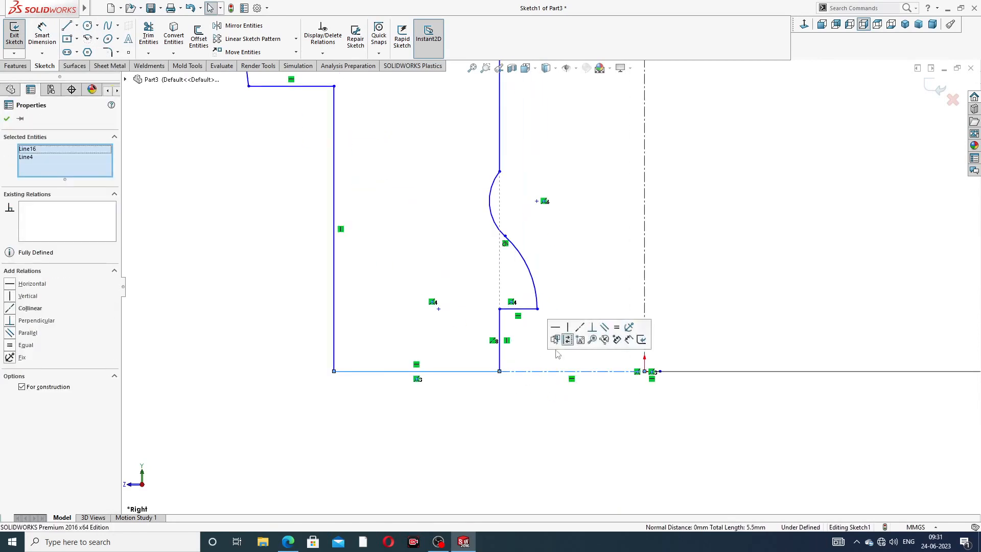
pyautogui.click(580, 328)
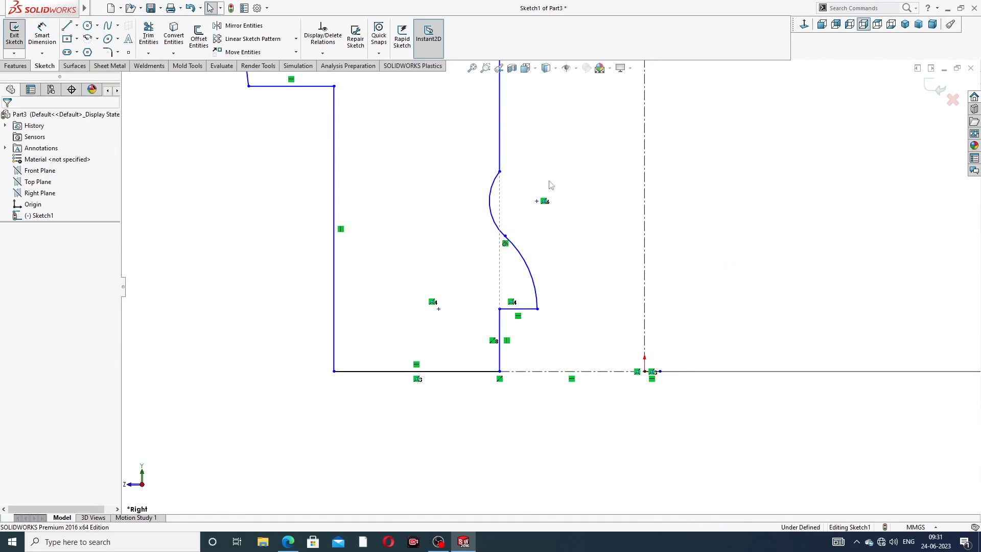
# - Apply a vertical relation to the slanted outer line above the step
pyautogui.scroll(3, 551, 185)
pyautogui.scroll(-2, 469, 171)
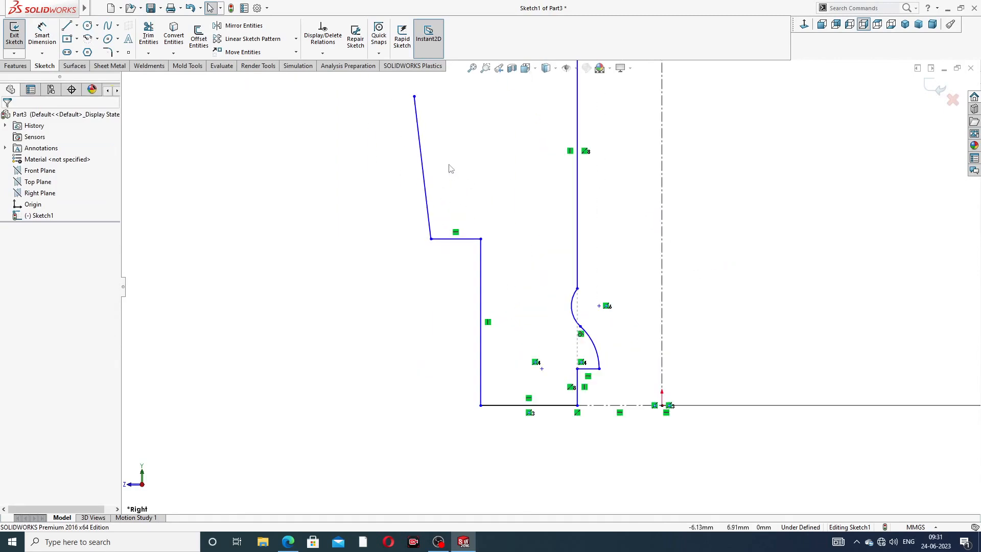
pyautogui.click(423, 164)
pyautogui.click(467, 123)
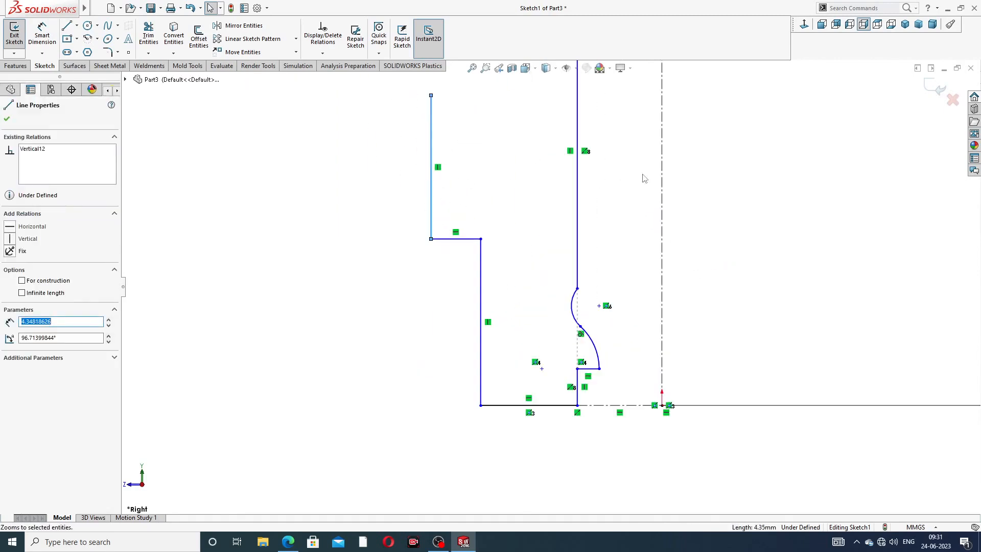
pyautogui.click(722, 176)
# - From the outer vertical's upper end, sketch an inward slant, a tangent arc of radius about 4.04 mm and a line about 1.95 mm to the half circle's near end
pyautogui.scroll(2, 723, 175)
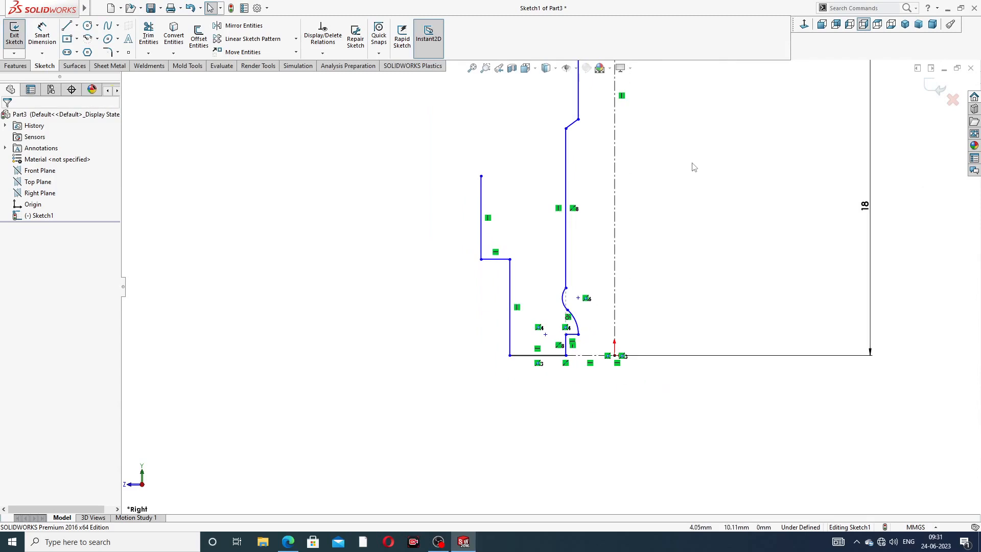
pyautogui.scroll(-1, 692, 164)
pyautogui.scroll(3, 683, 154)
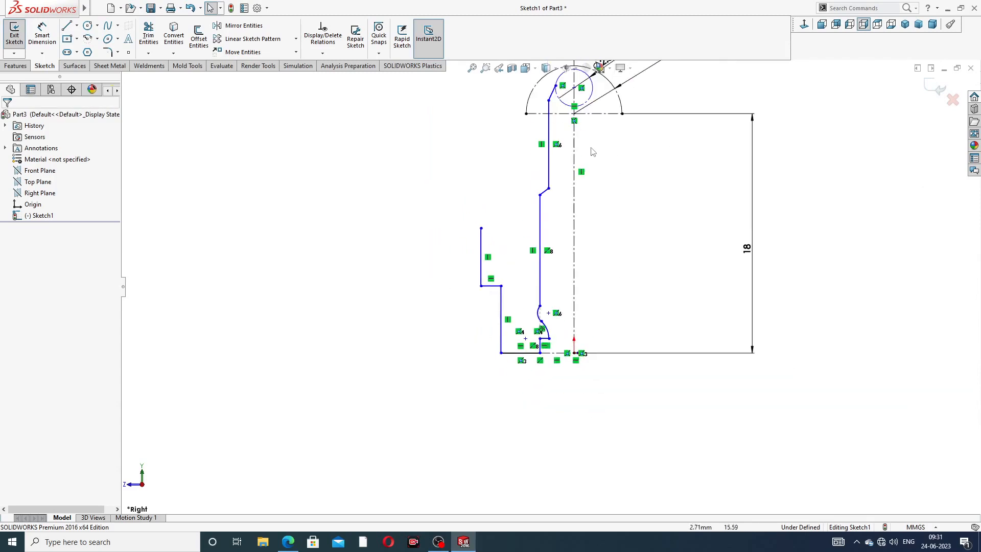
pyautogui.scroll(-2, 572, 158)
pyautogui.scroll(2, 532, 112)
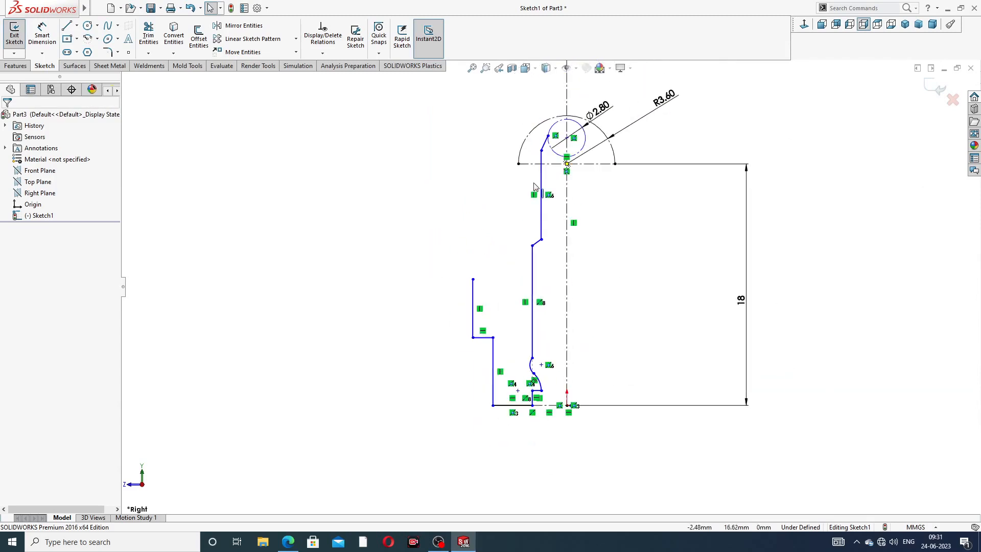
pyautogui.scroll(-2, 531, 182)
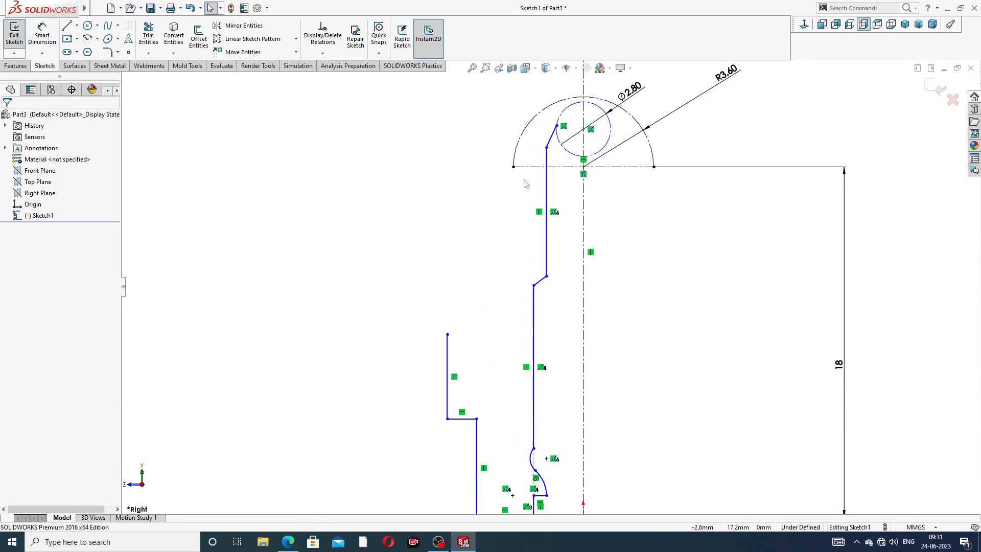
pyautogui.click(66, 25)
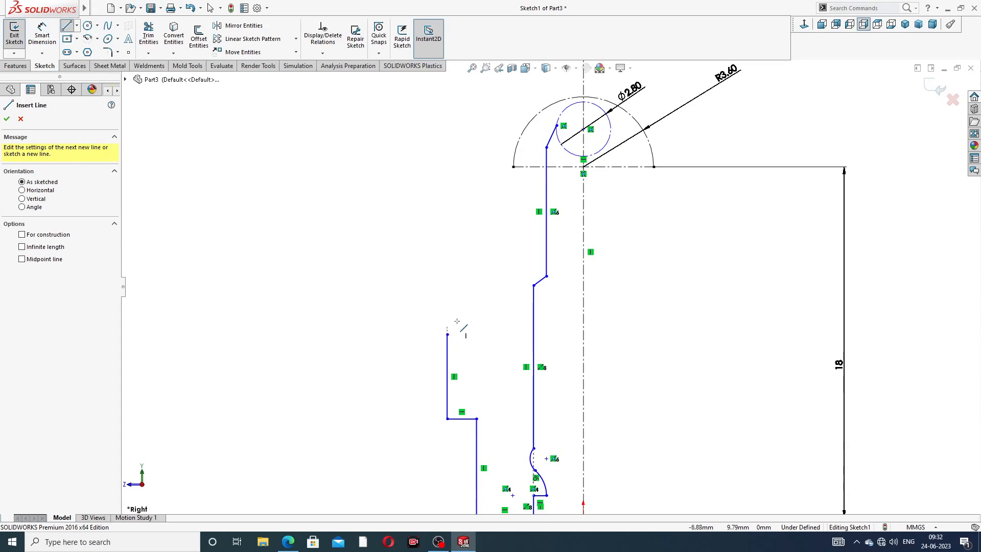
pyautogui.click(448, 335)
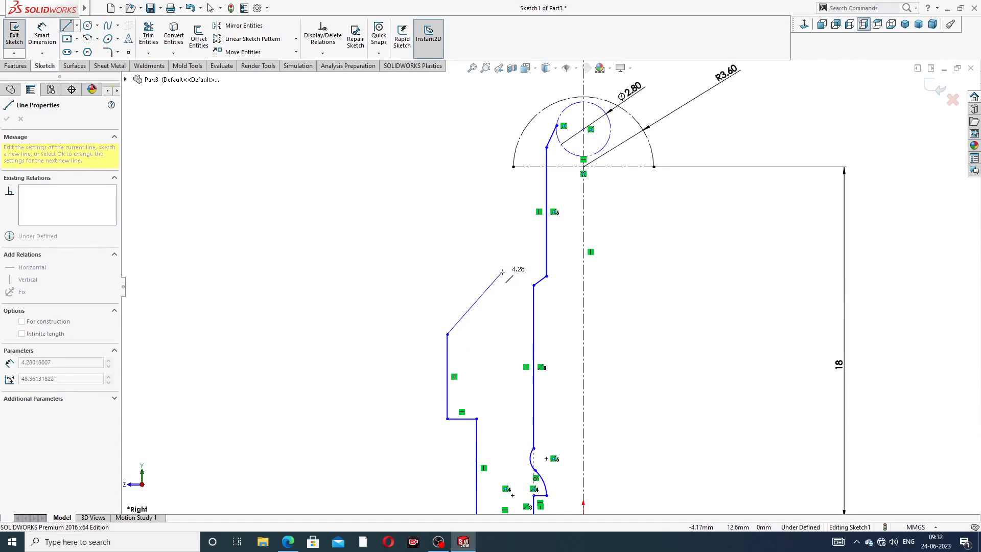
pyautogui.click(506, 269)
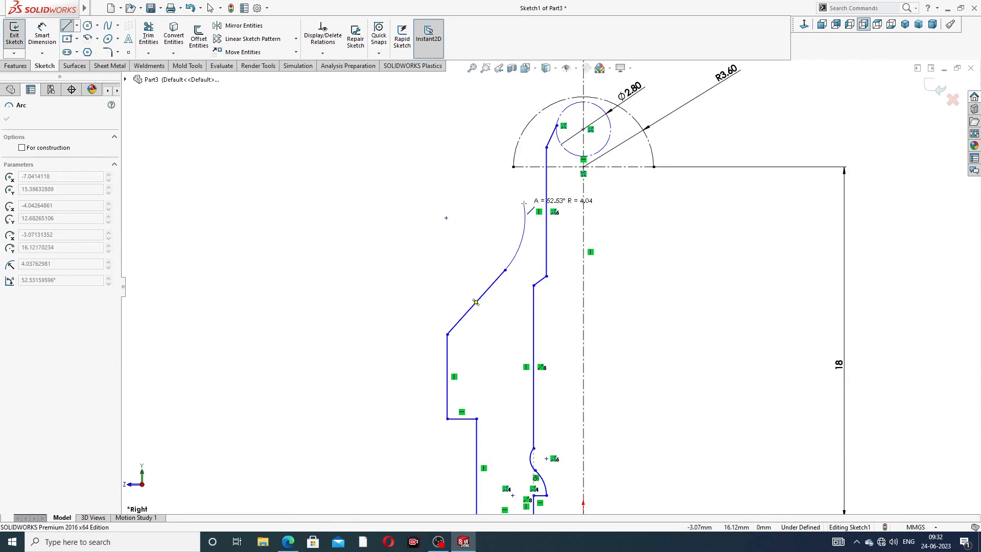
pyautogui.click(524, 203)
pyautogui.click(514, 167)
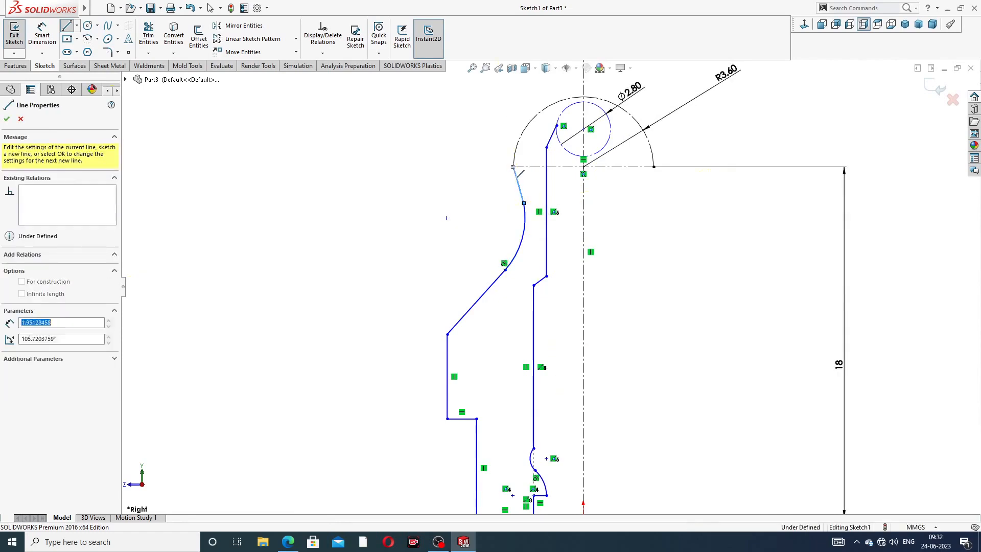
pyautogui.rightClick(641, 203)
pyautogui.click(659, 210)
pyautogui.scroll(-1, 532, 165)
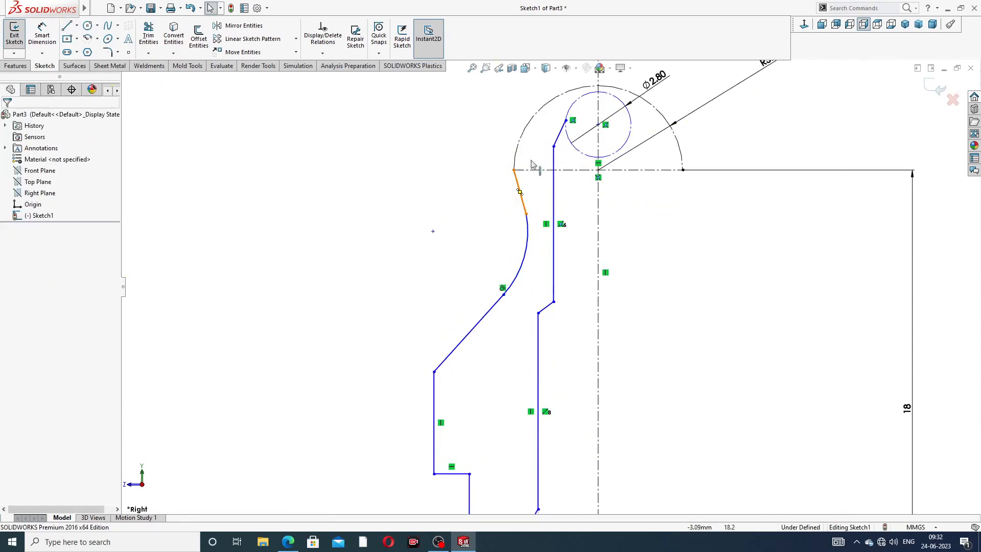
# - Sketch a horizontal line about 1.5 mm from the inner slant's upper end to the half circle, and a slanted line down to the half circle's near end
pyautogui.click(67, 27)
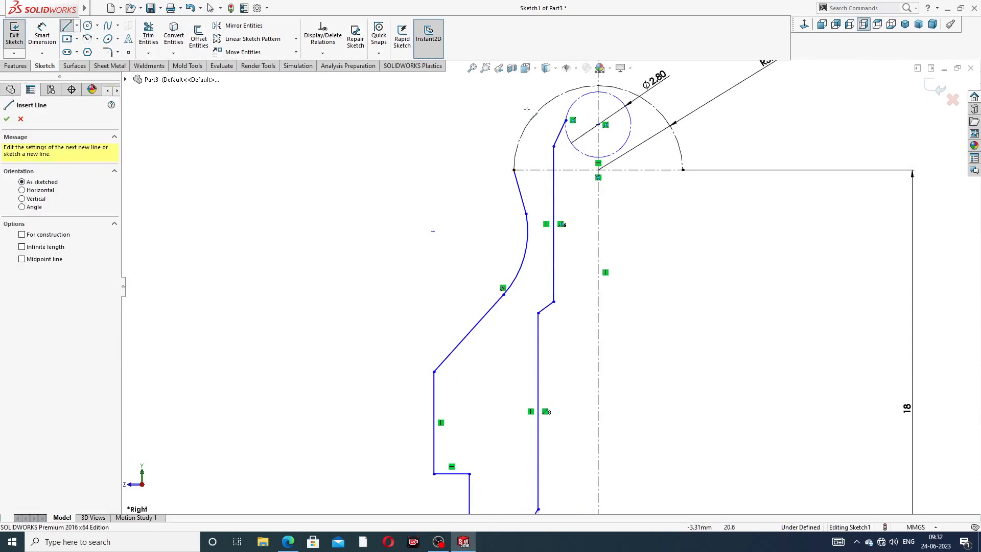
pyautogui.click(565, 120)
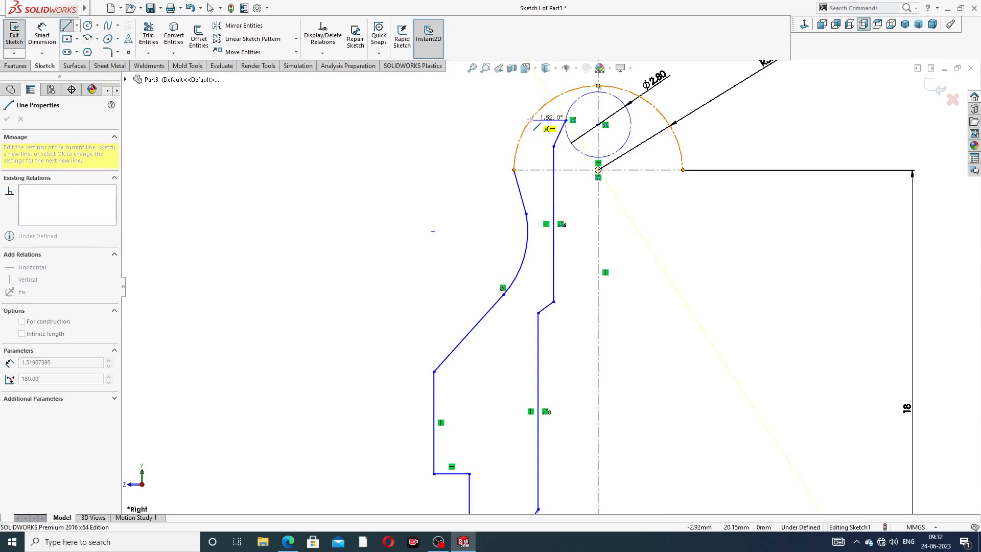
pyautogui.scroll(-4, 530, 119)
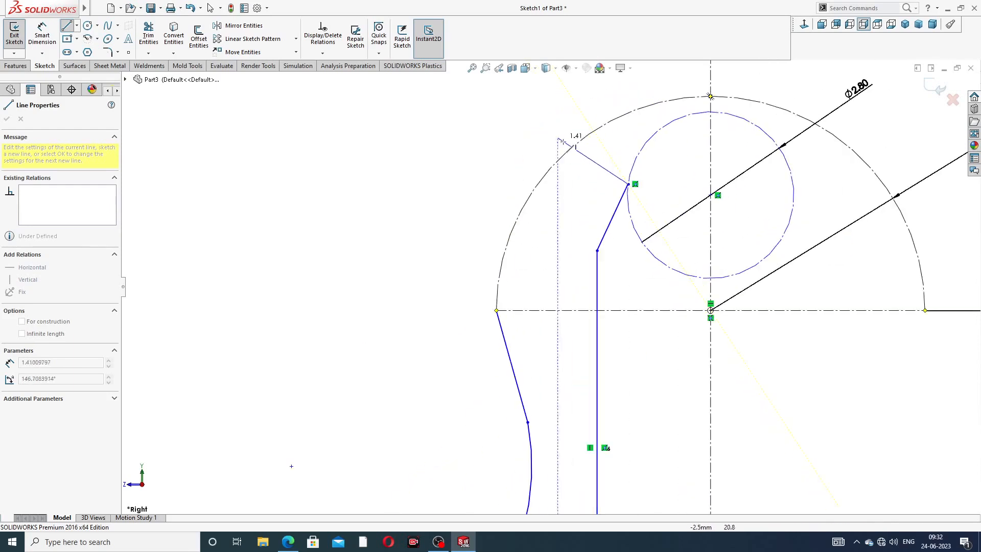
pyautogui.click(537, 184)
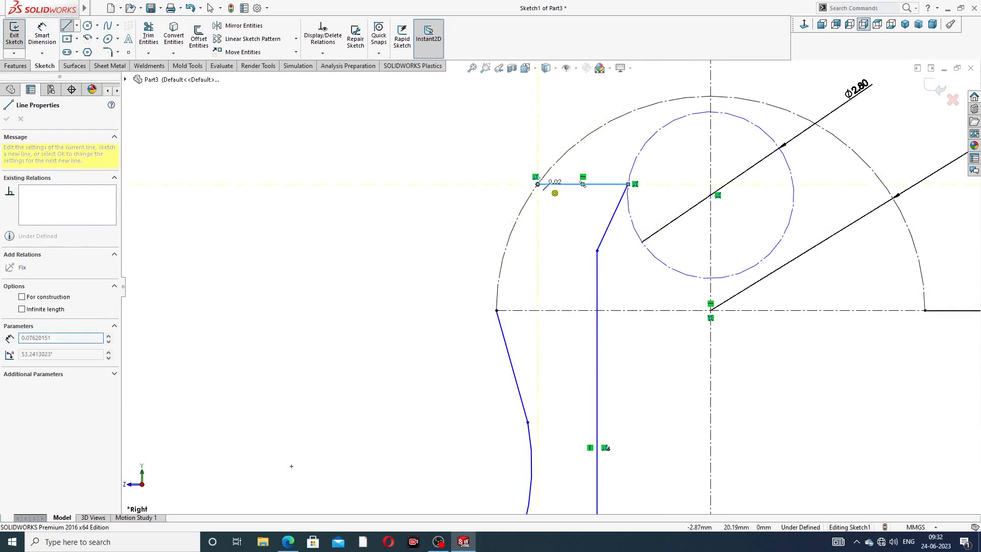
pyautogui.click(496, 310)
pyautogui.rightClick(552, 258)
pyautogui.click(570, 263)
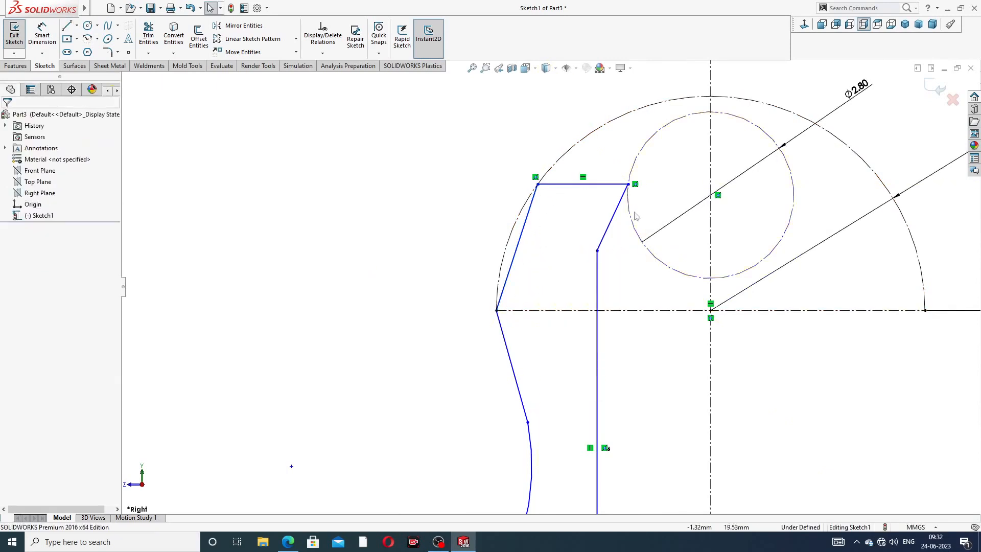
# - Dimension the horizontal distance from the top line's inner end to the vertical centerline as 1.2 mm
pyautogui.scroll(3, 551, 287)
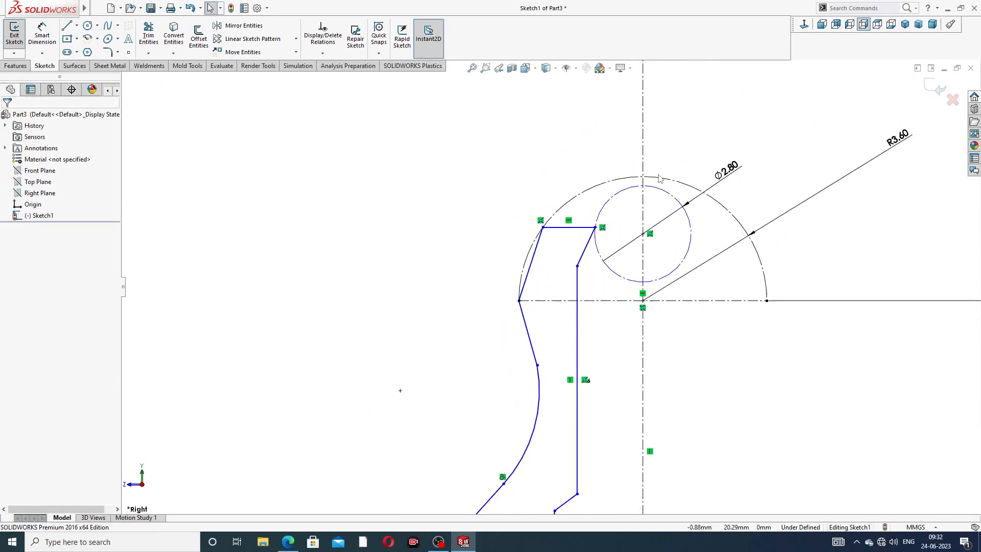
pyautogui.click(42, 36)
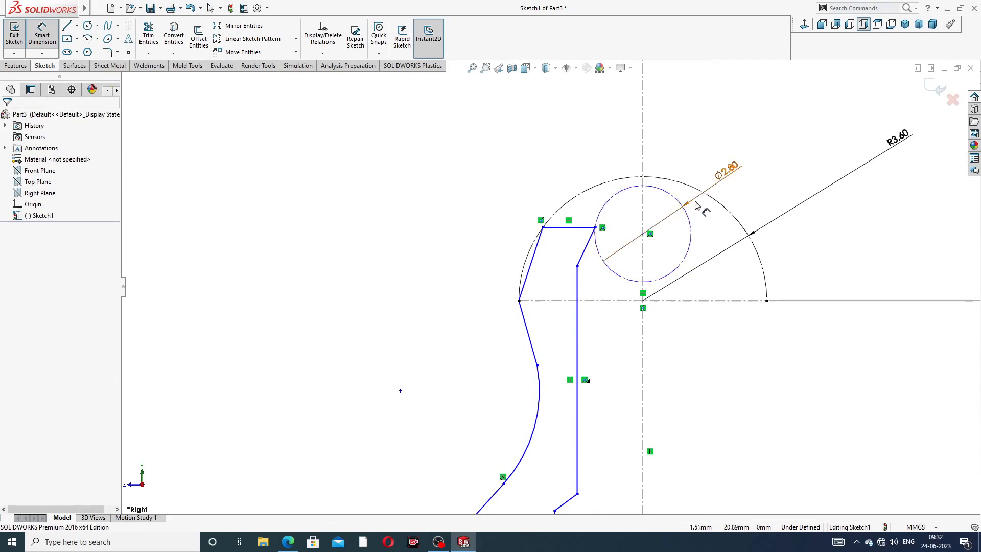
pyautogui.scroll(-2, 649, 204)
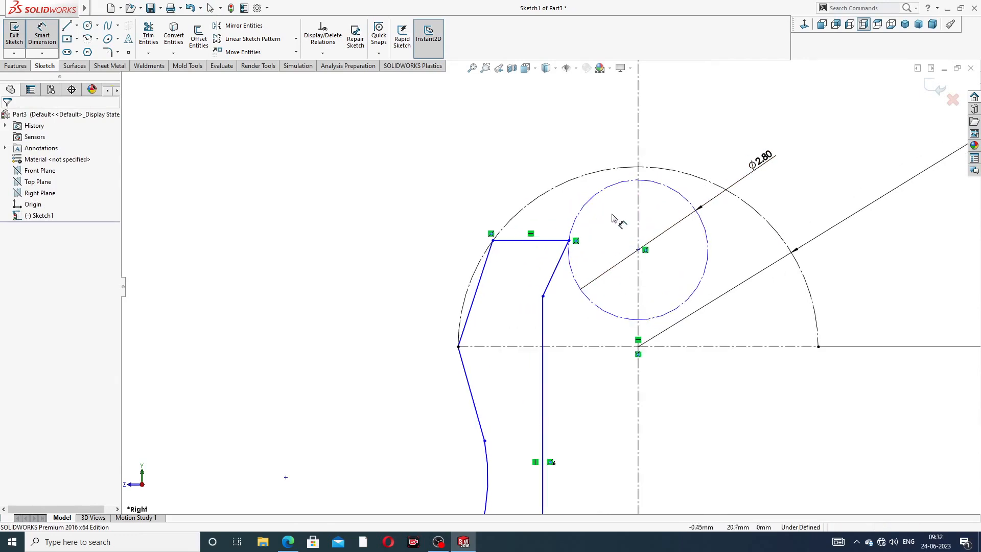
pyautogui.click(570, 242)
pyautogui.click(638, 210)
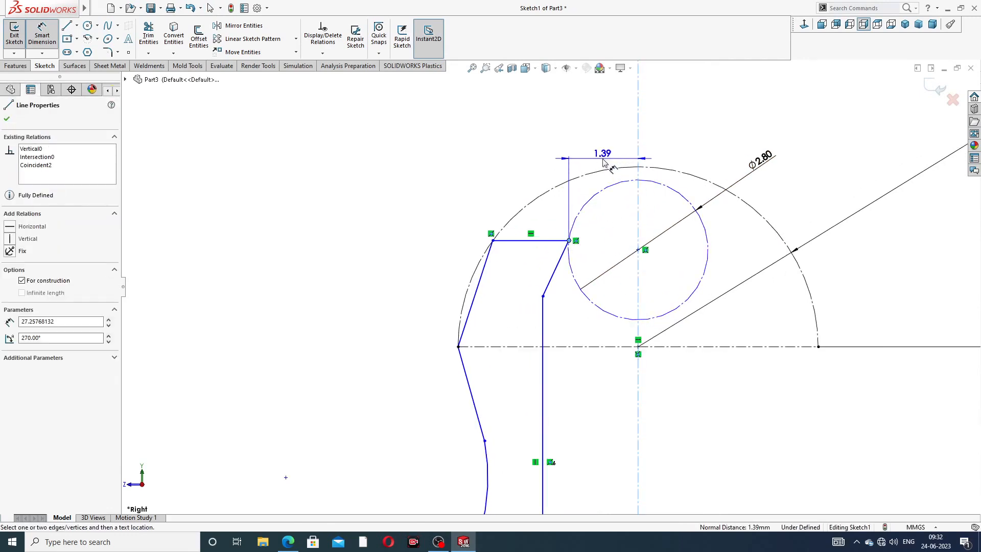
pyautogui.click(613, 171)
pyautogui.write('1')
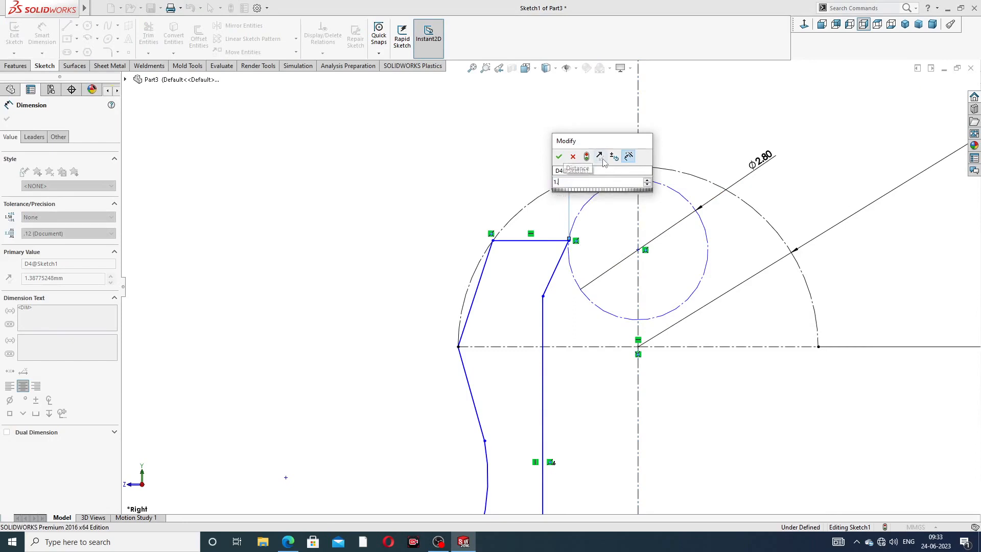
pyautogui.write('.2')
pyautogui.press('Return')
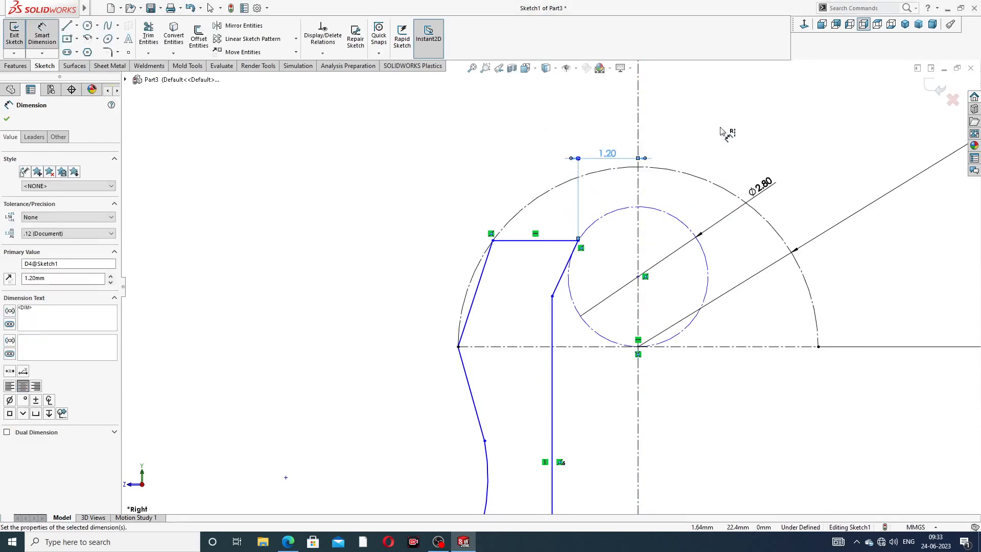
pyautogui.click(721, 131)
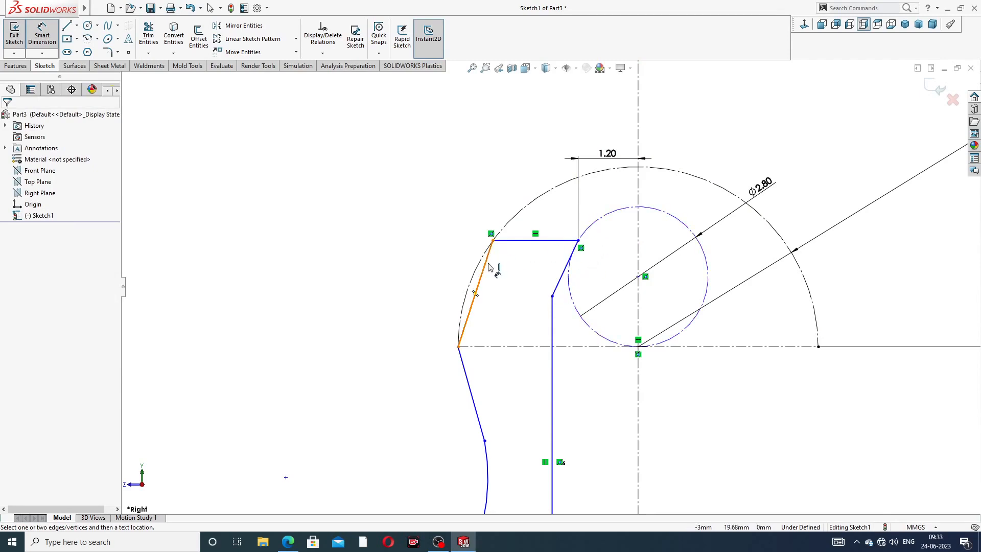
# - Dimension the angle between the outer slant inside the half circle and the vertical centerline as 26°, and place its text beside the slant
pyautogui.click(488, 268)
pyautogui.click(638, 258)
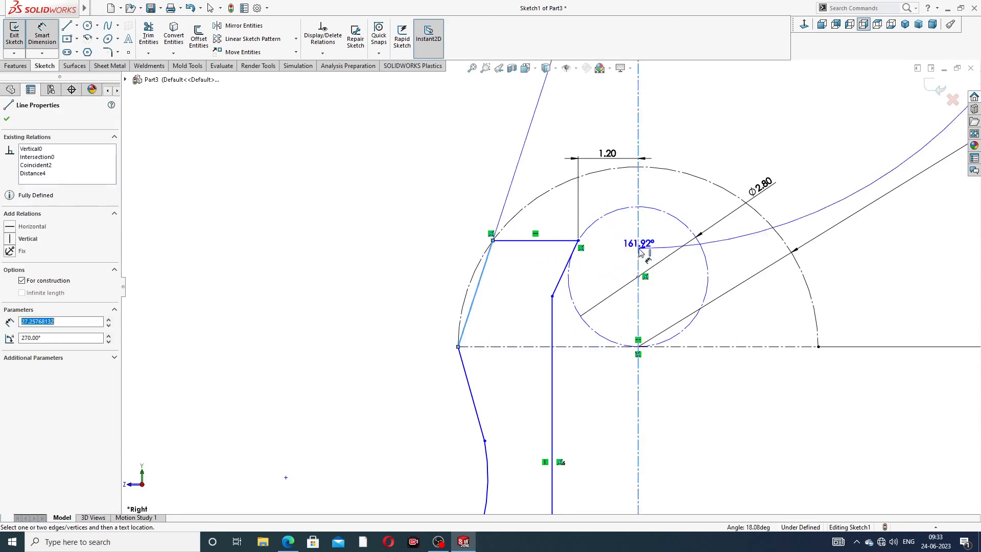
pyautogui.click(515, 336)
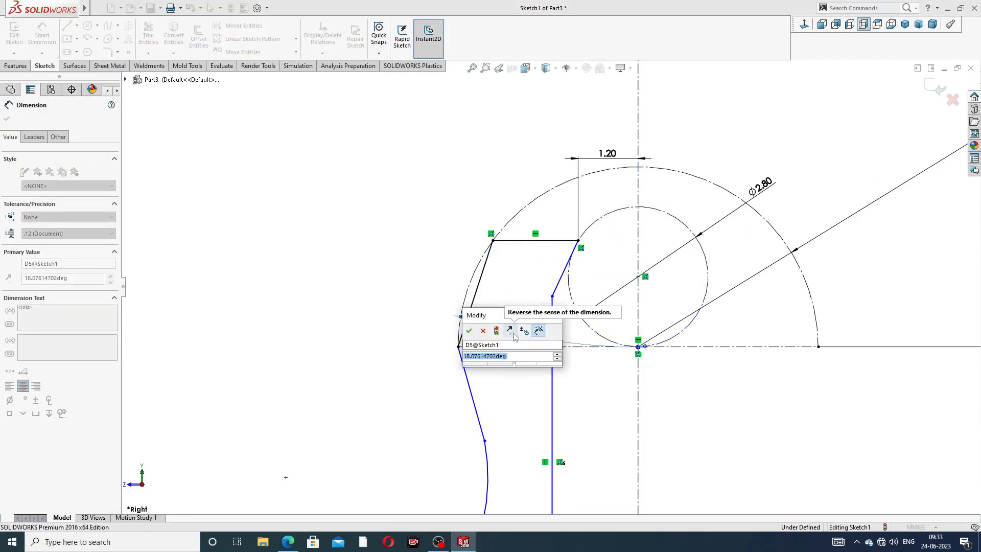
pyautogui.write('26')
pyautogui.press('Return')
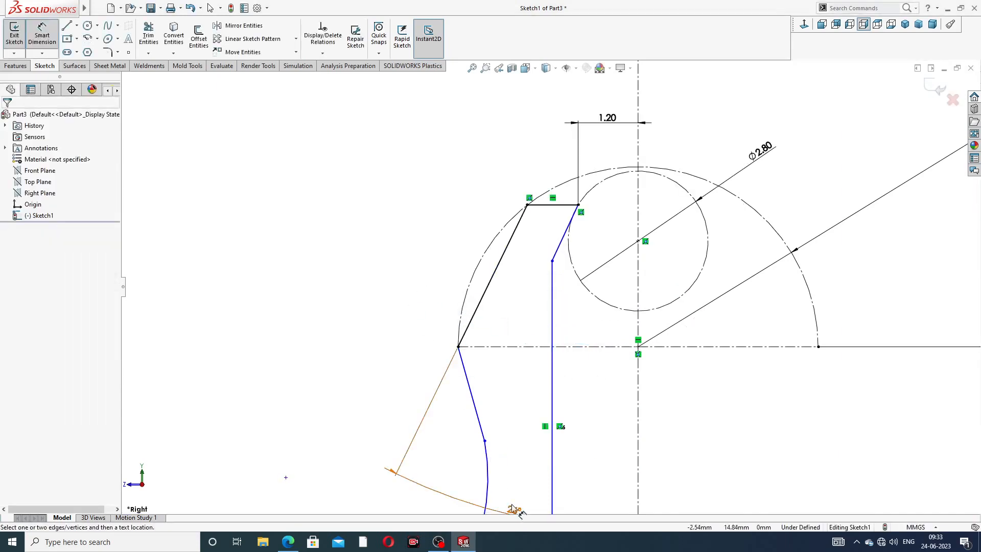
pyautogui.moveTo(514, 510); pyautogui.dragTo(513, 322)
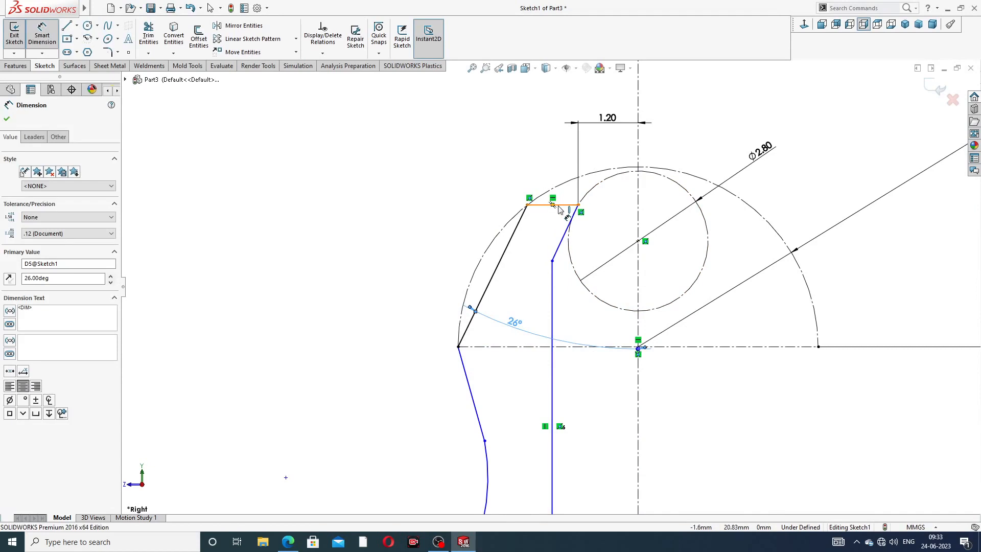
# - Dimension the angle between the inner slant and the short horizontal top line as 60°
pyautogui.click(567, 229)
pyautogui.click(559, 205)
pyautogui.click(544, 233)
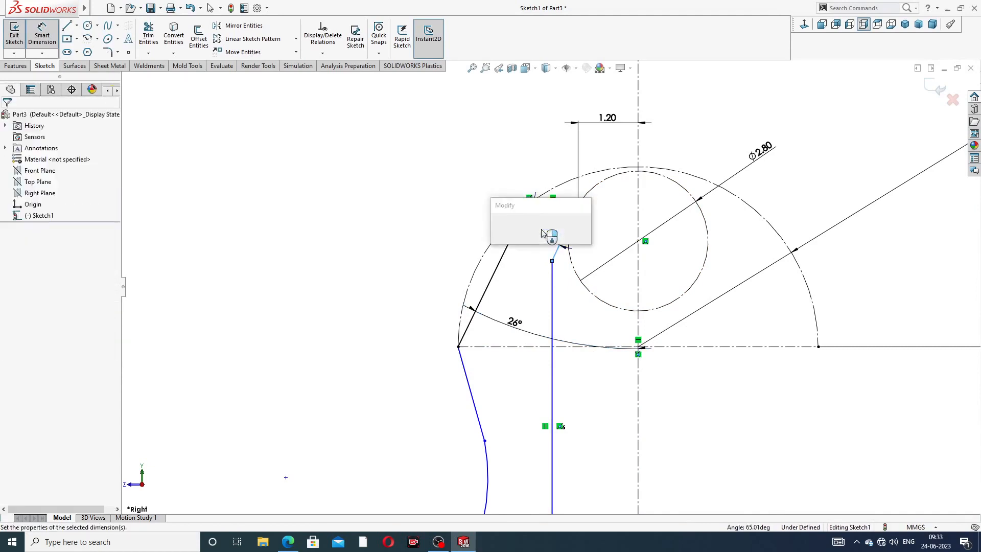
pyautogui.write('60')
pyautogui.press('Return')
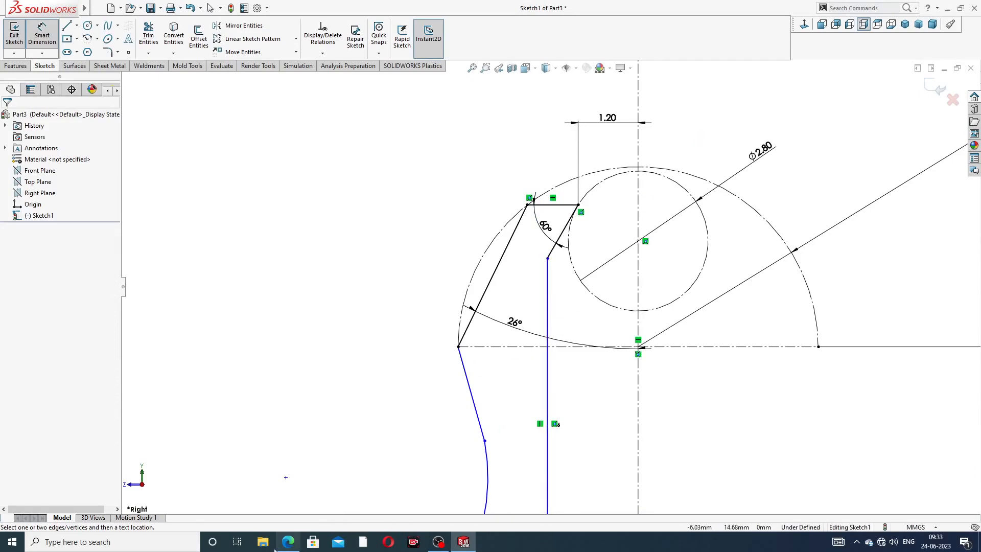
# - Check the reference drawing, then reposition the R3.60 and Ø2.80 dimension texts beside the half circle
pyautogui.click(288, 542)
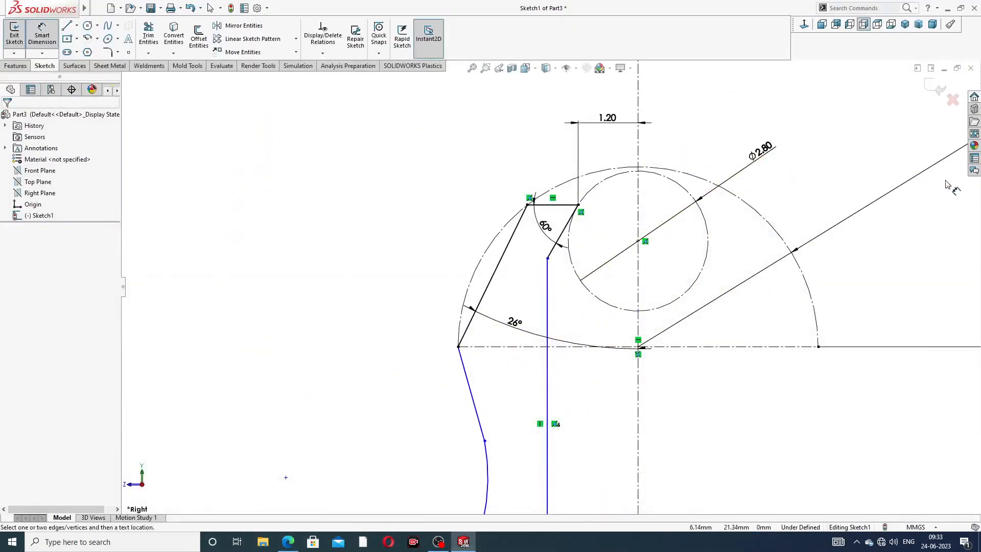
pyautogui.scroll(3, 944, 180)
pyautogui.moveTo(820, 186); pyautogui.dragTo(724, 230)
pyautogui.moveTo(665, 209); pyautogui.dragTo(677, 191)
pyautogui.click(718, 212)
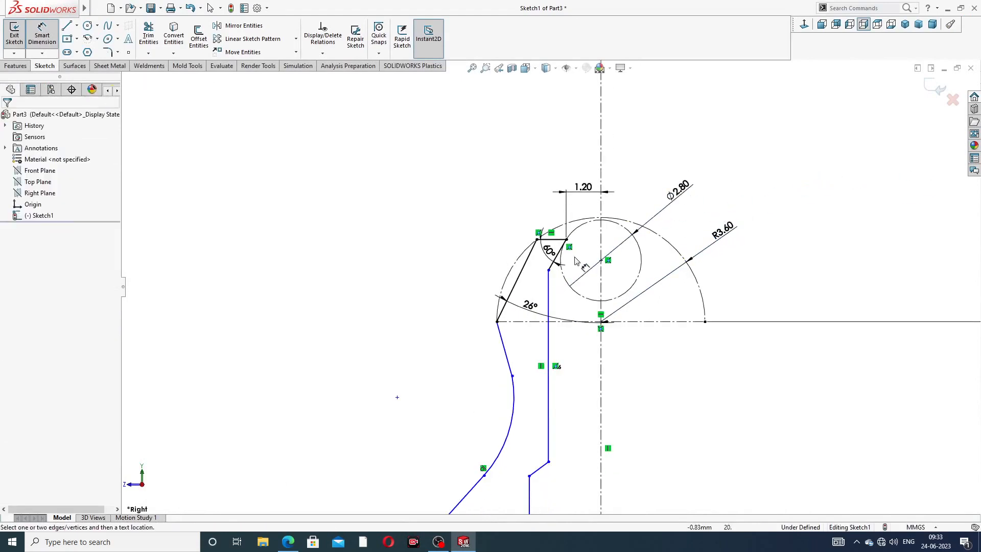
# - Dimension the horizontal construction line from the inner vertical's lower end to the origin as 3 mm
pyautogui.scroll(-2, 581, 256)
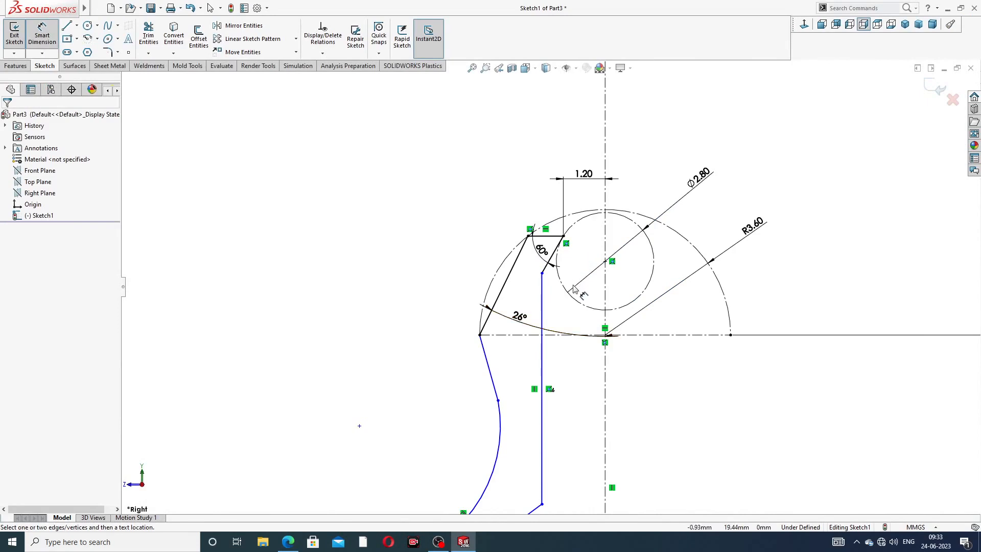
pyautogui.scroll(1, 551, 286)
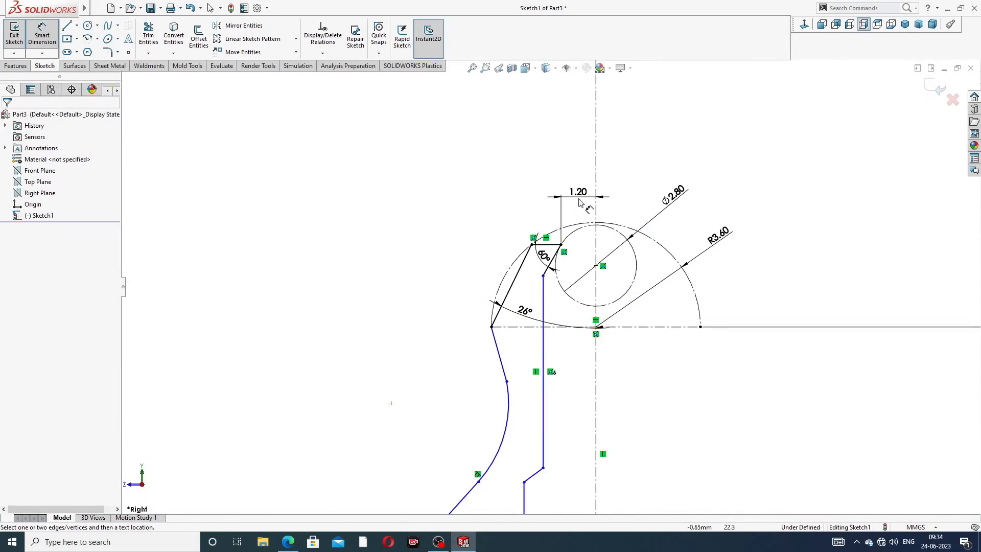
pyautogui.scroll(-1, 588, 289)
pyautogui.scroll(3, 587, 289)
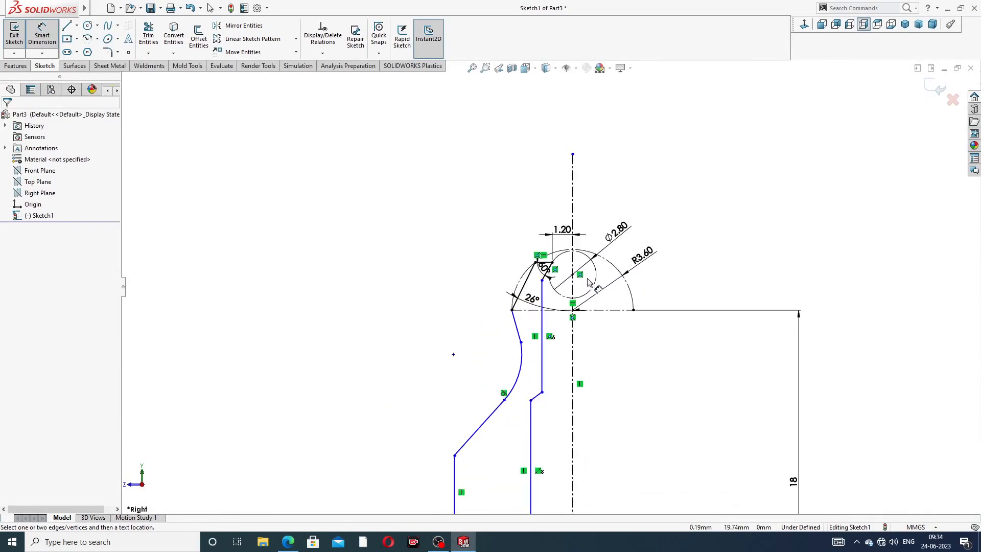
pyautogui.scroll(3, 562, 368)
pyautogui.scroll(-5, 548, 462)
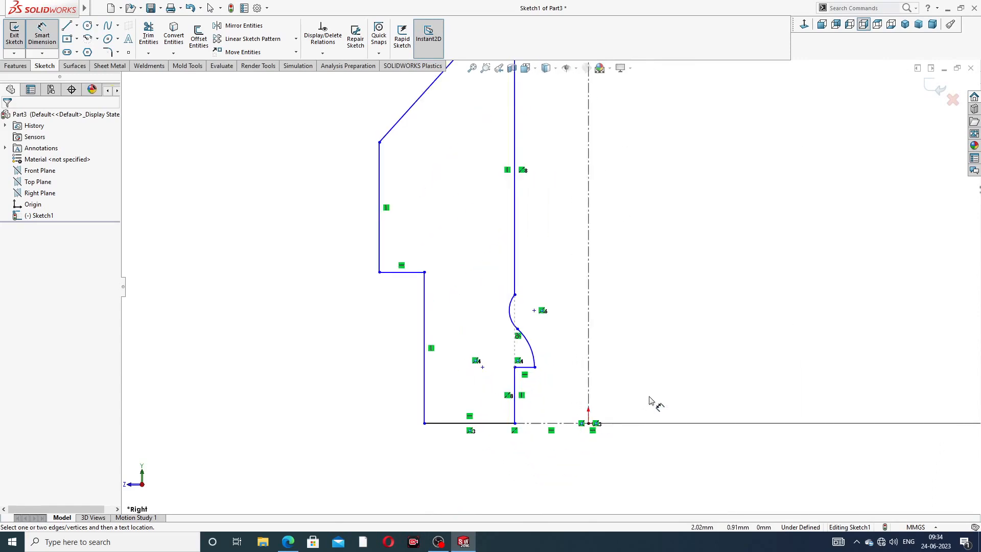
pyautogui.click(531, 424)
pyautogui.click(543, 462)
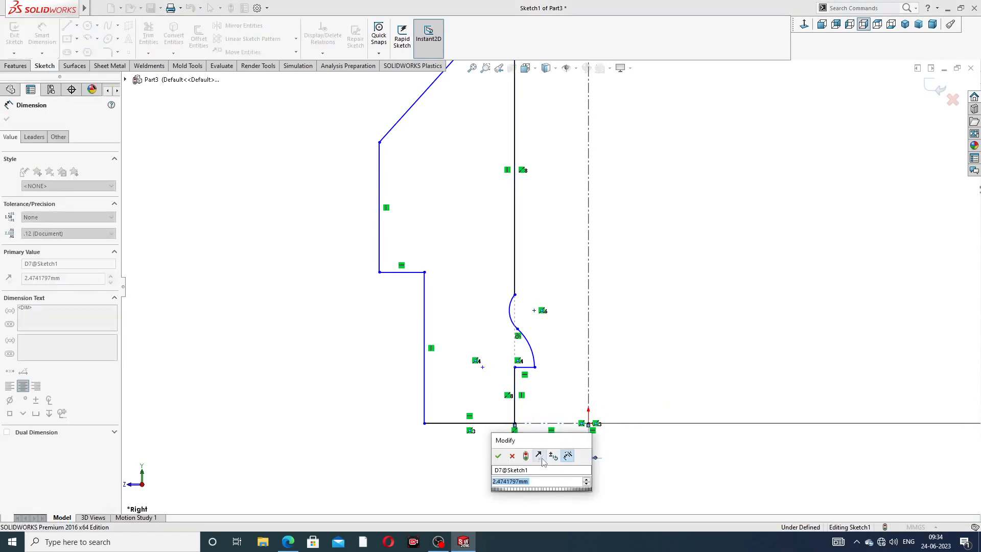
pyautogui.write('3')
pyautogui.press('Return')
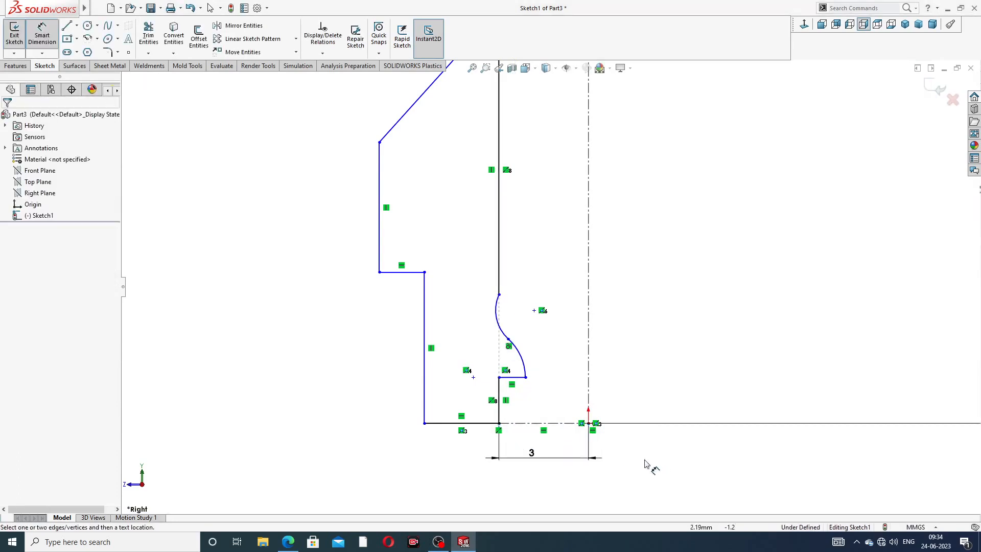
# - Dimension the horizontal distance from the outer vertical's lower end to the origin as 5 mm, placed below the 3 mm dimension
pyautogui.click(424, 424)
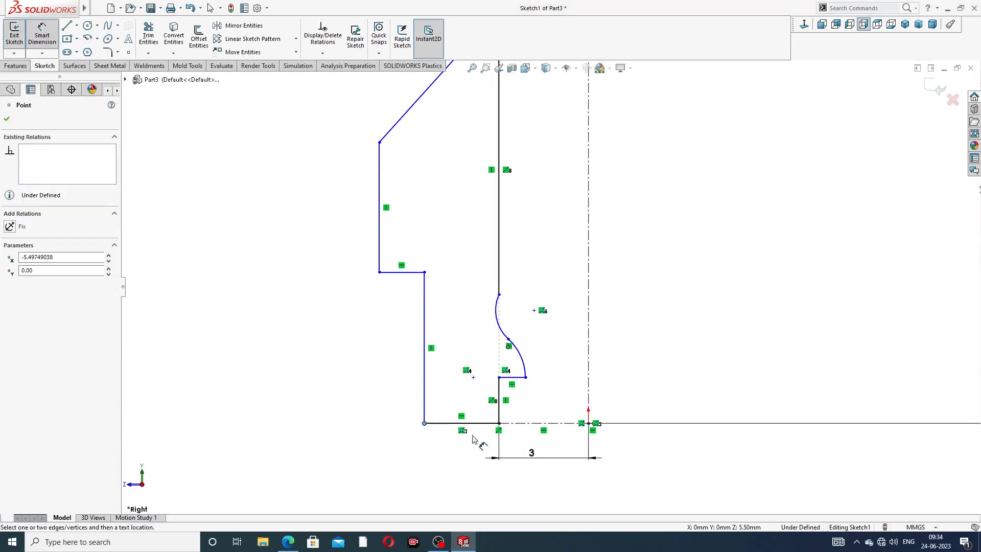
pyautogui.click(589, 423)
pyautogui.click(515, 481)
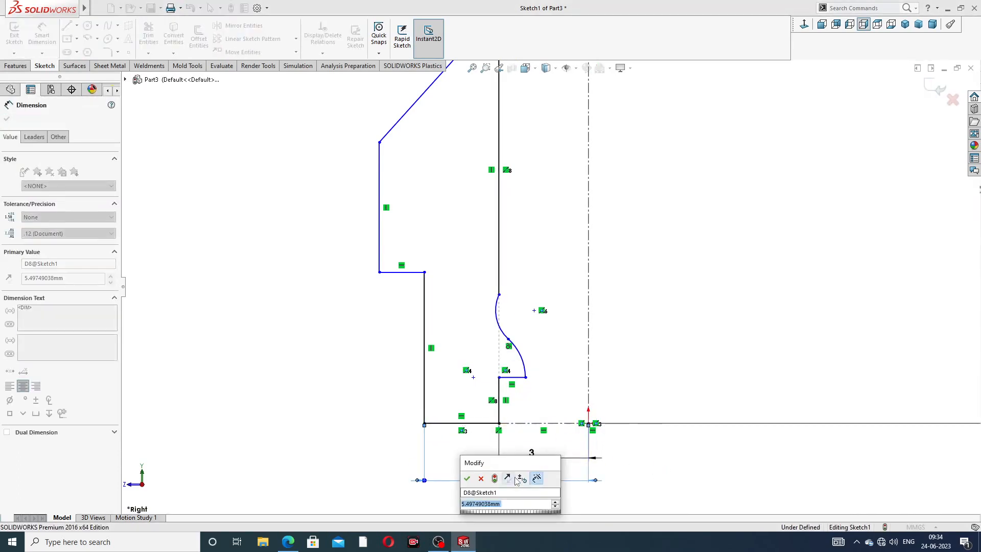
pyautogui.write('5')
pyautogui.press('Return')
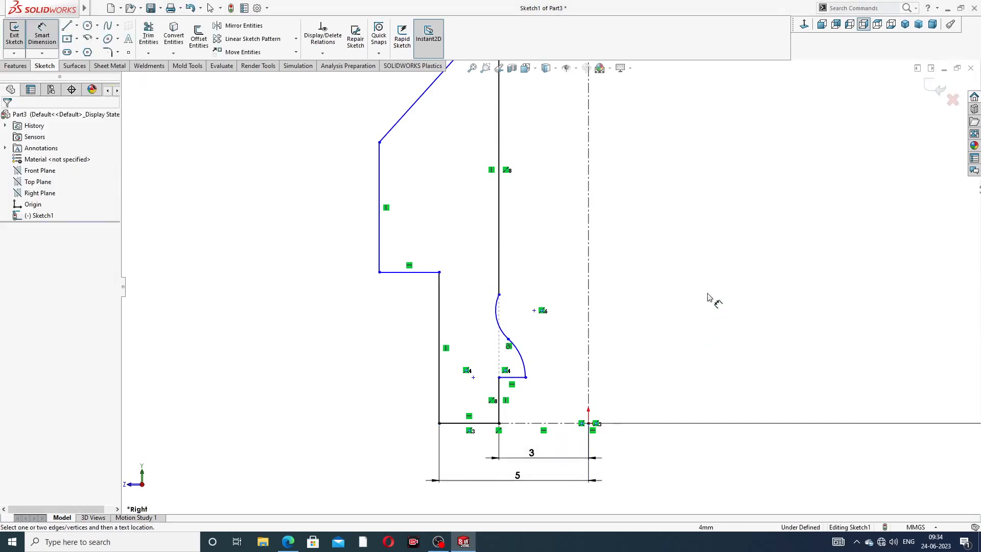
# - Check the reference drawing and dimension the lower arc on the inner wall with a radius of 0.8 mm
pyautogui.scroll(-2, 518, 384)
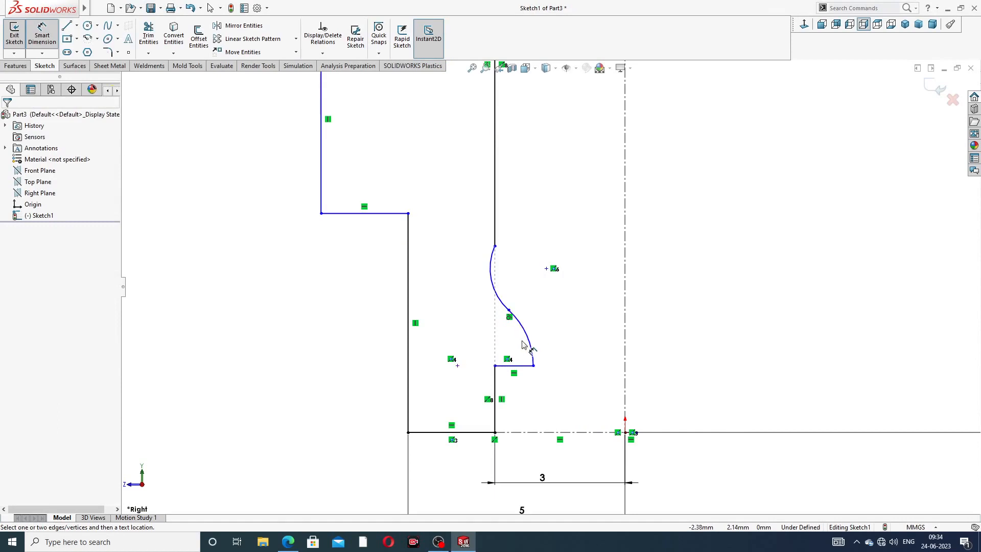
pyautogui.click(531, 341)
pyautogui.click(552, 344)
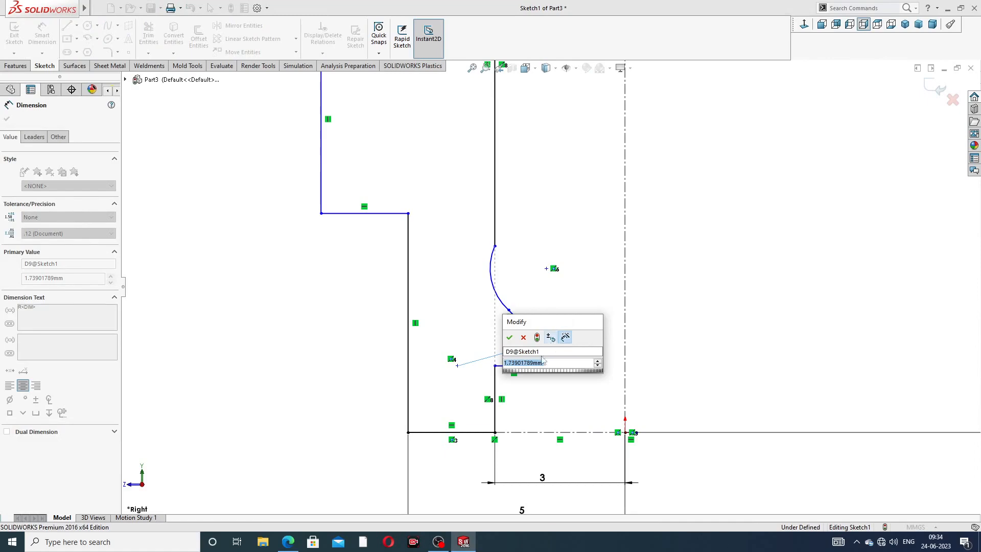
pyautogui.hotkey('alt', 'Tab')
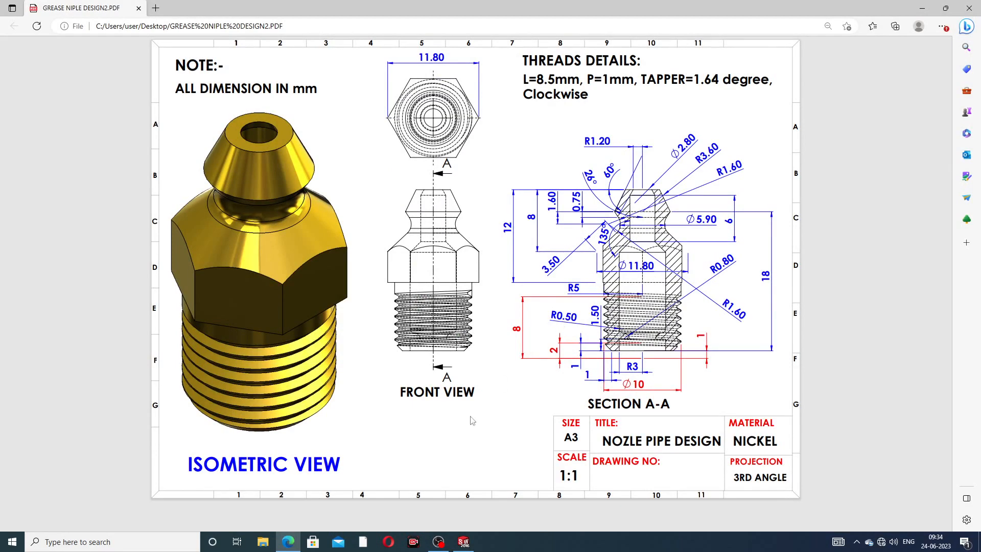
pyautogui.click(286, 542)
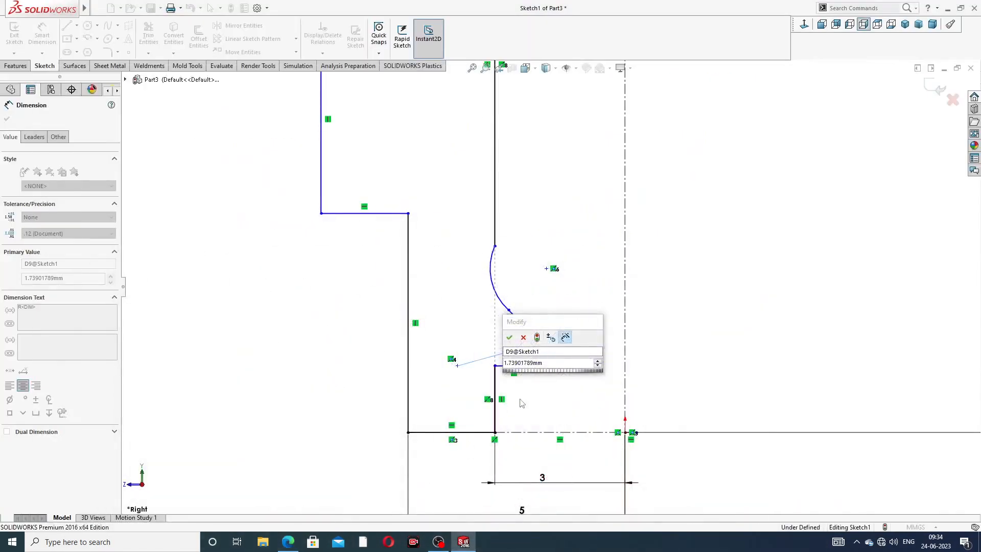
pyautogui.click(540, 363)
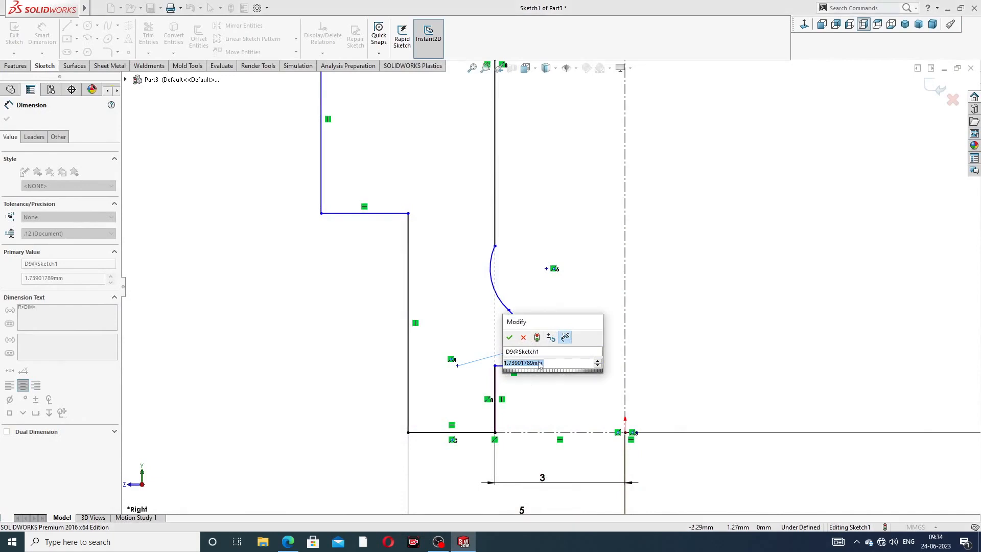
pyautogui.write('0.8')
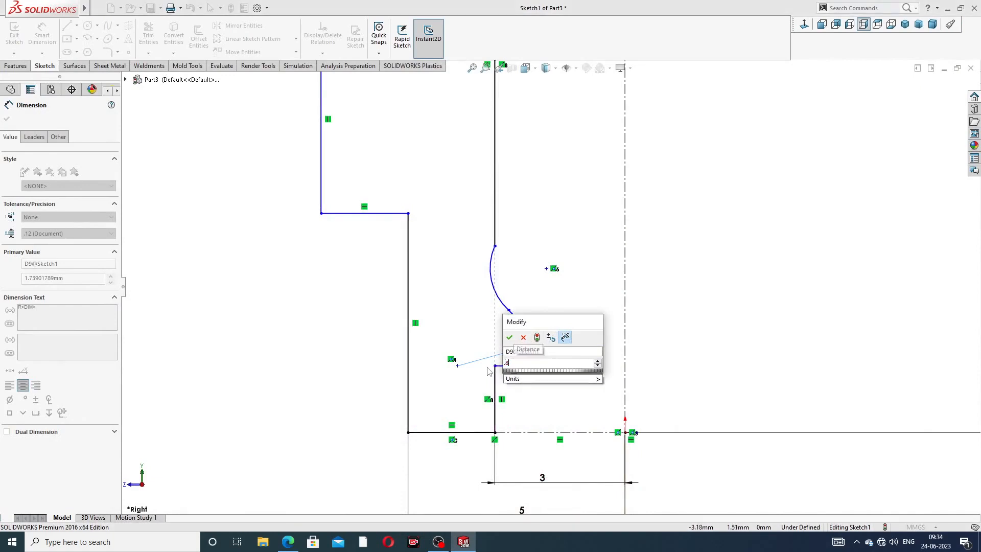
pyautogui.press('Return')
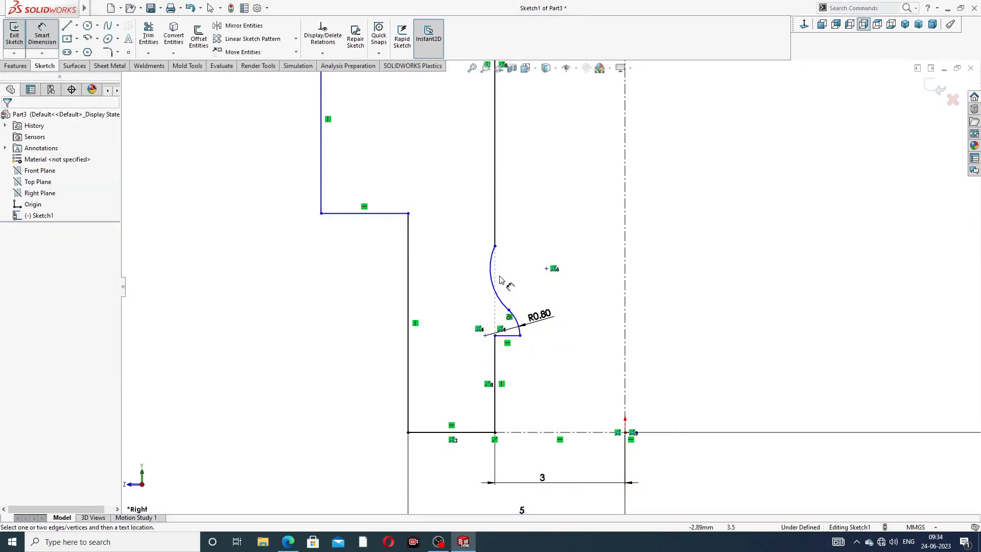
# - Dimension the upper arc on the inner wall with a radius of 0.5 mm
pyautogui.click(492, 279)
pyautogui.click(478, 281)
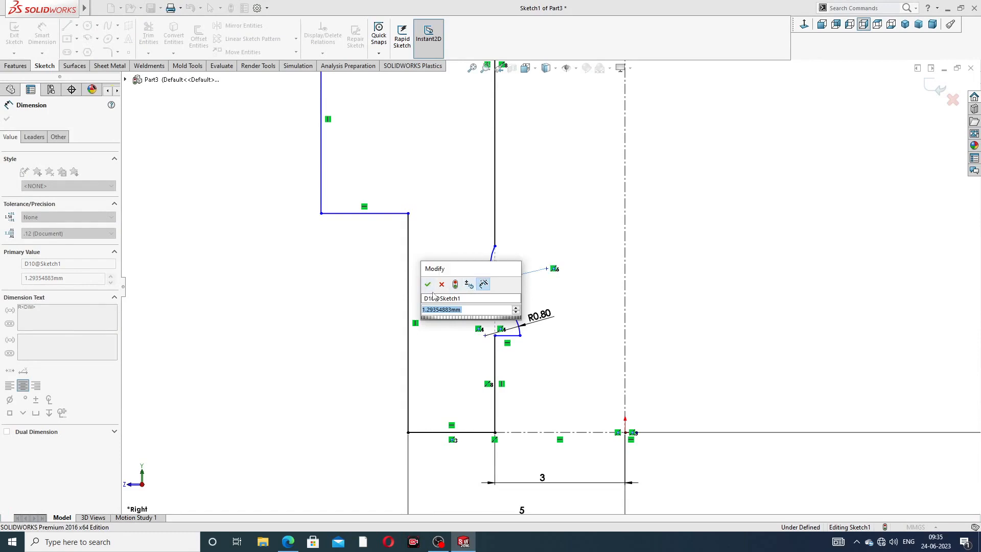
pyautogui.write('.5')
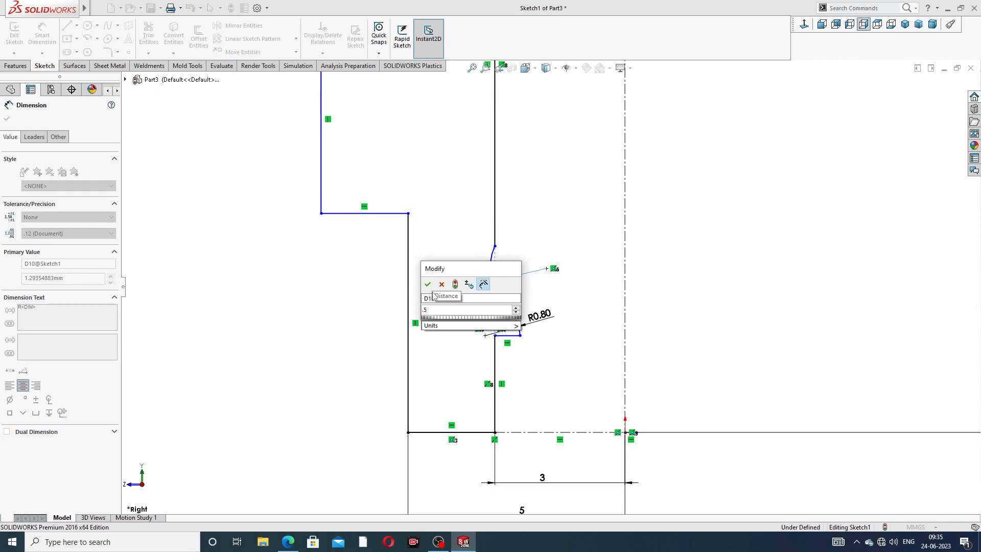
pyautogui.press('Return')
pyautogui.click(690, 282)
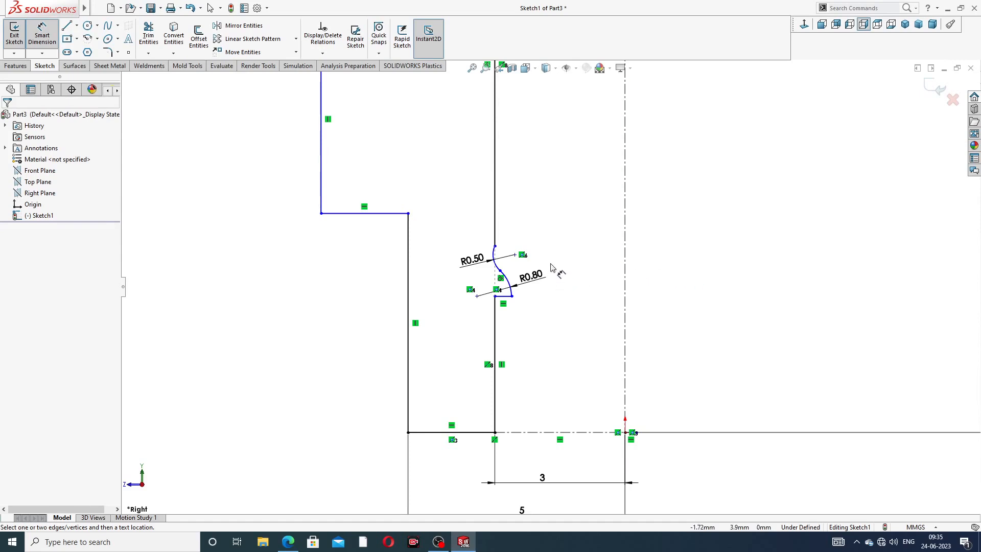
# - Add a vertical relation between the R0.80 arc's centre point and the point where the two arcs meet
pyautogui.scroll(-1, 511, 268)
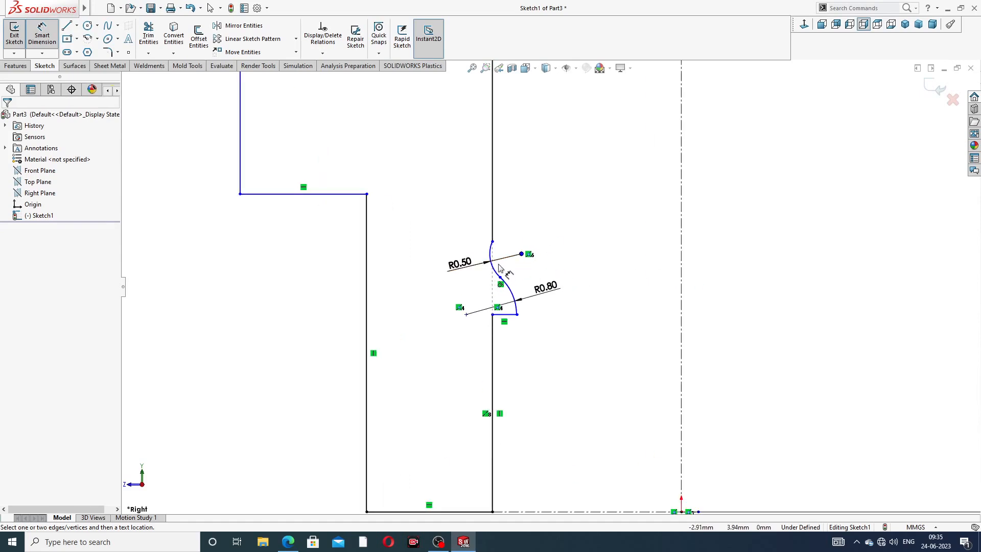
pyautogui.scroll(-1, 501, 269)
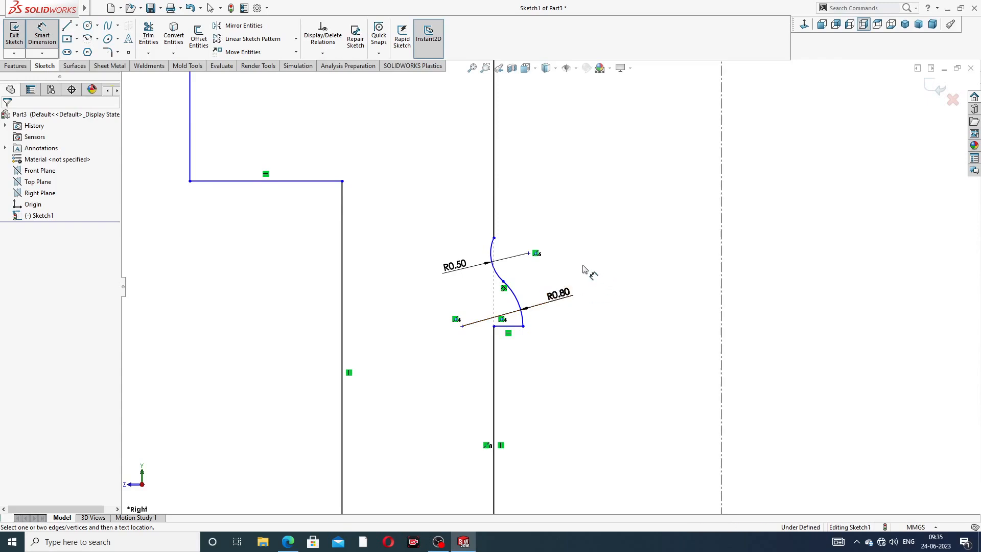
pyautogui.scroll(-2, 532, 335)
pyautogui.rightClick(642, 230)
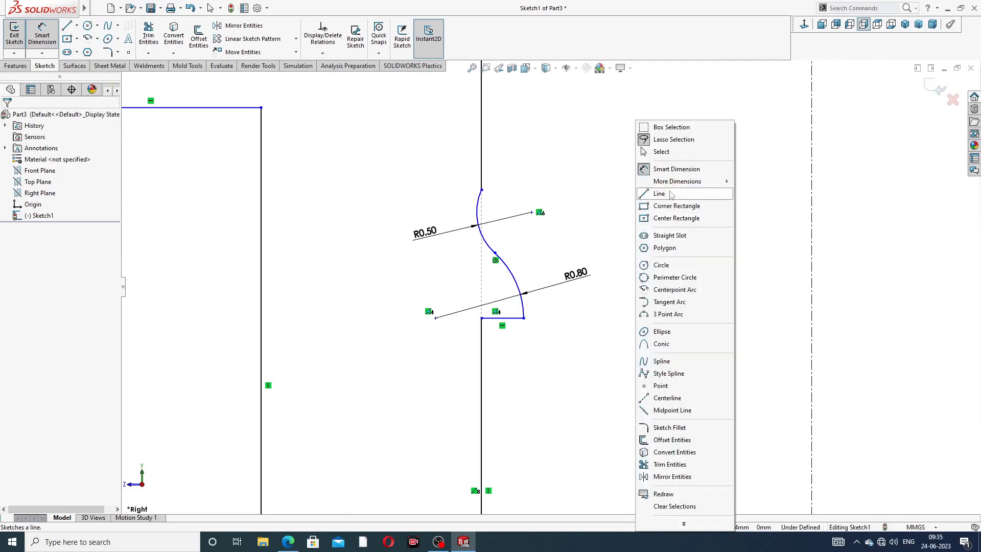
pyautogui.click(673, 152)
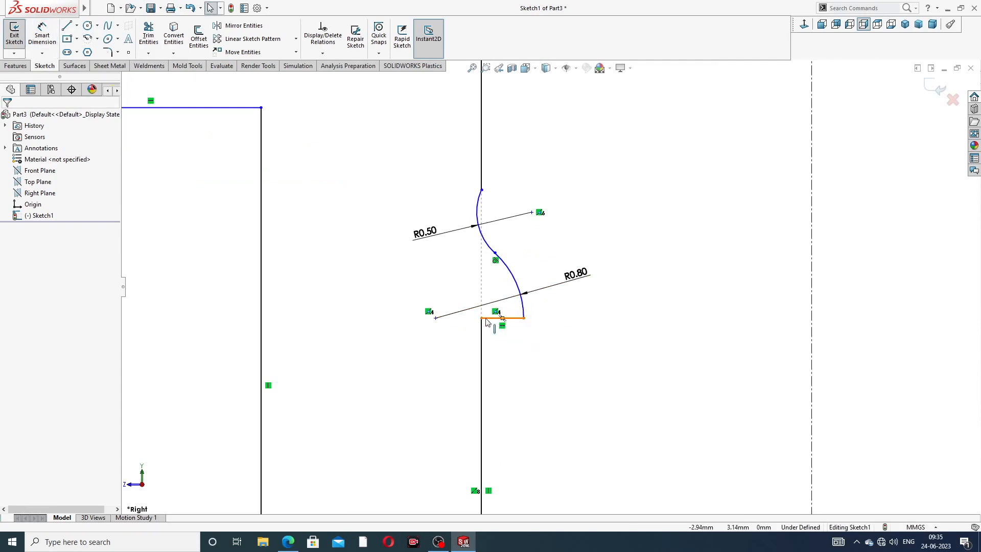
pyautogui.click(436, 319)
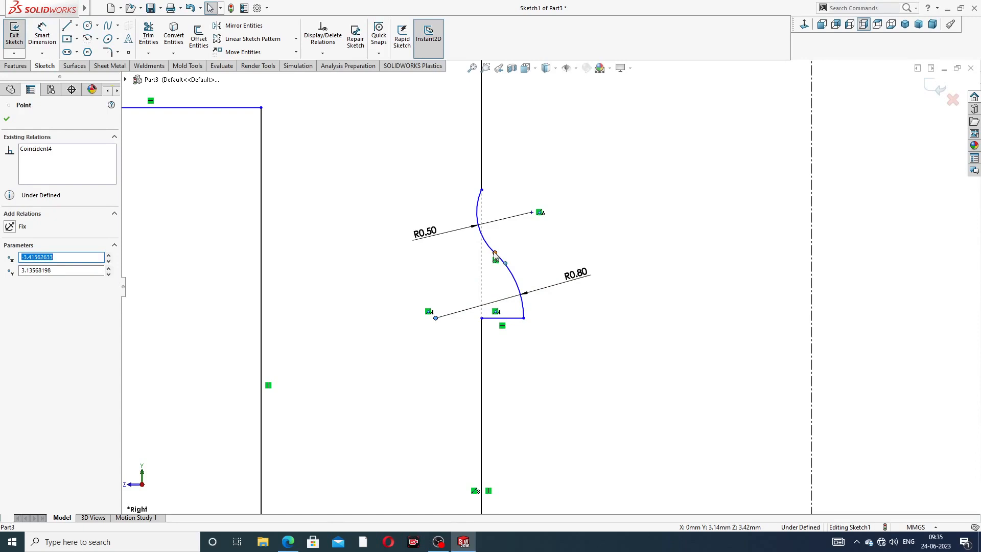
pyautogui.keyDown('ctrl'); pyautogui.click(495, 253); pyautogui.keyUp('ctrl')
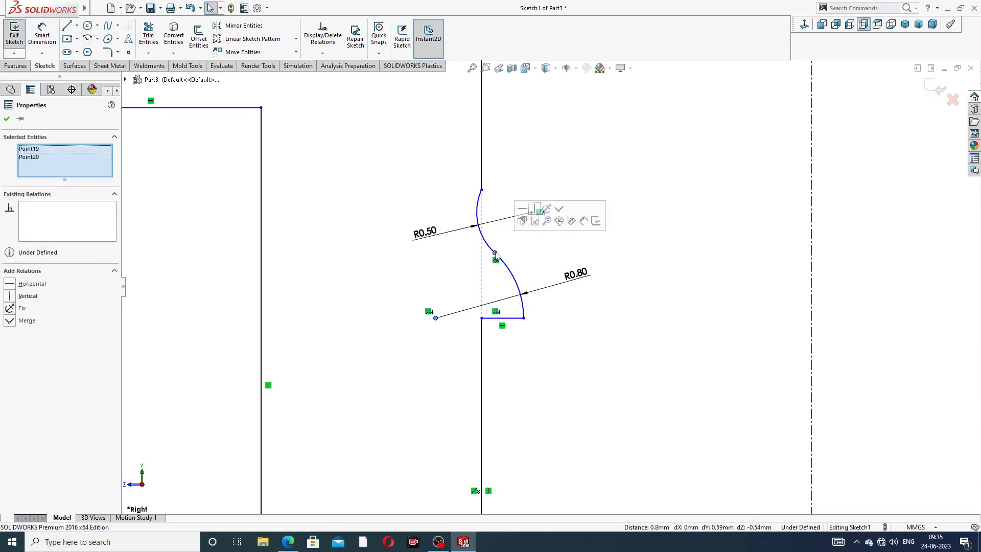
pyautogui.click(536, 209)
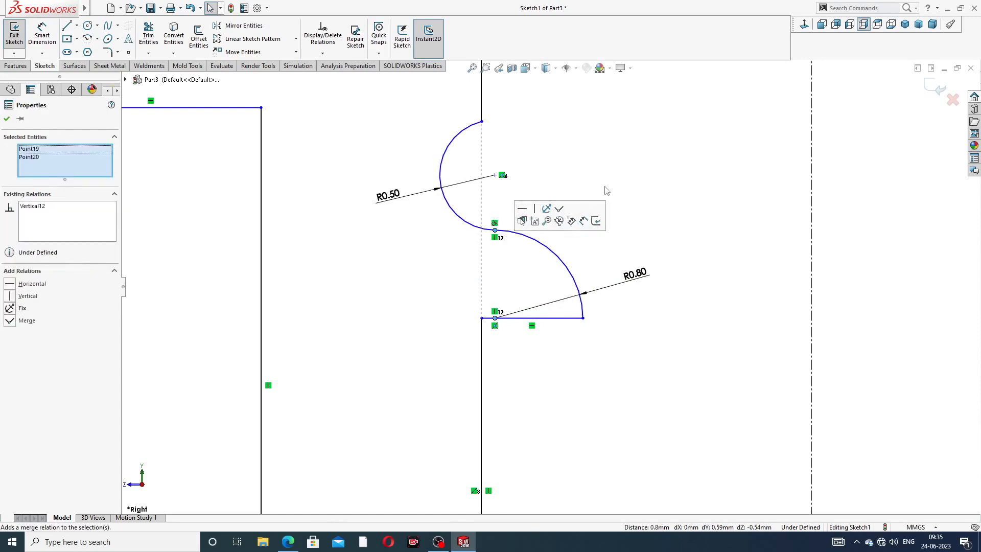
pyautogui.click(616, 179)
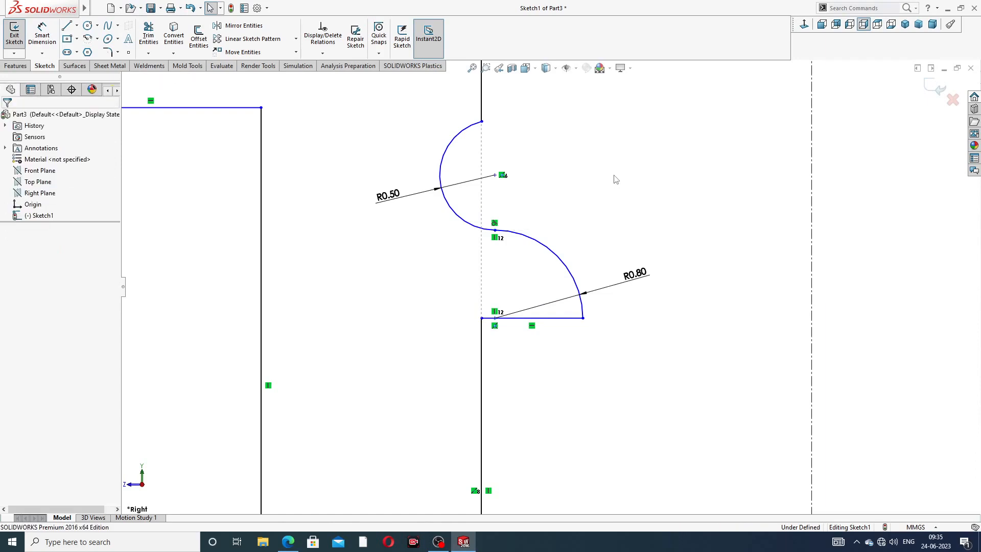
# - Add a horizontal relation between the R0.50 arc's upper endpoint and its centre point
pyautogui.click(482, 122)
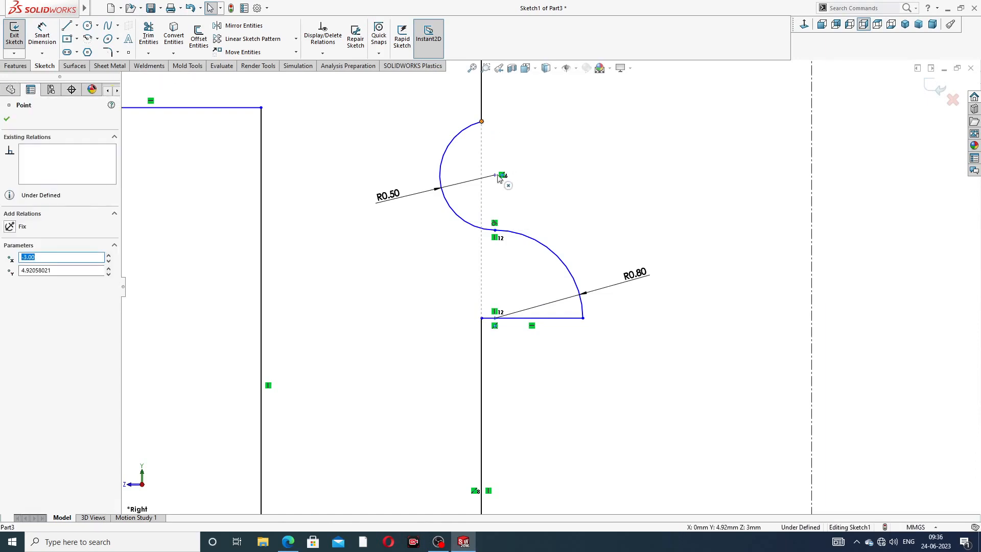
pyautogui.click(522, 143)
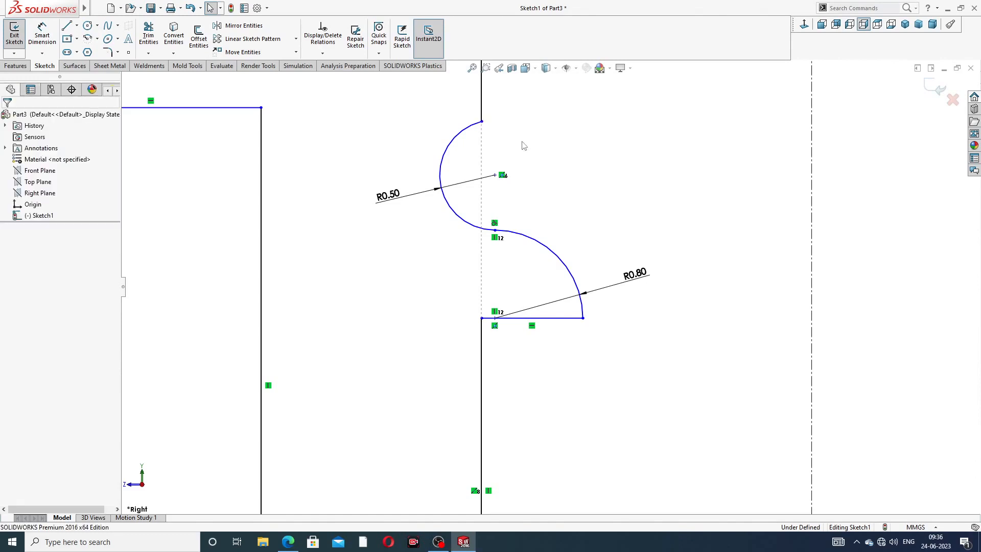
pyautogui.click(482, 122)
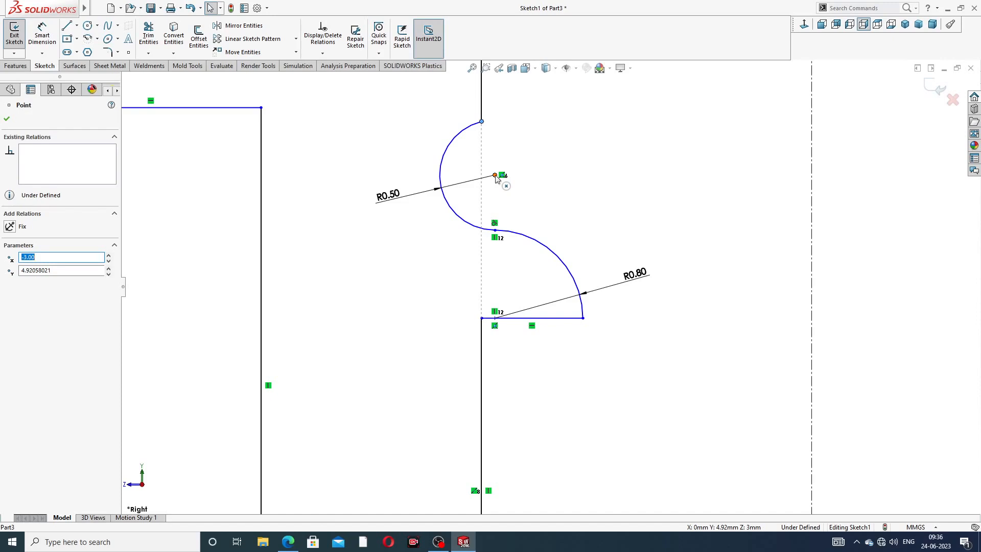
pyautogui.keyDown('ctrl'); pyautogui.click(495, 176); pyautogui.keyUp('ctrl')
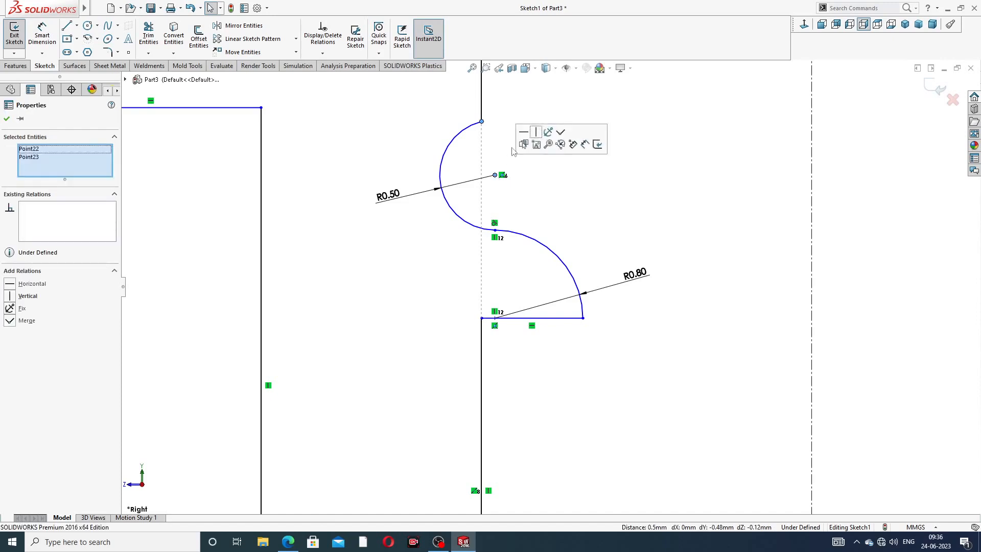
pyautogui.click(525, 134)
pyautogui.click(695, 137)
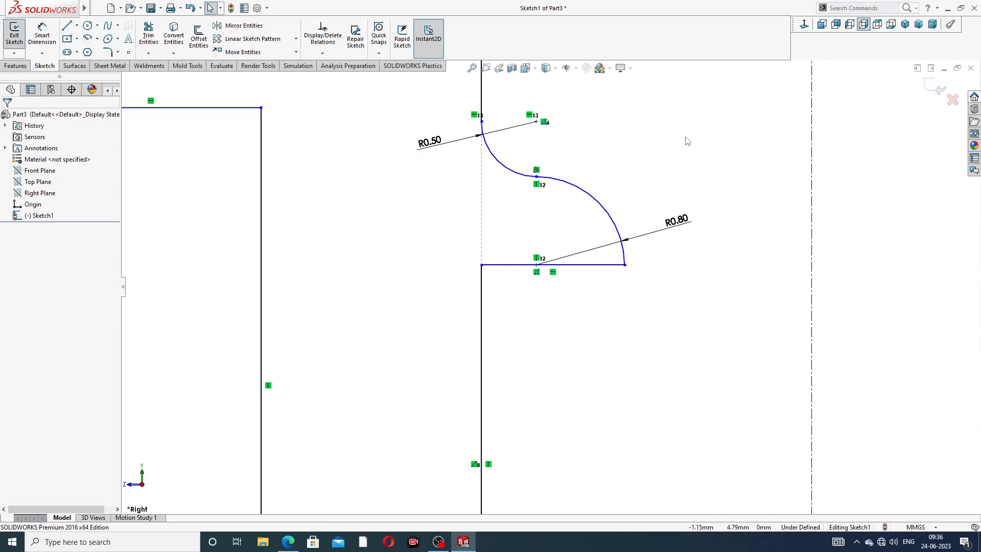
# - Examine the two joined arcs on the inner wall and the surrounding profile for geometry that still needs constraining
pyautogui.scroll(5, 594, 156)
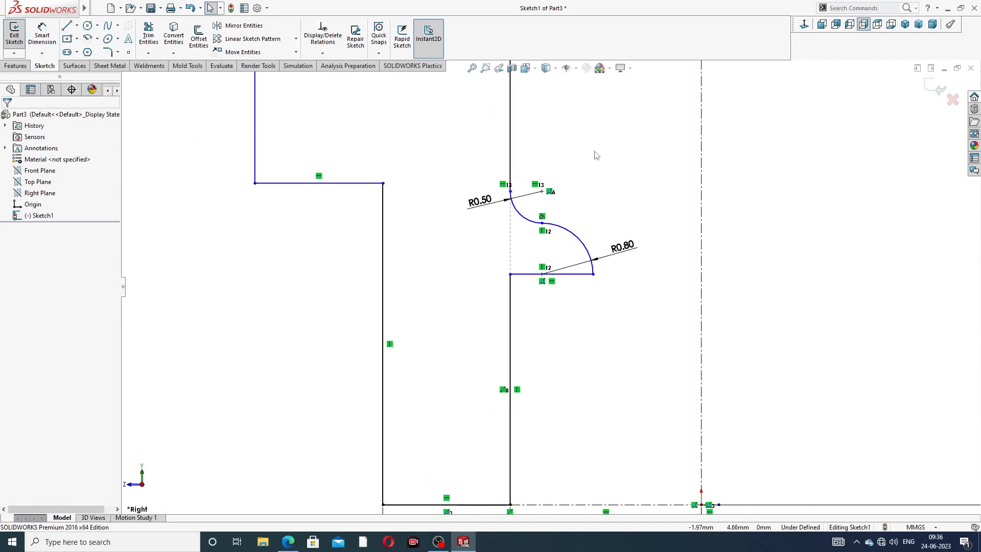
pyautogui.click(616, 268)
pyautogui.click(613, 193)
pyautogui.scroll(6, 596, 184)
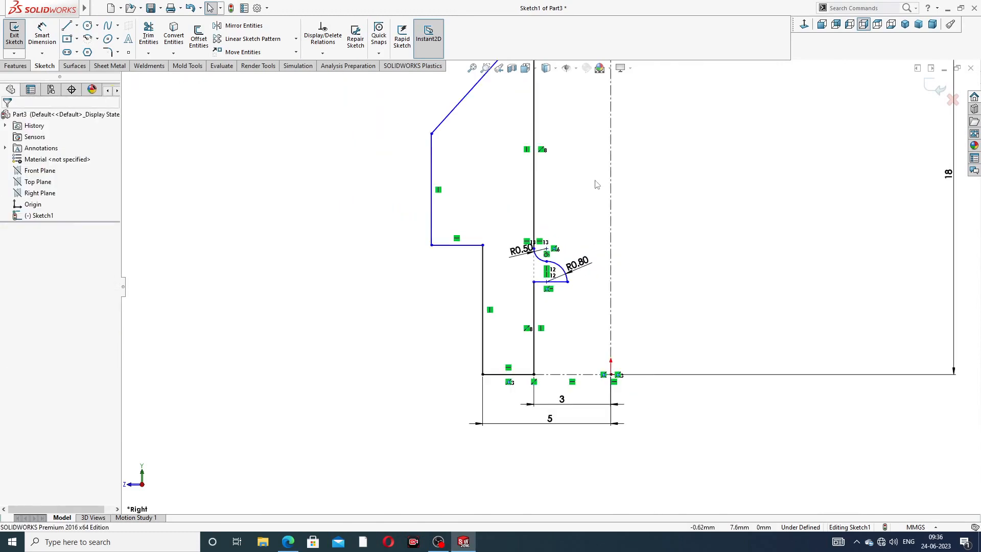
pyautogui.scroll(-2, 555, 195)
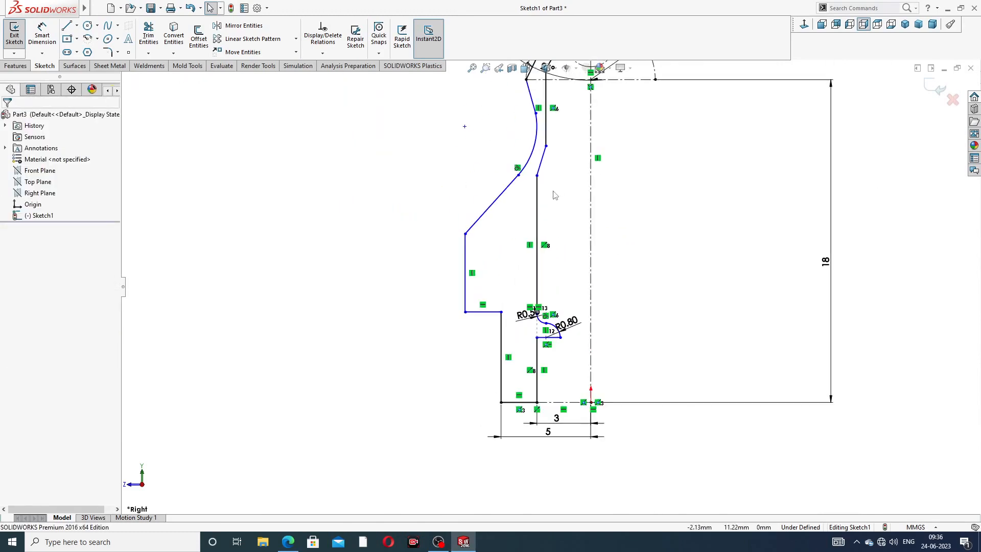
pyautogui.scroll(-2, 534, 322)
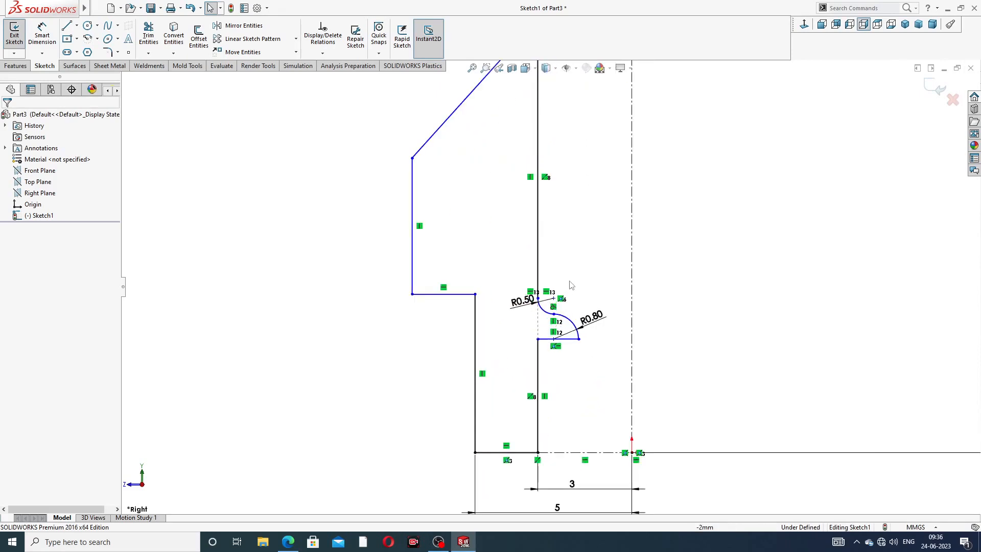
pyautogui.scroll(-2, 571, 284)
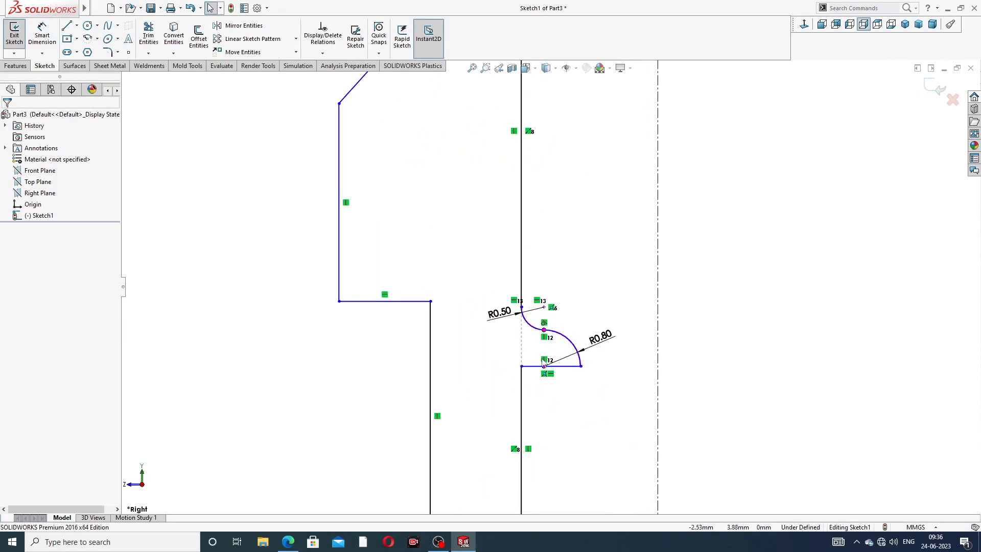
pyautogui.scroll(-2, 525, 313)
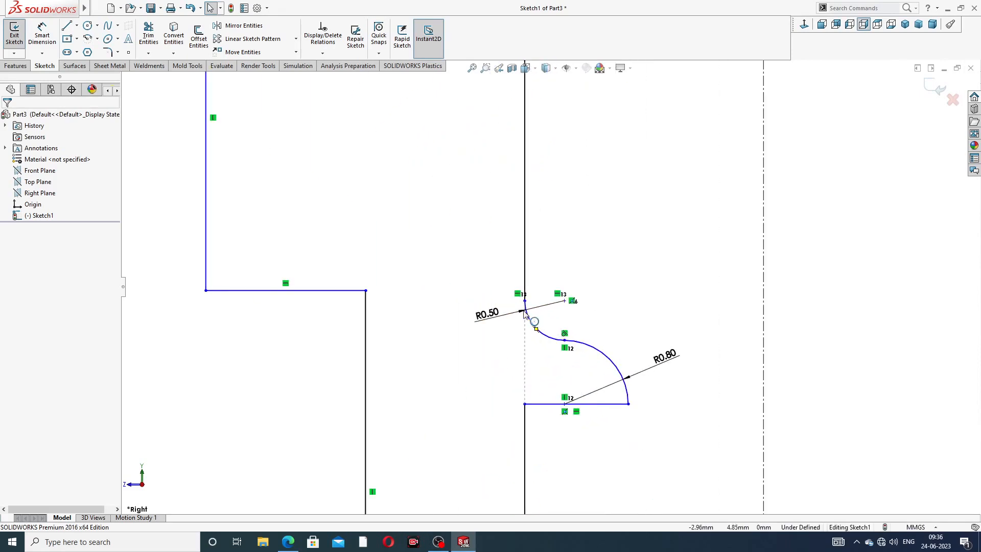
pyautogui.scroll(-2, 525, 313)
pyautogui.scroll(-2, 543, 310)
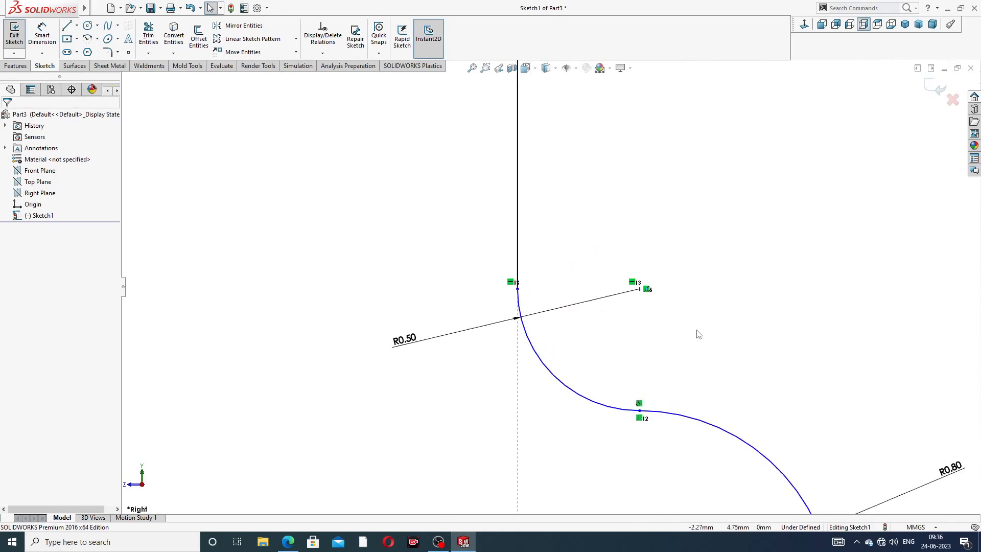
pyautogui.scroll(3, 699, 335)
pyautogui.scroll(2, 679, 397)
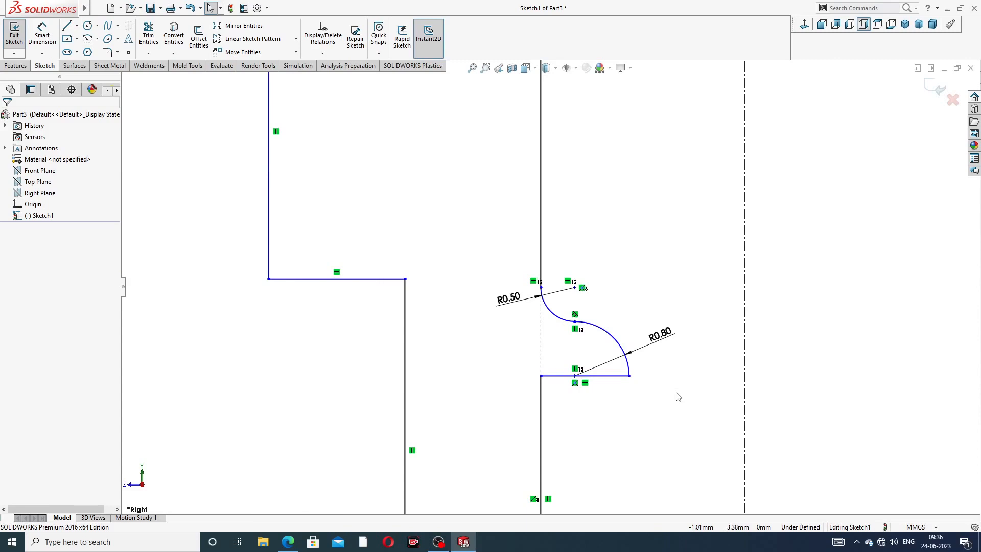
pyautogui.scroll(2, 611, 136)
pyautogui.scroll(2, 610, 136)
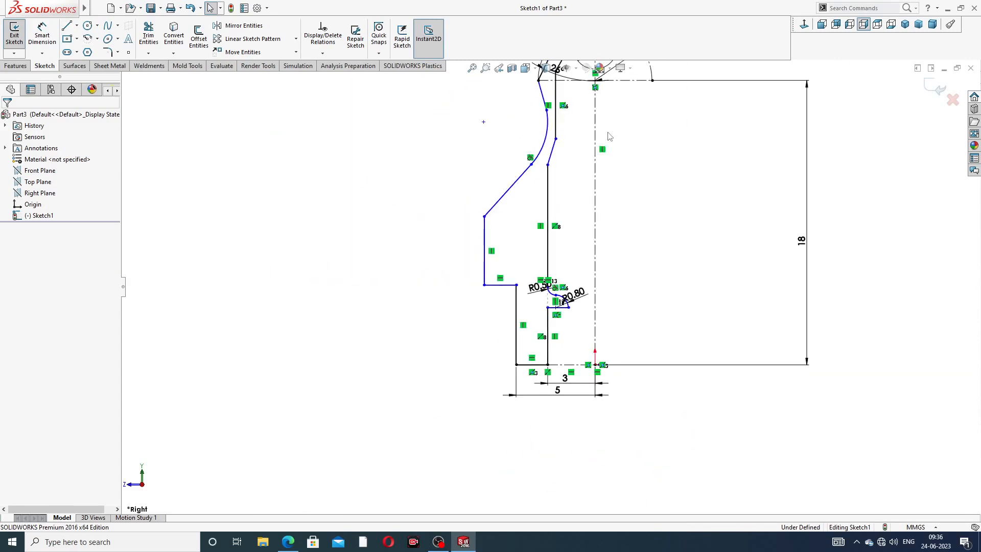
# - Dimension the angle between the upper inner vertical and the short slanted line as 135°, and reposition its text beside the corner
pyautogui.scroll(-2, 559, 158)
pyautogui.scroll(-2, 562, 158)
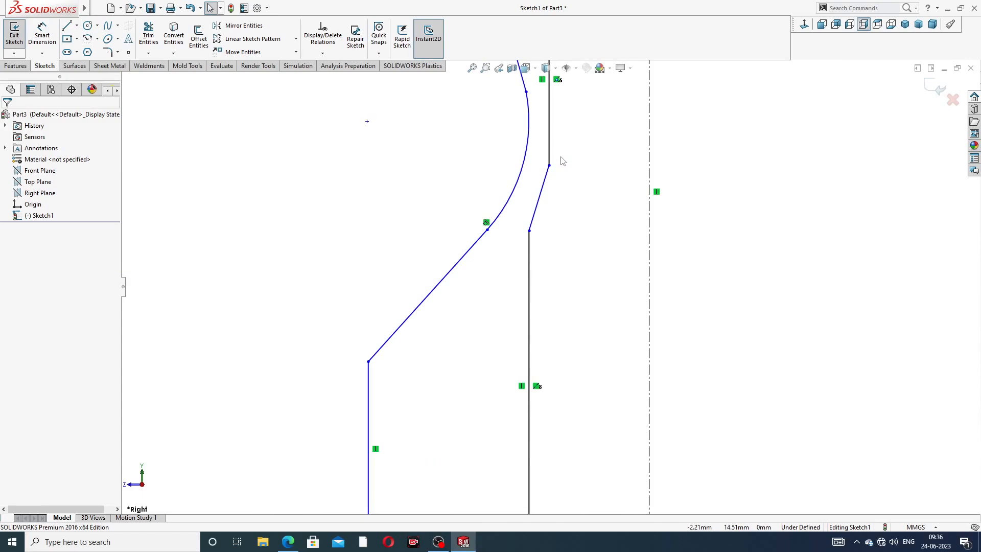
pyautogui.click(42, 34)
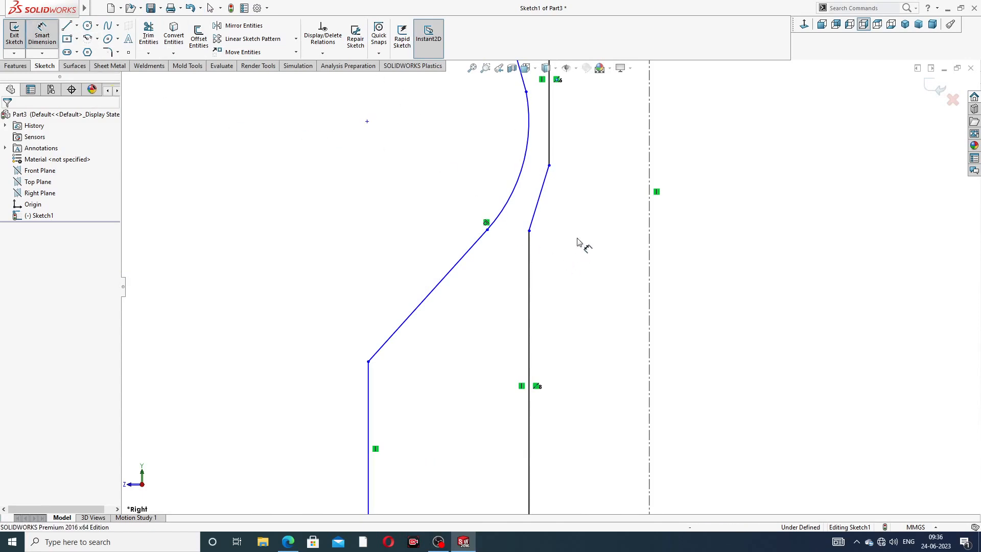
pyautogui.scroll(-3, 567, 163)
pyautogui.click(520, 115)
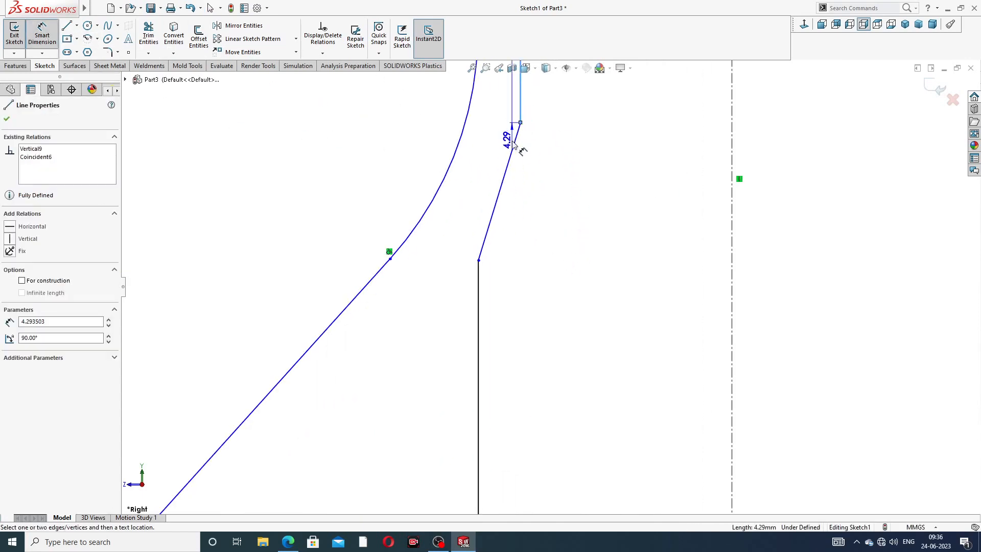
pyautogui.click(517, 139)
pyautogui.click(508, 133)
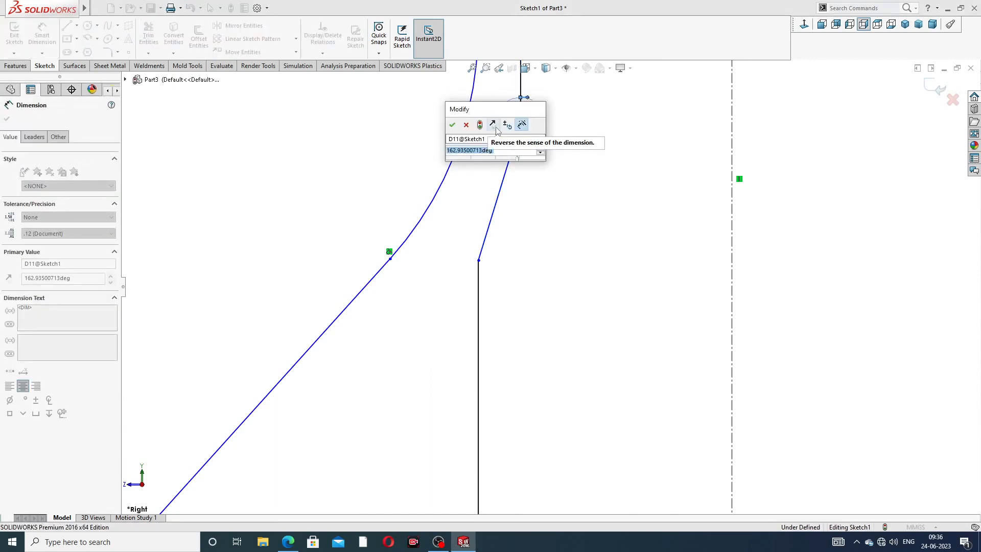
pyautogui.write('135')
pyautogui.press('Return')
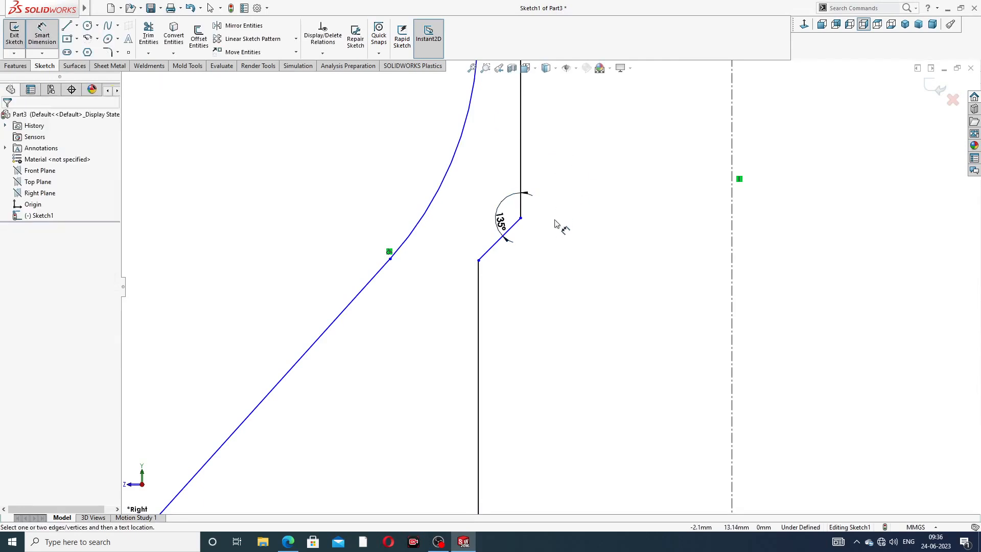
pyautogui.moveTo(501, 221); pyautogui.dragTo(487, 203)
pyautogui.click(572, 217)
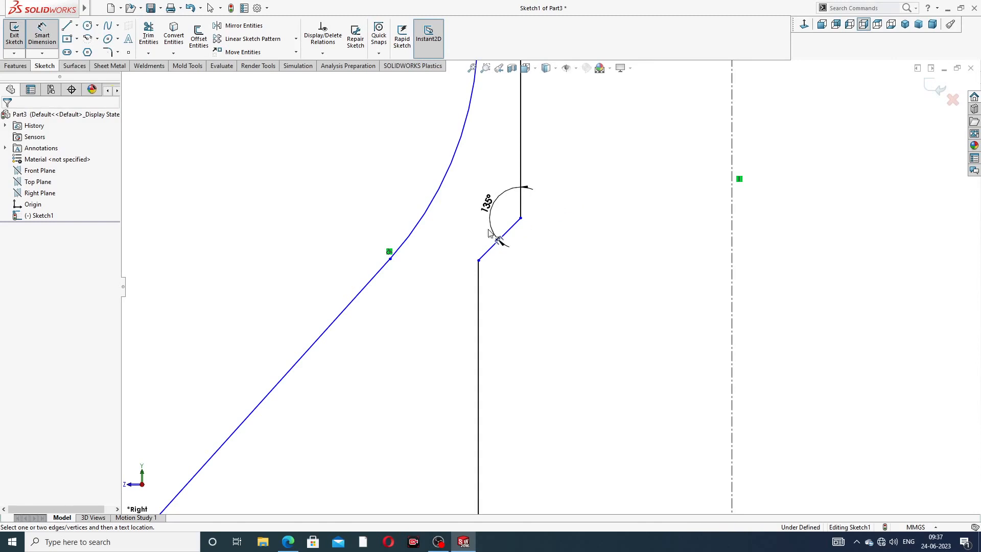
# - Inspect the whole half profile, from the head to the base, to find which lengths and positions still lack dimensions
pyautogui.scroll(3, 550, 184)
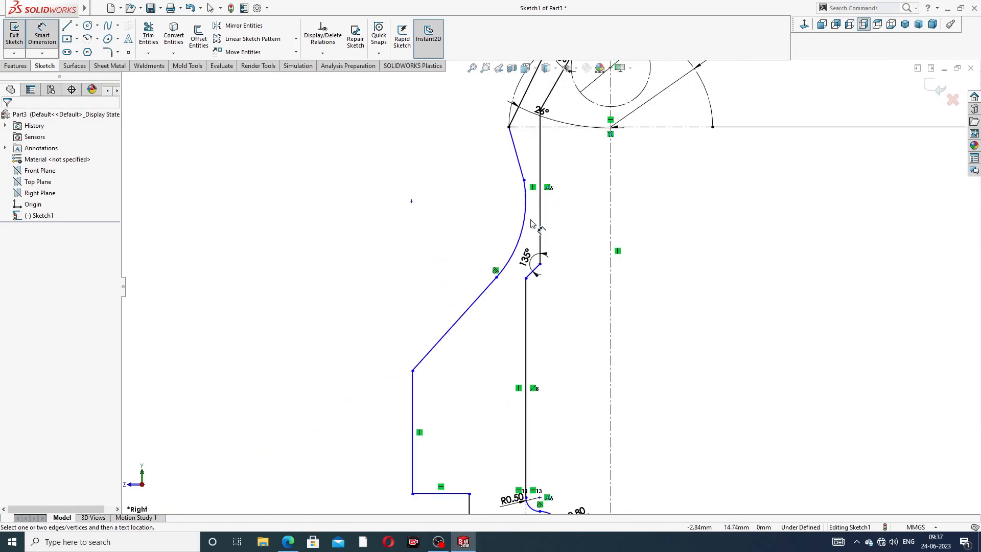
pyautogui.scroll(3, 570, 188)
pyautogui.scroll(-2, 567, 207)
pyautogui.scroll(-2, 558, 236)
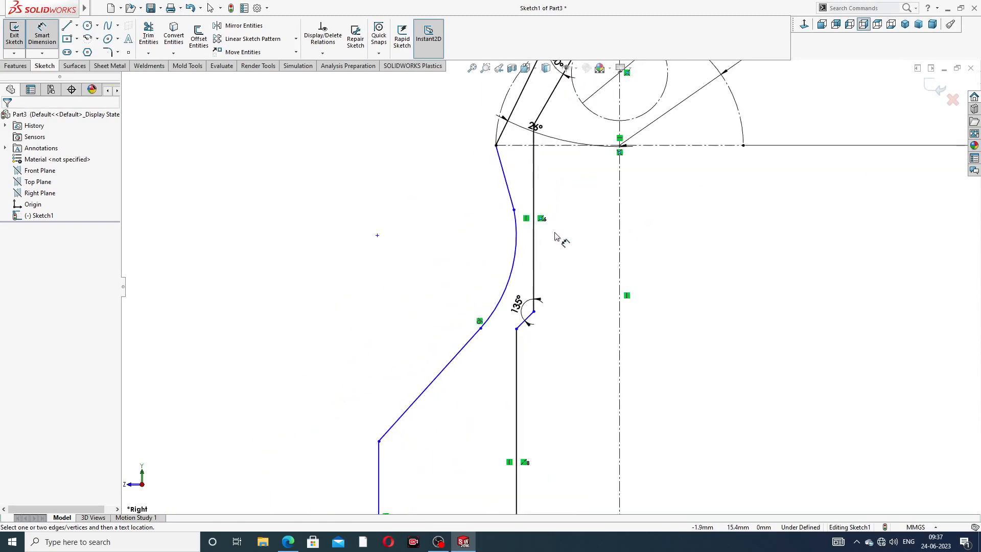
pyautogui.scroll(4, 564, 307)
pyautogui.scroll(-1, 549, 406)
pyautogui.scroll(-1, 549, 406)
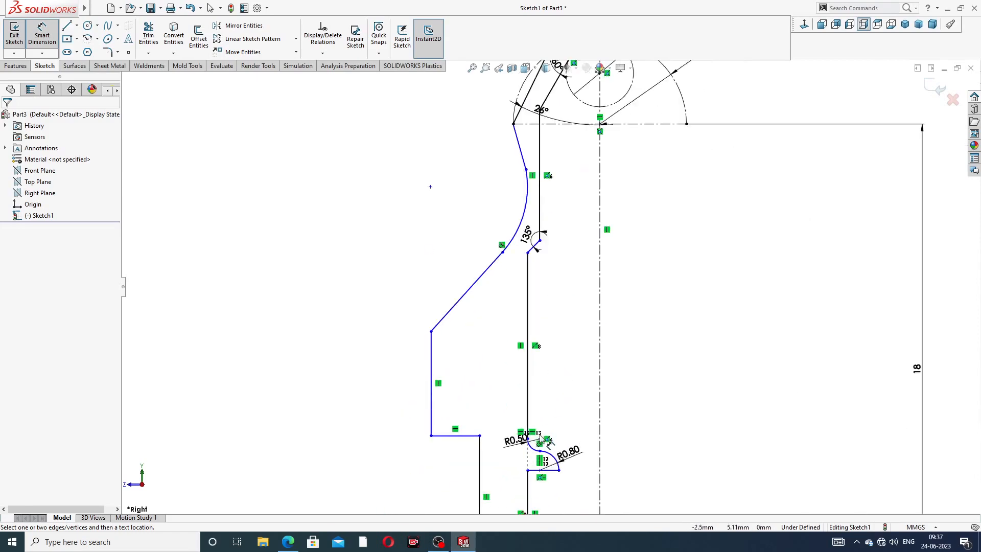
pyautogui.scroll(2, 551, 394)
pyautogui.scroll(-3, 541, 424)
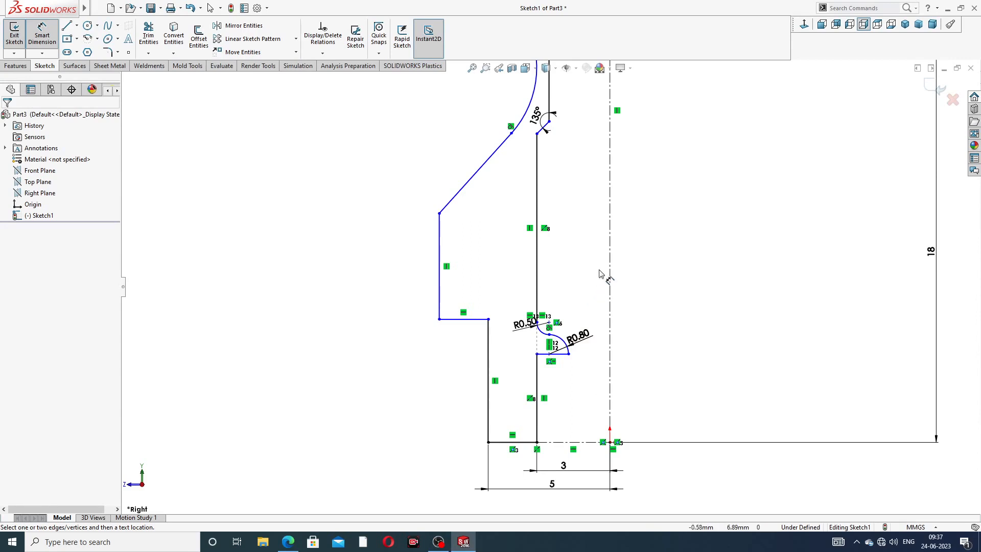
pyautogui.scroll(2, 603, 232)
pyautogui.scroll(-2, 587, 195)
pyautogui.scroll(2, 585, 185)
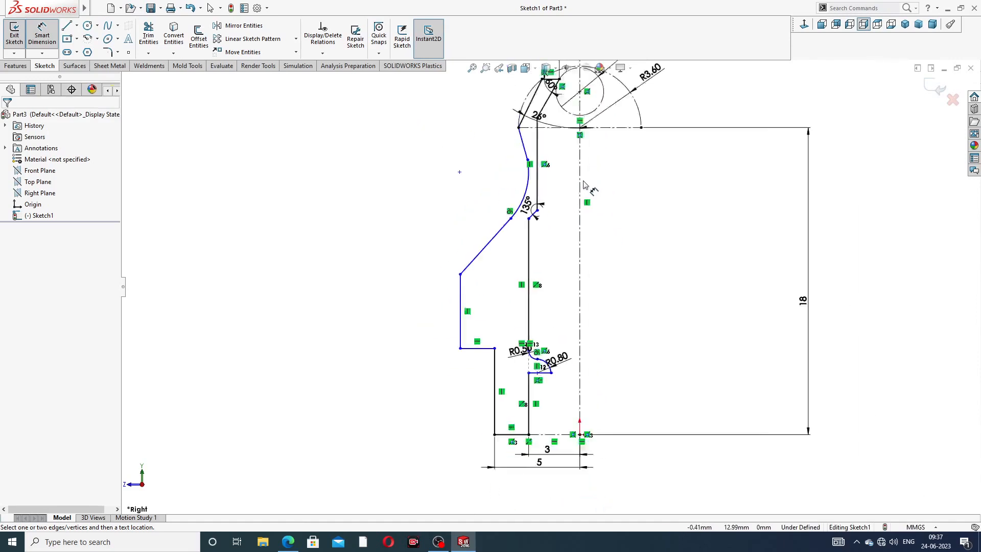
pyautogui.scroll(1, 585, 185)
# - Dimension the vertical distance from the 2.80 mm circle's centre to the upper inner vertical's lower end as 6 mm
pyautogui.scroll(-4, 577, 194)
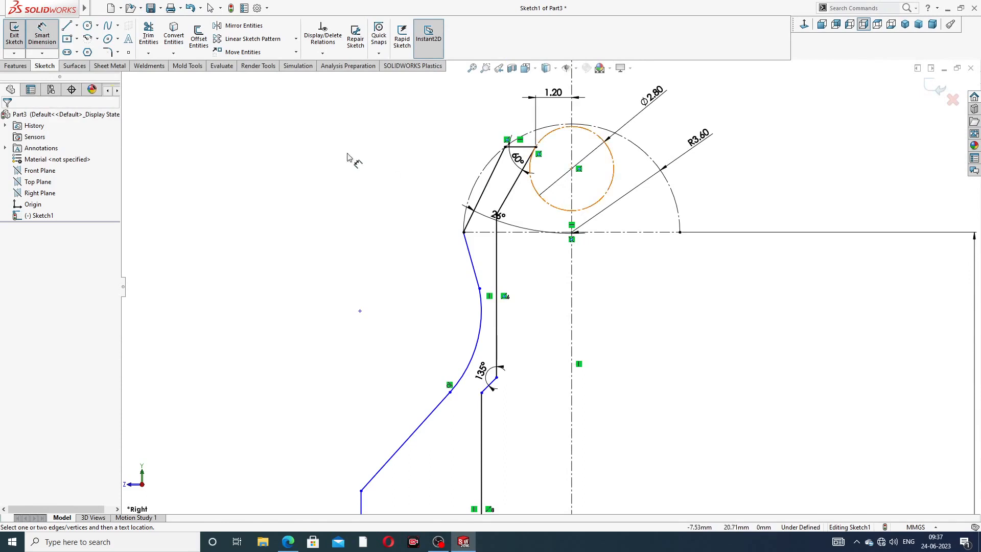
pyautogui.click(572, 169)
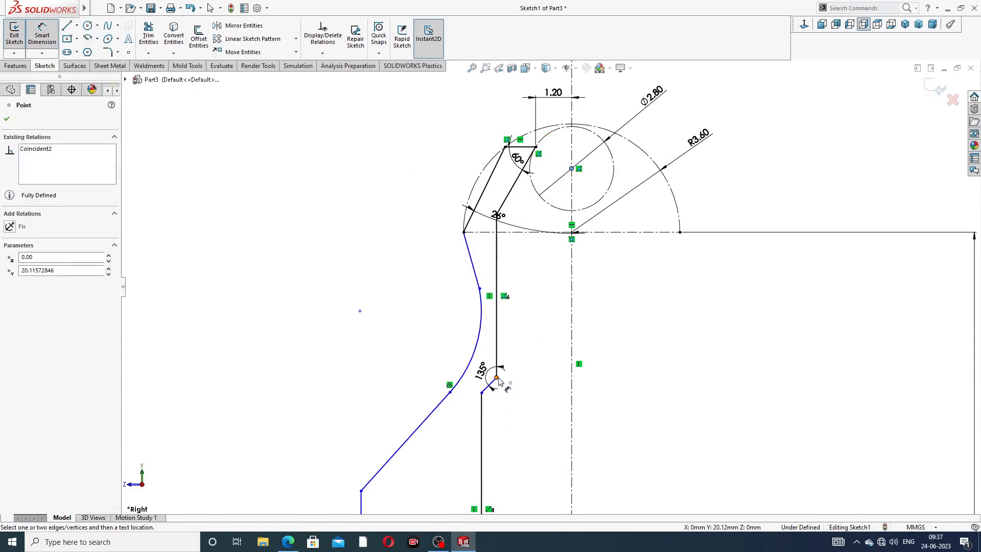
pyautogui.click(496, 378)
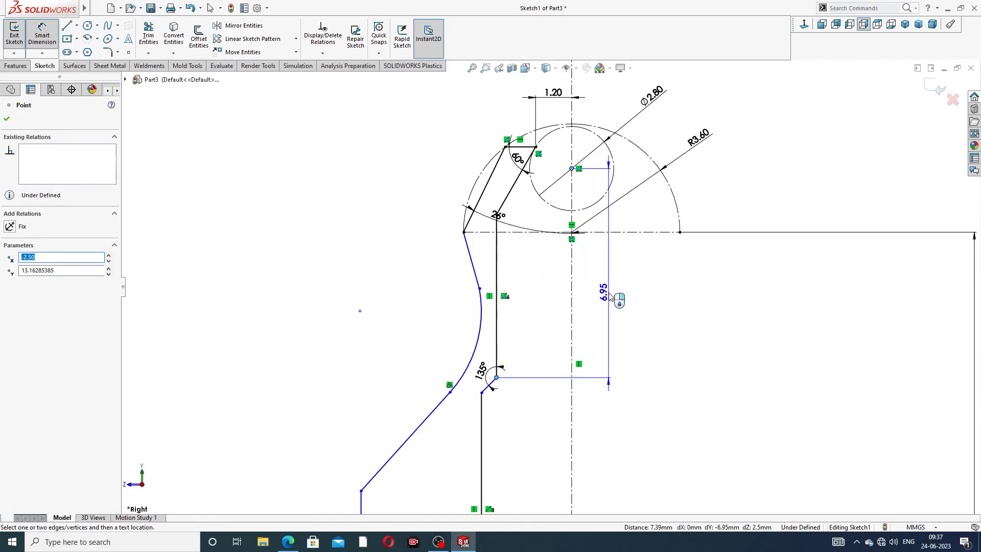
pyautogui.click(609, 295)
pyautogui.write('6')
pyautogui.press('Return')
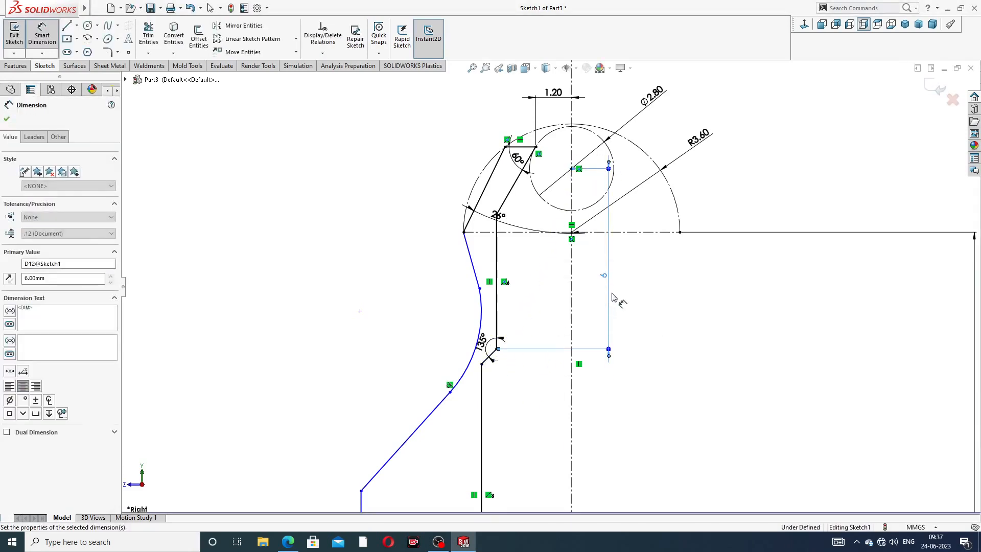
# - Dimension the radius of the outer neck arc below the head as 1.6 mm
pyautogui.scroll(2, 668, 305)
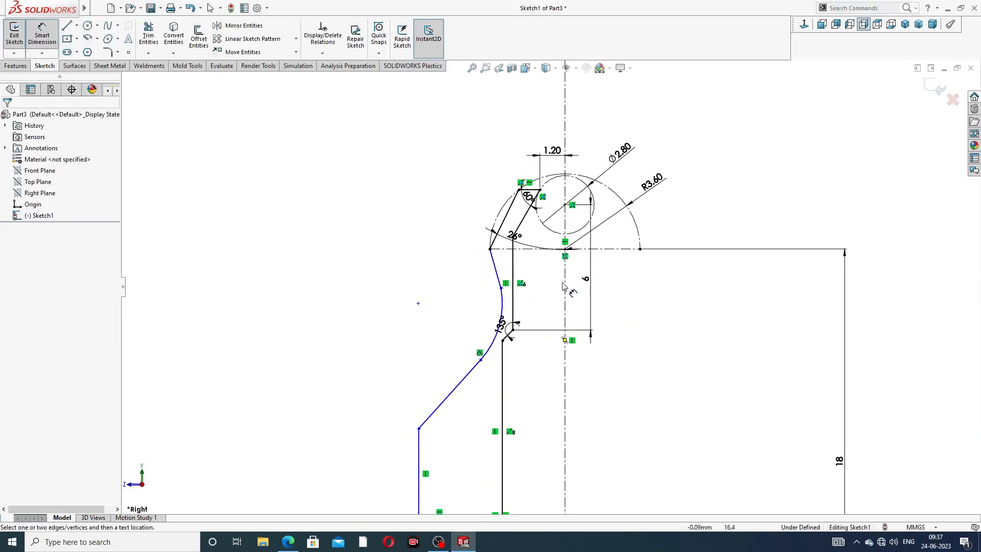
pyautogui.scroll(-2, 521, 306)
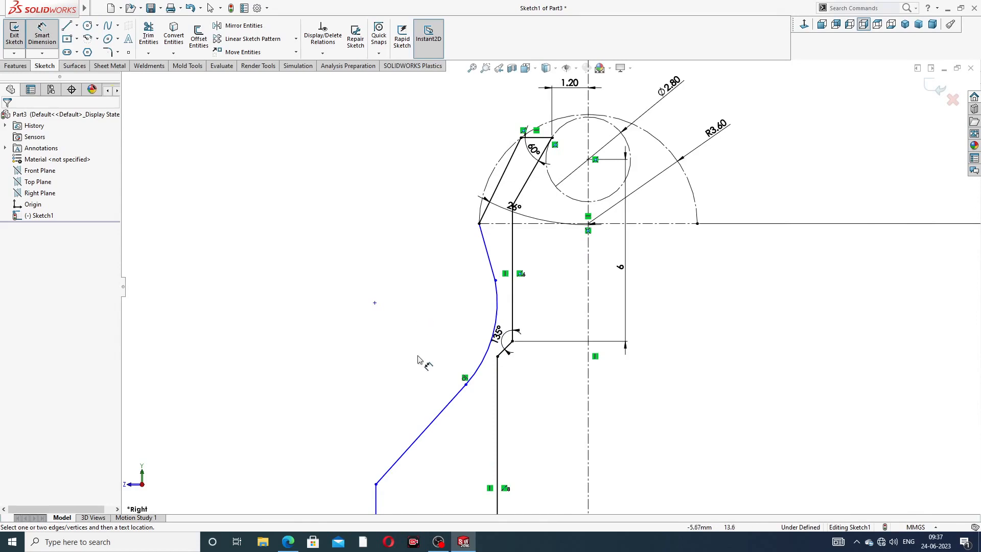
pyautogui.scroll(4, 421, 361)
pyautogui.scroll(-2, 562, 320)
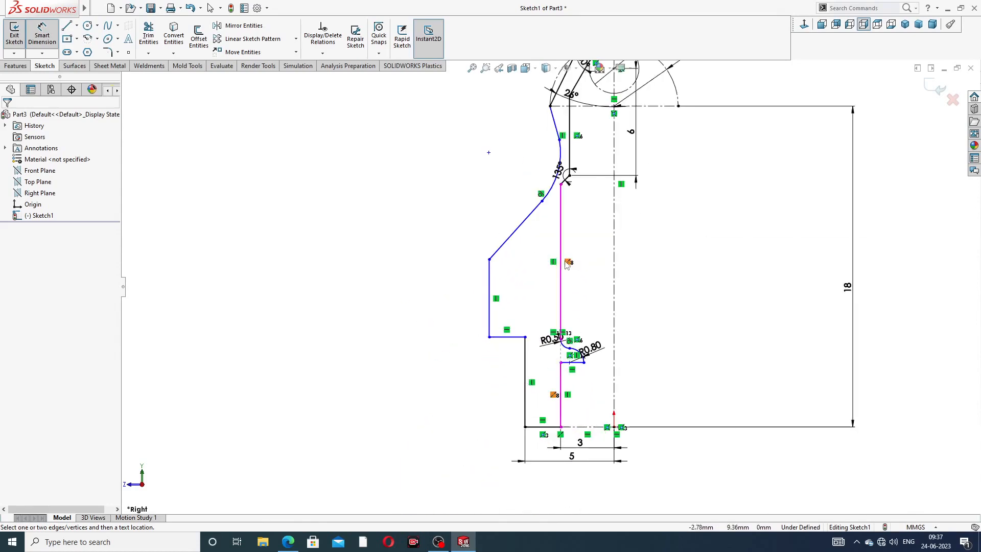
pyautogui.scroll(-2, 565, 178)
pyautogui.scroll(3, 560, 210)
pyautogui.scroll(-2, 560, 183)
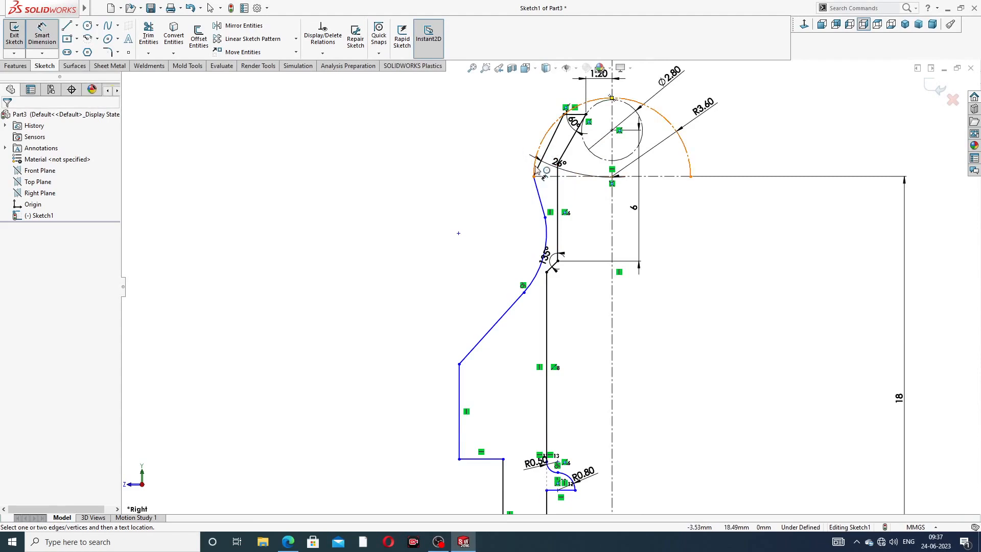
pyautogui.click(546, 240)
pyautogui.click(581, 288)
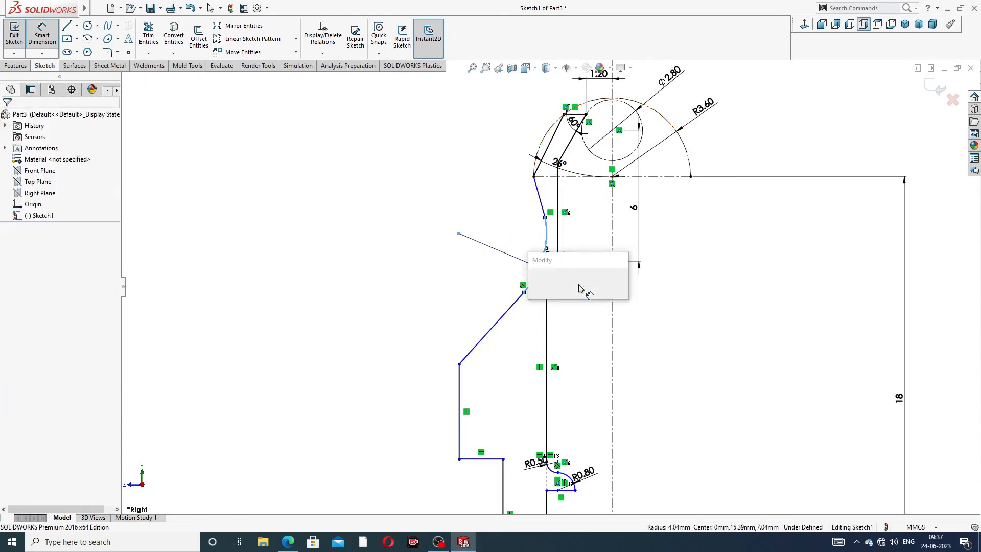
pyautogui.write('1.6')
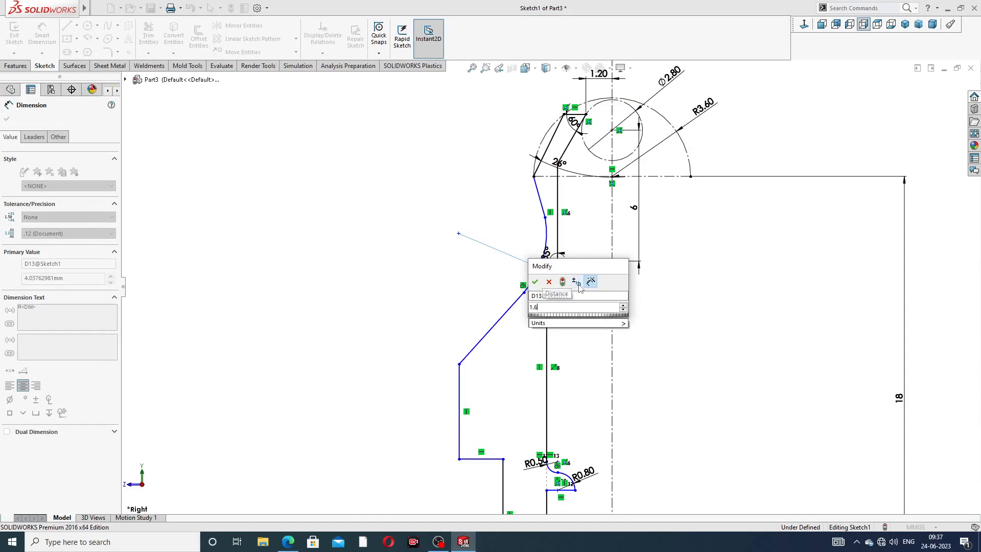
pyautogui.press('Return')
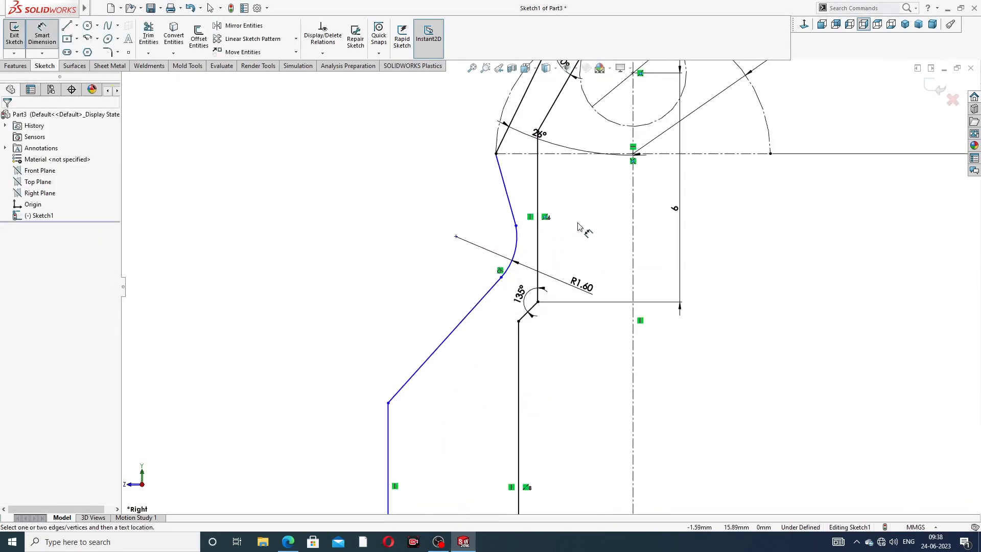
# - Dimension the vertical distance from the neck arc's centre to the head's outer corner as 1.5 mm, and reposition its text outside the profile
pyautogui.scroll(-3, 580, 225)
pyautogui.click(457, 237)
pyautogui.click(496, 153)
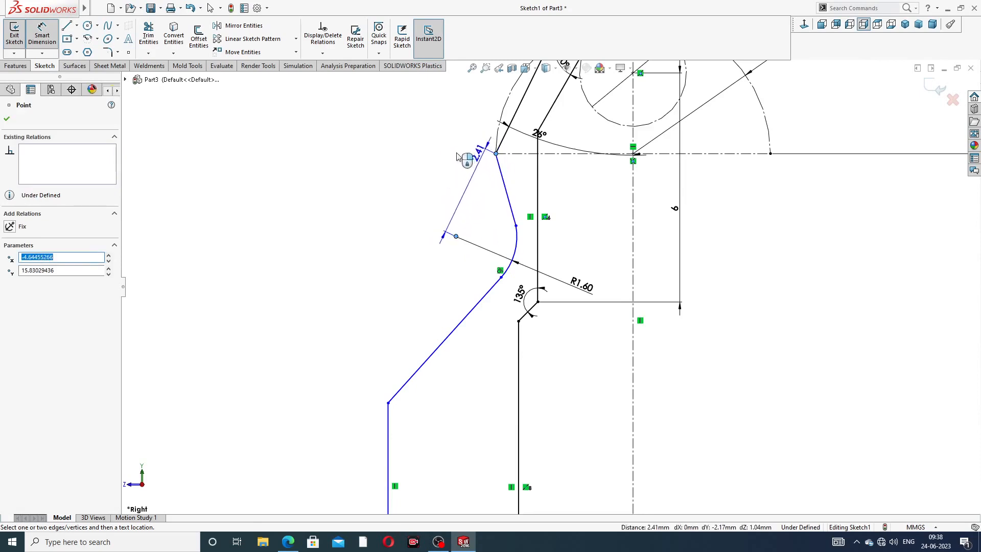
pyautogui.click(516, 189)
pyautogui.write('1')
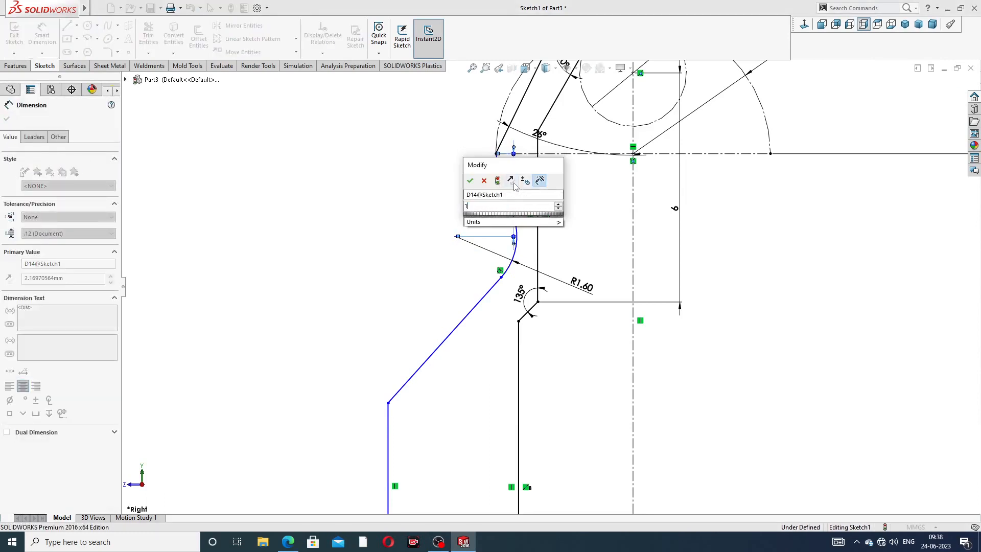
pyautogui.write('.5')
pyautogui.press('Return')
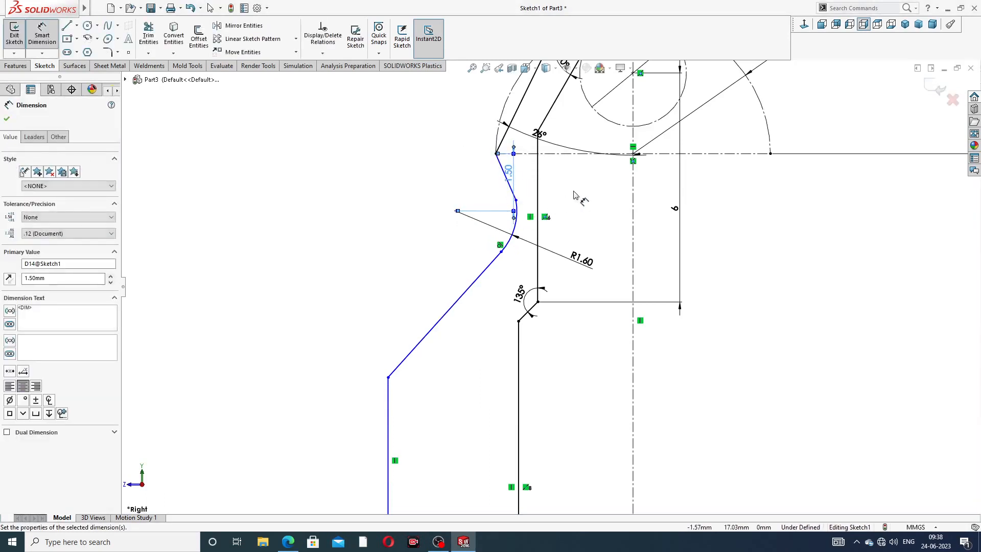
pyautogui.moveTo(509, 173); pyautogui.dragTo(439, 174)
pyautogui.click(564, 187)
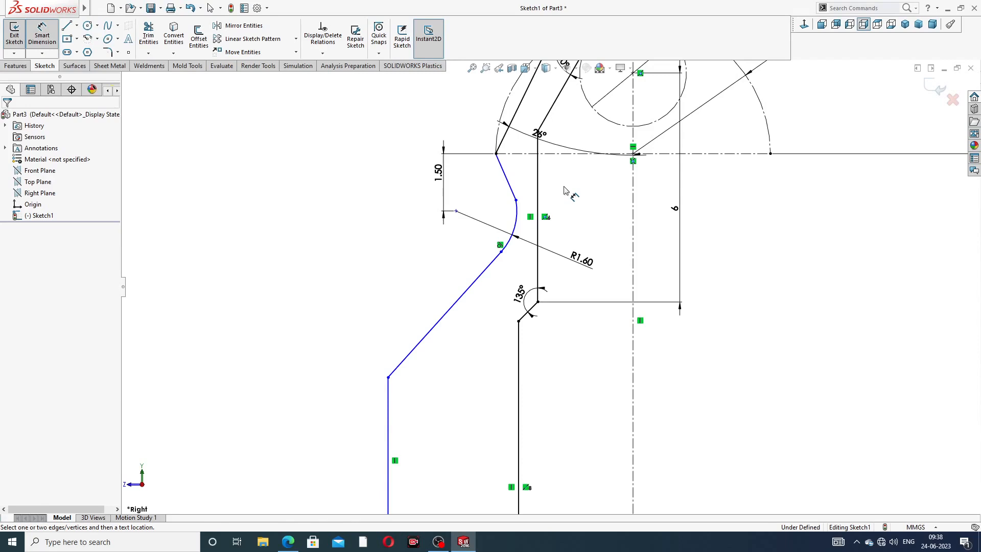
# - Dimension the vertical distance from the head's outer corner to the lower end of the long outer slanted line as 8 mm
pyautogui.click(497, 153)
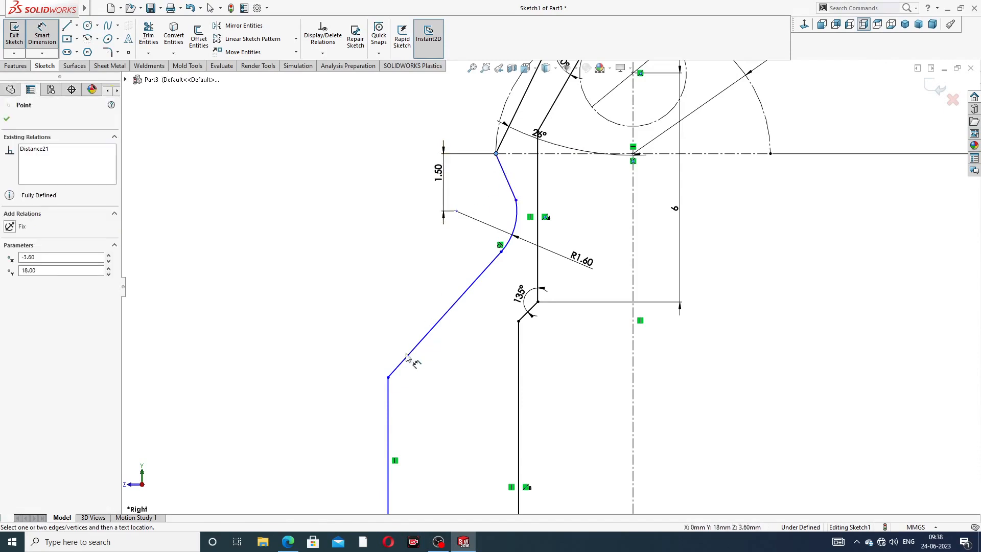
pyautogui.click(388, 378)
pyautogui.click(373, 238)
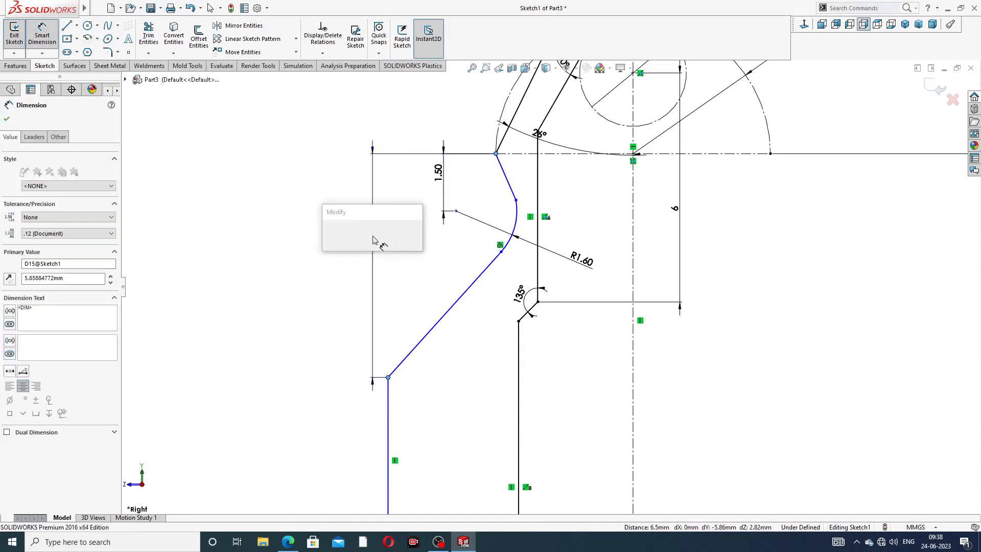
pyautogui.write('85884772mm')
pyautogui.press('Return')
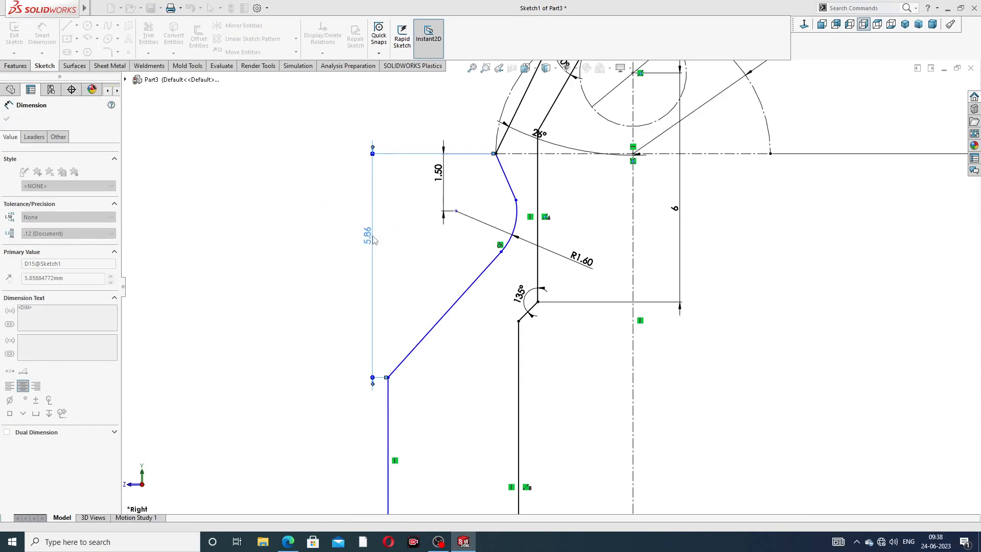
pyautogui.click(317, 260)
pyautogui.scroll(4, 438, 348)
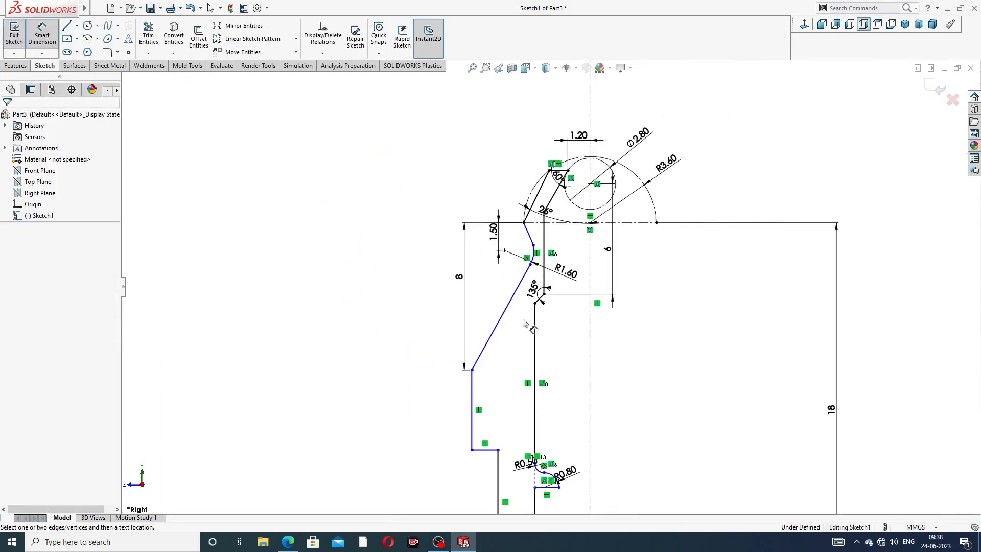
# - Dimension the vertical distance from the head's outer corner to the lower end of the short outer vertical as 12 mm
pyautogui.click(524, 224)
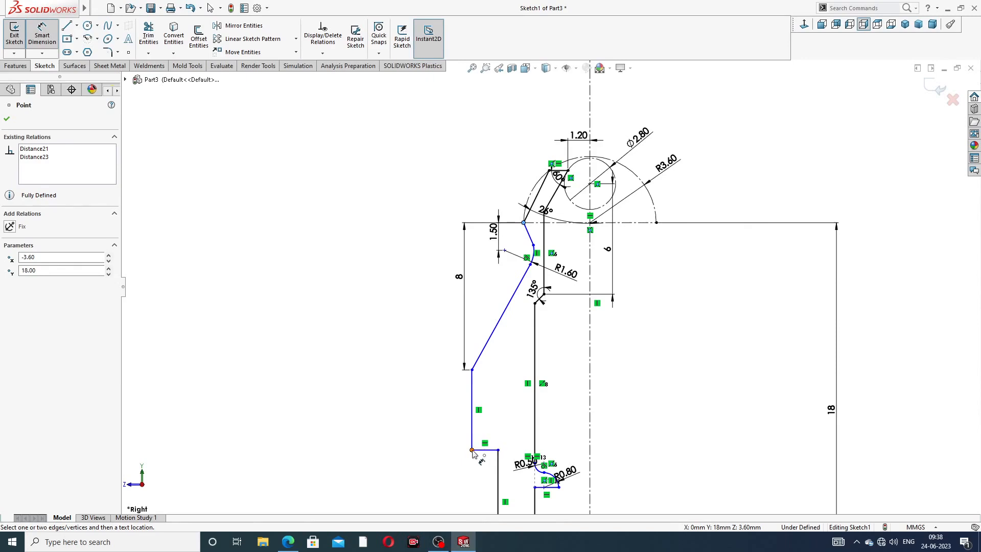
pyautogui.click(472, 451)
pyautogui.click(413, 353)
pyautogui.write('1')
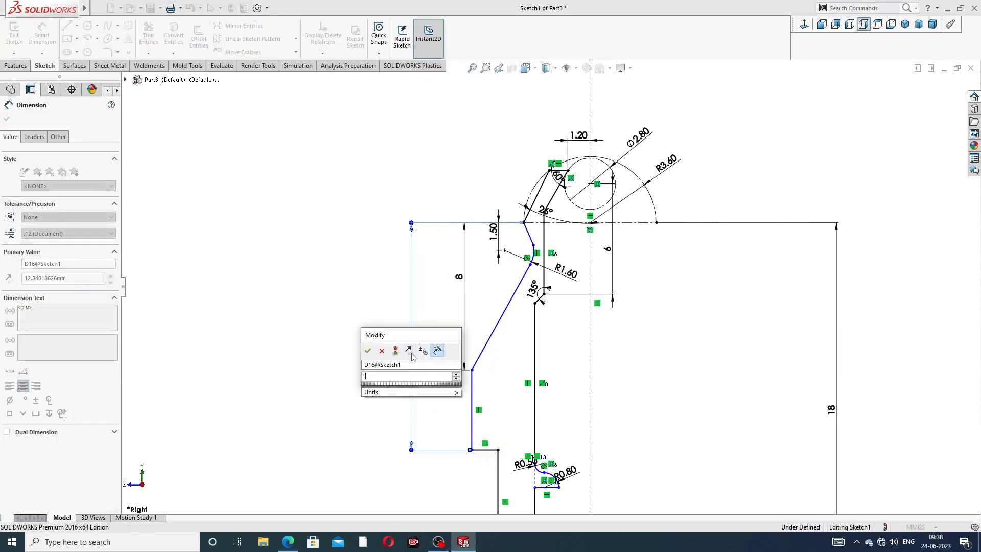
pyautogui.write('2')
pyautogui.press('Return')
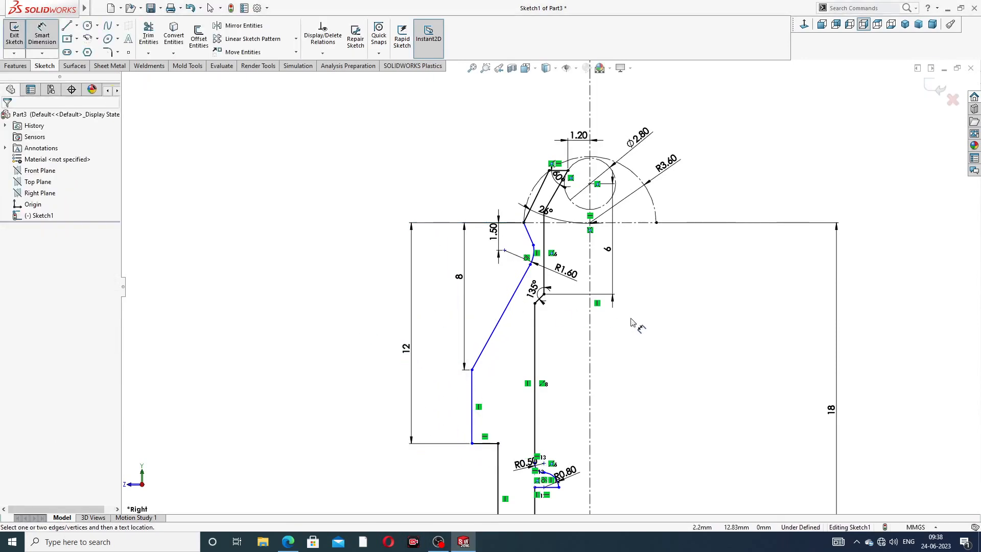
# - Dimension the short outer vertical across the centerline as a doubled diameter distance of 11.8 mm
pyautogui.scroll(2, 632, 322)
pyautogui.scroll(-5, 587, 390)
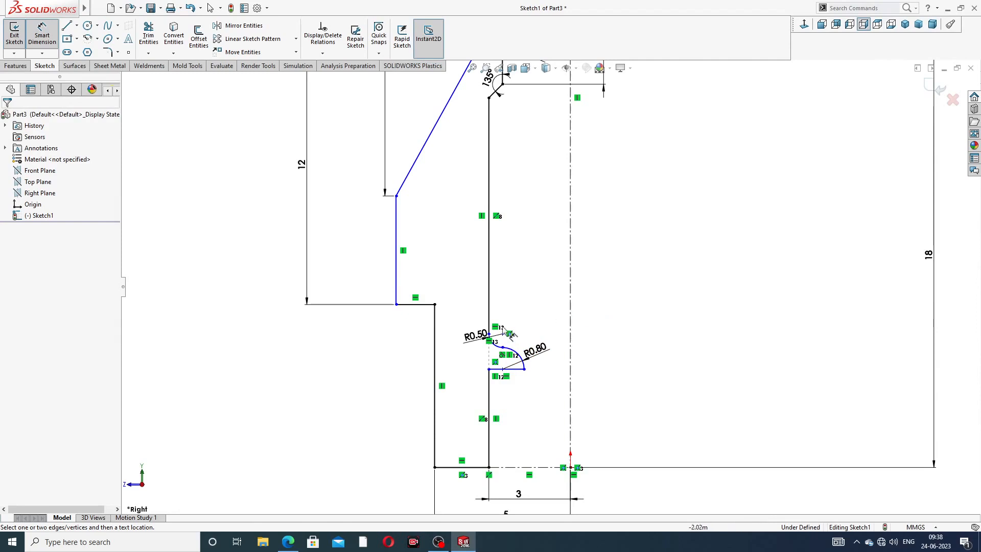
pyautogui.click(403, 236)
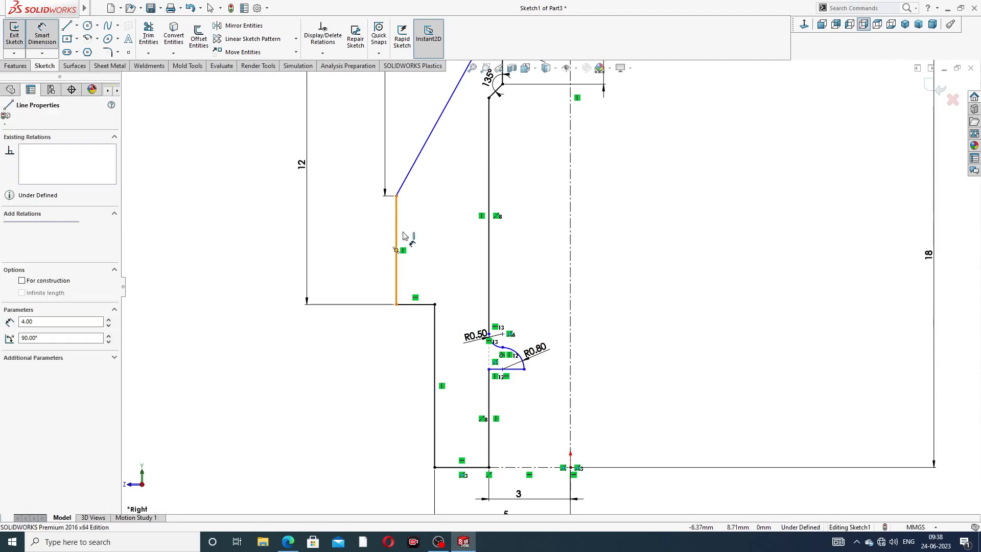
pyautogui.click(571, 239)
pyautogui.click(619, 243)
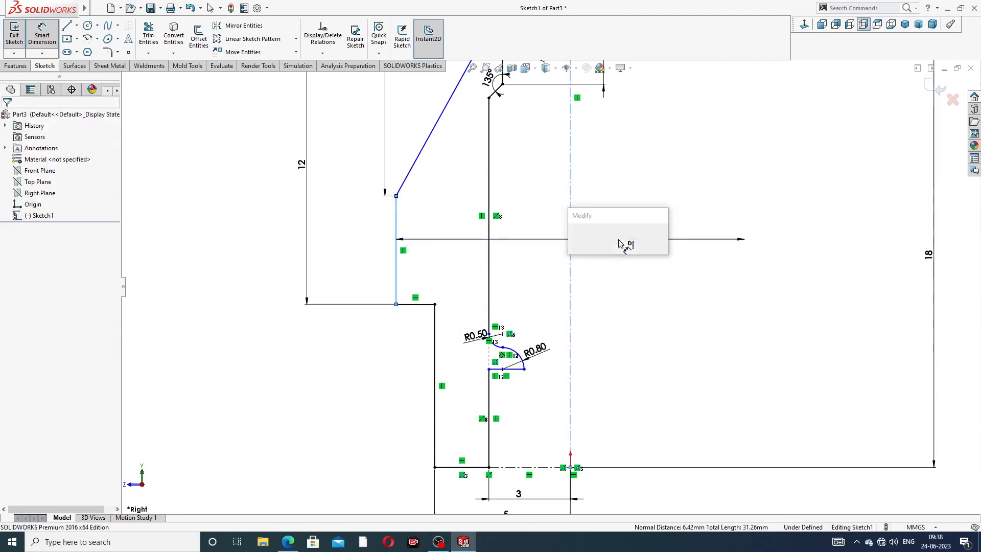
pyautogui.write('11.8')
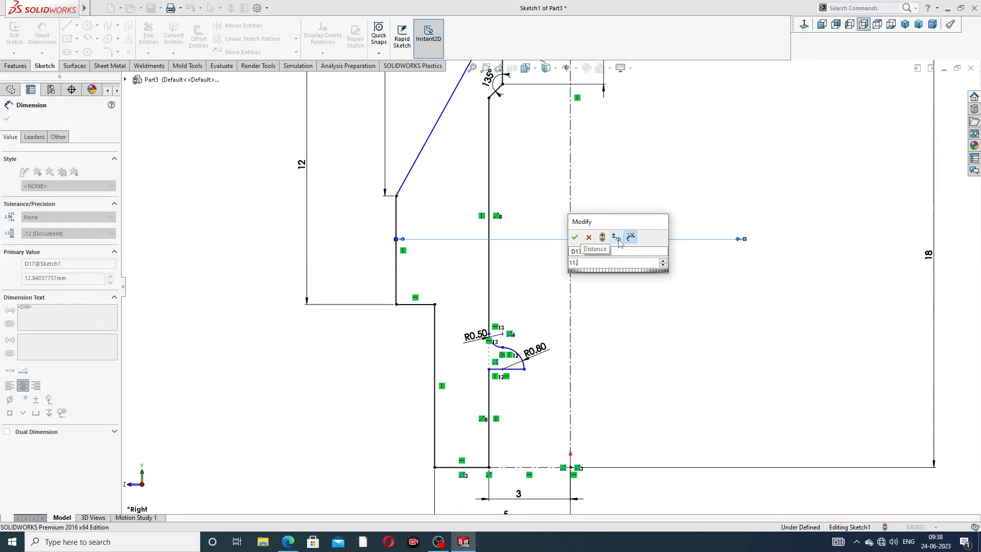
pyautogui.press('Return')
pyautogui.click(636, 271)
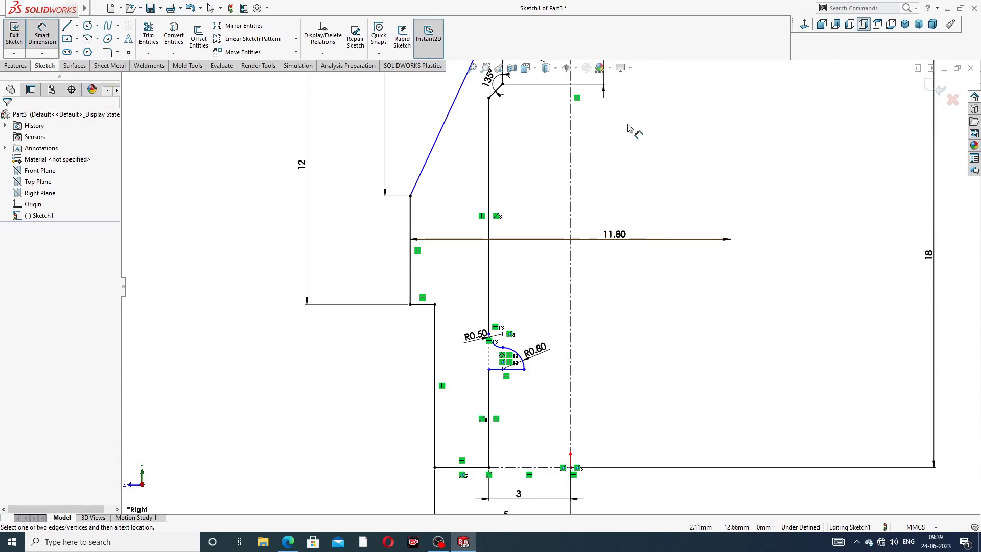
# - Place a sketch point on the R1.60 neck arc, horizontally level with the arc's centre
pyautogui.scroll(3, 628, 129)
pyautogui.scroll(-5, 552, 146)
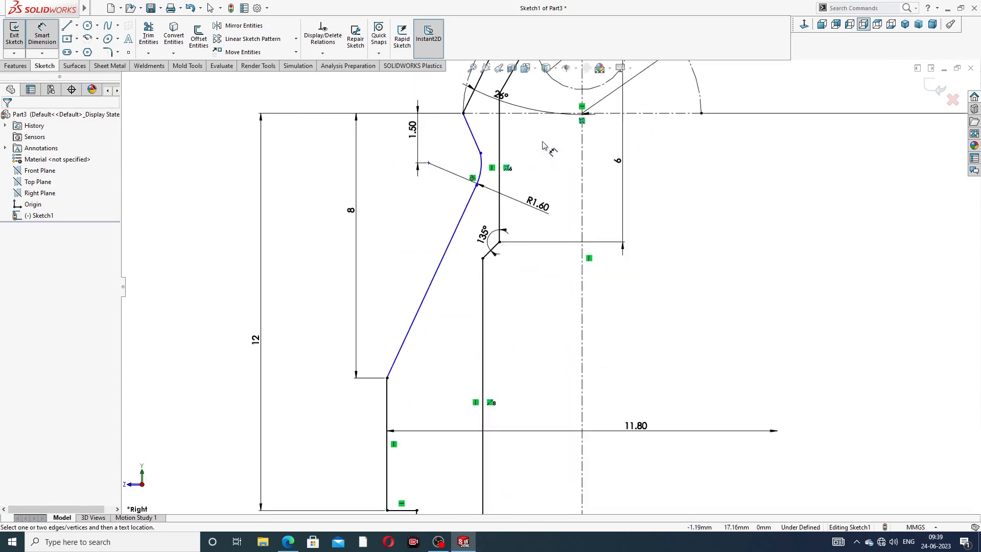
pyautogui.scroll(-3, 486, 147)
pyautogui.rightClick(546, 162)
pyautogui.click(555, 151)
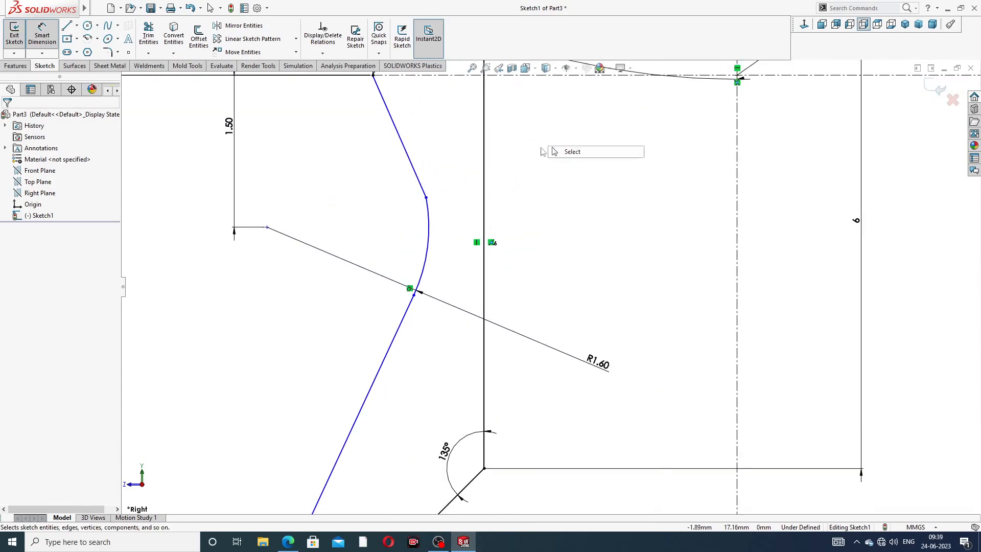
pyautogui.click(129, 52)
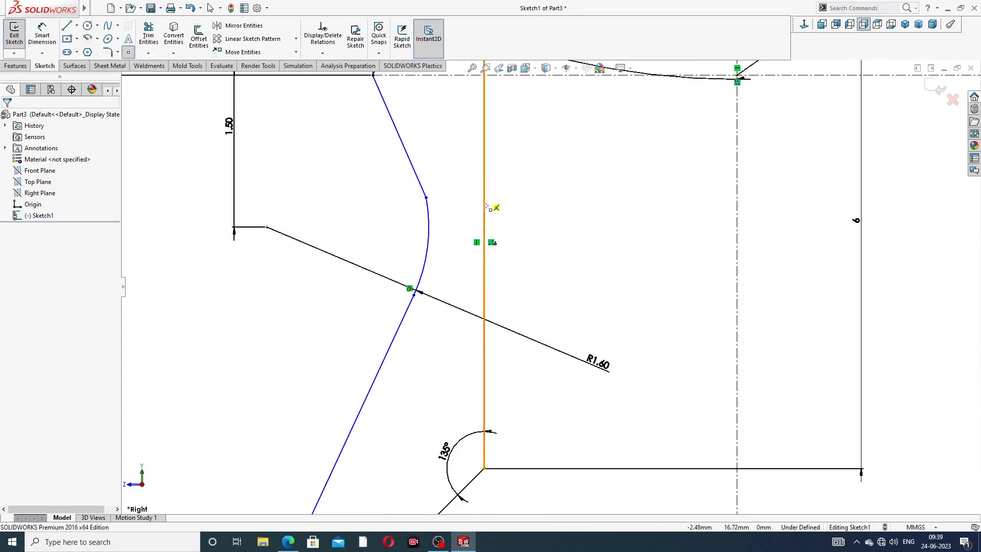
pyautogui.scroll(-3, 476, 218)
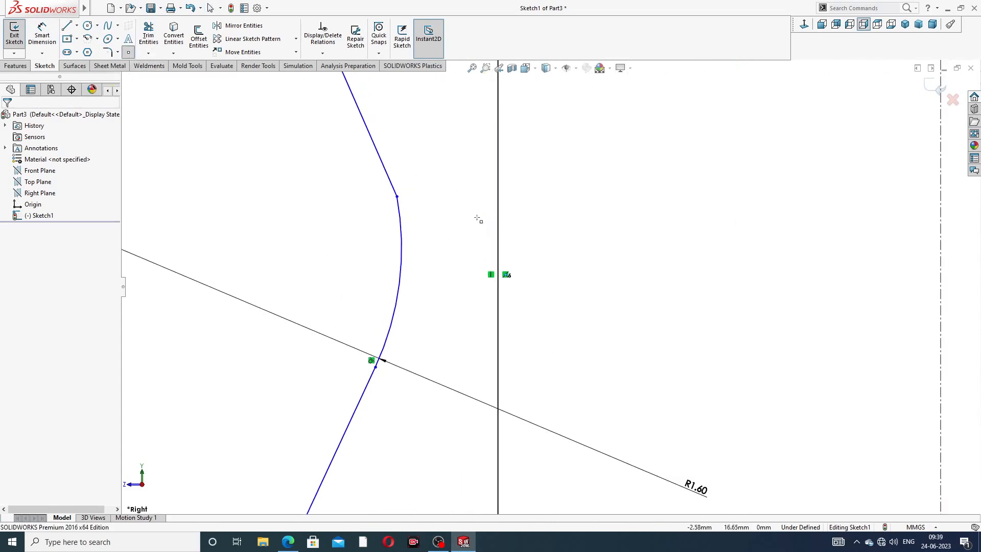
pyautogui.click(402, 249)
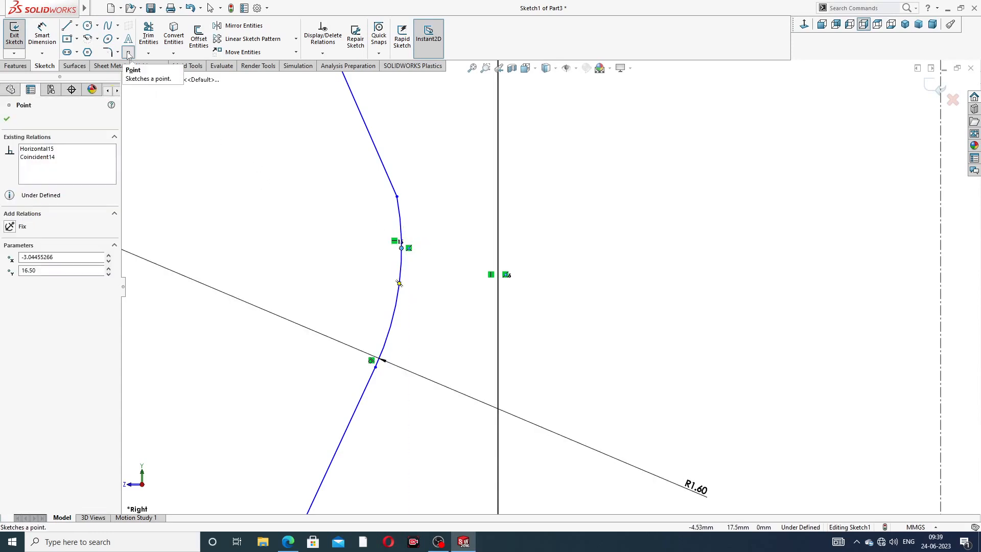
pyautogui.rightClick(438, 171)
pyautogui.click(471, 216)
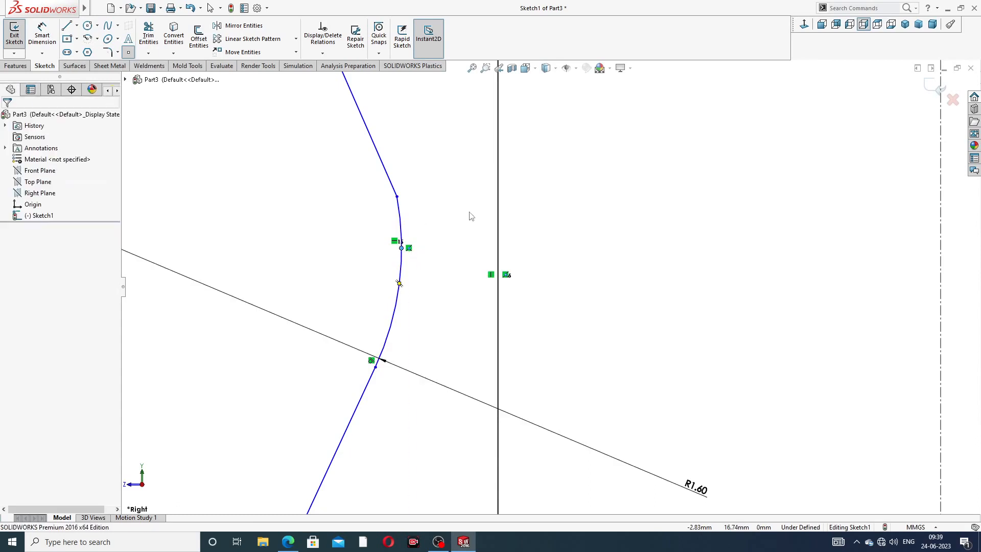
# - Dimension the point on the neck arc across the centerline as a doubled diameter distance of 5.9 mm
pyautogui.click(42, 34)
pyautogui.click(402, 249)
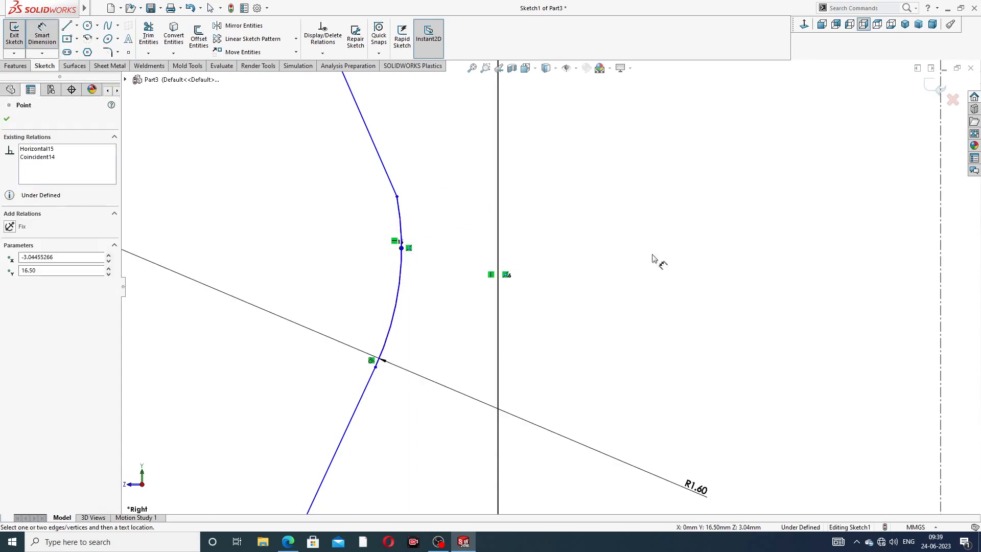
pyautogui.scroll(3, 862, 261)
pyautogui.click(792, 254)
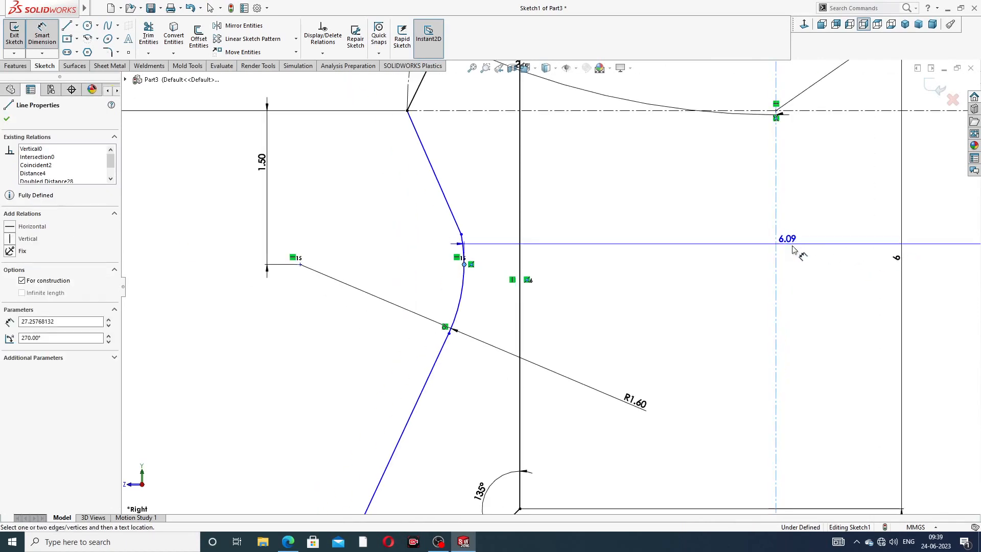
pyautogui.click(822, 258)
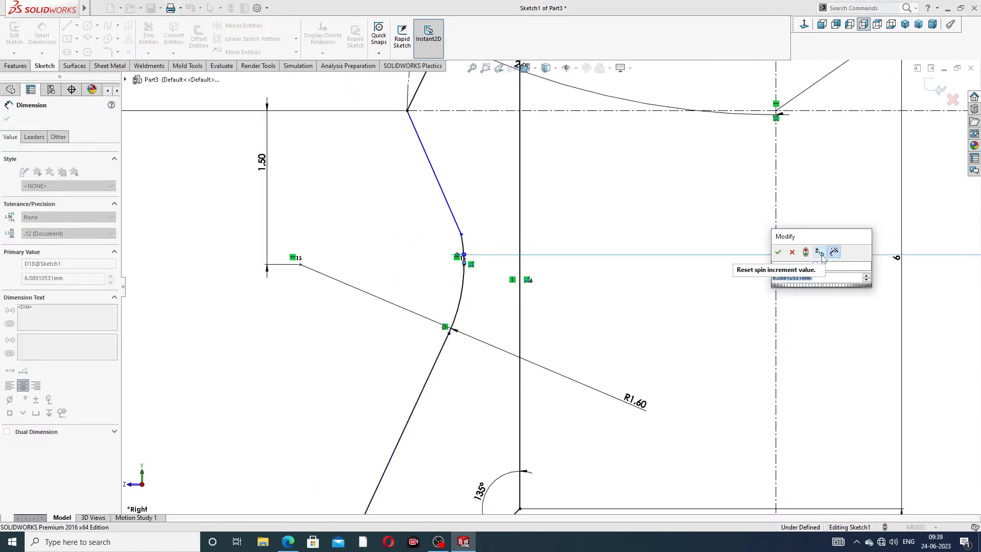
pyautogui.write('5')
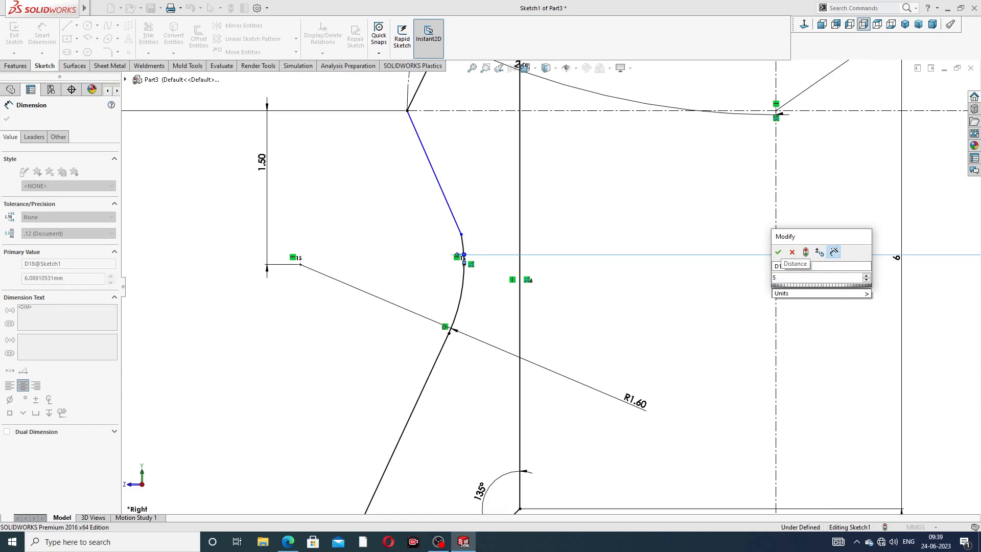
pyautogui.write('.9')
pyautogui.press('Return')
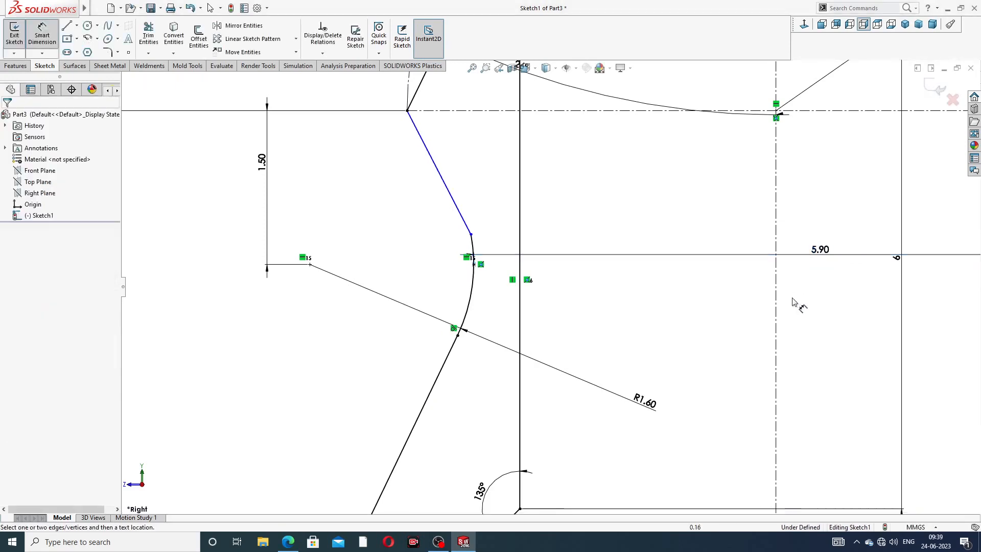
pyautogui.scroll(2, 809, 283)
pyautogui.scroll(2, 809, 283)
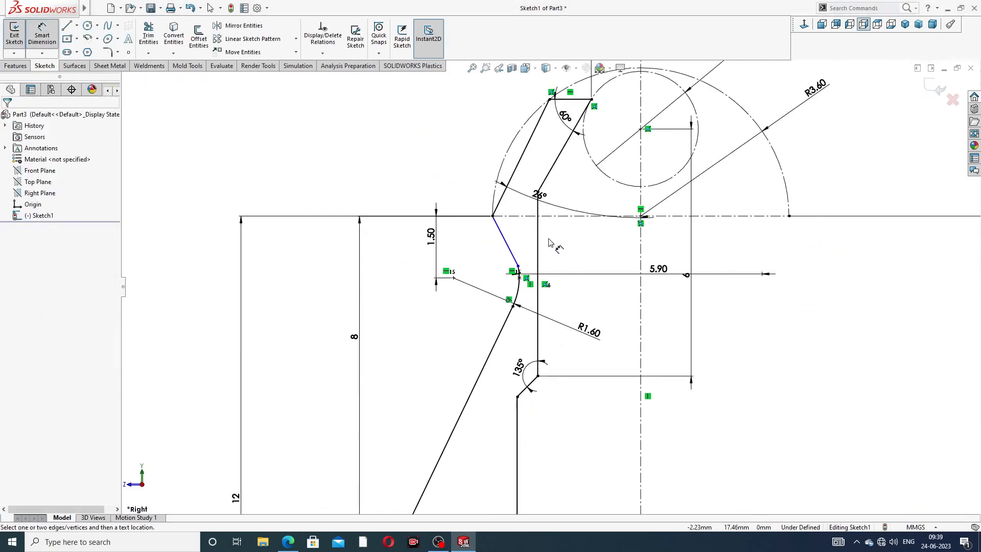
# - Add a driven horizontal dimension between the head's top outer corner and the vertical centerline
pyautogui.scroll(-2, 549, 244)
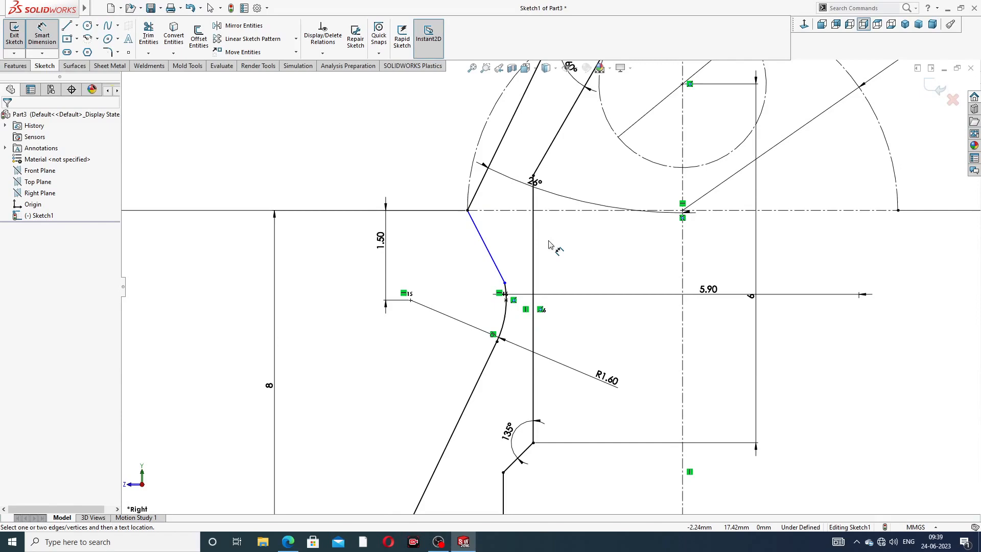
pyautogui.scroll(4, 549, 244)
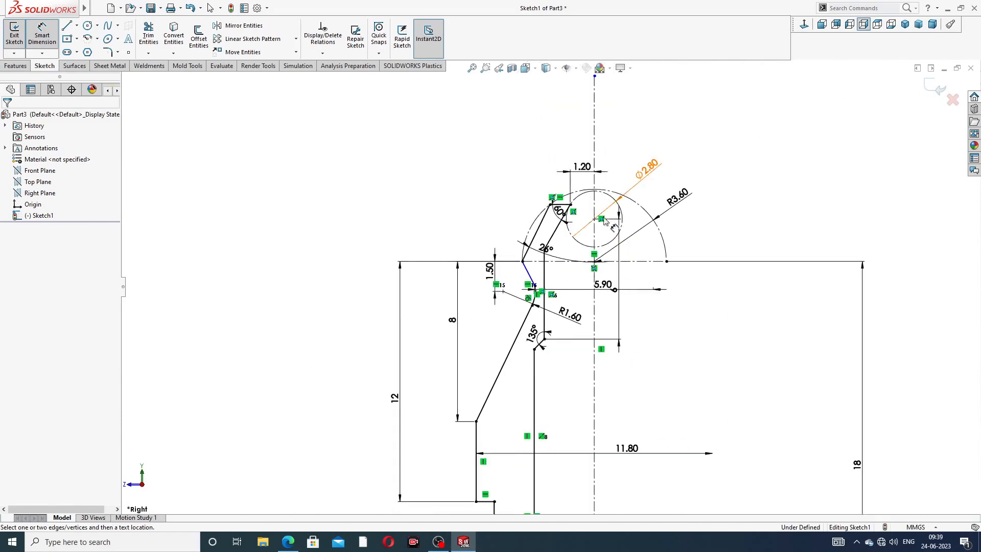
pyautogui.scroll(-2, 603, 226)
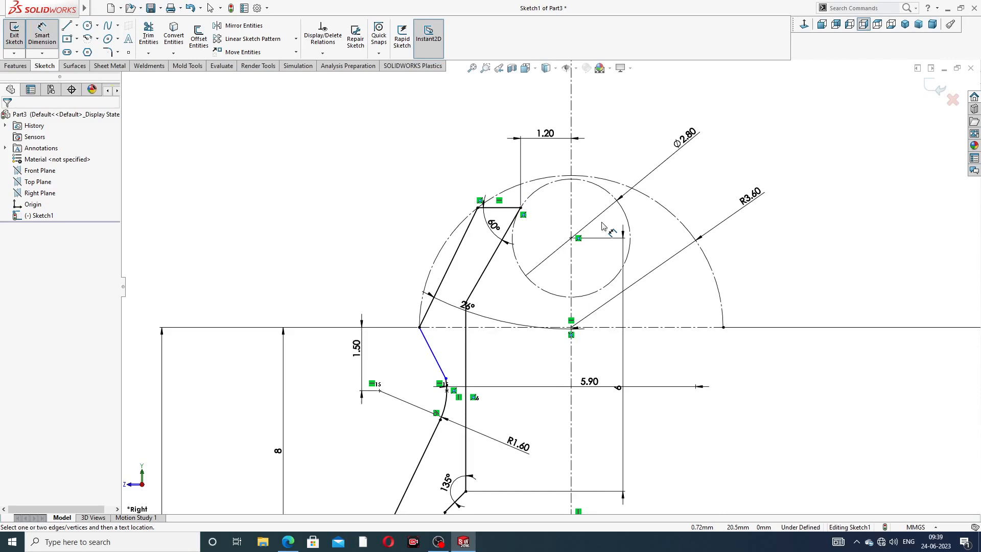
pyautogui.click(479, 207)
pyautogui.click(572, 208)
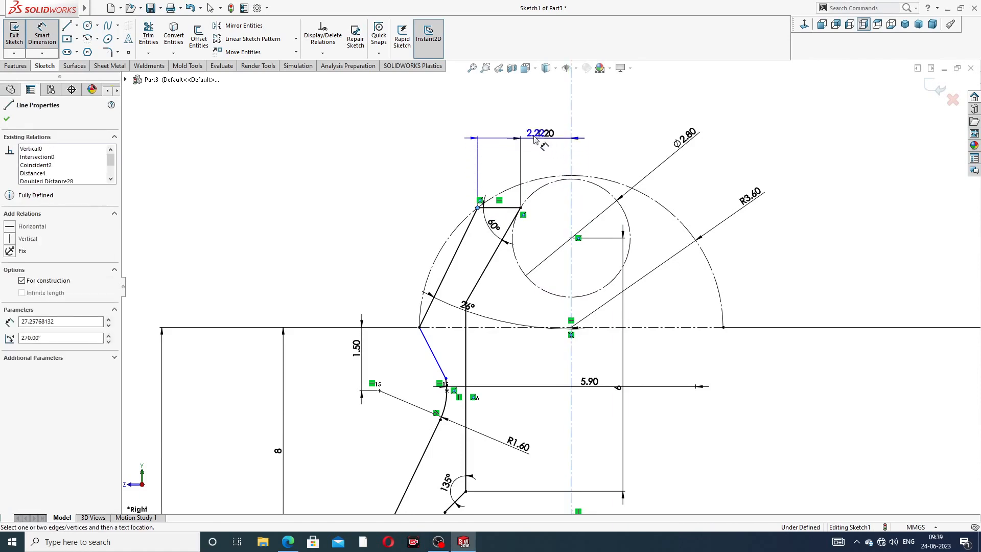
pyautogui.click(531, 117)
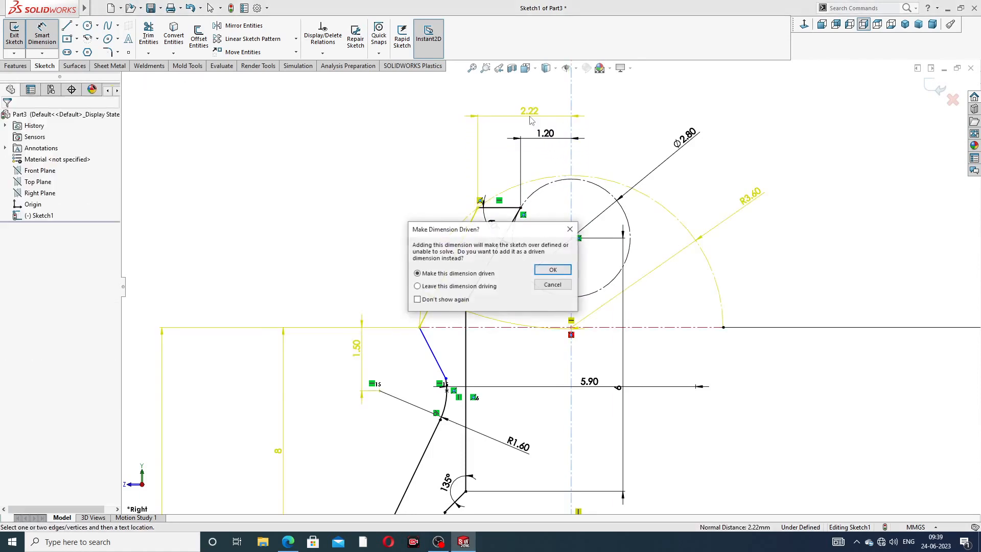
pyautogui.click(552, 270)
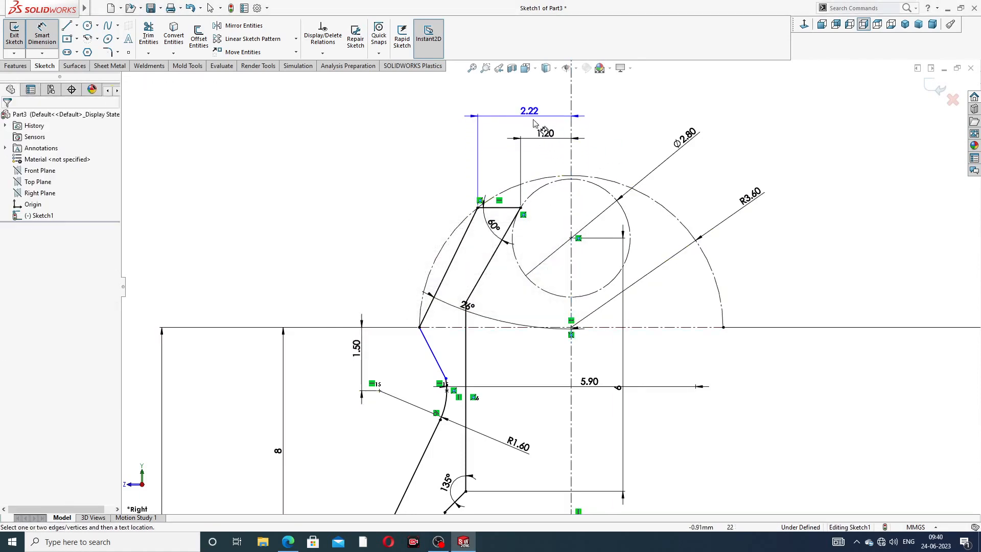
# - Make the R1.60 neck arc tangent to the slanted line coming down from the head's outer corner
pyautogui.scroll(3, 600, 245)
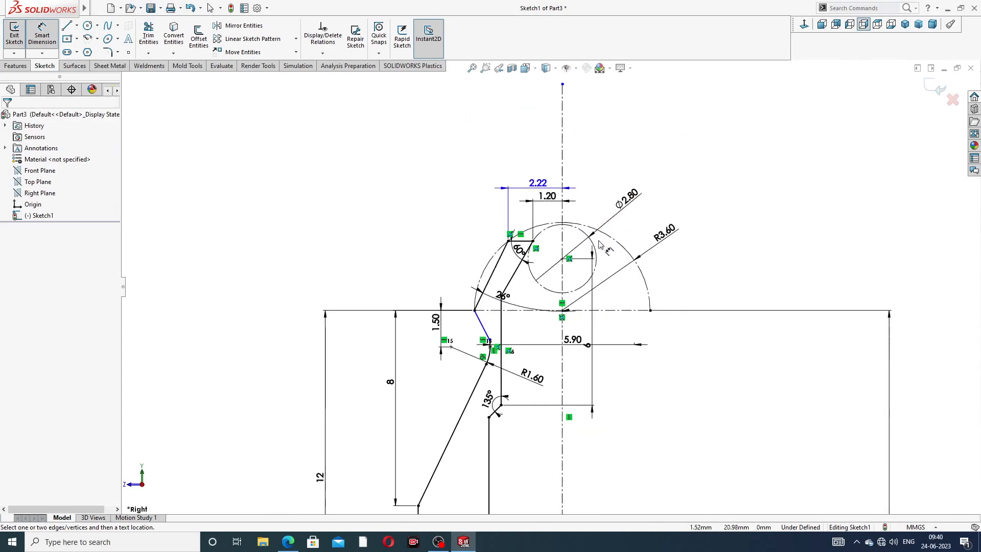
pyautogui.scroll(-5, 503, 358)
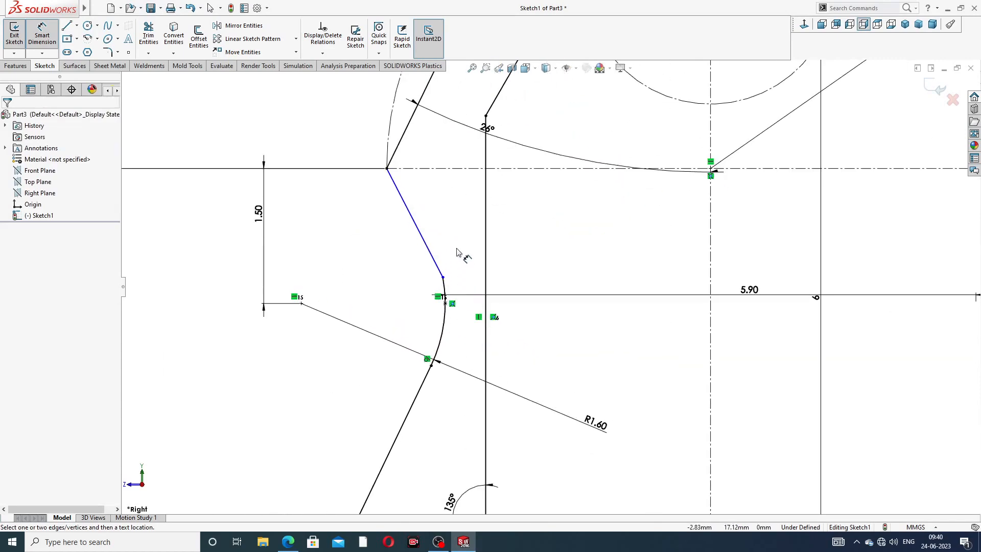
pyautogui.rightClick(458, 252)
pyautogui.click(489, 153)
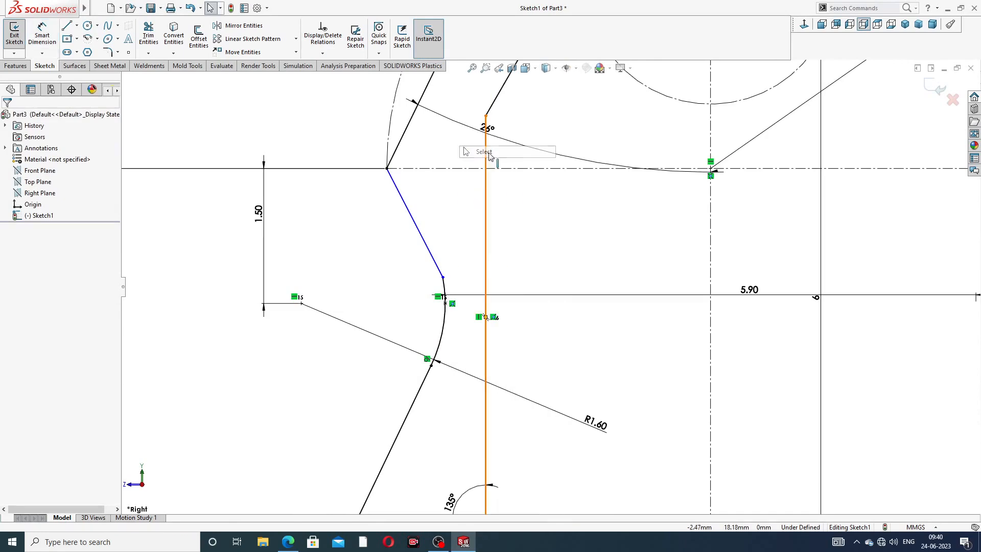
pyautogui.click(441, 279)
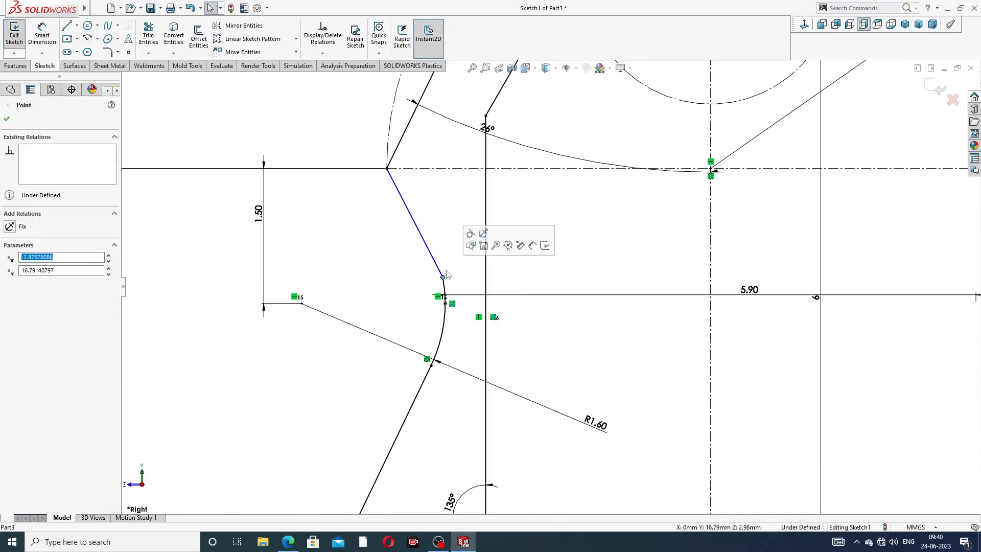
pyautogui.click(470, 233)
pyautogui.click(574, 269)
# - Make the R0.50 arc near the profile's base tangent to the long vertical bore line at their shared endpoint
pyautogui.scroll(-6, 588, 332)
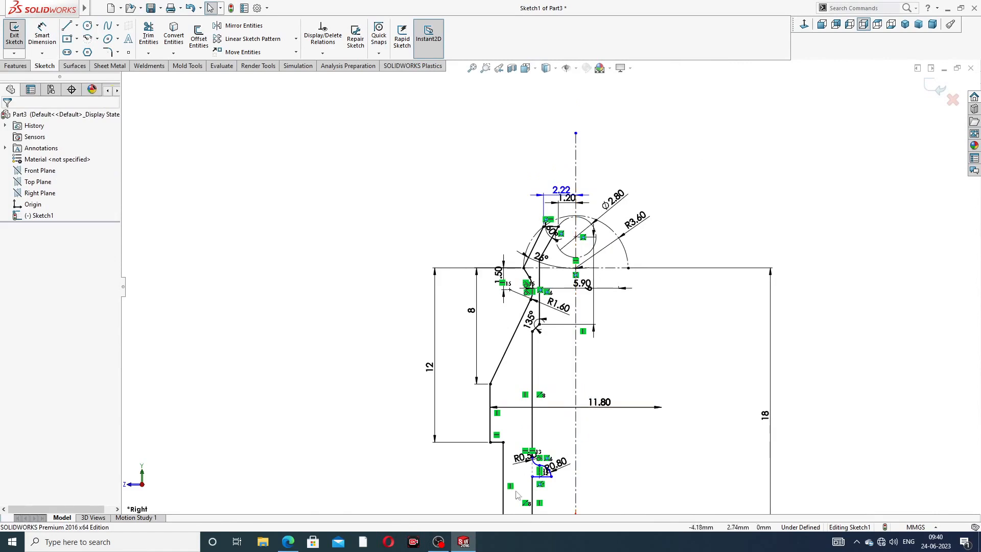
pyautogui.scroll(5, 556, 481)
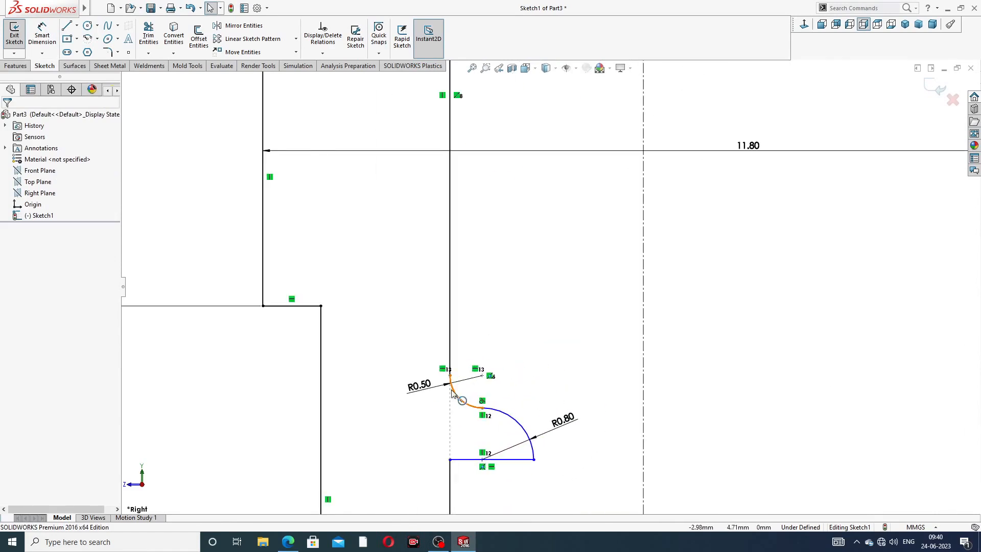
pyautogui.scroll(2, 452, 393)
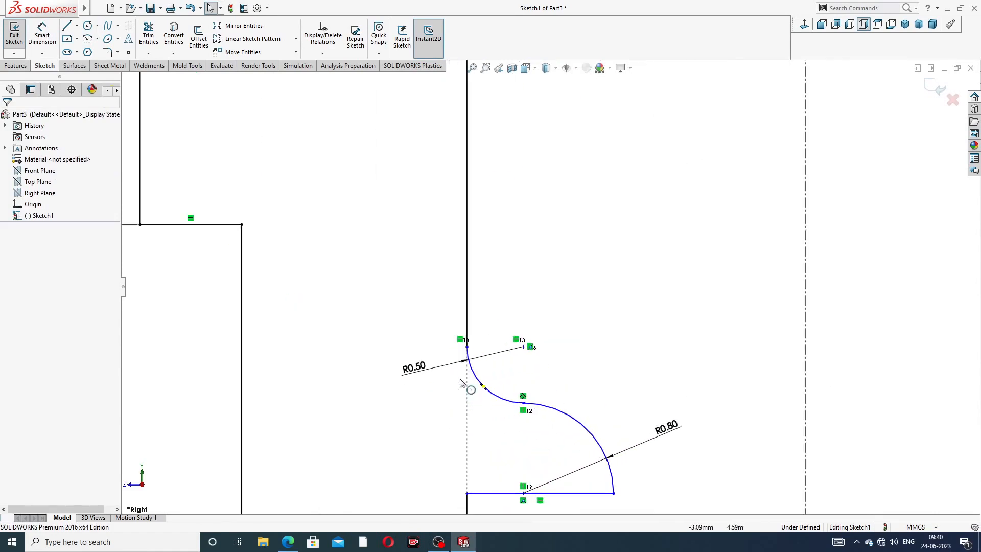
pyautogui.click(467, 347)
pyautogui.scroll(5, 562, 440)
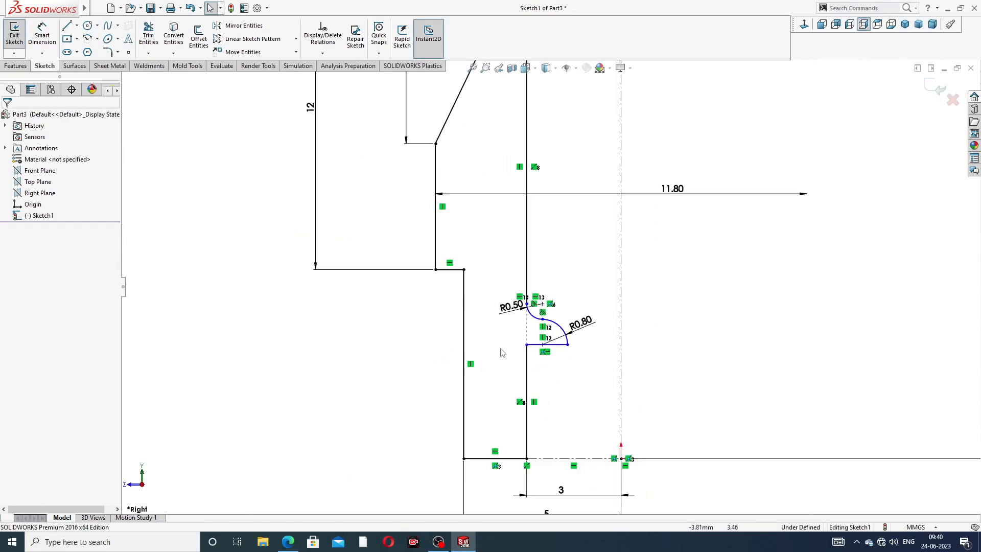
# - Dimension the short vertical bore line at the base as 1.5 mm, placing the dimension between the line and the centerline
pyautogui.click(42, 35)
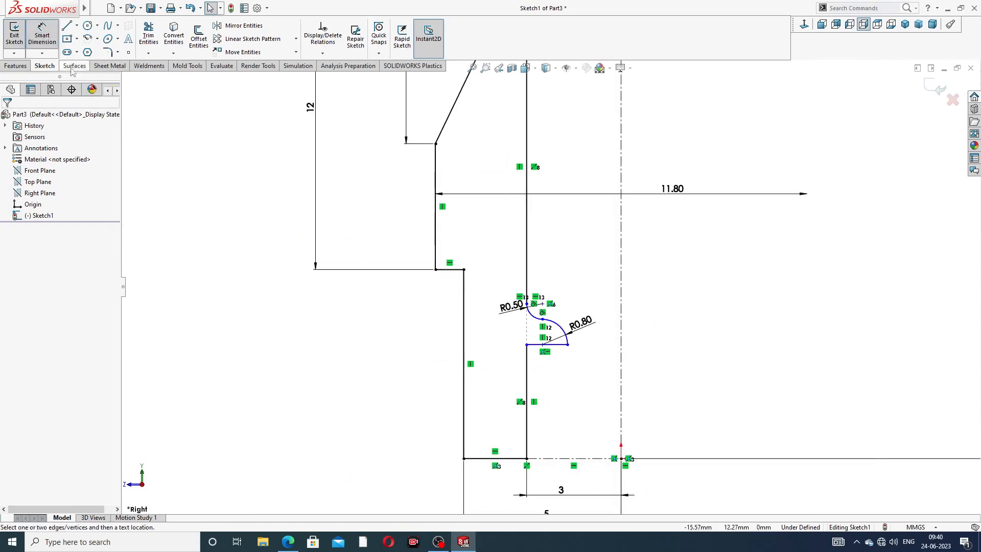
pyautogui.click(527, 378)
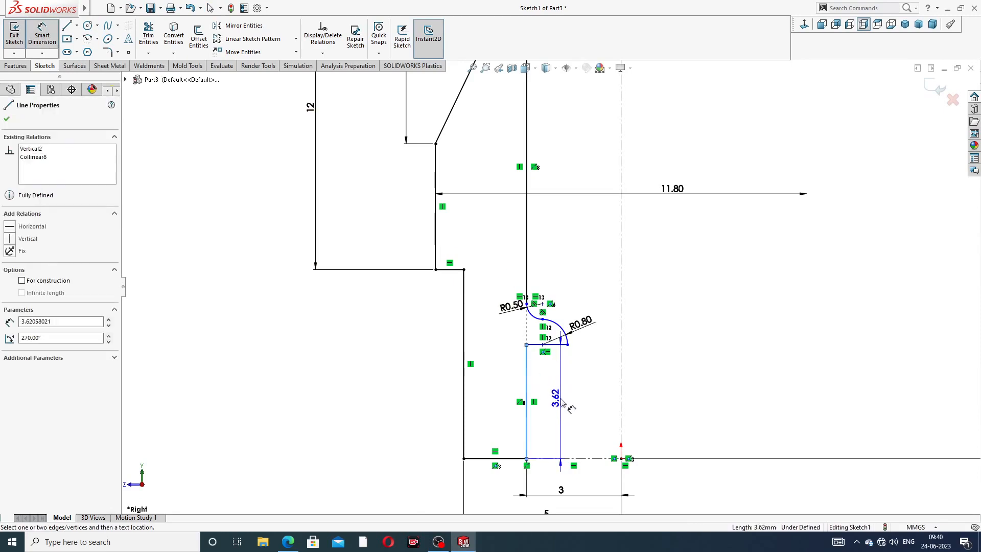
pyautogui.click(561, 402)
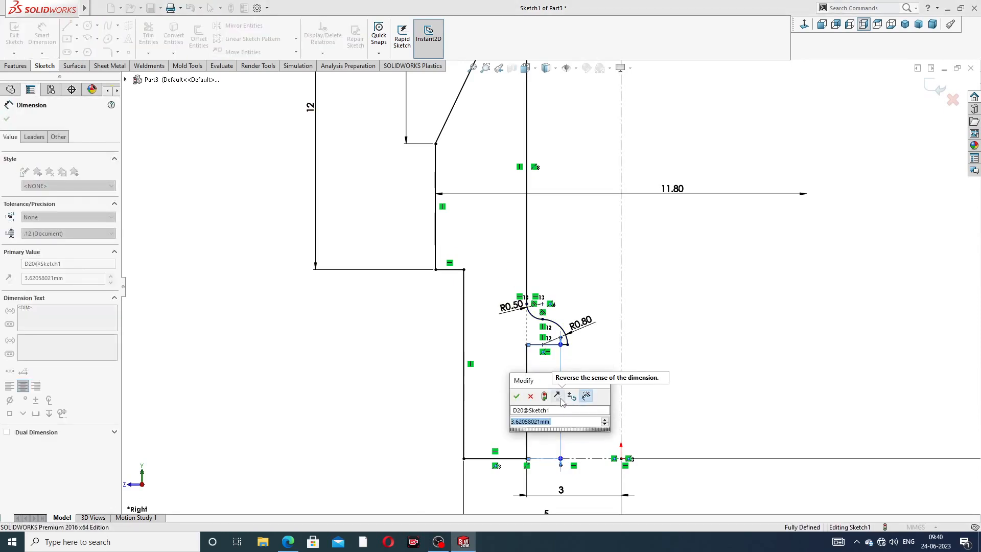
pyautogui.write('1.5')
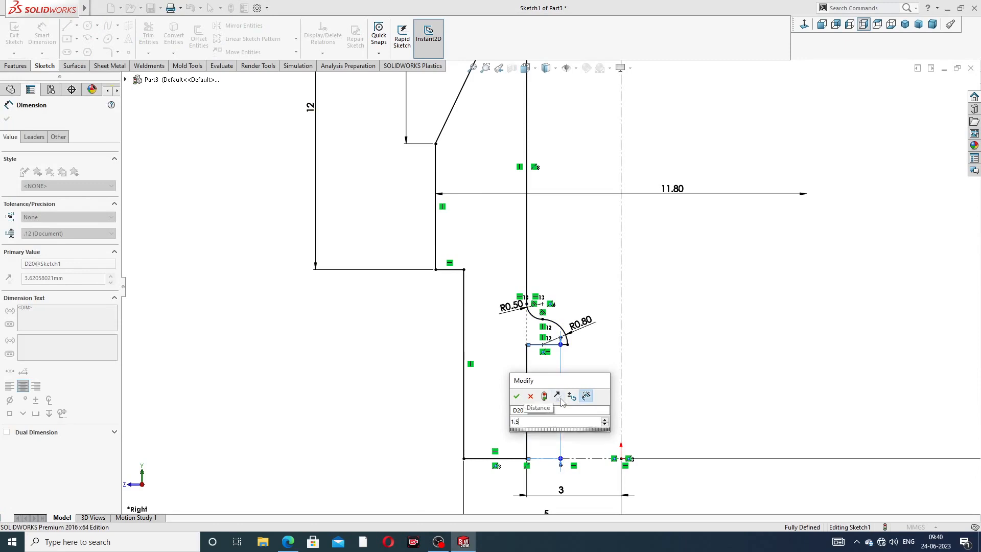
pyautogui.press('Return')
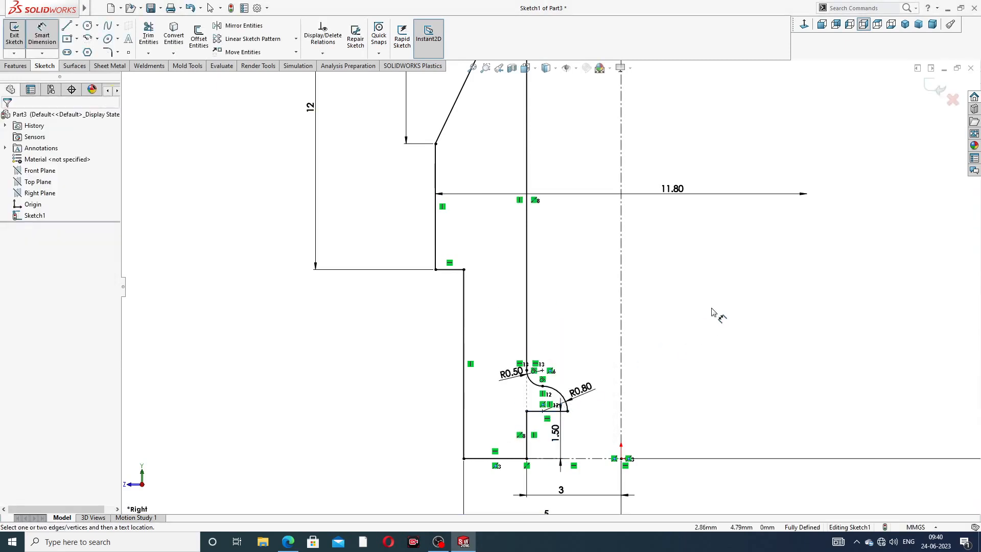
pyautogui.click(594, 431)
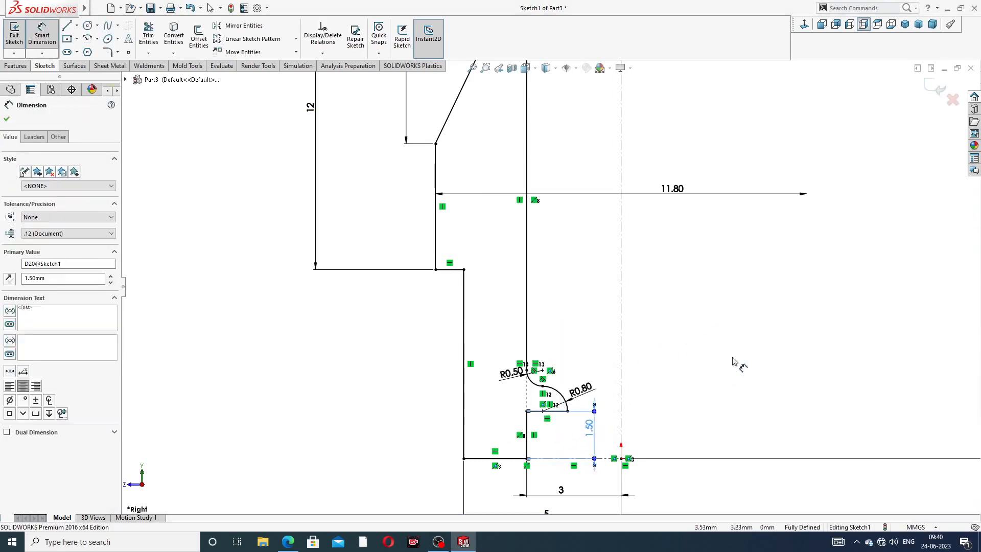
# - End dimensioning and move the 6, 5.90, R1.60 and 135° dimensions clear of the overlapping head and neck geometry
pyautogui.scroll(2, 715, 312)
pyautogui.scroll(2, 716, 312)
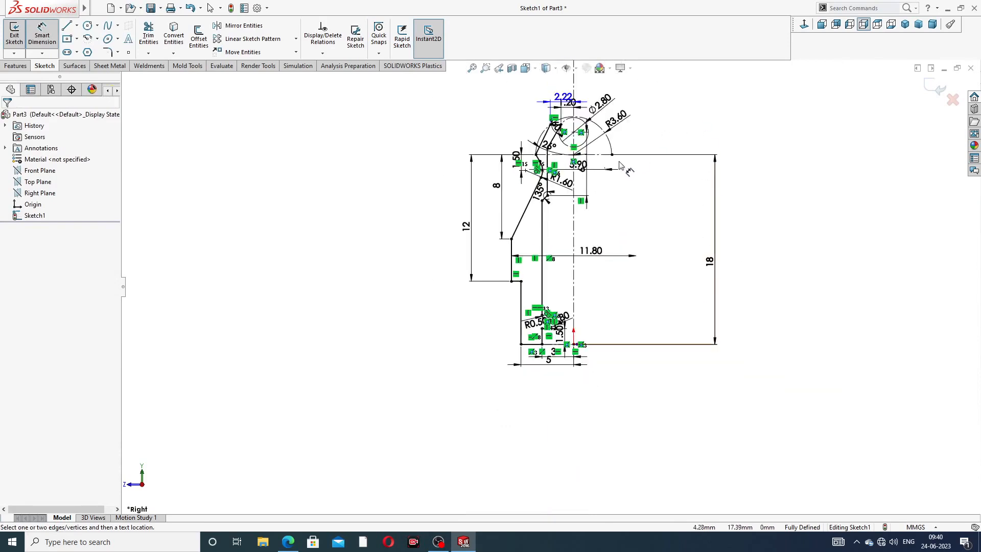
pyautogui.scroll(-1, 626, 169)
pyautogui.rightClick(727, 122)
pyautogui.click(750, 151)
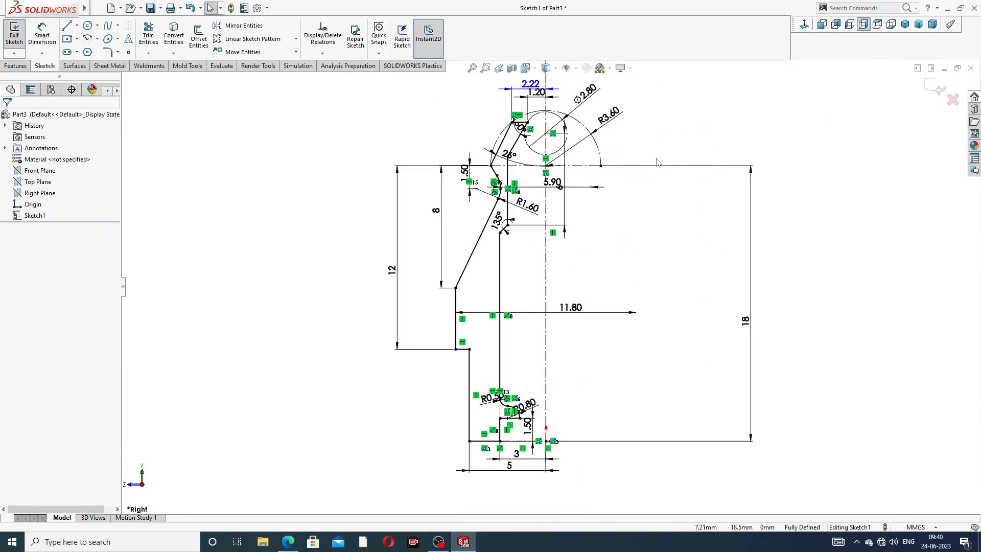
pyautogui.moveTo(566, 194); pyautogui.dragTo(626, 194)
pyautogui.click(743, 163)
pyautogui.moveTo(553, 186)
pyautogui.mouseDown()
pyautogui.moveTo(567, 193)
pyautogui.moveTo(546, 219)
pyautogui.moveTo(592, 248)
pyautogui.mouseUp()
pyautogui.click(673, 230)
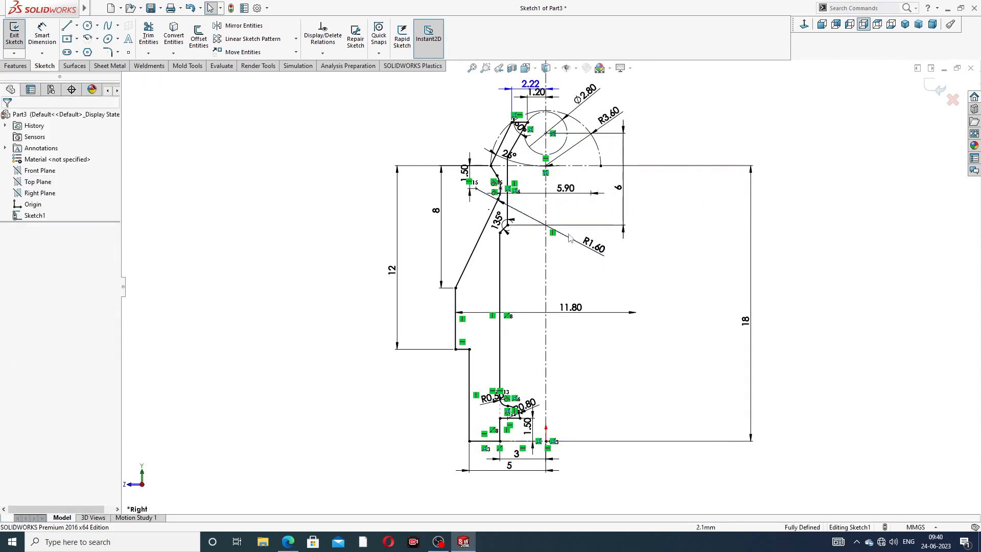
pyautogui.click(495, 225)
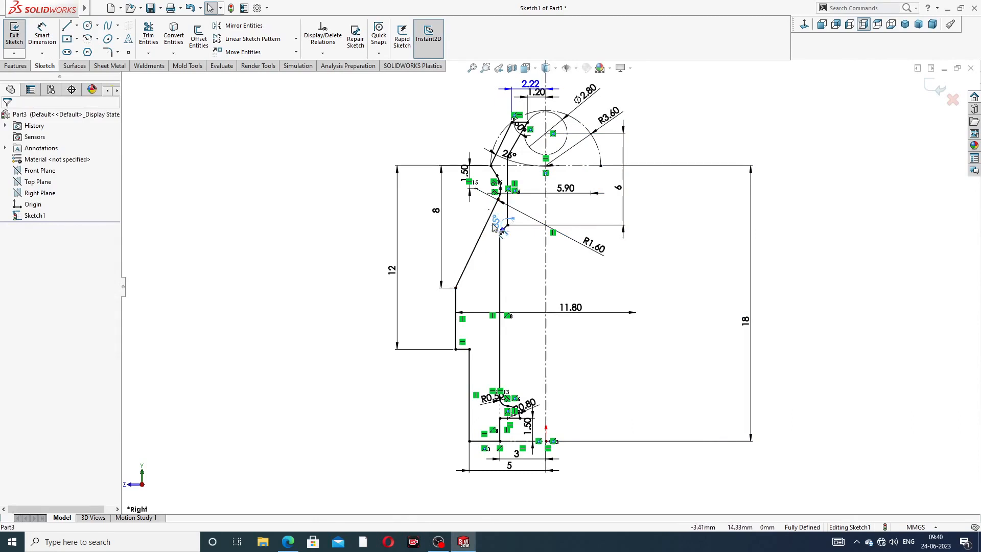
pyautogui.click(679, 221)
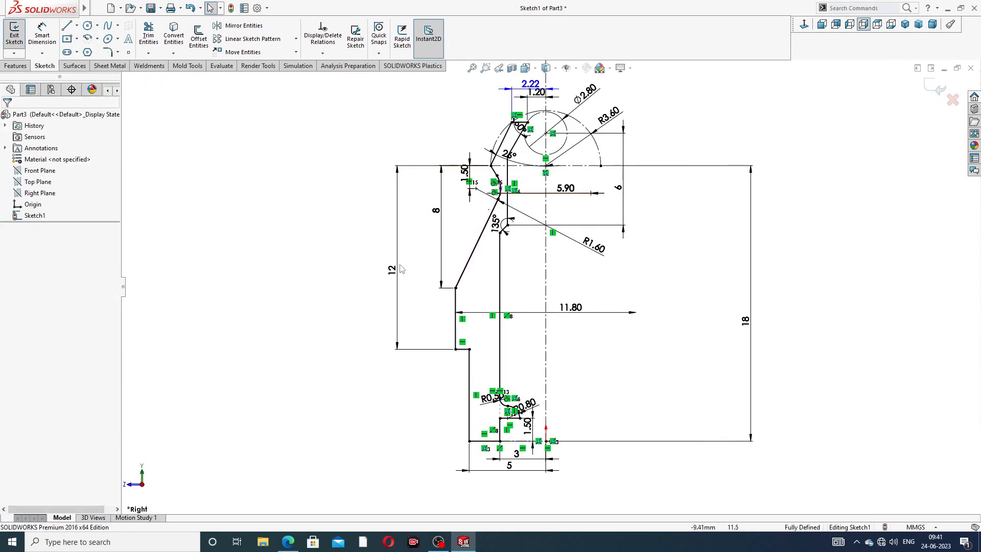
# - Space the vertical 12, 8 and 1.50 dimensions farther outward from the outer side of the profile
pyautogui.moveTo(395, 269); pyautogui.dragTo(381, 240)
pyautogui.moveTo(439, 210); pyautogui.dragTo(421, 212)
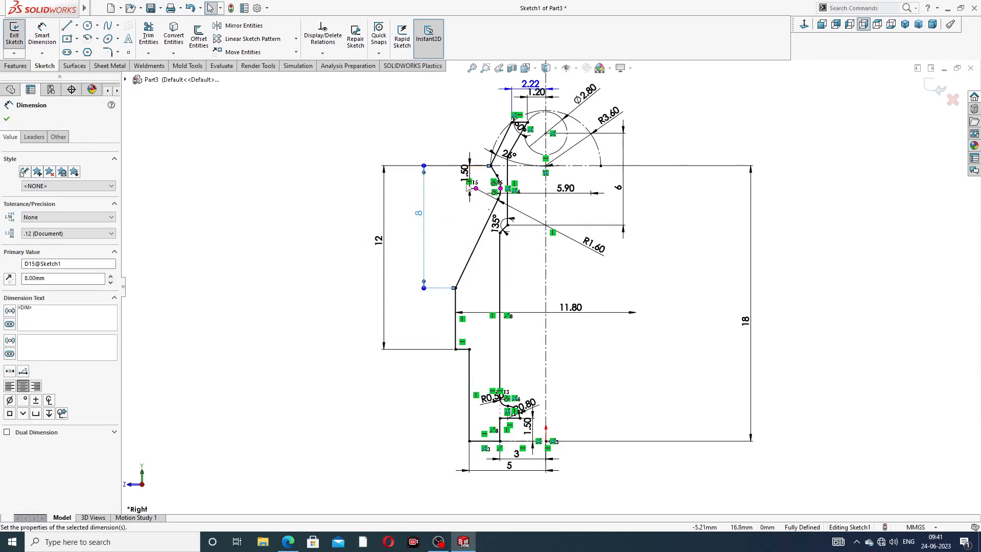
pyautogui.moveTo(464, 177); pyautogui.dragTo(447, 180)
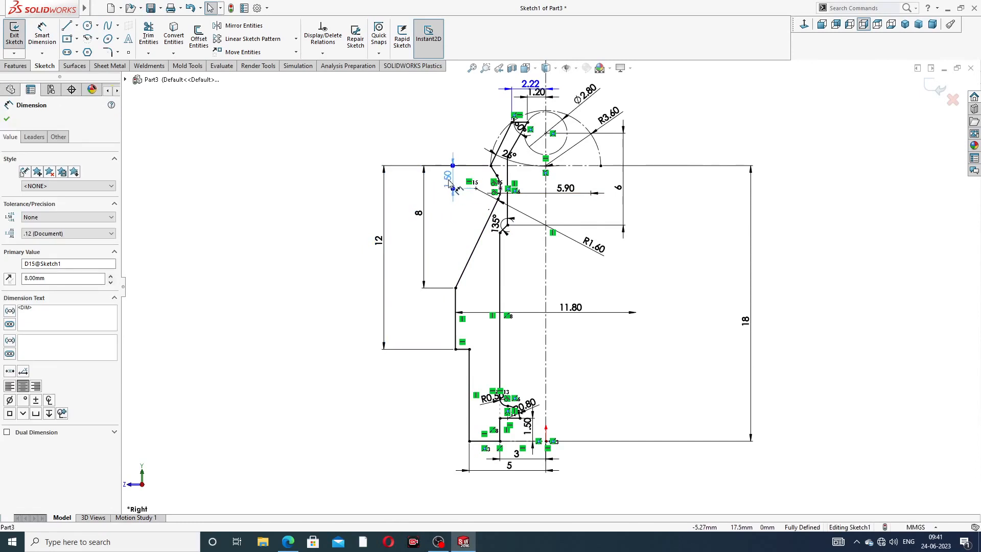
pyautogui.click(646, 136)
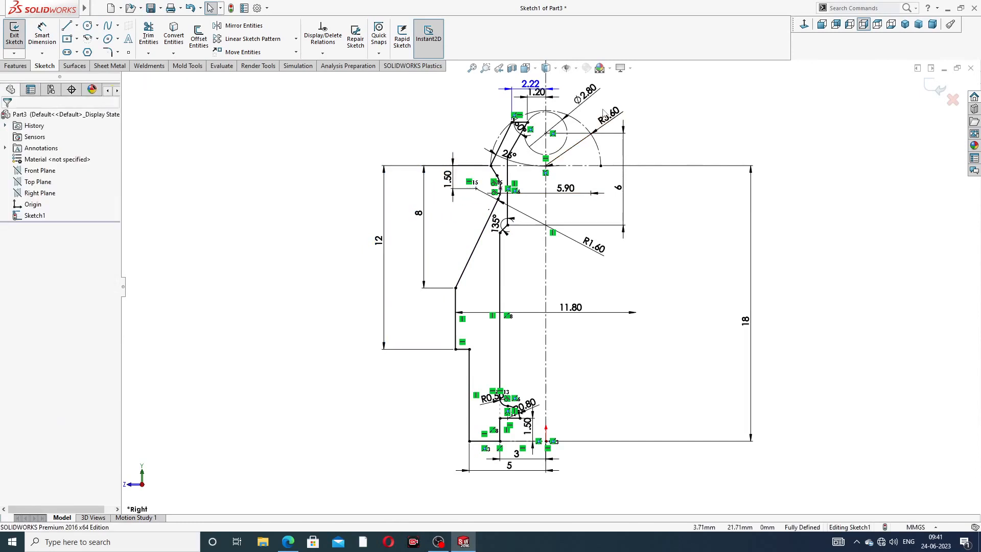
# - Reposition the R3.60 and Ø2.80 dimensions, bring the 18 mm height dimension closer, and spread the 3 and 5 dimensions below the base
pyautogui.moveTo(608, 116)
pyautogui.mouseDown()
pyautogui.moveTo(625, 99)
pyautogui.moveTo(595, 89)
pyautogui.mouseUp()
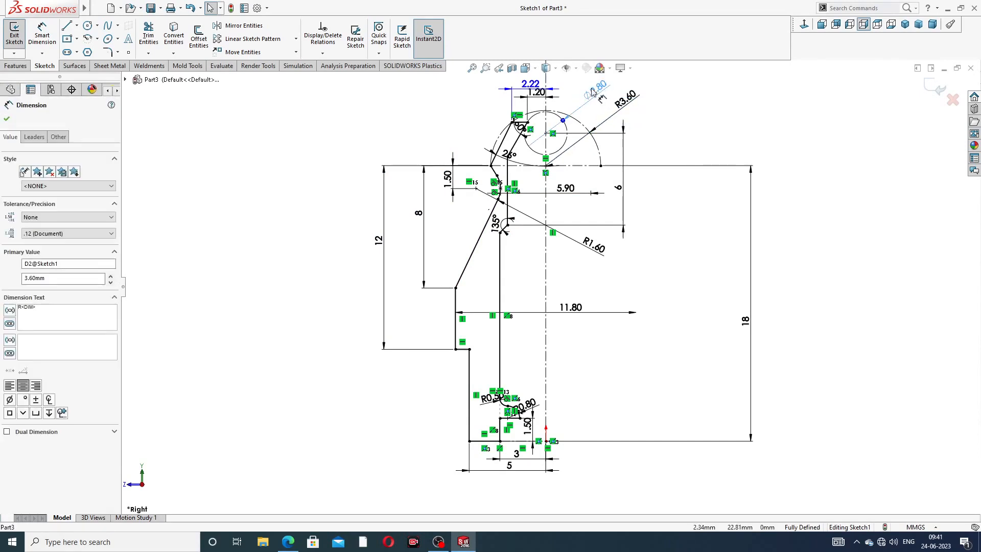
pyautogui.moveTo(745, 322); pyautogui.dragTo(678, 302)
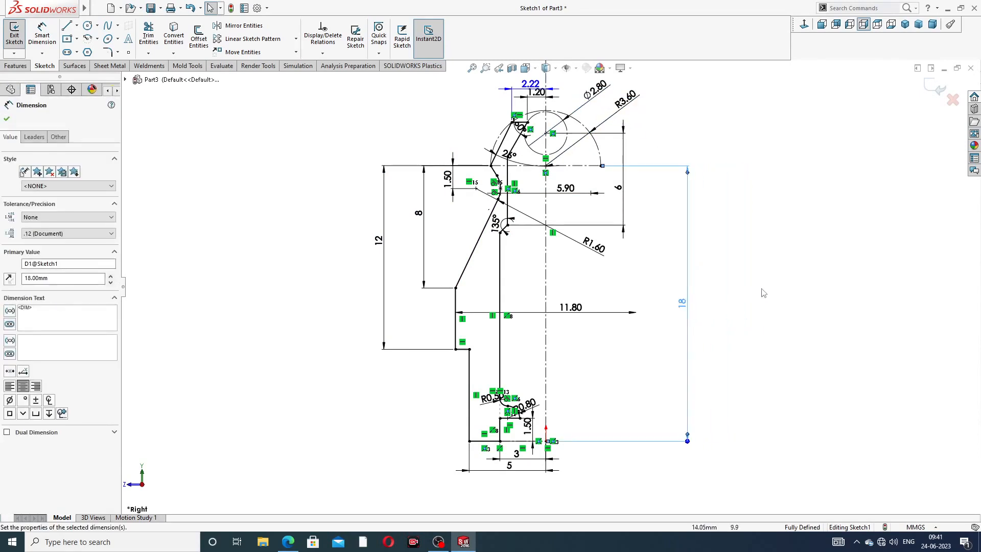
pyautogui.click(762, 291)
pyautogui.moveTo(509, 469)
pyautogui.mouseDown()
pyautogui.moveTo(510, 495)
pyautogui.moveTo(517, 467)
pyautogui.mouseUp()
pyautogui.click(595, 469)
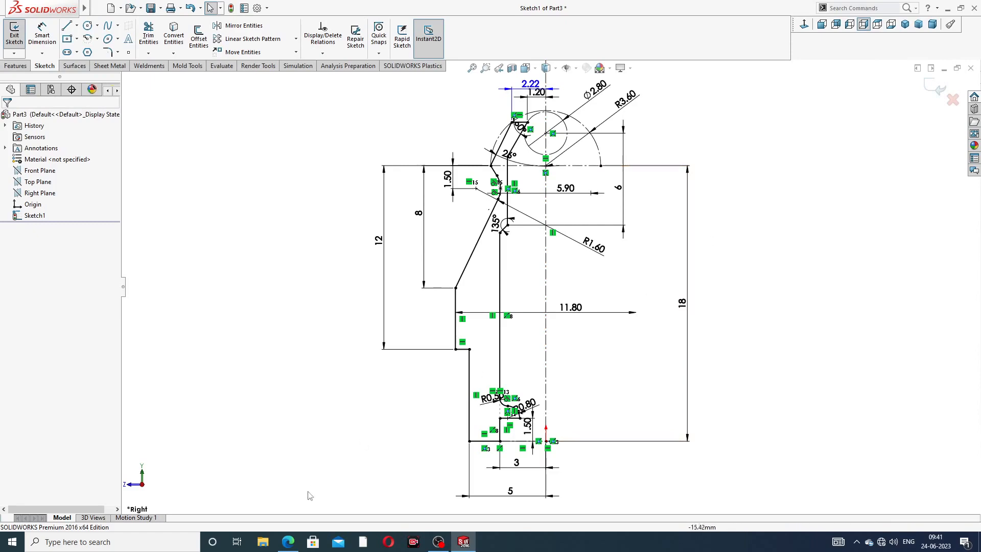
# - Revolve the half profile 360° about the vertical centerline into a solid body
pyautogui.click(288, 542)
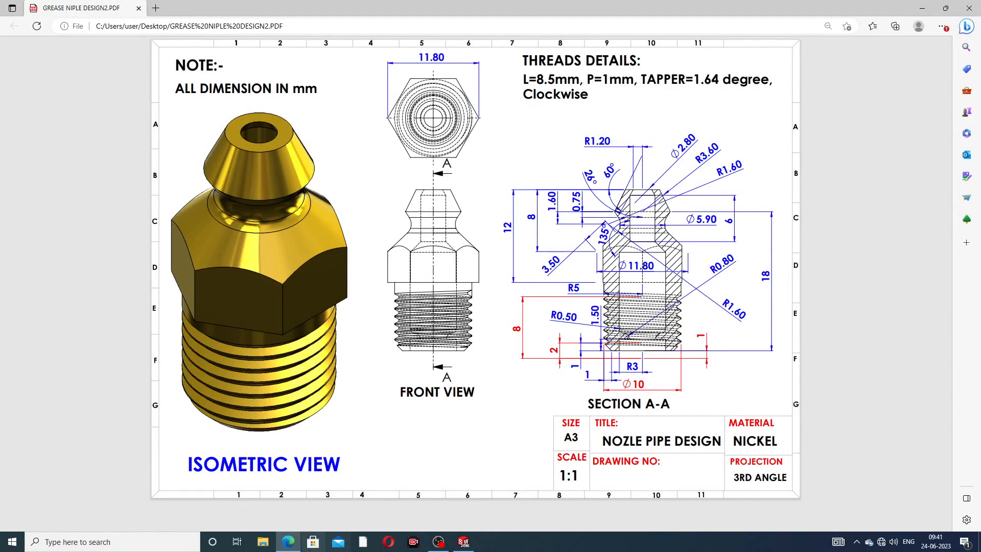
pyautogui.click(288, 541)
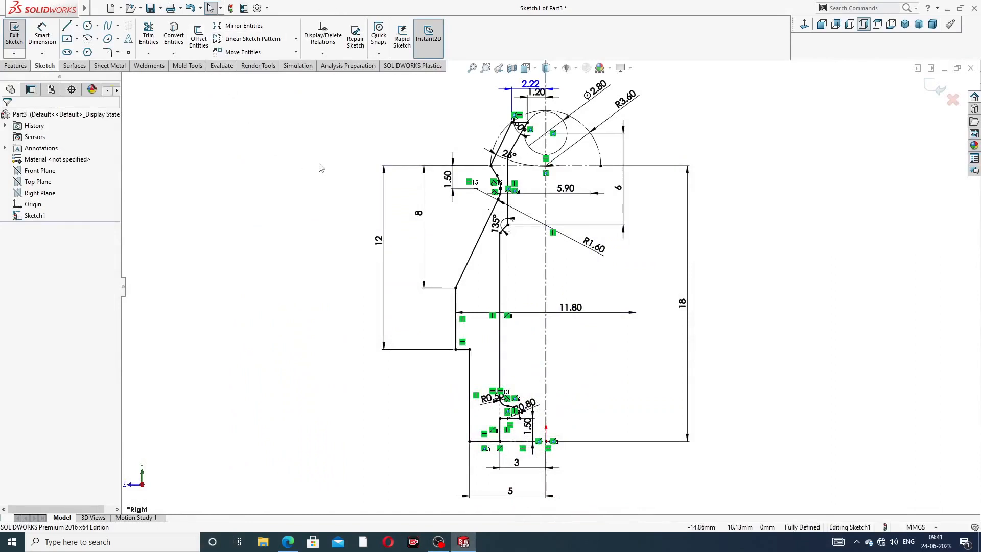
pyautogui.press('f')
pyautogui.click(16, 66)
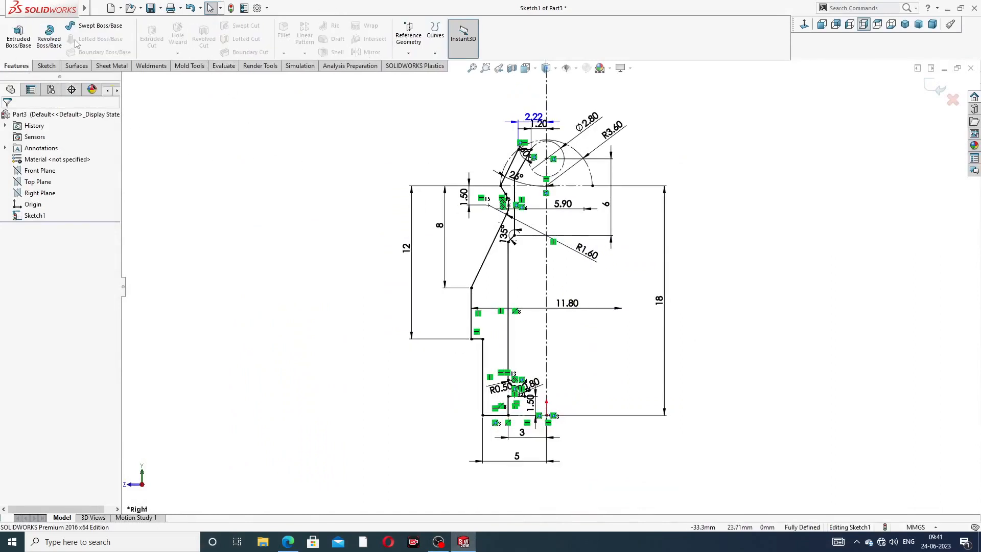
pyautogui.click(49, 37)
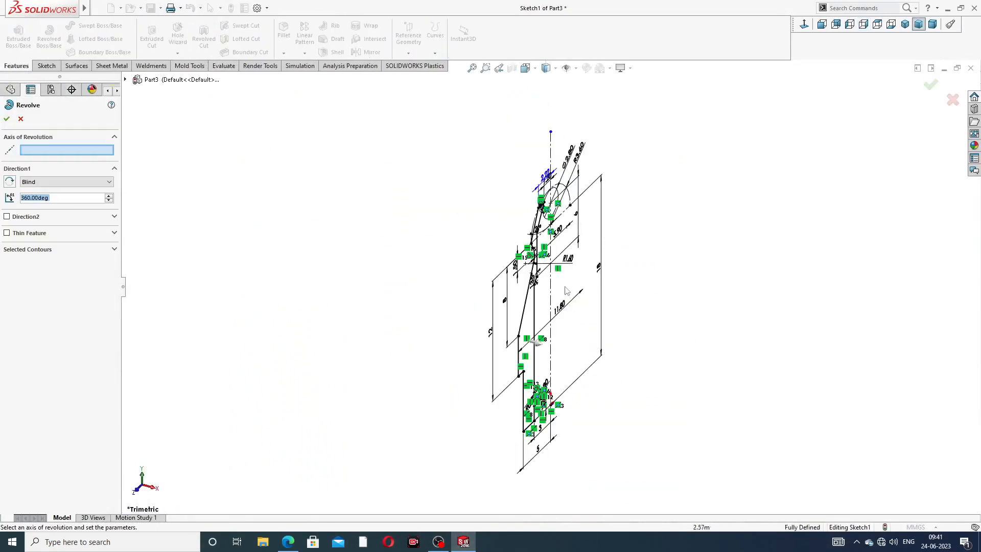
pyautogui.click(551, 286)
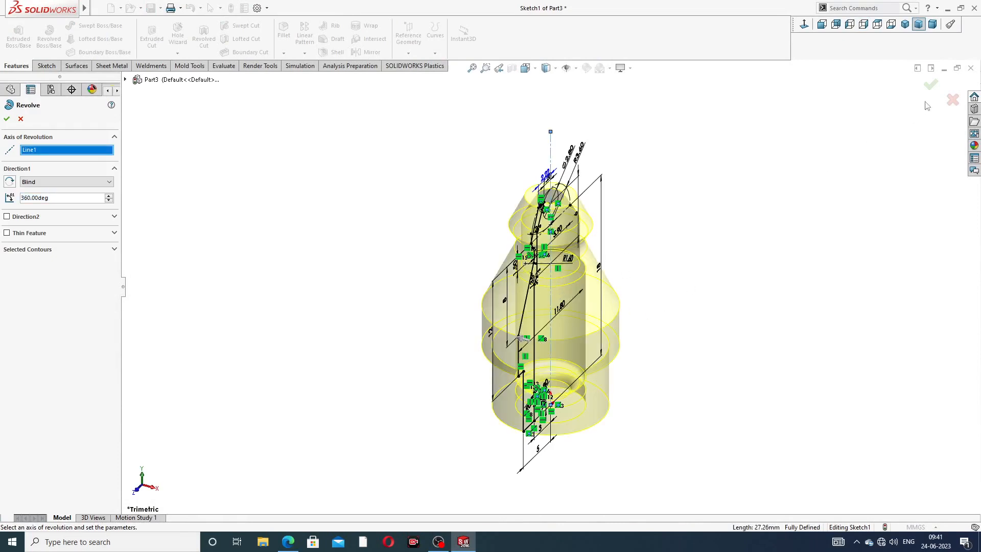
pyautogui.click(931, 85)
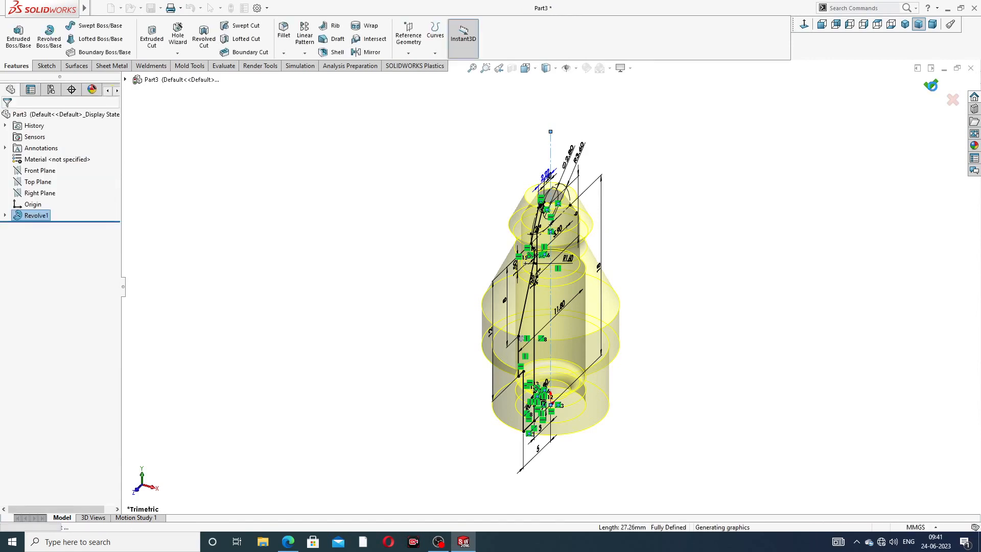
pyautogui.click(740, 250)
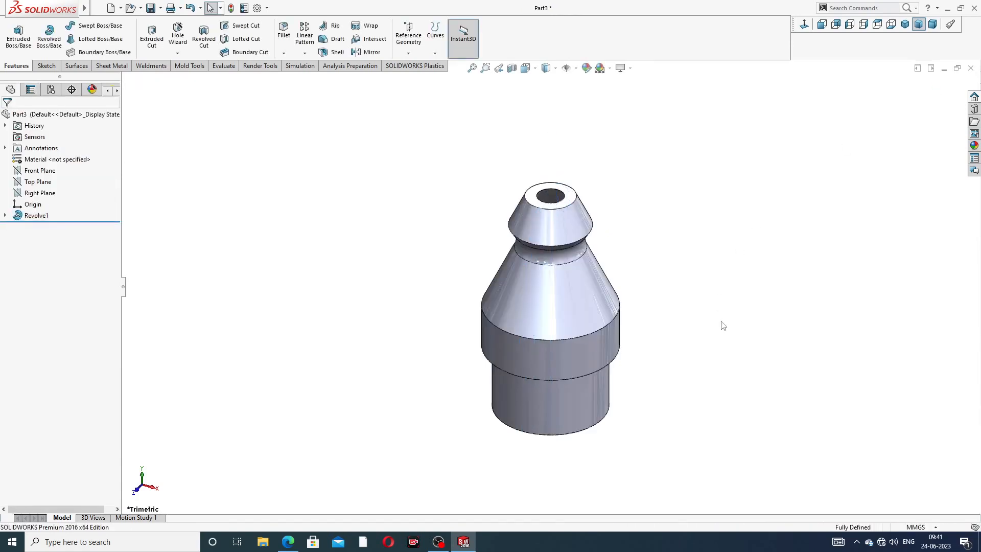
pyautogui.moveTo(723, 325); pyautogui.dragTo(748, 235, button='middle')
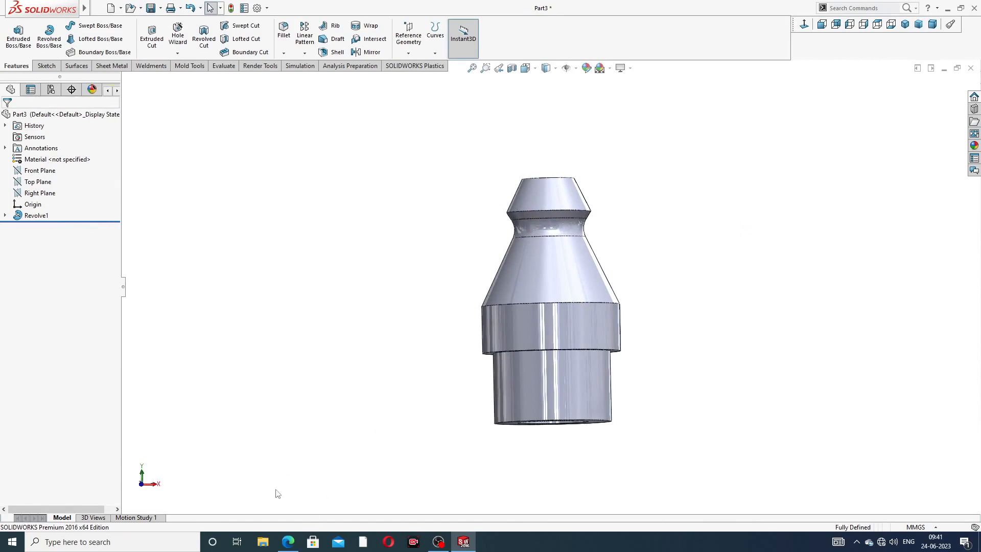
# - Delete the revolve feature while keeping its profile sketch
pyautogui.click(36, 216)
pyautogui.rightClick(37, 217)
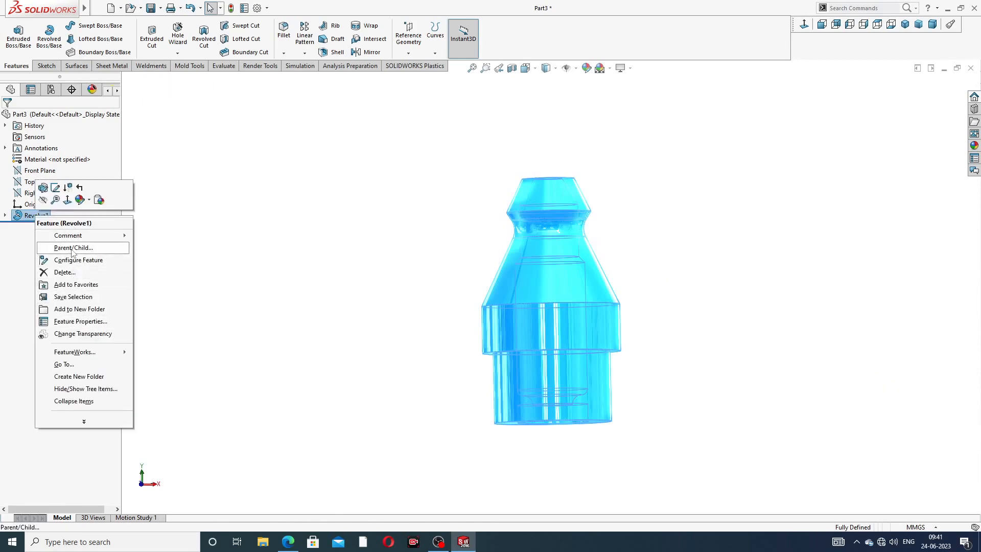
pyautogui.click(72, 276)
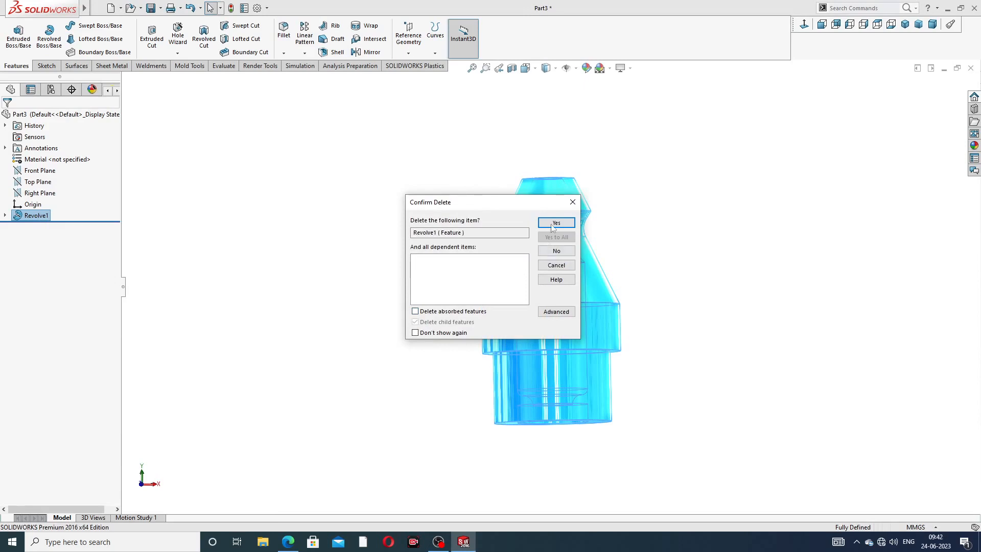
pyautogui.click(553, 225)
pyautogui.moveTo(695, 221)
pyautogui.mouseDown(button='middle')
pyautogui.moveTo(662, 224)
pyautogui.moveTo(669, 212)
pyautogui.mouseUp(button='middle')
# - Reopen the profile sketch for editing and view it normal to its plane
pyautogui.click(804, 25)
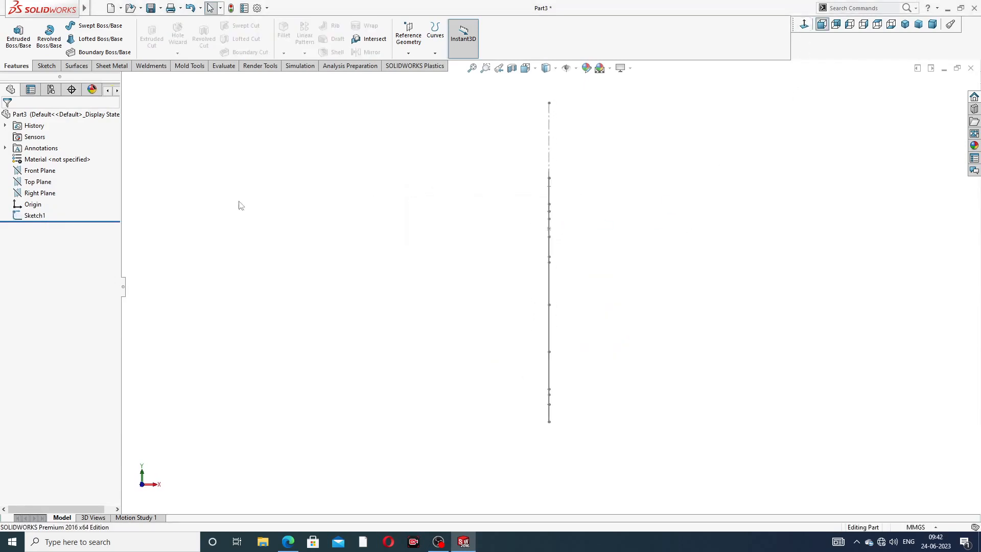
pyautogui.click(31, 217)
pyautogui.click(42, 192)
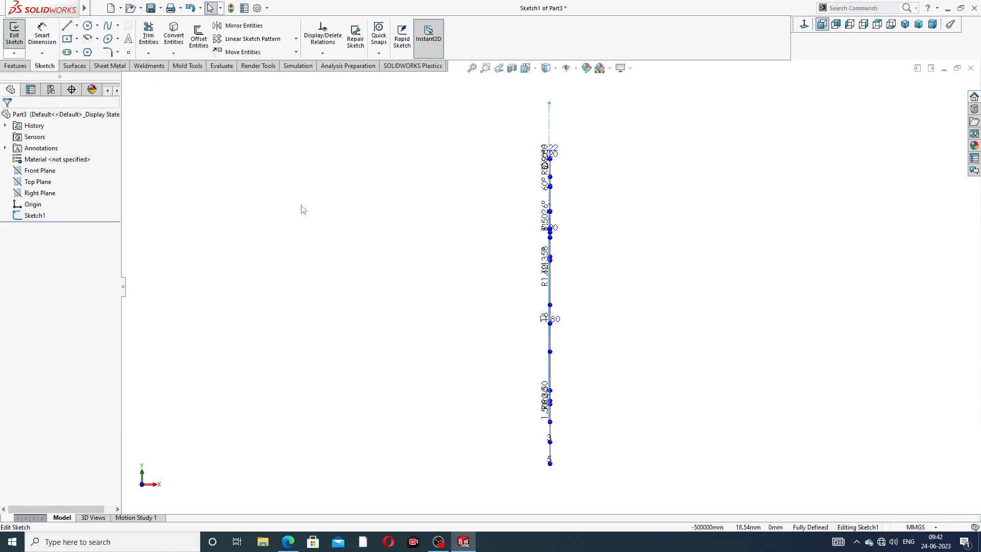
pyautogui.click(804, 25)
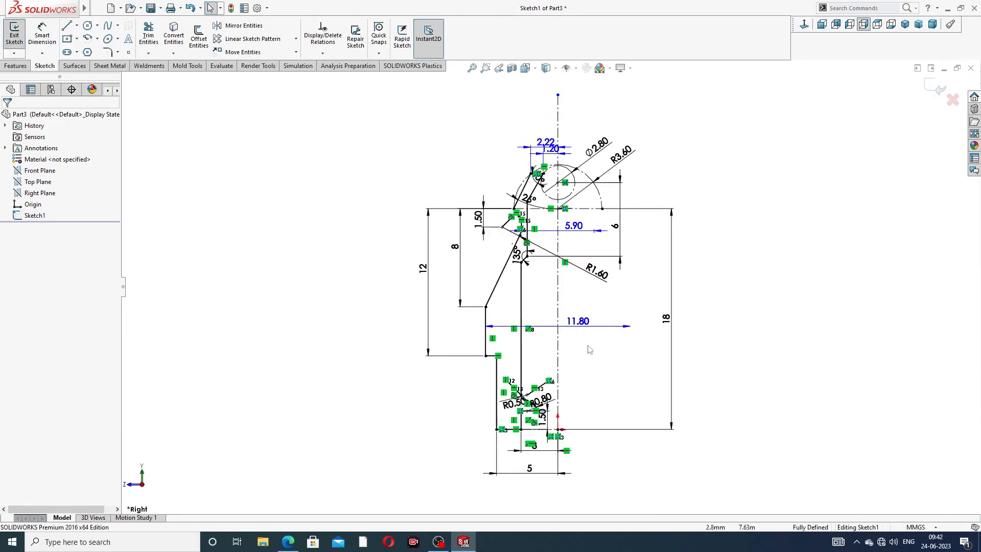
# - Compare the profile's heights and neck dimensions with the section A-A view of the reference drawing
pyautogui.scroll(-2, 555, 395)
pyautogui.scroll(1, 552, 335)
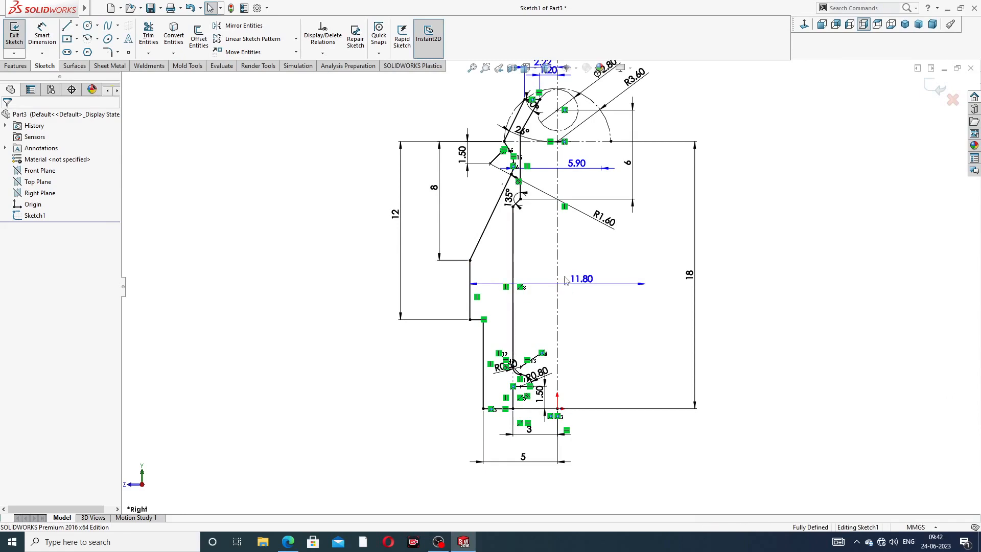
pyautogui.scroll(1, 587, 315)
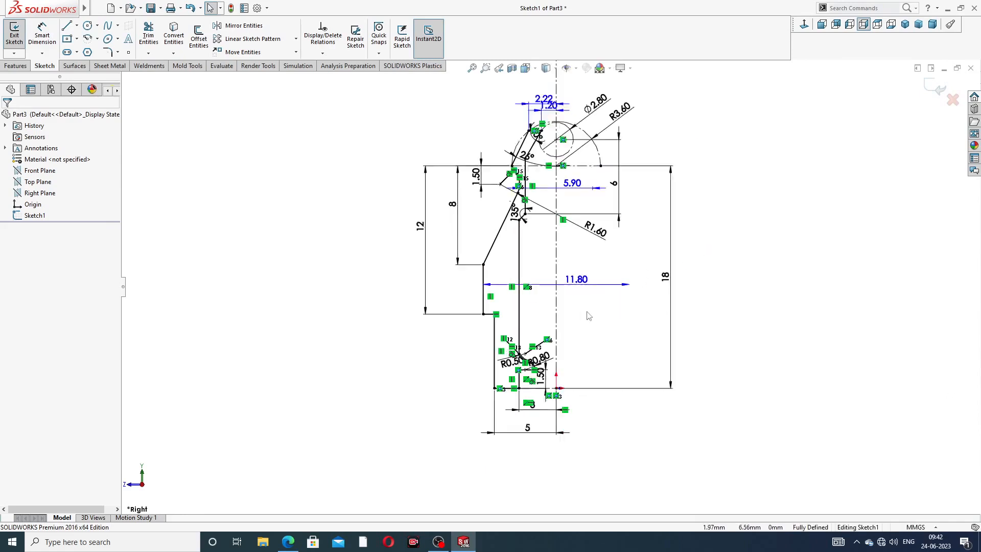
pyautogui.scroll(-2, 565, 358)
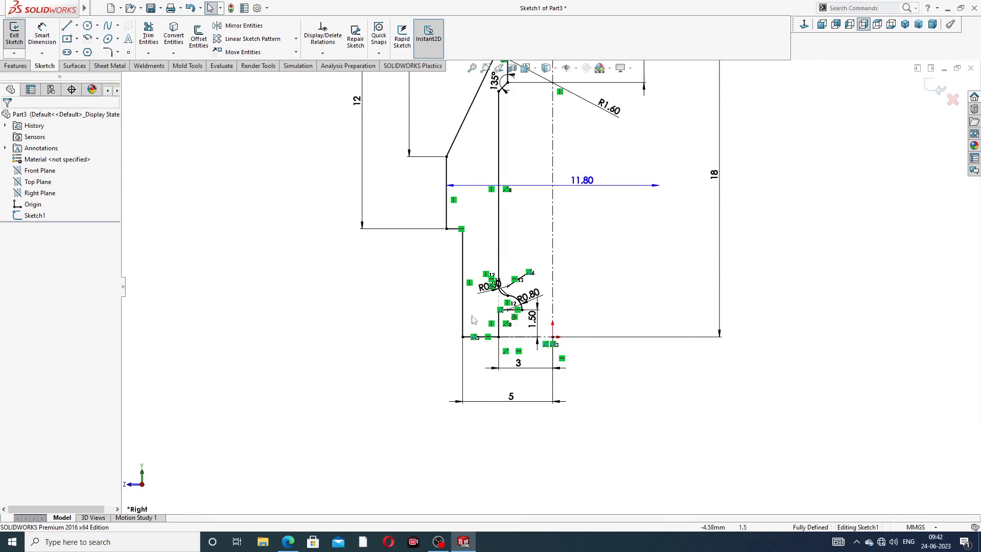
pyautogui.click(289, 542)
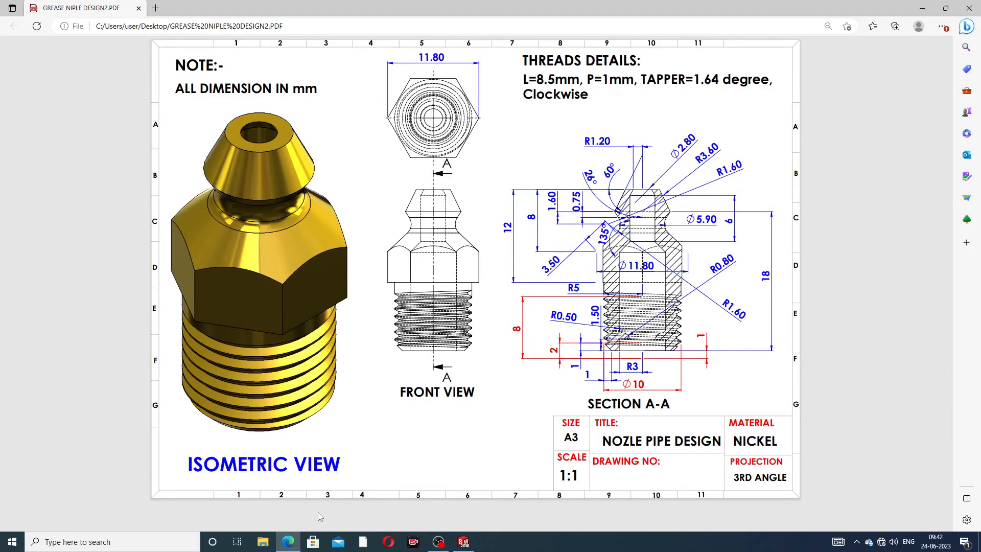
pyautogui.click(293, 541)
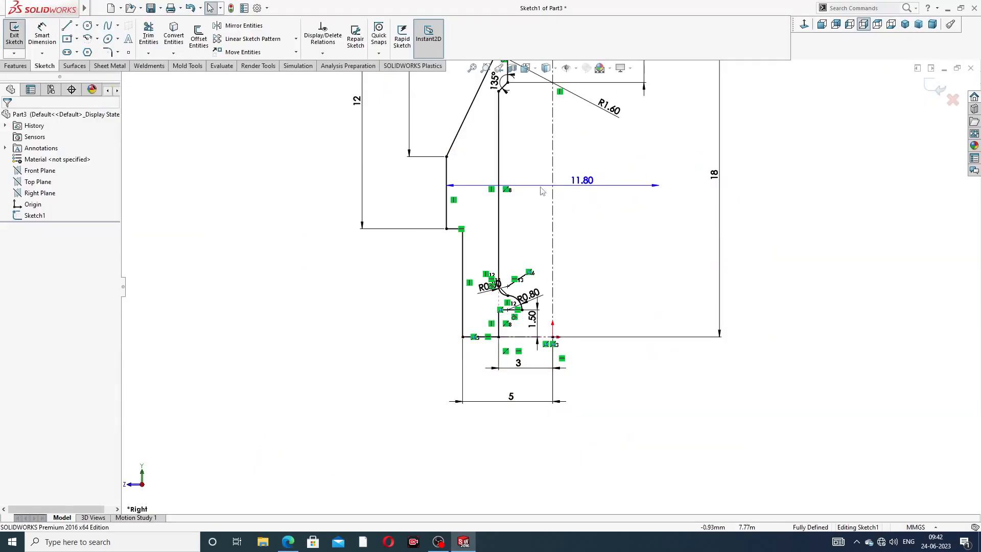
pyautogui.scroll(2, 543, 191)
pyautogui.scroll(-1, 543, 245)
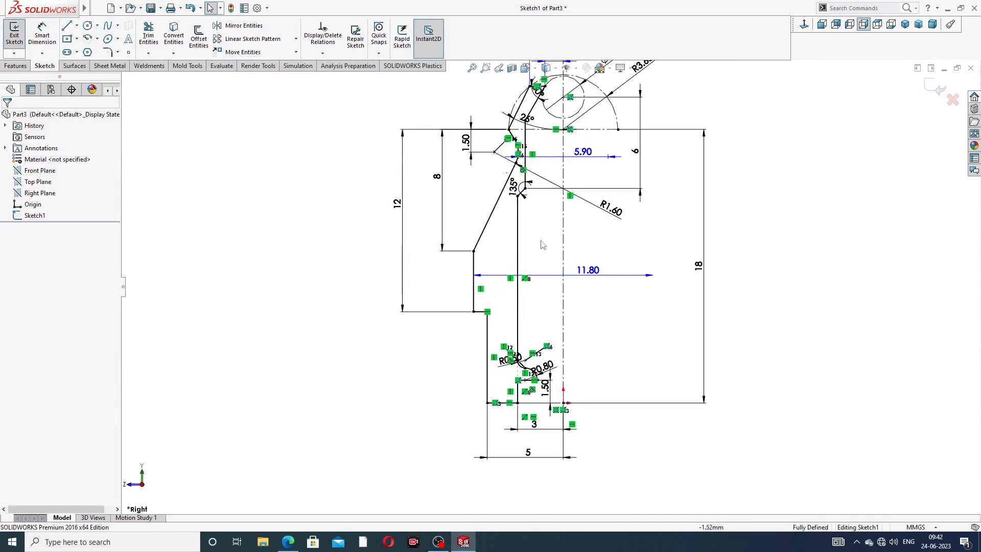
pyautogui.scroll(-1, 542, 245)
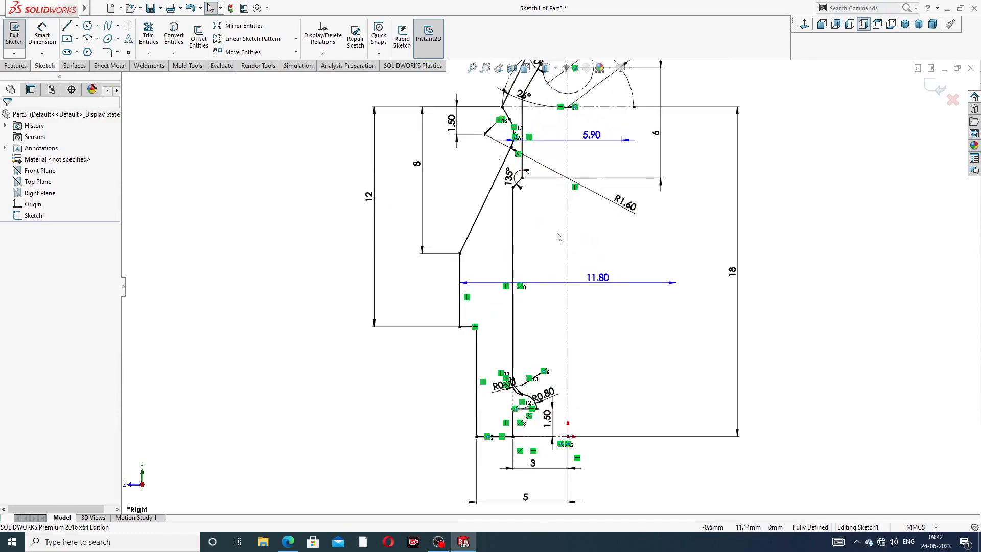
pyautogui.scroll(1, 514, 151)
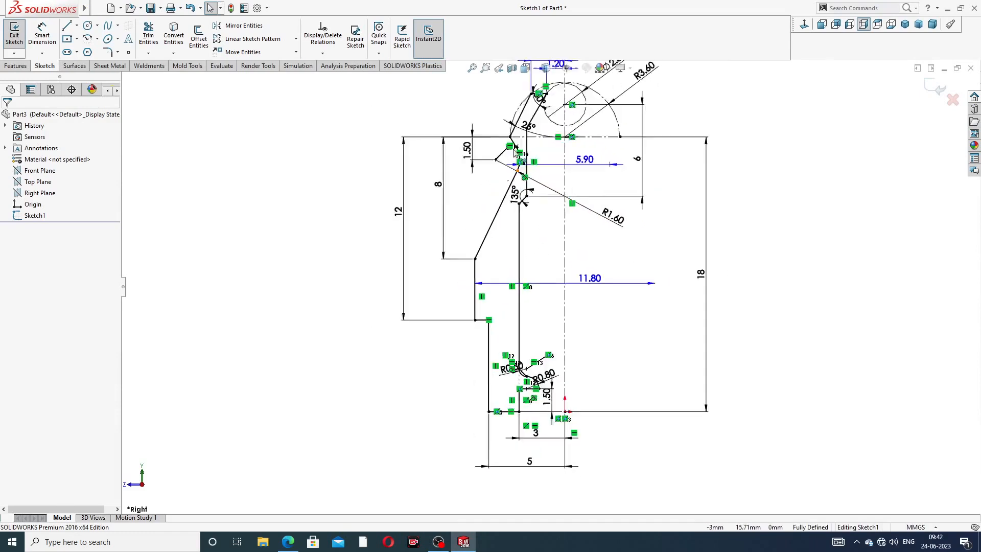
pyautogui.scroll(1, 514, 151)
pyautogui.scroll(-2, 505, 174)
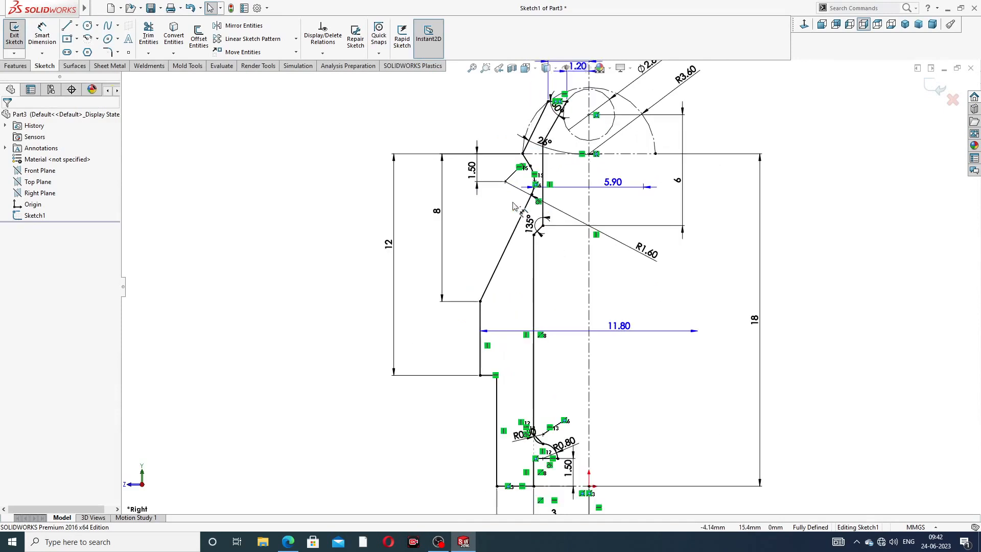
# - Set the height from the horizontal head line to the stepped shoulder to 10 mm and to the cone's lower end to 7 mm
pyautogui.click(390, 248)
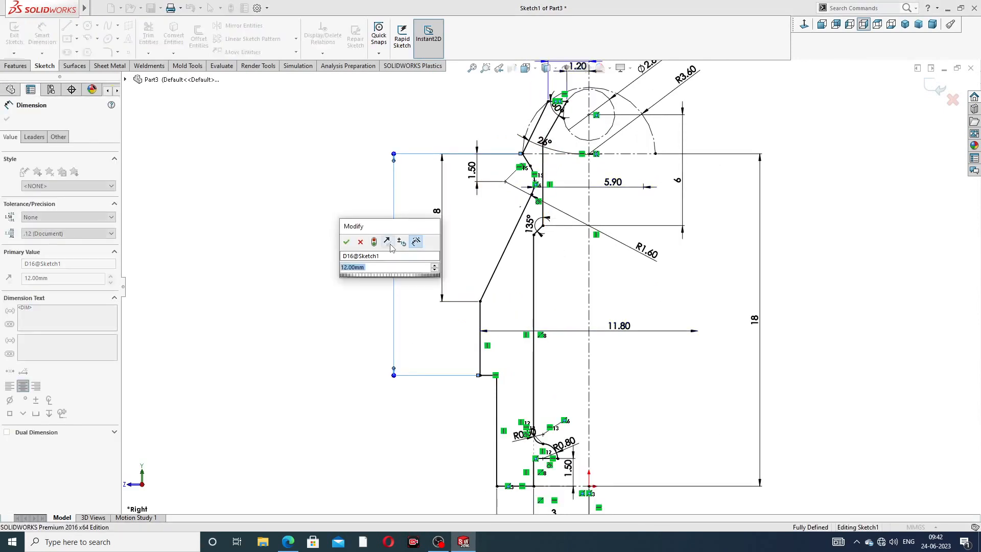
pyautogui.write('10')
pyautogui.press('Return')
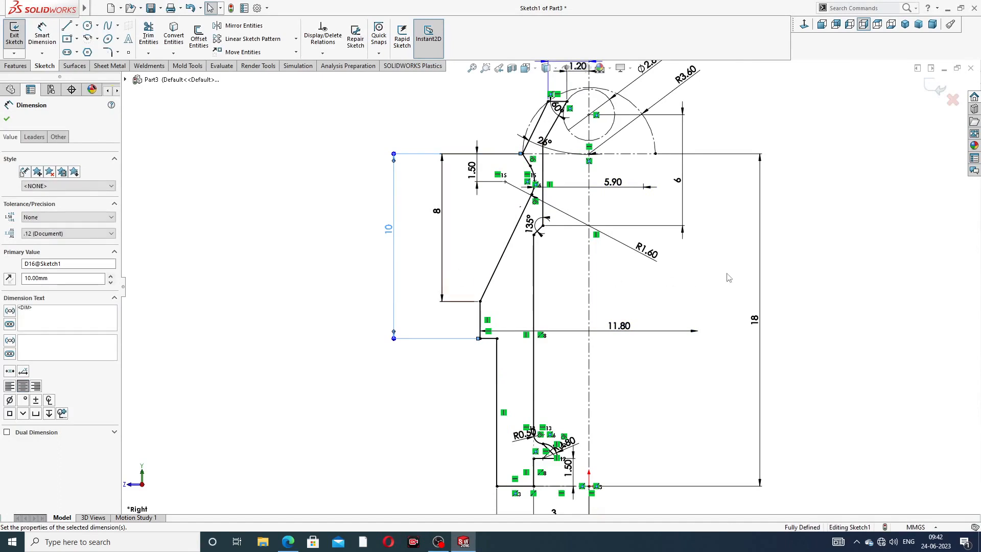
pyautogui.click(845, 249)
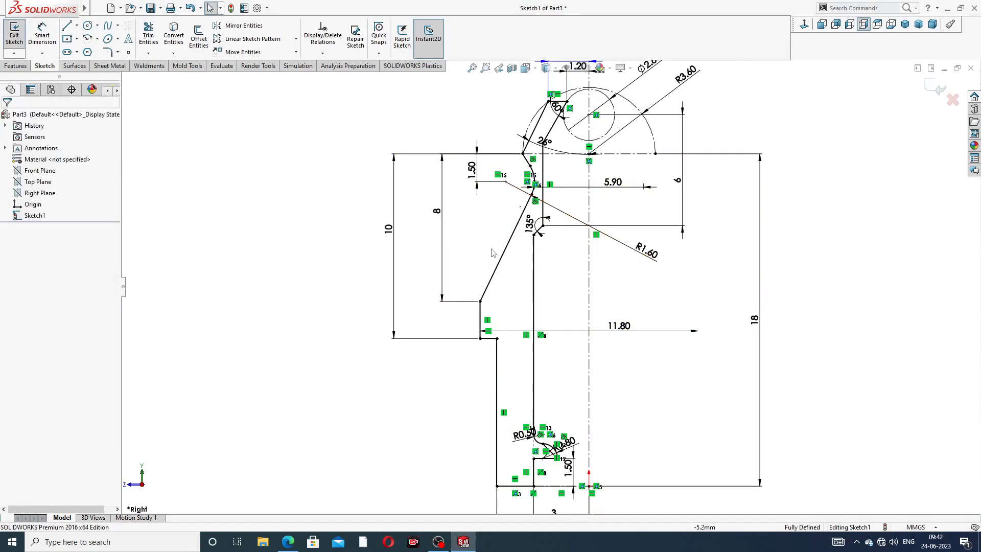
pyautogui.click(435, 211)
pyautogui.doubleClick(435, 212)
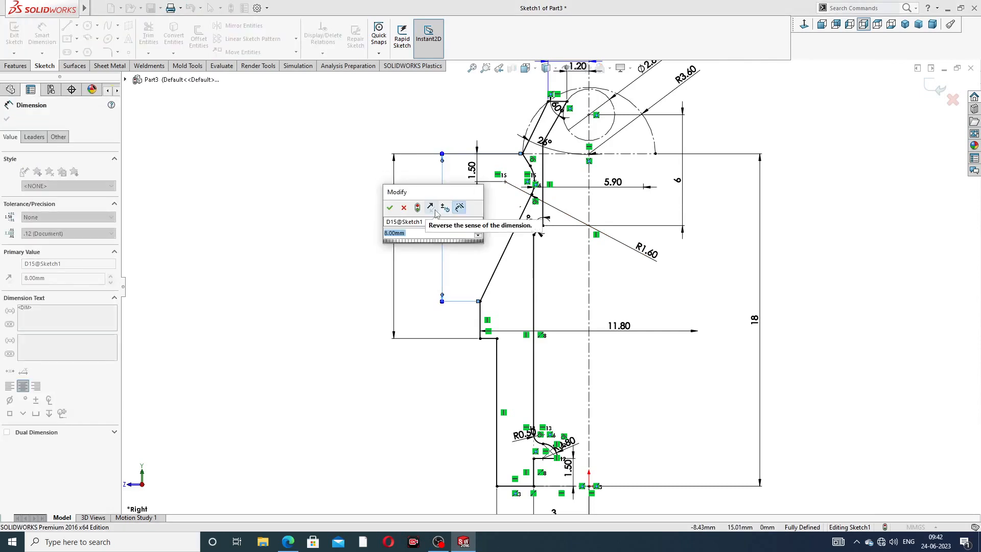
pyautogui.write('7')
pyautogui.press('Return')
pyautogui.click(832, 231)
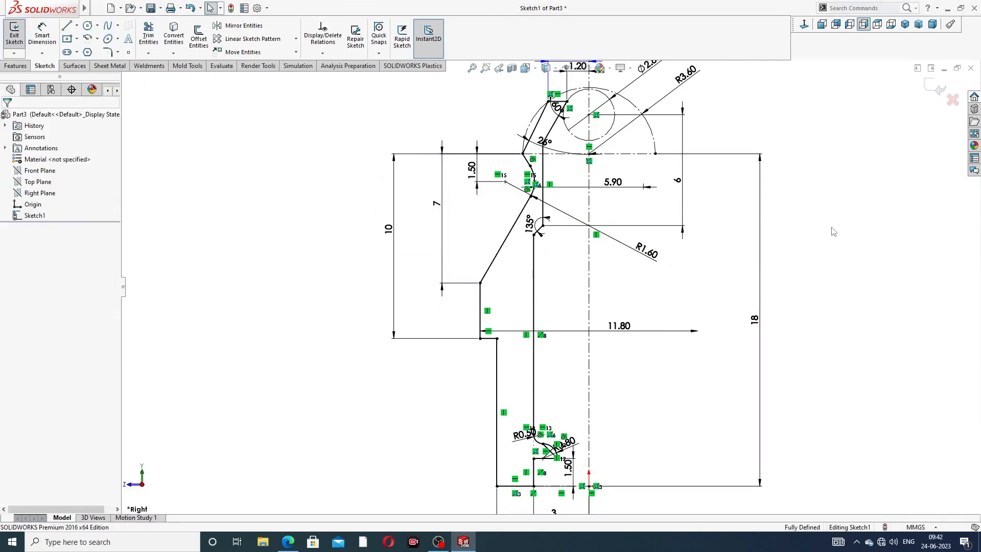
# - Try to set the vertical offset of the R1.60 neck arc's center to 0.75 mm, and undo the recent shoulder and cone height changes
pyautogui.doubleClick(472, 170)
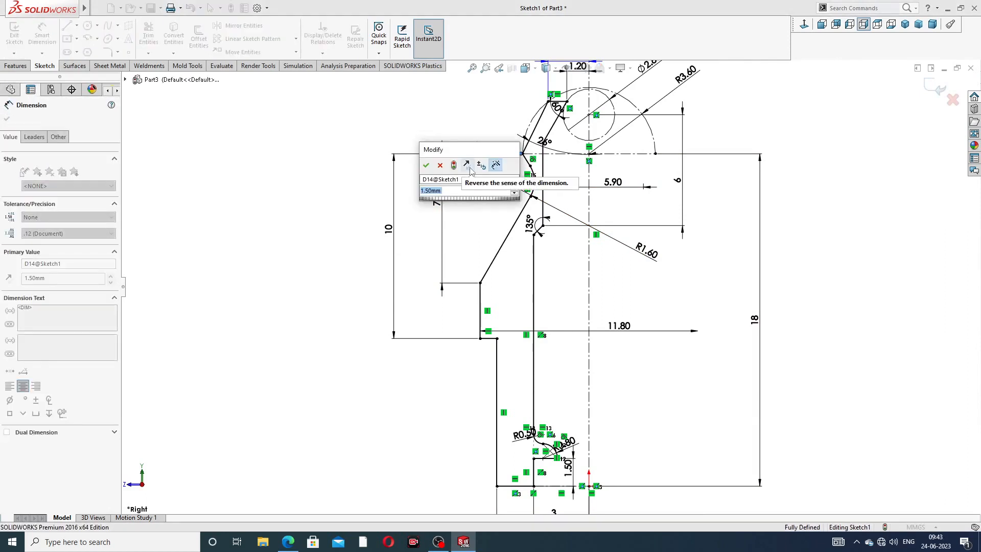
pyautogui.write('.75')
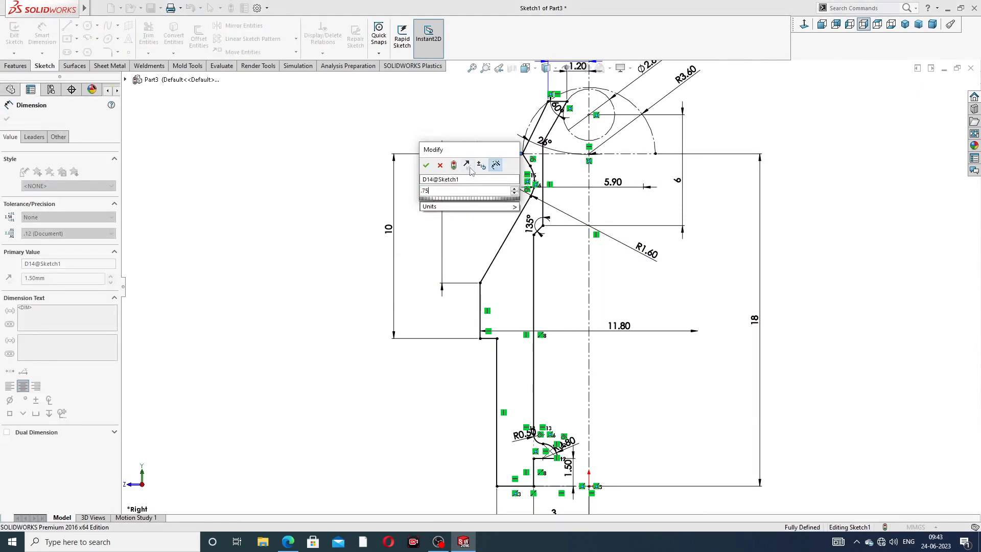
pyautogui.press('Return')
pyautogui.click(563, 221)
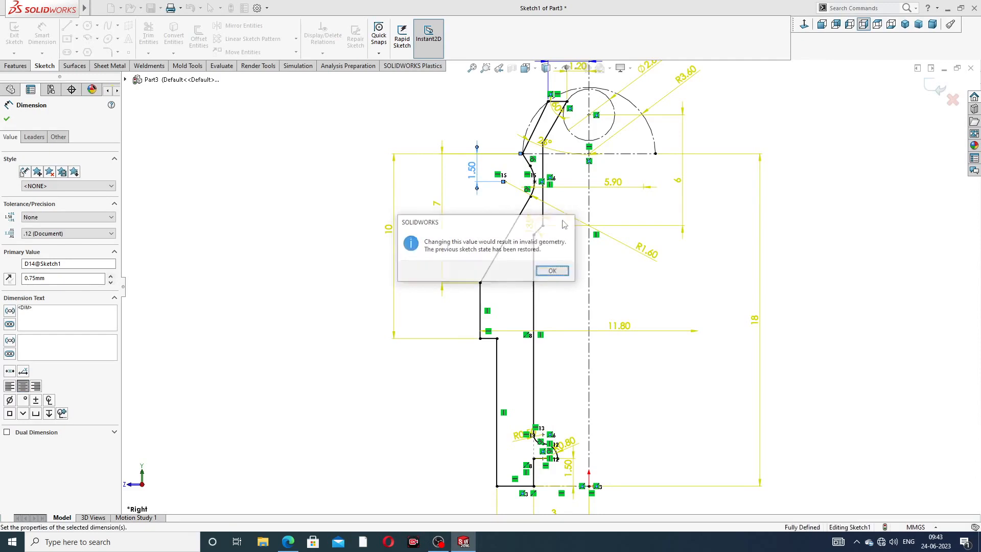
pyautogui.click(883, 163)
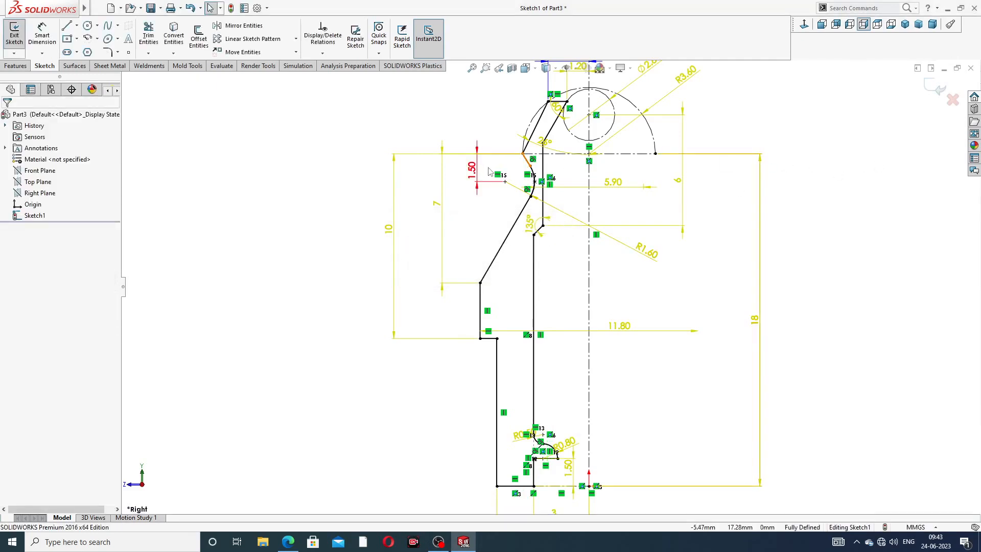
pyautogui.hotkey('ctrl', 'z')
pyautogui.hotkey('ctrl', 'z')
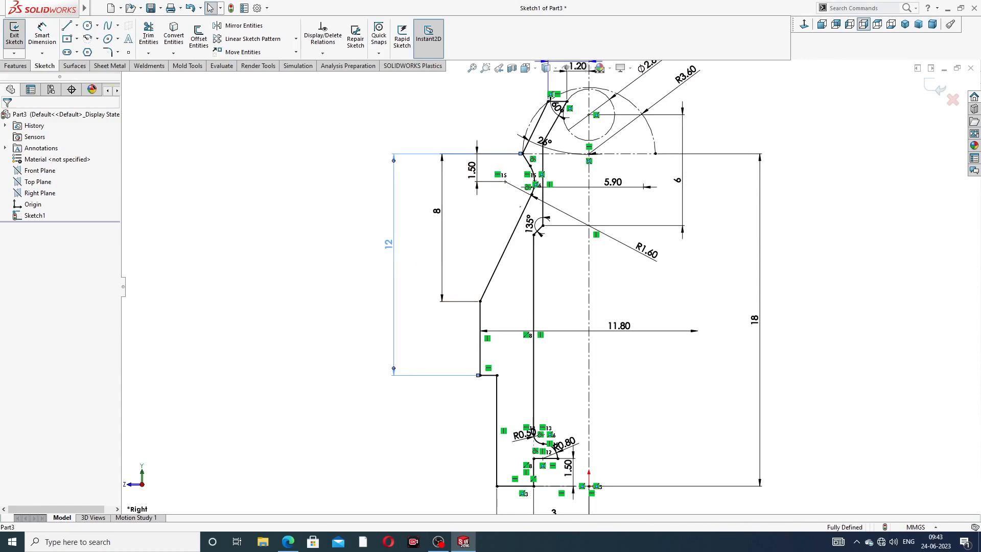
# - Set the height from the horizontal head line to the stepped shoulder above the base cylinder to 10 mm
pyautogui.doubleClick(389, 243)
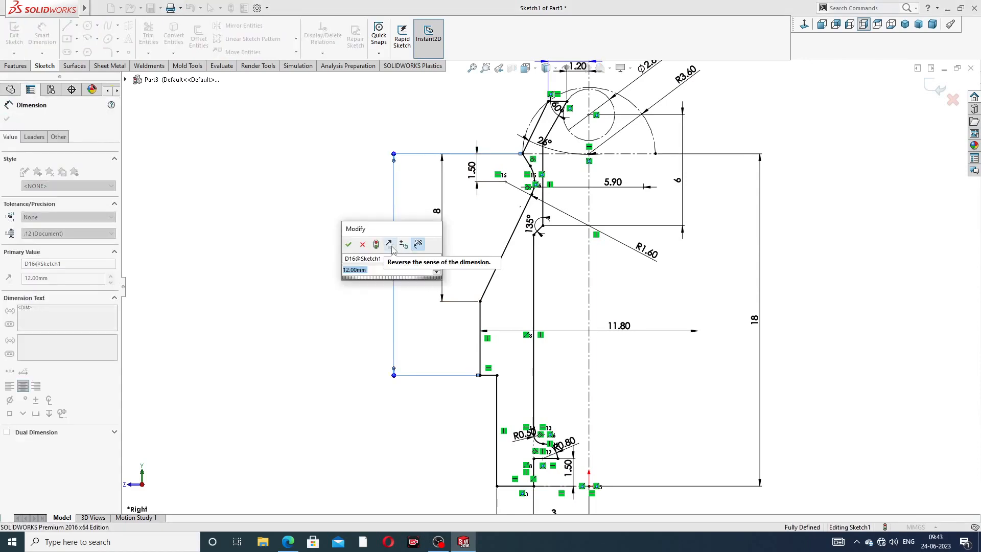
pyautogui.write('10')
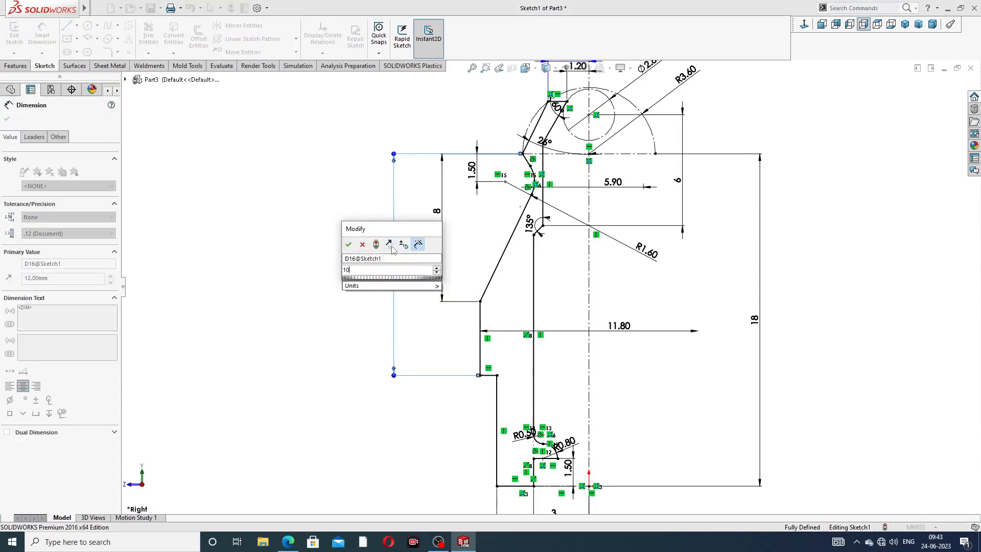
pyautogui.press('Return')
pyautogui.click(384, 247)
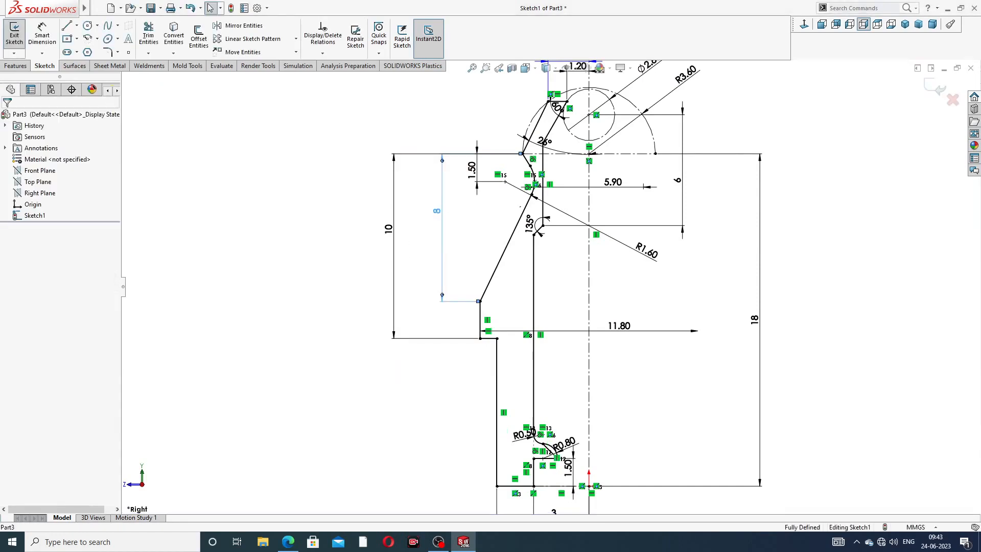
# - Set the height from the horizontal head line to the cone's lower end to 7 mm
pyautogui.doubleClick(438, 212)
pyautogui.write('7')
pyautogui.press('Return')
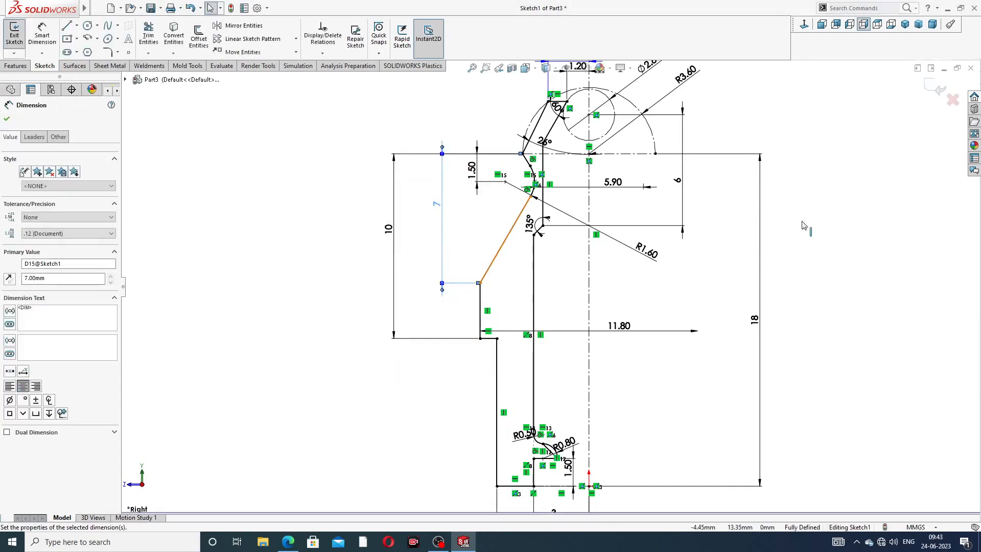
pyautogui.click(838, 212)
pyautogui.press('f')
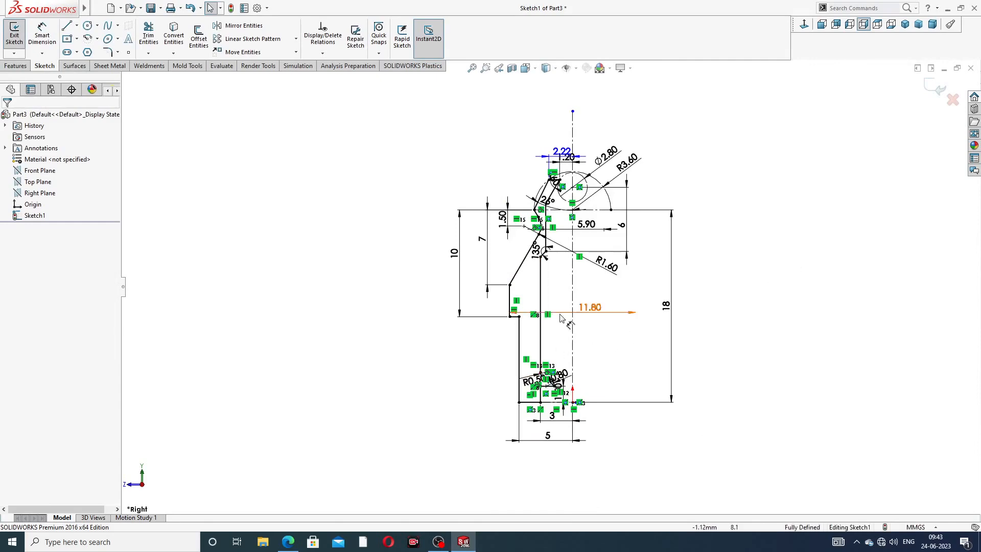
# - Close the profile sketch and revolve it 360° about the vertical centerline into a solid
pyautogui.scroll(5, 535, 248)
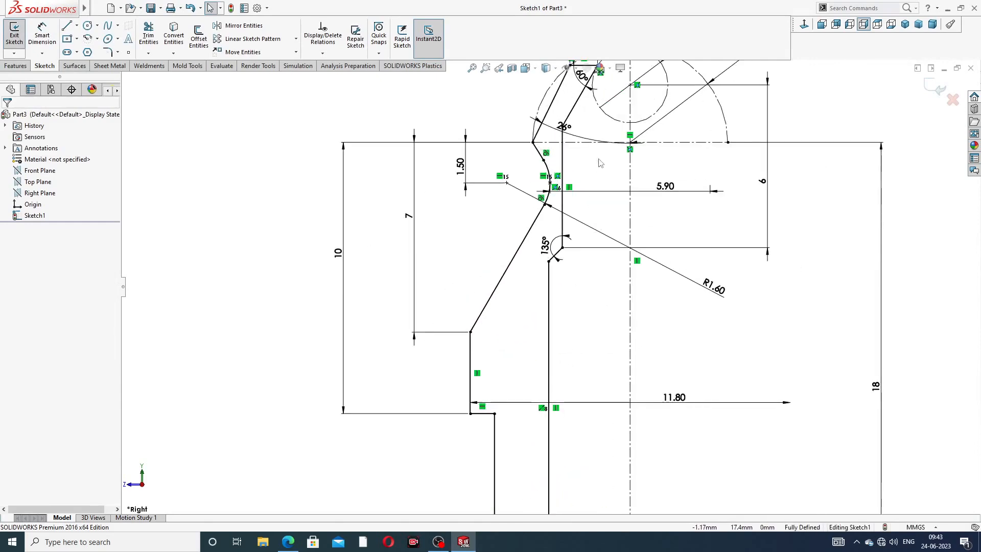
pyautogui.scroll(-3, 550, 273)
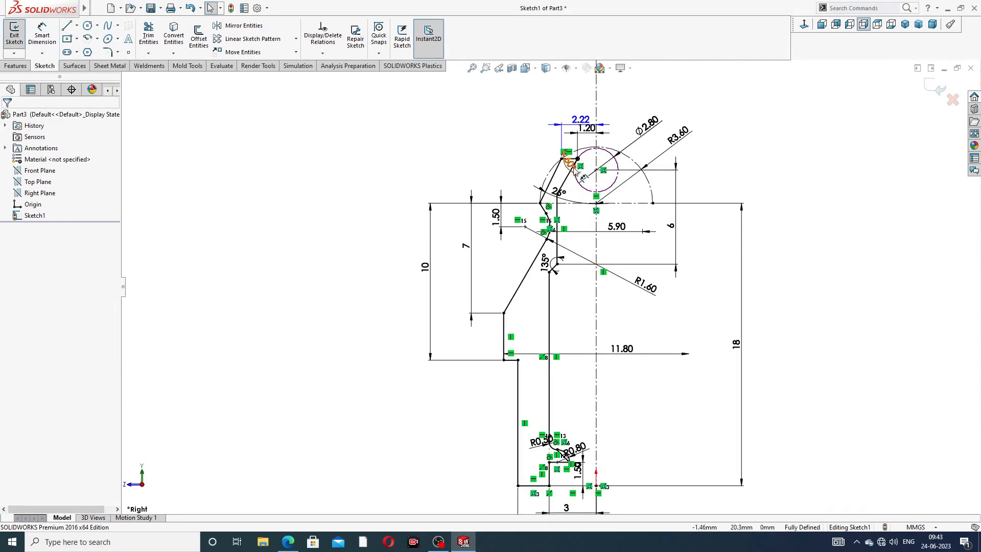
pyautogui.scroll(3, 572, 163)
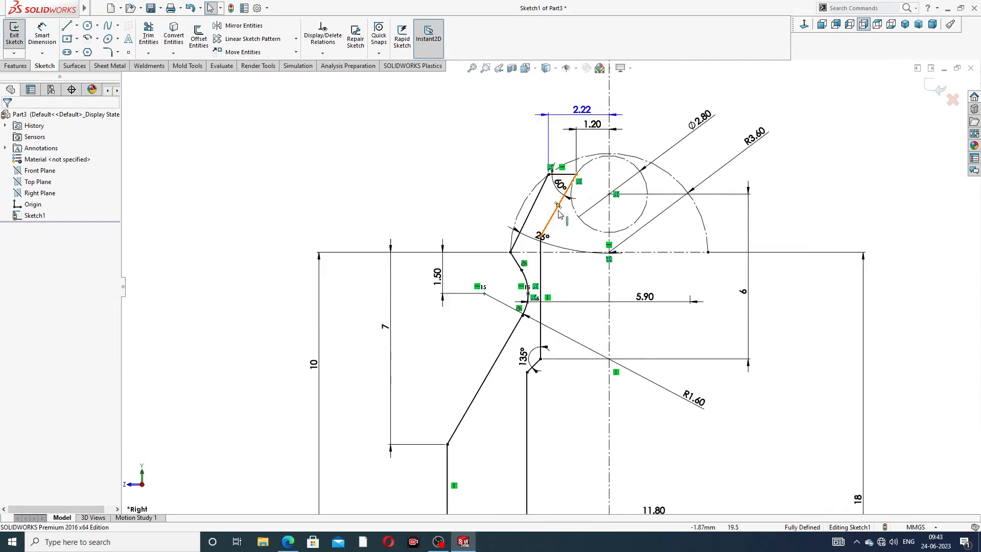
pyautogui.scroll(1, 576, 221)
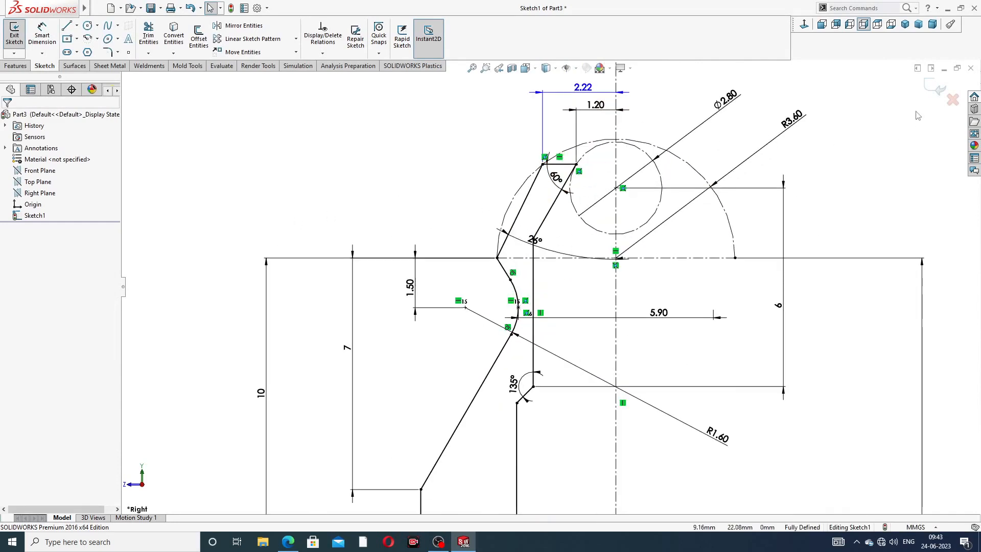
pyautogui.click(931, 91)
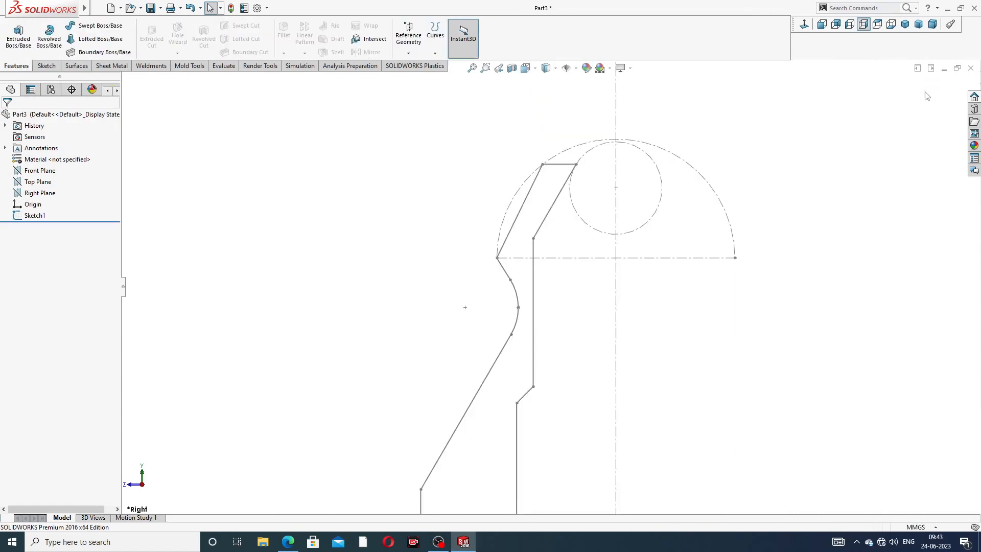
pyautogui.click(49, 41)
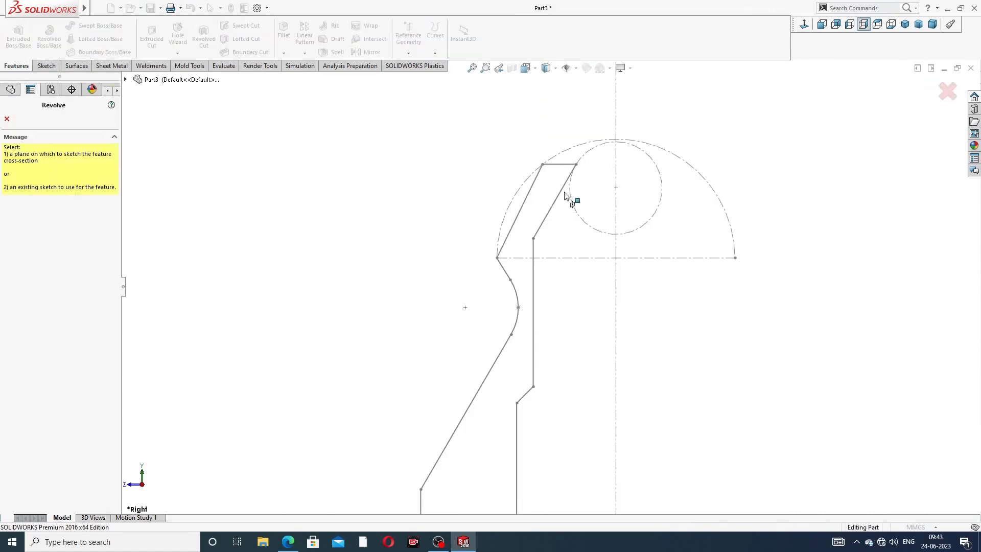
pyautogui.click(616, 277)
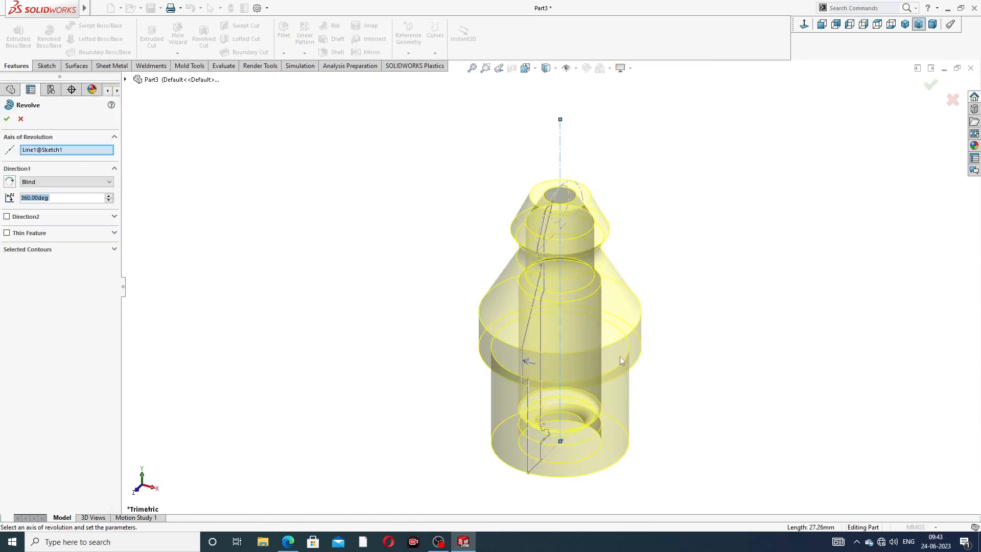
pyautogui.moveTo(620, 357); pyautogui.dragTo(713, 257, button='middle')
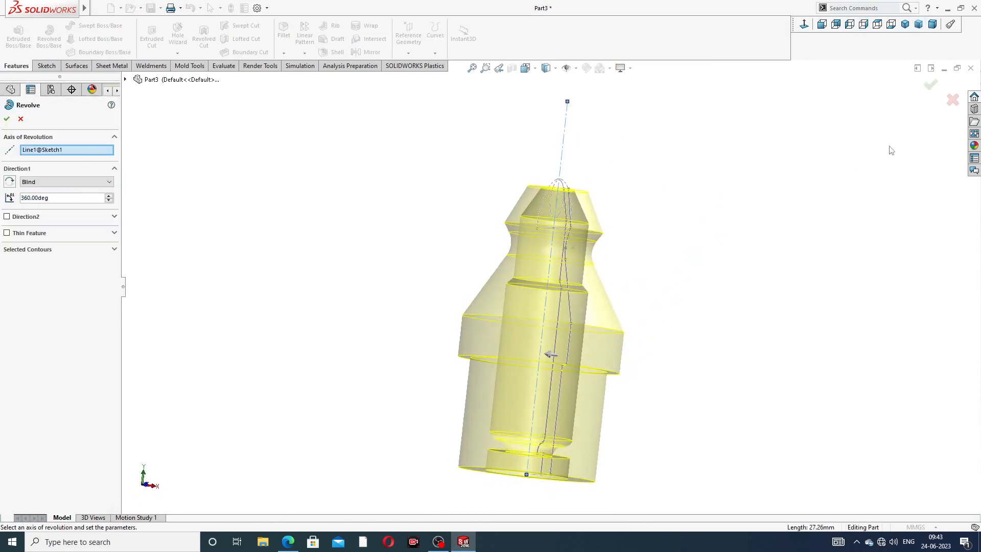
pyautogui.click(932, 85)
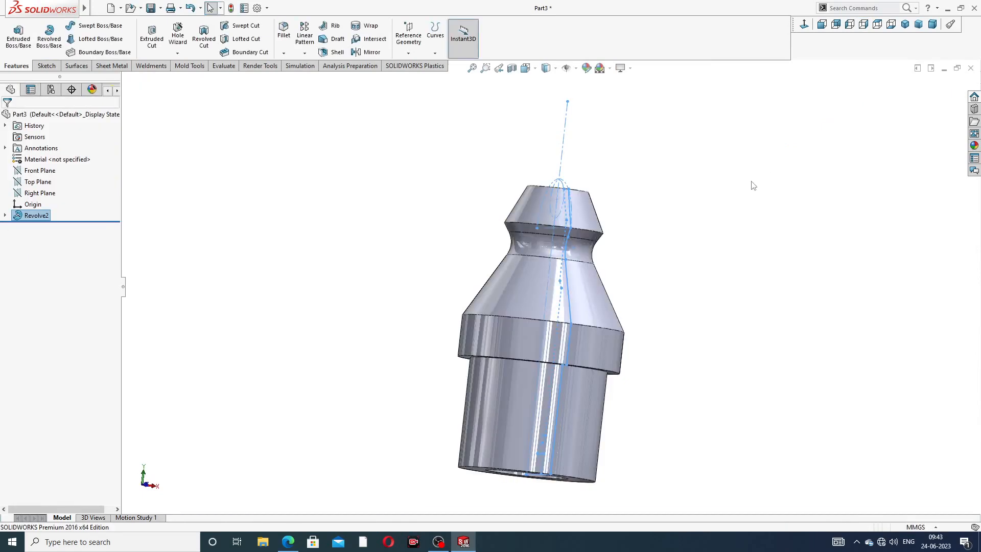
# - Start a sketch on the ring-shaped underside of the stepped shoulder and face the view normal to it
pyautogui.moveTo(726, 301); pyautogui.dragTo(594, 293, button='middle')
pyautogui.moveTo(693, 343); pyautogui.dragTo(578, 374, button='middle')
pyautogui.scroll(3, 641, 351)
pyautogui.moveTo(643, 354); pyautogui.dragTo(639, 184, button='middle')
pyautogui.scroll(-3, 542, 324)
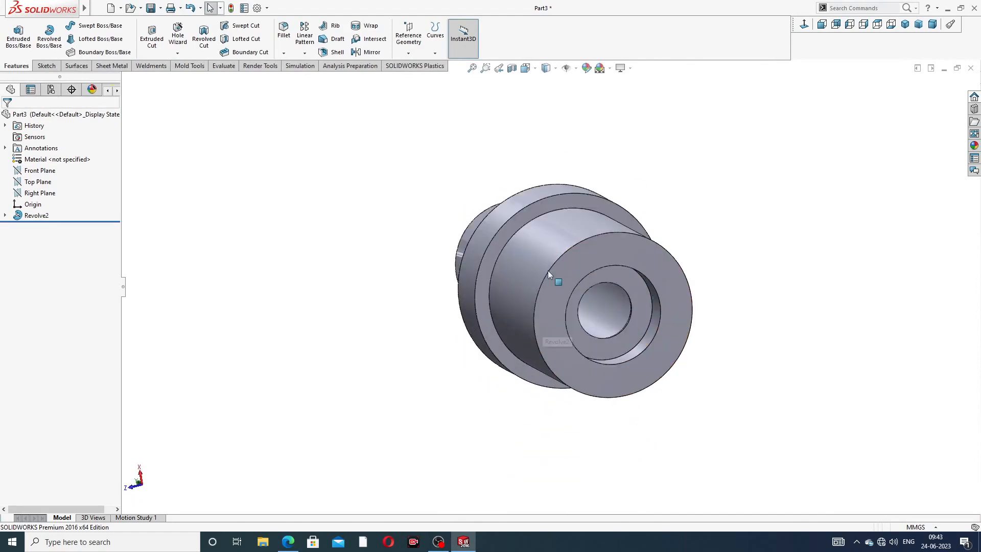
pyautogui.click(550, 205)
pyautogui.click(590, 176)
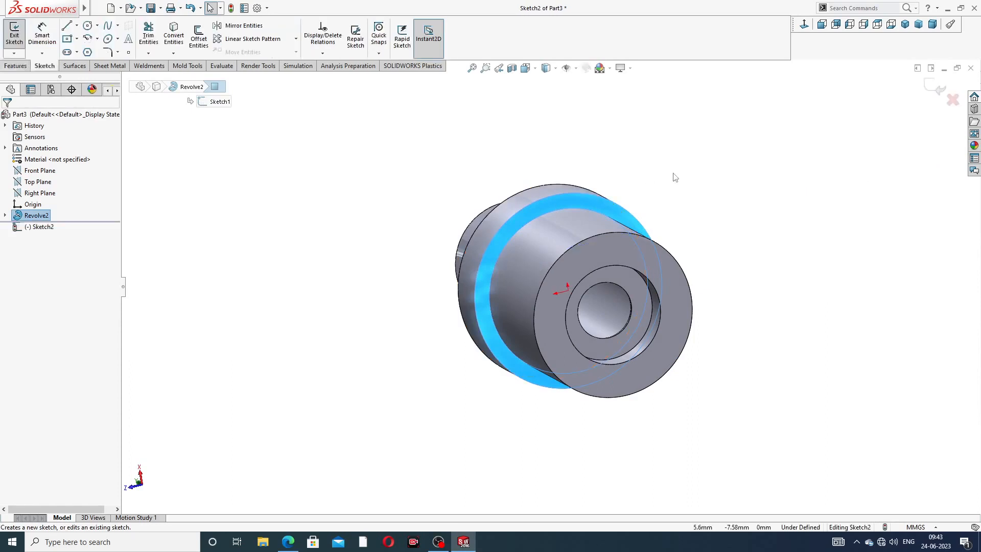
pyautogui.click(804, 26)
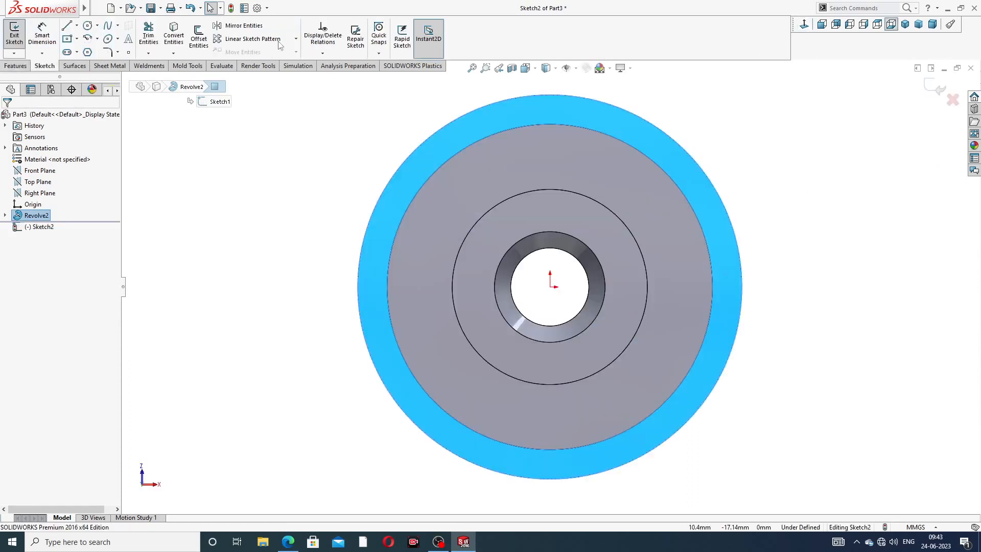
# - Sketch a six-sided polygon centered on the origin with a corner on the shoulder's outer edge, and make its upper side horizontal
pyautogui.click(87, 53)
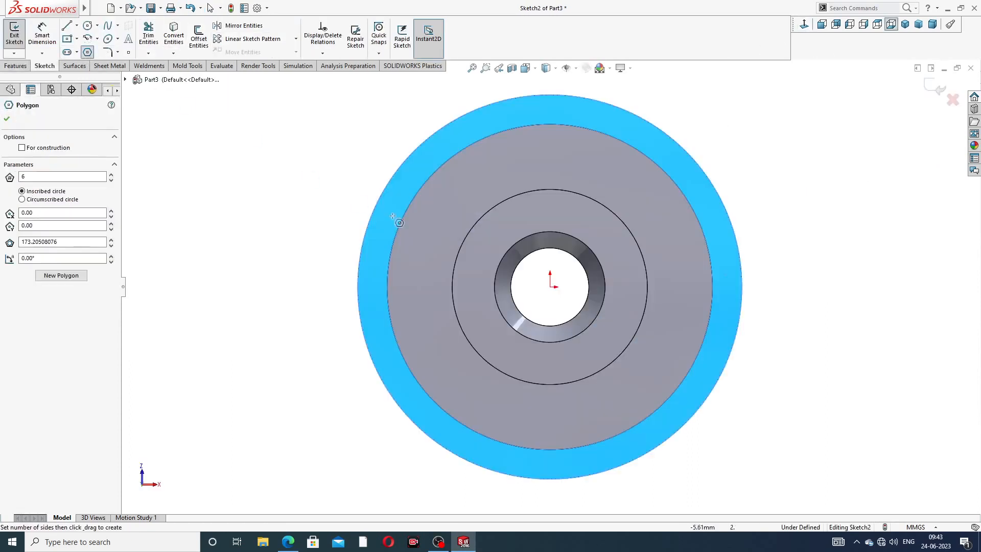
pyautogui.click(549, 287)
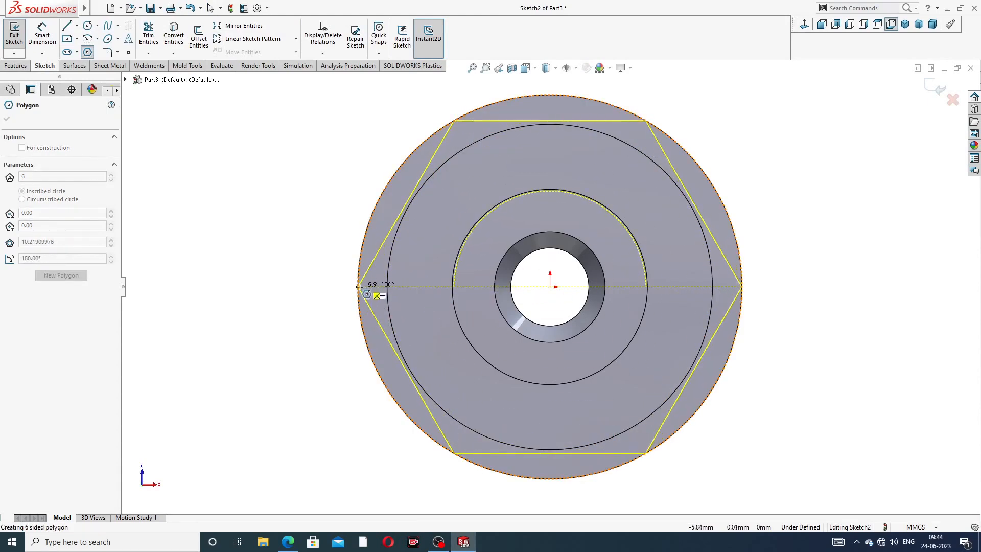
pyautogui.click(360, 287)
pyautogui.rightClick(766, 188)
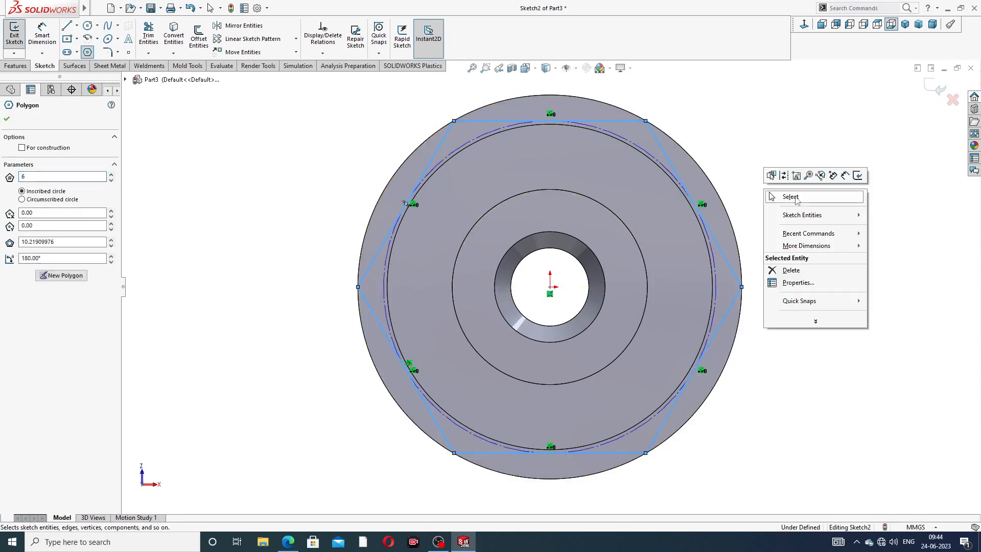
pyautogui.click(781, 198)
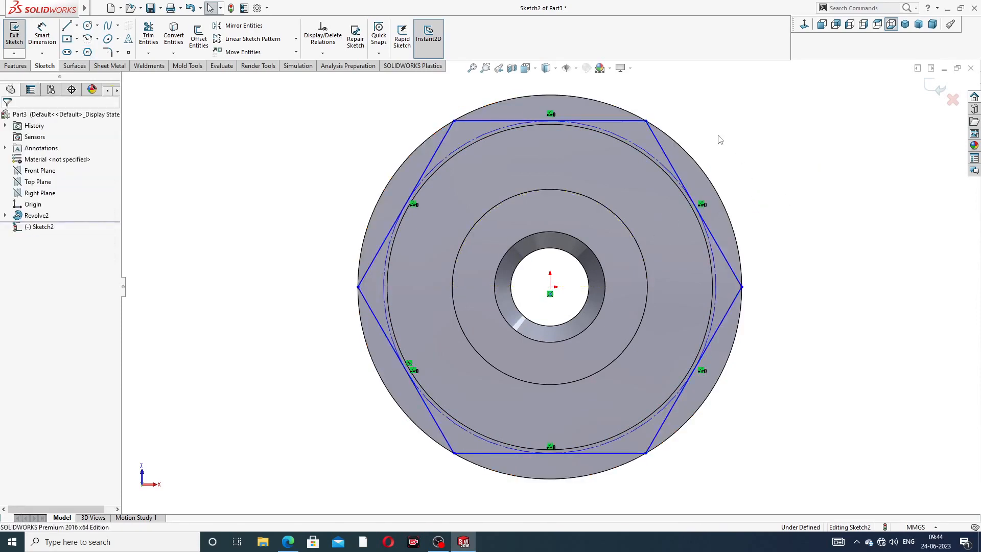
pyautogui.click(628, 123)
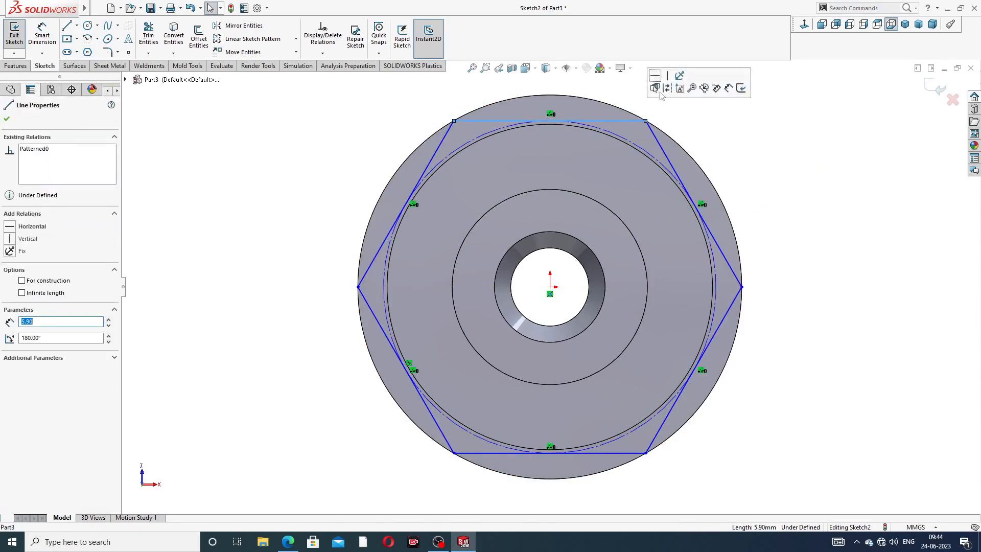
pyautogui.click(746, 133)
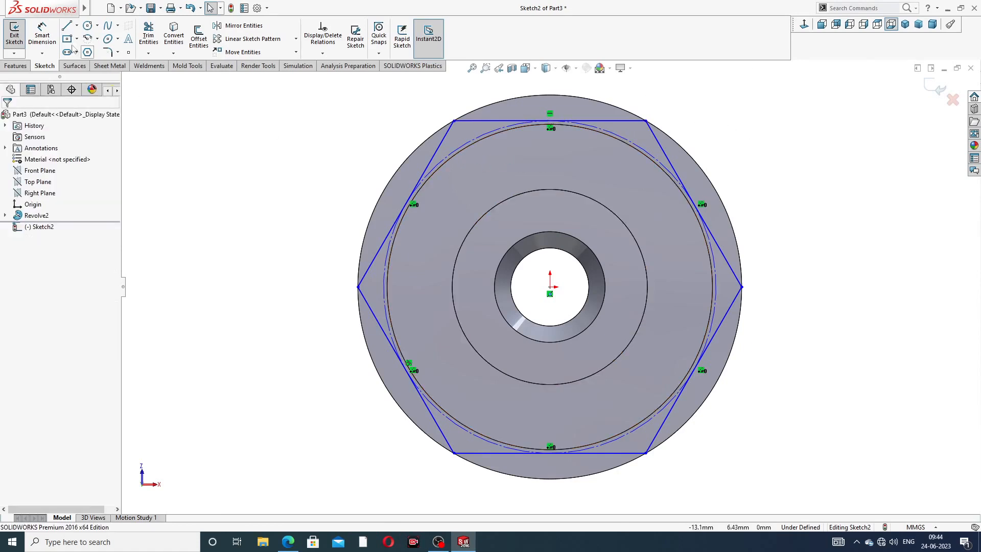
# - Dimension the hexagon across its two opposite side corners and check the size against the reference drawing's top view
pyautogui.click(42, 35)
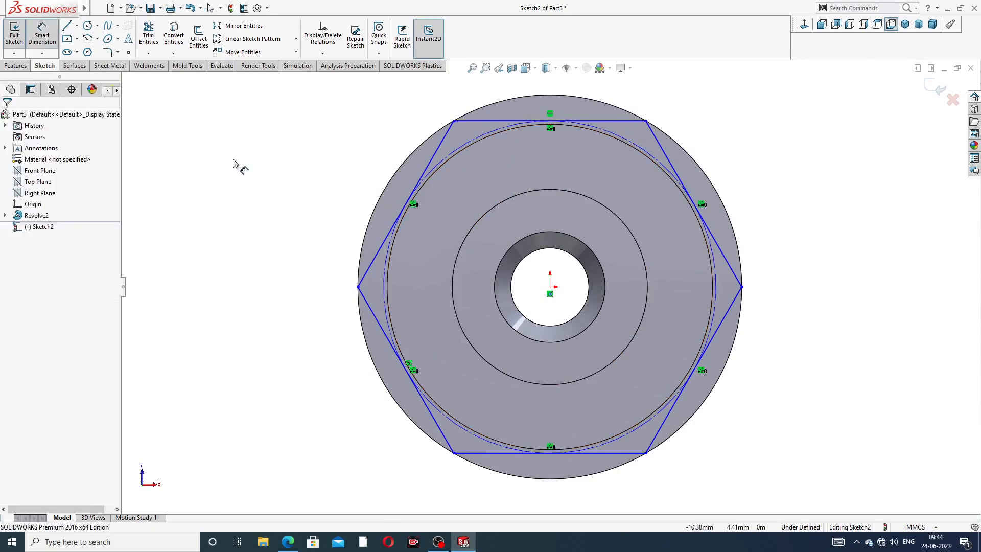
pyautogui.click(358, 287)
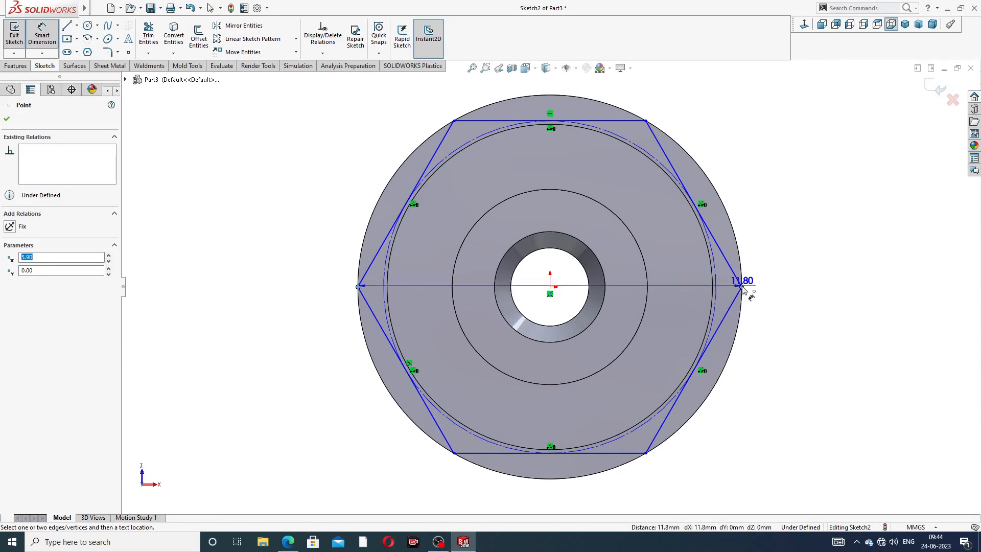
pyautogui.click(742, 289)
pyautogui.press('z')
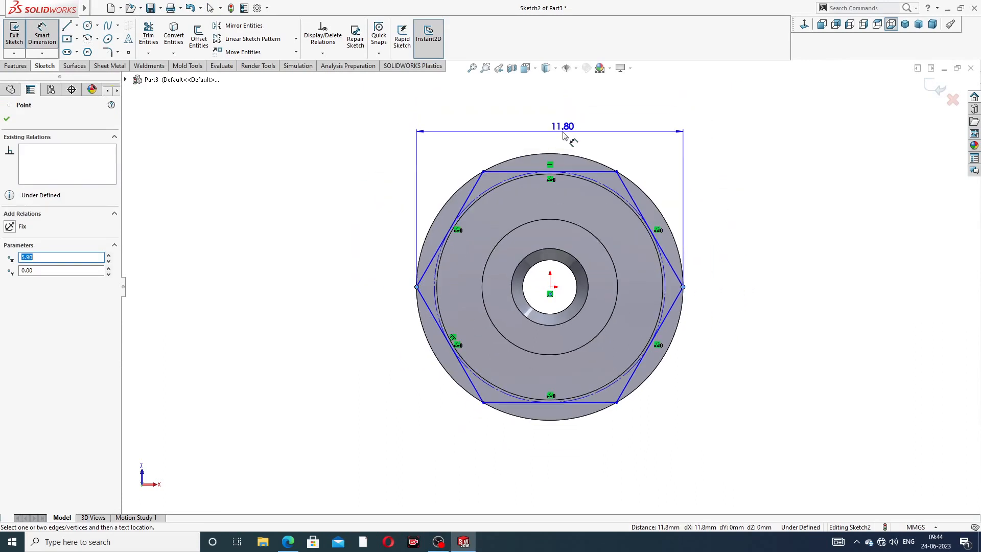
pyautogui.click(564, 134)
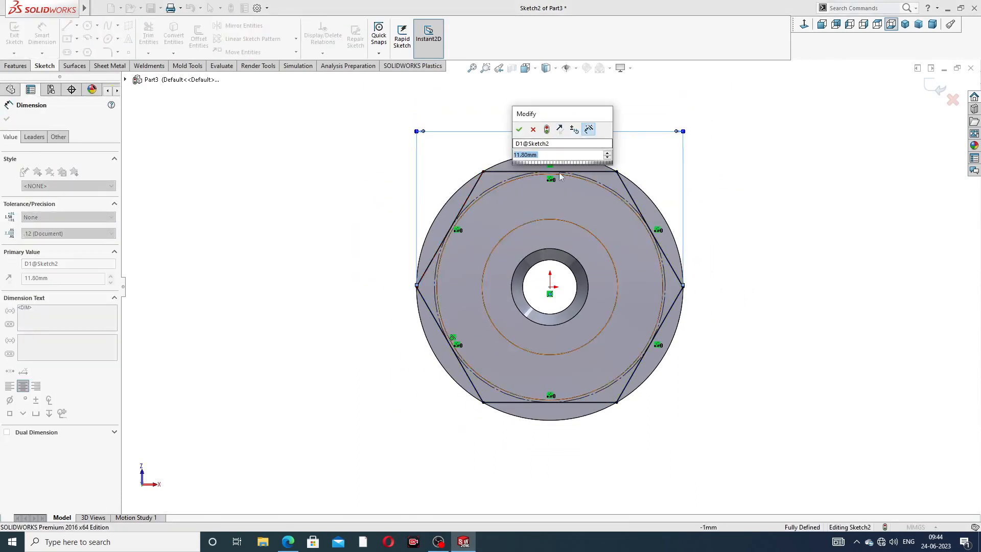
pyautogui.click(535, 132)
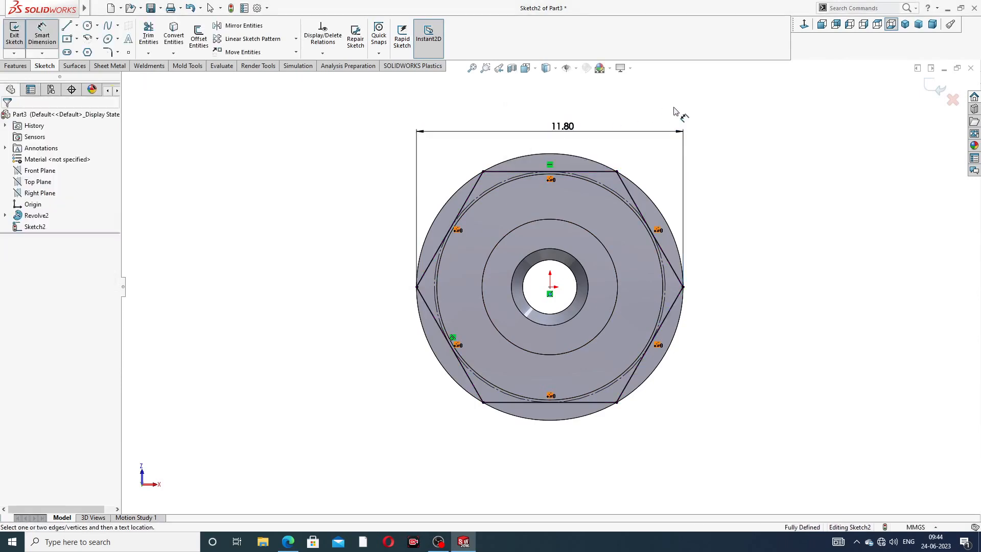
pyautogui.rightClick(772, 129)
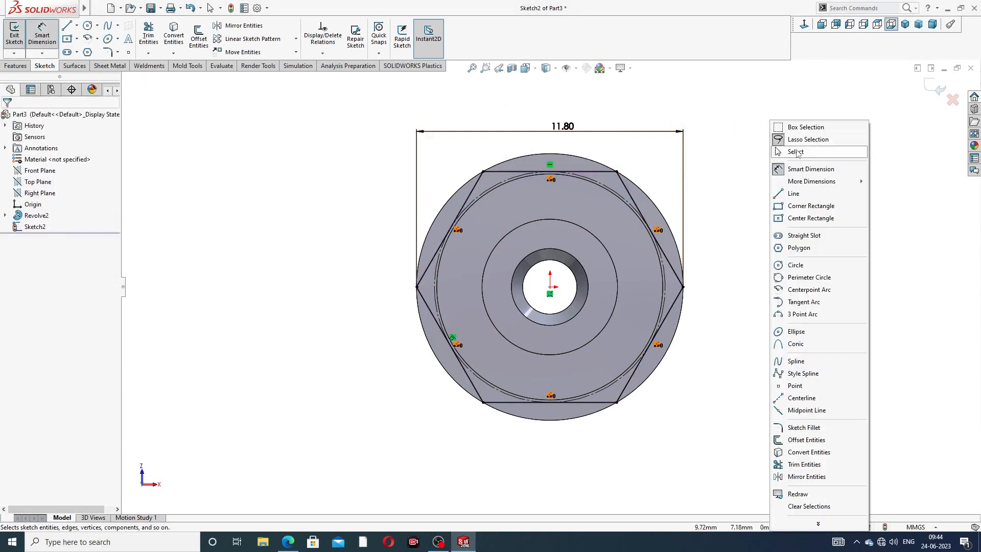
pyautogui.click(796, 152)
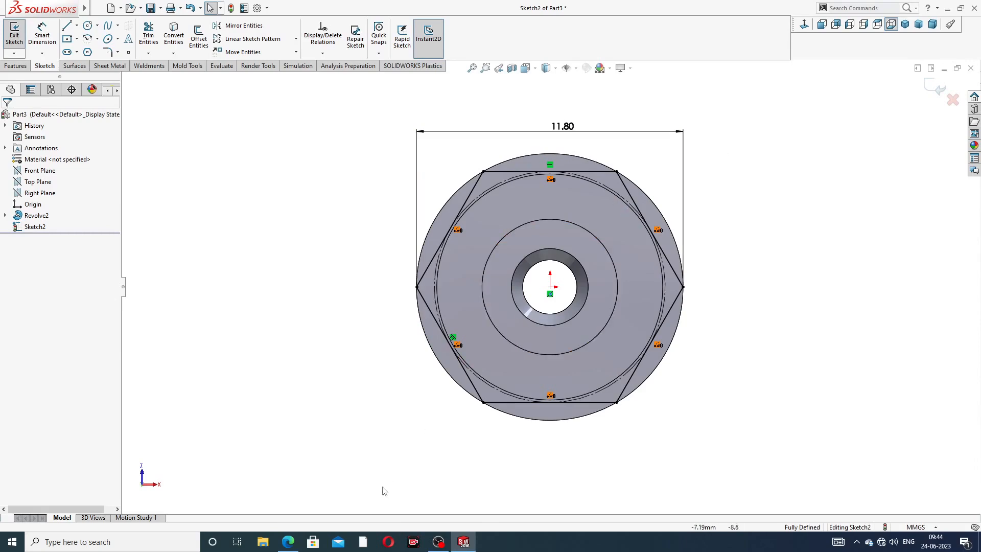
pyautogui.click(290, 540)
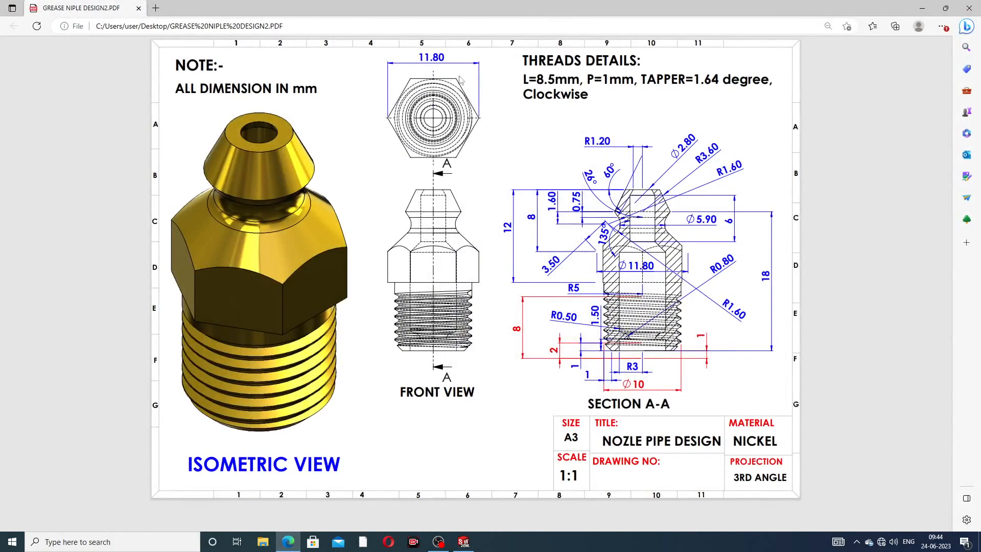
pyautogui.click(288, 541)
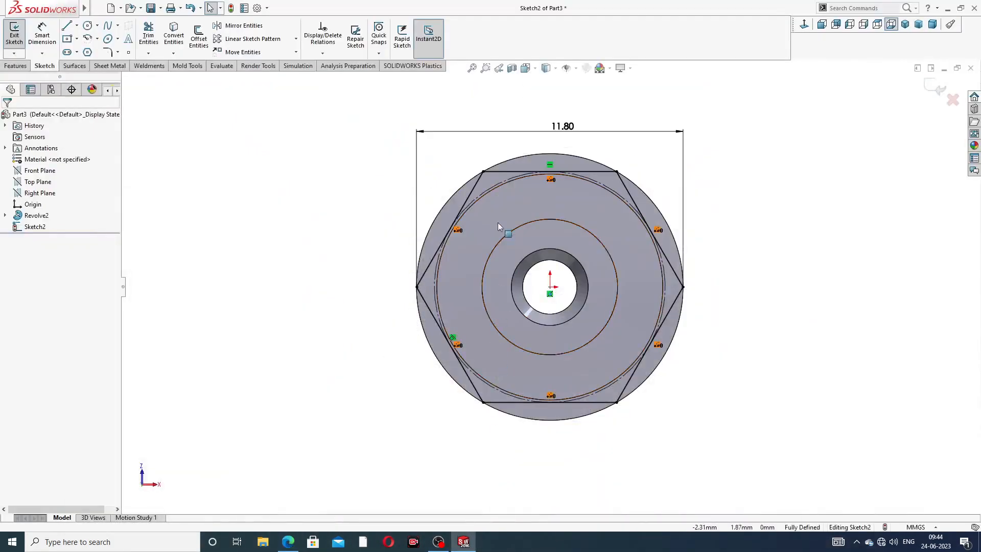
pyautogui.click(15, 65)
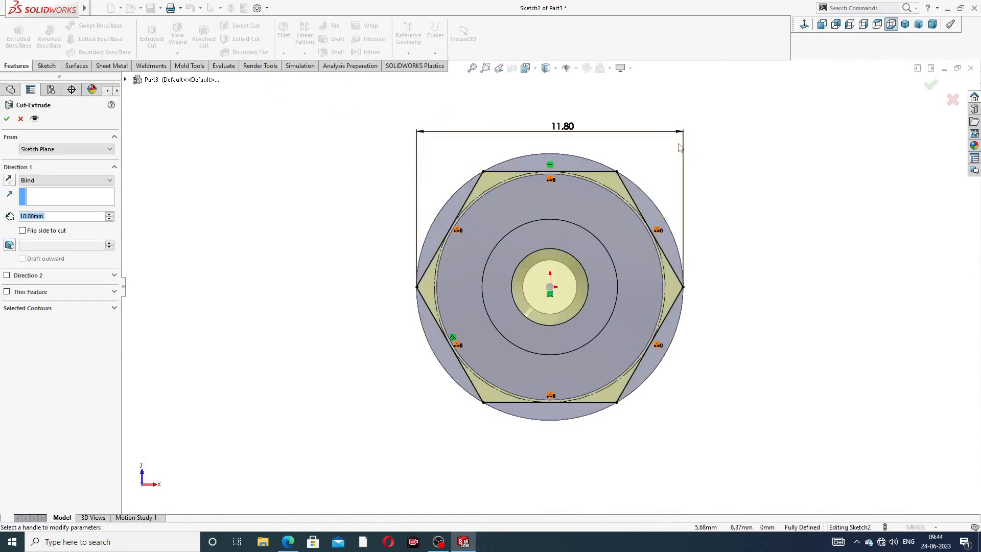
pyautogui.moveTo(660, 176); pyautogui.dragTo(660, 165, button='middle')
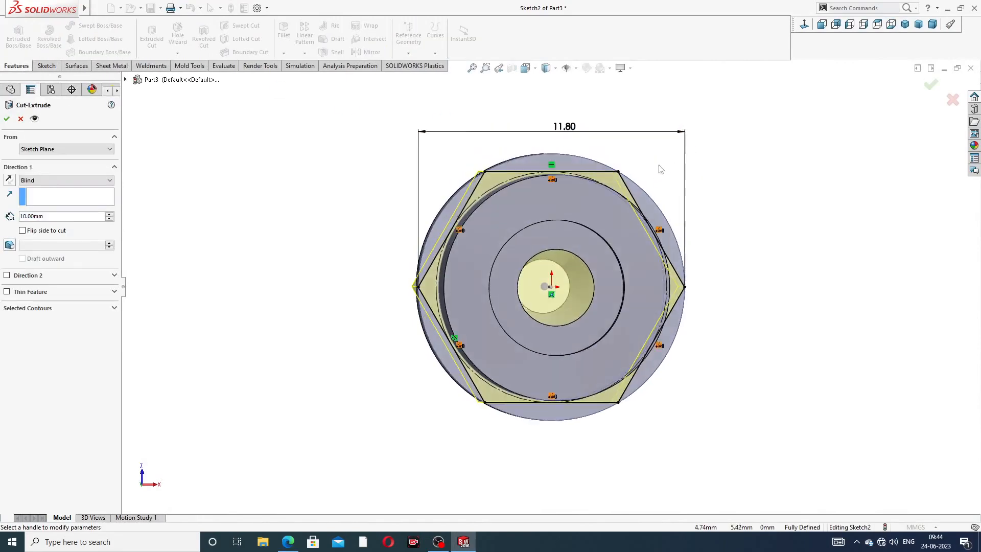
pyautogui.scroll(1, 660, 165)
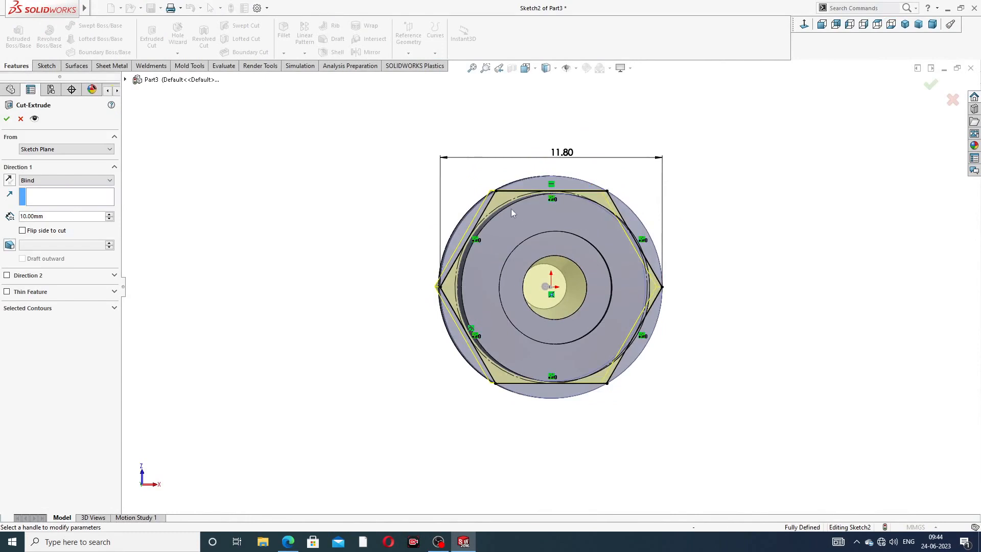
pyautogui.click(20, 119)
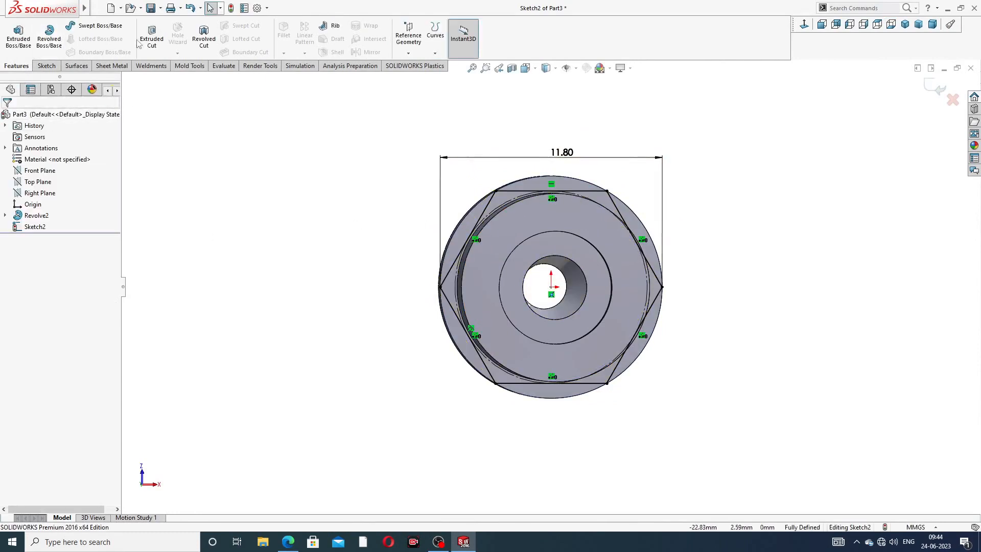
pyautogui.click(146, 41)
pyautogui.scroll(-2, 569, 216)
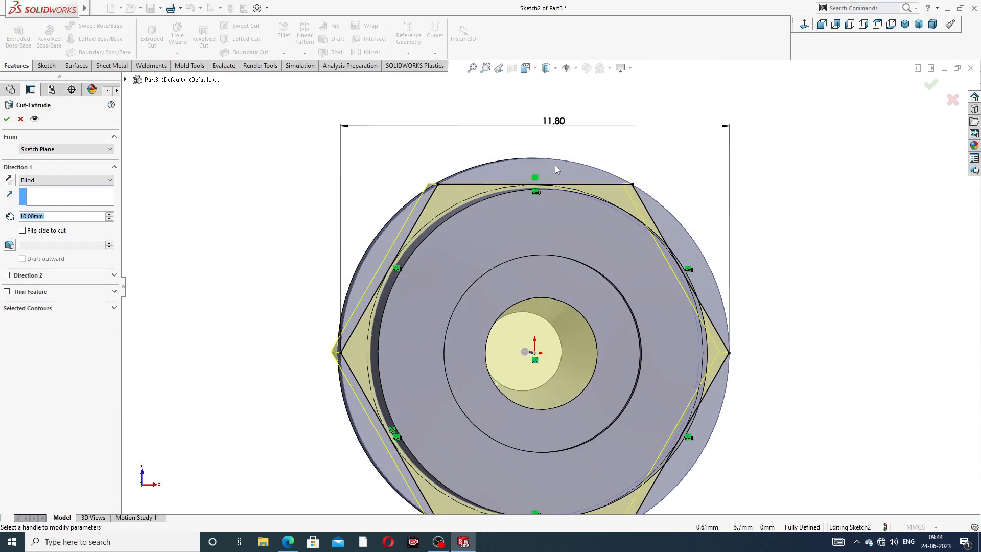
pyautogui.click(67, 197)
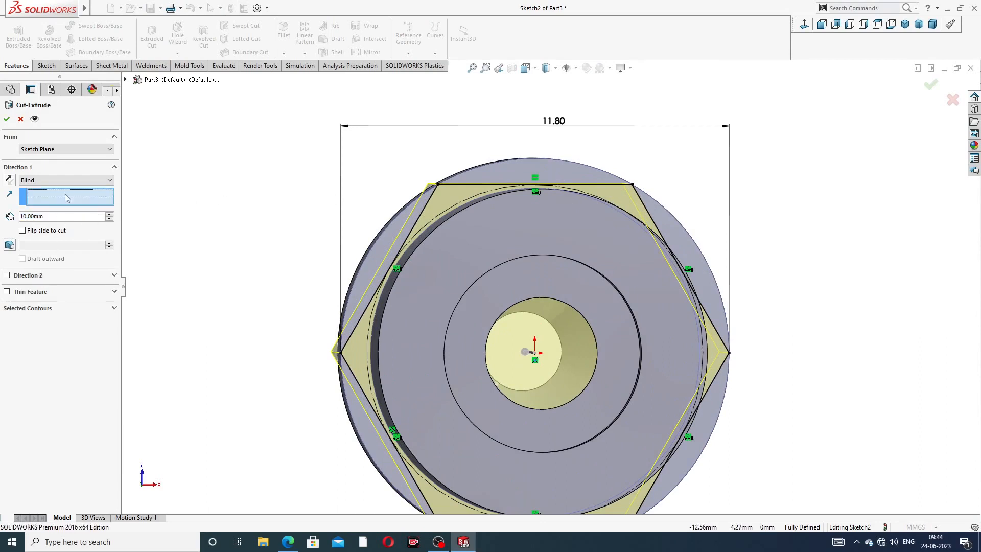
pyautogui.click(511, 174)
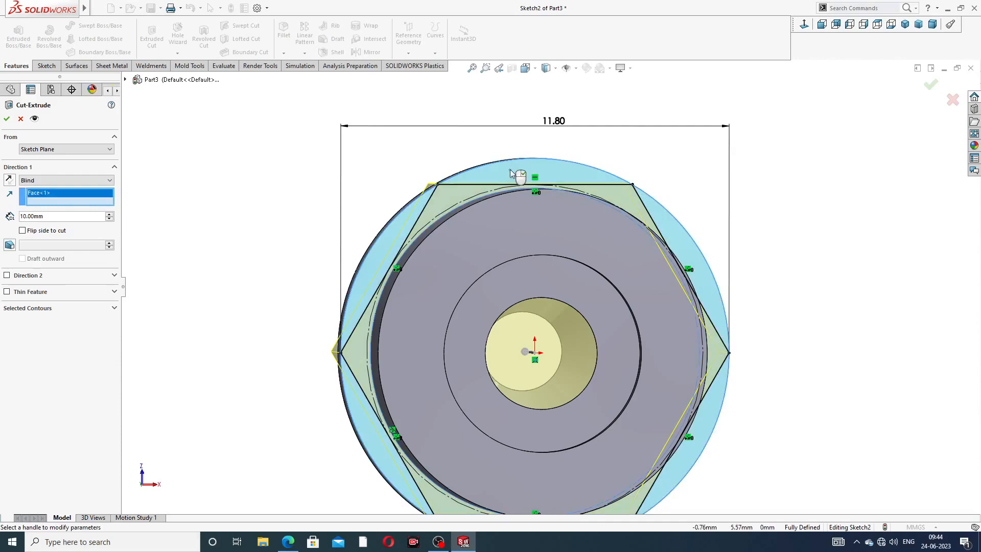
pyautogui.moveTo(438, 201); pyautogui.dragTo(447, 246, button='middle')
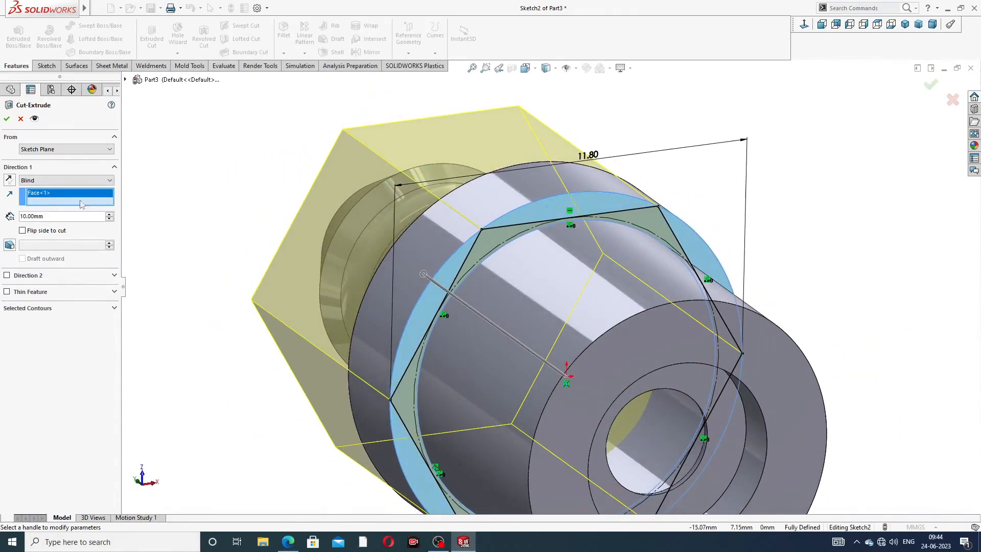
pyautogui.click(20, 119)
pyautogui.moveTo(664, 261); pyautogui.dragTo(649, 253, button='middle')
pyautogui.click(608, 155)
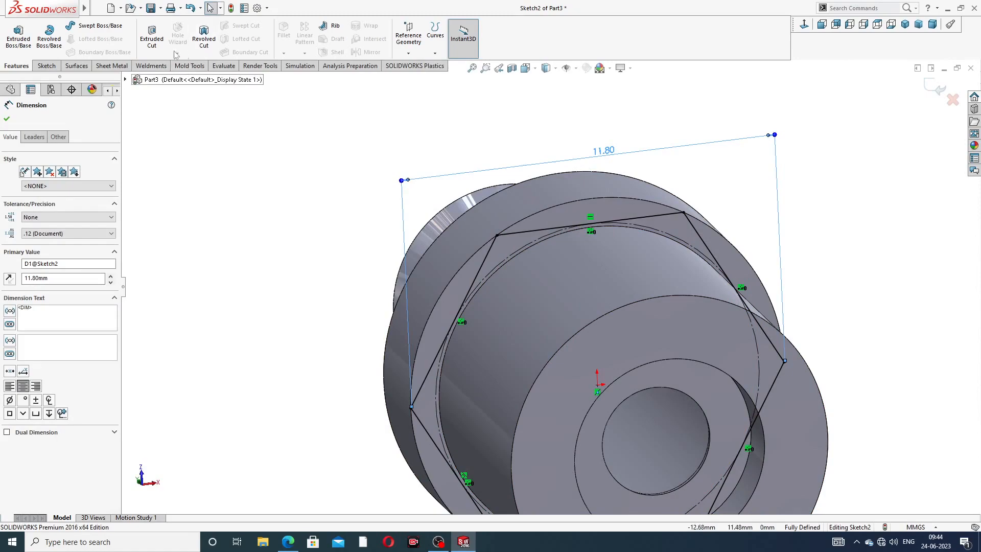
# - Cut away the shoulder material outside the hexagon with a 10 mm blind Extruded Cut, flipping the side to cut
pyautogui.click(152, 42)
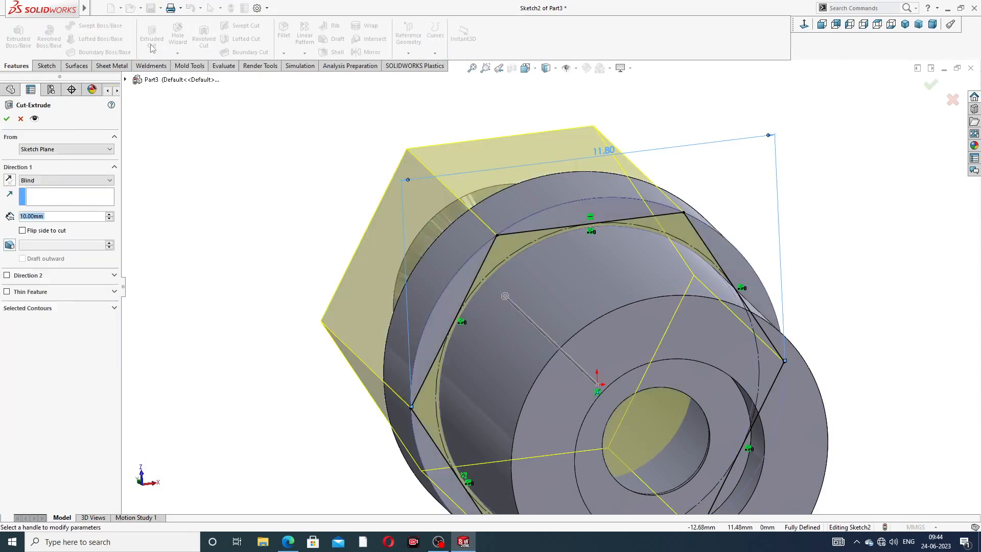
pyautogui.moveTo(442, 231); pyautogui.dragTo(547, 195, button='middle')
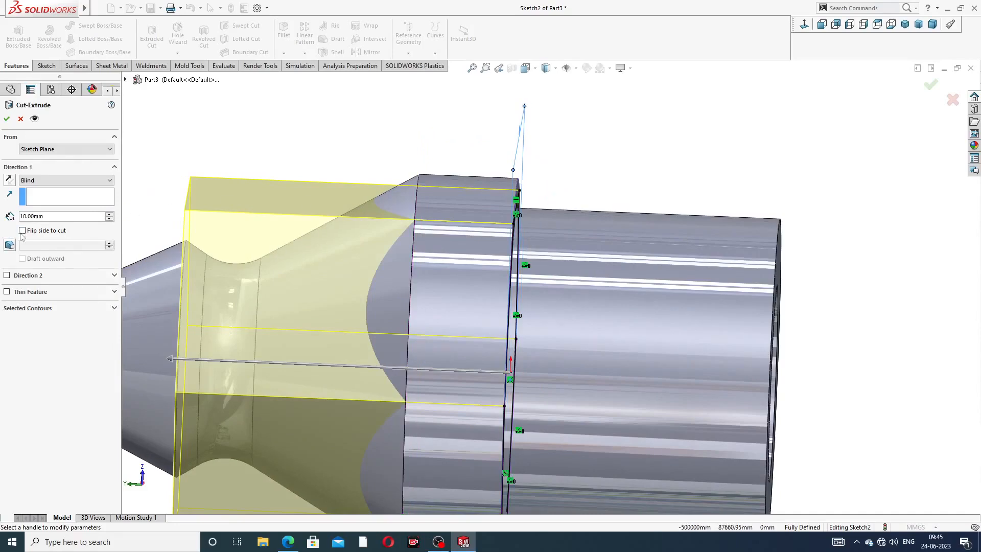
pyautogui.moveTo(550, 231); pyautogui.dragTo(465, 227, button='middle')
pyautogui.click(7, 120)
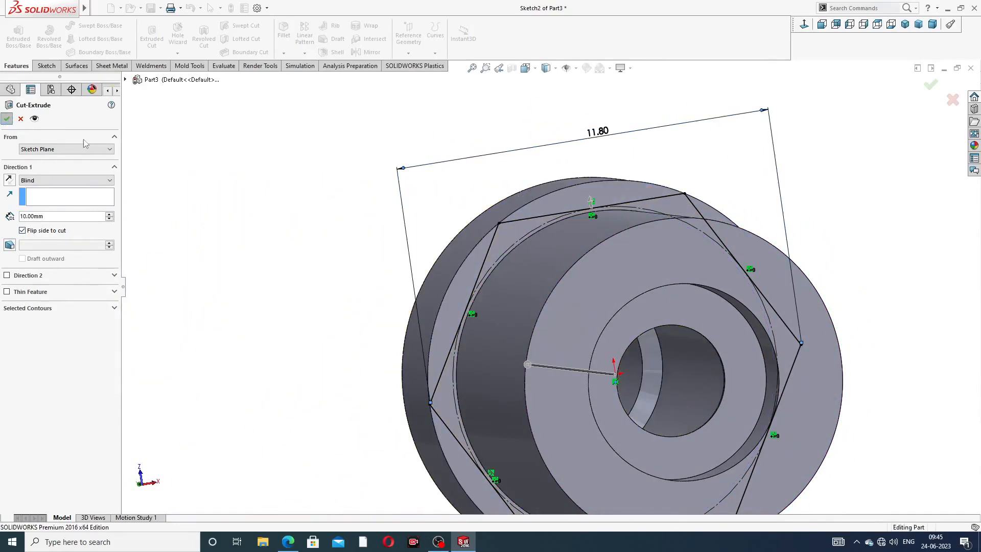
pyautogui.moveTo(415, 225); pyautogui.dragTo(509, 205, button='middle')
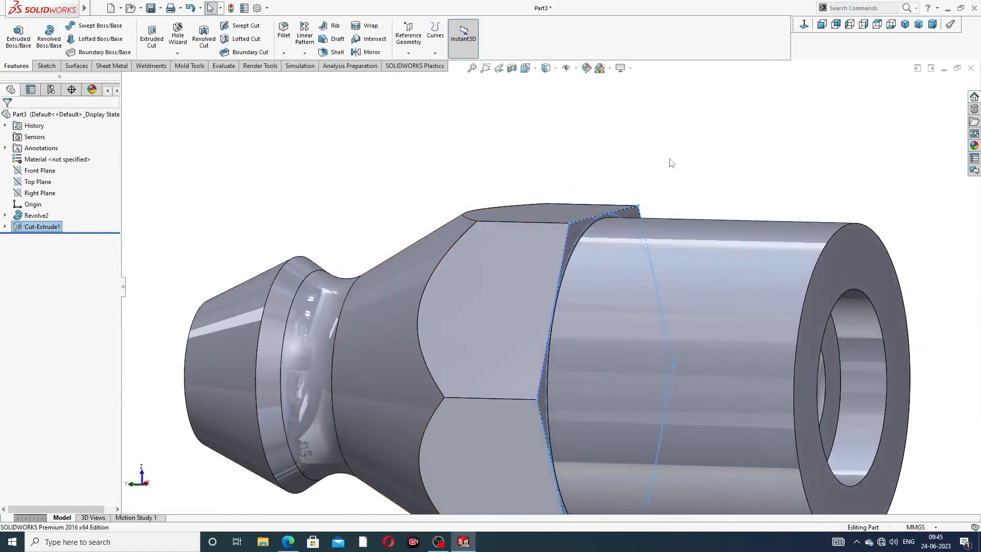
pyautogui.click(670, 159)
pyautogui.scroll(5, 678, 190)
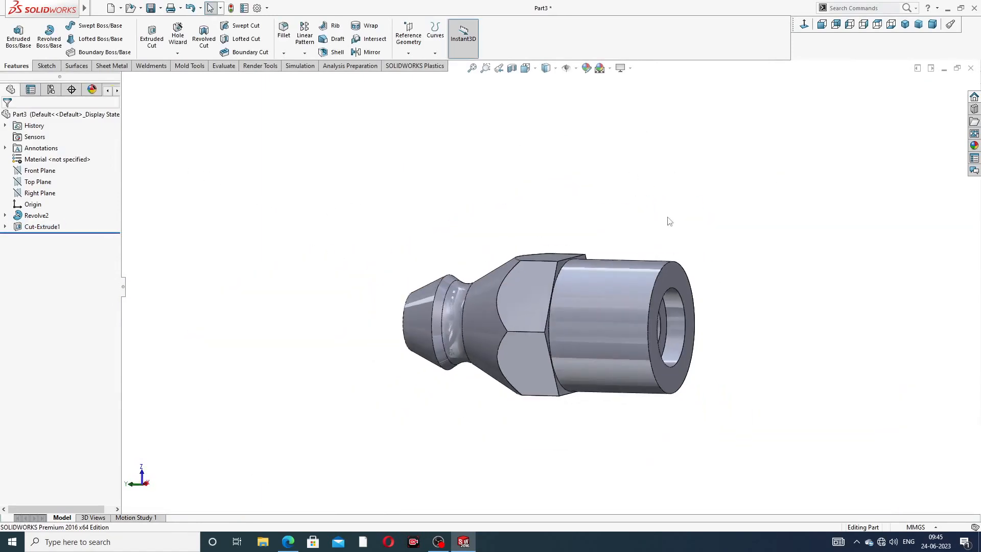
pyautogui.moveTo(667, 217); pyautogui.dragTo(681, 173, button='middle')
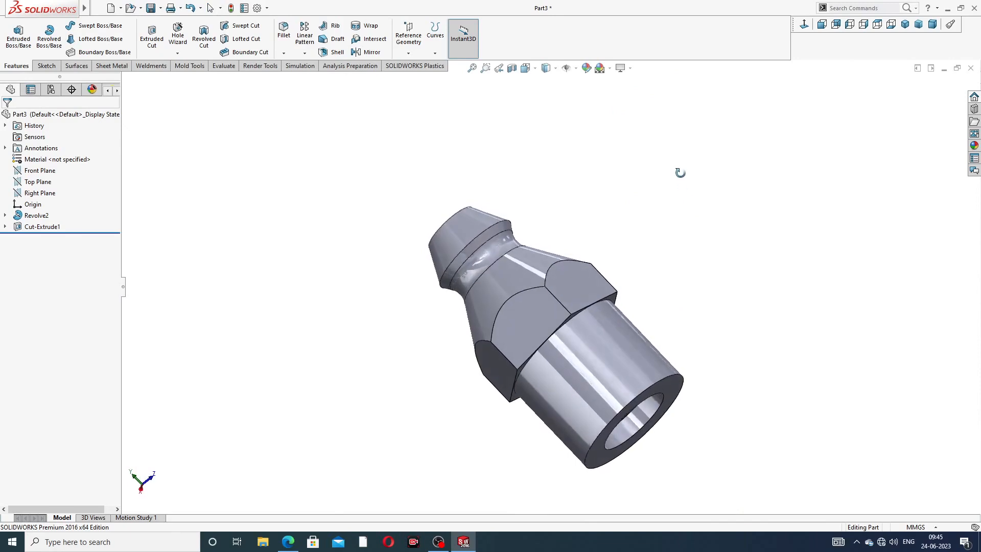
pyautogui.scroll(-3, 595, 326)
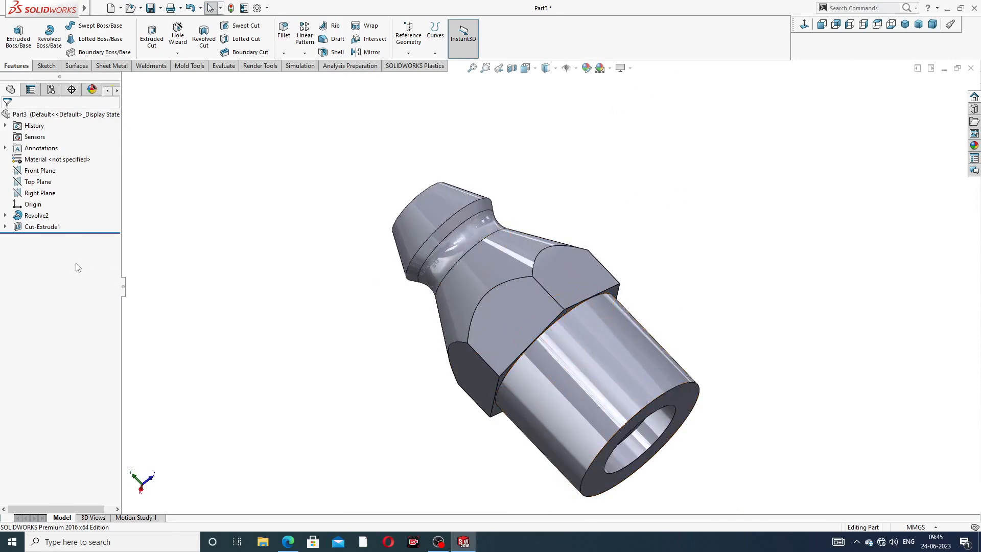
# - Reopen the revolve's profile sketch and set the vertical distance from the head's widest line to the shoulder's underside to 11 mm
pyautogui.click(5, 215)
pyautogui.click(46, 226)
pyautogui.click(41, 197)
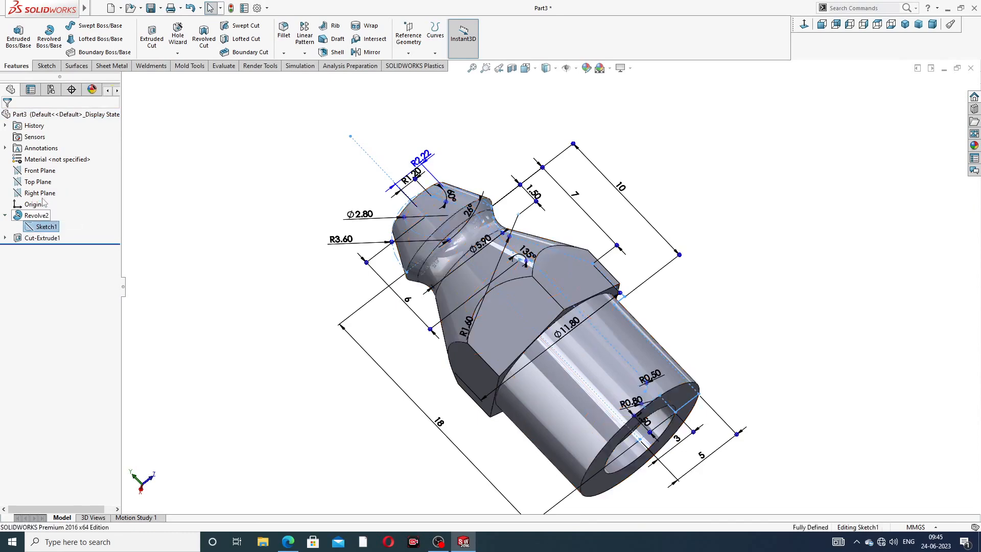
pyautogui.click(804, 24)
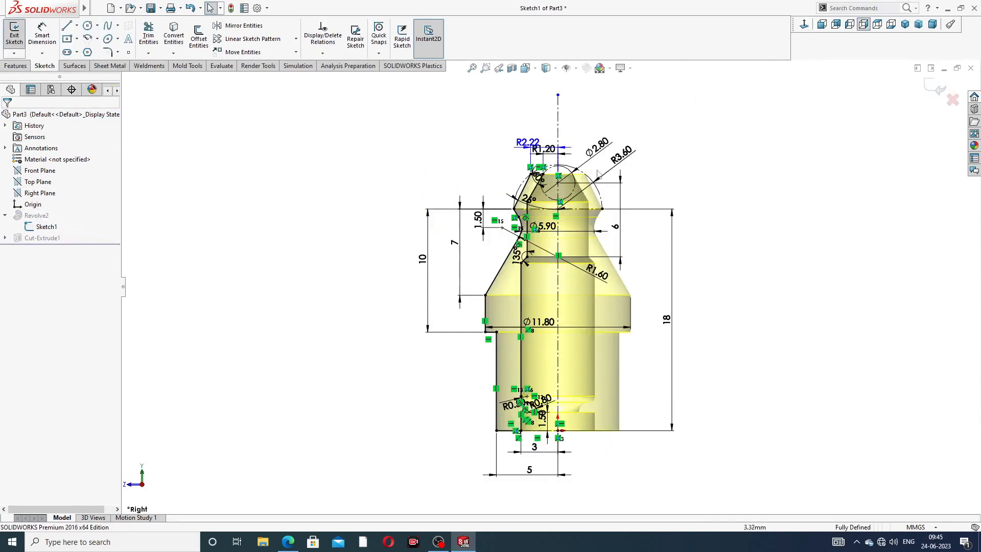
pyautogui.scroll(-2, 408, 266)
pyautogui.doubleClick(407, 260)
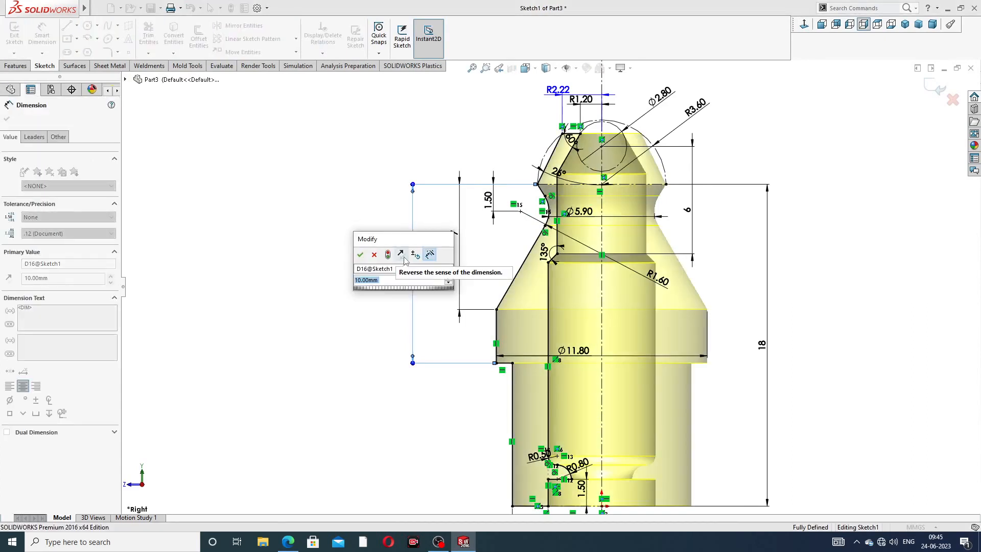
pyautogui.write('11.')
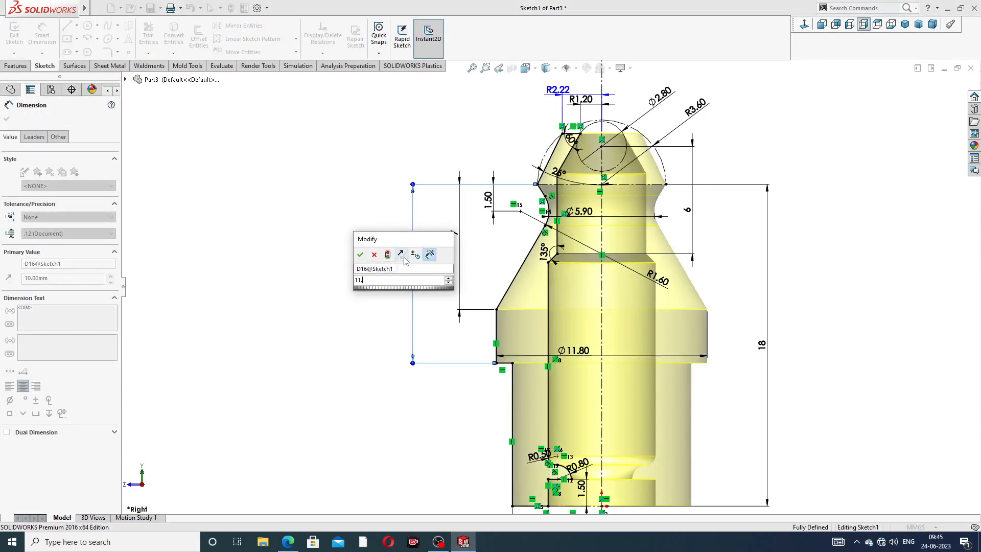
pyautogui.press('BackSpace')
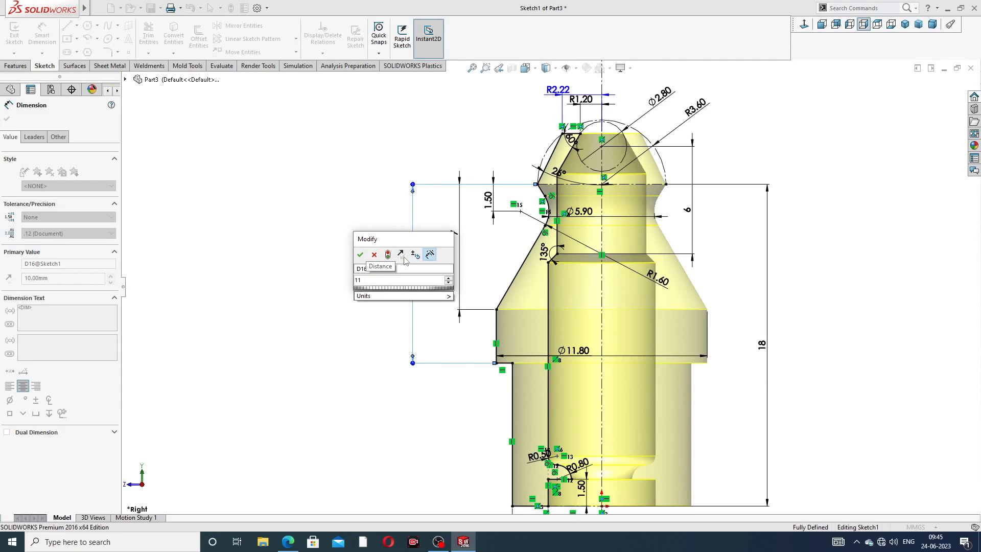
pyautogui.press('Return')
pyautogui.press('Escape')
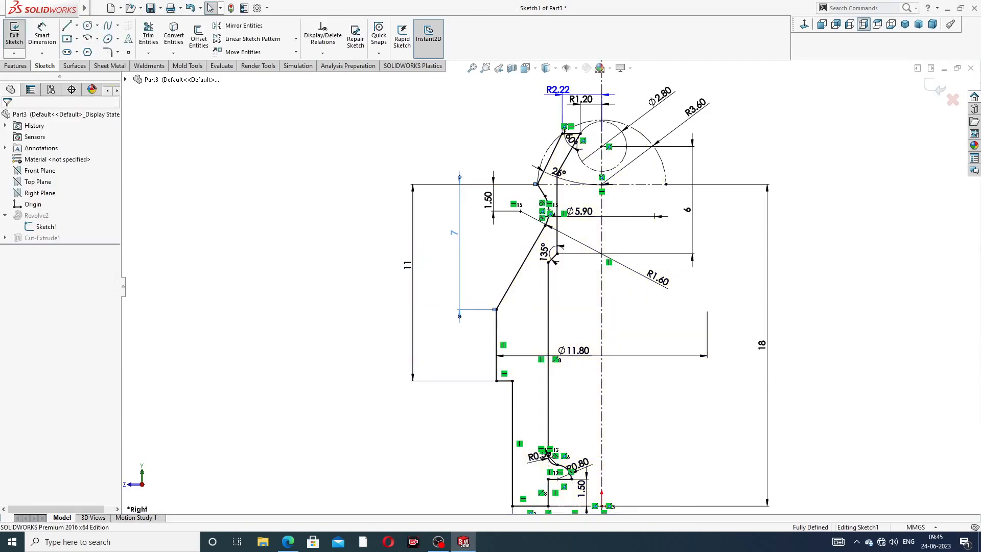
# - Set the vertical distance from the head's widest line to the lower end of the cone to 7.5 mm and rebuild the part
pyautogui.doubleClick(454, 233)
pyautogui.write('7')
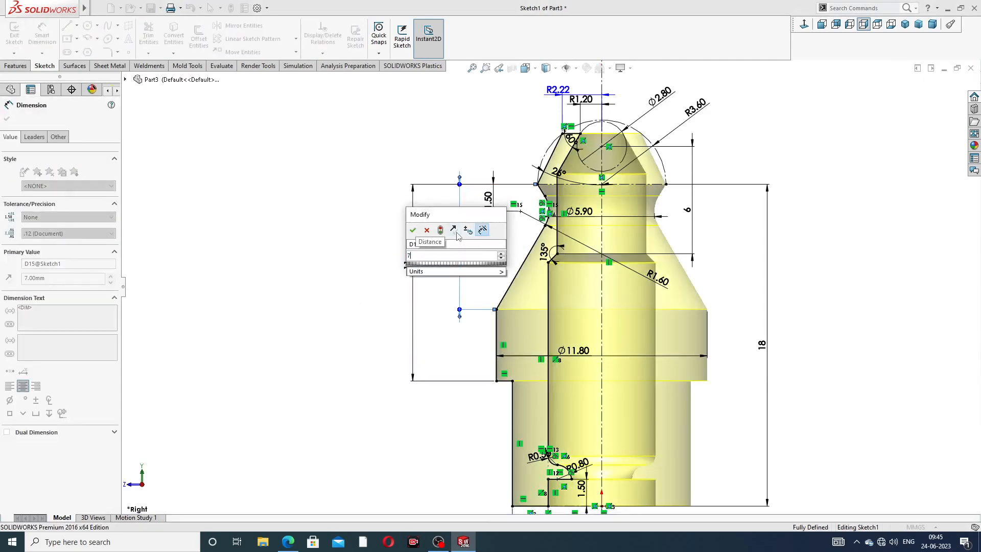
pyautogui.write('.5')
pyautogui.press('Return')
pyautogui.press('Escape')
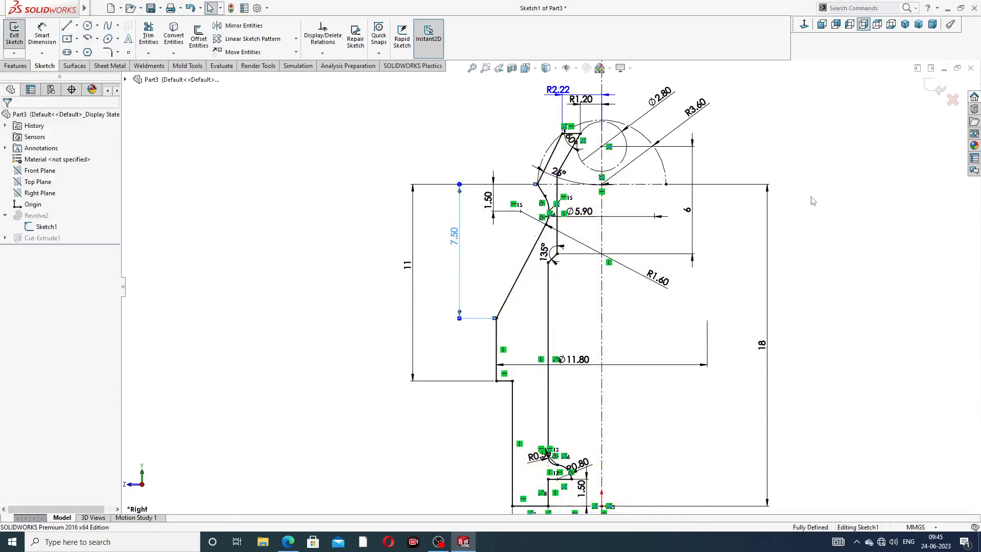
pyautogui.click(938, 86)
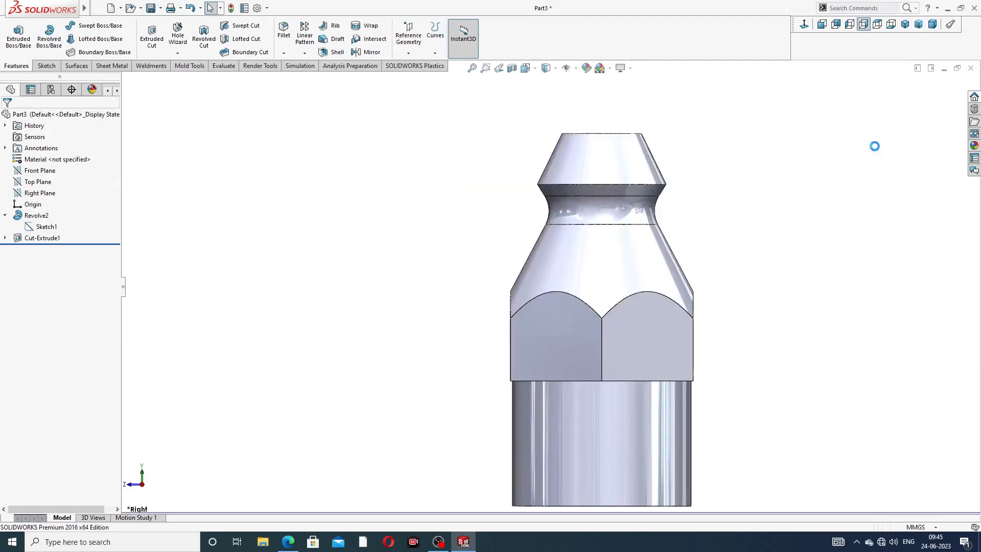
pyautogui.scroll(3, 766, 275)
pyautogui.moveTo(742, 317); pyautogui.dragTo(637, 193, button='middle')
pyautogui.moveTo(691, 258); pyautogui.dragTo(793, 158, button='middle')
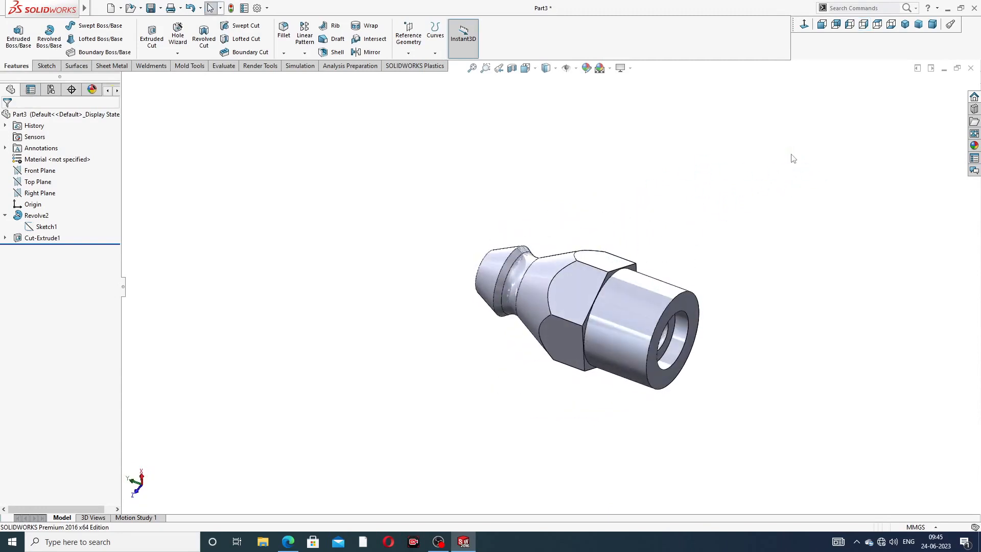
# - Edit the hexagonal cut, try a depth of 8.5 mm, and change its end condition to Through All
pyautogui.click(6, 215)
pyautogui.click(36, 228)
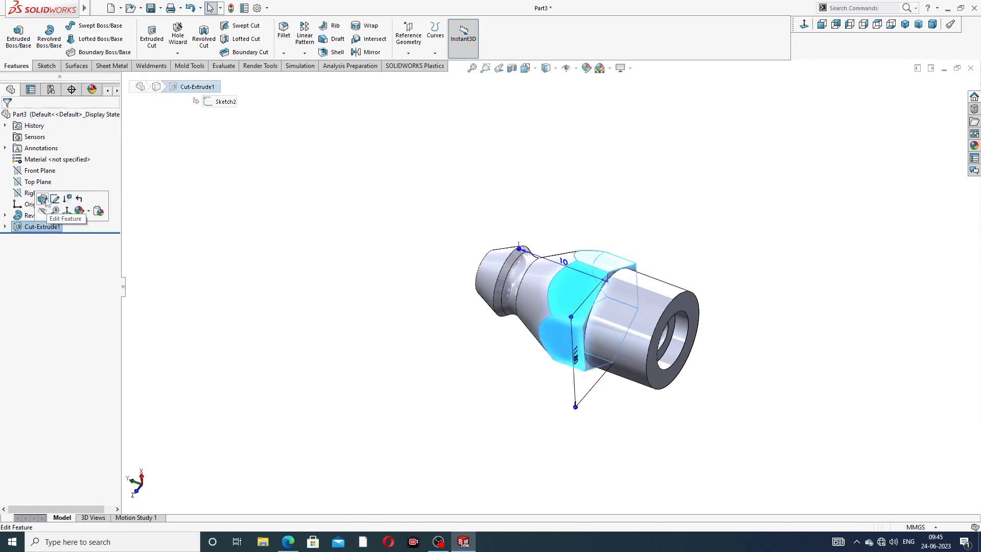
pyautogui.click(46, 207)
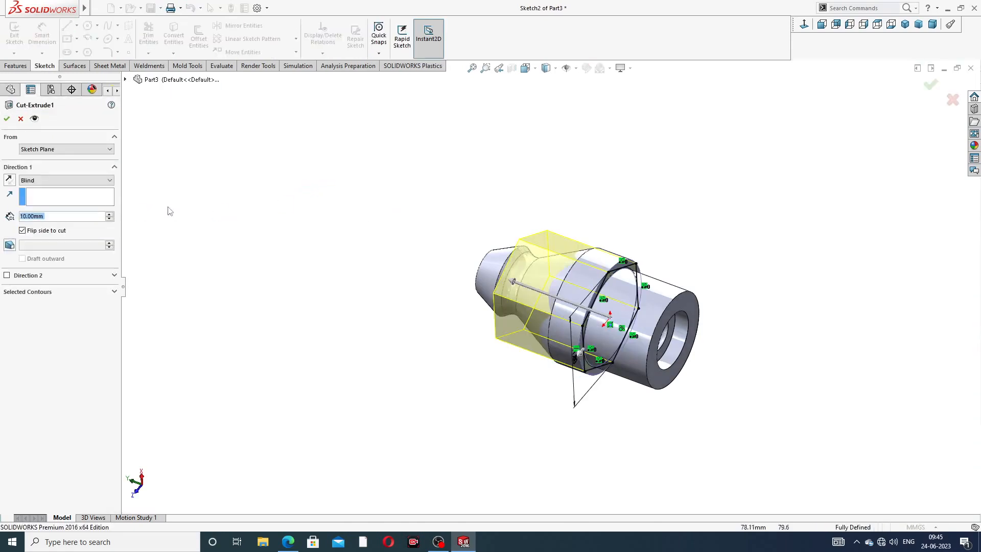
pyautogui.moveTo(364, 215); pyautogui.dragTo(362, 247, button='middle')
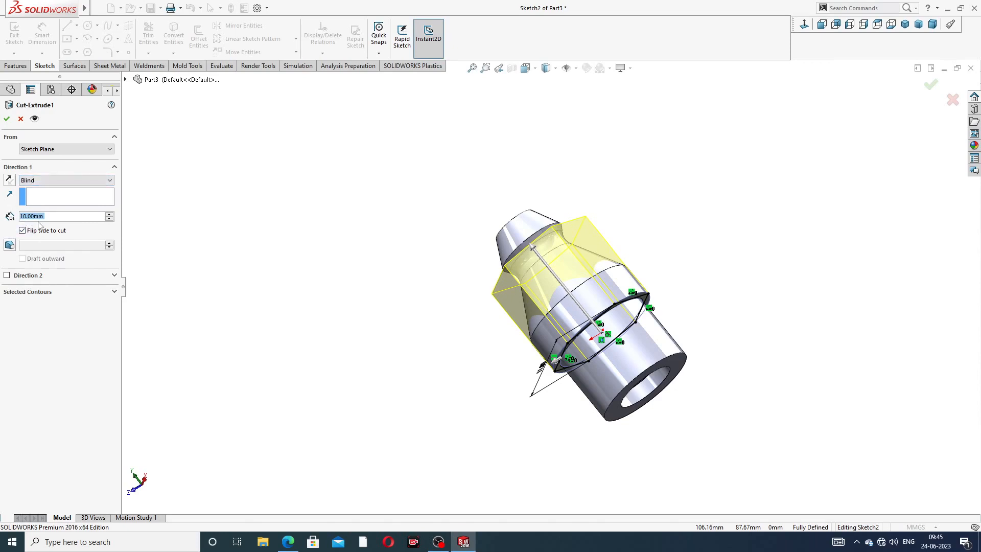
pyautogui.write('8.5')
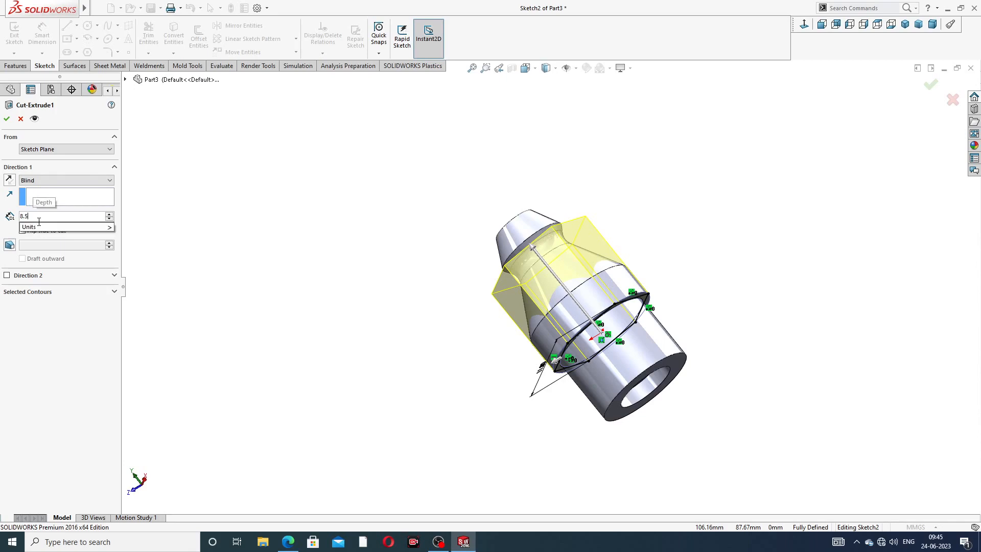
pyautogui.press('Return')
pyautogui.moveTo(543, 219); pyautogui.dragTo(572, 169, button='middle')
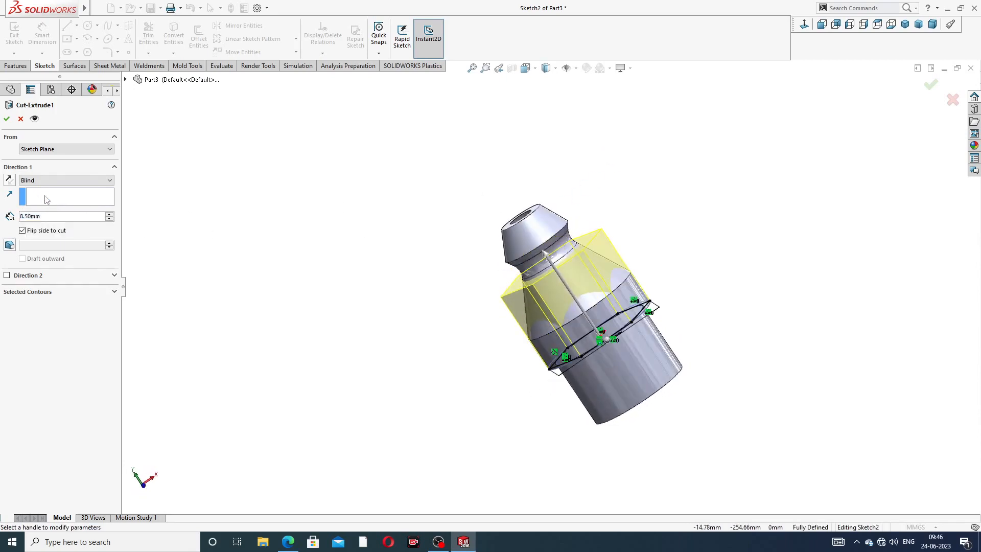
pyautogui.click(50, 182)
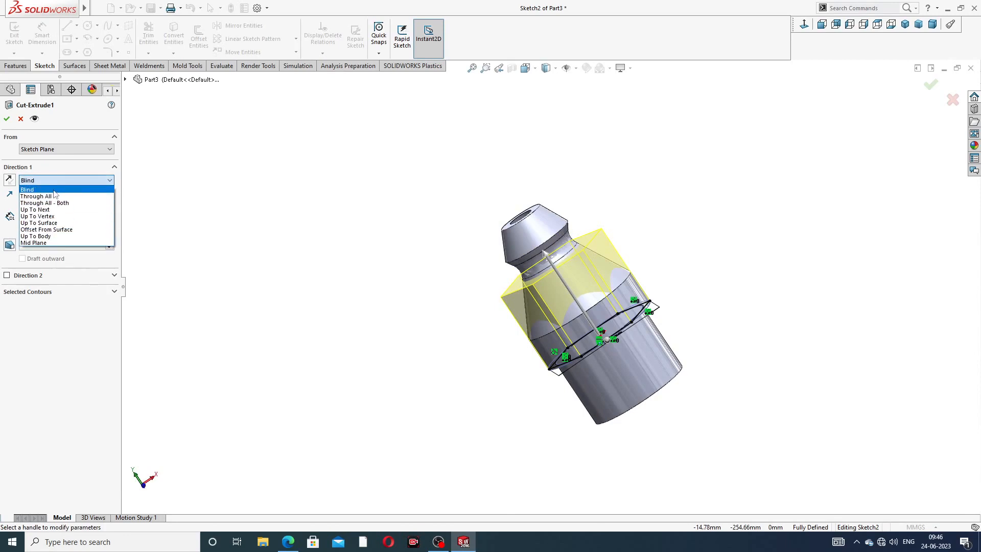
pyautogui.click(55, 196)
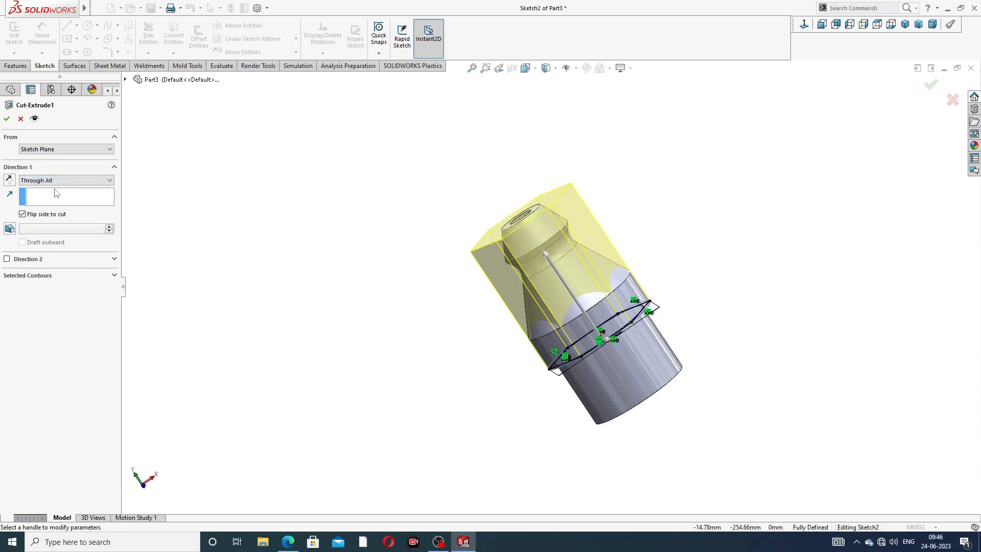
pyautogui.click(6, 119)
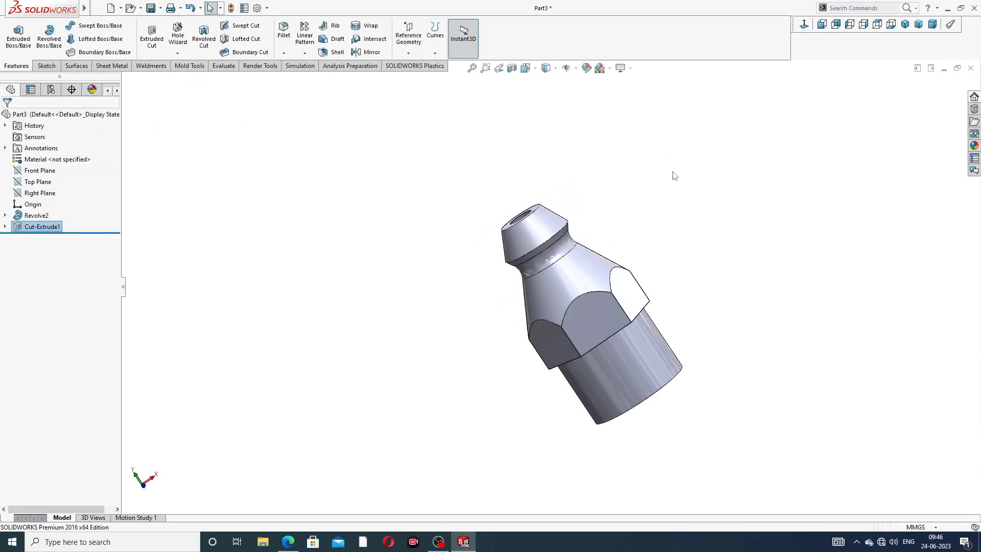
pyautogui.click(697, 248)
pyautogui.moveTo(697, 248); pyautogui.dragTo(784, 102, button='middle')
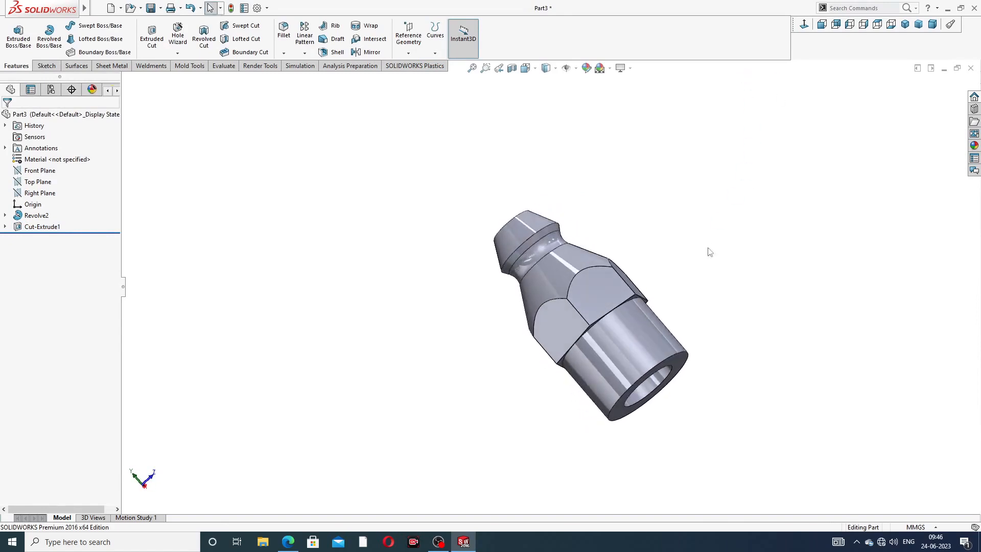
# - Chamfer the outer end edge of the lower cylinder with a 1 mm distance at 45 degrees
pyautogui.scroll(-3, 660, 377)
pyautogui.moveTo(652, 376); pyautogui.dragTo(727, 82, button='middle')
pyautogui.scroll(1, 711, 286)
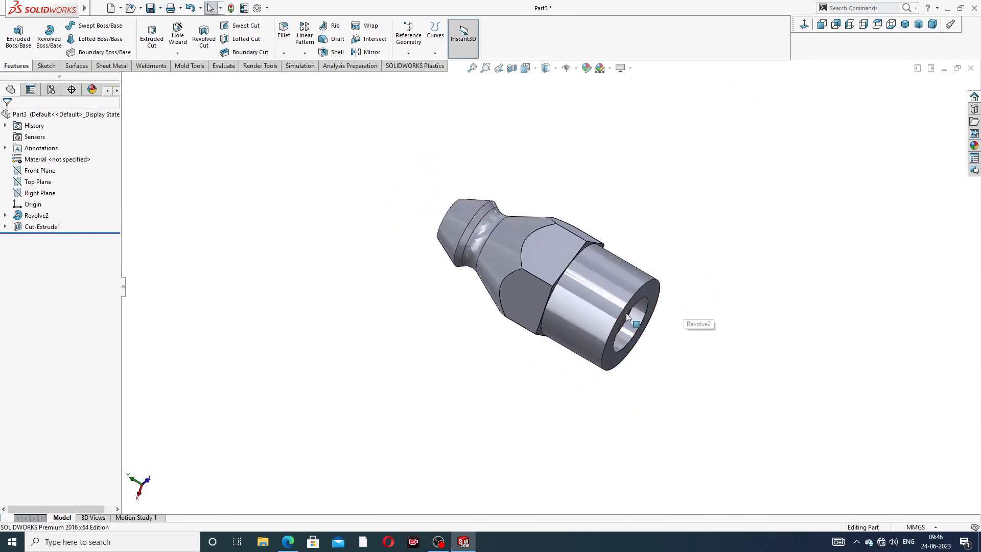
pyautogui.scroll(-2, 648, 276)
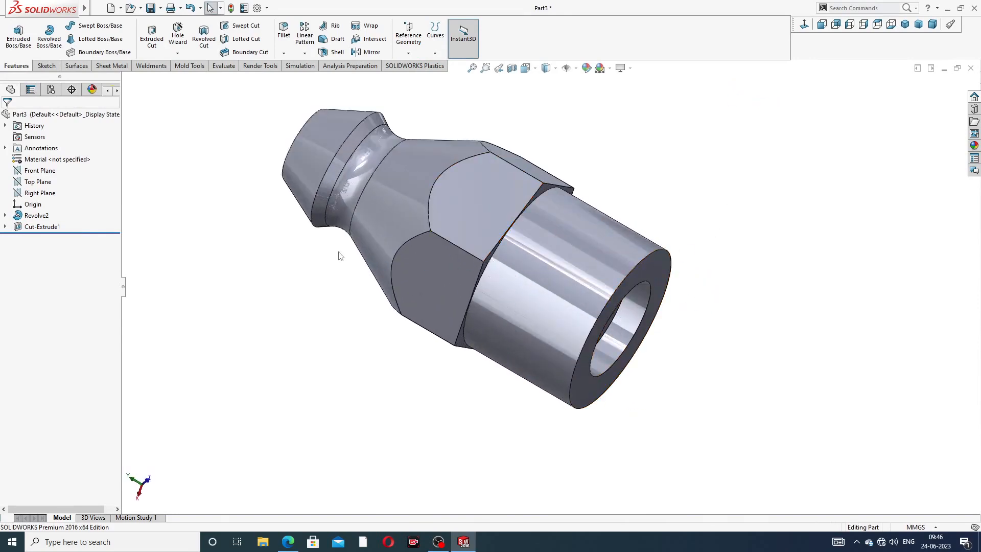
pyautogui.moveTo(515, 276); pyautogui.dragTo(553, 155, button='middle')
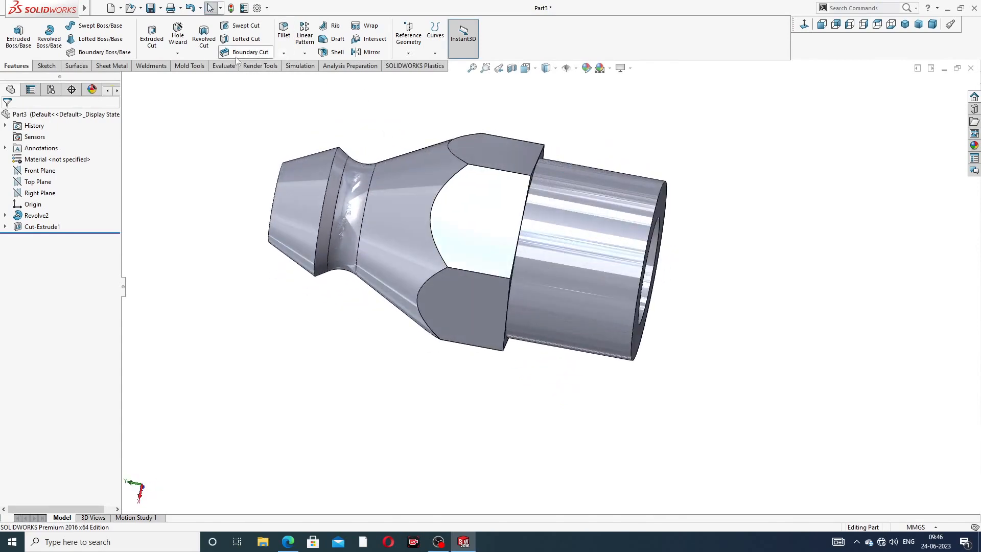
pyautogui.click(284, 53)
pyautogui.click(304, 79)
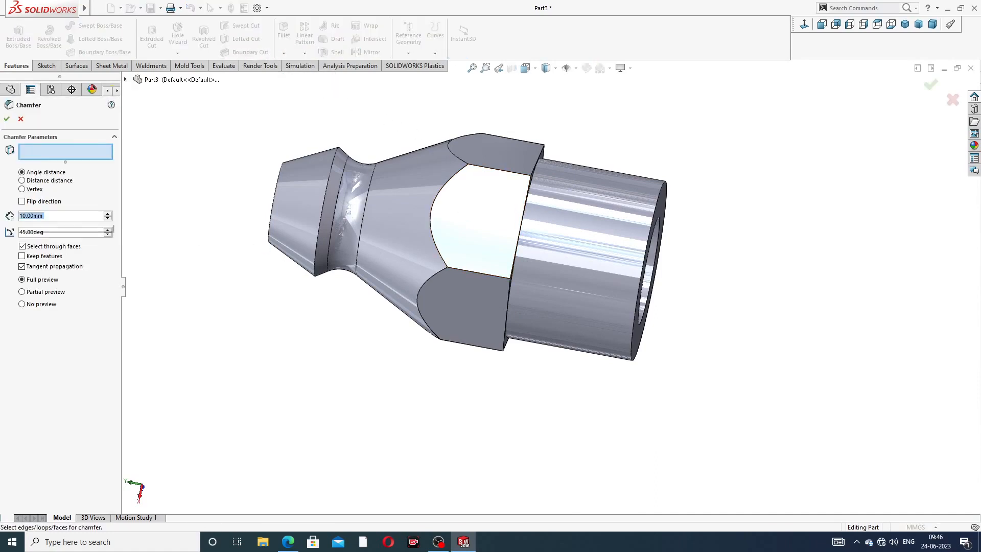
pyautogui.write('1')
pyautogui.press('Return')
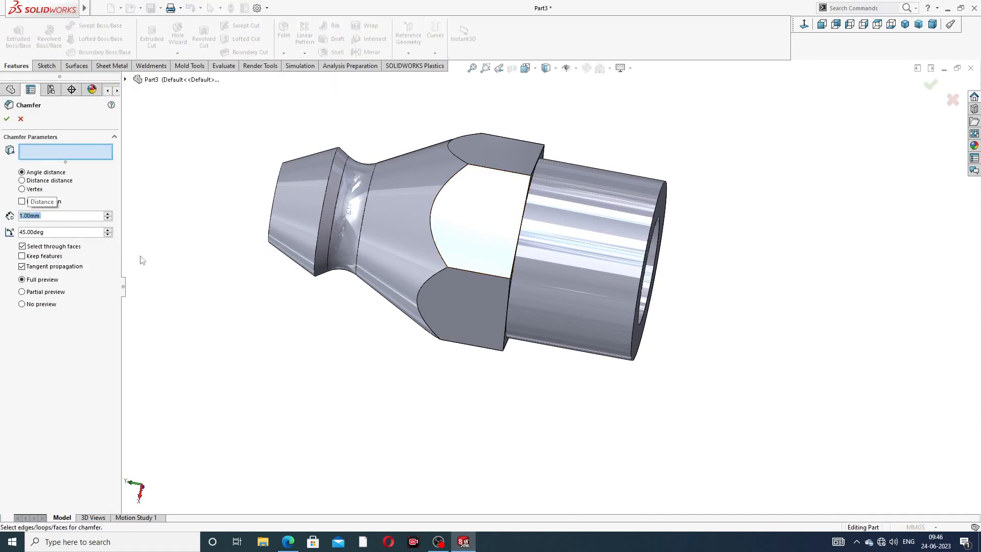
pyautogui.click(661, 198)
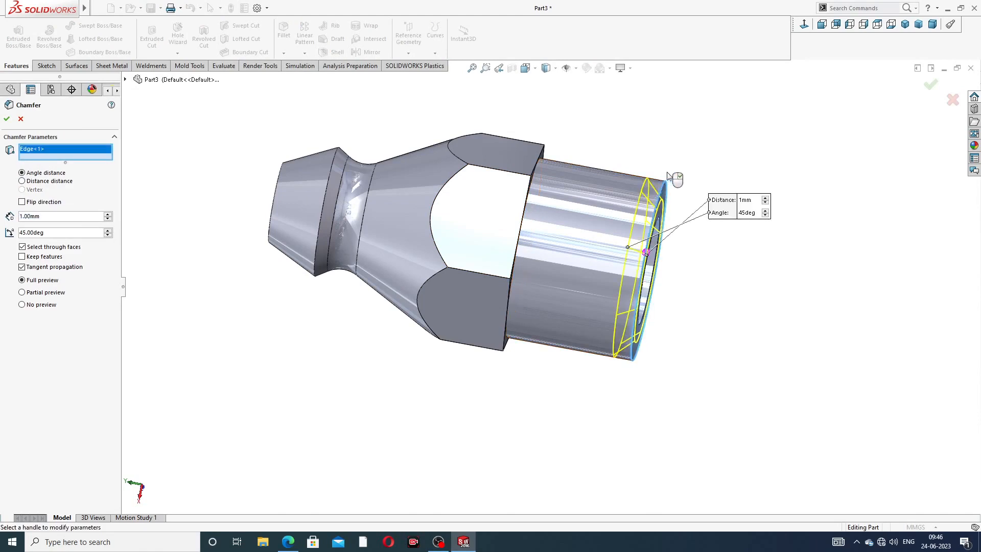
pyautogui.click(930, 87)
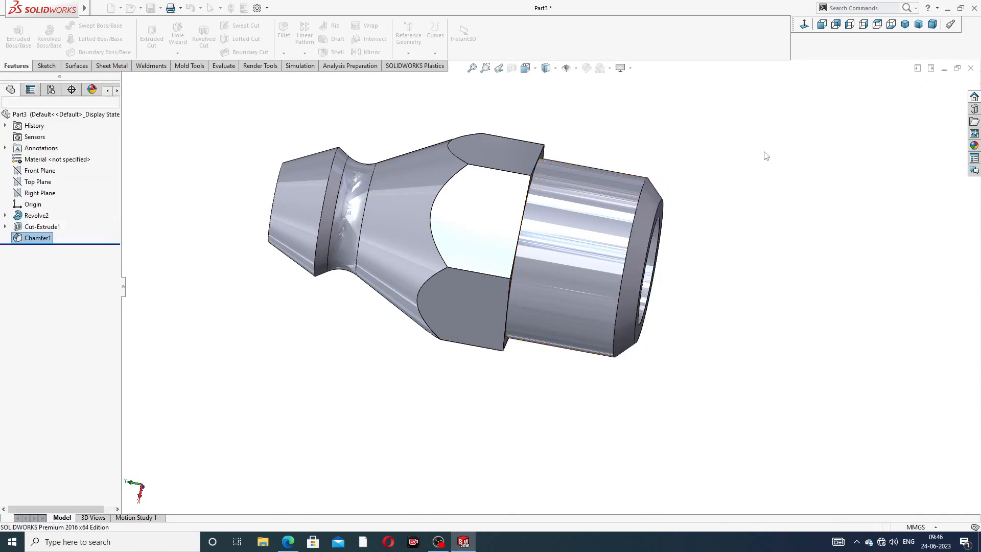
# - Start an M8x1.0 Metric Die cut thread at the chamfer's outer edge on the cylinder with a blind depth of 8 mm
pyautogui.moveTo(725, 178); pyautogui.dragTo(575, 184, button='middle')
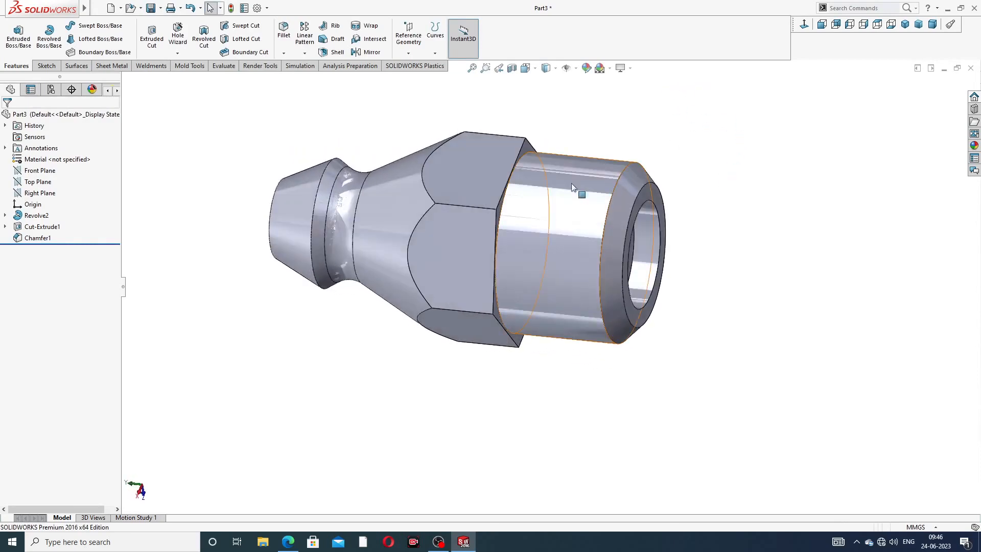
pyautogui.click(177, 53)
pyautogui.click(195, 78)
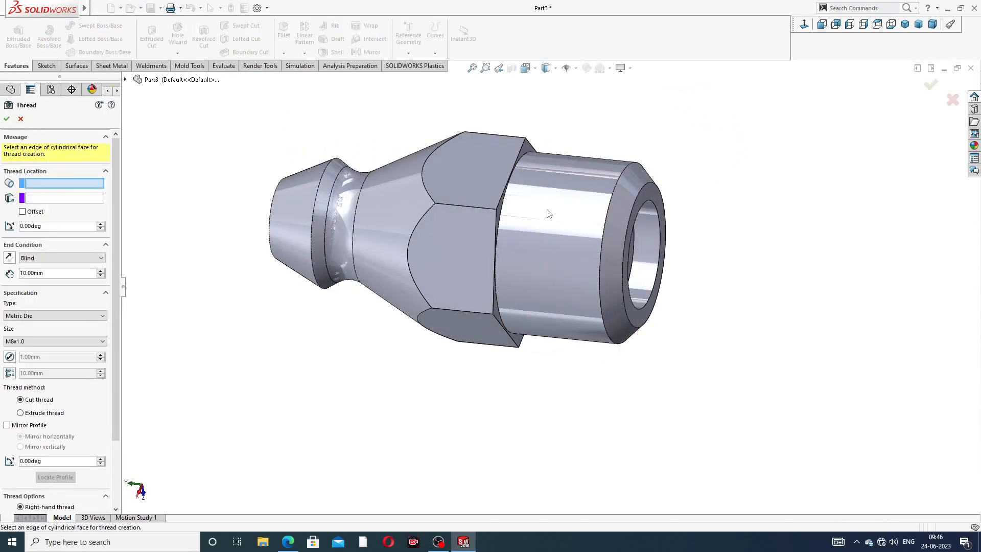
pyautogui.click(619, 174)
pyautogui.moveTo(625, 194); pyautogui.dragTo(674, 194, button='middle')
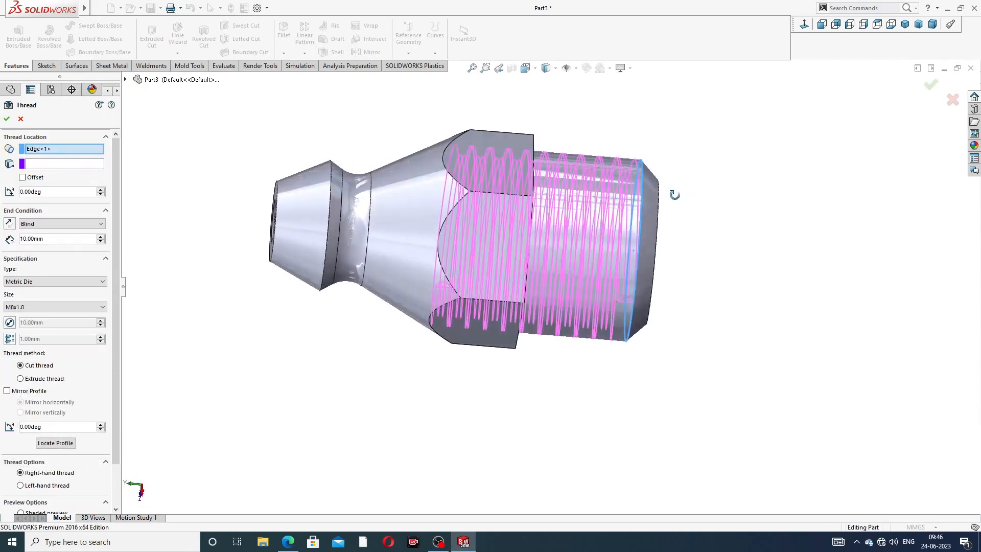
pyautogui.doubleClick(46, 238)
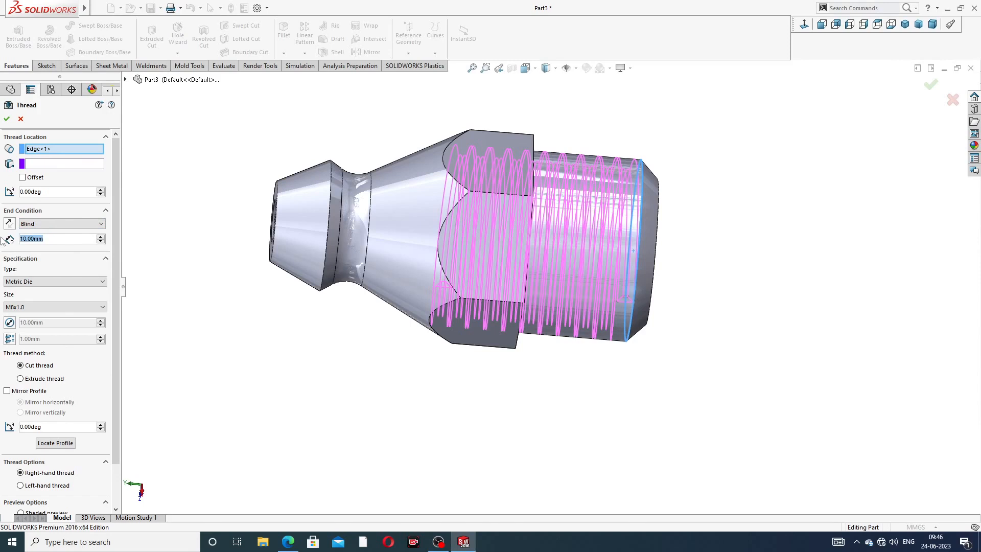
pyautogui.write('8')
pyautogui.press('Return')
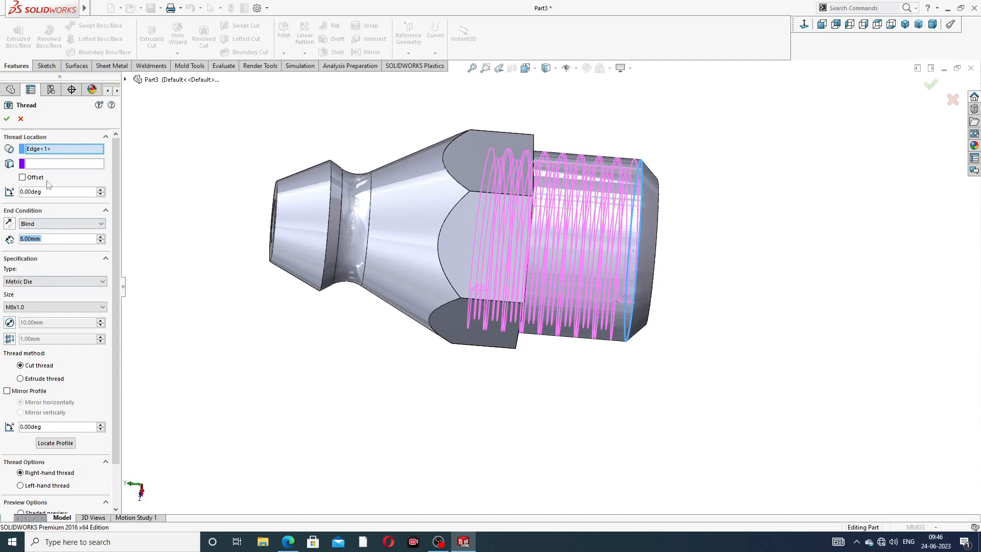
# - Offset the thread start by 2 mm, reversed so that it begins beyond the chamfered end
pyautogui.click(22, 177)
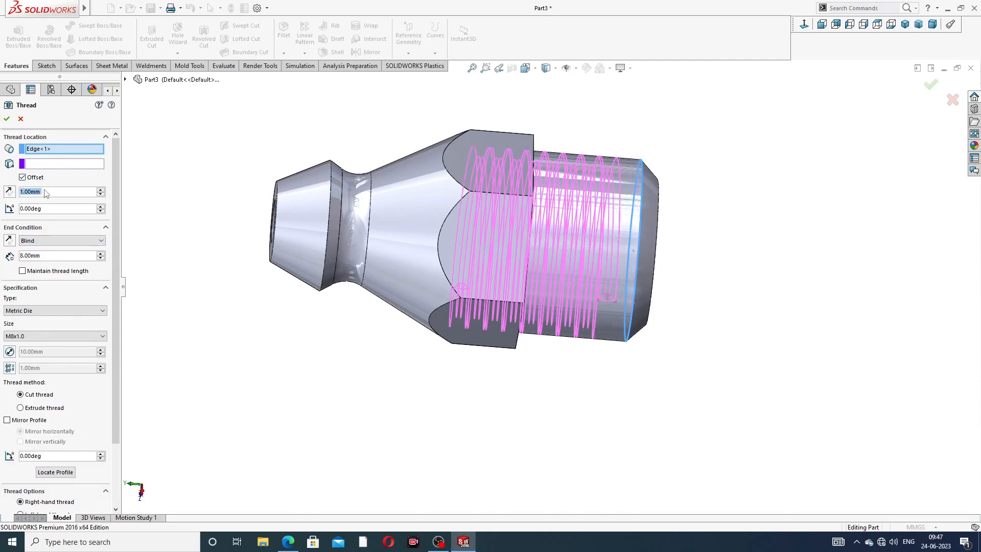
pyautogui.press('Return')
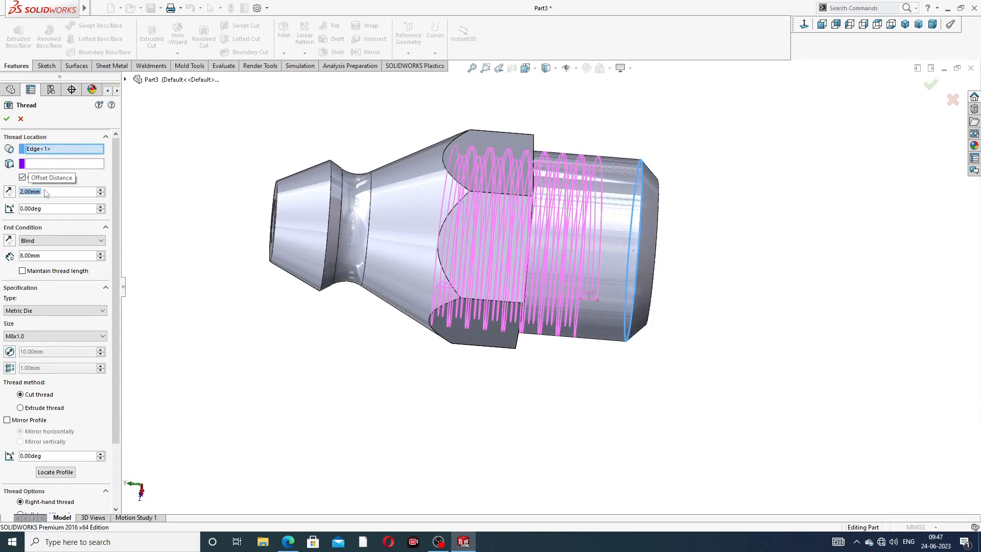
pyautogui.click(10, 191)
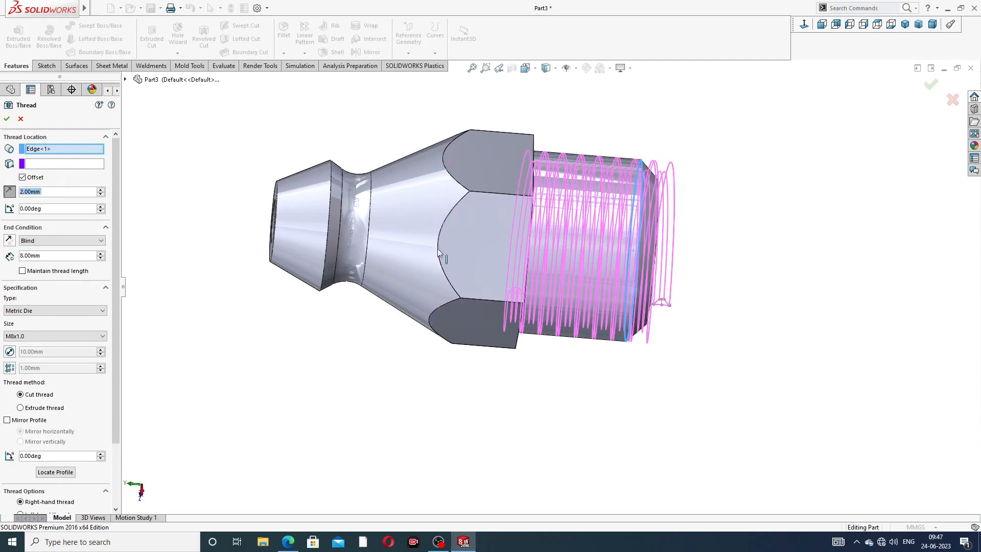
# - Try a thread depth of 6 mm, set it to 7 mm and create the cut thread
pyautogui.moveTo(441, 256); pyautogui.dragTo(336, 235, button='middle')
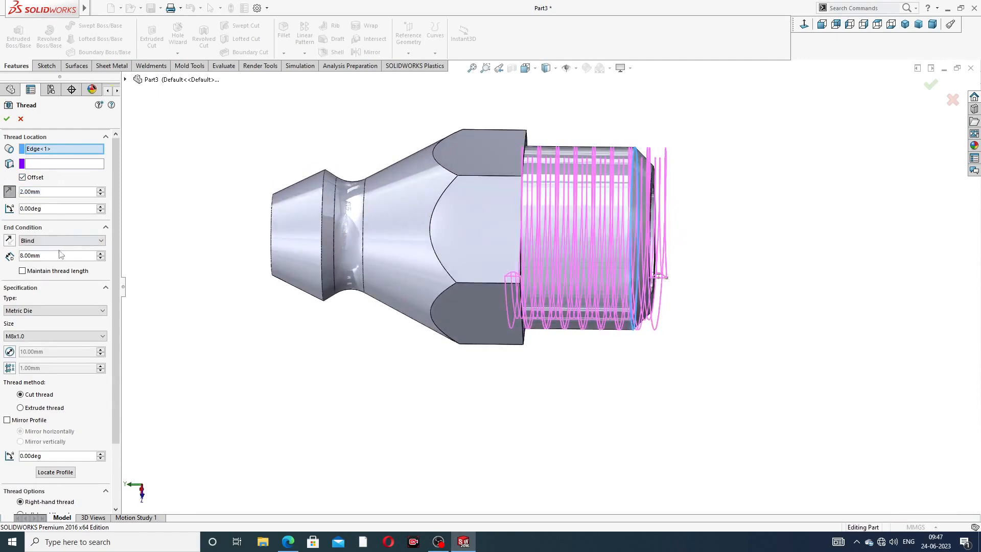
pyautogui.moveTo(50, 257); pyautogui.dragTo(1, 259)
pyautogui.write('6')
pyautogui.press('Return')
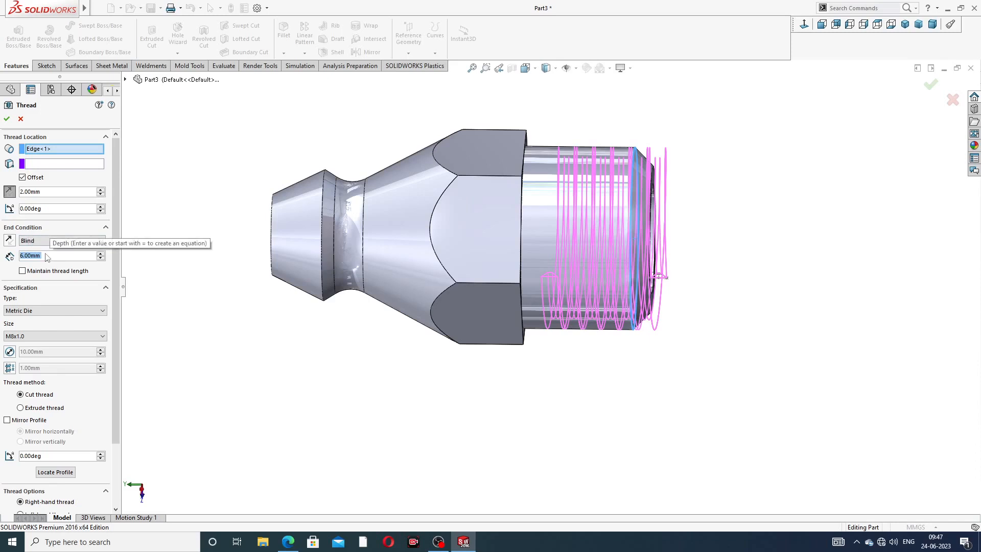
pyautogui.write('7')
pyautogui.press('Return')
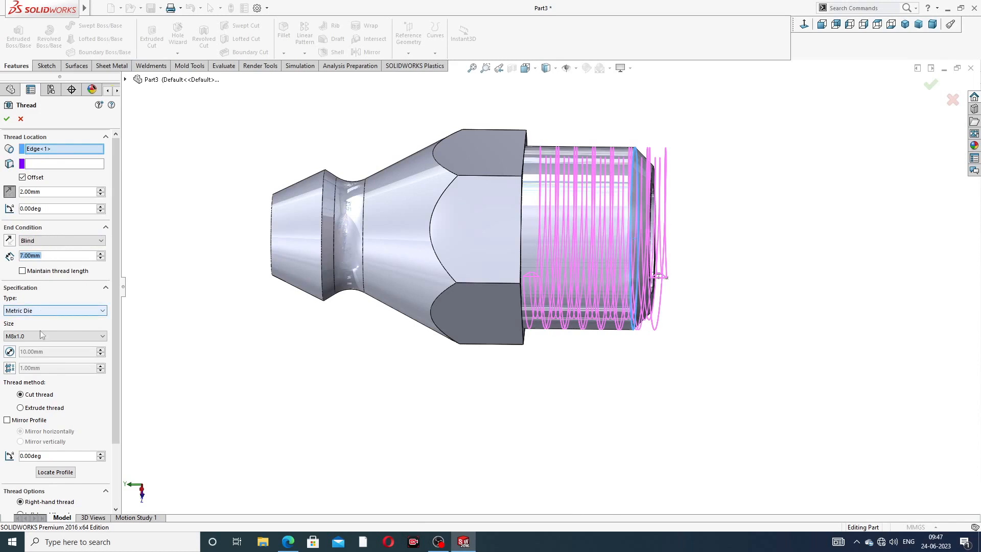
pyautogui.click(7, 119)
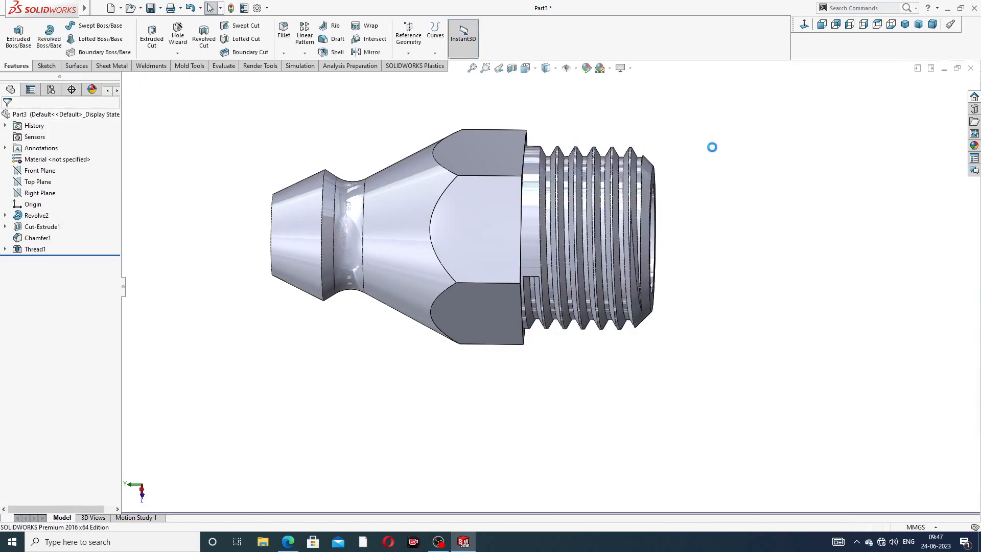
# - Sketch on the small flat face where the thread groove ends near the hexagon and convert the face's outline into sketch entities
pyautogui.moveTo(726, 185); pyautogui.dragTo(580, 233, button='middle')
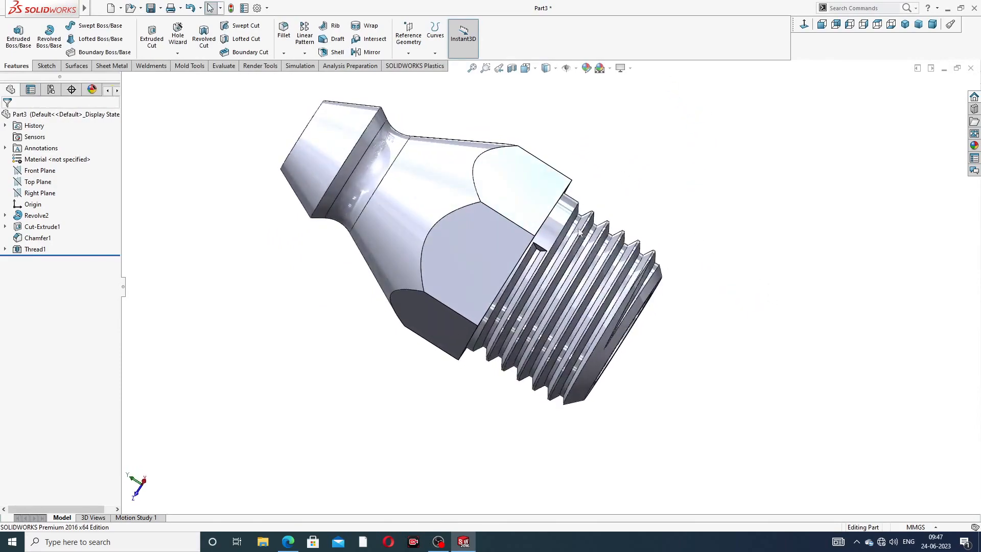
pyautogui.scroll(-5, 580, 233)
pyautogui.moveTo(581, 314)
pyautogui.mouseDown(button='middle')
pyautogui.moveTo(552, 129)
pyautogui.moveTo(555, 169)
pyautogui.mouseUp(button='middle')
pyautogui.click(551, 202)
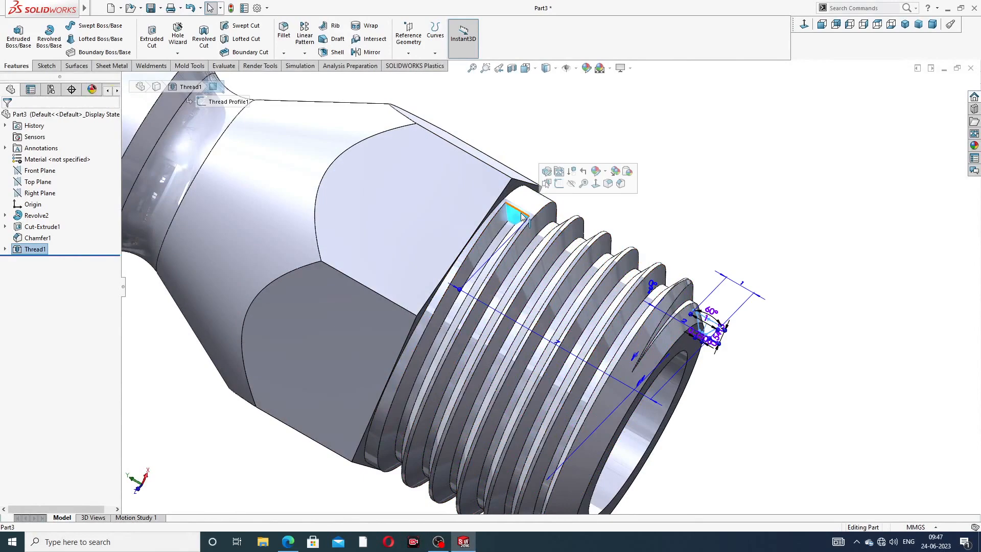
pyautogui.click(559, 184)
pyautogui.click(179, 41)
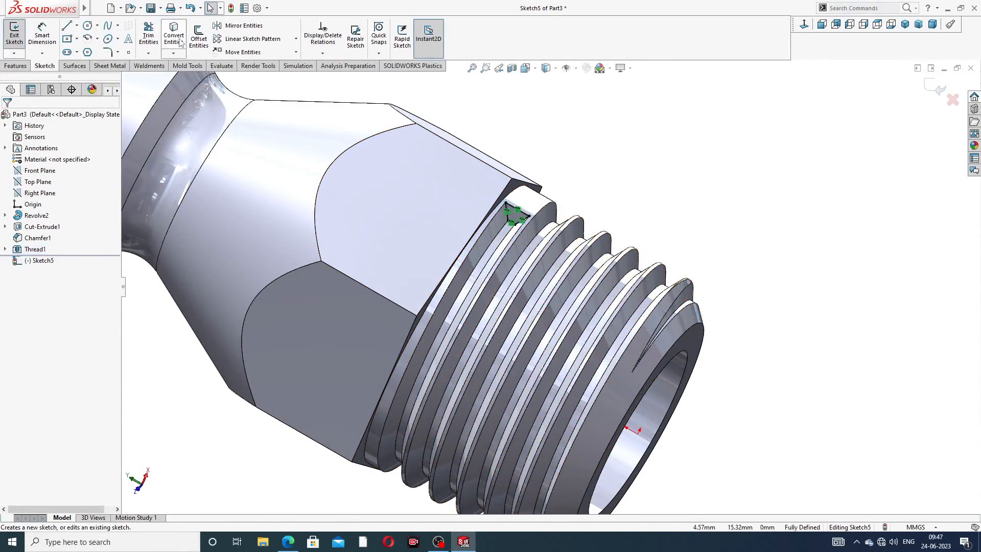
# - Cut the converted groove outline with a 10 mm blind Extruded Cut to run the thread out of the cylinder
pyautogui.click(16, 65)
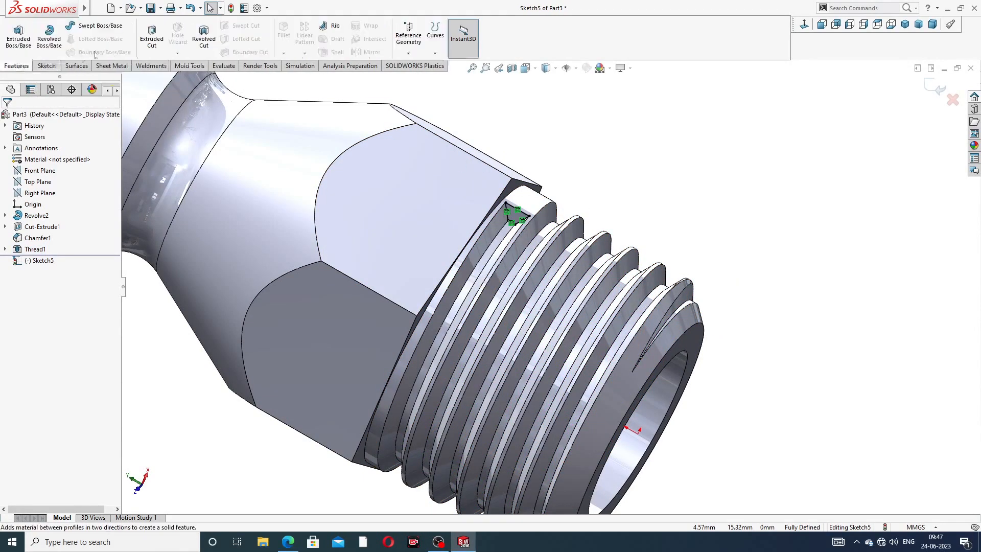
pyautogui.click(160, 44)
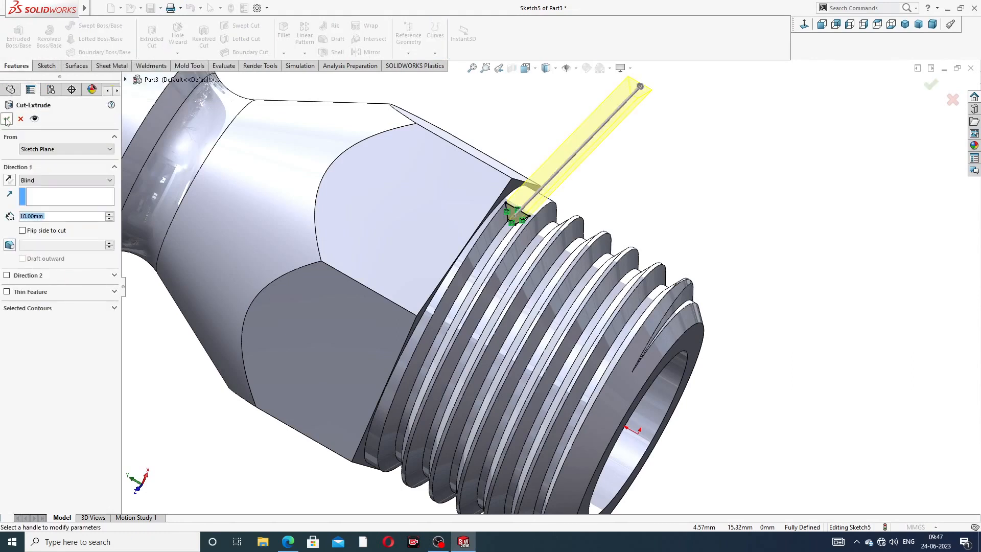
pyautogui.click(7, 119)
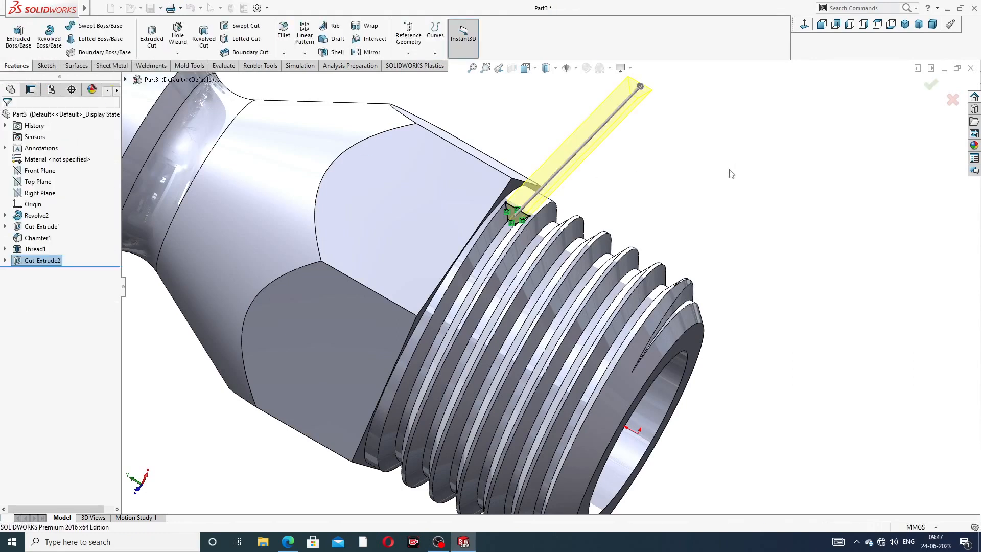
# - Apply the polished brass appearance to the whole part
pyautogui.scroll(5, 637, 207)
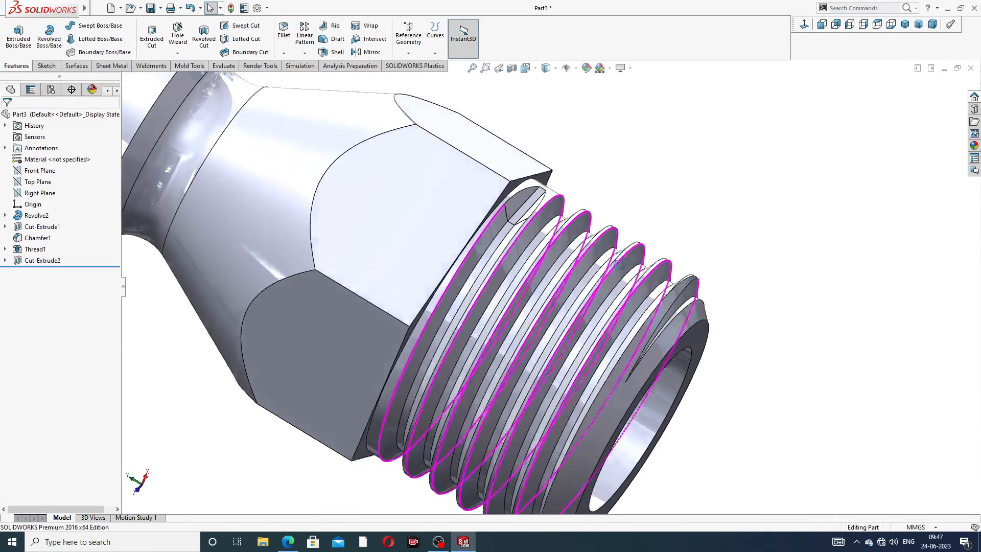
pyautogui.moveTo(655, 220); pyautogui.dragTo(679, 189, button='middle')
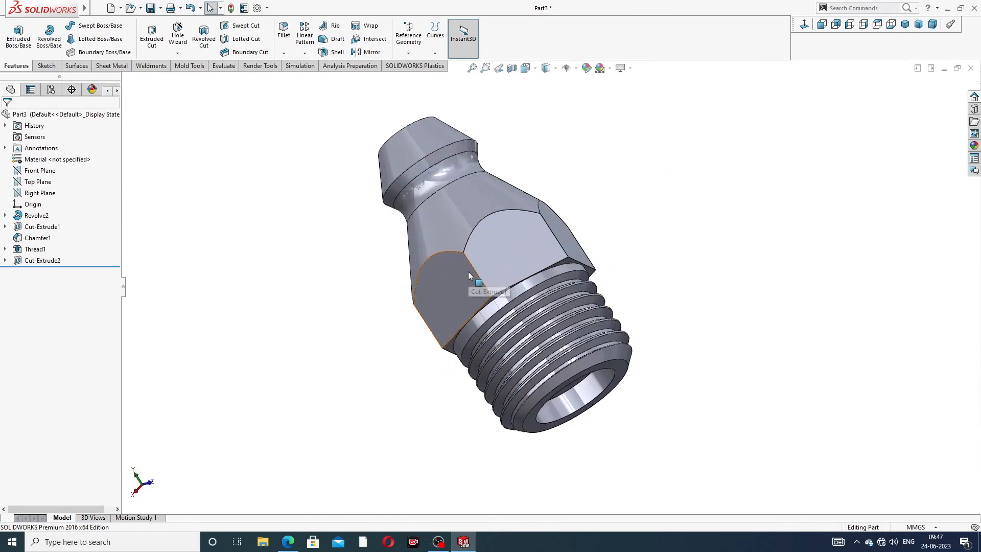
pyautogui.moveTo(663, 232); pyautogui.dragTo(823, 158, button='middle')
pyautogui.click(974, 146)
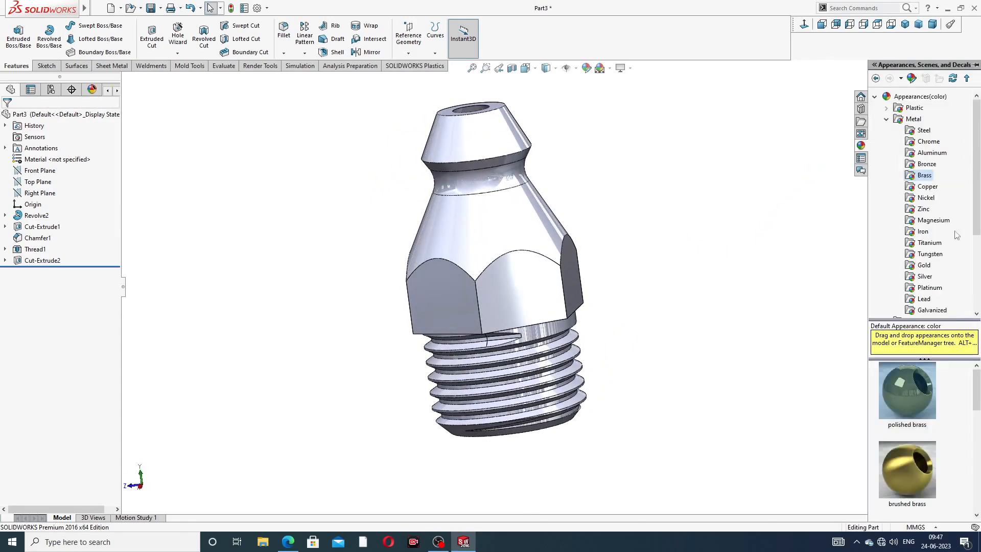
pyautogui.doubleClick(915, 379)
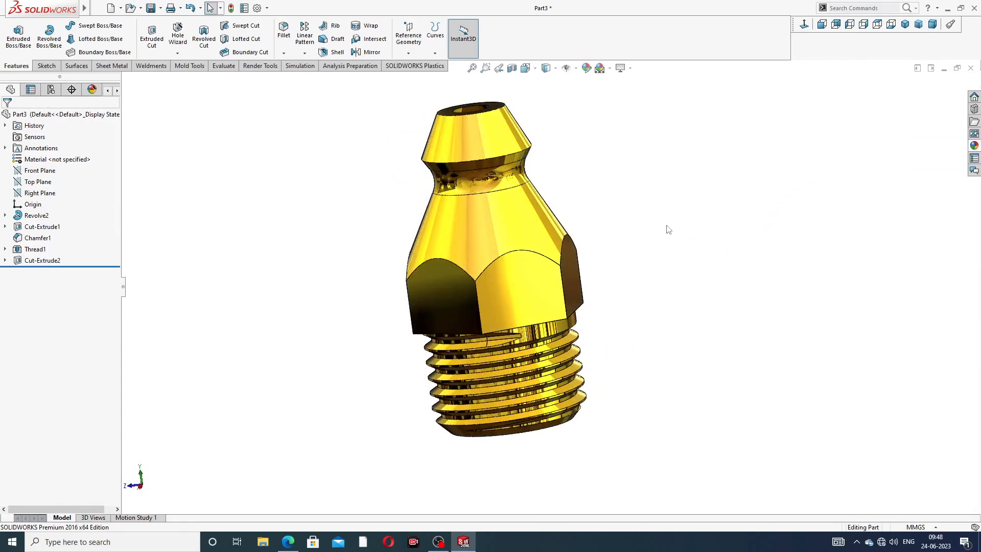
# - View the brass part from the front and other angles, and reopen the revolve's profile sketch
pyautogui.moveTo(667, 230); pyautogui.dragTo(624, 350, button='middle')
pyautogui.click(810, 27)
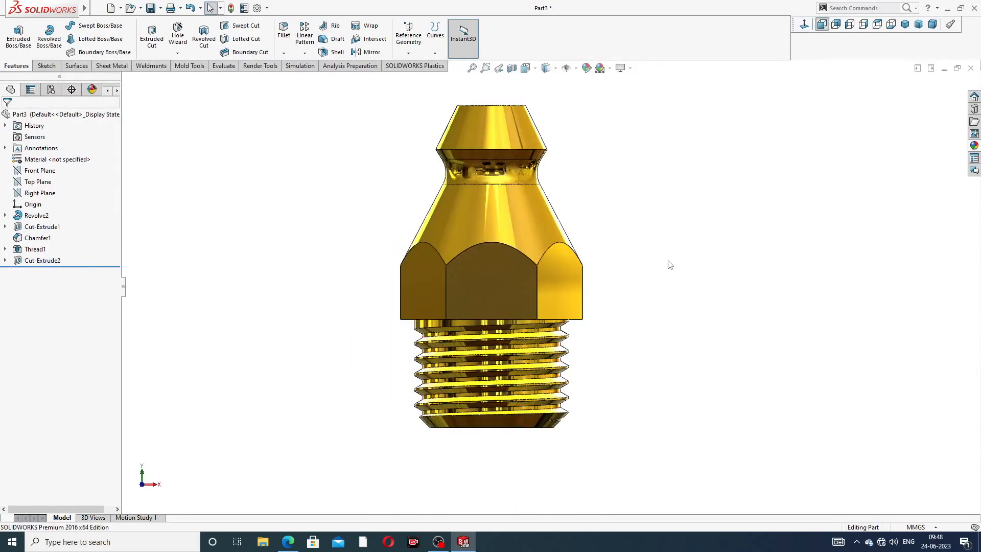
pyautogui.moveTo(677, 289); pyautogui.dragTo(626, 264, button='middle')
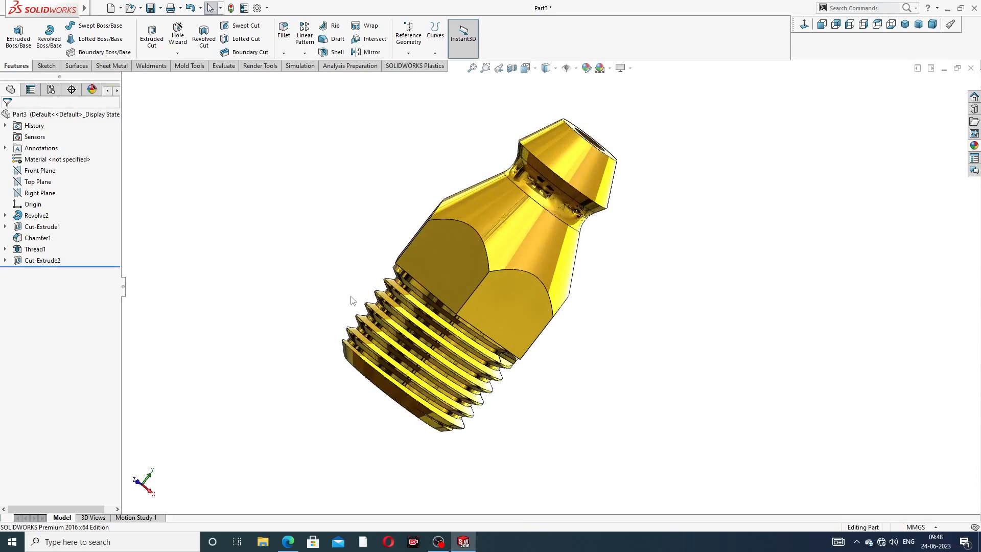
pyautogui.moveTo(397, 289); pyautogui.dragTo(540, 230, button='middle')
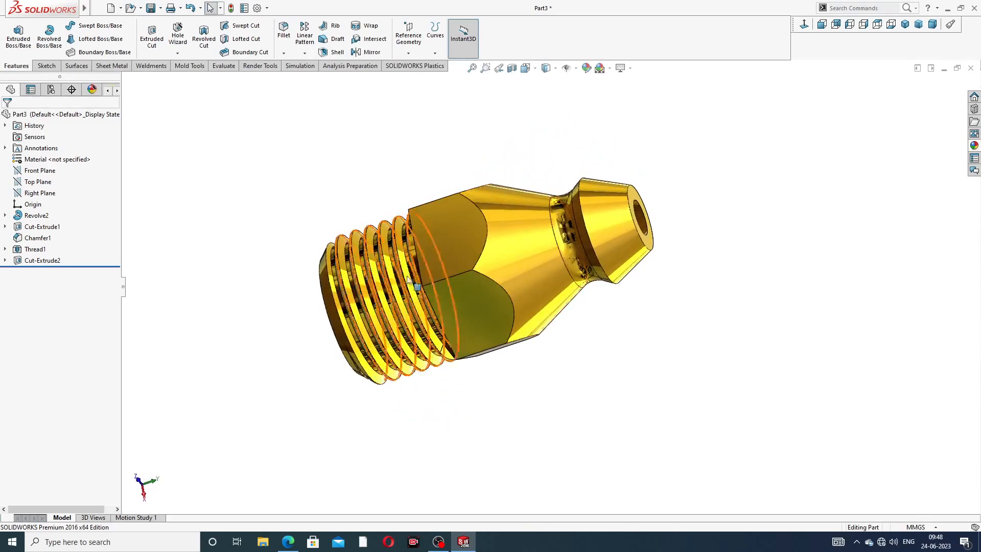
pyautogui.moveTo(511, 276); pyautogui.dragTo(367, 285, button='middle')
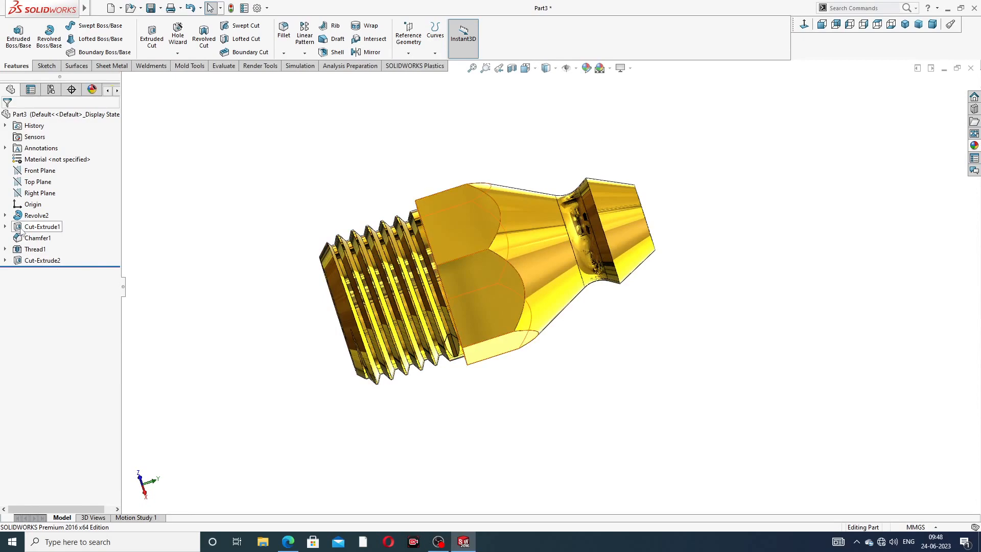
pyautogui.click(5, 216)
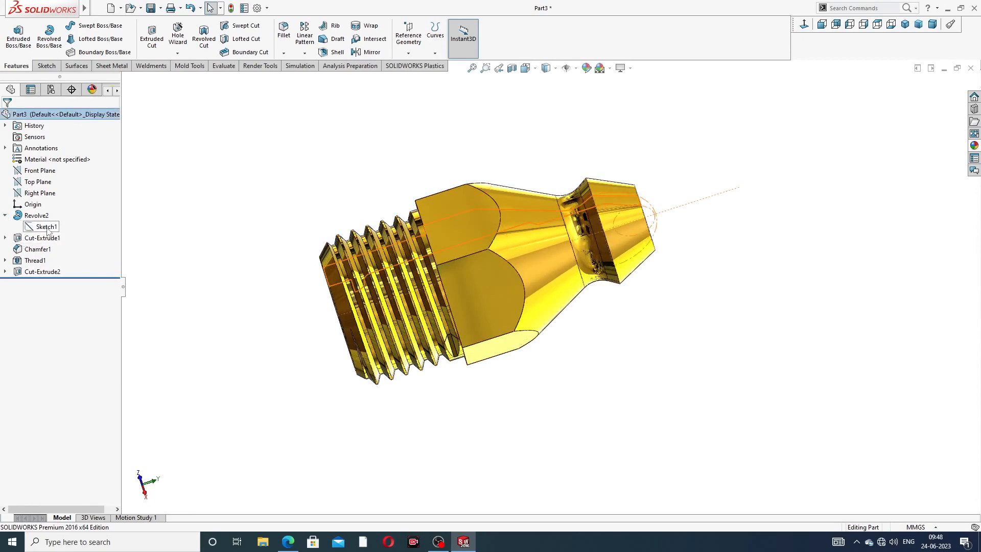
pyautogui.click(47, 227)
pyautogui.click(60, 203)
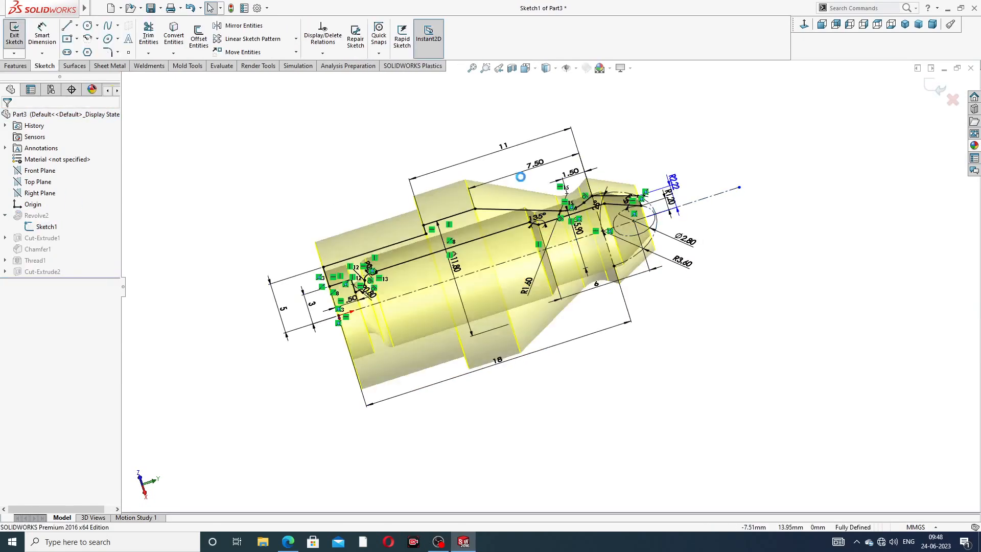
# - Set the profile sketch's 18 mm overall height dimension to 20 mm and rebuild the revolved part
pyautogui.click(803, 26)
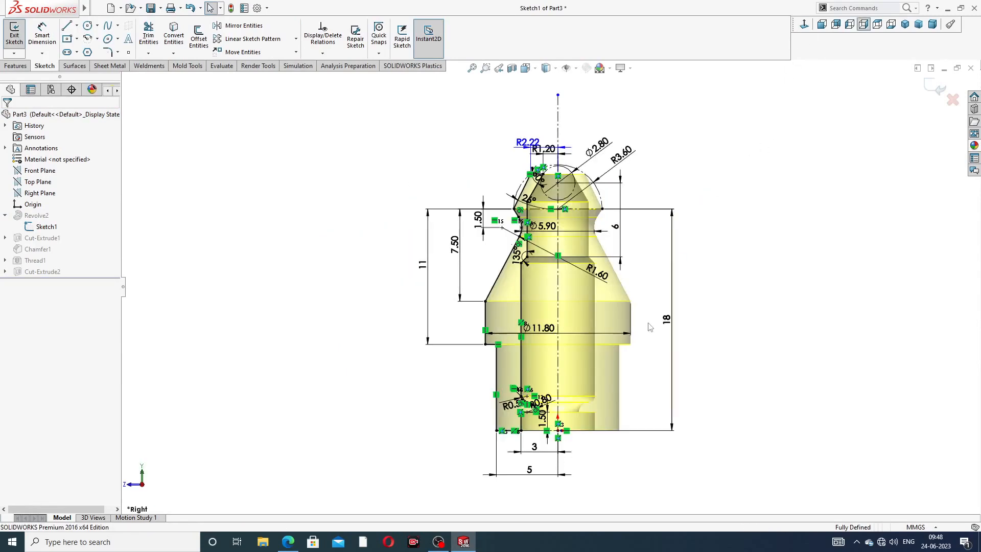
pyautogui.scroll(-2, 668, 332)
pyautogui.doubleClick(662, 308)
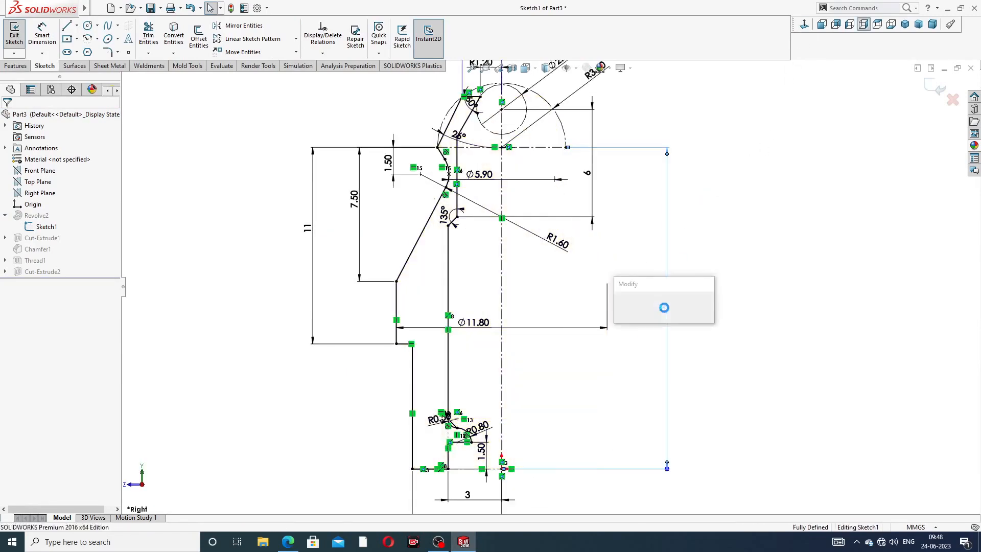
pyautogui.write('20')
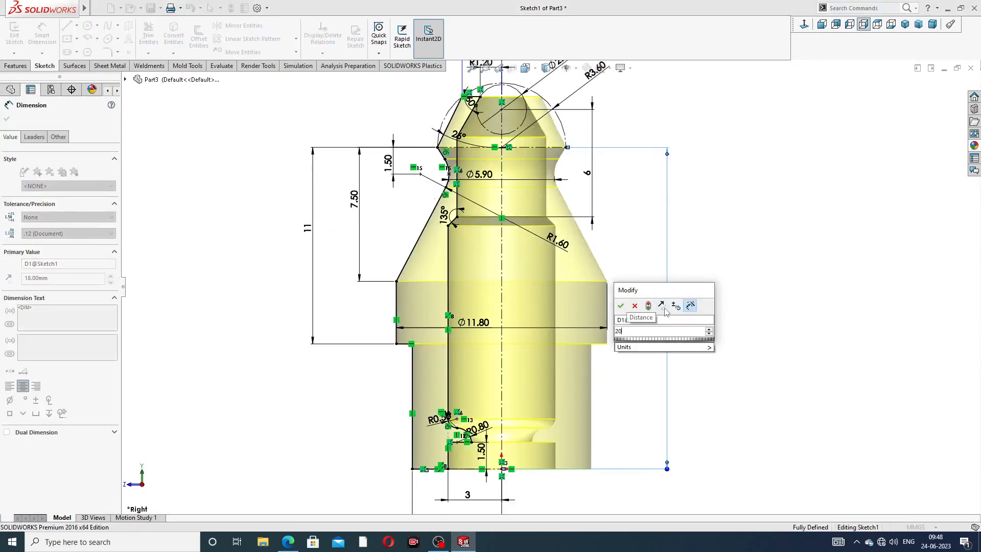
pyautogui.press('Return')
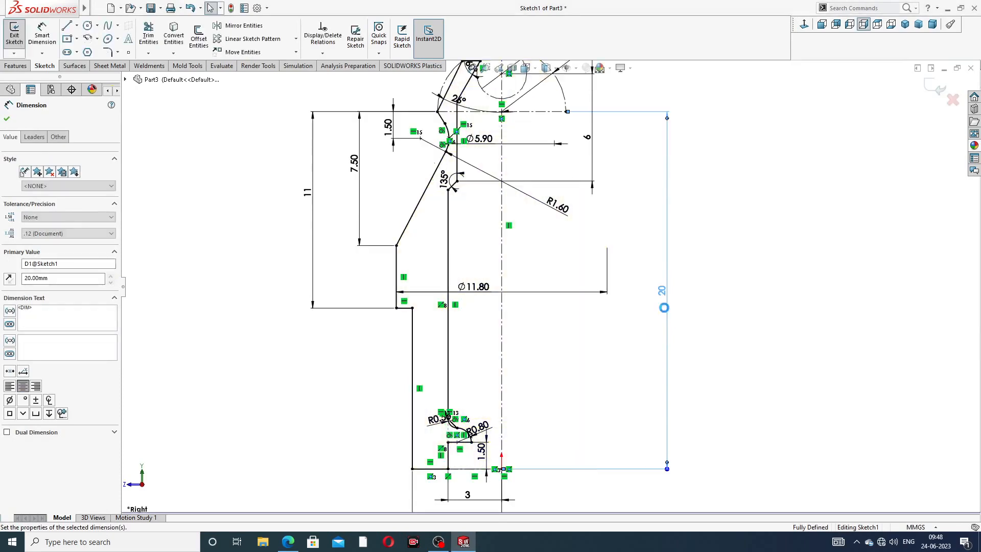
pyautogui.click(936, 88)
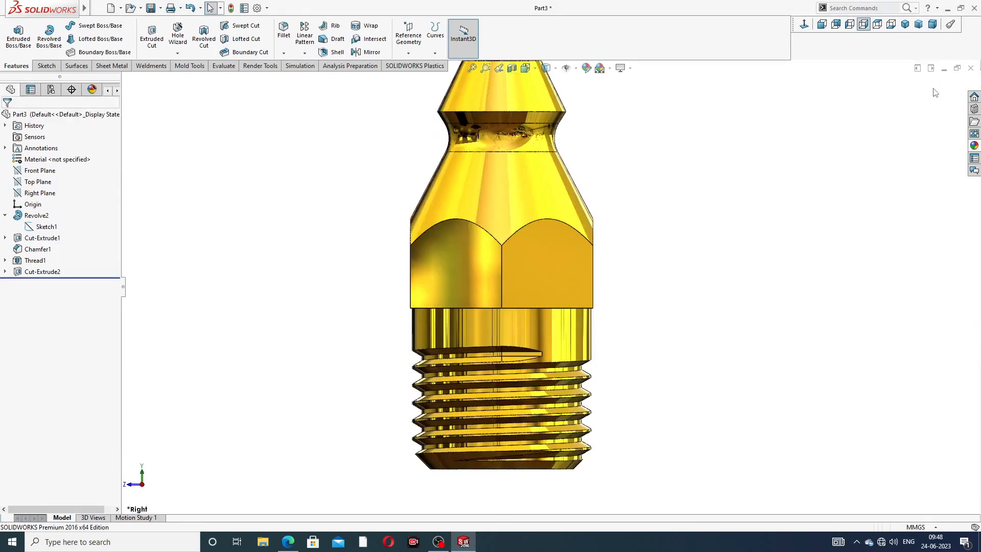
# - Edit the M8x1.0 thread, trying a 9 mm depth first and settling on a blind depth of 8.5 mm
pyautogui.moveTo(698, 345); pyautogui.dragTo(717, 172, button='middle')
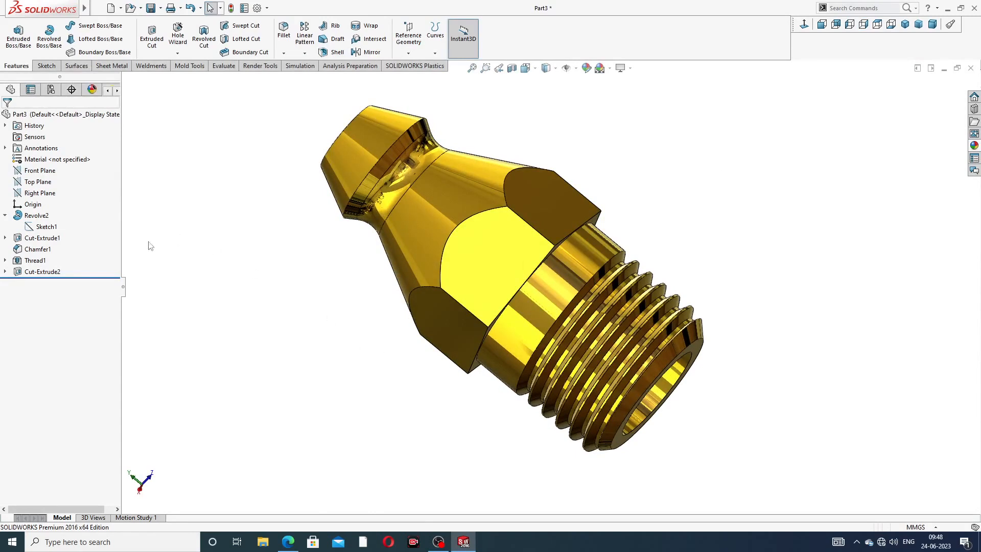
pyautogui.click(35, 260)
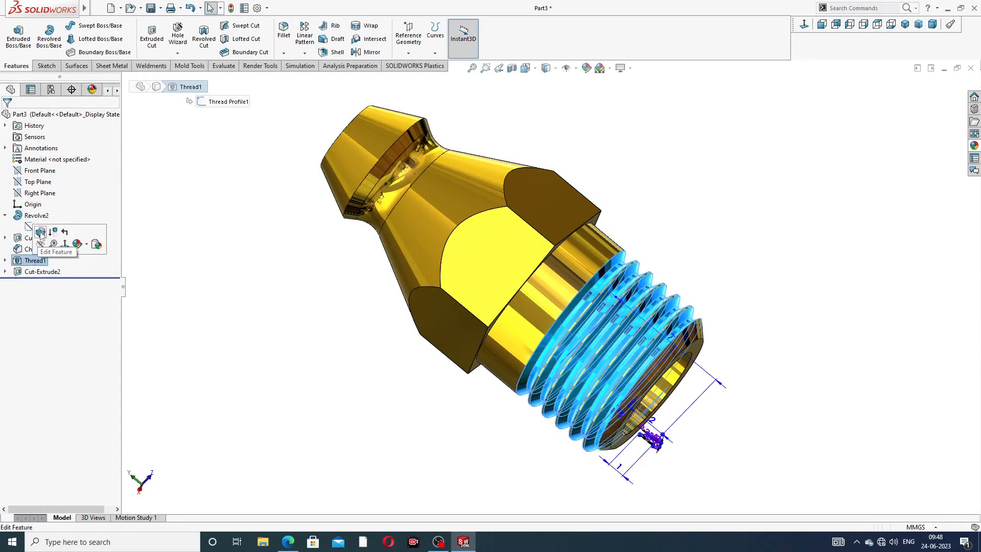
pyautogui.click(40, 233)
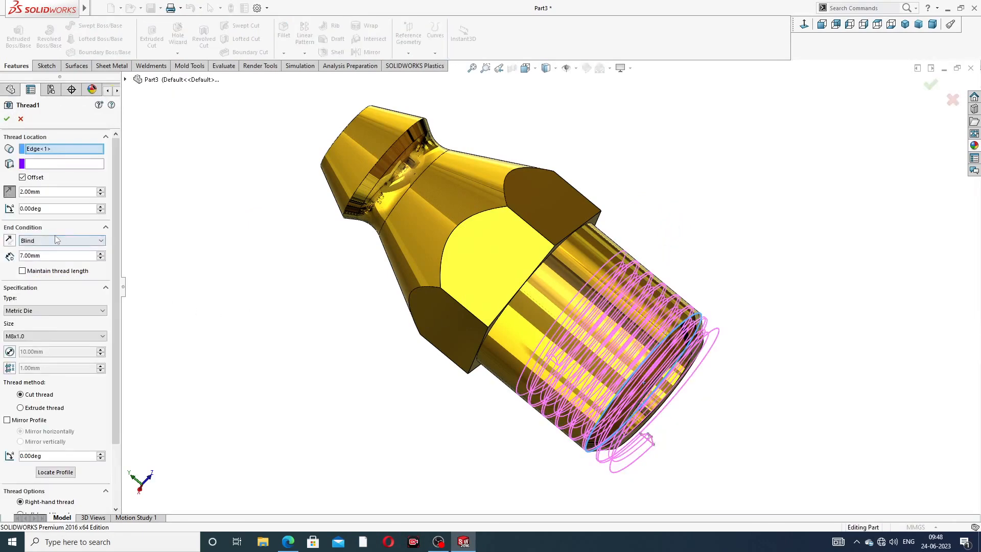
pyautogui.moveTo(40, 256); pyautogui.dragTo(11, 259)
pyautogui.write('9')
pyautogui.press('Return')
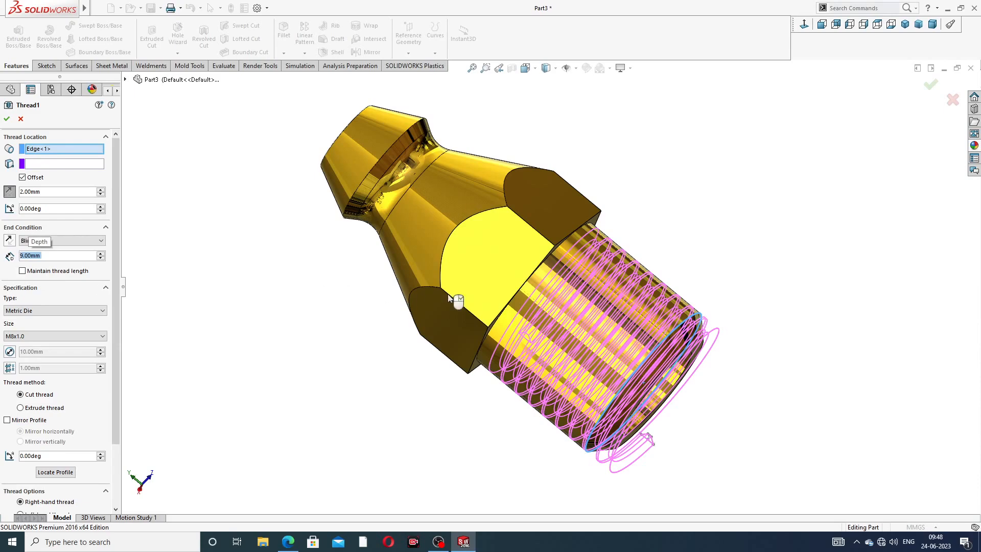
pyautogui.moveTo(448, 293); pyautogui.dragTo(477, 247, button='middle')
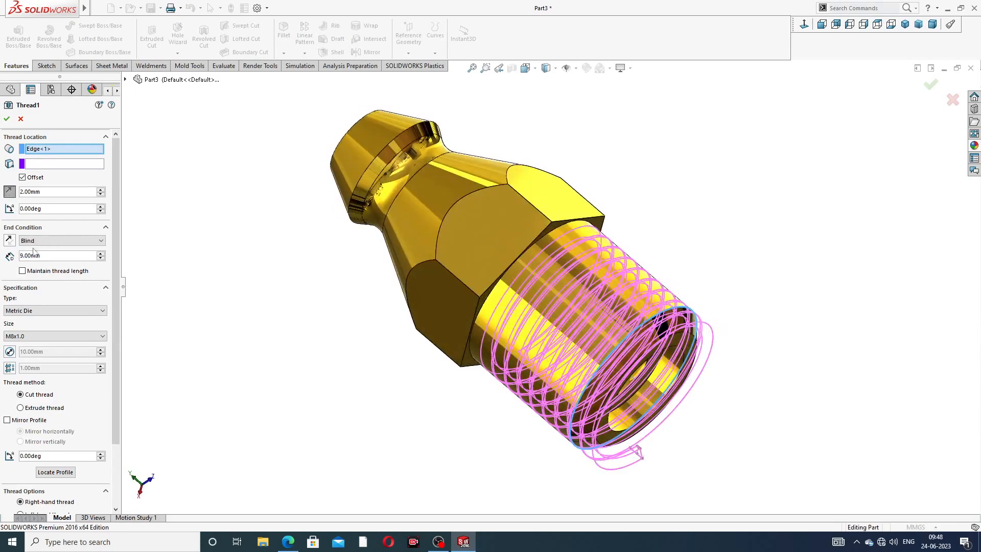
pyautogui.moveTo(44, 256); pyautogui.dragTo(19, 254)
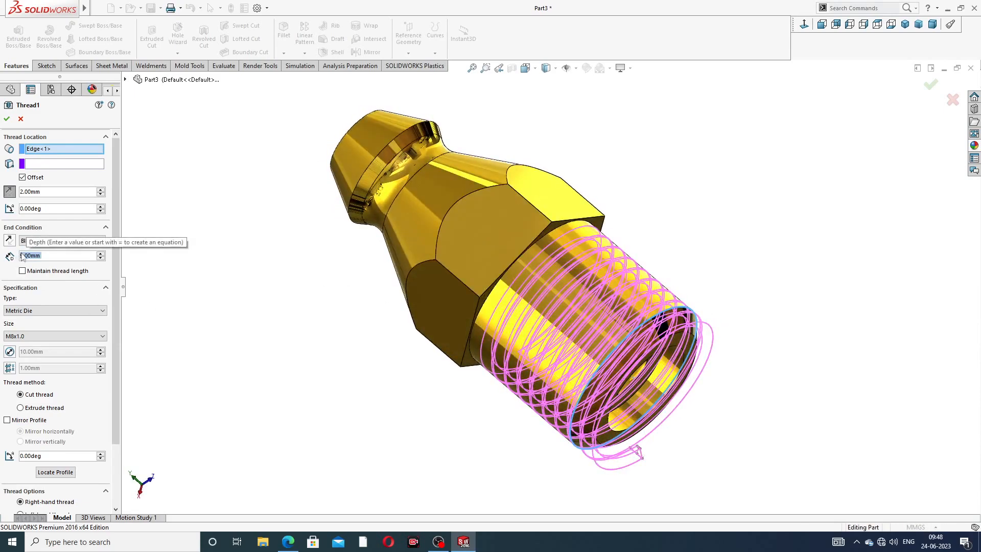
pyautogui.write('8.5')
pyautogui.press('Return')
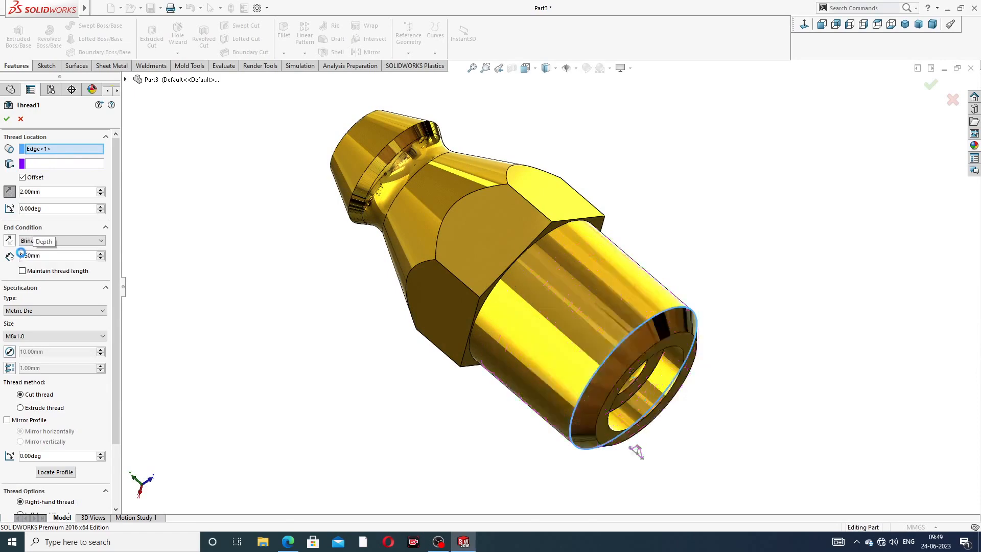
pyautogui.moveTo(332, 310); pyautogui.dragTo(337, 280, button='middle')
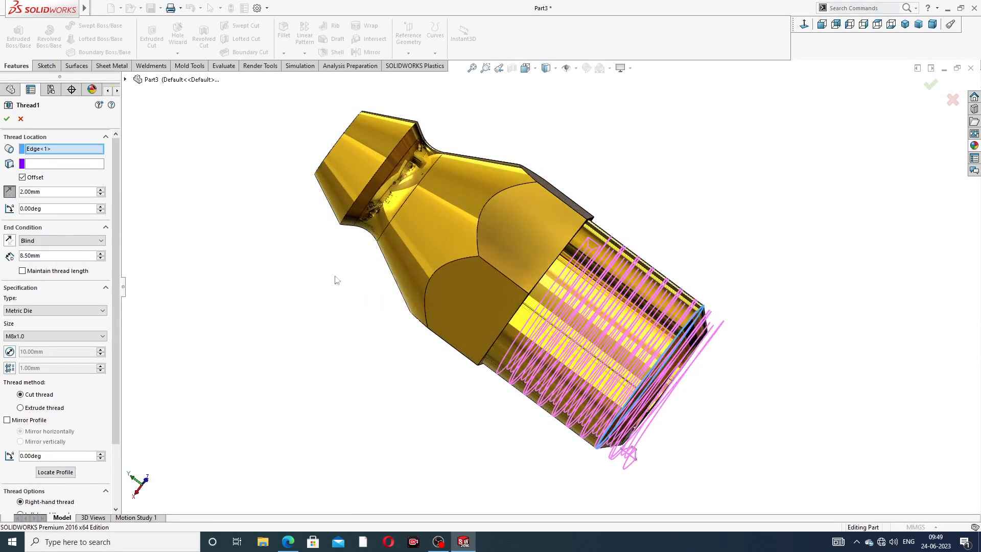
pyautogui.click(7, 118)
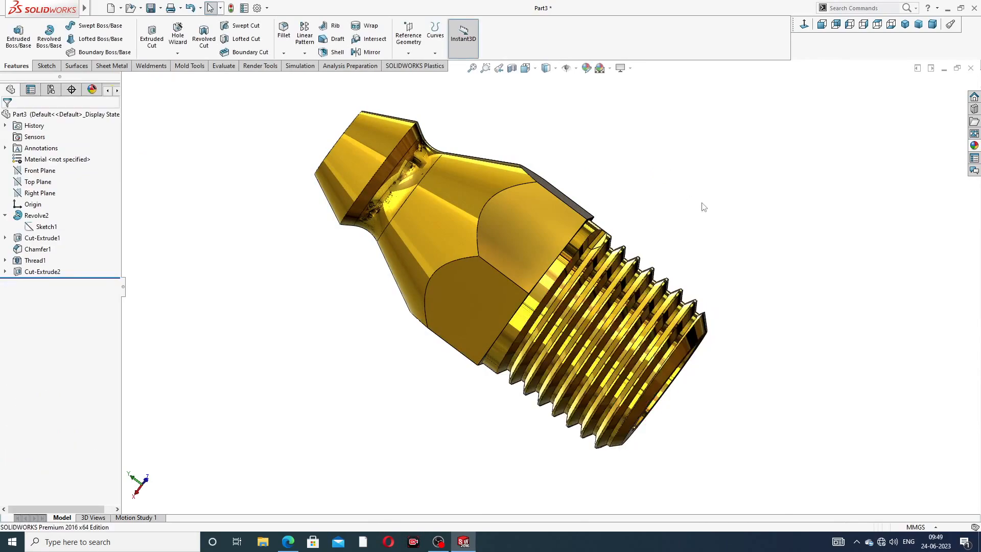
# - Examine the updated thread, hexagon, neck and bores of the brass nipple from several angles
pyautogui.moveTo(729, 237); pyautogui.dragTo(563, 297, button='middle')
pyautogui.scroll(-2, 563, 297)
pyautogui.moveTo(700, 234); pyautogui.dragTo(677, 221, button='middle')
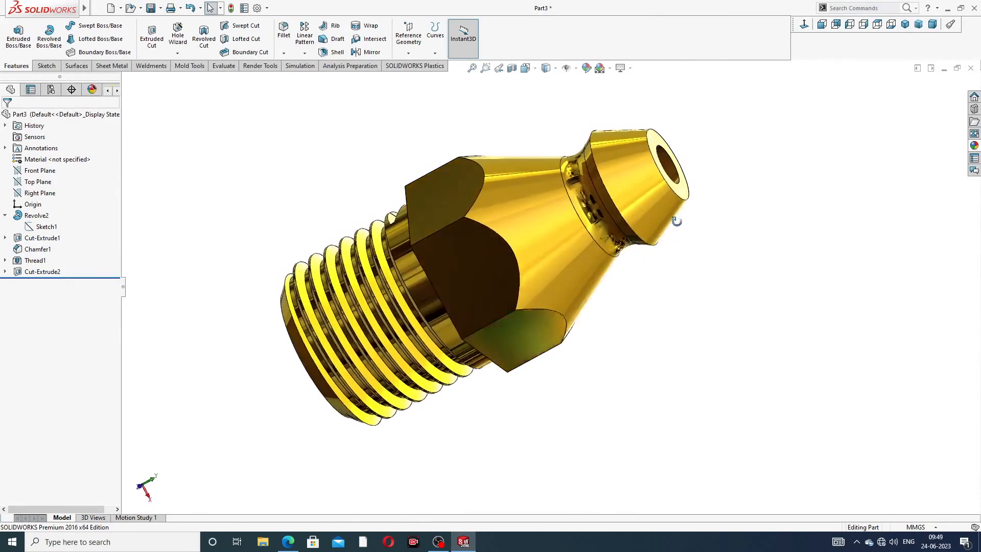
pyautogui.click(804, 25)
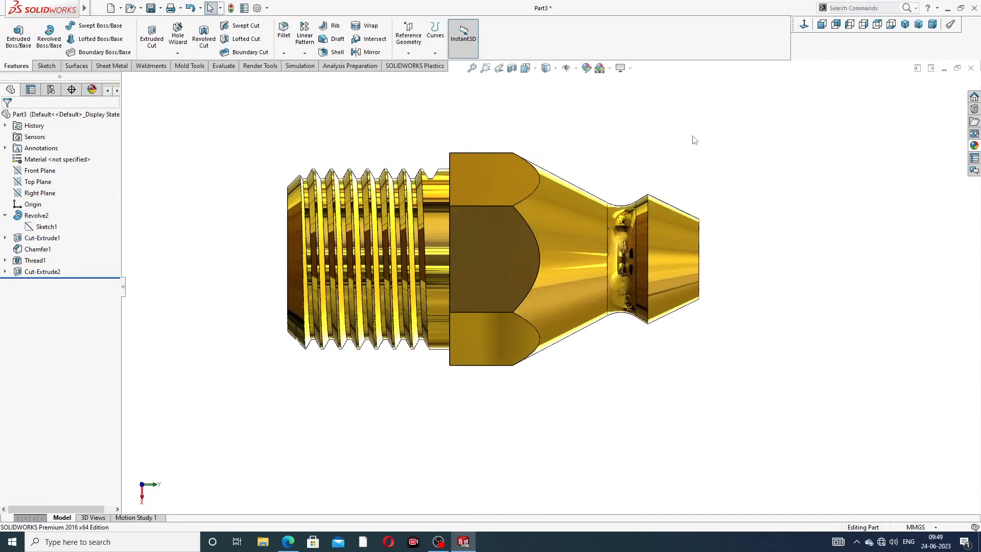
pyautogui.moveTo(694, 139); pyautogui.dragTo(732, 120, button='middle')
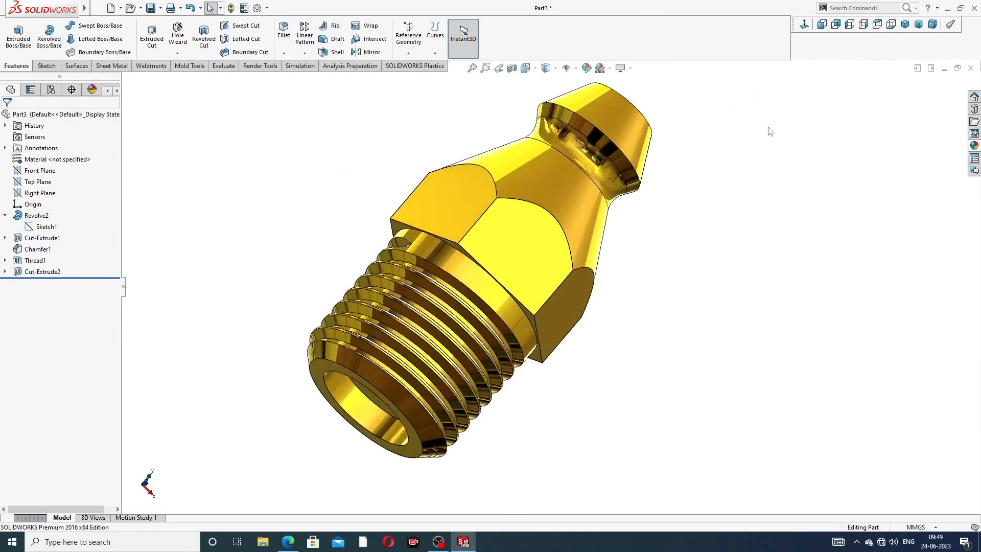
pyautogui.press('z')
pyautogui.moveTo(747, 228); pyautogui.dragTo(753, 202, button='middle')
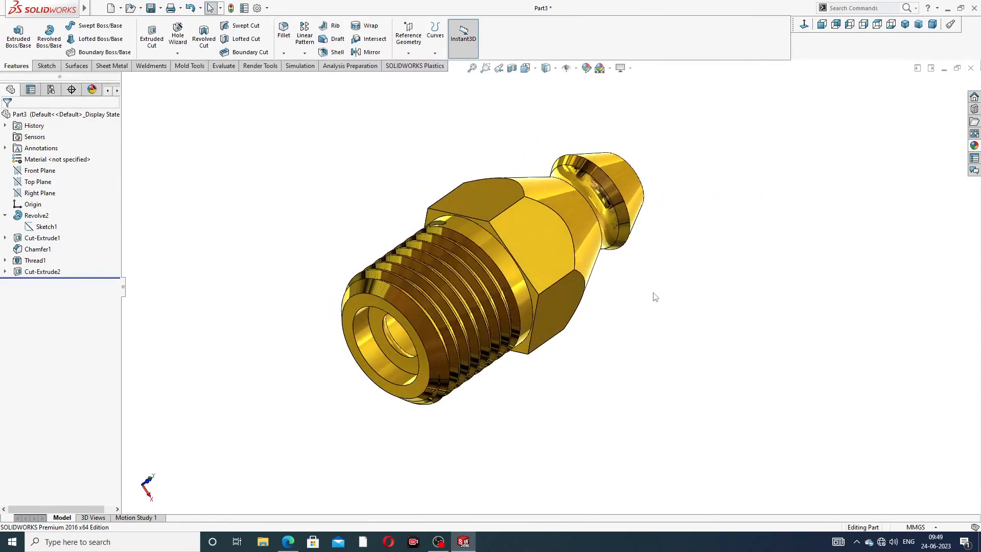
pyautogui.moveTo(656, 296); pyautogui.dragTo(595, 286, button='middle')
pyautogui.scroll(-2, 594, 284)
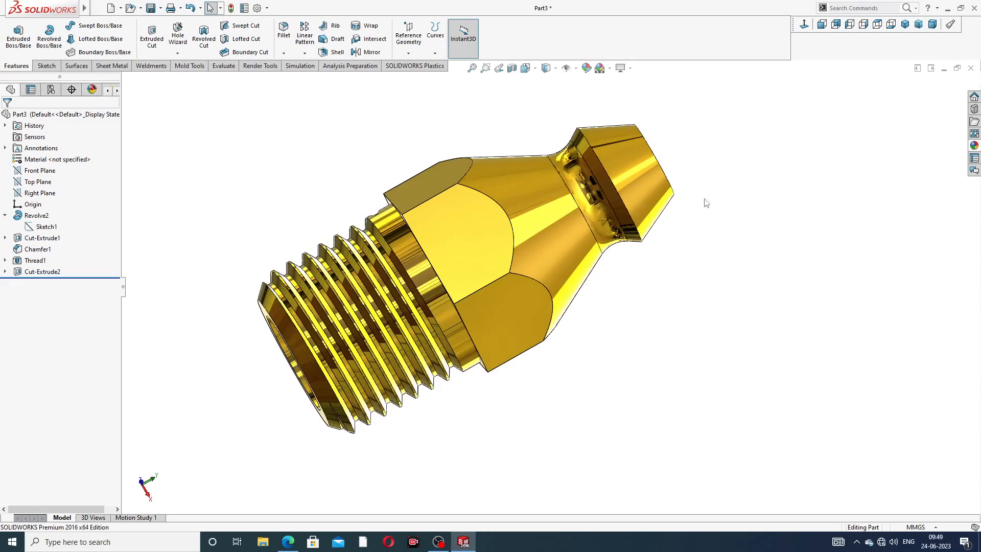
pyautogui.moveTo(706, 203); pyautogui.dragTo(638, 202, button='middle')
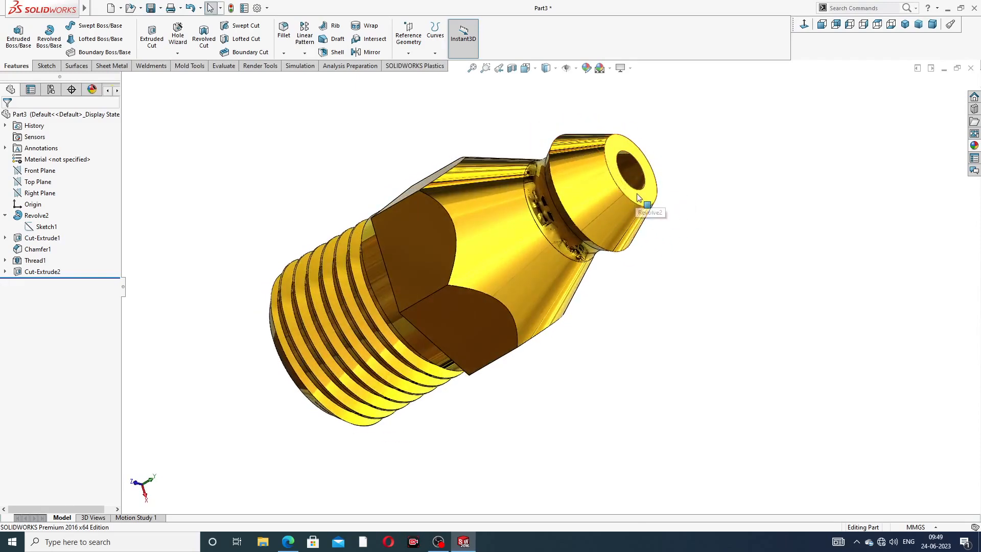
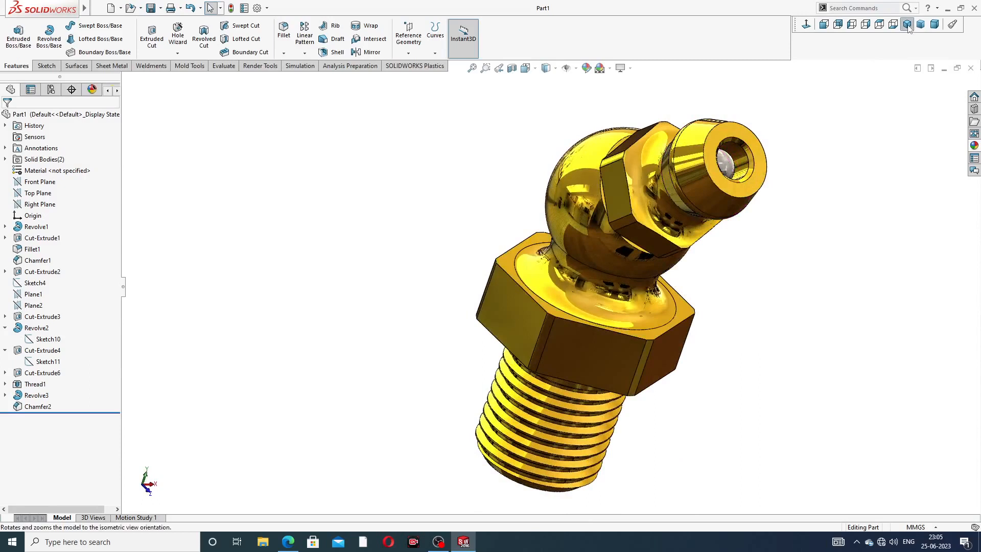
# - View the angled grease nipple part in isometric orientation, close it and create a new part document
pyautogui.click(907, 24)
pyautogui.scroll(-2, 688, 230)
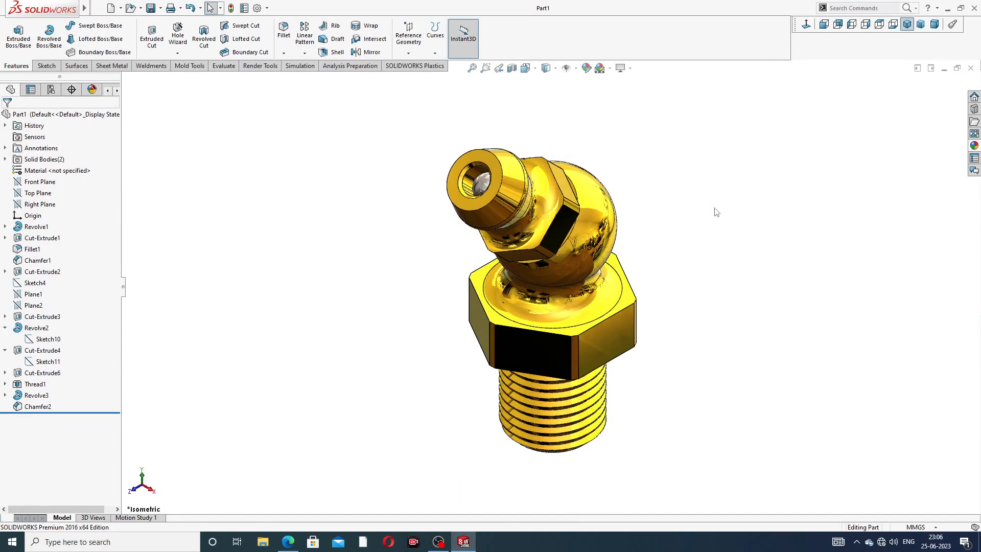
pyautogui.click(970, 69)
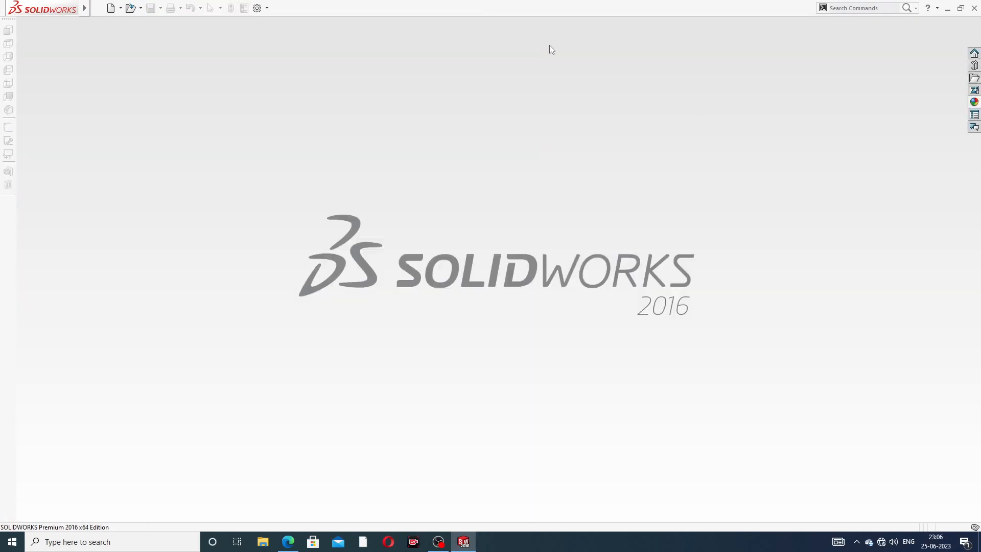
pyautogui.click(111, 9)
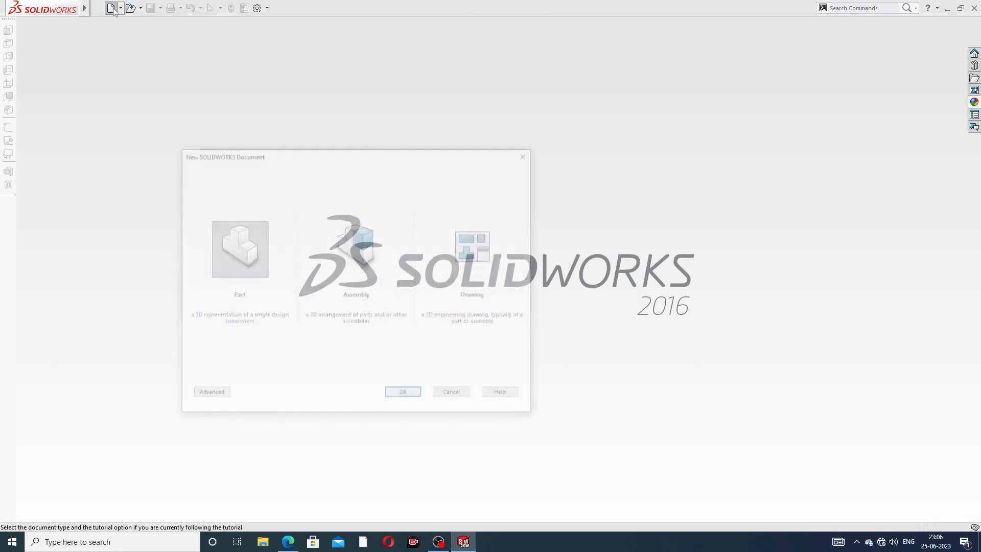
pyautogui.click(404, 395)
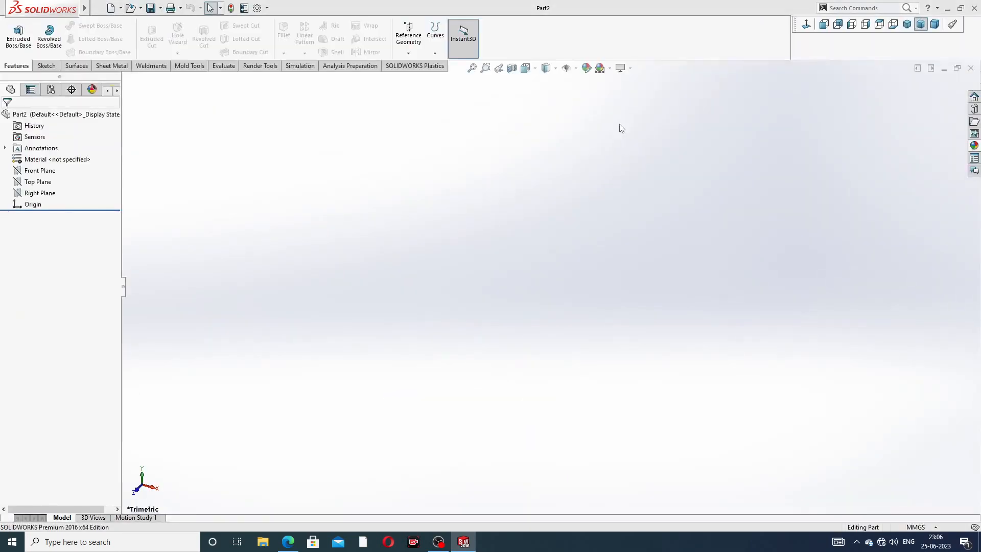
# - Apply the Plain White scene and raise both the shaded and wireframe image quality resolutions to their highest setting
pyautogui.click(610, 69)
pyautogui.click(633, 28)
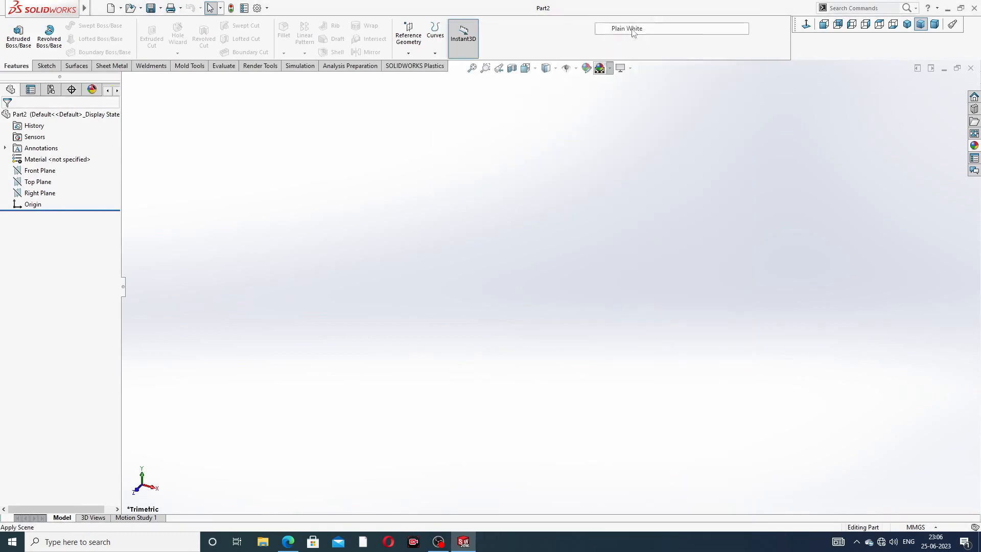
pyautogui.click(257, 8)
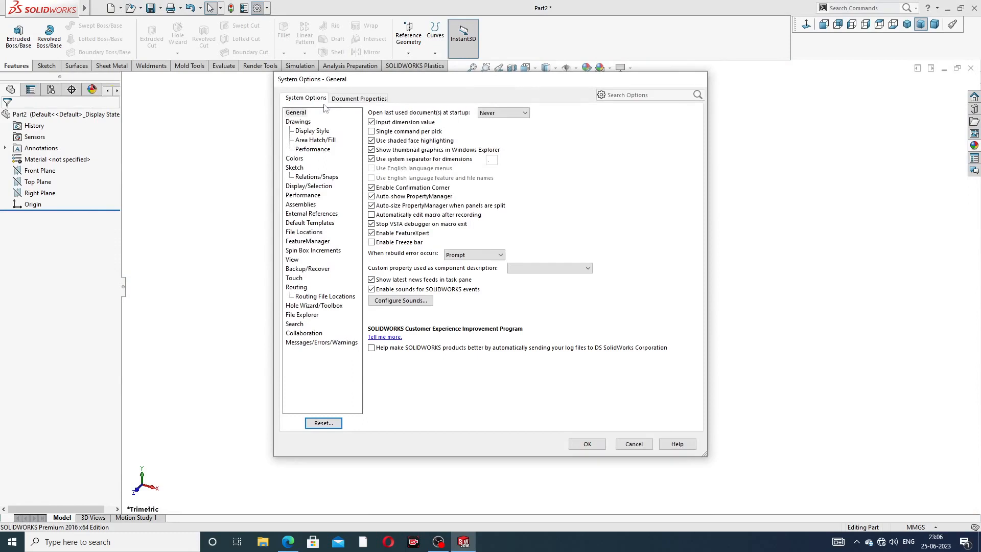
pyautogui.click(353, 98)
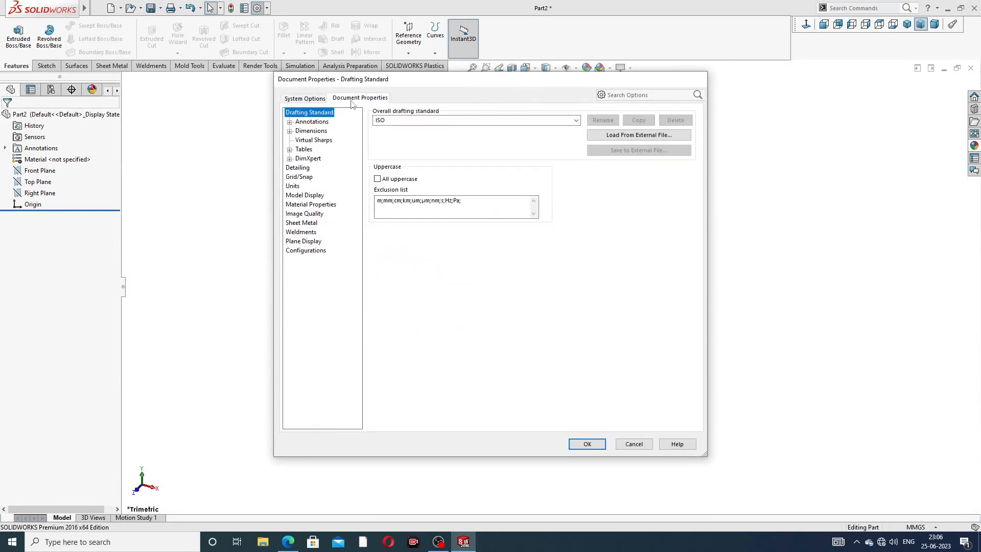
pyautogui.click(305, 214)
pyautogui.moveTo(466, 128)
pyautogui.mouseDown()
pyautogui.moveTo(560, 131)
pyautogui.moveTo(554, 179)
pyautogui.mouseUp()
pyautogui.moveTo(467, 230); pyautogui.dragTo(563, 230)
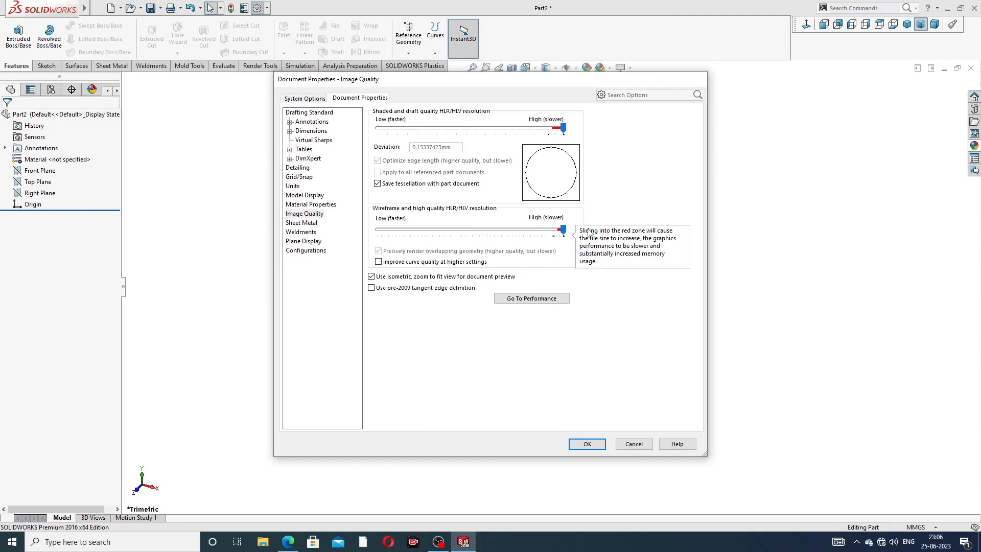
pyautogui.click(587, 444)
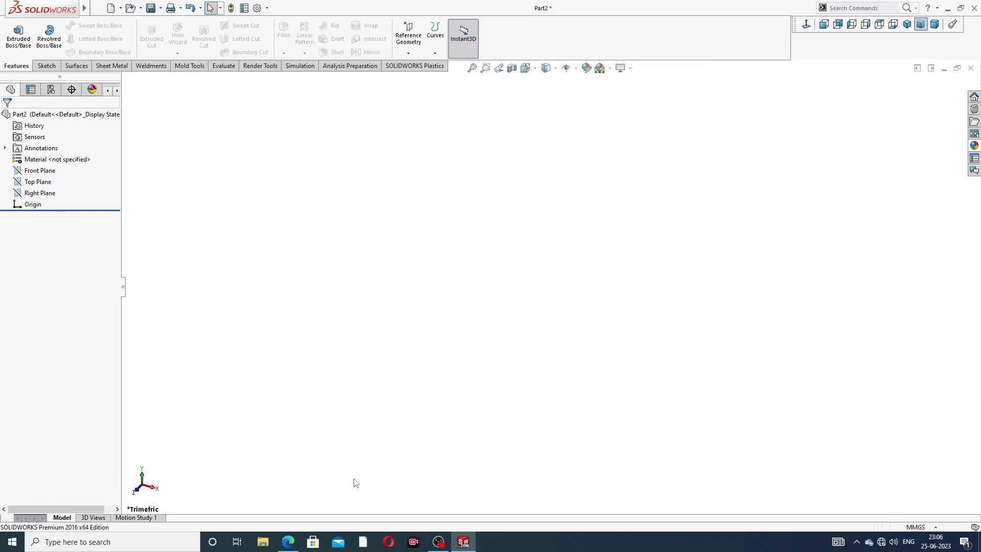
# - Consult the 45-degree grease nipple drawing, and start a Front Plane sketch with a vertical line through the origin
pyautogui.click(288, 542)
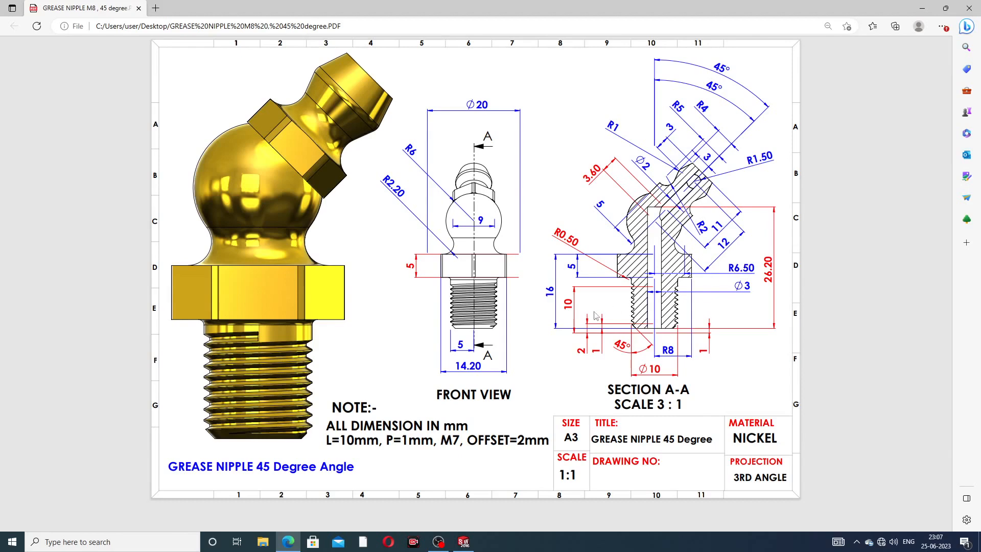
pyautogui.click(291, 542)
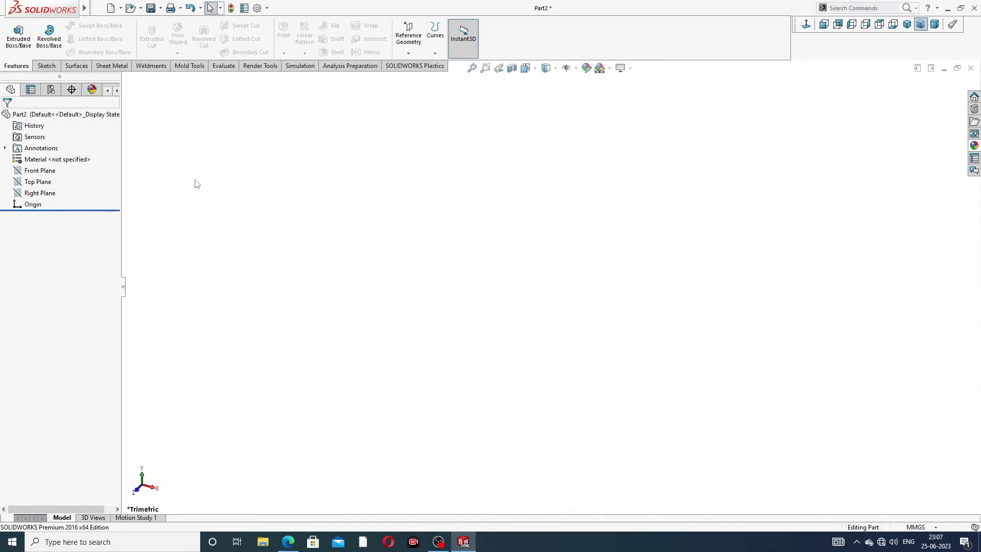
pyautogui.click(40, 172)
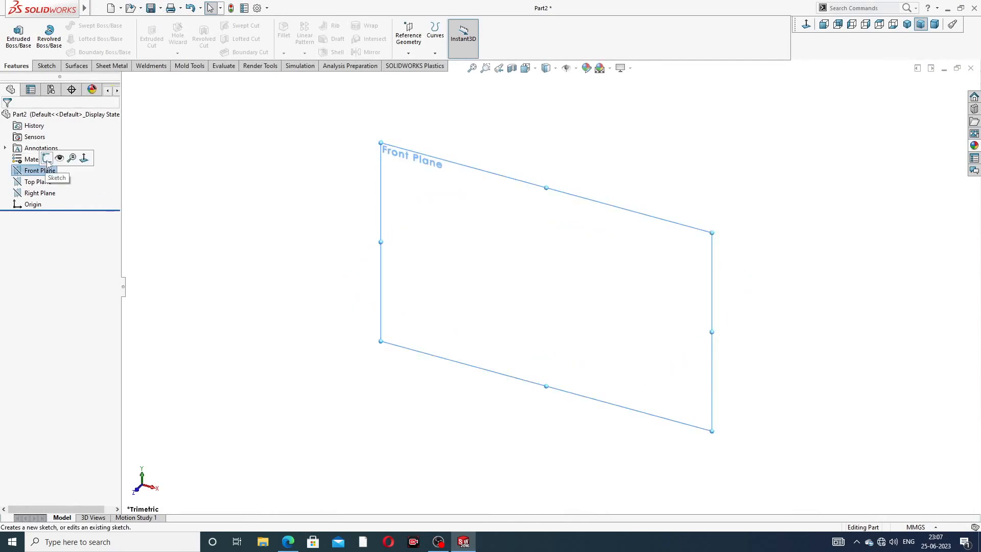
pyautogui.click(45, 158)
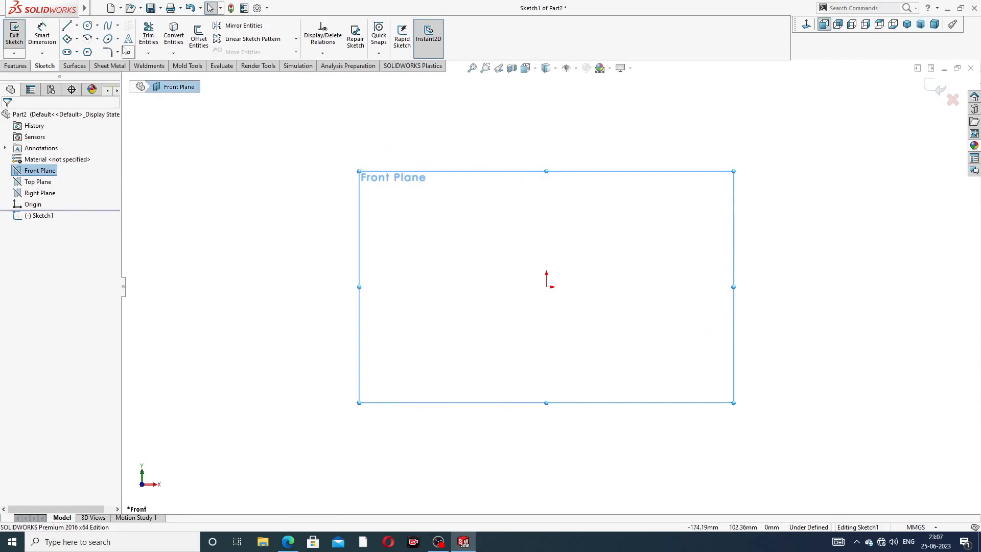
pyautogui.click(68, 26)
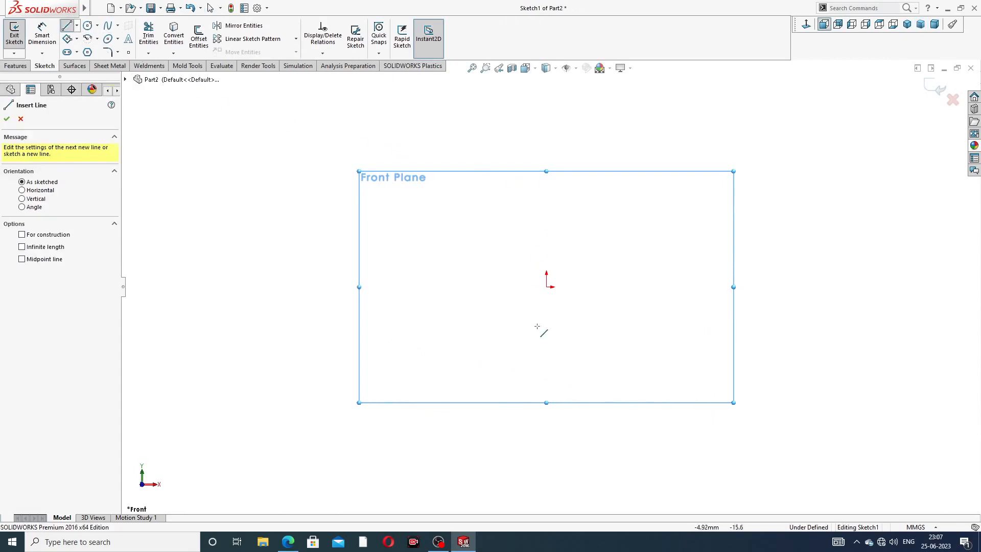
pyautogui.click(546, 382)
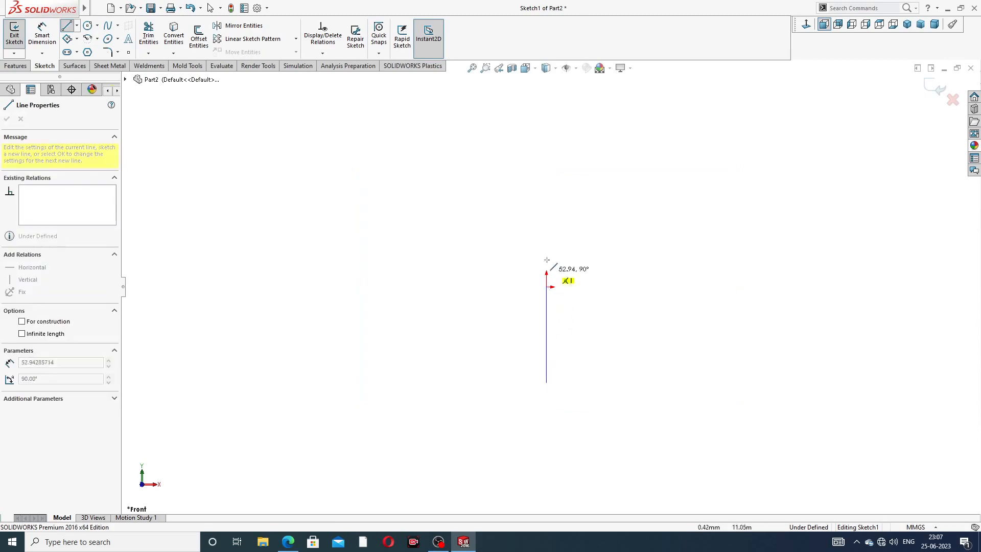
pyautogui.click(546, 156)
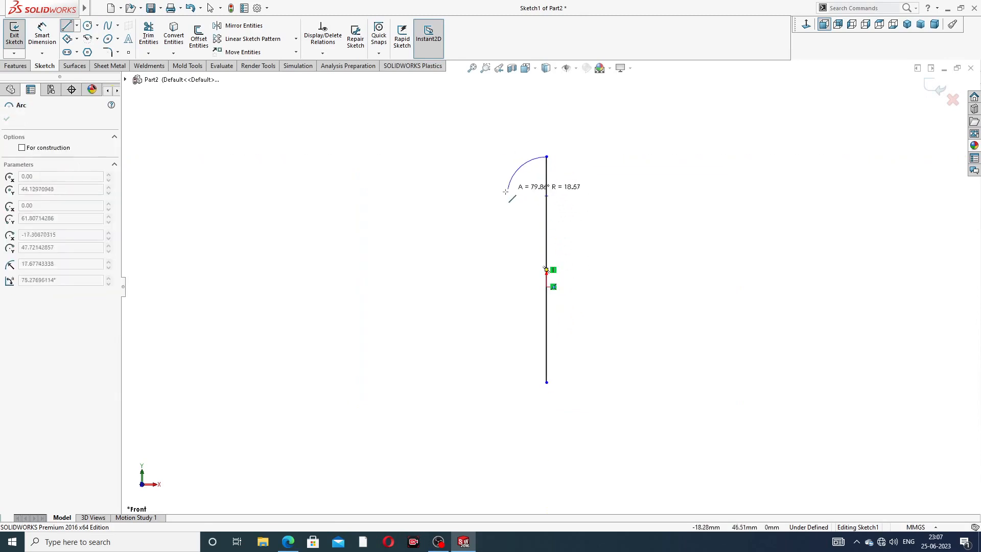
# - Sketch the half-profile from the line's upper end: ball arc, reversed neck arc, stepped collar about 14 mm high and shank edge about 24 mm long
pyautogui.click(508, 247)
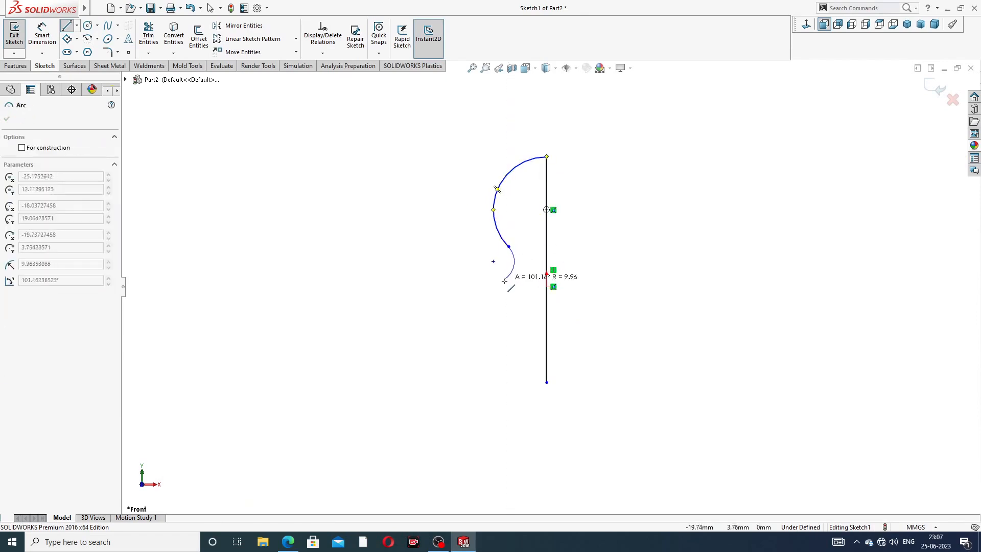
pyautogui.click(489, 302)
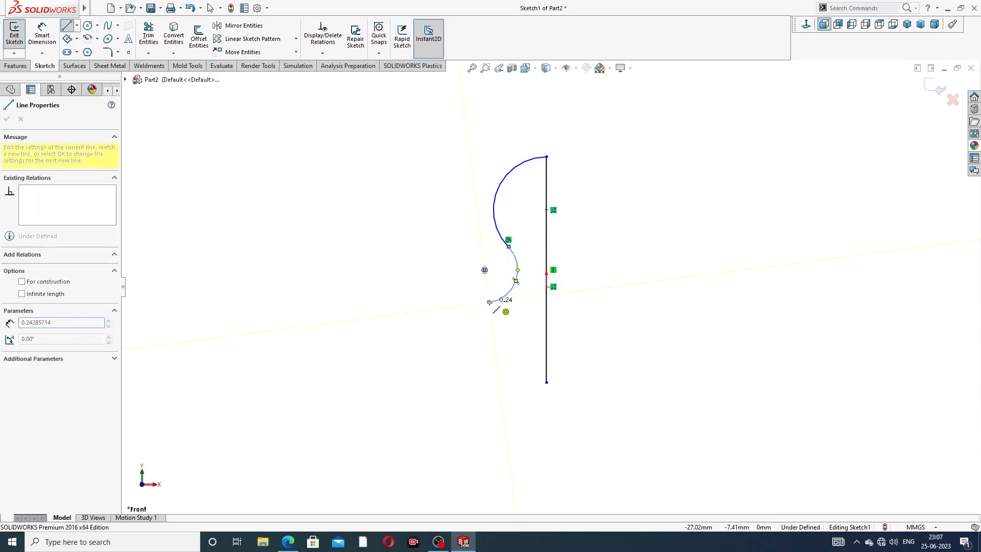
pyautogui.click(461, 303)
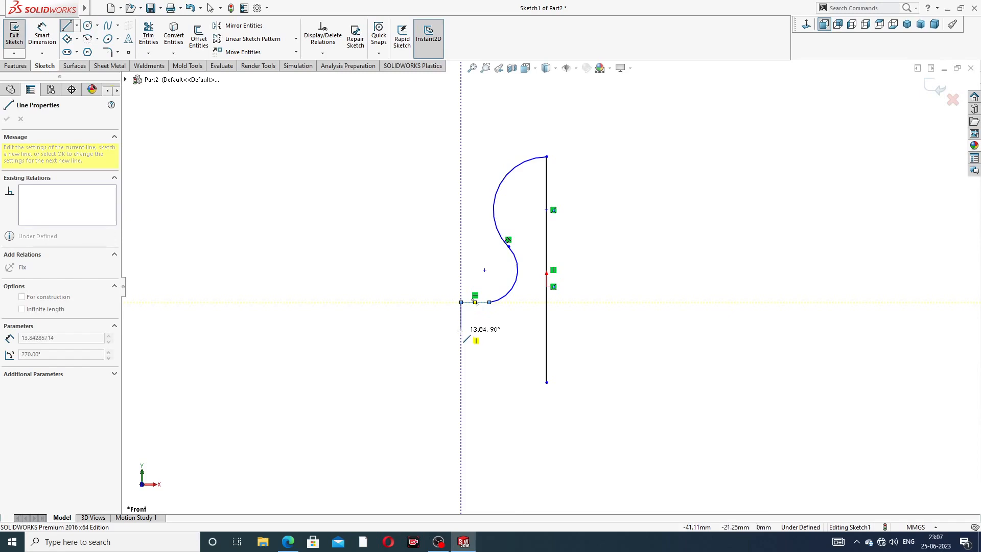
pyautogui.click(461, 332)
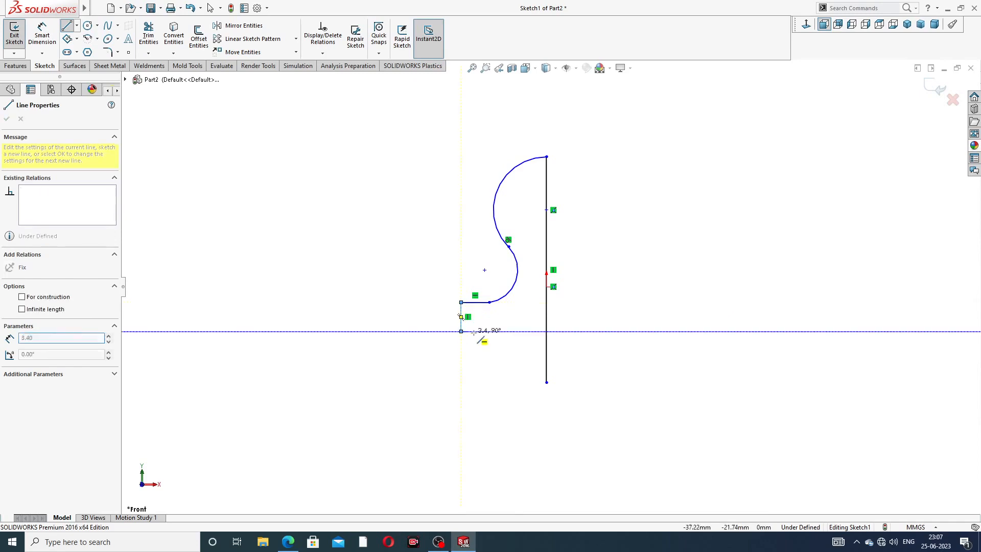
pyautogui.click(502, 332)
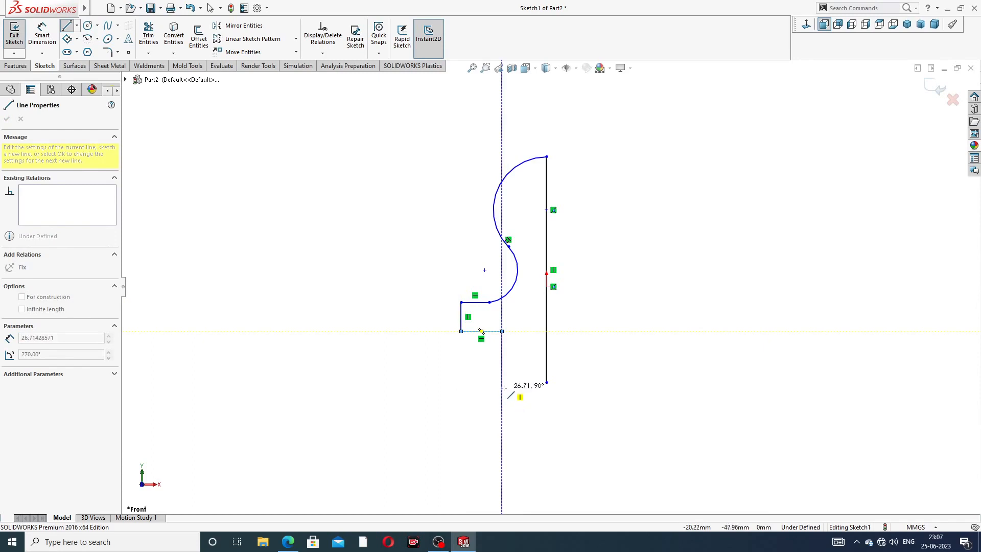
pyautogui.click(502, 383)
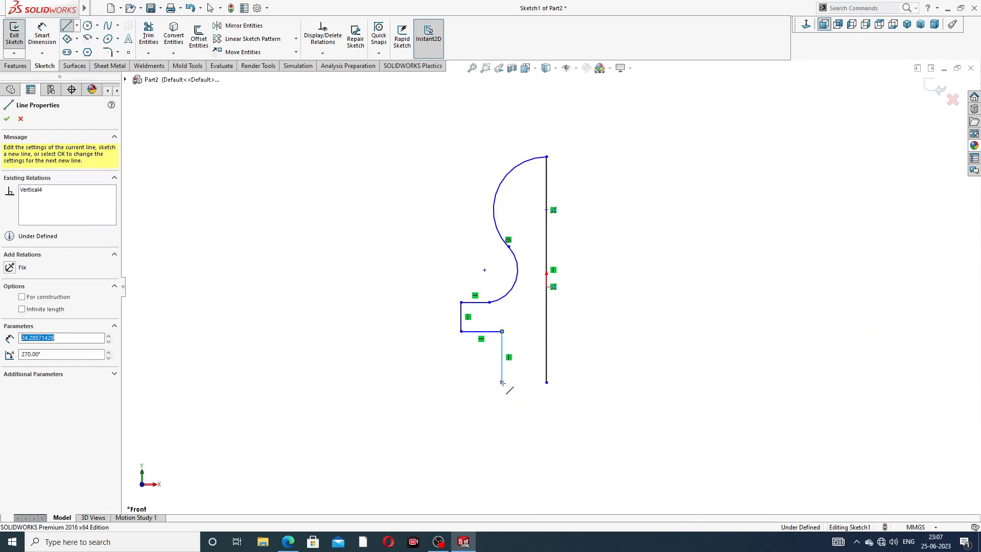
# - Close the profile with a horizontal bottom line ending at the lower end of the long vertical line
pyautogui.click(547, 382)
pyautogui.rightClick(618, 171)
pyautogui.click(641, 175)
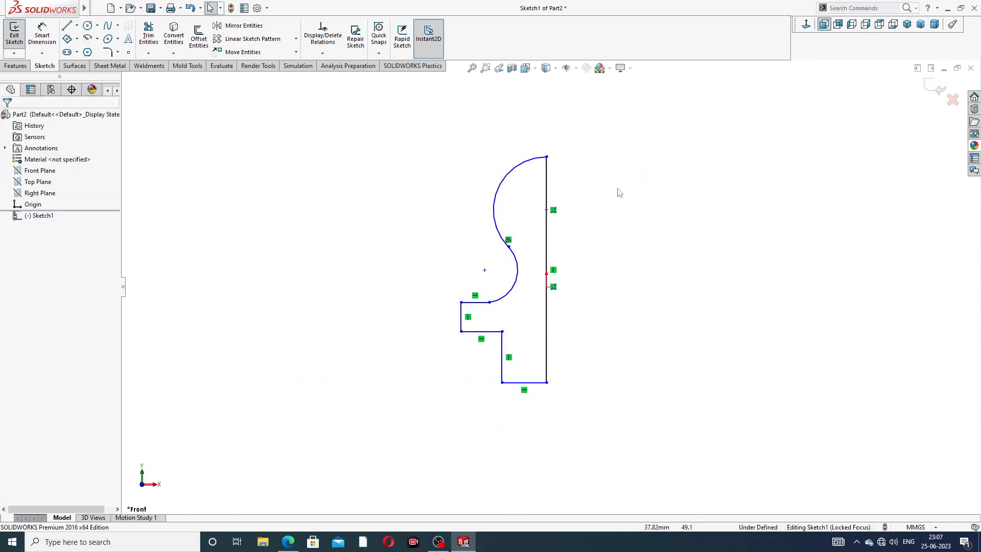
# - Make the upper arc's centre point coincident with the origin
pyautogui.scroll(-2, 560, 228)
pyautogui.click(544, 210)
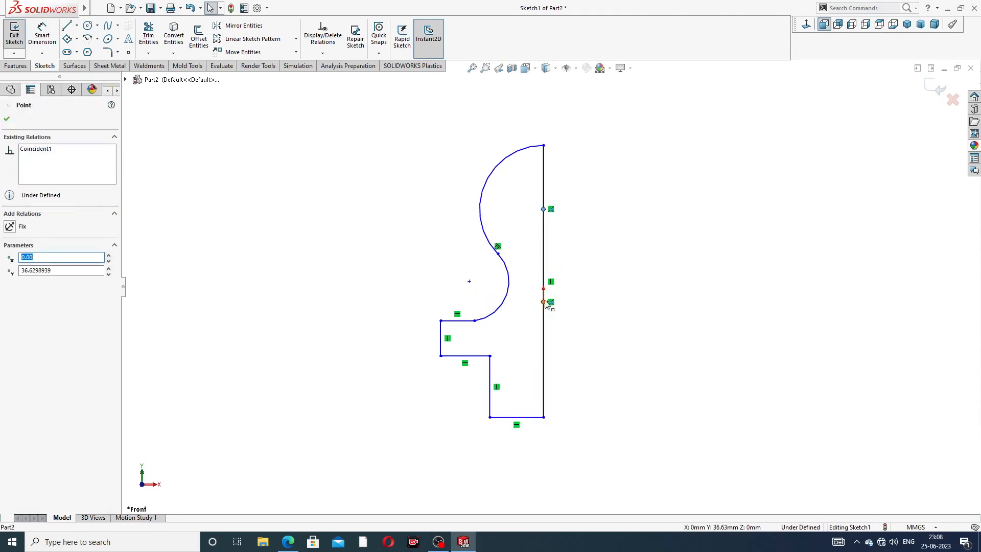
pyautogui.keyDown('ctrl'); pyautogui.click(544, 303); pyautogui.keyUp('ctrl')
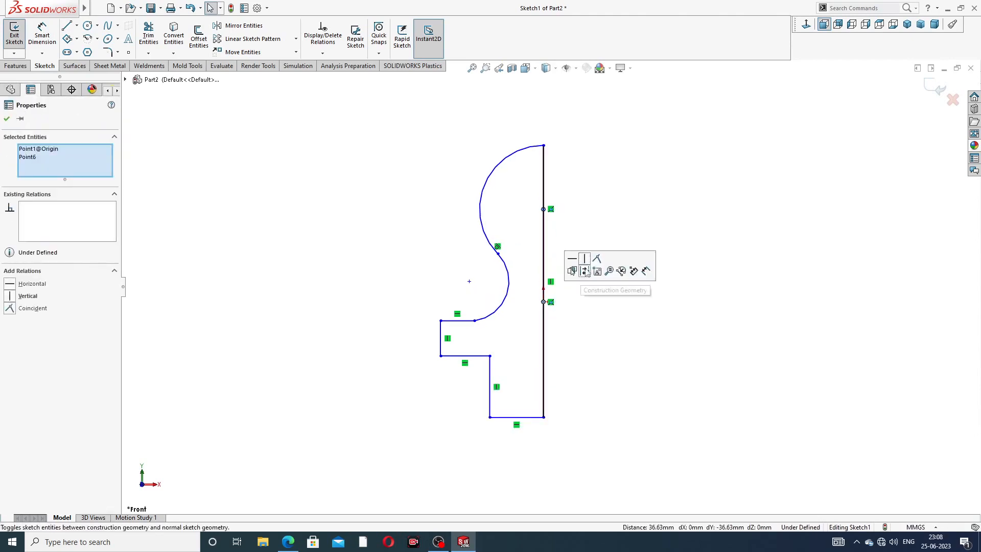
pyautogui.click(597, 260)
pyautogui.click(622, 174)
pyautogui.scroll(2, 547, 394)
pyautogui.scroll(-2, 515, 476)
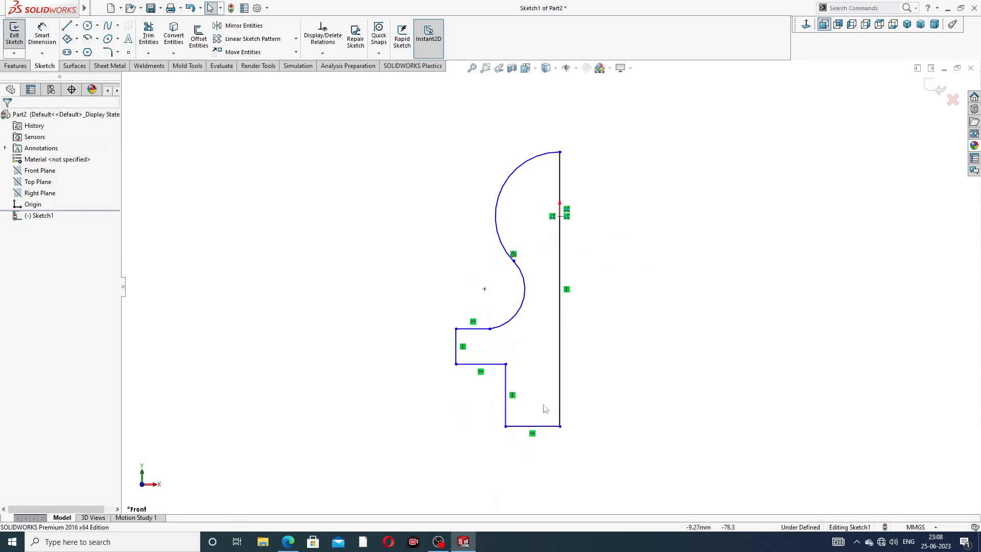
# - Dimension the upper arc with a radius of 6 mm
pyautogui.click(42, 37)
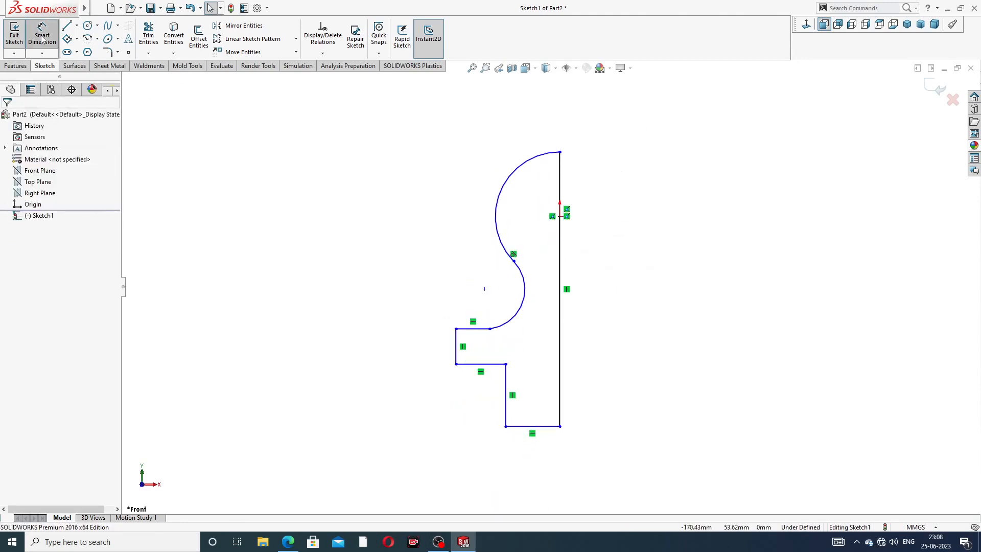
pyautogui.scroll(-1, 596, 194)
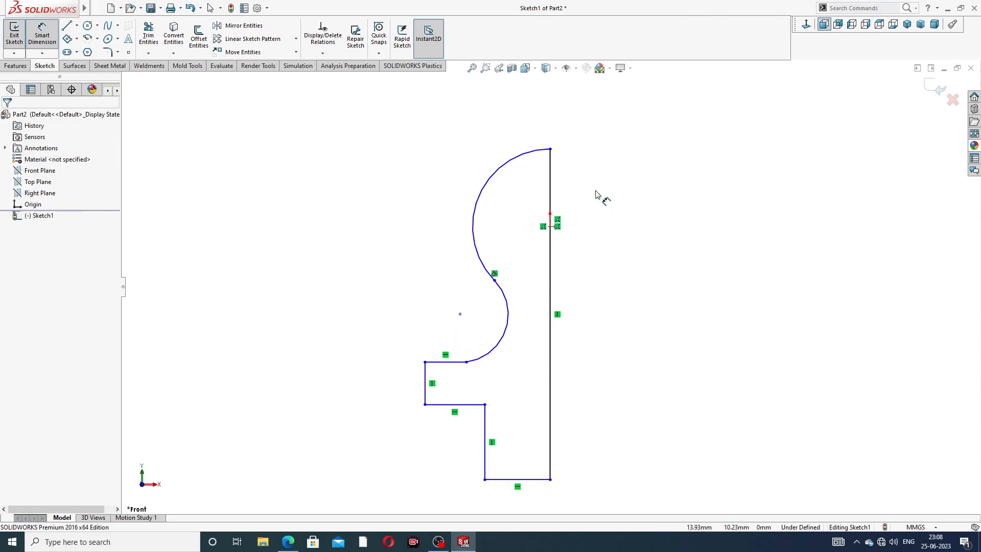
pyautogui.click(511, 160)
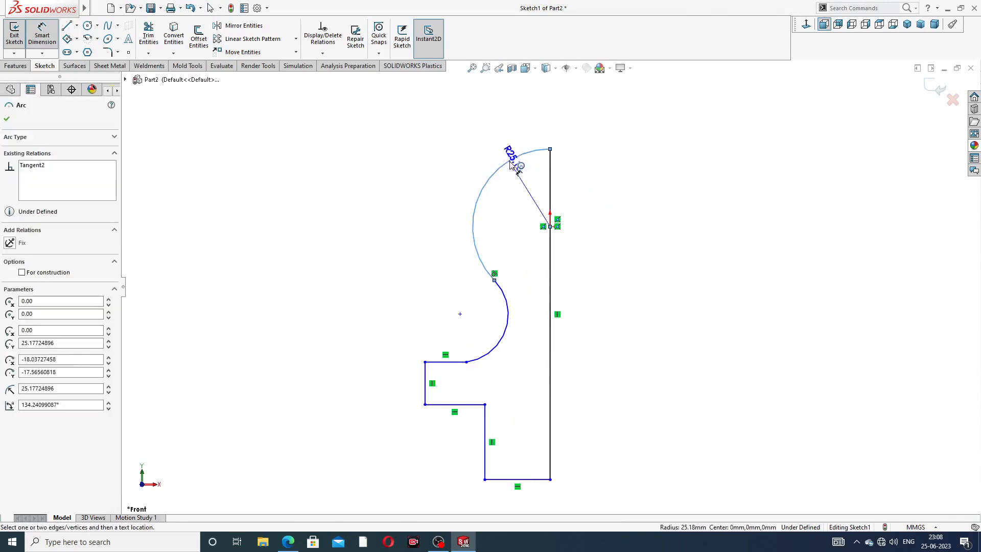
pyautogui.click(480, 156)
pyautogui.write('6')
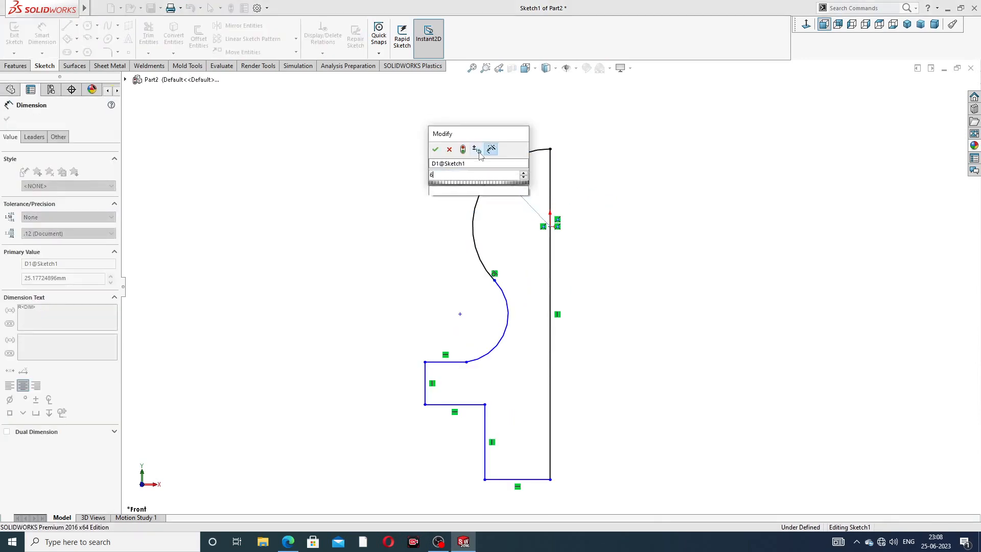
pyautogui.press('Return')
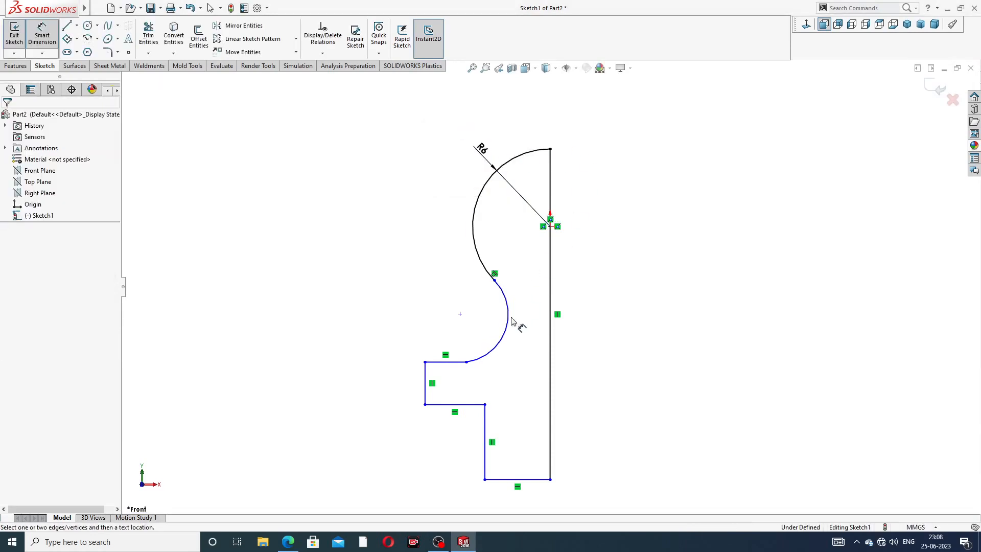
# - Dimension the smaller concave arc below it with a radius of 2.2 mm
pyautogui.click(511, 319)
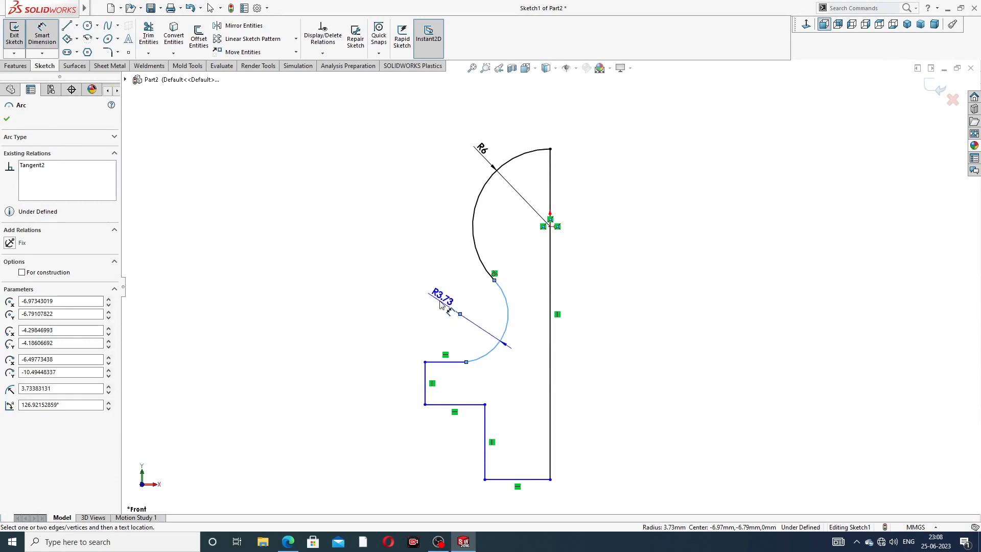
pyautogui.click(439, 304)
pyautogui.write('2.2')
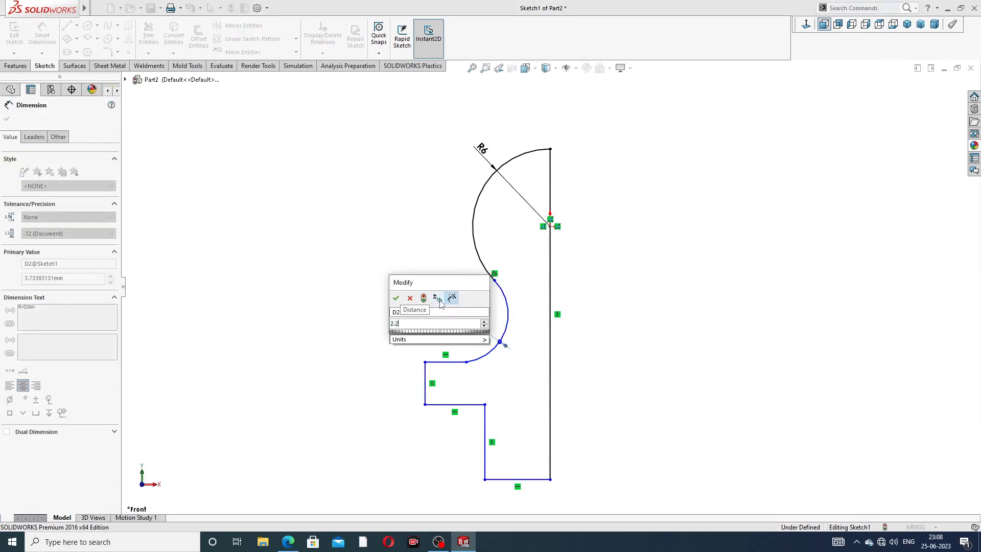
pyautogui.press('Return')
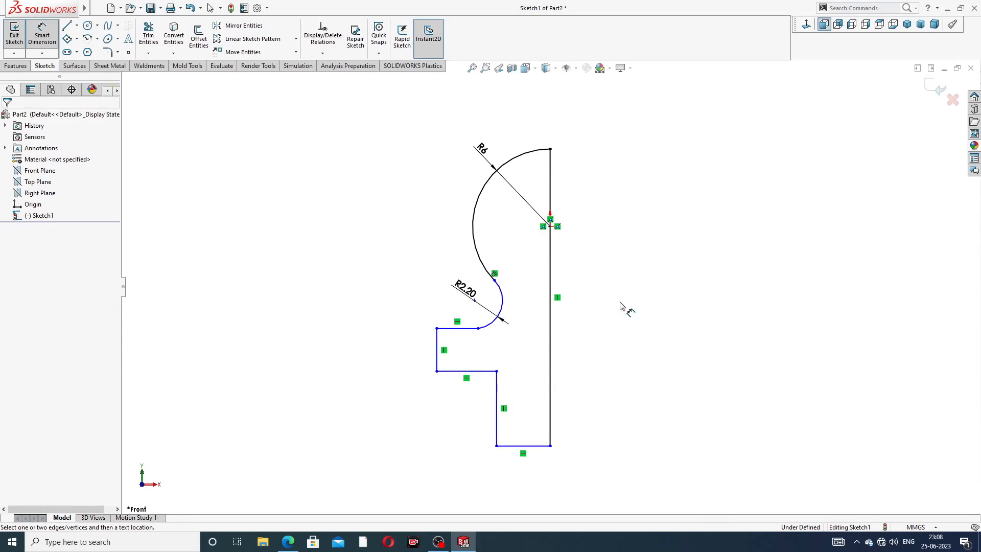
# - Make the concave arc tangent to the short horizontal line at their shared endpoint
pyautogui.rightClick(432, 259)
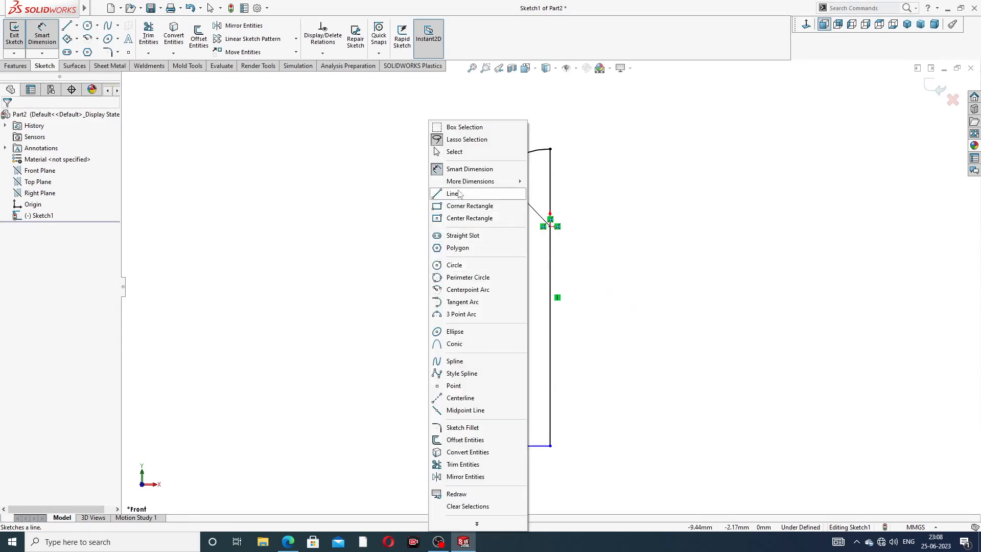
pyautogui.click(455, 152)
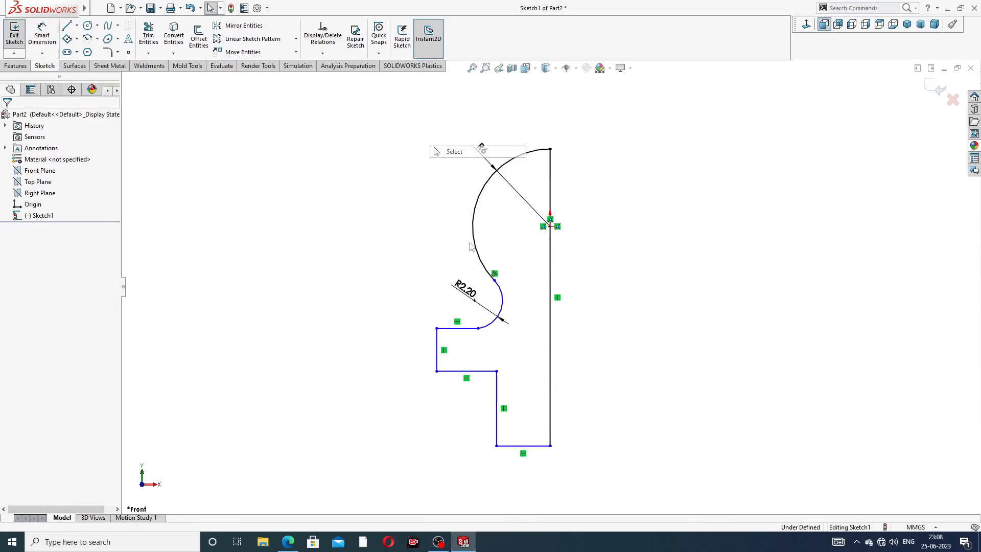
pyautogui.click(478, 329)
pyautogui.click(511, 292)
pyautogui.click(673, 279)
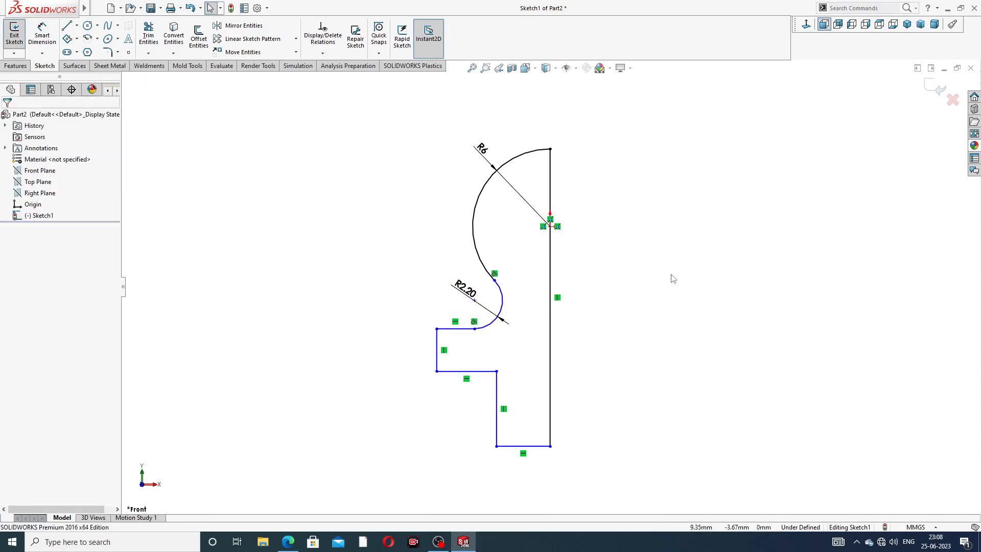
# - Dimension the short outer vertical line of the collar to 5 mm
pyautogui.click(42, 34)
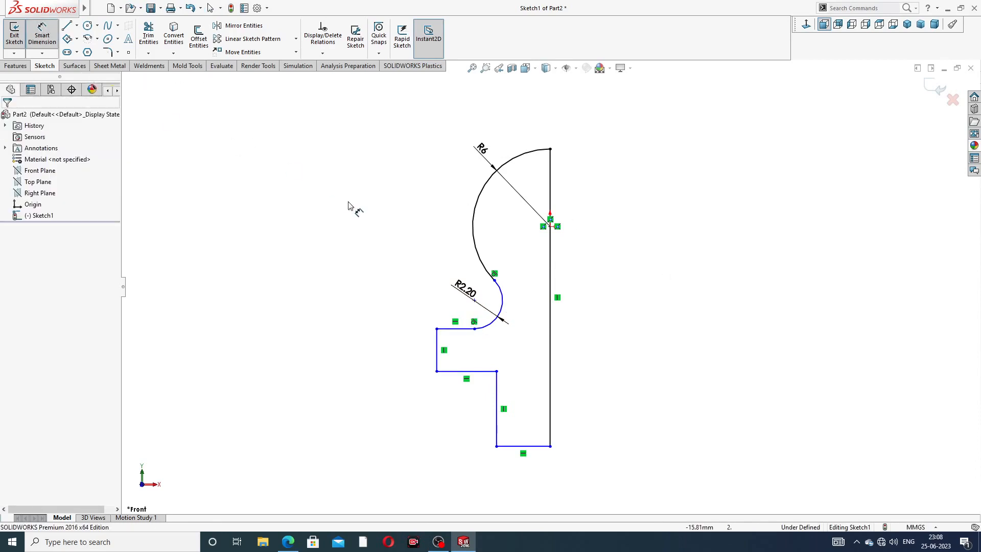
pyautogui.click(438, 340)
pyautogui.click(408, 358)
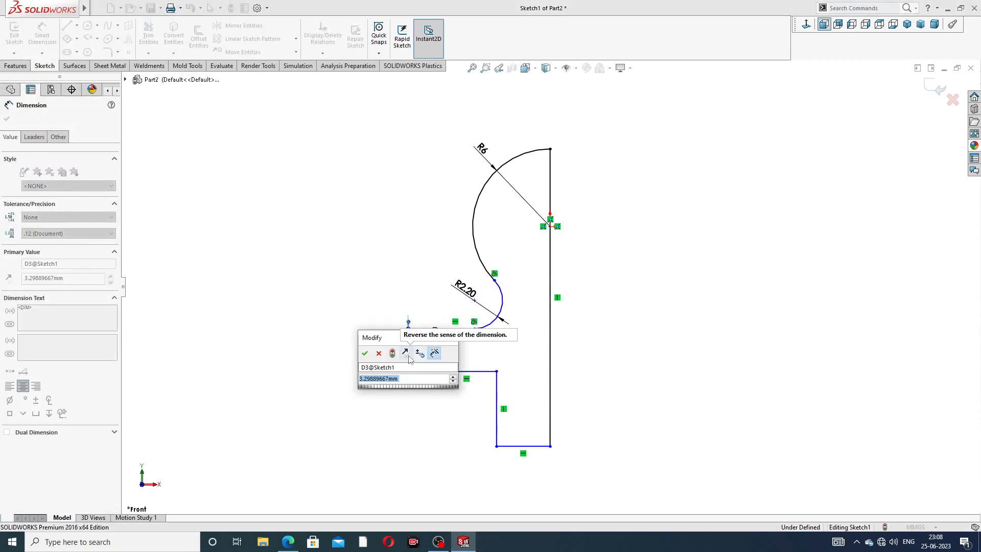
pyautogui.write('5')
pyautogui.press('Return')
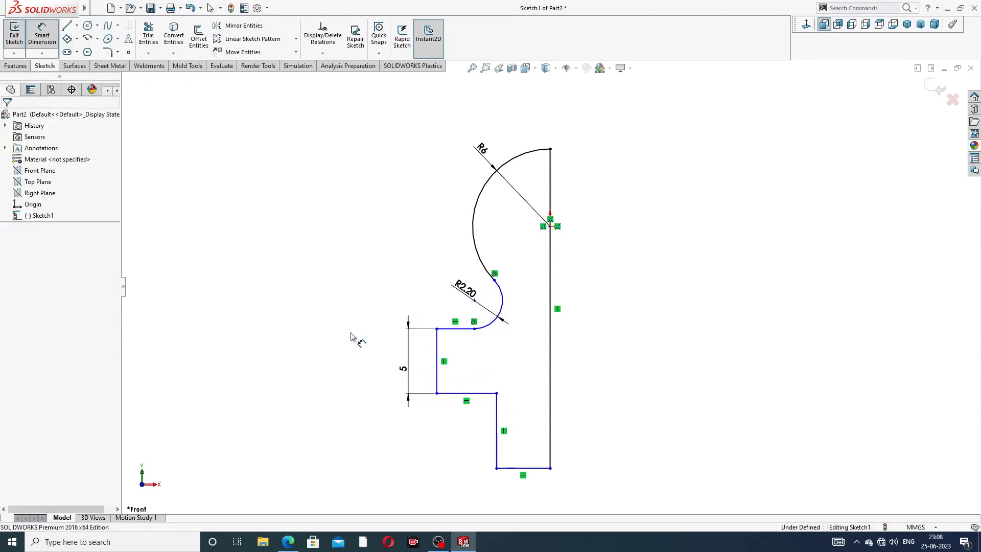
# - Dimension the vertical distance from the collar's upper edge to the profile's bottom line as 16 mm
pyautogui.click(465, 329)
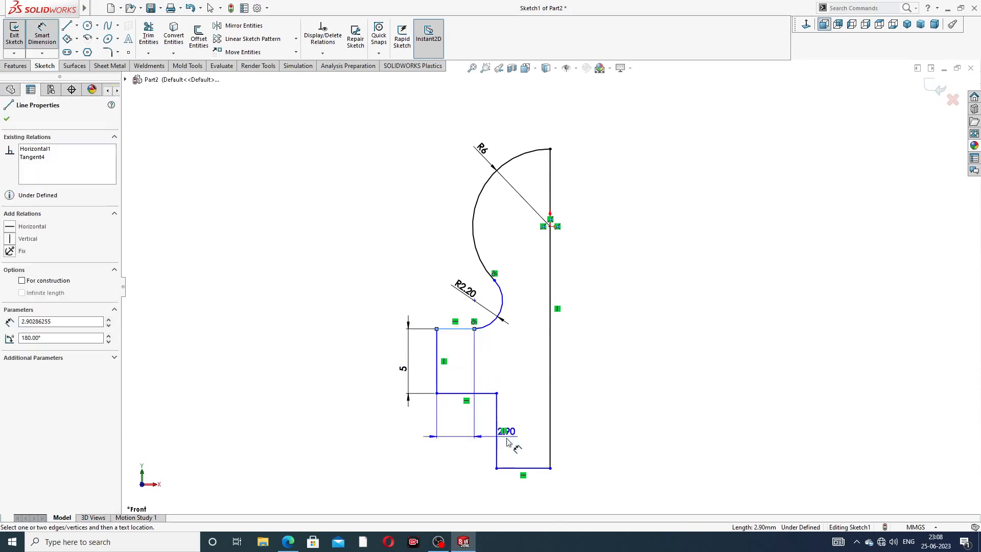
pyautogui.click(511, 469)
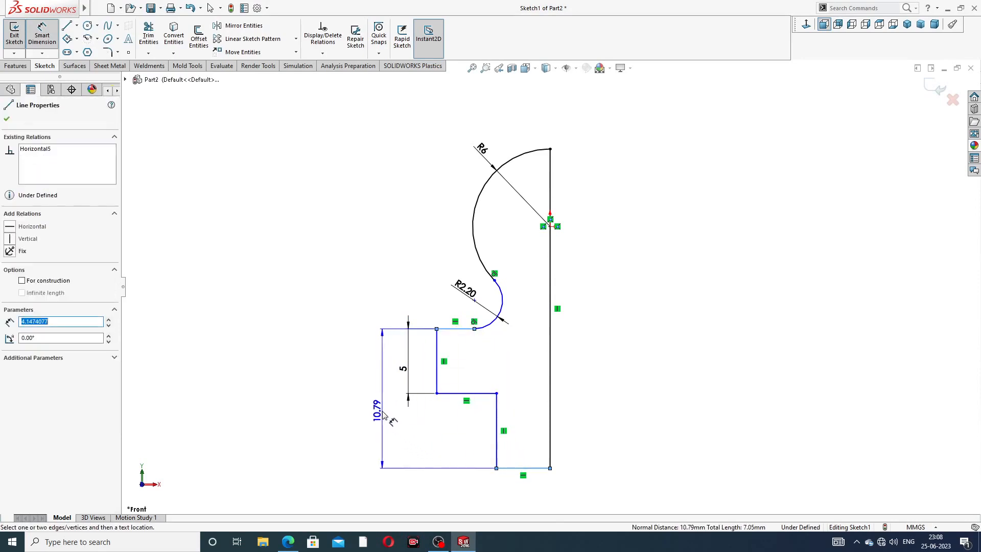
pyautogui.click(383, 415)
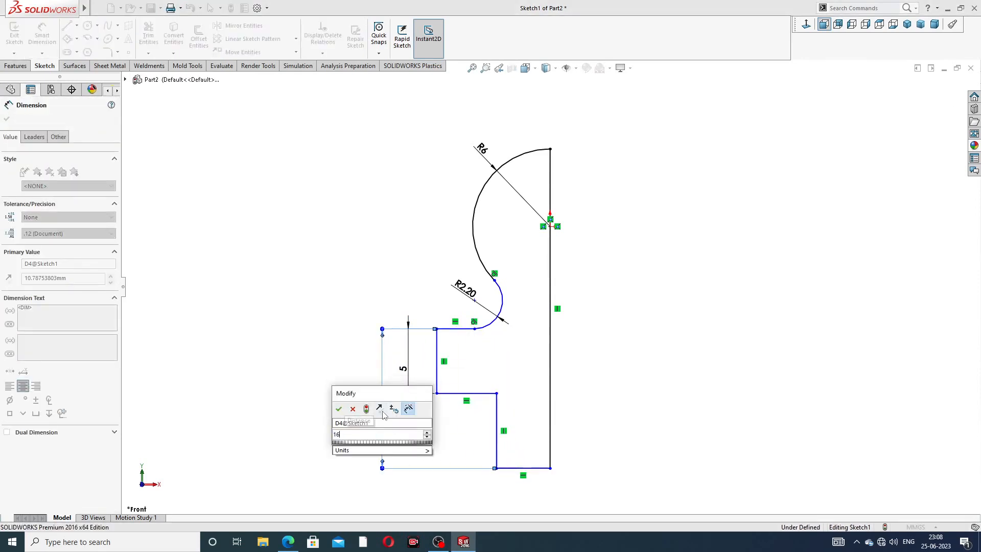
pyautogui.press('Return')
# - Move the 16 mm and 5 mm vertical dimensions farther away from the profile
pyautogui.click(666, 345)
pyautogui.scroll(3, 644, 336)
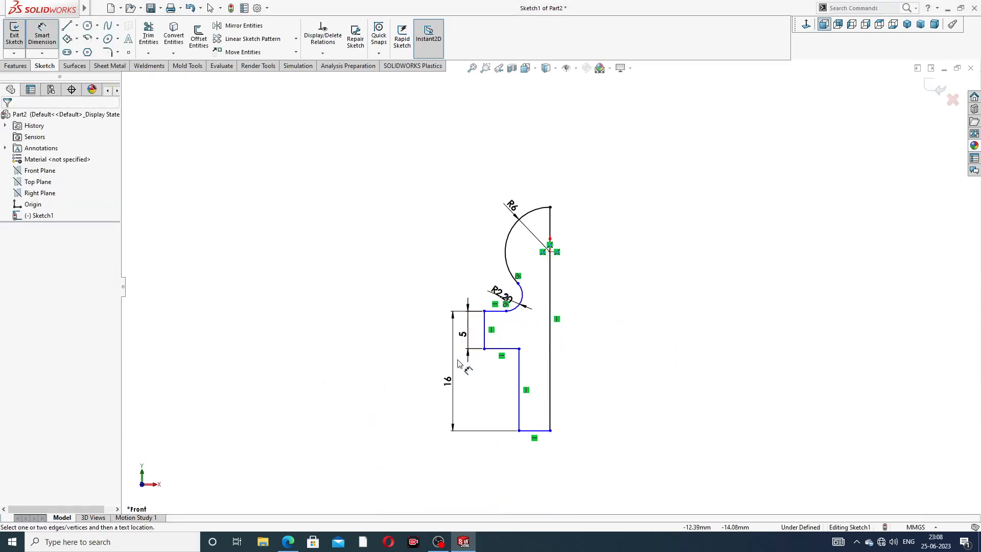
pyautogui.moveTo(448, 383); pyautogui.dragTo(436, 384)
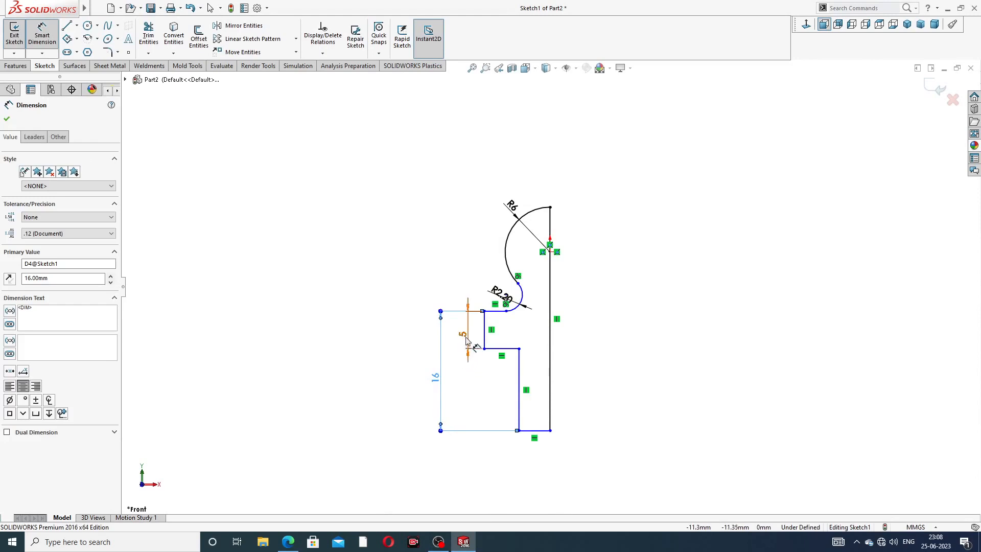
pyautogui.click(617, 330)
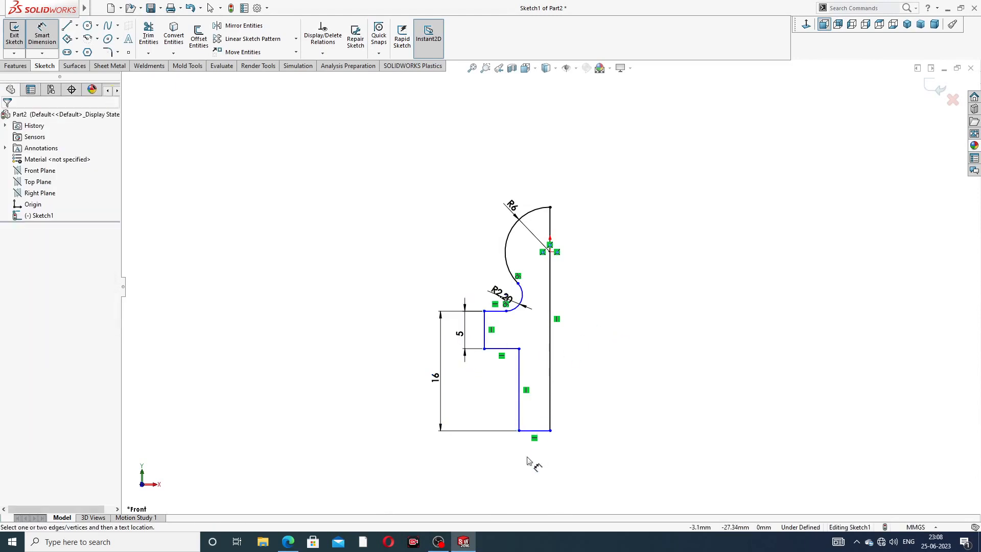
# - Dimension the profile's horizontal bottom line to 5 mm
pyautogui.click(546, 434)
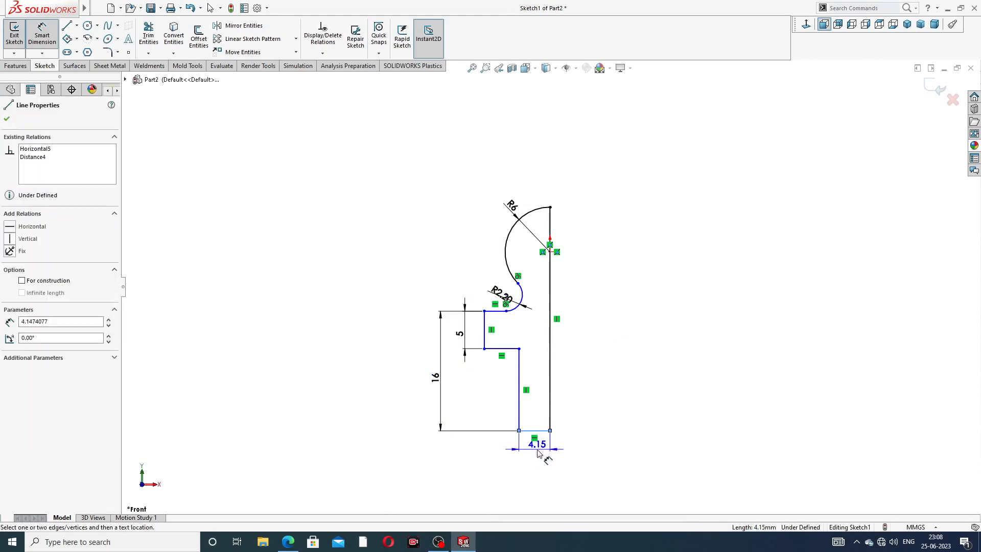
pyautogui.click(536, 454)
pyautogui.write('5')
pyautogui.press('Return')
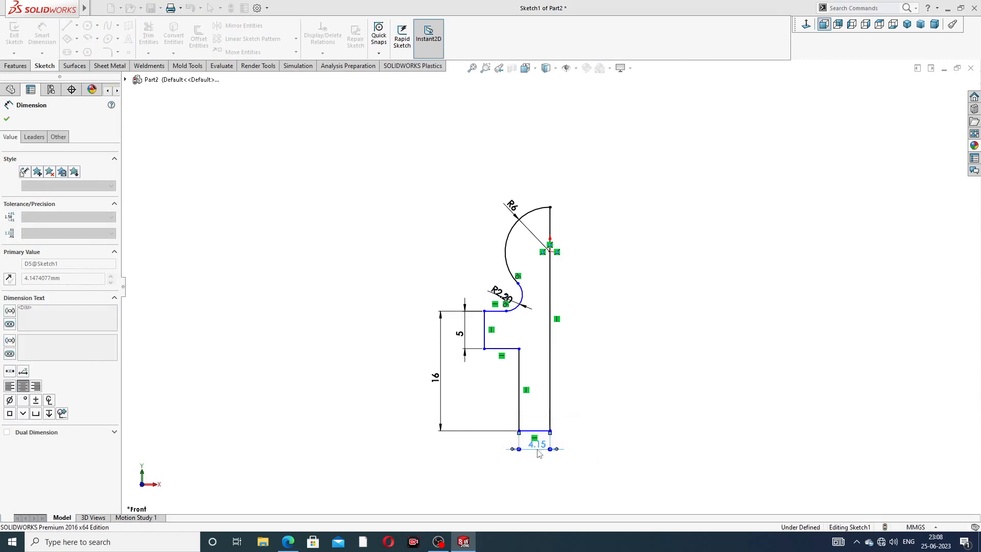
# - Dimension the horizontal distance from the collar's lower outer corner to the long vertical line as 8 mm
pyautogui.click(485, 348)
pyautogui.click(550, 360)
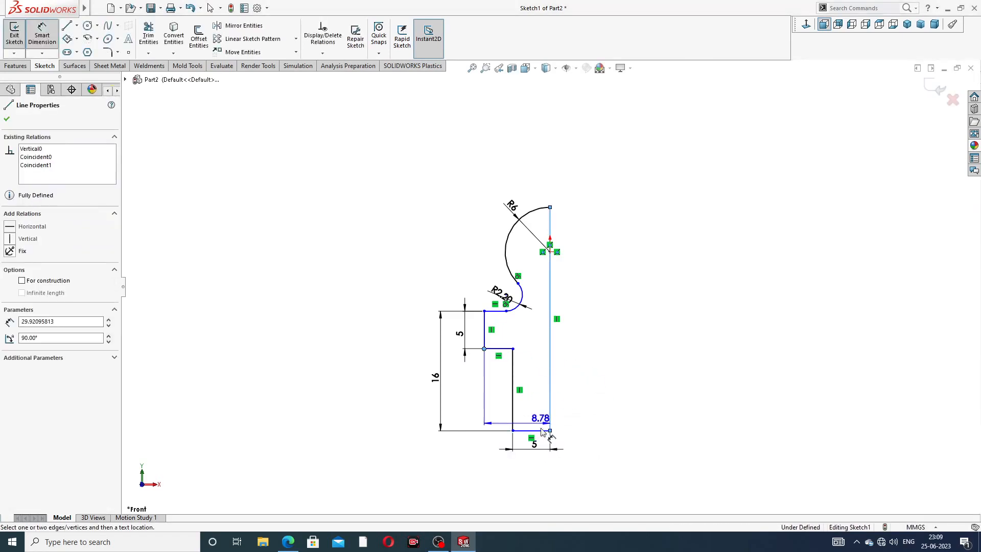
pyautogui.click(511, 477)
pyautogui.write('8')
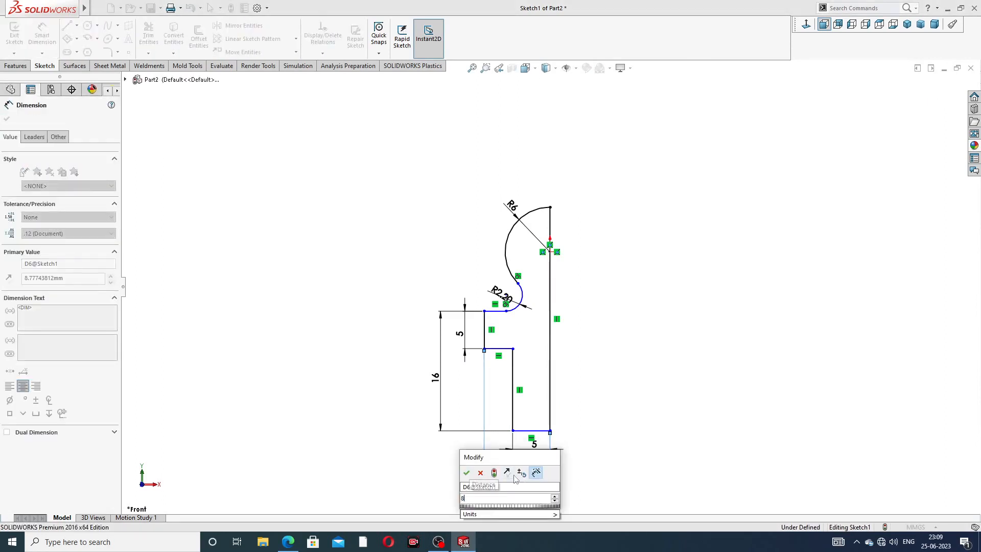
pyautogui.press('Return')
# - Dimension the horizontal distance from the concave arc's centre to the long vertical line as 6.5 mm
pyautogui.scroll(-6, 506, 316)
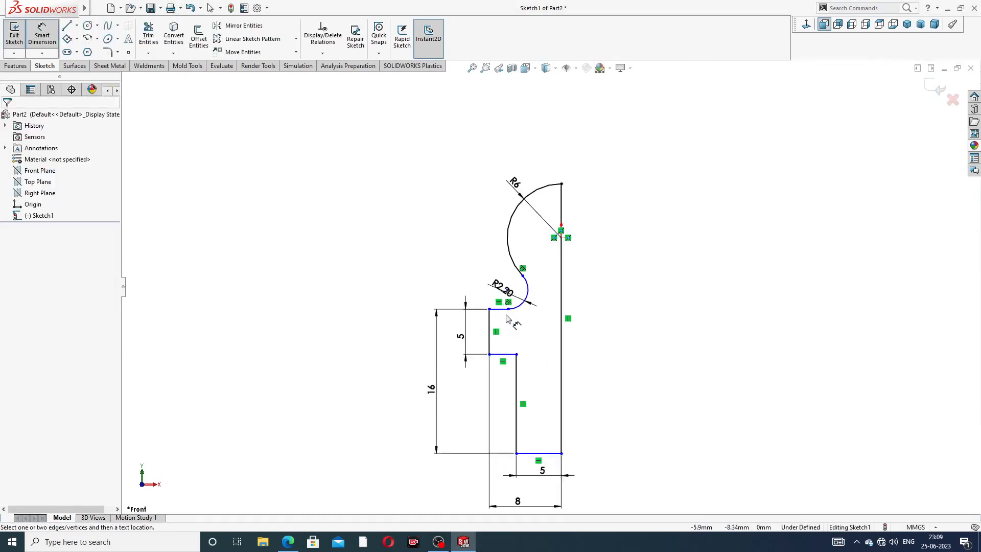
pyautogui.click(525, 244)
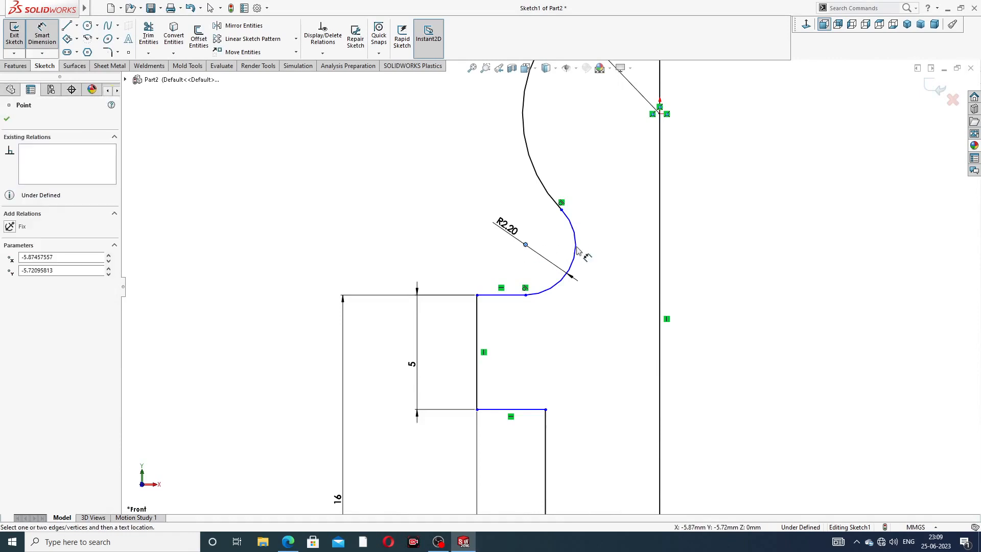
pyautogui.click(660, 244)
pyautogui.click(608, 314)
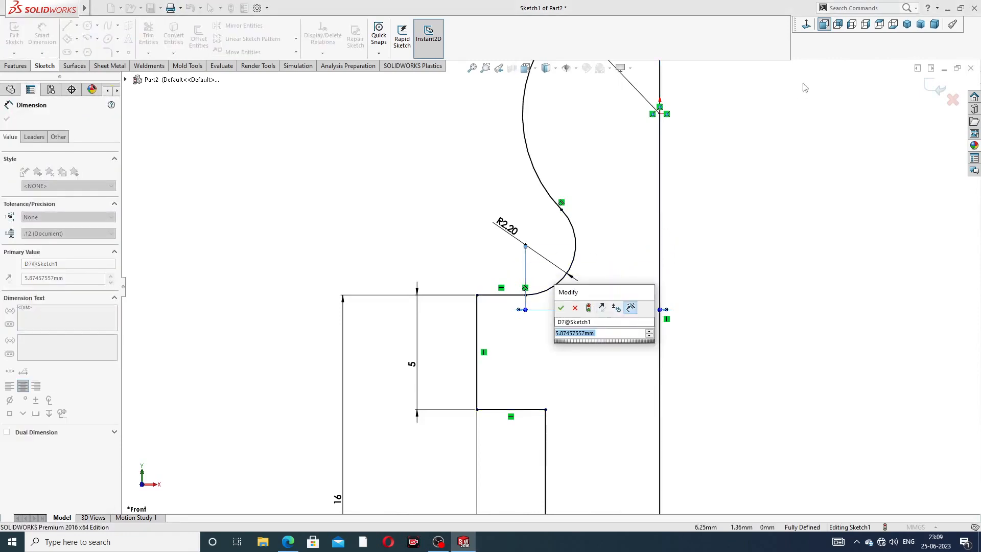
pyautogui.write('6.')
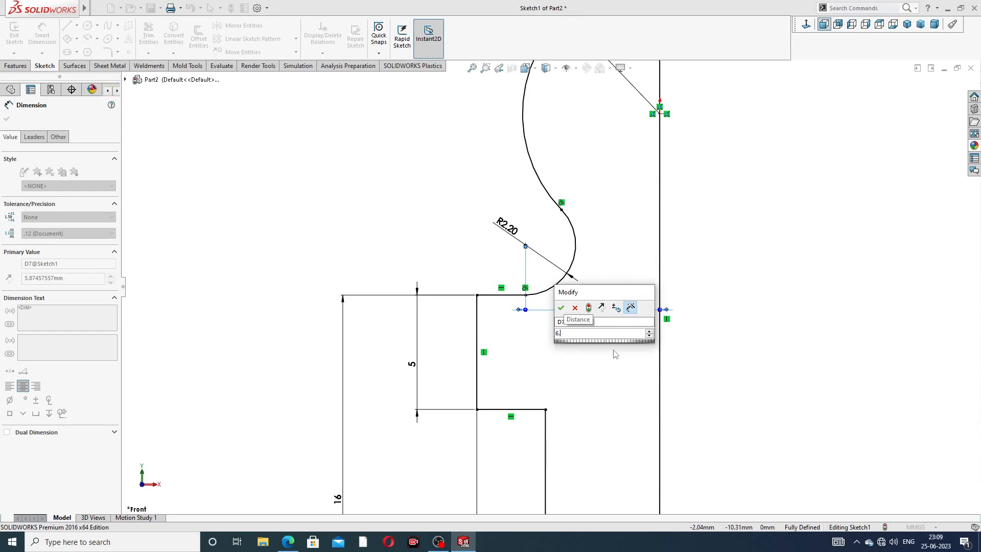
pyautogui.write('5')
pyautogui.press('Return')
pyautogui.click(694, 293)
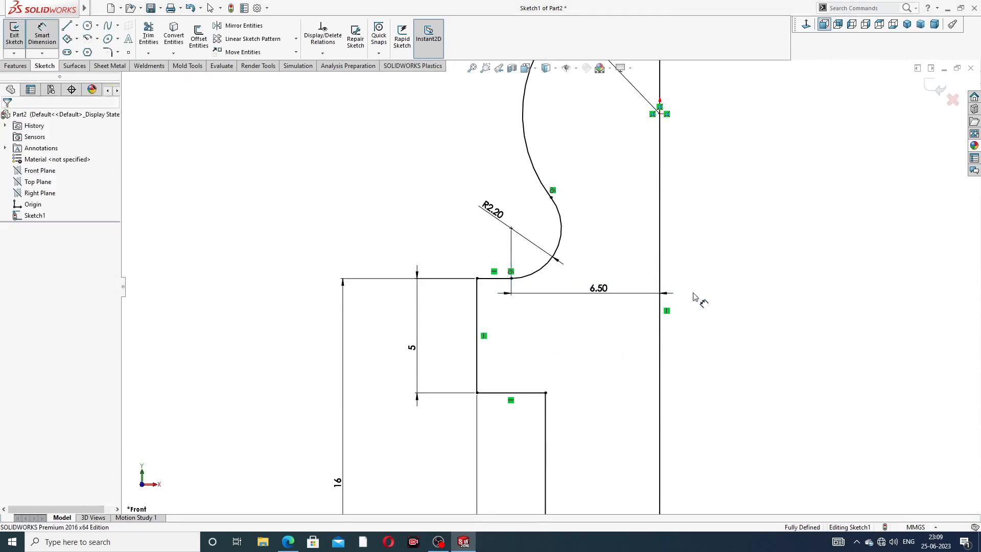
# - Move the concave arc's radius dimension up and outward, clear of the profile
pyautogui.scroll(4, 731, 159)
pyautogui.scroll(1, 731, 159)
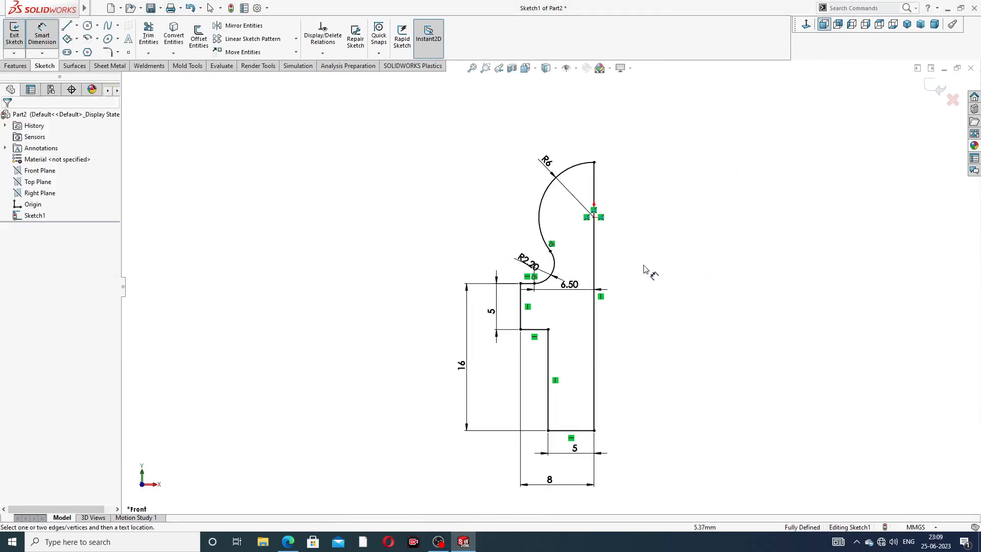
pyautogui.moveTo(529, 264); pyautogui.dragTo(511, 241)
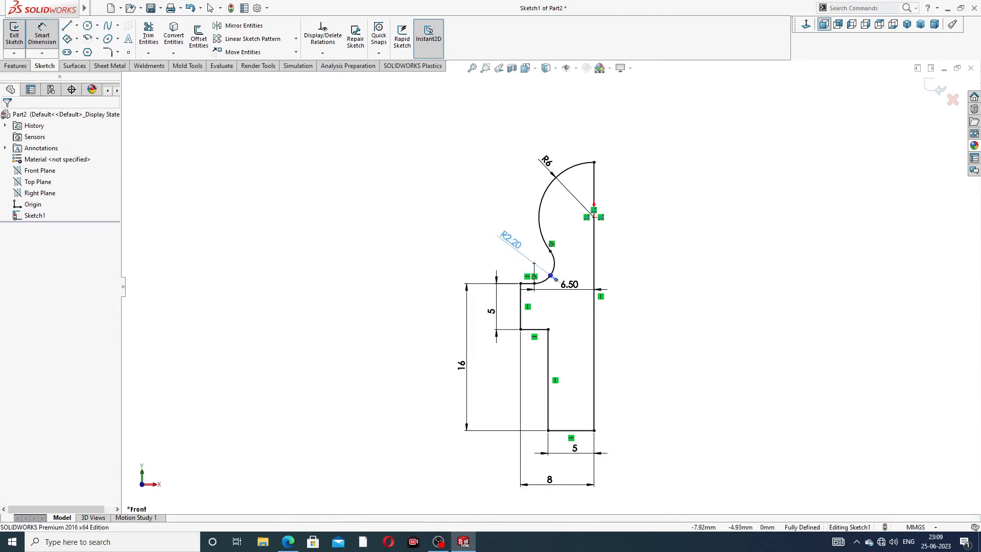
# - Move the 6.5 mm dimension slightly lower and the upper arc's radius dimension farther outward, and end dimensioning
pyautogui.moveTo(568, 285); pyautogui.dragTo(567, 298)
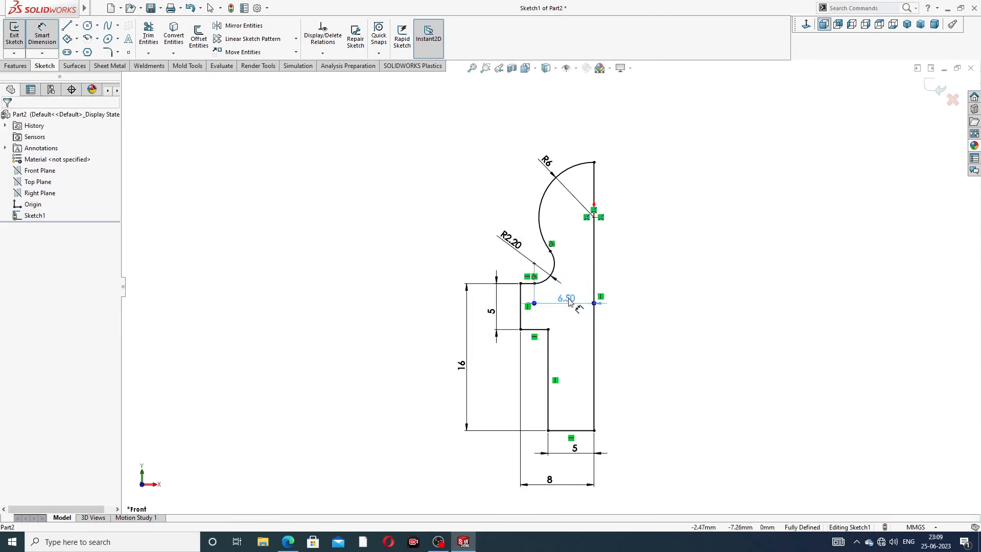
pyautogui.click(674, 265)
pyautogui.moveTo(549, 165); pyautogui.dragTo(537, 152)
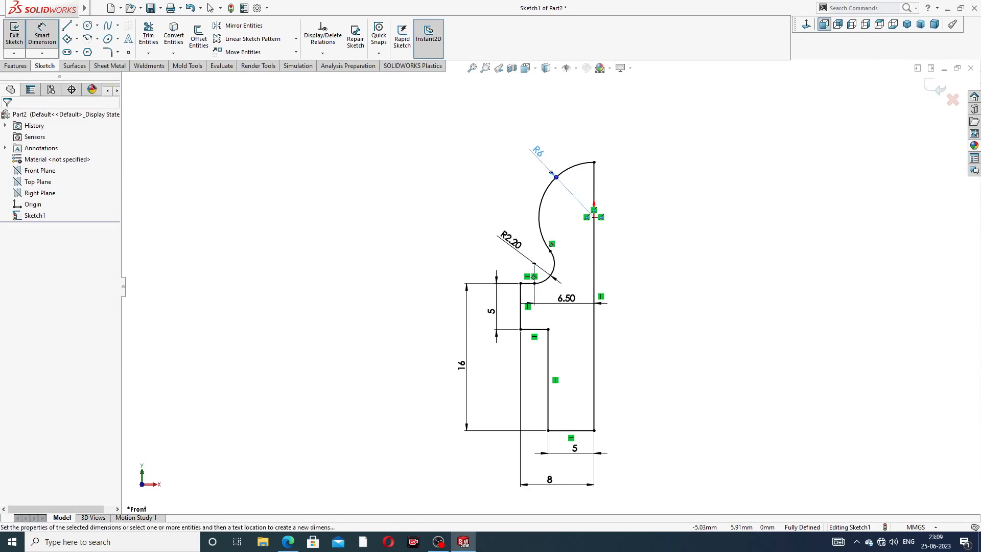
pyautogui.rightClick(697, 210)
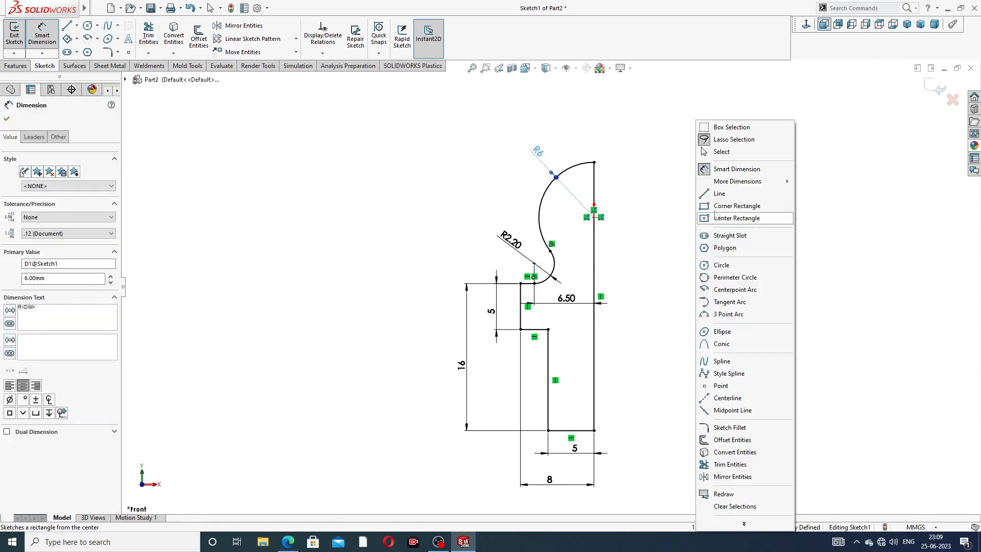
pyautogui.click(721, 152)
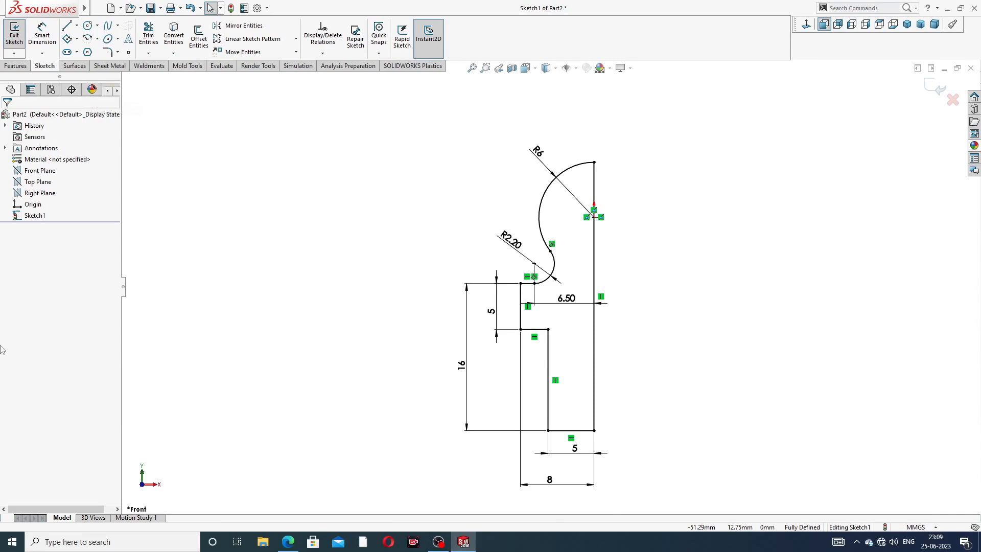
# - Consult the grease nipple PDF drawing and revolve the half-profile 360° about its long vertical line
pyautogui.click(288, 542)
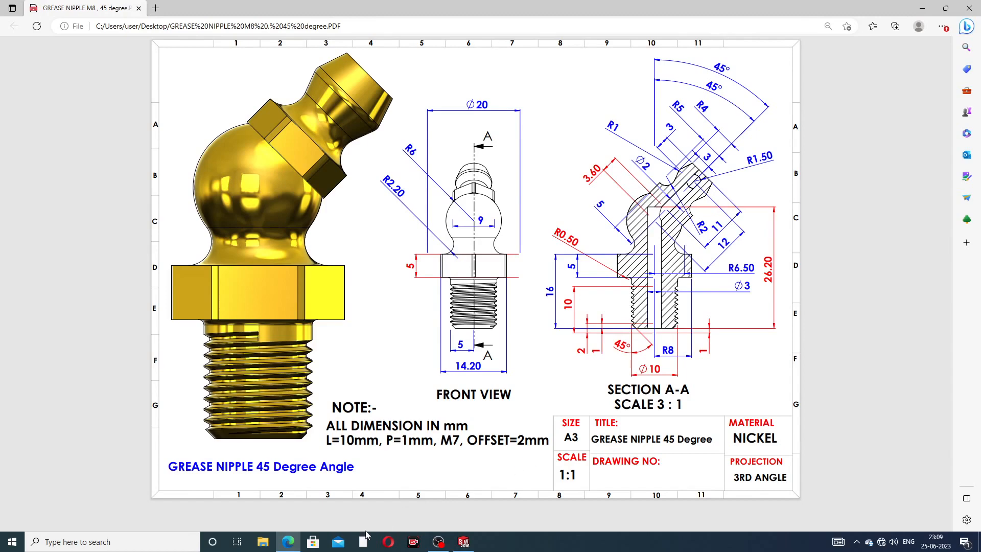
pyautogui.click(288, 540)
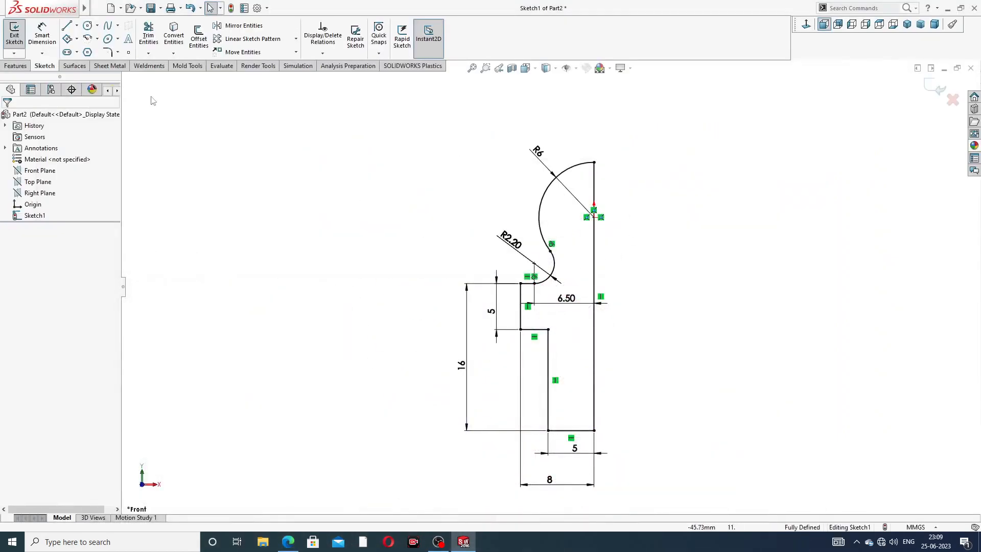
pyautogui.click(16, 66)
pyautogui.click(49, 36)
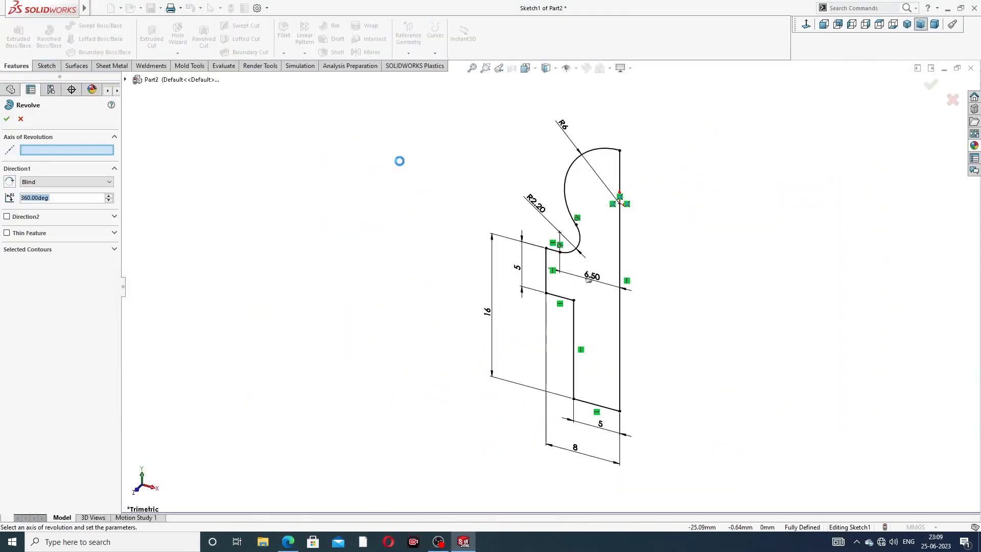
pyautogui.click(620, 248)
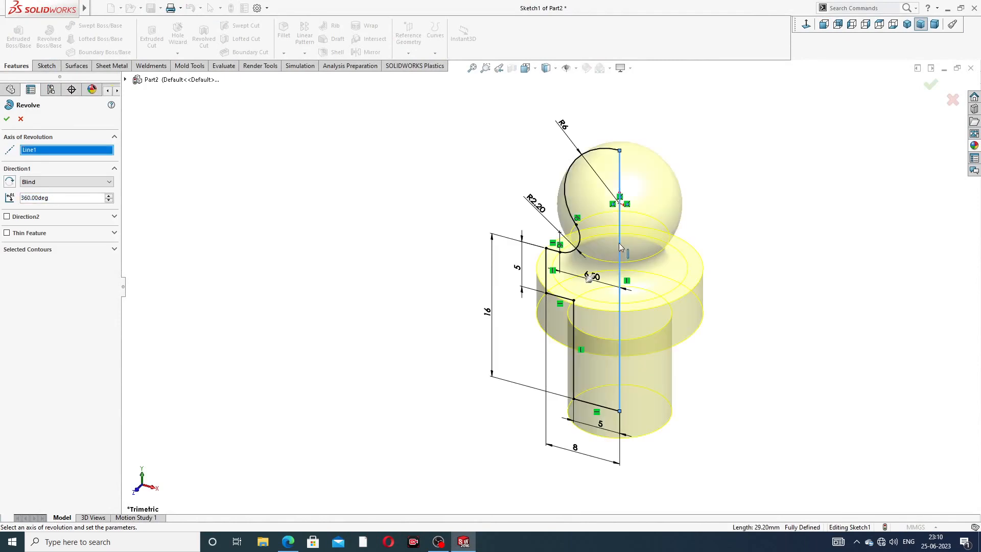
pyautogui.press('Return')
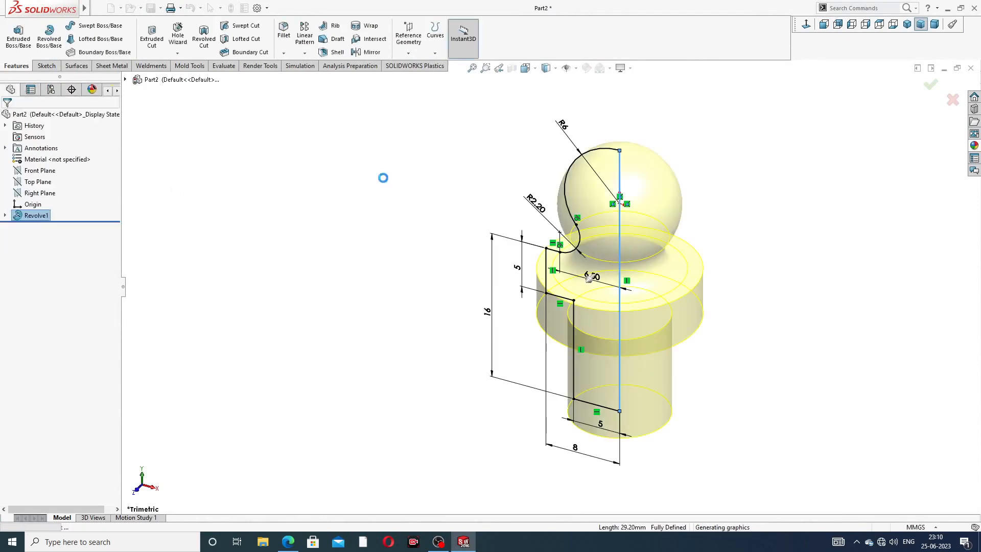
# - Fillet the edge where the shank meets the collar's underside with a 0.5 mm radius
pyautogui.moveTo(722, 251); pyautogui.dragTo(668, 278, button='middle')
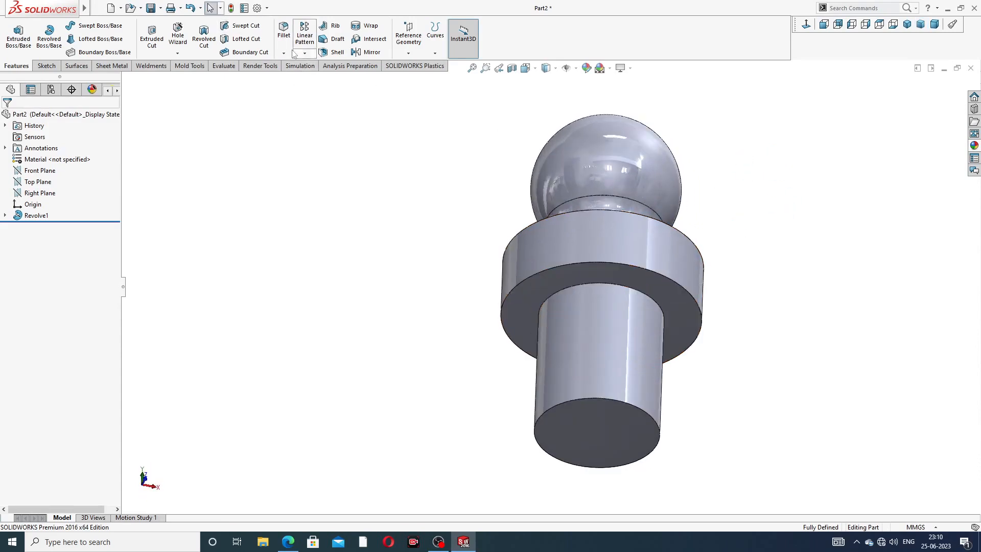
pyautogui.click(284, 32)
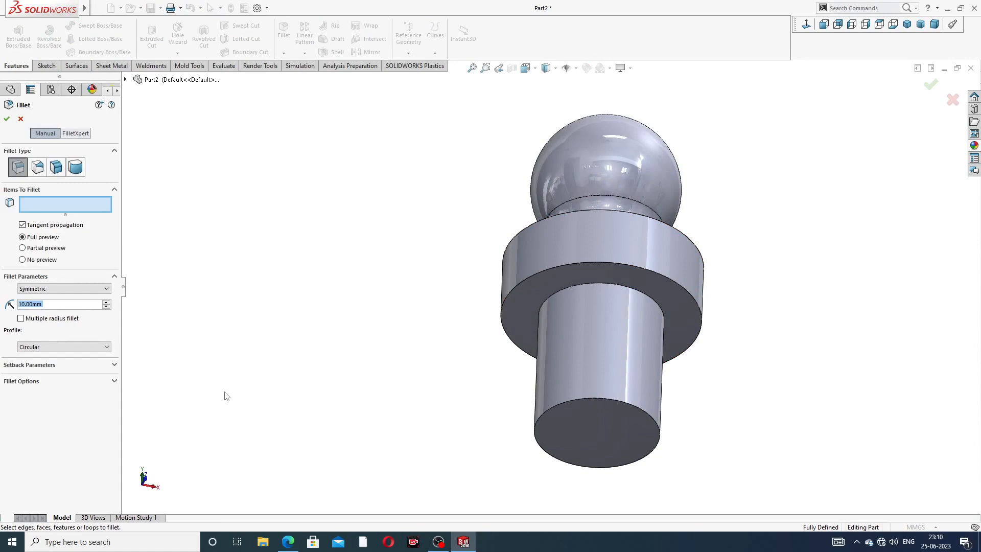
pyautogui.write('0.5')
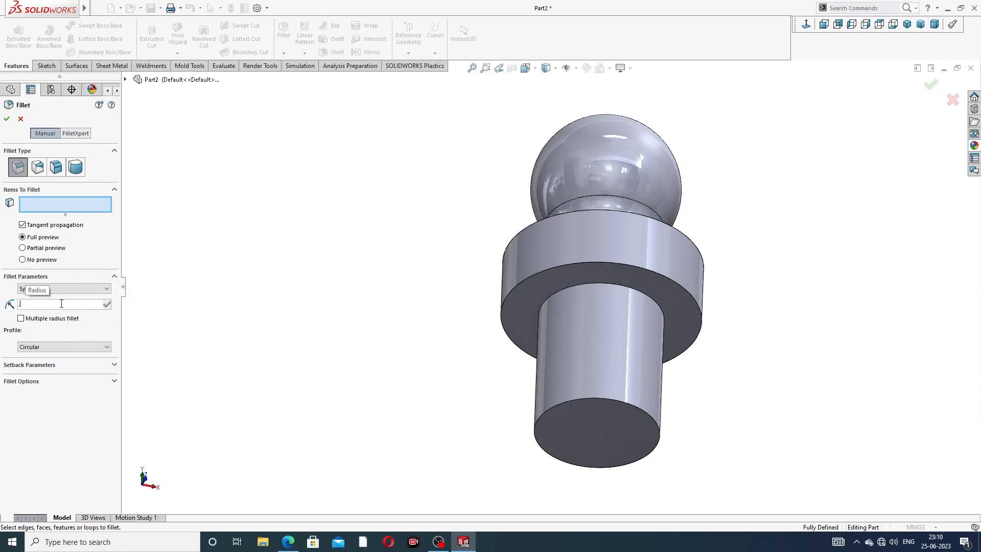
pyautogui.press('Return')
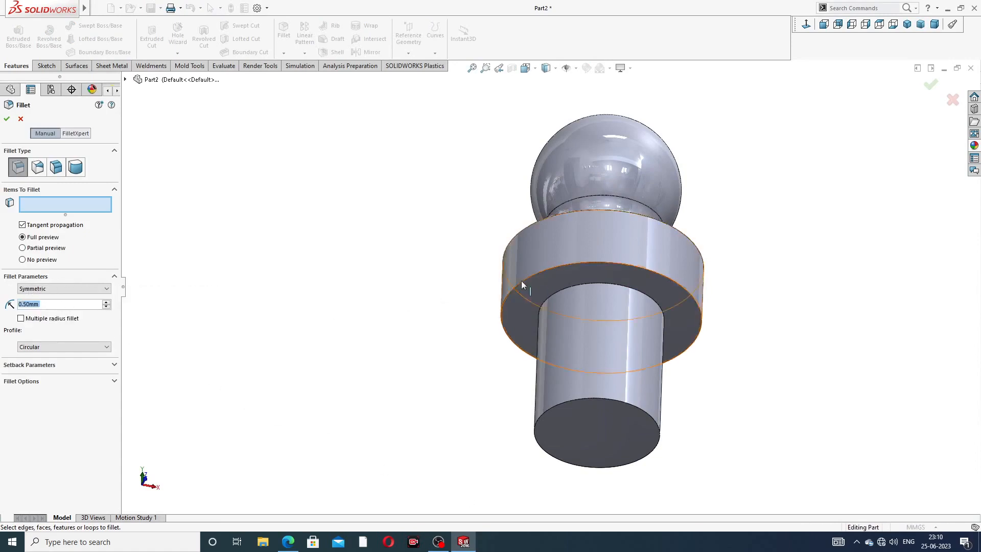
pyautogui.click(612, 286)
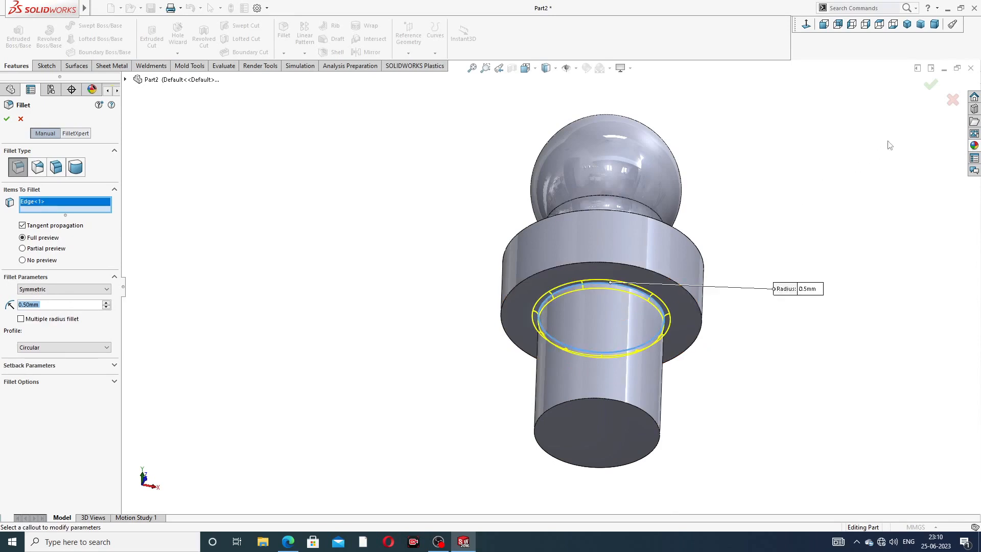
pyautogui.click(930, 87)
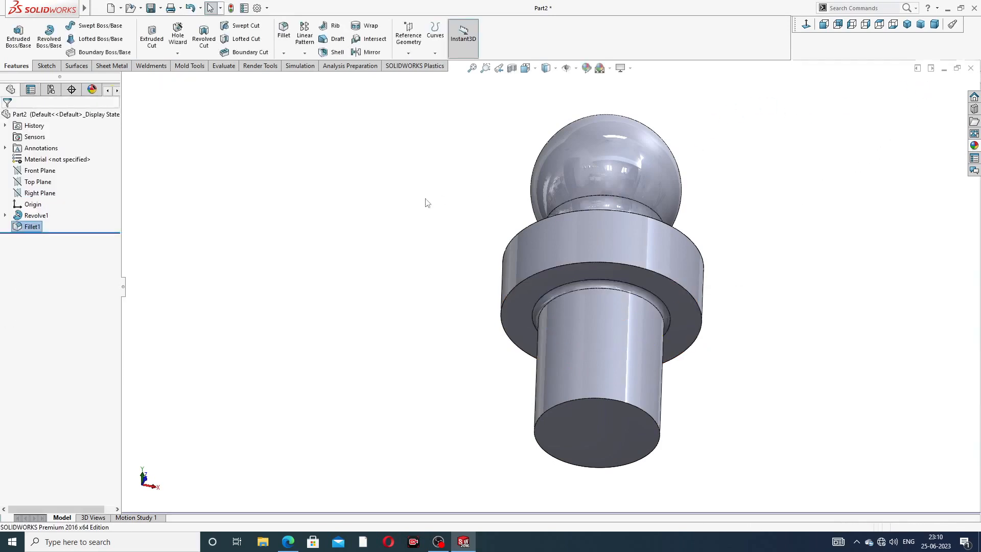
# - Chamfer the outer edge of the shank's free end by 1 mm at 45°
pyautogui.moveTo(445, 211); pyautogui.dragTo(377, 132, button='middle')
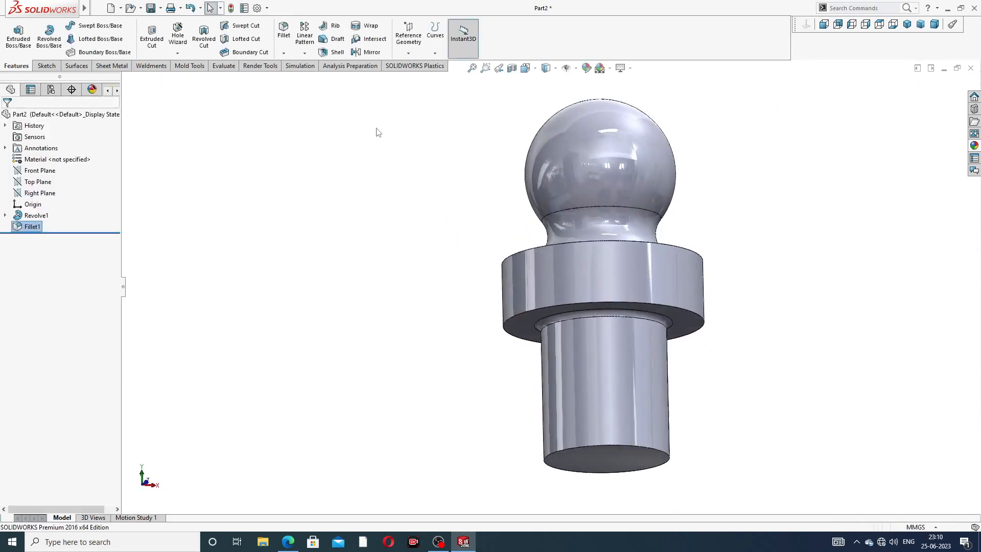
pyautogui.click(283, 53)
pyautogui.click(299, 83)
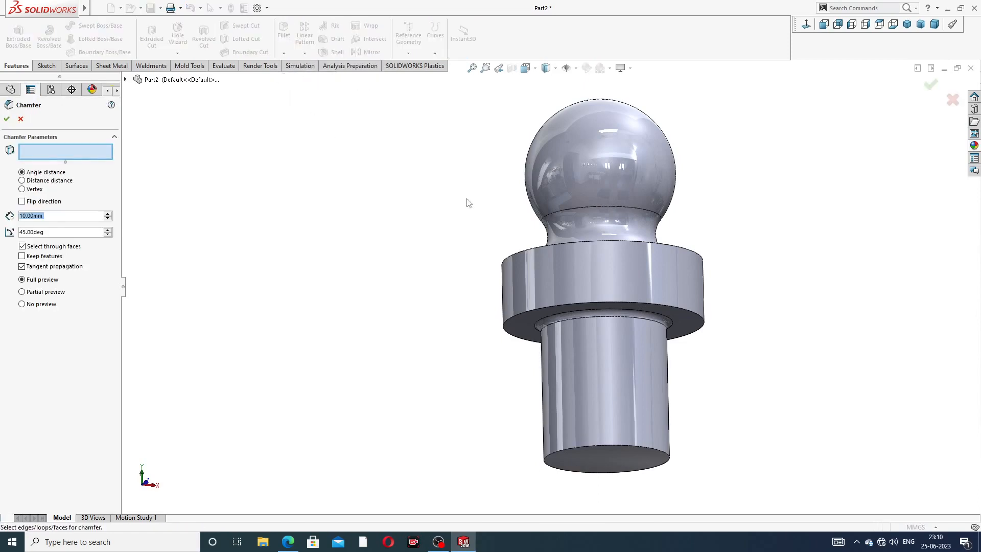
pyautogui.write('1')
pyautogui.press('Return')
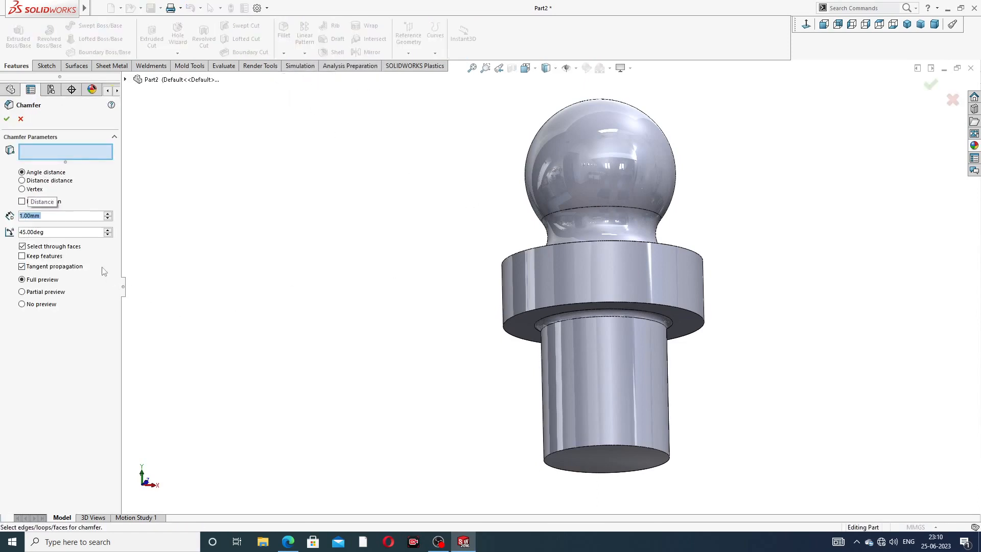
pyautogui.click(615, 446)
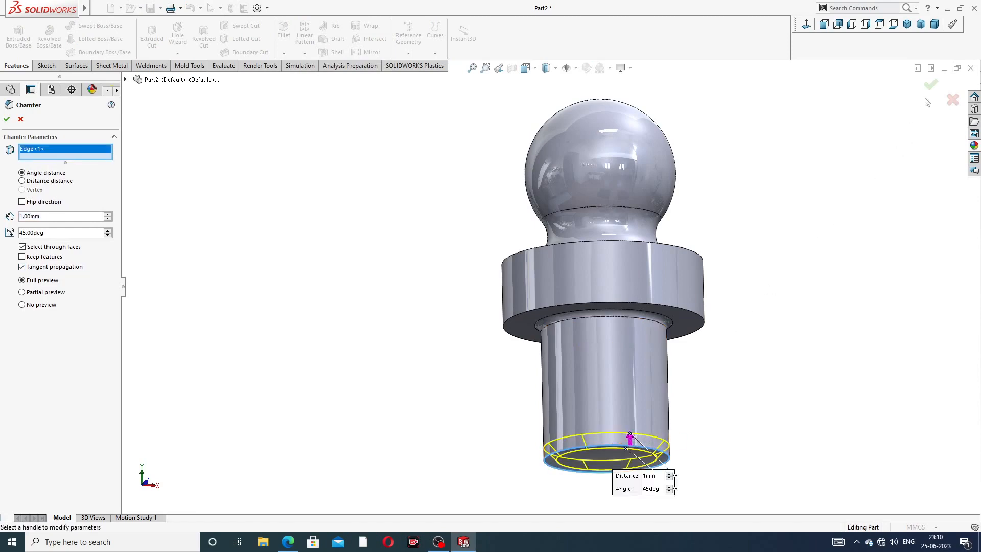
pyautogui.press('Return')
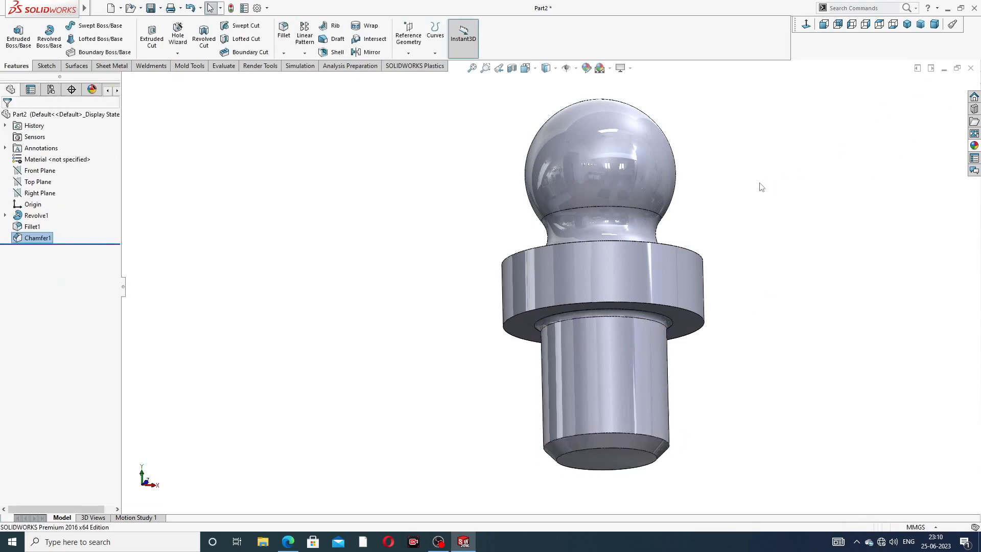
# - Sketch a circle about 3.1 mm in diameter, centred on the origin, on the flat end face of the shank
pyautogui.moveTo(690, 363); pyautogui.dragTo(633, 369, button='middle')
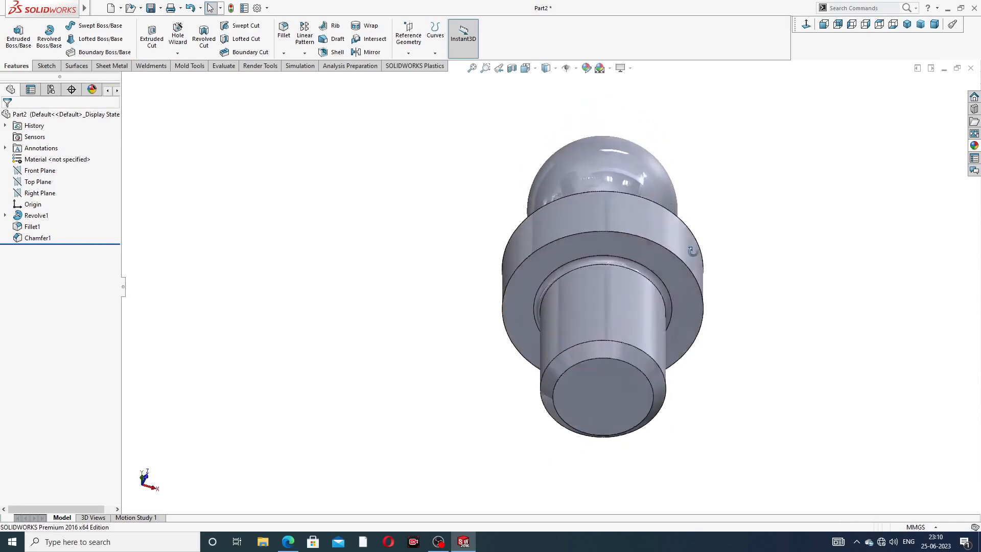
pyautogui.click(623, 375)
pyautogui.click(662, 345)
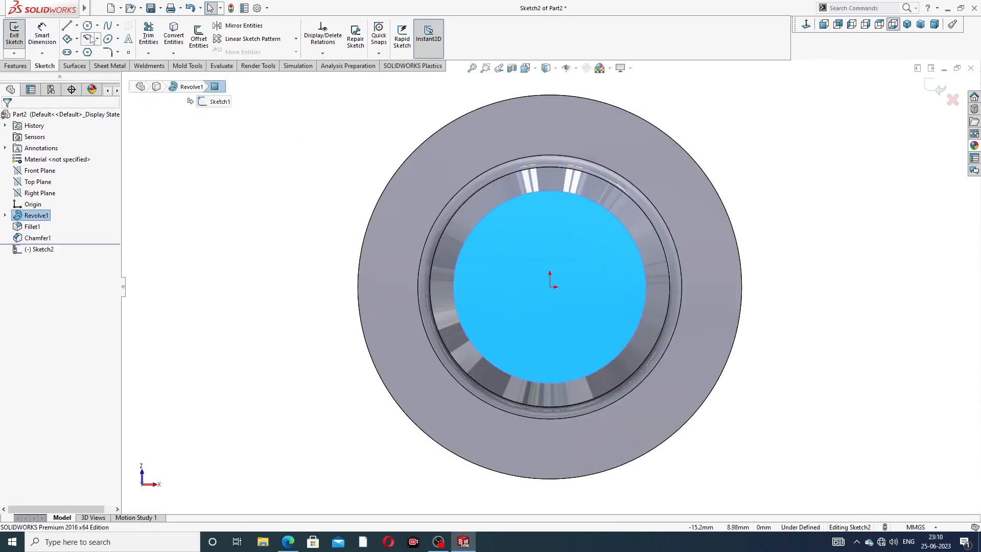
pyautogui.click(87, 25)
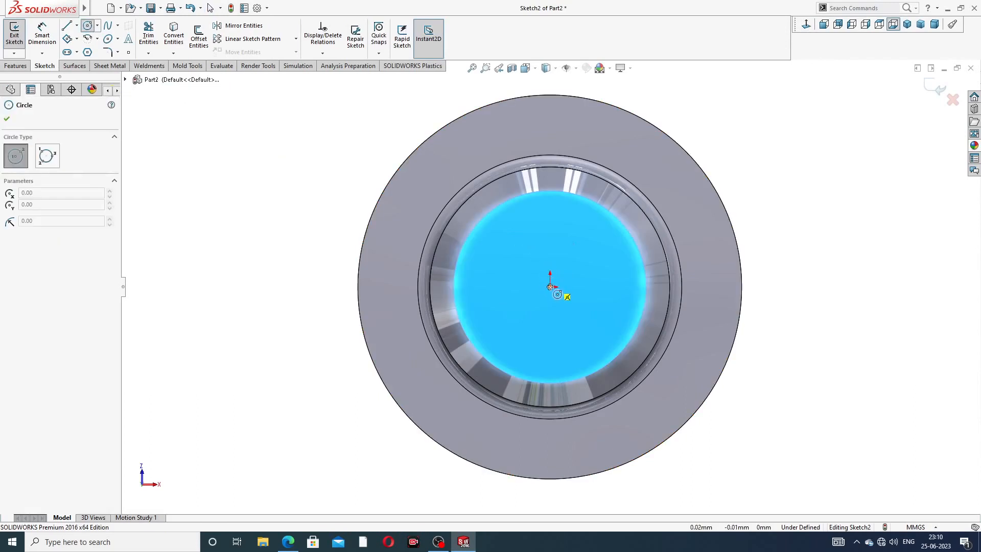
pyautogui.click(550, 286)
pyautogui.click(562, 253)
pyautogui.rightClick(595, 233)
pyautogui.click(619, 249)
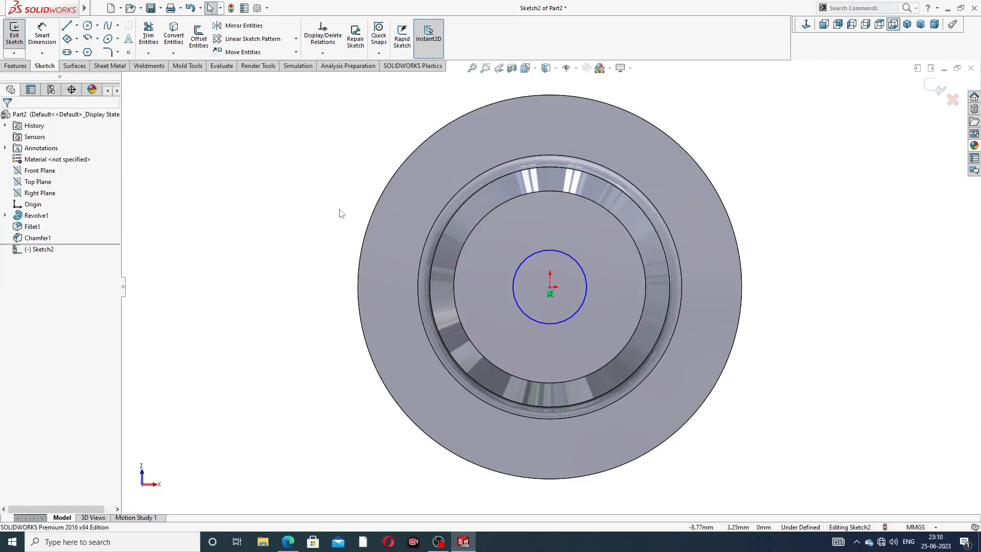
# - Dimension the circle's diameter to 3 mm
pyautogui.click(42, 35)
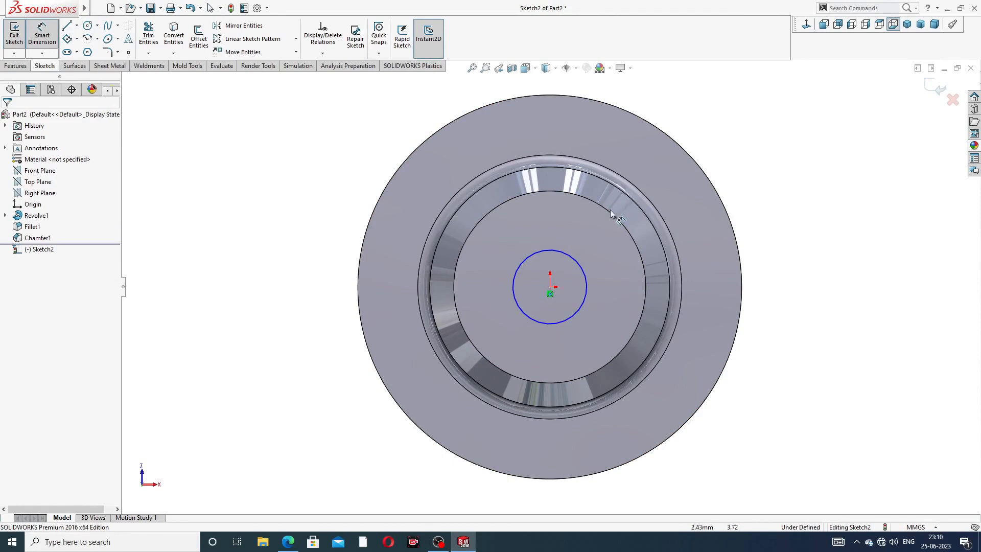
pyautogui.click(582, 270)
pyautogui.click(742, 161)
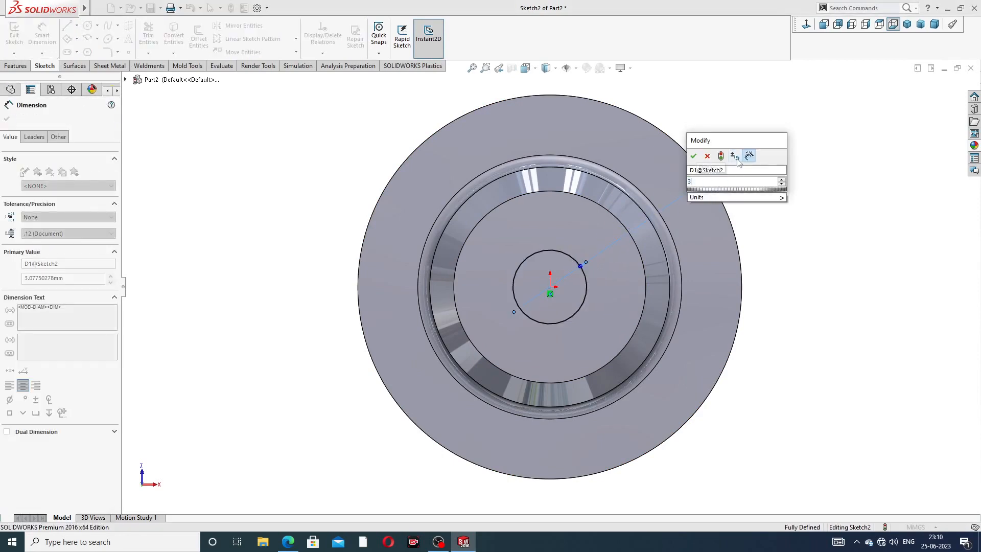
pyautogui.press('Return')
pyautogui.rightClick(810, 136)
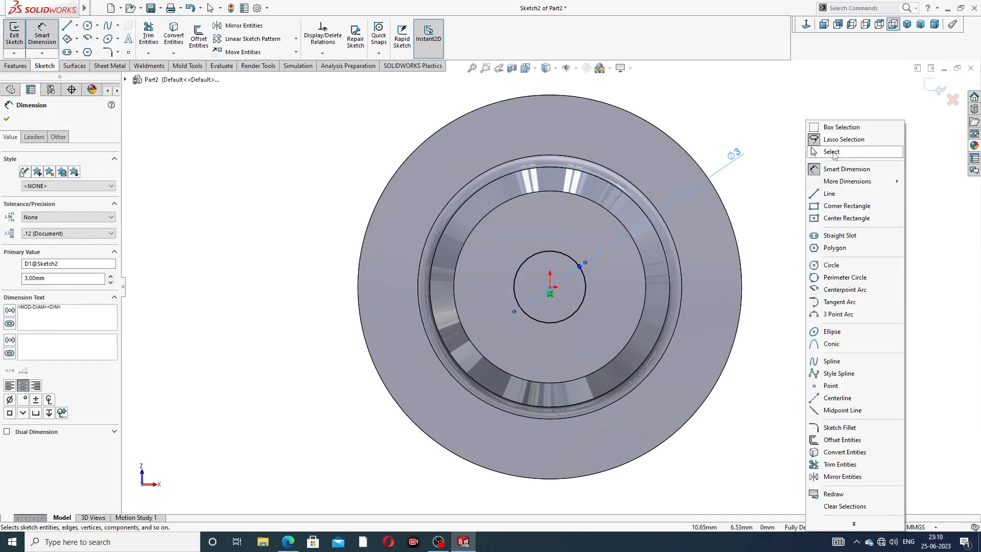
pyautogui.click(833, 139)
# - Consult the PDF drawing for the bore depth and cut-extrude the circle Blind 26.2 mm through the shank and collar into the ball
pyautogui.click(289, 541)
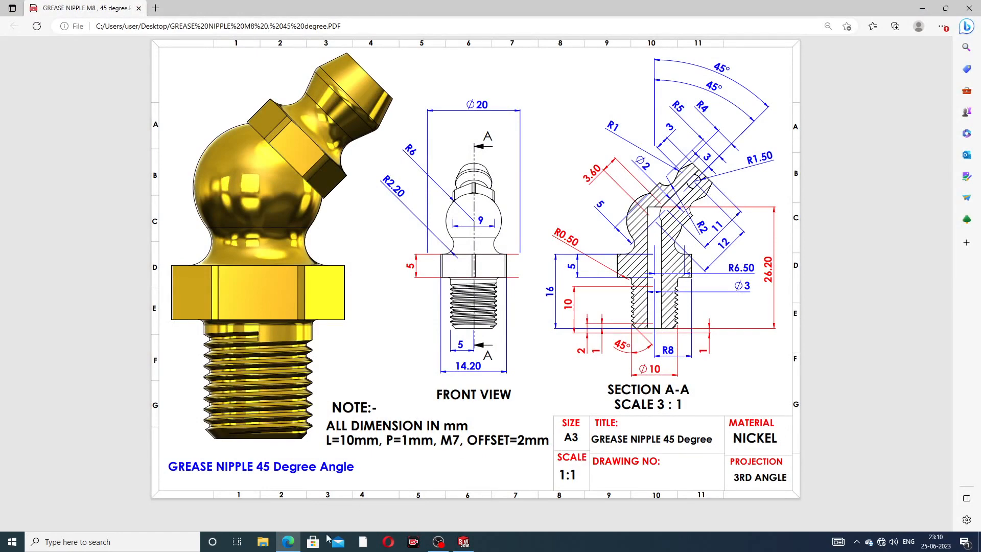
pyautogui.click(288, 542)
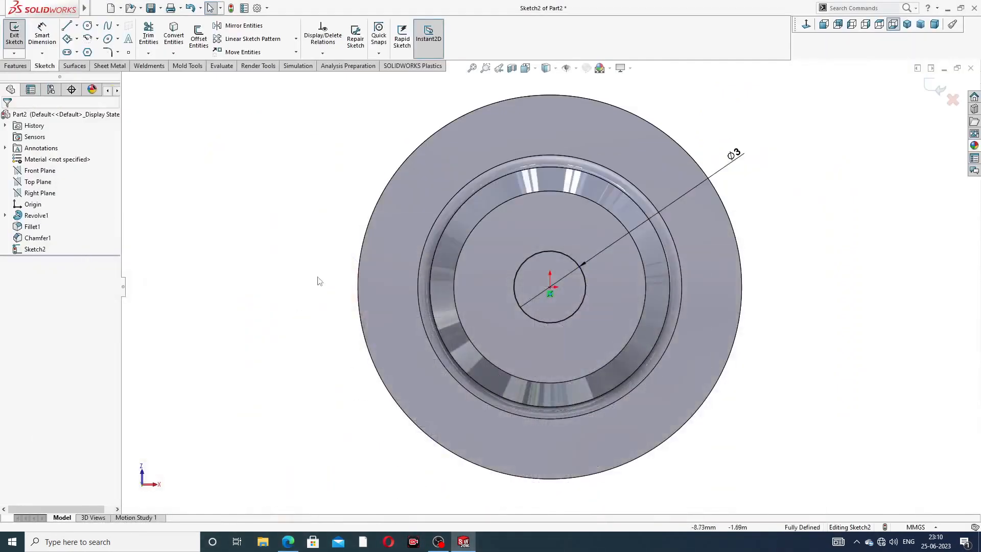
pyautogui.click(20, 66)
pyautogui.click(152, 36)
pyautogui.moveTo(416, 135); pyautogui.dragTo(501, 180, button='middle')
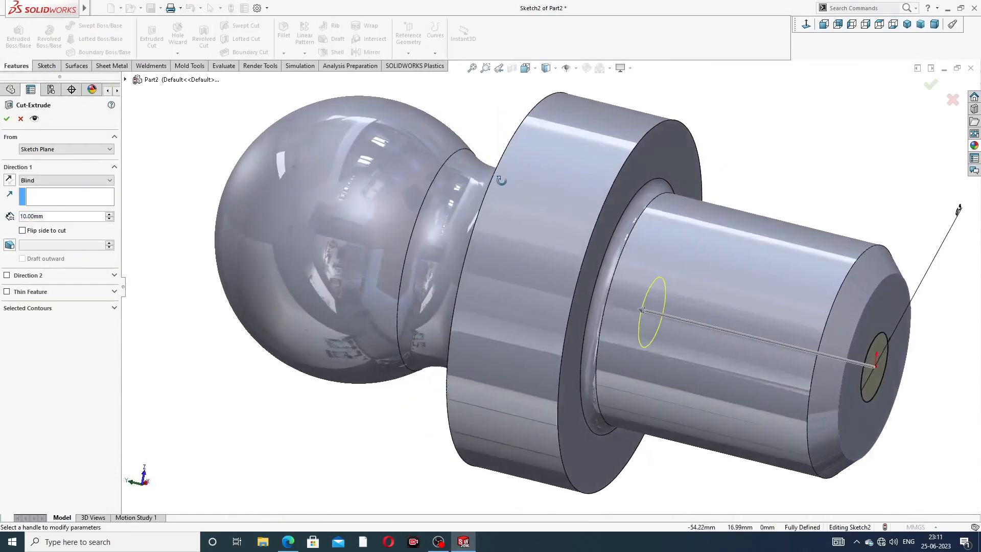
pyautogui.scroll(3, 463, 183)
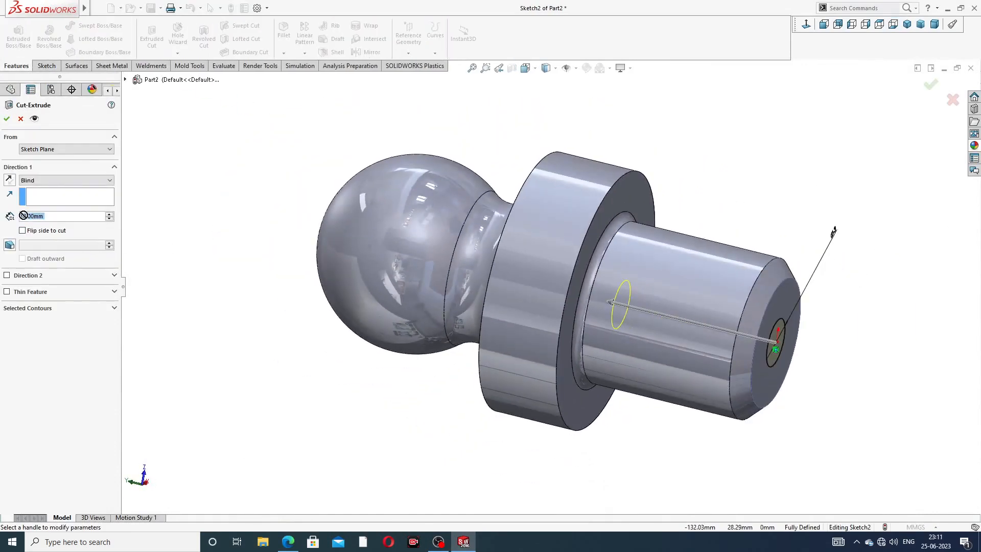
pyautogui.write('26')
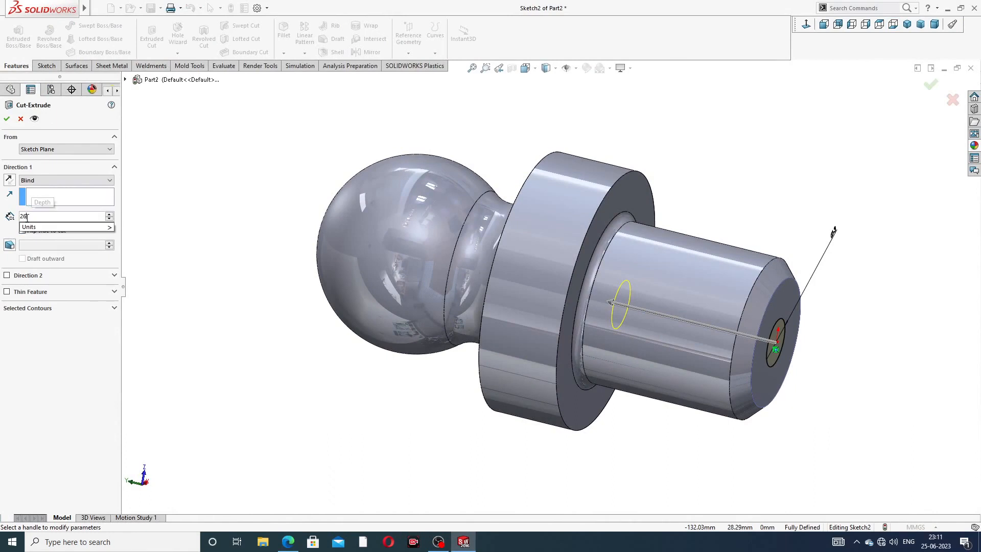
pyautogui.write('.2')
pyautogui.press('Return')
pyautogui.click(297, 546)
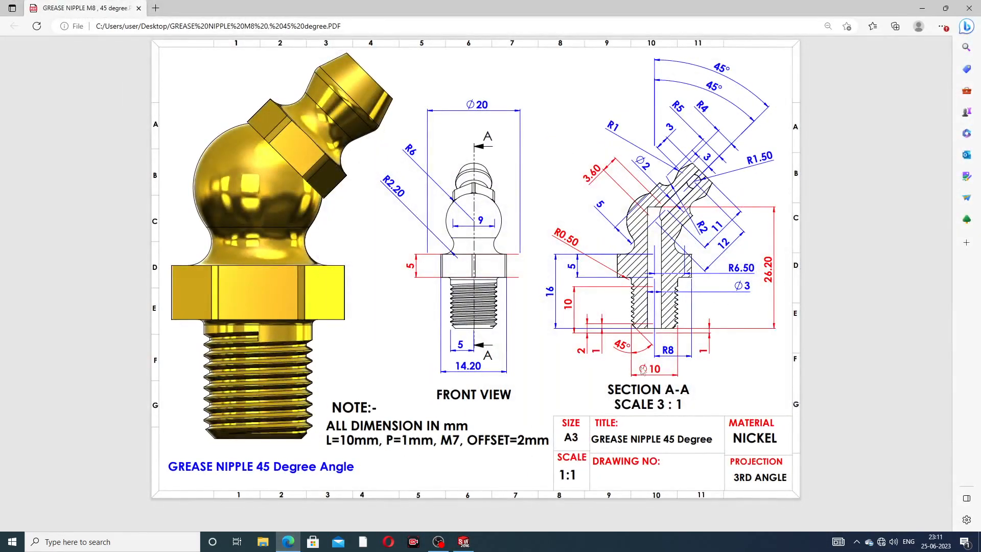
pyautogui.click(288, 541)
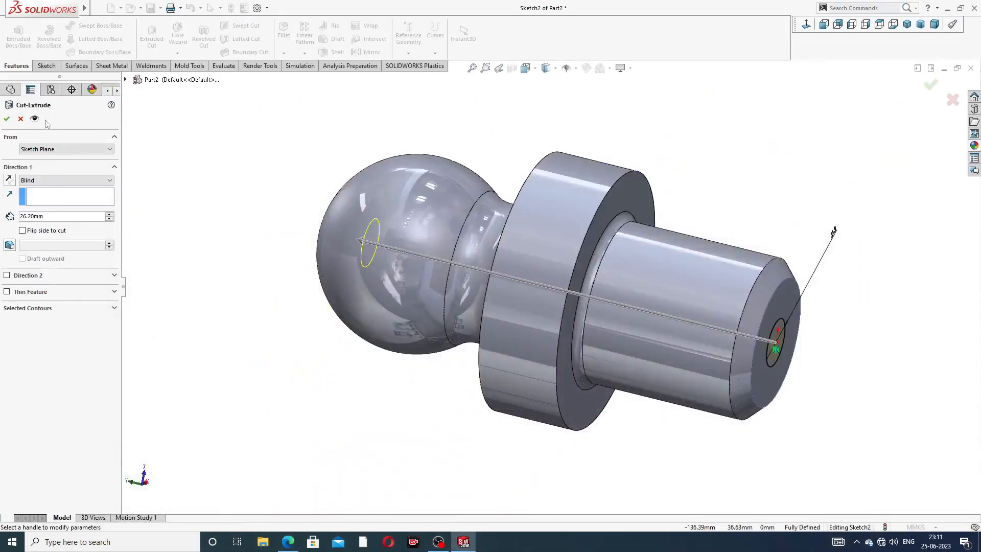
pyautogui.click(7, 119)
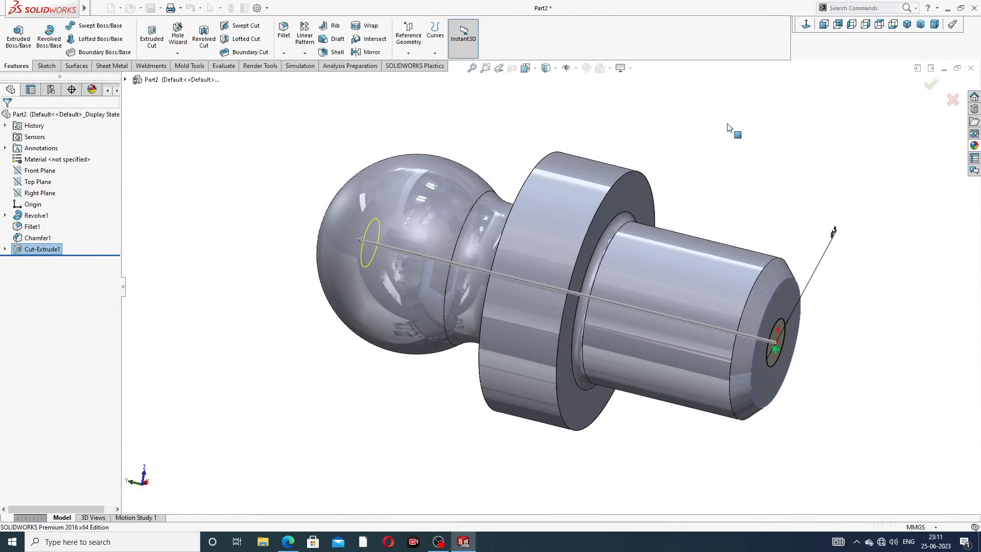
# - On the collar's ball-side face, sketch a six-sided polygon centred on the origin, using an inscribed circle about 15.6 mm in diameter
pyautogui.scroll(3, 712, 182)
pyautogui.moveTo(712, 182); pyautogui.dragTo(578, 297, button='middle')
pyautogui.hotkey('ctrl', '7')
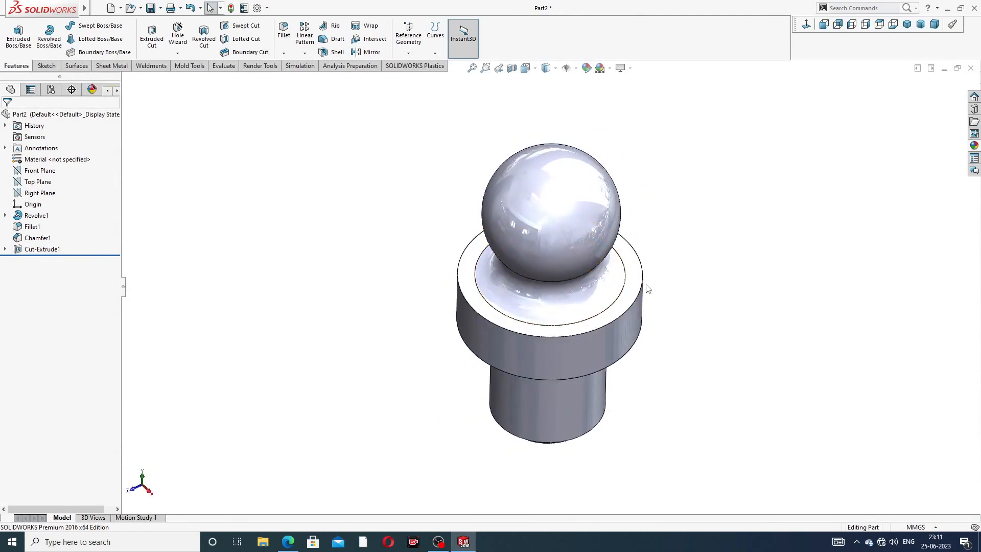
pyautogui.click(637, 276)
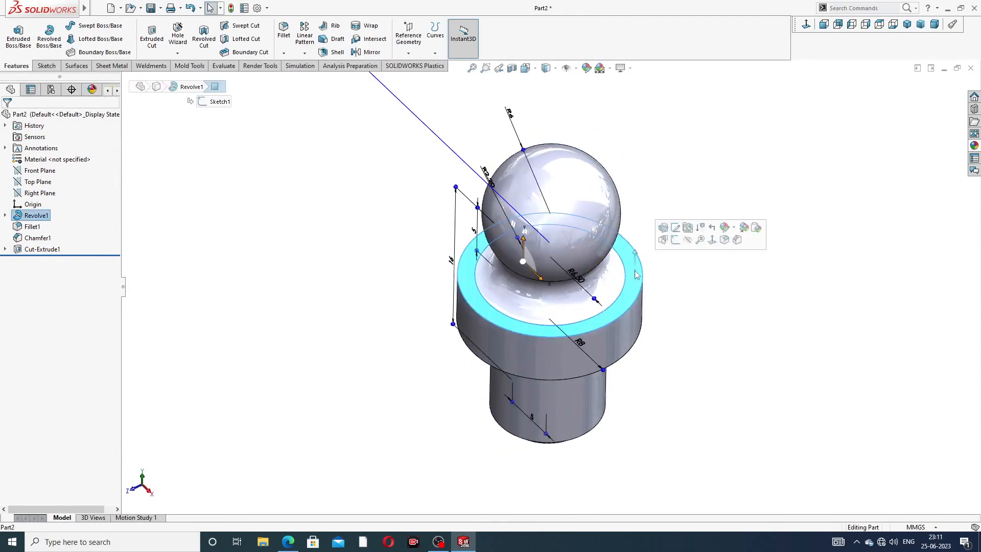
pyautogui.click(676, 240)
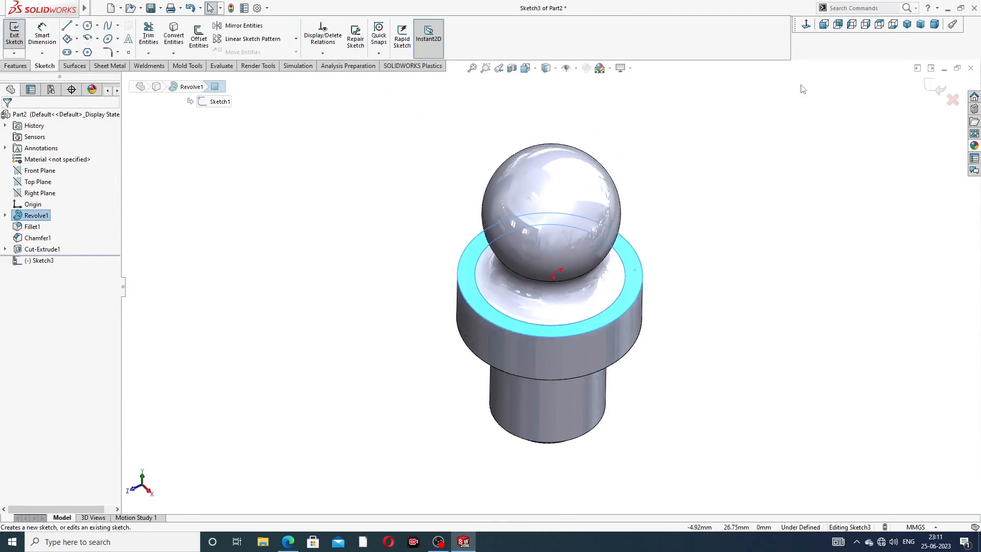
pyautogui.click(806, 24)
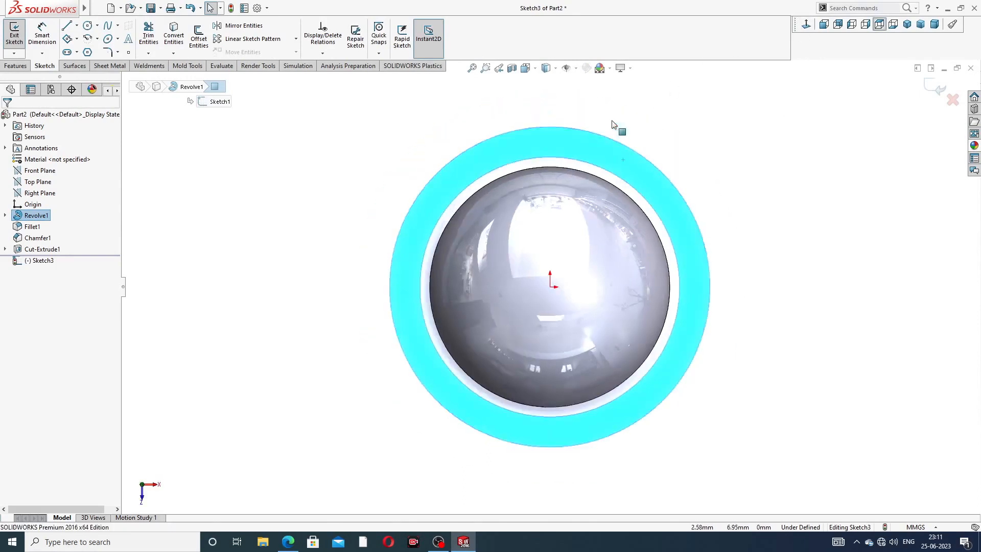
pyautogui.click(88, 52)
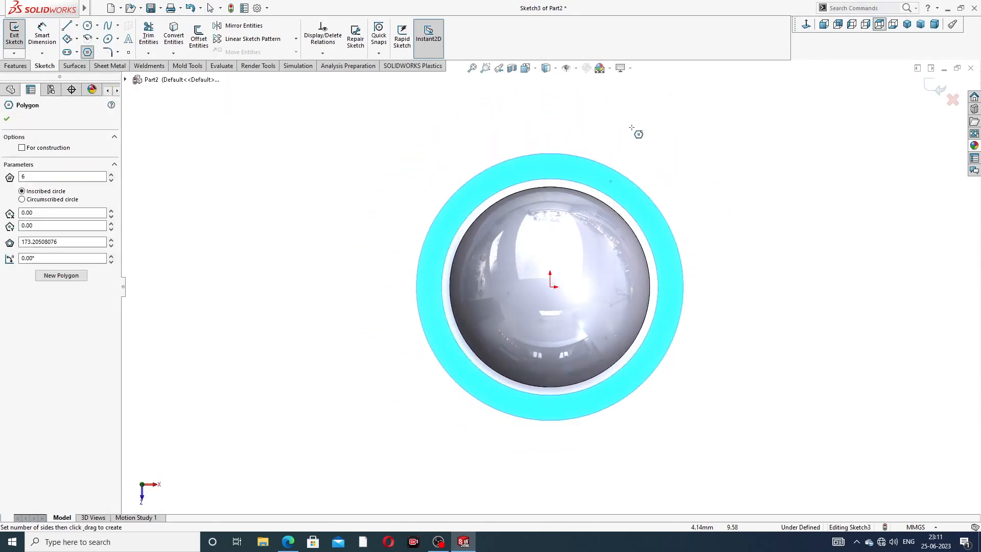
pyautogui.click(551, 286)
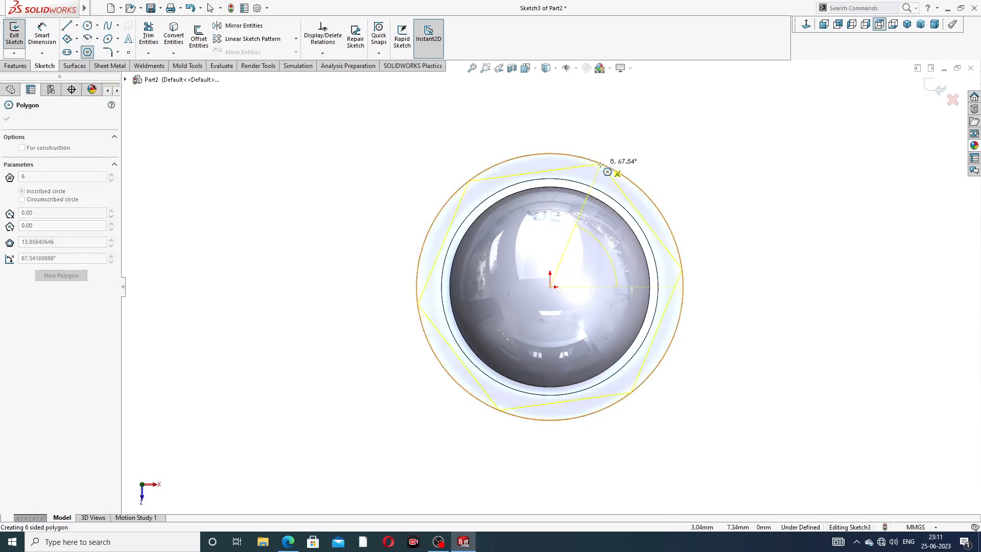
pyautogui.click(620, 153)
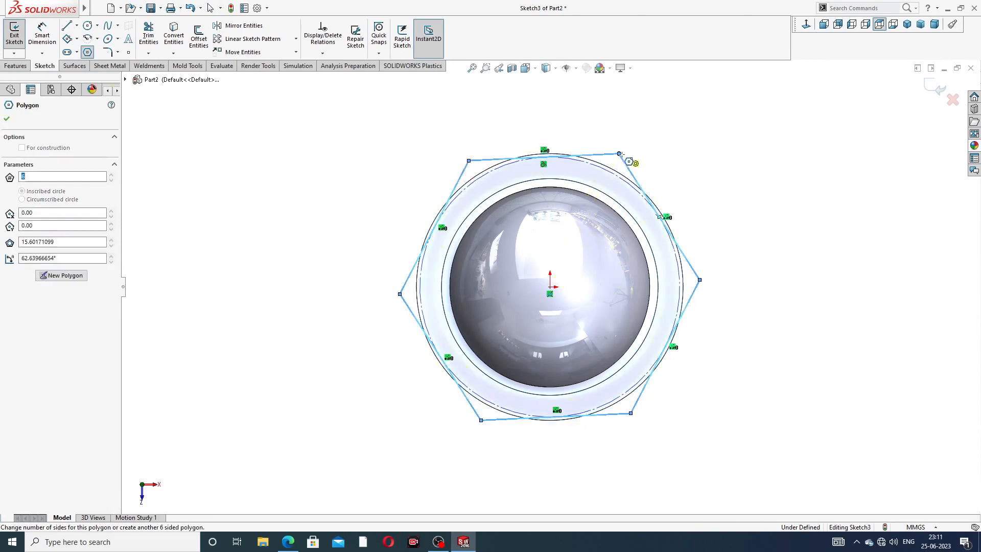
pyautogui.rightClick(661, 147)
pyautogui.click(664, 202)
# - Apply a vertical relation to one slanted side of the hexagon
pyautogui.click(466, 173)
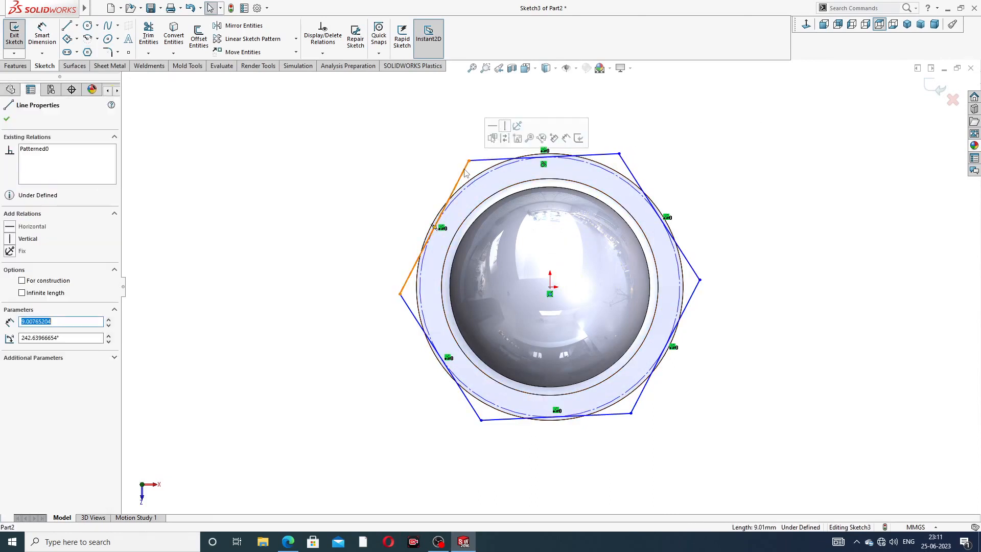
pyautogui.click(505, 126)
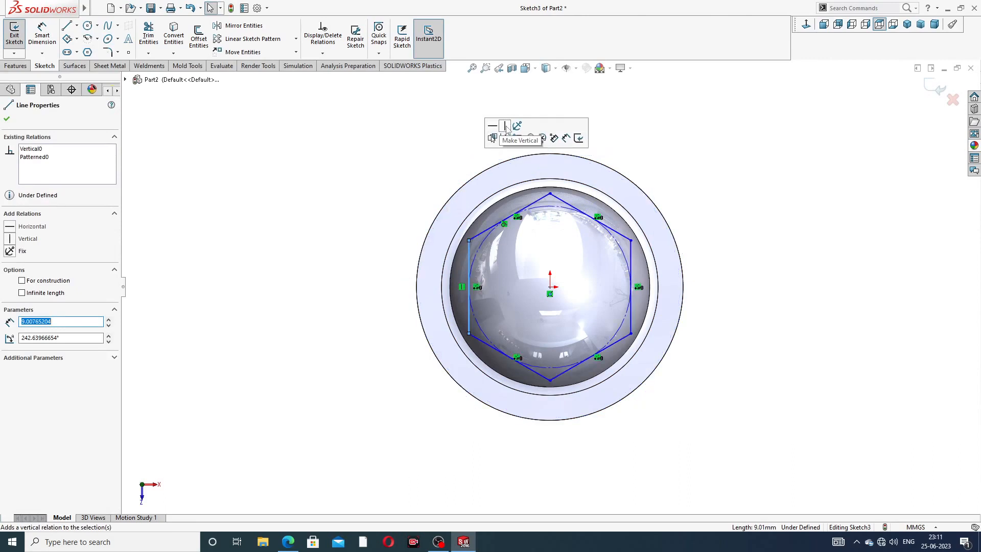
pyautogui.click(400, 150)
pyautogui.click(42, 35)
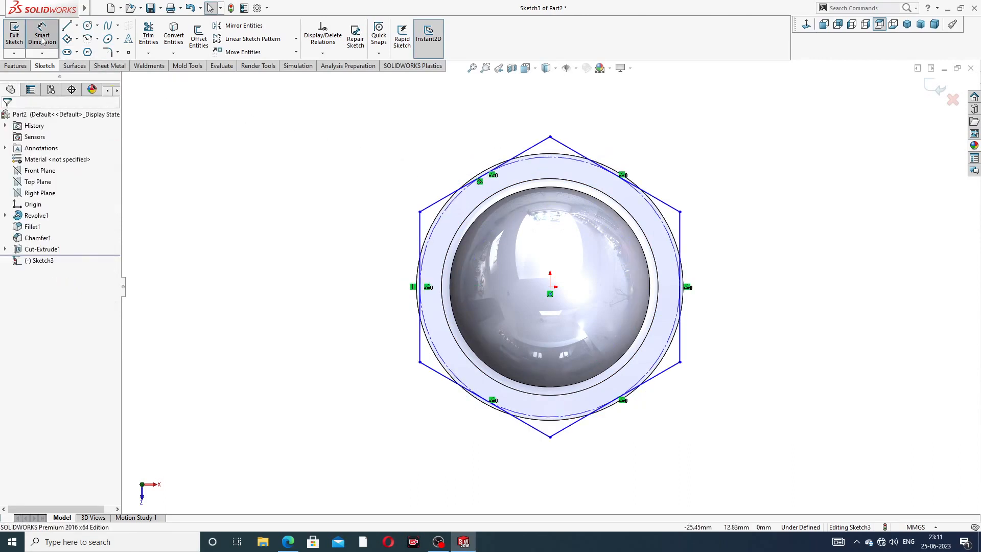
pyautogui.press('Escape')
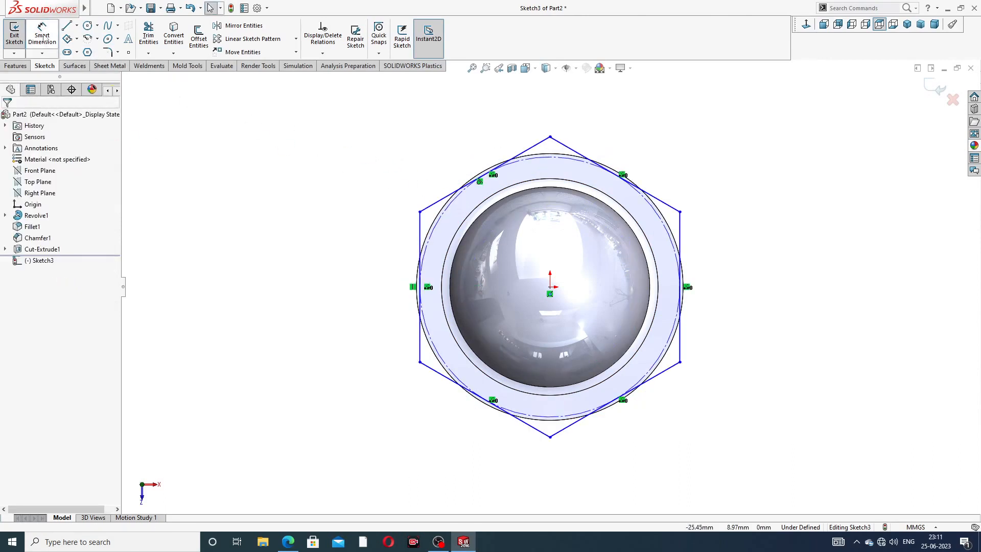
# - Sketch a circle about 19.8 mm in diameter around the hexagon, centred on the origin
pyautogui.click(88, 26)
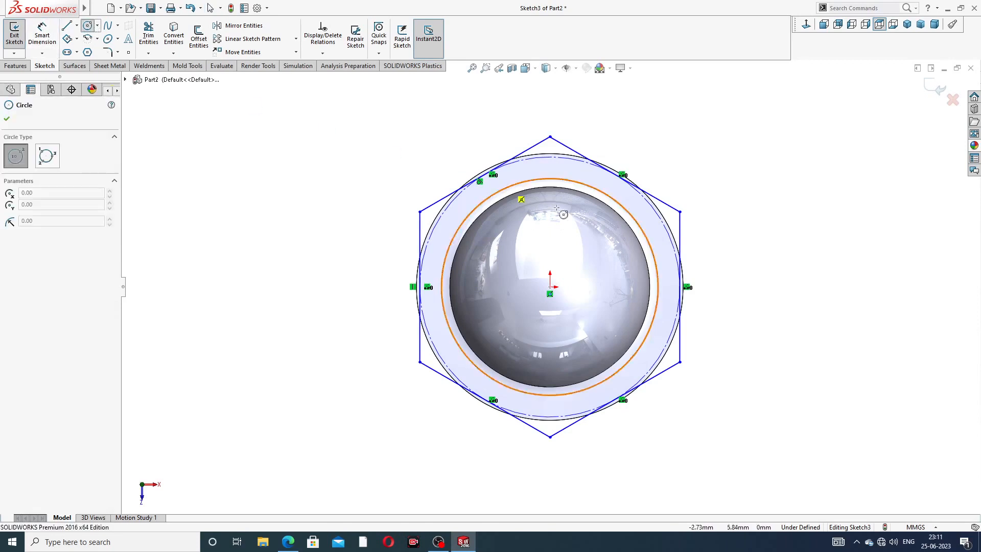
pyautogui.click(550, 287)
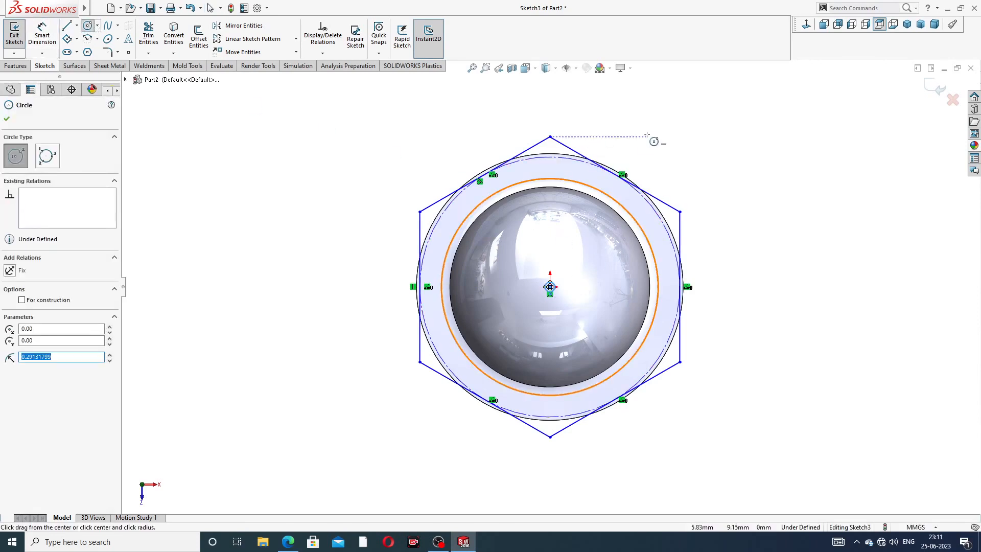
pyautogui.rightClick(689, 166)
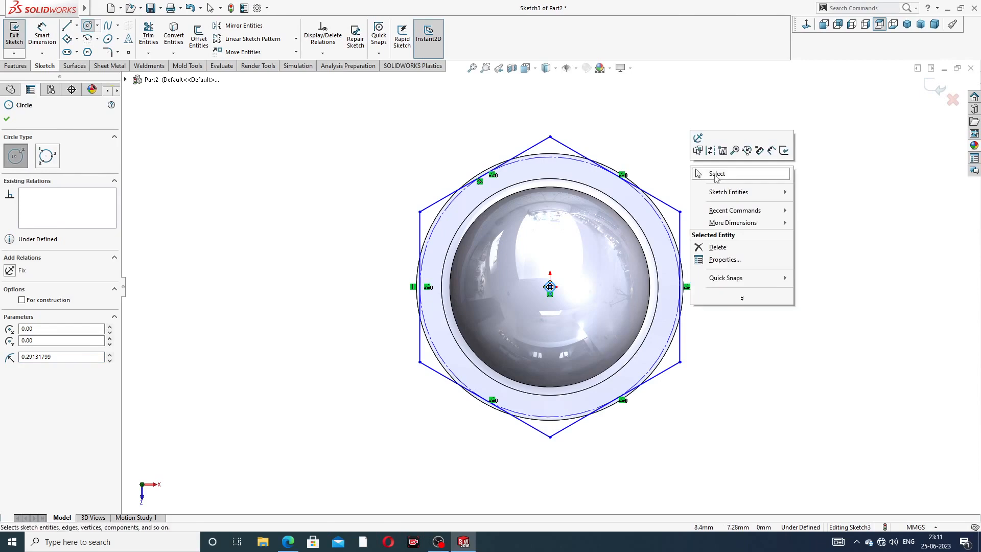
pyautogui.click(712, 174)
pyautogui.moveTo(555, 286); pyautogui.dragTo(623, 140)
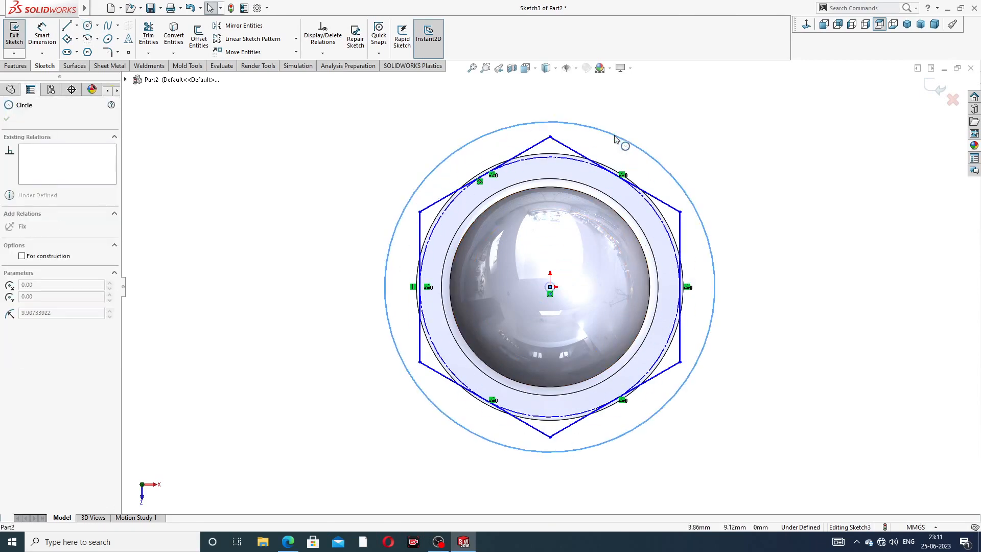
pyautogui.press('Escape')
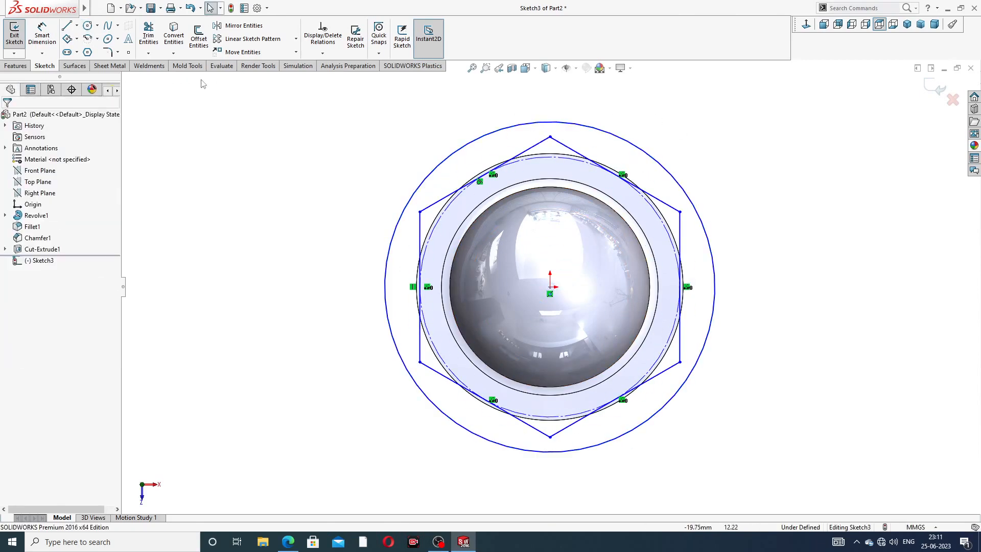
# - Consult the PDF drawing for the outer circle and hexagon sizes, and dimension the outer circle's diameter to 20 mm
pyautogui.click(42, 35)
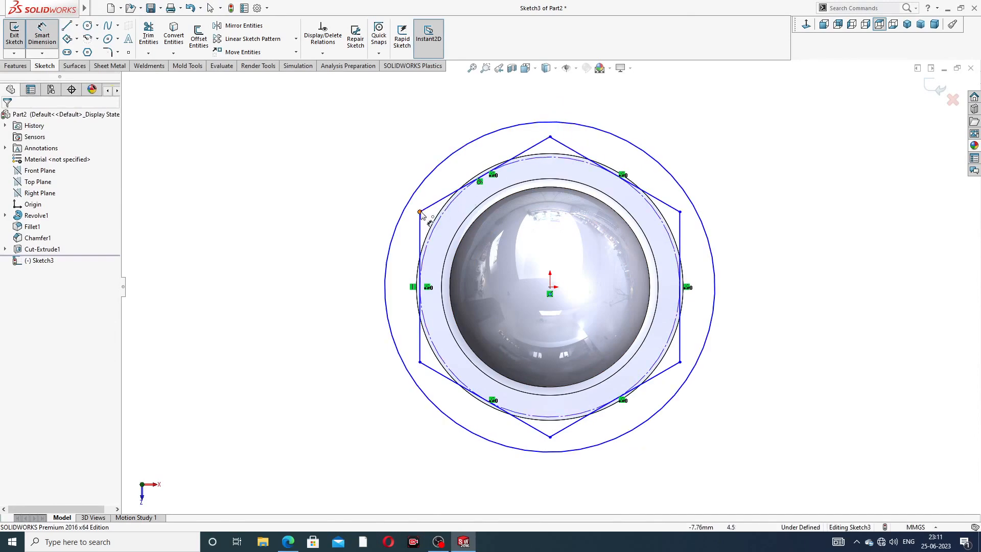
pyautogui.click(289, 541)
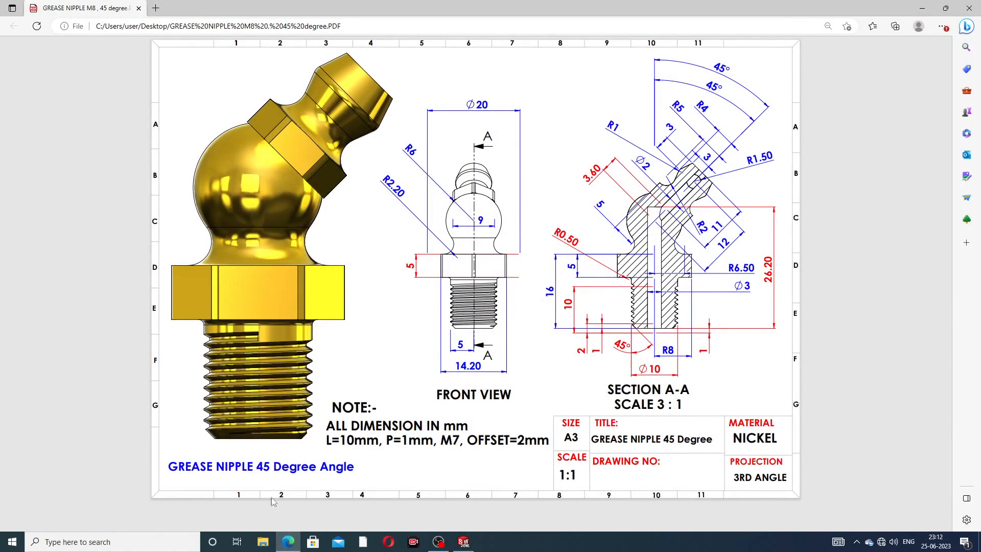
pyautogui.click(288, 541)
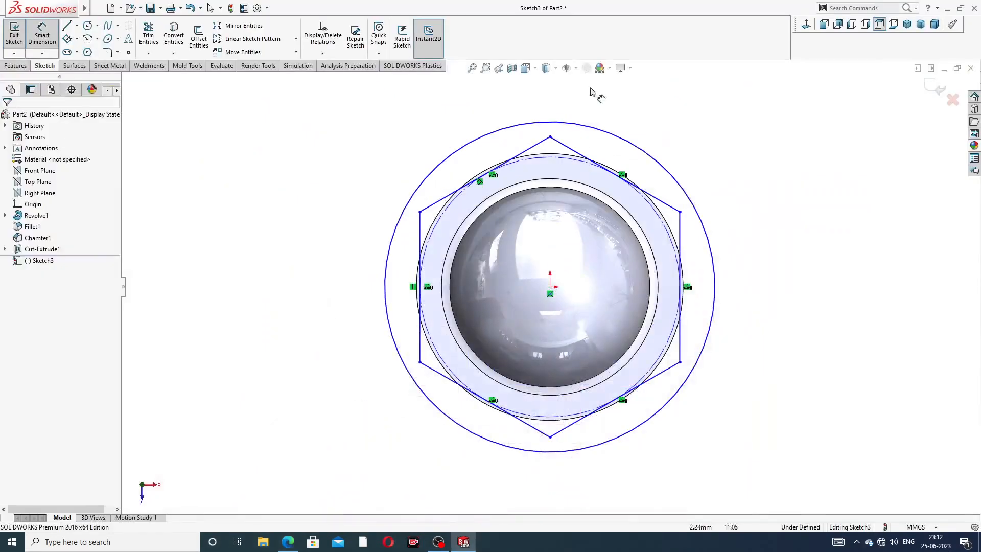
pyautogui.click(603, 133)
pyautogui.click(726, 115)
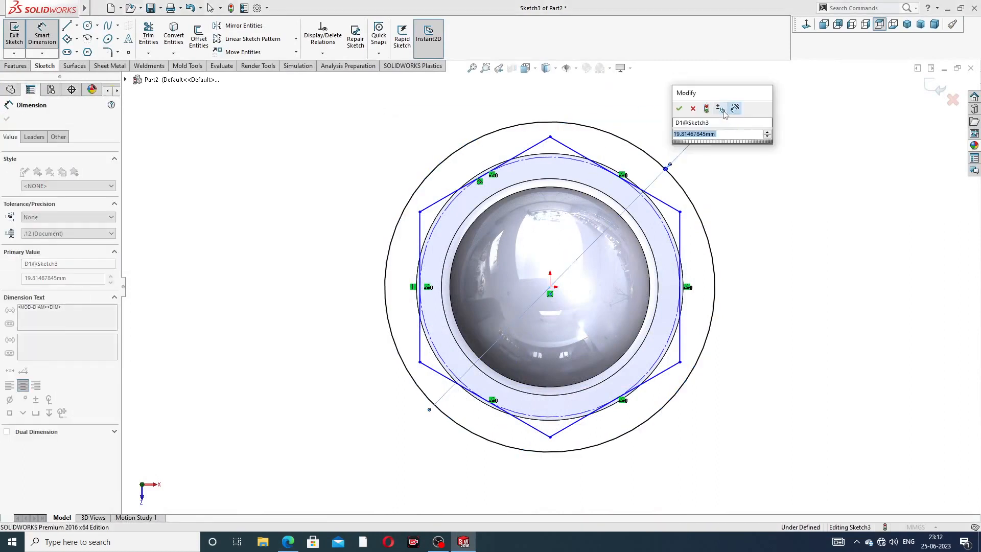
pyautogui.write('20')
pyautogui.press('Return')
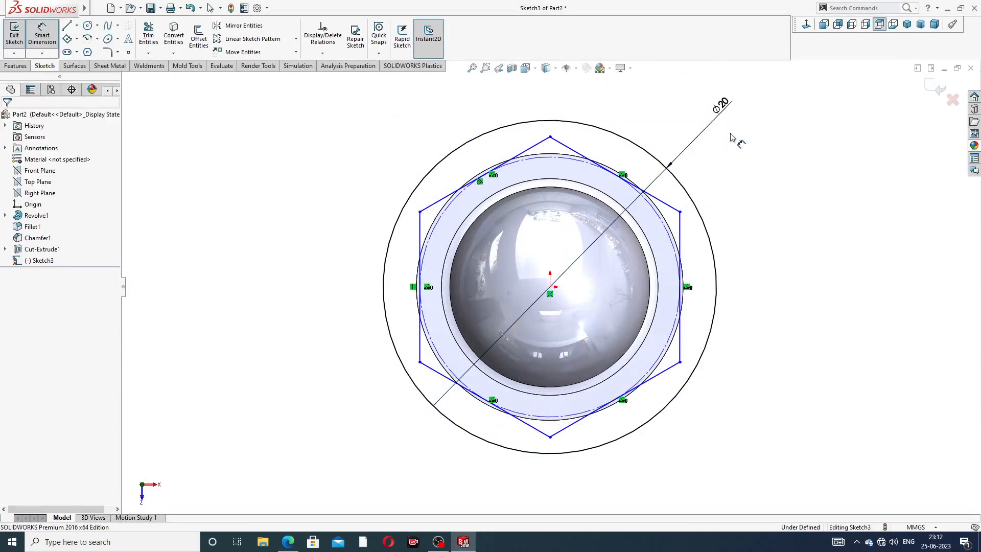
# - Dimension the hexagon's width between its two vertical sides to 14.2 mm
pyautogui.click(420, 211)
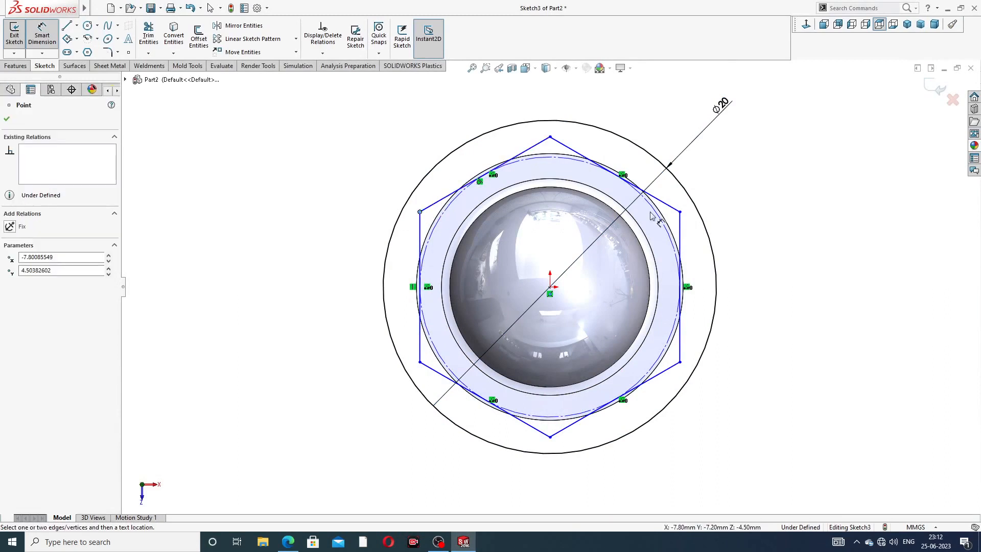
pyautogui.click(680, 211)
pyautogui.click(563, 110)
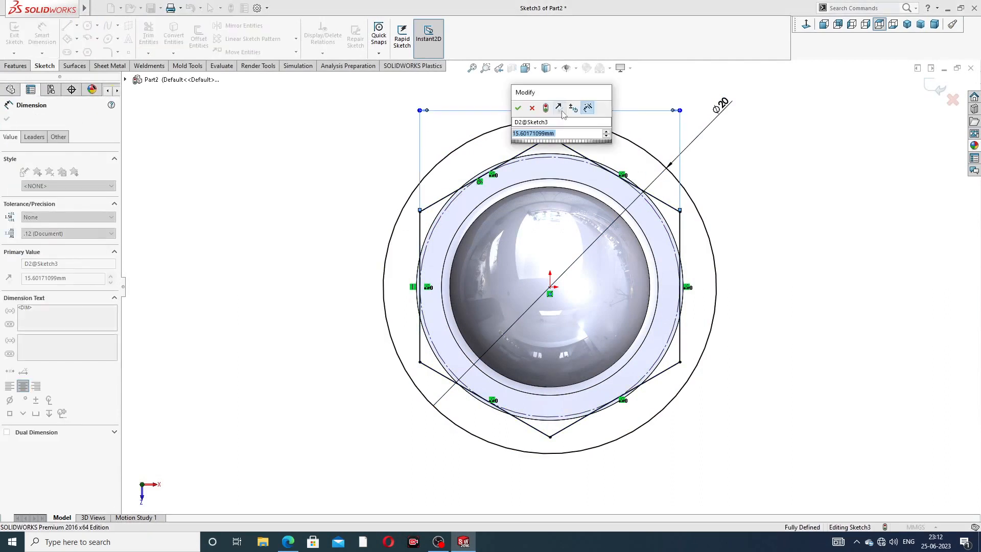
pyautogui.write('14.2')
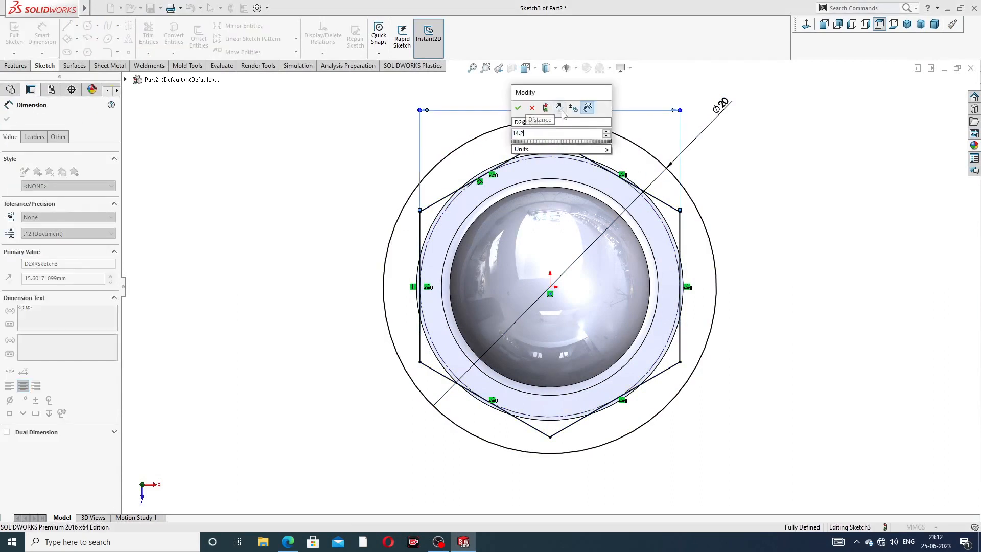
pyautogui.press('Escape')
pyautogui.click(753, 176)
pyautogui.rightClick(768, 148)
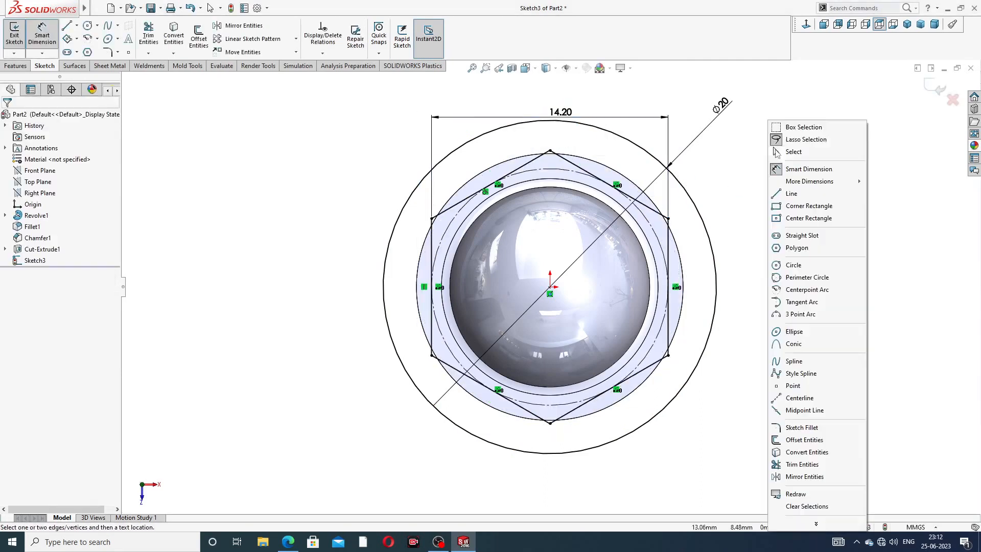
pyautogui.click(794, 152)
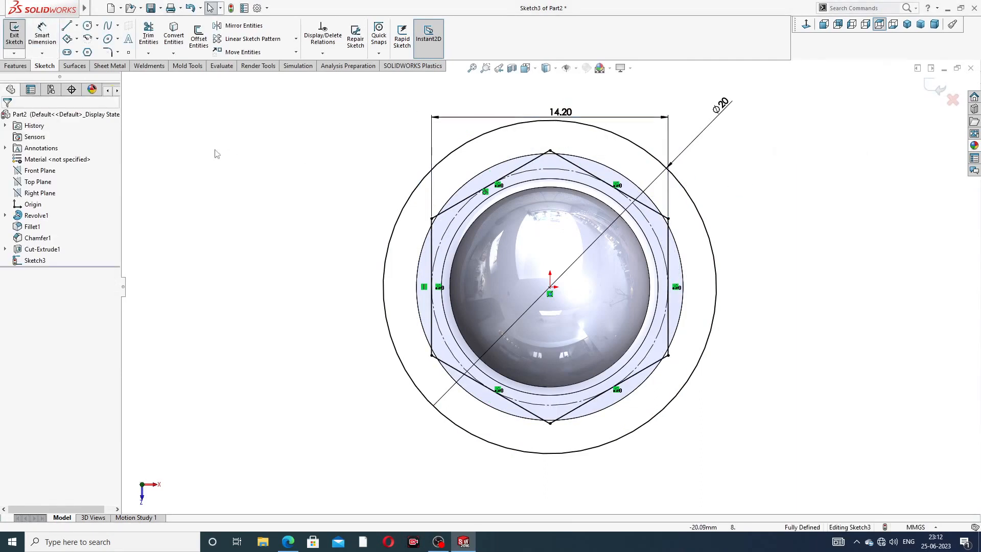
# - Cut-extrude the area between the hexagon and the outer circle Blind 5 mm to shape the collar into a hex
pyautogui.click(17, 66)
pyautogui.click(154, 41)
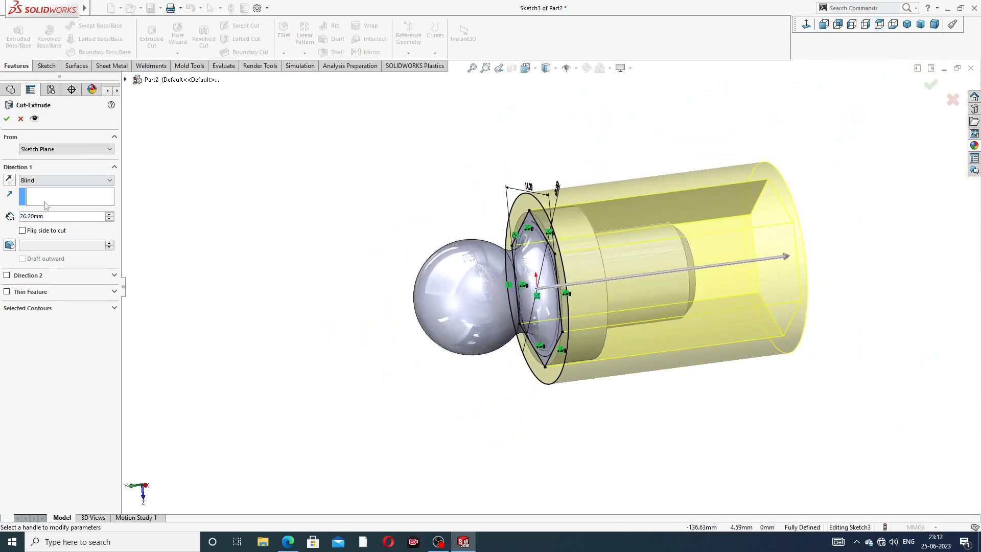
pyautogui.write('5')
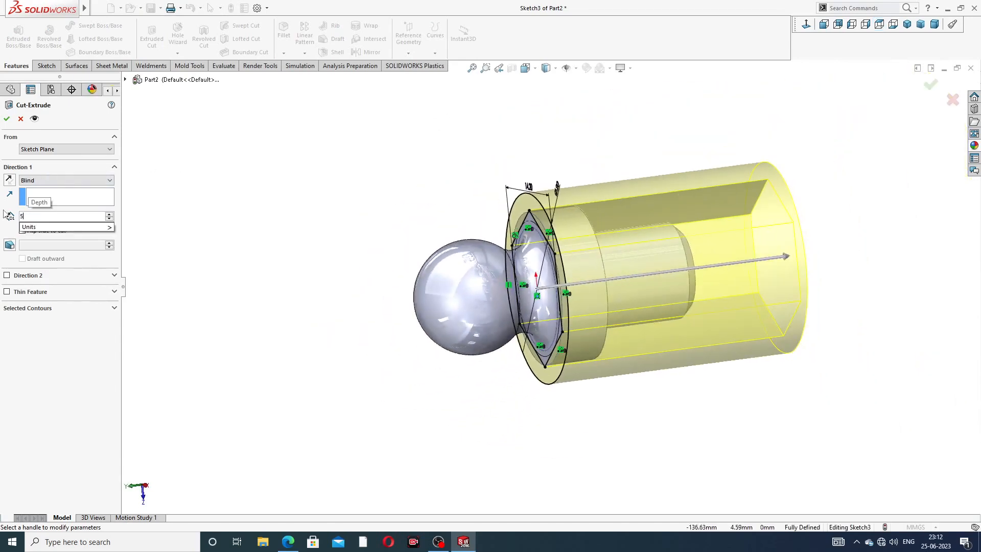
pyautogui.press('Return')
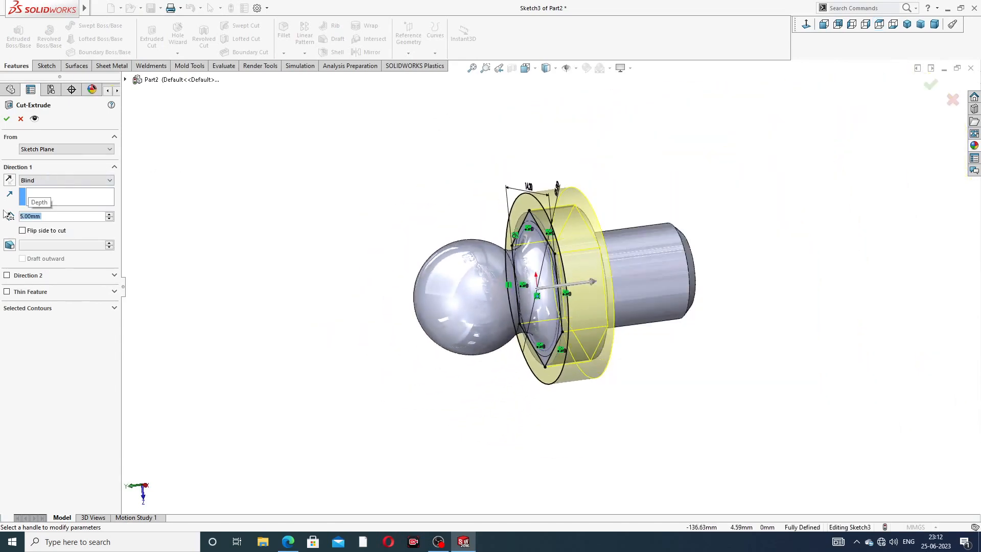
pyautogui.click(6, 119)
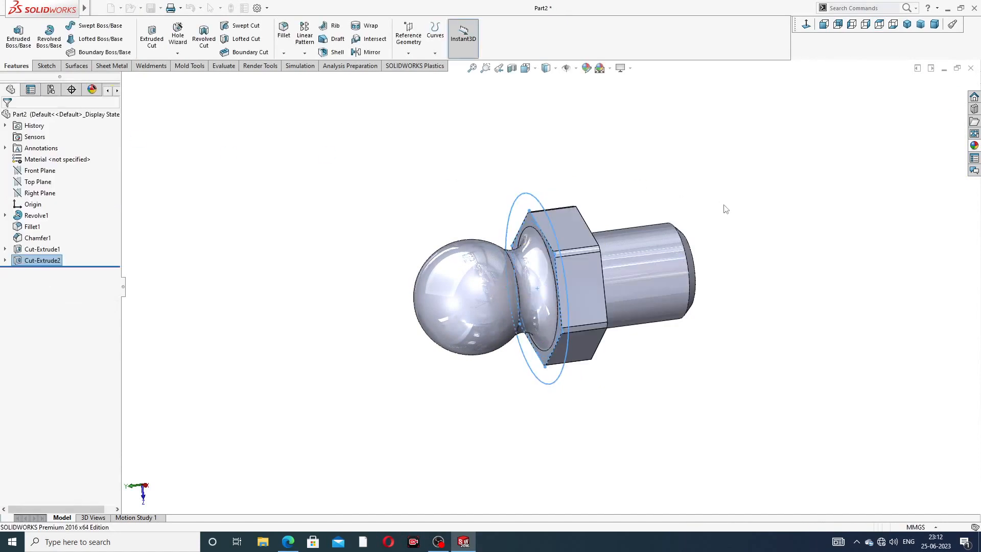
# - Examine the hexagonal collar from several angles and consult the PDF drawing for the angled nipple head's dimensions
pyautogui.moveTo(723, 208); pyautogui.dragTo(685, 198, button='middle')
pyautogui.click(677, 195)
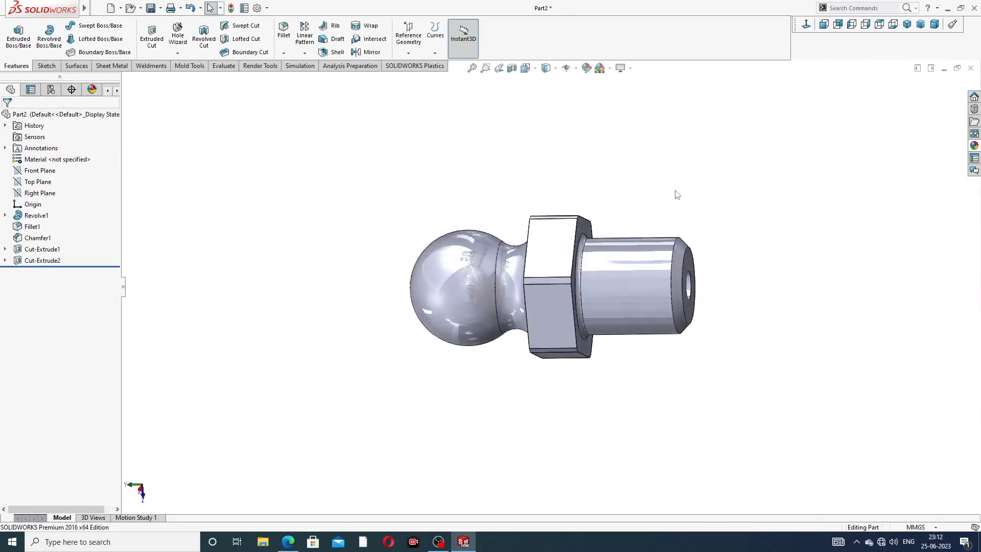
pyautogui.moveTo(621, 204); pyautogui.dragTo(759, 148, button='middle')
pyautogui.scroll(-4, 529, 306)
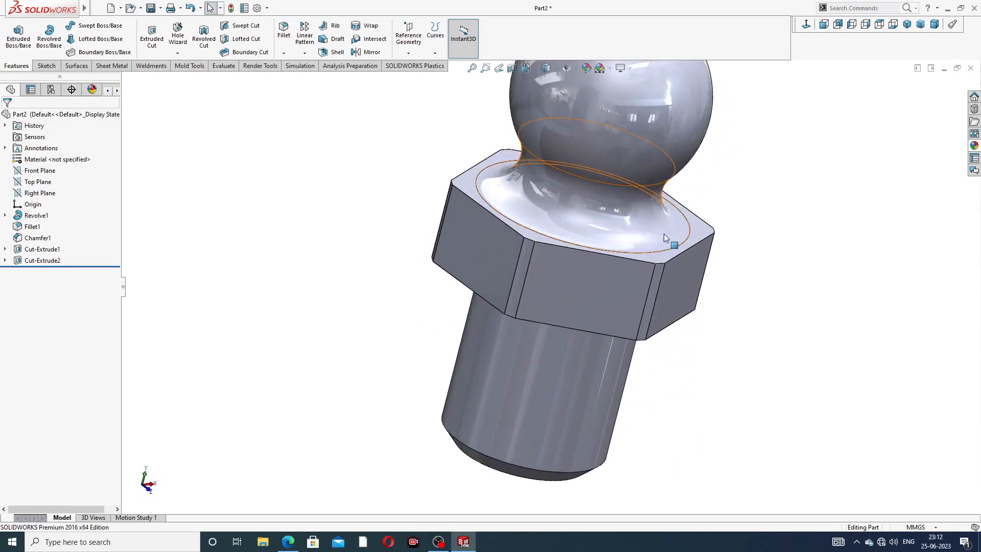
pyautogui.scroll(5, 715, 158)
pyautogui.moveTo(706, 98); pyautogui.dragTo(667, 152, button='middle')
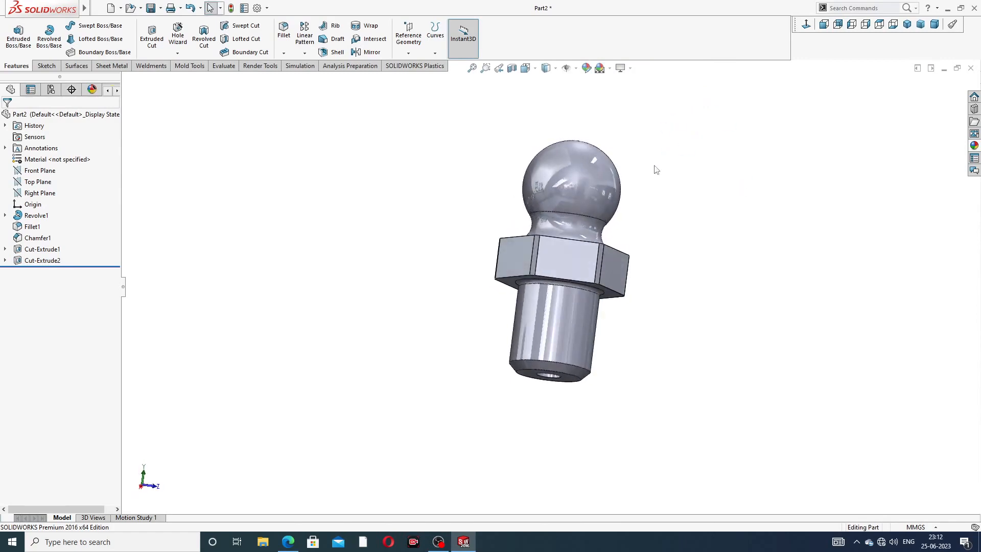
pyautogui.click(288, 542)
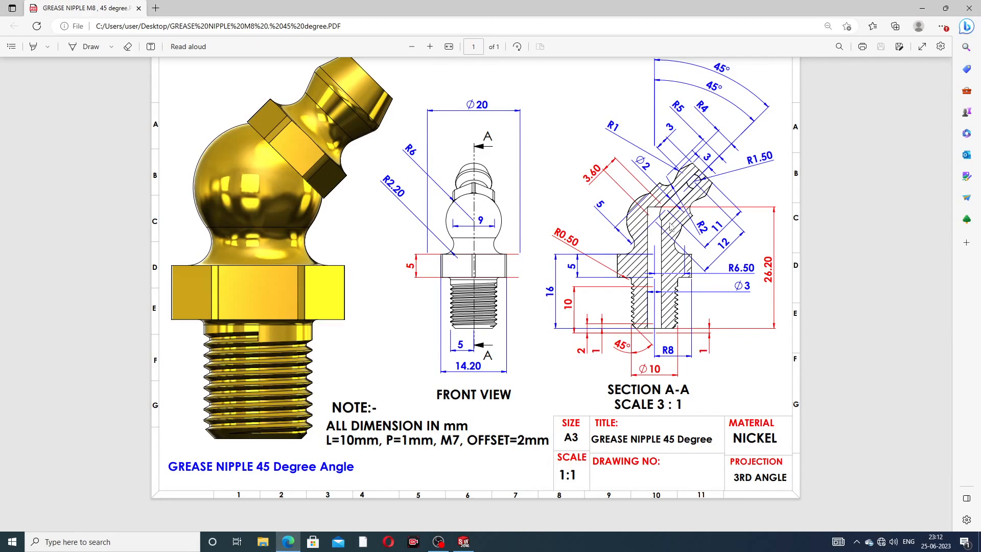
pyautogui.click(288, 542)
pyautogui.moveTo(656, 184); pyautogui.dragTo(648, 228, button='middle')
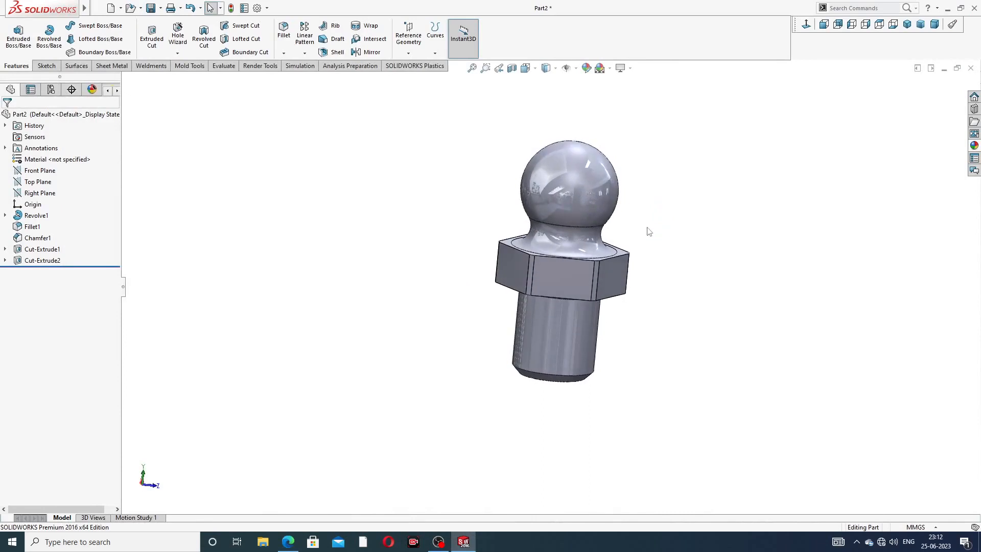
# - Start a sketch on the Front Plane and draw a vertical centerline about 11.8 mm long from above the ball down to the origin
pyautogui.click(52, 174)
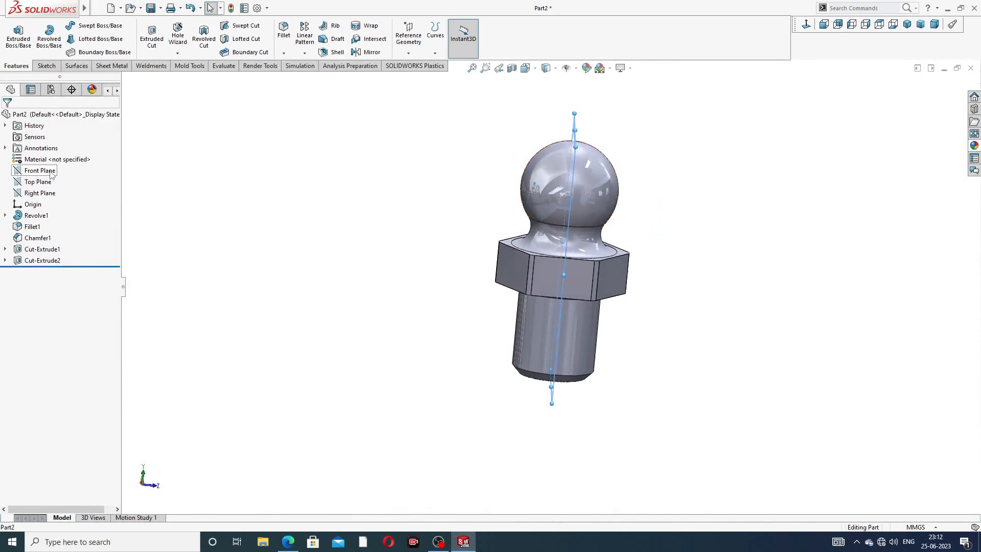
pyautogui.click(69, 157)
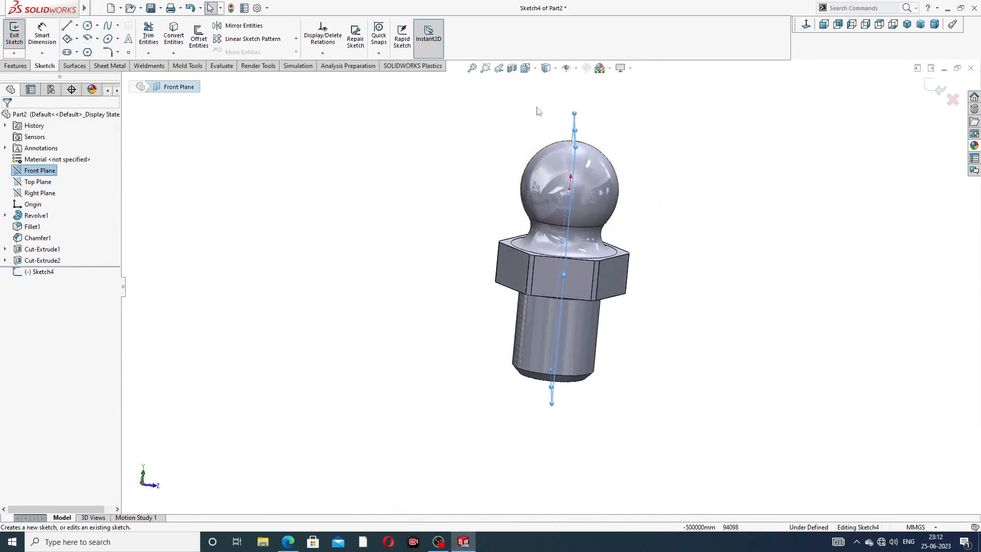
pyautogui.click(806, 25)
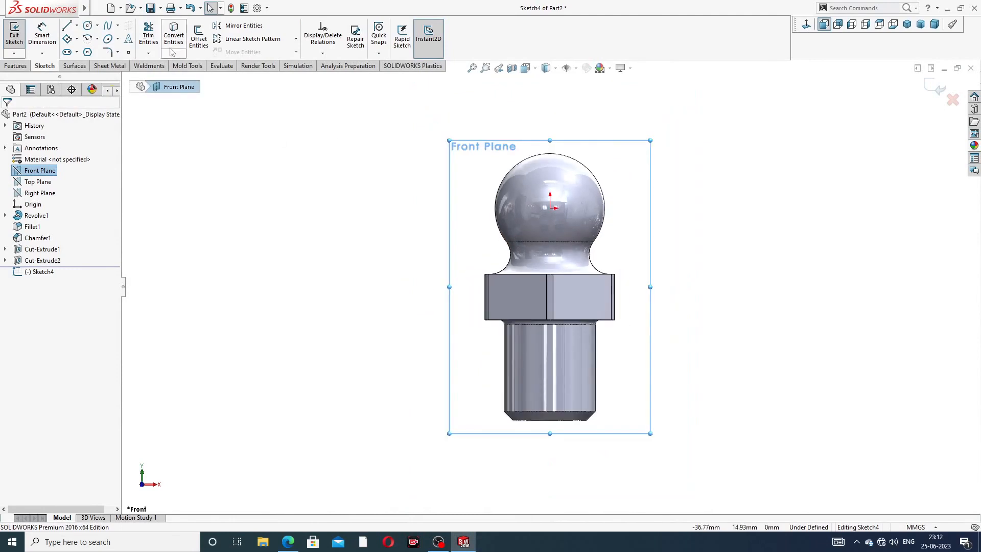
pyautogui.click(76, 25)
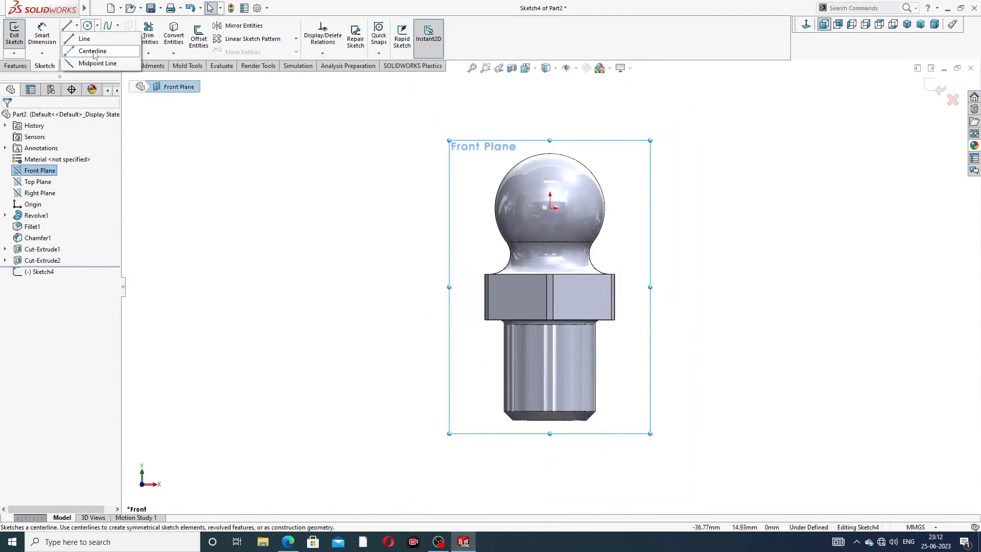
pyautogui.click(92, 52)
pyautogui.scroll(1, 588, 163)
pyautogui.scroll(-3, 566, 180)
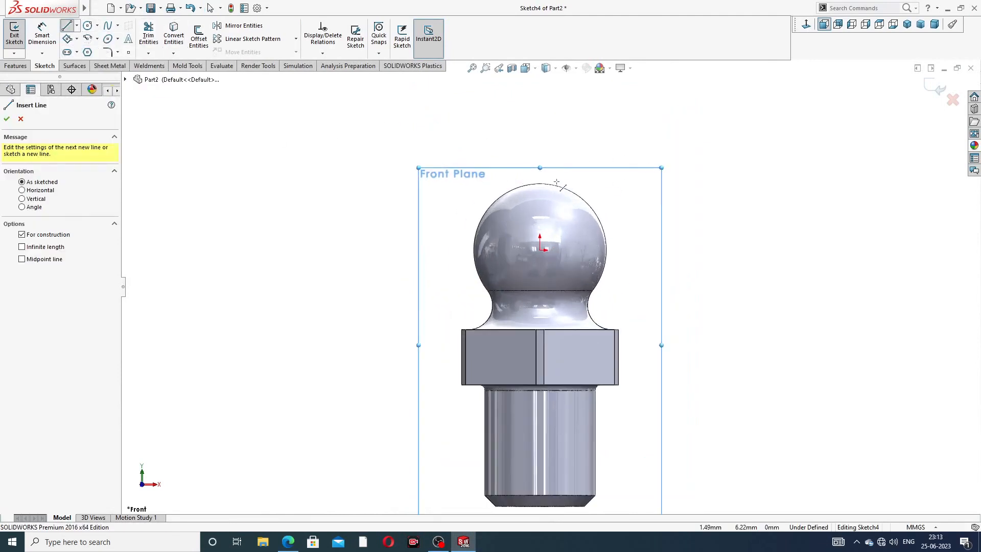
pyautogui.click(540, 121)
pyautogui.click(540, 250)
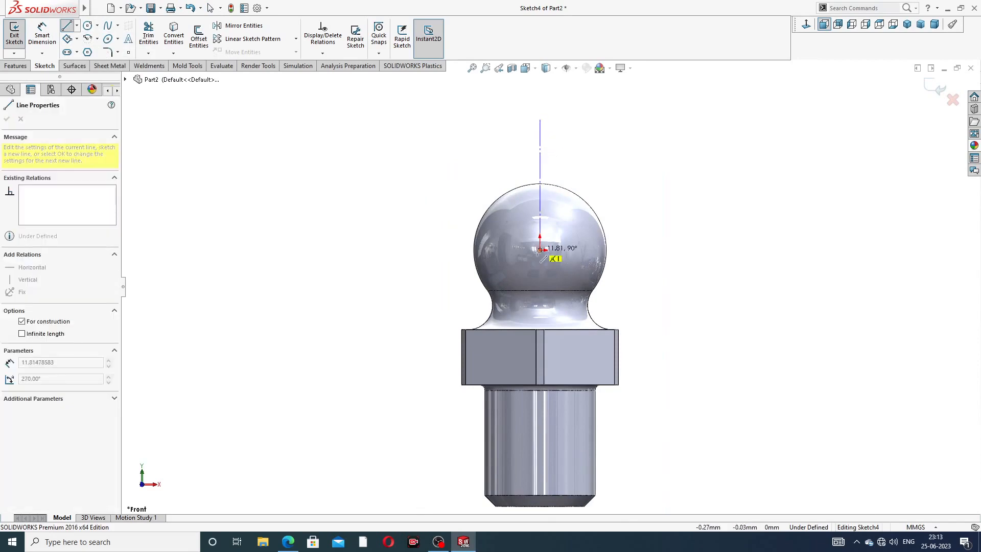
# - Draw an inclined centerline from the origin up past the ball, and adjust the free ends of both centerlines
pyautogui.click(641, 149)
pyautogui.rightClick(676, 141)
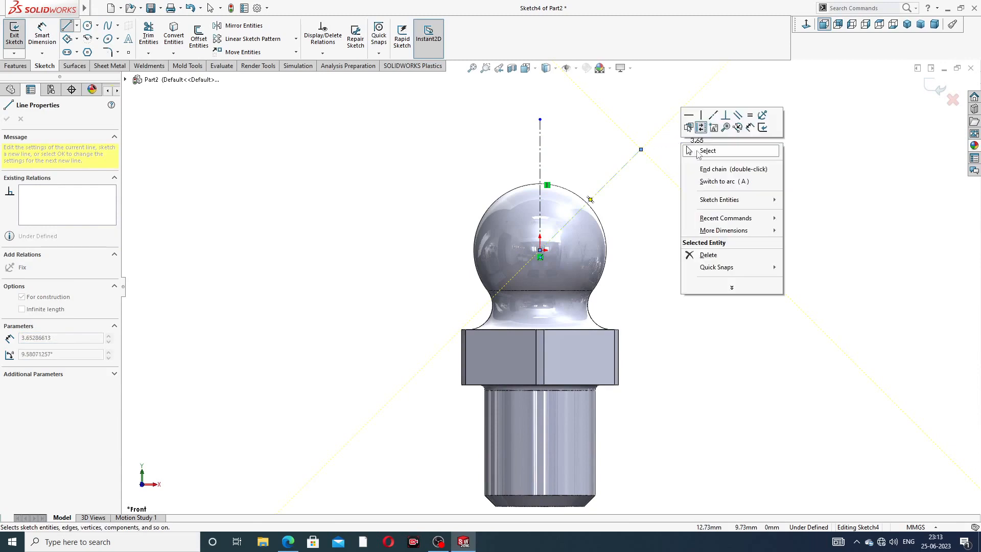
pyautogui.click(697, 152)
pyautogui.moveTo(542, 122); pyautogui.dragTo(663, 132)
pyautogui.click(695, 170)
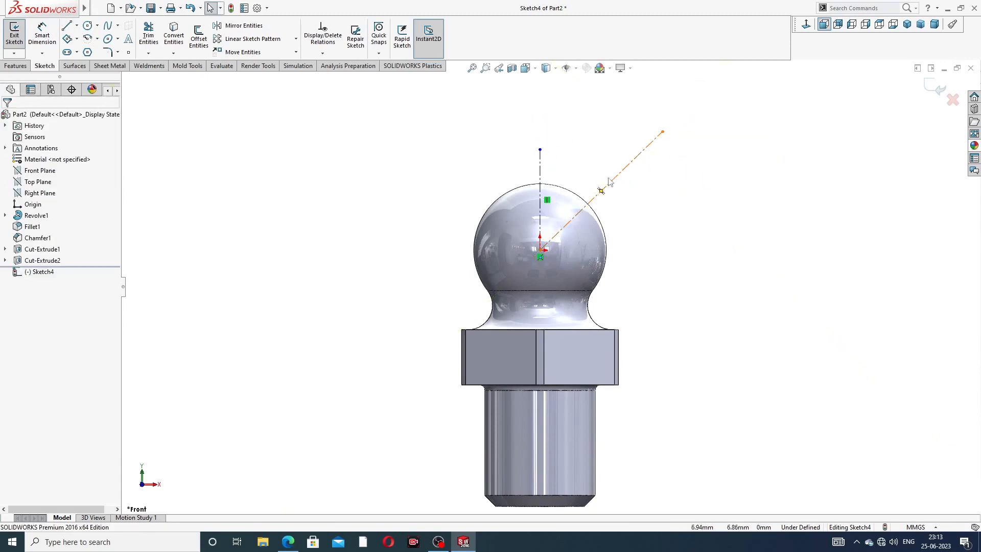
# - Dimension the angle between the vertical and inclined centerlines to 45° and finish the sketch
pyautogui.click(42, 36)
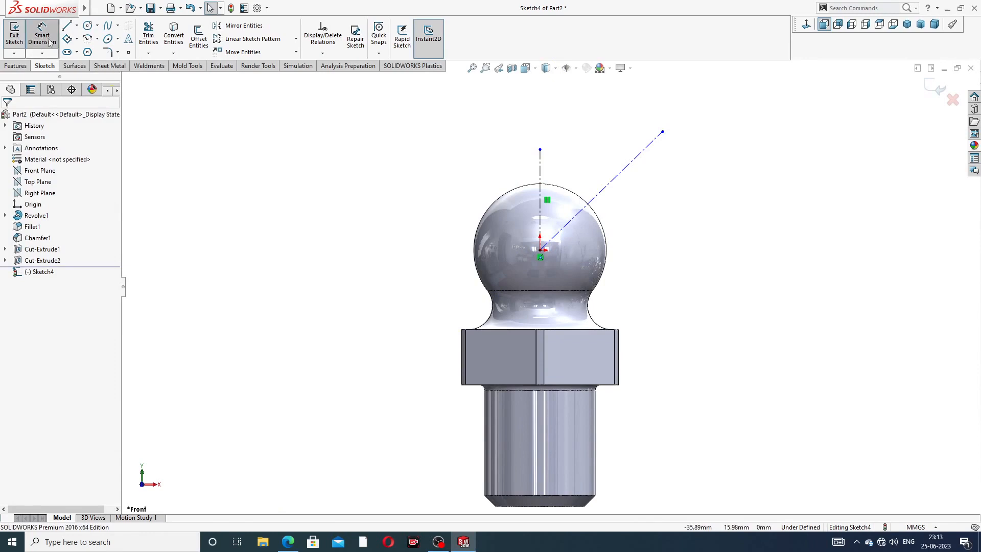
pyautogui.click(544, 174)
pyautogui.click(598, 194)
pyautogui.click(581, 164)
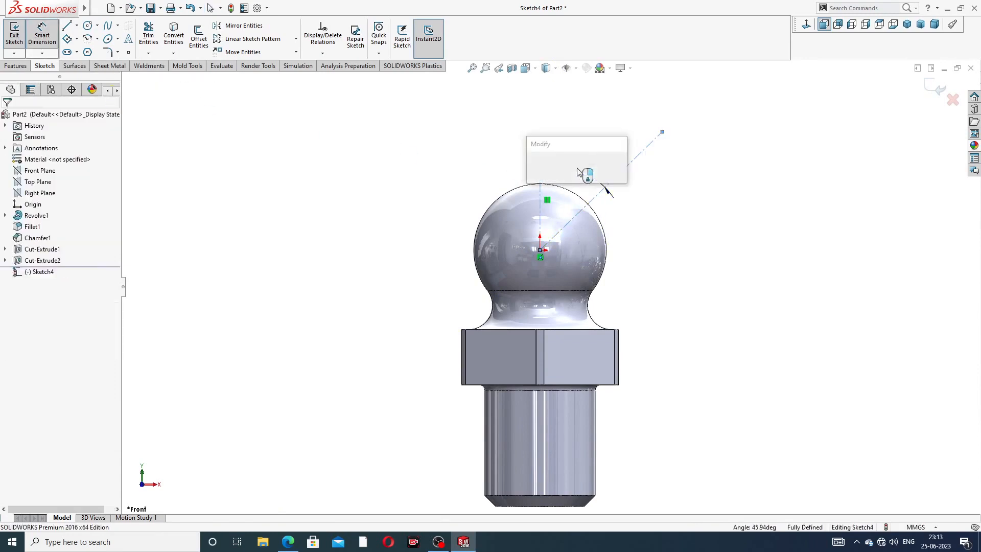
pyautogui.write('45')
pyautogui.press('Return')
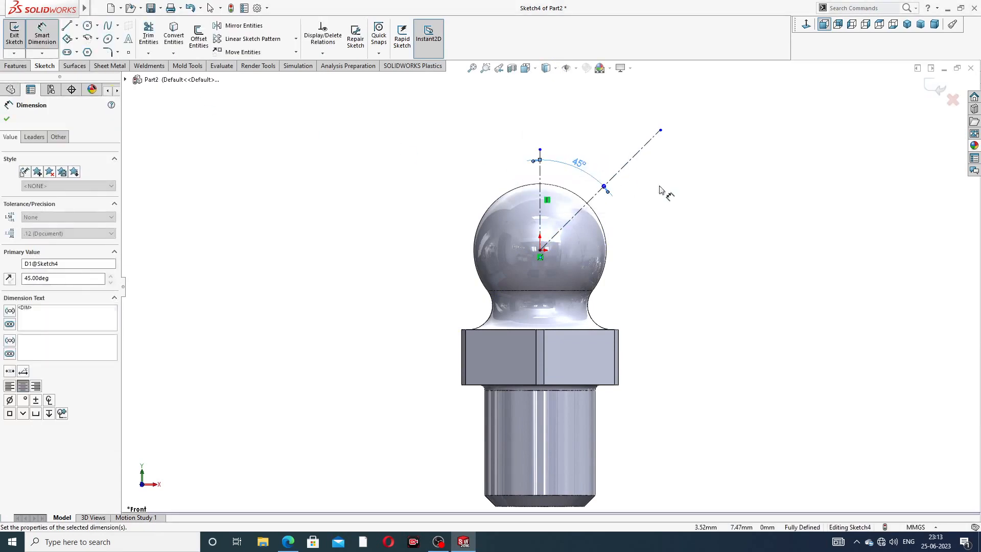
pyautogui.rightClick(706, 168)
pyautogui.click(736, 149)
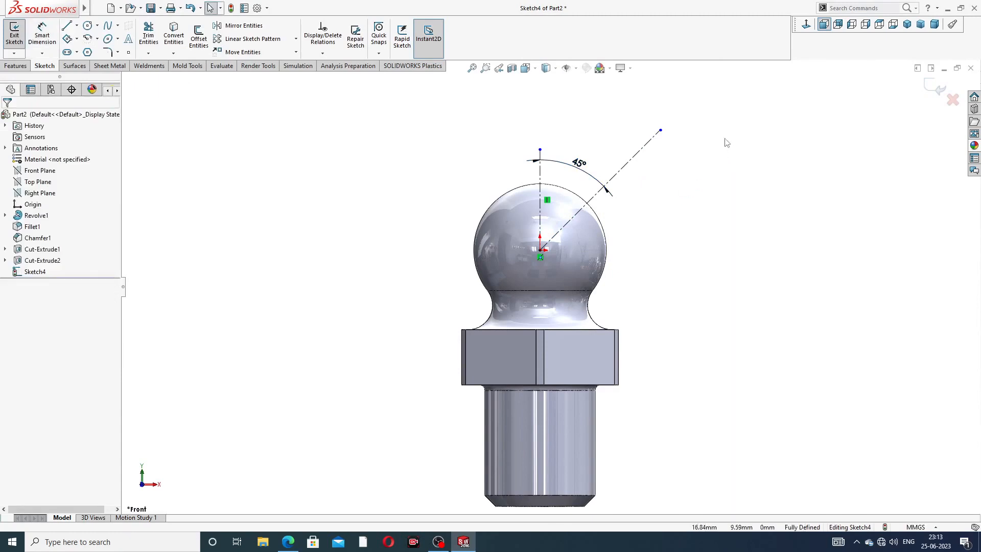
pyautogui.click(938, 87)
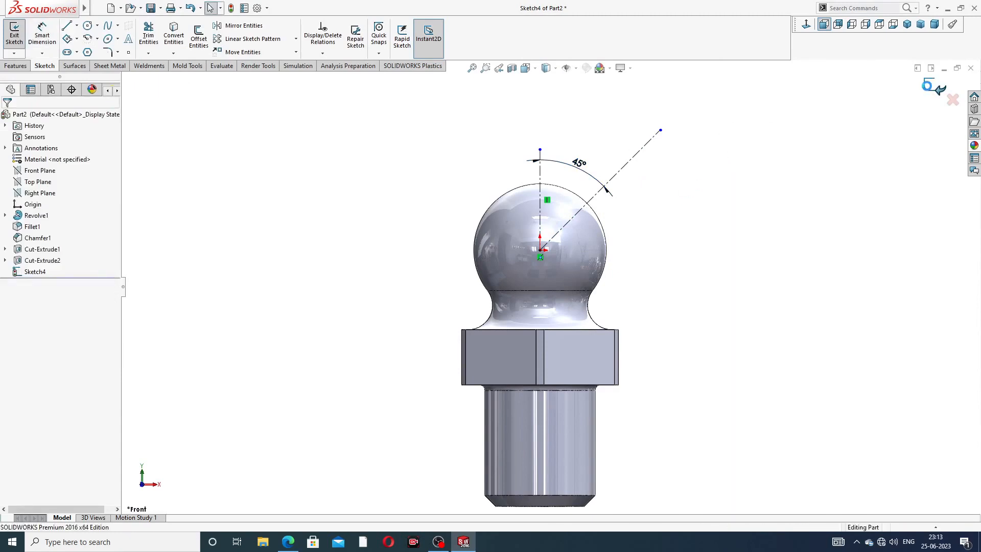
pyautogui.moveTo(715, 190); pyautogui.dragTo(682, 212, button='middle')
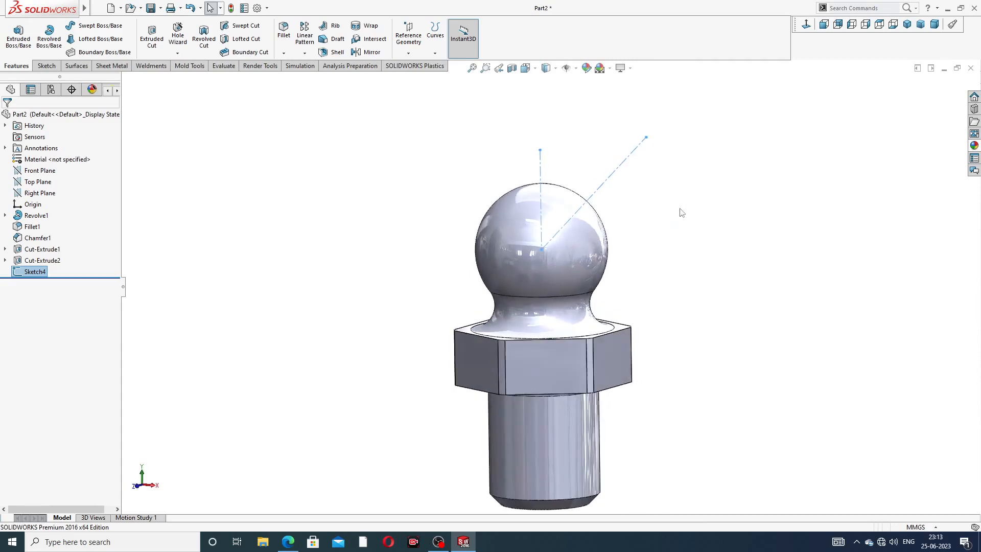
# - Set up a reference plane at 45° to the Top Plane, with the inclined centerline as second reference using Project
pyautogui.click(50, 182)
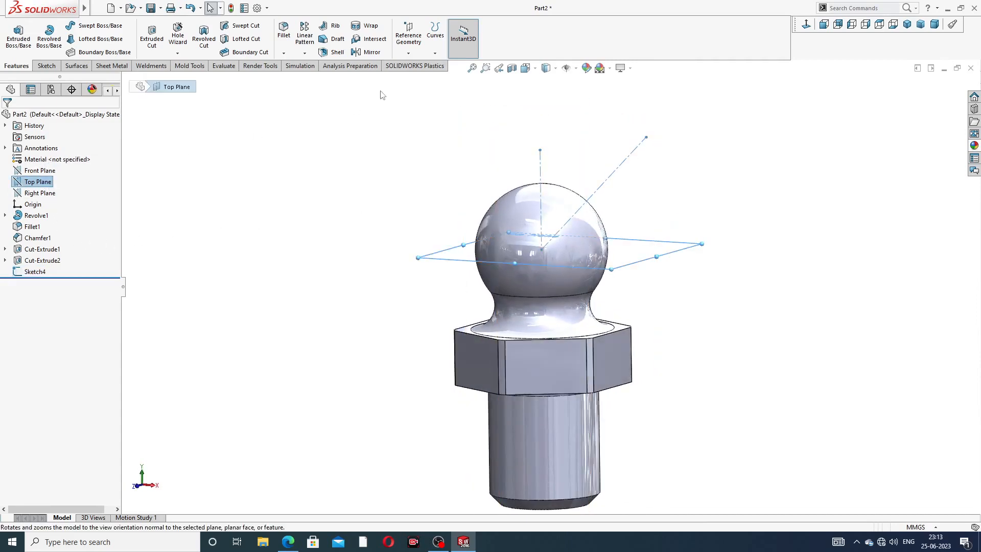
pyautogui.click(409, 53)
pyautogui.click(419, 65)
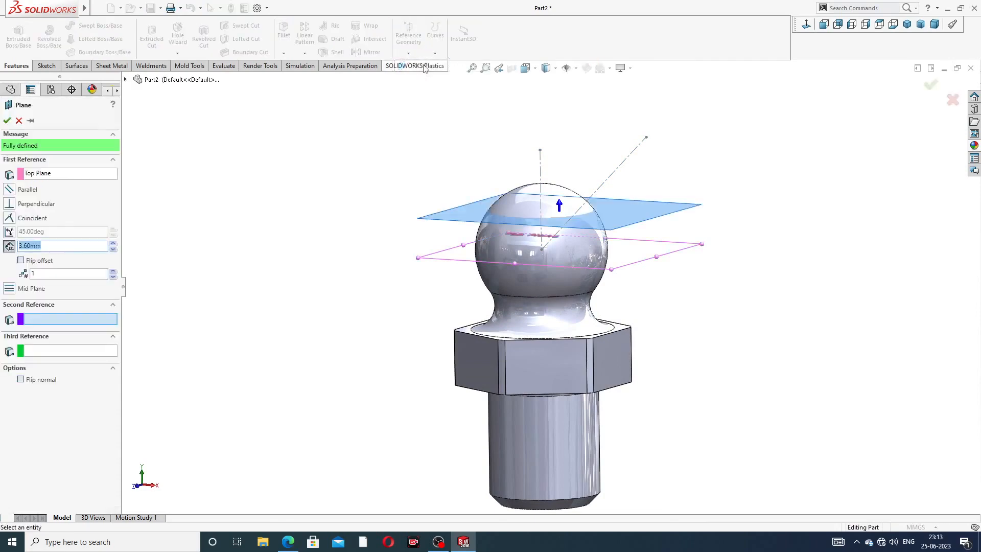
pyautogui.moveTo(679, 169)
pyautogui.mouseDown(button='middle')
pyautogui.moveTo(695, 203)
pyautogui.moveTo(663, 242)
pyautogui.mouseUp(button='middle')
pyautogui.click(624, 167)
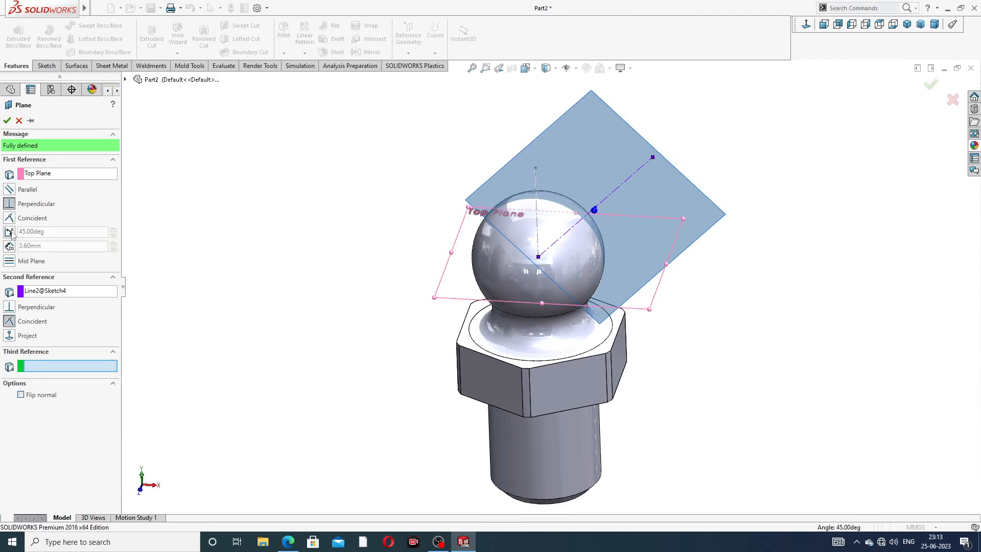
pyautogui.click(9, 232)
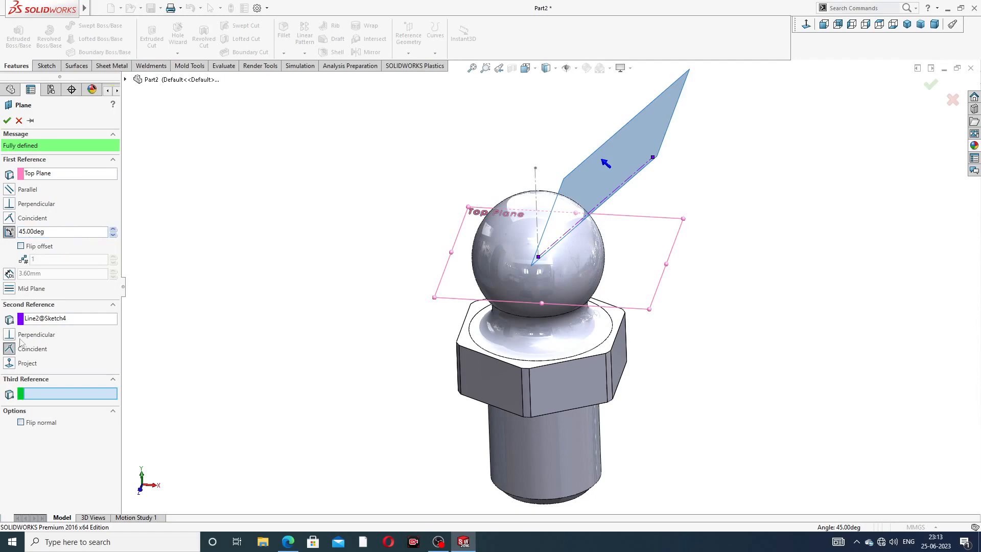
pyautogui.click(12, 364)
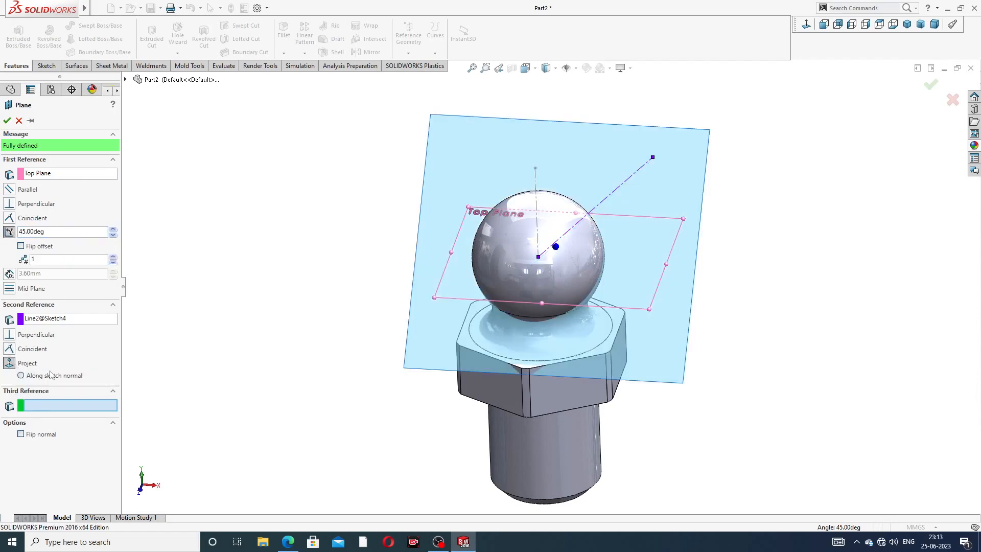
# - Project the centerline along the sketch normal with its offset flipped, and flip the direction of the plane's 45° angle
pyautogui.moveTo(333, 289); pyautogui.dragTo(234, 269, button='middle')
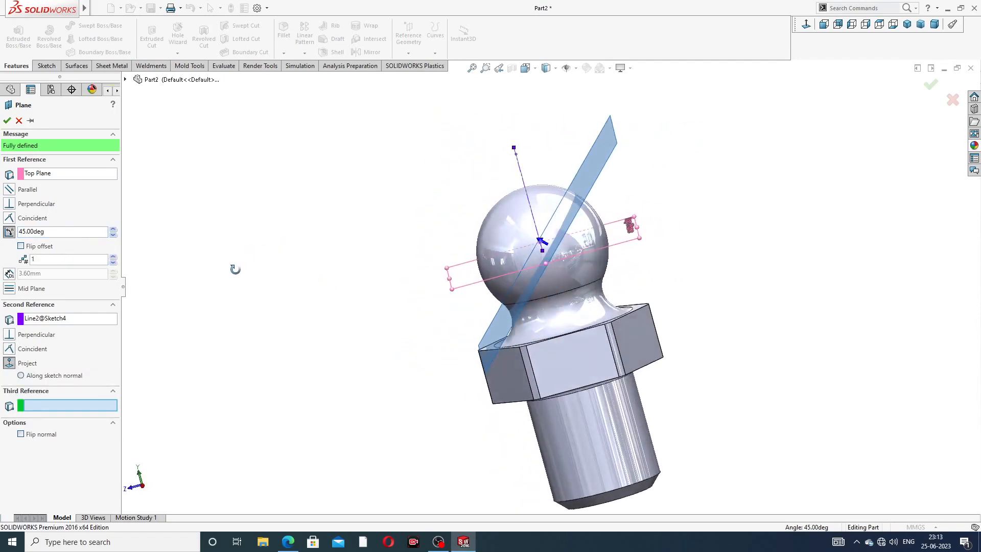
pyautogui.click(21, 376)
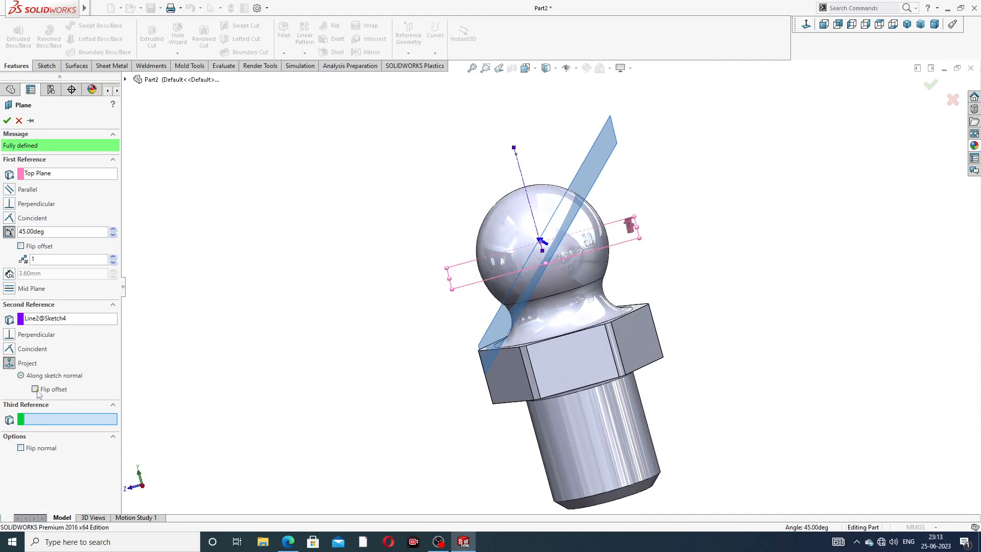
pyautogui.click(36, 390)
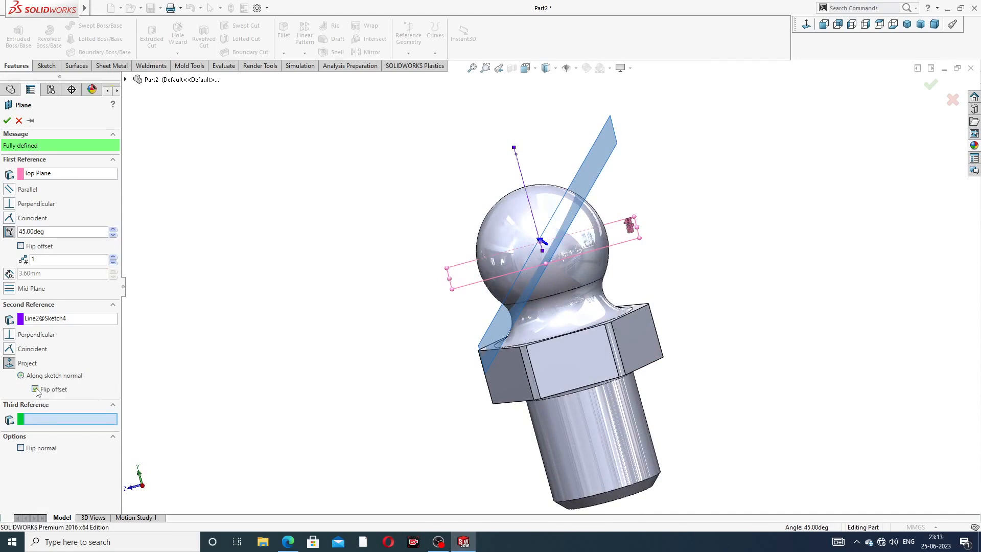
pyautogui.click(21, 246)
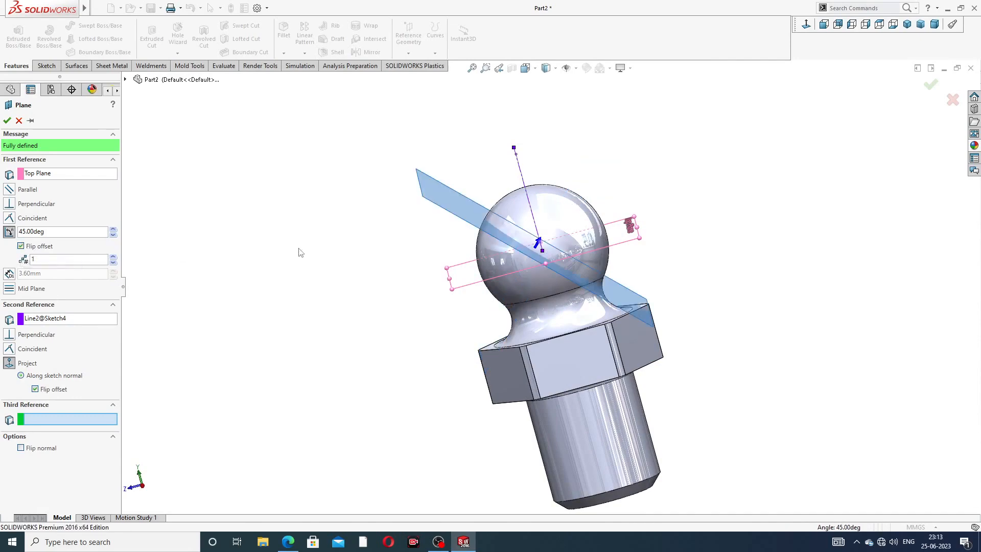
pyautogui.moveTo(403, 243); pyautogui.dragTo(674, 199, button='middle')
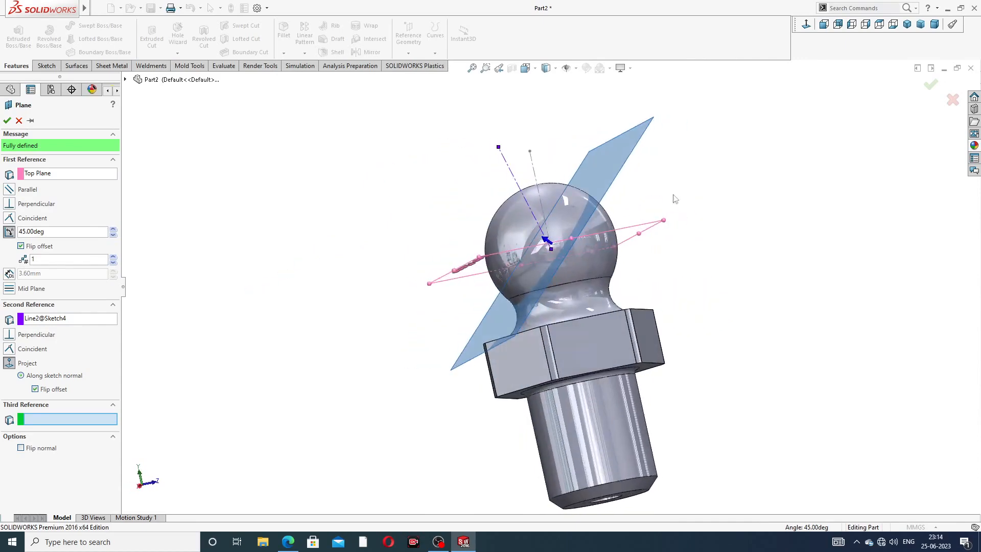
# - Compare both directions of the 45° angle around the ball, keep the flipped one, and create the reference plane
pyautogui.click(807, 26)
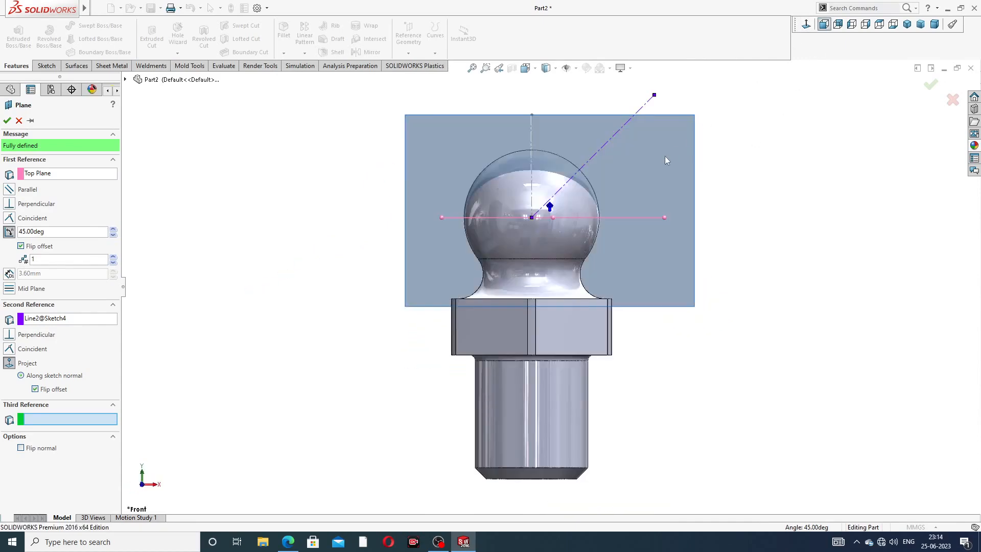
pyautogui.moveTo(665, 160); pyautogui.dragTo(759, 150, button='middle')
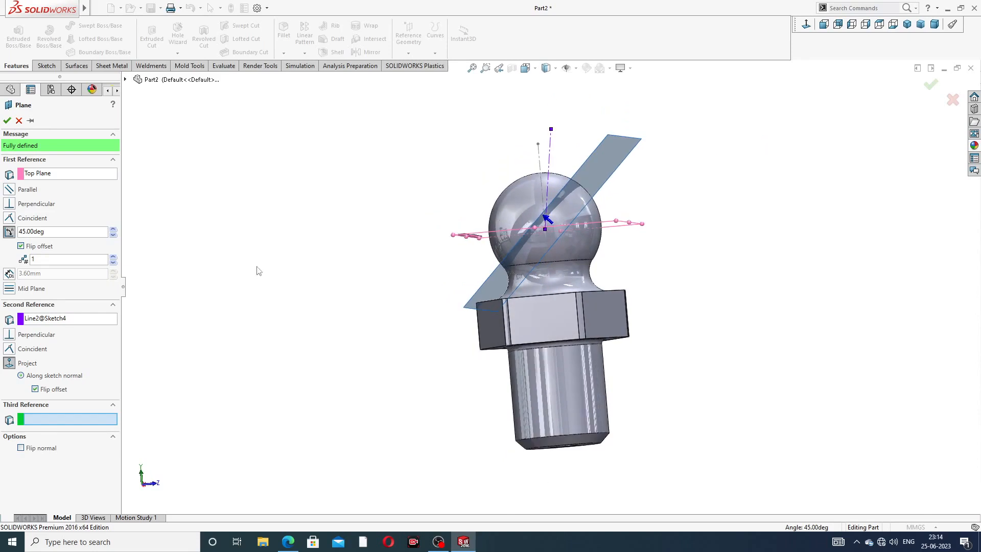
pyautogui.click(22, 247)
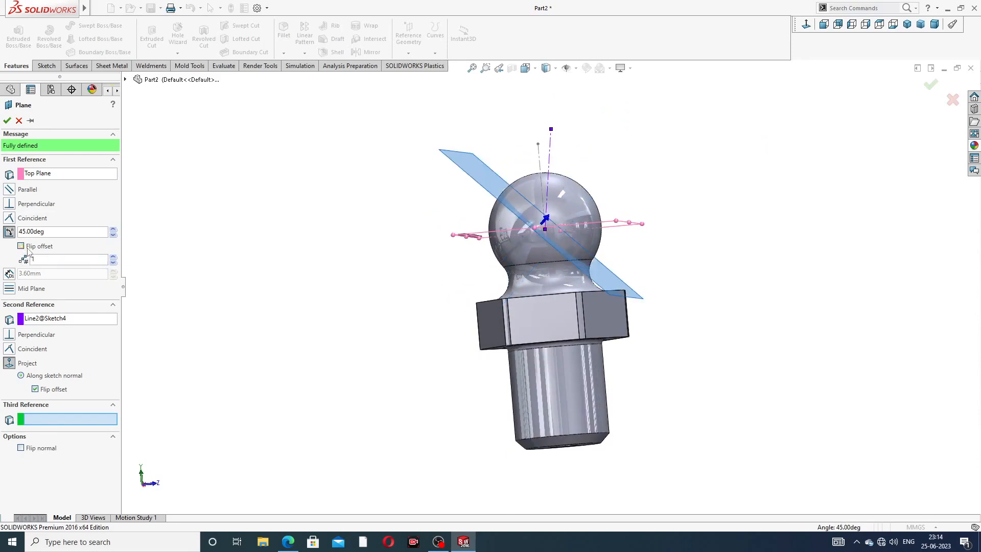
pyautogui.click(21, 247)
pyautogui.moveTo(386, 217)
pyautogui.mouseDown(button='middle')
pyautogui.moveTo(416, 234)
pyautogui.moveTo(401, 228)
pyautogui.mouseUp(button='middle')
pyautogui.scroll(-2, 582, 231)
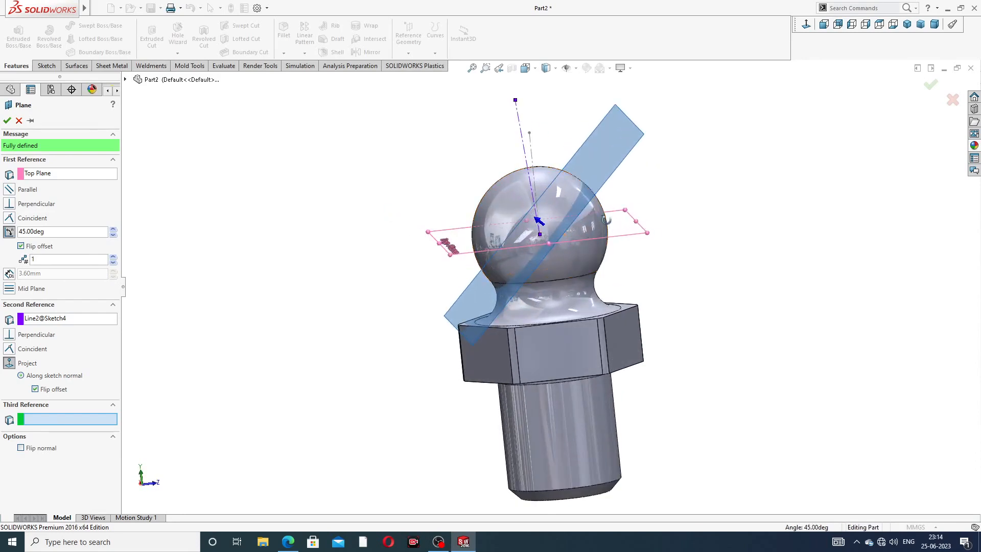
pyautogui.moveTo(609, 231); pyautogui.dragTo(549, 248, button='middle')
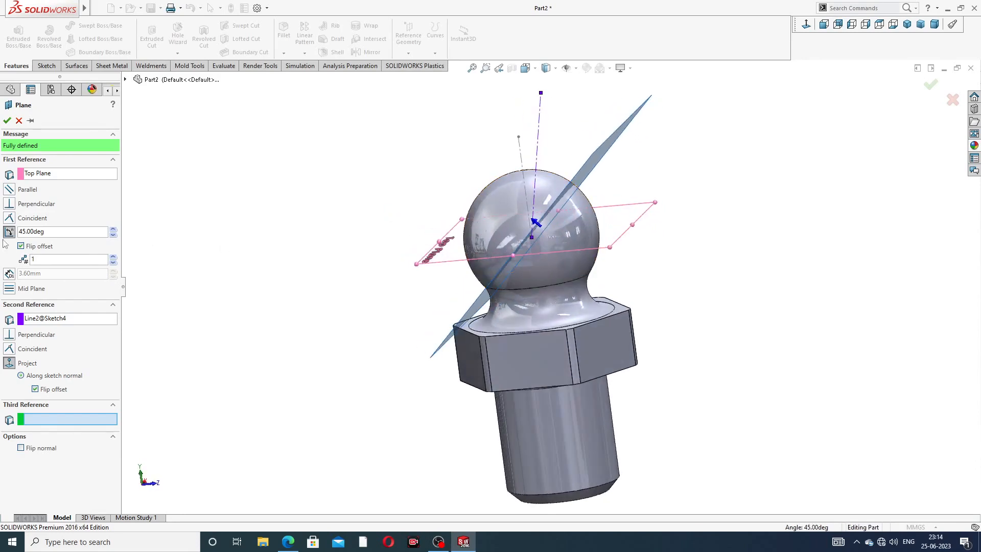
pyautogui.click(7, 121)
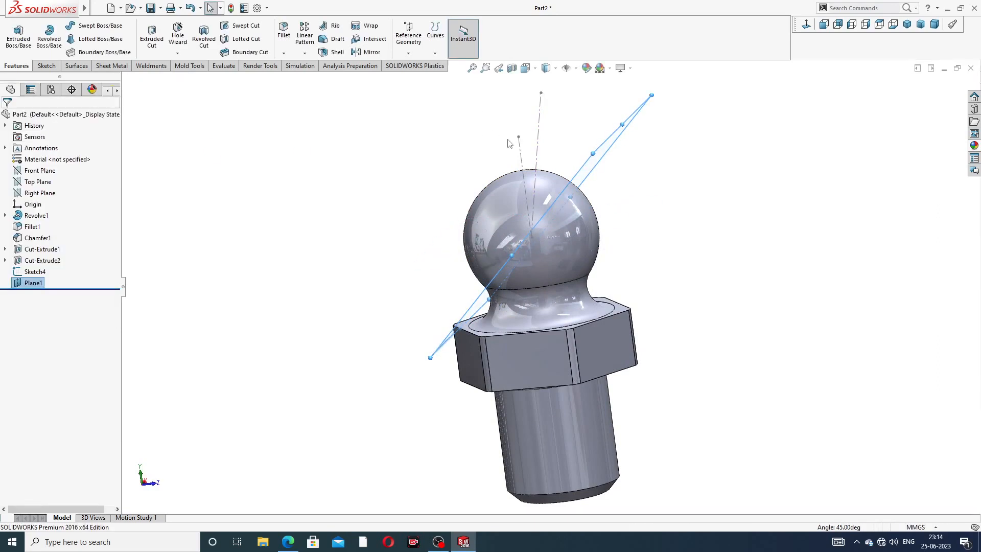
# - Create a reference plane offset 3.60 mm outward from the 45° plane, checking the offset in the PDF drawing, and hide the 45° plane
pyautogui.moveTo(508, 140); pyautogui.dragTo(542, 158, button='middle')
pyautogui.scroll(2, 687, 118)
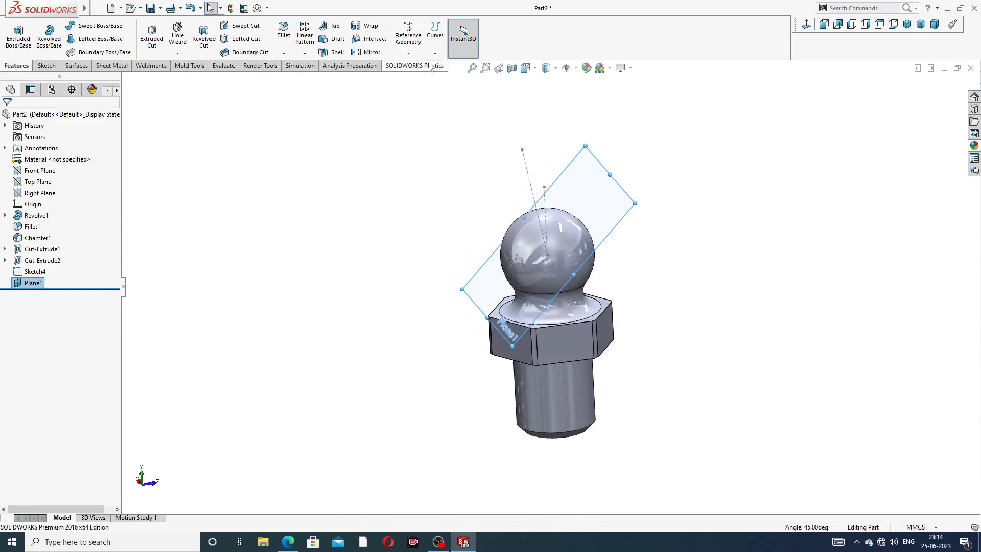
pyautogui.click(408, 52)
pyautogui.click(428, 67)
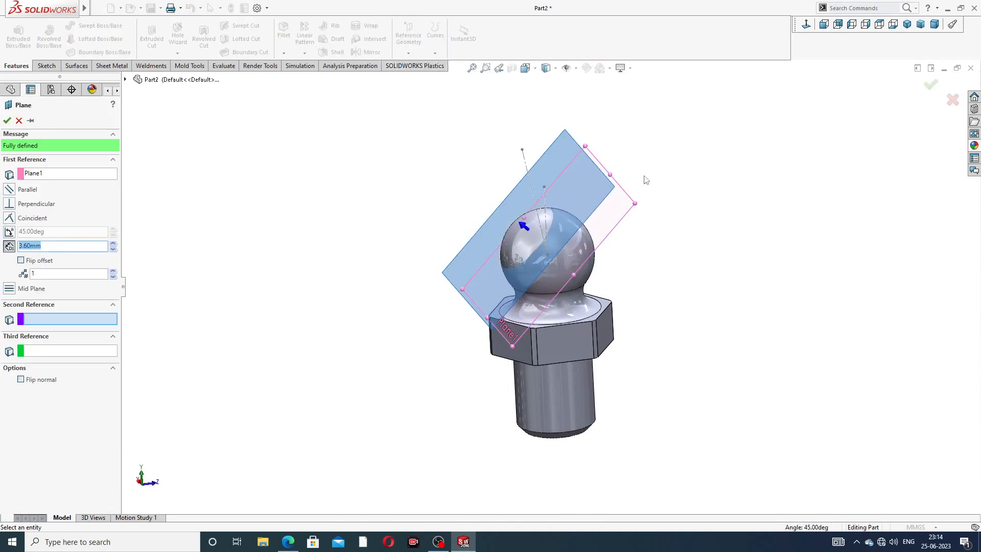
pyautogui.moveTo(670, 187); pyautogui.dragTo(645, 192, button='middle')
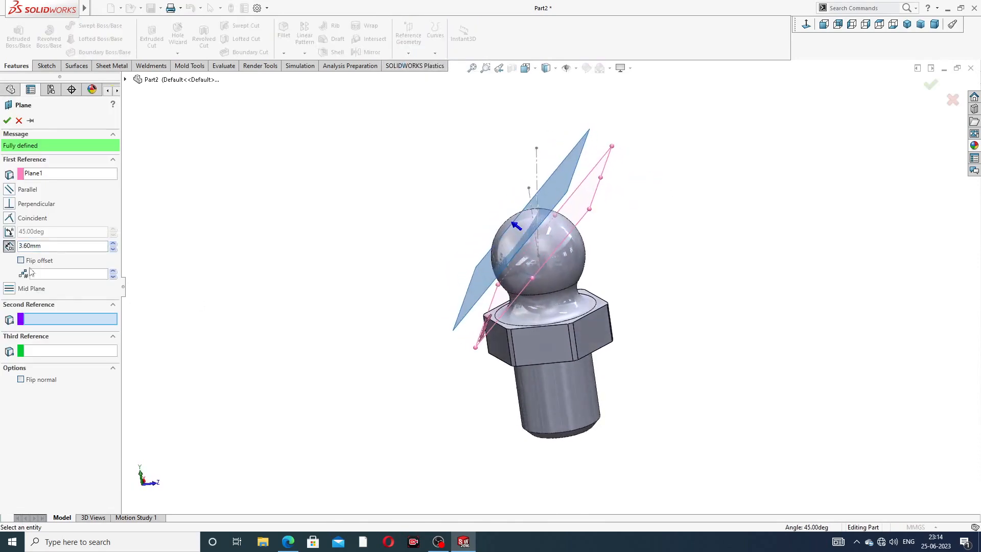
pyautogui.click(286, 539)
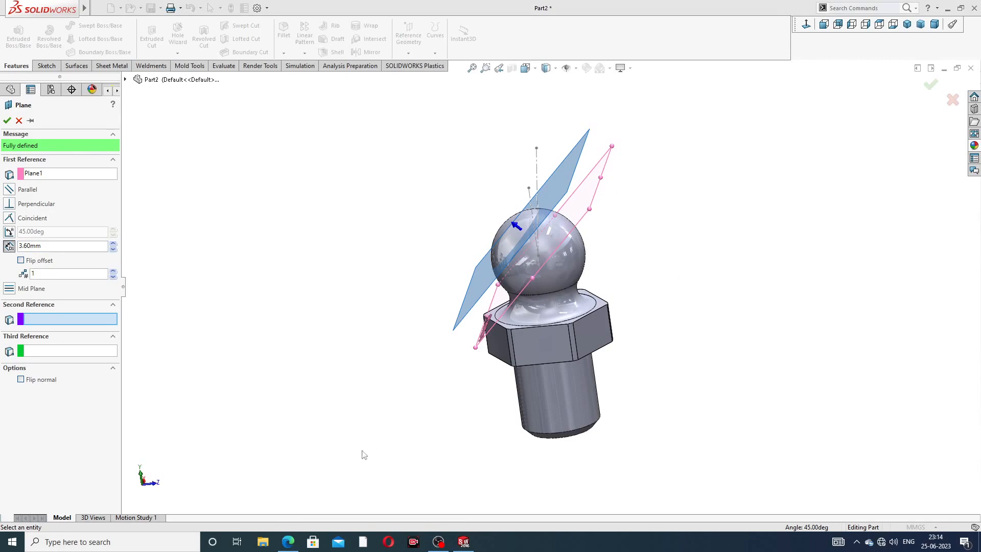
pyautogui.click(287, 541)
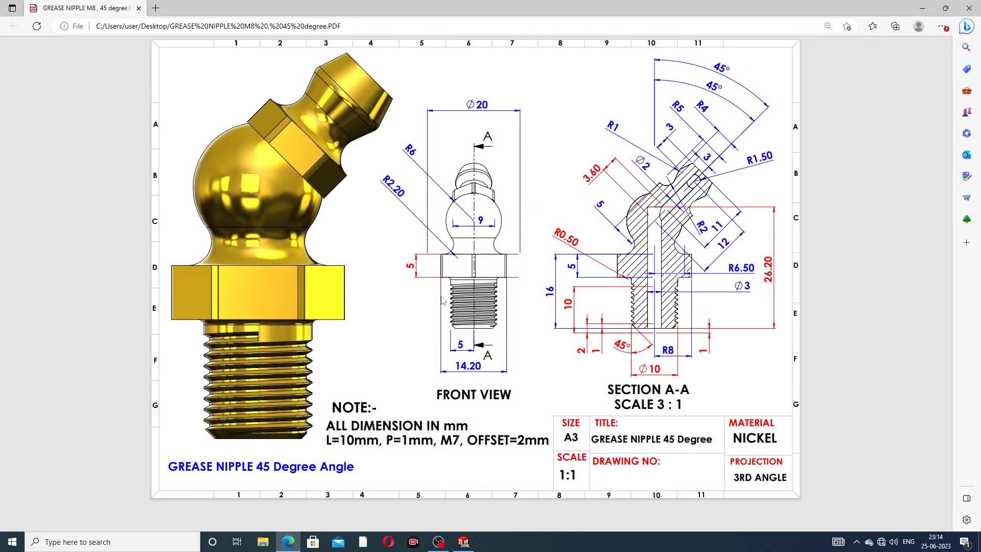
pyautogui.click(289, 537)
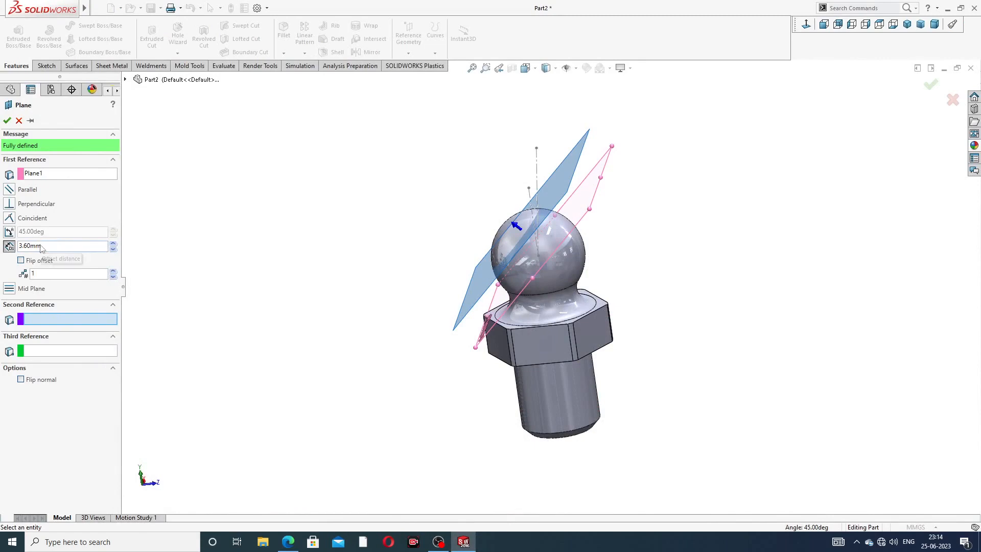
pyautogui.click(6, 121)
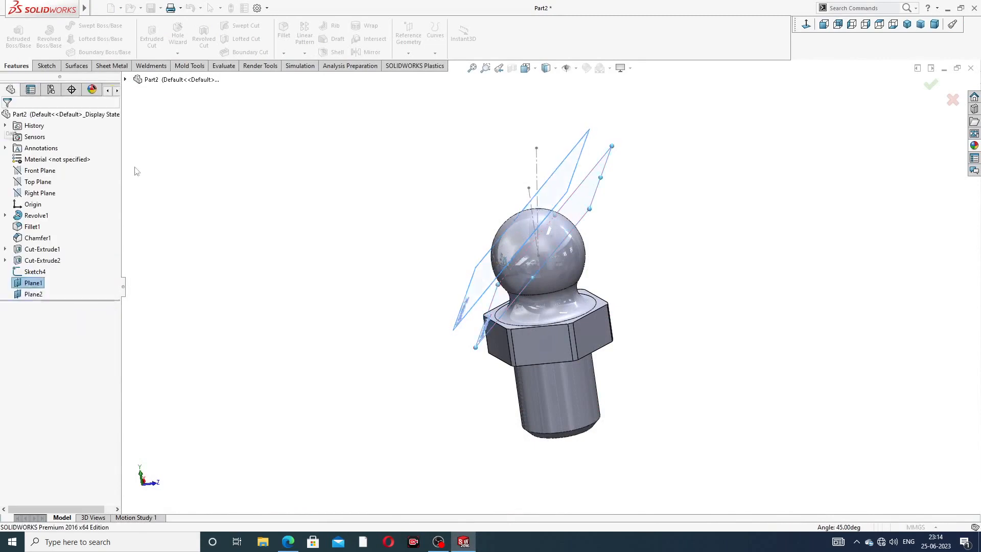
pyautogui.click(599, 194)
pyautogui.click(651, 159)
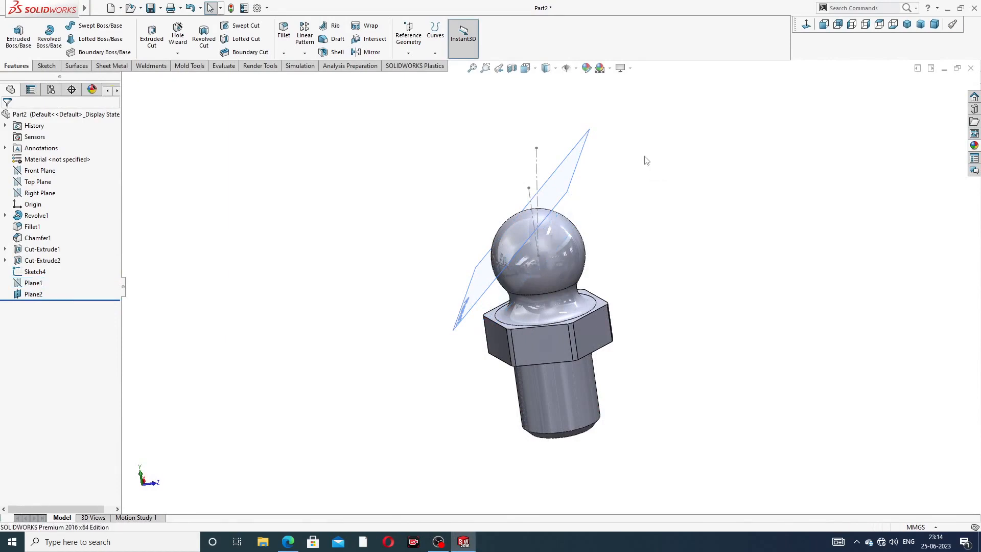
# - Start a sketch on the 3.60 mm offset plane, check its orientation around the ball, and view it face-on
pyautogui.moveTo(608, 164); pyautogui.dragTo(659, 179, button='middle')
pyautogui.click(637, 188)
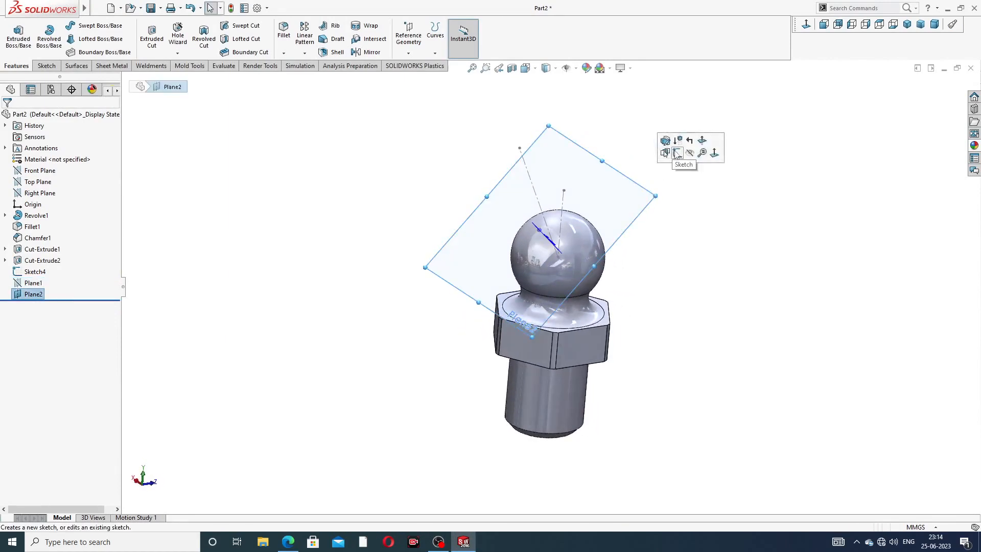
pyautogui.click(675, 152)
pyautogui.click(805, 27)
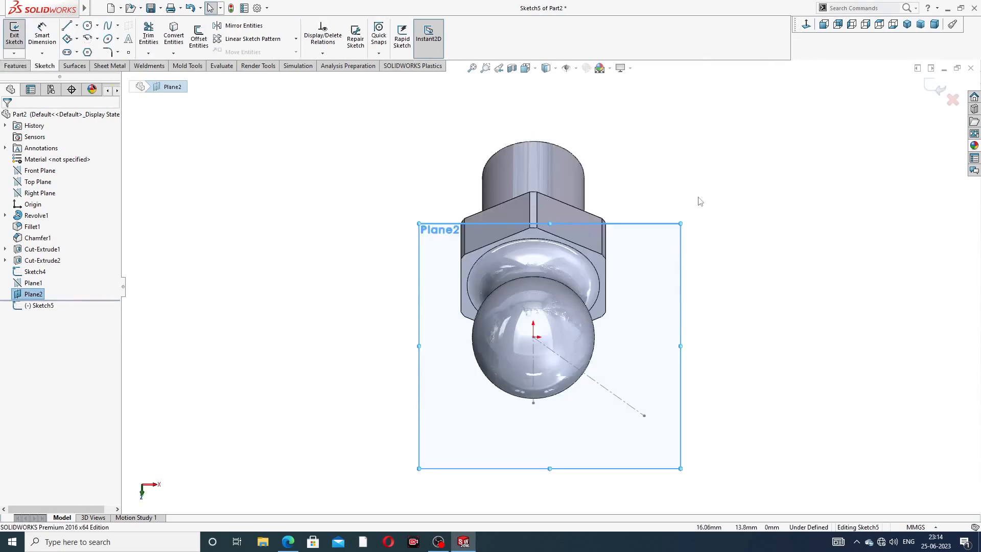
pyautogui.moveTo(719, 204); pyautogui.dragTo(542, 209, button='middle')
pyautogui.click(806, 25)
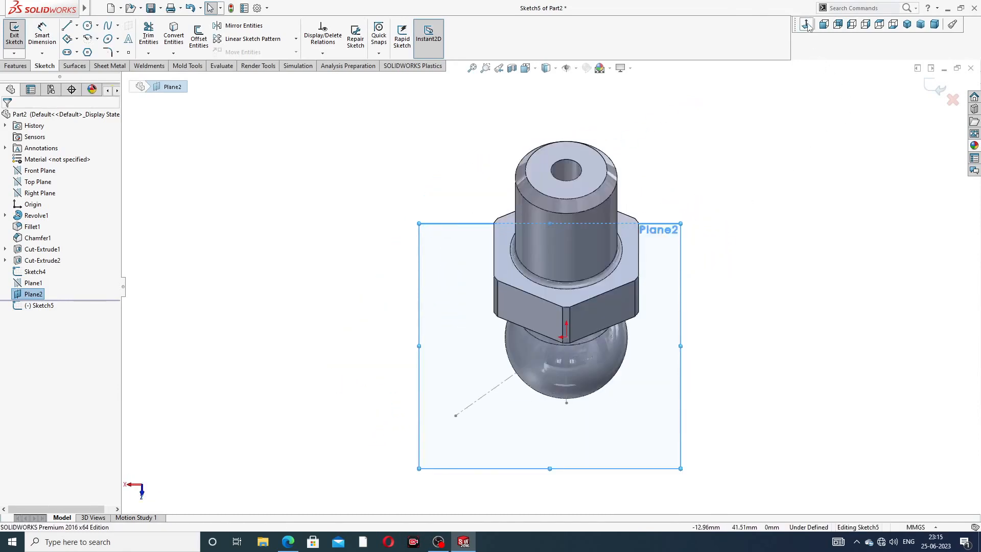
pyautogui.click(807, 25)
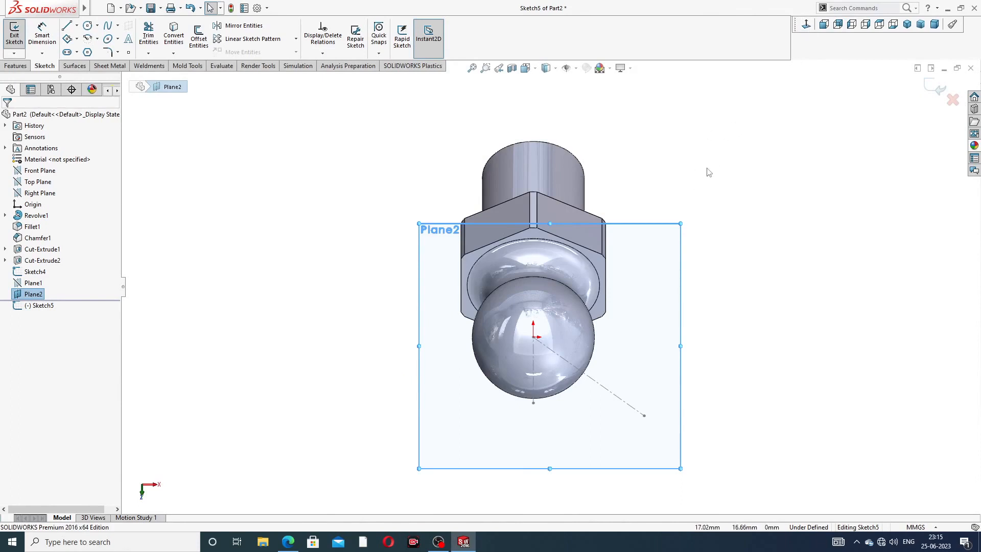
pyautogui.moveTo(702, 202); pyautogui.dragTo(624, 94, button='middle')
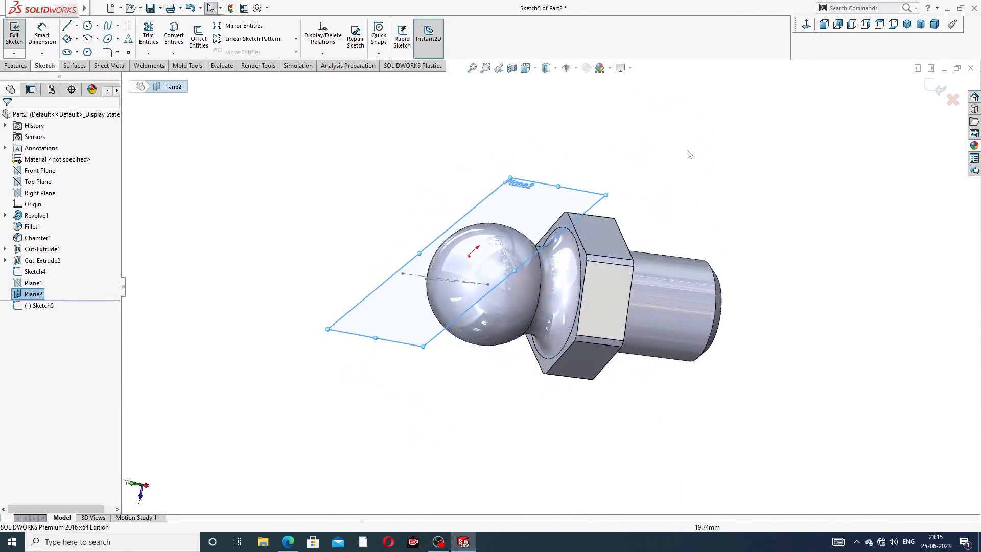
pyautogui.moveTo(688, 154); pyautogui.dragTo(713, 175, button='middle')
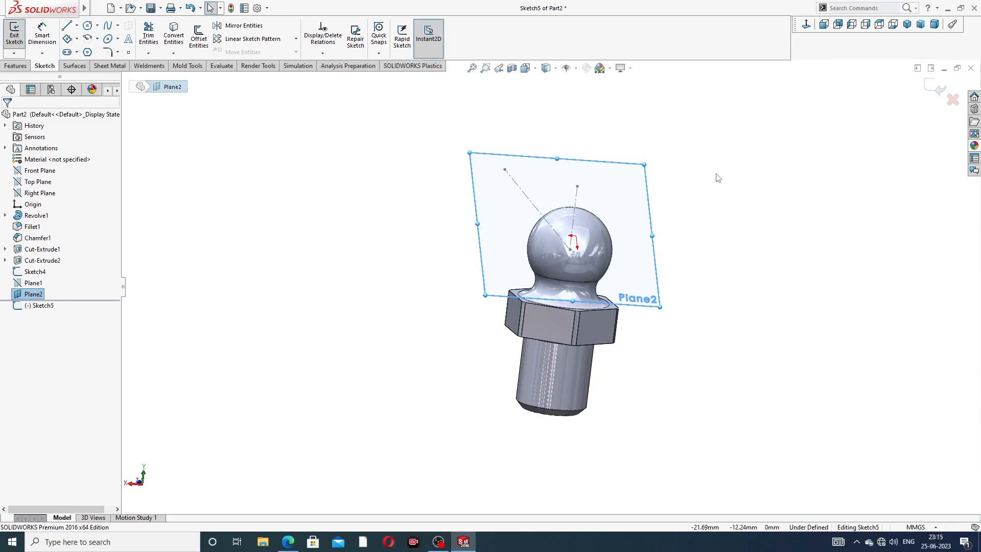
pyautogui.moveTo(628, 230)
pyautogui.mouseDown(button='middle')
pyautogui.moveTo(493, 222)
pyautogui.moveTo(469, 199)
pyautogui.moveTo(635, 213)
pyautogui.mouseUp(button='middle')
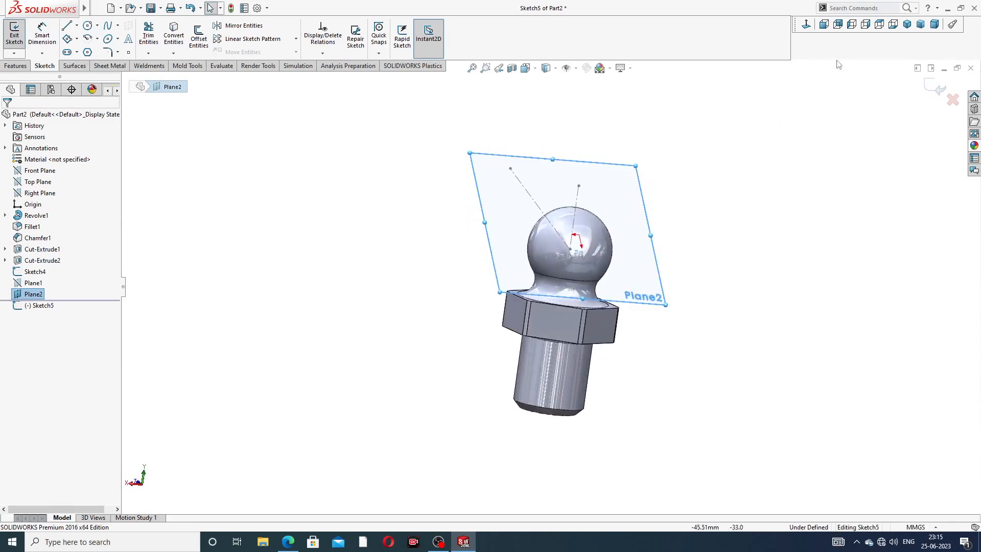
pyautogui.click(808, 24)
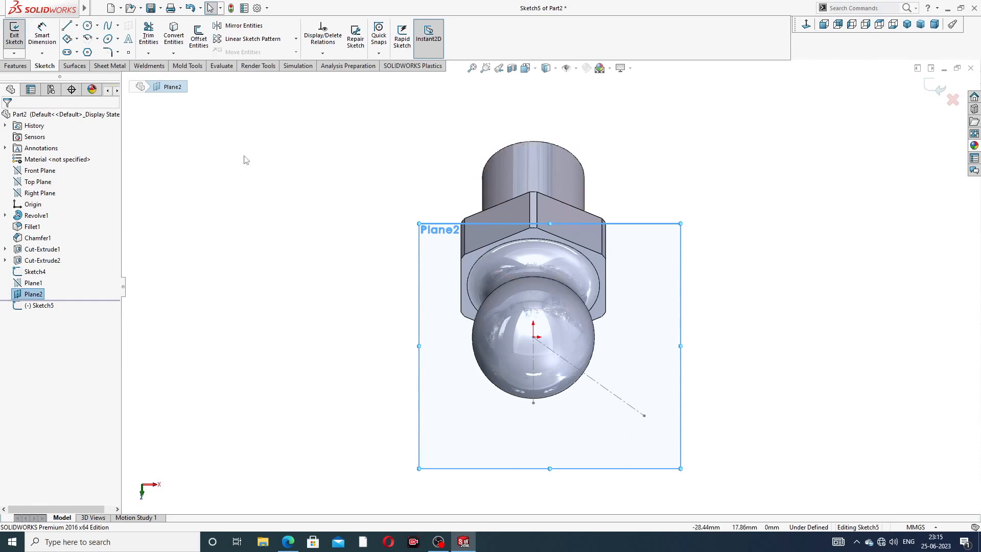
# - Draw a circle with a radius of about 5 mm centred on the sketch origin over the ball
pyautogui.click(87, 26)
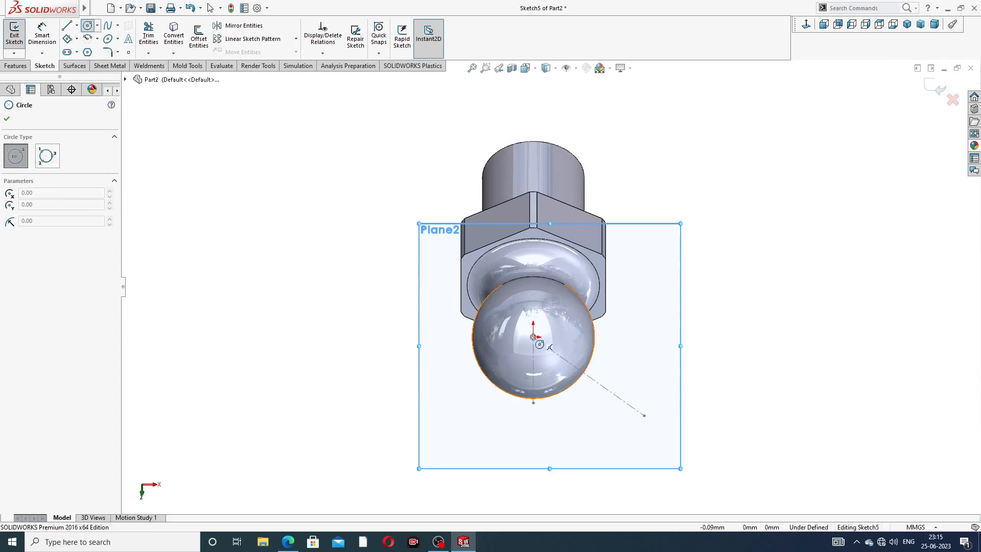
pyautogui.click(533, 337)
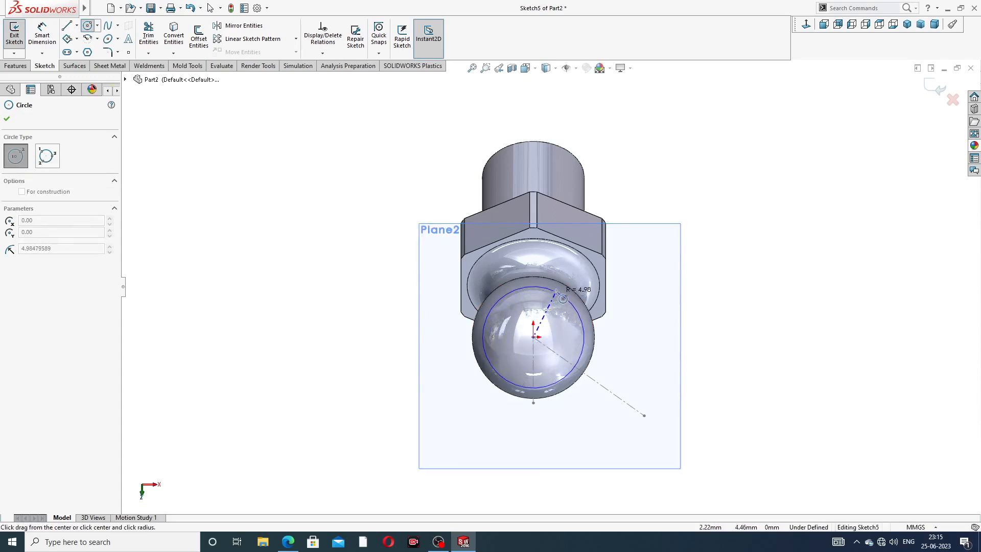
pyautogui.click(572, 302)
pyautogui.rightClick(682, 186)
pyautogui.click(709, 192)
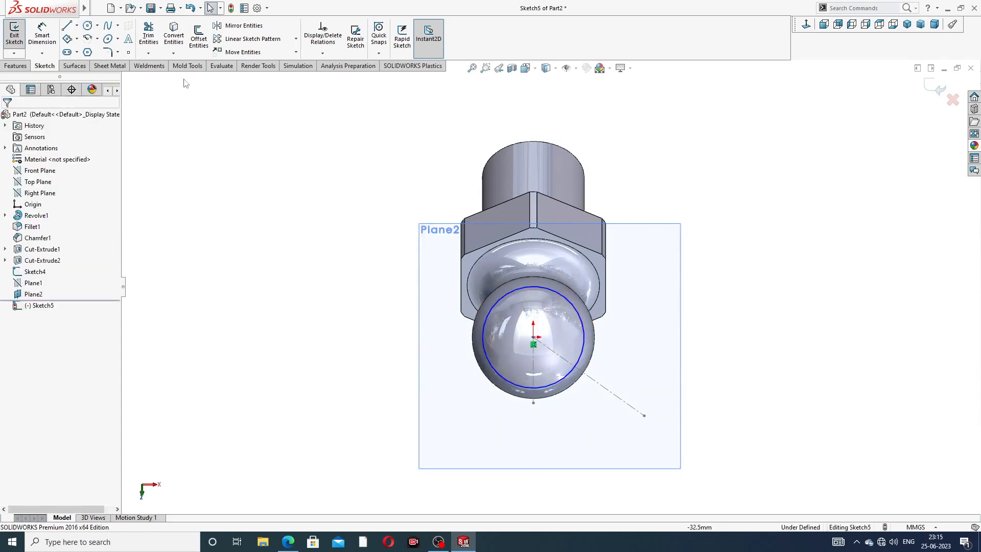
# - Dimension the circle's diameter to 10 mm
pyautogui.click(42, 35)
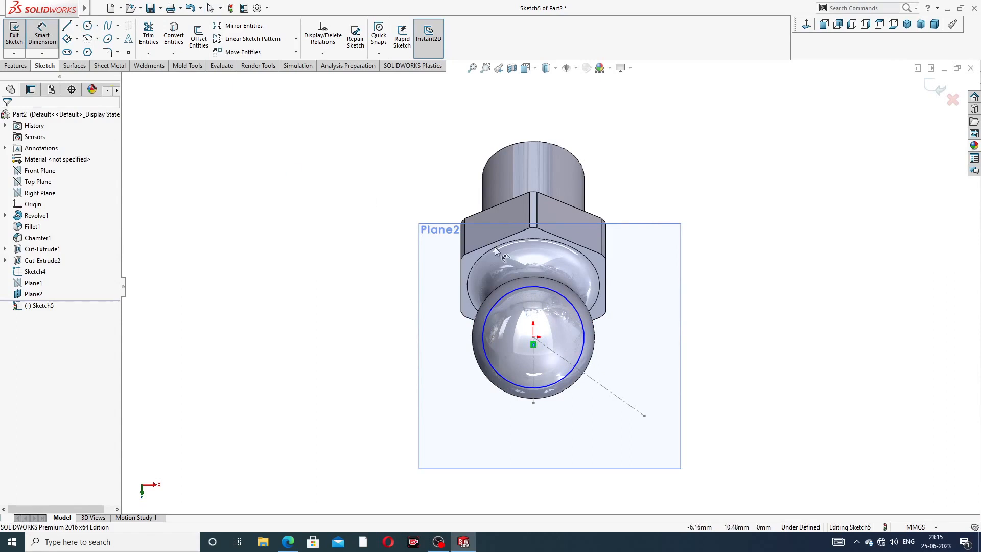
pyautogui.click(556, 293)
pyautogui.click(712, 302)
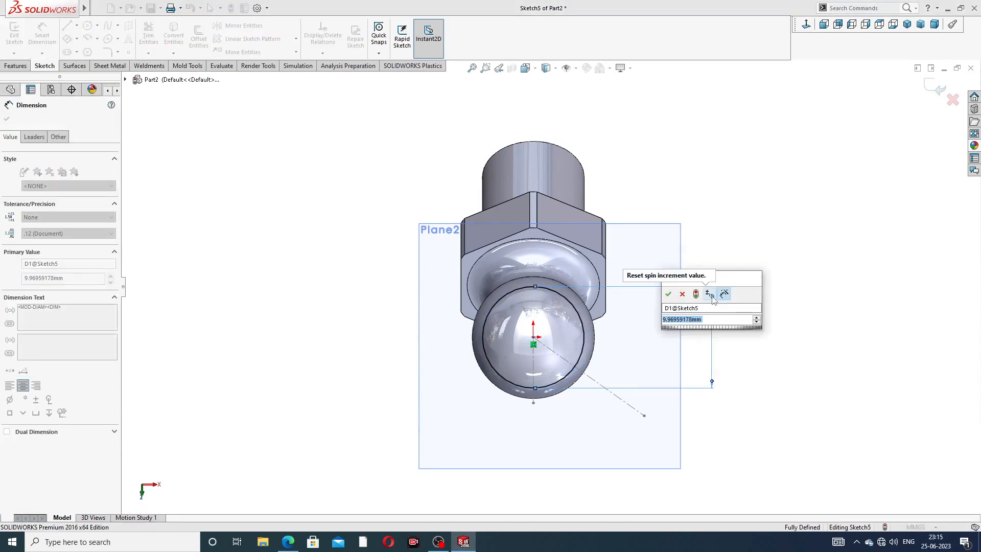
pyautogui.write('10')
pyautogui.press('Return')
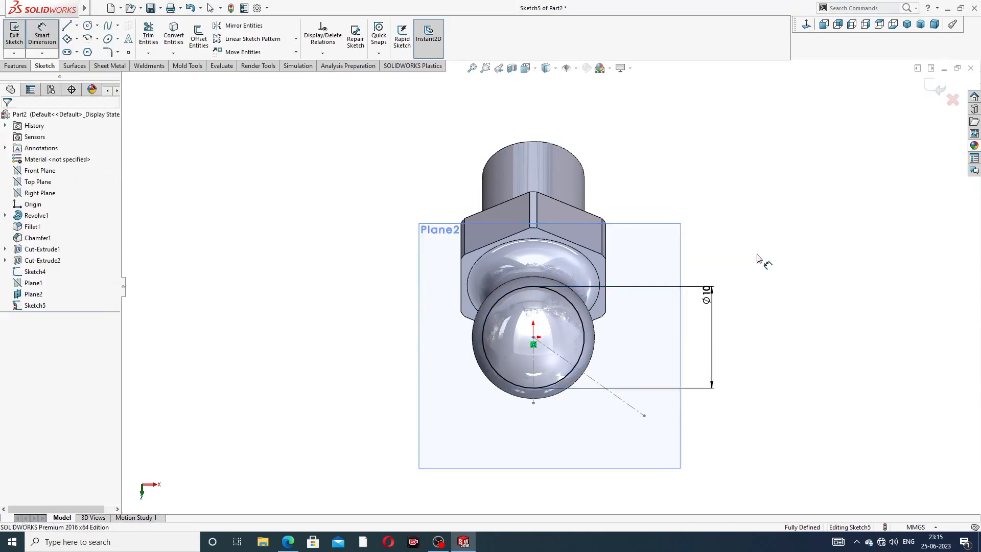
pyautogui.rightClick(754, 193)
pyautogui.click(778, 152)
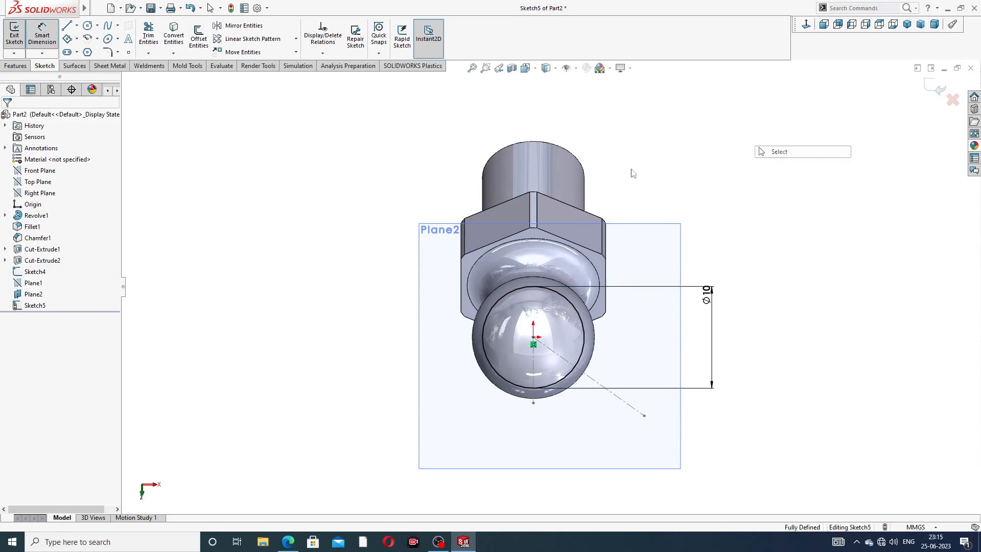
# - Cut-extrude the circle 5 mm blind in the reversed direction, outward from the ball, to form an angled flat
pyautogui.click(15, 66)
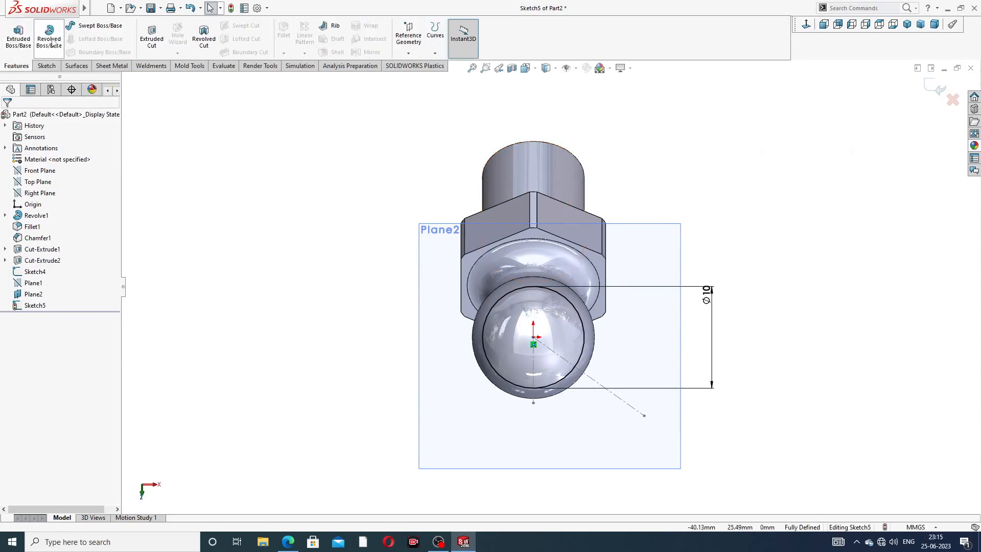
pyautogui.click(152, 37)
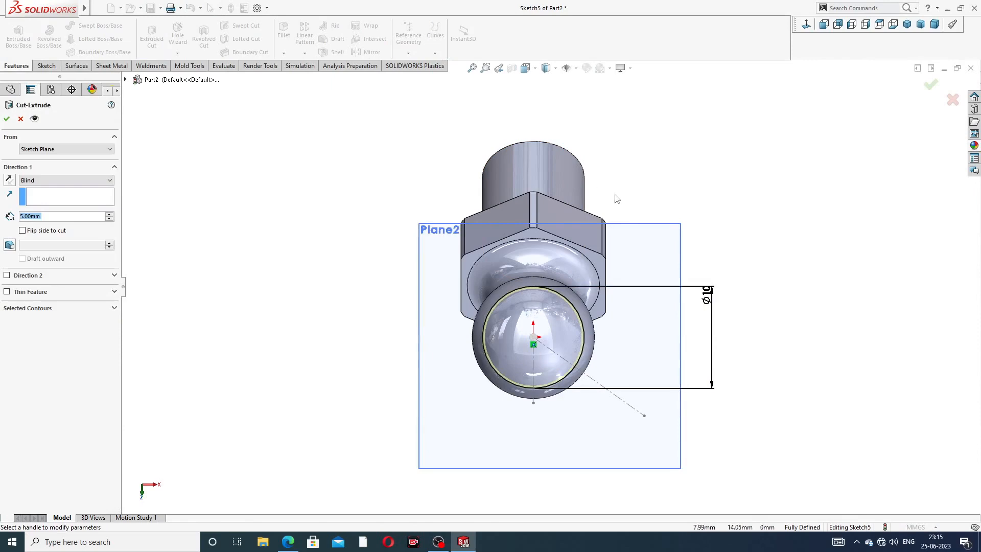
pyautogui.moveTo(615, 195); pyautogui.dragTo(519, 229, button='middle')
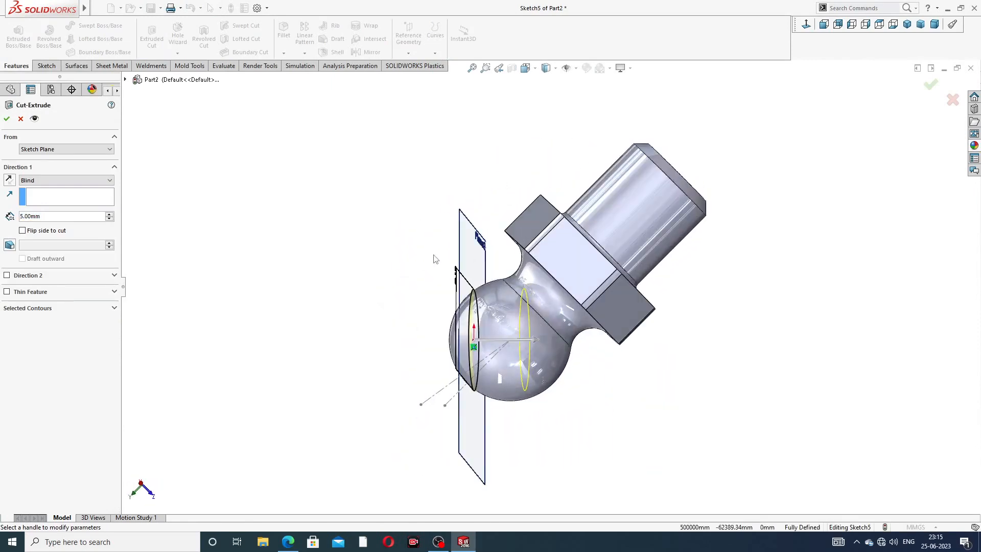
pyautogui.moveTo(435, 259); pyautogui.dragTo(399, 184, button='middle')
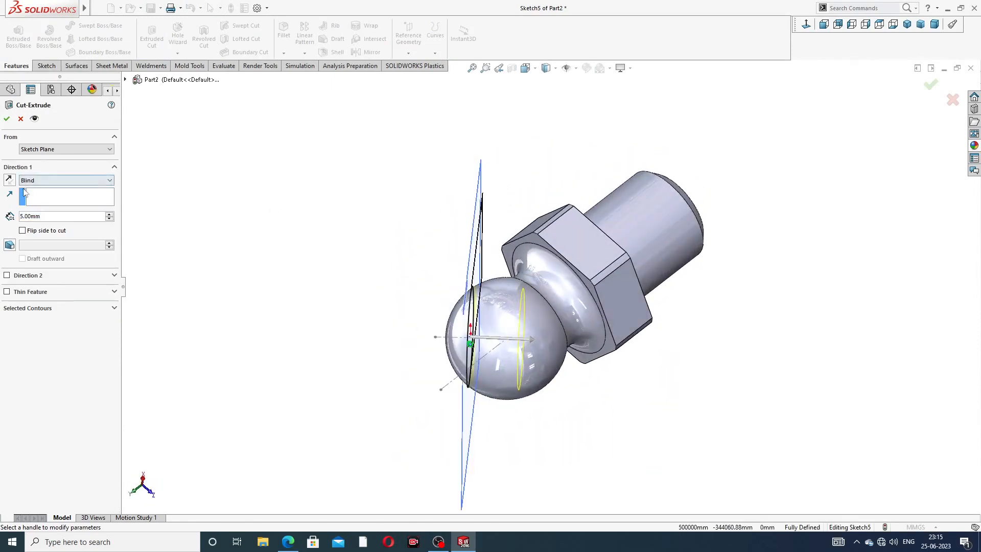
pyautogui.click(10, 180)
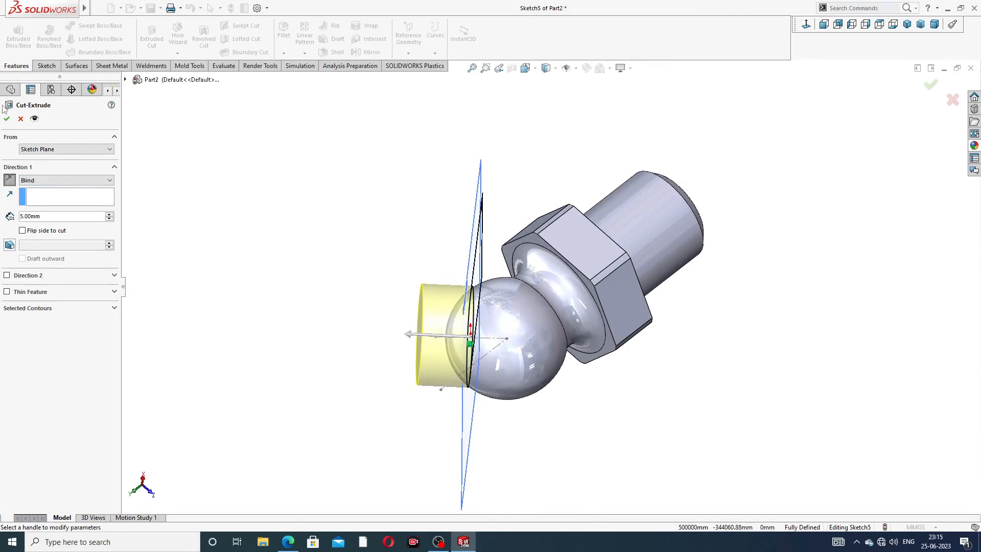
pyautogui.click(7, 119)
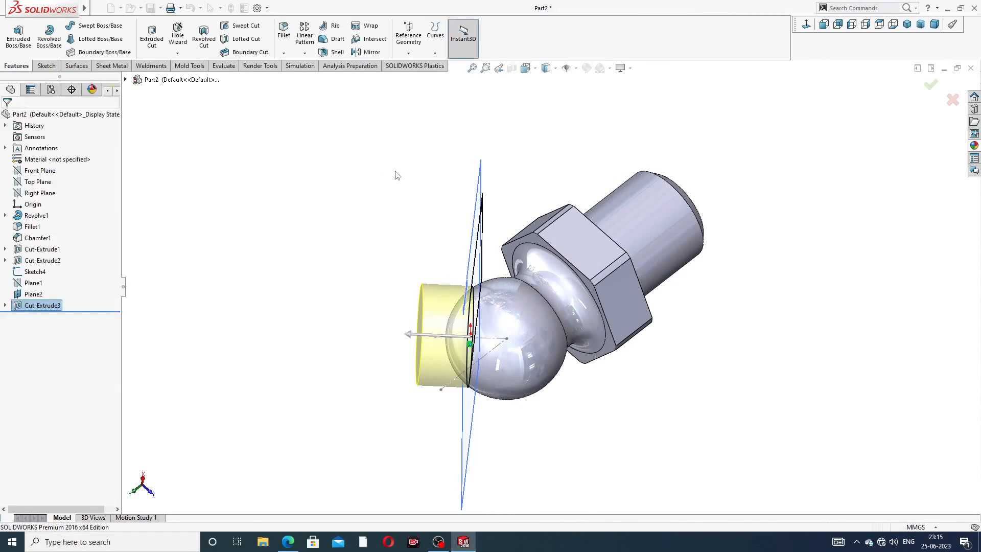
# - Hide the offset reference plane and the centerline sketch above the ball
pyautogui.moveTo(596, 250); pyautogui.dragTo(703, 195, button='middle')
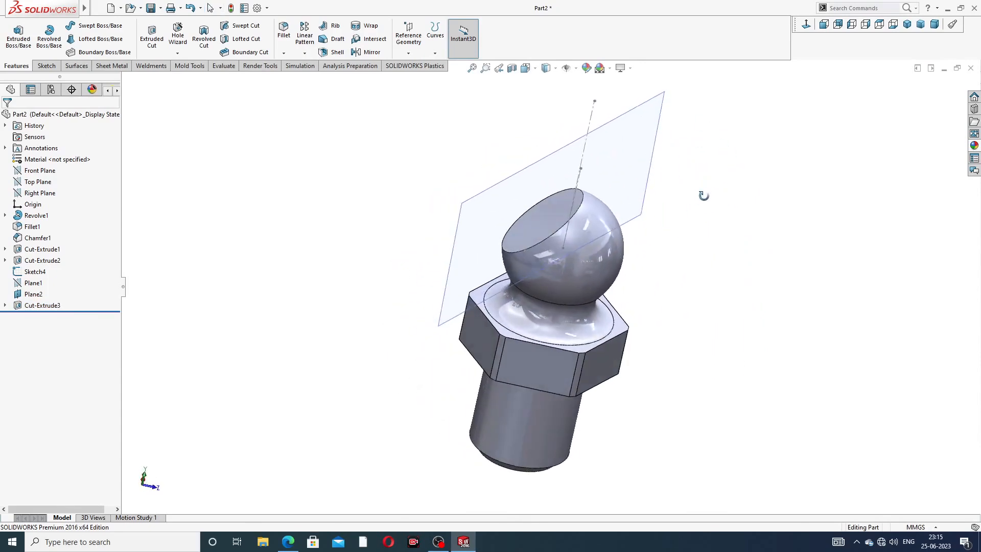
pyautogui.click(649, 184)
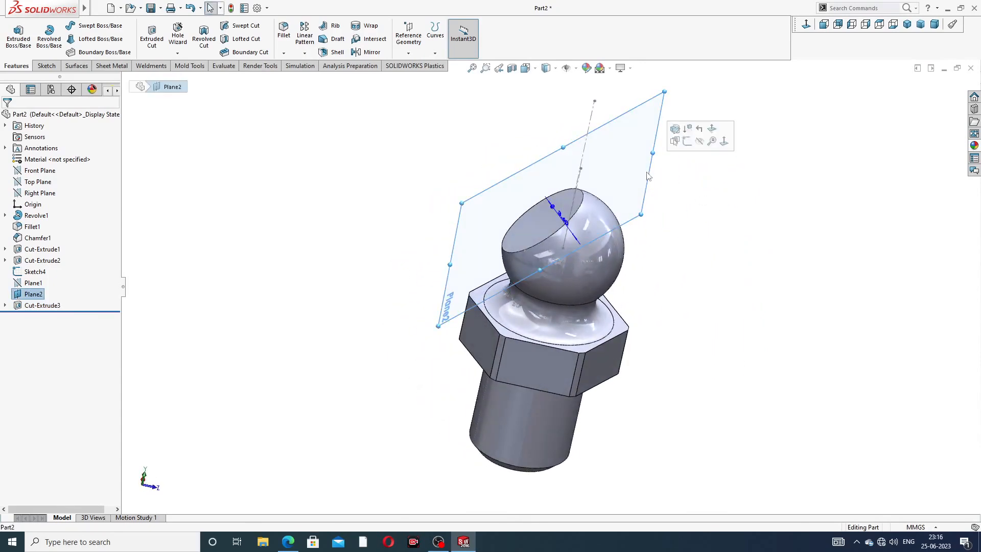
pyautogui.click(700, 142)
pyautogui.click(588, 139)
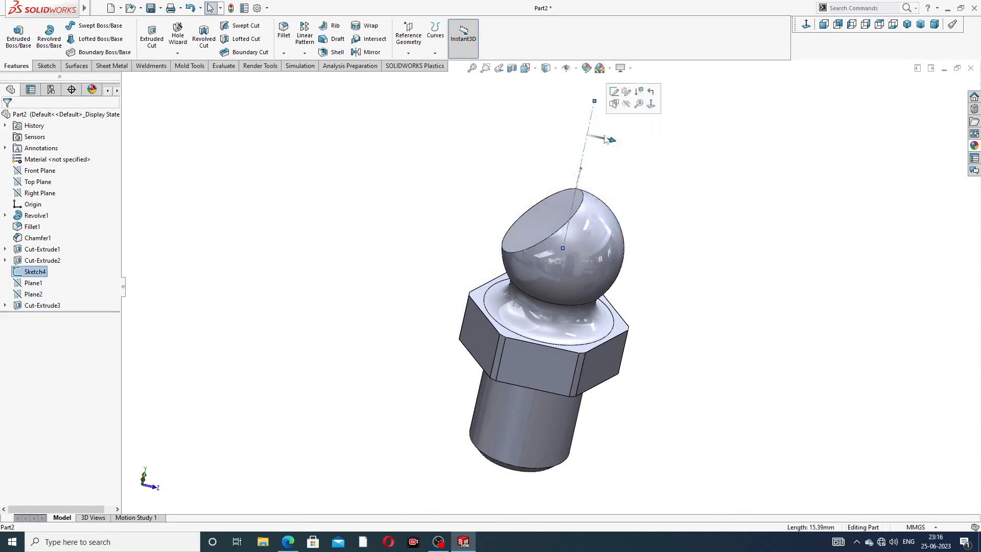
pyautogui.click(630, 108)
# - Start a new sketch on the Front Plane
pyautogui.moveTo(616, 186)
pyautogui.mouseDown(button='middle')
pyautogui.moveTo(628, 164)
pyautogui.moveTo(649, 176)
pyautogui.moveTo(663, 168)
pyautogui.mouseUp(button='middle')
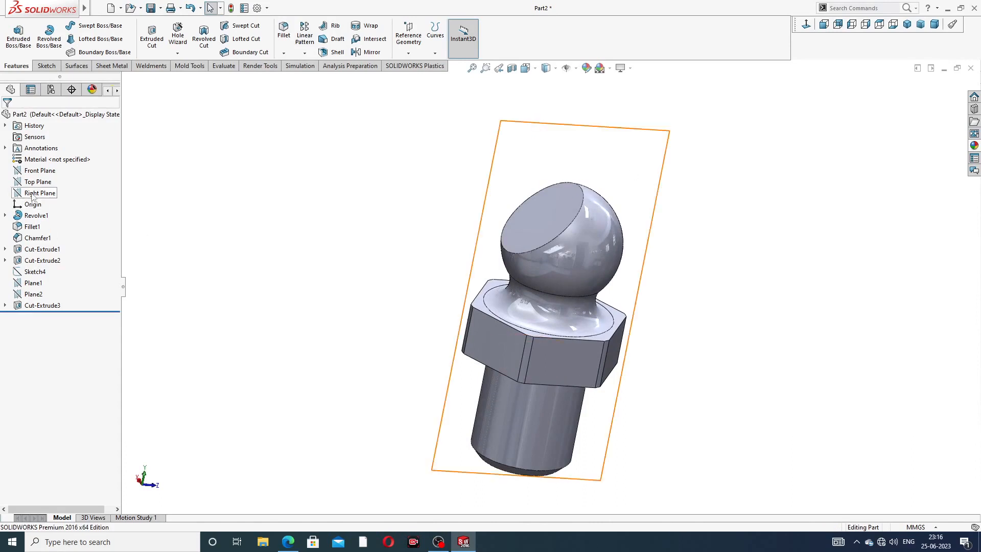
pyautogui.click(40, 171)
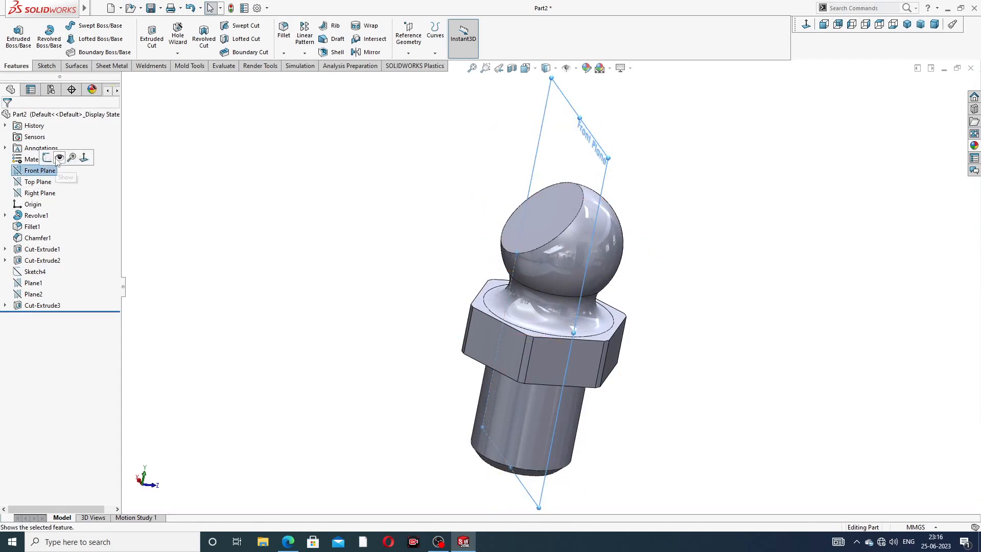
pyautogui.click(52, 161)
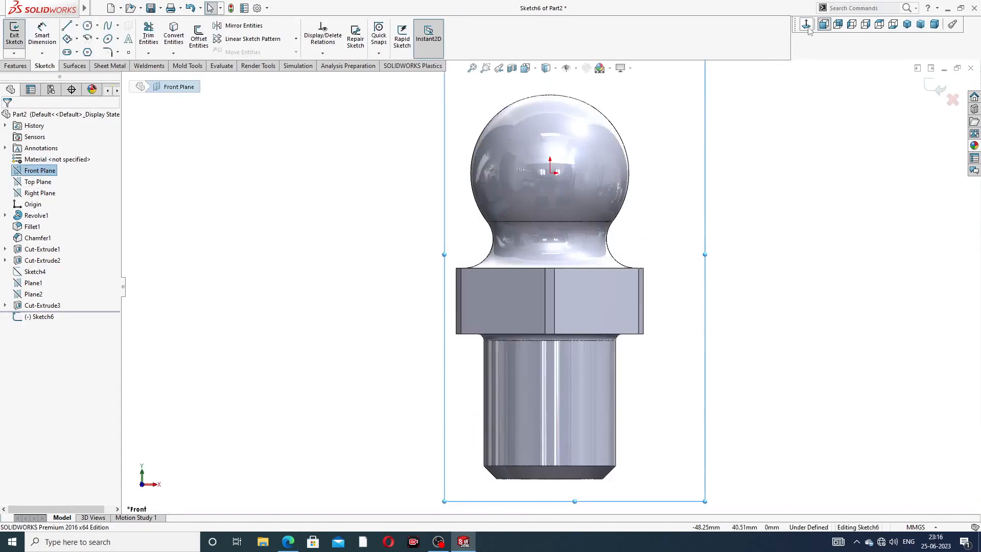
# - Exit the empty Front Plane sketch and start a new sketch on the Right Plane, viewed normal to it
pyautogui.moveTo(675, 149); pyautogui.dragTo(490, 215, button='middle')
pyautogui.click(633, 156)
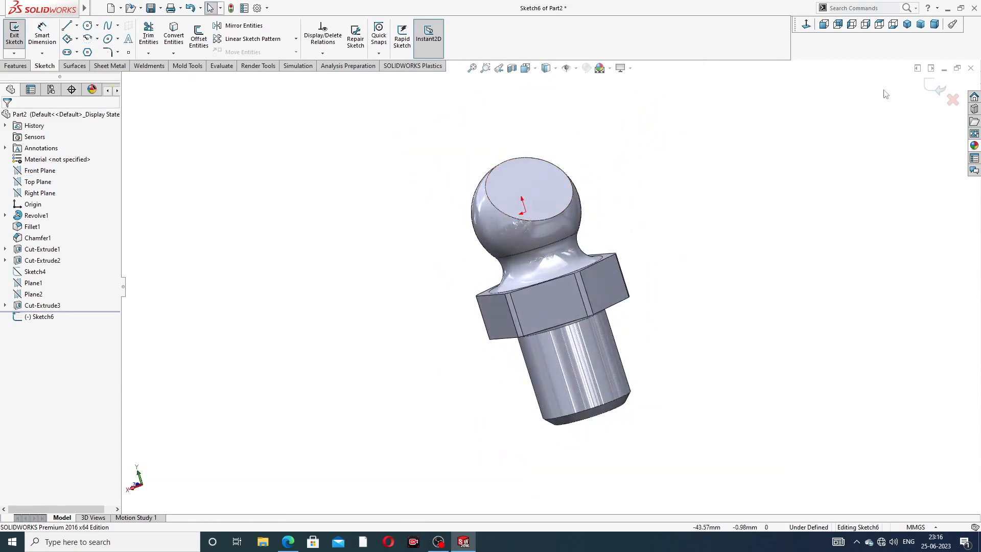
pyautogui.click(935, 88)
pyautogui.moveTo(511, 181); pyautogui.dragTo(460, 214, button='middle')
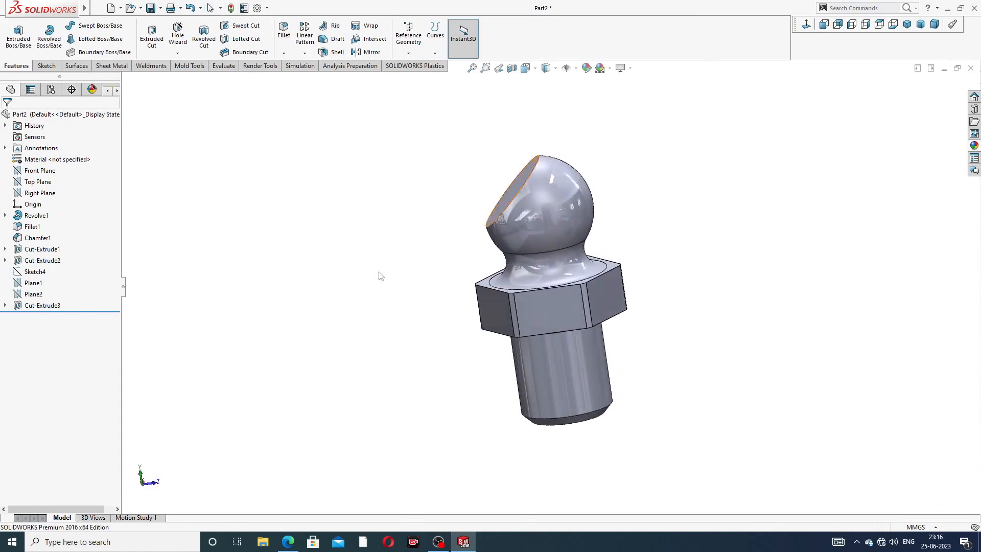
pyautogui.click(39, 193)
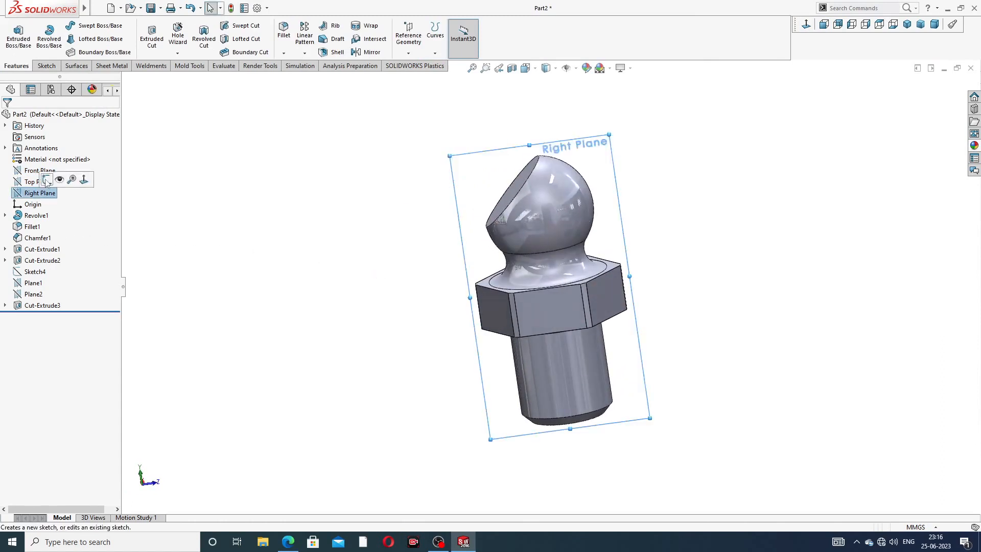
pyautogui.click(57, 180)
pyautogui.click(806, 24)
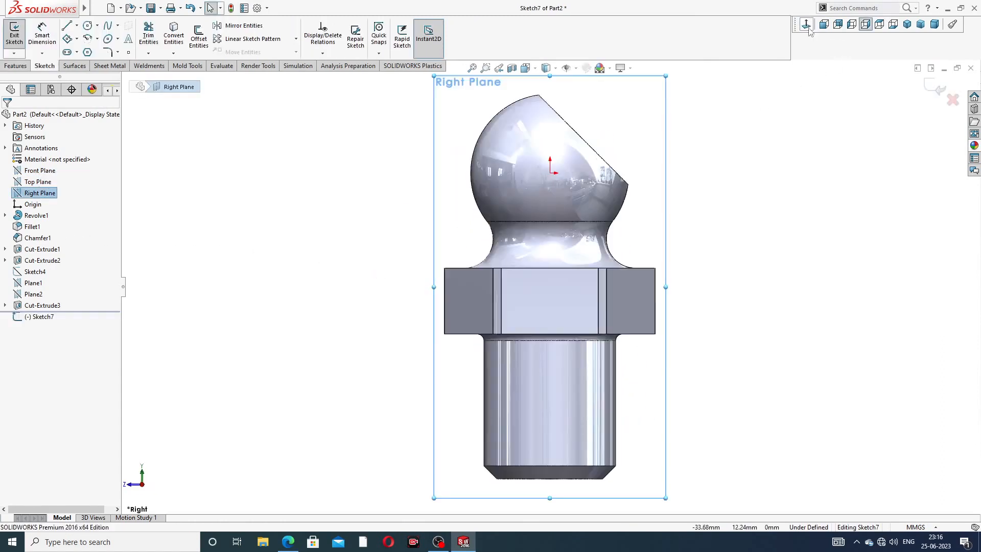
# - Sketch a vertical centerline about 9.6 mm long ending at the origin and an inclined centerline about 15.3 mm long from the origin past the flat
pyautogui.scroll(2, 656, 119)
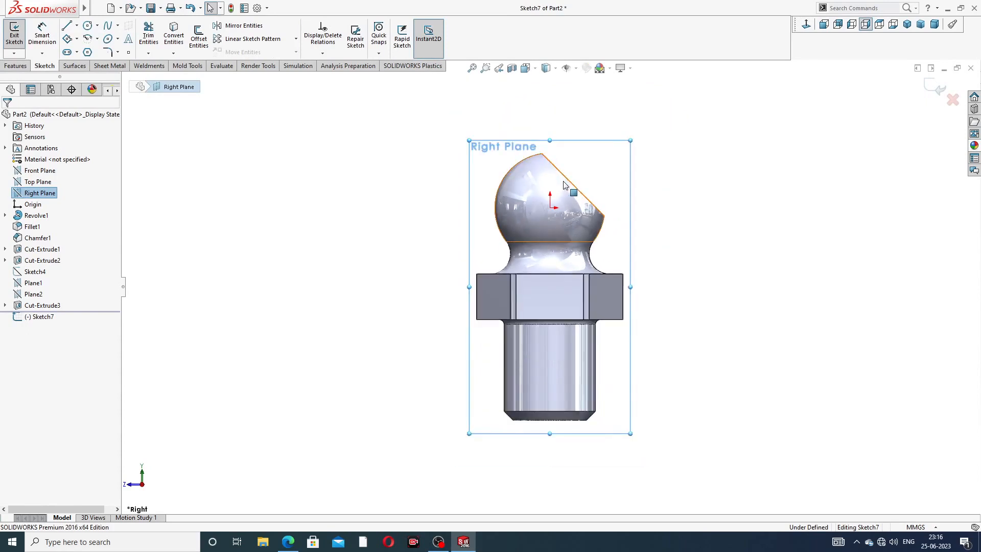
pyautogui.scroll(-2, 564, 183)
pyautogui.scroll(-1, 564, 184)
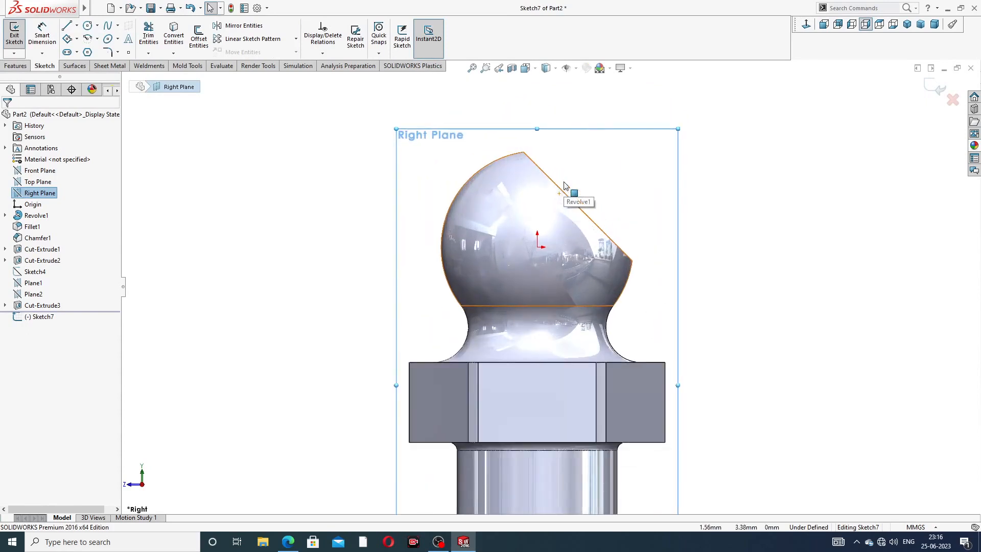
pyautogui.click(76, 26)
pyautogui.click(91, 51)
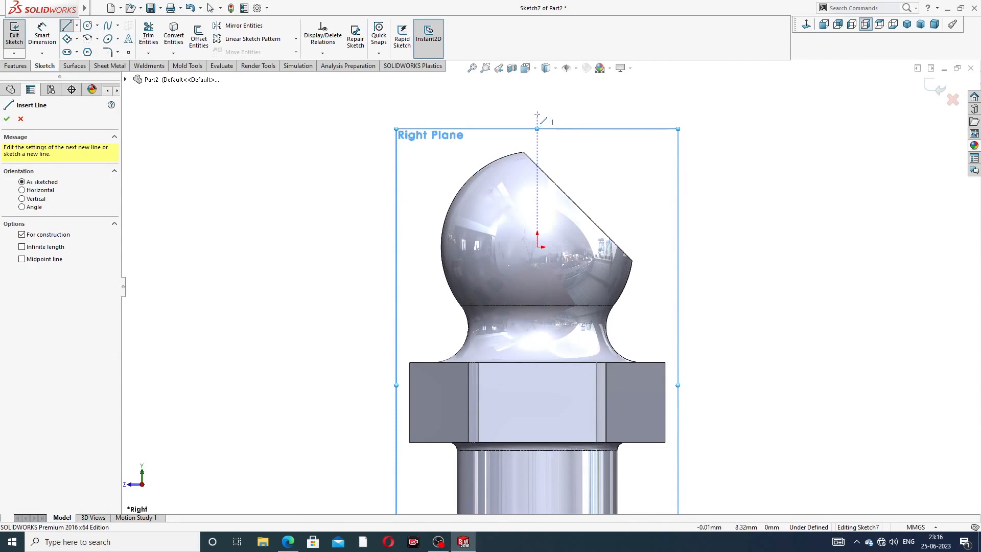
pyautogui.click(537, 115)
pyautogui.click(537, 247)
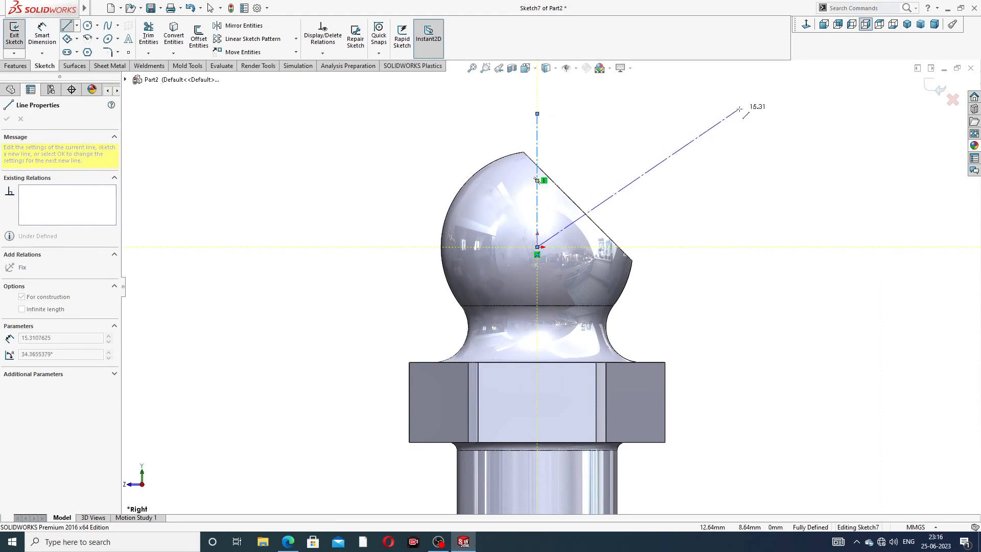
pyautogui.click(739, 109)
pyautogui.rightClick(755, 97)
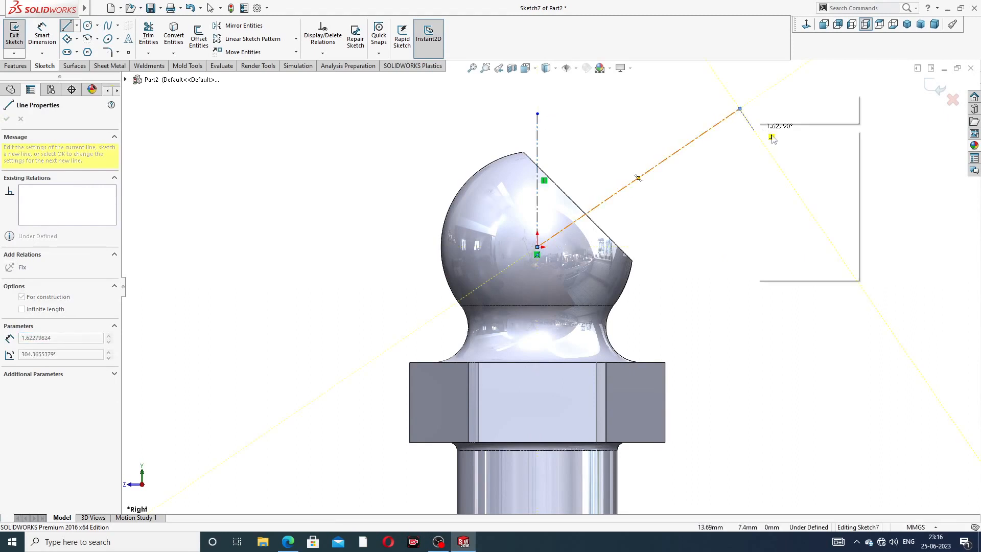
pyautogui.click(780, 136)
# - Try to dimension the angle between the vertical and inclined centerlines
pyautogui.scroll(3, 741, 150)
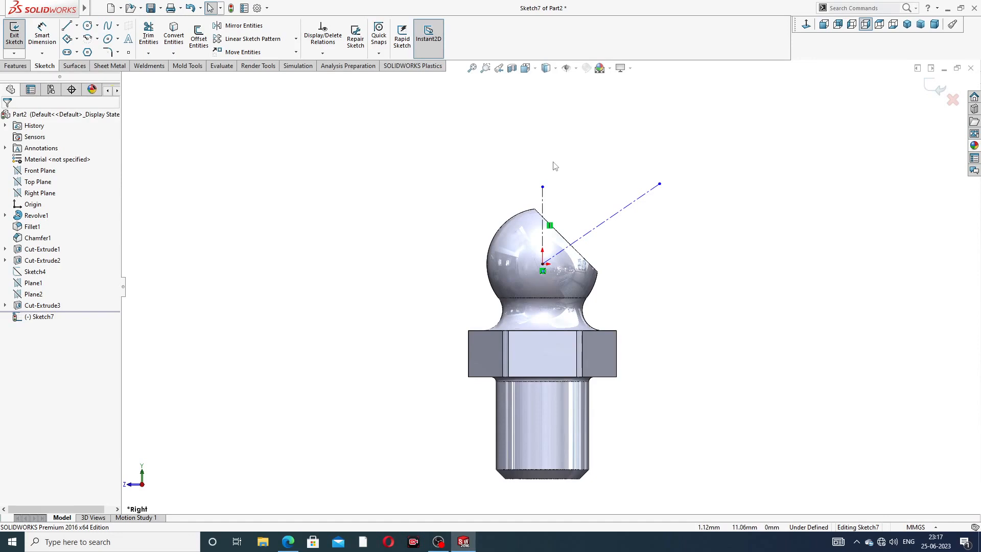
pyautogui.scroll(-1, 564, 186)
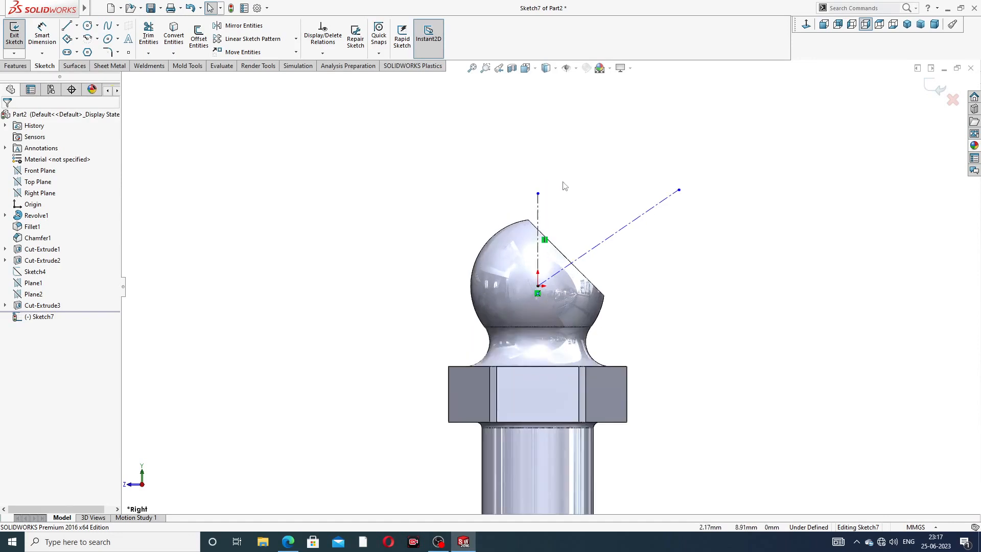
pyautogui.scroll(-2, 564, 186)
pyautogui.click(525, 191)
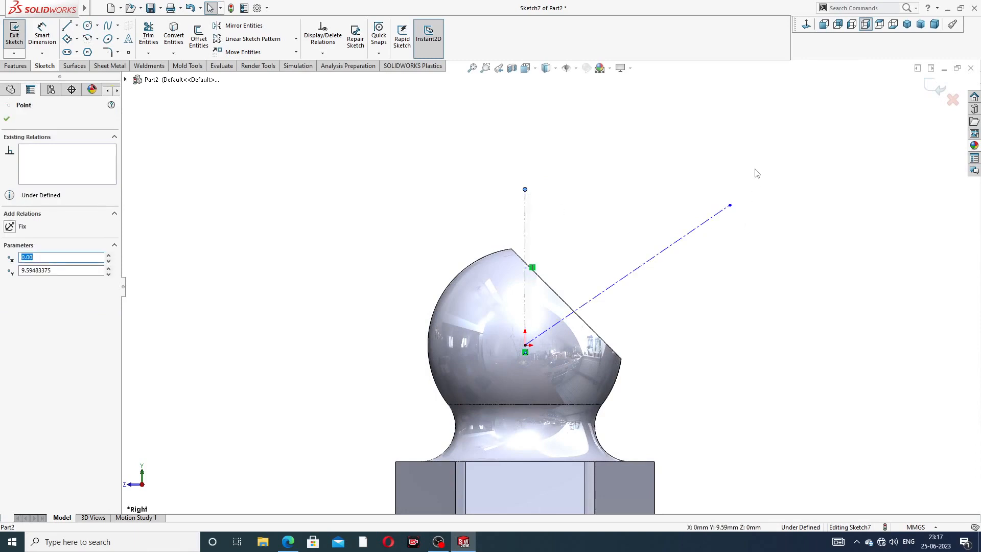
pyautogui.click(41, 35)
pyautogui.click(526, 225)
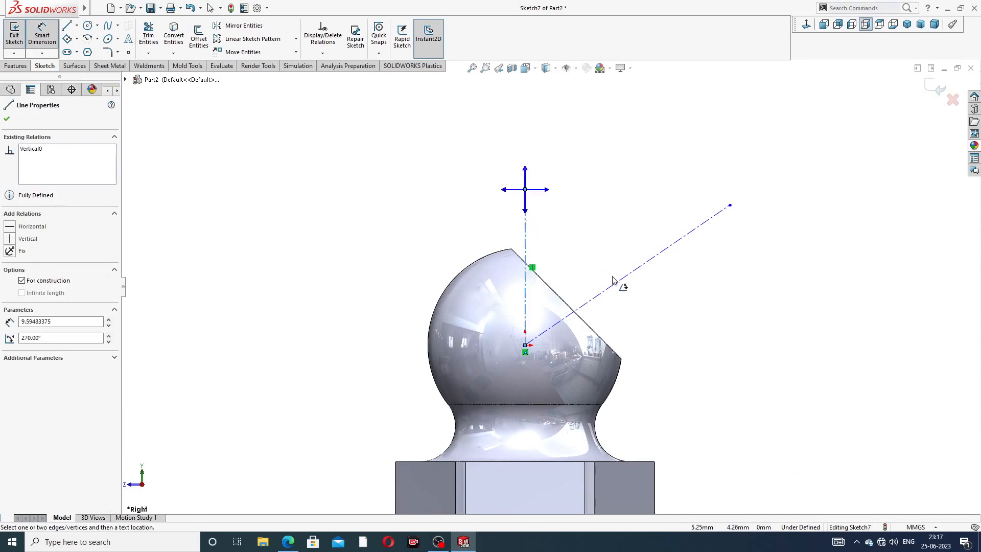
pyautogui.click(626, 276)
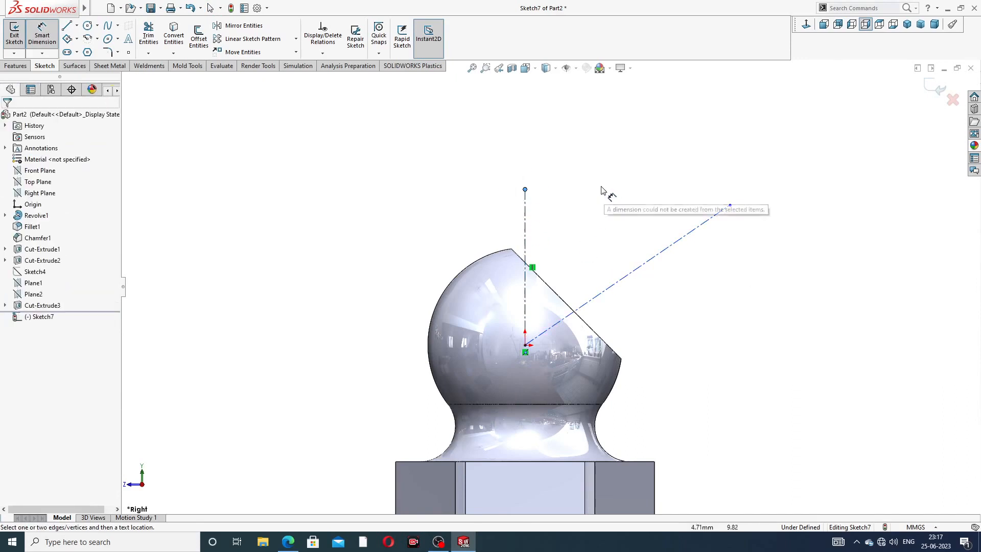
pyautogui.click(525, 238)
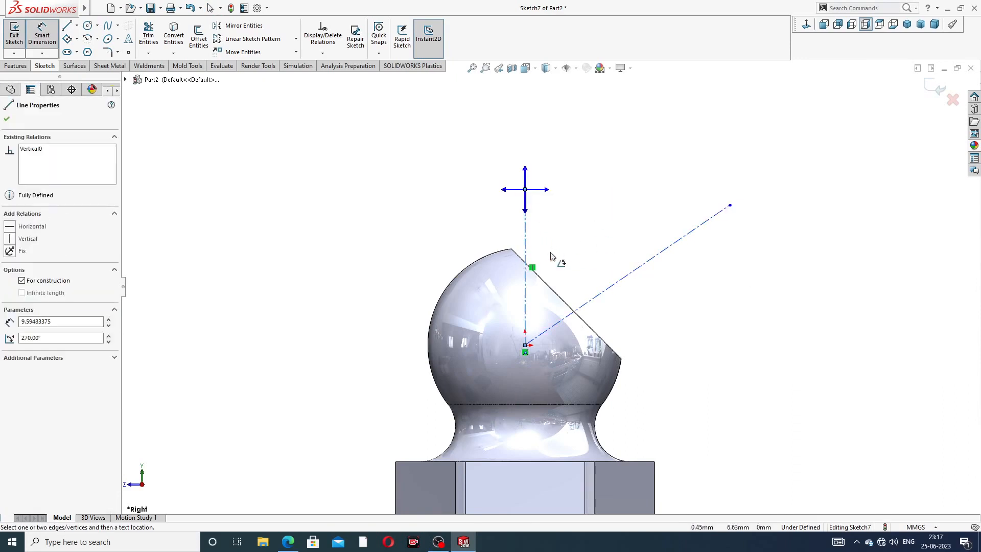
pyautogui.click(615, 284)
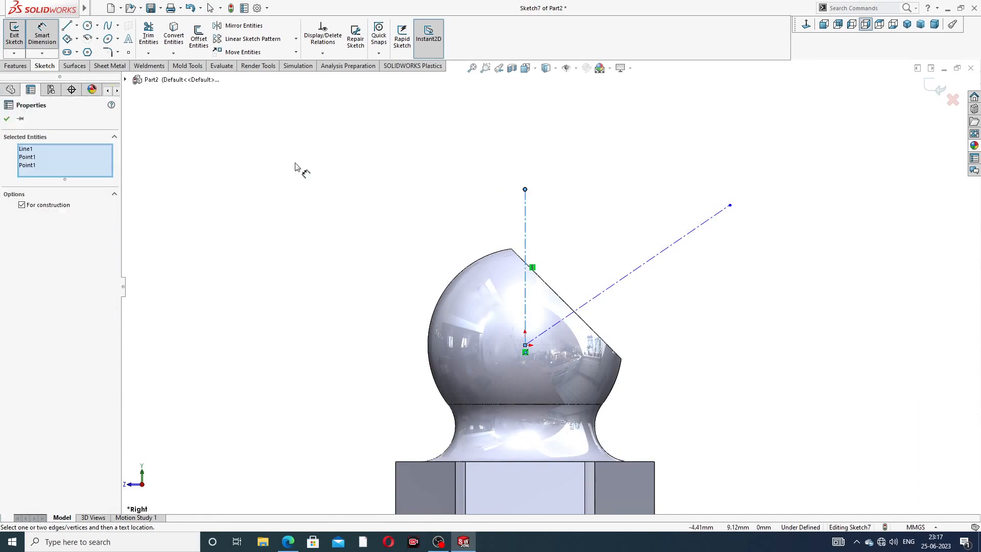
# - Exit the centerline sketch, try Smart Dimension outside it, and reopen the sketch for editing
pyautogui.click(14, 34)
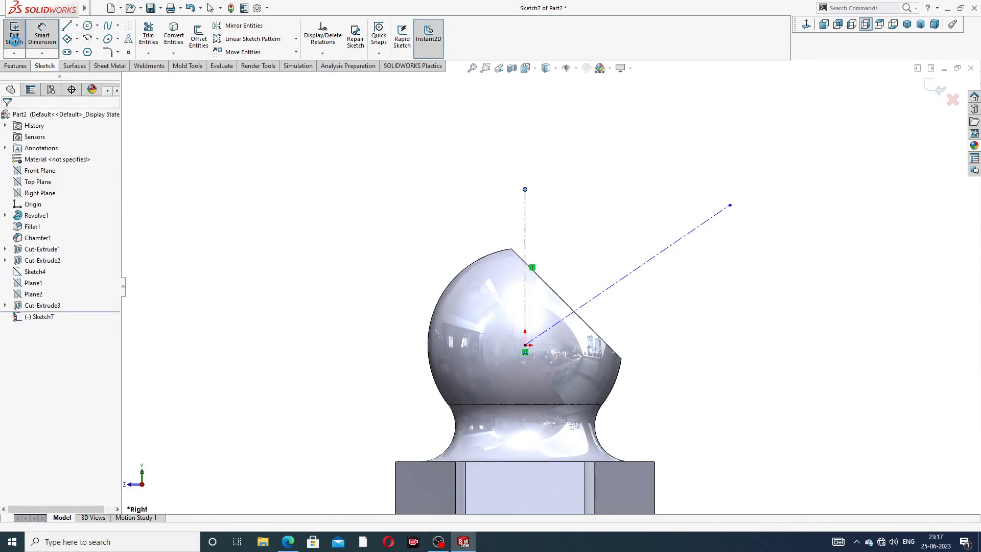
pyautogui.click(46, 66)
pyautogui.click(42, 34)
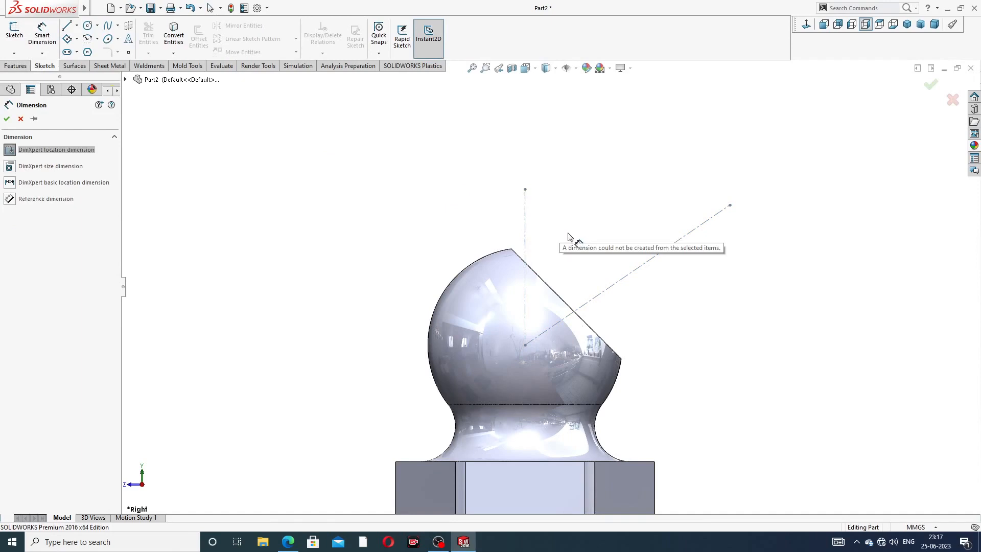
pyautogui.press('Escape')
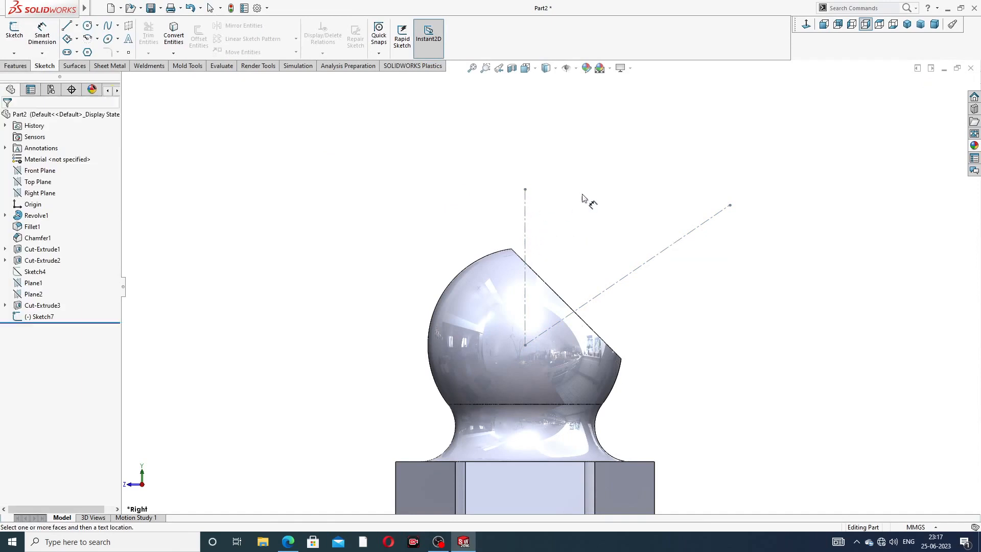
pyautogui.click(41, 317)
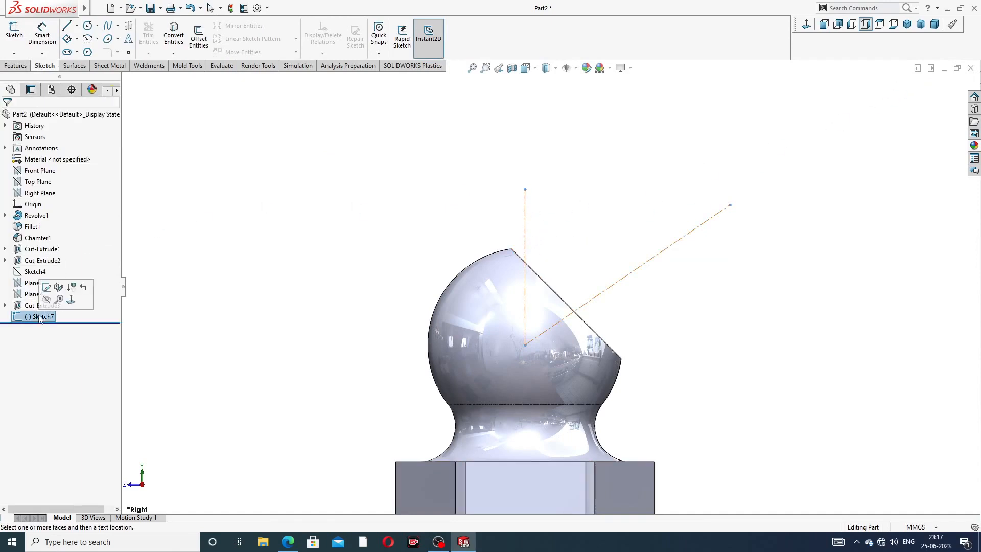
pyautogui.click(47, 287)
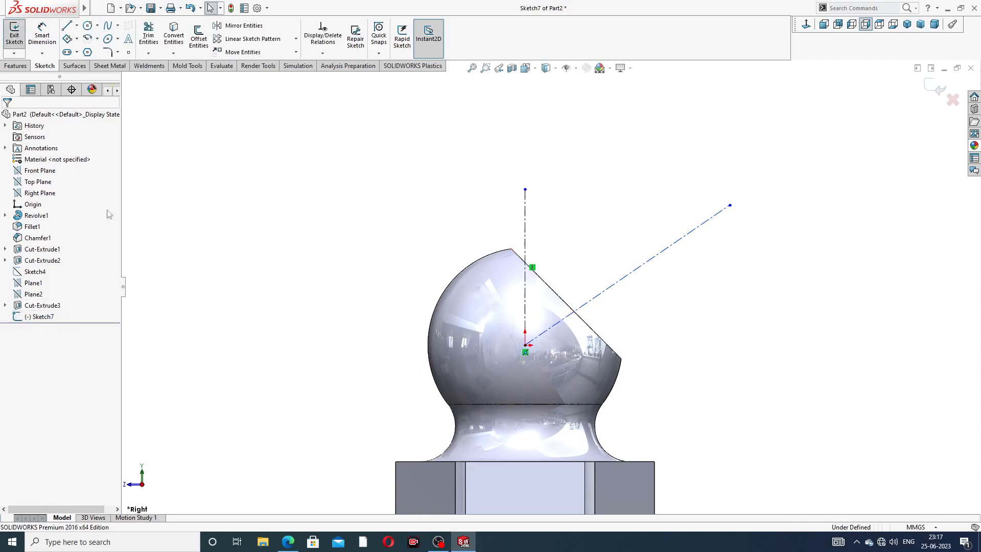
# - Dimension the angle between the vertical and inclined centerlines to 45 degrees
pyautogui.click(42, 35)
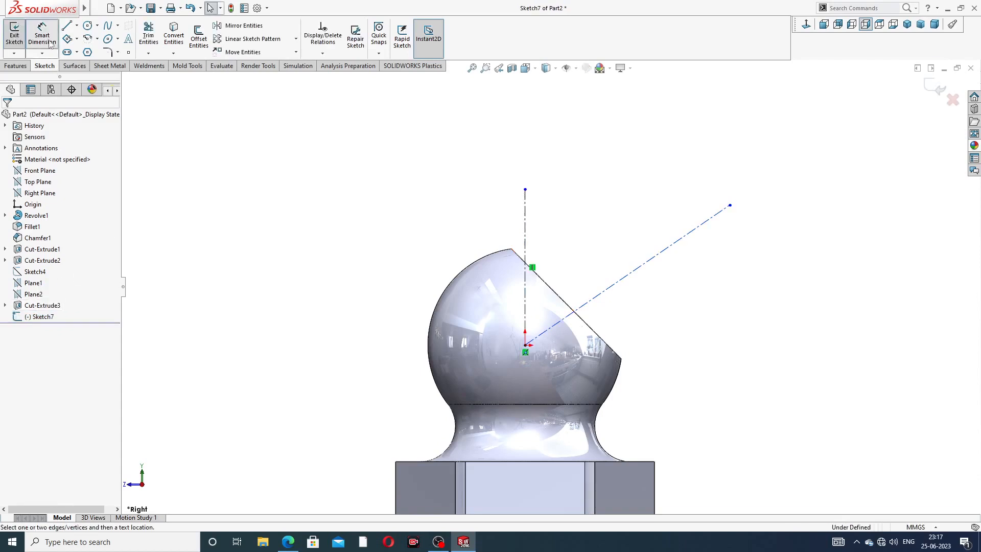
pyautogui.click(527, 238)
pyautogui.click(619, 279)
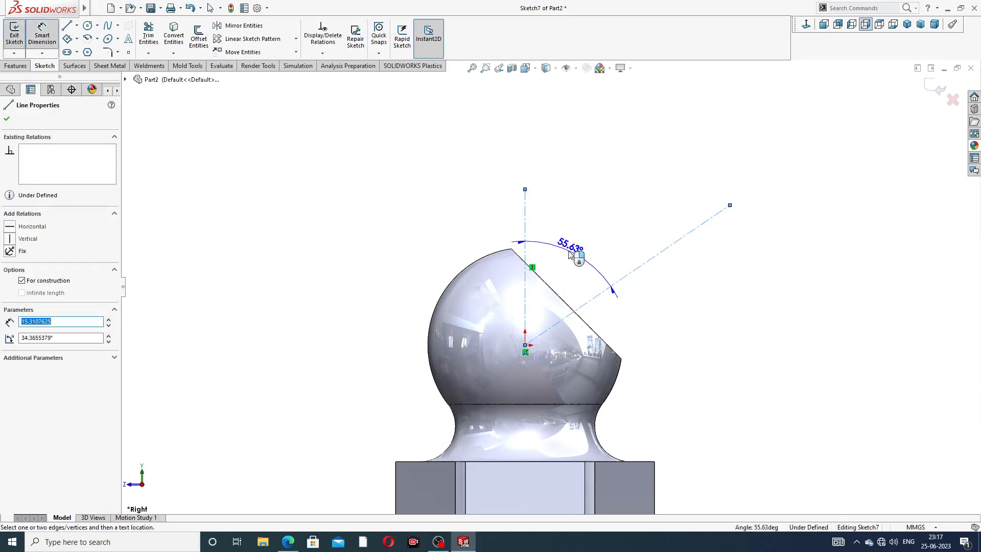
pyautogui.click(570, 254)
pyautogui.write('45')
pyautogui.press('Return')
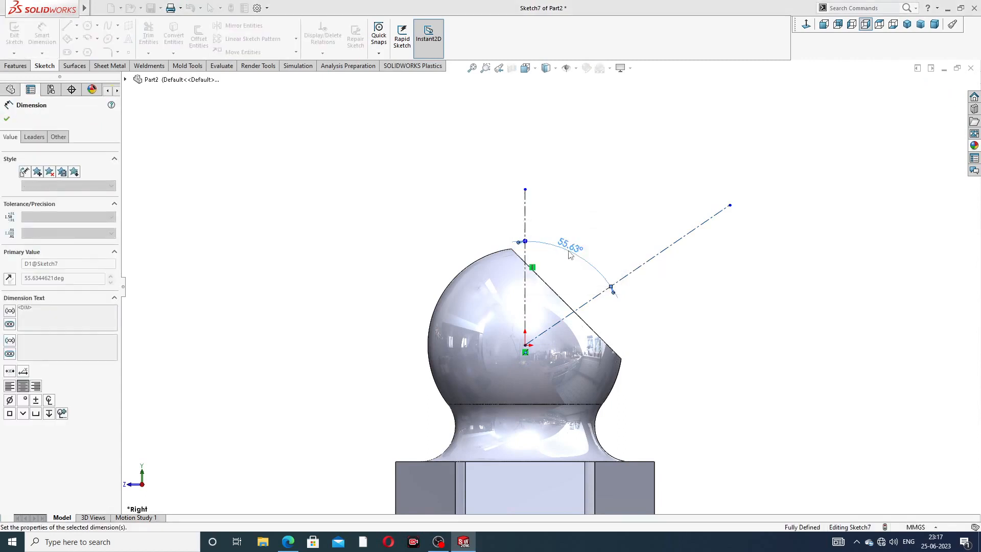
pyautogui.click(617, 185)
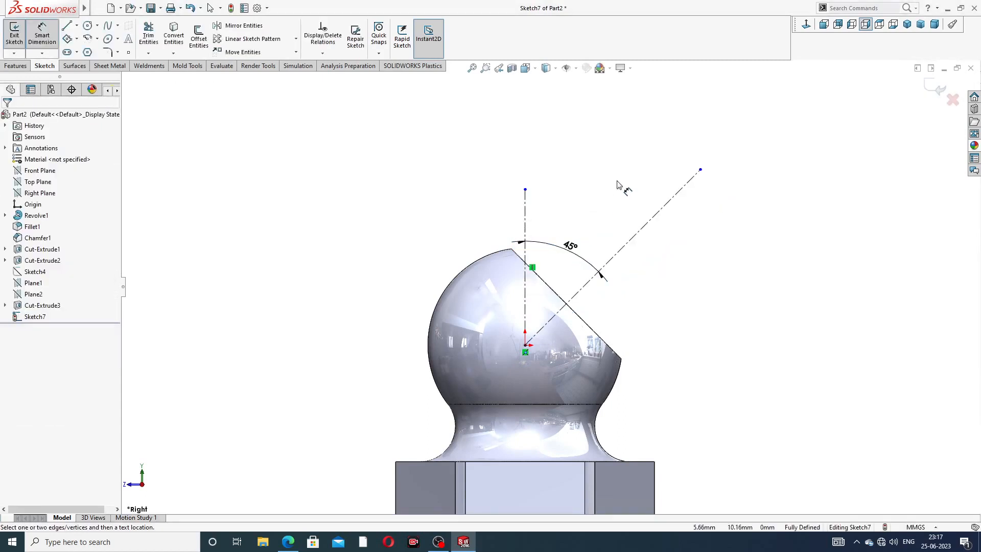
pyautogui.rightClick(742, 142)
pyautogui.click(760, 153)
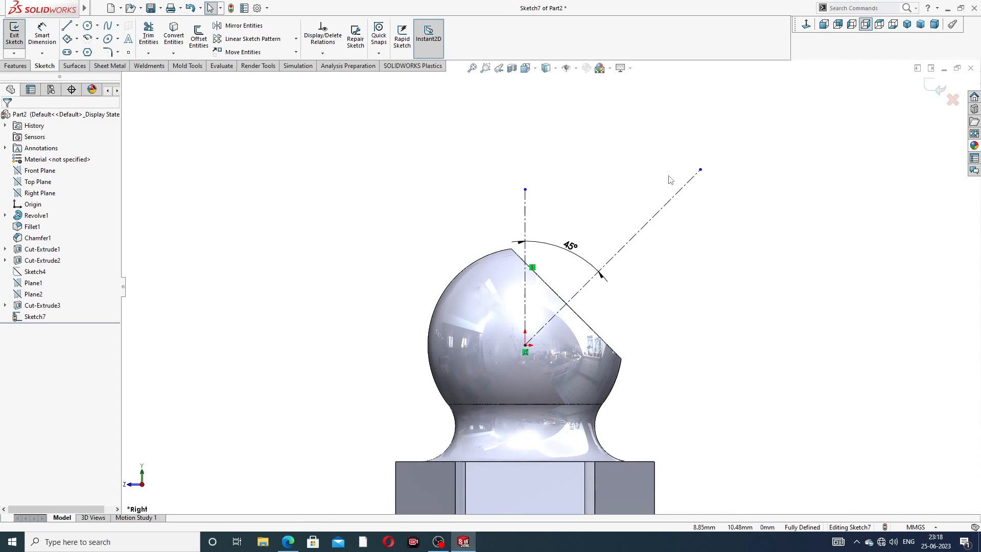
# - Sketch a line about 4.5 mm long beside the ball's flat to the inclined centerline, and one about 10.1 mm long outward along that centerline
pyautogui.click(852, 24)
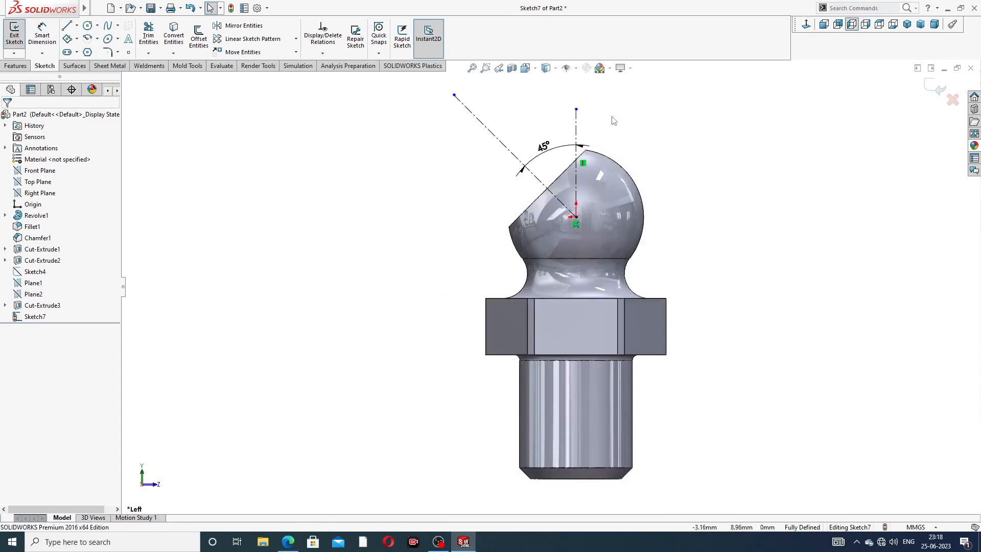
pyautogui.scroll(-3, 614, 121)
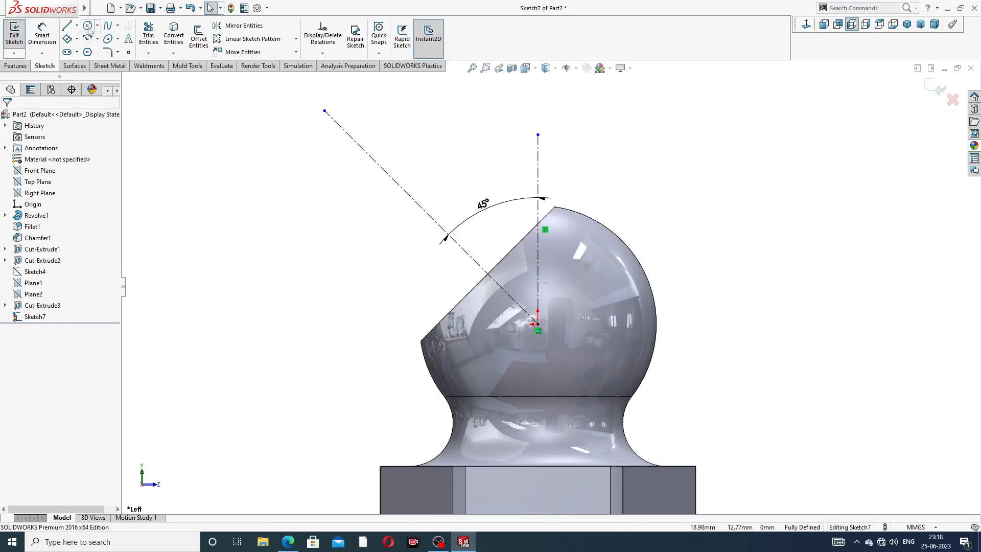
pyautogui.click(66, 25)
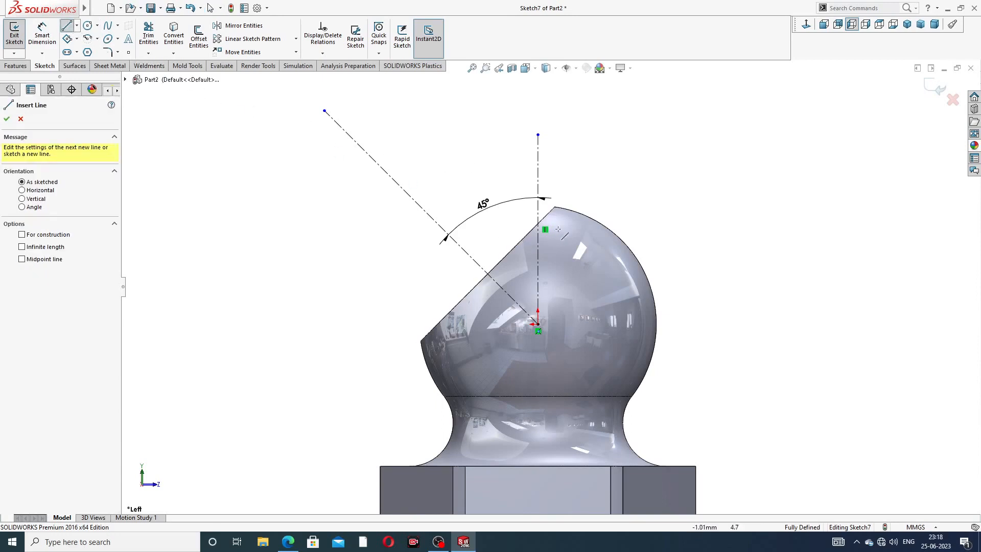
pyautogui.scroll(-1, 545, 207)
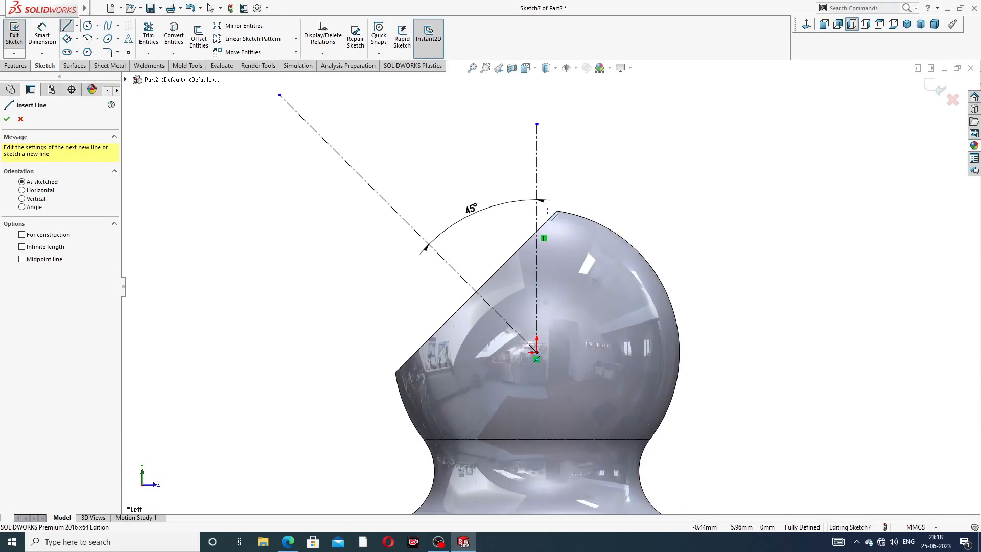
pyautogui.click(547, 211)
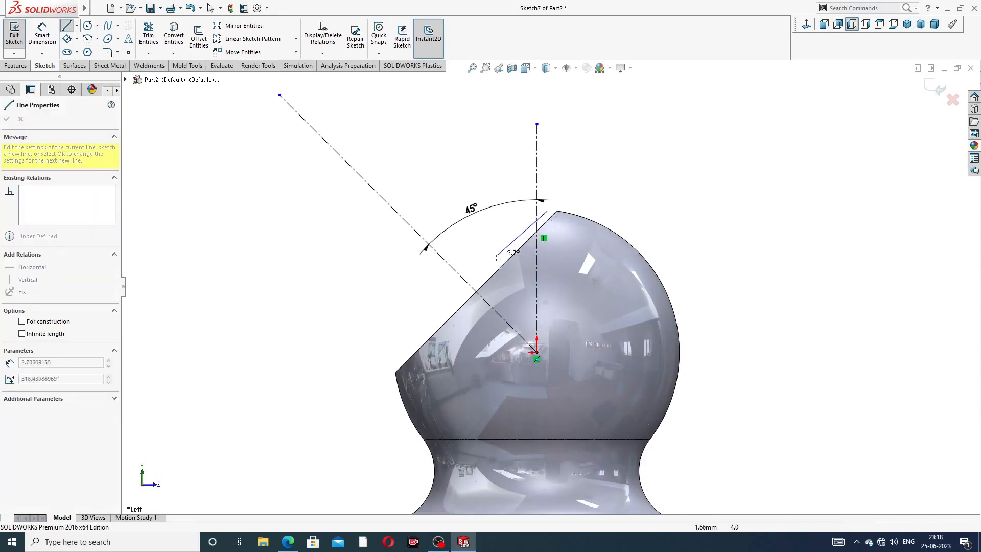
pyautogui.click(475, 292)
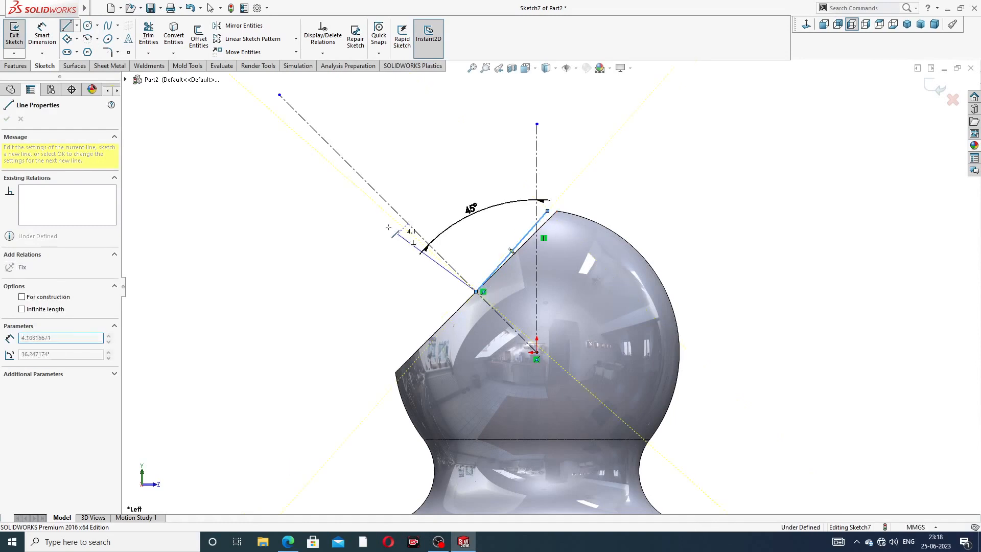
pyautogui.doubleClick(306, 122)
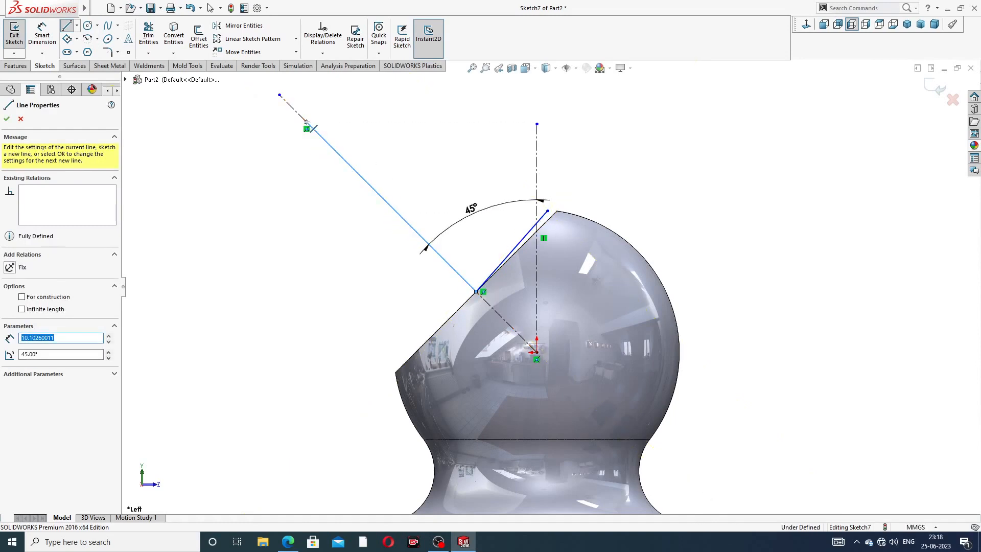
# - Sketch a line about 2.8 mm long perpendicular to the axial line's outer end and a slanted line about 2.5 mm long from its endpoint
pyautogui.click(307, 126)
pyautogui.press('z')
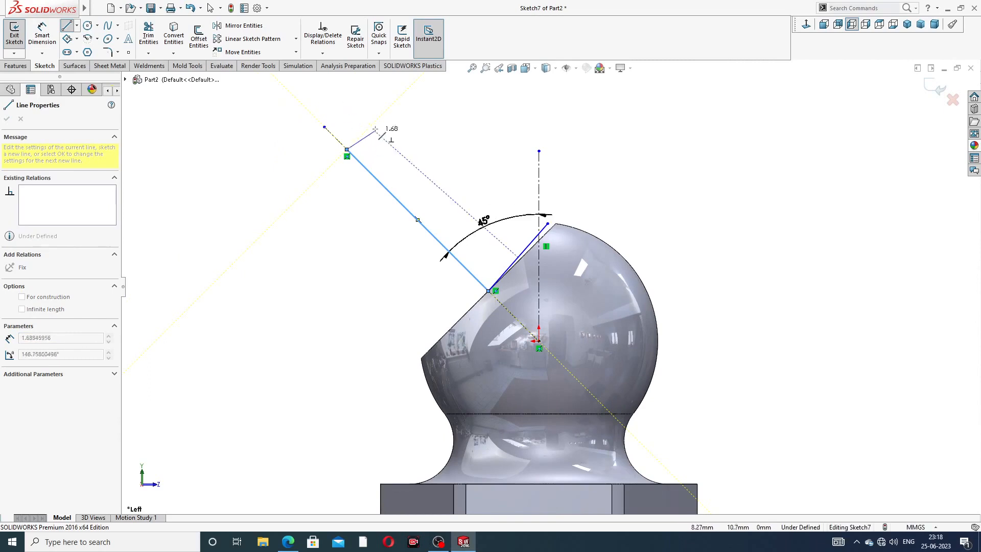
pyautogui.doubleClick(386, 111)
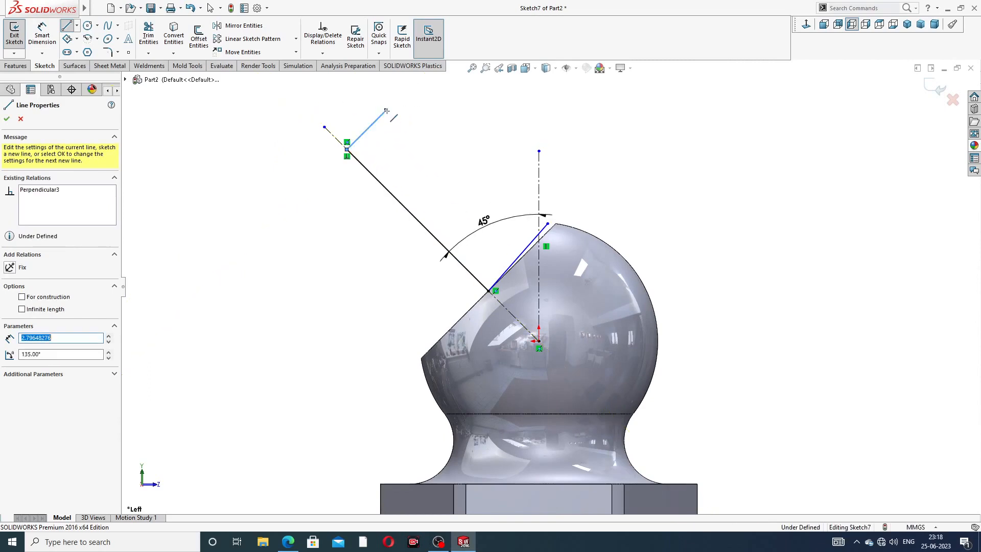
pyautogui.click(386, 111)
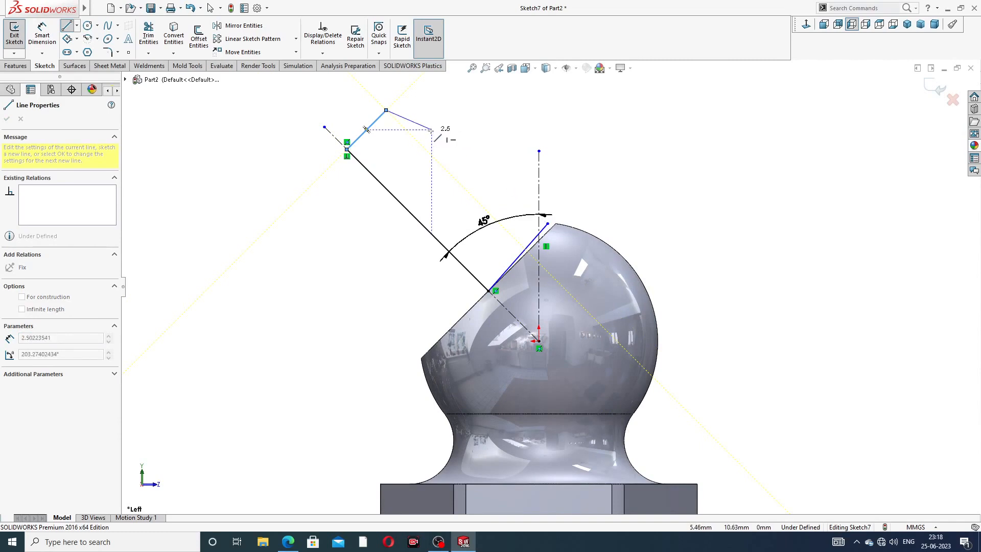
pyautogui.click(432, 130)
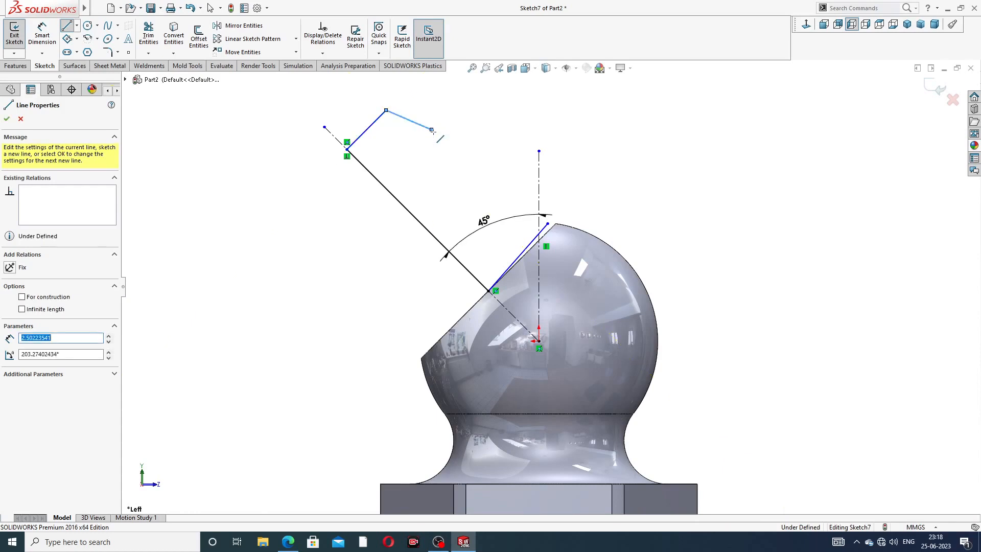
# - Complete the nipple profile with a short inward line, a tangent arc and a closing line about 1.8 mm long to the base line's free end
pyautogui.click(443, 159)
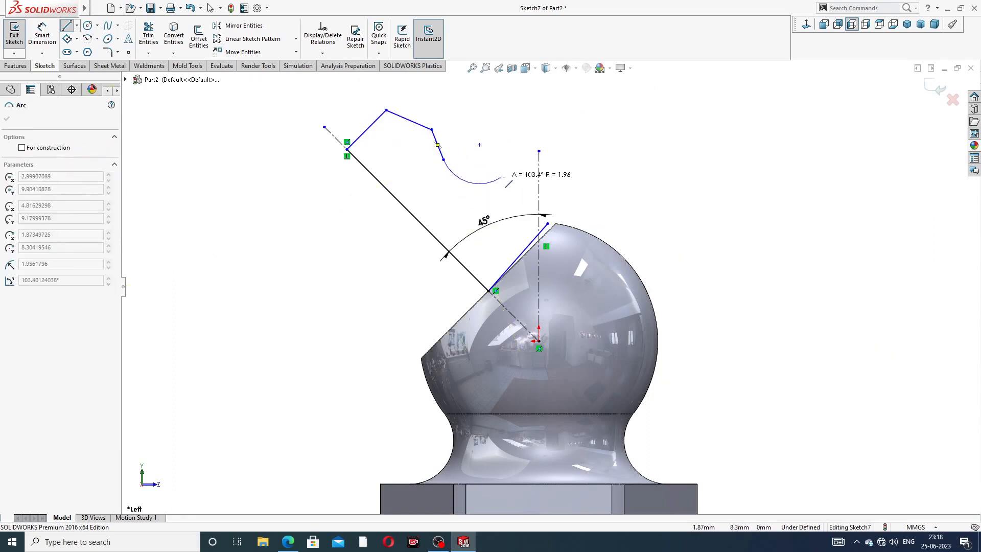
pyautogui.click(531, 192)
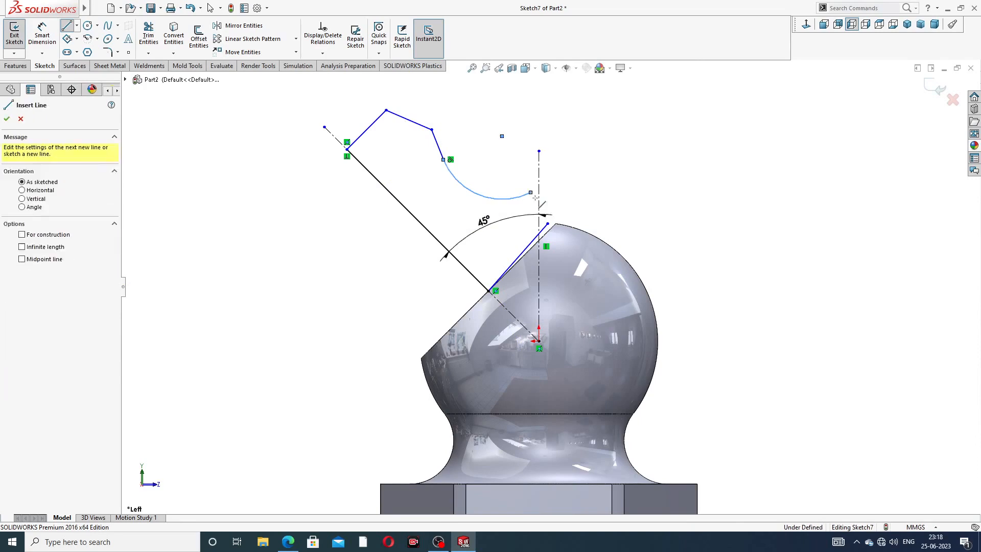
pyautogui.click(547, 224)
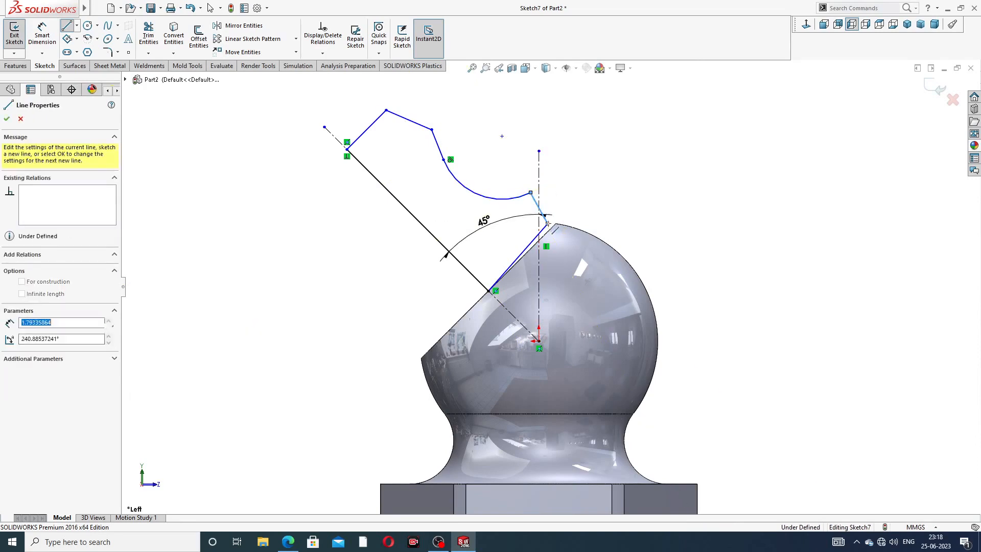
pyautogui.rightClick(605, 152)
pyautogui.click(632, 159)
# - Make the profile's base line collinear with the edge of the ball's flat
pyautogui.scroll(-6, 542, 228)
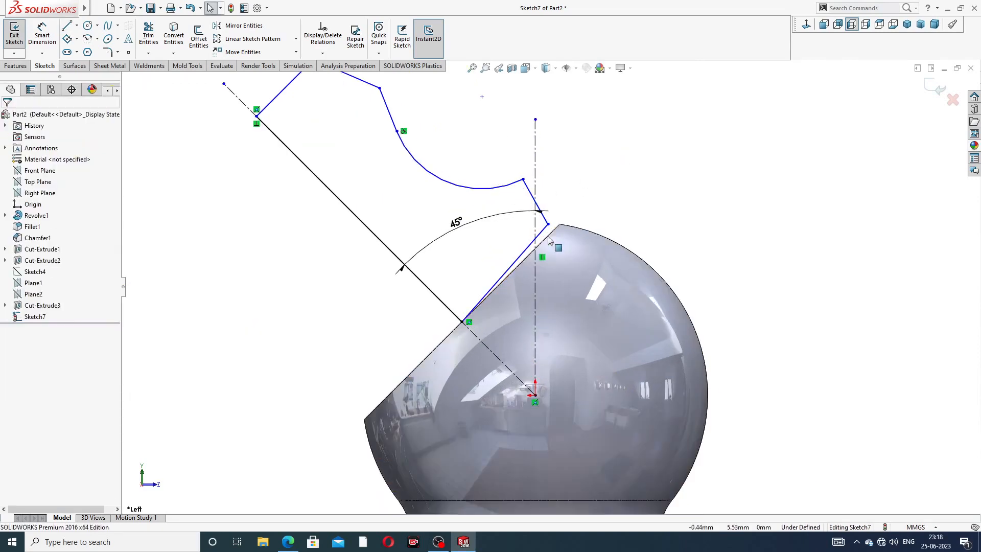
pyautogui.click(542, 236)
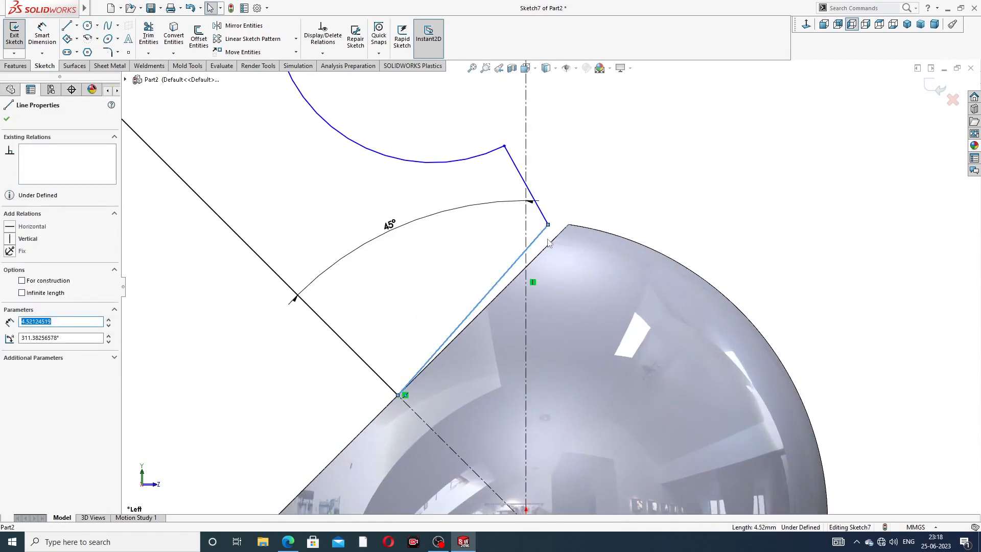
pyautogui.keyDown('ctrl'); pyautogui.click(552, 245); pyautogui.keyUp('ctrl')
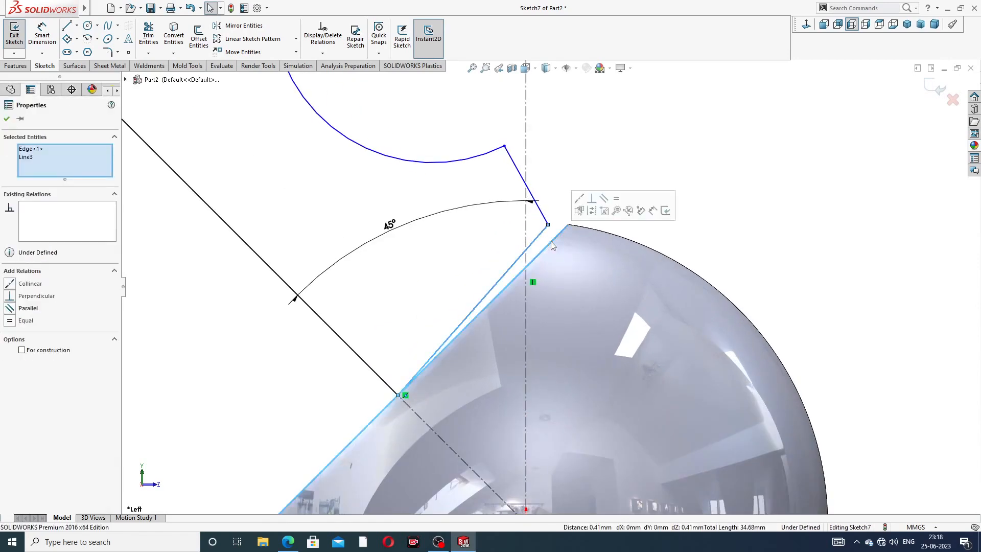
pyautogui.click(580, 199)
pyautogui.click(617, 154)
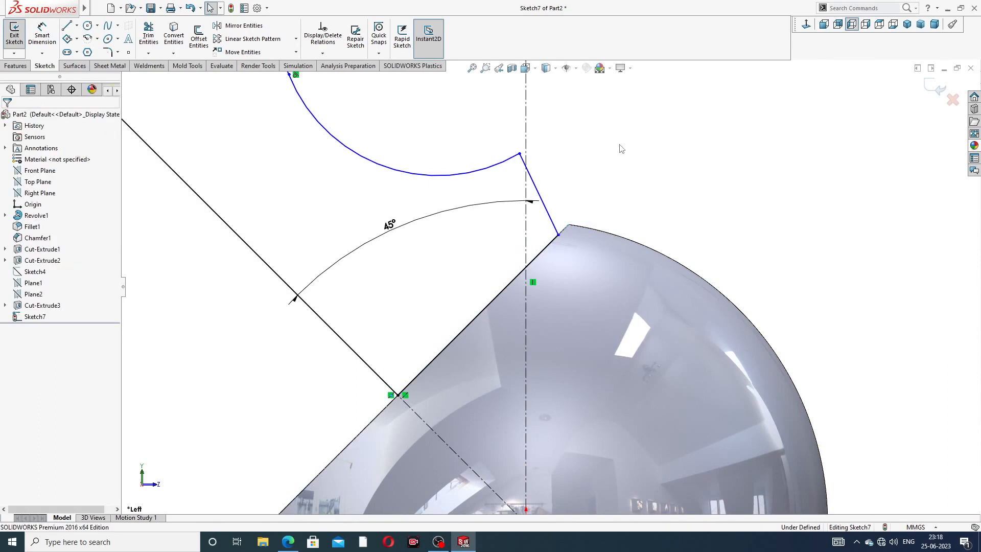
# - Dimension the profile line along the inclined centerline to 11 mm
pyautogui.scroll(3, 533, 194)
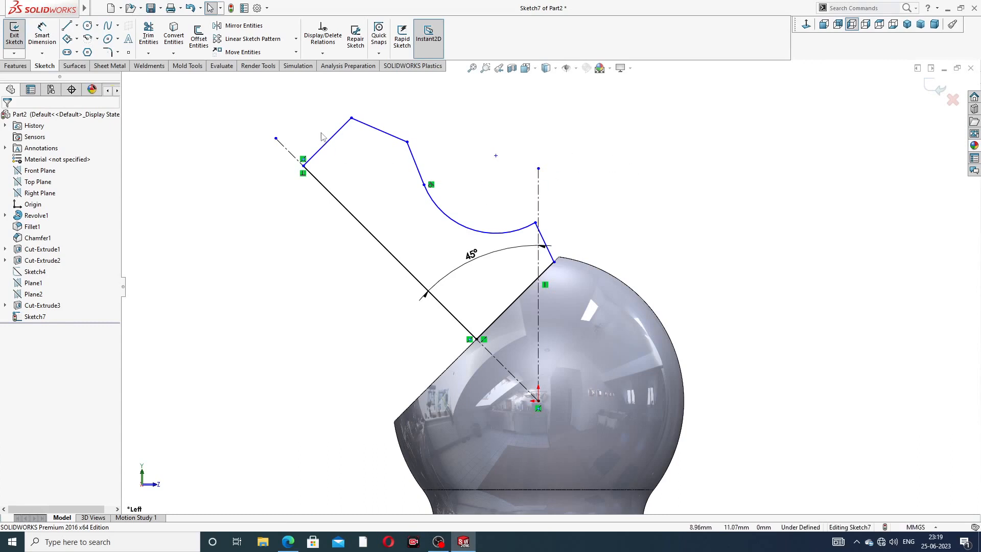
pyautogui.click(42, 35)
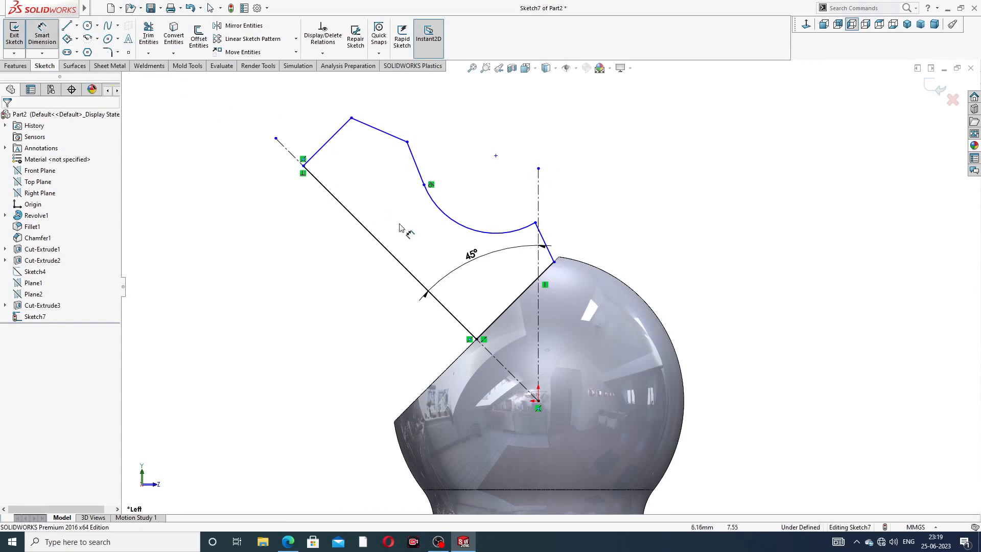
pyautogui.click(388, 249)
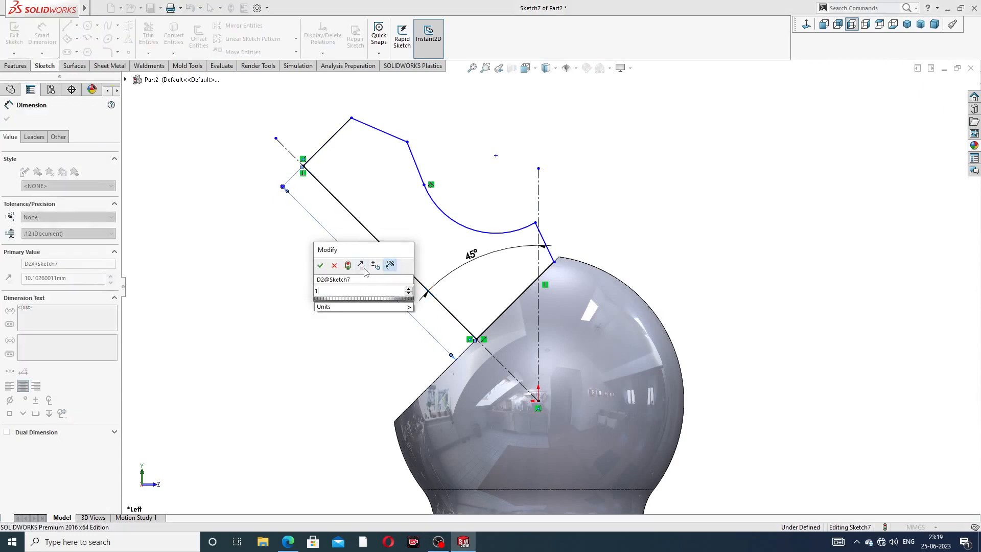
pyautogui.write('11')
pyautogui.press('Return')
pyautogui.click(447, 164)
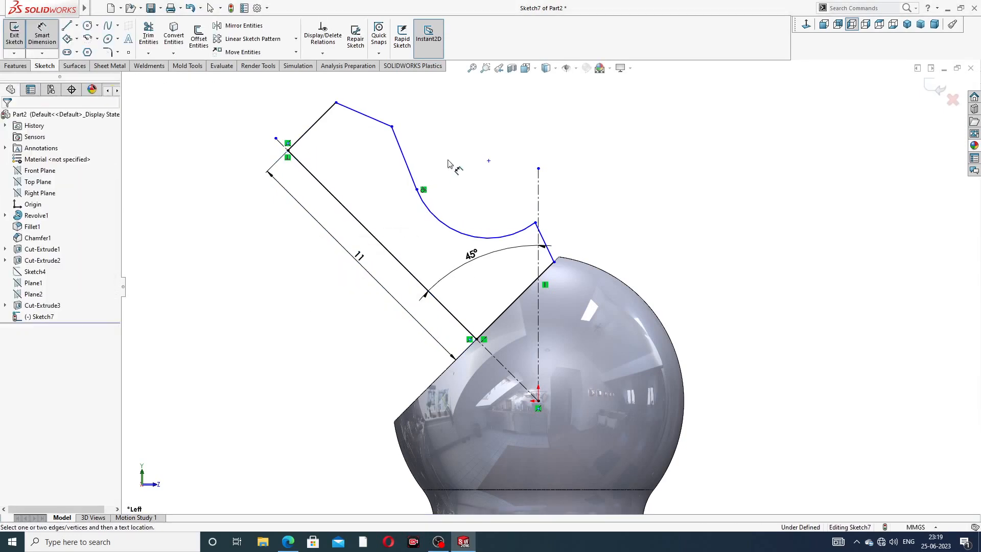
# - Dimension the perpendicular line at the profile's outer end to 4 mm
pyautogui.click(314, 125)
pyautogui.click(302, 119)
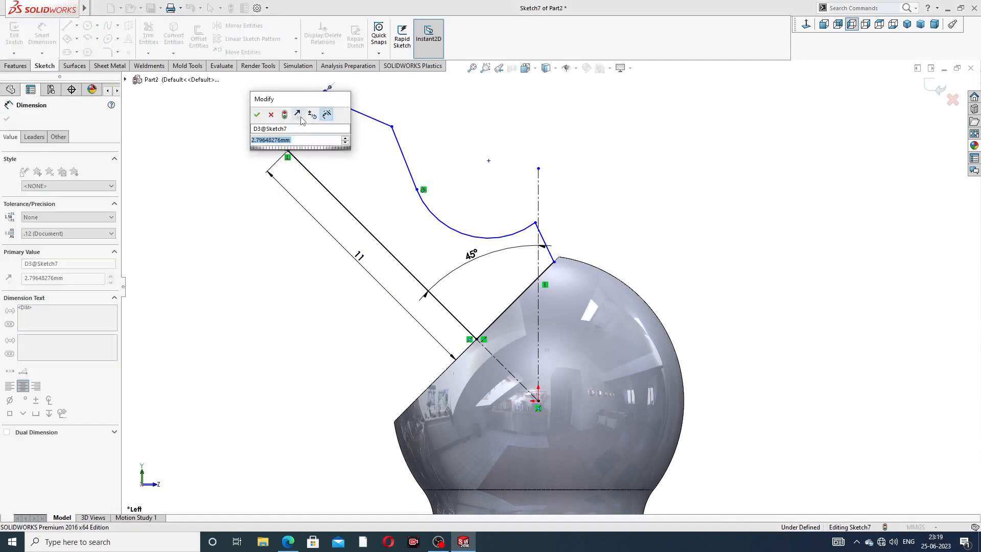
pyautogui.write('4')
pyautogui.press('Return')
pyautogui.click(476, 108)
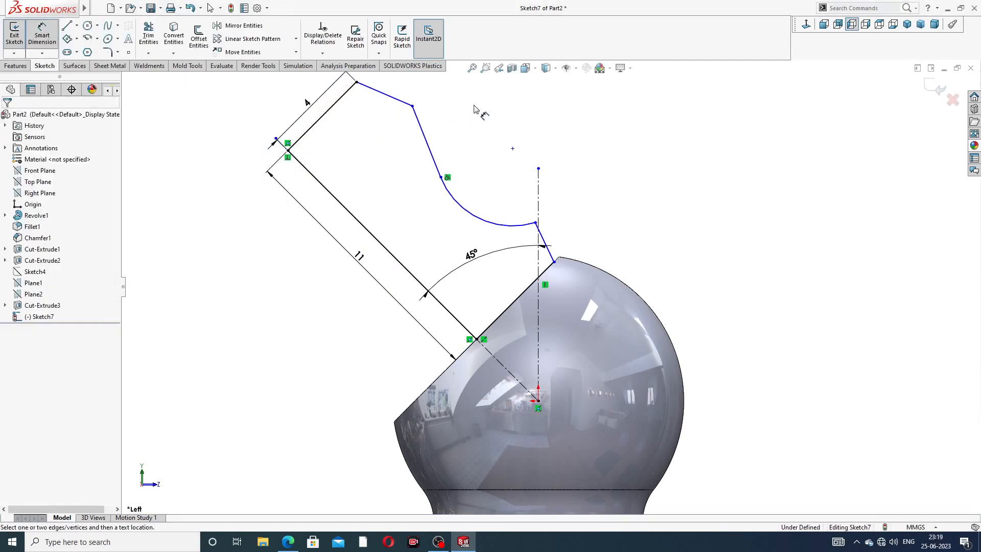
# - Make the short closing line at the ball's flat parallel to the profile's 11 mm axial line
pyautogui.scroll(2, 475, 113)
pyautogui.scroll(-2, 548, 204)
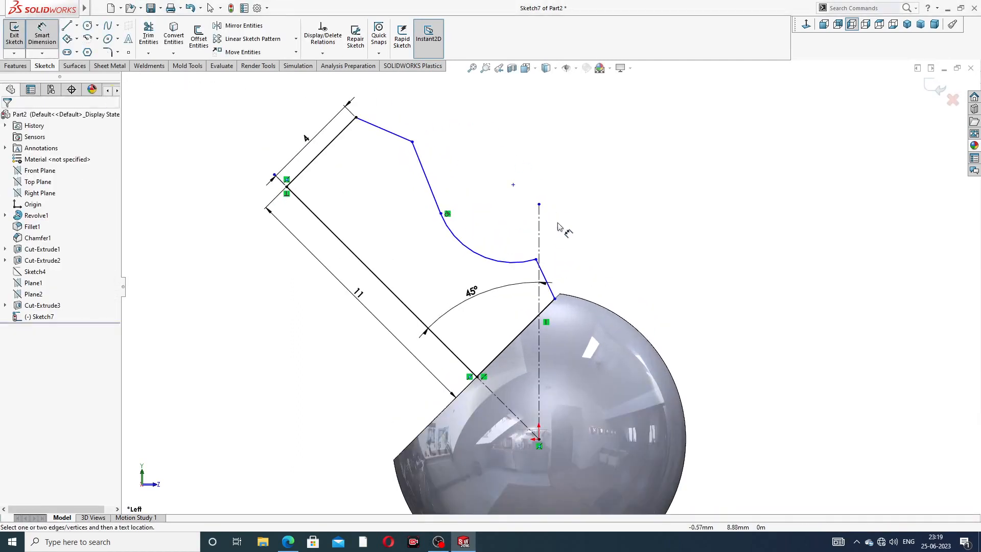
pyautogui.rightClick(591, 227)
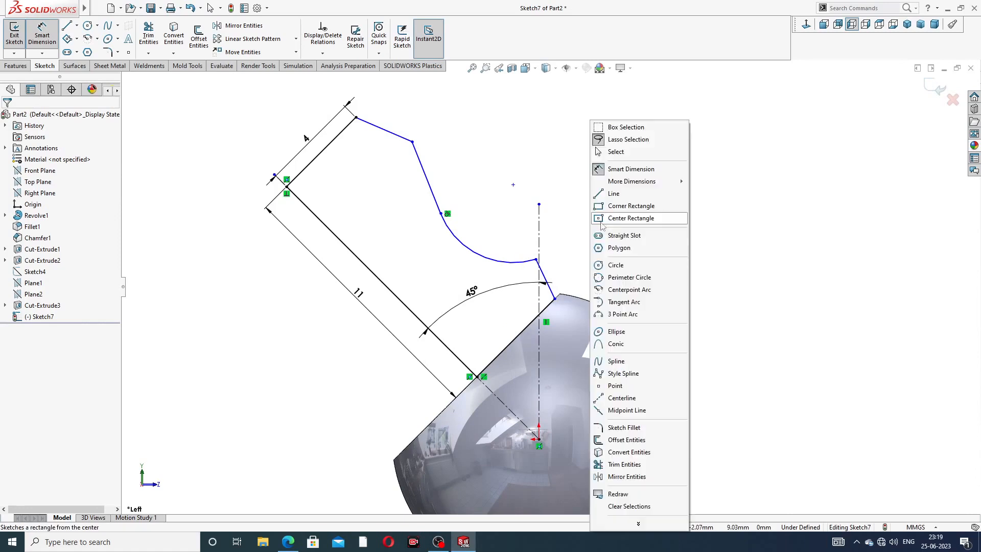
pyautogui.click(622, 152)
pyautogui.click(545, 277)
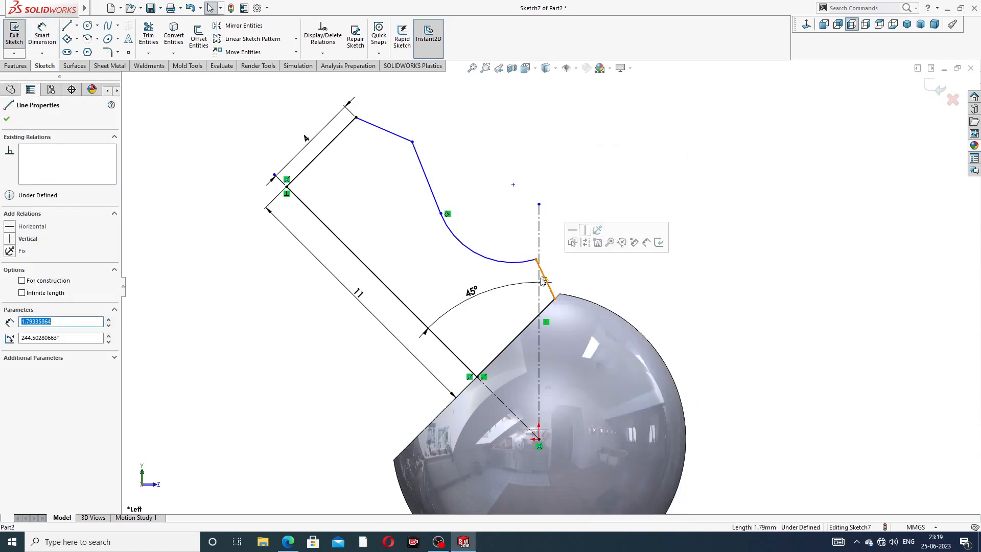
pyautogui.keyDown('ctrl'); pyautogui.click(452, 353); pyautogui.keyUp('ctrl')
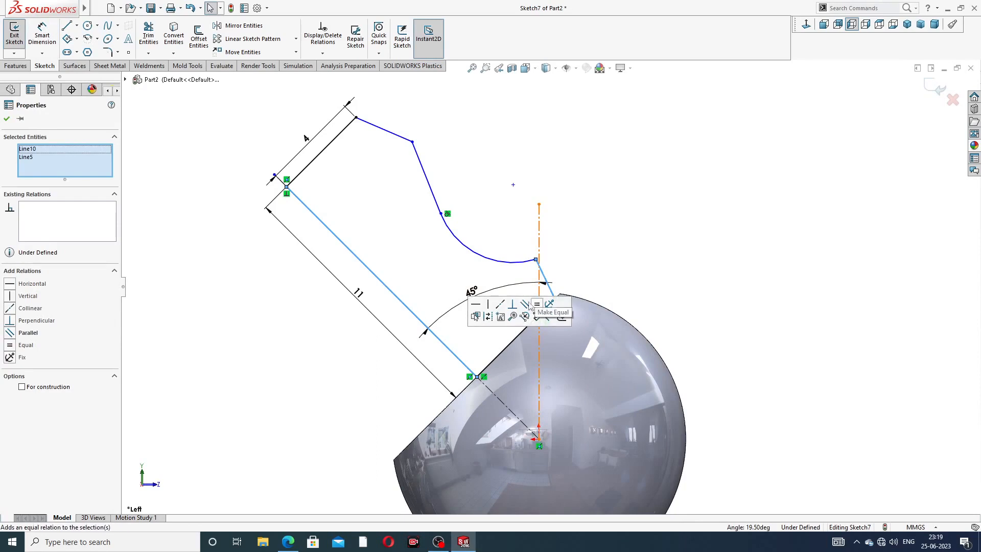
pyautogui.click(532, 305)
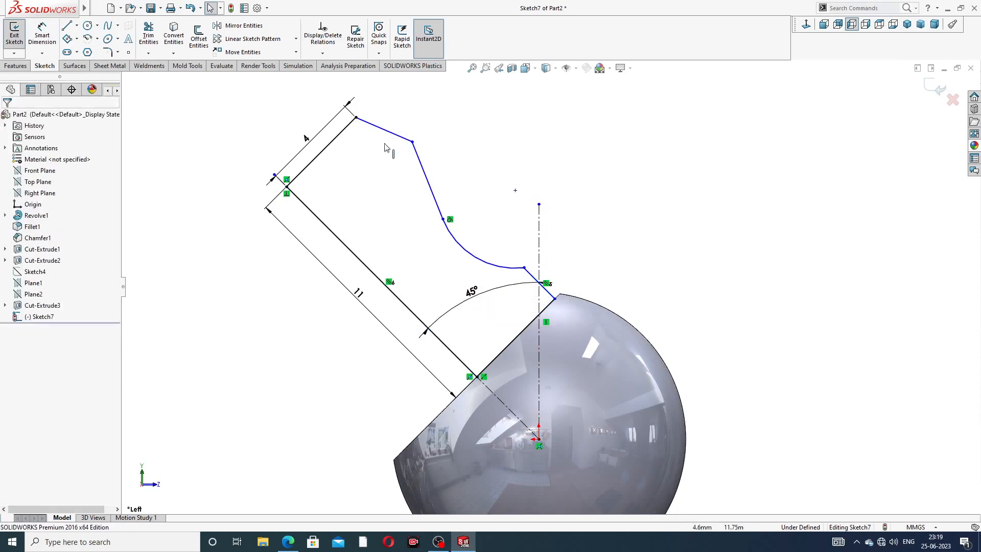
# - Change the length of the profile's outer end line to 3 mm
pyautogui.click(42, 34)
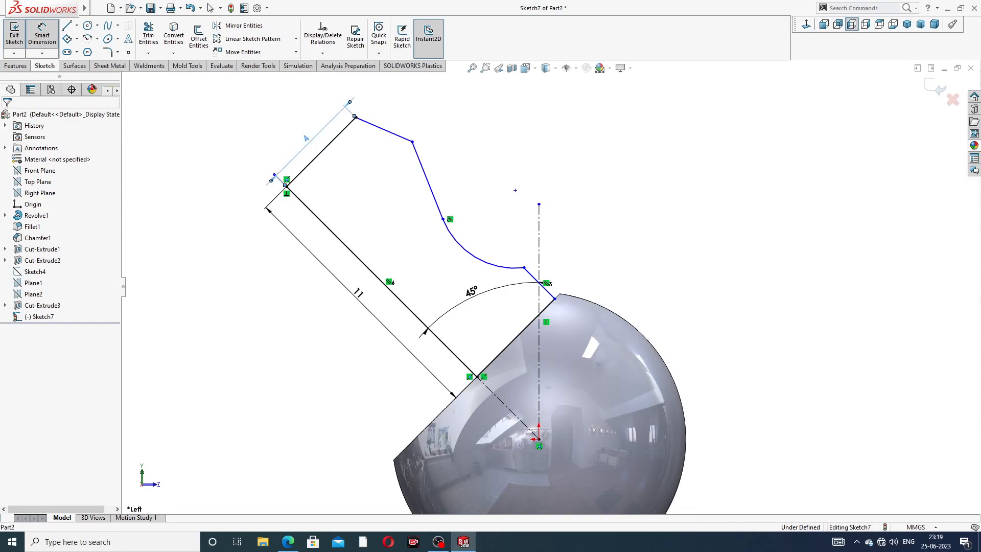
pyautogui.click(308, 139)
pyautogui.write('3')
pyautogui.press('Return')
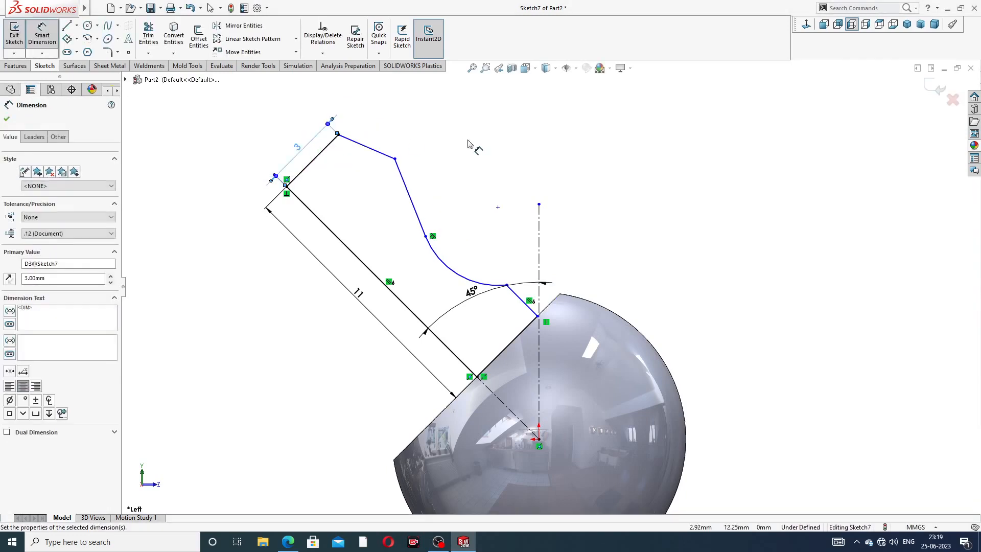
# - Dimension the distance from the profile's widest head corner to the axial line to 4 mm
pyautogui.click(395, 159)
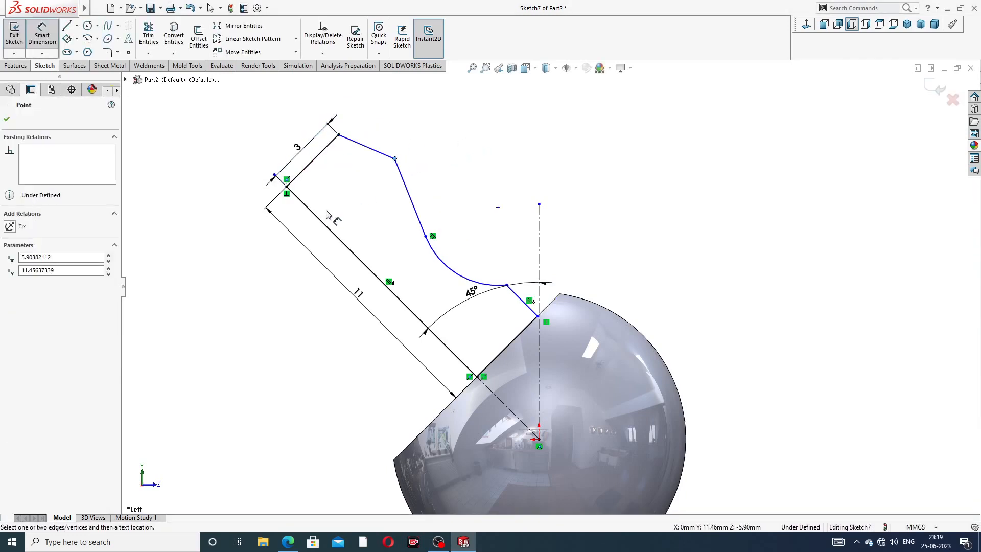
pyautogui.click(321, 224)
pyautogui.click(283, 141)
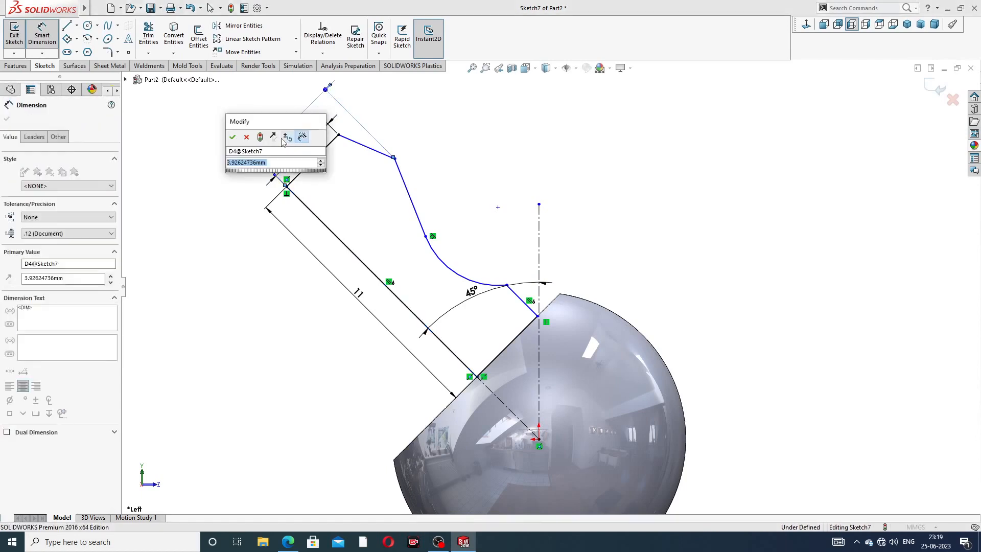
pyautogui.write('4')
pyautogui.press('Return')
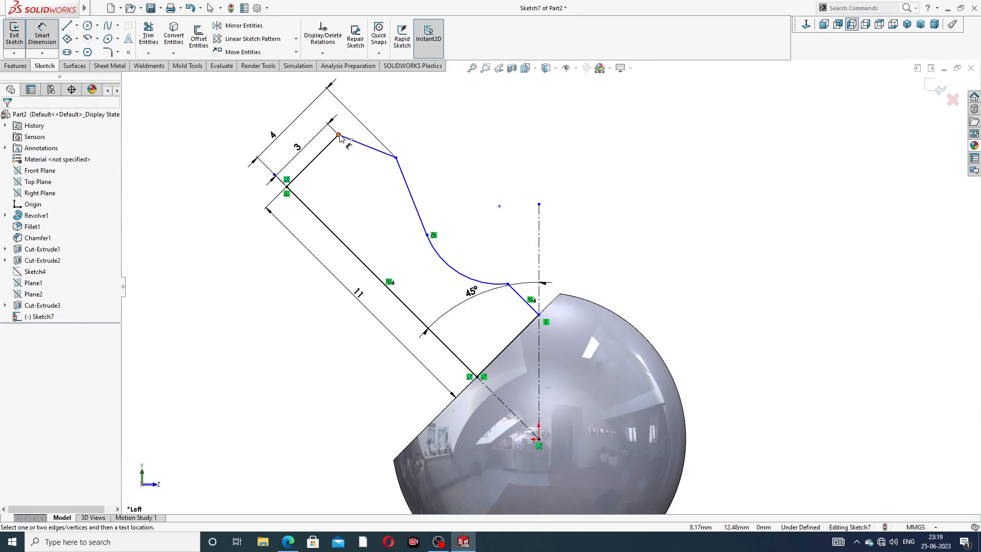
# - Dimension the length of the short closing line at the ball's flat to 3 mm
pyautogui.click(523, 299)
pyautogui.click(557, 274)
pyautogui.write('3')
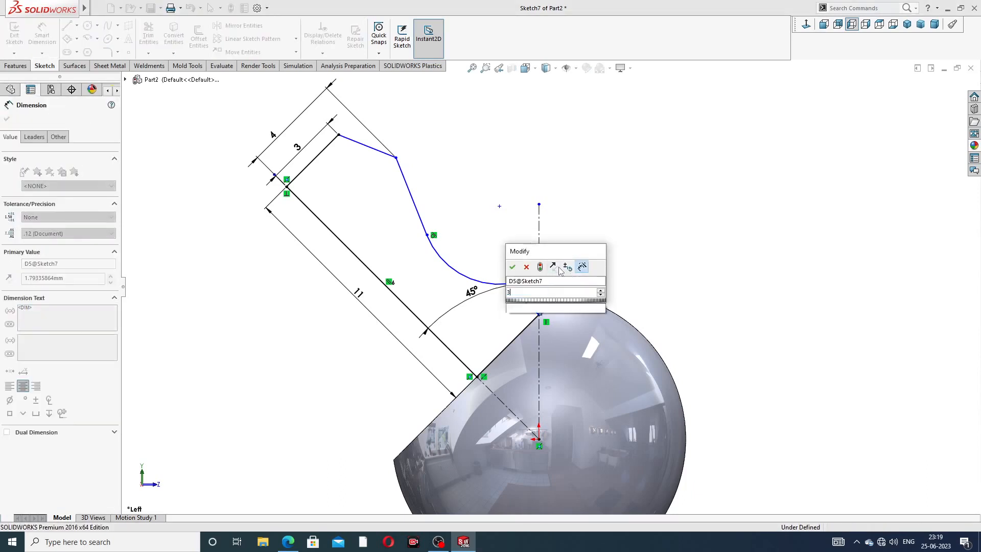
pyautogui.press('Return')
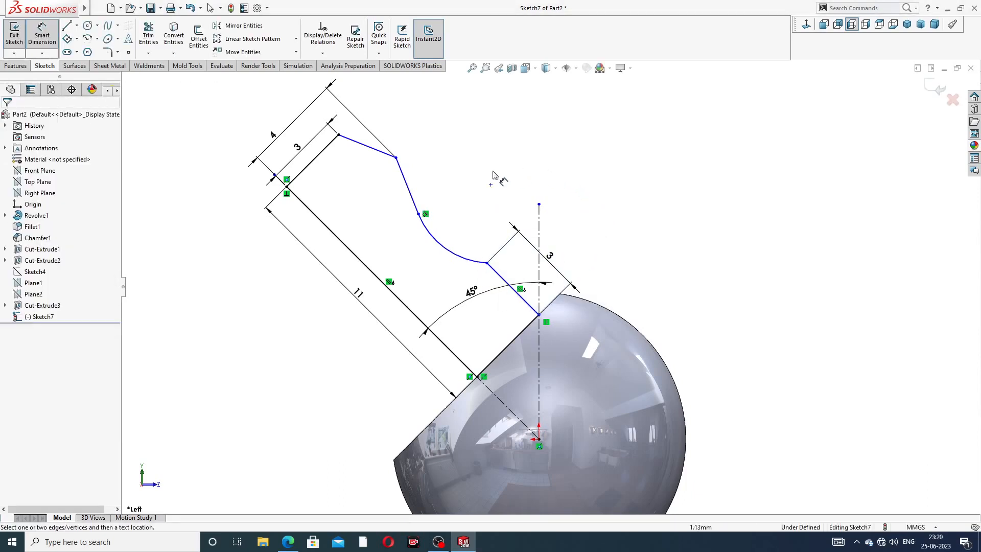
# - Dimension the slanted line between the head's outer end and widest corner to 3 mm, and move the 4 mm dimension clear of it
pyautogui.click(397, 157)
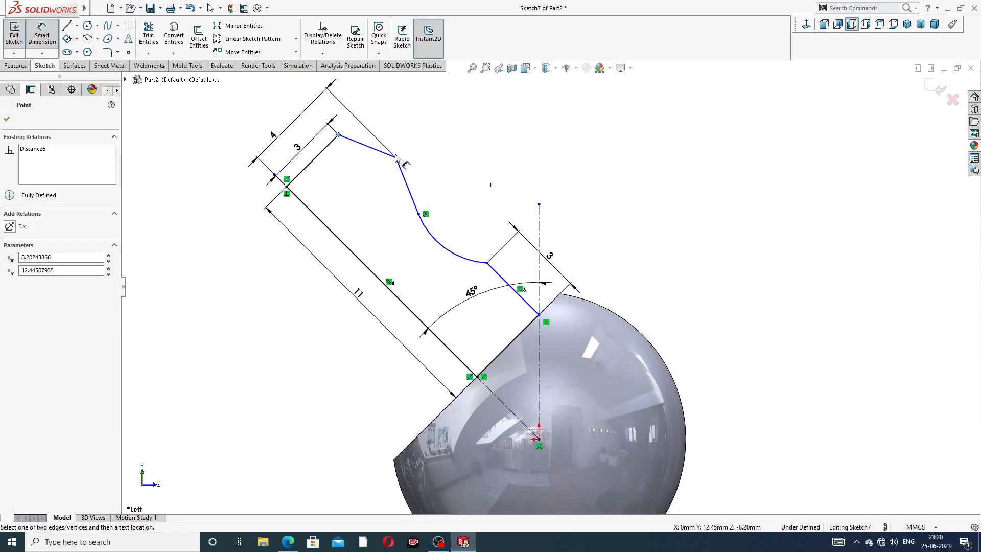
pyautogui.click(338, 134)
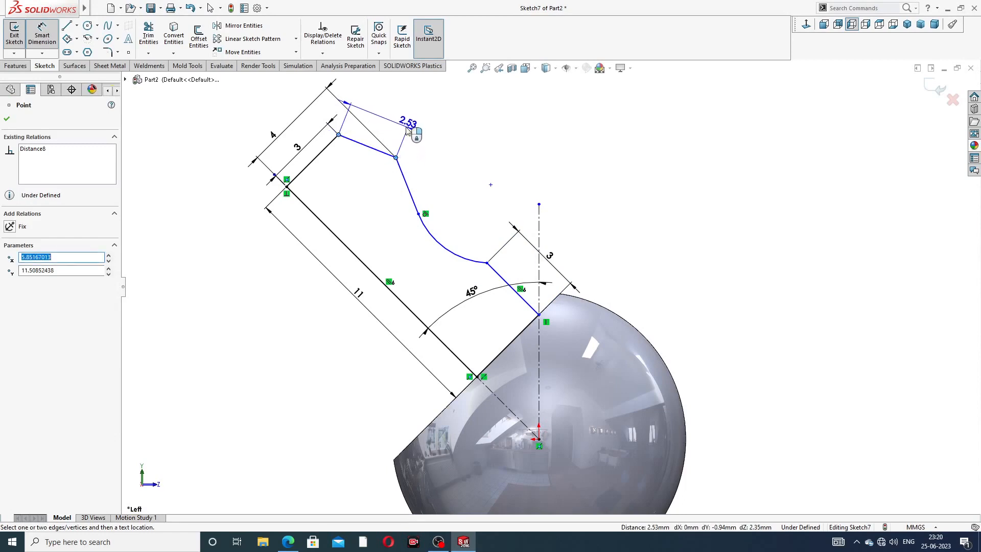
pyautogui.click(401, 120)
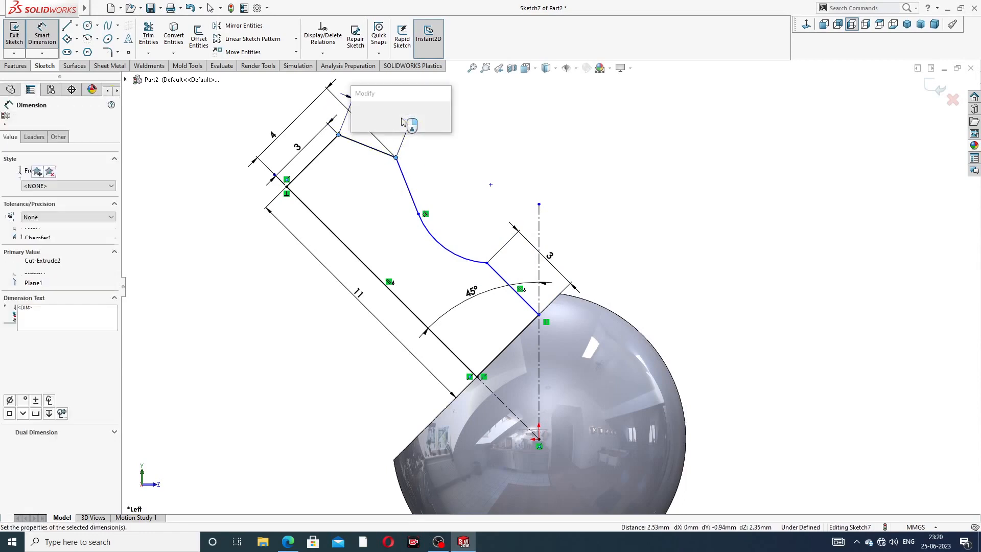
pyautogui.write('3')
pyautogui.press('Return')
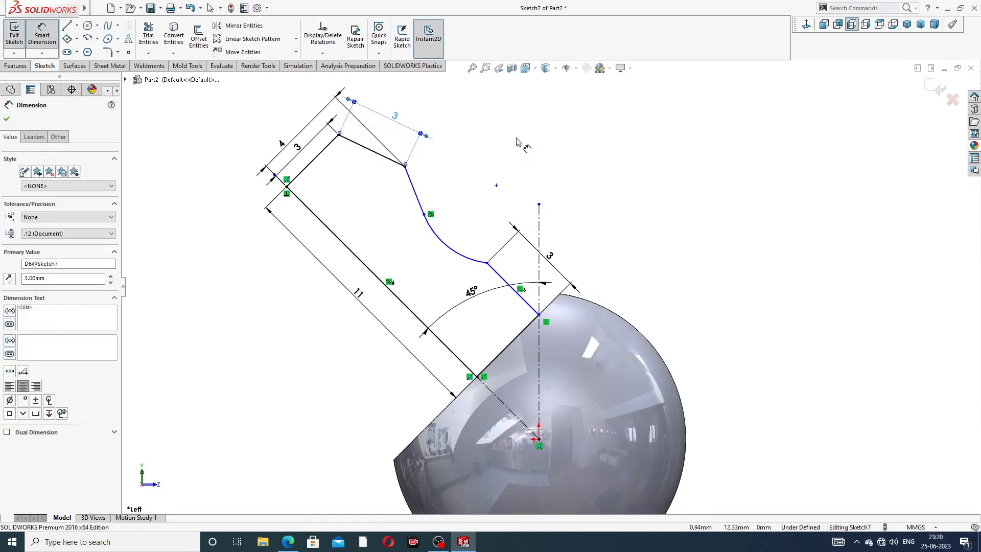
pyautogui.moveTo(280, 144); pyautogui.dragTo(270, 132)
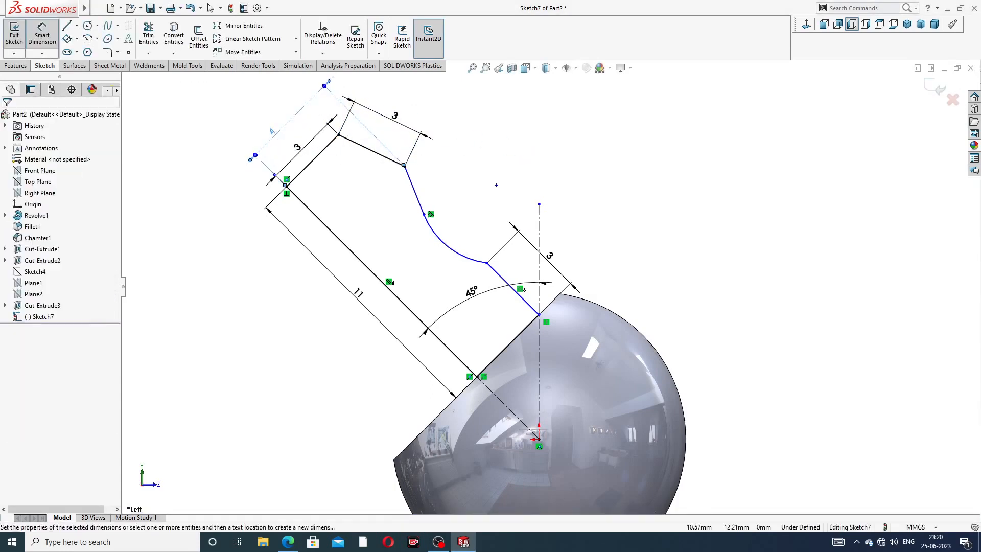
pyautogui.press('z')
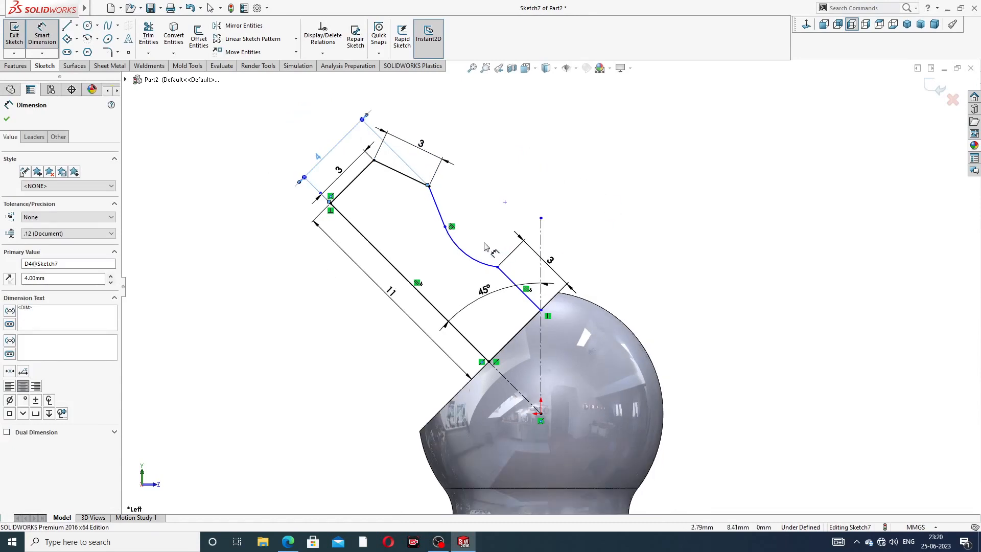
# - Dimension the neck arc of the nipple head profile with a radius of 2 mm
pyautogui.click(460, 258)
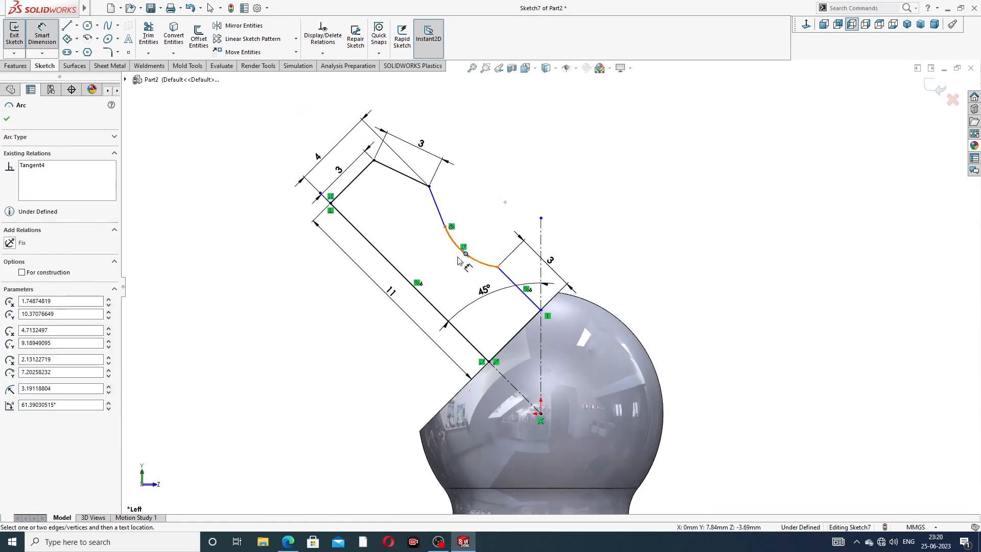
pyautogui.click(466, 254)
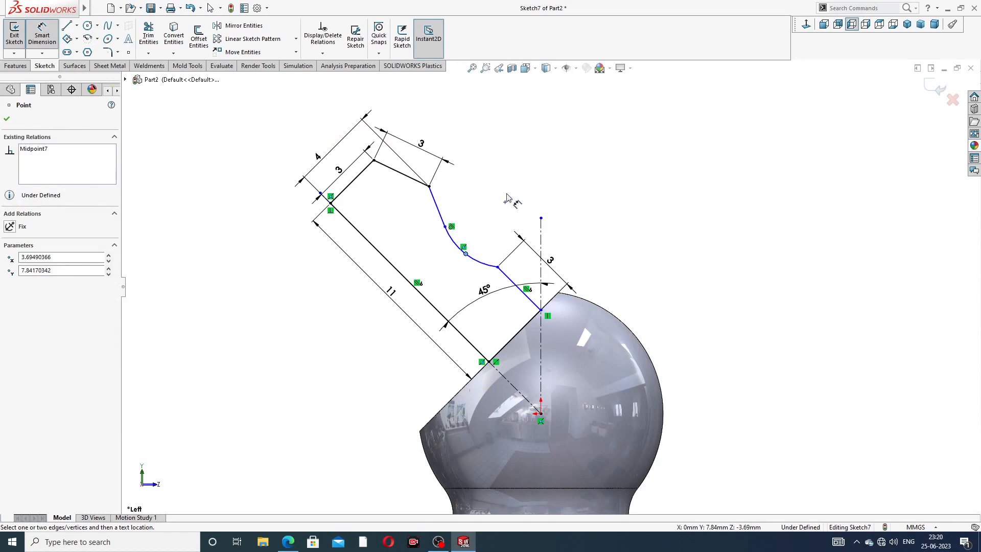
pyautogui.press('Escape')
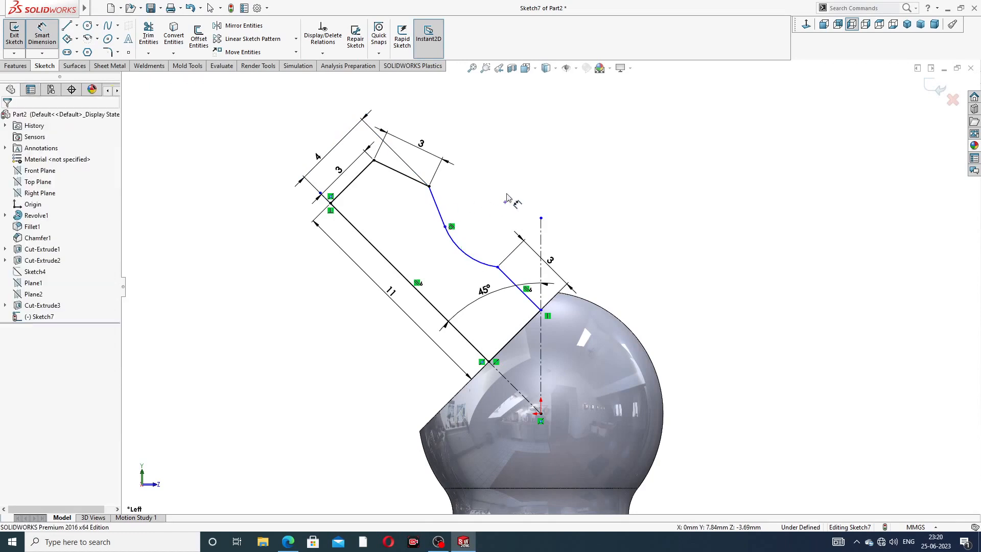
pyautogui.click(466, 261)
pyautogui.click(457, 275)
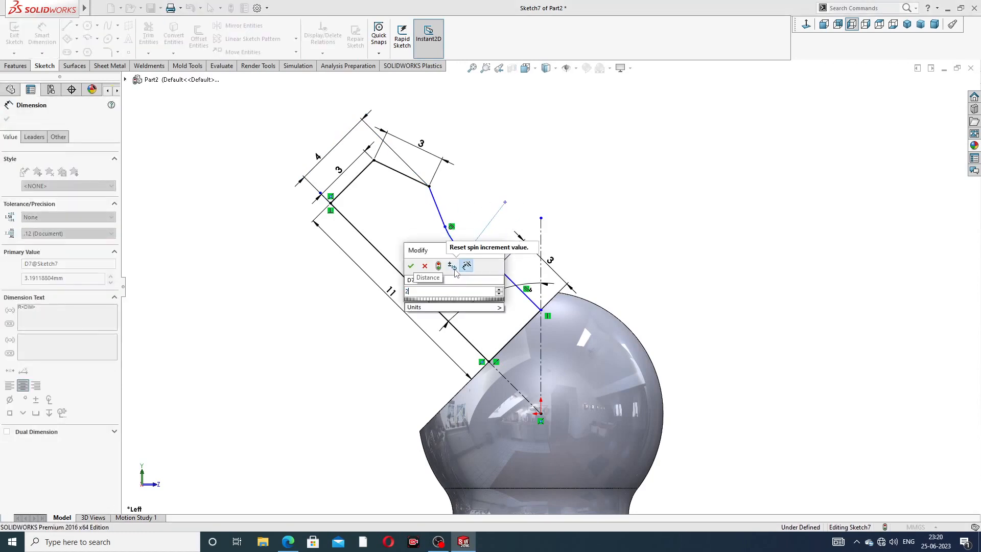
pyautogui.write('2')
pyautogui.press('Return')
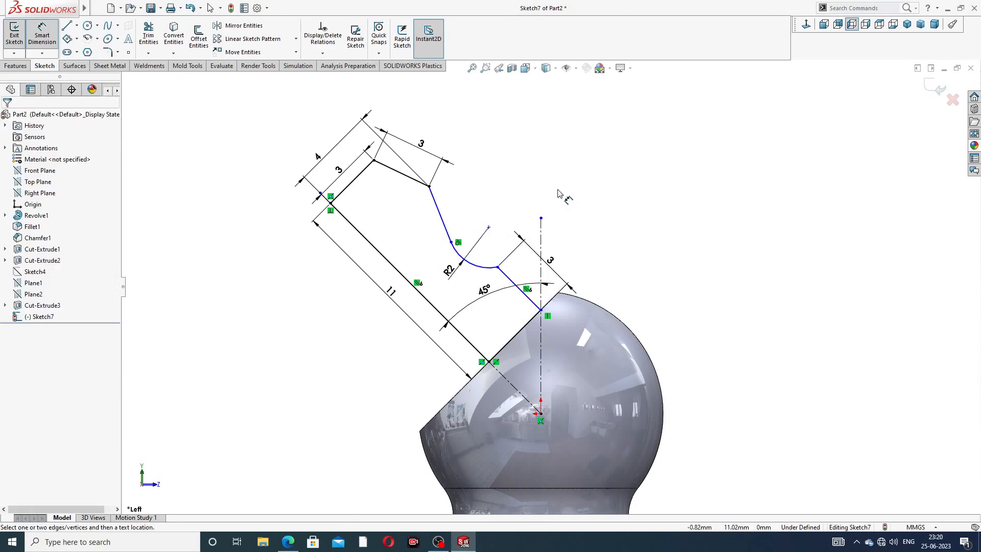
# - Dimension the neck arc's center to the axial line at 5 mm and shift the 45° dimension away from the R2 label
pyautogui.click(488, 227)
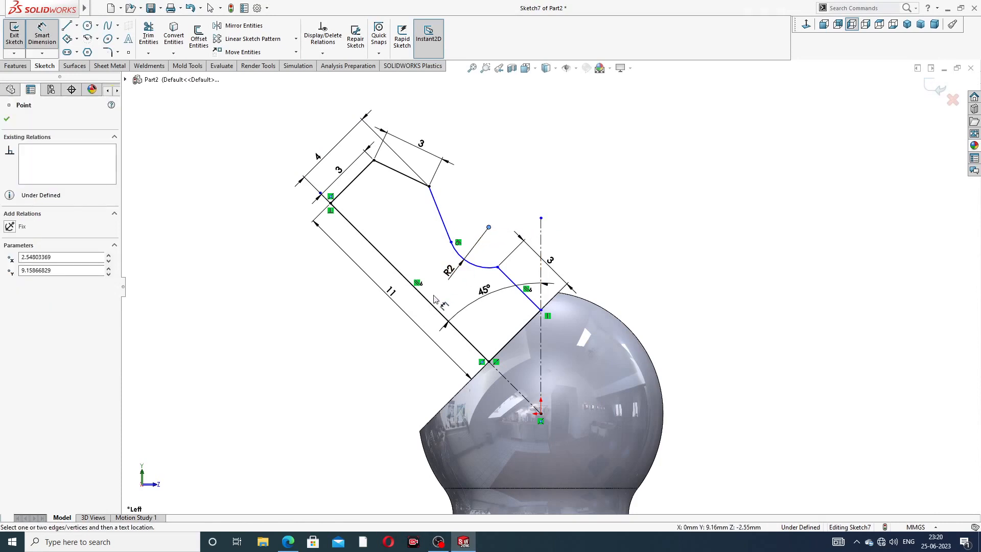
pyautogui.click(426, 301)
pyautogui.click(403, 238)
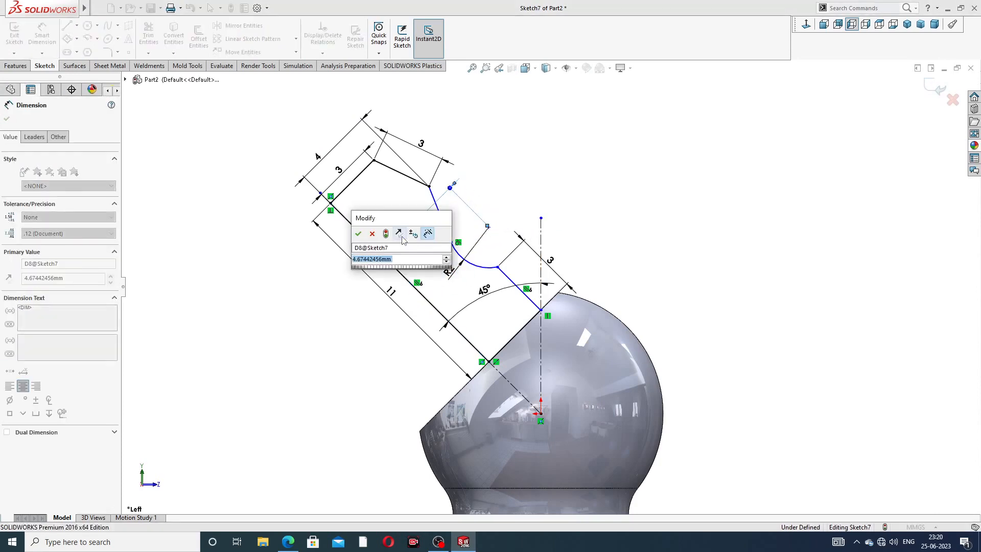
pyautogui.write('5')
pyautogui.press('Return')
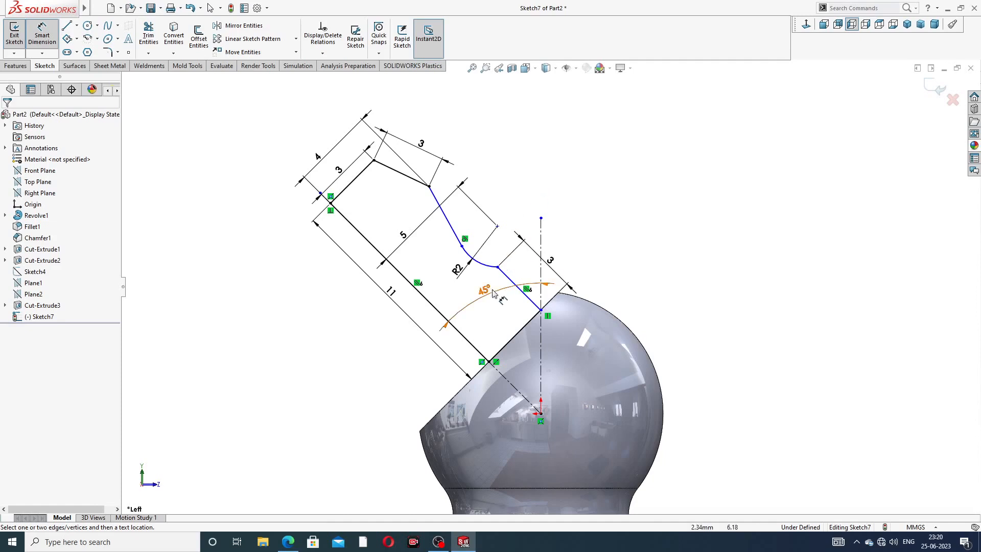
pyautogui.moveTo(460, 285); pyautogui.dragTo(455, 280)
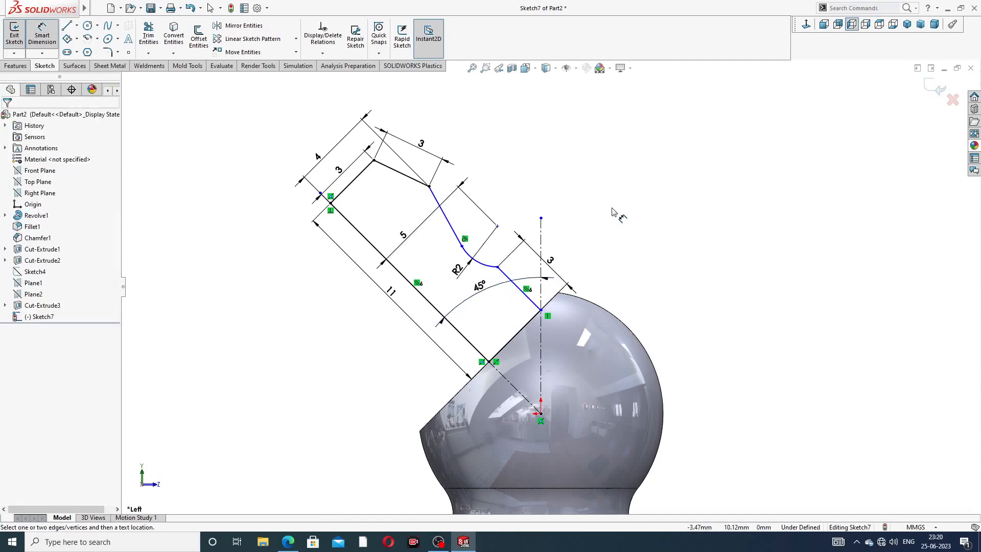
# - Dimension the profile line lying on the ball's flat to 5 mm and place its dimension clear of the profile
pyautogui.click(515, 336)
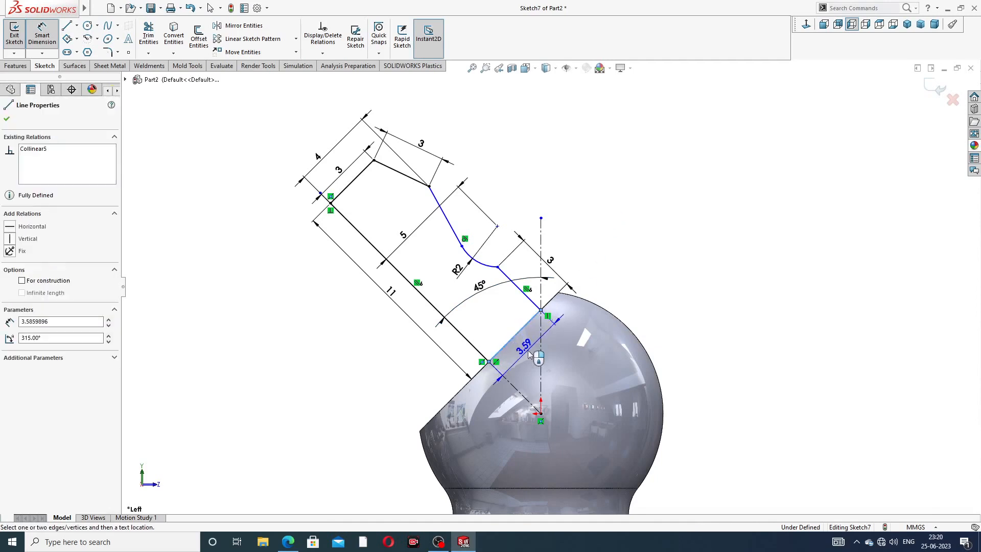
pyautogui.click(530, 354)
pyautogui.press('Return')
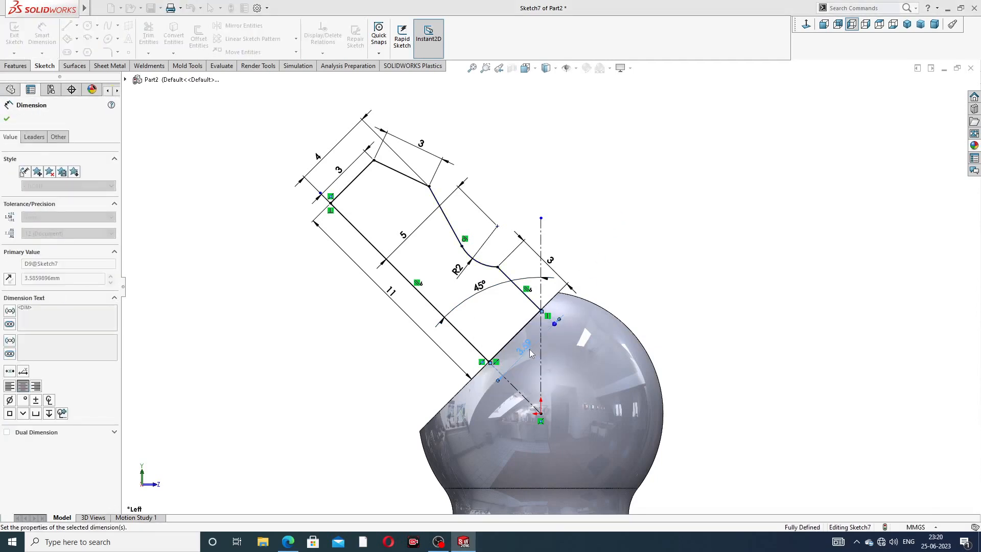
pyautogui.click(653, 254)
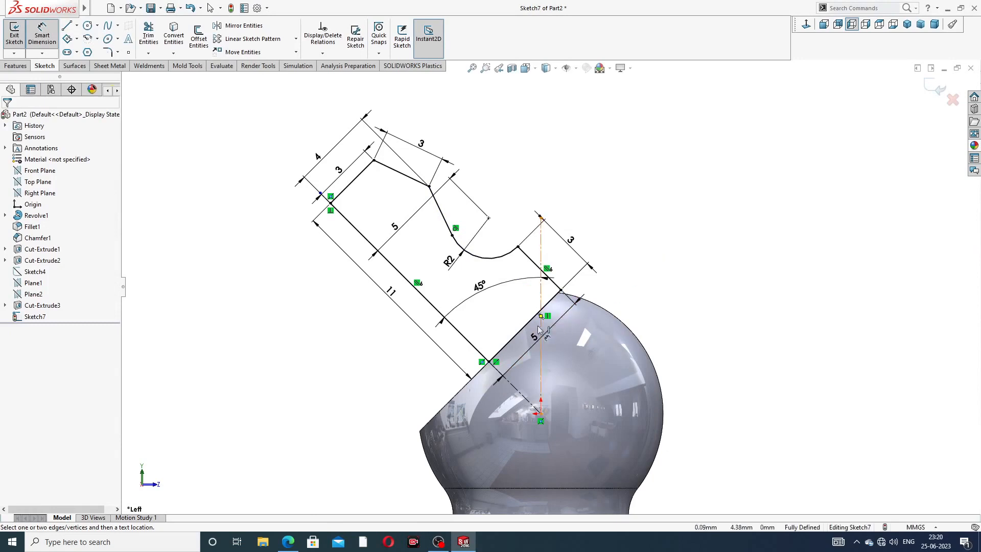
pyautogui.moveTo(534, 336); pyautogui.dragTo(554, 340)
pyautogui.click(668, 252)
pyautogui.rightClick(628, 194)
pyautogui.click(642, 152)
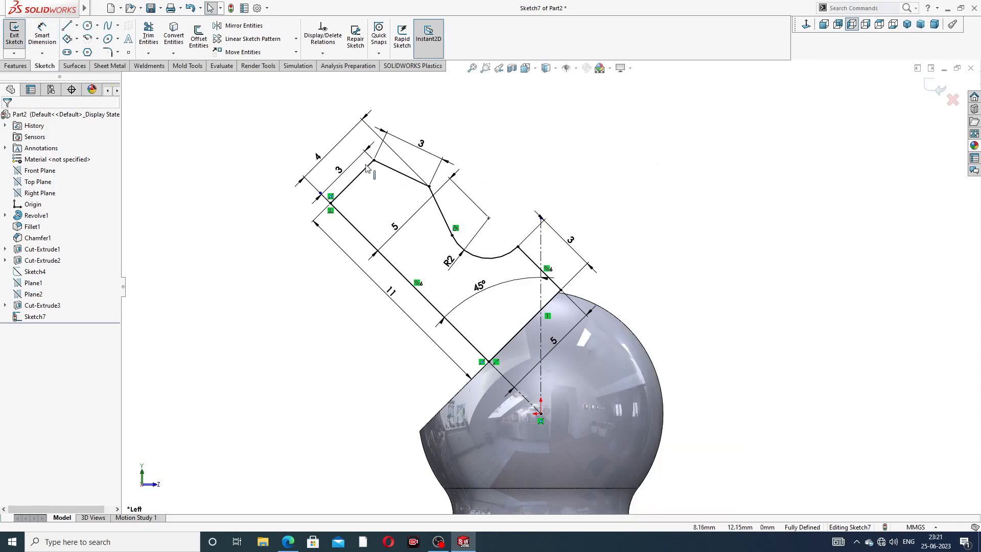
# - Check the profile against the PDF drawing and revolve it 360 degrees about the 11 mm axial line with merged result
pyautogui.click(287, 542)
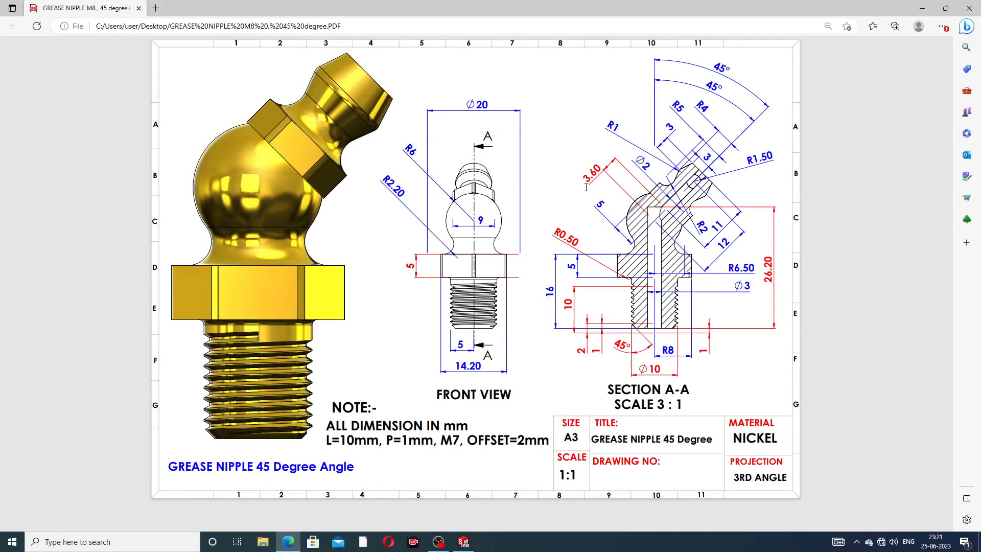
pyautogui.click(288, 542)
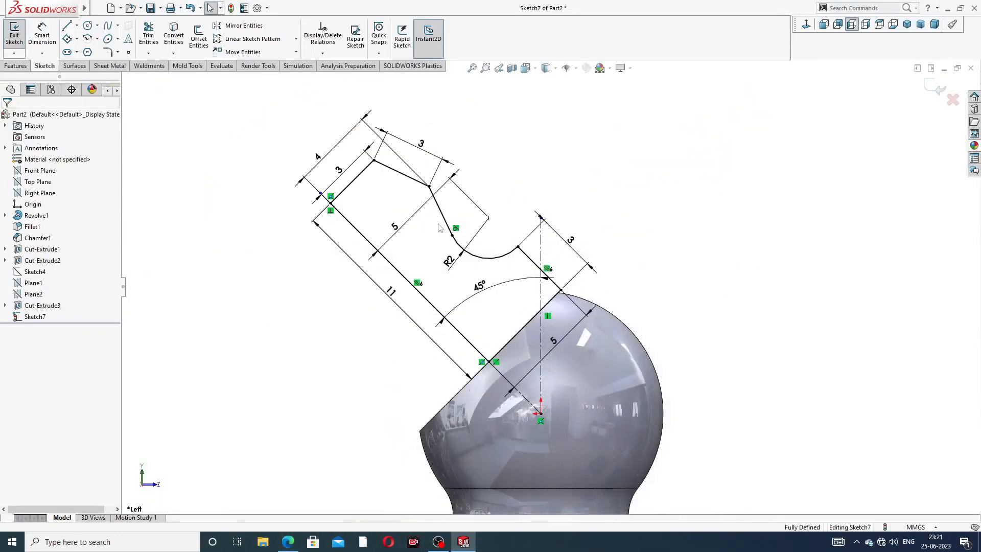
pyautogui.click(15, 65)
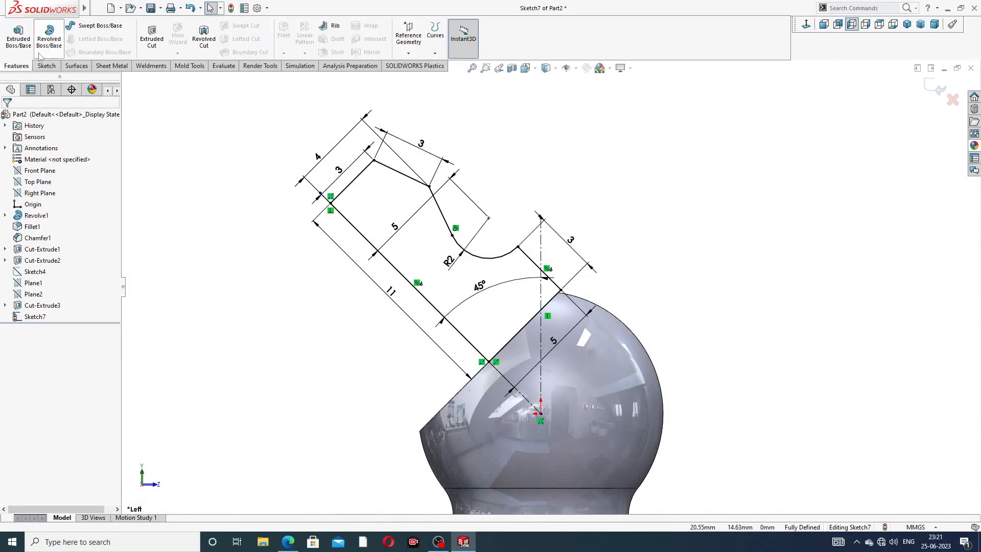
pyautogui.click(49, 42)
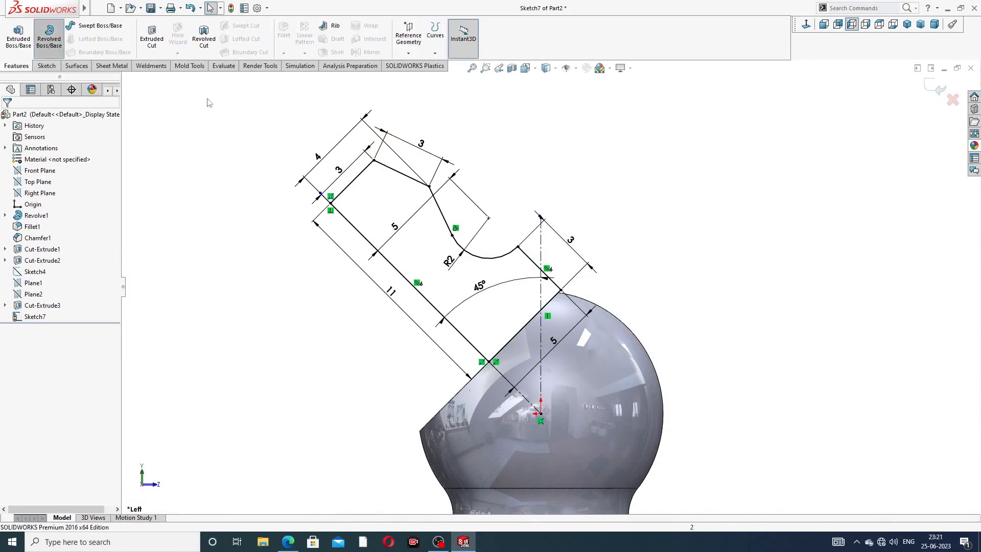
pyautogui.click(429, 304)
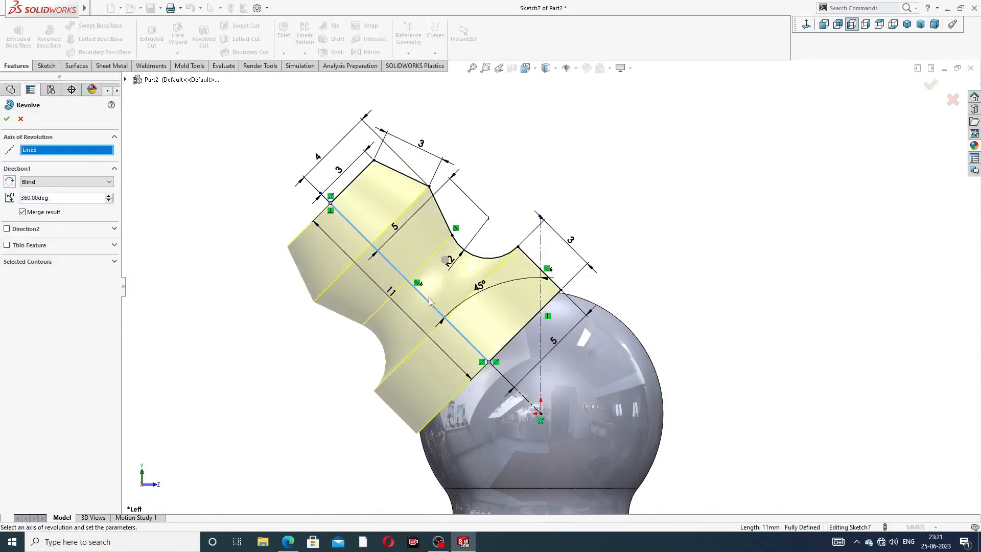
pyautogui.click(7, 120)
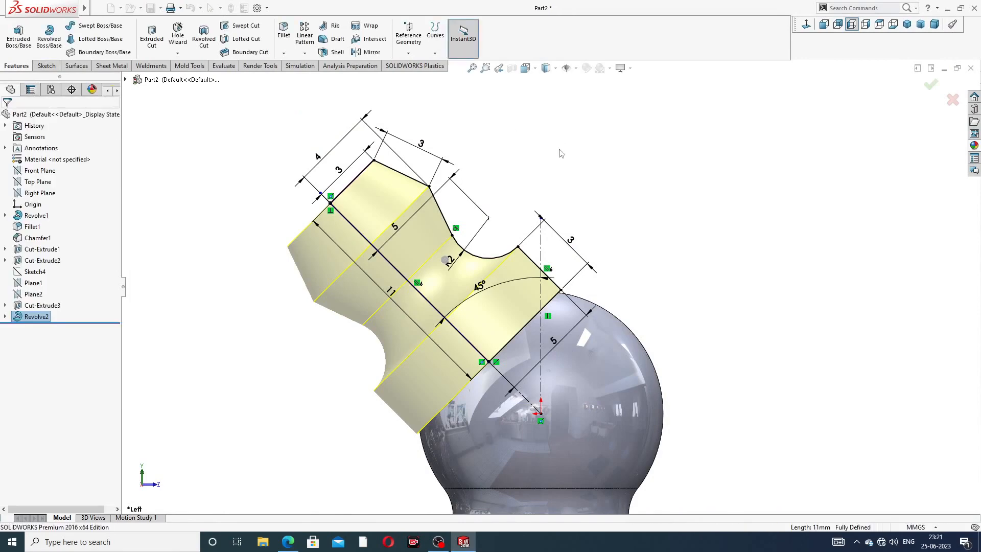
# - Open a new sketch on the thin ring-shaped base face of the revolved head, viewed normal to the face
pyautogui.moveTo(587, 197)
pyautogui.mouseDown(button='middle')
pyautogui.moveTo(681, 232)
pyautogui.moveTo(612, 211)
pyautogui.moveTo(542, 207)
pyautogui.mouseUp(button='middle')
pyautogui.scroll(-6, 557, 292)
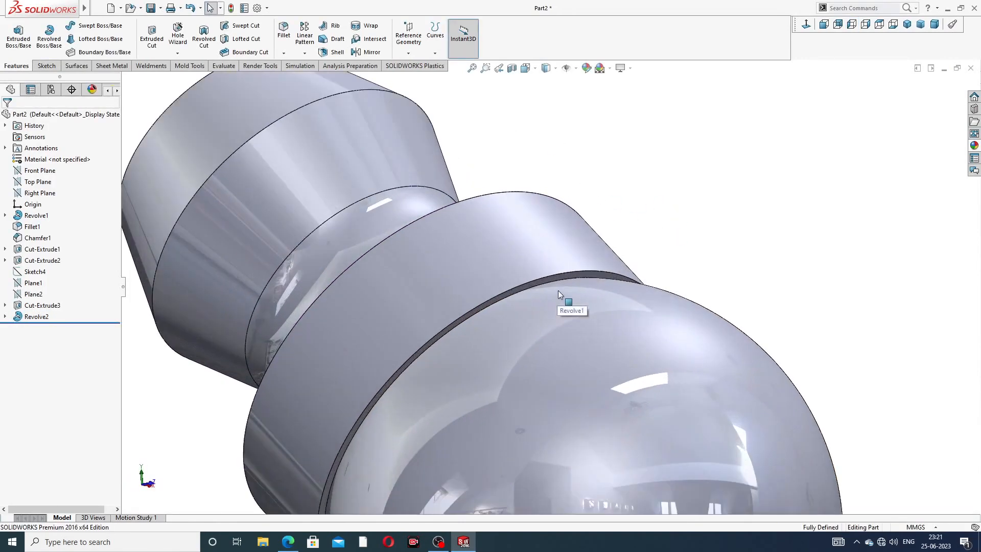
pyautogui.click(572, 275)
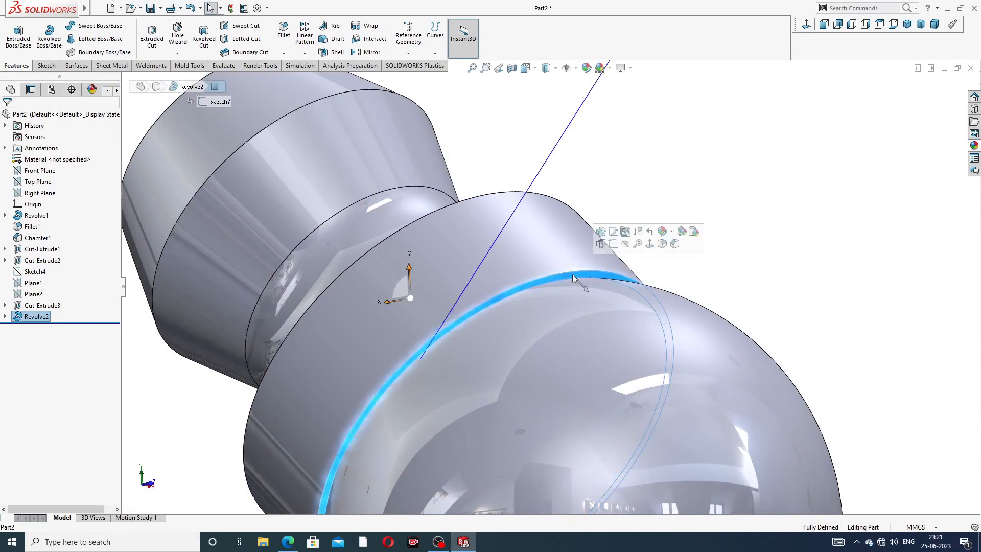
pyautogui.click(621, 241)
pyautogui.click(806, 24)
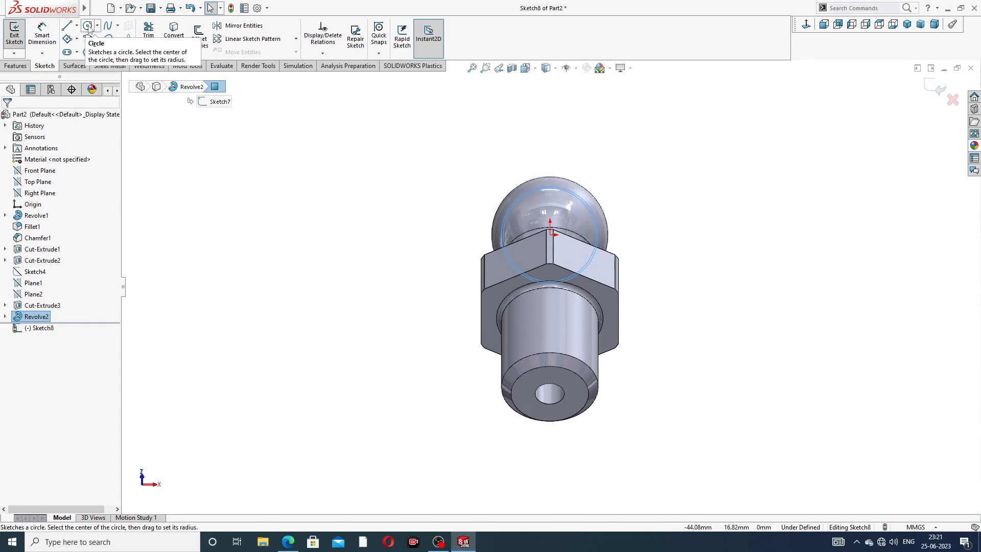
# - Sketch a six-sided inscribed-circle polygon centered on the origin, with sides about 6.3 mm long
pyautogui.click(87, 52)
pyautogui.scroll(-5, 533, 251)
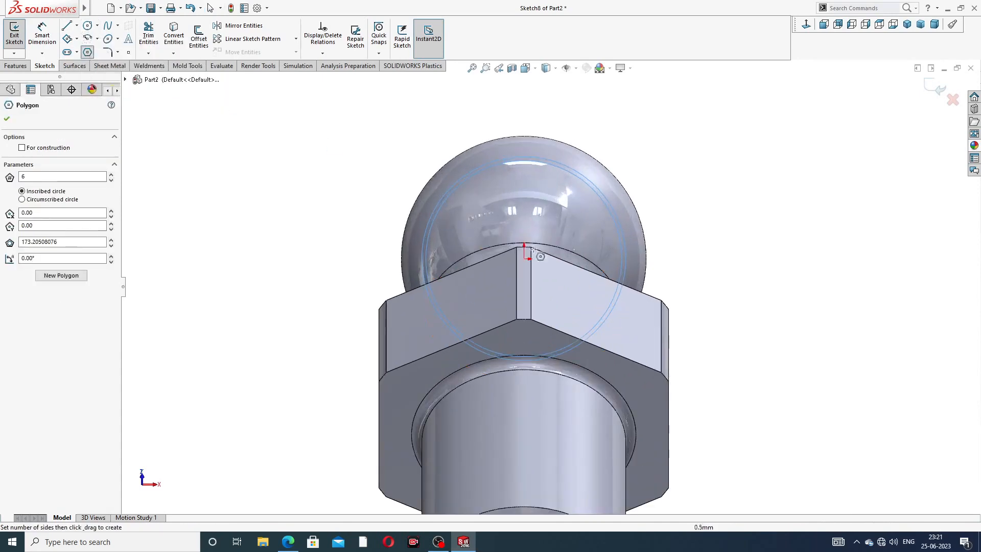
pyautogui.moveTo(525, 258)
pyautogui.mouseDown()
pyautogui.moveTo(537, 247)
pyautogui.moveTo(554, 134)
pyautogui.mouseUp()
pyautogui.rightClick(613, 132)
pyautogui.click(628, 131)
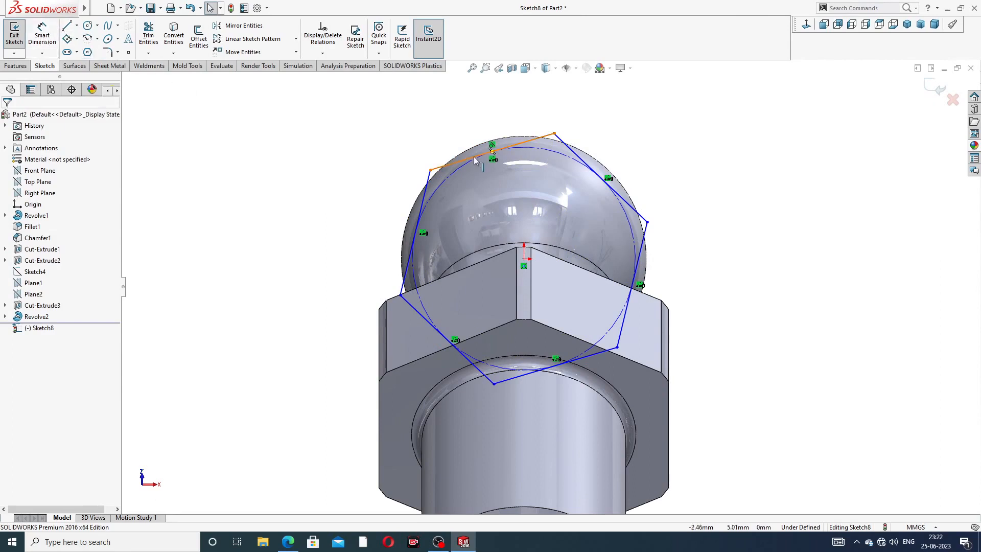
# - Constrain one side of the hexagon to be vertical
pyautogui.click(427, 186)
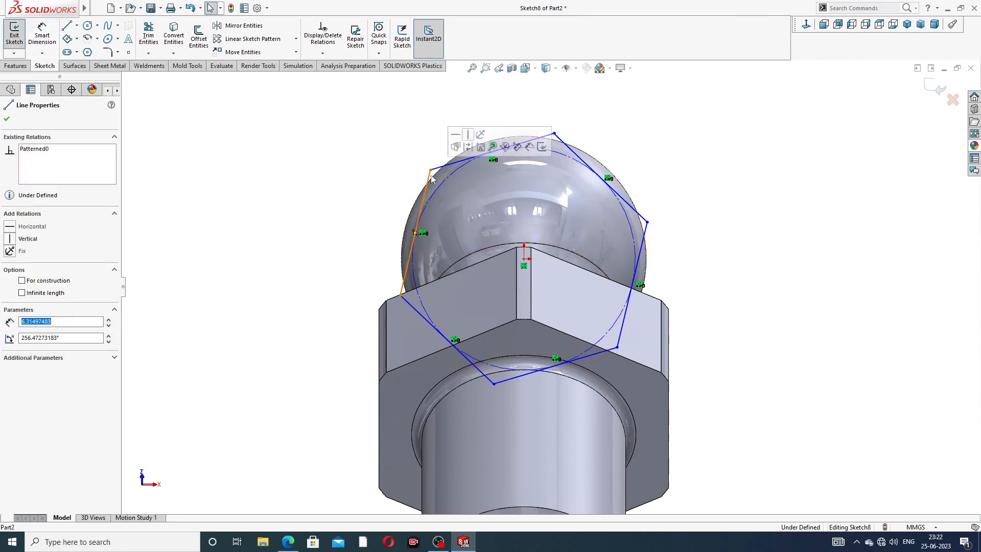
pyautogui.click(471, 134)
pyautogui.click(374, 136)
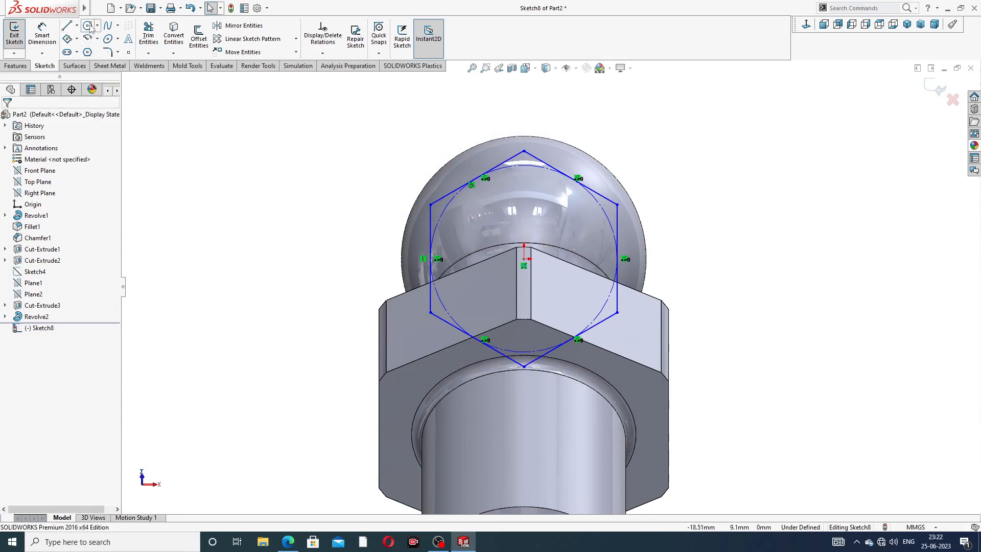
# - Sketch a circle centered on the origin around the hexagon, with a radius of about 6.9 mm
pyautogui.click(88, 26)
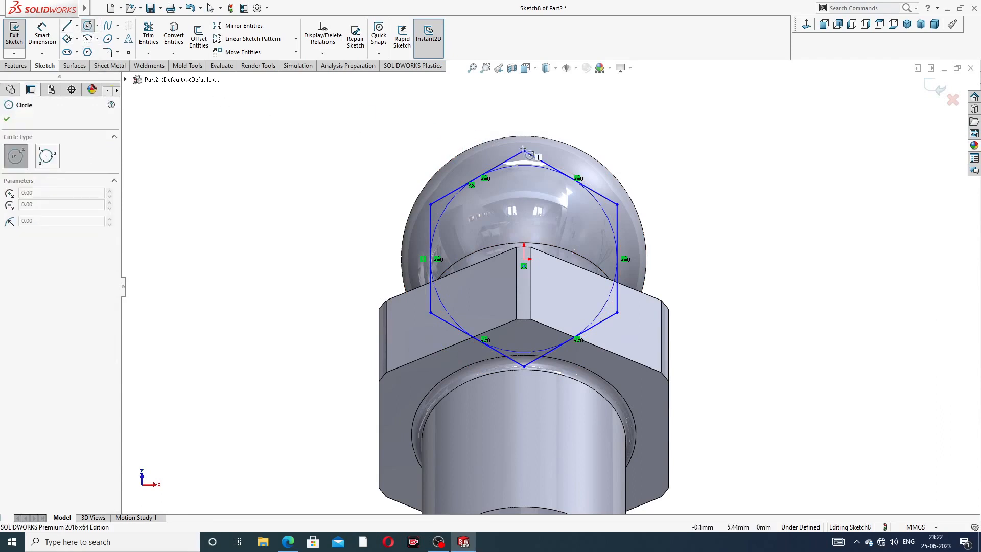
pyautogui.click(524, 259)
pyautogui.click(602, 140)
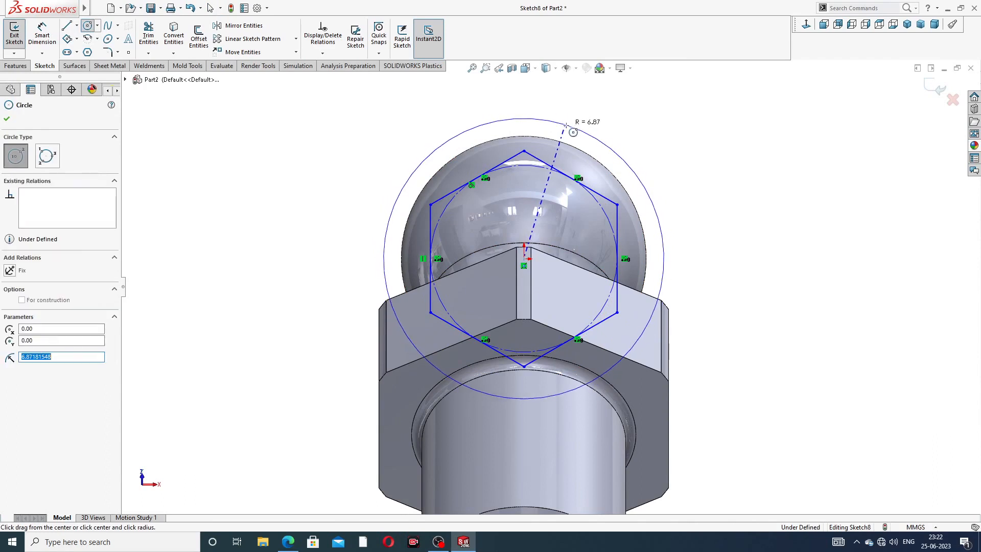
pyautogui.rightClick(621, 137)
pyautogui.click(635, 147)
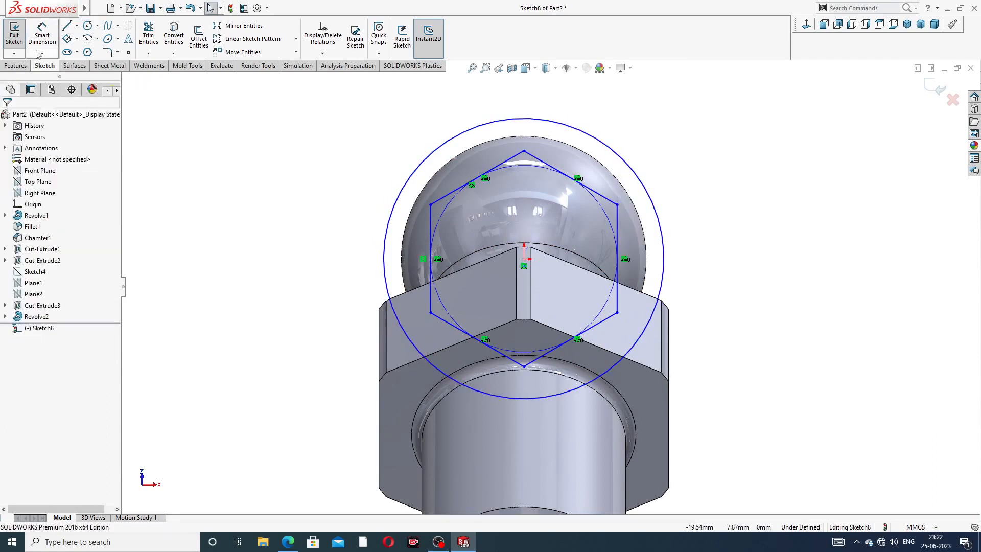
# - Dimension the hexagon's width across its two vertical sides as 9 mm
pyautogui.click(41, 35)
pyautogui.click(431, 204)
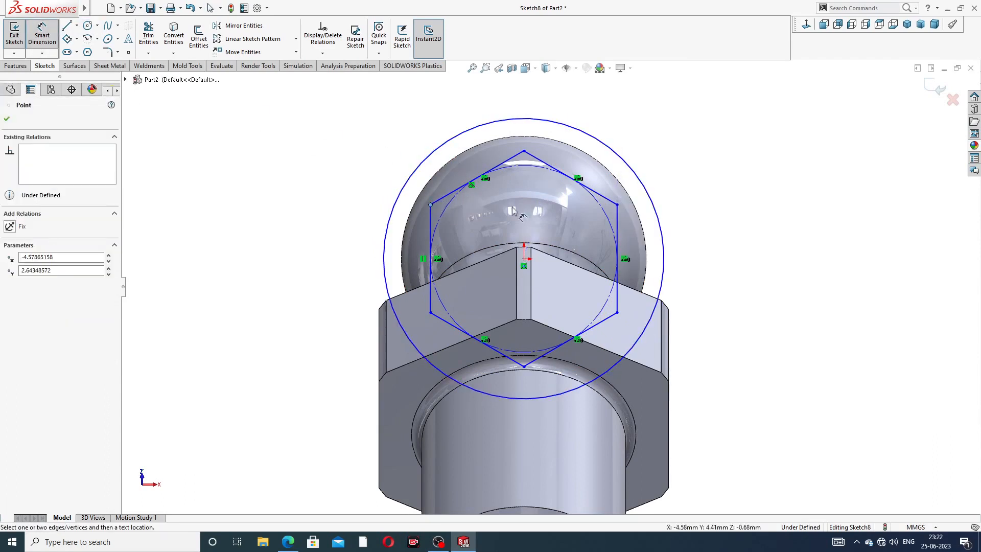
pyautogui.click(618, 205)
pyautogui.click(503, 110)
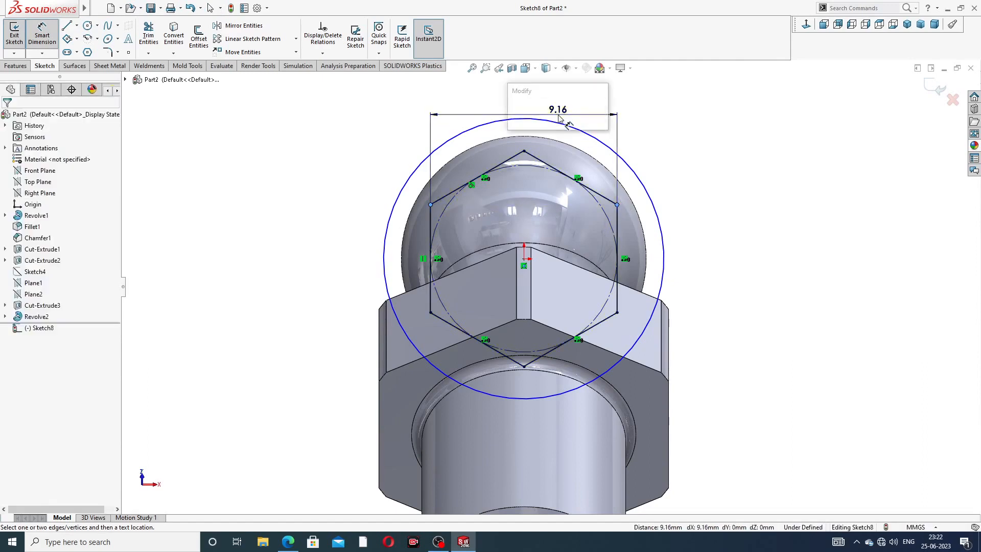
pyautogui.write('9')
pyautogui.press('Return')
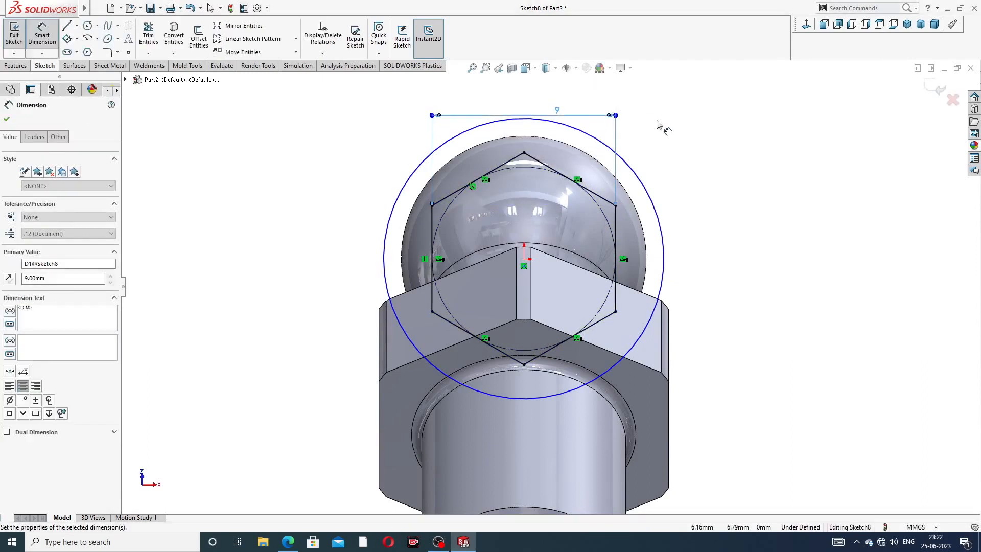
# - Dimension the outer circle's diameter as 11 mm and leave the dimension command
pyautogui.click(628, 163)
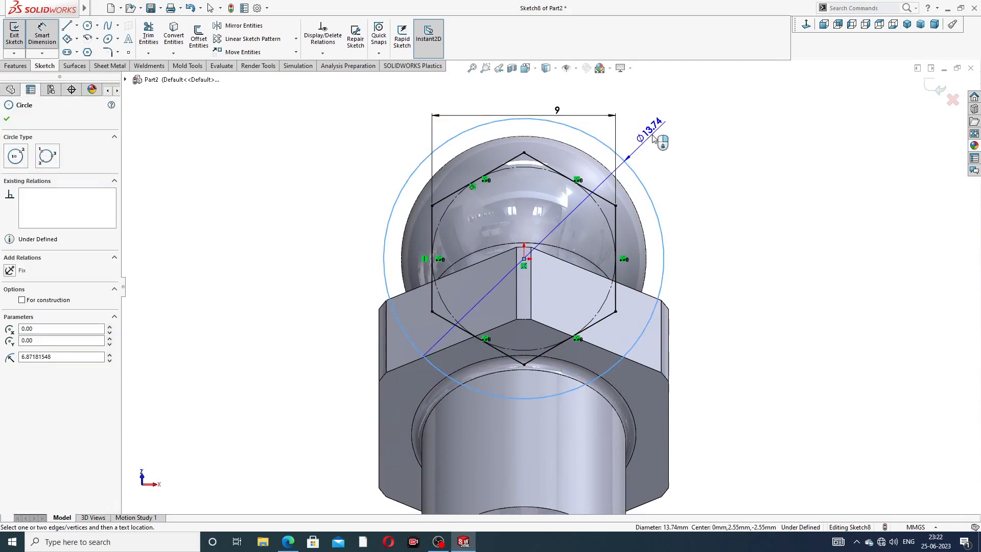
pyautogui.click(657, 138)
pyautogui.write('11')
pyautogui.press('Return')
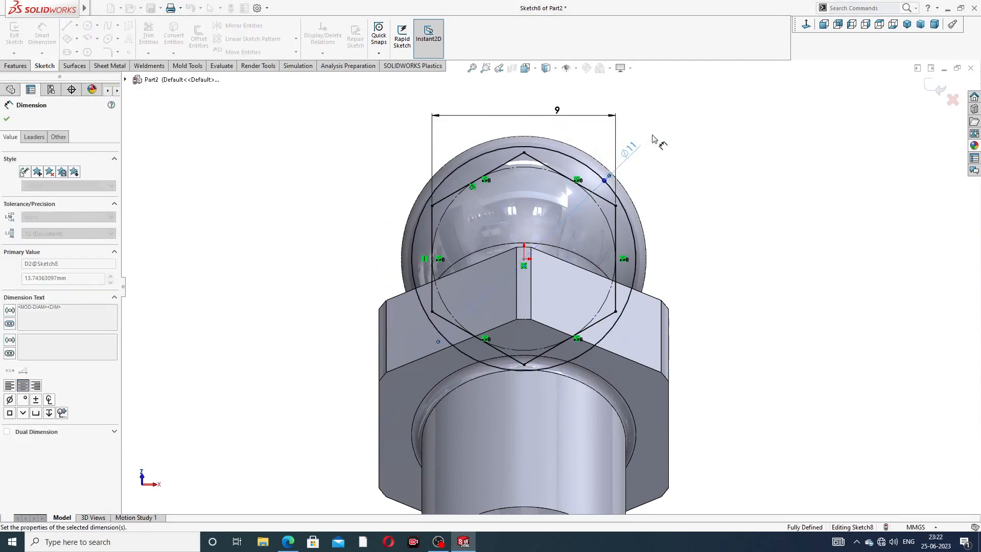
pyautogui.rightClick(696, 125)
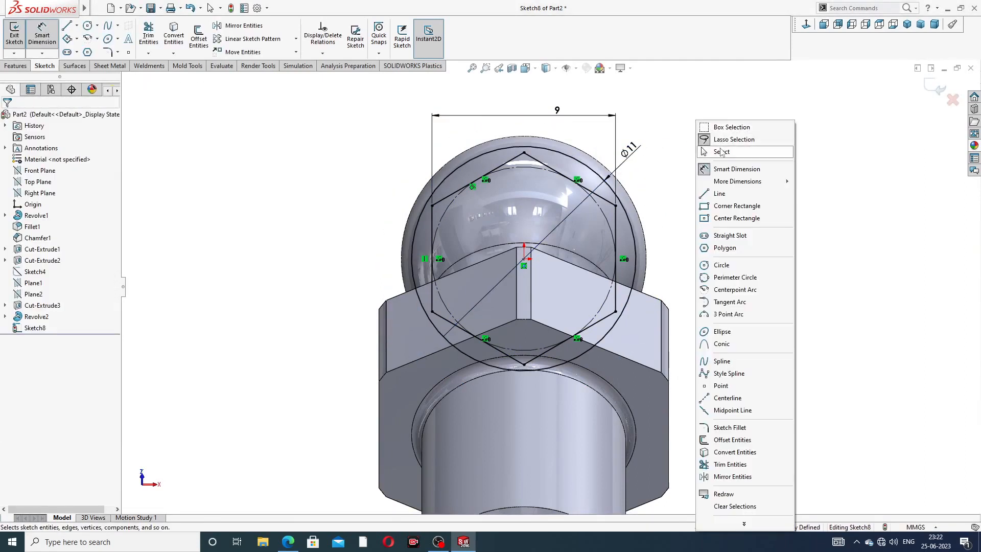
pyautogui.click(715, 151)
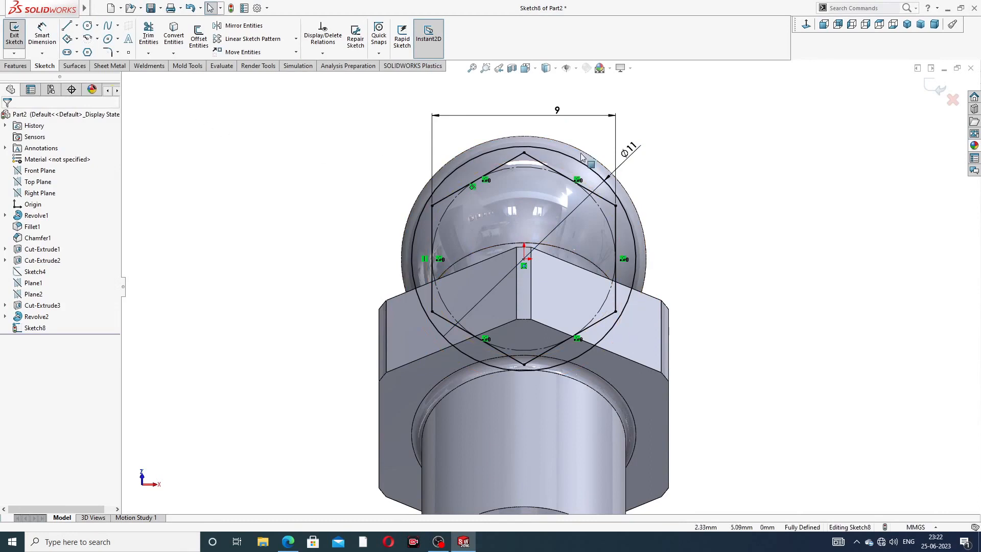
# - Try a 12 mm diameter on the circle around the hexagon and set it back to 11 mm
pyautogui.click(628, 150)
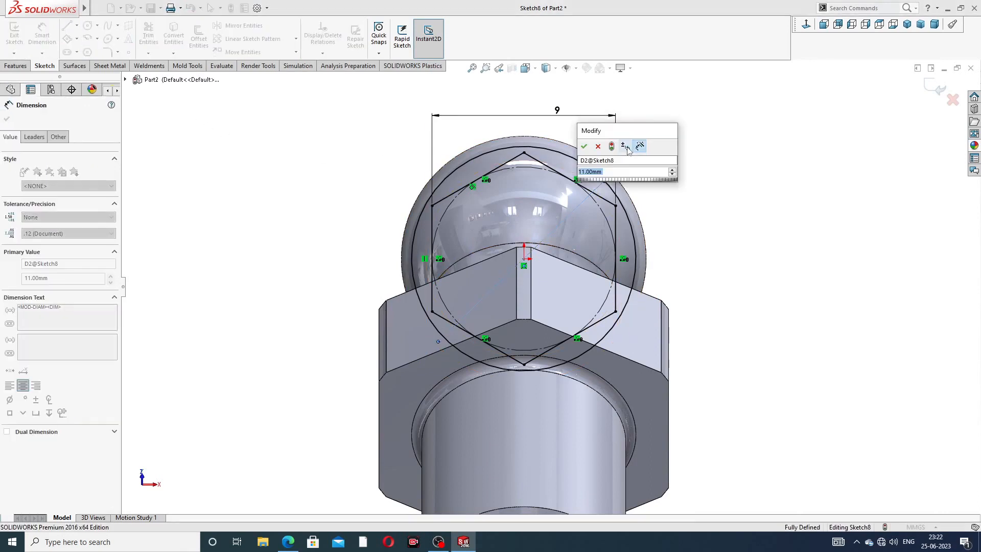
pyautogui.write('12')
pyautogui.press('Return')
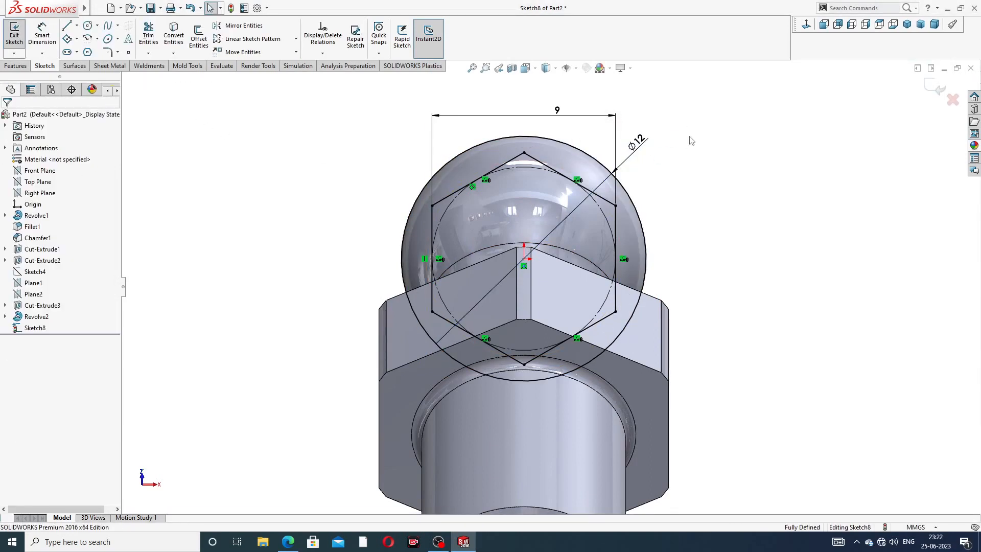
pyautogui.doubleClick(637, 142)
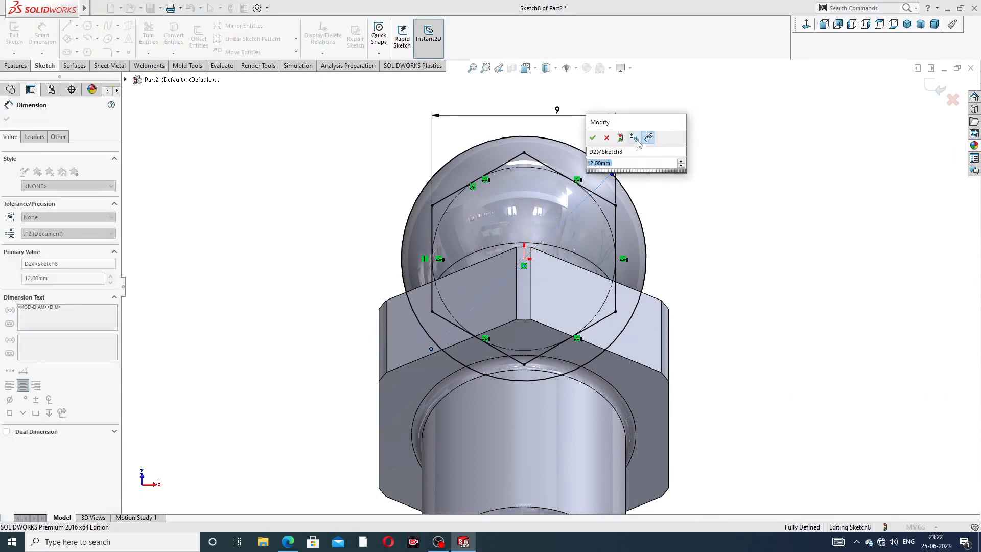
pyautogui.write('11')
pyautogui.press('Return')
pyautogui.rightClick(675, 124)
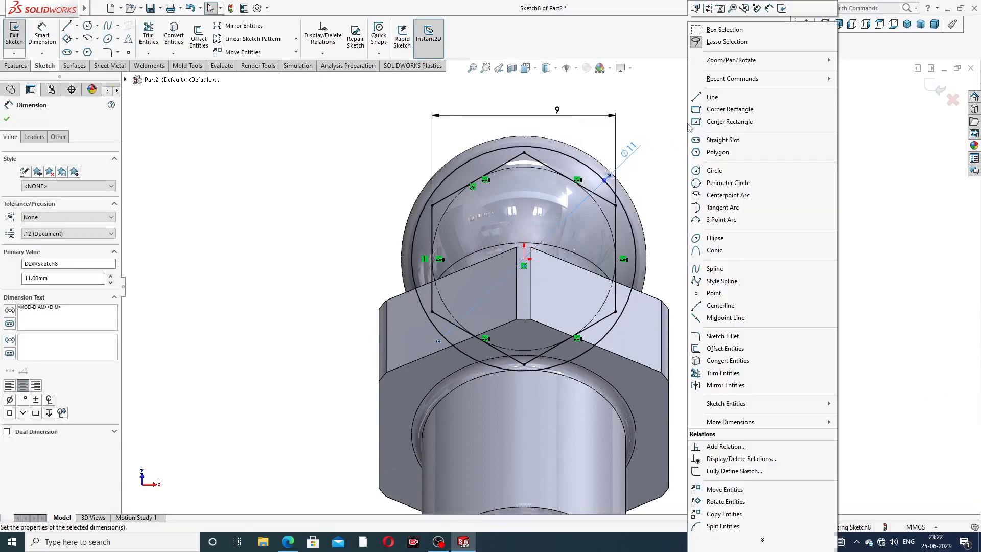
pyautogui.click(276, 131)
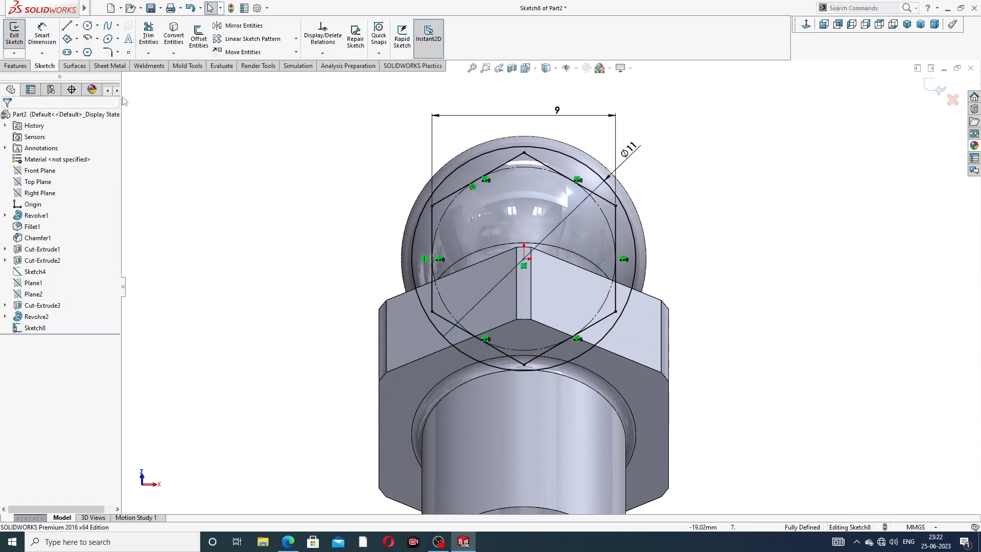
# - Cut-extrude the region between the hexagon and the circle 5 mm blind to form the hexagonal collar on the head
pyautogui.click(16, 65)
pyautogui.click(152, 35)
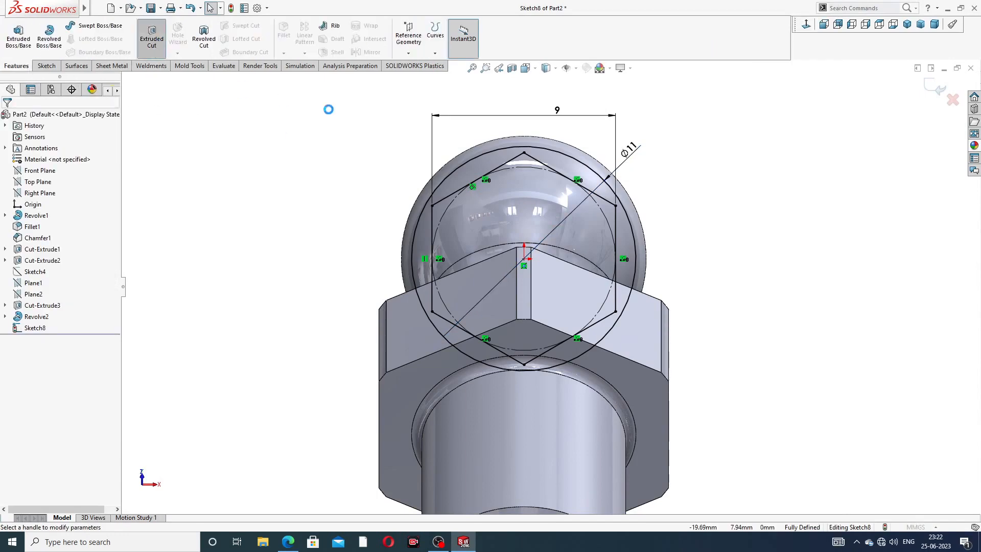
pyautogui.moveTo(686, 153); pyautogui.dragTo(695, 190, button='middle')
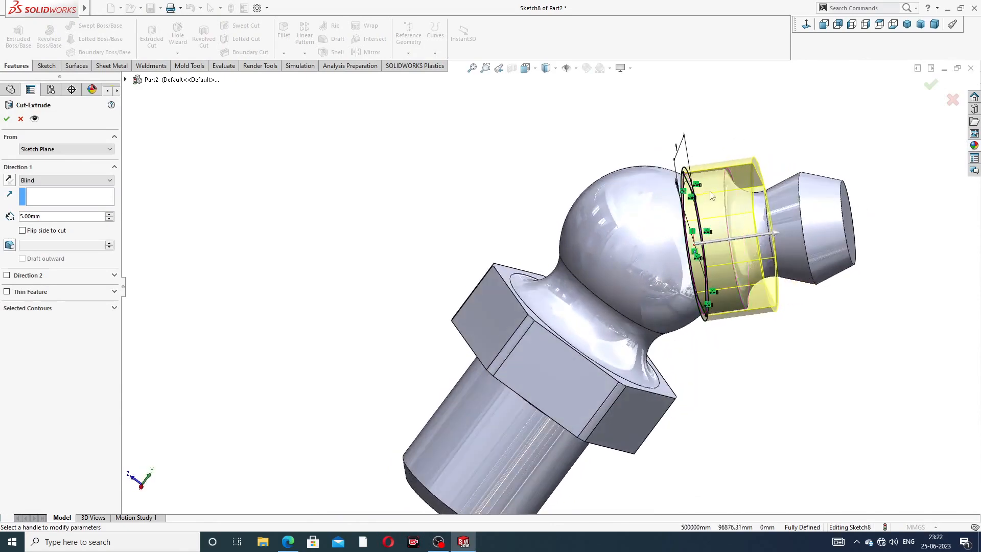
pyautogui.click(7, 119)
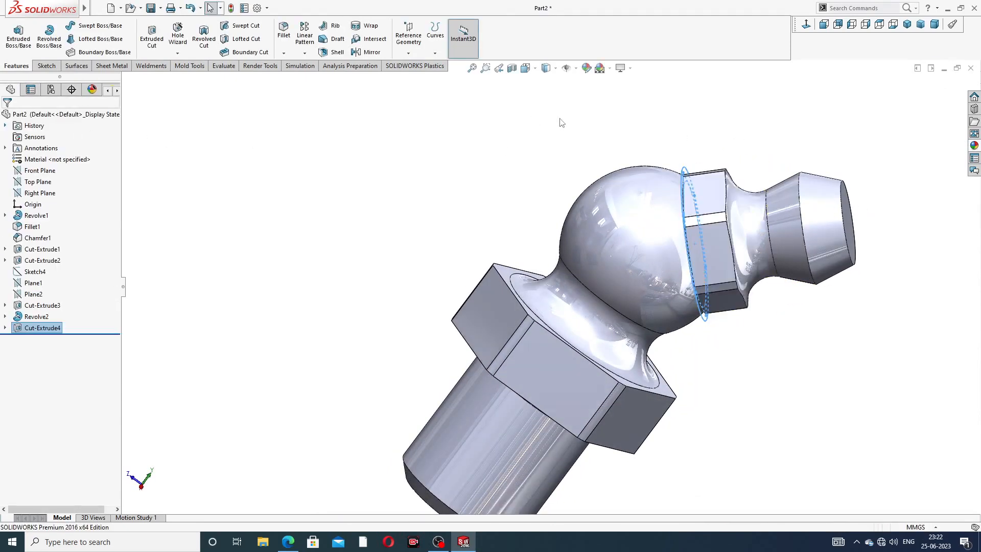
# - Open a new sketch on the flat circular end face of the nipple tip, viewed normal to the face
pyautogui.moveTo(737, 119); pyautogui.dragTo(710, 121, button='middle')
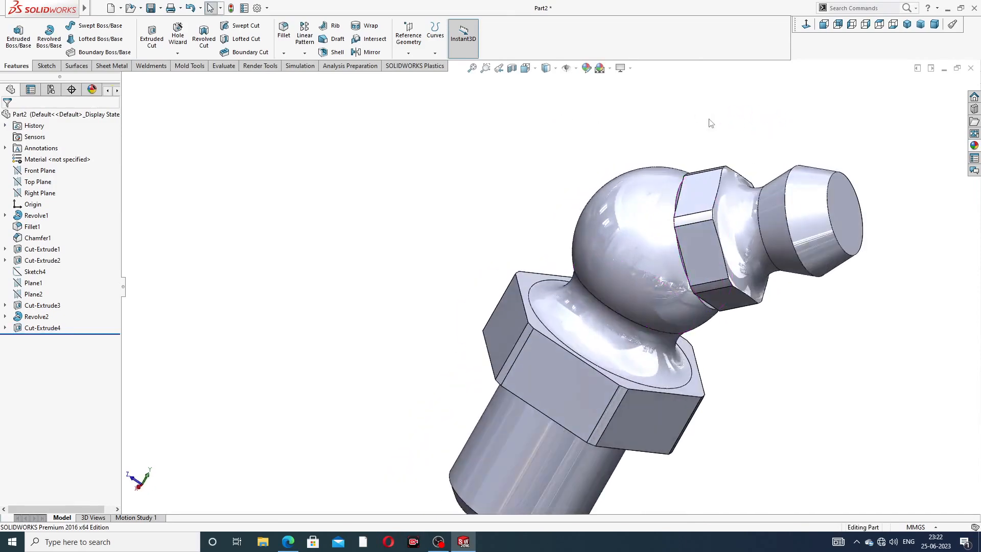
pyautogui.scroll(2, 762, 147)
pyautogui.moveTo(761, 151); pyautogui.dragTo(784, 145, button='middle')
pyautogui.scroll(-2, 720, 220)
pyautogui.scroll(-2, 719, 220)
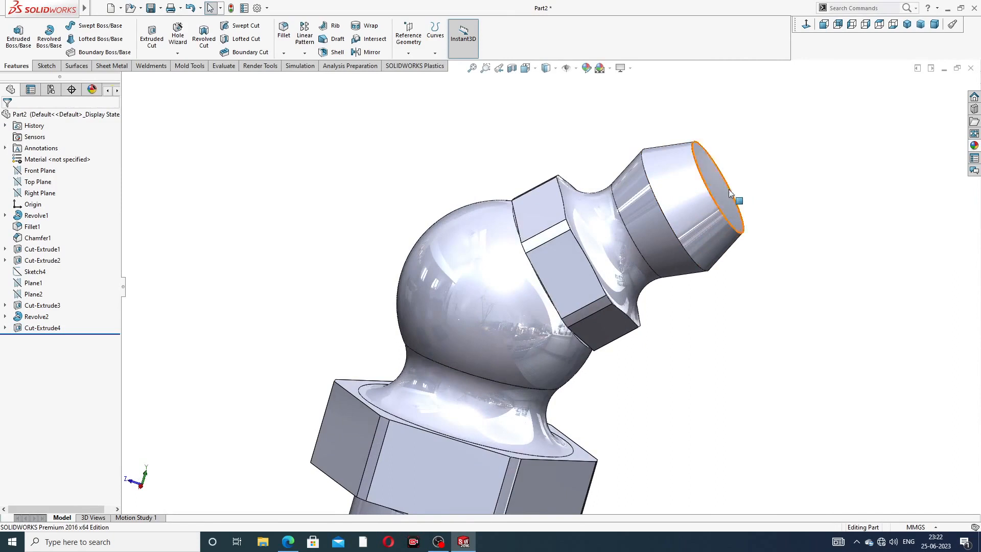
pyautogui.click(725, 189)
pyautogui.click(765, 158)
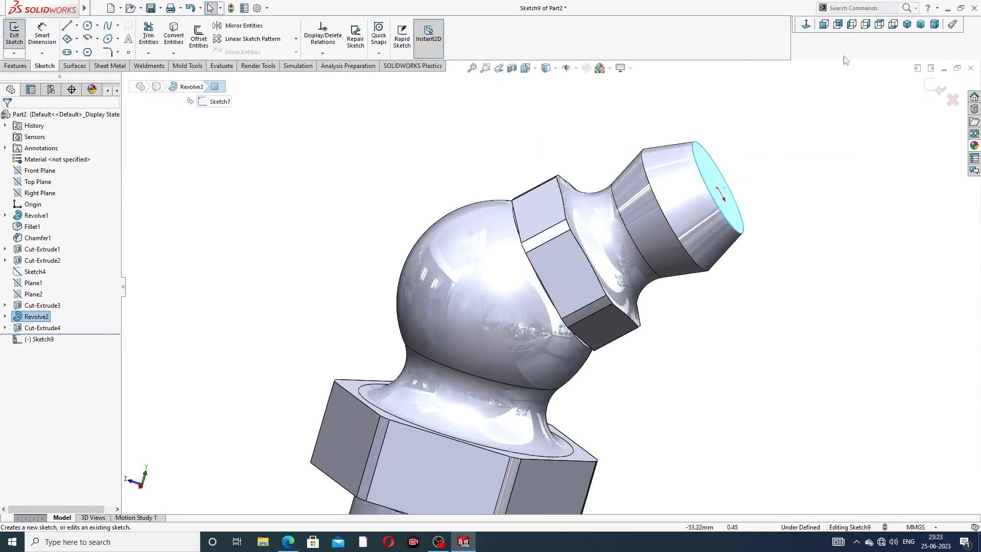
pyautogui.click(813, 26)
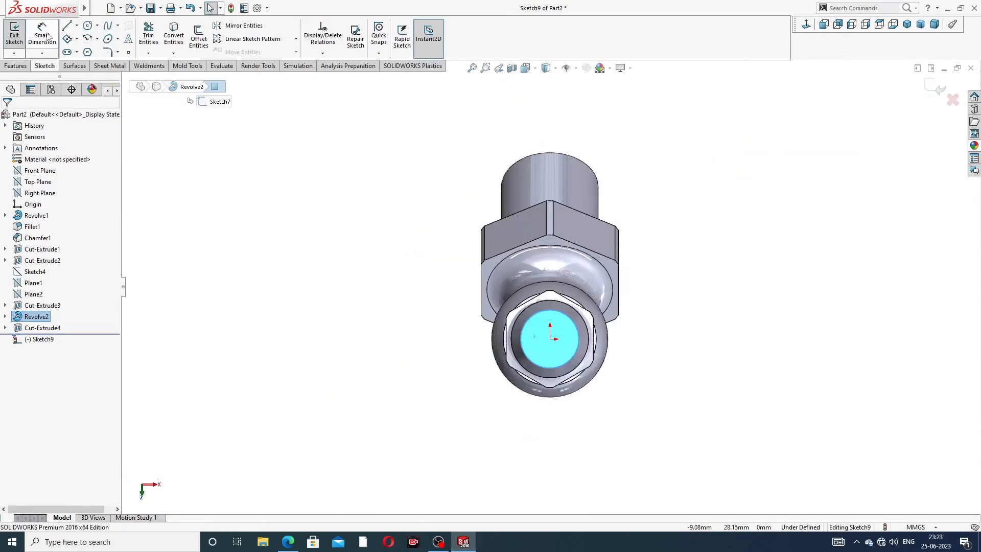
# - Sketch a circle centered on the origin of the tip's end face, with a radius of about 1.5 mm
pyautogui.click(88, 27)
pyautogui.scroll(-2, 553, 334)
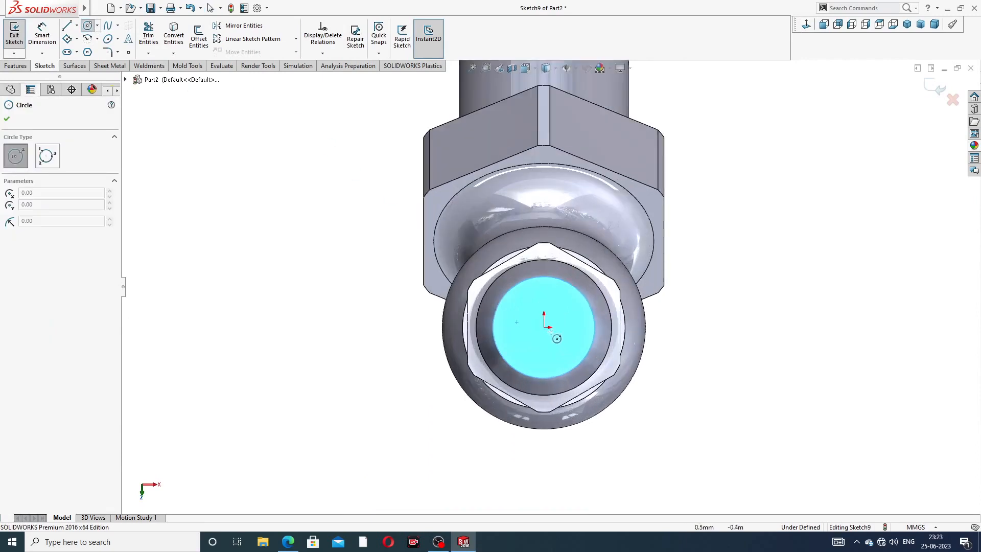
pyautogui.click(543, 327)
pyautogui.click(568, 321)
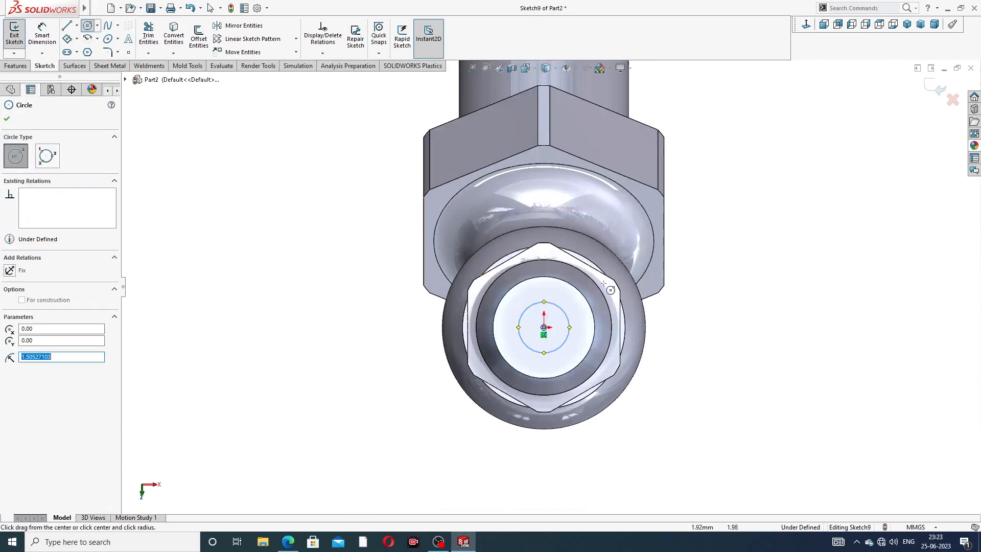
pyautogui.rightClick(671, 261)
pyautogui.click(695, 267)
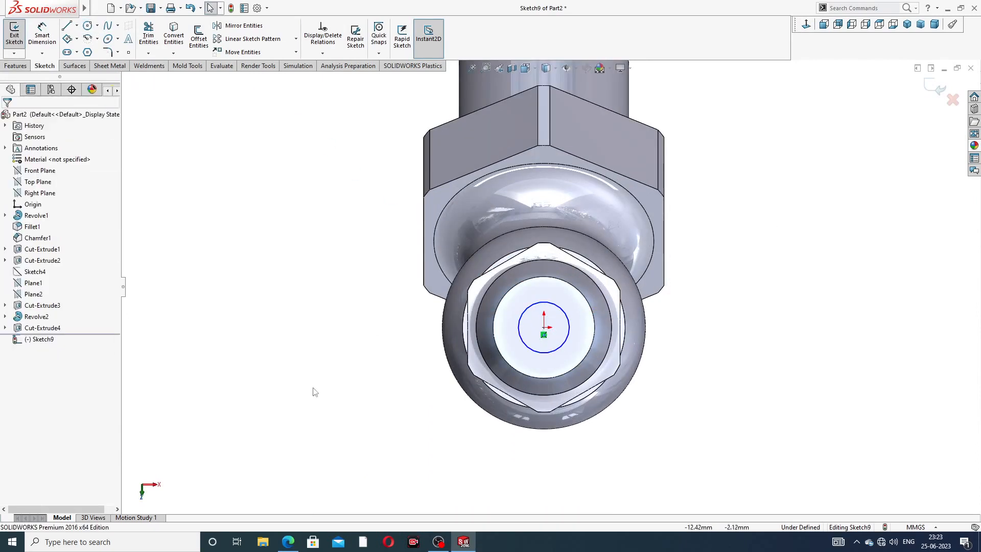
# - Check the bore size in the PDF drawing and dimension the tip circle's diameter as 3 mm
pyautogui.click(299, 541)
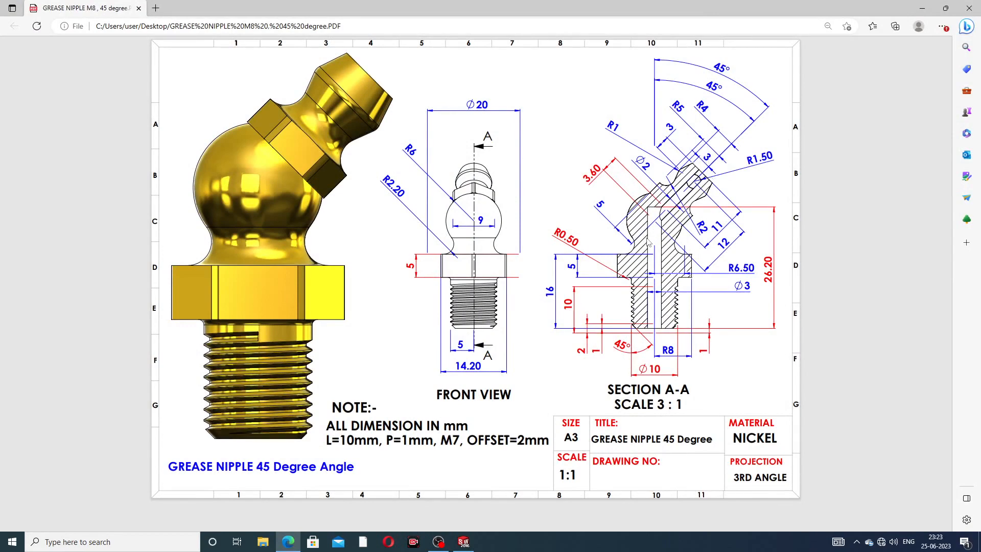
pyautogui.click(288, 541)
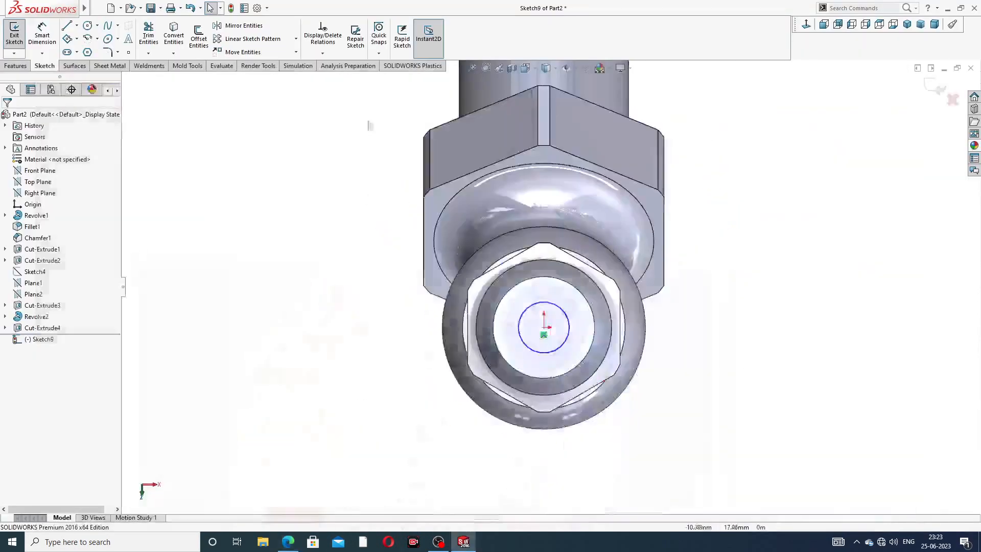
pyautogui.click(42, 35)
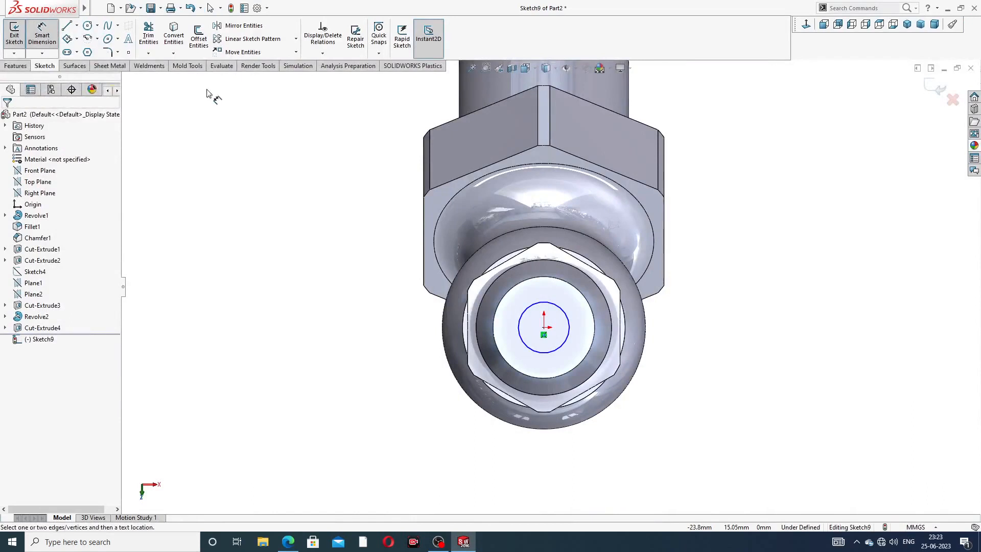
pyautogui.click(562, 311)
pyautogui.click(704, 289)
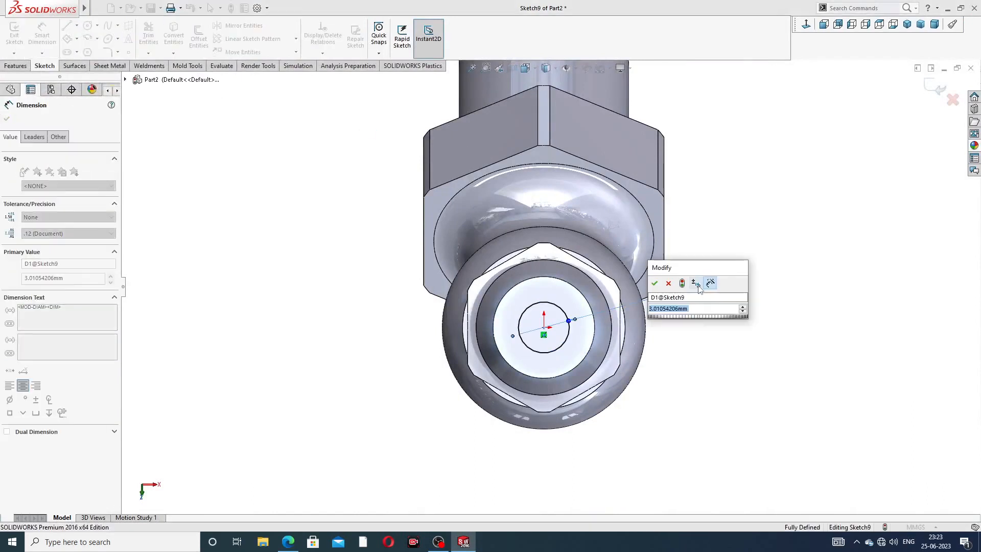
pyautogui.write('3')
pyautogui.press('Return')
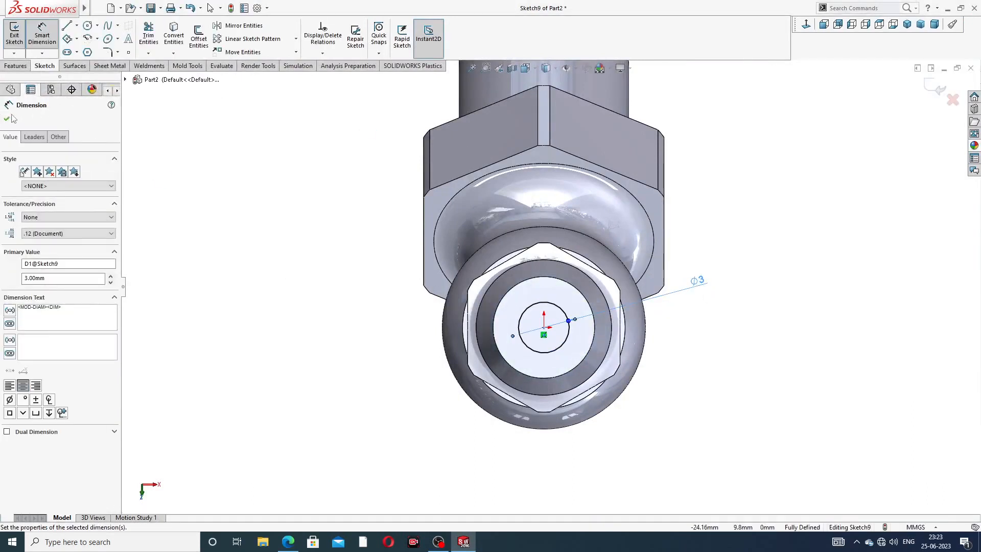
pyautogui.click(8, 118)
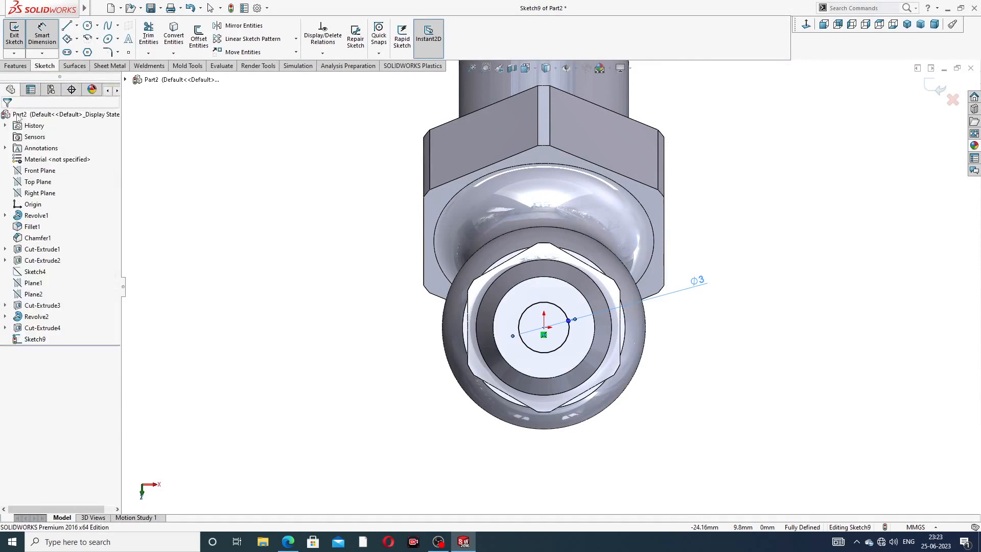
# - Cut-extrude the 3 mm tip circle up to the inner cylindrical face of the shank's bore, using the Up To Surface end condition
pyautogui.click(15, 66)
pyautogui.click(152, 35)
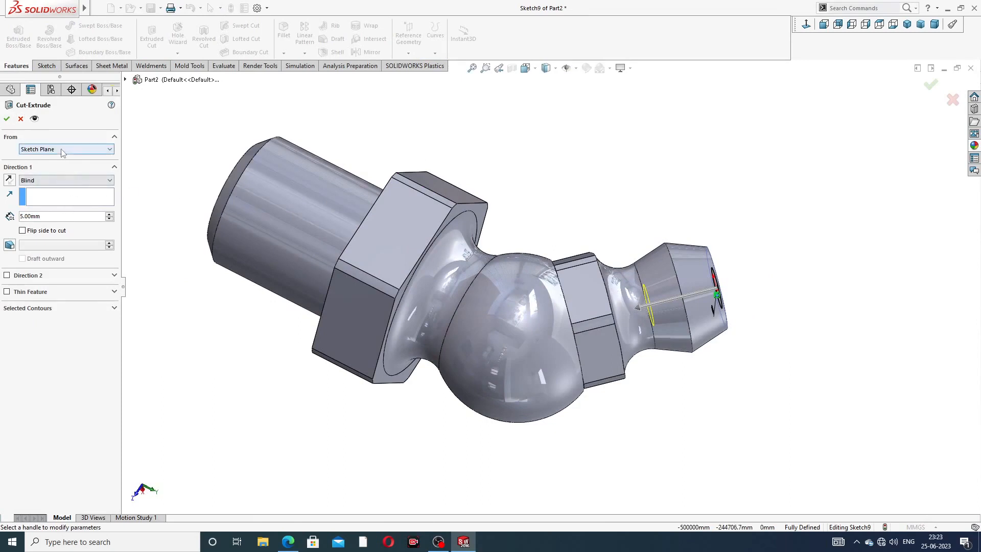
pyautogui.click(53, 182)
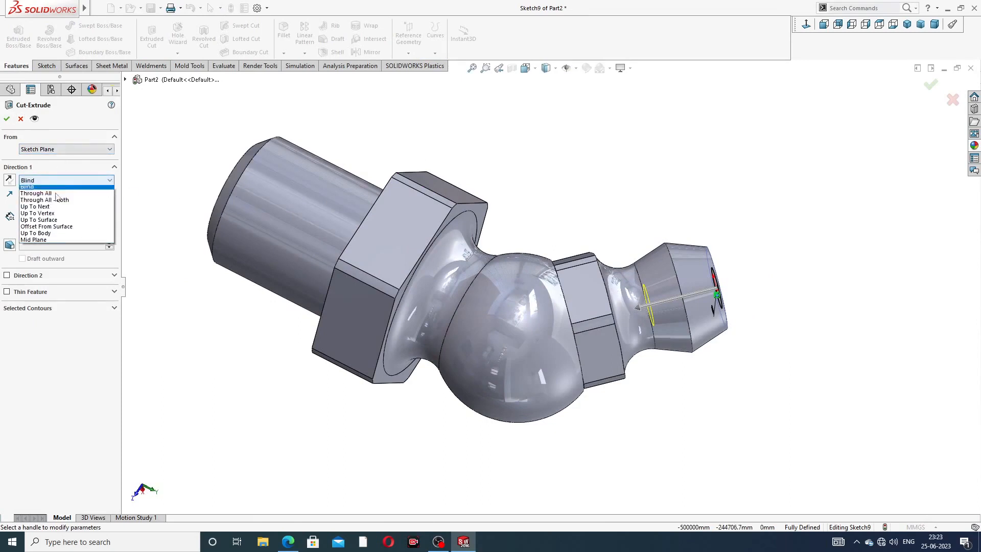
pyautogui.click(65, 223)
pyautogui.moveTo(401, 186)
pyautogui.mouseDown(button='middle')
pyautogui.moveTo(563, 253)
pyautogui.moveTo(532, 276)
pyautogui.moveTo(532, 267)
pyautogui.moveTo(528, 284)
pyautogui.moveTo(521, 109)
pyautogui.moveTo(456, 171)
pyautogui.moveTo(529, 183)
pyautogui.moveTo(419, 205)
pyautogui.mouseUp(button='middle')
pyautogui.moveTo(354, 248); pyautogui.dragTo(461, 273, button='middle')
pyautogui.scroll(-4, 391, 249)
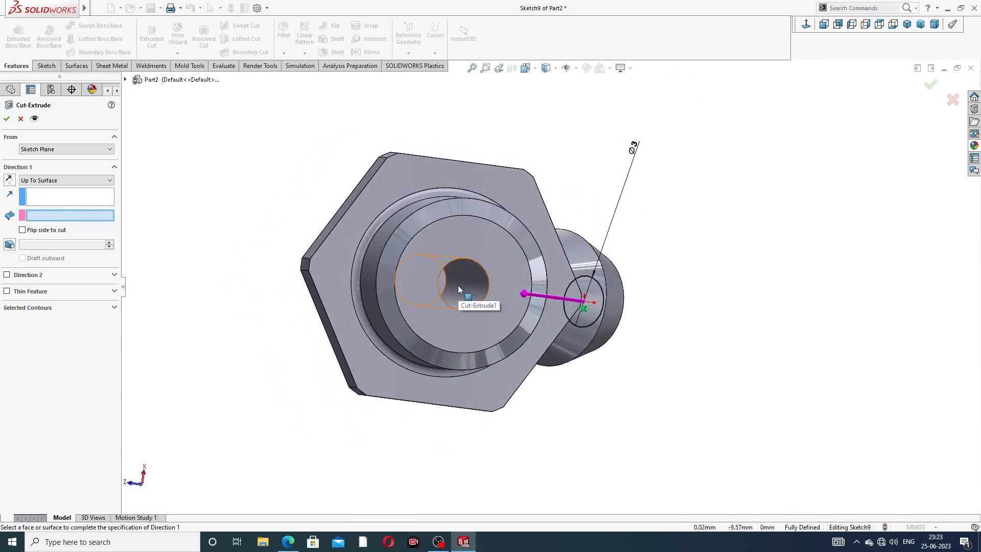
pyautogui.click(459, 287)
pyautogui.moveTo(600, 183); pyautogui.dragTo(587, 179, button='middle')
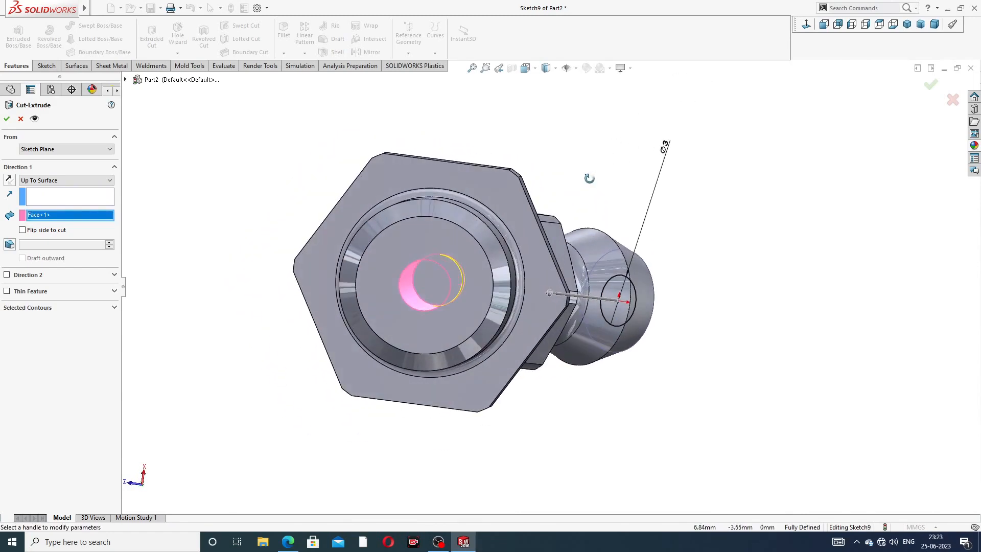
pyautogui.click(930, 86)
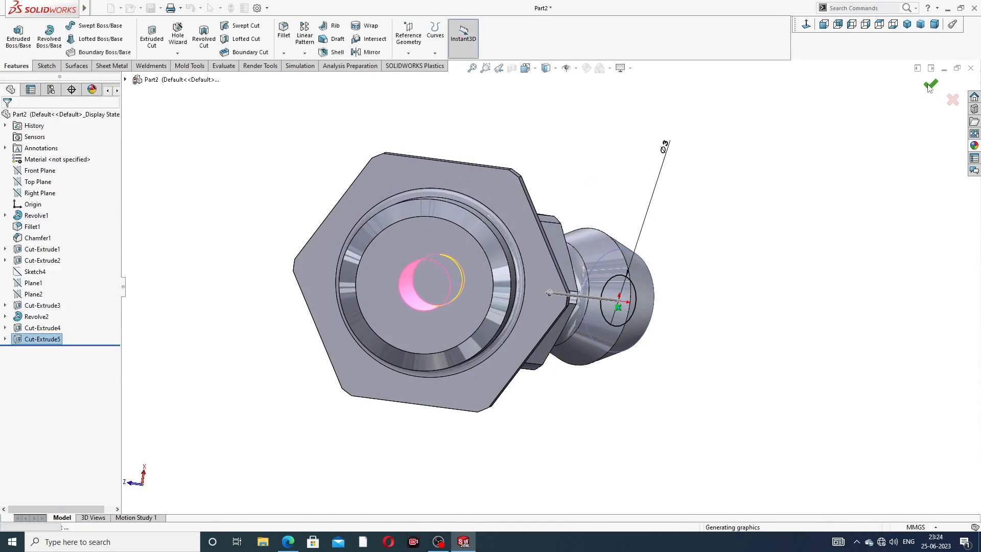
pyautogui.click(808, 117)
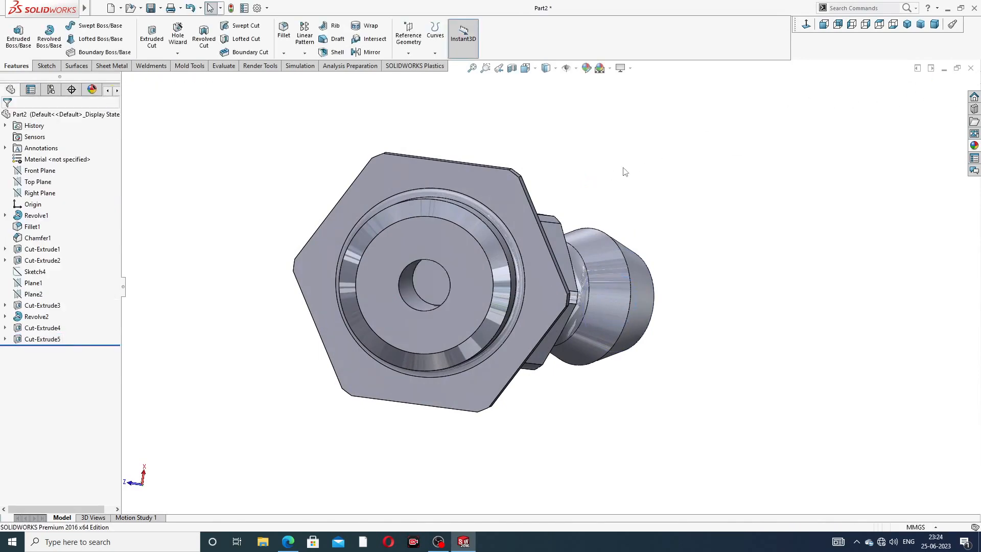
# - Inspect the connected internal bores with a section view on the Right Plane, and close the section view without keeping it
pyautogui.scroll(3, 625, 159)
pyautogui.moveTo(623, 164); pyautogui.dragTo(615, 229, button='middle')
pyautogui.scroll(1, 616, 233)
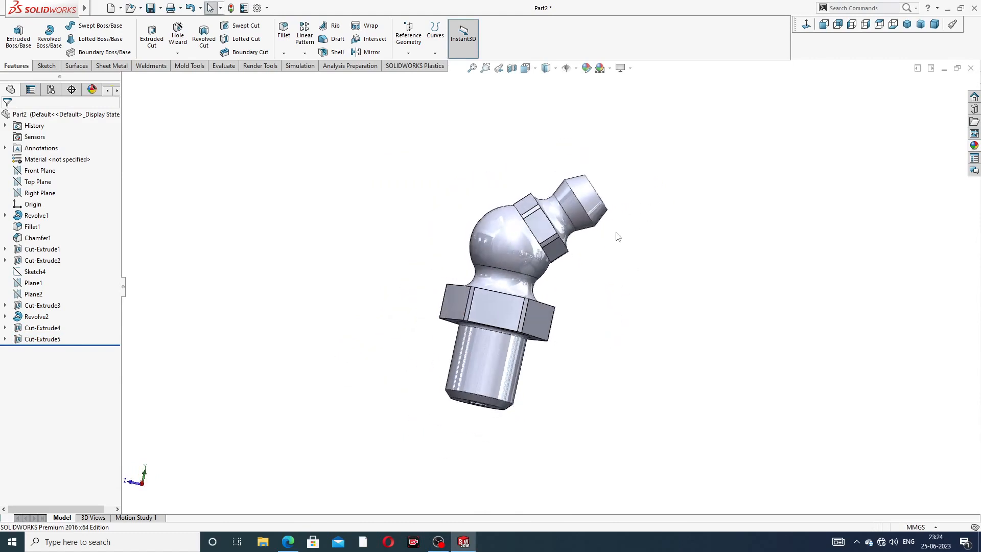
pyautogui.scroll(-1, 547, 222)
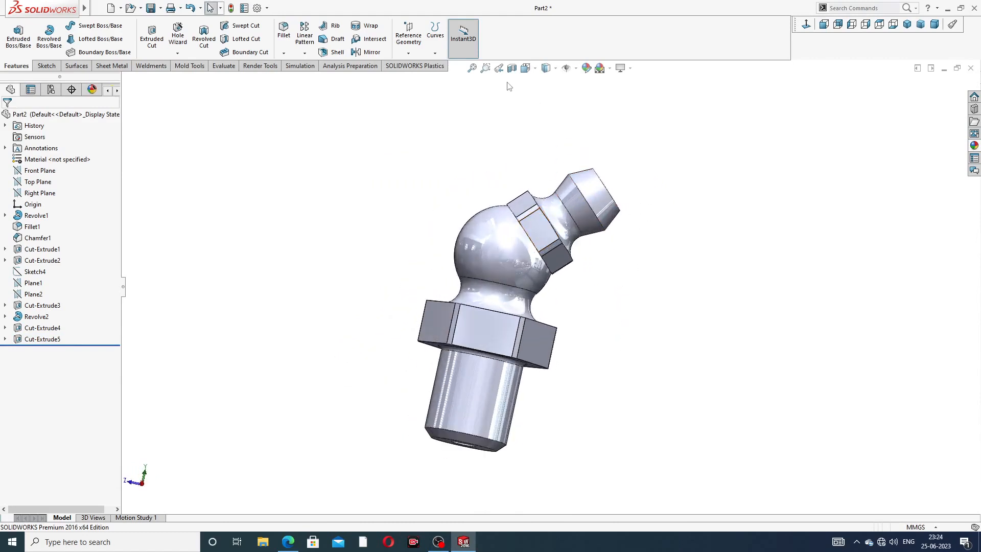
pyautogui.click(46, 196)
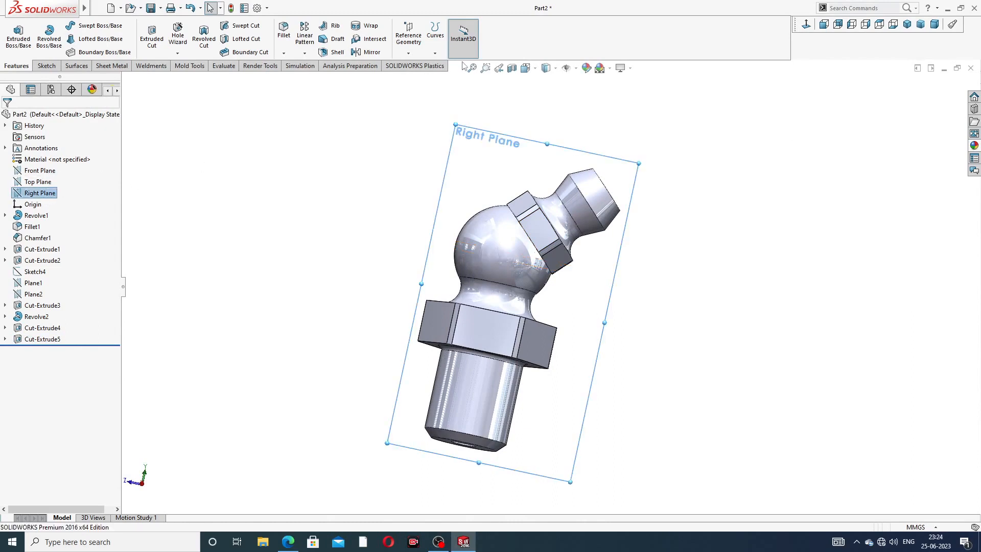
pyautogui.click(512, 68)
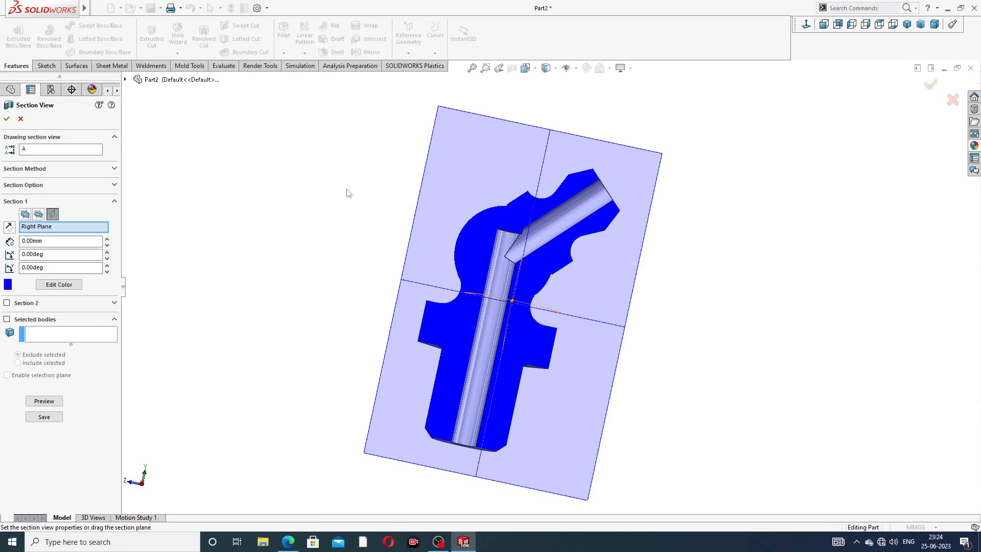
pyautogui.click(21, 119)
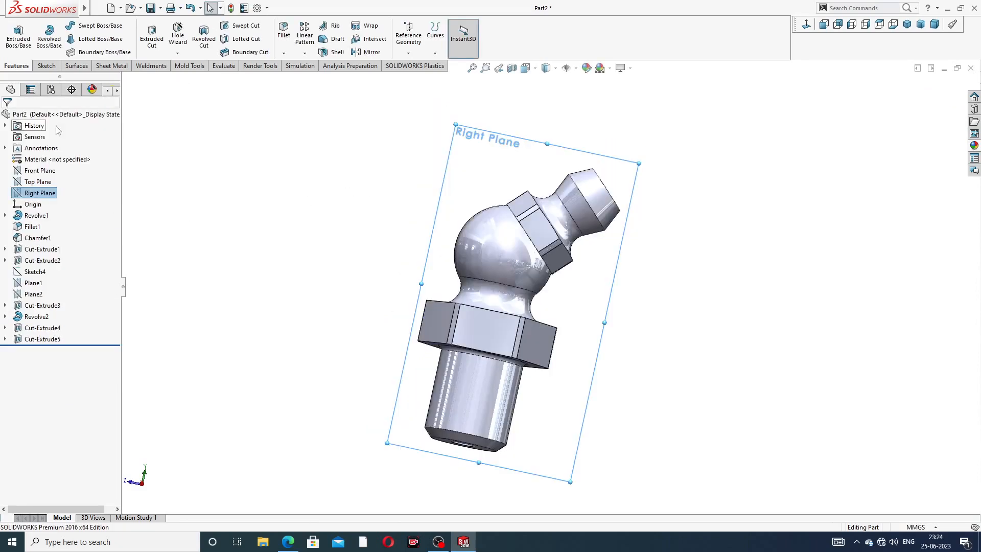
pyautogui.click(530, 99)
# - Select the Right Plane and orient the model normal to it
pyautogui.moveTo(550, 125); pyautogui.dragTo(508, 192, button='middle')
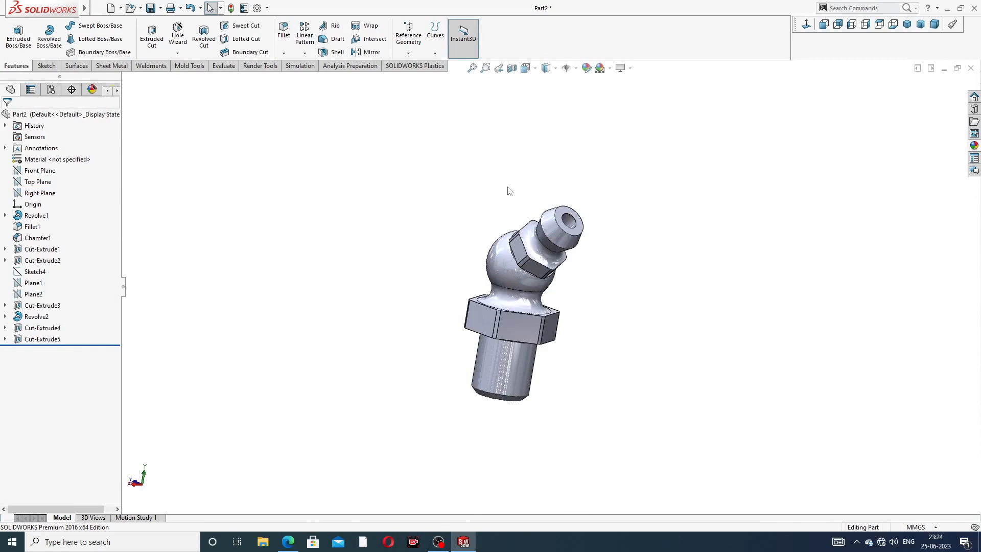
pyautogui.moveTo(608, 167); pyautogui.dragTo(579, 211, button='middle')
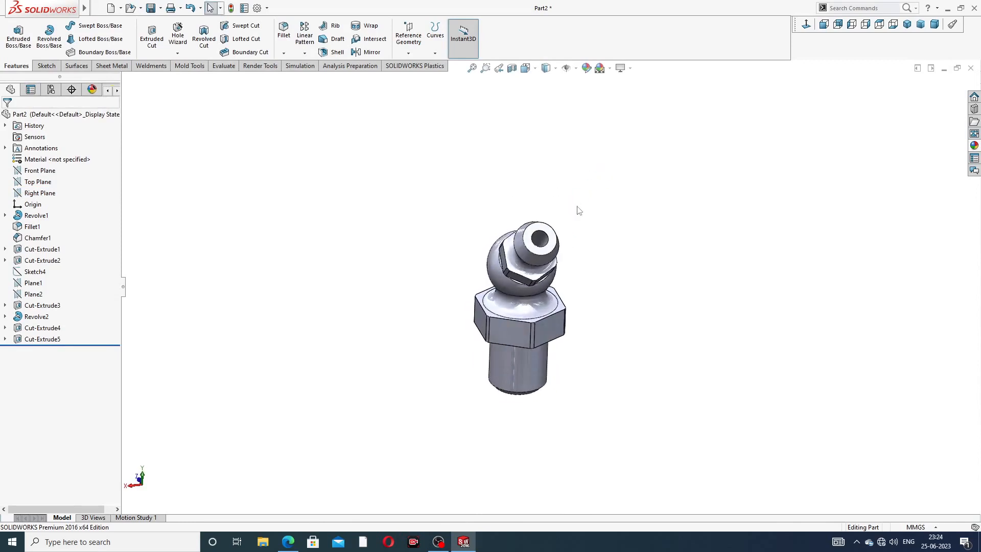
pyautogui.moveTo(540, 245); pyautogui.dragTo(545, 212, button='middle')
pyautogui.scroll(-5, 547, 208)
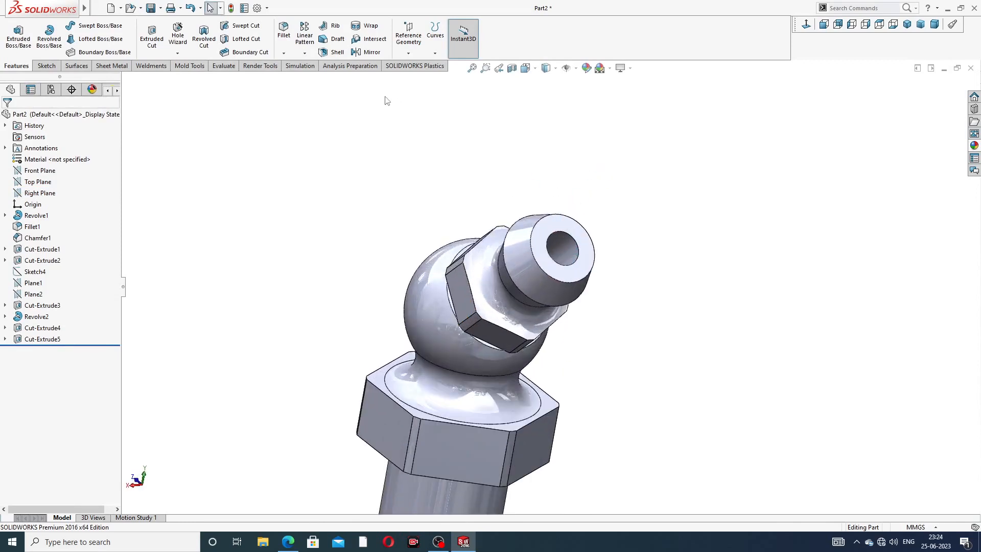
pyautogui.scroll(3, 563, 186)
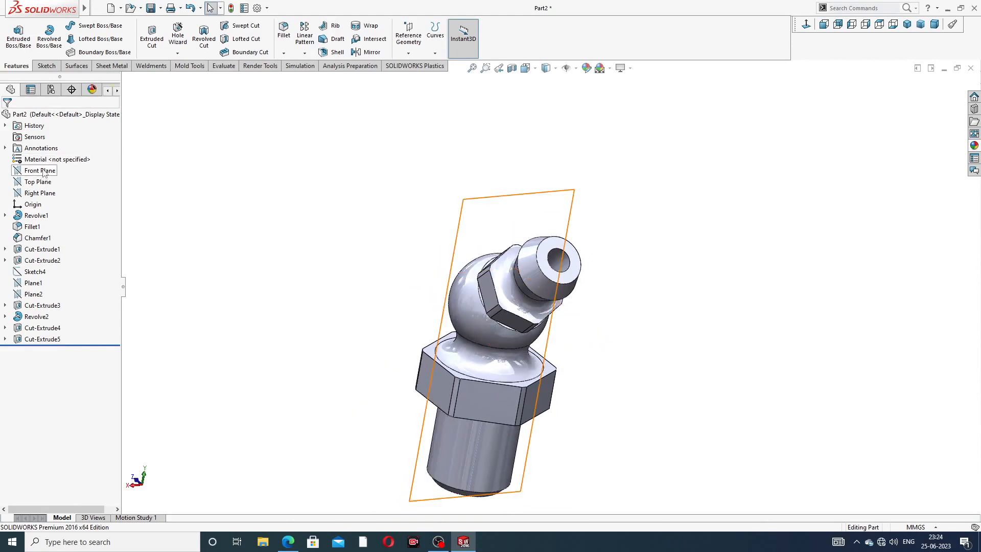
pyautogui.click(40, 193)
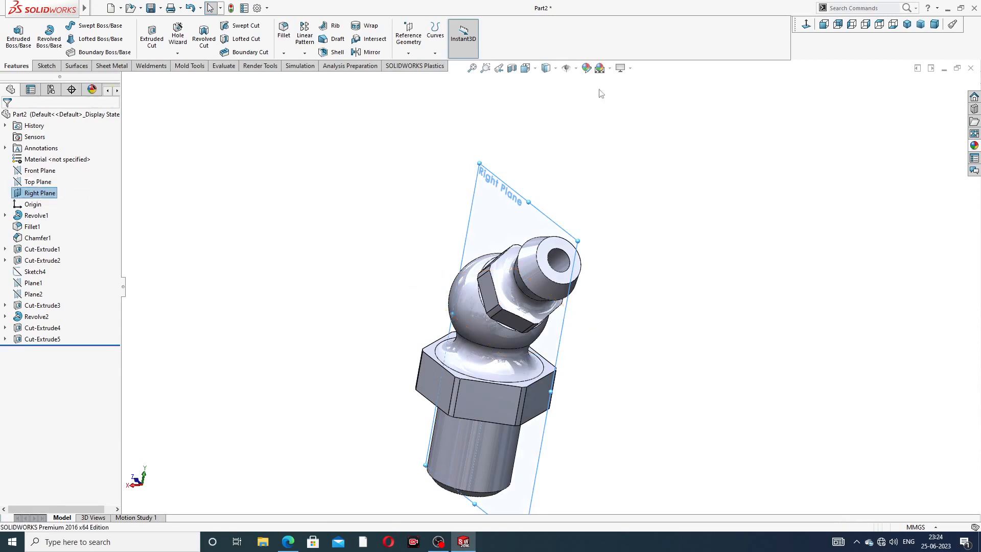
pyautogui.click(807, 24)
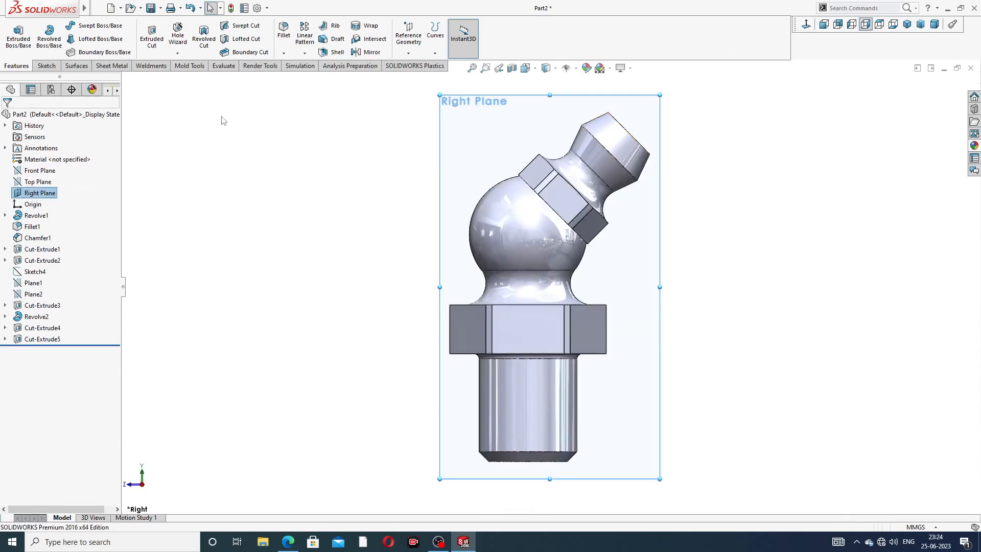
# - Sketch a centerline about 13 mm long on the Right Plane, from the origin at 45 degrees along the nipple's axis
pyautogui.click(47, 65)
pyautogui.click(77, 26)
pyautogui.click(94, 49)
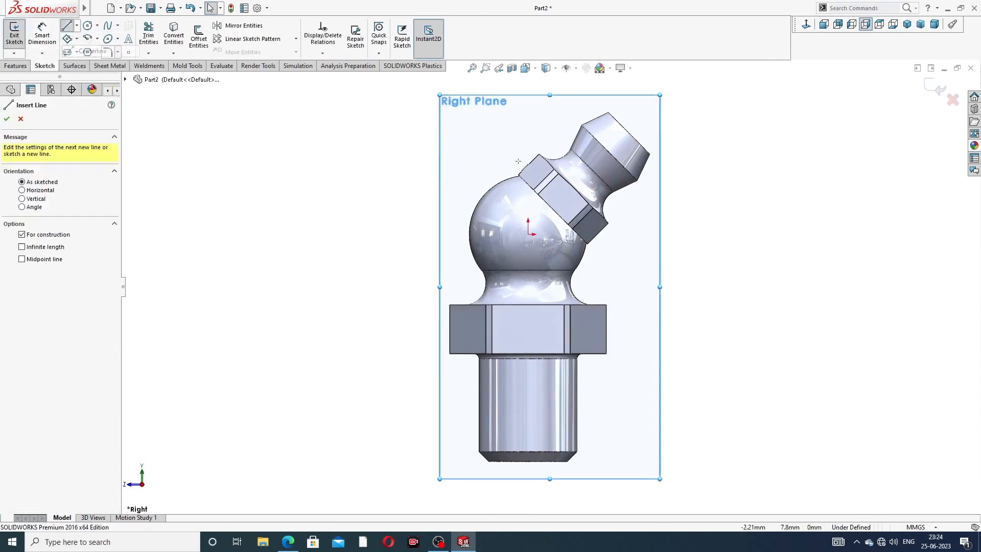
pyautogui.click(529, 235)
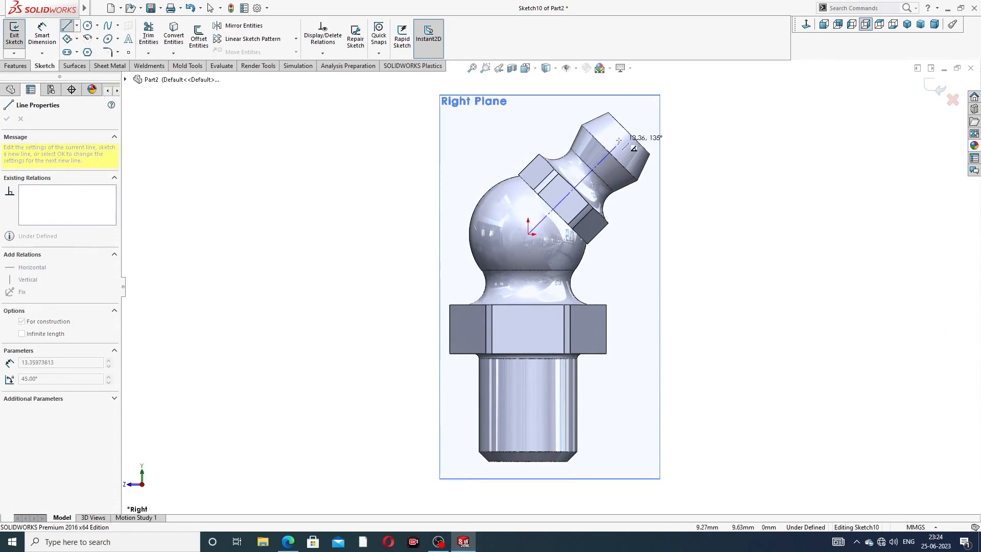
pyautogui.scroll(-2, 619, 140)
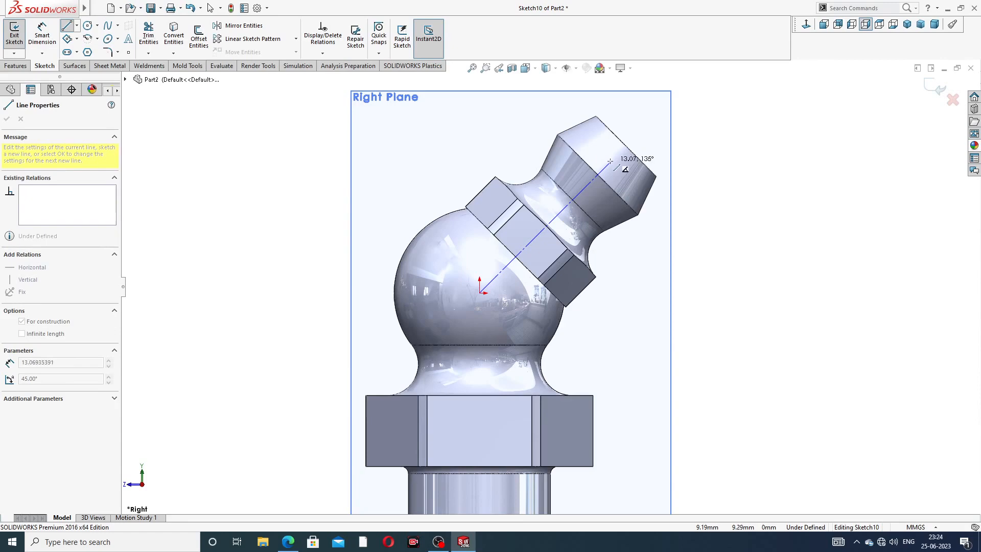
pyautogui.click(610, 162)
pyautogui.rightClick(655, 102)
pyautogui.click(674, 138)
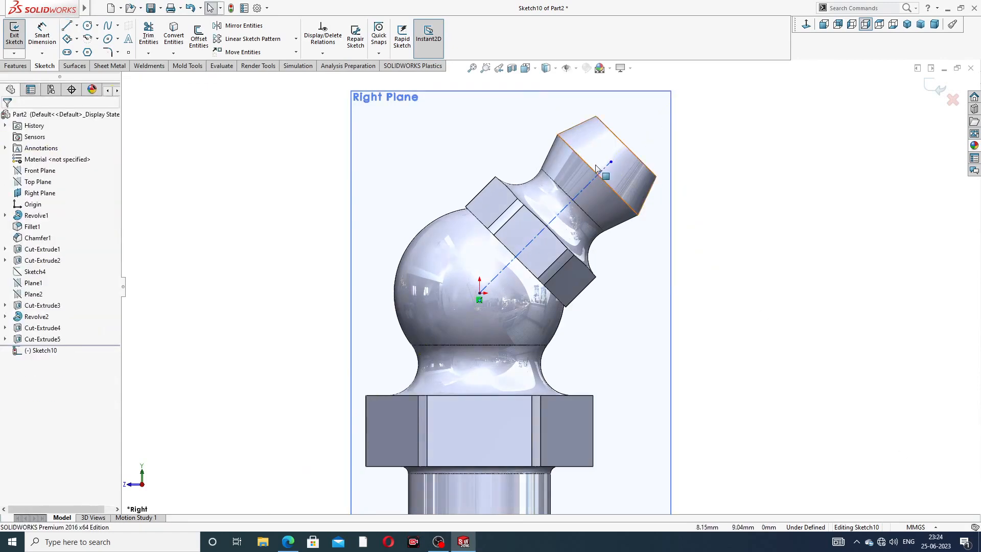
# - Sketch a circle with a radius of about 1 mm centered on the outer endpoint of the angled centerline
pyautogui.scroll(-4, 603, 146)
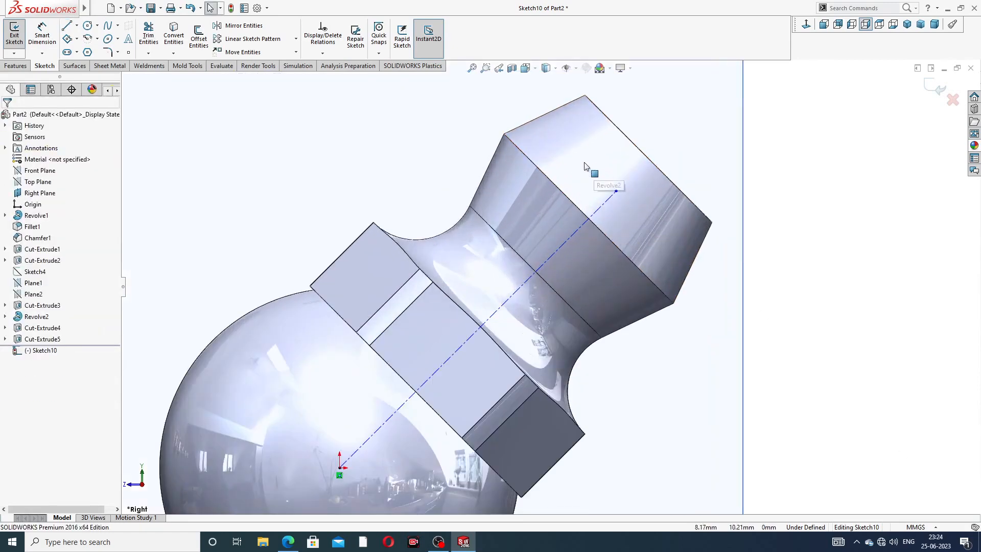
pyautogui.click(88, 26)
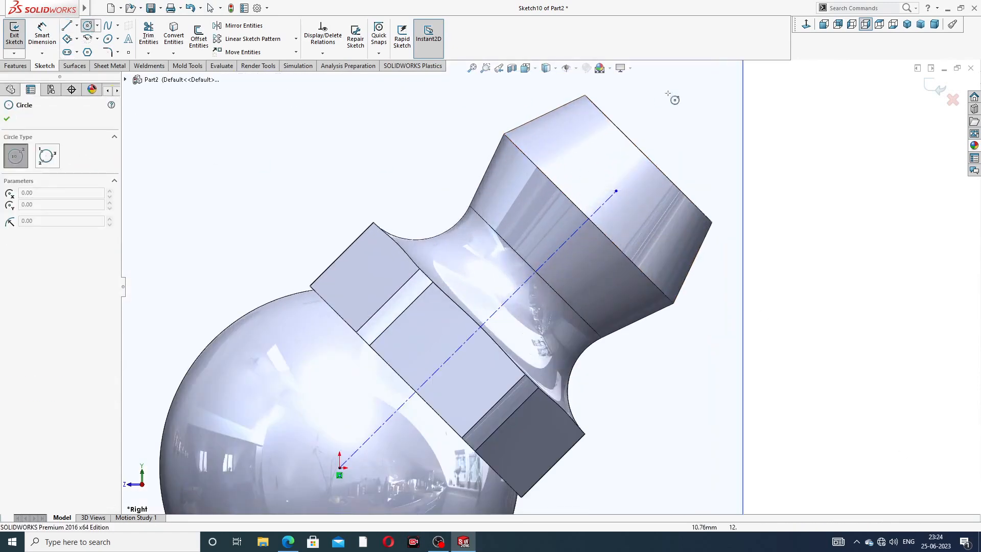
pyautogui.click(617, 192)
pyautogui.click(637, 170)
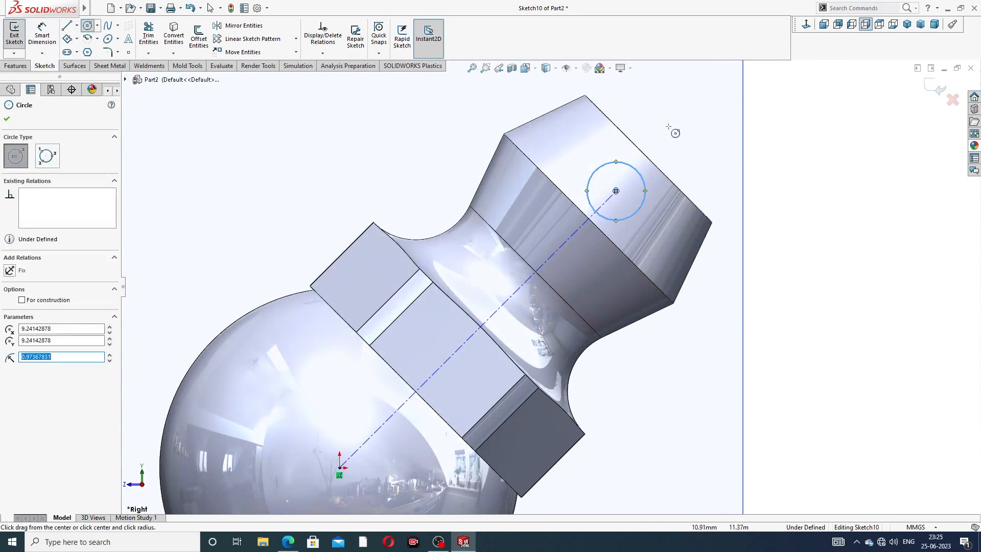
pyautogui.rightClick(668, 126)
pyautogui.click(696, 134)
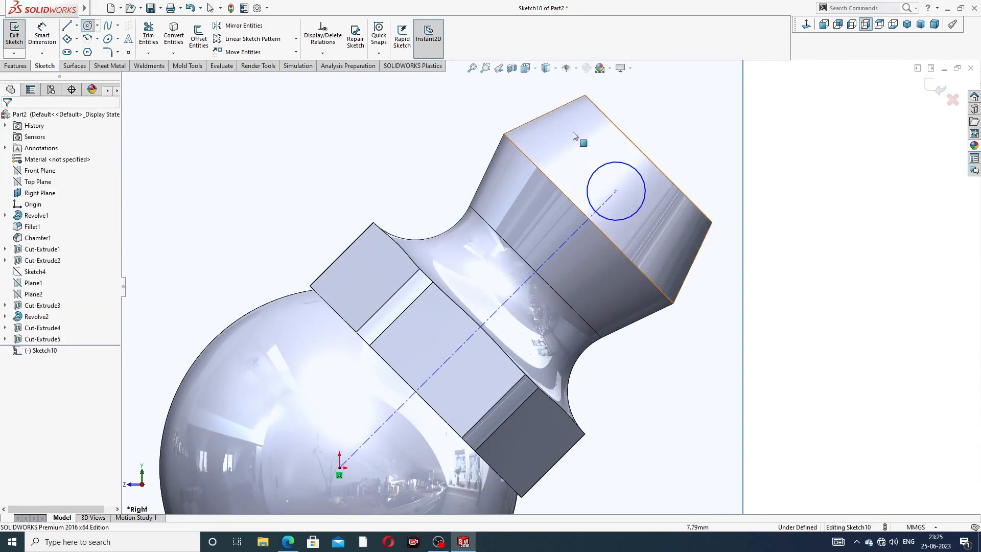
# - Dimension the diameter of the circle at the centerline's end as 3 mm
pyautogui.click(42, 36)
pyautogui.click(638, 171)
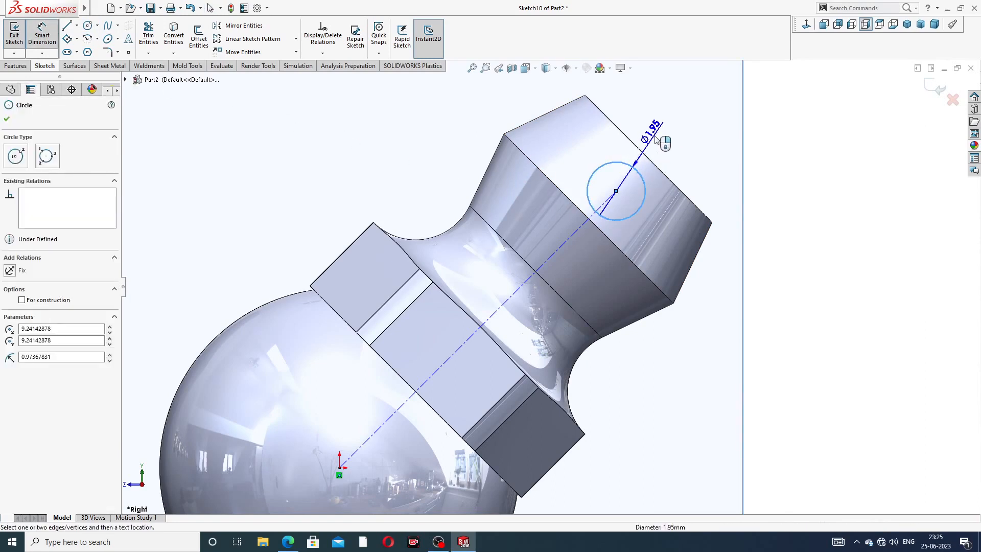
pyautogui.click(658, 138)
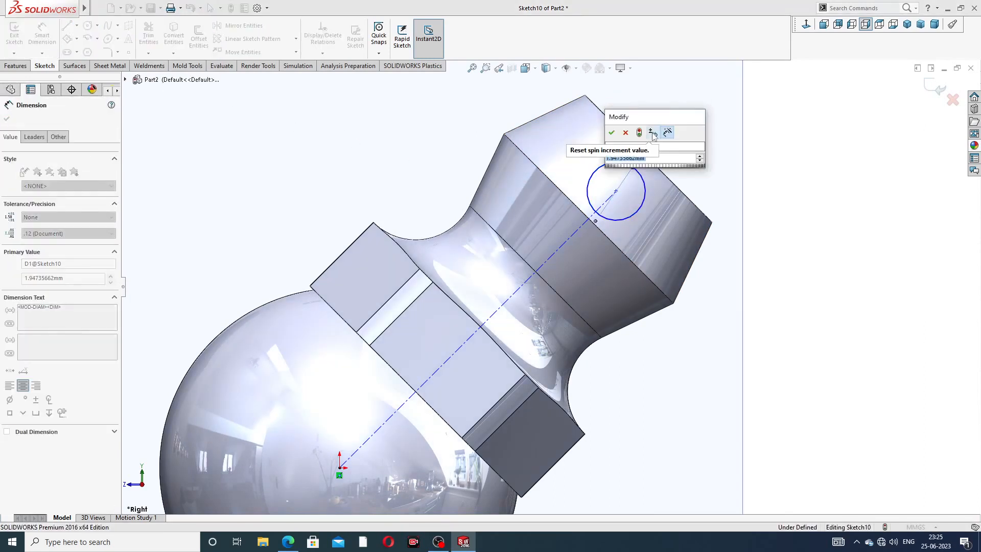
pyautogui.write('3')
pyautogui.press('Return')
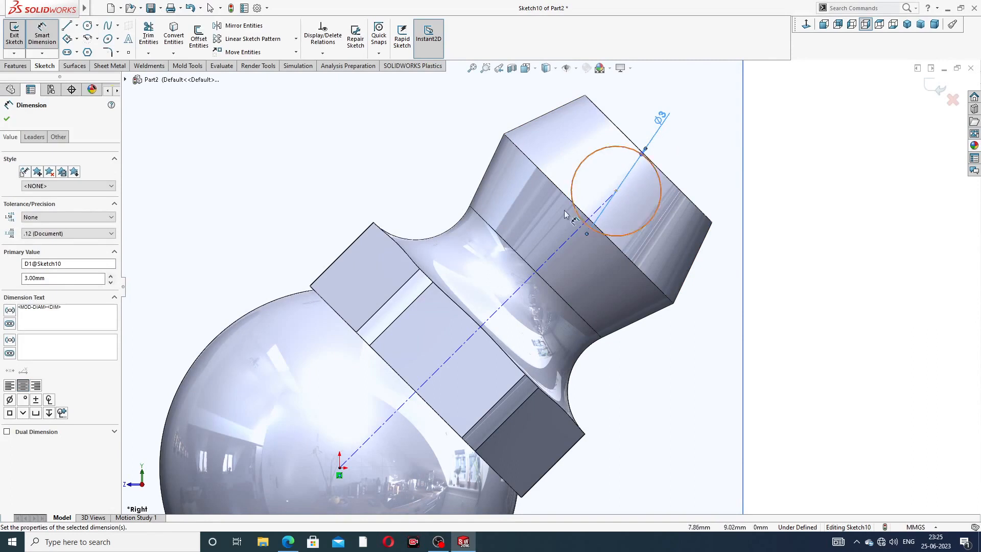
# - Dimension the angled centerline's aligned length from the origin to the circle's center as 12 mm
pyautogui.click(555, 254)
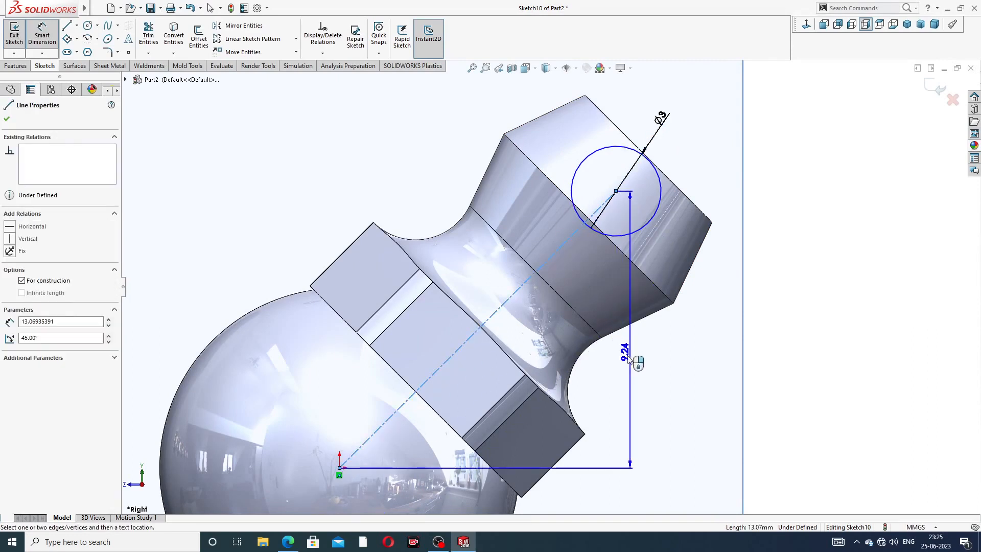
pyautogui.click(602, 404)
pyautogui.write('12')
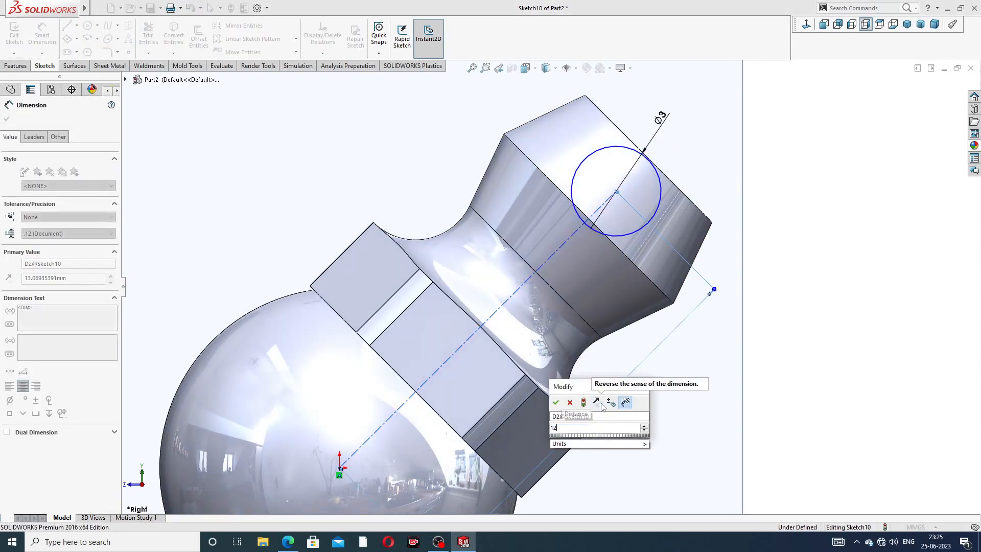
pyautogui.press('Return')
pyautogui.click(683, 390)
pyautogui.scroll(3, 668, 380)
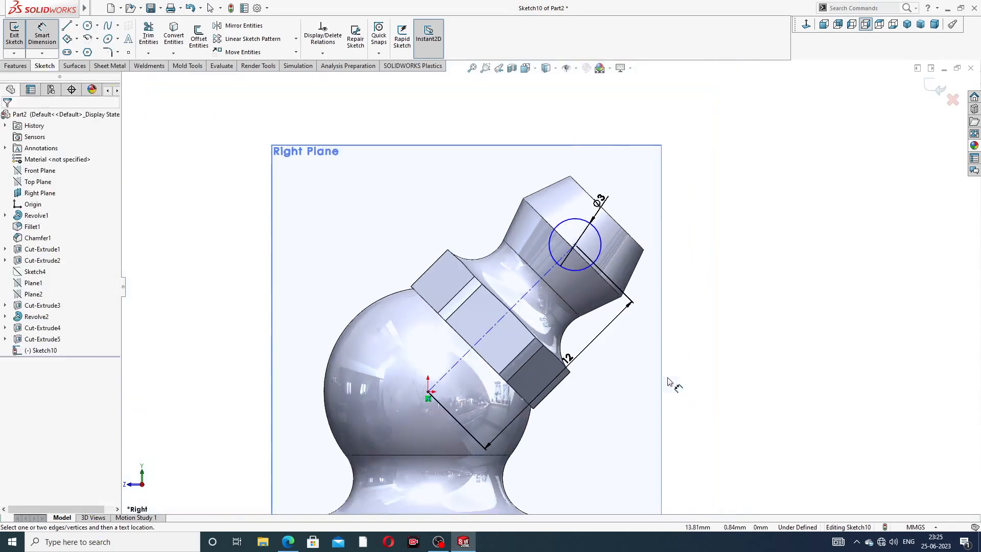
pyautogui.rightClick(691, 139)
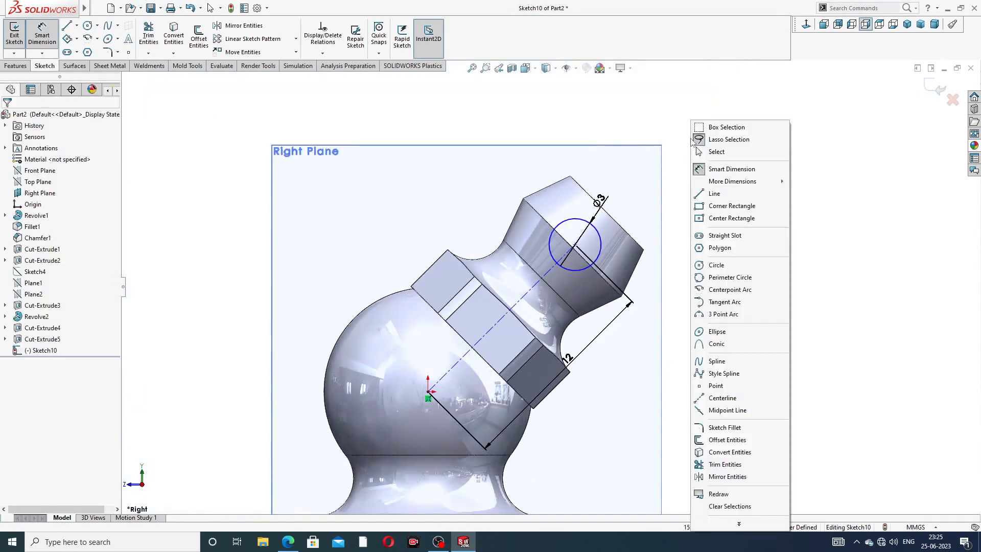
pyautogui.click(708, 150)
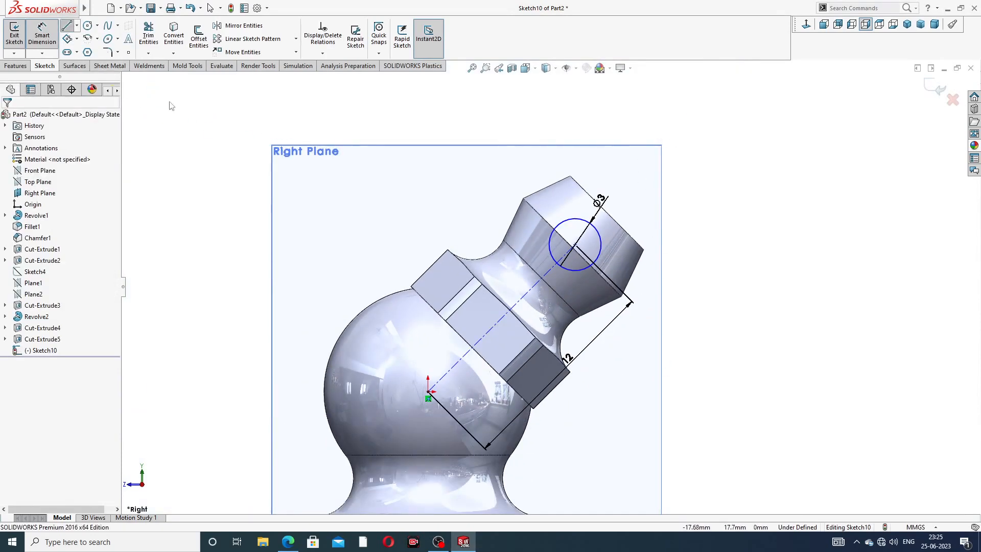
# - Draw a vertical line across the 3 mm circle's diameter, from its top quadrant to its bottom quadrant
pyautogui.press('l')
pyautogui.scroll(2, 552, 215)
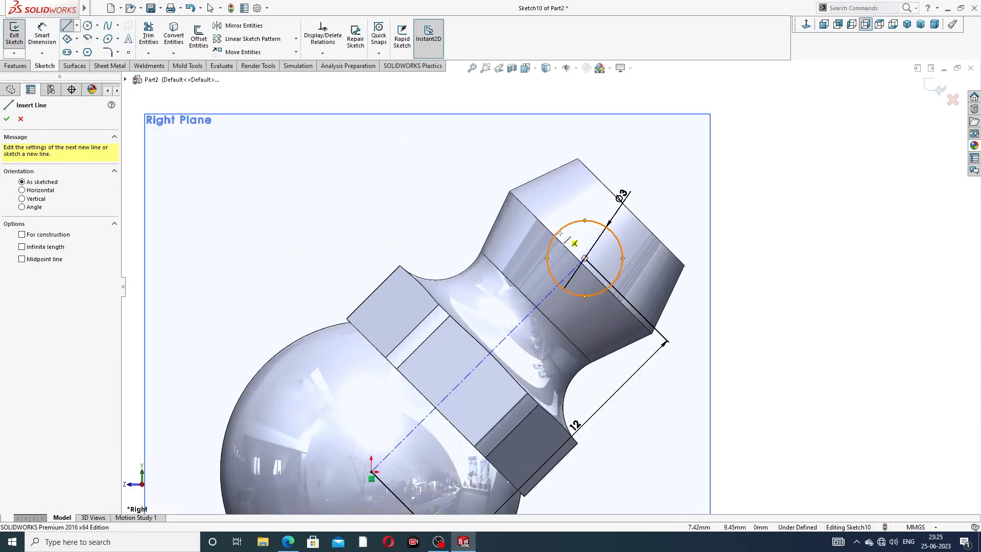
pyautogui.click(585, 221)
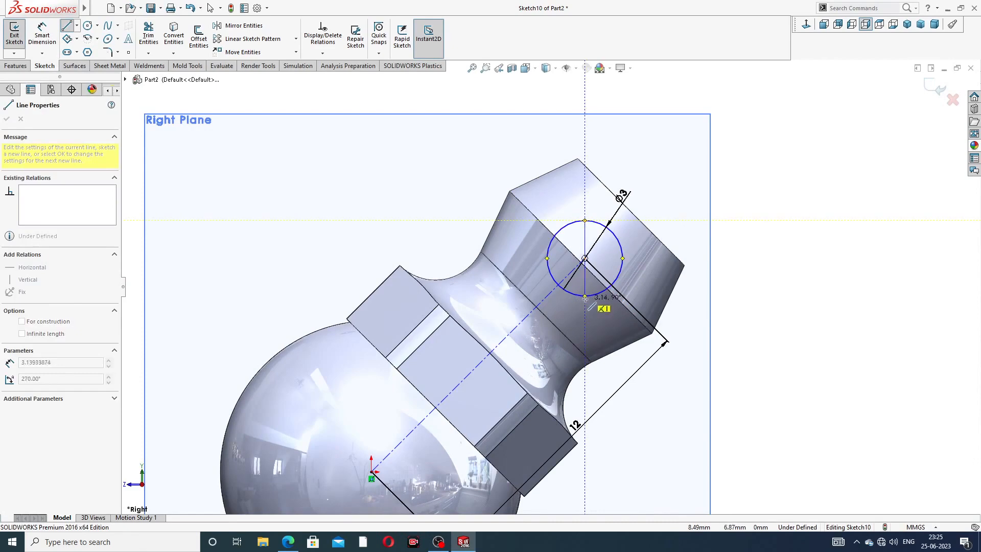
pyautogui.click(585, 295)
pyautogui.rightClick(675, 211)
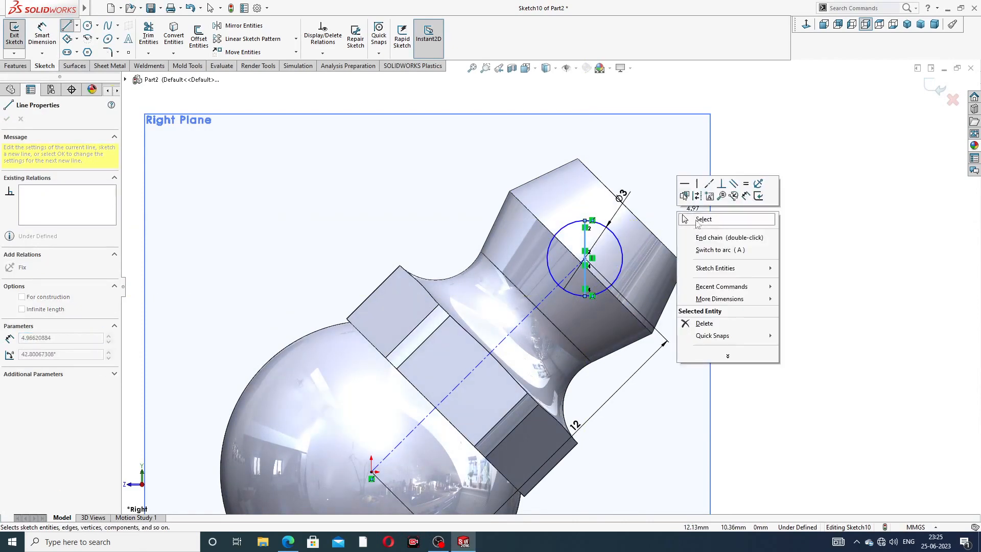
pyautogui.click(698, 221)
# - Trim away the circle's left half and the part of the angled centerline inside it, leaving a closed semicircle
pyautogui.click(148, 36)
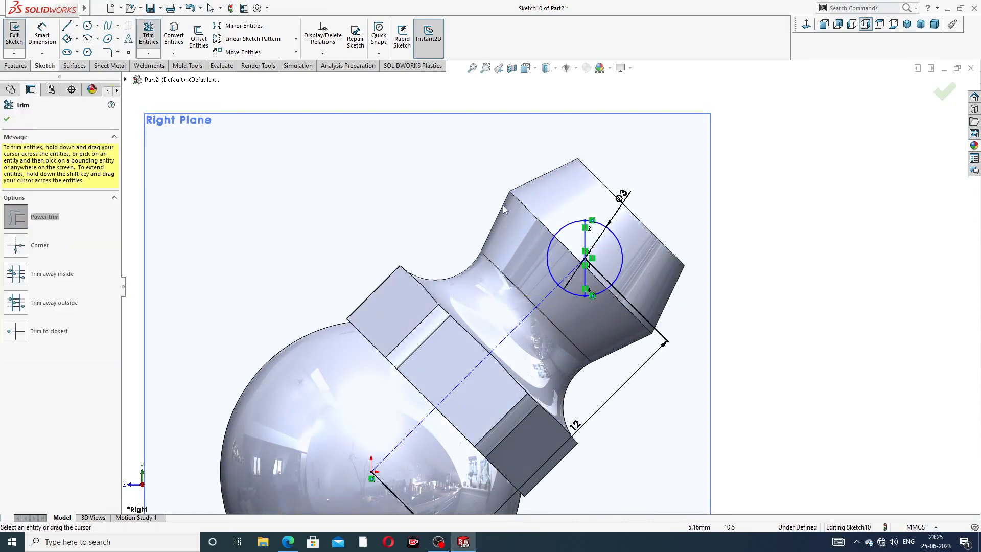
pyautogui.scroll(-3, 516, 202)
pyautogui.moveTo(588, 223); pyautogui.dragTo(593, 340)
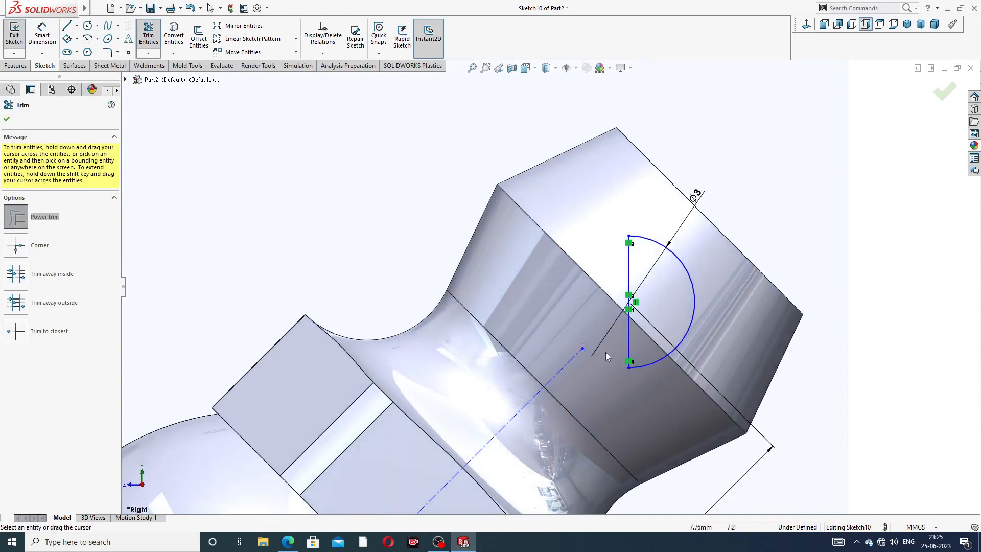
pyautogui.scroll(2, 553, 286)
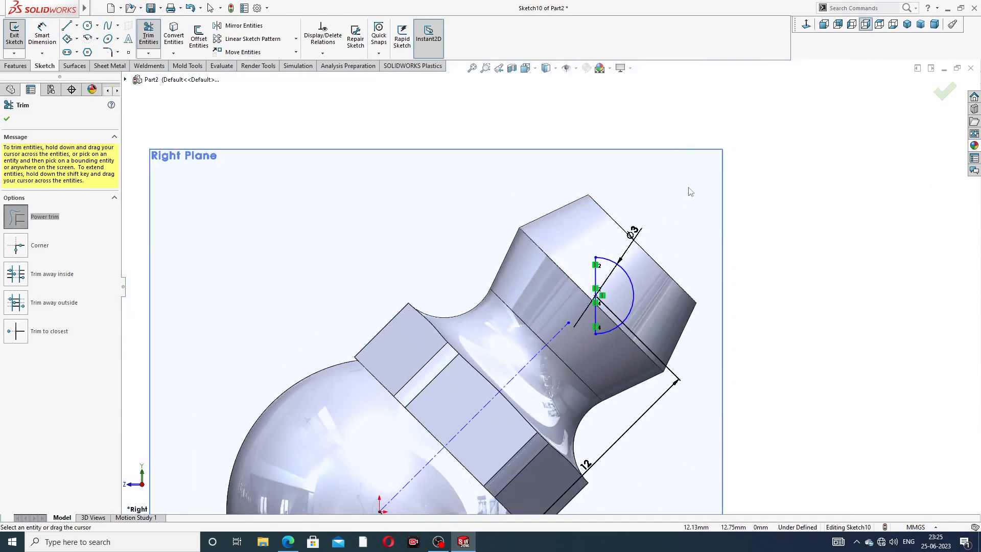
pyautogui.click(6, 118)
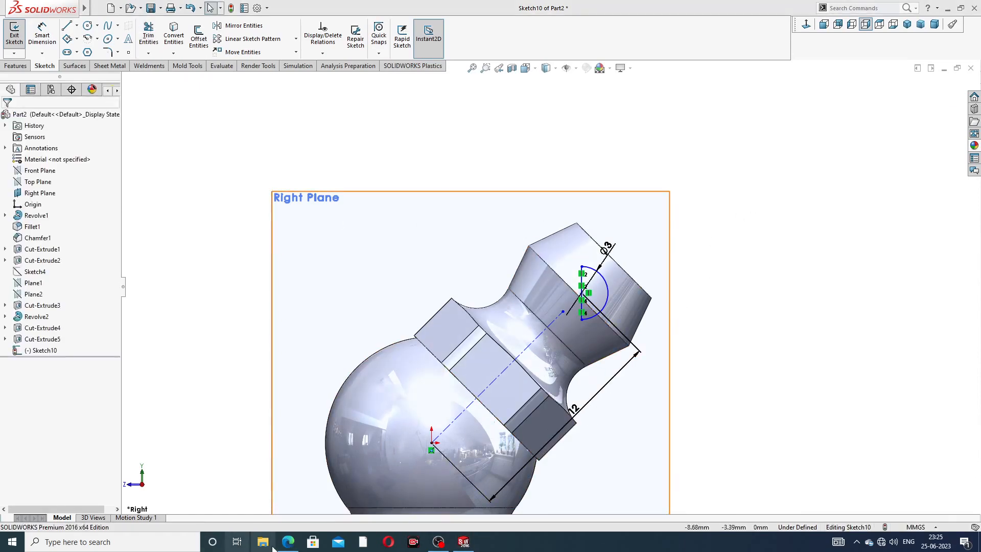
# - Check the PDF drawing and revolve the semicircle 360 degrees about its vertical diameter line to form the ball
pyautogui.click(288, 542)
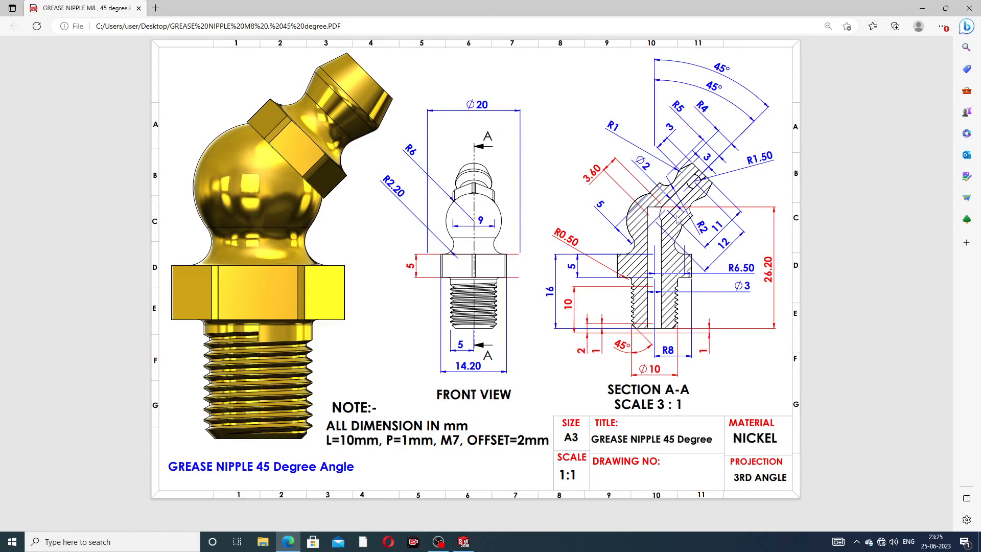
pyautogui.click(290, 542)
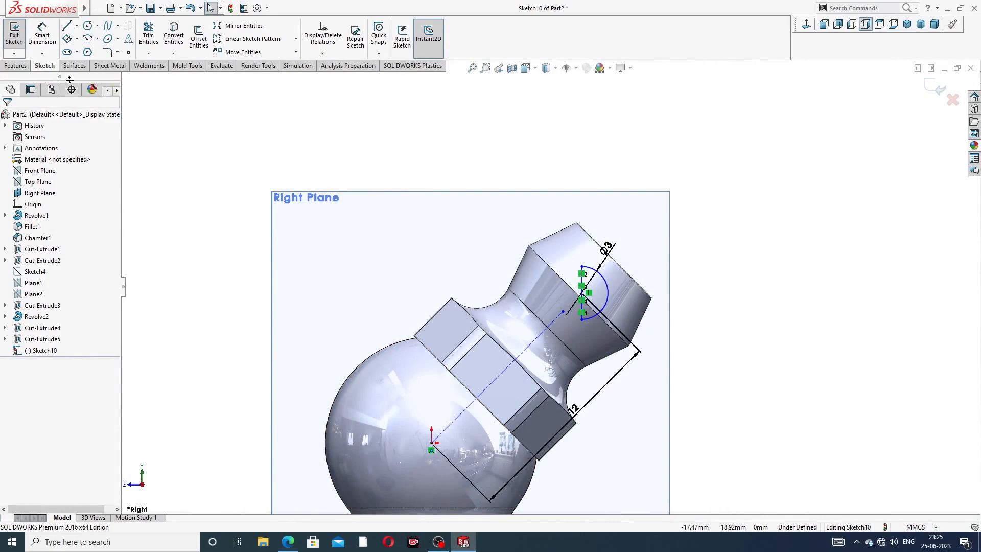
pyautogui.click(16, 66)
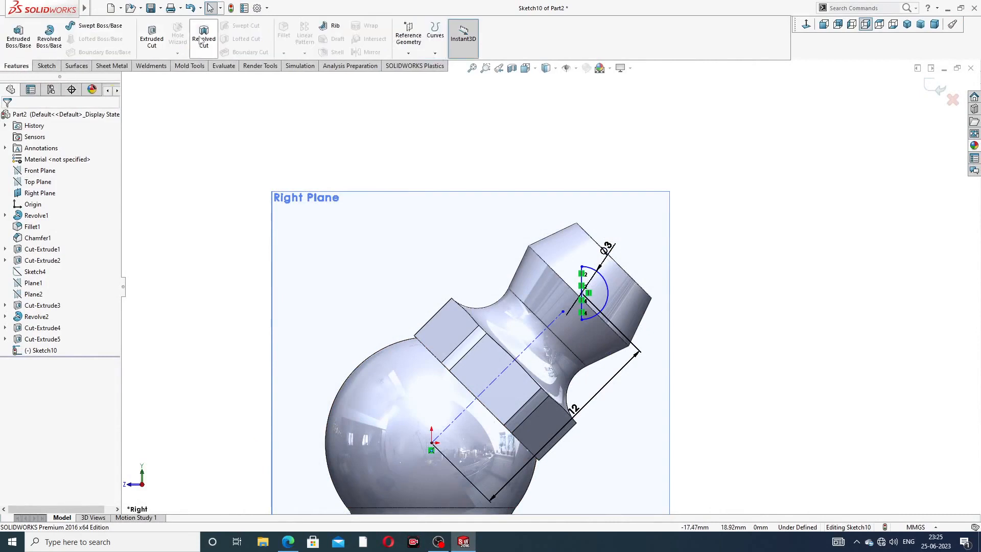
pyautogui.click(49, 35)
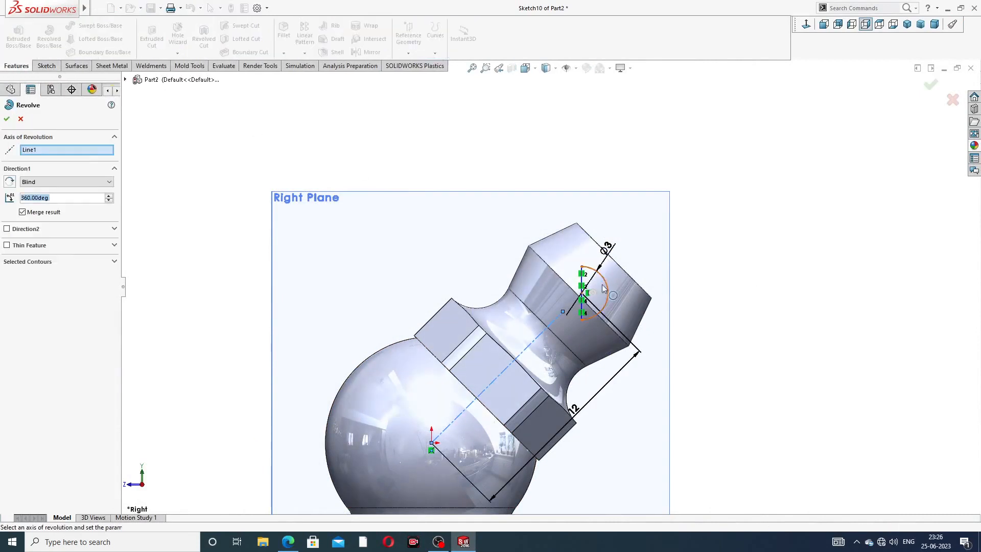
pyautogui.scroll(-5, 555, 266)
pyautogui.click(554, 263)
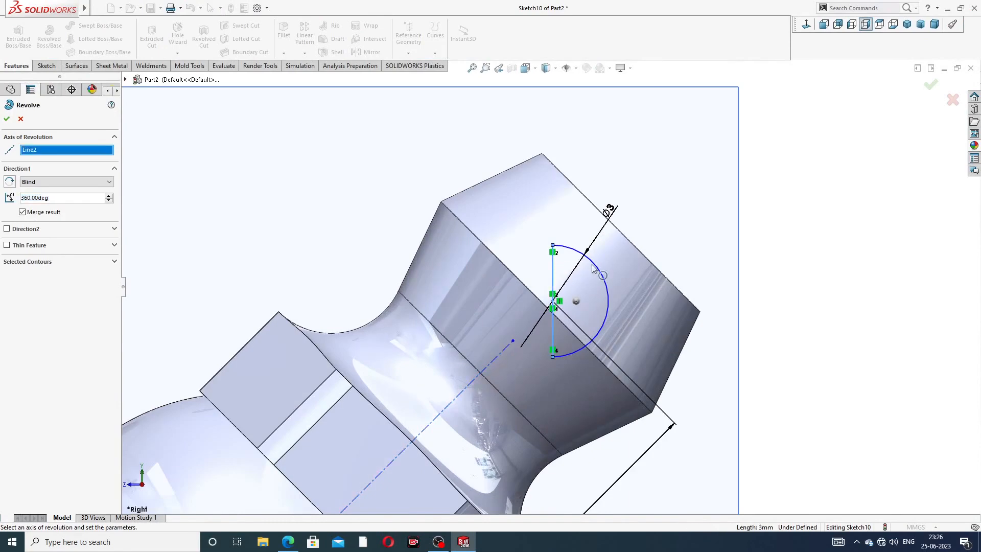
pyautogui.moveTo(646, 241); pyautogui.dragTo(595, 304, button='middle')
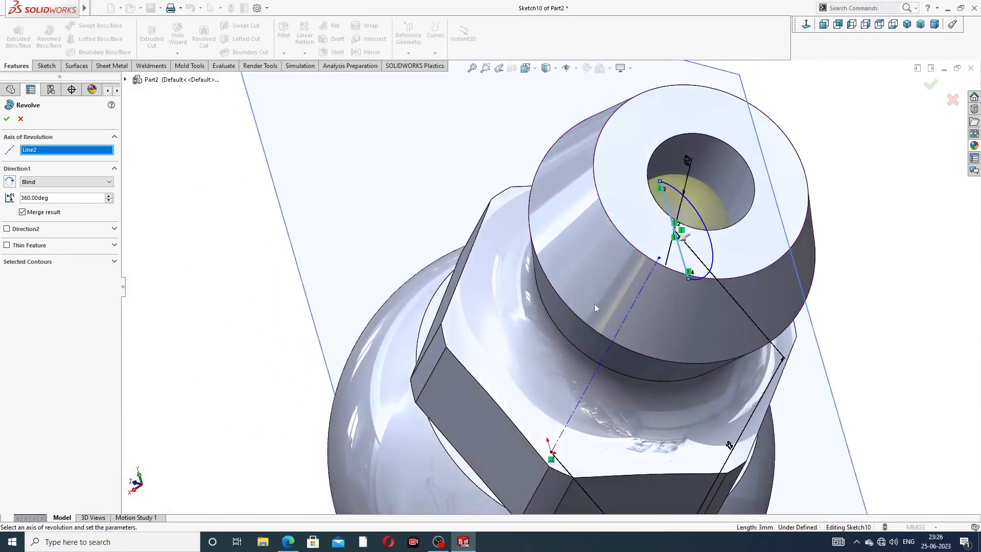
pyautogui.click(931, 84)
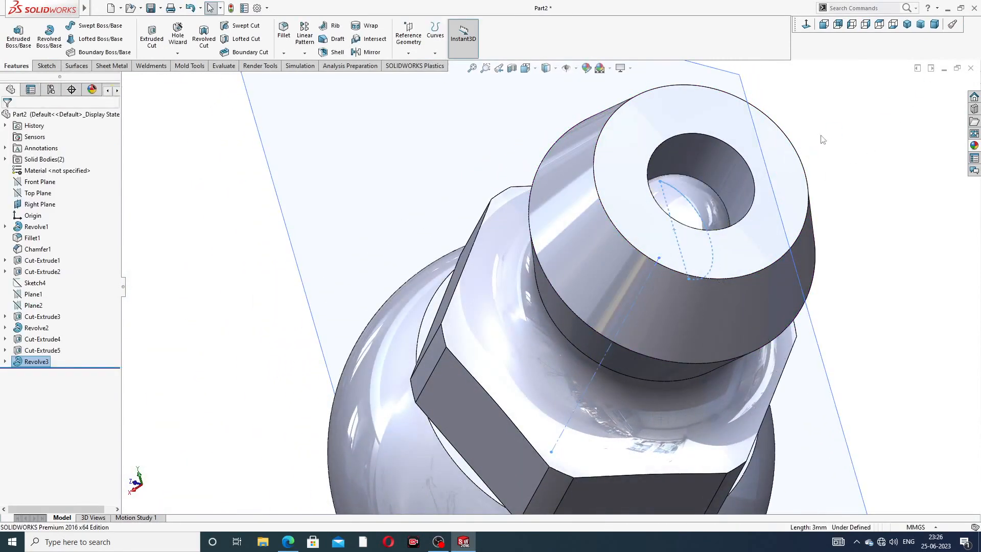
# - Apply the chromium plate appearance to the ball's face inside the nipple tip
pyautogui.click(696, 198)
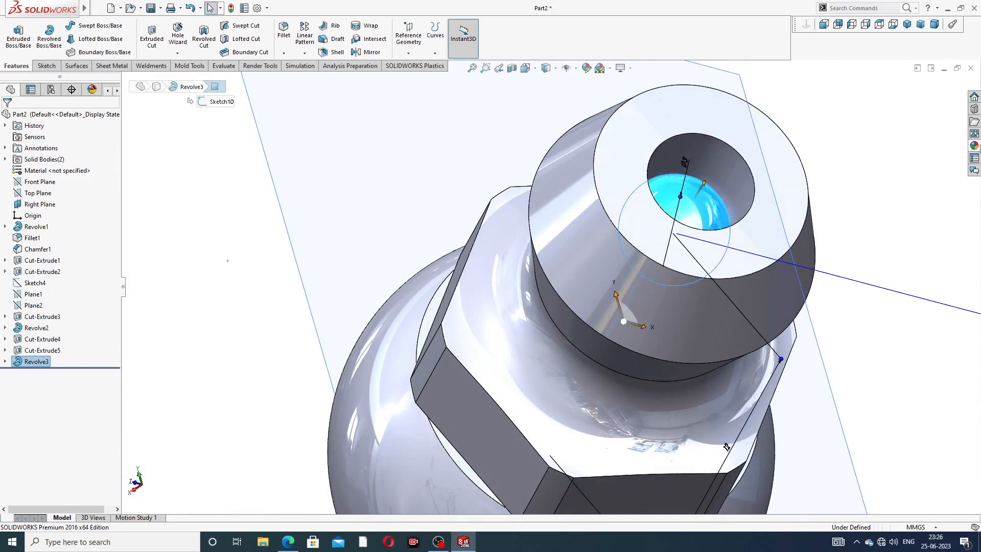
pyautogui.click(974, 145)
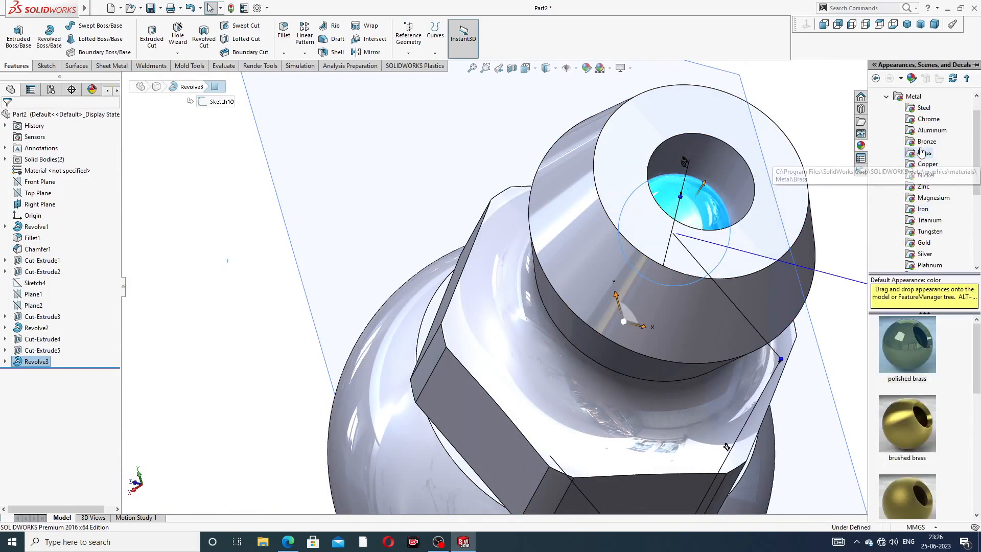
pyautogui.click(926, 119)
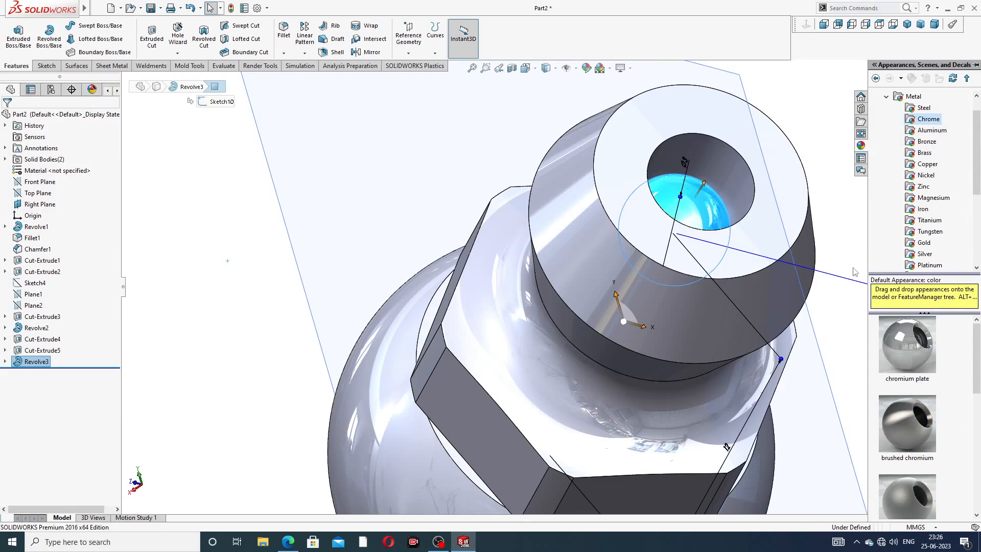
pyautogui.doubleClick(900, 349)
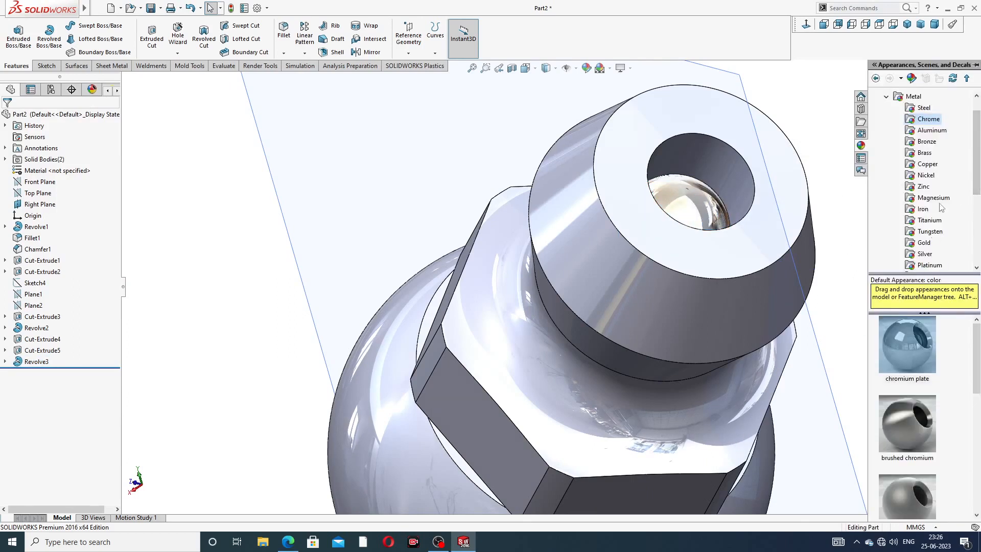
# - Apply the polished brass appearance to the rest of the grease nipple part
pyautogui.click(924, 153)
pyautogui.doubleClick(904, 343)
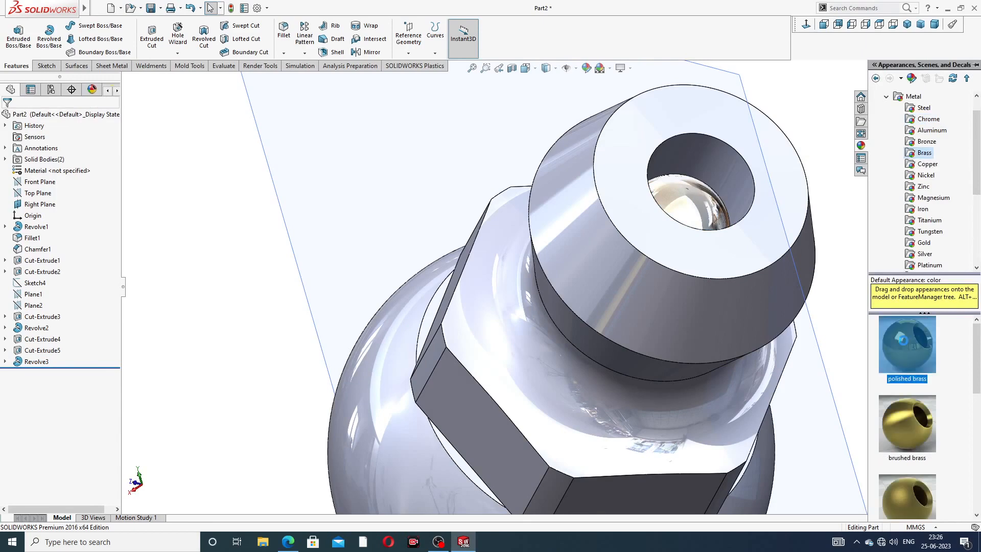
pyautogui.scroll(4, 824, 337)
pyautogui.click(748, 269)
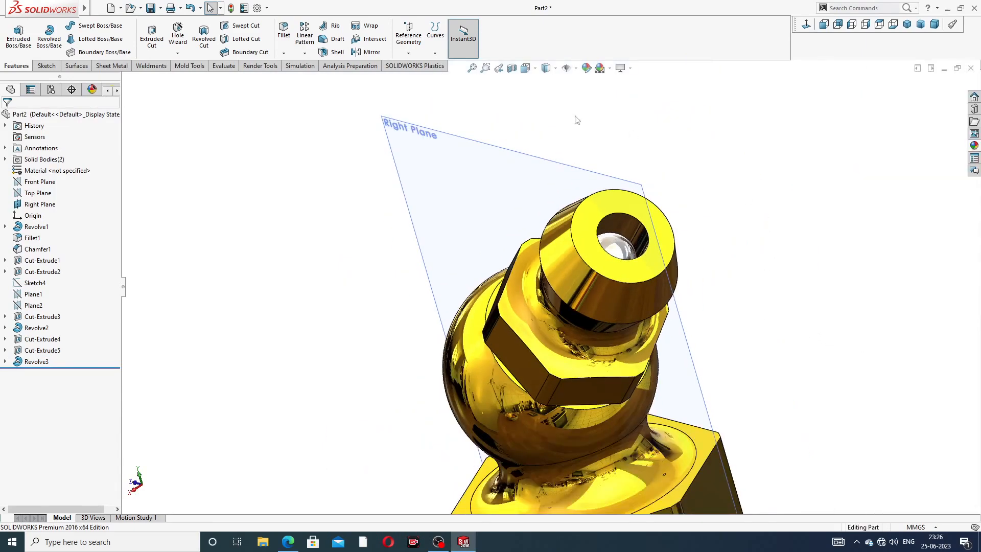
# - Hide the Right Plane and turn the model to show the whole nipple from the side
pyautogui.click(564, 165)
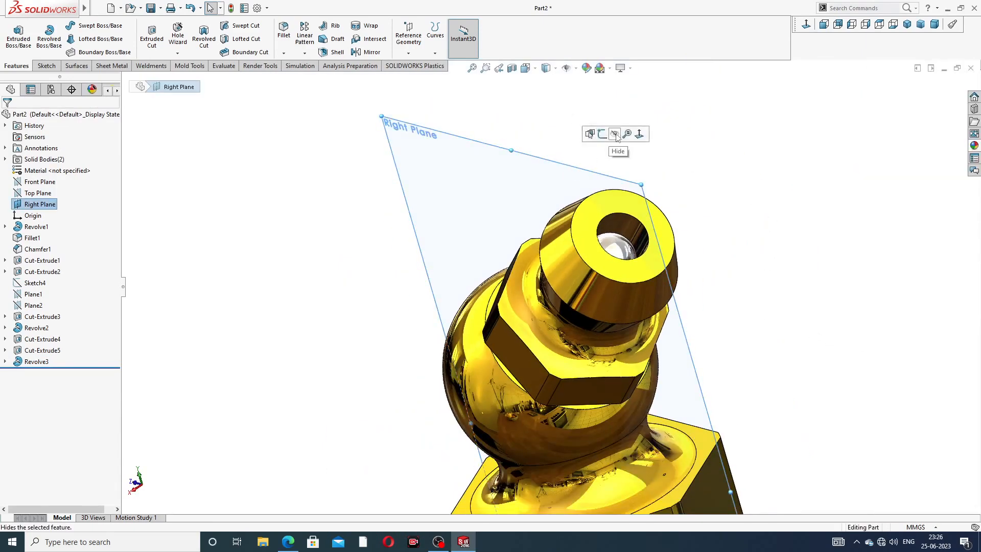
pyautogui.click(620, 134)
pyautogui.scroll(3, 649, 192)
pyautogui.moveTo(659, 199); pyautogui.dragTo(567, 390, button='middle')
pyautogui.scroll(-2, 568, 391)
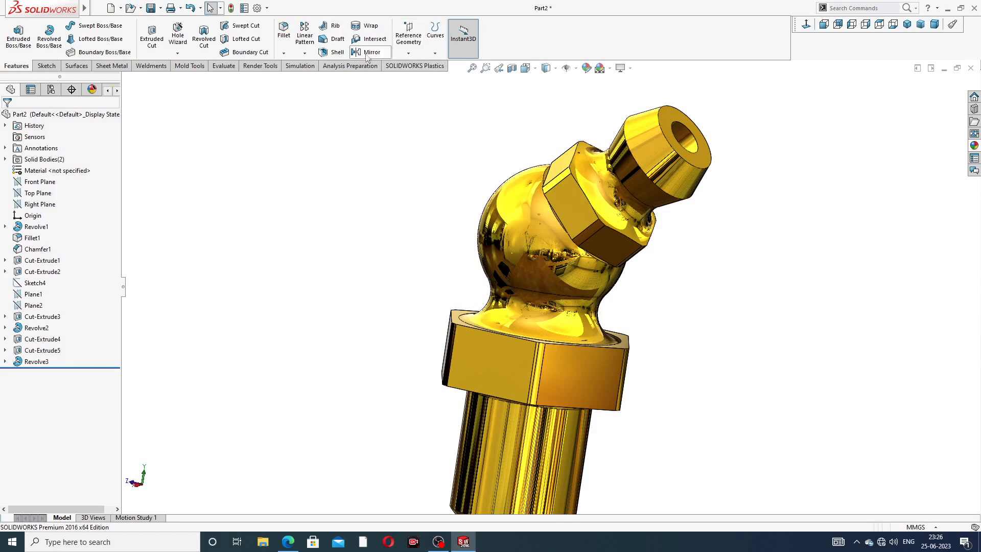
# - Chamfer the bore's circular edge at the nipple tip by 0.2 mm at 45 degrees
pyautogui.click(284, 53)
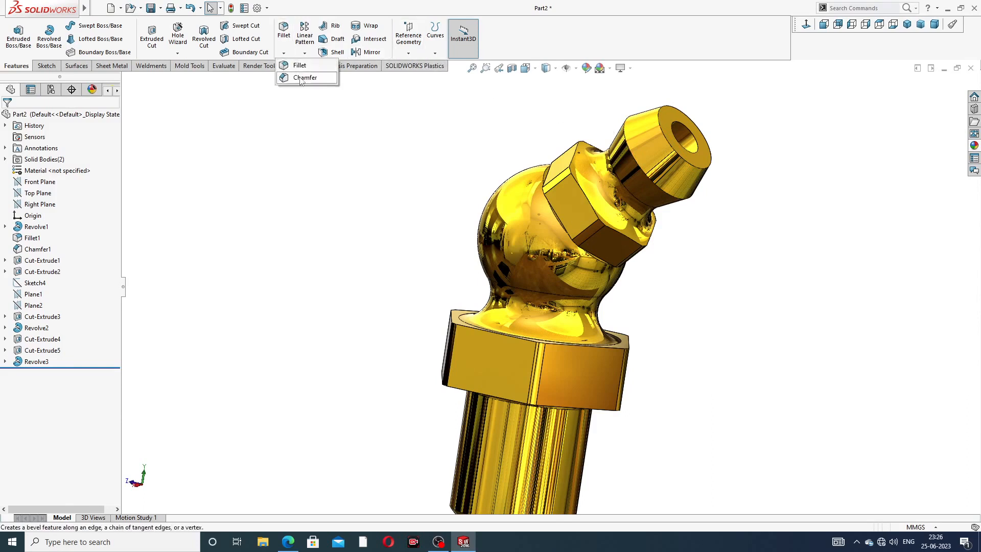
pyautogui.click(302, 80)
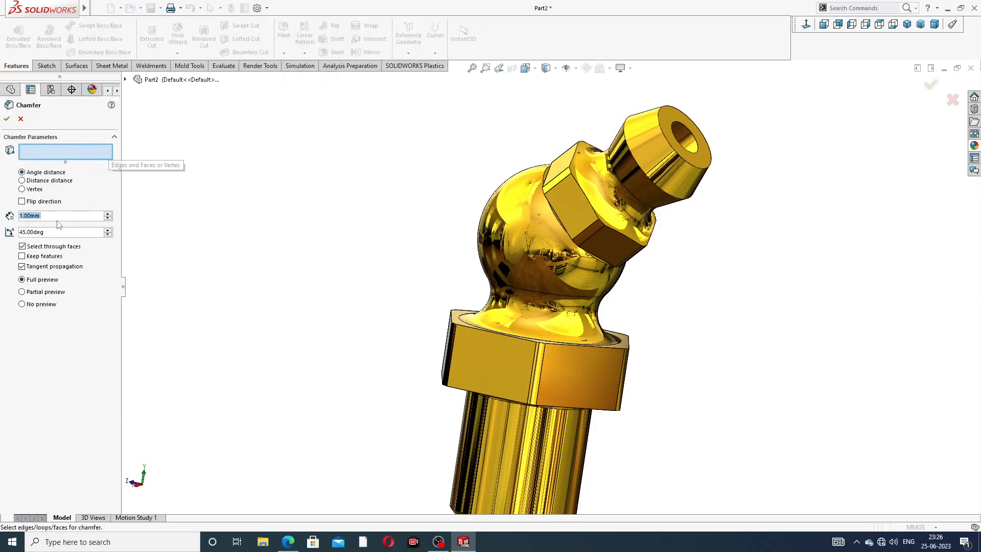
pyautogui.write('.2')
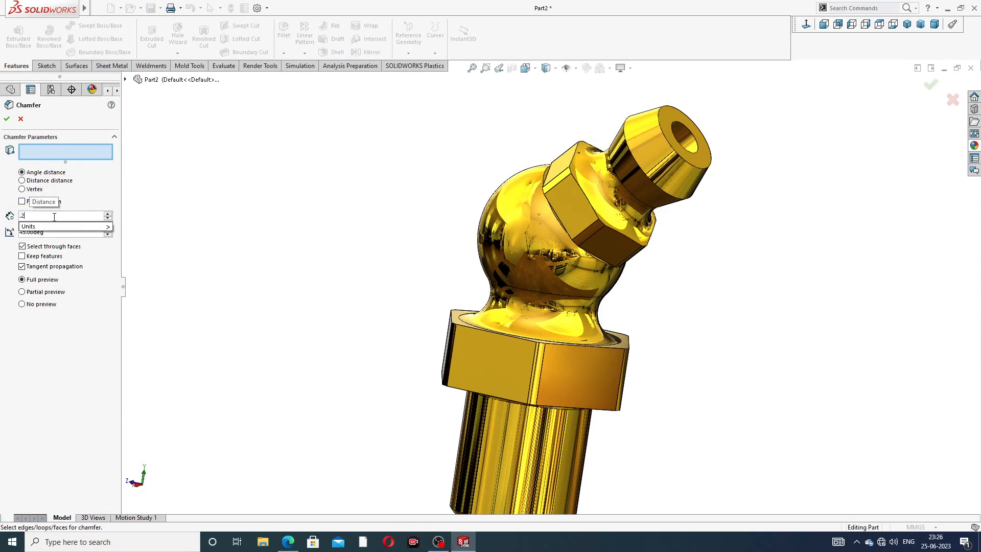
pyautogui.press('Return')
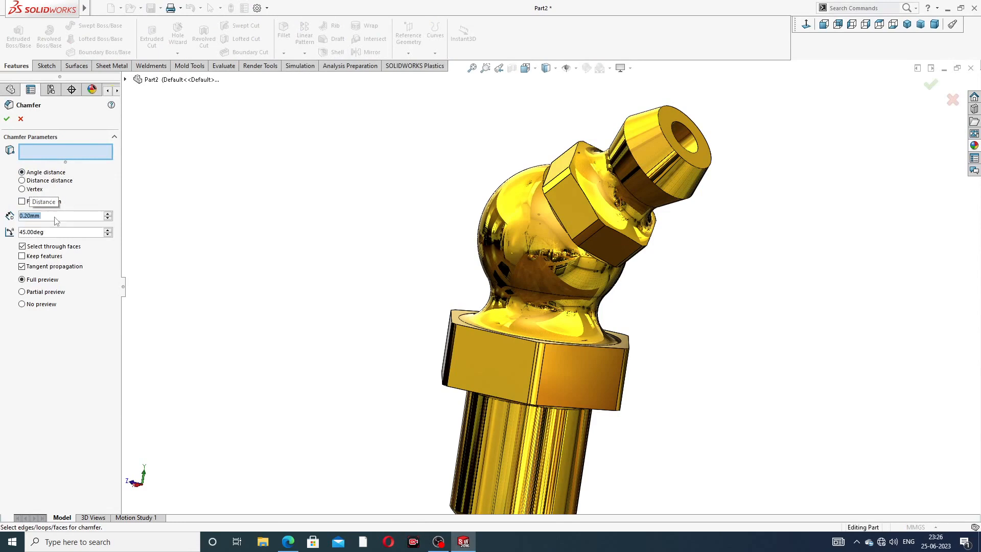
pyautogui.click(683, 125)
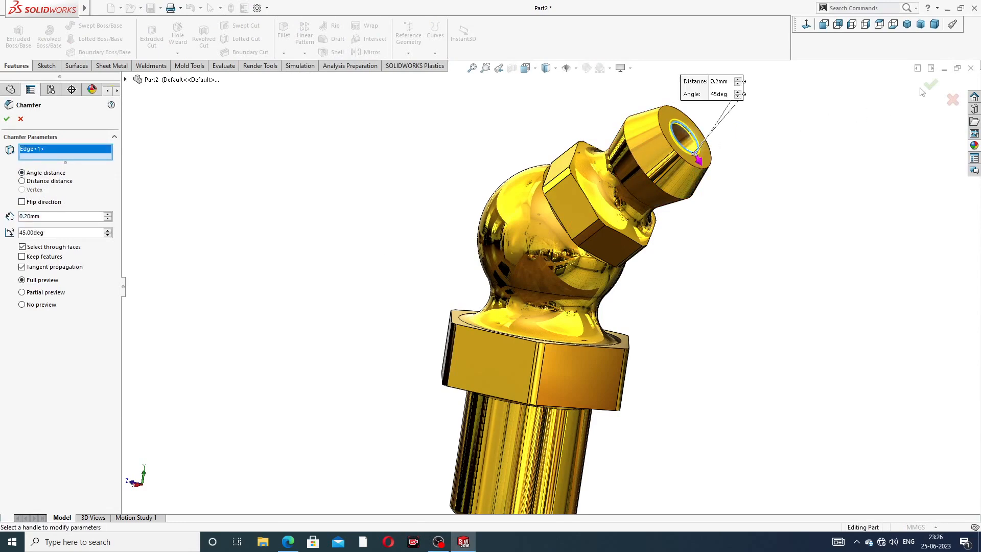
pyautogui.press('Return')
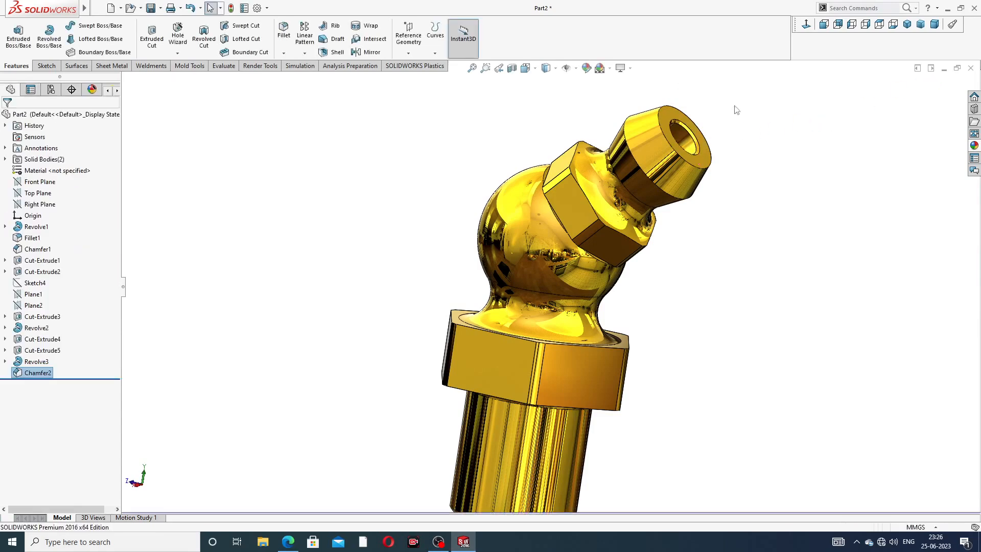
# - Cut a 10 mm blind M7x1.0 Metric Die thread from the shank's edge above the end chamfer, with the start offset 2 mm toward the free end
pyautogui.moveTo(728, 143); pyautogui.dragTo(675, 193, button='middle')
pyautogui.scroll(-2, 684, 162)
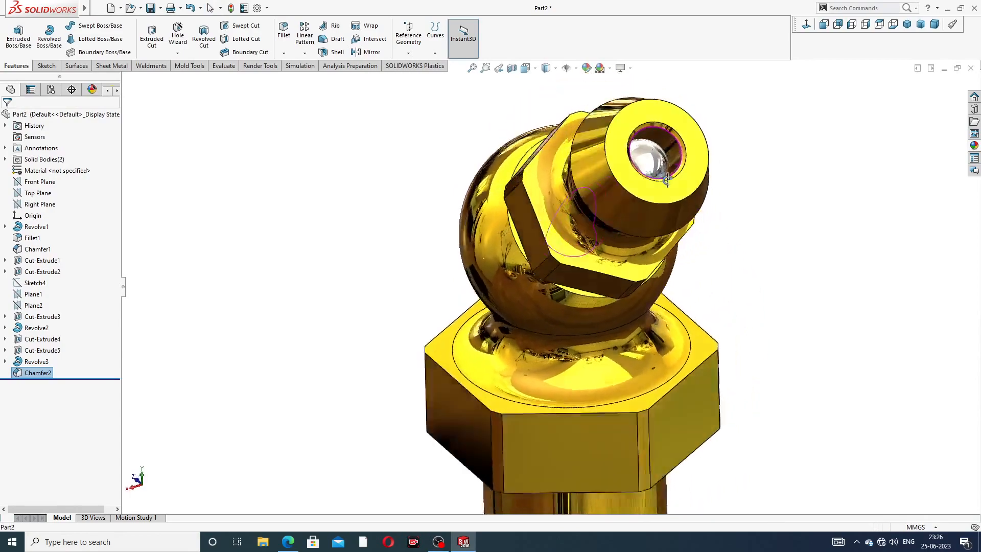
pyautogui.scroll(3, 675, 193)
pyautogui.moveTo(602, 264); pyautogui.dragTo(624, 263, button='middle')
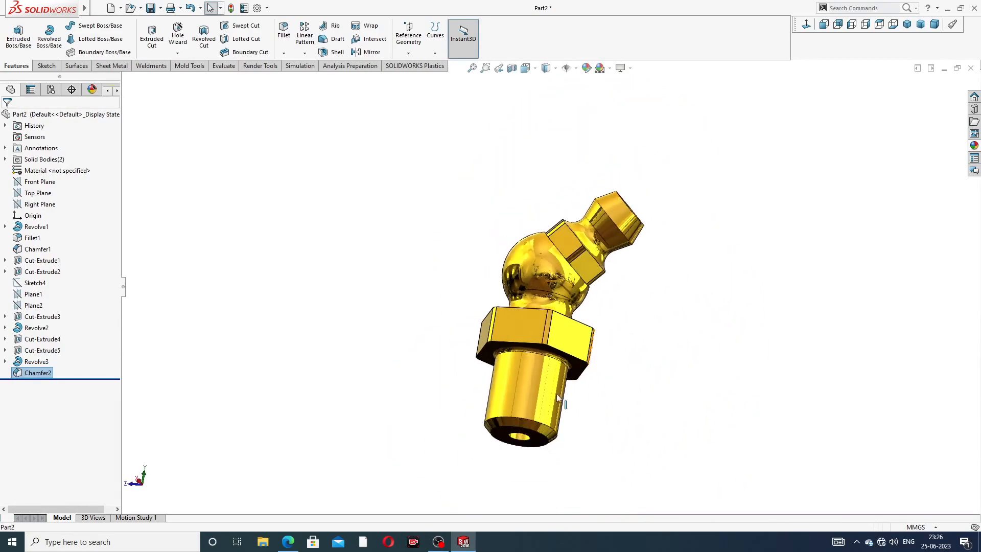
pyautogui.click(289, 541)
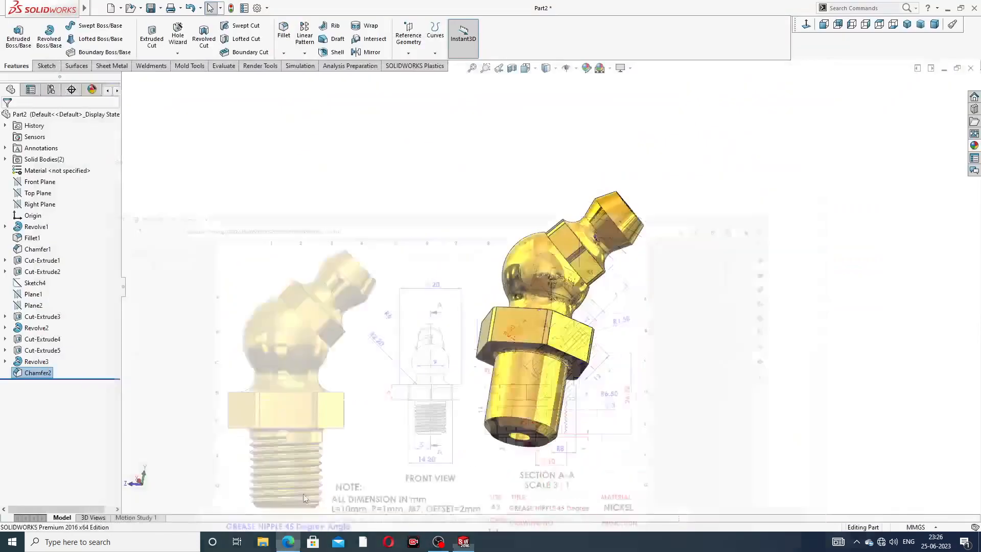
pyautogui.click(177, 54)
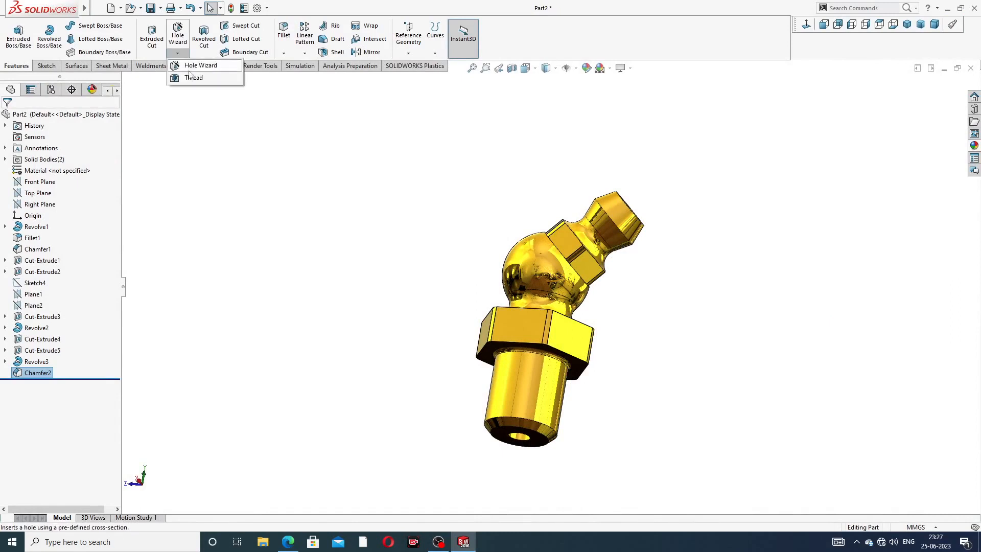
pyautogui.click(194, 79)
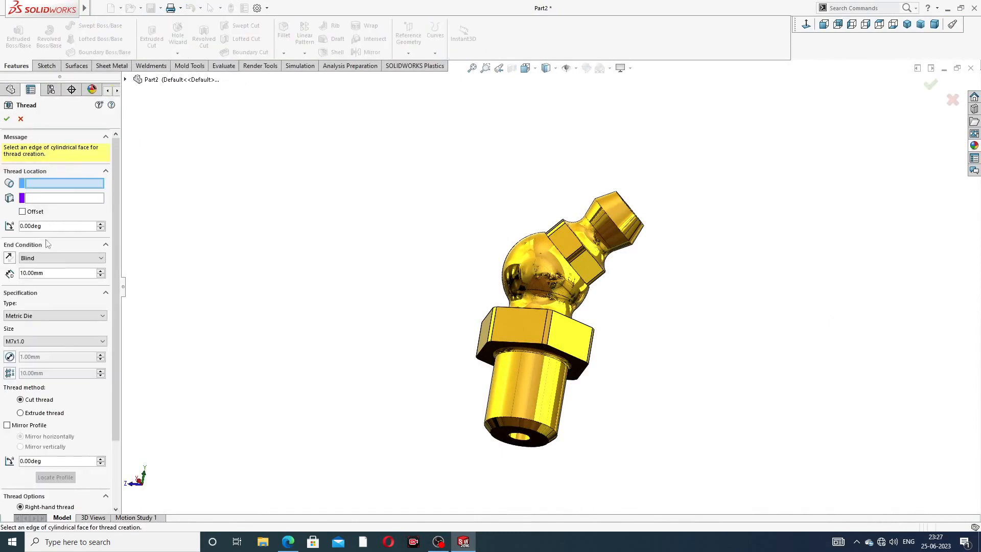
pyautogui.scroll(-2, 533, 415)
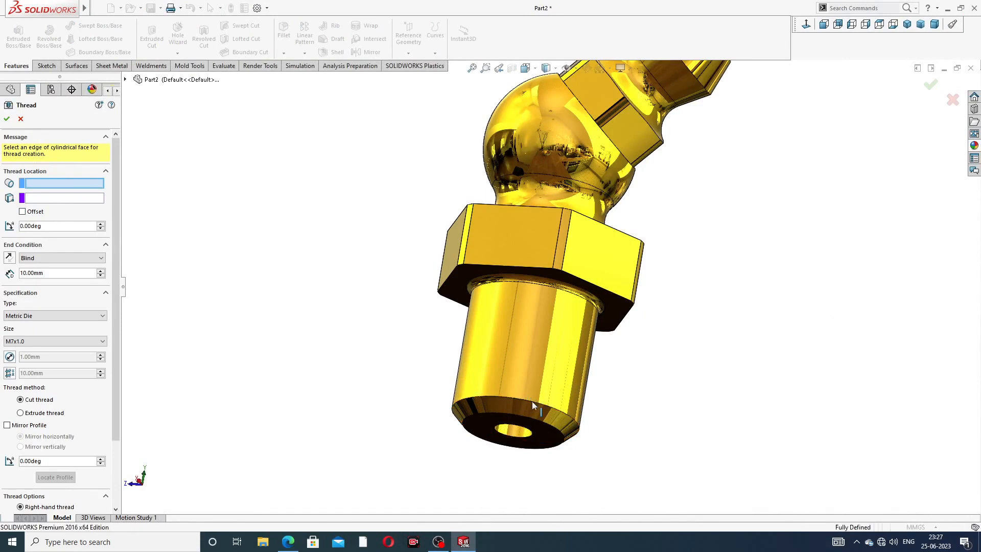
pyautogui.click(532, 400)
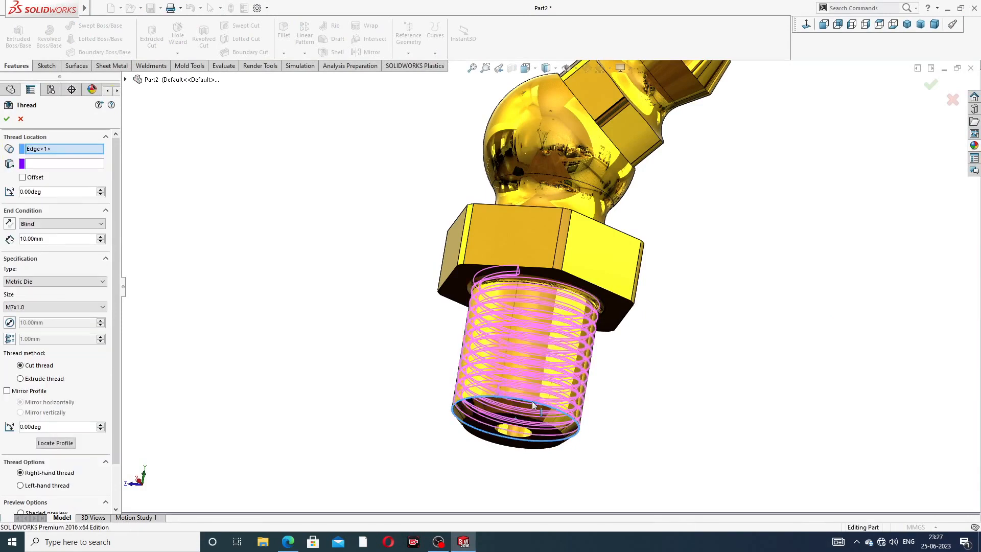
pyautogui.click(23, 178)
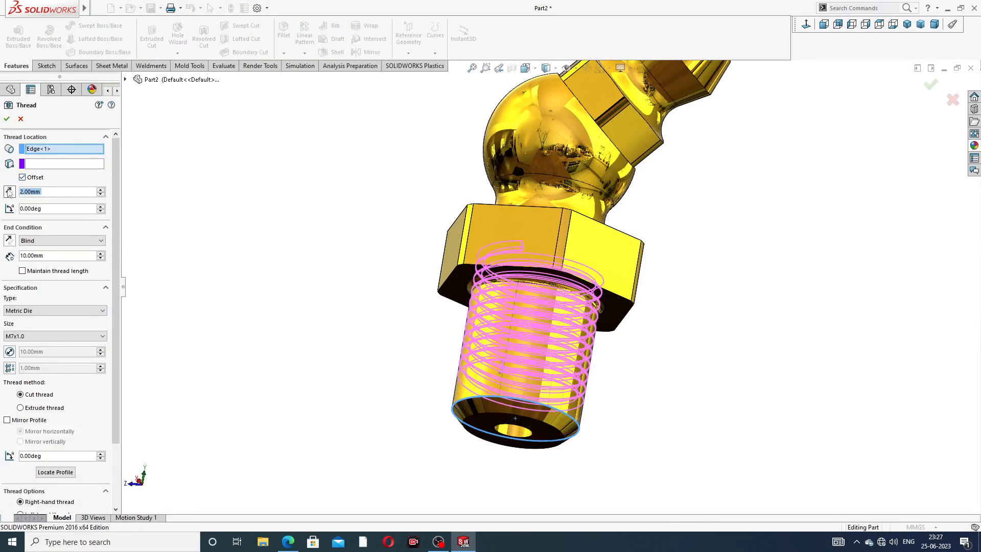
pyautogui.click(9, 192)
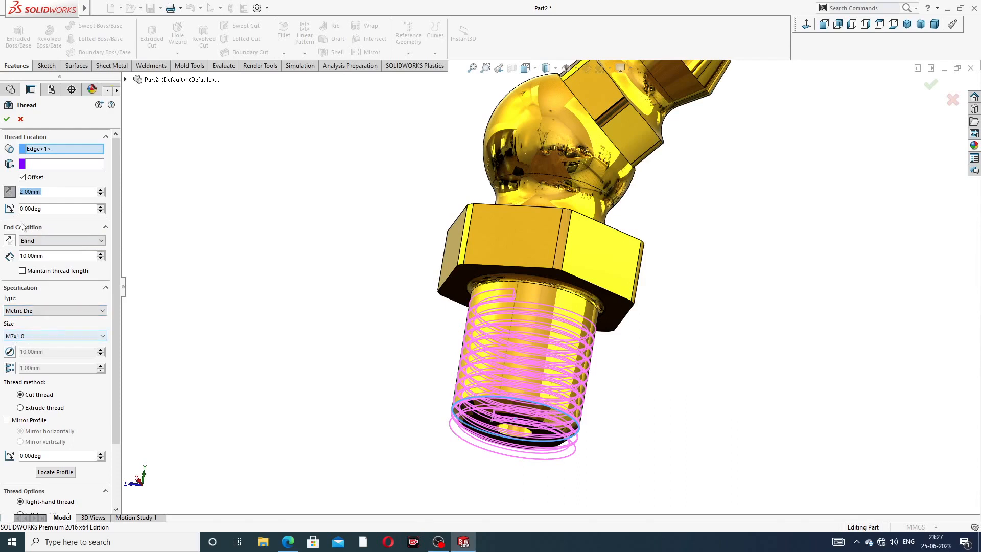
pyautogui.click(7, 119)
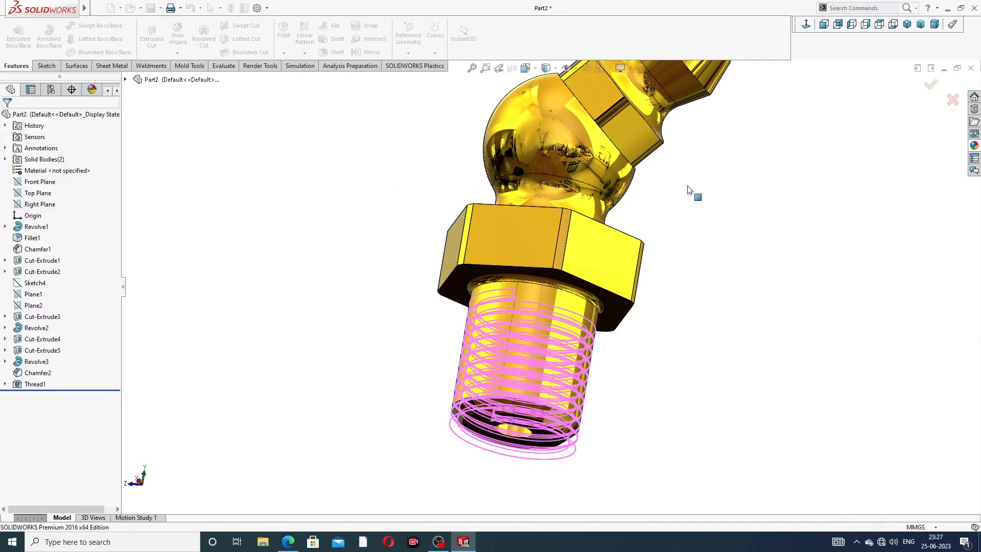
# - Examine the threaded grease nipple from several sides, including the isometric view, the shank thread and the ball in the tip
pyautogui.press('z')
pyautogui.press('z')
pyautogui.press('z')
pyautogui.moveTo(638, 160); pyautogui.dragTo(634, 221, button='middle')
pyautogui.scroll(-3, 603, 186)
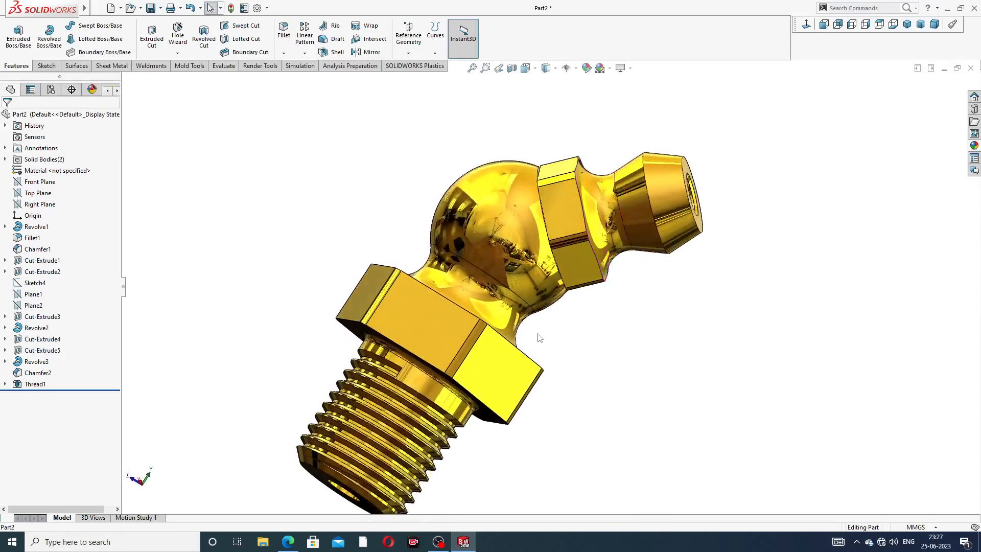
pyautogui.scroll(3, 539, 337)
pyautogui.moveTo(614, 317); pyautogui.dragTo(737, 189, button='middle')
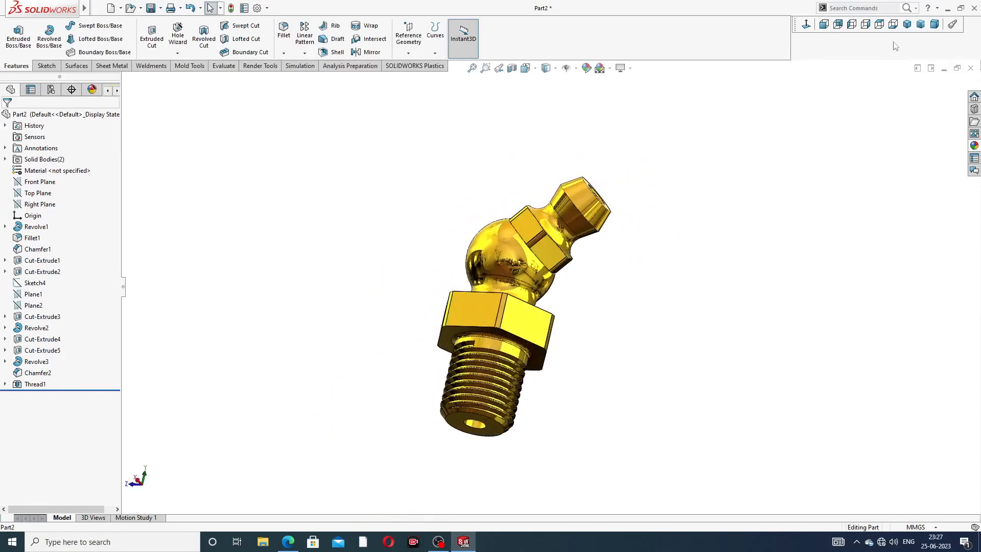
pyautogui.click(907, 24)
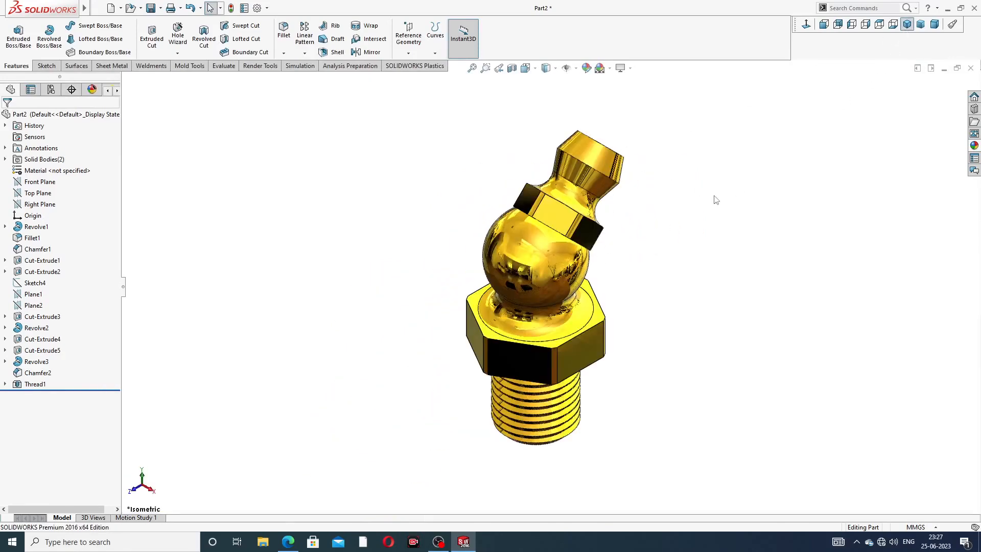
pyautogui.moveTo(716, 200); pyautogui.dragTo(681, 320, button='middle')
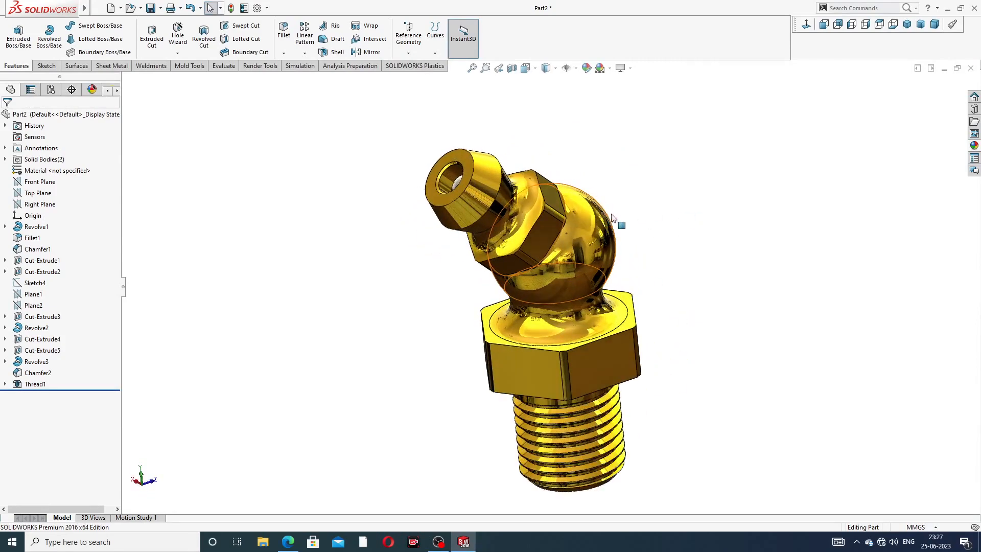
pyautogui.moveTo(613, 217); pyautogui.dragTo(637, 362, button='middle')
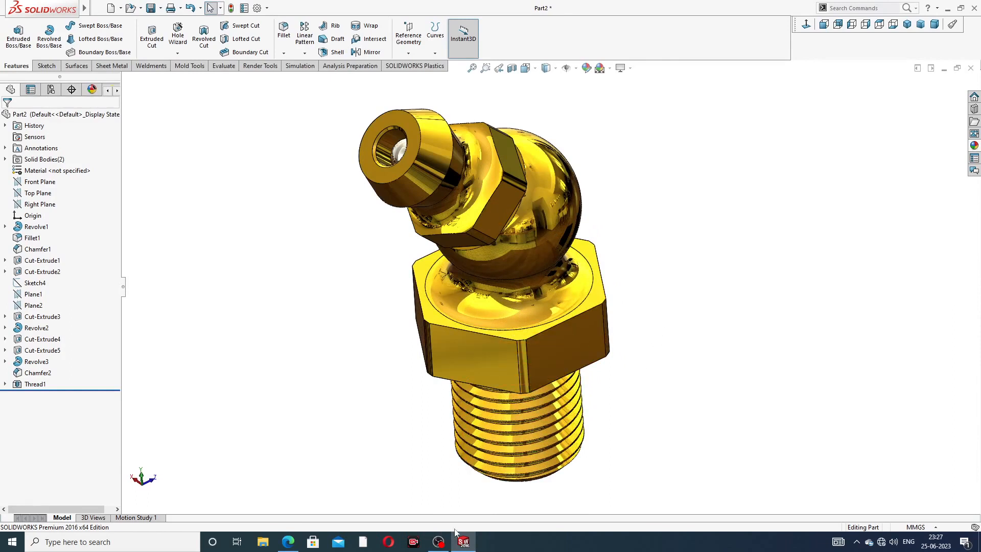